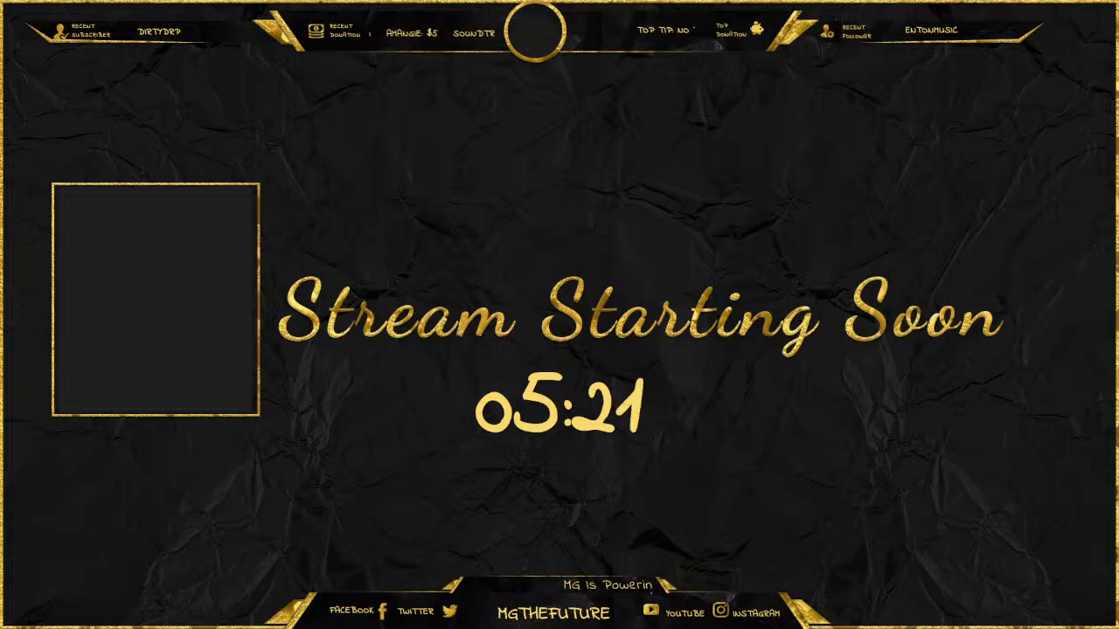
Switch the stream to the 2 - DESKTOP (SCREEN) scene and pause the playing track in the music player
click(778, 557)
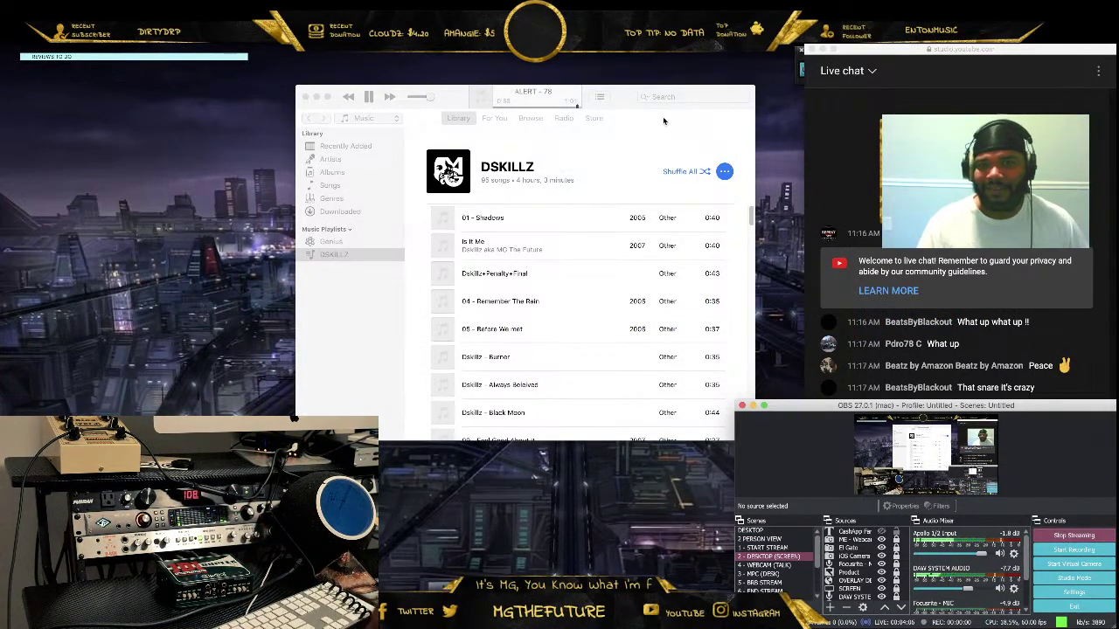
click(312, 124)
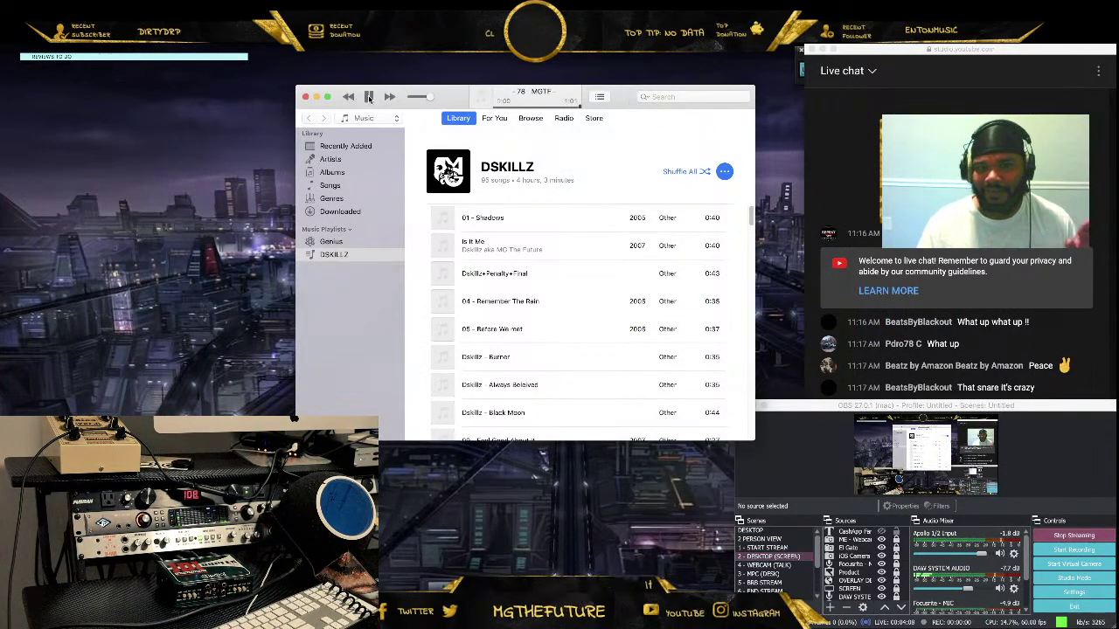
key(super+Tab)
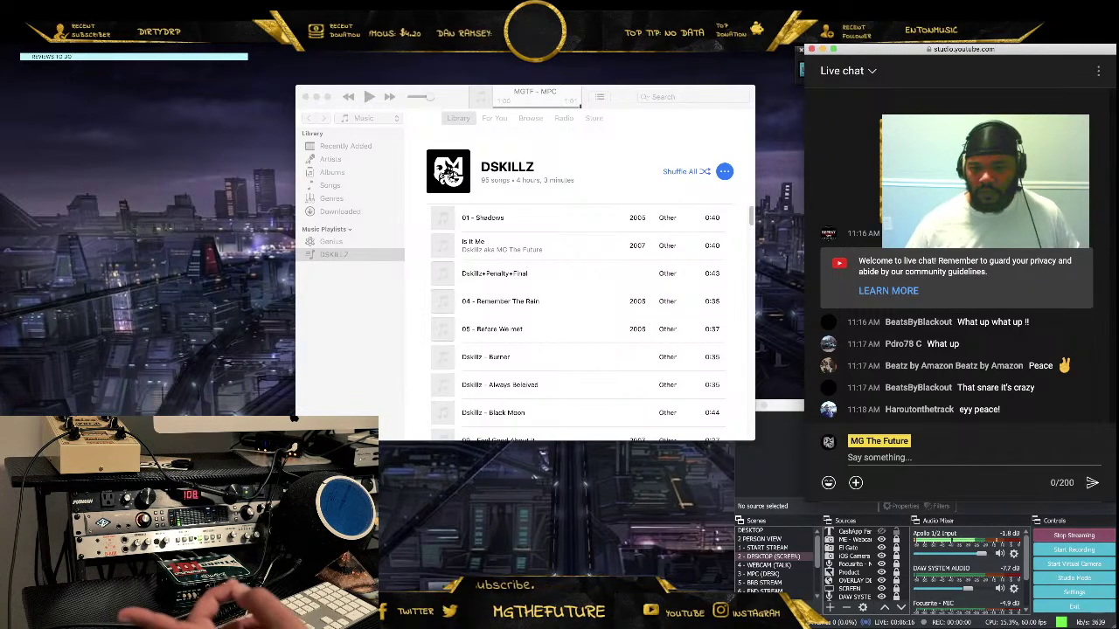
click(775, 450)
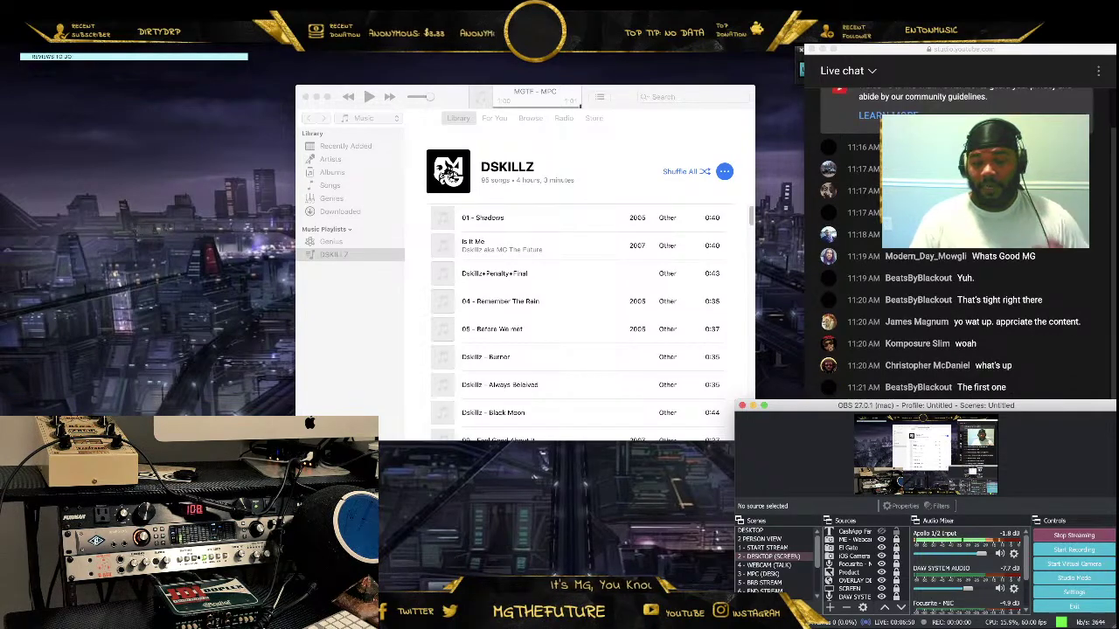
click(477, 524)
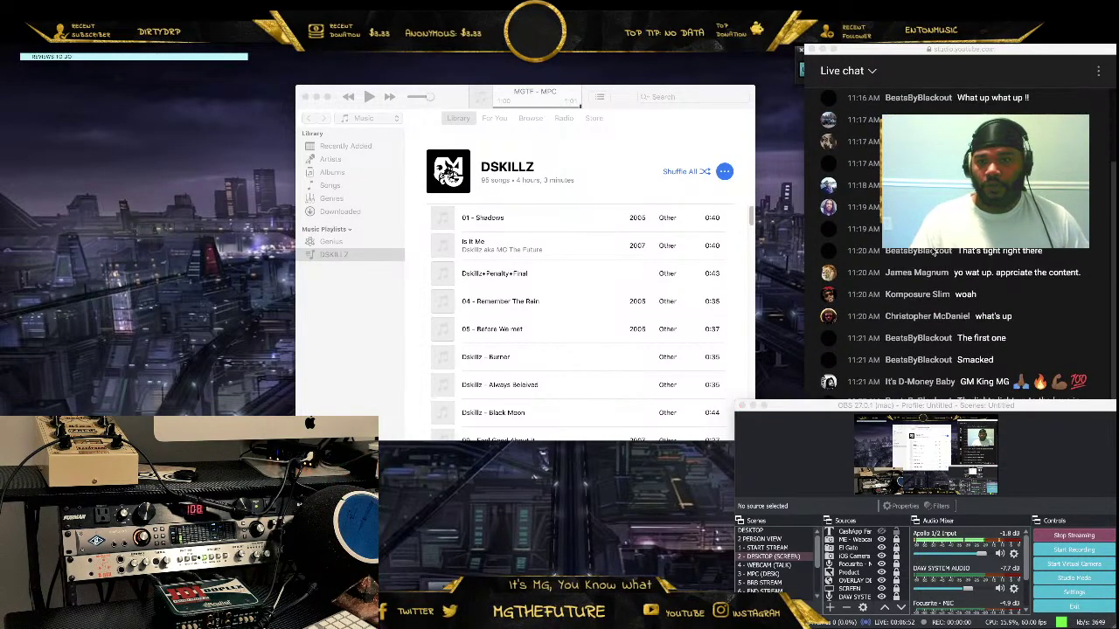
click(865, 286)
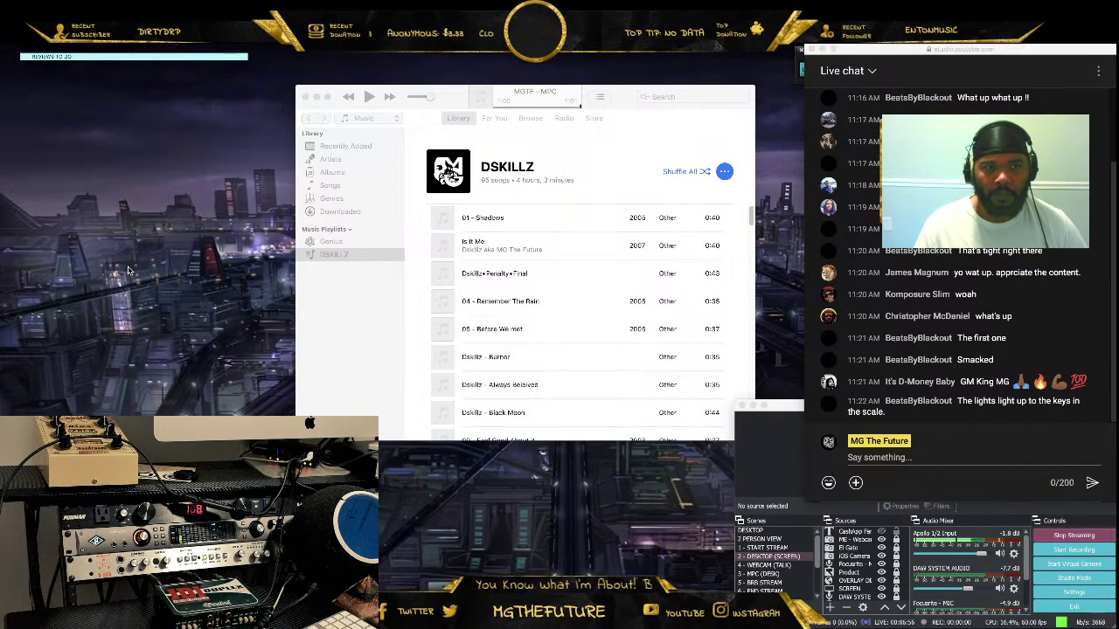
Switch to Affinity Photo and create a new 1000 × 1000 px document at 72 DPI
key(super+Tab)
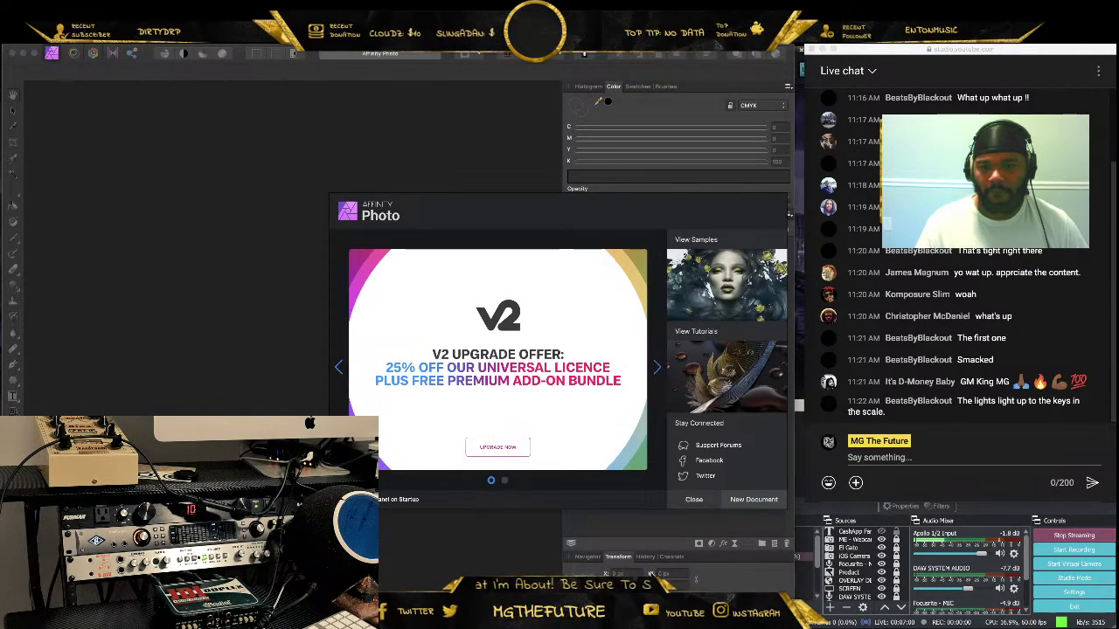
click(750, 499)
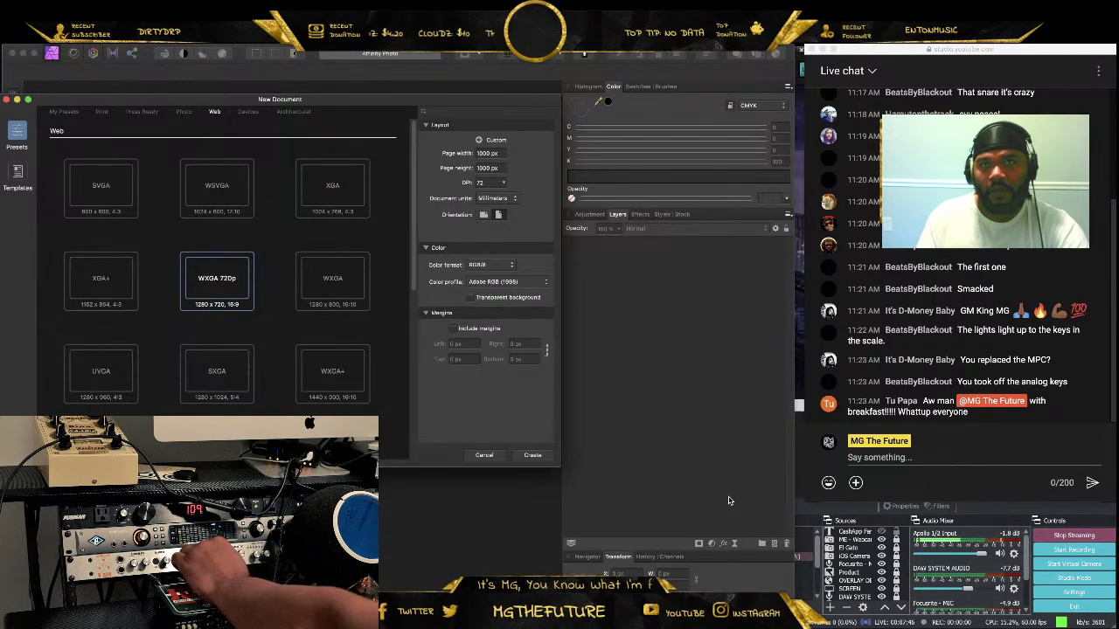
click(544, 457)
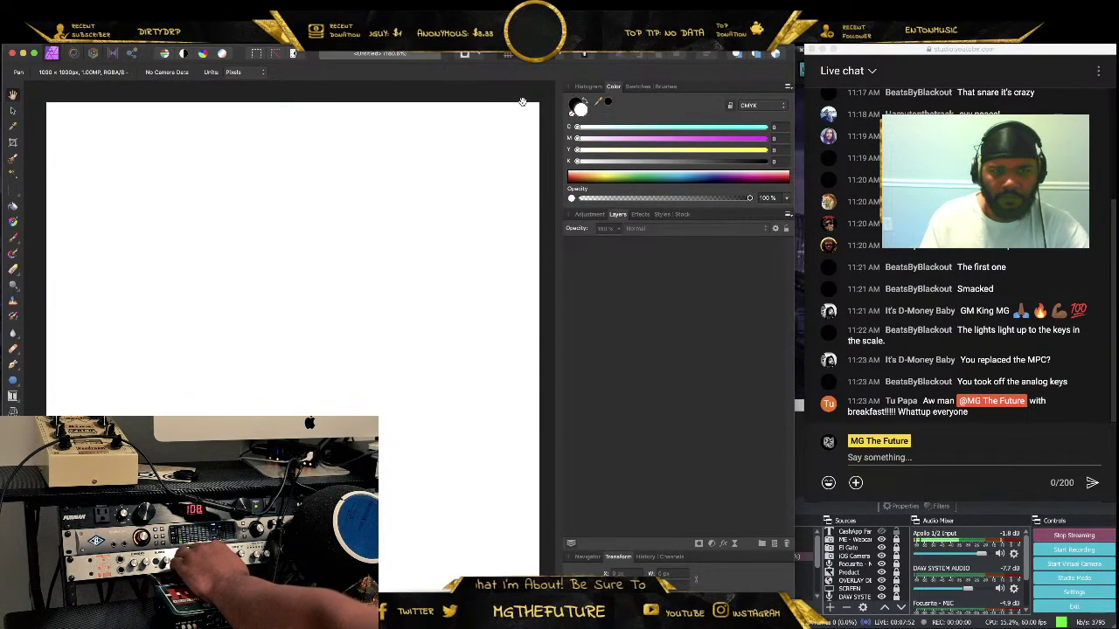
Handwrite APOLLO with the black Paint Brush near the canvas's upper left corner and draw a long flat box beneath it
click(13, 160)
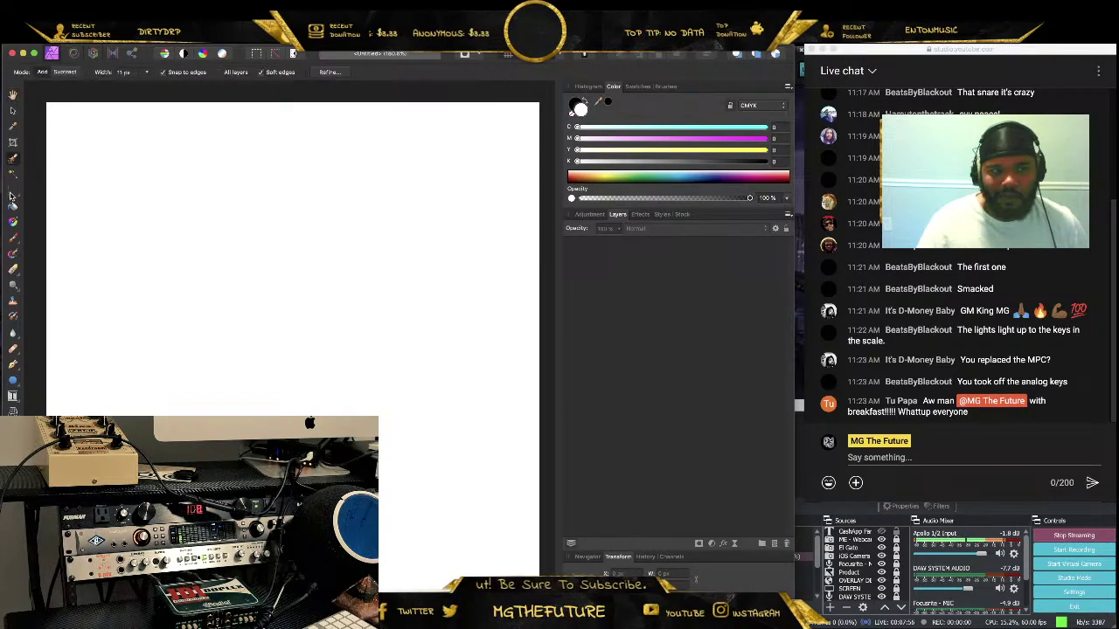
click(17, 240)
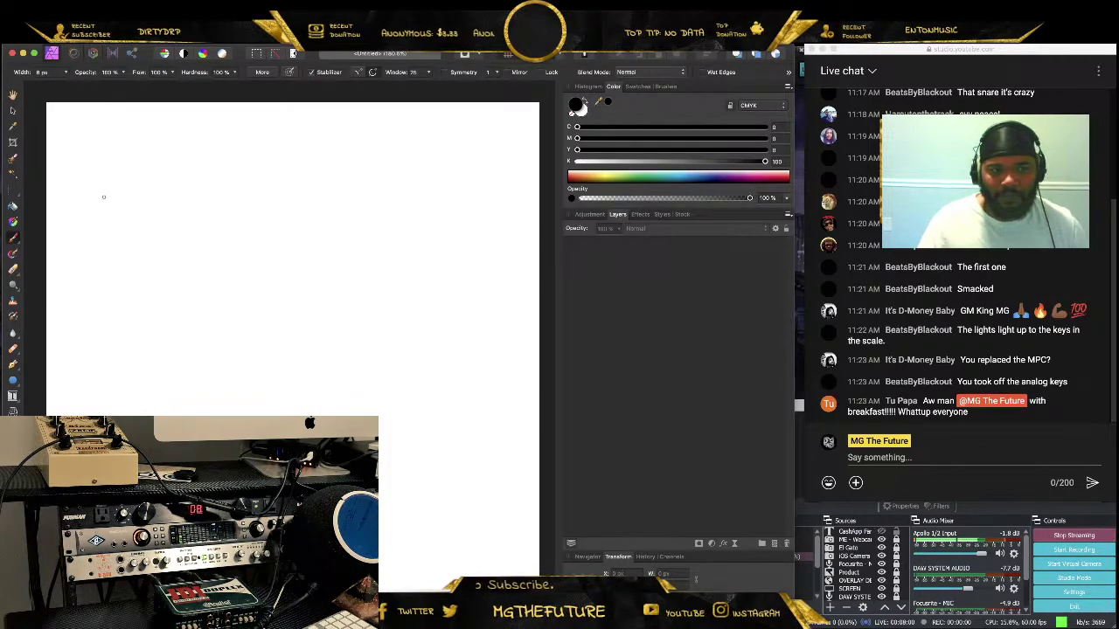
drag(83, 188, 89, 166)
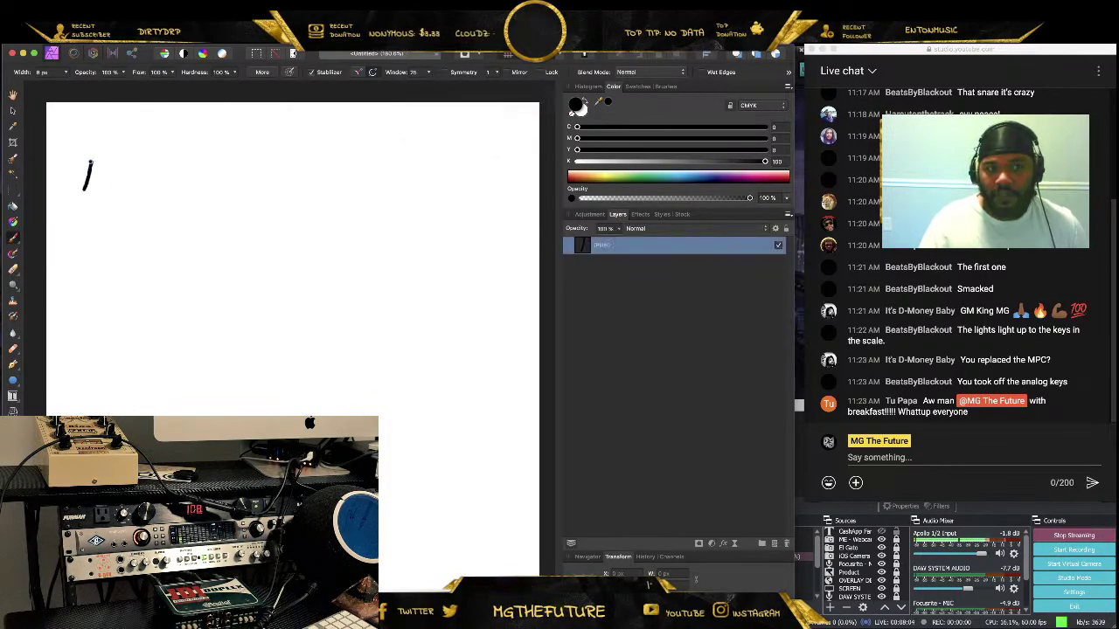
mouse_move(90, 162)
mouse_down()
mouse_move(111, 187)
mouse_move(128, 176)
mouse_move(121, 182)
mouse_move(144, 184)
mouse_move(135, 169)
mouse_move(198, 184)
mouse_move(196, 163)
mouse_up()
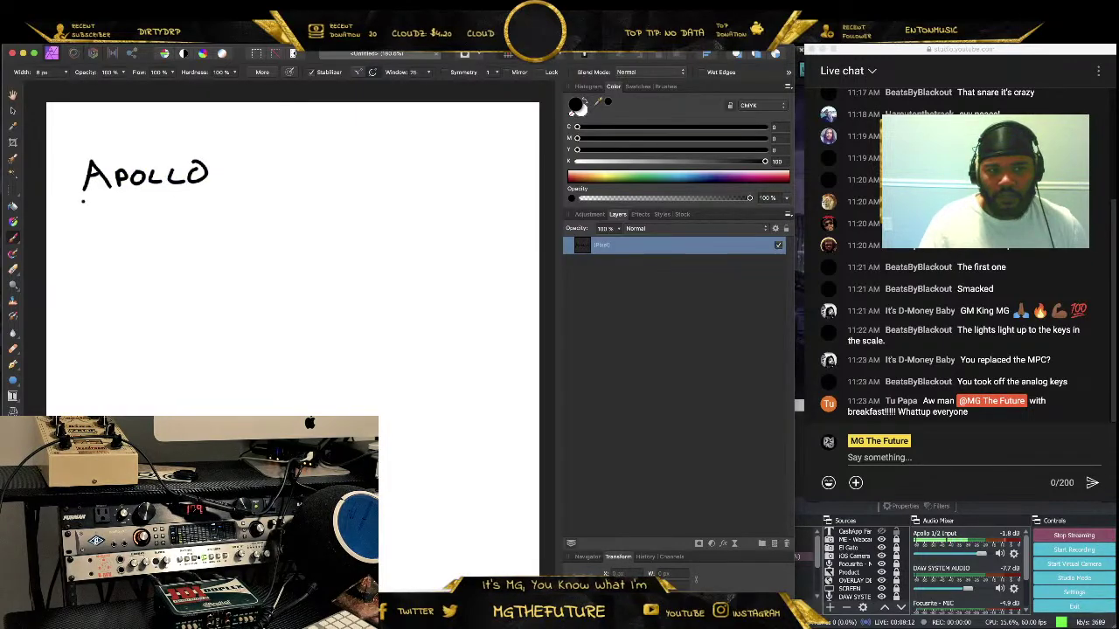
mouse_move(83, 201)
mouse_down()
mouse_move(196, 191)
mouse_move(84, 203)
mouse_move(83, 214)
mouse_move(209, 192)
mouse_up()
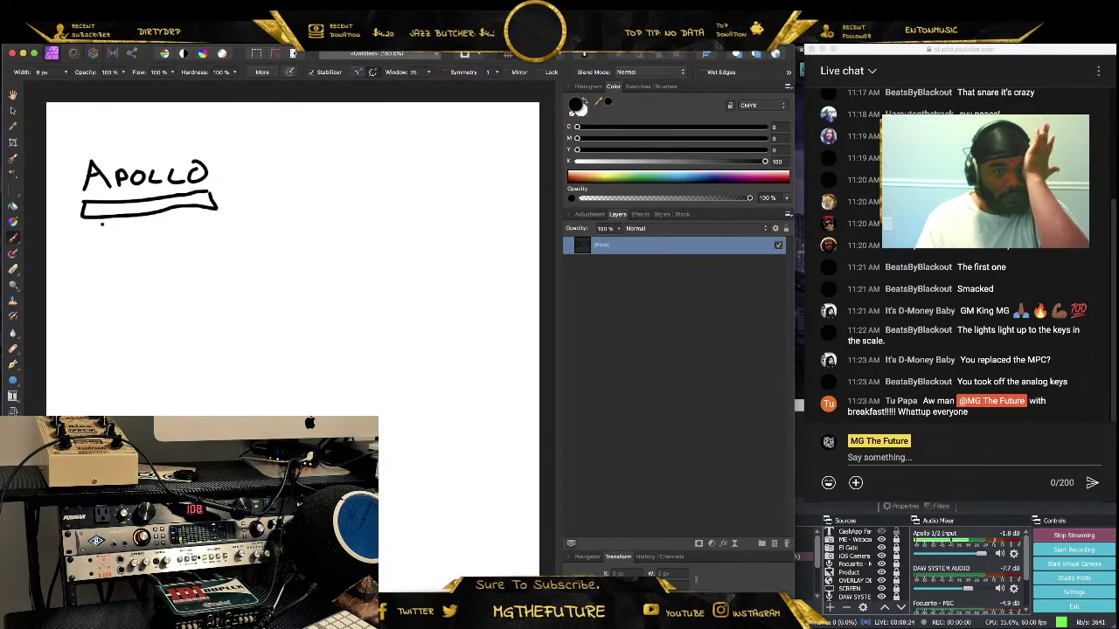
Draw an arrow from the Apollo box to a second flat box labelled DBOX with an 8 inside, and four upright boxes below it
mouse_move(111, 223)
mouse_down()
mouse_move(109, 253)
mouse_move(265, 253)
mouse_move(255, 275)
mouse_move(283, 271)
mouse_move(285, 252)
mouse_move(413, 248)
mouse_move(414, 268)
mouse_move(282, 272)
mouse_up()
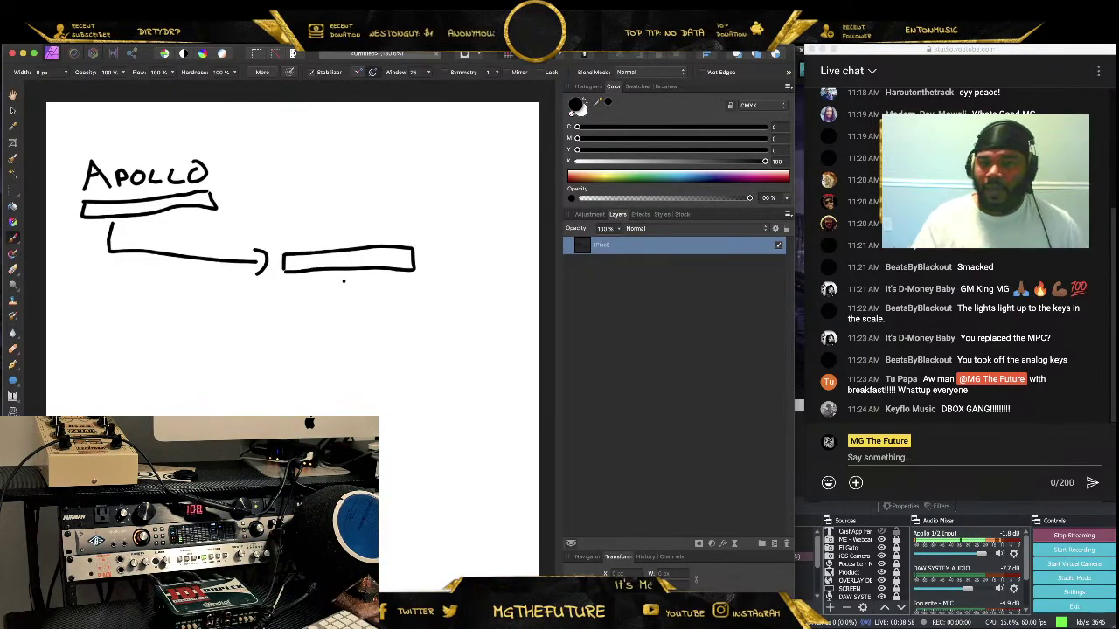
mouse_move(313, 225)
mouse_down()
mouse_move(313, 245)
mouse_move(351, 222)
mouse_move(370, 236)
mouse_move(358, 239)
mouse_up()
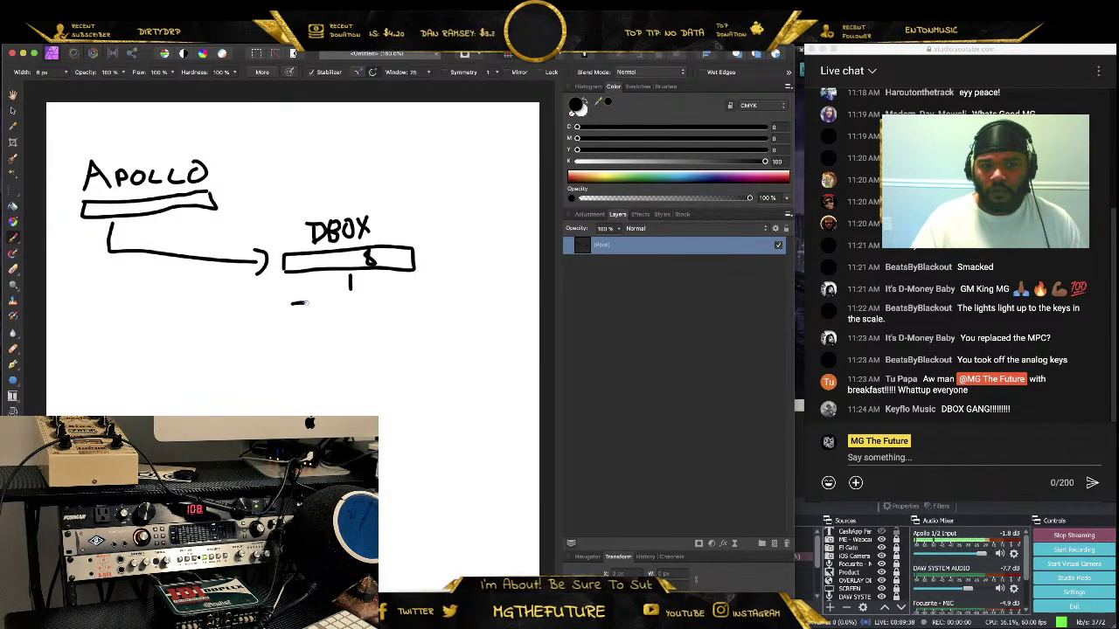
mouse_move(292, 304)
mouse_down()
mouse_move(314, 358)
mouse_move(297, 355)
mouse_move(291, 308)
mouse_move(351, 300)
mouse_move(354, 353)
mouse_move(335, 355)
mouse_move(331, 336)
mouse_move(387, 298)
mouse_move(367, 314)
mouse_move(364, 356)
mouse_move(394, 353)
mouse_move(385, 298)
mouse_move(421, 295)
mouse_move(403, 296)
mouse_move(400, 345)
mouse_move(425, 348)
mouse_move(421, 288)
mouse_up()
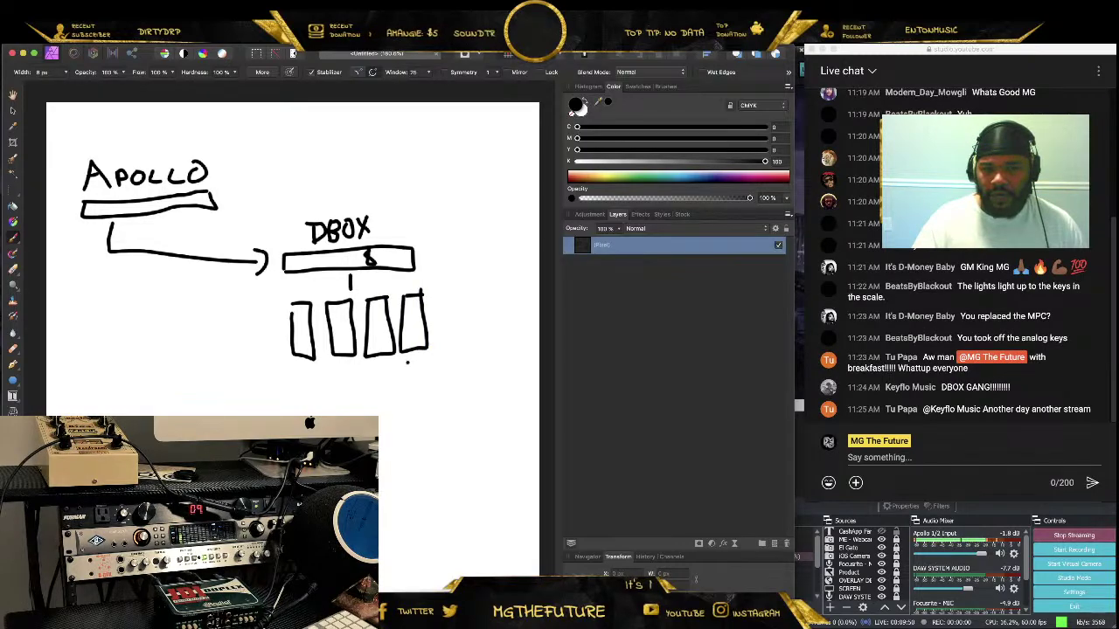
Number the first, second and fourth upright boxes 1, 4 and 78, and cross out the third one
mouse_move(406, 360)
mouse_down()
mouse_move(407, 377)
mouse_move(425, 359)
mouse_up()
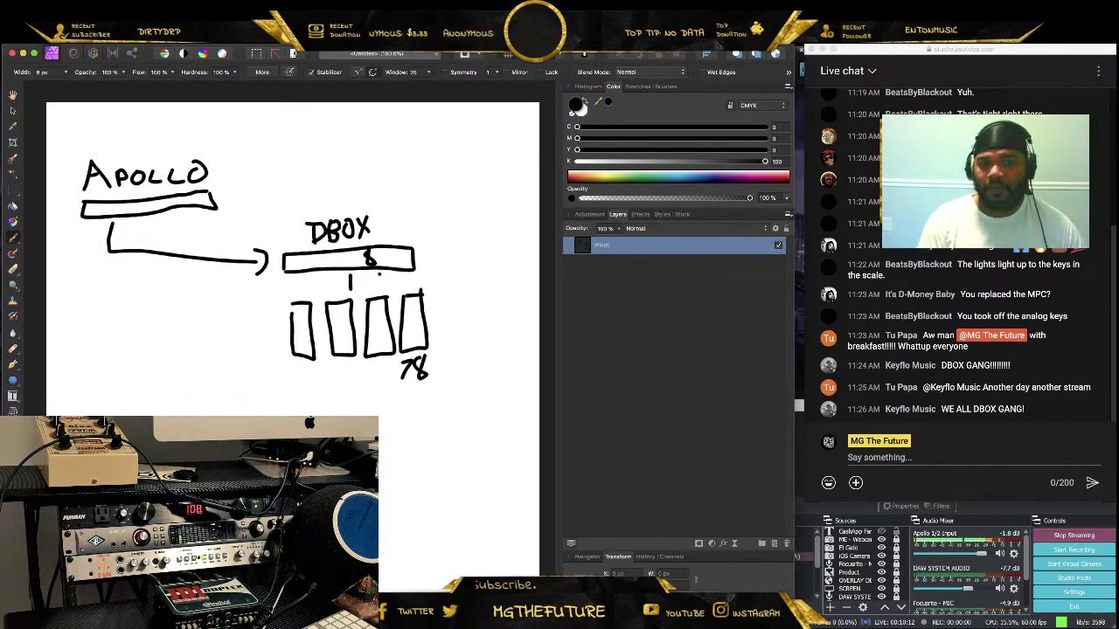
drag(393, 290, 367, 354)
drag(366, 301, 395, 354)
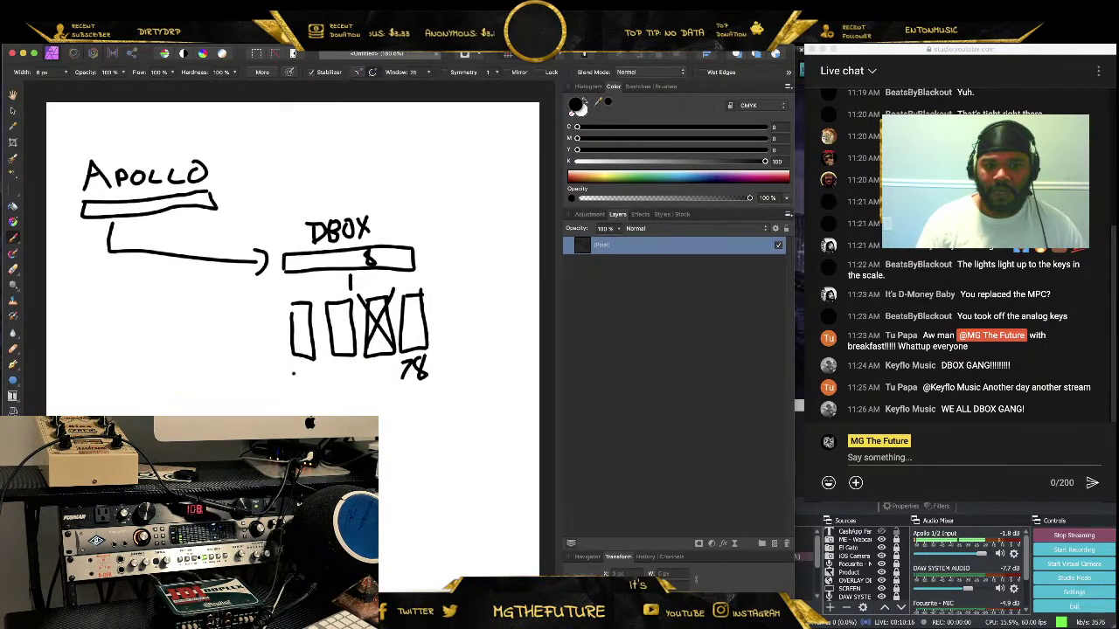
drag(293, 372, 291, 393)
drag(346, 370, 346, 395)
mouse_move(349, 389)
mouse_down()
mouse_move(333, 390)
mouse_move(336, 374)
mouse_up()
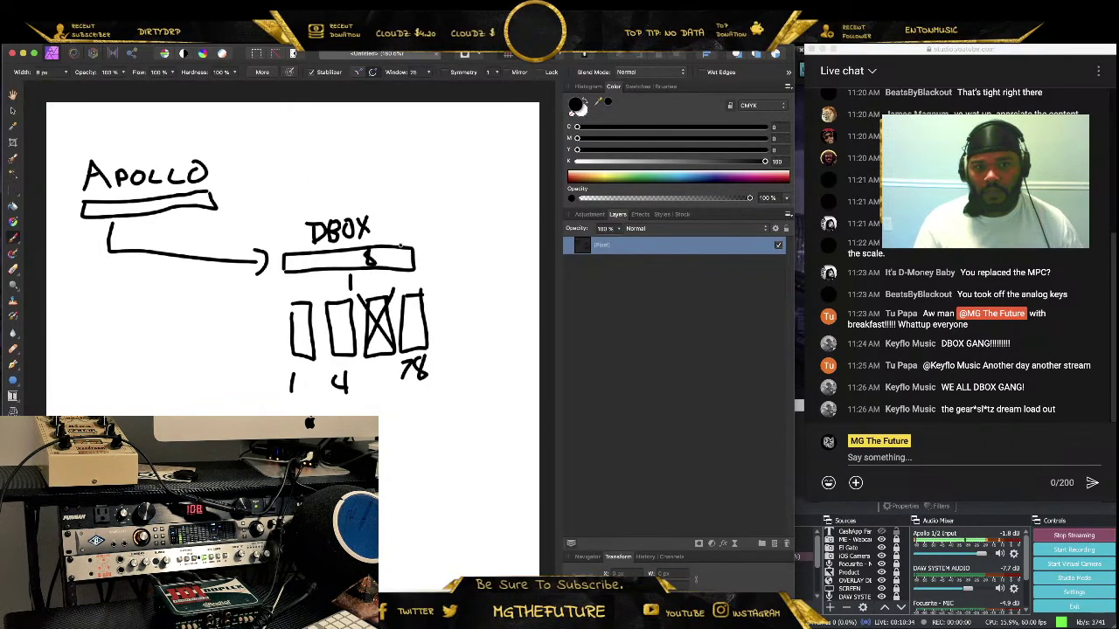
Draw two output lines labelled OUT above the DBOX box and an arrow running from them down the right side of the sketch
mouse_move(402, 246)
mouse_down()
mouse_move(403, 210)
mouse_move(413, 225)
mouse_move(415, 200)
mouse_move(398, 175)
mouse_move(408, 187)
mouse_move(419, 173)
mouse_up()
drag(428, 173, 441, 187)
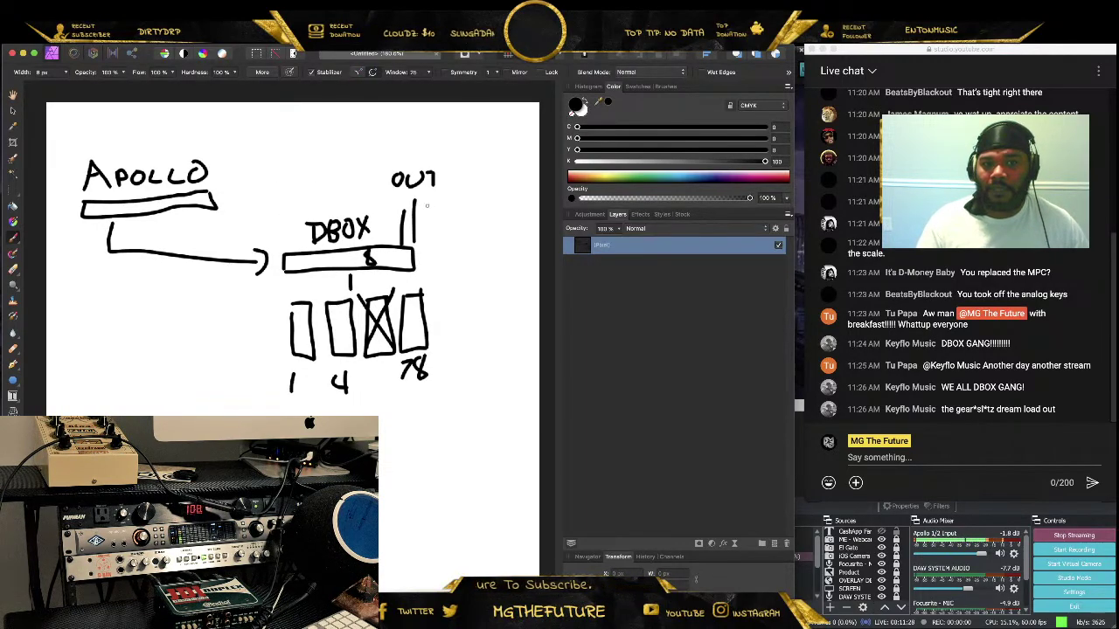
mouse_move(426, 206)
mouse_down()
mouse_move(461, 221)
mouse_move(478, 427)
mouse_move(405, 430)
mouse_move(419, 418)
mouse_move(432, 444)
mouse_up()
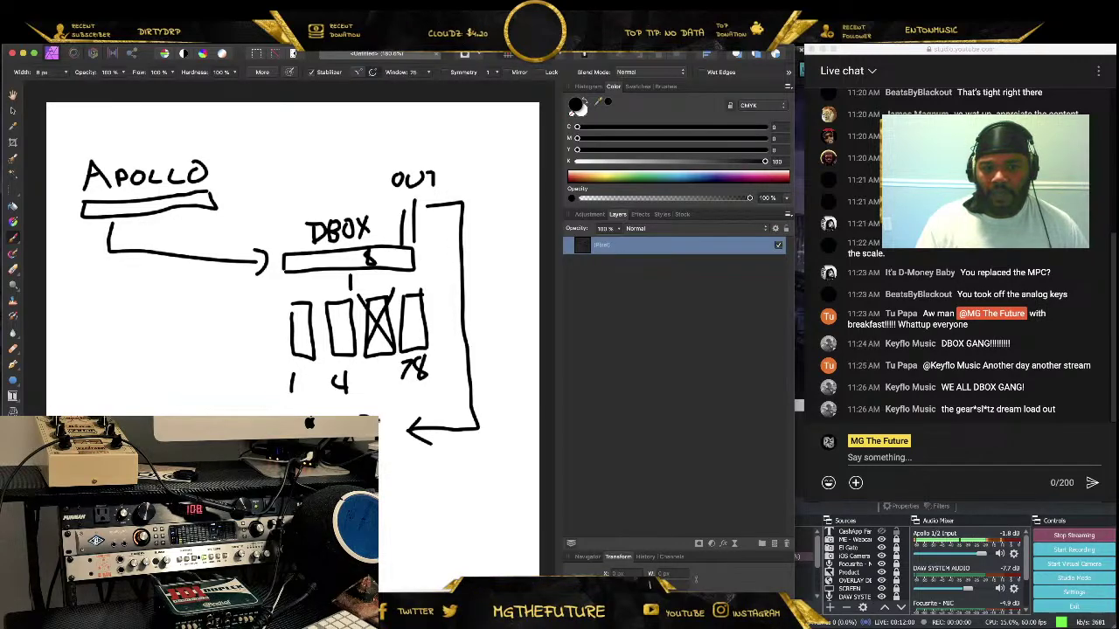
Handwrite a label at the tip of the output arrow and PRE with a dash at the lower left of the sketch
mouse_move(379, 420)
mouse_down()
mouse_move(379, 443)
mouse_move(400, 444)
mouse_move(387, 447)
mouse_up()
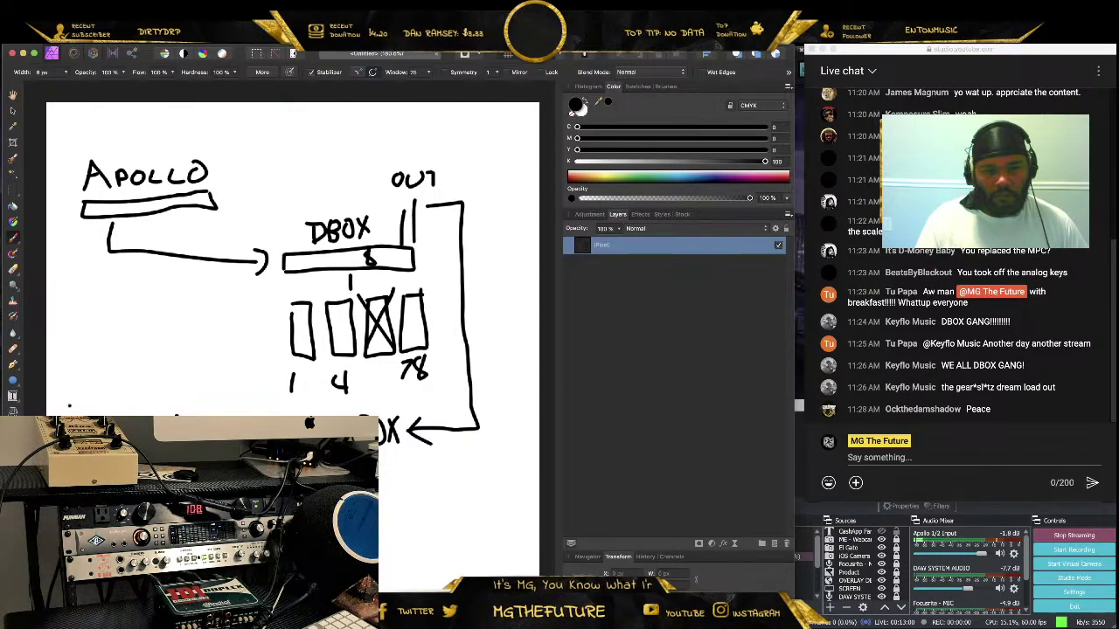
mouse_move(65, 416)
mouse_down()
mouse_move(75, 403)
mouse_move(113, 414)
mouse_move(116, 402)
mouse_up()
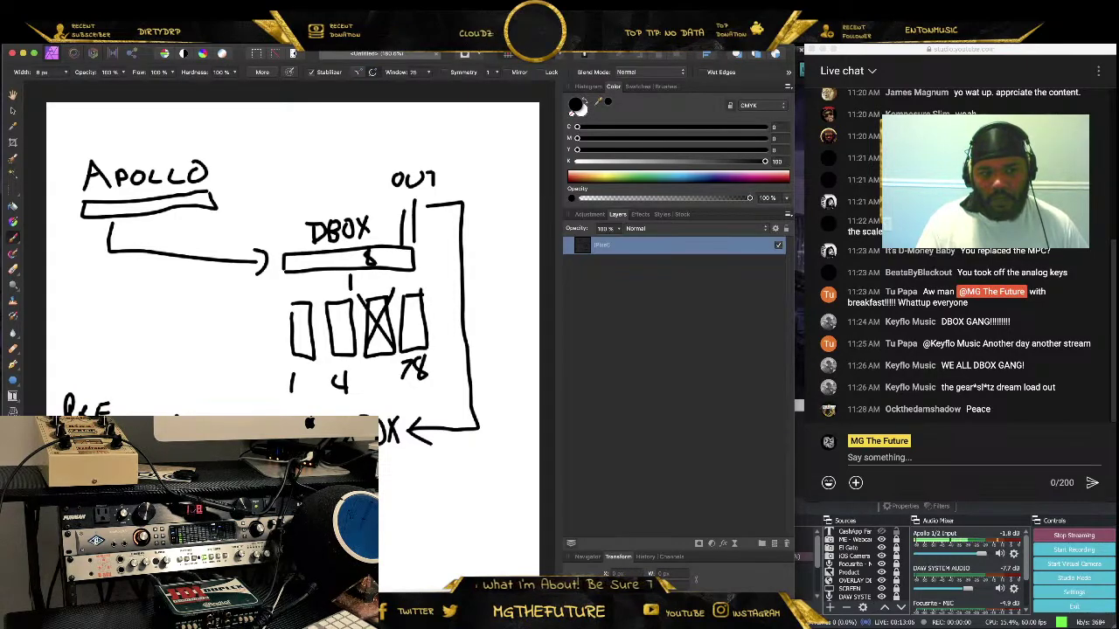
drag(125, 413, 141, 413)
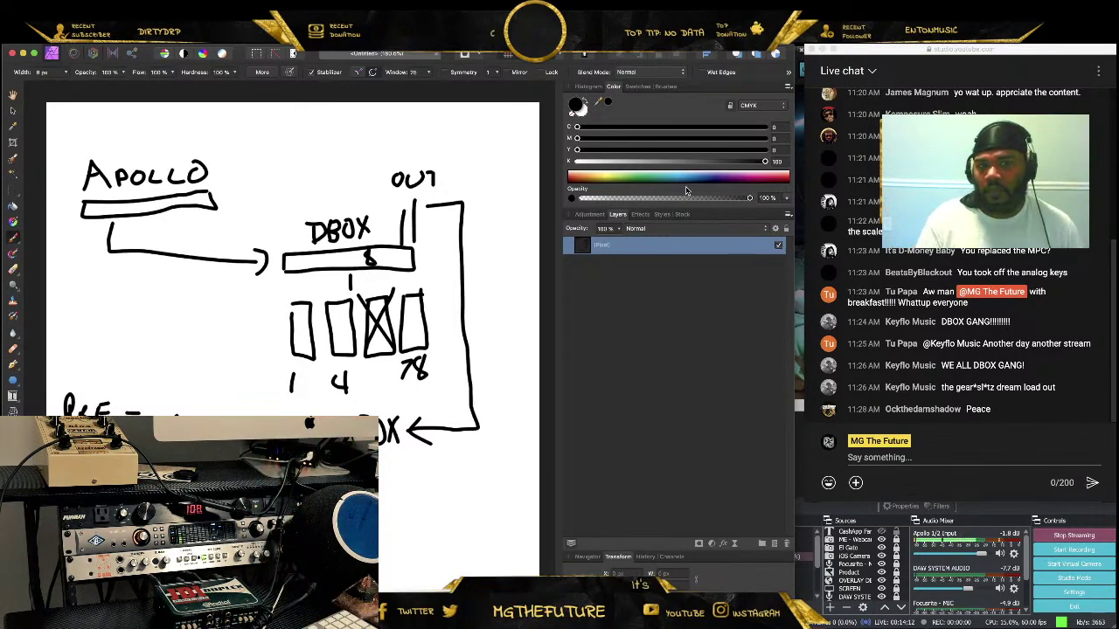
Draw a return arrow around the sketch's edge back to APOLLO, and add a short dash beside both the Apollo and DBOX boxes
mouse_move(377, 516)
mouse_down()
mouse_move(476, 509)
mouse_move(527, 425)
mouse_move(507, 101)
mouse_move(154, 118)
mouse_move(140, 149)
mouse_move(161, 145)
mouse_up()
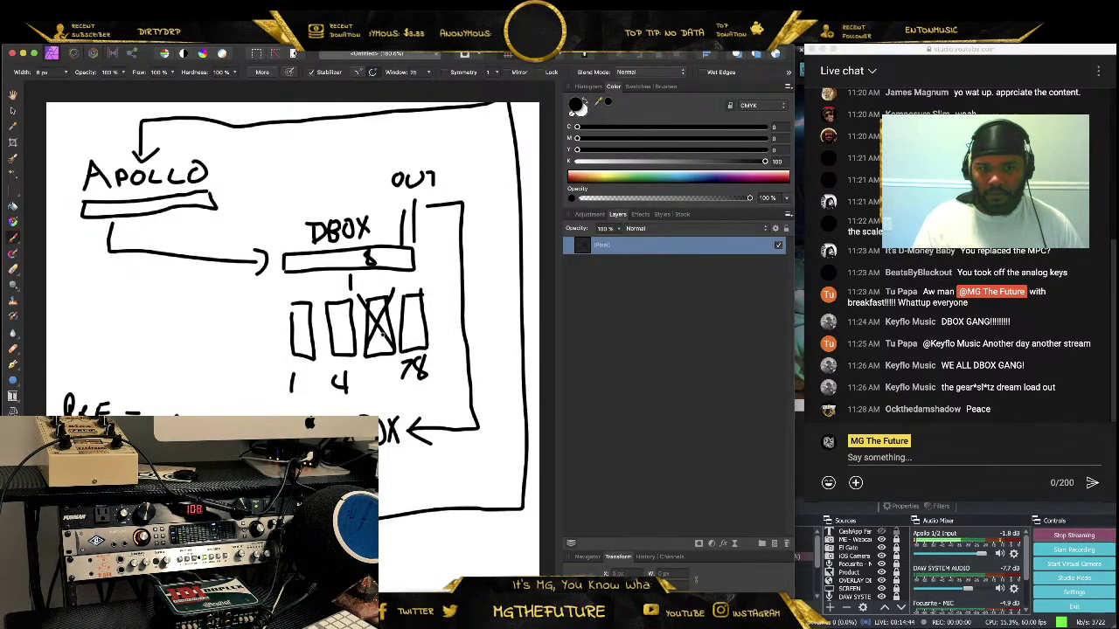
drag(220, 200, 239, 194)
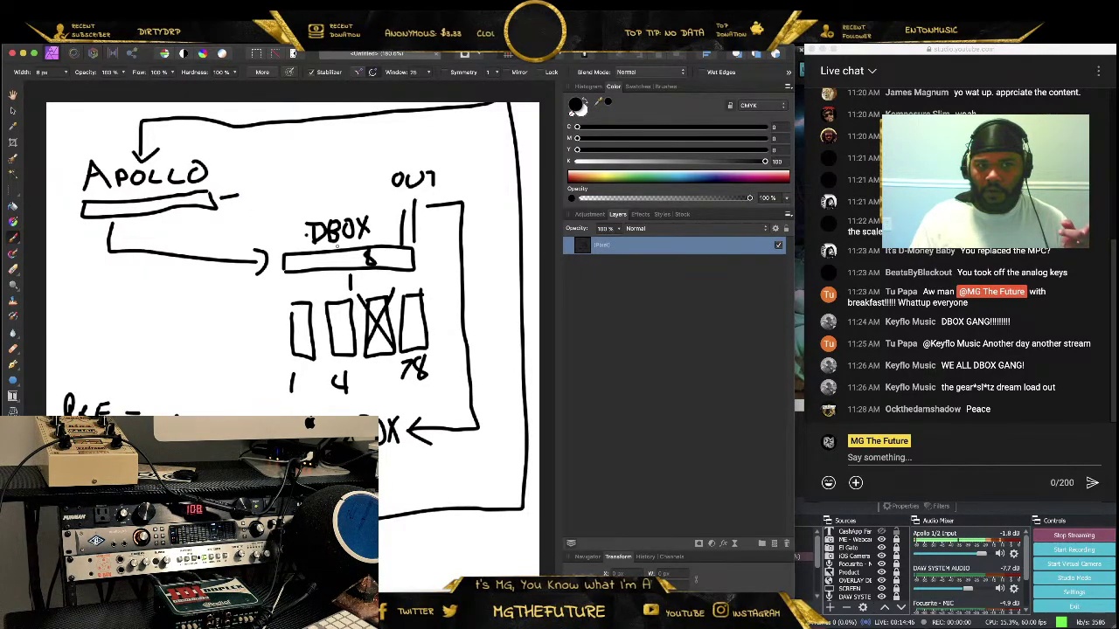
drag(425, 259, 448, 256)
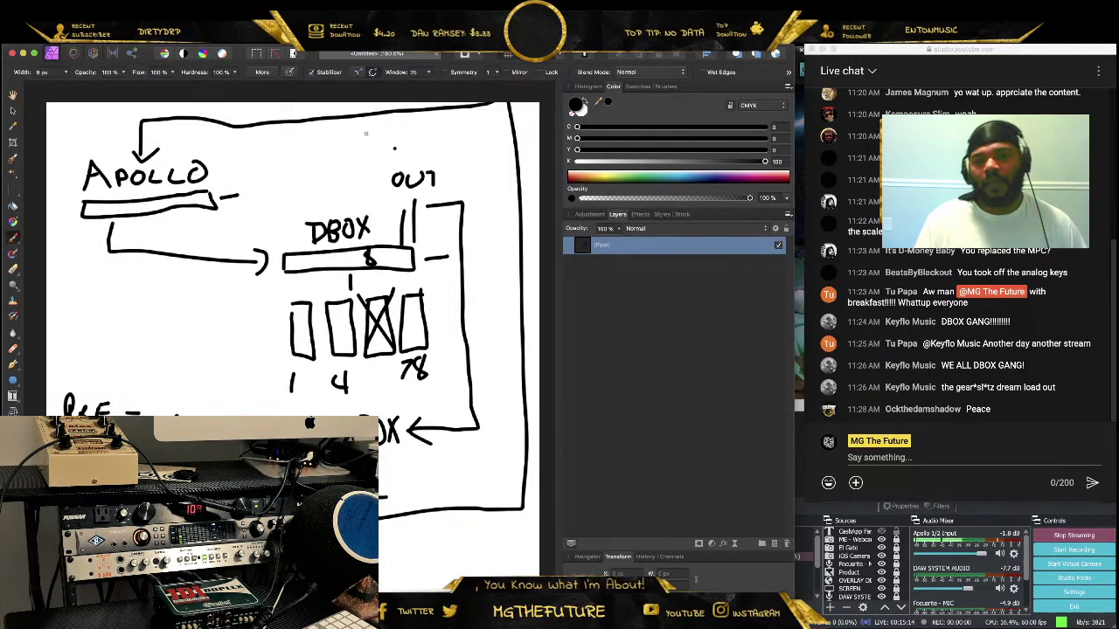
Minimize the drawing, close the music player window and bring up Ableton Live
click(23, 53)
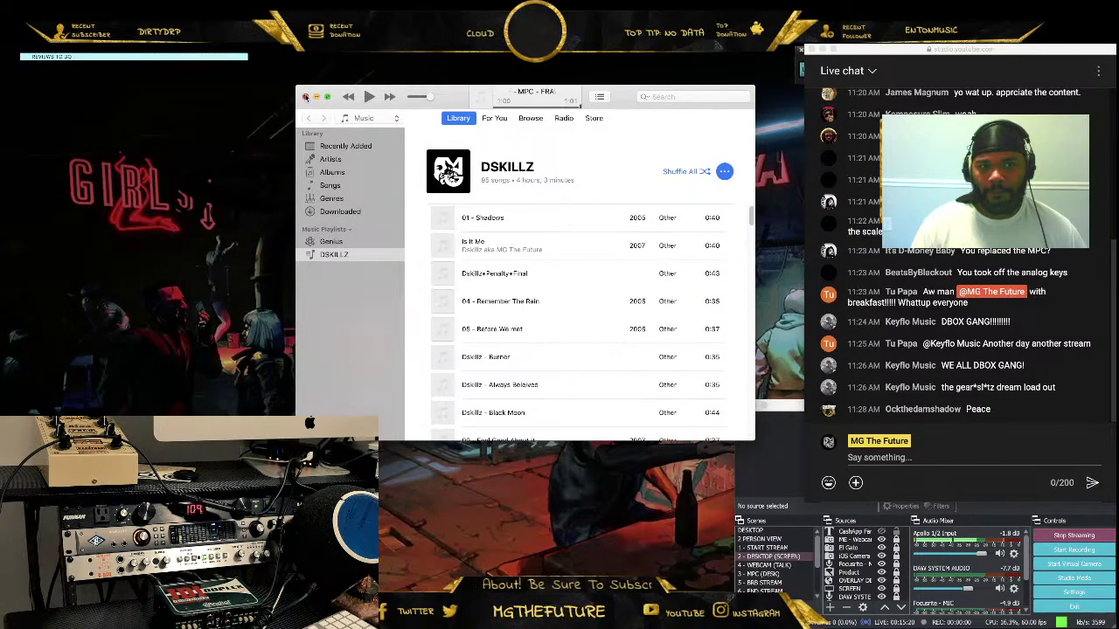
click(301, 97)
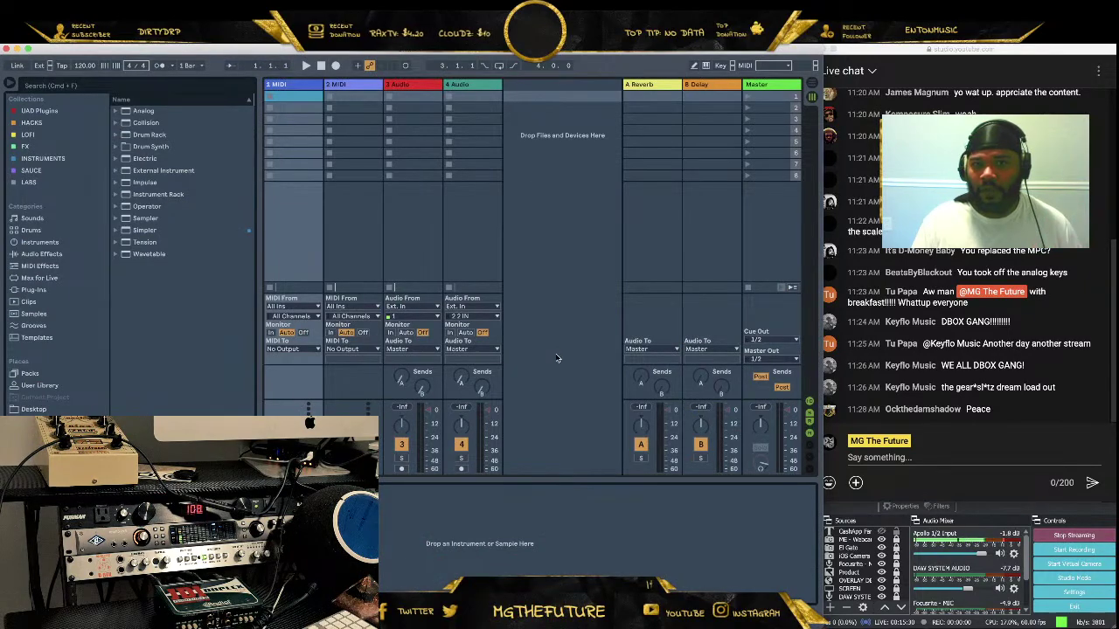
Recolor the 3 Audio and 4 Audio tracks purple
click(476, 88)
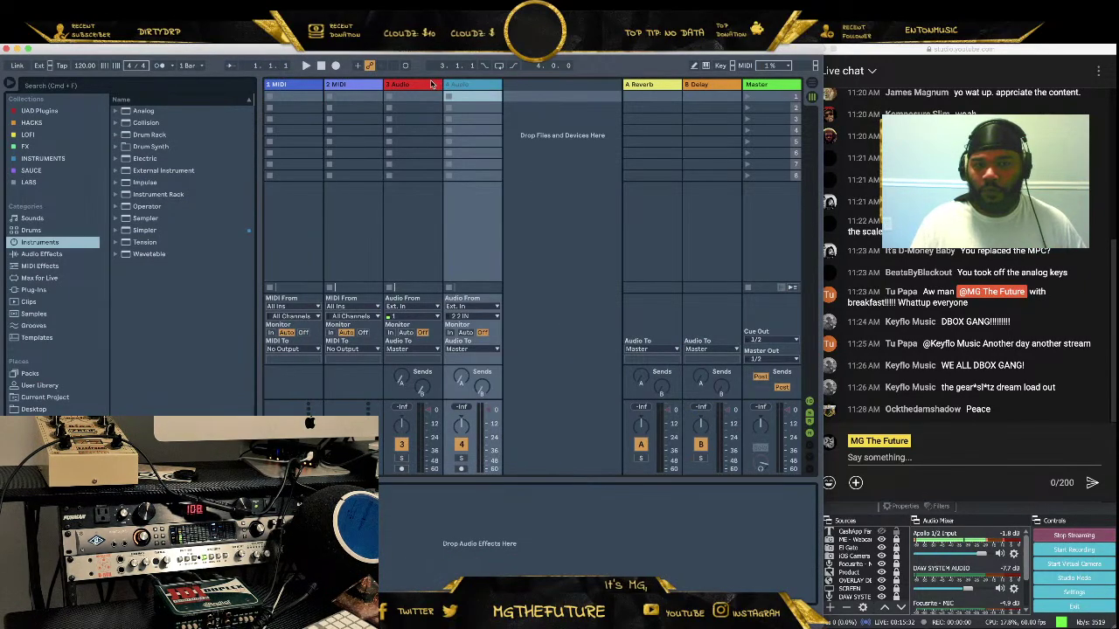
shift+click(410, 83)
right_click(431, 84)
click(548, 264)
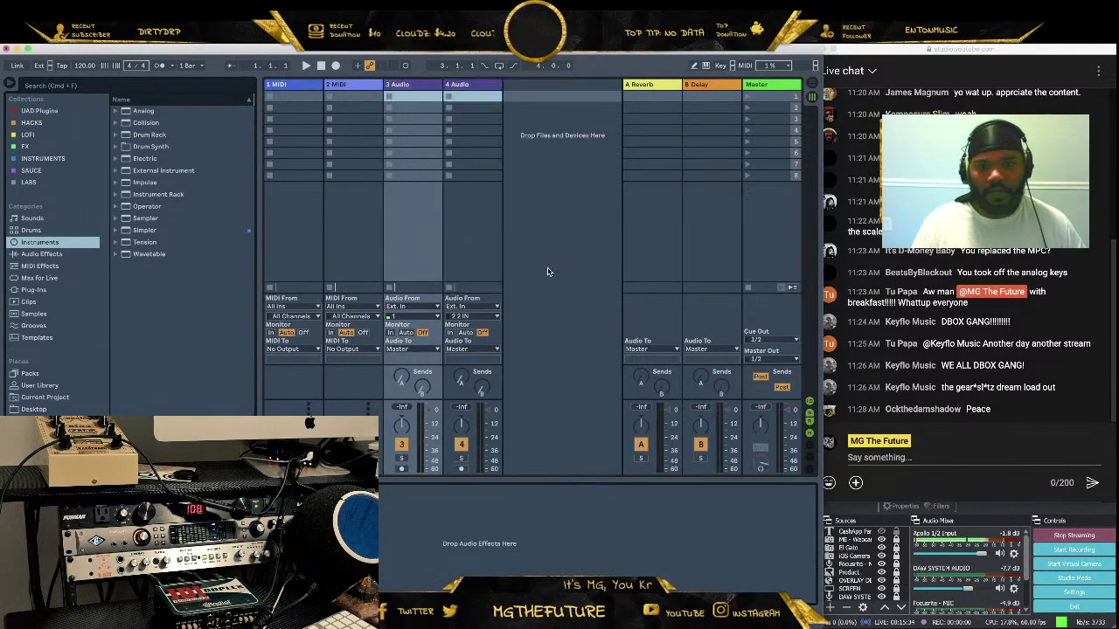
Recolor the 1 MIDI and 2 MIDI tracks grey
click(325, 84)
shift+click(311, 84)
right_click(311, 83)
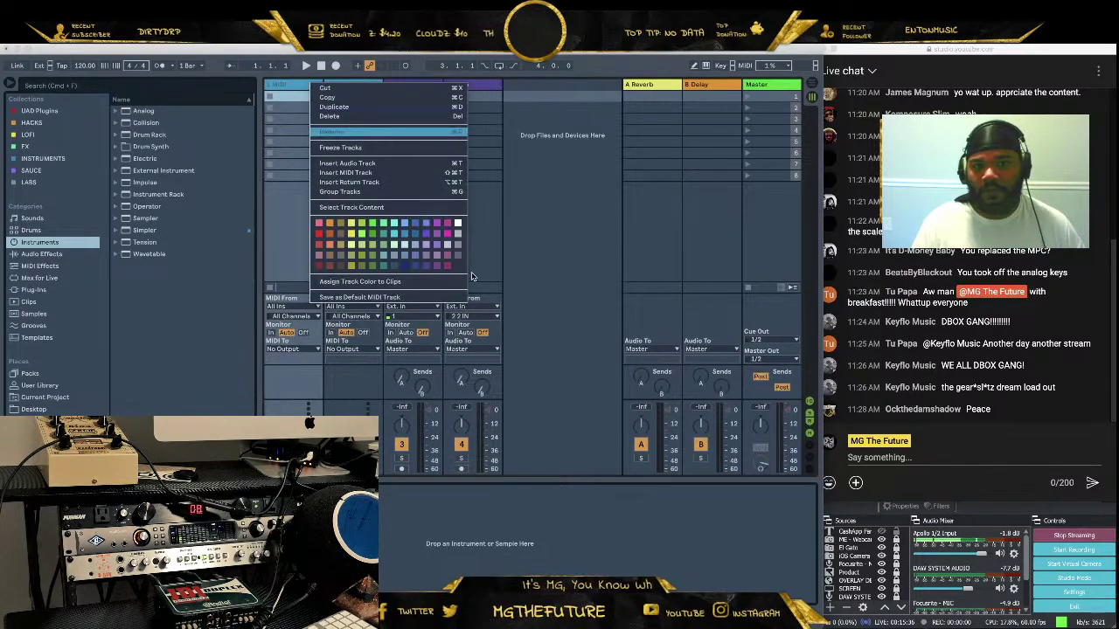
click(458, 262)
Recolor the A Reverb and B Delay return tracks light grey
click(699, 85)
shift+click(647, 85)
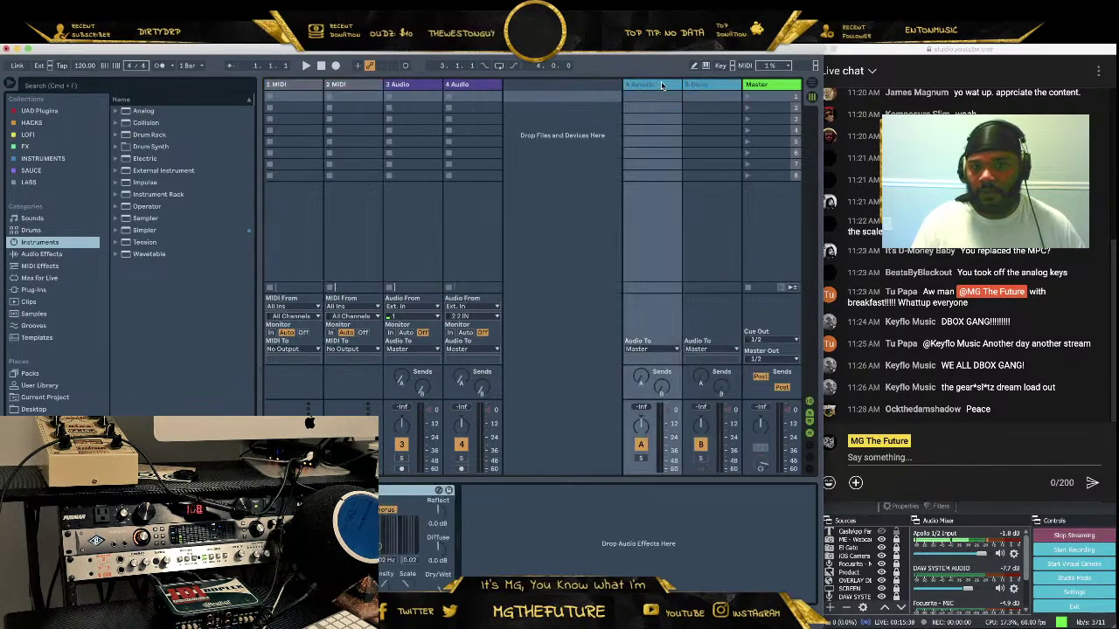
right_click(664, 84)
click(811, 182)
Recolor the Master track light grey
right_click(786, 85)
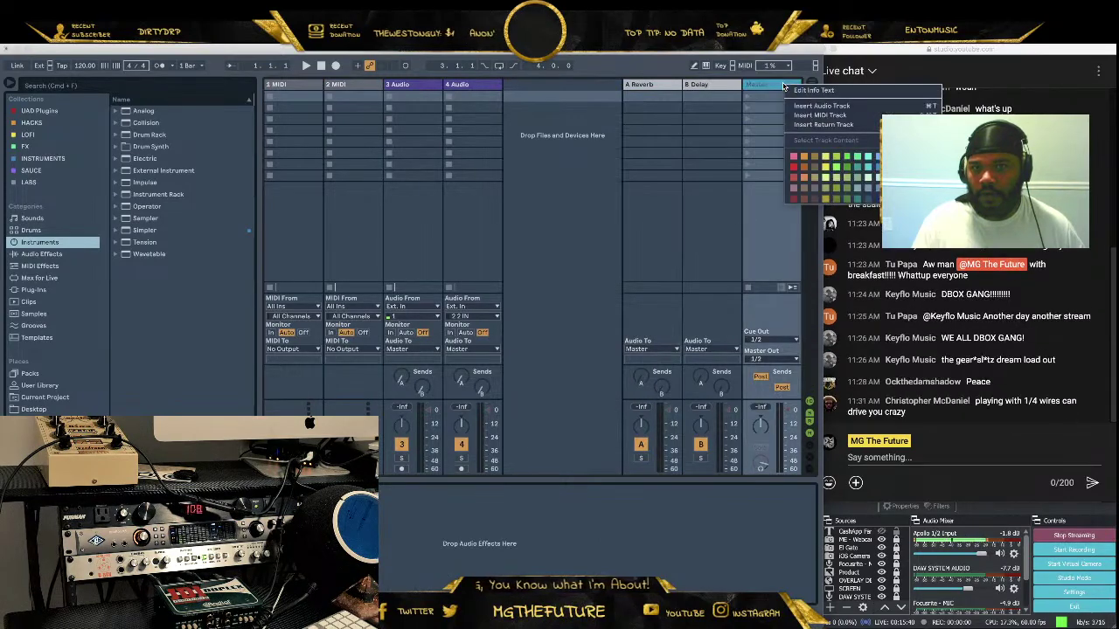
key(Escape)
click(482, 85)
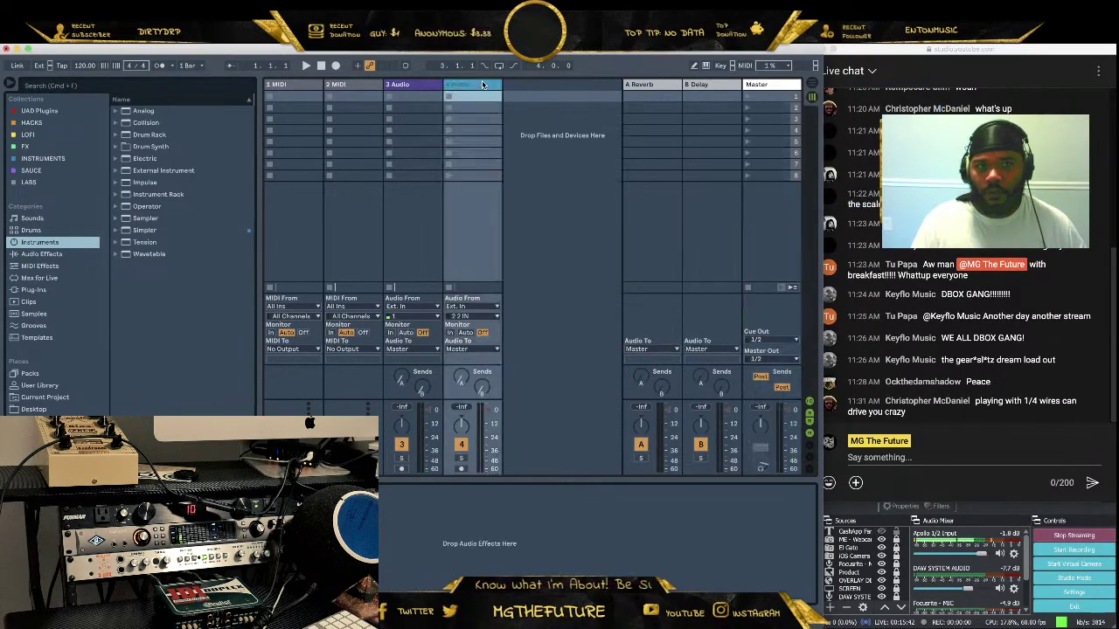
click(424, 85)
click(371, 85)
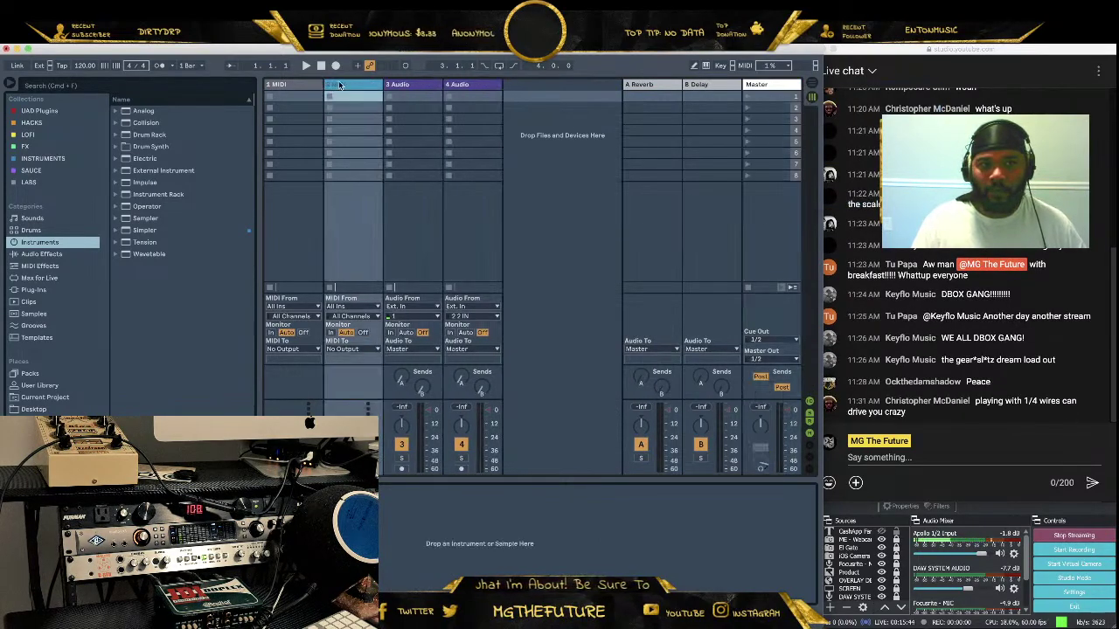
Load Kontakt from the INSTRUMENTS collection onto the 1 MIDI track and open its plug-in window
click(313, 85)
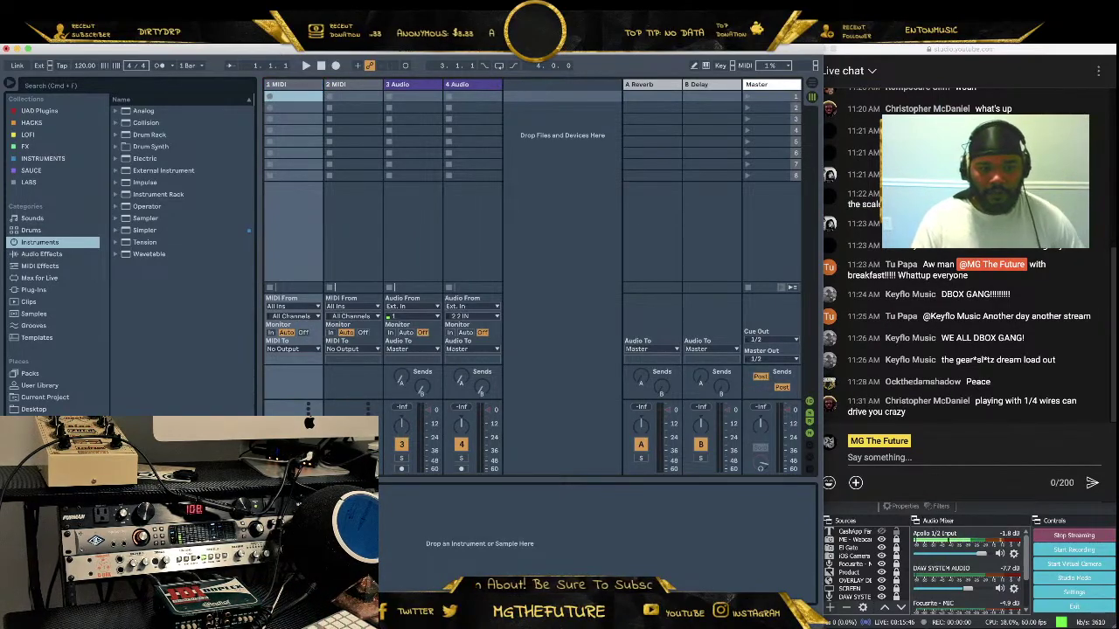
click(313, 85)
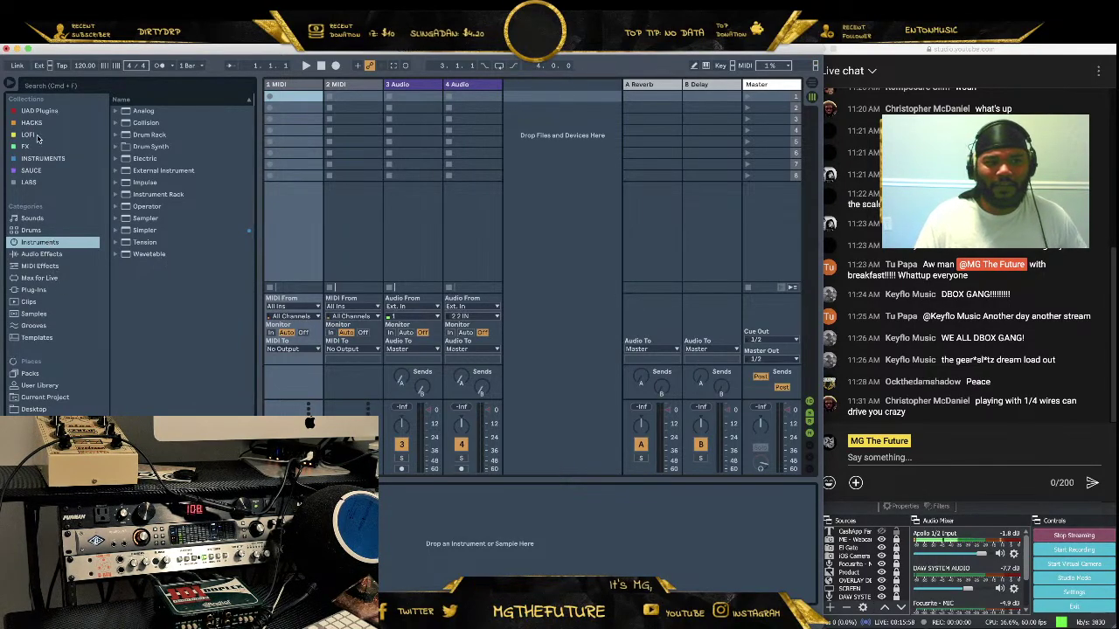
click(43, 161)
scroll(199, 236, down, 3)
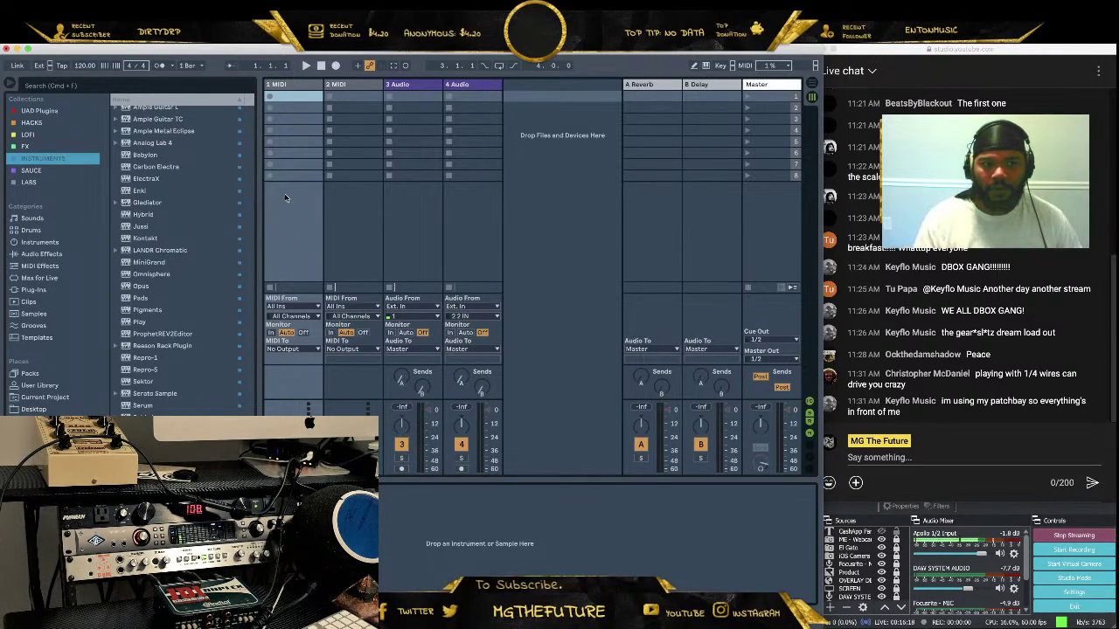
scroll(185, 216, down, 1)
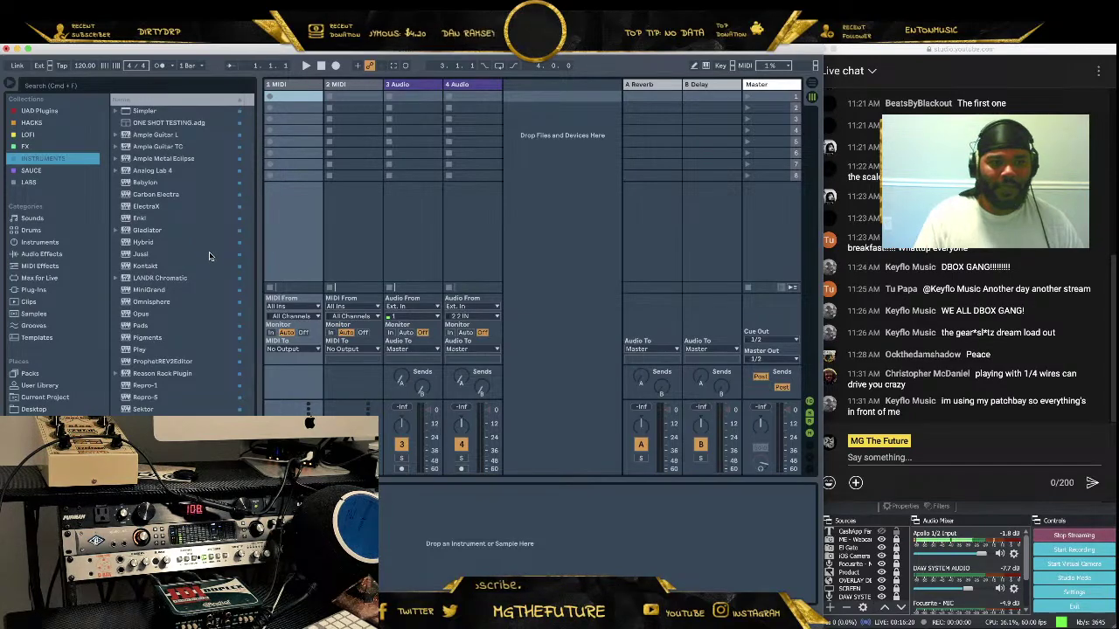
scroll(210, 256, down, 2)
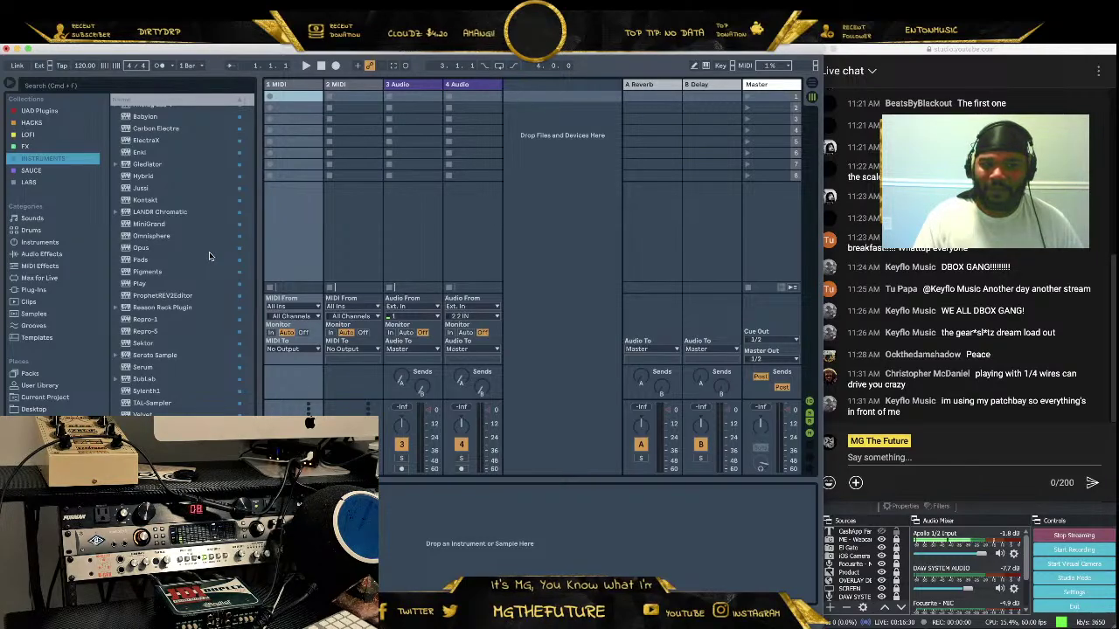
scroll(209, 256, down, 1)
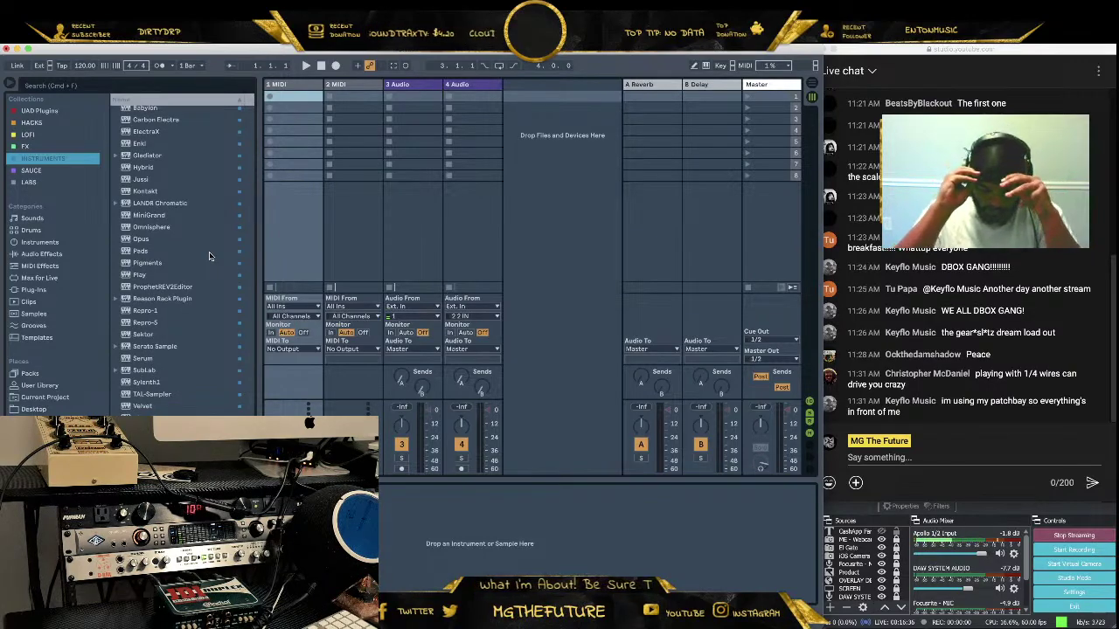
click(145, 191)
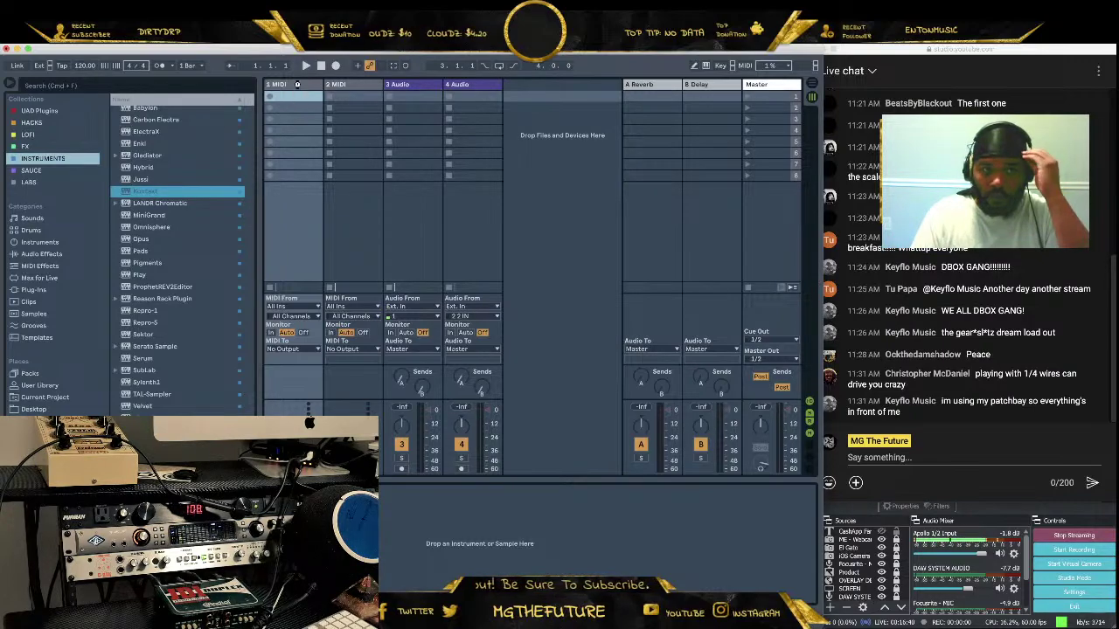
click(297, 84)
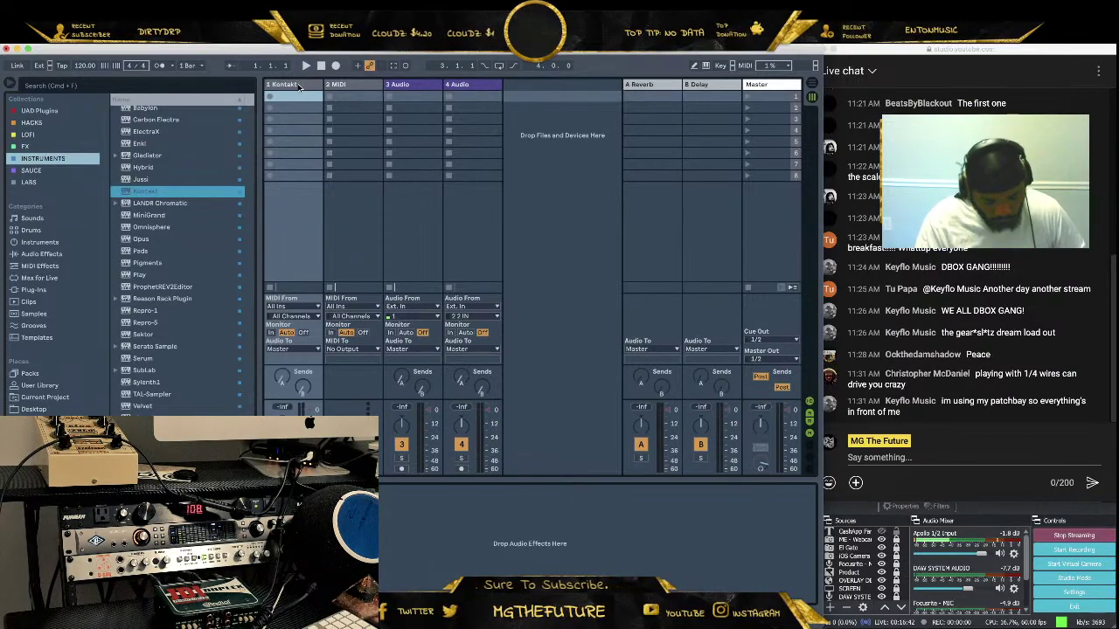
key(Return)
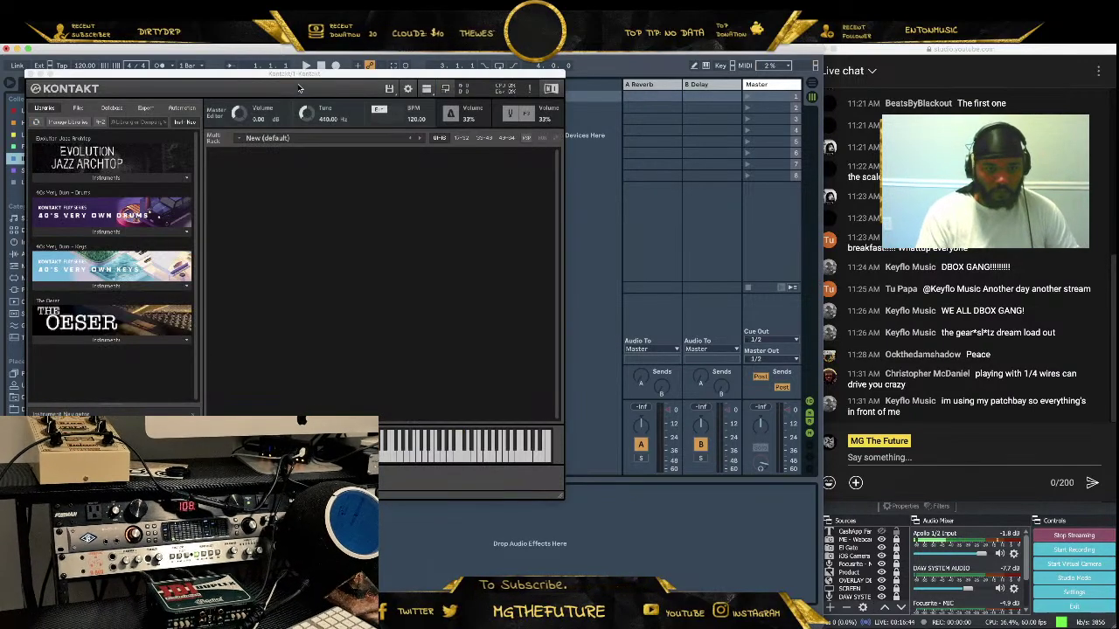
Move the Kontakt window clear of the first track and select the Kontakt track's first clip slot
drag(263, 74, 613, 57)
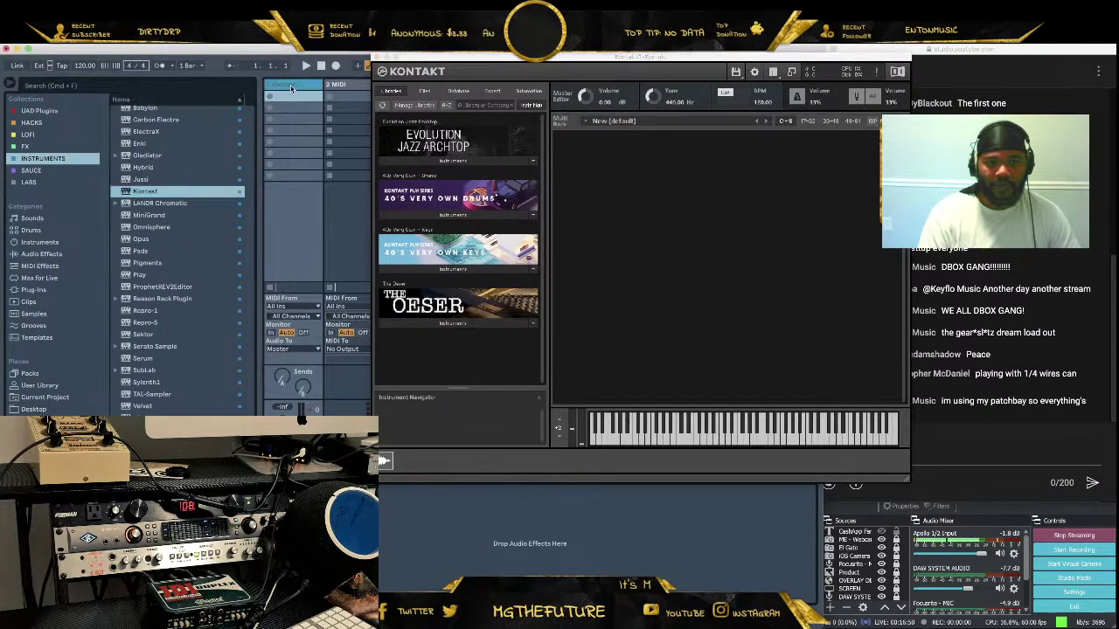
click(330, 221)
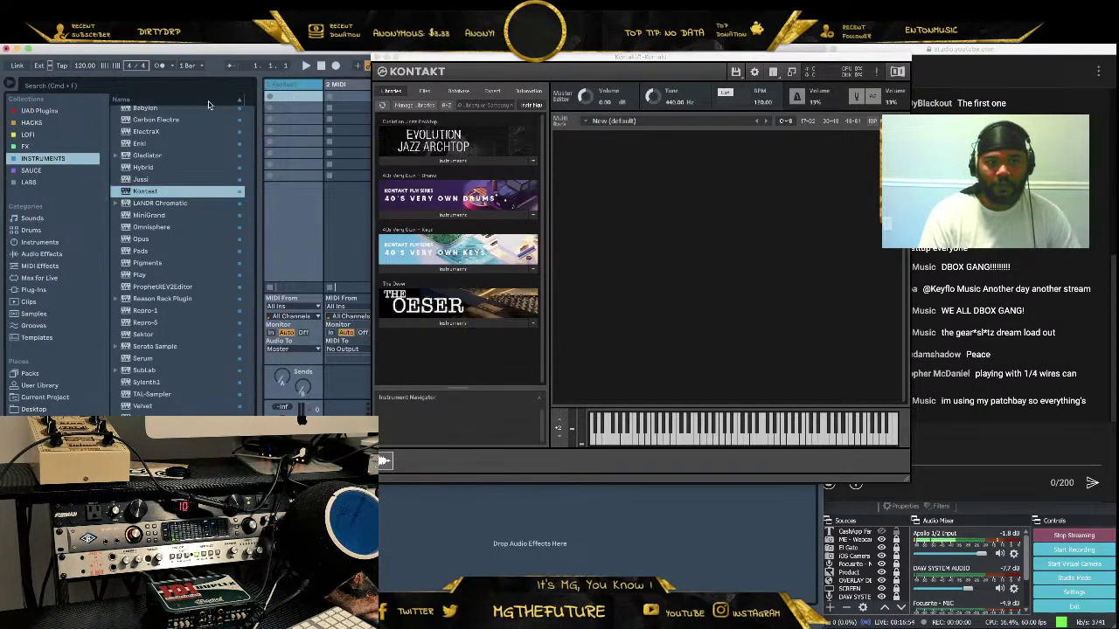
click(320, 87)
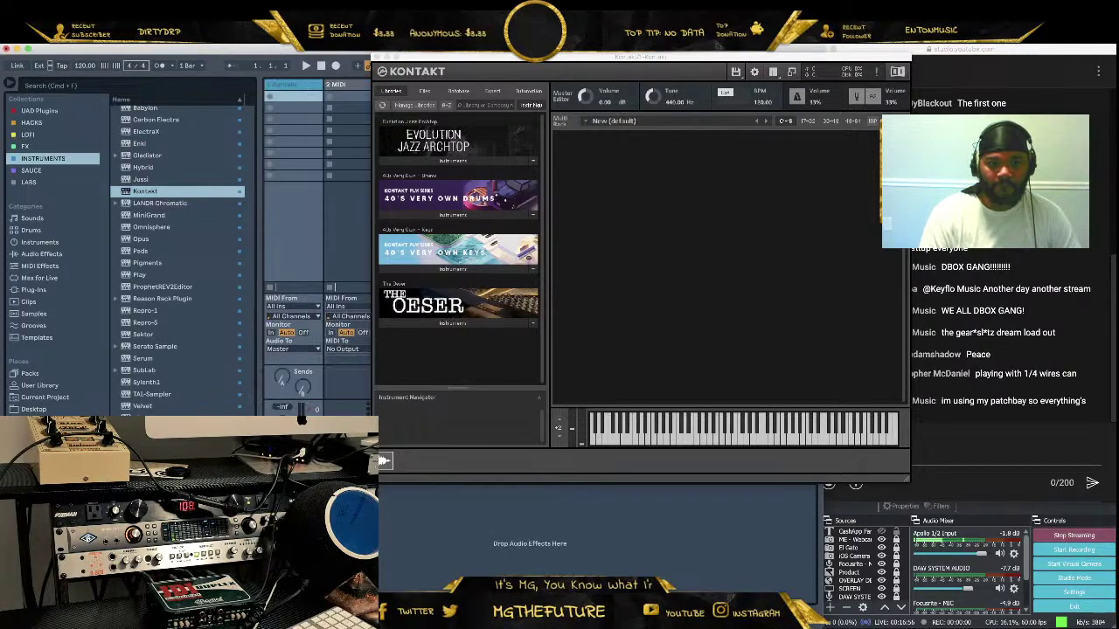
click(332, 96)
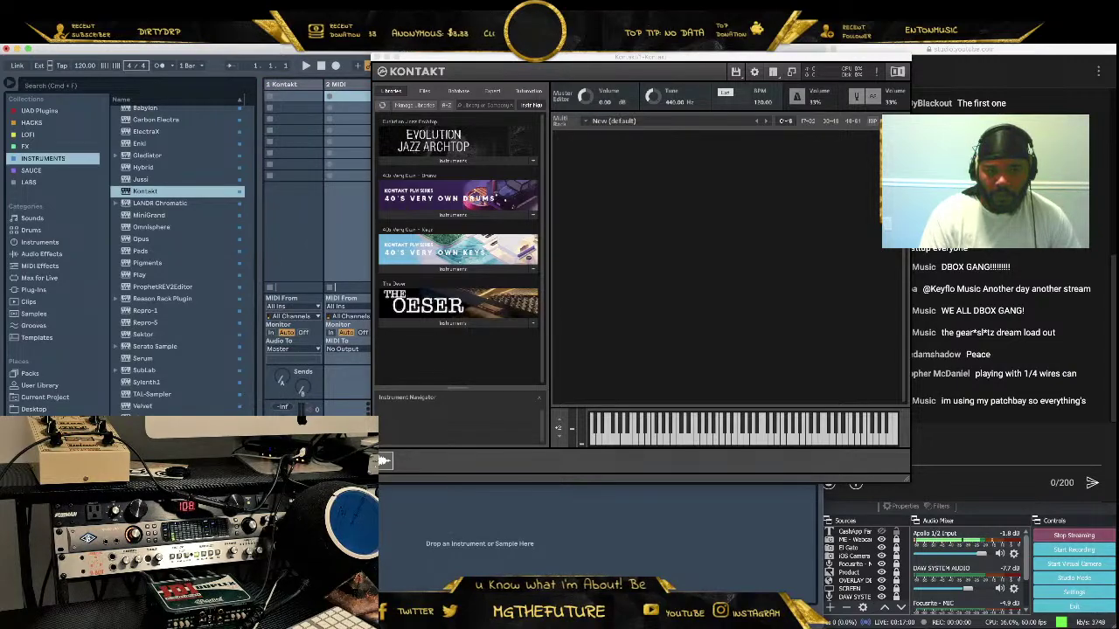
click(292, 96)
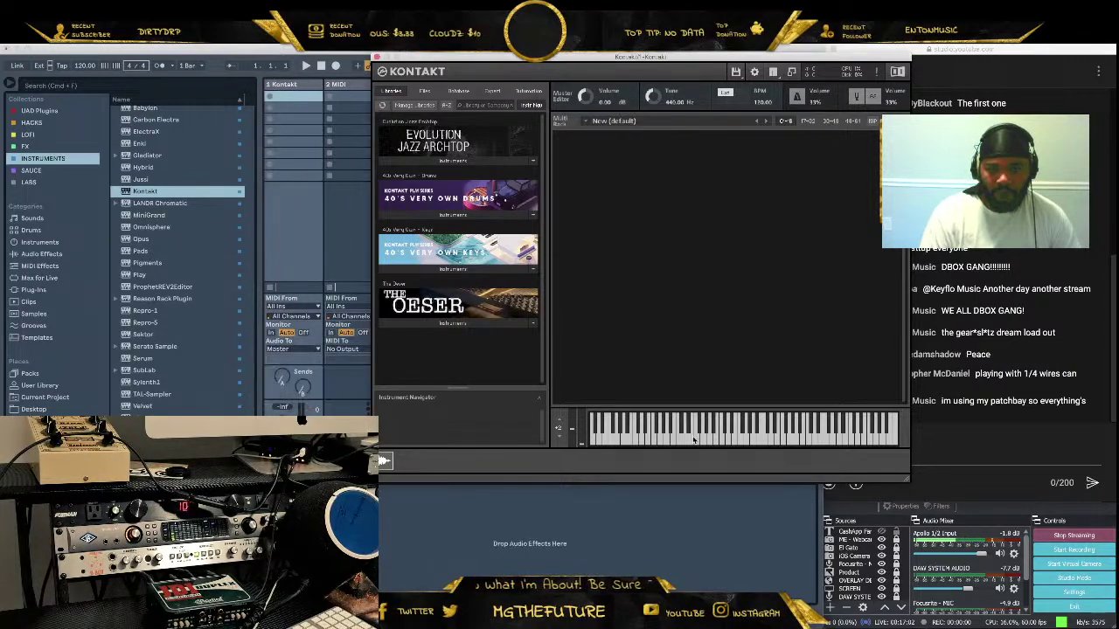
Load the 40s Very Own - Keys instrument from the Kontakt library and reposition the plug-in window over the session
click(462, 216)
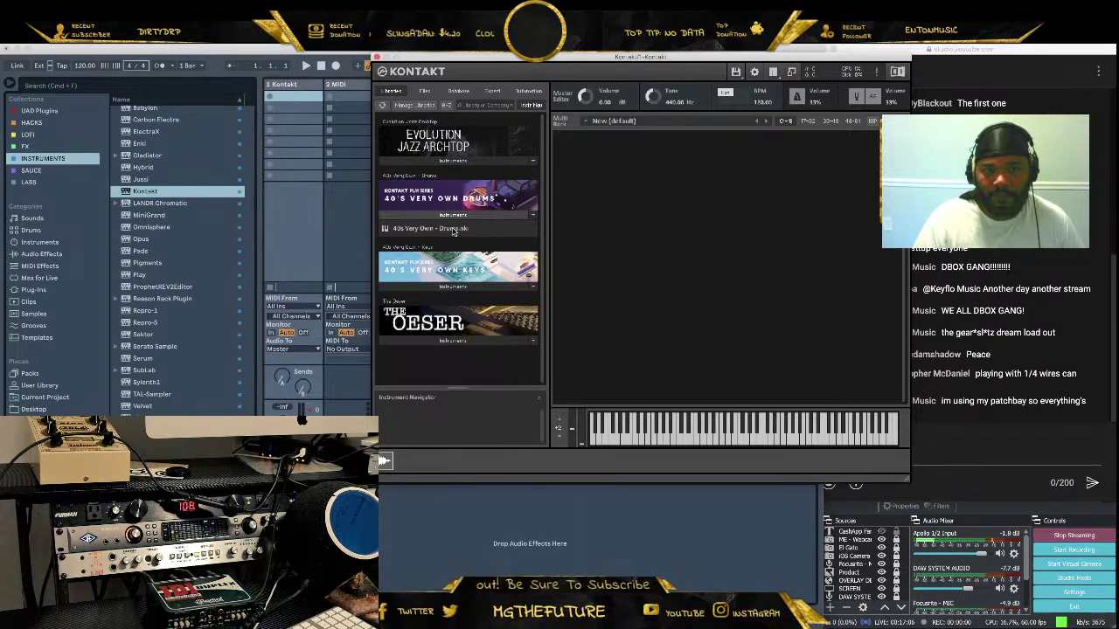
click(463, 287)
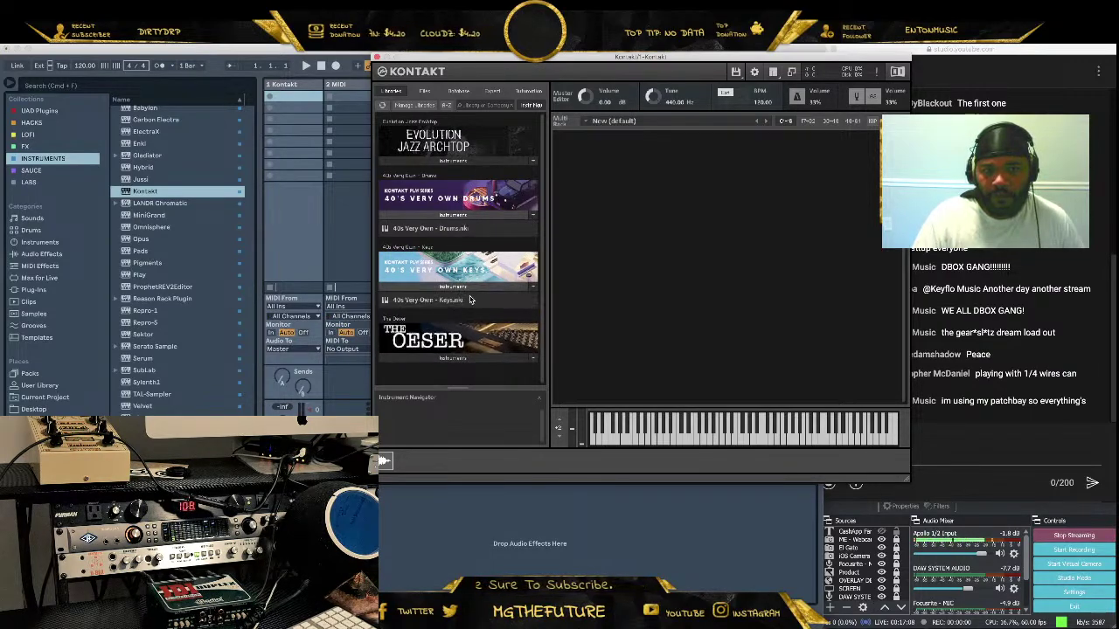
double_click(445, 305)
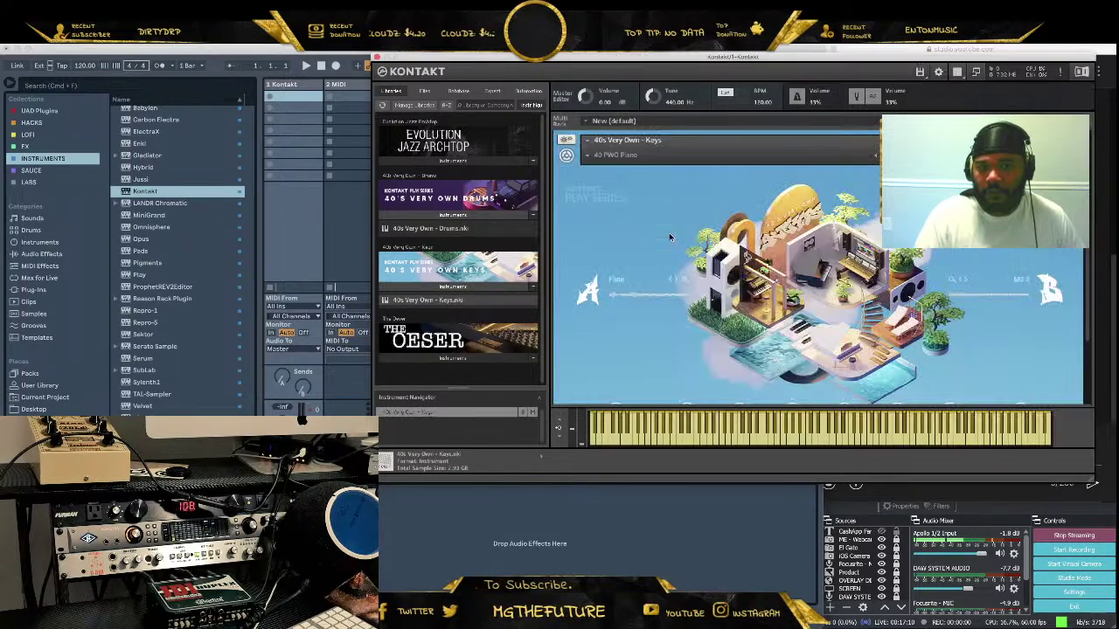
drag(798, 60, 481, 74)
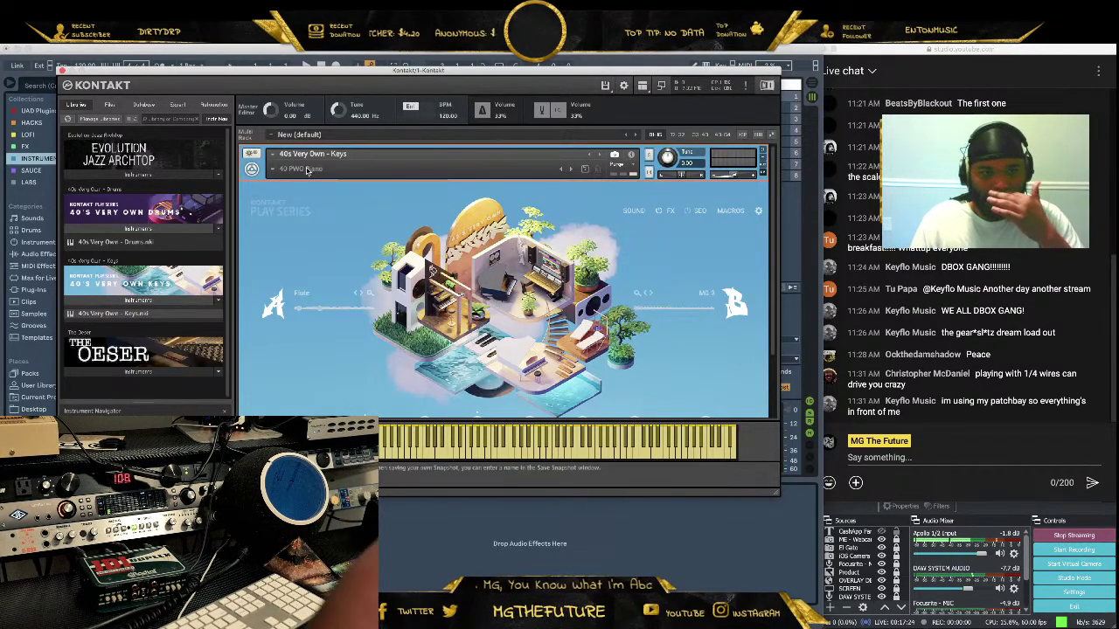
Load the Ford Keys snapshot in 40s Very Own - Keys and audition the following snapshots up to Hopes Keys
click(274, 171)
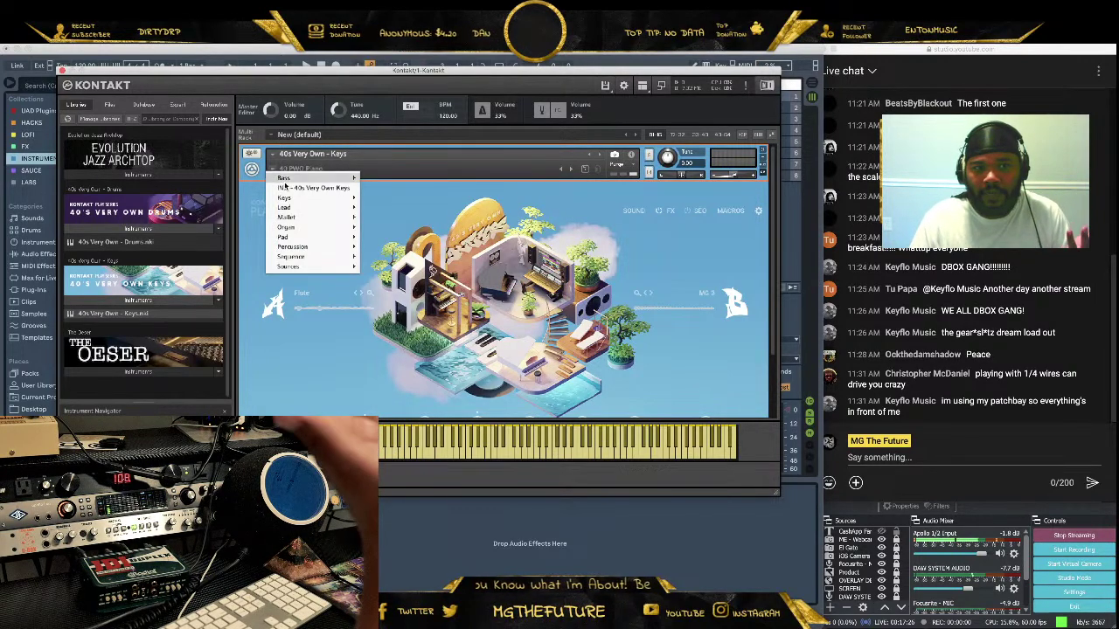
mouse_move(298, 198)
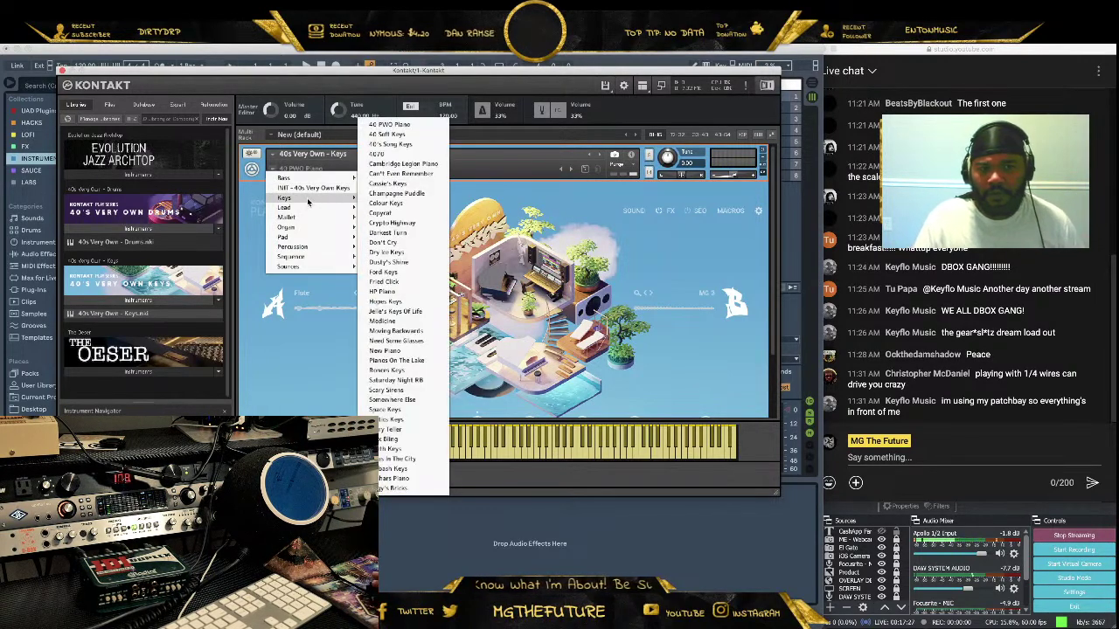
click(428, 273)
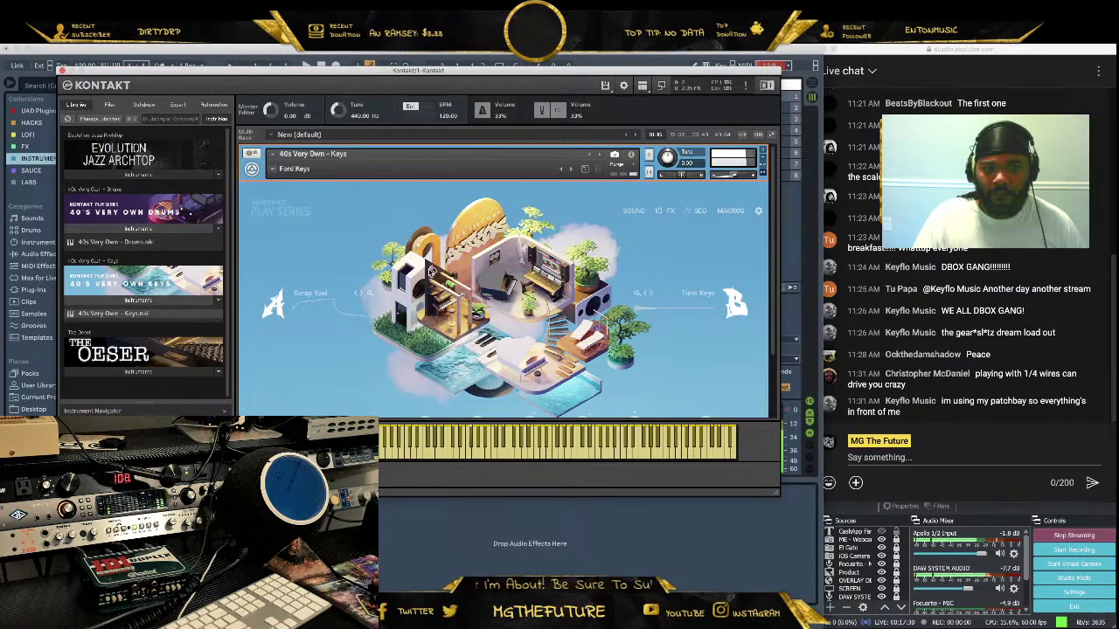
click(570, 169)
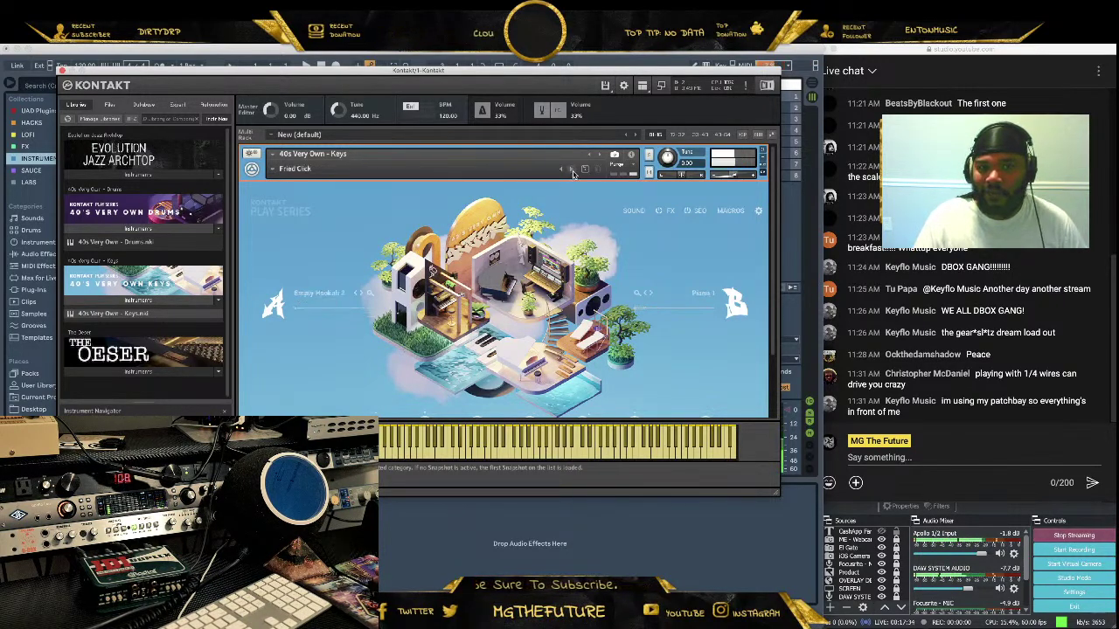
click(570, 169)
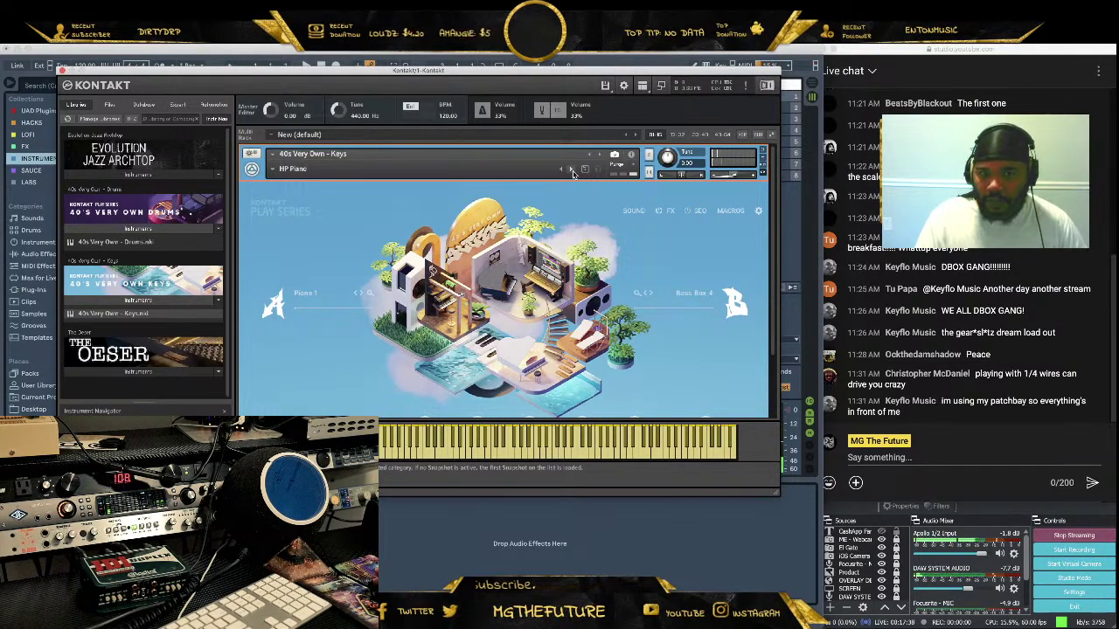
click(571, 171)
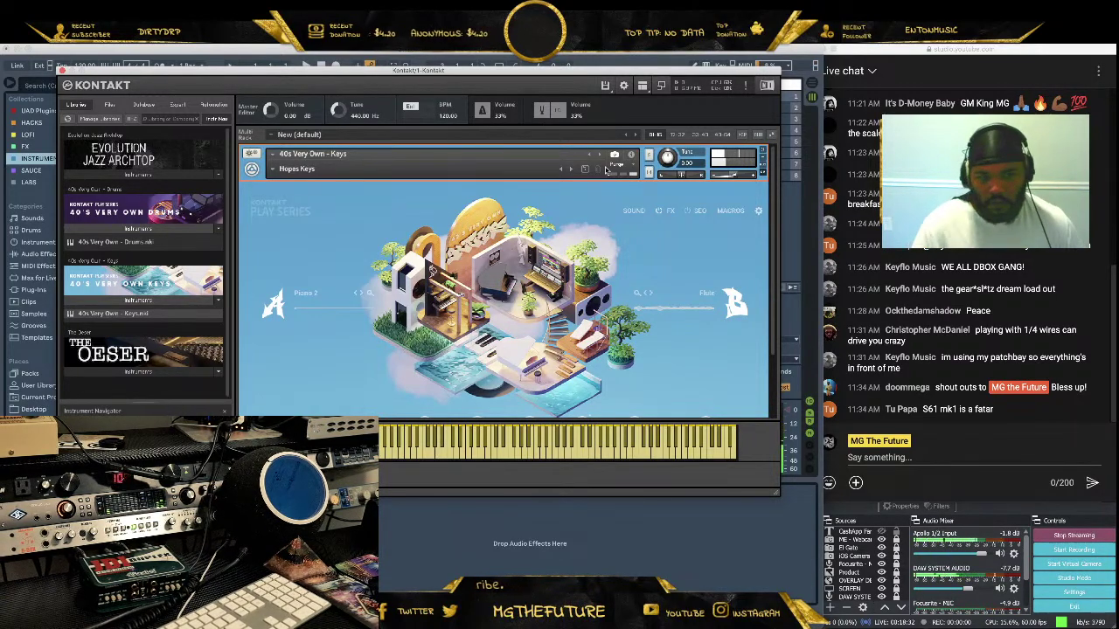
Close the Kontakt window and add the Pitch MIDI effect to the Kontakt track
click(65, 70)
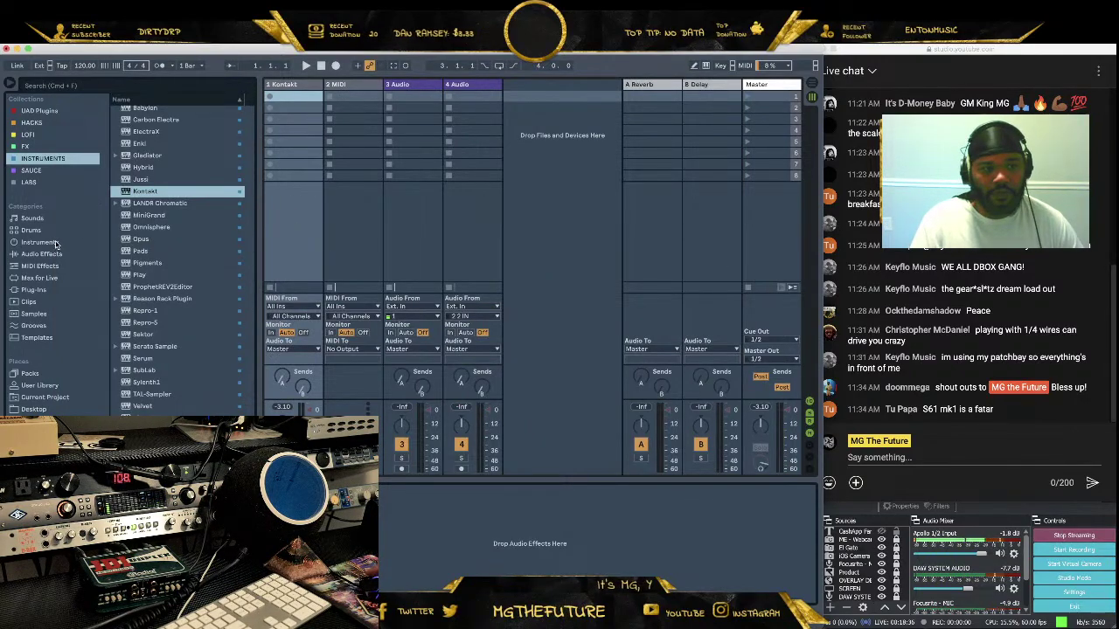
click(39, 266)
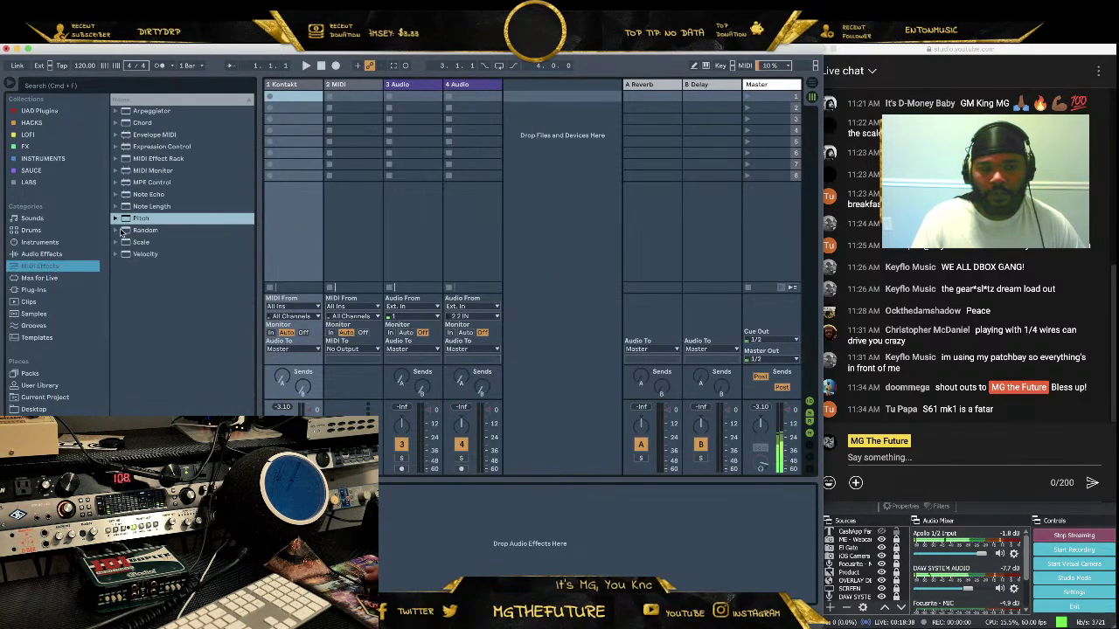
click(115, 219)
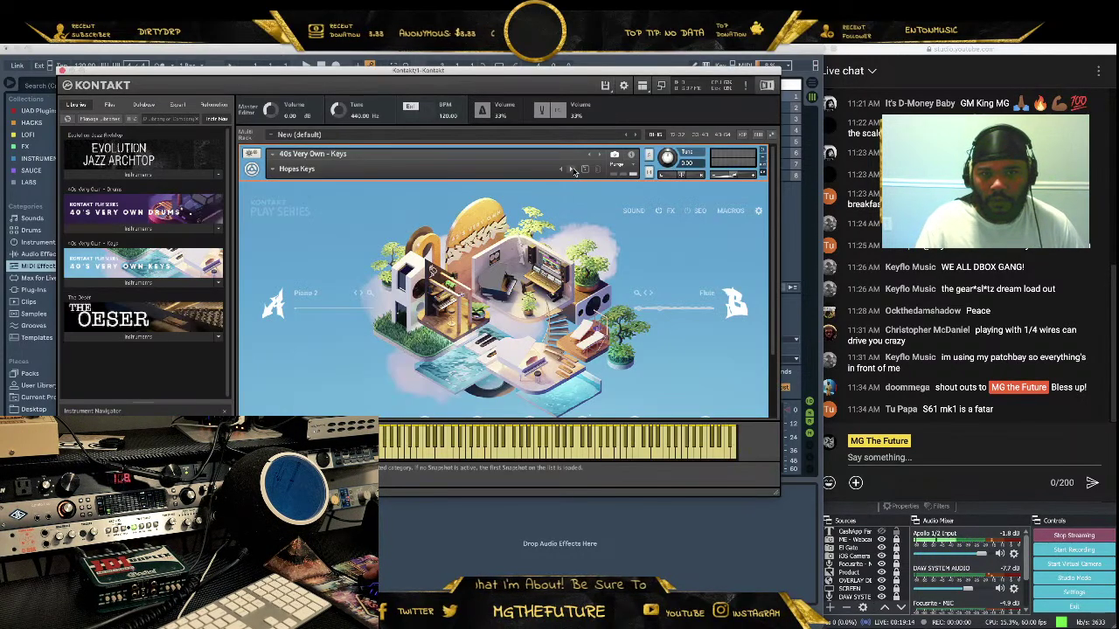
Audition the Bass Keytar snapshot in 40s Very Own - Keys and load Colour Keys from the Keys category instead
click(572, 169)
click(572, 168)
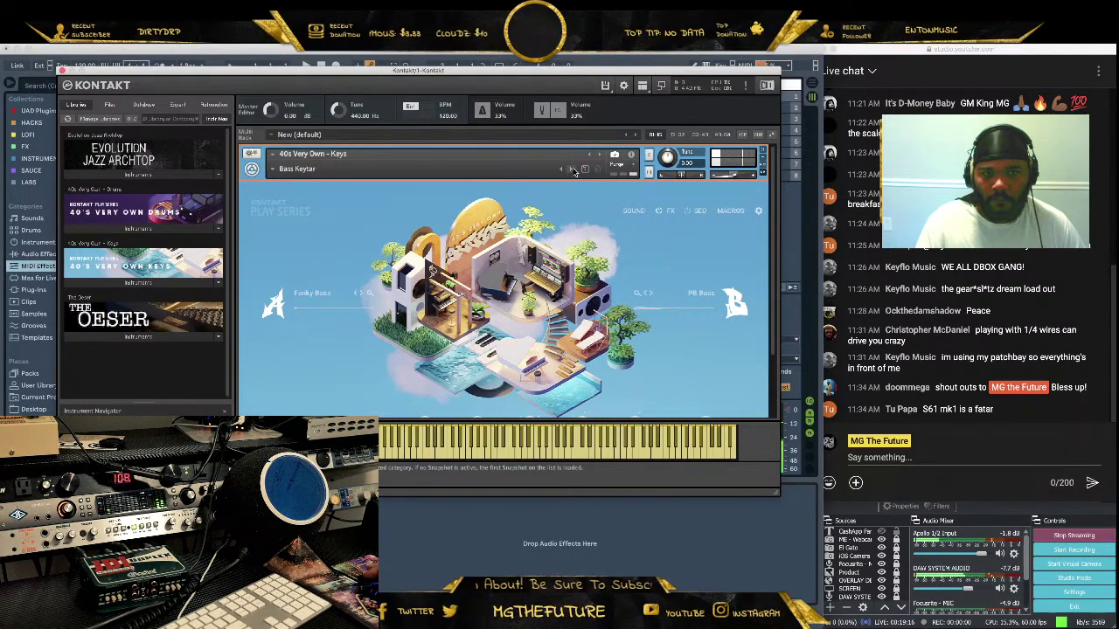
click(302, 168)
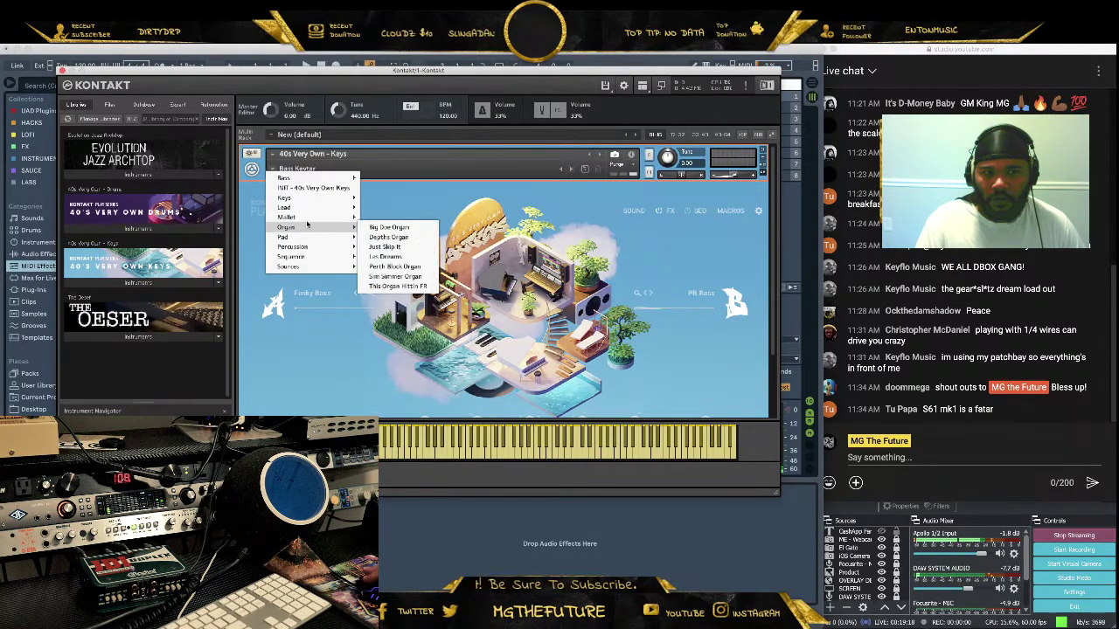
mouse_move(306, 221)
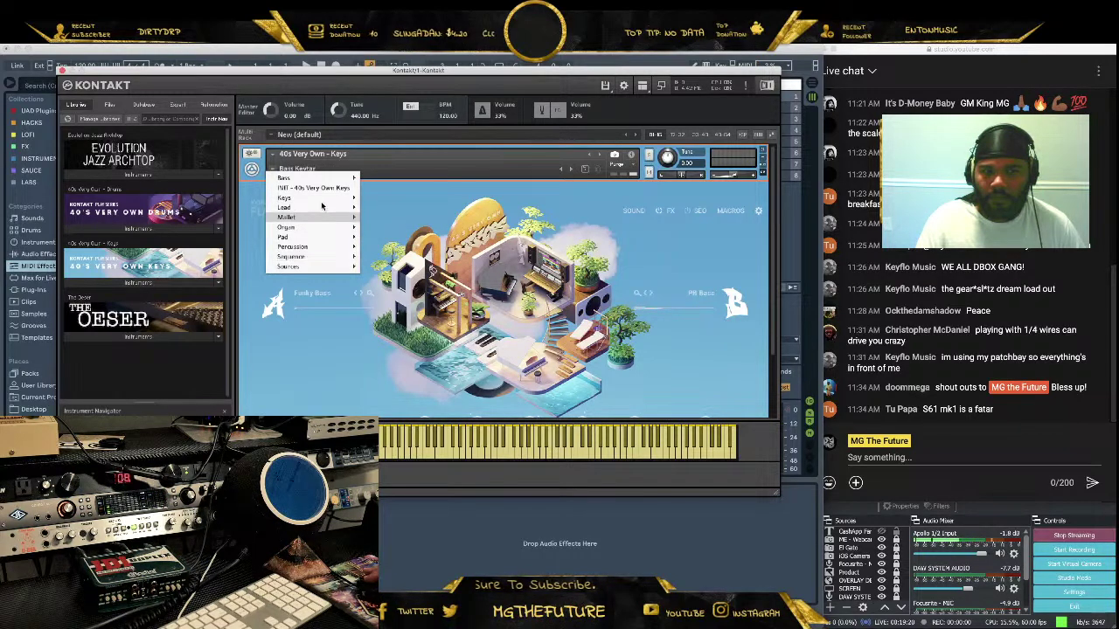
mouse_move(322, 202)
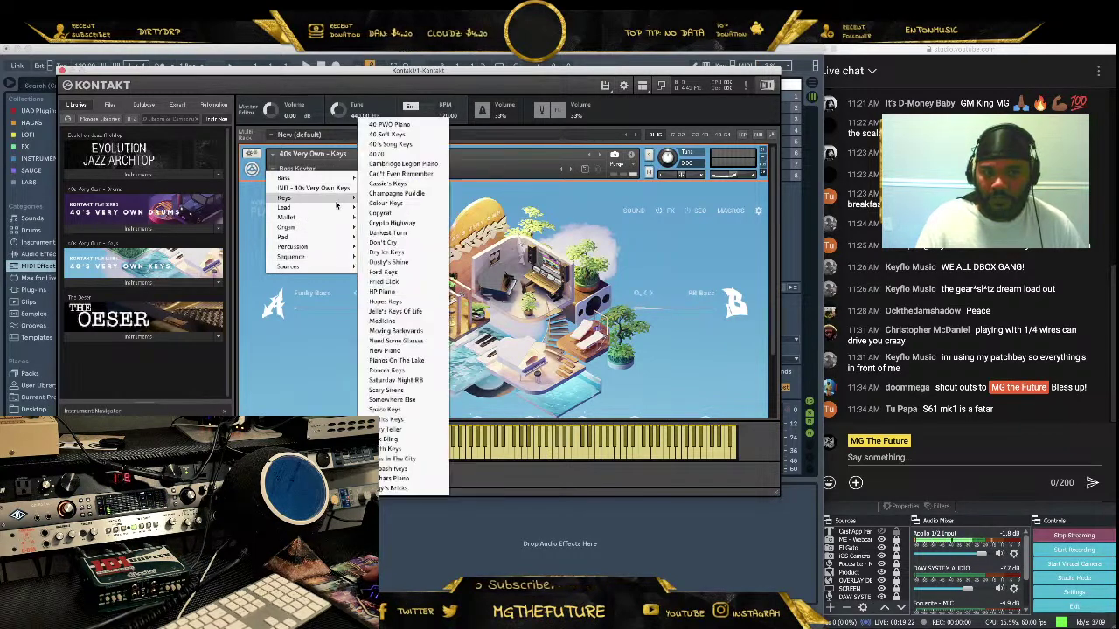
click(407, 204)
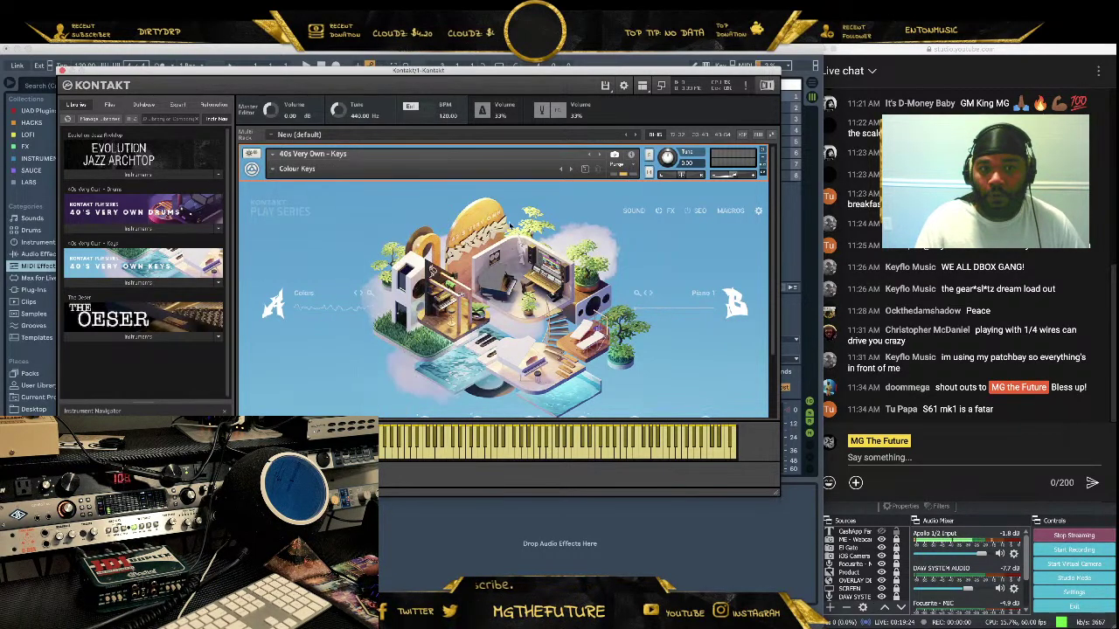
Audition the Copycat and Crypto Highway snapshots in 40s Very Own - Keys
click(572, 169)
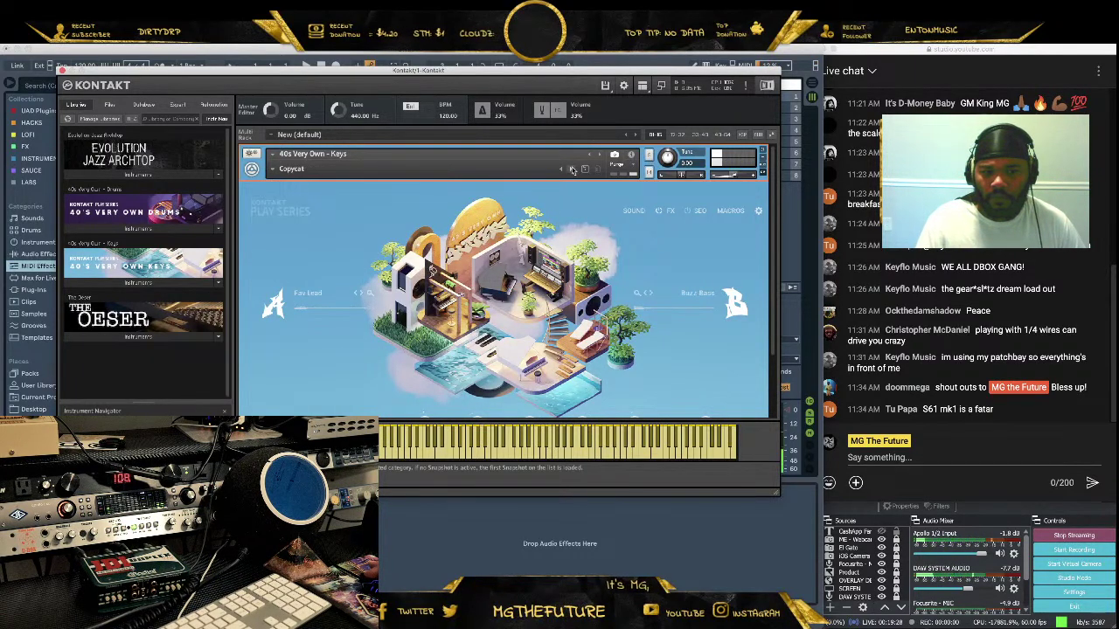
click(573, 170)
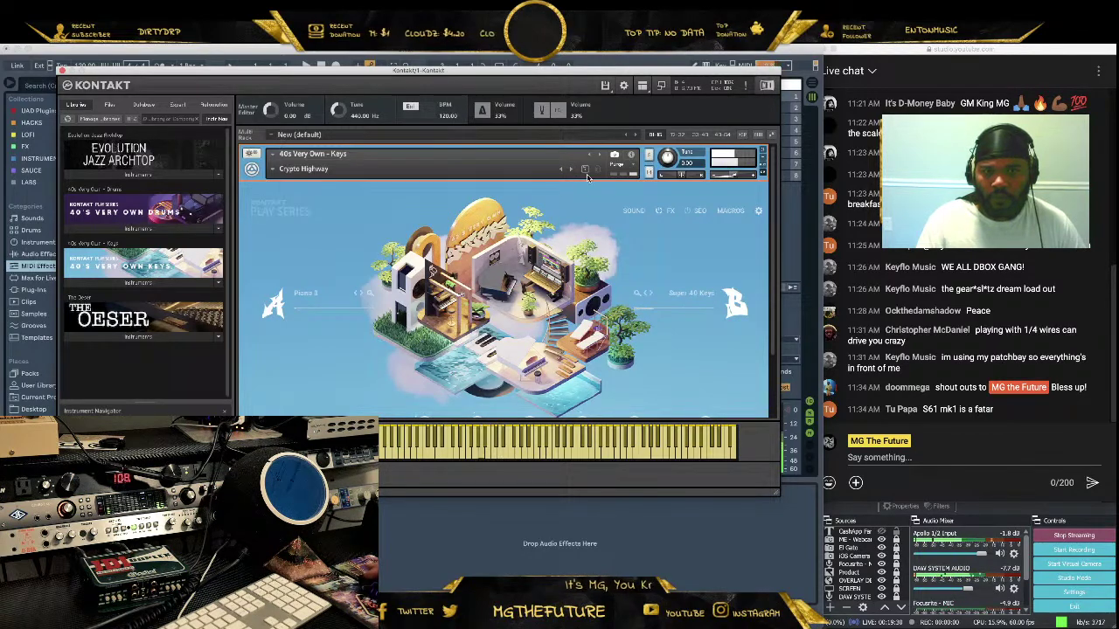
Switch the Kontakt browser to the database and load the AA Noisy Pluck instrument
click(144, 105)
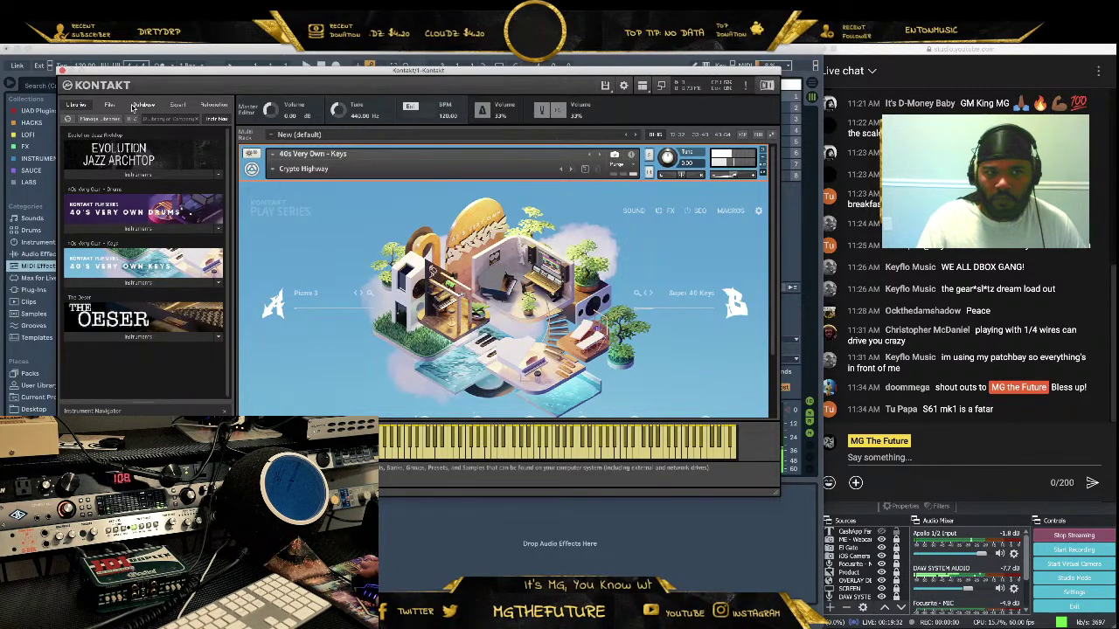
click(111, 105)
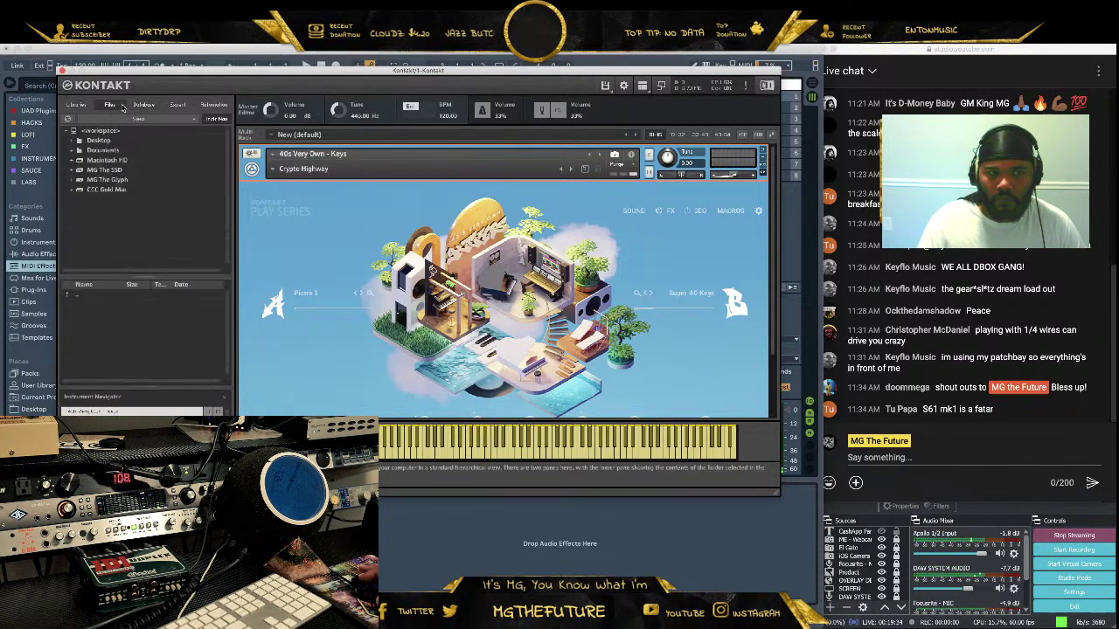
click(144, 106)
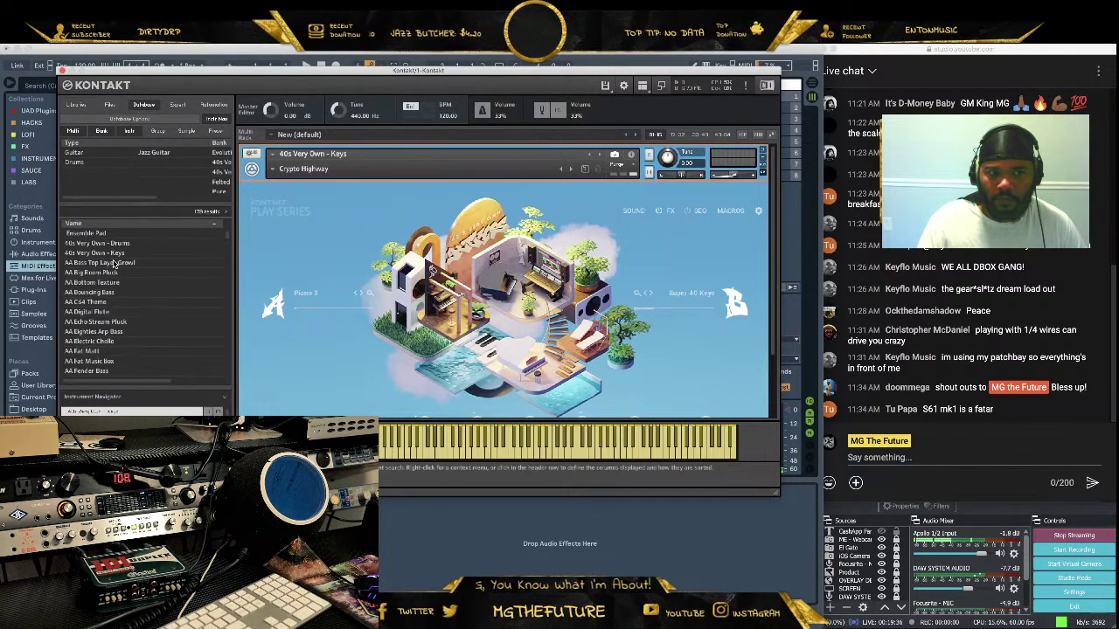
scroll(157, 315, down, 5)
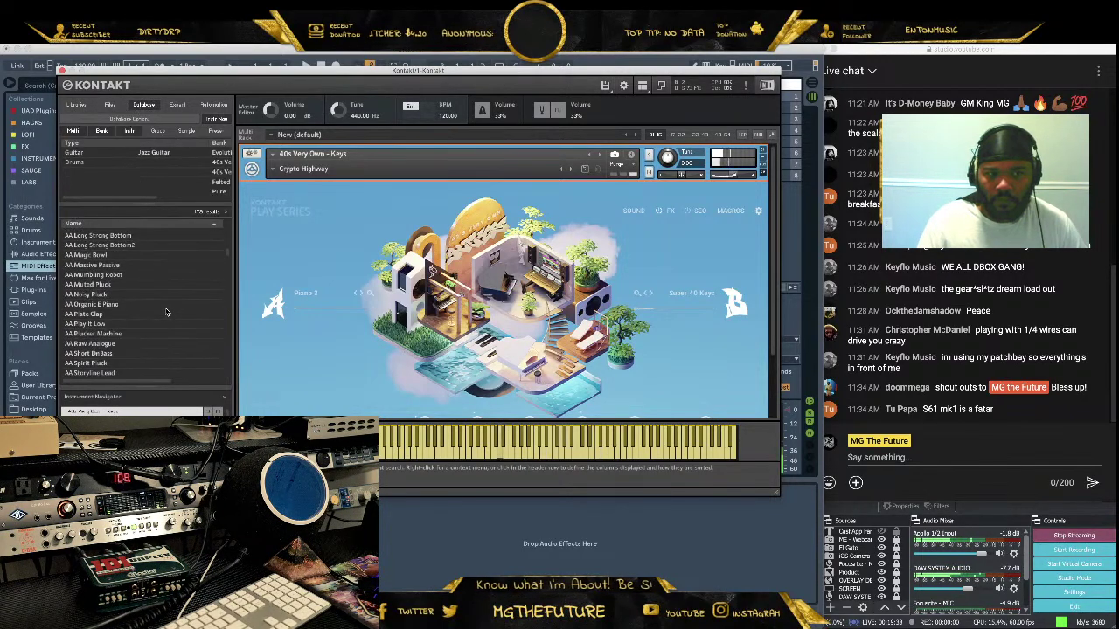
double_click(105, 333)
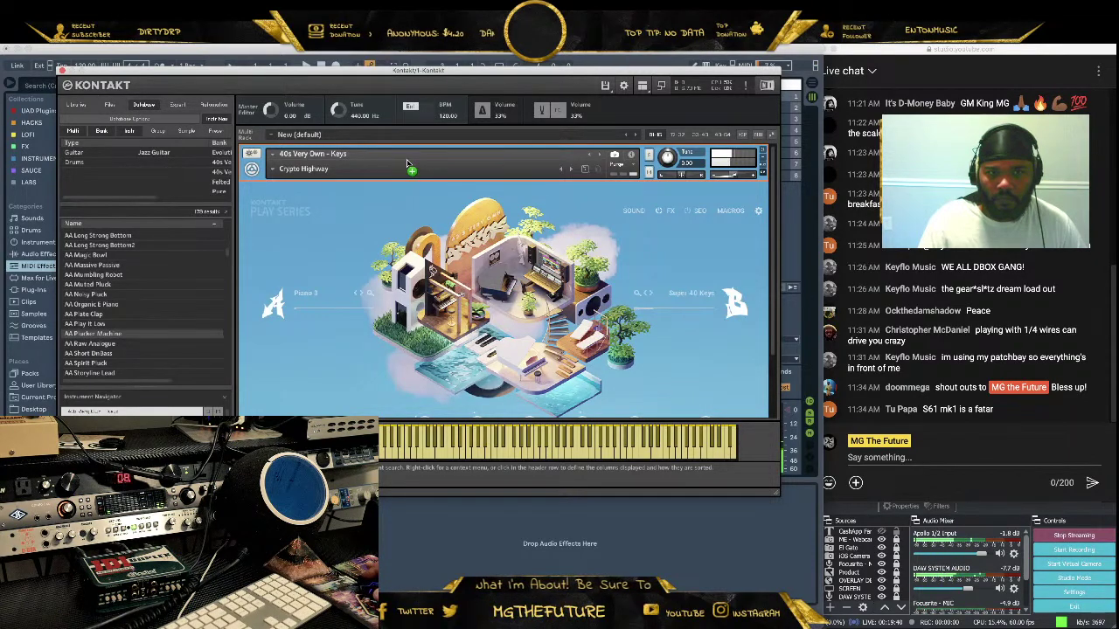
double_click(109, 294)
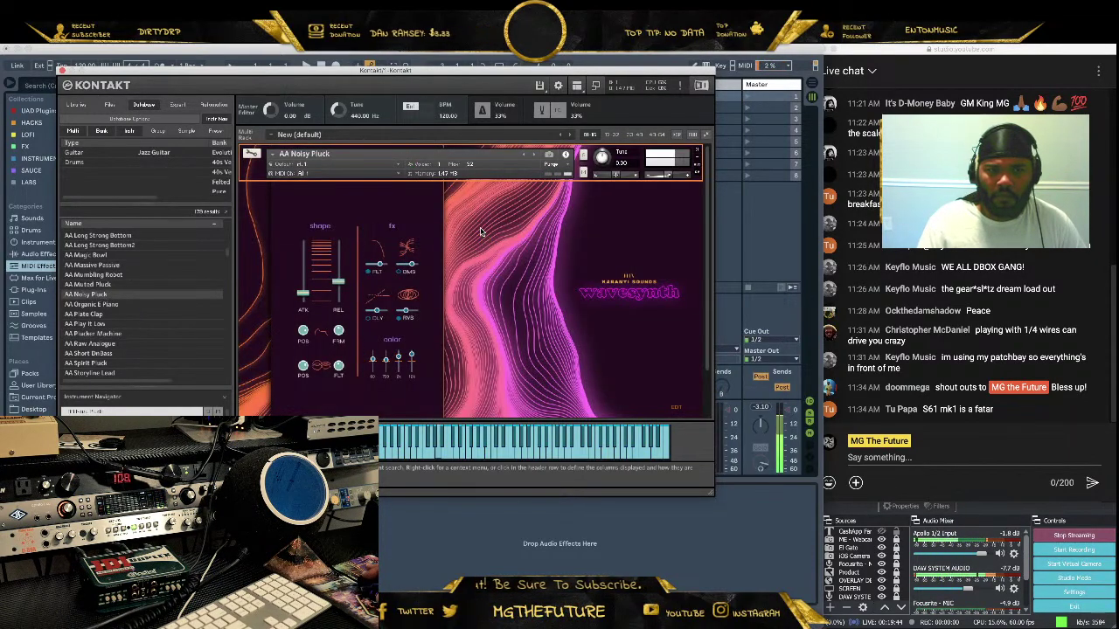
Replace the loaded instrument with Arctic Guitar (Room Mic) from the Kontakt database
scroll(181, 312, down, 6)
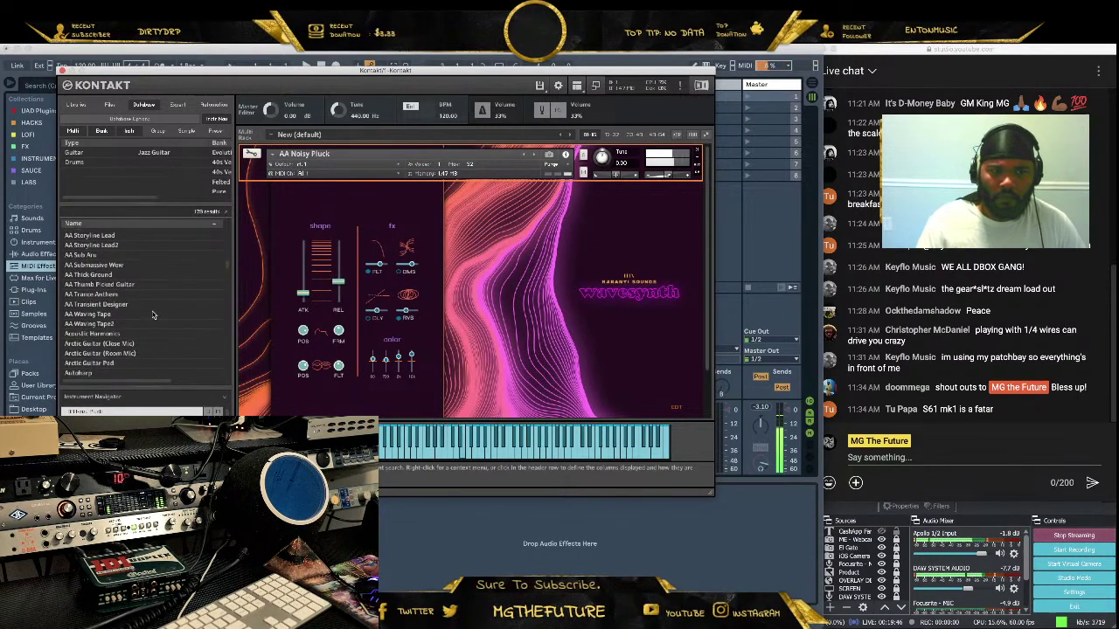
scroll(152, 314, down, 6)
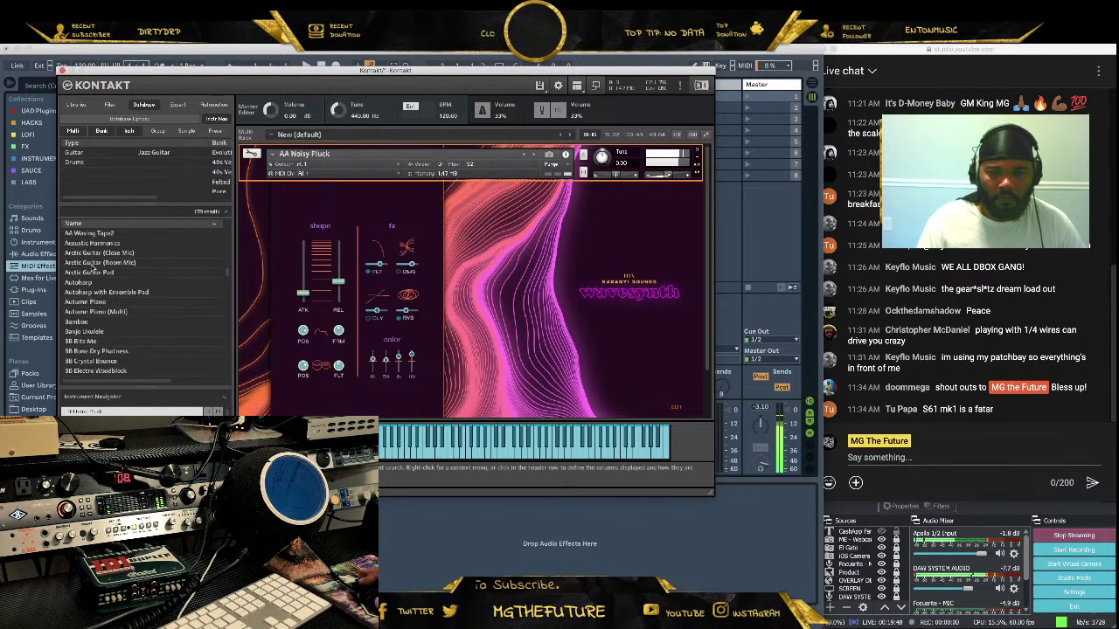
click(181, 264)
drag(181, 268, 443, 265)
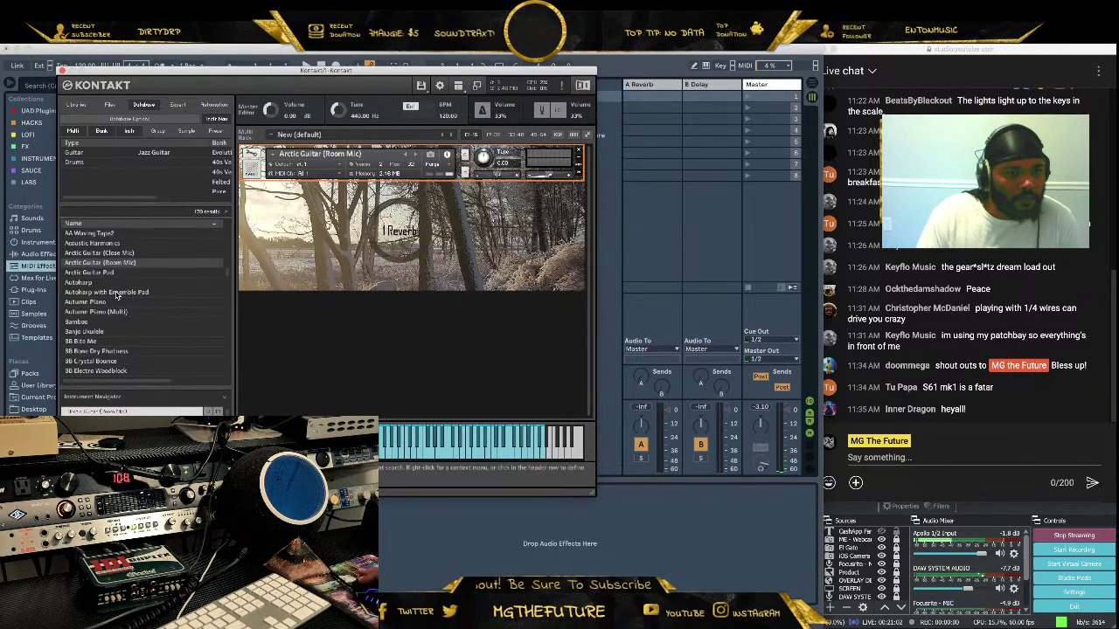
Load Closet Harp from the database, ignoring its missing sample files
scroll(122, 293, down, 6)
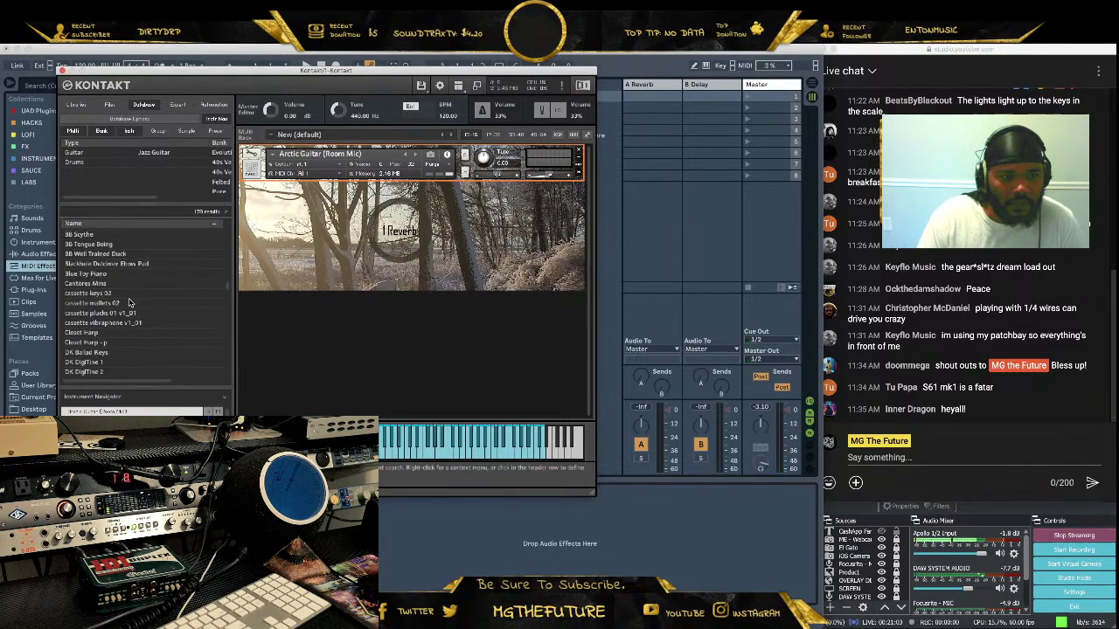
click(78, 333)
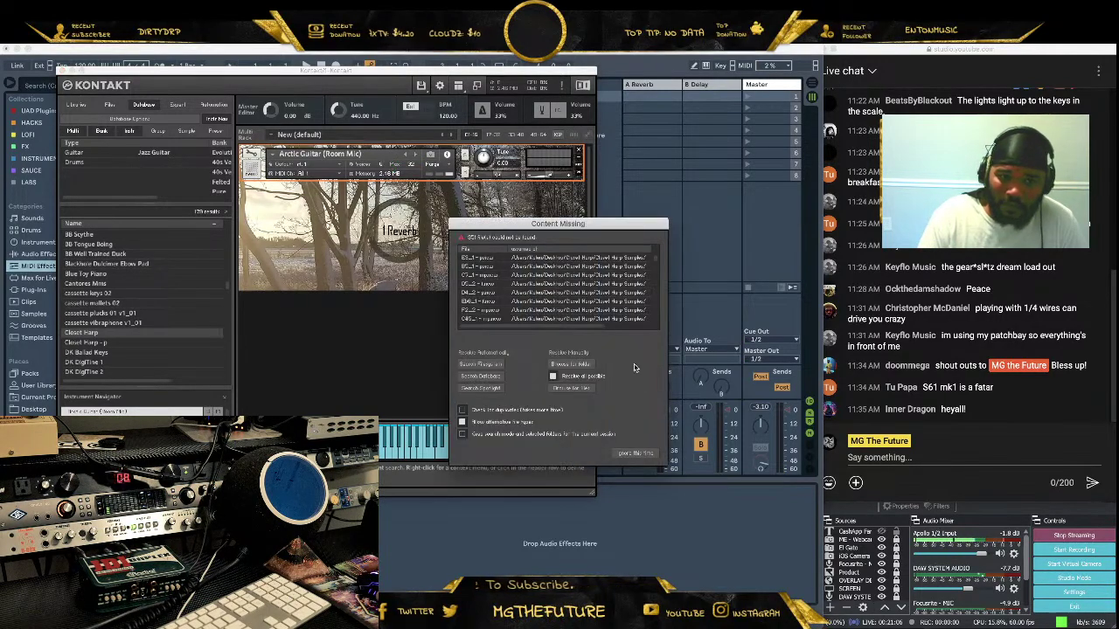
click(635, 454)
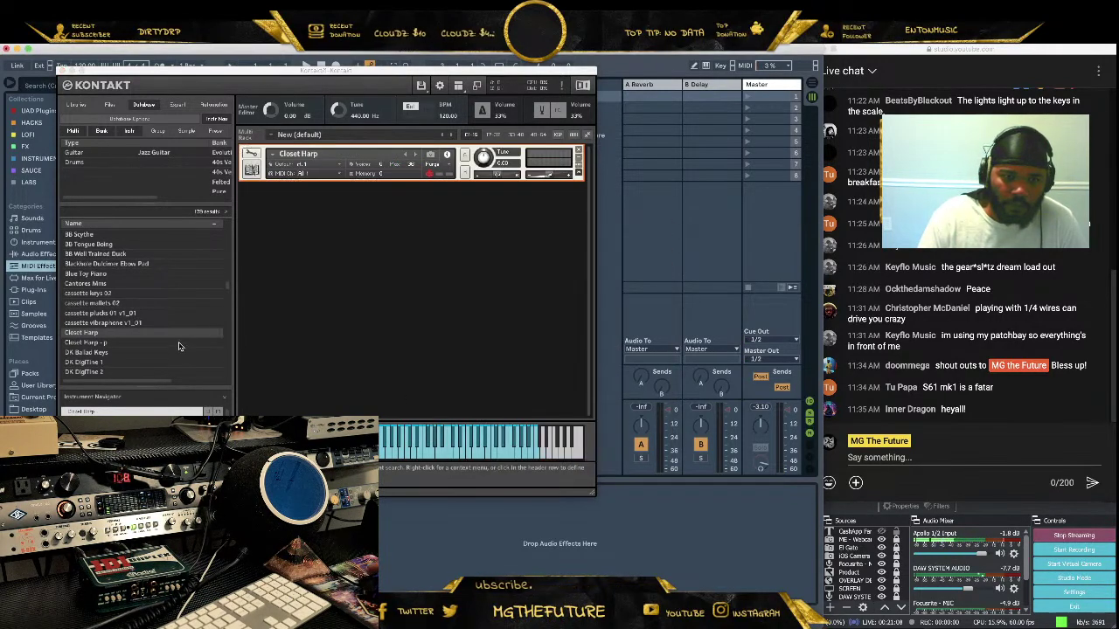
Audition the DK DigiTine 1, DK Koto and DK Theme Stab instruments from the database
scroll(166, 354, down, 2)
double_click(88, 298)
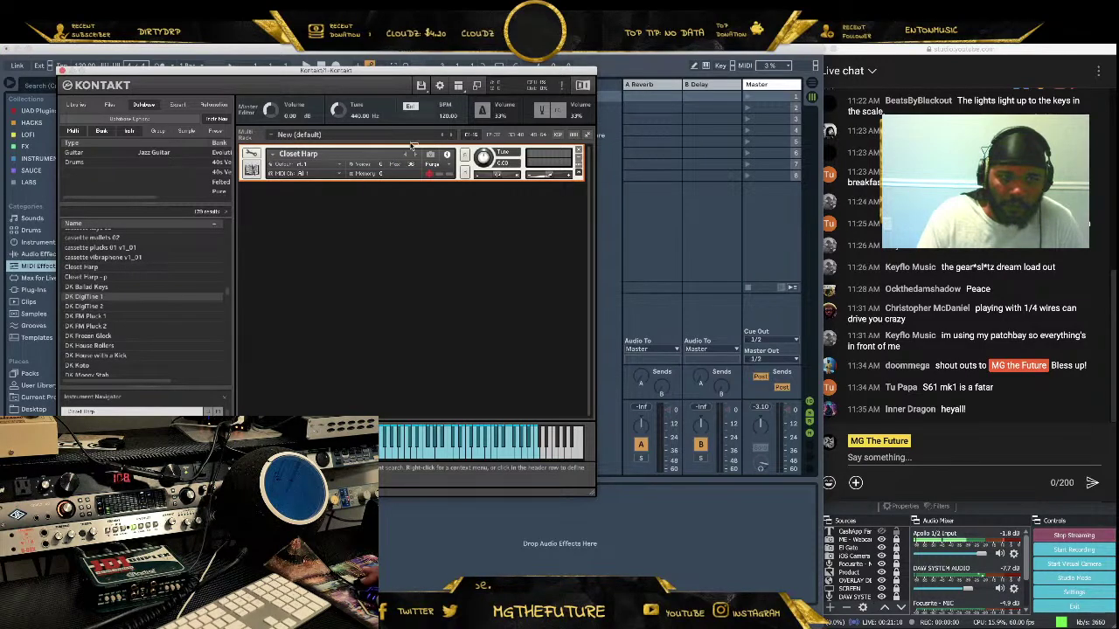
scroll(190, 310, down, 1)
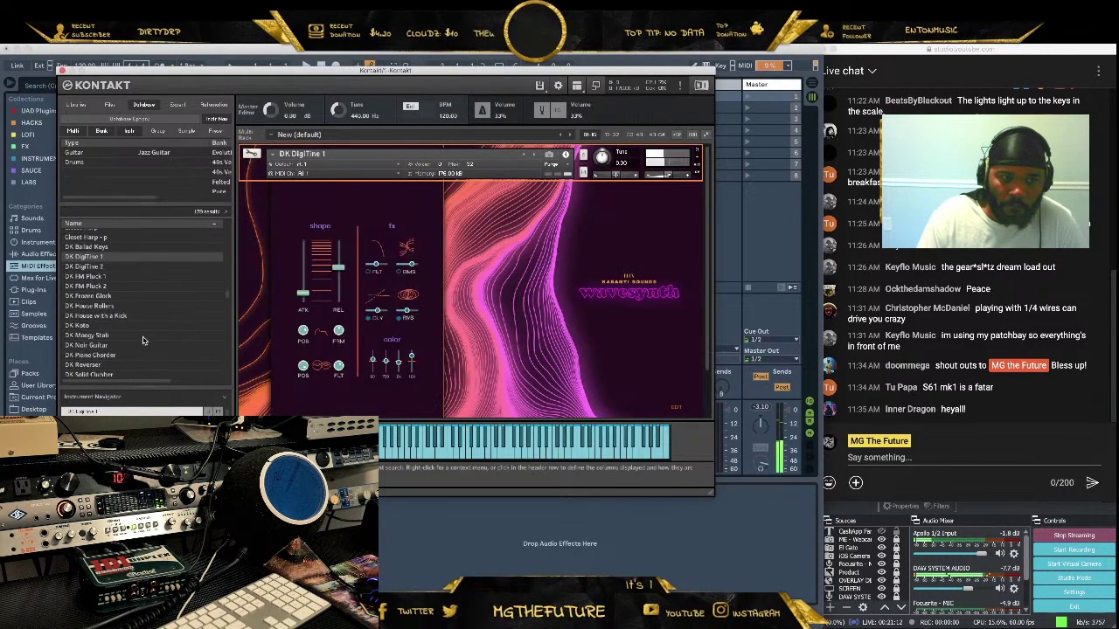
double_click(83, 325)
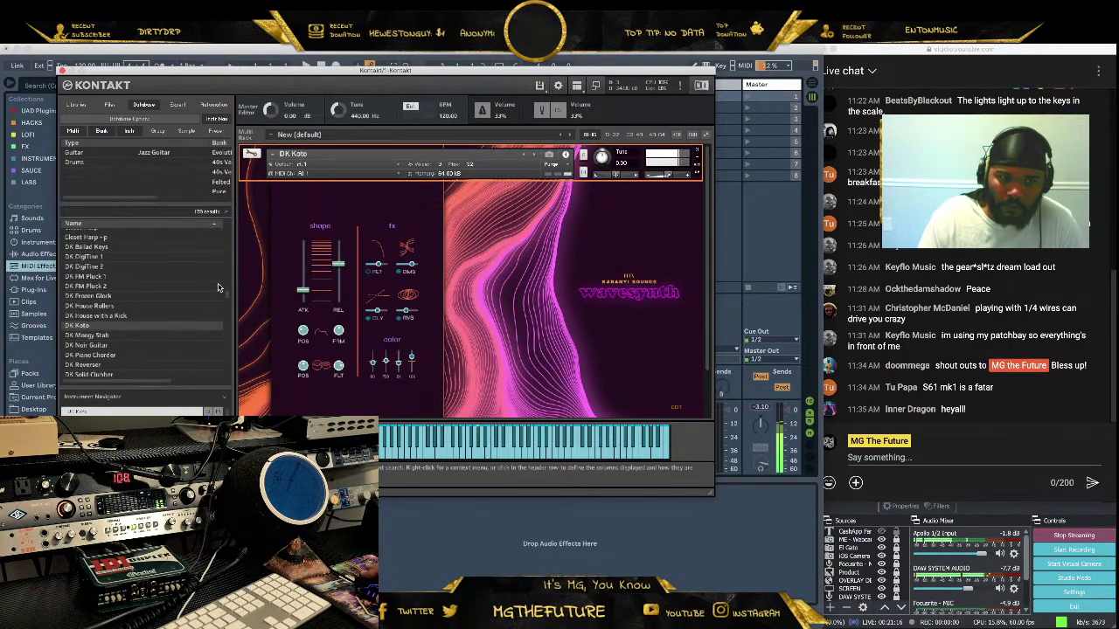
scroll(218, 288, down, 2)
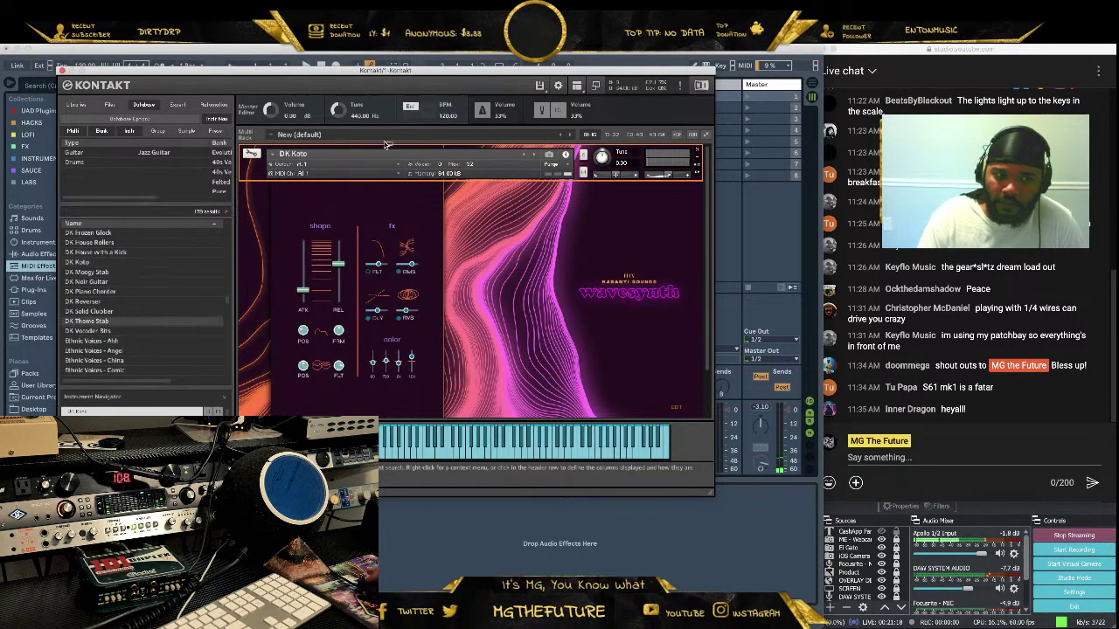
double_click(87, 321)
Replace the loaded instrument with Ethnic Voices - Down from the database
scroll(111, 333, down, 2)
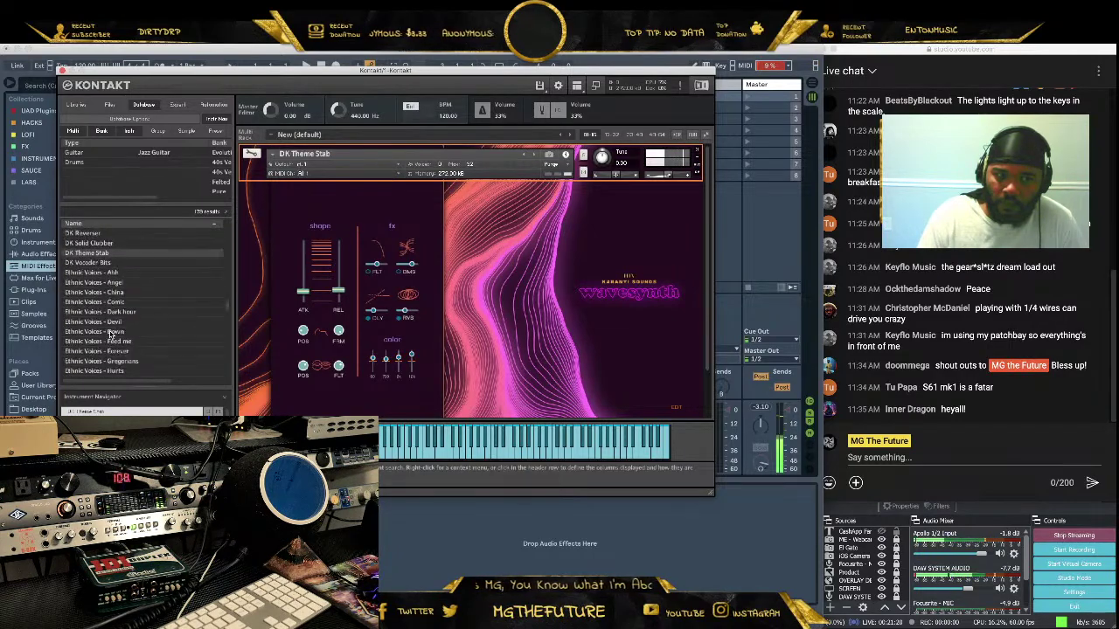
click(111, 328)
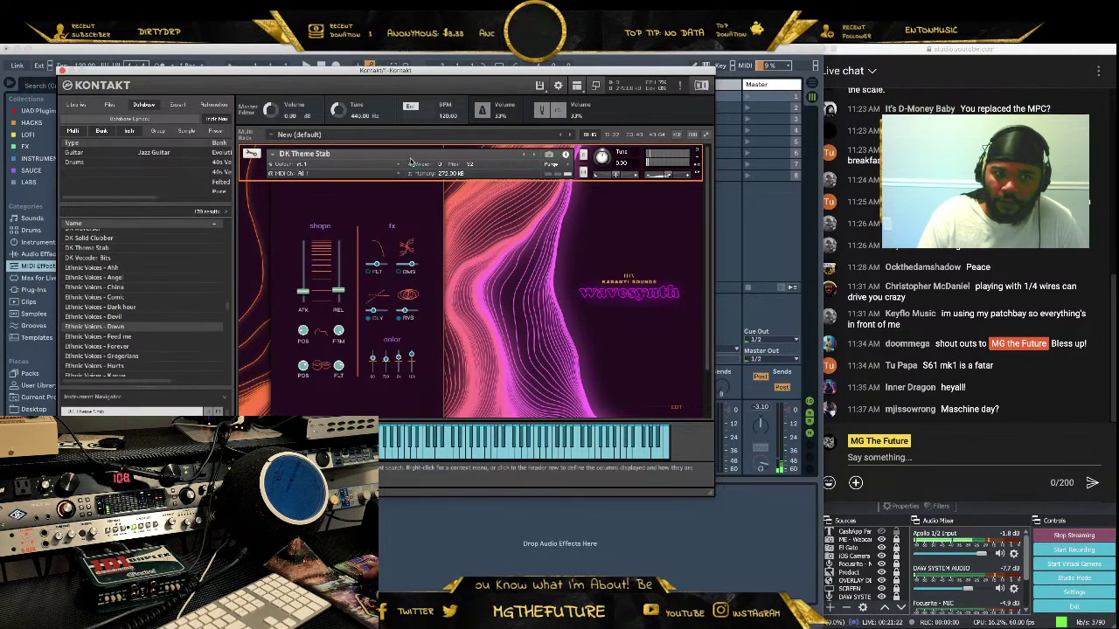
drag(410, 163, 411, 163)
Load the I Love Lamp instrument from the database in place of Ethnic Voices
scroll(137, 347, down, 5)
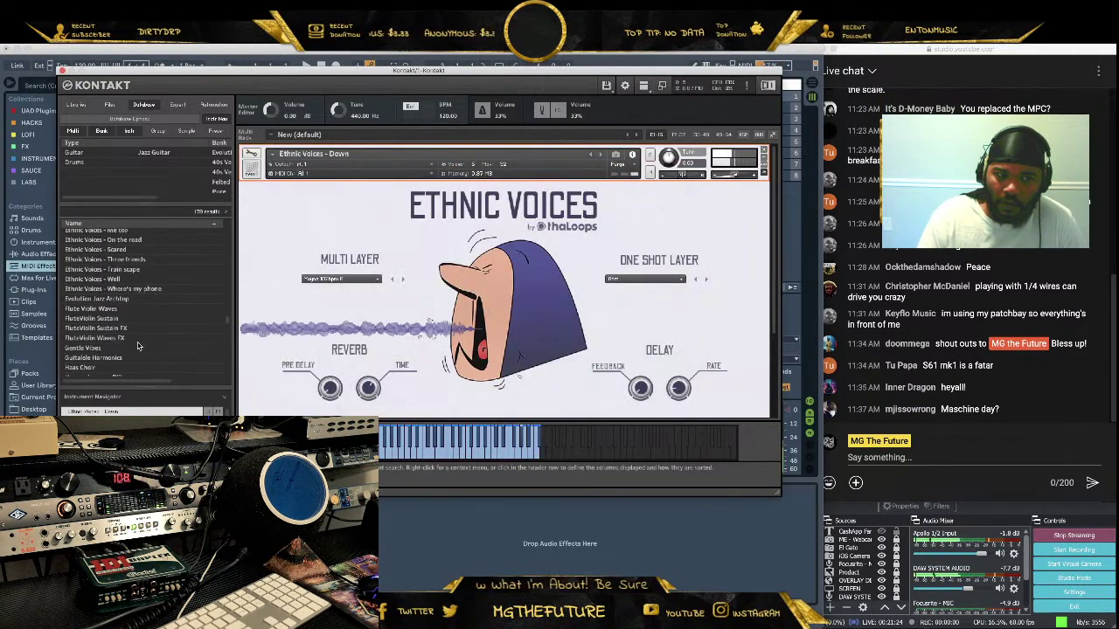
scroll(139, 338, down, 2)
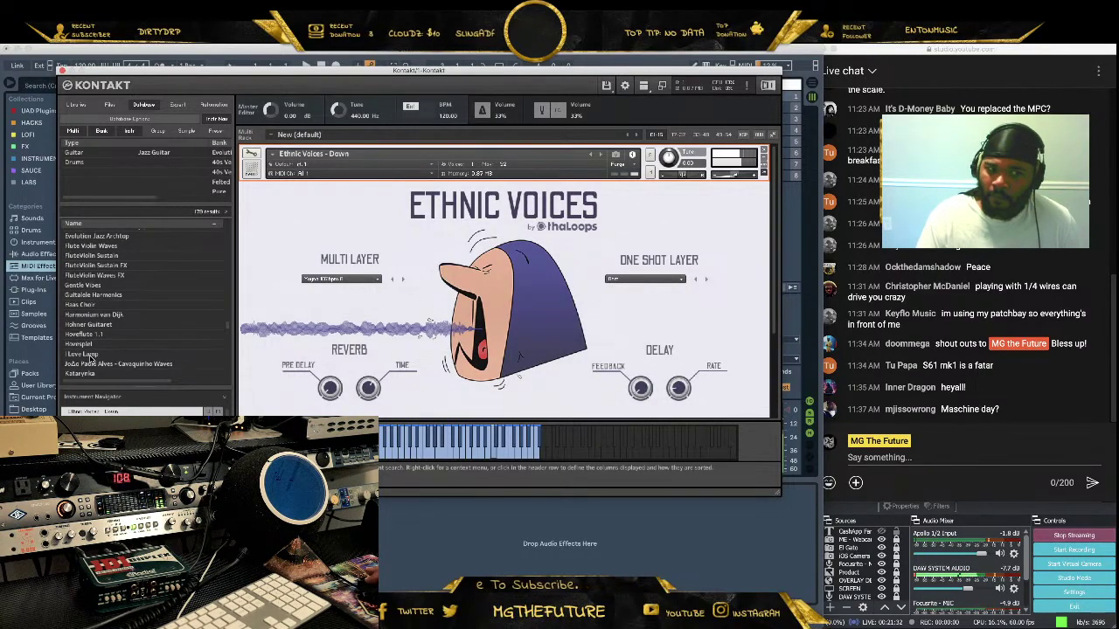
drag(90, 355, 393, 166)
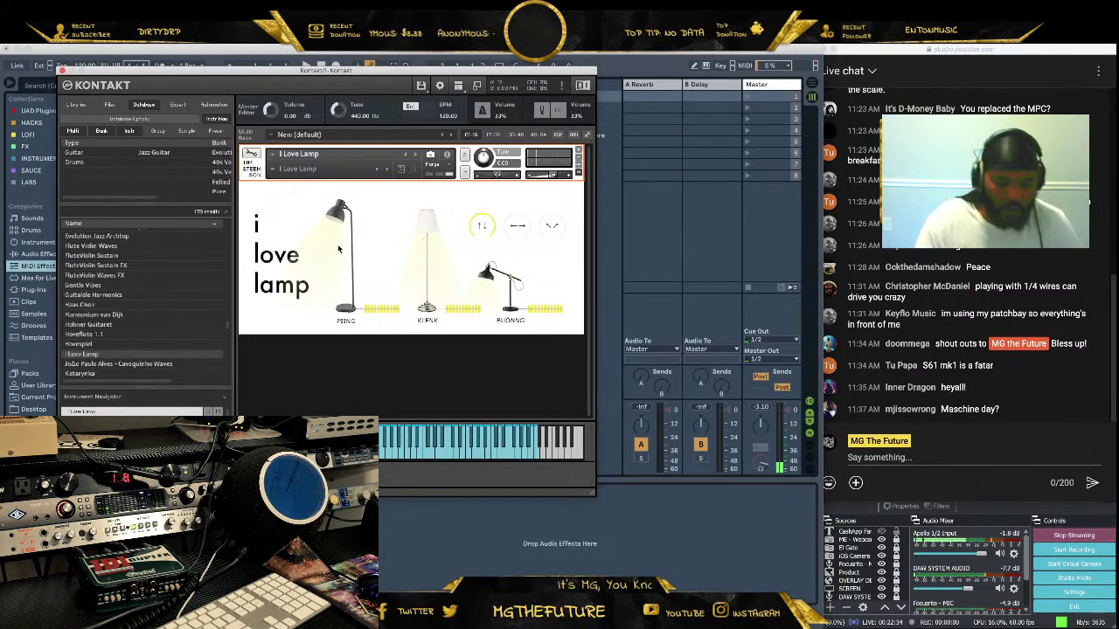
Close the Kontakt window, then delete the recorded clip in the Kontakt track's first slot and stop playback
click(62, 72)
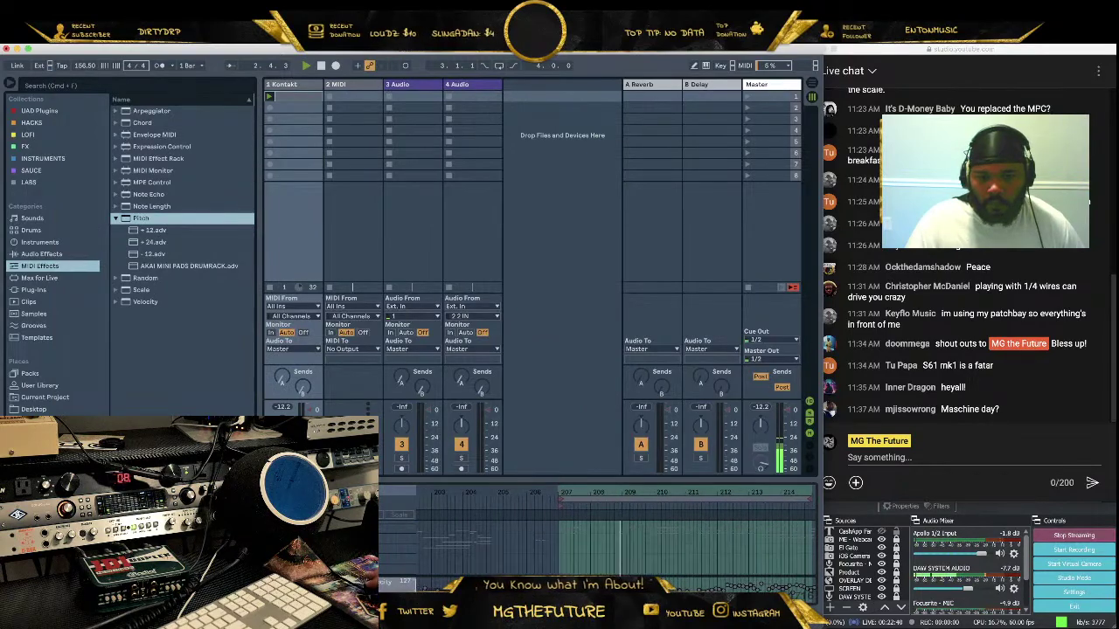
drag(791, 486, 795, 492)
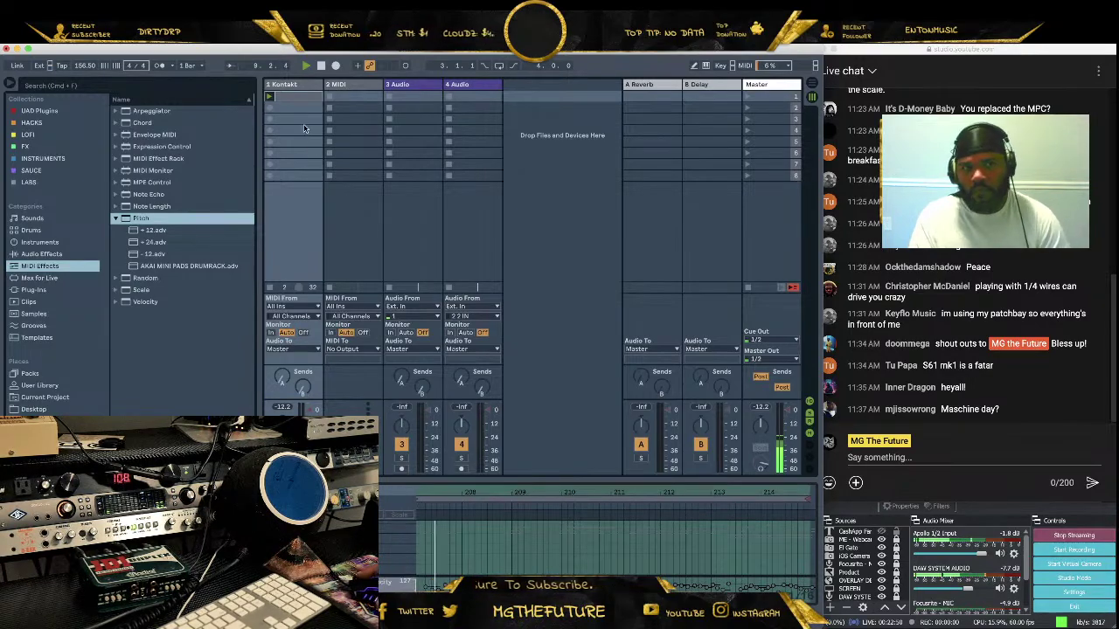
click(294, 98)
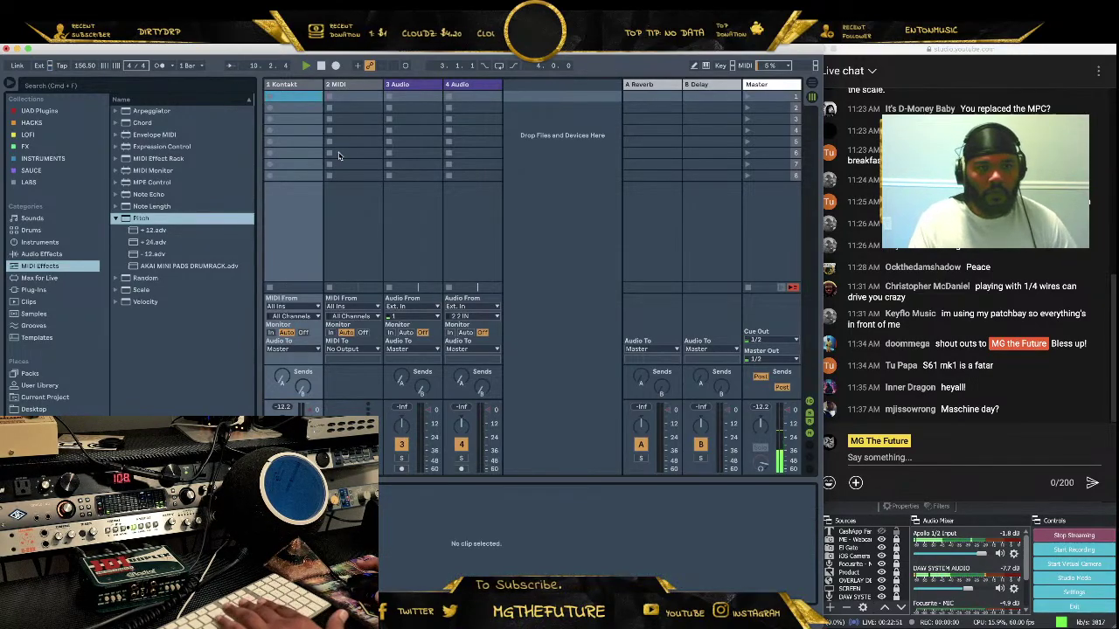
click(321, 65)
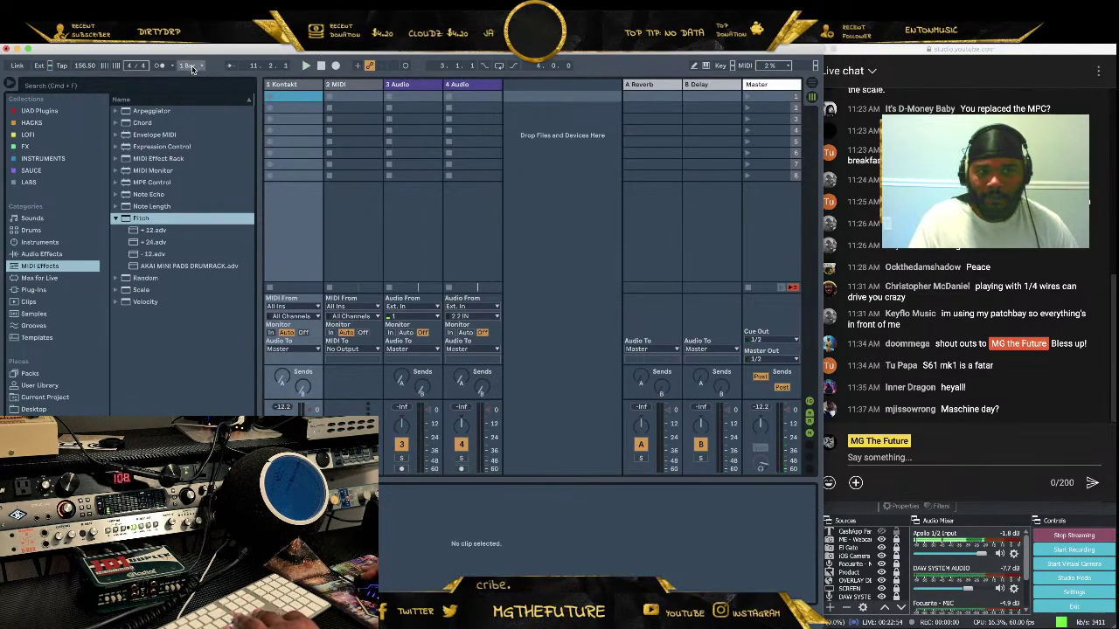
Turn on the metronome and record a new MIDI clip in the Kontakt track's first slot
click(160, 66)
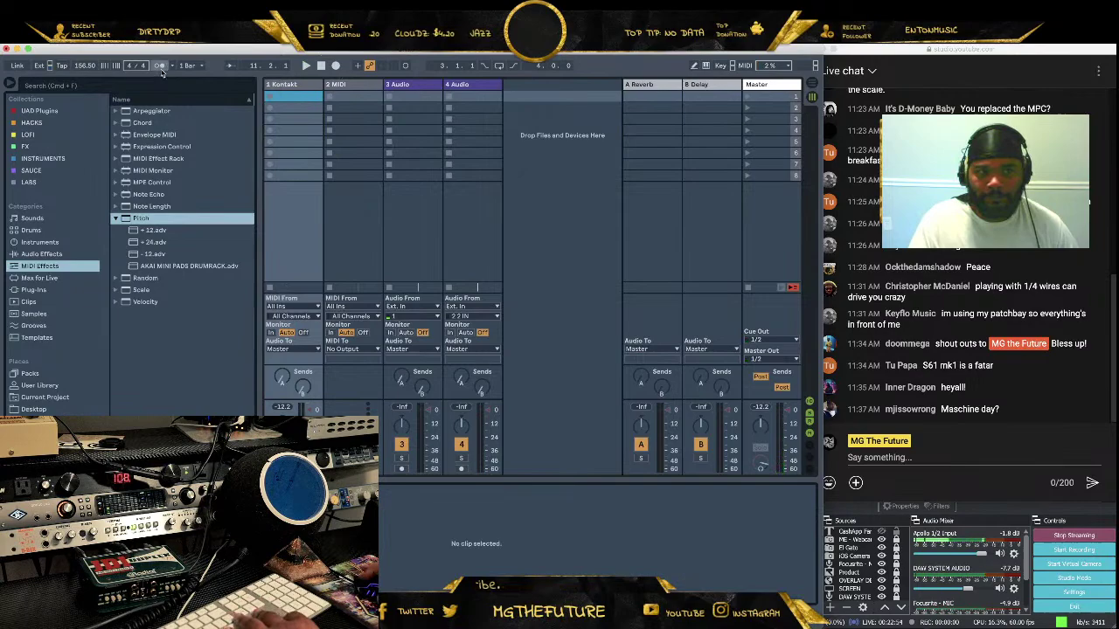
click(270, 97)
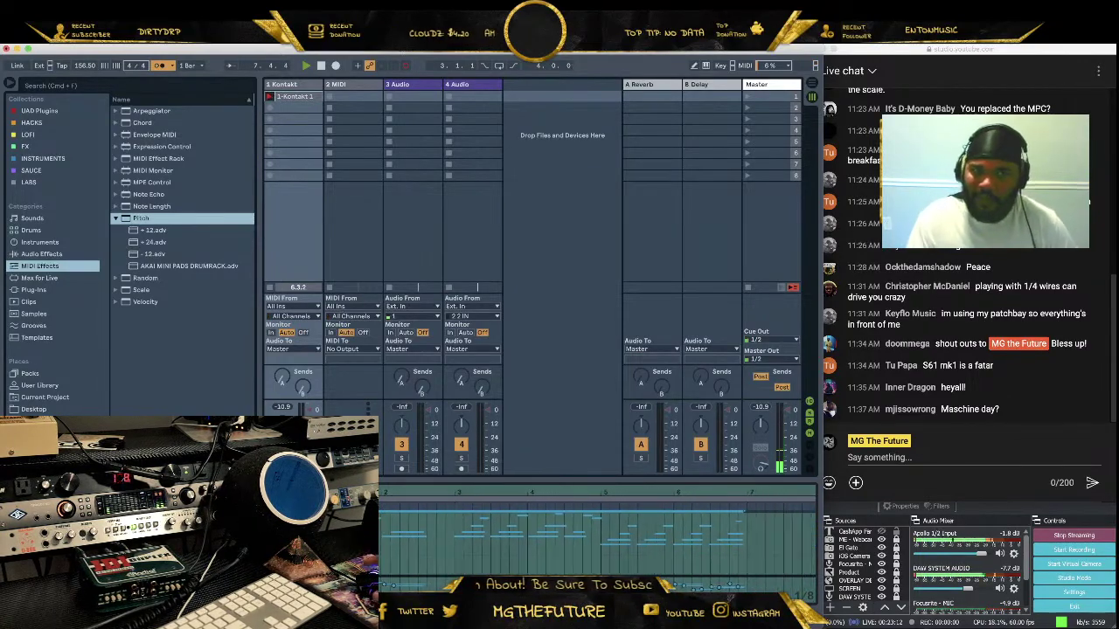
click(270, 97)
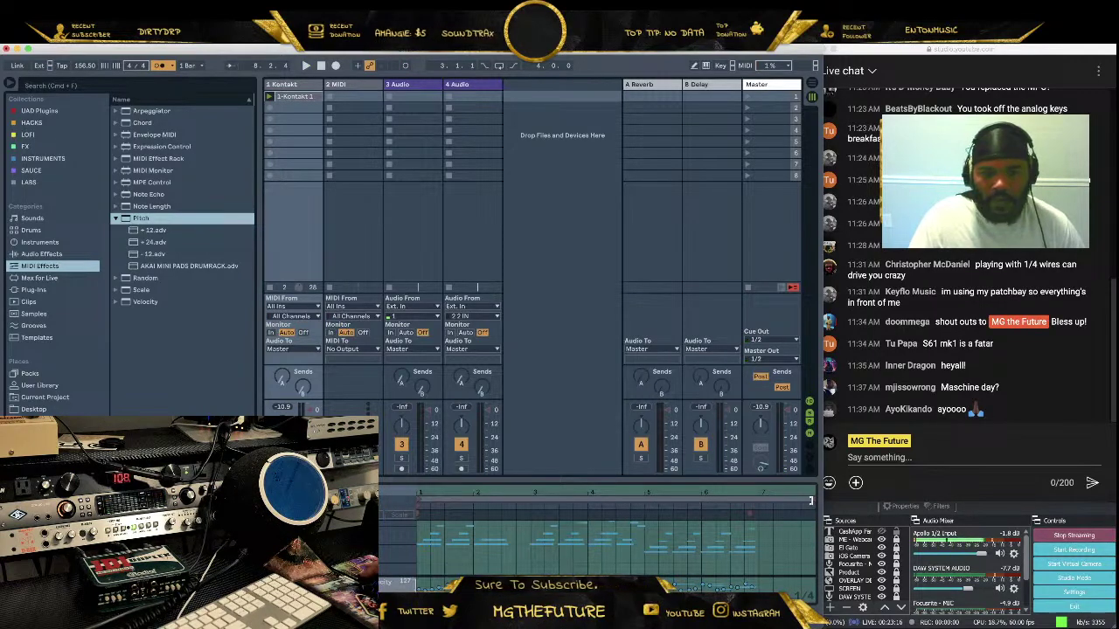
Set the recorded clip's loop to run from bar 3 to bar 7
drag(809, 501, 758, 503)
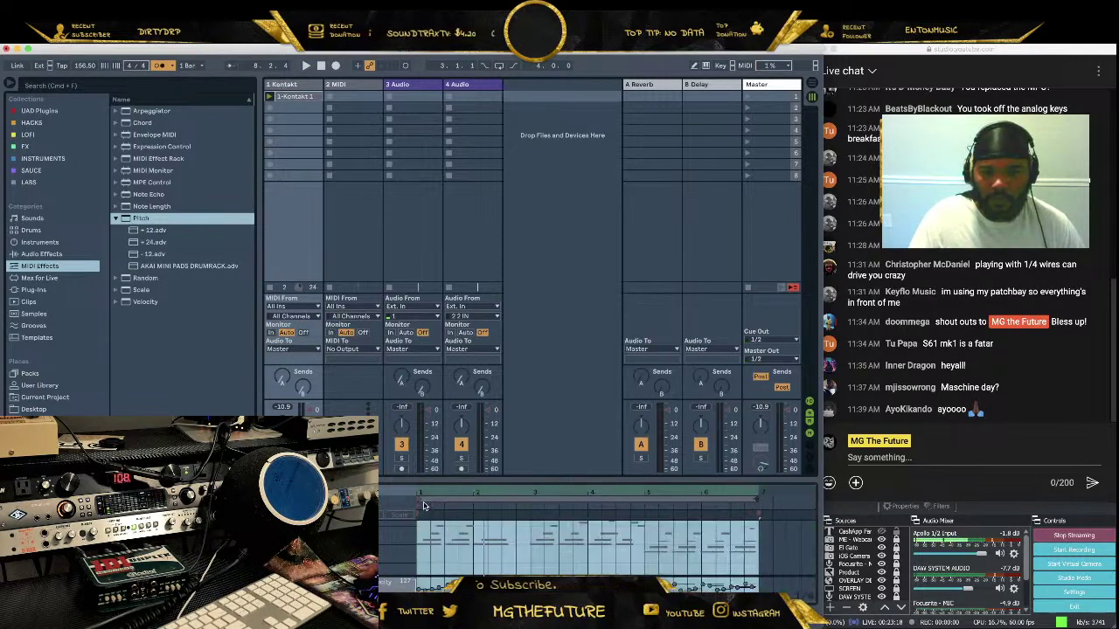
drag(419, 503, 529, 504)
click(540, 524)
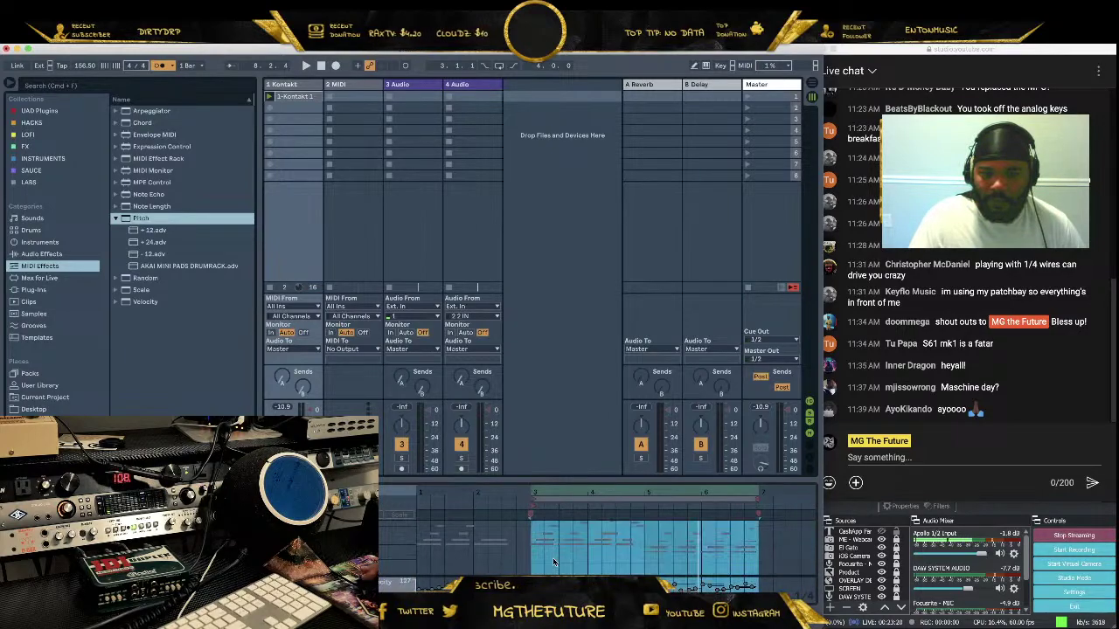
Crop the recorded Kontakt clip to its loop from bar 3 to bar 7, discarding the material outside it
right_click(537, 547)
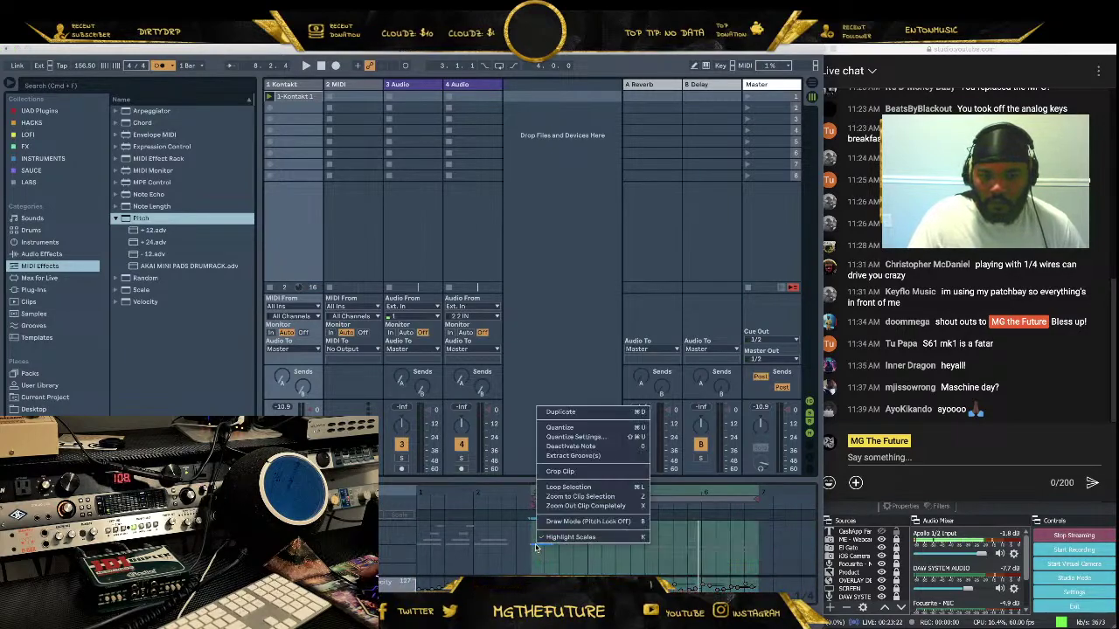
key(Escape)
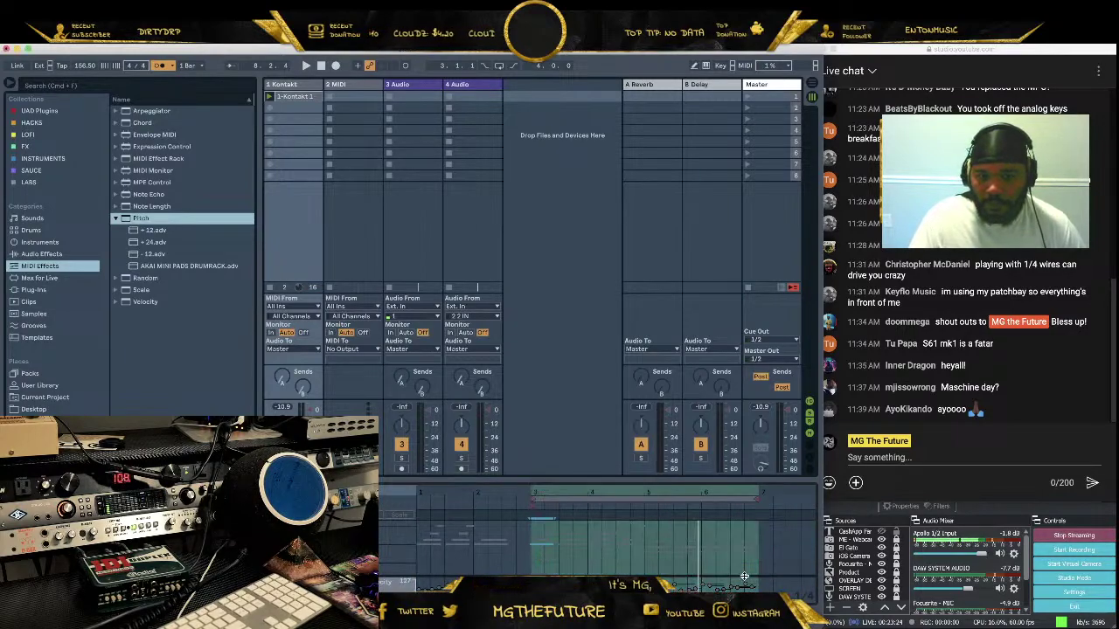
drag(753, 570, 572, 528)
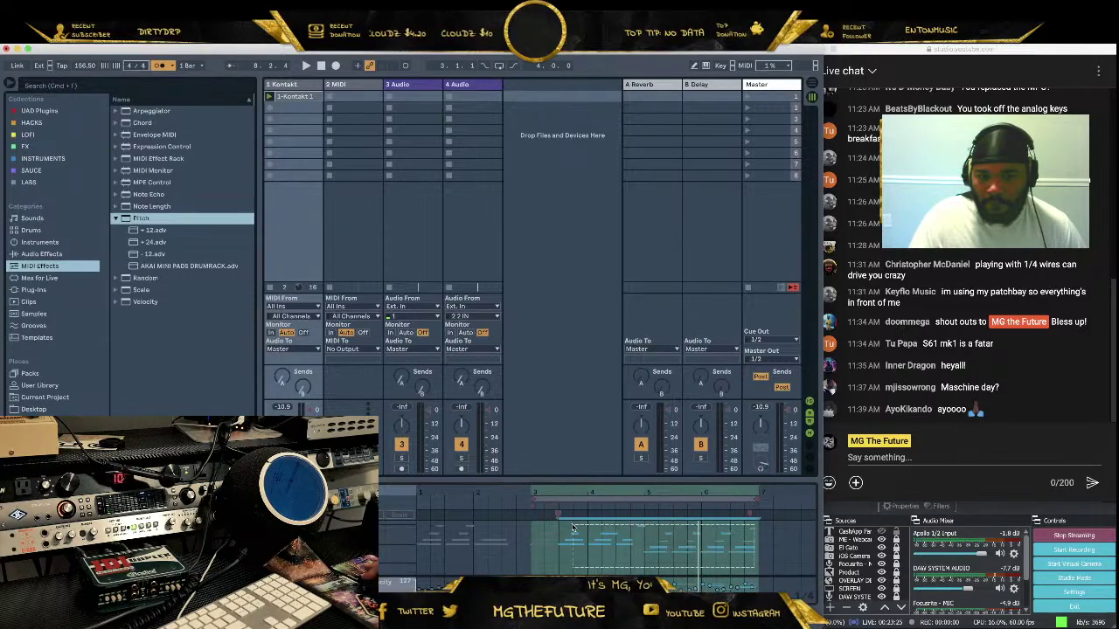
right_click(606, 562)
click(644, 386)
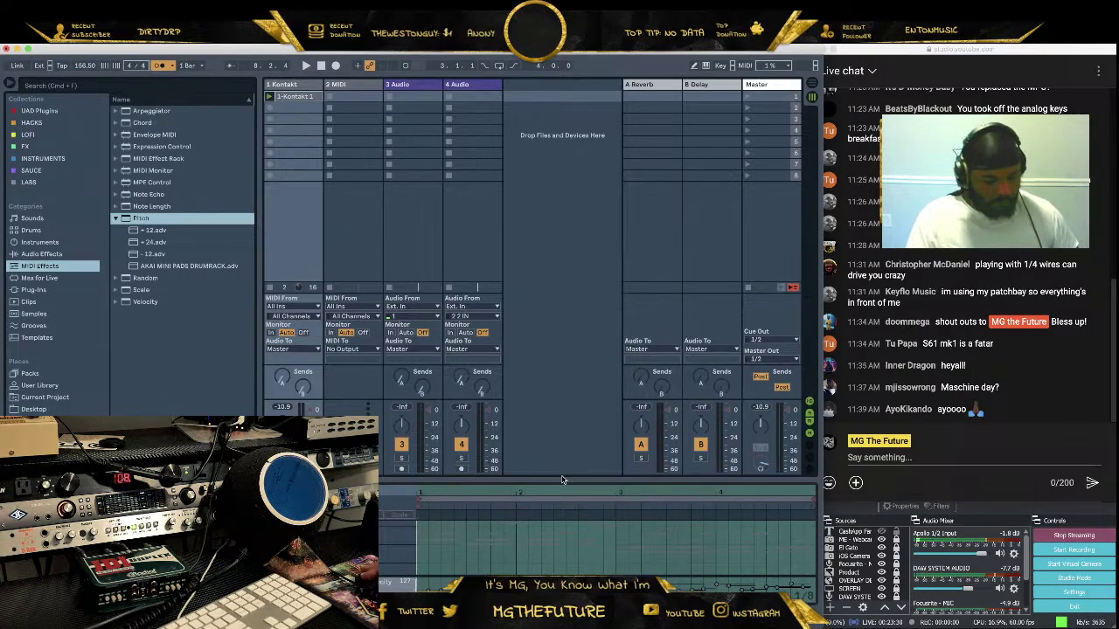
Enlarge the note editor and play back the cropped Kontakt clip, then stop playback
key(space)
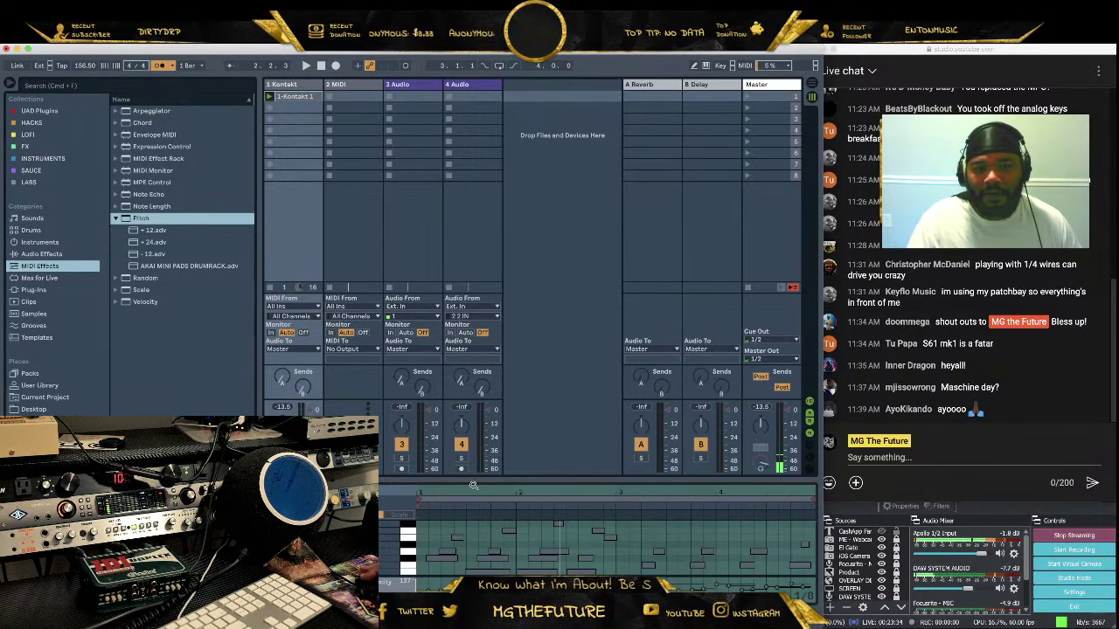
drag(472, 481, 466, 290)
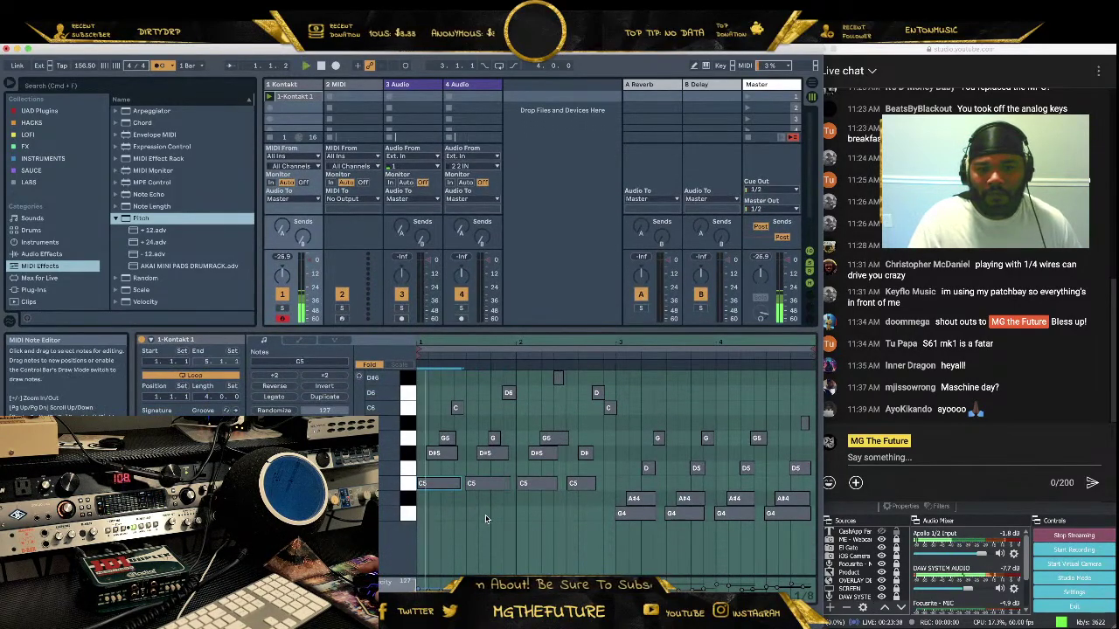
key(space)
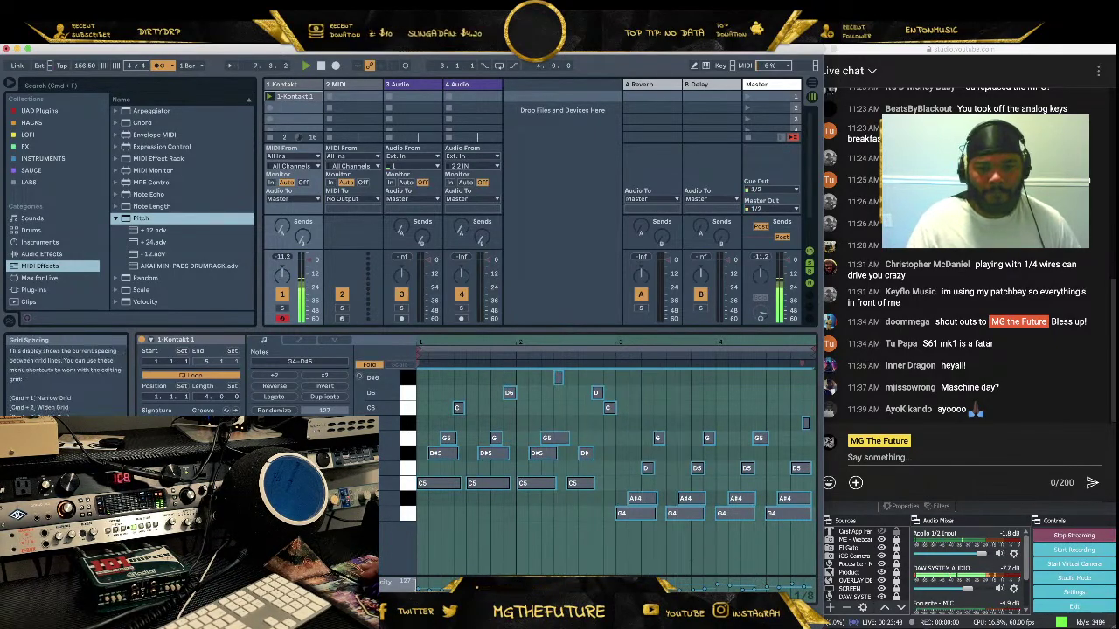
click(797, 595)
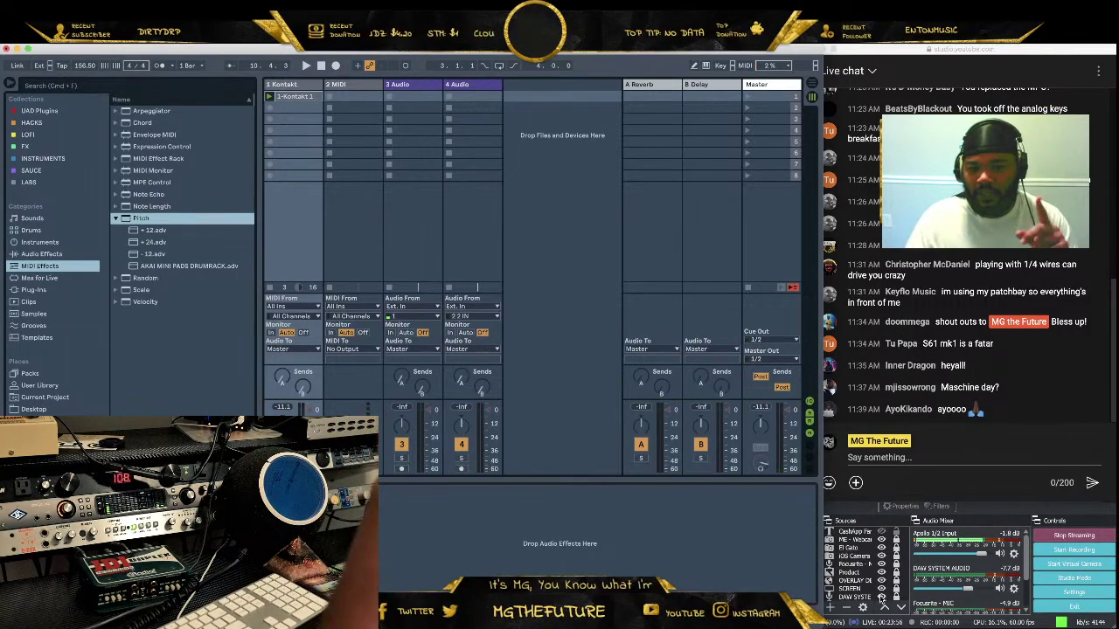
Switch to the browser, check the Twitter notifications, then minimize the browser to return to Ableton Live
key(super+Tab)
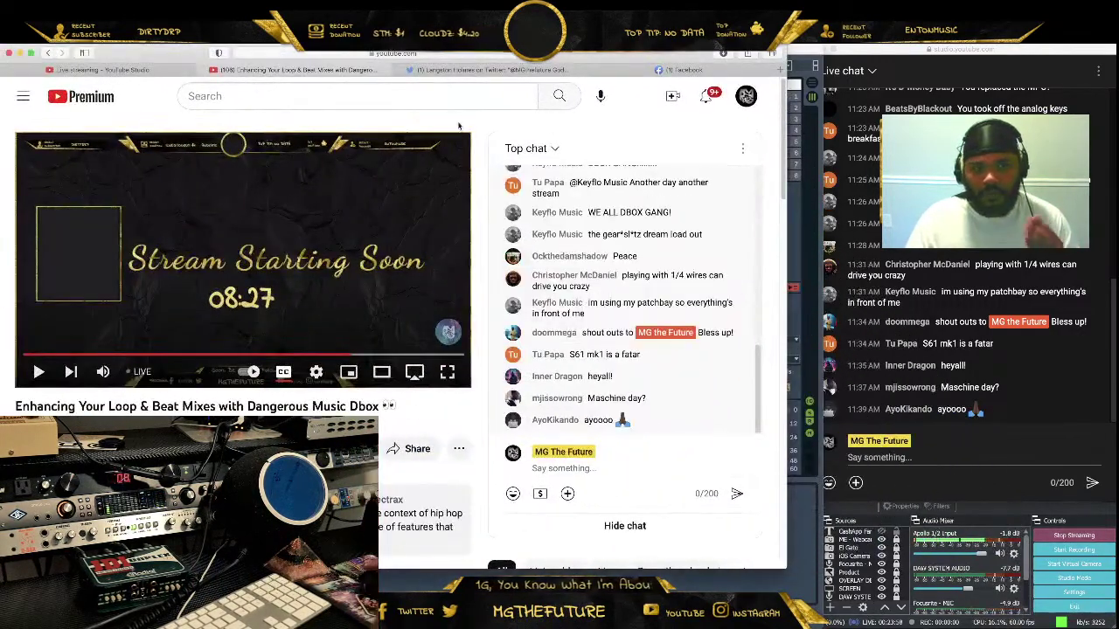
key(ctrl+Tab)
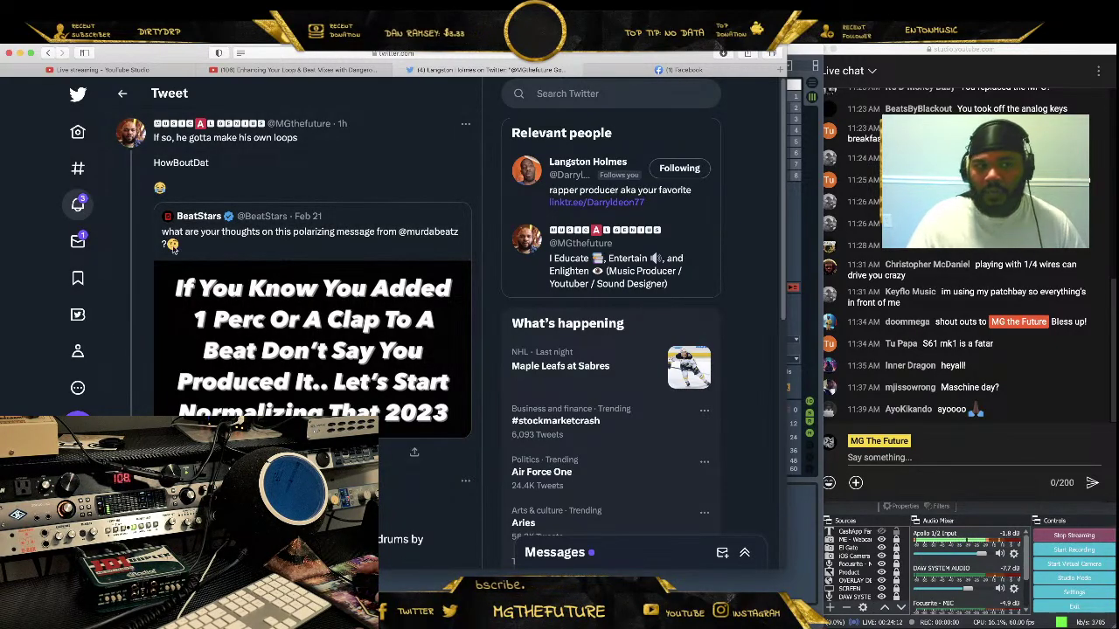
click(78, 204)
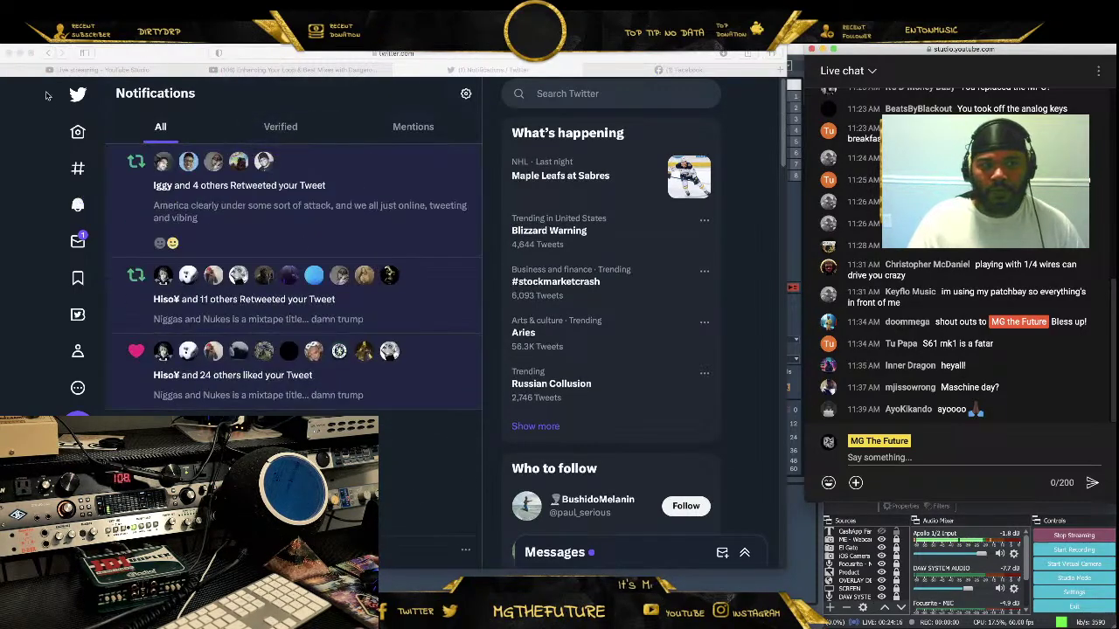
key(super+m)
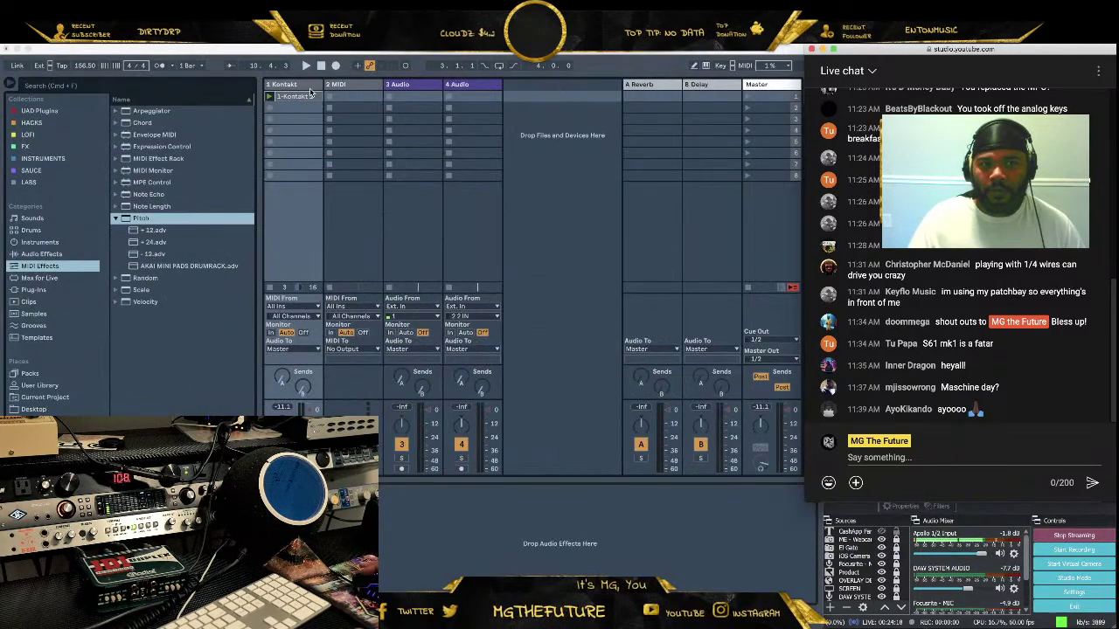
Duplicate the first Kontakt track, delete the copied clip from the duplicate's first slot, and select the duplicate track
click(302, 85)
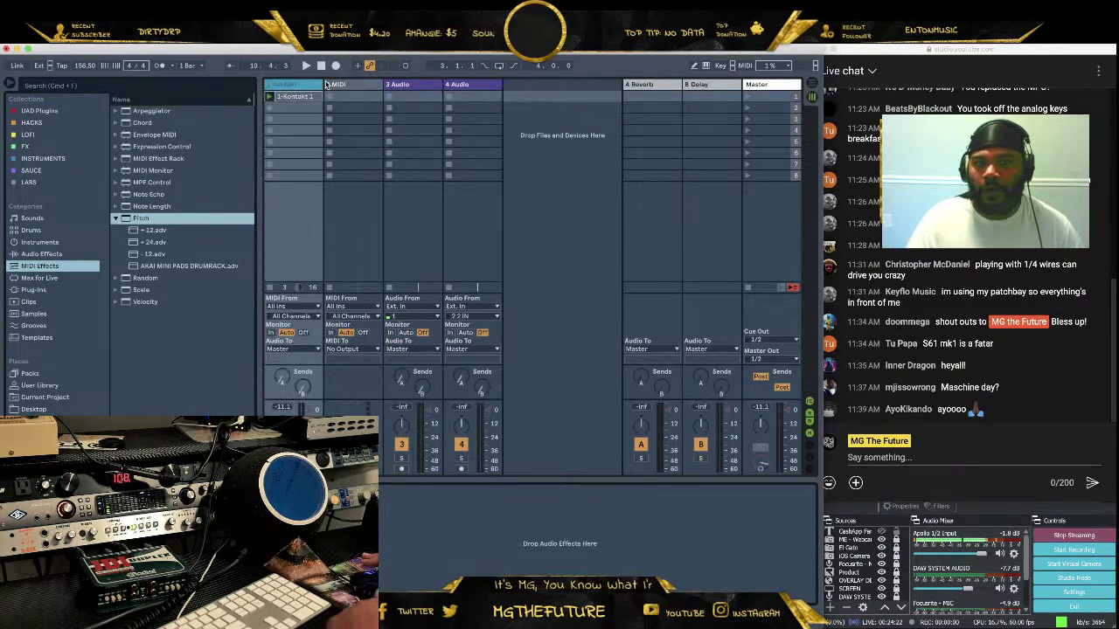
right_click(299, 85)
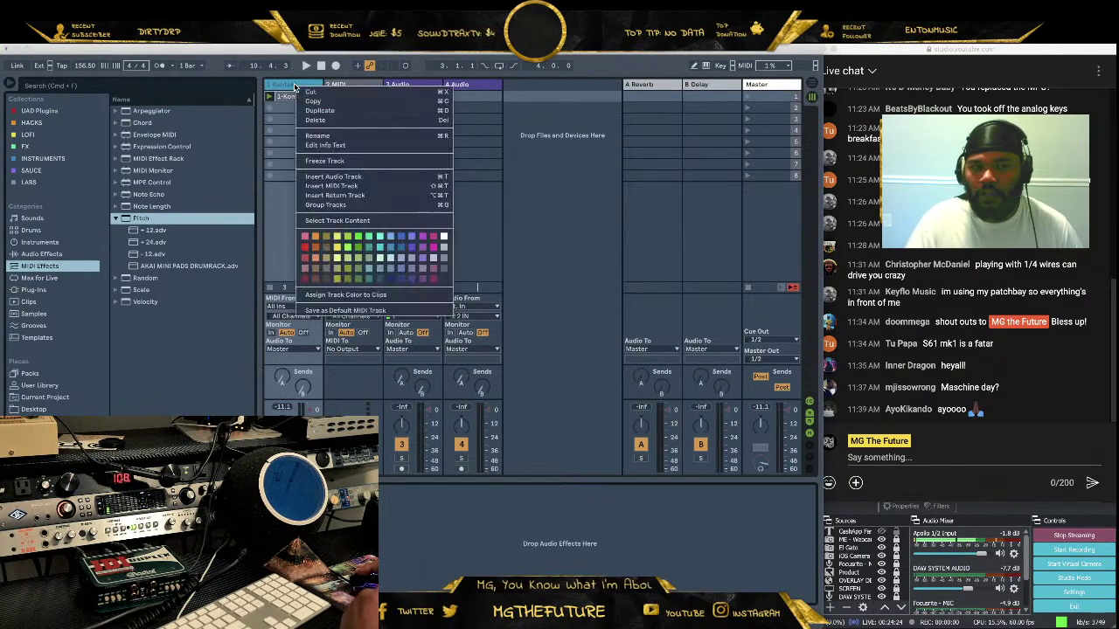
click(350, 111)
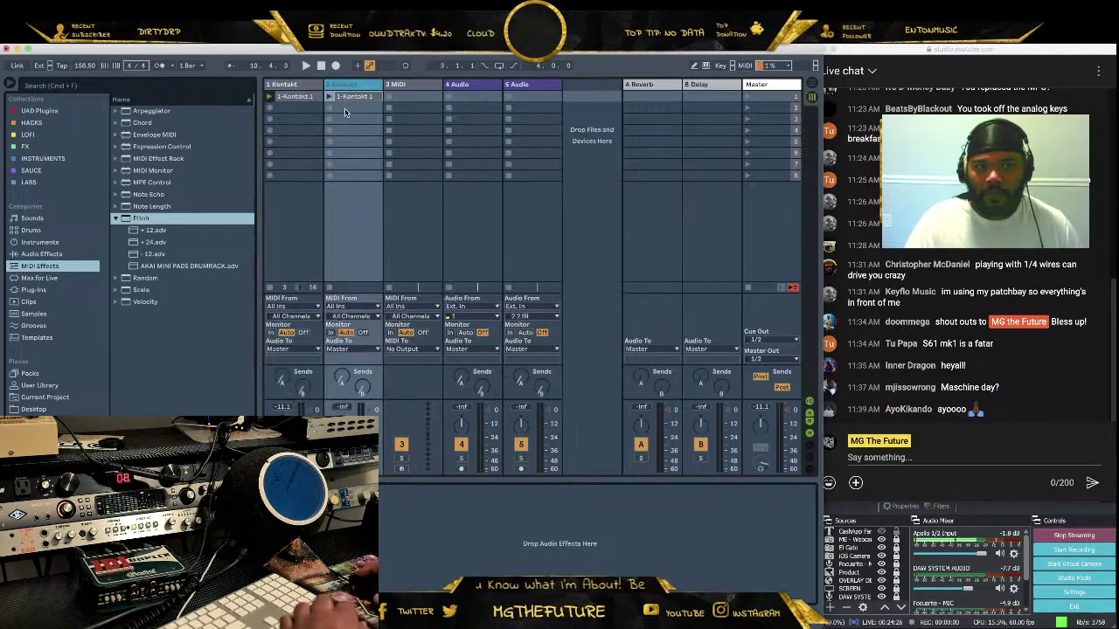
click(352, 99)
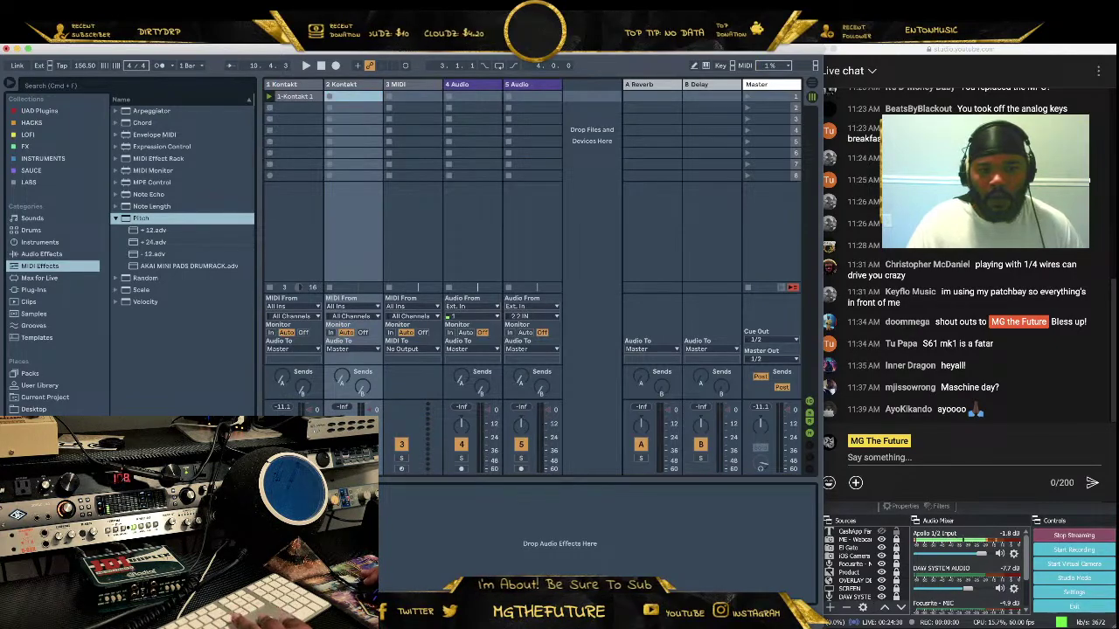
click(358, 86)
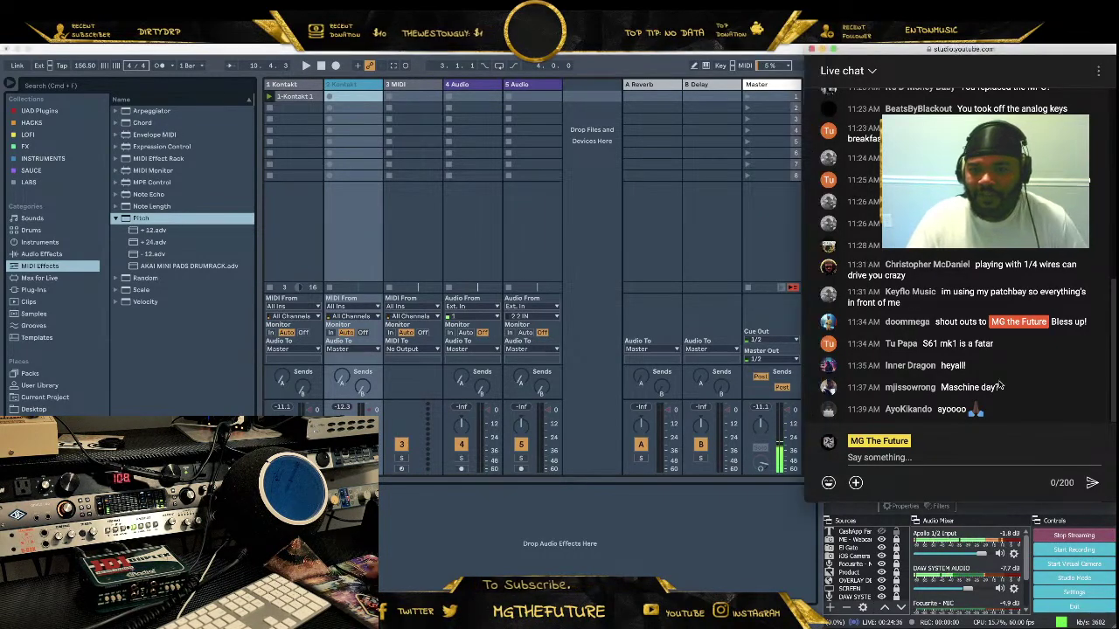
Read through the YouTube live chat from the earliest messages to the newest ones
scroll(979, 288, up, 3)
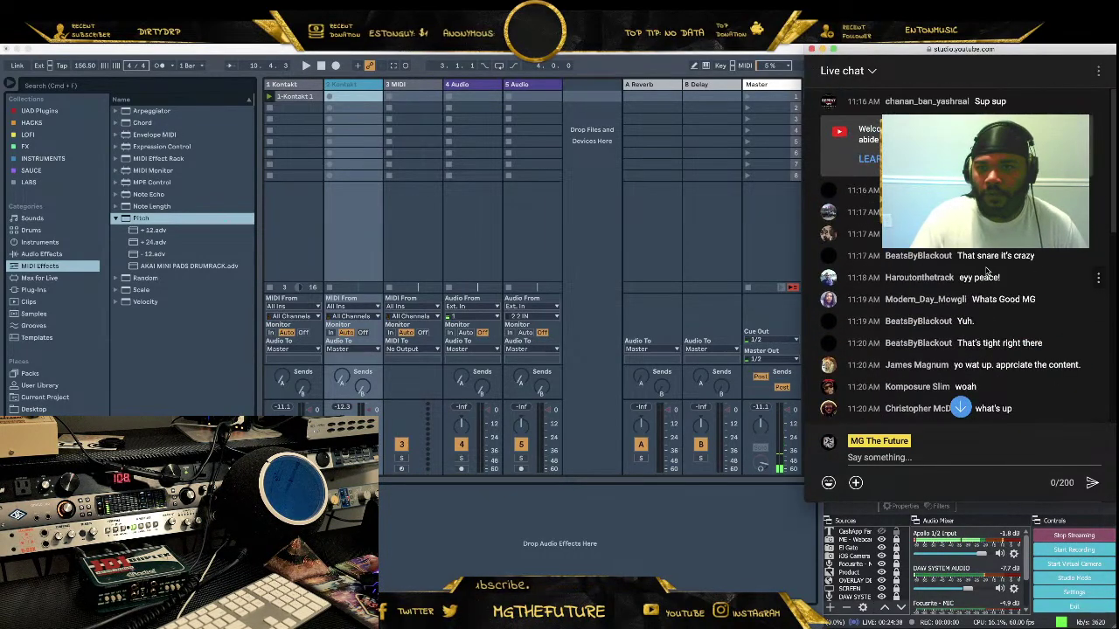
scroll(986, 272, down, 5)
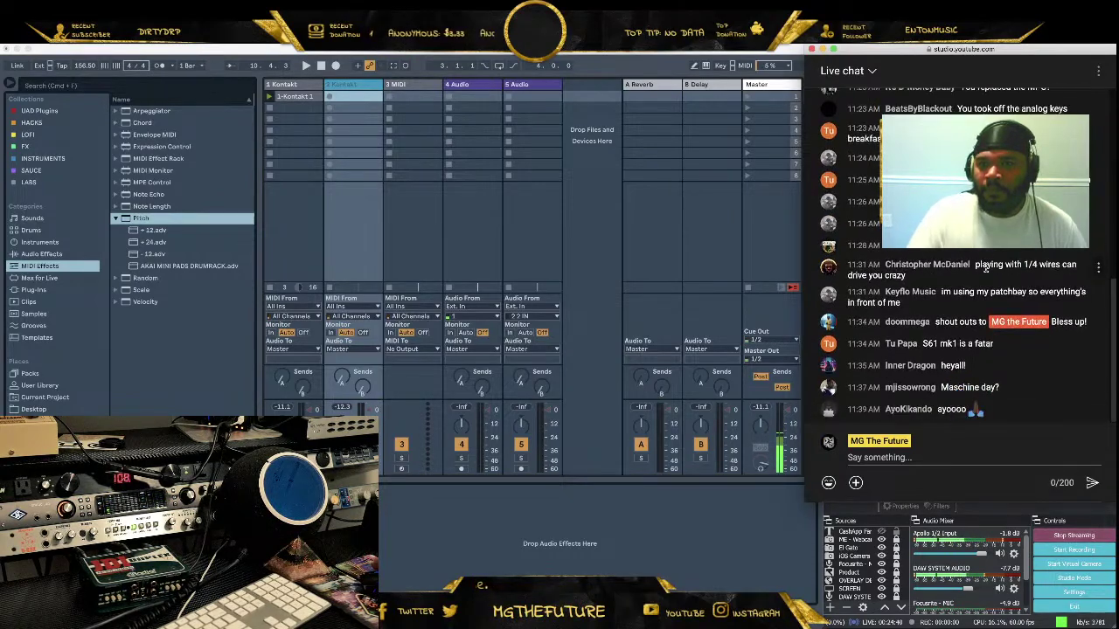
scroll(985, 269, up, 5)
scroll(996, 274, up, 1)
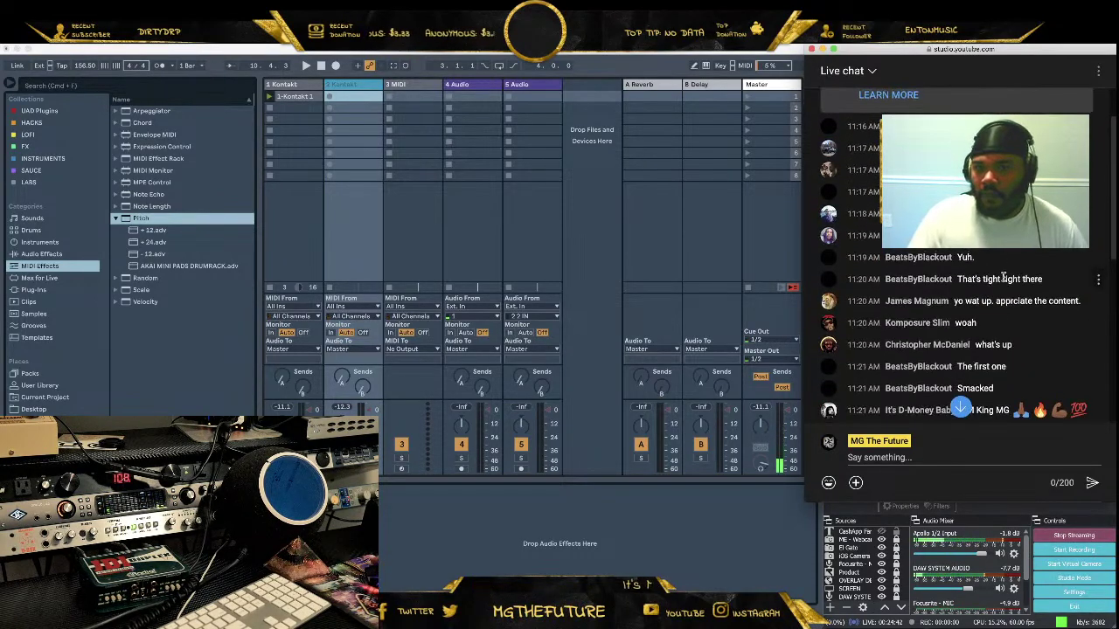
scroll(1002, 272, down, 2)
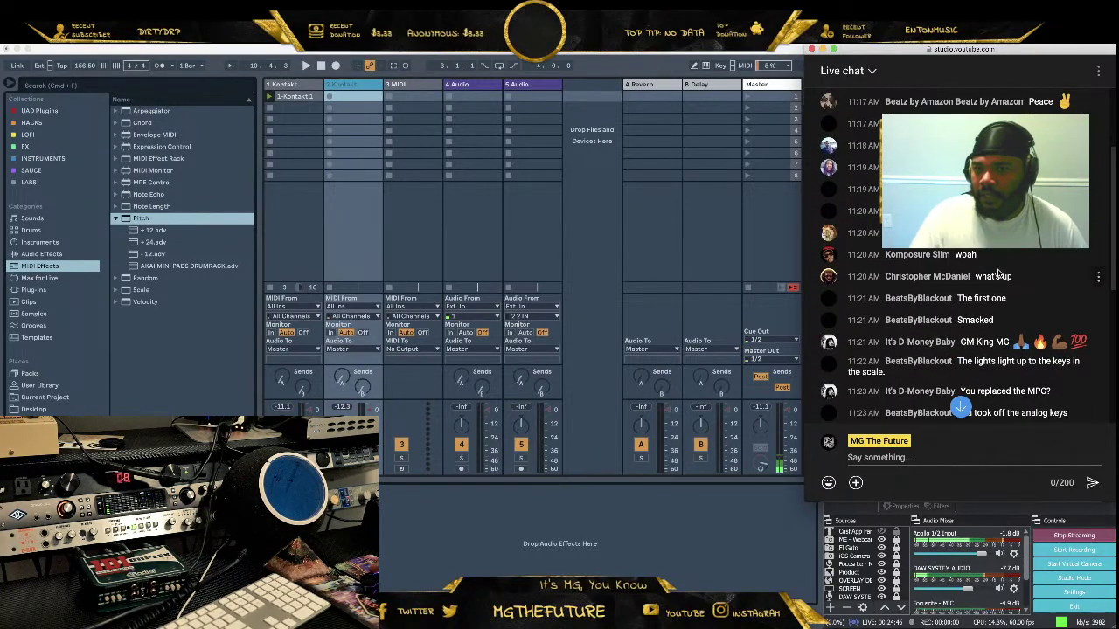
scroll(996, 275, down, 4)
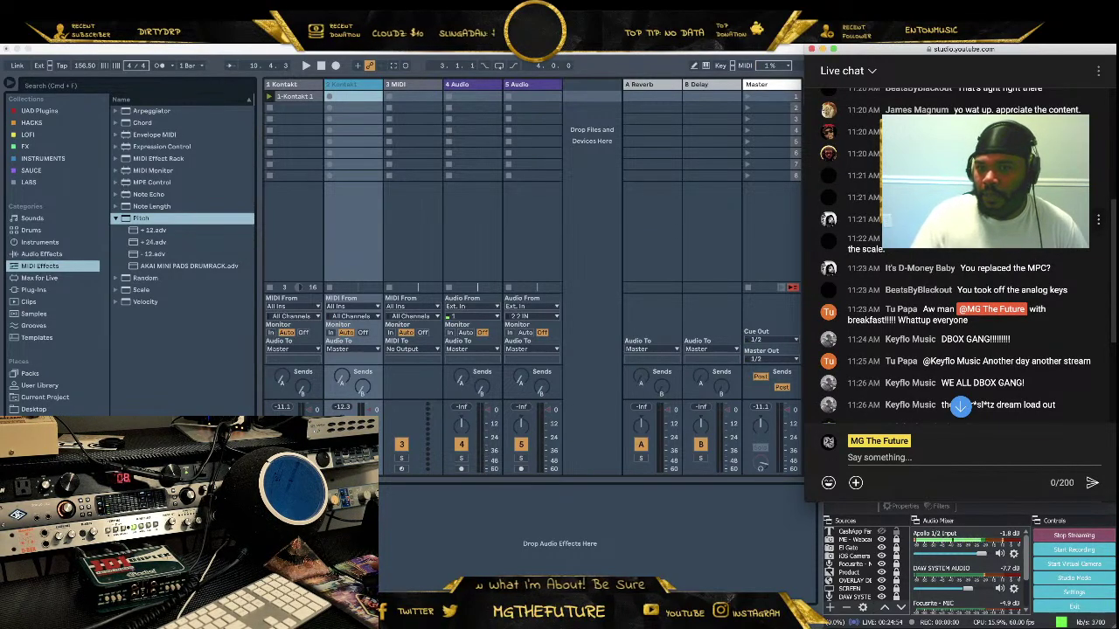
scroll(1023, 248, down, 3)
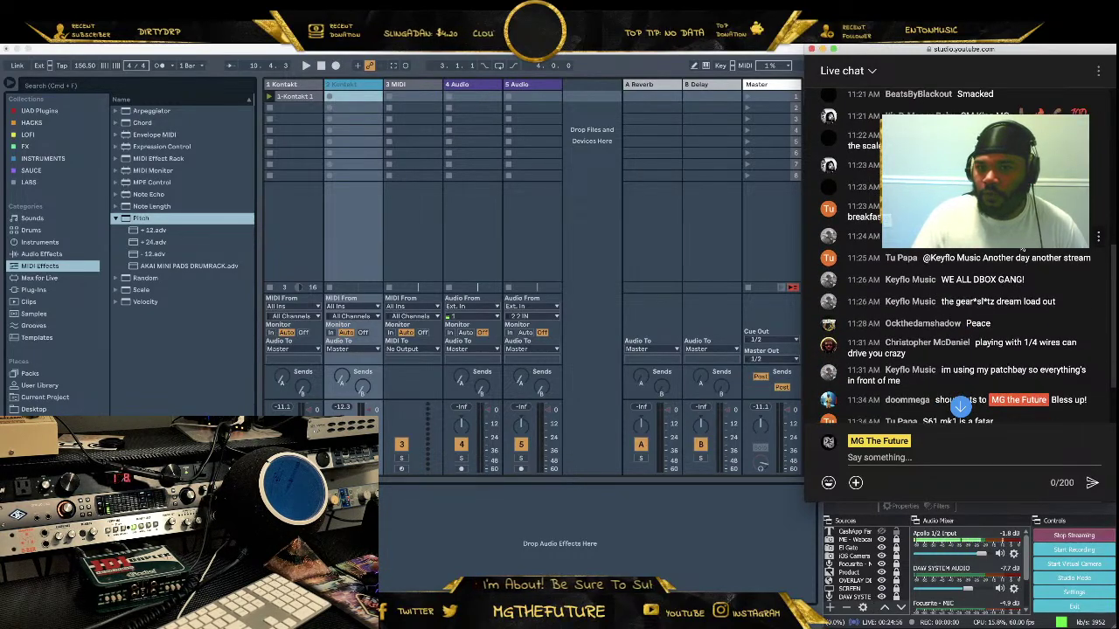
scroll(1023, 249, down, 3)
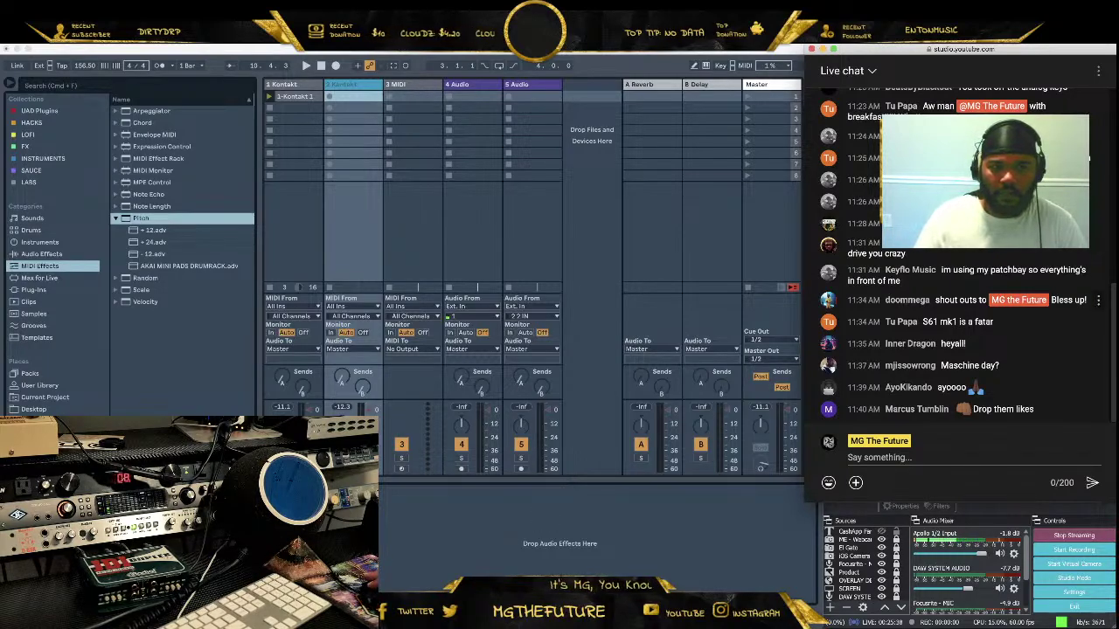
Load the cassette keys 02 instrument from the Kontakt database in place of I Love Lamp on the duplicated track
key(super+Tab)
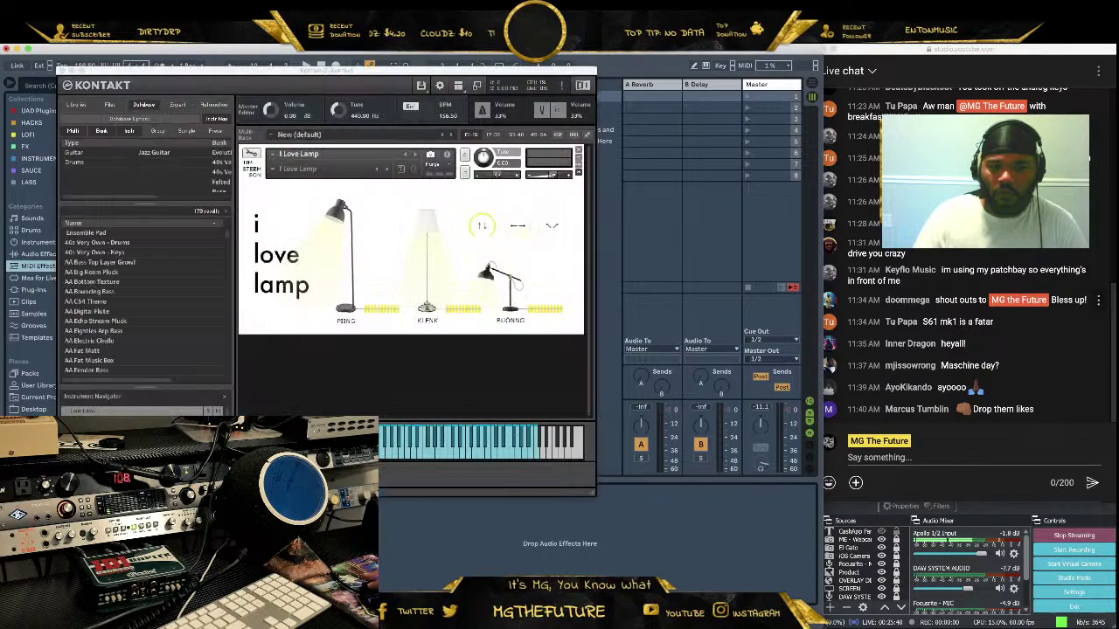
scroll(137, 320, down, 2)
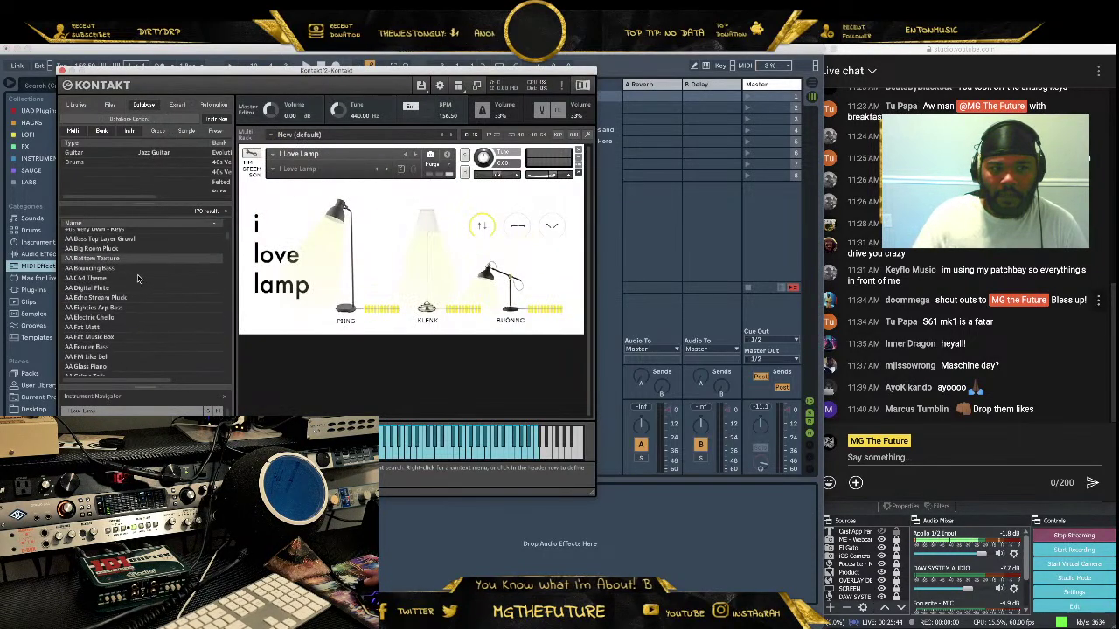
scroll(140, 277, down, 8)
scroll(157, 297, down, 15)
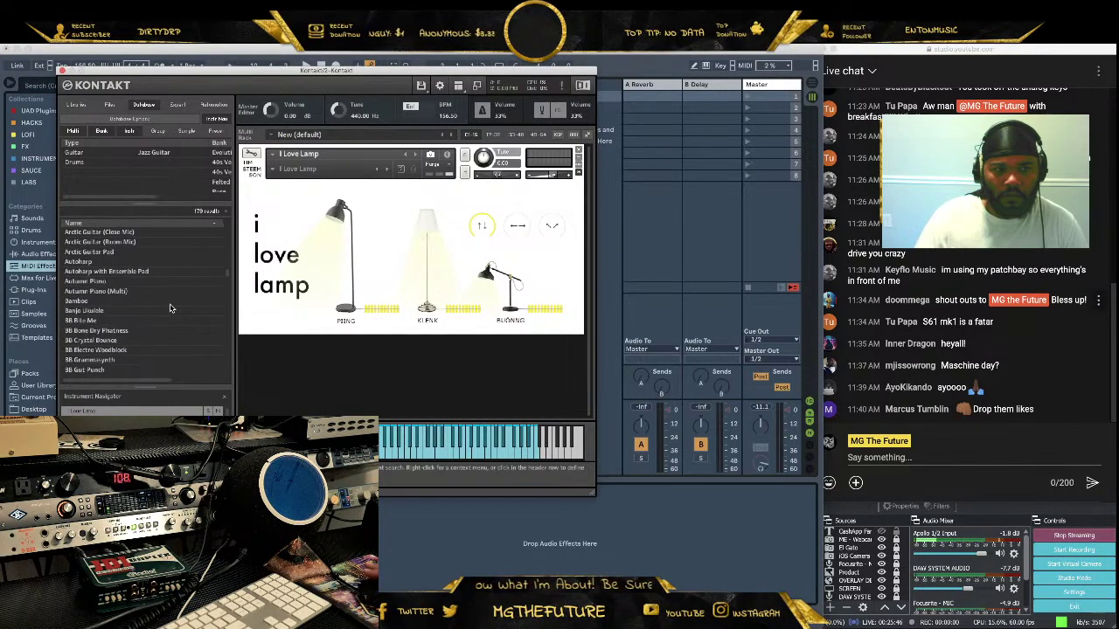
scroll(169, 309, up, 5)
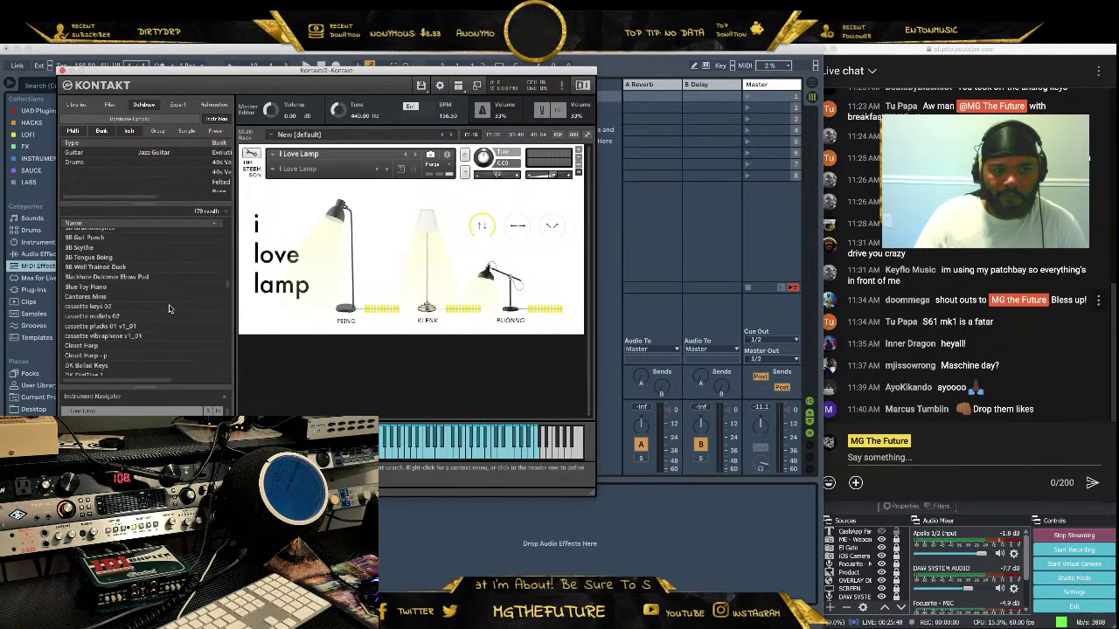
click(113, 337)
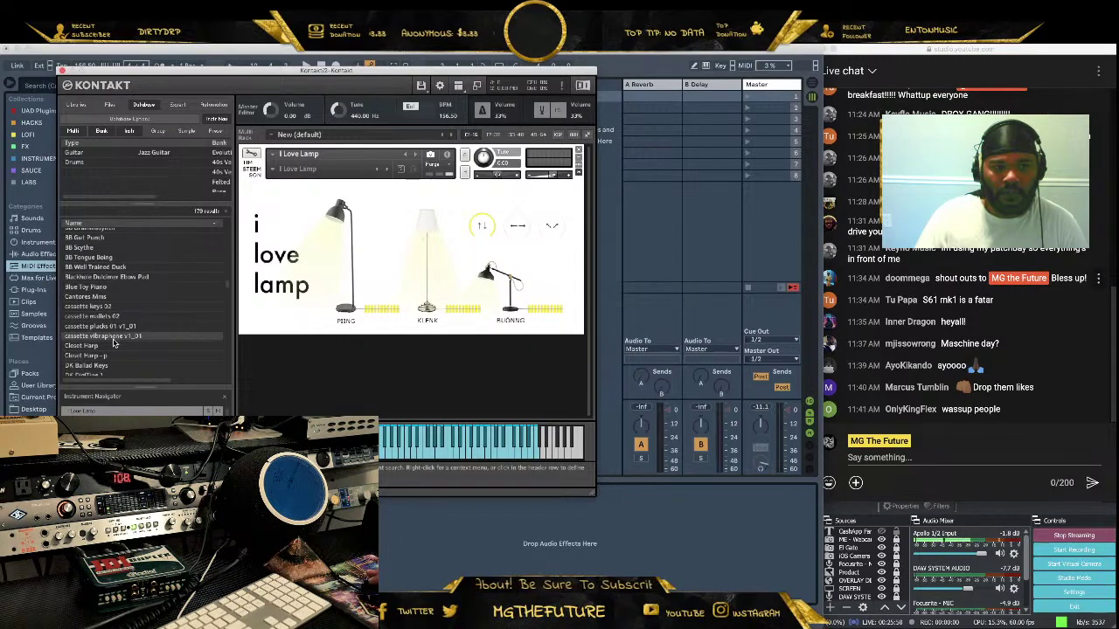
click(89, 308)
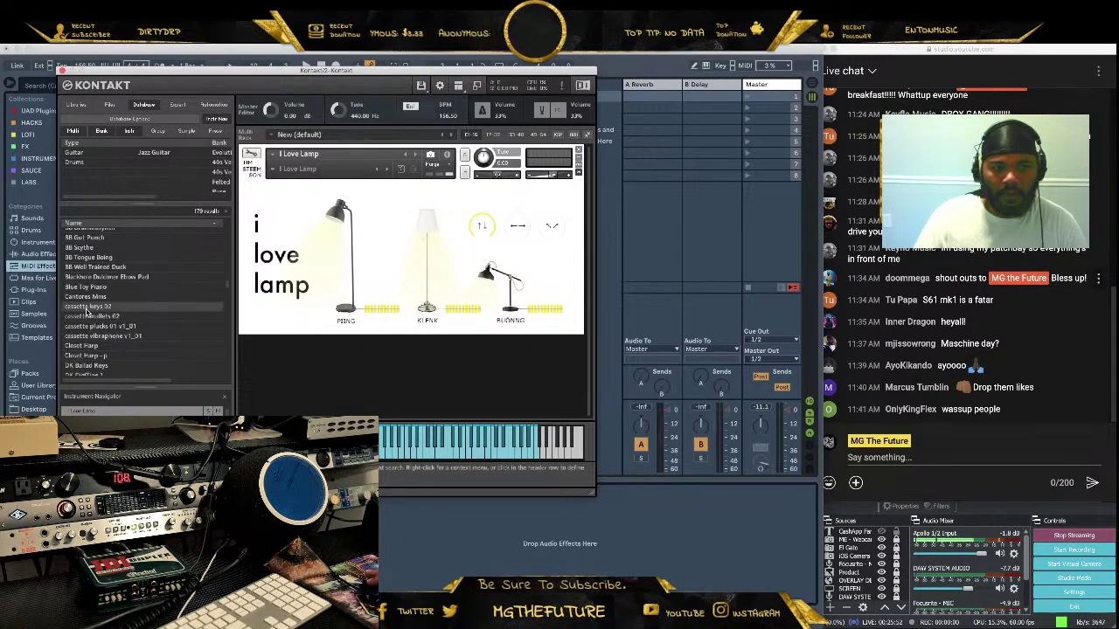
drag(89, 311, 356, 161)
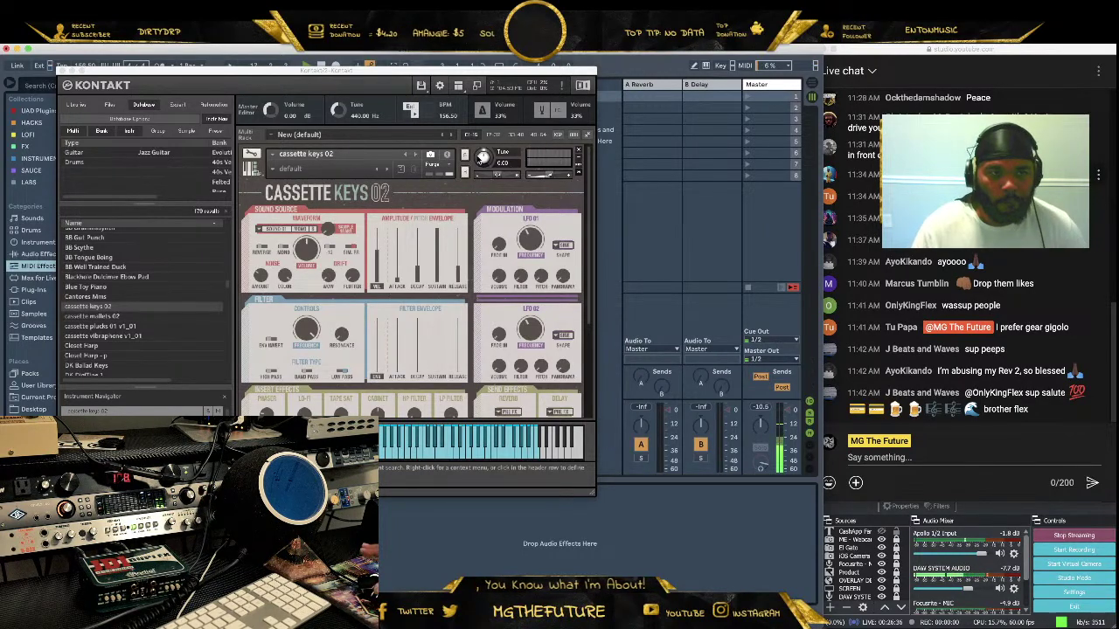
Capture the just-played chords as a clip on the second Kontakt track and crop it to its four-bar loop
click(64, 70)
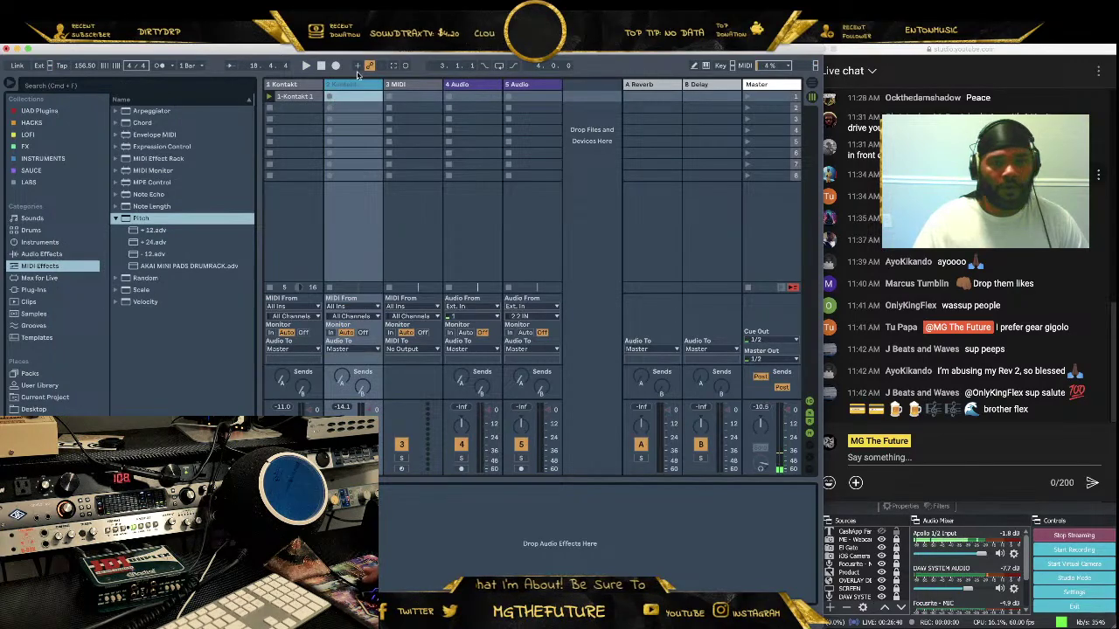
click(394, 67)
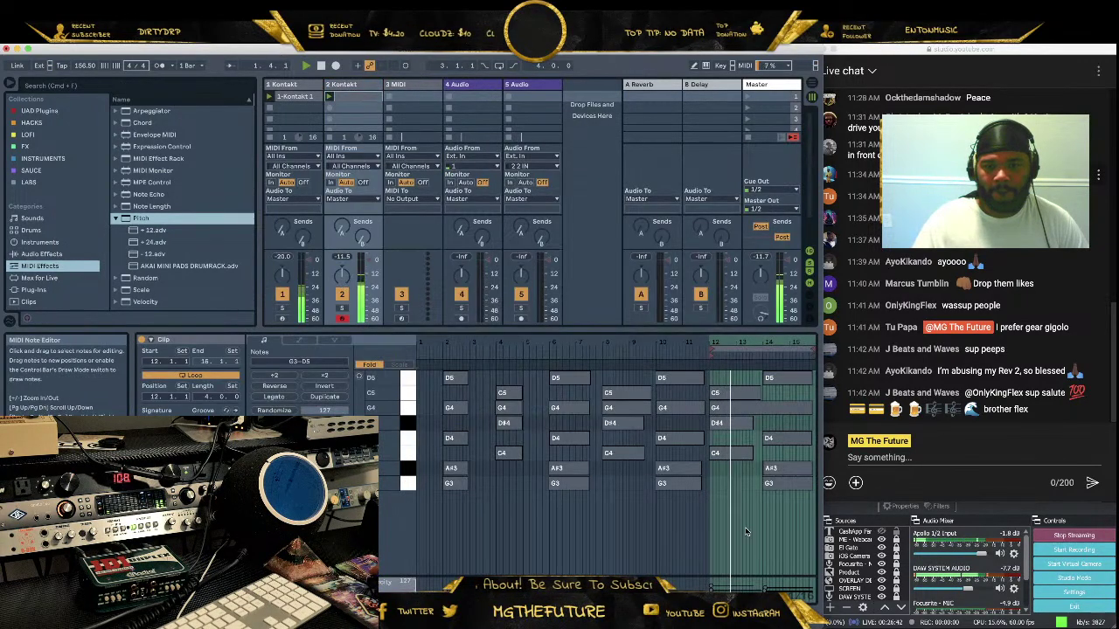
right_click(751, 301)
click(795, 396)
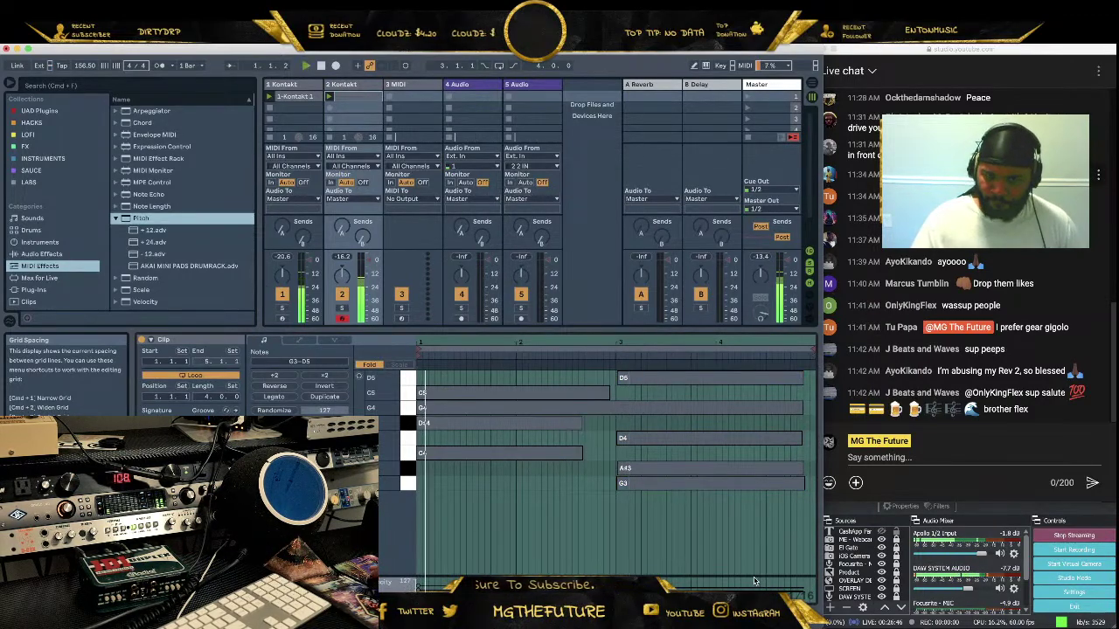
click(751, 483)
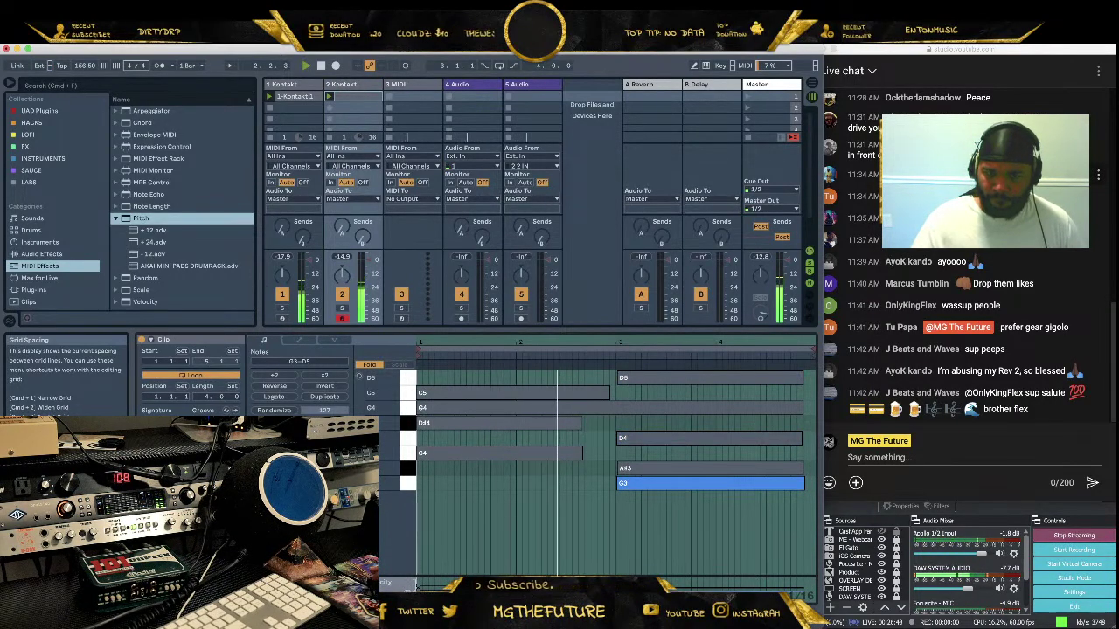
Lengthen the first chord's D#4 and C4 notes to end near its C5 note, and switch from the clip's notes to the device view
click(572, 429)
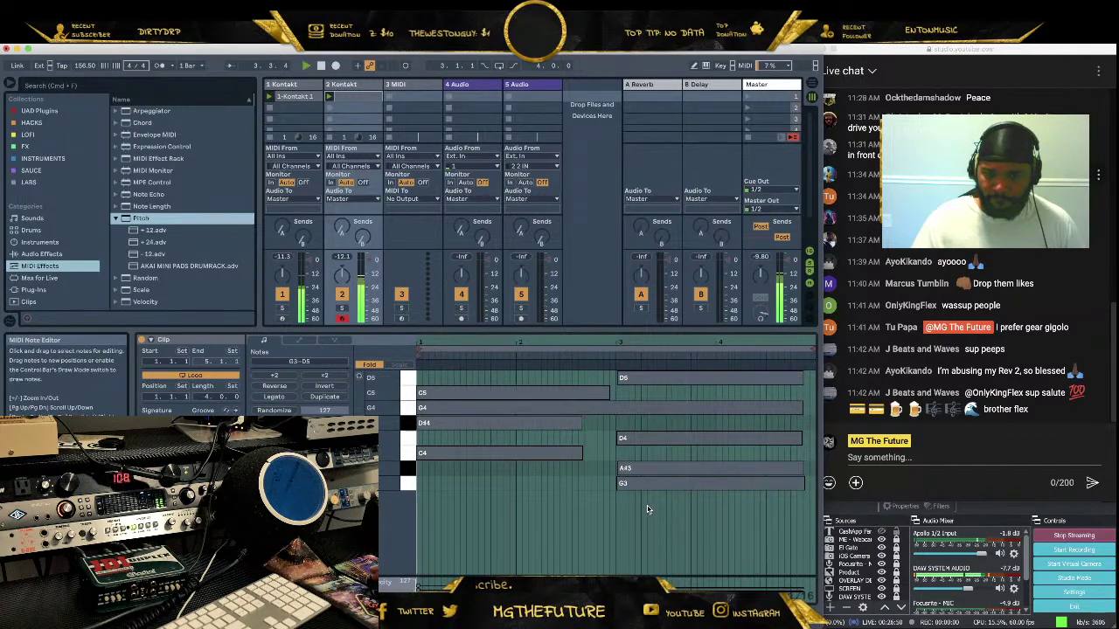
drag(579, 425, 607, 425)
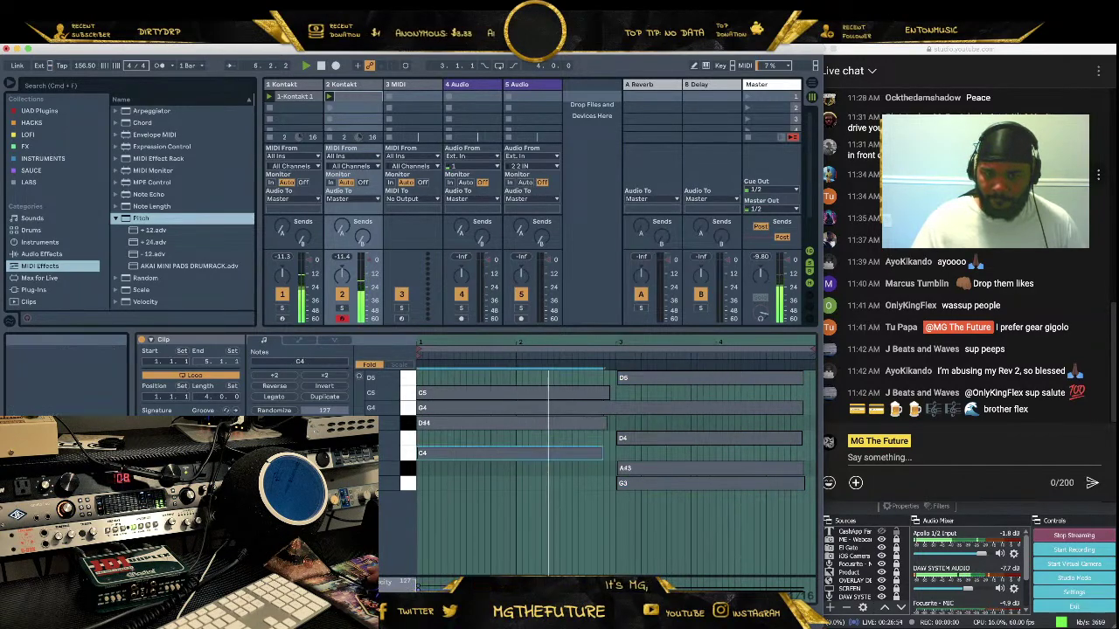
key(shift+Tab)
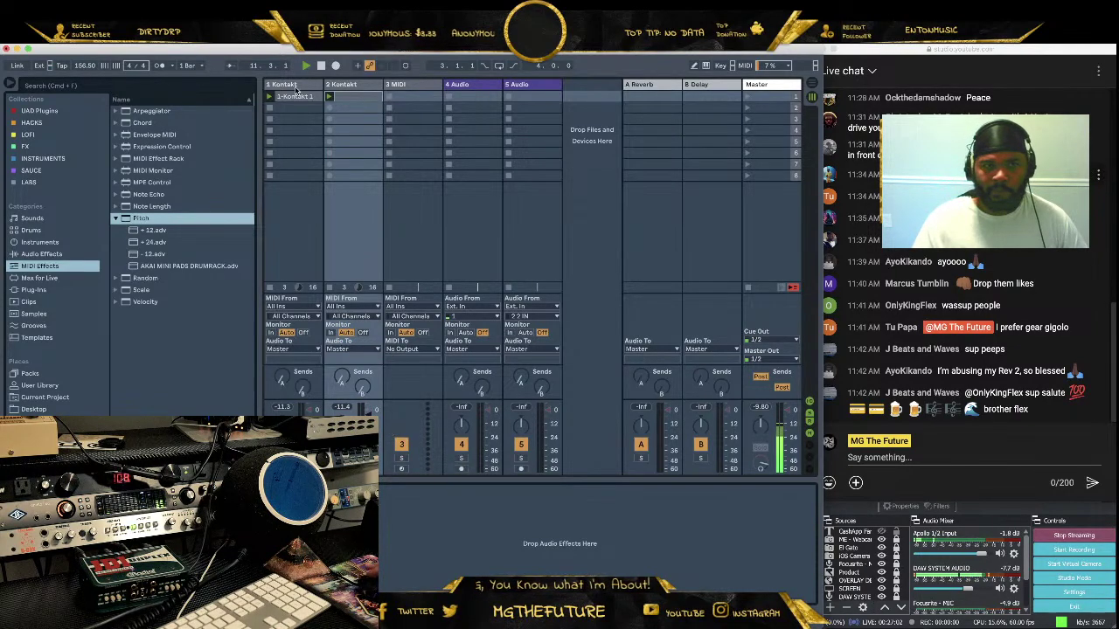
Duplicate the second Kontakt track, clear the copied clip from the duplicate's first slot, and open the duplicate's Kontakt instrument
right_click(360, 86)
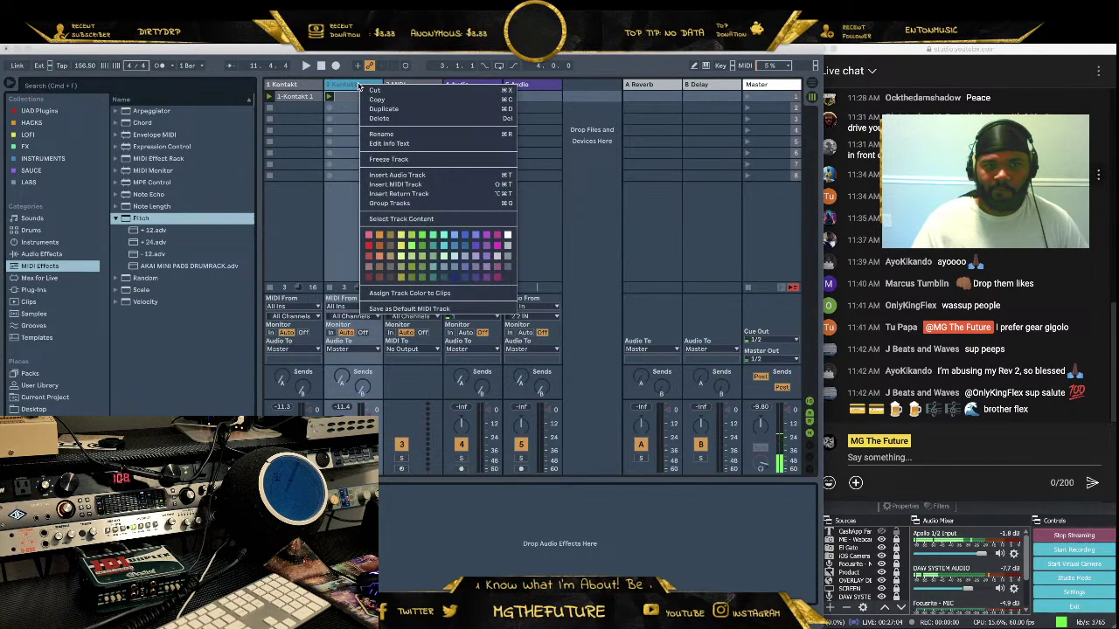
click(414, 109)
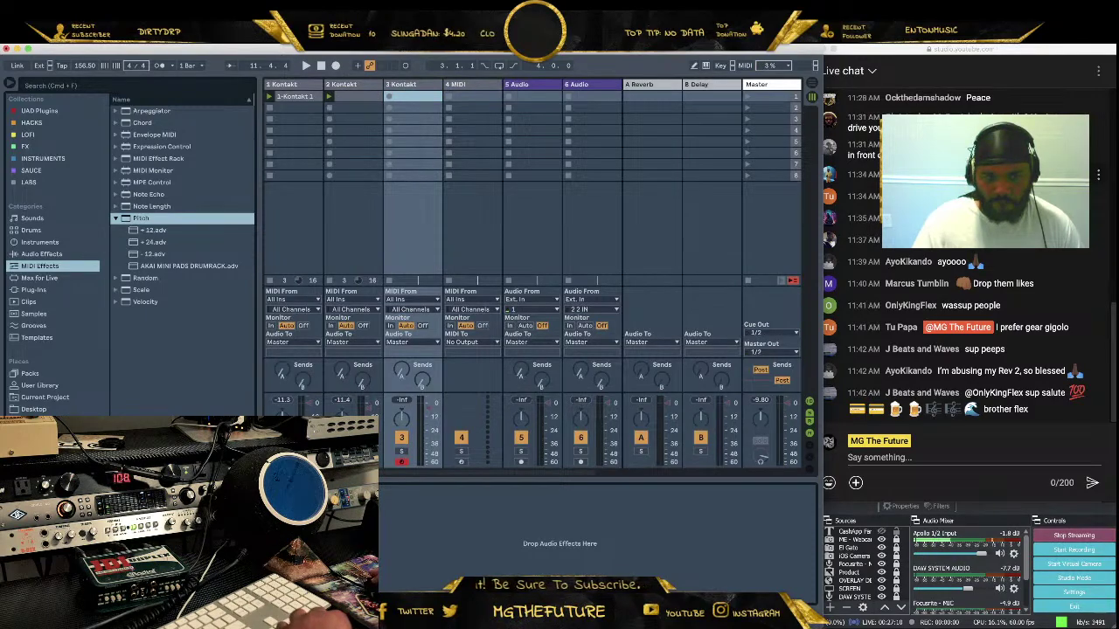
key(super+alt+l)
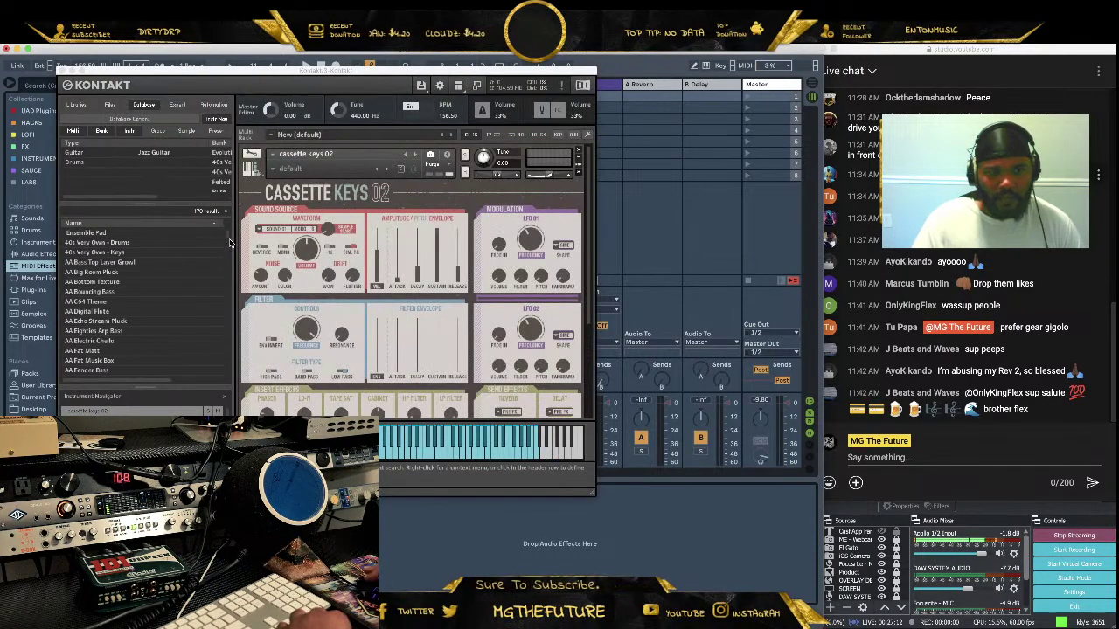
Load Slinky Violin (forte layers only) from the Kontakt database in place of cassette keys 02 and try its sound
scroll(225, 297, down, 20)
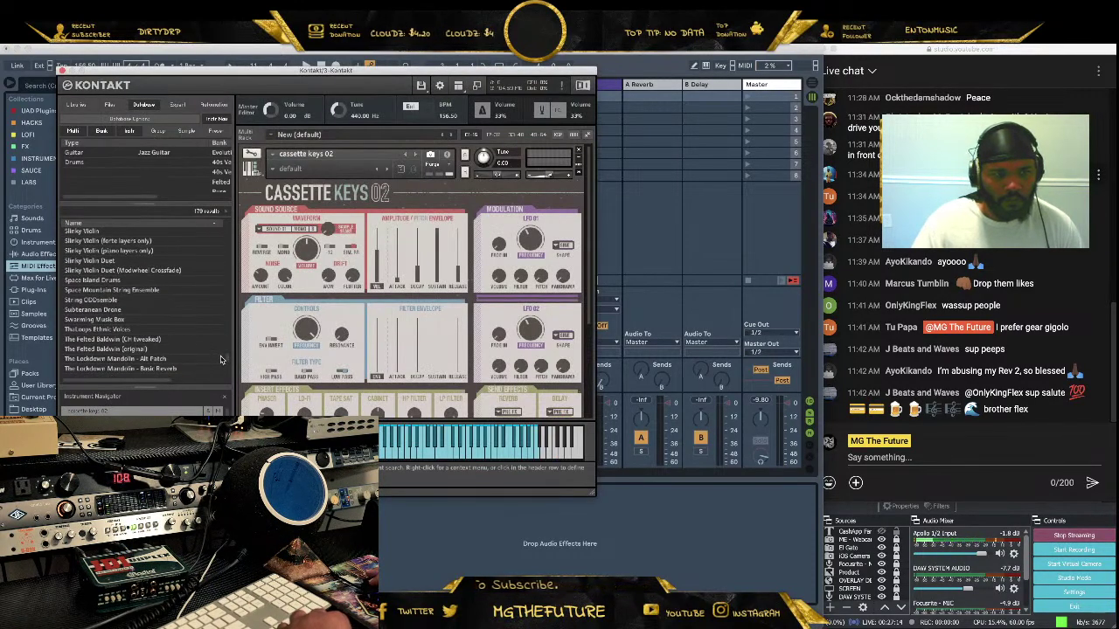
click(111, 320)
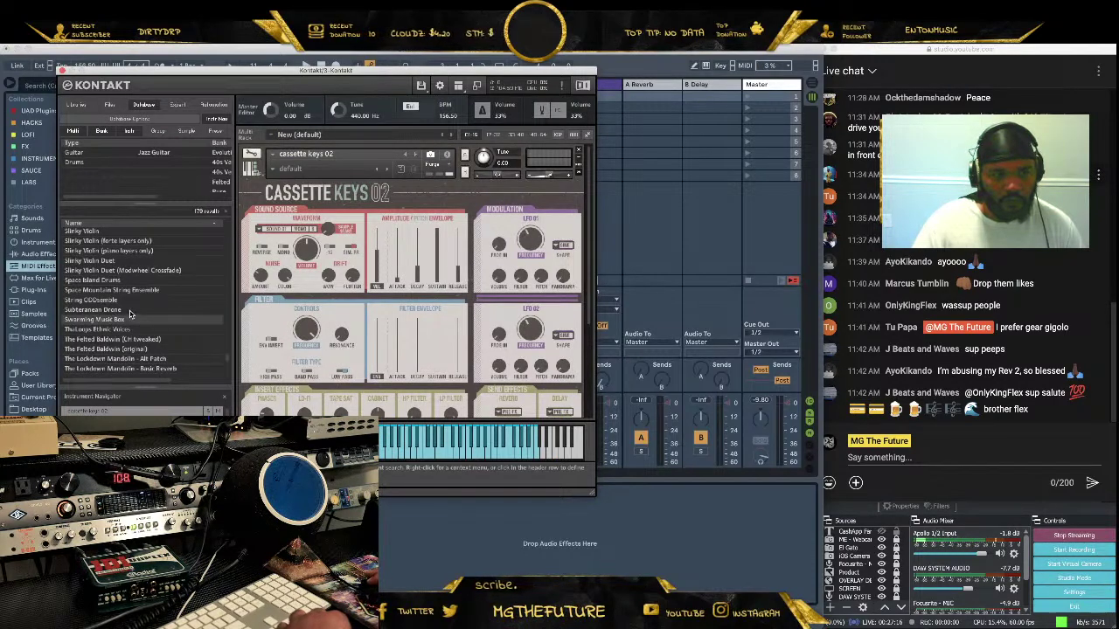
scroll(140, 297, up, 2)
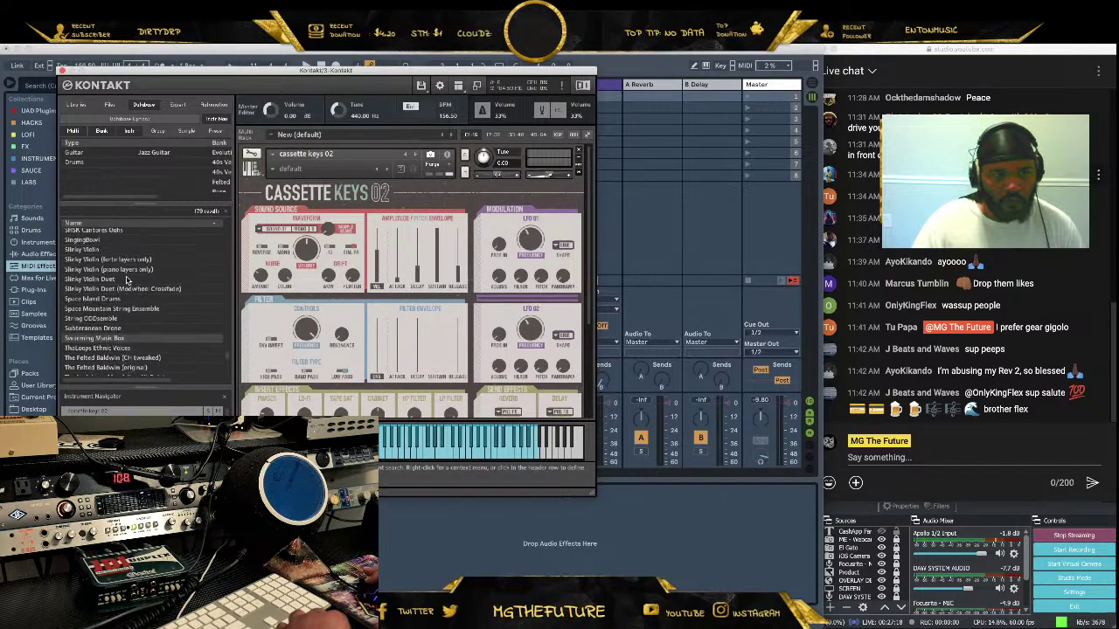
click(110, 260)
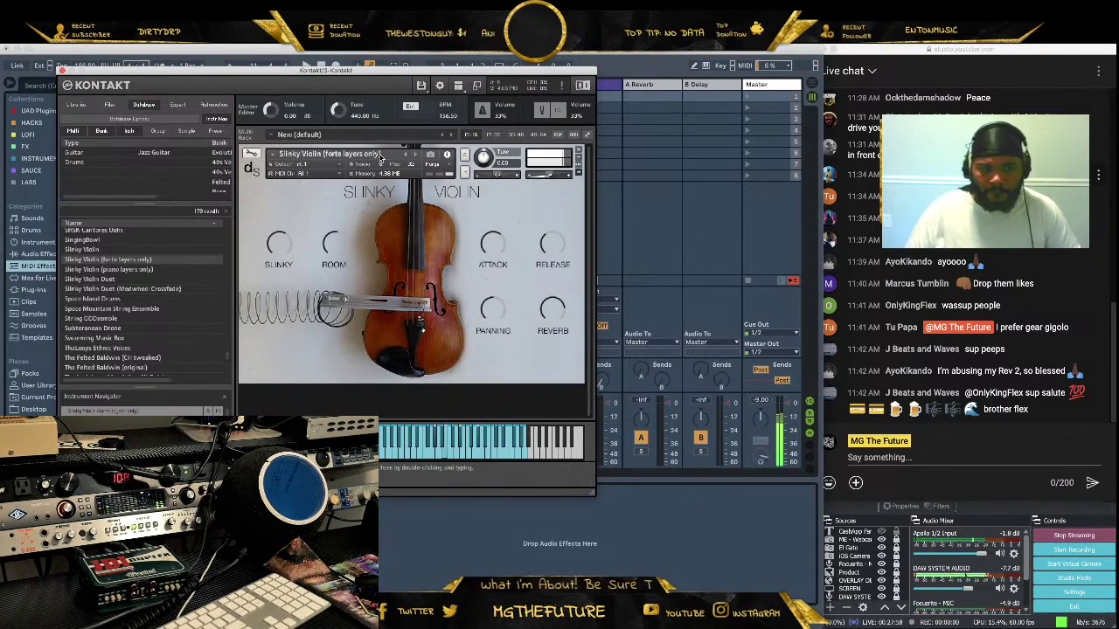
Replace the violin with MZ Marbles from the Kontakt database and try its sound
scroll(184, 330, down, 3)
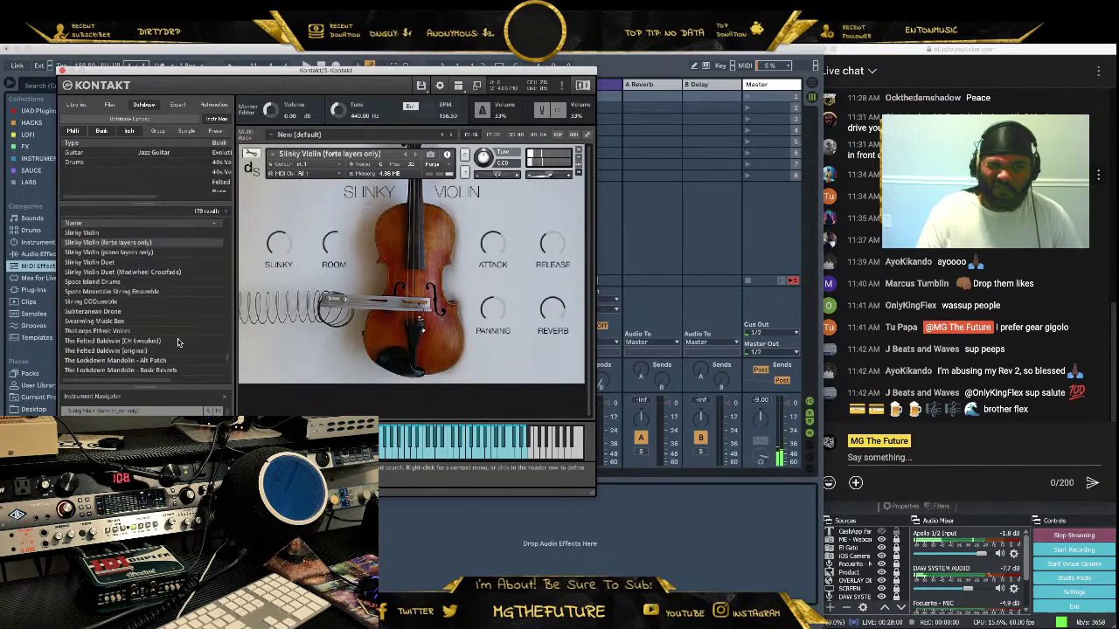
scroll(182, 325, up, 5)
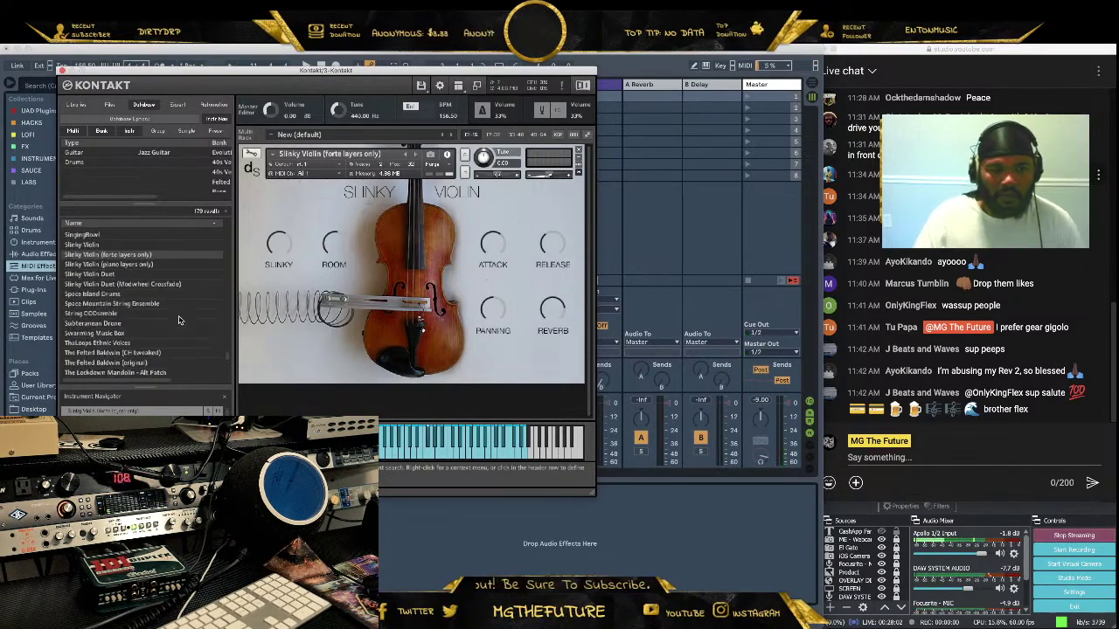
scroll(180, 315, up, 4)
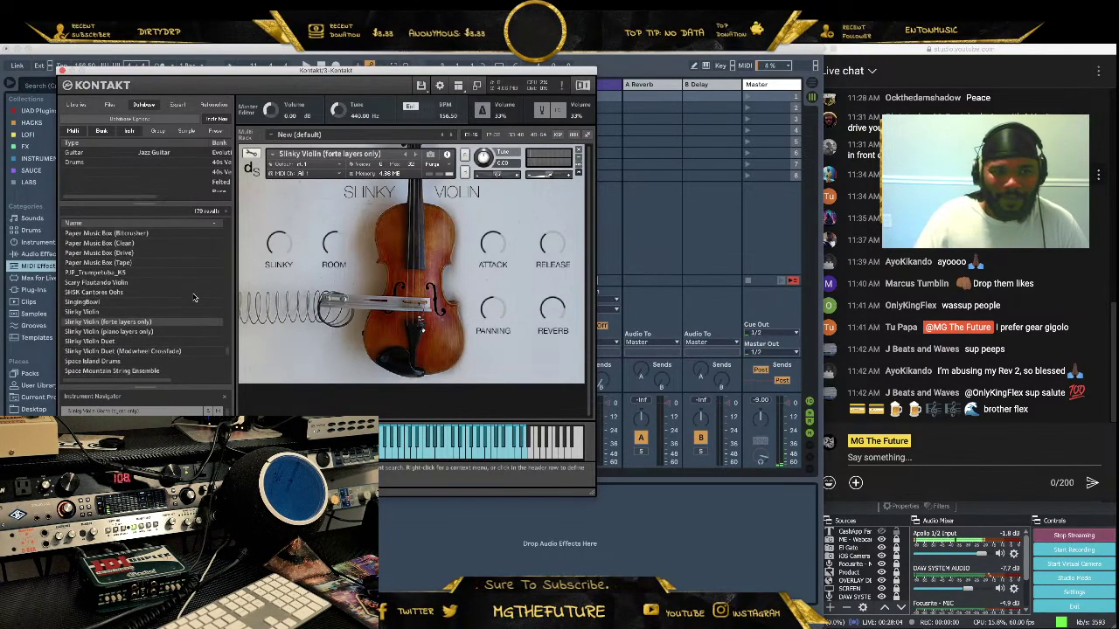
scroll(185, 300, up, 3)
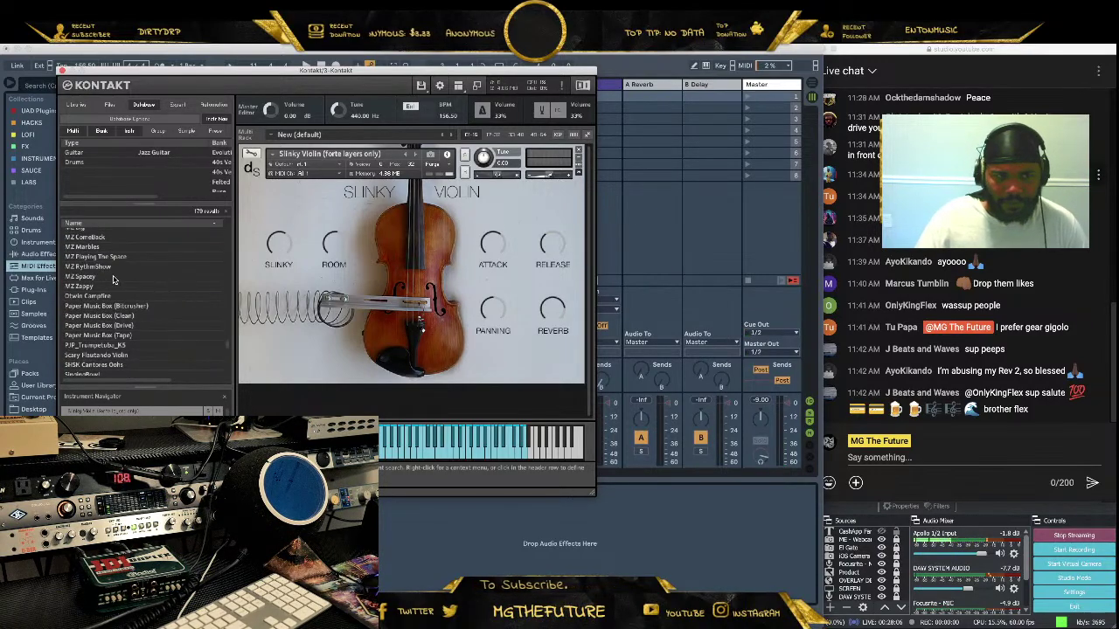
drag(91, 249, 352, 155)
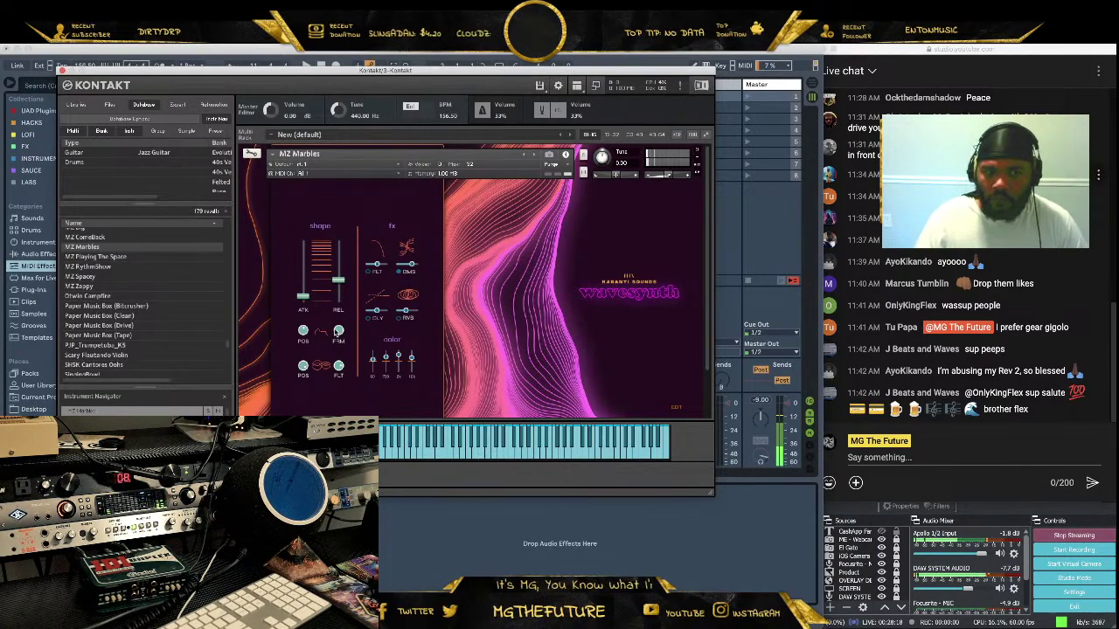
Load Micah's Choir 1.2 in place of MZ Marbles, ignoring the missing sample files
scroll(136, 304, up, 2)
scroll(135, 304, up, 2)
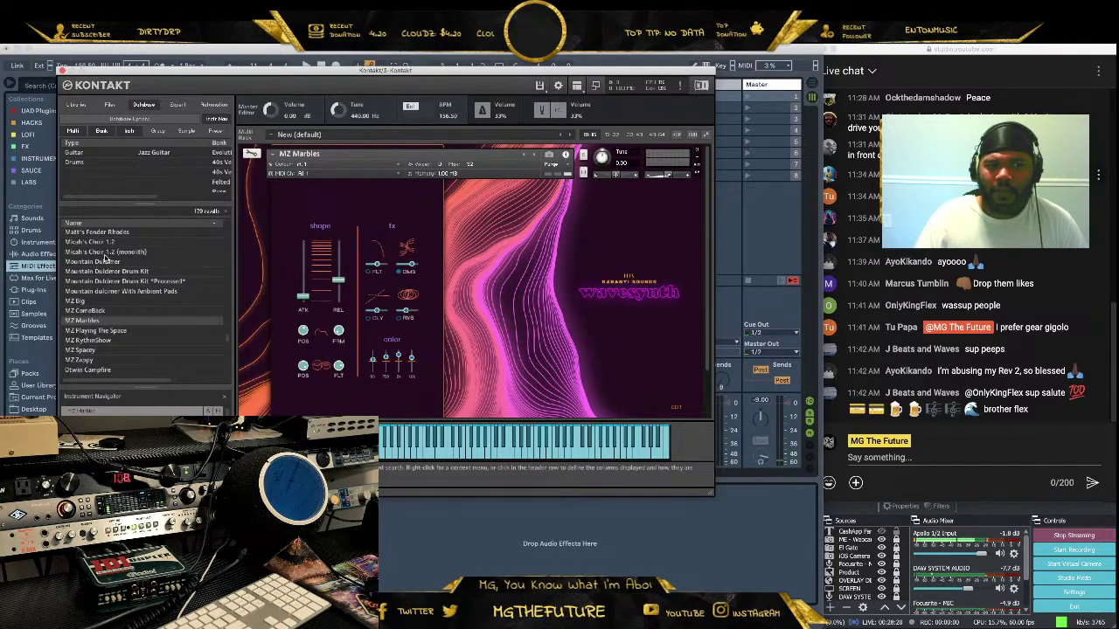
click(96, 242)
drag(392, 162, 377, 158)
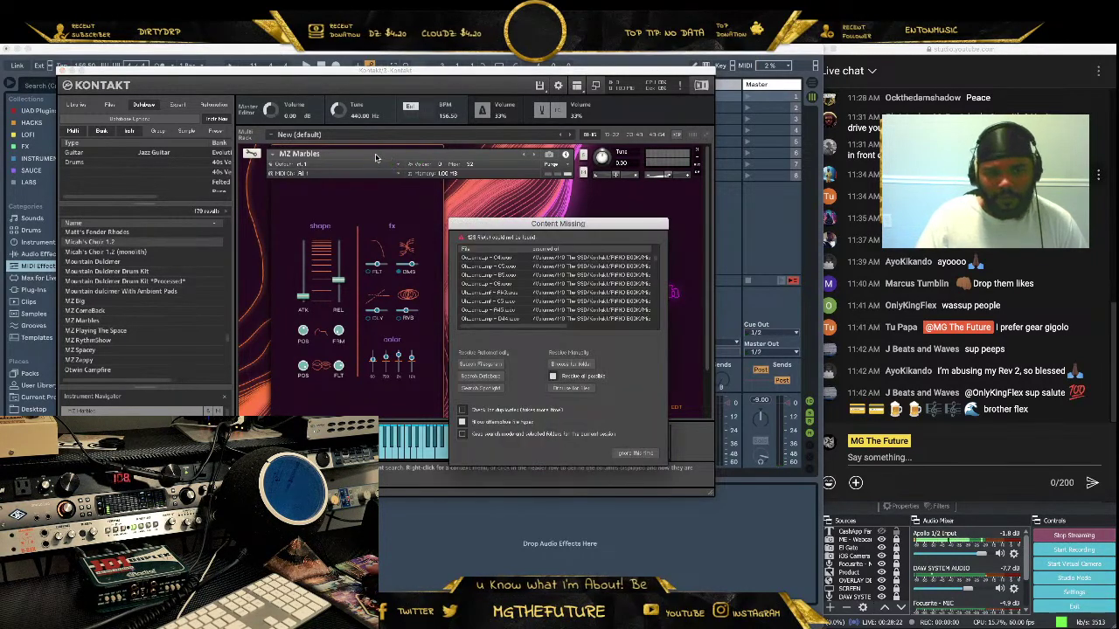
click(636, 452)
Search the instrument list for another sound and load The Lockdown Mandolin - Old Radio, ignoring its missing sample files
scroll(147, 306, up, 10)
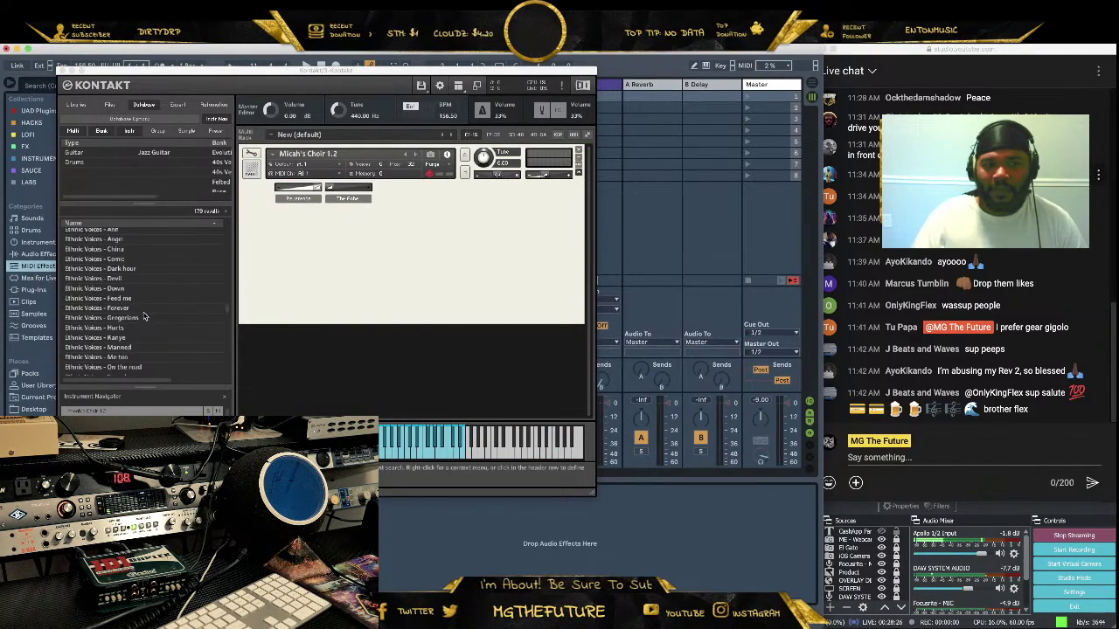
scroll(142, 315, up, 1)
scroll(140, 311, up, 5)
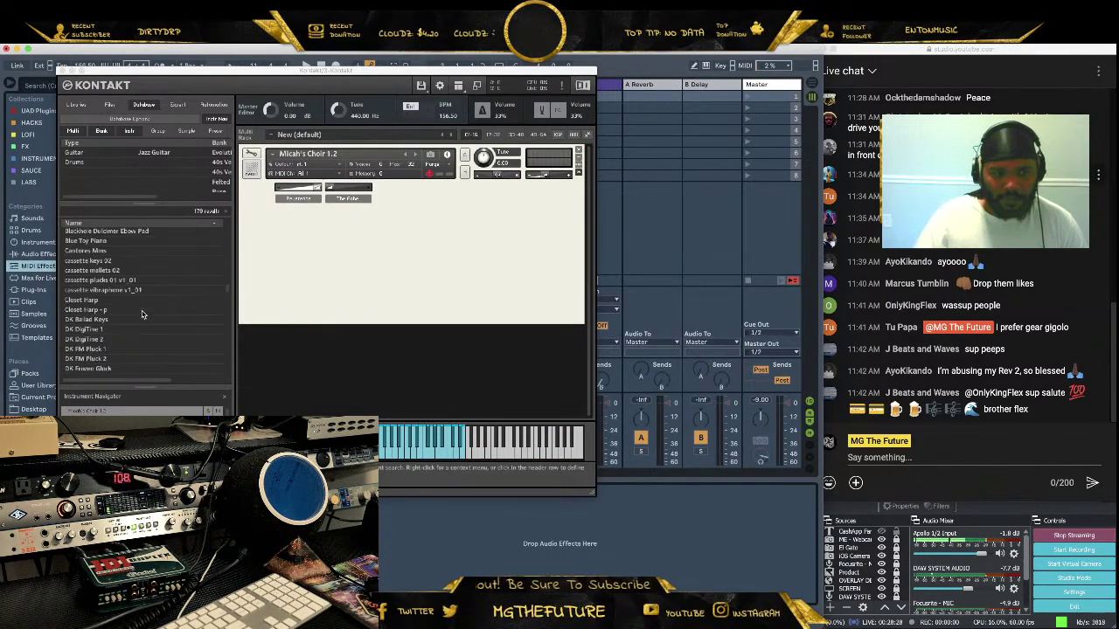
scroll(142, 314, down, 1)
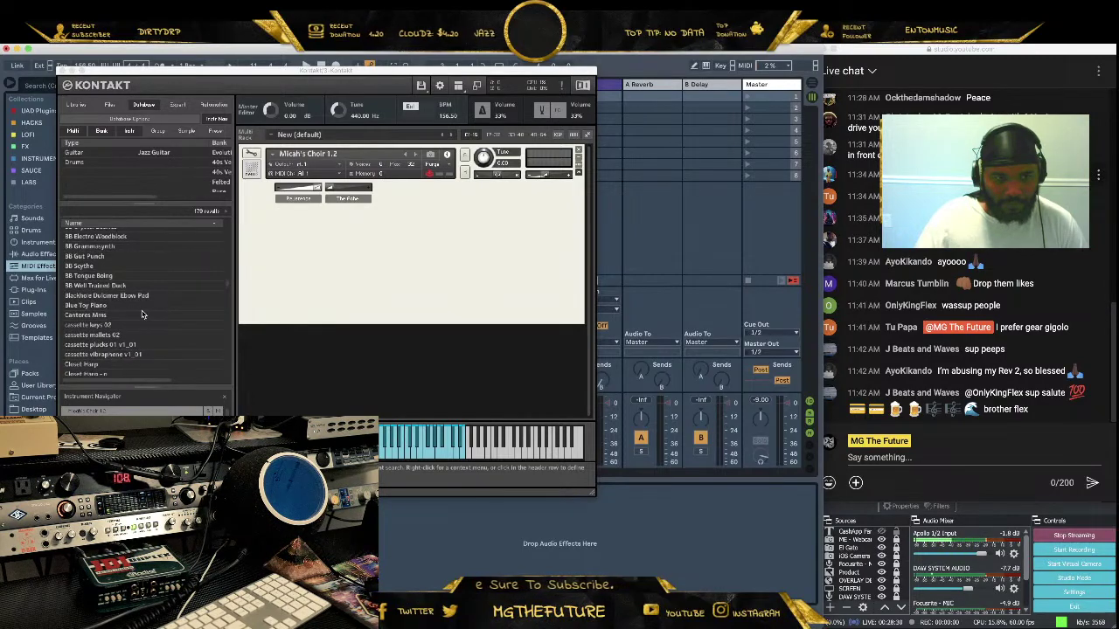
scroll(160, 309, down, 15)
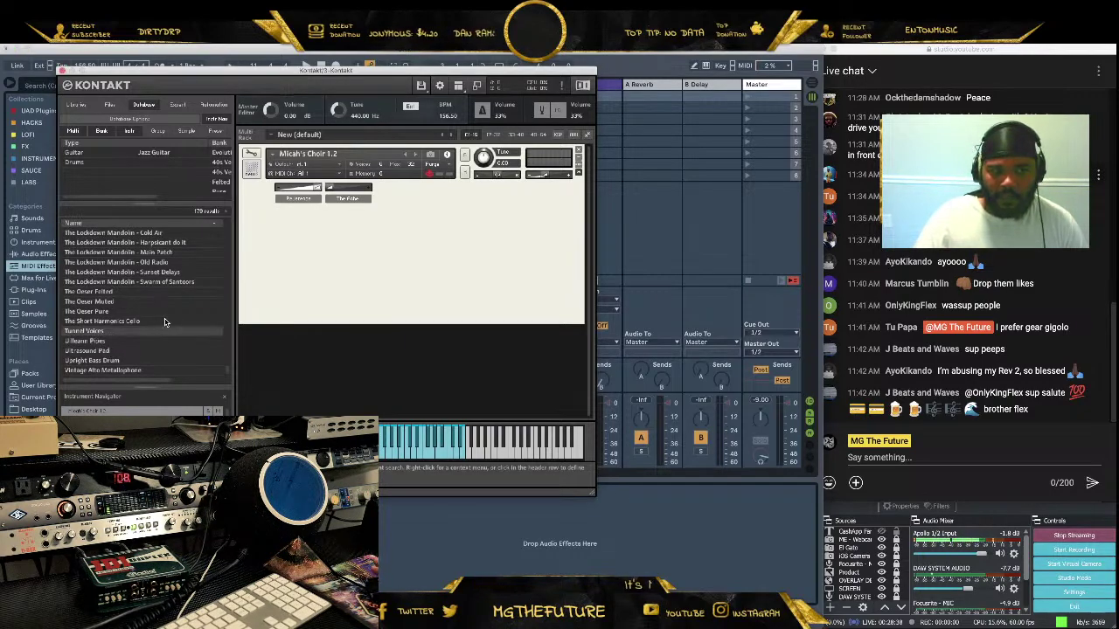
scroll(163, 323, up, 4)
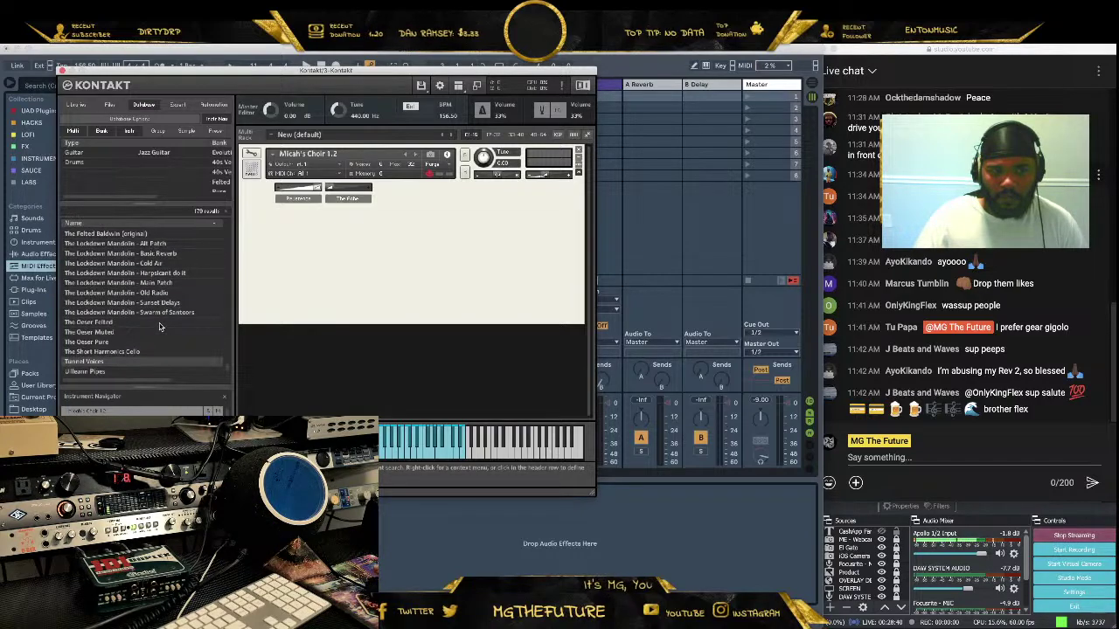
double_click(161, 310)
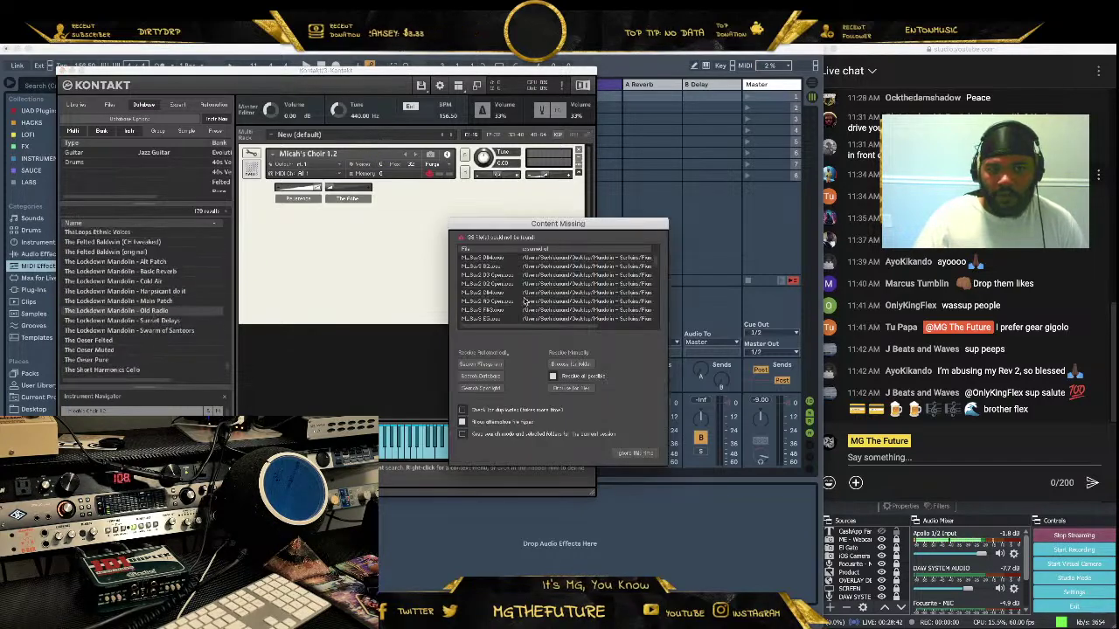
click(635, 452)
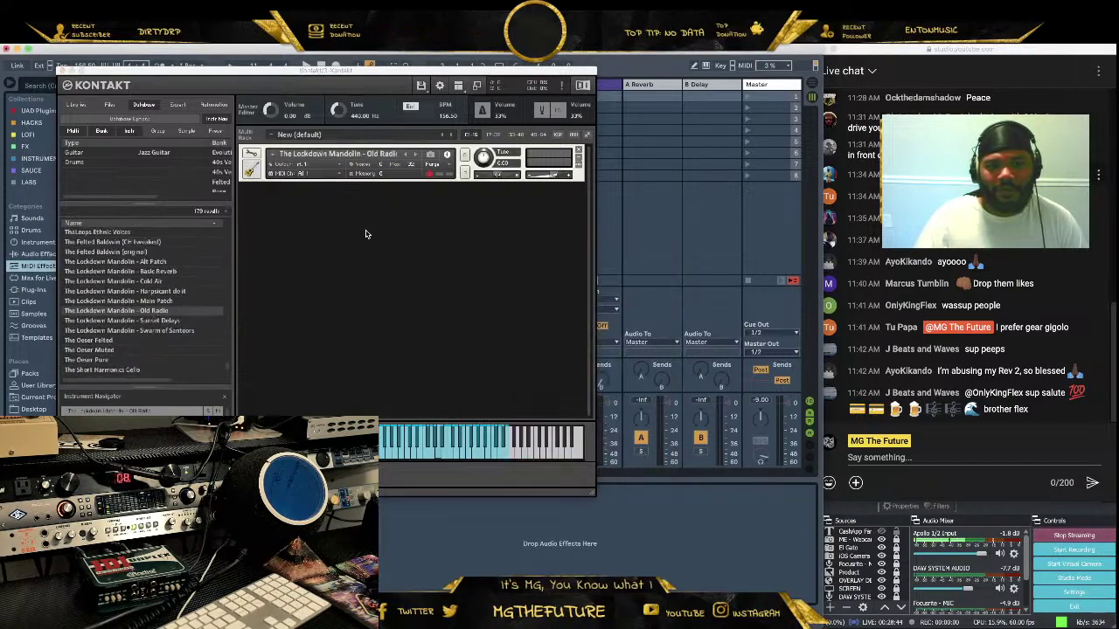
Try Slinky Violin Duet in place of the mandolin, followed by the Space Mountain String Ensemble multi
scroll(133, 260, up, 4)
drag(102, 260, 367, 160)
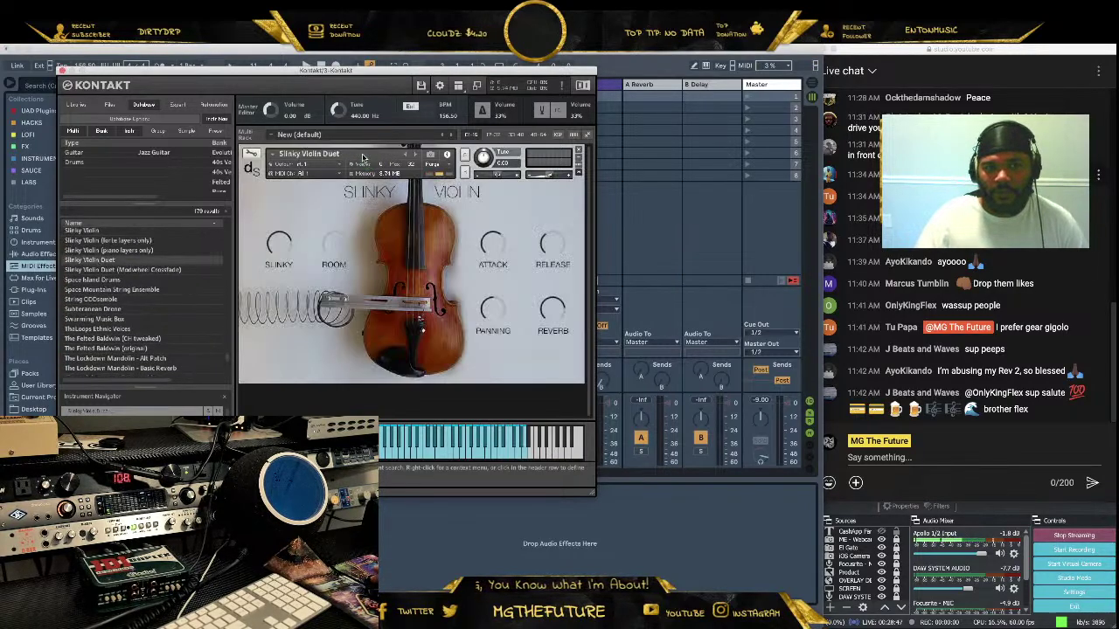
click(131, 292)
drag(128, 295, 345, 162)
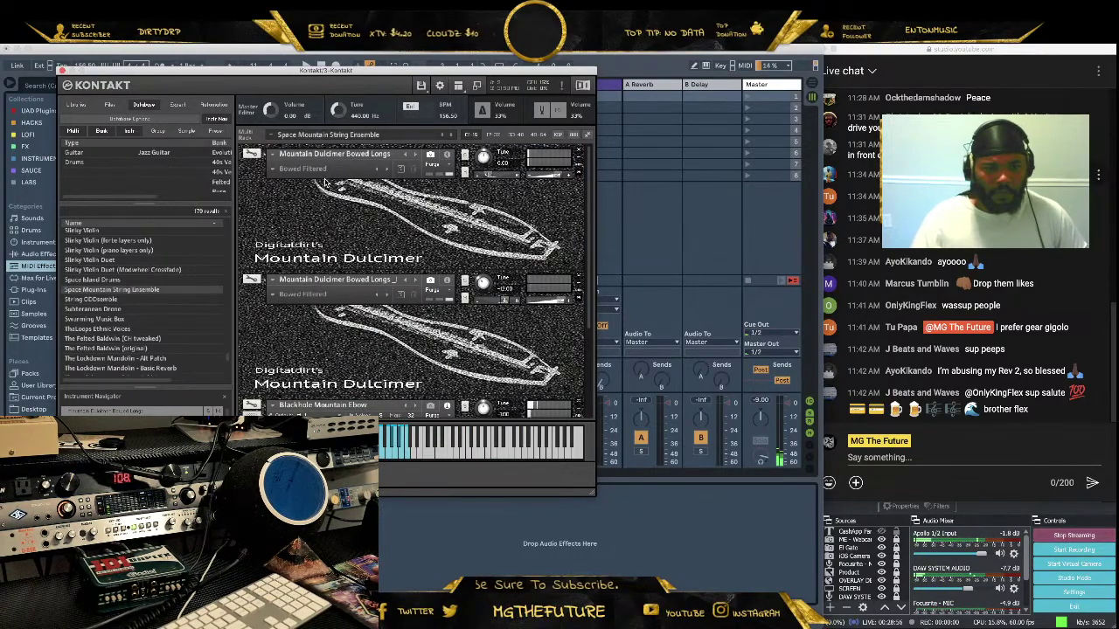
Remove the multi's second and third instruments and load Hohner Guitaret in place of the remaining Mountain Dulcimer Bowed Longs
scroll(123, 305, up, 10)
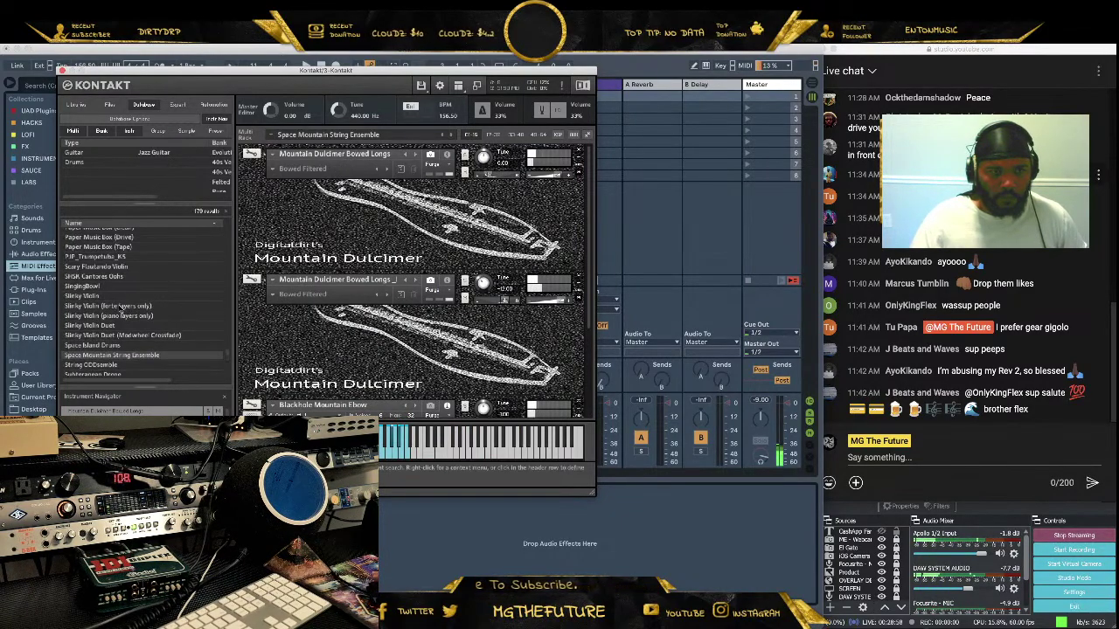
scroll(124, 306, up, 5)
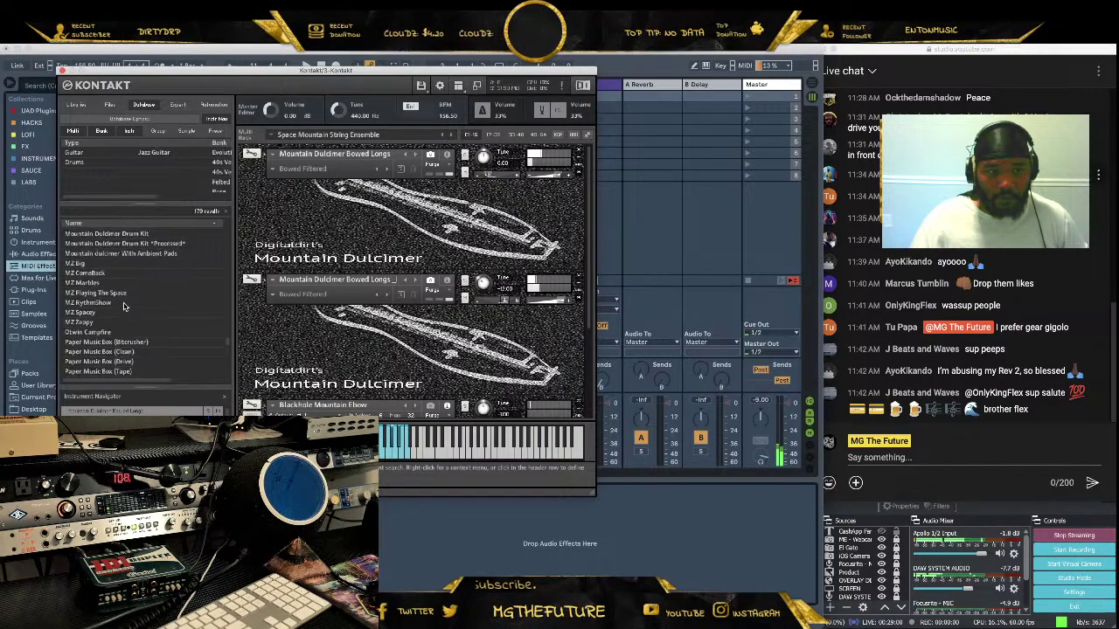
click(579, 278)
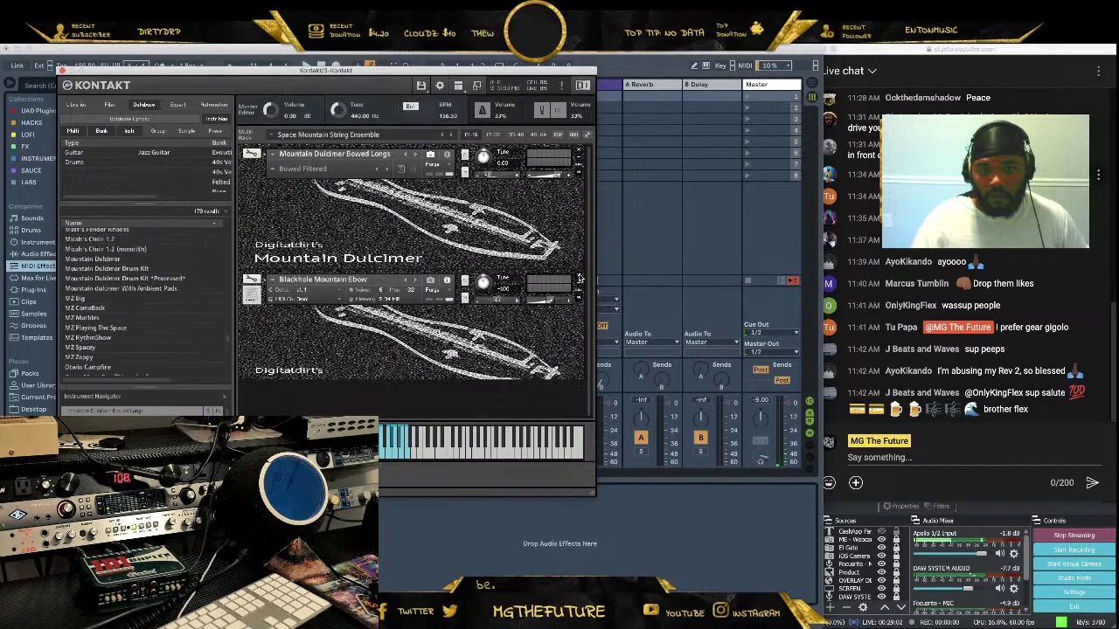
click(579, 278)
scroll(176, 288, up, 3)
scroll(126, 301, up, 2)
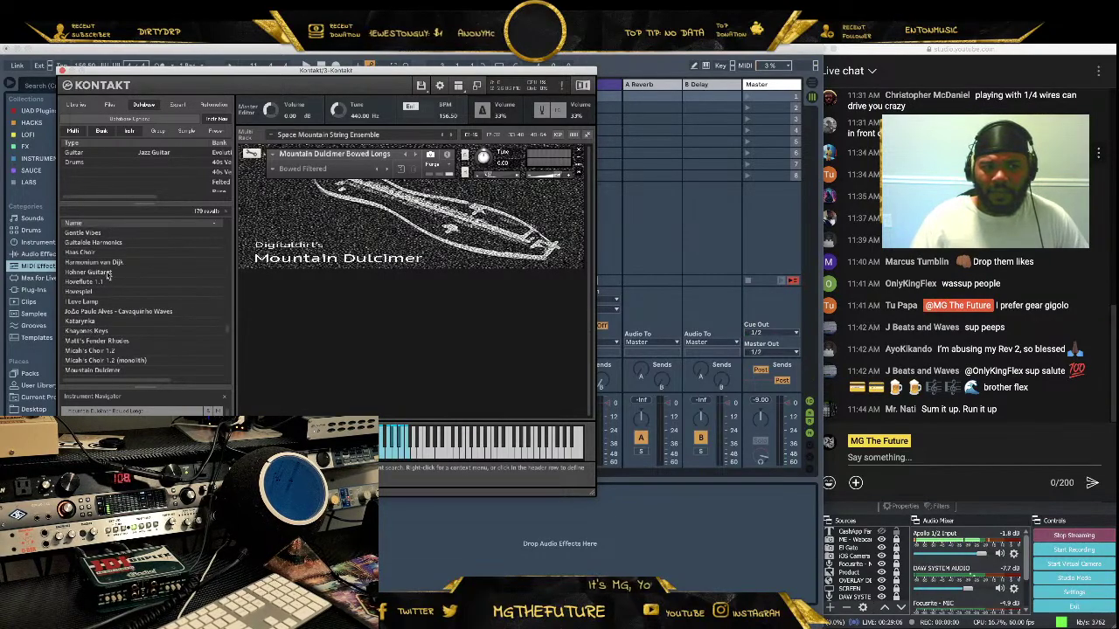
scroll(122, 281, up, 2)
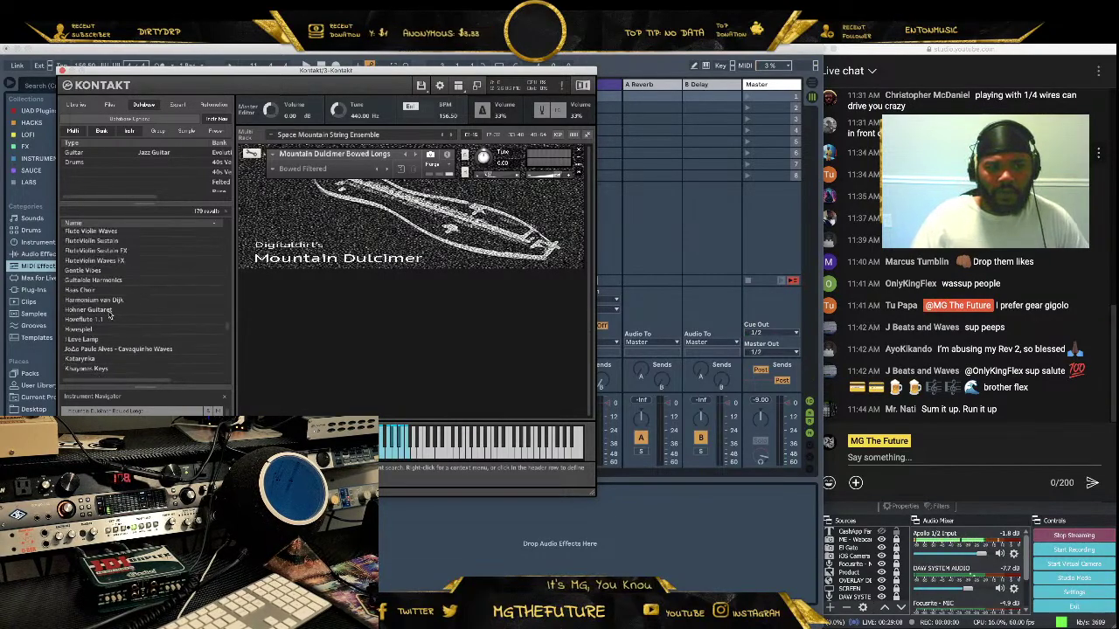
double_click(109, 311)
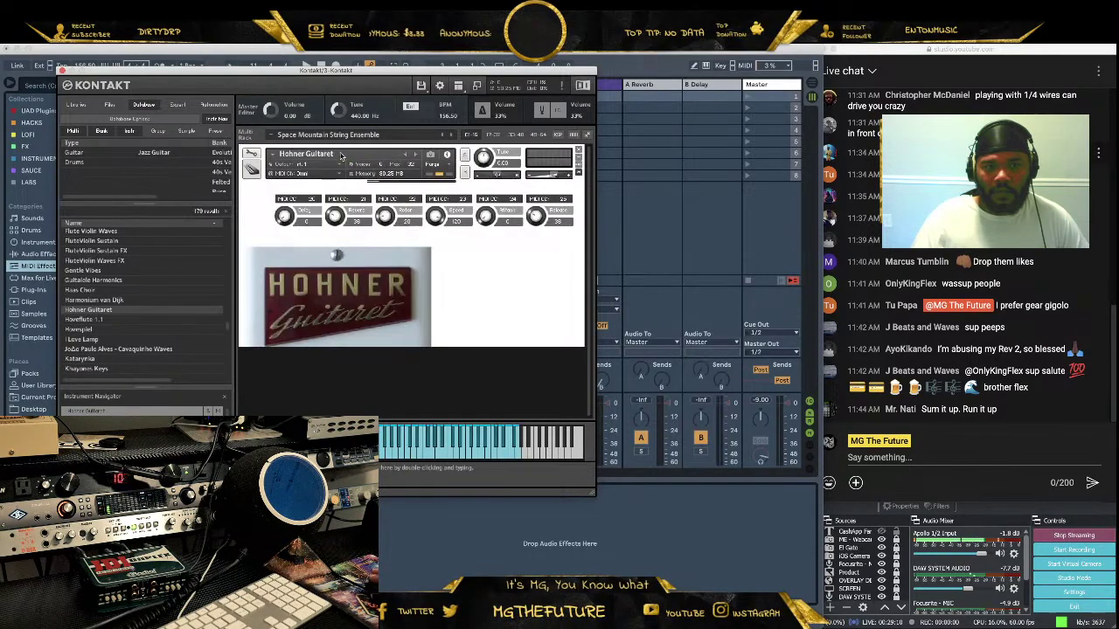
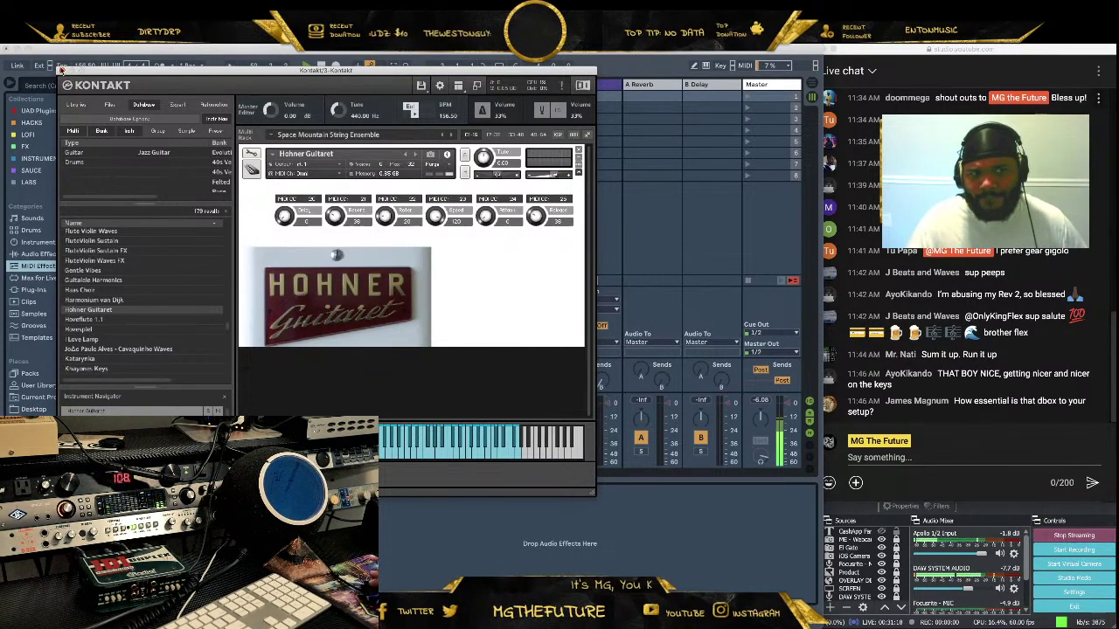
Hide the Kontakt window and capture the just-played Guitaret melody as a MIDI clip in the third Kontakt track's first slot
key(super+alt+p)
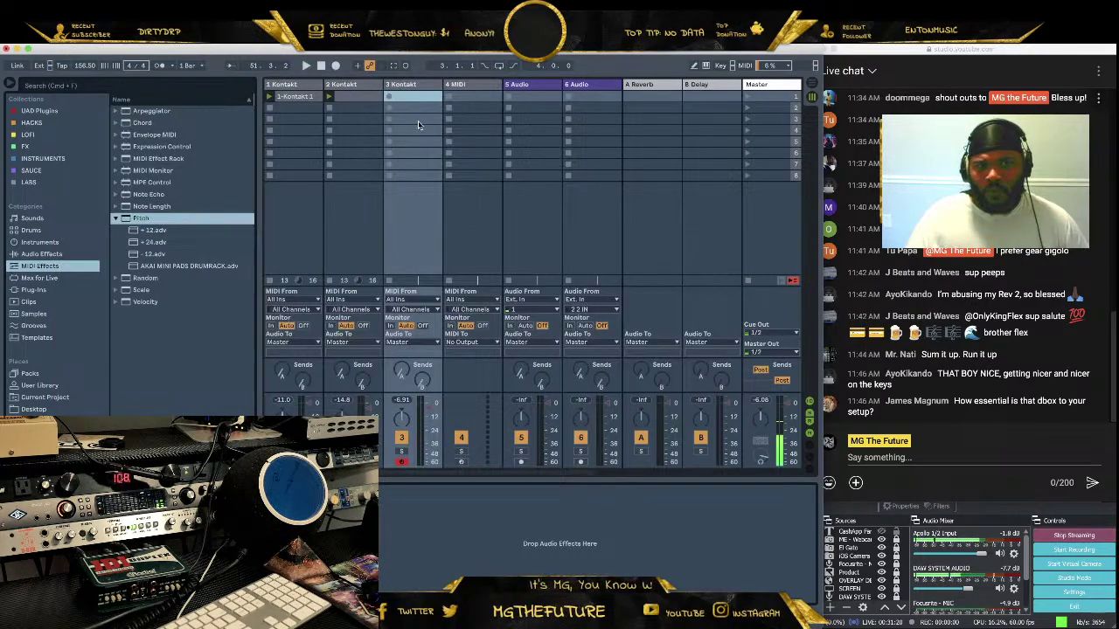
double_click(400, 96)
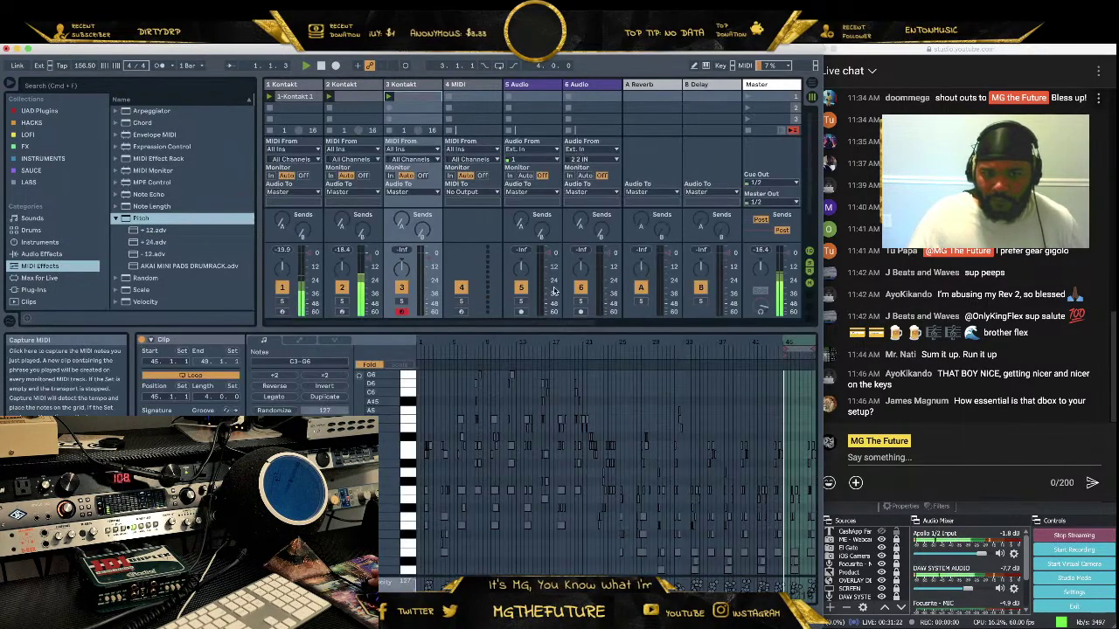
Crop the captured clip on the third Kontakt track to its four-bar loop and switch from its notes to the device view
key(z)
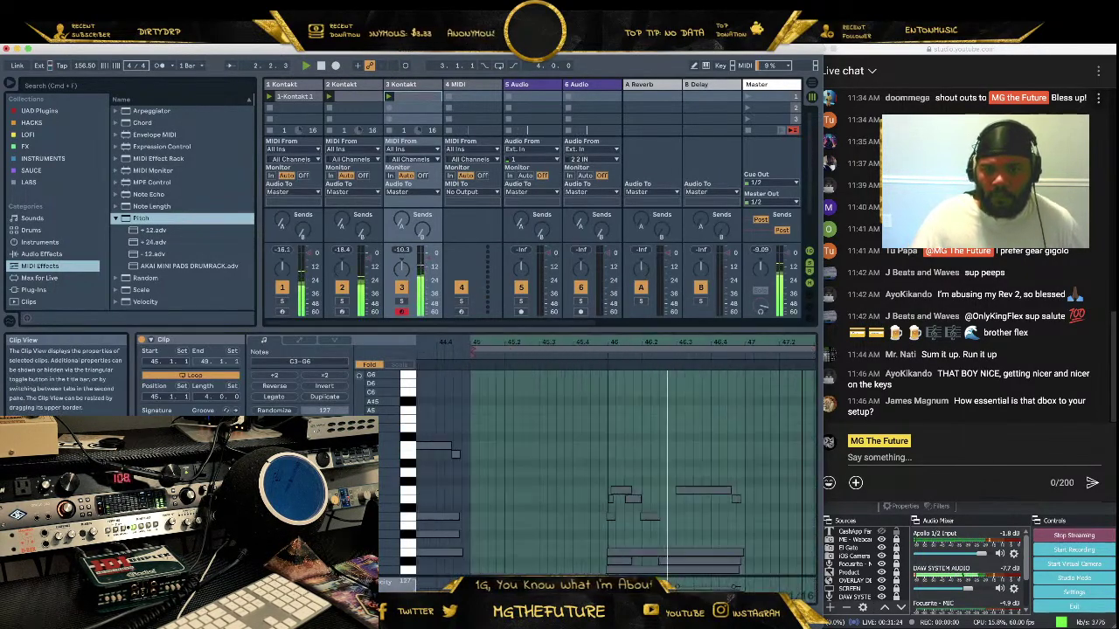
key(minus)
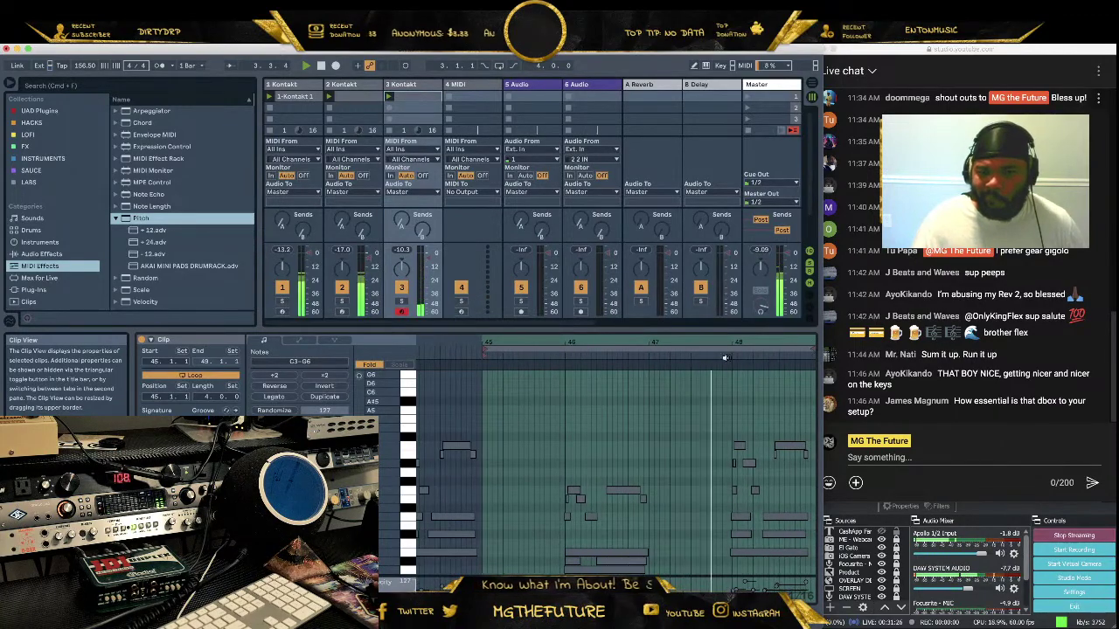
right_click(680, 407)
click(713, 241)
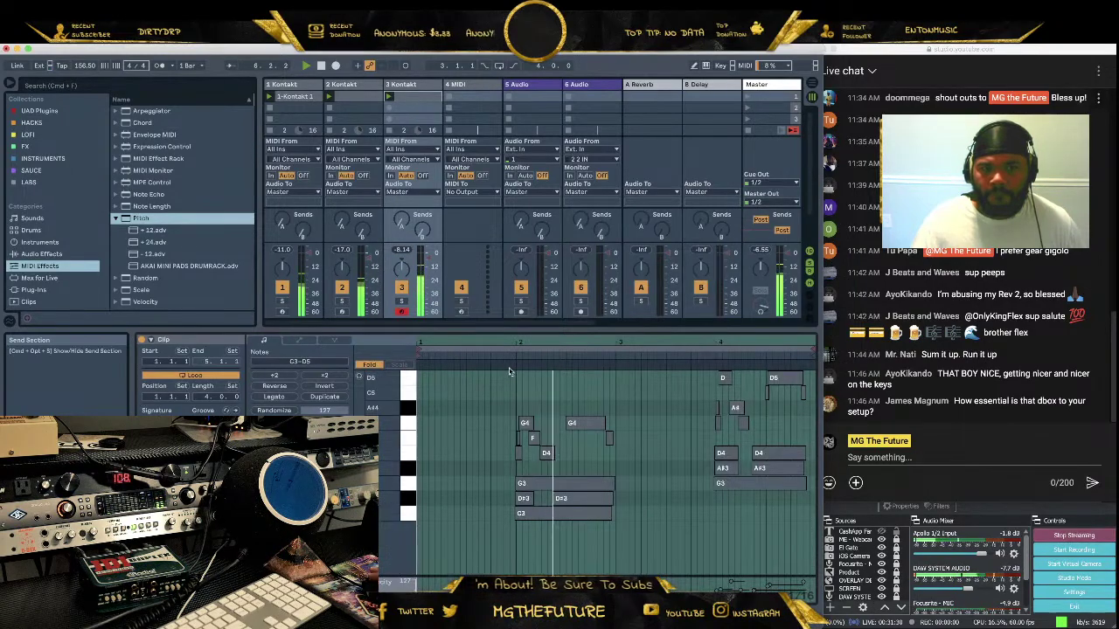
key(shift+Tab)
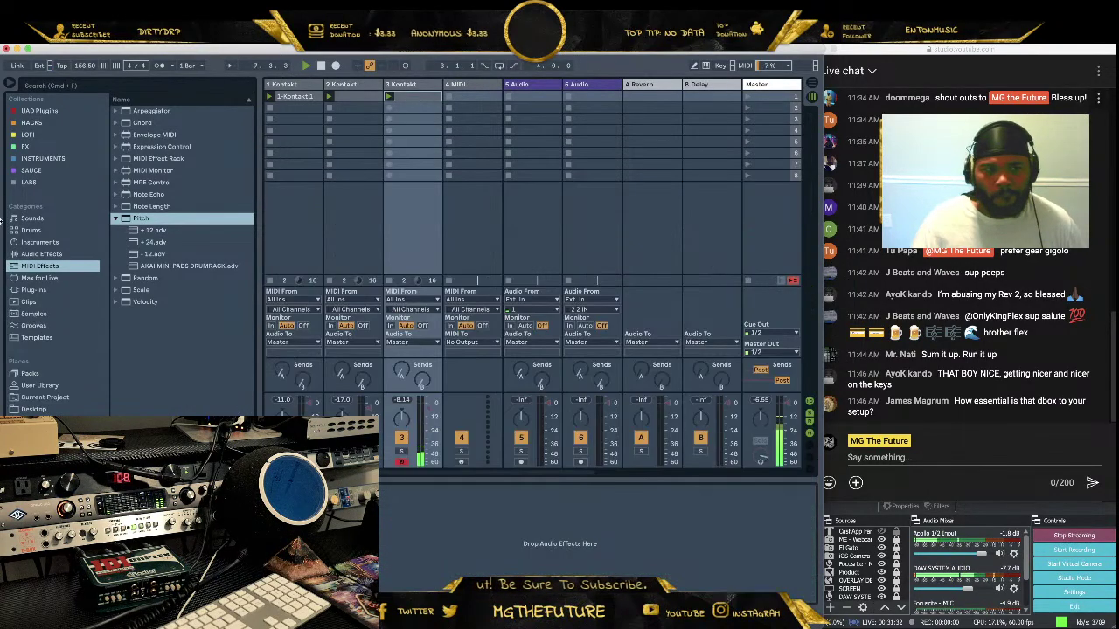
List the audio effects in the browser and delete the unused fourth MIDI track
click(41, 253)
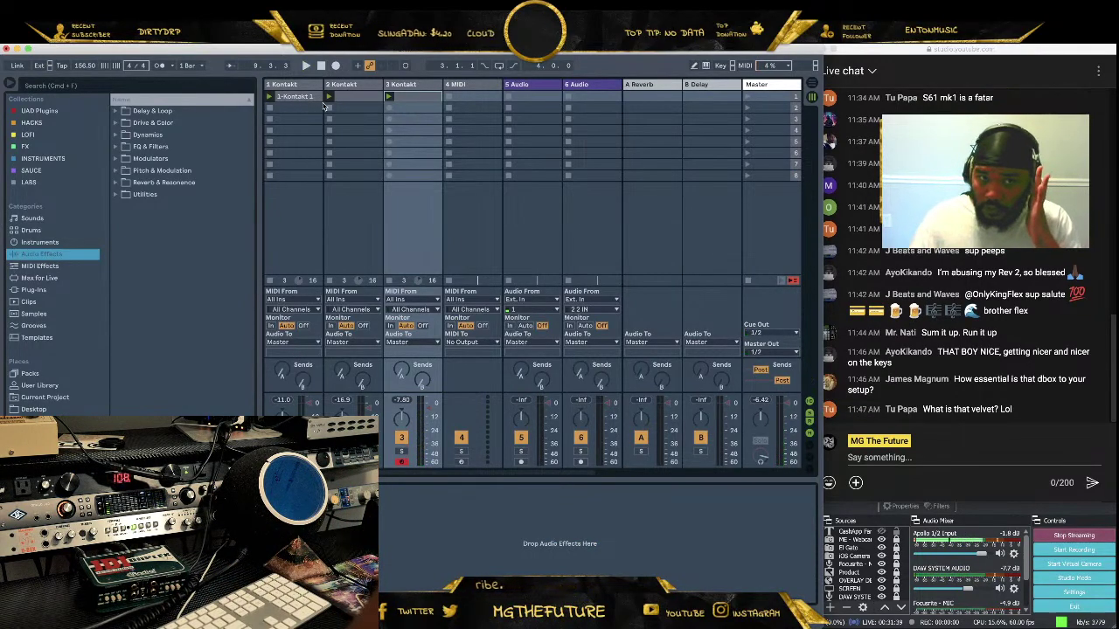
click(476, 87)
right_click(477, 88)
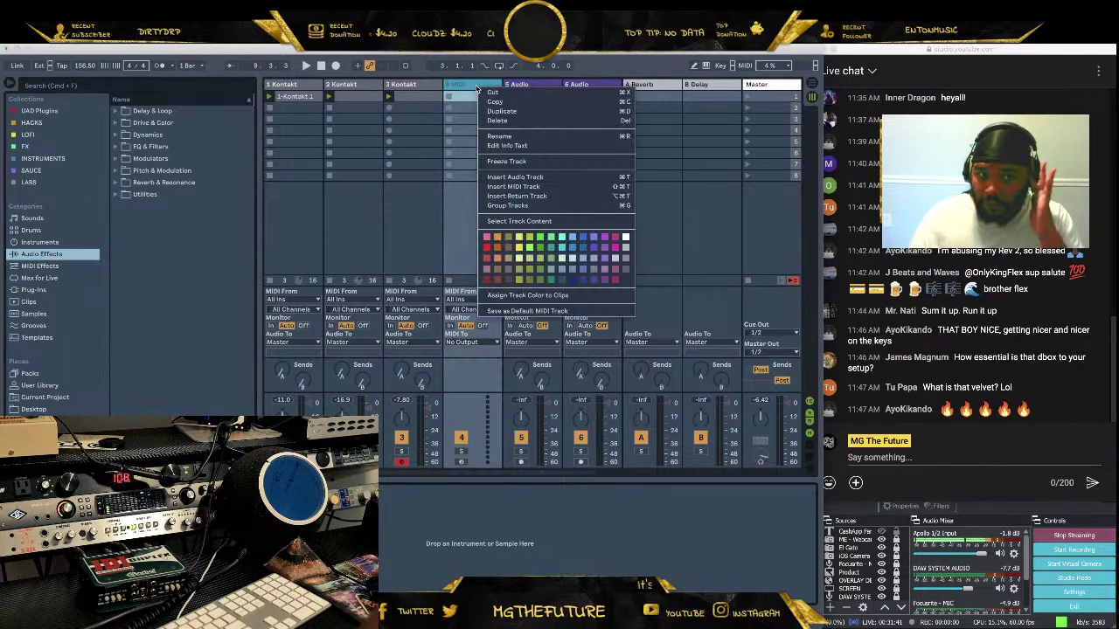
click(510, 120)
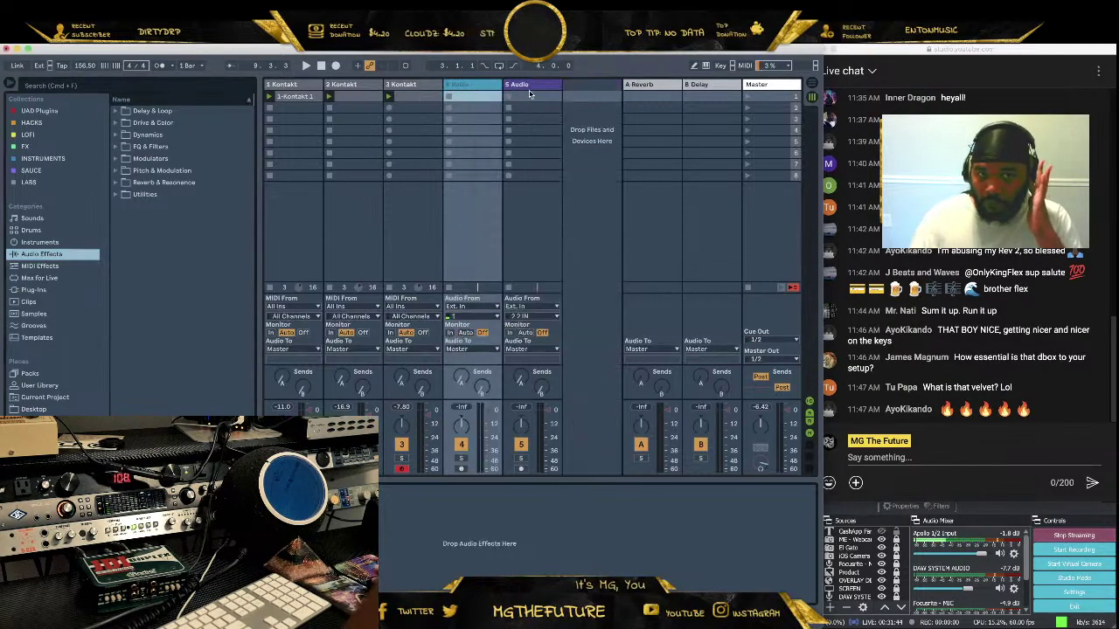
Examine the first Kontakt track's audio output choices and the Master output choices, keeping Master Out on 1/2
click(519, 88)
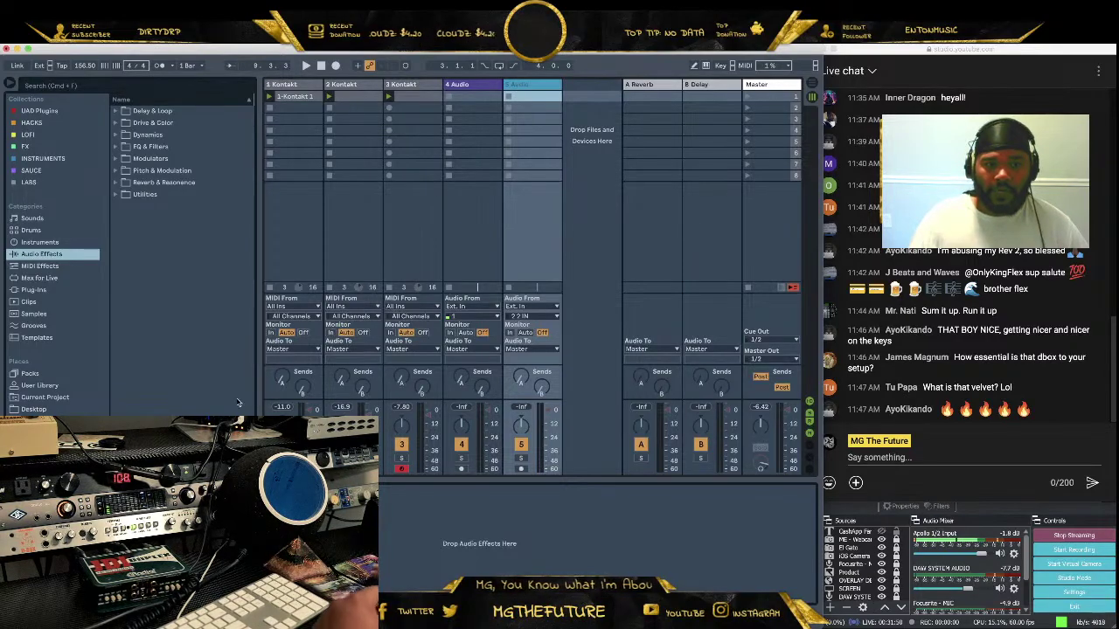
click(418, 88)
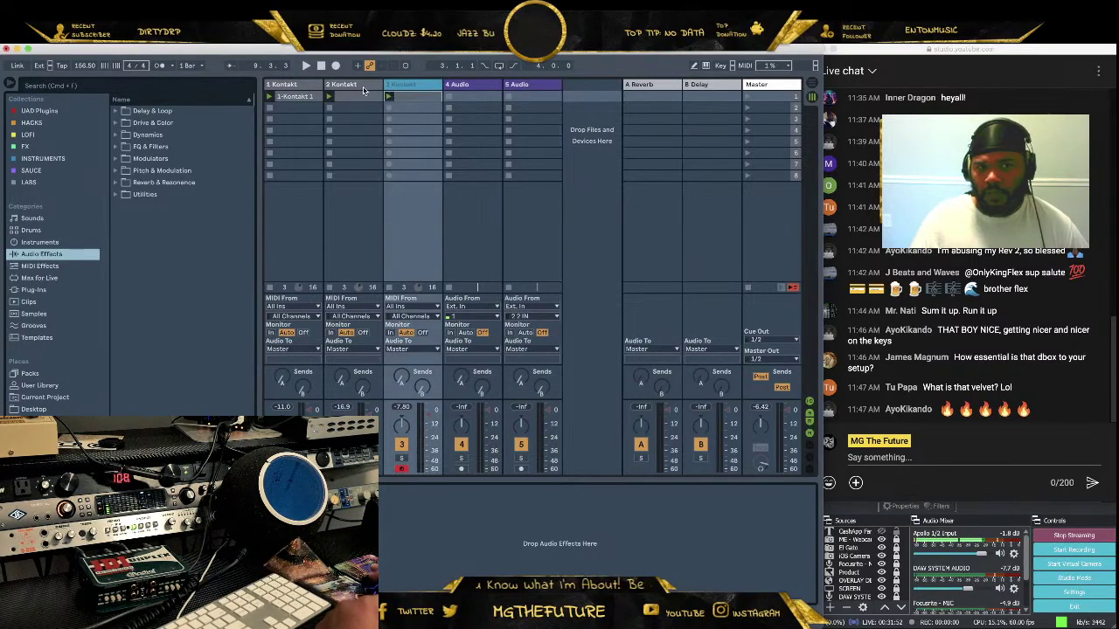
key(Left)
key(Left)
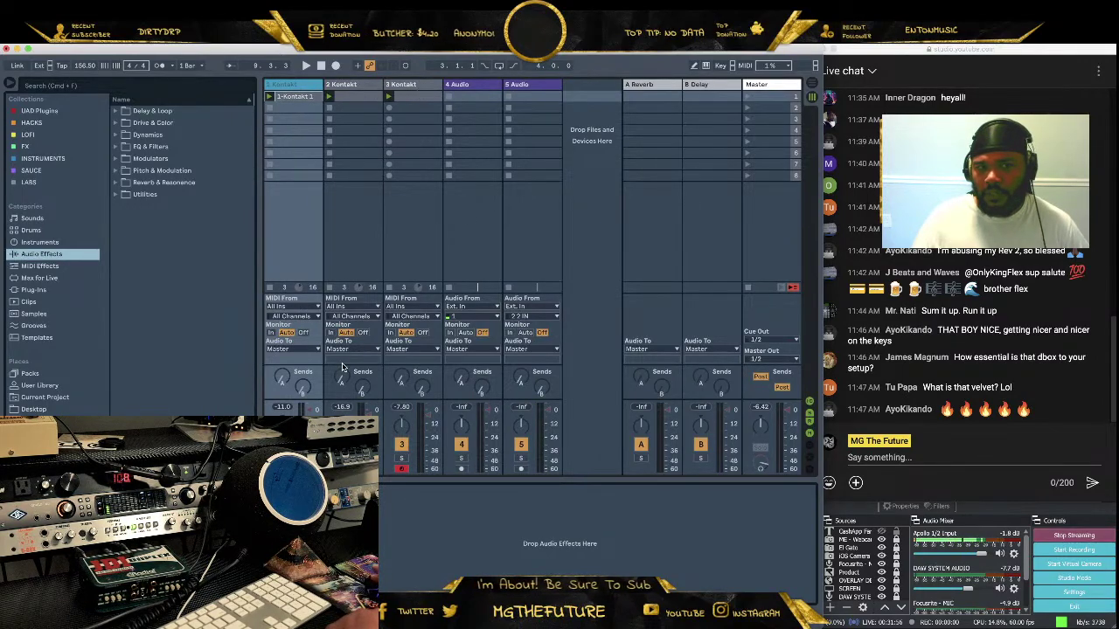
click(286, 360)
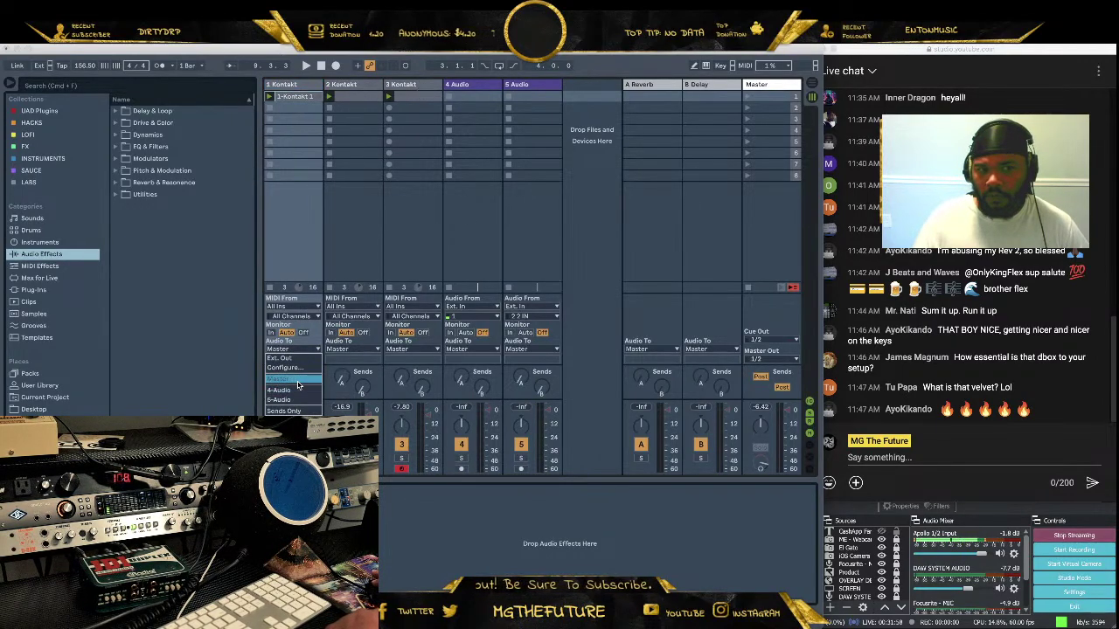
click(351, 370)
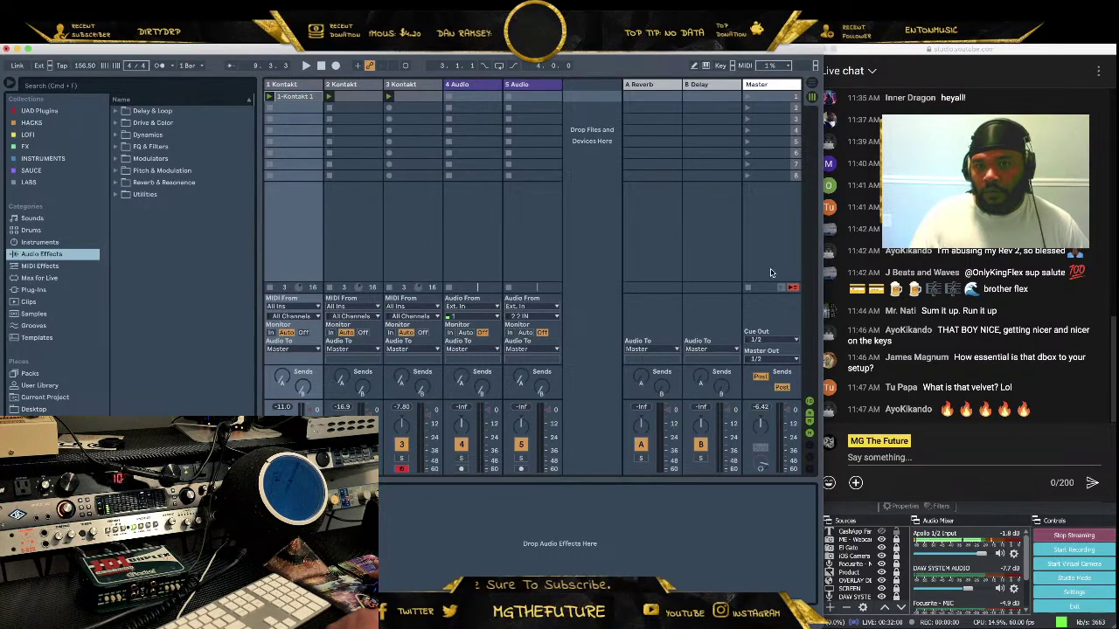
click(785, 338)
click(777, 347)
click(775, 359)
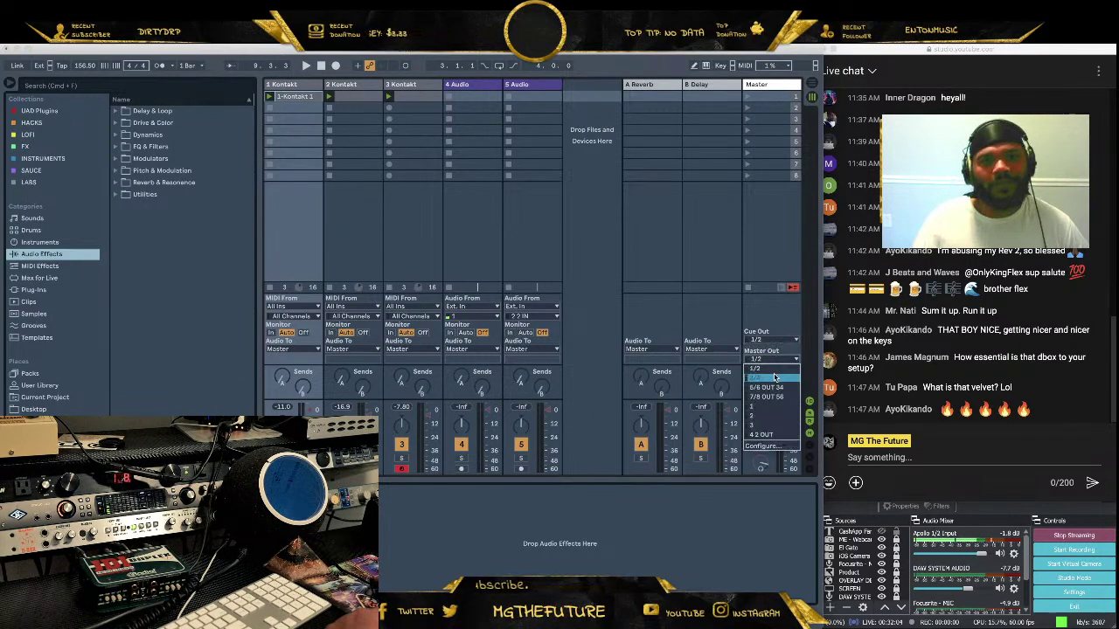
click(767, 368)
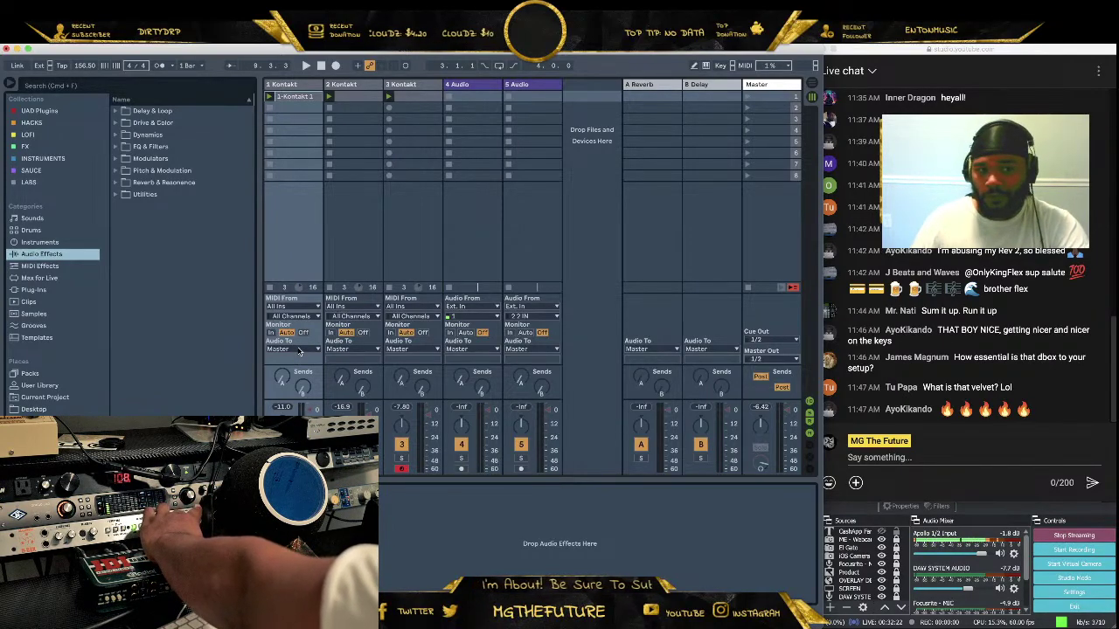
Route the first Kontakt track's audio to external output 3/4
click(298, 349)
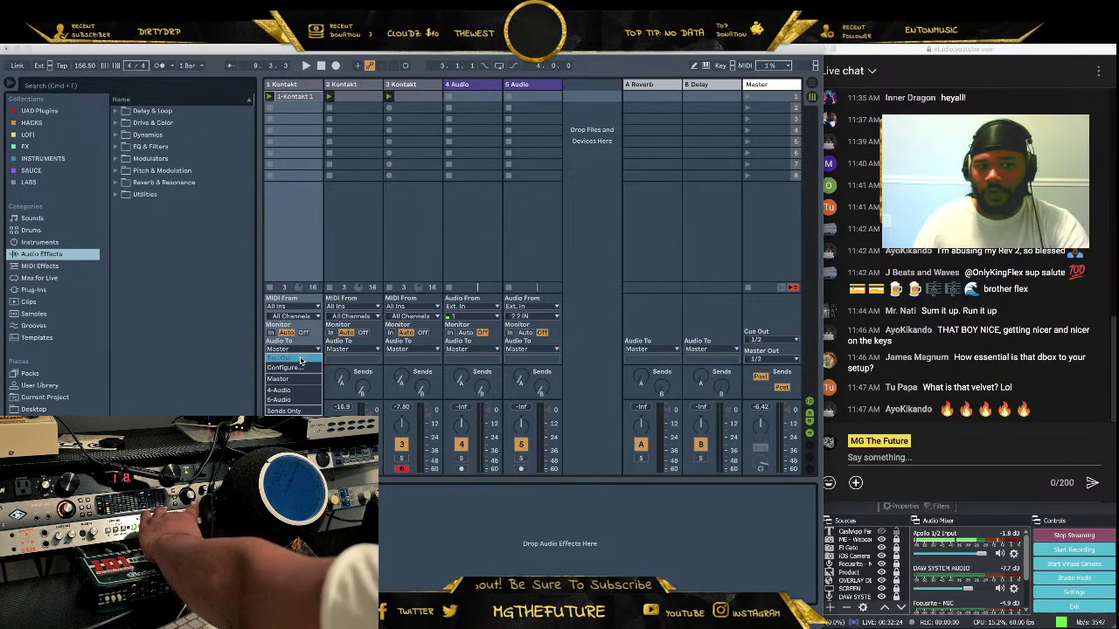
click(299, 359)
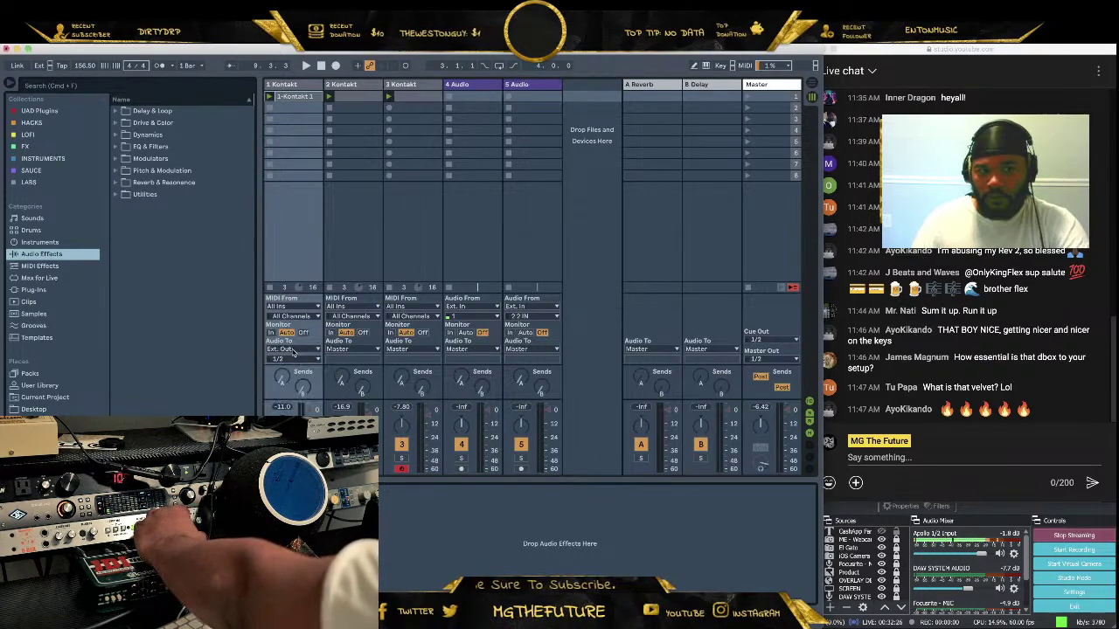
click(298, 359)
click(302, 379)
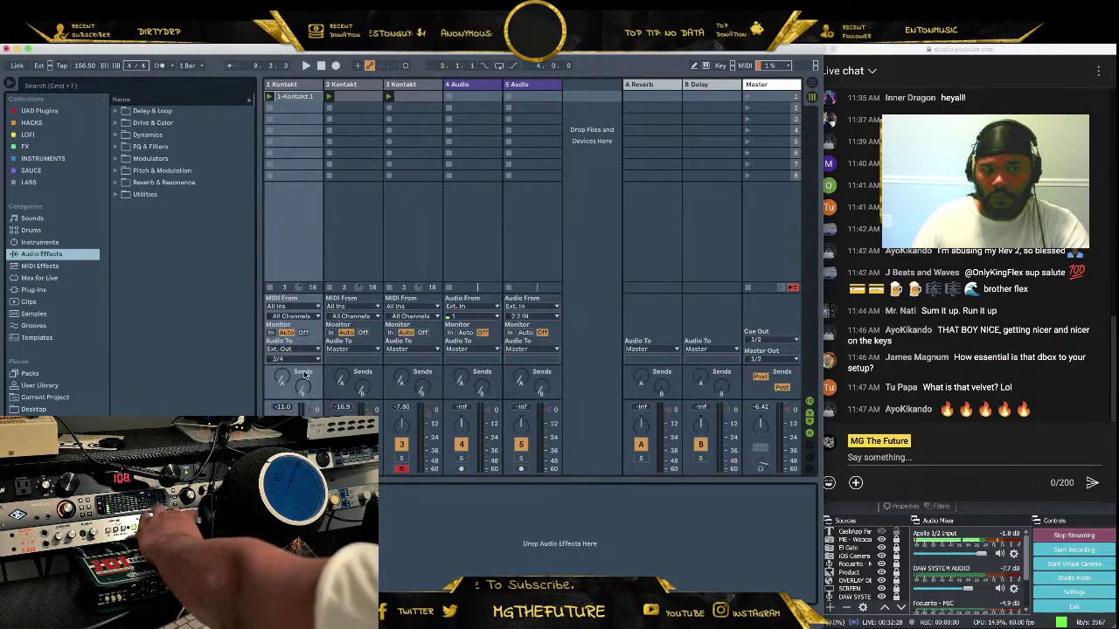
Route the second Kontakt track's audio to external output 5/6 OUT 34
click(354, 350)
click(359, 361)
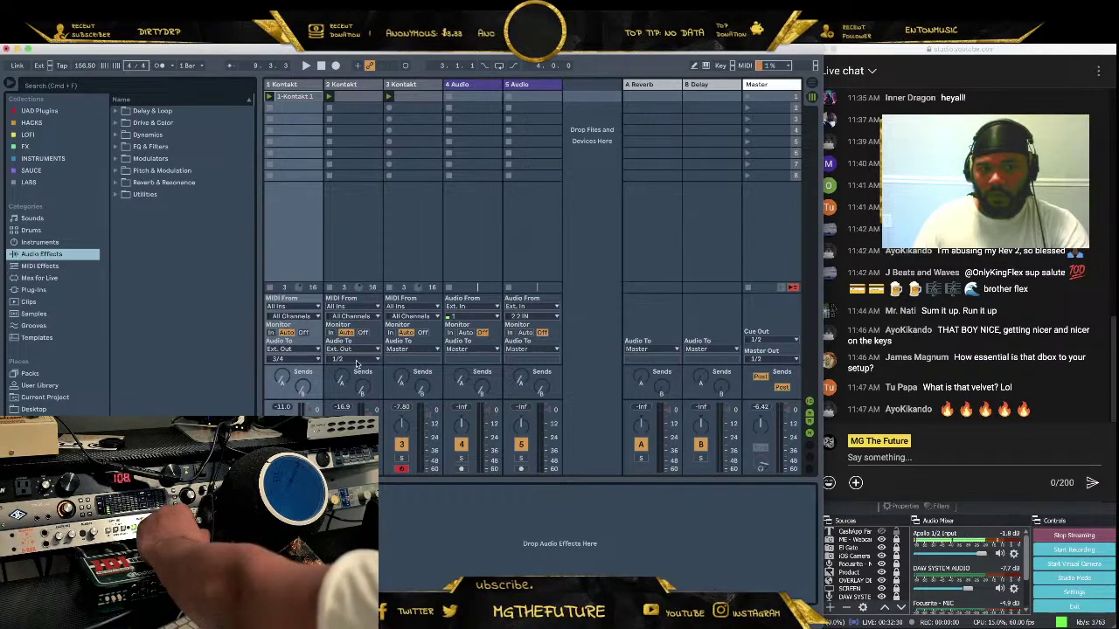
click(353, 359)
click(353, 390)
Route the third Kontakt track's audio to external output 7/8 OUT 56
click(433, 349)
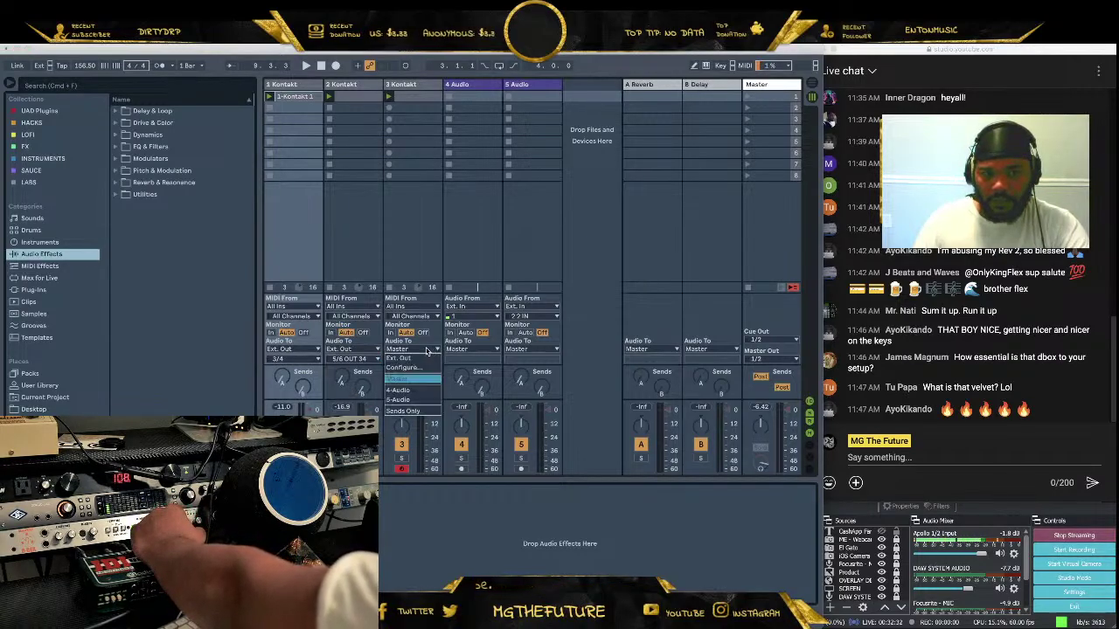
click(418, 361)
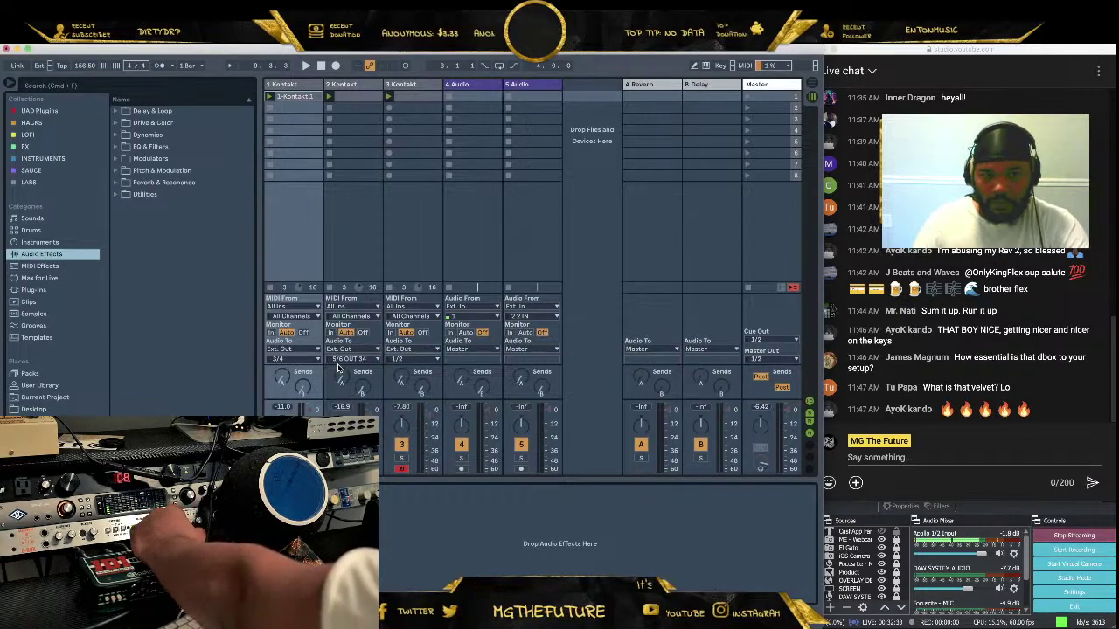
click(411, 360)
click(416, 398)
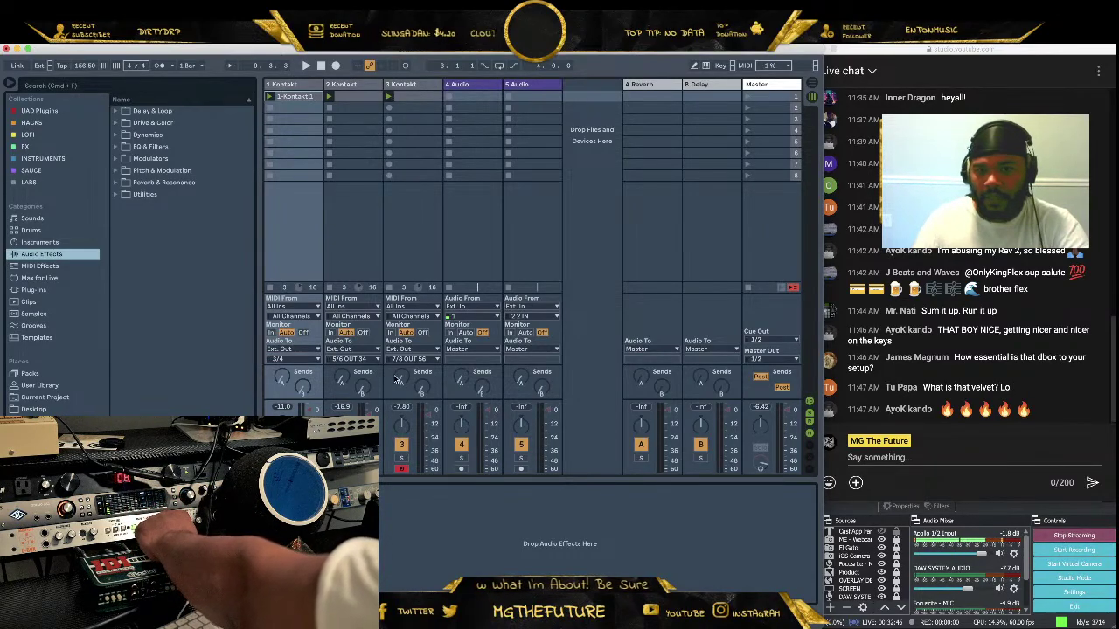
Start playback and rename the first audio track as ANALOG
key(space)
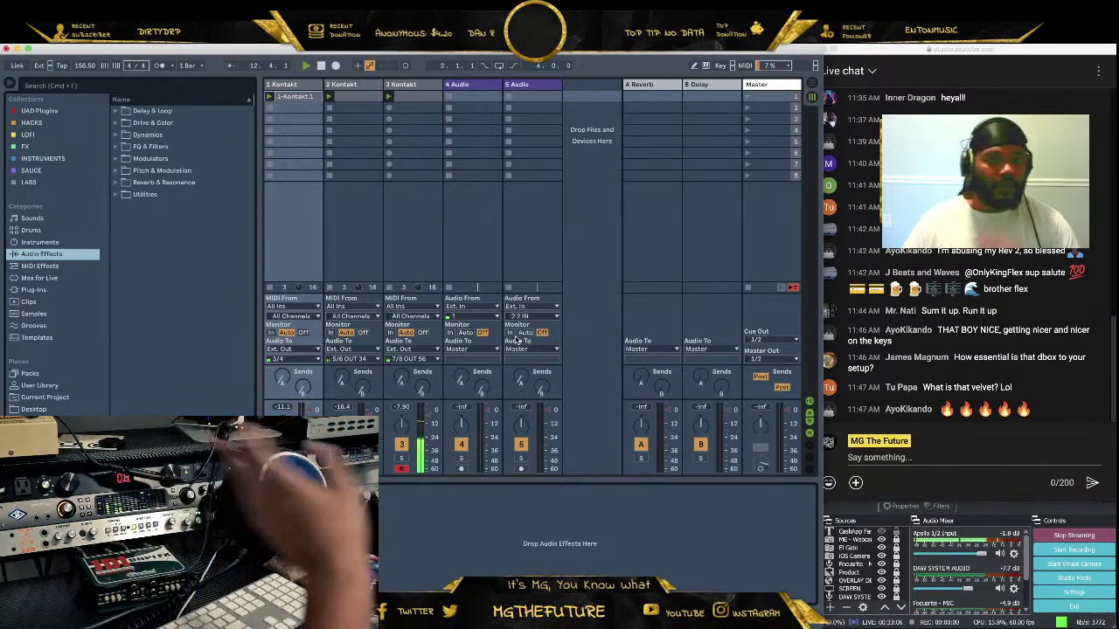
click(479, 84)
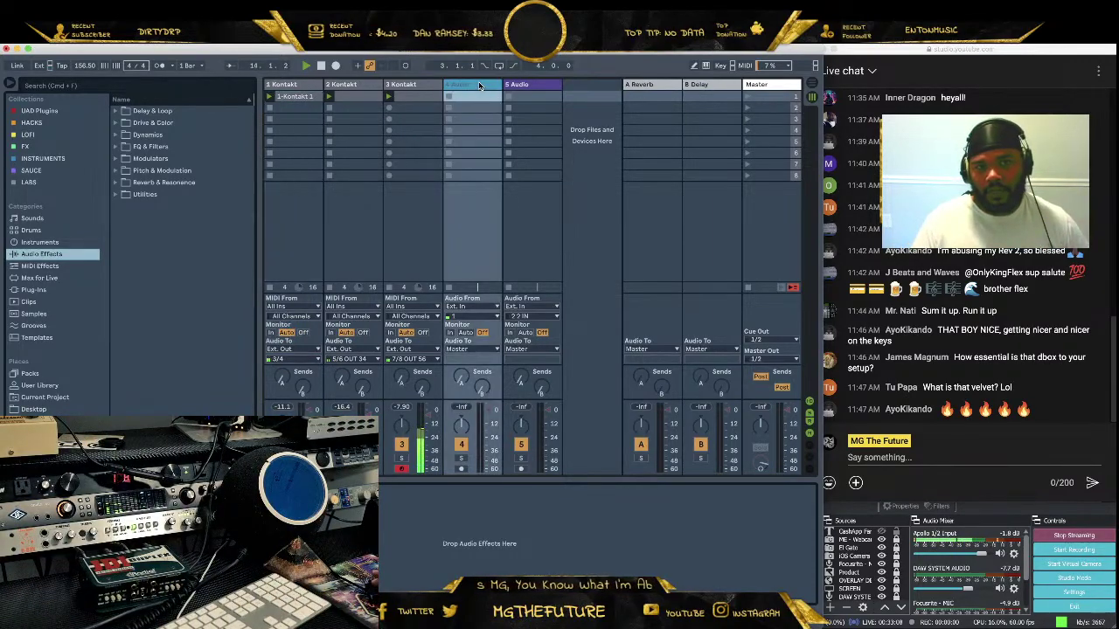
right_click(479, 84)
click(529, 135)
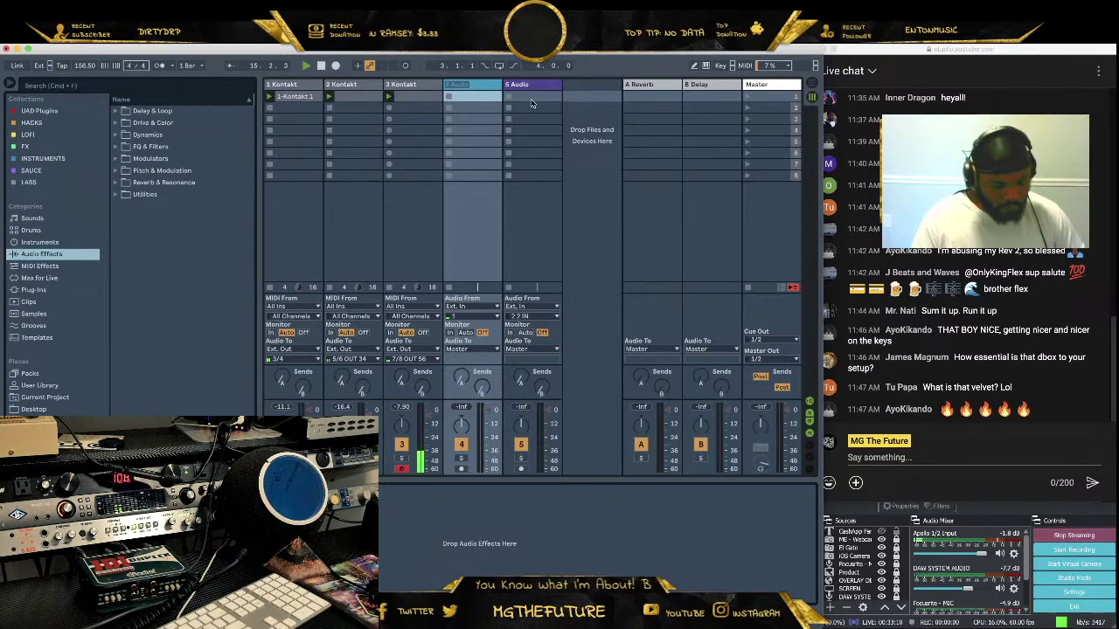
text(AR)
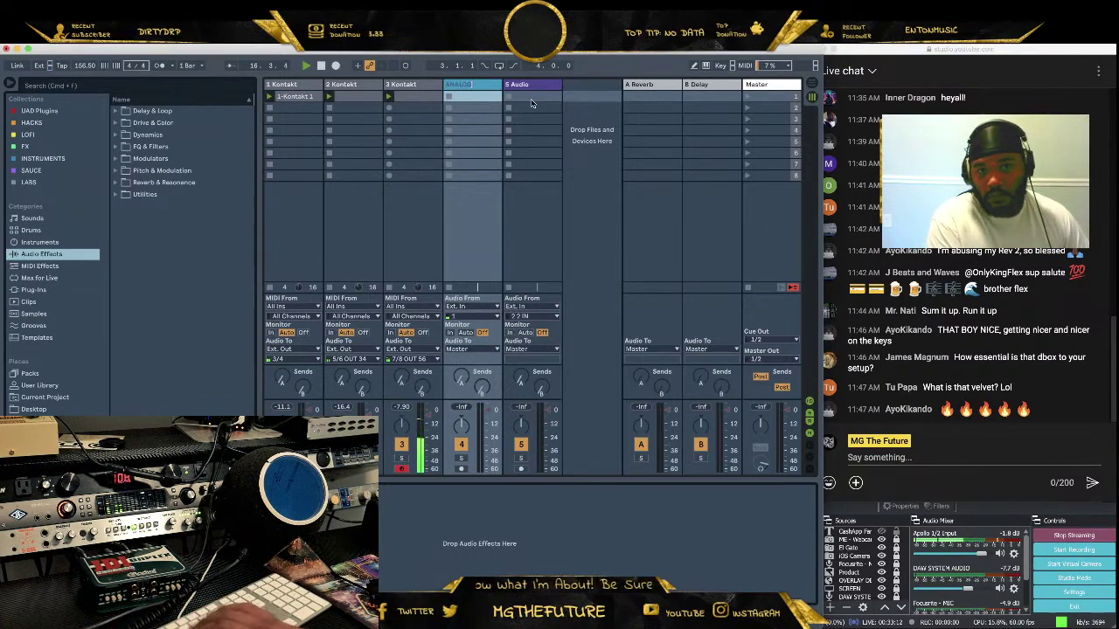
Set the ANALOG track's external input to 3/4 IN 34 and its monitoring to In
click(480, 316)
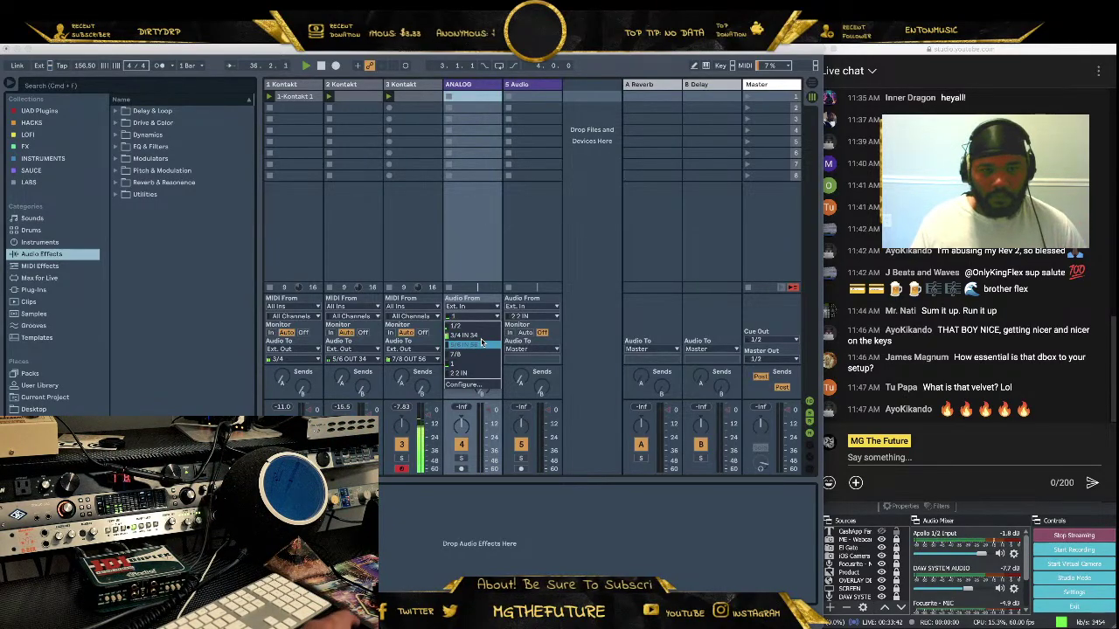
click(488, 338)
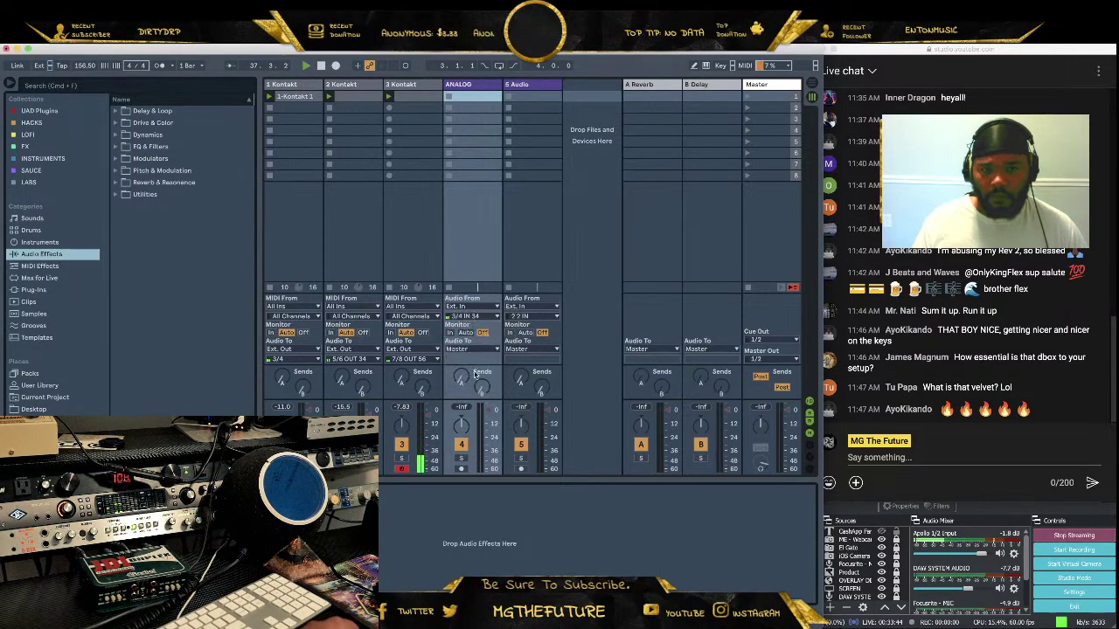
click(451, 333)
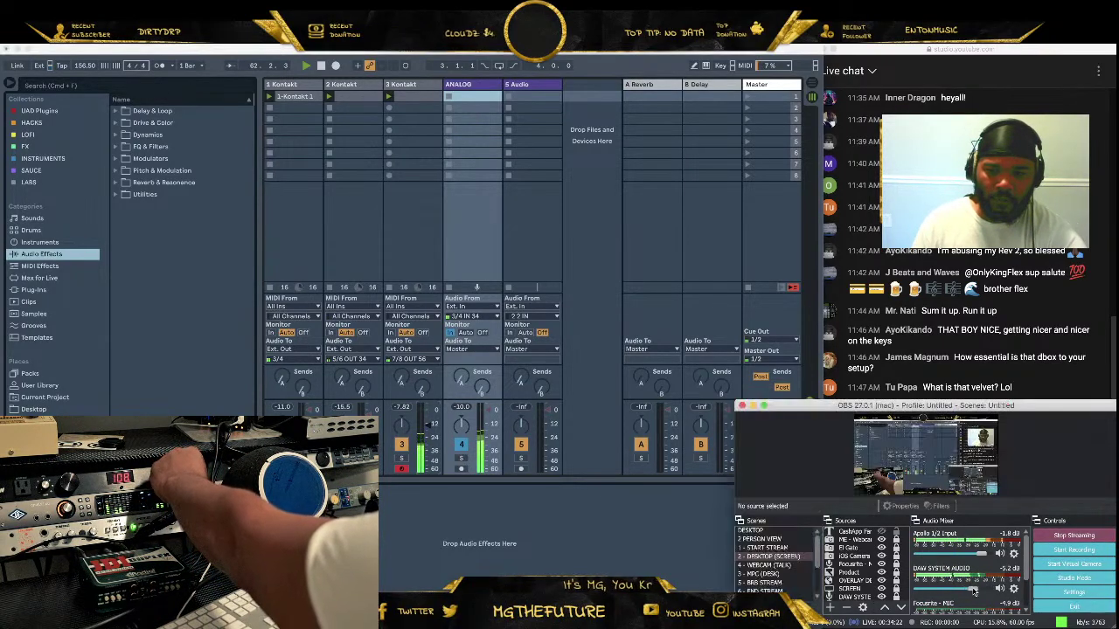
Set the OBS mixer levels to -1.3 dB for DAW SYSTEM AUDIO and -3.2 dB for Apollo 1/2 Input, and return to Ableton Live
click(972, 592)
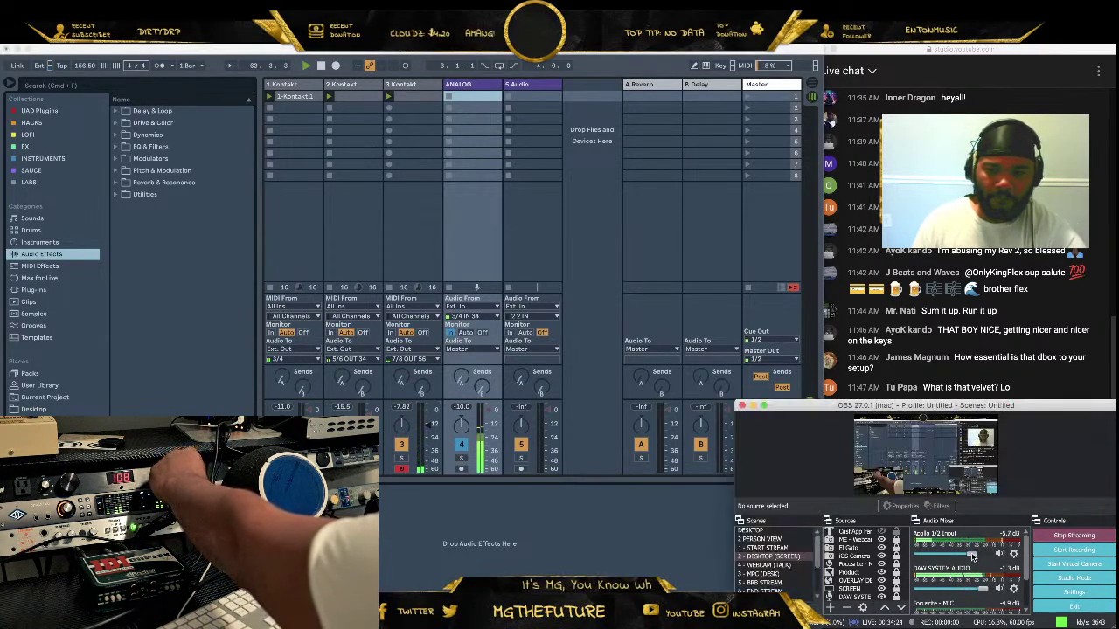
click(1053, 318)
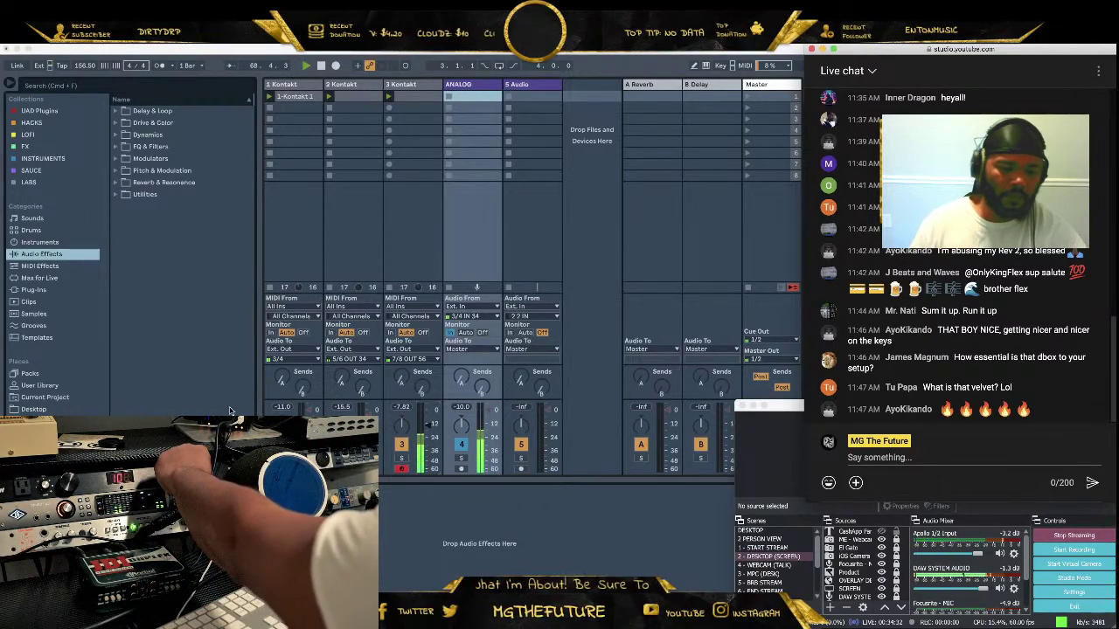
key(super+Tab)
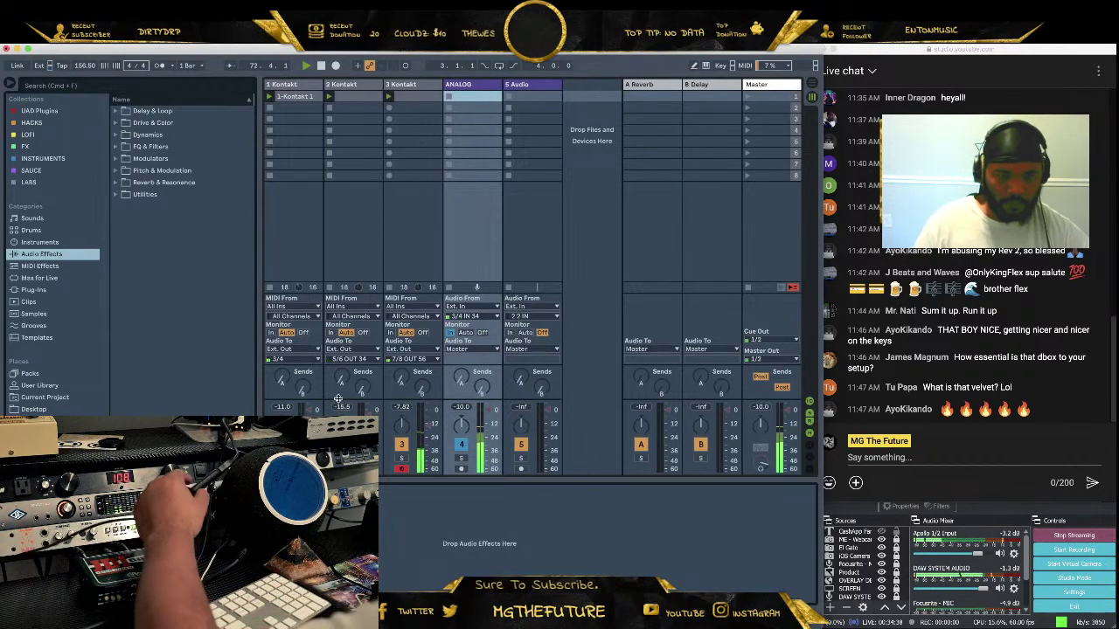
Add an EQ Eight to the third Kontakt track, shaping it with a low cut and an upper-mid boost
click(402, 446)
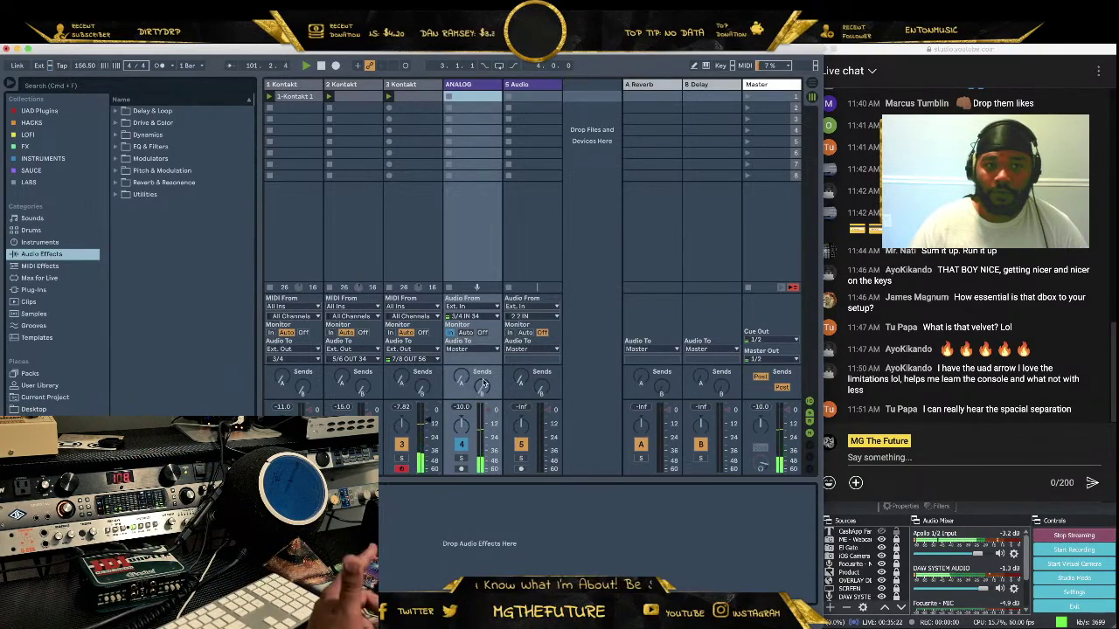
click(118, 146)
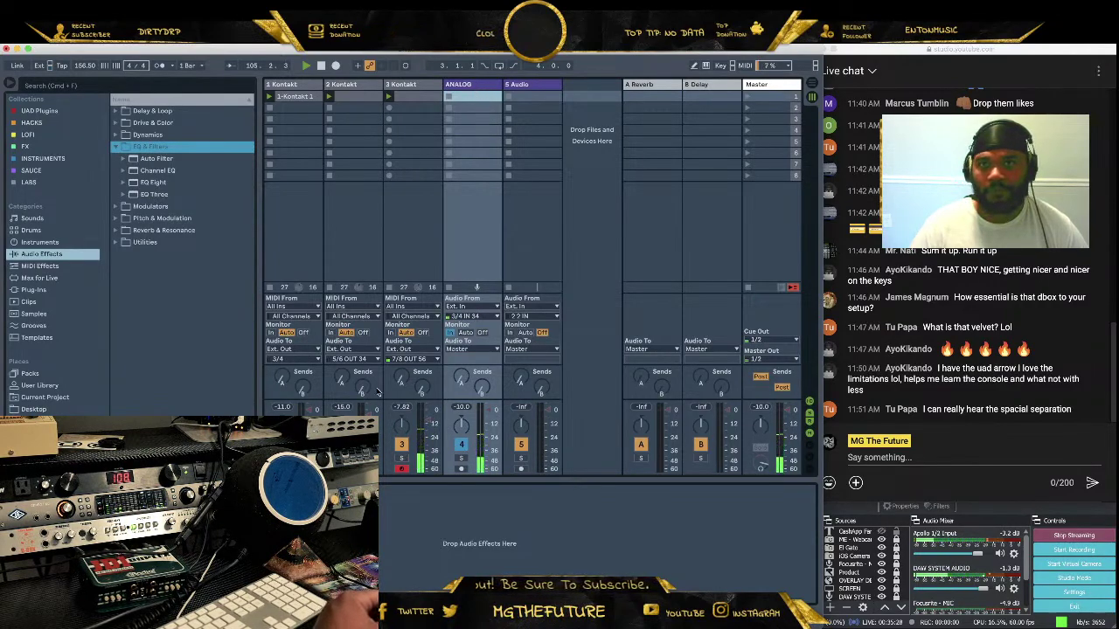
click(477, 87)
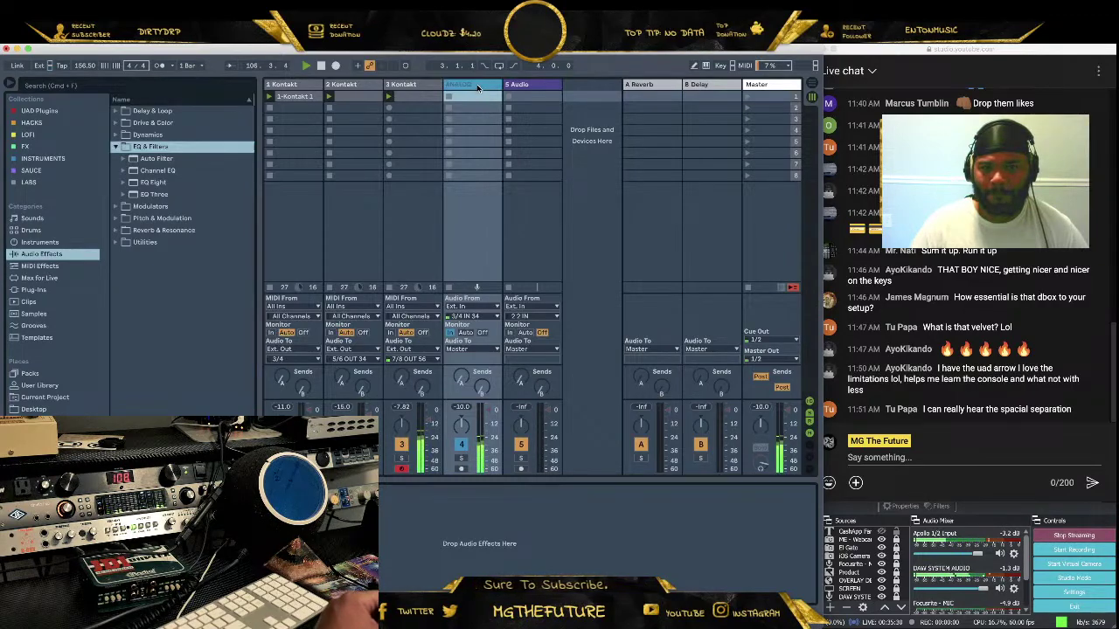
click(392, 96)
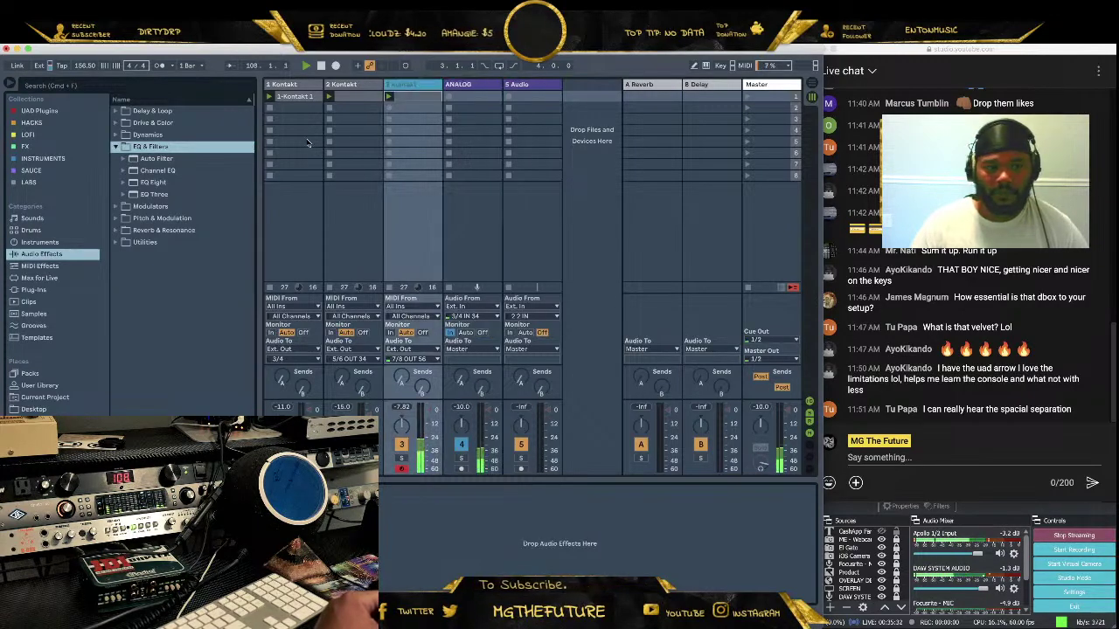
click(153, 182)
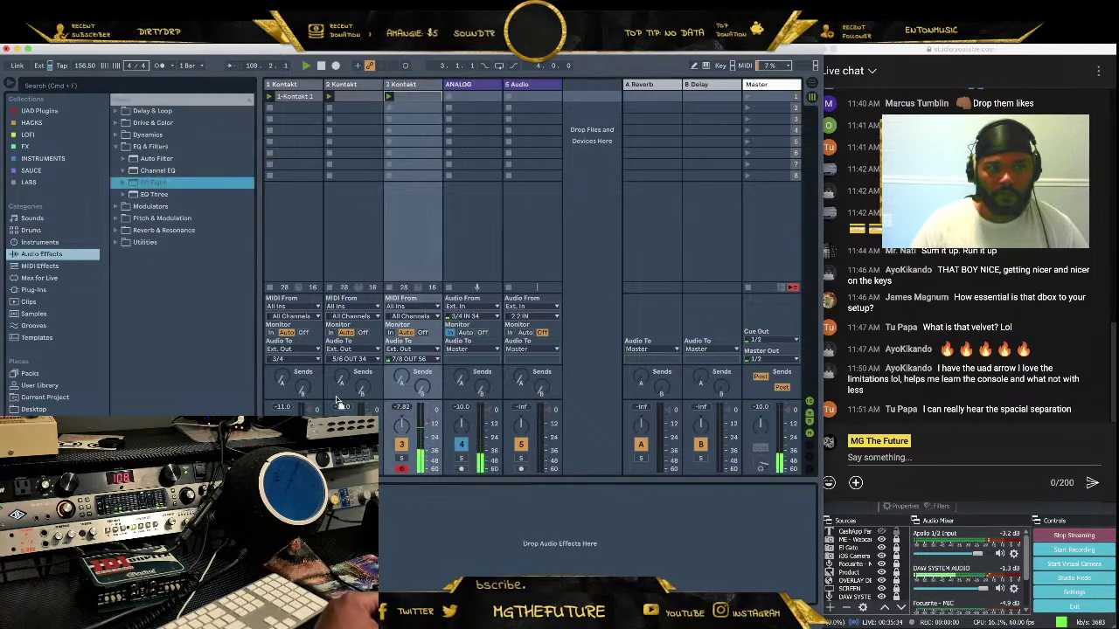
key(Return)
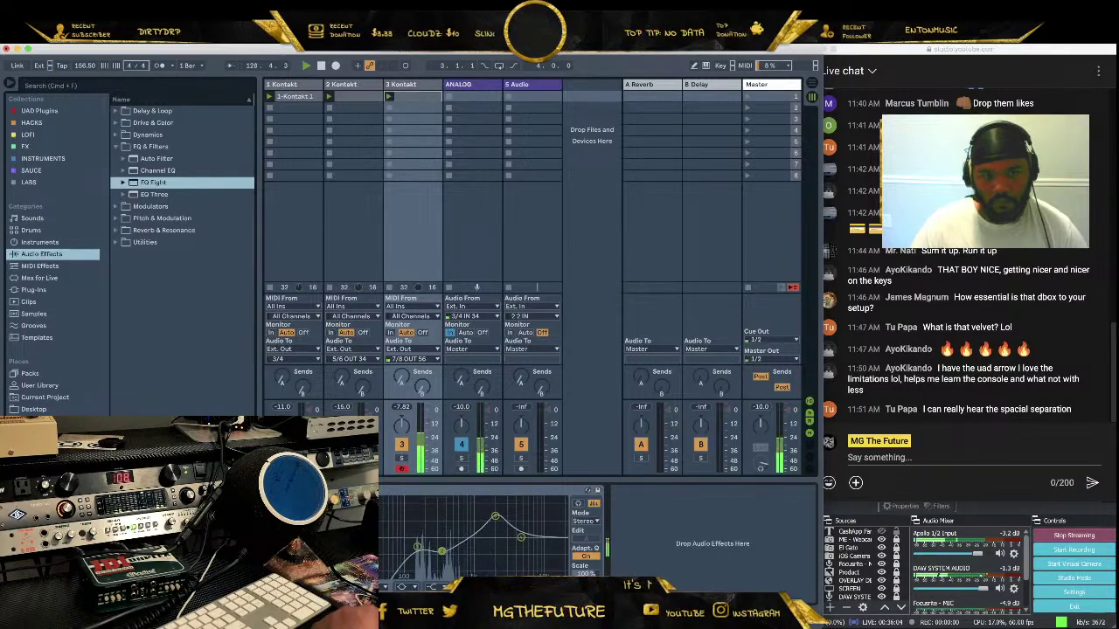
Shape the second Kontakt track with an EQ Eight, cutting both its low and high ends
click(362, 87)
drag(493, 555, 492, 550)
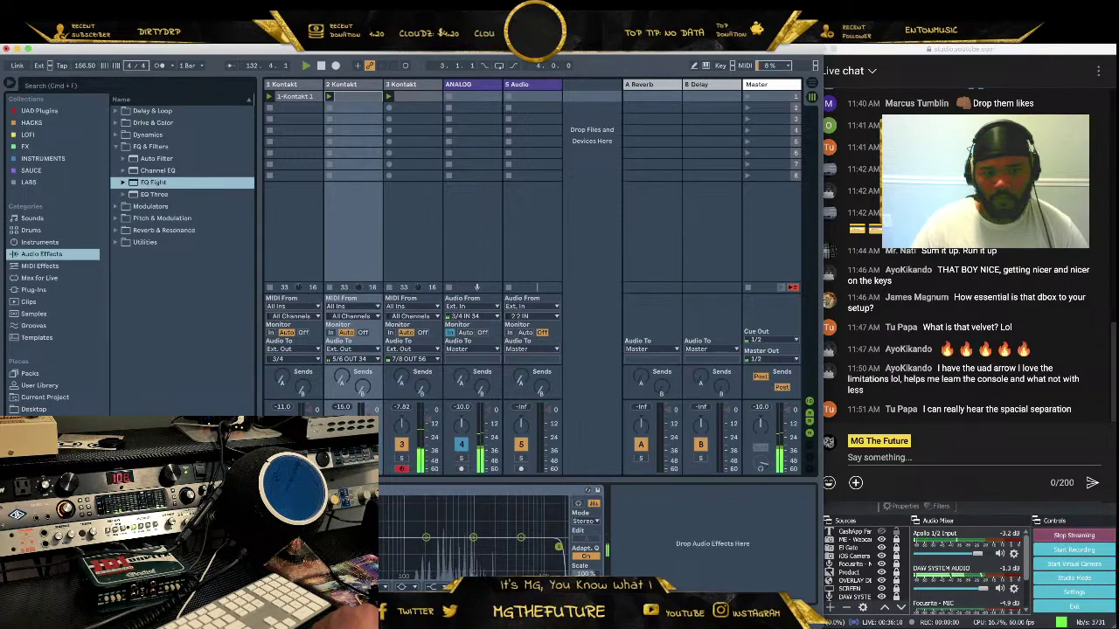
drag(472, 537, 483, 547)
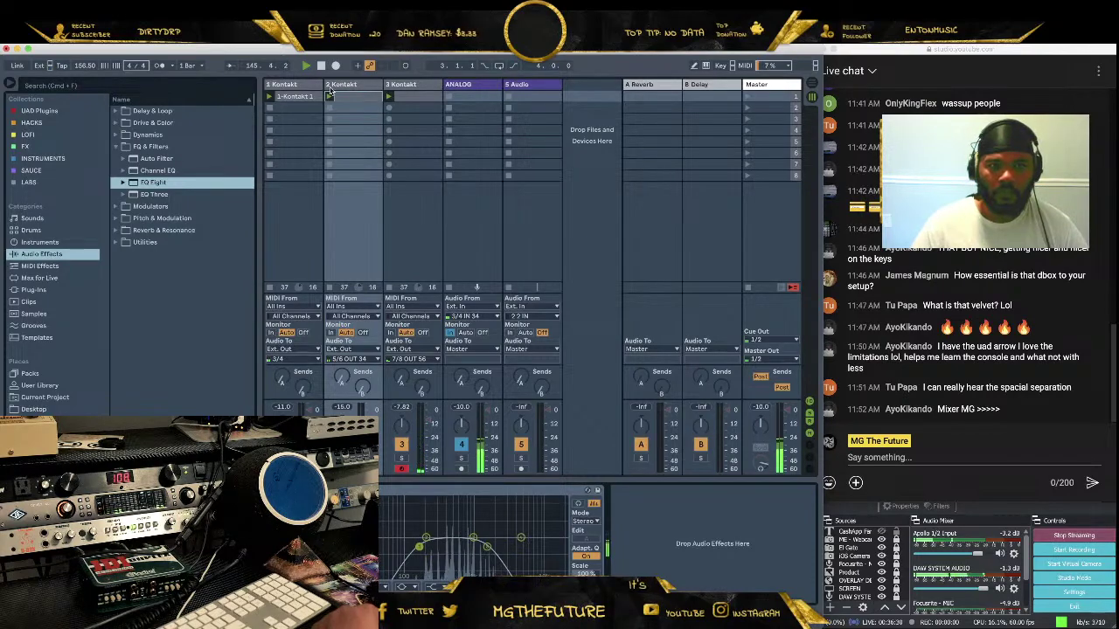
Add an EQ Eight to the first Kontakt track and roll off its low end
click(308, 86)
drag(165, 180, 433, 547)
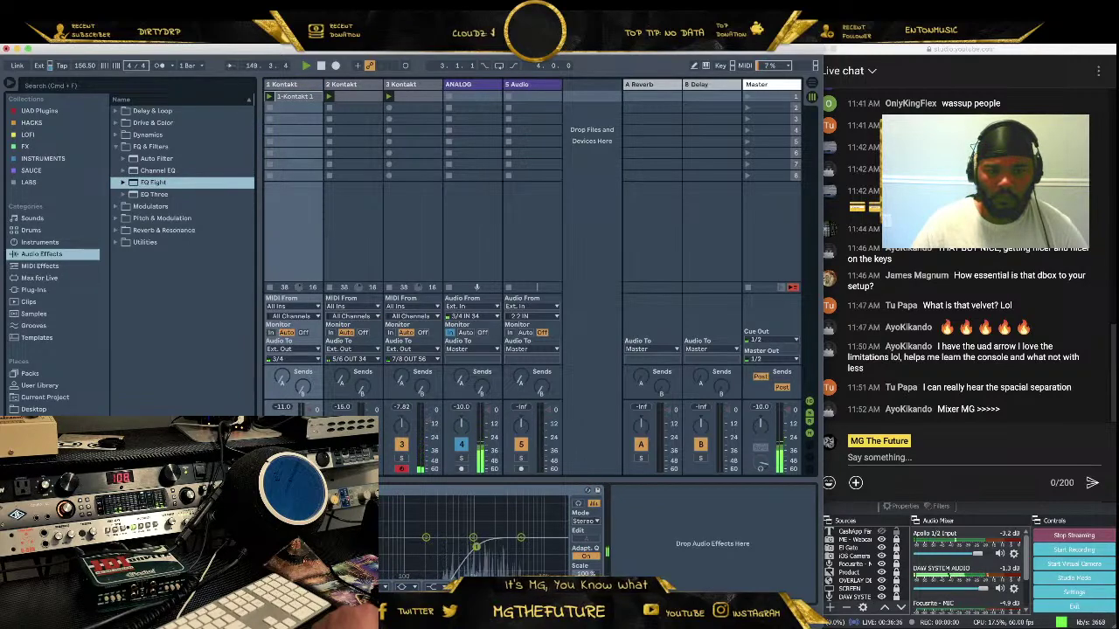
drag(448, 547, 435, 547)
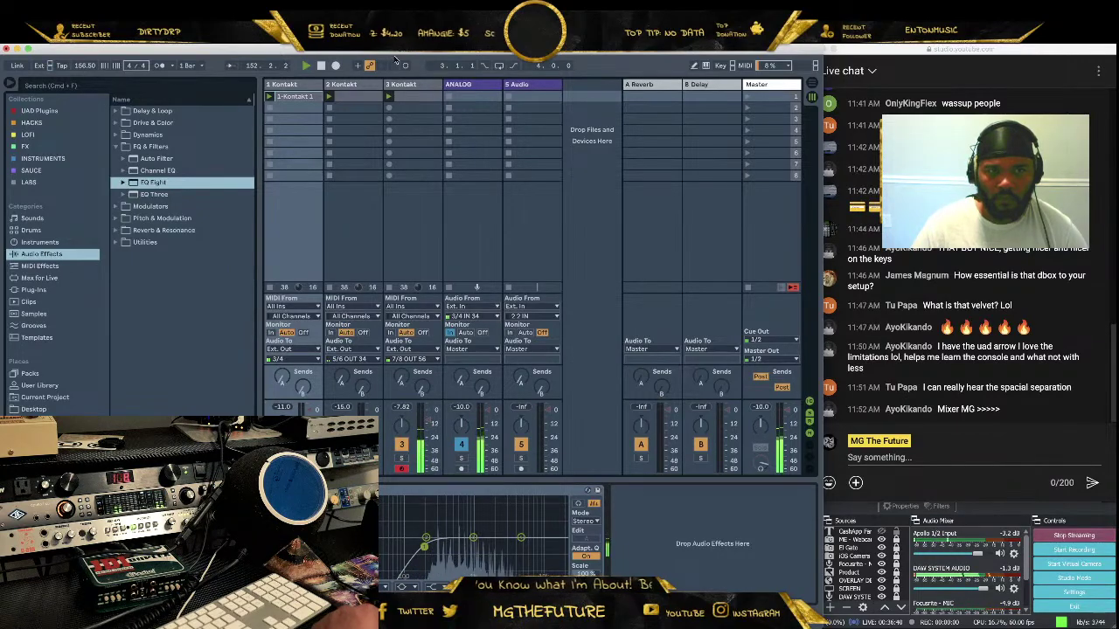
Stop playback and add Poly Space from the SAUCE collection after the first Kontakt track's EQ Eight
click(321, 67)
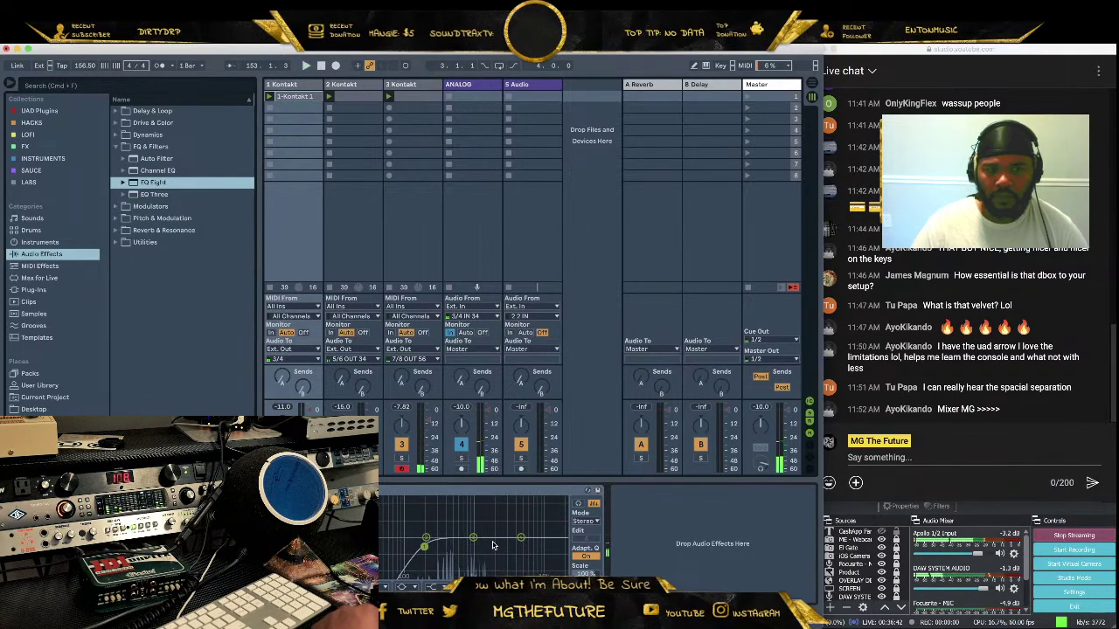
click(39, 159)
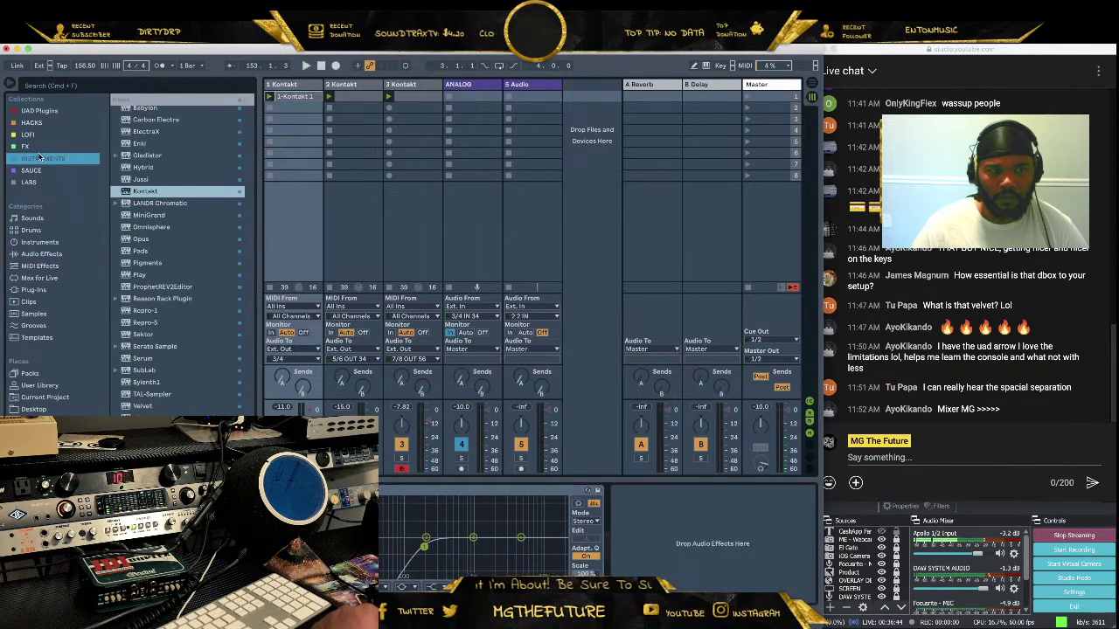
click(33, 170)
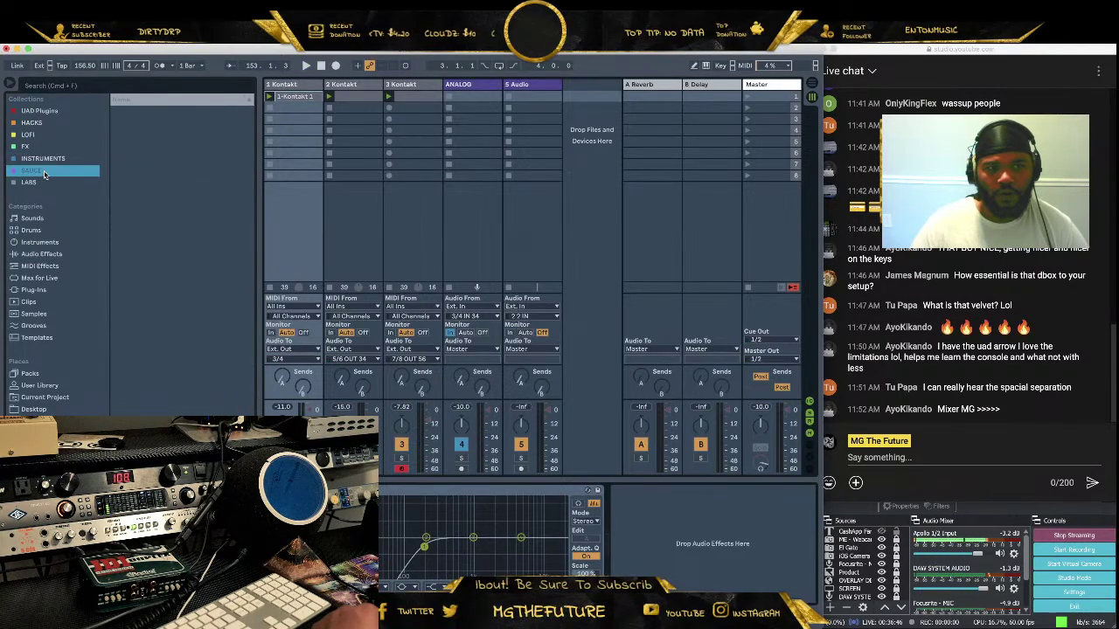
scroll(226, 315, down, 3)
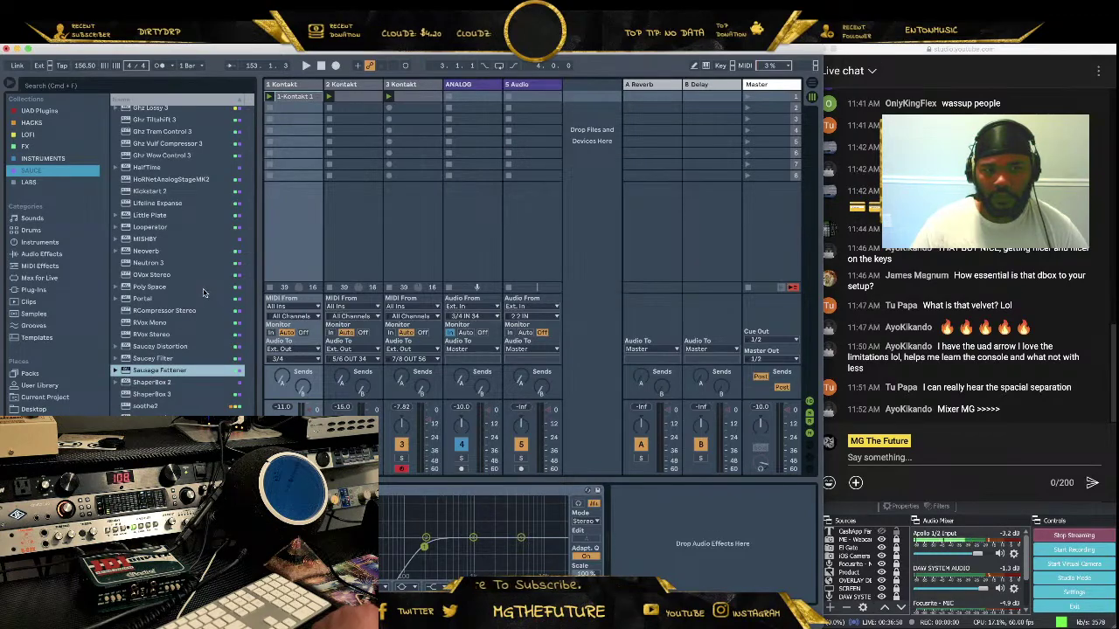
scroll(204, 293, up, 4)
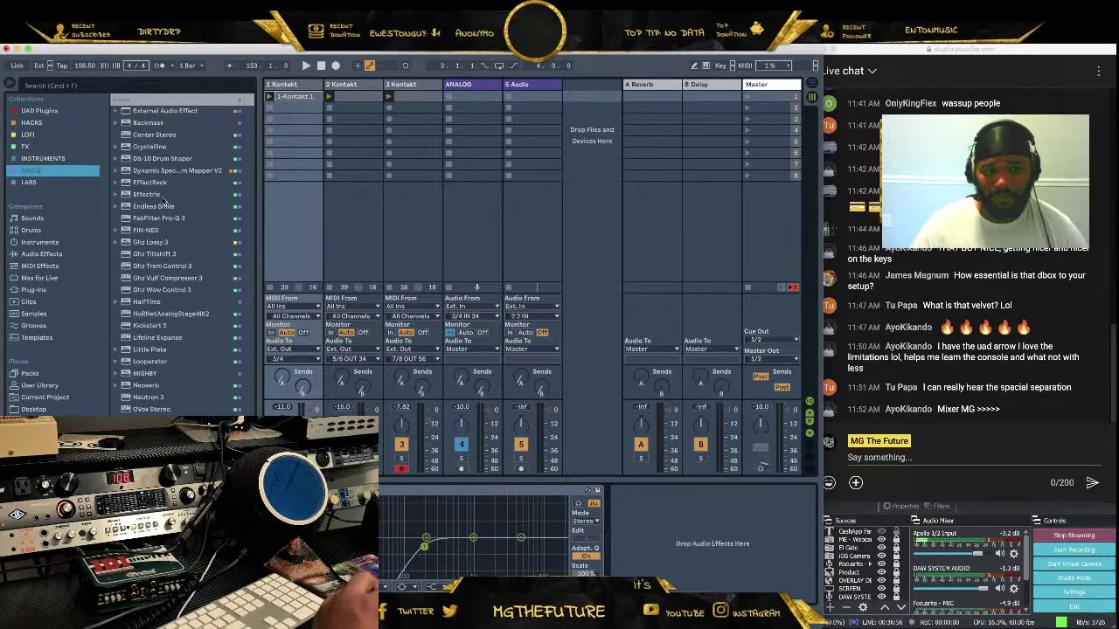
scroll(185, 217, down, 3)
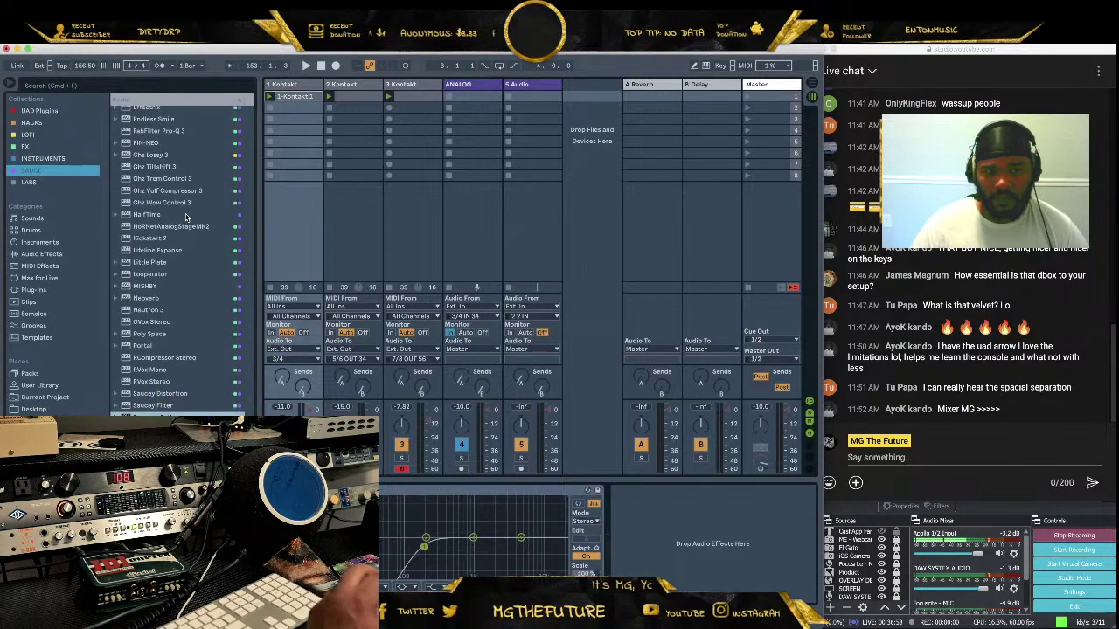
scroll(185, 217, down, 2)
key(Down)
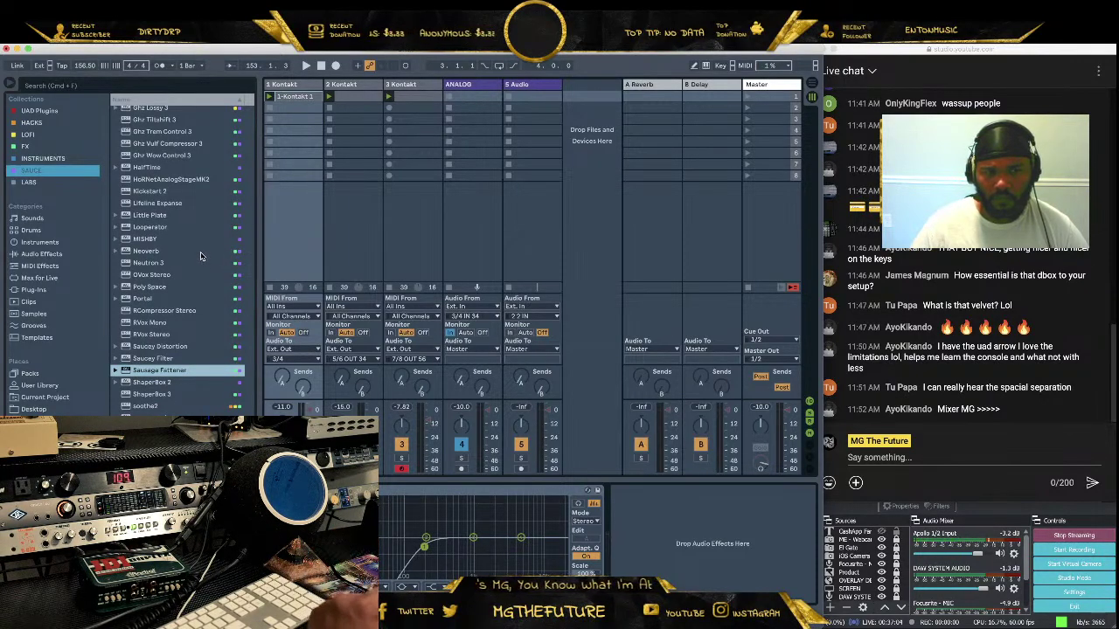
drag(153, 291, 653, 509)
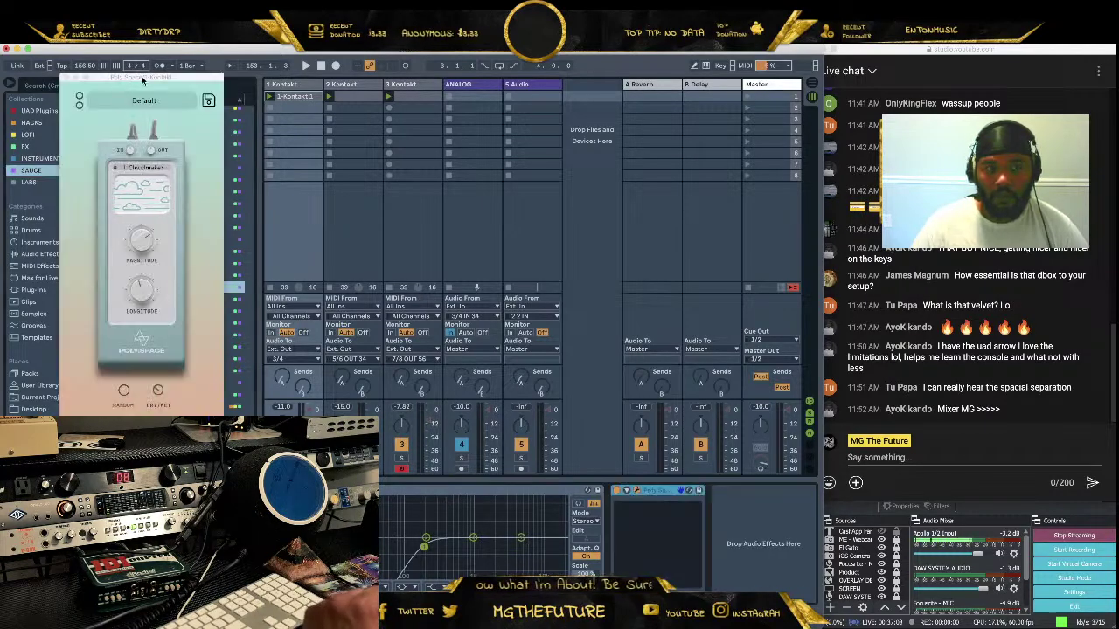
drag(143, 78, 490, 209)
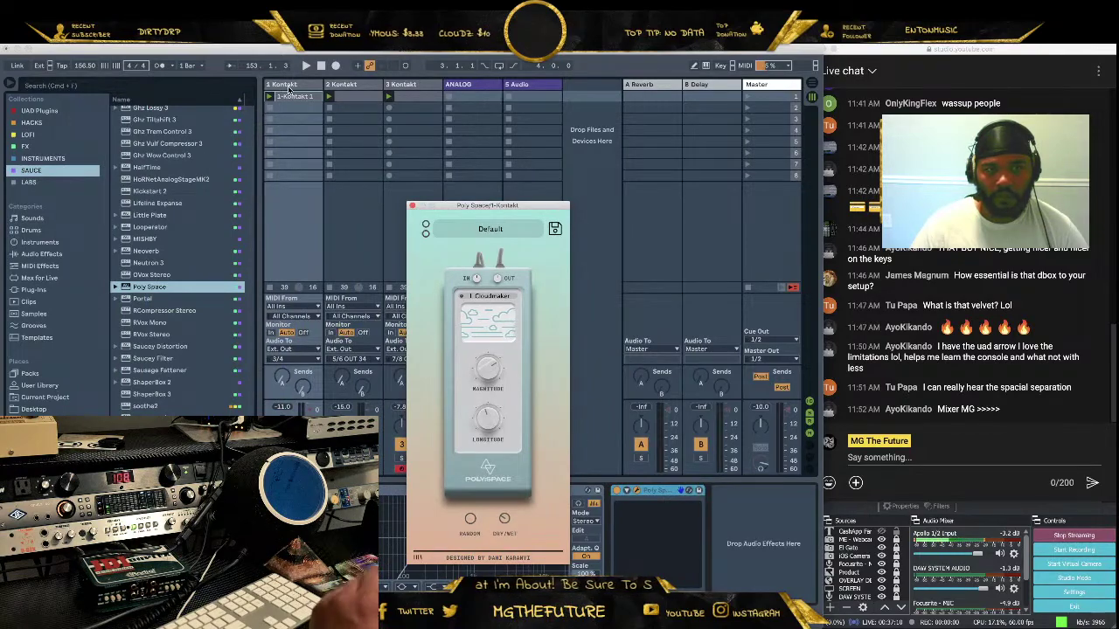
Play the loop and audition Poly Space presets, settling on Guitar Aura
key(space)
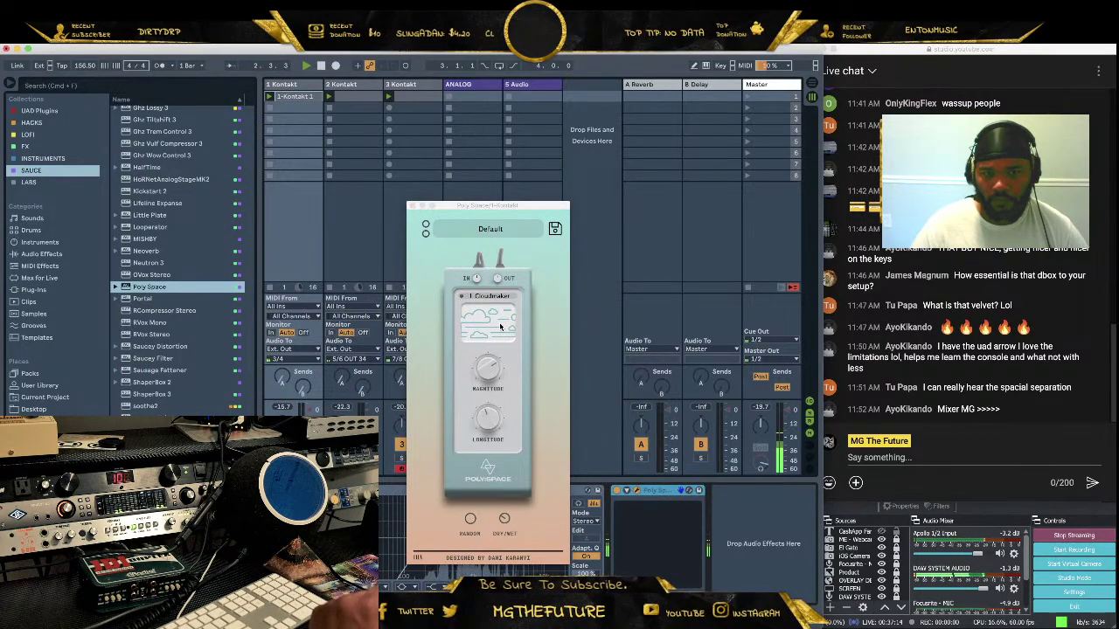
click(426, 235)
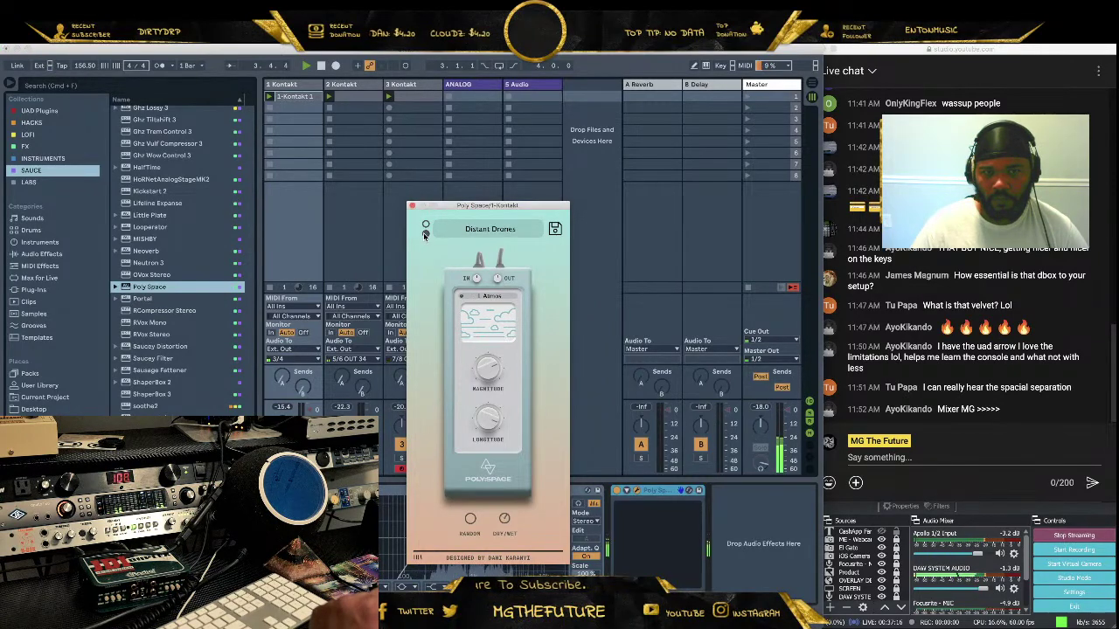
click(426, 234)
click(426, 235)
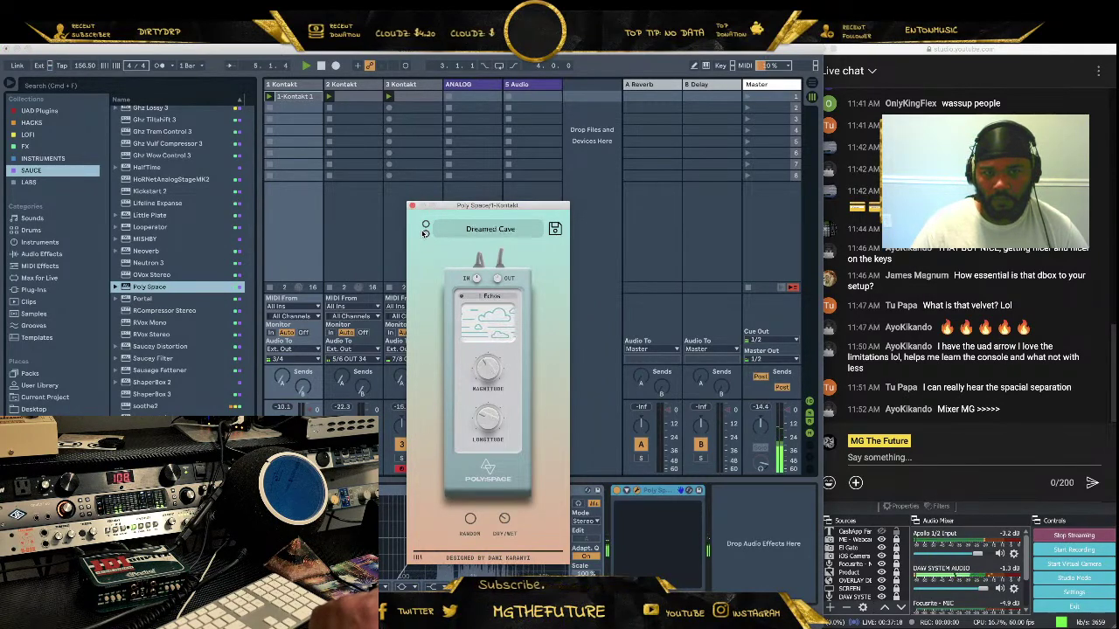
click(425, 234)
click(426, 235)
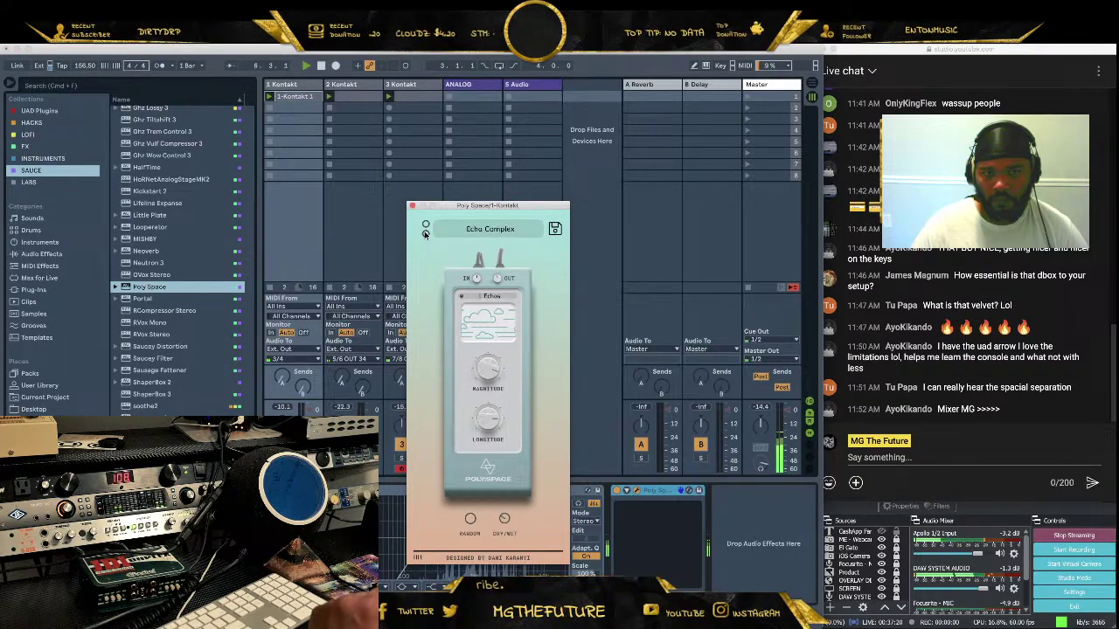
click(426, 234)
click(426, 234)
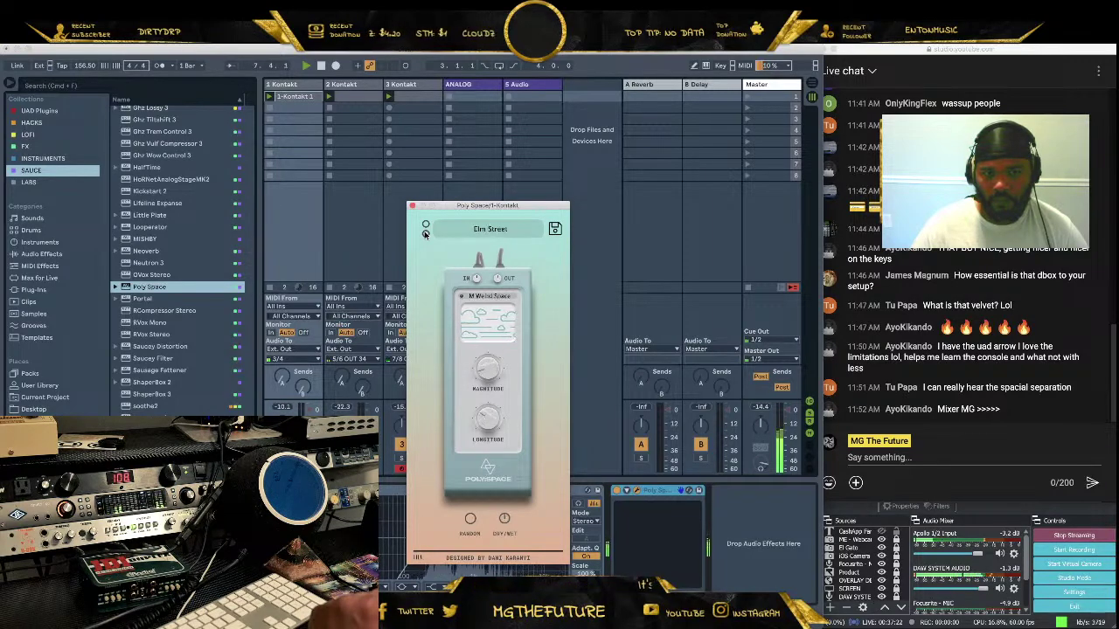
click(426, 234)
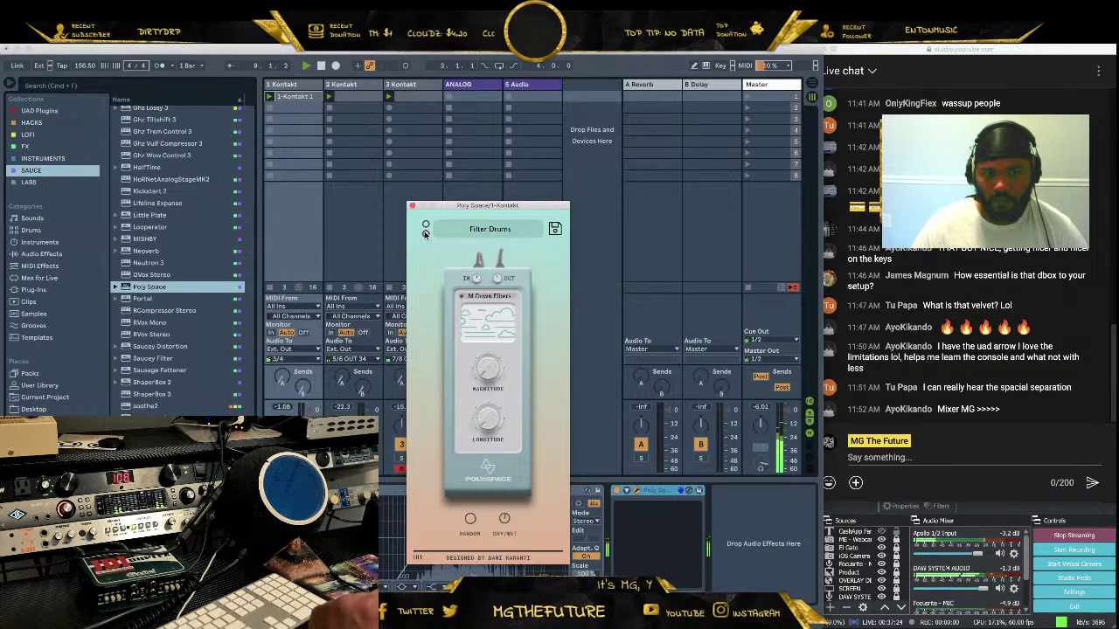
click(425, 234)
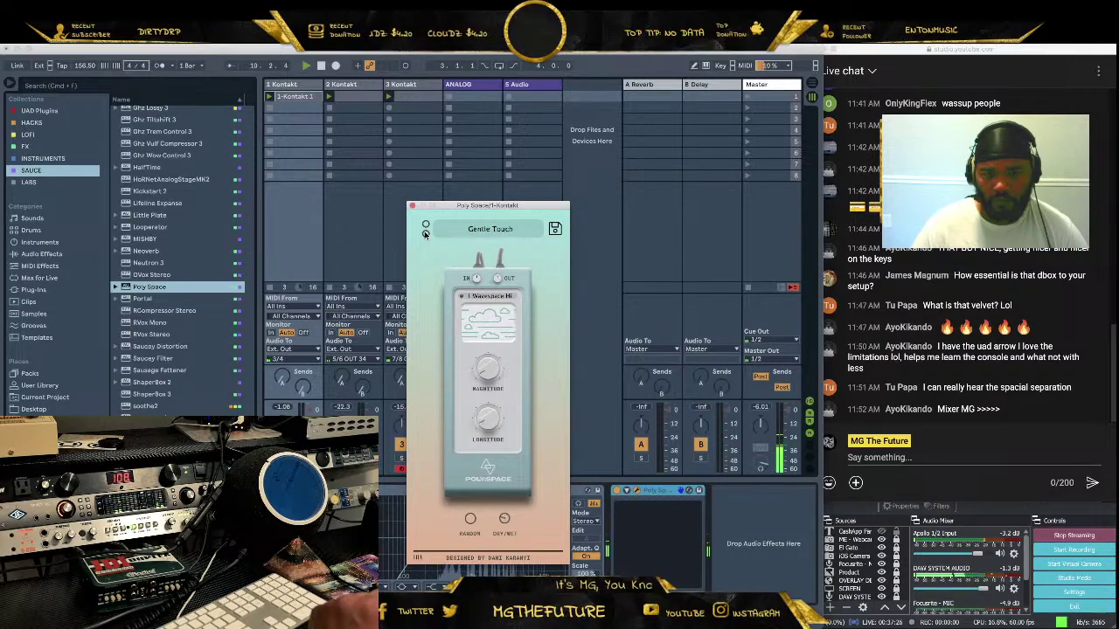
click(426, 234)
click(426, 234)
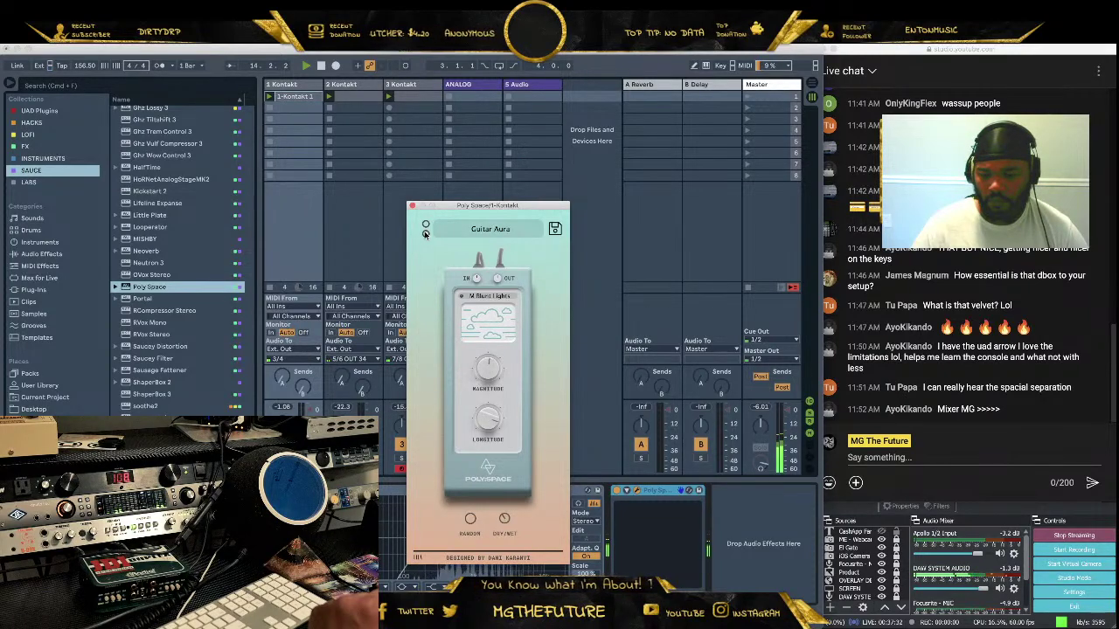
Fine-tune Poly Space on the first Kontakt track and follow it with an EQ Eight cutting highs at 12.1 kHz
drag(510, 524, 499, 547)
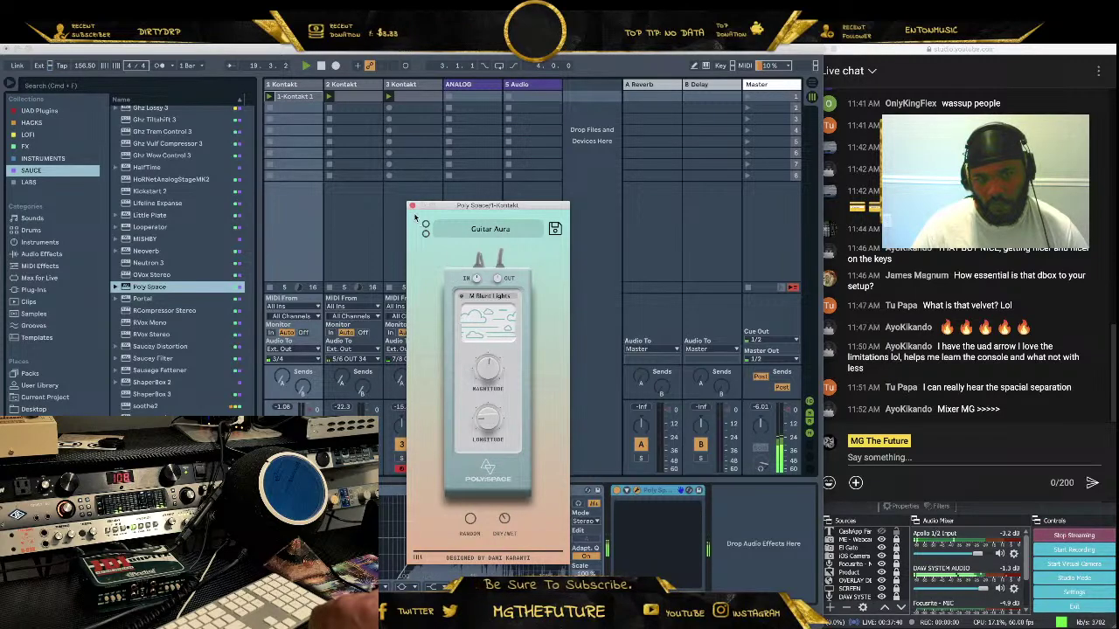
key(super+alt+p)
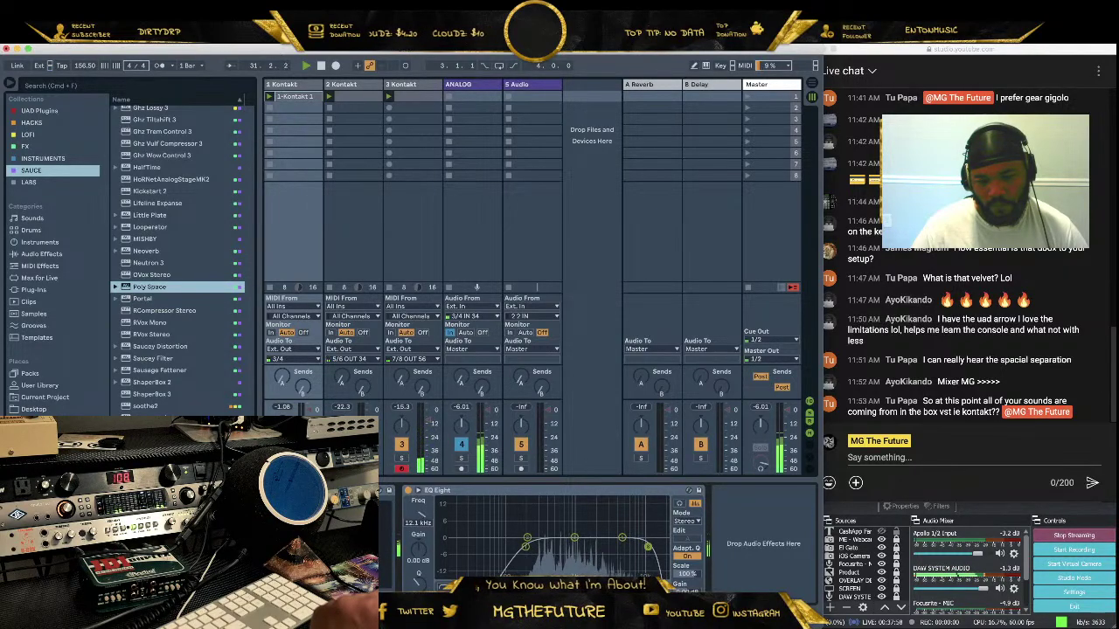
Restart playback from the beginning and adjust the second Kontakt track's volume
click(322, 67)
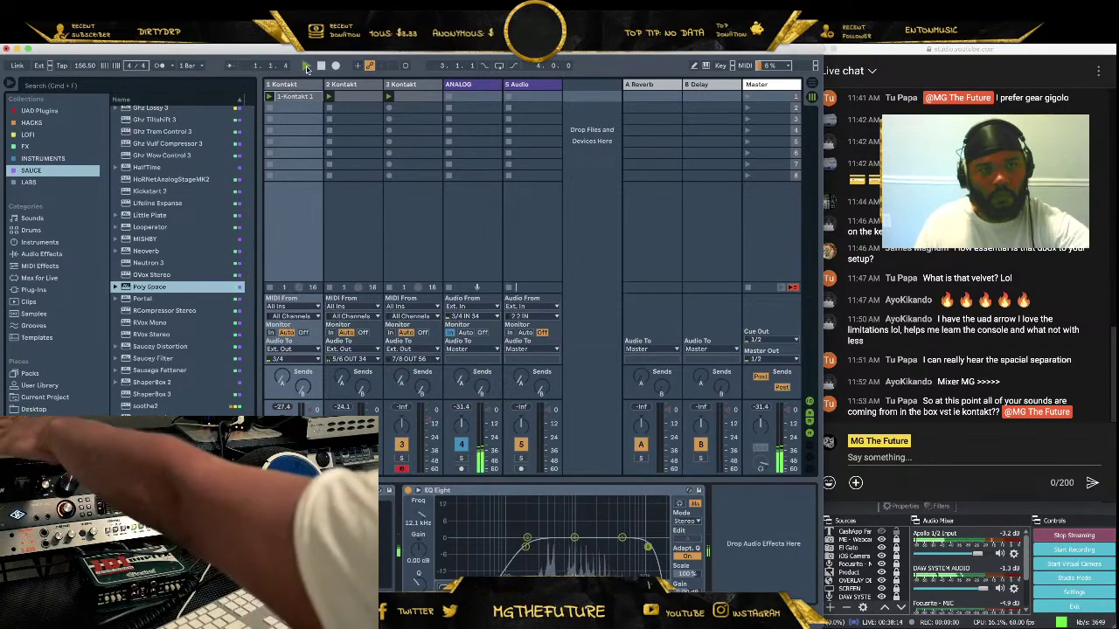
click(305, 67)
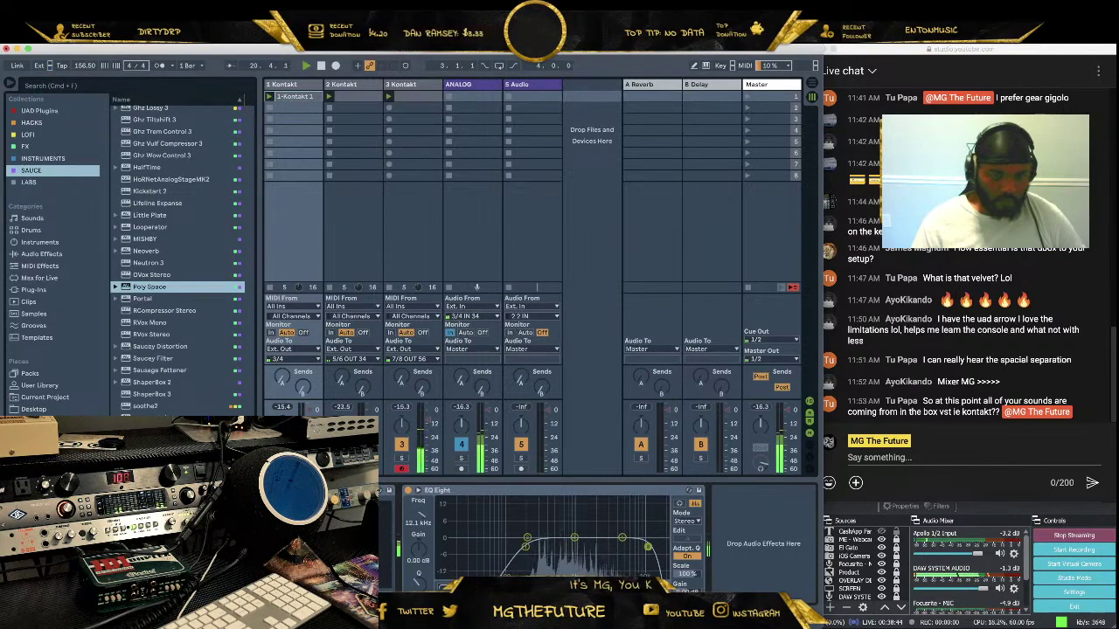
drag(341, 406, 342, 400)
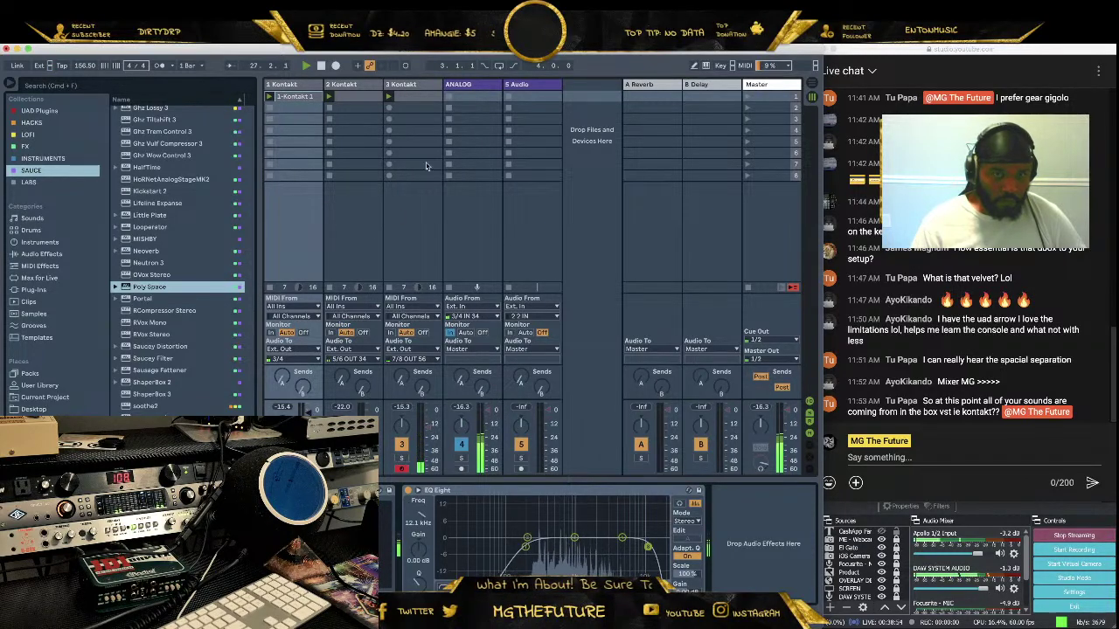
Stop playback, arm the ANALOG track and start recording a new clip in its first slot
click(411, 84)
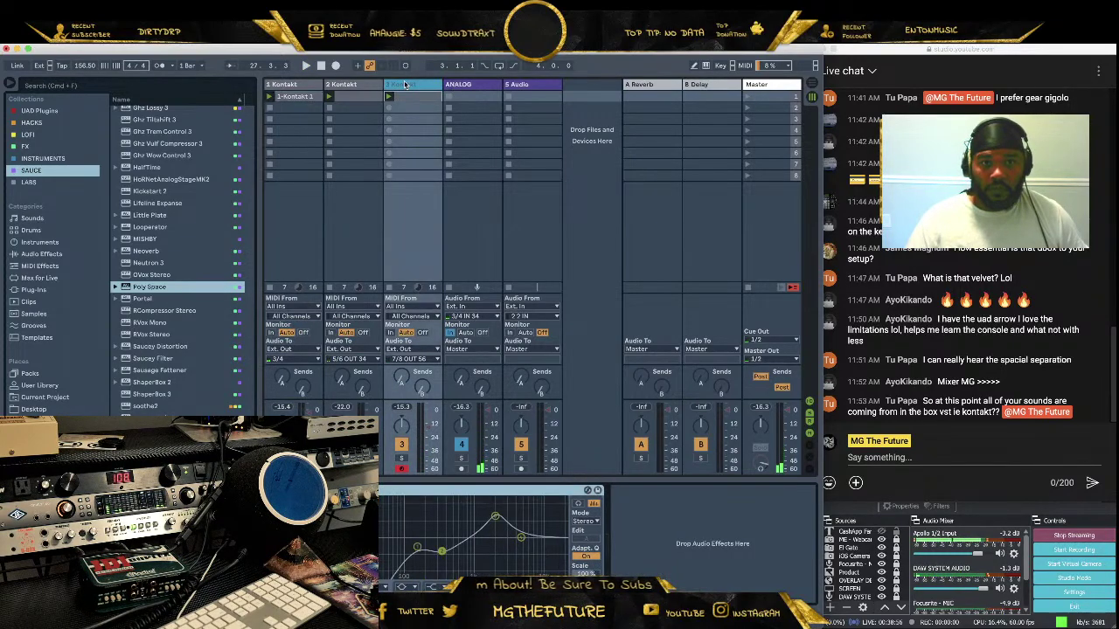
click(464, 83)
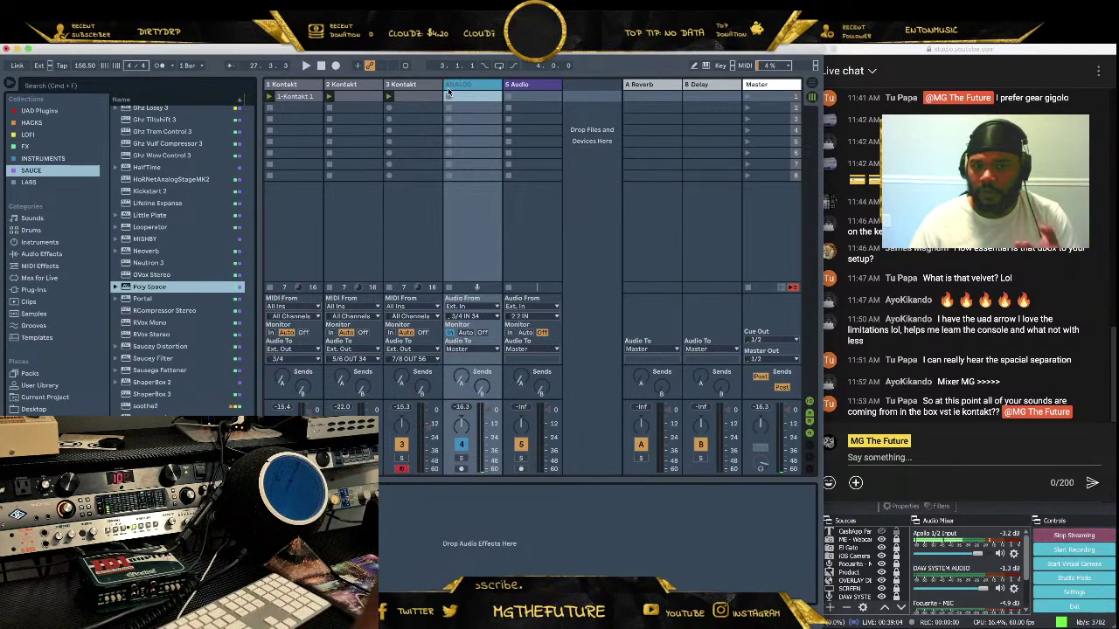
click(457, 327)
click(485, 98)
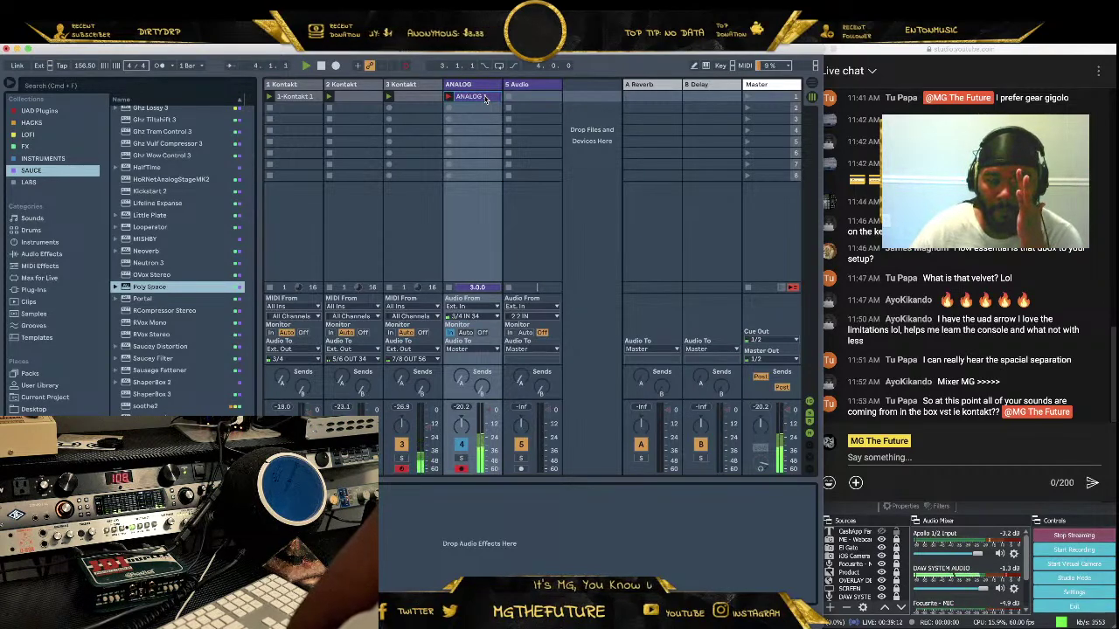
Stop recording and move the ANALOG 1 clip into the first slot of a new audio track
click(321, 67)
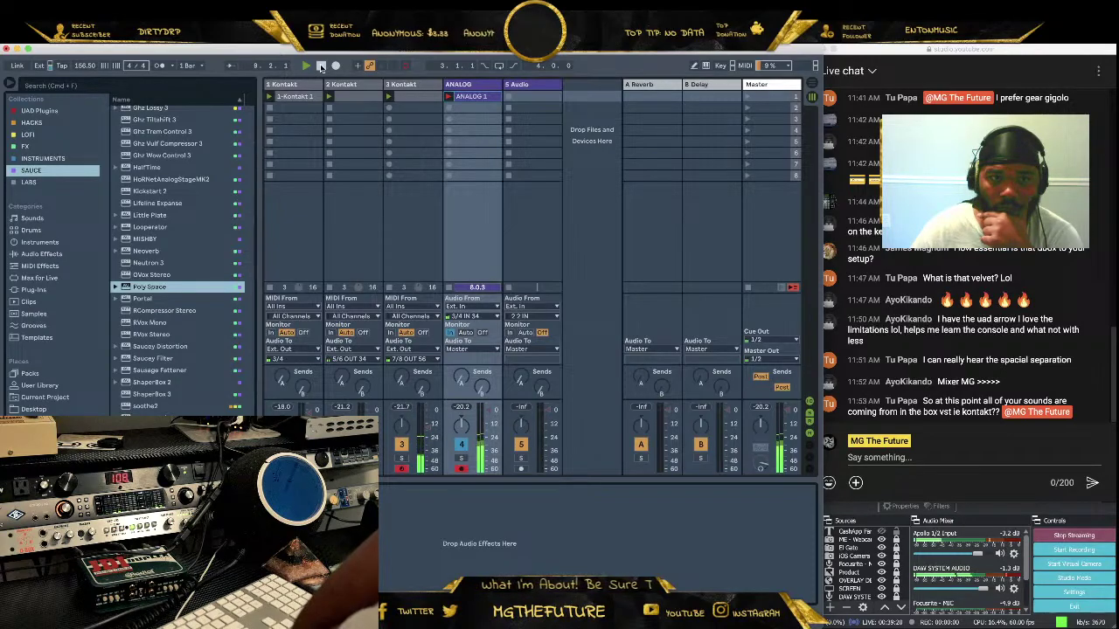
click(472, 95)
key(Delete)
drag(483, 92, 580, 97)
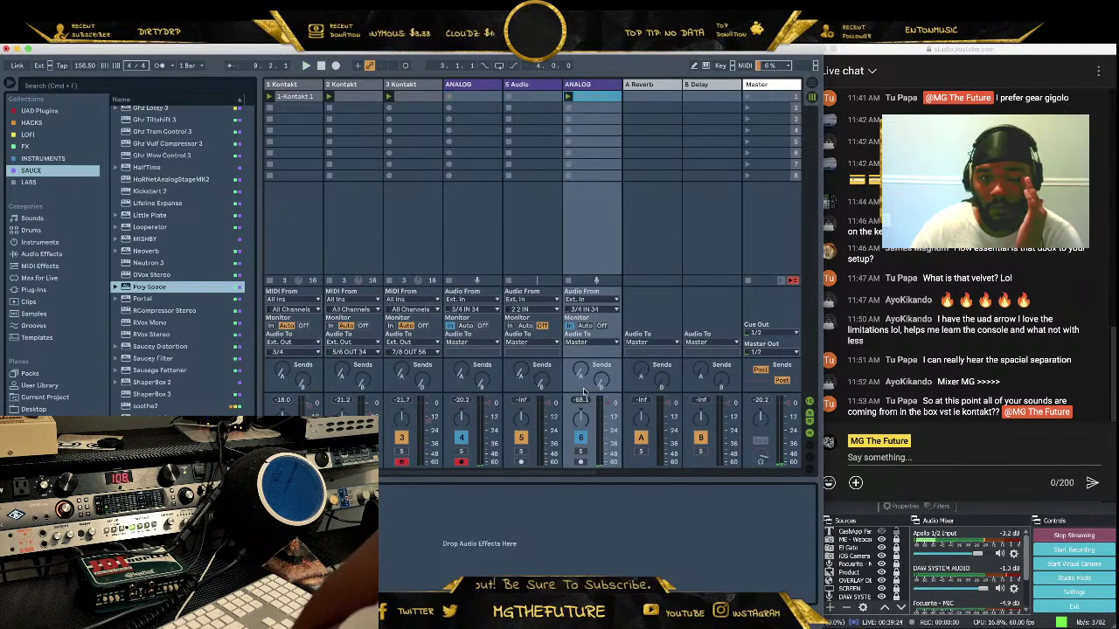
Set the new ANALOG track's audio input to No Input
click(601, 326)
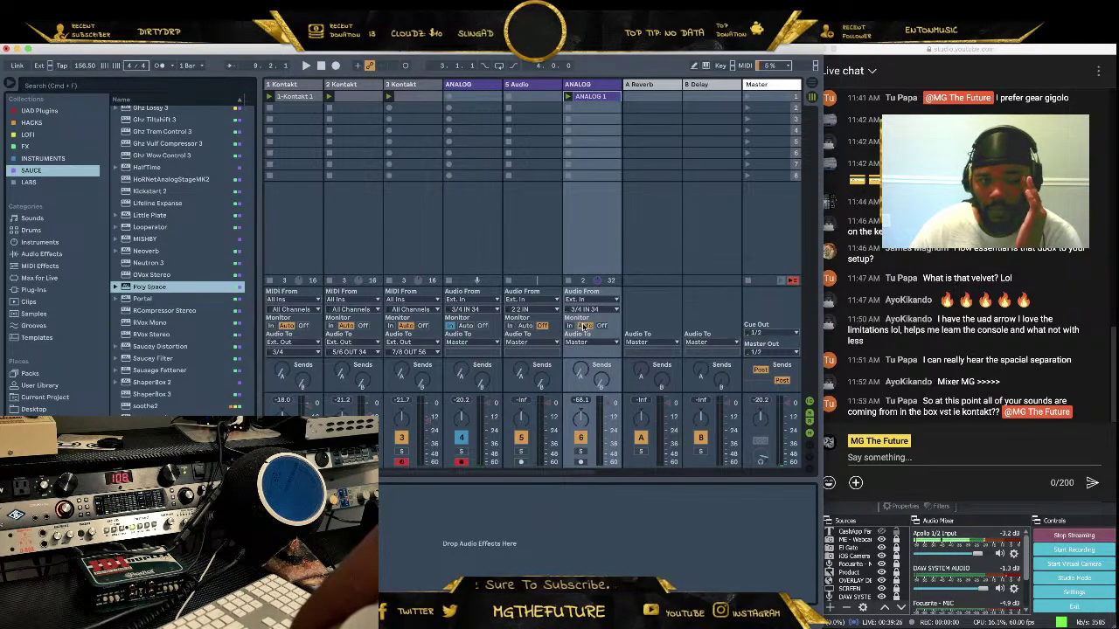
click(591, 299)
click(578, 419)
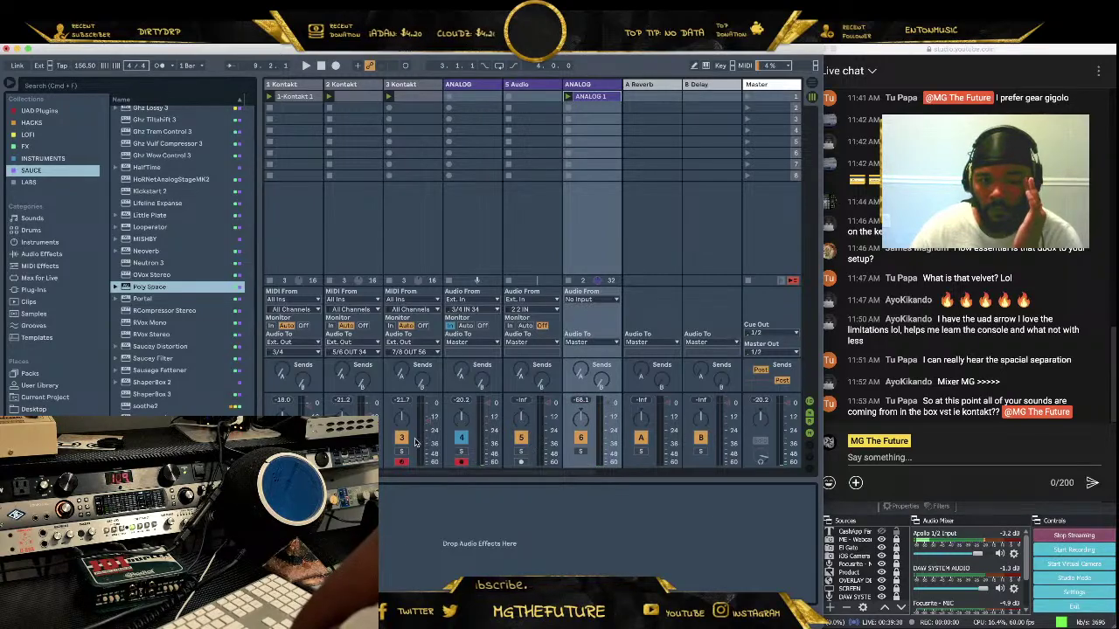
Solo the new ANALOG track, launch its recorded clip to check it, and stop playback
click(581, 452)
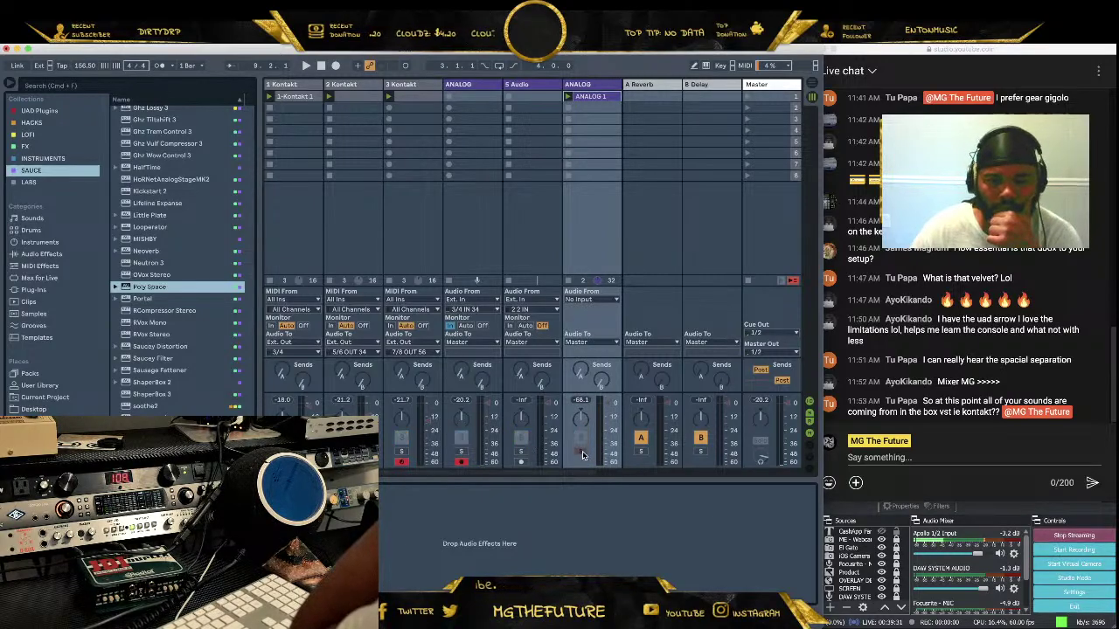
click(569, 97)
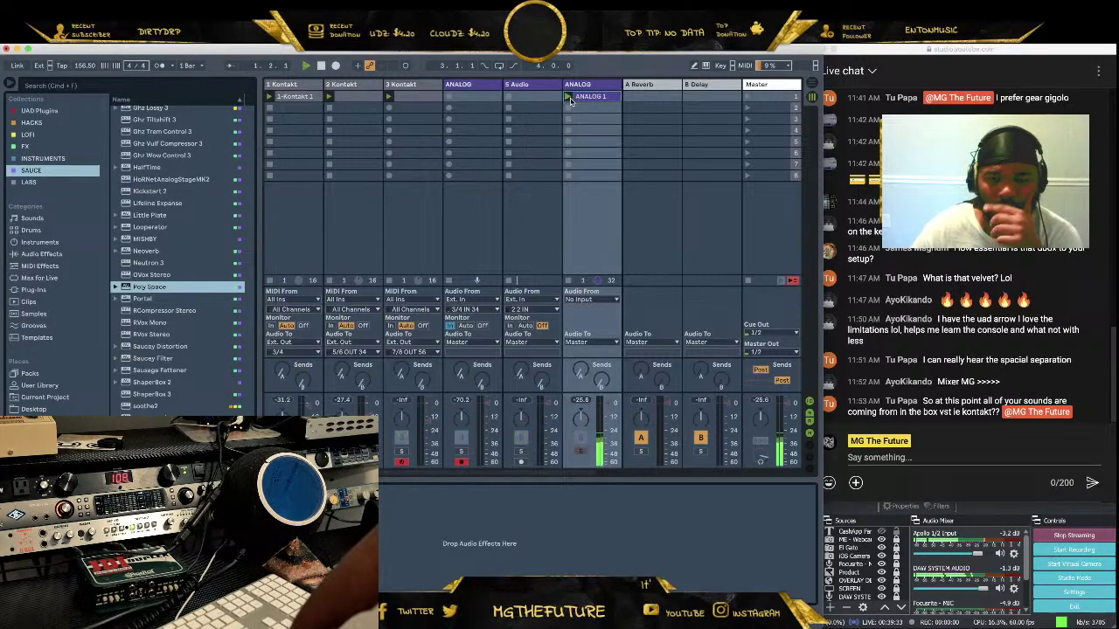
click(321, 66)
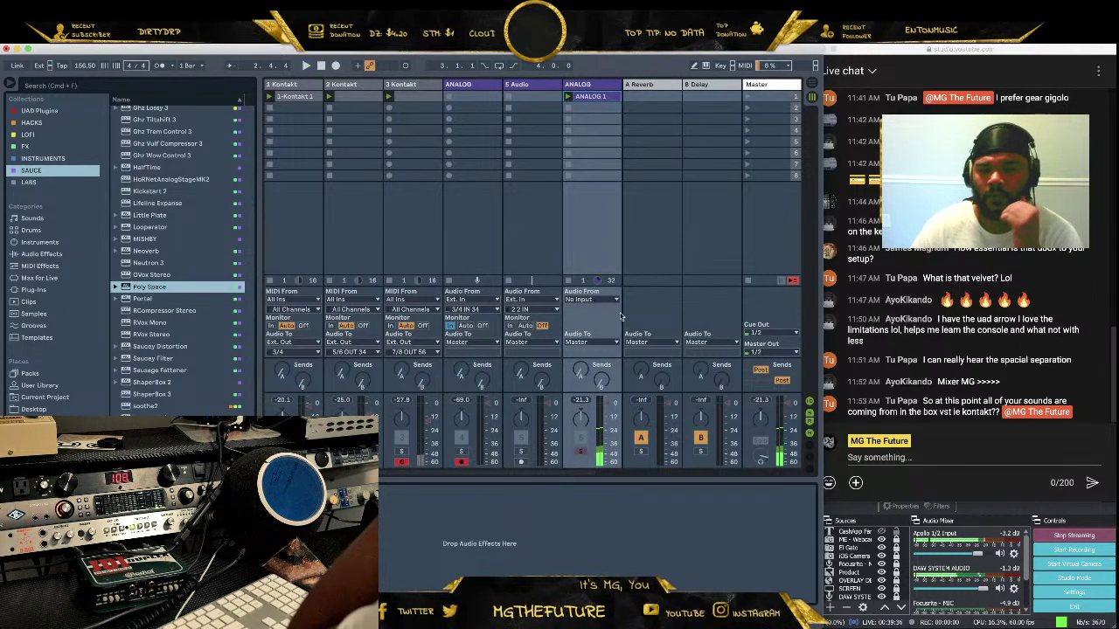
Route the audio output of all three Kontakt tracks to Master
click(300, 352)
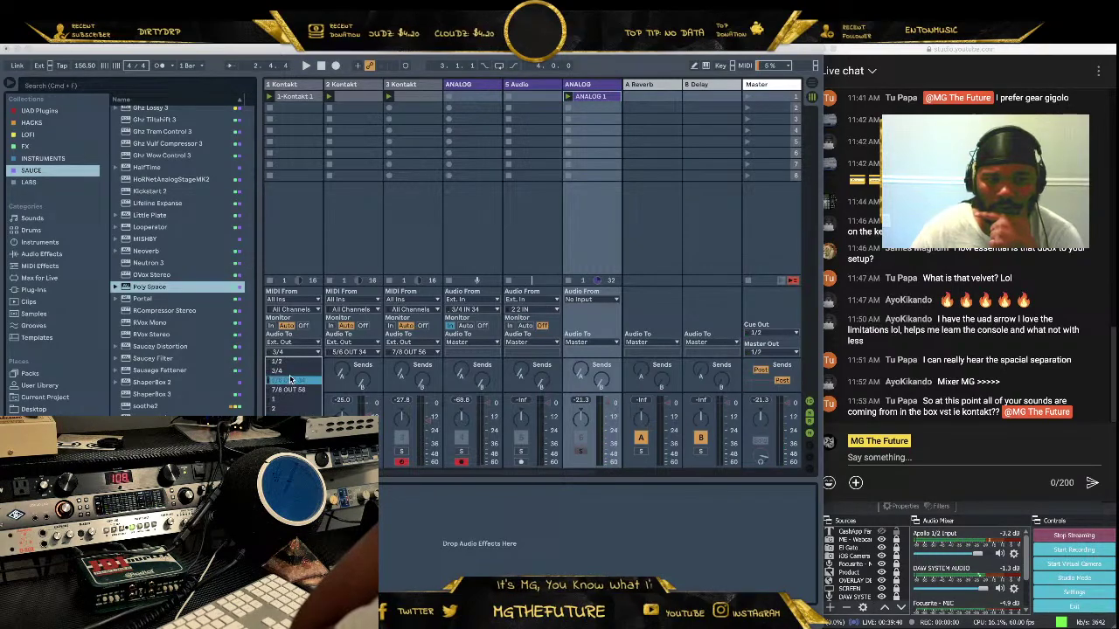
click(294, 342)
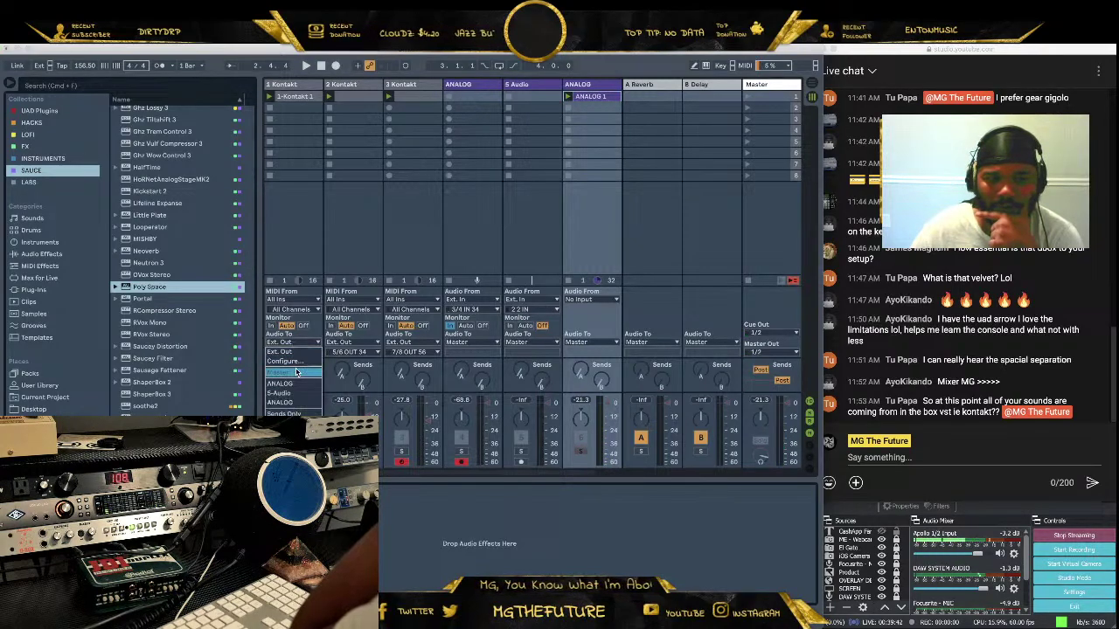
click(310, 369)
click(354, 341)
click(342, 372)
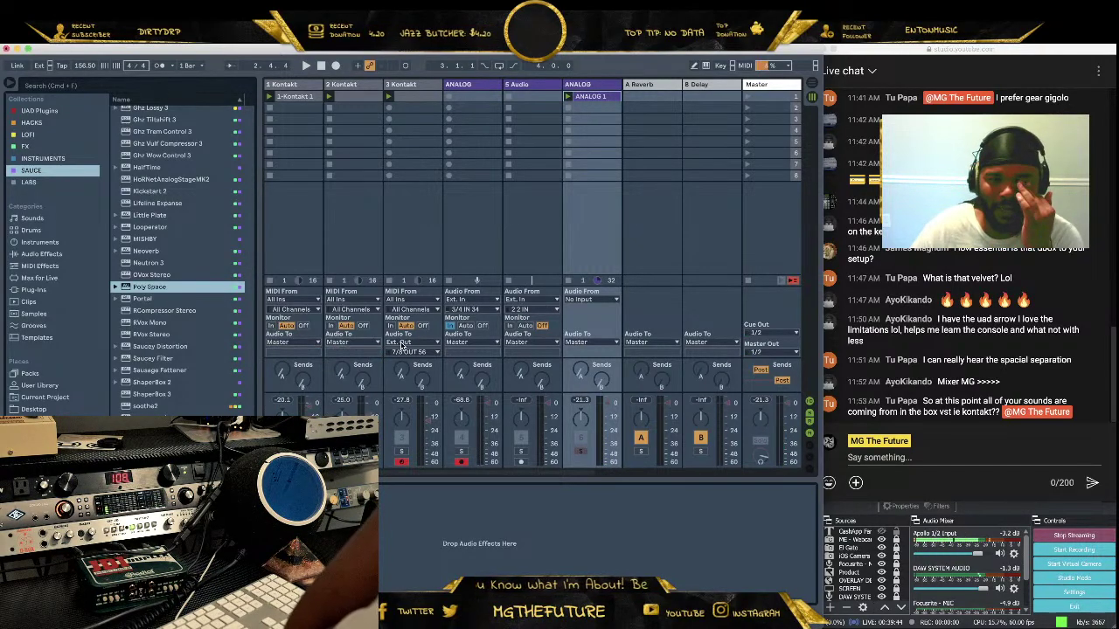
click(411, 342)
click(417, 371)
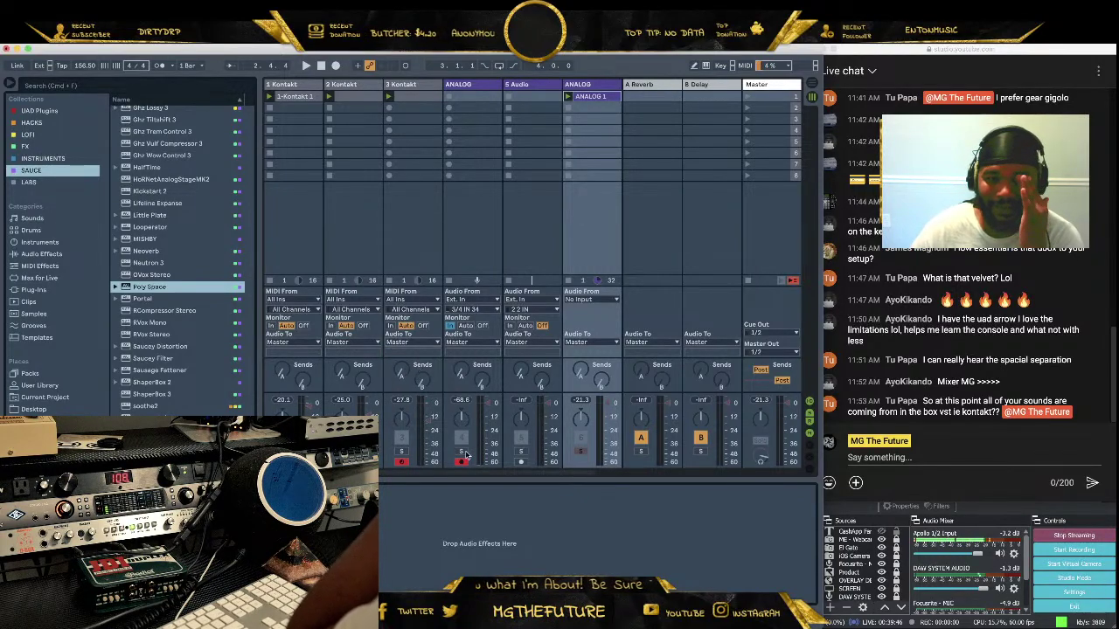
Unsolo and mute both ANALOG tracks, and record the Resampling input into the first slot of 5 Audio
click(579, 451)
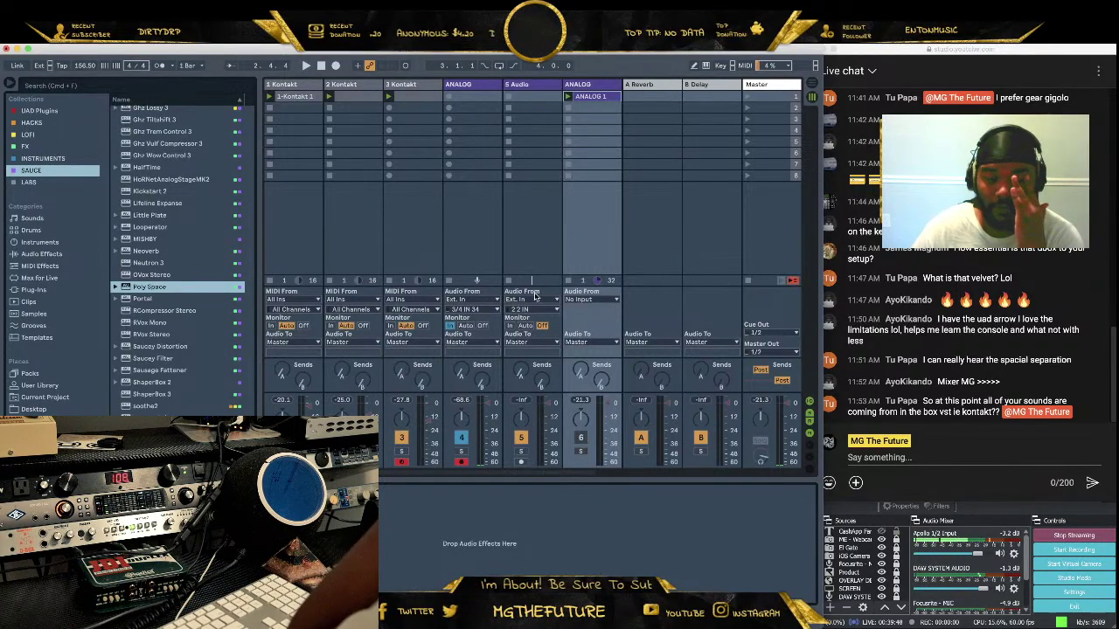
click(460, 439)
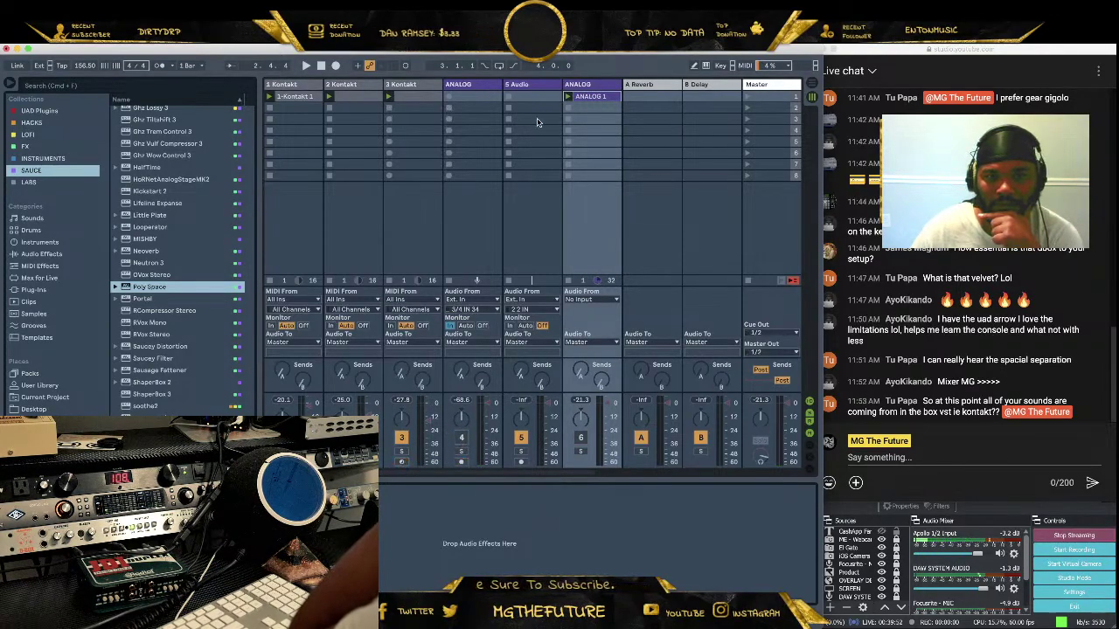
click(542, 218)
click(533, 300)
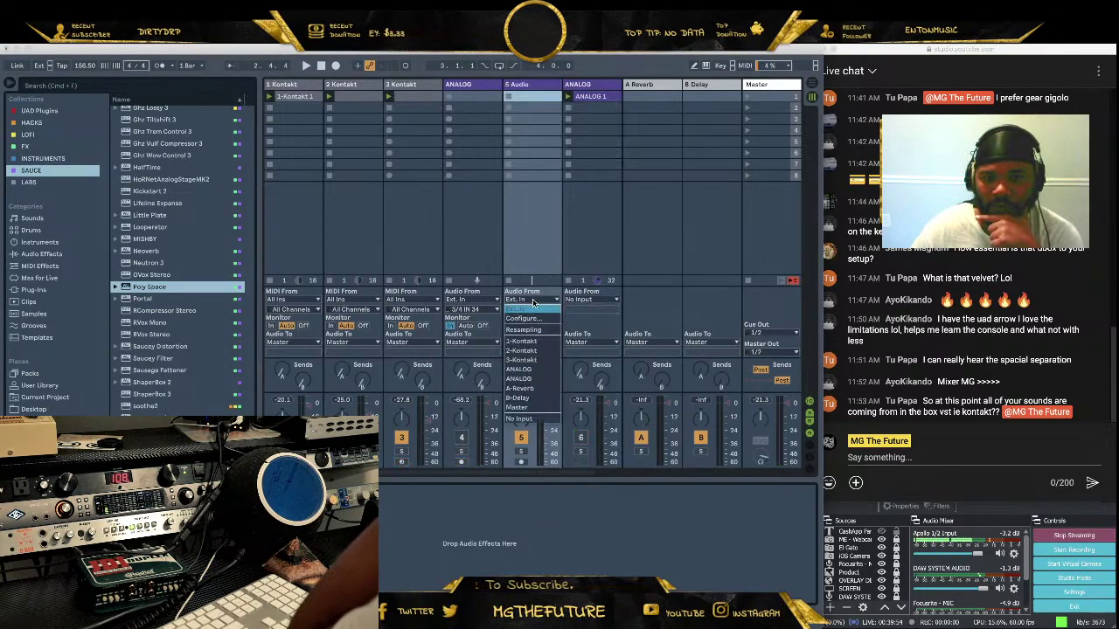
click(528, 327)
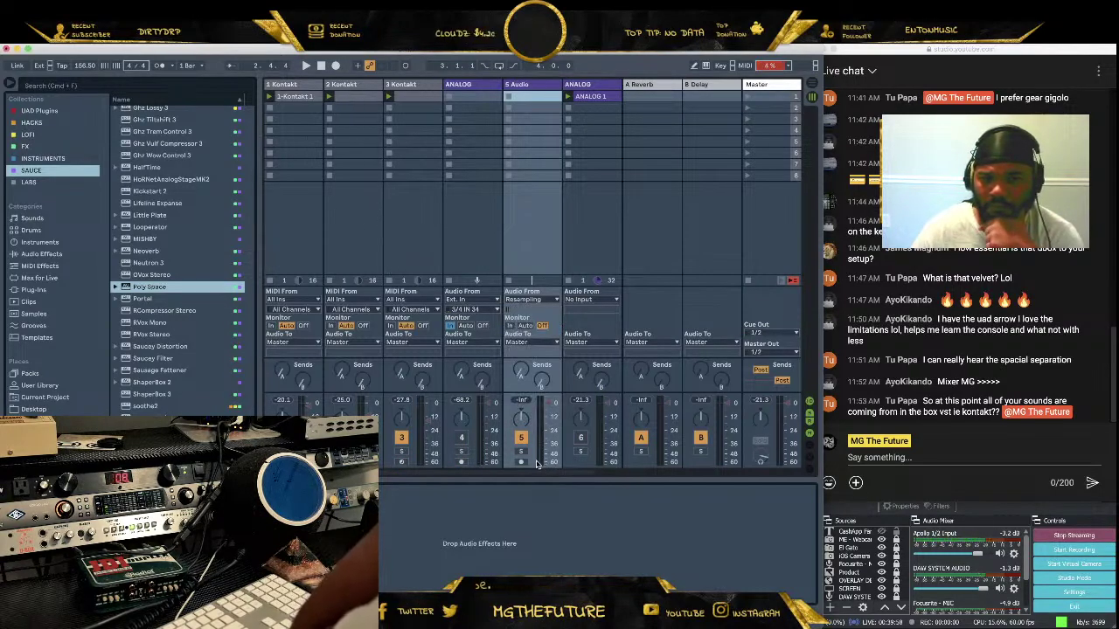
click(510, 98)
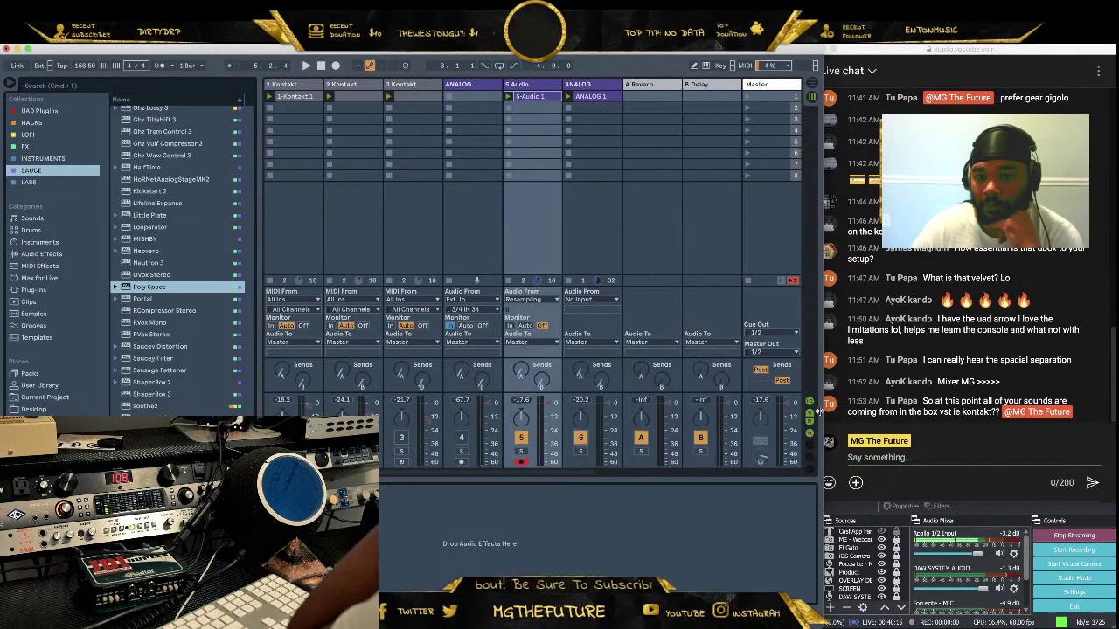
Show the crossfader section and assign 5 Audio to A and the second ANALOG track to B
click(809, 448)
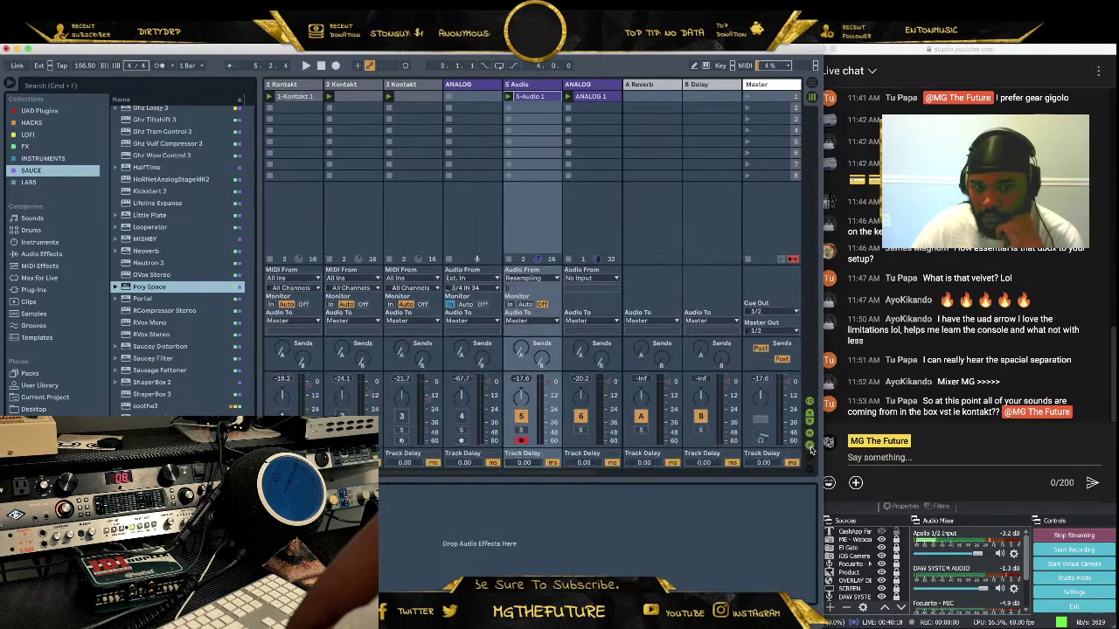
click(810, 449)
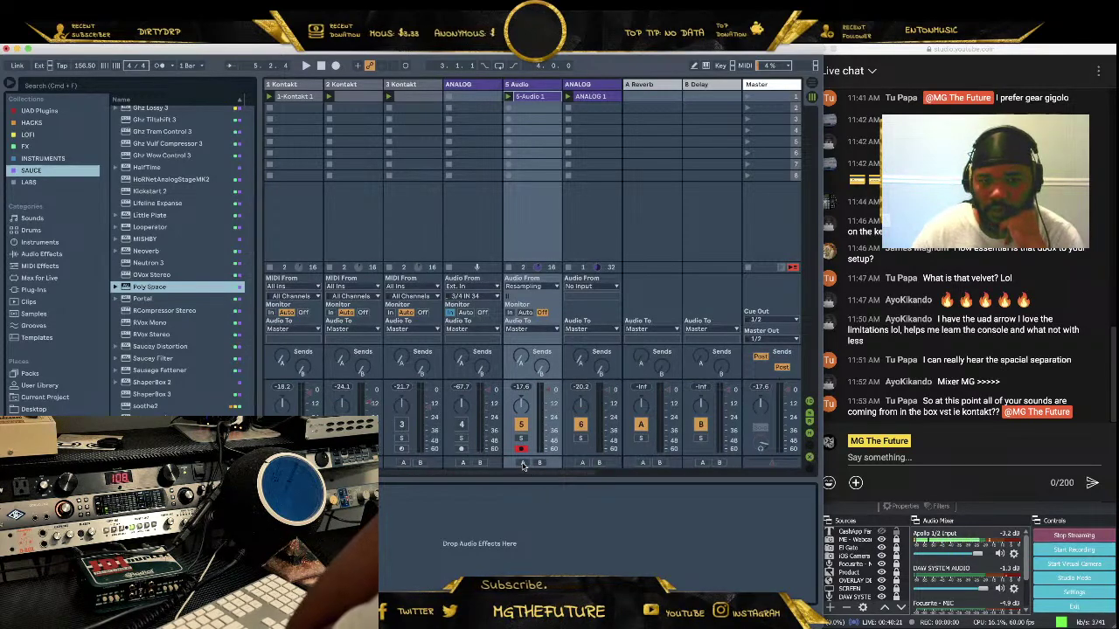
click(523, 463)
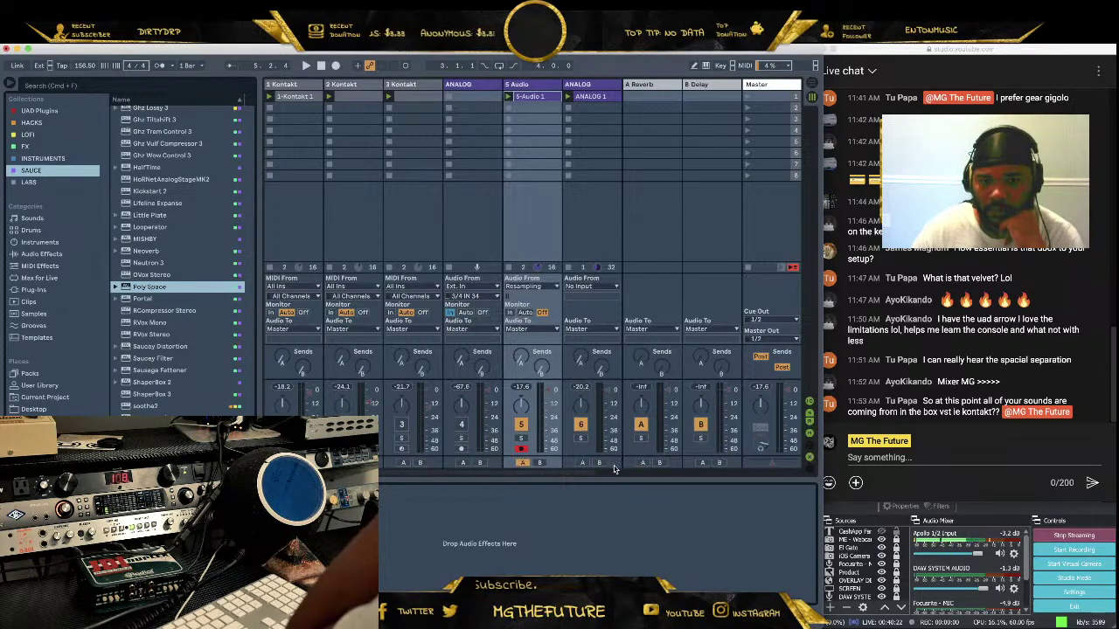
click(601, 463)
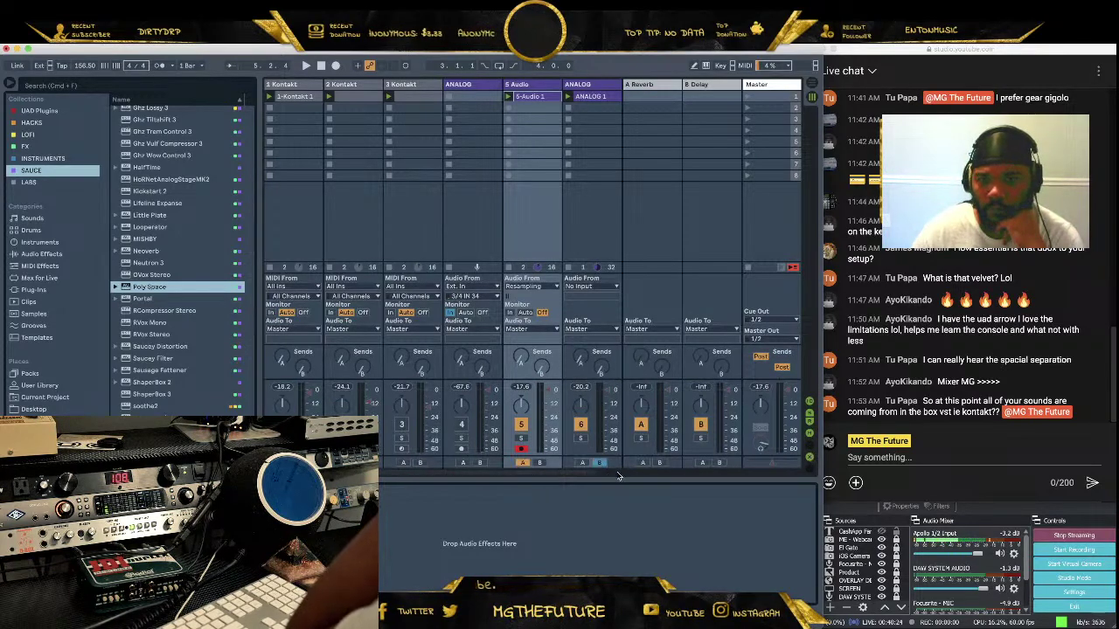
Play the loop and compare the resampled clip with the analog clip using the crossfader
scroll(811, 470, down, 1)
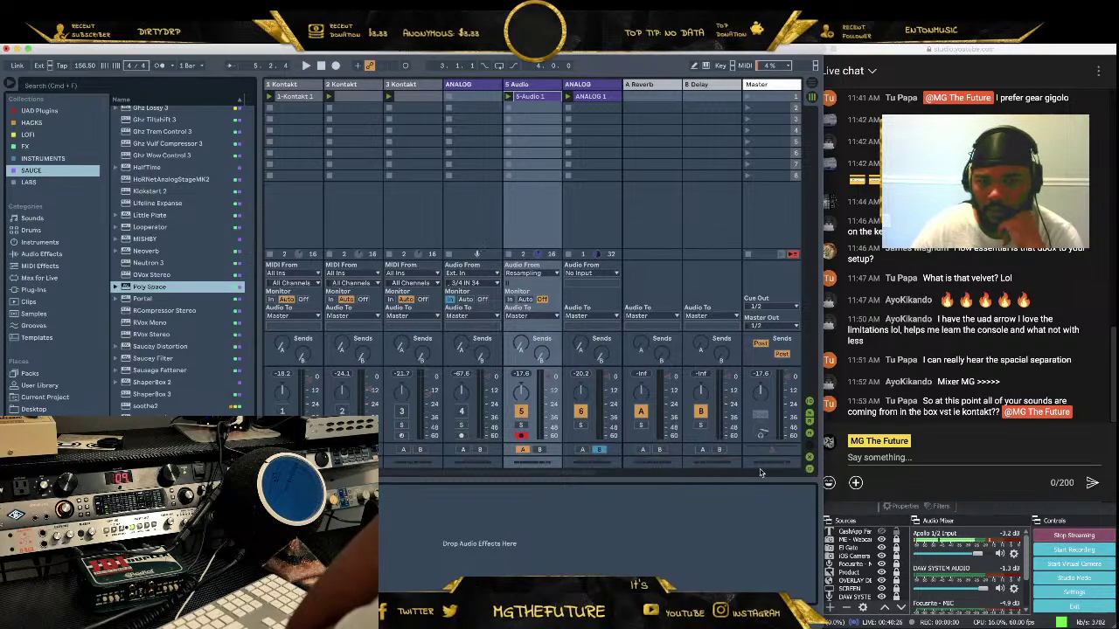
scroll(811, 470, up, 1)
scroll(811, 447, down, 1)
scroll(811, 447, up, 1)
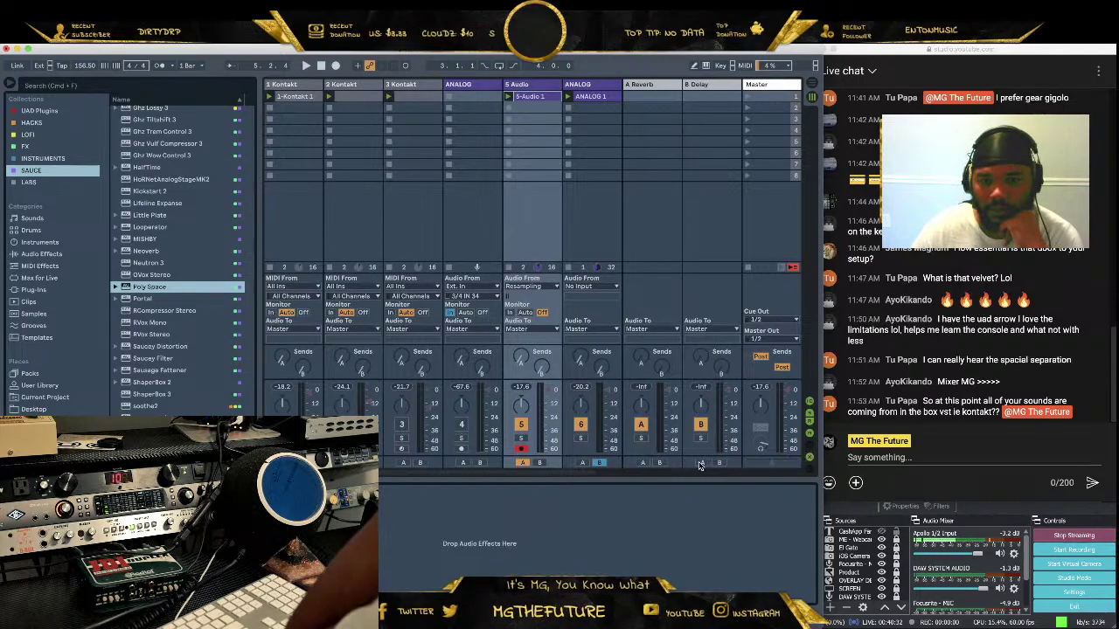
key(space)
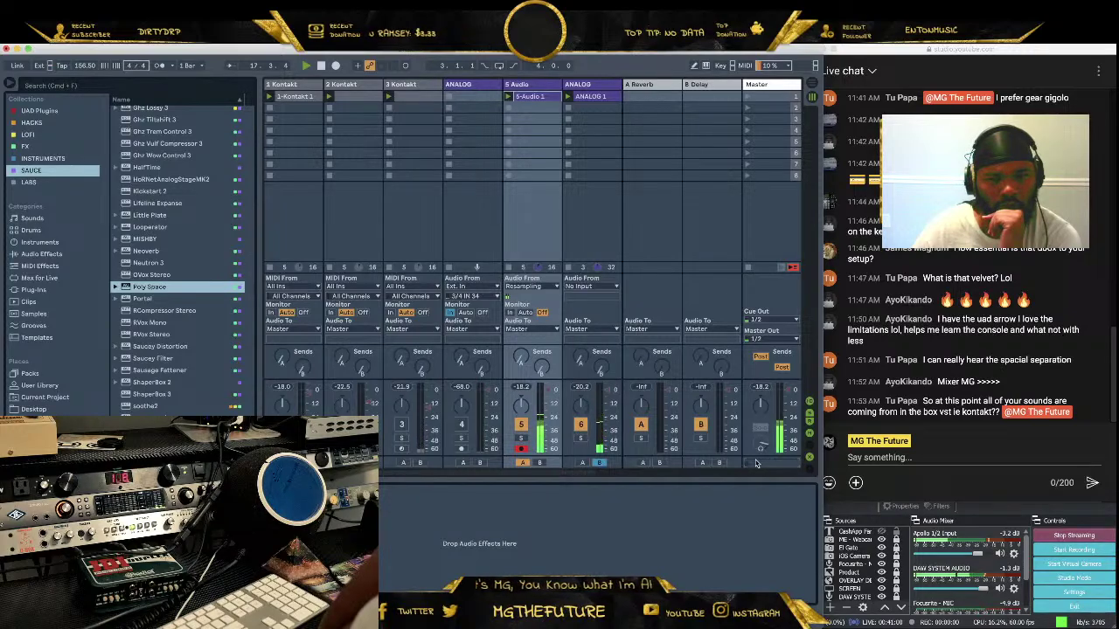
key(space)
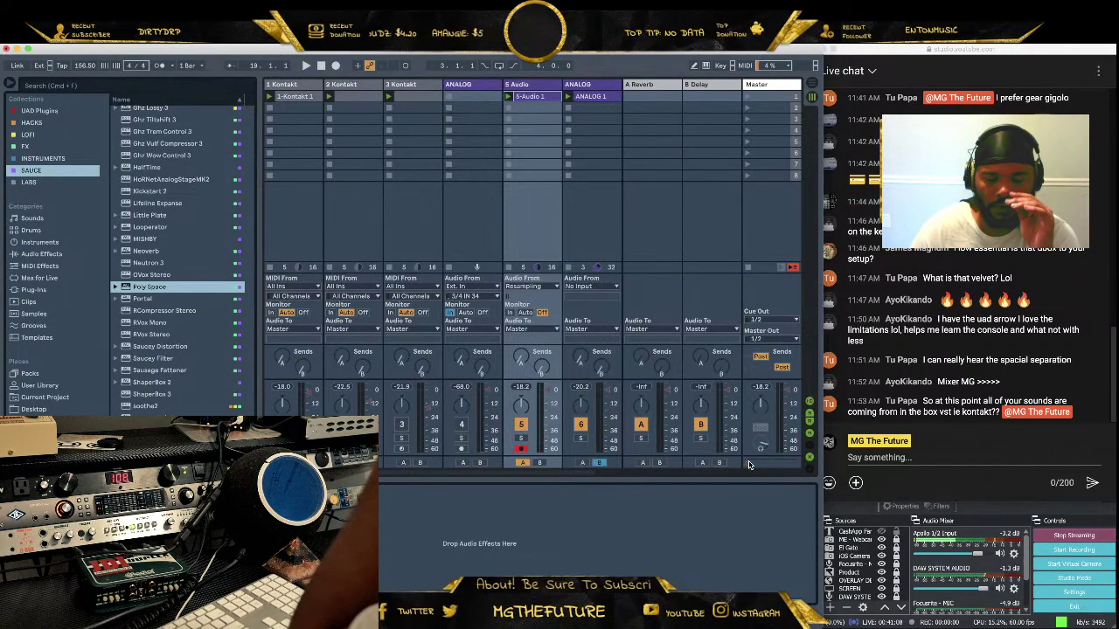
Examine the device chains of the Kontakt tracks, 5 Audio and the second ANALOG track
click(402, 84)
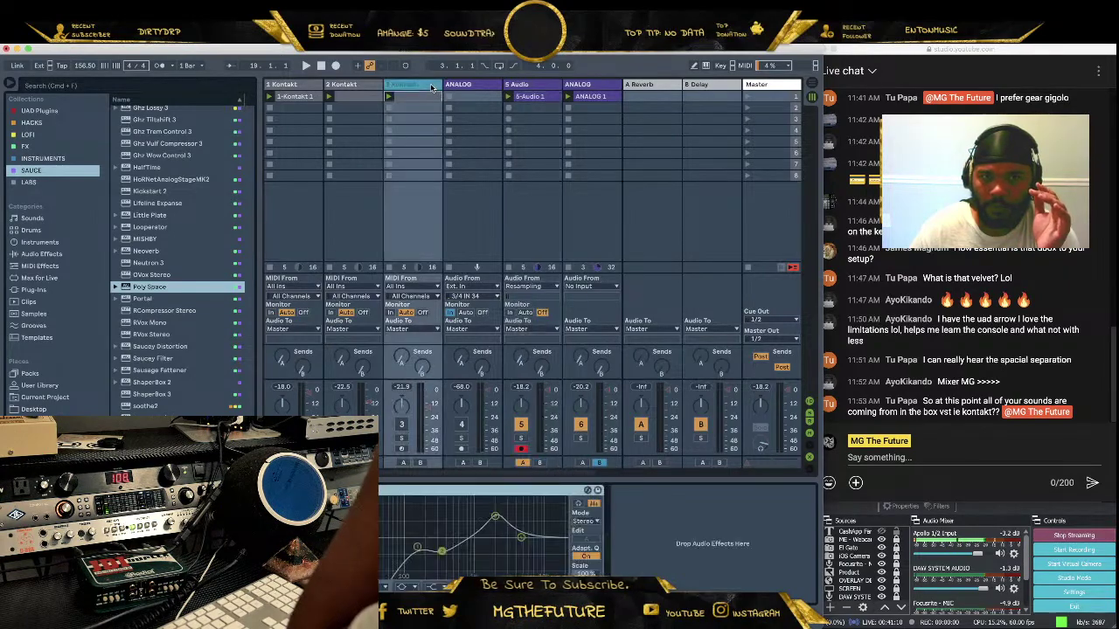
click(342, 84)
click(316, 83)
click(343, 84)
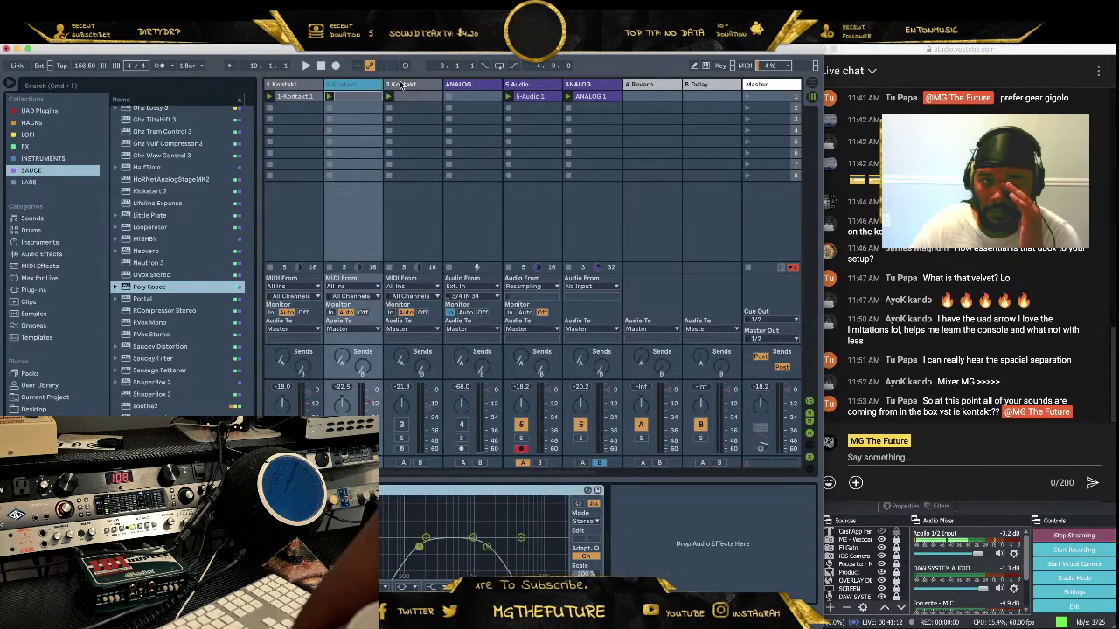
click(402, 83)
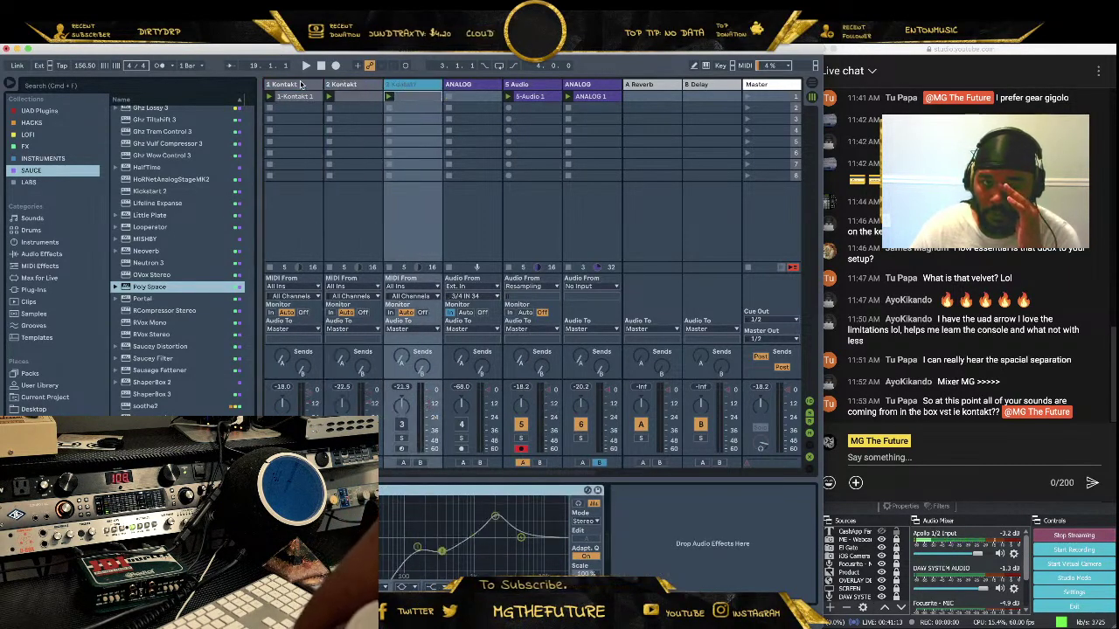
click(535, 84)
click(601, 85)
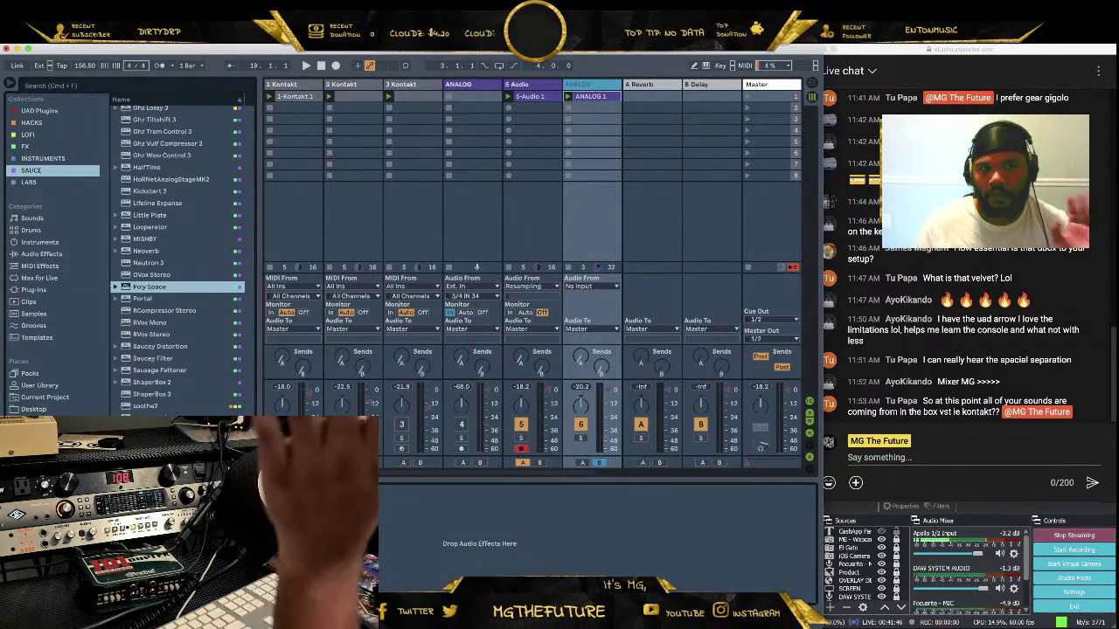
Replay the resampled and analog clips for another listening comparison, stopping between passes
click(306, 64)
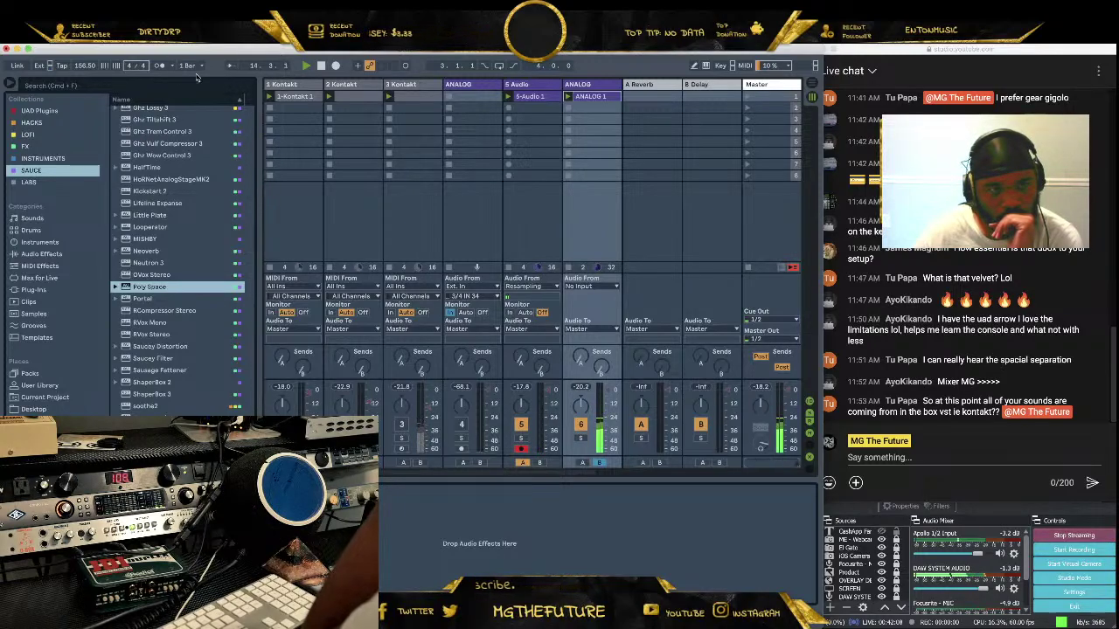
click(321, 70)
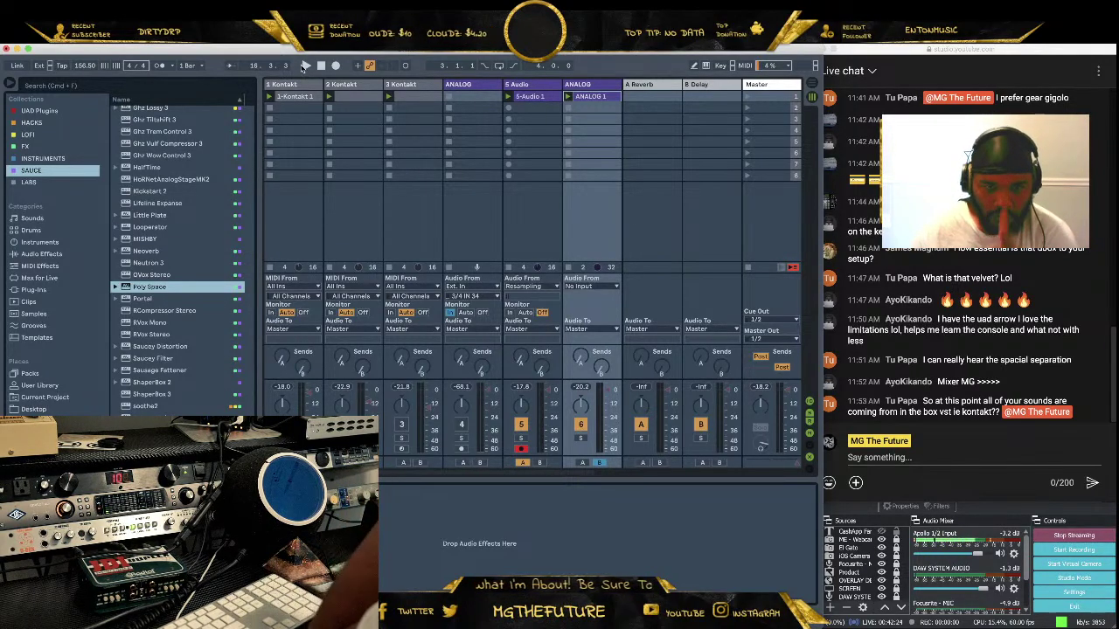
key(space)
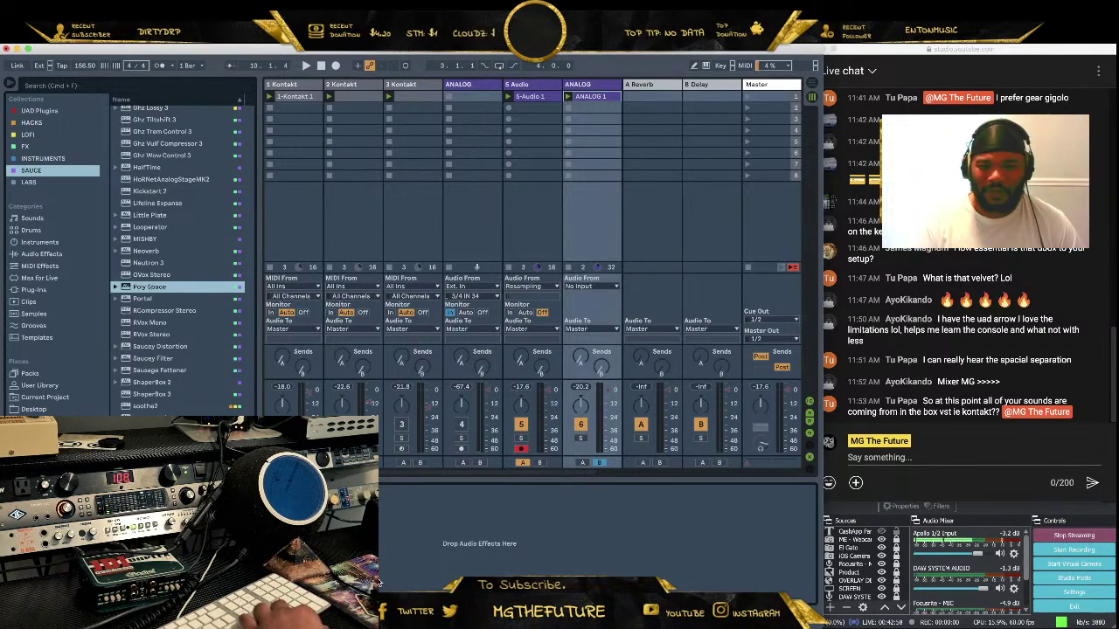
Switch to Affinity Photo, add a new pixel layer and hide the layer with the old signal-flow diagram
key(super+Tab)
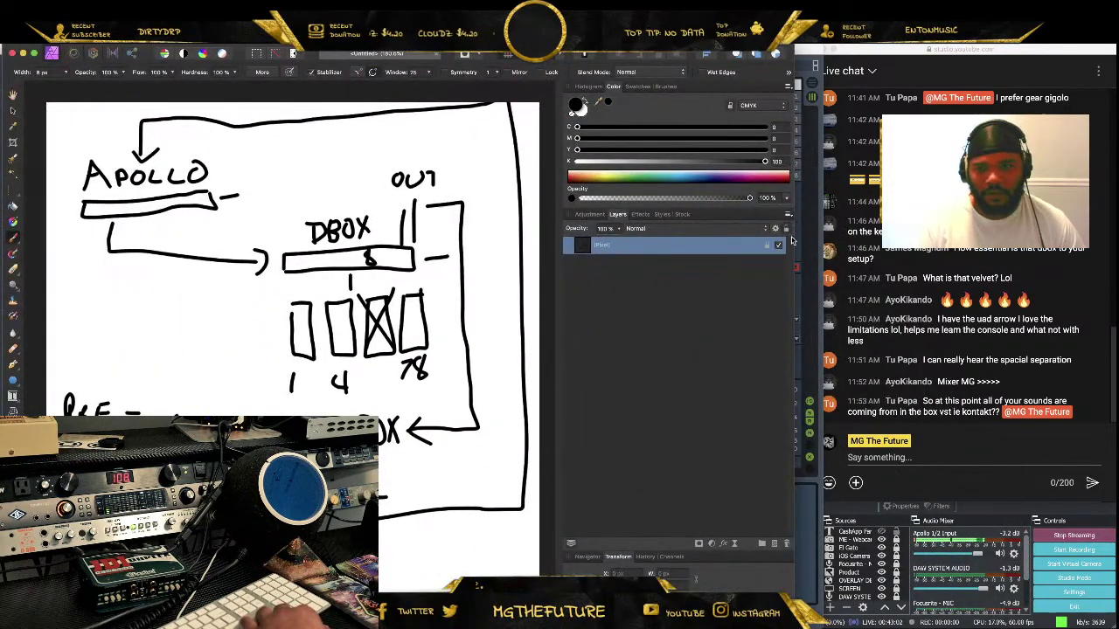
click(775, 543)
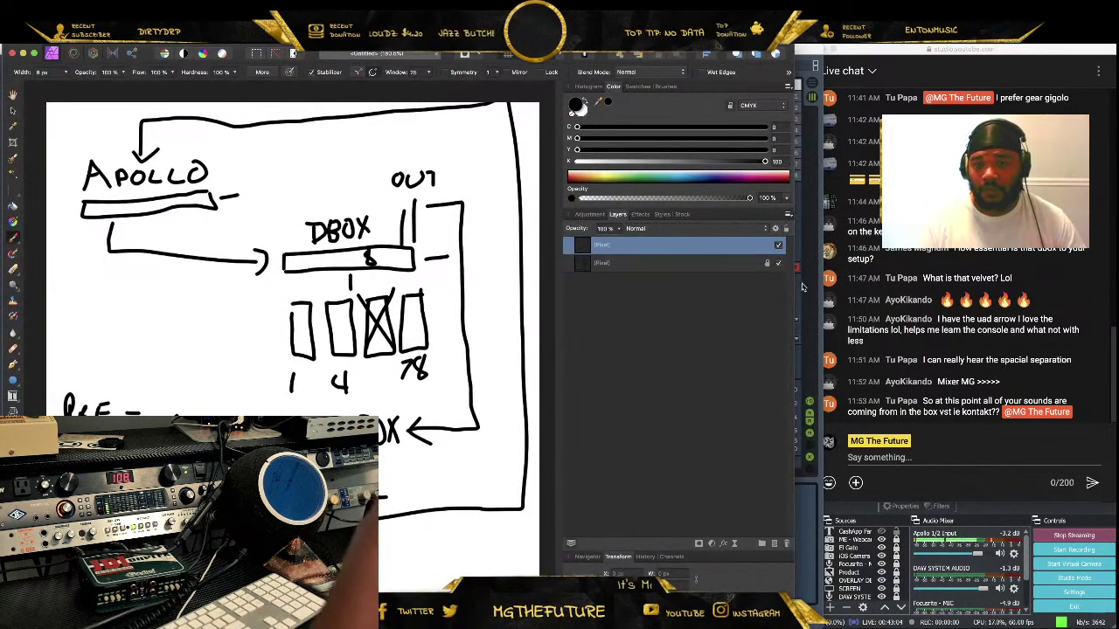
click(779, 263)
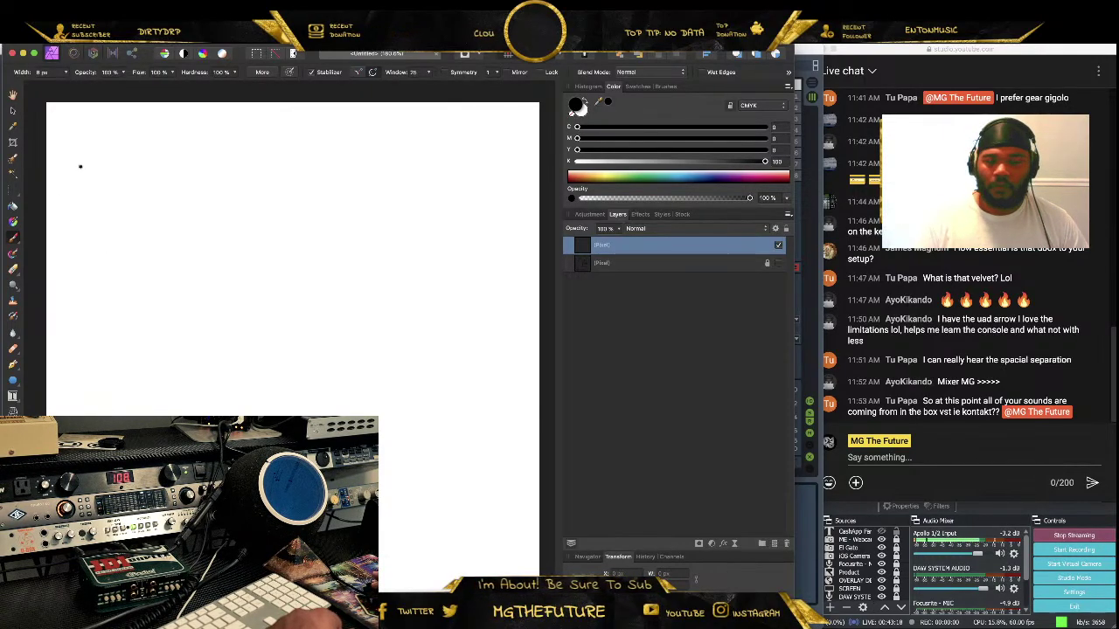
Sketch an open frame with L and R labels, an arc between them, H and L level marks, and a scribble-filled V shape inside
mouse_move(80, 166)
mouse_down()
mouse_move(71, 278)
mouse_move(238, 283)
mouse_move(273, 283)
mouse_move(272, 151)
mouse_up()
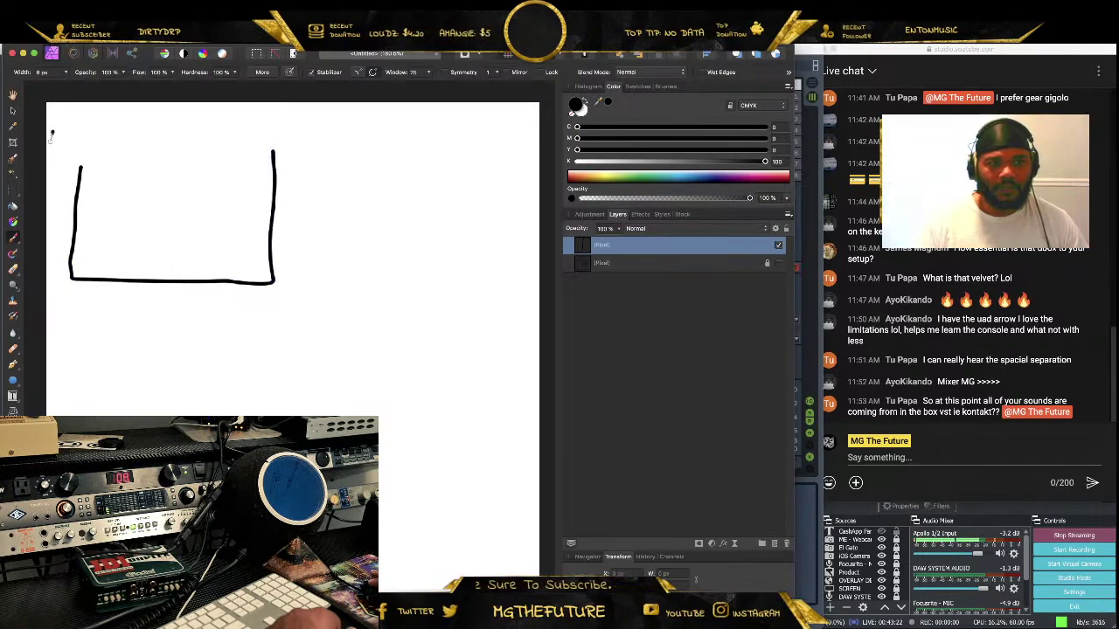
drag(52, 133, 80, 154)
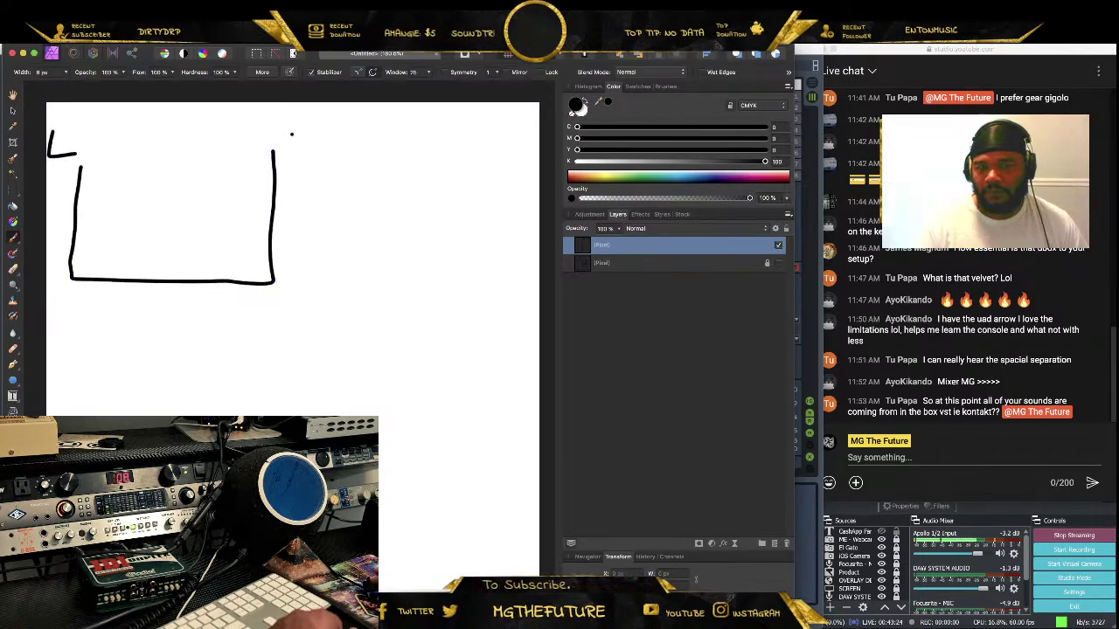
drag(284, 124, 306, 154)
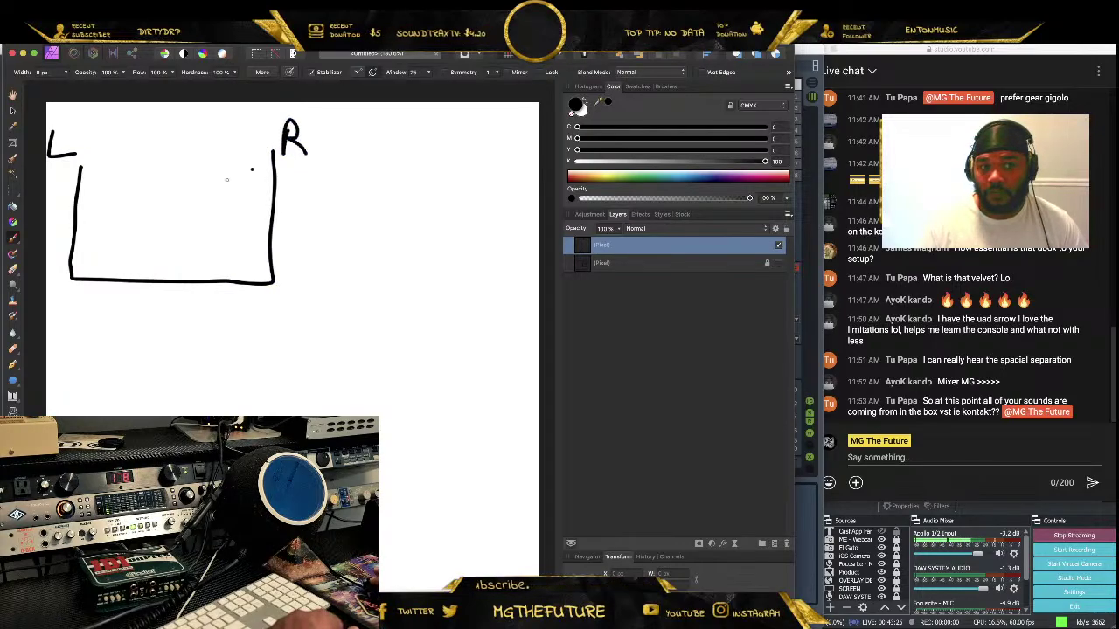
mouse_move(86, 149)
mouse_down()
mouse_move(162, 119)
mouse_move(229, 122)
mouse_move(270, 150)
mouse_up()
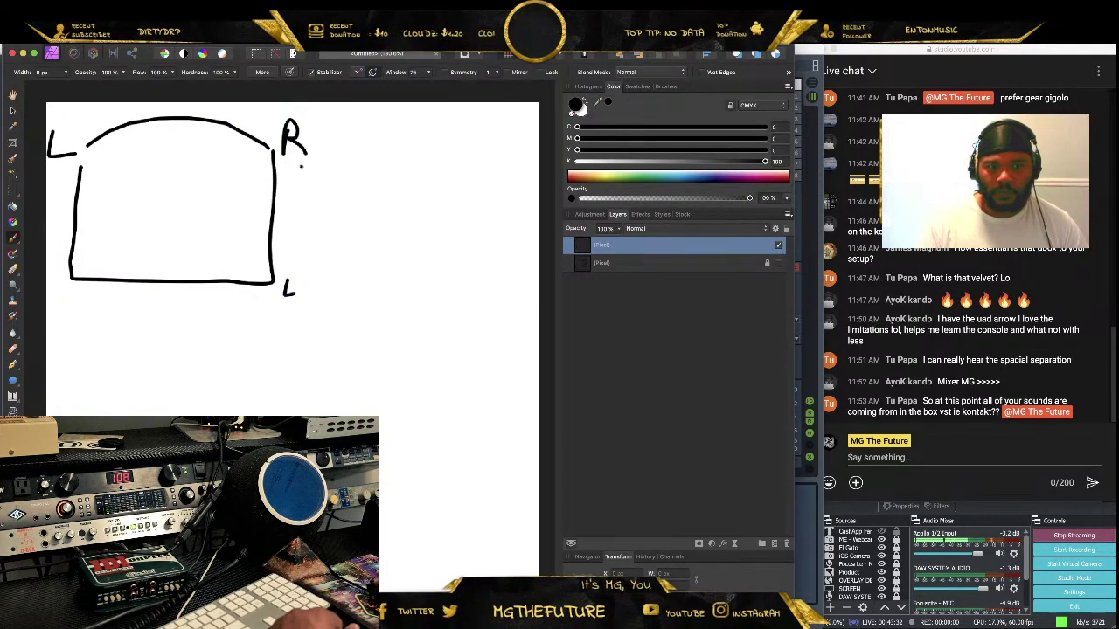
mouse_move(284, 159)
mouse_down()
mouse_move(284, 176)
mouse_move(298, 182)
mouse_up()
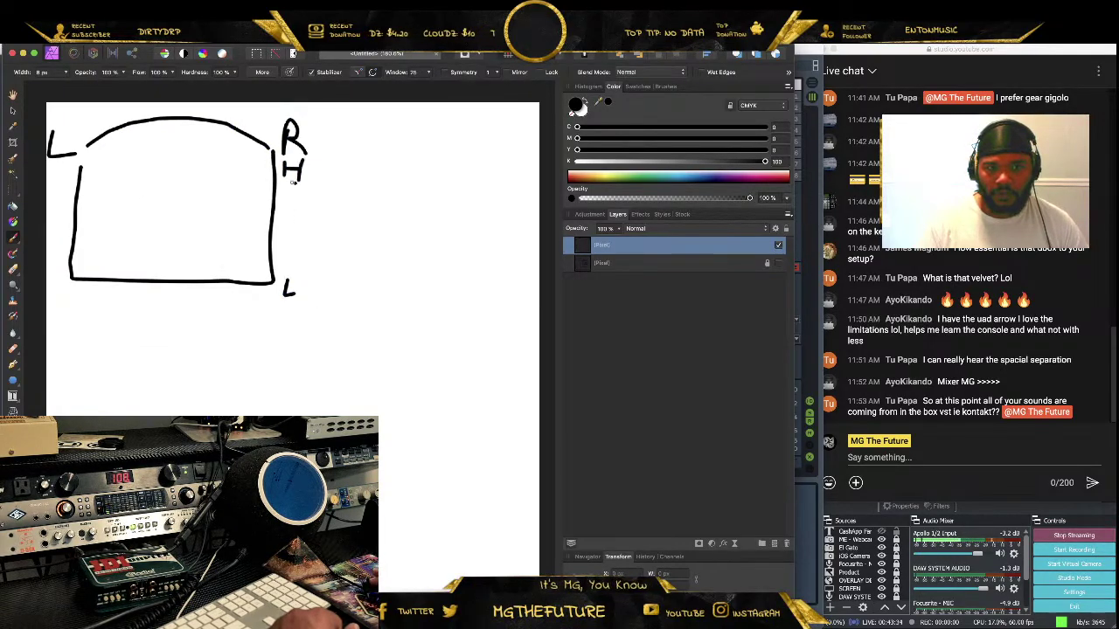
drag(259, 278, 274, 274)
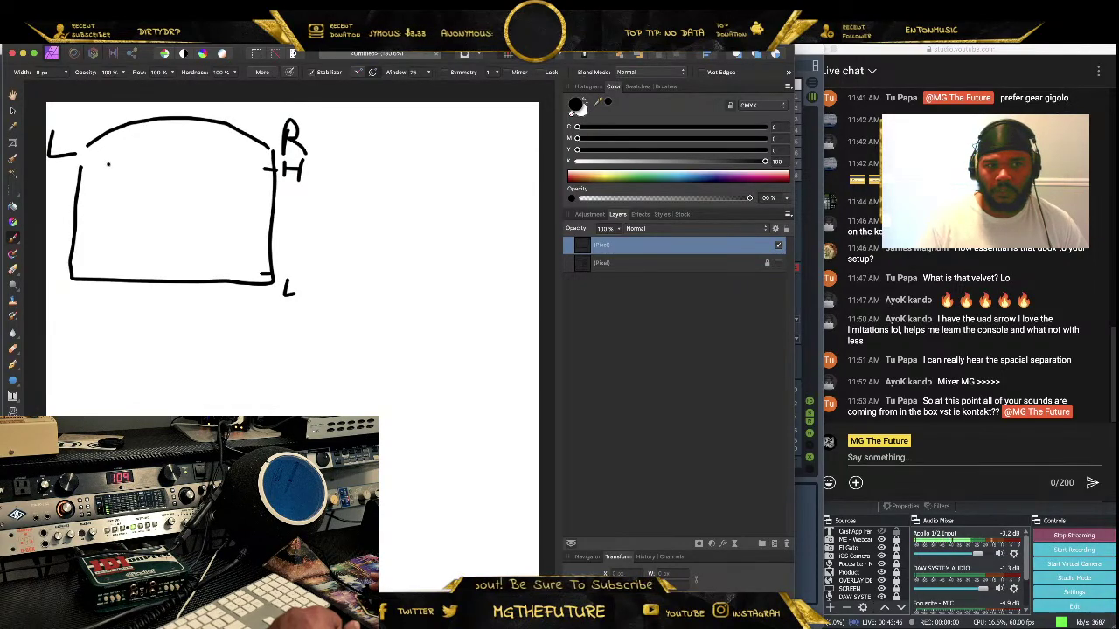
mouse_move(133, 202)
mouse_down()
mouse_move(158, 248)
mouse_move(201, 213)
mouse_move(236, 157)
mouse_up()
mouse_move(129, 162)
mouse_down()
mouse_move(208, 162)
mouse_move(150, 173)
mouse_move(169, 215)
mouse_move(166, 284)
mouse_up()
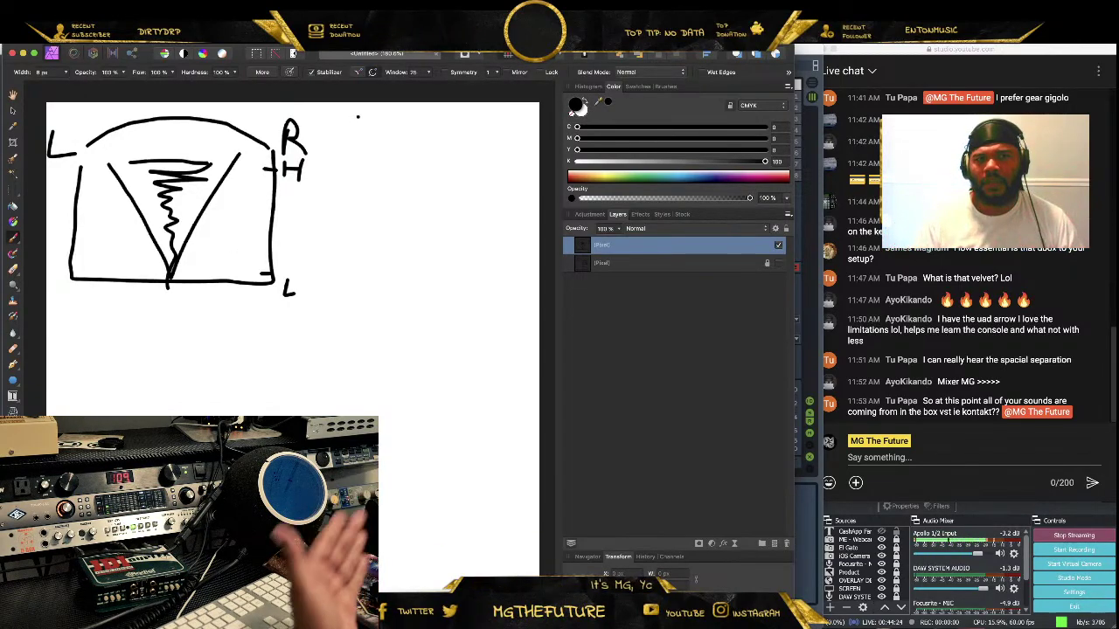
Sketch a second open frame beside the first, with two wide-set side lines and a broad zigzag scribble between them
mouse_move(342, 161)
mouse_down()
mouse_move(330, 276)
mouse_move(516, 264)
mouse_move(516, 137)
mouse_up()
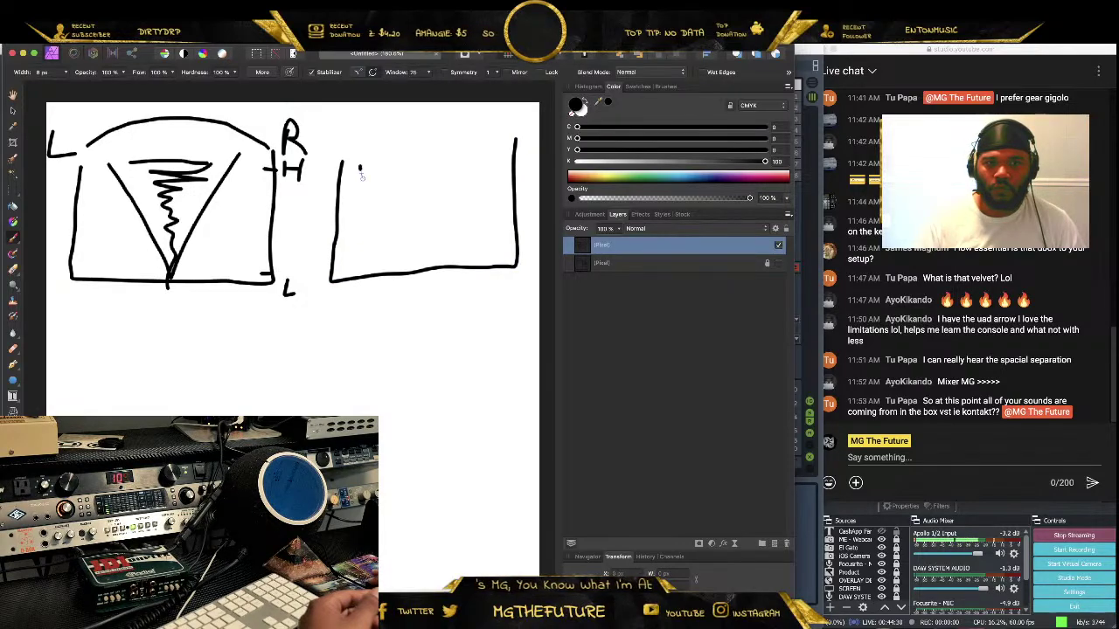
drag(359, 171, 395, 272)
drag(475, 241, 498, 129)
mouse_move(401, 250)
mouse_down()
mouse_move(428, 240)
mouse_move(385, 212)
mouse_move(459, 194)
mouse_move(400, 165)
mouse_move(450, 140)
mouse_move(407, 131)
mouse_up()
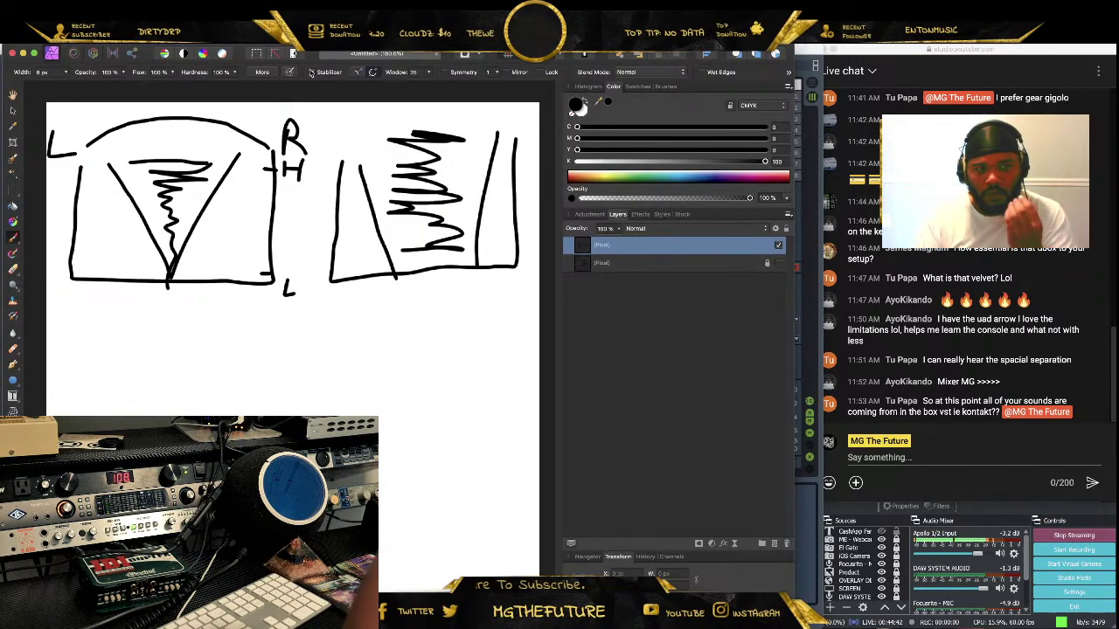
Switch back to Ableton Live, play the first scene to compare the resampled and analog clips, and stop playback
click(22, 53)
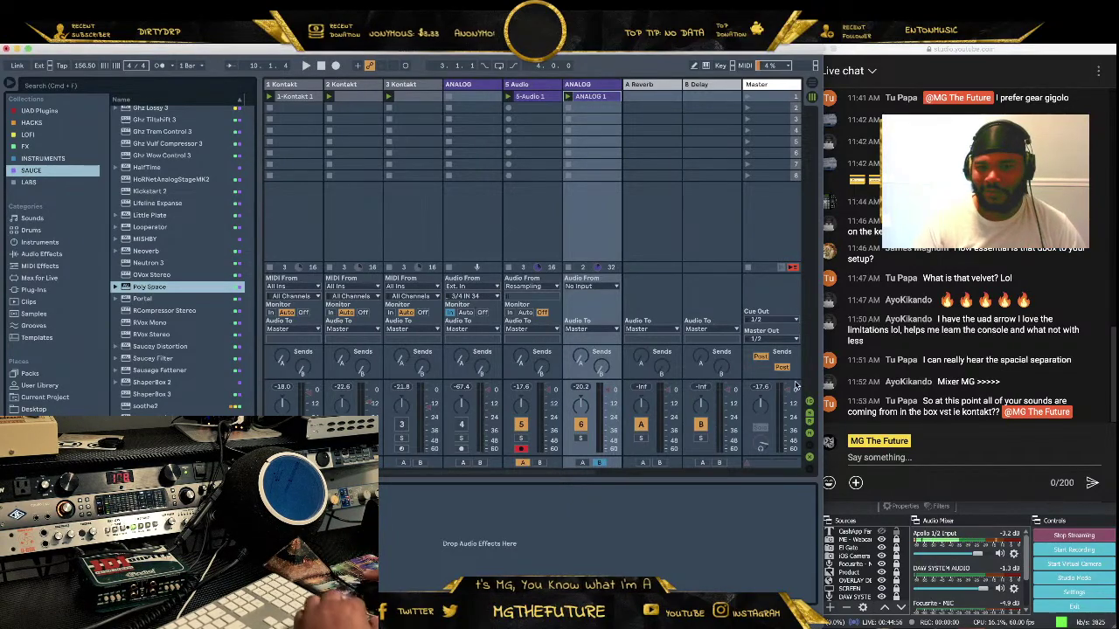
click(356, 98)
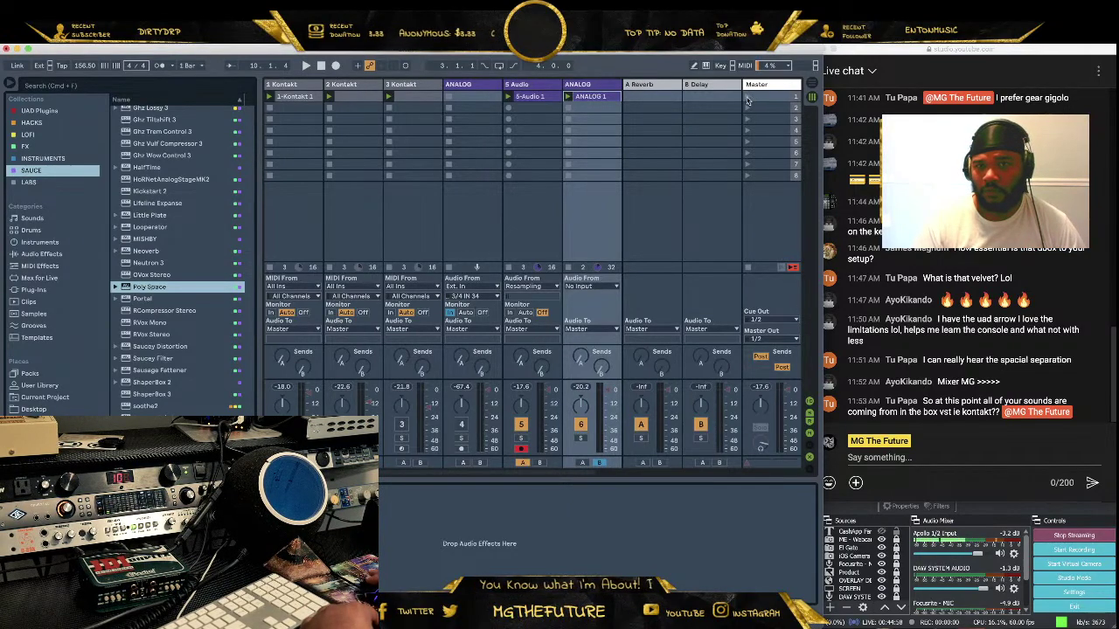
click(749, 96)
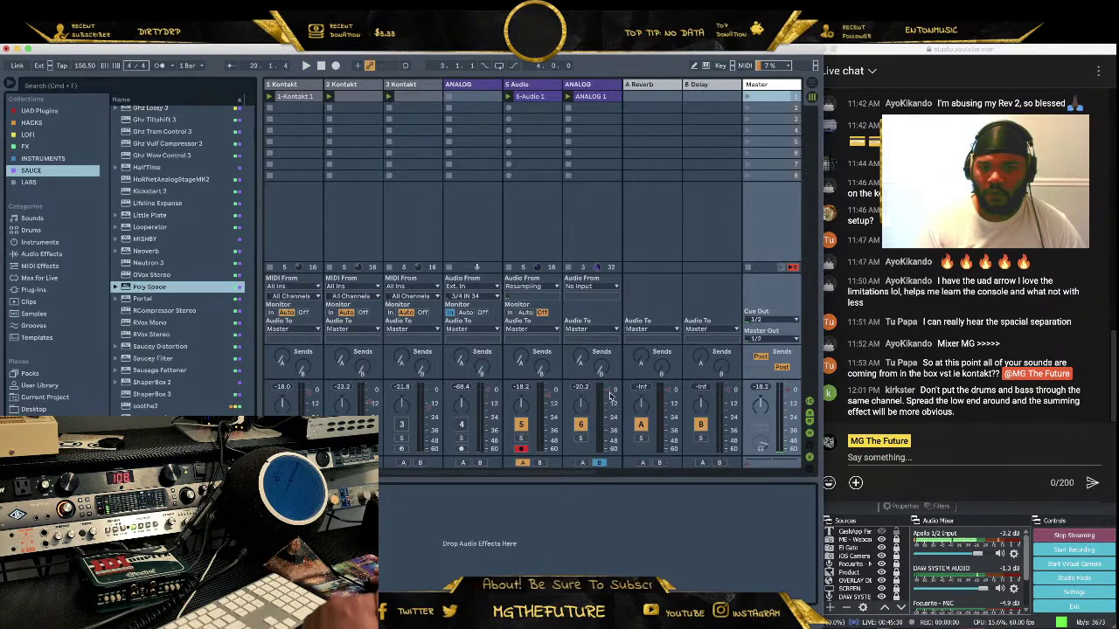
key(space)
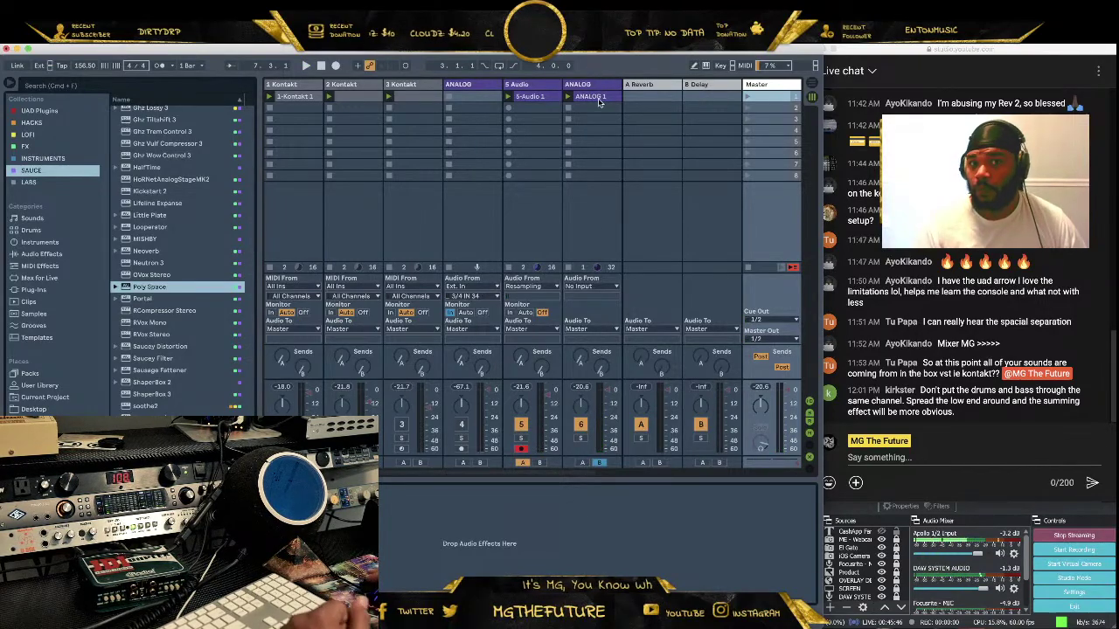
Open the ANALOG 1 clip's settings and set its warp mode to Re-Pitch
click(606, 324)
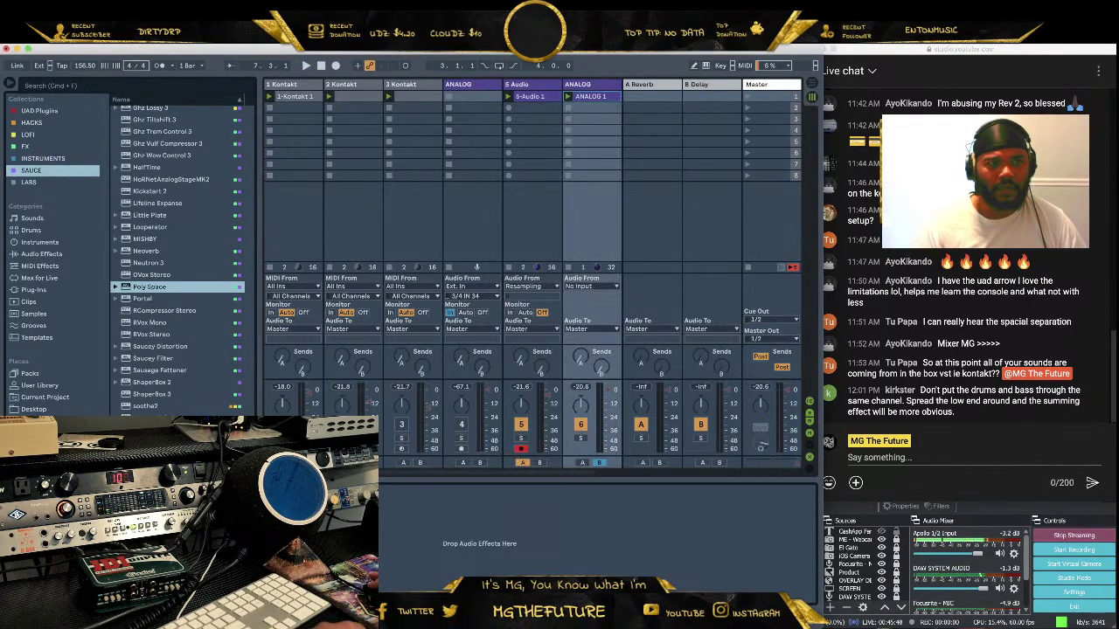
key(shift+Tab)
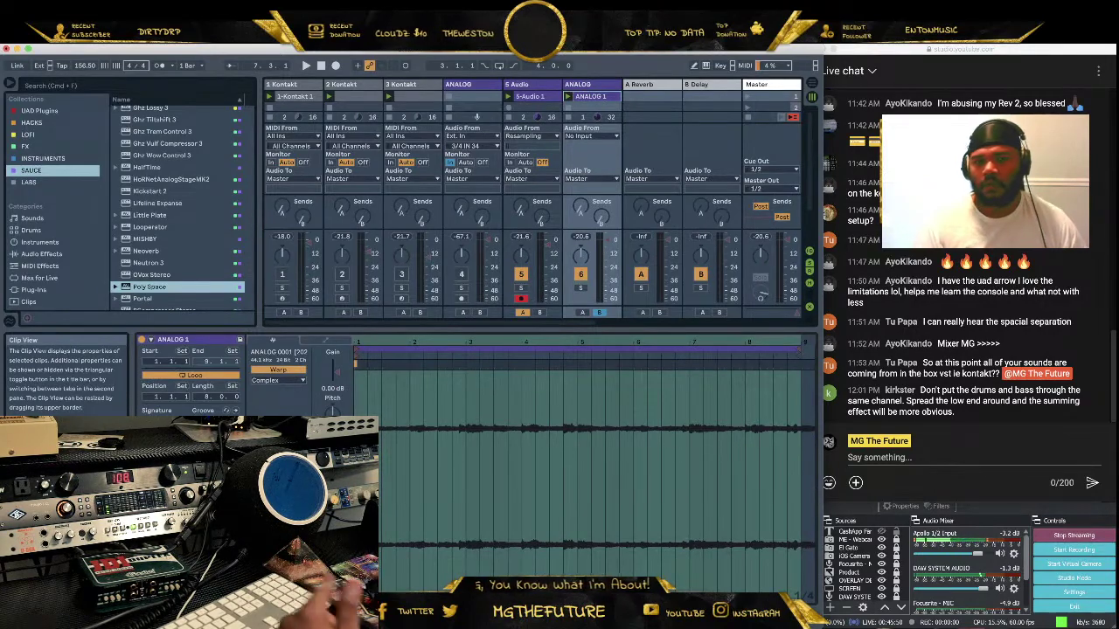
click(282, 381)
click(278, 376)
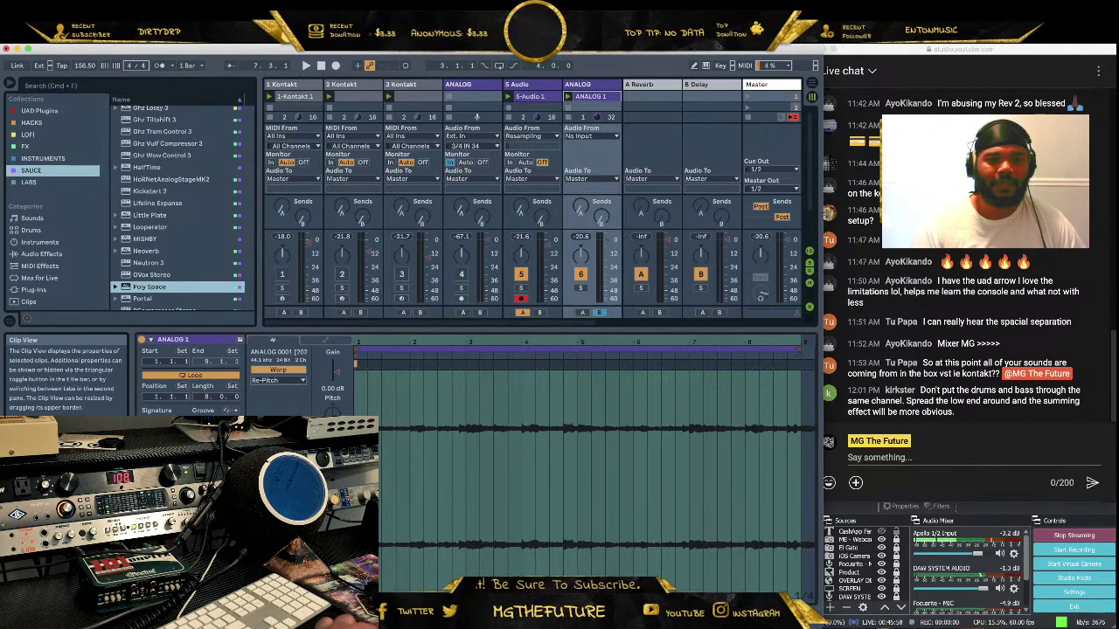
Start playback and set the project tempo to 142 BPM
click(84, 66)
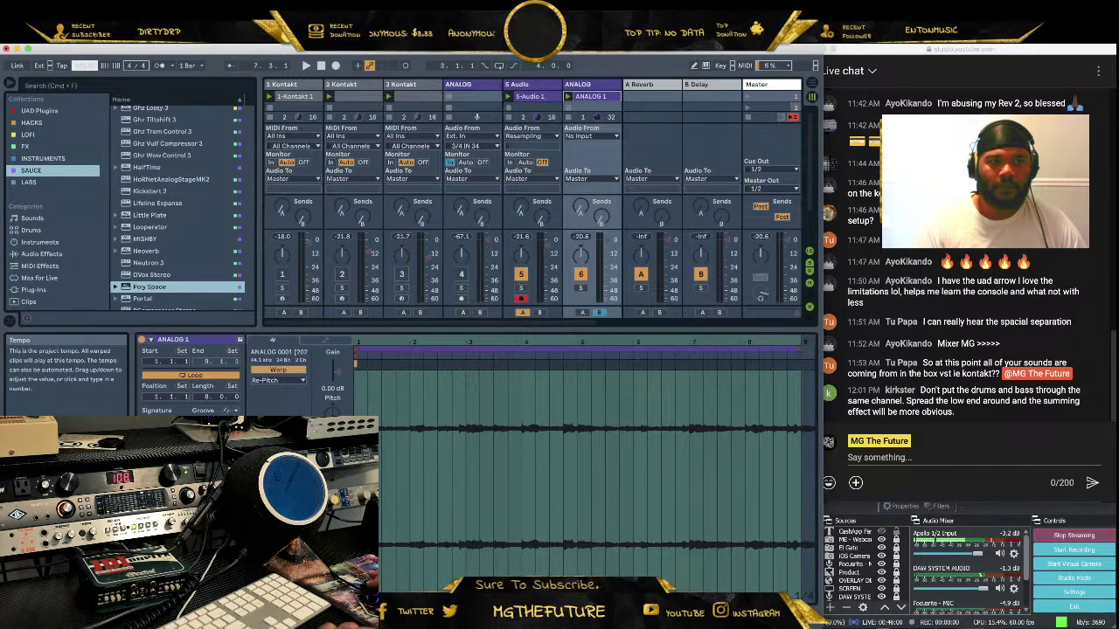
key(space)
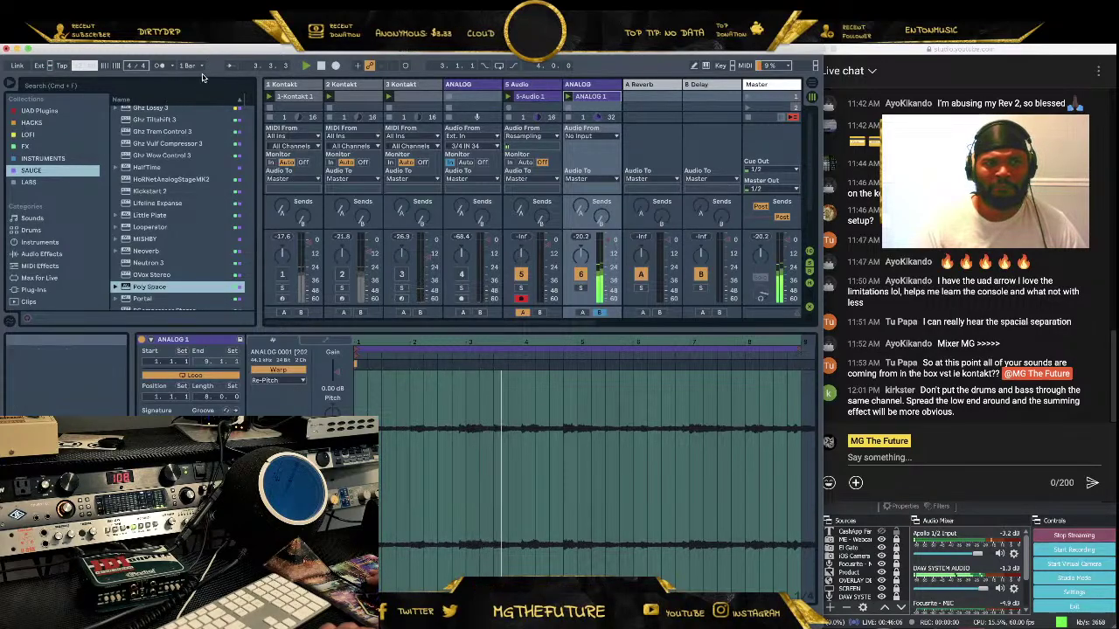
click(219, 78)
click(85, 66)
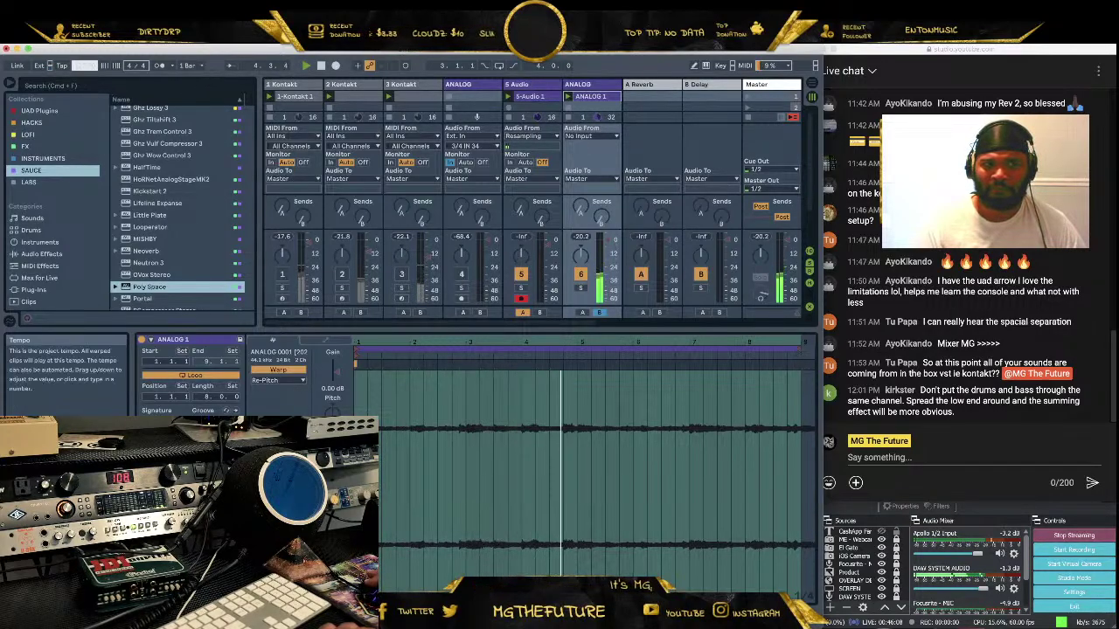
text(142)
key(Return)
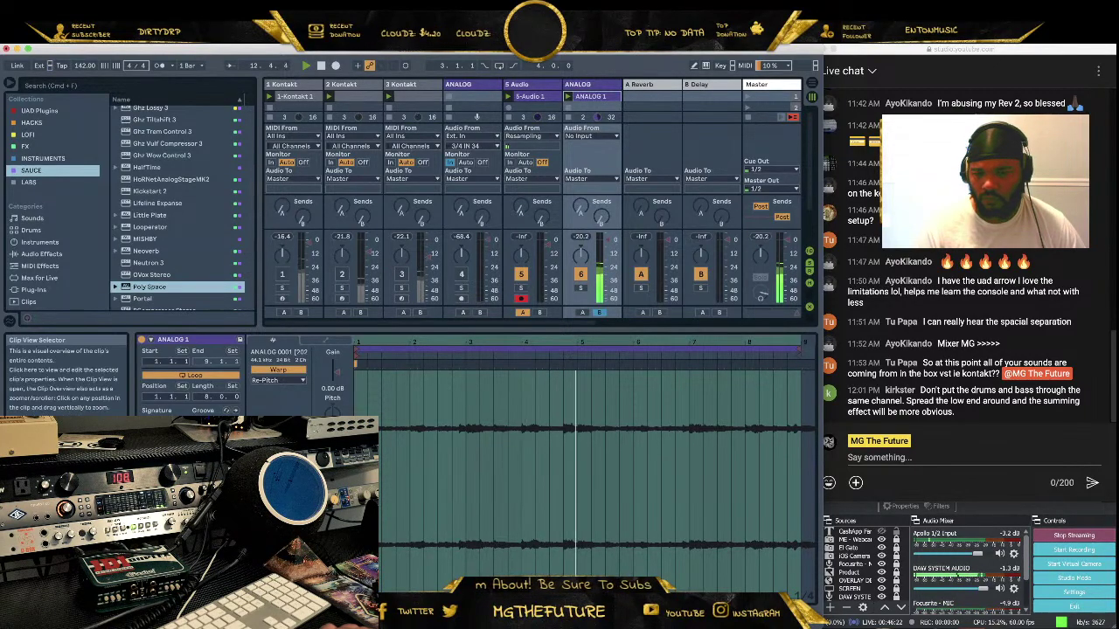
Find HalfTime in the SAUCE collection and add it to the second ANALOG track
key(shift+Tab)
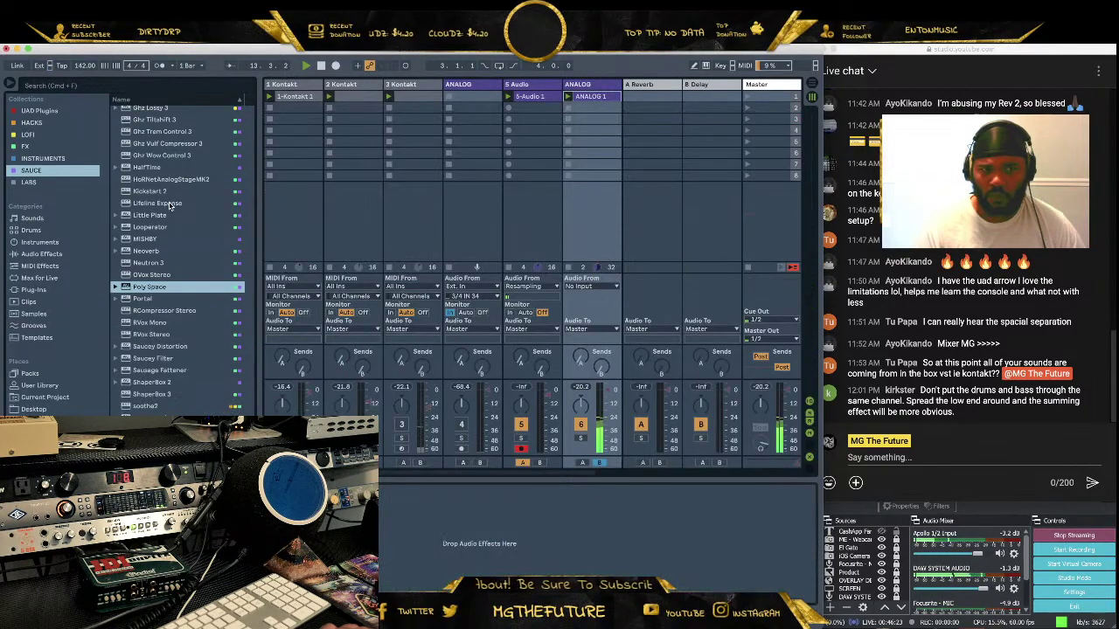
click(42, 123)
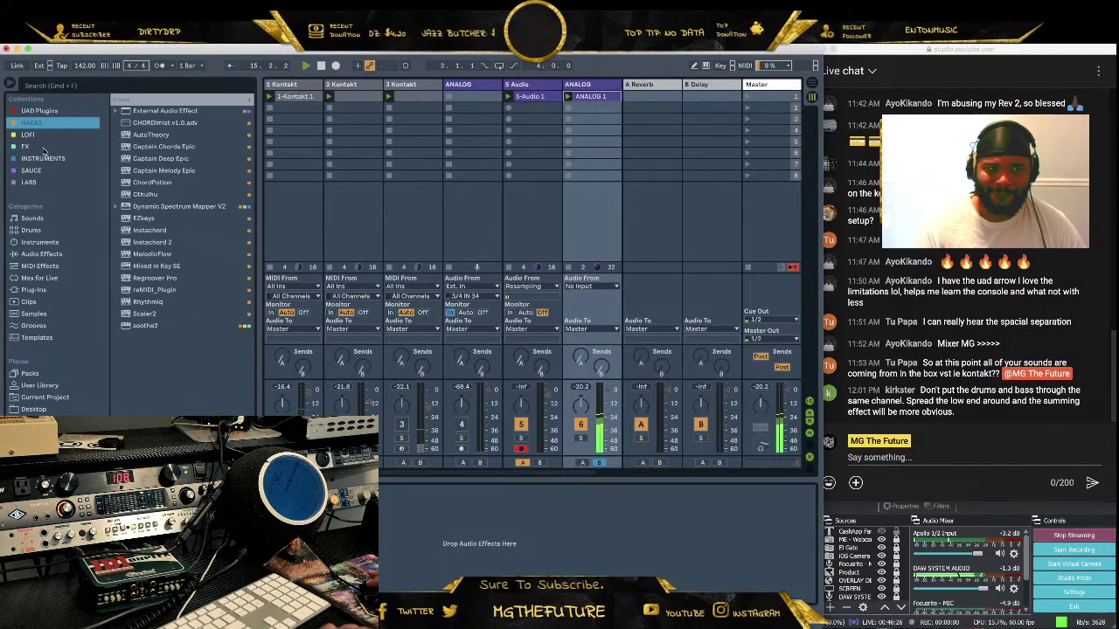
click(44, 147)
scroll(189, 216, down, 10)
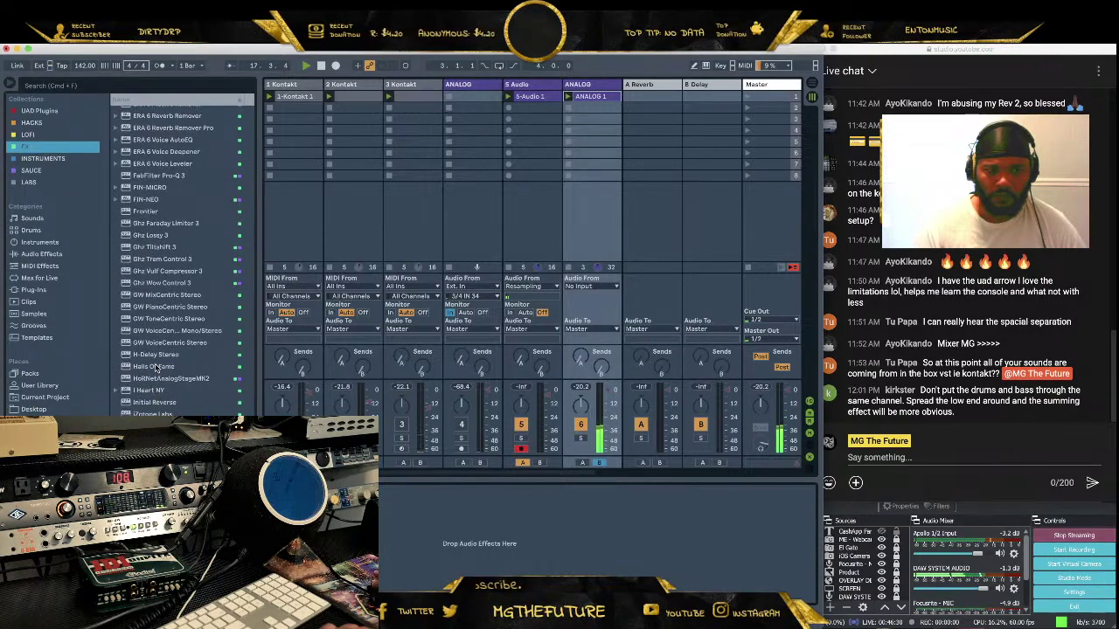
click(32, 170)
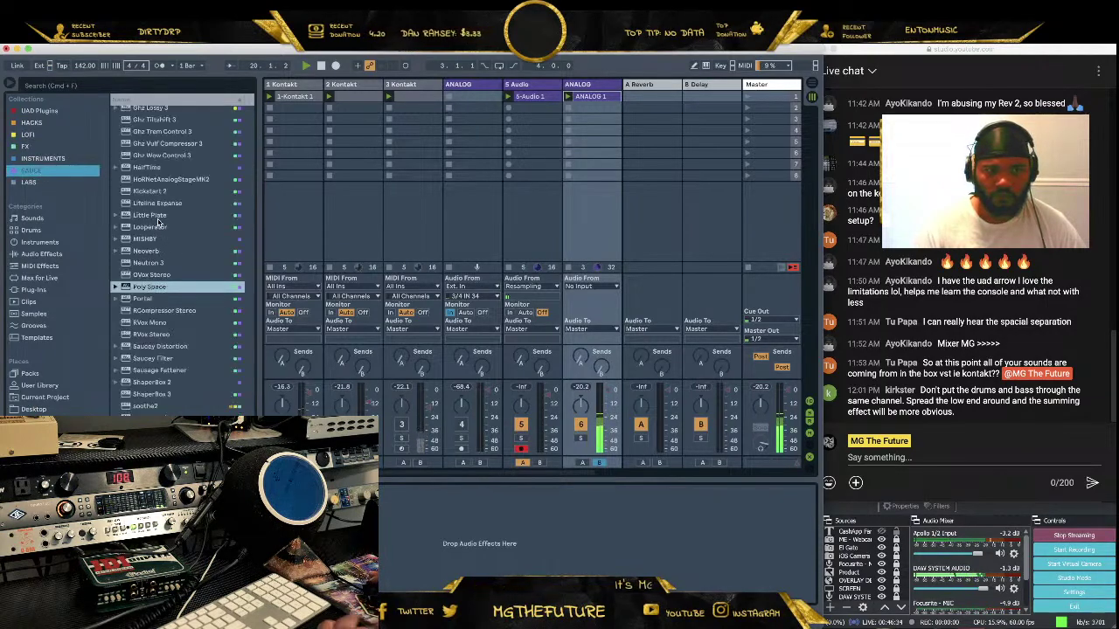
drag(140, 167, 593, 87)
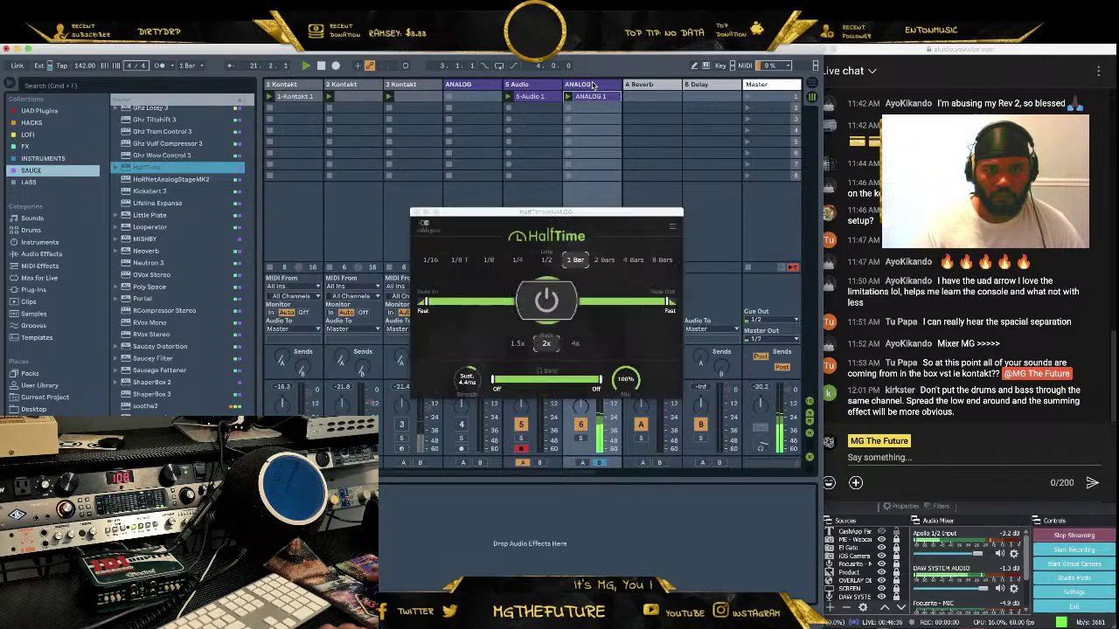
Set HalfTime's loop length to 1/2, Smooth to FX, lower band limit to 127 Hz and mix to 76%, and close its window
click(545, 261)
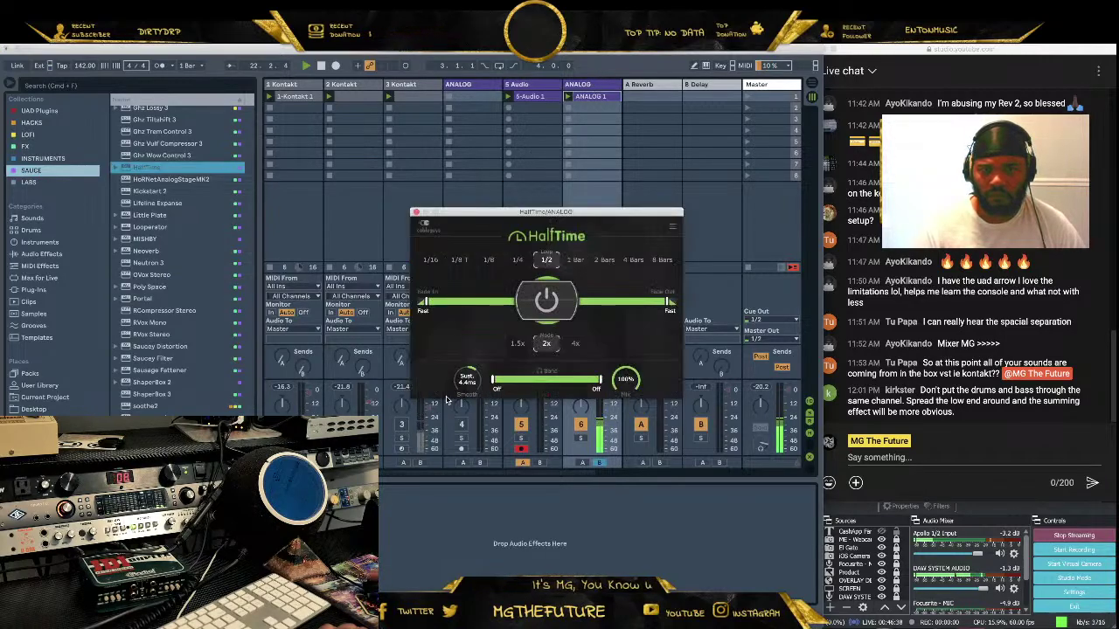
drag(467, 379, 466, 371)
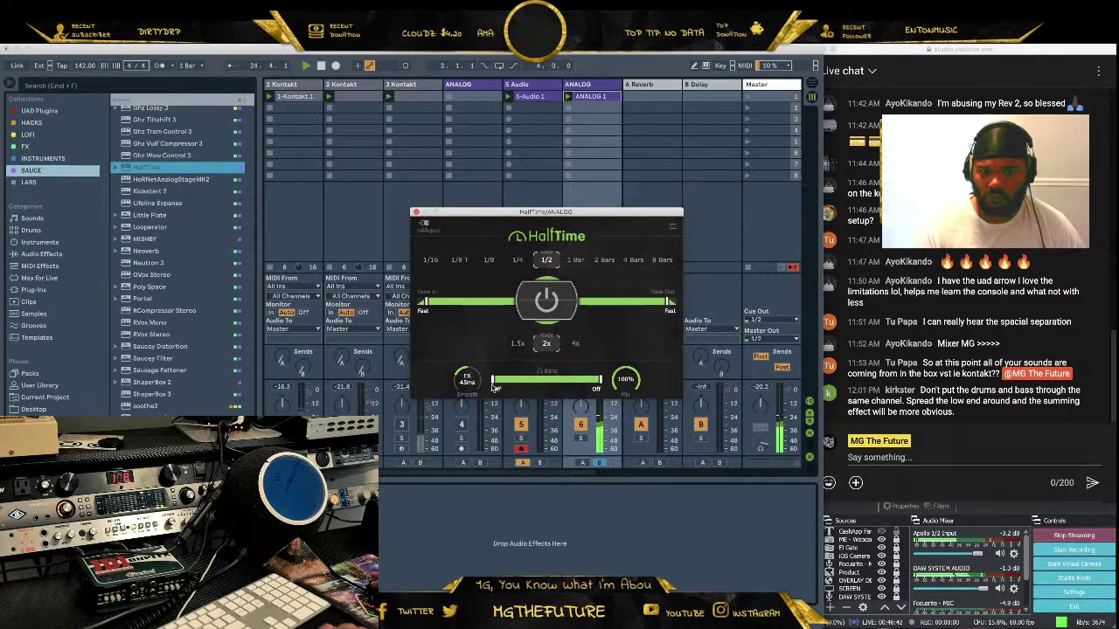
drag(493, 381, 519, 382)
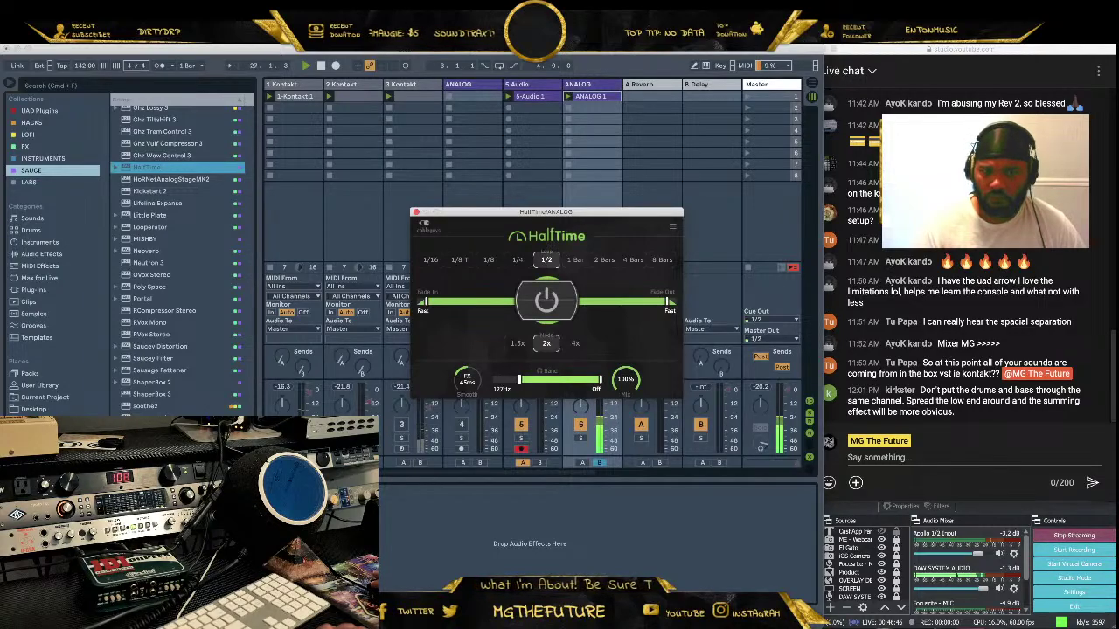
drag(625, 378, 625, 398)
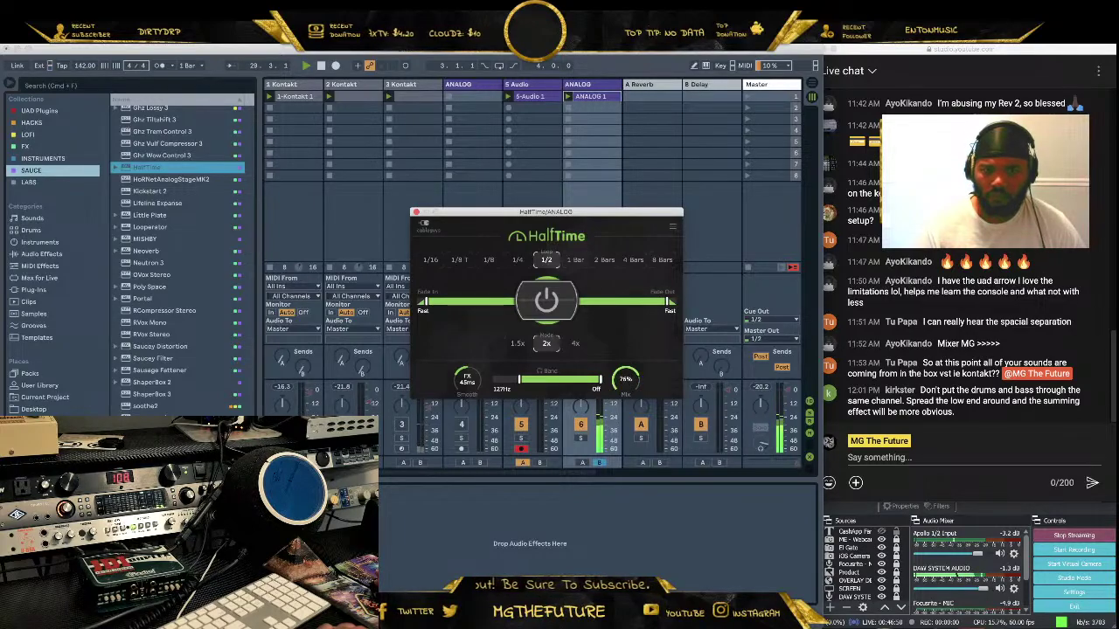
click(416, 212)
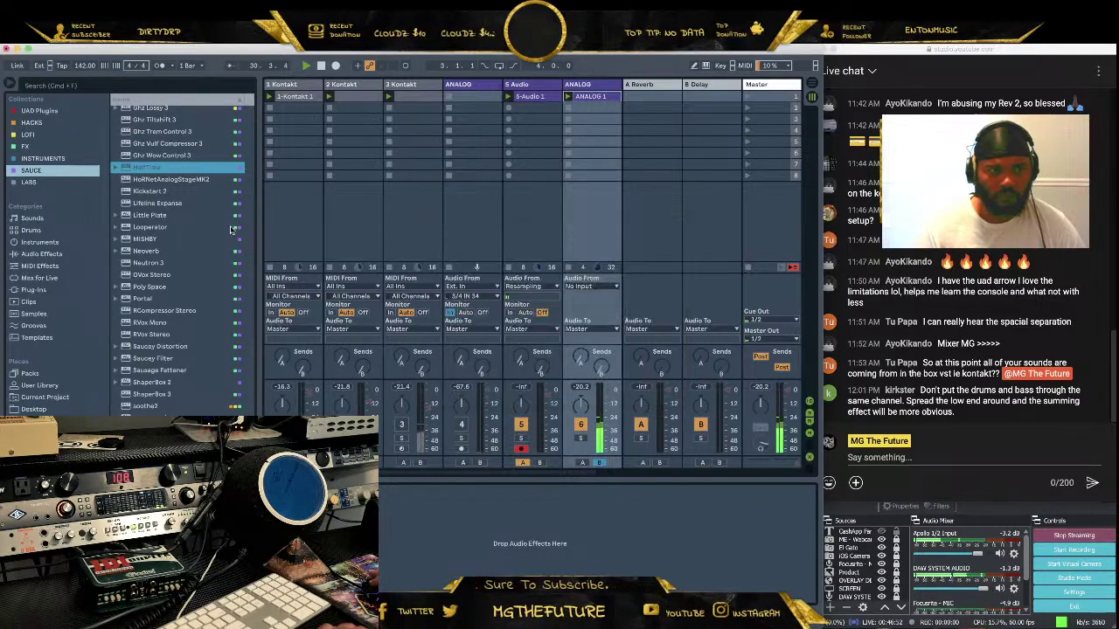
Add an EQ Eight before and another after HalfTime, with a low cut at 82.5 Hz on the latter, and stop playback
click(41, 242)
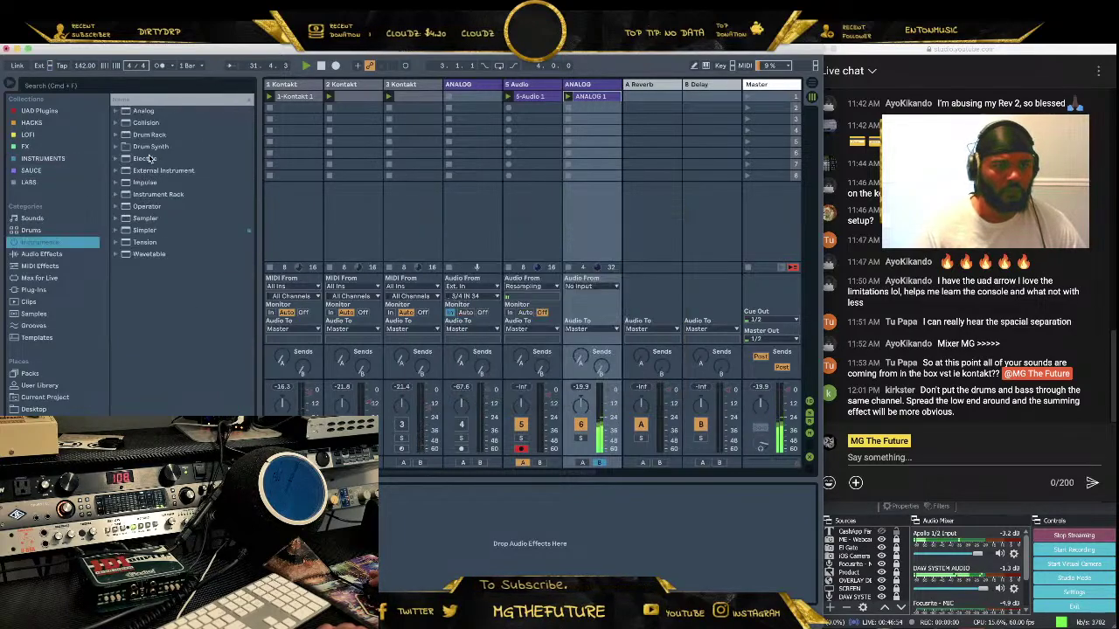
click(49, 255)
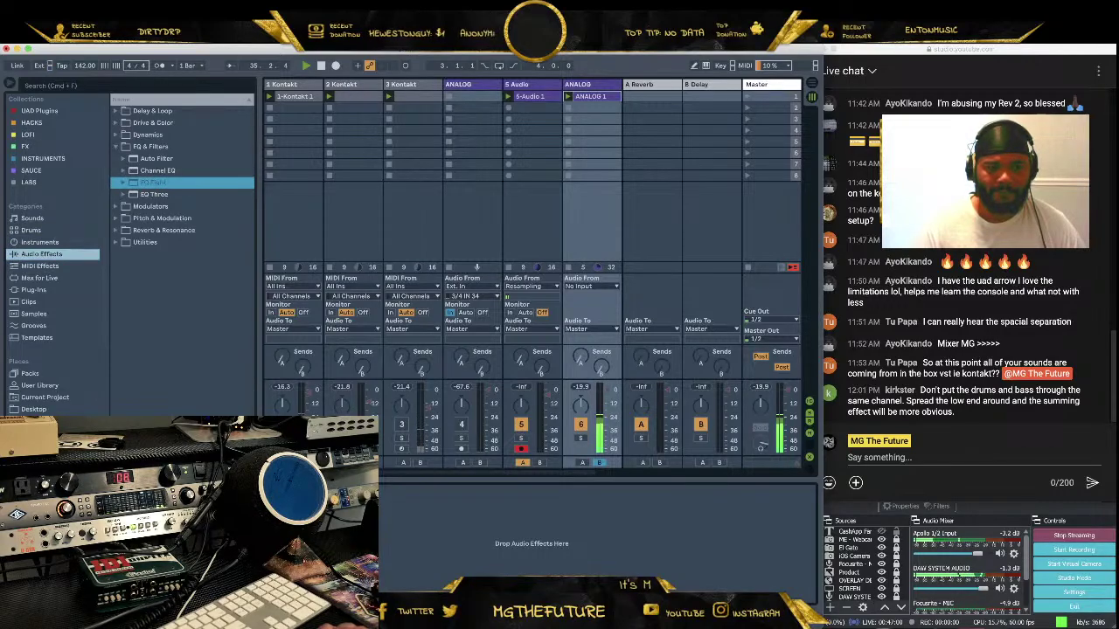
drag(153, 182, 531, 544)
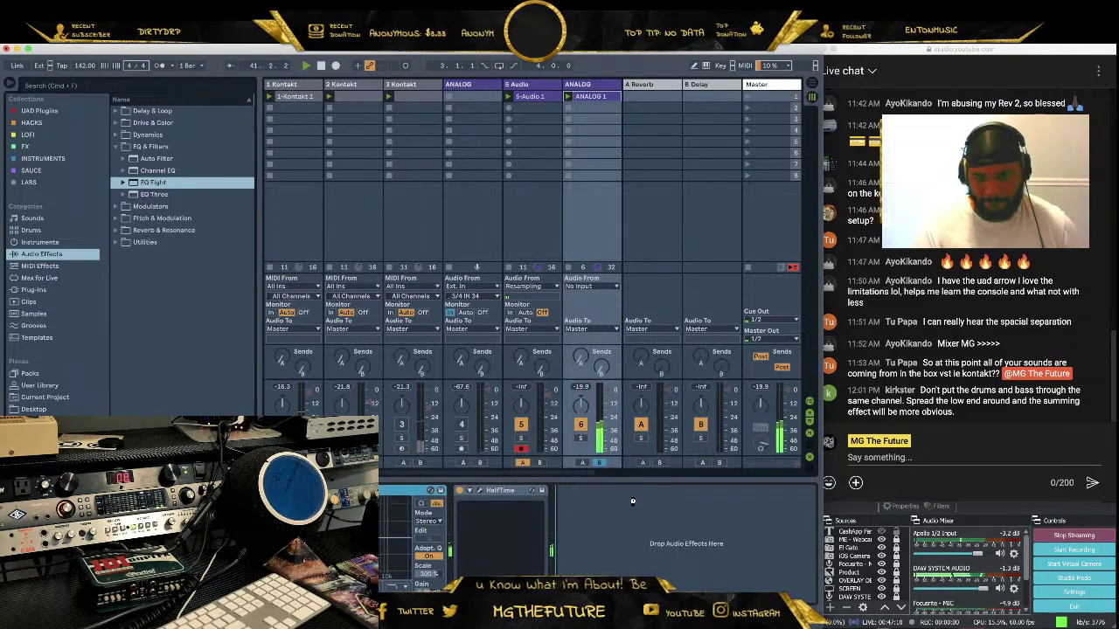
drag(633, 501, 633, 503)
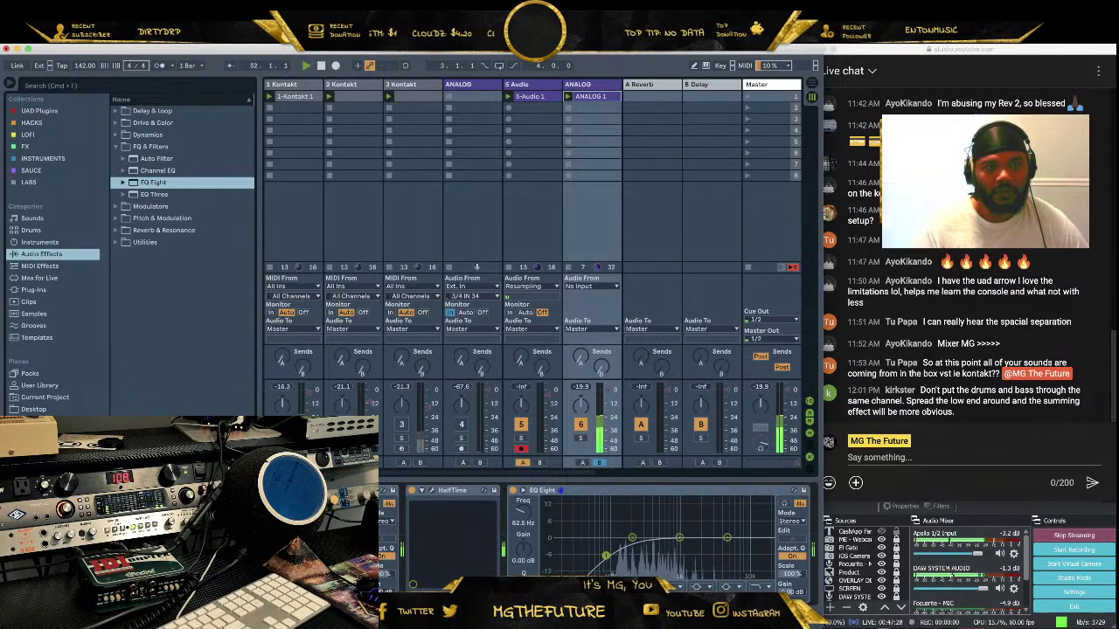
click(321, 66)
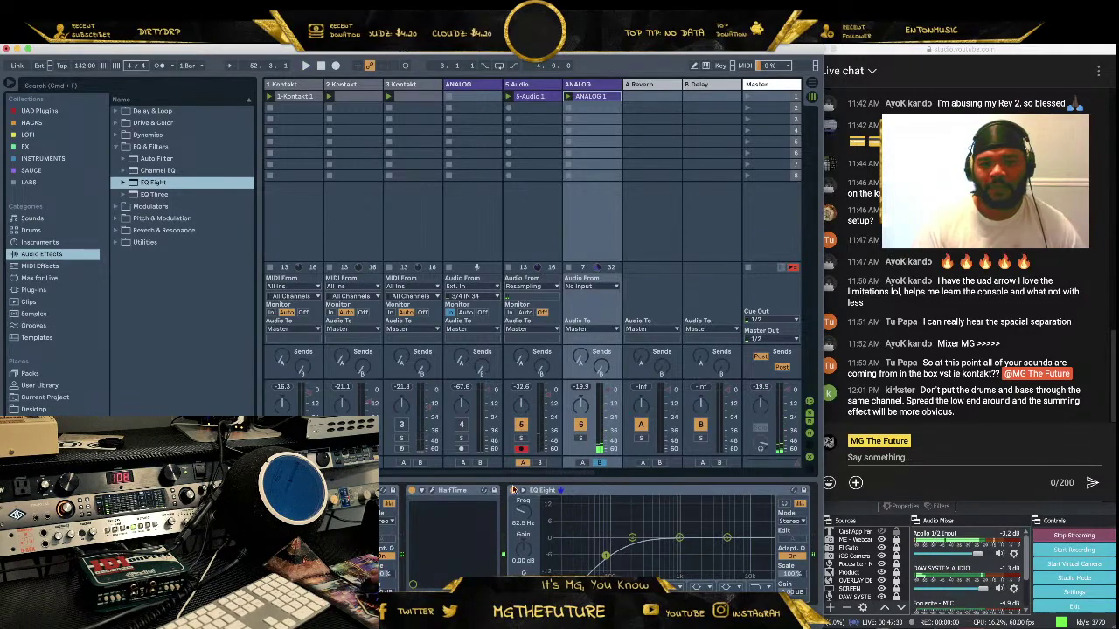
Remove the EQ Eight and HalfTime devices from the second ANALOG track and briefly play back the unprocessed clip
key(Delete)
key(Delete)
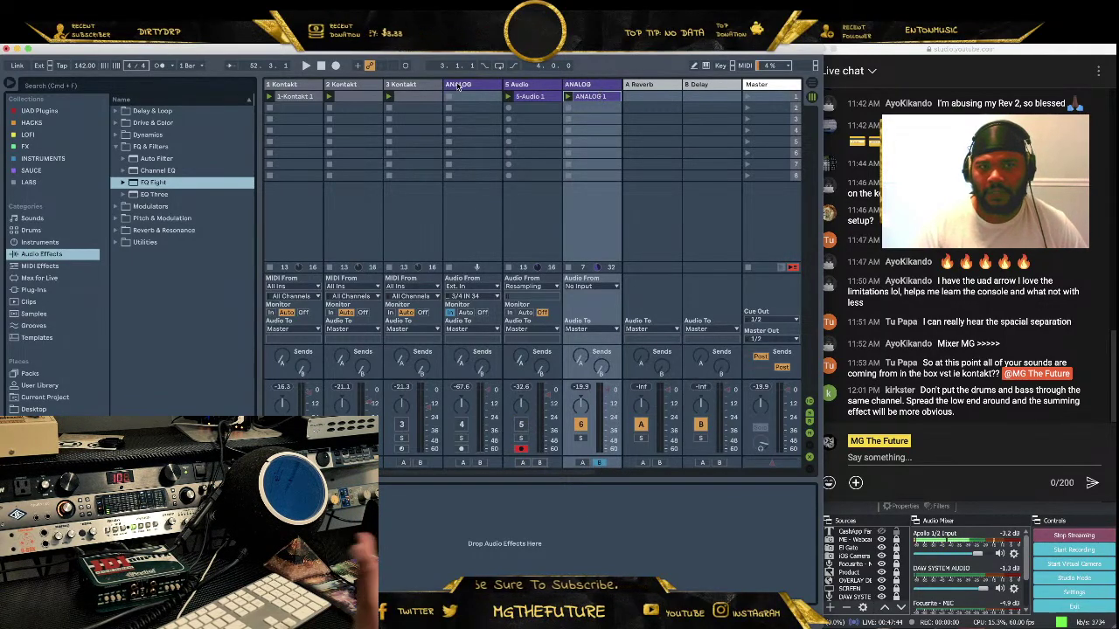
click(306, 67)
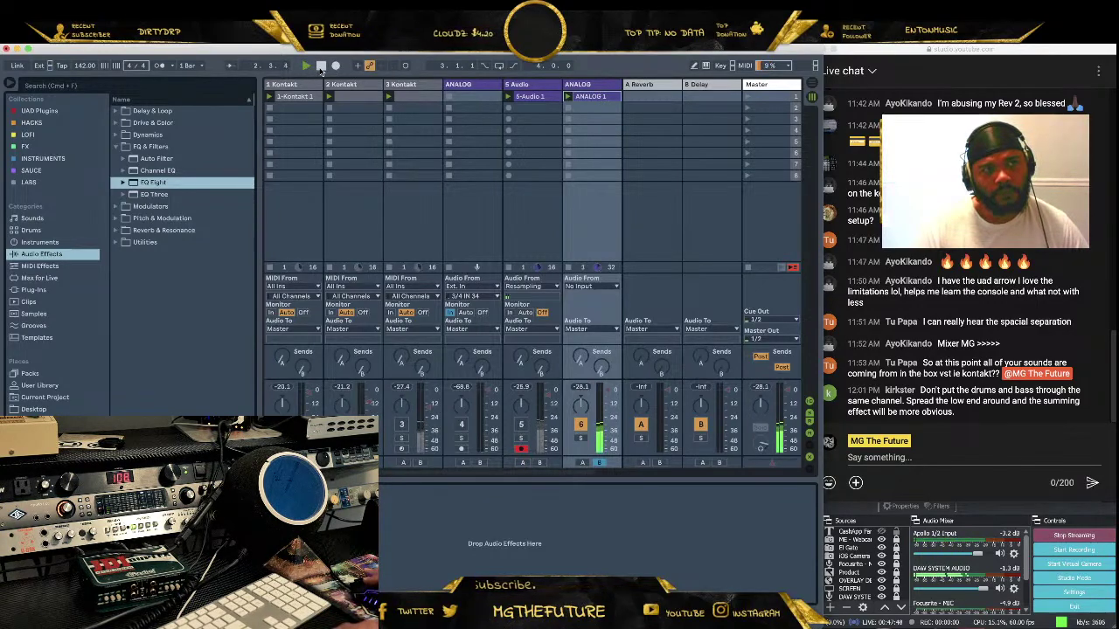
click(320, 66)
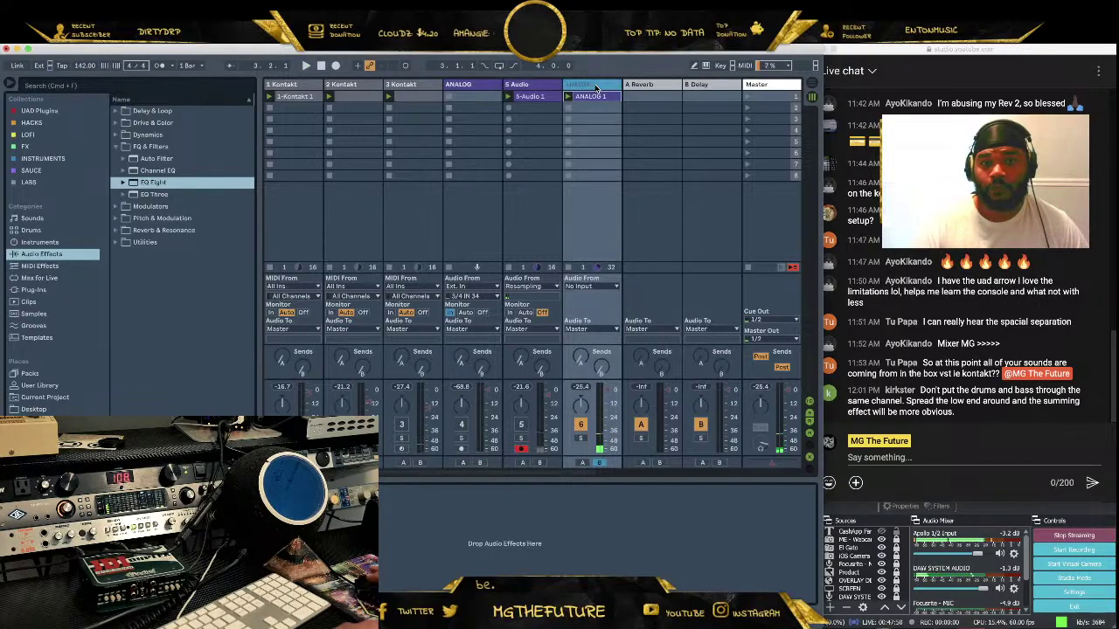
Insert a new MIDI track after the second ANALOG track and load a Simpler instrument on it
right_click(596, 86)
click(656, 187)
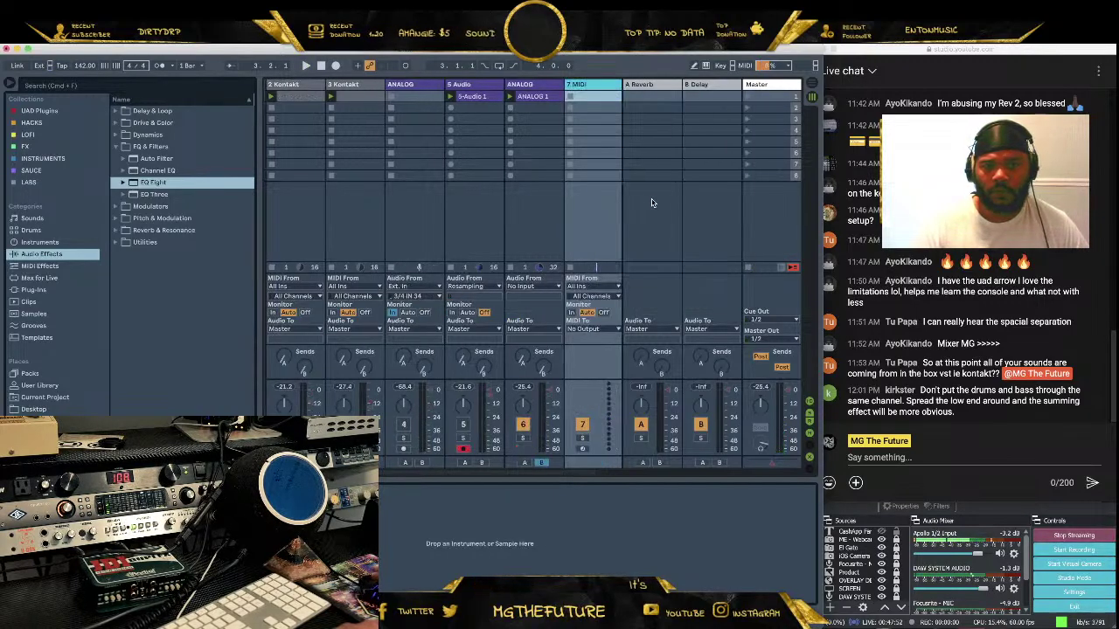
drag(595, 86, 539, 98)
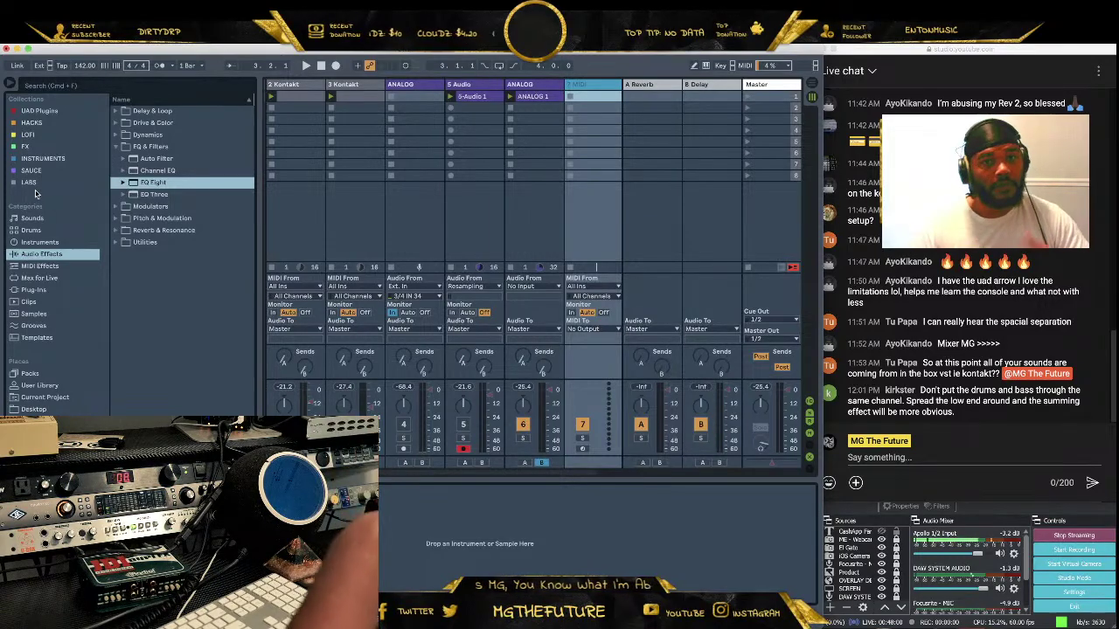
click(44, 243)
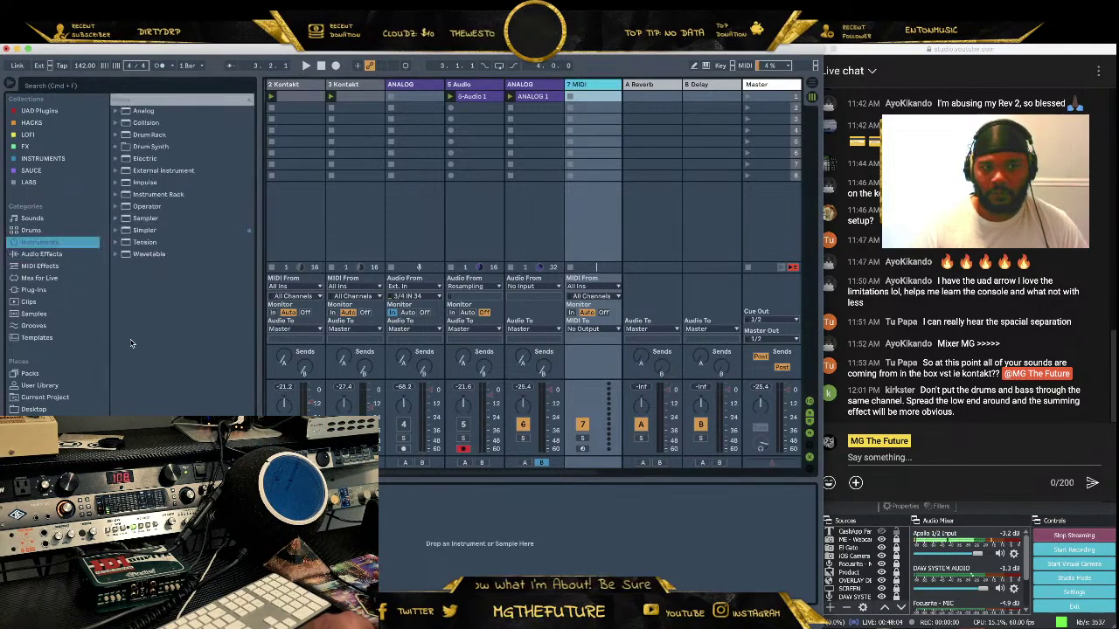
click(115, 183)
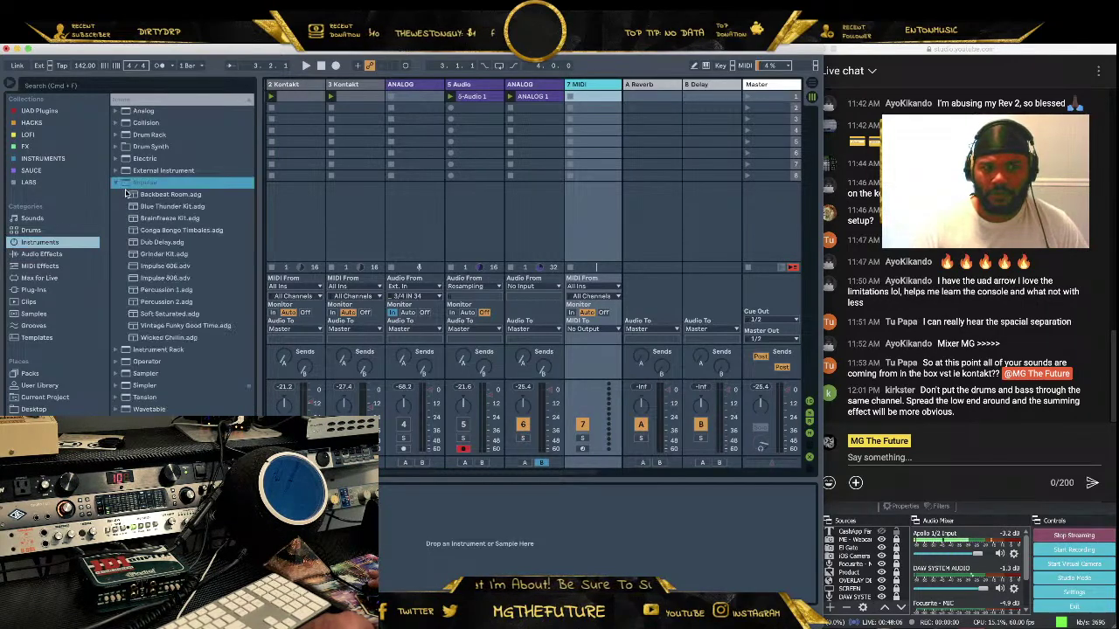
click(115, 183)
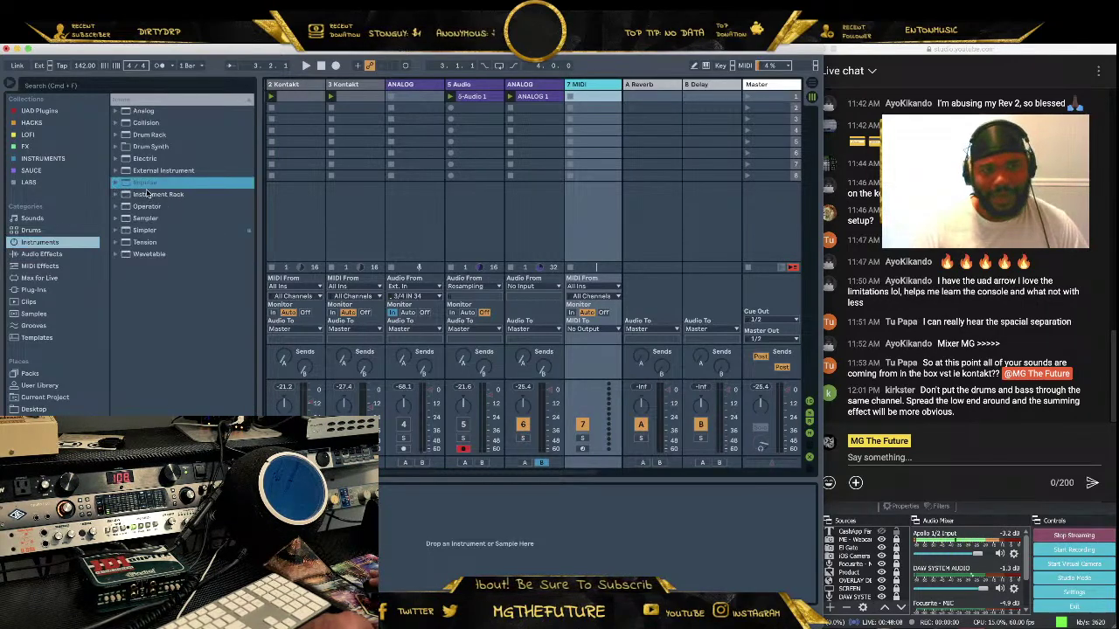
click(588, 87)
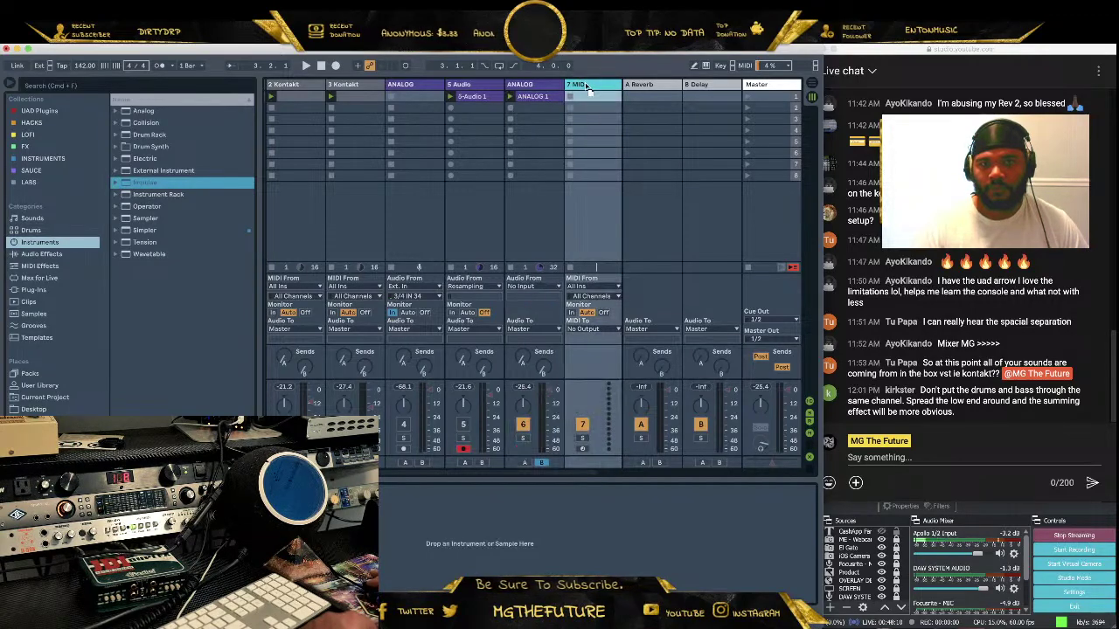
click(145, 232)
drag(581, 83, 580, 85)
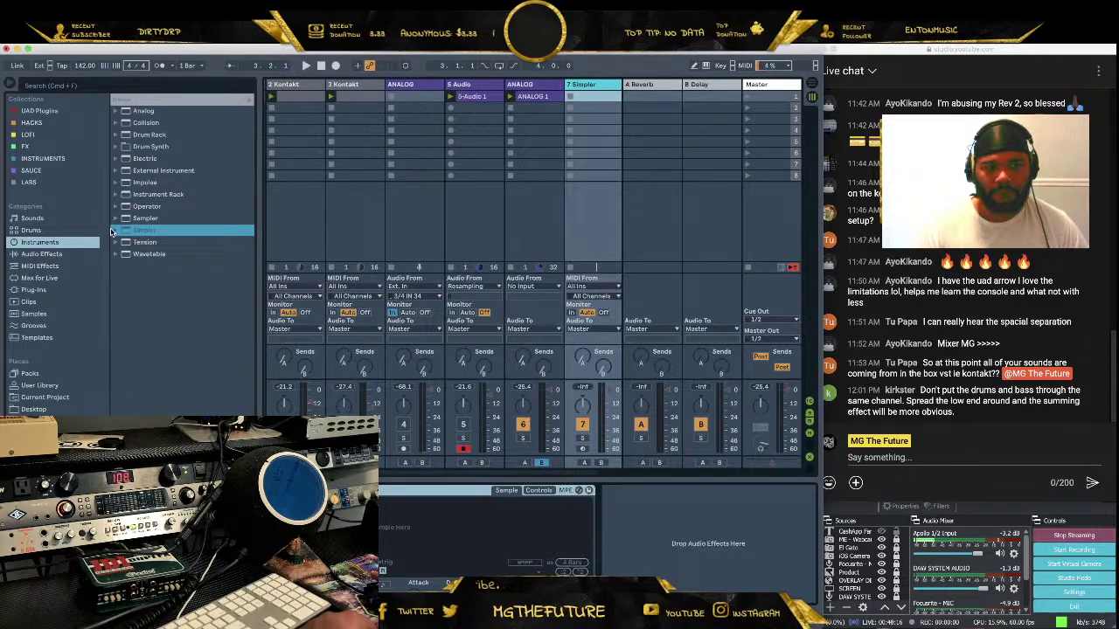
Duplicate the Simpler track twice to get three Simpler tracks
right_click(585, 84)
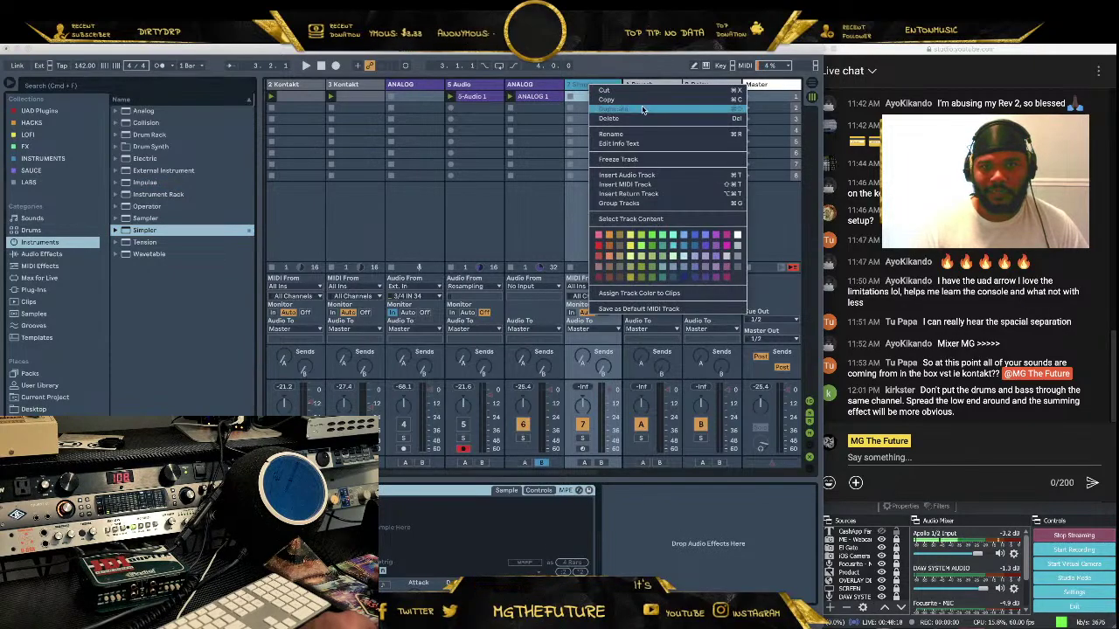
click(612, 110)
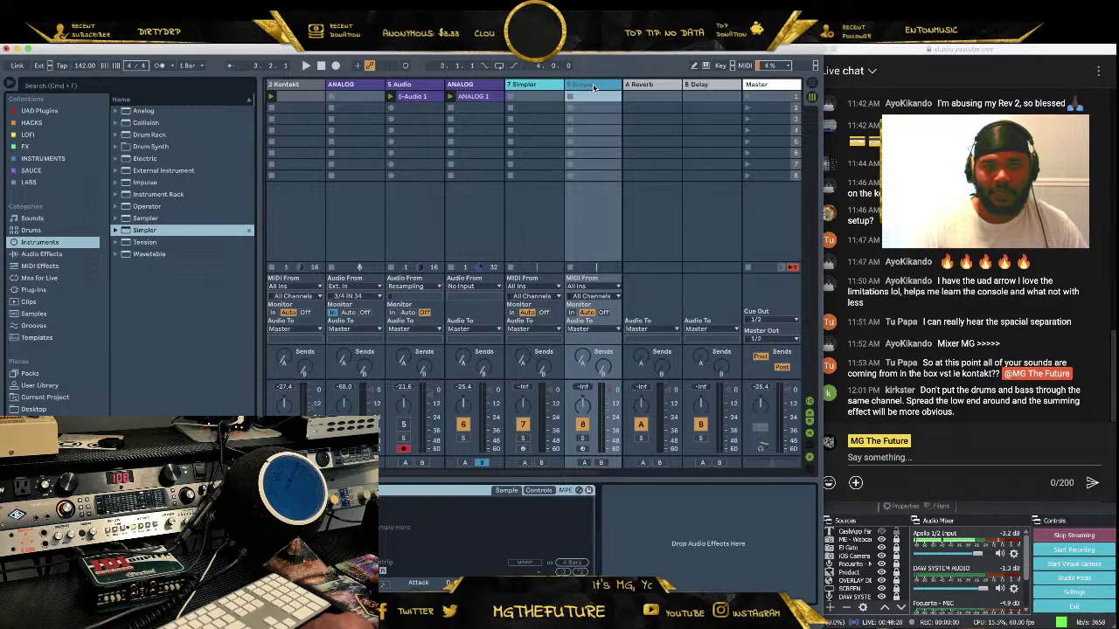
right_click(594, 85)
click(635, 110)
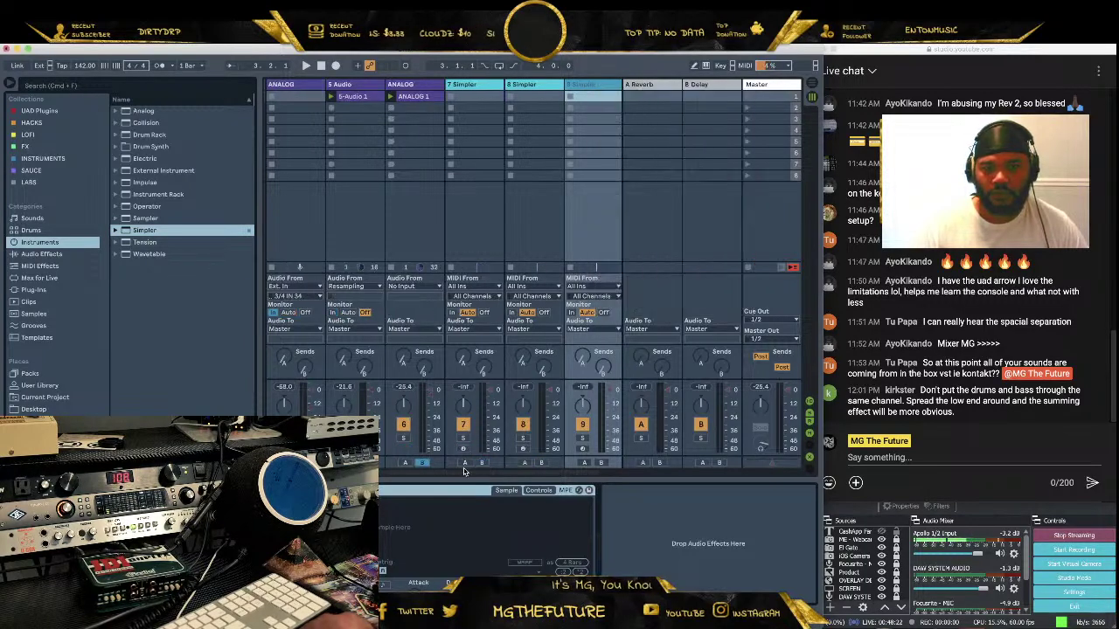
scroll(600, 460, right, 3)
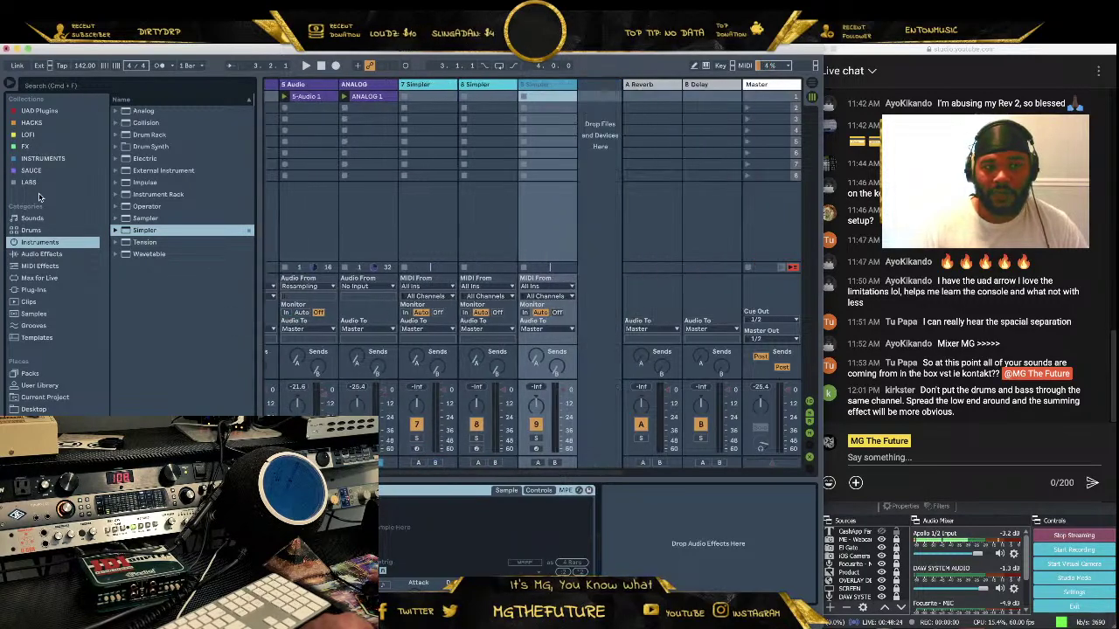
Open the Hats_1shots_loops folder of the DjayCas x MG - 2 kit under !USE THESE, DJAY CAS Kits
scroll(51, 347, down, 1)
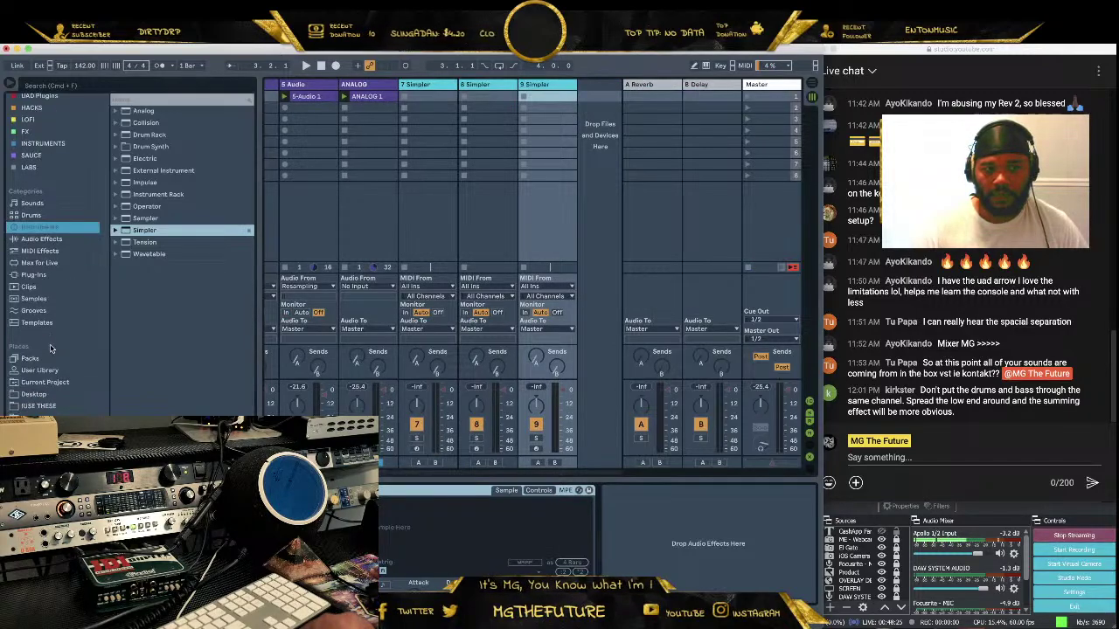
click(39, 406)
scroll(49, 351, down, 8)
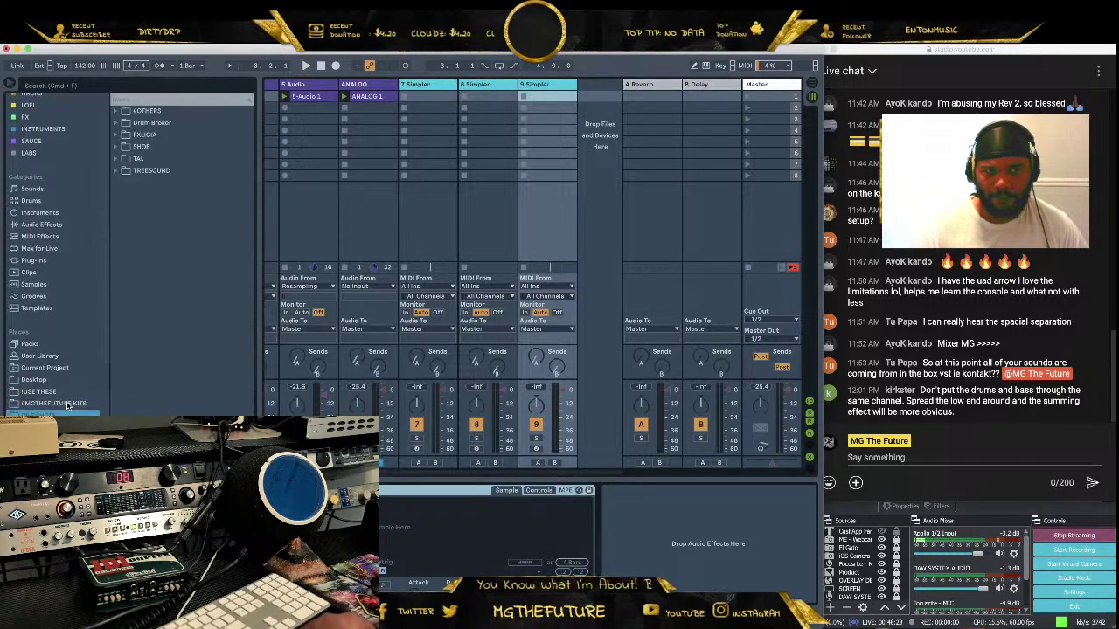
scroll(48, 350, down, 2)
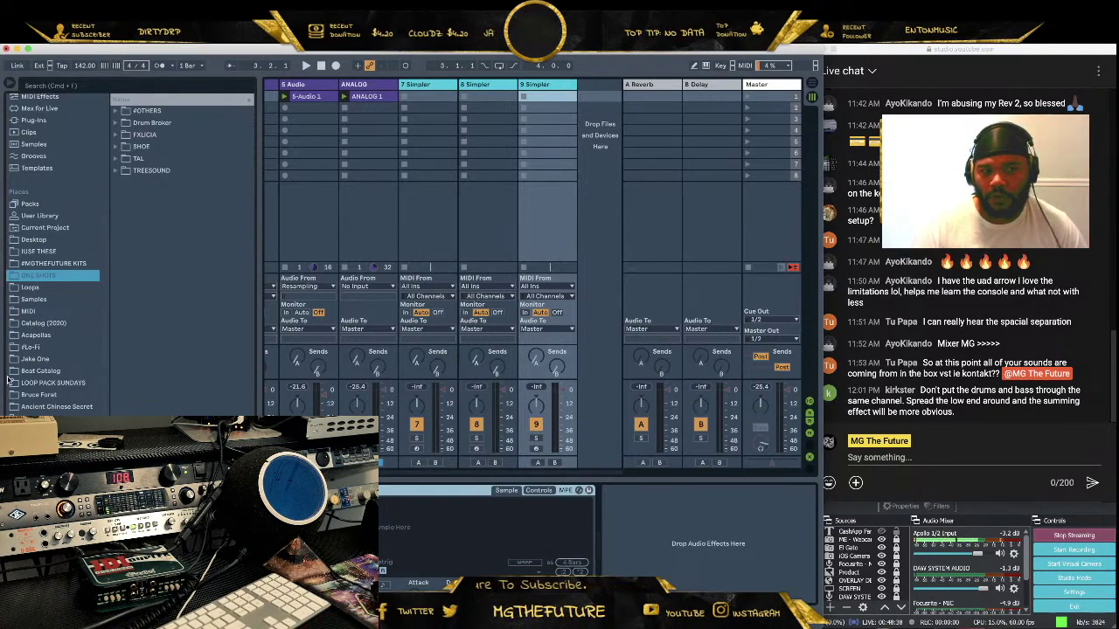
scroll(76, 316, down, 1)
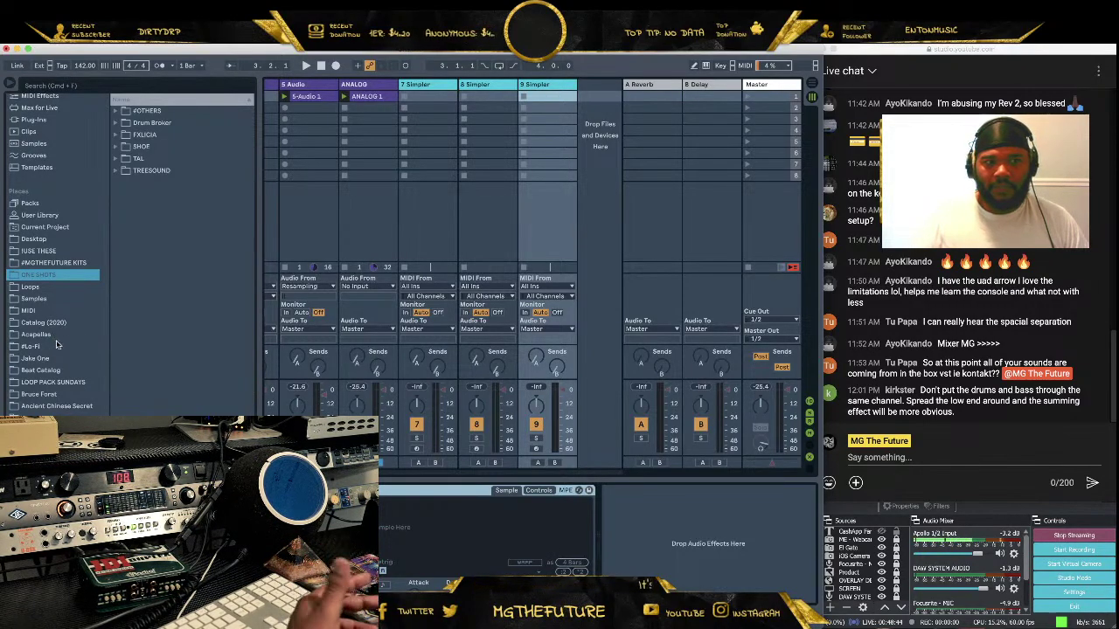
click(34, 252)
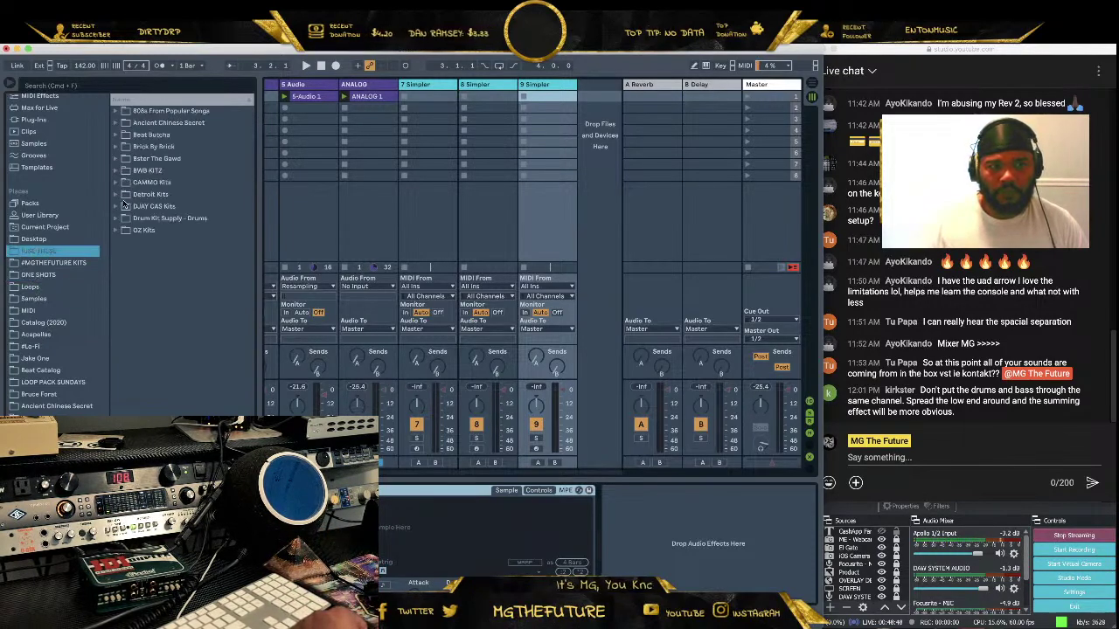
click(115, 207)
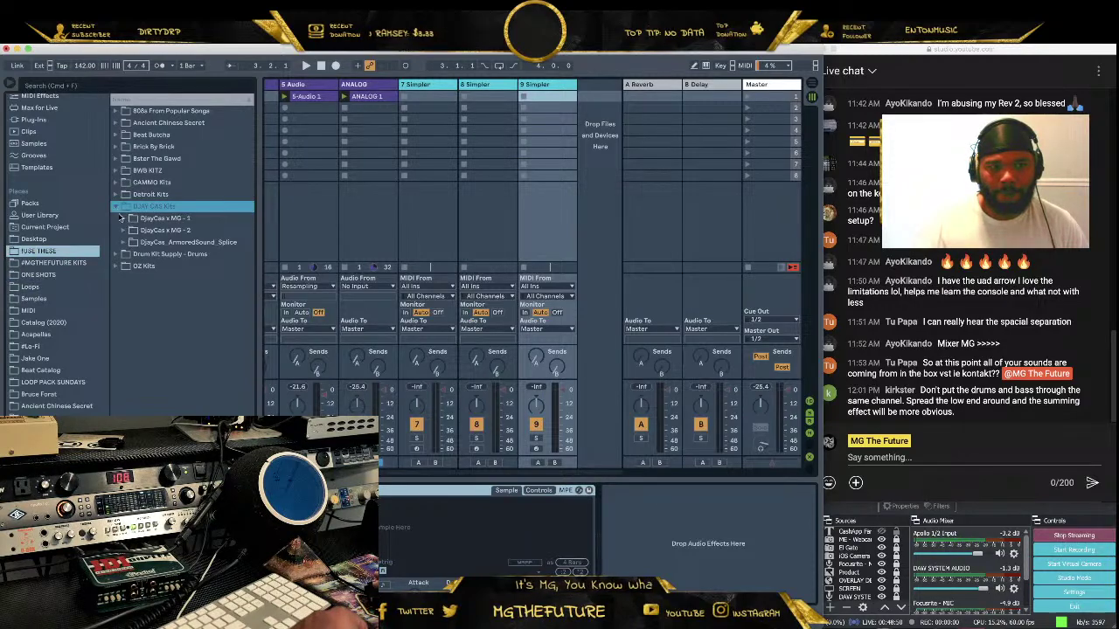
click(127, 230)
click(131, 253)
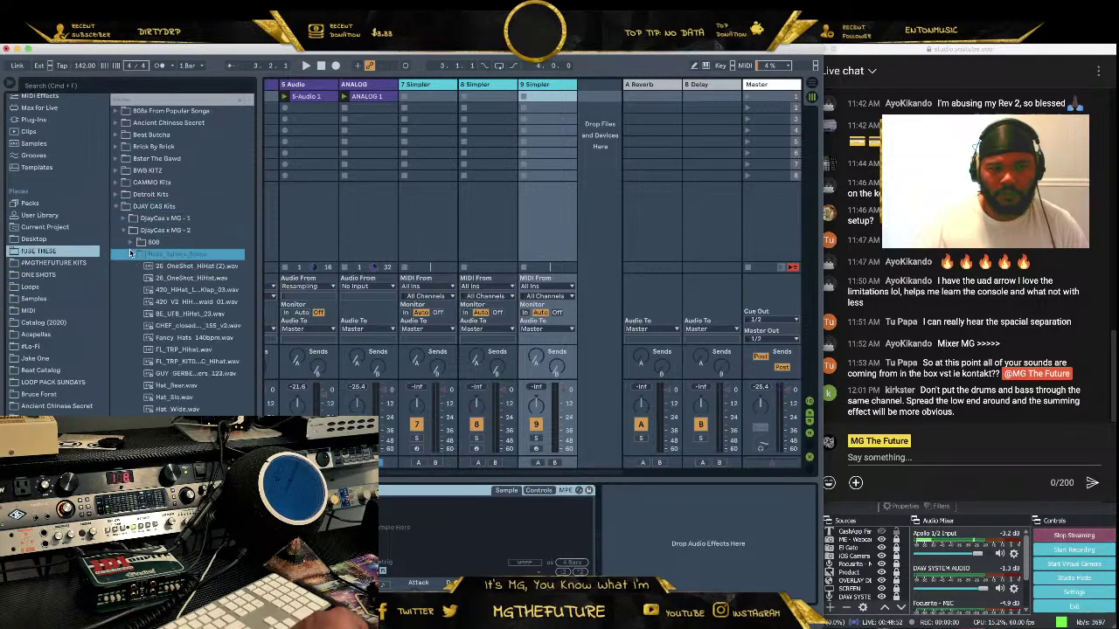
Audition the hi-hat samples and add the CHEF closed hi-hat loop (155 v2) as a clip on a new audio track
click(196, 337)
click(210, 326)
click(197, 373)
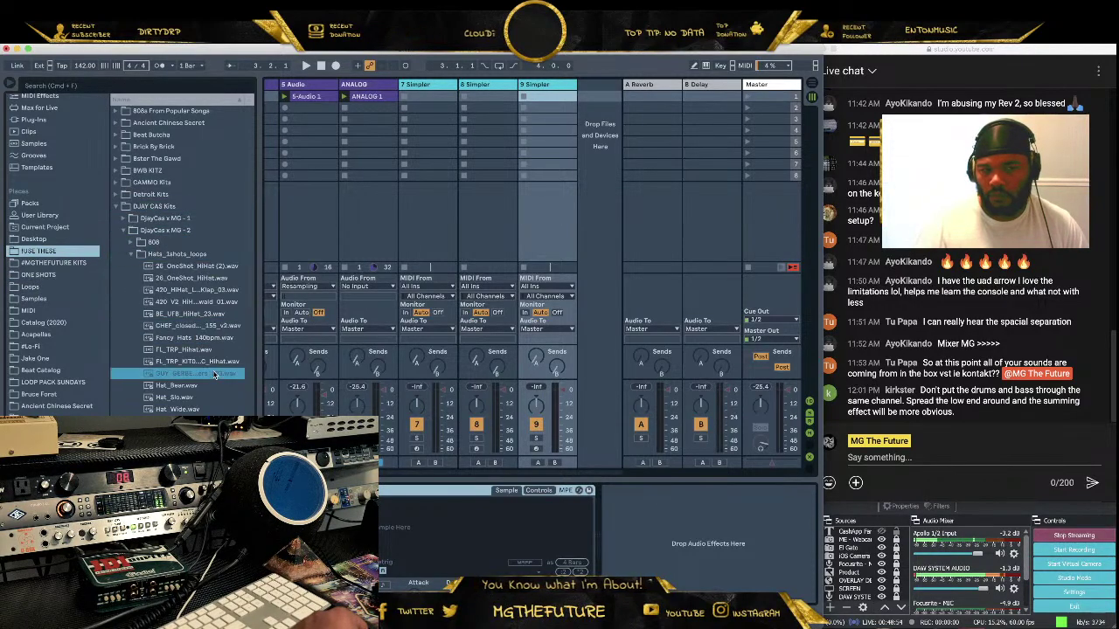
scroll(197, 358, down, 1)
click(194, 412)
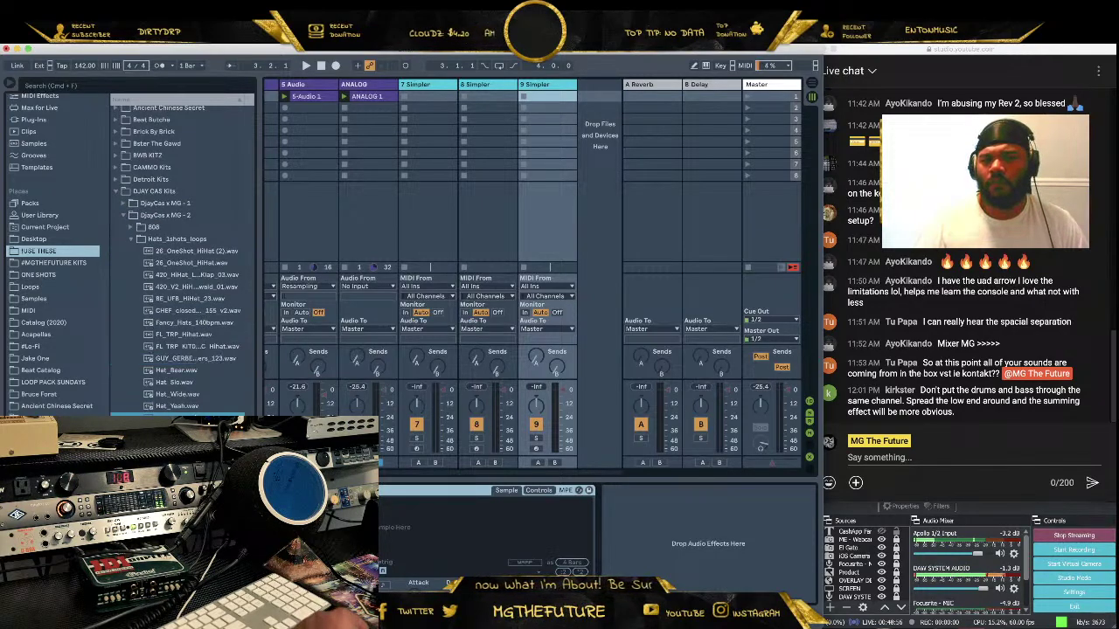
click(199, 346)
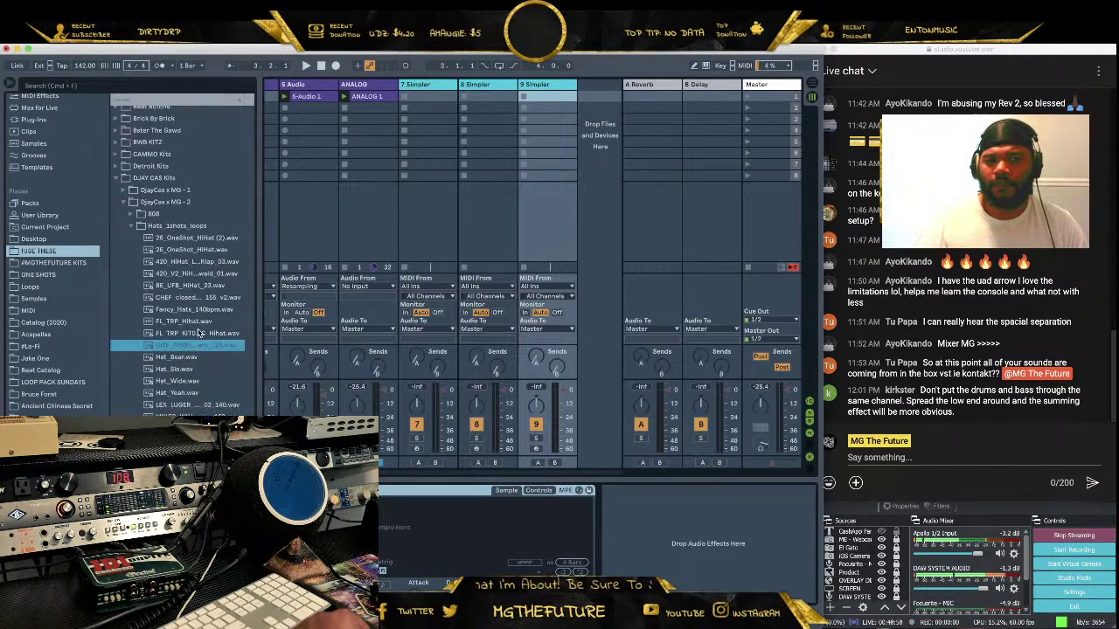
click(196, 333)
click(193, 309)
click(193, 297)
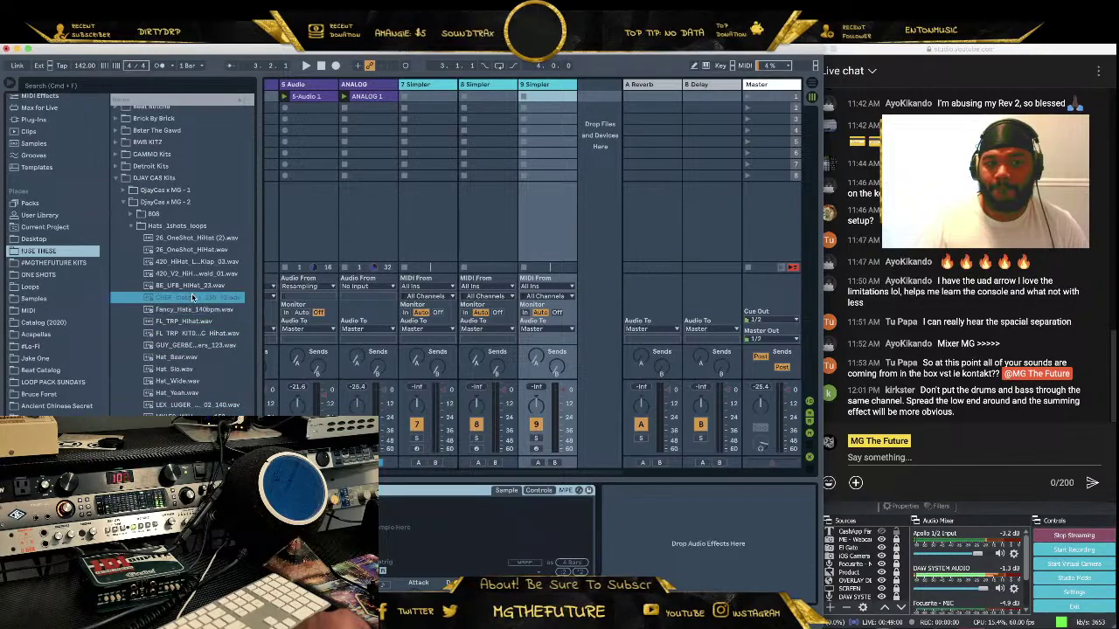
scroll(199, 305, down, 4)
scroll(199, 305, down, 3)
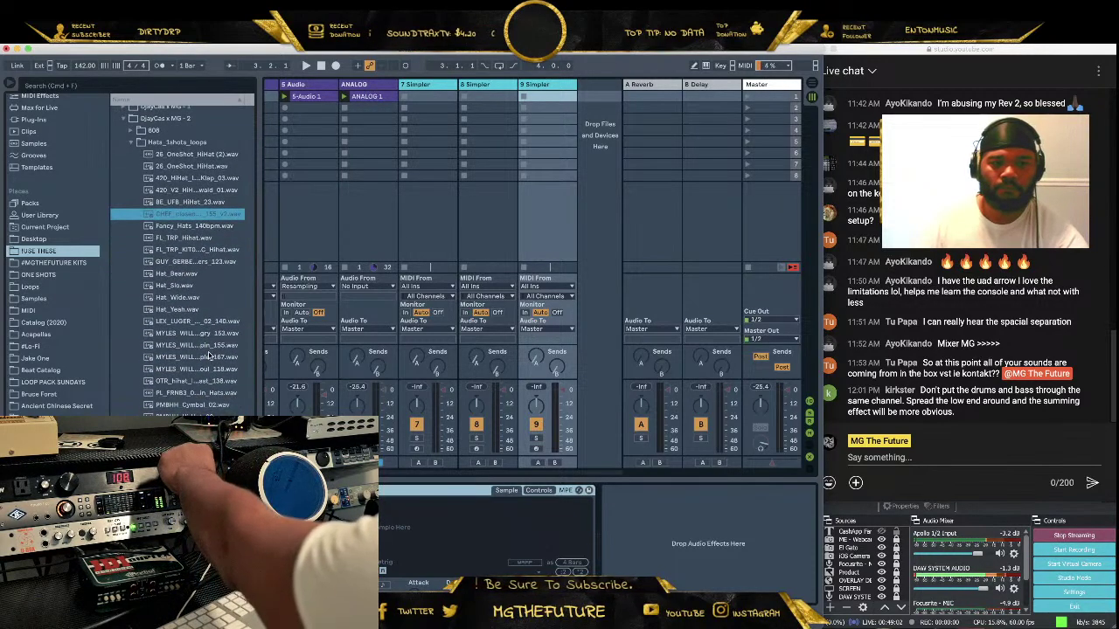
drag(174, 214, 591, 96)
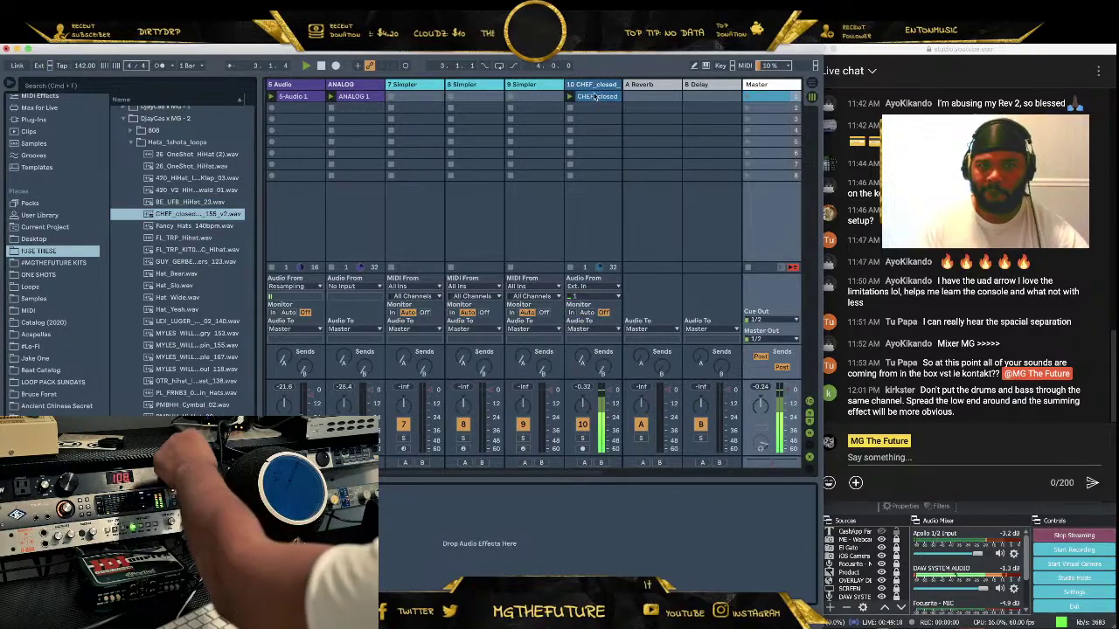
Show the hi-hat clip's waveform and shorten its loop to four bars
click(583, 405)
key(shift+Tab)
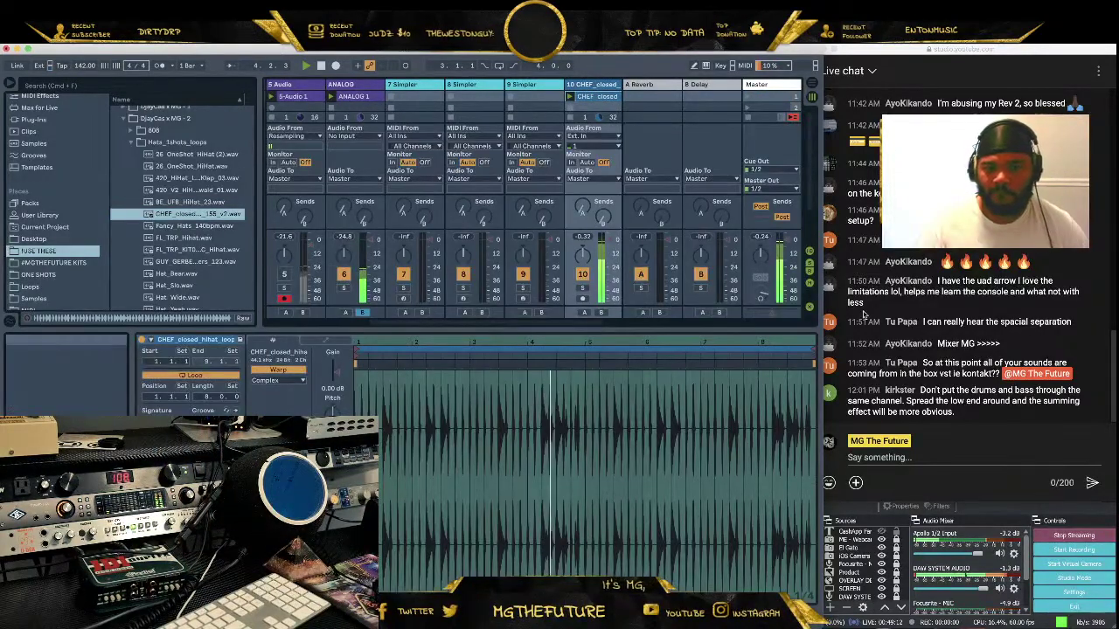
drag(807, 351, 584, 351)
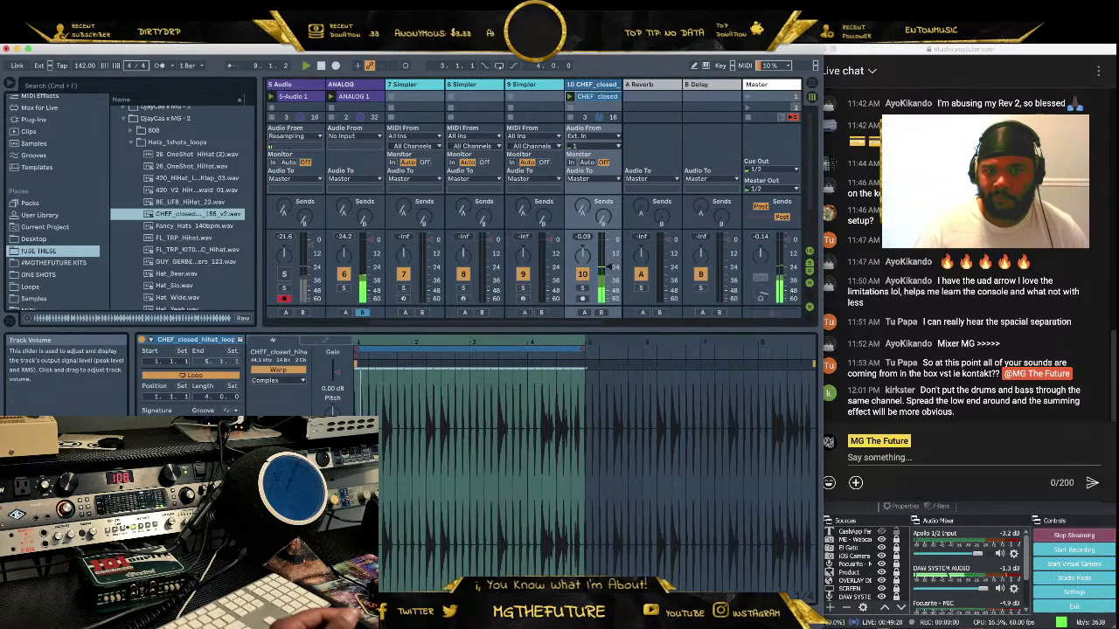
Enlarge the Session mixer to full-height faders and lower the hi-hat track's volume to -23 dB
click(815, 284)
click(813, 284)
click(812, 284)
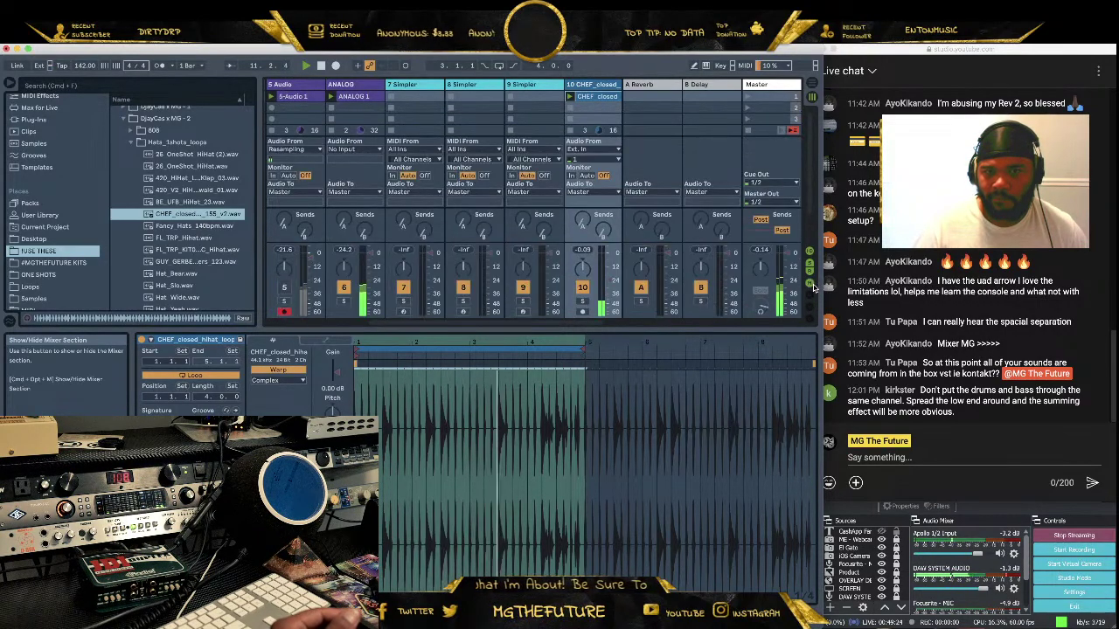
drag(715, 326, 612, 482)
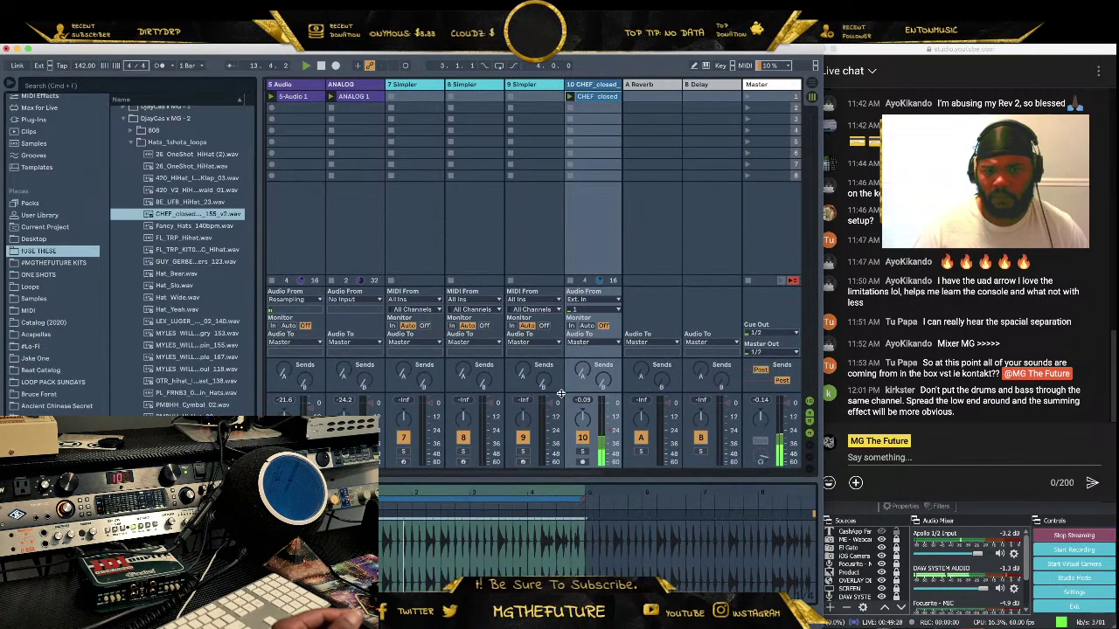
drag(579, 387, 563, 260)
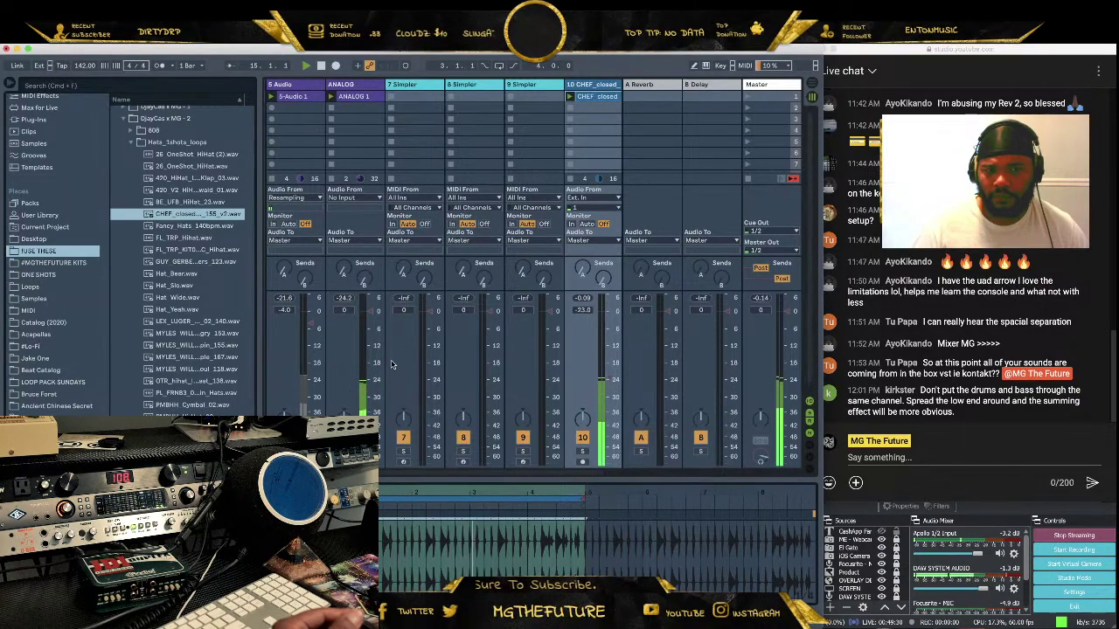
Select the first clip slot of the track 7 Simpler and open the Kicks folder of the DjayCas x MG - 2 kit
click(363, 97)
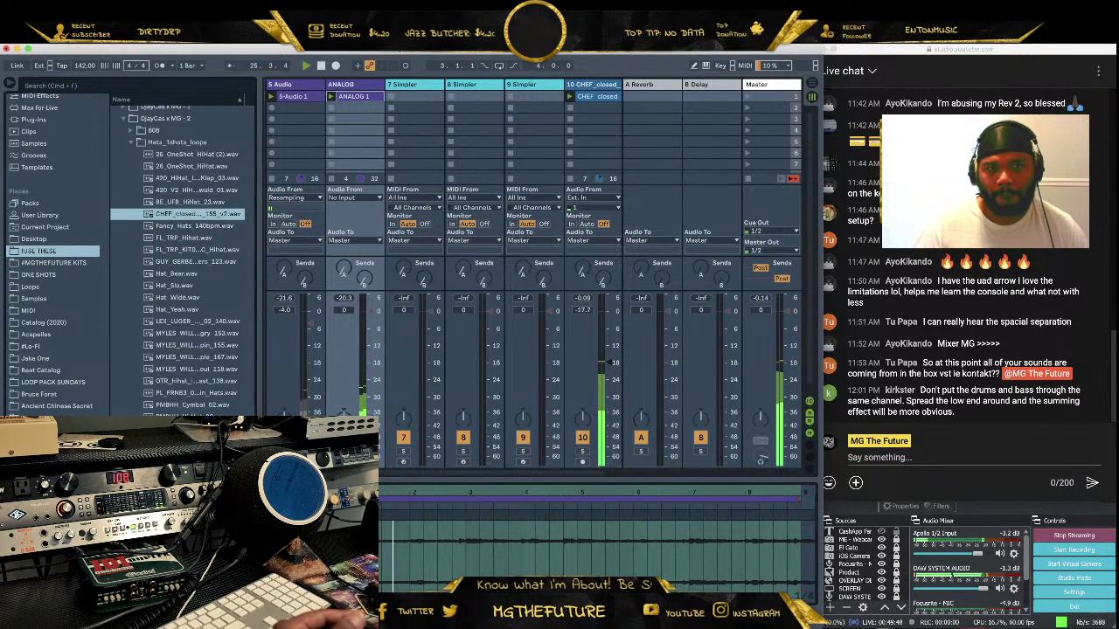
click(423, 93)
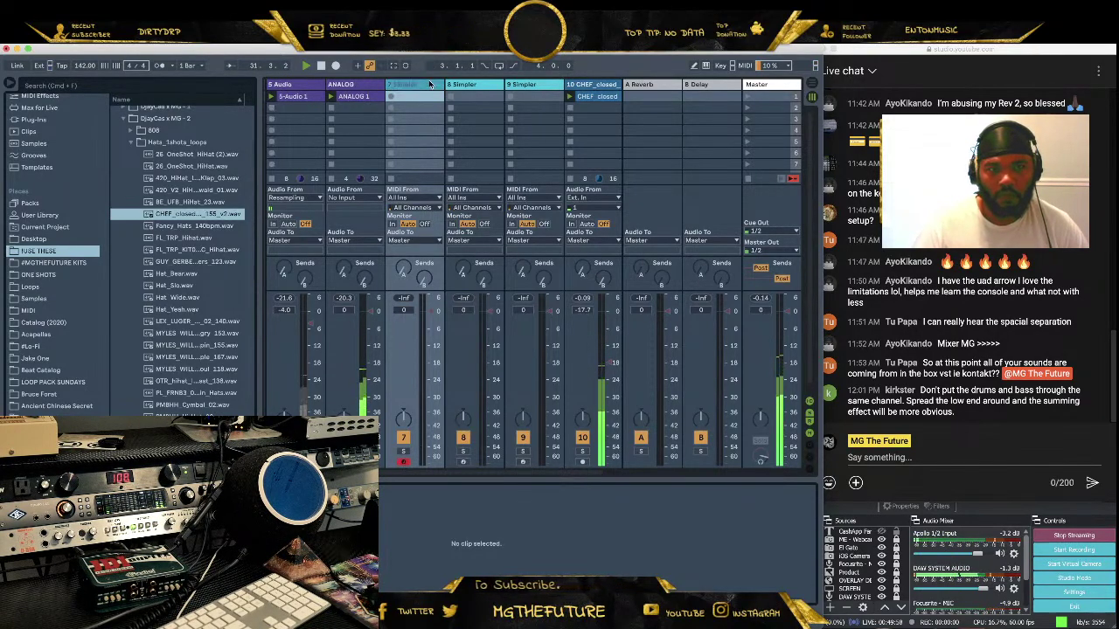
scroll(155, 170, up, 3)
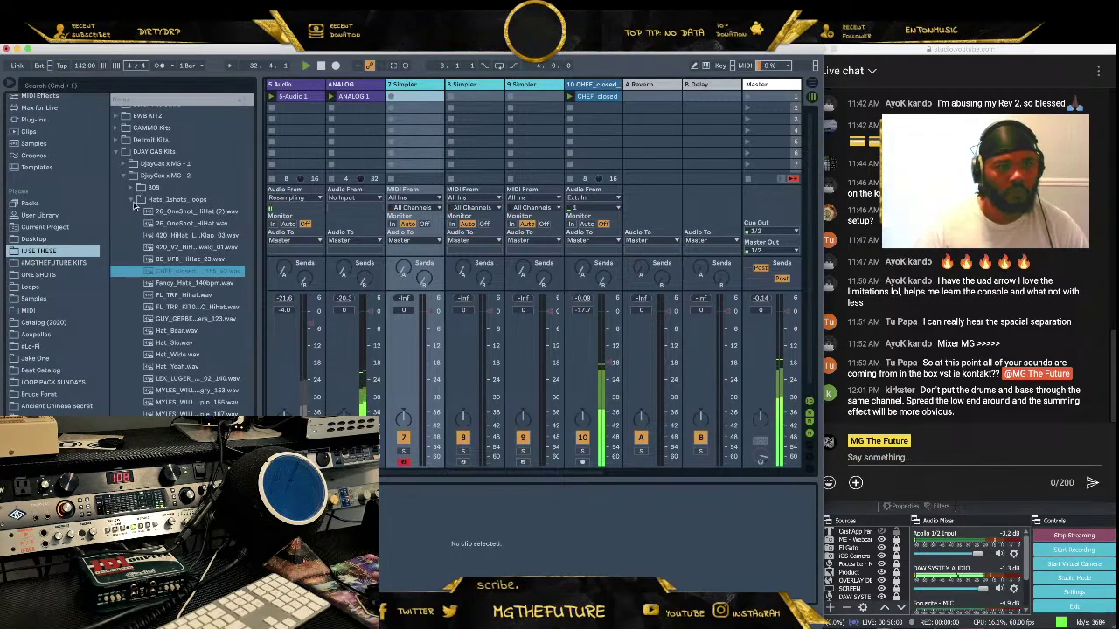
click(132, 200)
click(131, 266)
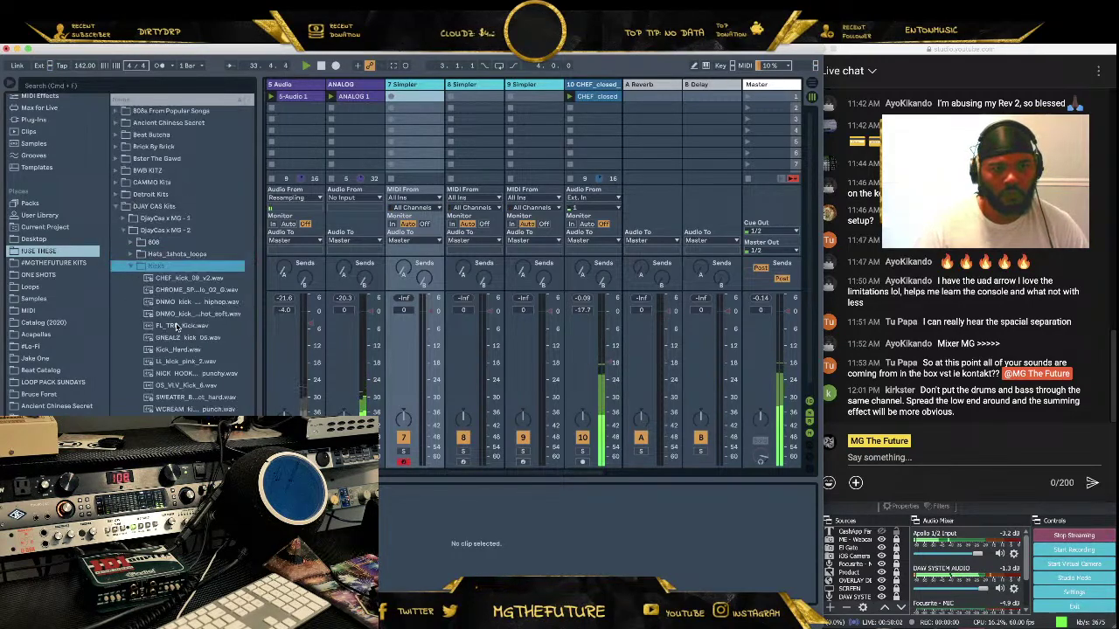
Audition the kick samples and load the SWEATER hard kick into the track 7 Simpler
click(180, 314)
click(198, 301)
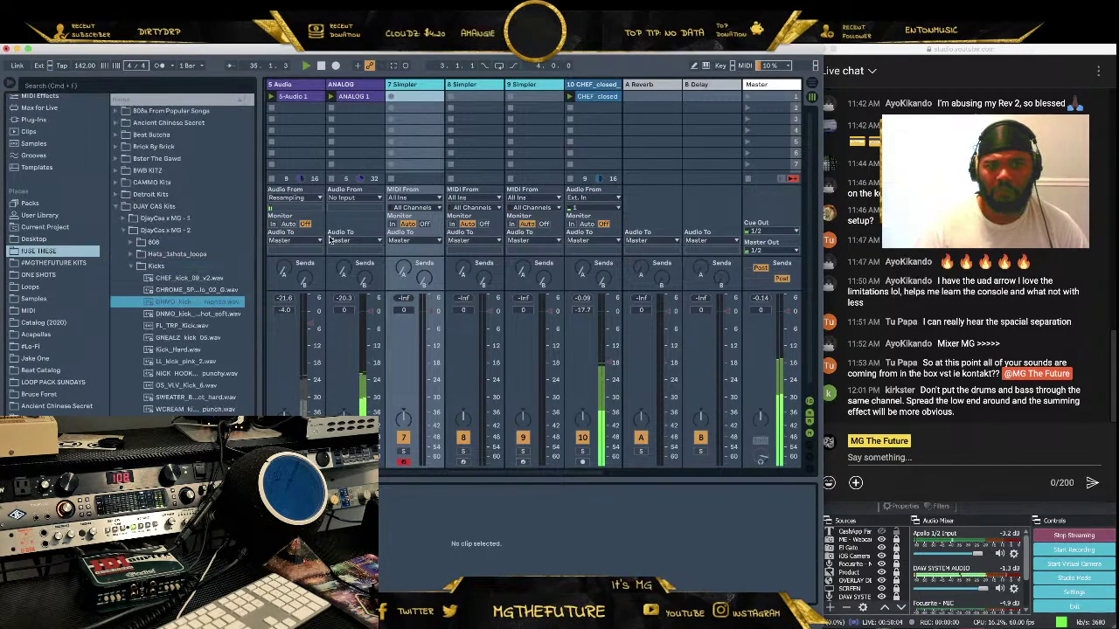
click(419, 85)
click(390, 96)
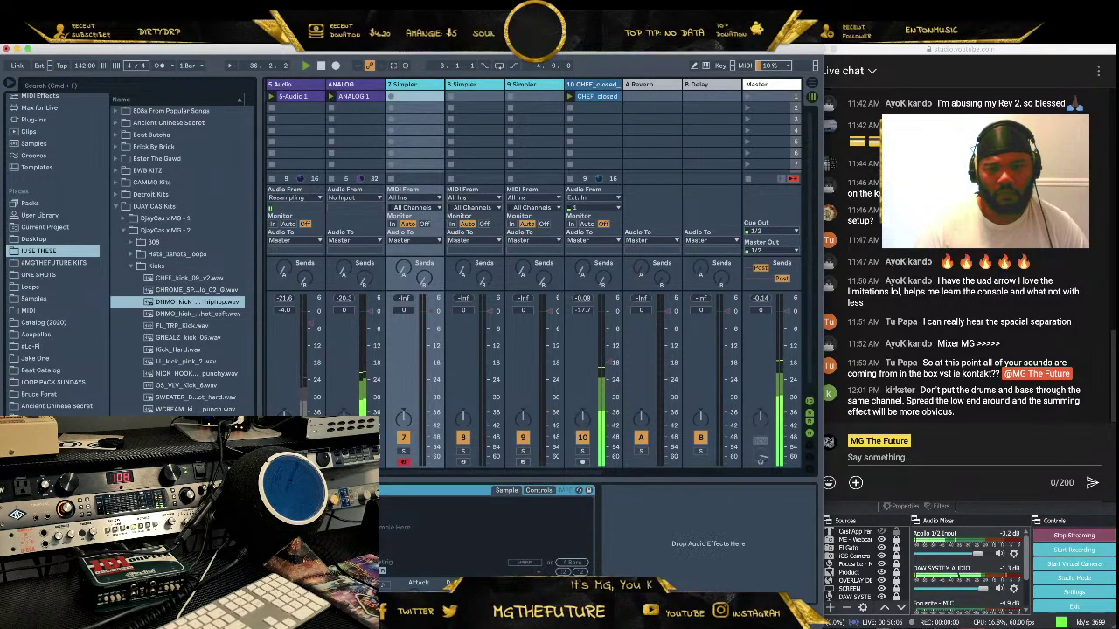
click(203, 388)
click(205, 409)
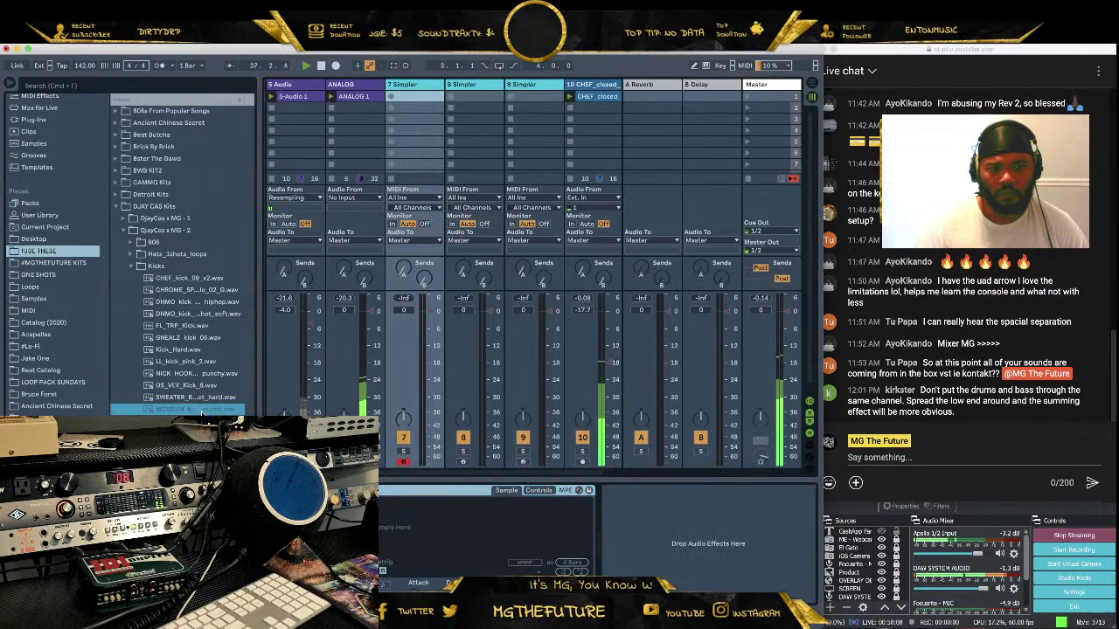
click(205, 400)
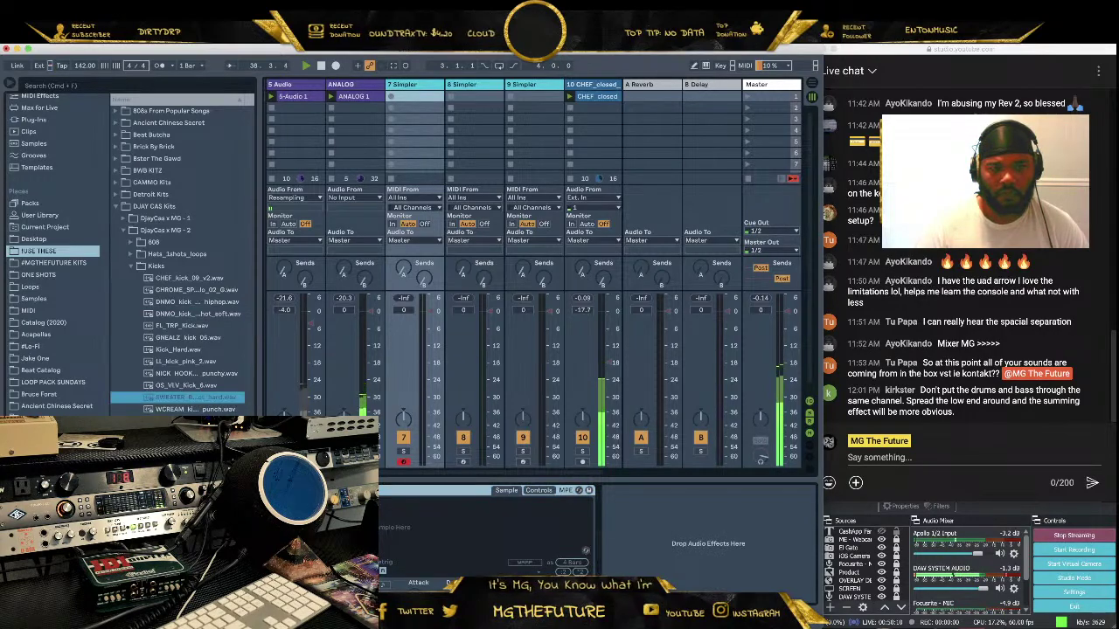
key(Return)
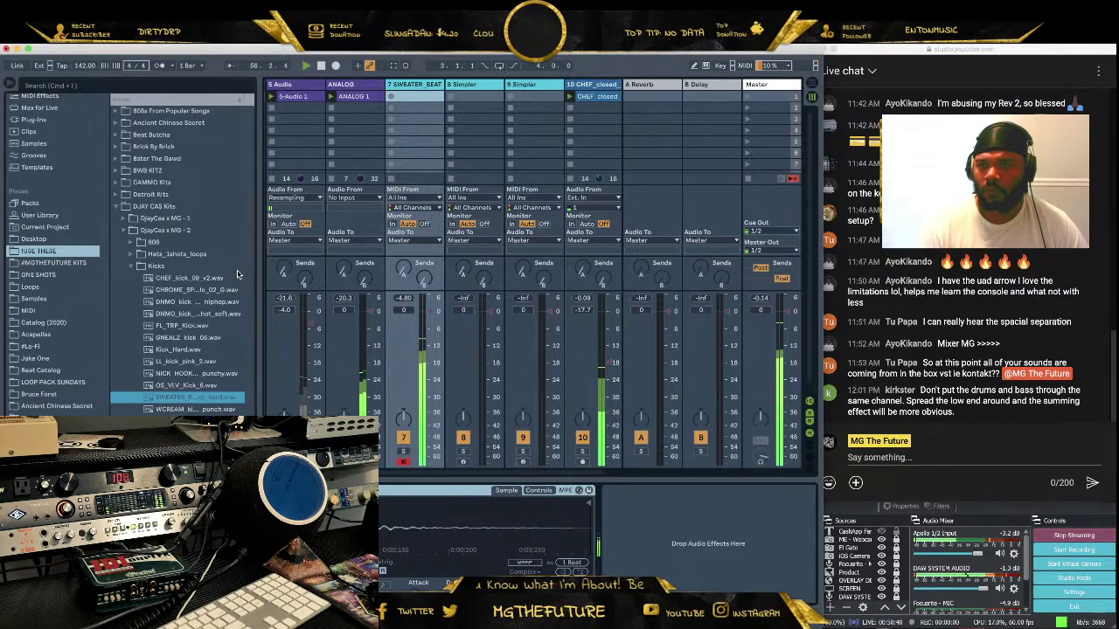
Capture the played kick pattern as a MIDI clip on track 7 and crop the clip to its loop
click(392, 66)
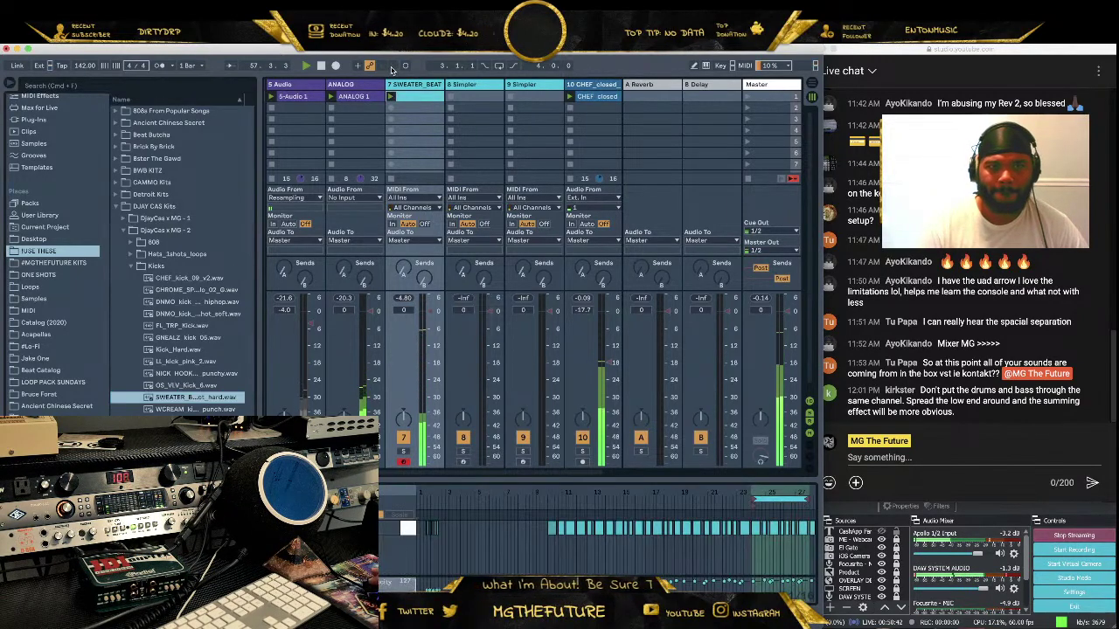
right_click(789, 551)
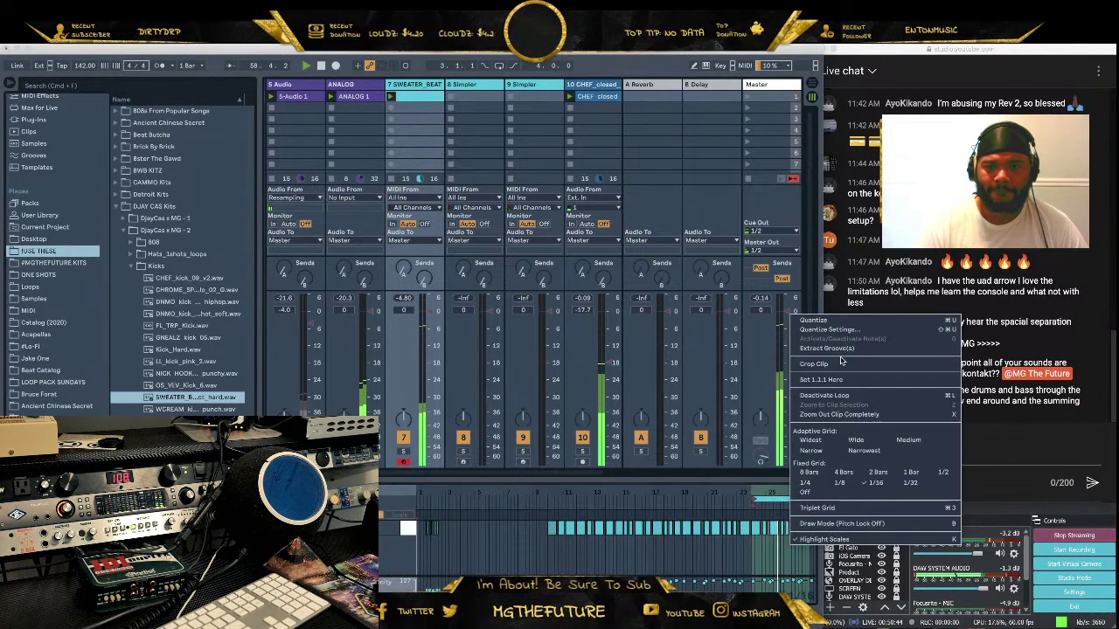
click(848, 366)
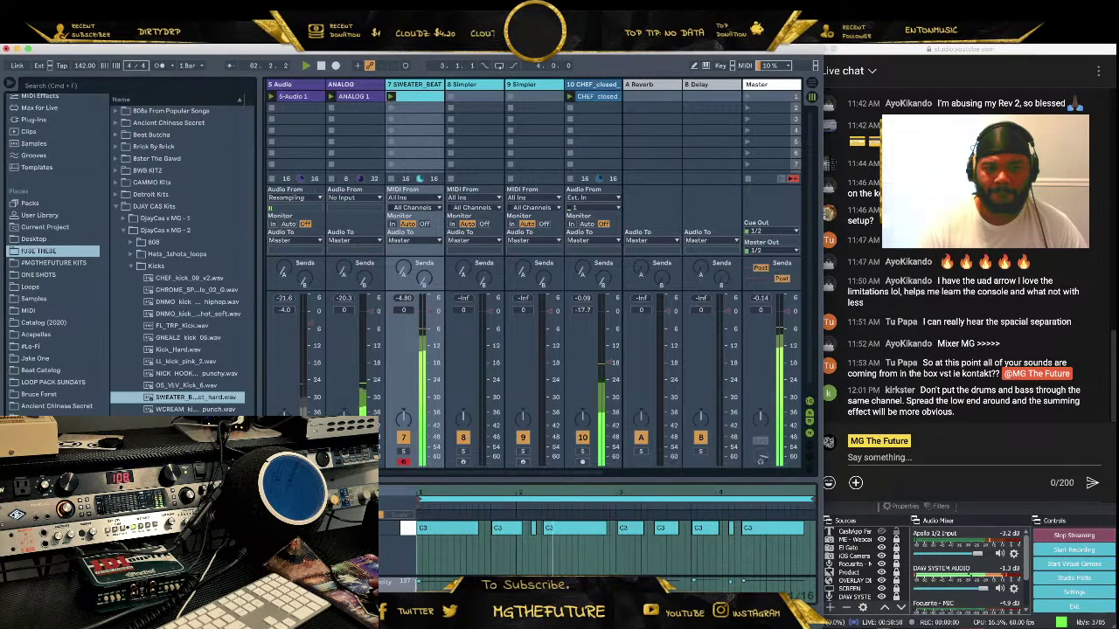
Apply a Swing MPC 3000 16ths groove from the groove library to the kick clip
click(183, 533)
scroll(201, 326, down, 2)
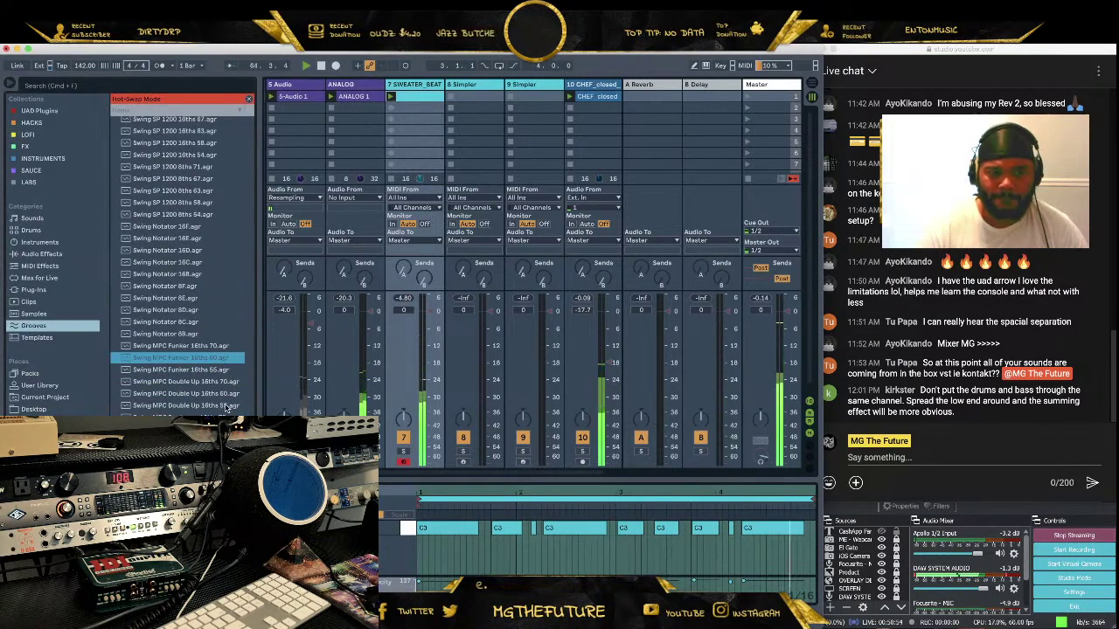
scroll(228, 384, down, 5)
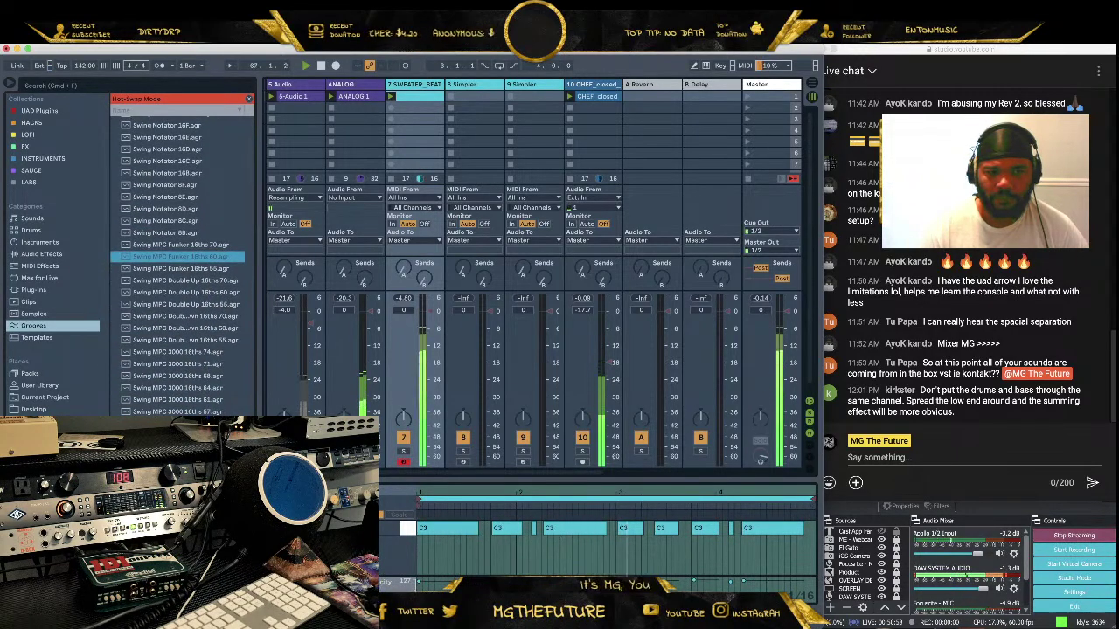
key(Return)
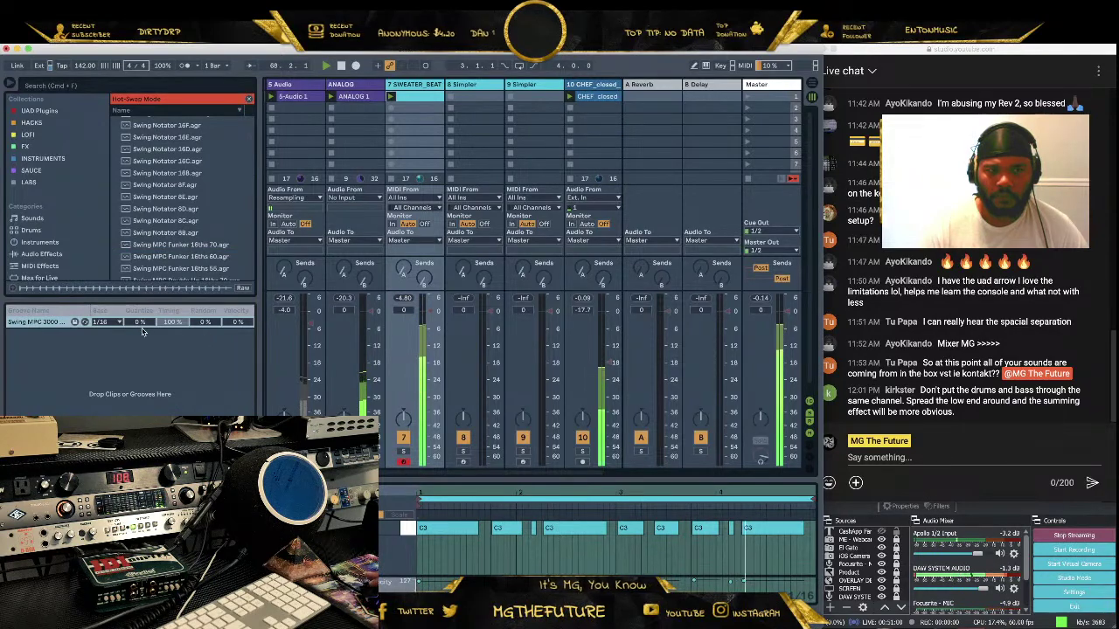
Set the MPC 3000 groove's quantize amount to 65% and its timing to 84%
drag(140, 321, 140, 273)
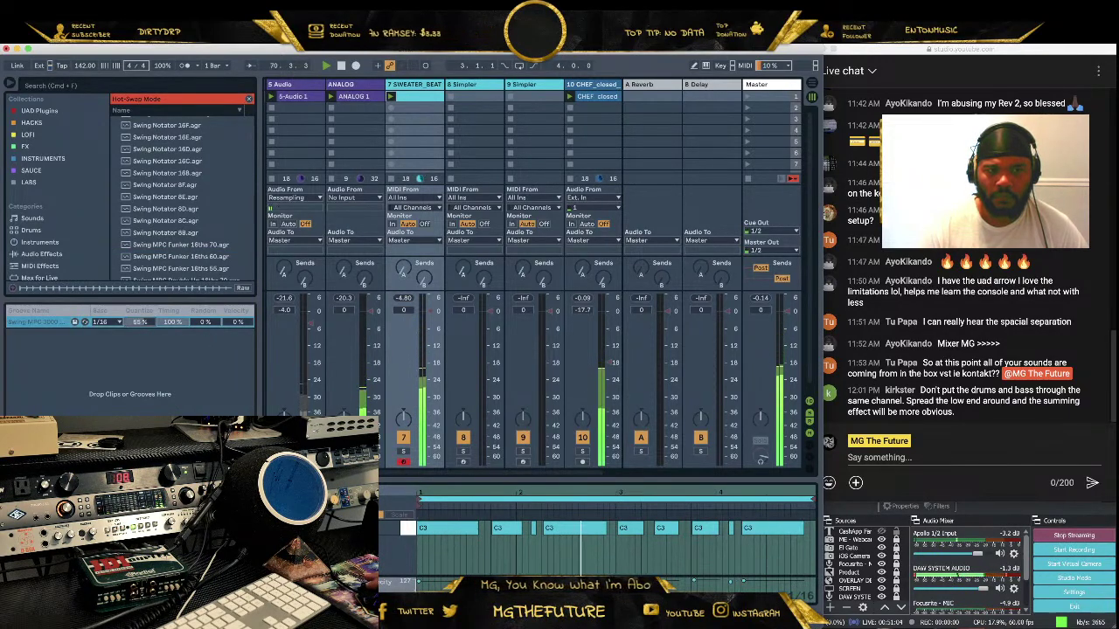
drag(171, 321, 171, 335)
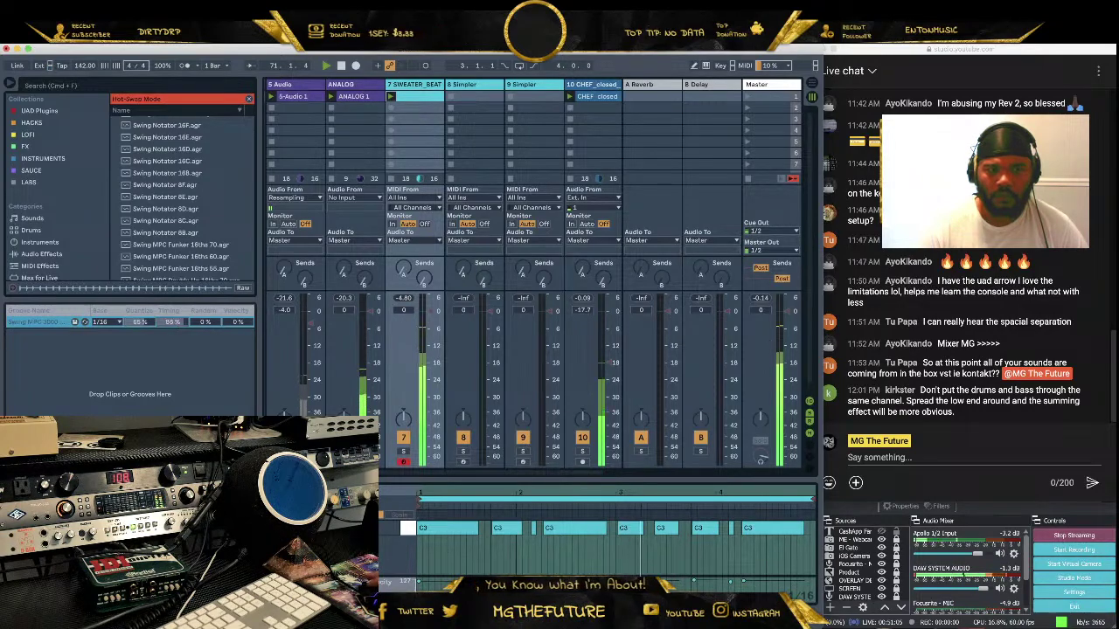
click(174, 348)
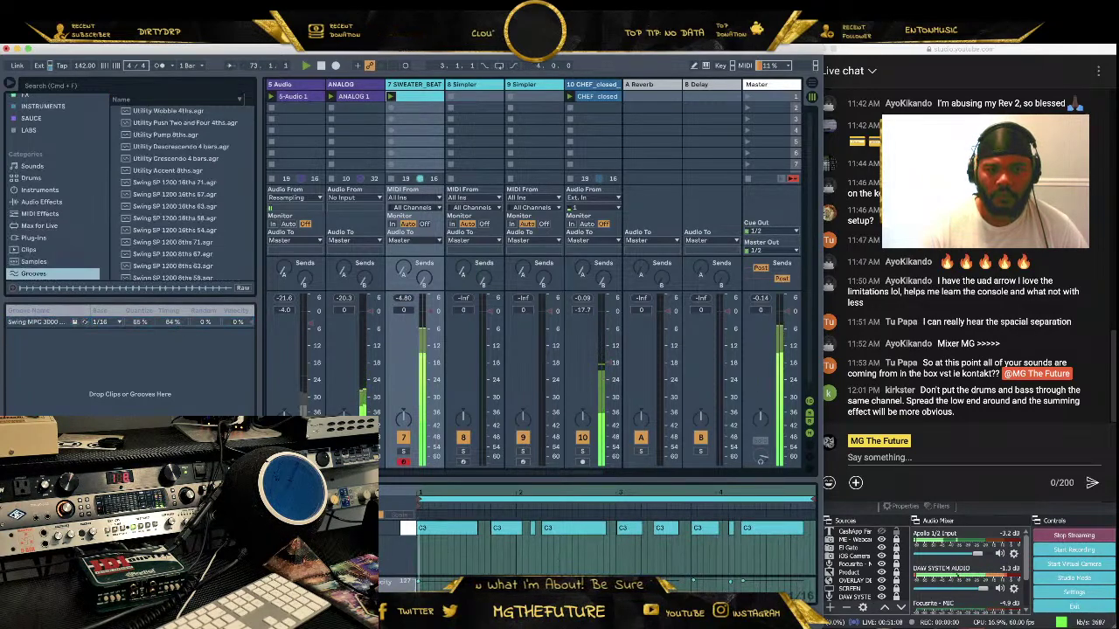
Select the track 8 Simpler, collapse the groove pool, and open the Snares folder of DjayCas x MG - 2 under !USE THESE
click(474, 84)
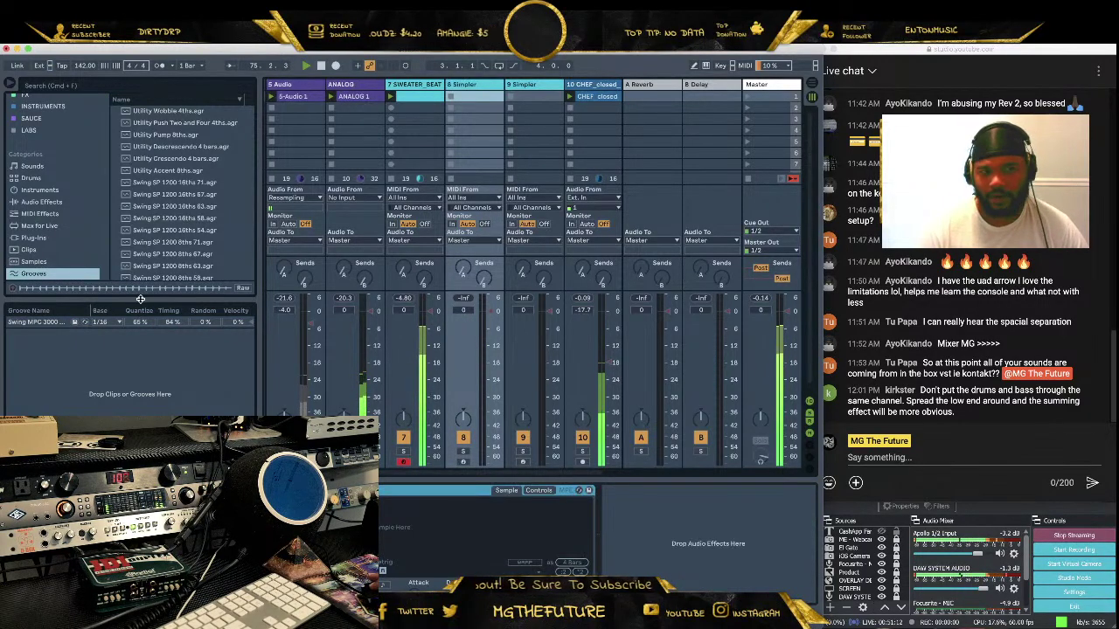
drag(140, 299, 140, 404)
scroll(53, 299, down, 3)
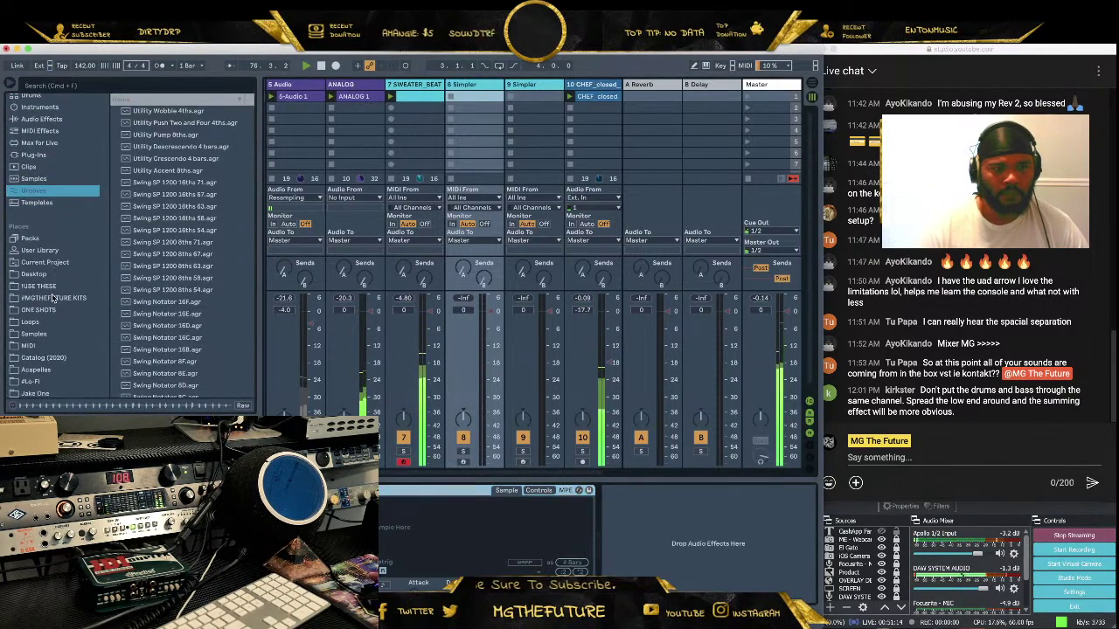
click(39, 286)
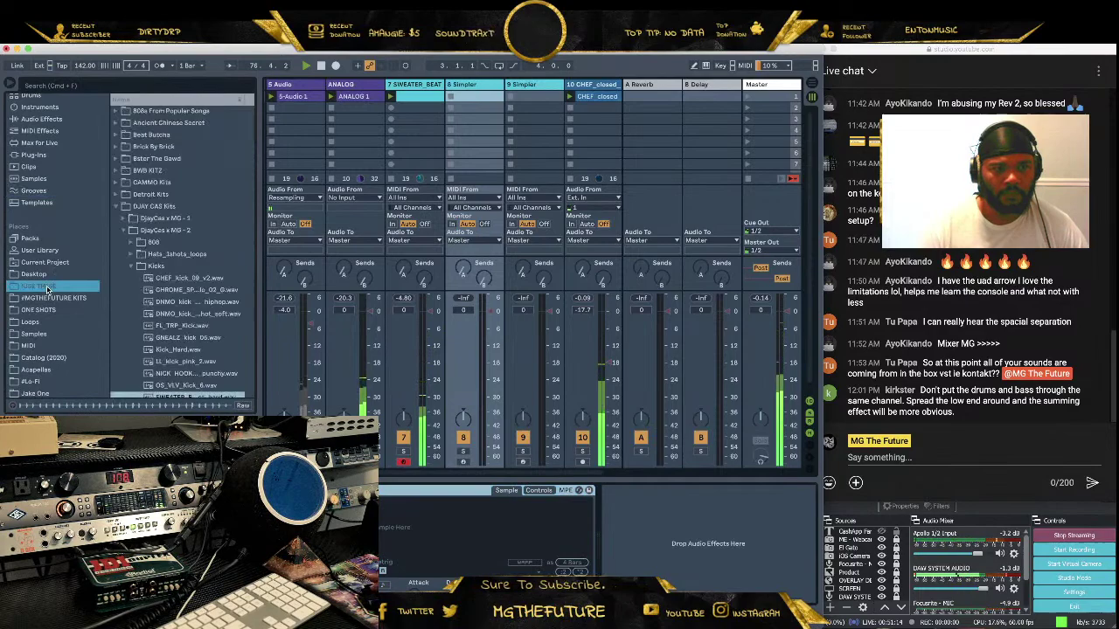
click(132, 266)
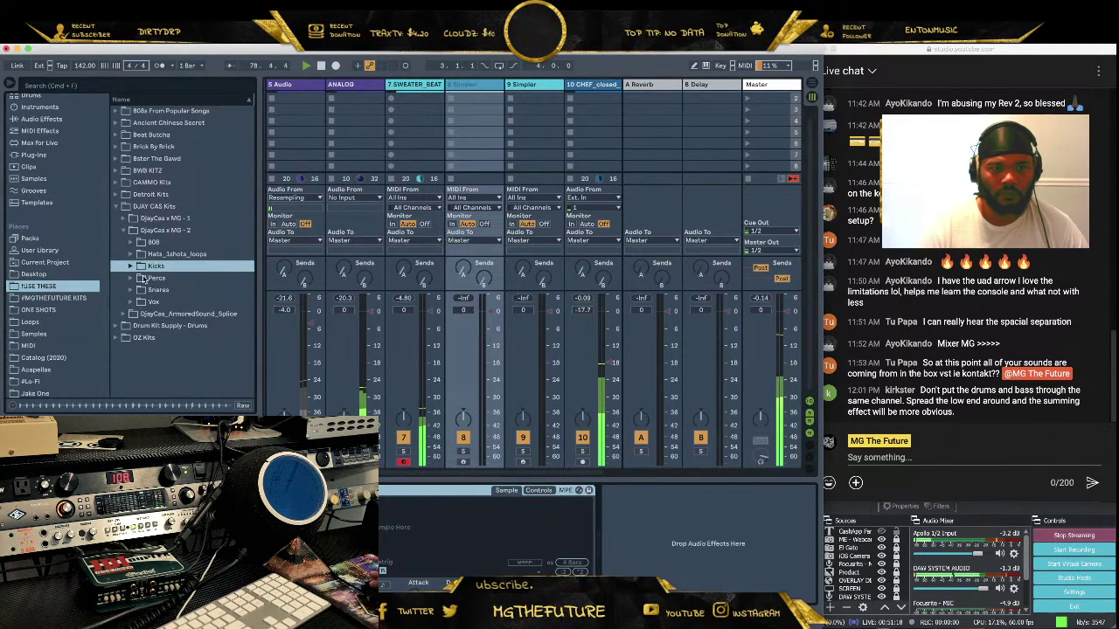
click(133, 291)
click(130, 289)
Audition the snare and clap samples and load FL_TRP_Snare_02.wav into the track 8 Simpler
click(208, 311)
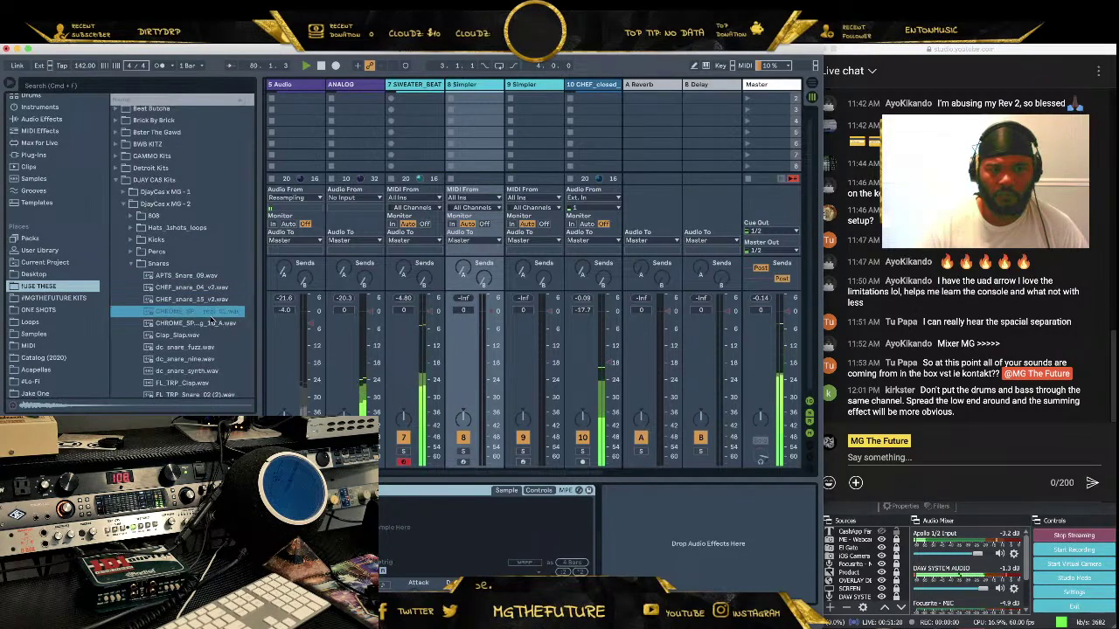
click(203, 337)
click(205, 348)
click(206, 359)
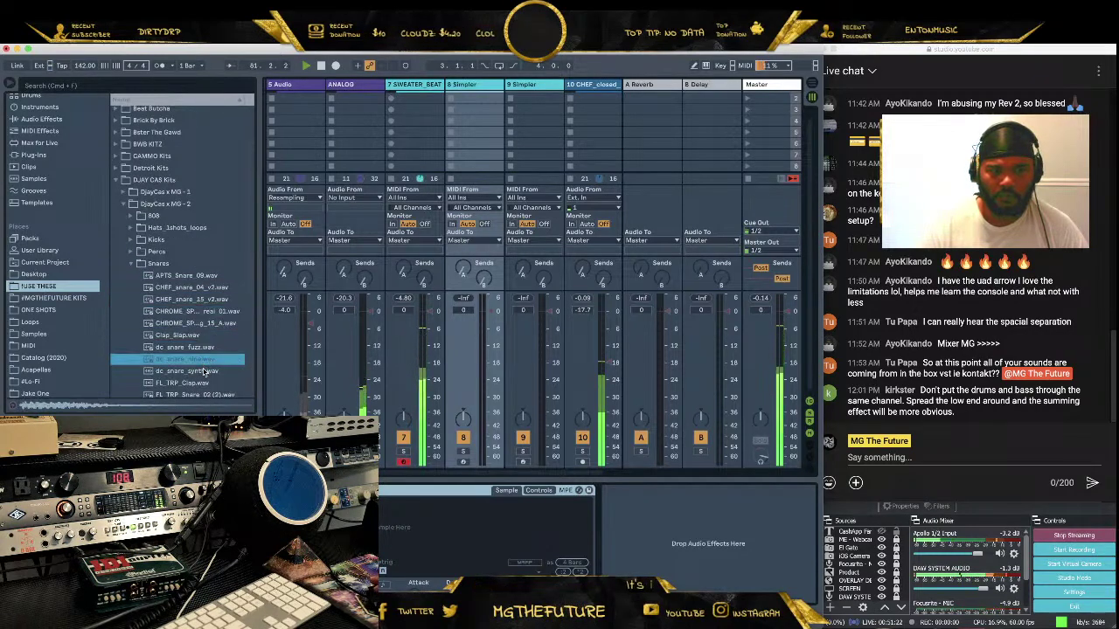
click(205, 370)
click(210, 289)
click(210, 275)
scroll(204, 325, down, 2)
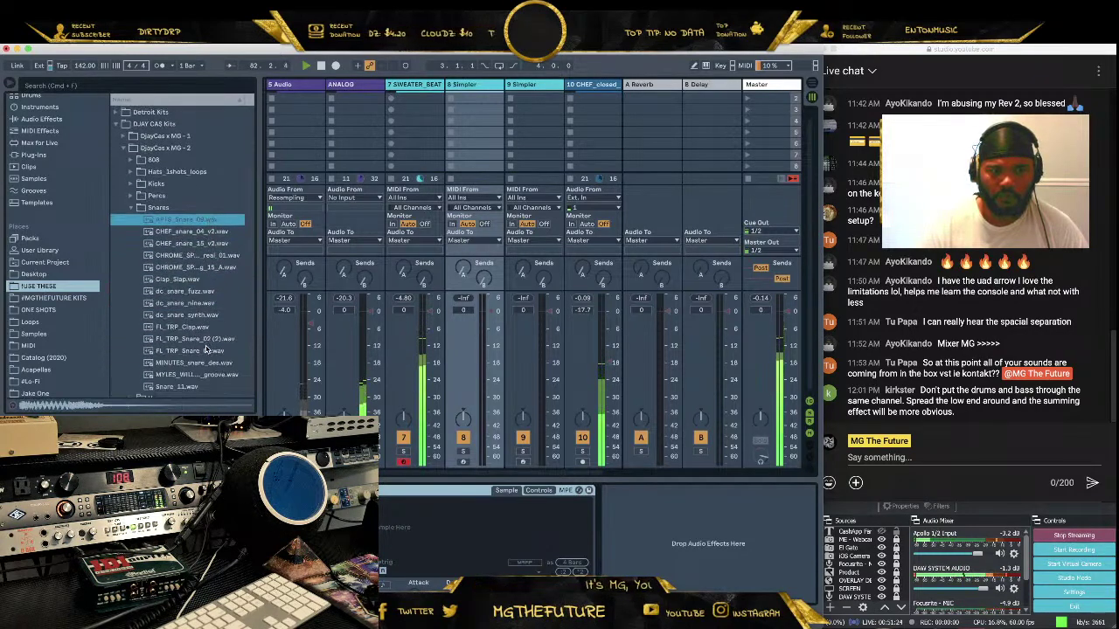
click(208, 350)
click(207, 374)
click(191, 387)
click(199, 363)
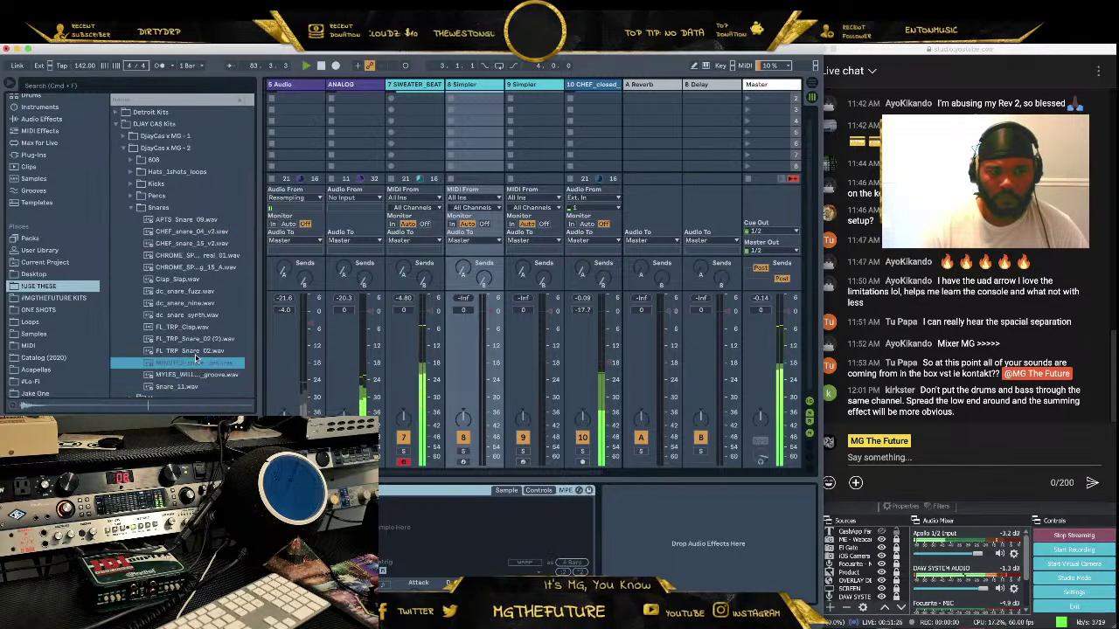
click(200, 351)
click(204, 339)
click(202, 352)
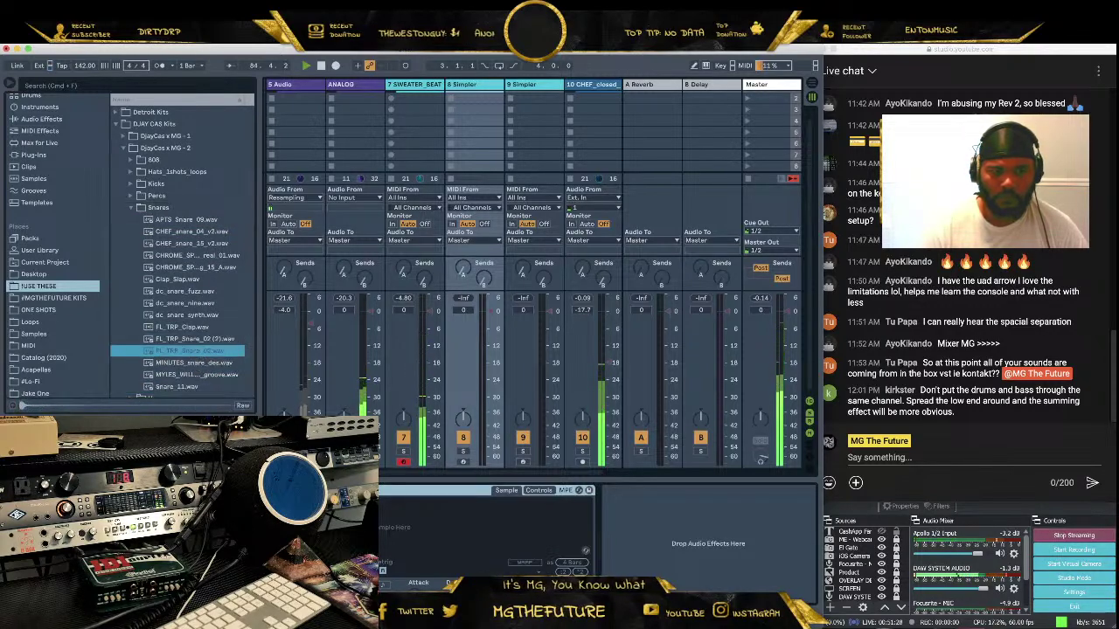
drag(202, 352, 492, 435)
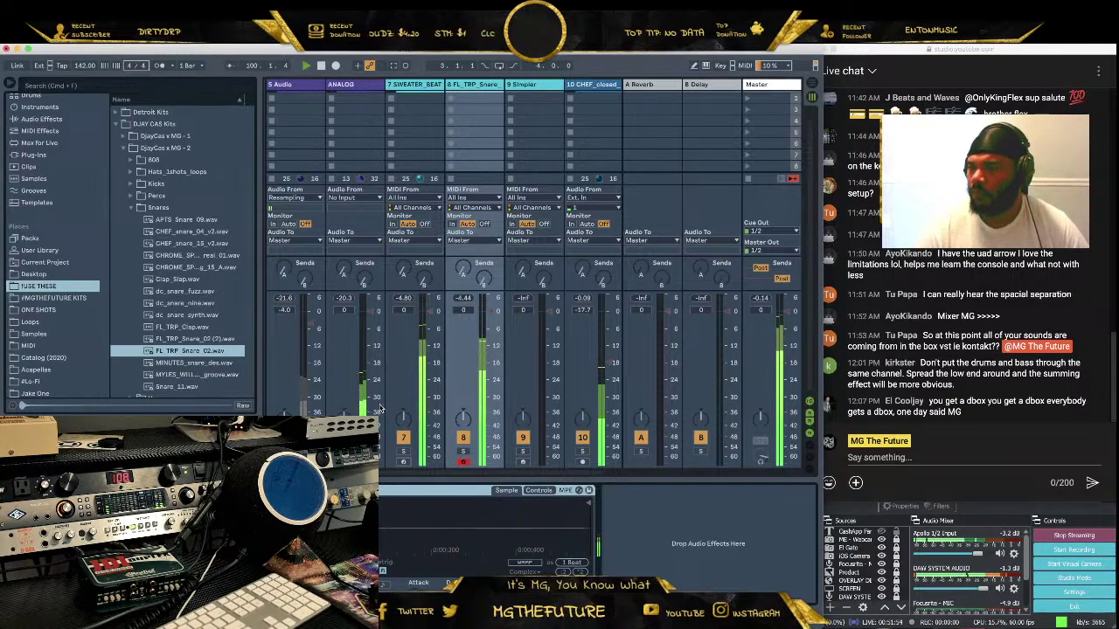
Capture the played snare pattern as a MIDI clip on track 8 and crop the clip to its loop
click(393, 66)
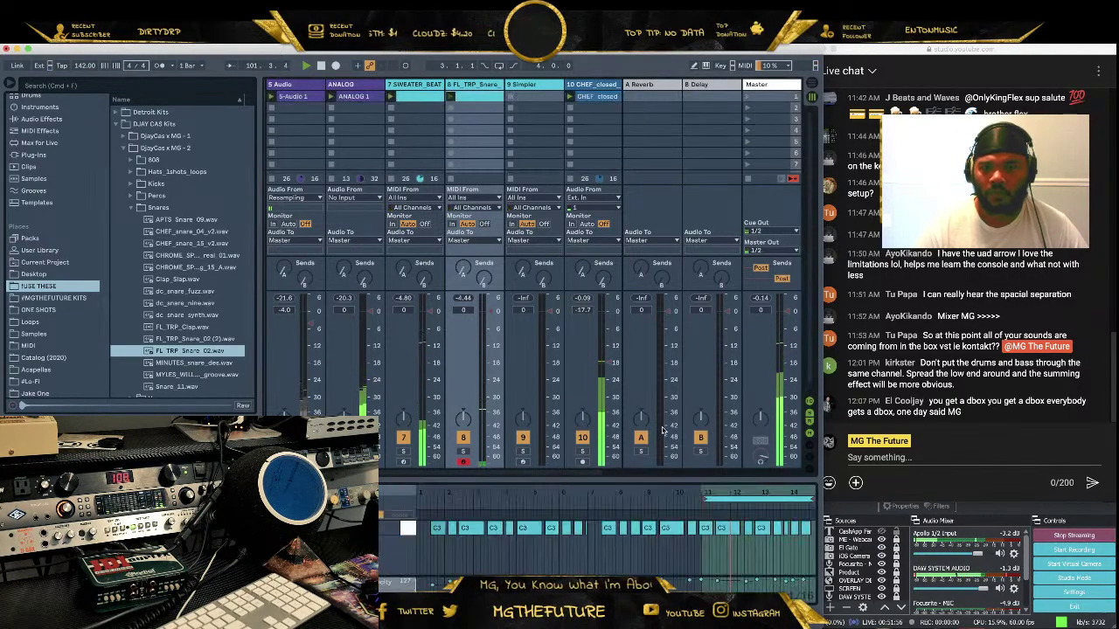
right_click(745, 566)
click(844, 369)
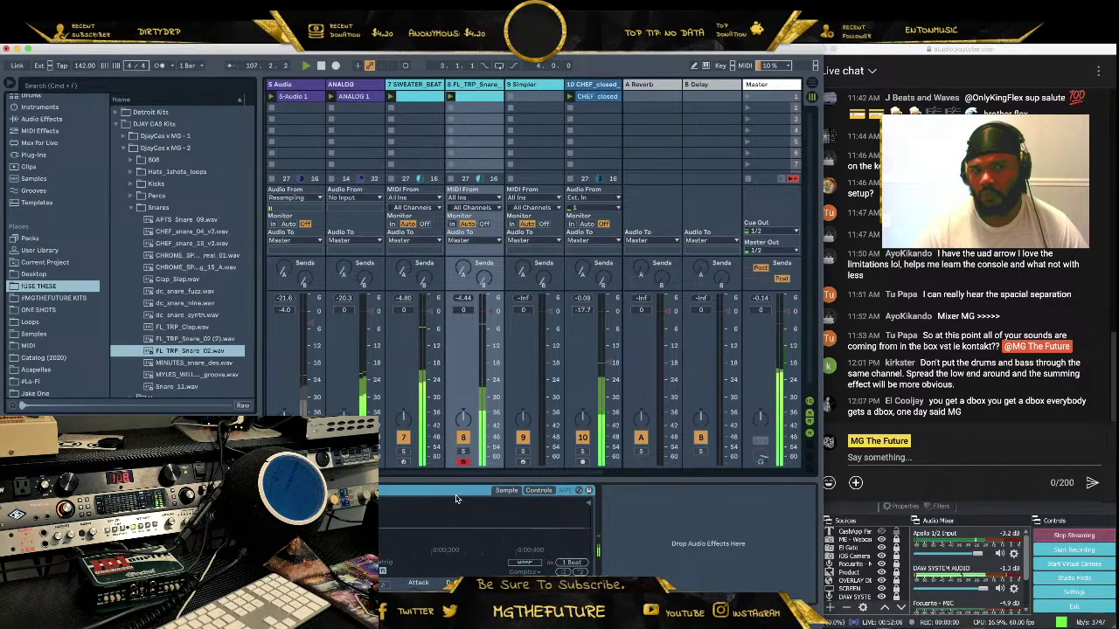
Select and arm the track 9 Simpler for recording and open the 808 folder of the DjayCas x MG - 2 kit
click(534, 108)
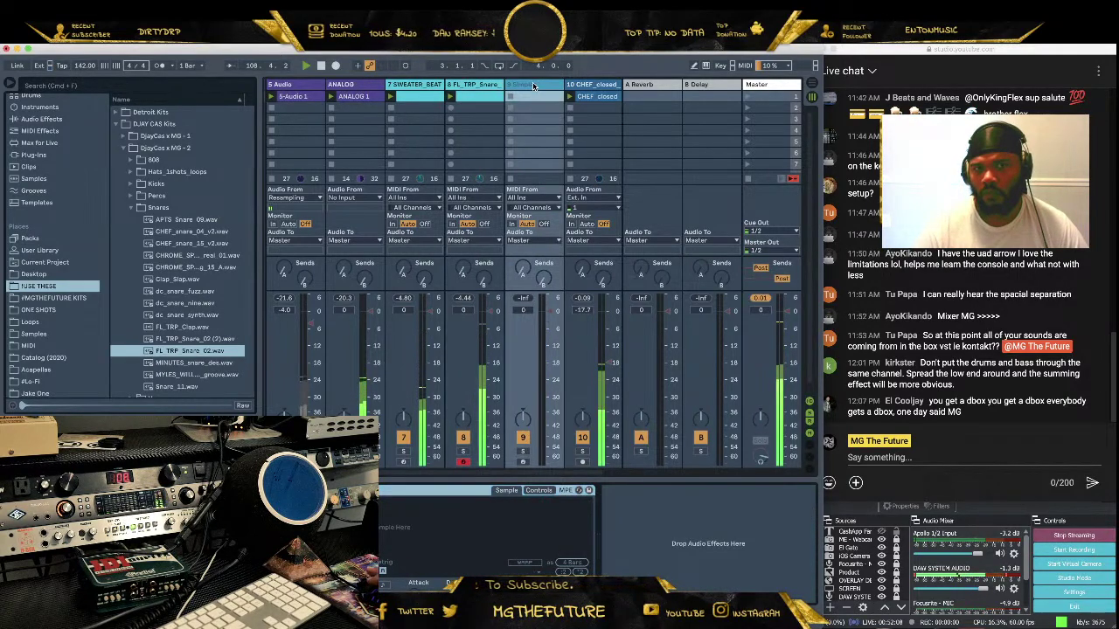
click(134, 207)
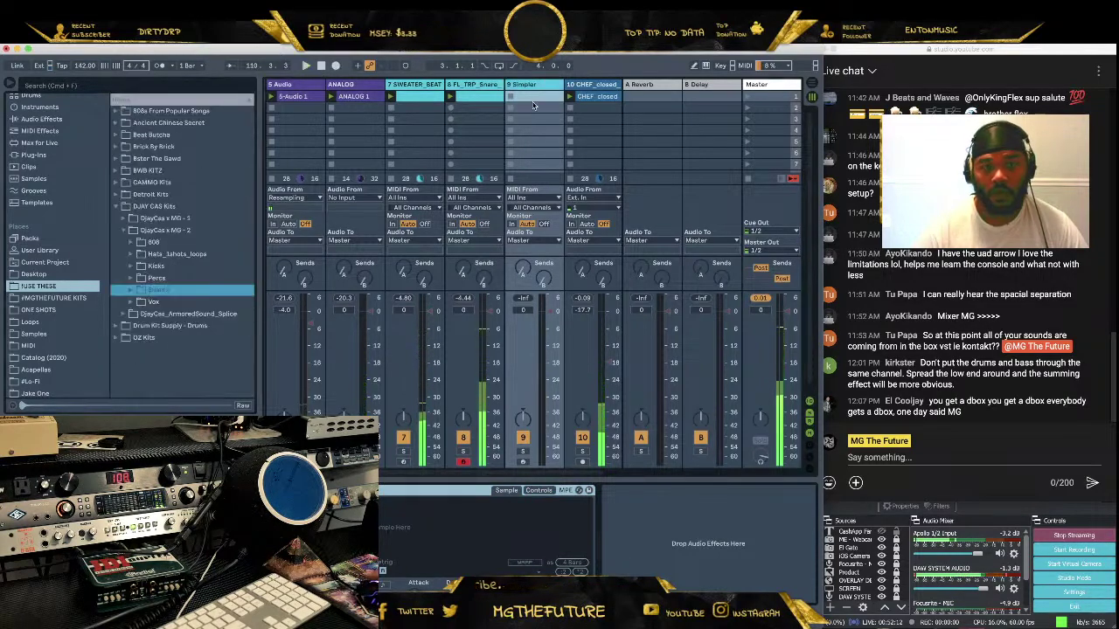
click(524, 462)
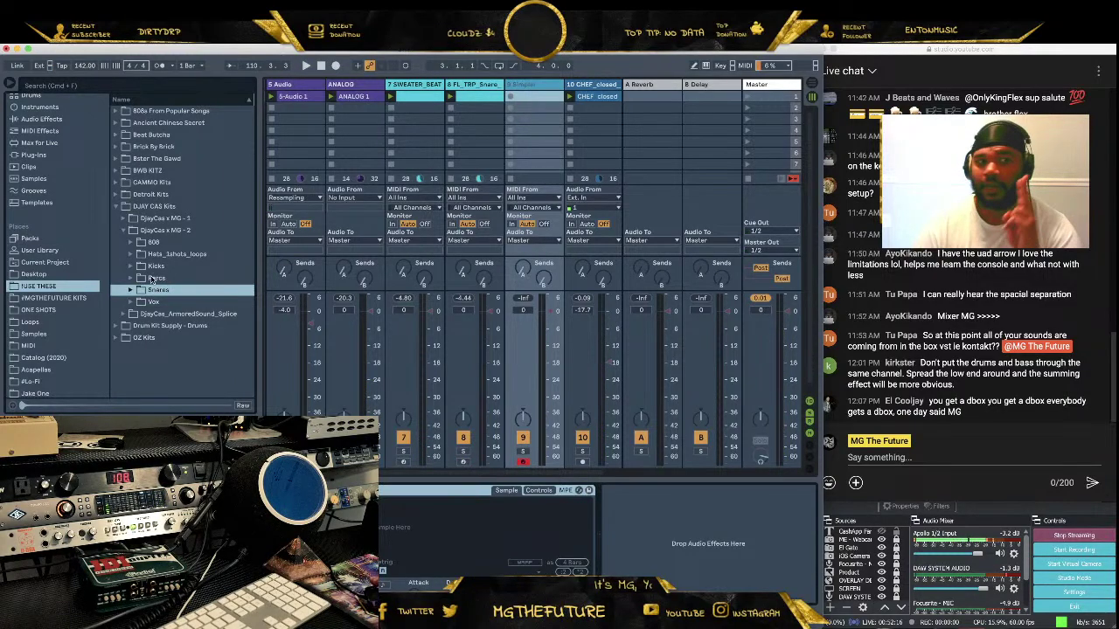
click(132, 243)
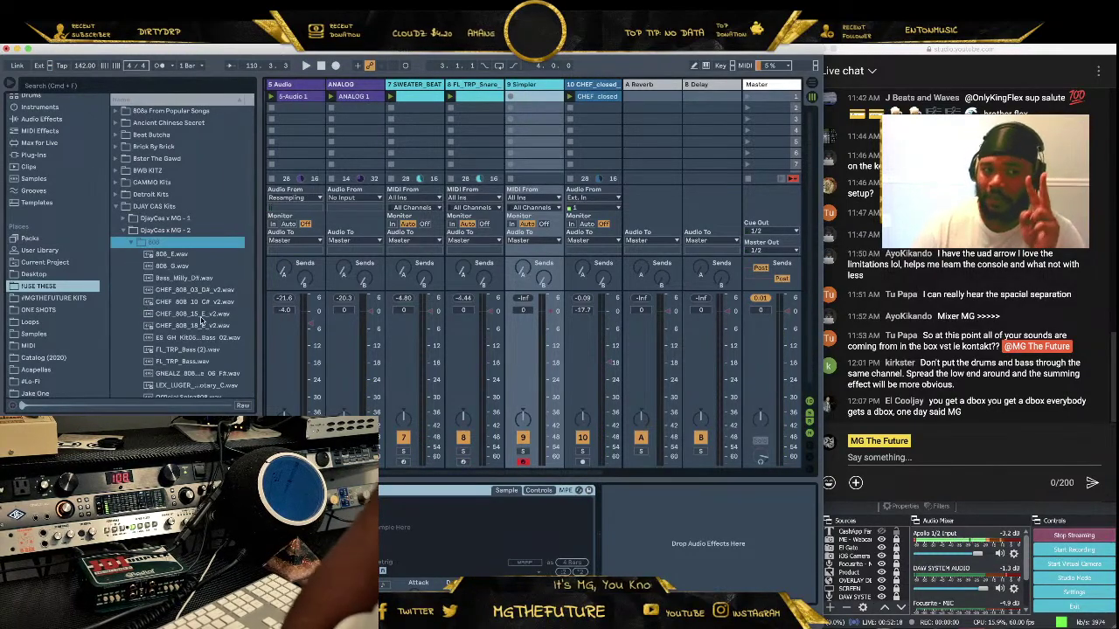
Audition the LEX_LUGER 808 sample in C and load it into the track 9 Simpler
scroll(201, 328, down, 2)
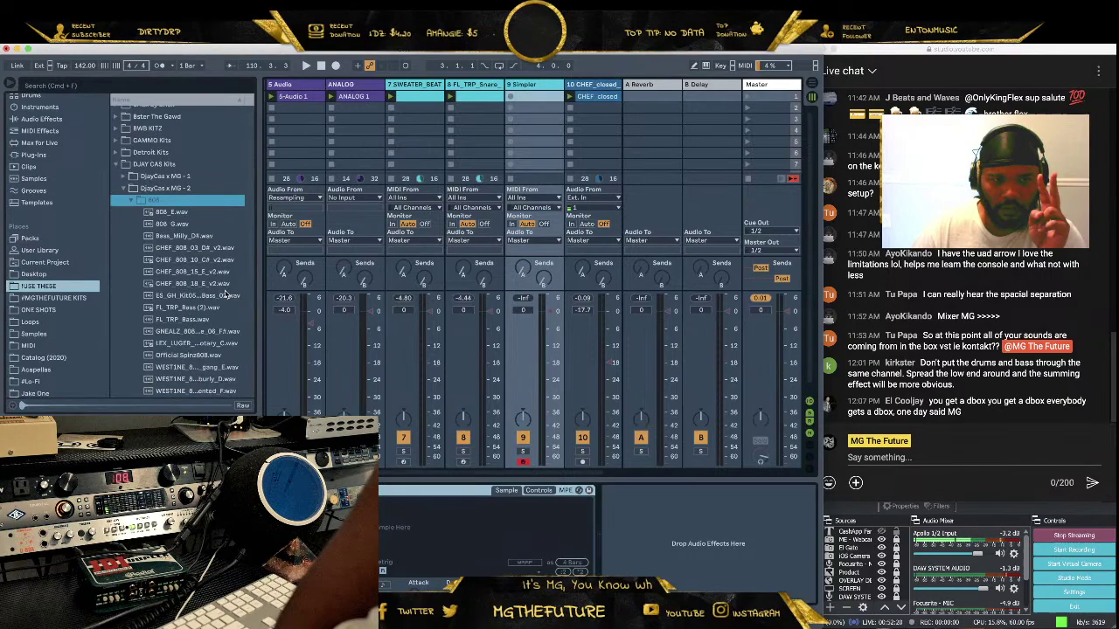
click(209, 344)
scroll(210, 343, down, 3)
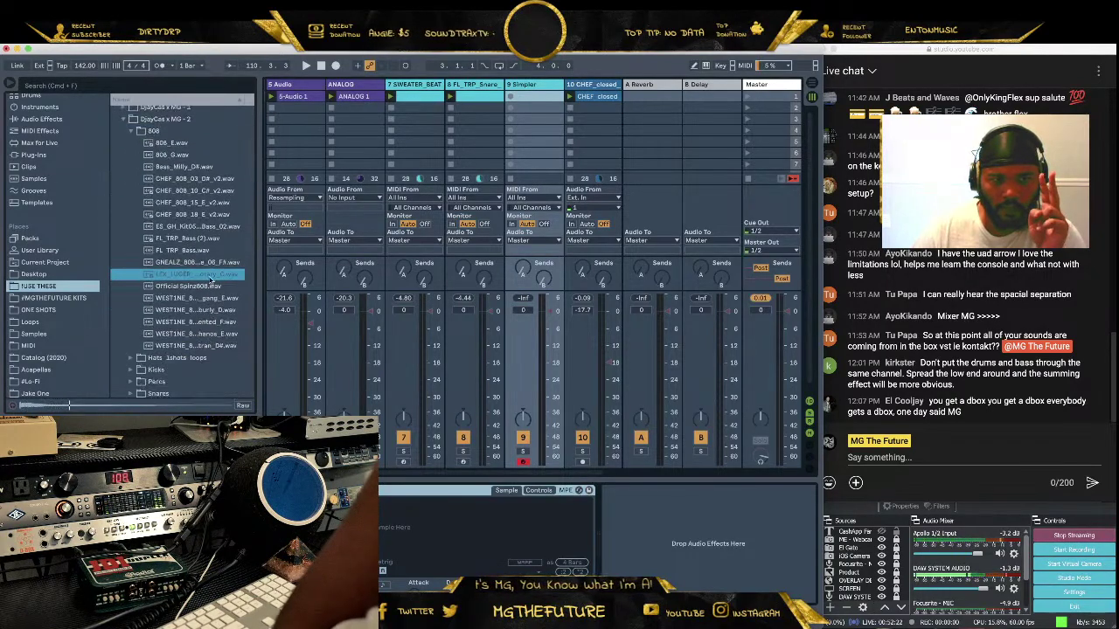
key(Return)
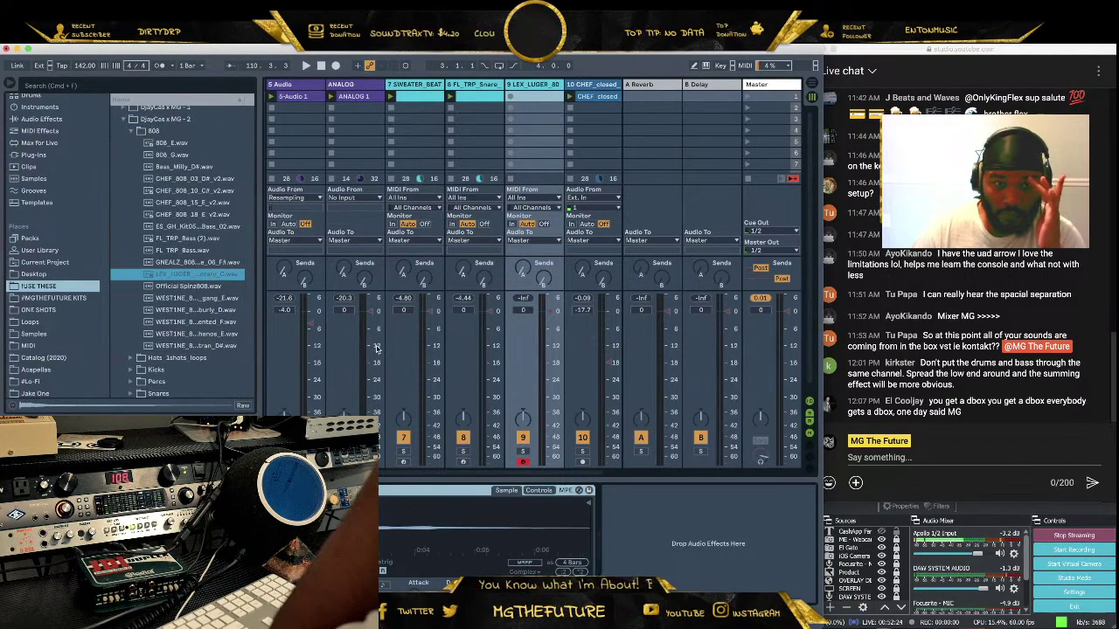
Select the ANALOG track and bring up the browser's collections and categories
click(345, 85)
scroll(71, 194, up, 3)
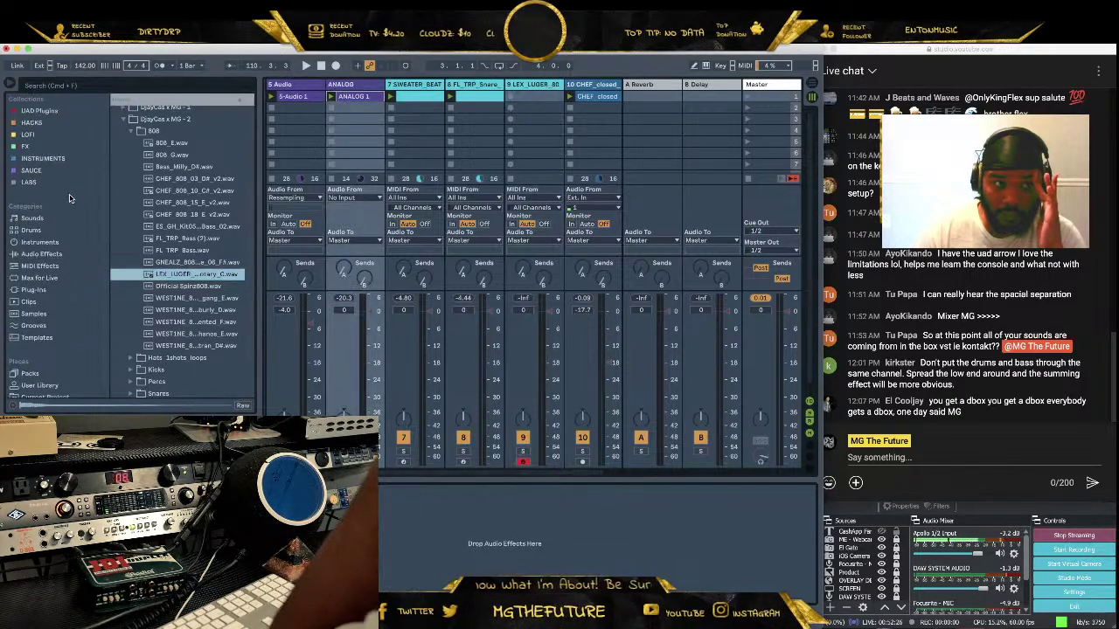
Load Mixed In Key SE from the HACKS collection onto the ANALOG track and play the session to detect its key
click(33, 125)
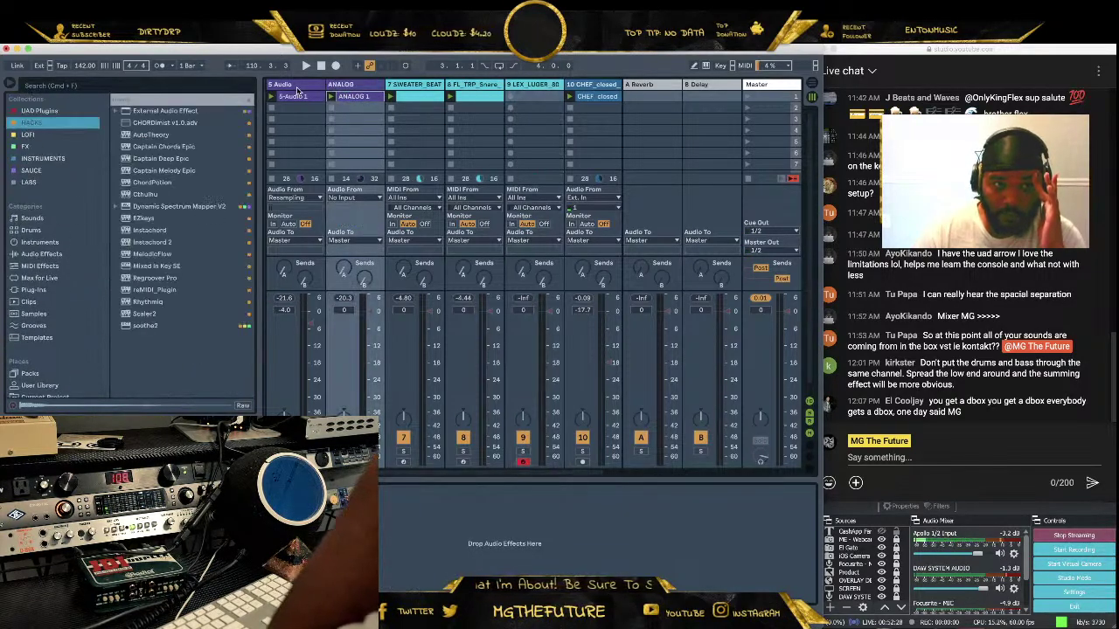
click(297, 88)
click(363, 85)
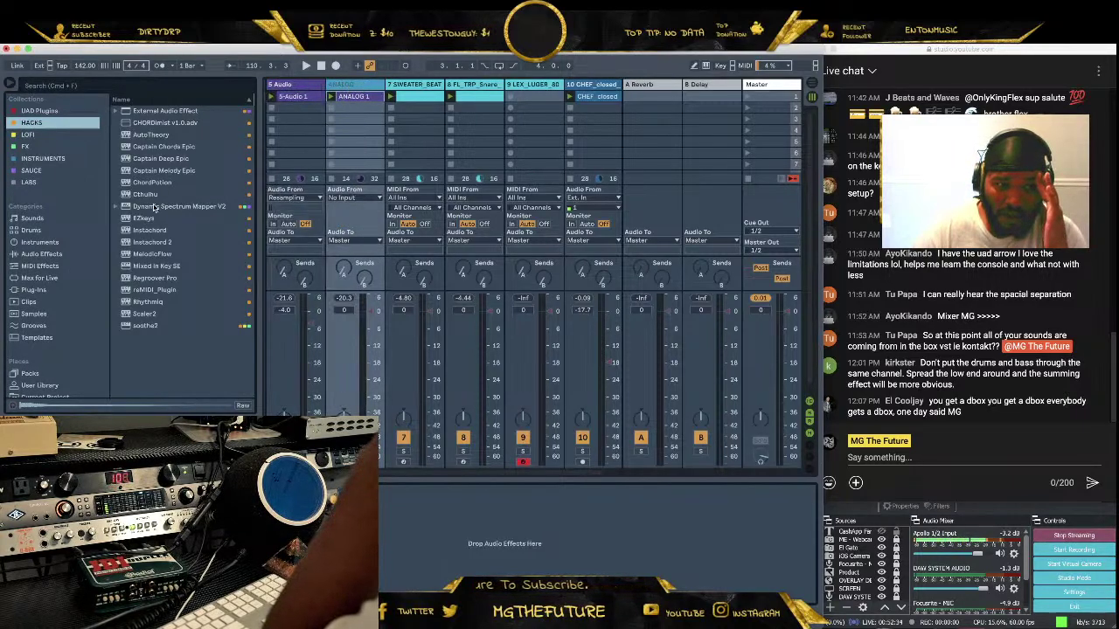
drag(161, 267, 383, 520)
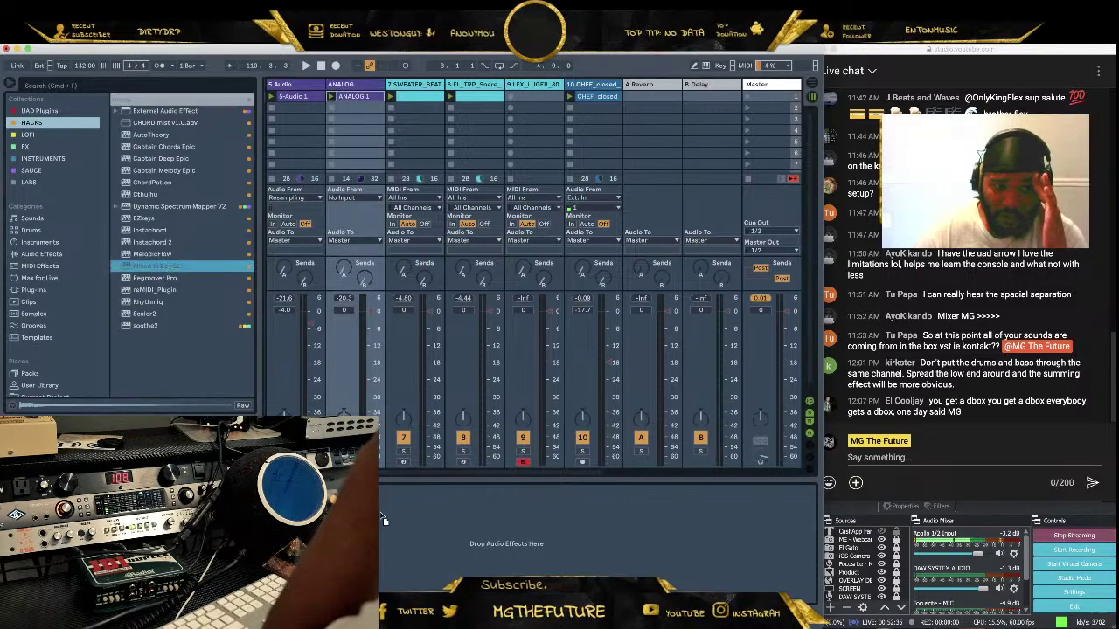
drag(378, 482, 419, 524)
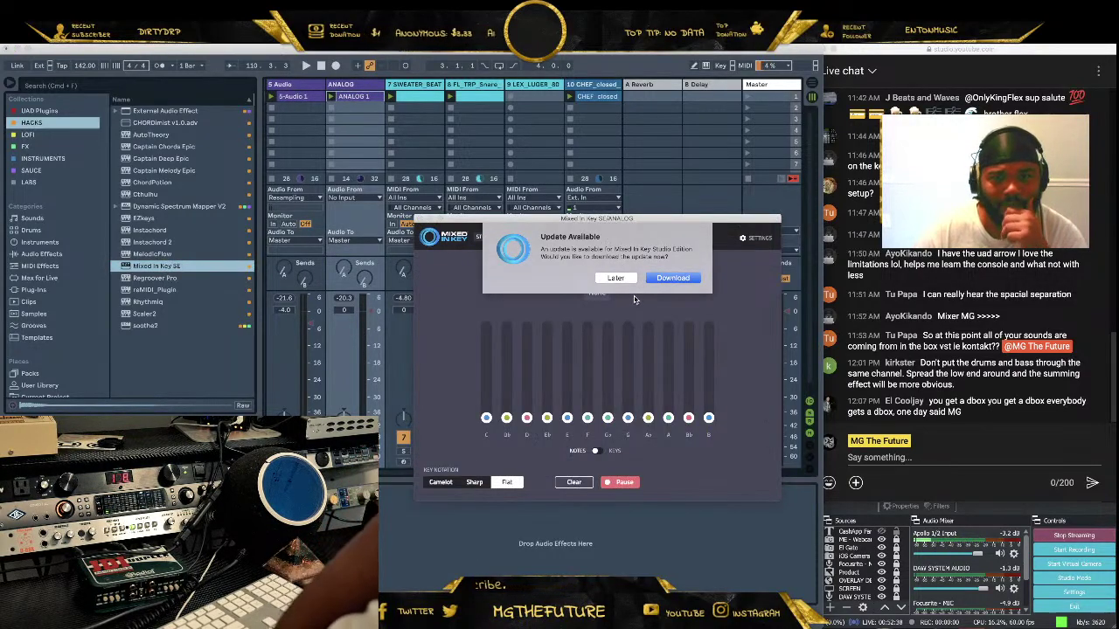
click(306, 65)
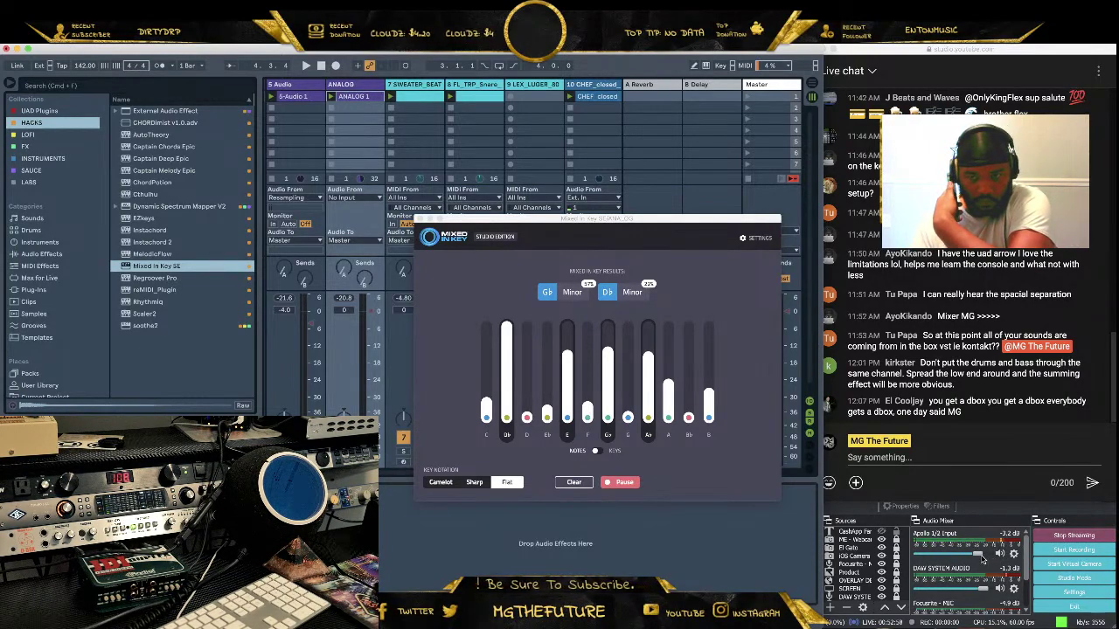
Pull the Apollo 1/2 Input level all the way down in OBS, and bring it back up to -3.2 dB
drag(980, 557, 876, 553)
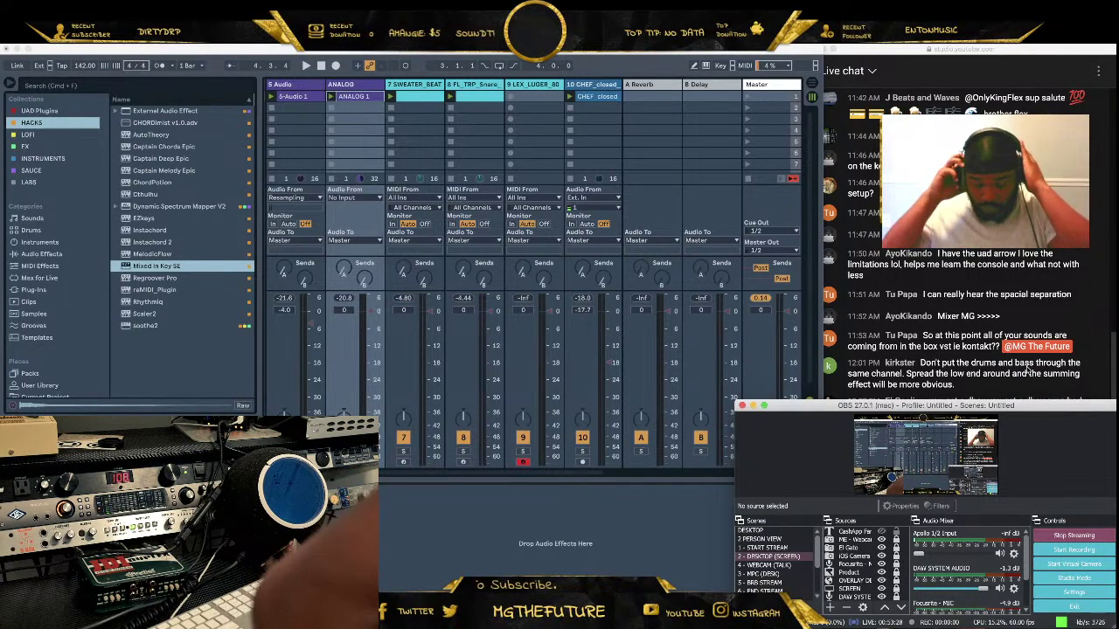
drag(917, 559, 979, 560)
Read through the YouTube live chat messages, including the questions about the dbox, the sound sources and channel routing
click(1008, 336)
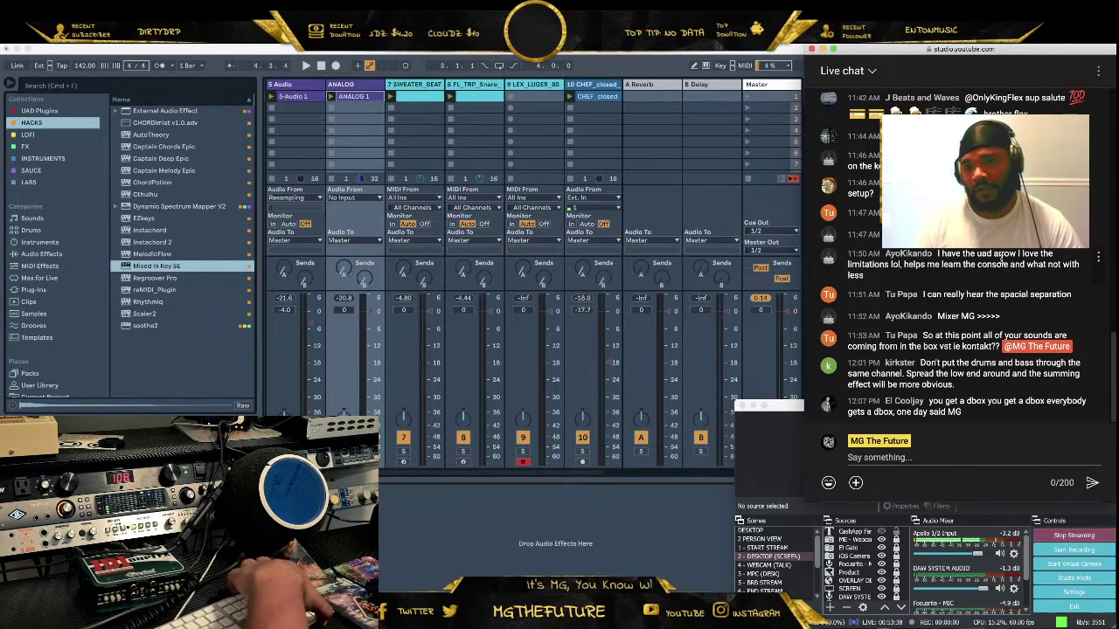
scroll(912, 280, up, 3)
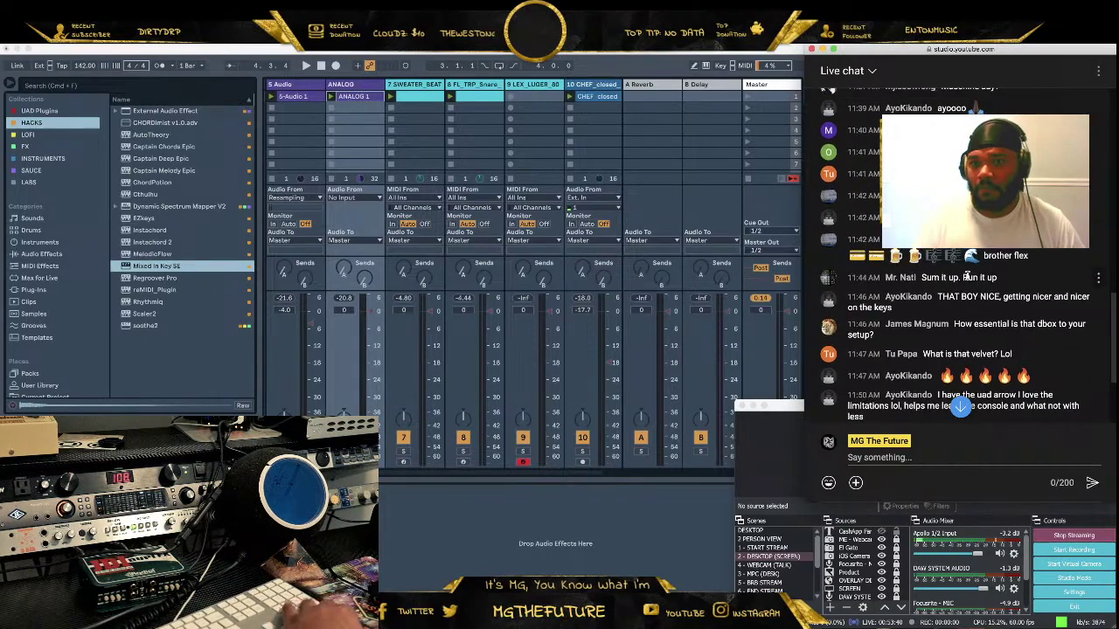
scroll(965, 275, up, 3)
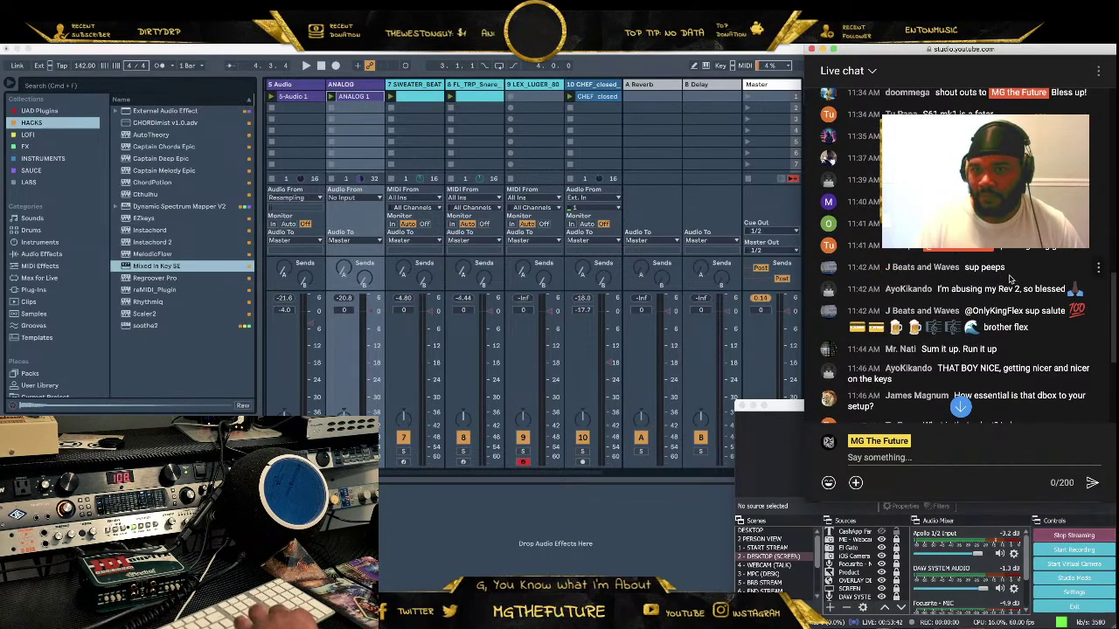
scroll(1016, 275, down, 5)
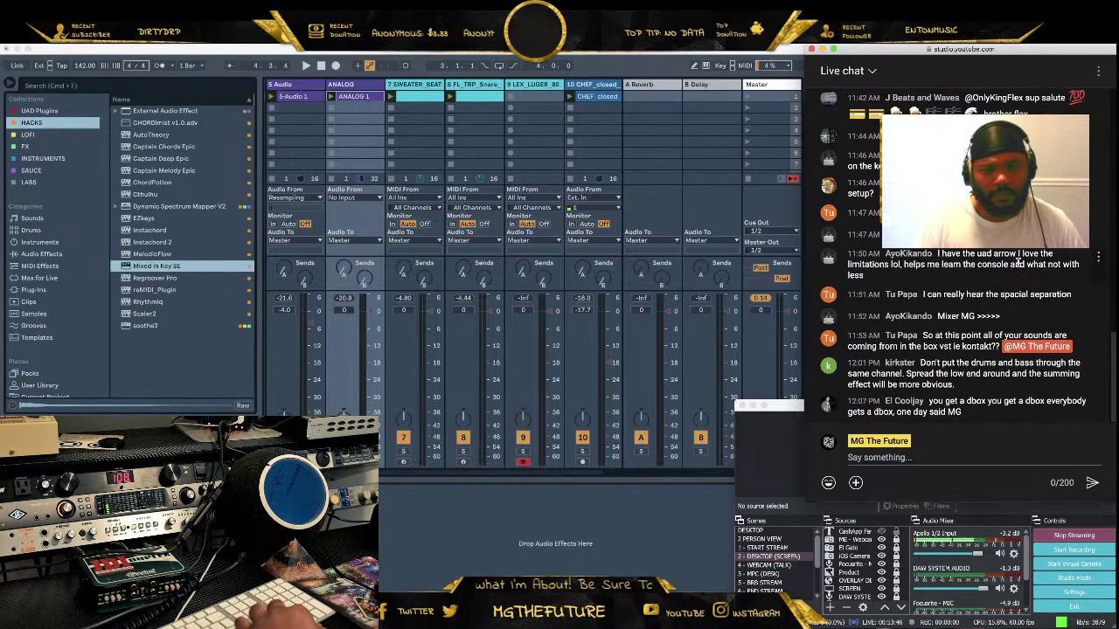
scroll(1018, 273, up, 3)
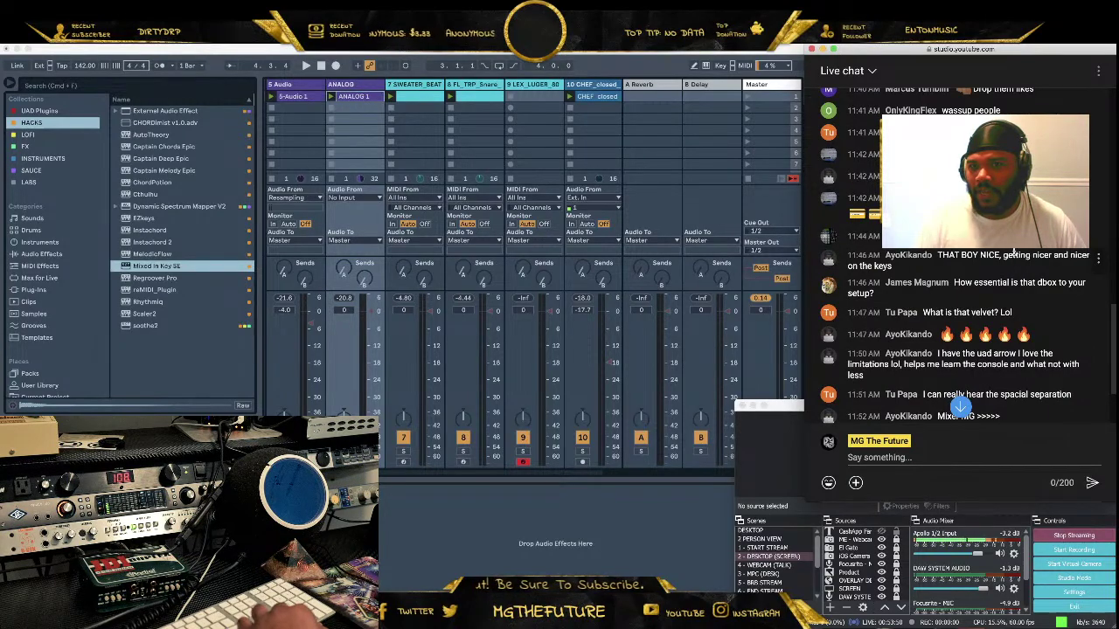
scroll(1019, 250, down, 3)
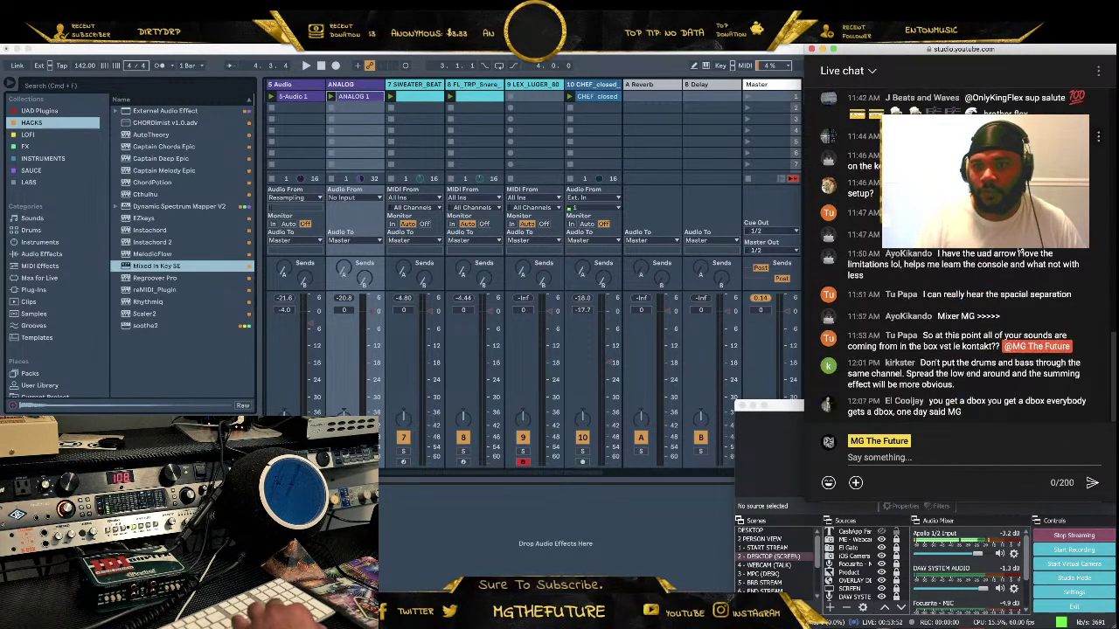
scroll(1019, 251, up, 1)
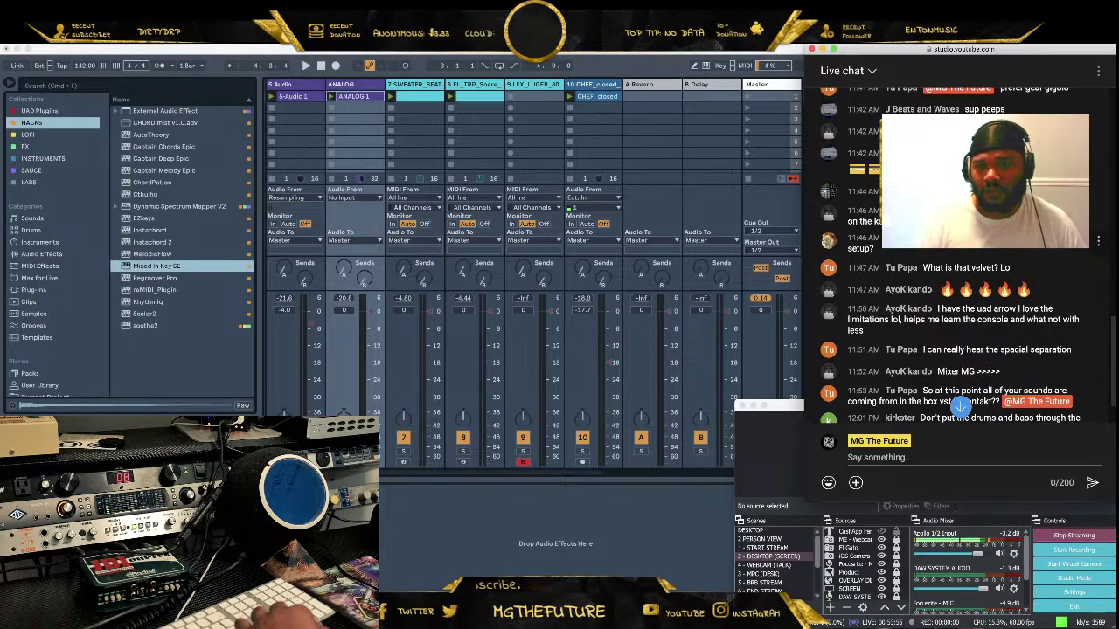
scroll(1019, 251, down, 1)
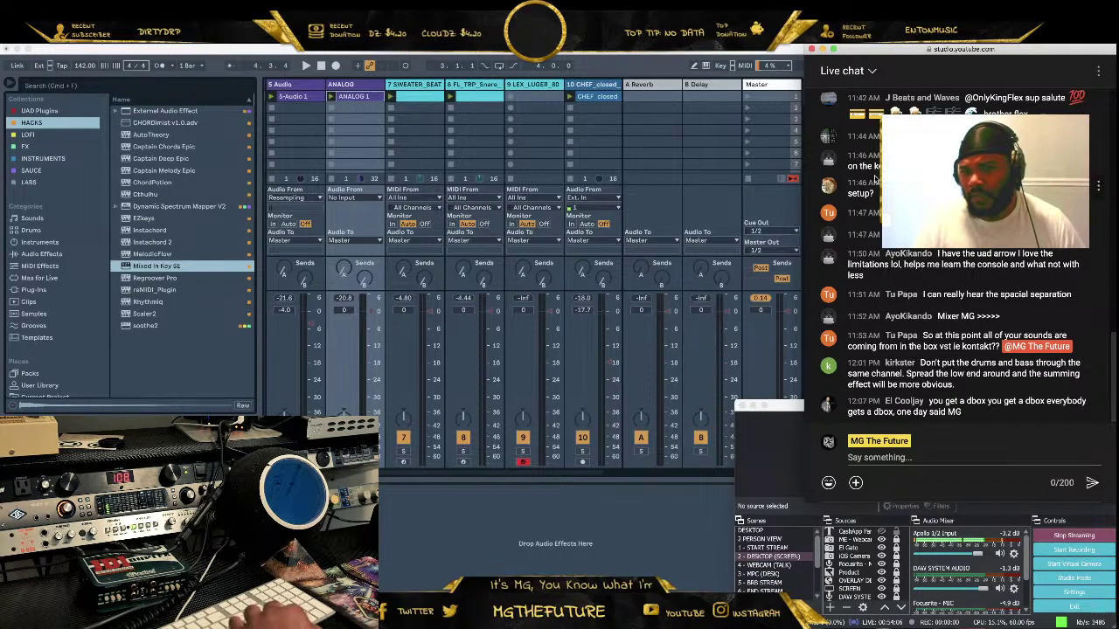
drag(874, 194, 866, 179)
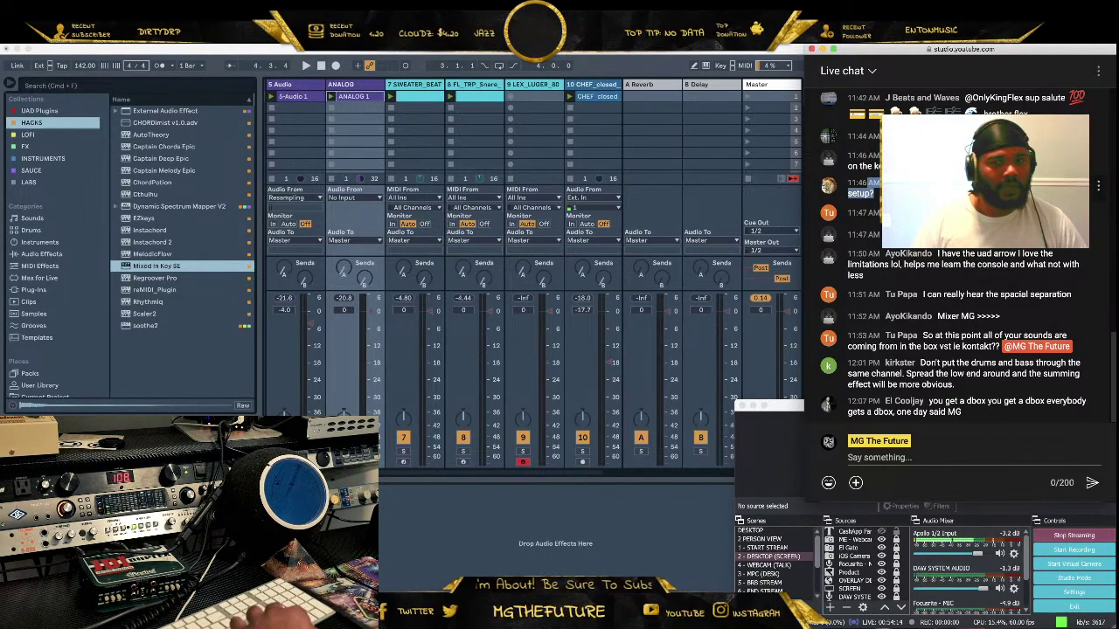
click(866, 181)
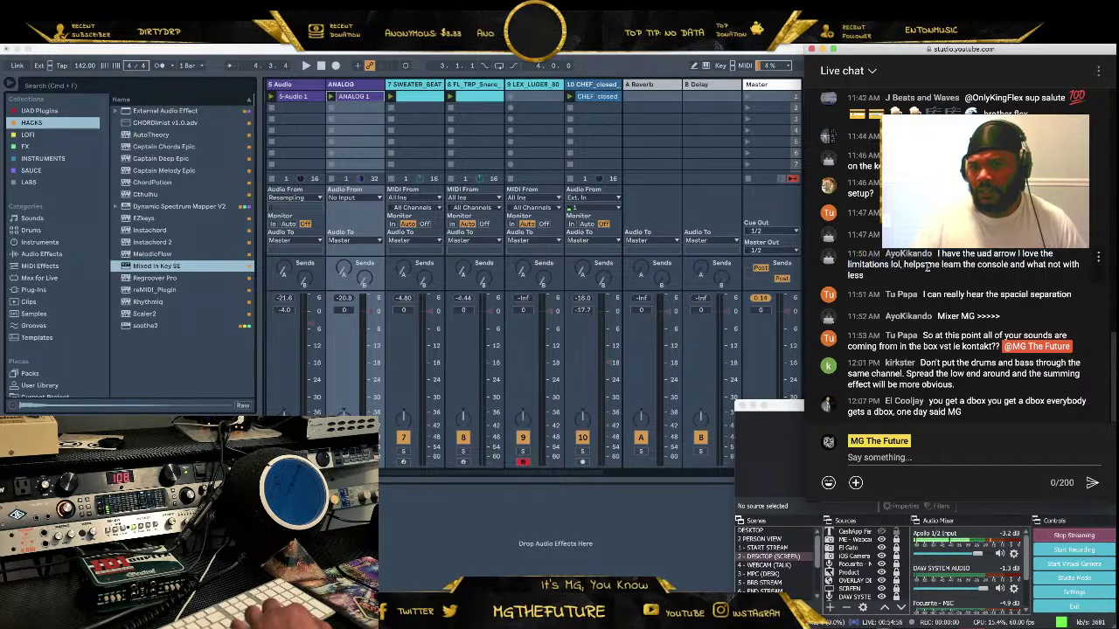
mouse_move(948, 275)
mouse_down()
mouse_move(1001, 266)
mouse_move(899, 262)
mouse_move(944, 281)
mouse_up()
click(956, 274)
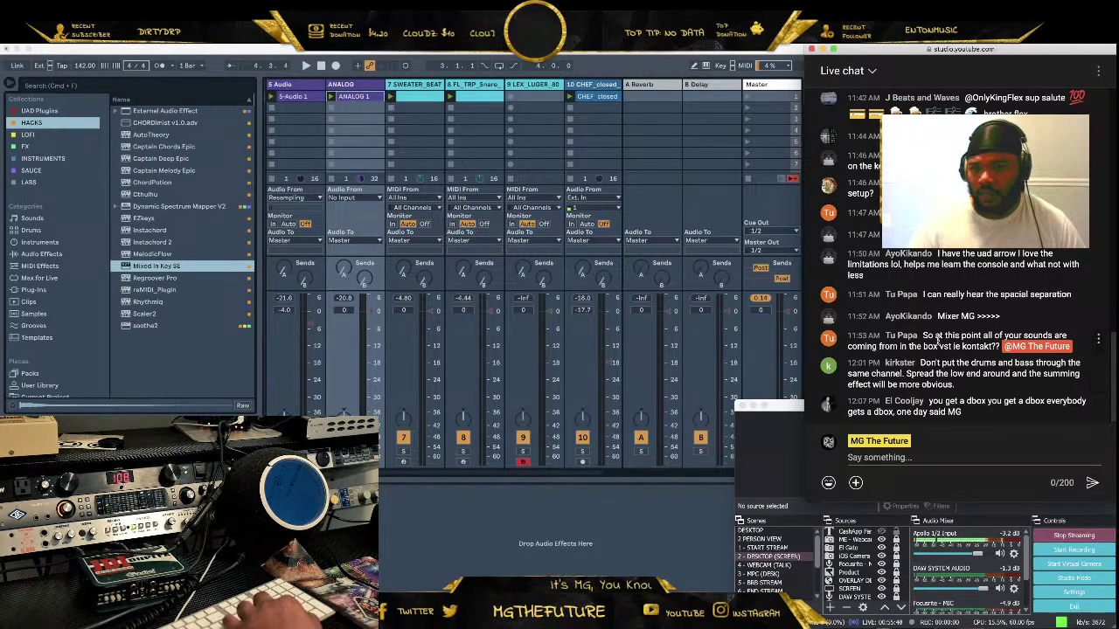
drag(974, 347, 996, 347)
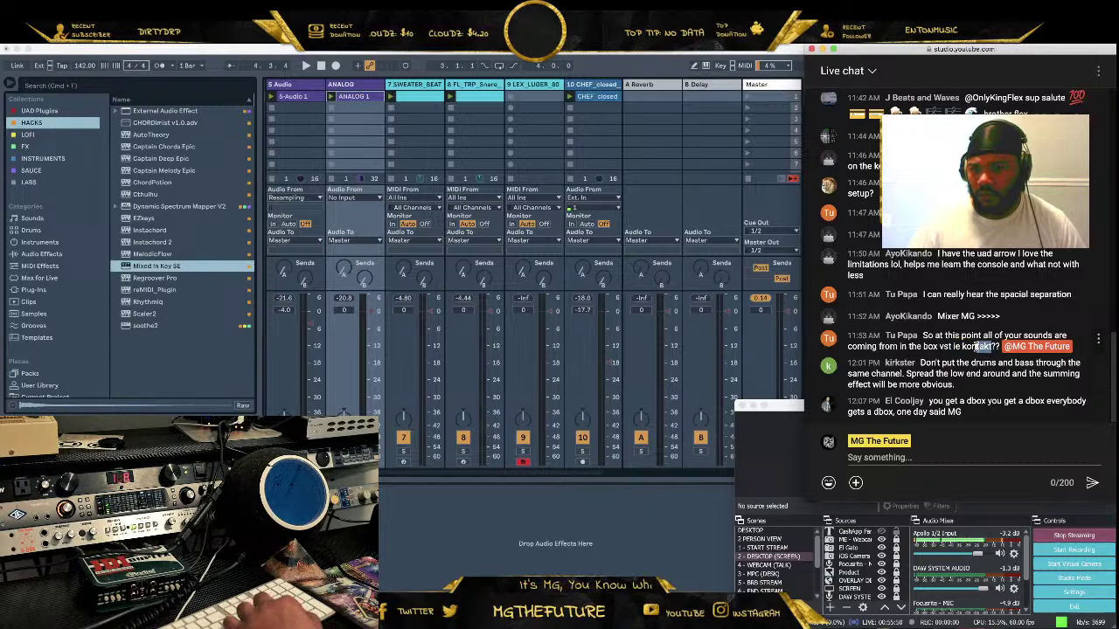
click(942, 341)
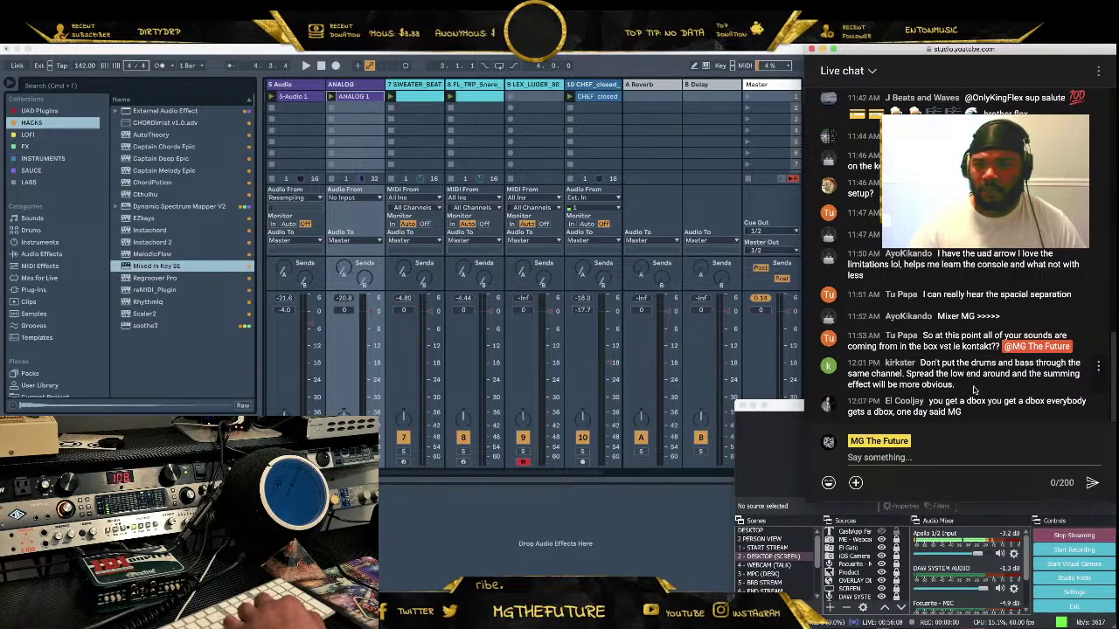
drag(975, 413, 959, 376)
click(972, 370)
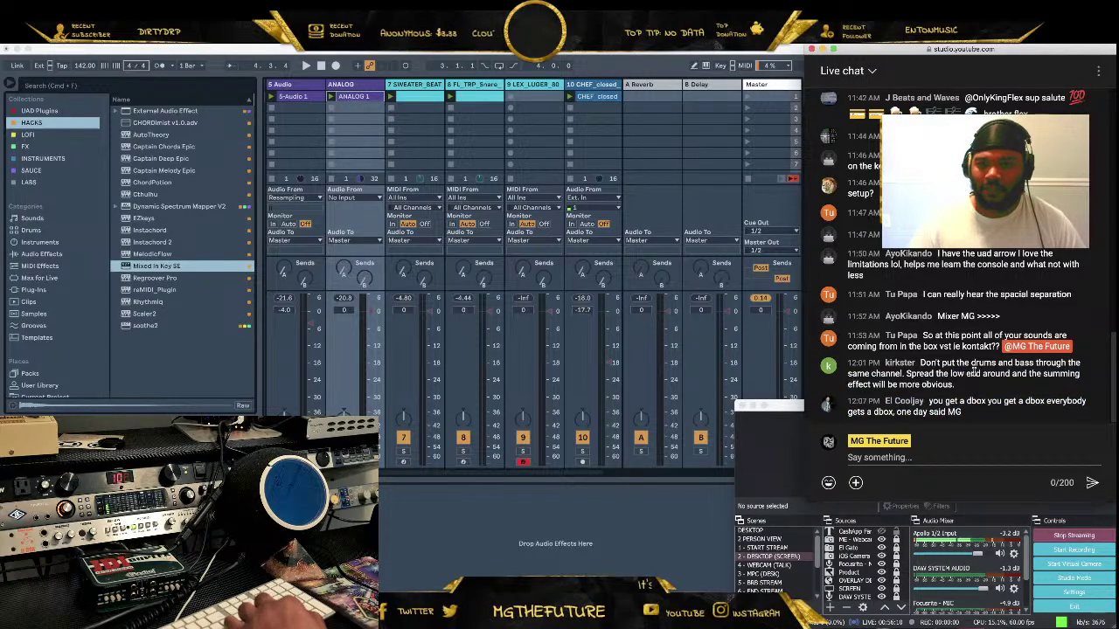
Return to Ableton Live, close the Mixed In Key window and select the LEX_LUGER 808 track
click(487, 507)
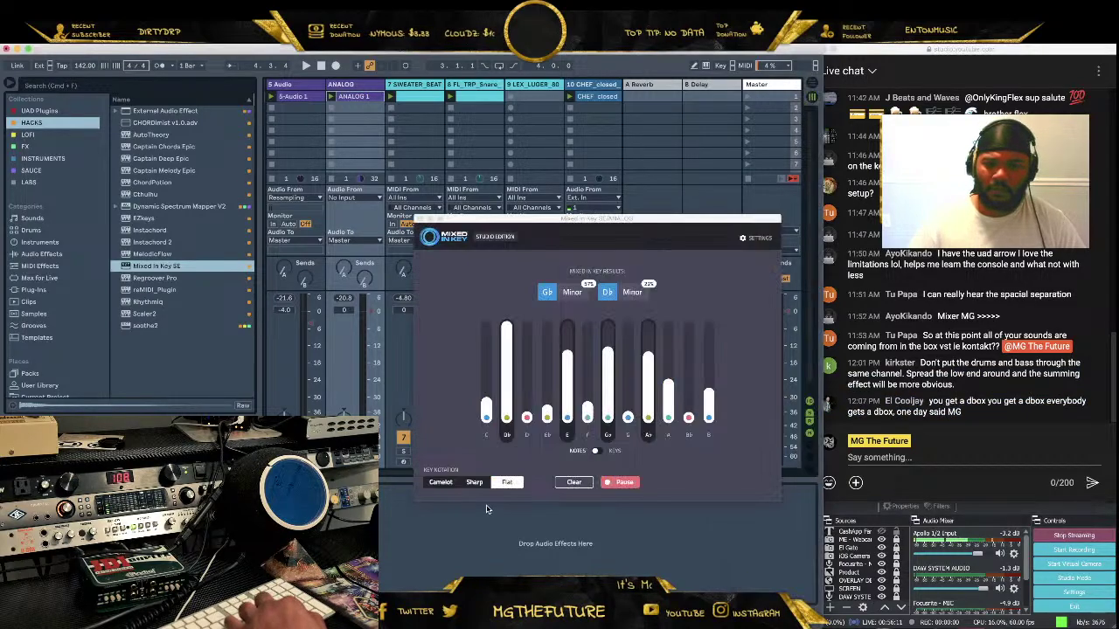
click(420, 218)
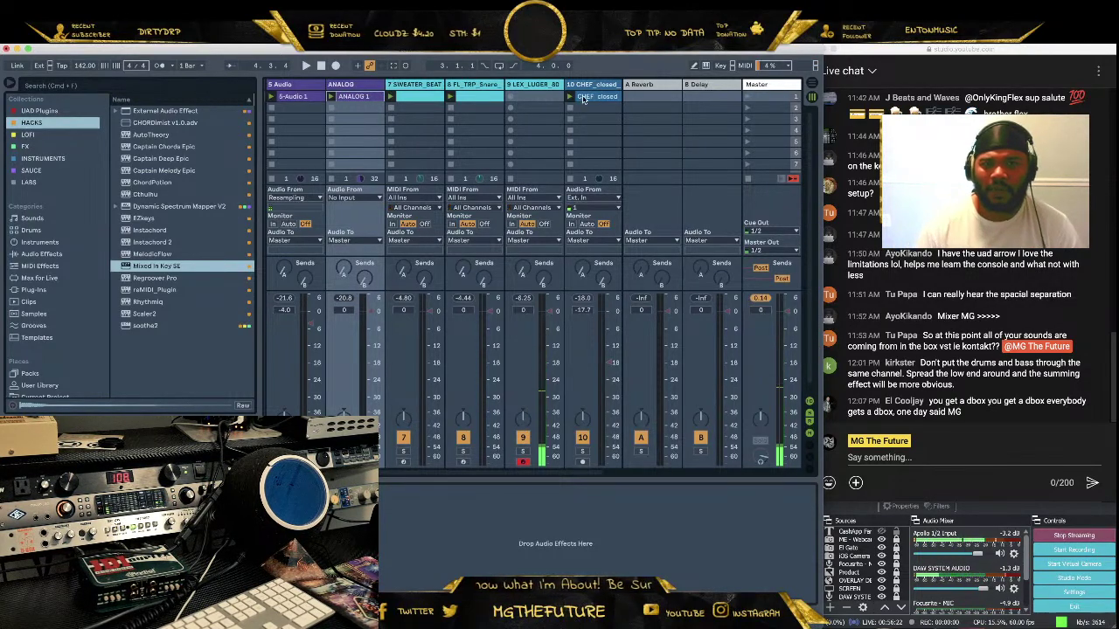
click(518, 198)
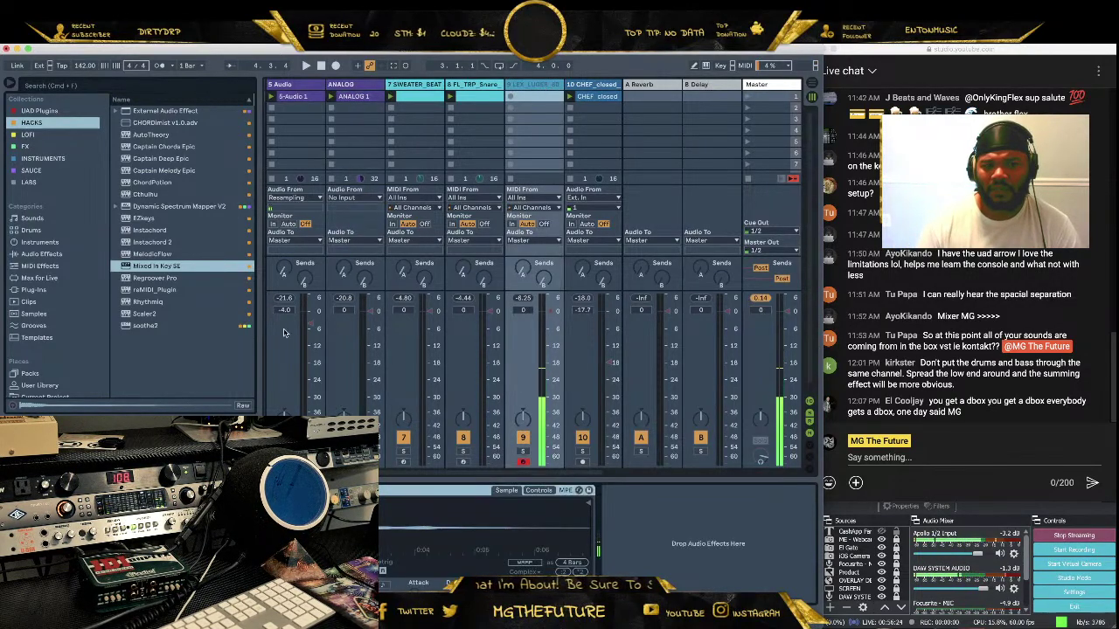
Start session playback, play the 808 part along with it and capture the performance as a MIDI clip on the LEX_LUGER track
scroll(64, 274, down, 3)
scroll(64, 273, down, 4)
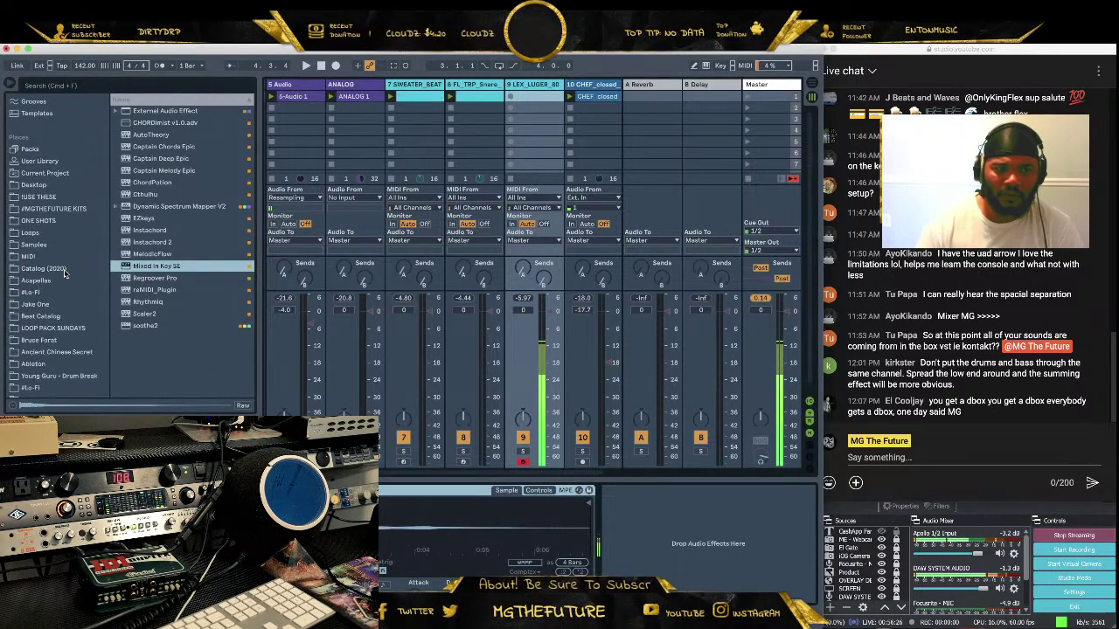
scroll(50, 228, down, 1)
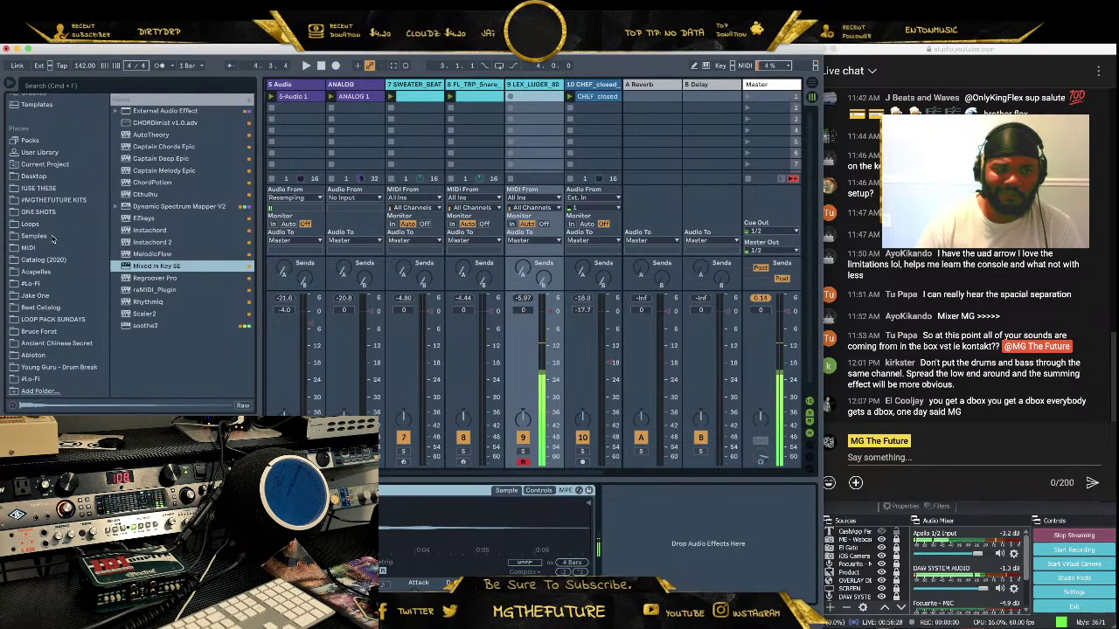
key(space)
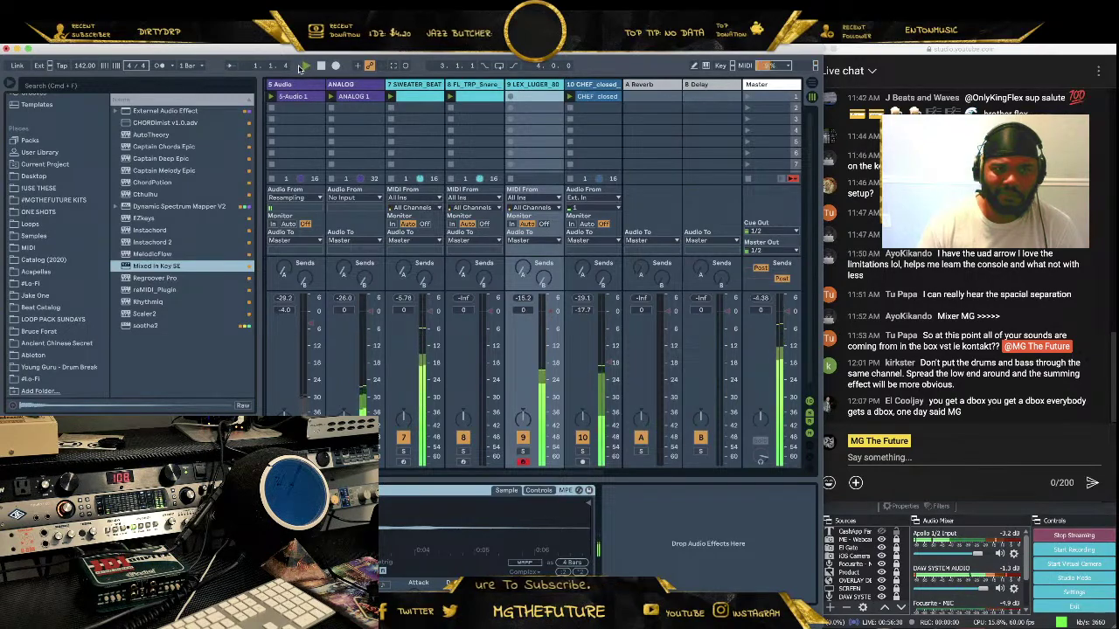
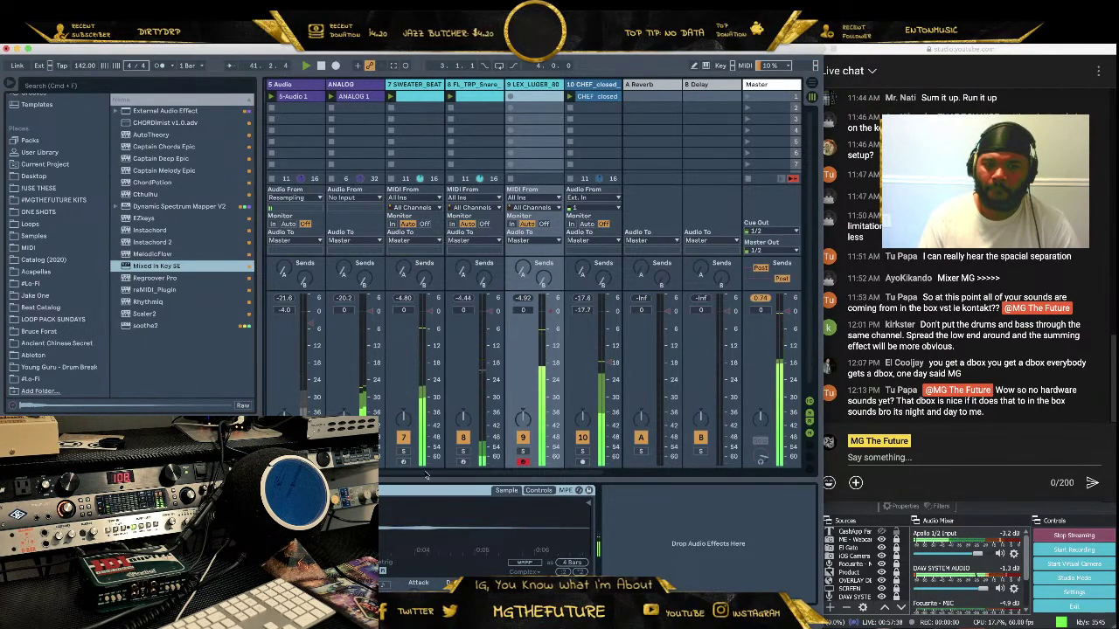
scroll(457, 478, right, 2)
scroll(457, 478, right, 1)
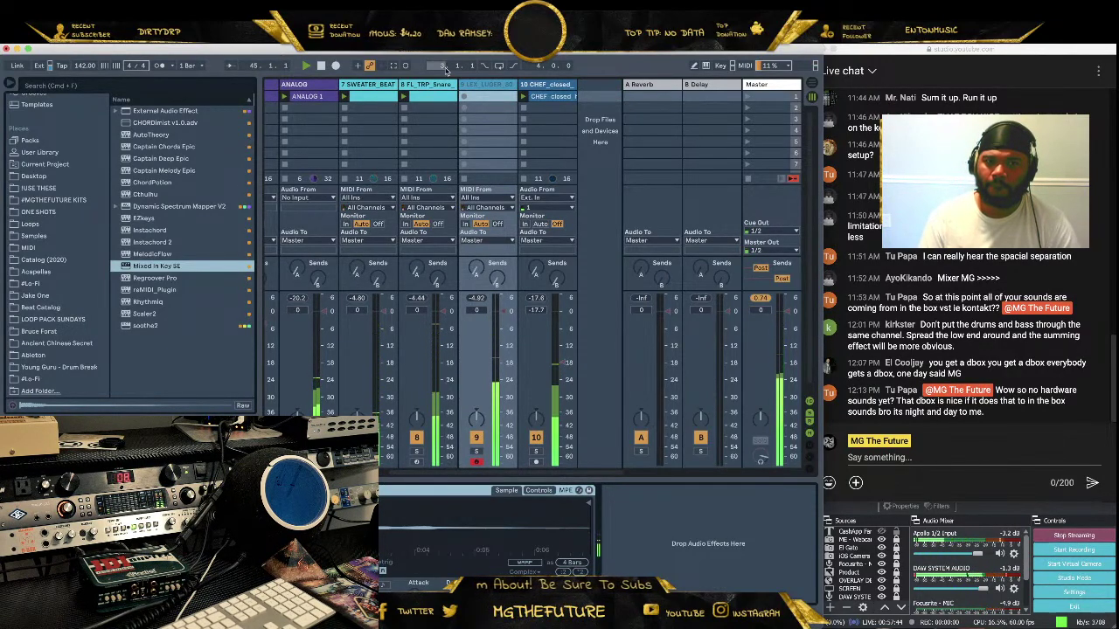
click(489, 214)
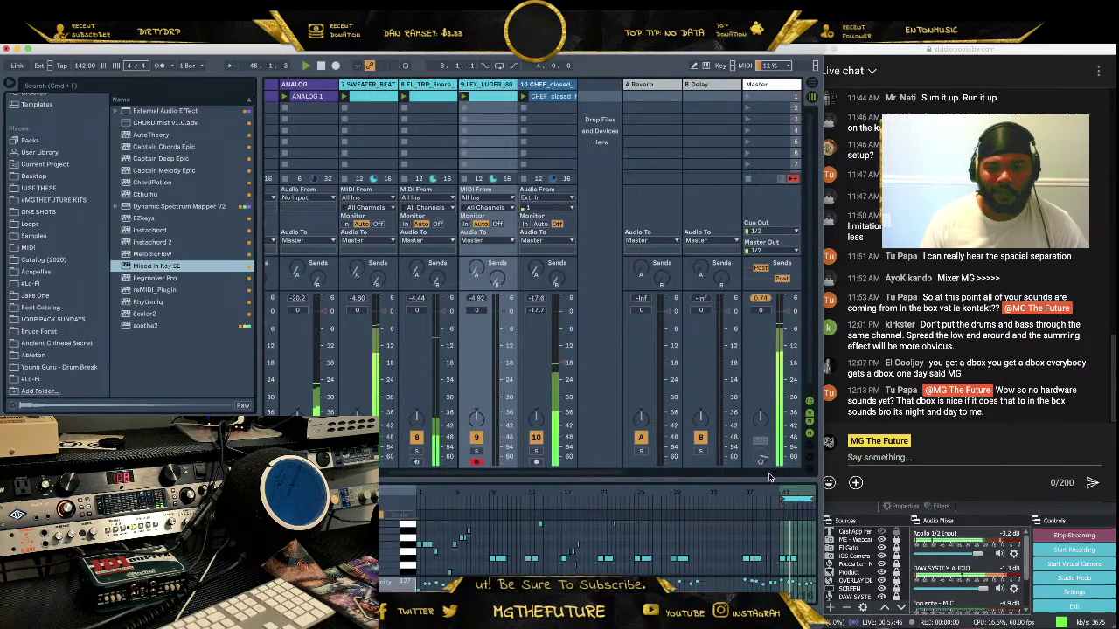
Crop the captured 808 clip to its looped section, show the track's sampler device again and stop playback
right_click(803, 533)
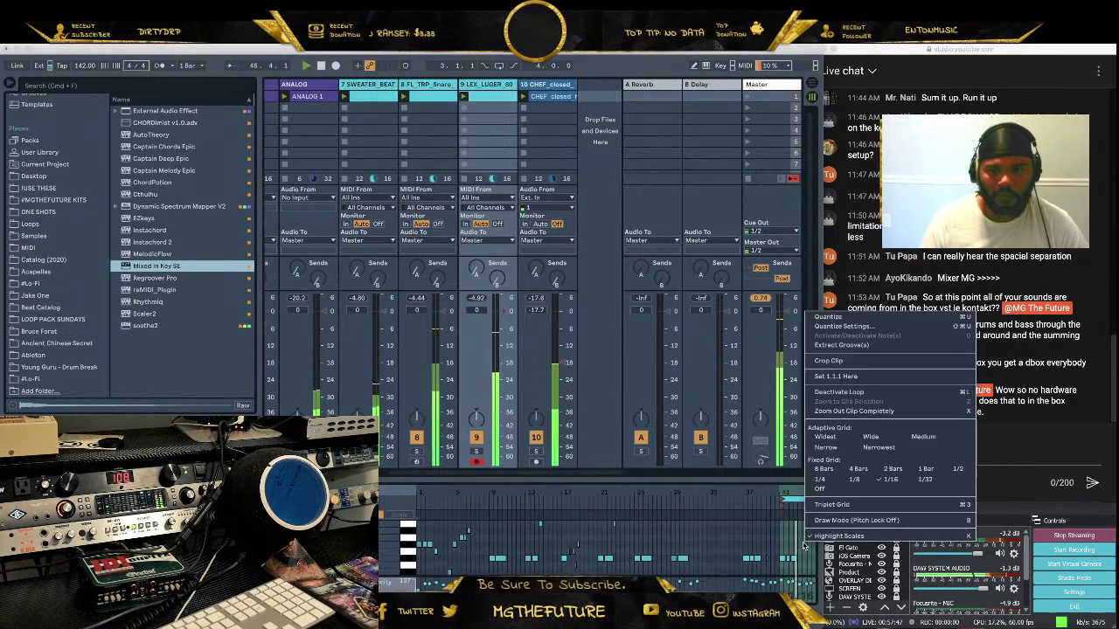
click(829, 360)
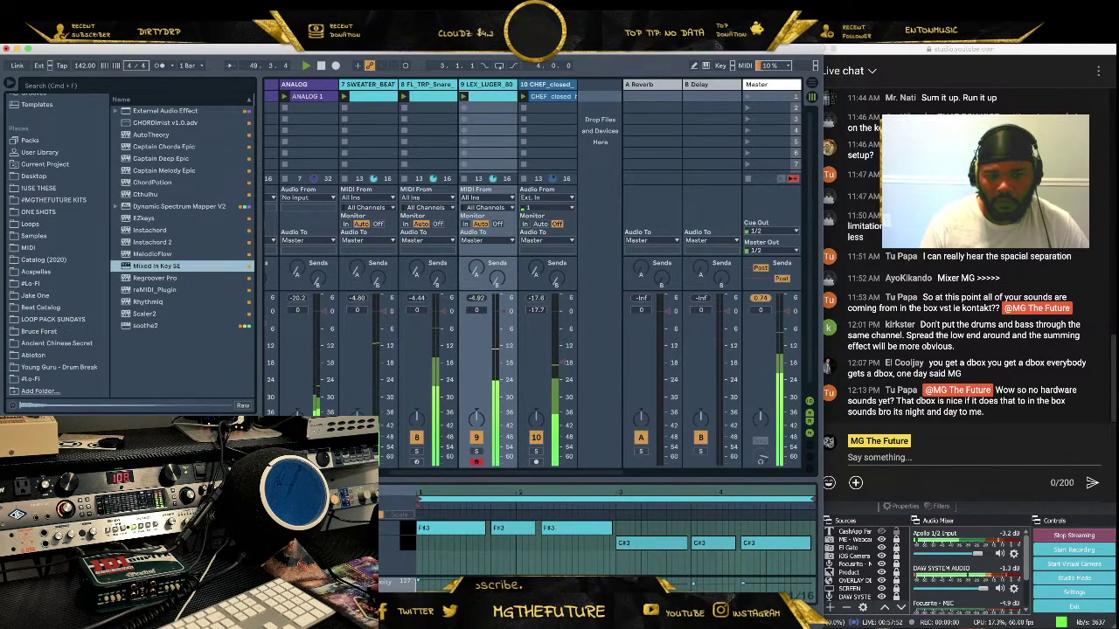
click(460, 478)
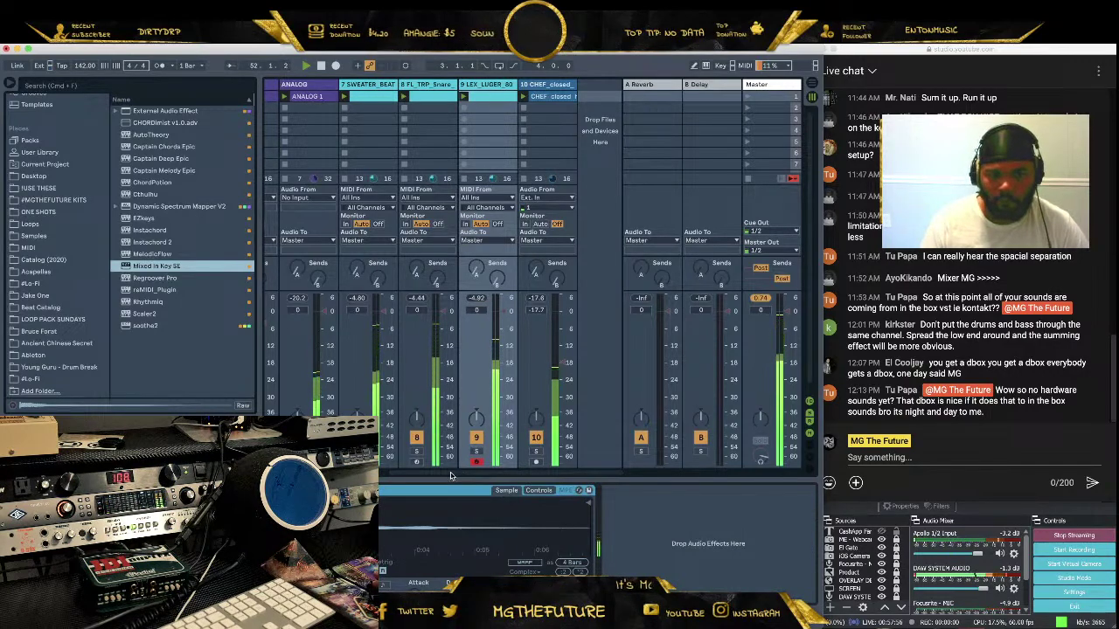
key(space)
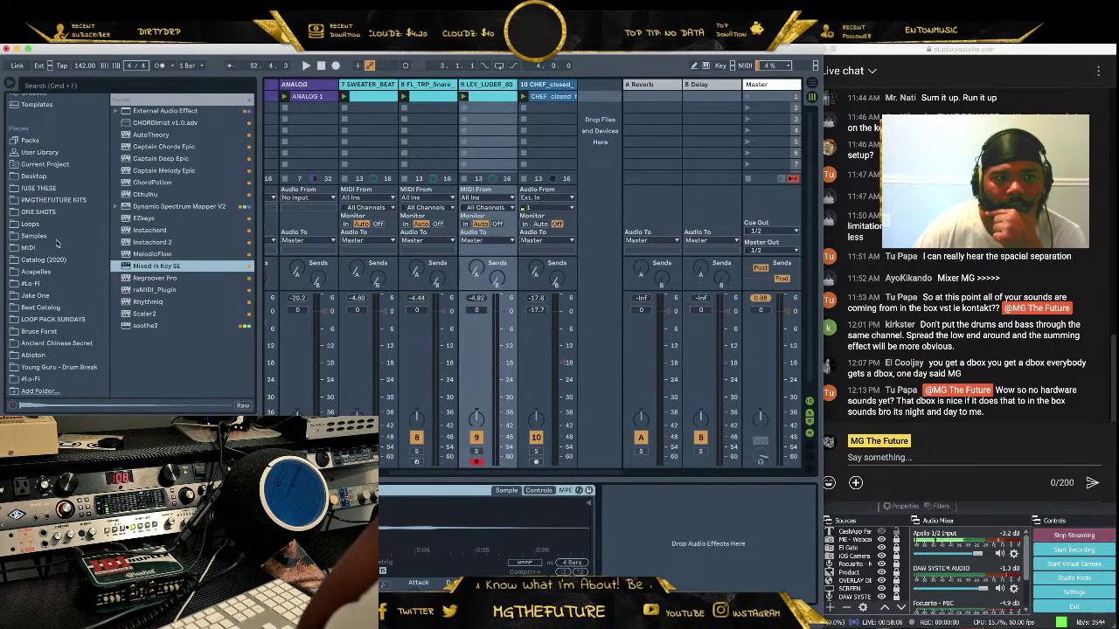
Open the !USE THESE sample folder in the browser and collapse the DjayCas x MG - 2 kit
click(38, 188)
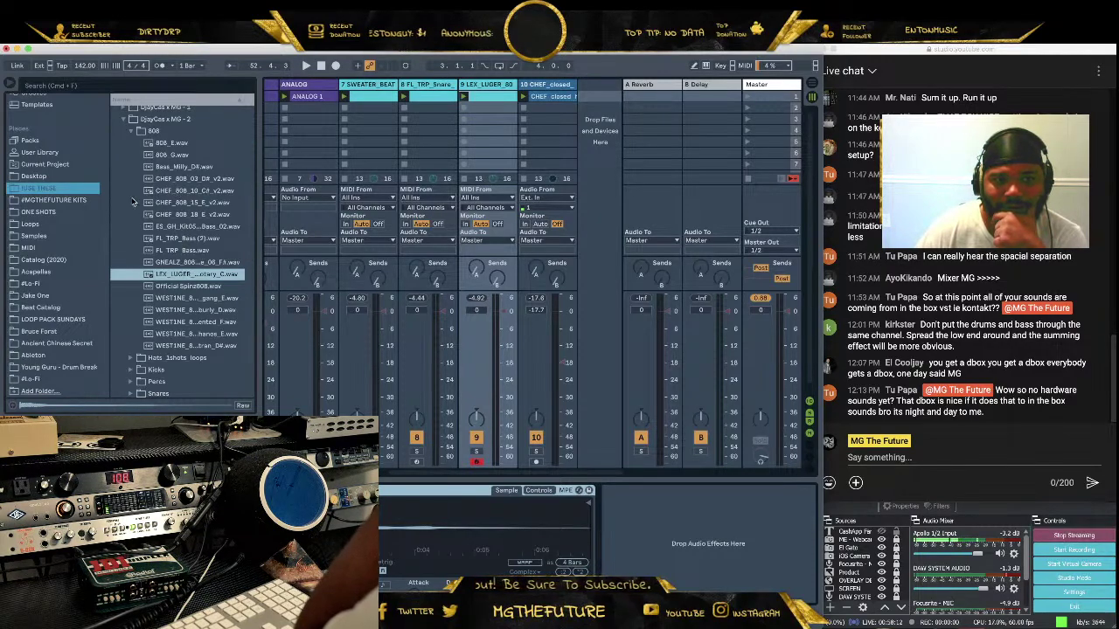
scroll(129, 184, up, 1)
click(124, 134)
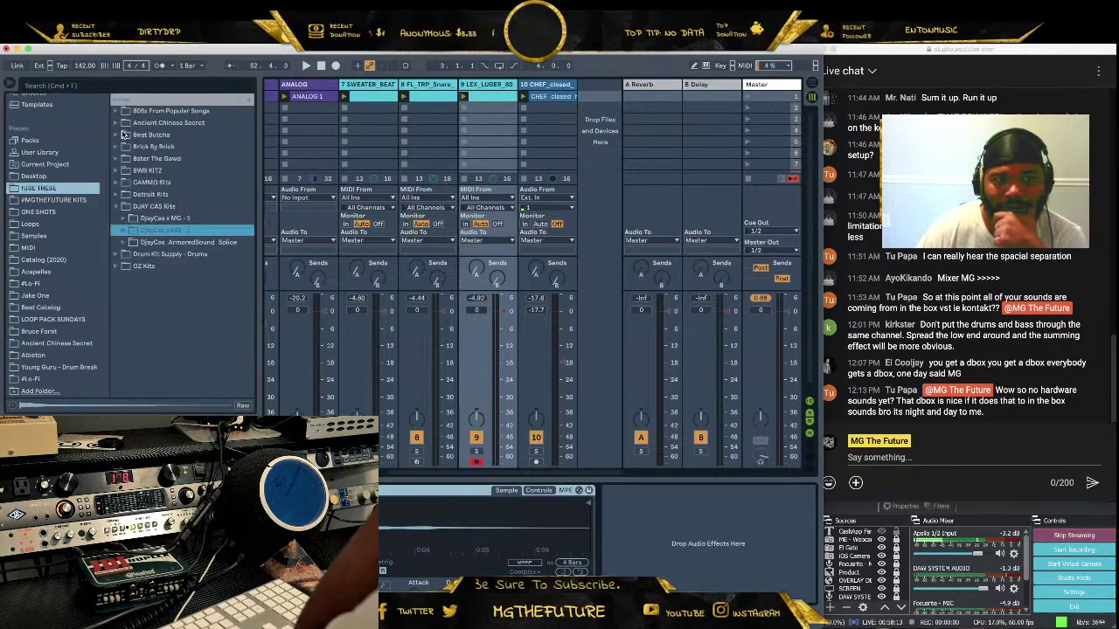
Replace the 808 track's sample with the 808_Spicy1_C2.wav from the DjayCas x MG - 1 kit and start session playback
click(132, 231)
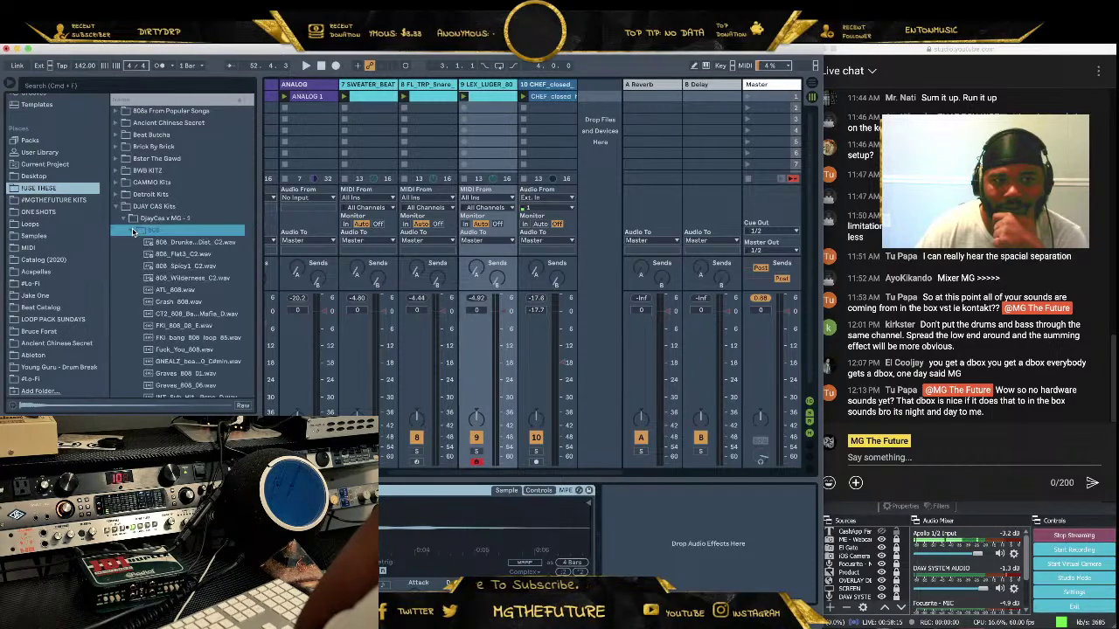
click(200, 267)
key(Return)
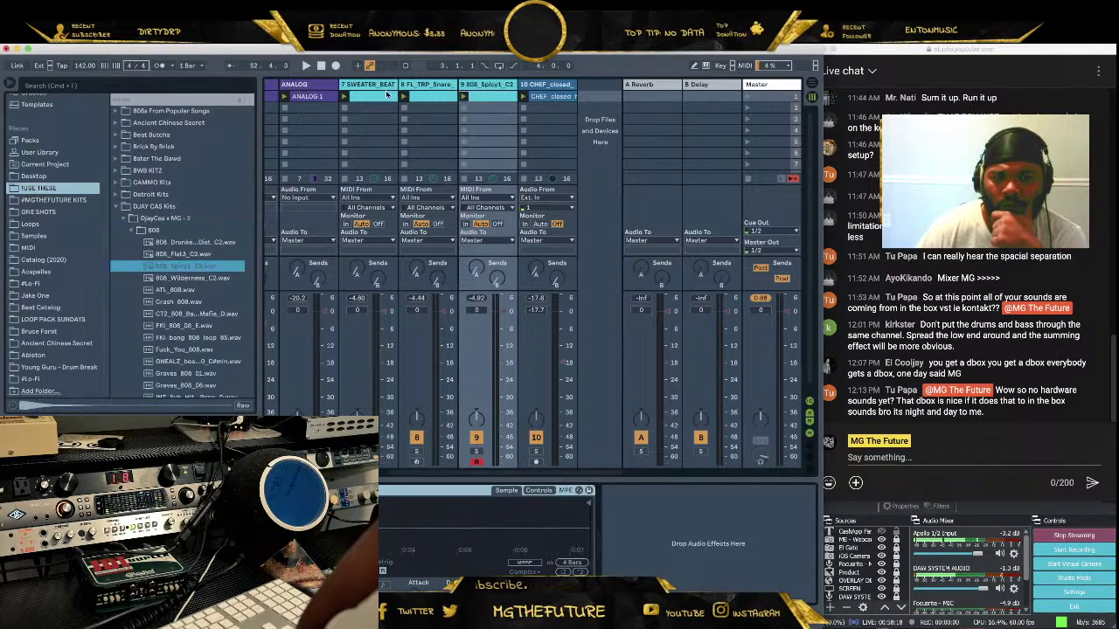
click(305, 66)
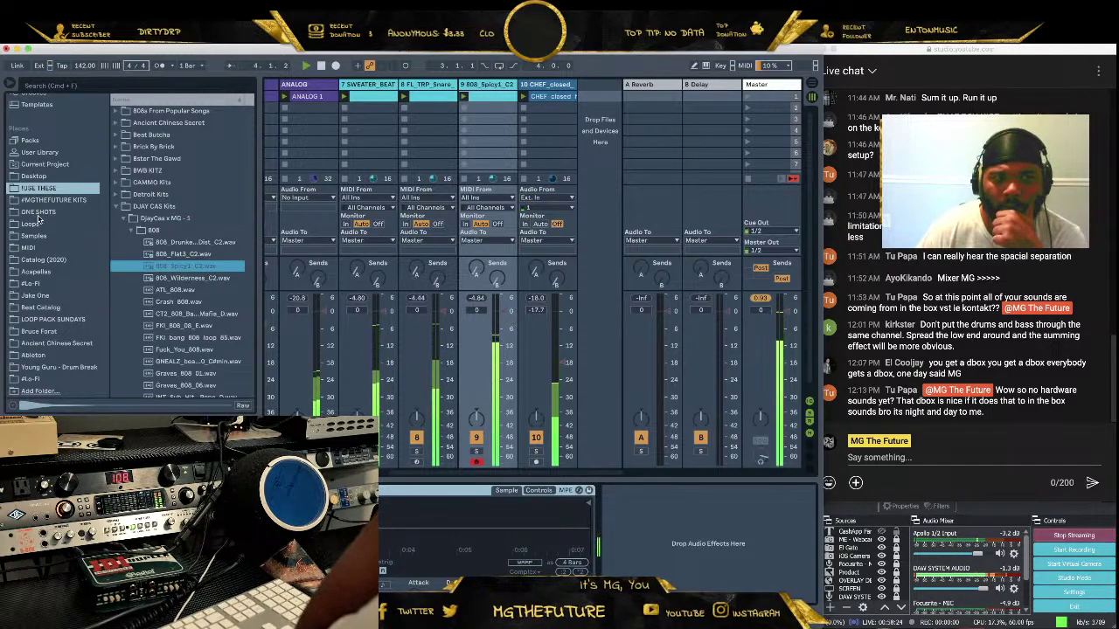
Add the -12 preset of the Pitch MIDI effect to the 808 track and set the ANALOG track's volume to 0.3 dB
scroll(53, 235, up, 5)
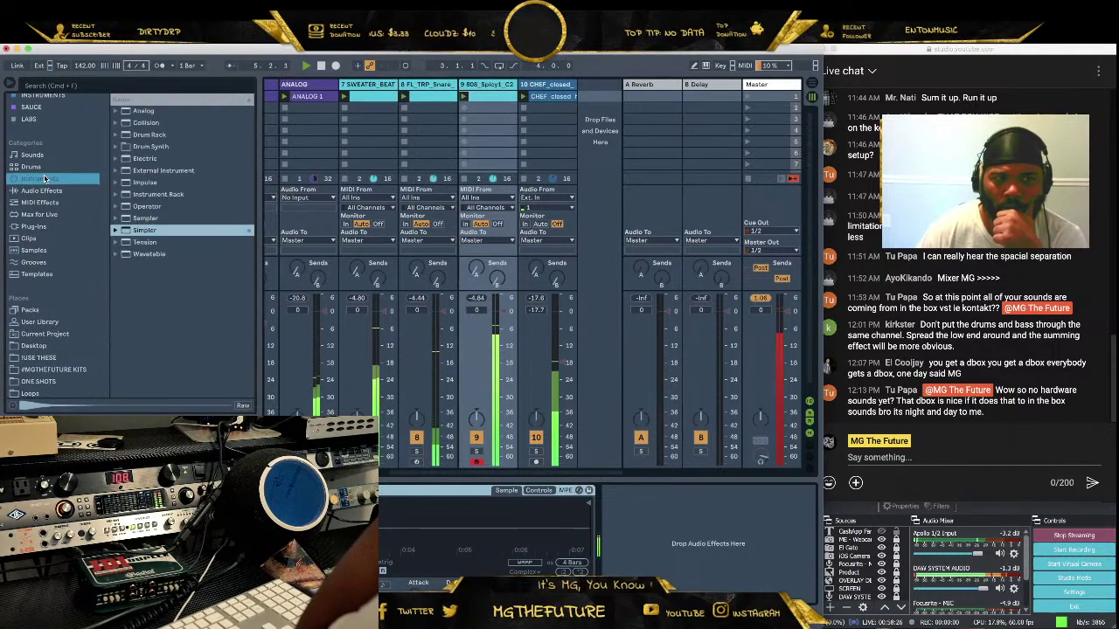
click(45, 179)
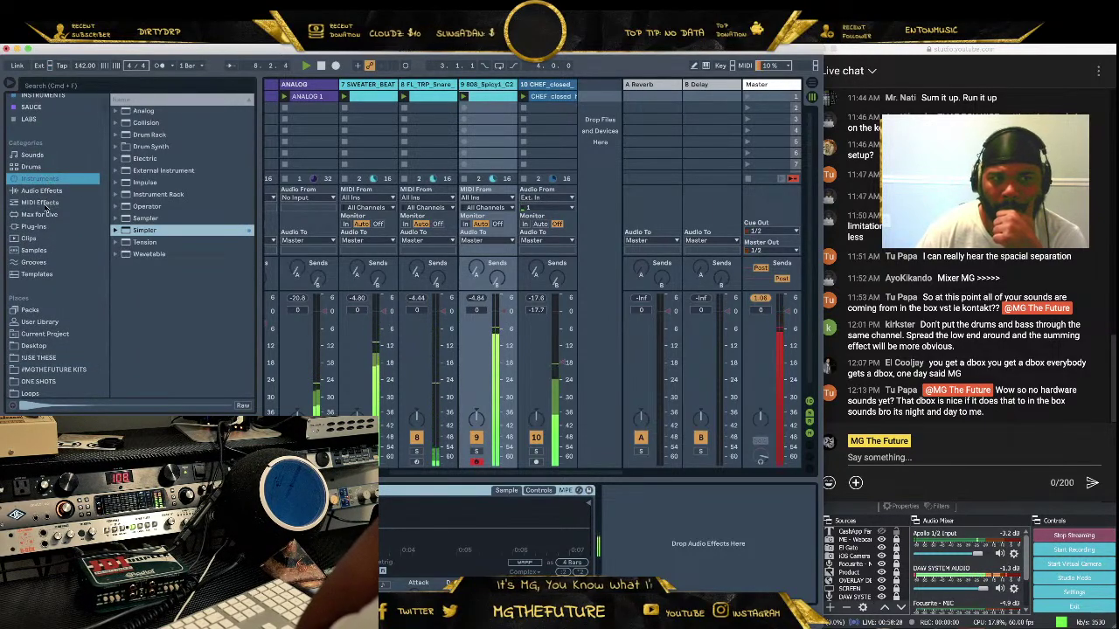
click(49, 202)
double_click(153, 255)
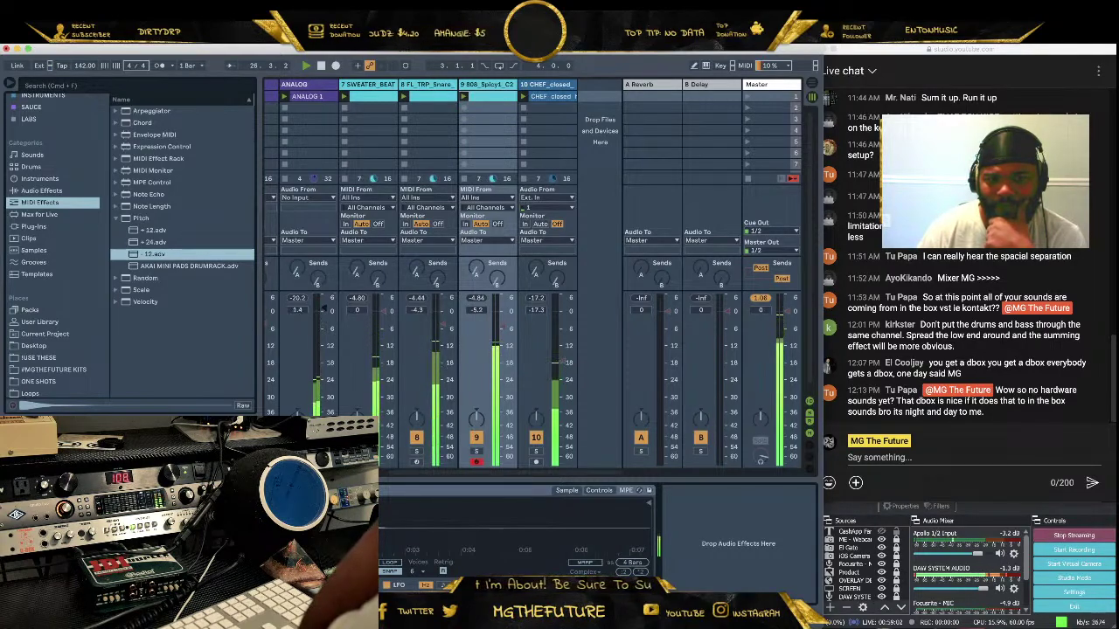
drag(323, 307, 325, 318)
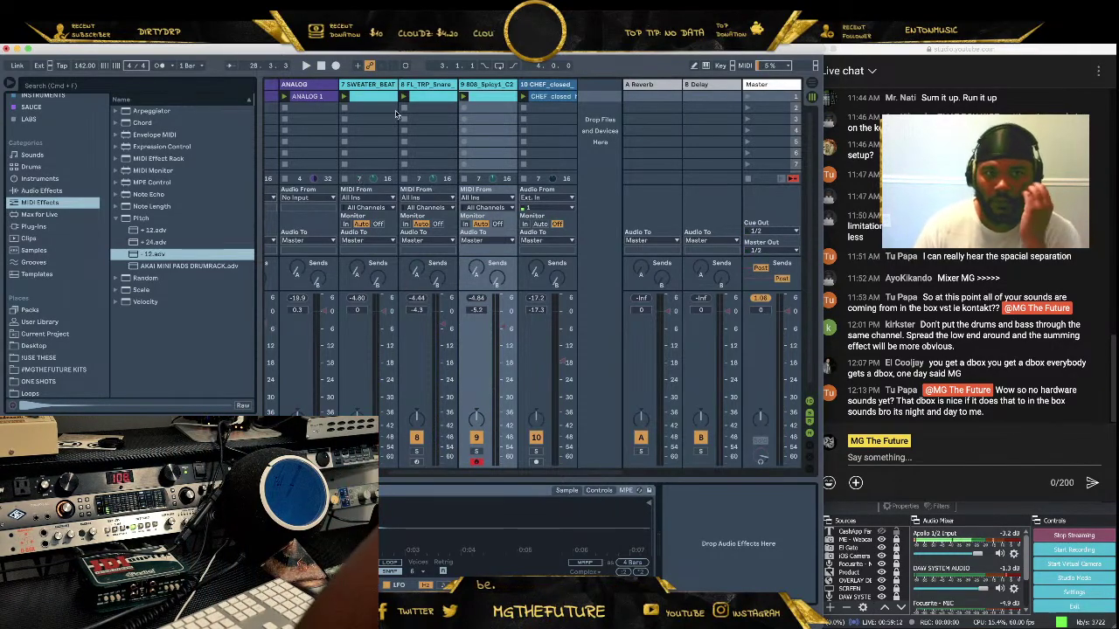
Check the devices on the ANALOG, SWEATER_BEAT and FL_TRP_Snare tracks one after another
click(318, 87)
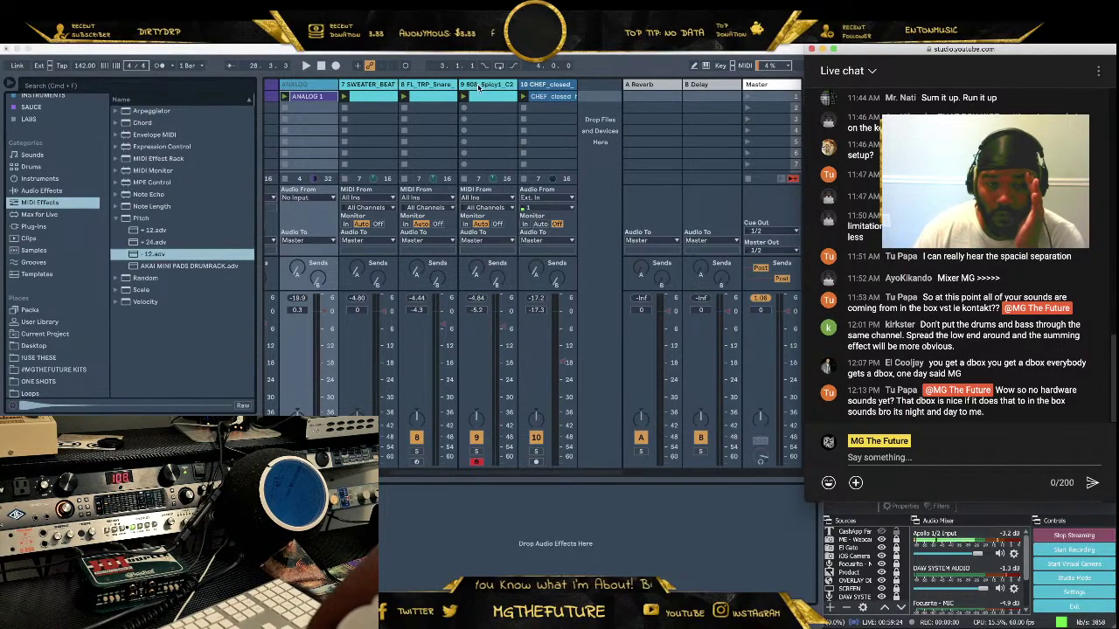
click(441, 87)
click(368, 84)
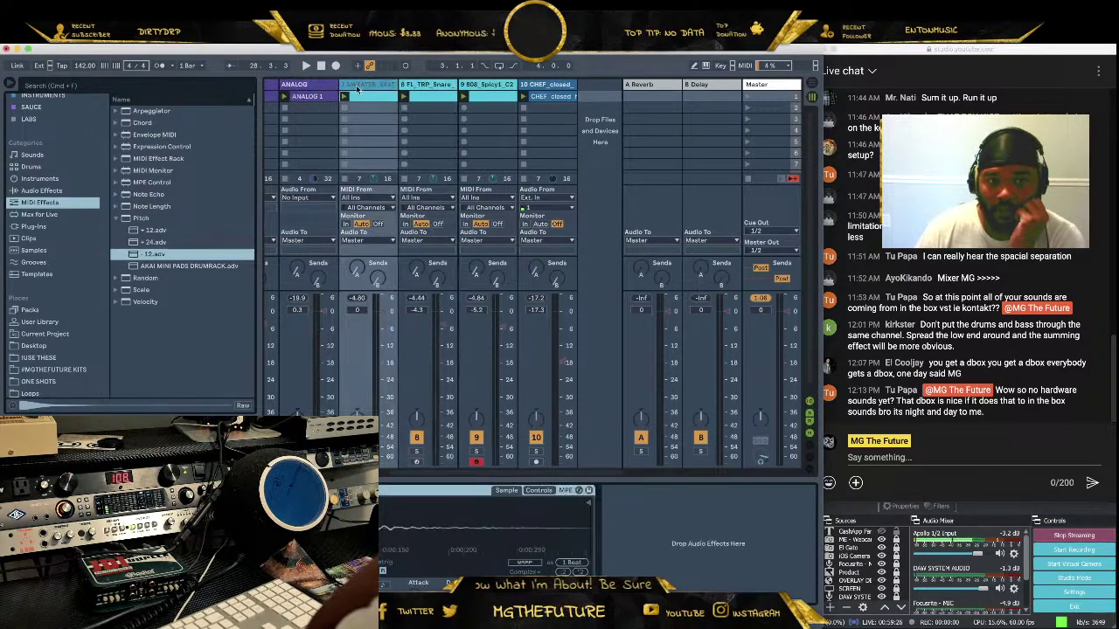
click(316, 88)
click(367, 87)
click(413, 87)
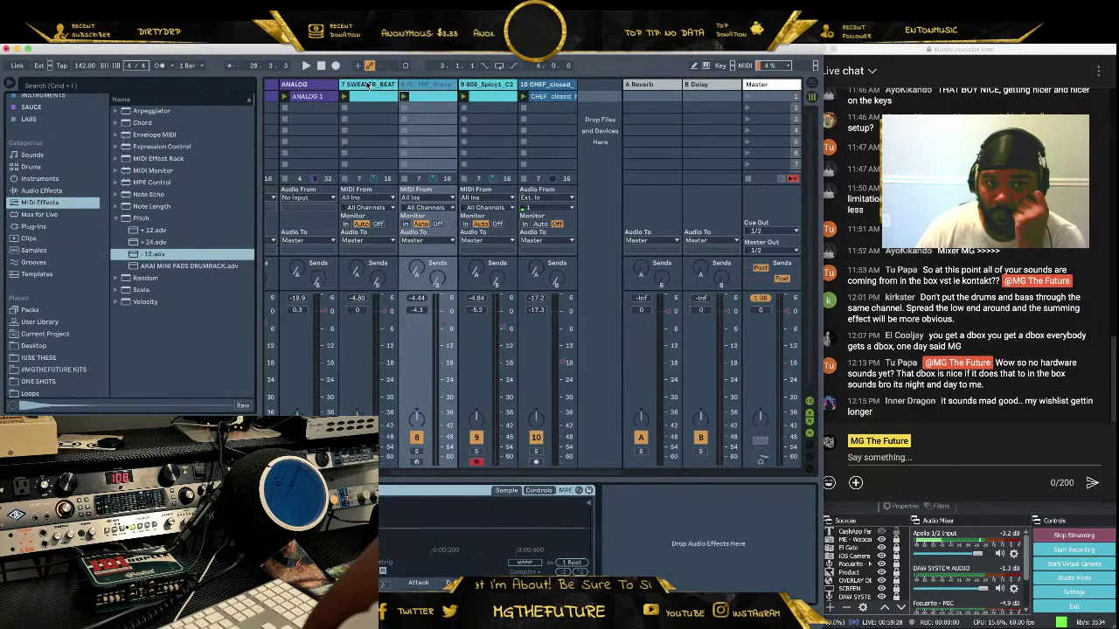
click(368, 85)
Route the ANALOG track's audio to external output 3/4
click(317, 85)
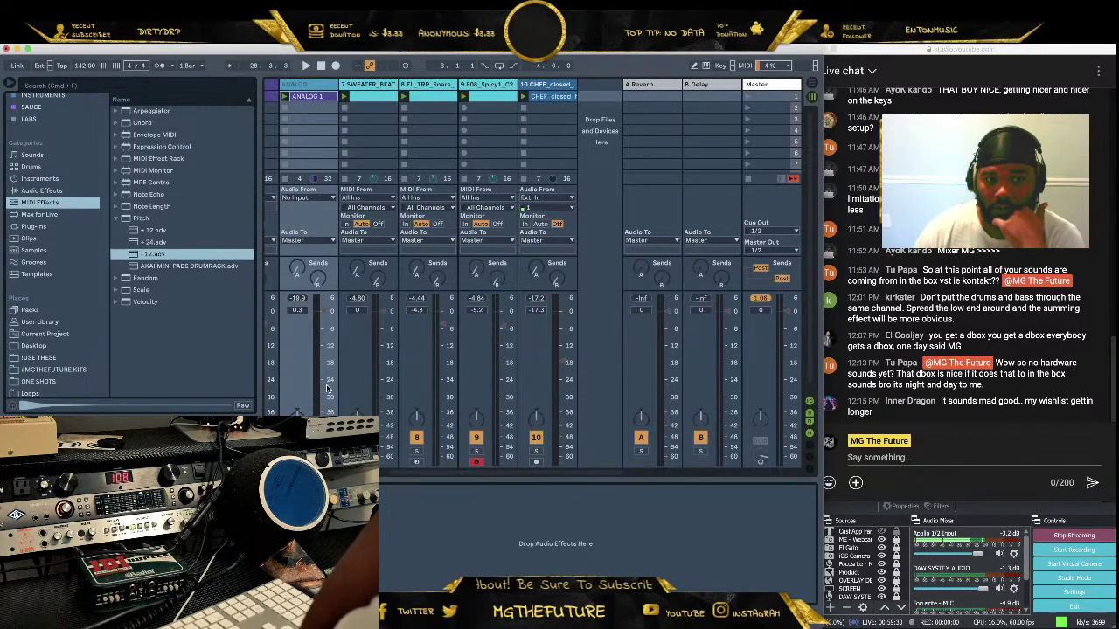
click(301, 241)
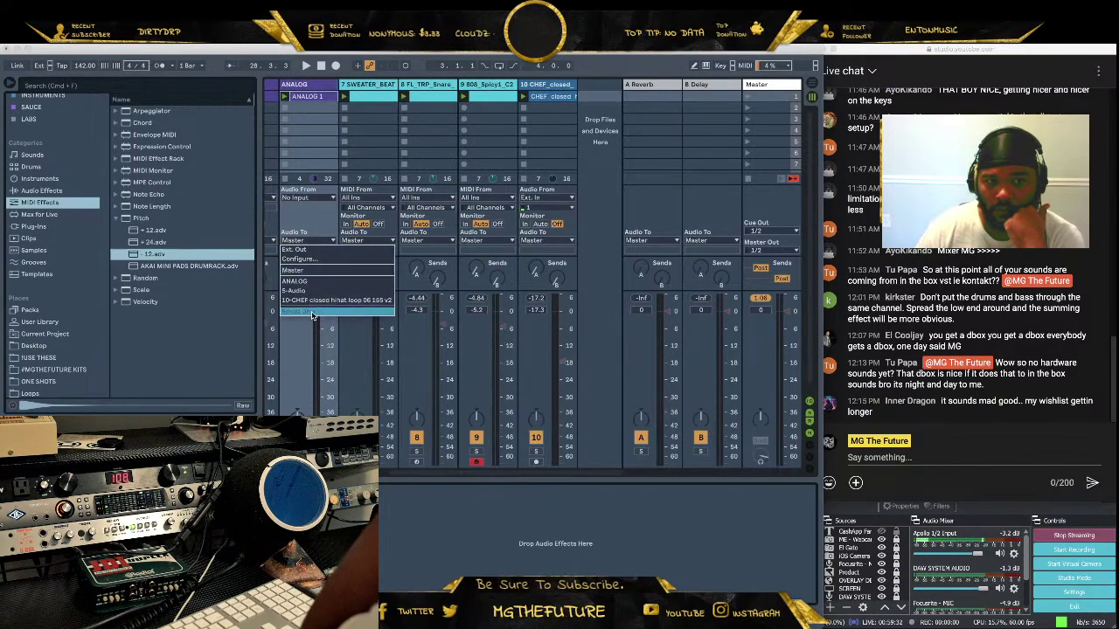
click(301, 367)
click(312, 242)
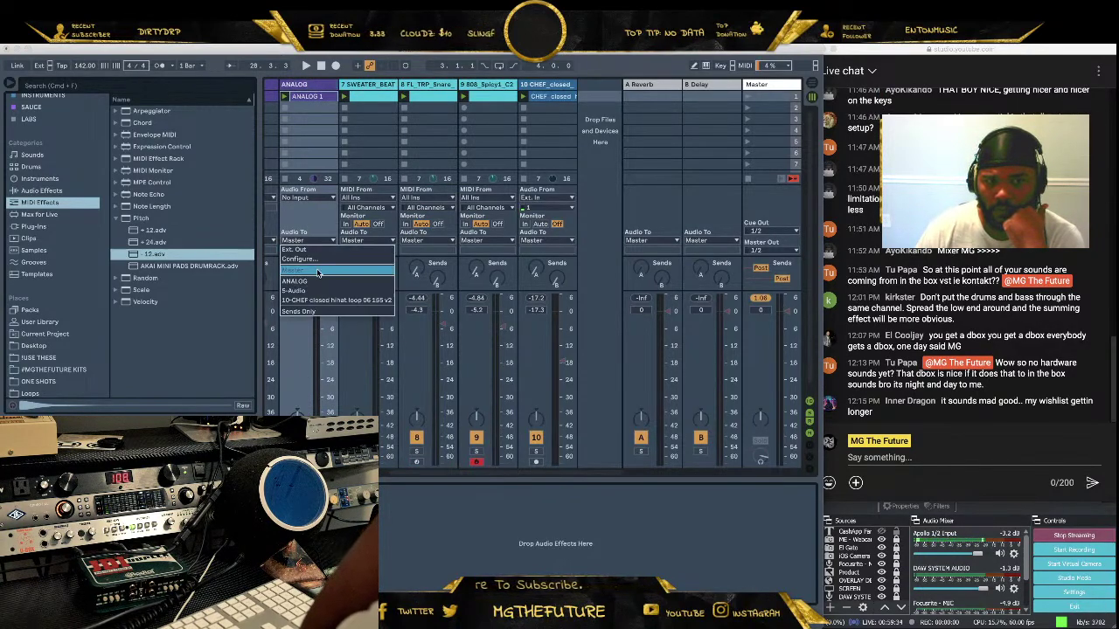
click(318, 251)
click(323, 253)
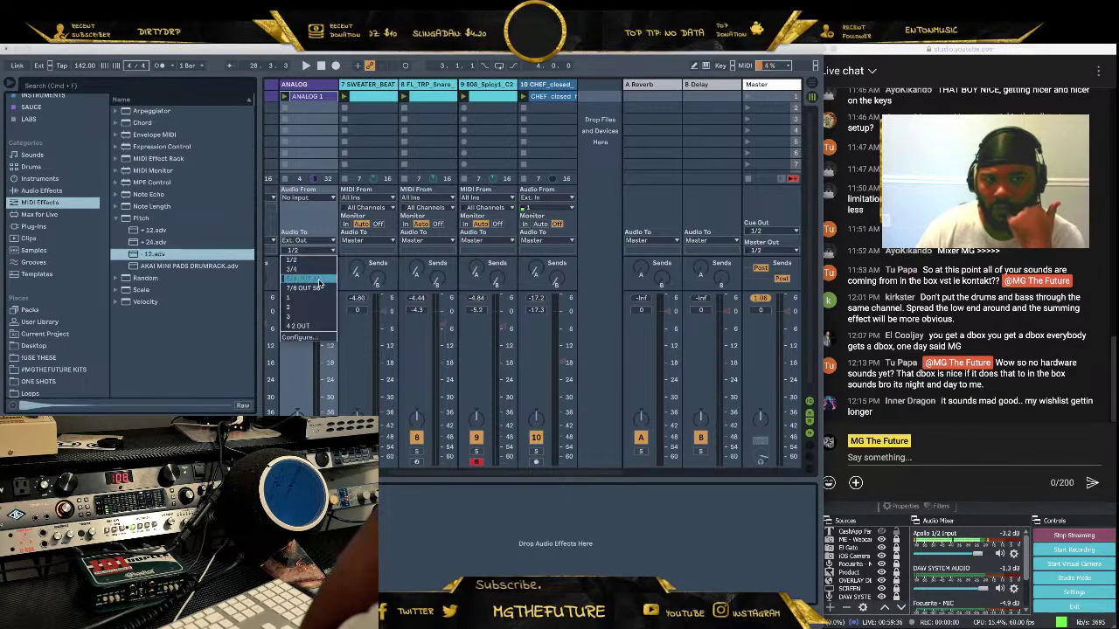
click(316, 271)
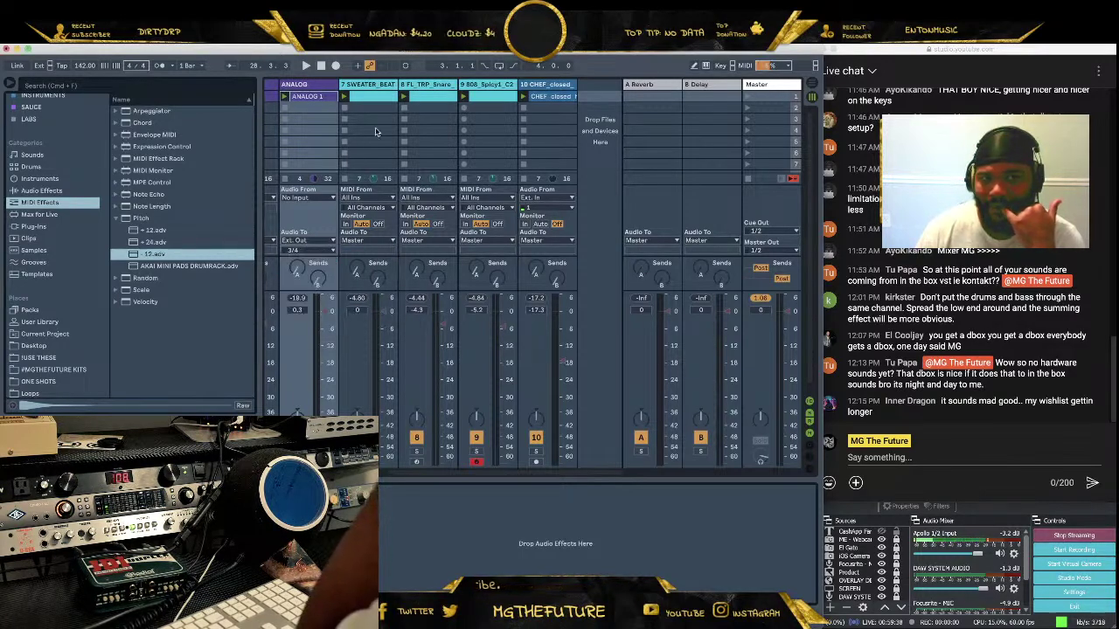
Route the audio of the SWEATER_BEAT and FL_TRP_Snare tracks to external output 5/6 OUT 34
click(378, 242)
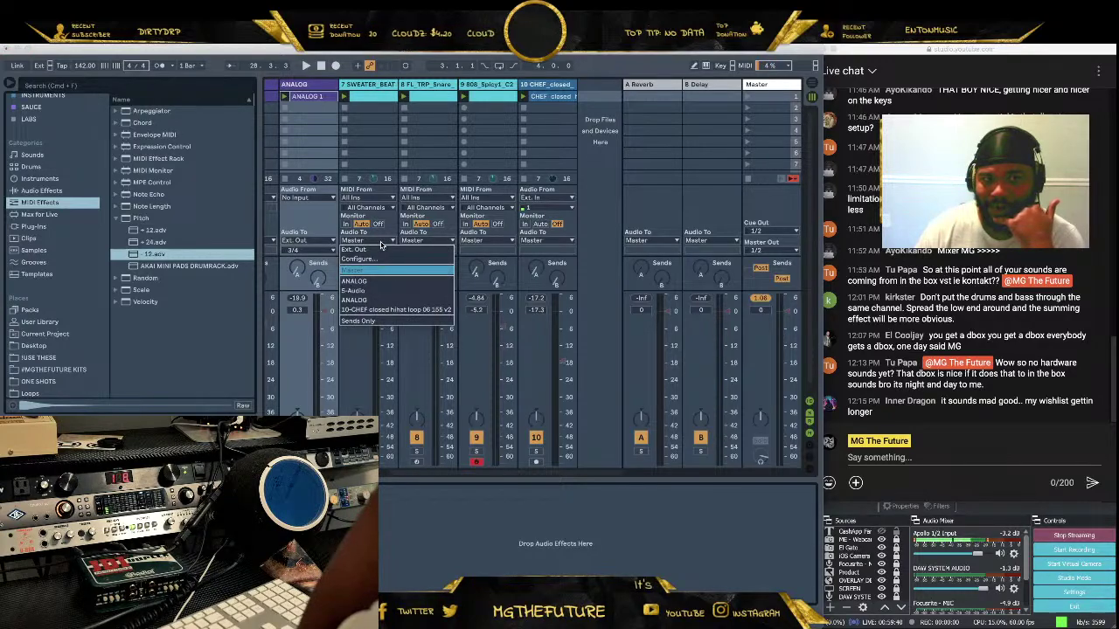
click(378, 251)
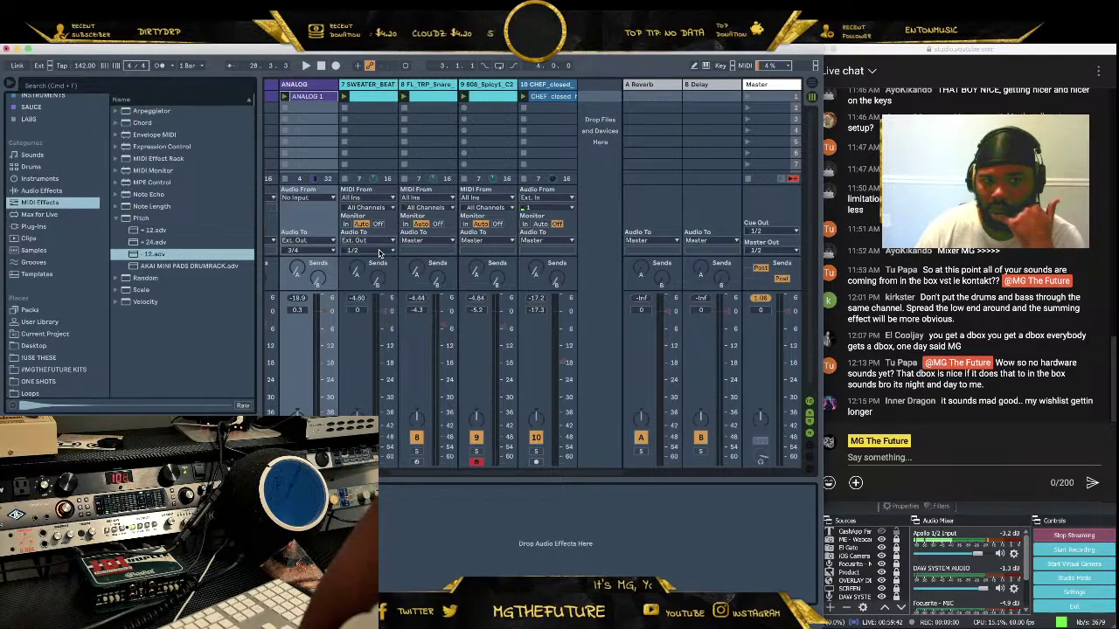
click(378, 251)
click(374, 278)
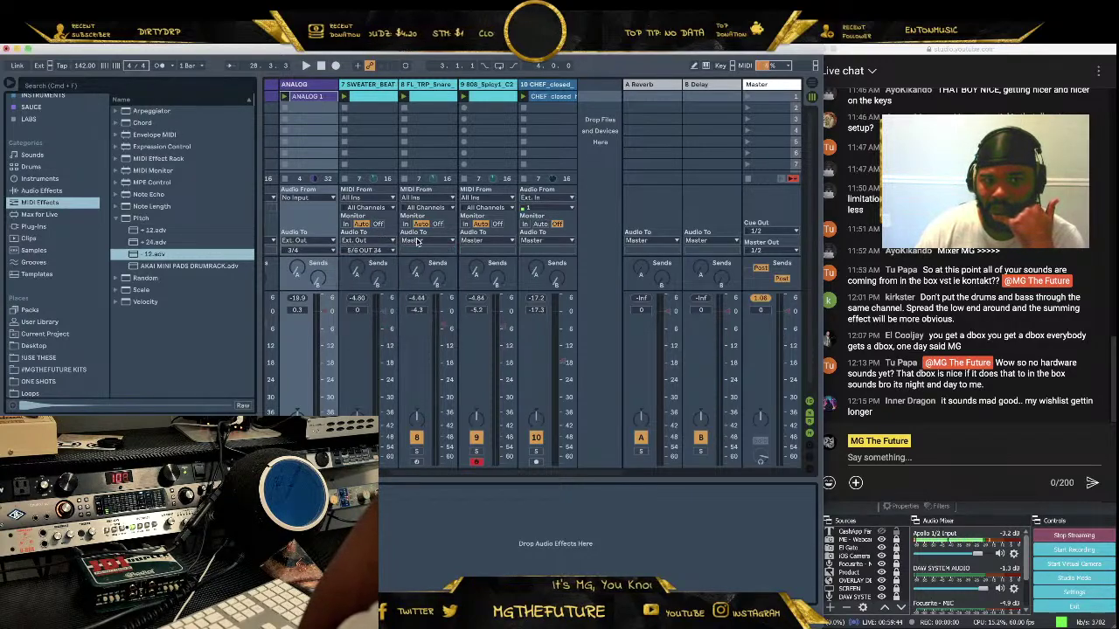
click(428, 241)
click(441, 253)
click(439, 253)
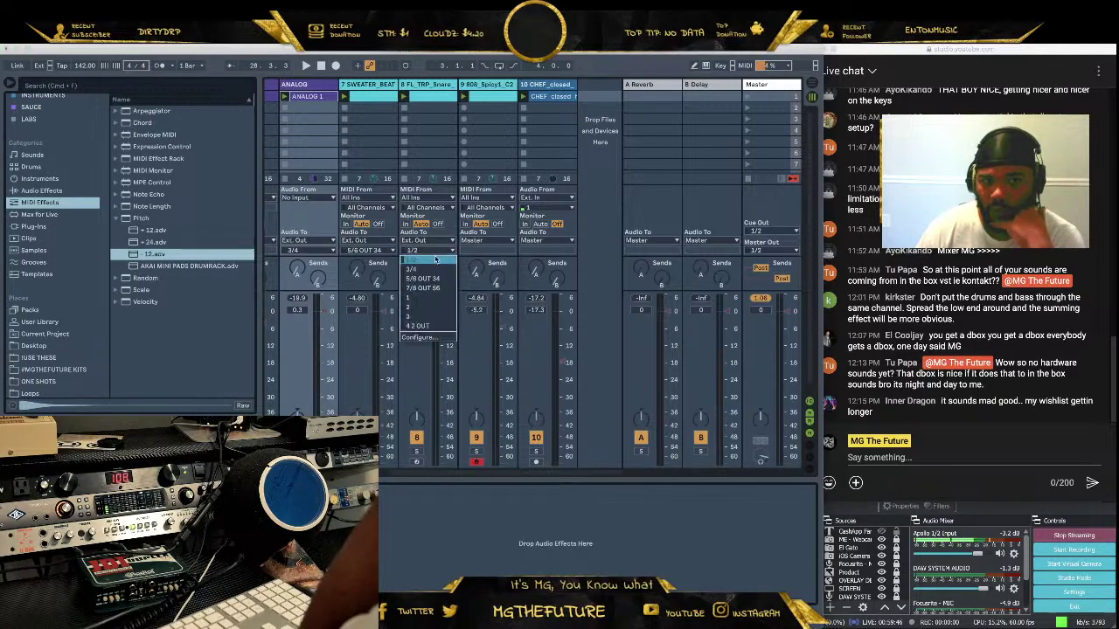
click(437, 278)
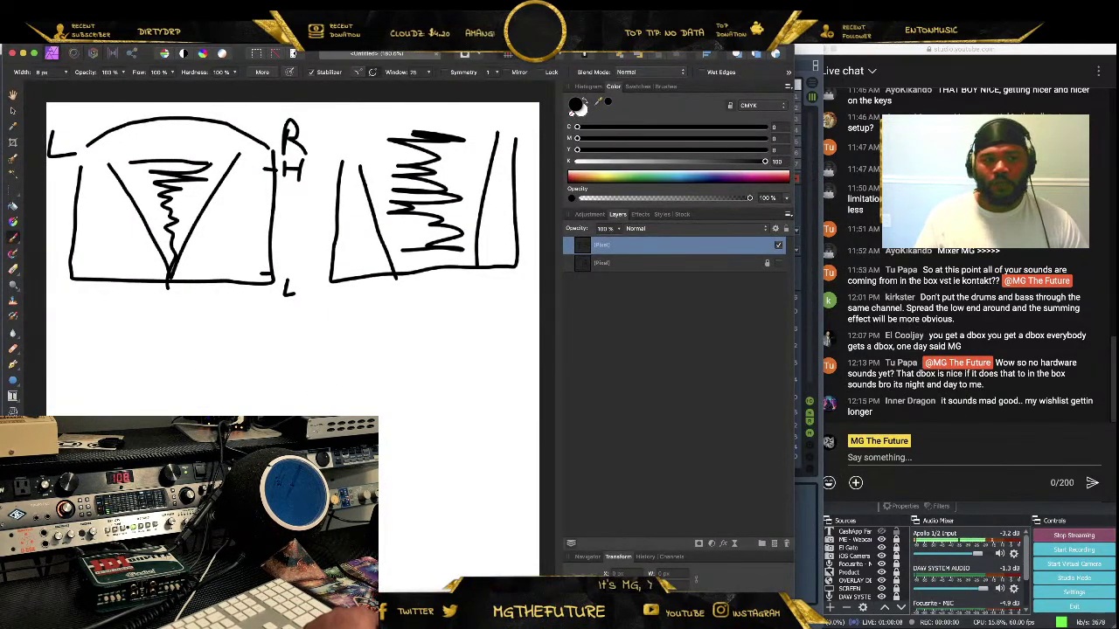
Switch to Affinity Photo and draw a box with several vertical dividers below the first sketch, writing 18+ above it
drag(62, 386, 172, 414)
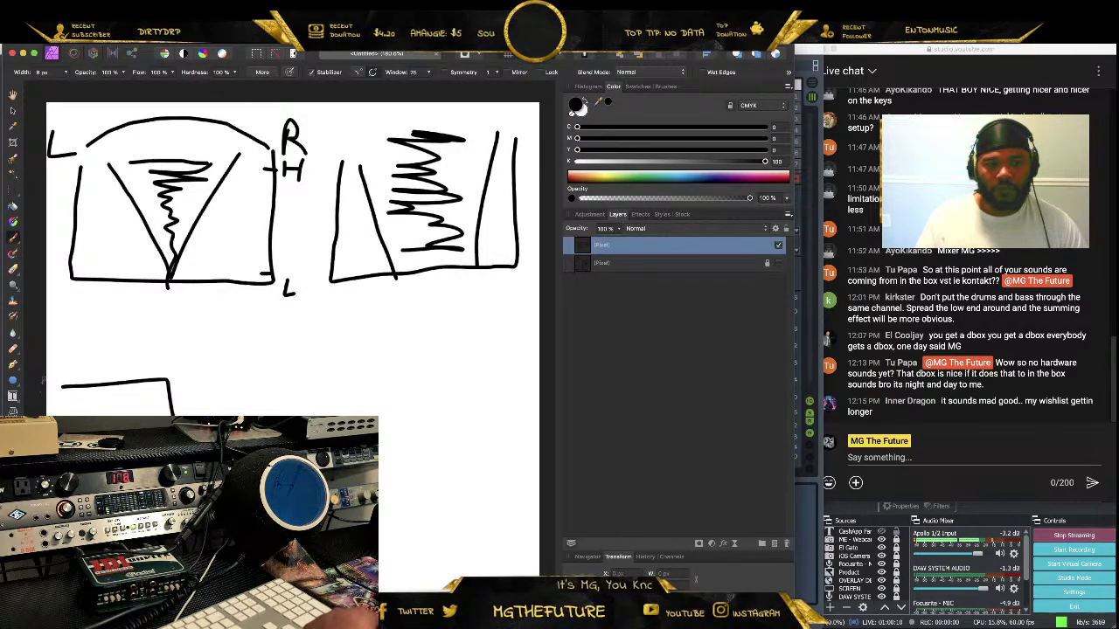
drag(50, 364, 48, 376)
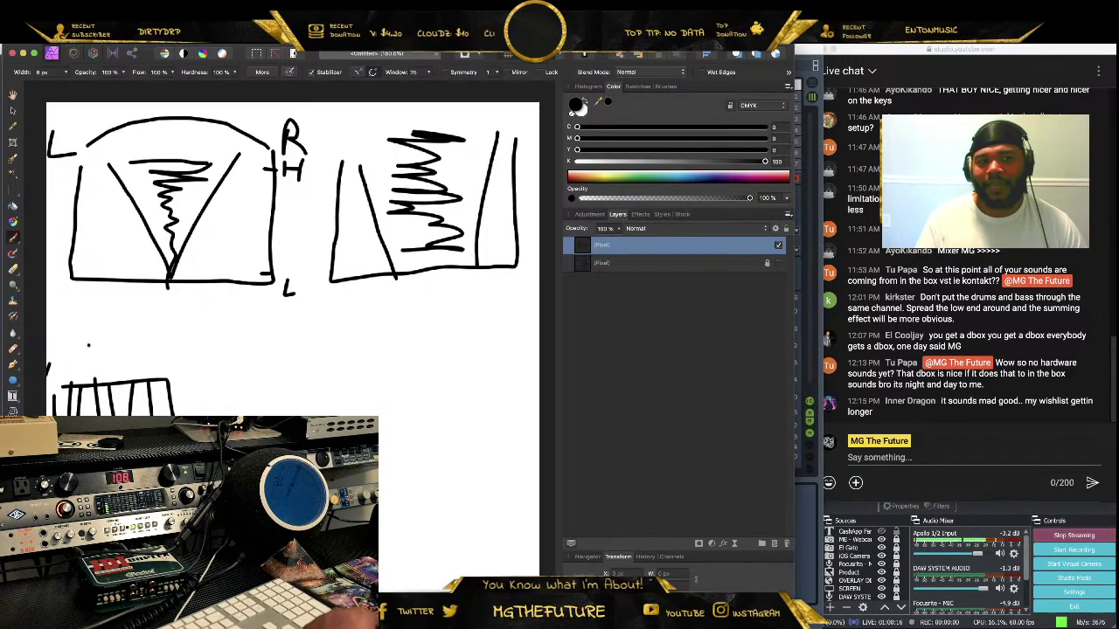
drag(106, 332, 94, 367)
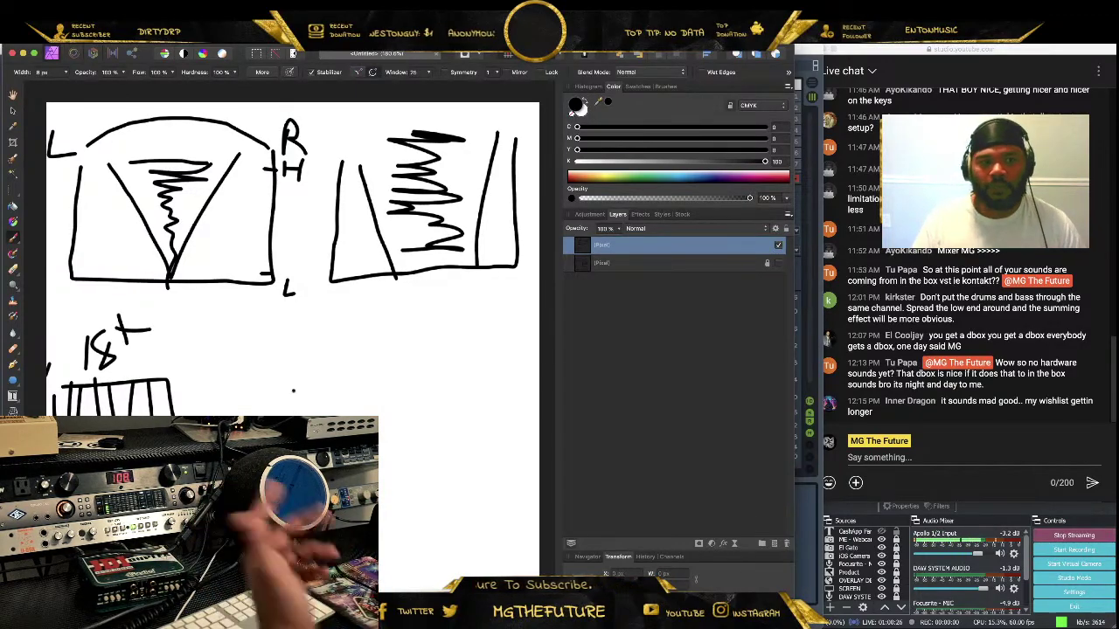
Draw a larger box beside the 18+ box, split it into four columns with three vertical lines and write BUS above it
mouse_move(272, 378)
mouse_down()
mouse_move(426, 364)
mouse_move(428, 542)
mouse_up()
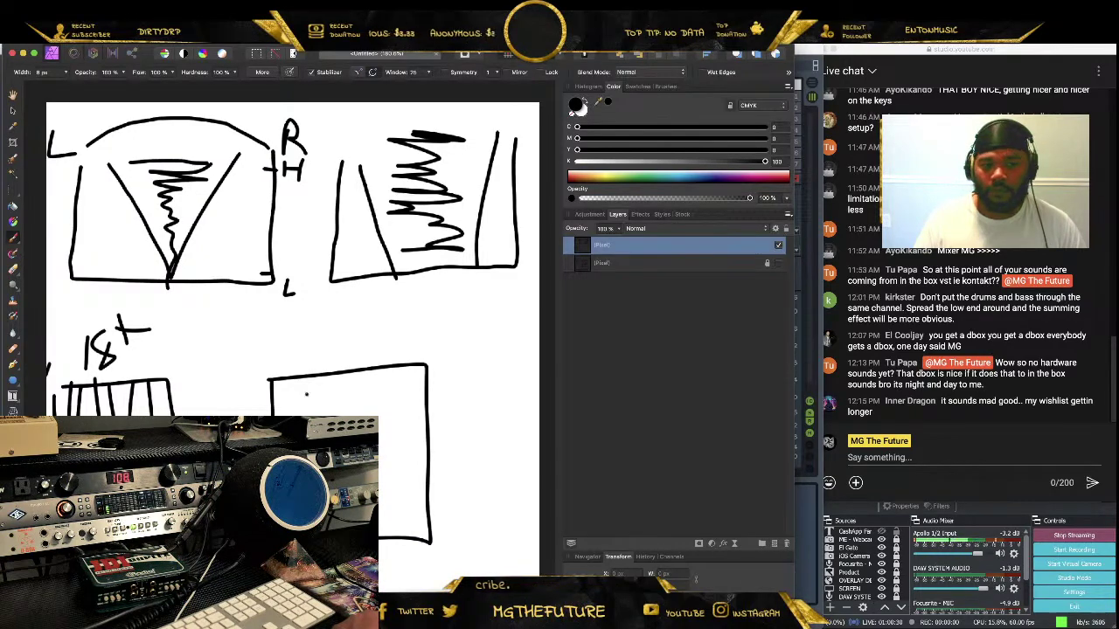
drag(306, 381, 309, 416)
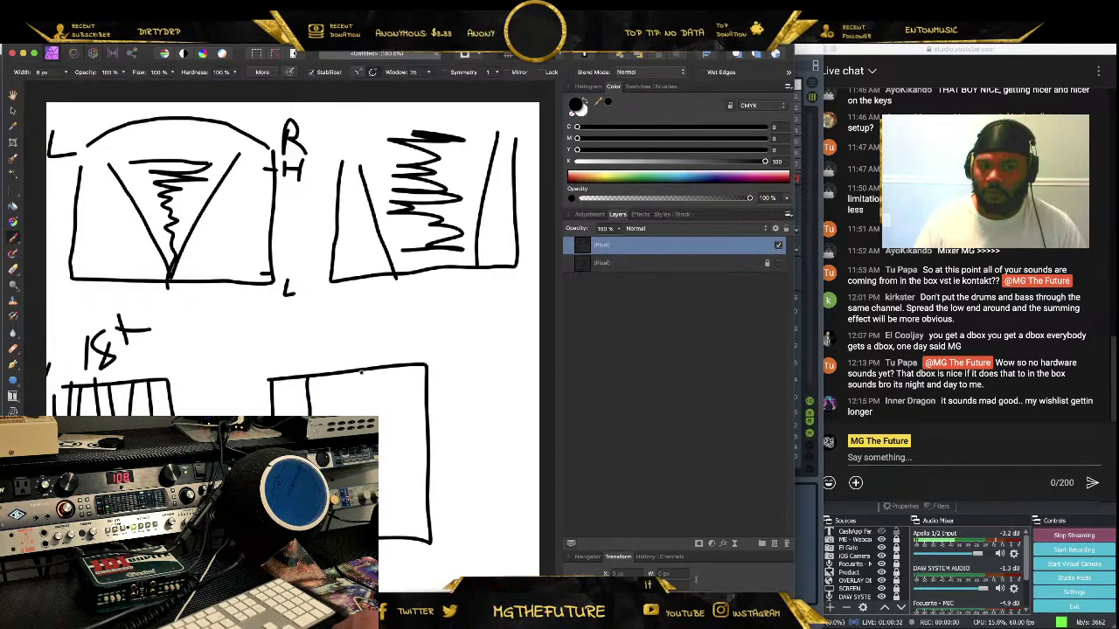
drag(347, 370, 347, 416)
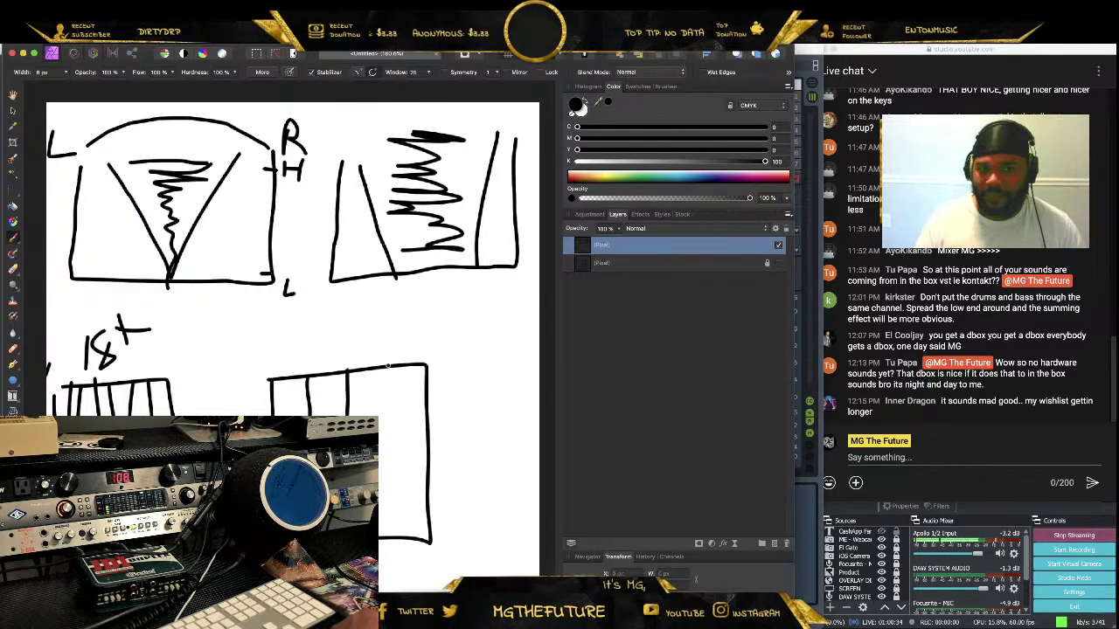
drag(388, 366, 390, 537)
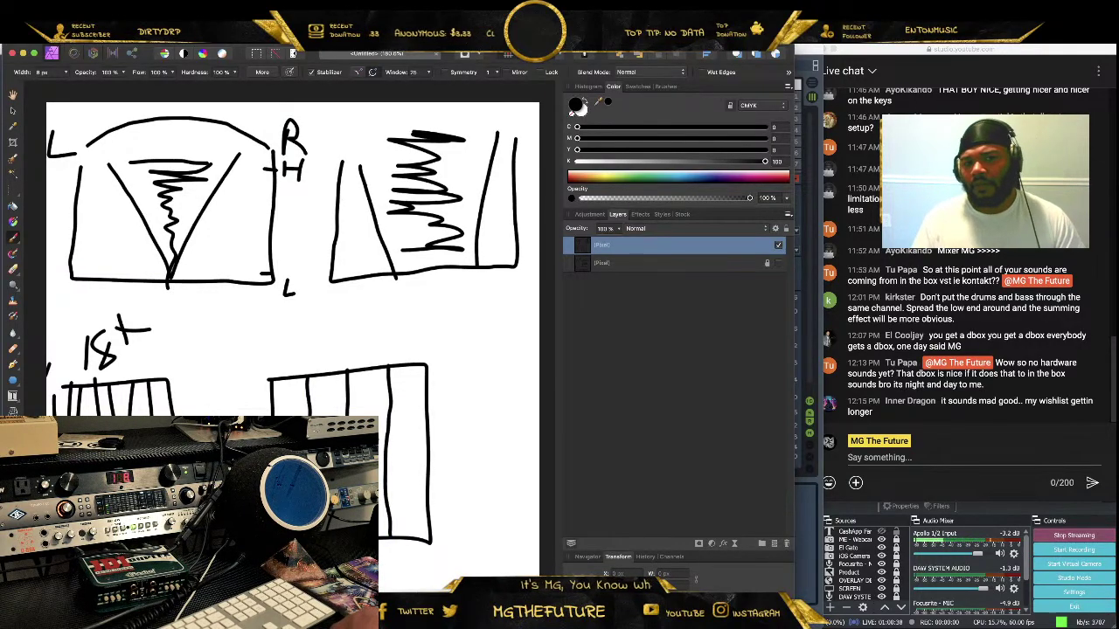
click(284, 331)
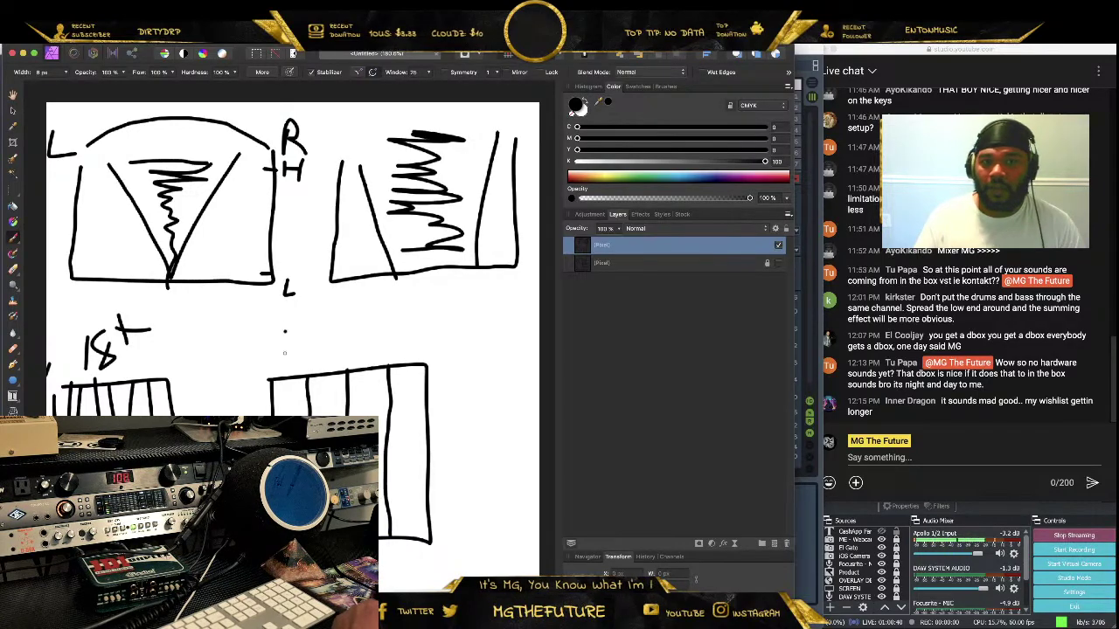
mouse_move(311, 318)
mouse_down()
mouse_move(311, 341)
mouse_move(313, 329)
mouse_move(313, 341)
mouse_move(347, 320)
mouse_move(346, 340)
mouse_up()
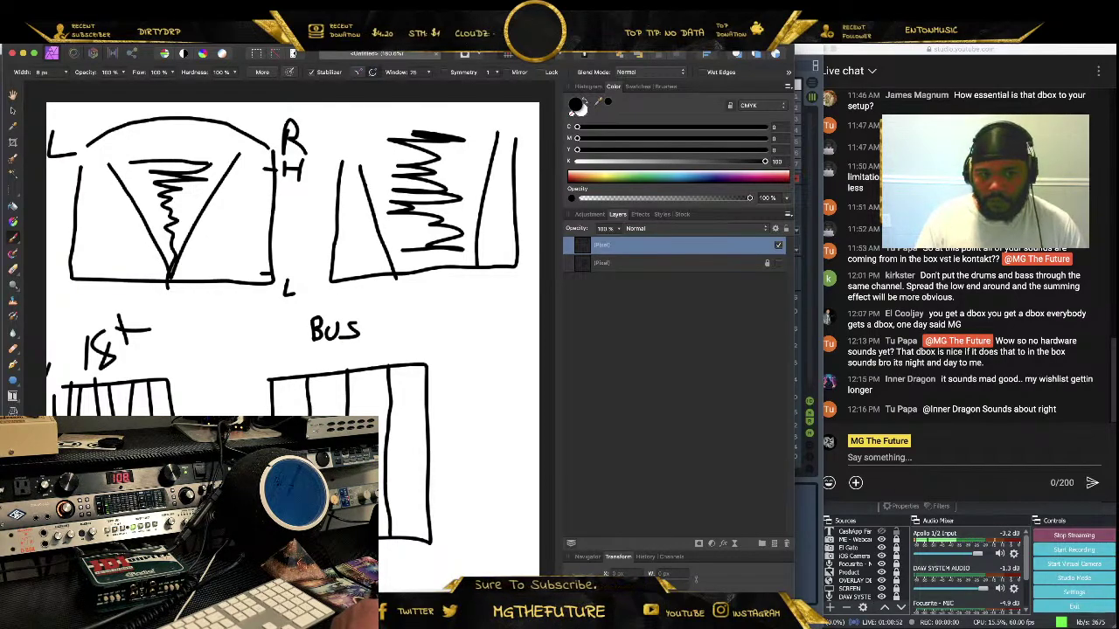
Write vertical labels in the columns of the BUS box, with VOCALS in the last column
mouse_move(278, 407)
mouse_down()
mouse_move(295, 414)
mouse_move(293, 388)
mouse_up()
drag(304, 389, 289, 407)
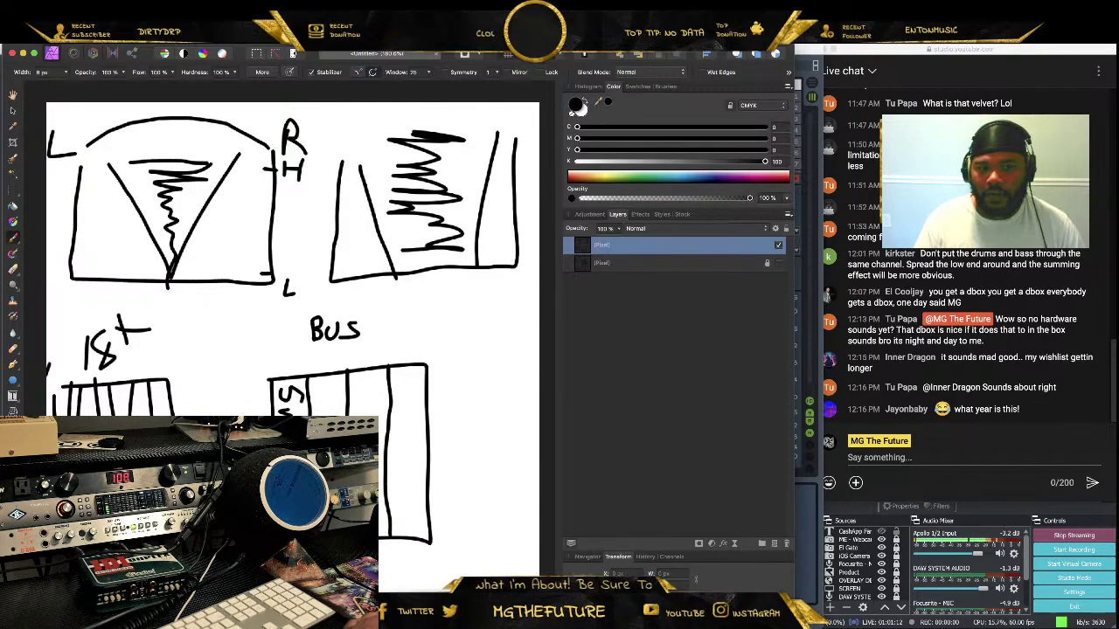
drag(323, 415, 336, 411)
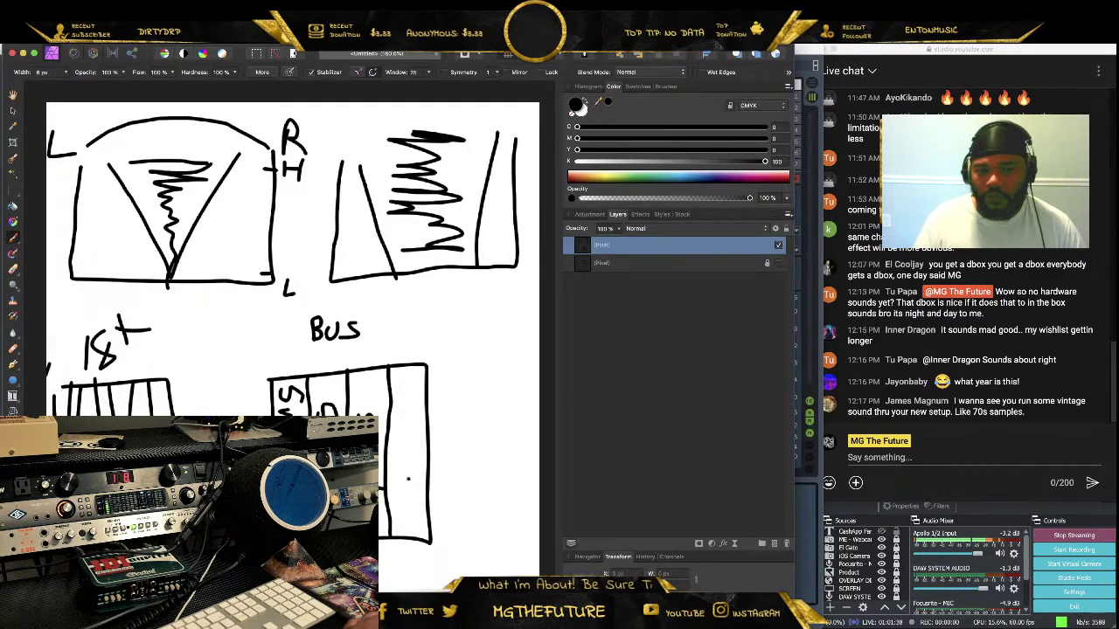
mouse_move(394, 492)
mouse_down()
mouse_move(417, 492)
mouse_move(395, 477)
mouse_move(409, 465)
mouse_move(414, 394)
mouse_up()
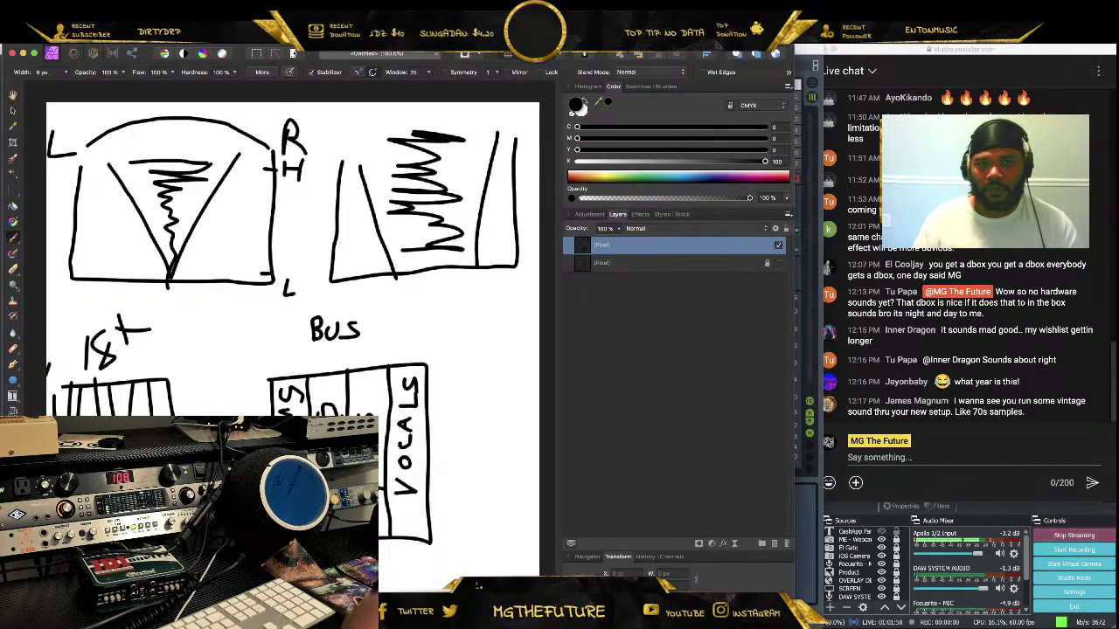
Draw an arrow from the BUS box to a narrow upright box, label it ANALOG and draw an X above it
drag(437, 435, 449, 441)
drag(470, 371, 462, 542)
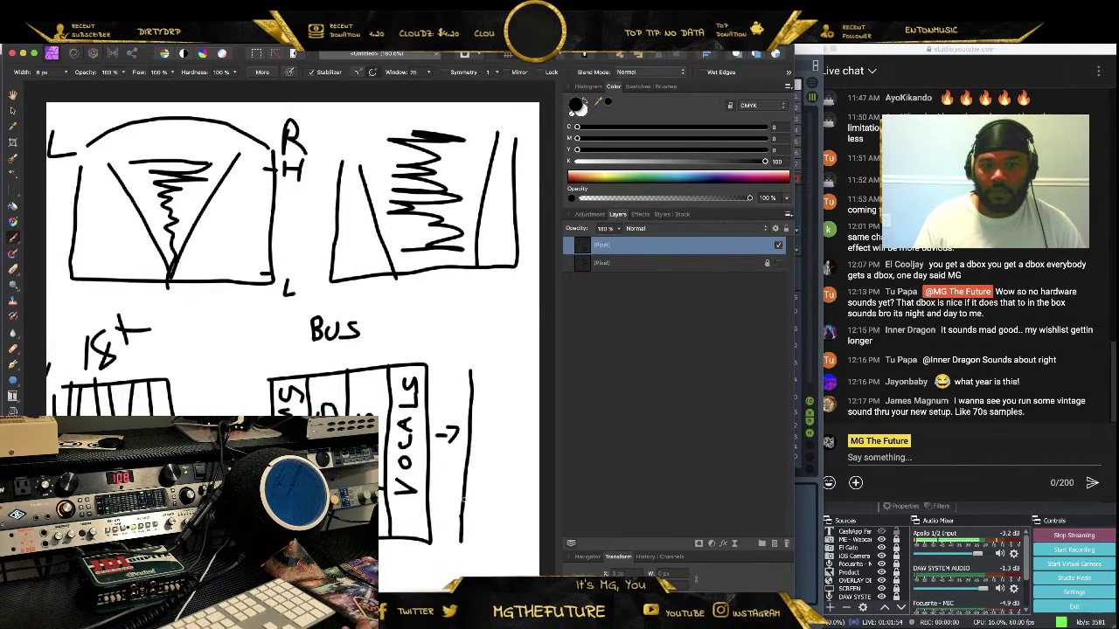
mouse_move(467, 365)
mouse_down()
mouse_move(498, 359)
mouse_move(493, 542)
mouse_move(465, 517)
mouse_move(478, 527)
mouse_move(467, 502)
mouse_move(487, 492)
mouse_move(460, 486)
mouse_move(491, 480)
mouse_move(495, 453)
mouse_up()
mouse_move(495, 457)
mouse_down()
mouse_move(482, 411)
mouse_move(490, 394)
mouse_up()
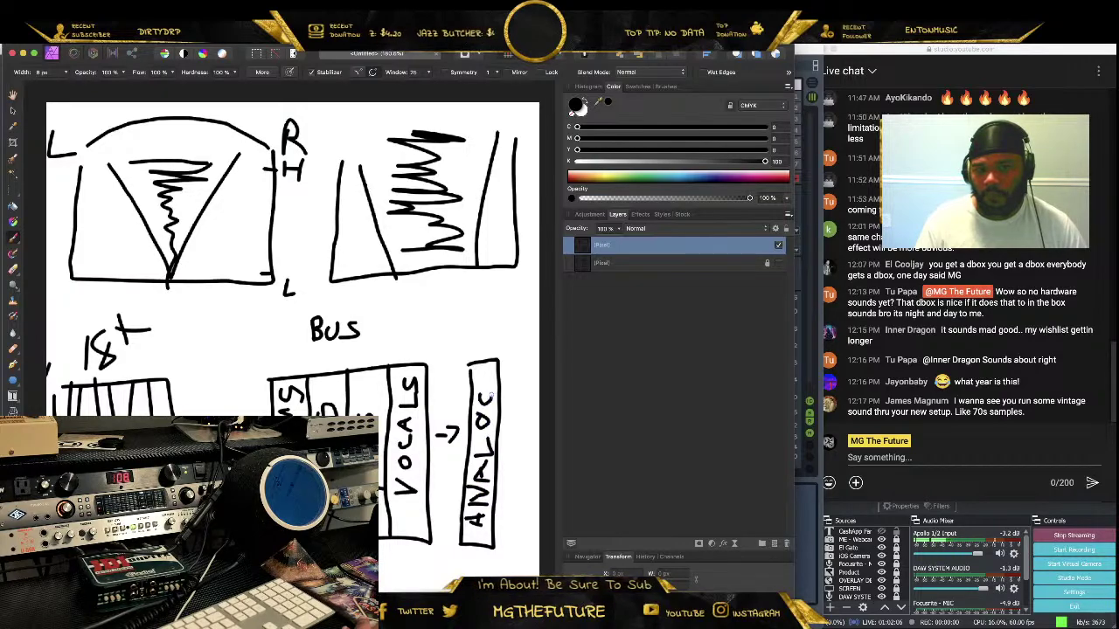
drag(472, 333, 487, 350)
drag(498, 304, 472, 352)
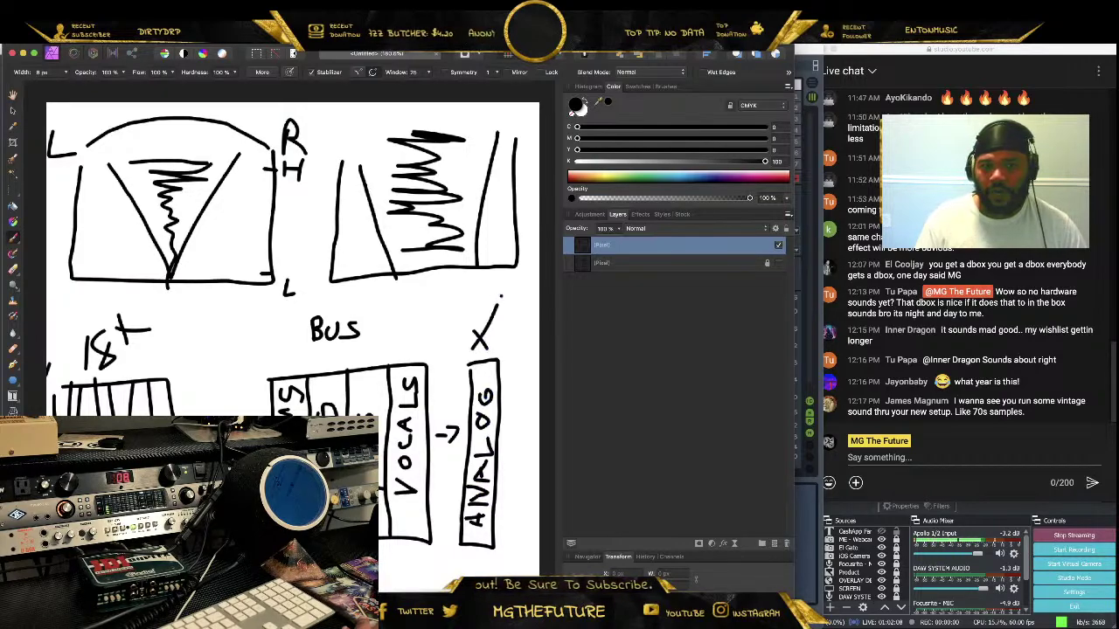
Draw an arrow from the 18+ box across to the VOCALS column of the BUS box, plus small arrow marks beside the X
drag(467, 523, 481, 521)
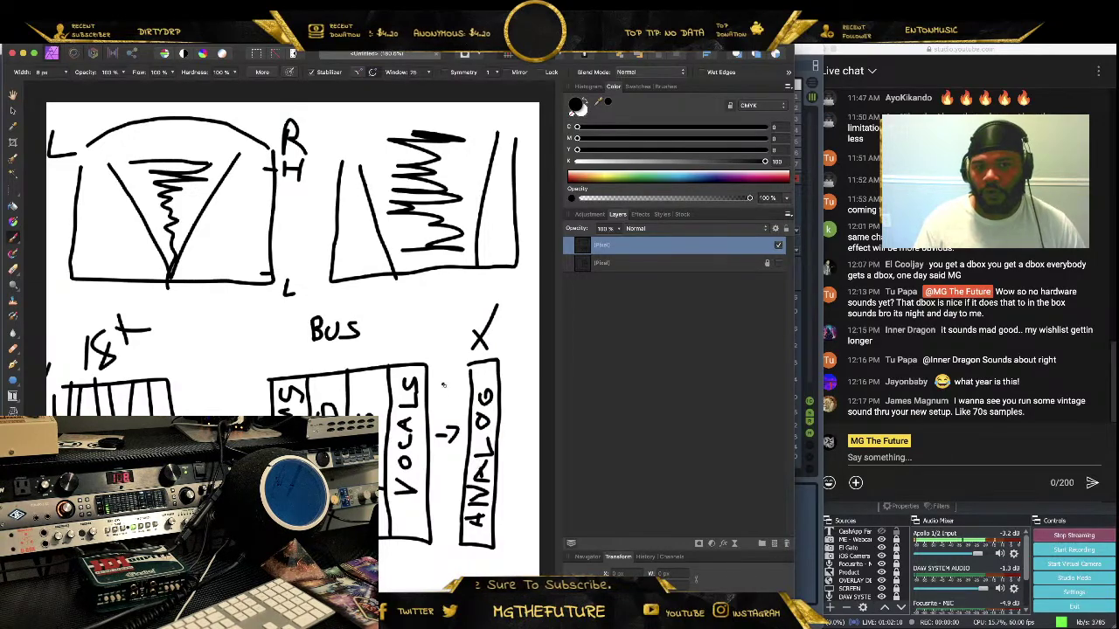
key(super+z)
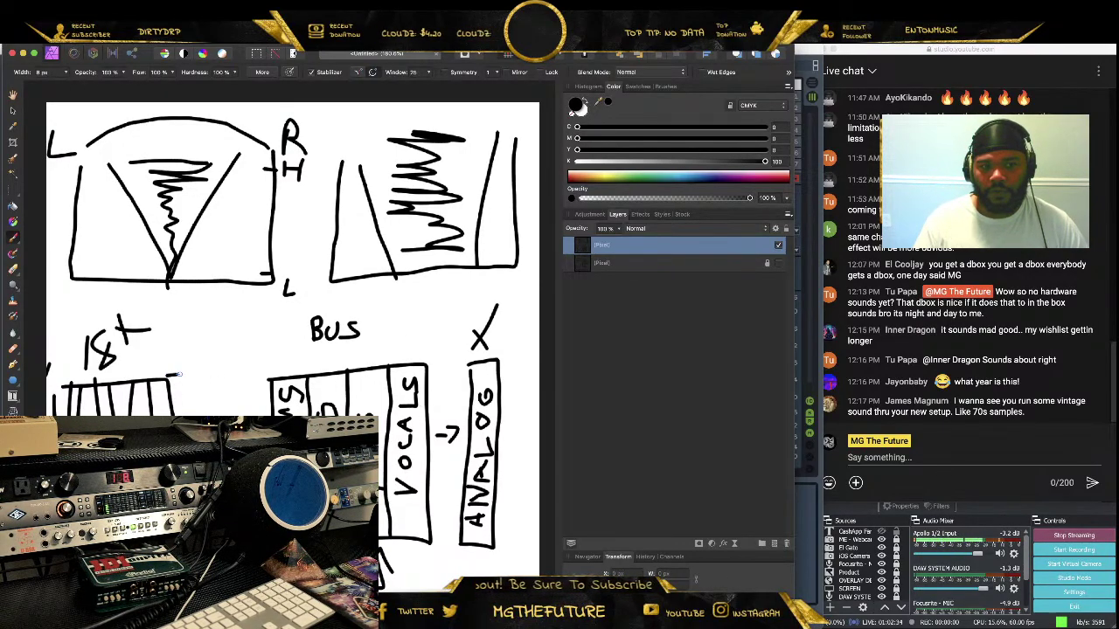
drag(174, 376, 182, 416)
mouse_move(174, 375)
mouse_down()
mouse_move(179, 340)
mouse_move(278, 355)
mouse_move(408, 361)
mouse_up()
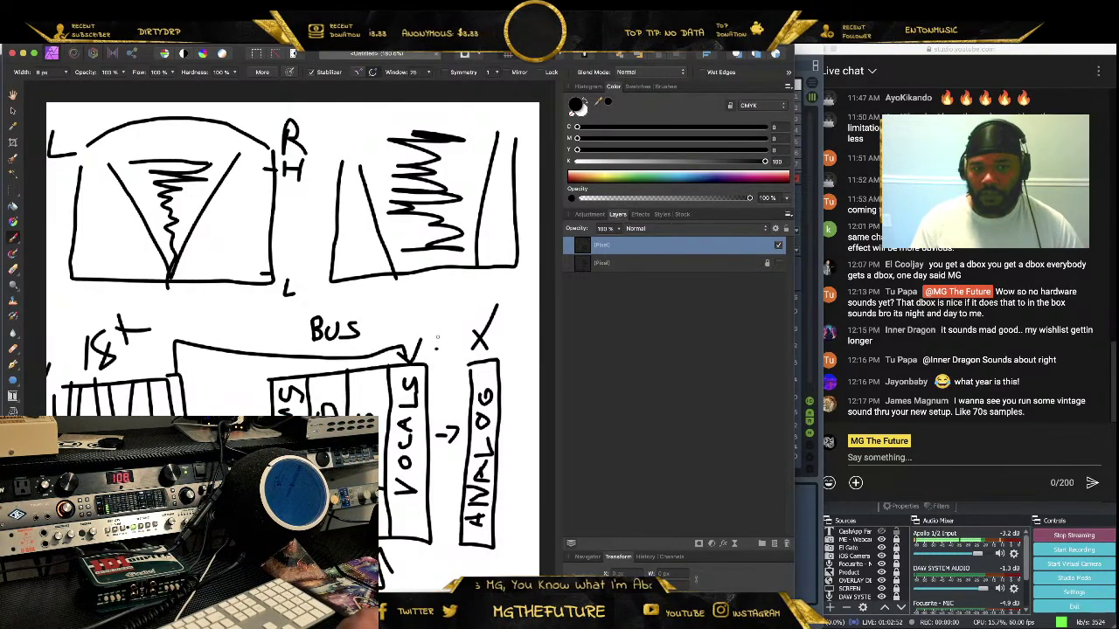
mouse_move(437, 289)
mouse_down()
mouse_move(437, 305)
mouse_move(448, 296)
mouse_move(453, 308)
mouse_move(448, 356)
mouse_move(459, 343)
mouse_up()
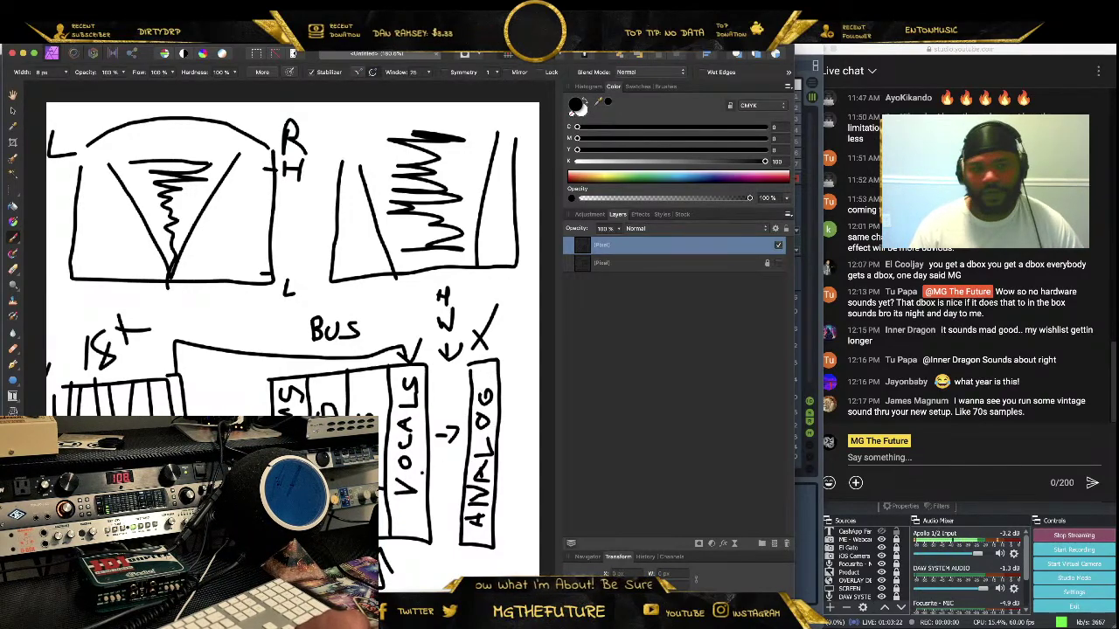
Switch to Ableton Live and review the output routing of the ANALOG, kick, snare and 808 tracks
click(25, 53)
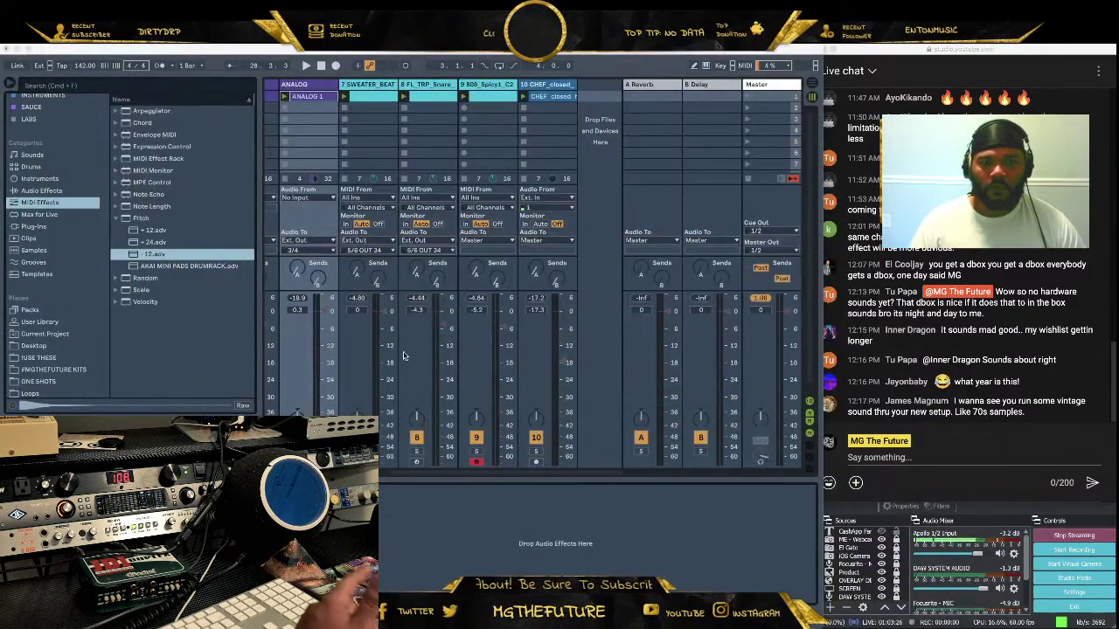
click(420, 85)
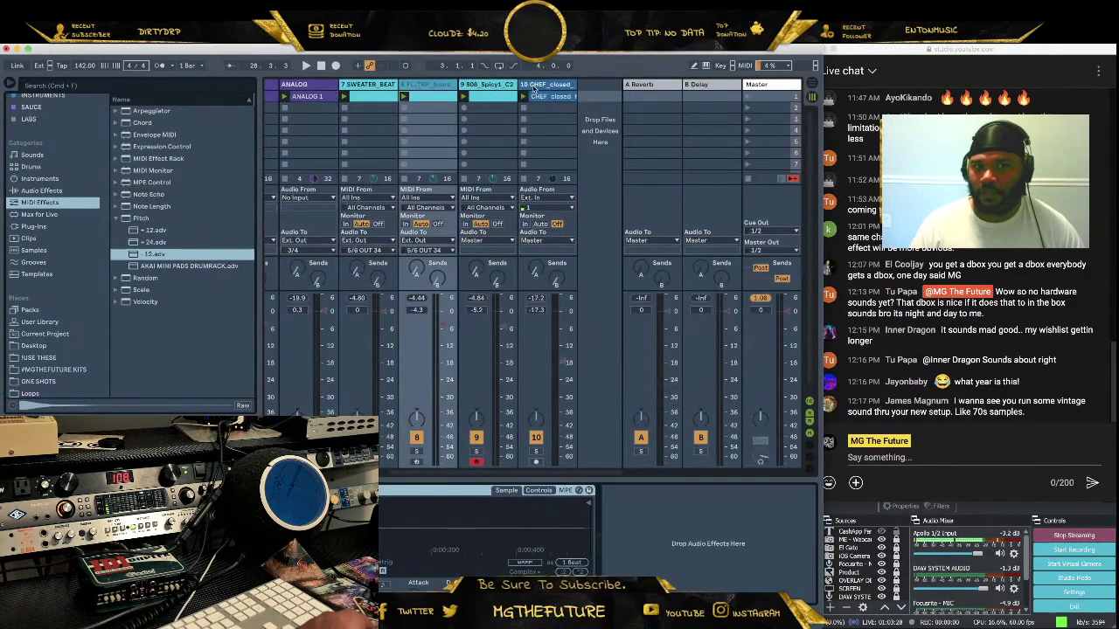
click(384, 84)
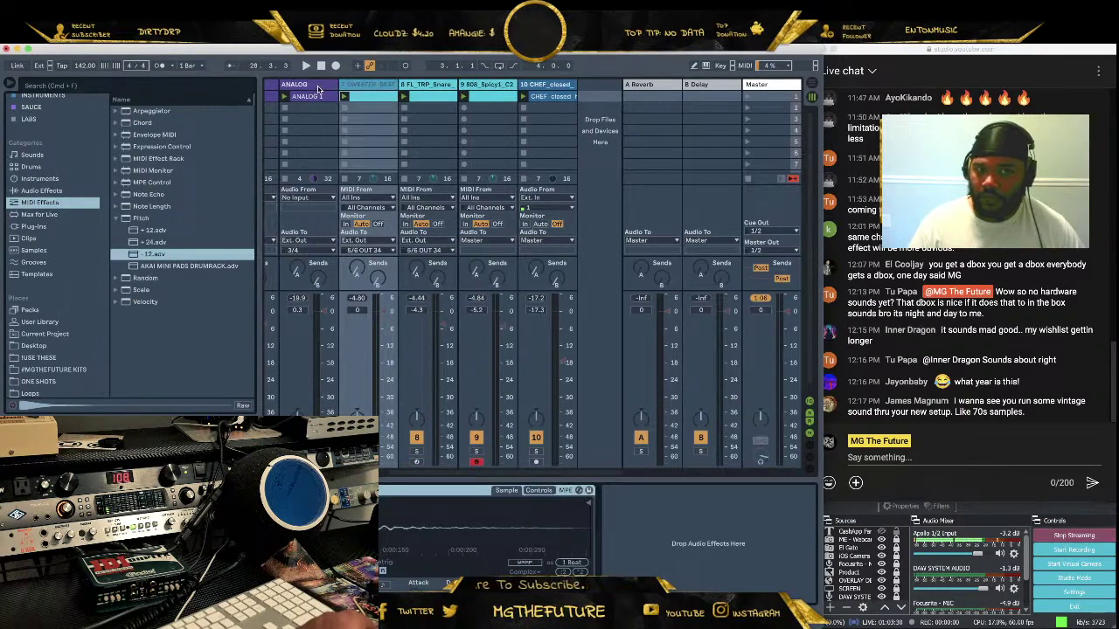
click(325, 85)
click(367, 85)
click(429, 85)
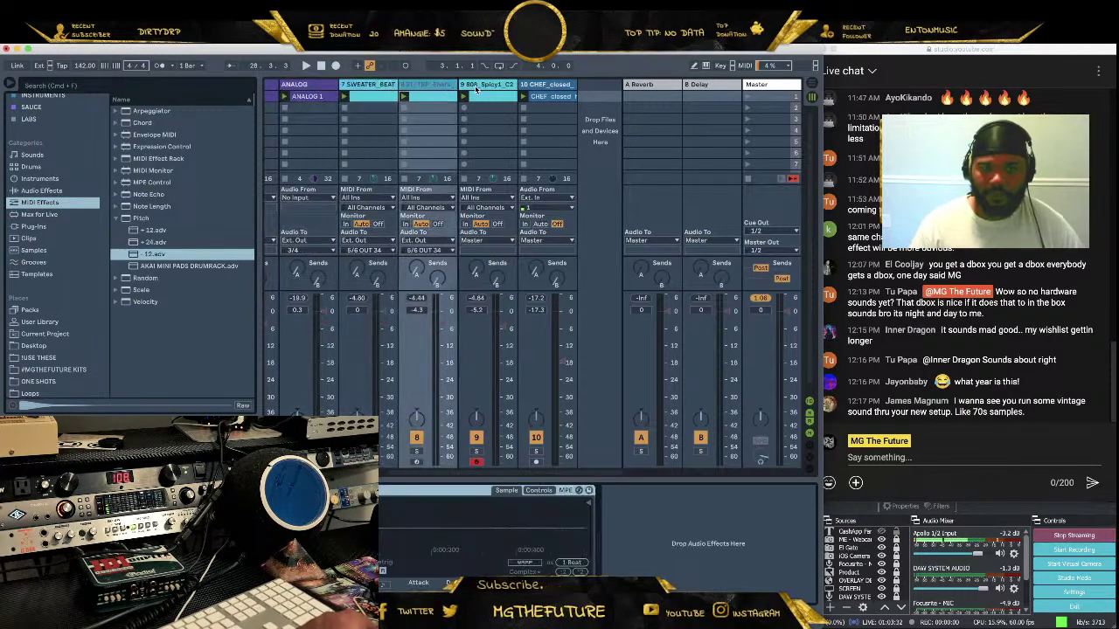
click(481, 85)
click(432, 85)
click(367, 85)
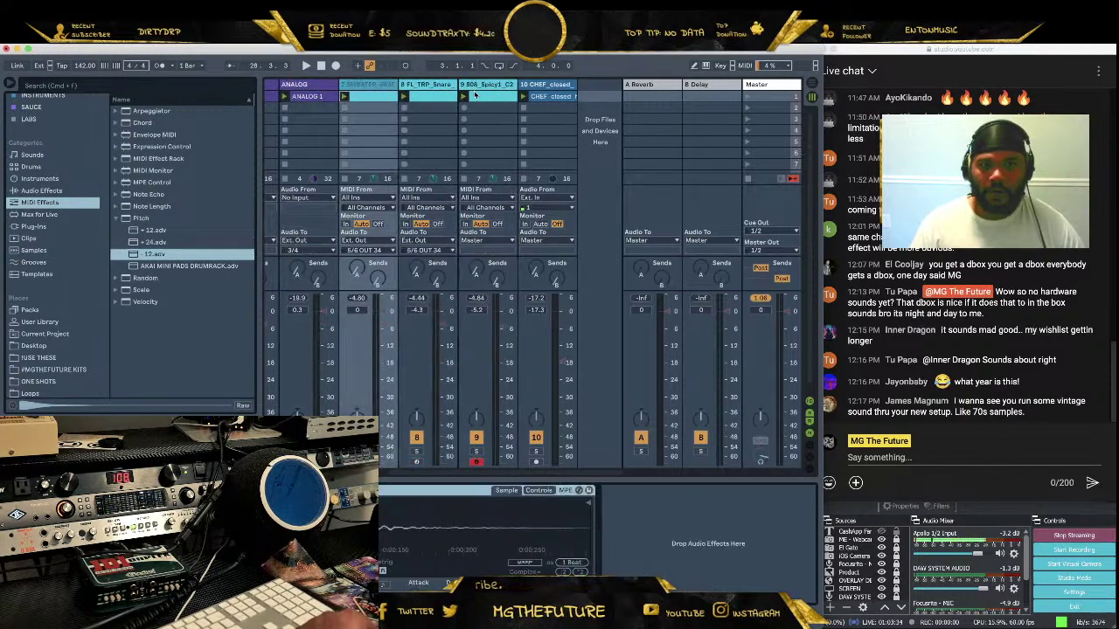
Route the 808 Spicy track's audio to the external output 7/8 OUT 56
click(481, 84)
click(500, 243)
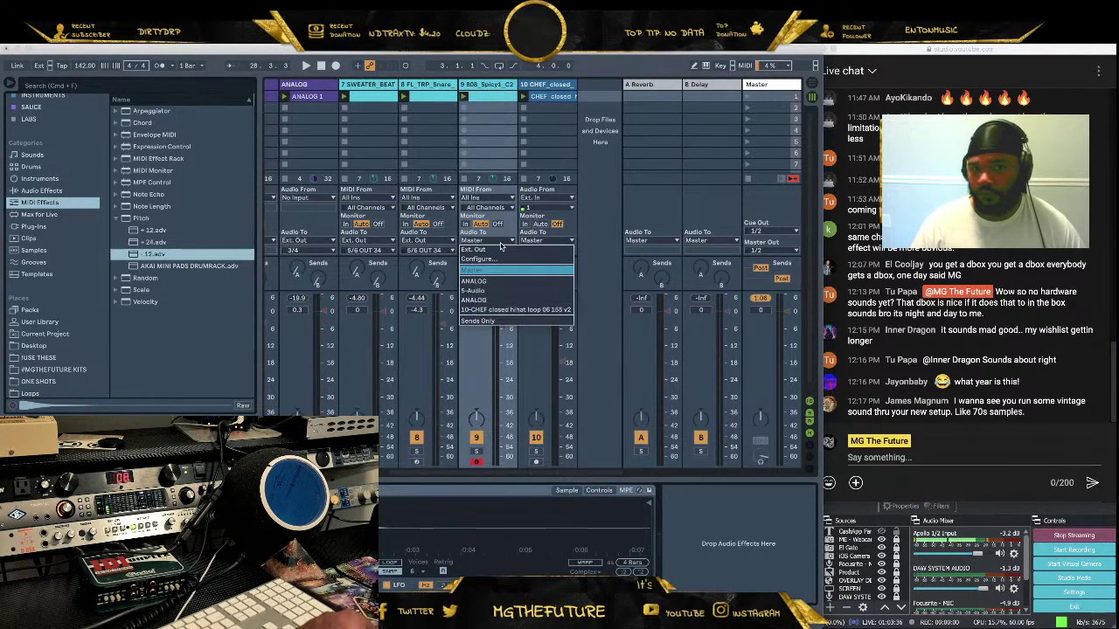
click(496, 270)
click(498, 250)
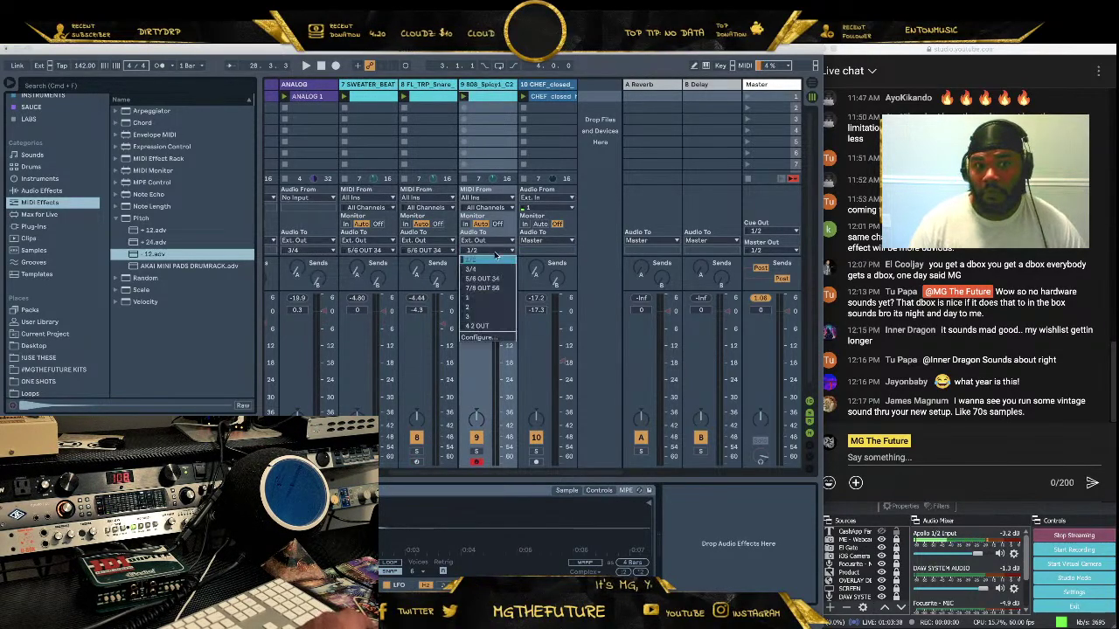
click(488, 289)
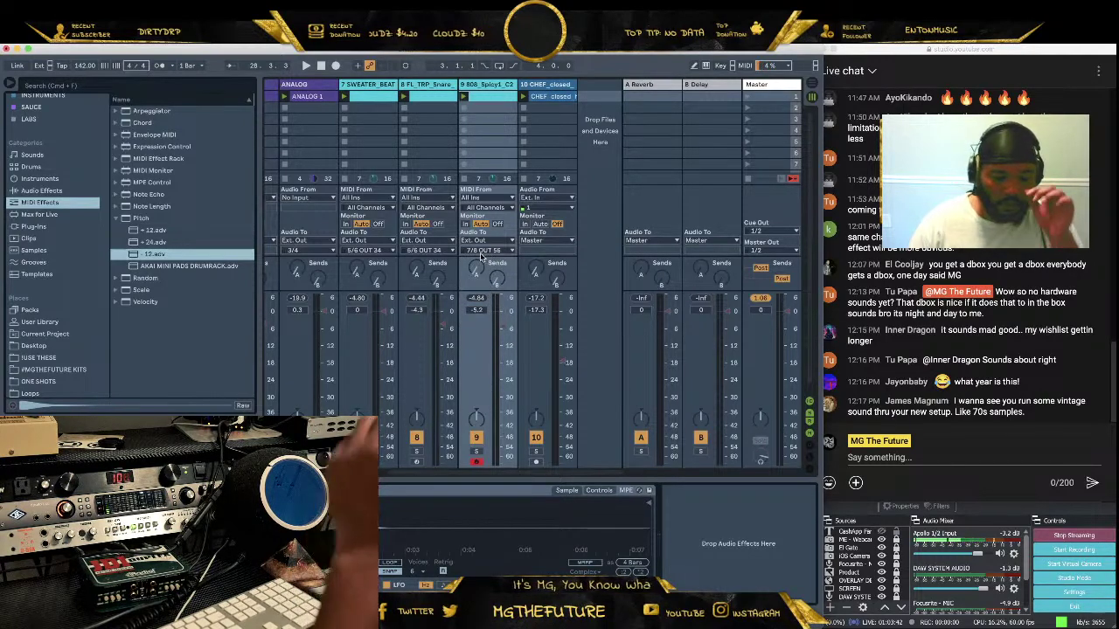
Start playback and route the closed hi-hat track's audio to the external output 5/6 OUT 34
click(306, 67)
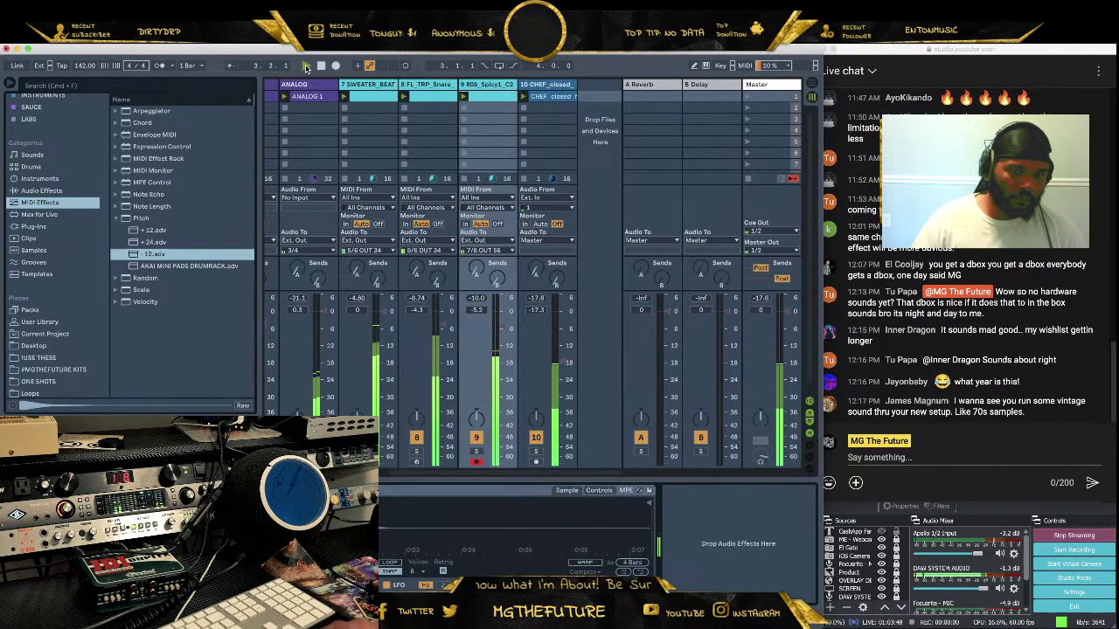
click(549, 241)
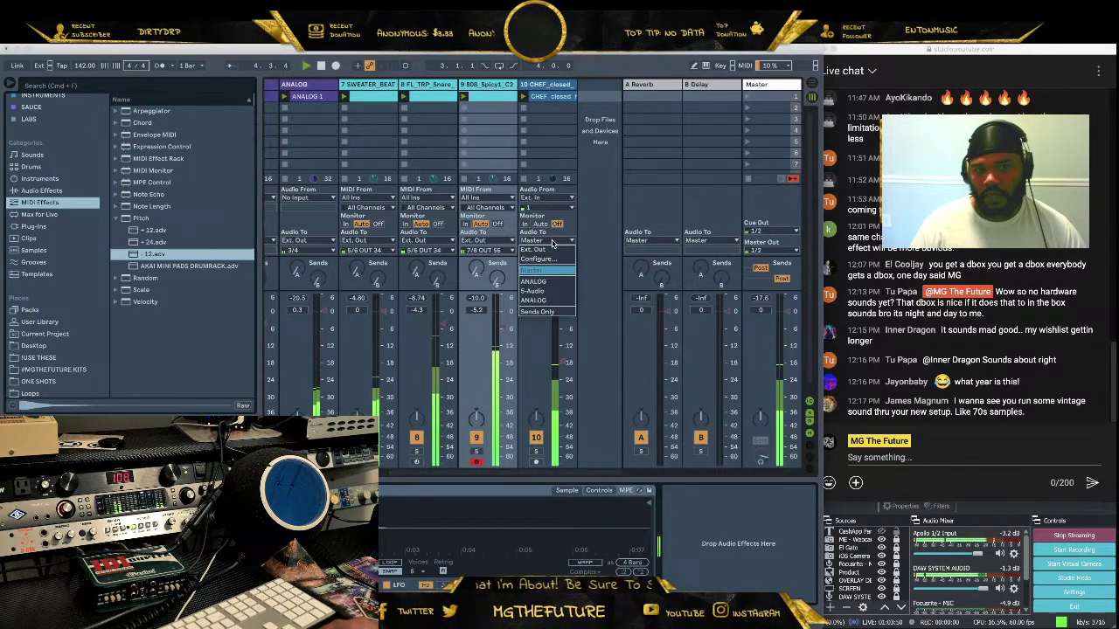
click(534, 249)
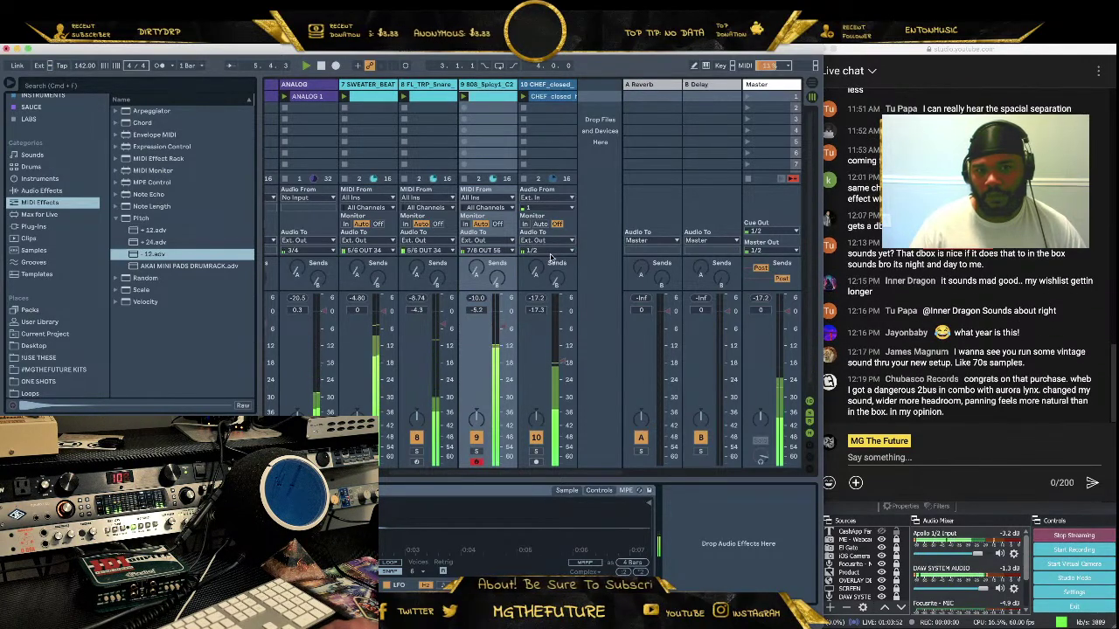
click(547, 252)
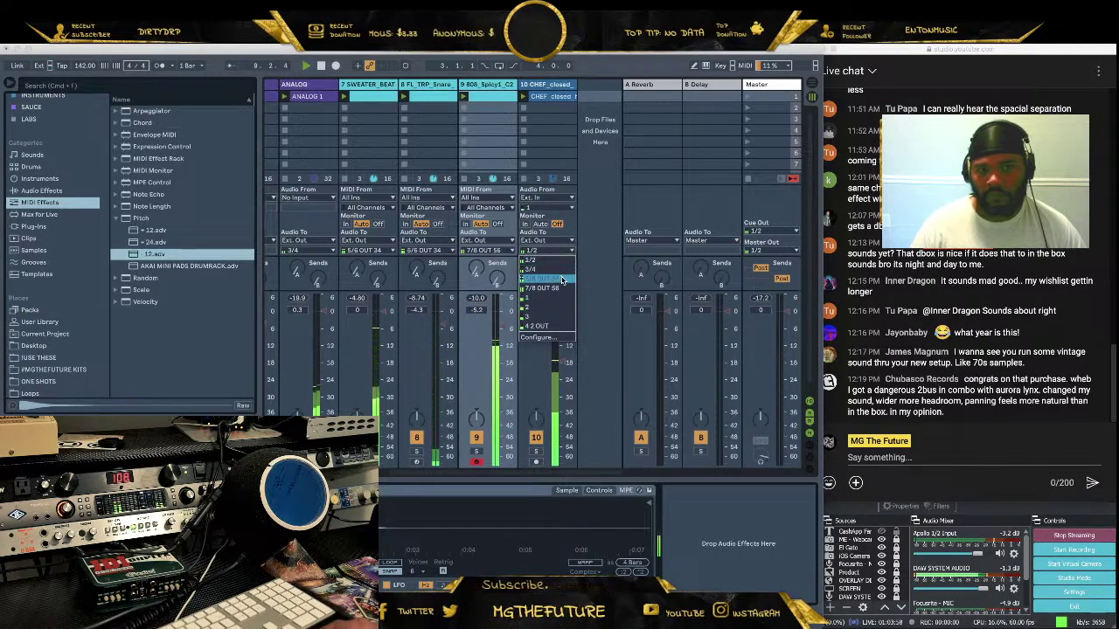
click(562, 279)
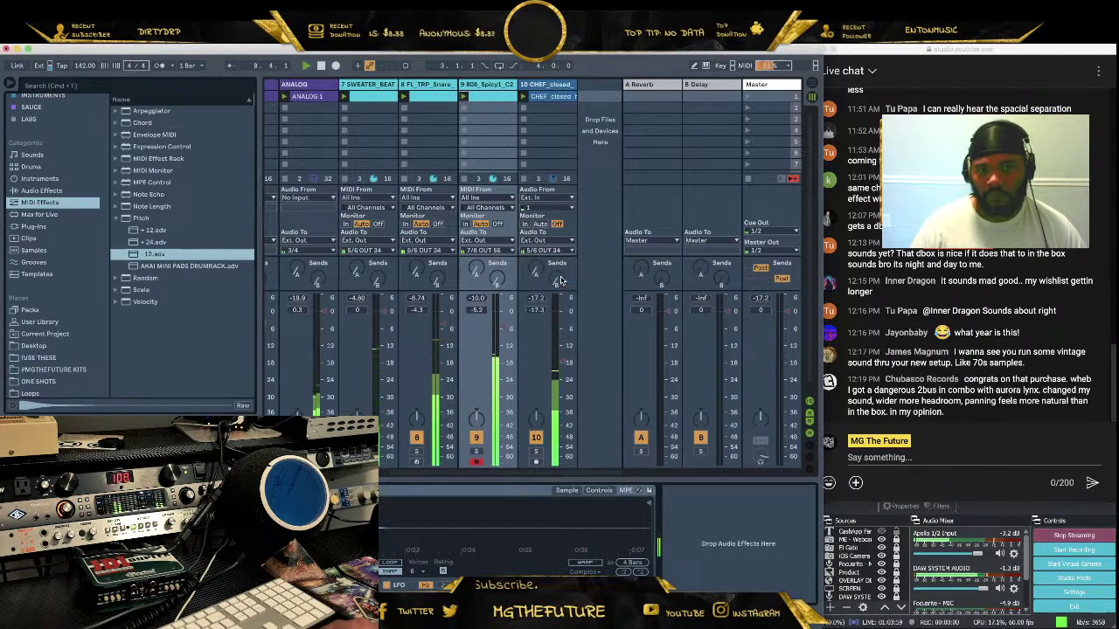
Insert a new audio track after the hi-hat track and name it TAPE PRINT
right_click(603, 85)
click(629, 89)
right_click(590, 90)
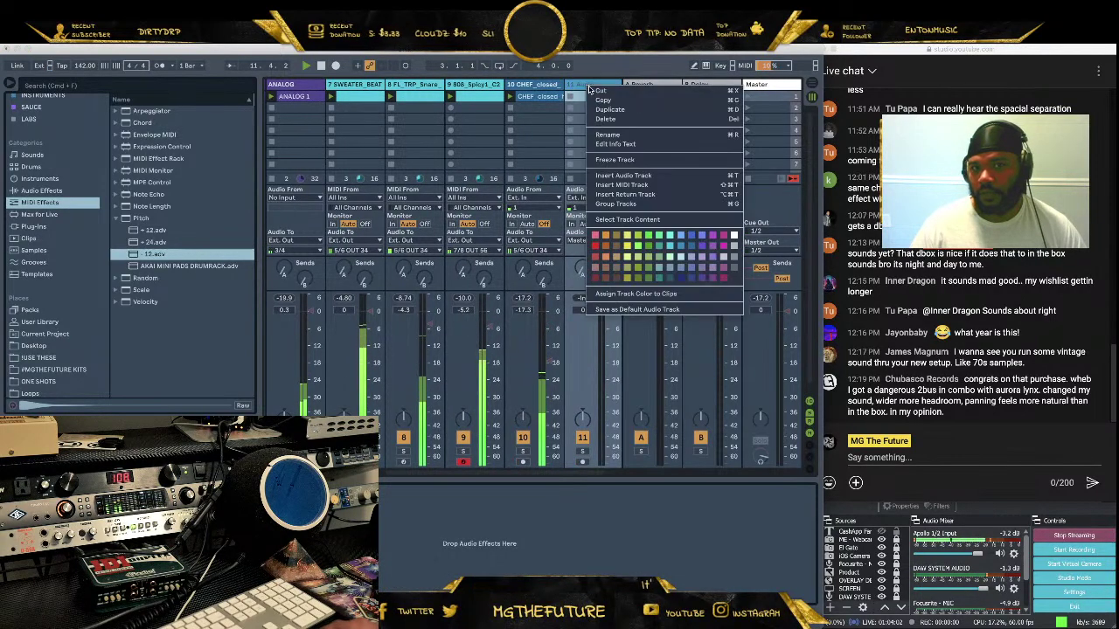
click(629, 135)
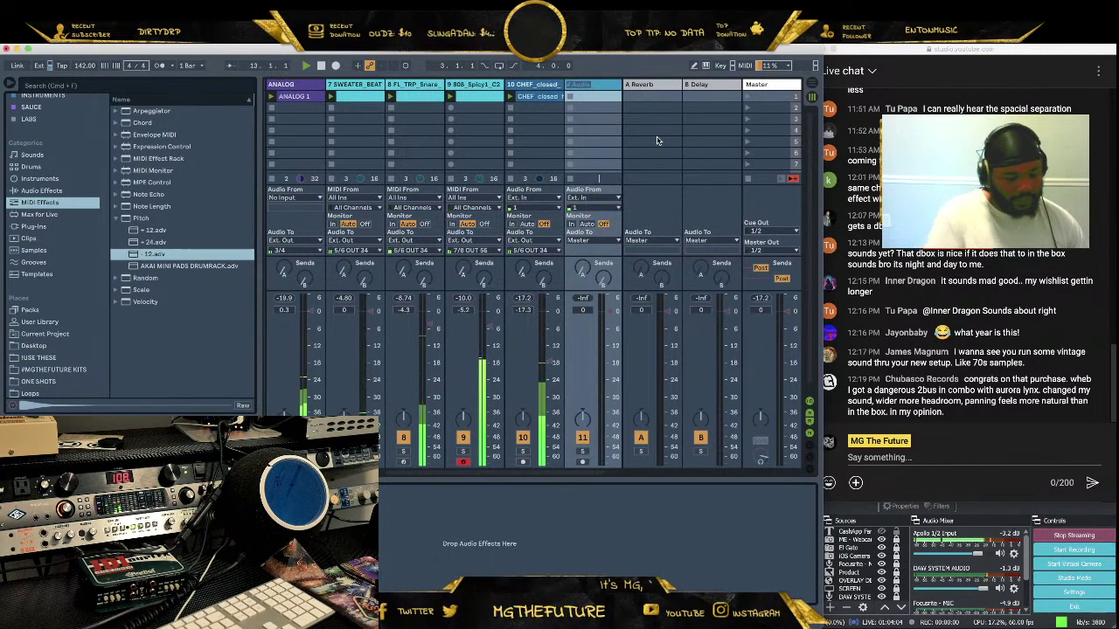
key(BackSpace)
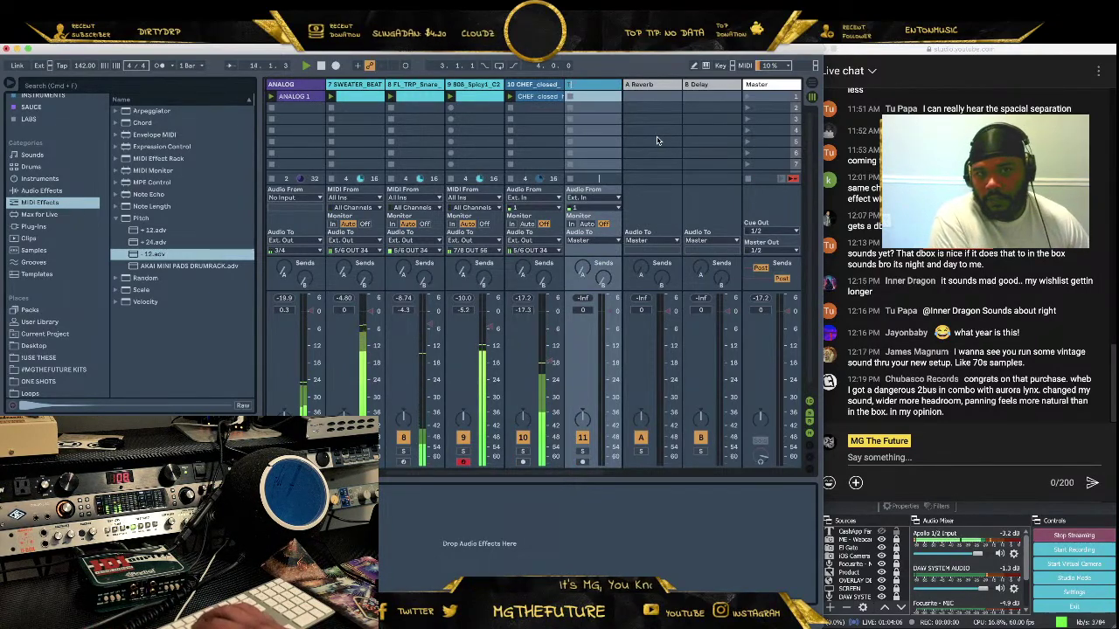
text(TAPE PRINT)
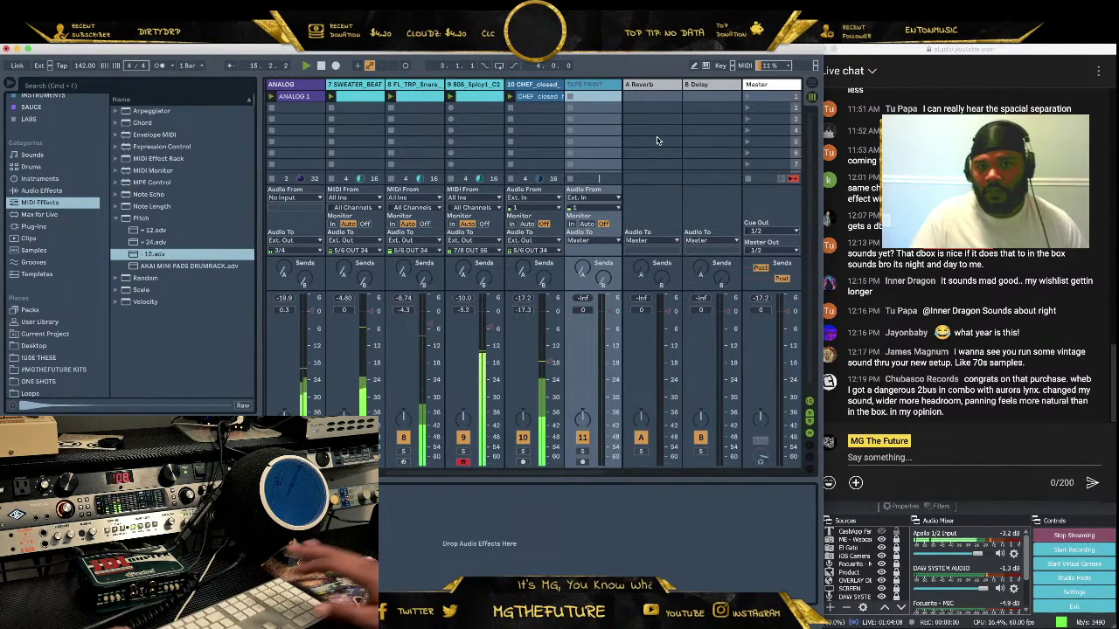
Set the TAPE PRINT track's input to external input 3/4 IN 34 and its monitoring to In
click(599, 197)
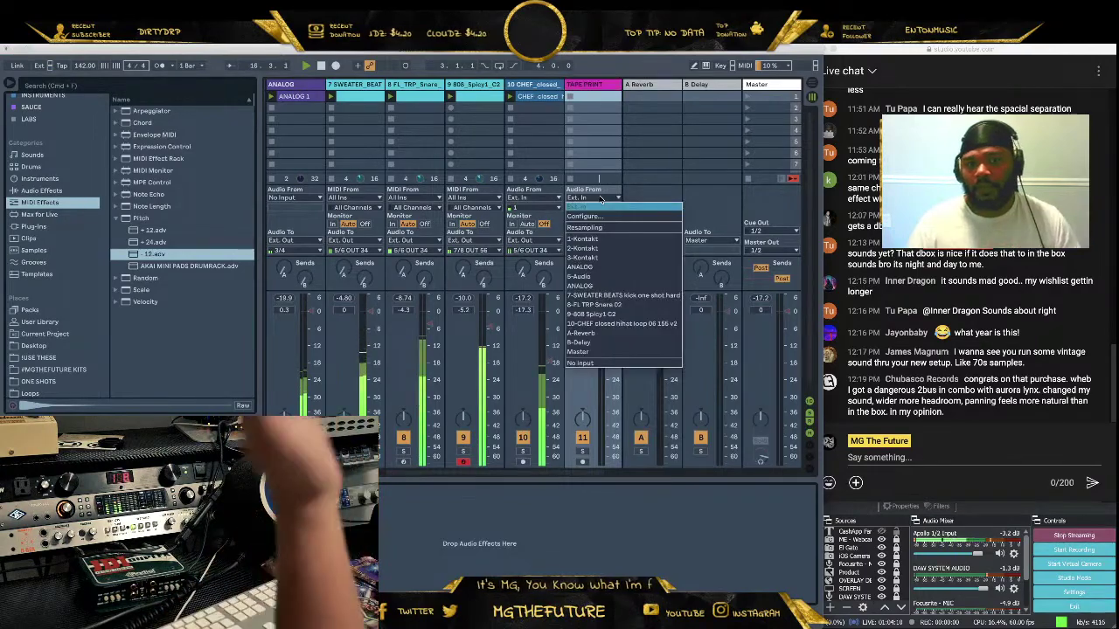
click(594, 207)
click(595, 207)
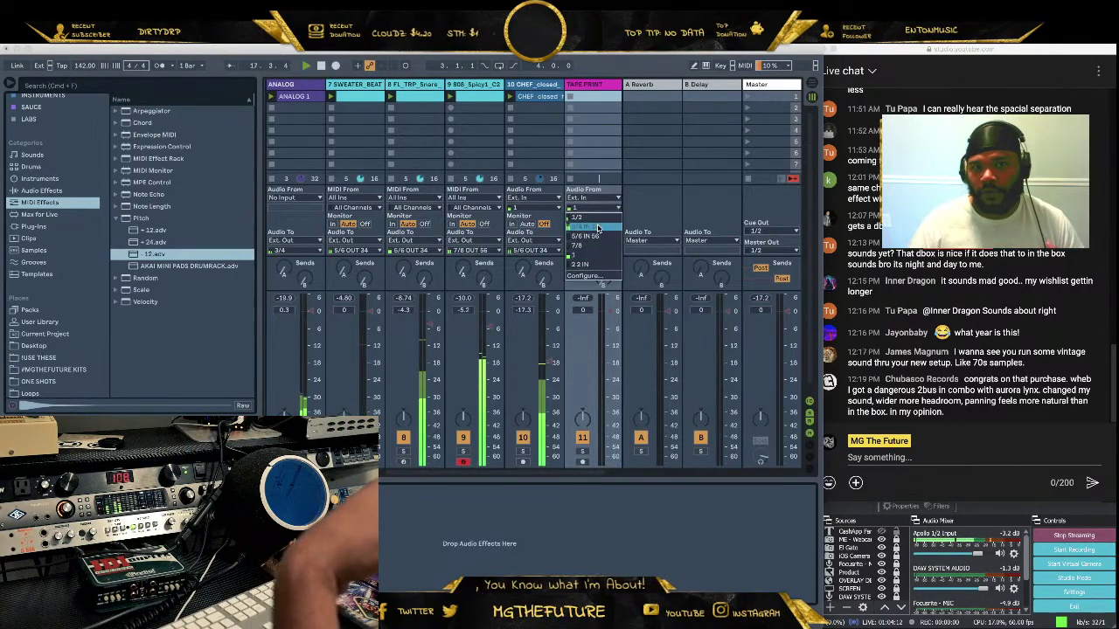
click(597, 228)
click(572, 224)
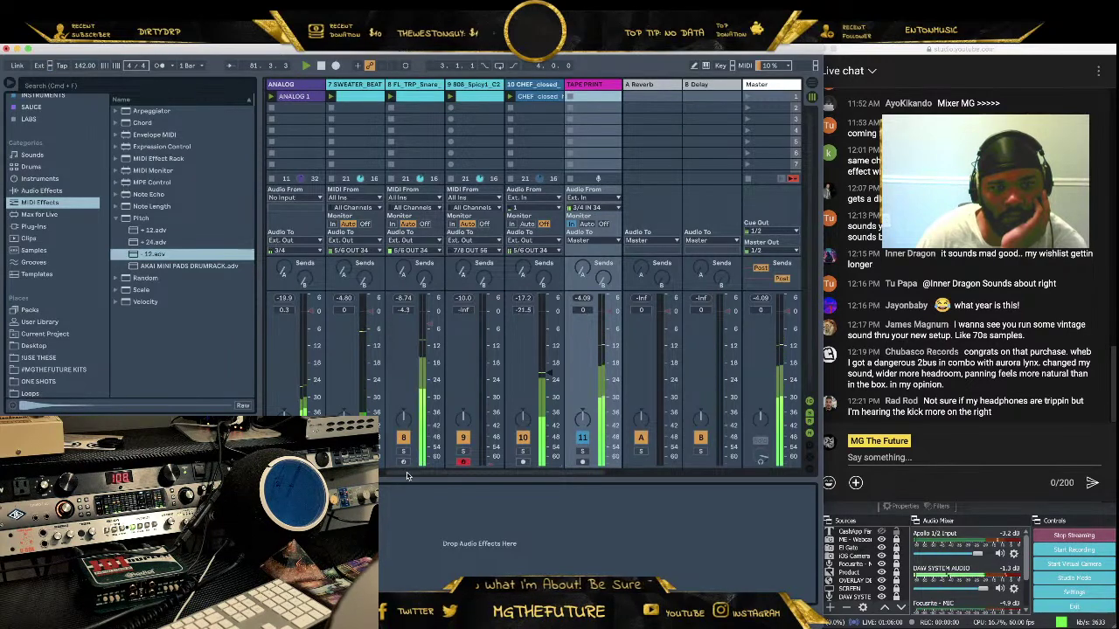
Add the UAD Pultec-Pro Legacy plug-in from the UAD Plugins collection to the ANALOG track
scroll(406, 476, left, 1)
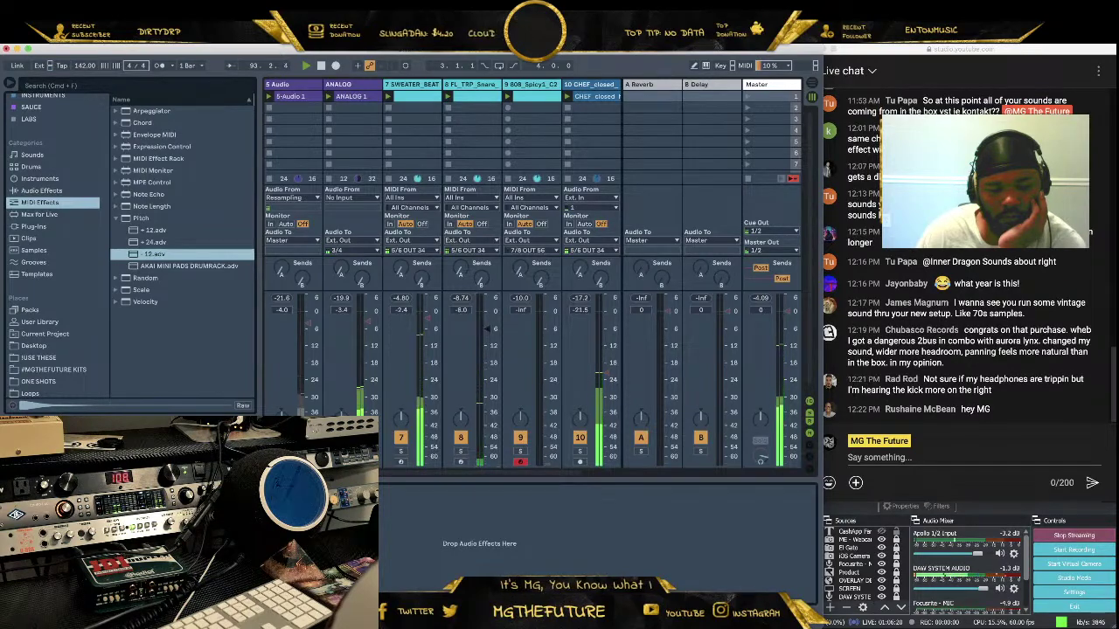
click(340, 168)
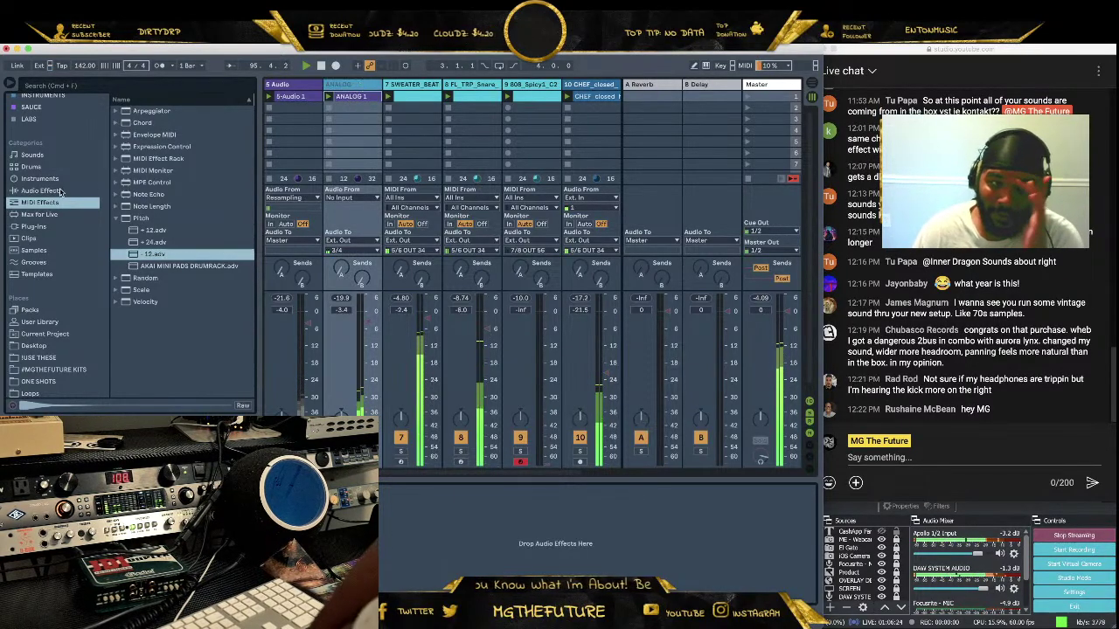
scroll(58, 114, up, 3)
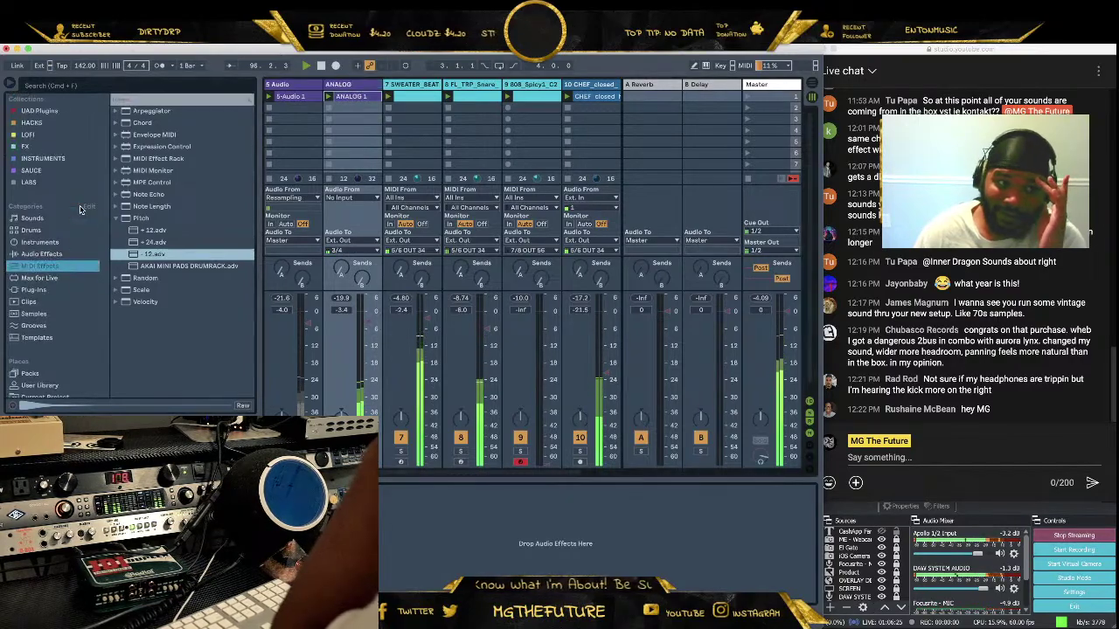
click(59, 112)
scroll(165, 230, down, 3)
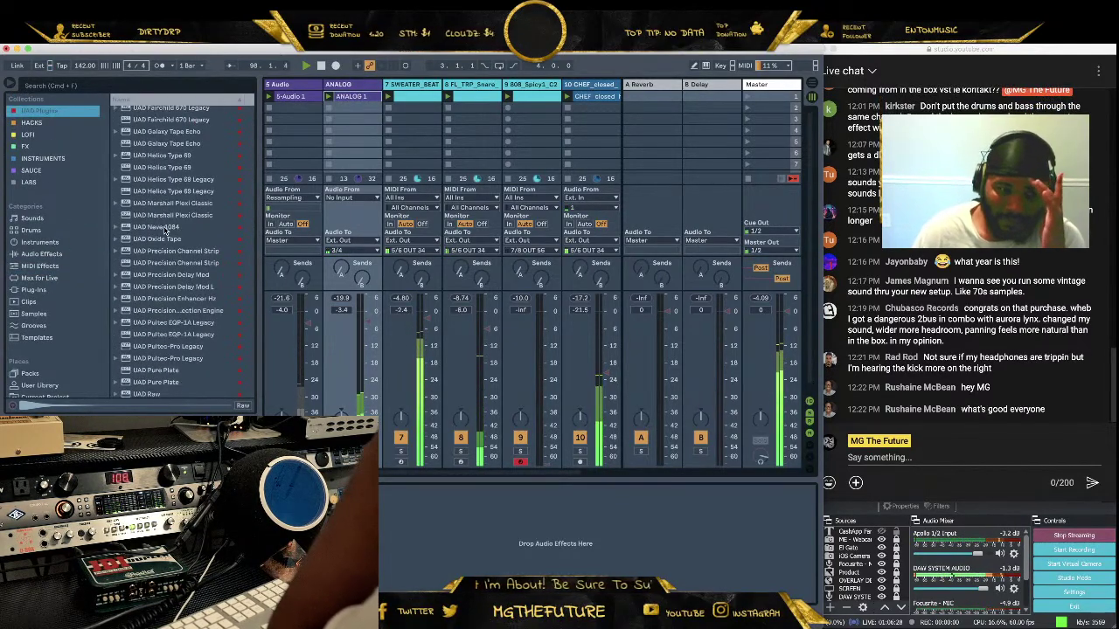
scroll(165, 229, down, 4)
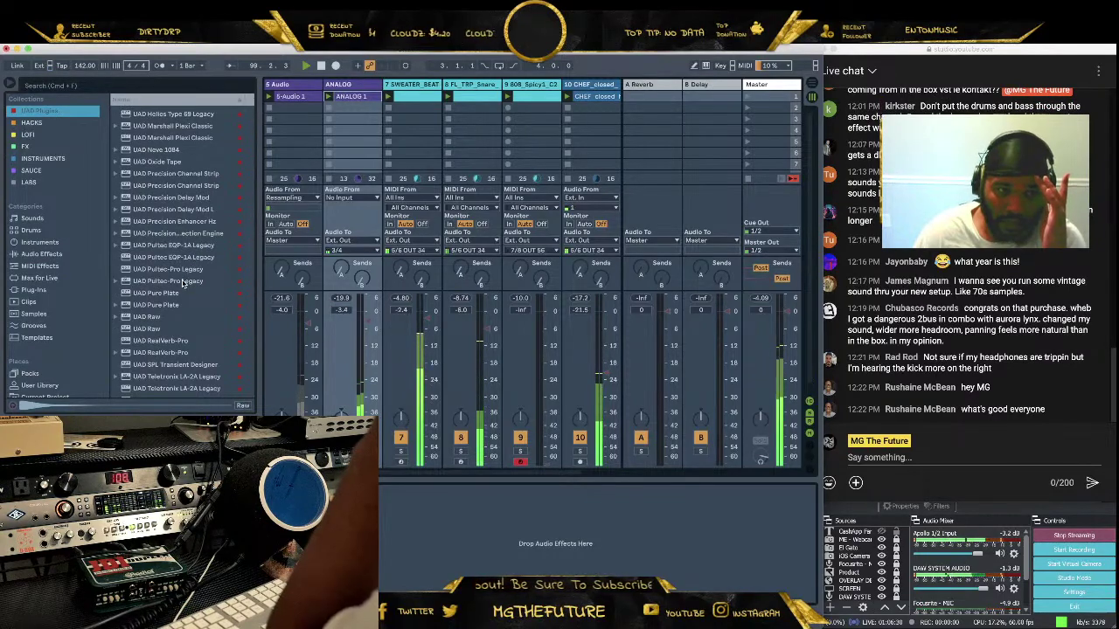
click(182, 282)
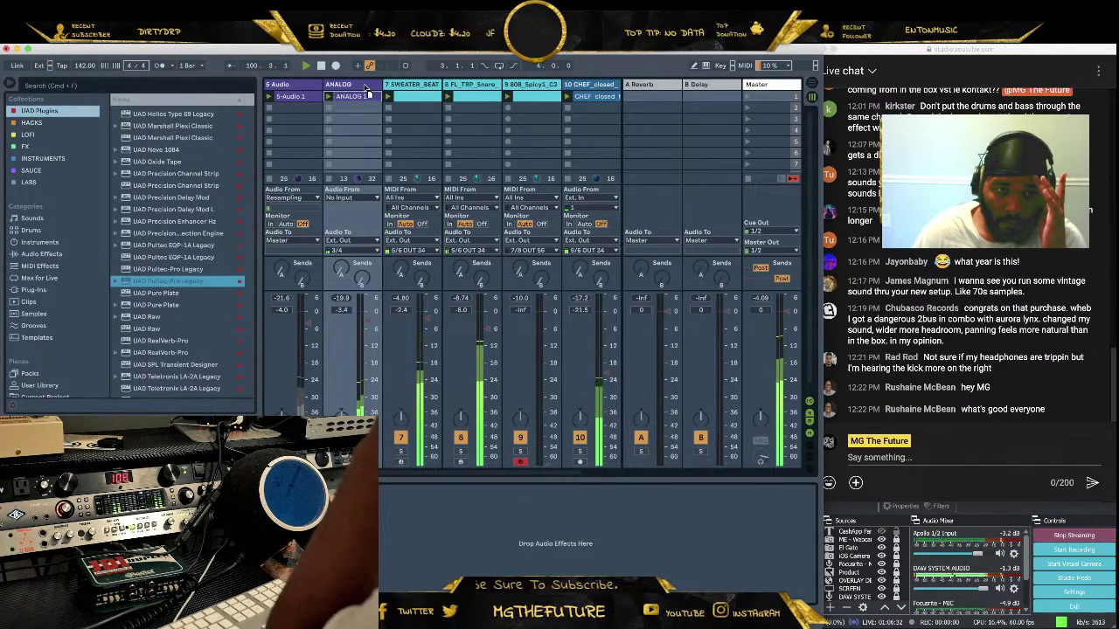
drag(367, 88, 369, 90)
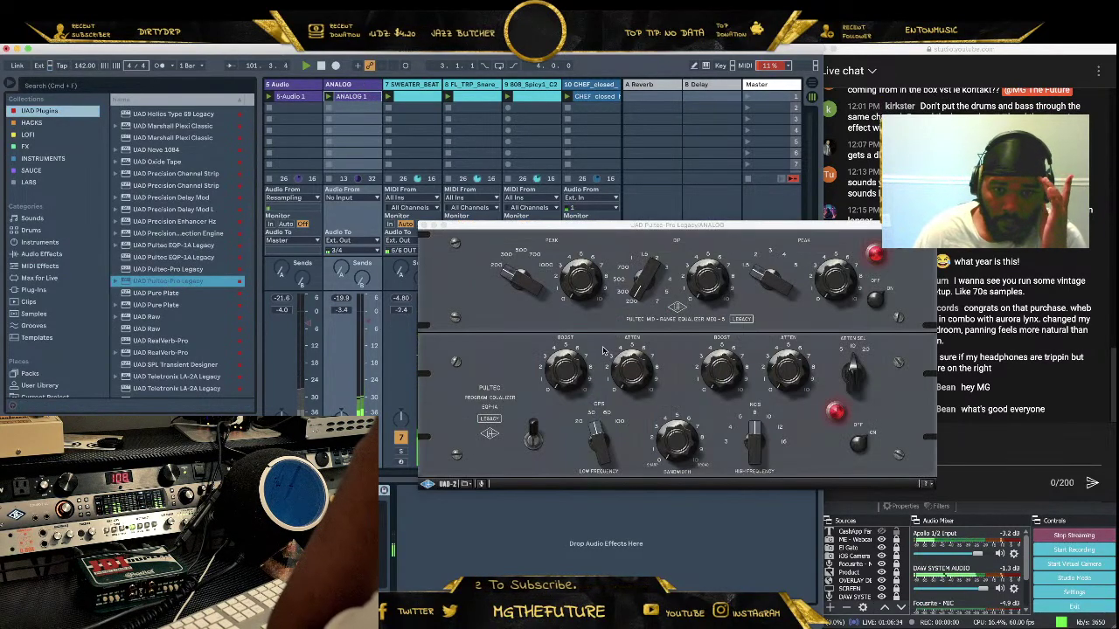
Adjust the Pultec-Pro's mid dip frequency and set its upper peak frequency to 2, closing the plug-in window when finished
click(645, 286)
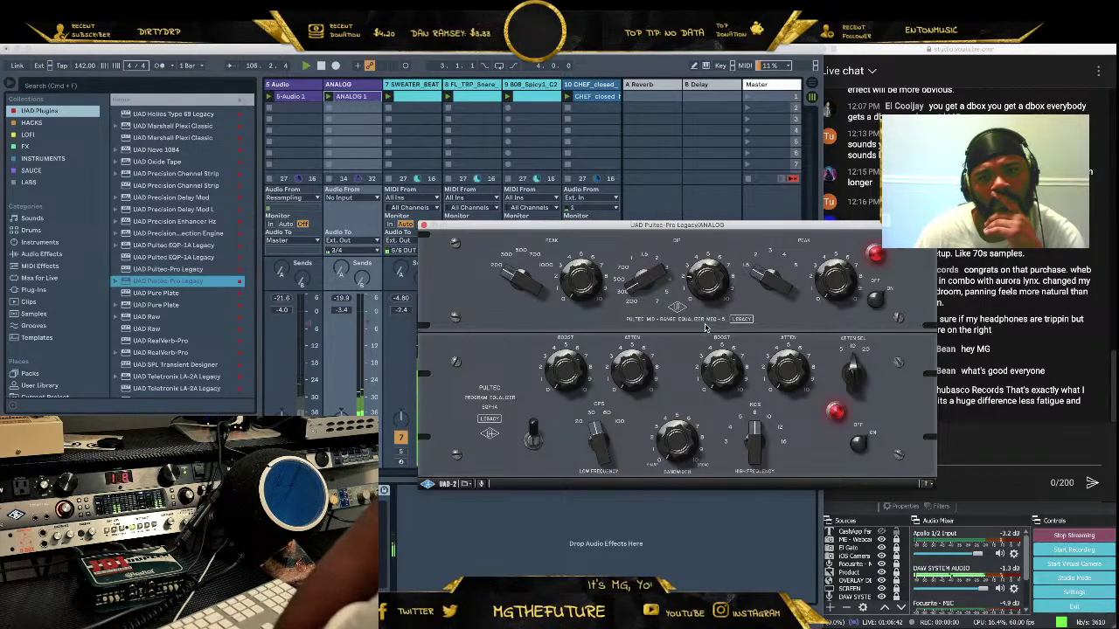
drag(792, 312, 786, 248)
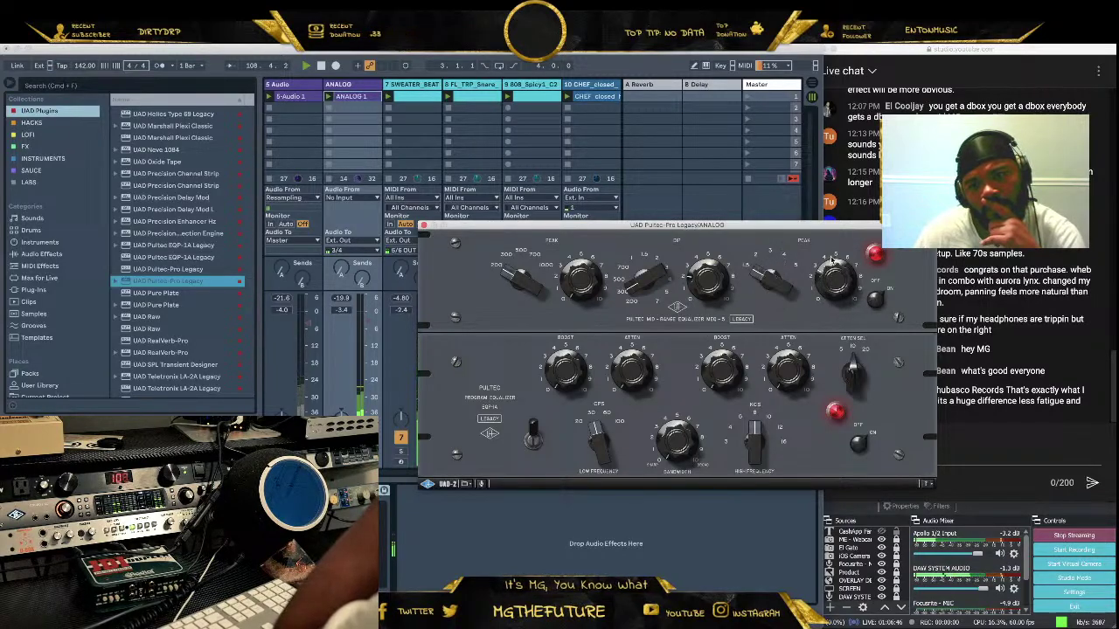
drag(766, 297, 772, 259)
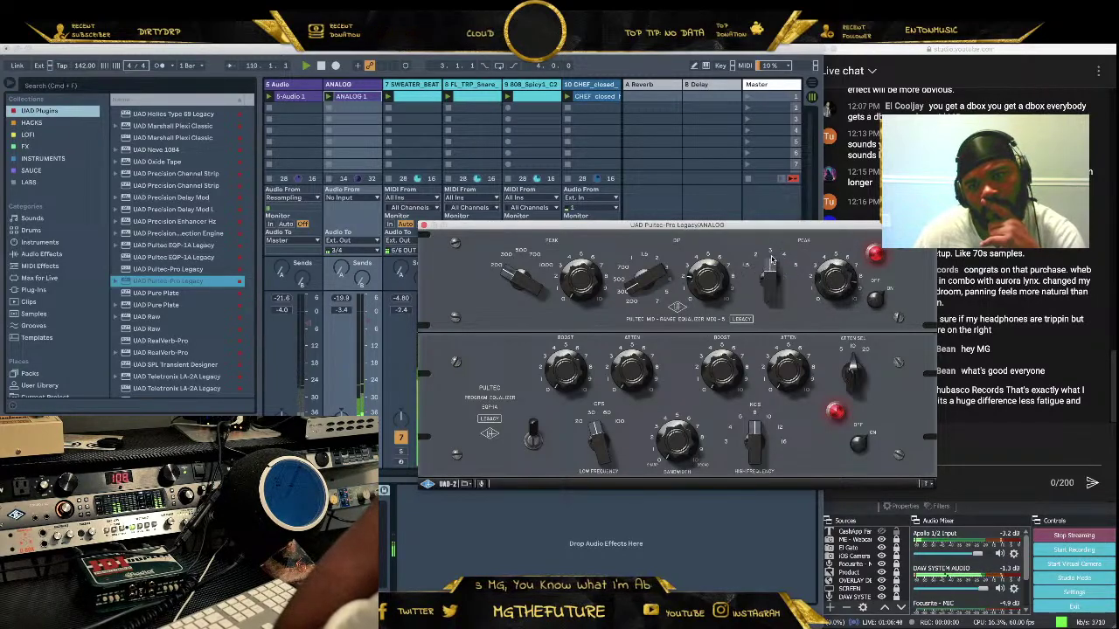
drag(846, 277, 826, 310)
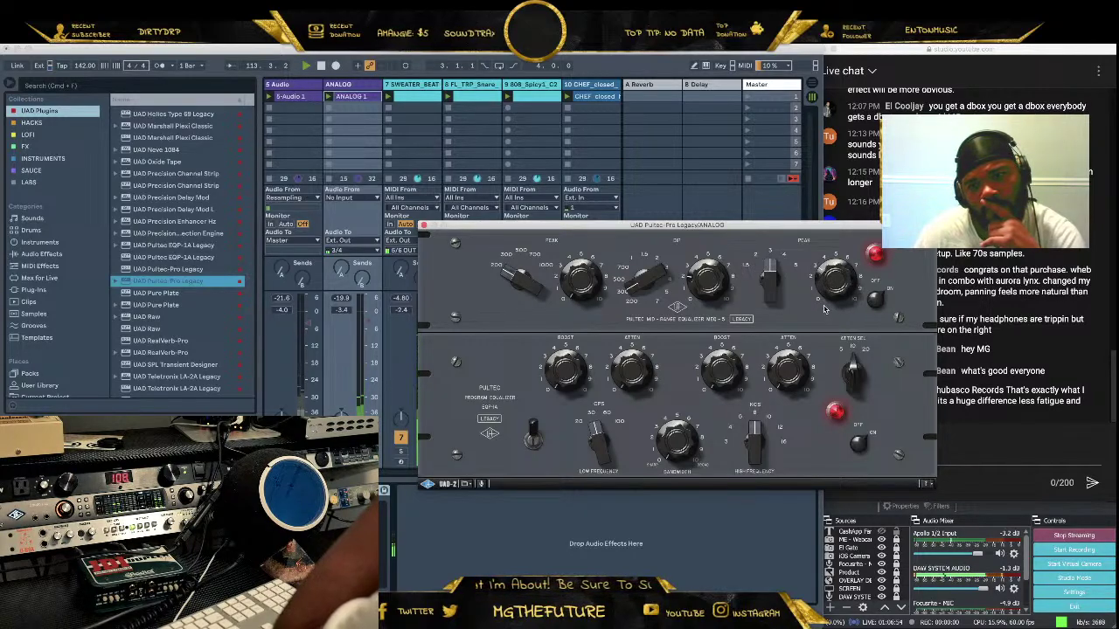
click(761, 278)
click(761, 287)
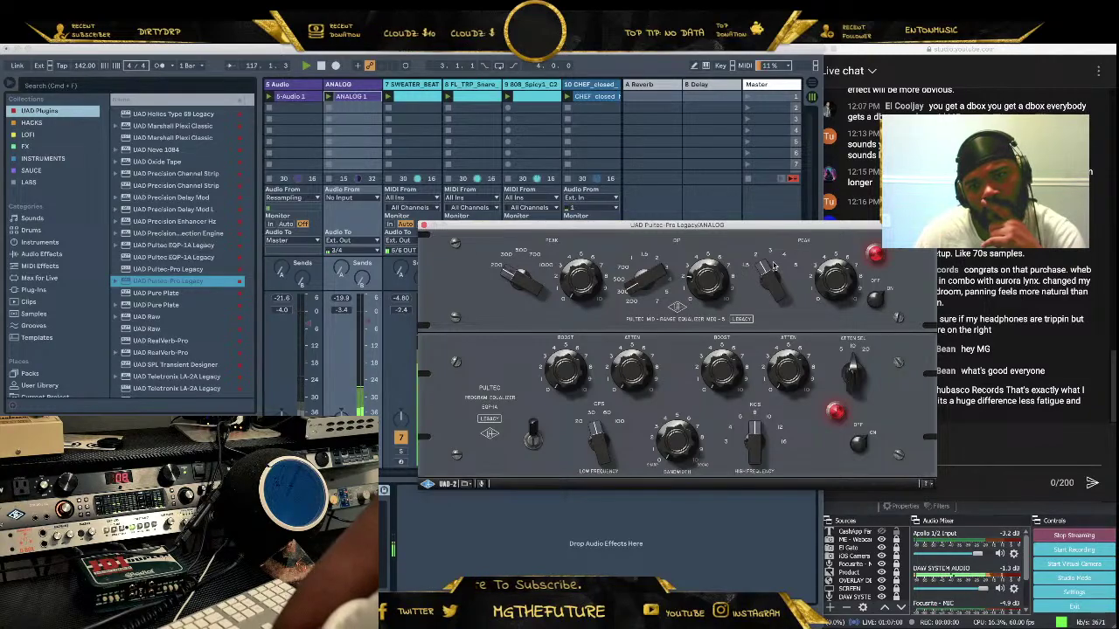
click(424, 225)
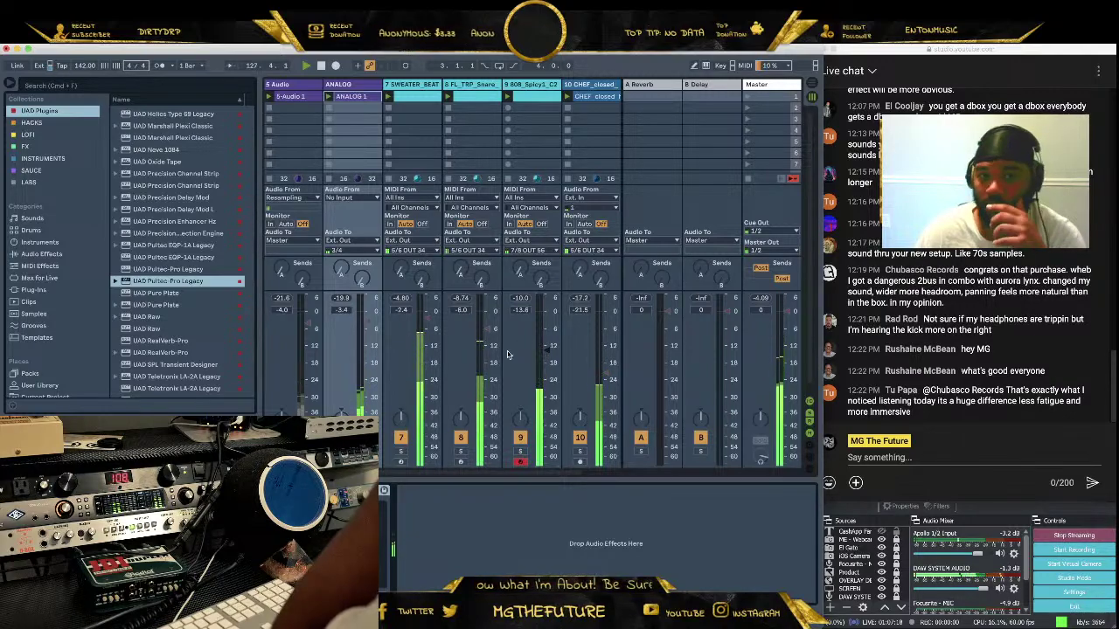
Record the analog return of the beat into the first clip slot of the TAPE PRINT track, then stop and disarm it
drag(452, 472, 533, 475)
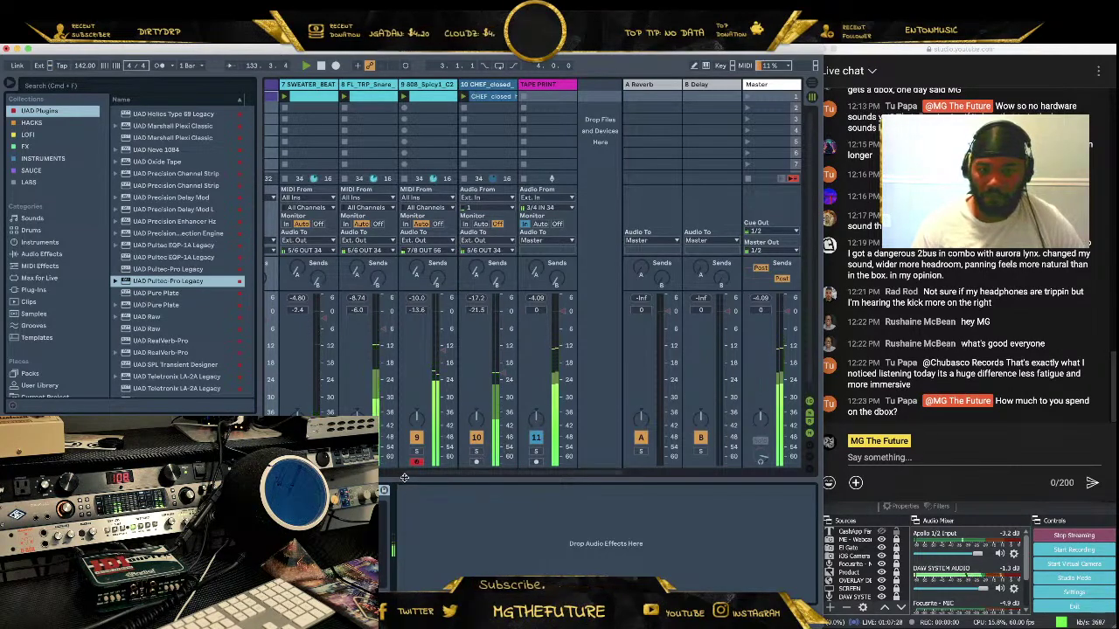
click(514, 252)
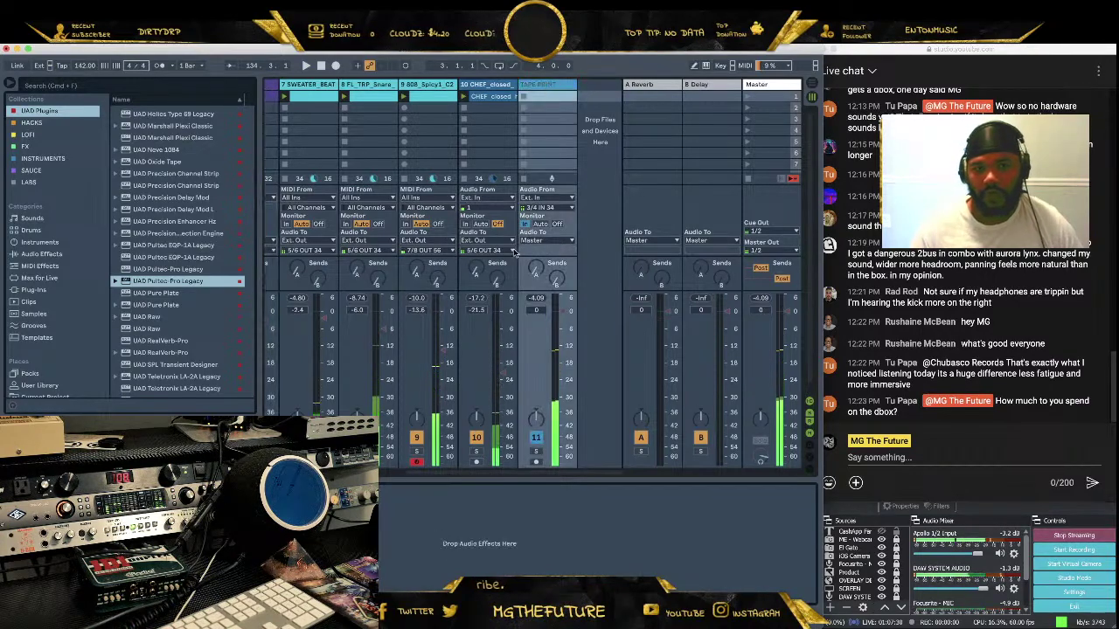
click(524, 224)
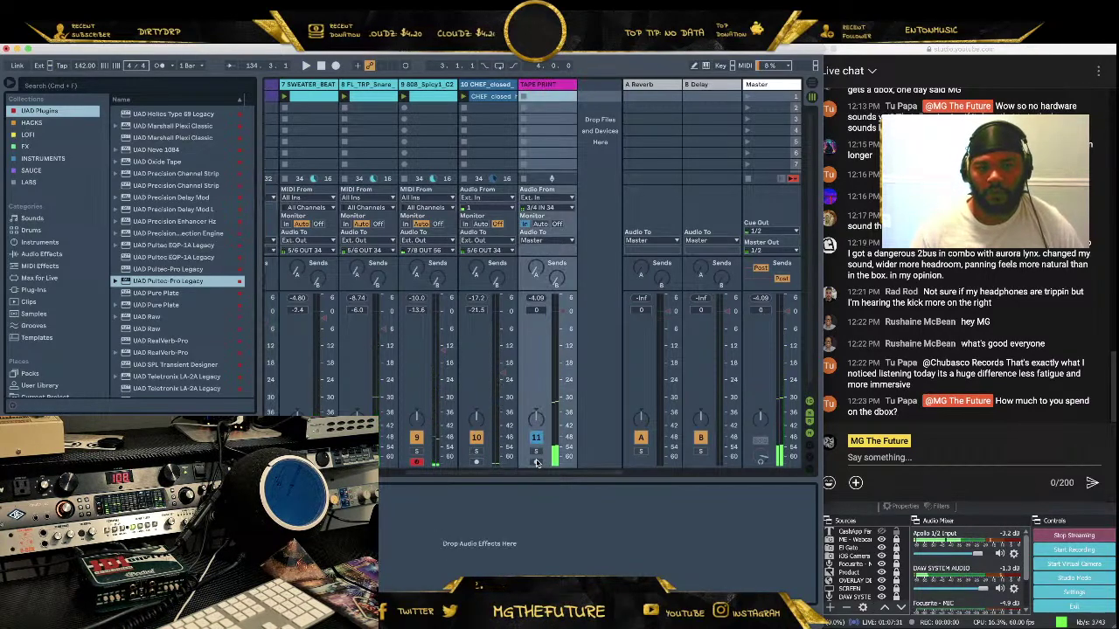
click(524, 97)
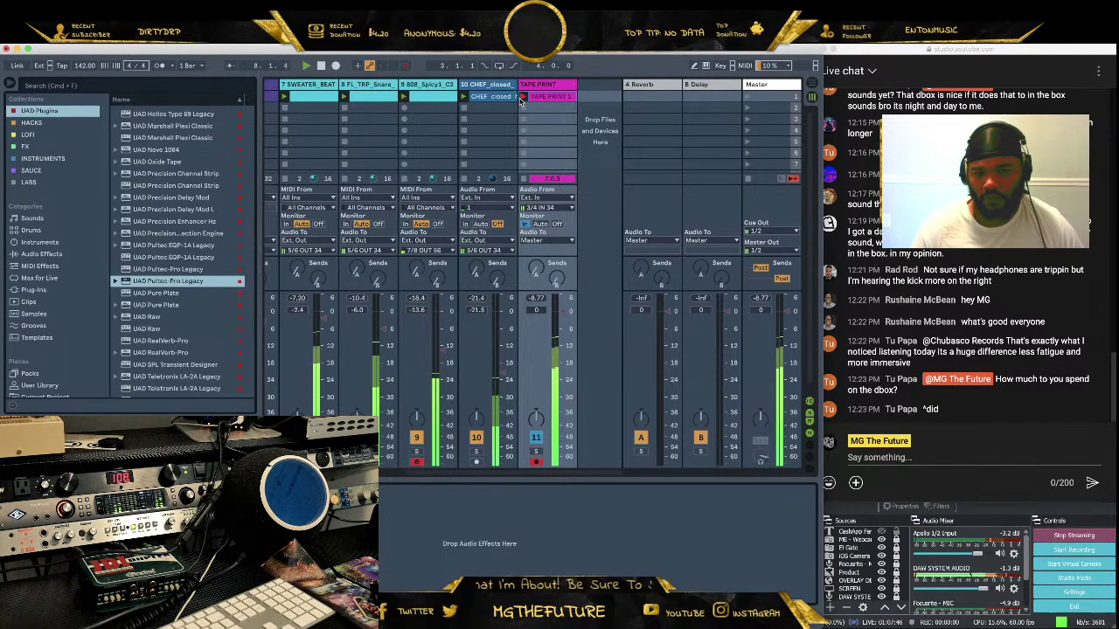
key(space)
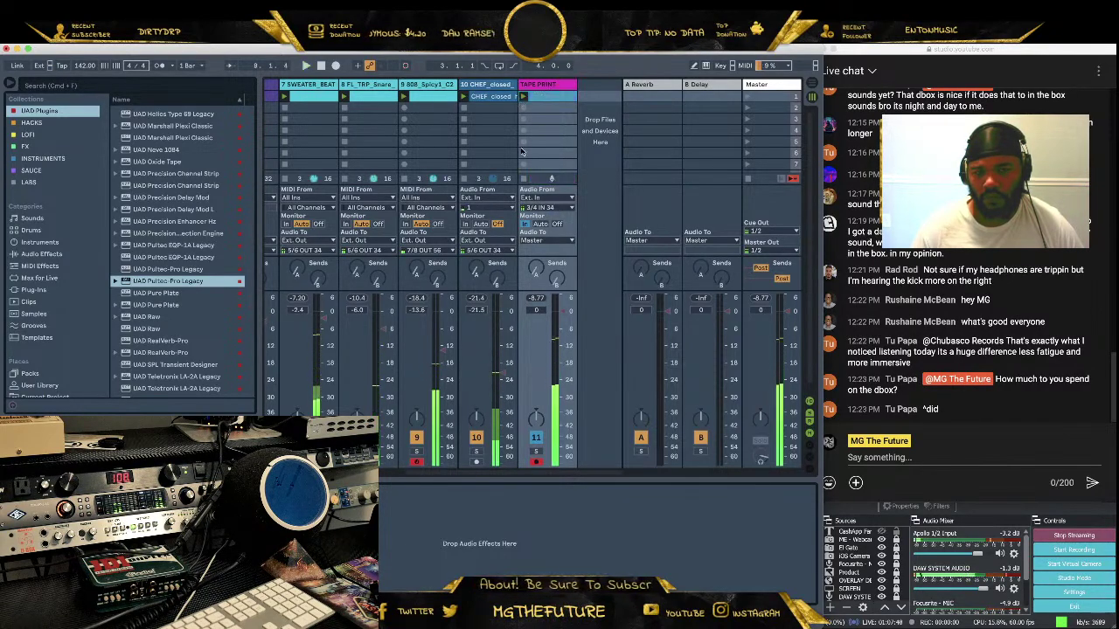
click(537, 462)
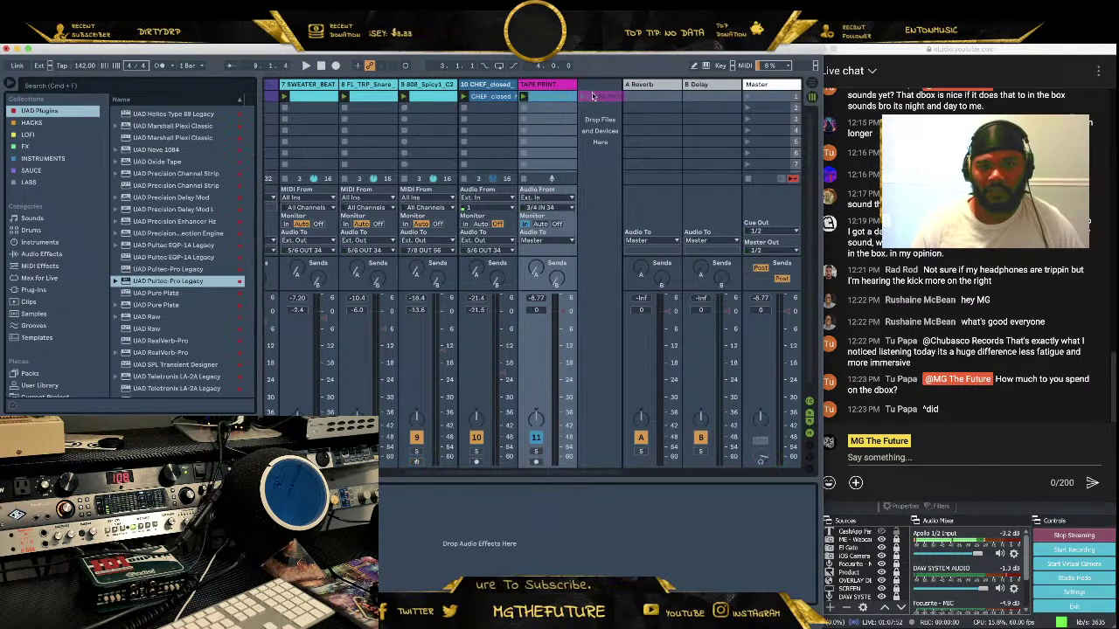
Place the recorded clip on a second TAPE PRINT track and deactivate the original TAPE PRINT track
key(super+d)
scroll(529, 475, right, 2)
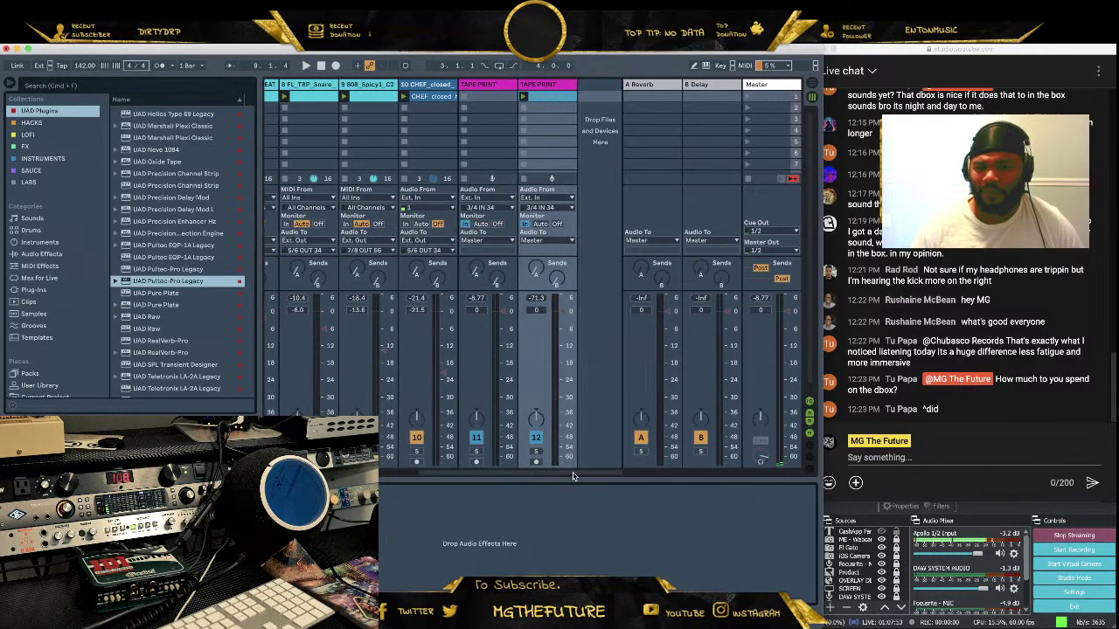
click(476, 438)
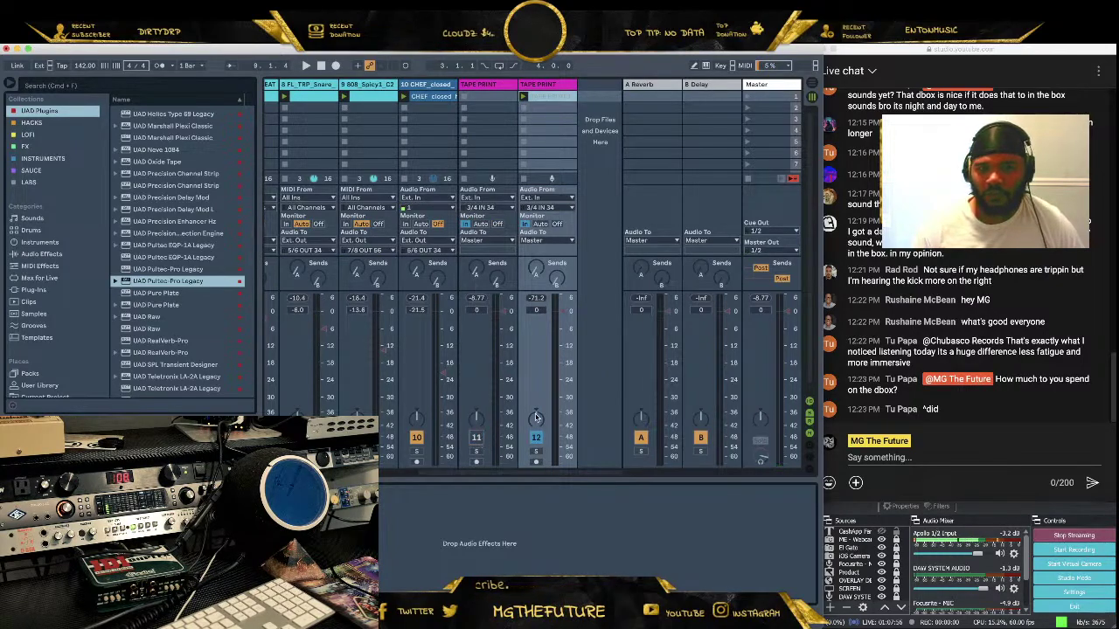
Keep the second TAPE PRINT track routed to Master and set its monitoring to Auto
click(542, 241)
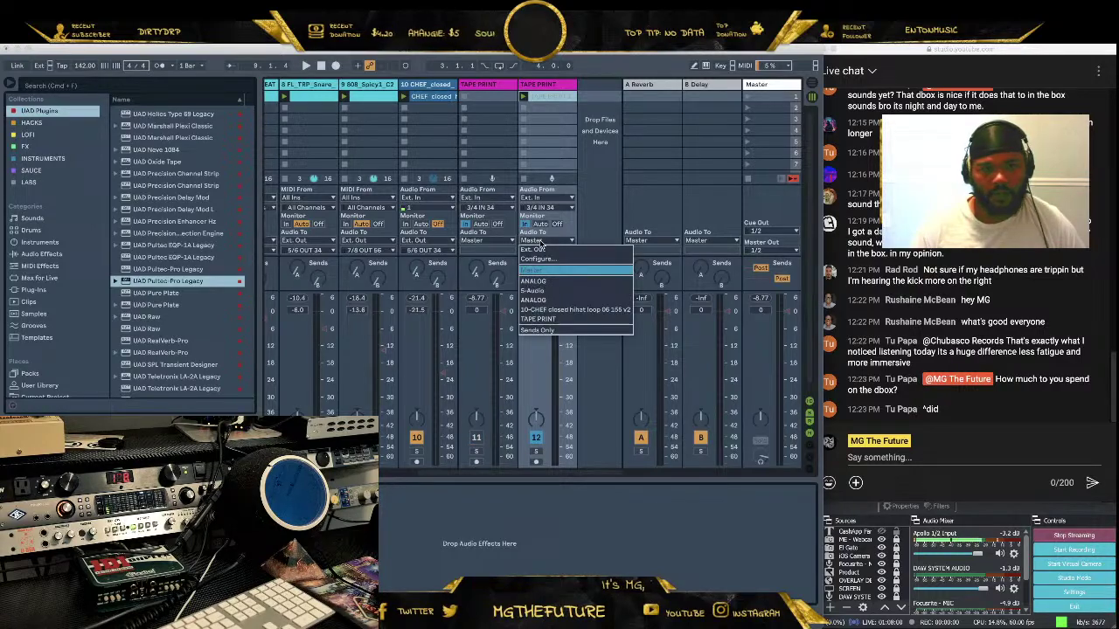
click(542, 246)
click(540, 224)
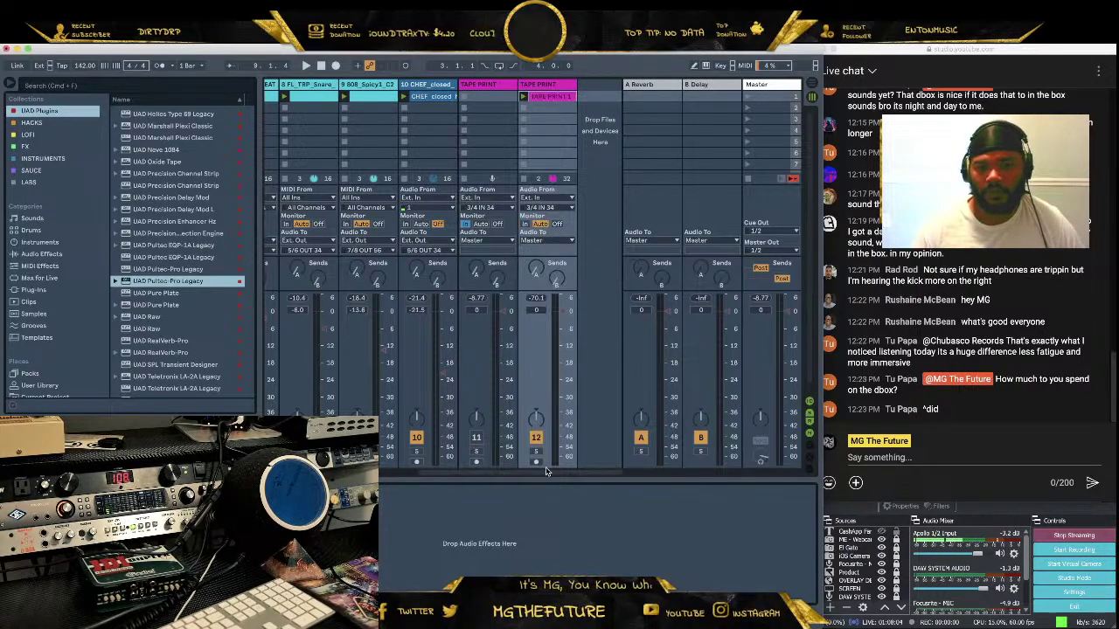
Play the printed clip and deactivate the closed hi-hat track and the other source tracks
key(space)
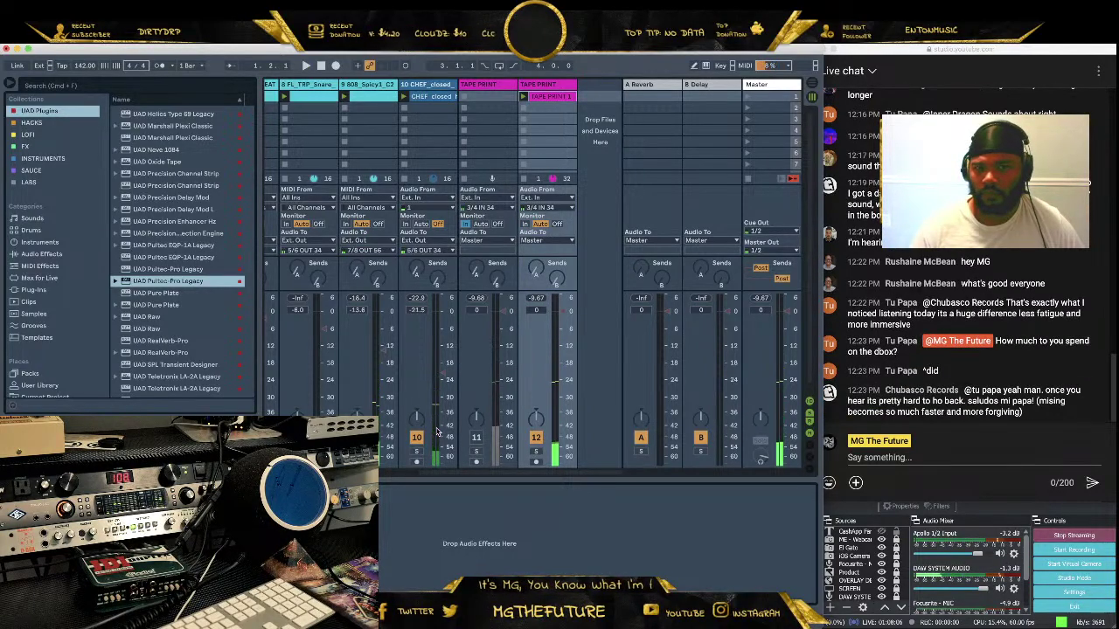
click(416, 437)
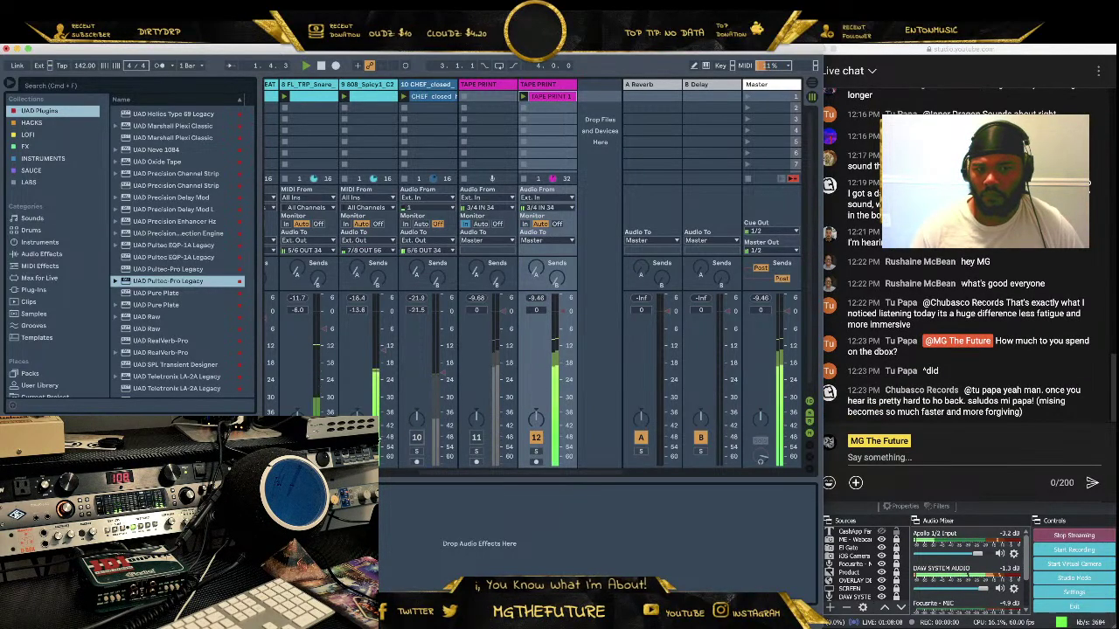
drag(455, 476, 490, 477)
Open the printed clip in an enlarged sample editor and examine its waveform from the loop start to around bar 5
click(550, 102)
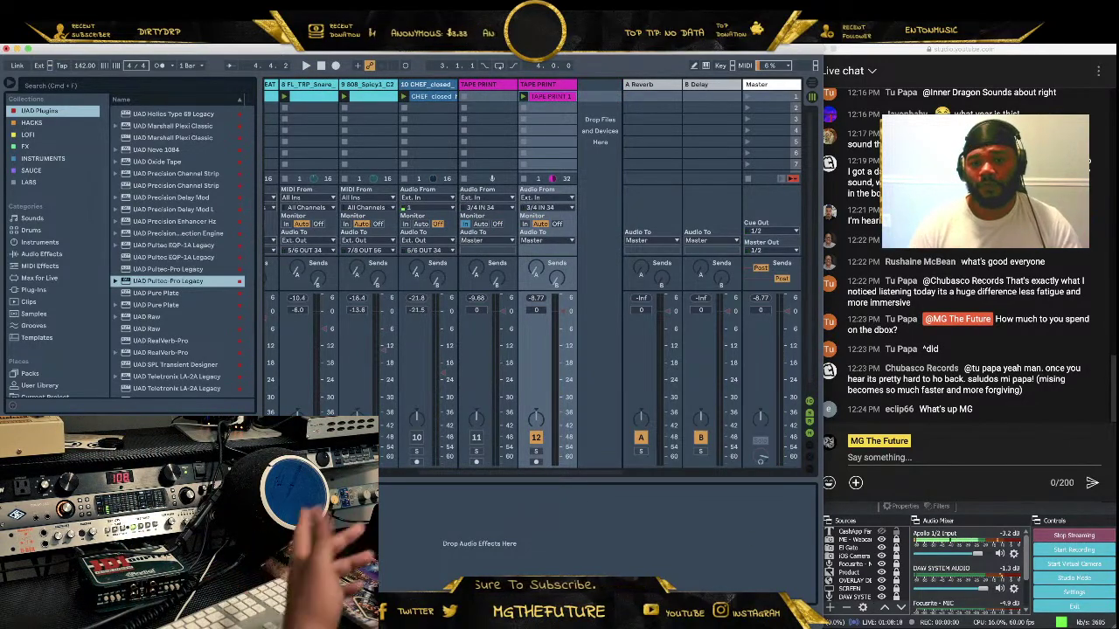
key(shift+Tab)
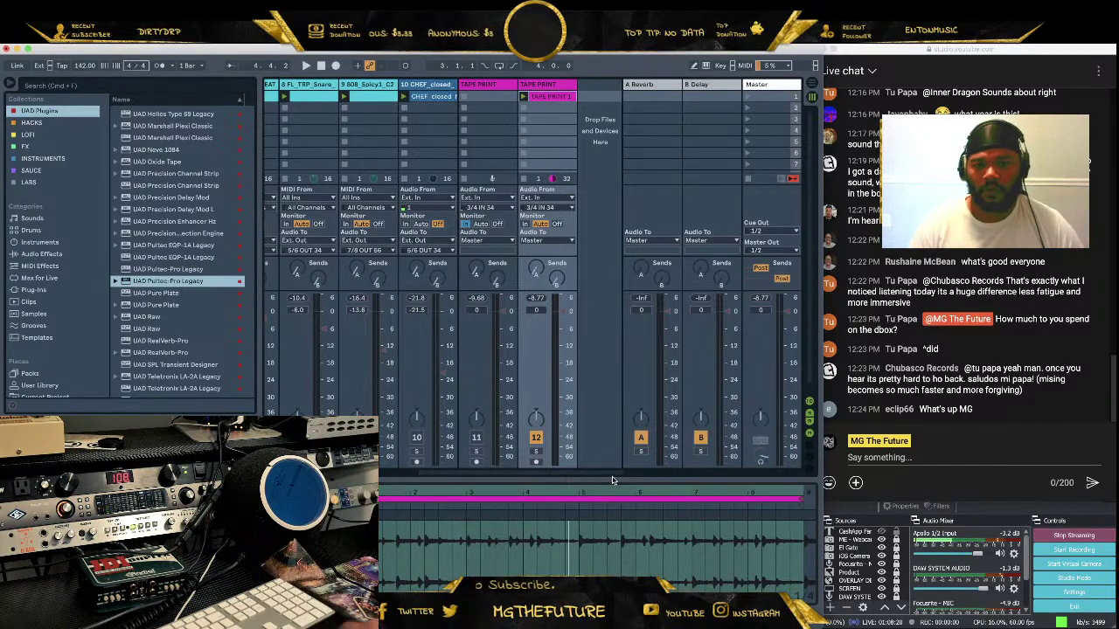
drag(636, 478, 622, 259)
mouse_move(396, 266)
mouse_down()
mouse_move(396, 315)
mouse_move(396, 266)
mouse_up()
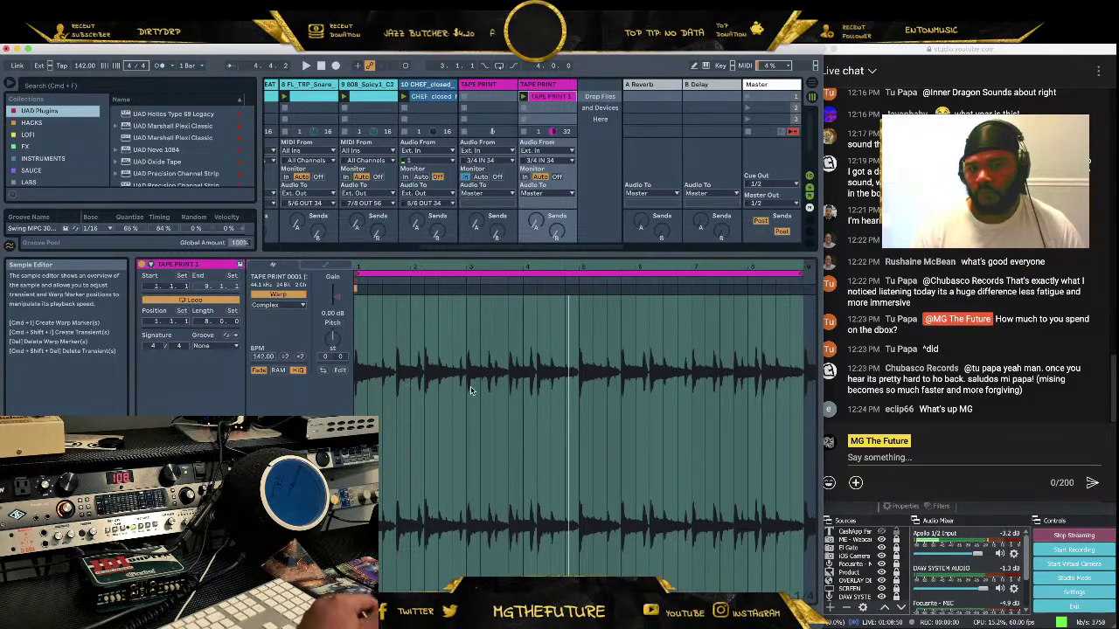
mouse_move(437, 289)
mouse_down()
mouse_move(437, 349)
mouse_move(437, 293)
mouse_move(454, 275)
mouse_up()
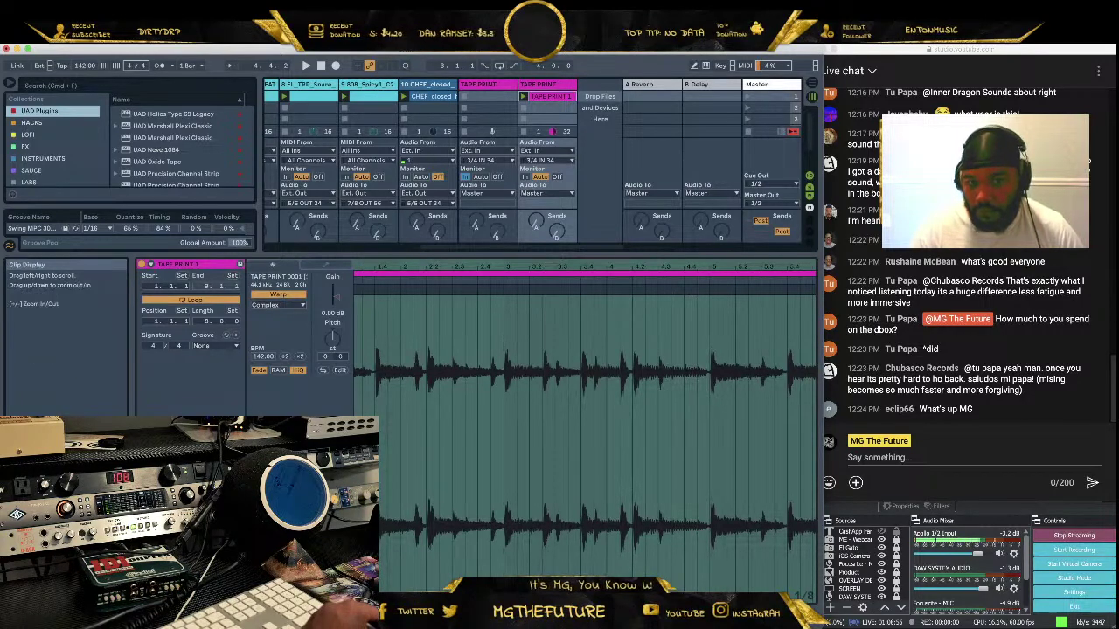
drag(548, 264, 757, 372)
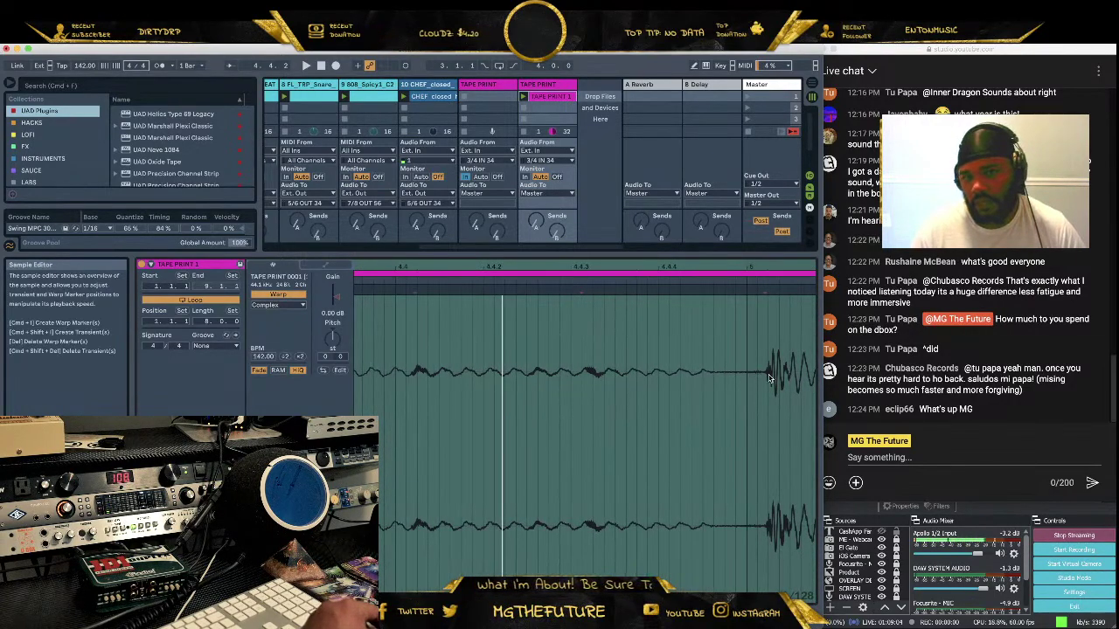
drag(588, 267, 589, 218)
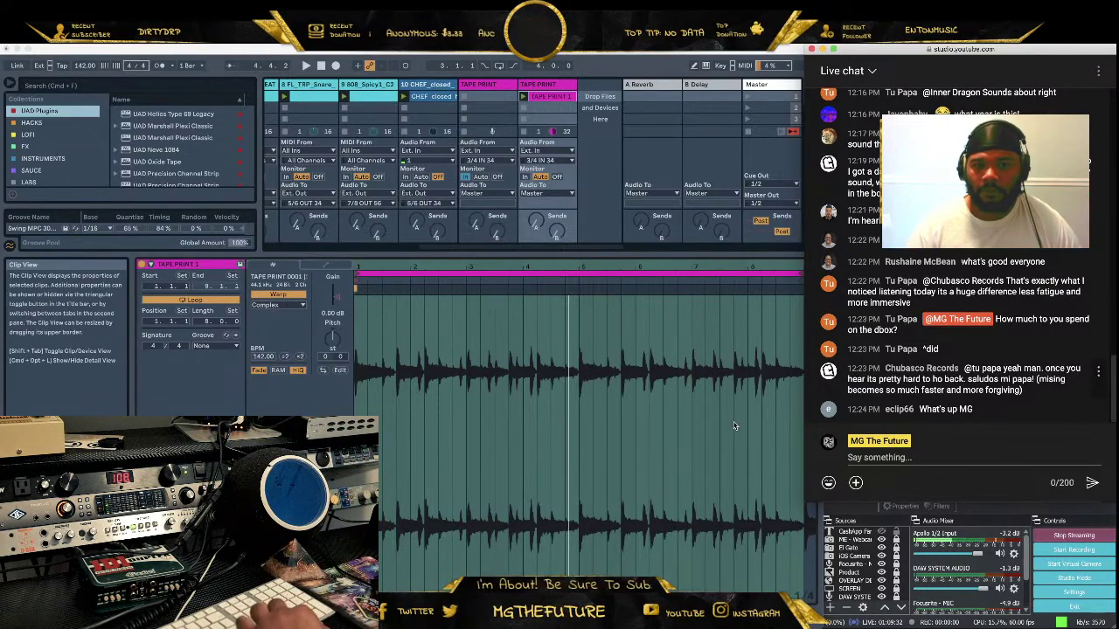
mouse_move(562, 277)
mouse_down()
mouse_move(561, 328)
mouse_move(560, 267)
mouse_up()
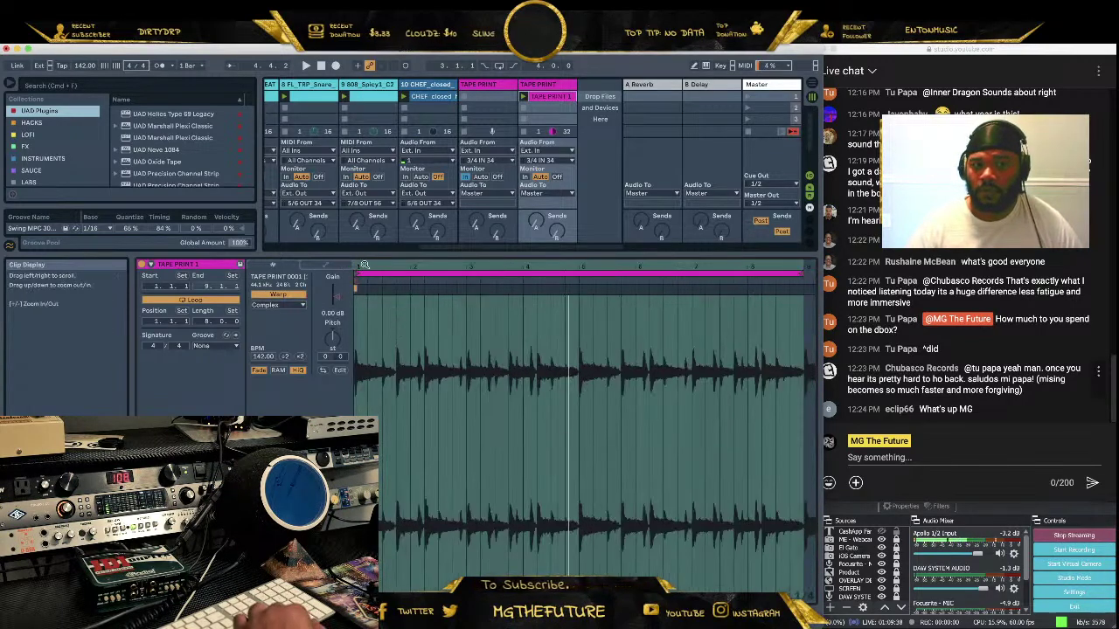
mouse_move(364, 265)
mouse_down()
mouse_move(365, 314)
mouse_move(365, 271)
mouse_up()
scroll(550, 251, down, 1)
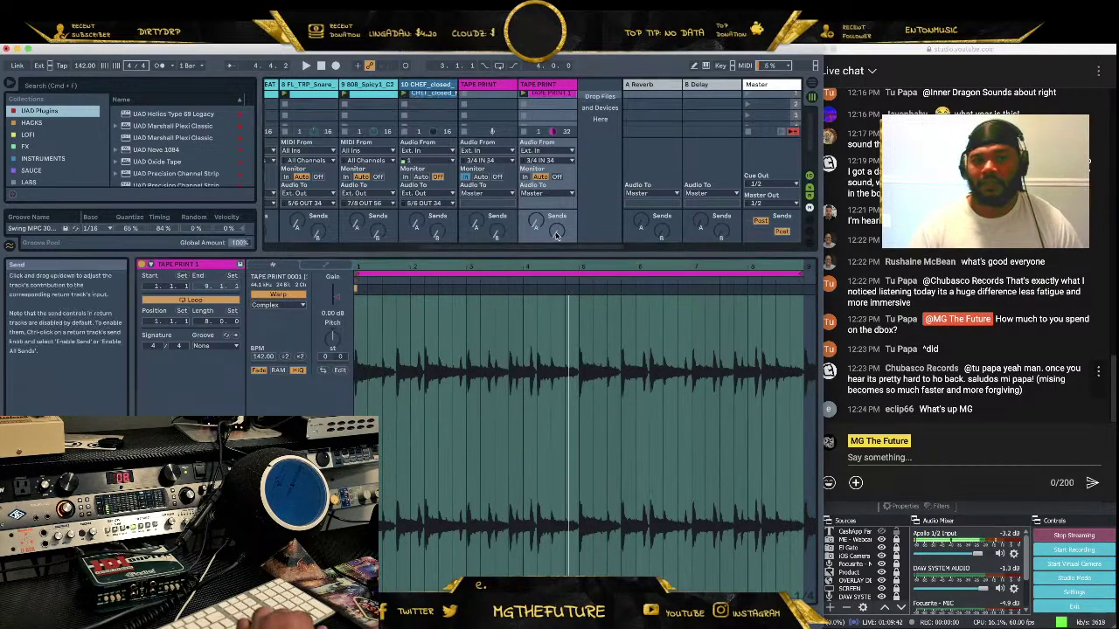
Shrink the clip editor to bring back the mixer and listen to the printed clip
drag(552, 253, 553, 332)
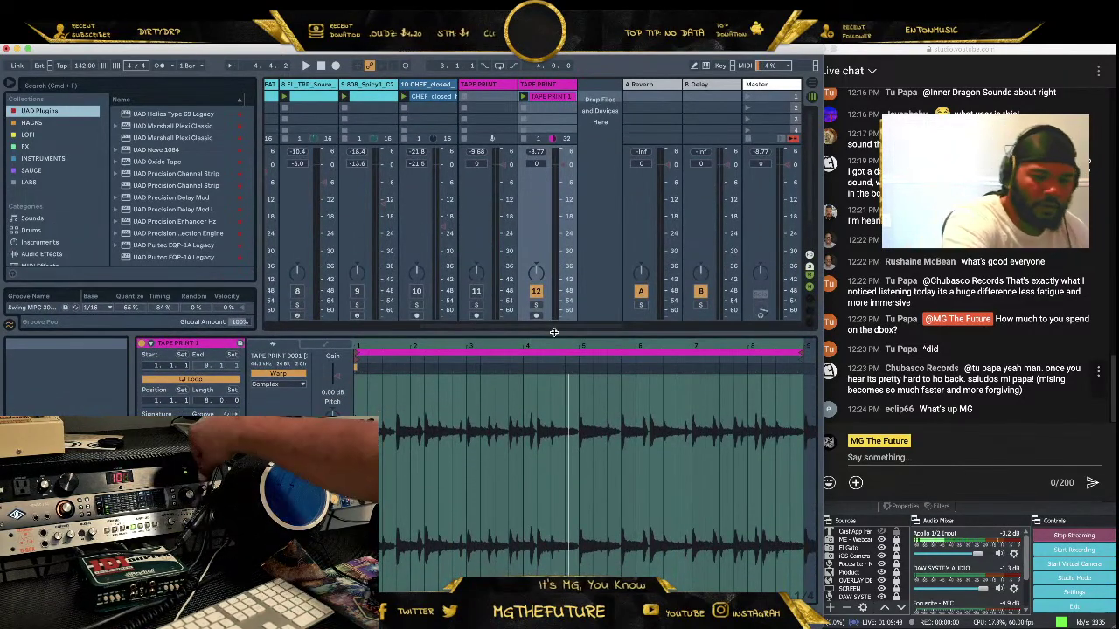
key(space)
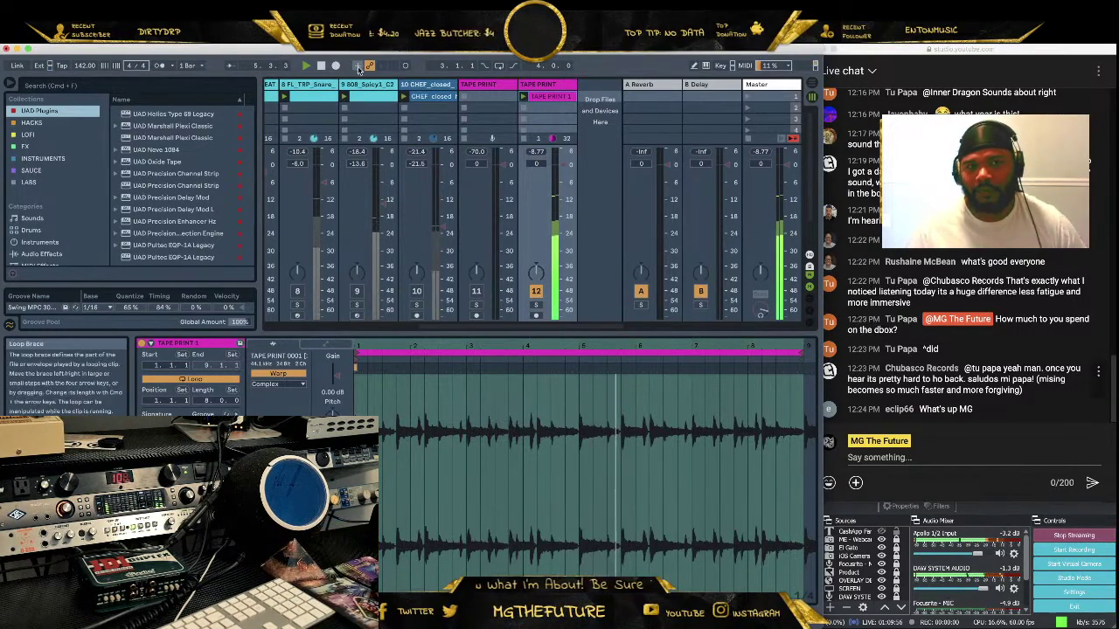
click(555, 87)
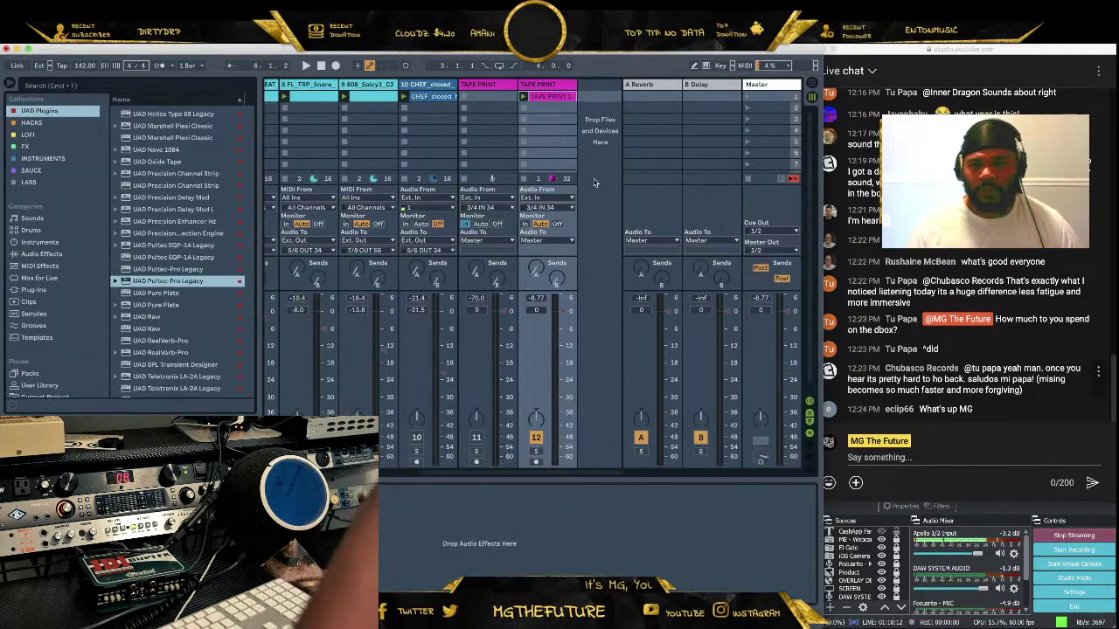
Add The God Particle plug-in from the SAUCE collection to the Master track
click(32, 171)
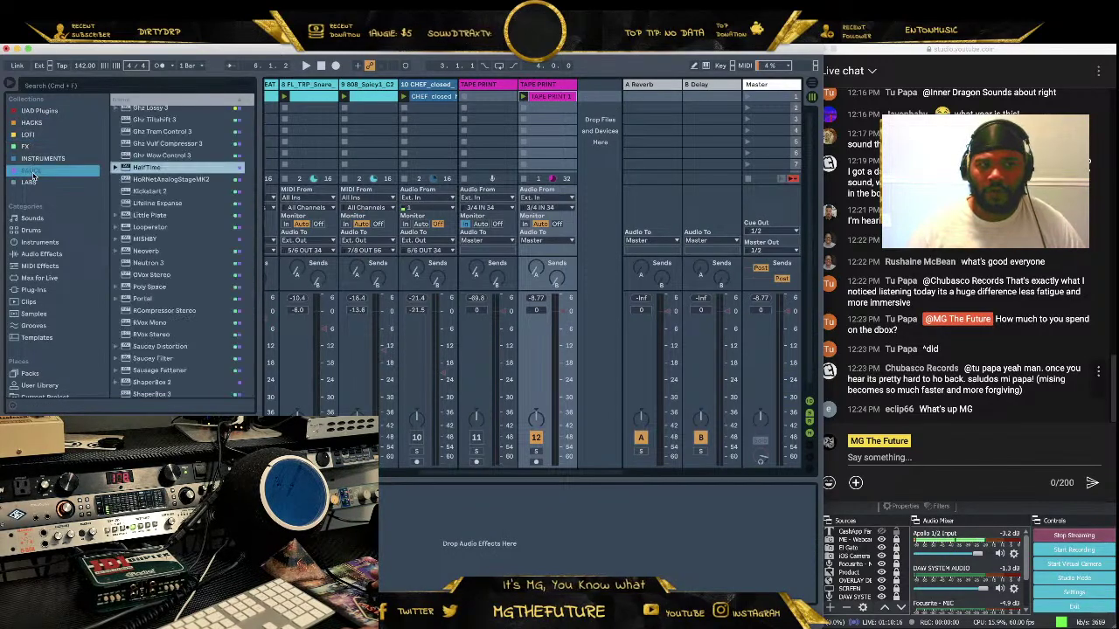
scroll(153, 201, up, 5)
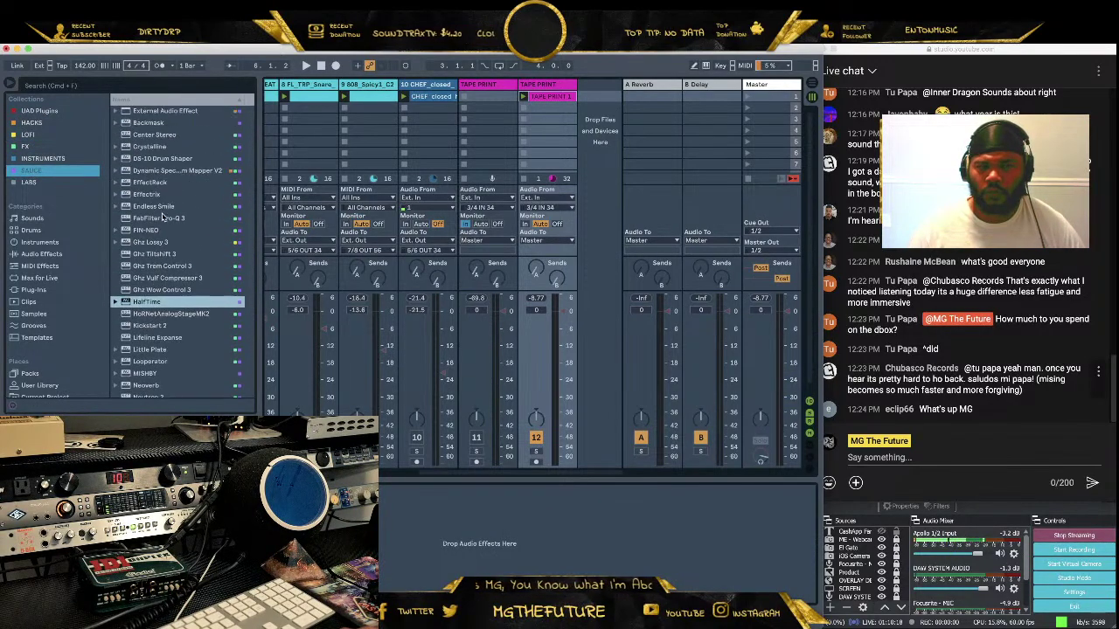
scroll(171, 247, down, 5)
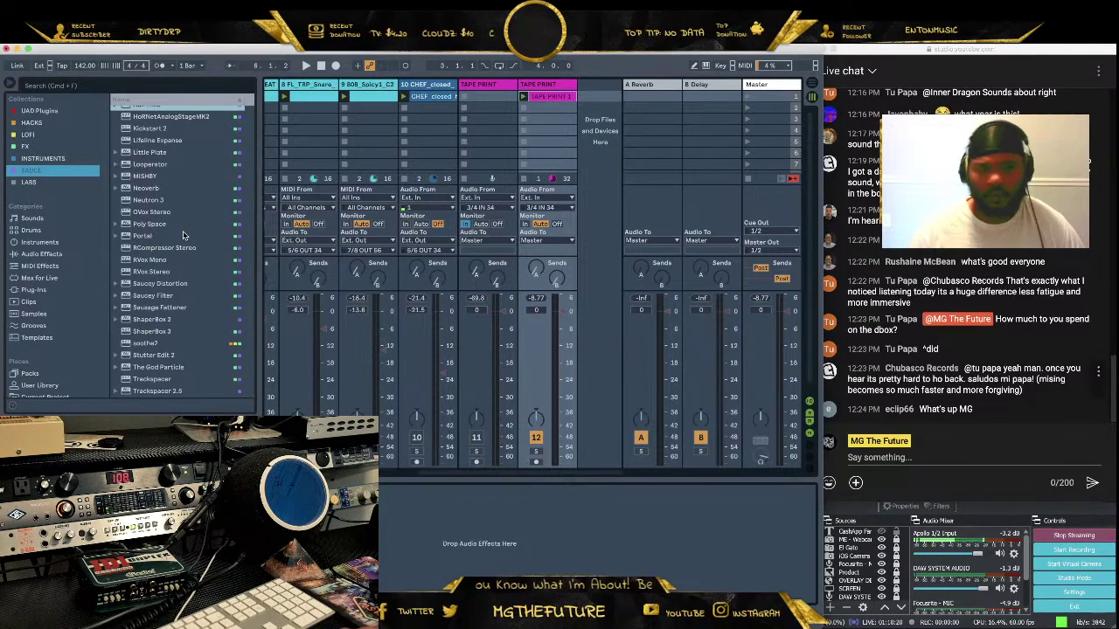
click(28, 147)
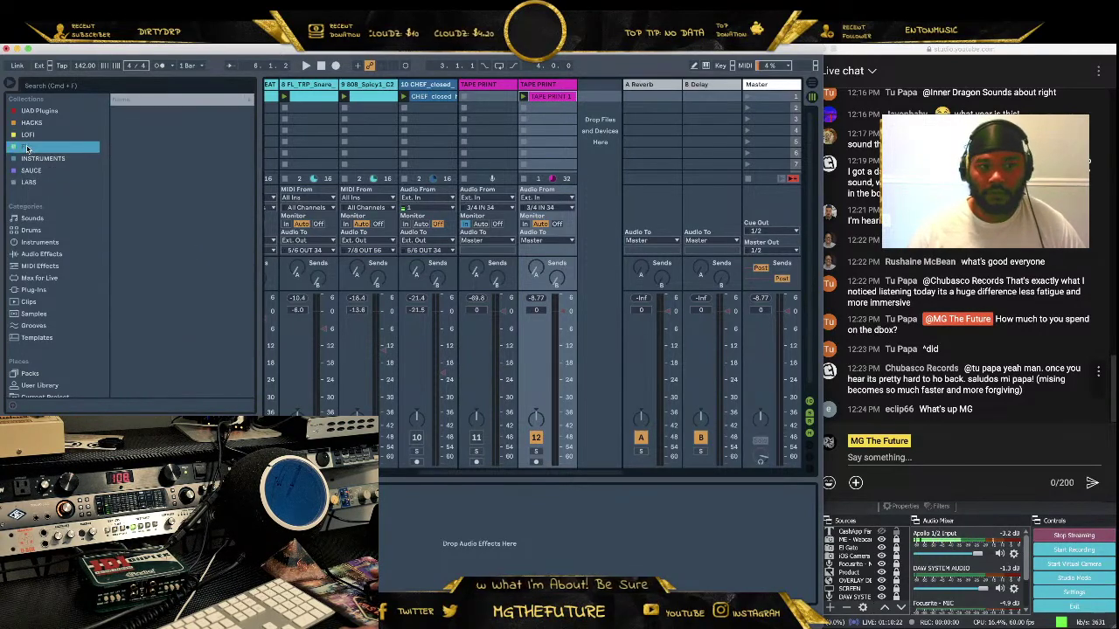
click(48, 172)
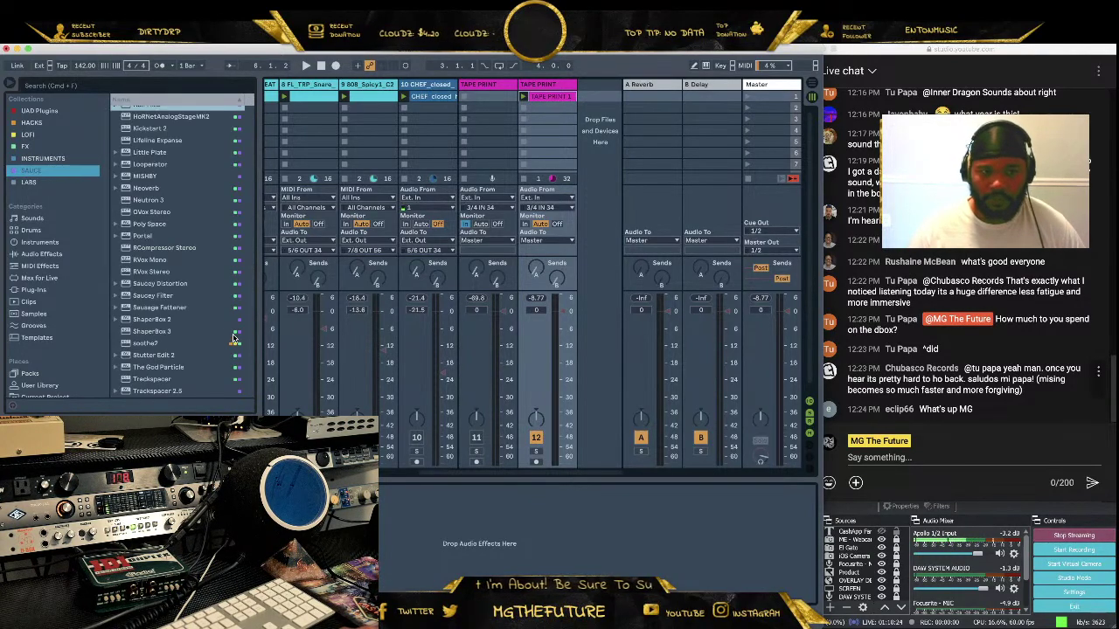
click(234, 367)
click(776, 85)
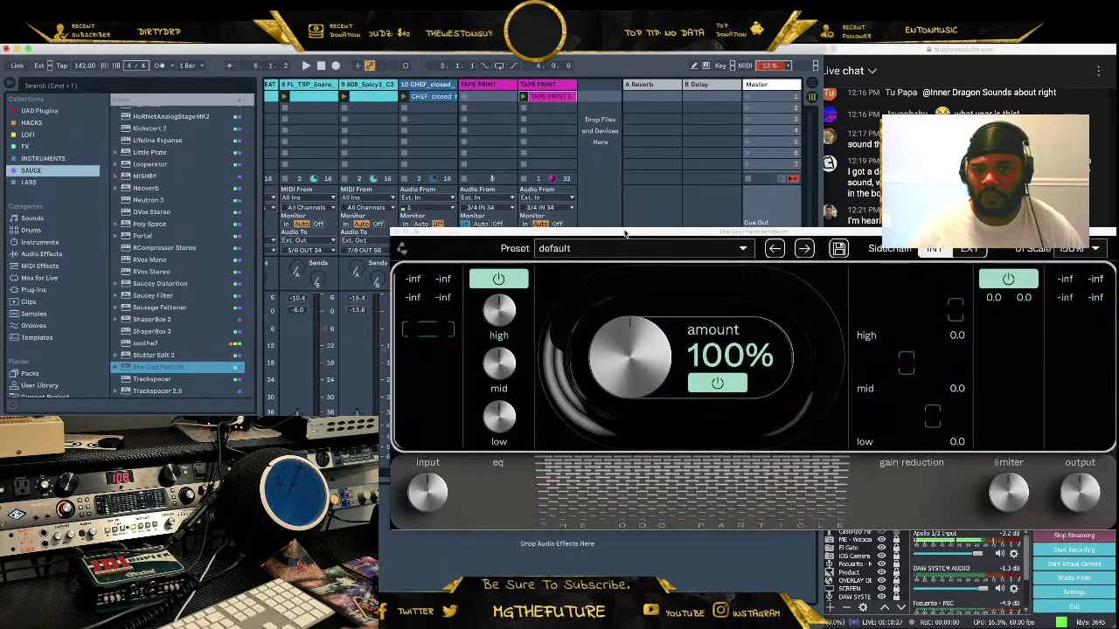
Uncover the mixer by moving The God Particle window, play the printed clip and boost the plug-in's high EQ to 6.0 dB
drag(612, 232, 291, 239)
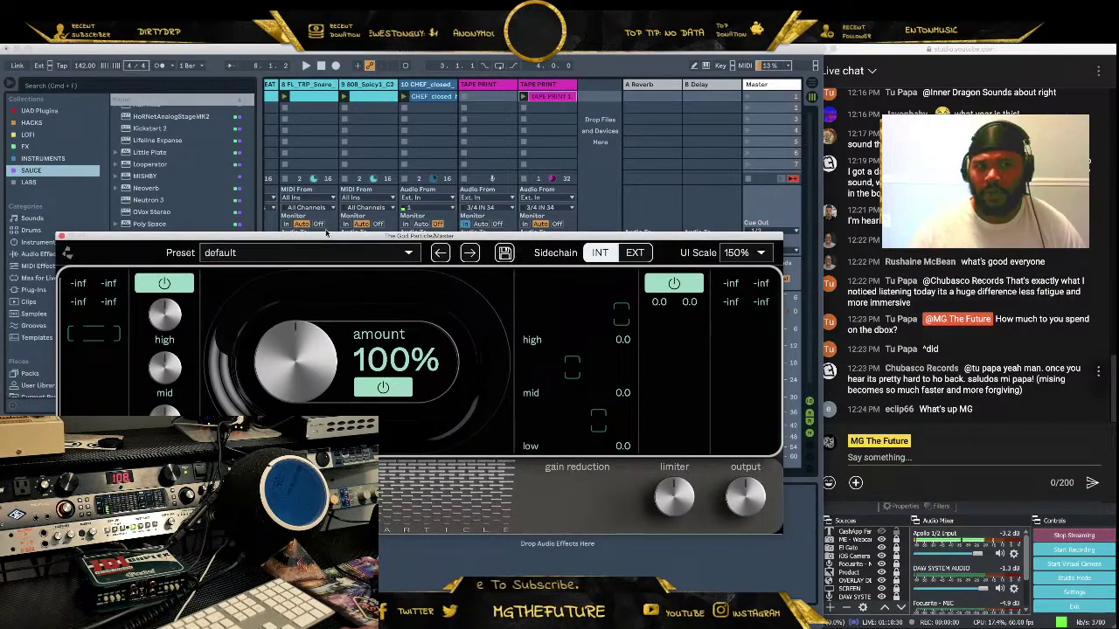
click(305, 66)
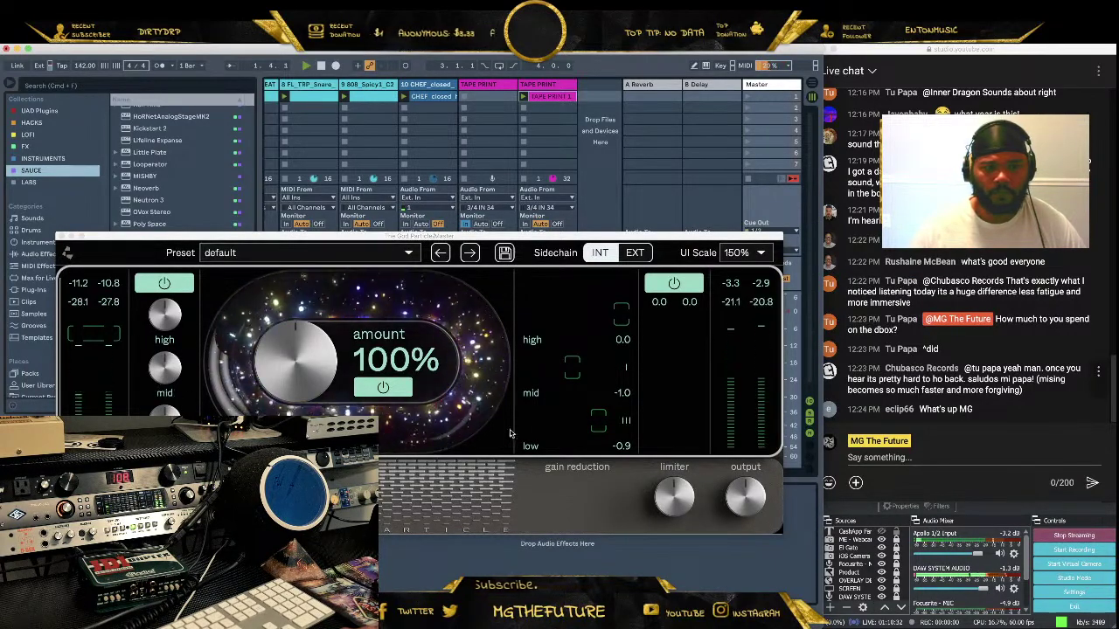
mouse_move(164, 314)
mouse_down()
mouse_move(165, 277)
mouse_move(158, 312)
mouse_up()
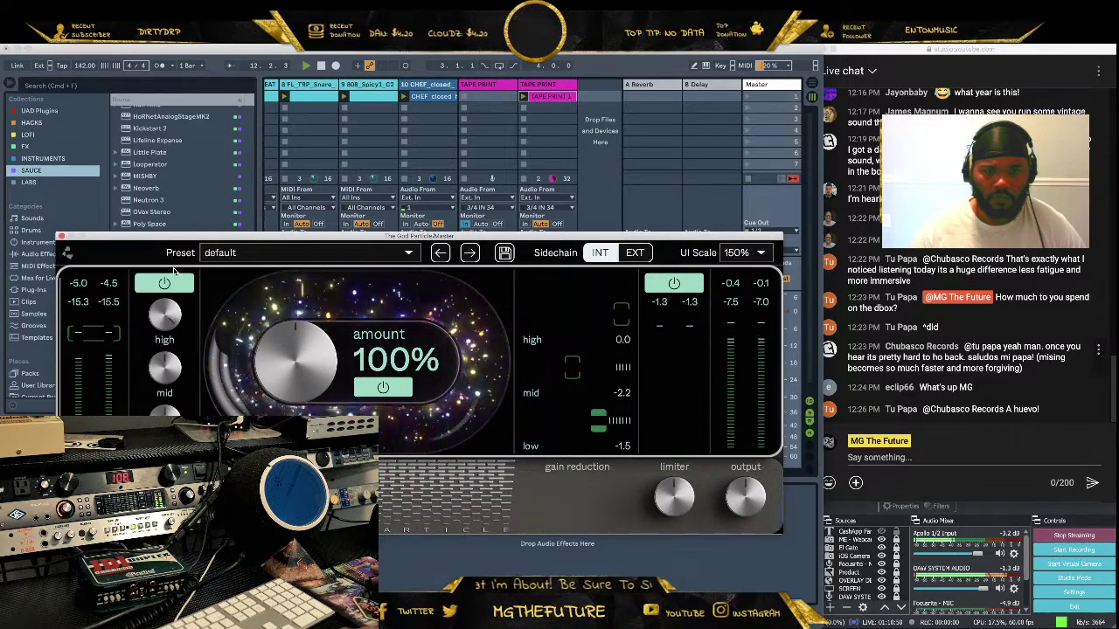
Raise The God Particle's amount to 140% while the printed clip plays
scroll(237, 347, up, 10)
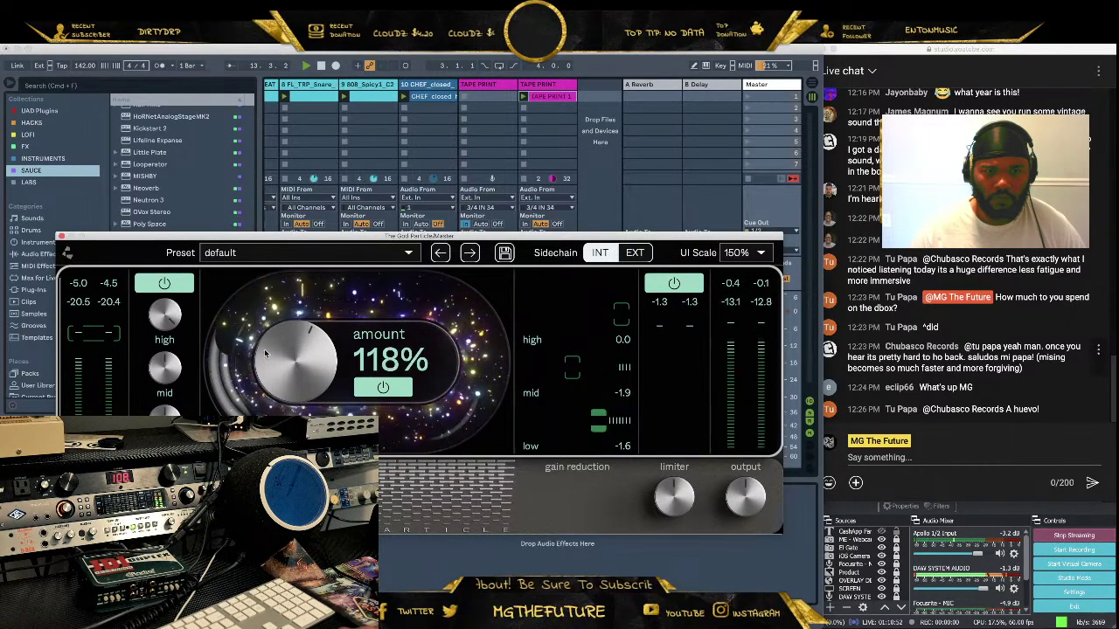
scroll(265, 347, up, 7)
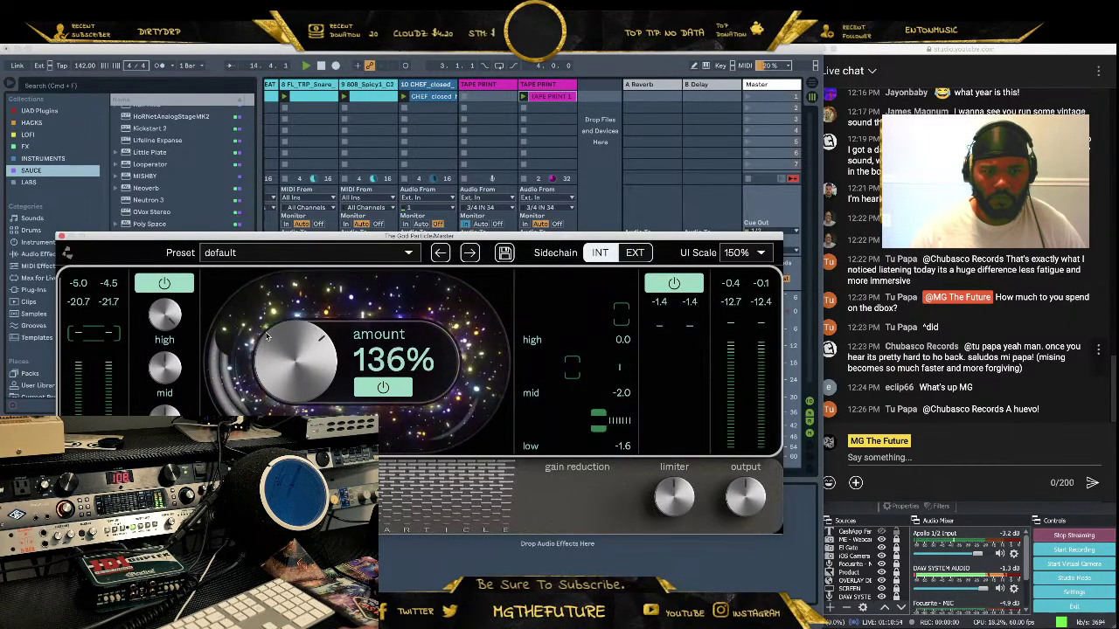
scroll(267, 333, up, 1)
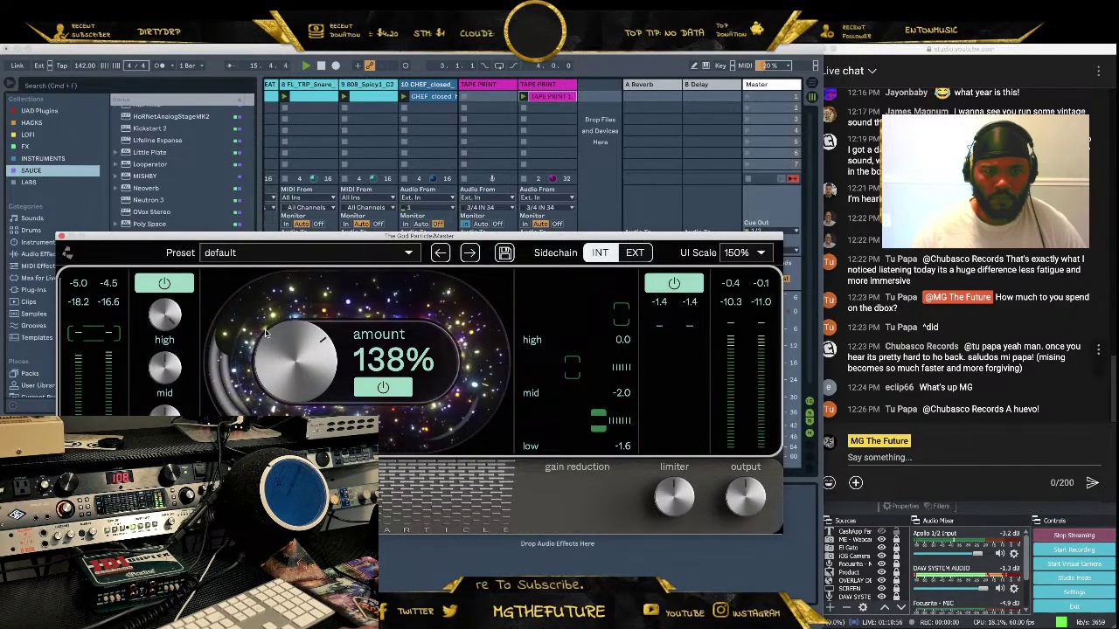
scroll(266, 334, up, 2)
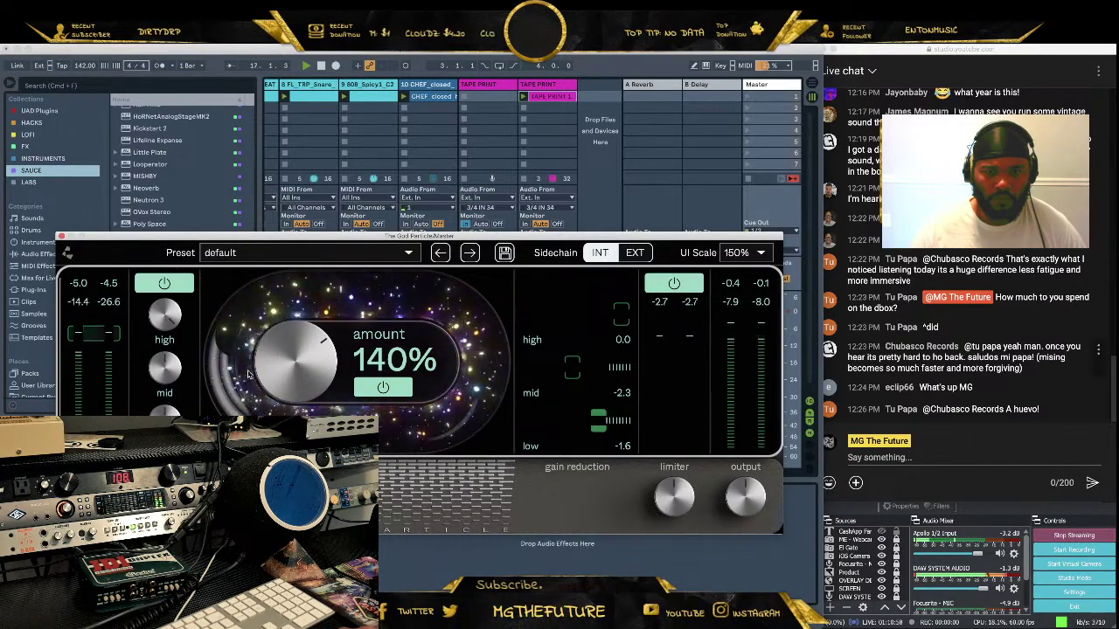
Raise The God Particle's mid EQ to 2.4 dB, check the high EQ at 6.0 dB and close the plug-in window
scroll(179, 369, up, 9)
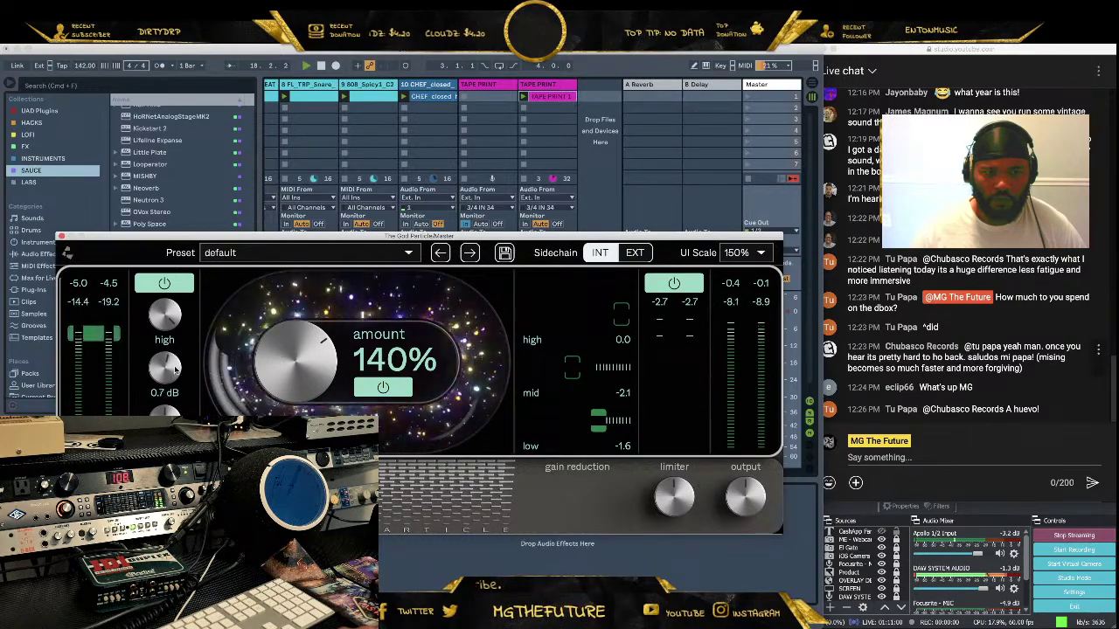
scroll(177, 369, up, 10)
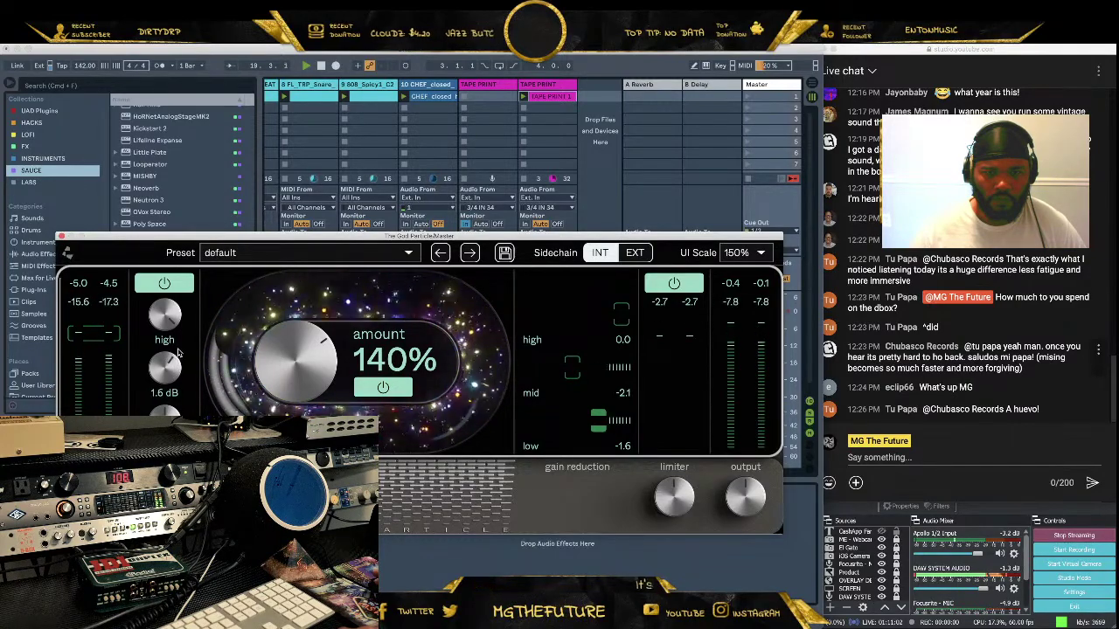
scroll(179, 344, up, 20)
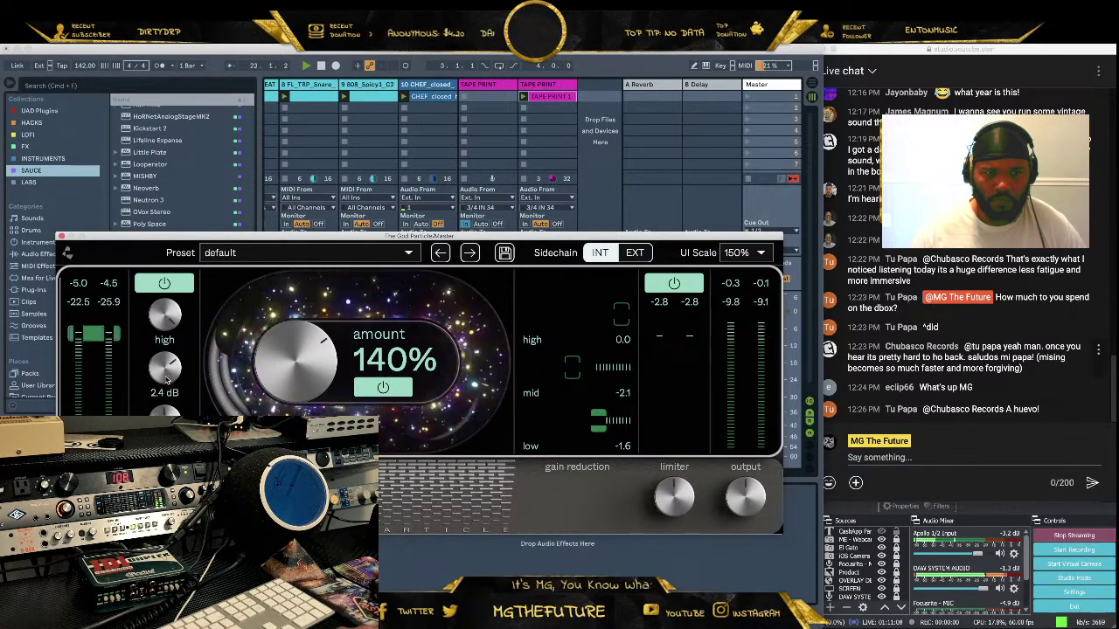
scroll(166, 376, up, 3)
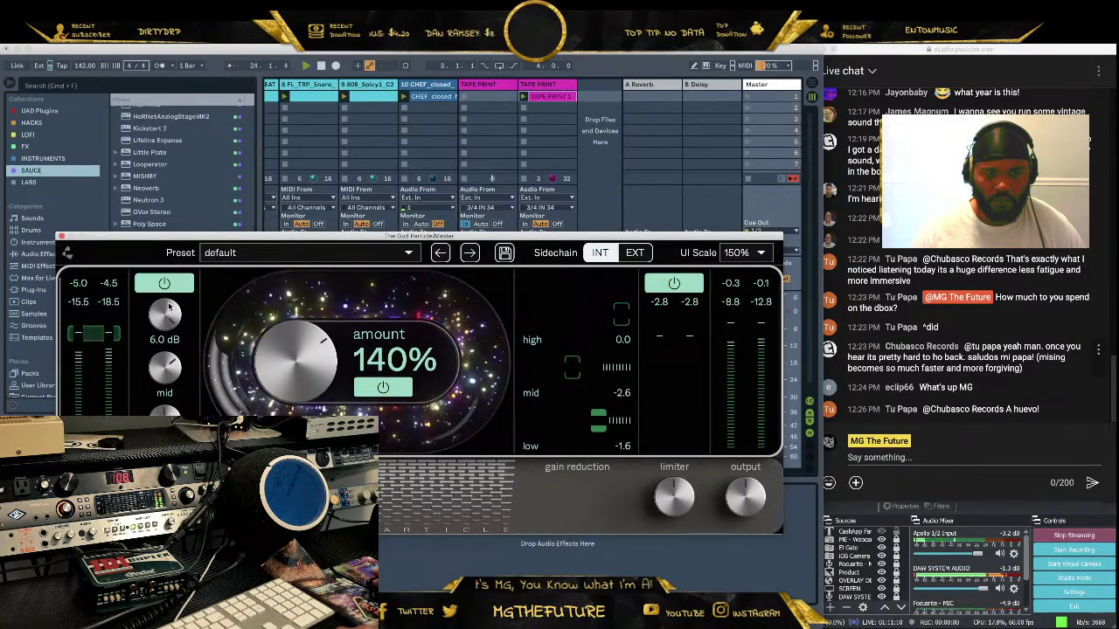
click(61, 236)
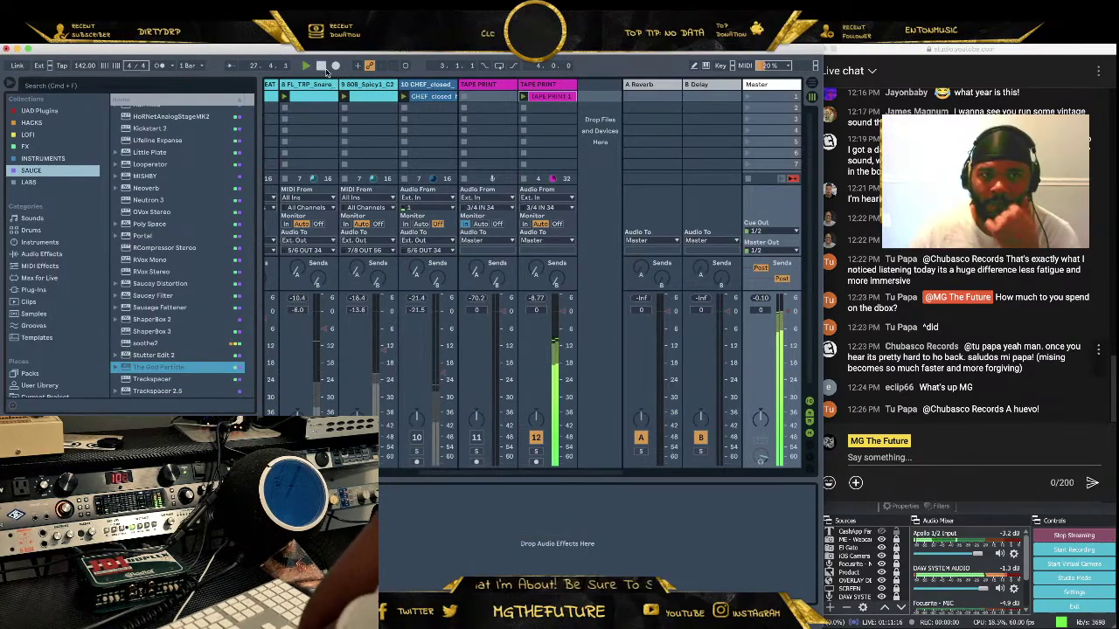
Check the live chat and play the printed clip for several bars through the processed Master
click(1016, 297)
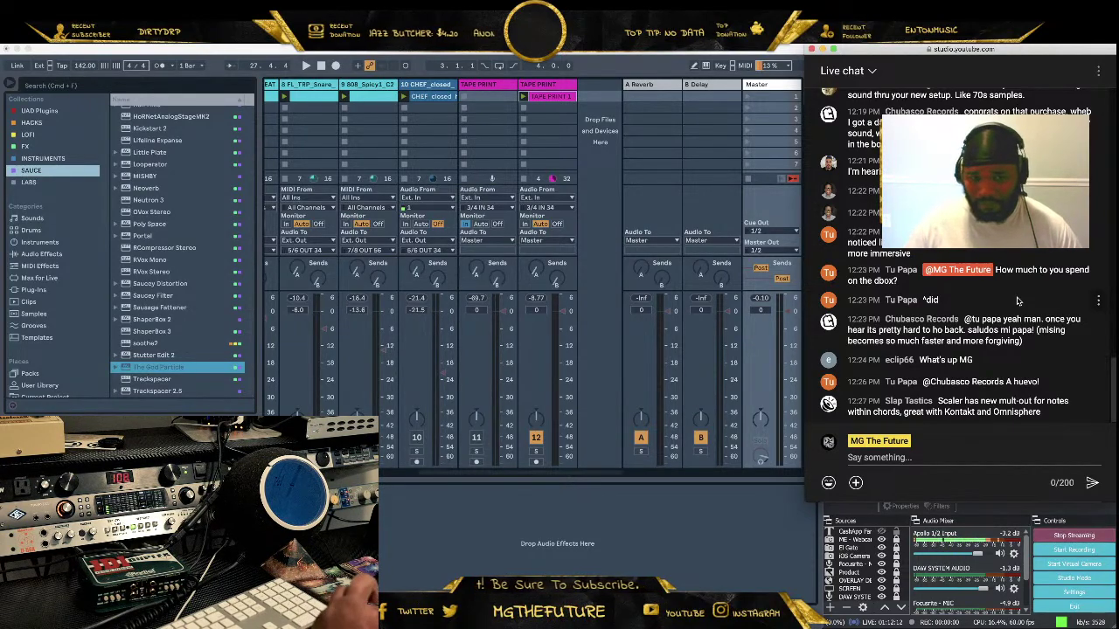
click(307, 68)
click(307, 68)
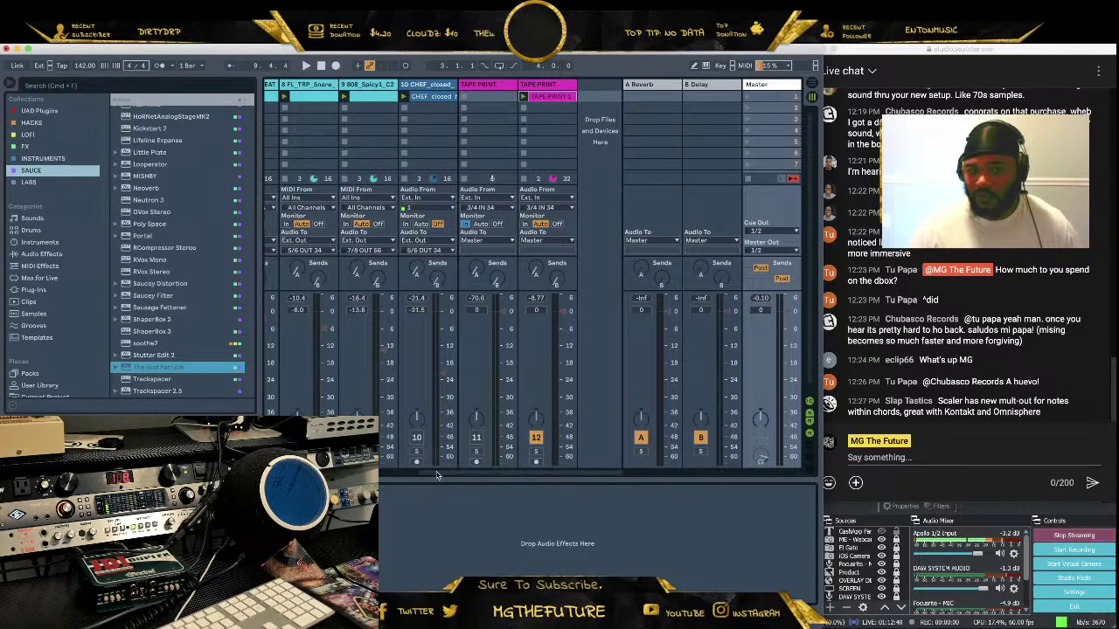
Compare the live source tracks through the TAPE PRINT input with the printed clip during playback, ending on the print
scroll(403, 475, left, 3)
scroll(403, 474, right, 2)
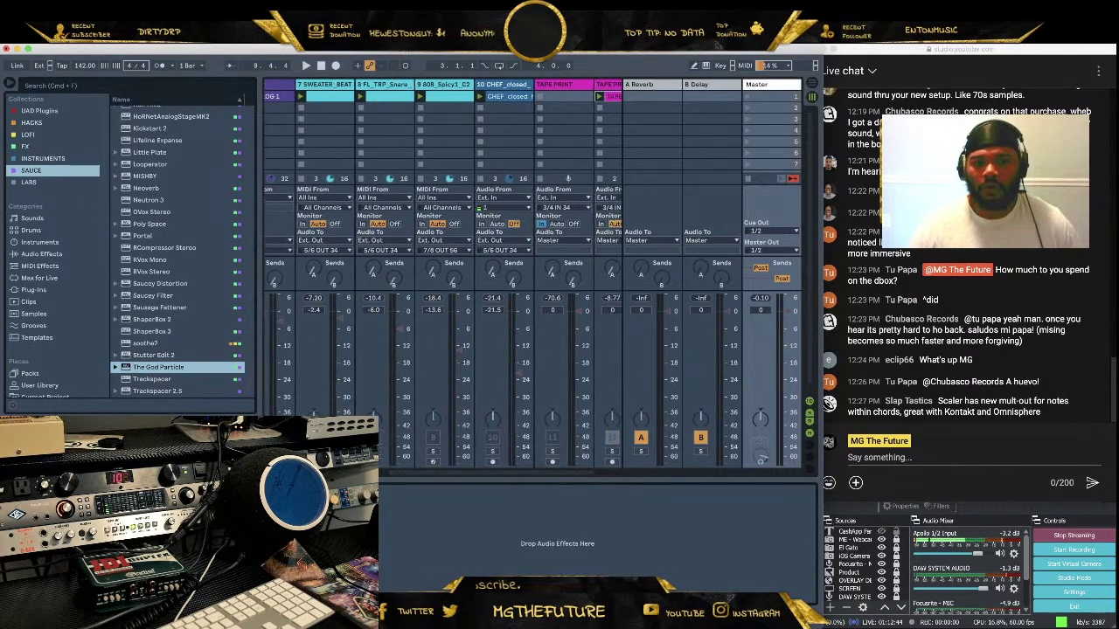
key(space)
scroll(471, 474, right, 6)
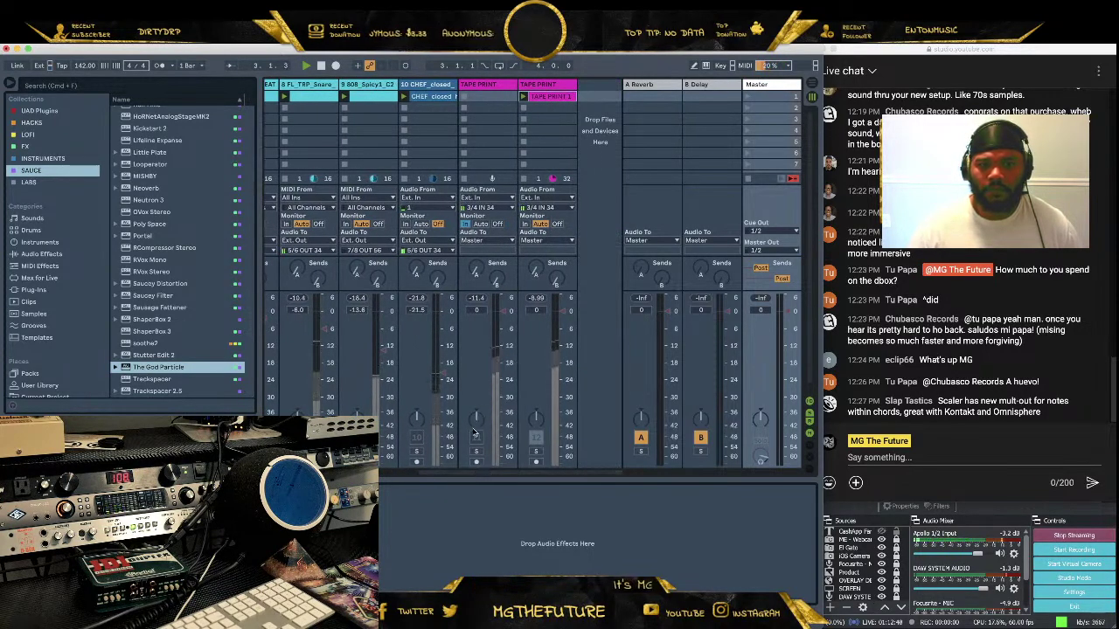
click(475, 438)
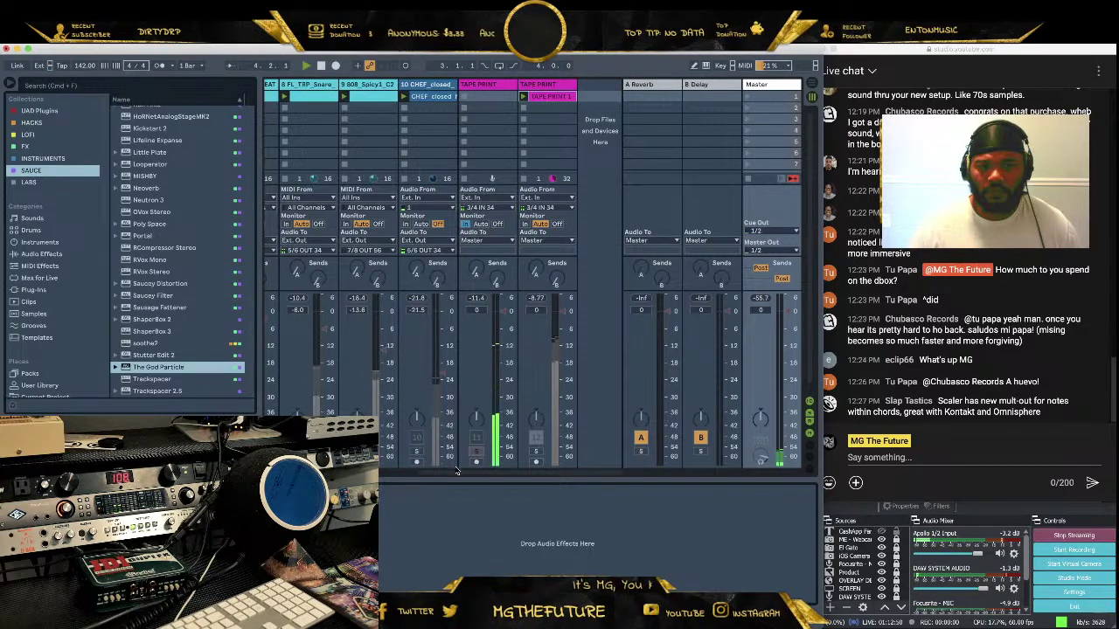
scroll(393, 458, left, 8)
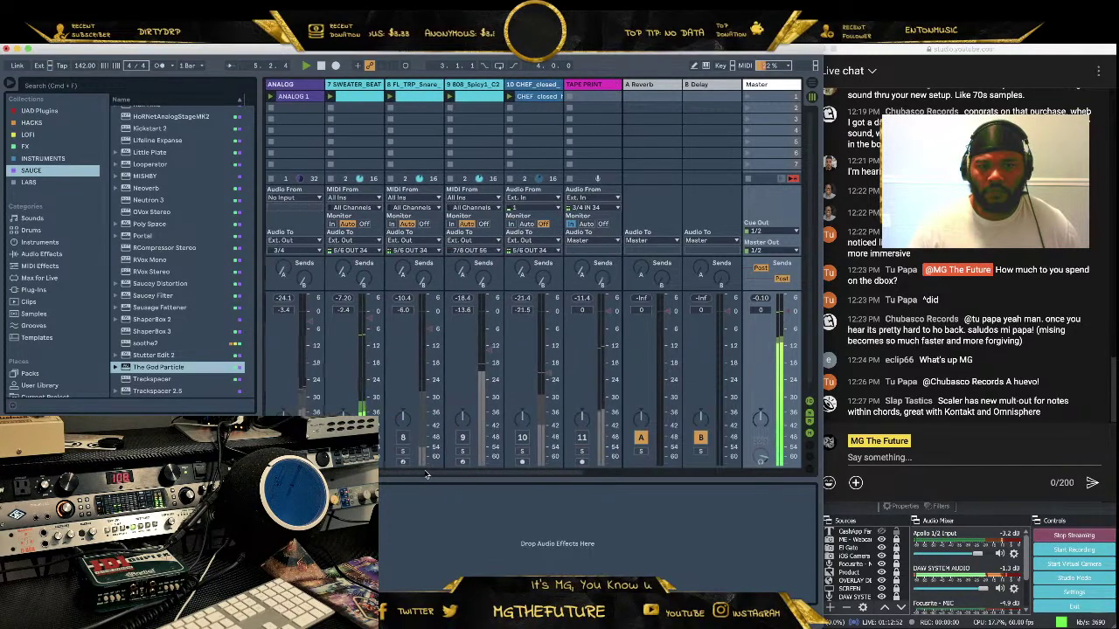
scroll(493, 473, right, 6)
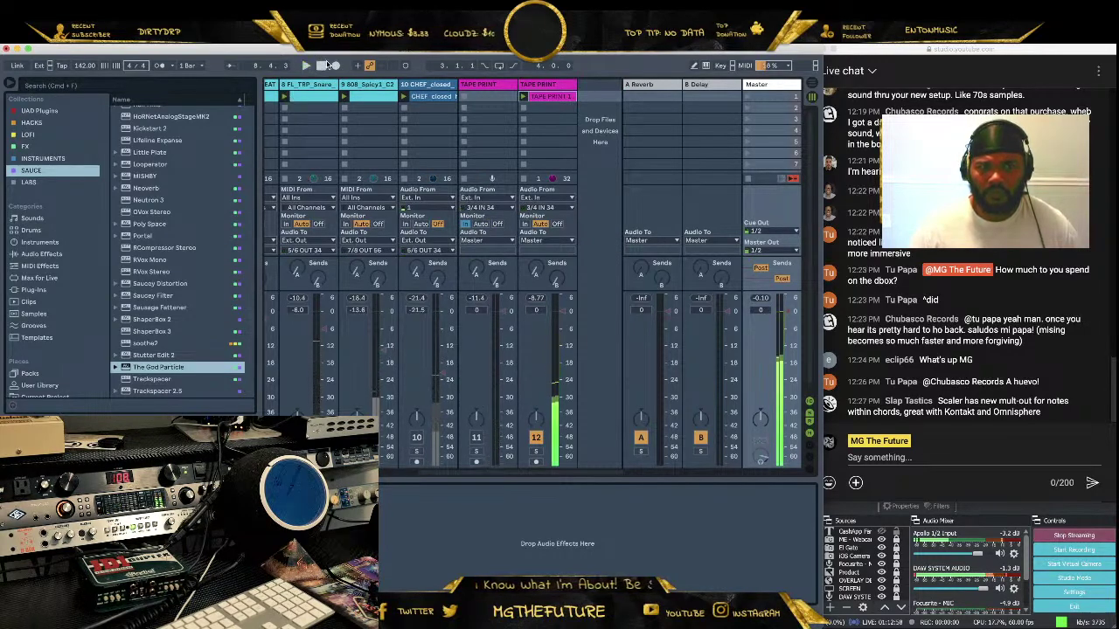
key(space)
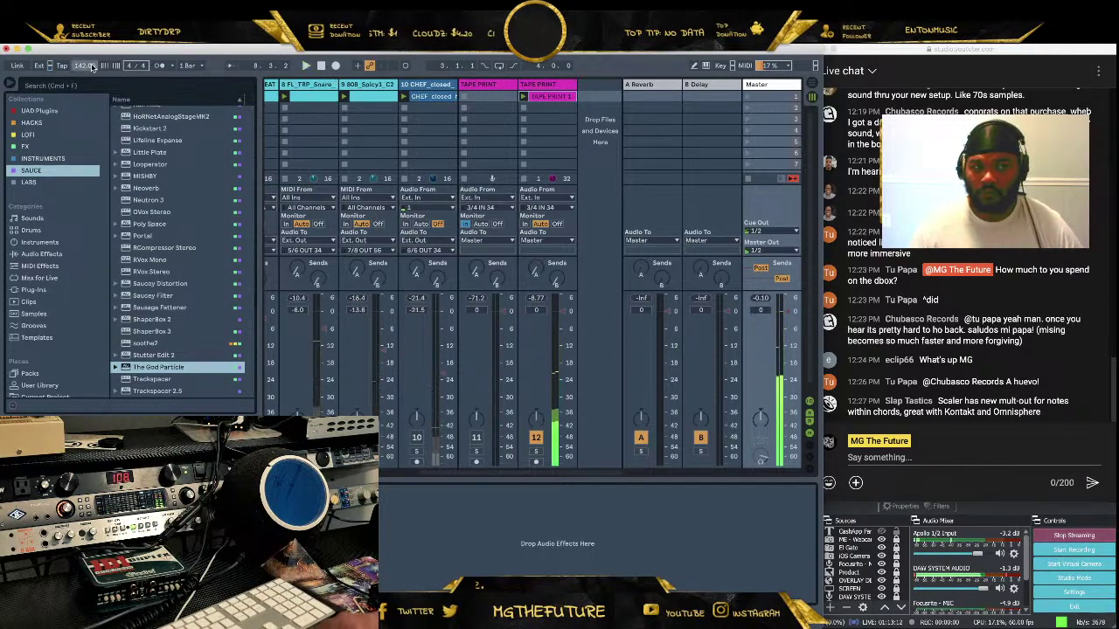
Save the Live Set as "stream test" in the Dbox Tester Project folder and close the set's window
click(71, 40)
click(92, 141)
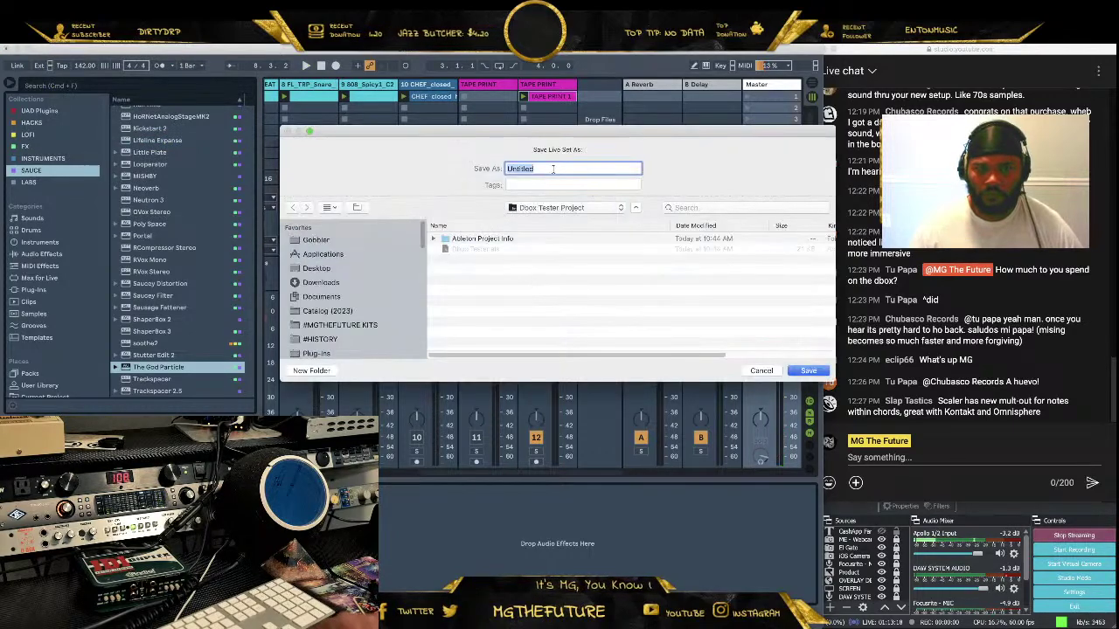
text(str)
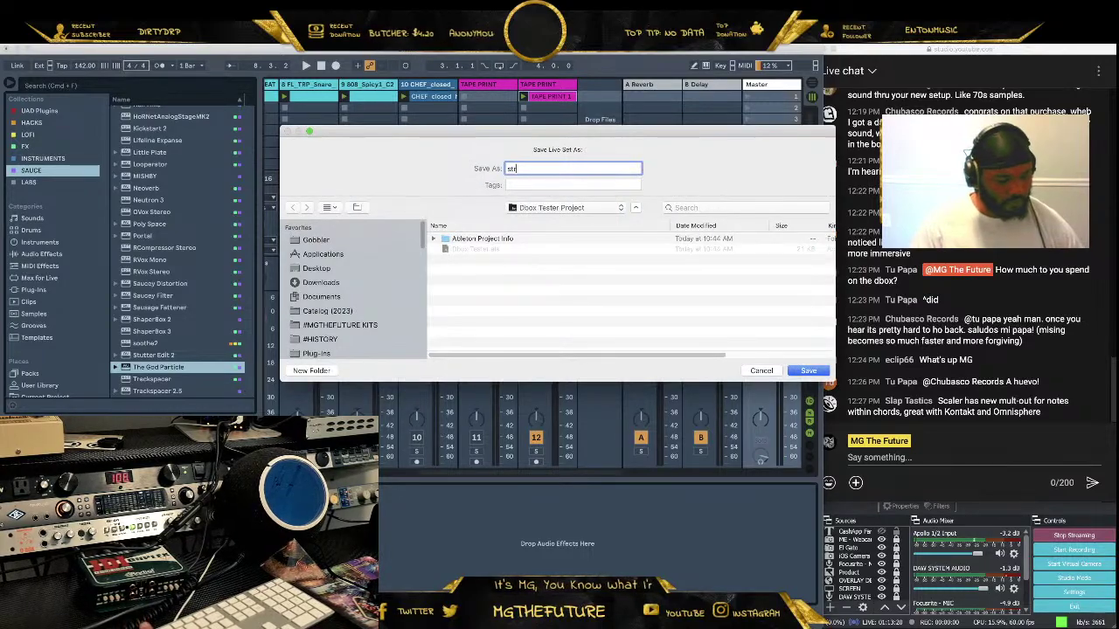
text(eam test)
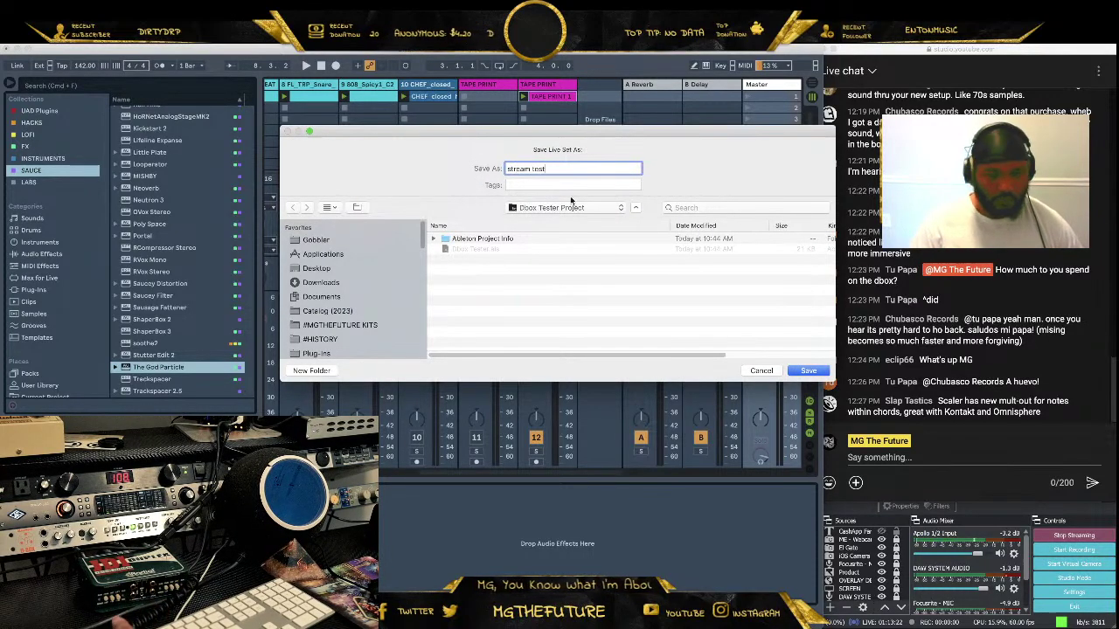
click(808, 370)
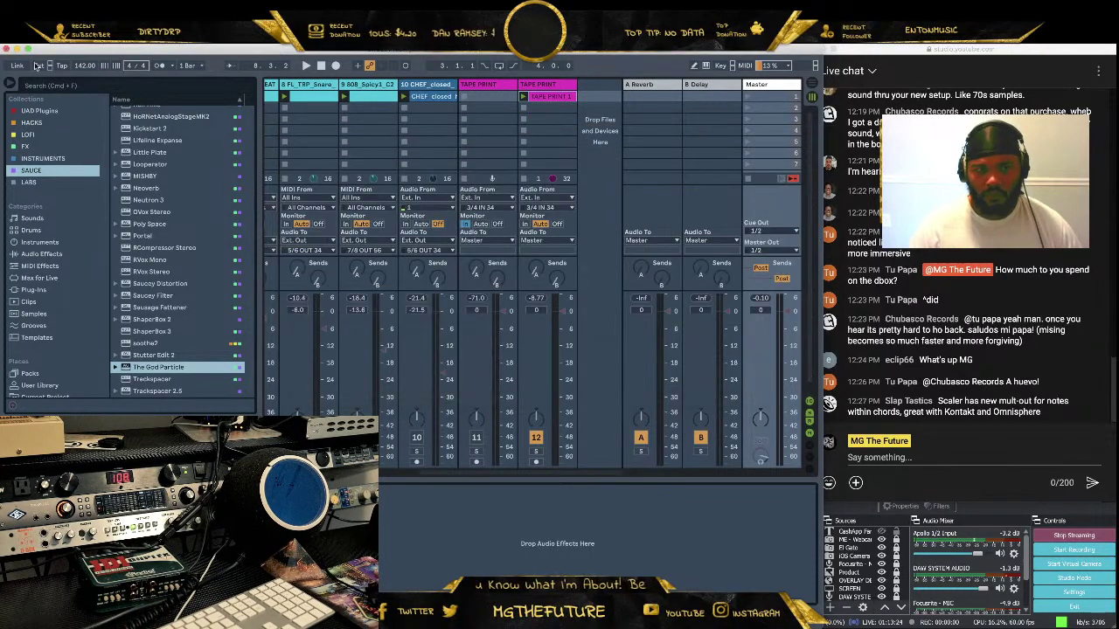
click(7, 50)
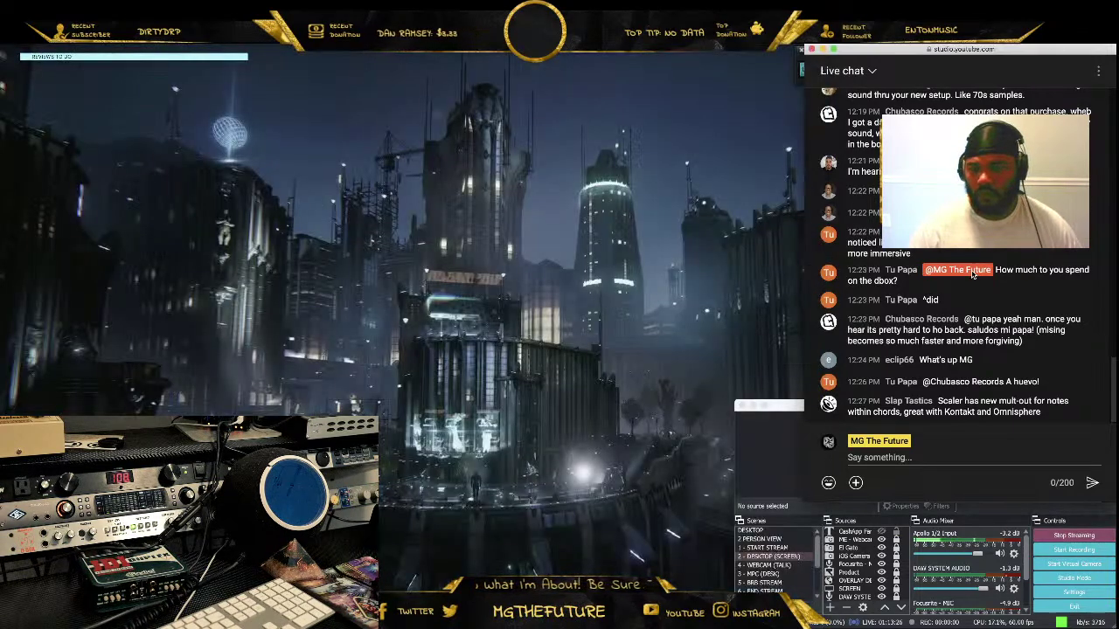
Switch to OBS and hide the camera source that shows the hardware gear in the desktop scene
scroll(994, 274, up, 2)
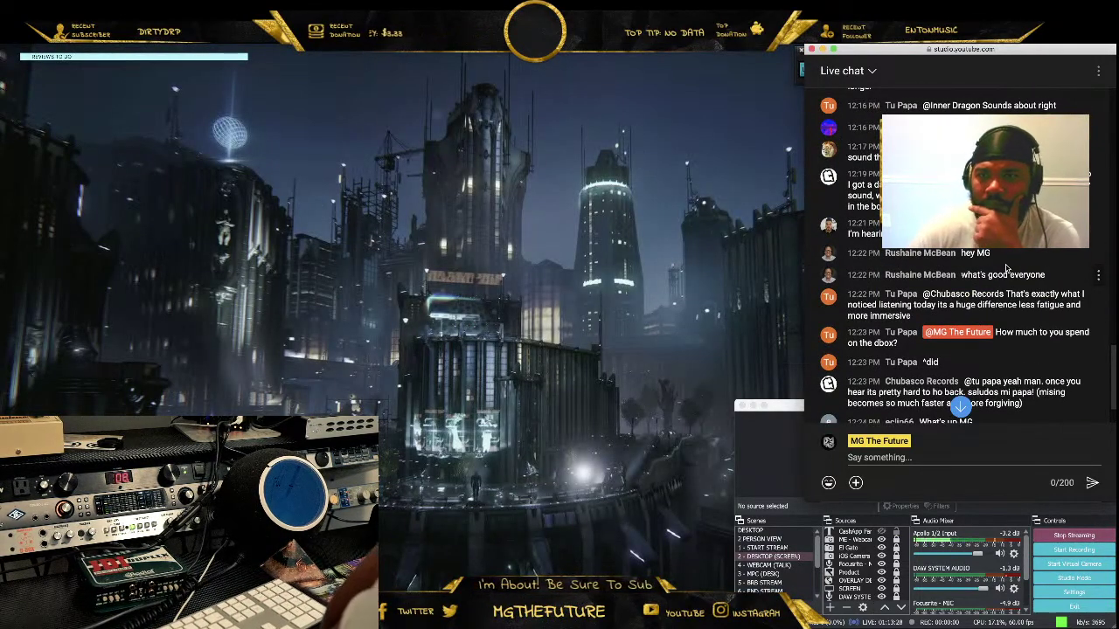
click(797, 468)
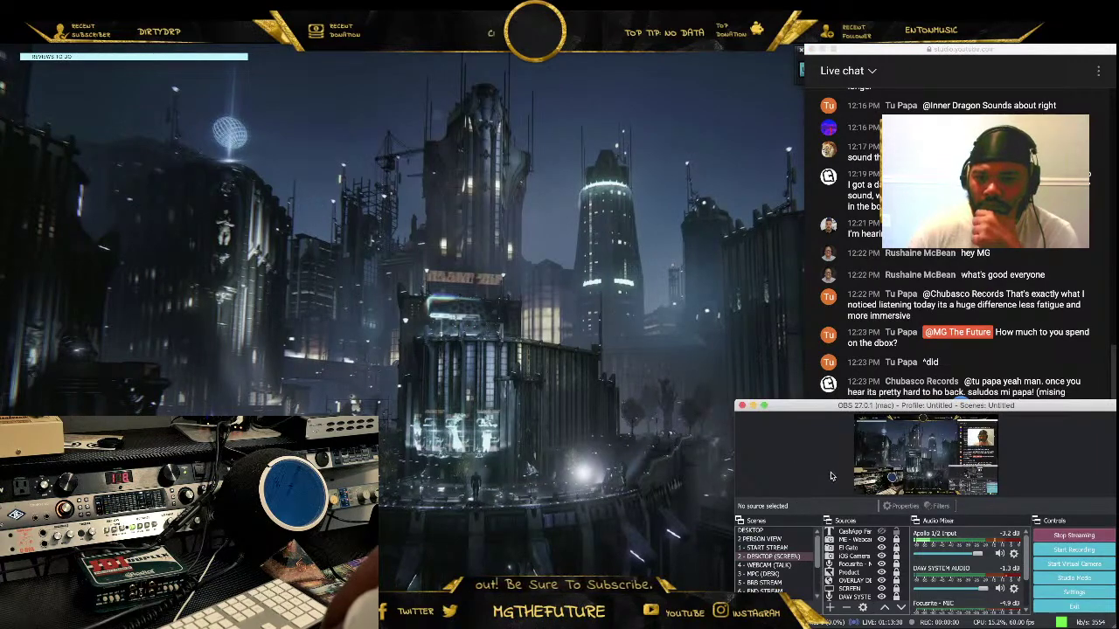
click(853, 547)
click(881, 555)
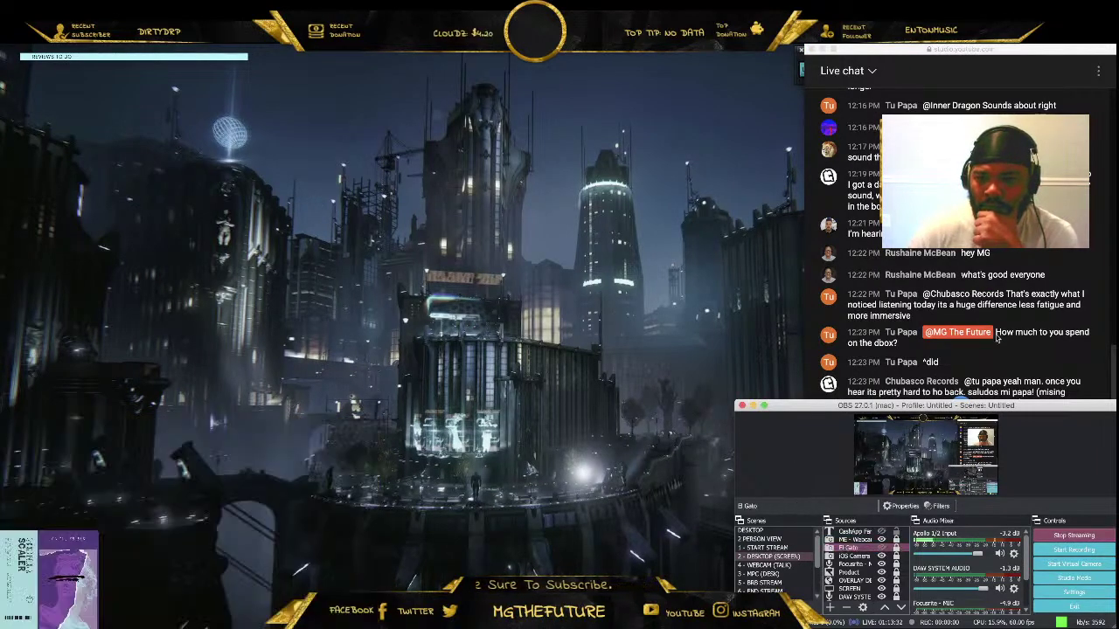
Read back through the YouTube live chat for viewers' comments and questions about the dbox and the analog sound
click(996, 341)
scroll(1015, 316, up, 2)
scroll(1013, 304, up, 1)
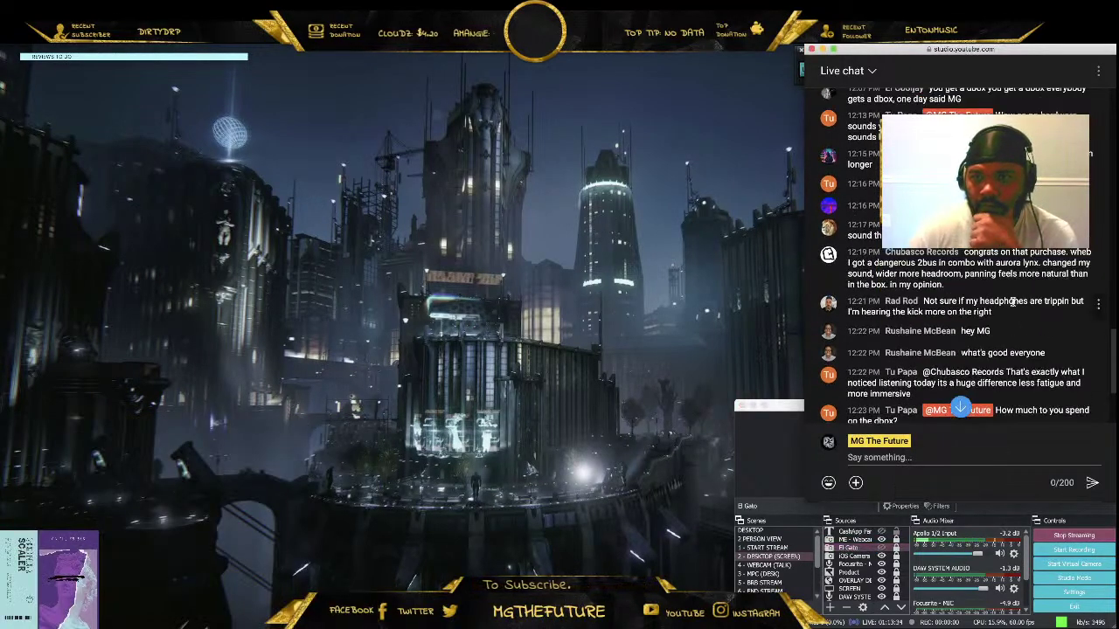
scroll(1010, 299, up, 5)
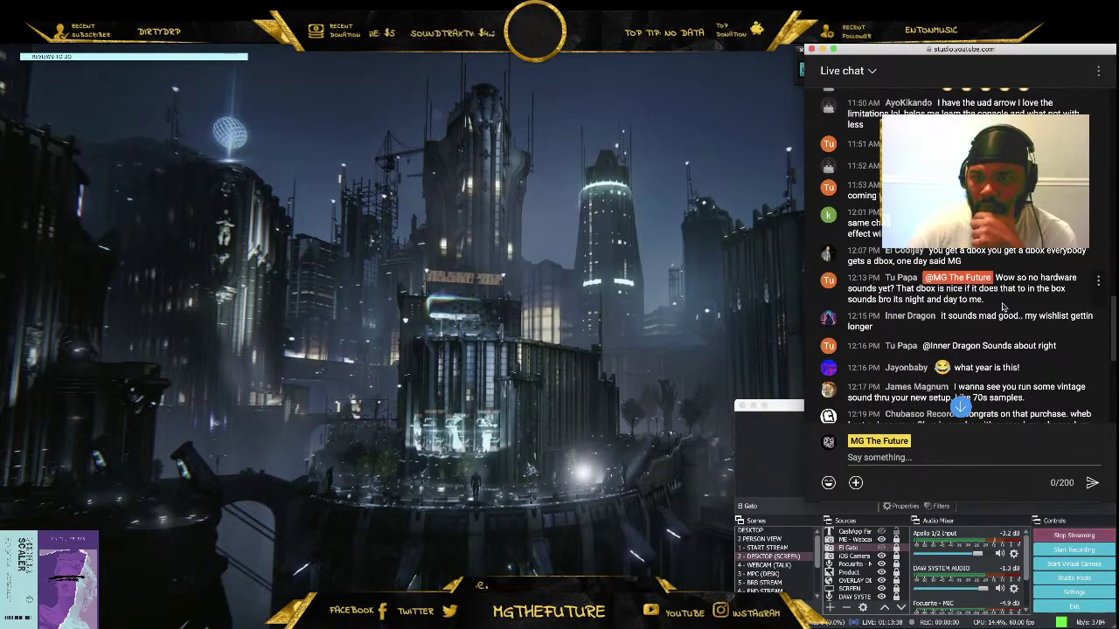
scroll(1004, 306, down, 5)
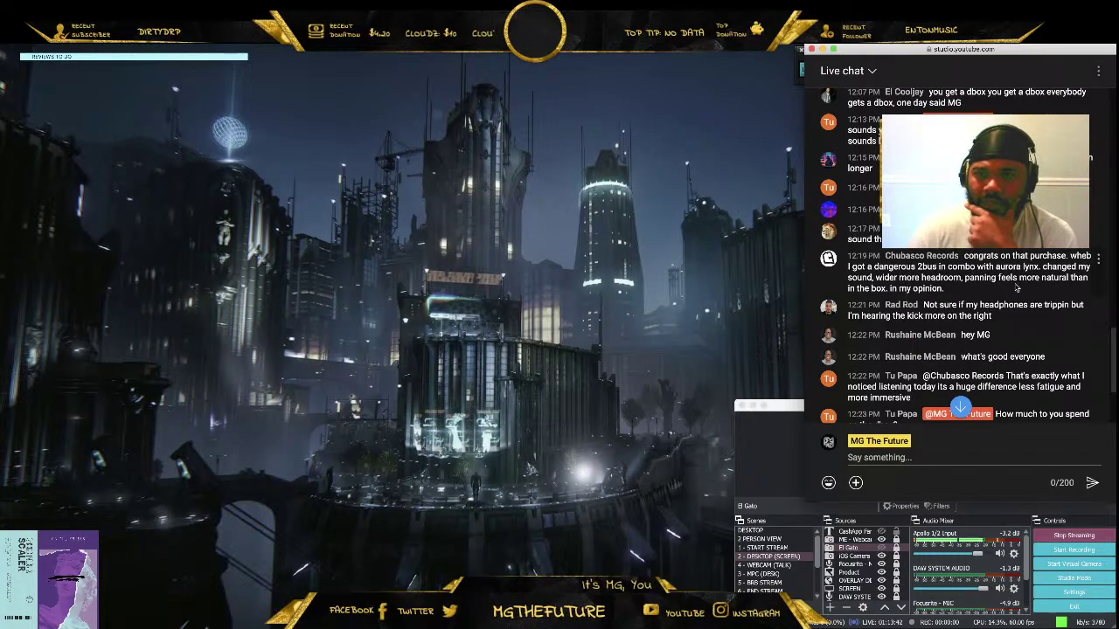
scroll(1018, 274, down, 4)
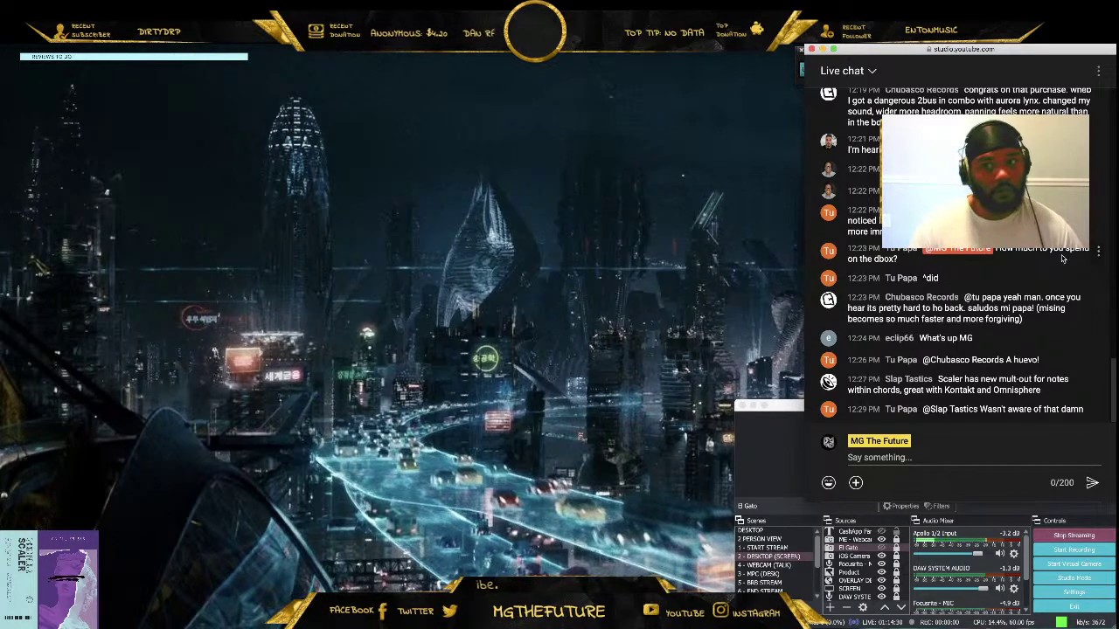
scroll(1053, 269, up, 1)
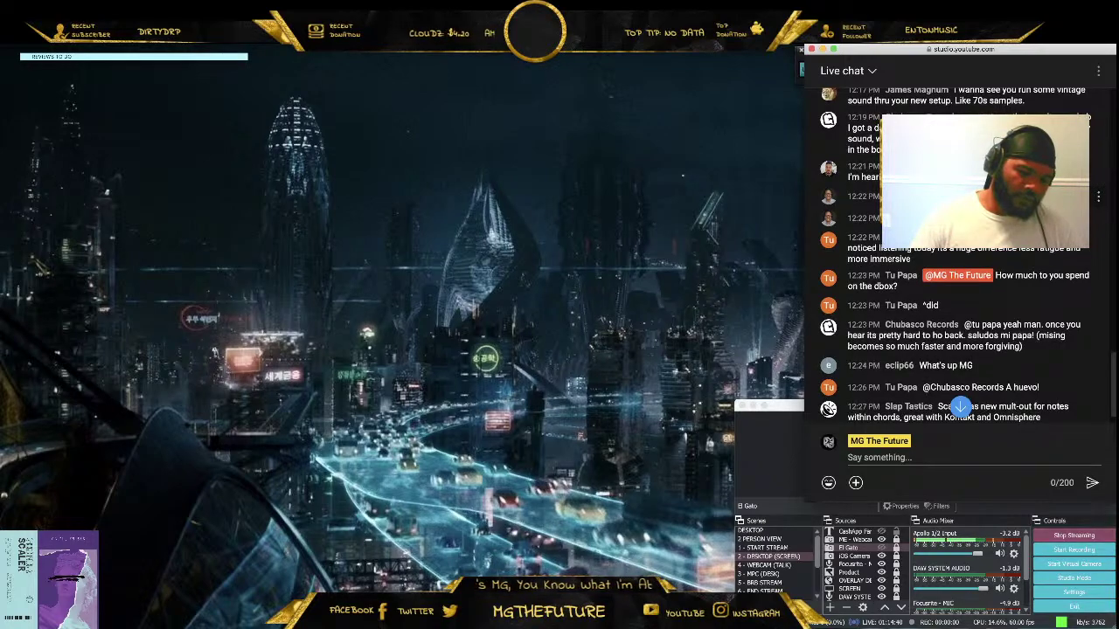
scroll(976, 250, up, 2)
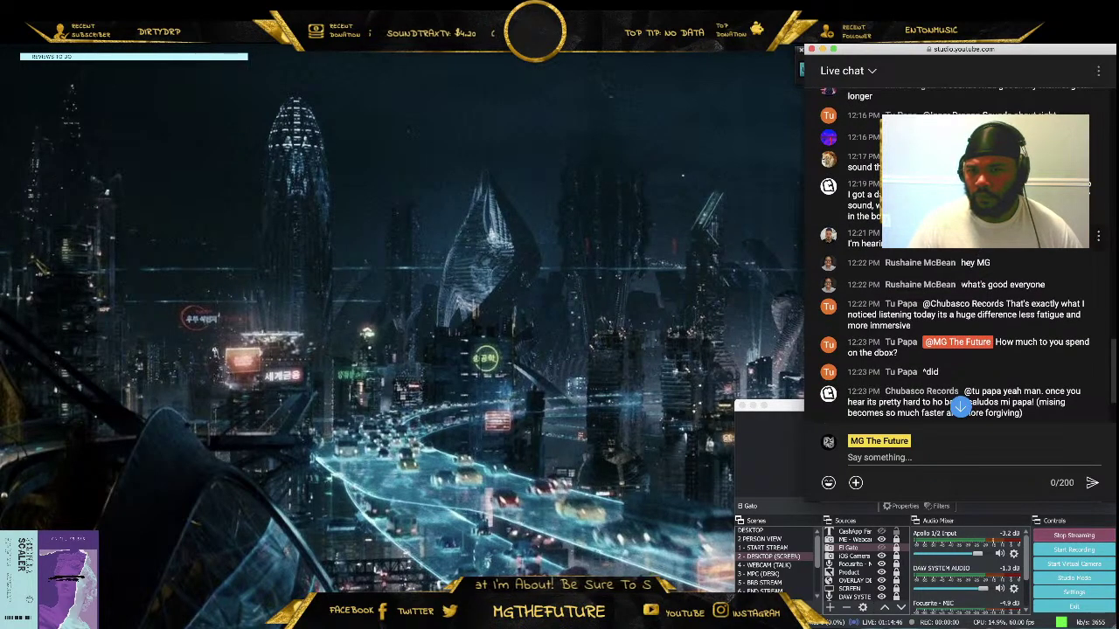
scroll(975, 251, down, 2)
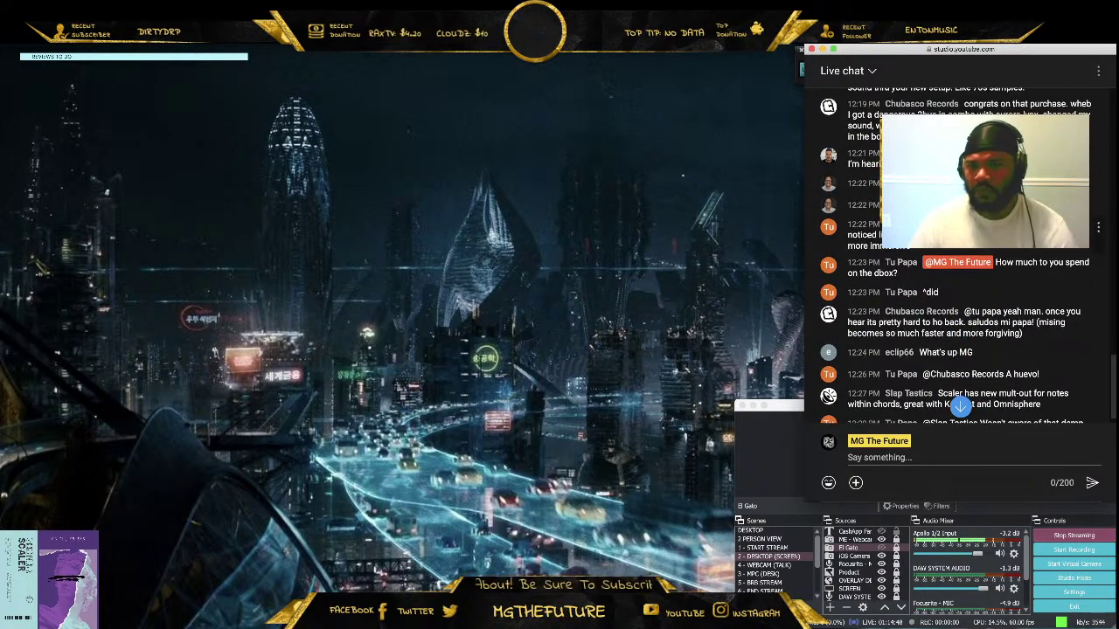
Switch to Safari, search Google for "dangrous Music Dbox" in a new tab and open Sweetwater's Dangerous Music D-BOX+ product page
scroll(955, 255, down, 1)
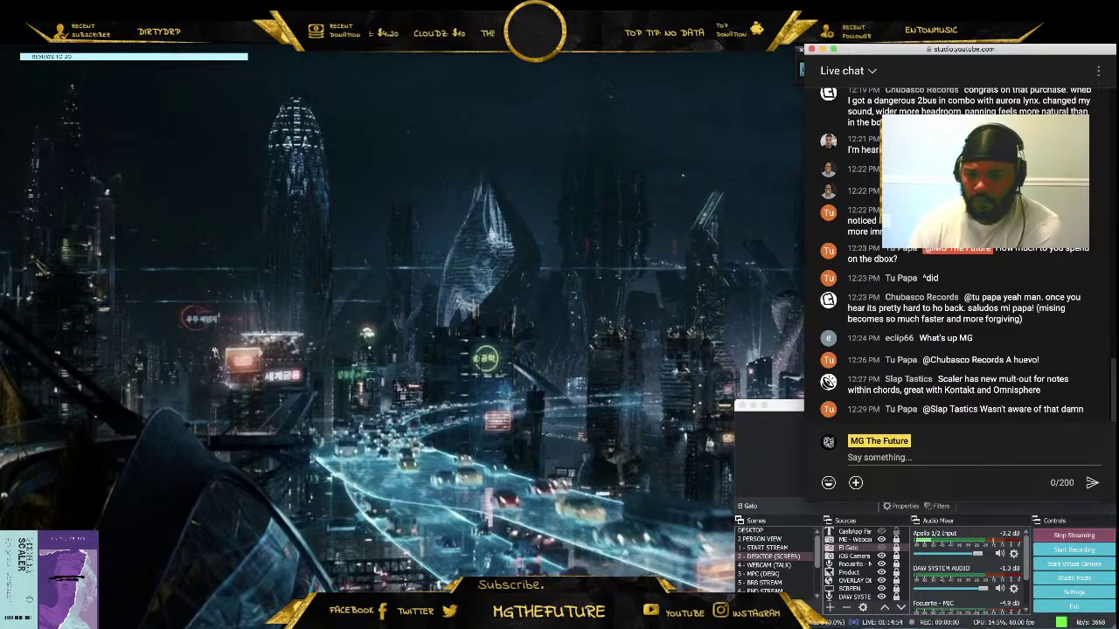
key(super+Tab)
click(778, 70)
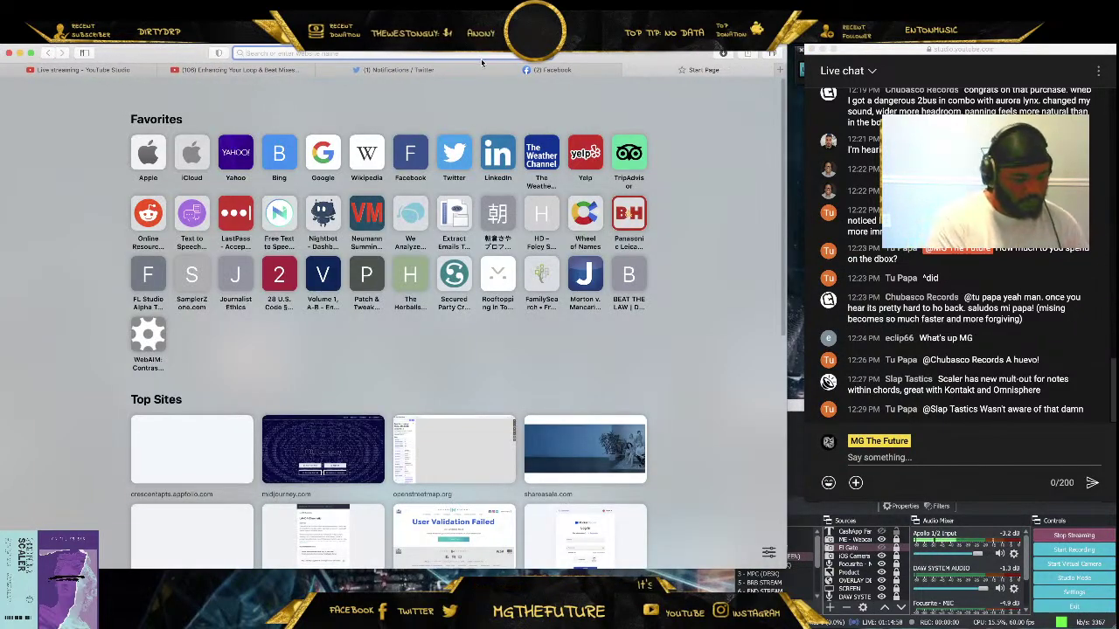
text(dangrou)
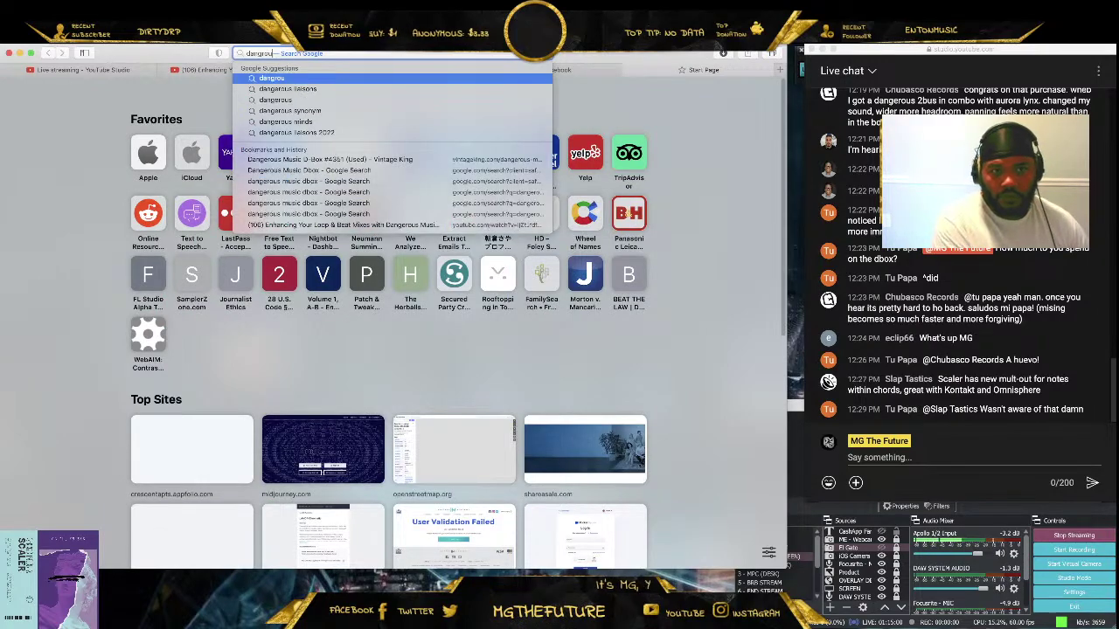
text(s Music D)
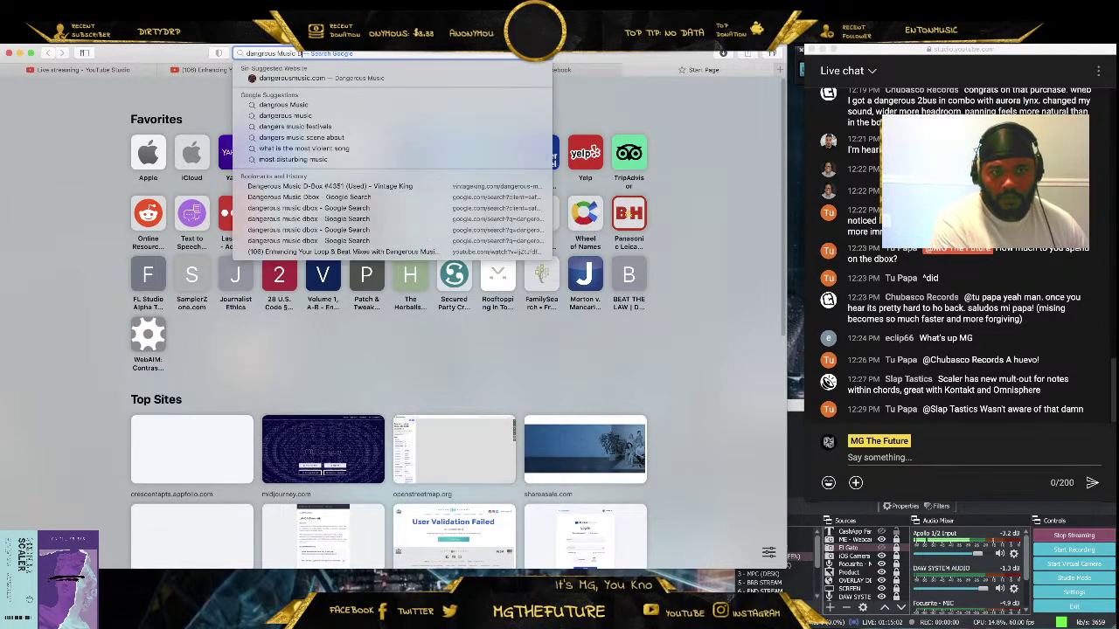
text(box)
key(Return)
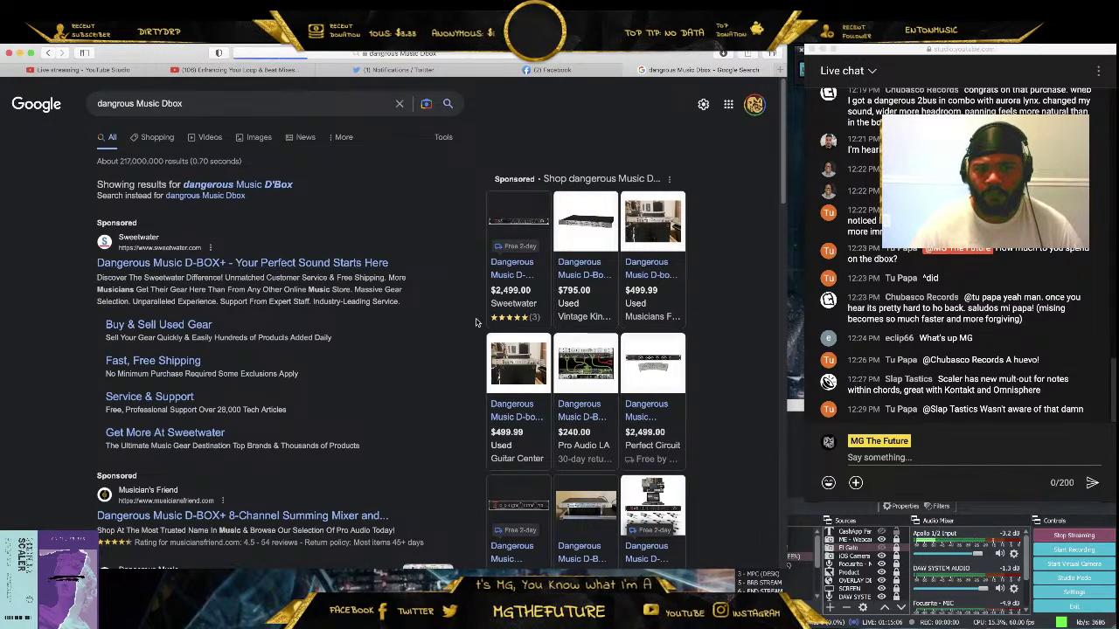
click(568, 292)
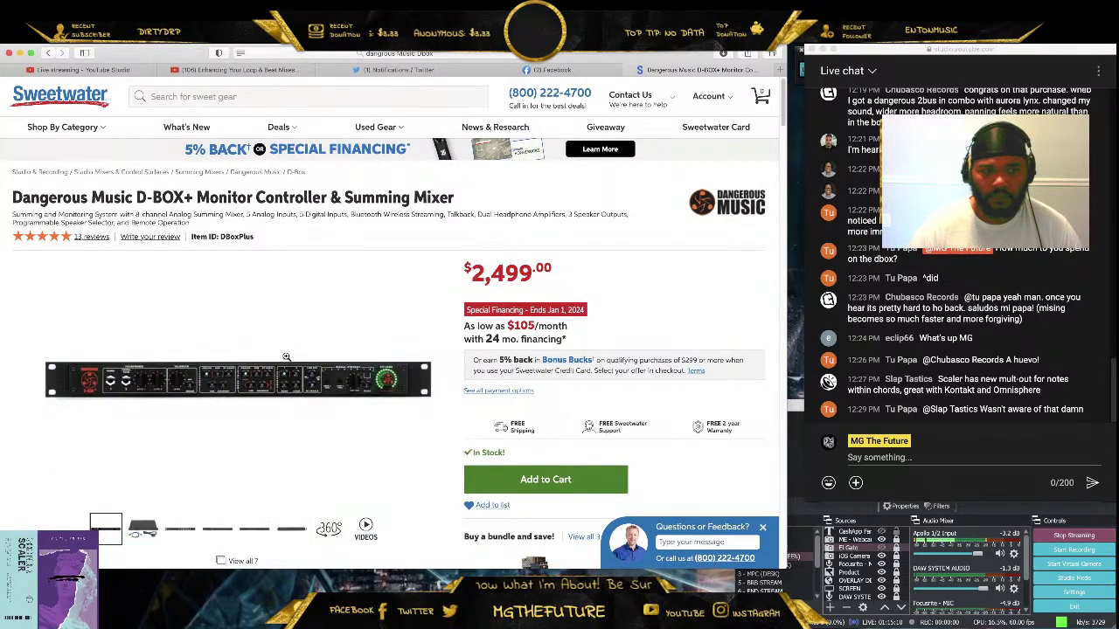
Enlarge the D-BOX+ rear panel photo and zoom in on its connectors
scroll(286, 356, down, 3)
click(192, 420)
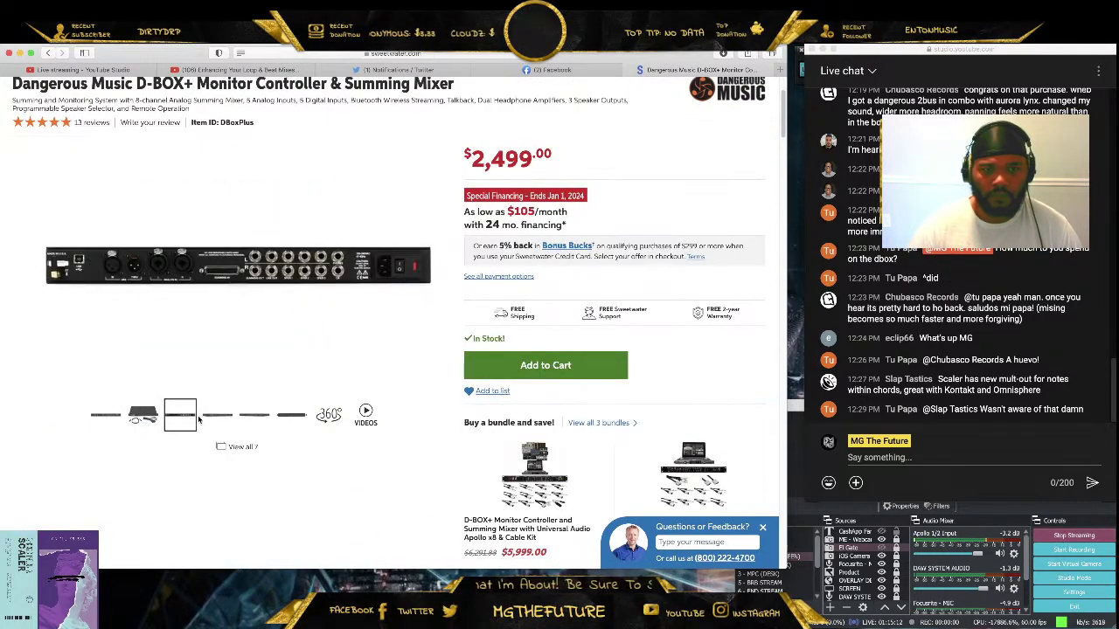
click(304, 278)
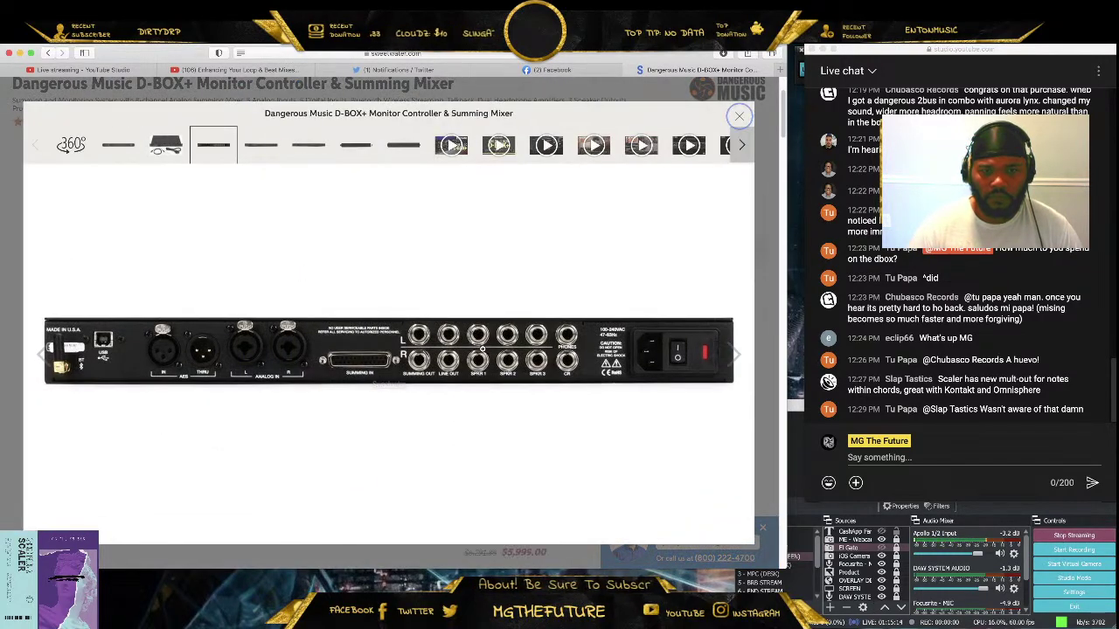
click(482, 349)
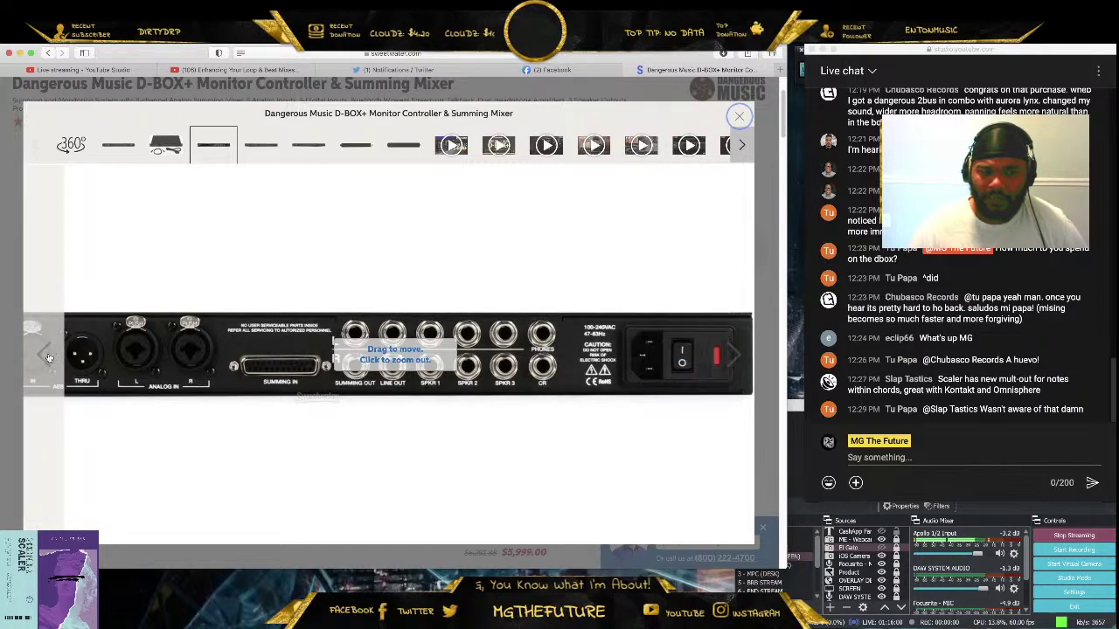
View the D-BOX+ front panel and cables photo zoomed in, covering the controls through the volume knob, and close the photo gallery
click(48, 355)
click(275, 363)
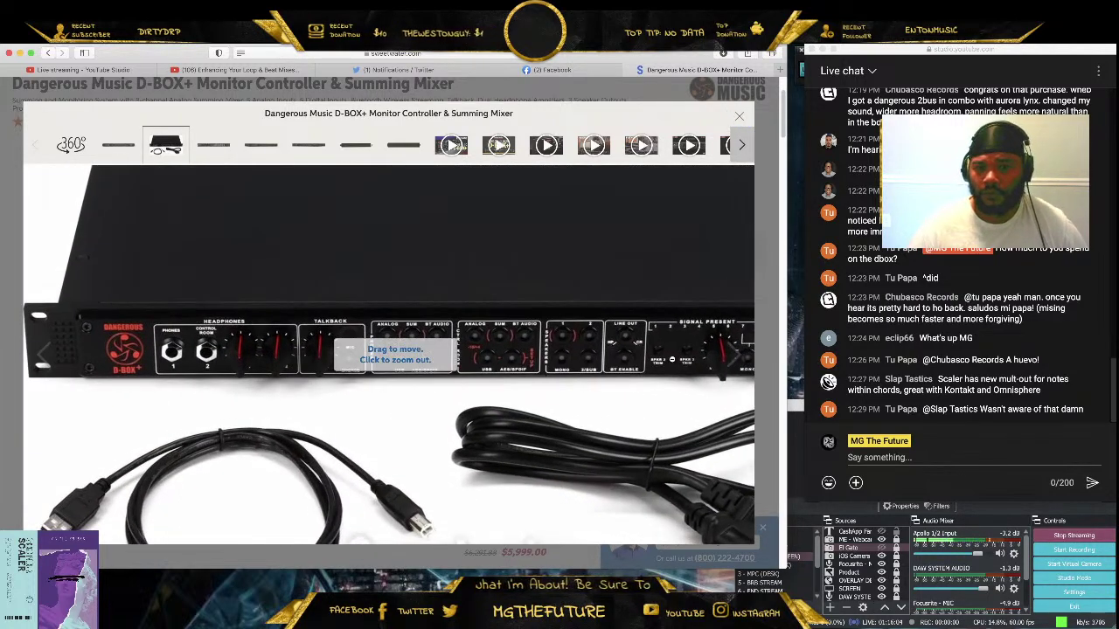
drag(347, 354, 284, 325)
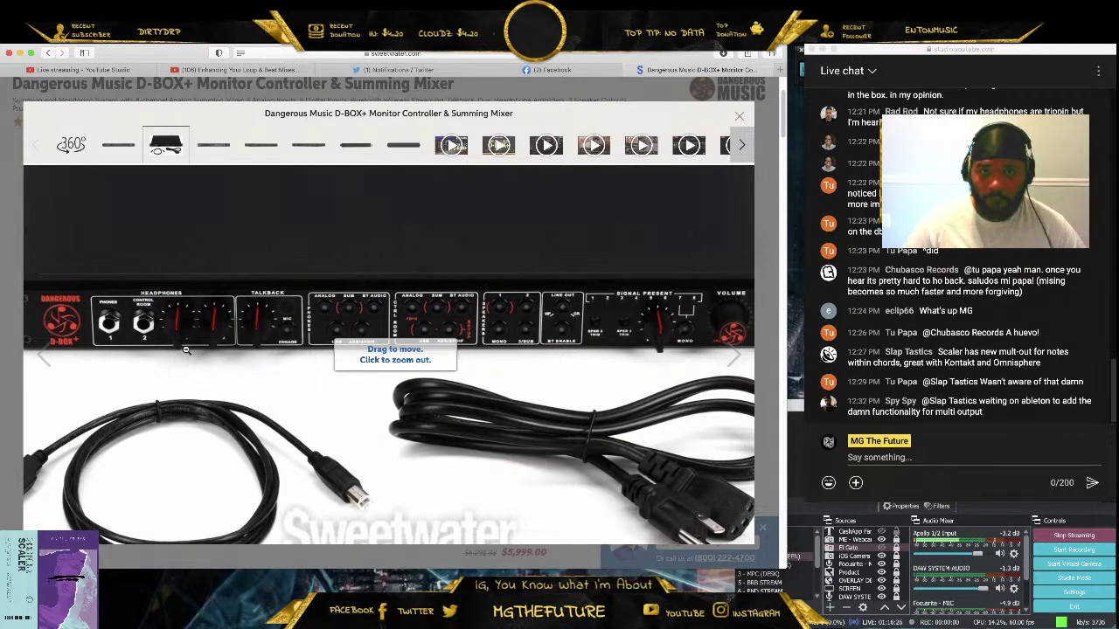
click(739, 116)
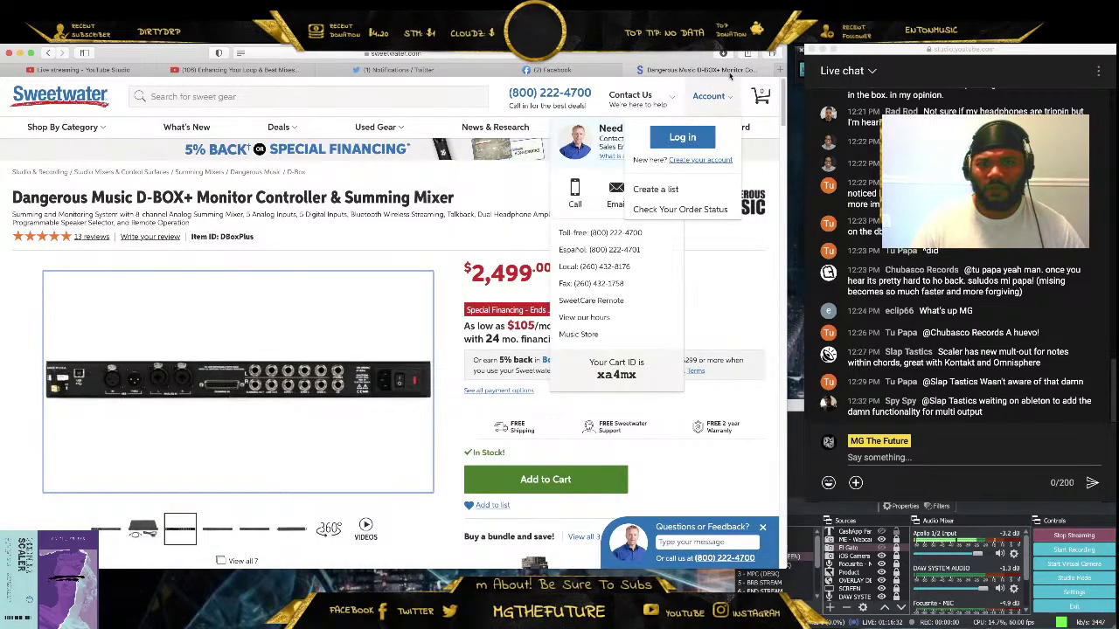
Search Google for "DIYRE SUMMING" in a new tab and open the Reverb listing for the used DIYRE SB2 Passive Summing Mixer
click(779, 69)
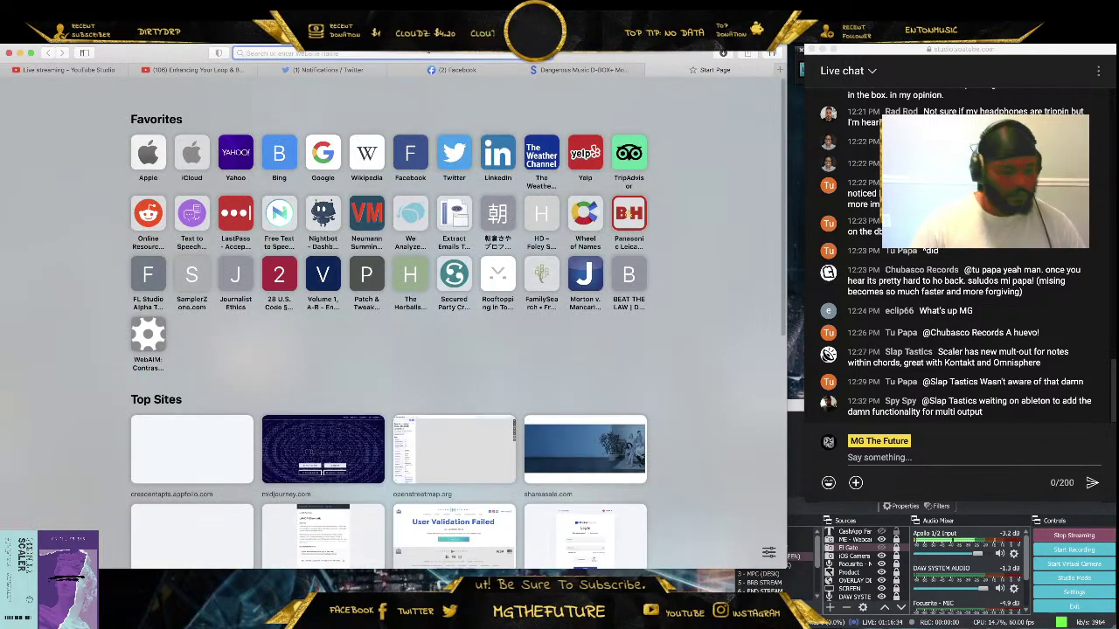
text(DIYRE)
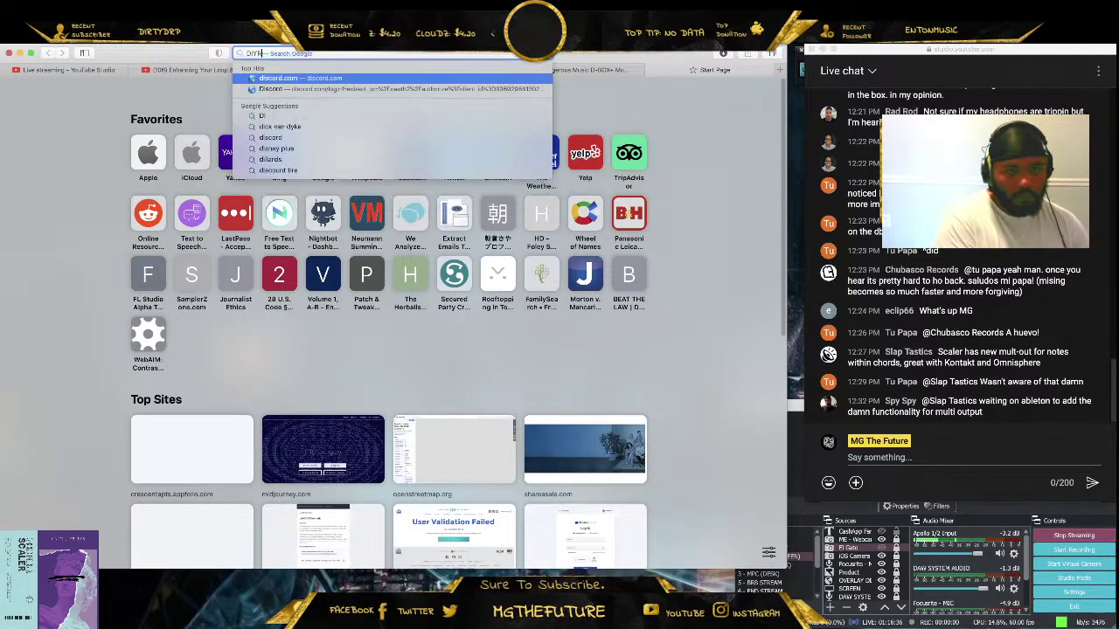
text( S)
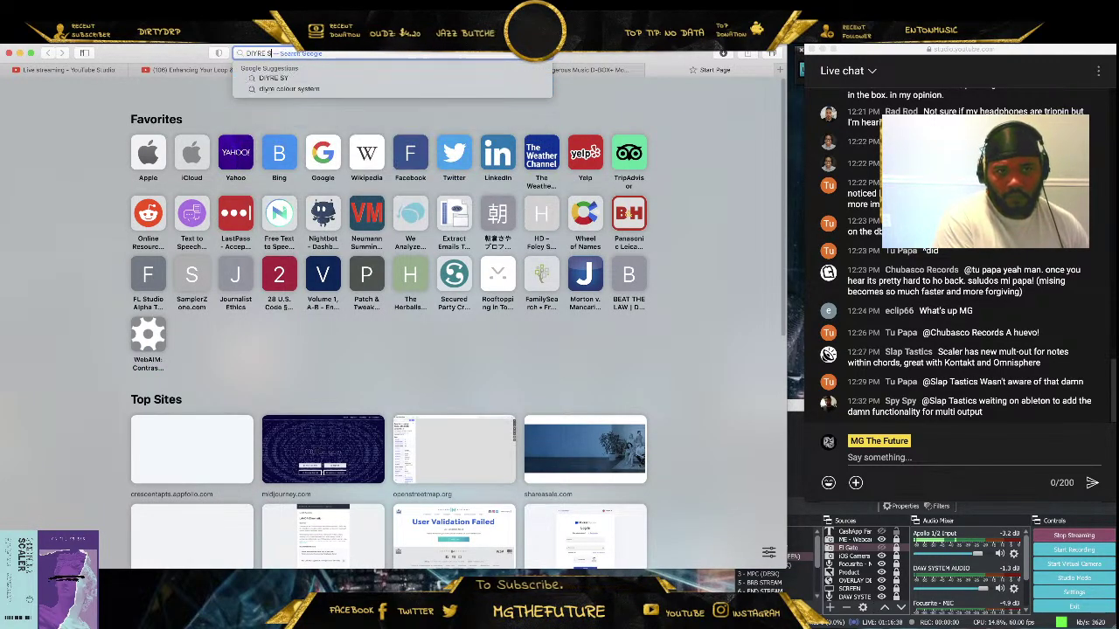
text(UMM)
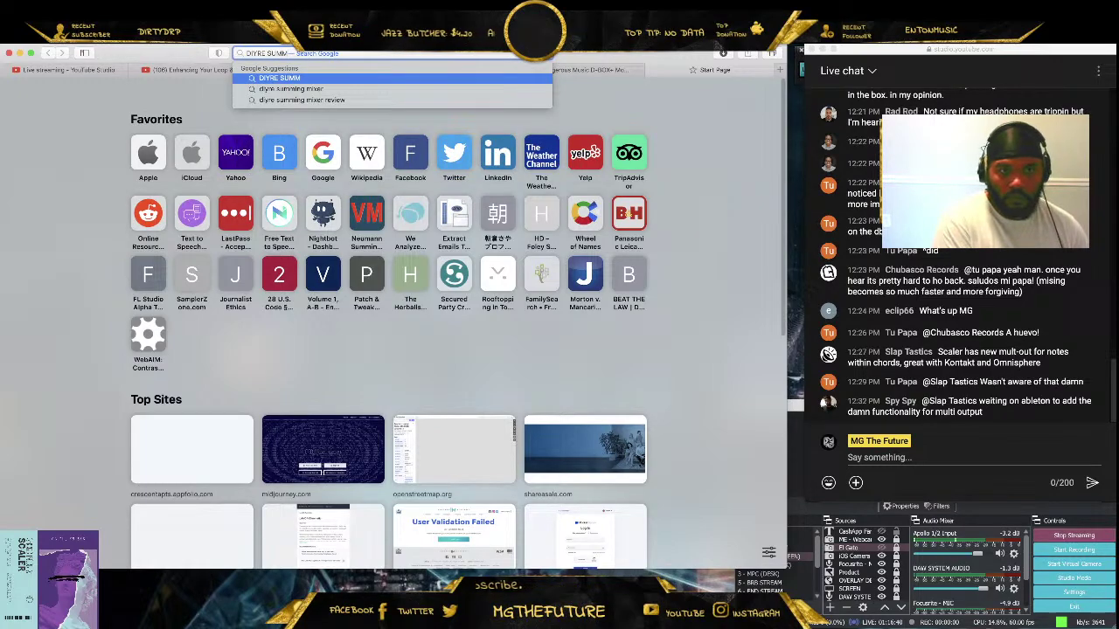
text(ING)
key(Return)
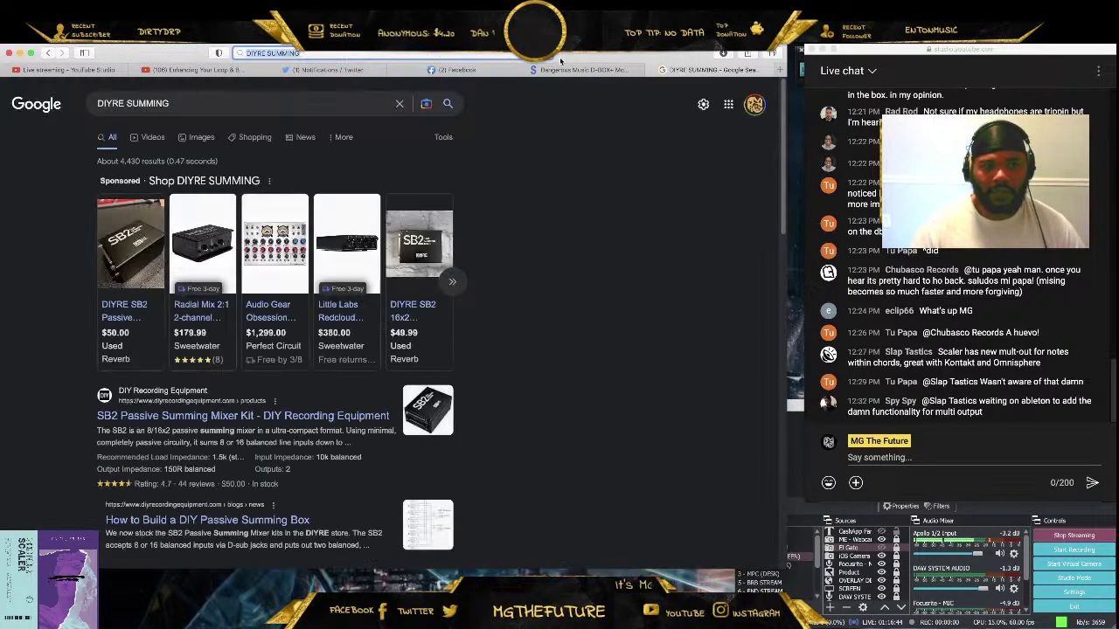
click(123, 306)
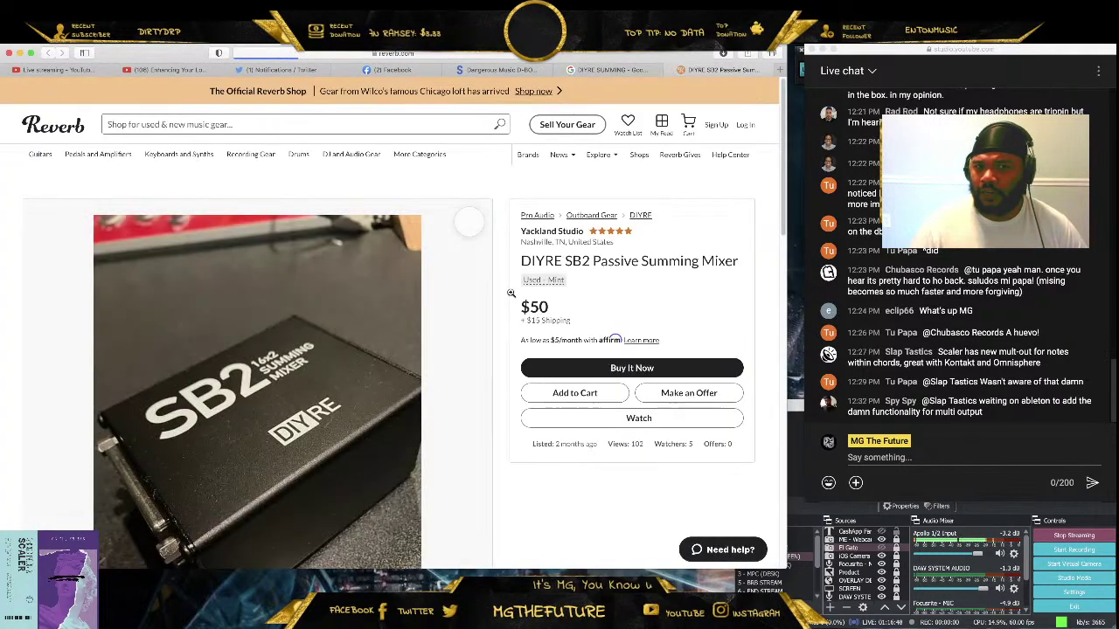
Bring up the SB2 listing photo showing the Inputs 1-8 and 9-16 connectors and examine it
scroll(313, 325, down, 3)
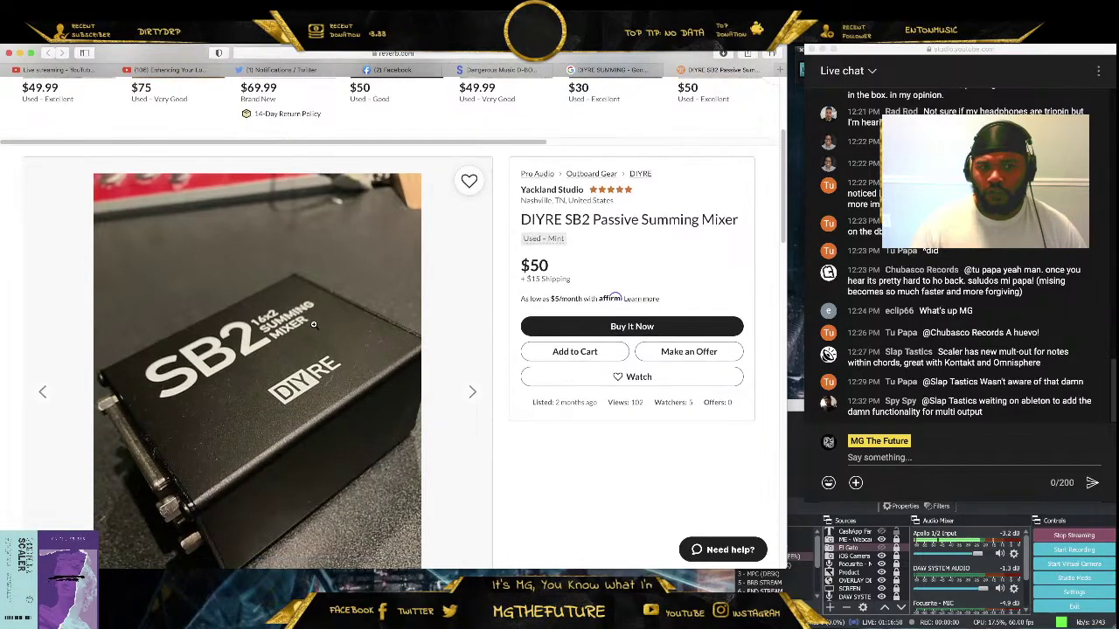
scroll(312, 324, down, 2)
click(472, 222)
click(472, 283)
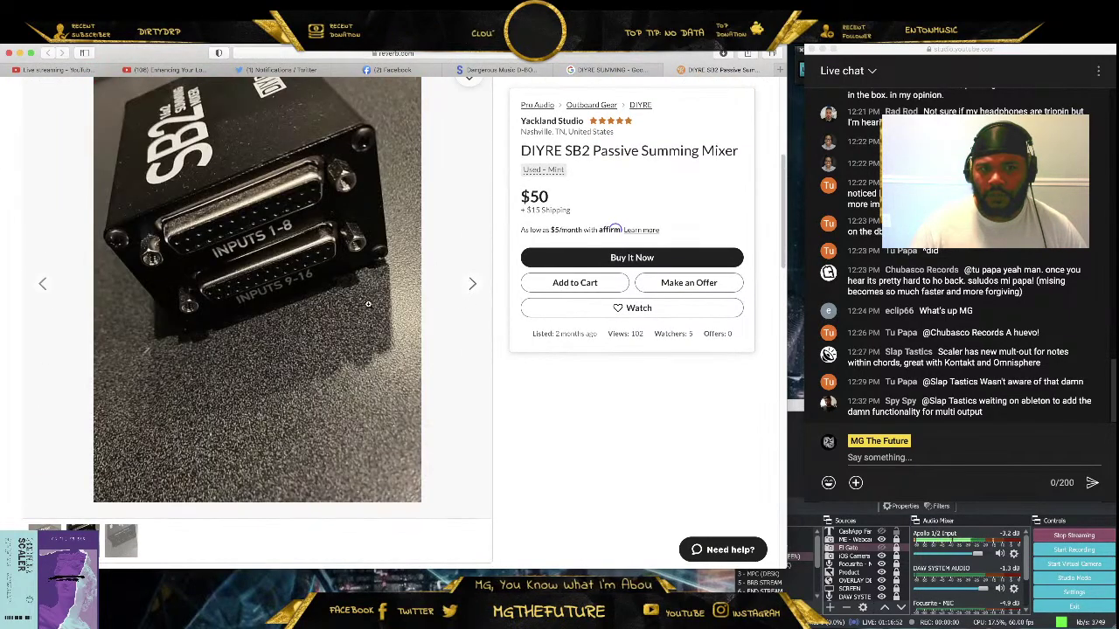
scroll(368, 303, up, 3)
scroll(368, 311, down, 3)
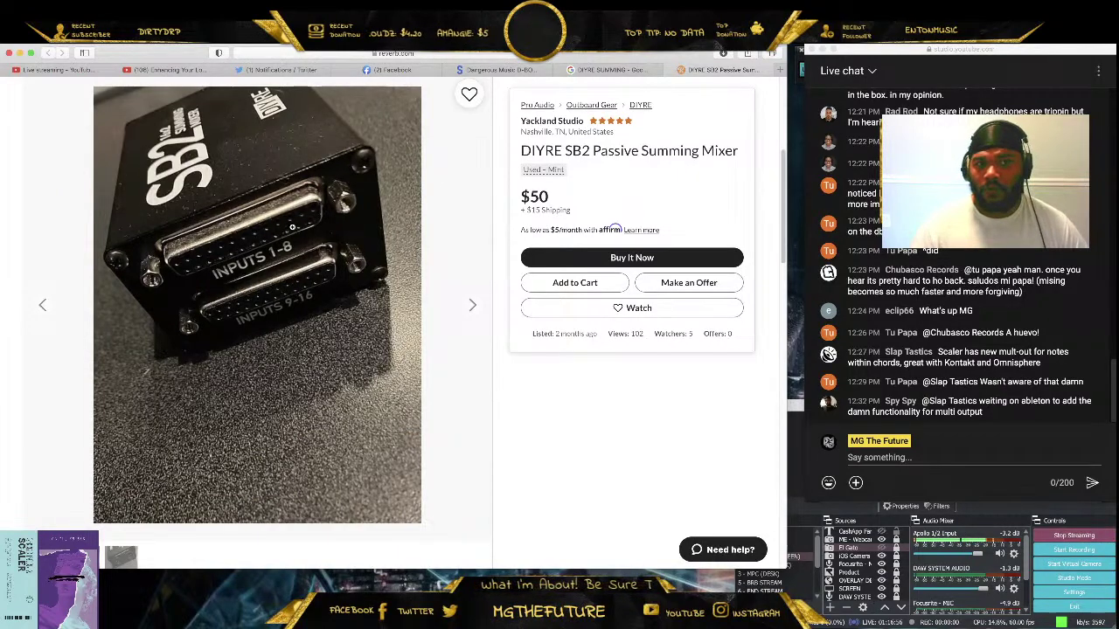
scroll(292, 227, up, 1)
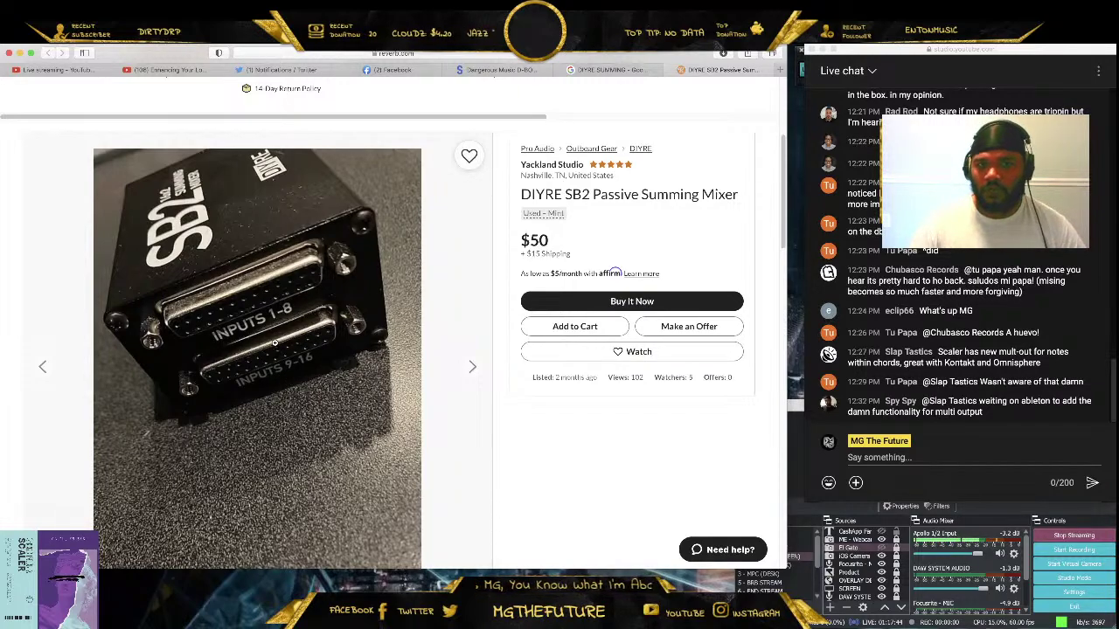
View the SB2 listing photos full screen, examine the Line/Mic Outputs side, and close the enlarged view
click(487, 376)
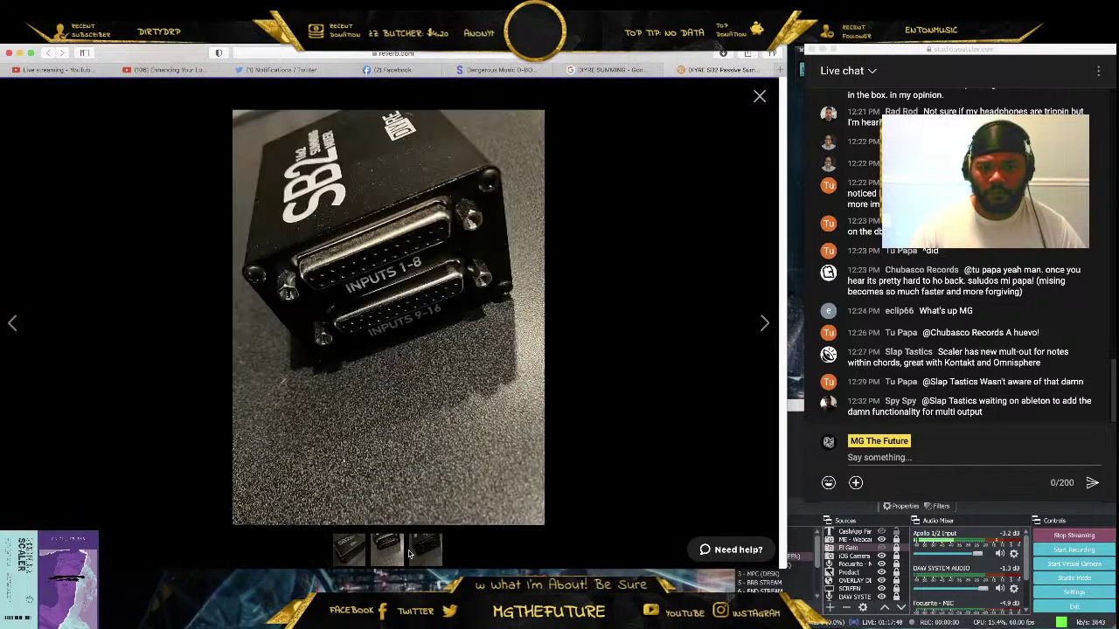
click(365, 546)
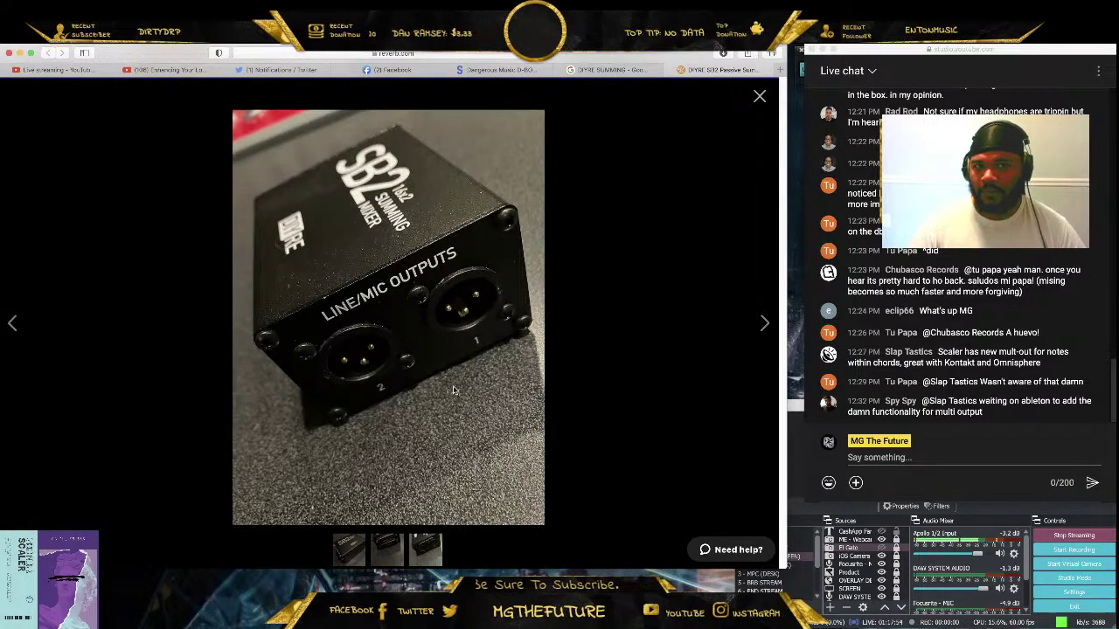
click(758, 98)
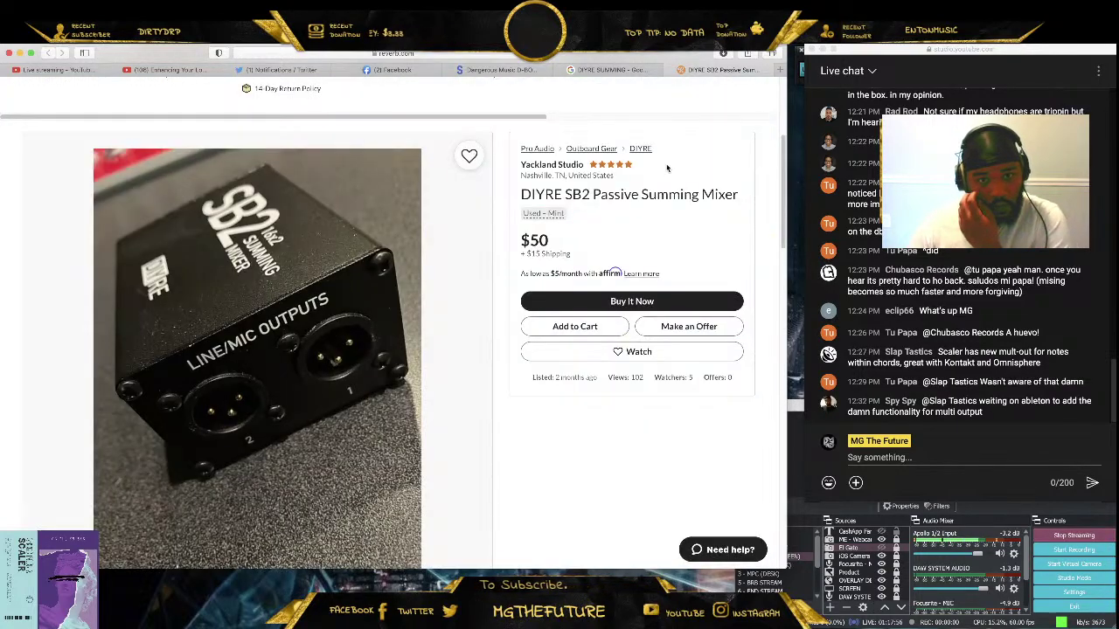
Highlight the SB2's price figure on the Reverb listing
double_click(539, 242)
click(561, 246)
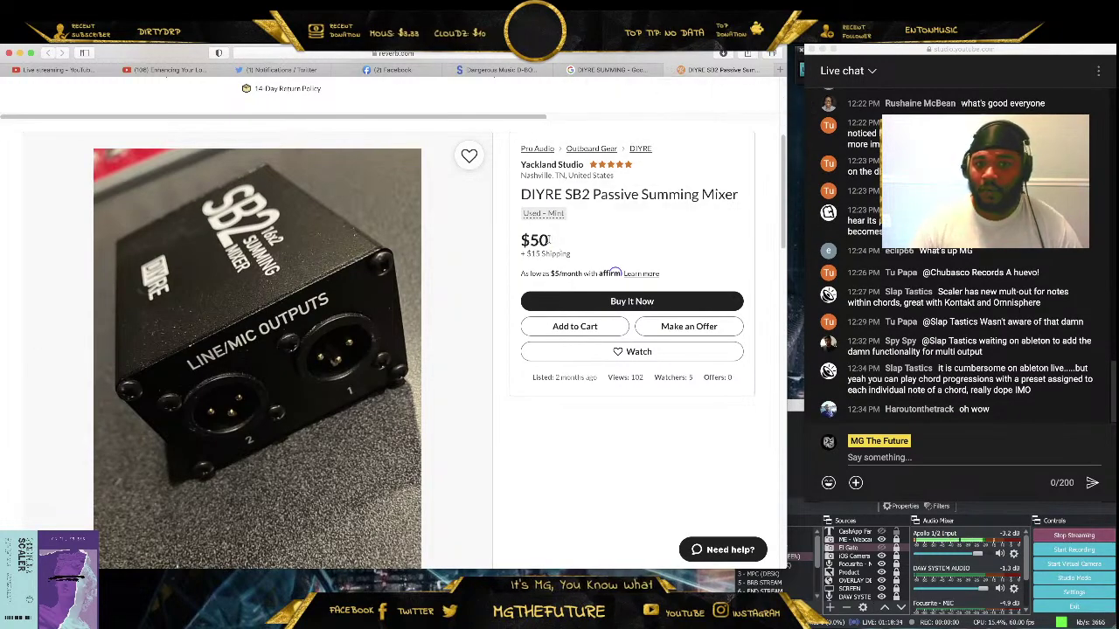
drag(552, 243, 530, 239)
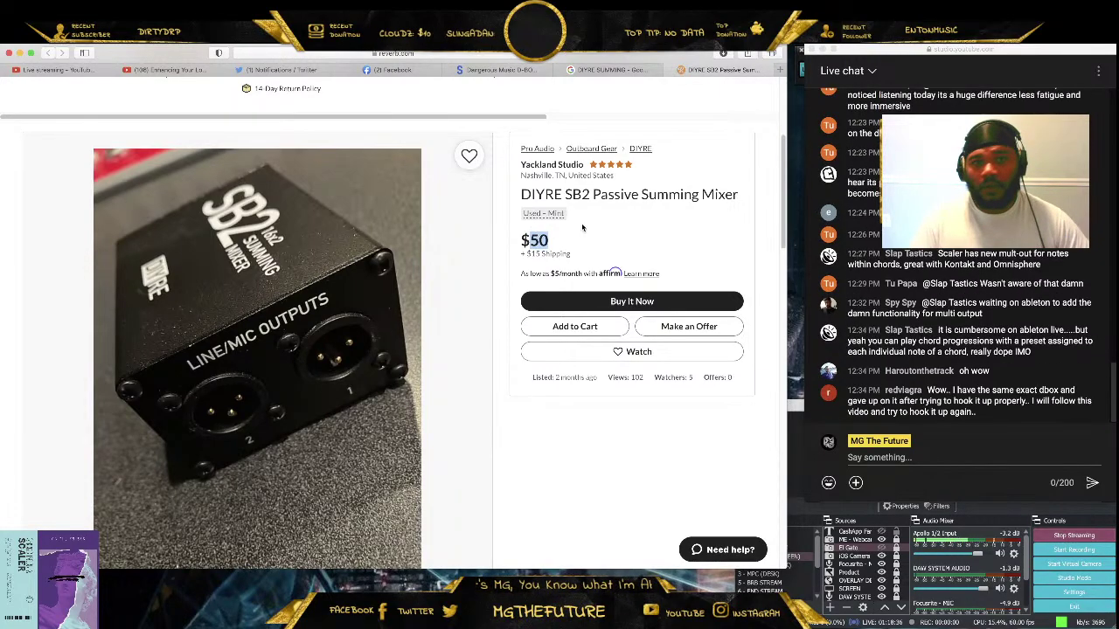
Close the Reverb listing and check the Little Labs Redcloud product from the search results, closing its page as well
click(672, 70)
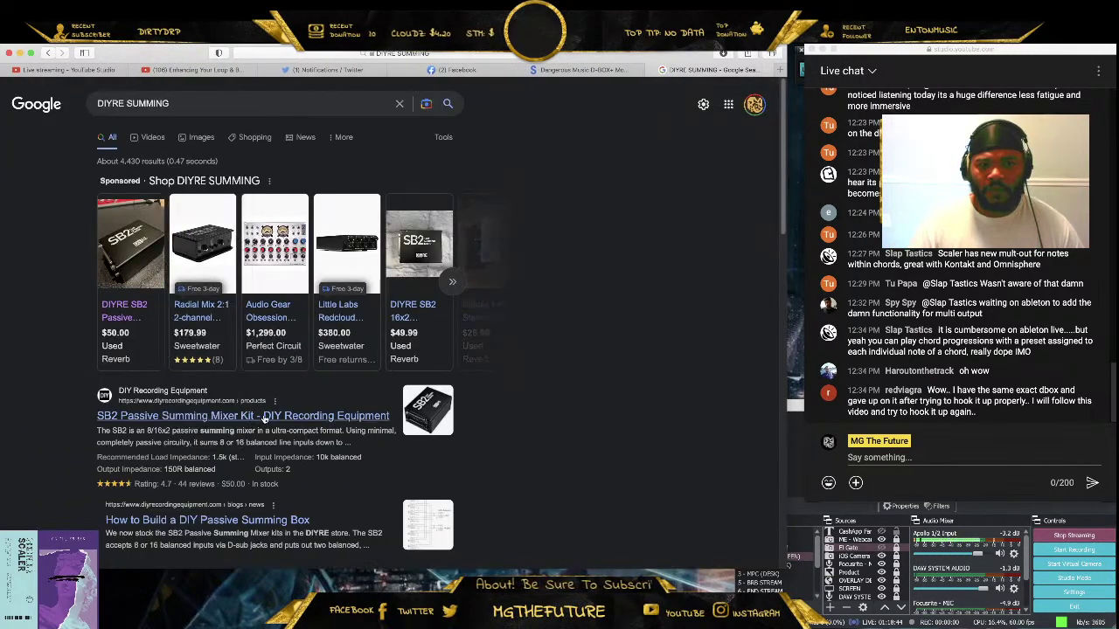
click(337, 318)
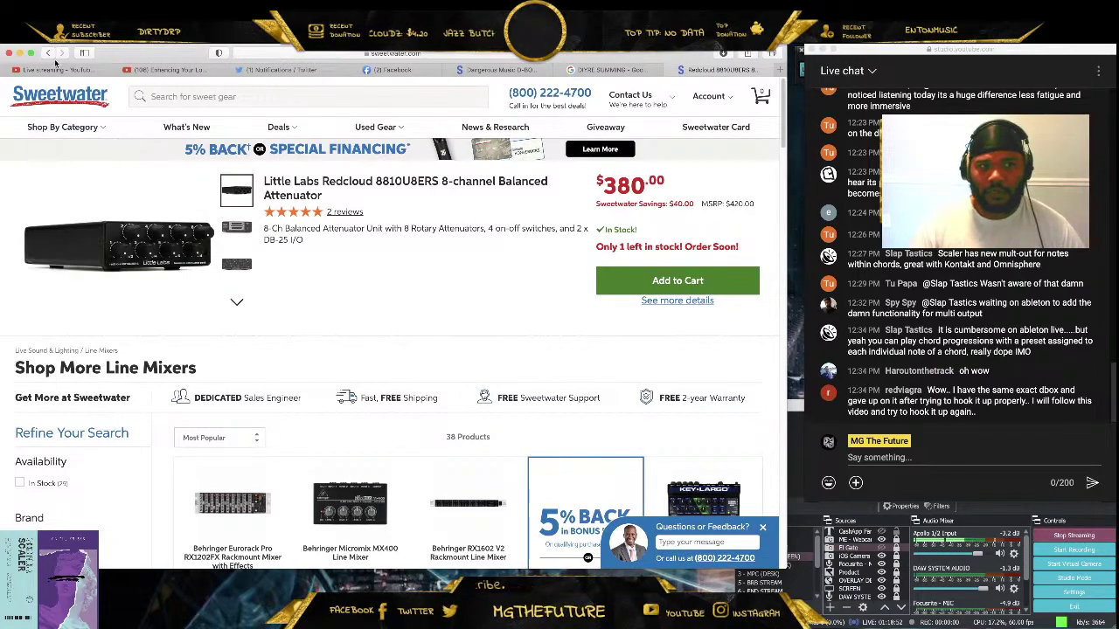
key(super+w)
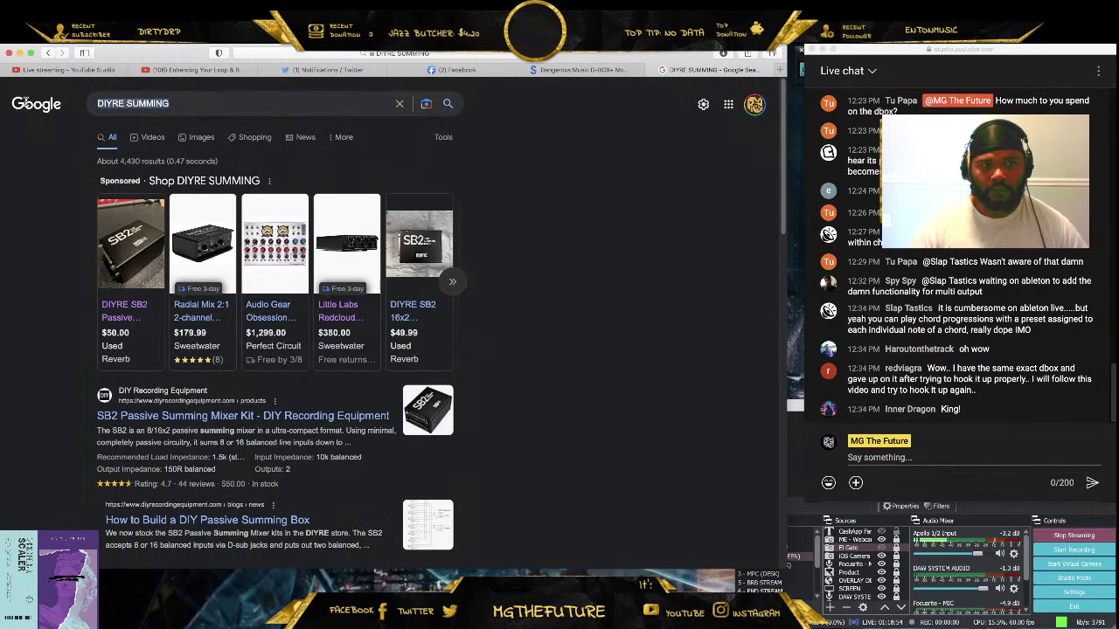
Search Google for "analog passive summing box" and browse Sweetwater's Summing Mixers category from the results
key(slash)
text(analog)
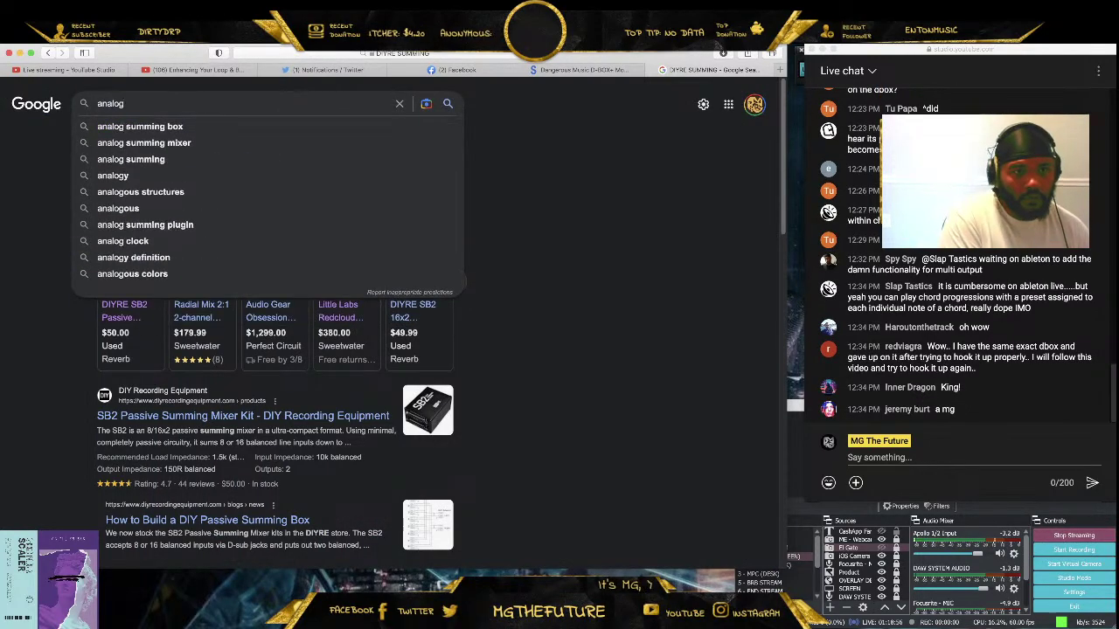
text( passive summing box)
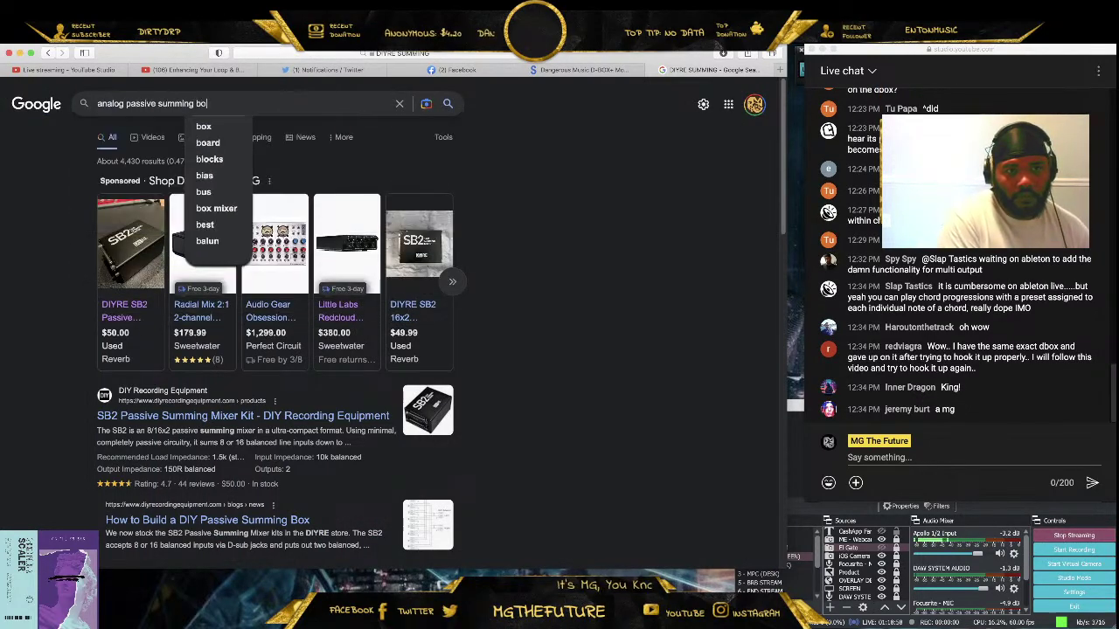
key(Return)
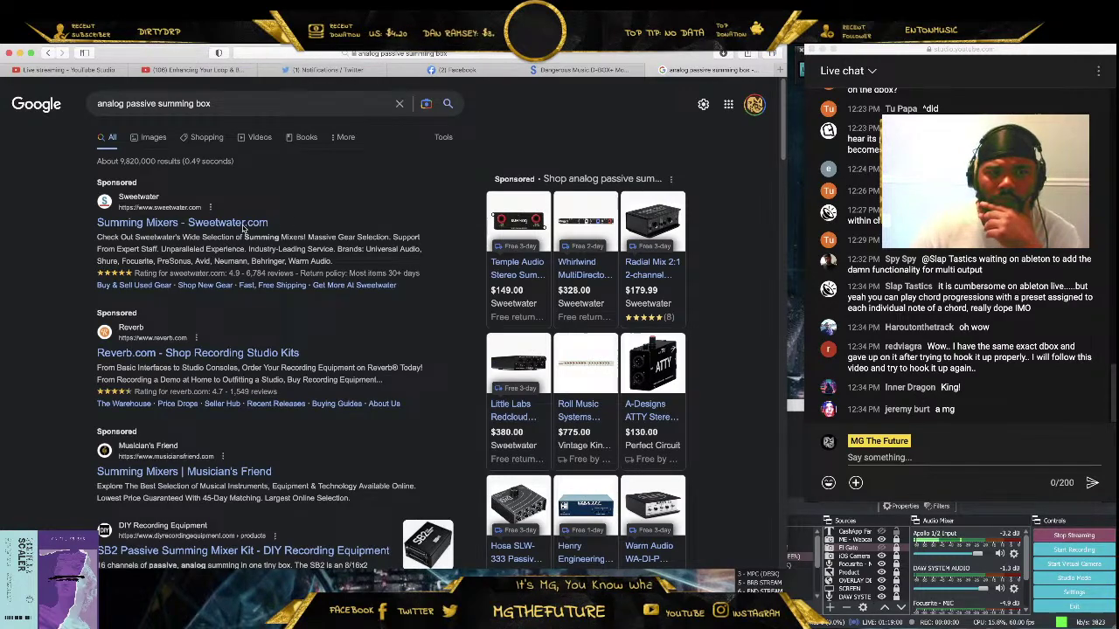
click(241, 224)
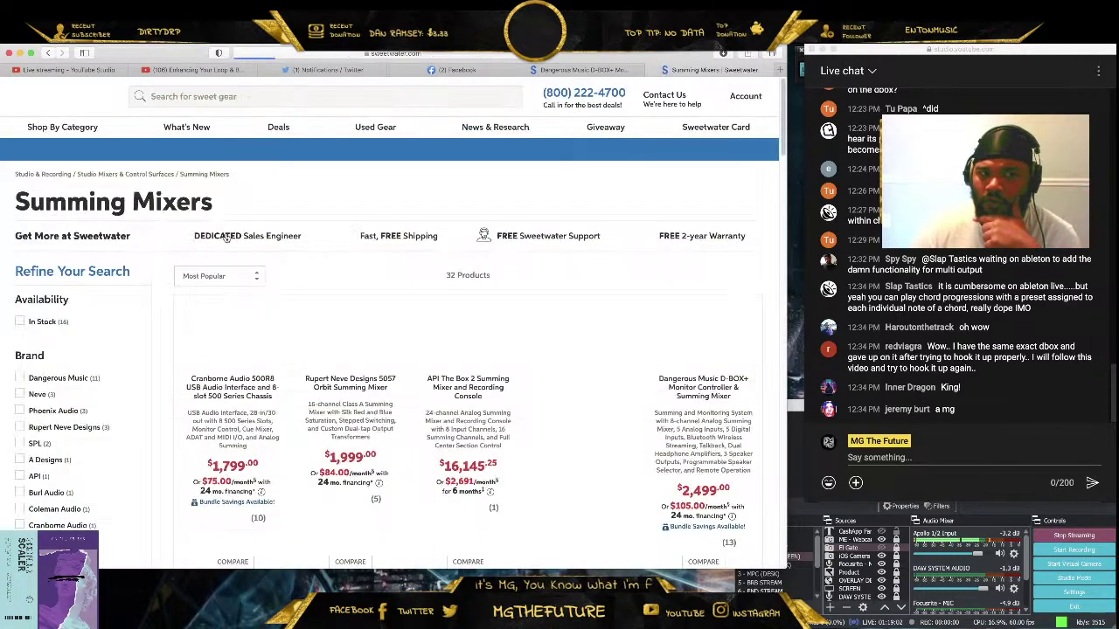
scroll(458, 315, down, 1)
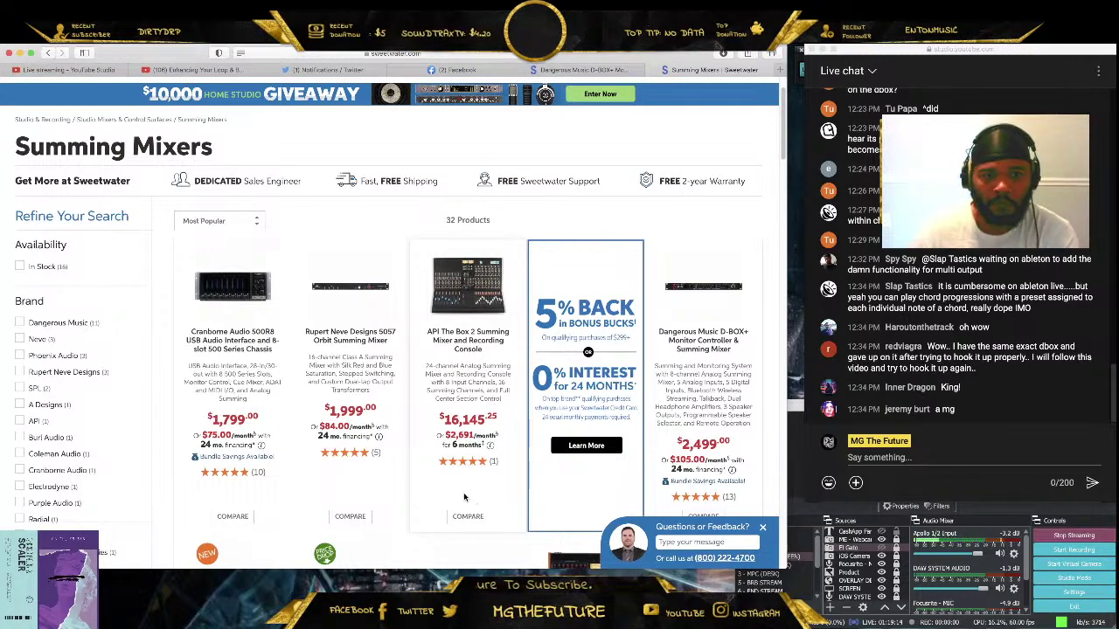
View the Rupert Neve Designs 5057 Orbit's rear panel photo enlarged from its product page, and close the enlarged view
click(354, 289)
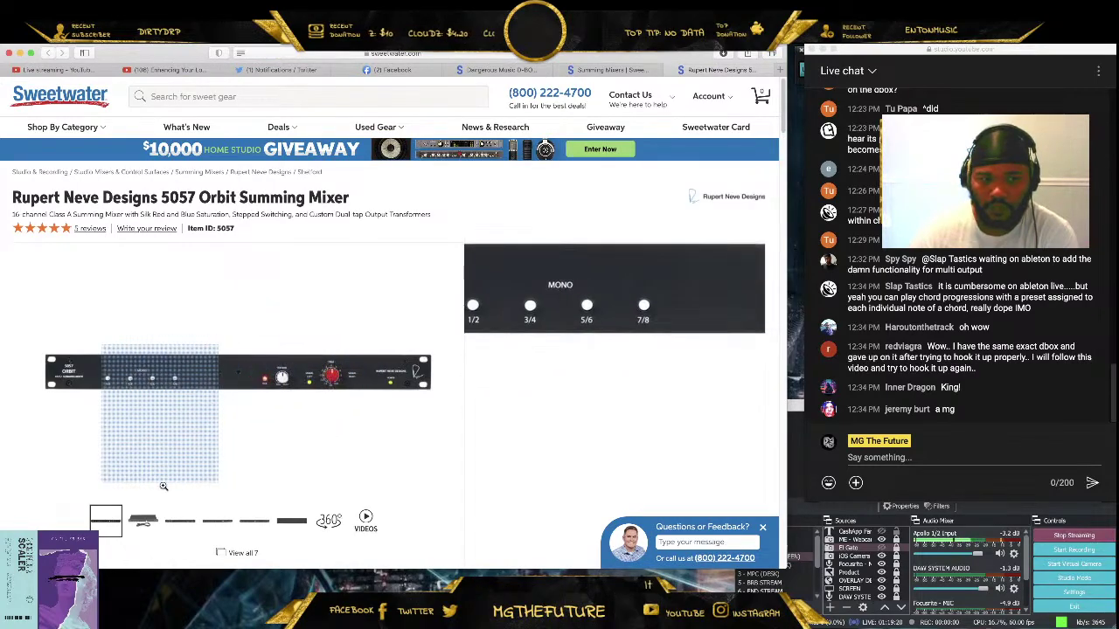
click(147, 526)
click(180, 521)
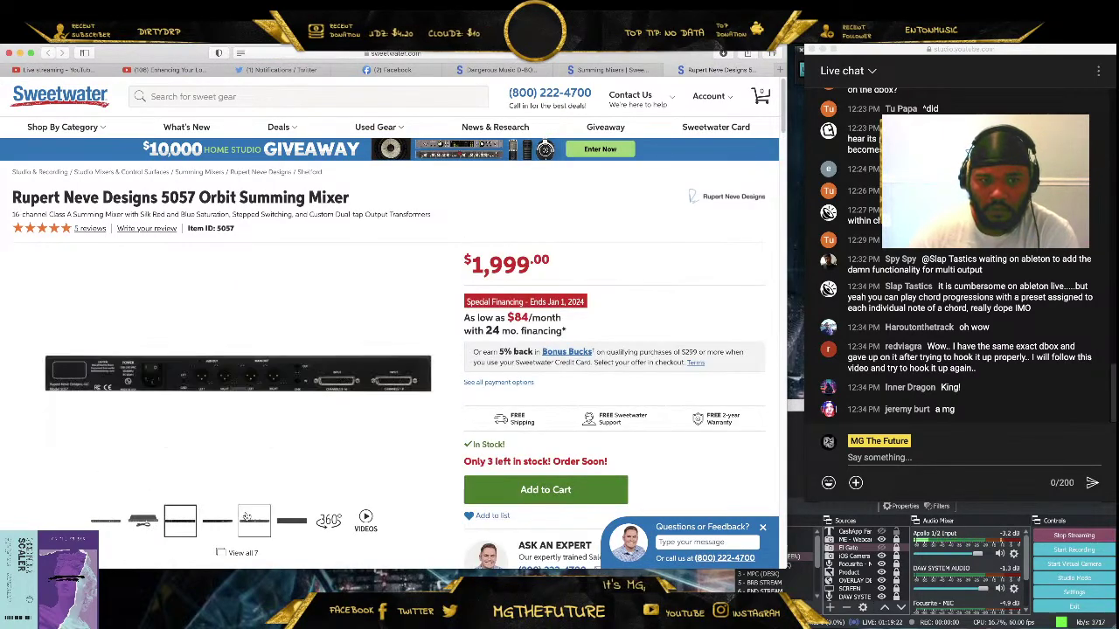
click(274, 389)
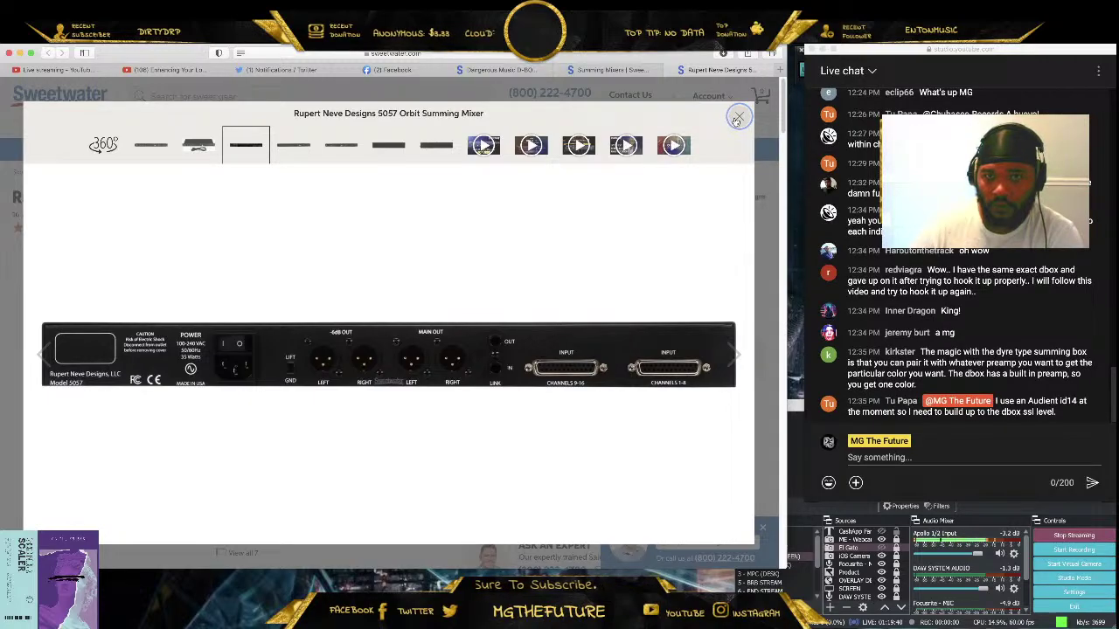
click(739, 121)
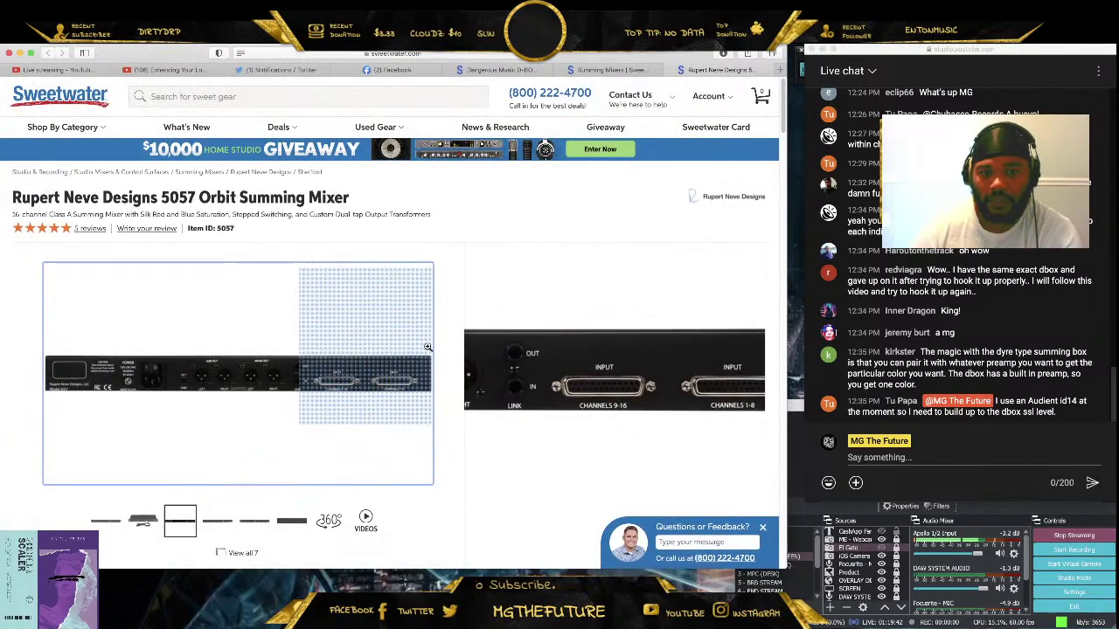
Check the Rupert Neve Designs 5059 Satellite from the related items and return to the 5057 Orbit page
scroll(392, 299, down, 5)
scroll(445, 360, down, 1)
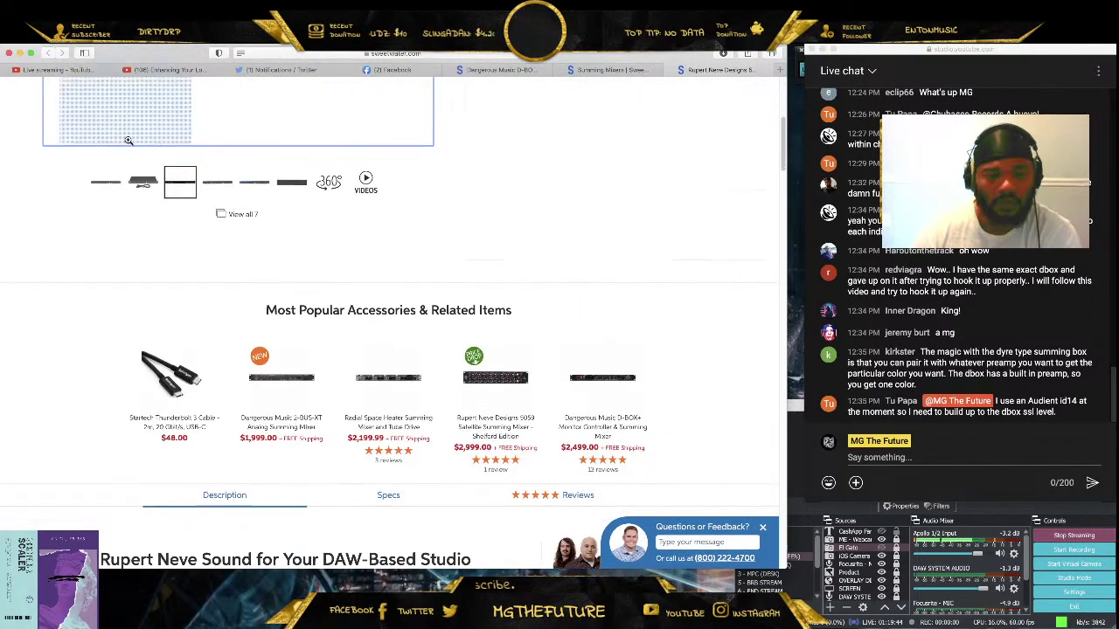
click(494, 428)
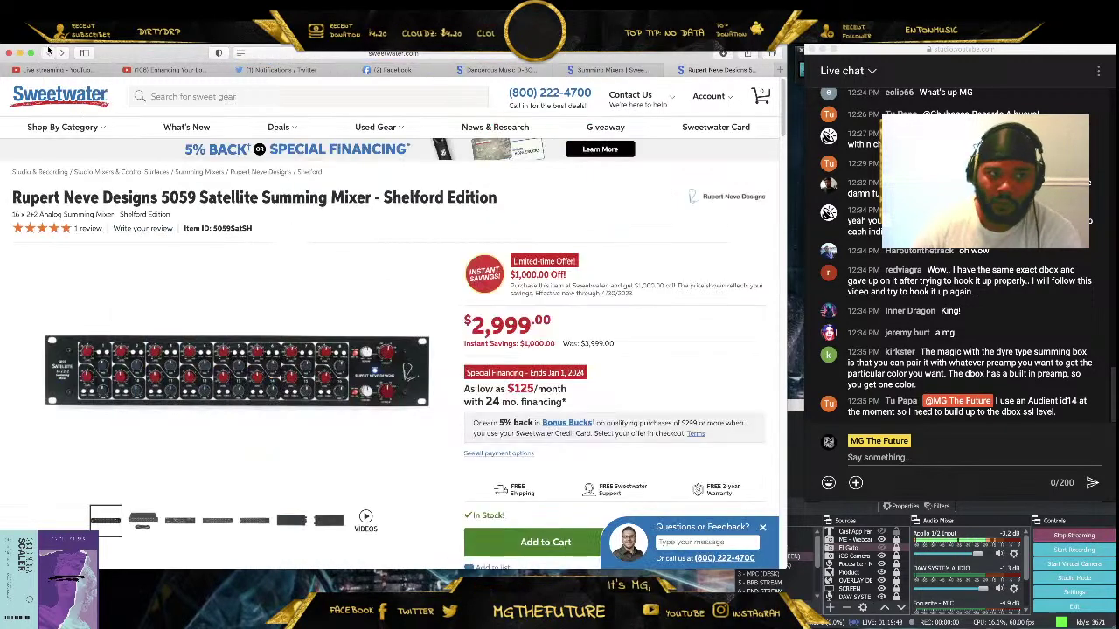
key(super+bracketleft)
Enlarge the rear panel photo of the related Dangerous Music 2-BUS-XT to examine its connections, and leave the product page
scroll(327, 344, down, 5)
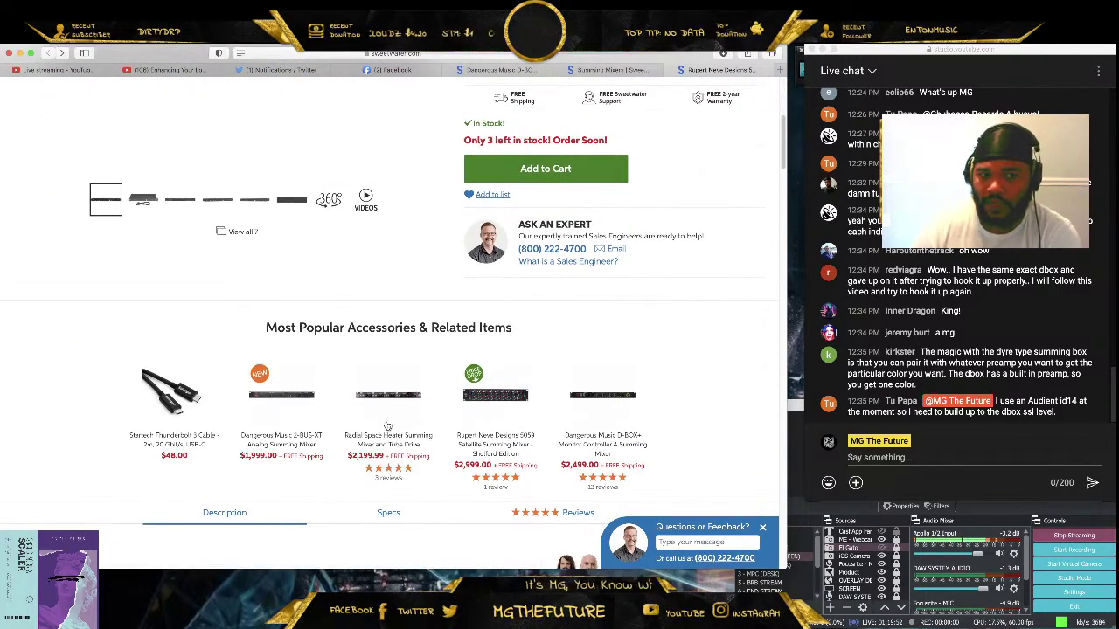
click(292, 402)
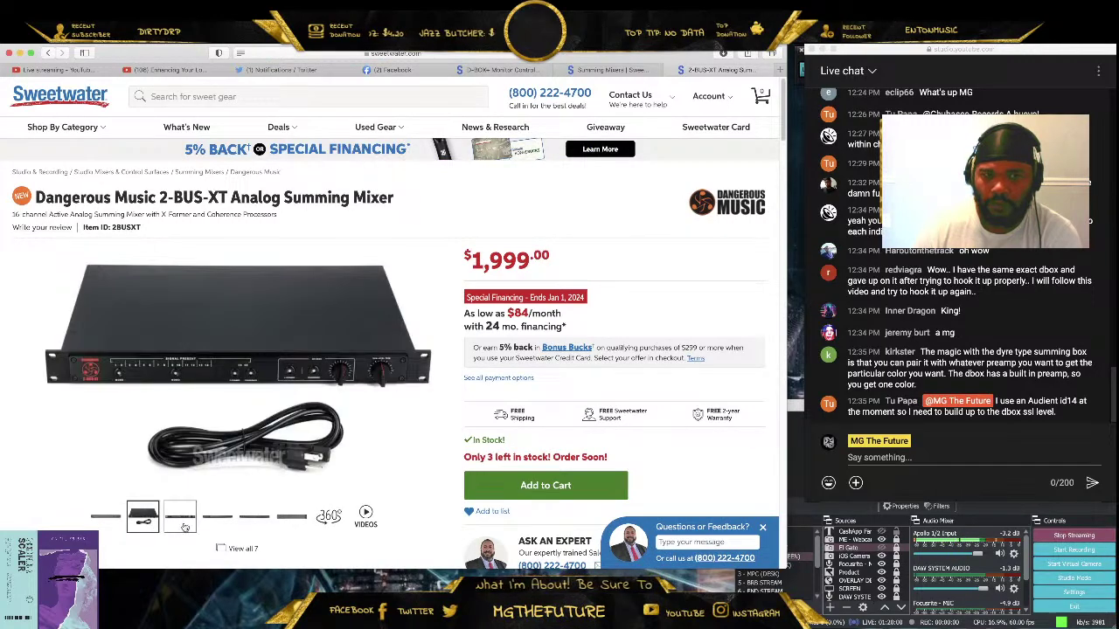
click(305, 381)
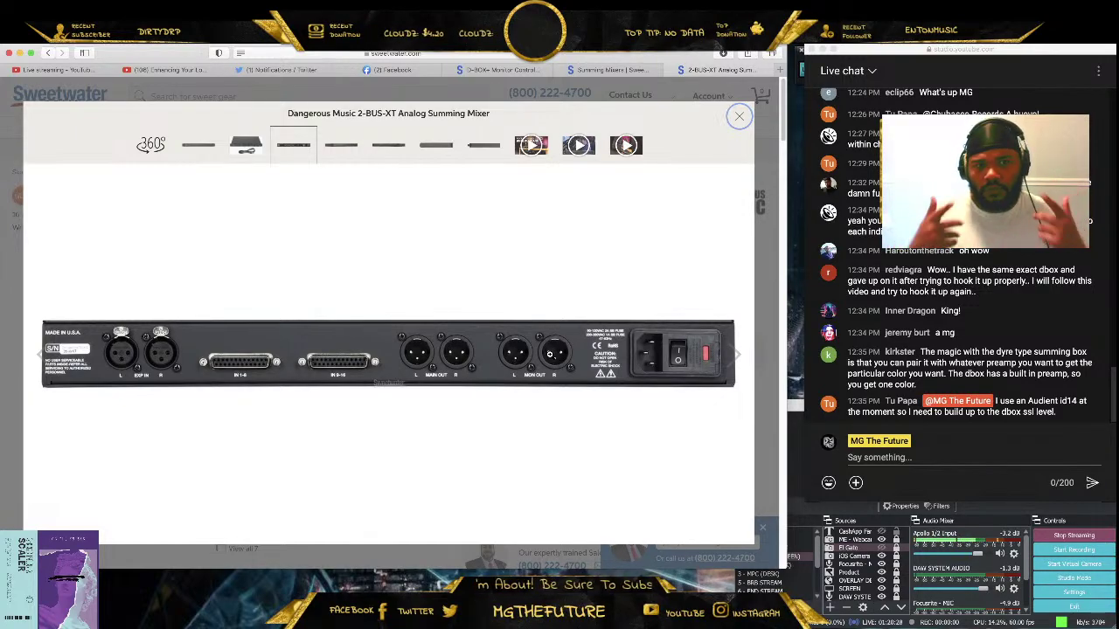
click(739, 116)
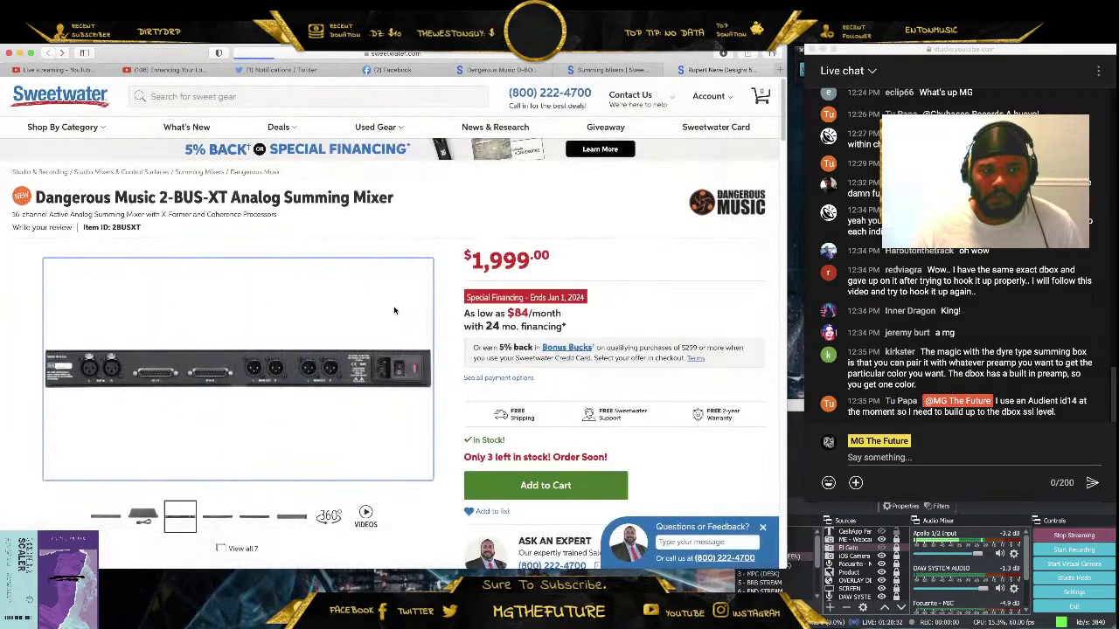
Skim the related items and description on the 5057 Orbit page, and close that page
scroll(393, 311, down, 4)
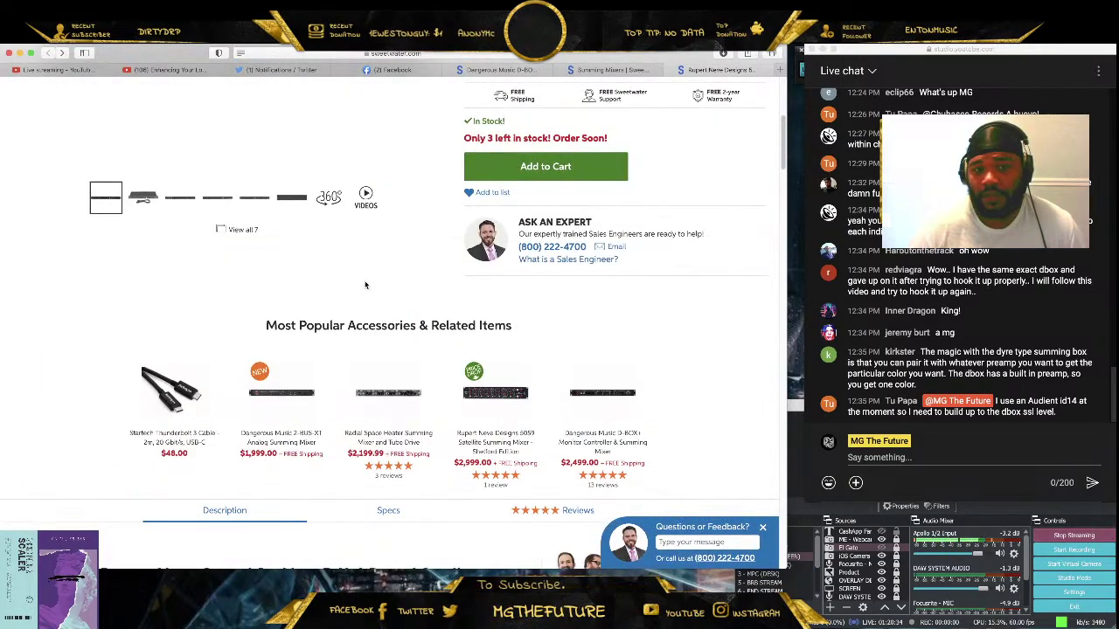
scroll(360, 291, down, 1)
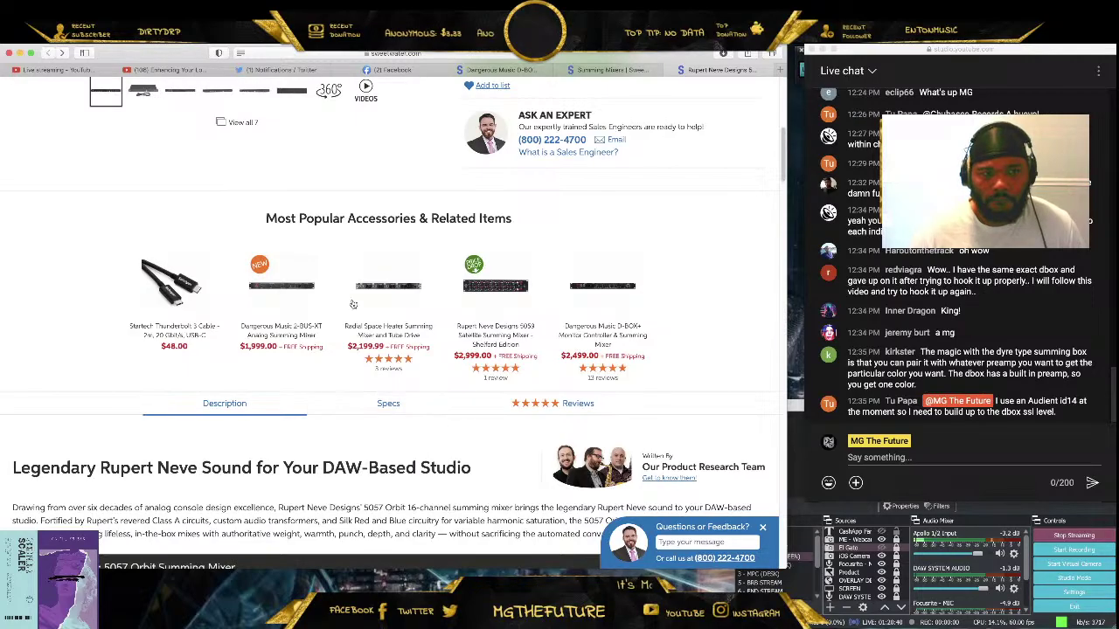
scroll(353, 304, down, 5)
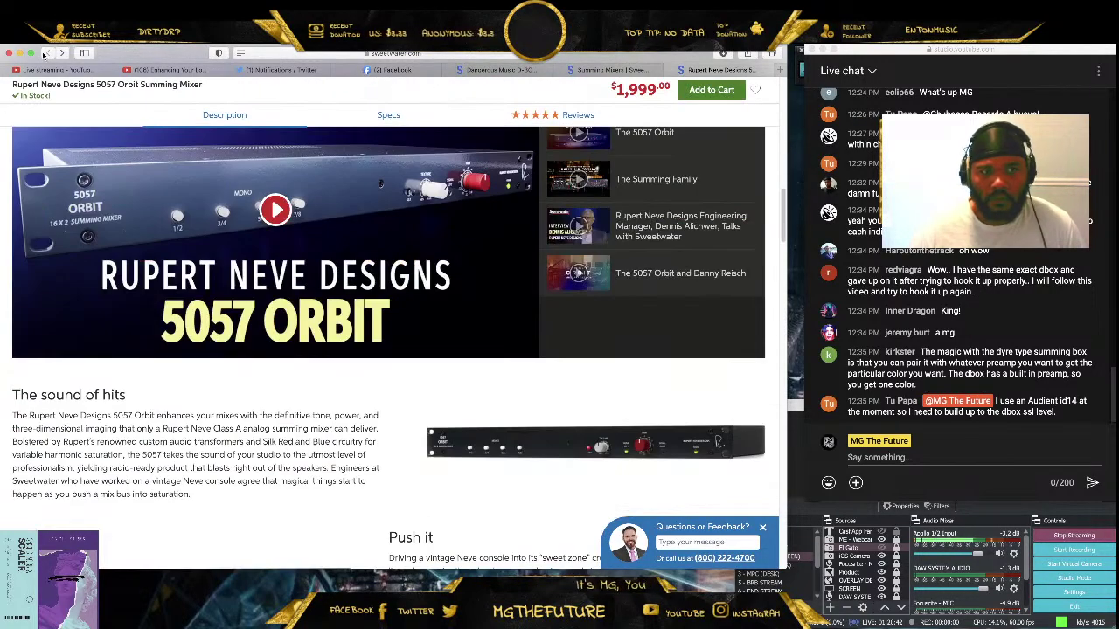
click(683, 70)
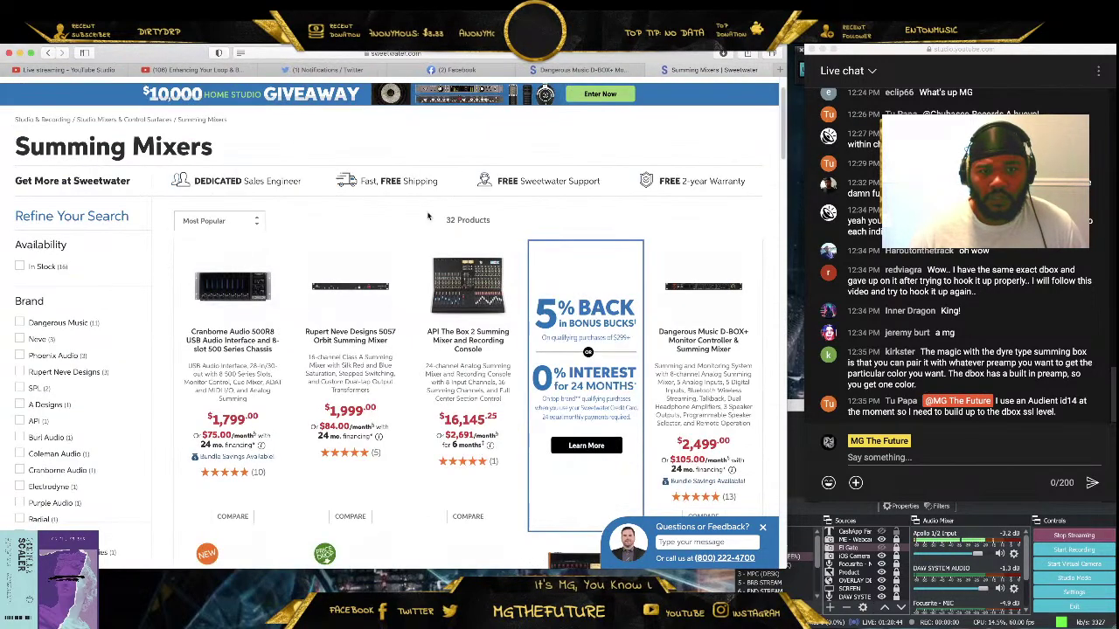
Browse the remaining models and prices in Sweetwater's Summing Mixers category
scroll(427, 263, down, 8)
scroll(472, 278, down, 2)
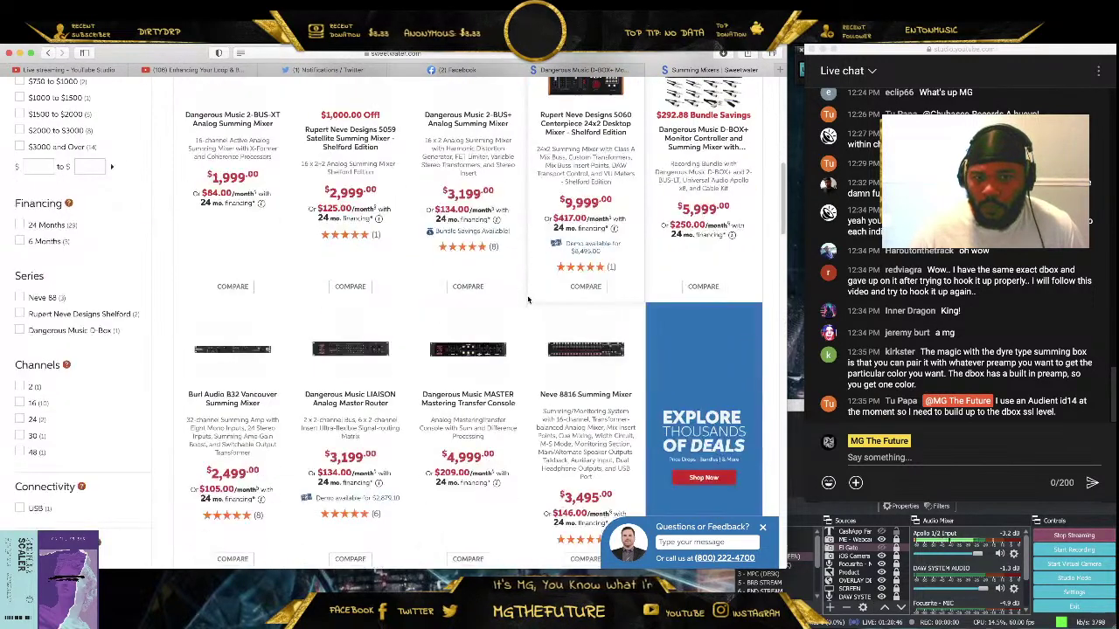
scroll(477, 280, down, 3)
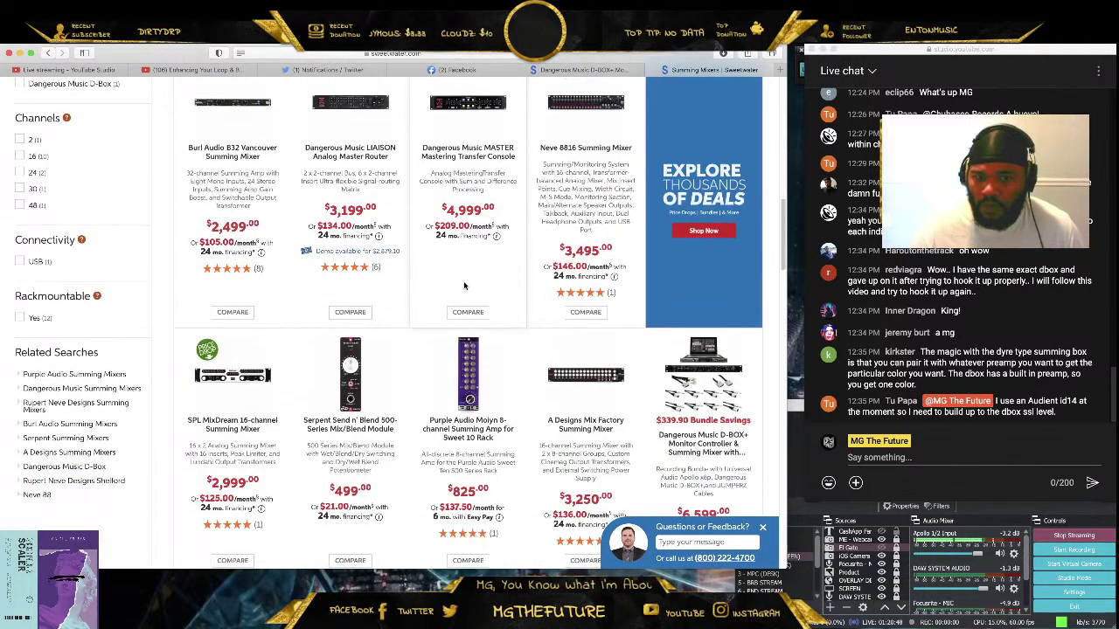
Go to reverb.com and search the site for "Summing Box"
click(371, 54)
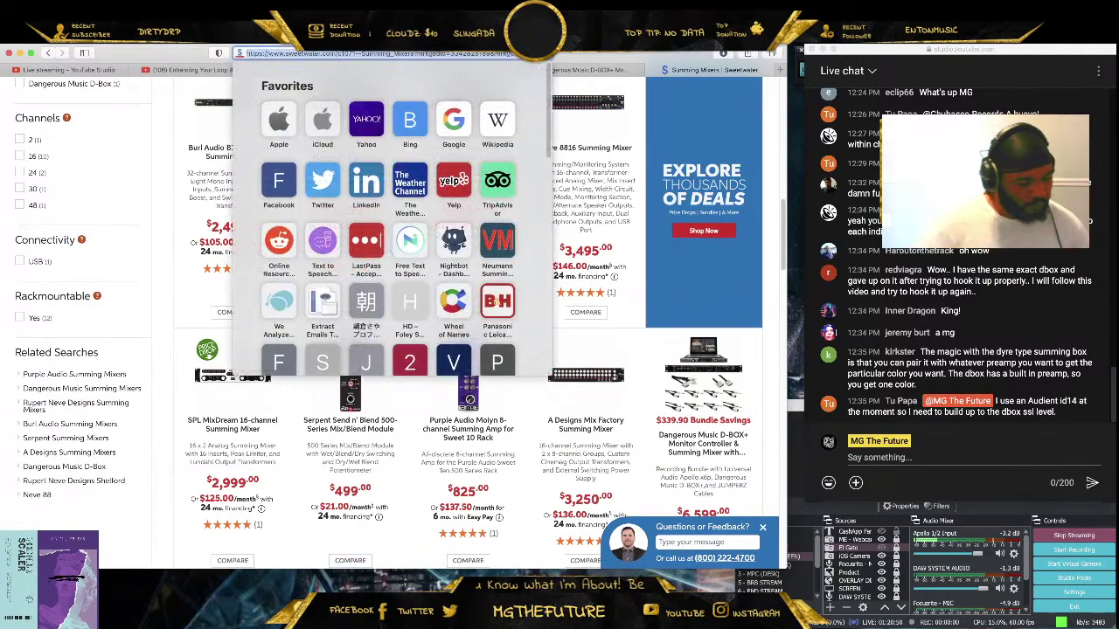
text(reverb.com)
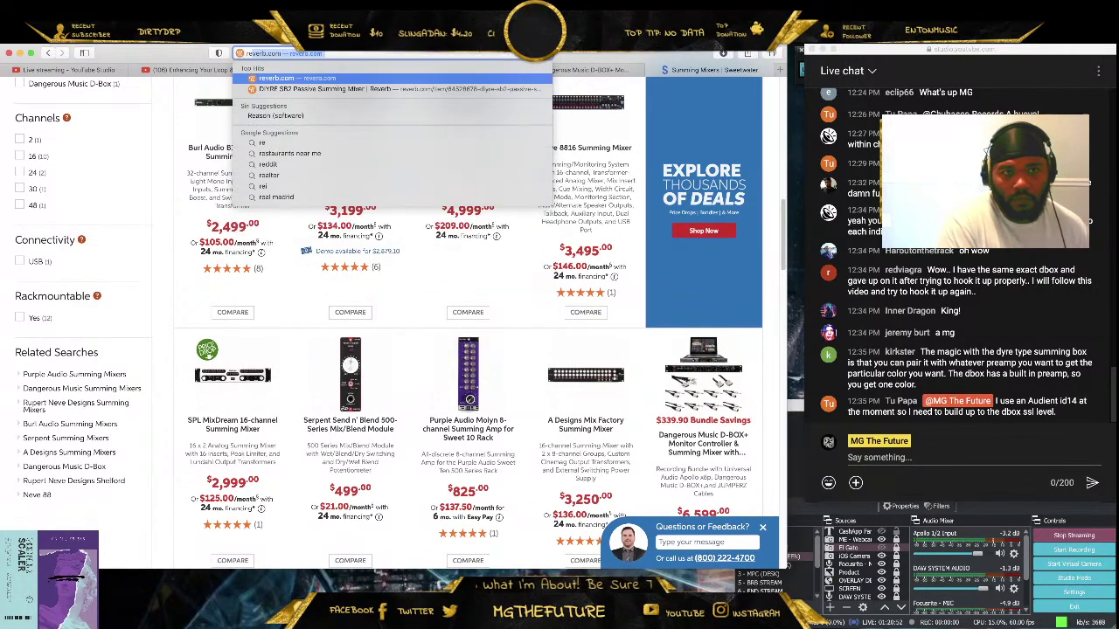
key(Return)
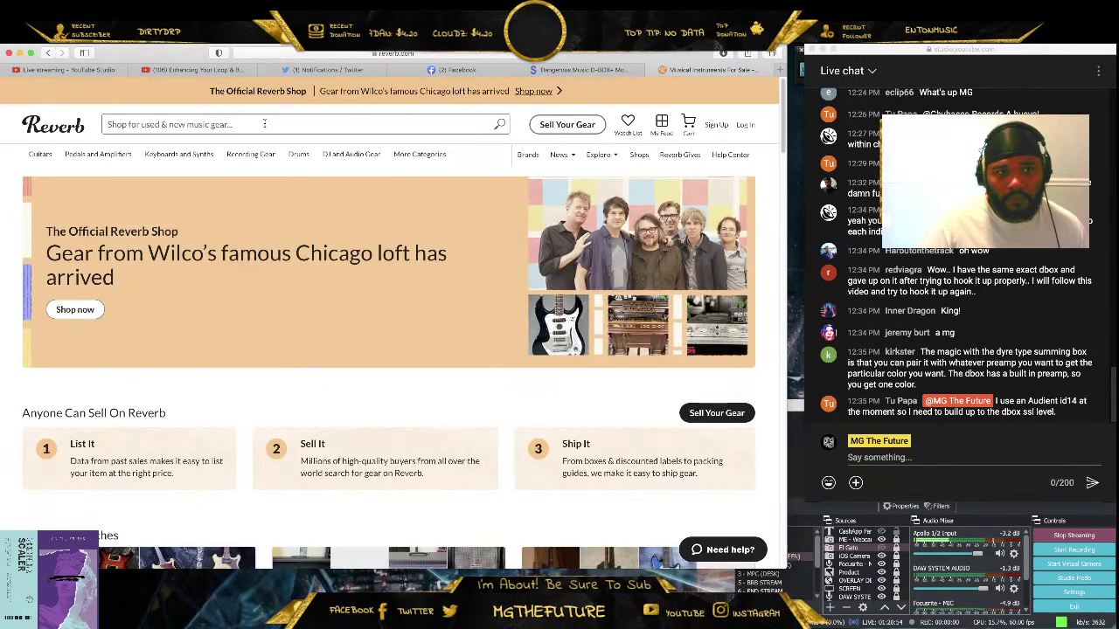
click(276, 127)
text(Sum)
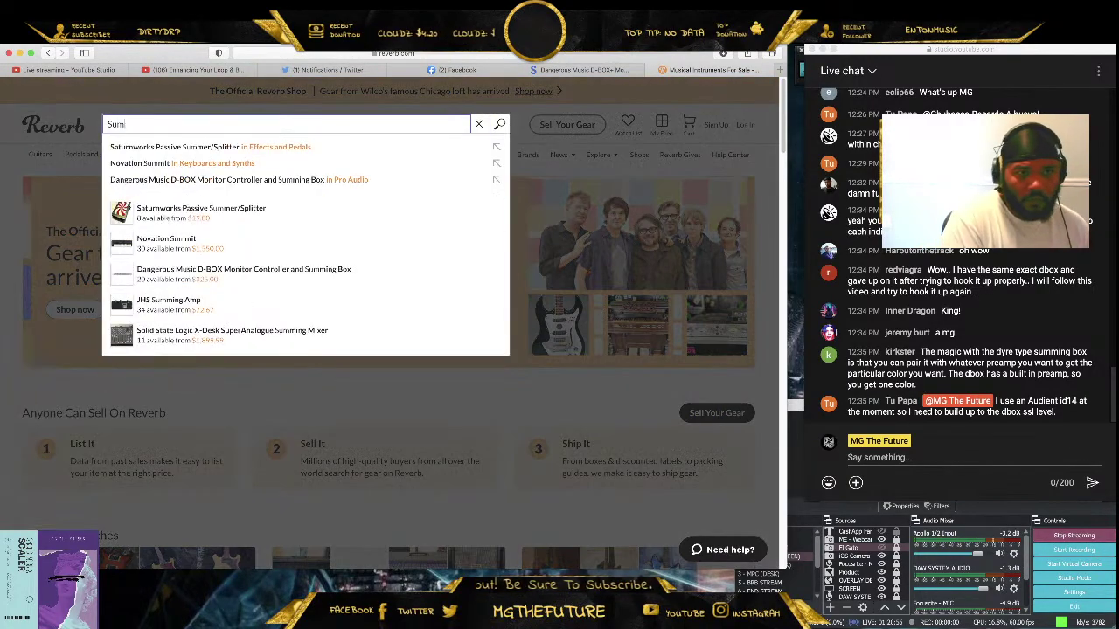
text(ming Box)
key(Return)
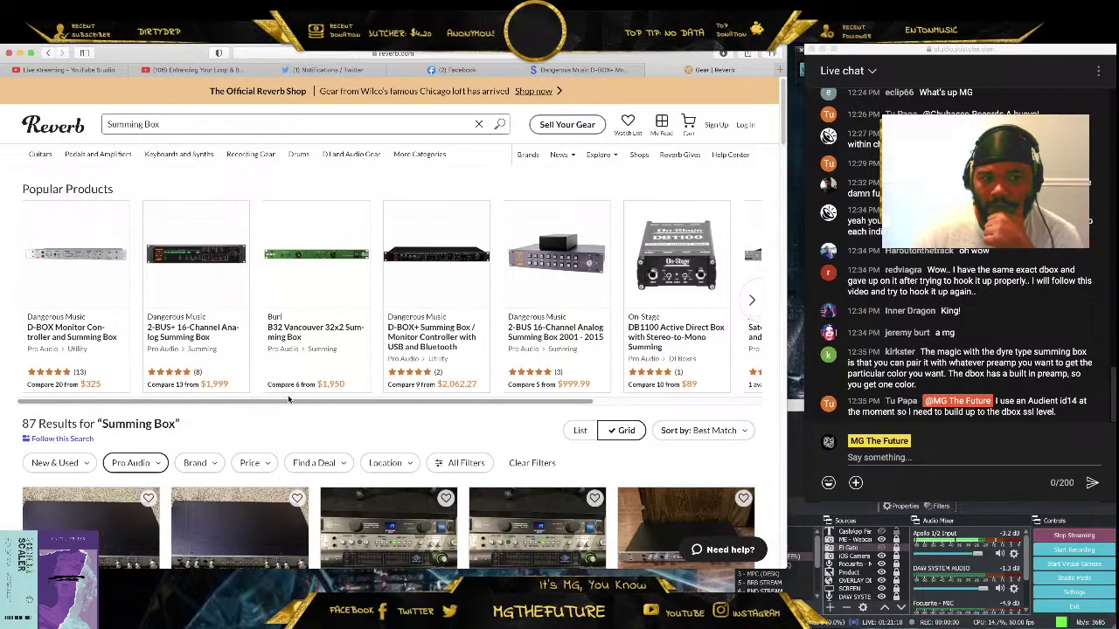
Check the Whirlwind PODDI Summing Direct Box at the end of Reverb's Popular Products and return to the search results
drag(288, 400, 523, 408)
scroll(695, 276, down, 1)
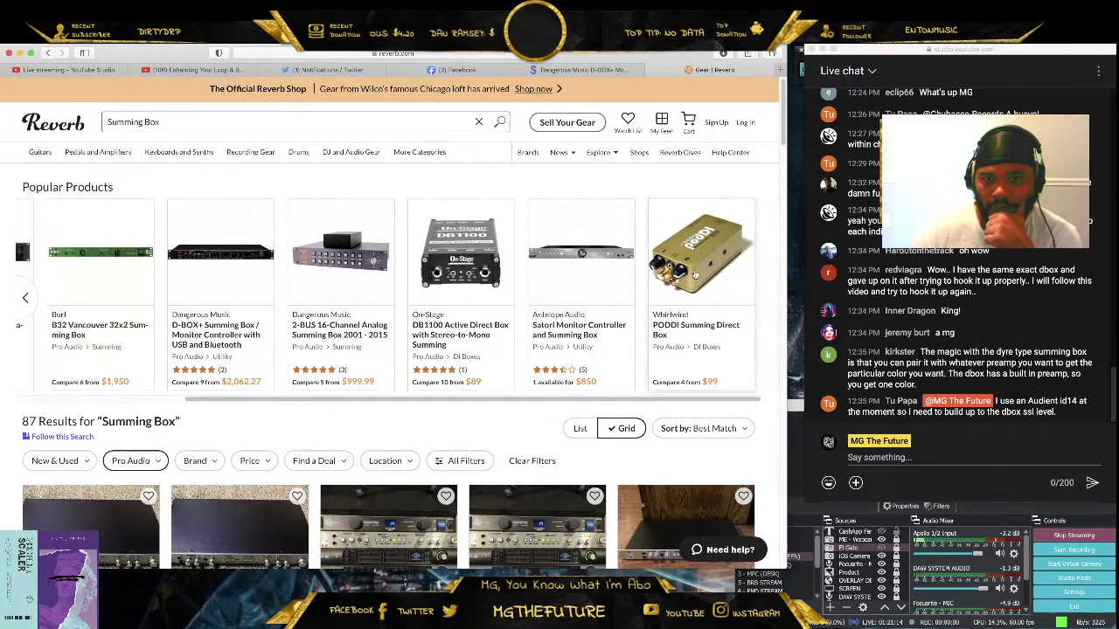
click(697, 276)
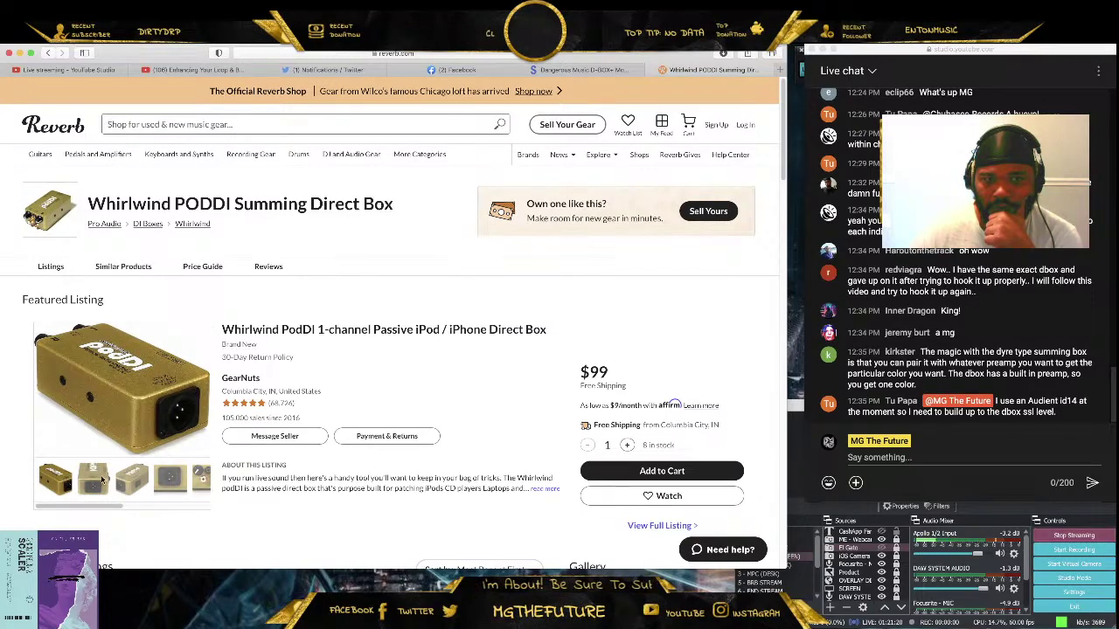
click(48, 53)
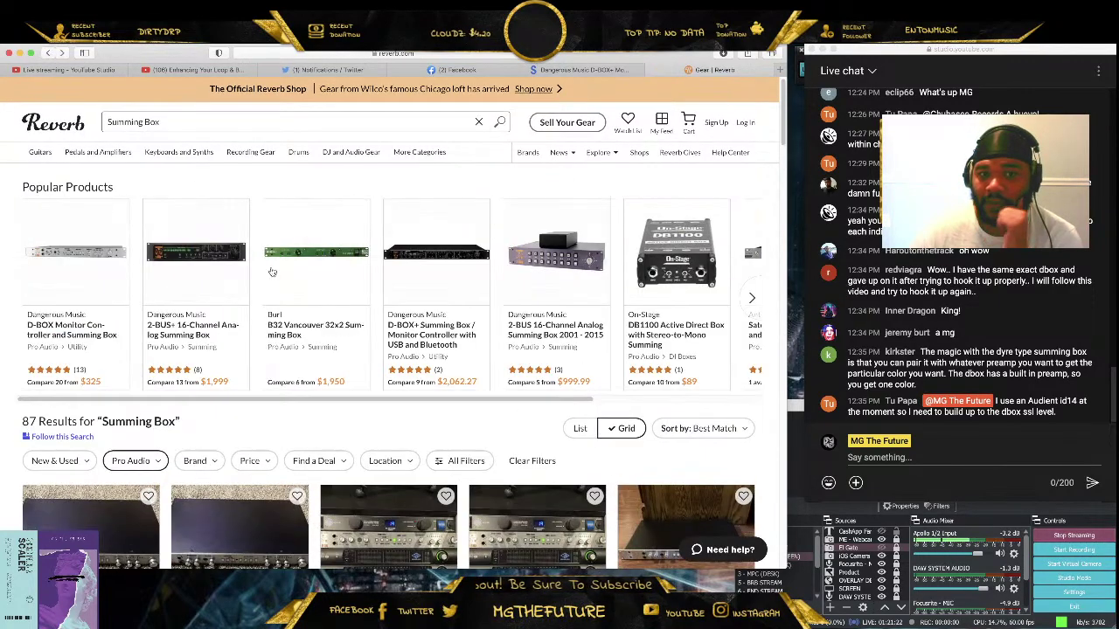
Examine the rest of the Popular Products row and compare it with the first Summing Box listings
scroll(353, 298, down, 2)
scroll(332, 335, up, 3)
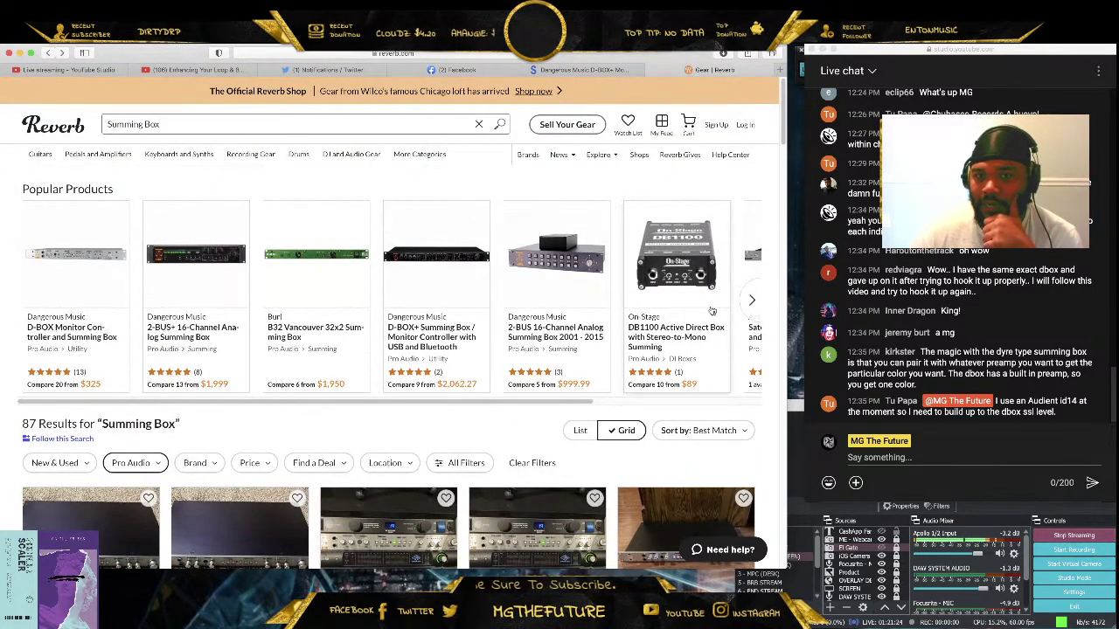
click(752, 304)
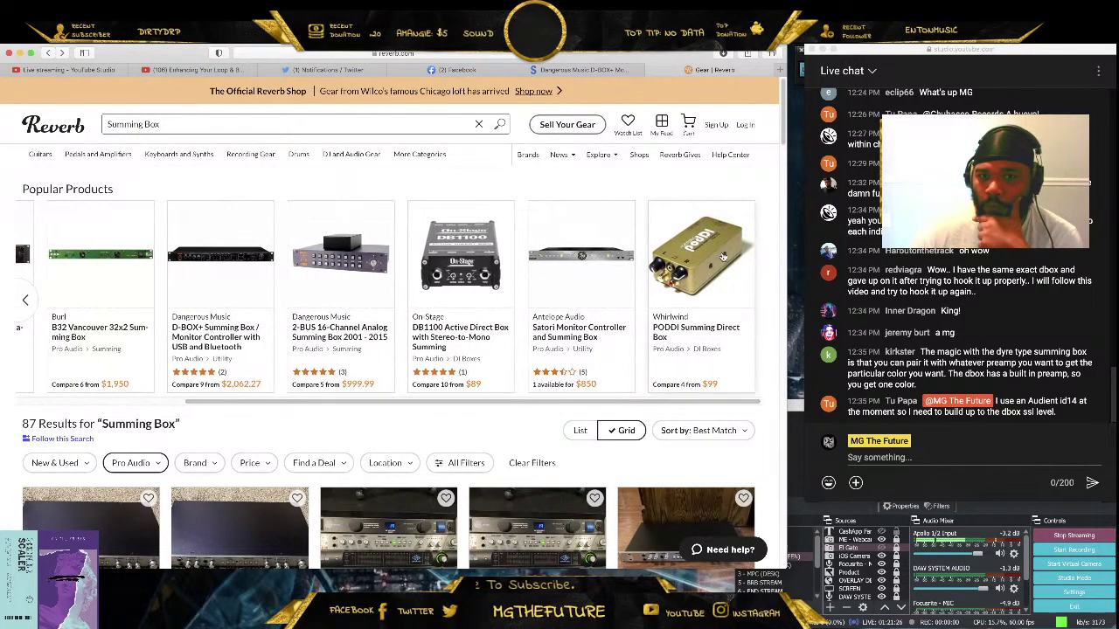
scroll(434, 275, down, 3)
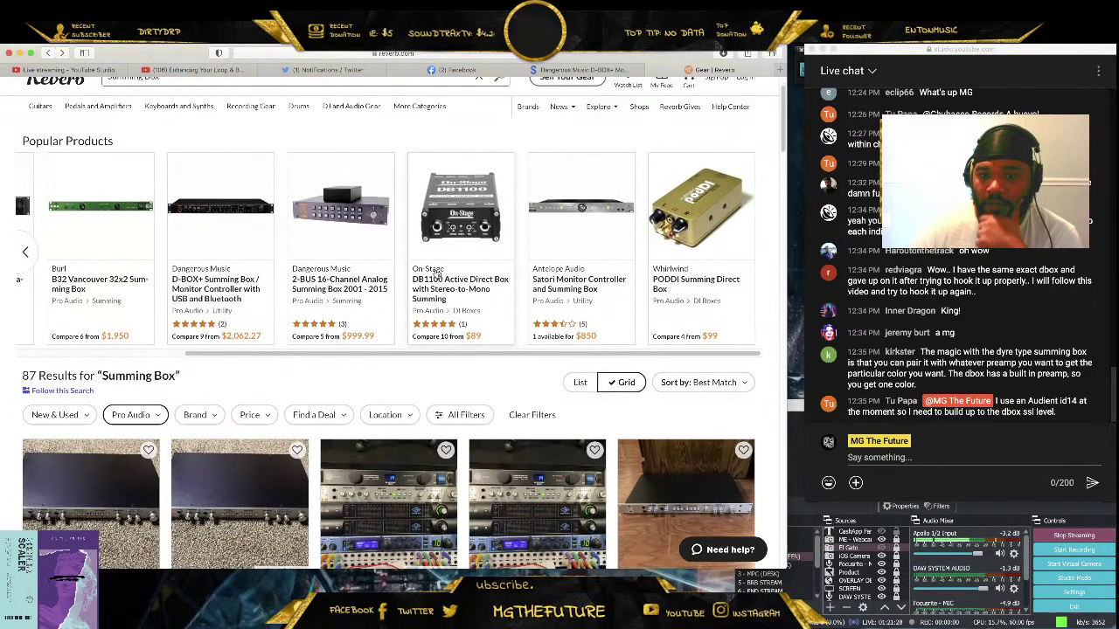
scroll(436, 274, down, 1)
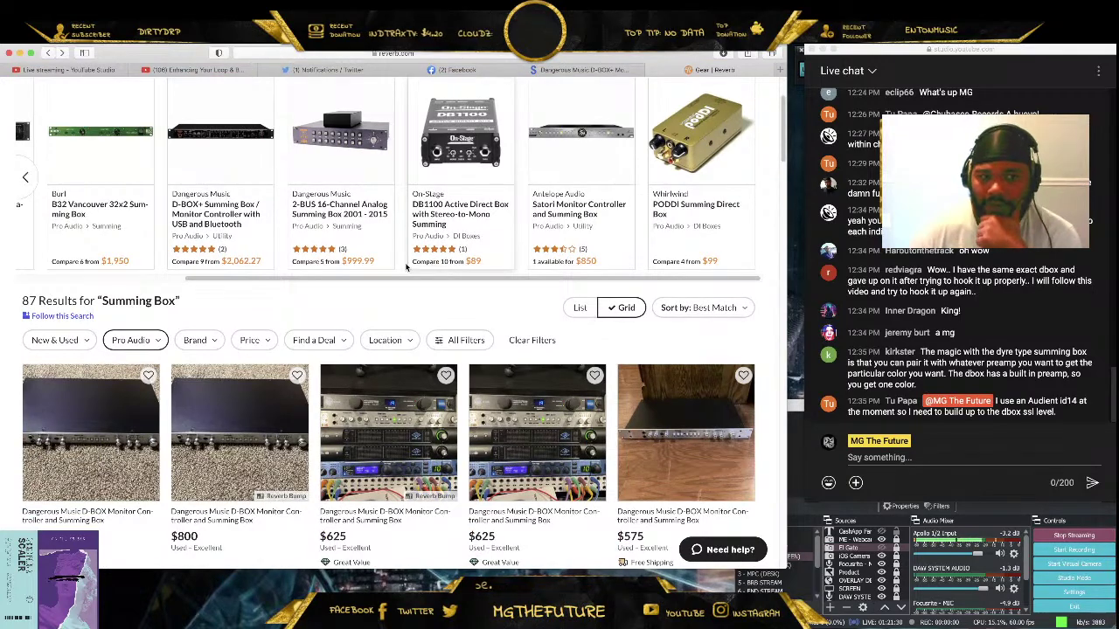
scroll(384, 280, down, 2)
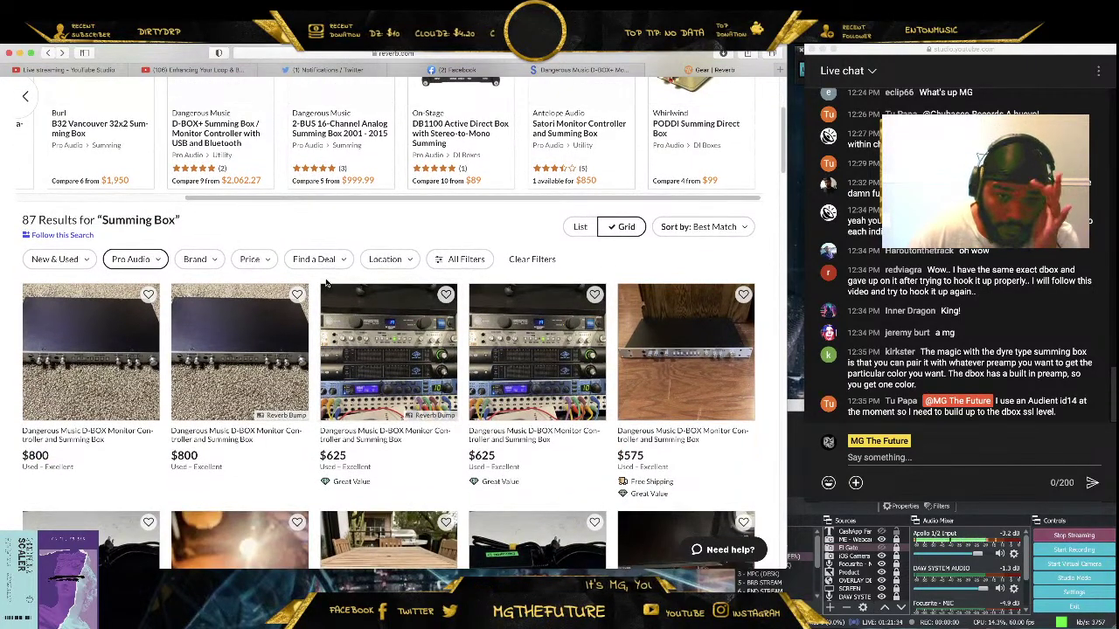
scroll(338, 281, up, 3)
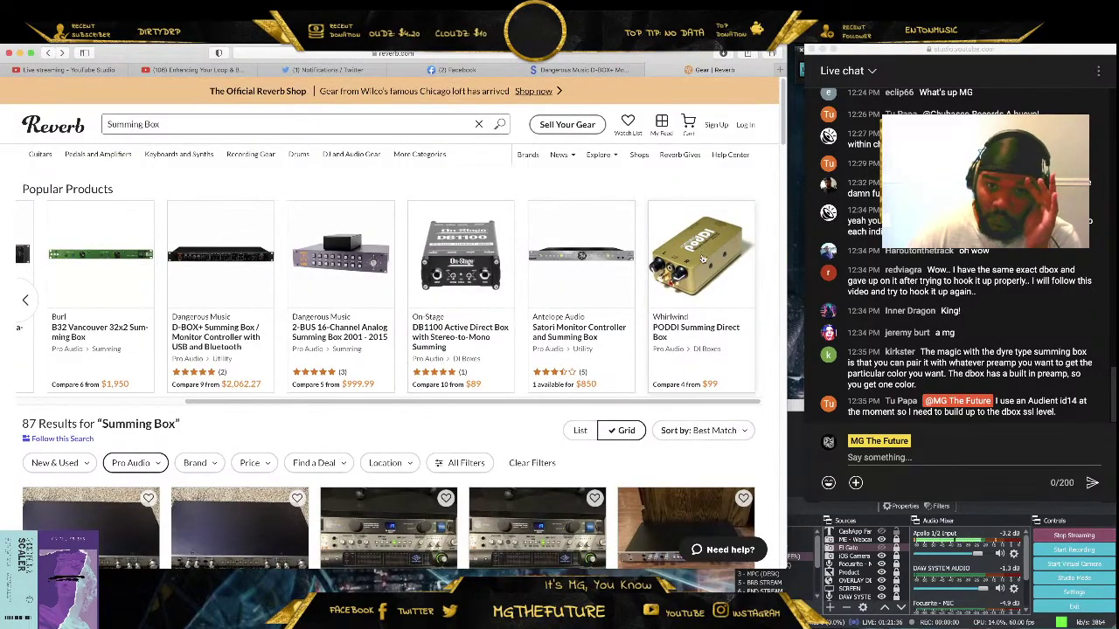
scroll(724, 201, down, 2)
scroll(723, 242, up, 4)
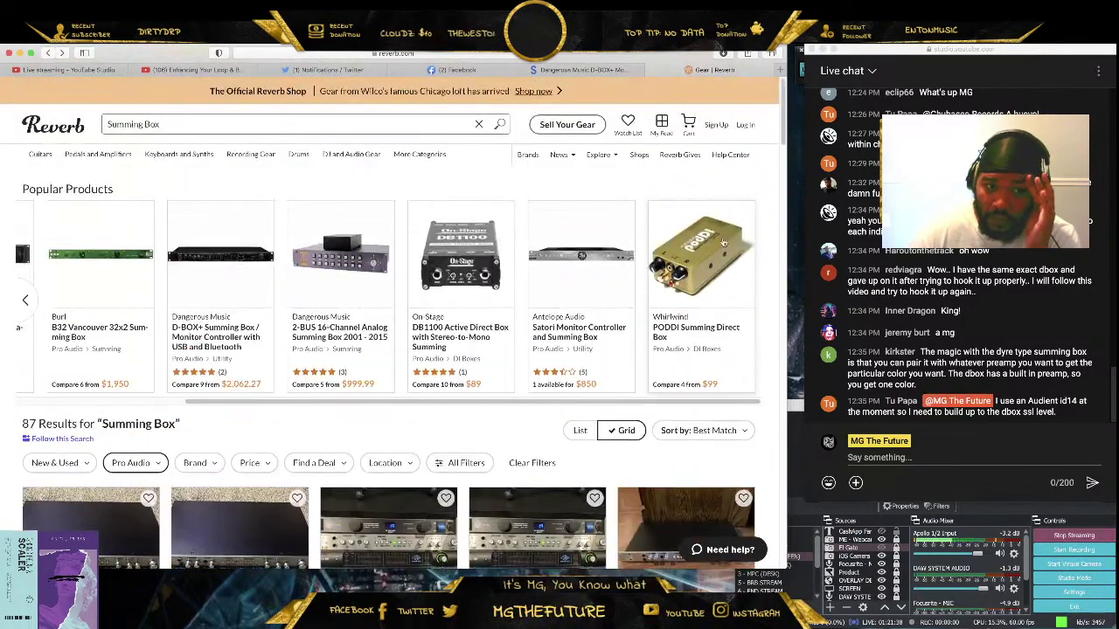
Review the used D-Box and other summing box listings further down the Reverb results, comparing prices
scroll(350, 256, down, 6)
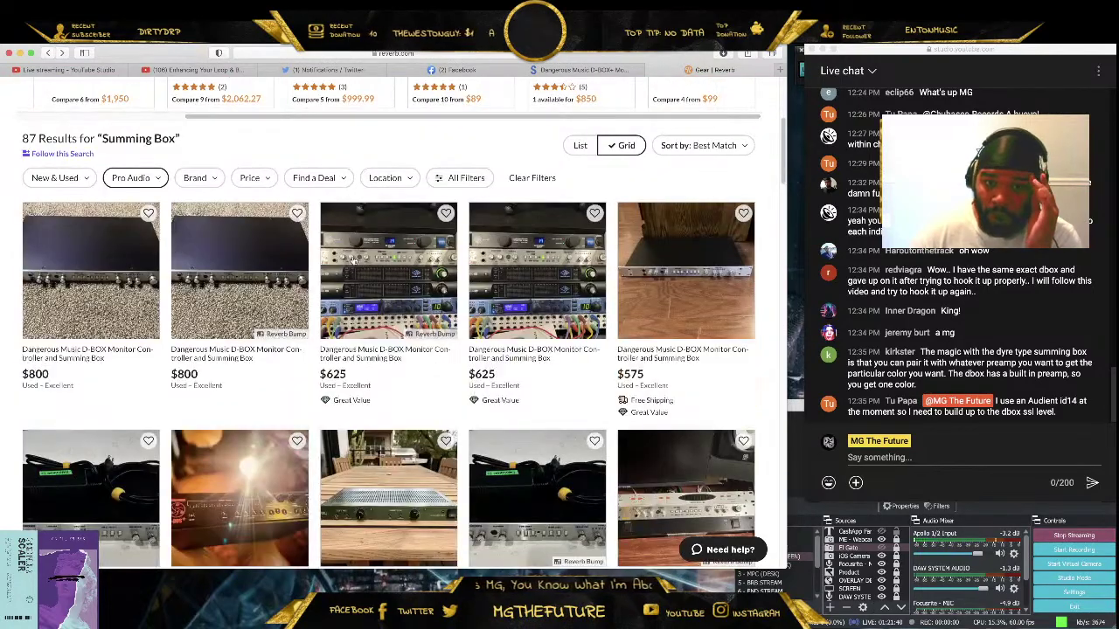
scroll(357, 257, down, 3)
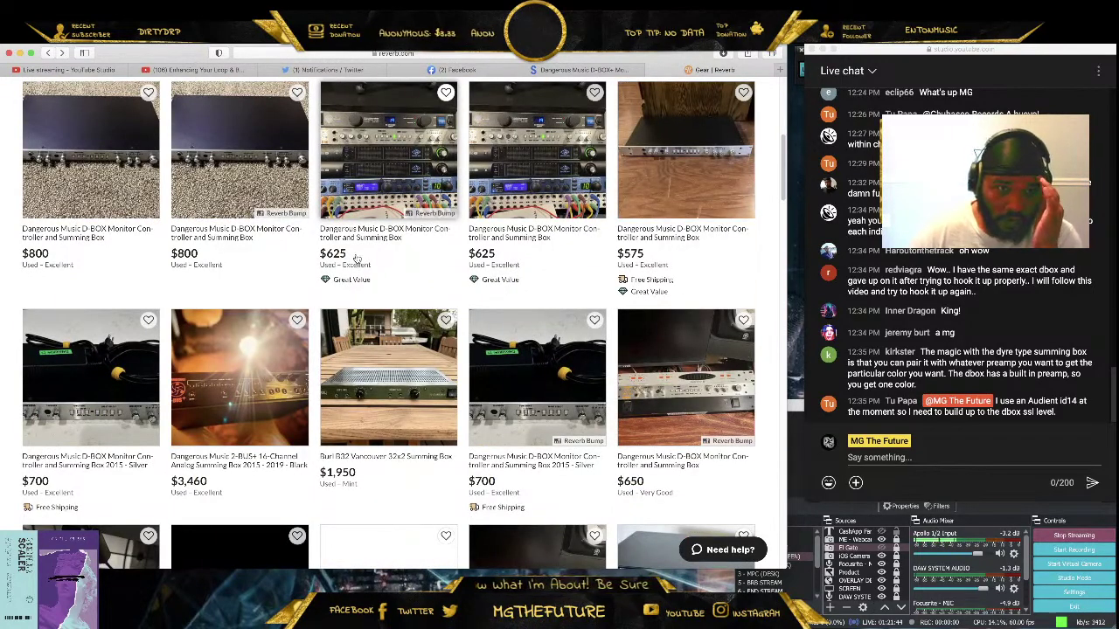
scroll(356, 256, down, 9)
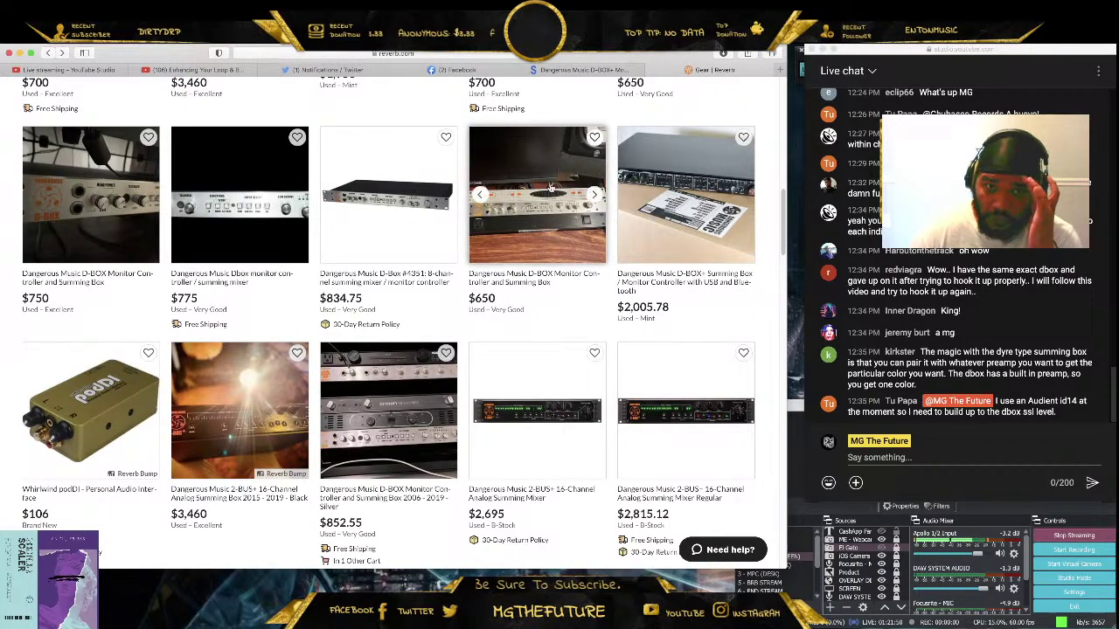
scroll(382, 263, down, 1)
scroll(382, 263, down, 1)
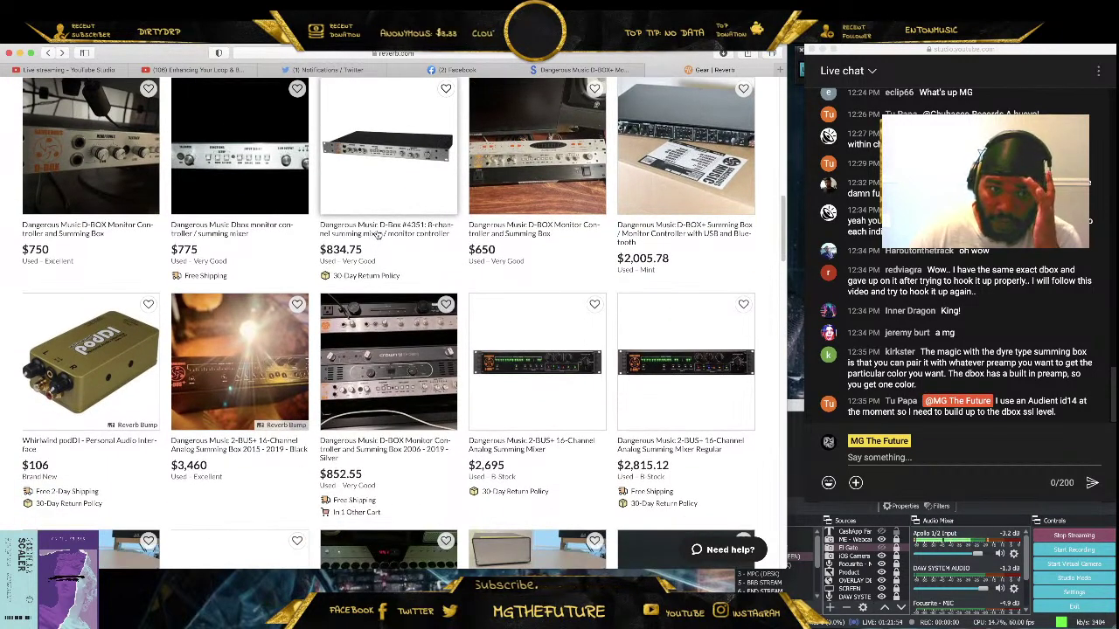
Examine the remaining Summing Box listings down to the end of the first results page, comparing models and prices
scroll(377, 234, down, 3)
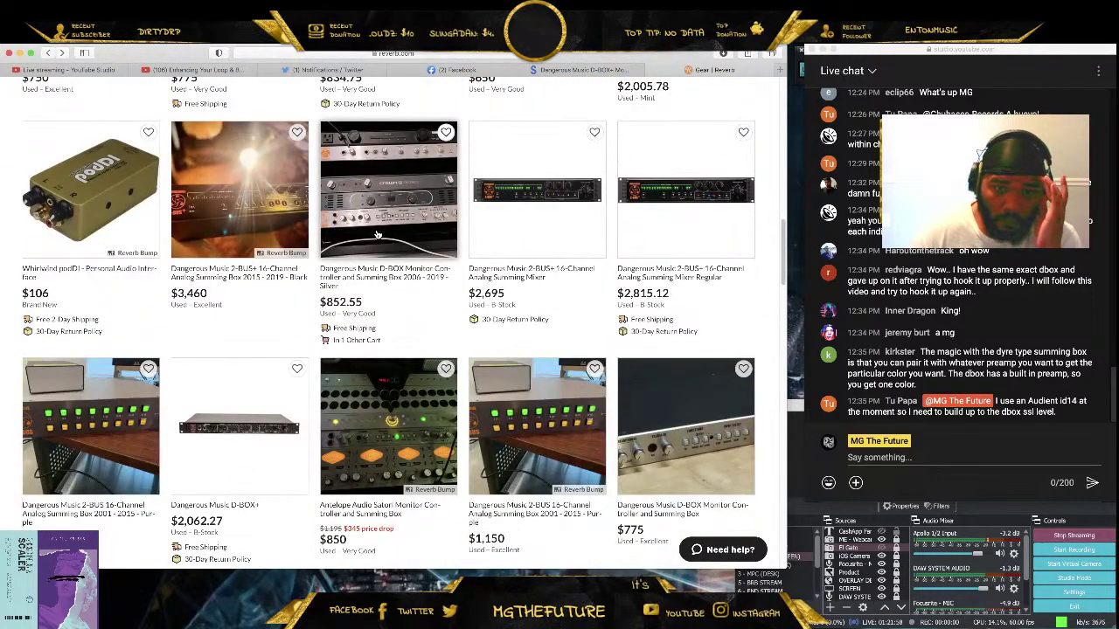
scroll(377, 234, down, 5)
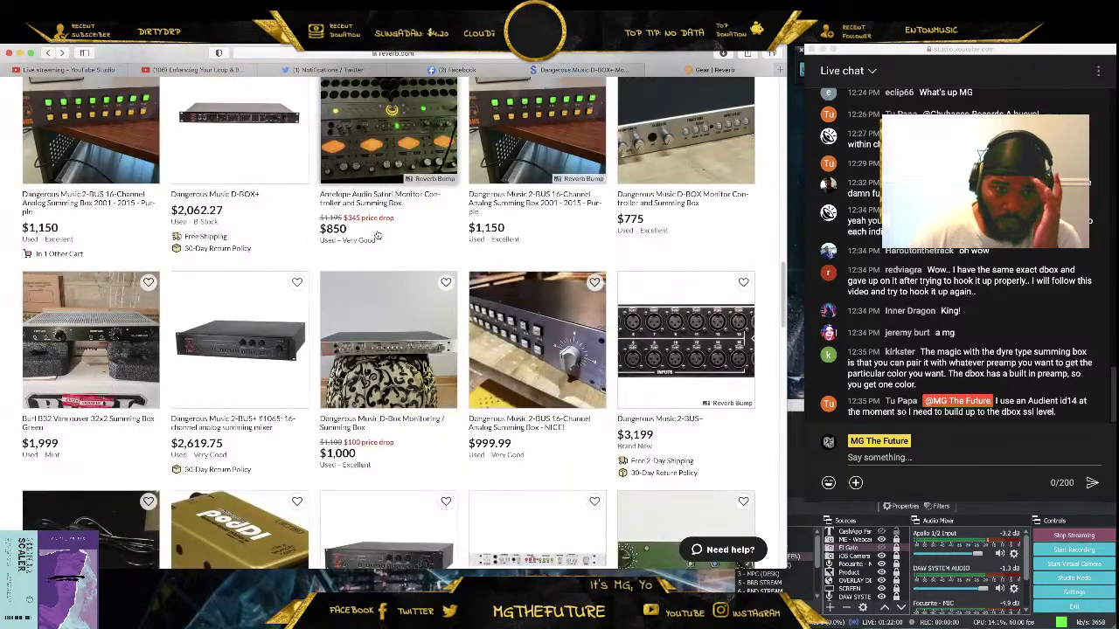
scroll(377, 234, down, 8)
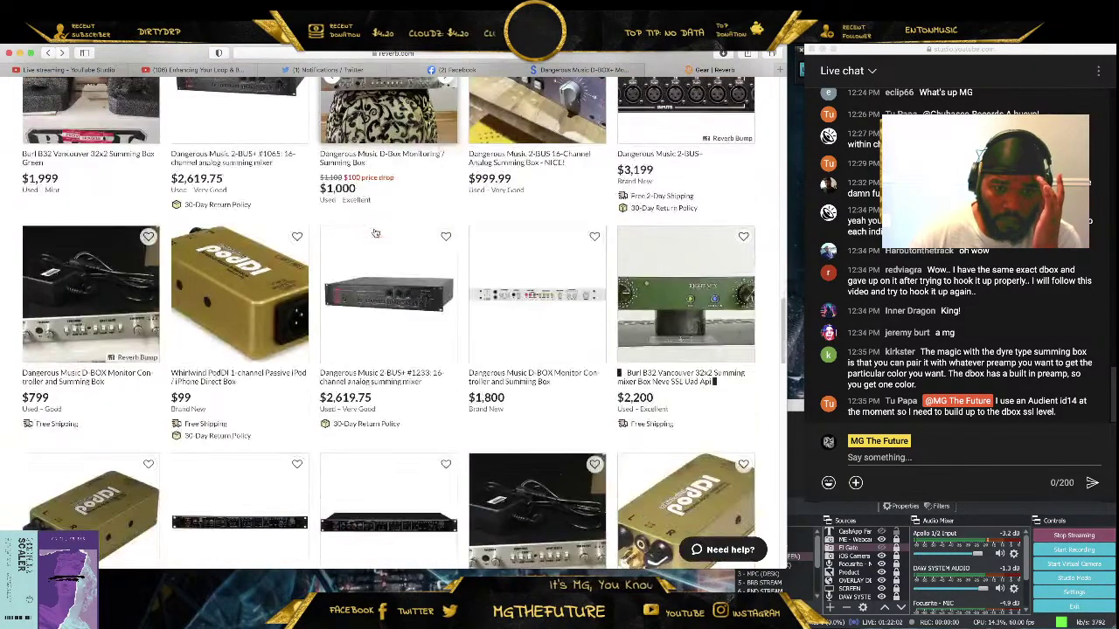
scroll(375, 232, down, 5)
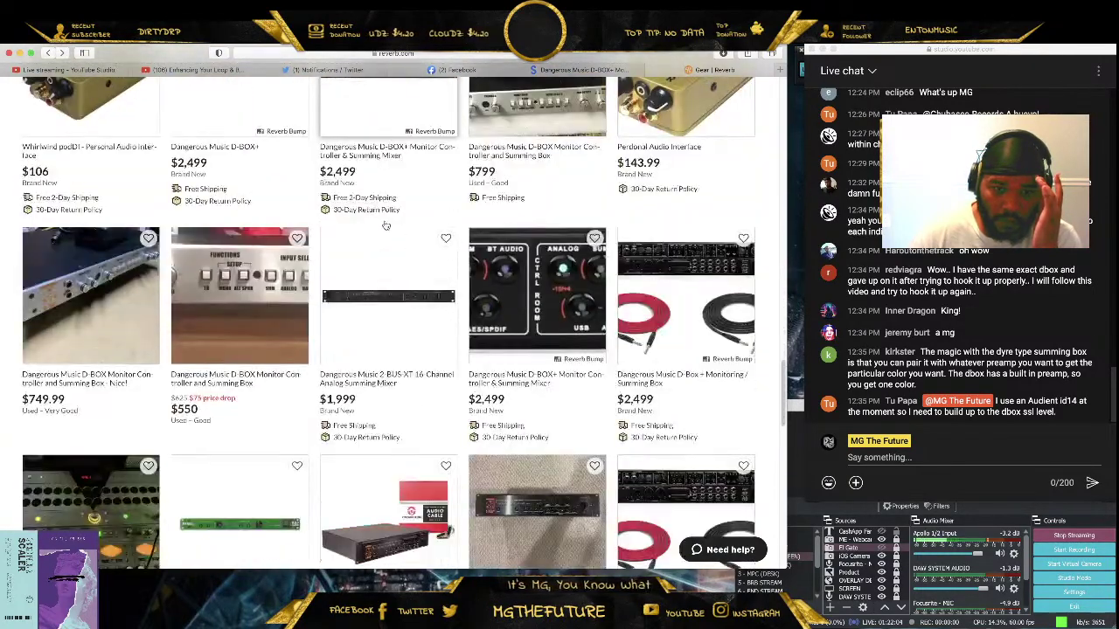
scroll(386, 226, down, 7)
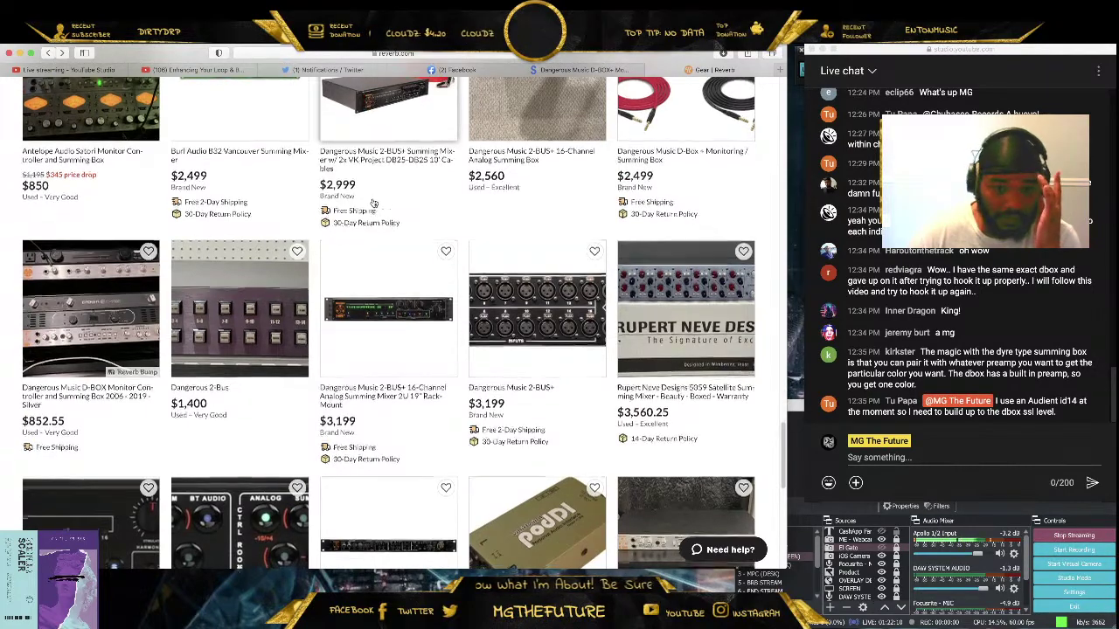
scroll(373, 203, down, 5)
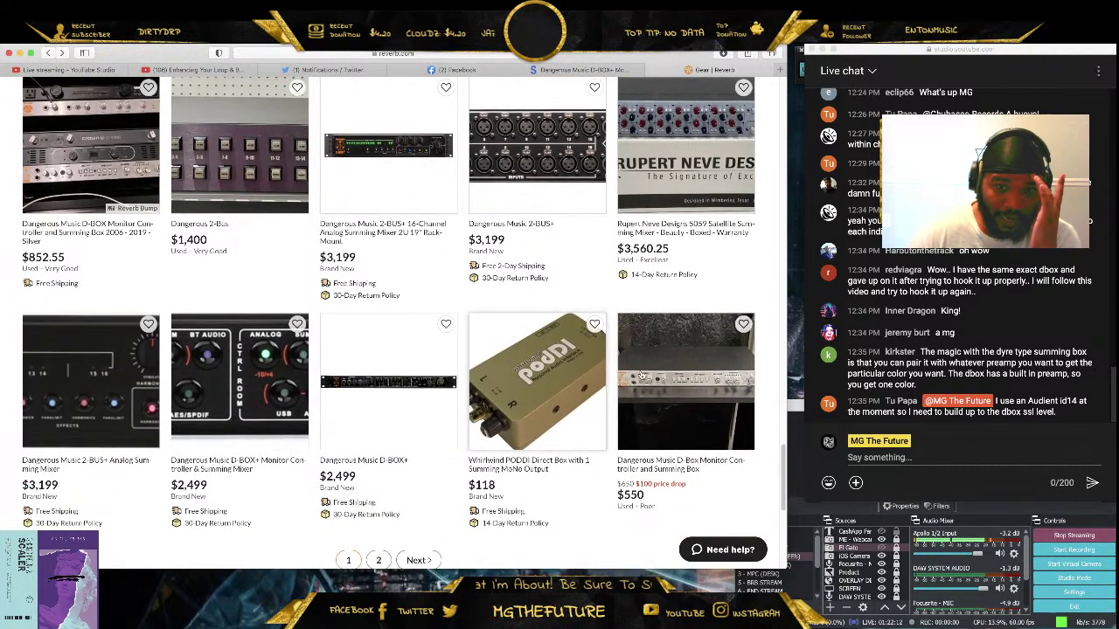
scroll(655, 337, down, 2)
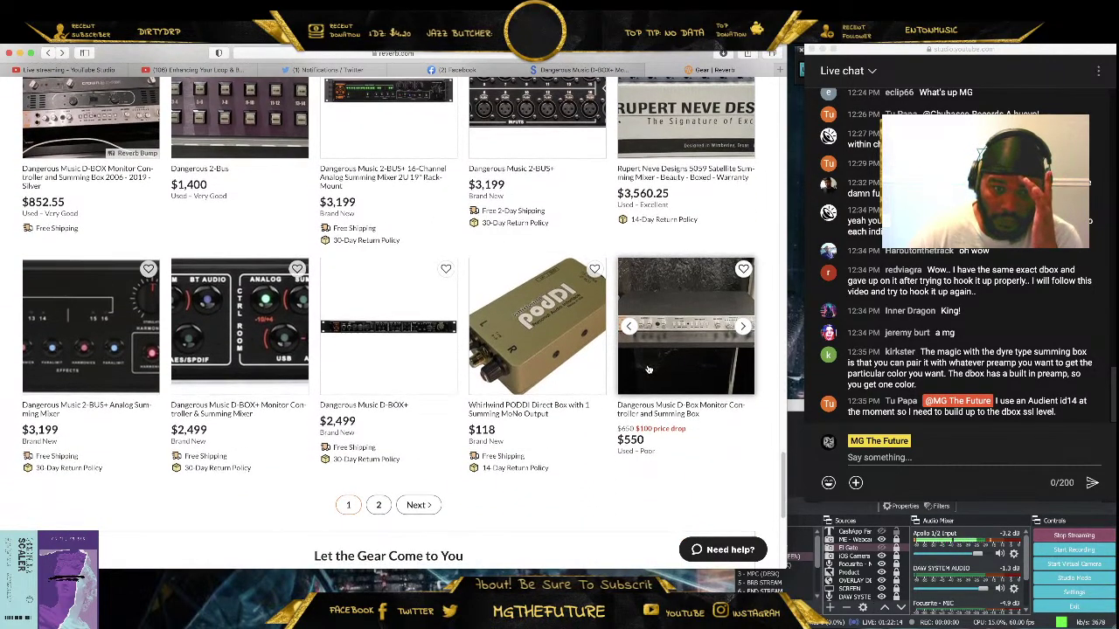
scroll(405, 313, down, 2)
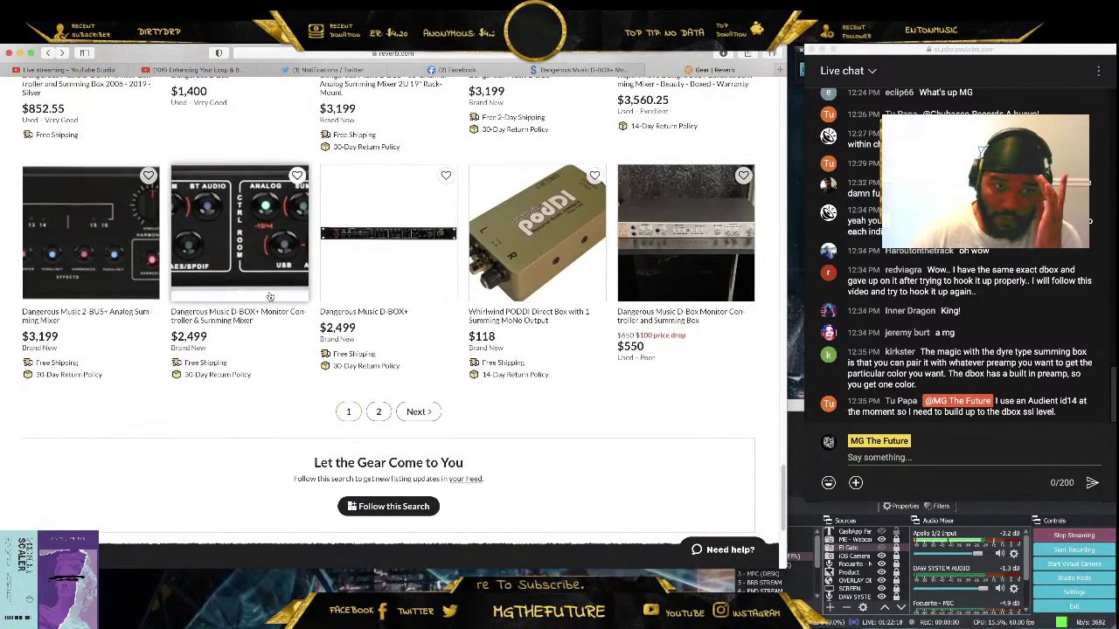
Go back through the Summing Box results and recheck the first D-BOX listings
scroll(270, 297, up, 4)
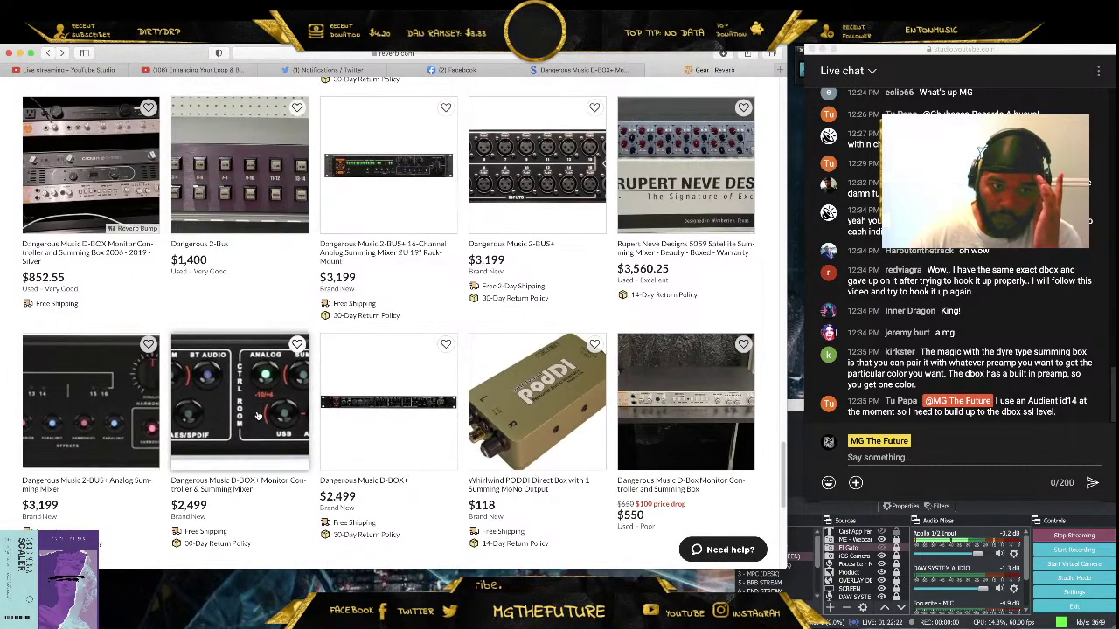
scroll(378, 434, up, 2)
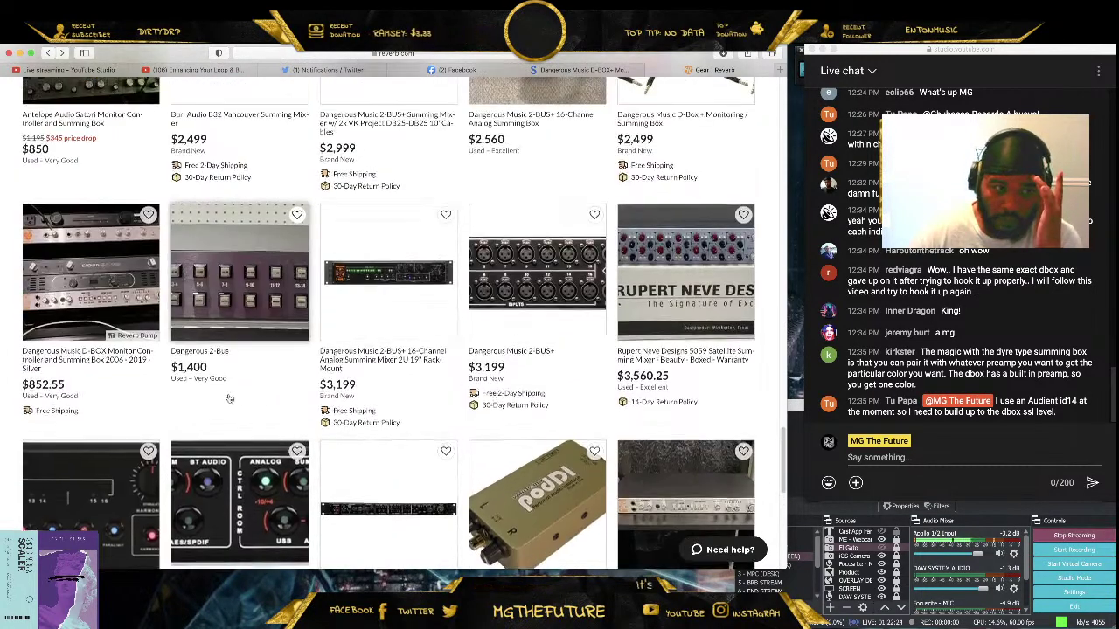
scroll(221, 400, up, 2)
scroll(221, 400, up, 15)
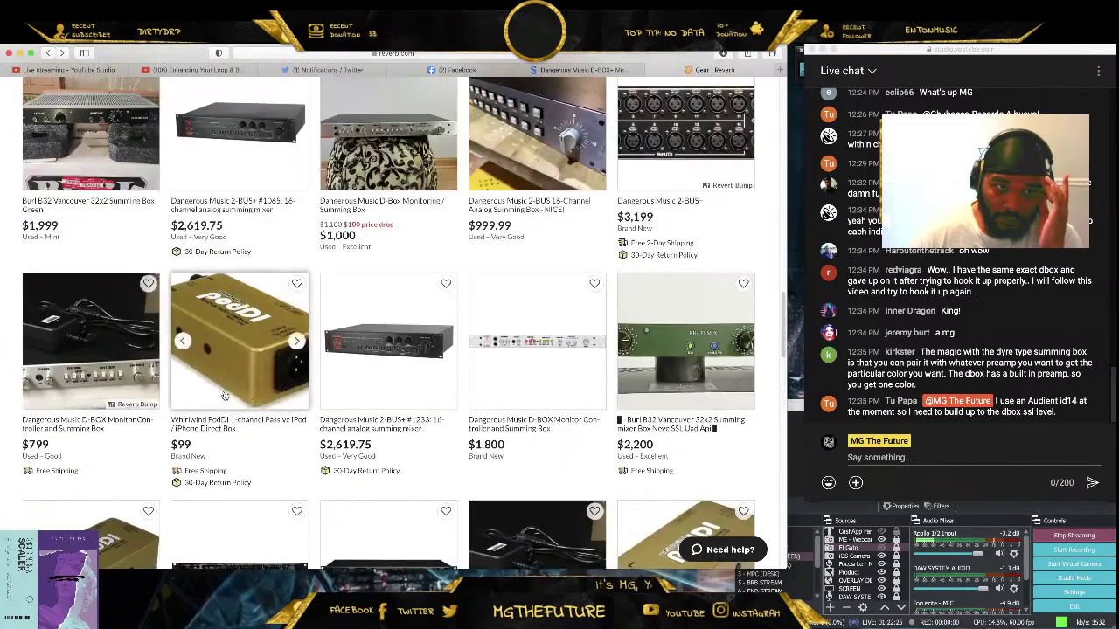
scroll(246, 385, up, 10)
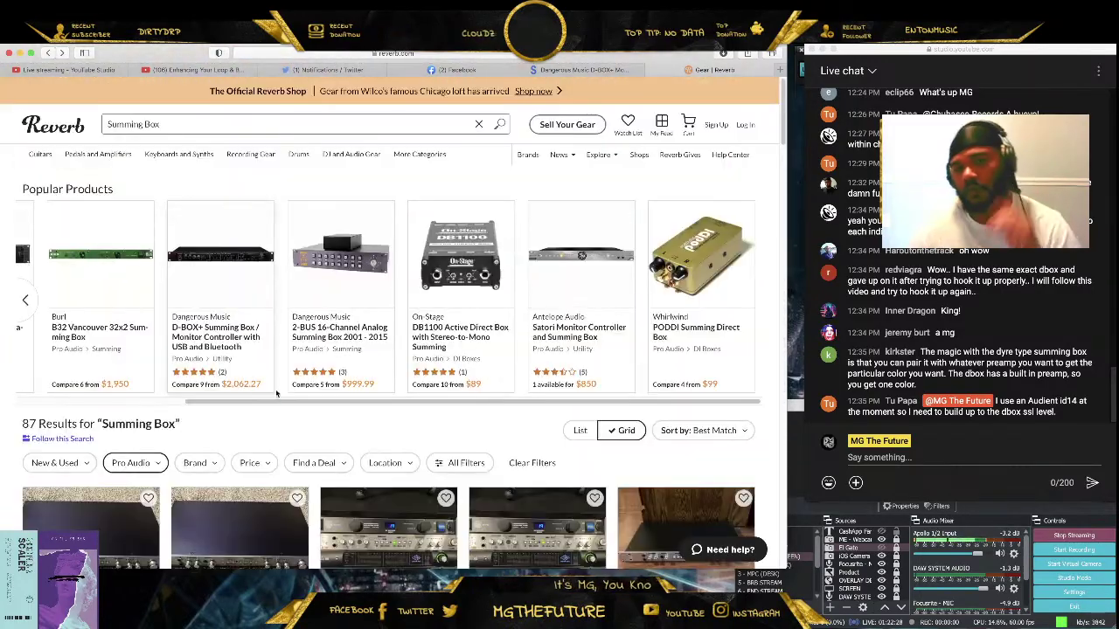
scroll(271, 346, down, 4)
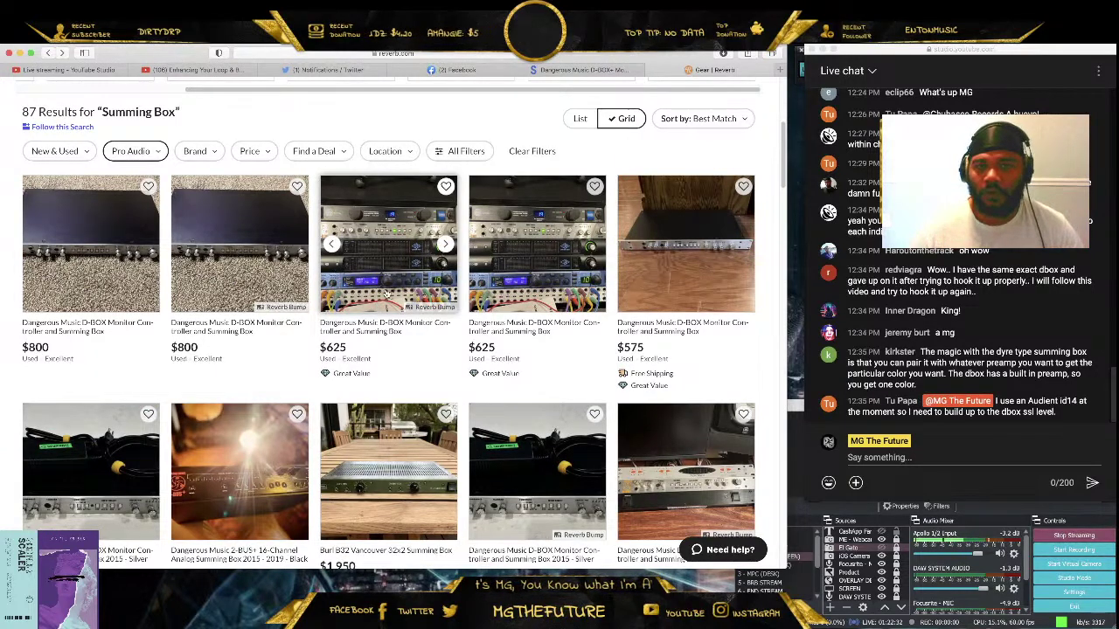
Search Reverb for "passive summing" in place of the previous search term
scroll(400, 298, up, 4)
click(262, 125)
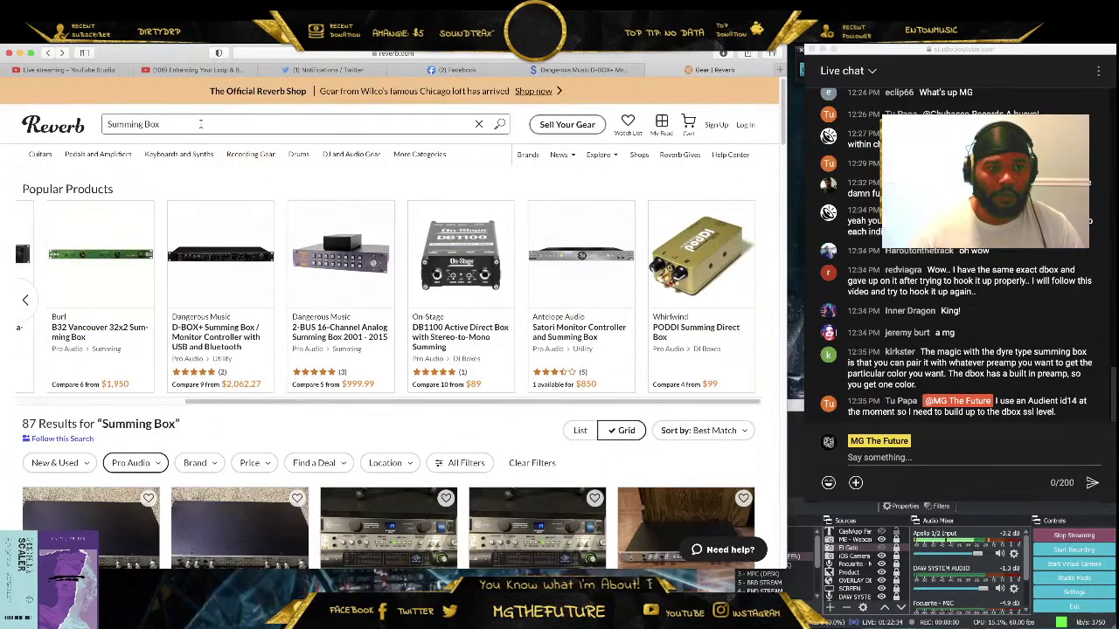
key(super+a)
key(BackSpace)
text(pa)
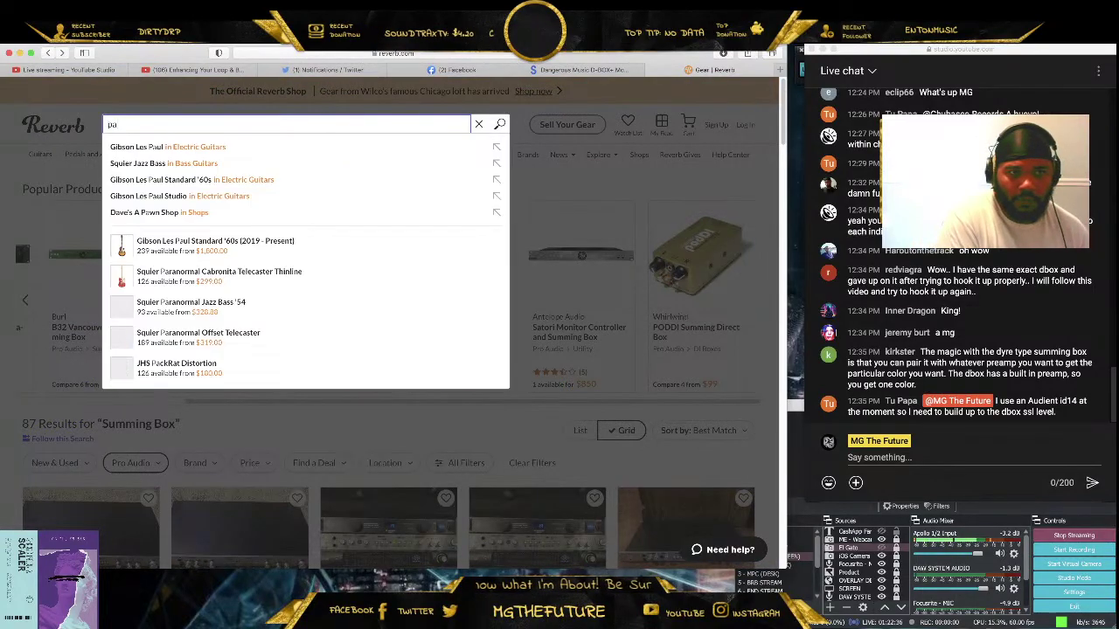
text(ssive su)
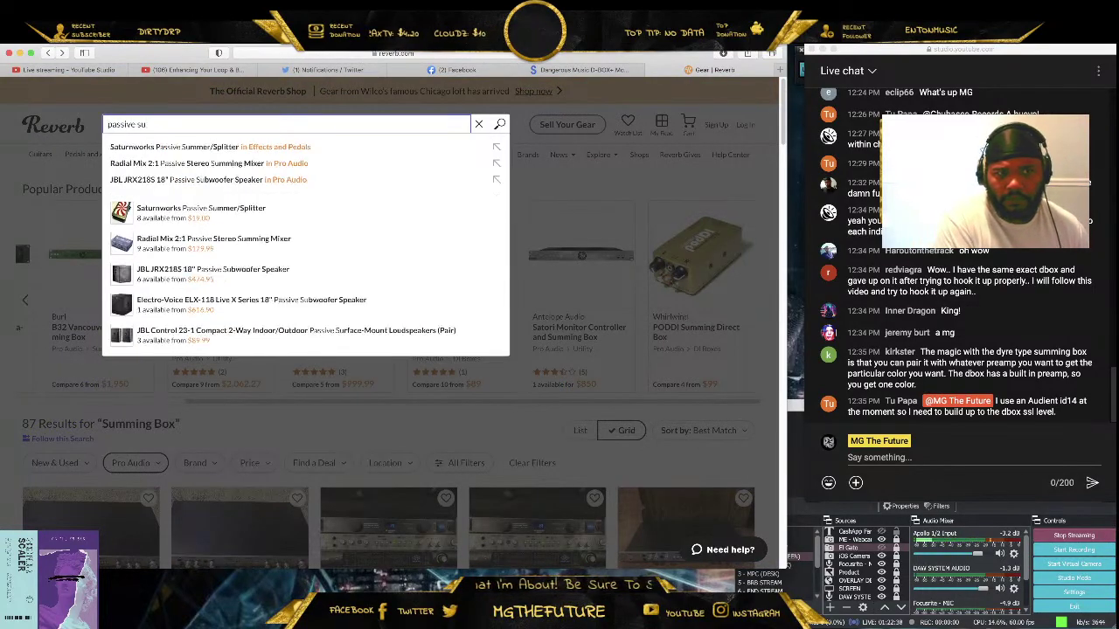
text(mmin)
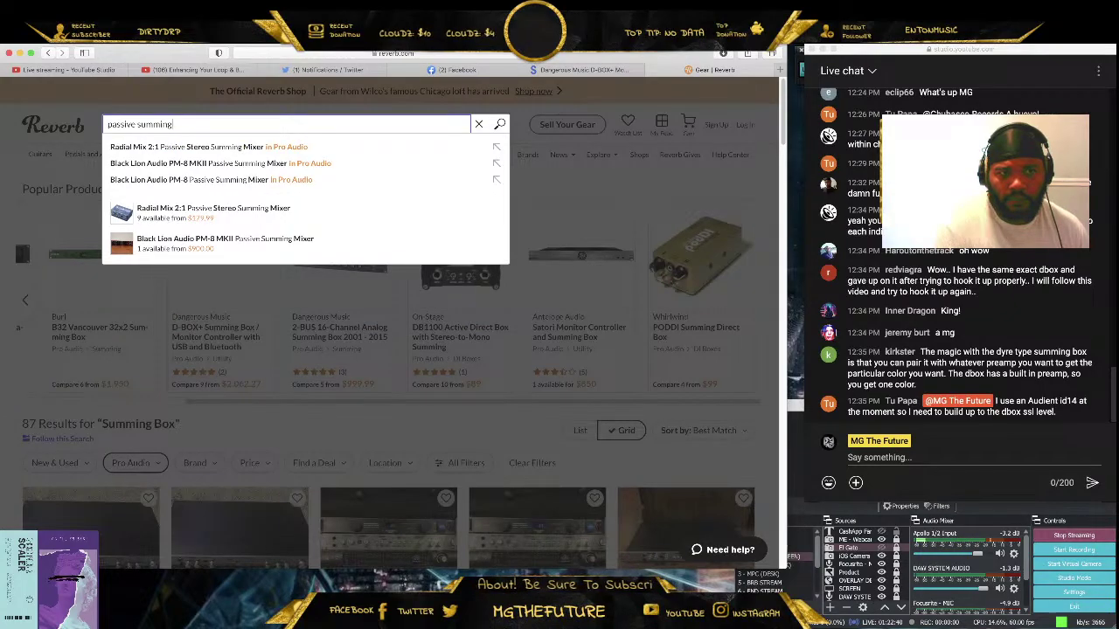
text(g)
key(Return)
Review the passive summing results down to the row with the Black Lion Audio PM-8 MKII, comparing mixers and prices
scroll(281, 248, down, 1)
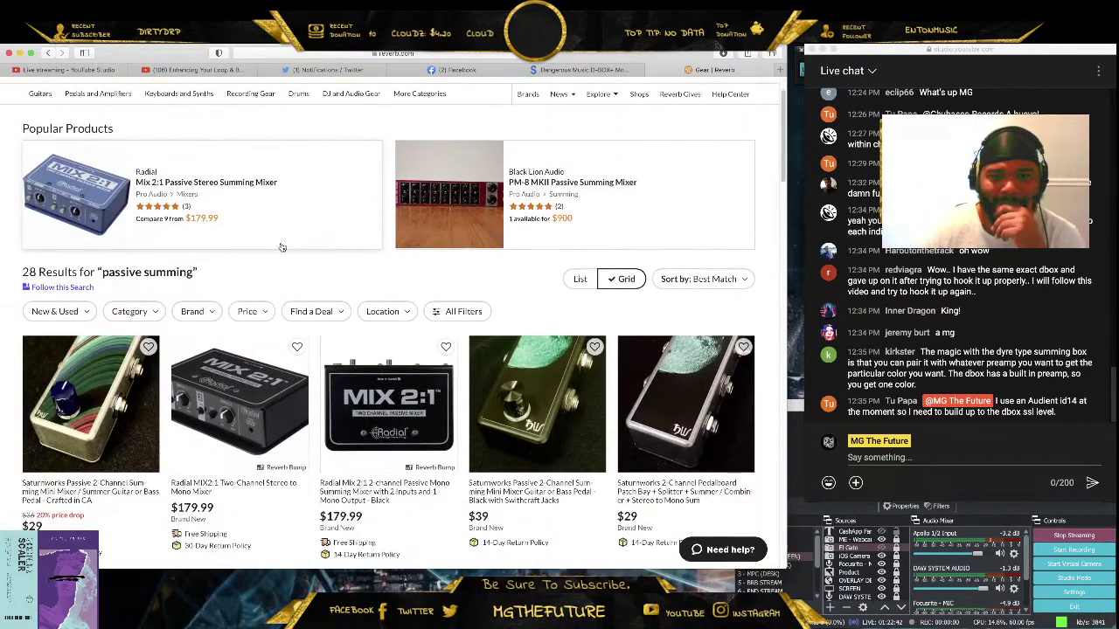
scroll(282, 247, down, 4)
scroll(280, 287, down, 1)
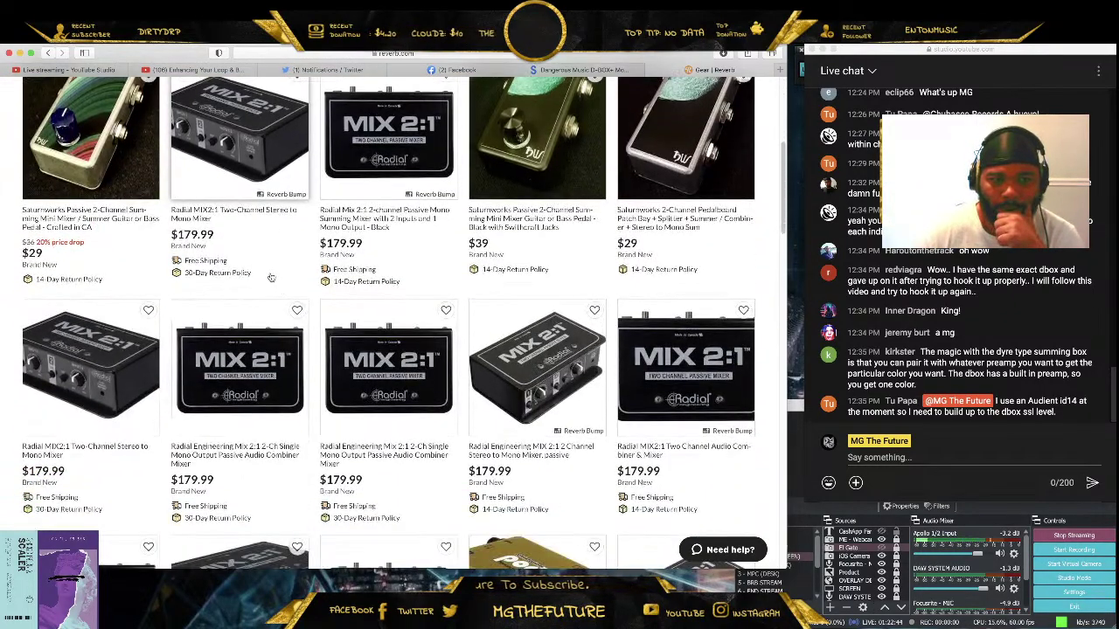
scroll(269, 272, down, 5)
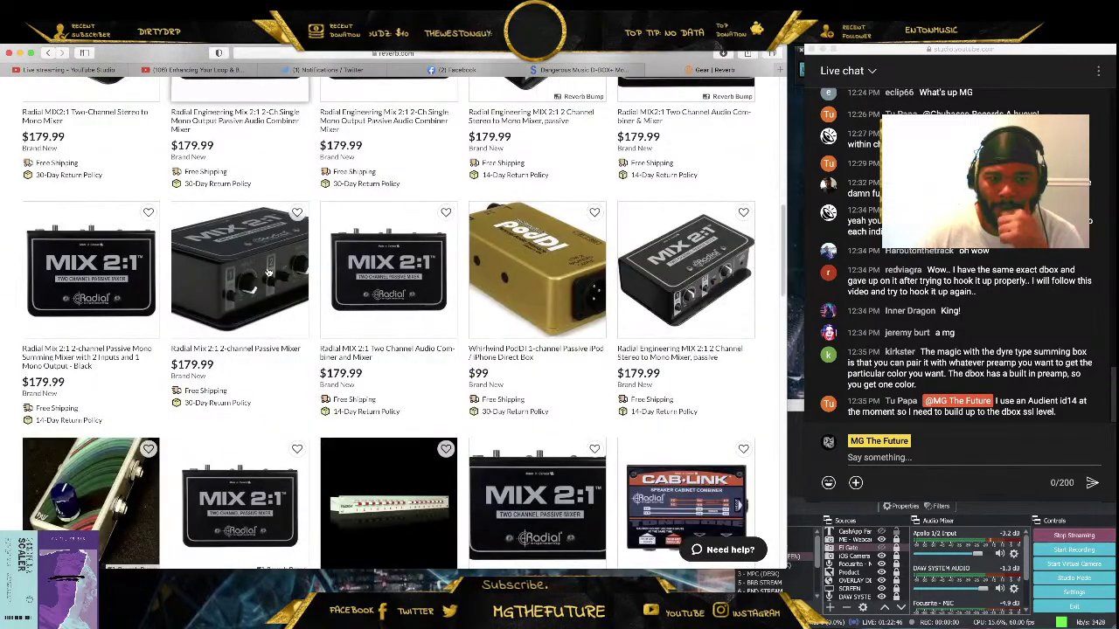
scroll(269, 273, down, 4)
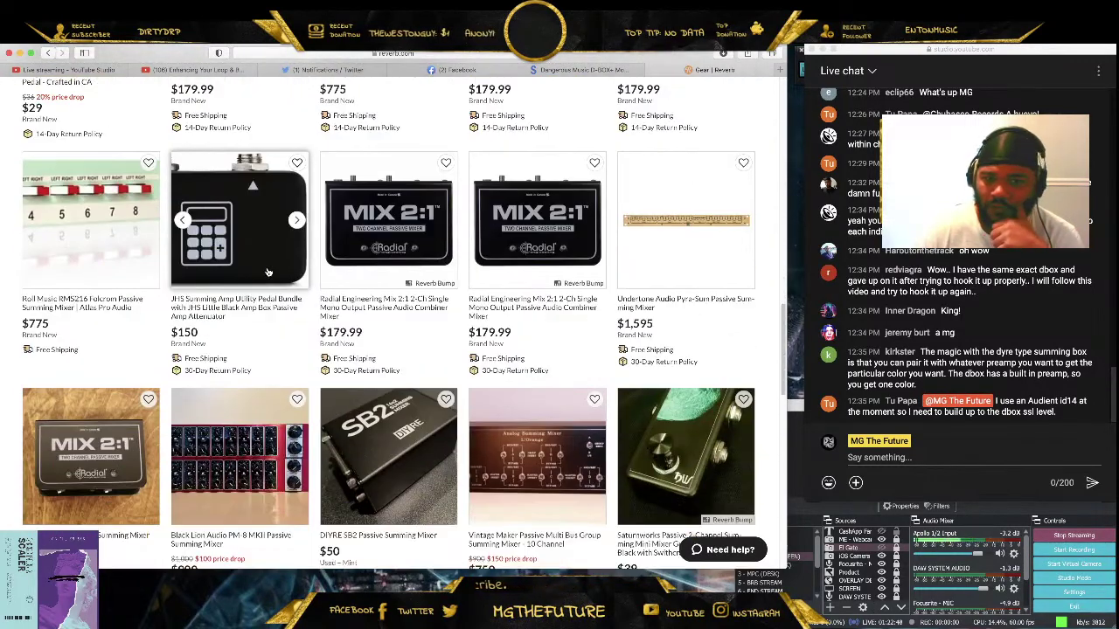
scroll(269, 272, down, 1)
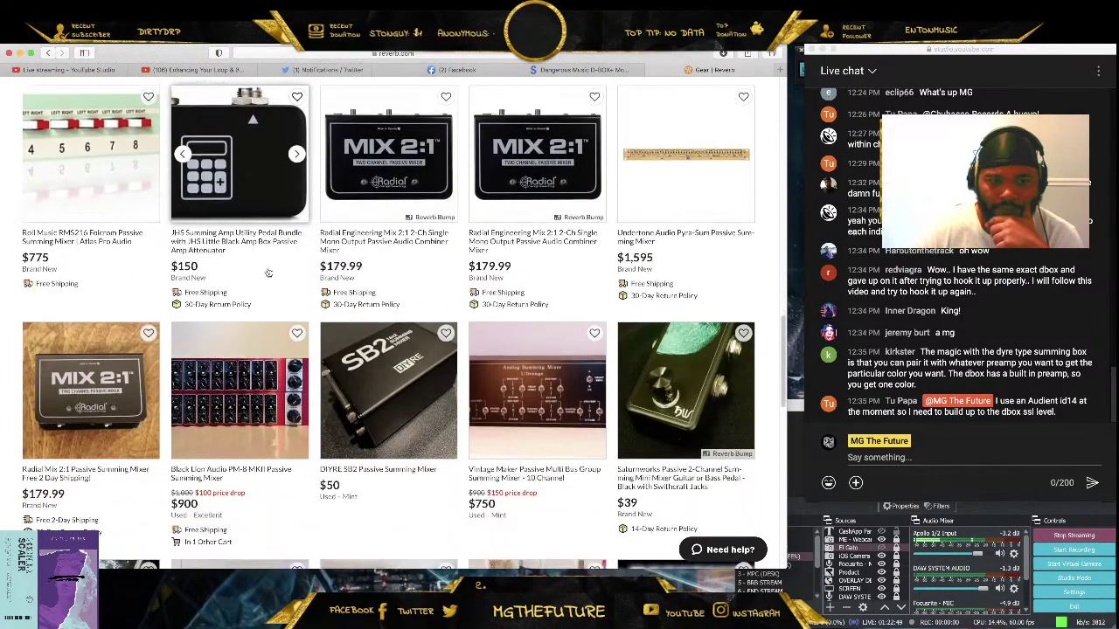
Open the Black Lion Audio PM-8 MKII listing in a new tab, view its photos and inspect the rear-panel photo enlarged
super+click(229, 404)
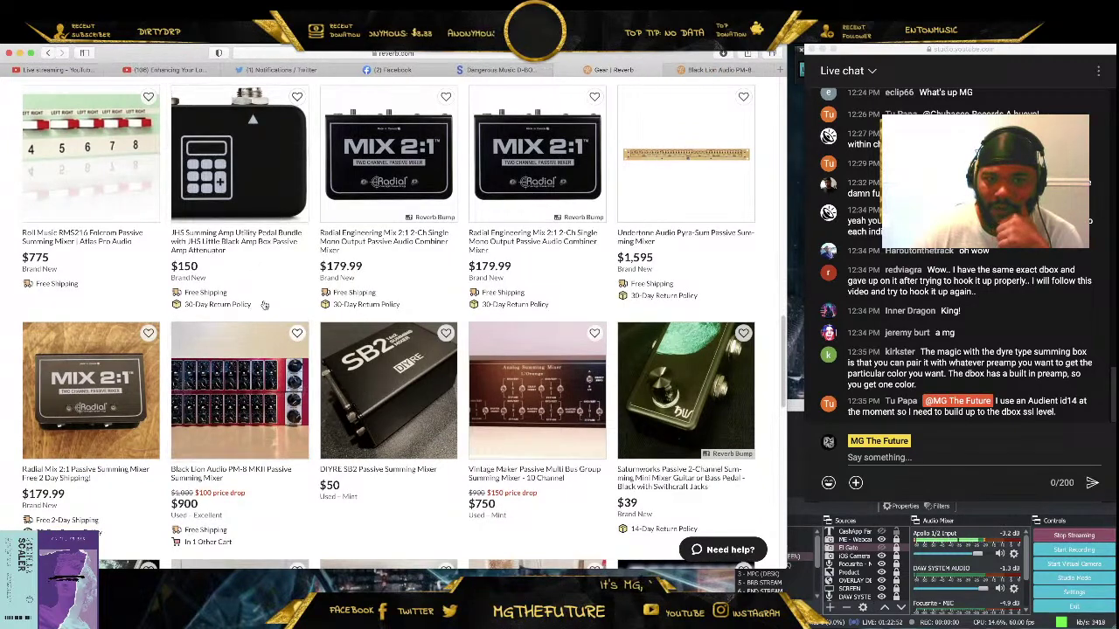
click(713, 69)
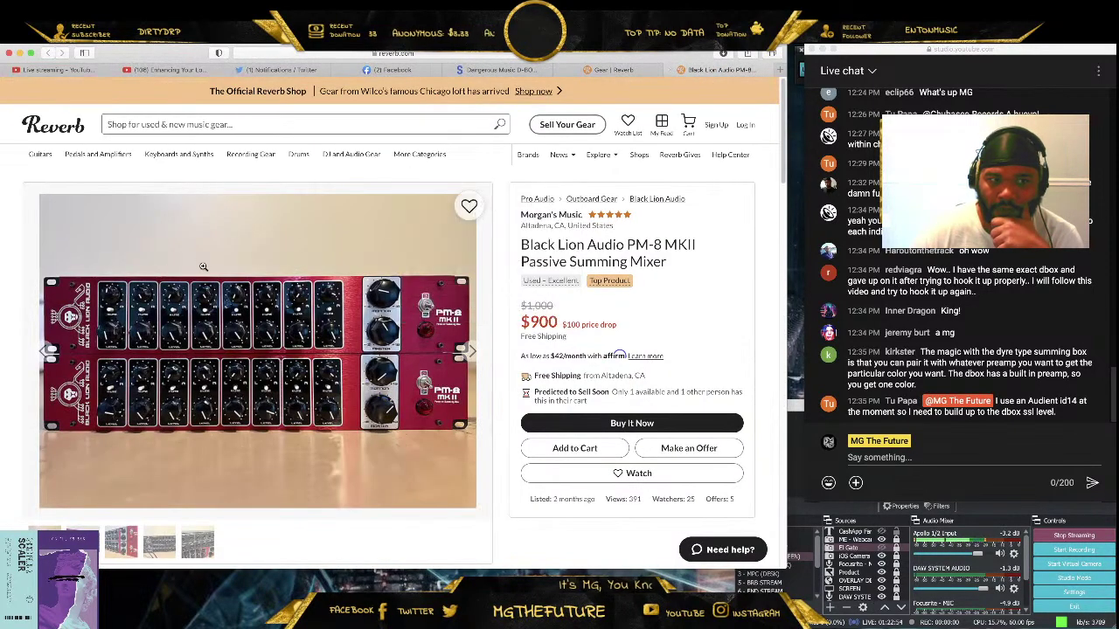
click(471, 351)
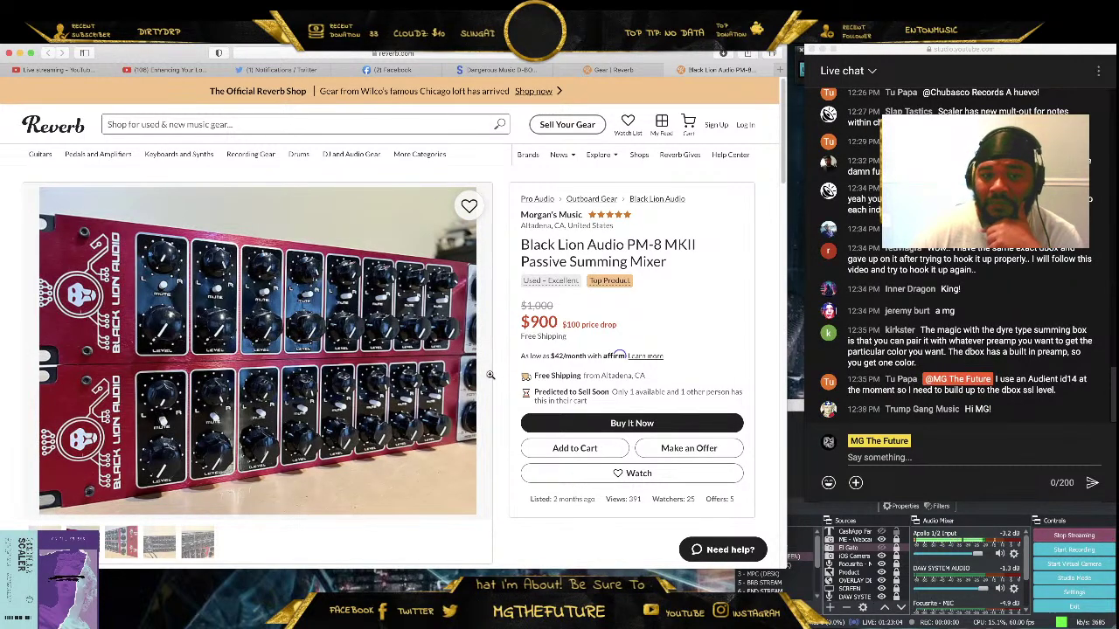
click(473, 352)
click(473, 352)
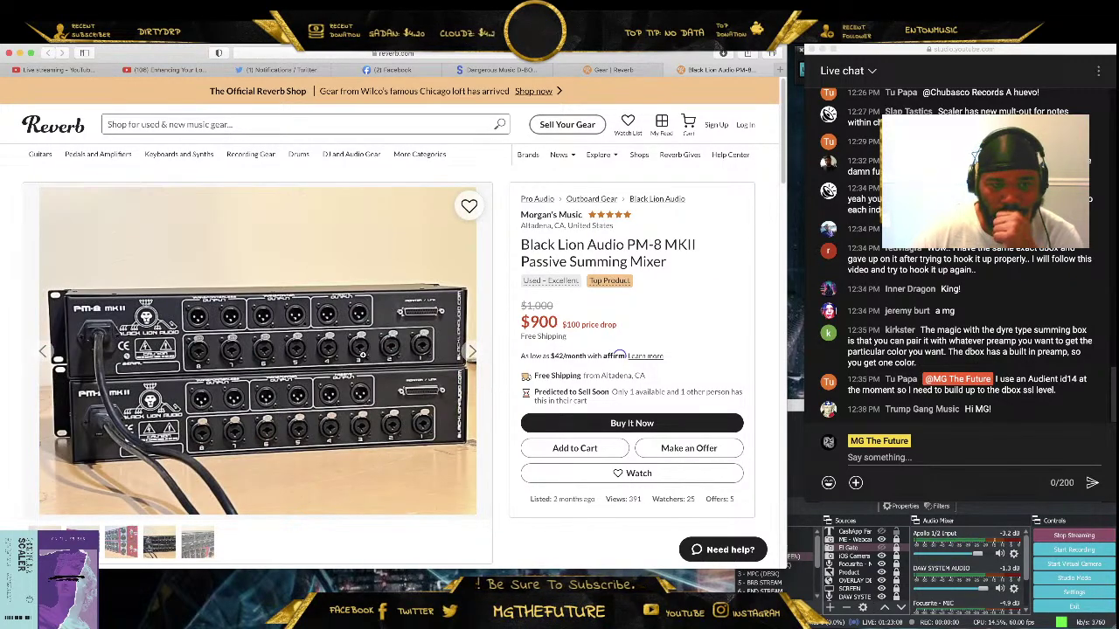
click(266, 353)
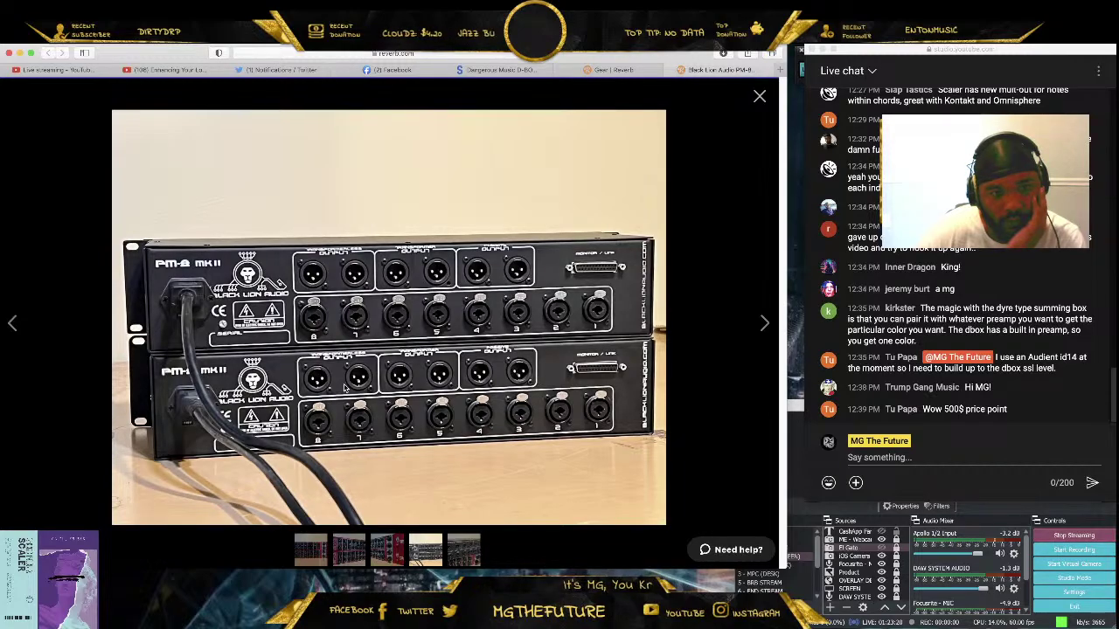
click(758, 97)
Read the seller's description in the PM-8 MKII listing and close the listing to return to the passive summing results
scroll(339, 303, down, 5)
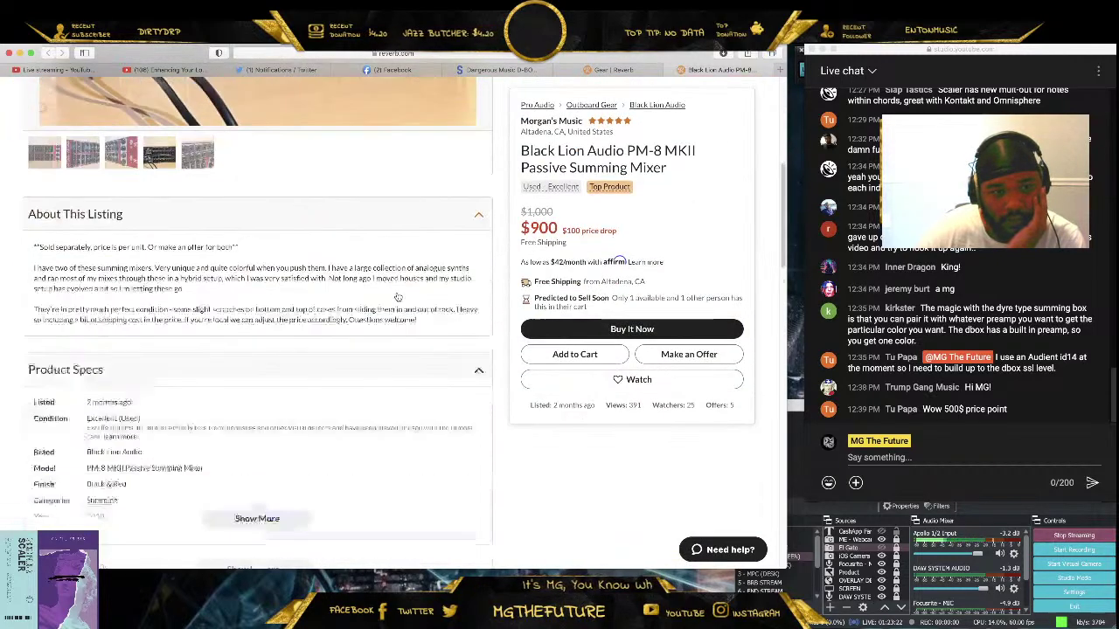
scroll(339, 303, up, 2)
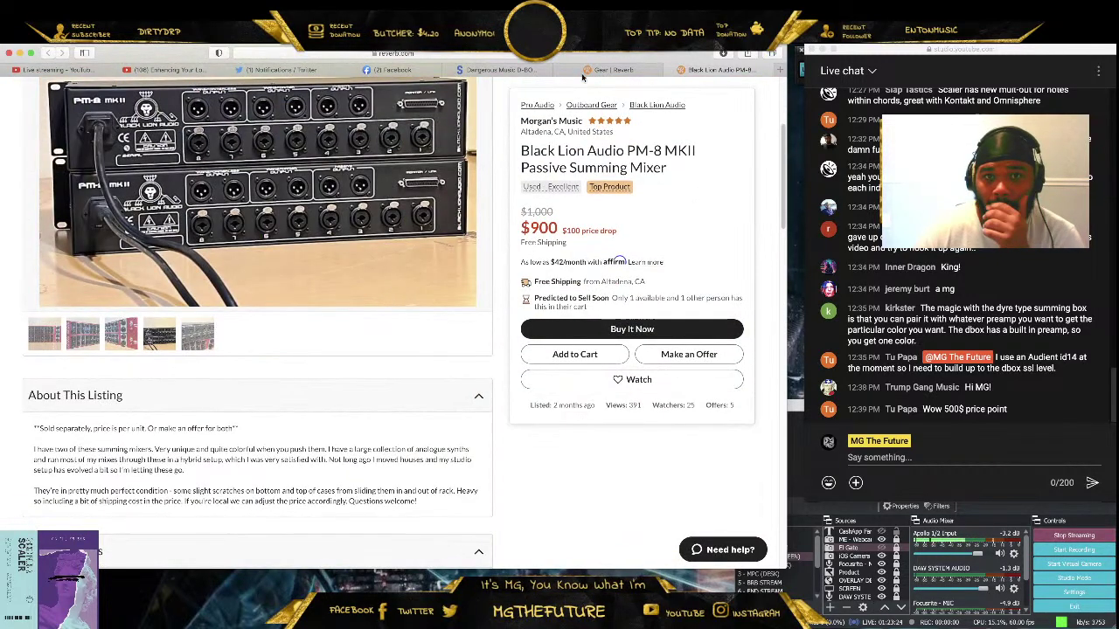
click(671, 70)
Check further passive summing results and open the DAV Electronics 32 Input Passive Summing Mixer listing in a new tab
scroll(420, 385, down, 3)
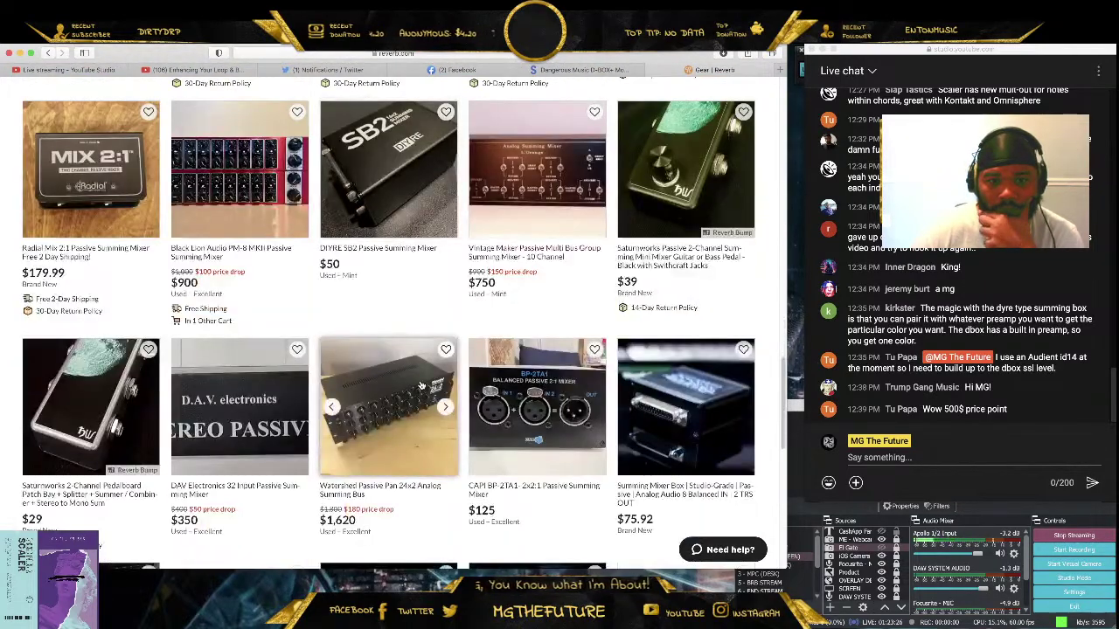
scroll(421, 384, down, 1)
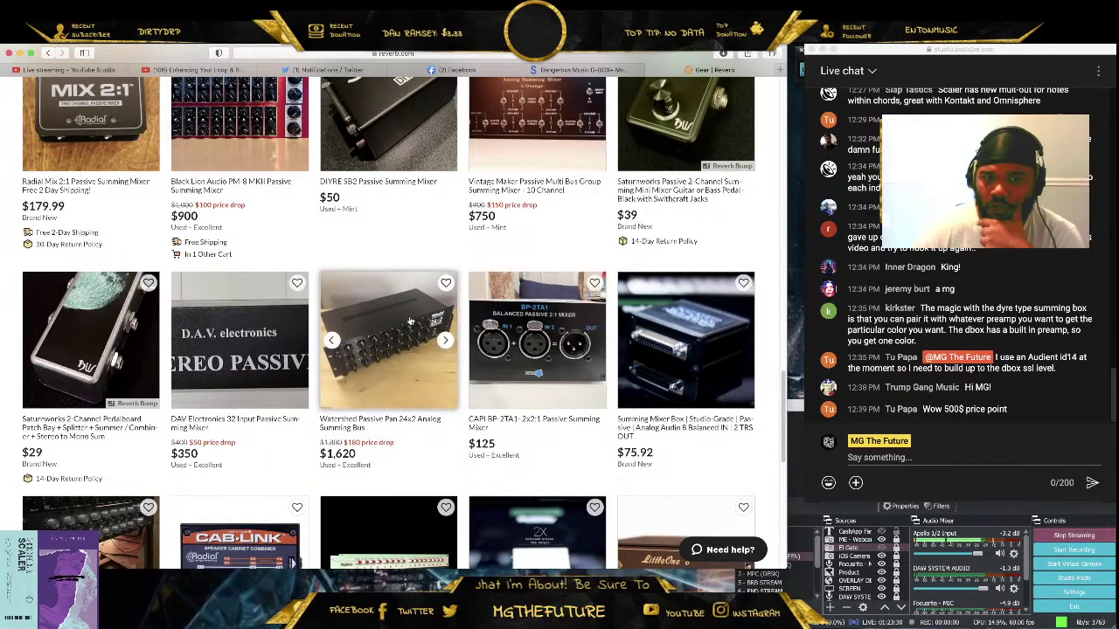
scroll(458, 452, down, 1)
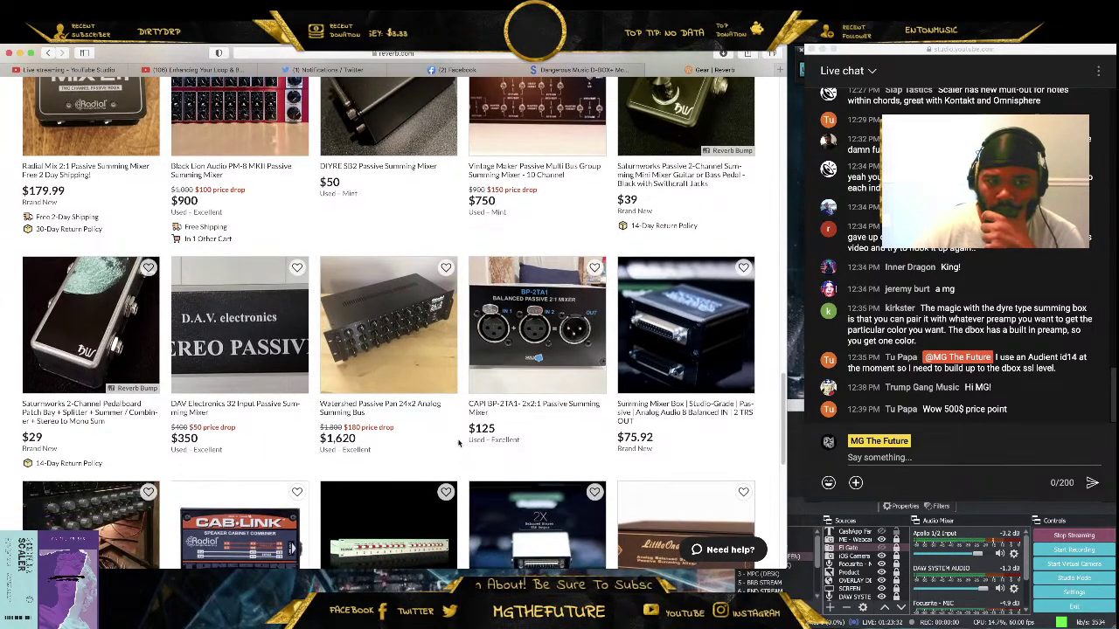
click(262, 354)
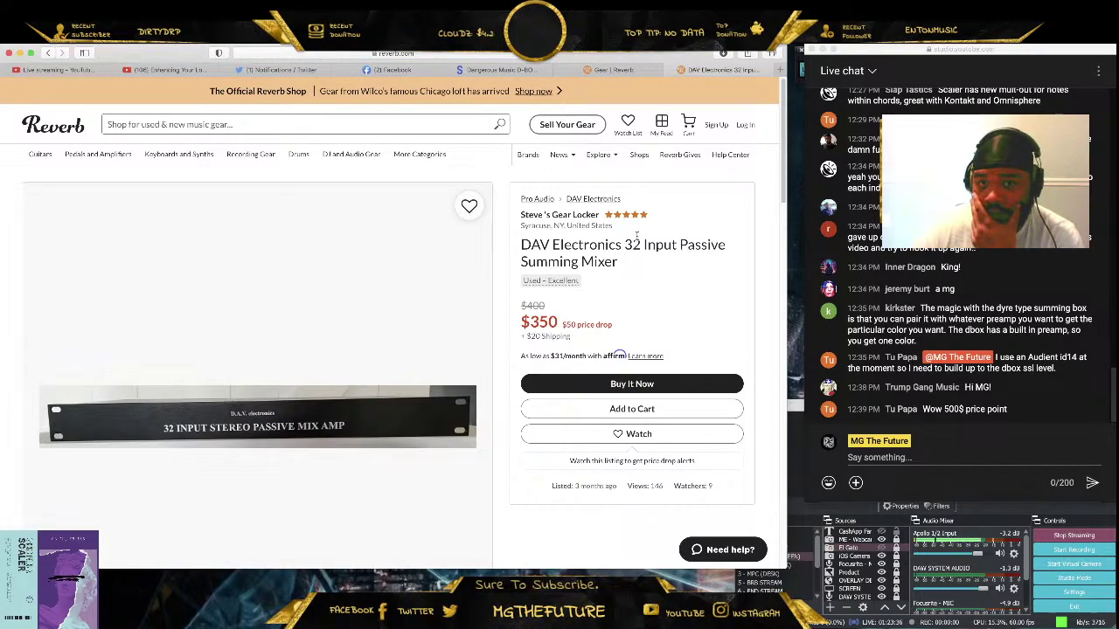
Highlight "32 Input" in the DAV Electronics listing title and enlarge the listing's next photo
drag(624, 245, 671, 246)
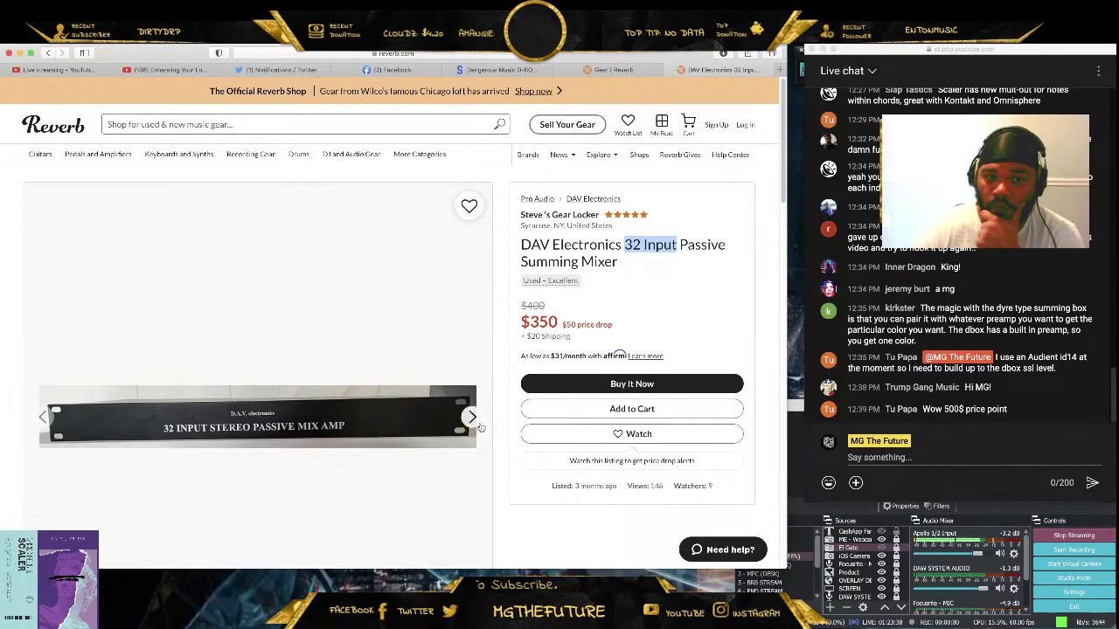
click(473, 418)
click(206, 263)
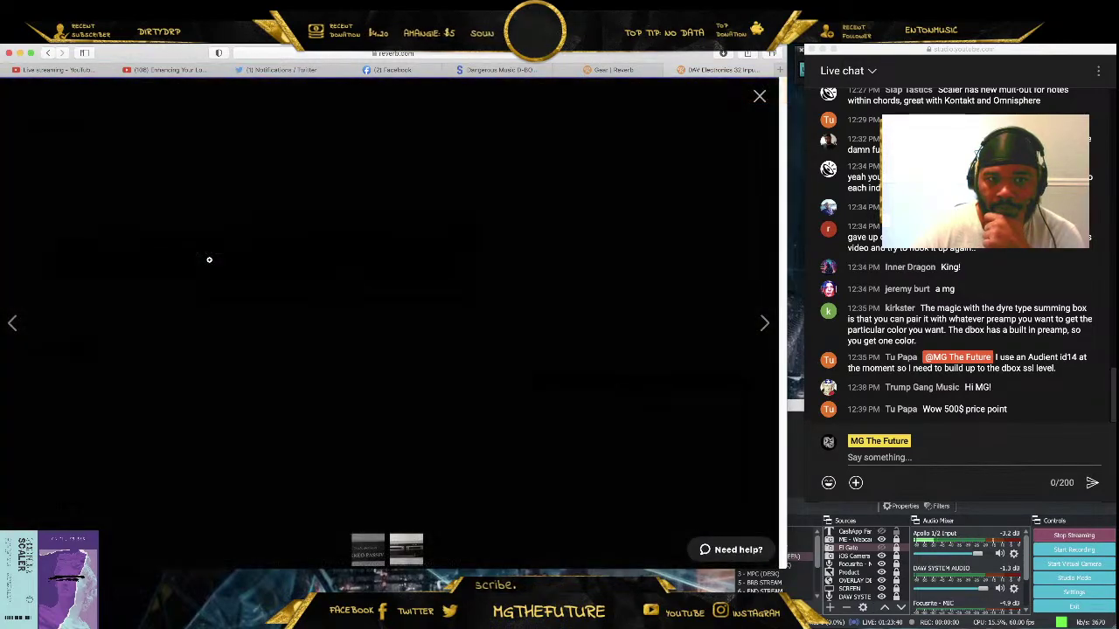
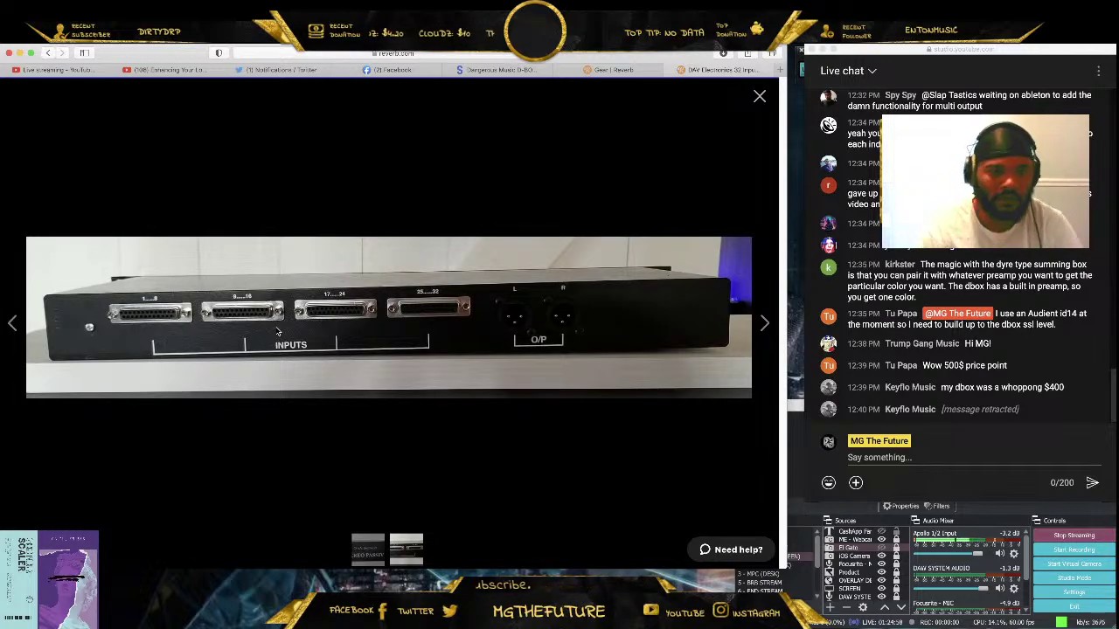
Close the enlarged photo, highlight the $350 price in the DAV Electronics listing, and inspect the rear-panel photo enlarged once more
click(760, 96)
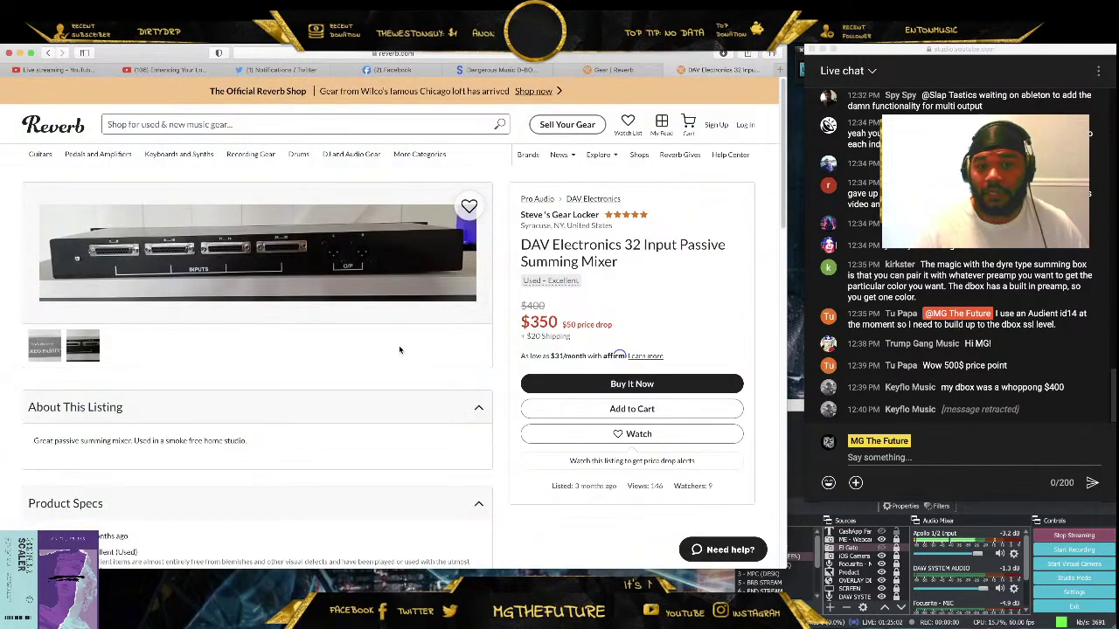
drag(563, 324, 521, 324)
click(344, 231)
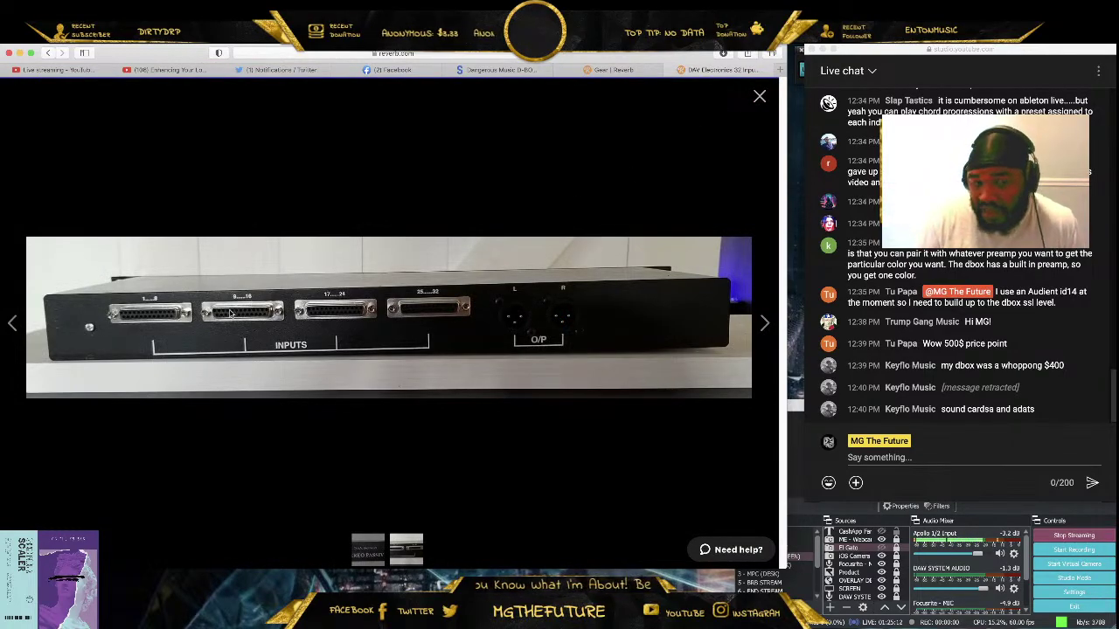
click(758, 97)
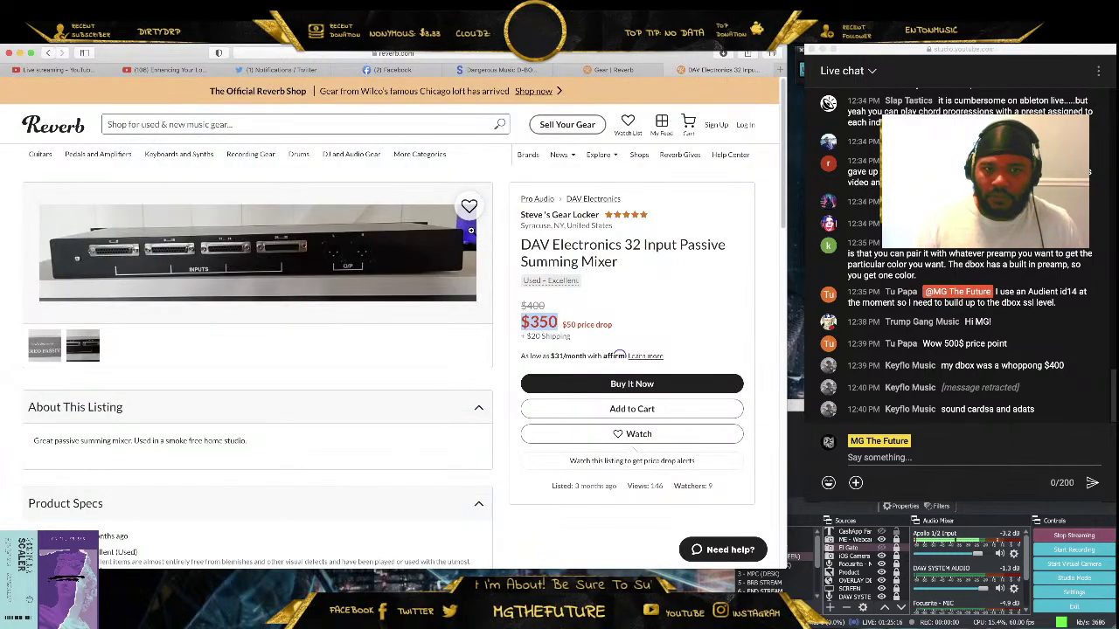
click(44, 345)
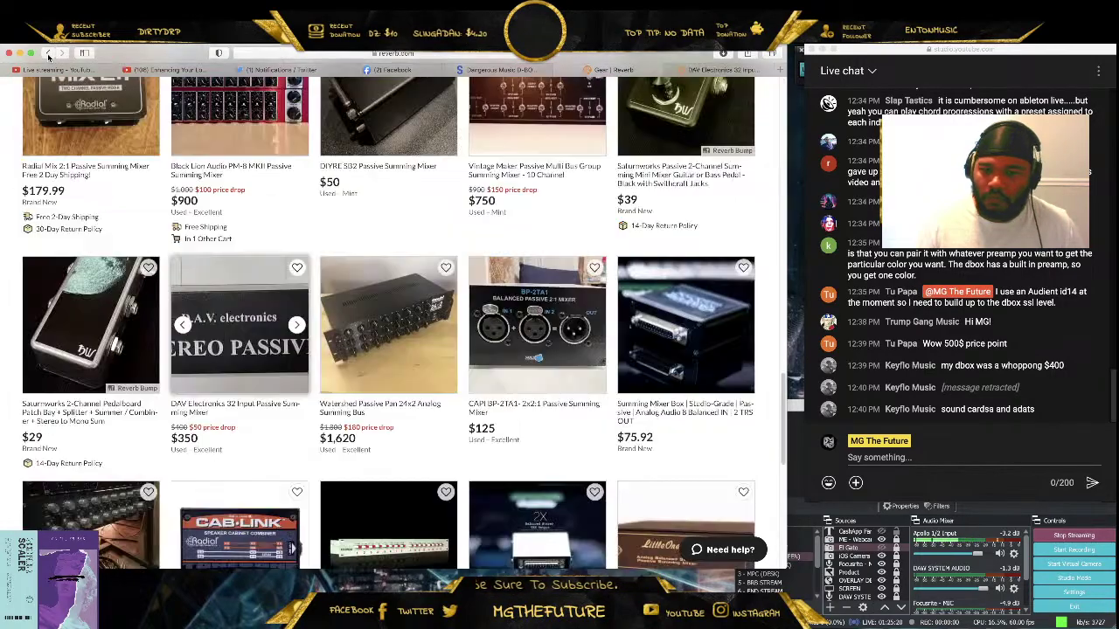
Close the DAV Electronics listing and open the reduced $75.92 Summing Mixer Box listing from the results in a new tab
key(super+w)
scroll(350, 383, down, 3)
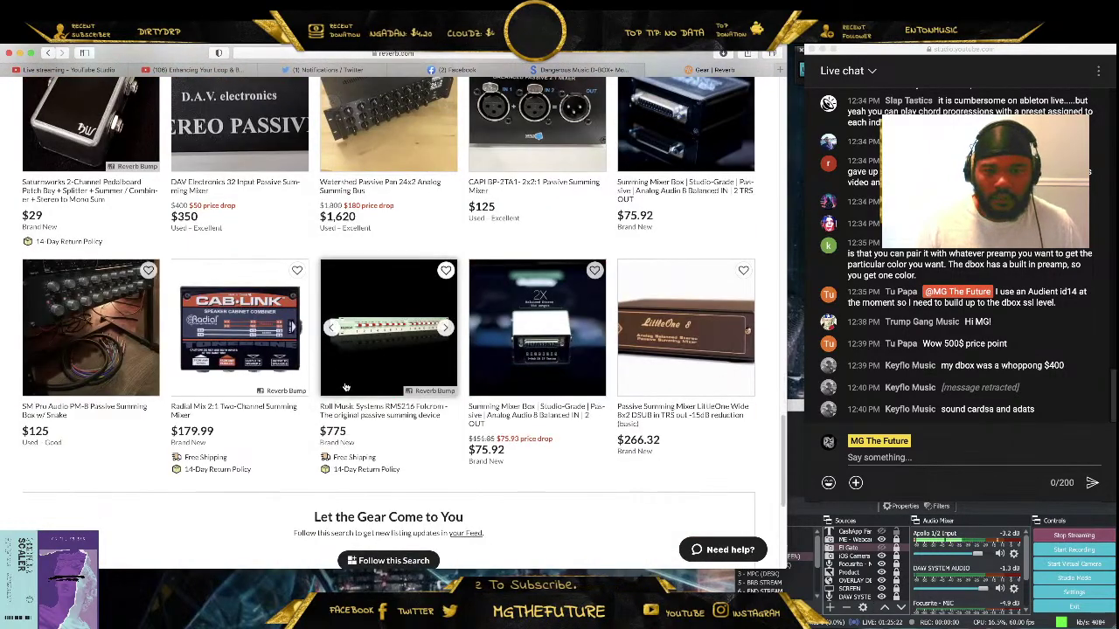
click(507, 328)
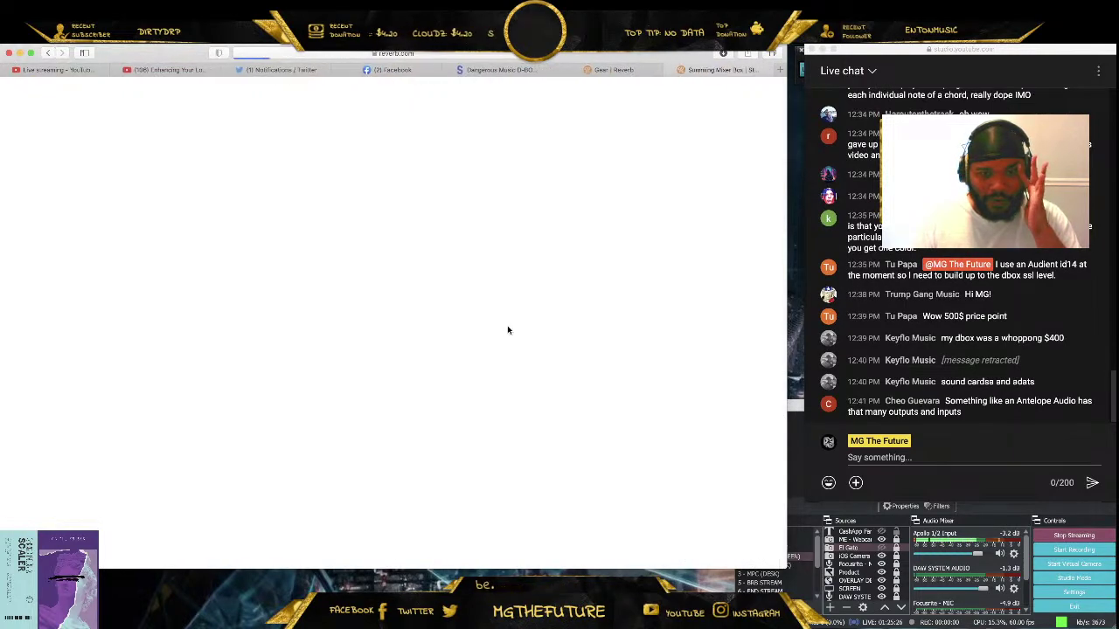
Look through the first four product photos in the Summing Mixer Box listing
scroll(437, 314, down, 1)
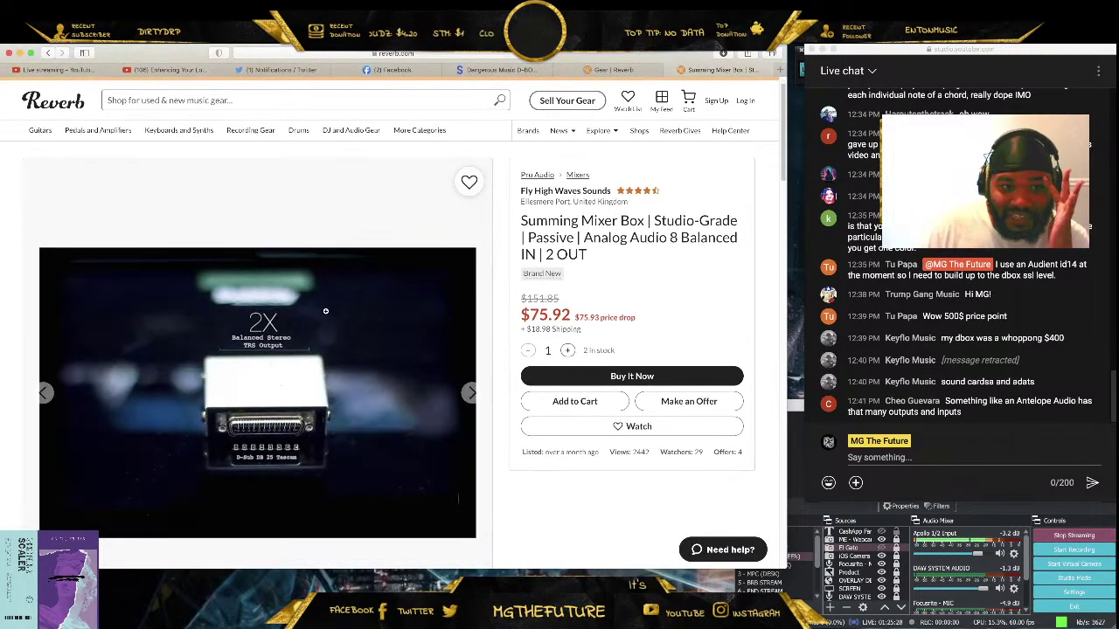
scroll(337, 302, down, 2)
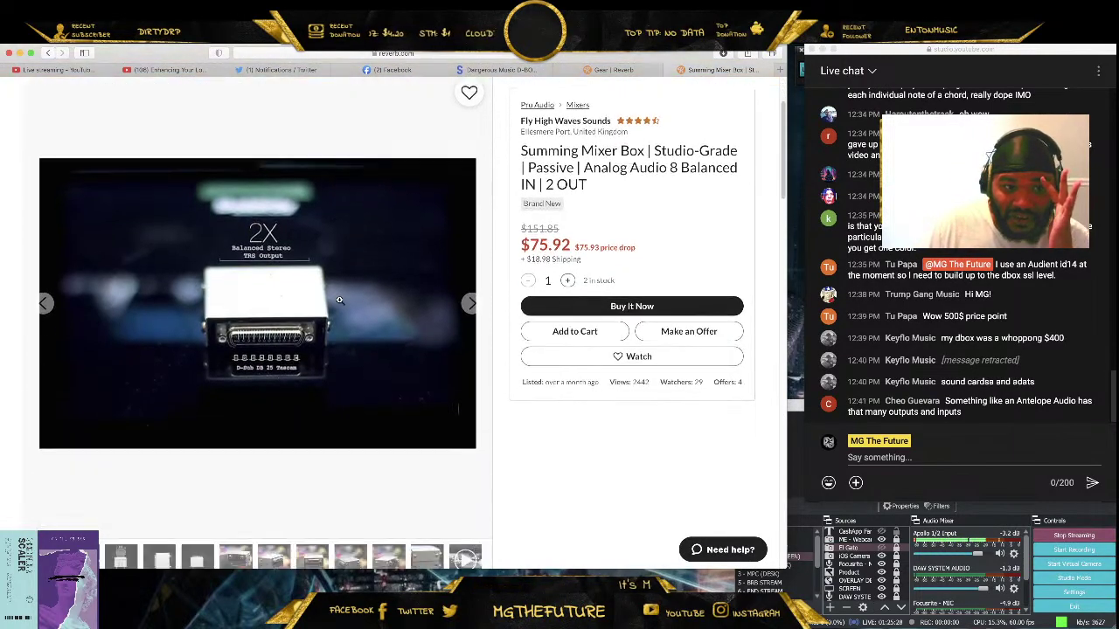
click(470, 303)
scroll(458, 274, down, 2)
scroll(458, 280, up, 3)
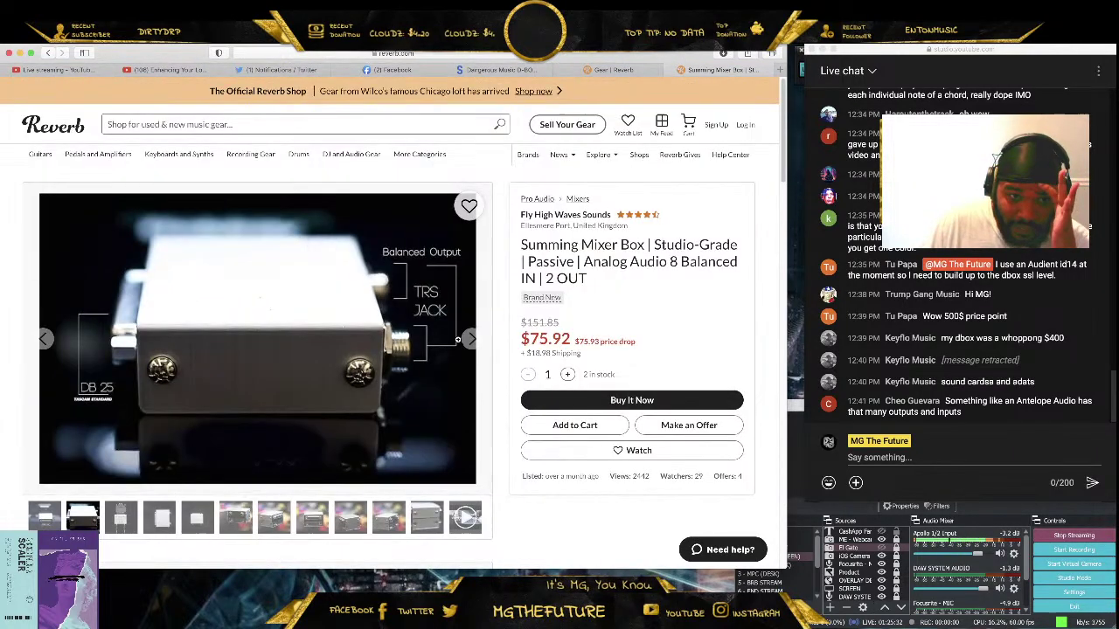
click(473, 341)
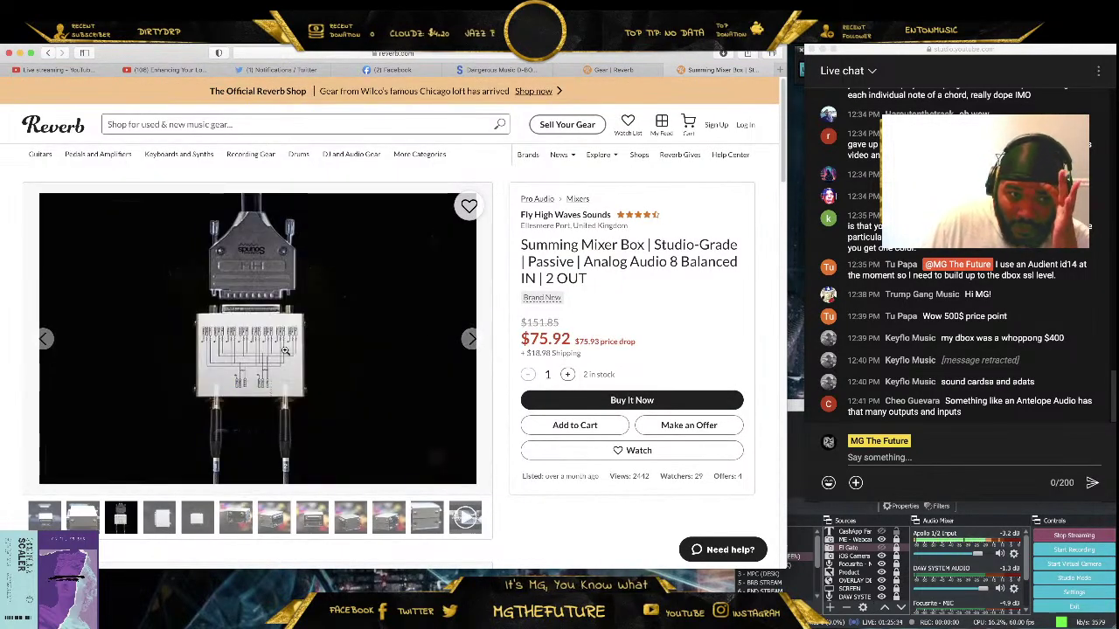
click(470, 340)
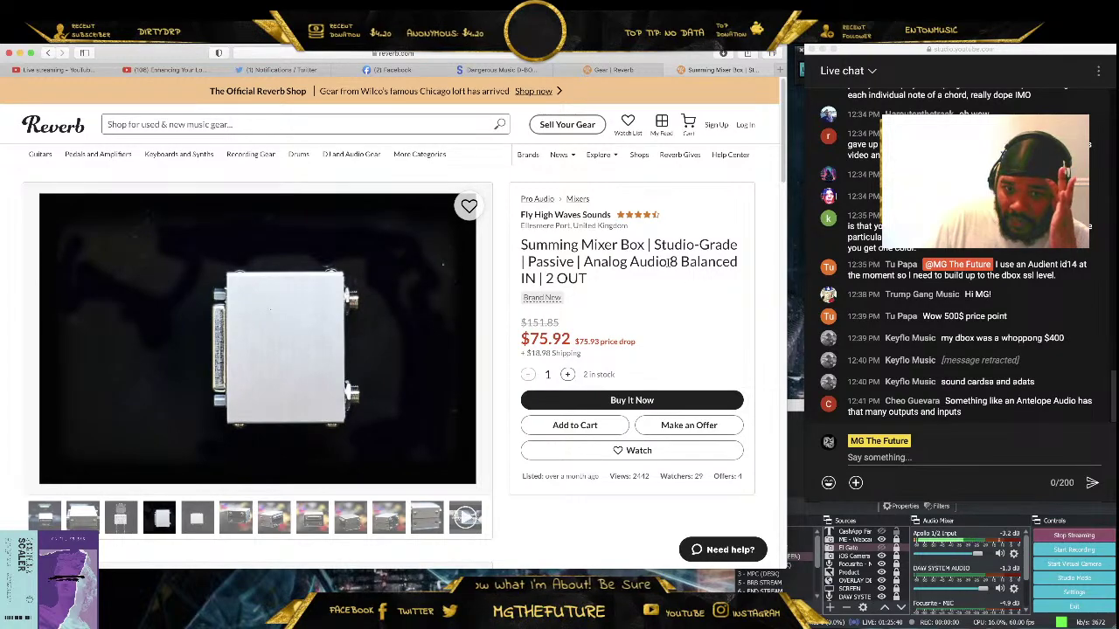
Highlight "8 Balanced" in the listing title and view the next two mixer box photos, enlarging them
drag(669, 262, 736, 262)
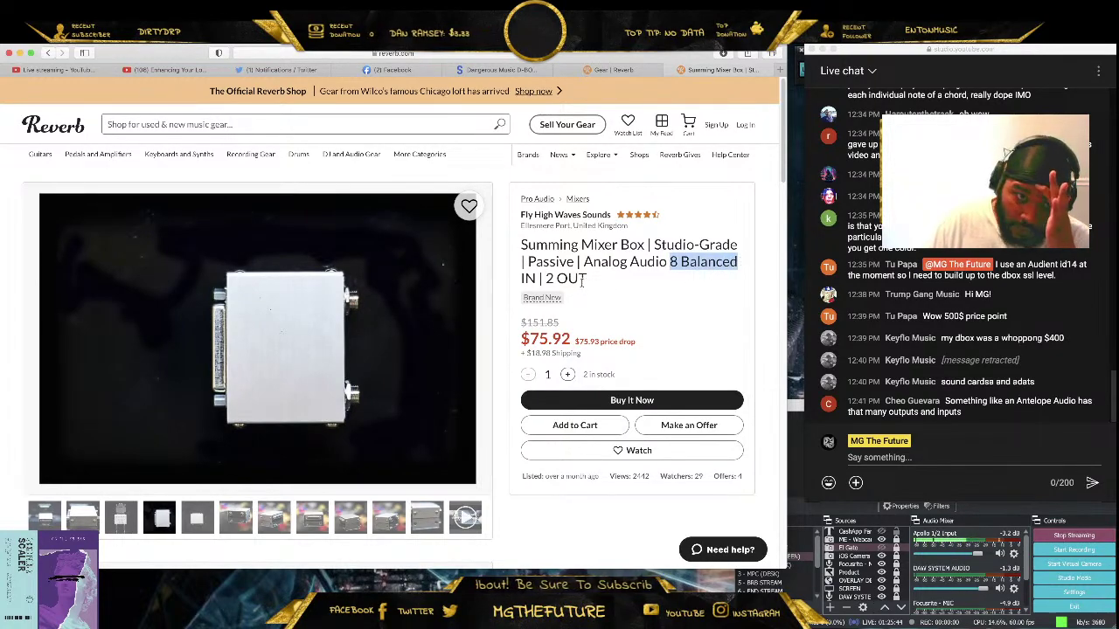
mouse_move(468, 337)
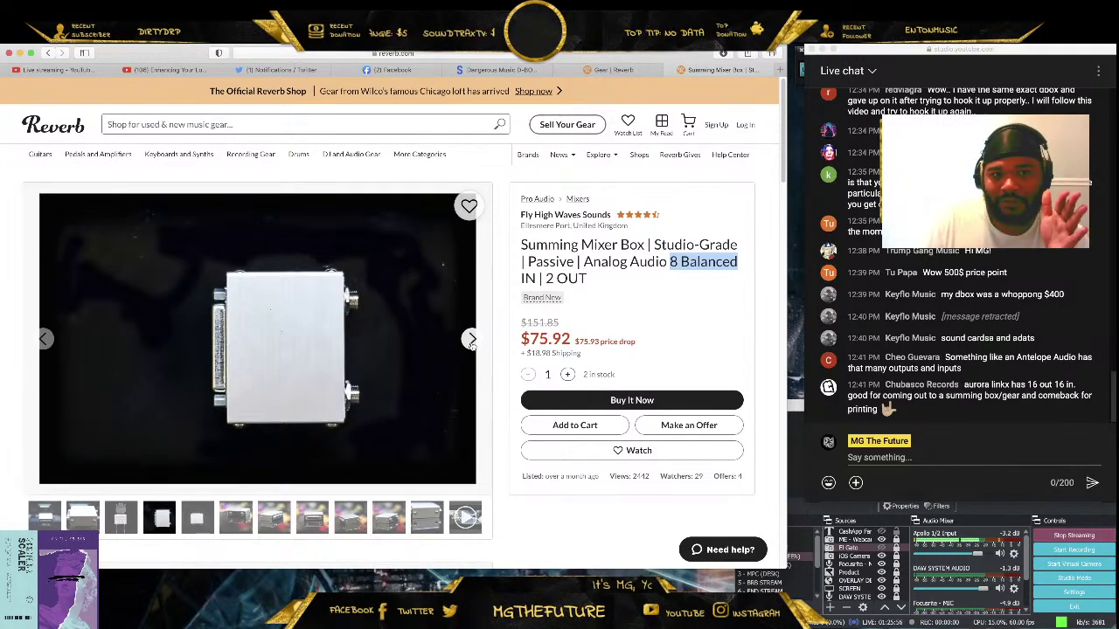
click(471, 339)
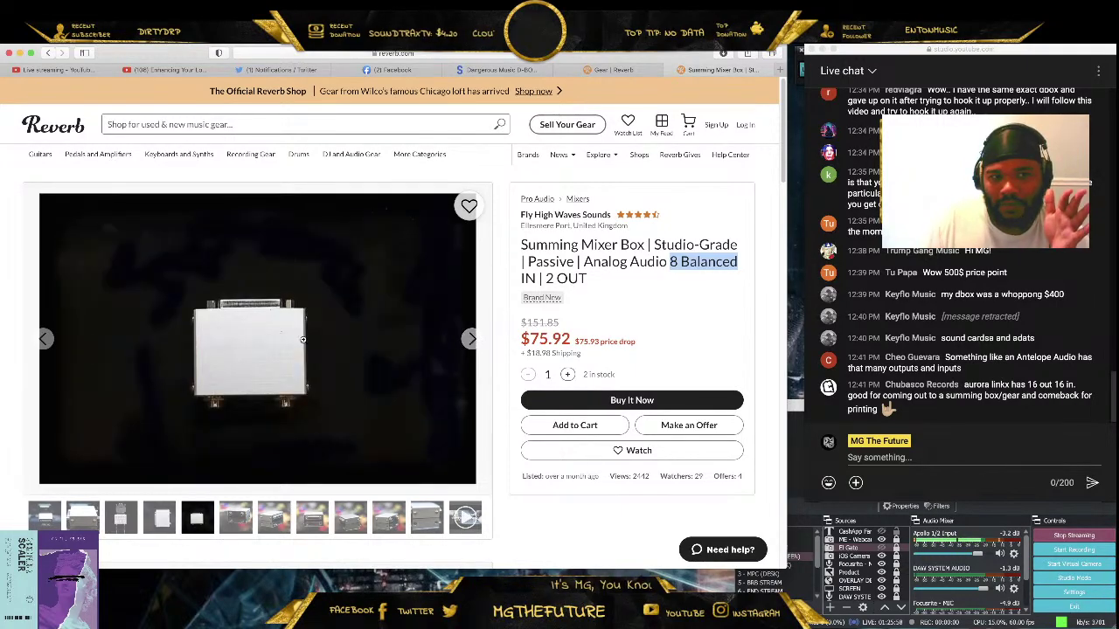
click(243, 331)
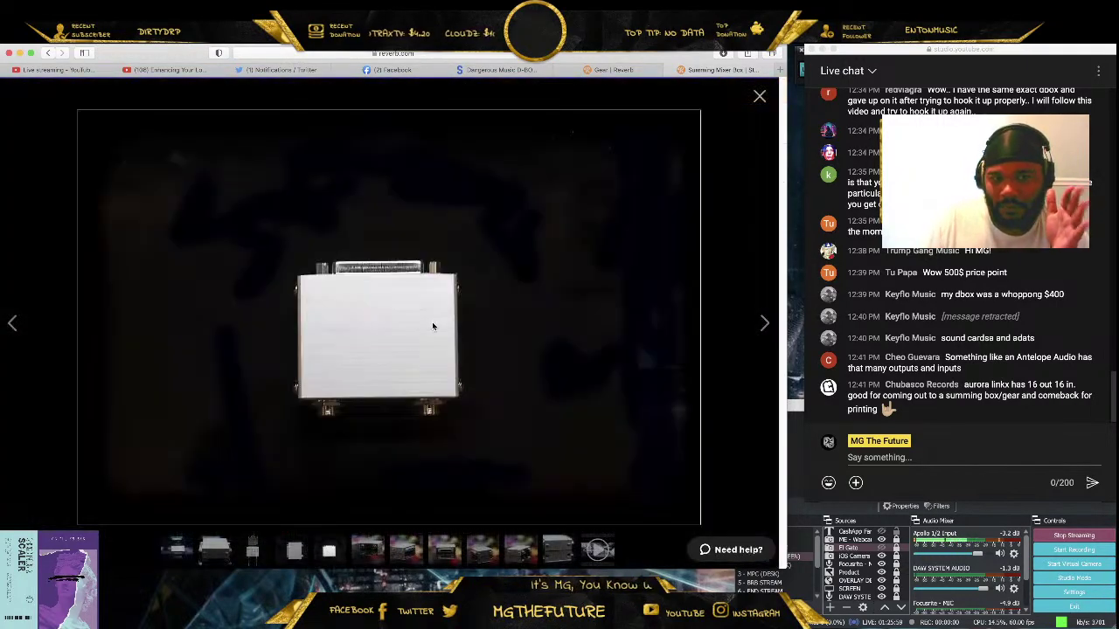
click(764, 322)
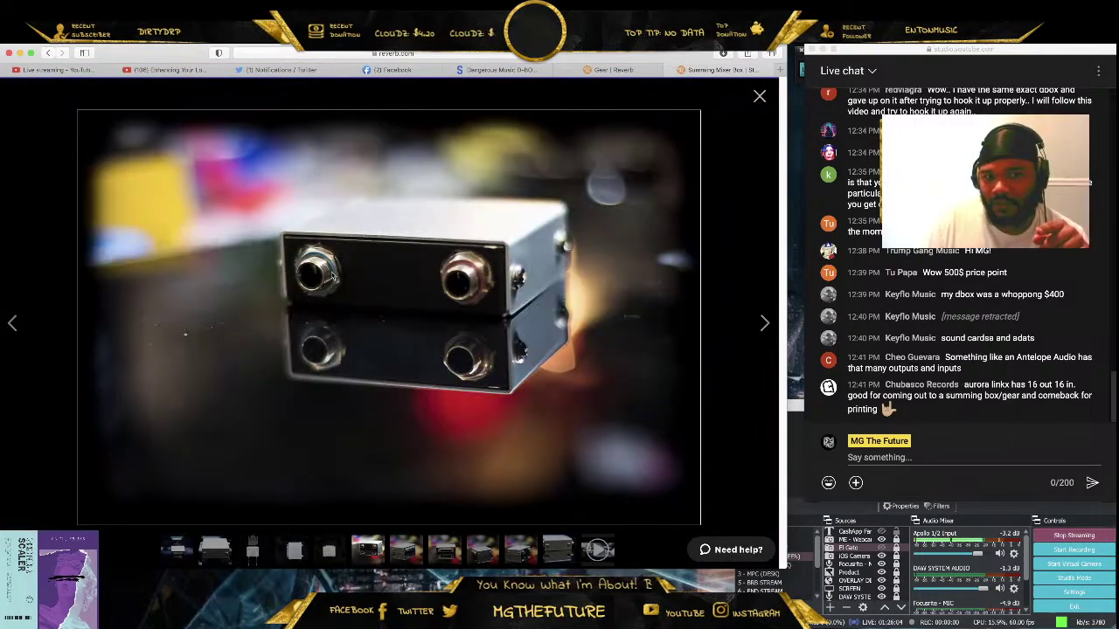
click(759, 96)
View the D-sub connector photo of the Summing Mixer Box and highlight the listing's price area
scroll(393, 262, down, 1)
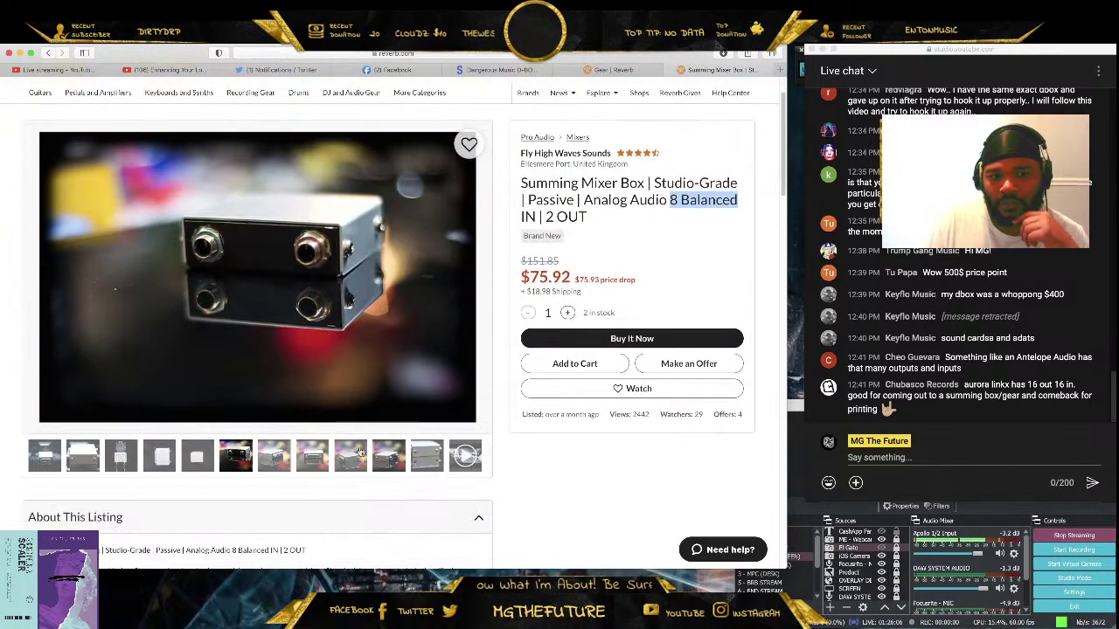
click(235, 455)
click(312, 456)
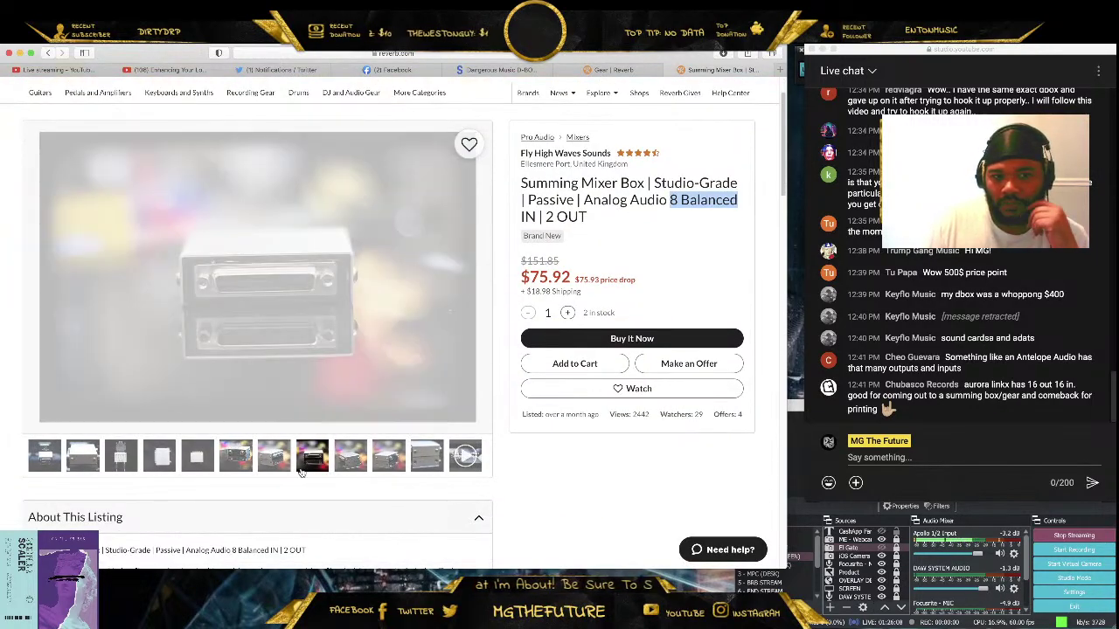
drag(574, 278, 510, 257)
click(642, 295)
drag(652, 285, 486, 270)
click(486, 270)
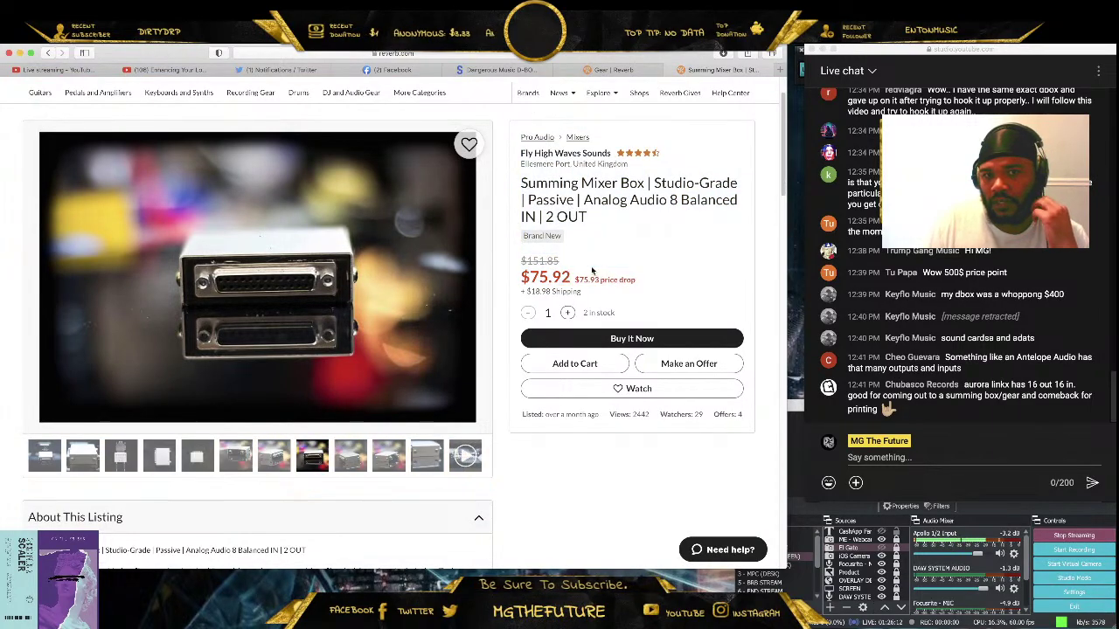
Go through the remaining mixer box photos up to the D-Sub cable soldering video, and minimize the browser window
click(473, 277)
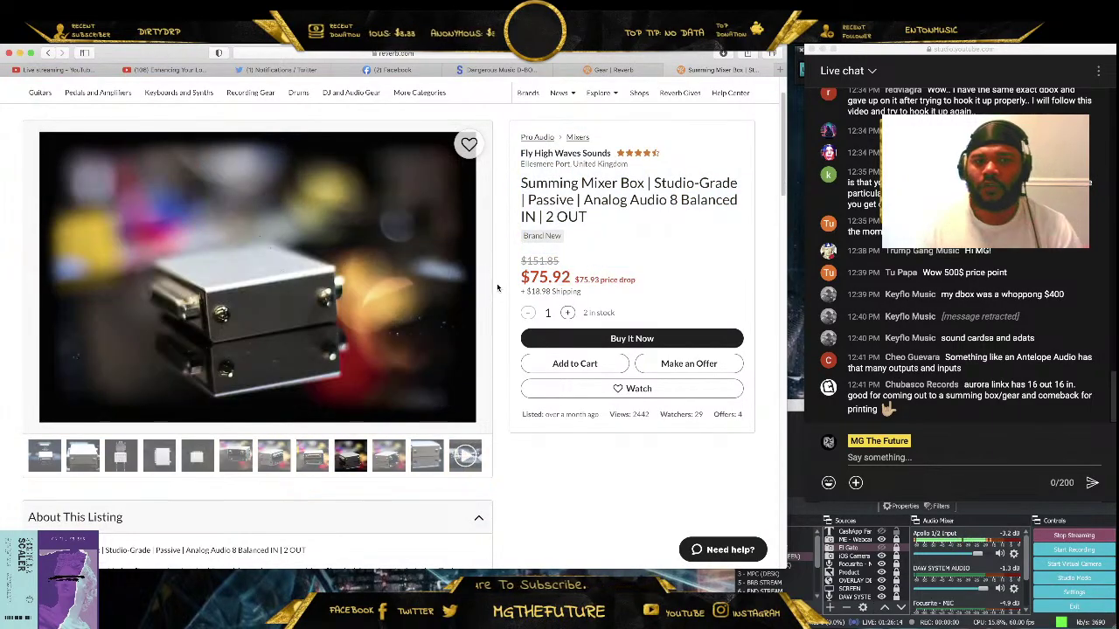
click(472, 278)
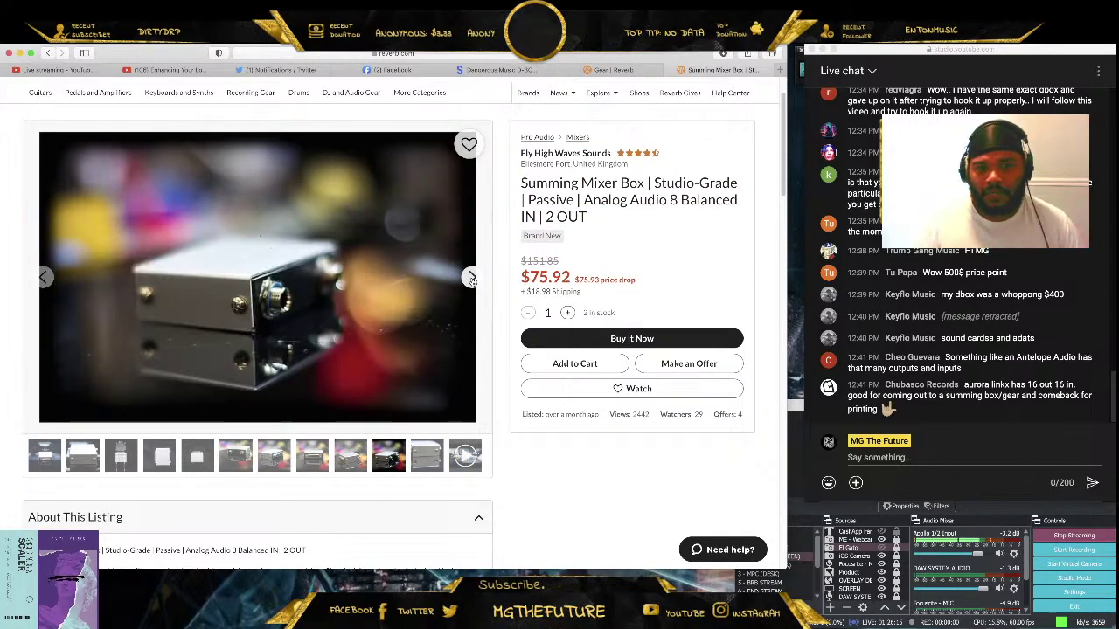
click(473, 279)
click(473, 277)
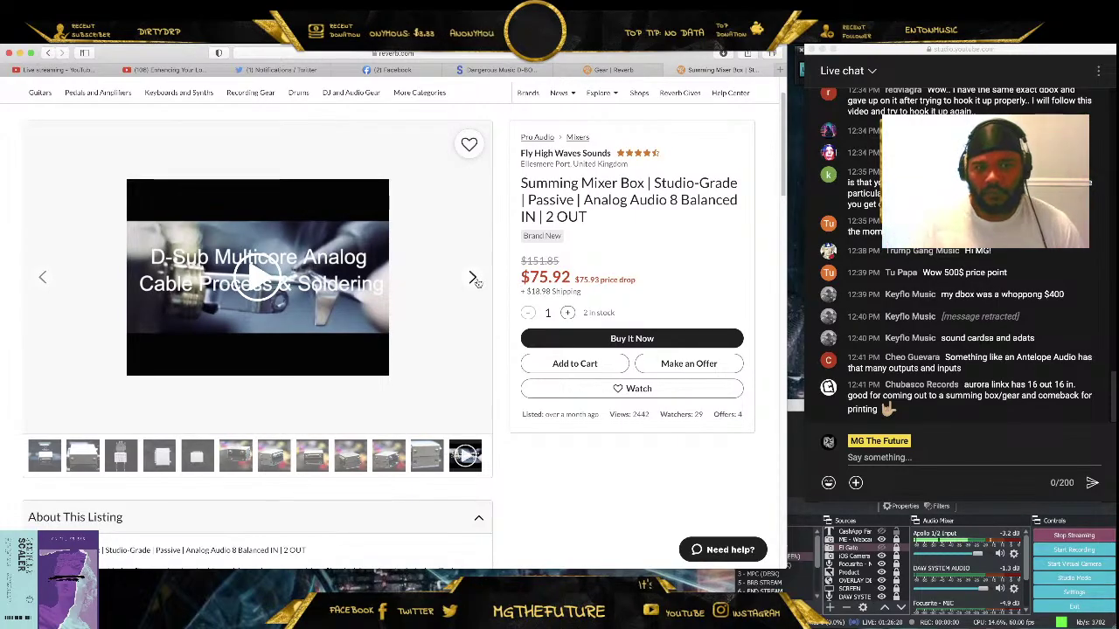
click(19, 54)
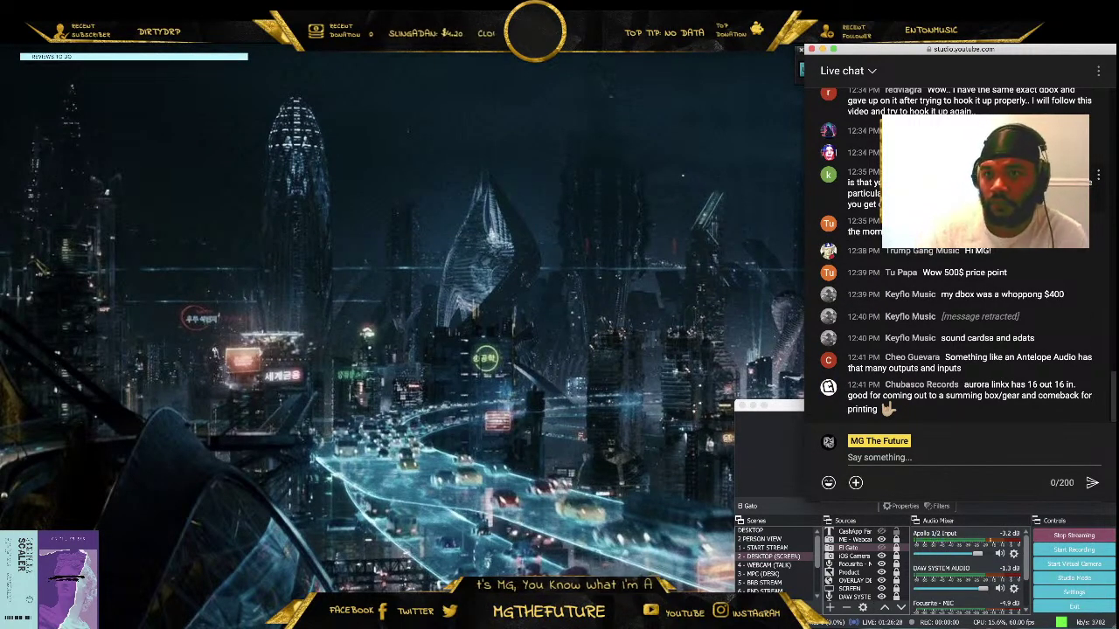
Read back through the earlier live chat messages and return to the newest ones
scroll(960, 256, up, 5)
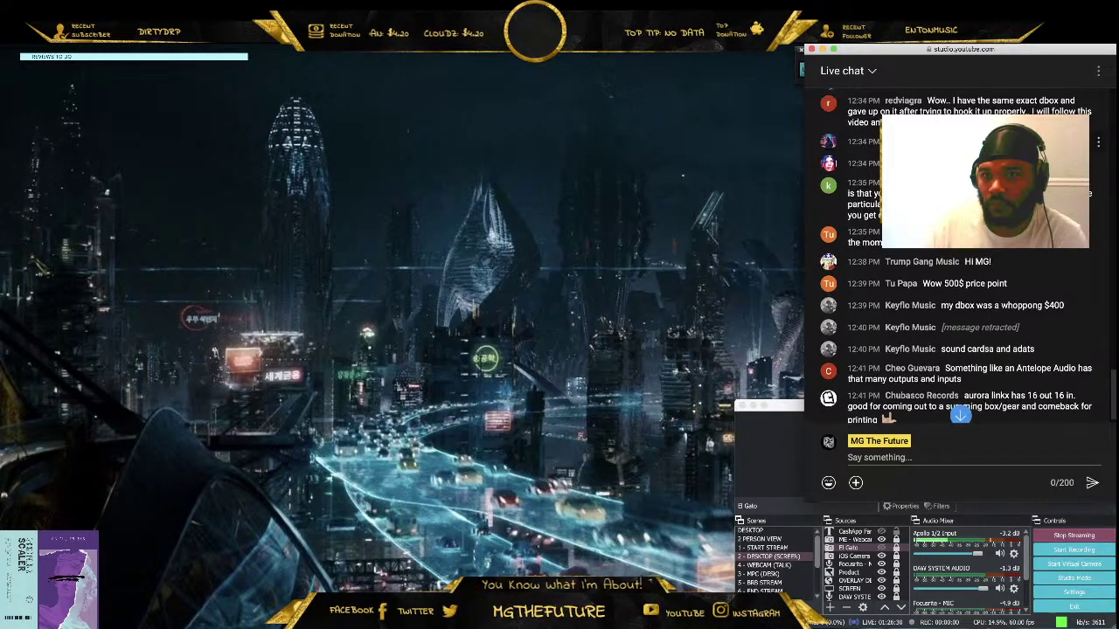
scroll(961, 256, up, 2)
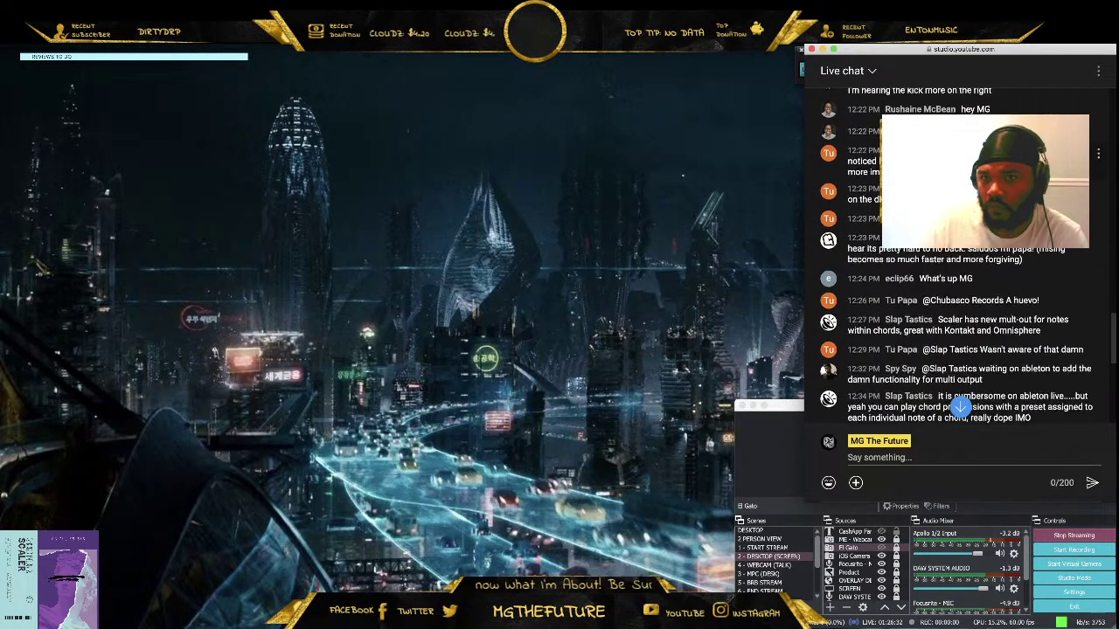
scroll(960, 257, down, 5)
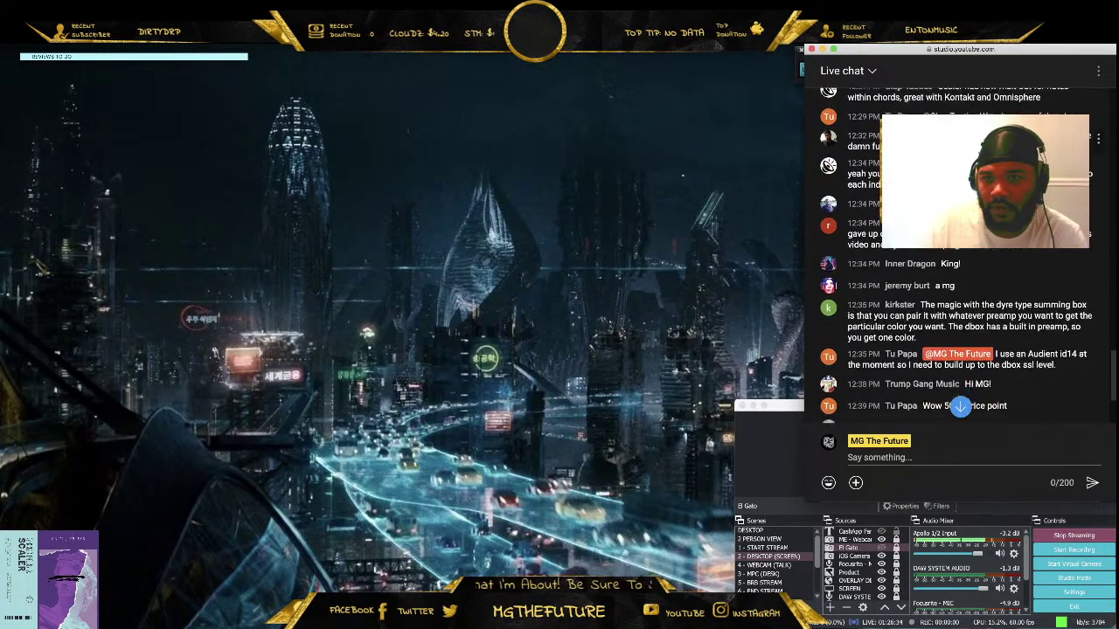
mouse_move(961, 49)
mouse_down()
mouse_move(778, 49)
mouse_move(963, 49)
mouse_up()
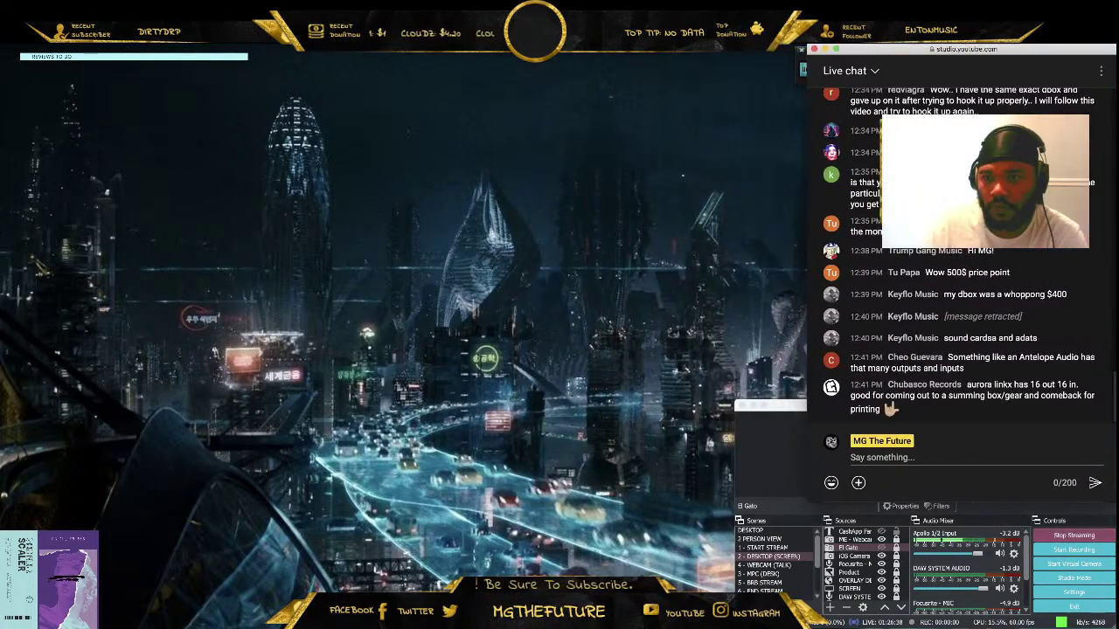
Switch to OBS and select the "5 - BRB STREAM" scene
click(769, 582)
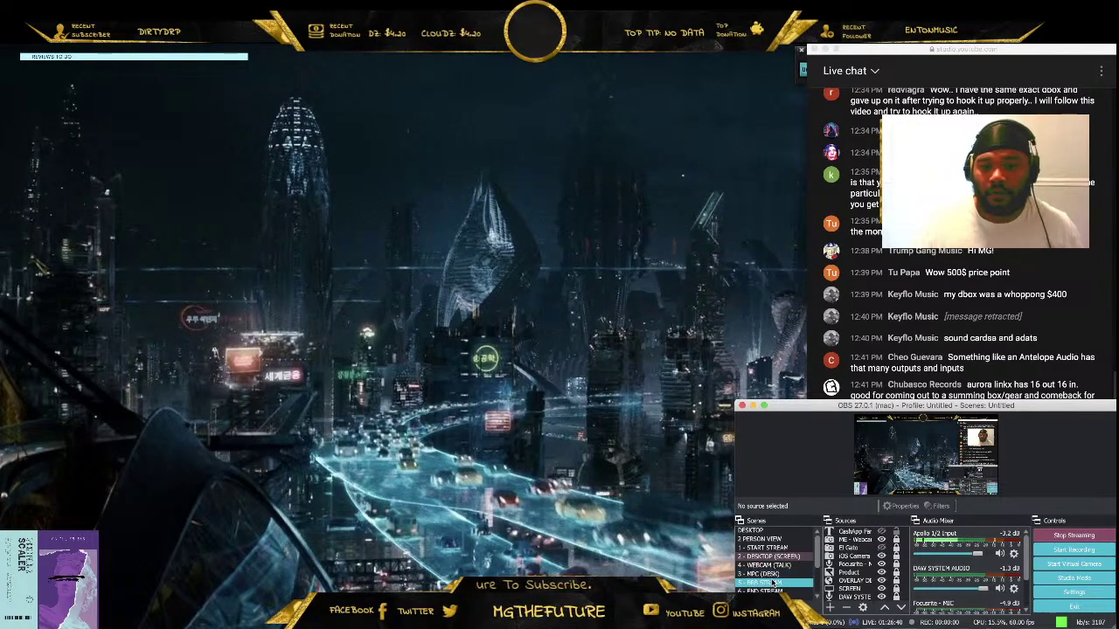
click(775, 591)
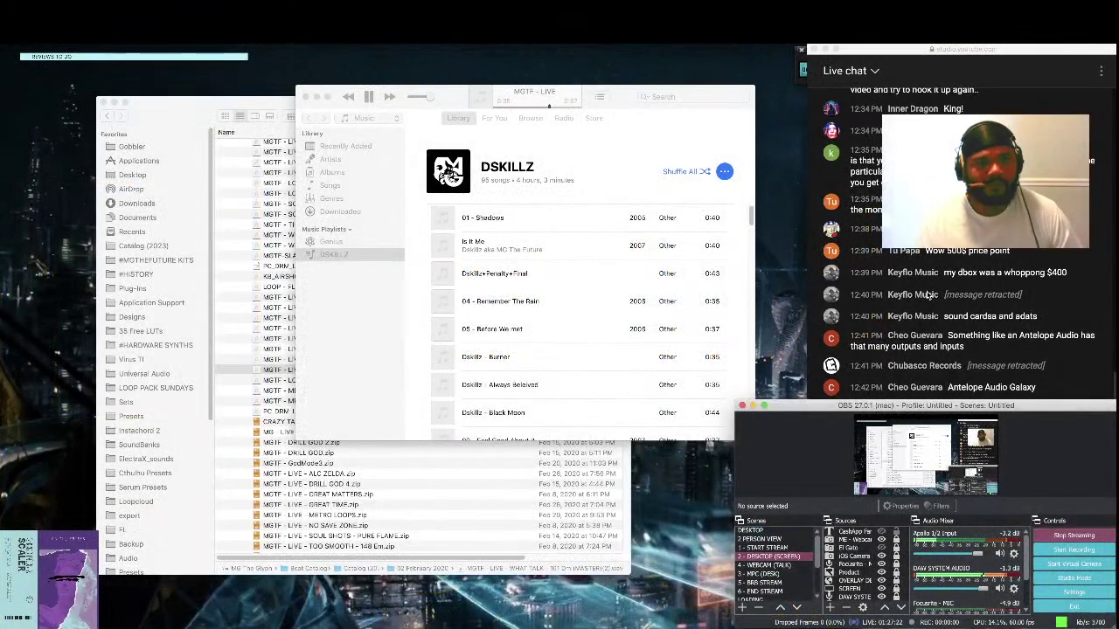
Bring the live chat window forward and close the music player window showing the DSKILLZ playlist
click(931, 296)
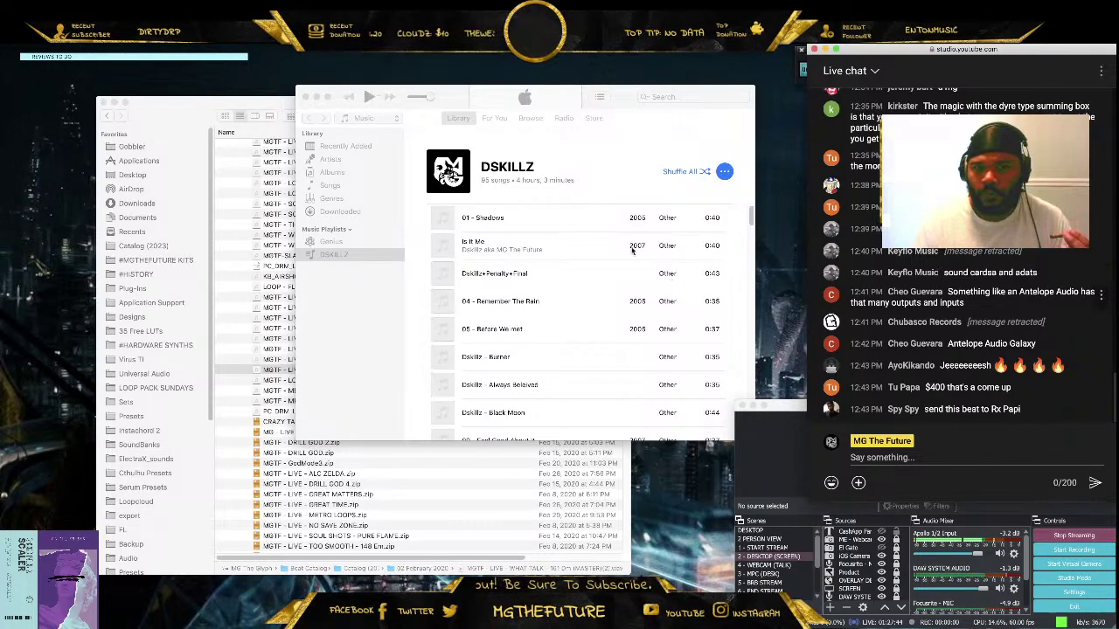
click(306, 99)
click(306, 99)
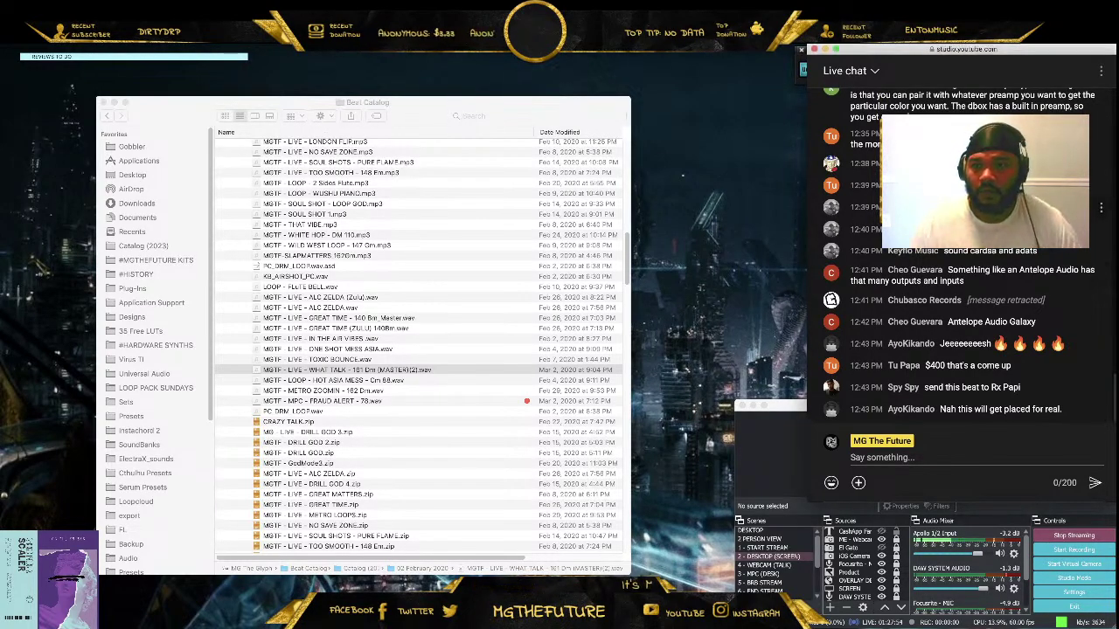
Make the live chat window taller and read through the earlier messages down to the newest ones
scroll(961, 262, up, 10)
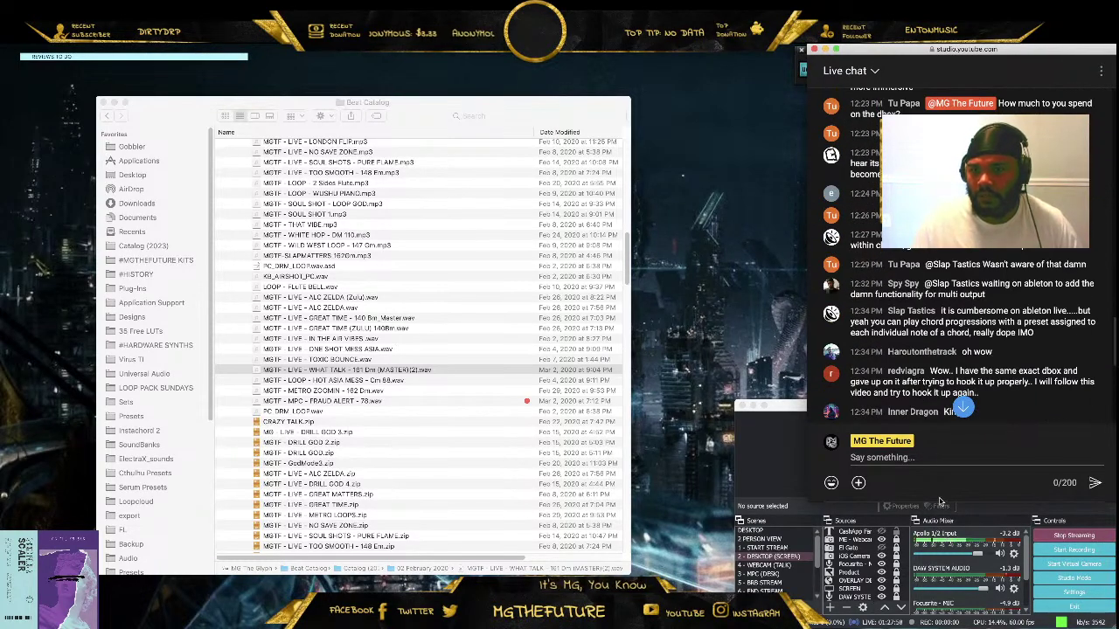
drag(940, 501, 940, 538)
scroll(1005, 302, down, 2)
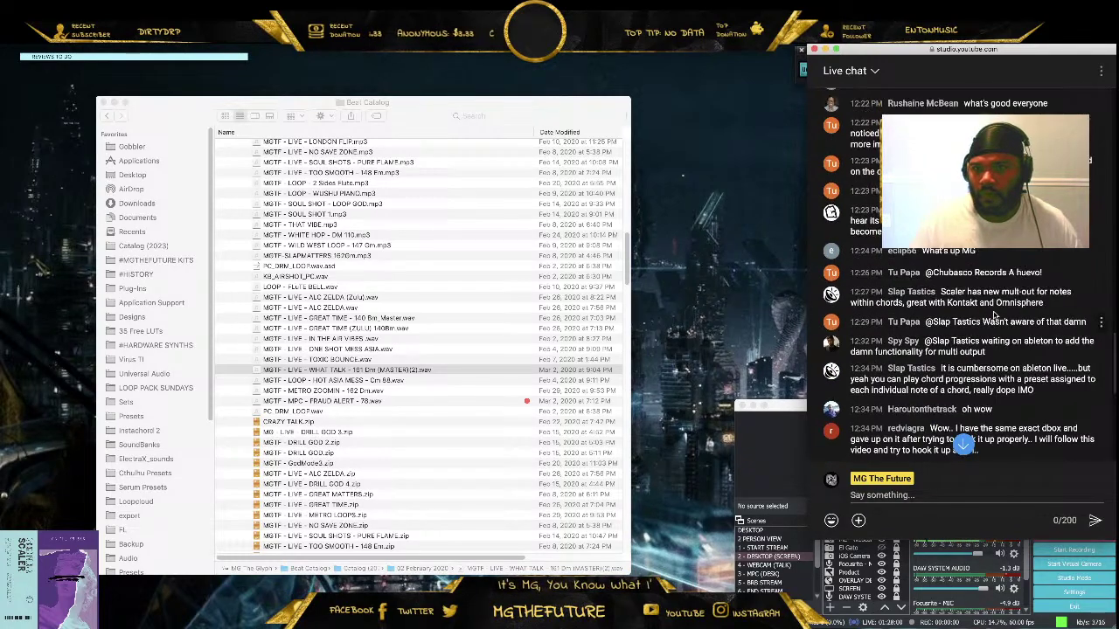
scroll(1005, 304, down, 5)
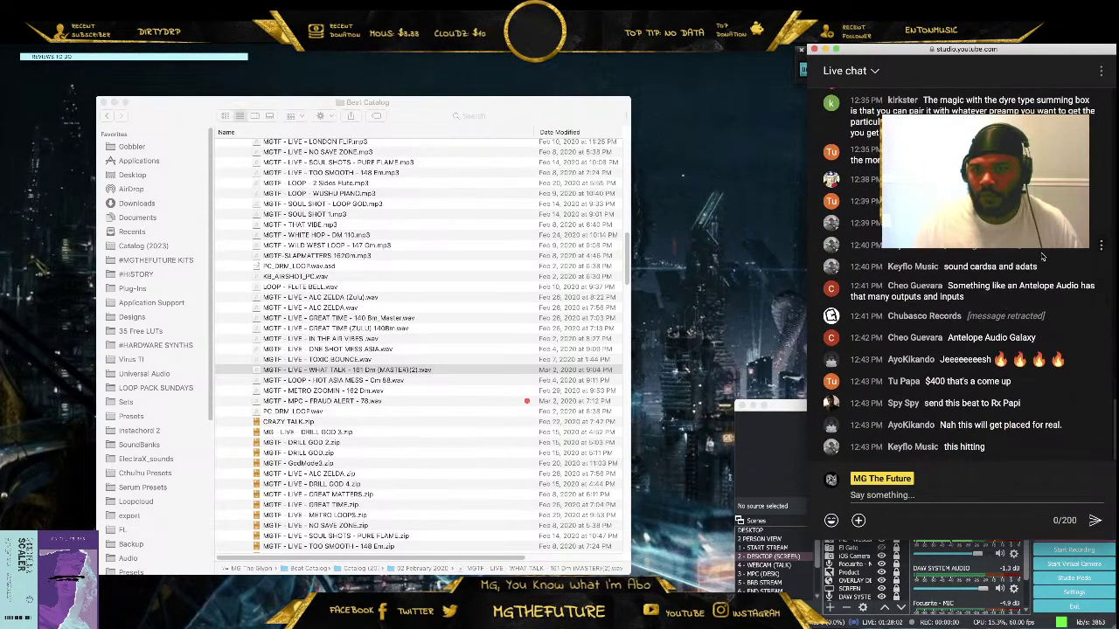
Read back through the live chat to the 12:23 PM messages, highlight the 12:27 PM message, and return to the newest ones
scroll(961, 448, up, 3)
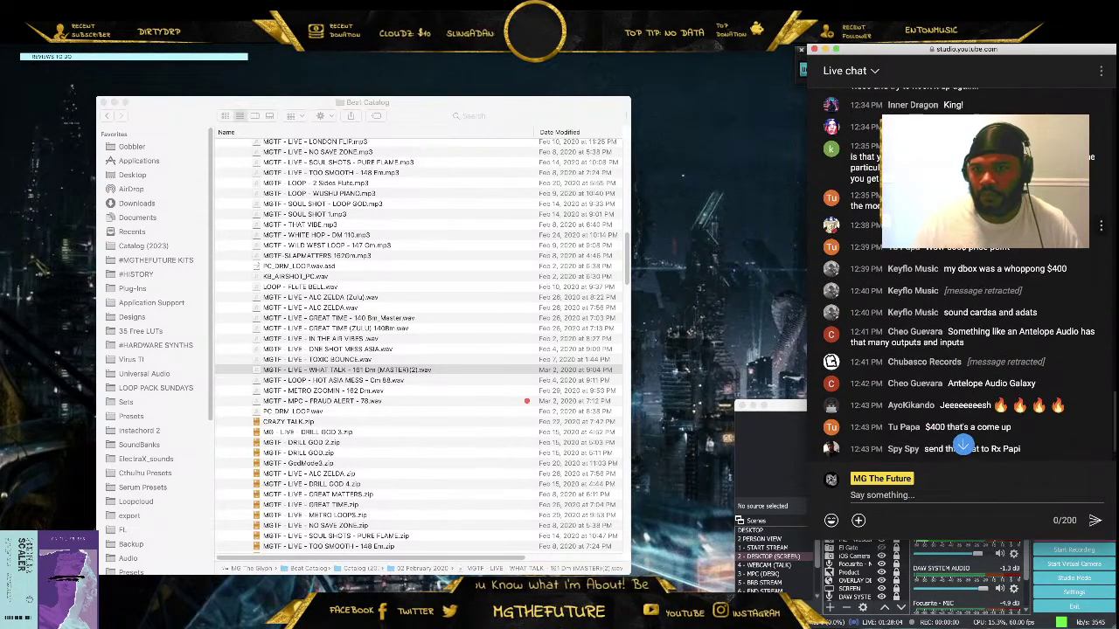
scroll(962, 446, up, 5)
scroll(961, 445, up, 2)
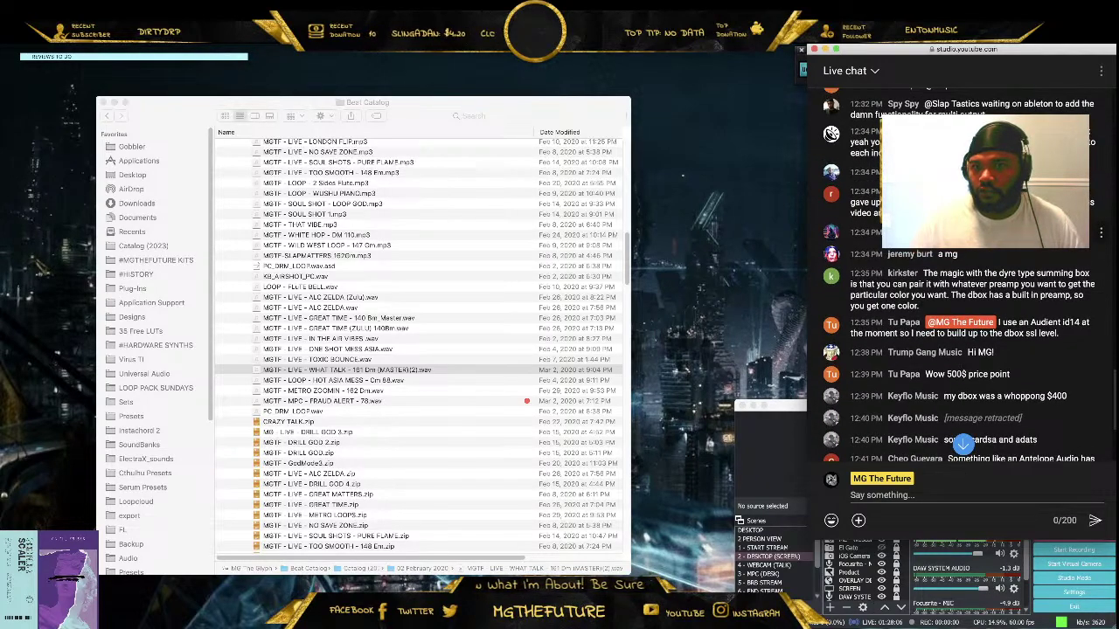
scroll(961, 446, up, 2)
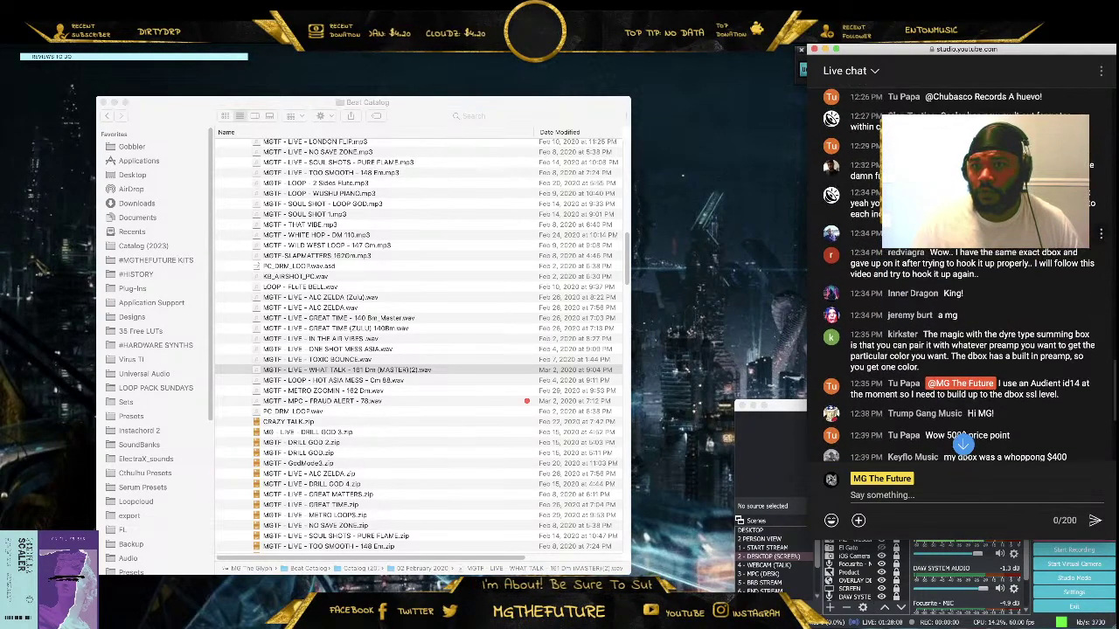
scroll(961, 446, up, 6)
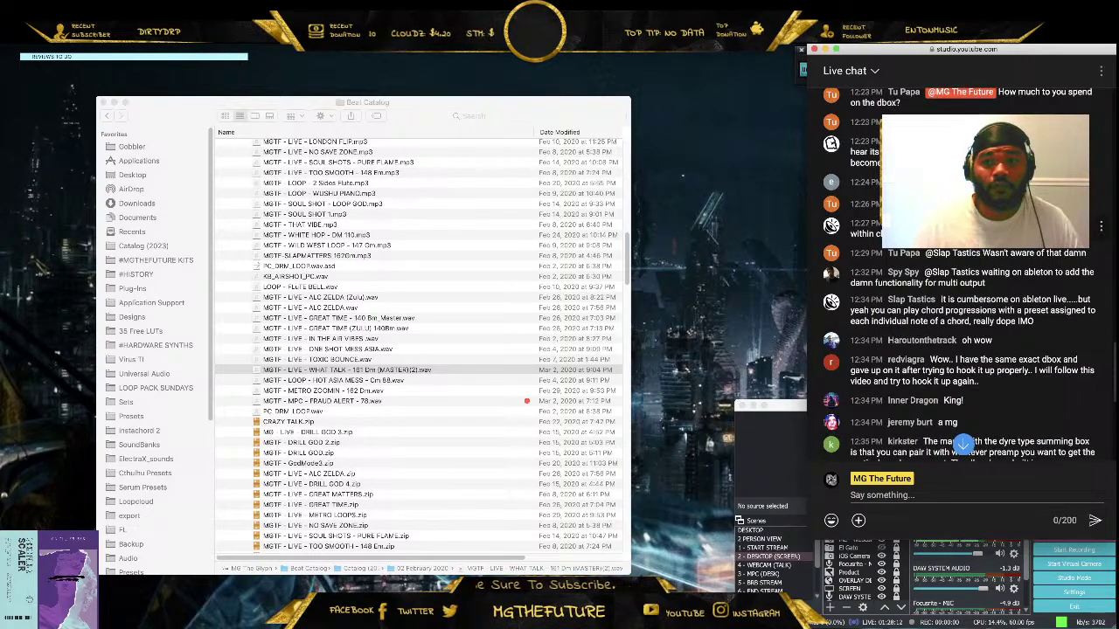
drag(961, 235, 826, 220)
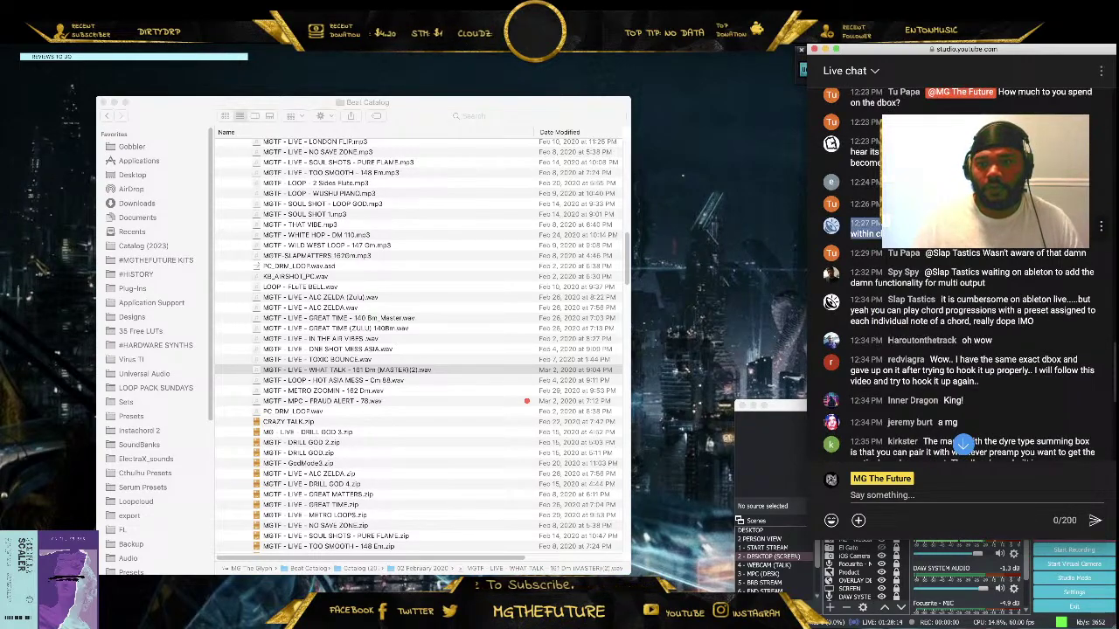
click(962, 445)
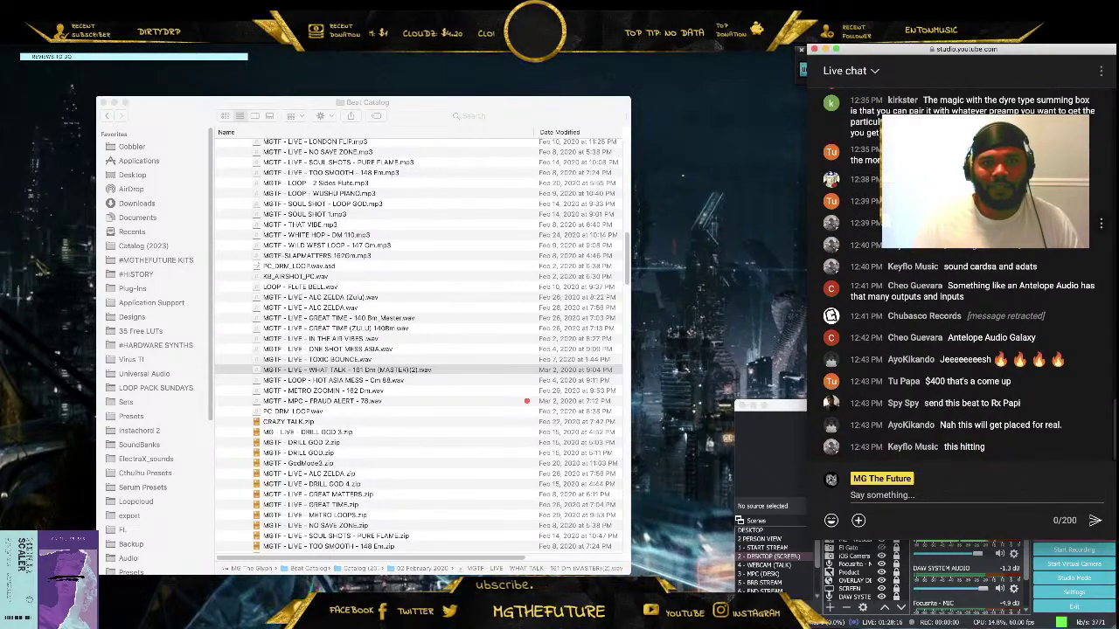
Reread the chat messages from 12:26 PM onward about Ableton multi output, the dbox and summing boxes, down to the newest ones
scroll(963, 444, up, 10)
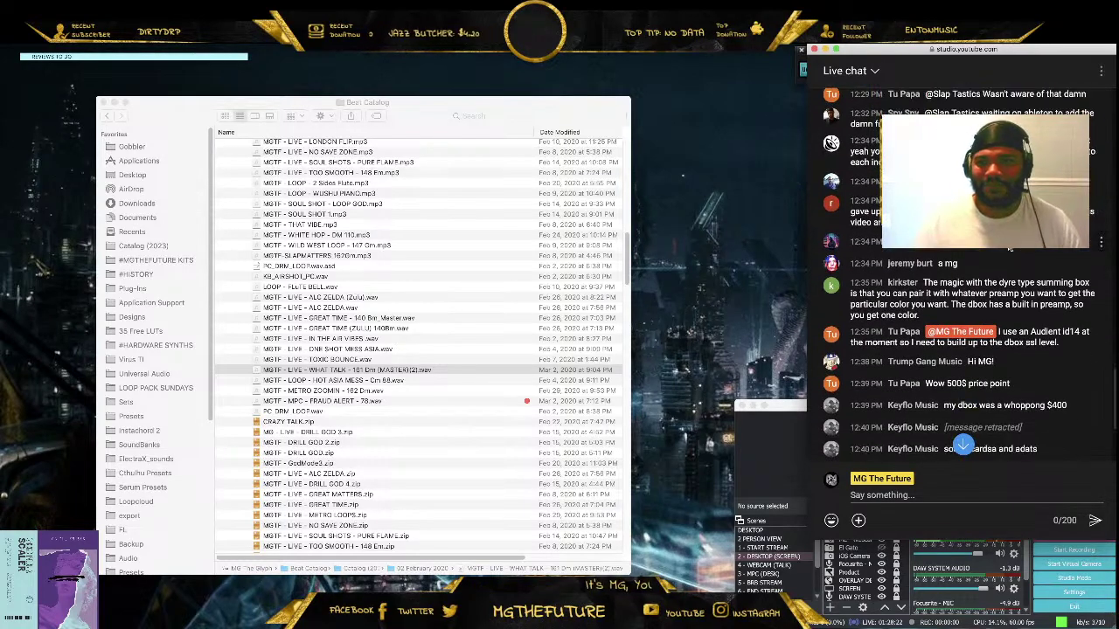
click(962, 445)
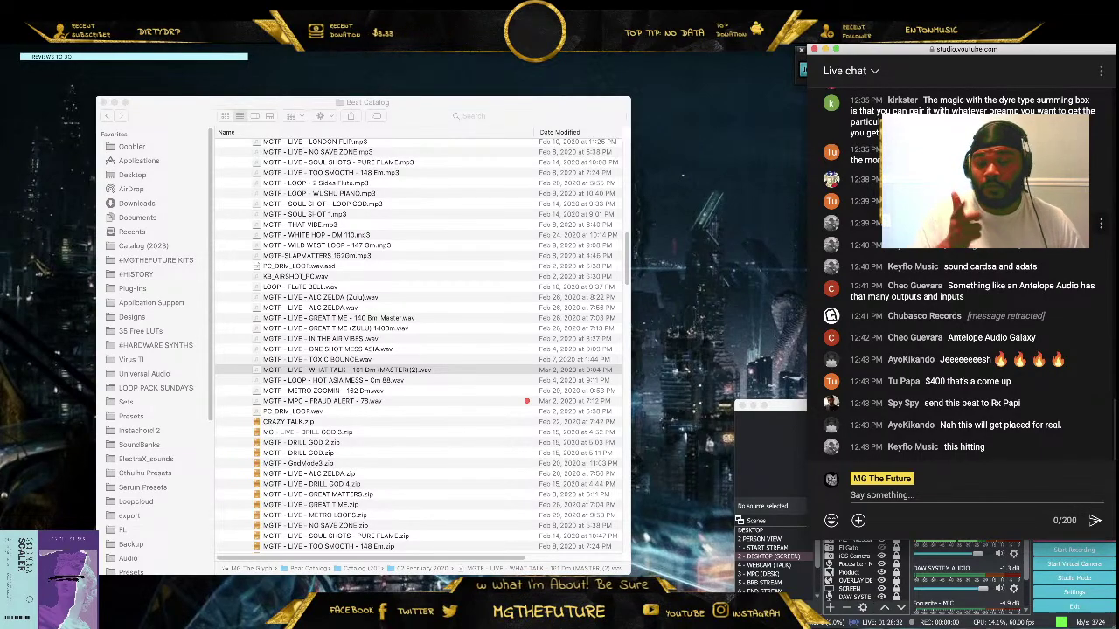
scroll(961, 271, up, 3)
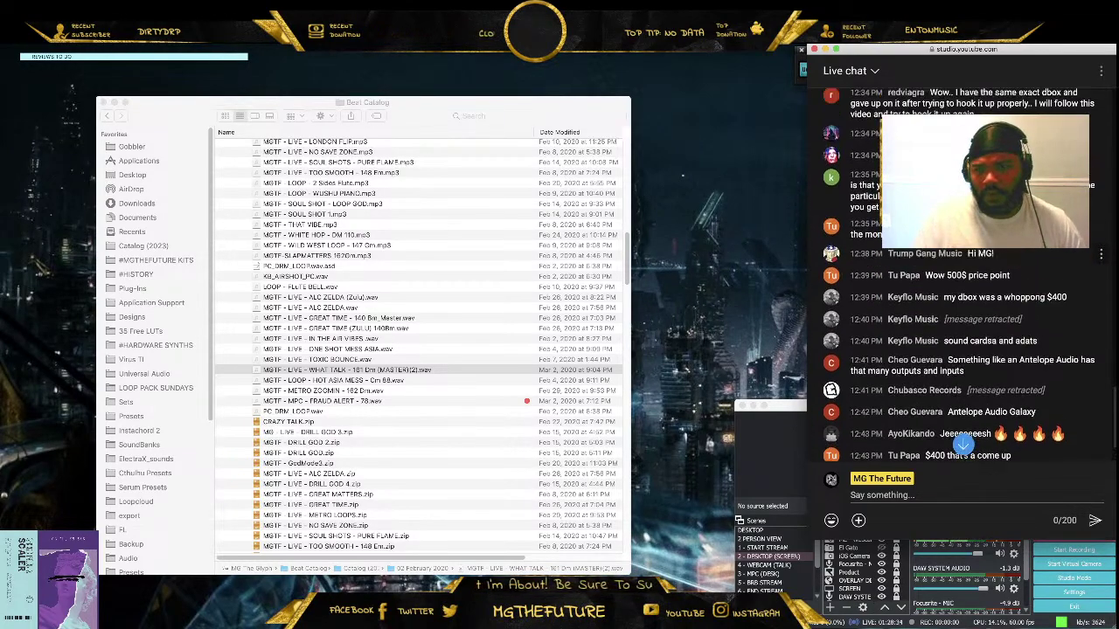
scroll(961, 270, down, 3)
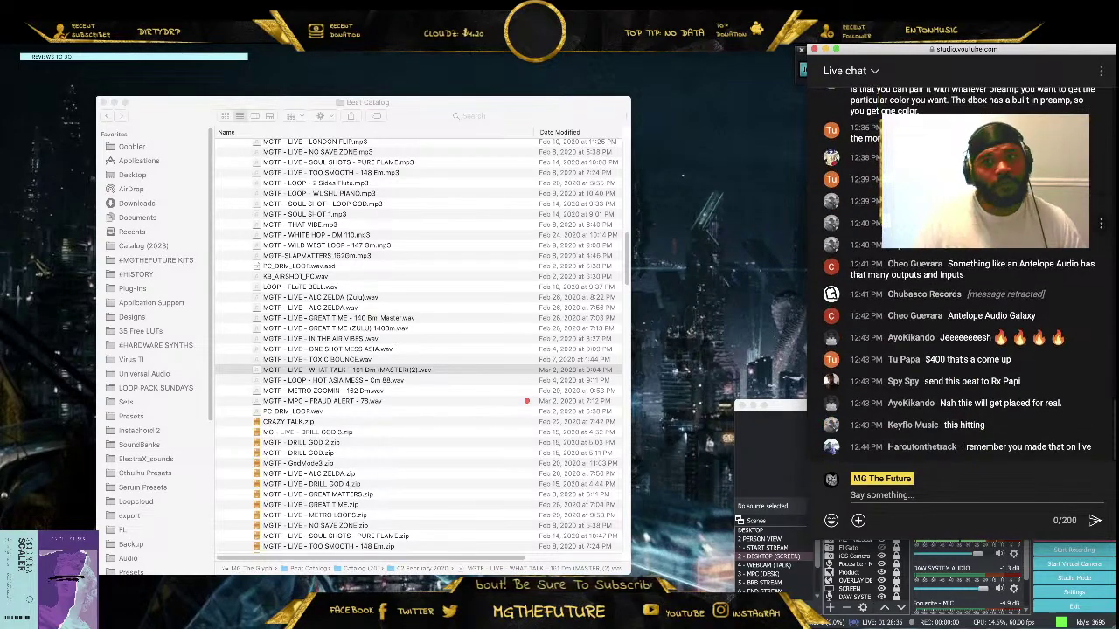
scroll(961, 271, up, 3)
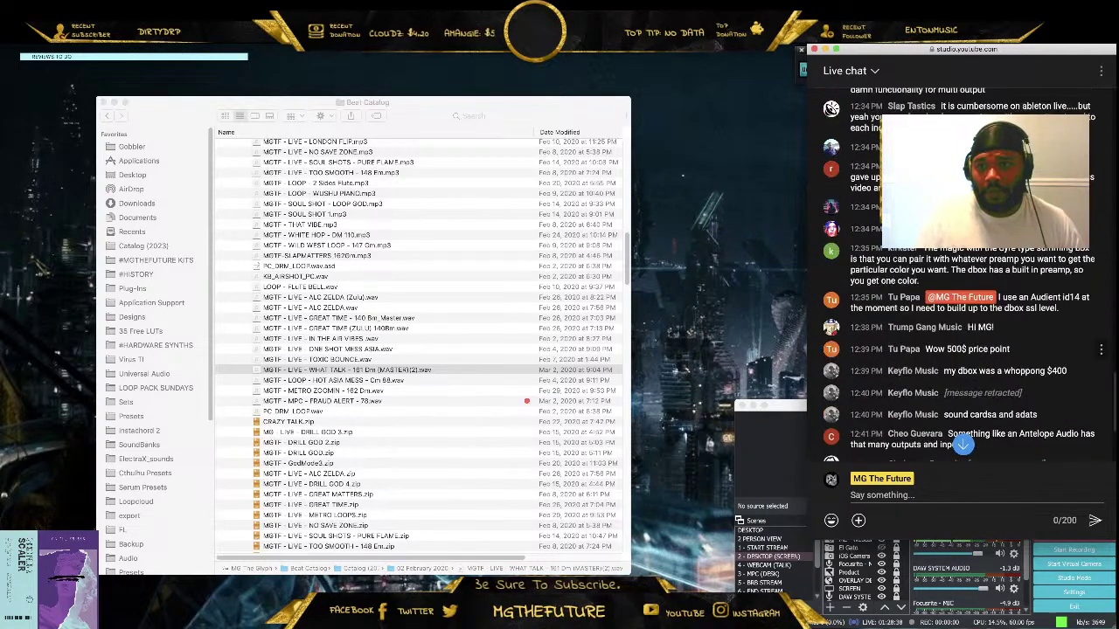
scroll(961, 271, up, 1)
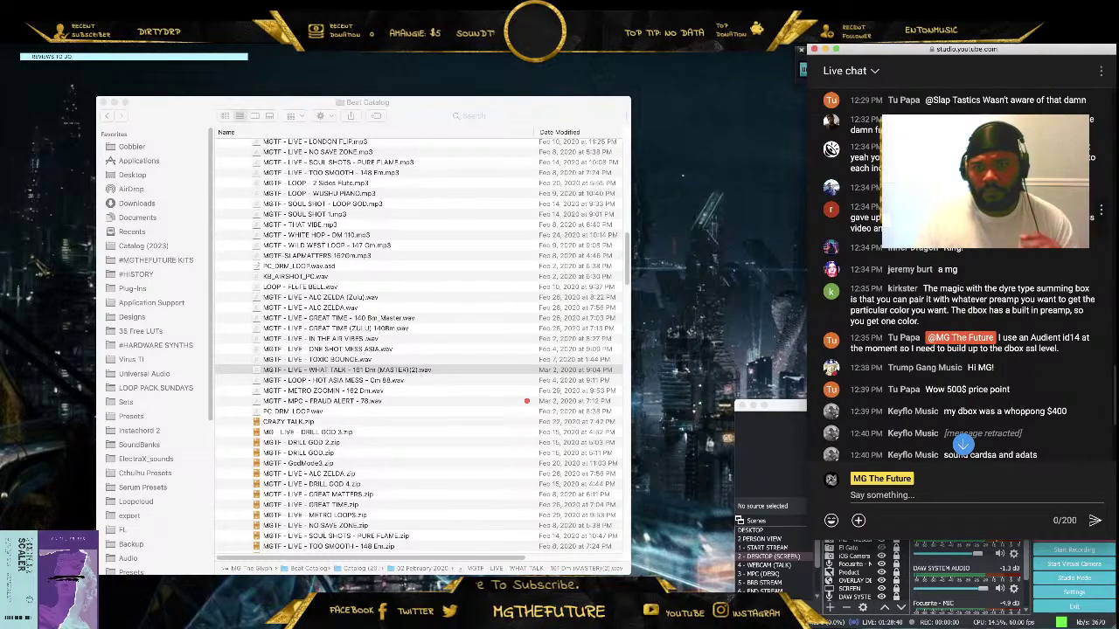
scroll(961, 271, up, 1)
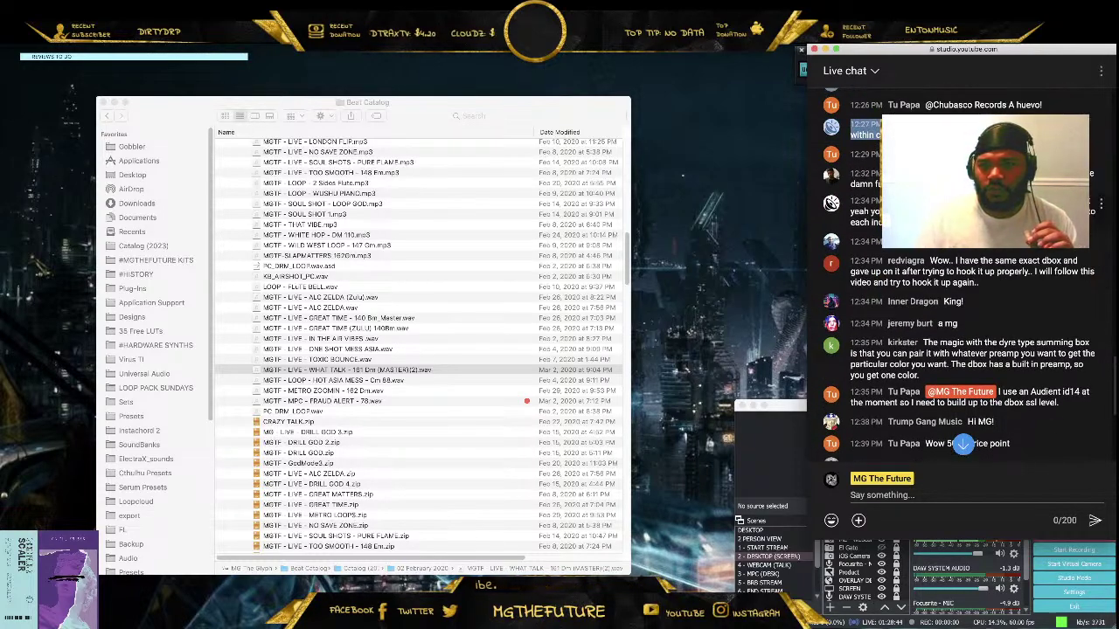
scroll(958, 275, down, 1)
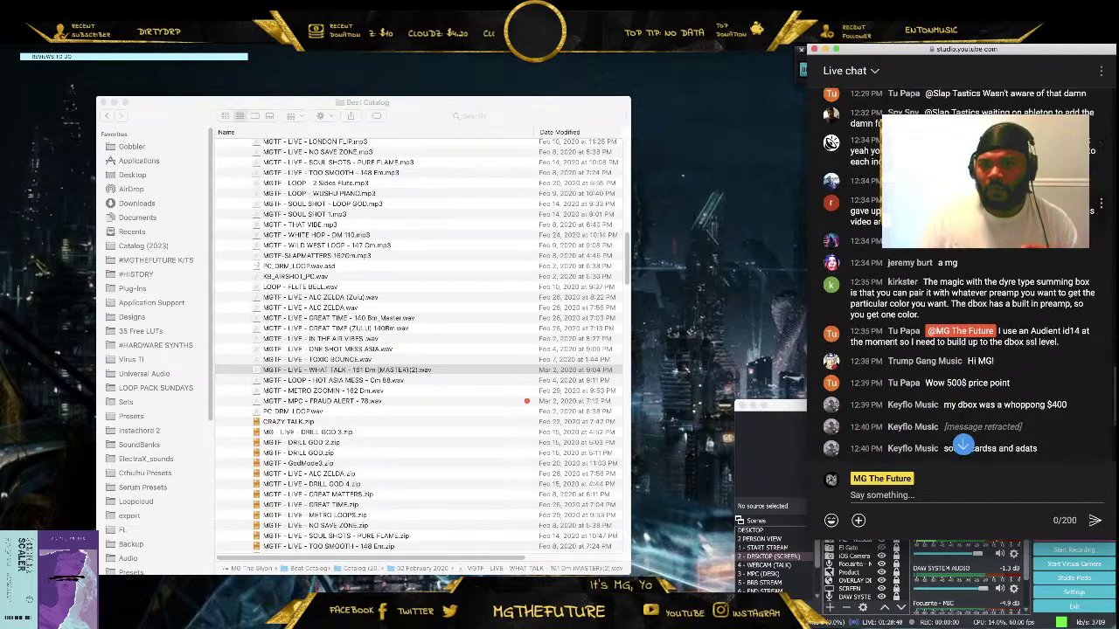
scroll(959, 274, down, 4)
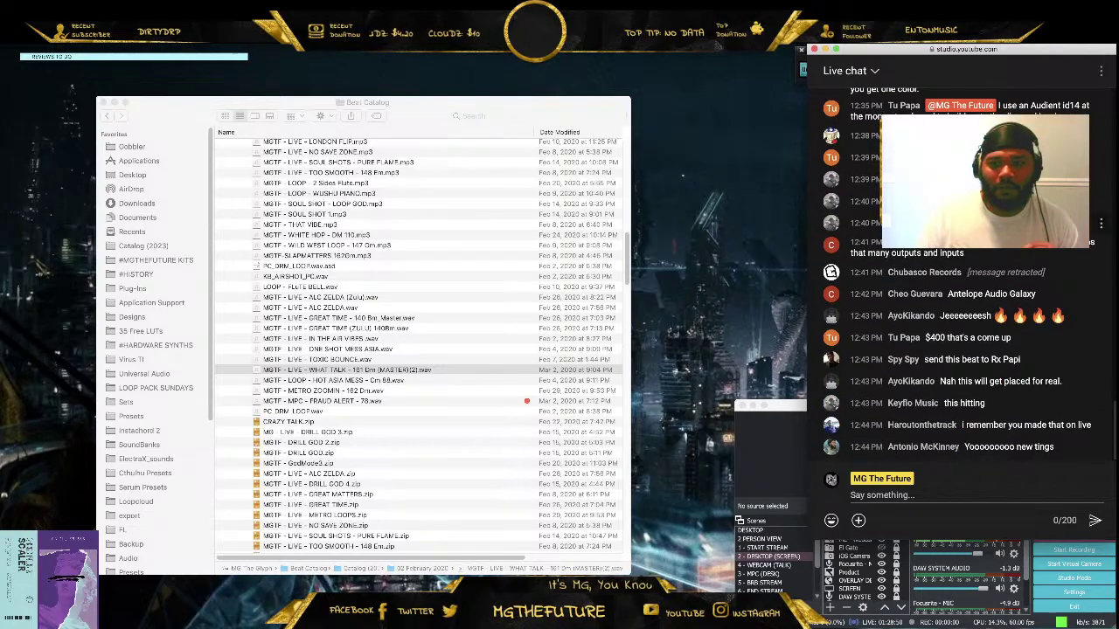
Highlight the chat message about hooking up the same dbox, check the newest messages, and go back to the summing box comment
scroll(959, 274, up, 3)
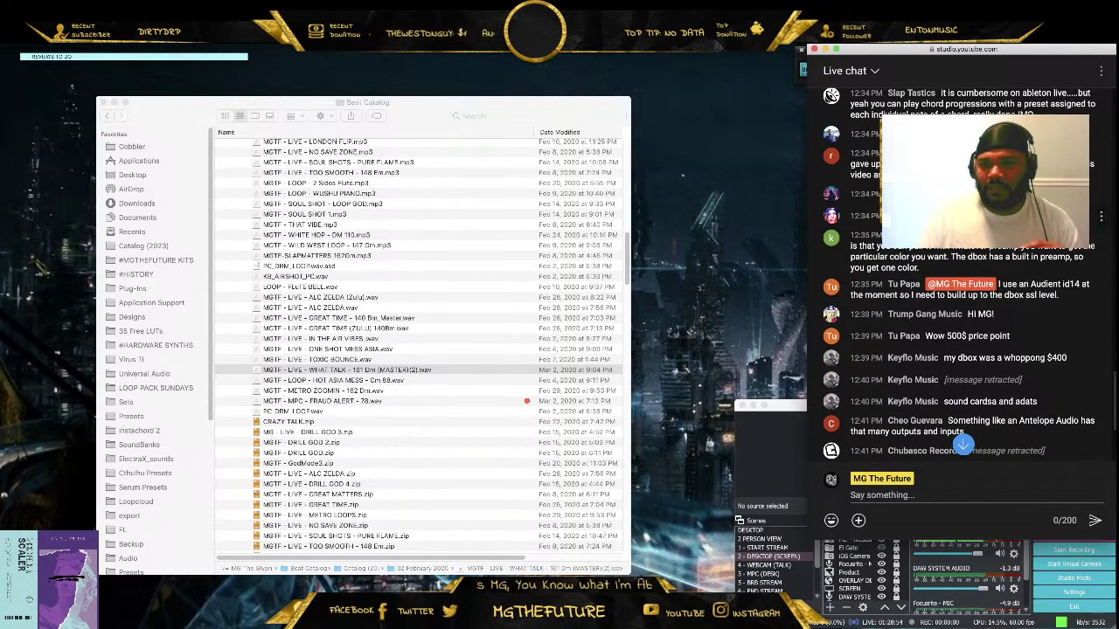
drag(961, 163, 917, 175)
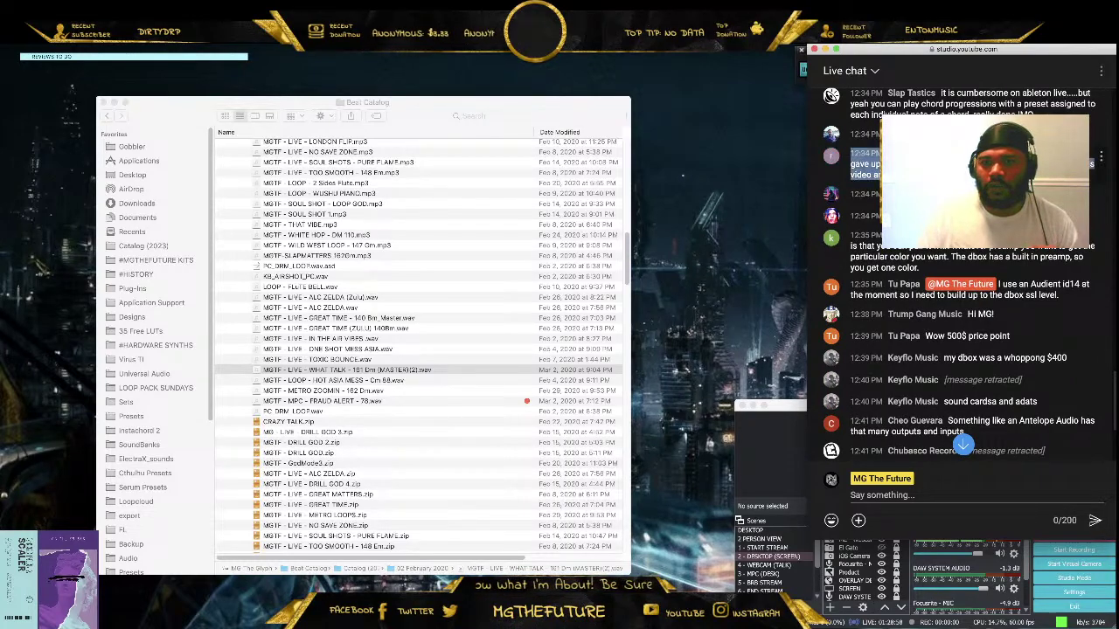
click(962, 445)
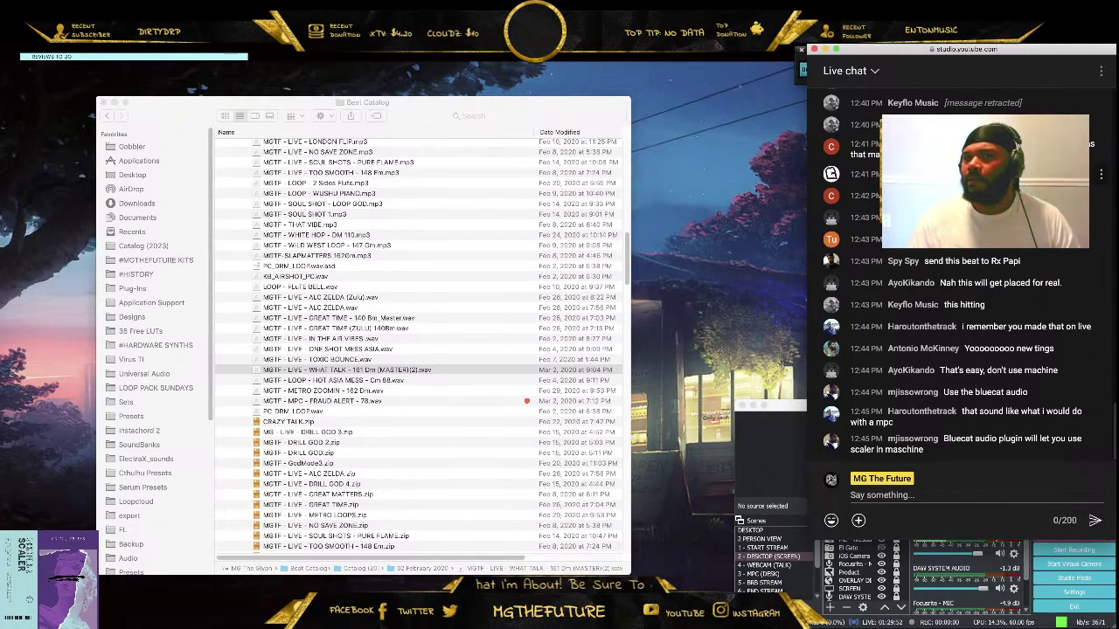
scroll(961, 280, up, 3)
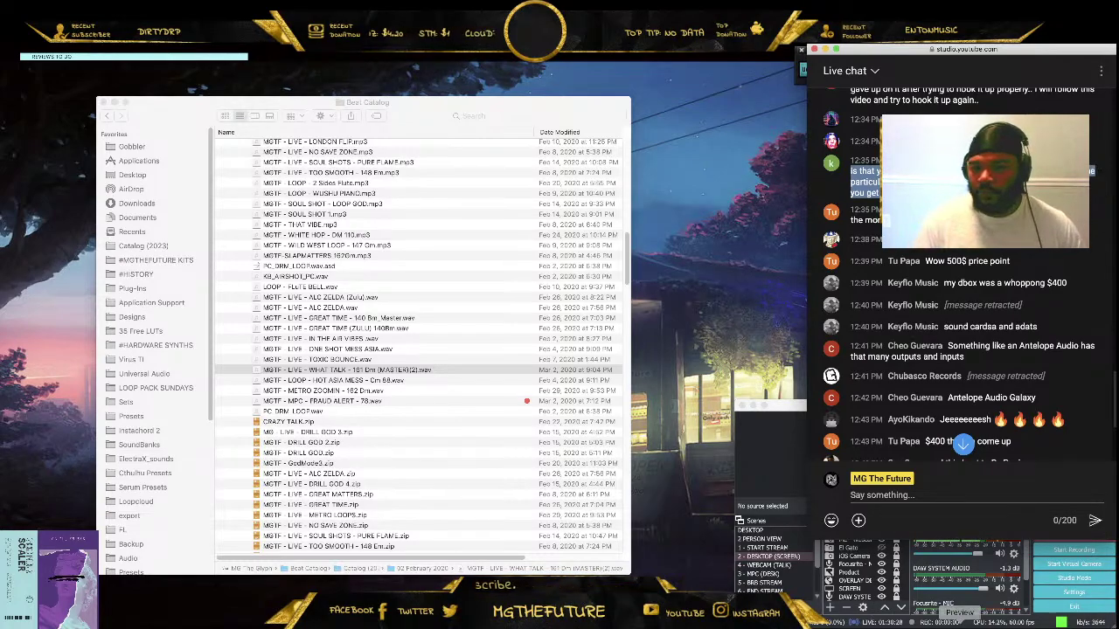
Switch to the Affinity Photo drawing, hide the diagram layer, and add a new pixel layer
key(super+Tab)
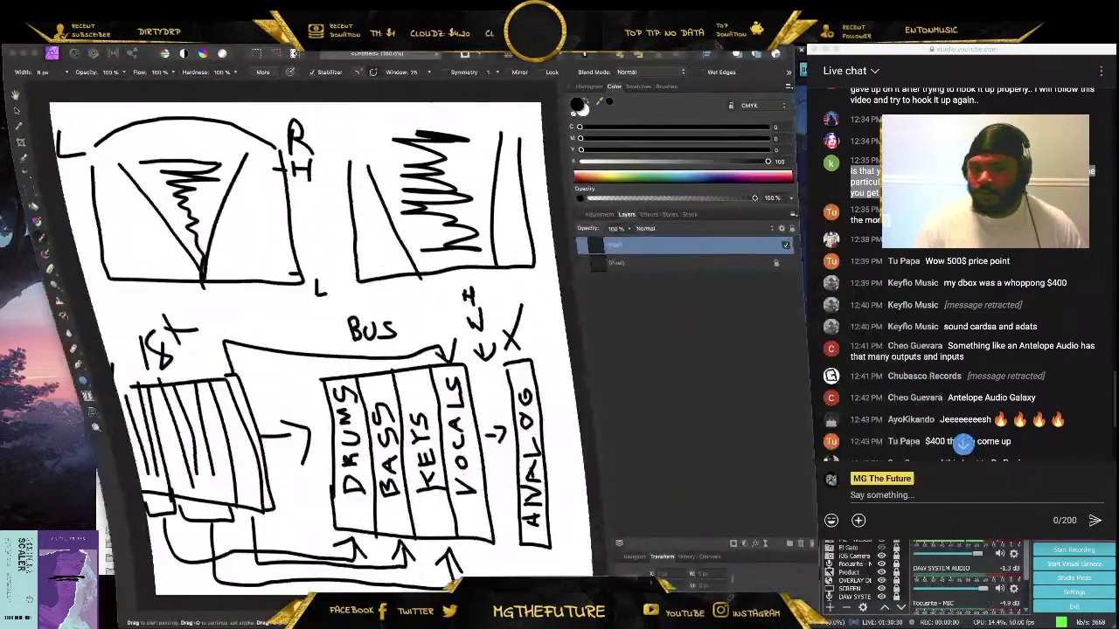
click(778, 246)
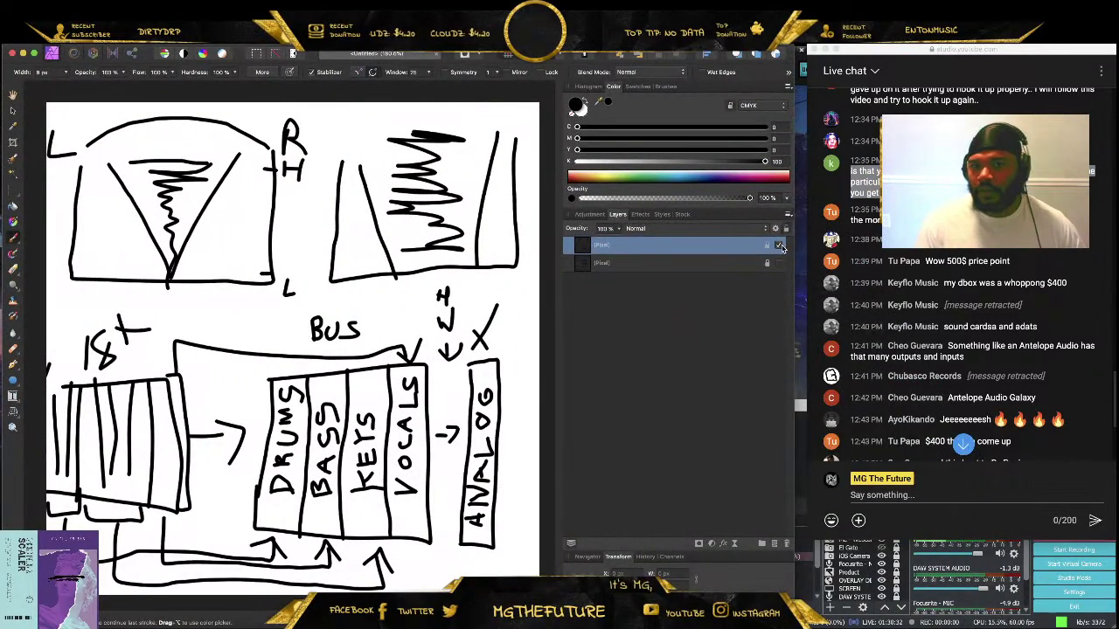
click(775, 544)
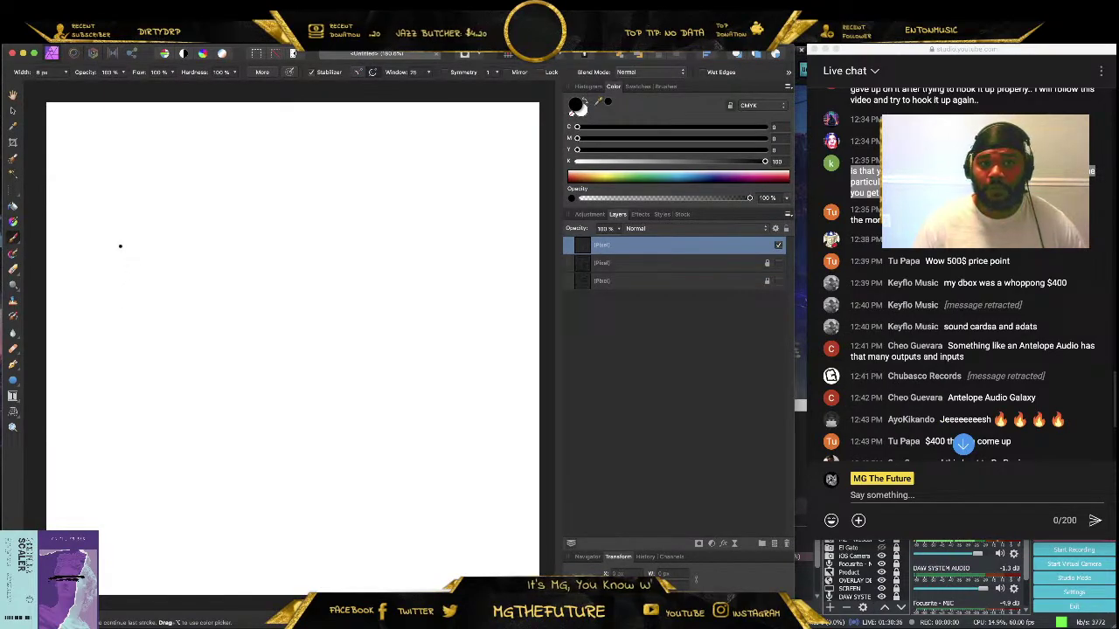
Draw a black zigzag wave with three peaks in the upper part of the canvas and cross it with short blue strokes
mouse_move(97, 283)
mouse_down()
mouse_move(123, 238)
mouse_move(156, 283)
mouse_move(187, 210)
mouse_move(229, 271)
mouse_move(238, 274)
mouse_move(254, 237)
mouse_move(286, 278)
mouse_up()
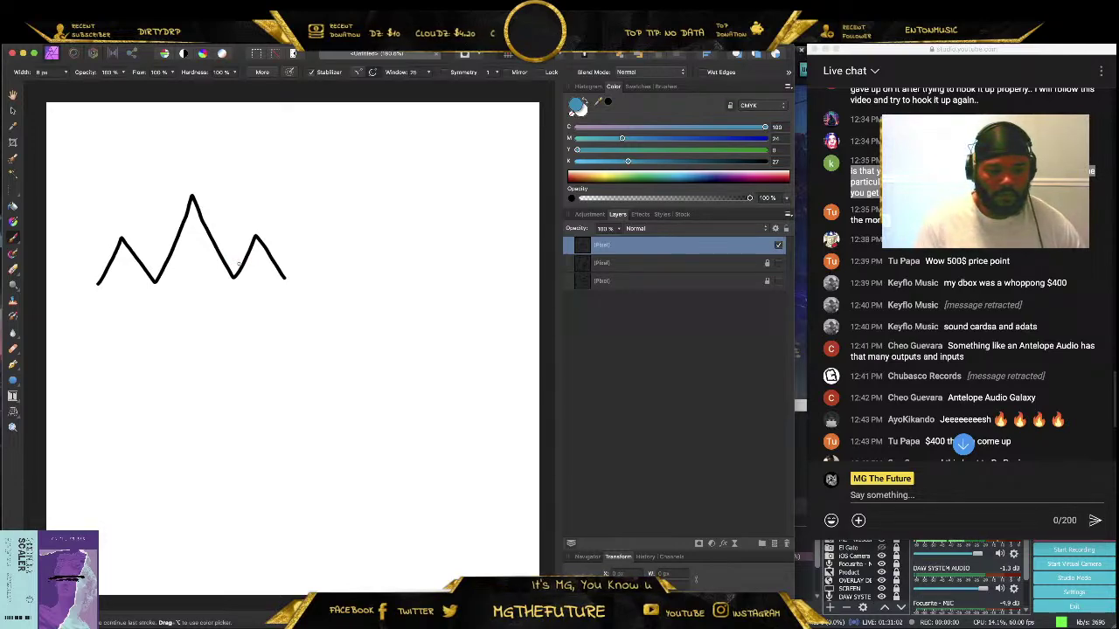
mouse_move(96, 274)
mouse_down()
mouse_move(114, 251)
mouse_move(117, 262)
mouse_move(175, 259)
mouse_move(193, 218)
mouse_move(217, 215)
mouse_move(218, 240)
mouse_up()
mouse_move(213, 273)
mouse_down()
mouse_move(281, 249)
mouse_move(285, 268)
mouse_up()
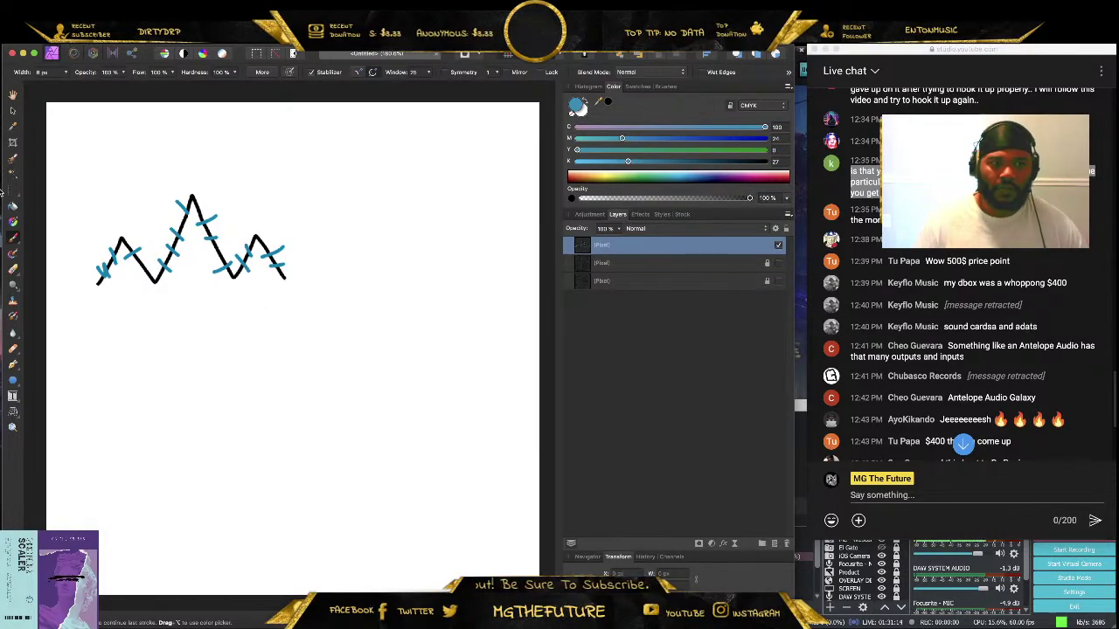
Set the brush colour to yellow-green and add short strokes across the slopes of the zigzag wave
click(612, 180)
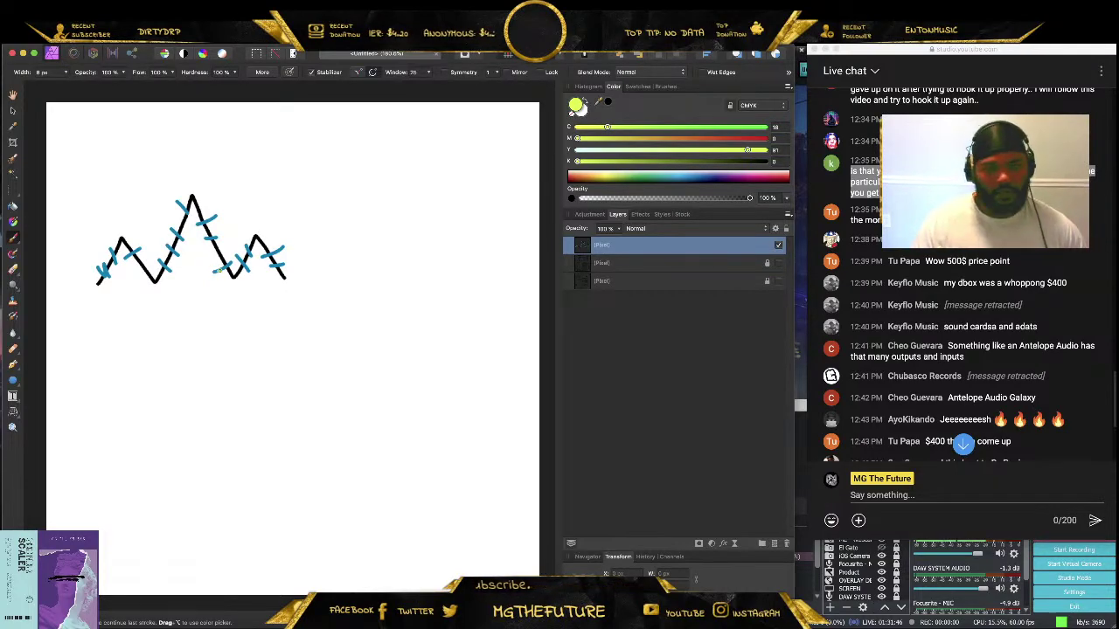
mouse_move(109, 247)
mouse_down()
mouse_move(148, 266)
mouse_move(180, 250)
mouse_move(164, 268)
mouse_up()
mouse_move(194, 208)
mouse_down()
mouse_move(198, 218)
mouse_move(210, 211)
mouse_up()
mouse_move(206, 253)
mouse_down()
mouse_move(252, 251)
mouse_move(288, 227)
mouse_up()
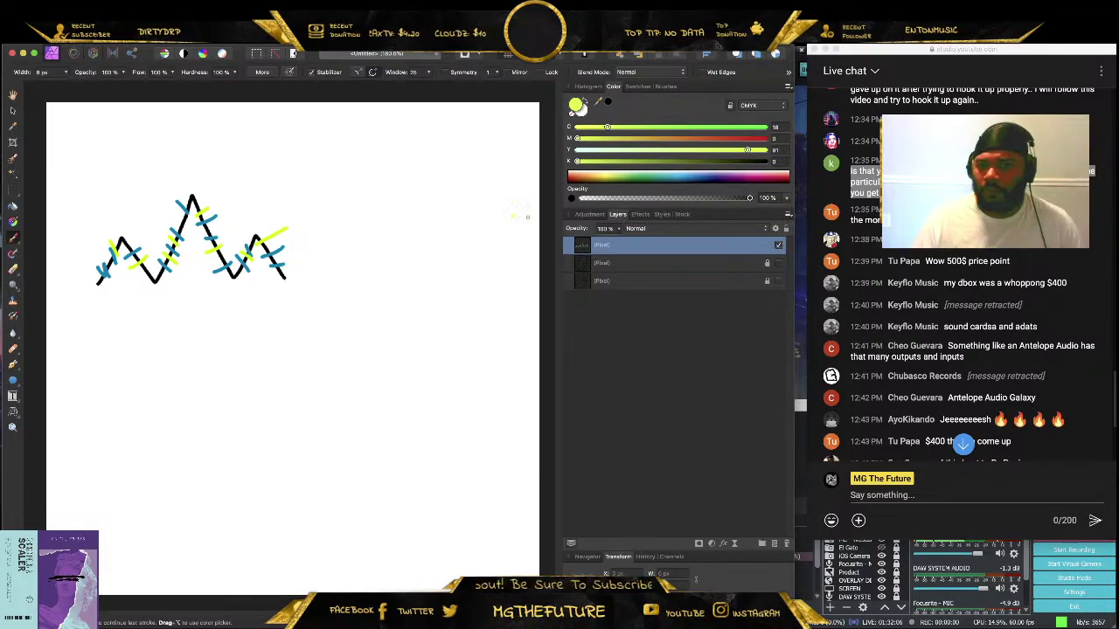
Set the brush colour to magenta and add short strokes across all three peaks of the wave
drag(752, 182, 764, 181)
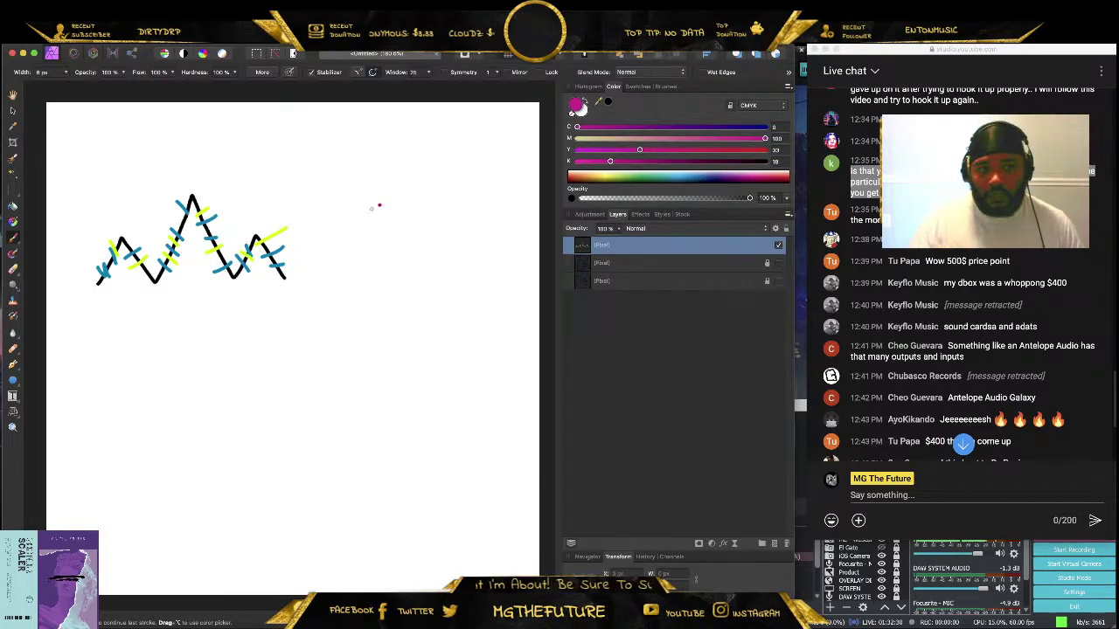
mouse_move(102, 255)
mouse_down()
mouse_move(114, 272)
mouse_move(151, 273)
mouse_up()
mouse_move(173, 220)
mouse_down()
mouse_move(206, 242)
mouse_move(233, 225)
mouse_up()
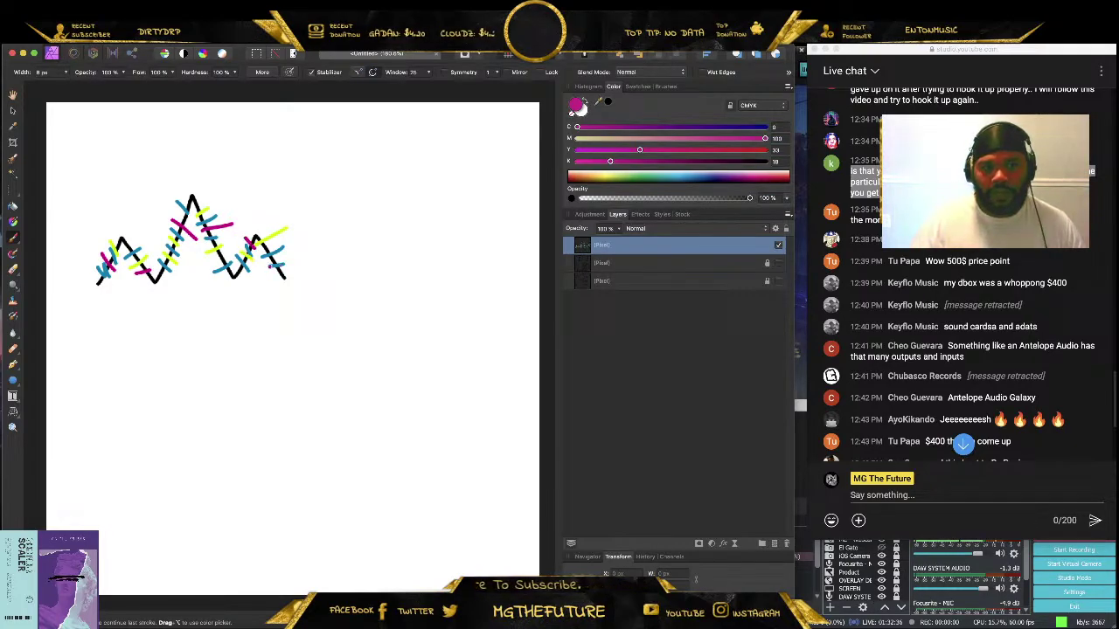
drag(267, 262, 294, 256)
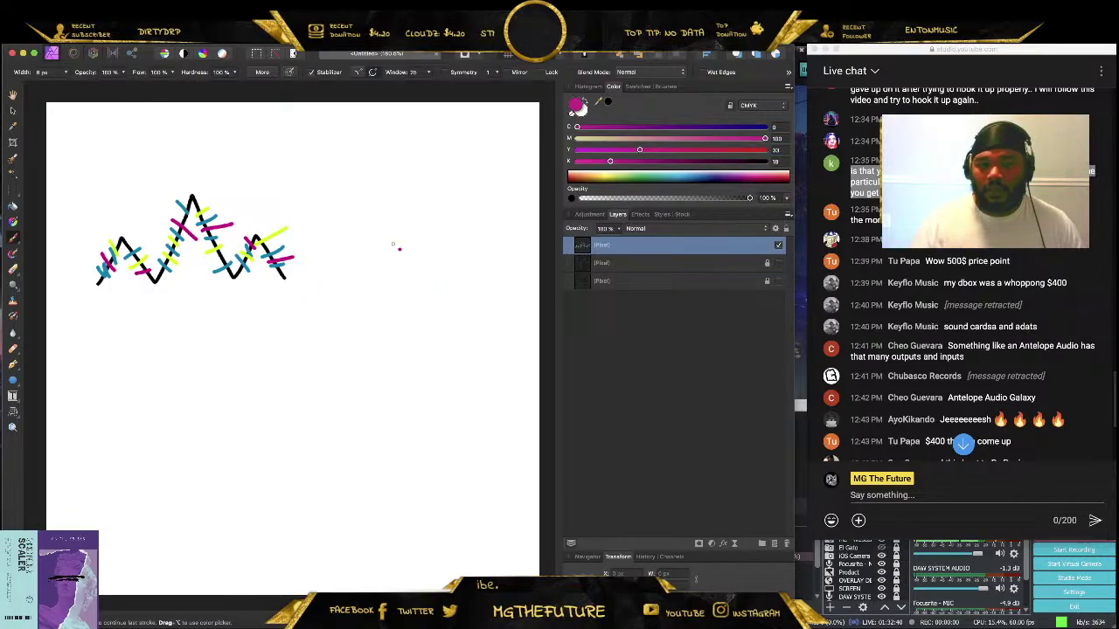
Set the brush colour to light cyan and add longer strokes across the peaks, extending past the wave's final peak
click(734, 181)
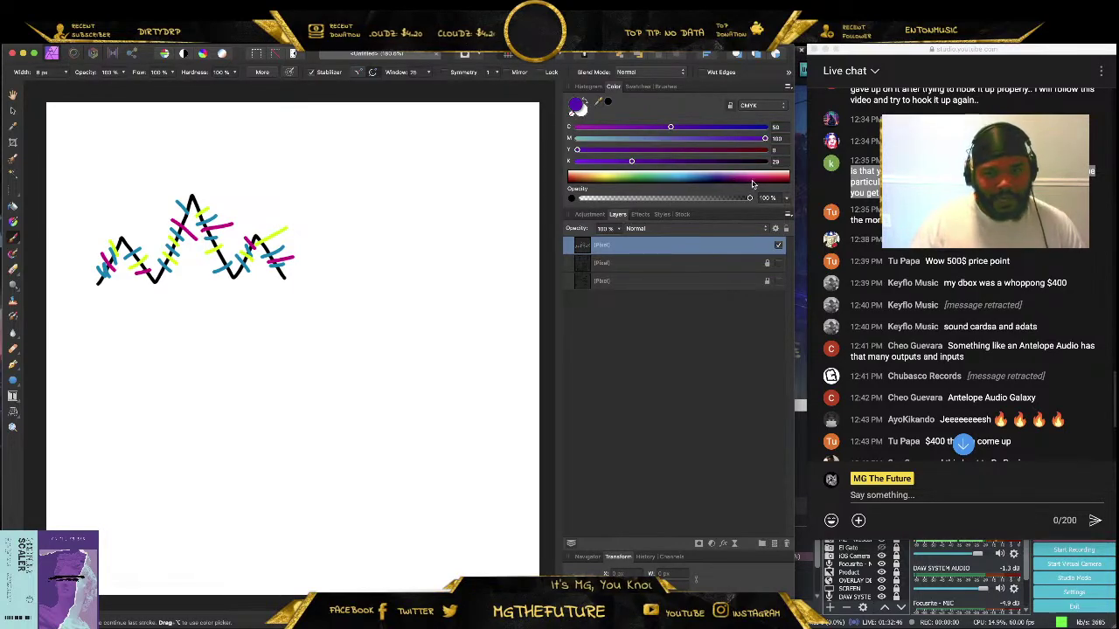
click(757, 181)
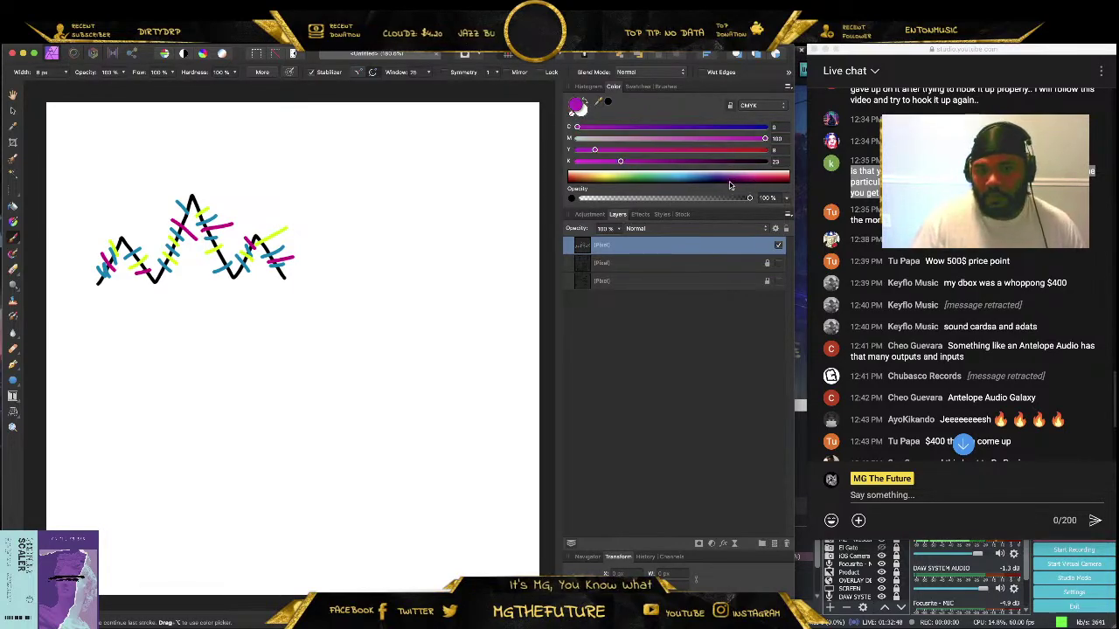
click(674, 181)
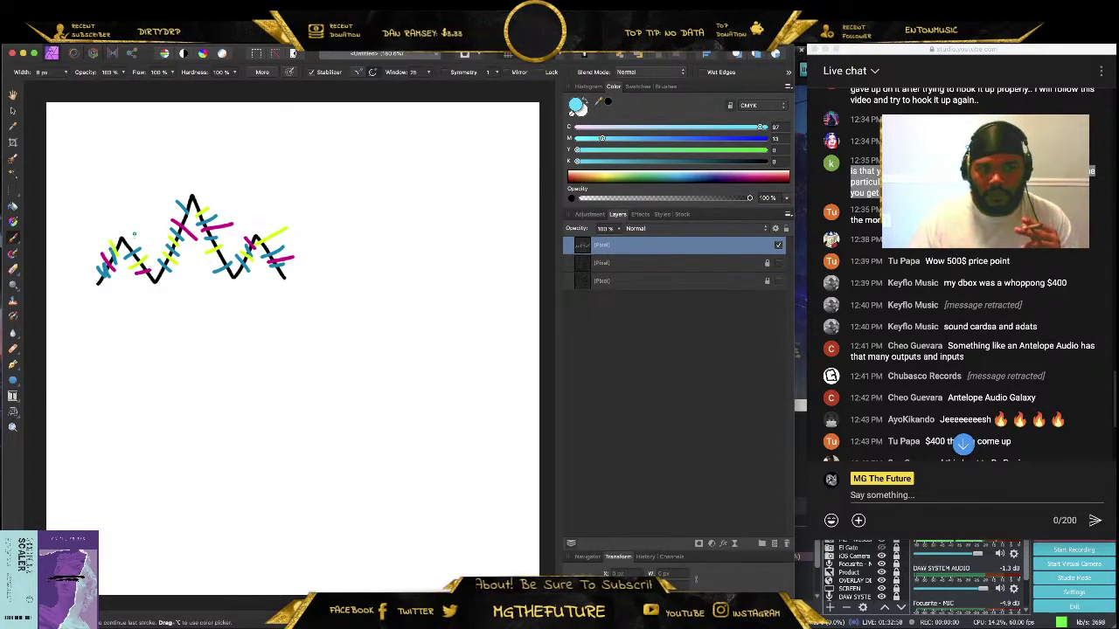
drag(135, 233, 115, 254)
drag(189, 228, 156, 261)
mouse_move(201, 206)
mouse_down()
mouse_move(216, 200)
mouse_move(189, 236)
mouse_move(269, 297)
mouse_move(315, 236)
mouse_up()
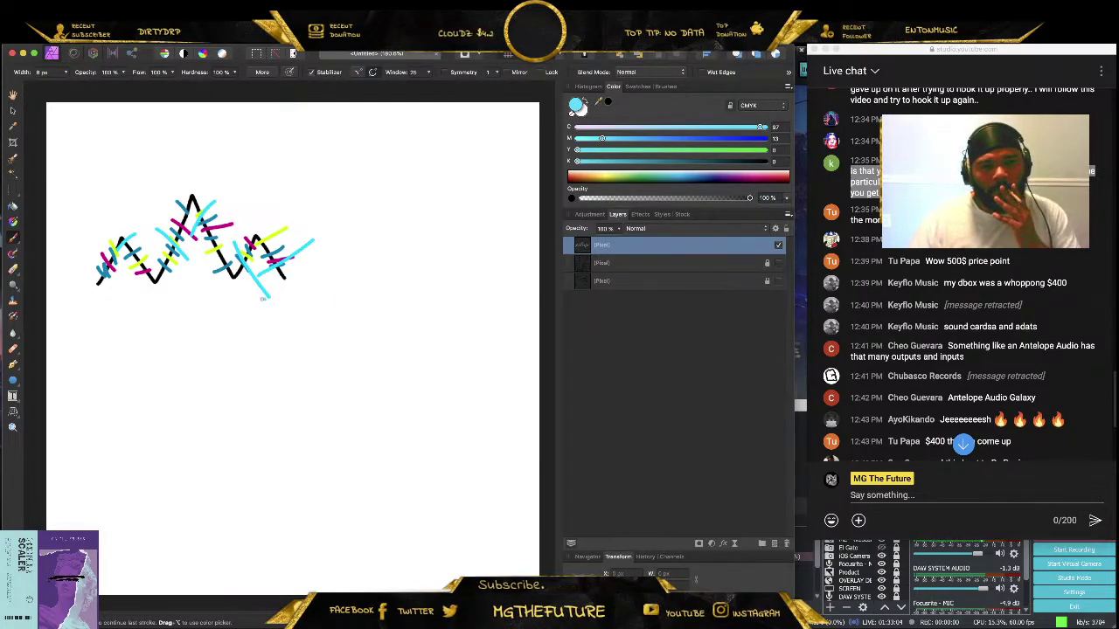
Set the brush colour to dark blue and switch to the Universal Audio Console mixer
click(713, 179)
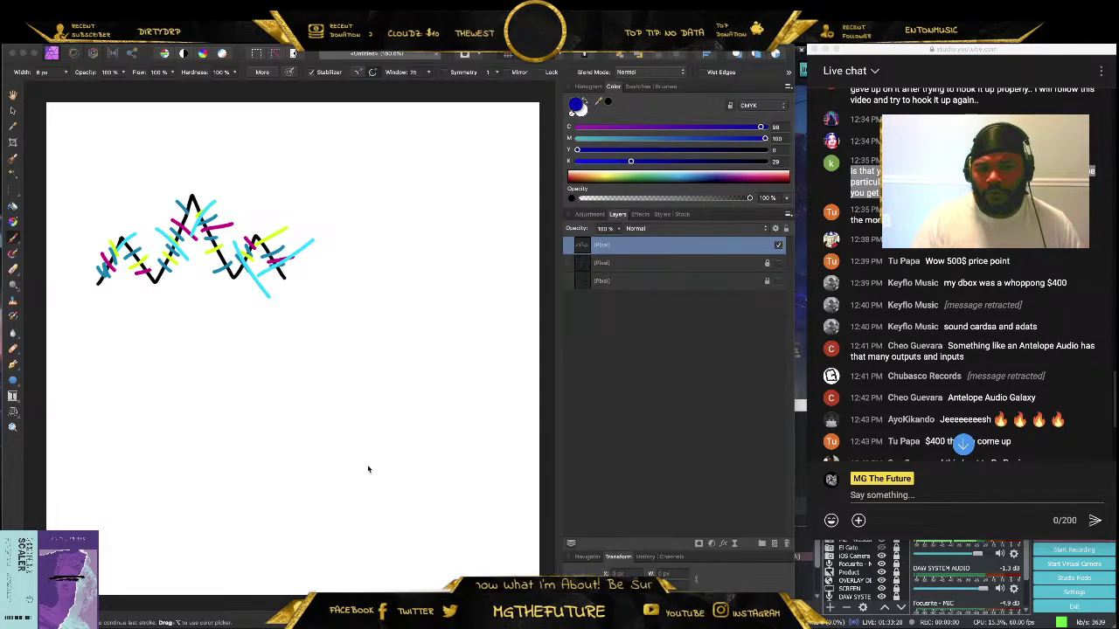
key(super+Tab)
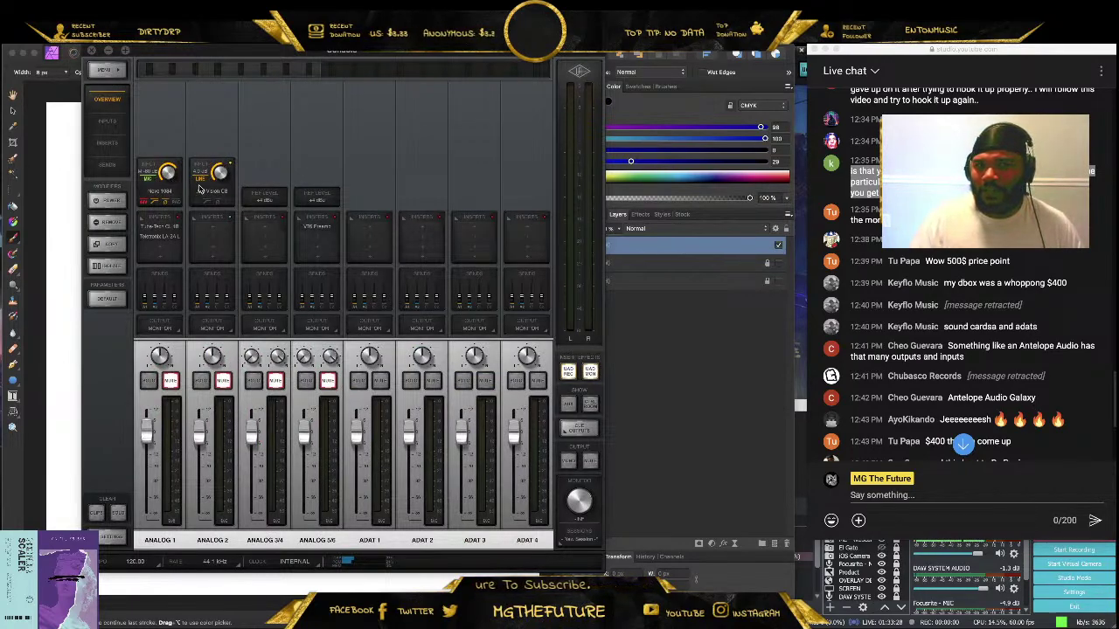
Browse the Harmonic & Tape and Modulation plug-ins for the first insert of ANALOG 3/4, and return to the drawing
click(266, 232)
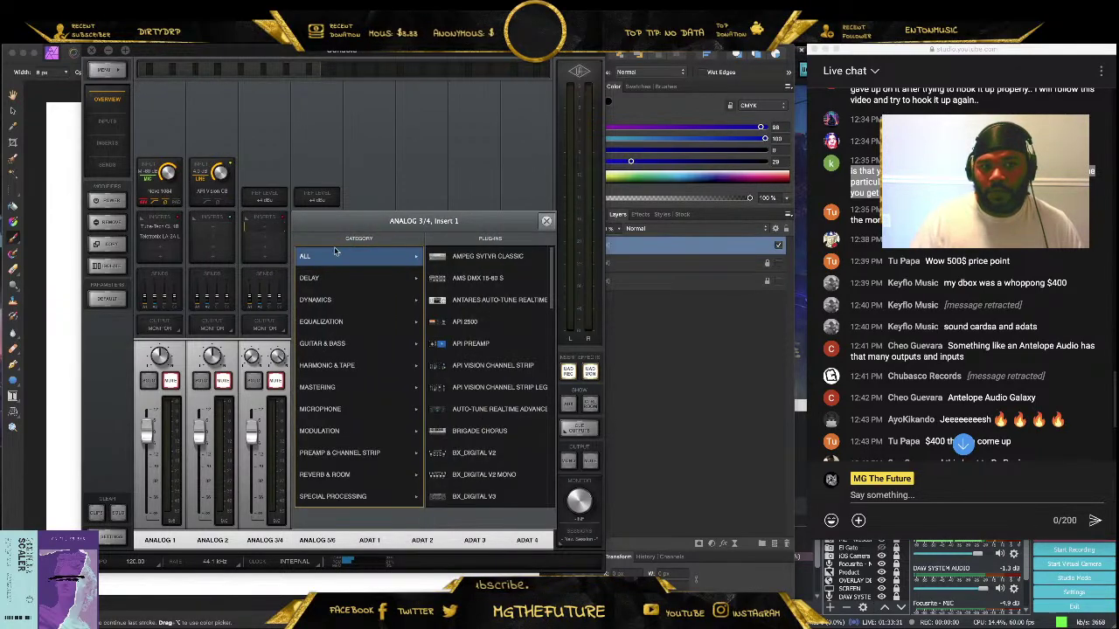
click(354, 367)
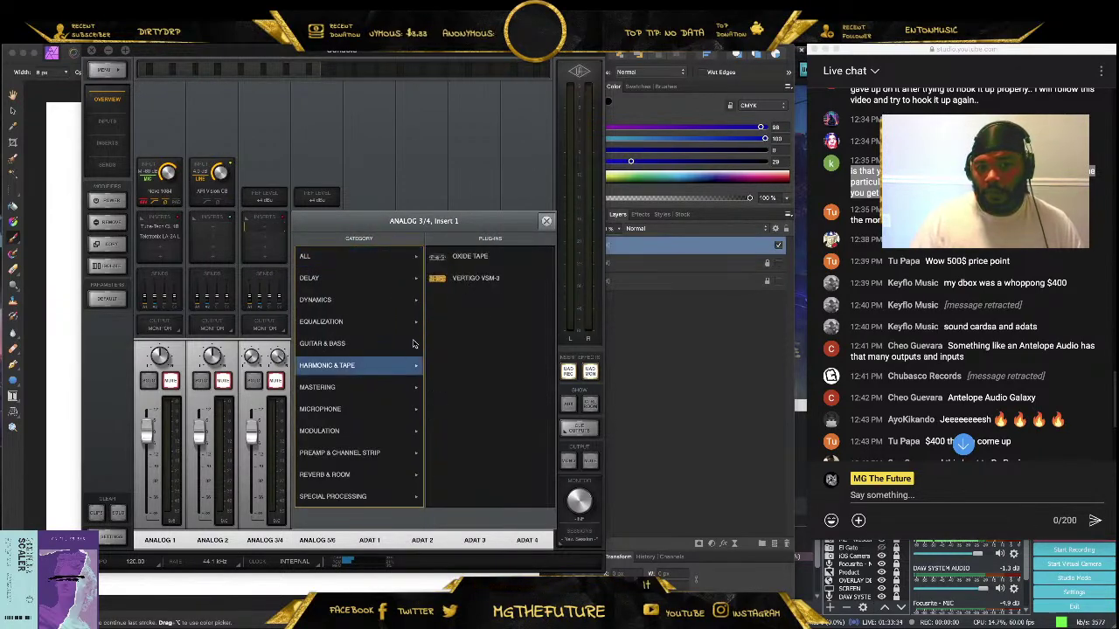
click(360, 431)
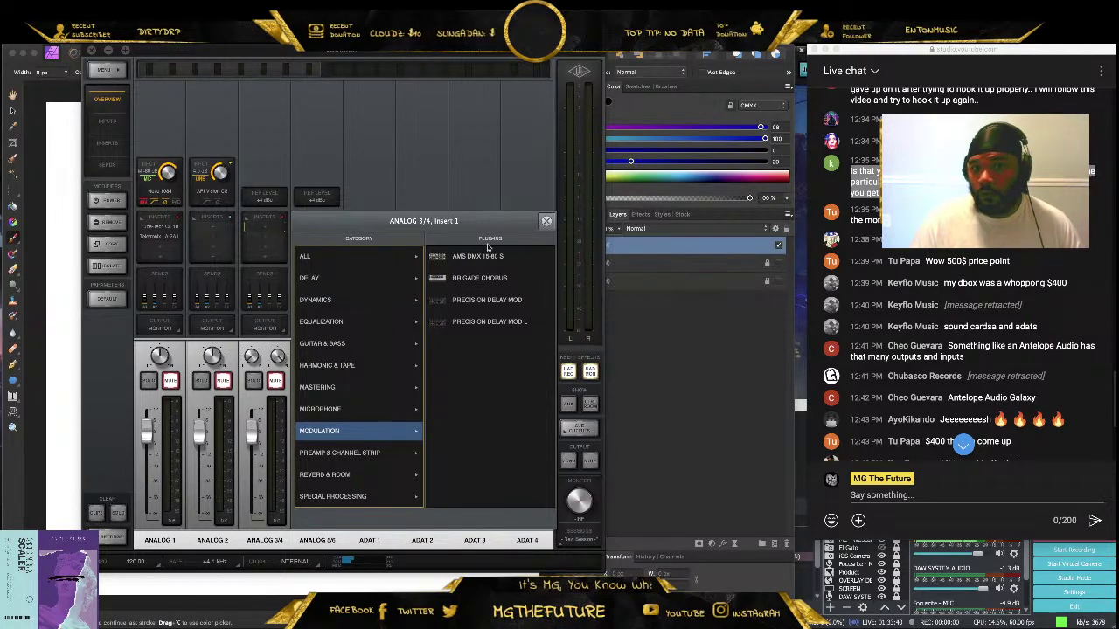
click(546, 220)
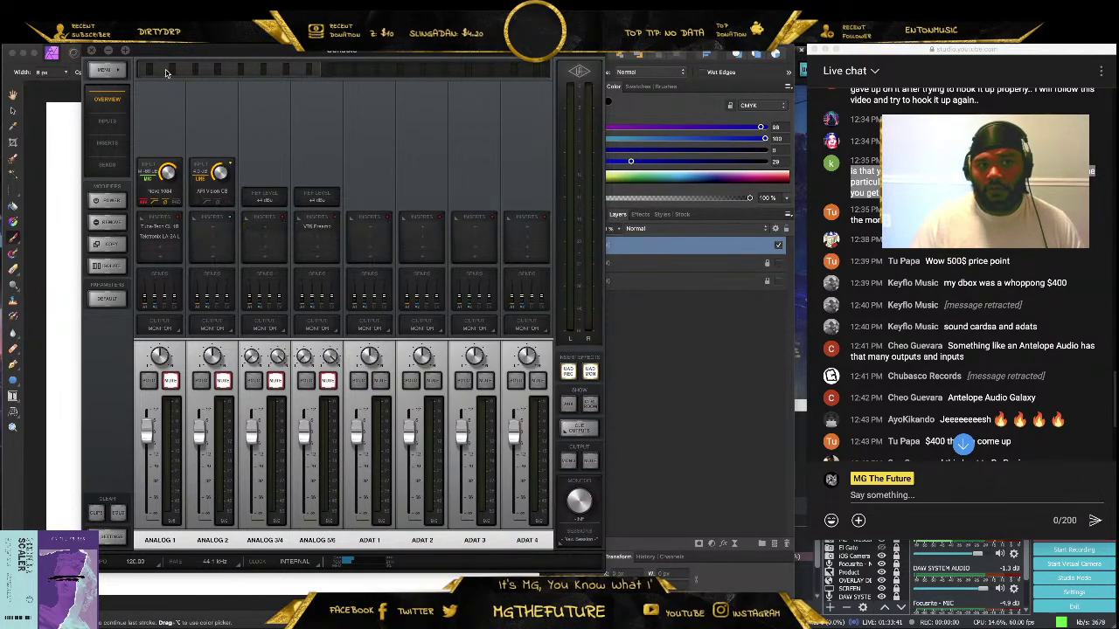
click(108, 50)
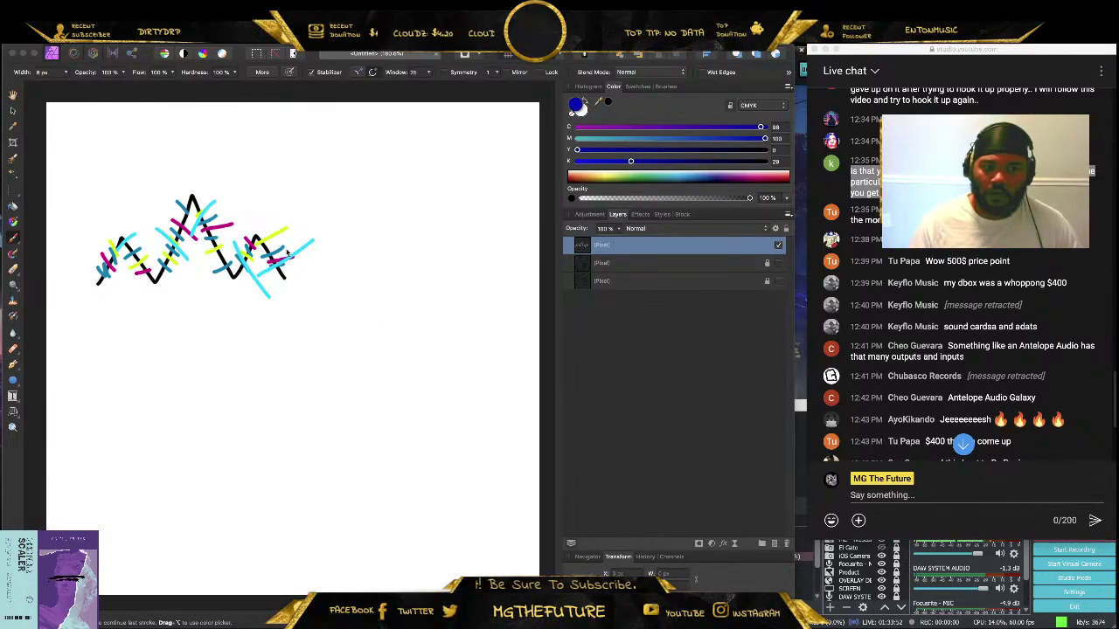
Set the brush colour to dark green and add short strokes across the peaks and slopes of the zigzag wave
click(664, 181)
mouse_move(663, 183)
mouse_down()
mouse_move(677, 180)
mouse_move(647, 179)
mouse_up()
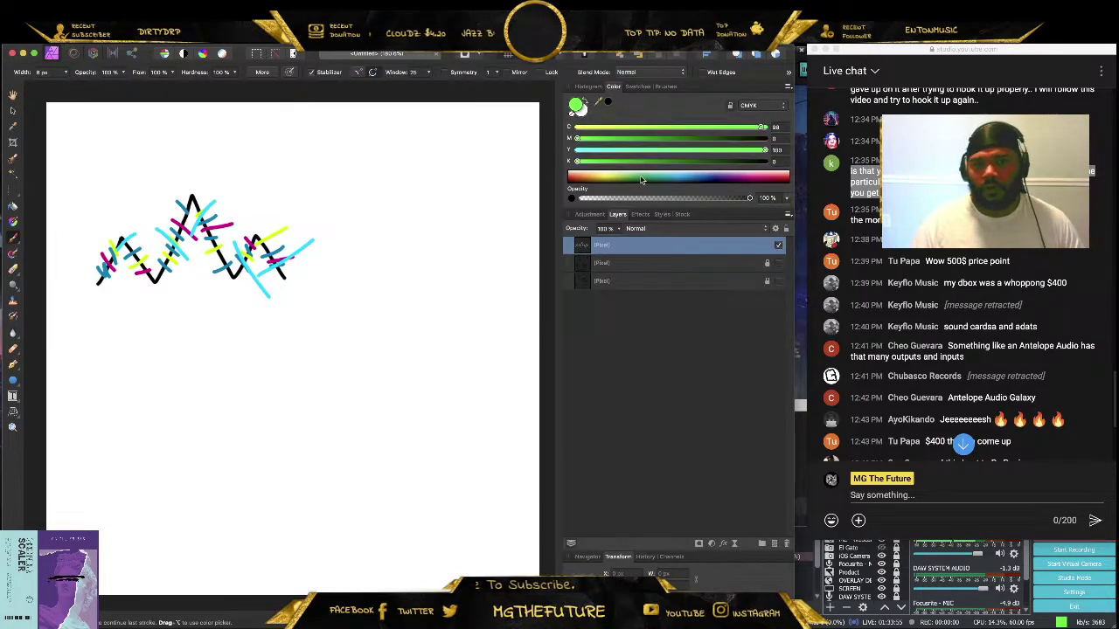
click(698, 138)
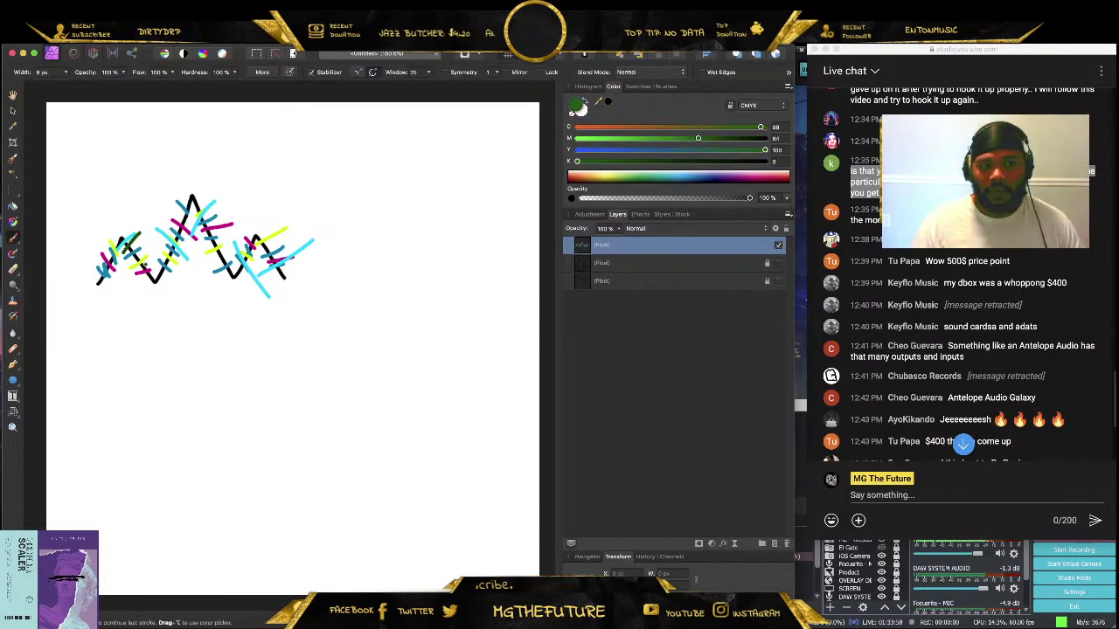
mouse_move(172, 203)
mouse_down()
mouse_move(198, 233)
mouse_move(272, 268)
mouse_up()
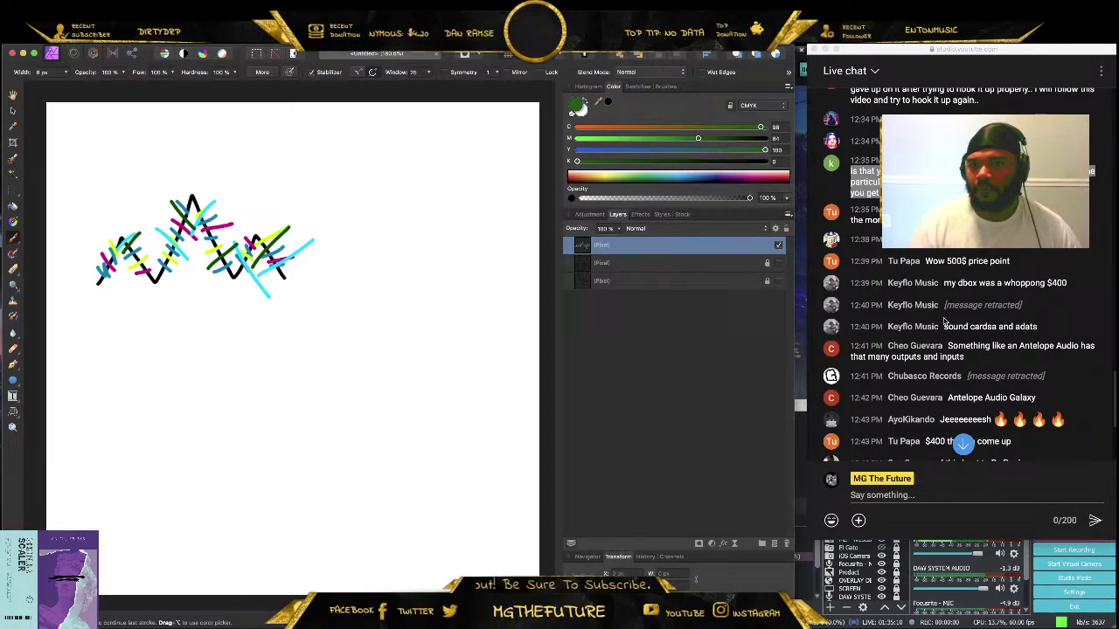
Read through the live chat history, from the summing box discussion to the newest messages
click(987, 238)
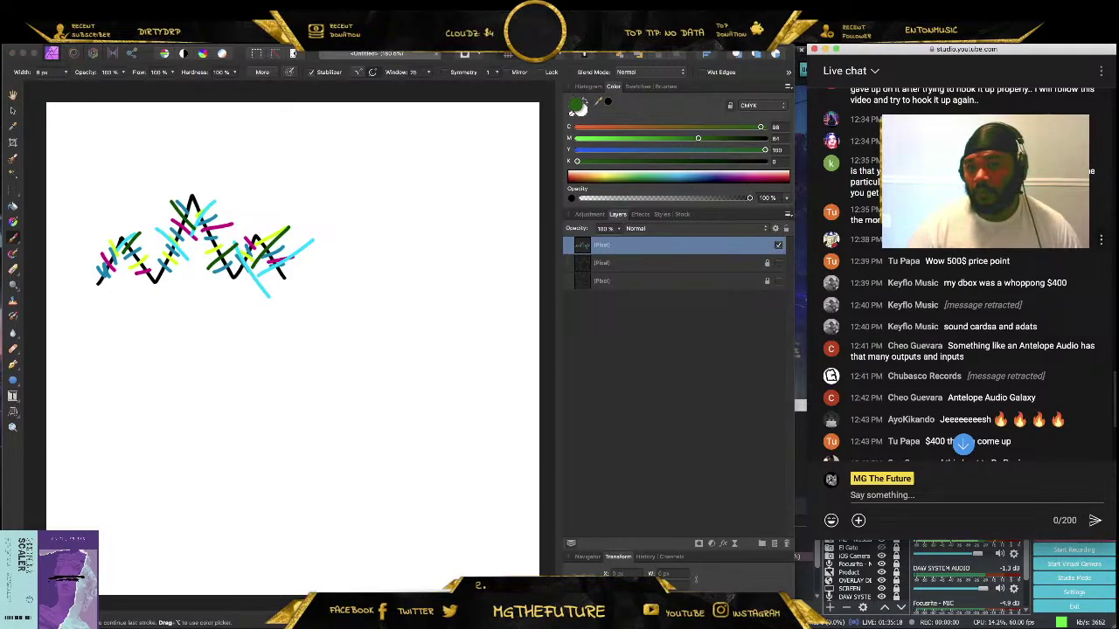
scroll(962, 288, down, 10)
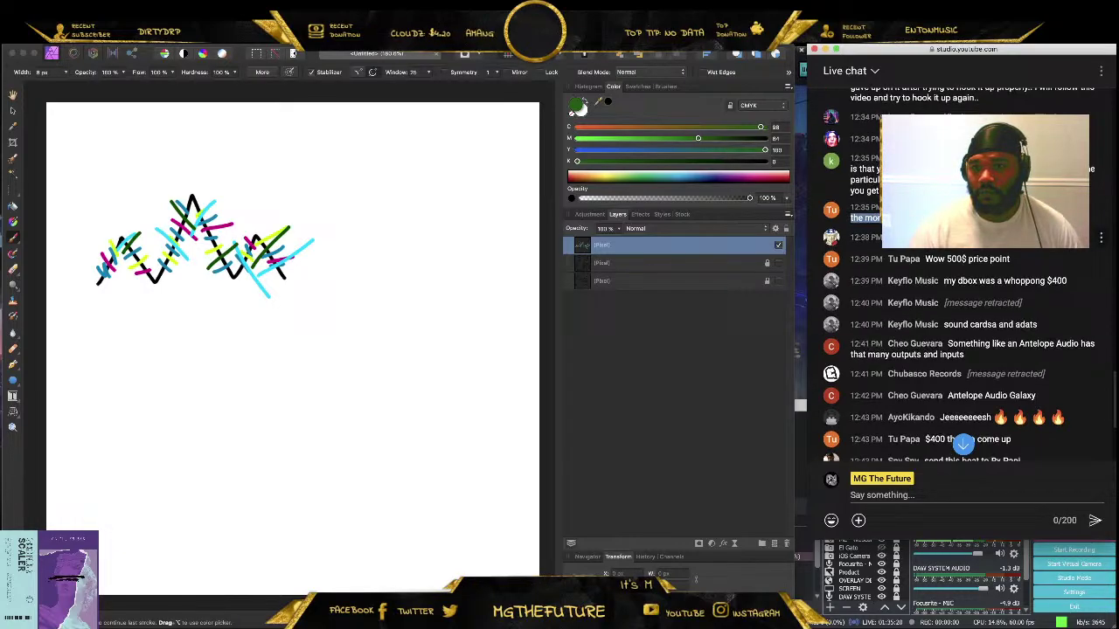
scroll(962, 288, up, 8)
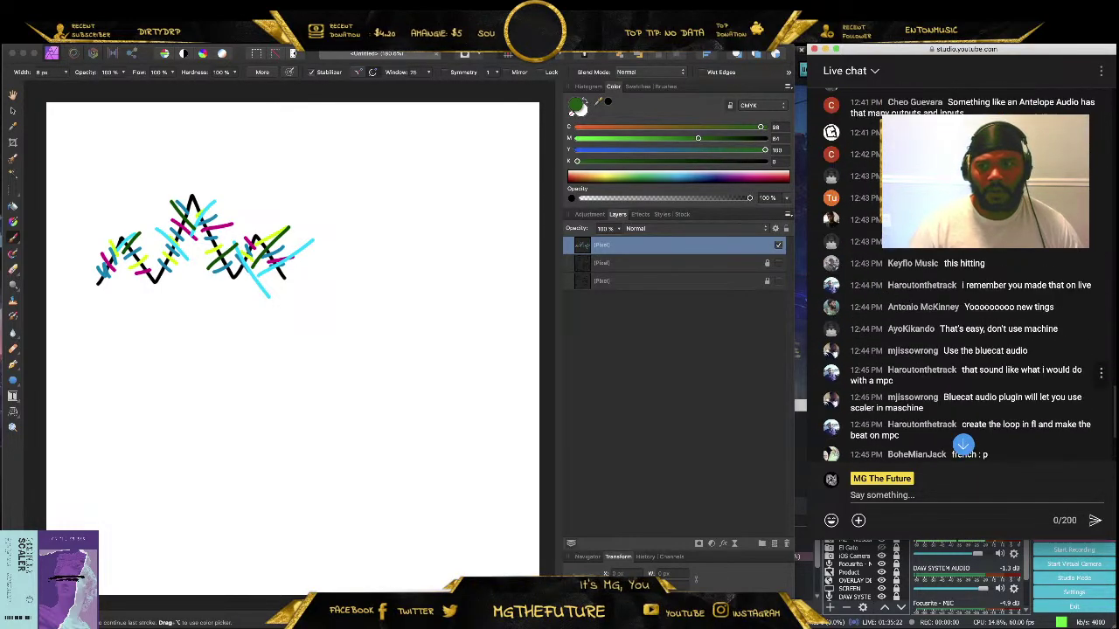
scroll(1031, 257, down, 5)
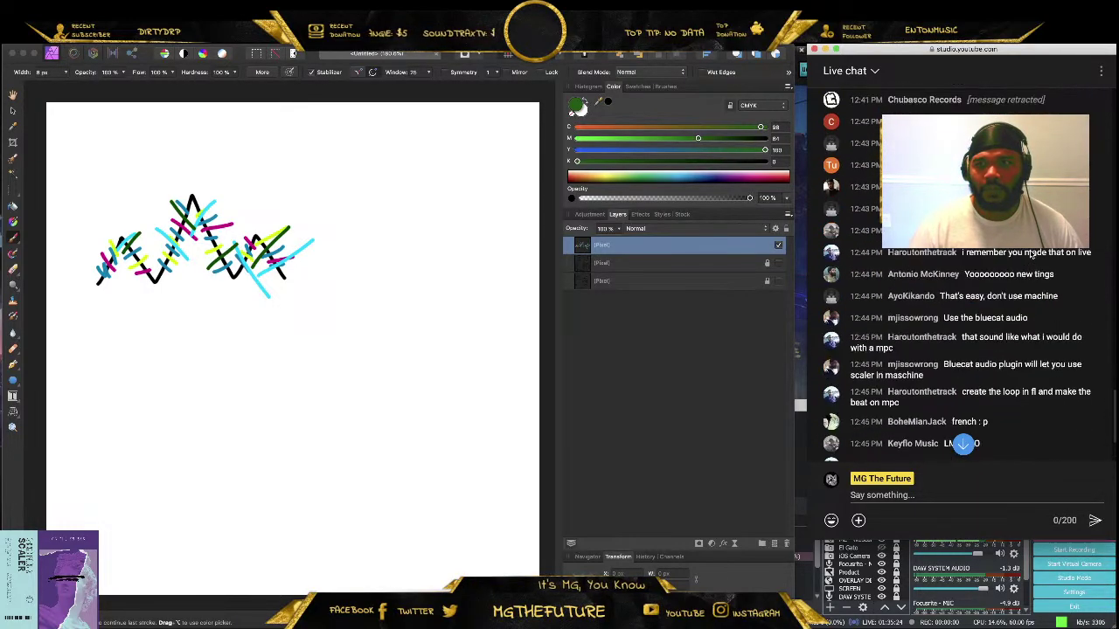
scroll(1031, 258, up, 4)
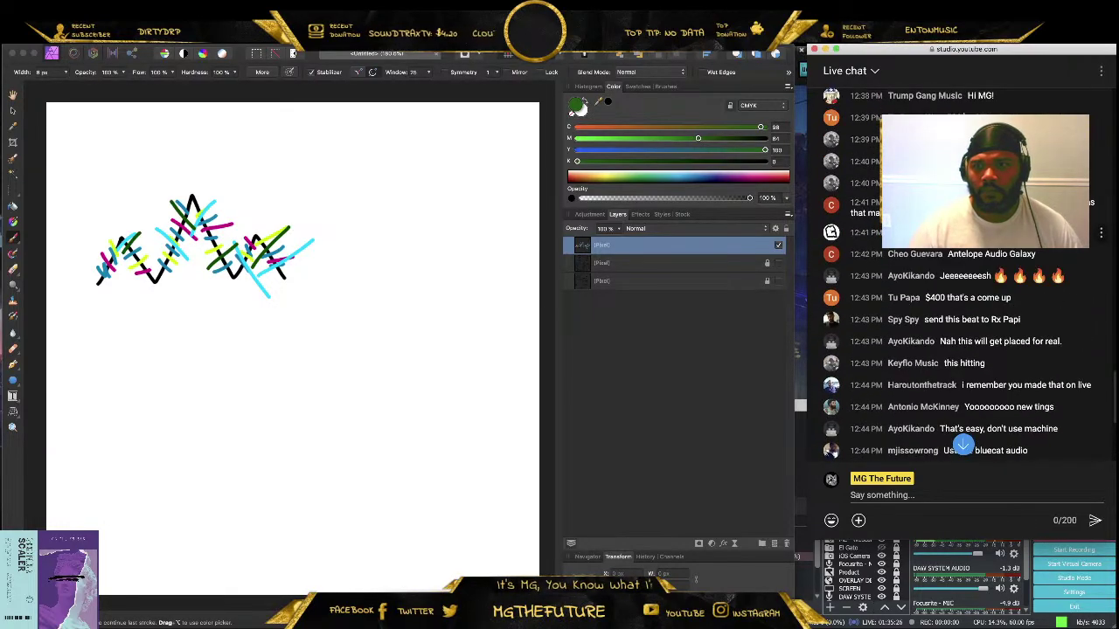
scroll(961, 288, up, 3)
scroll(961, 288, down, 10)
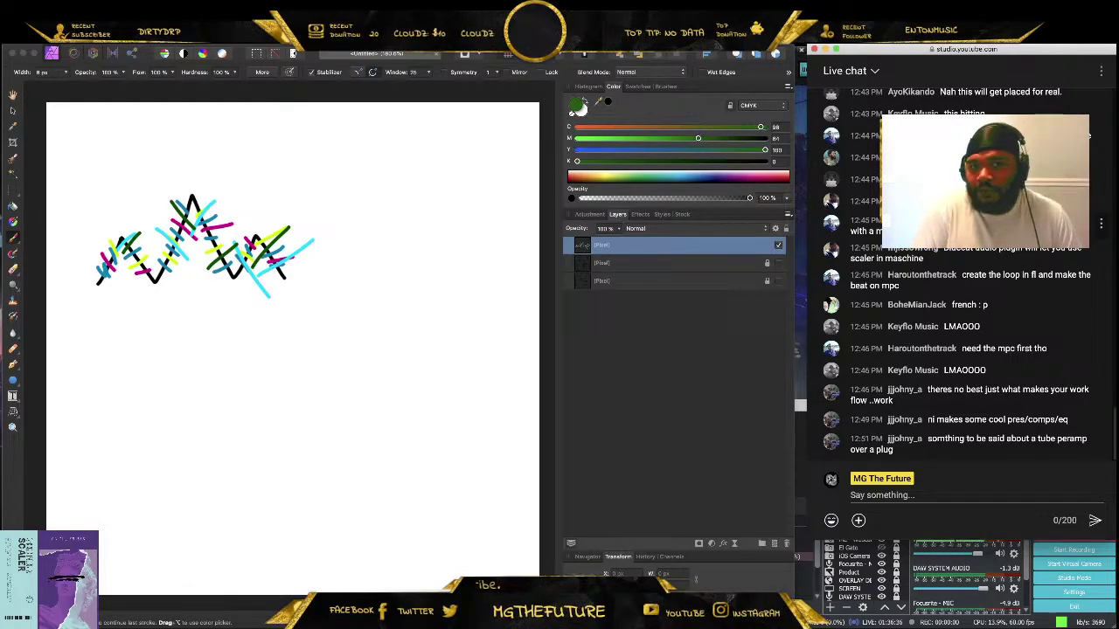
scroll(1002, 251, up, 6)
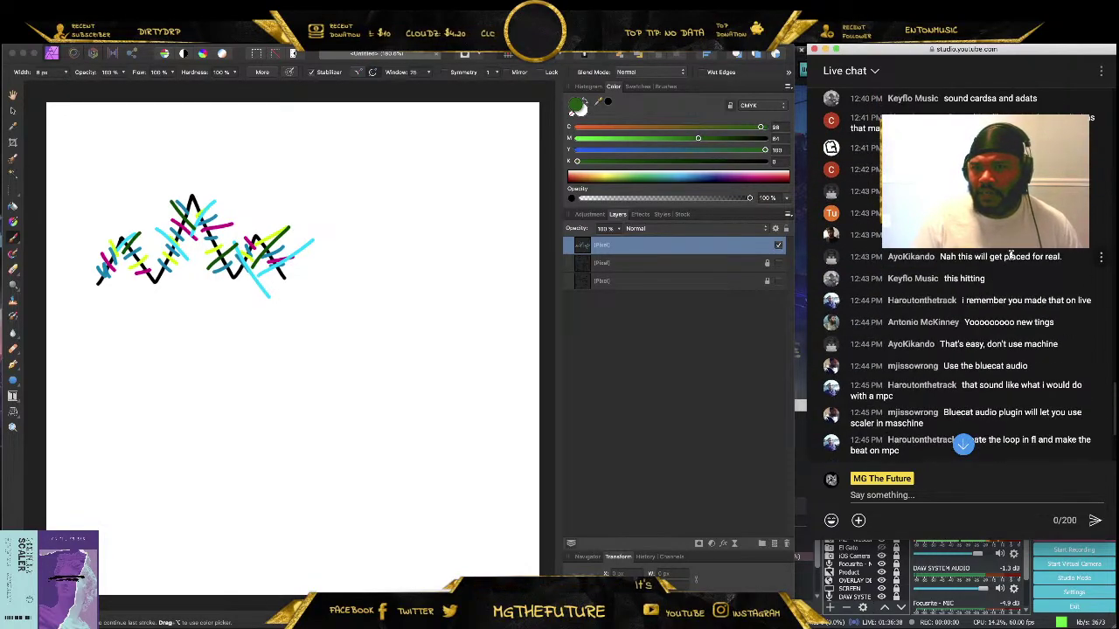
scroll(1002, 251, up, 2)
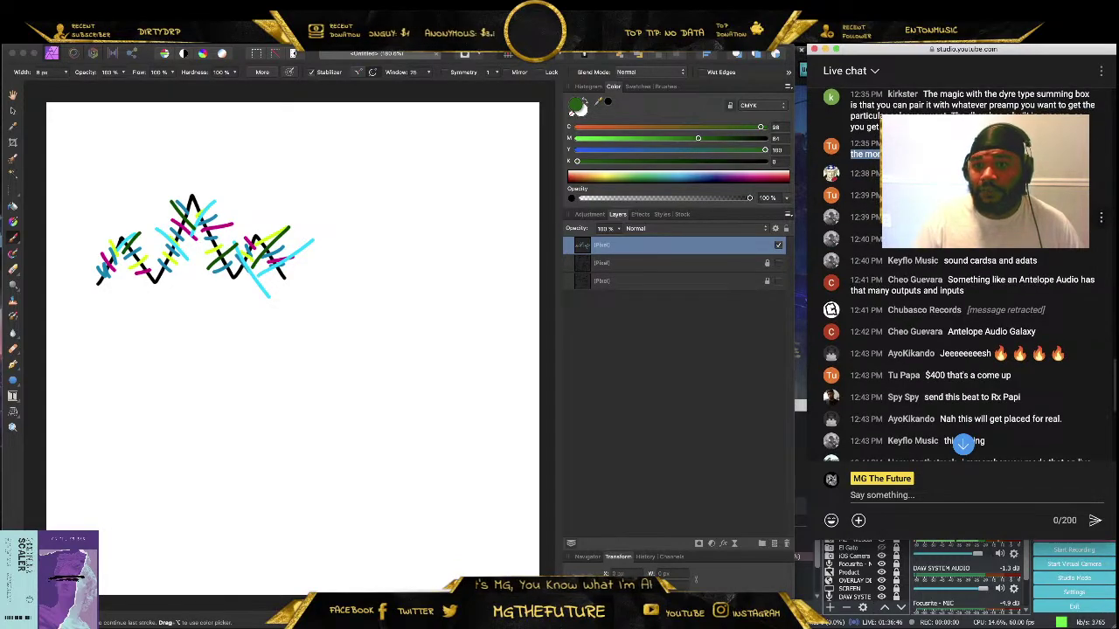
Highlight and read the chat messages about sound cards and ADATs, Antelope Audio interfaces, making the beat on MPC, and the replies that follow
triple_click(1046, 263)
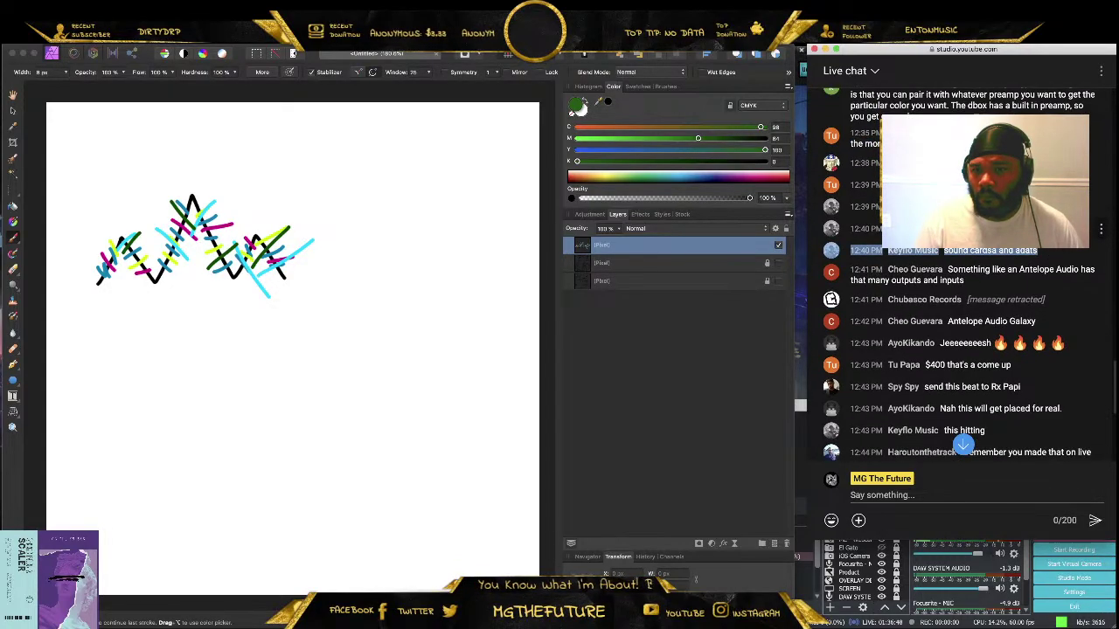
triple_click(998, 271)
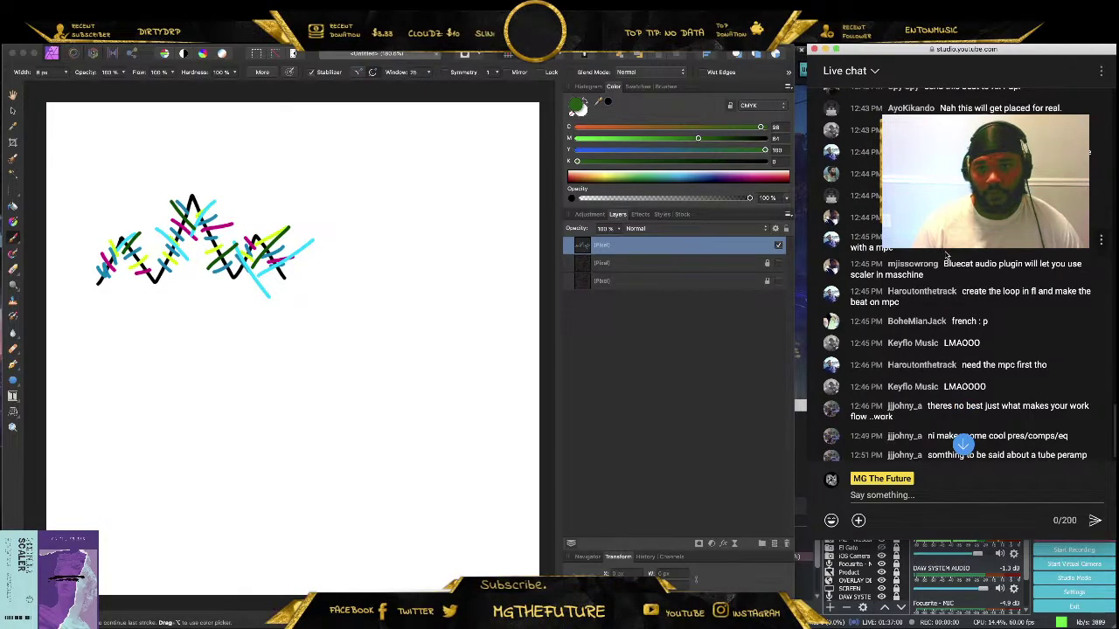
scroll(943, 253, up, 5)
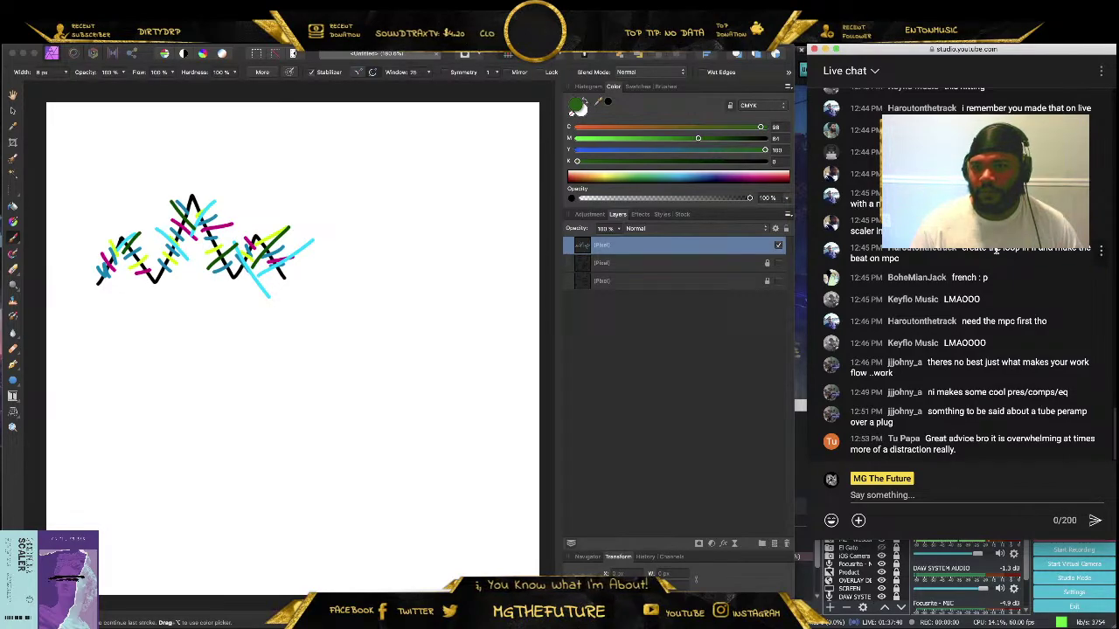
drag(924, 263, 959, 250)
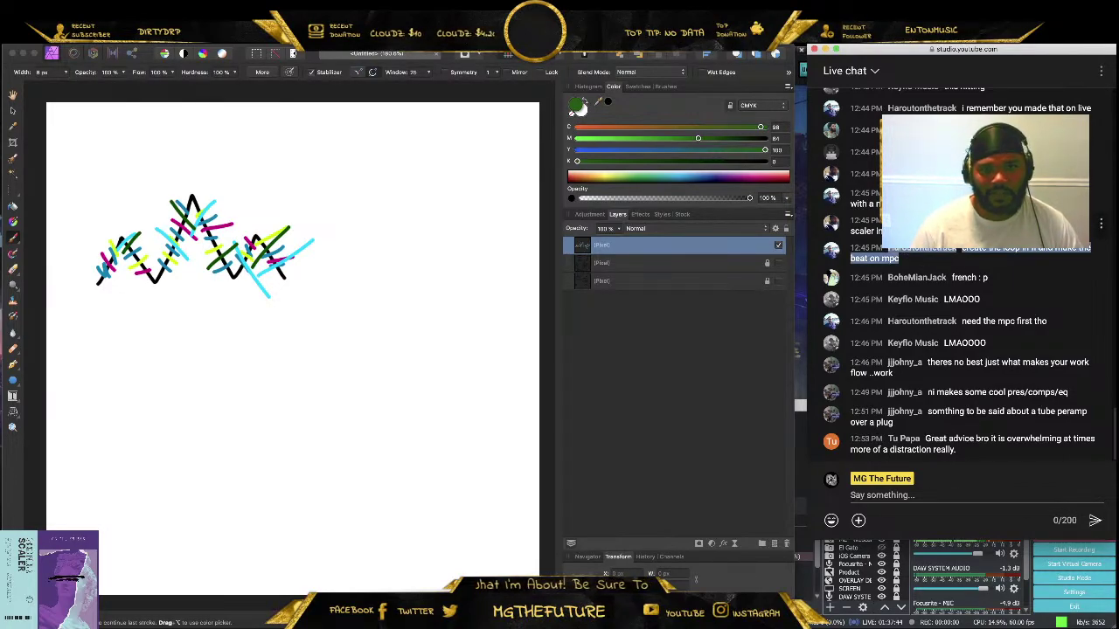
click(1005, 285)
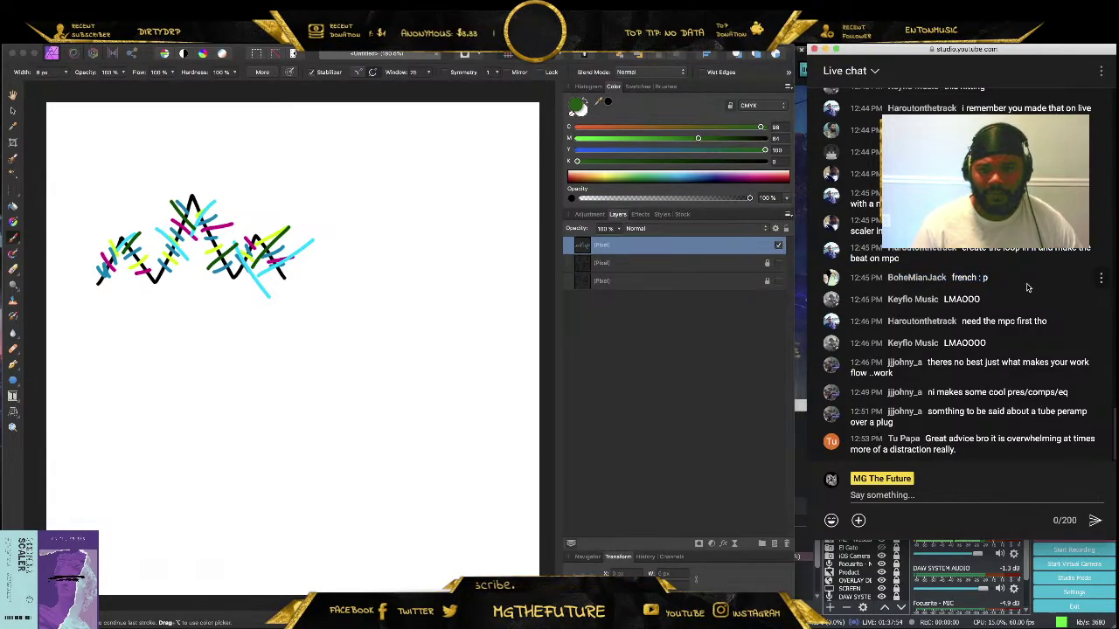
drag(981, 299, 944, 299)
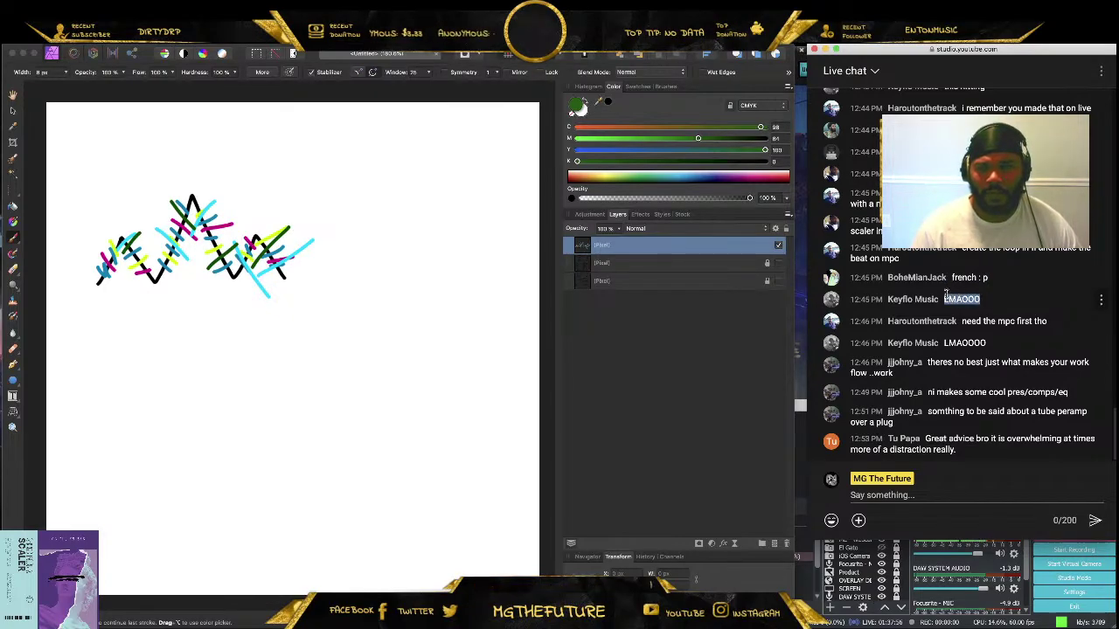
click(1022, 278)
drag(1004, 280, 955, 277)
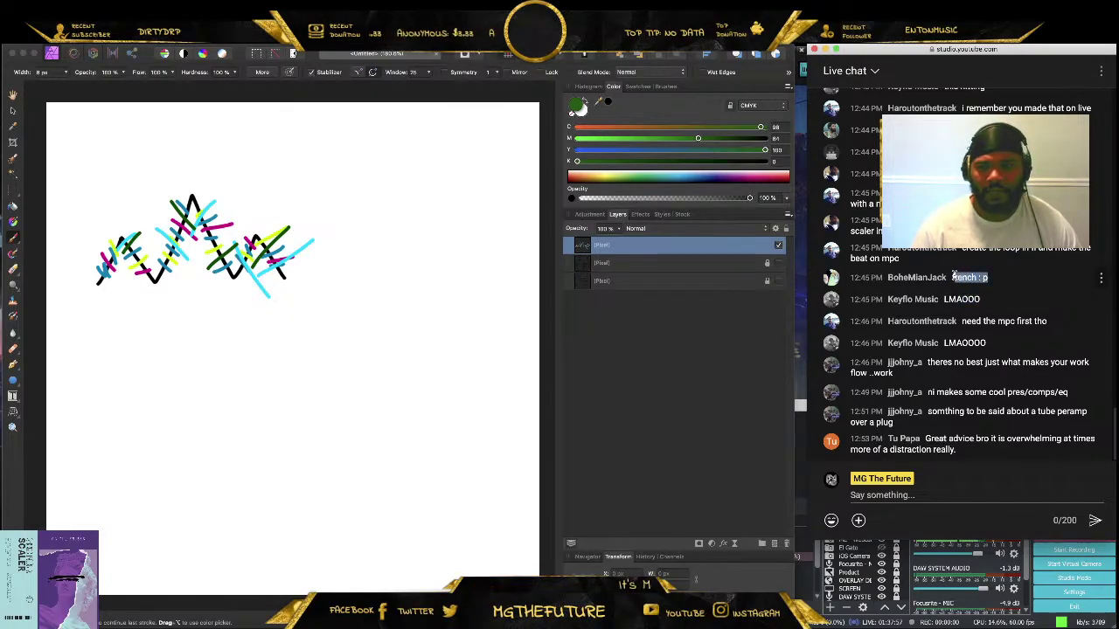
click(1004, 275)
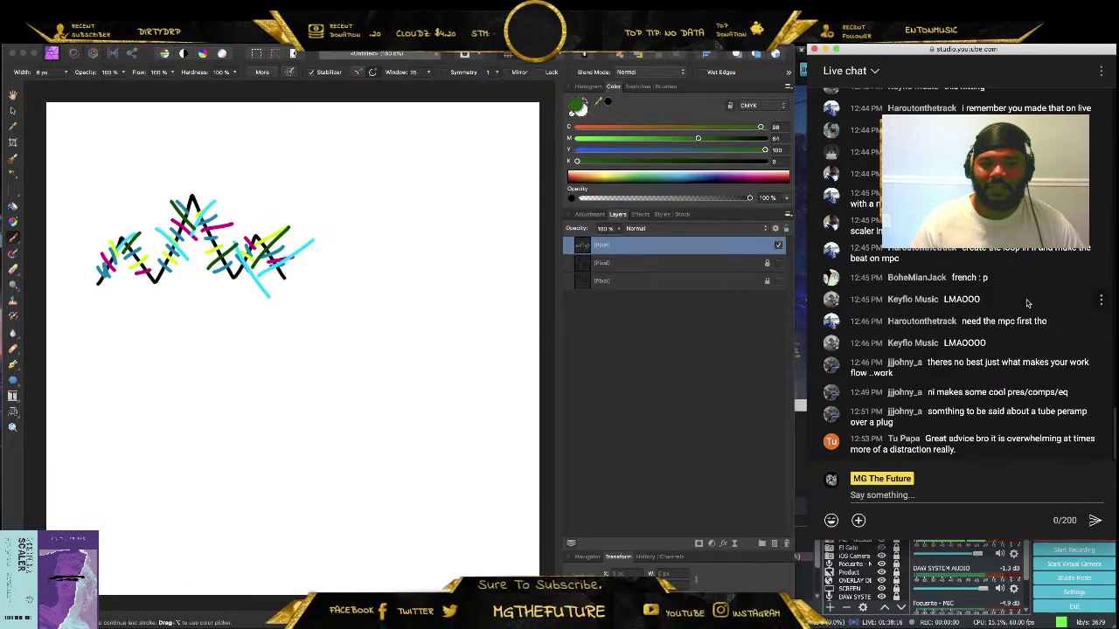
Switch to the Beat Catalog folder in Finder and collapse the Catalog (2020) folder
key(super+Tab)
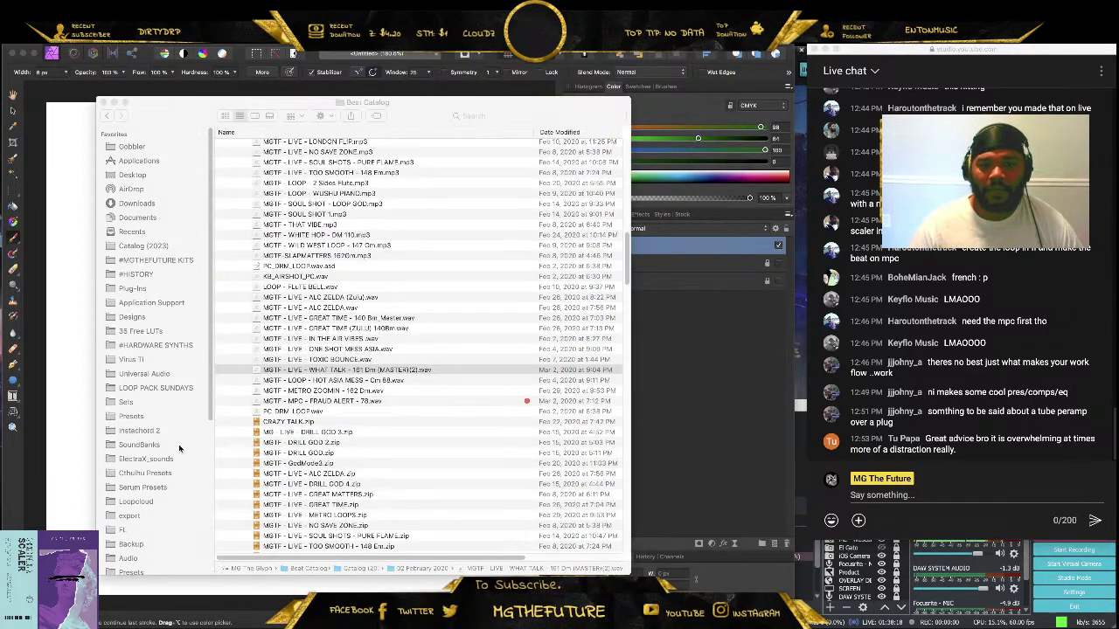
scroll(334, 316, up, 5)
scroll(334, 316, up, 5)
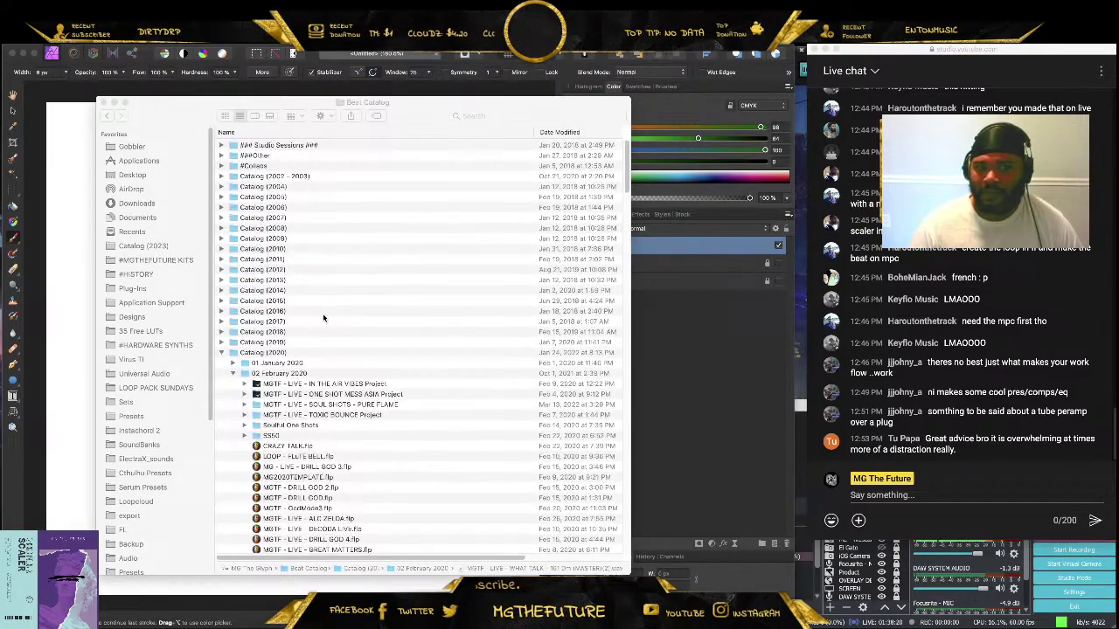
click(223, 353)
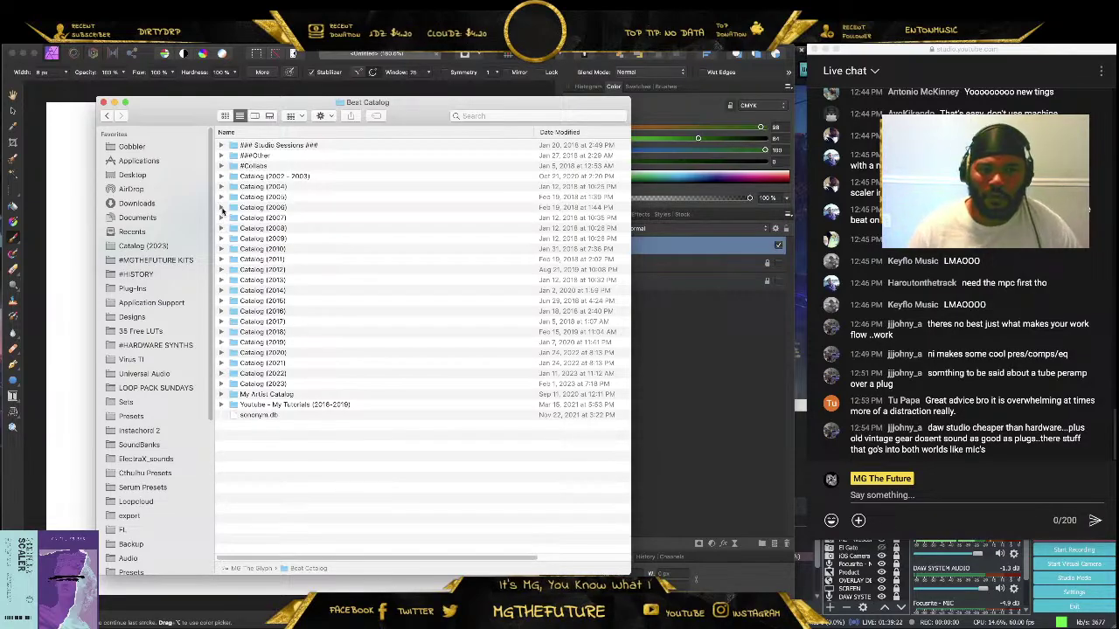
Expand the Catalog (2014) folder and look through the beat files in its monthly subfolders
click(222, 290)
scroll(353, 315, down, 3)
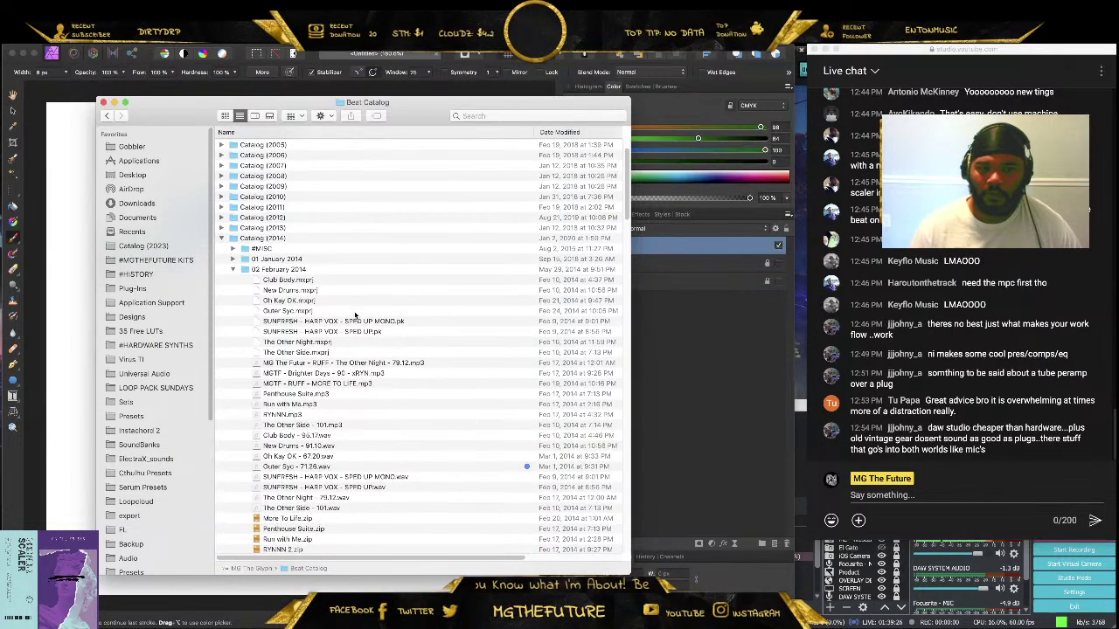
scroll(326, 338, down, 10)
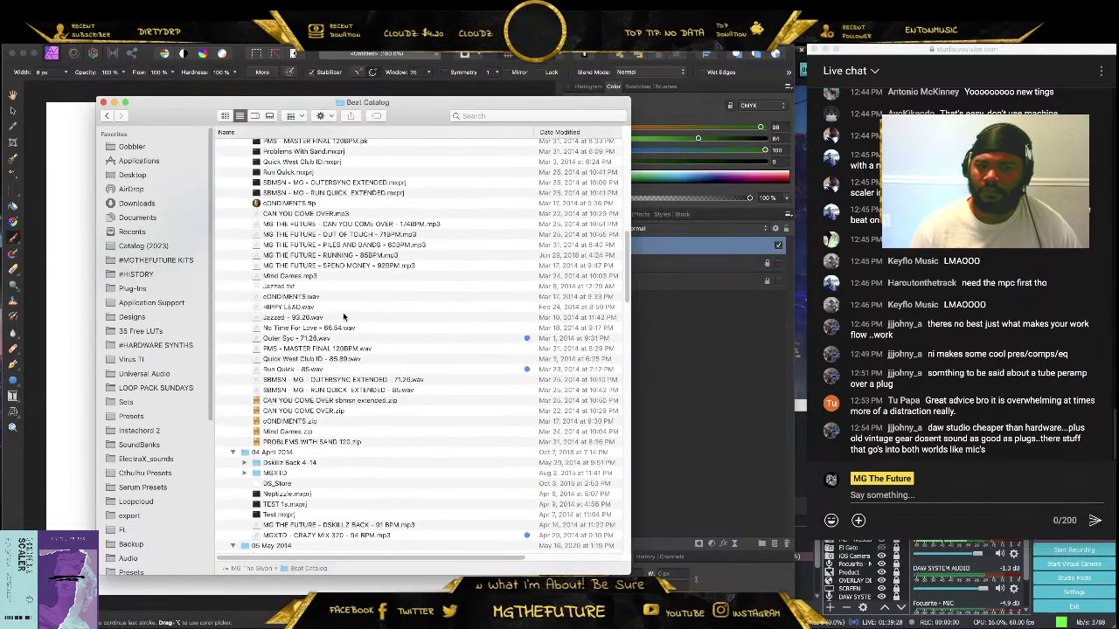
Collapse the Catalog (2014) folder and bring up the songs and beats inside the Catalog (2015) folder
scroll(343, 319, up, 12)
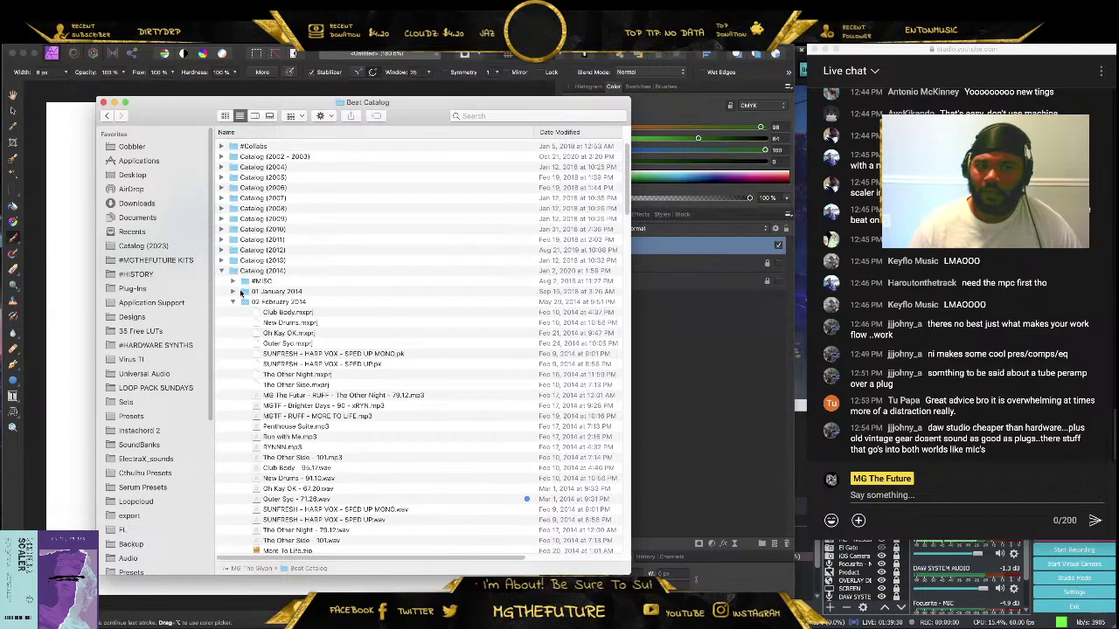
click(235, 301)
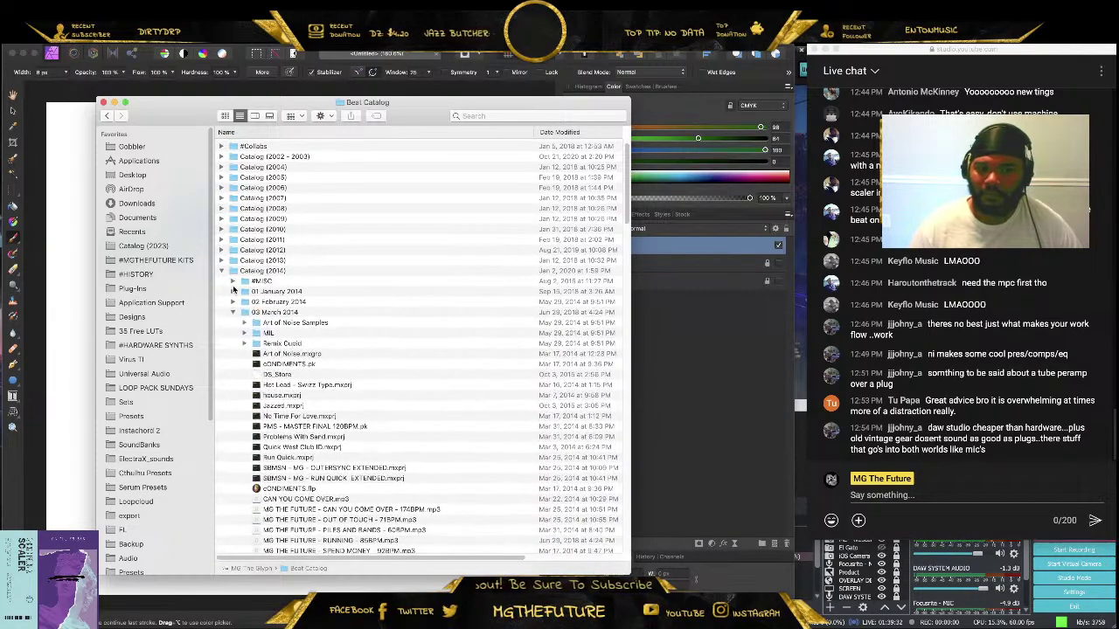
scroll(283, 331, down, 3)
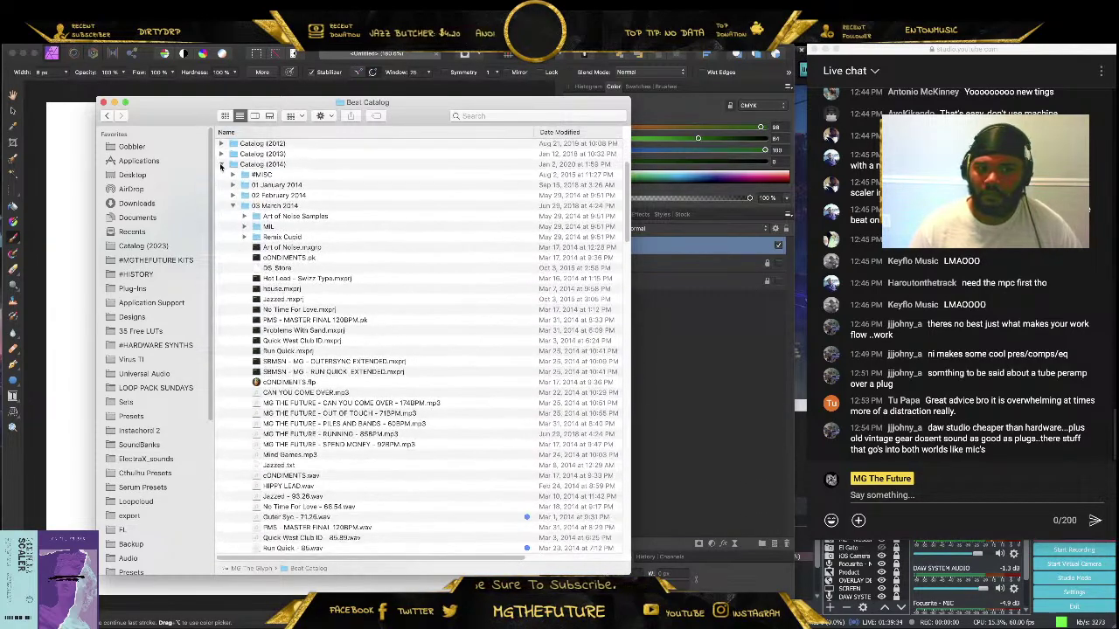
click(222, 165)
click(223, 302)
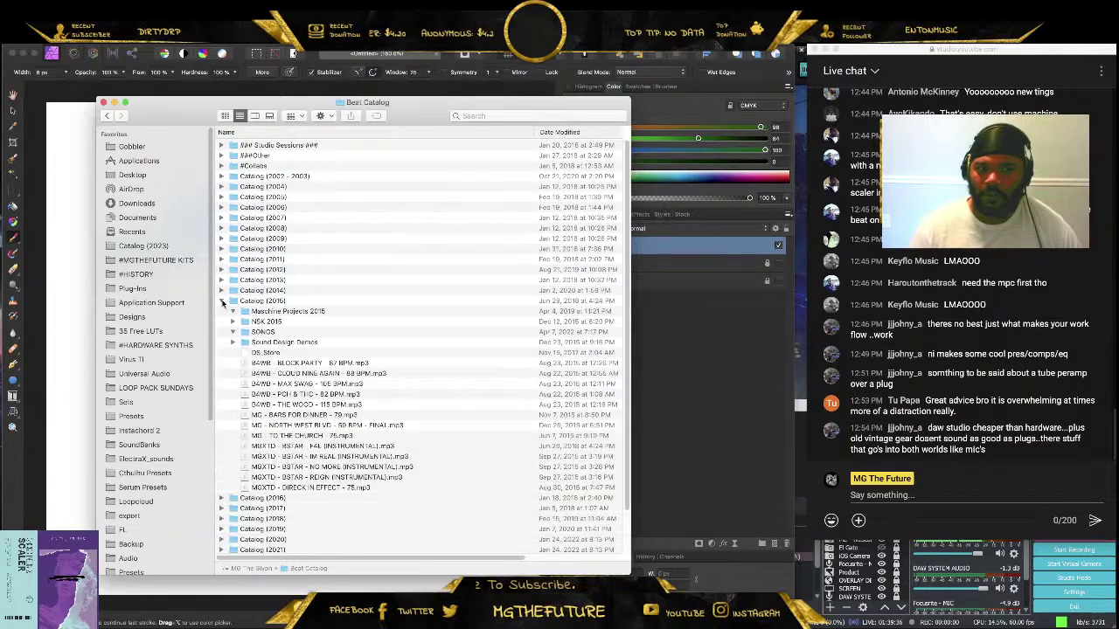
scroll(289, 337, down, 5)
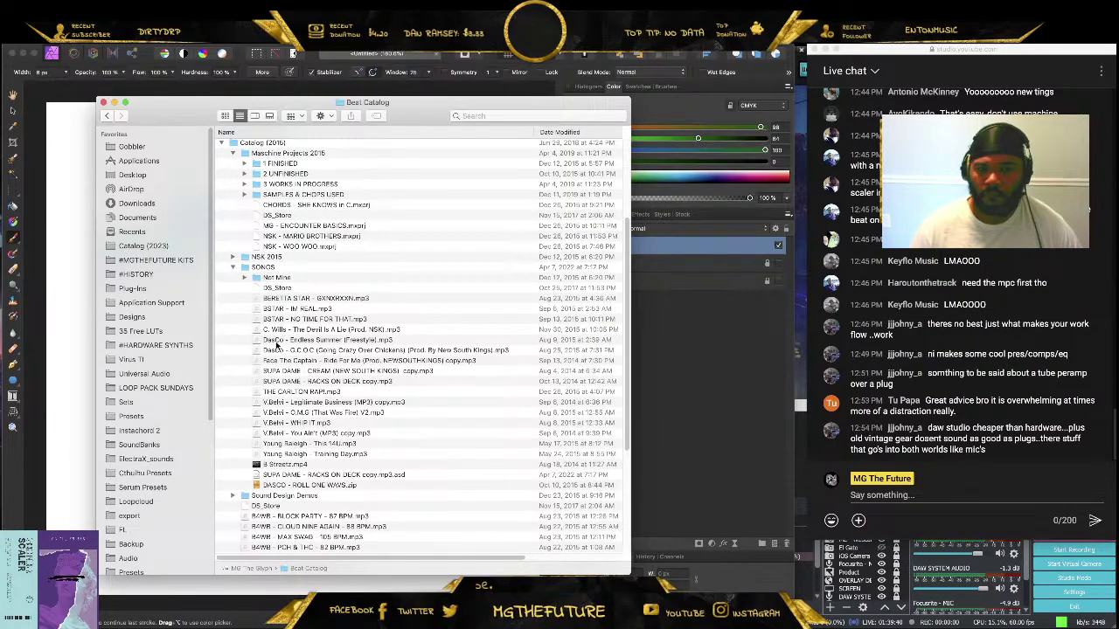
Audition songs from the 2015 SONGS folder, including Legitimate Business, Ride For Me, Racks On Deck and You Ain't
click(340, 403)
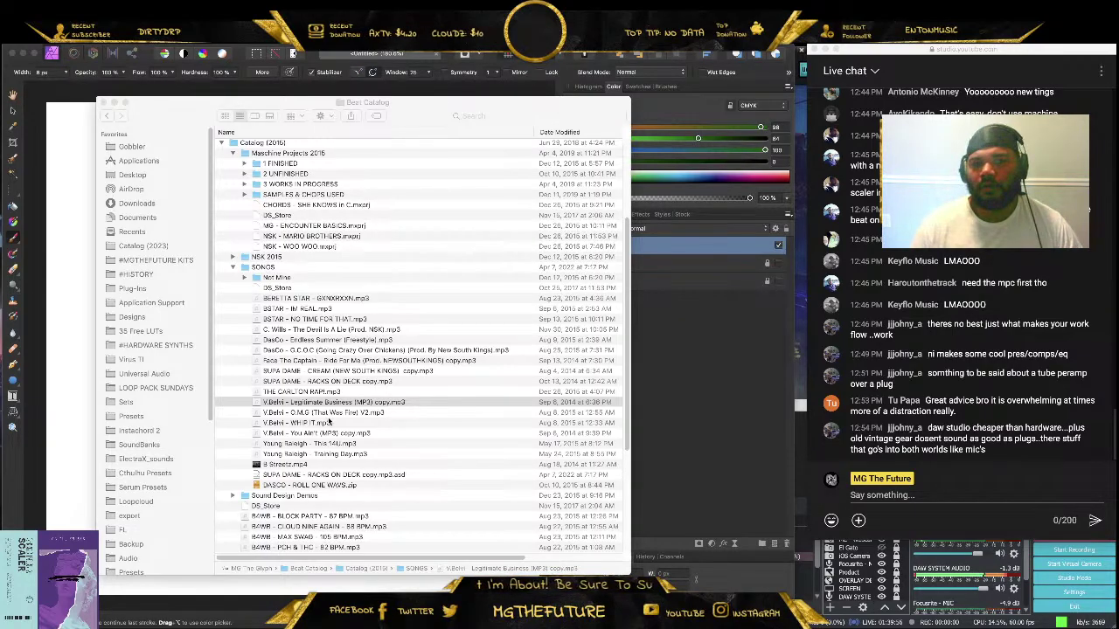
click(345, 362)
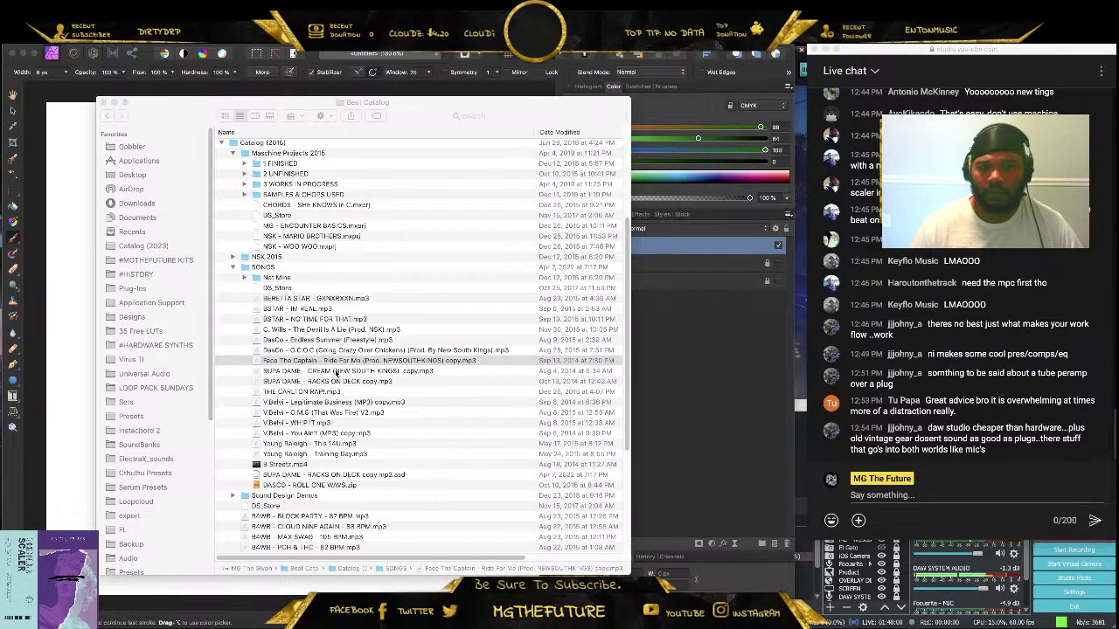
click(335, 373)
click(333, 381)
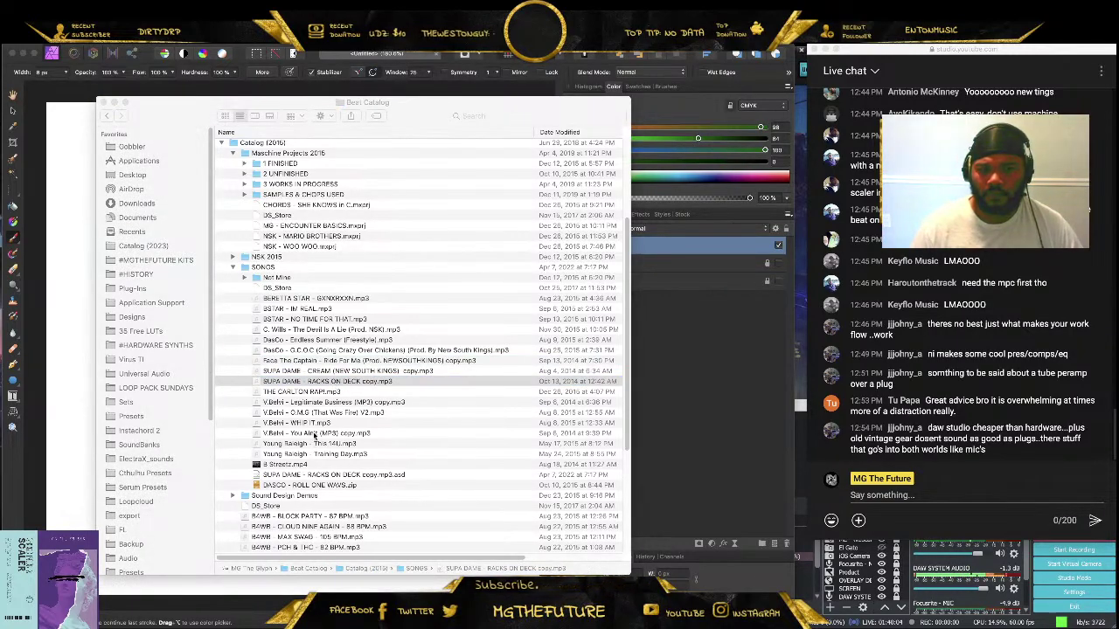
click(312, 433)
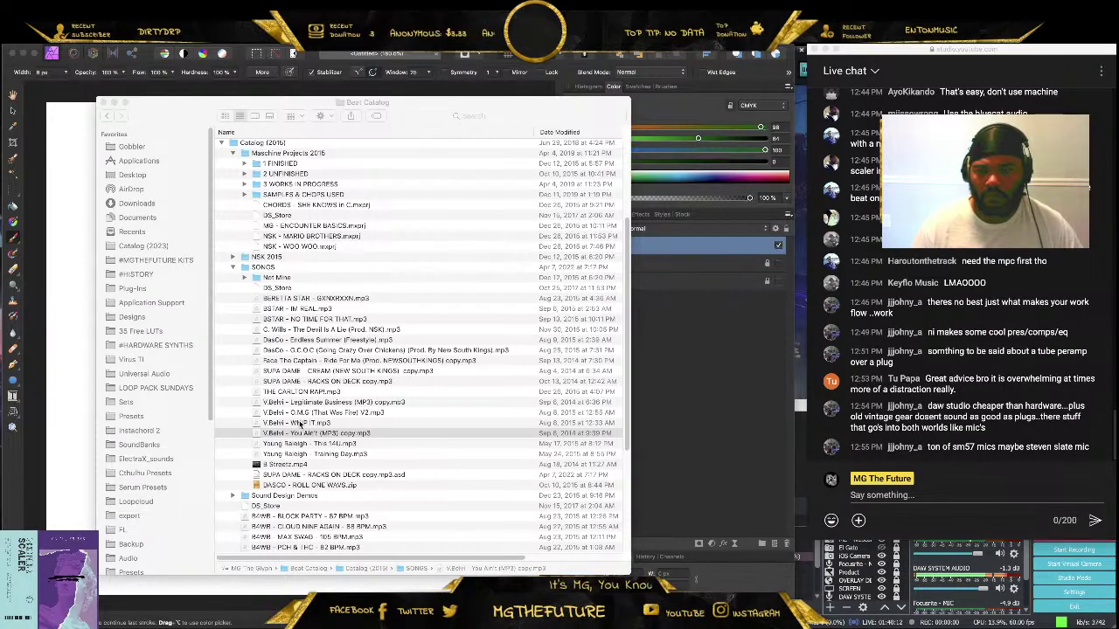
key(super+o)
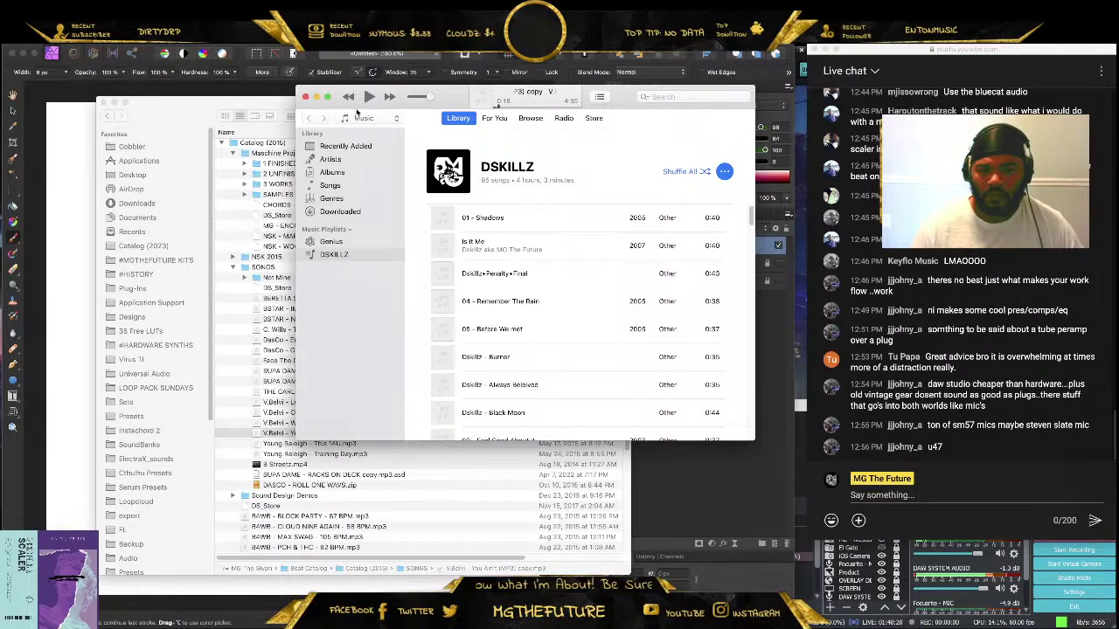
Audition the B4WB beats in Catalog (2015), including Block Party, Max Swag and The Wood, and pause playback
click(260, 402)
scroll(322, 401, down, 3)
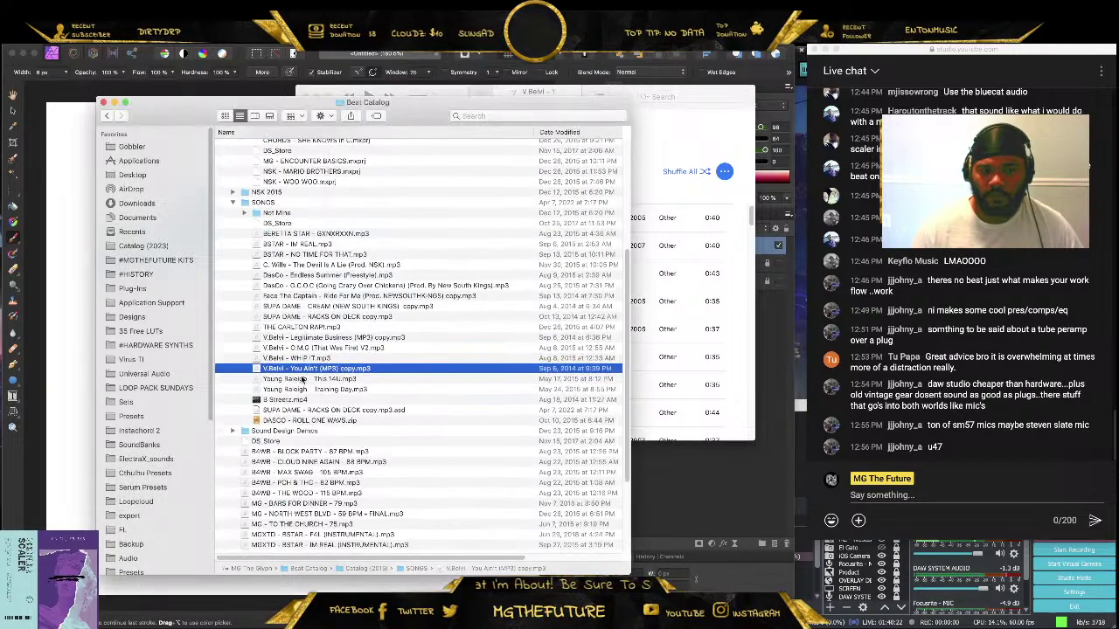
scroll(306, 381, down, 5)
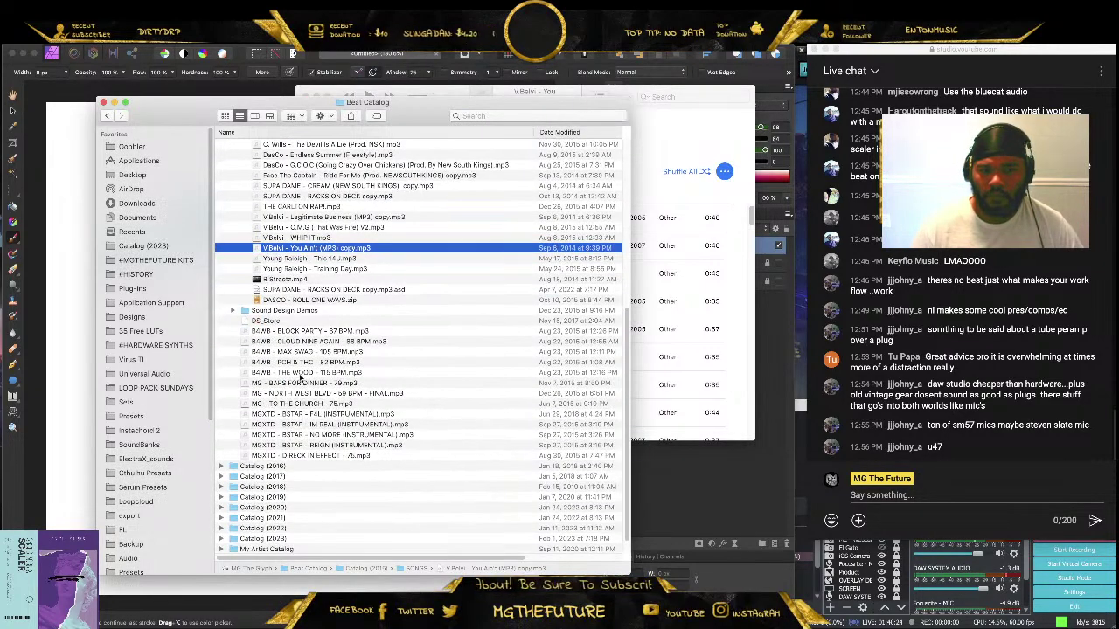
double_click(297, 340)
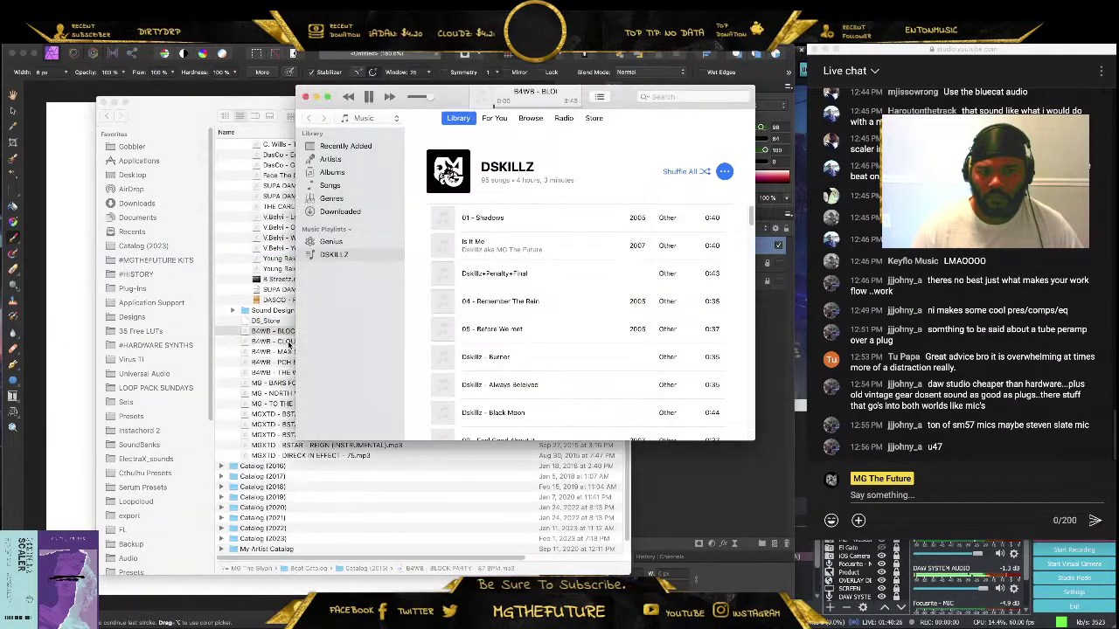
double_click(281, 352)
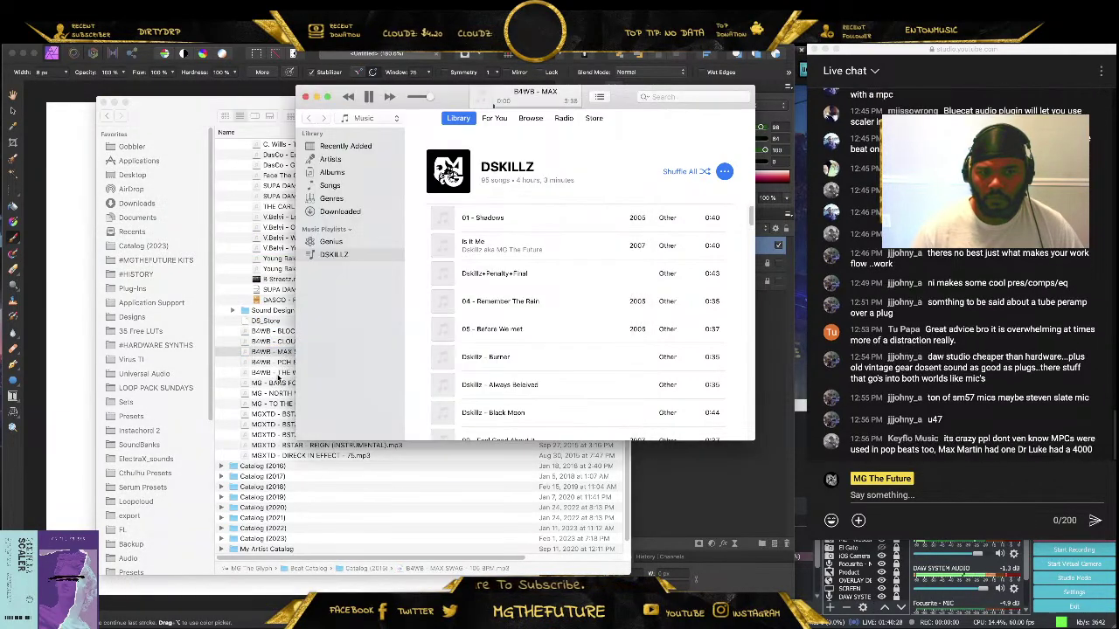
double_click(280, 373)
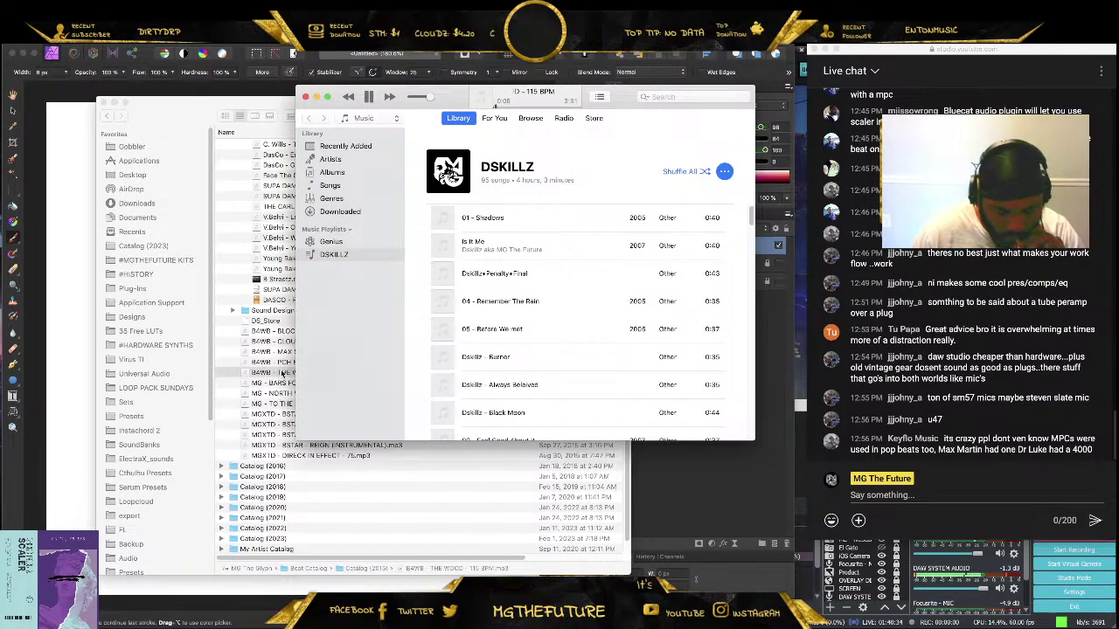
click(369, 98)
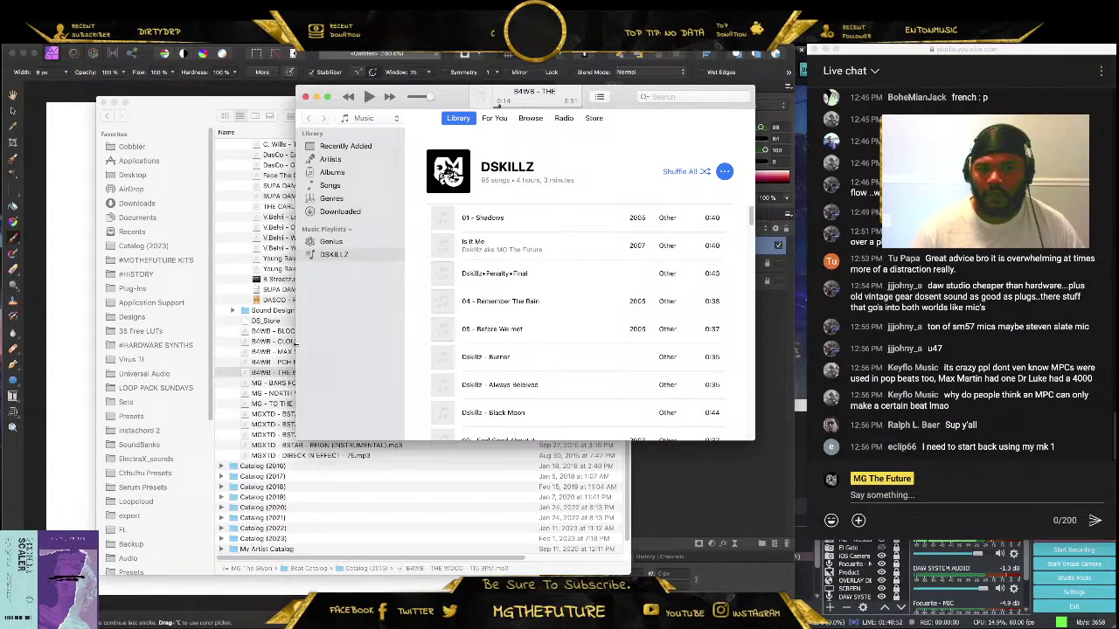
Listen to MG - BARS FOR DINNER and MG - NORTH WEST BLVD while checking the live chat, and pause playback
double_click(284, 385)
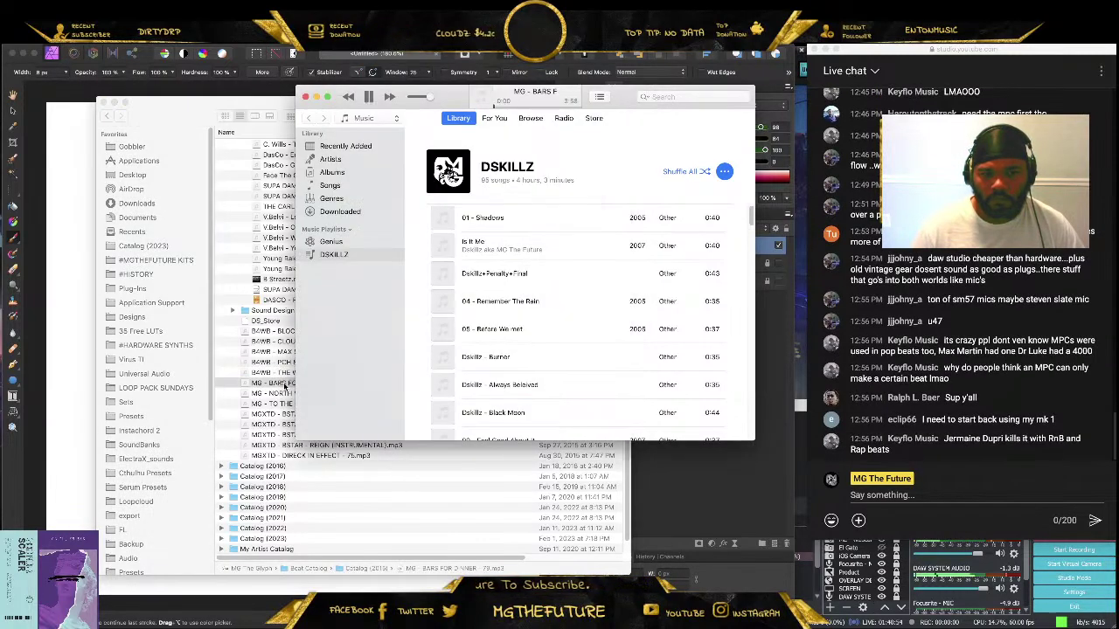
double_click(284, 393)
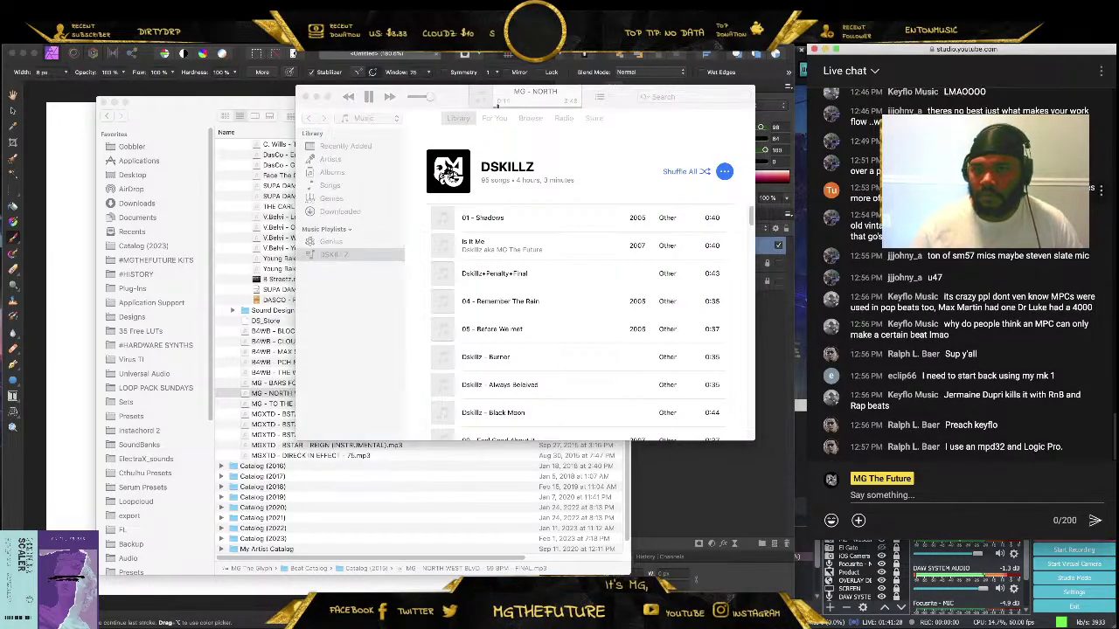
scroll(962, 288, up, 5)
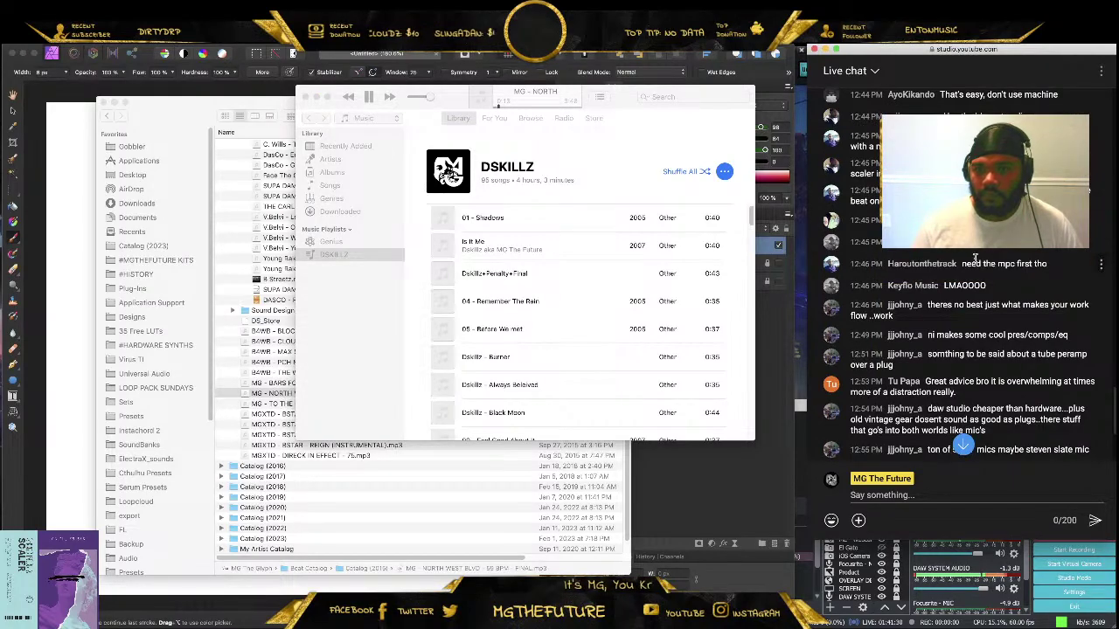
scroll(1021, 263, down, 5)
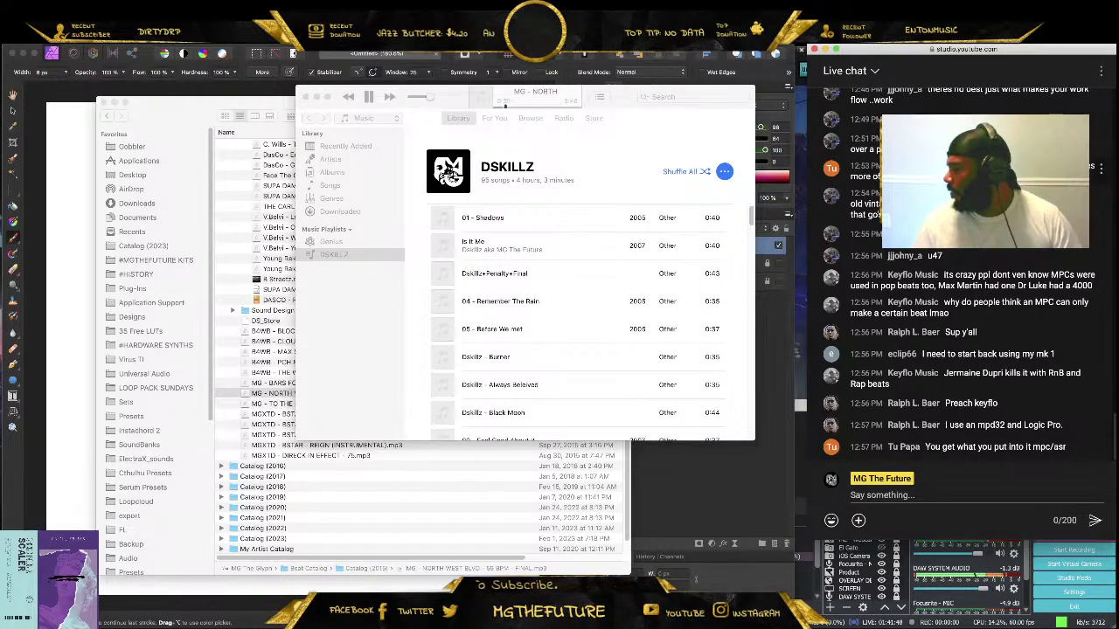
click(385, 99)
click(369, 96)
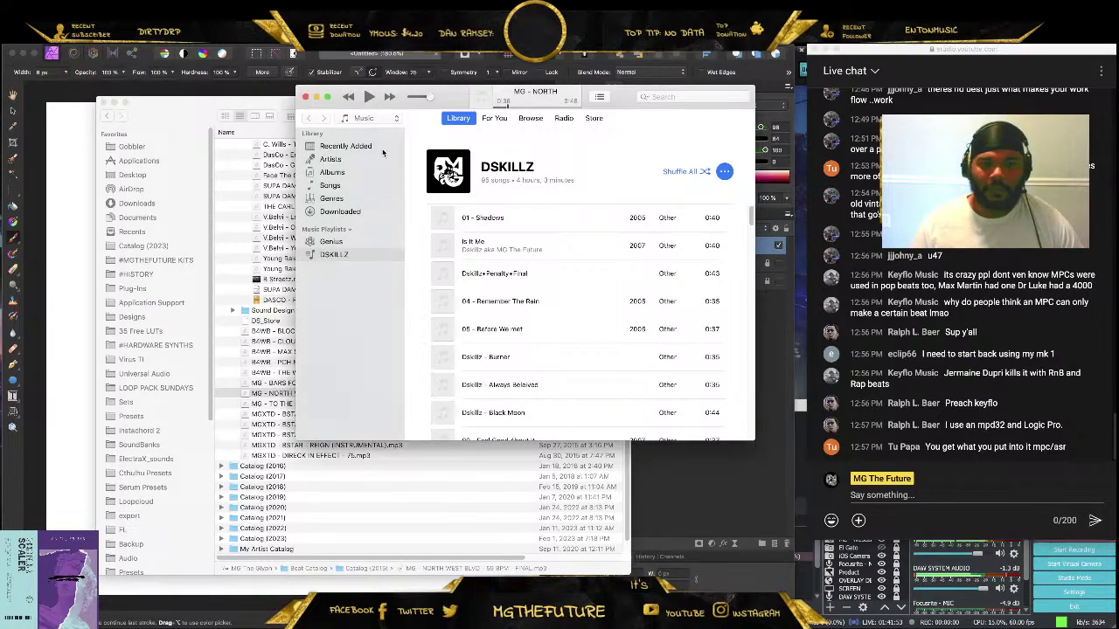
Play MGXTD - BSTAR - F4L (INSTRUMENTAL).mp3 from Catalog (2015), pause it, and close the music player window
click(275, 410)
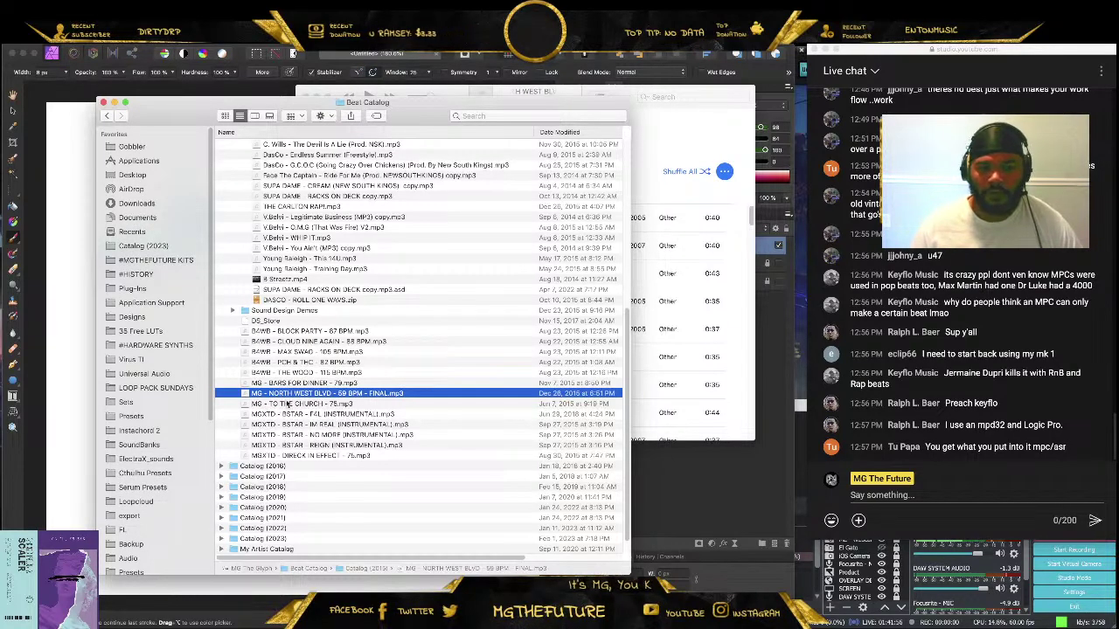
click(284, 404)
scroll(295, 409, down, 1)
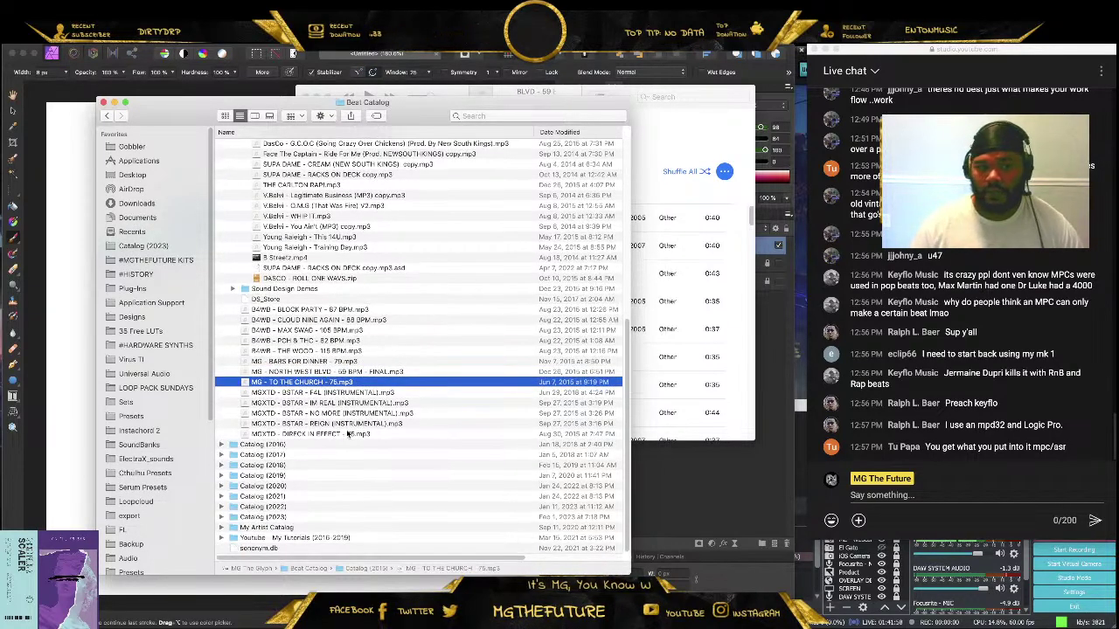
click(328, 394)
double_click(326, 394)
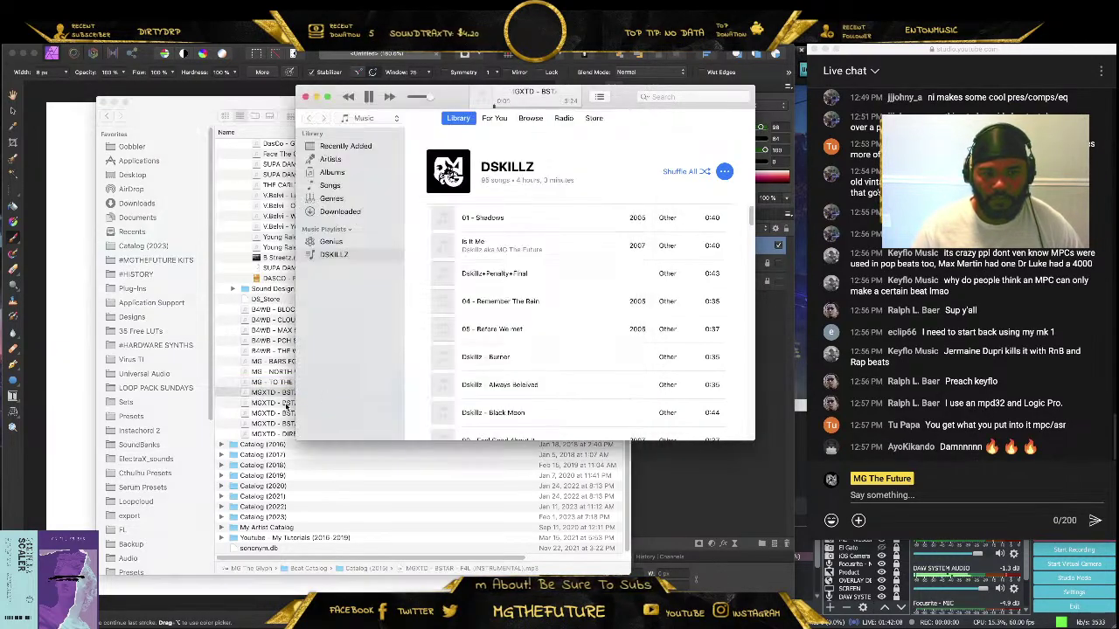
click(368, 97)
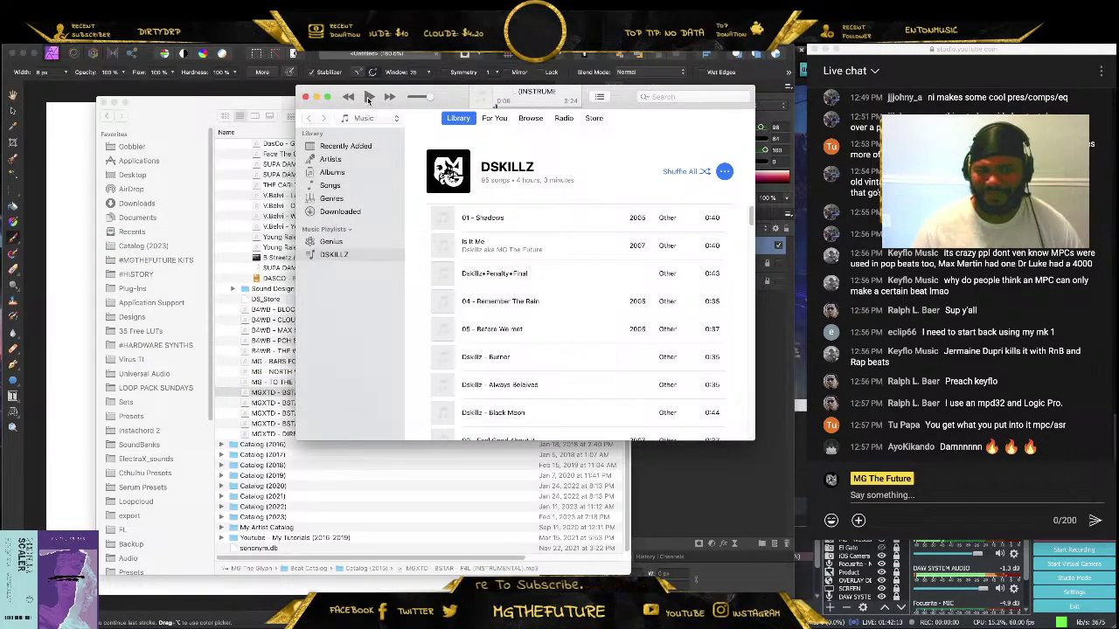
click(306, 97)
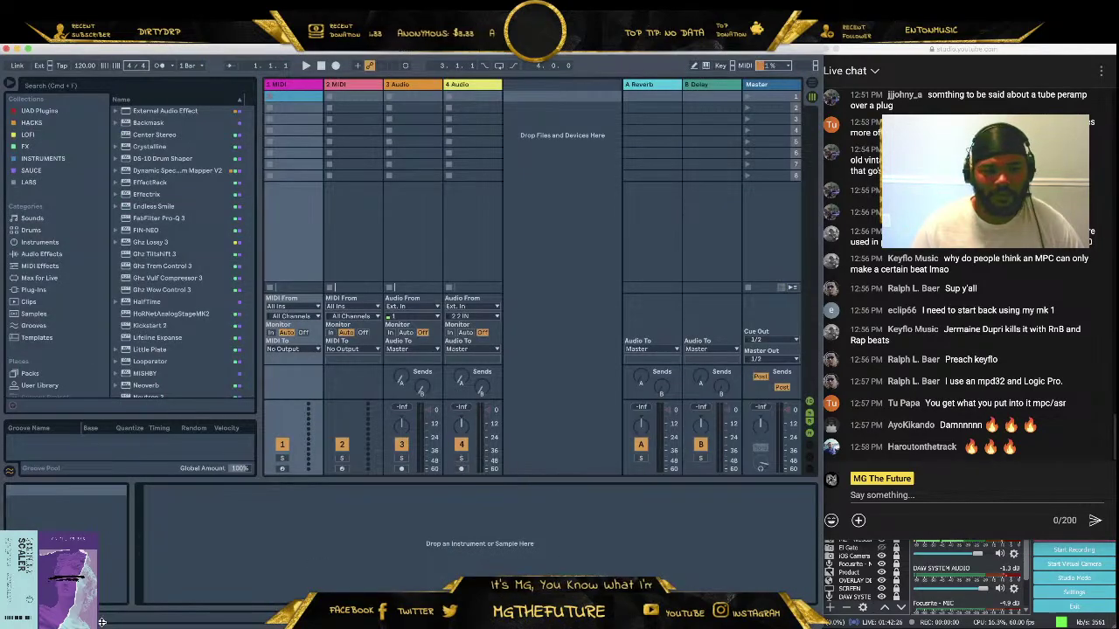
In Ableton Live, show the SAUCE collection and load MGXTD - BSTAR - F4L (INSTRUMENTAL).mp3 from Finder into the 4 Audio track's first clip slot
click(31, 170)
key(super+Tab)
drag(436, 118, 700, 151)
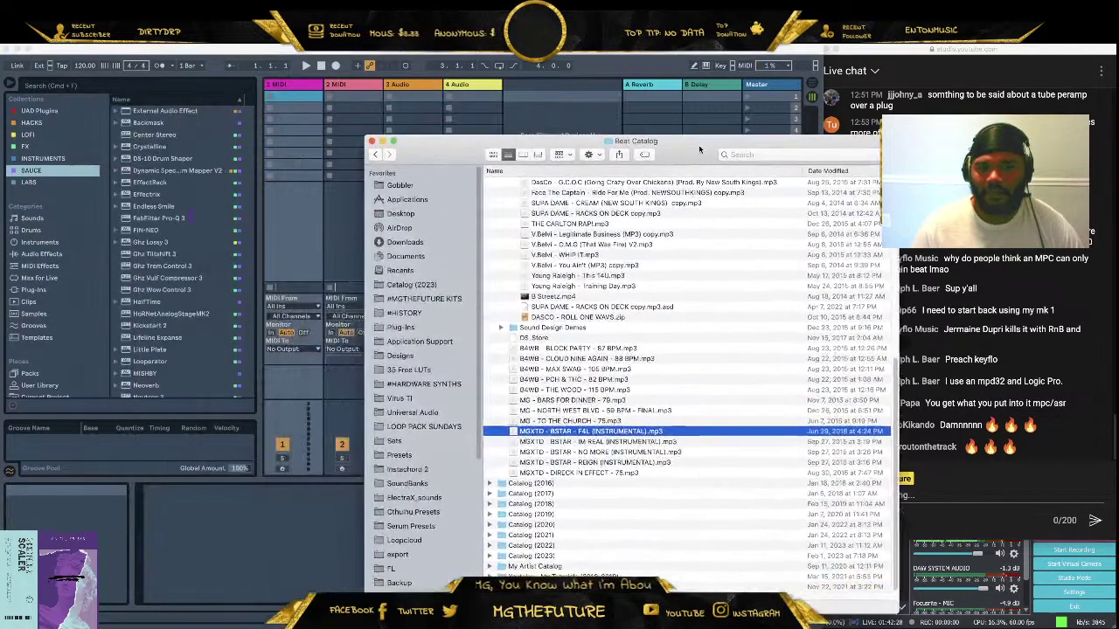
drag(610, 435, 473, 104)
click(384, 142)
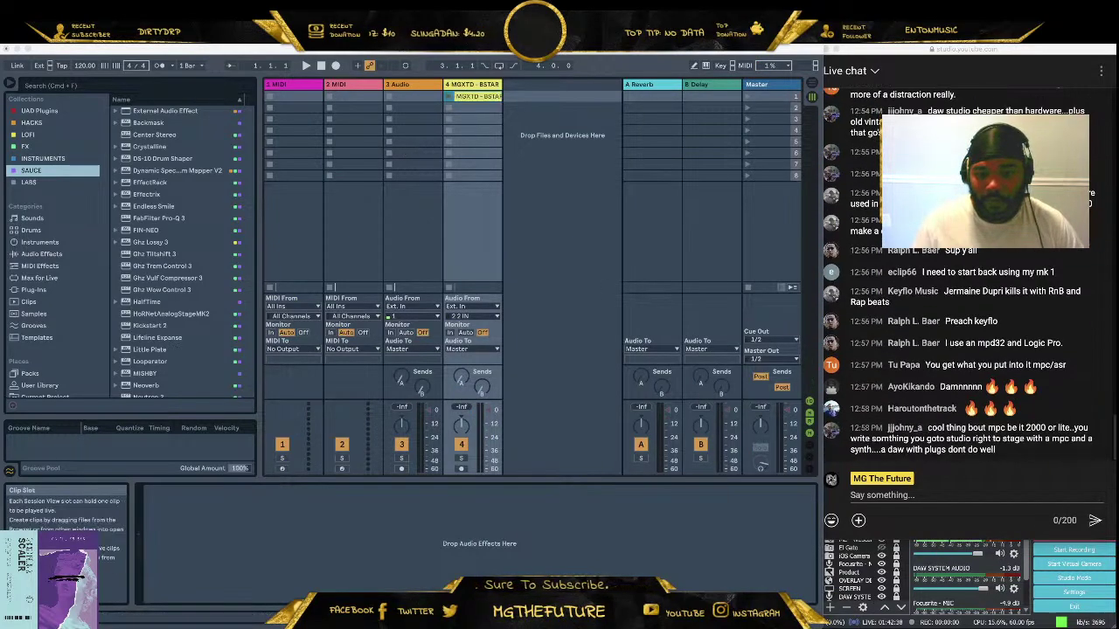
Show the imported clip's details, set the project tempo to 138 BPM, and return to the track's device view
key(shift+Tab)
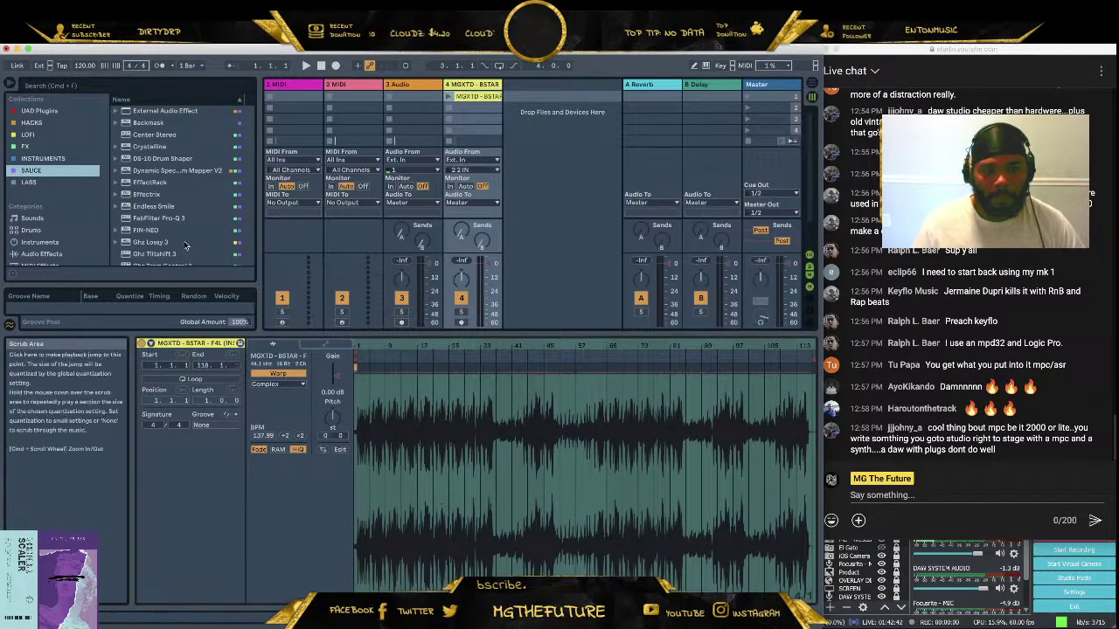
click(84, 65)
text(138)
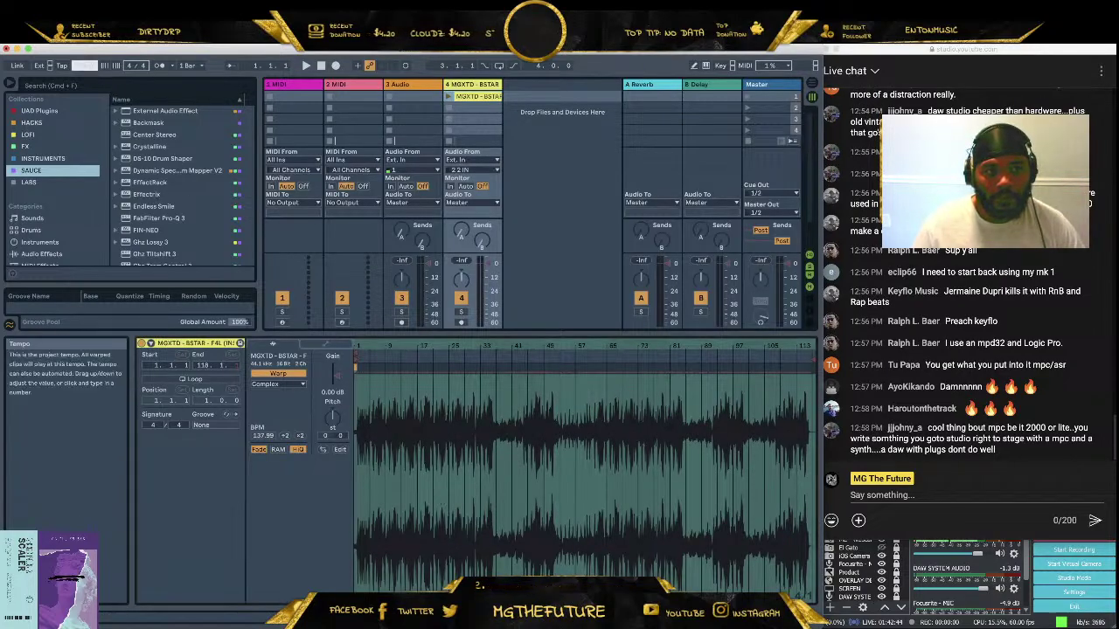
key(Return)
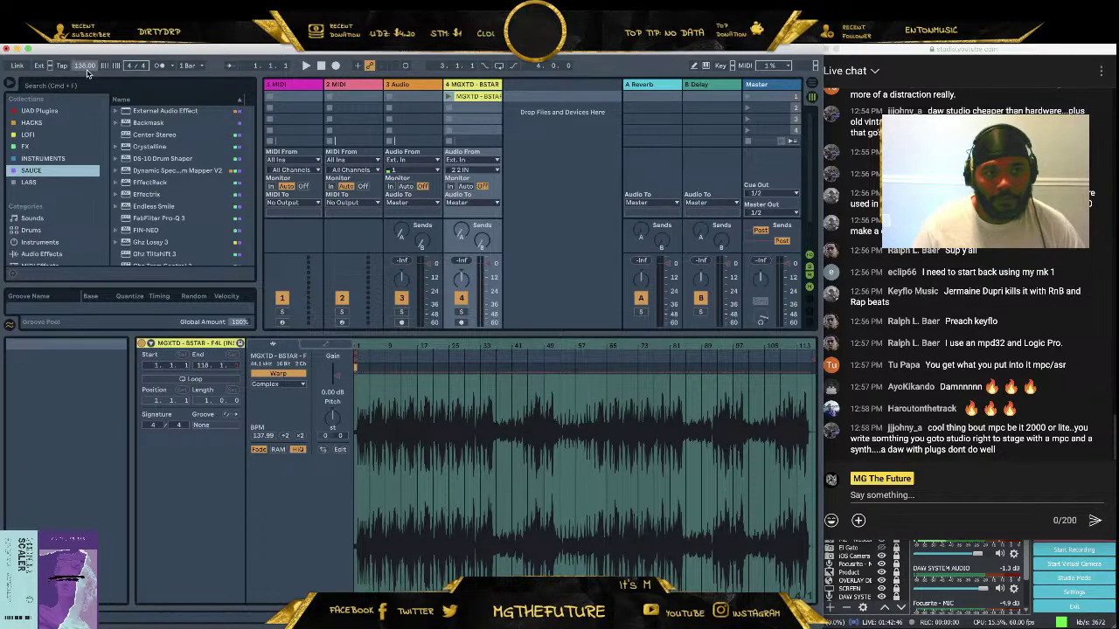
key(shift+Tab)
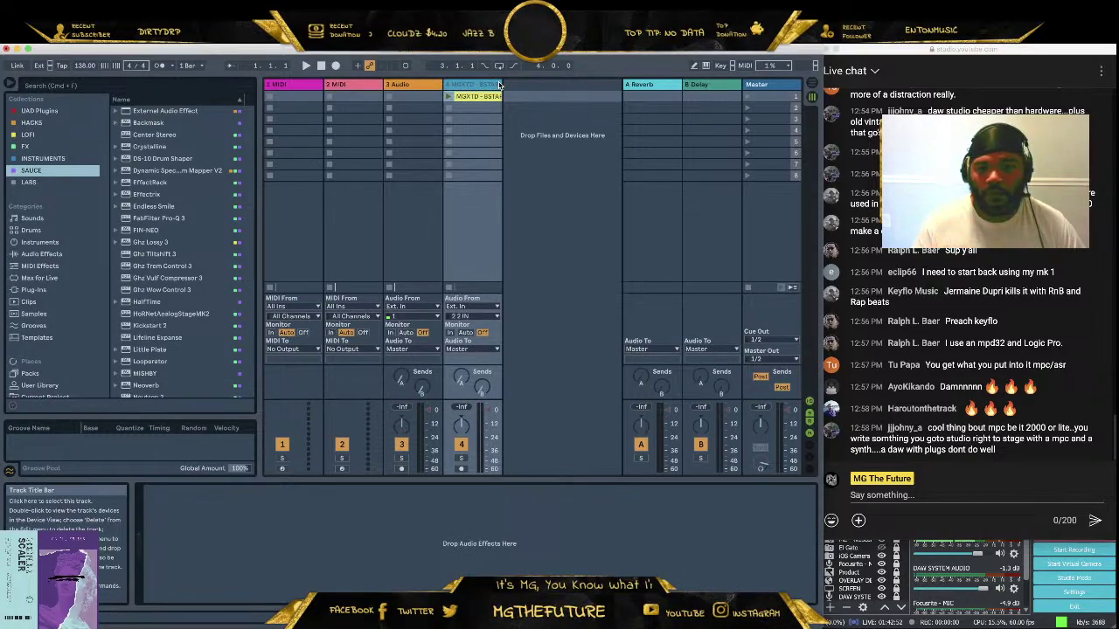
scroll(174, 185, down, 3)
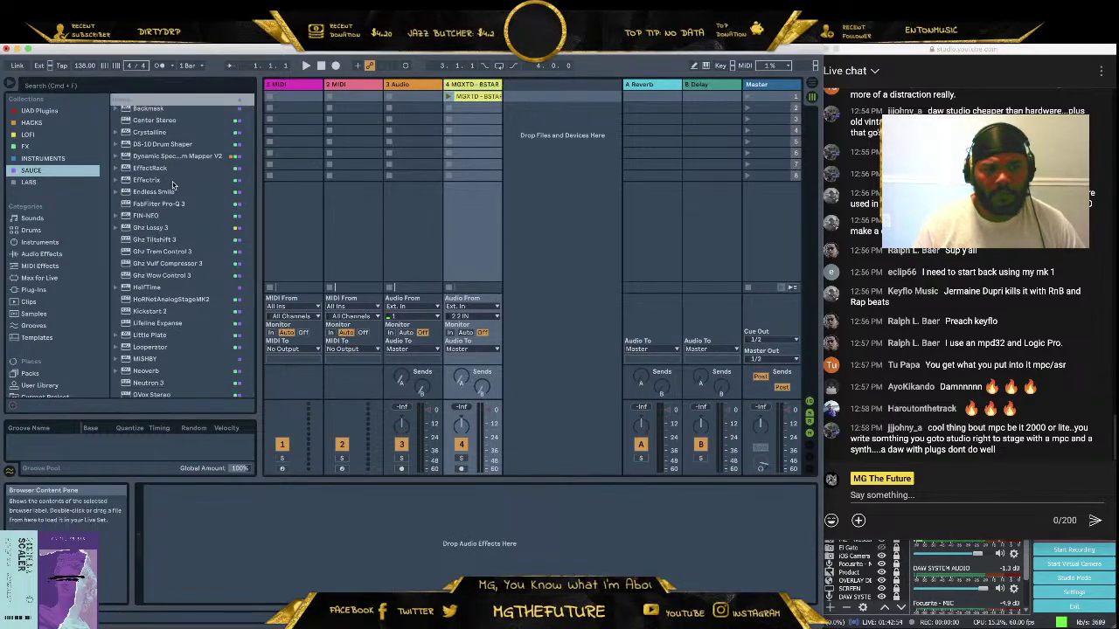
scroll(174, 185, up, 3)
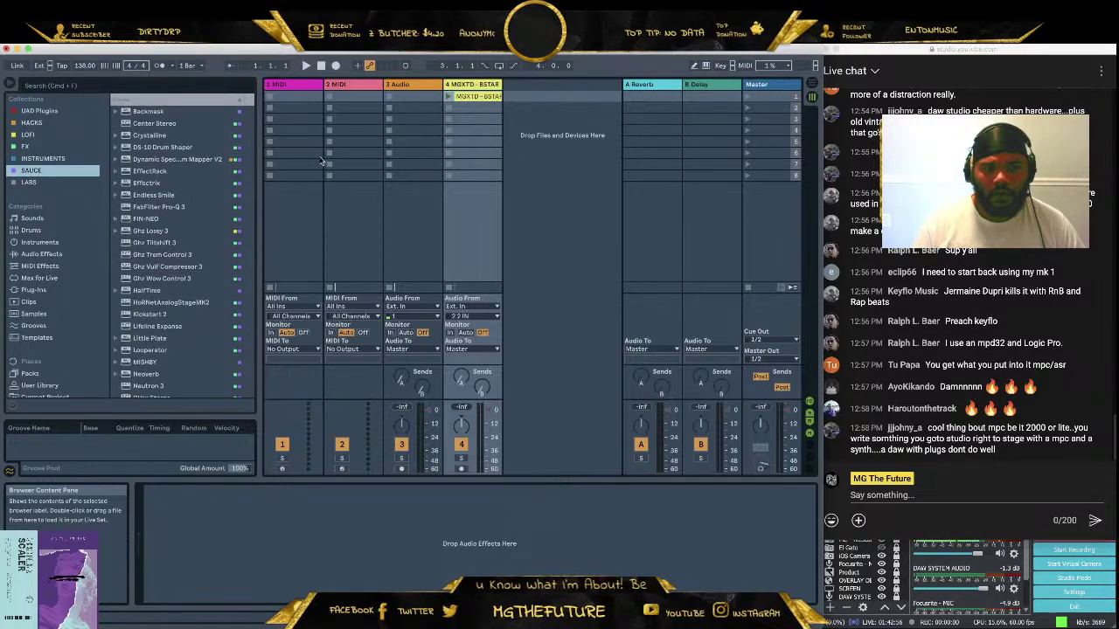
scroll(201, 234, up, 1)
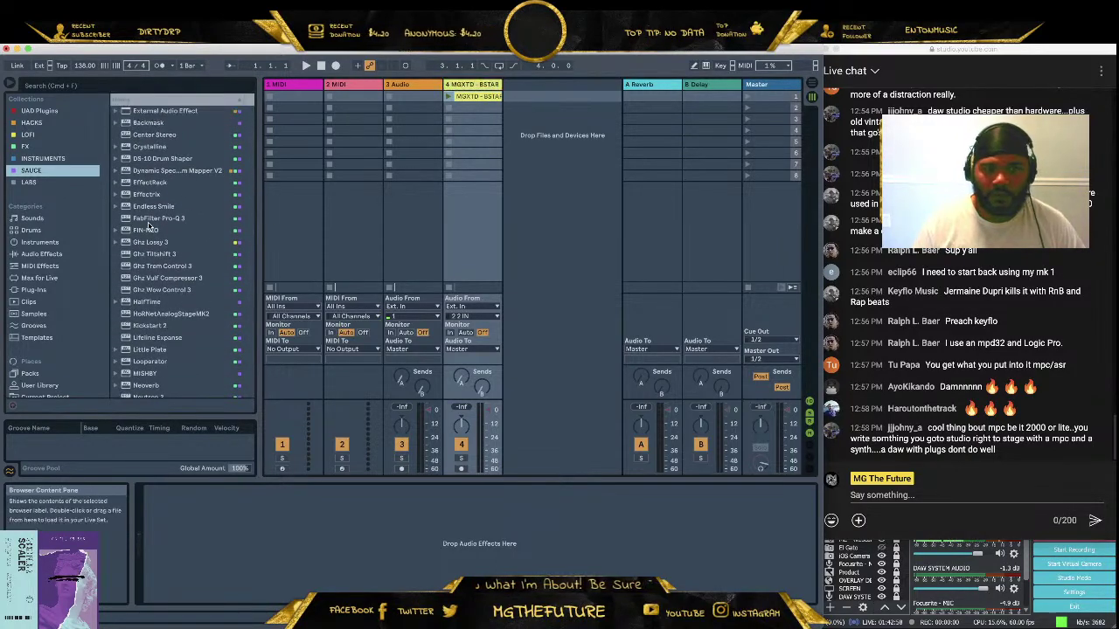
Look through the FX collection, then load The God Particle from the SAUCE collection onto the 4 MGXTD - BSTAR track
scroll(175, 236, down, 2)
click(24, 146)
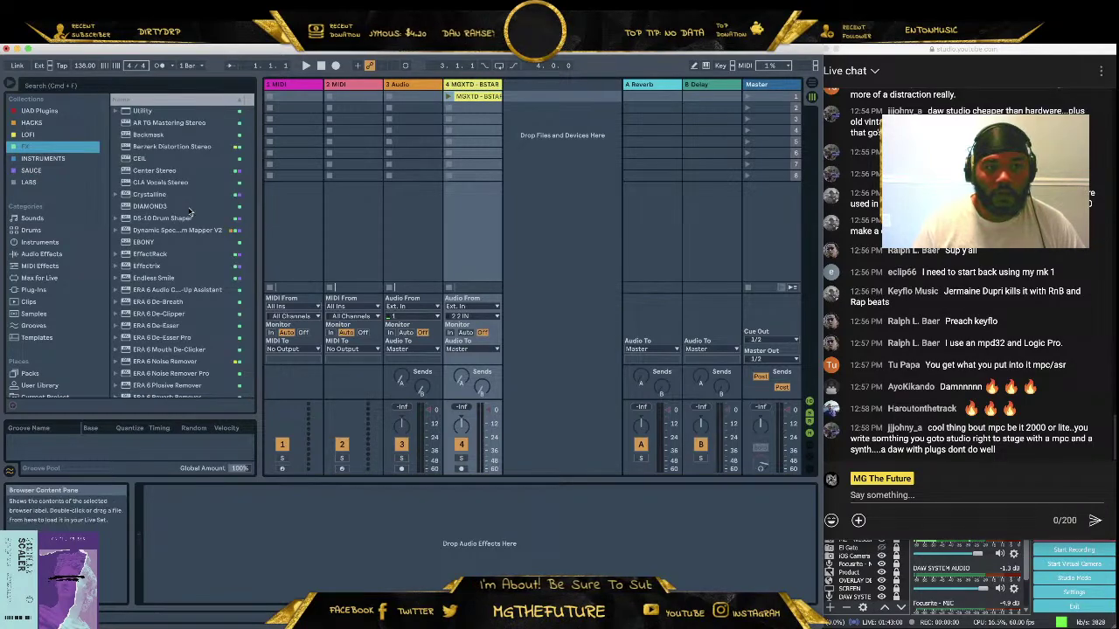
scroll(190, 210, down, 10)
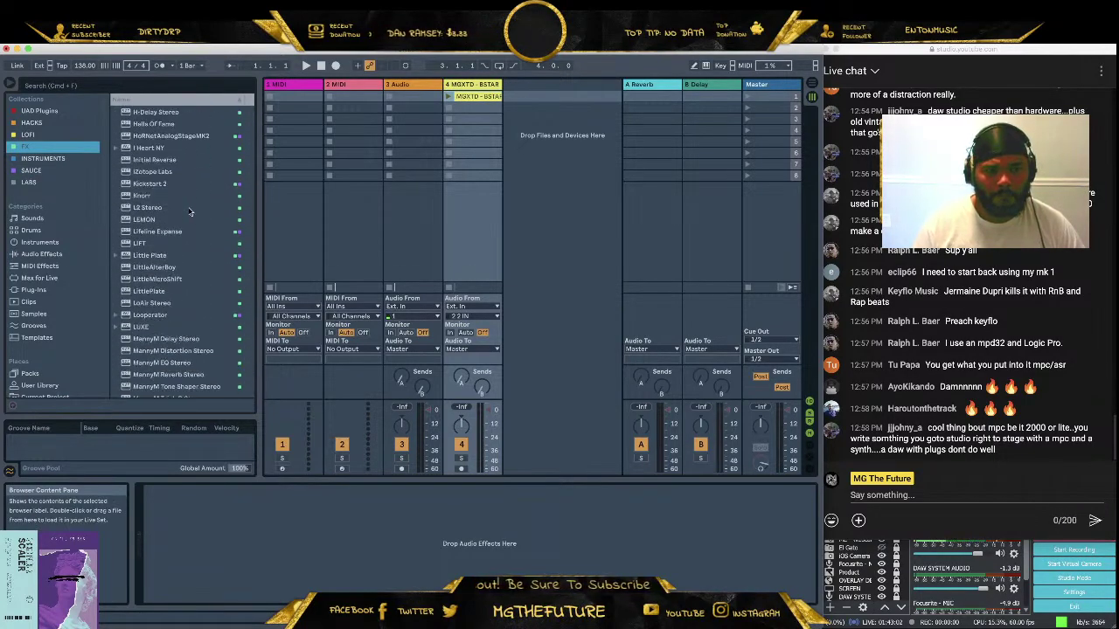
scroll(190, 211, down, 8)
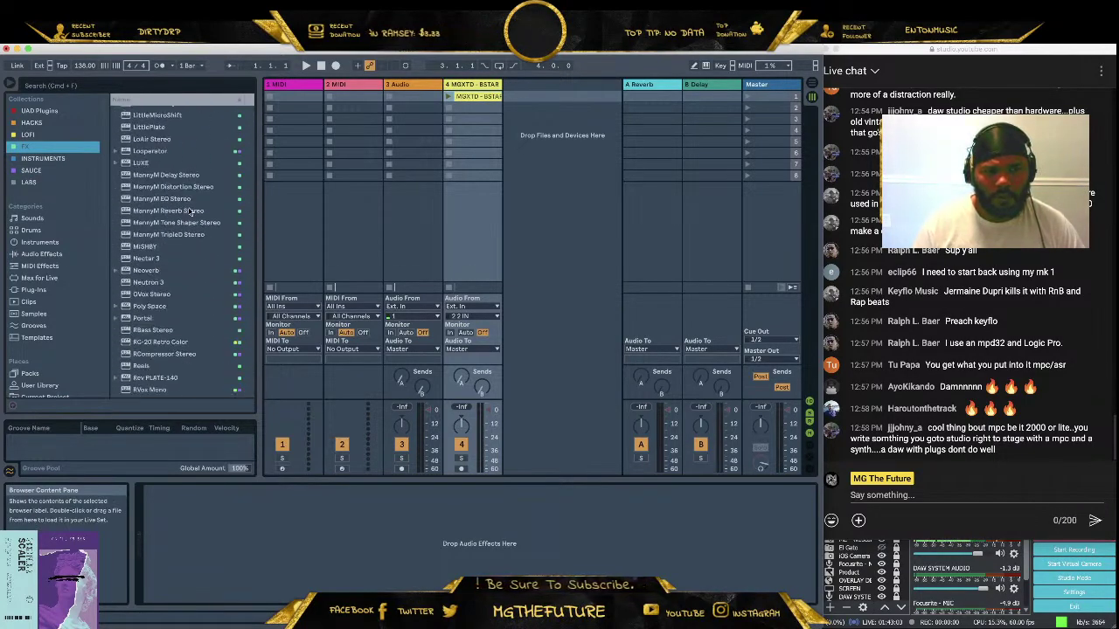
click(33, 170)
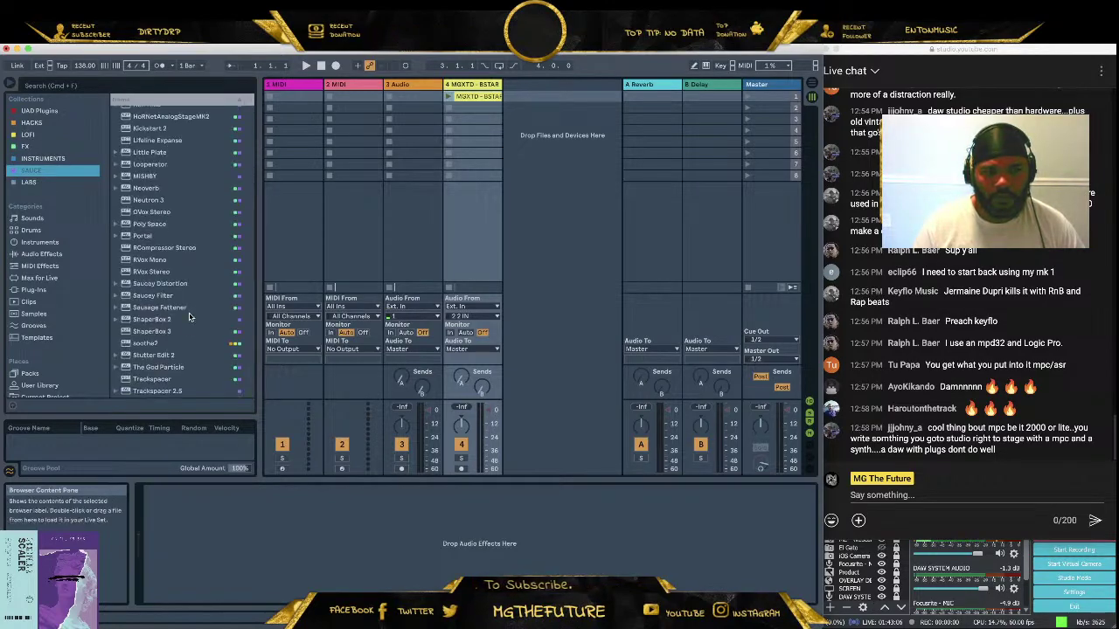
double_click(180, 371)
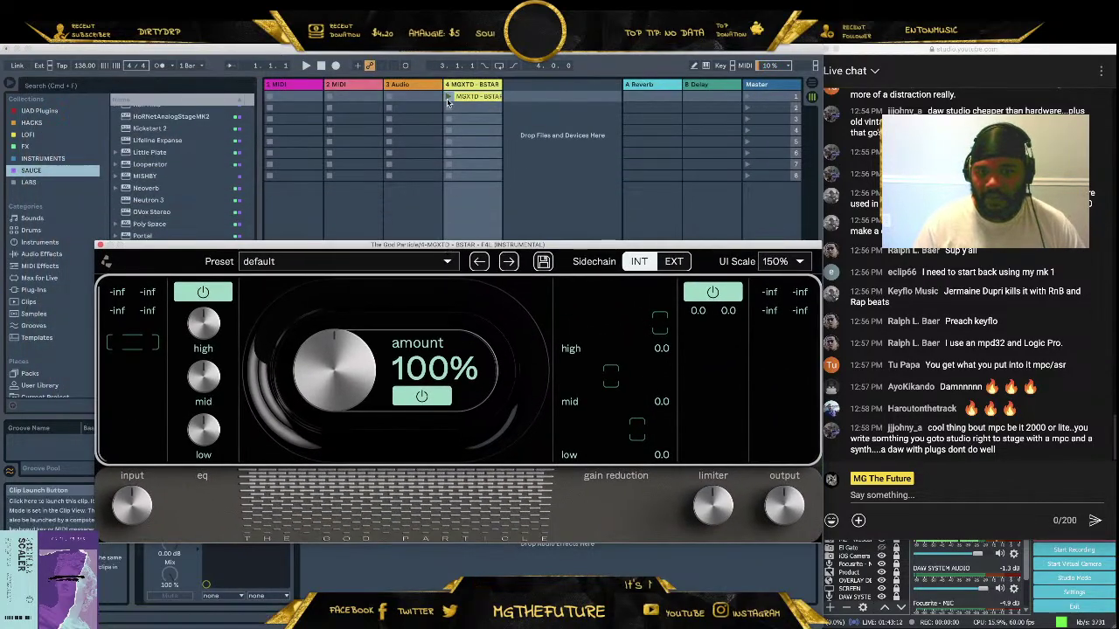
Play the BSTAR clip and set The God Particle's amount to 130%, boosting its high EQ, setting mid to 0.9 dB, and adjusting low
click(448, 100)
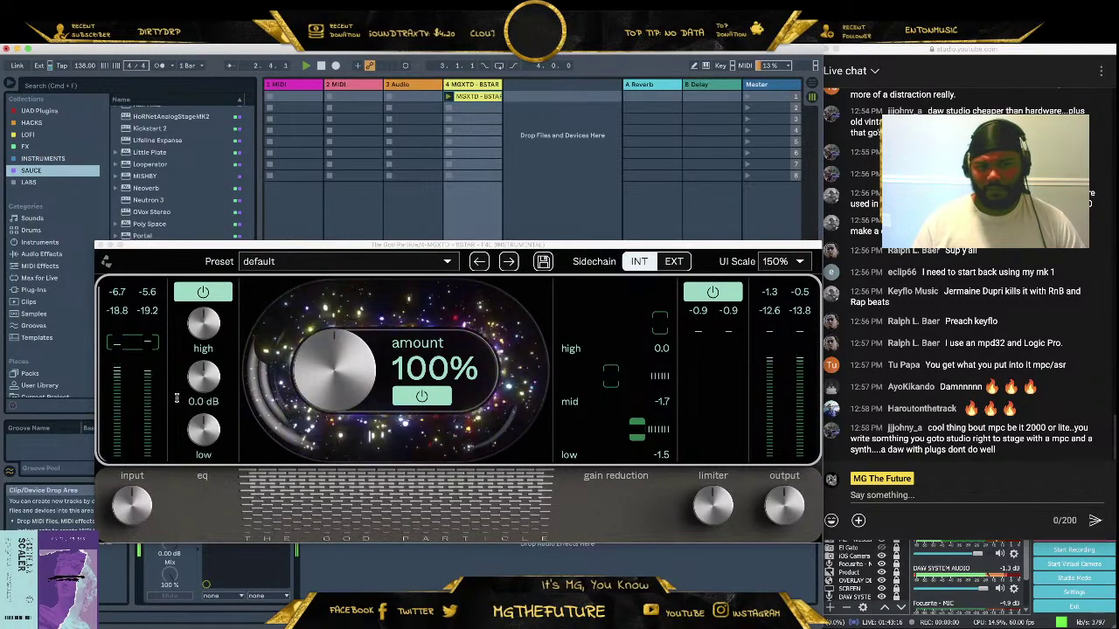
drag(330, 402, 320, 353)
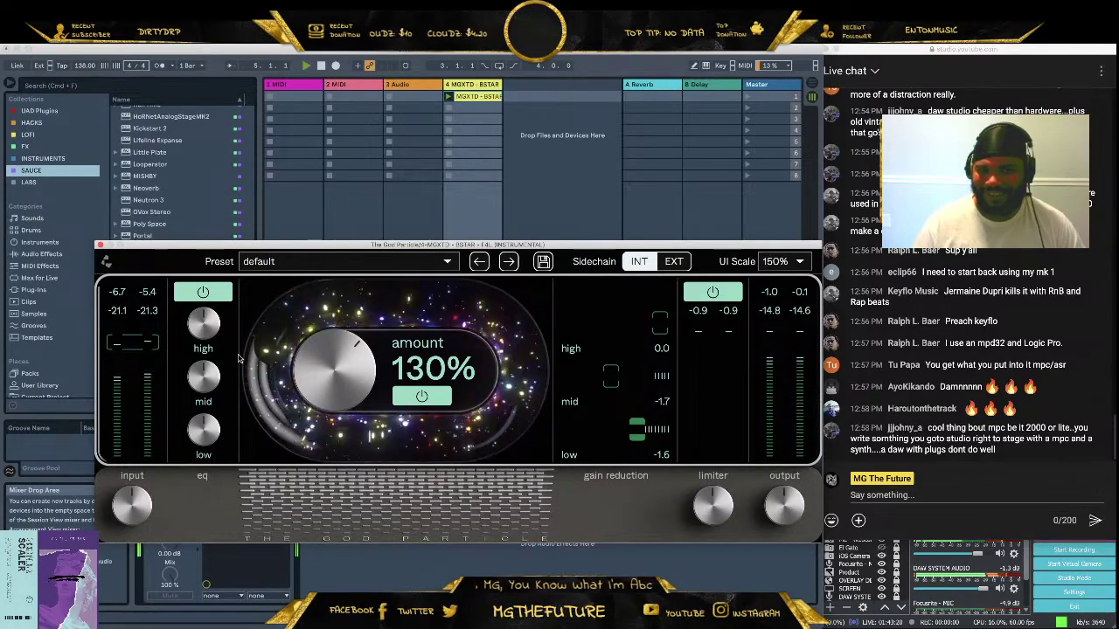
drag(212, 328, 203, 275)
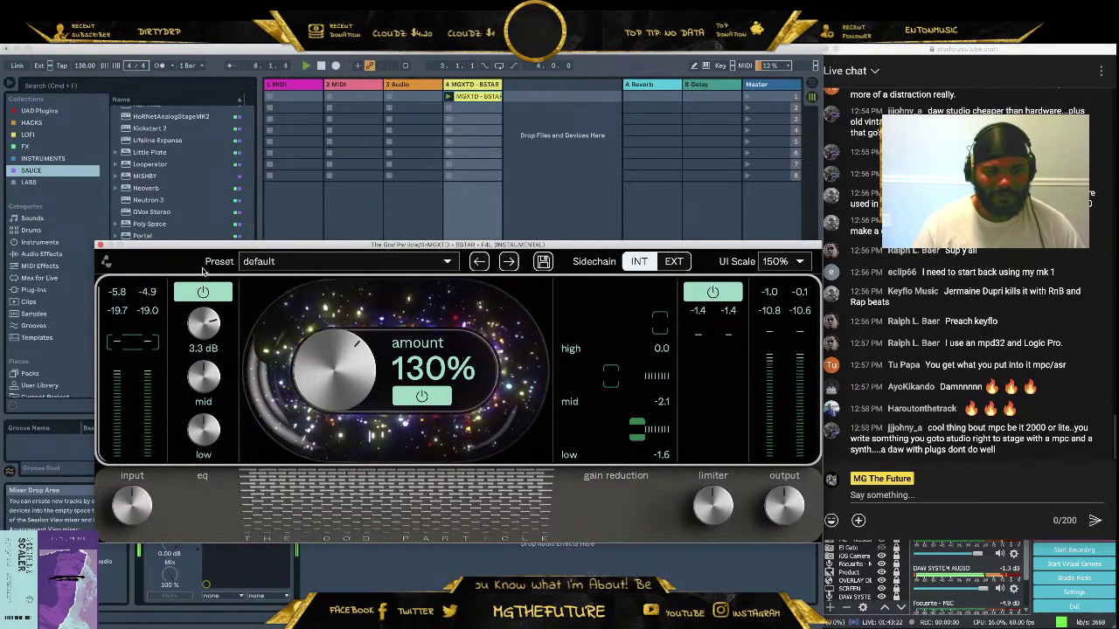
drag(197, 383, 196, 376)
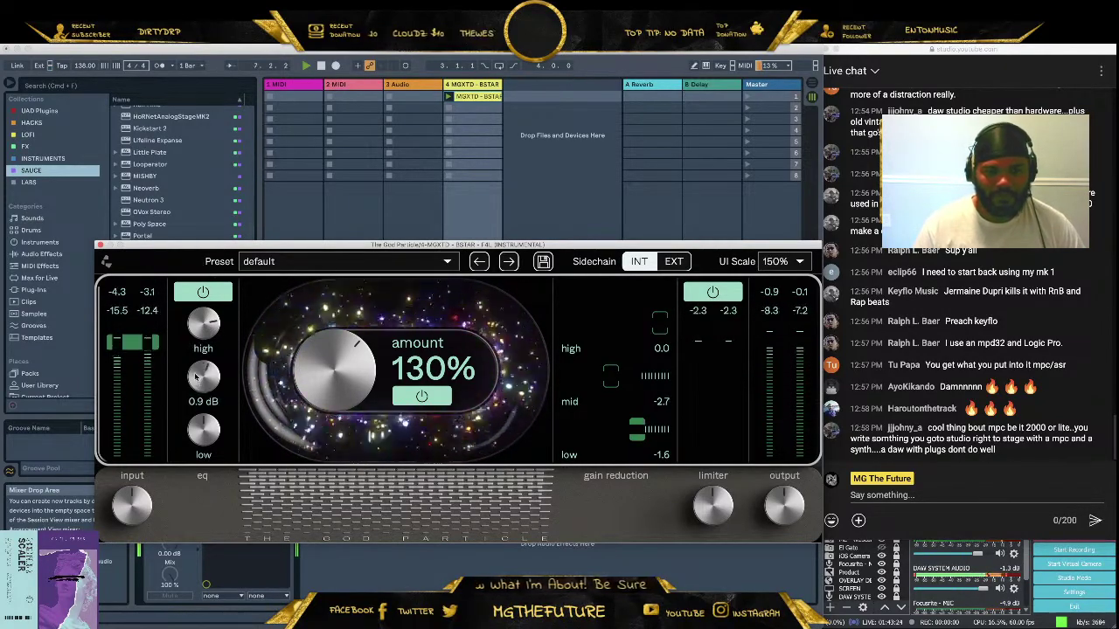
drag(207, 429, 210, 440)
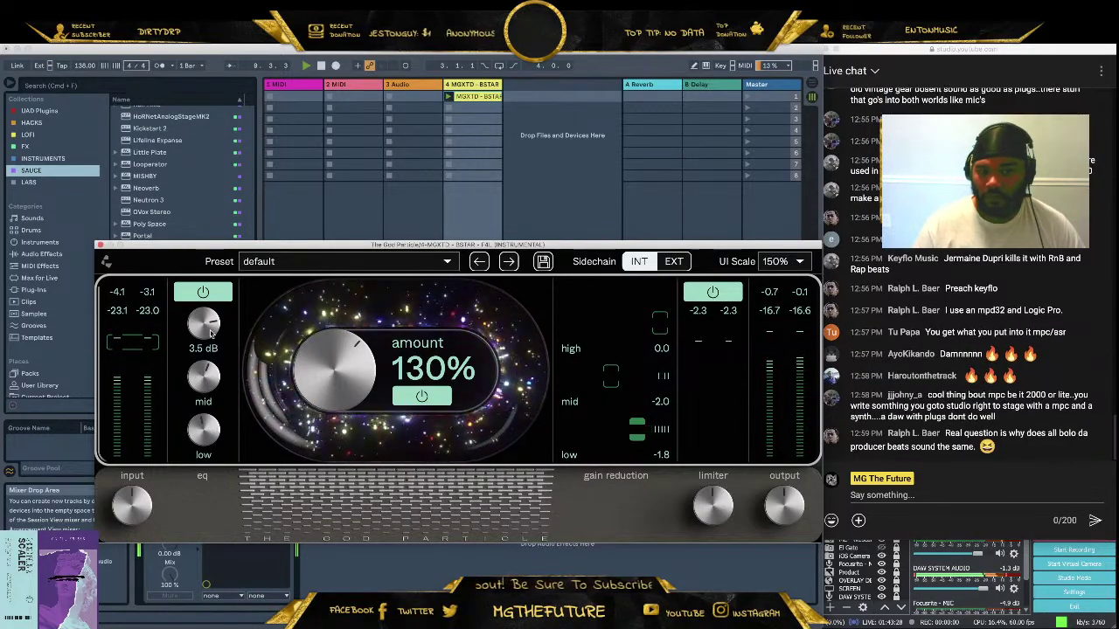
drag(210, 332, 211, 321)
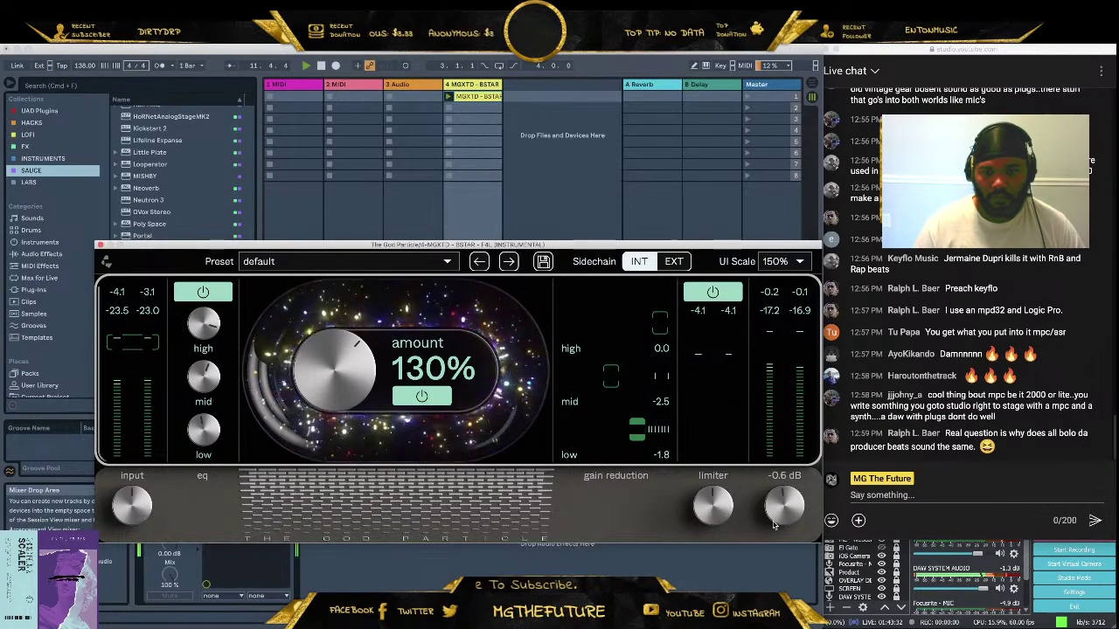
Set The God Particle's output to -0.6 dB and raise its limiter, then stop playback after listening with the plug-in window moved up
mouse_move(713, 512)
drag(713, 512, 710, 498)
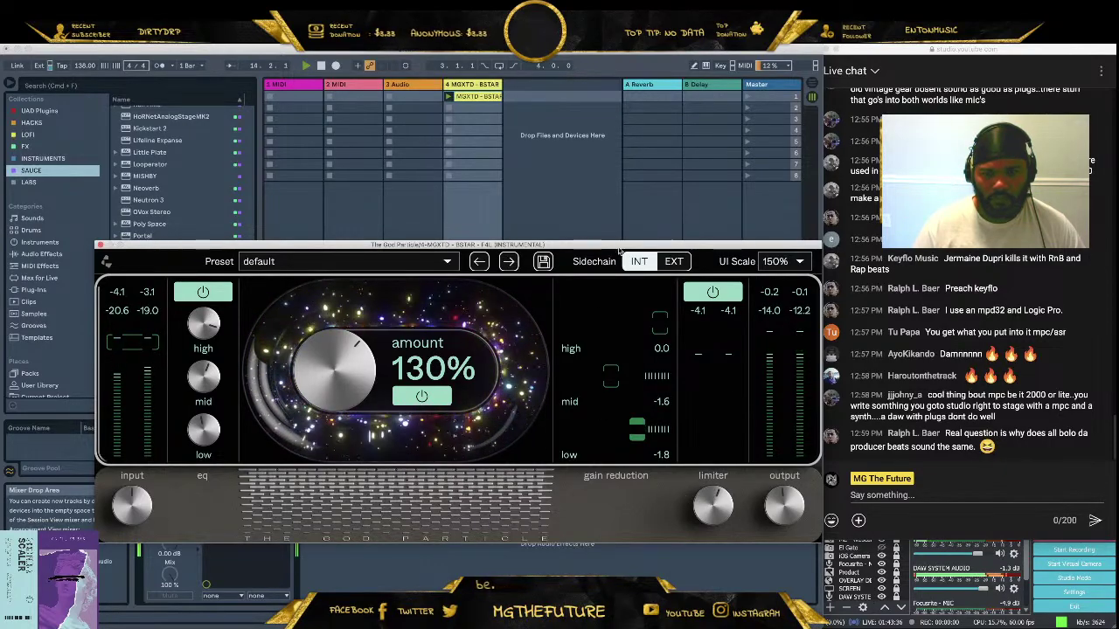
drag(619, 250, 605, 223)
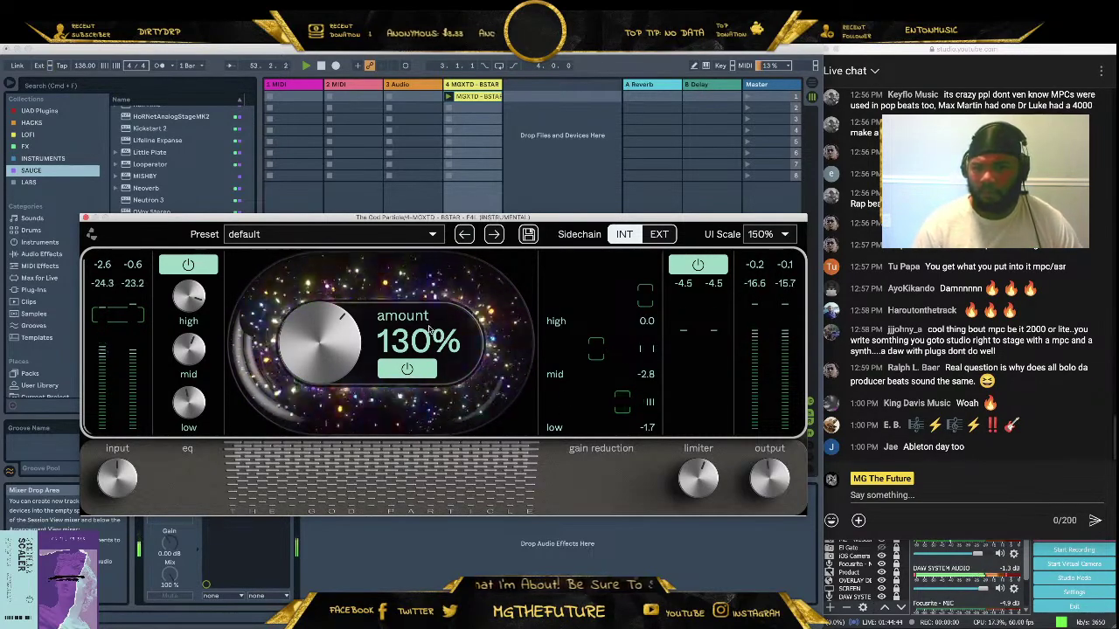
click(320, 68)
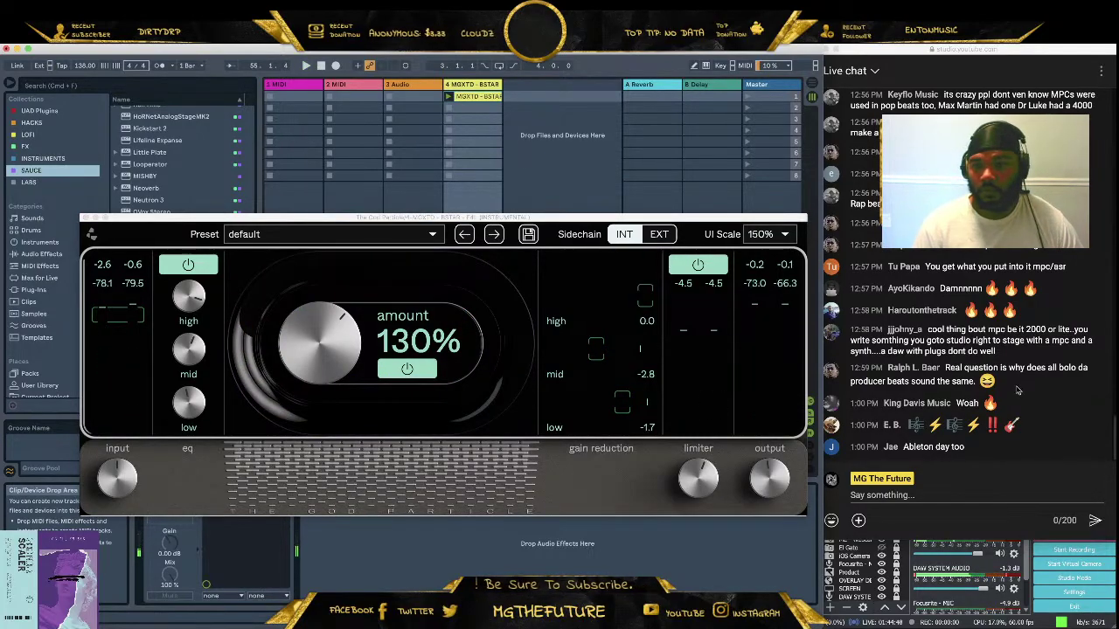
Read back through the earlier live chat messages and highlight the comment about a DAW studio being cheaper than hardware
click(1010, 315)
scroll(1010, 314, up, 2)
scroll(1010, 314, up, 5)
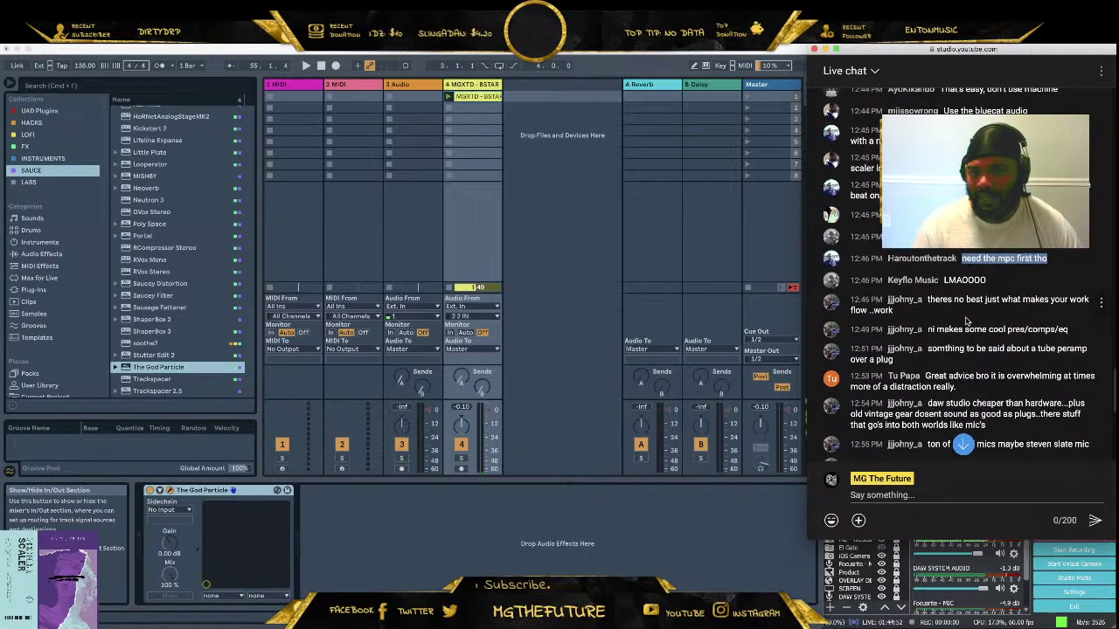
scroll(967, 322, down, 3)
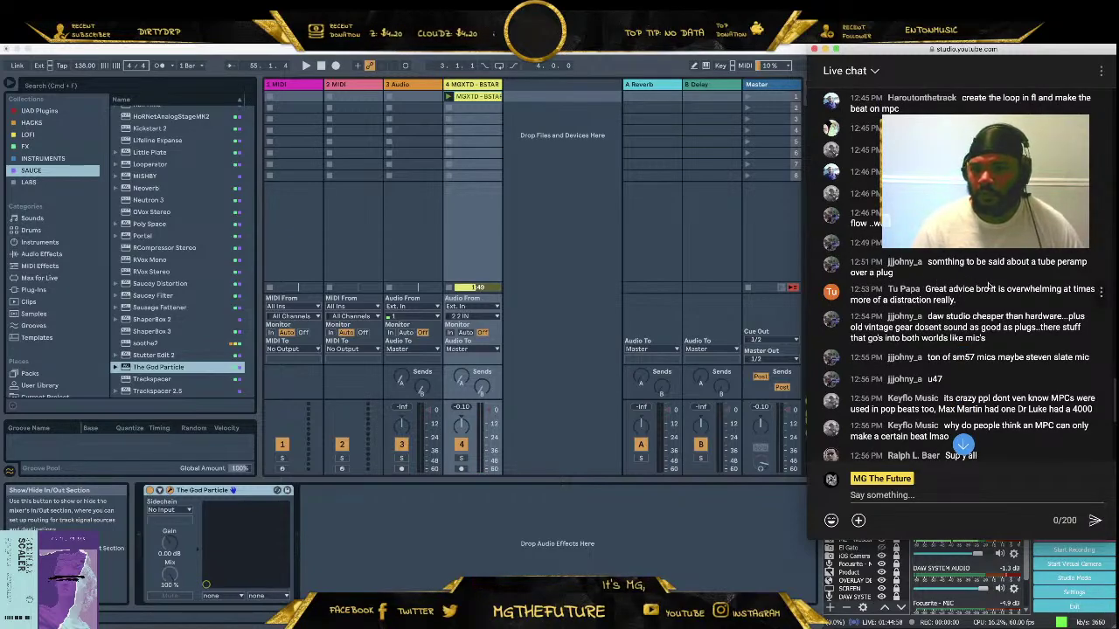
scroll(977, 280, down, 1)
scroll(979, 278, down, 1)
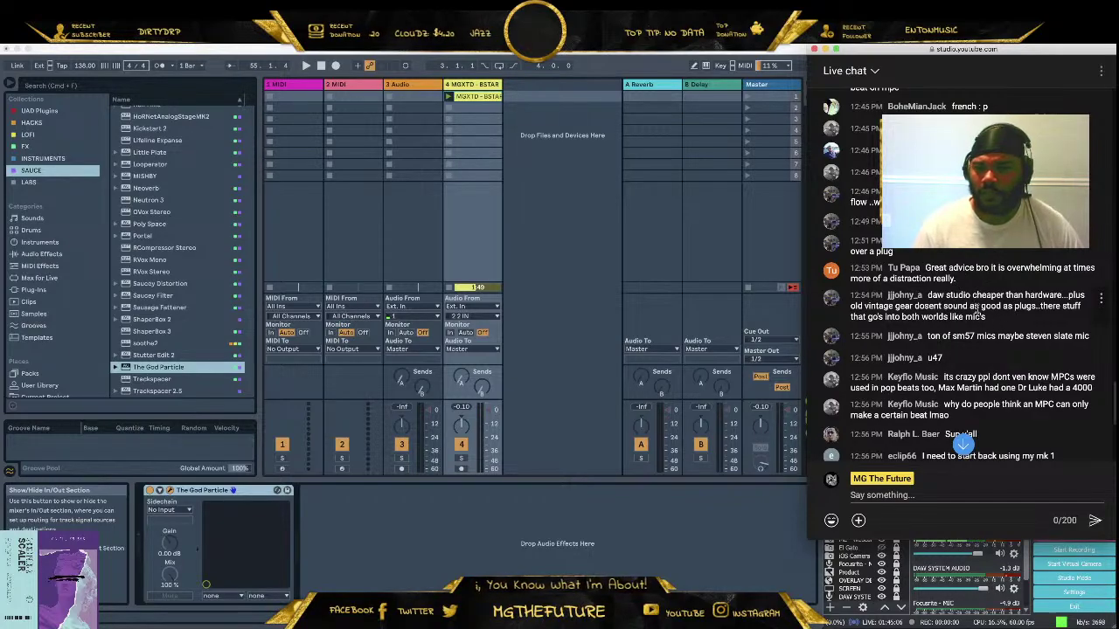
drag(987, 320, 938, 285)
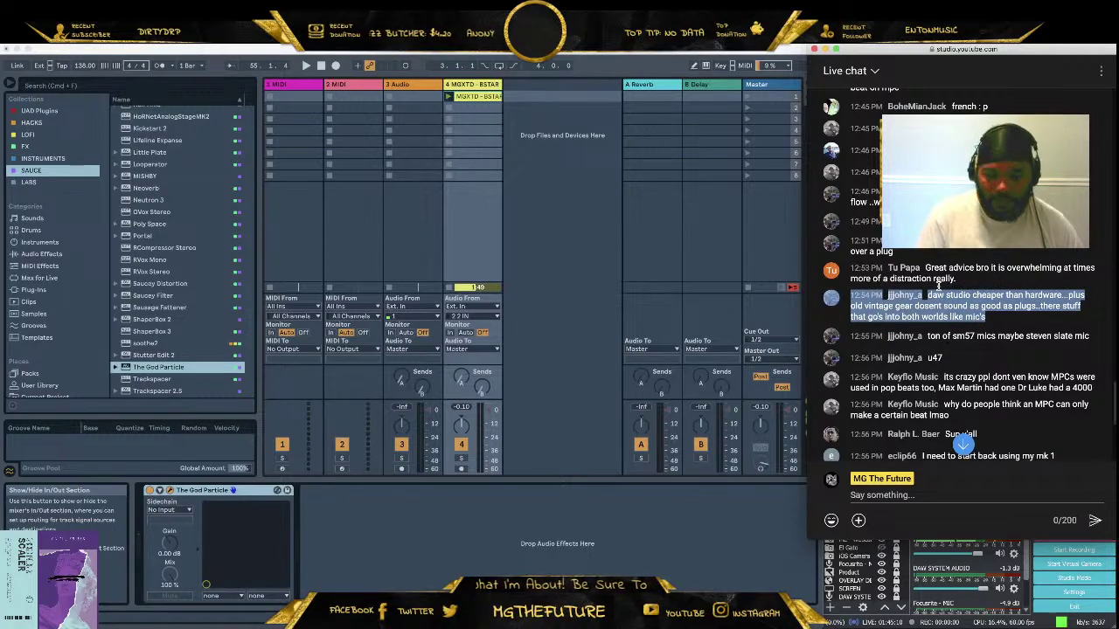
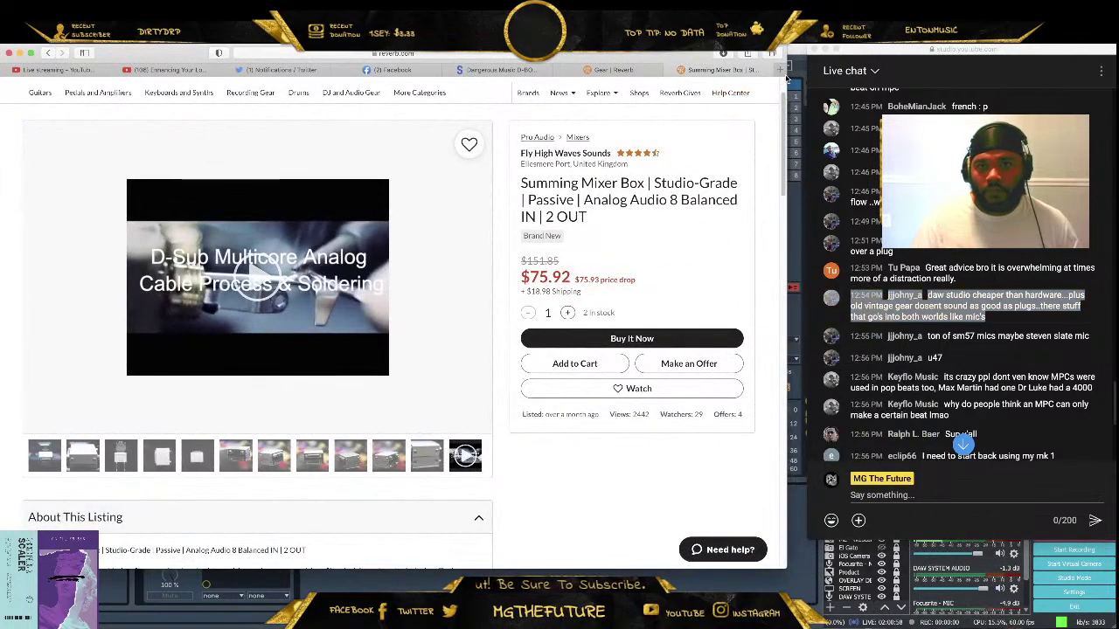
Open a new browser tab and search Google for Serbian Geneva
click(781, 70)
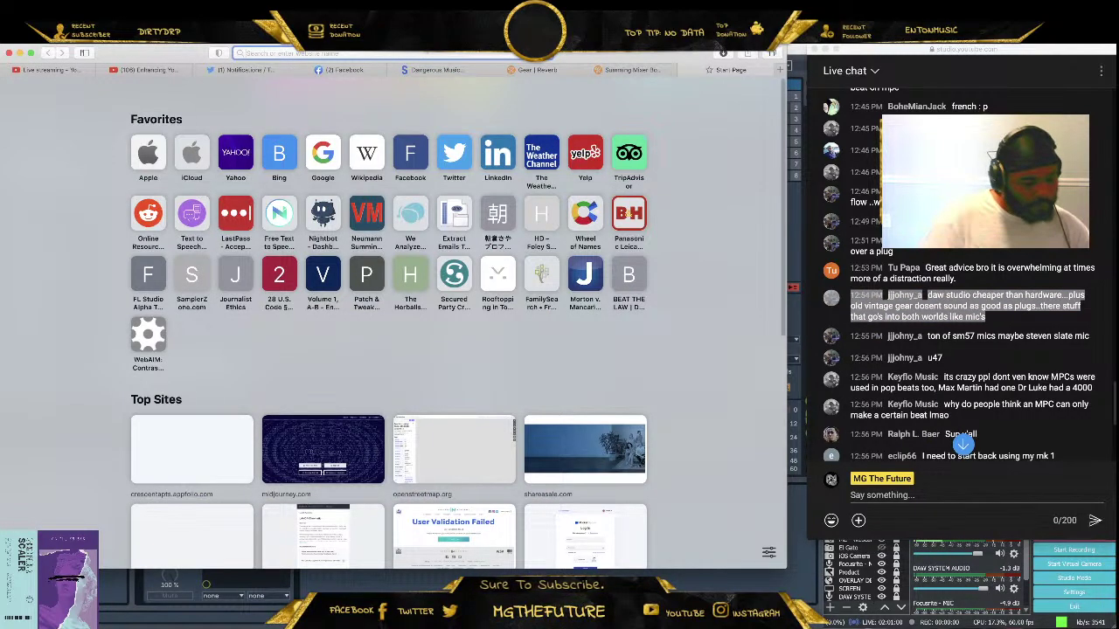
text(Serb Ghenv)
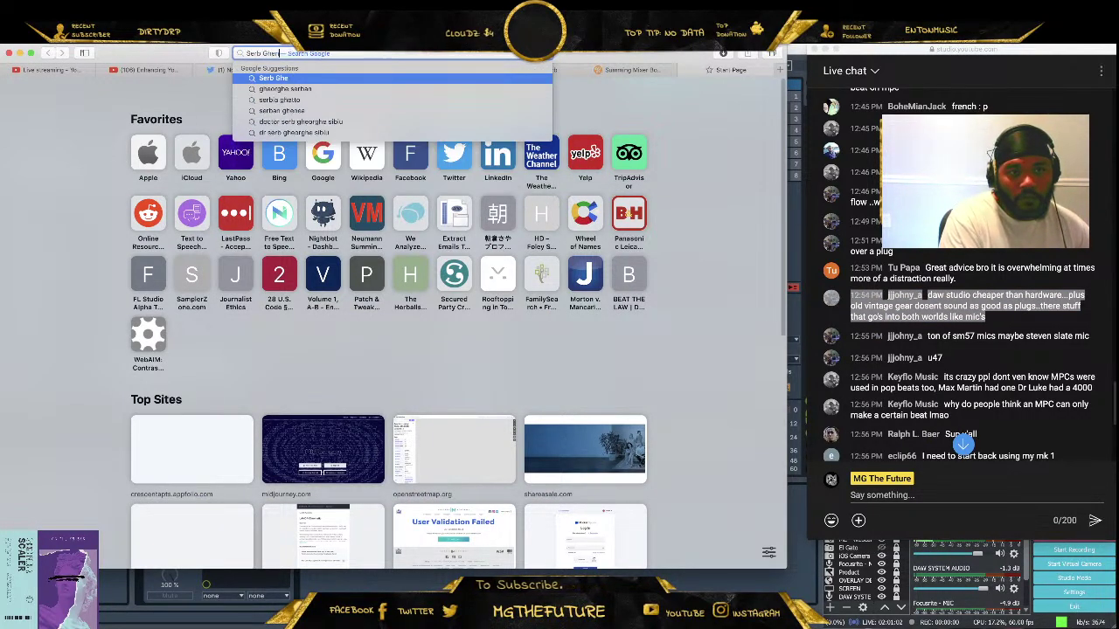
key(BackSpace)
key(BackSpace)
key(BackSpace)
key(BackSpace)
key(BackSpace)
key(BackSpace)
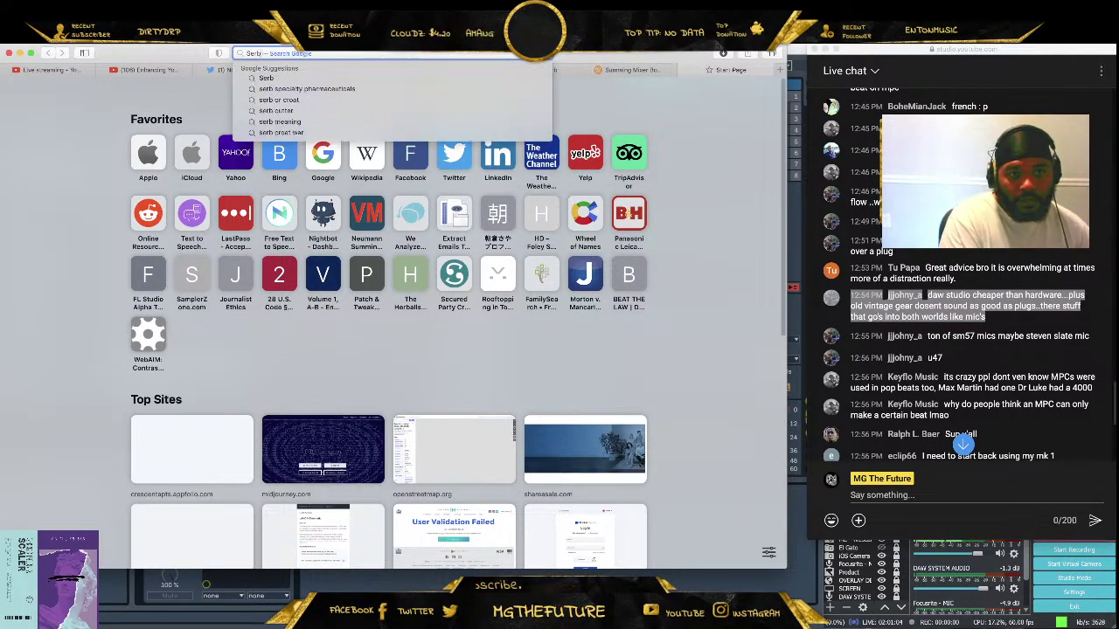
text(ian G)
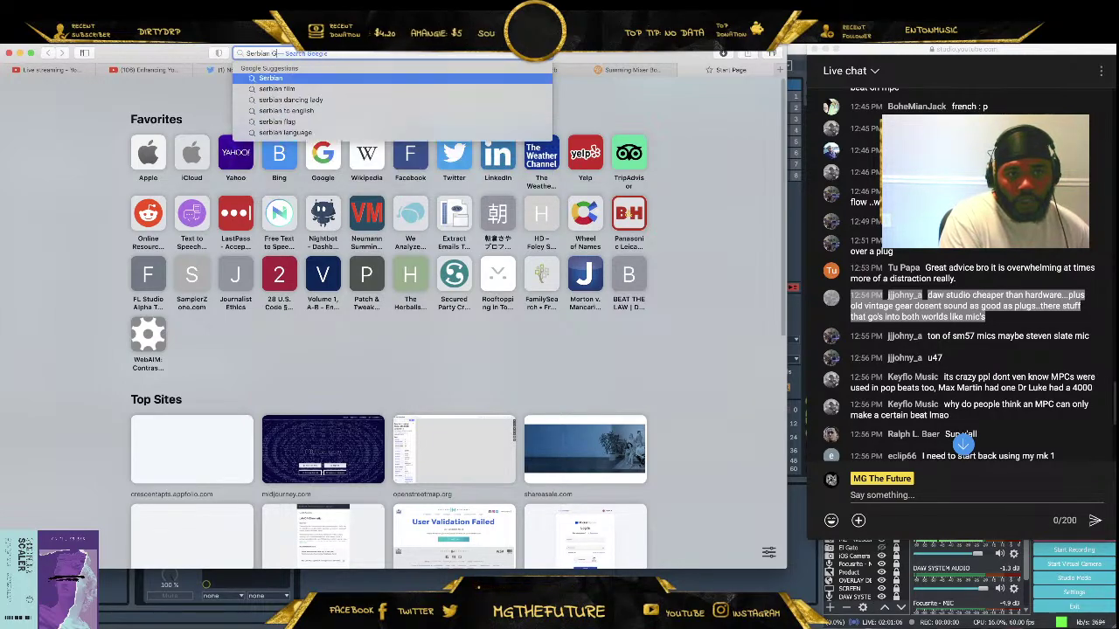
text(en)
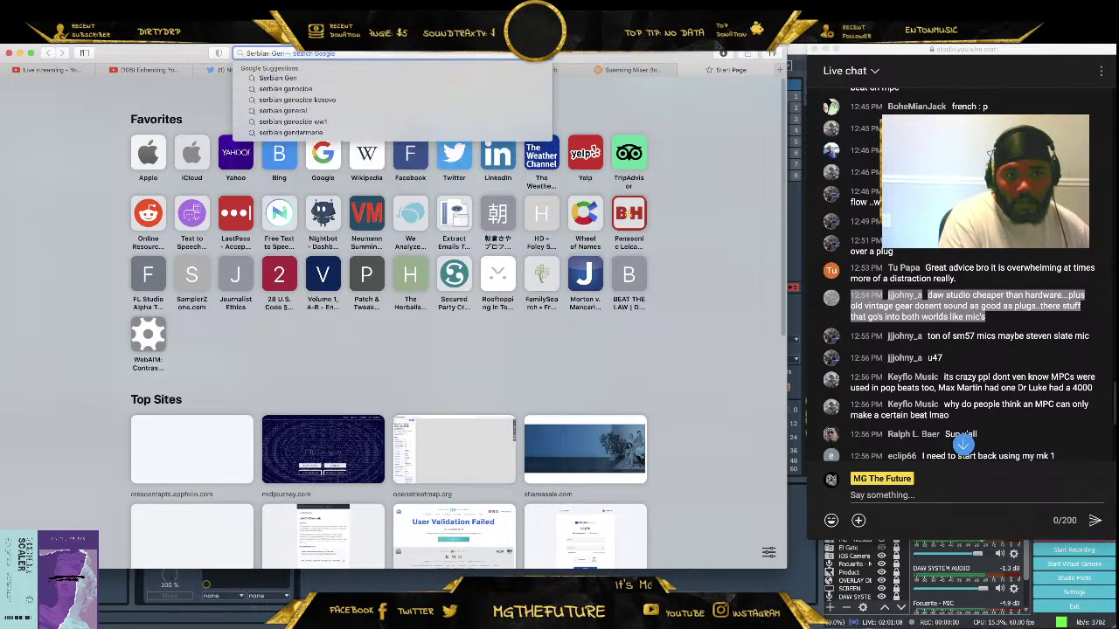
text(eva)
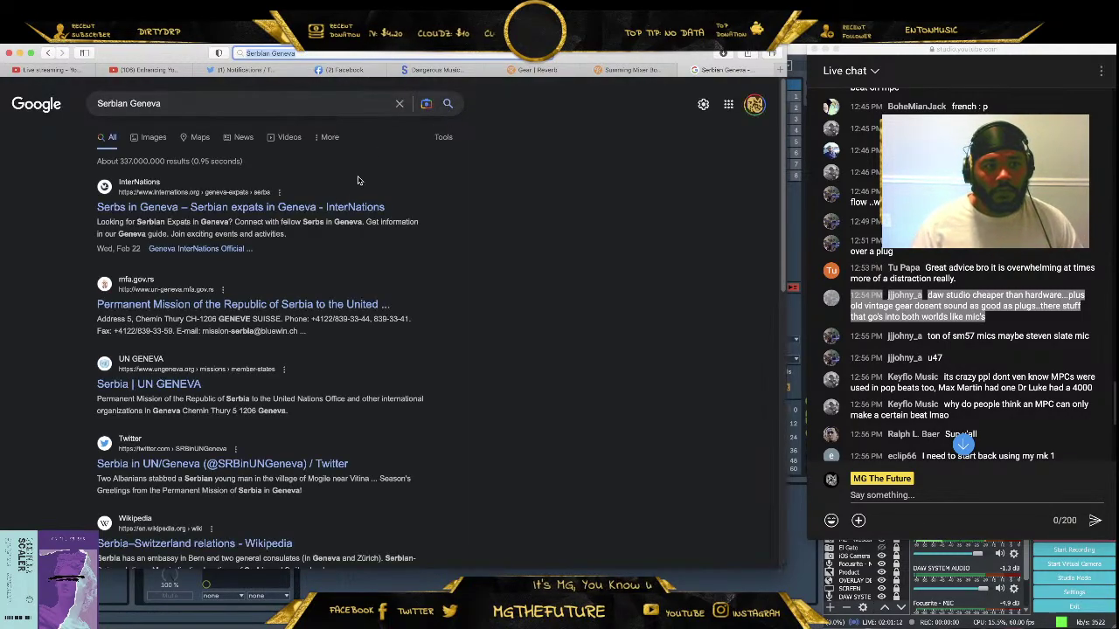
Replace the Google query with Mix Engineer Serban Ghenea and run the search
click(242, 113)
key(BackSpace)
key(BackSpace)
key(BackSpace)
key(BackSpace)
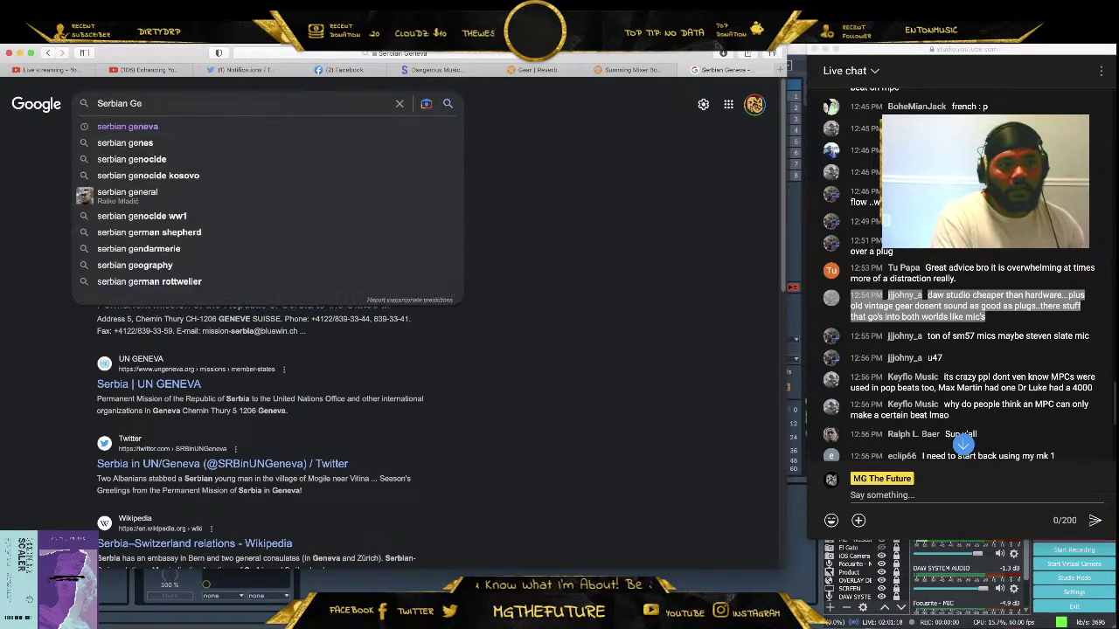
key(BackSpace)
key(BackSpace)
key(BackSpace)
key(BackSpace)
key(BackSpace)
key(BackSpace)
key(BackSpace)
key(BackSpace)
key(BackSpace)
key(BackSpace)
text(Mix )
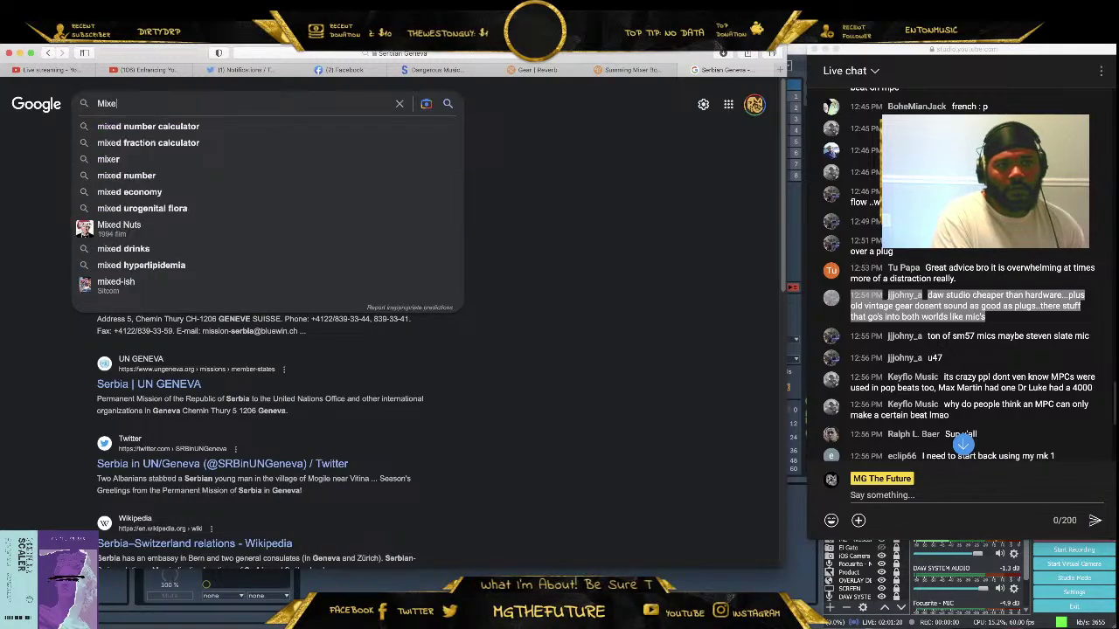
text(Engineer Serb)
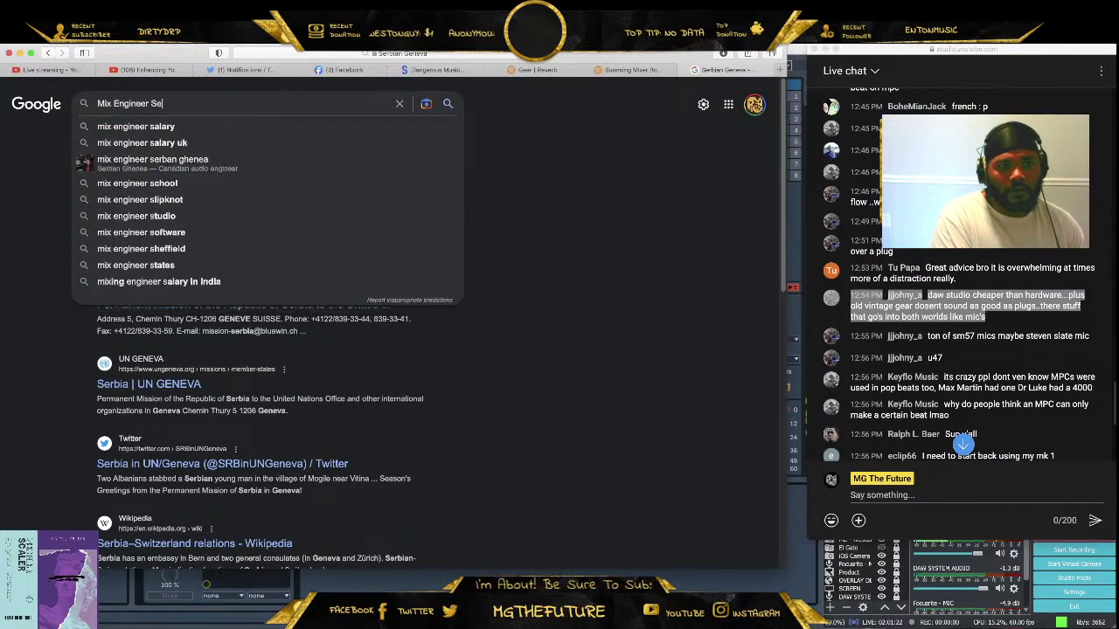
text(an)
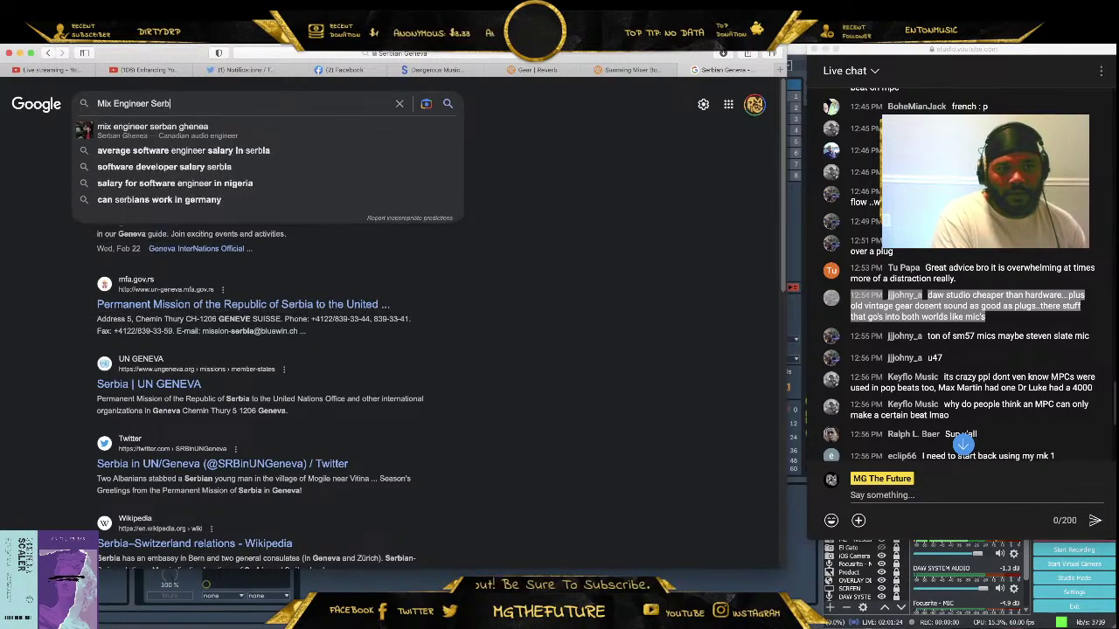
text( Ghenea)
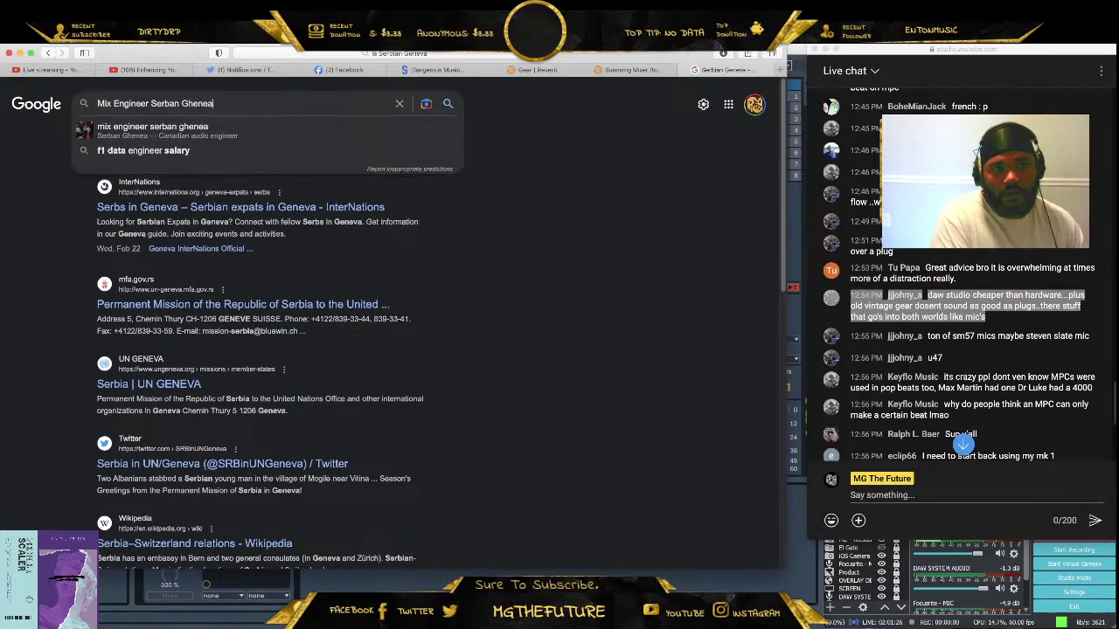
key(Return)
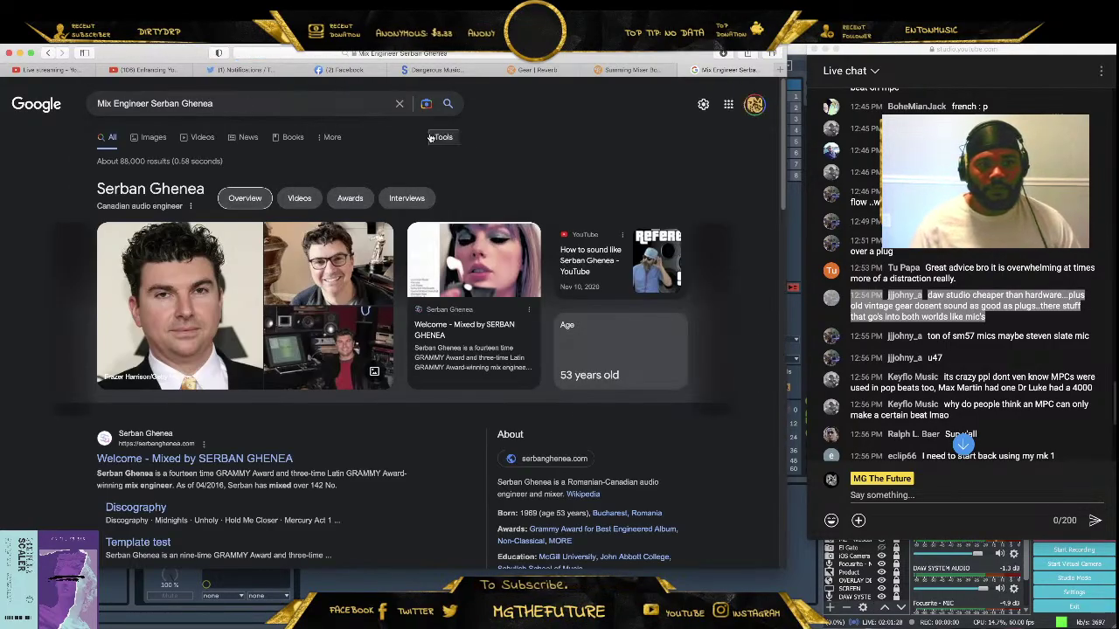
Open the Discography page of Serban Ghenea's website from the search results and look through the listed releases
scroll(242, 305, down, 2)
scroll(251, 296, up, 1)
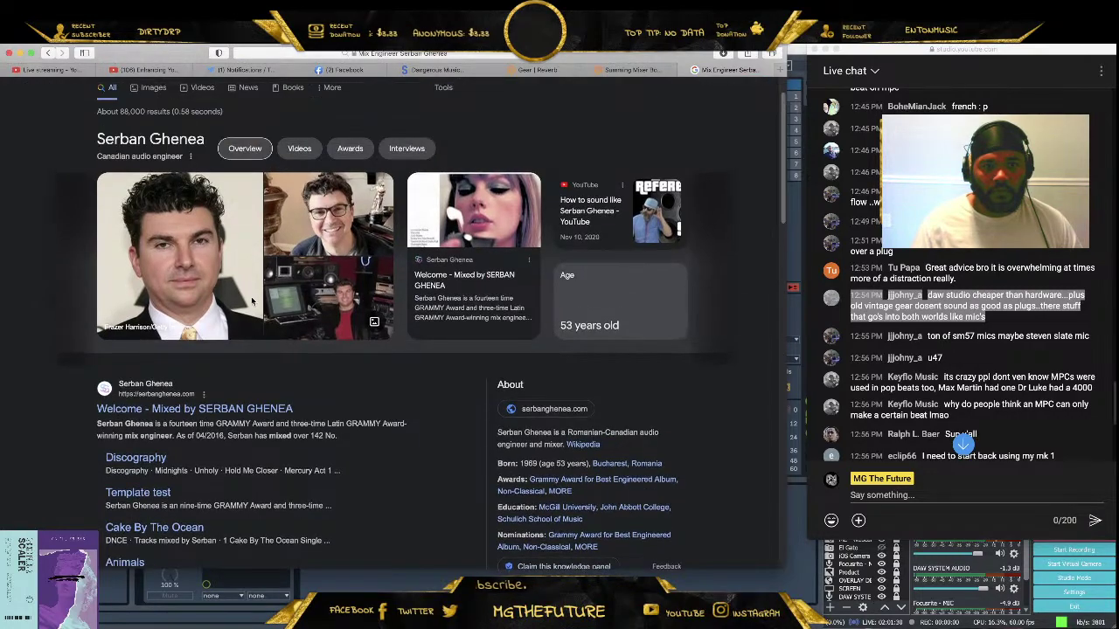
scroll(257, 337, down, 1)
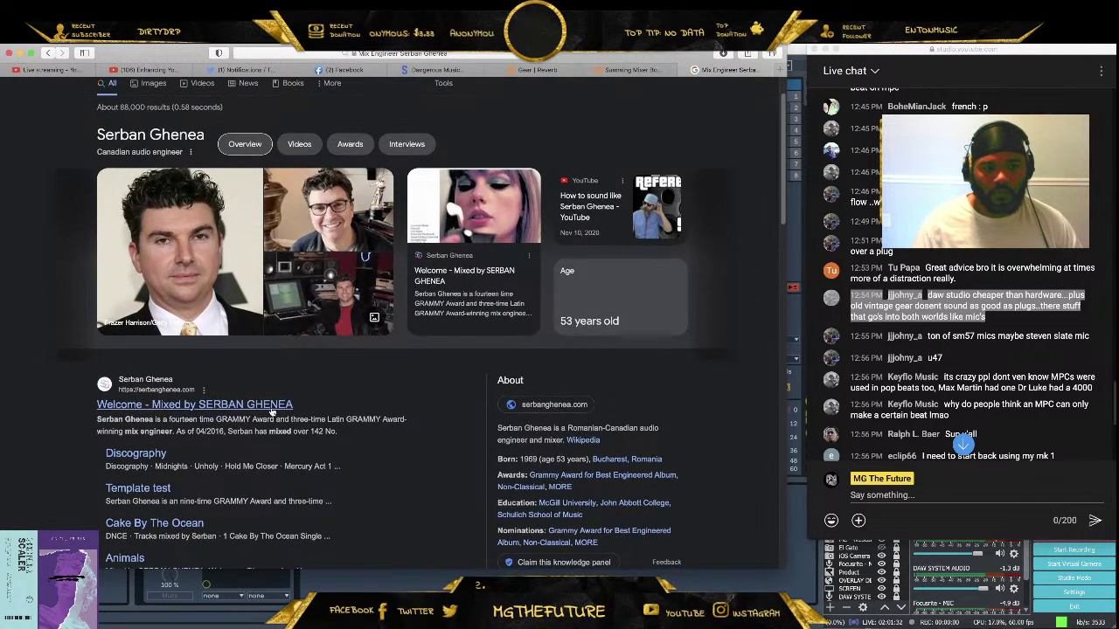
click(147, 459)
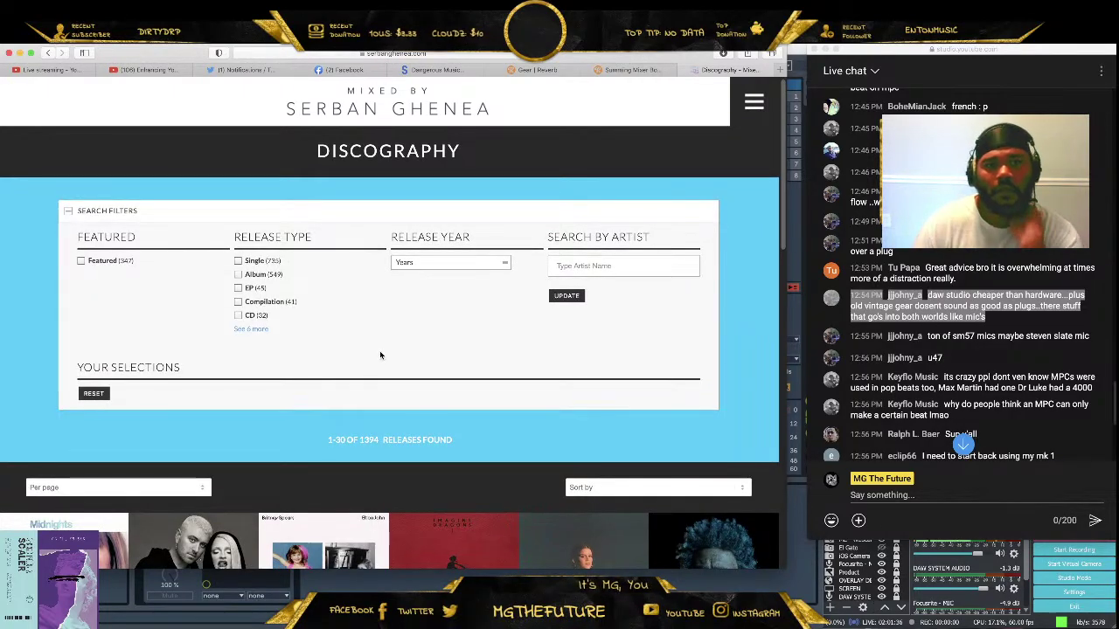
scroll(379, 351, down, 2)
scroll(376, 346, down, 7)
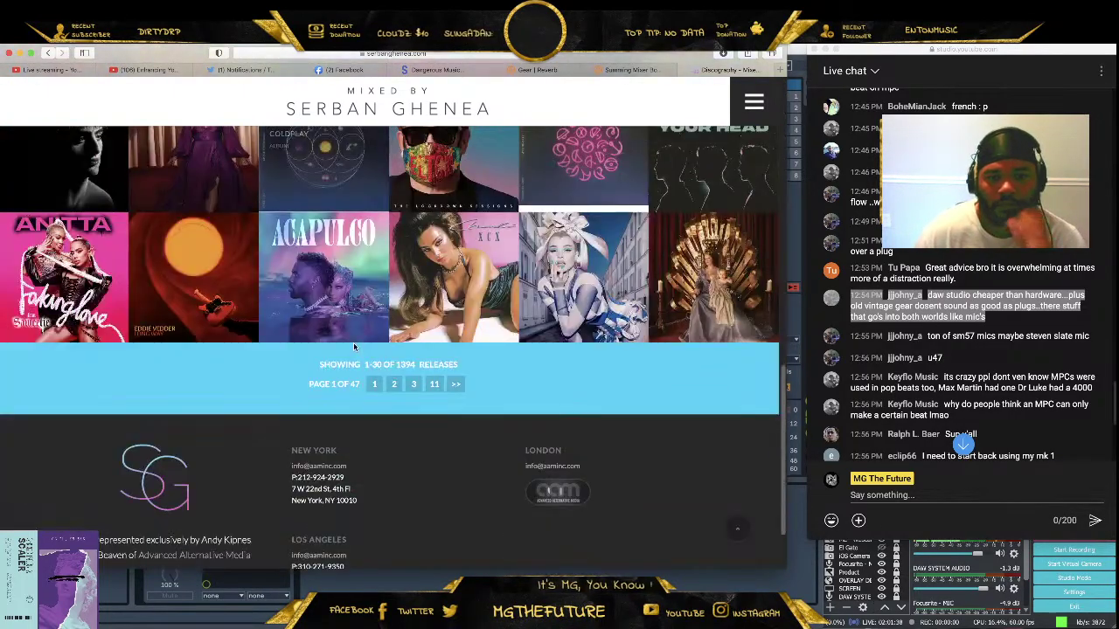
Jump to pages 11 and 21 of Serban Ghenea's discography and look through the releases listed there
scroll(354, 347, up, 8)
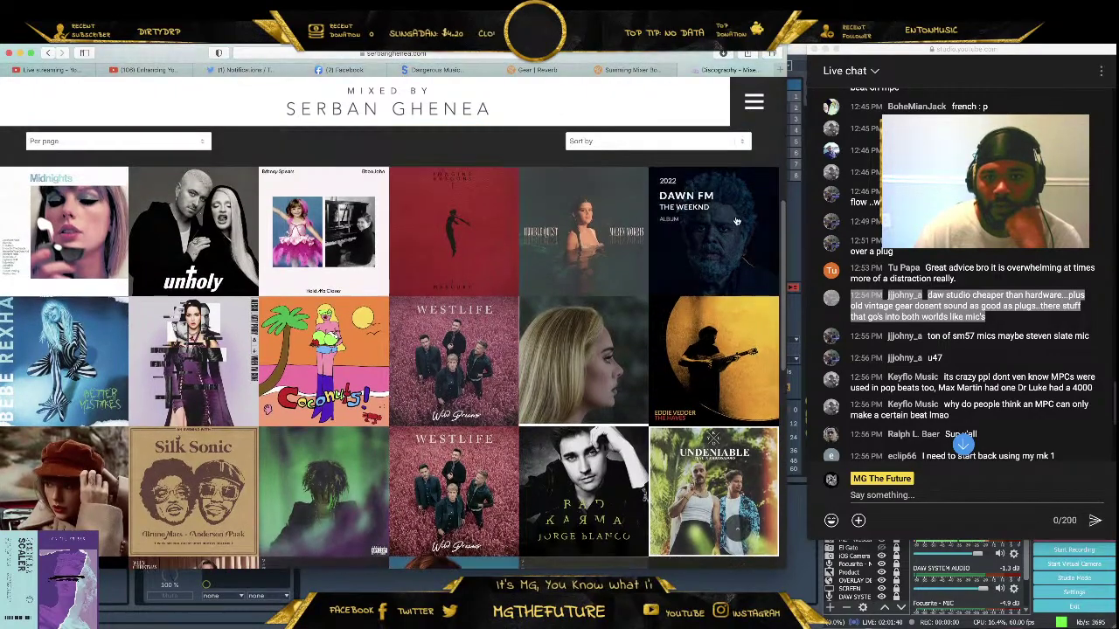
scroll(606, 387, down, 5)
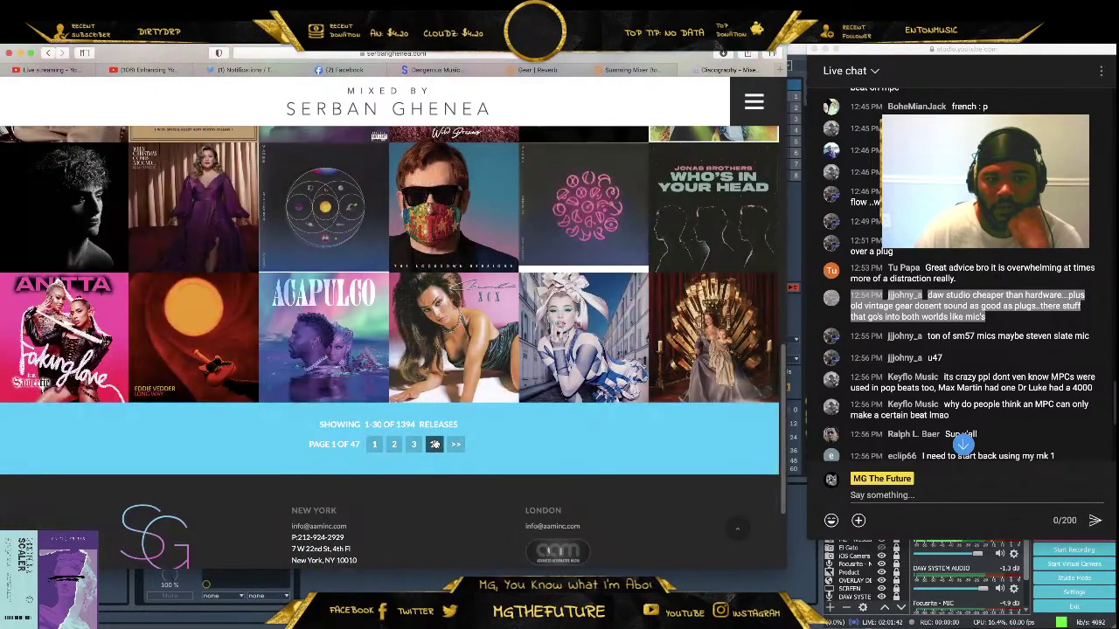
key(Return)
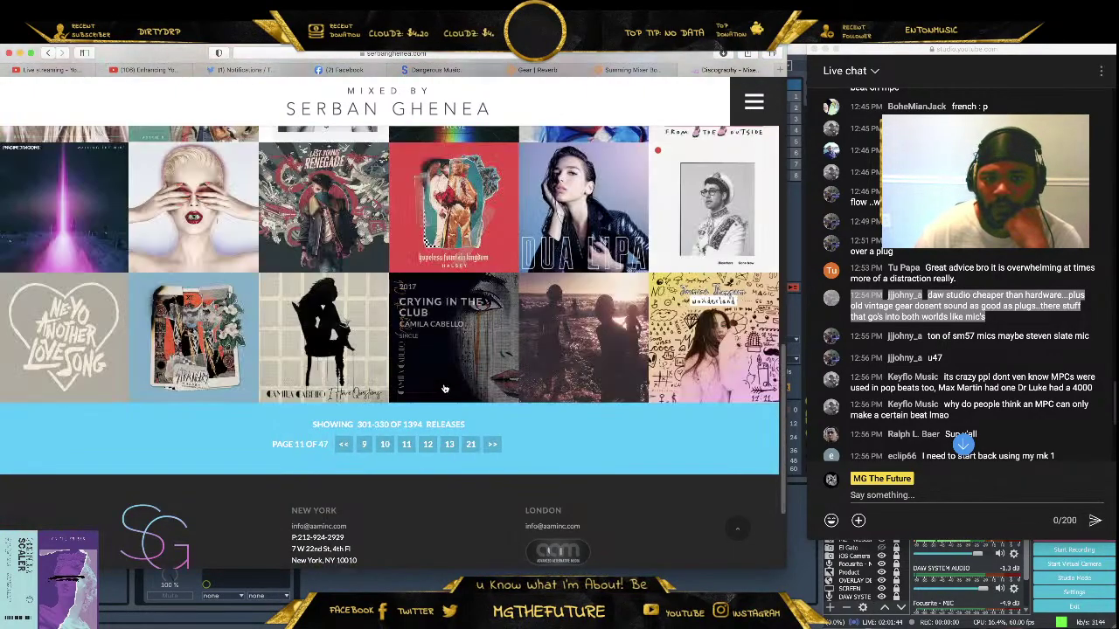
click(470, 445)
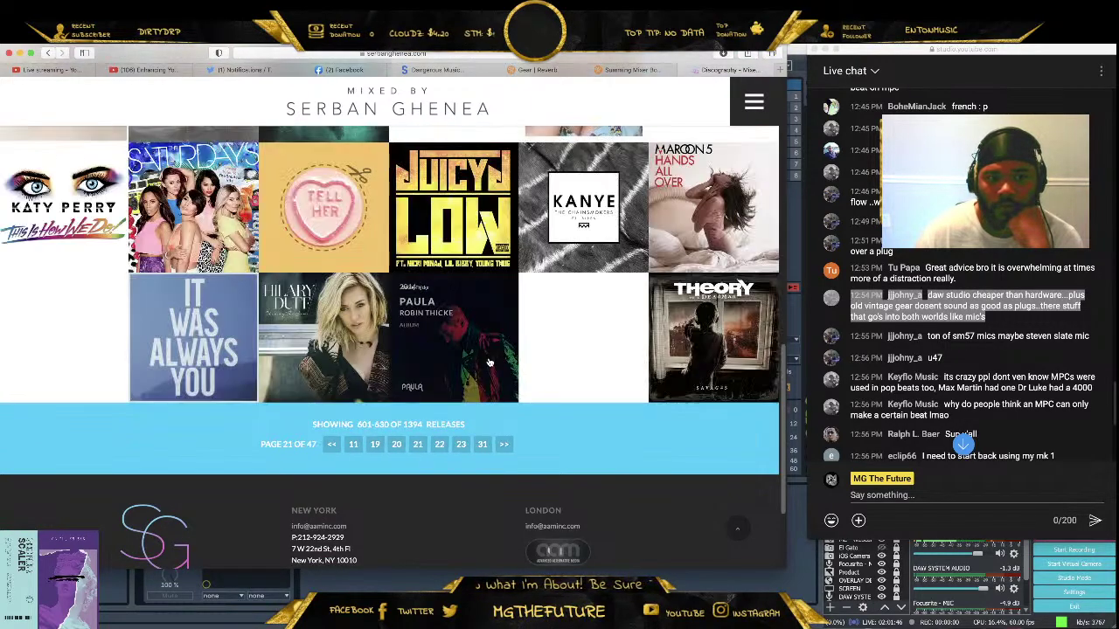
scroll(485, 363, up, 2)
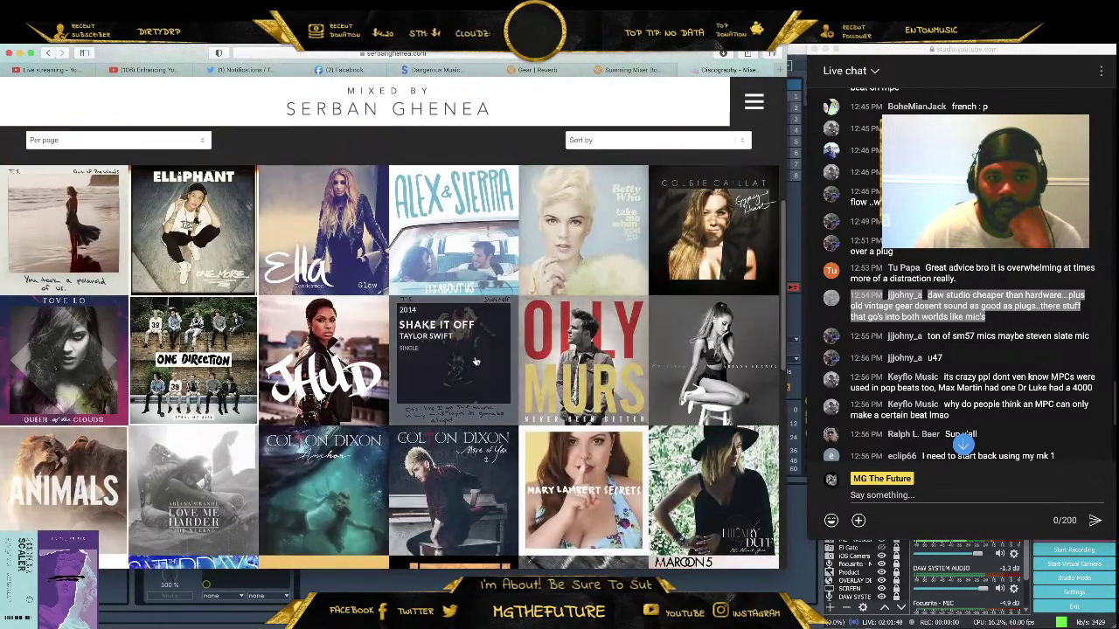
Return to the Google results for Mix Engineer Serban Ghenea and open his Wikipedia article
click(47, 53)
click(47, 54)
click(47, 54)
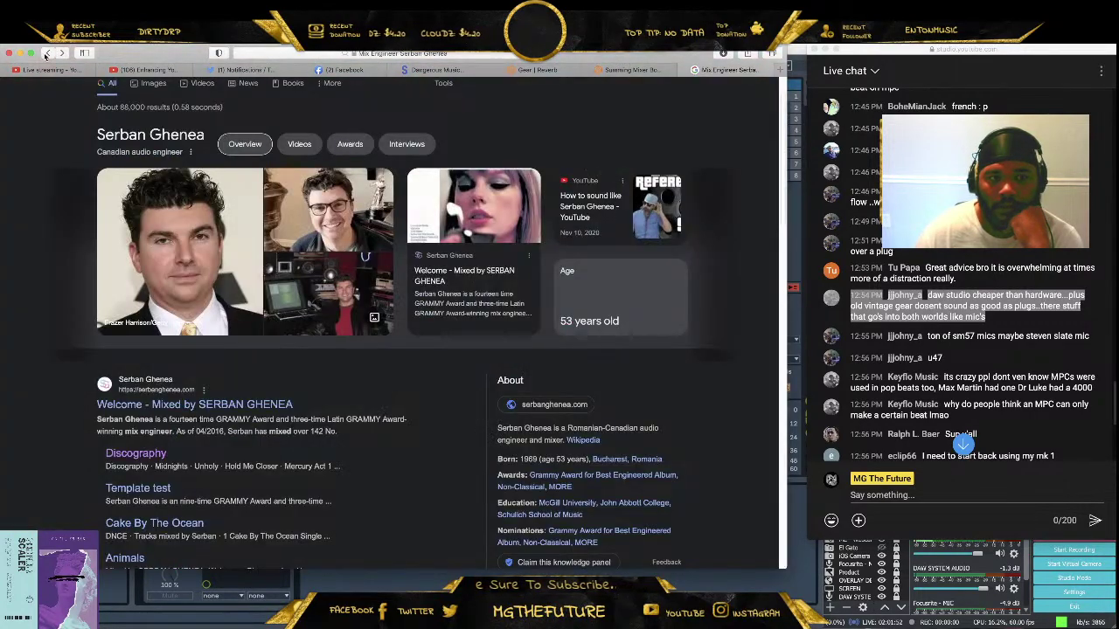
scroll(208, 358, down, 3)
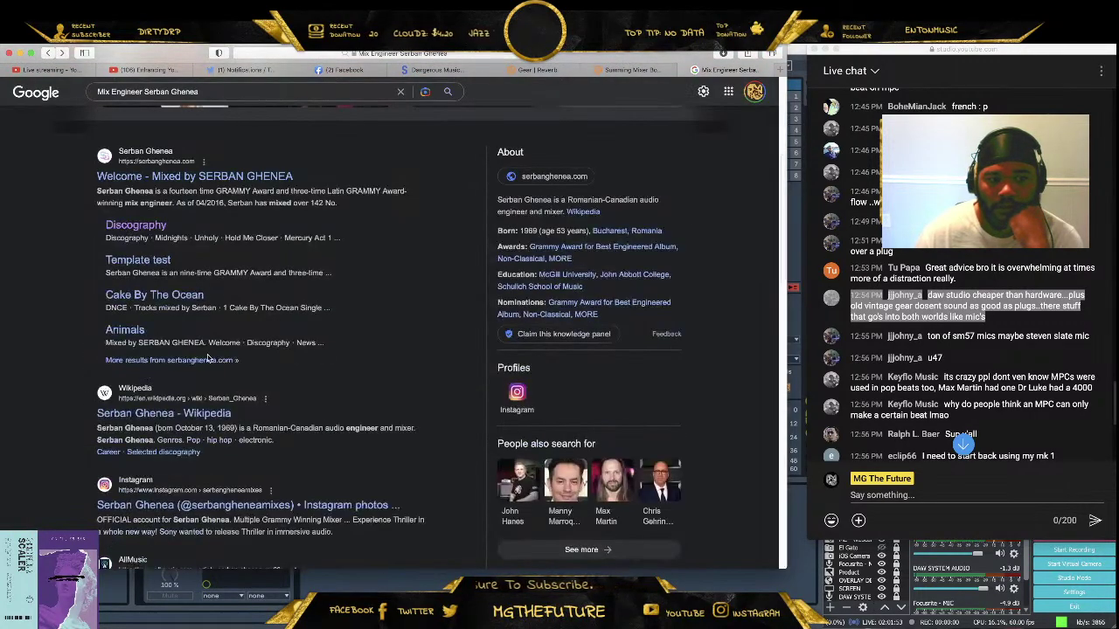
click(210, 413)
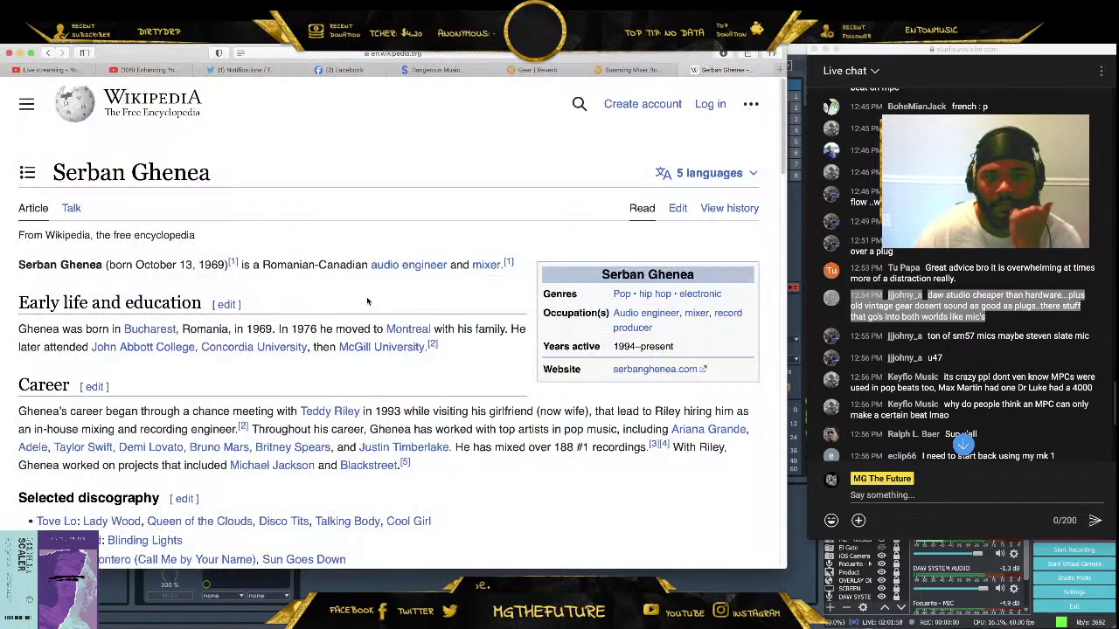
Read the article's Selected discography down to Awards and nominations, checking the older credits around Jill Scott and R. Kelly
scroll(367, 298, down, 2)
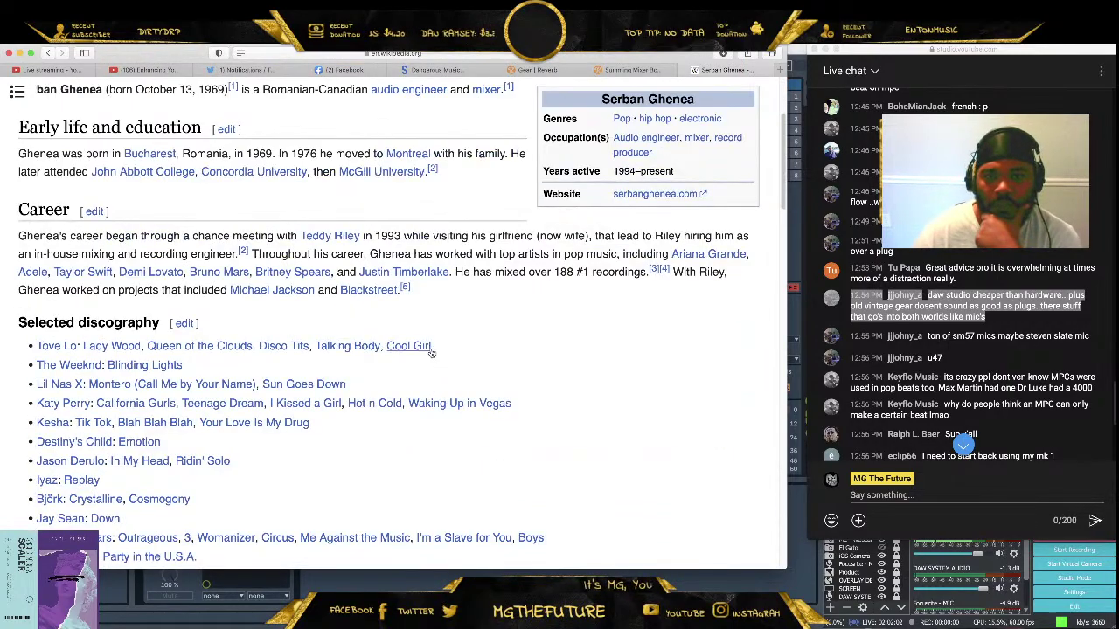
scroll(432, 345, down, 3)
scroll(422, 339, down, 20)
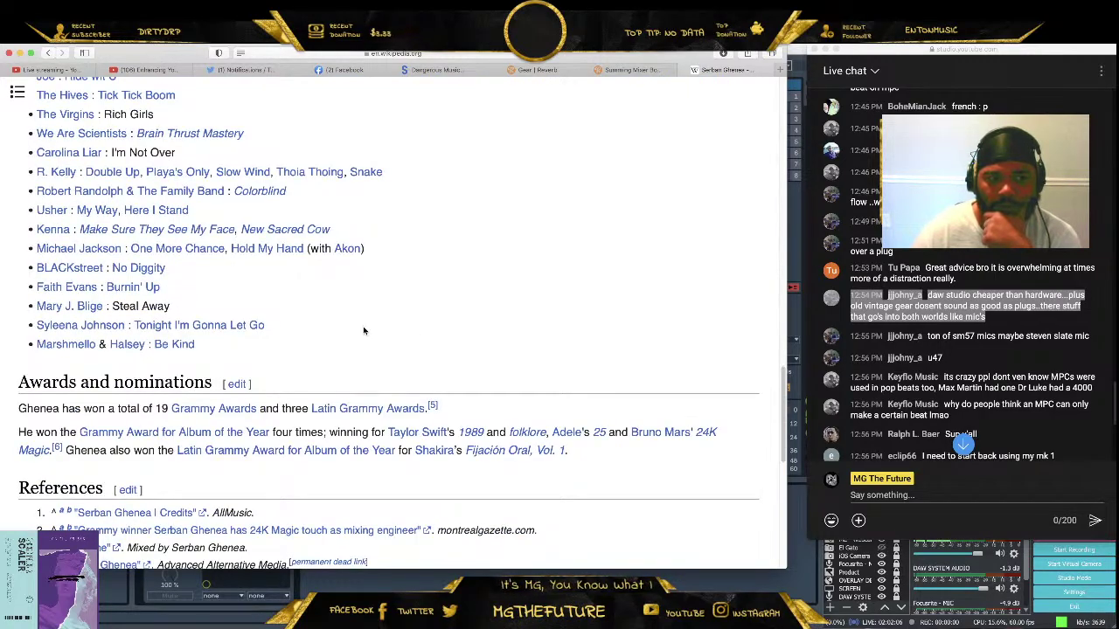
scroll(363, 330, up, 2)
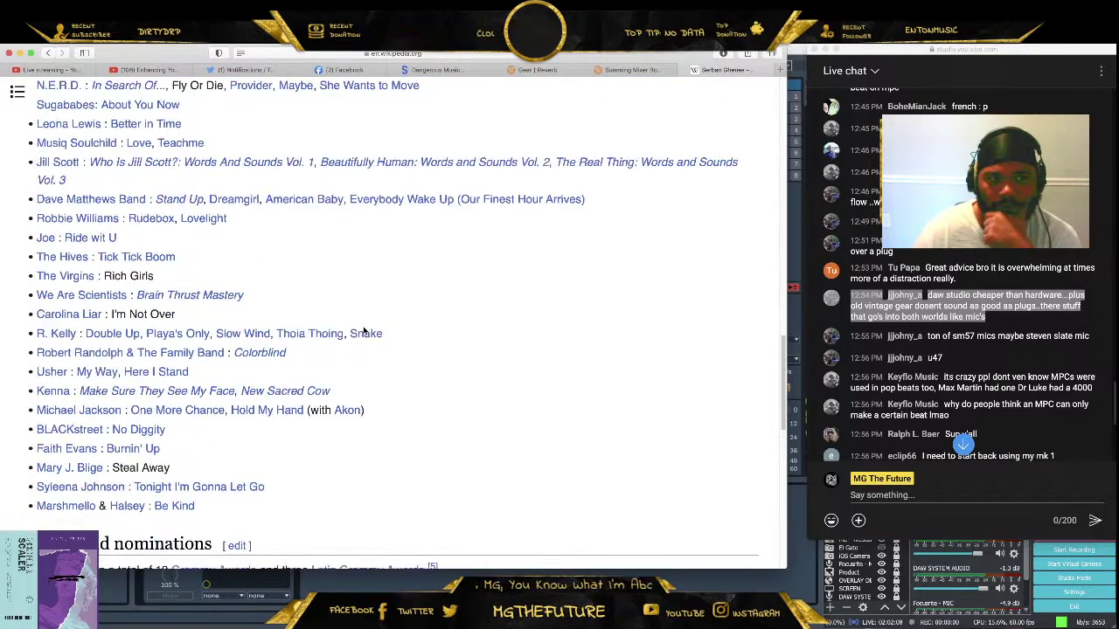
scroll(437, 336, up, 2)
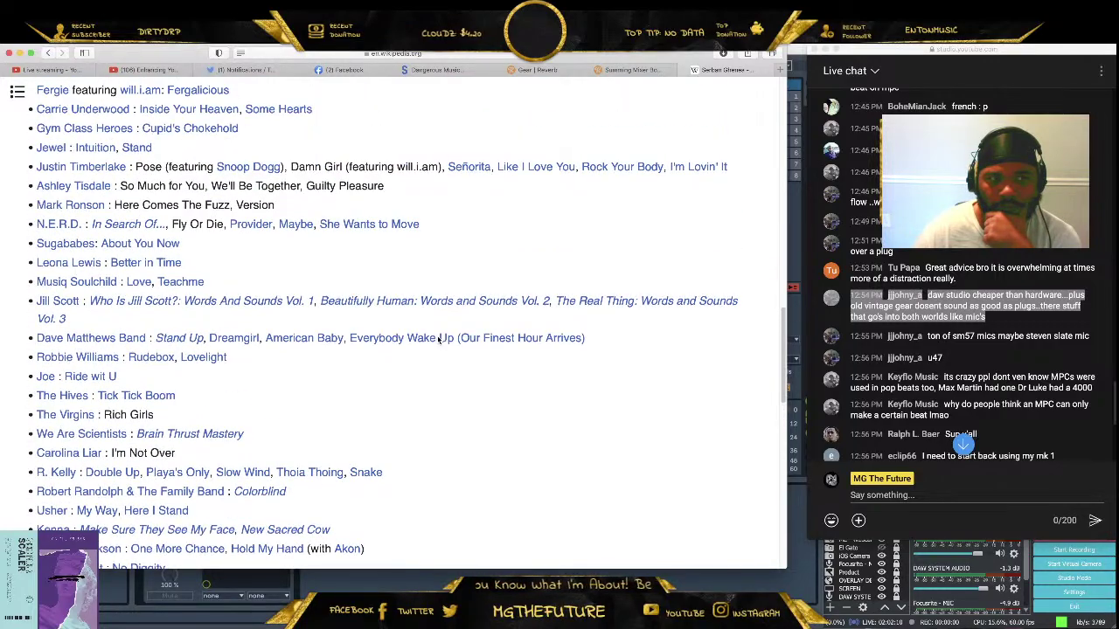
scroll(439, 339, up, 2)
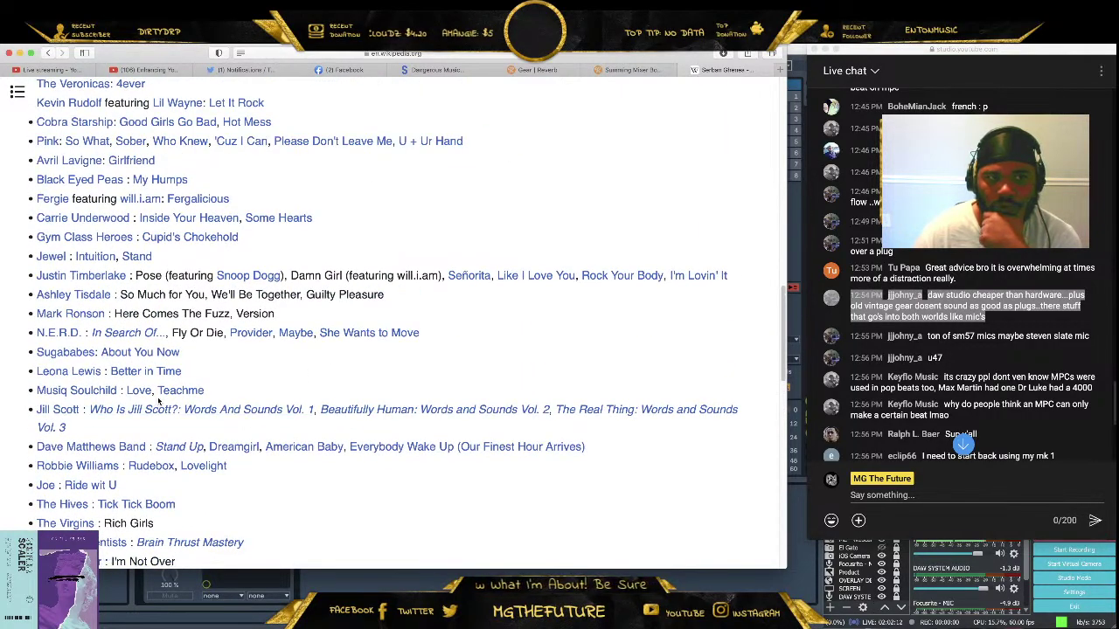
scroll(426, 424, down, 3)
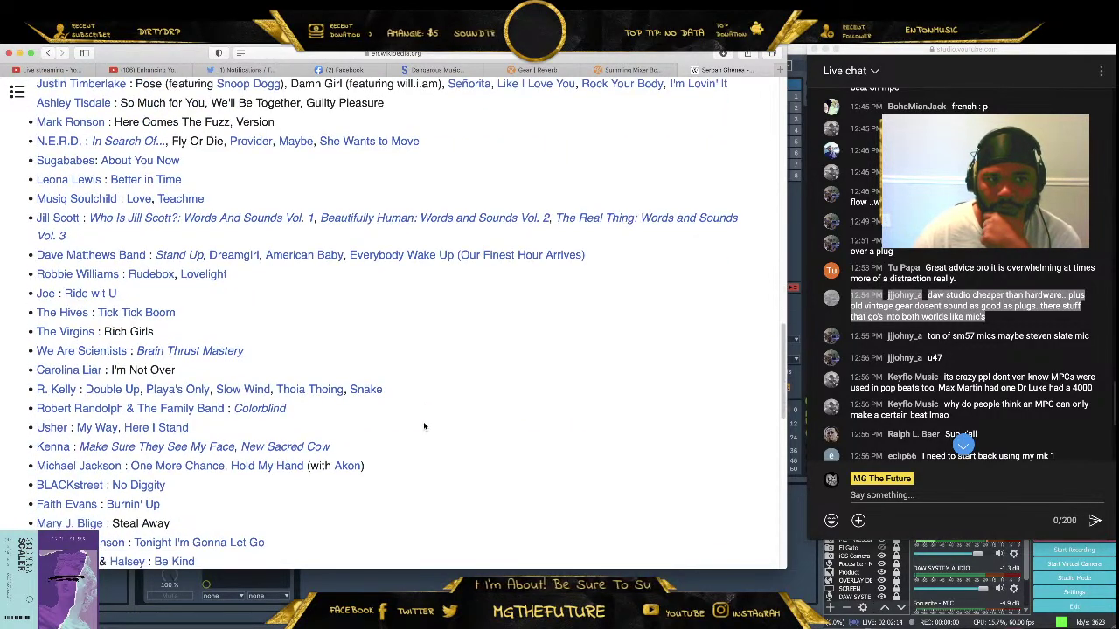
scroll(423, 426, down, 2)
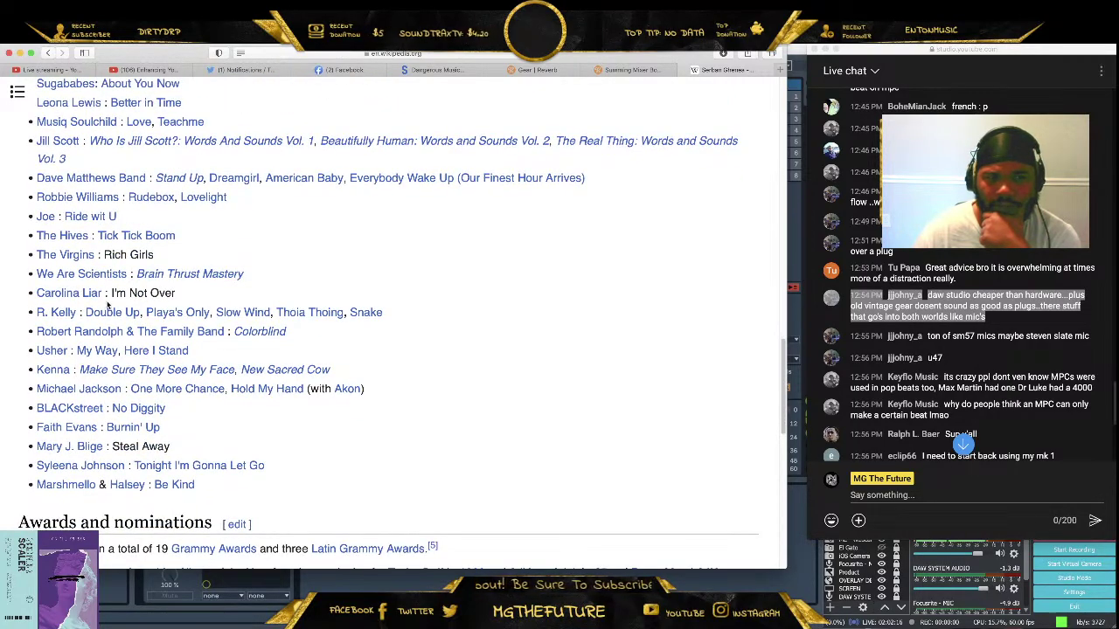
mouse_move(103, 317)
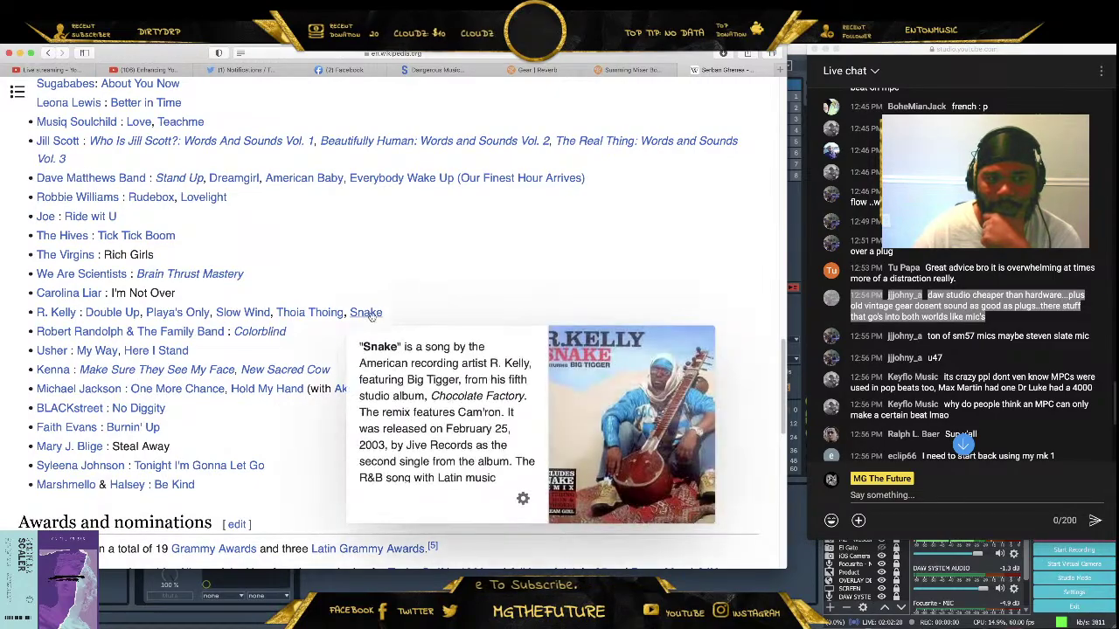
Preview R. Kelly's Snake, go back to the start of the Selected discography, and read the whole list down to the awards section
scroll(315, 262, up, 5)
scroll(310, 273, up, 6)
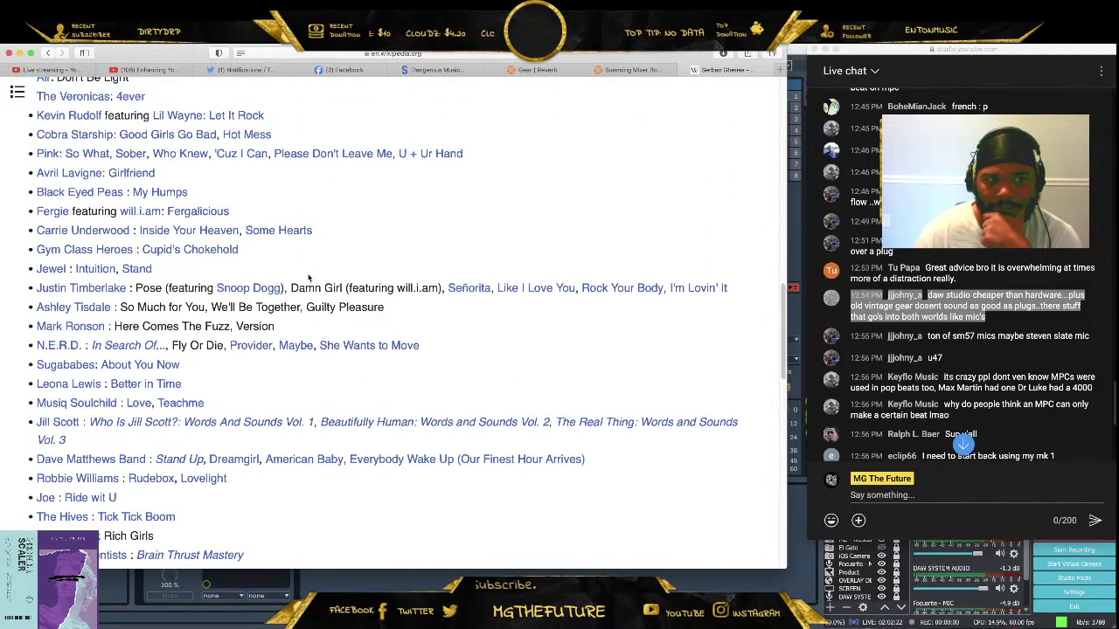
scroll(308, 278, up, 7)
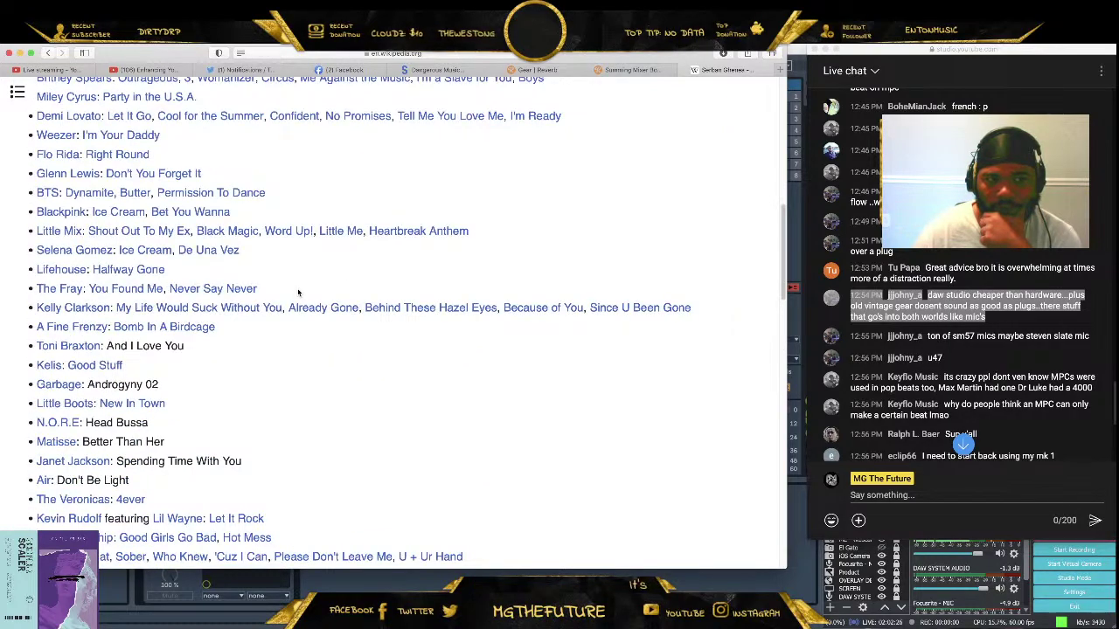
scroll(298, 293, up, 6)
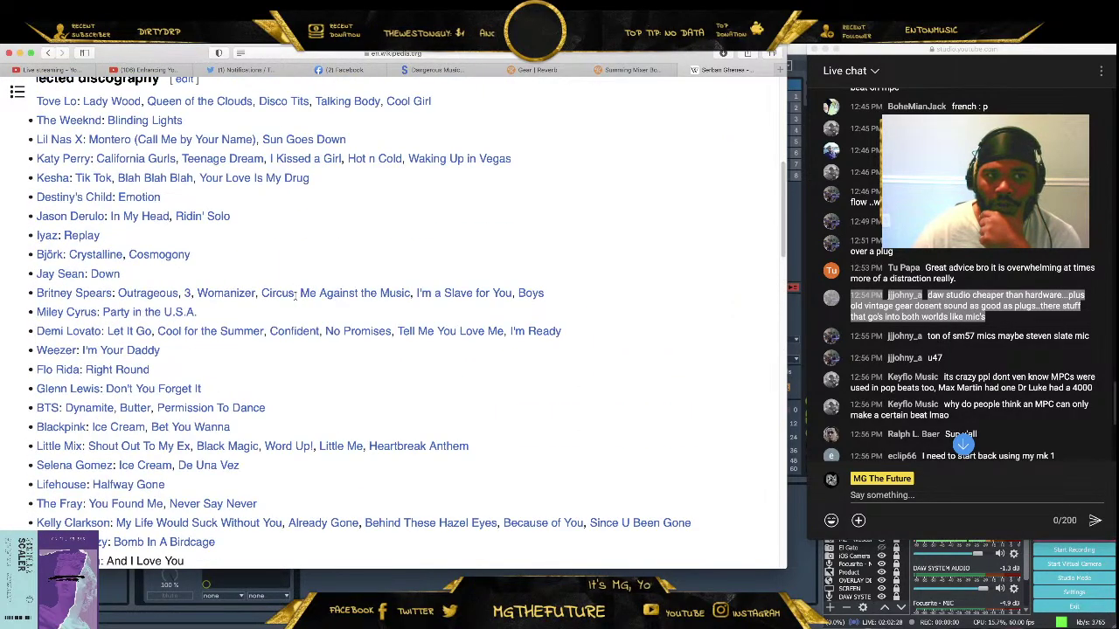
scroll(312, 367, up, 1)
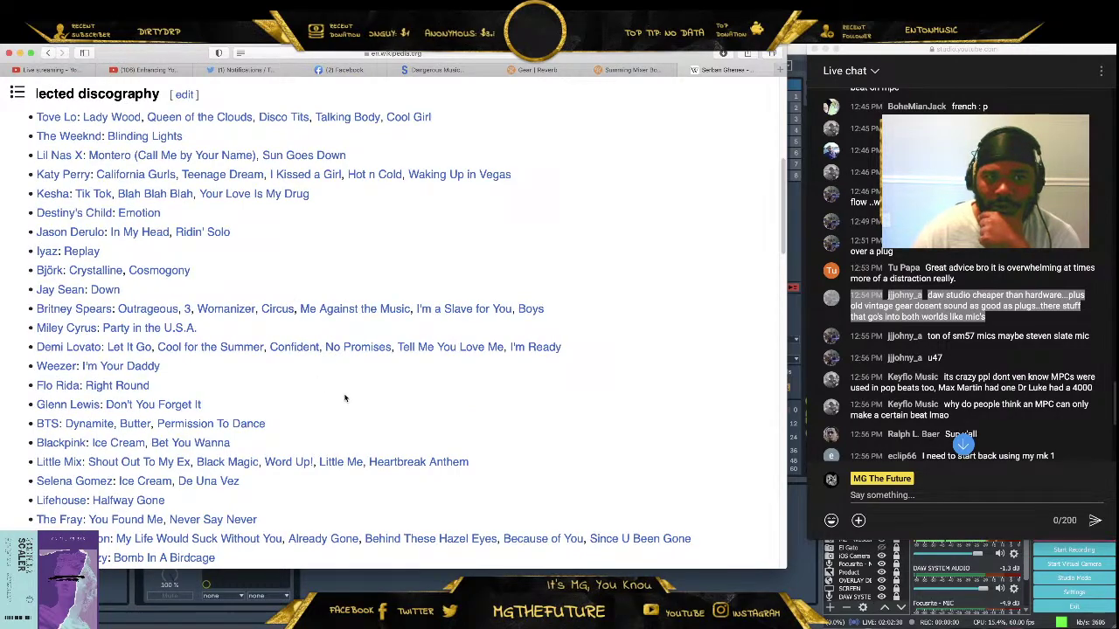
scroll(332, 376, down, 4)
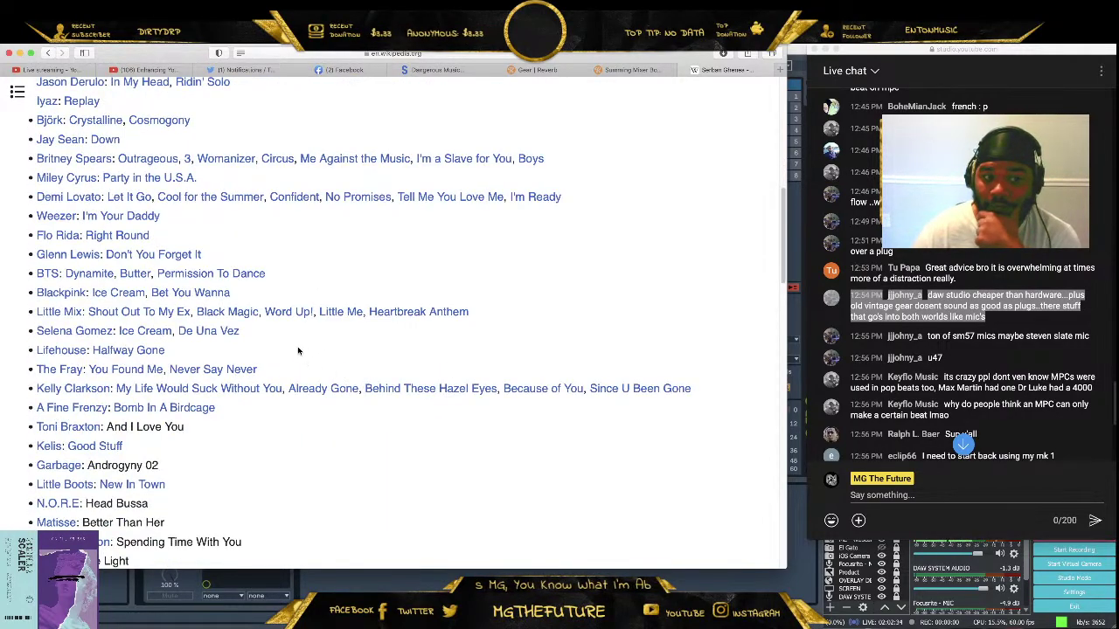
scroll(293, 348, down, 10)
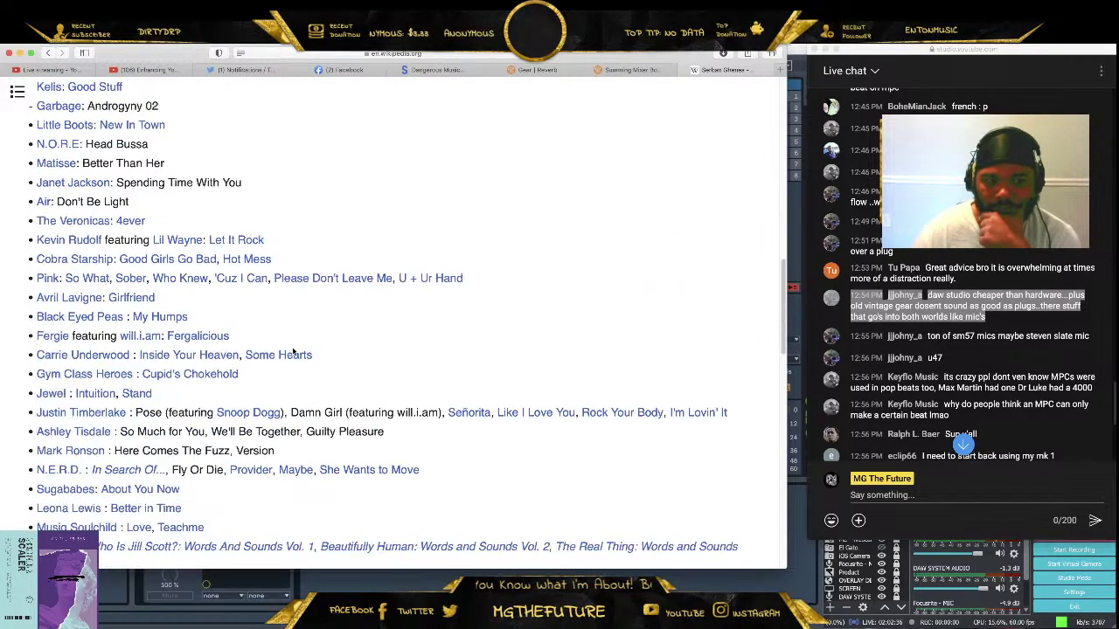
scroll(293, 351, down, 7)
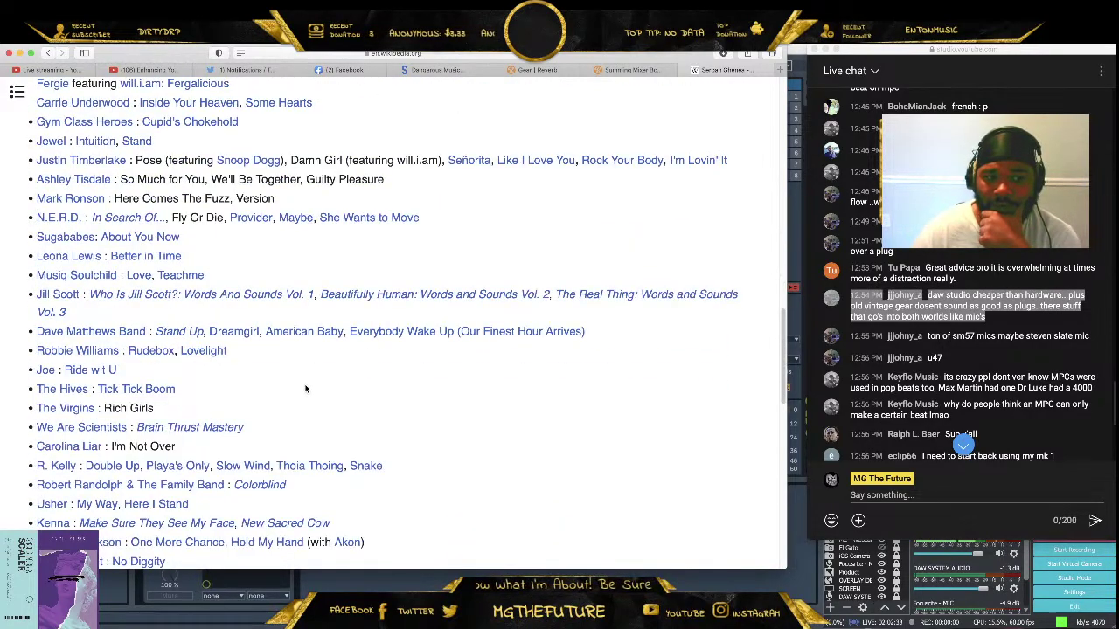
scroll(310, 385, down, 4)
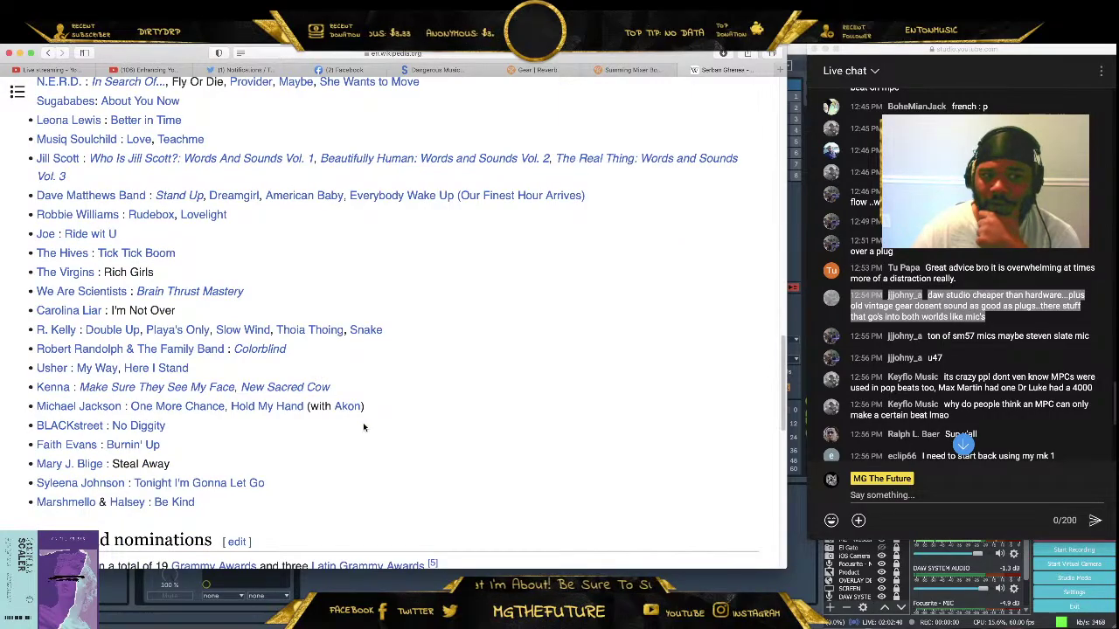
scroll(364, 409, down, 8)
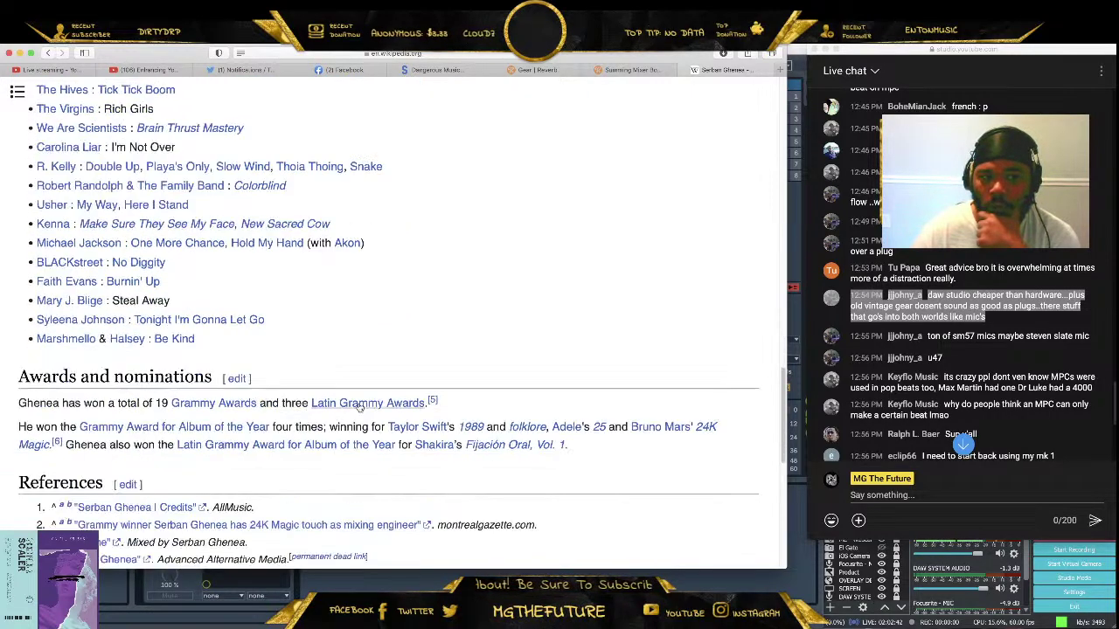
Re-examine the credits from N.E.R.D. to Marshmello, and return to the Career section above the Selected discography
scroll(332, 308, up, 6)
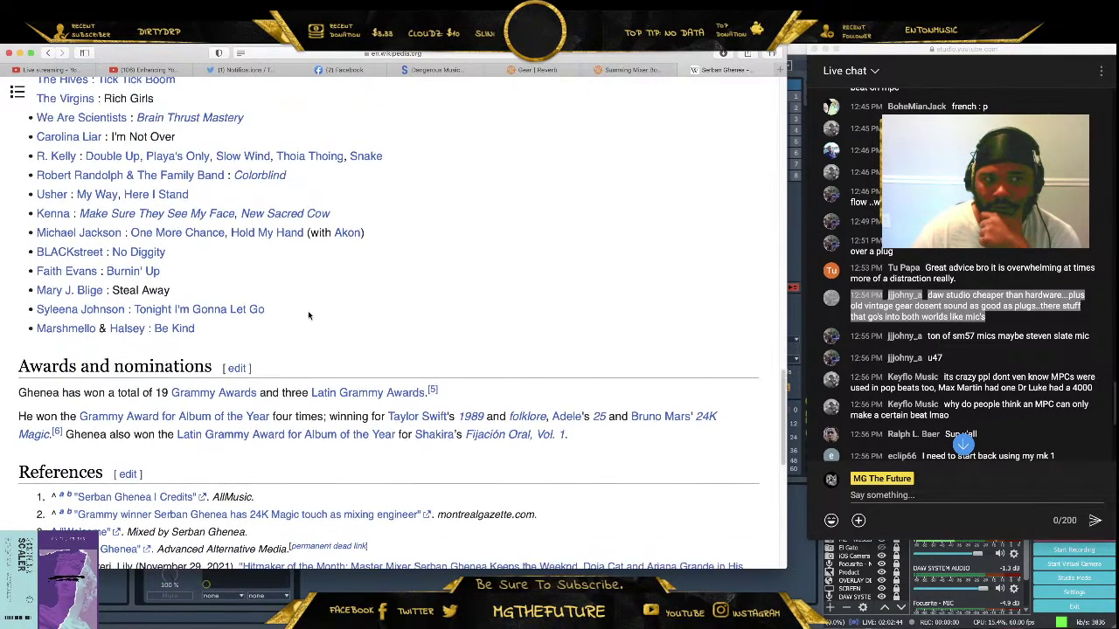
scroll(306, 318, up, 4)
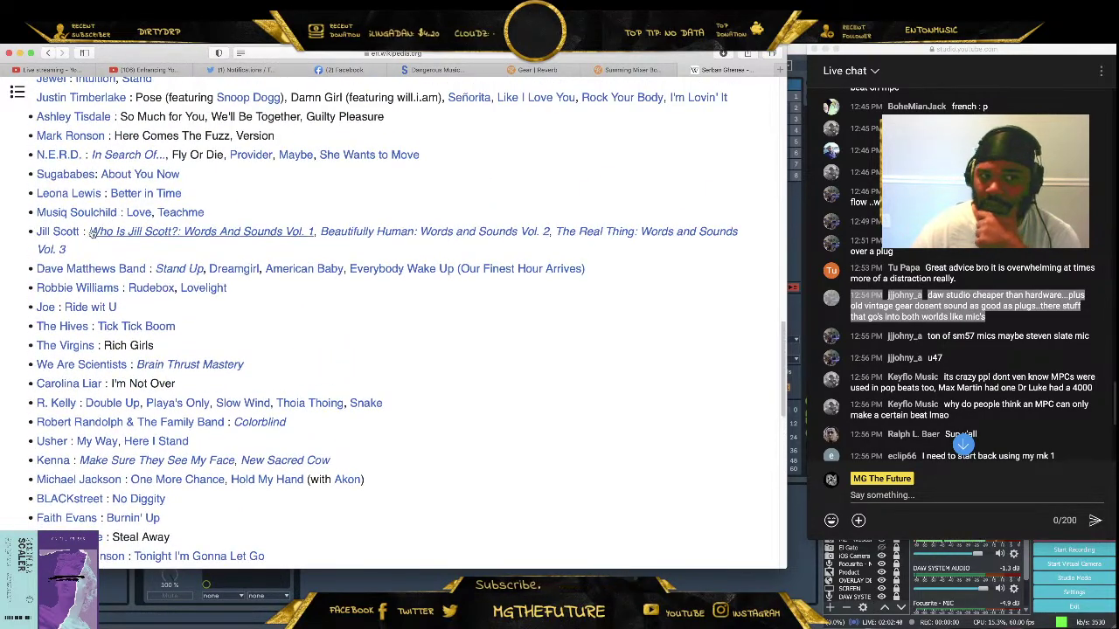
scroll(306, 227, up, 2)
scroll(306, 227, up, 2)
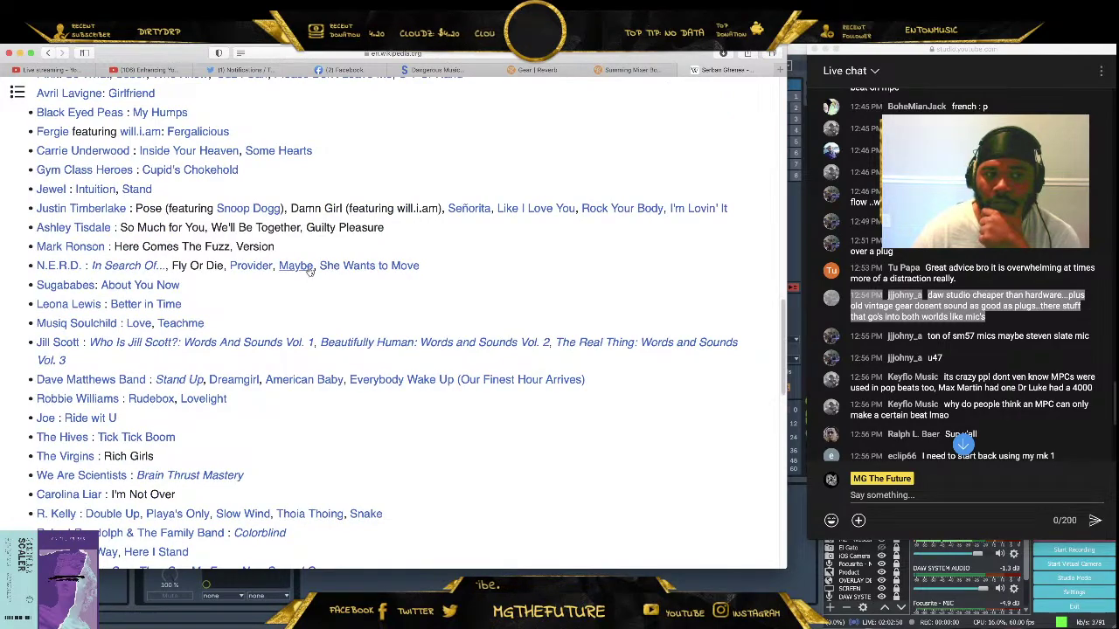
scroll(302, 273, down, 2)
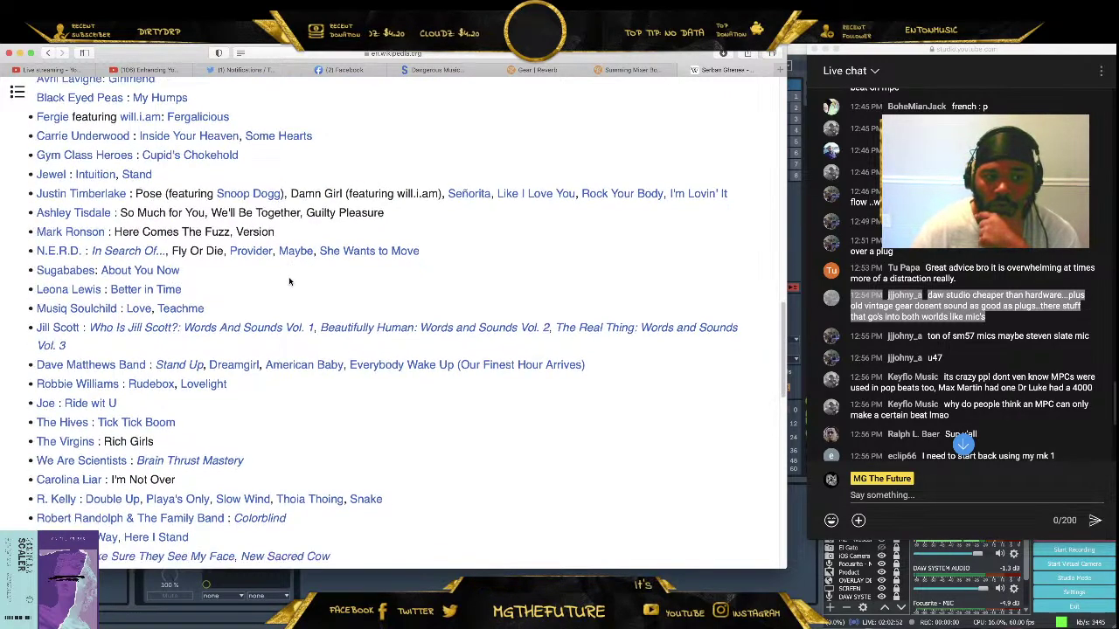
scroll(292, 285, down, 6)
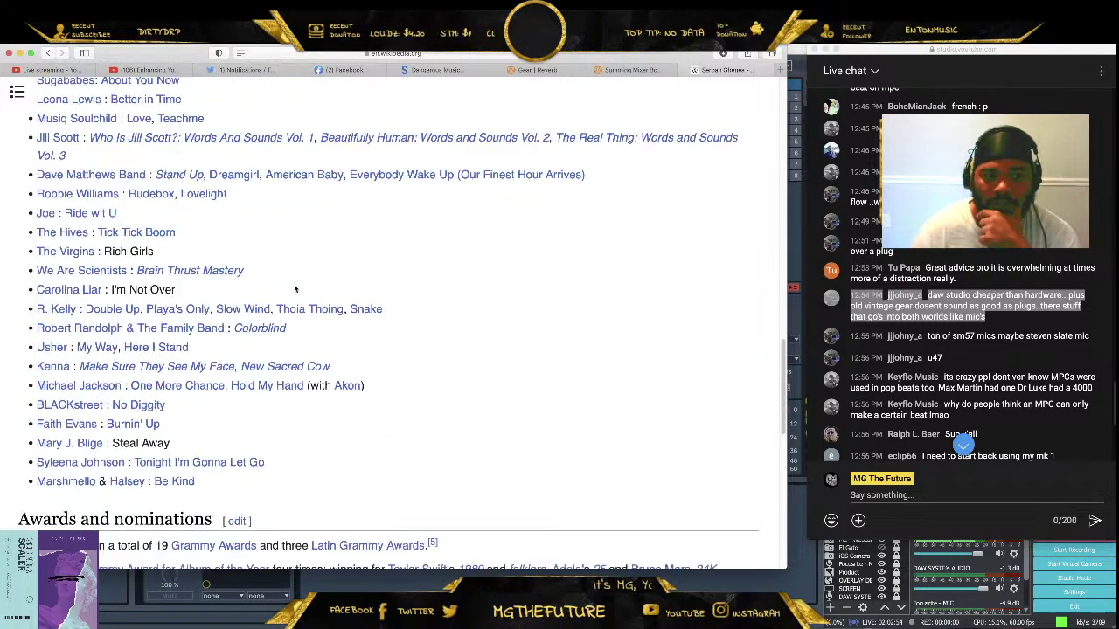
scroll(294, 295, up, 12)
scroll(238, 253, down, 12)
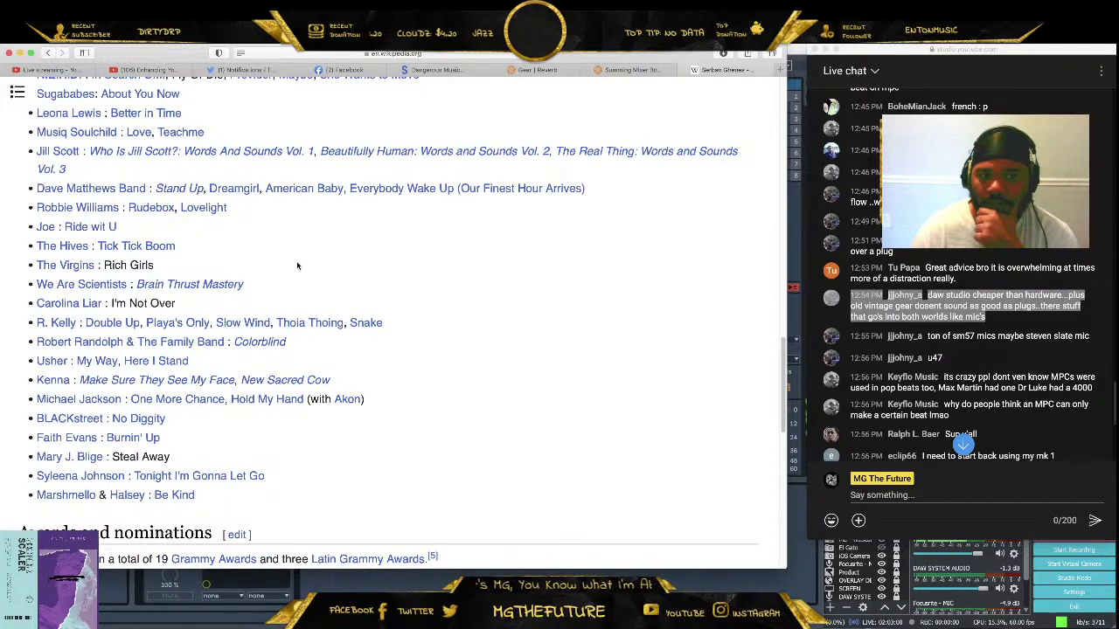
scroll(300, 272, down, 12)
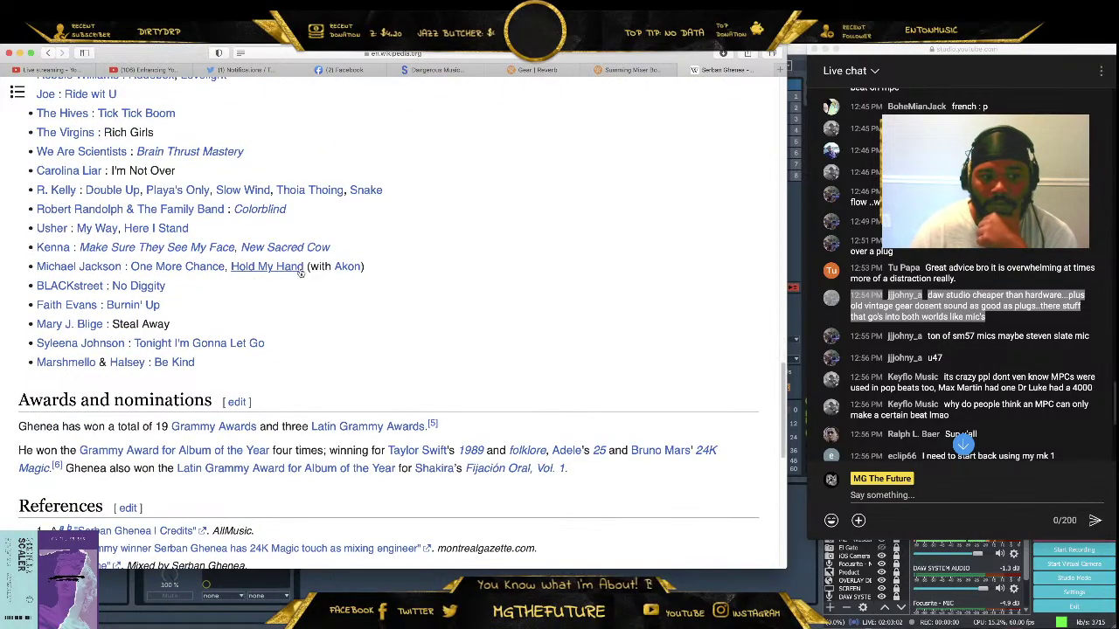
scroll(122, 253, up, 5)
scroll(120, 251, up, 20)
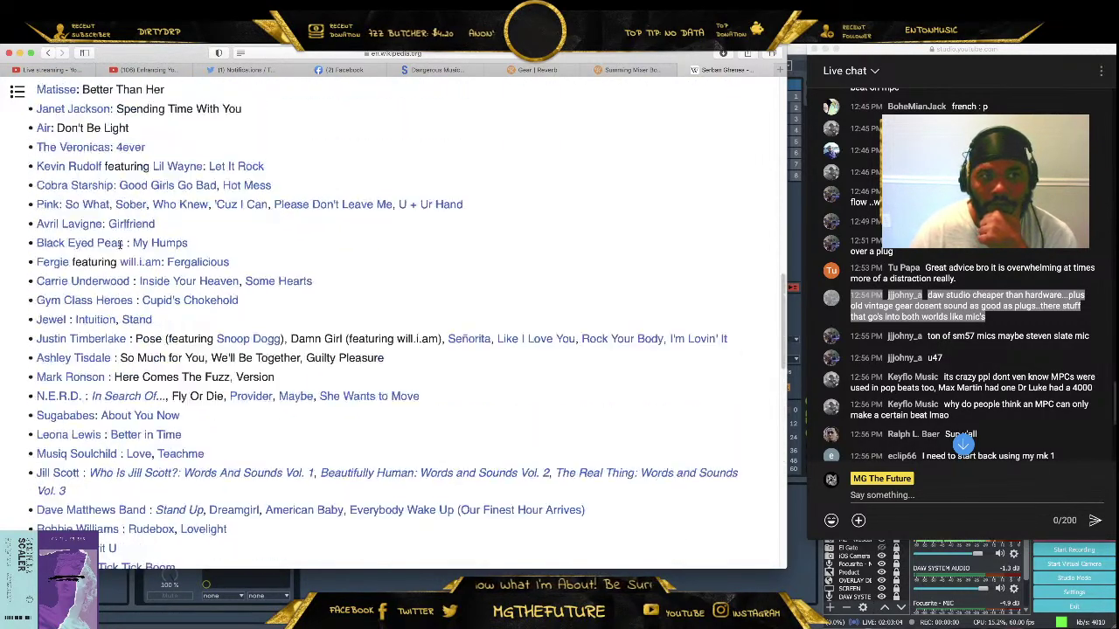
scroll(127, 212, up, 3)
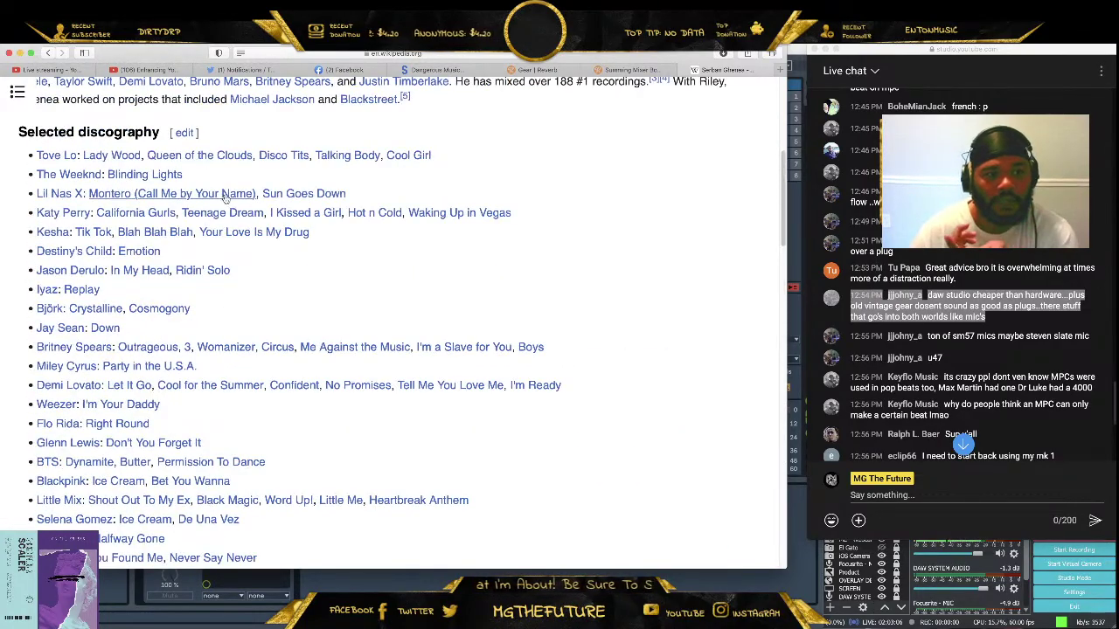
scroll(162, 199, up, 3)
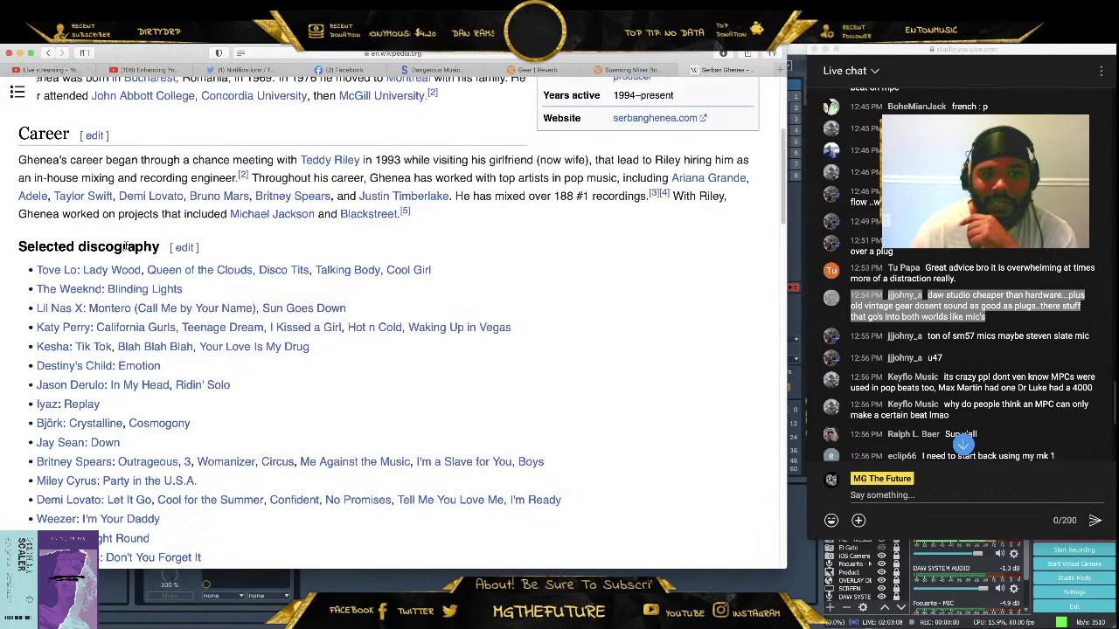
Skim the Wikipedia article from the introduction down to its references and external links
scroll(161, 201, down, 10)
scroll(235, 288, up, 13)
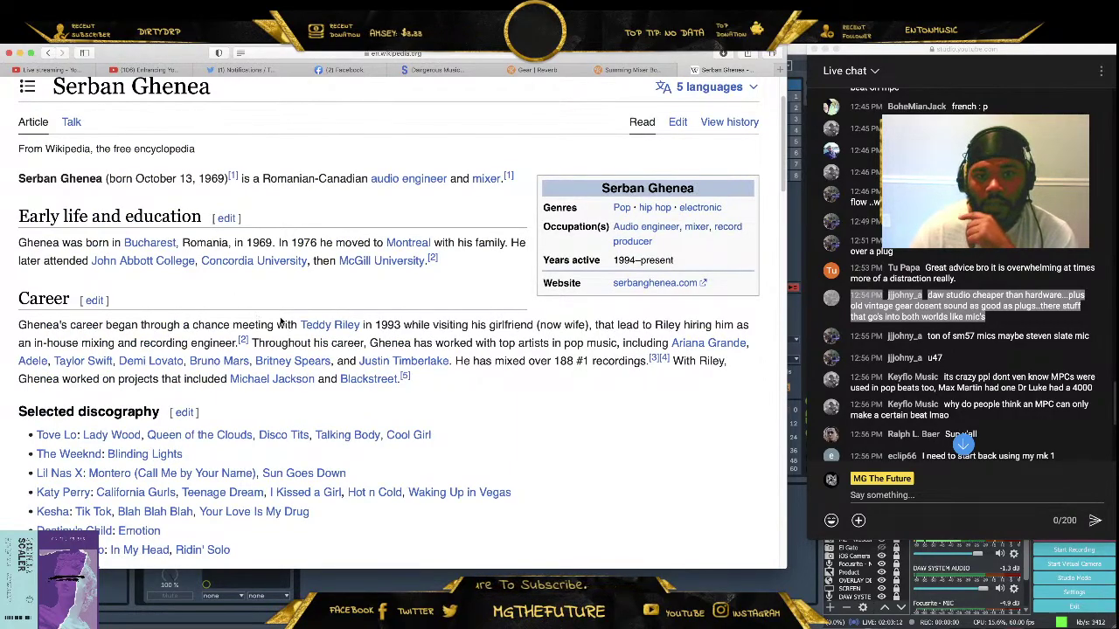
scroll(442, 347, down, 15)
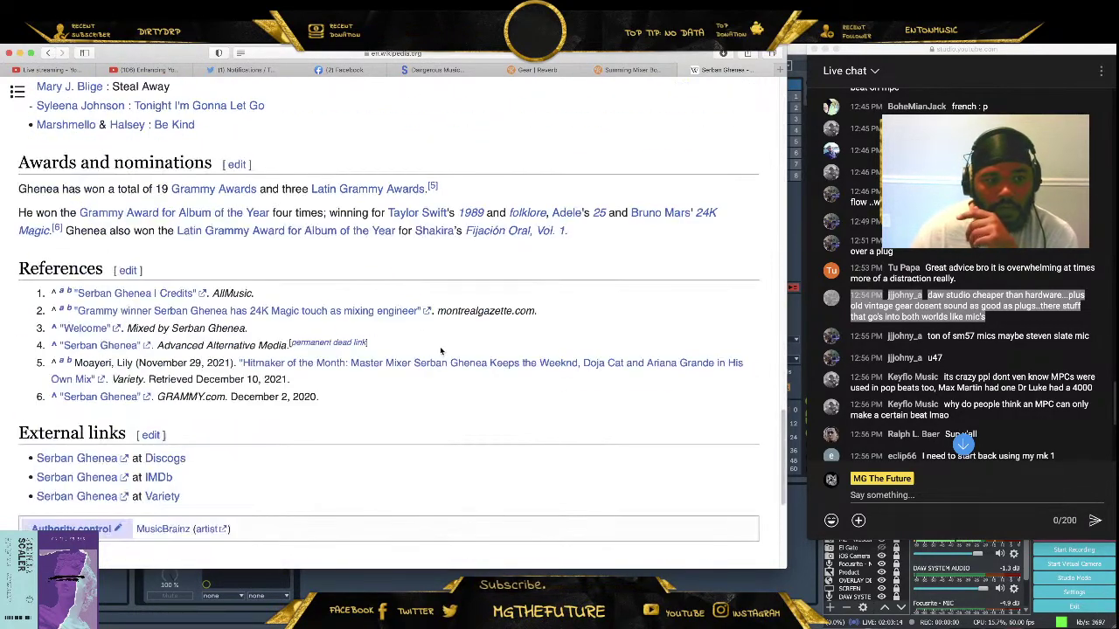
Return to the Google results for Mix Engineer Serban Ghenea and open his AllMusic page
click(49, 54)
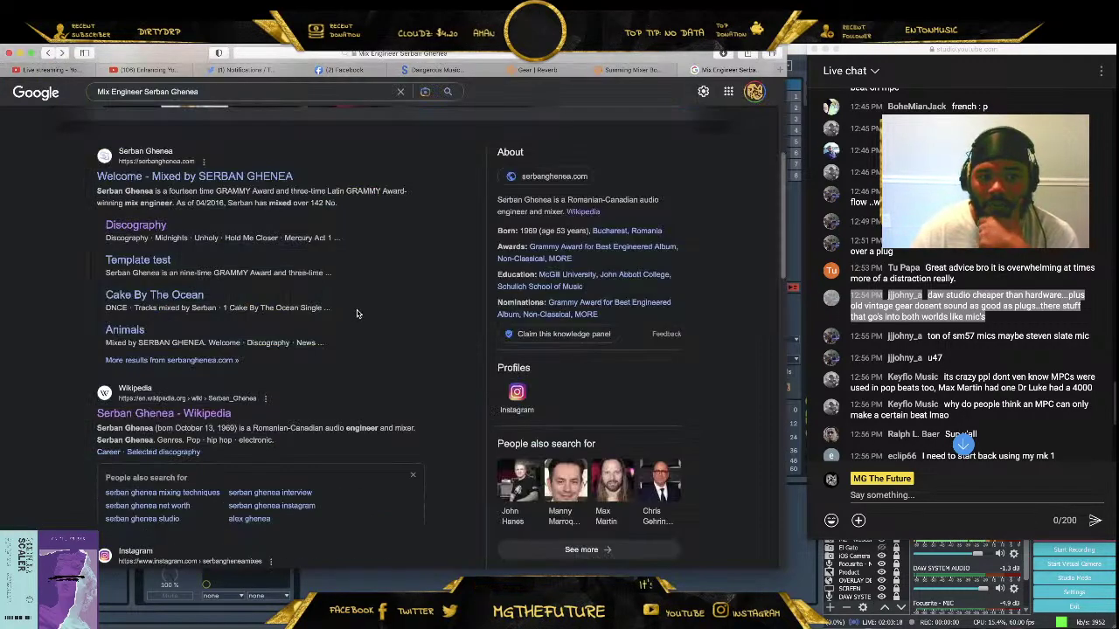
scroll(341, 329, down, 5)
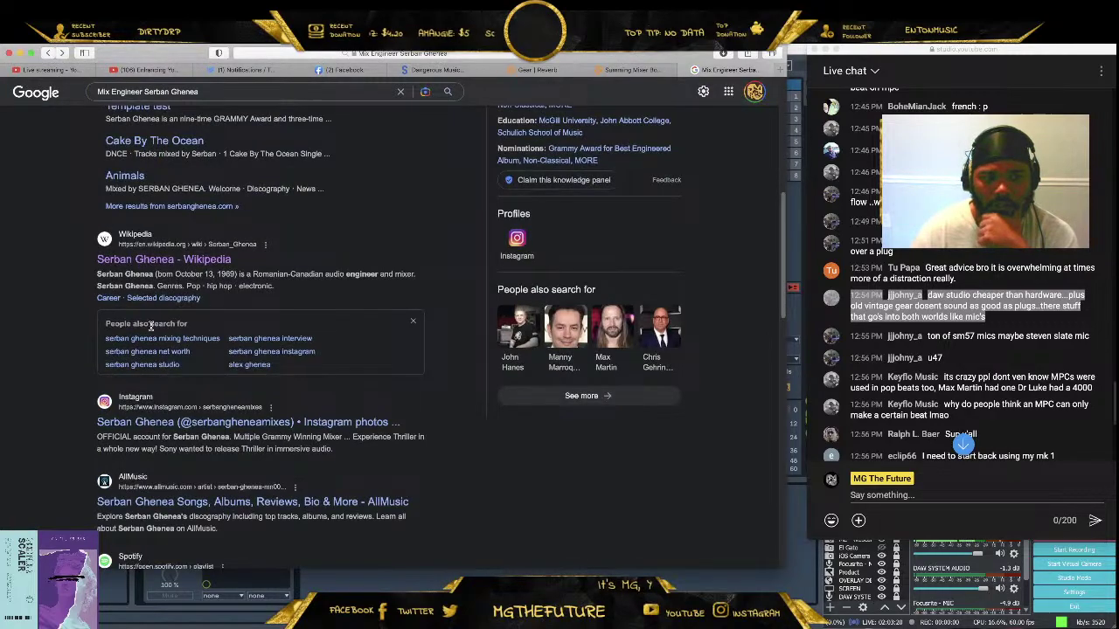
scroll(147, 340, down, 1)
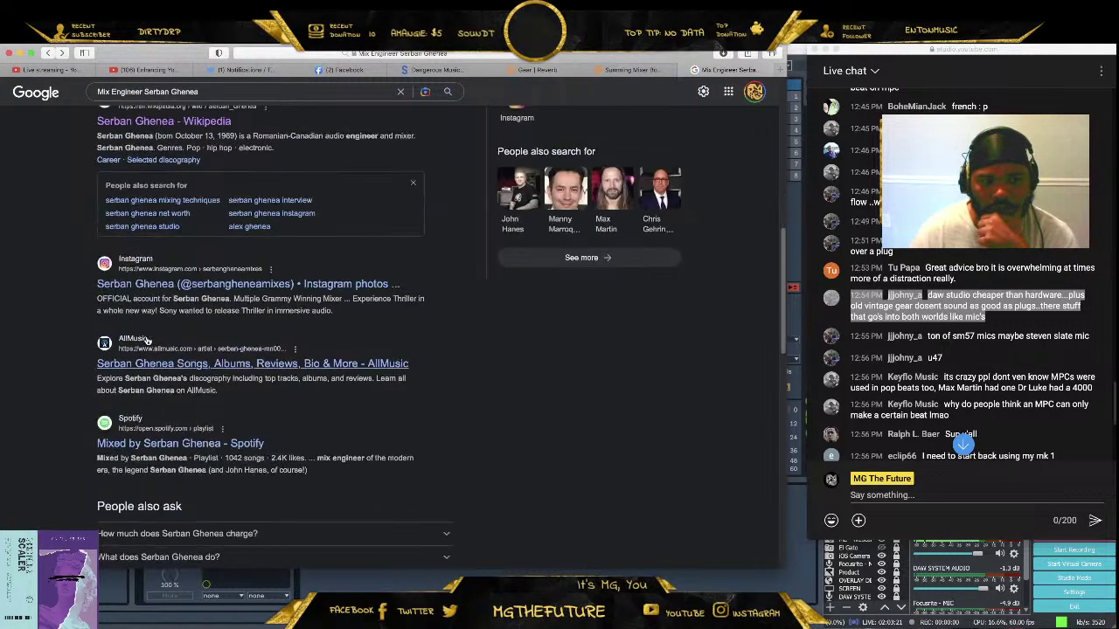
click(273, 365)
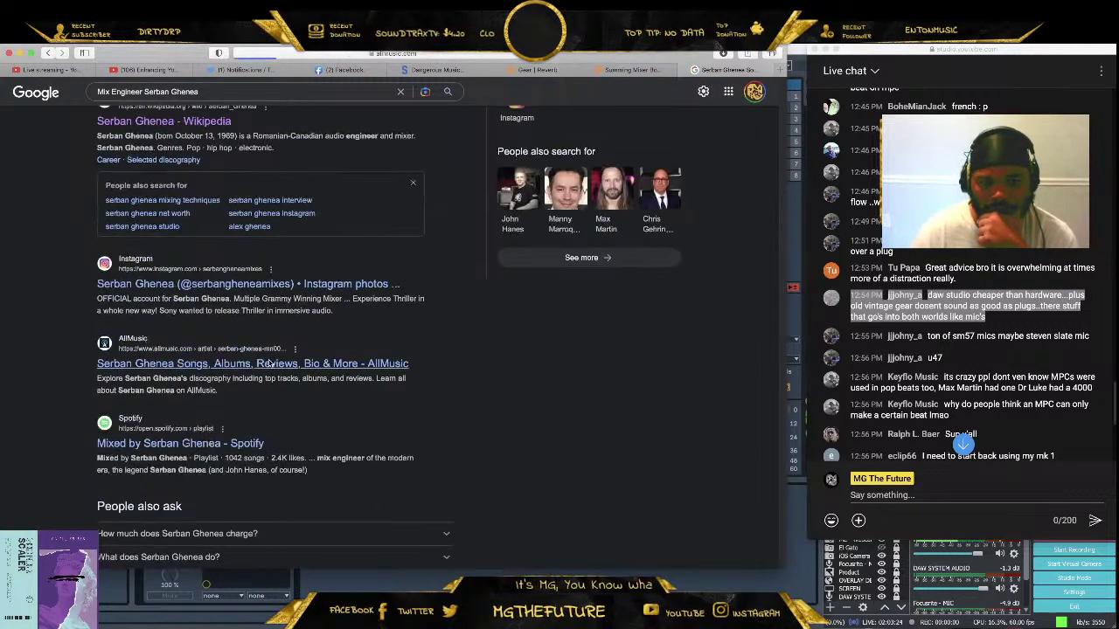
Read through the 2022 credits in the AllMusic list down to the first 2021 entries
scroll(255, 371, down, 10)
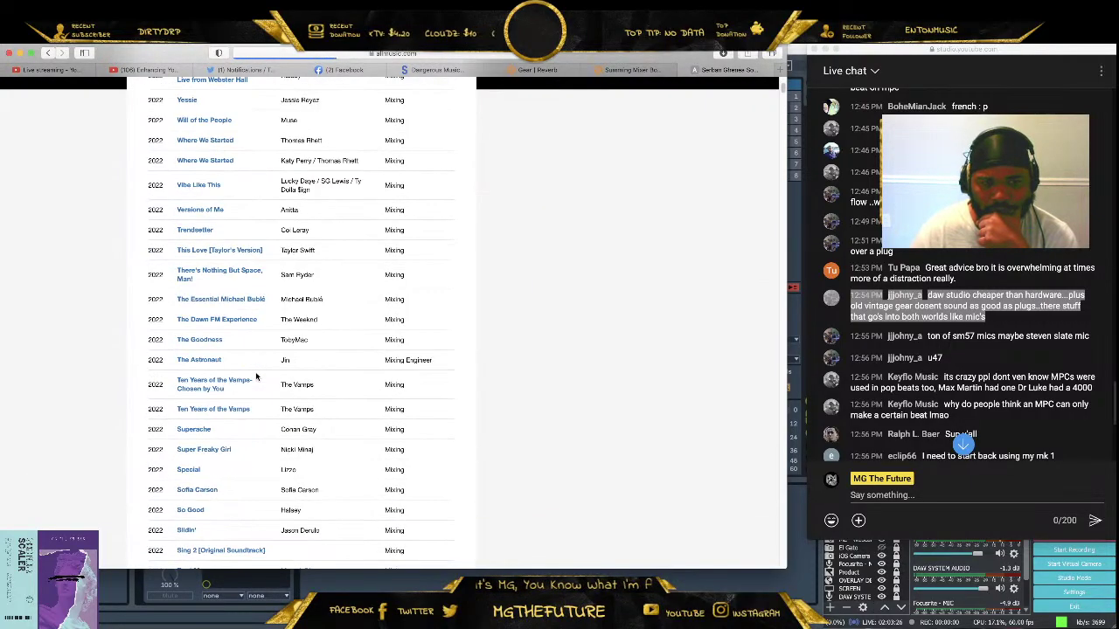
scroll(256, 376, down, 6)
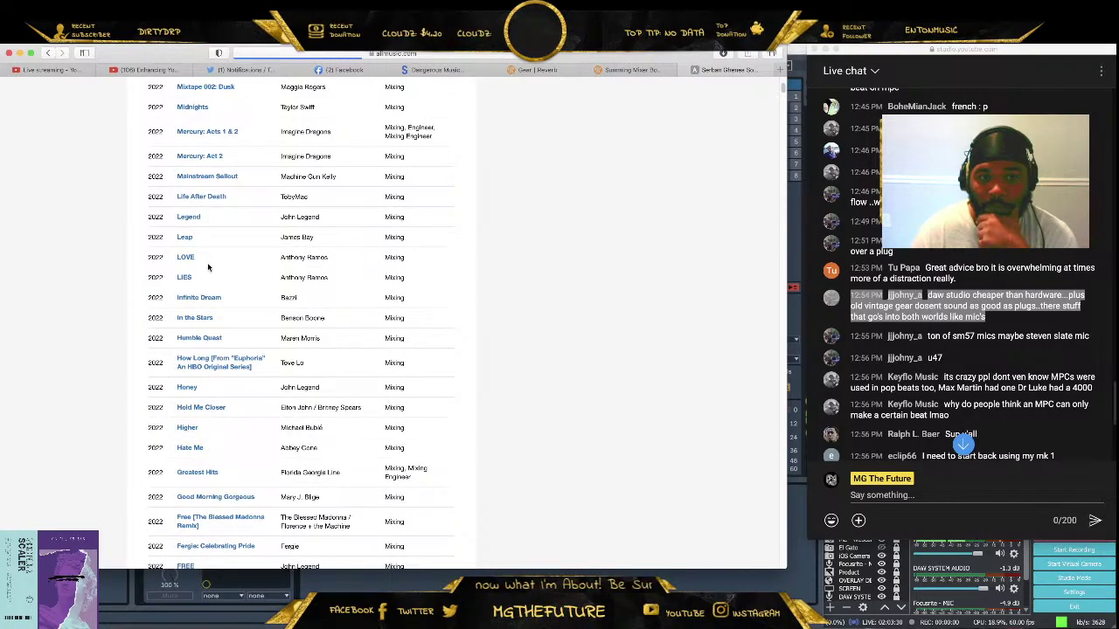
scroll(208, 267, down, 6)
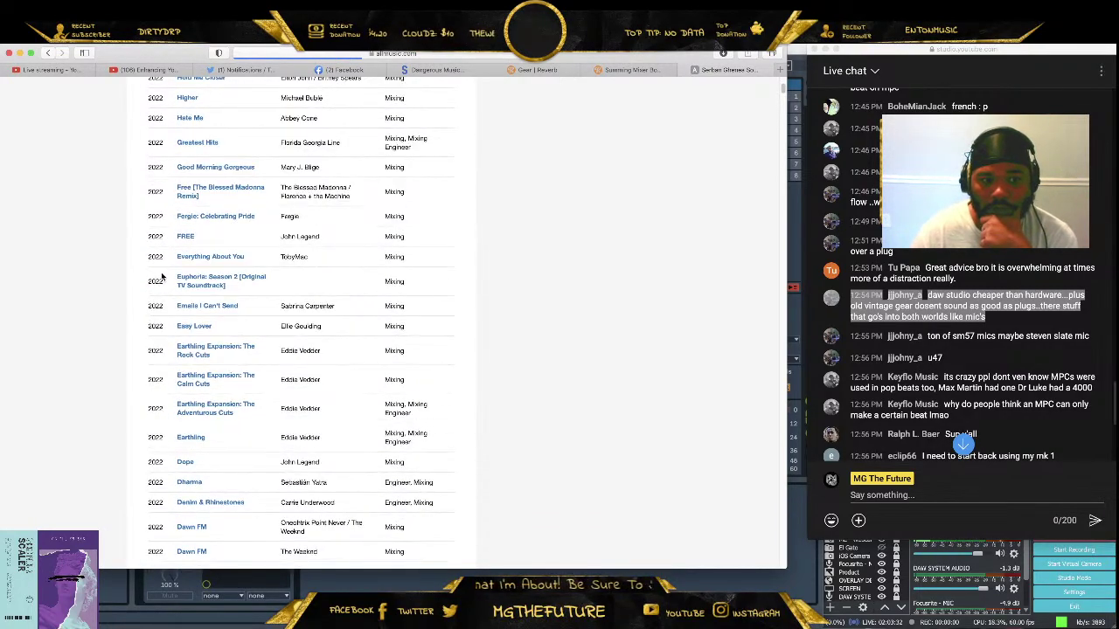
scroll(161, 276, down, 3)
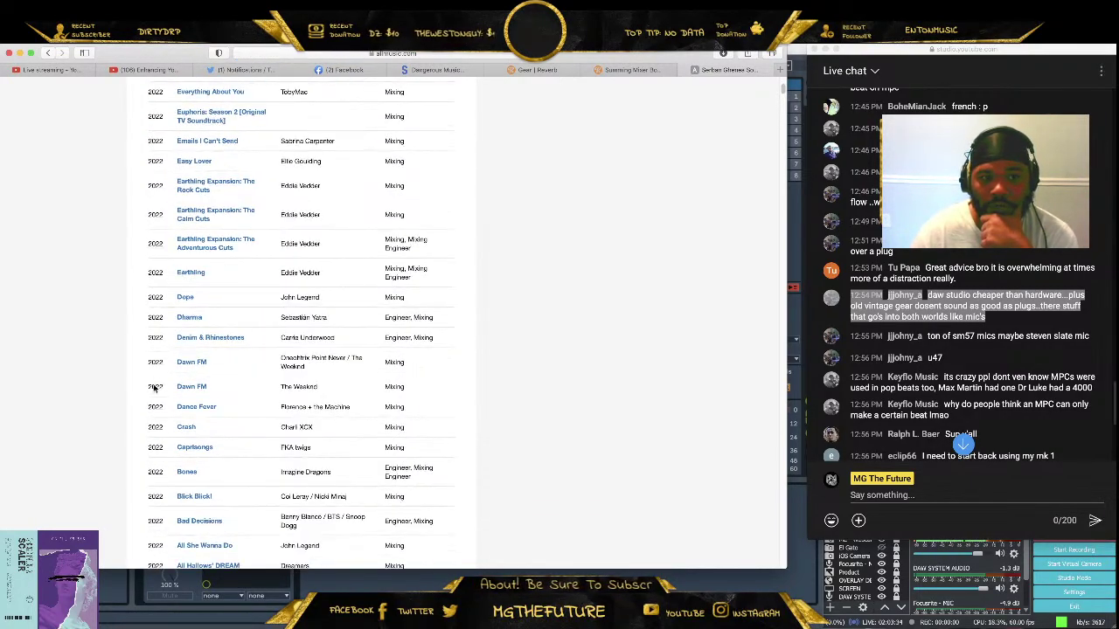
scroll(150, 352, down, 2)
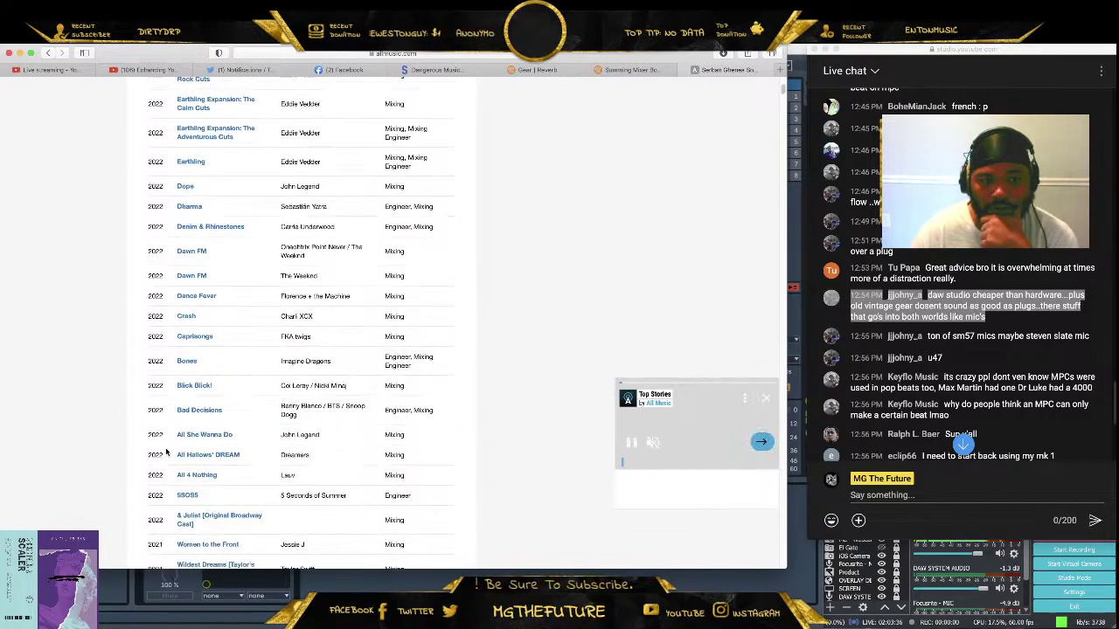
scroll(164, 511, down, 1)
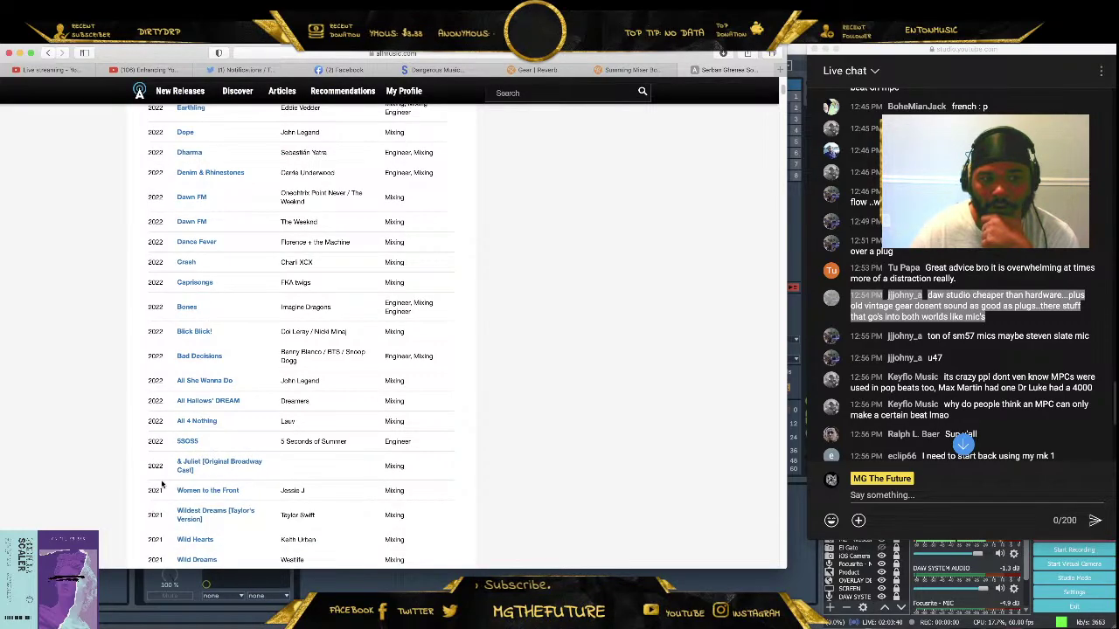
scroll(240, 245, down, 5)
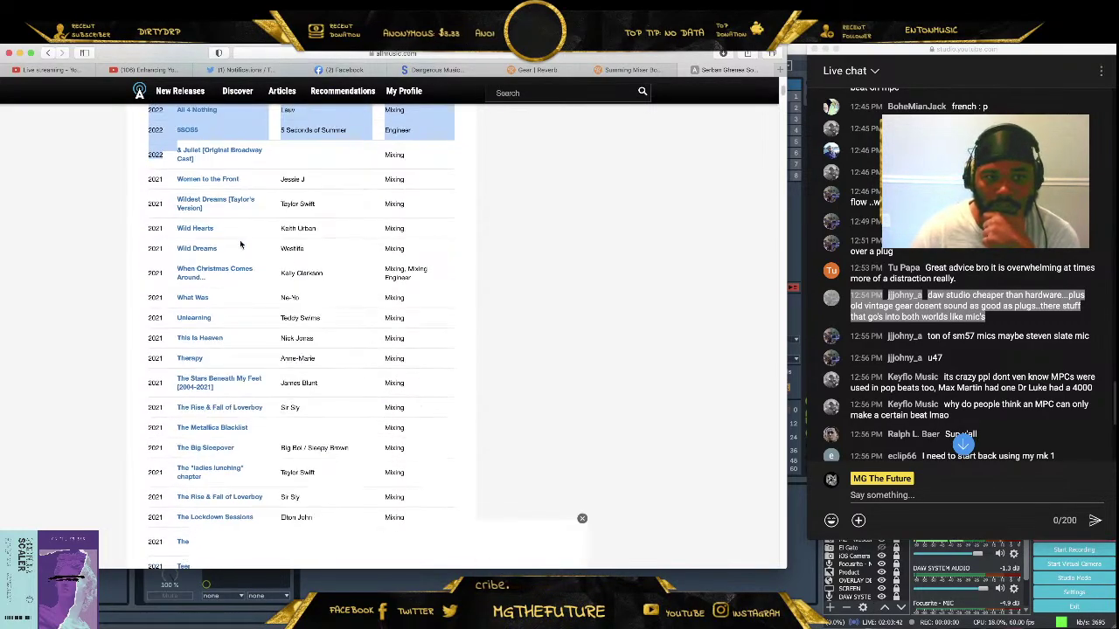
Continue through the 2021 credits and dismiss the Spectrum banner ad covering the list
scroll(240, 249, down, 5)
scroll(330, 344, down, 15)
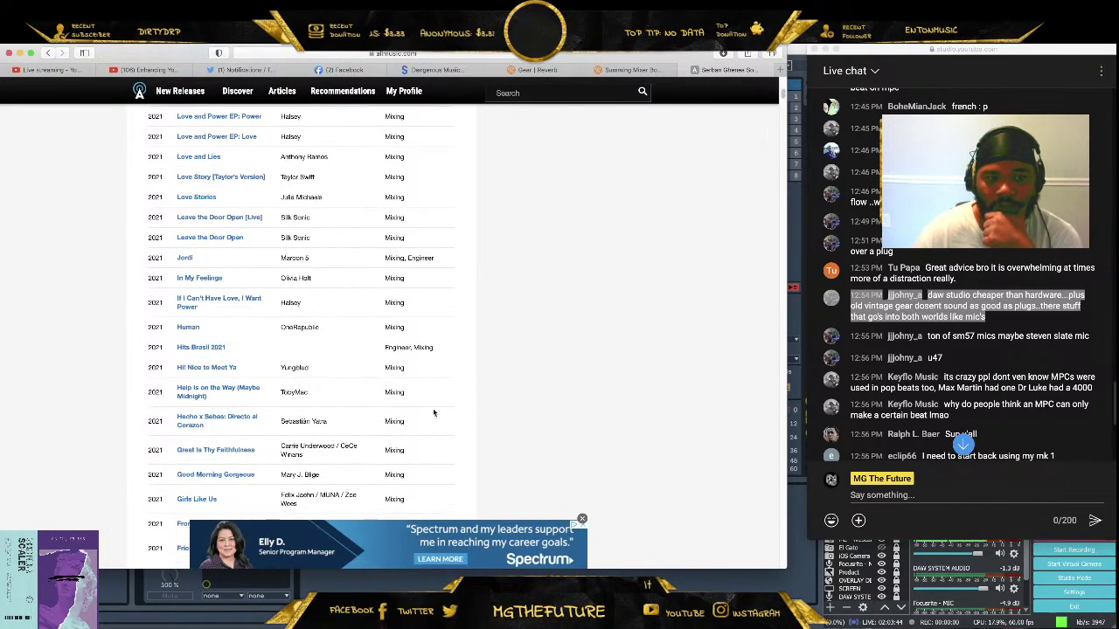
click(582, 521)
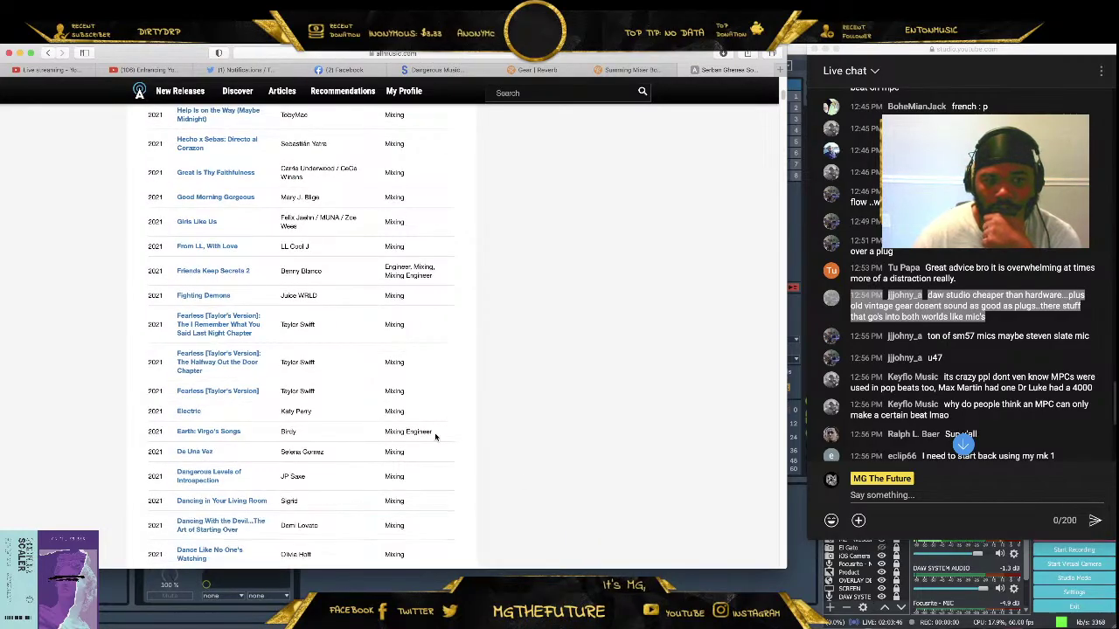
Skim the AllMusic credits from 2021 back to 2013 and highlight the entries around Robin Thicke's Blurred Lines
scroll(402, 402, down, 15)
scroll(402, 402, down, 20)
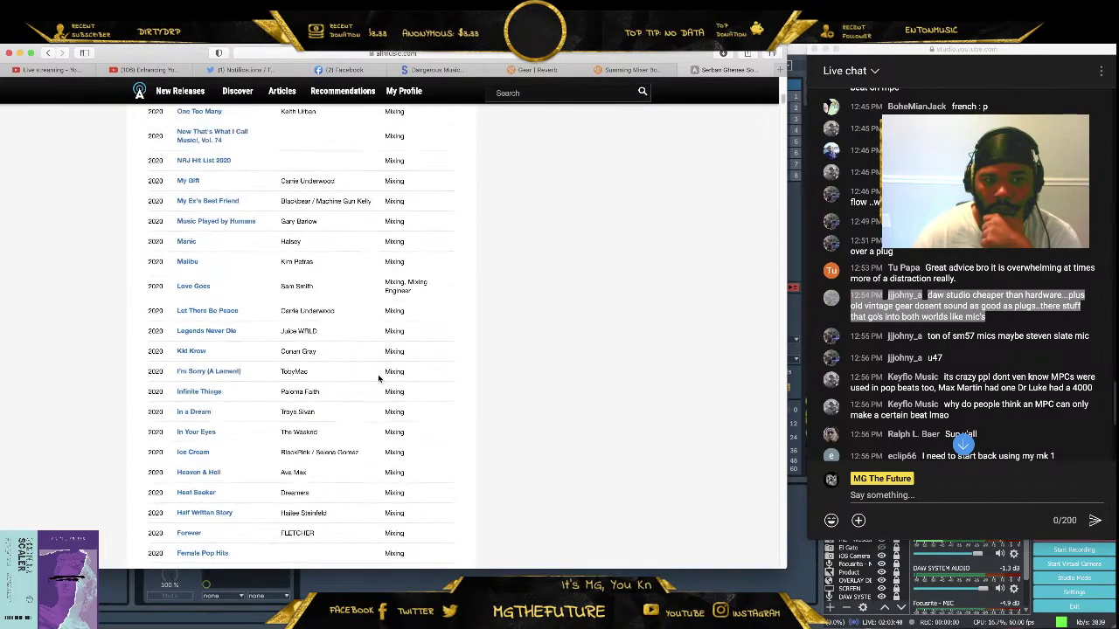
scroll(353, 361, down, 20)
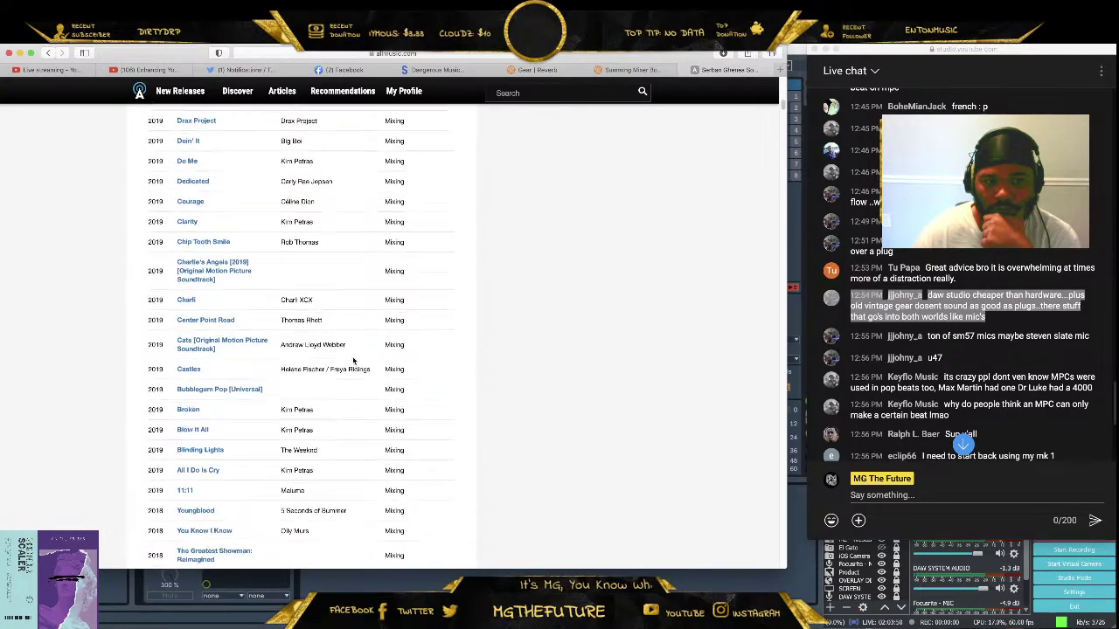
scroll(353, 354, down, 20)
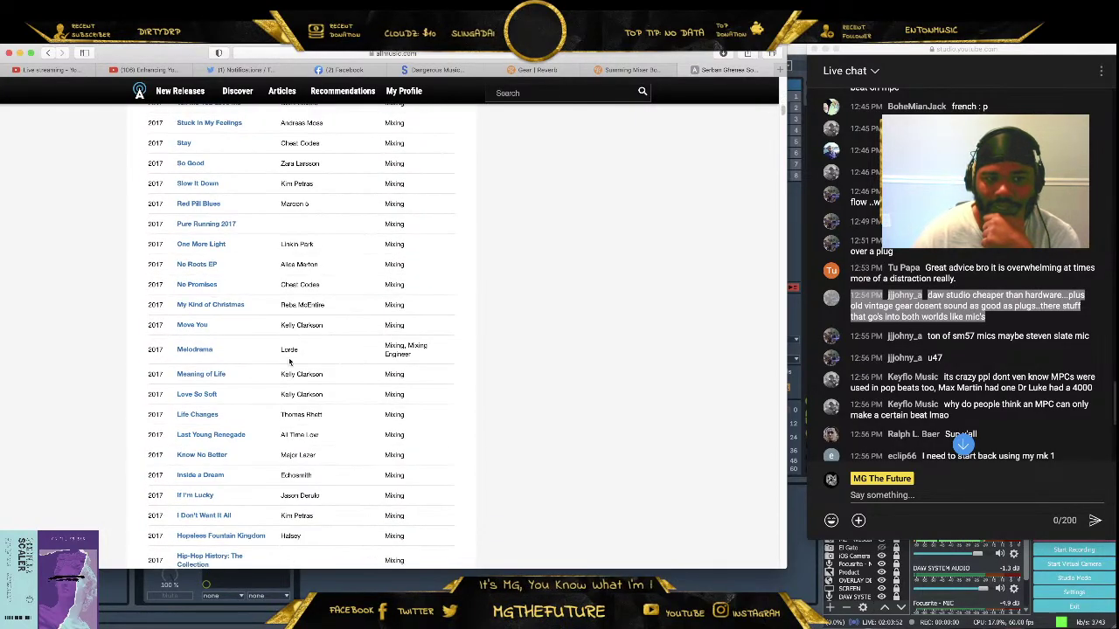
scroll(168, 351, down, 20)
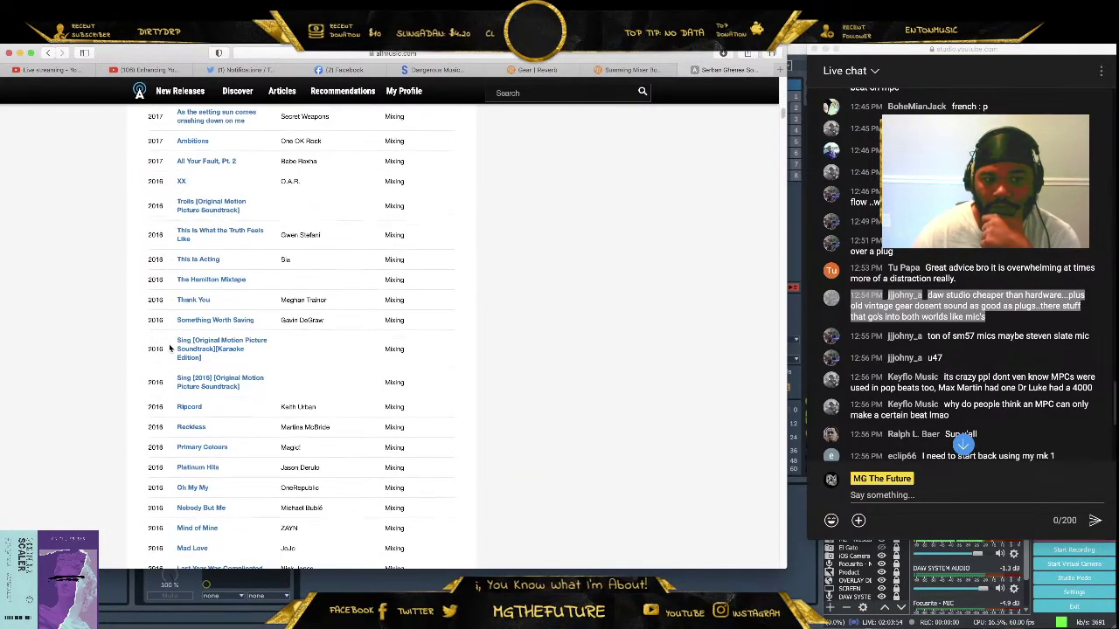
scroll(185, 342, down, 20)
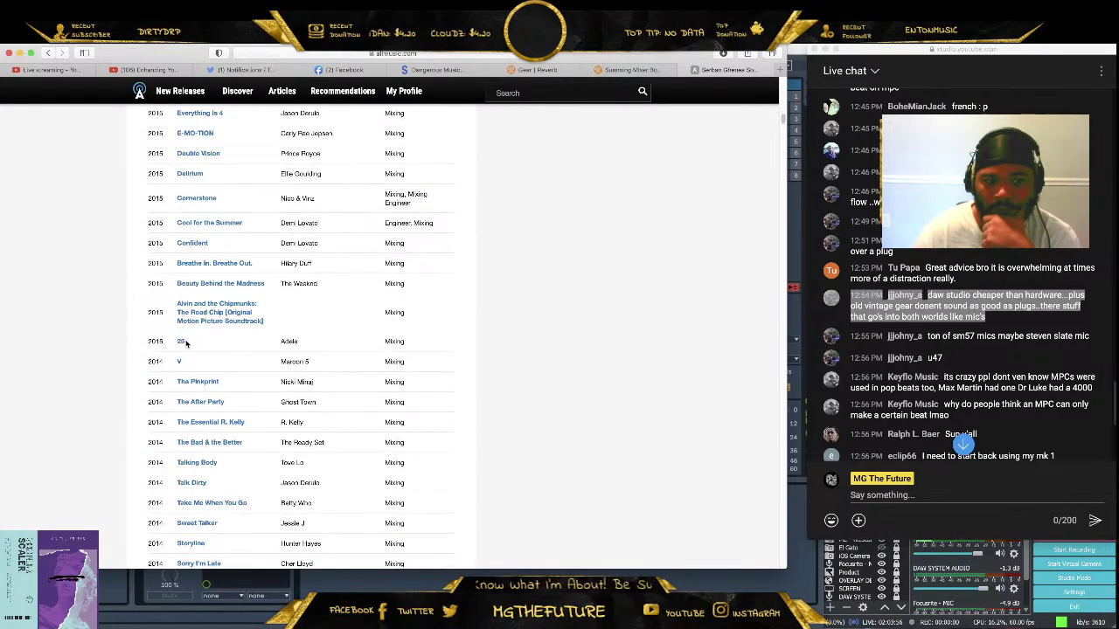
scroll(186, 344, down, 20)
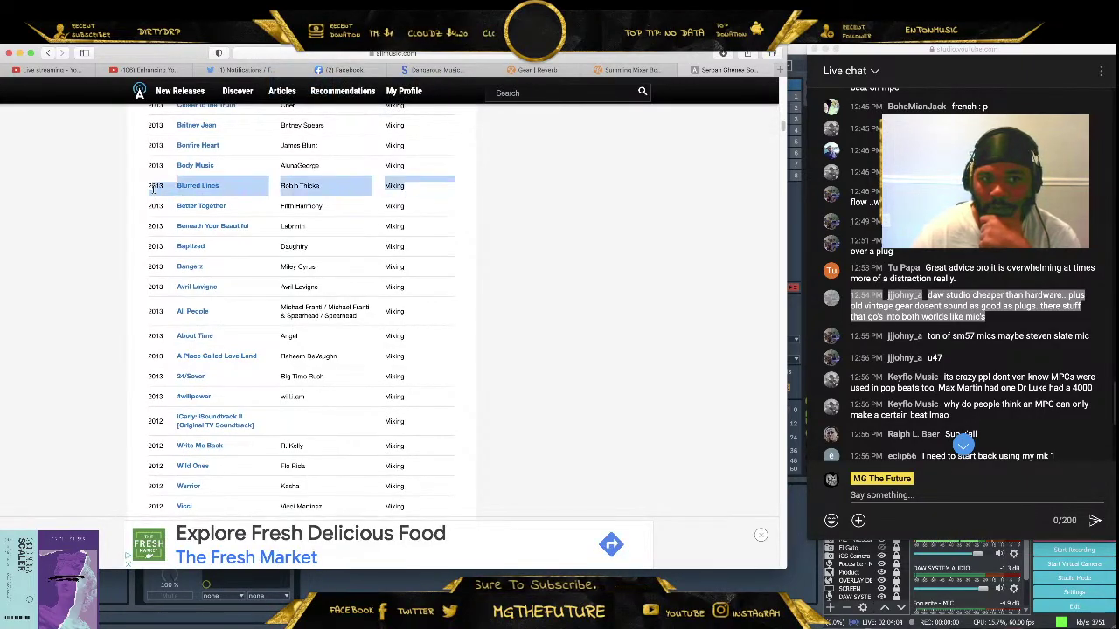
drag(152, 188, 153, 109)
click(118, 286)
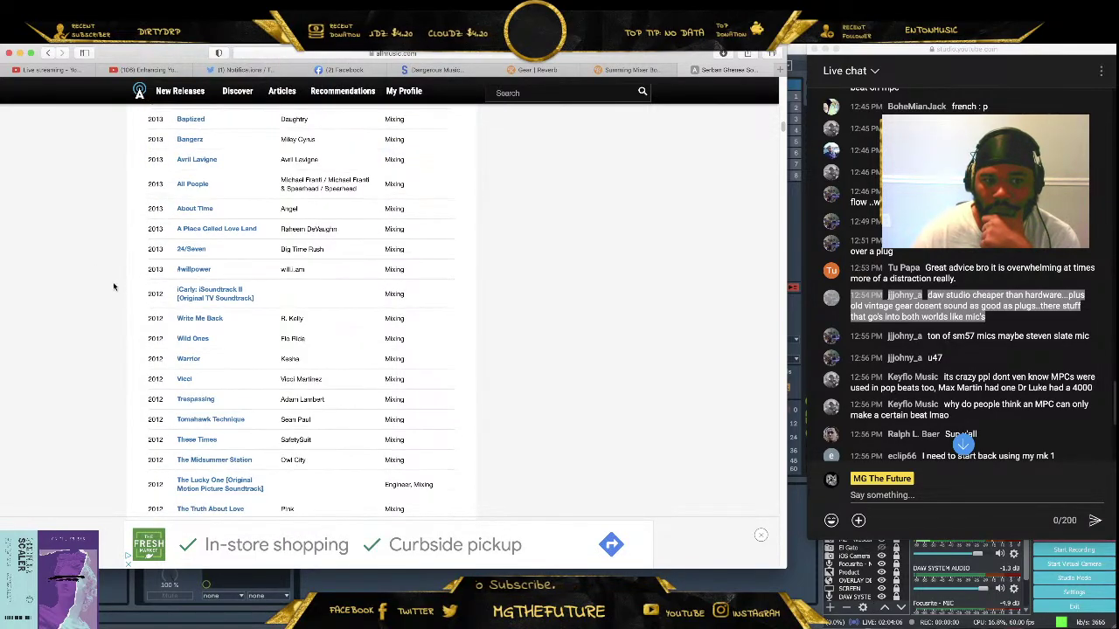
Examine the mixing credits from 2012 back to 2006, following the list year by year
scroll(147, 327, down, 5)
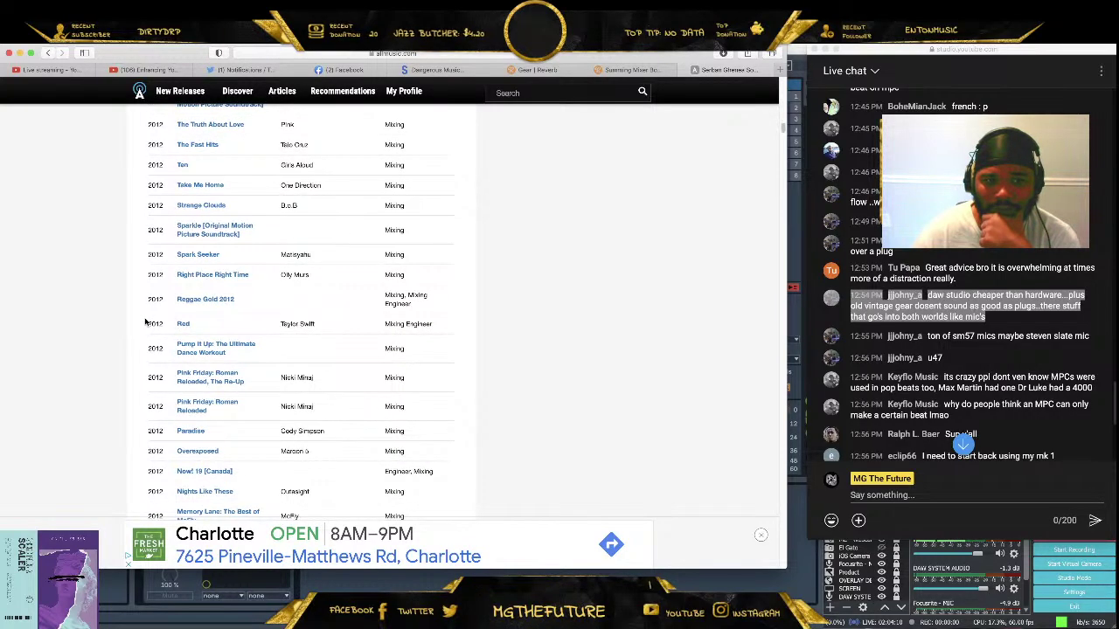
scroll(145, 319, down, 1)
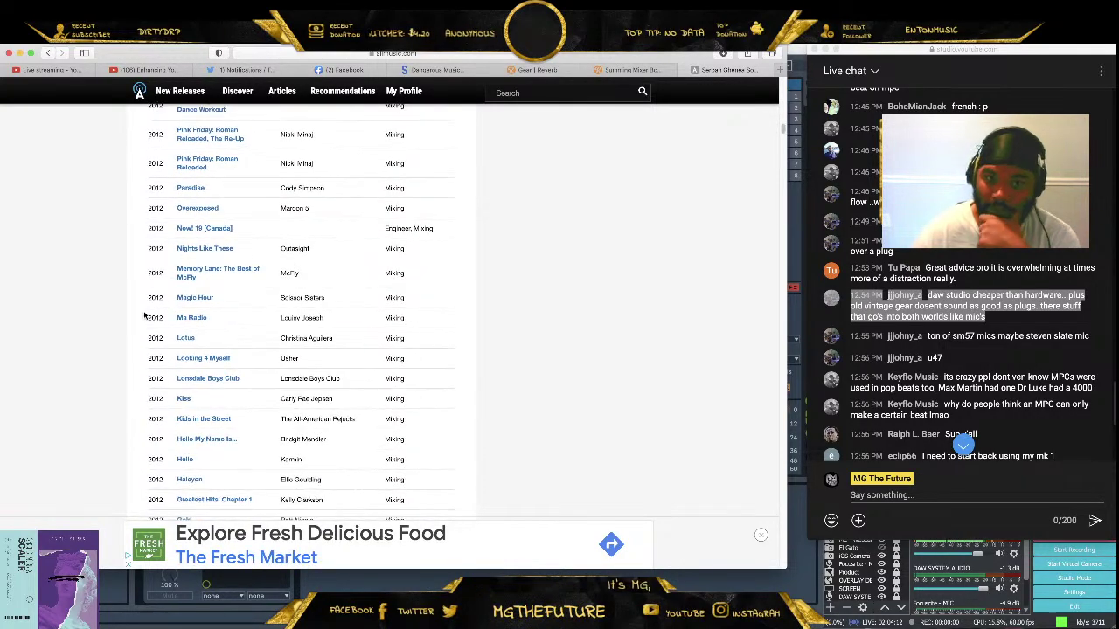
scroll(145, 327, down, 12)
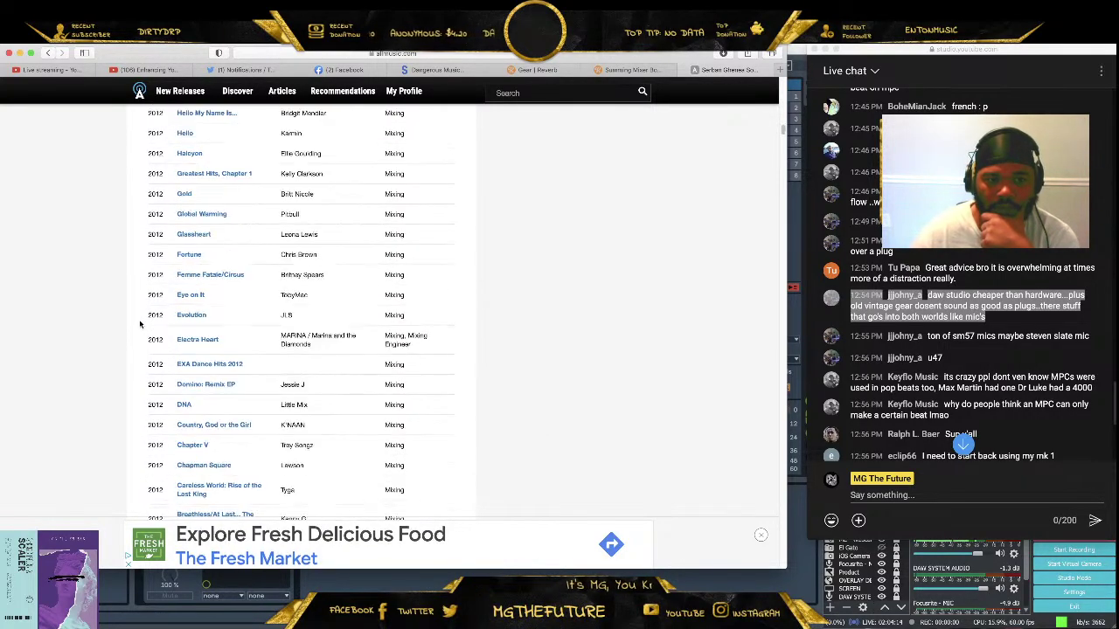
scroll(138, 322, down, 15)
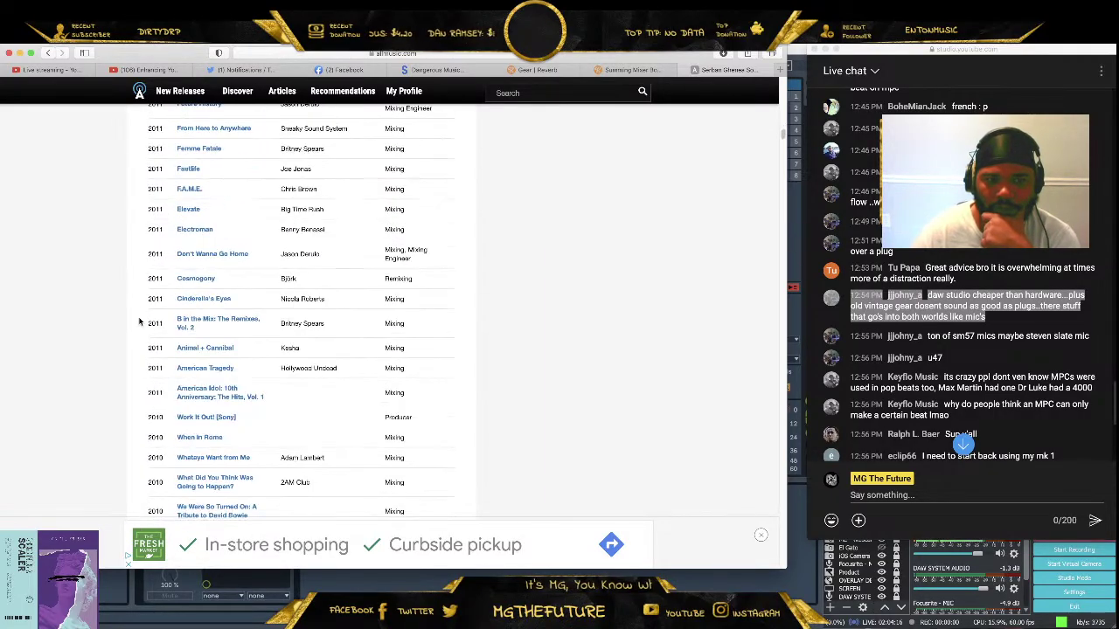
scroll(138, 322, down, 15)
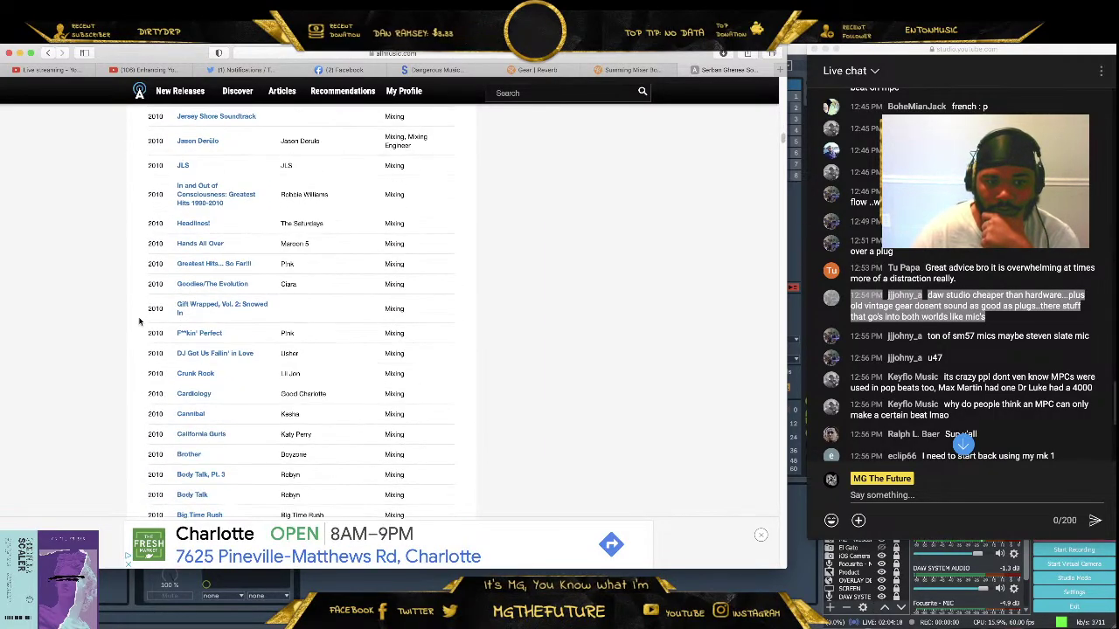
scroll(138, 322, down, 15)
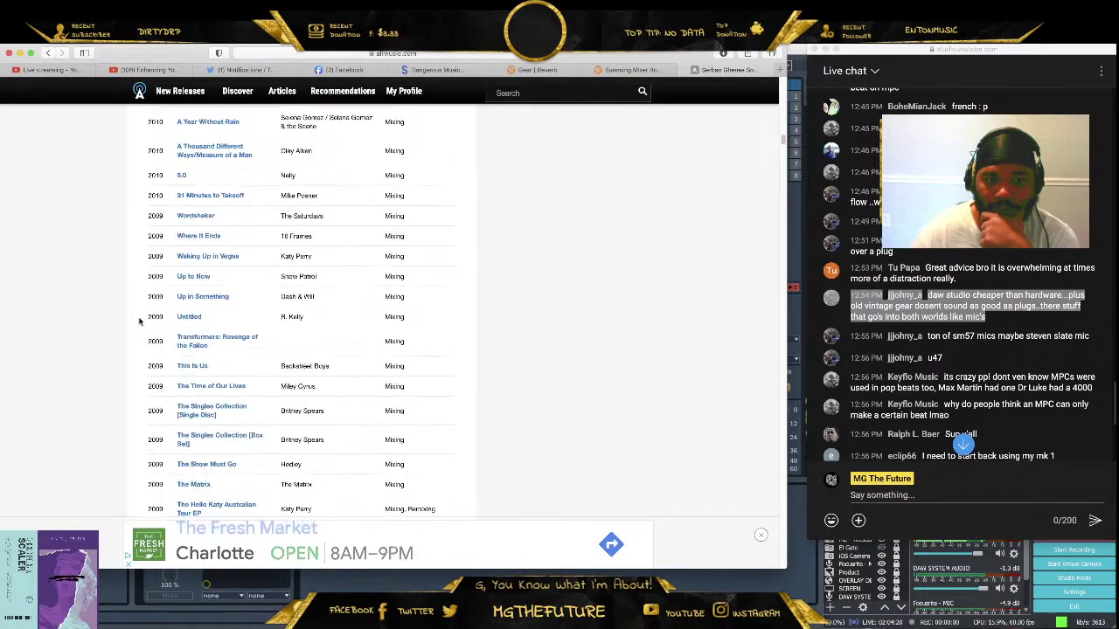
scroll(138, 322, down, 15)
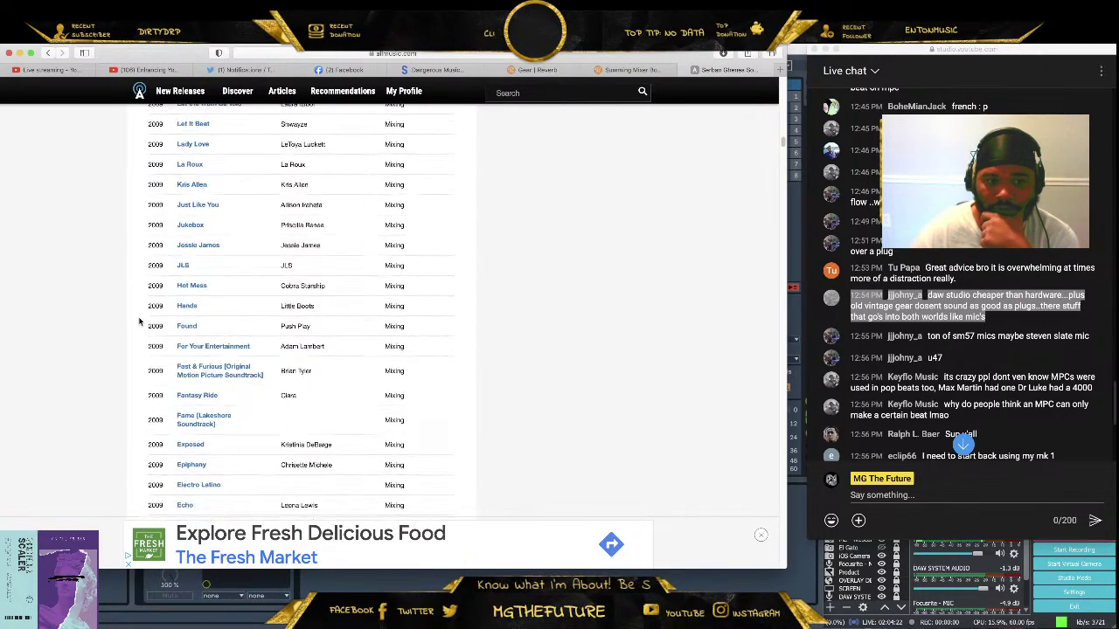
scroll(138, 322, down, 10)
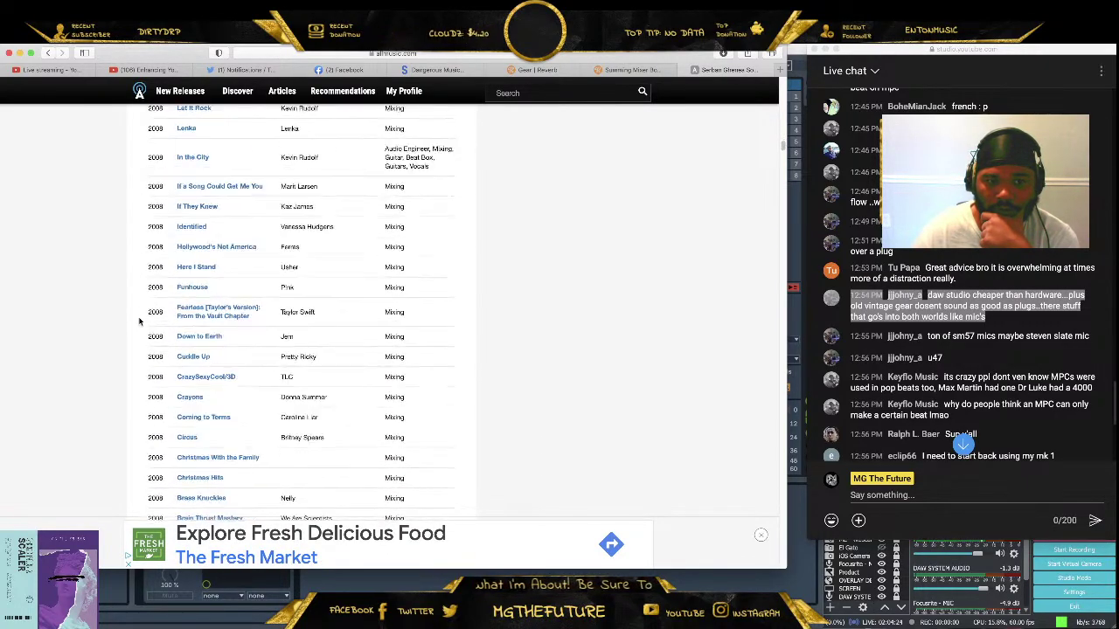
scroll(135, 315, down, 15)
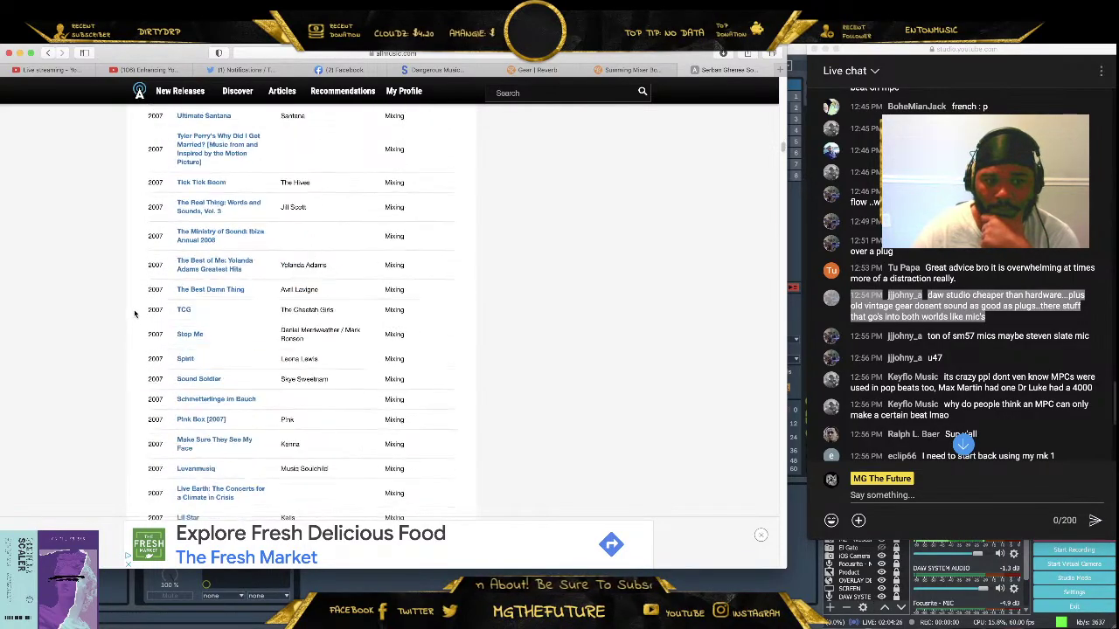
scroll(133, 312, down, 15)
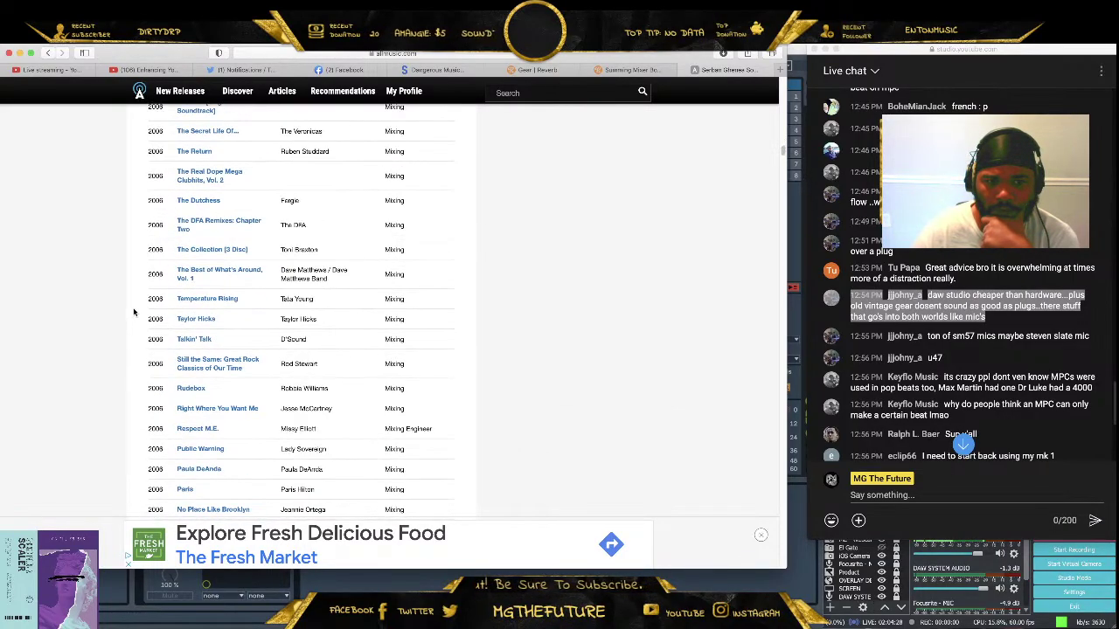
Read through the 2006 and 2005 credits, highlighting the 2006 entries around Missy Elliott's Respect M.E
scroll(133, 312, up, 3)
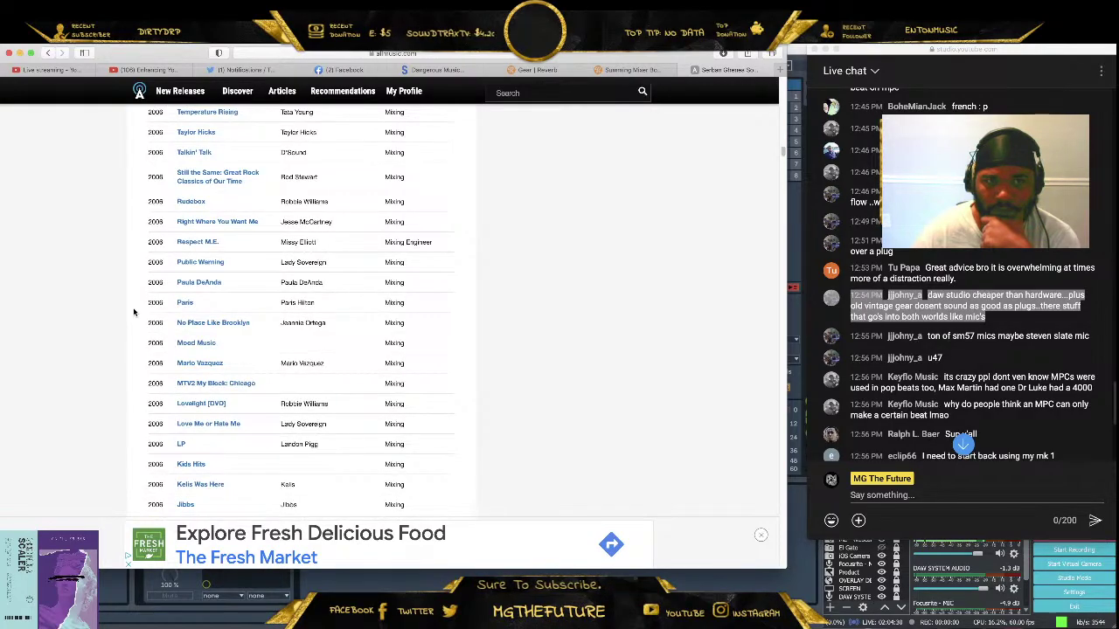
scroll(134, 312, up, 4)
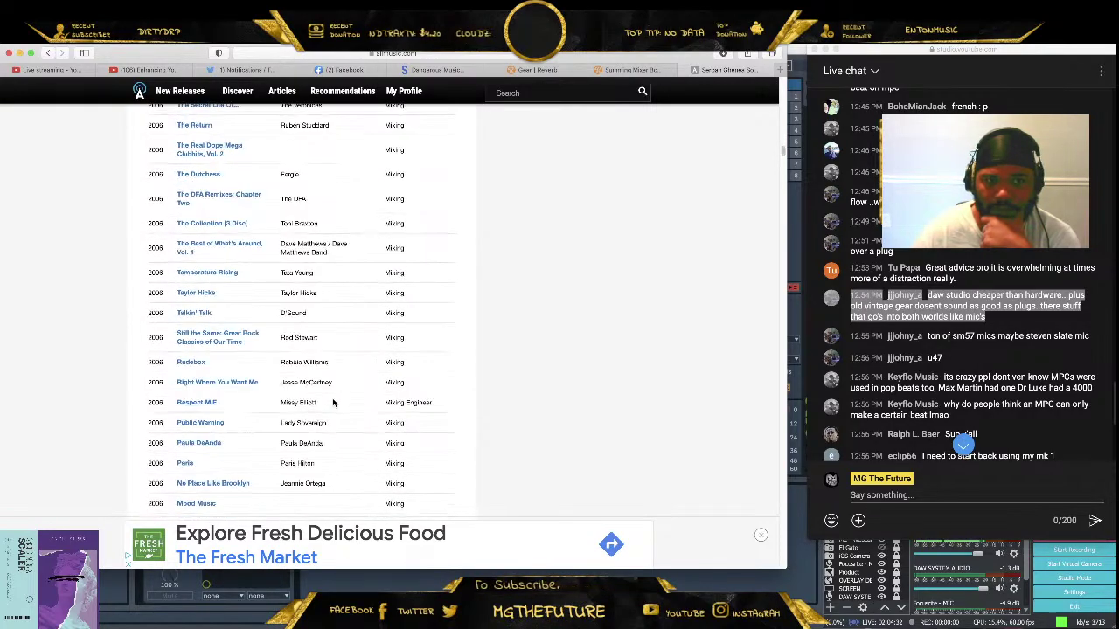
drag(332, 402, 257, 382)
scroll(257, 337, down, 7)
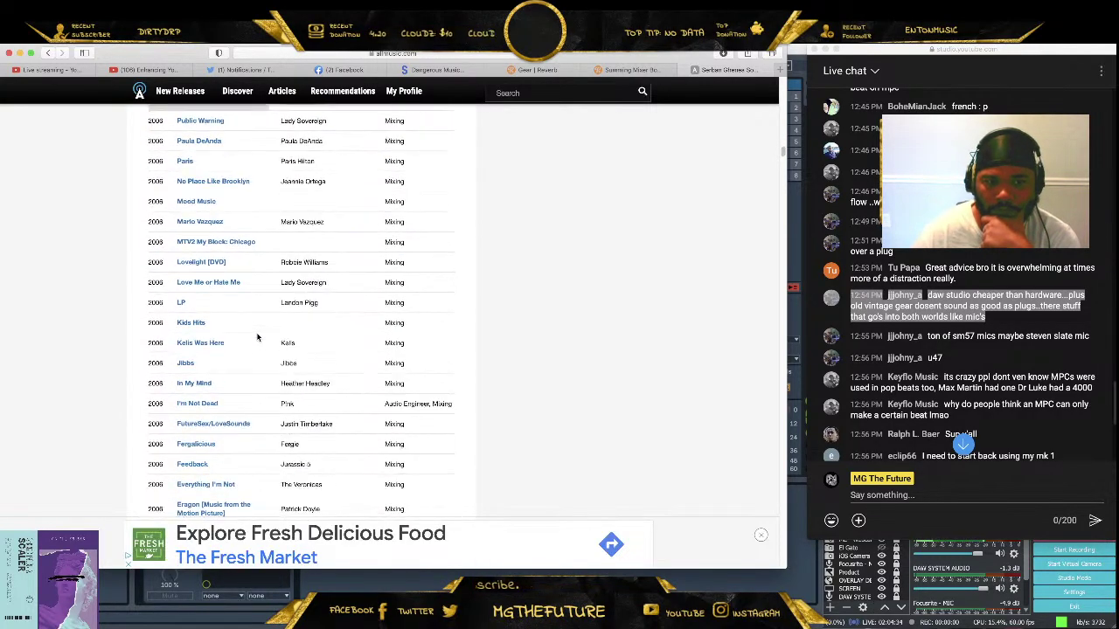
scroll(257, 338, down, 1)
scroll(257, 337, down, 4)
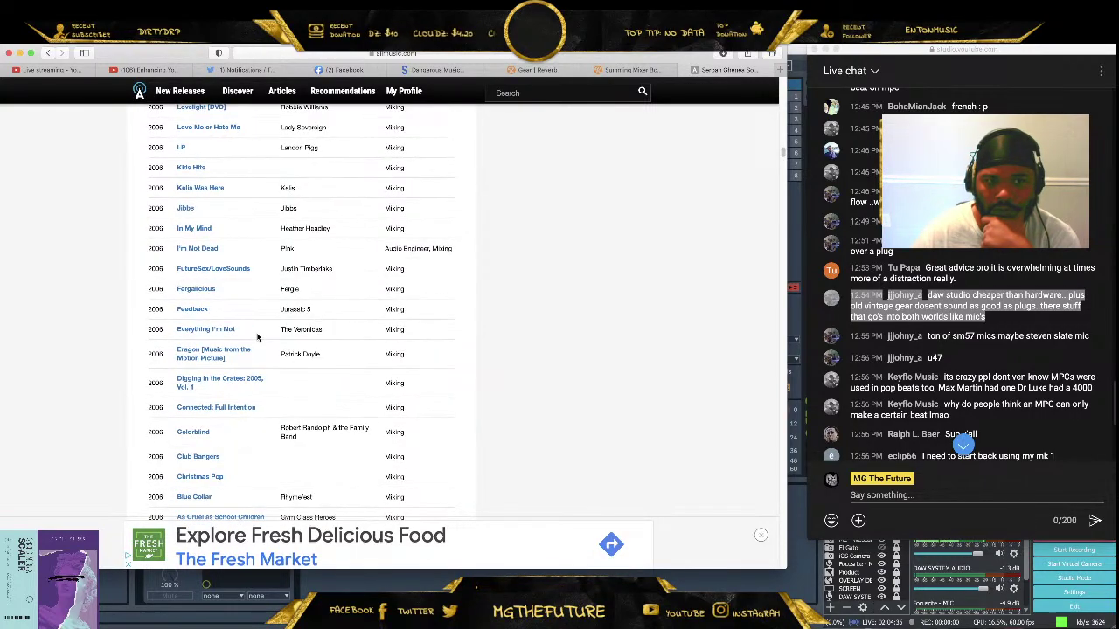
scroll(257, 337, down, 7)
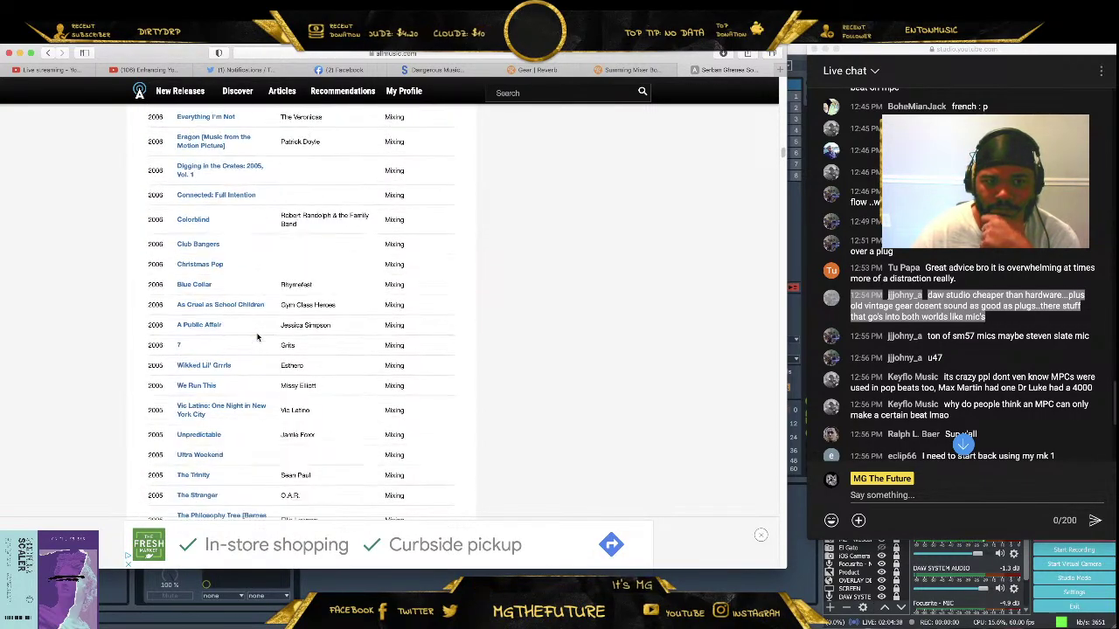
scroll(257, 337, down, 10)
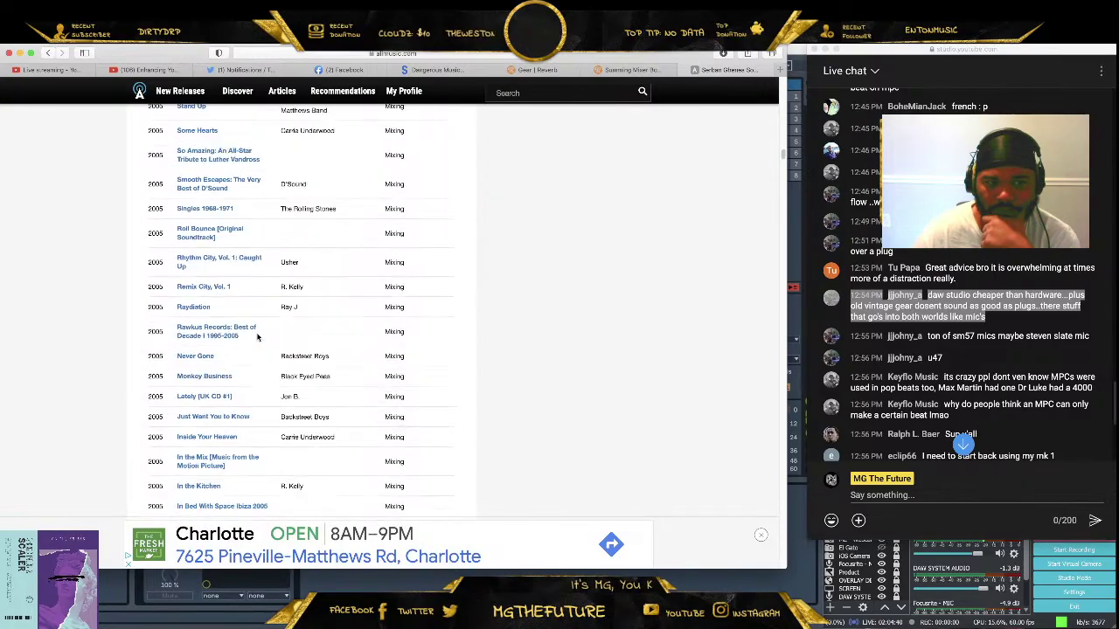
scroll(257, 338, down, 18)
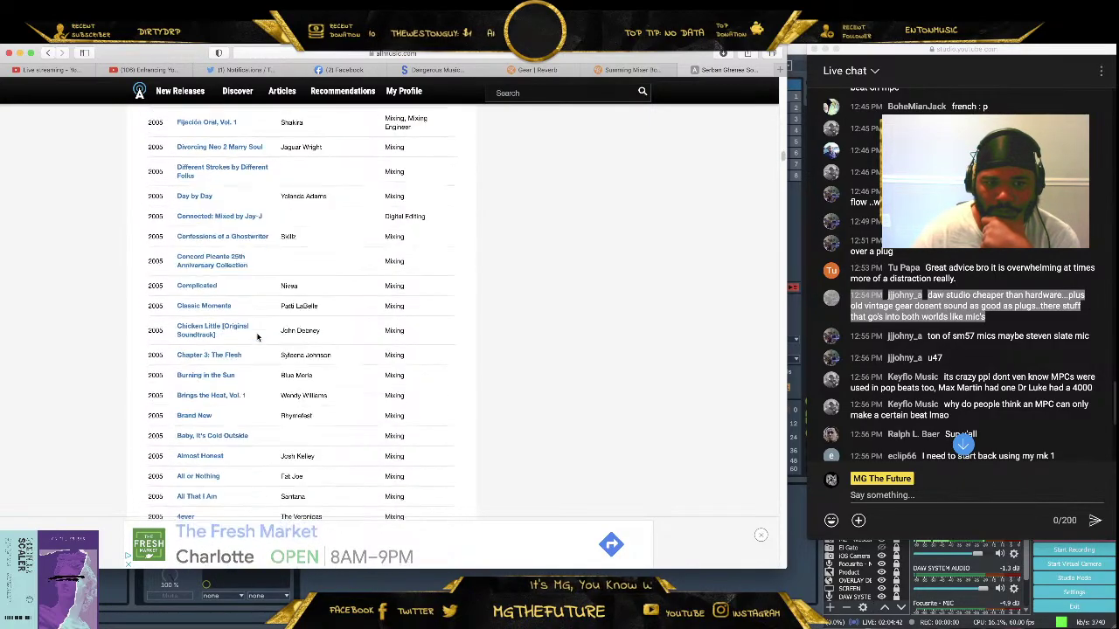
Examine the 2004 credits, highlighting N.E.R.D's She Wants to Move and Usher's Confessions
scroll(257, 337, down, 6)
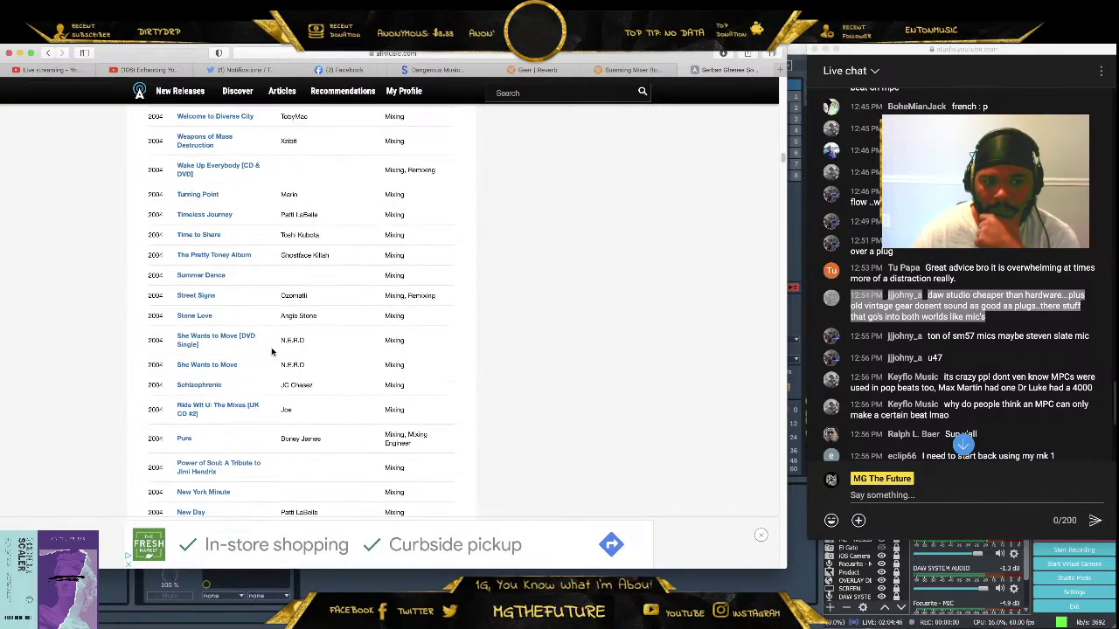
scroll(272, 352, down, 1)
scroll(280, 345, down, 5)
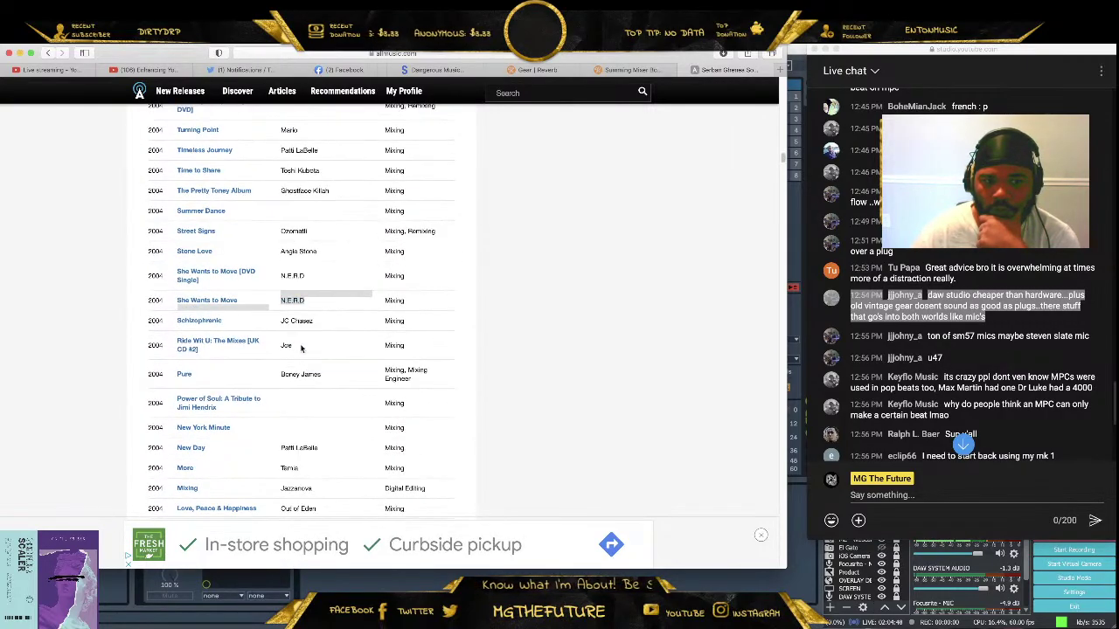
scroll(274, 341, down, 4)
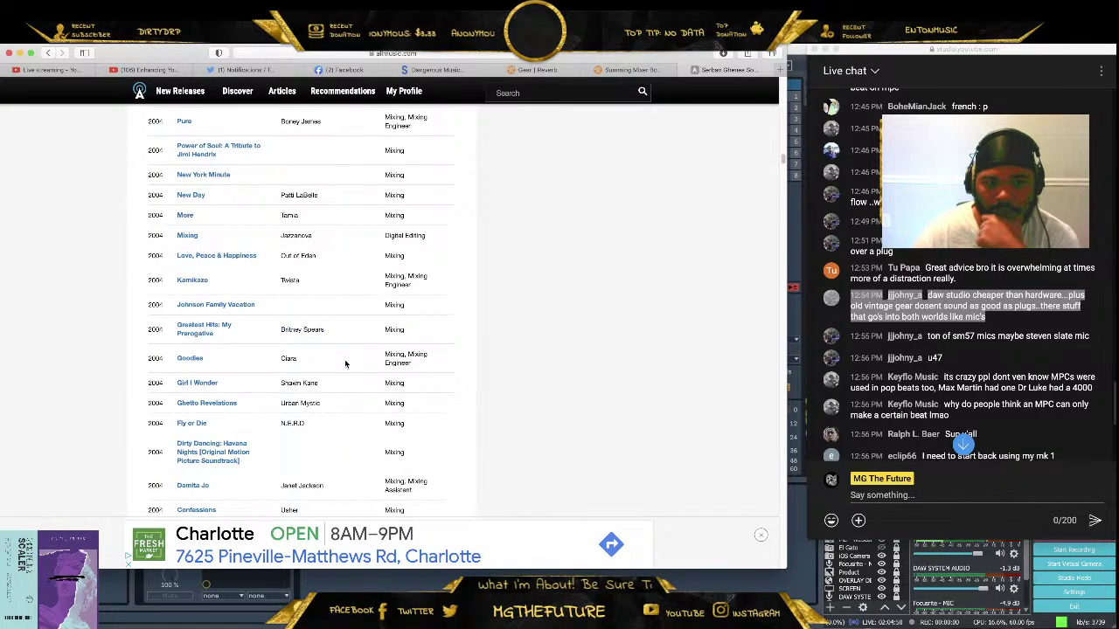
scroll(288, 337, down, 5)
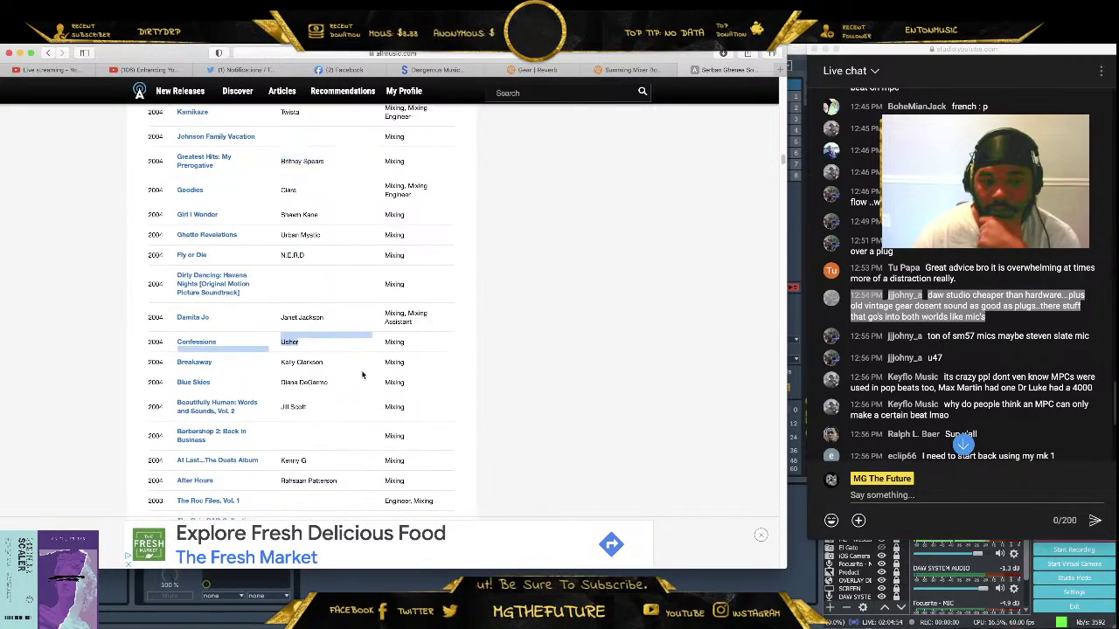
scroll(357, 384, down, 2)
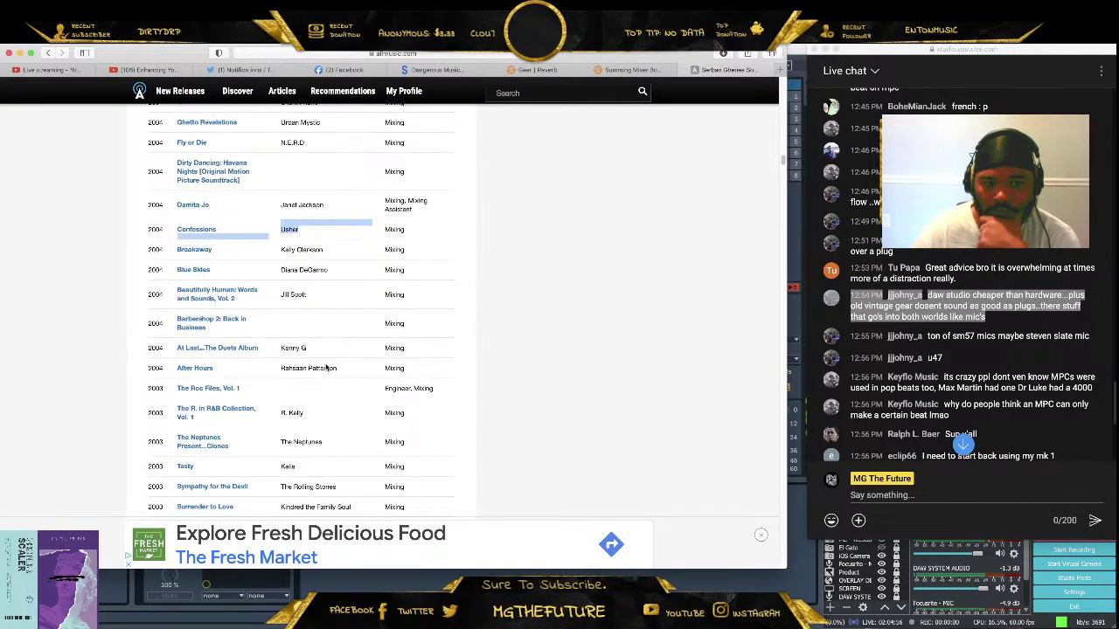
scroll(325, 367, down, 4)
scroll(322, 368, down, 5)
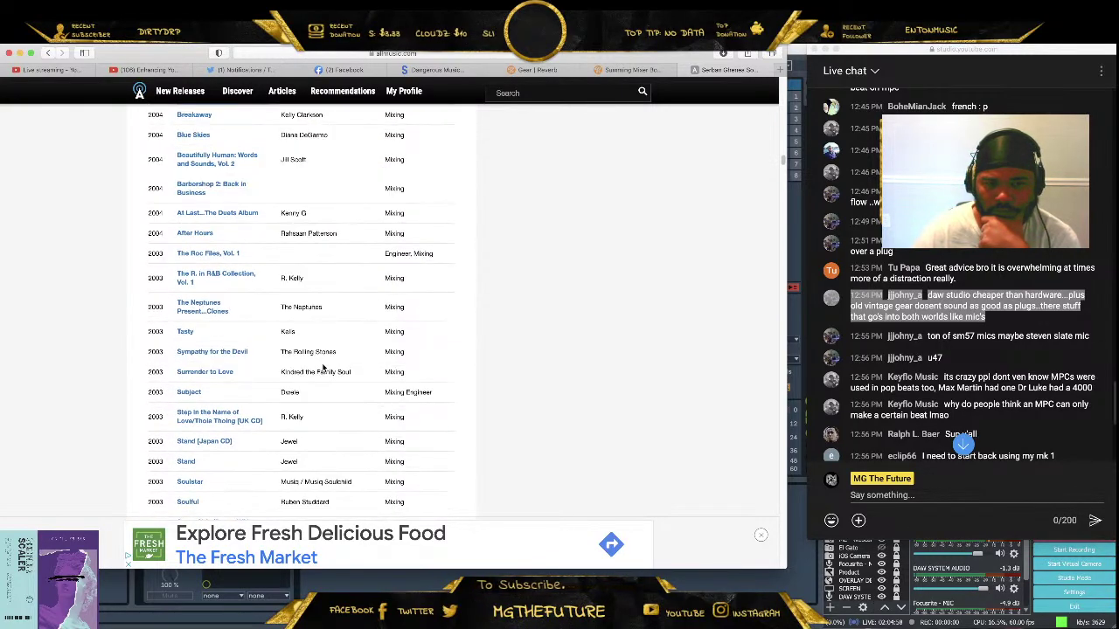
Review the 2003 credits down to the first 2002 entries, highlighting the Soulstar and Soulful albums
scroll(323, 368, down, 2)
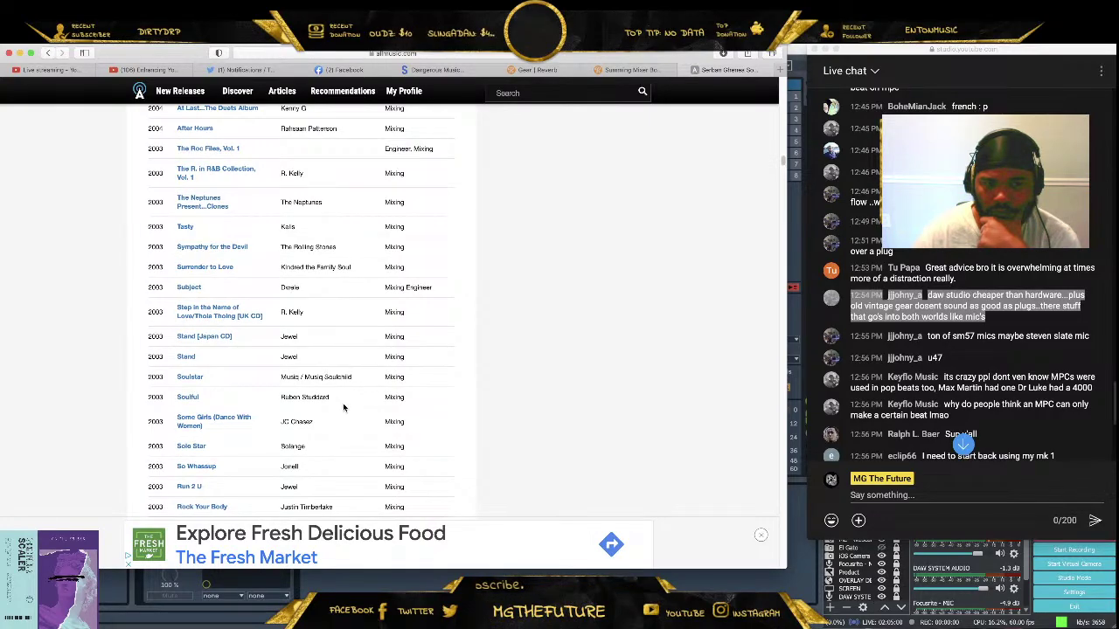
drag(344, 405, 259, 383)
scroll(341, 356, down, 2)
scroll(339, 355, down, 4)
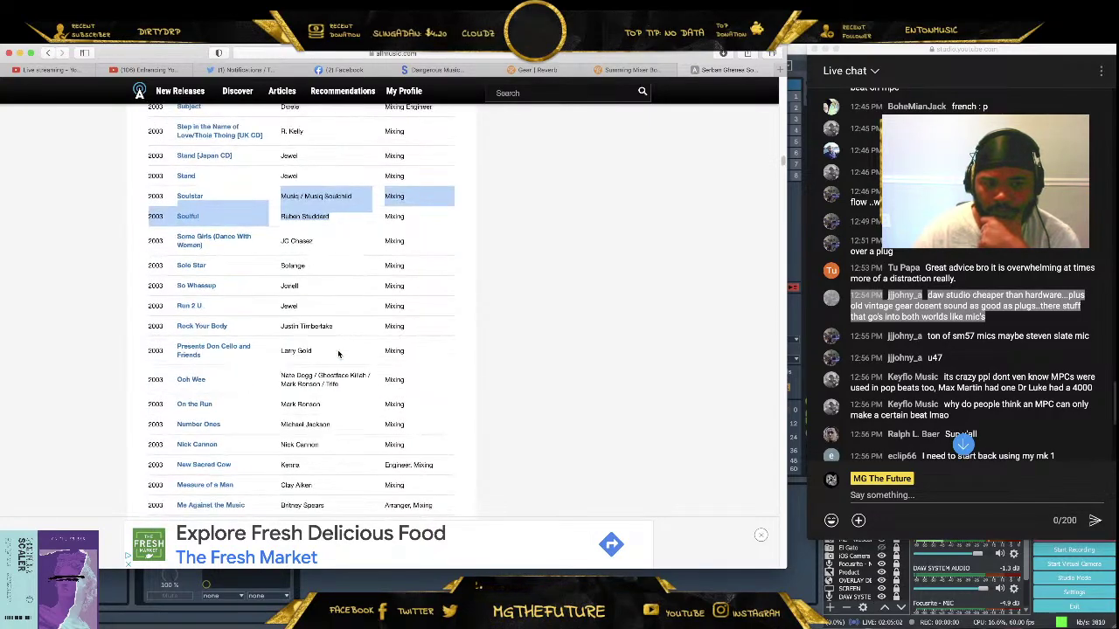
scroll(339, 354, down, 14)
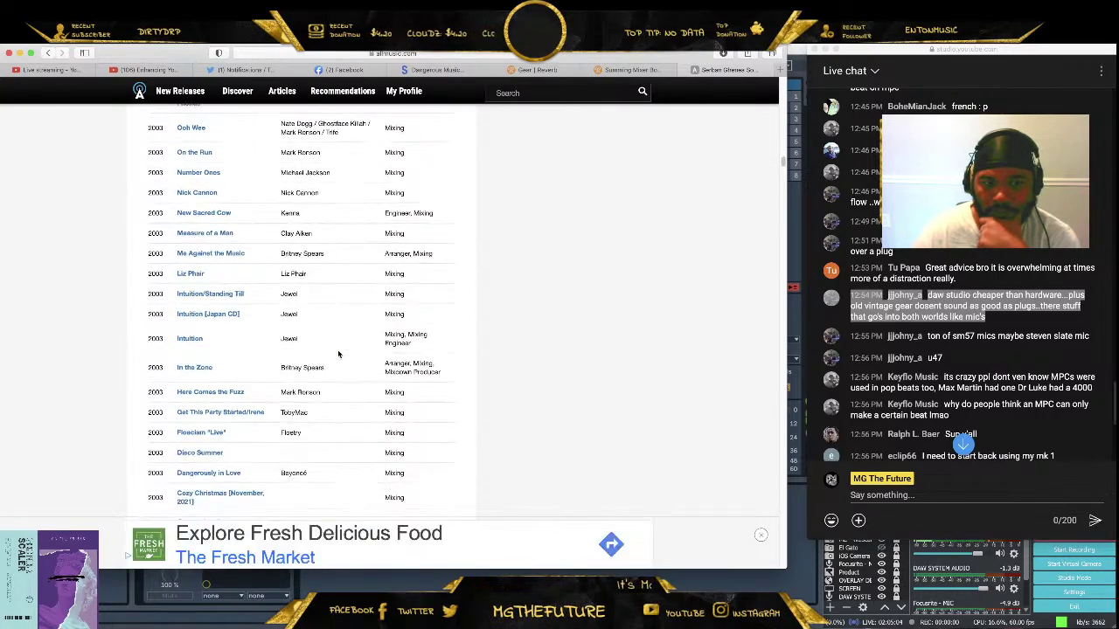
scroll(339, 353, down, 9)
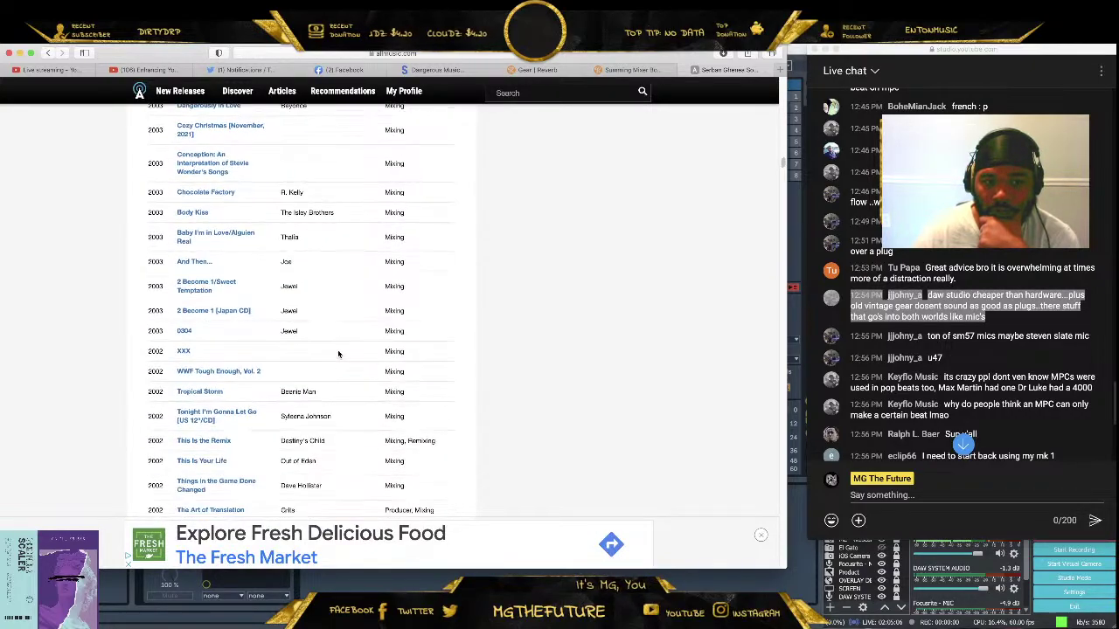
scroll(339, 354, down, 11)
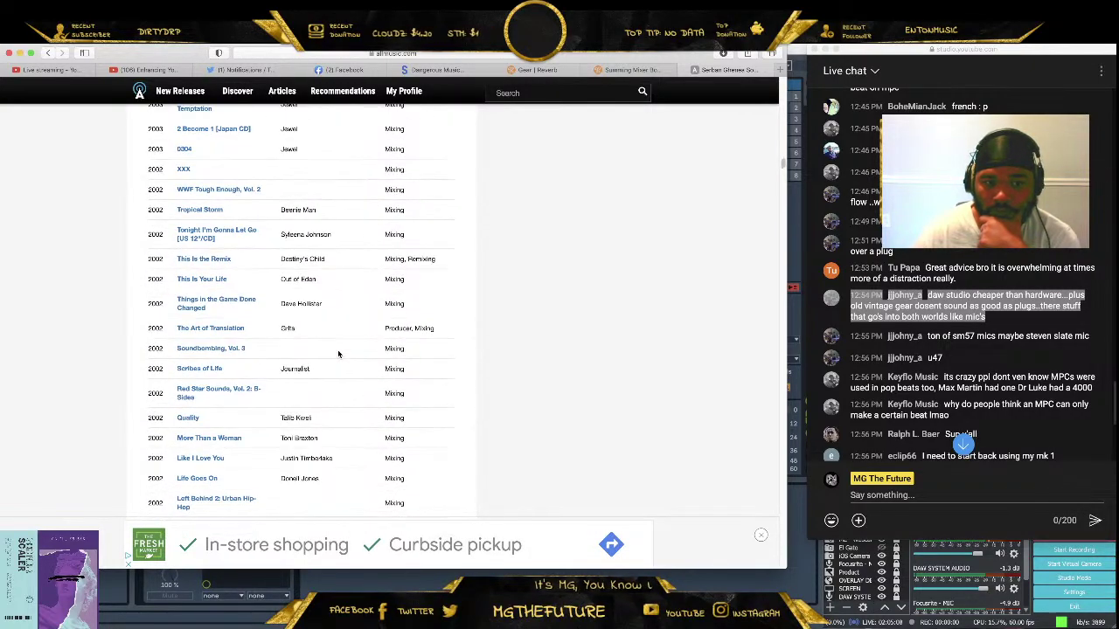
Highlight Donell Jones's Life Goes On in the 2002 credits and check the entries that follow it
drag(342, 382, 175, 376)
scroll(312, 379, down, 9)
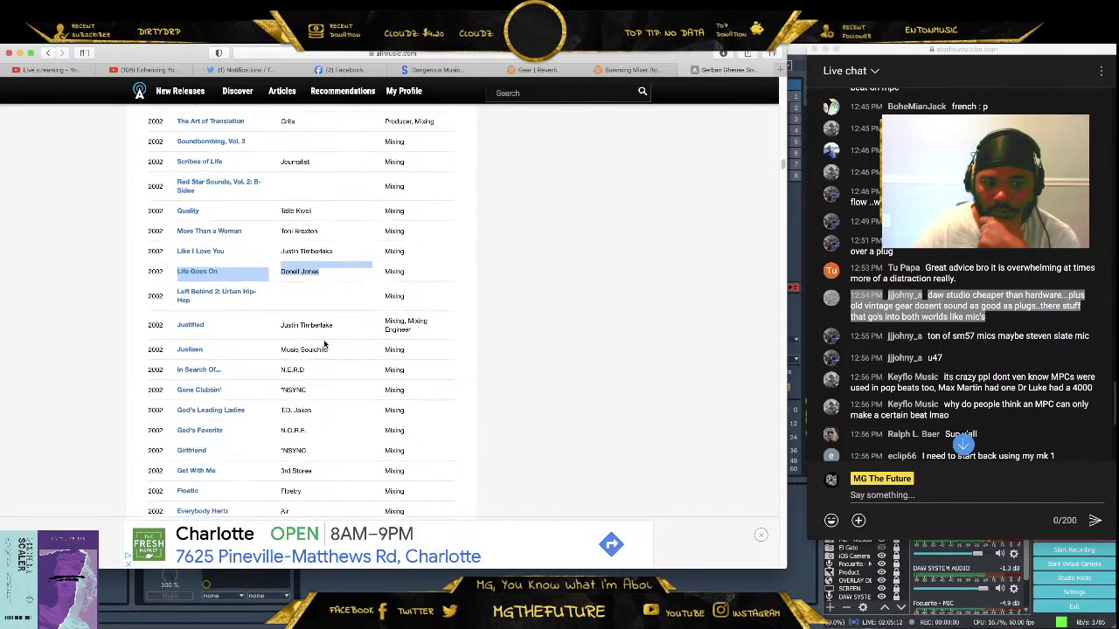
scroll(324, 344, down, 5)
scroll(320, 338, up, 10)
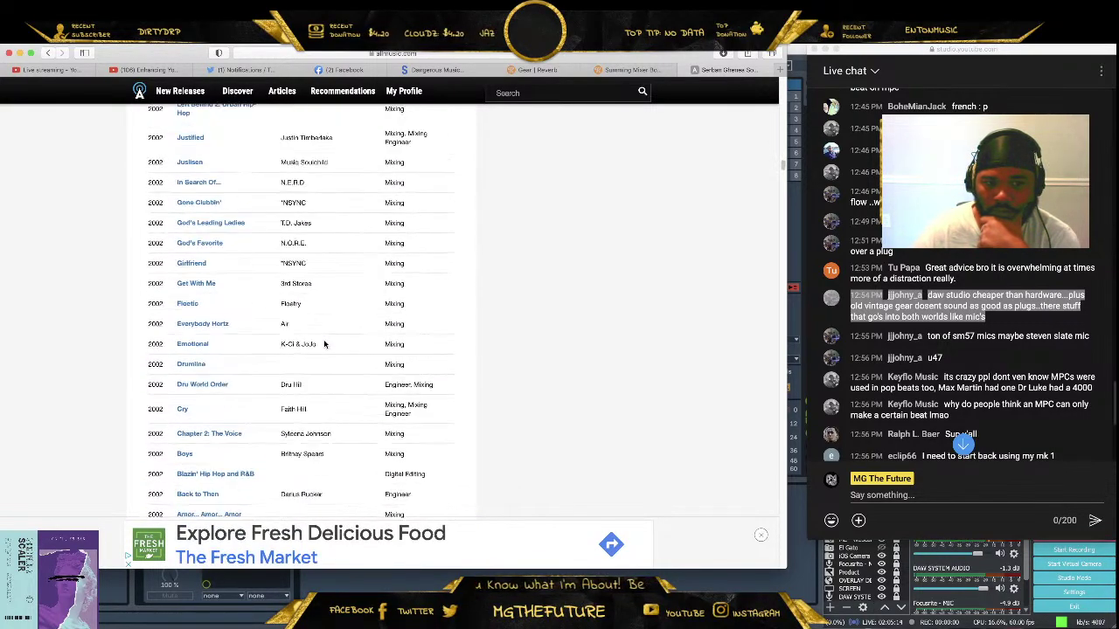
scroll(320, 337, up, 2)
Open the Life Goes On album page, read its track listing, and return to the credits list
click(205, 325)
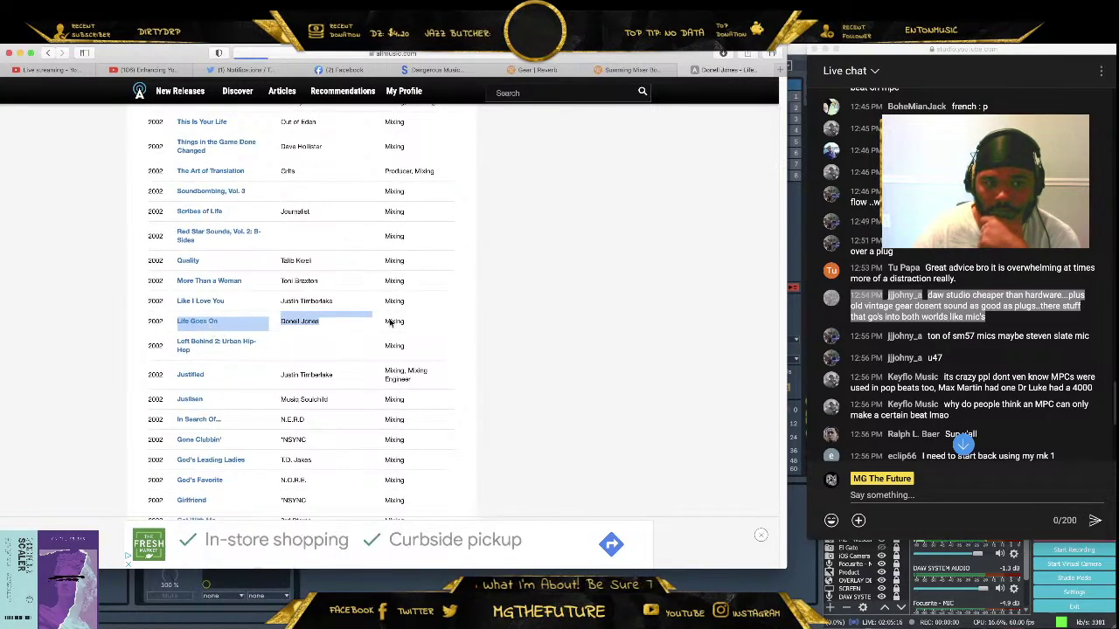
scroll(446, 376, down, 4)
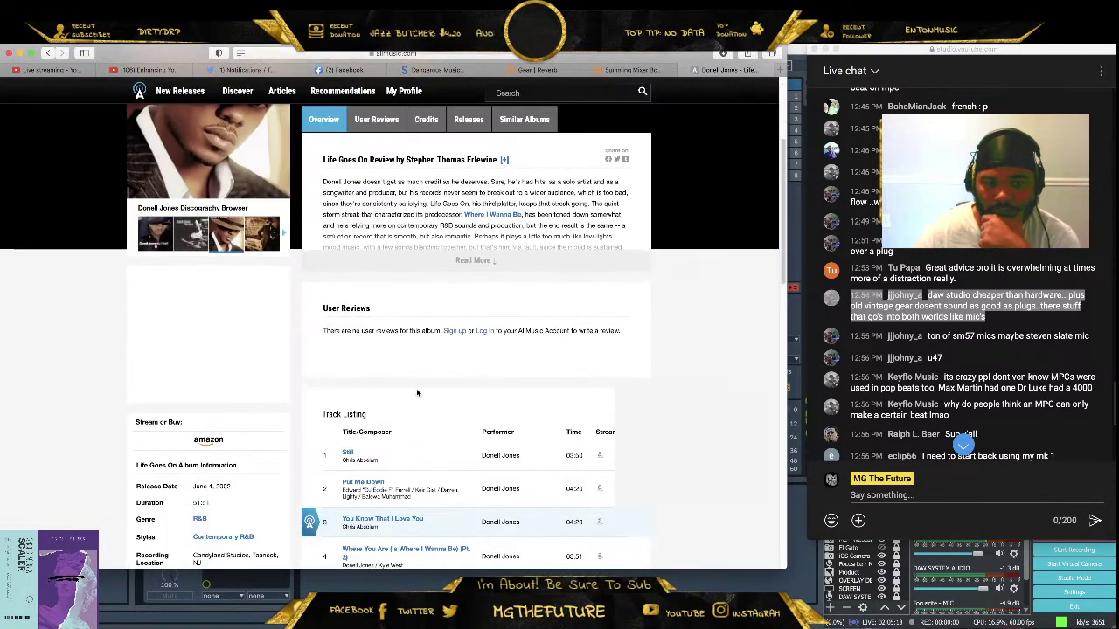
scroll(456, 337, down, 3)
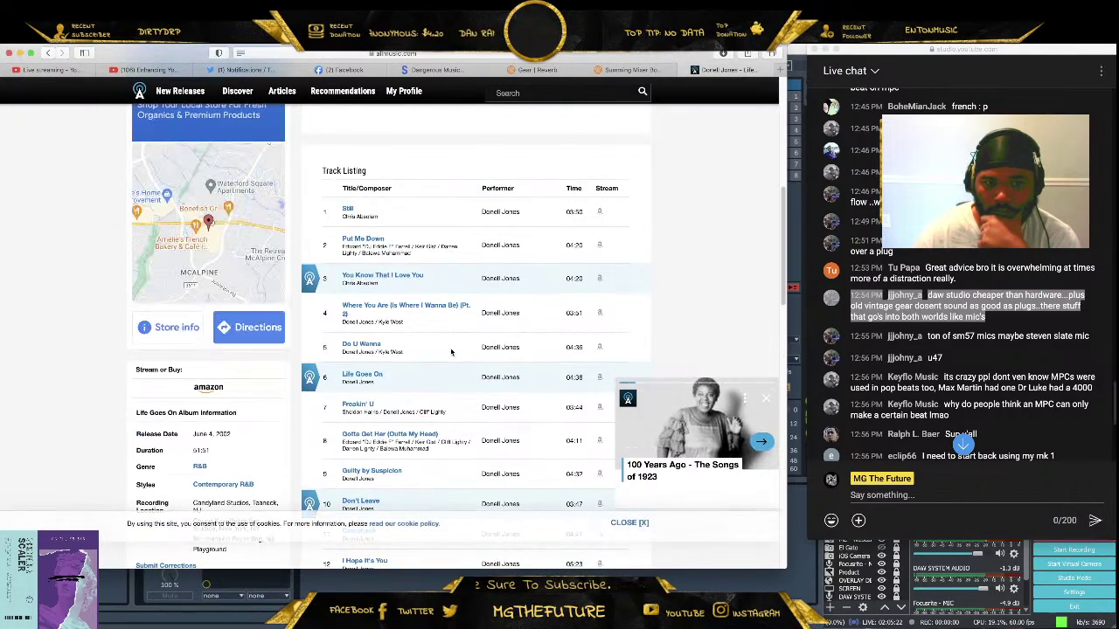
scroll(451, 353, down, 3)
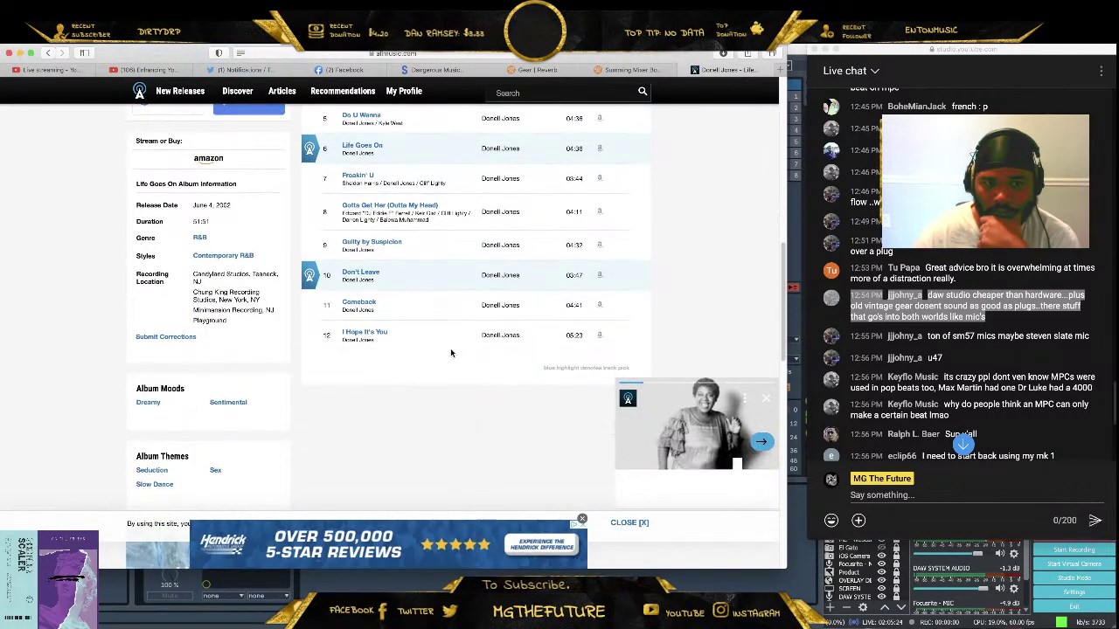
scroll(452, 388, up, 1)
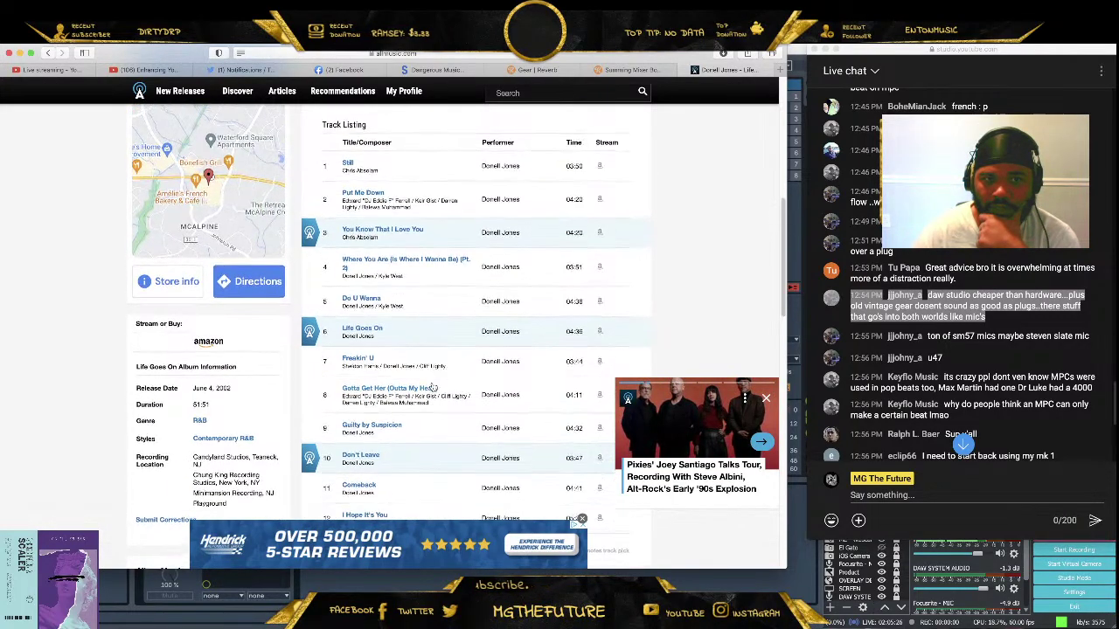
click(48, 53)
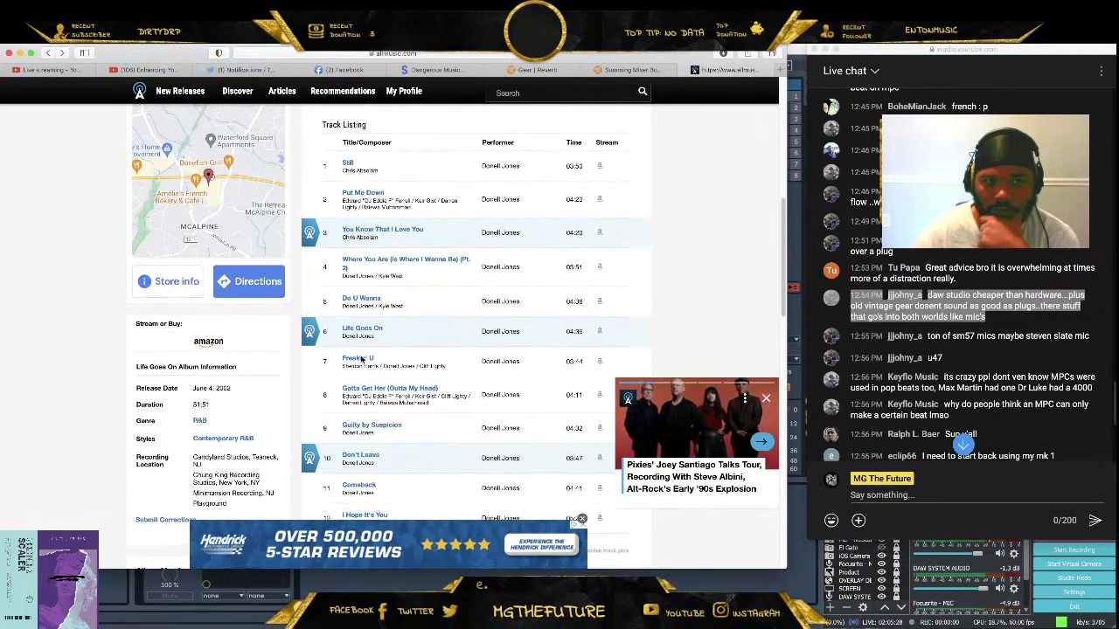
Examine the credits from 2002 back to 1997, including the engineering and mixing roles
scroll(257, 375, down, 2)
scroll(257, 375, down, 5)
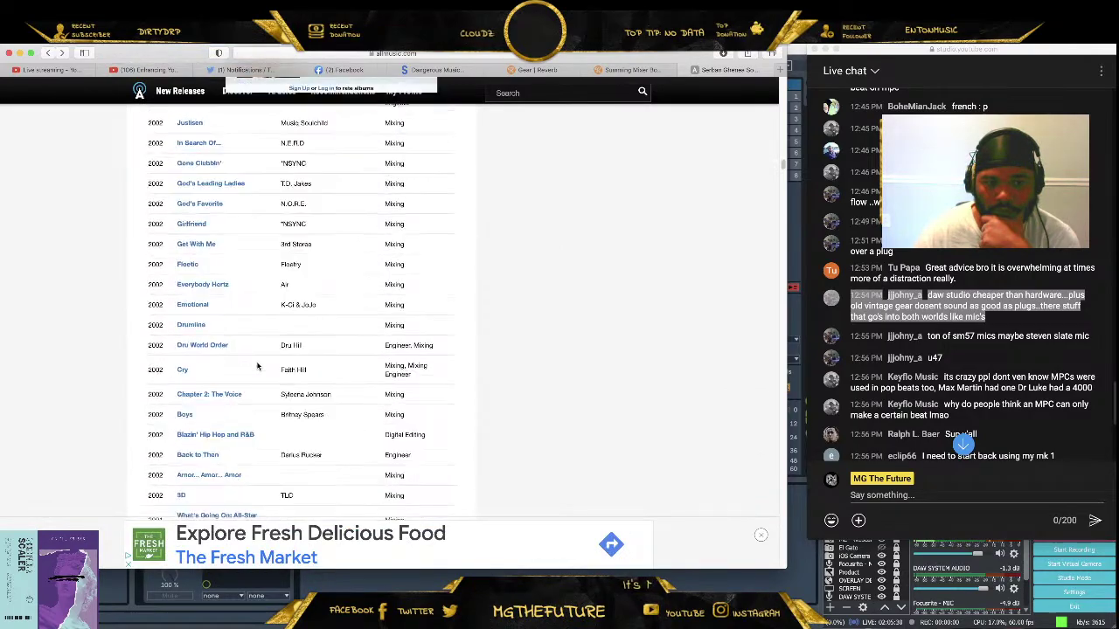
scroll(255, 359, down, 5)
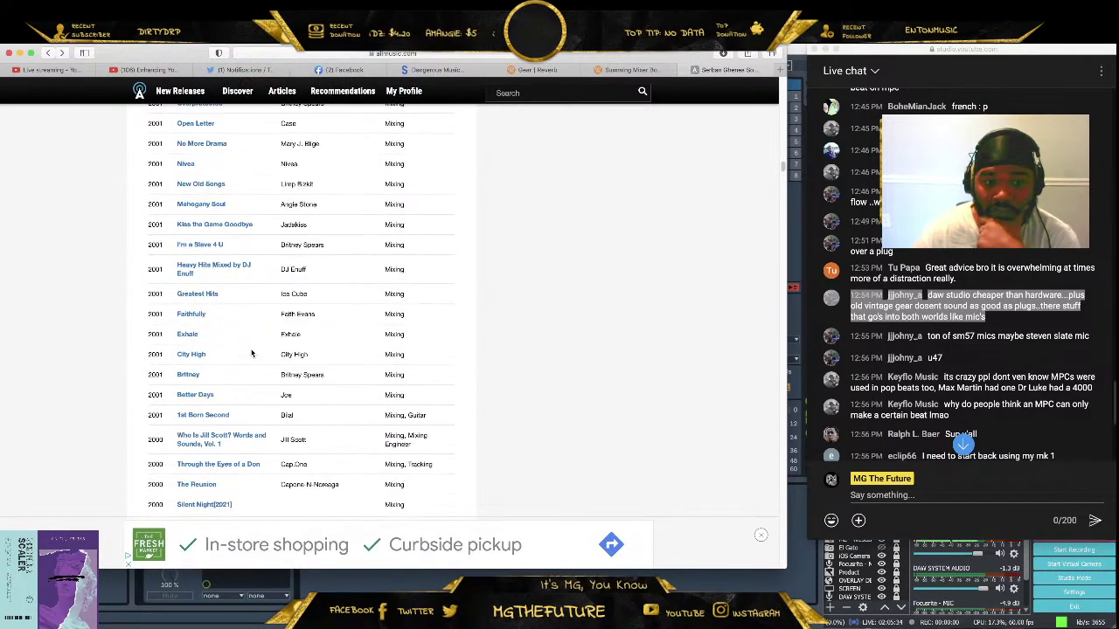
scroll(251, 353, down, 3)
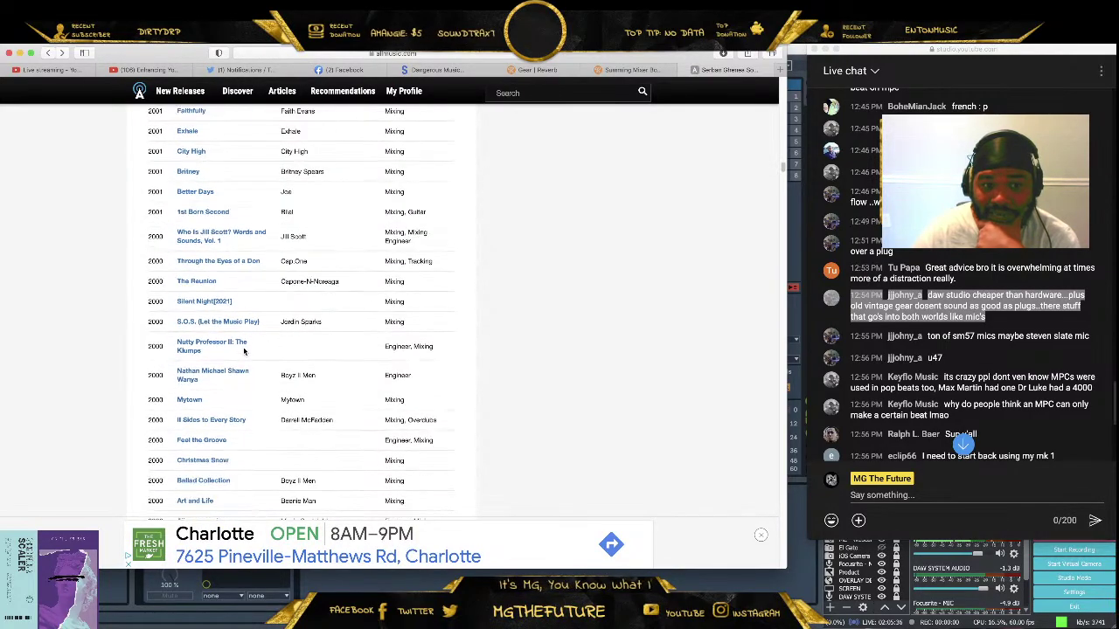
scroll(244, 351, down, 2)
scroll(244, 351, down, 1)
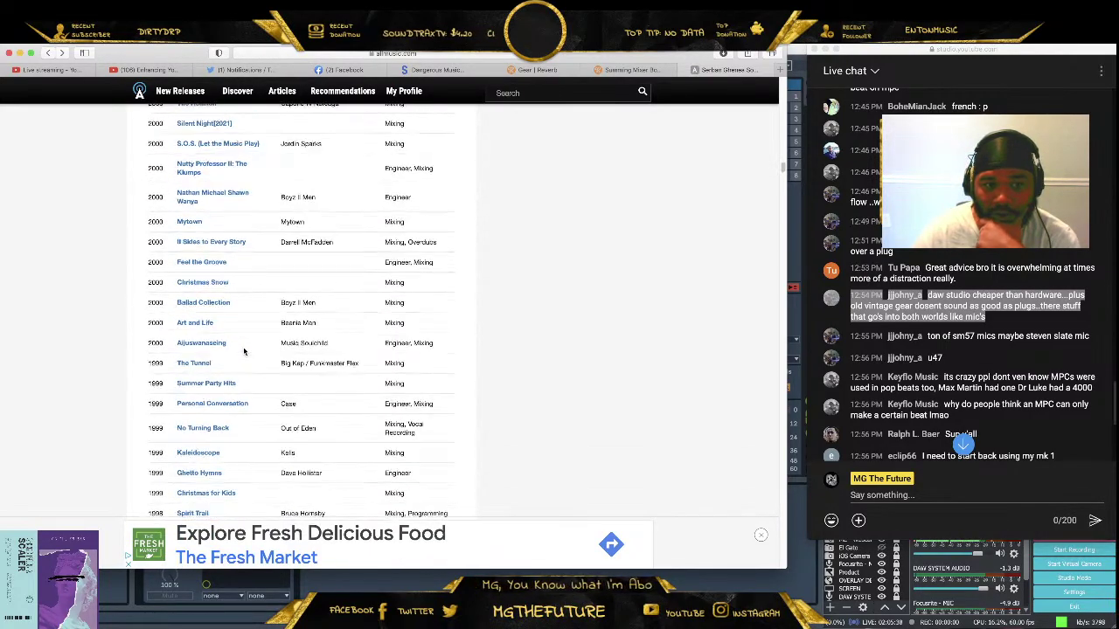
scroll(243, 351, down, 1)
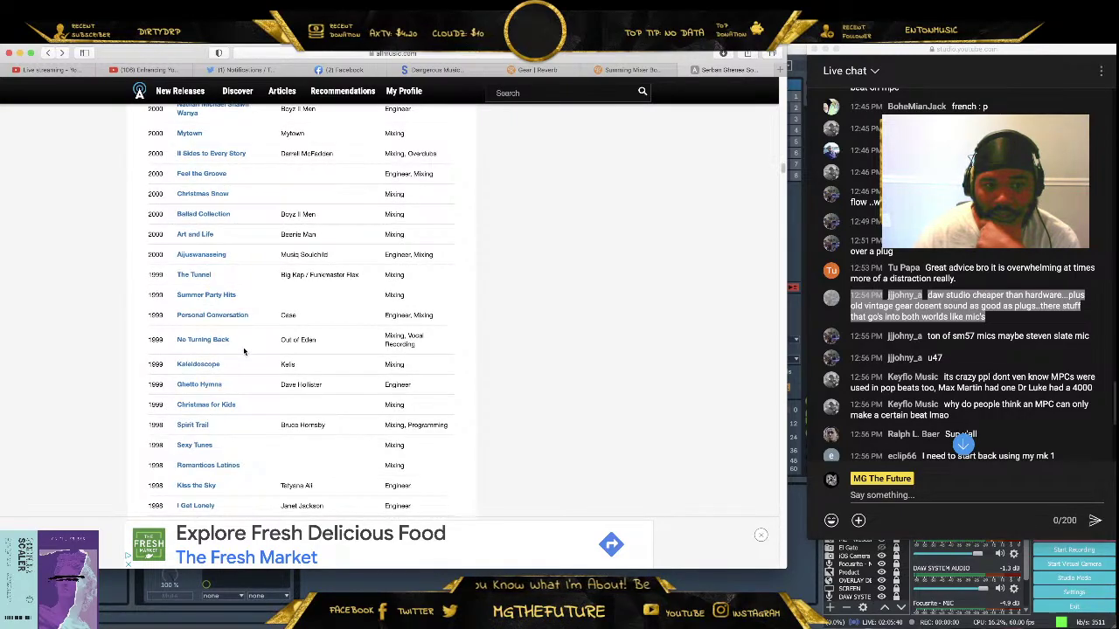
scroll(244, 351, down, 2)
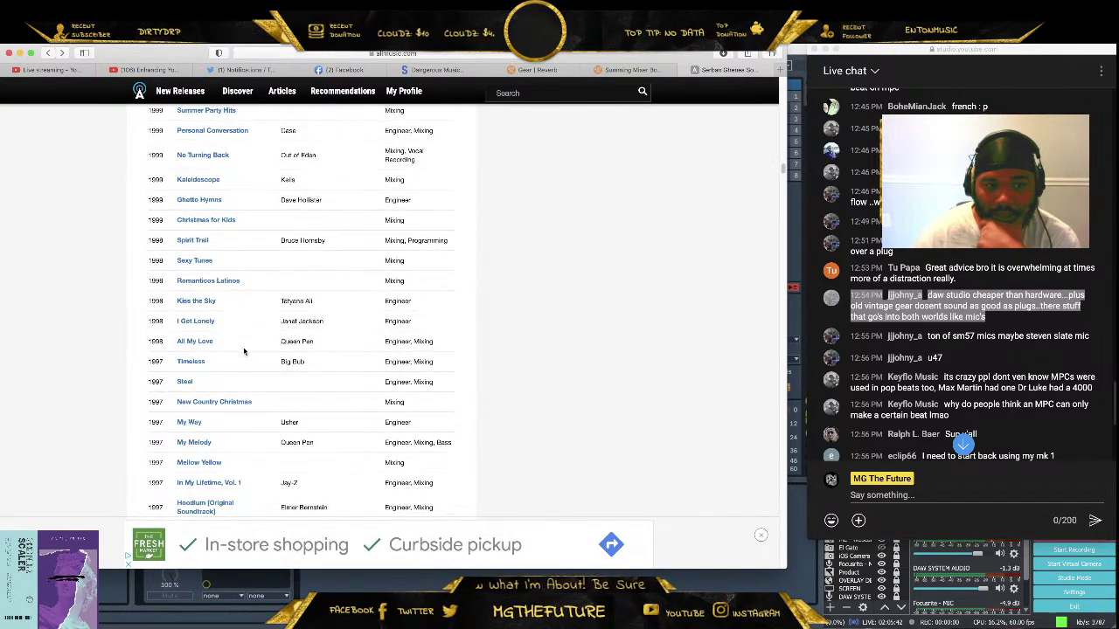
Return to the 1999 credits and open the album page for Dave Hollister's Ghetto Hymns
scroll(244, 351, up, 2)
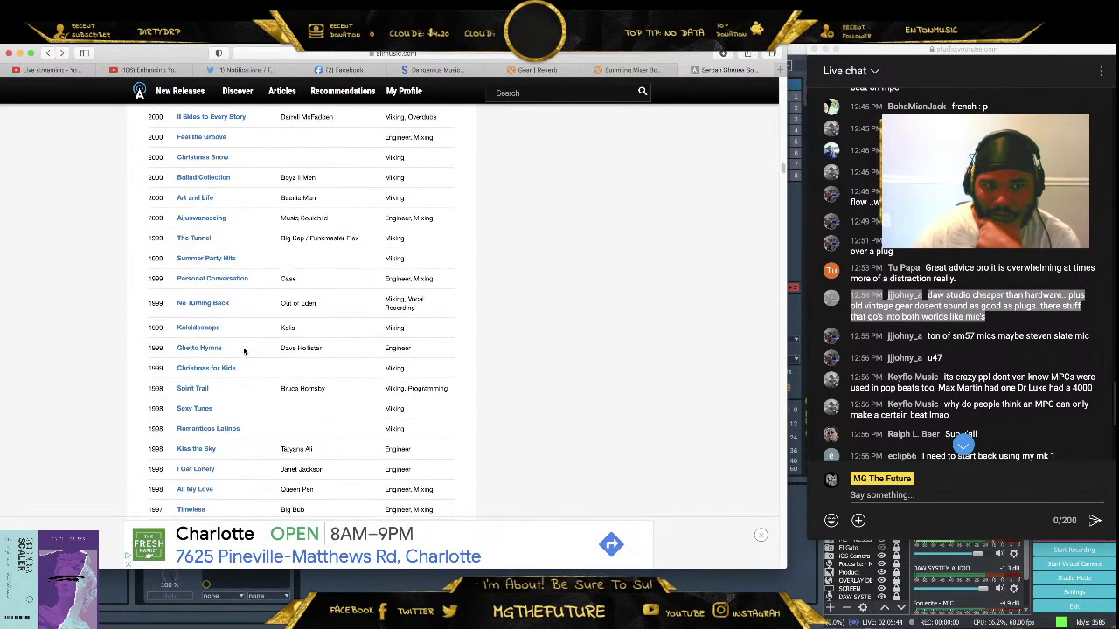
scroll(237, 353, up, 1)
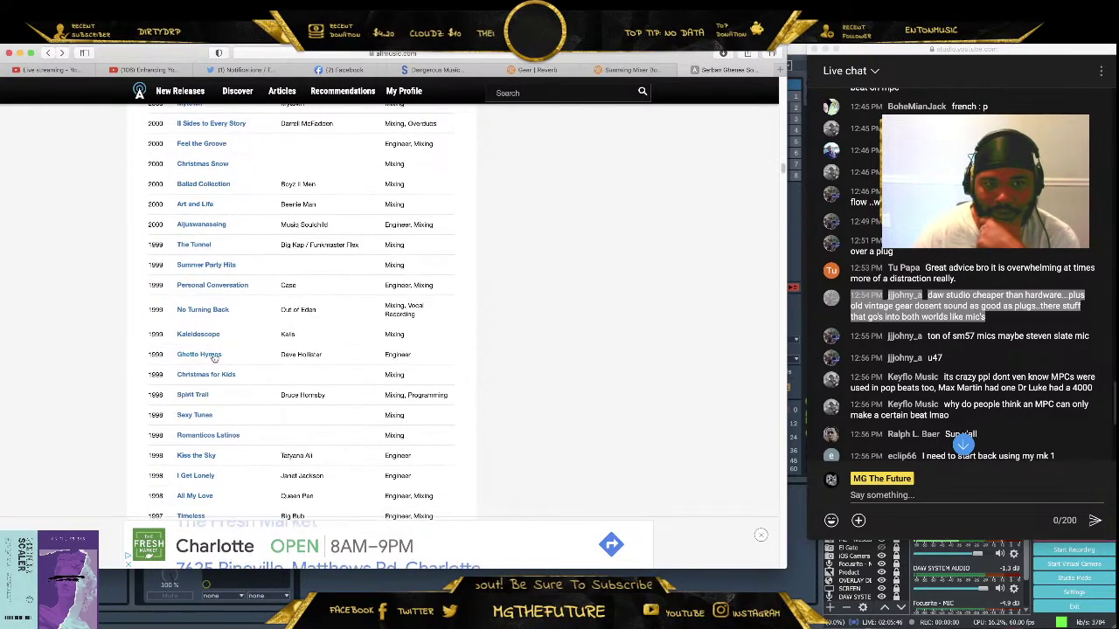
click(214, 357)
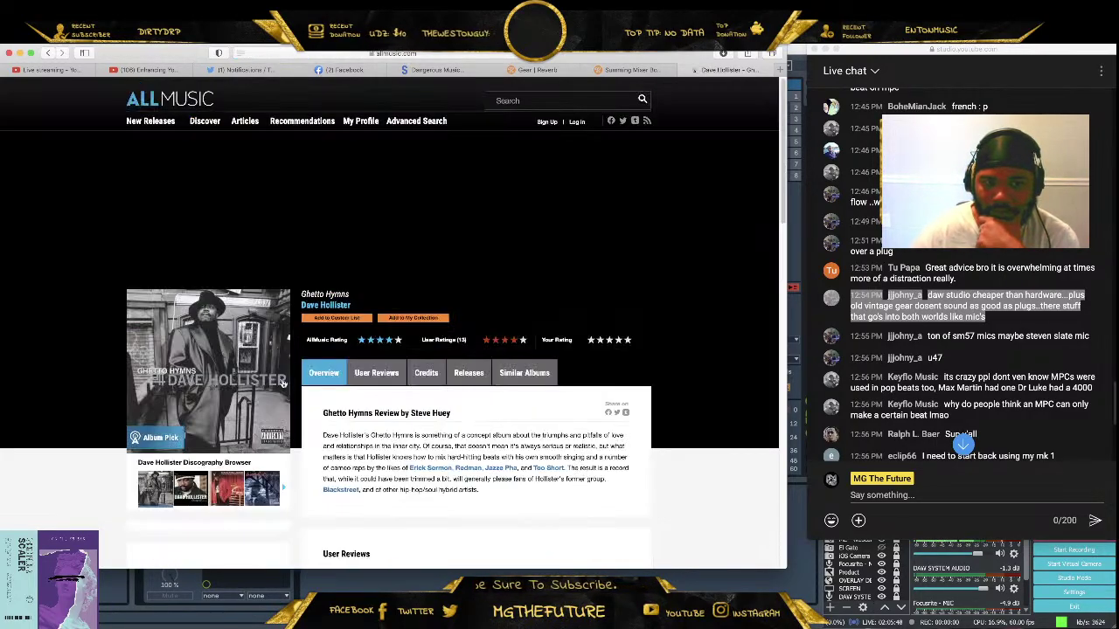
Read the Ghetto Hymns album page down through its full track listing and minimize the browser to return to Ableton Live
scroll(396, 332, down, 5)
scroll(387, 322, down, 2)
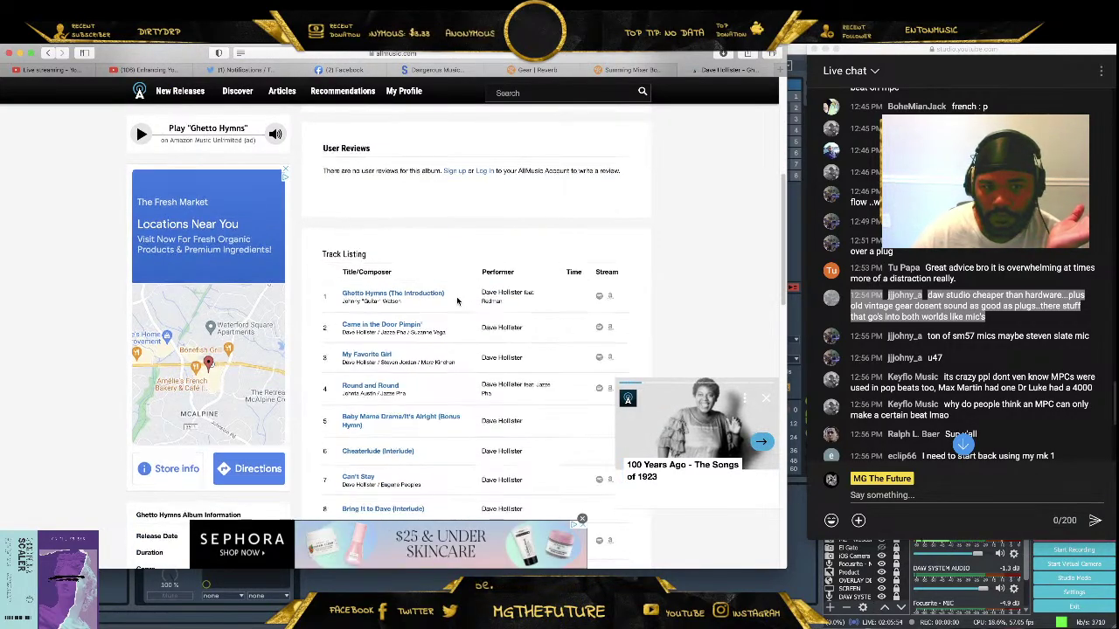
scroll(456, 302, down, 1)
scroll(456, 301, down, 3)
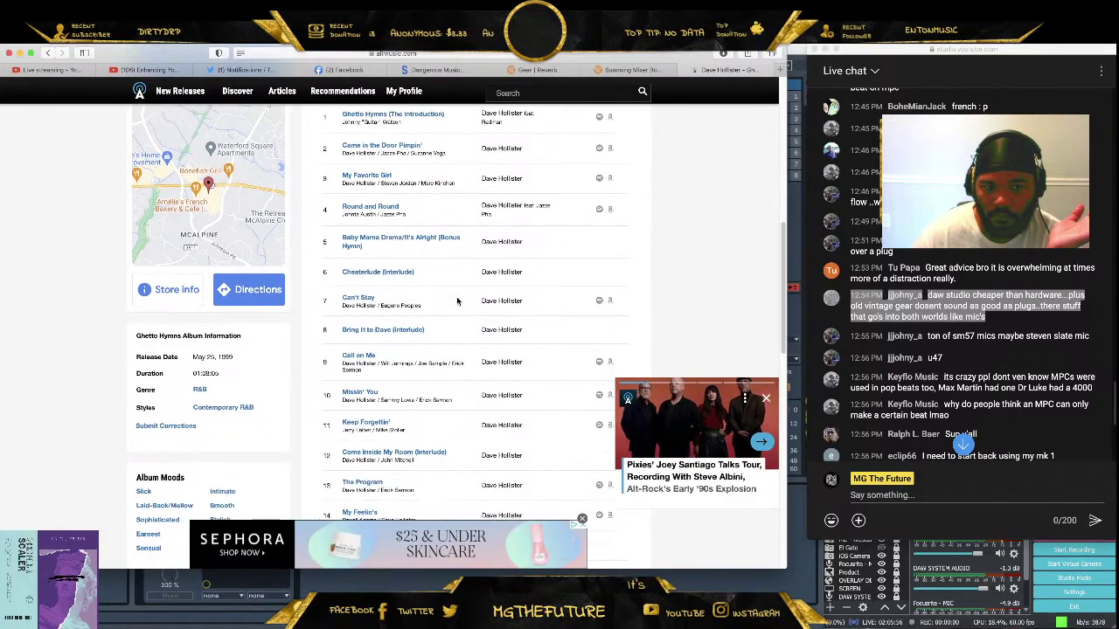
scroll(456, 301, down, 2)
scroll(456, 302, up, 4)
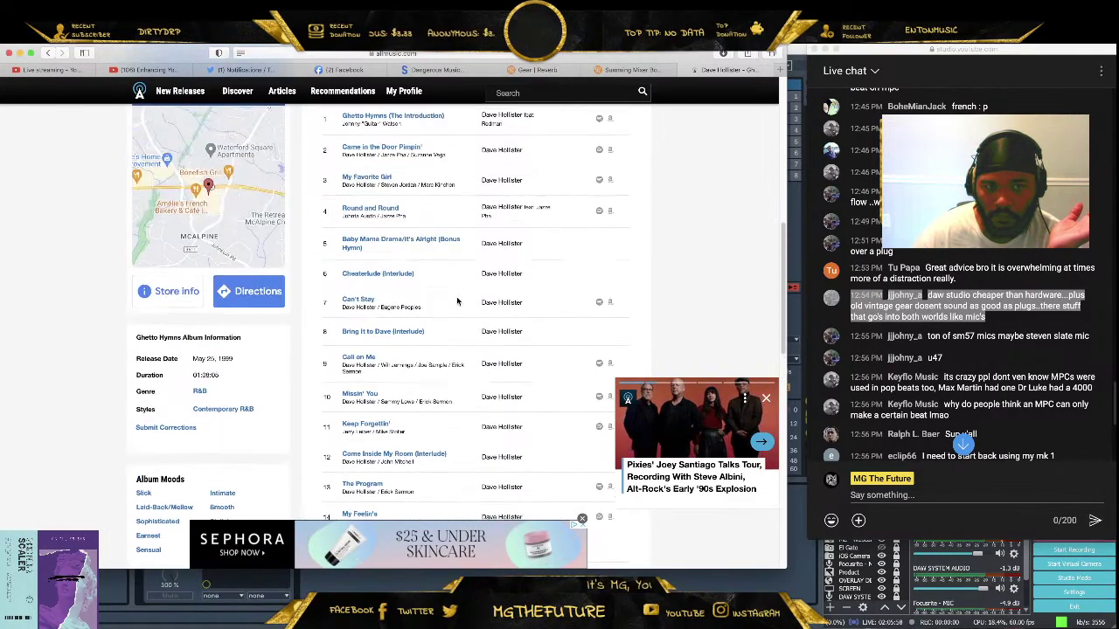
scroll(456, 302, up, 1)
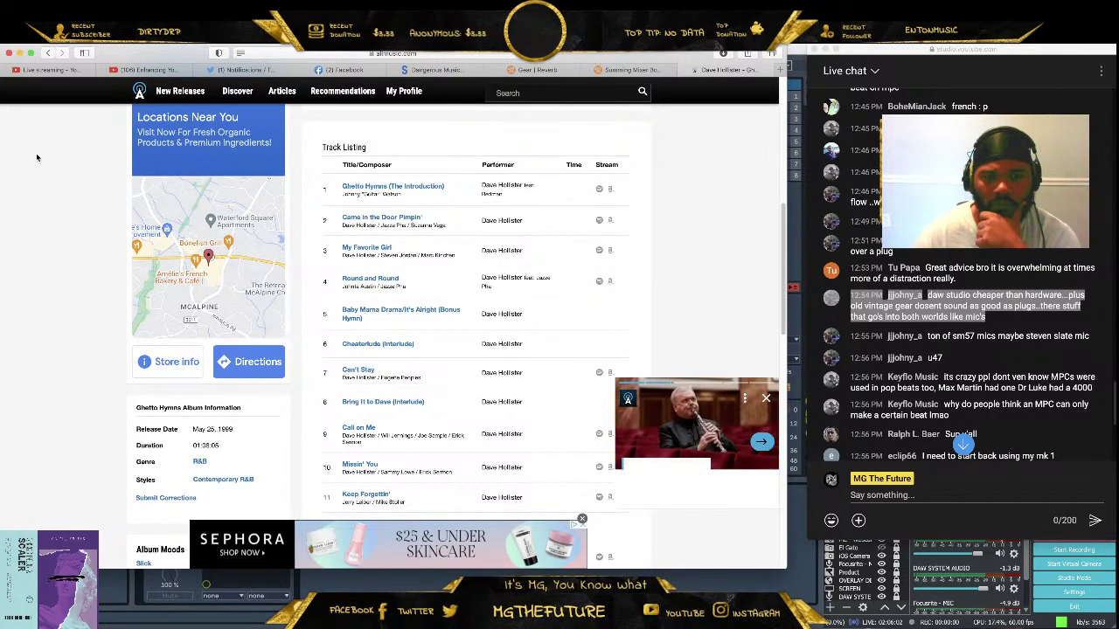
scroll(455, 287, down, 1)
scroll(442, 280, down, 1)
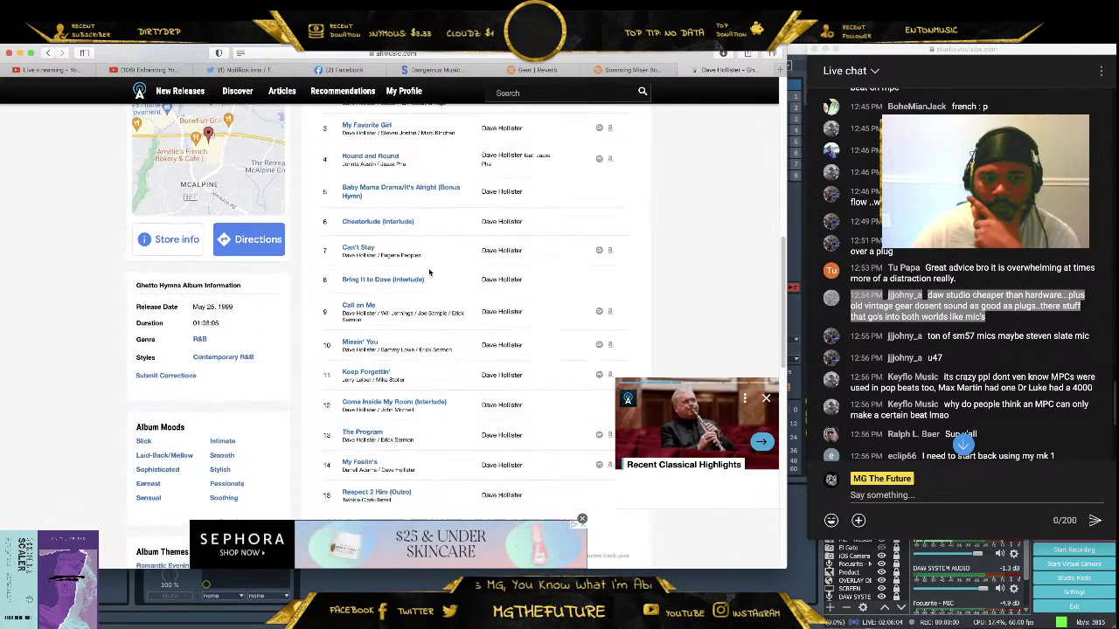
scroll(430, 274, up, 1)
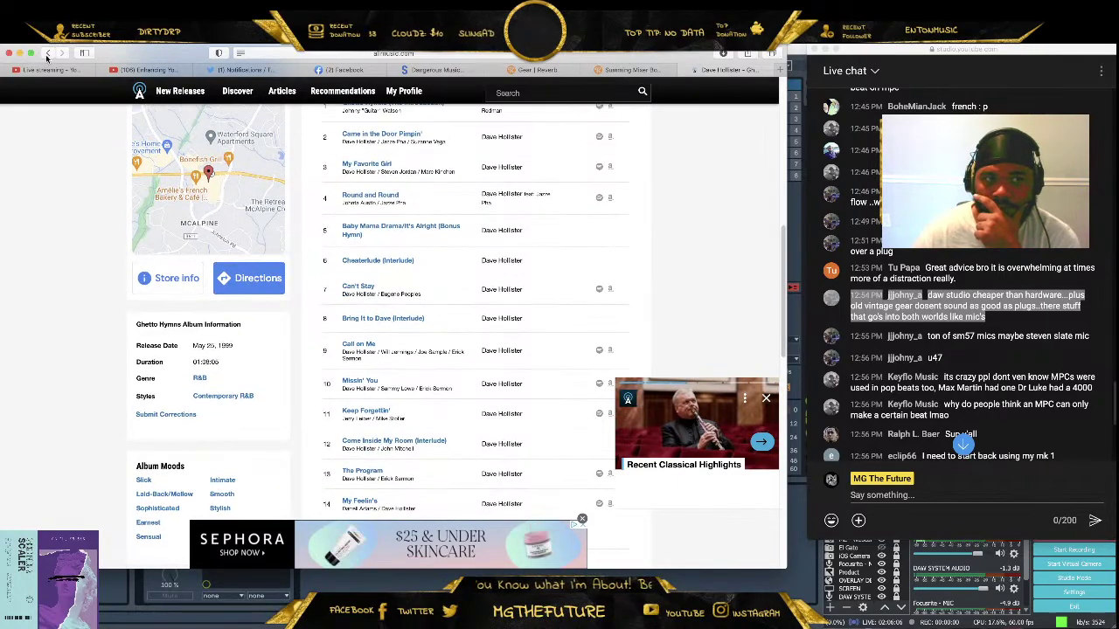
click(128, 67)
click(19, 54)
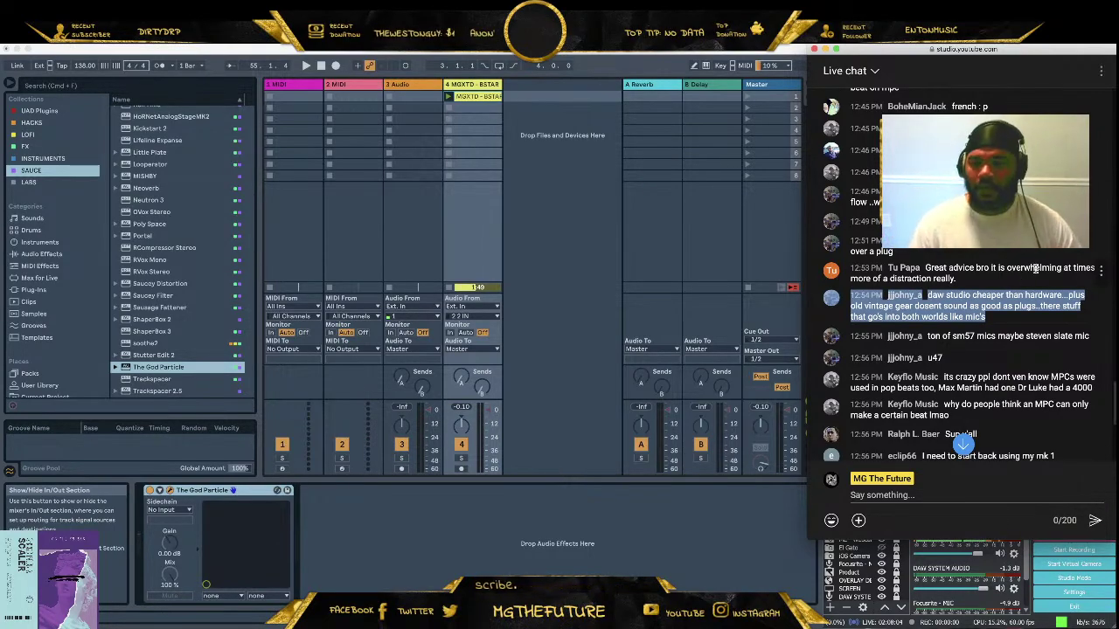
Read the live chat messages from 12:53 PM onward and highlight the comment about MPCs being used in pop beats
scroll(1005, 271, down, 3)
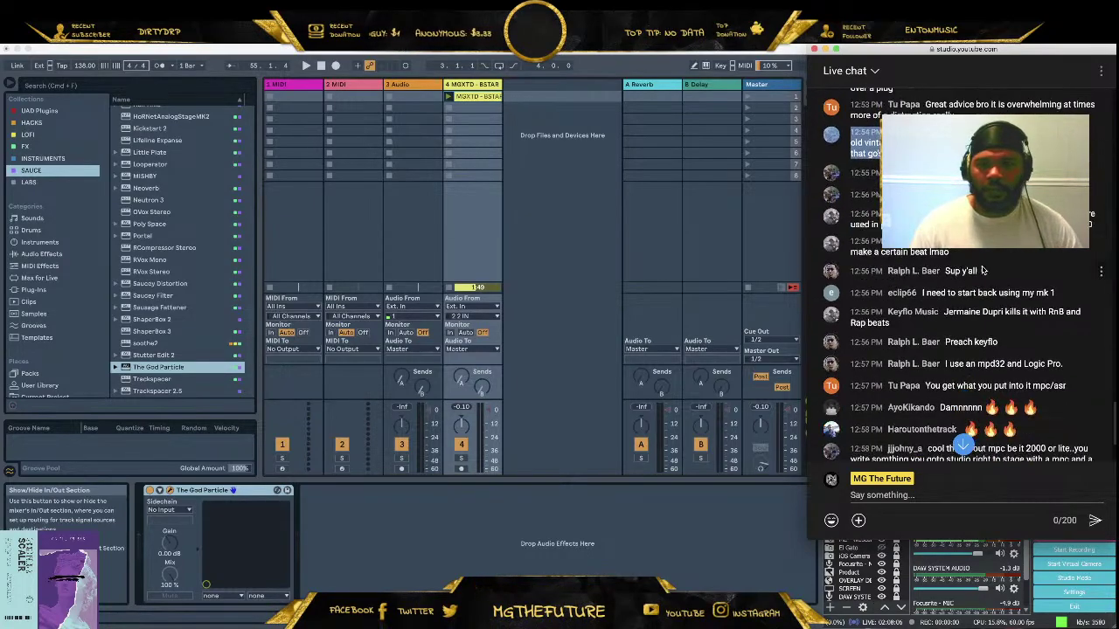
scroll(987, 271, down, 2)
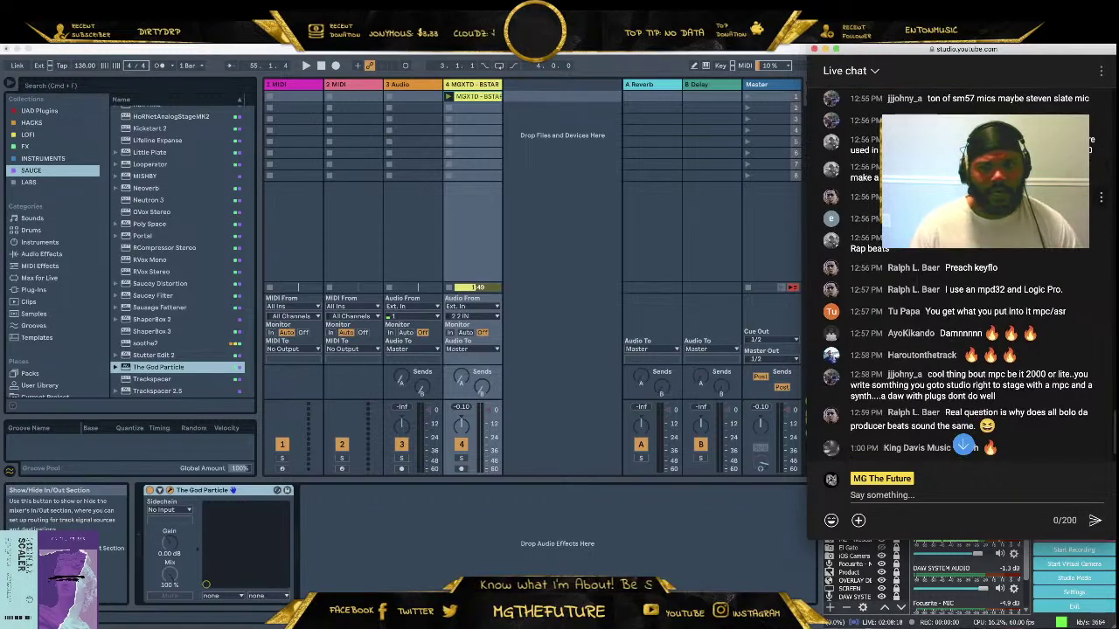
scroll(959, 276, up, 1)
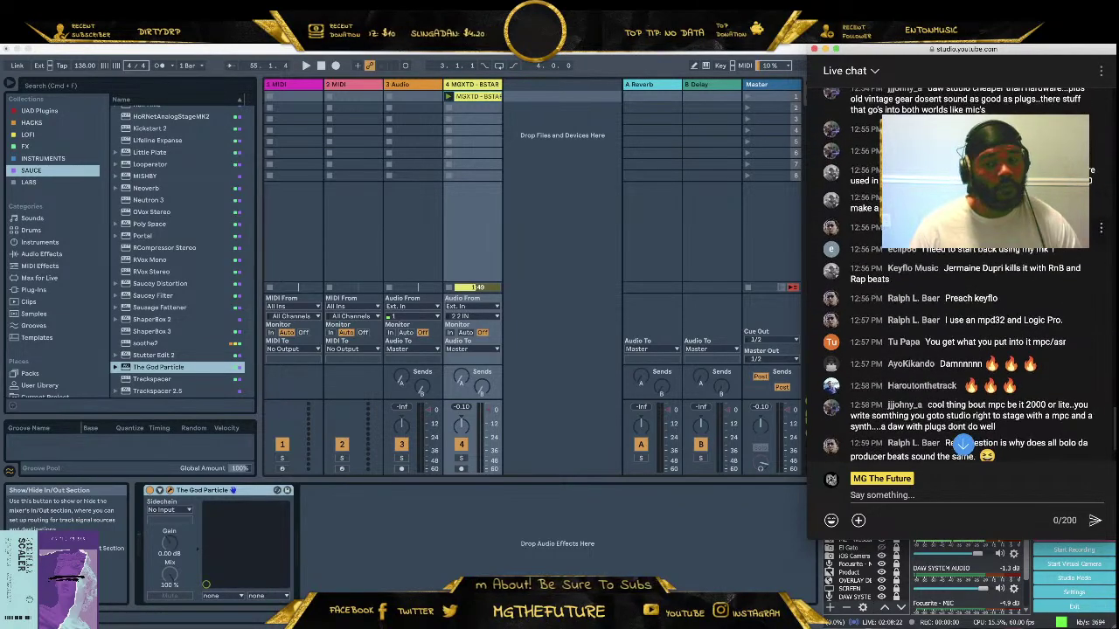
scroll(961, 288, down, 1)
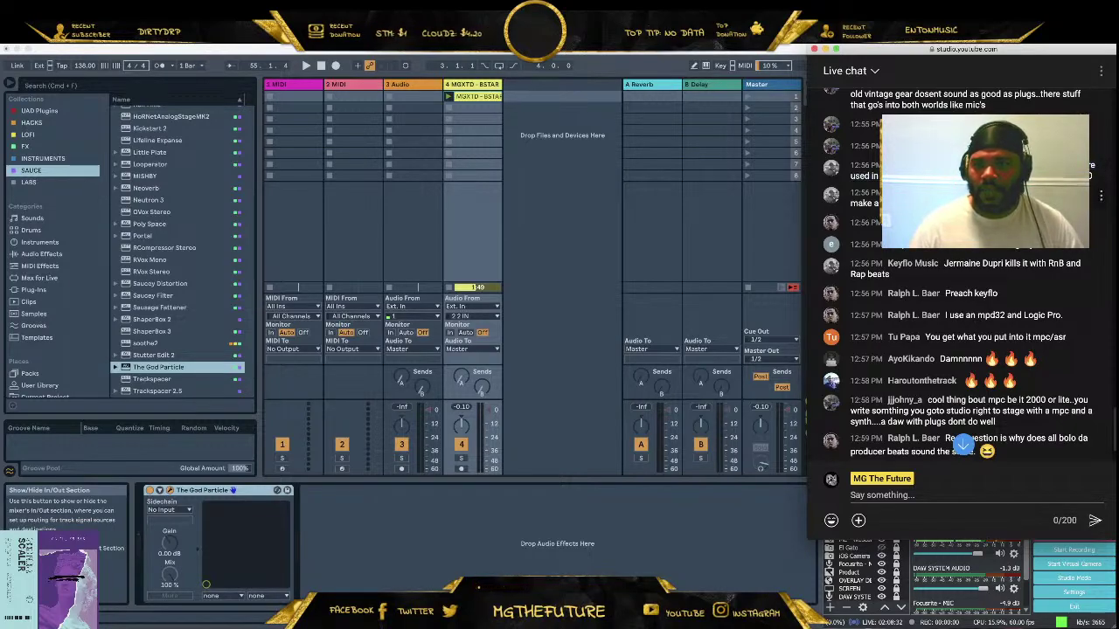
drag(1048, 204, 1091, 165)
Skim the live chat ahead to the newest messages and return to the 12:56 PM discussion
scroll(961, 280, down, 15)
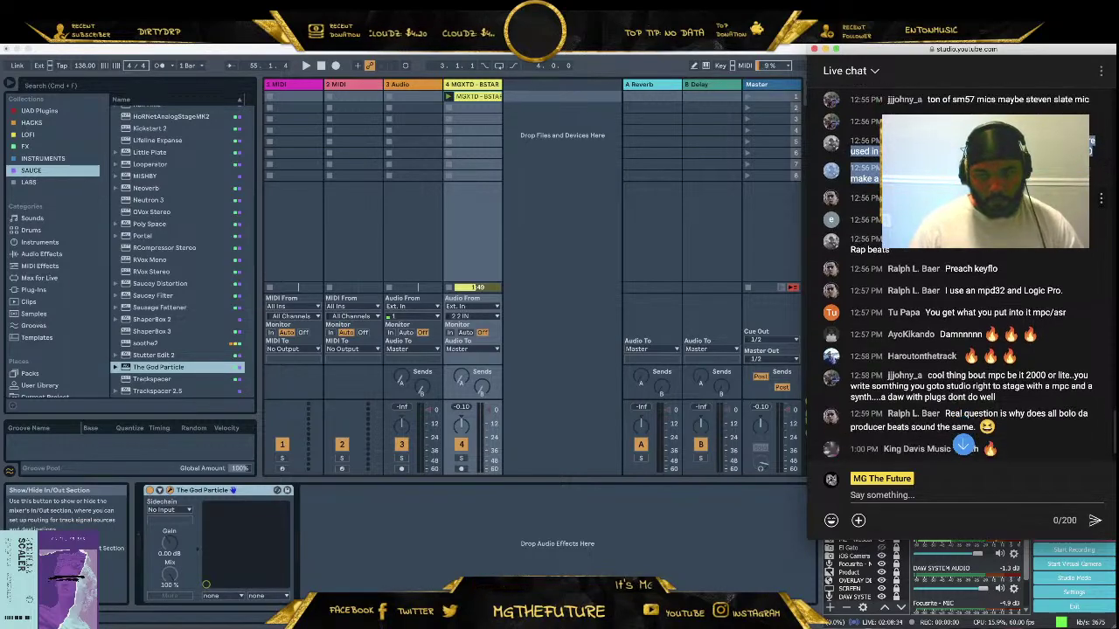
scroll(962, 446, up, 20)
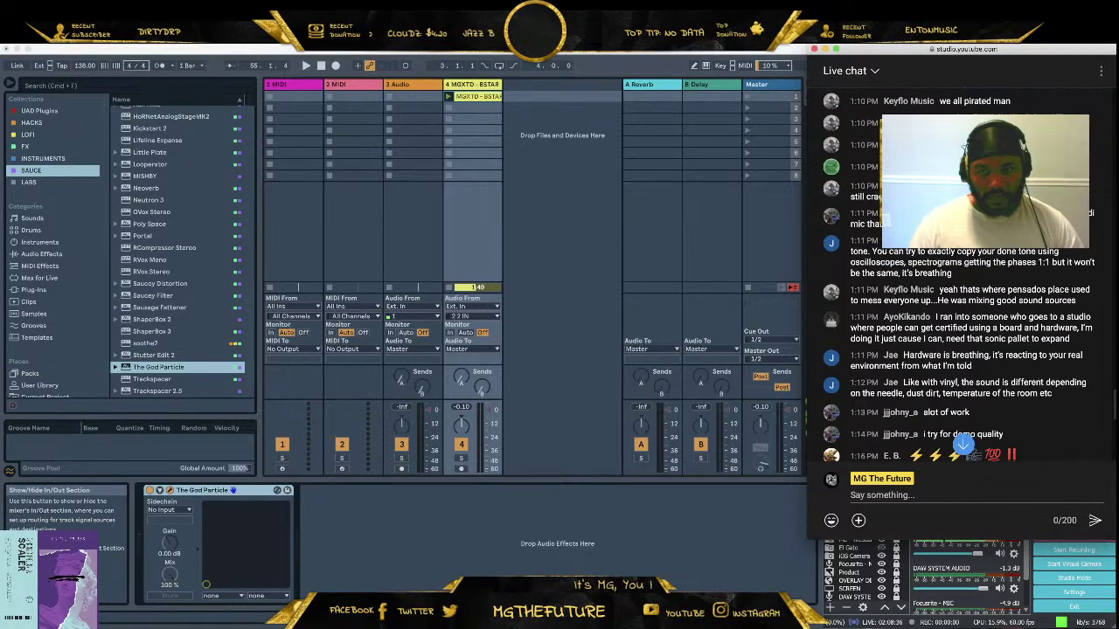
scroll(962, 444, down, 5)
scroll(961, 444, down, 10)
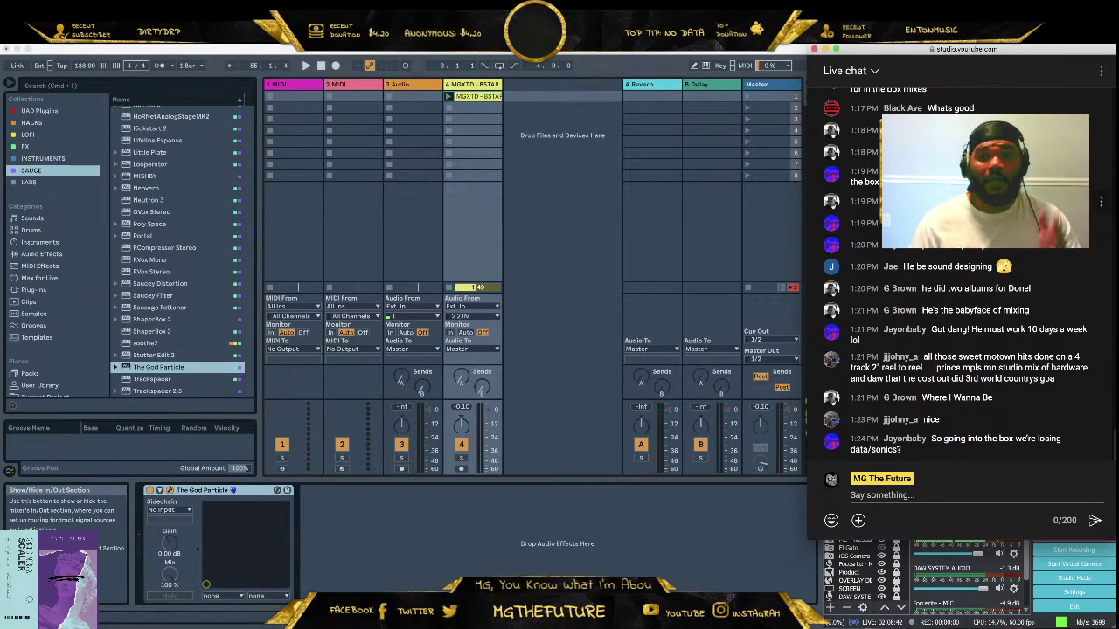
scroll(961, 444, up, 10)
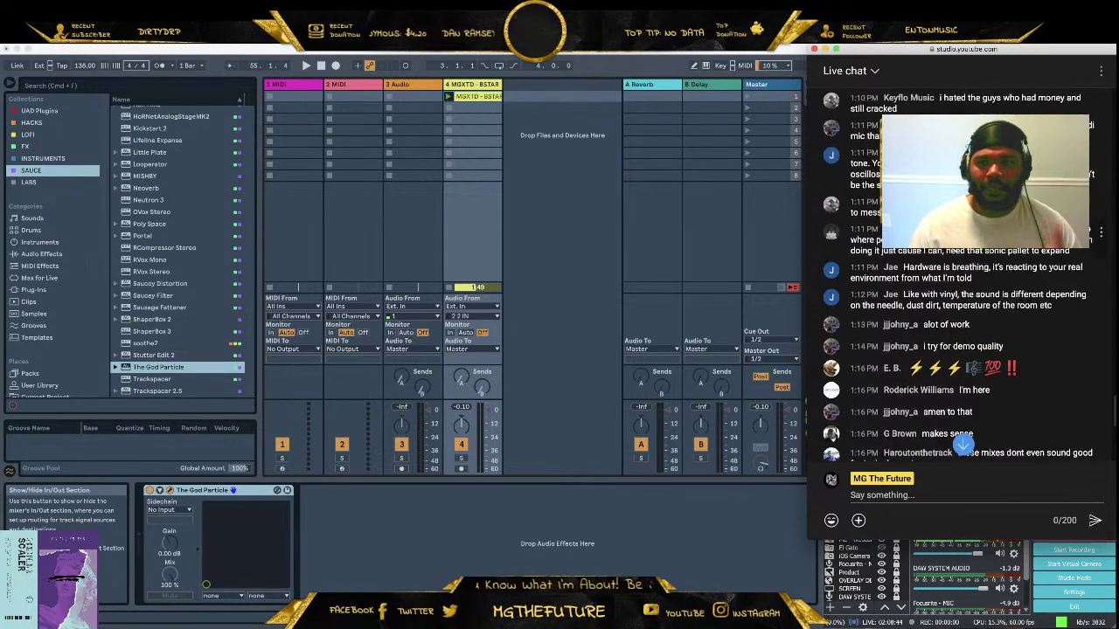
scroll(961, 444, up, 5)
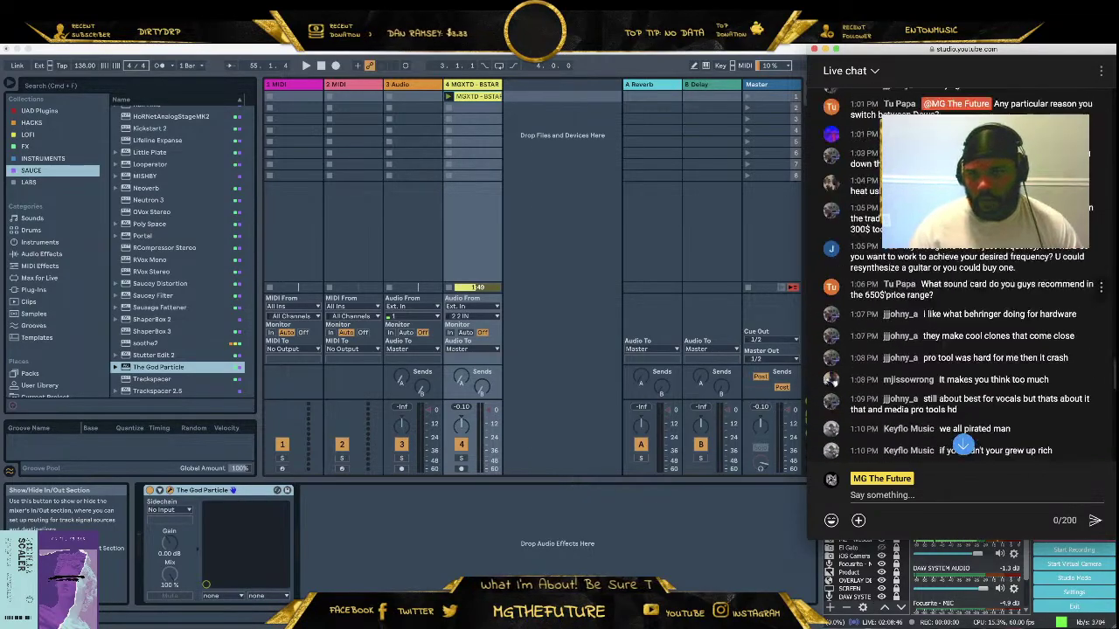
scroll(962, 446, down, 4)
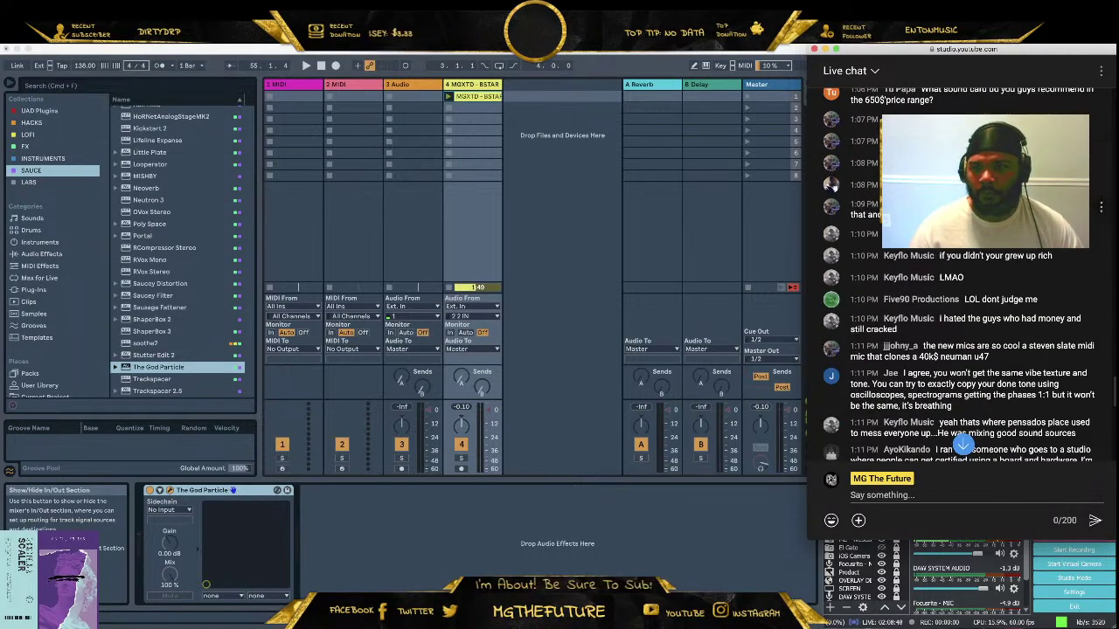
scroll(962, 446, up, 10)
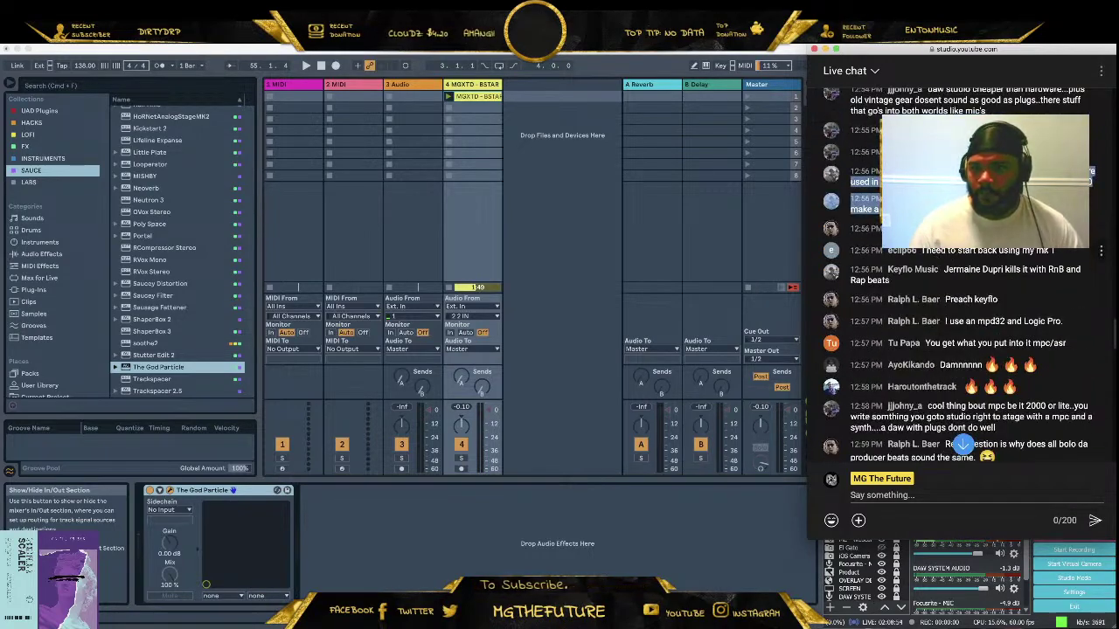
Highlight the chat comments about going back to the mk 1 and using an mpd32, and read on to 1:05 PM
triple_click(942, 253)
scroll(981, 248, down, 1)
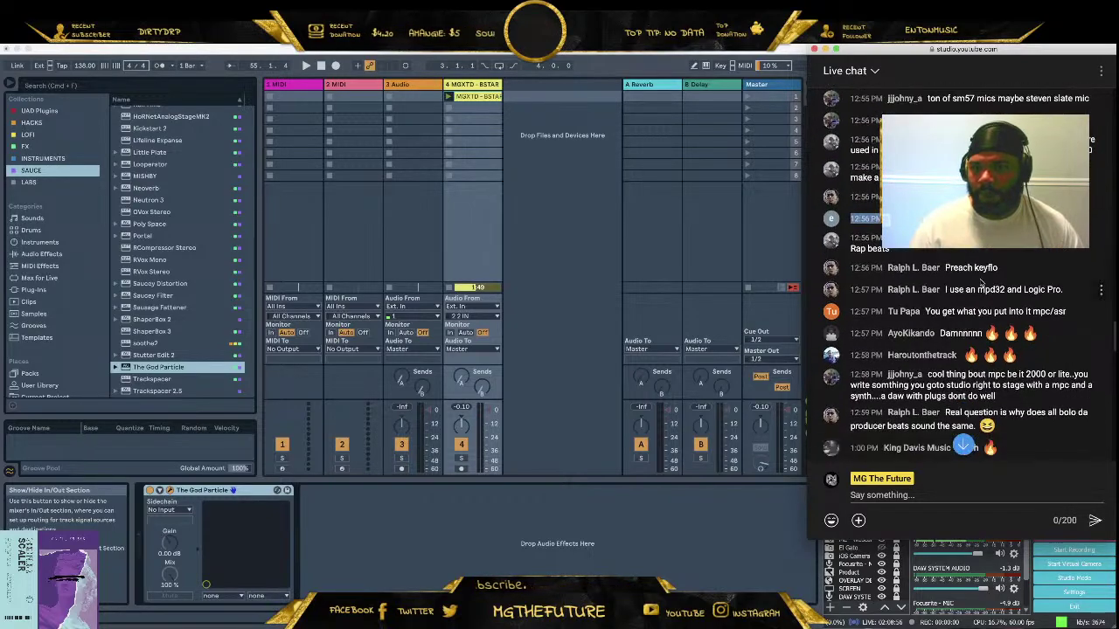
scroll(961, 260, down, 2)
drag(944, 261, 1008, 260)
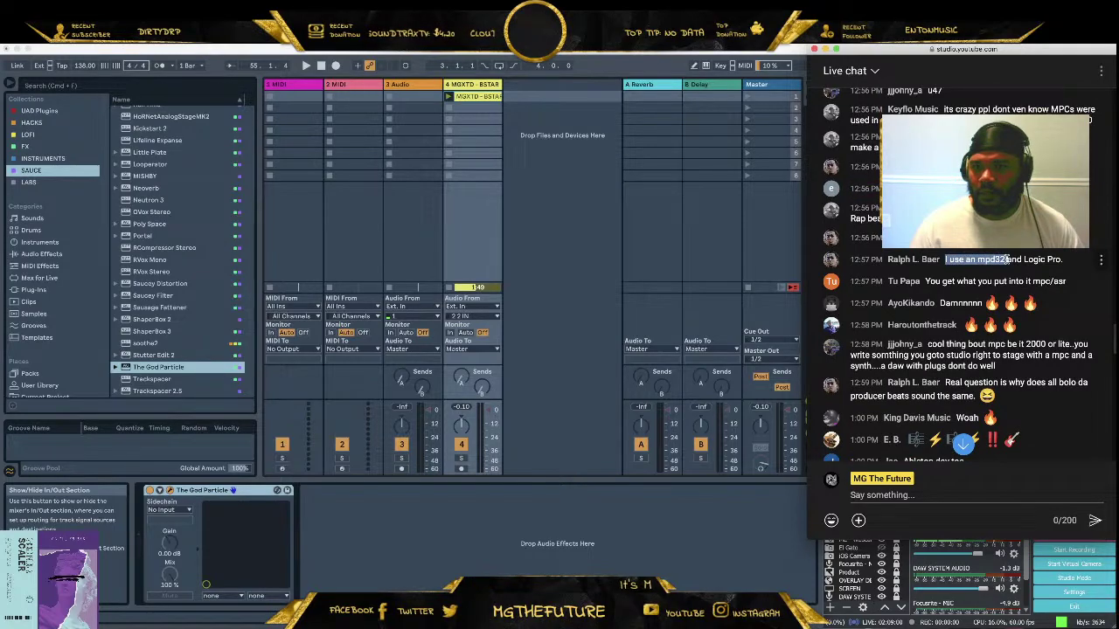
scroll(1000, 264, down, 2)
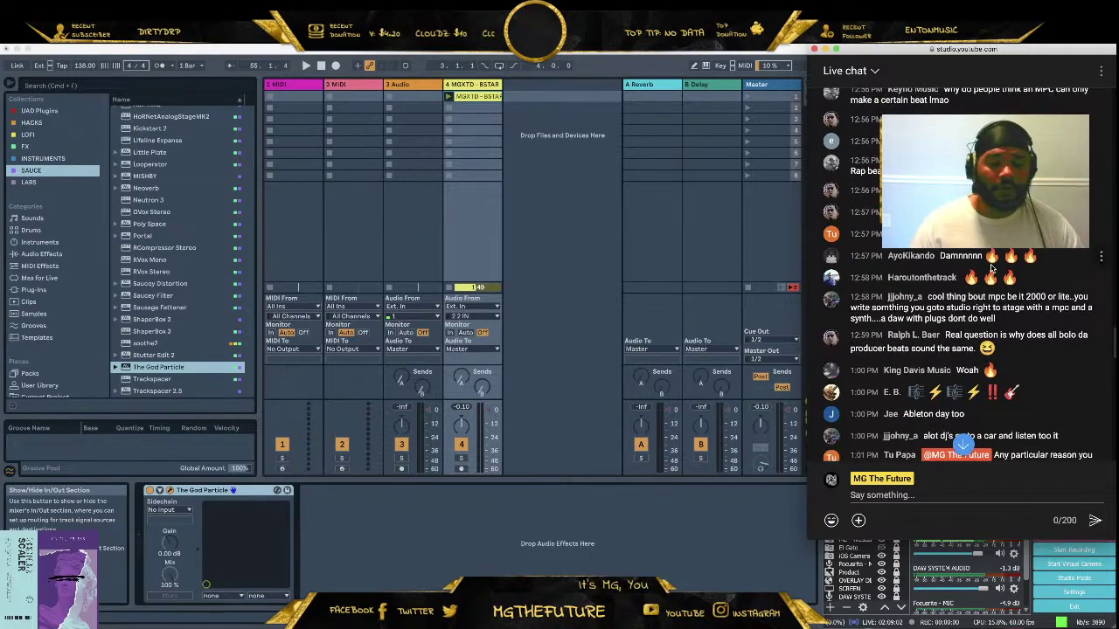
scroll(987, 261, down, 3)
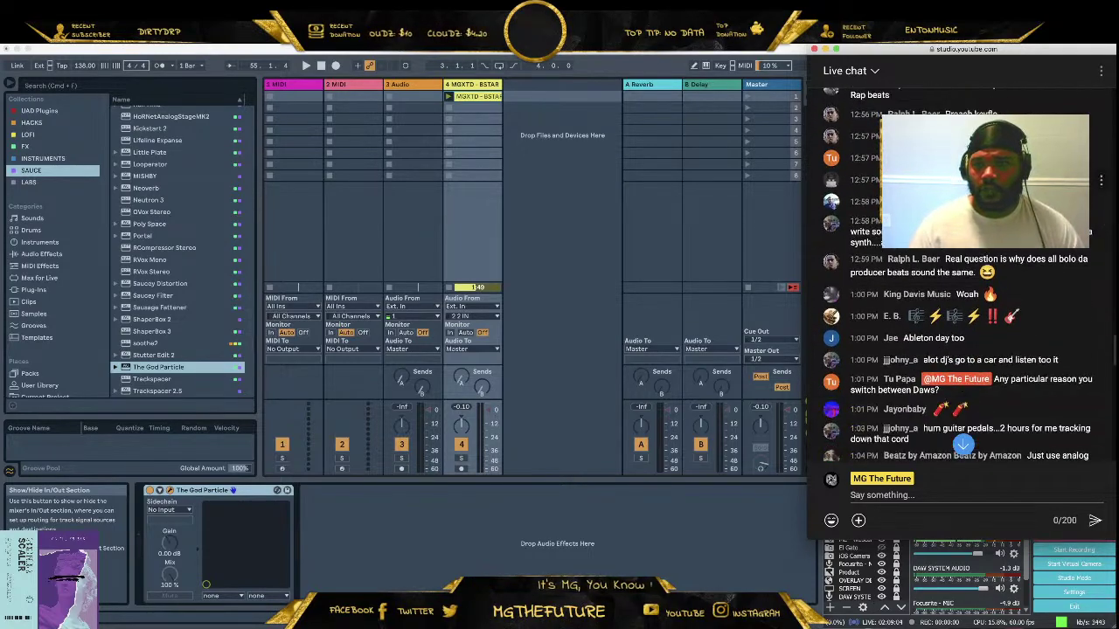
scroll(987, 262, down, 2)
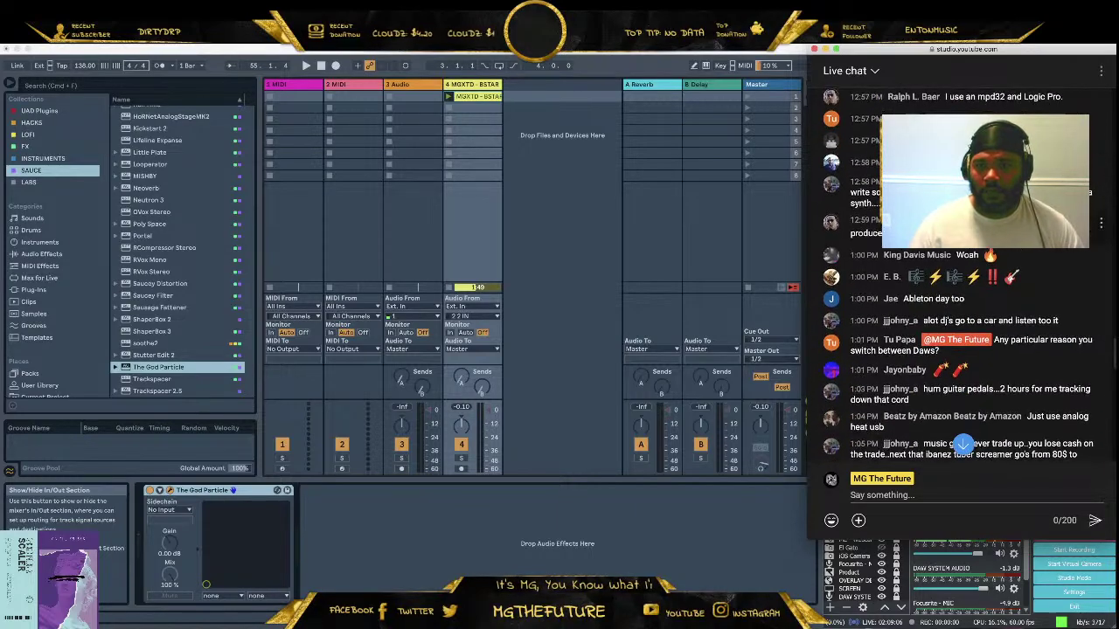
Highlight the "Ableton day too" comment and the 1:01 PM question about switching between DAWs
click(987, 179)
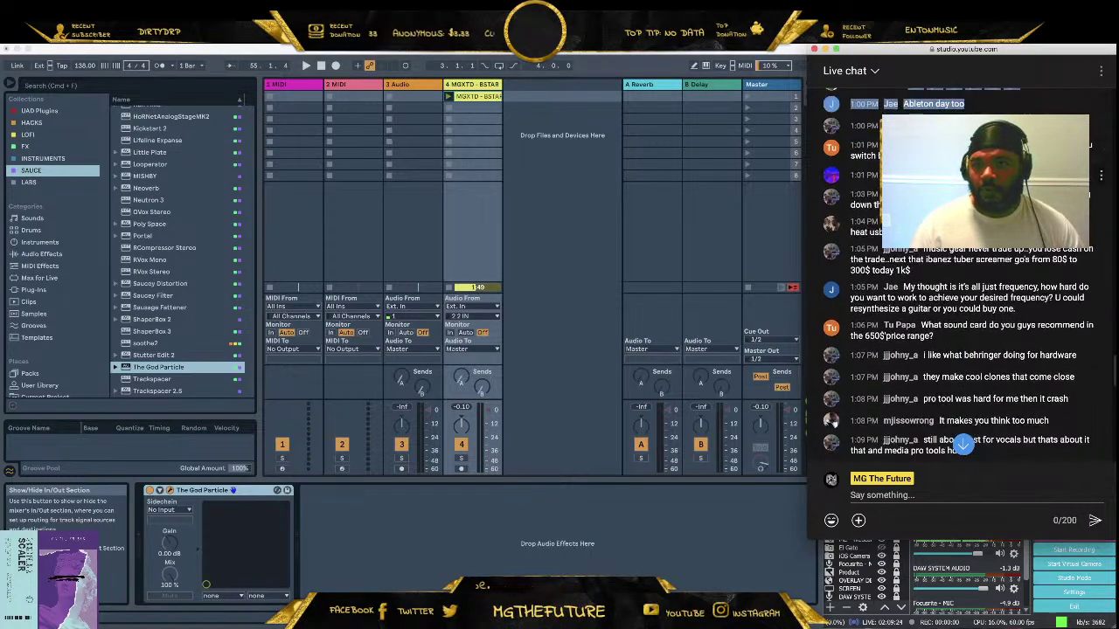
drag(849, 156, 1005, 156)
click(962, 444)
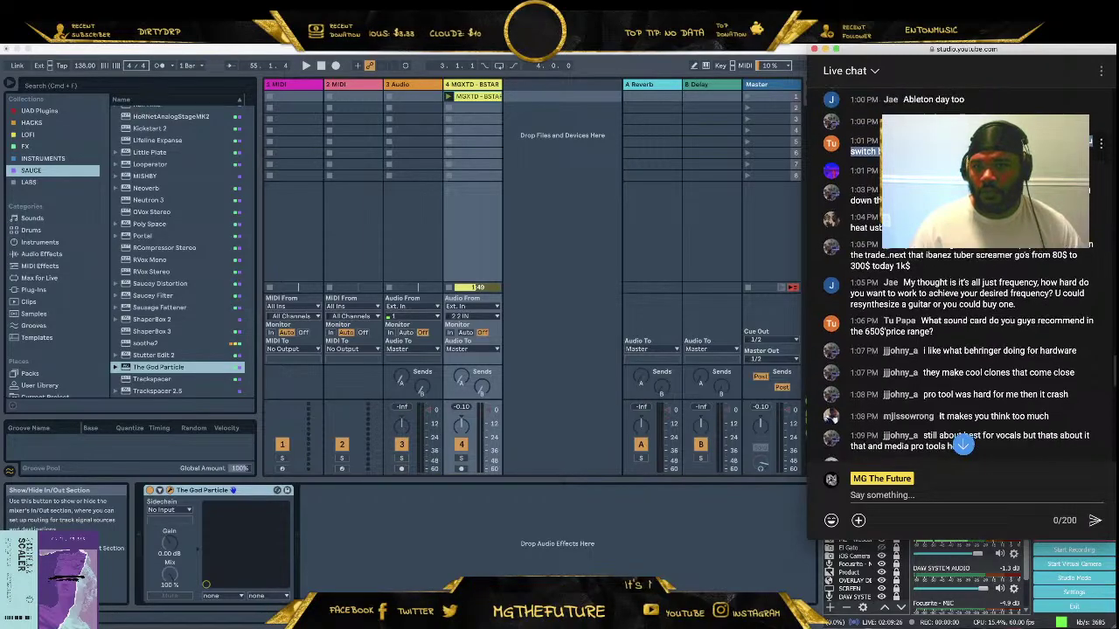
scroll(962, 394, up, 15)
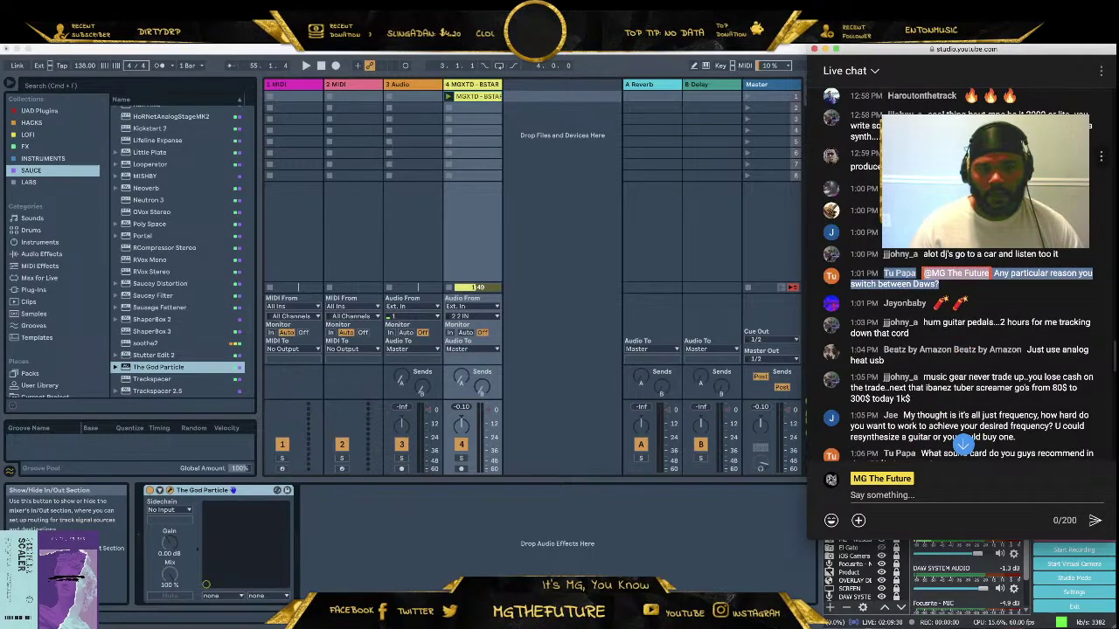
Highlight the 1:05 PM comment about trading music gear and the question about sound cards in the 650$ price range
scroll(962, 444, down, 4)
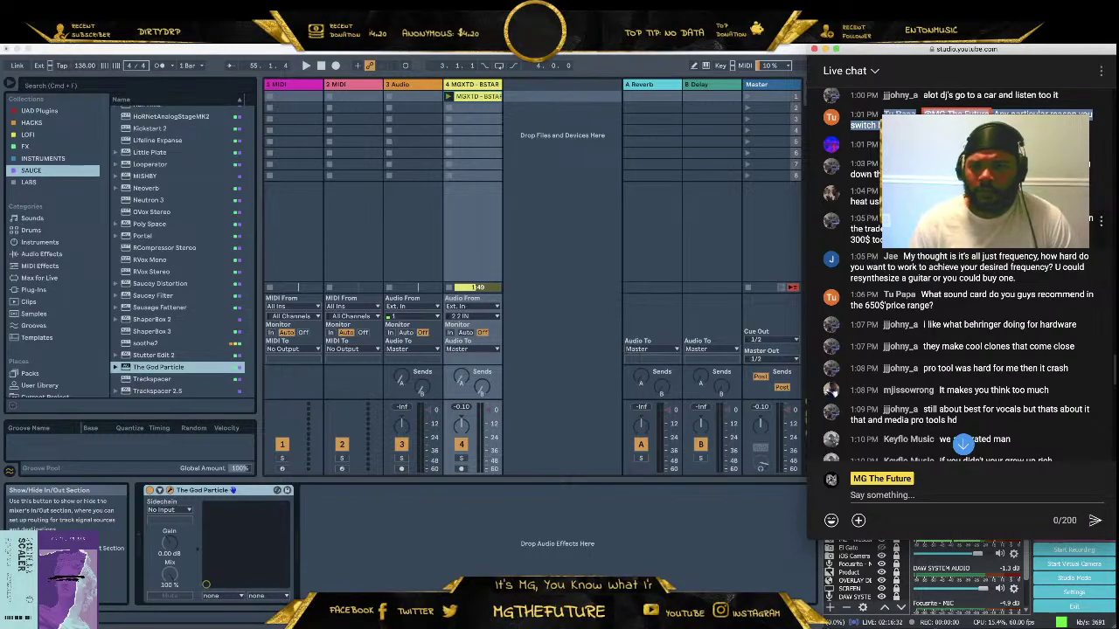
scroll(959, 248, down, 1)
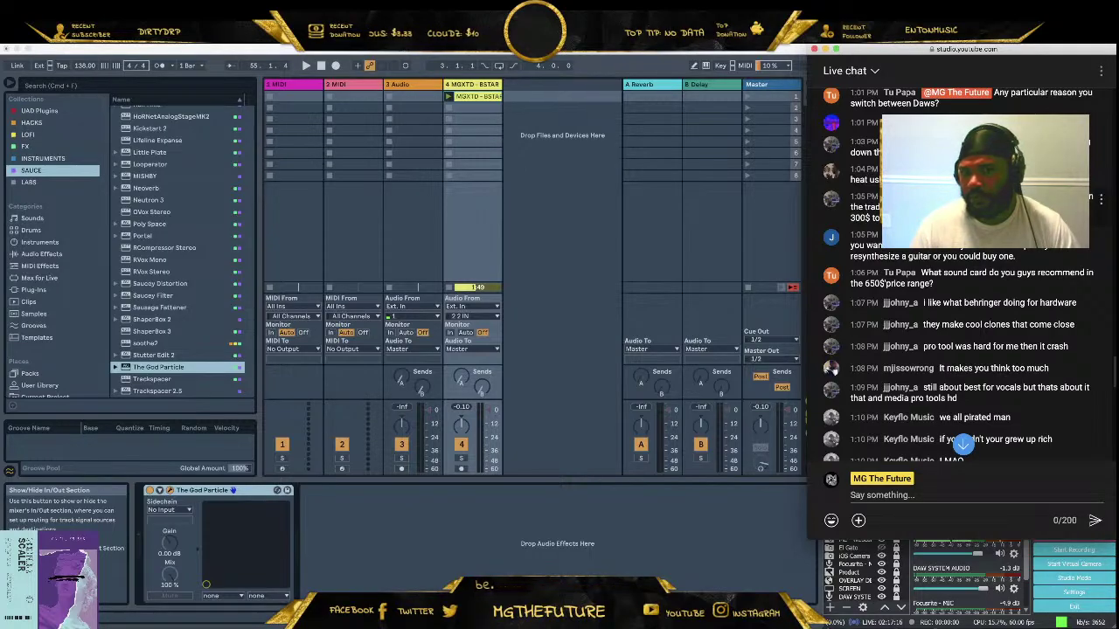
drag(909, 217, 851, 206)
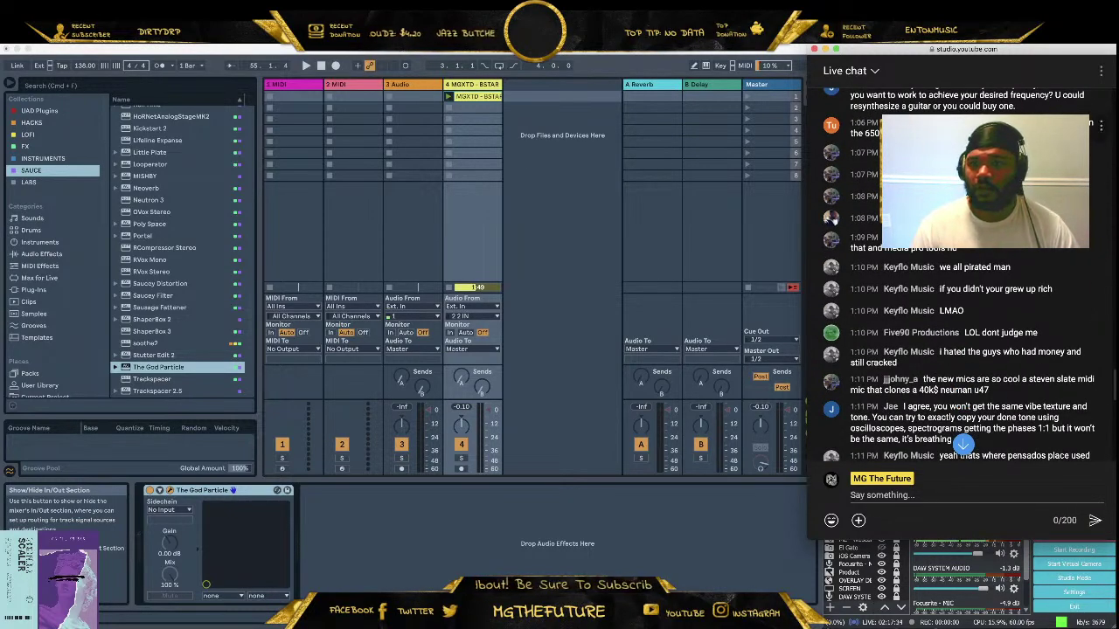
drag(851, 133, 961, 133)
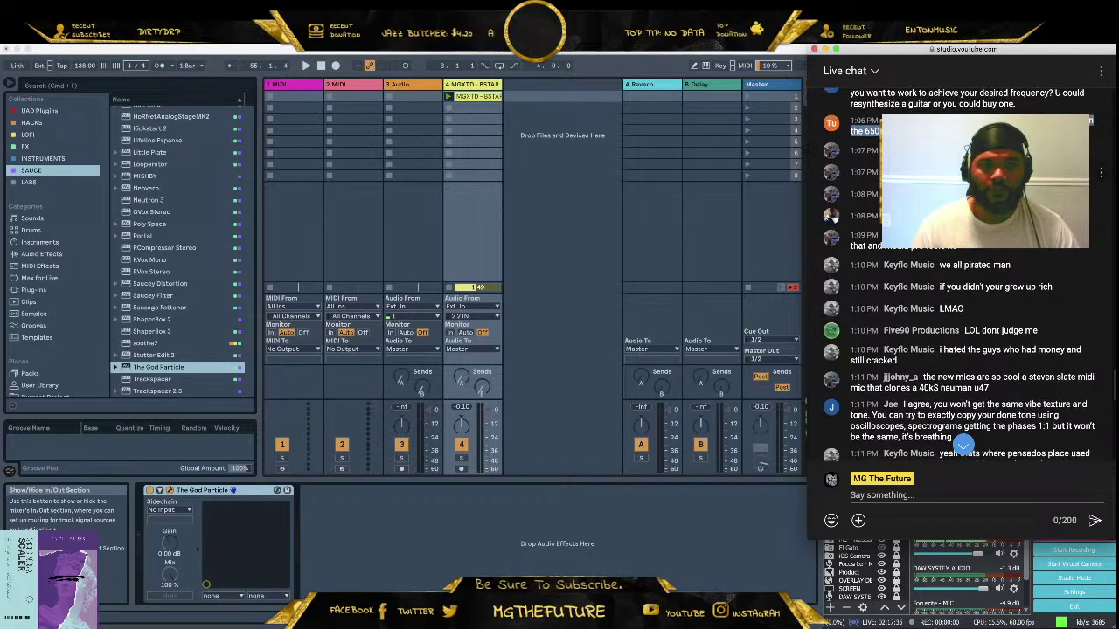
Check the newest chat messages, then return to the sound card question and read the replies through 1:11 PM
scroll(961, 271, down, 5)
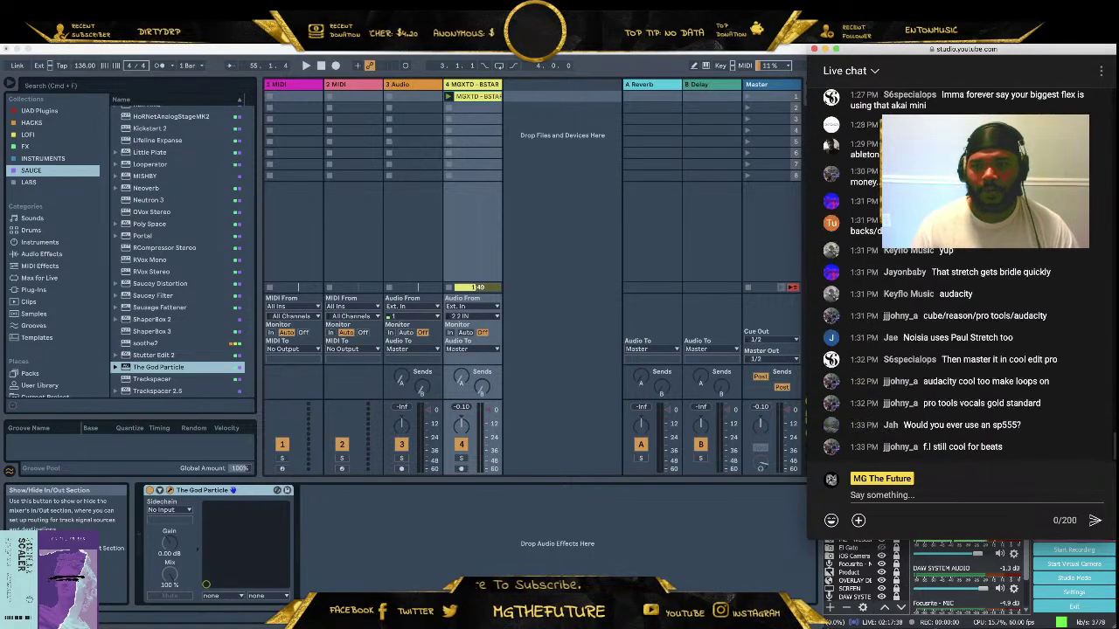
scroll(961, 280, up, 5)
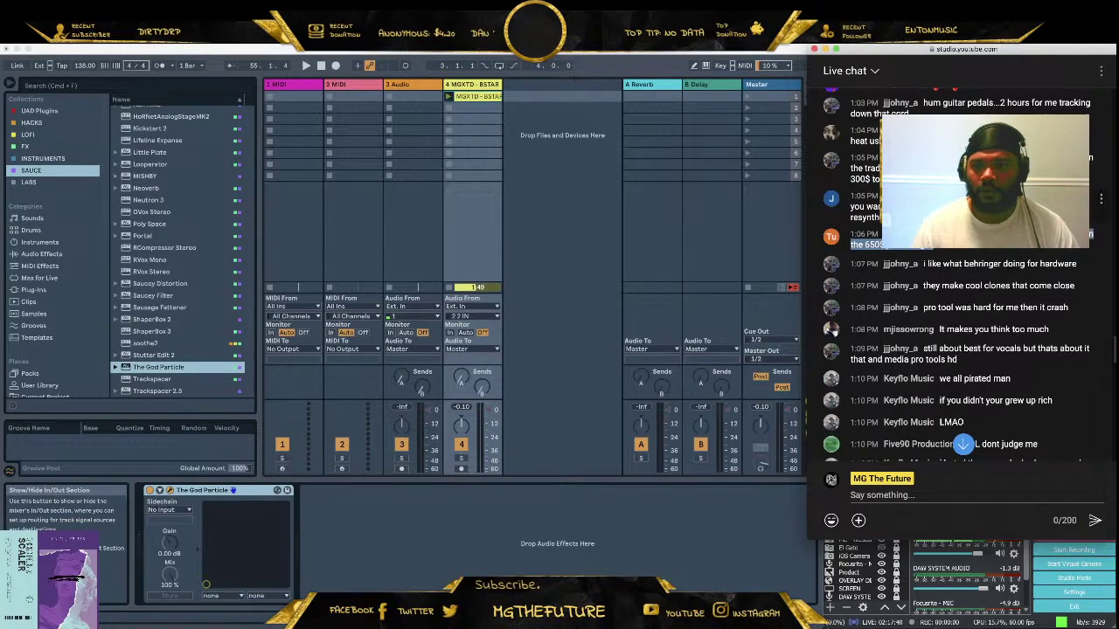
scroll(961, 271, down, 1)
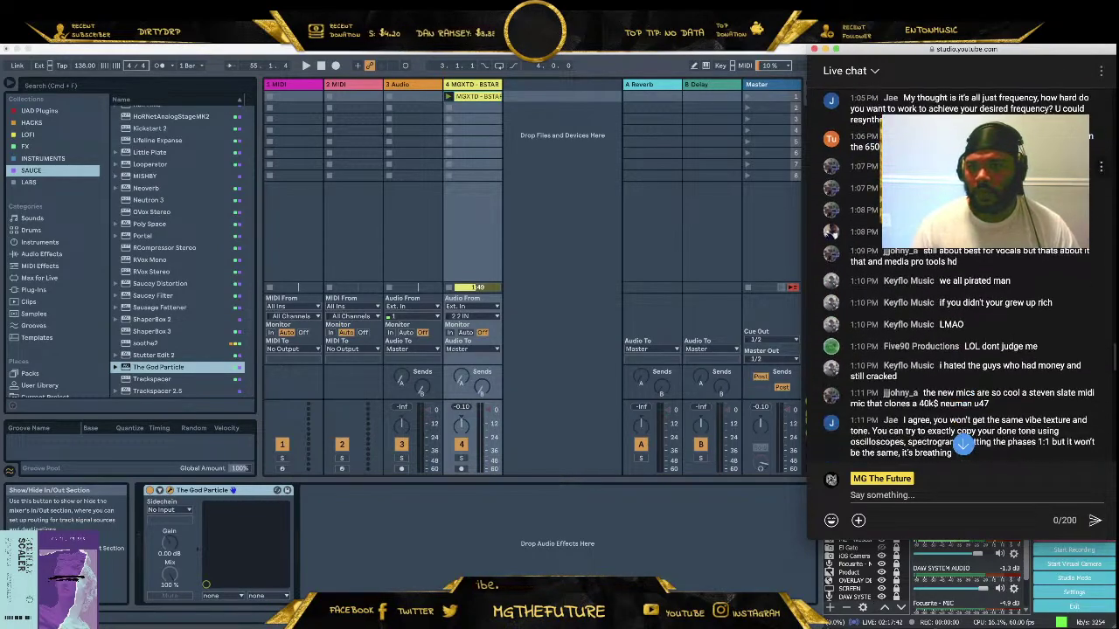
scroll(961, 271, down, 2)
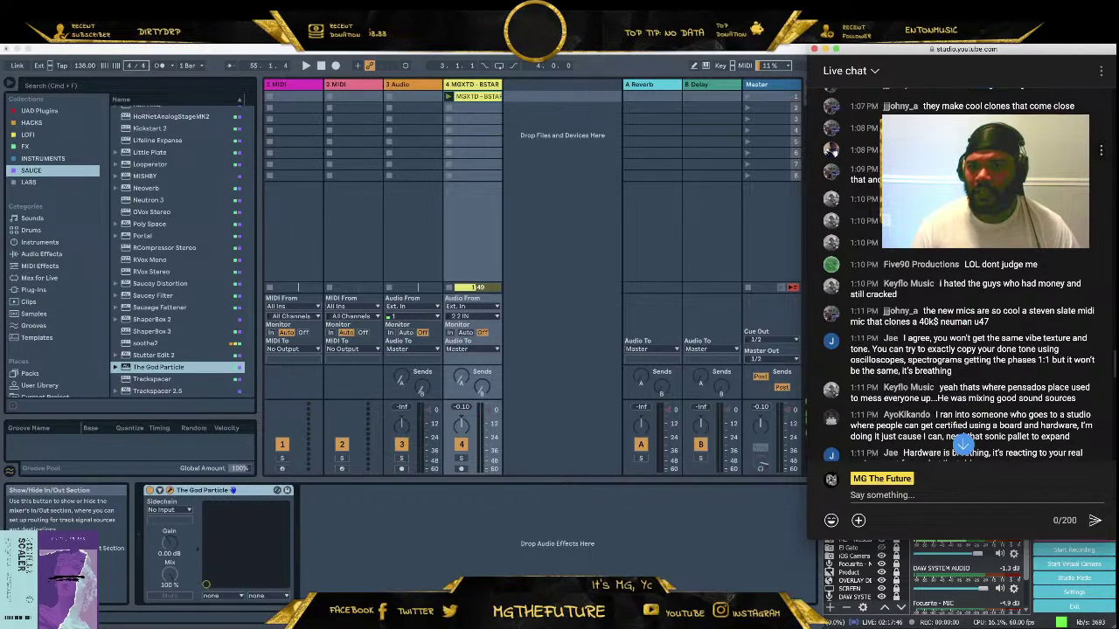
scroll(961, 271, down, 1)
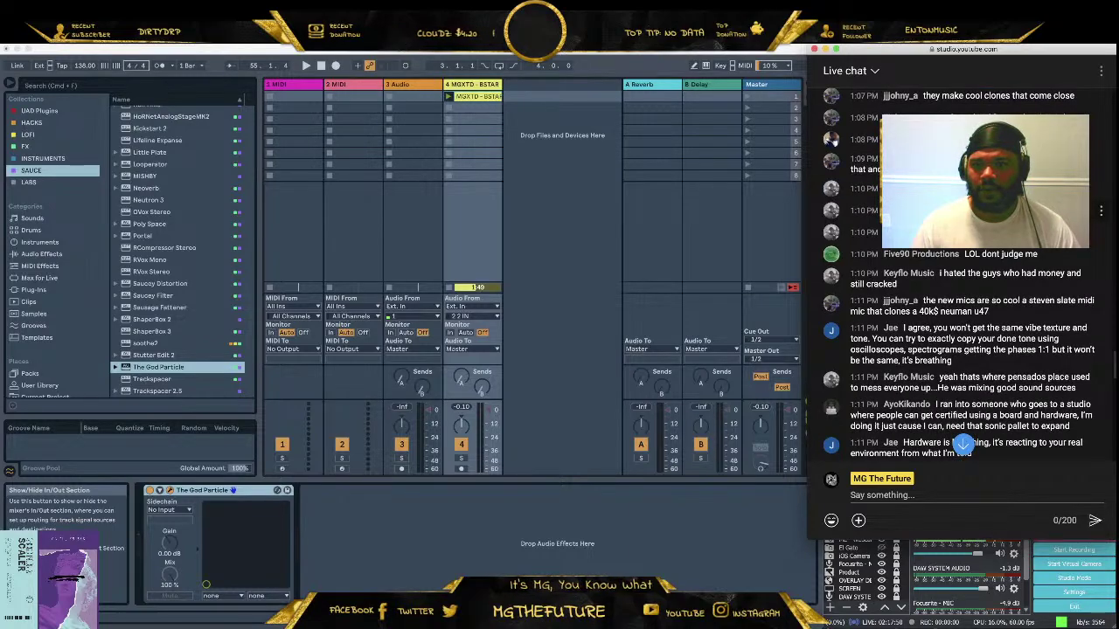
Read the live chat messages from 1:11 PM to 1:21 PM about hardware and in the box mixes
scroll(961, 271, down, 3)
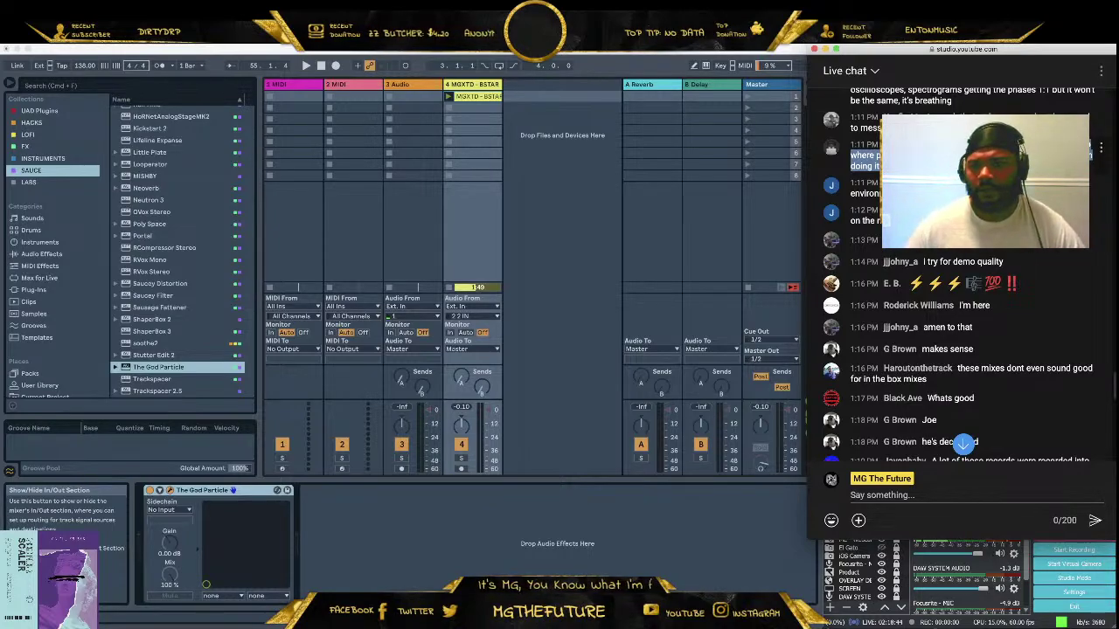
scroll(970, 288, down, 1)
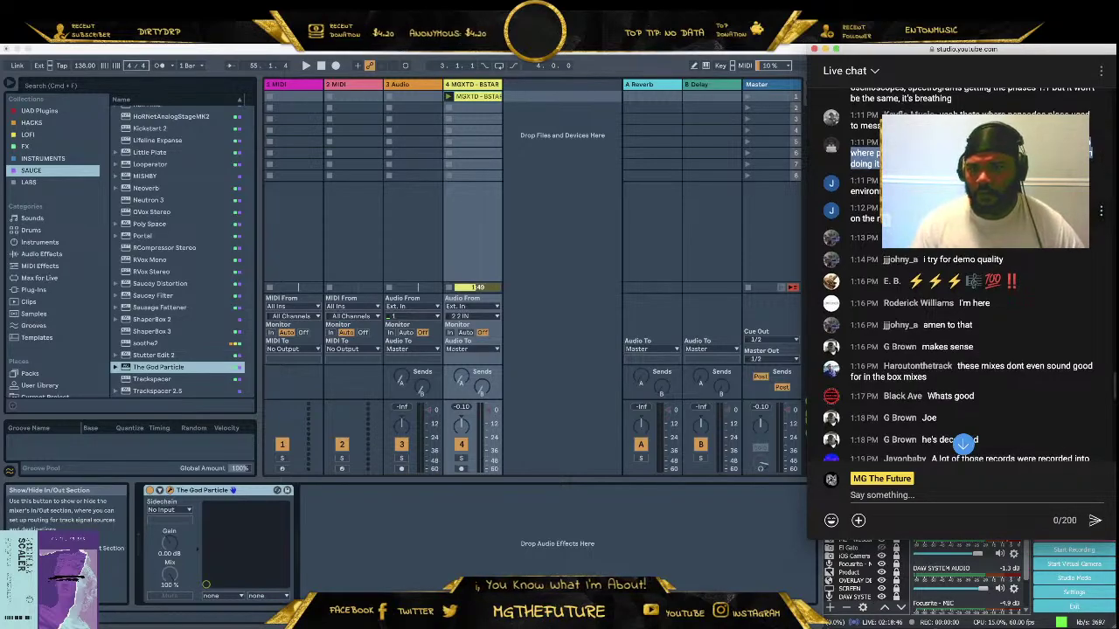
scroll(961, 349, down, 1)
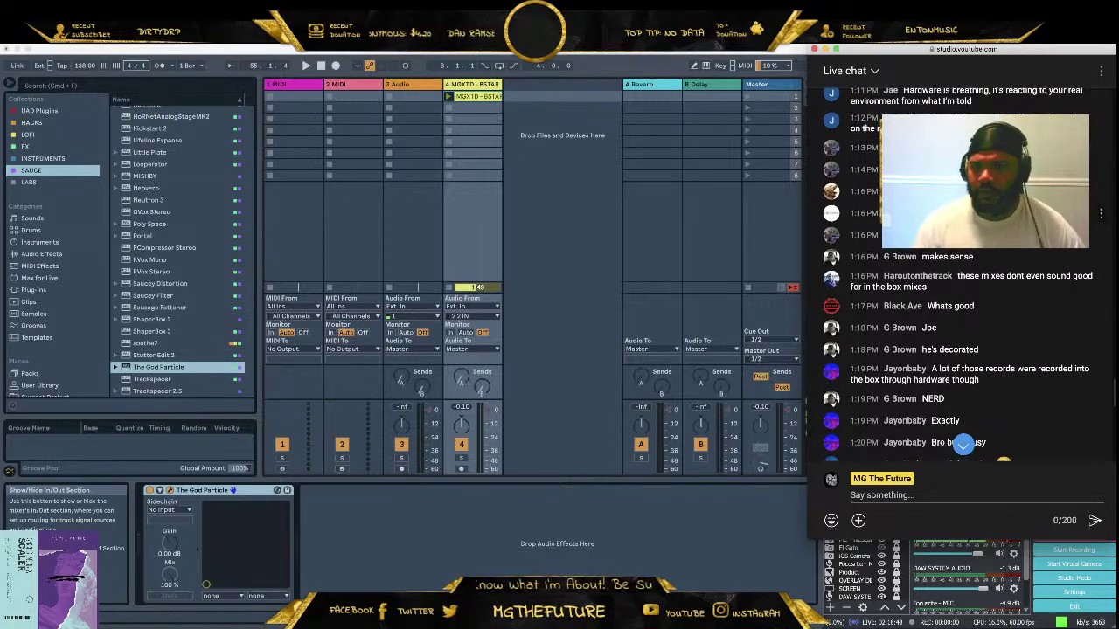
scroll(961, 288, down, 1)
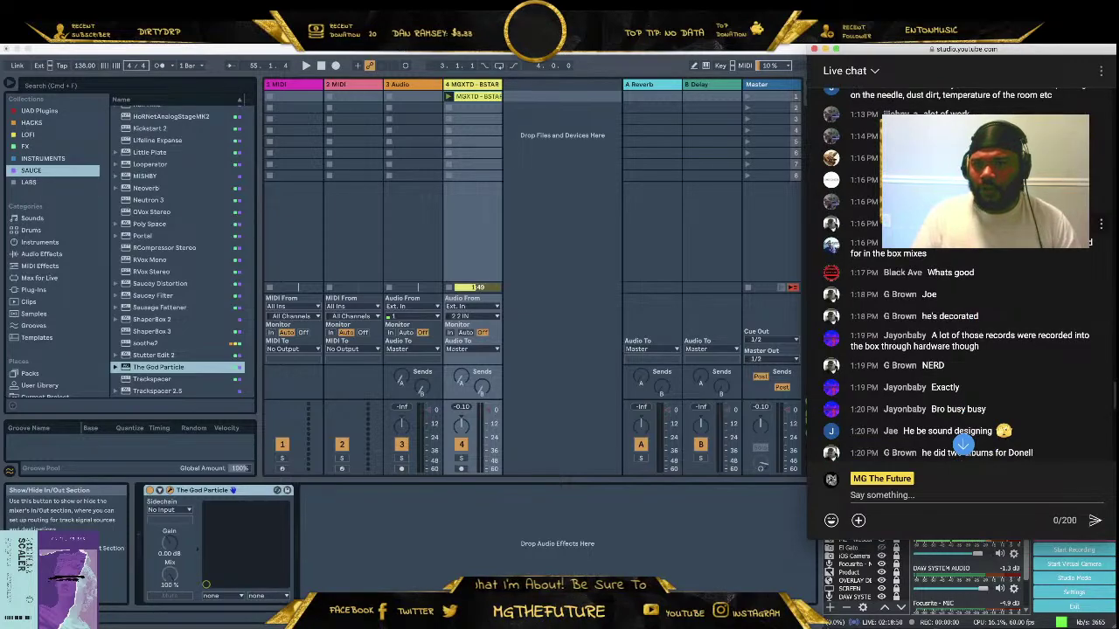
scroll(962, 289, down, 1)
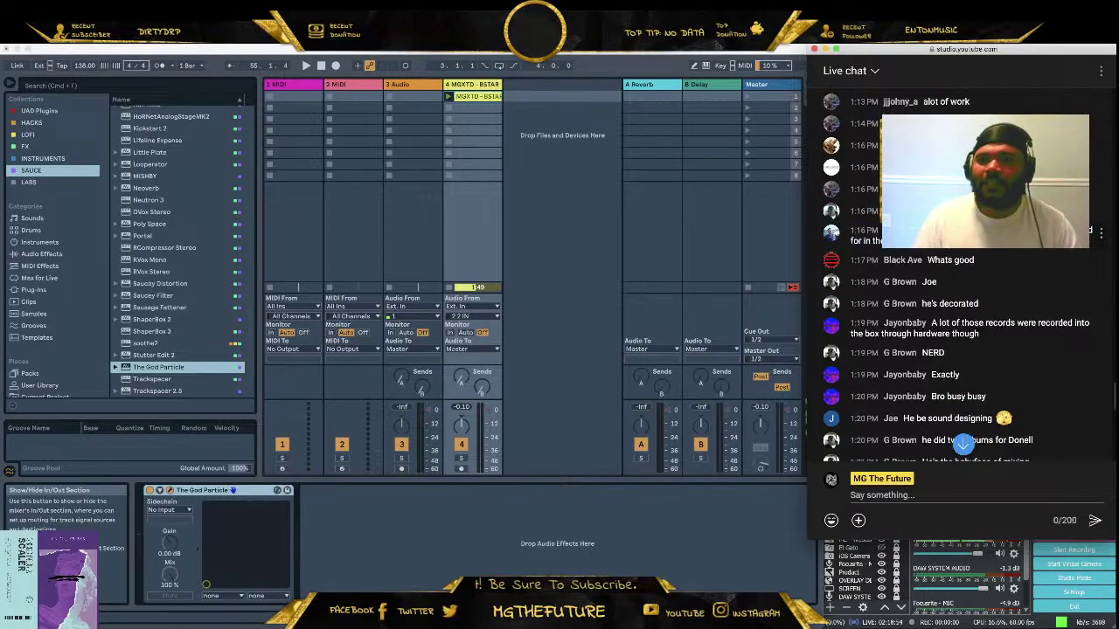
scroll(961, 288, down, 1)
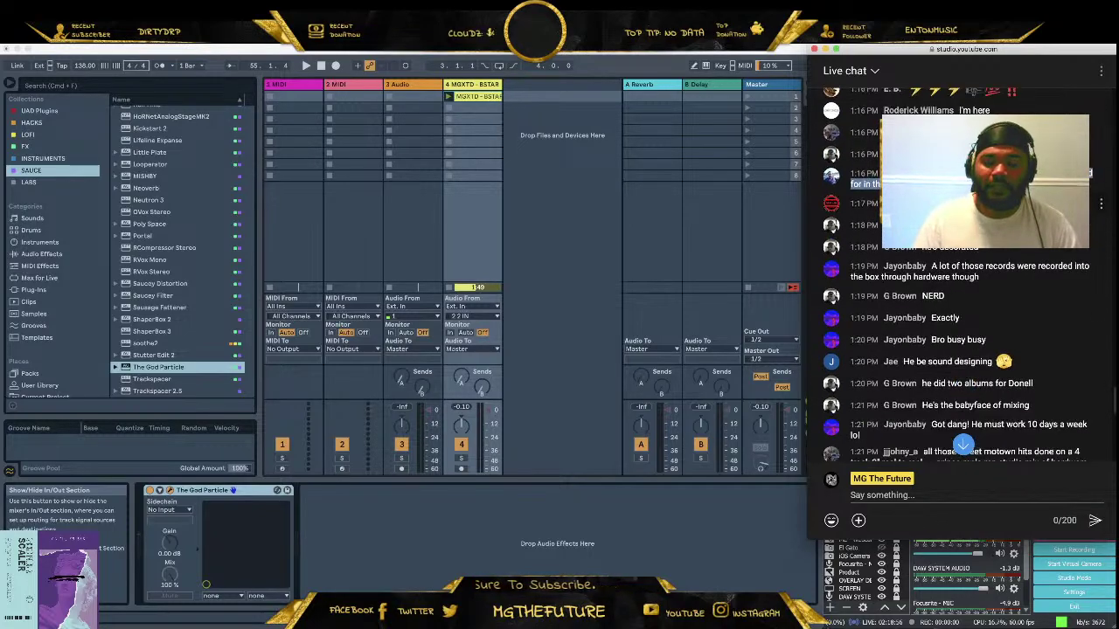
scroll(961, 275, down, 1)
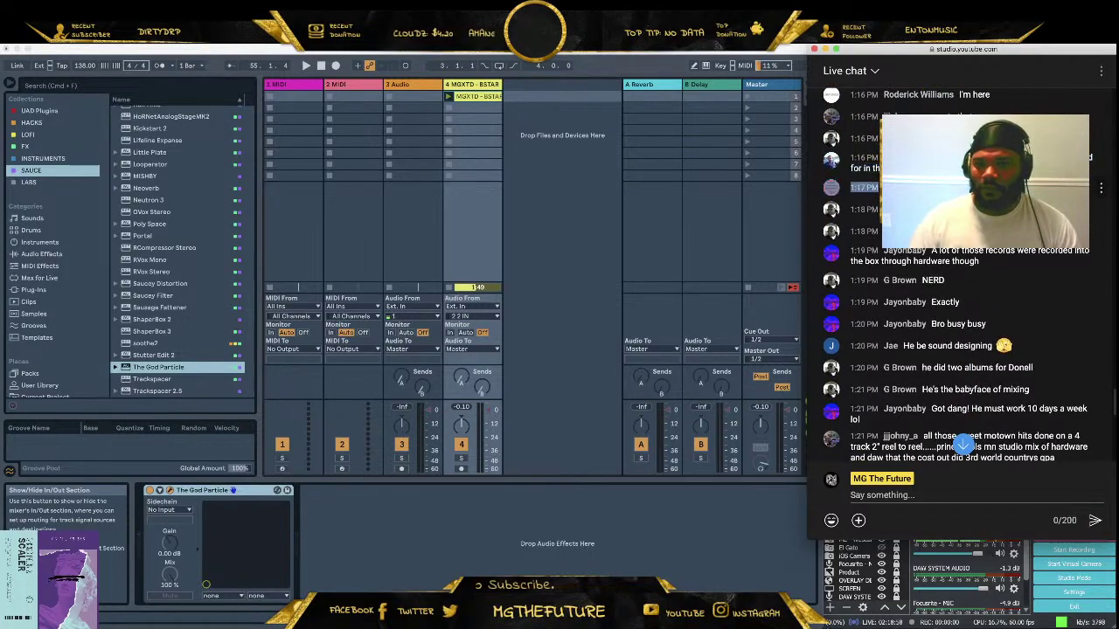
Read on from the comment about records made through hardware to the 1:30 PM studio gear comment
scroll(953, 271, down, 1)
scroll(961, 288, down, 1)
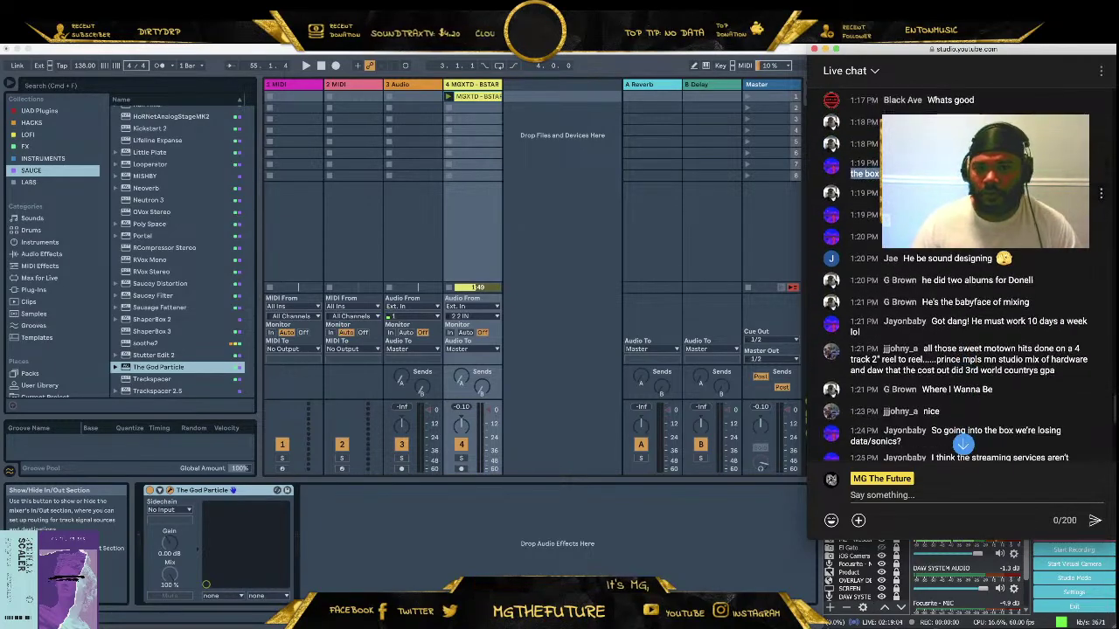
scroll(961, 274, down, 1)
scroll(962, 446, down, 1)
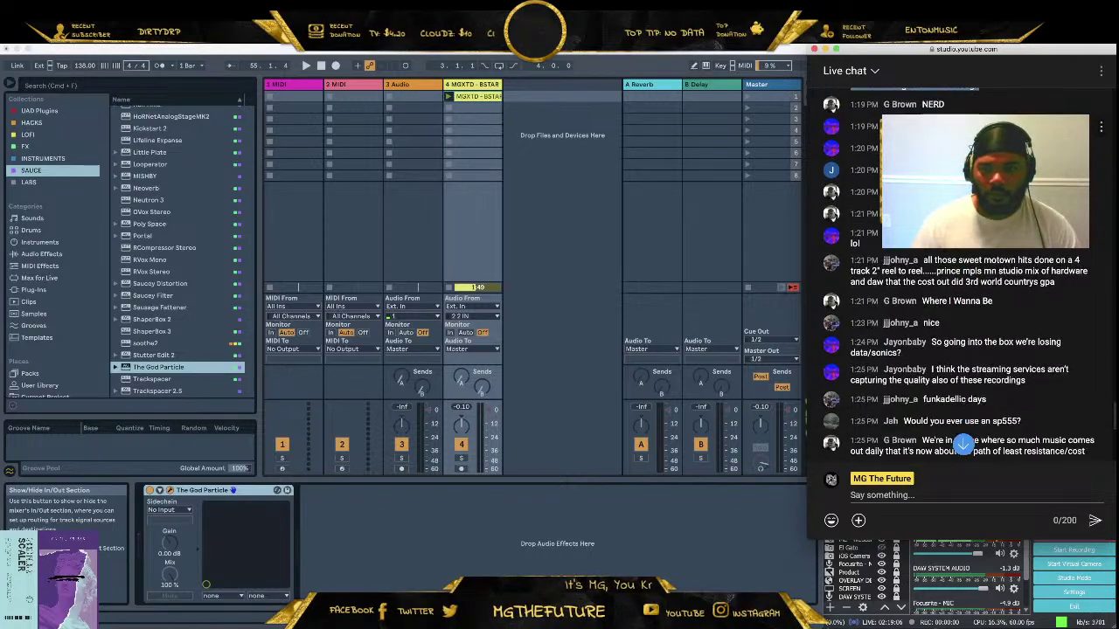
scroll(962, 445, down, 1)
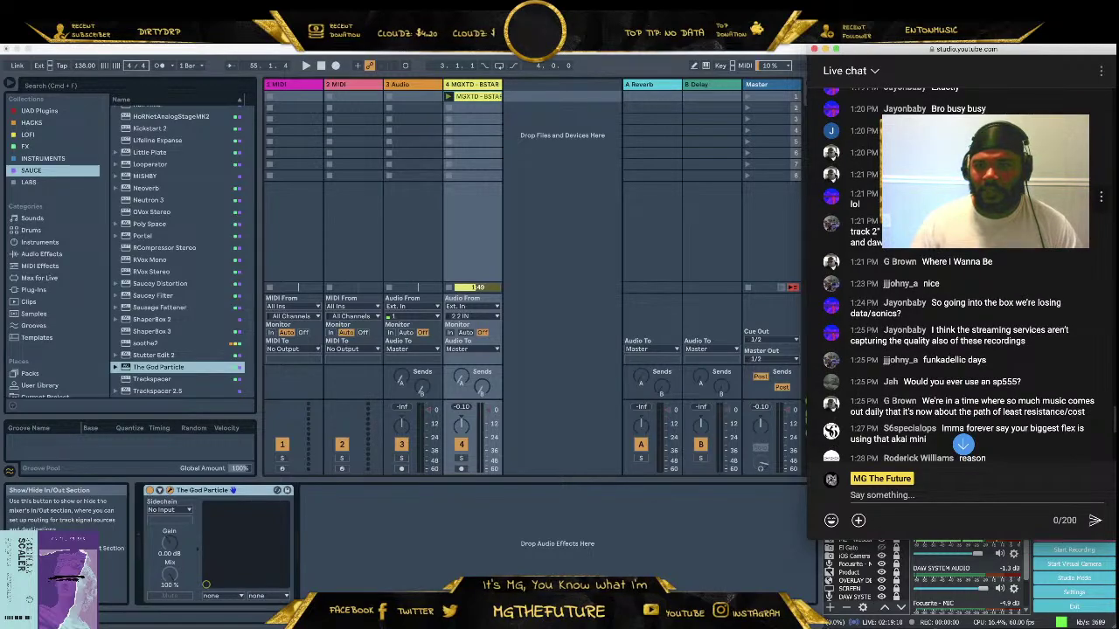
scroll(962, 445, down, 1)
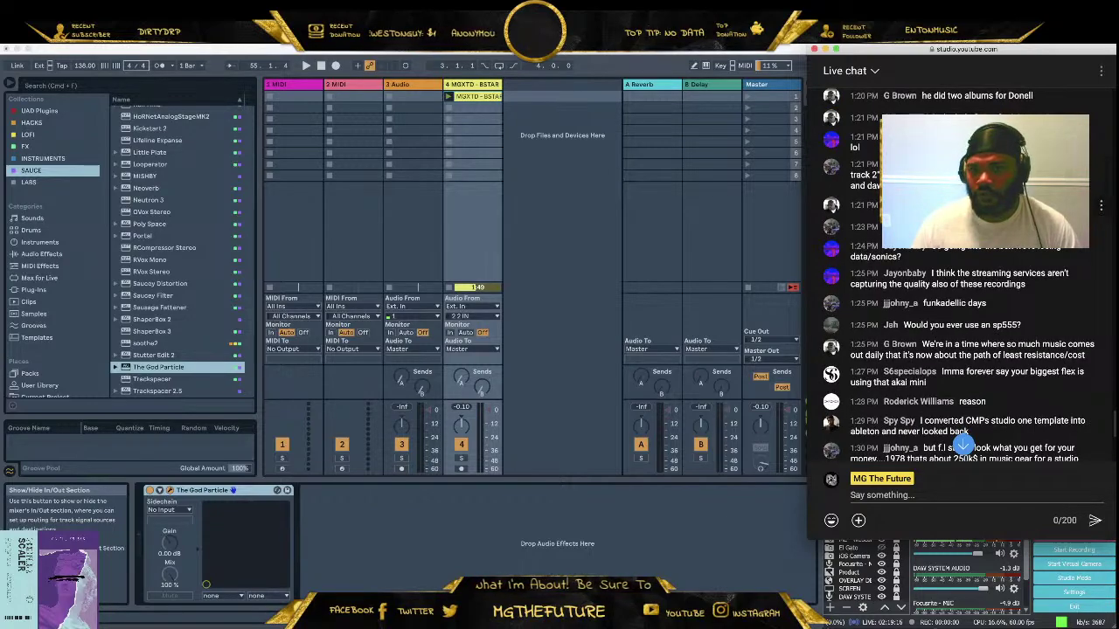
scroll(962, 445, down, 1)
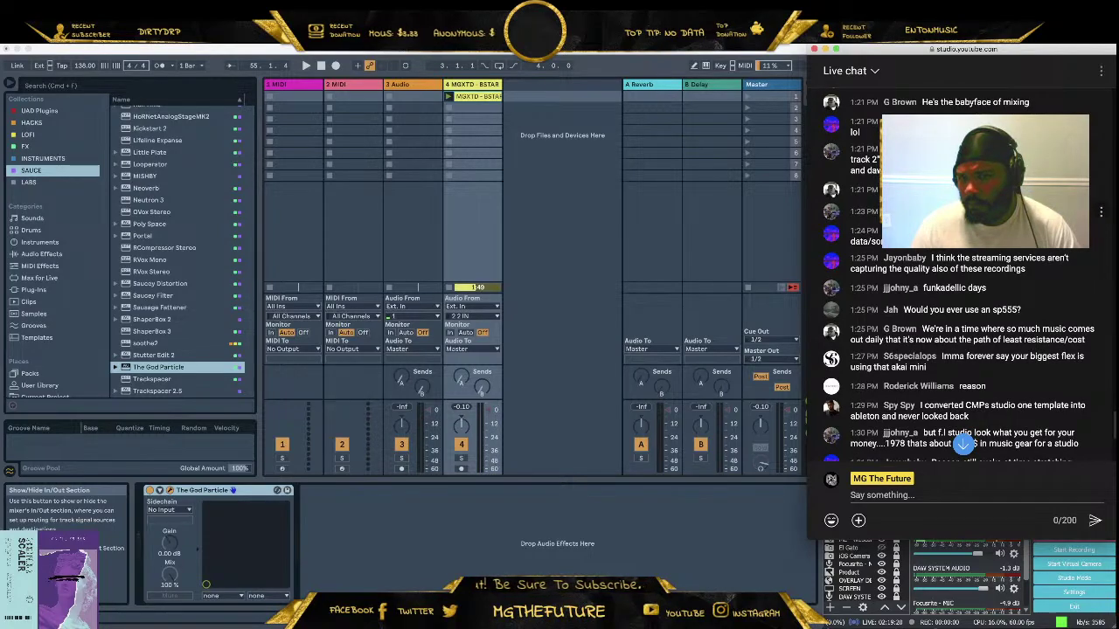
Highlight the 1:25 PM question about using an sp555 and the comment about the path of least resistance/cost
scroll(962, 445, down, 2)
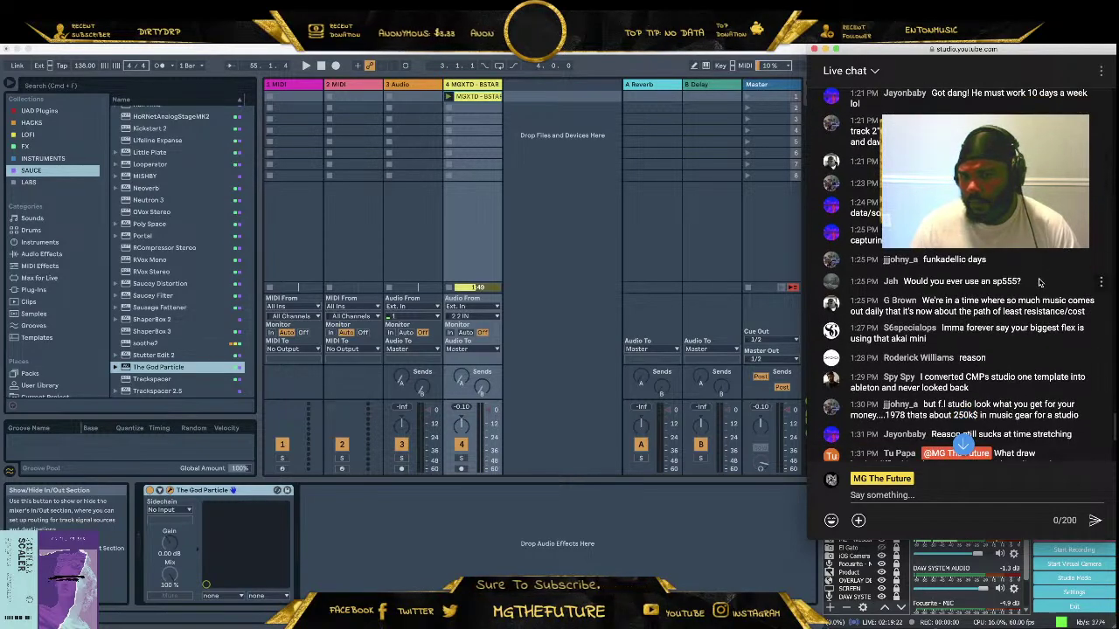
drag(1042, 281, 830, 282)
scroll(961, 280, down, 3)
scroll(961, 280, down, 5)
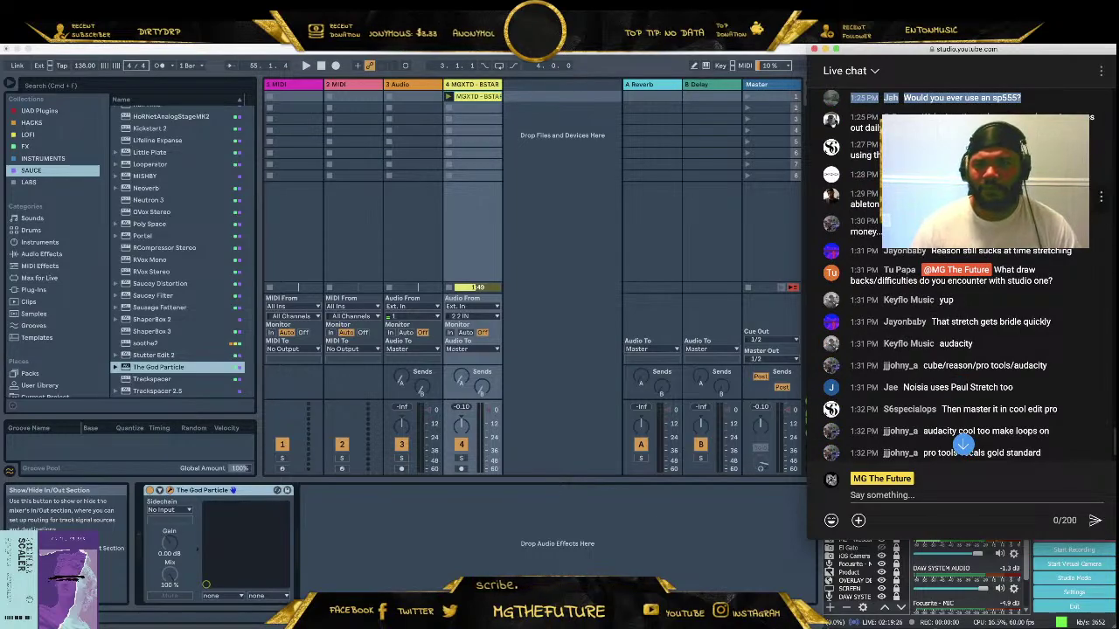
scroll(1003, 256, up, 3)
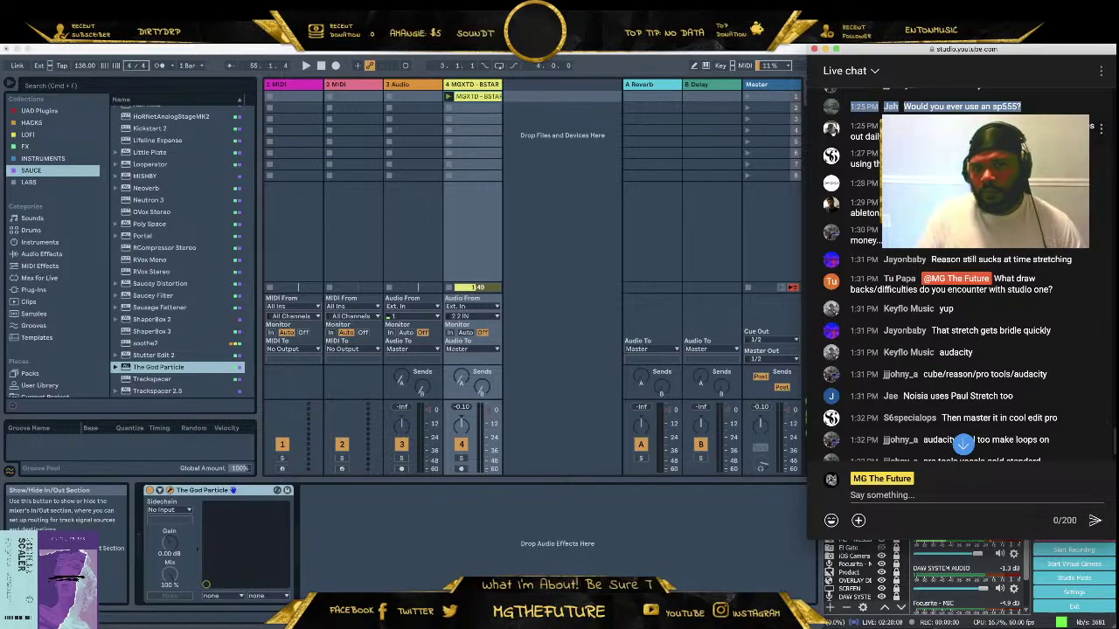
drag(1087, 127, 1091, 140)
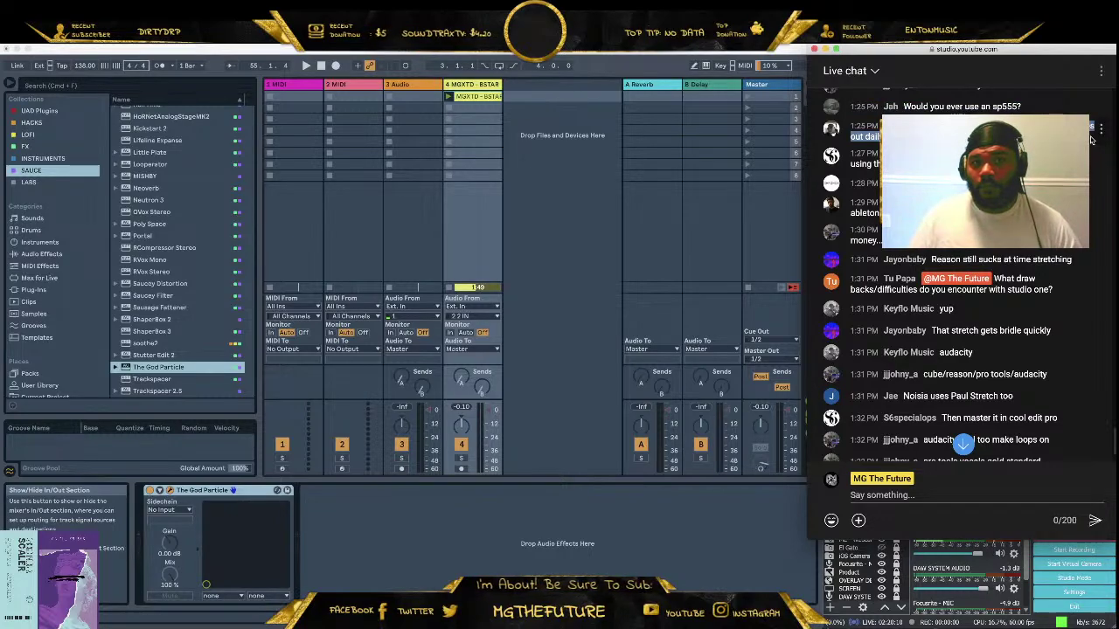
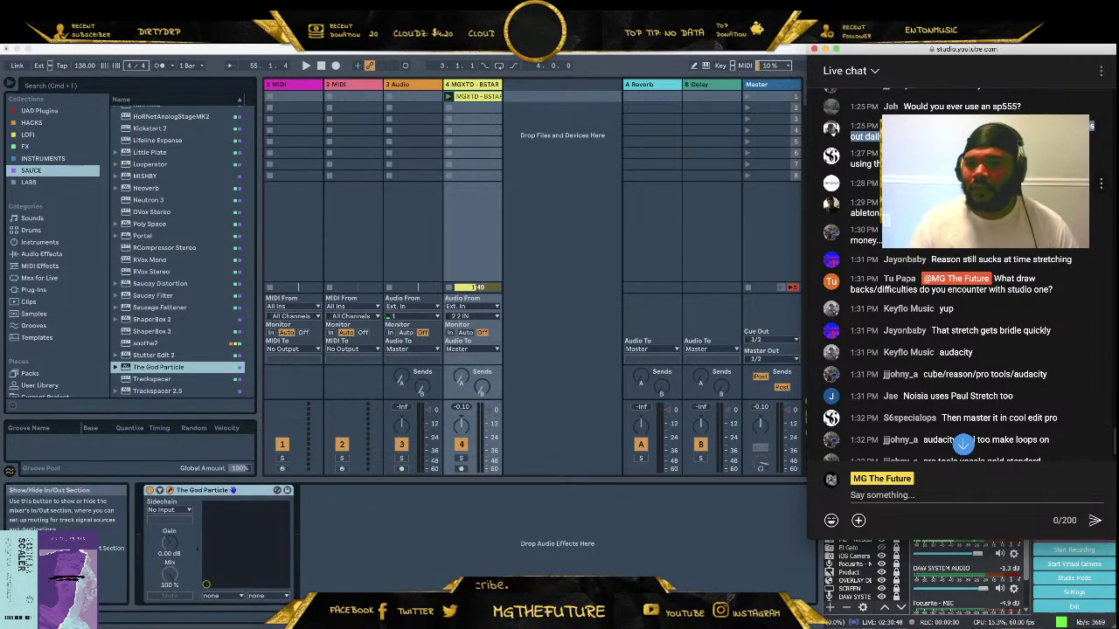
Check the newest chat messages at 1:46 PM and return to the 1:31 PM comments
scroll(958, 274, down, 10)
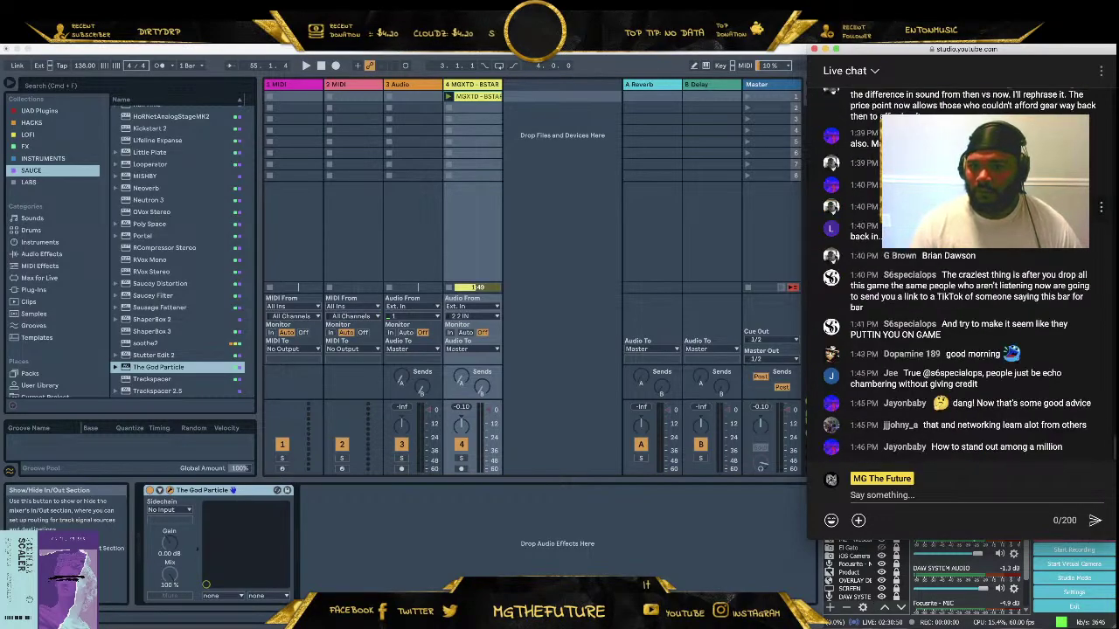
scroll(961, 280, up, 10)
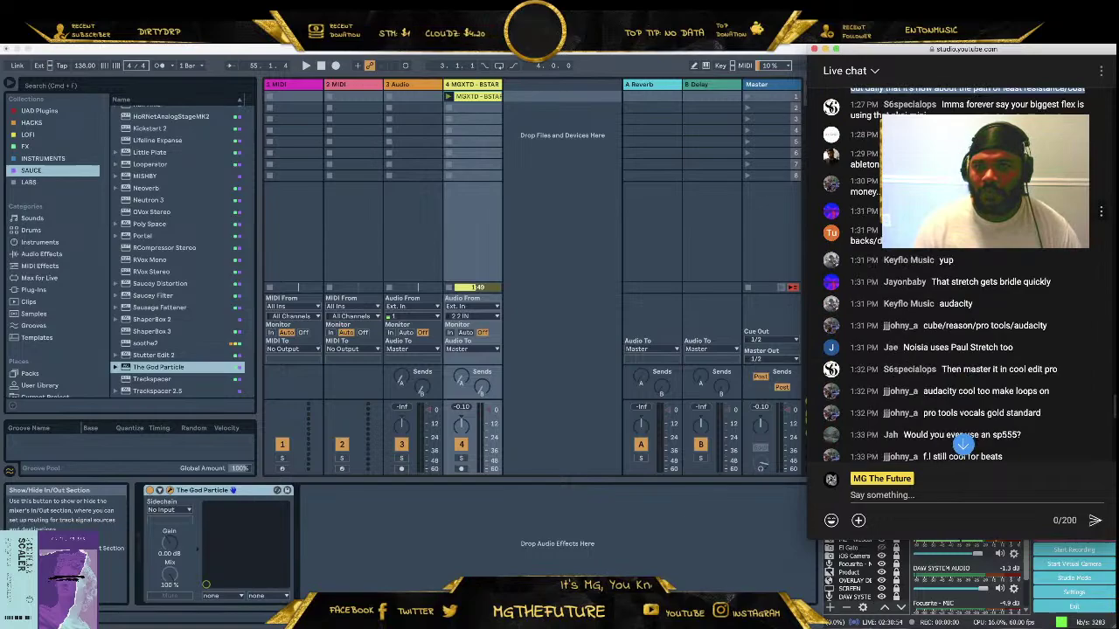
scroll(961, 275, down, 2)
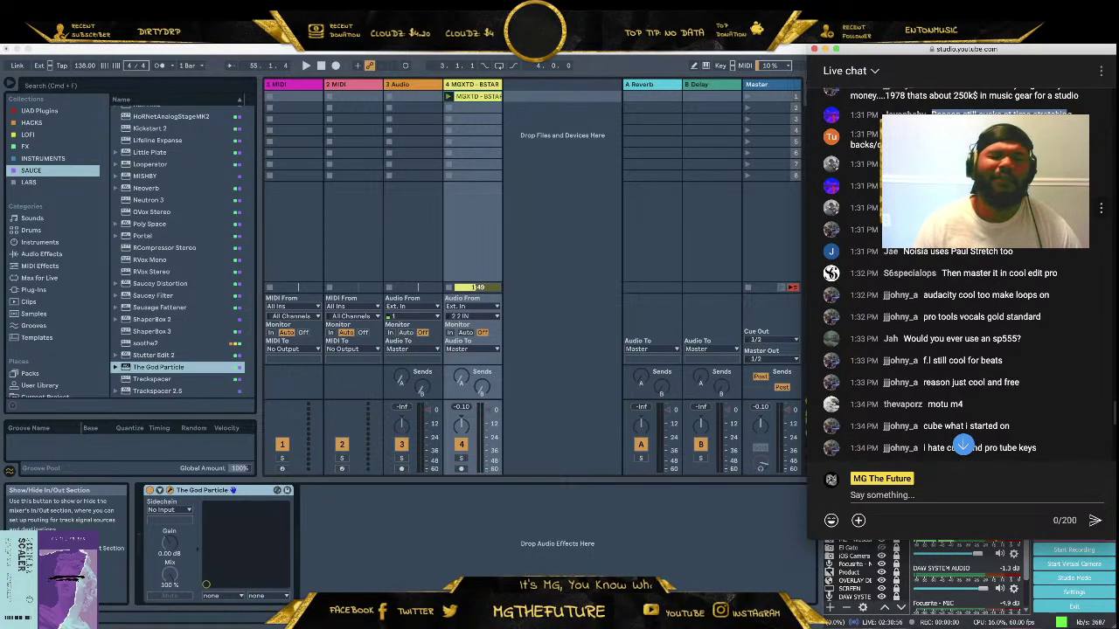
scroll(961, 444, up, 1)
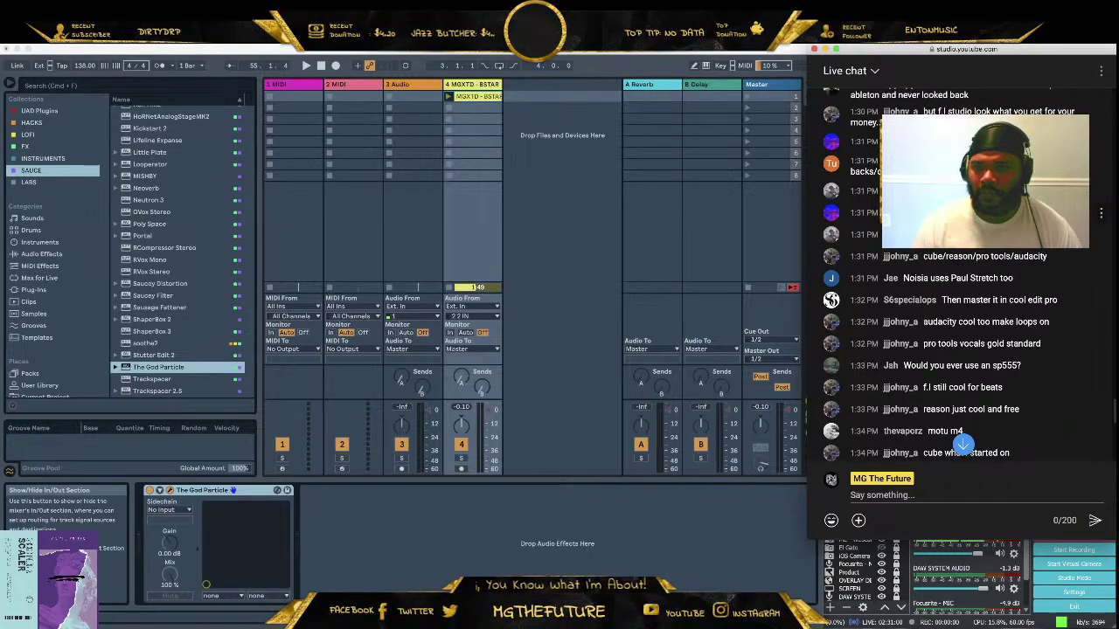
Read the chat from the 1:31 PM question about studio one drawbacks through to the 1:39 PM comments
scroll(961, 444, down, 4)
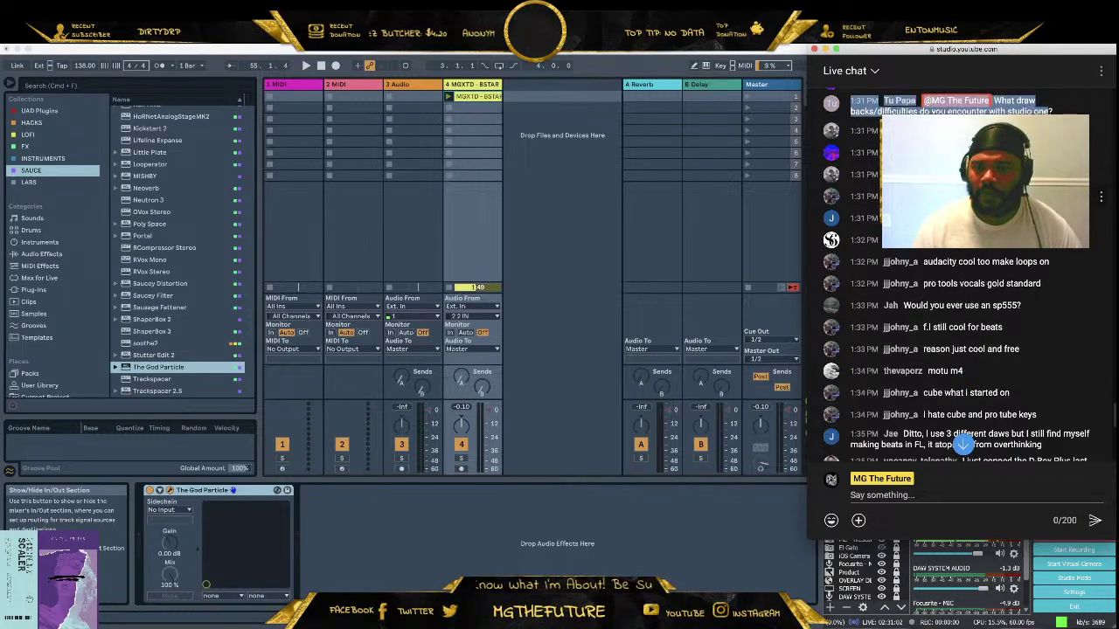
scroll(963, 277, down, 2)
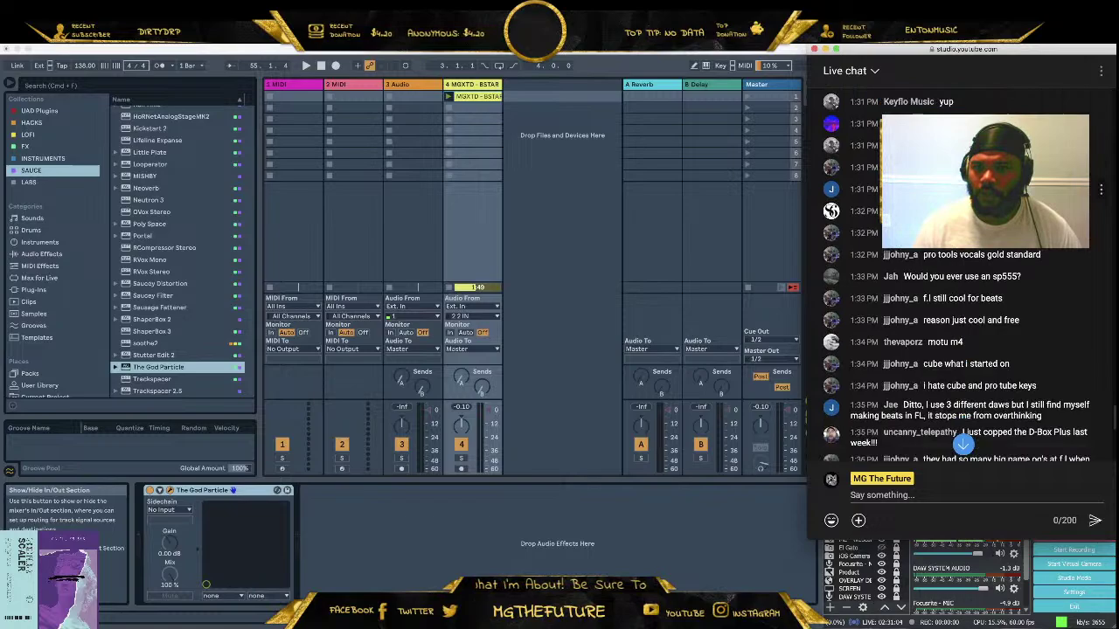
scroll(963, 277, down, 1)
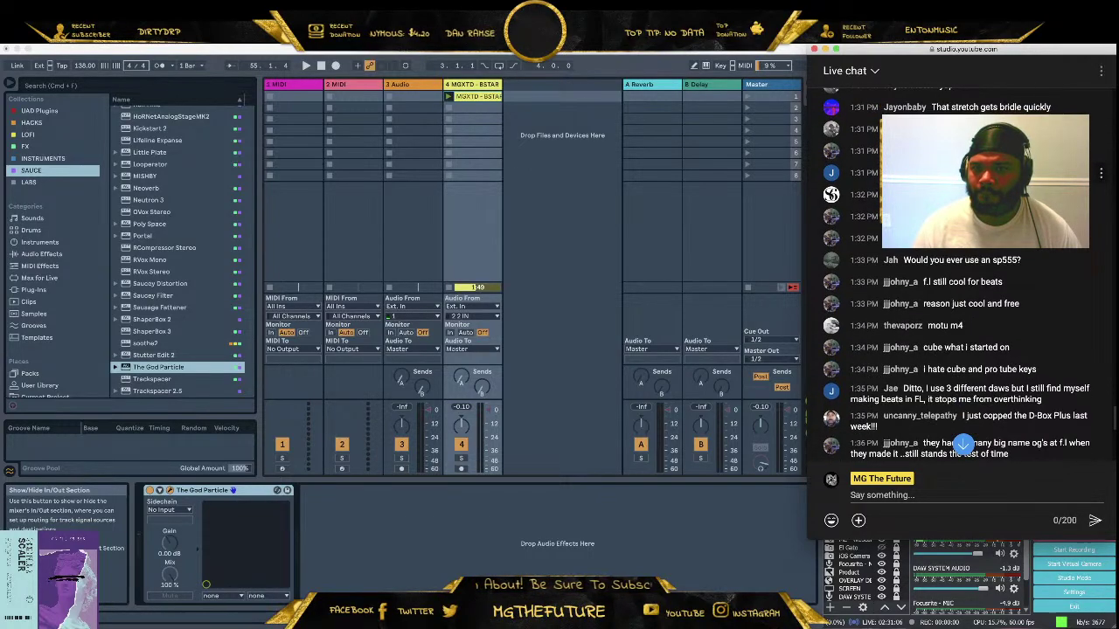
scroll(963, 277, down, 1)
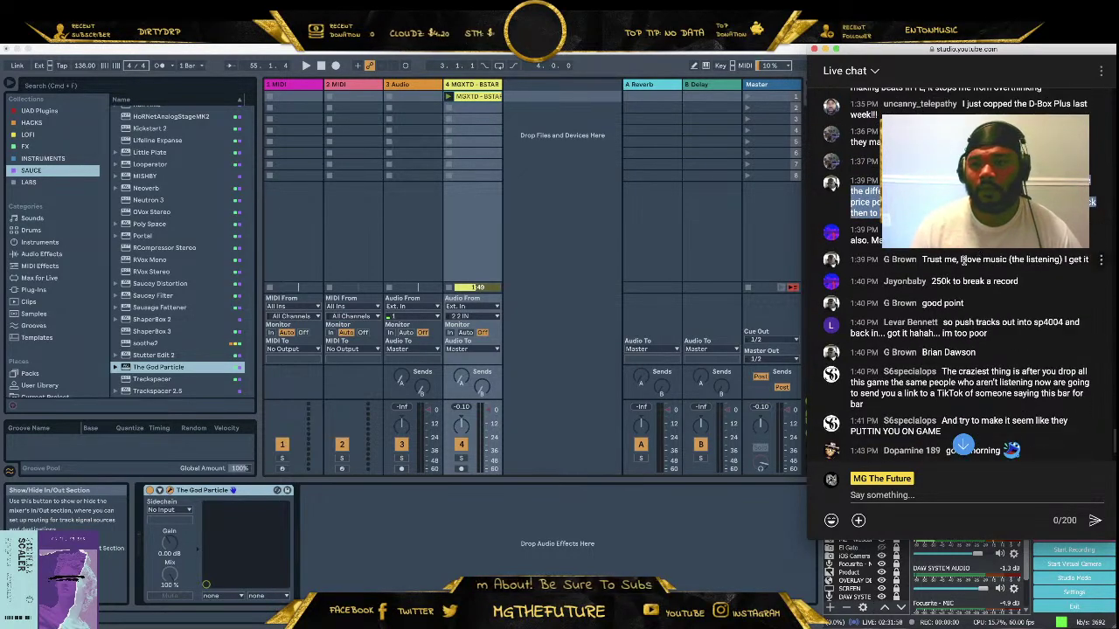
Highlight the 1:39 PM chat comments, including the one about loving music for the listening
mouse_move(962, 260)
mouse_down()
mouse_move(1018, 259)
mouse_move(896, 260)
mouse_move(980, 254)
mouse_up()
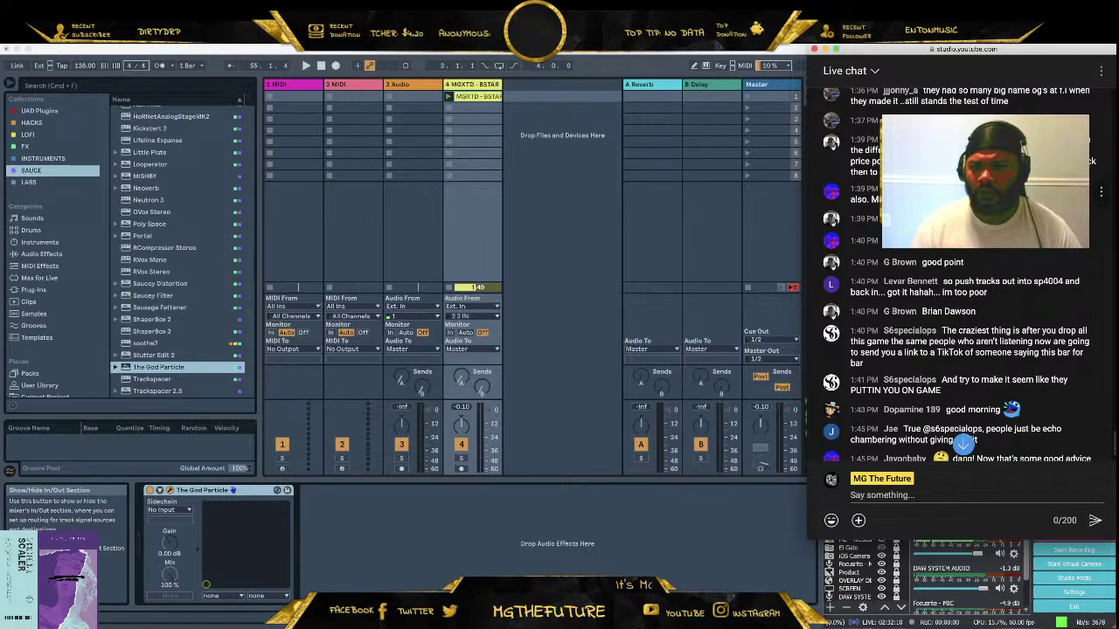
drag(849, 199, 882, 220)
scroll(961, 275, down, 1)
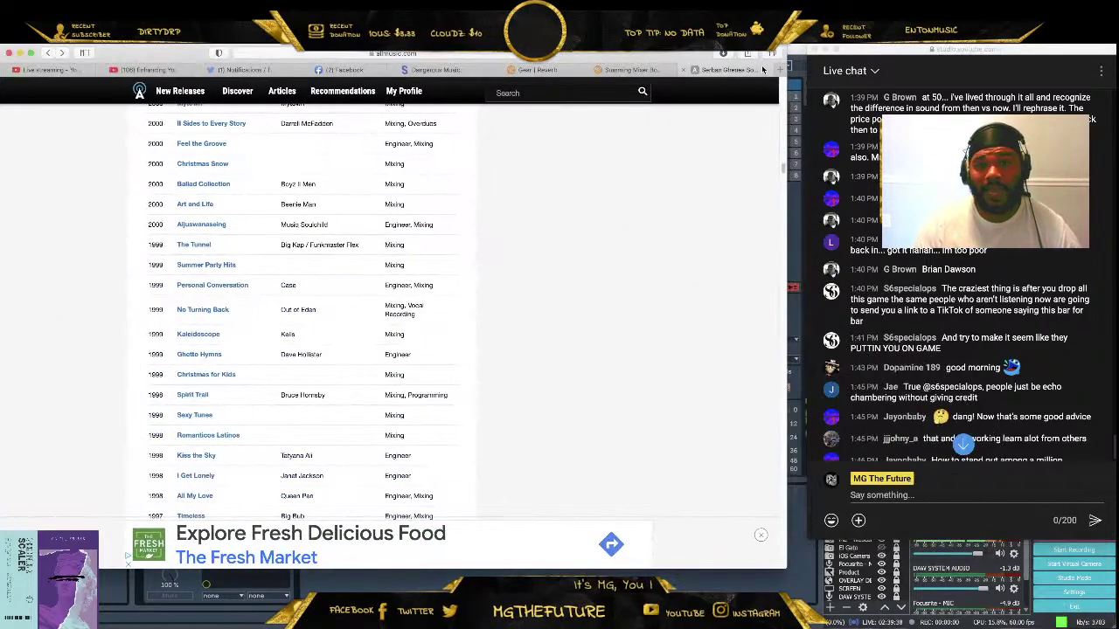
Switch to the browser's new tab and search Google for "soda + music industry"
click(388, 54)
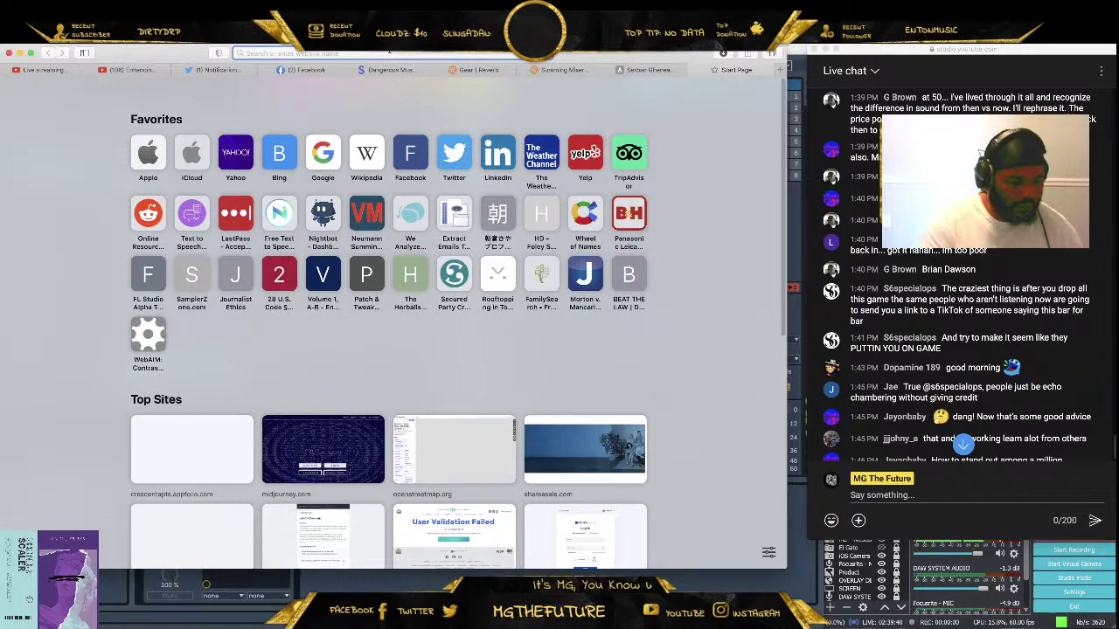
text(soda +)
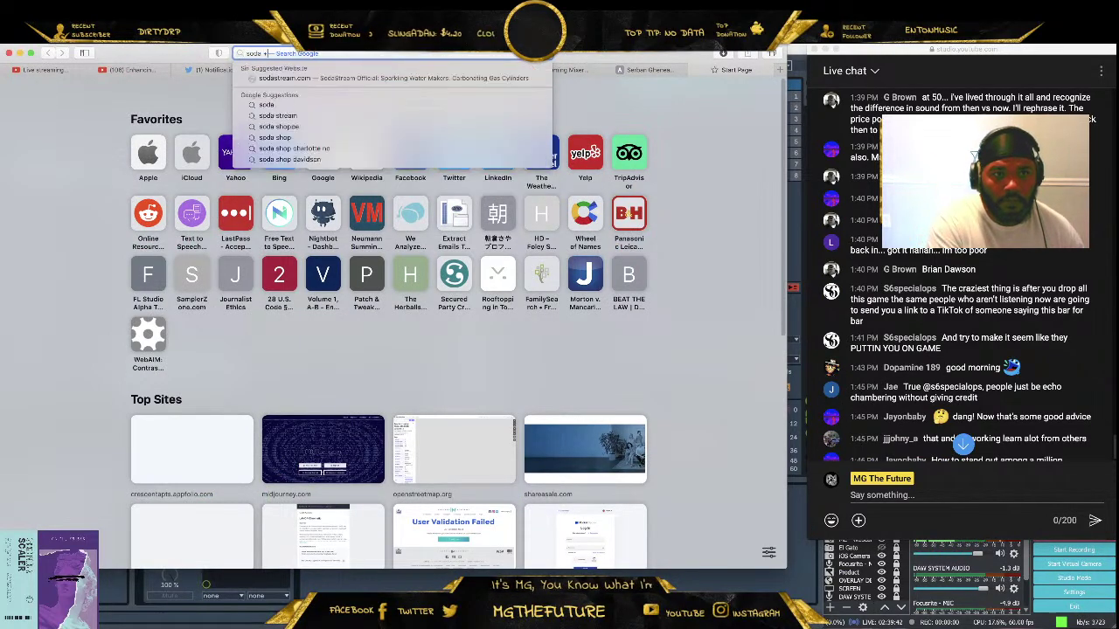
text( music industry)
key(Return)
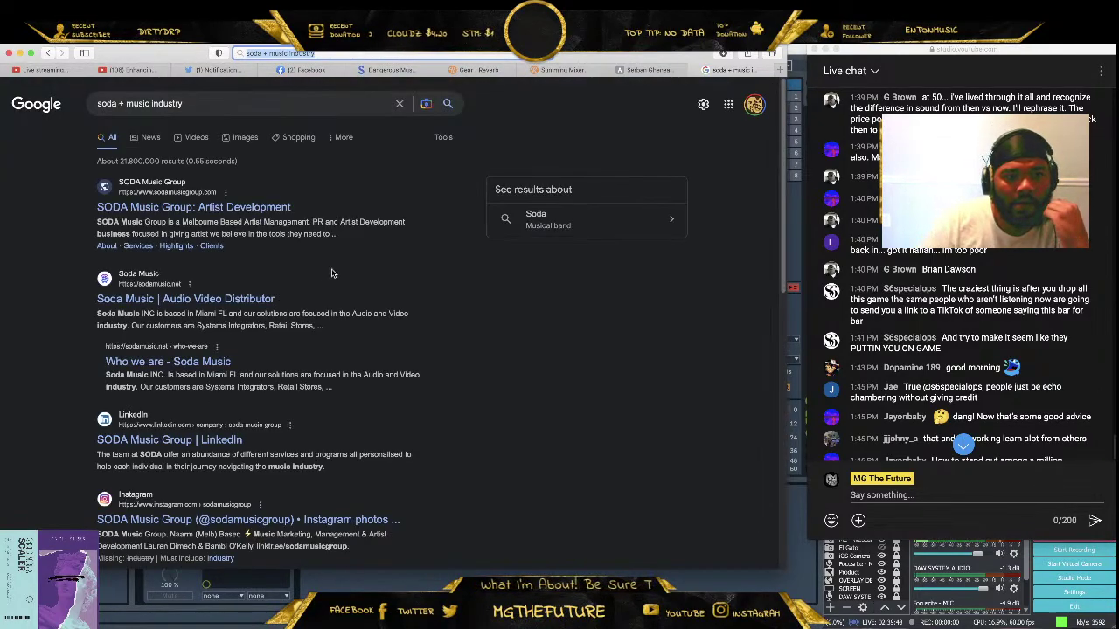
Find Sodatone among the search results, open its website and highlight the text about understanding and visualizing artist potential
scroll(332, 276, down, 3)
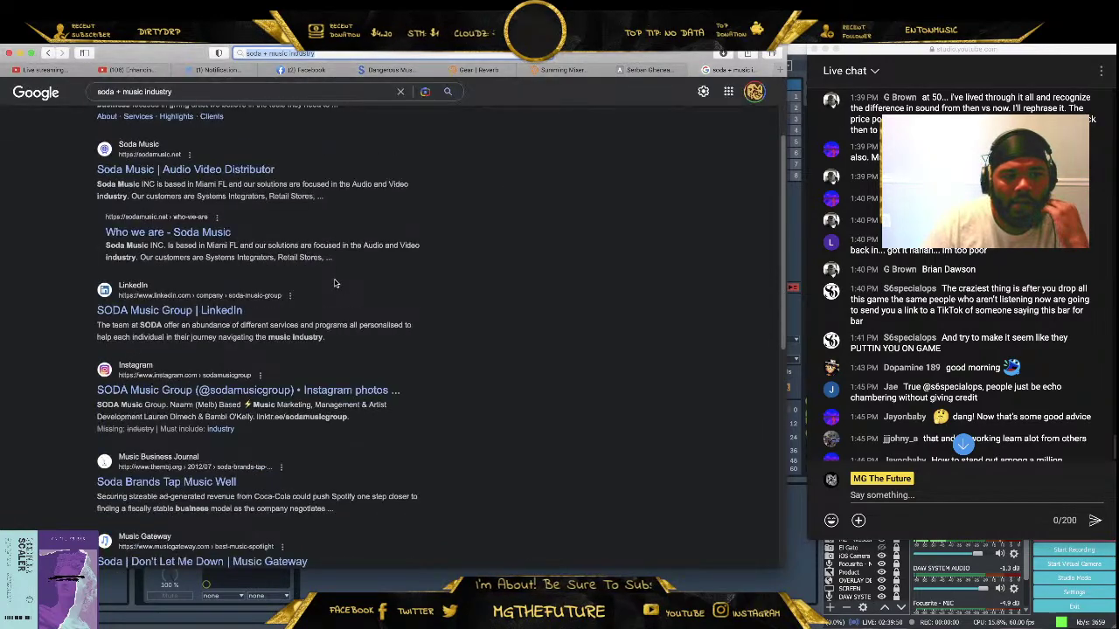
scroll(335, 283, down, 3)
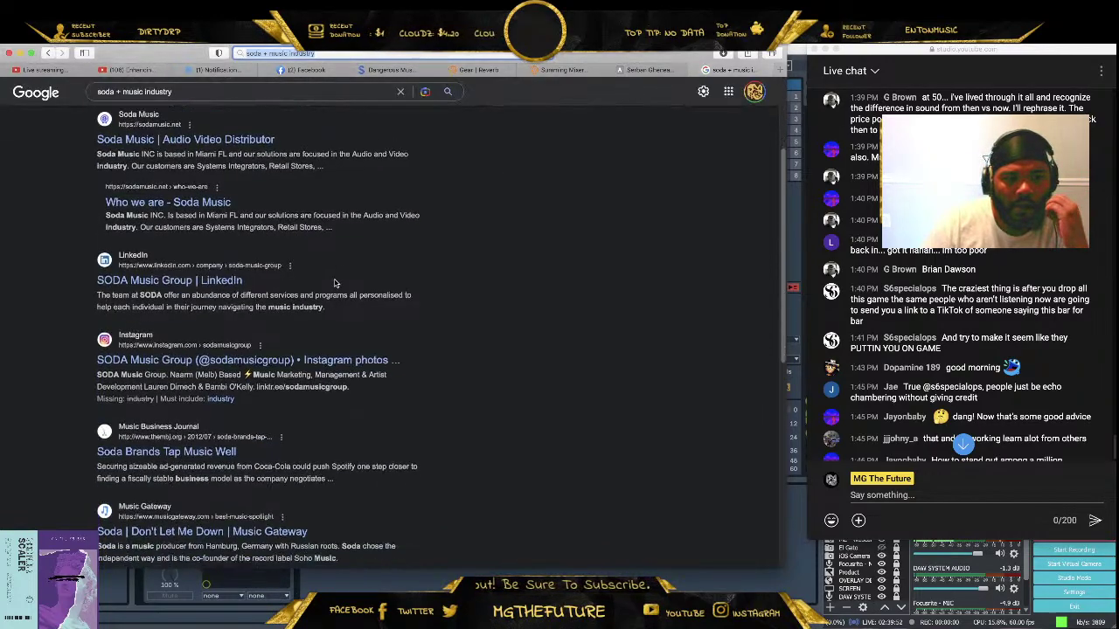
scroll(334, 278, down, 1)
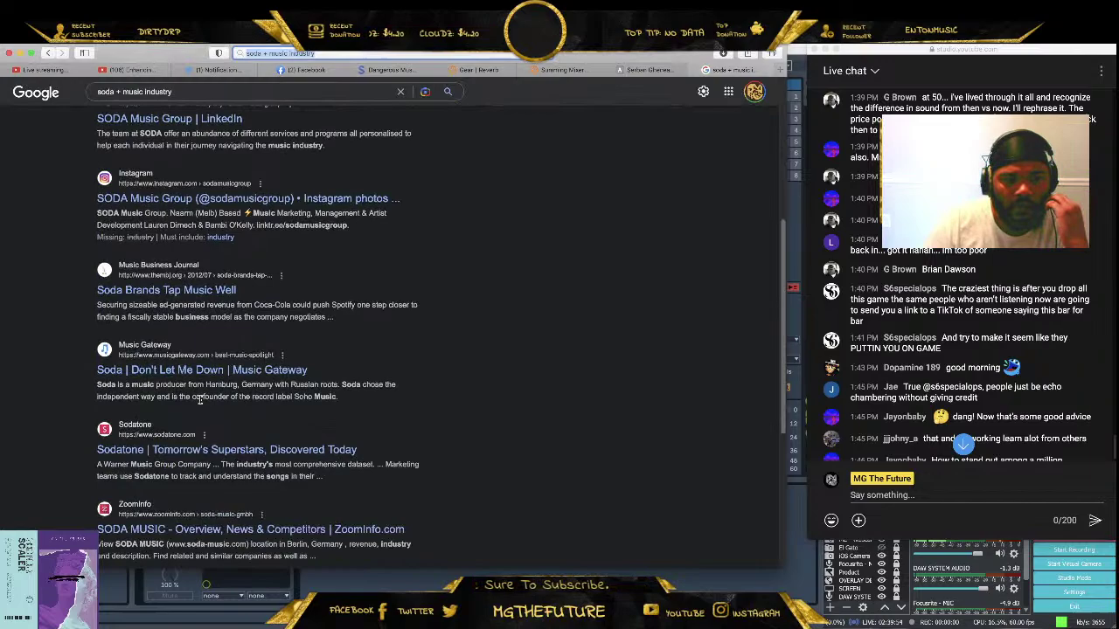
click(226, 449)
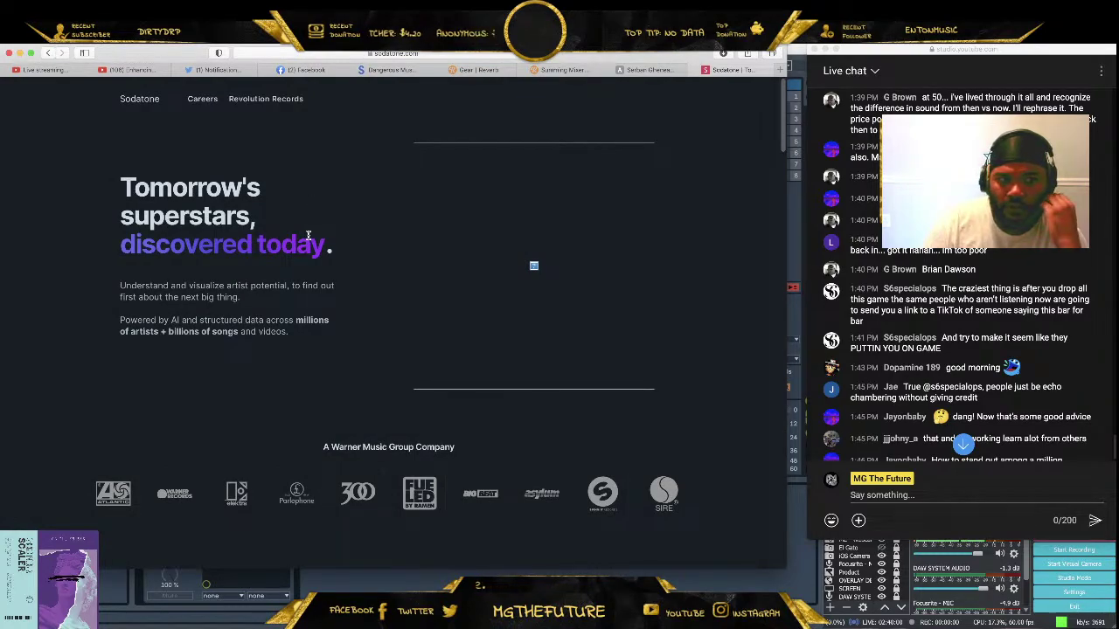
drag(291, 285, 246, 306)
click(246, 306)
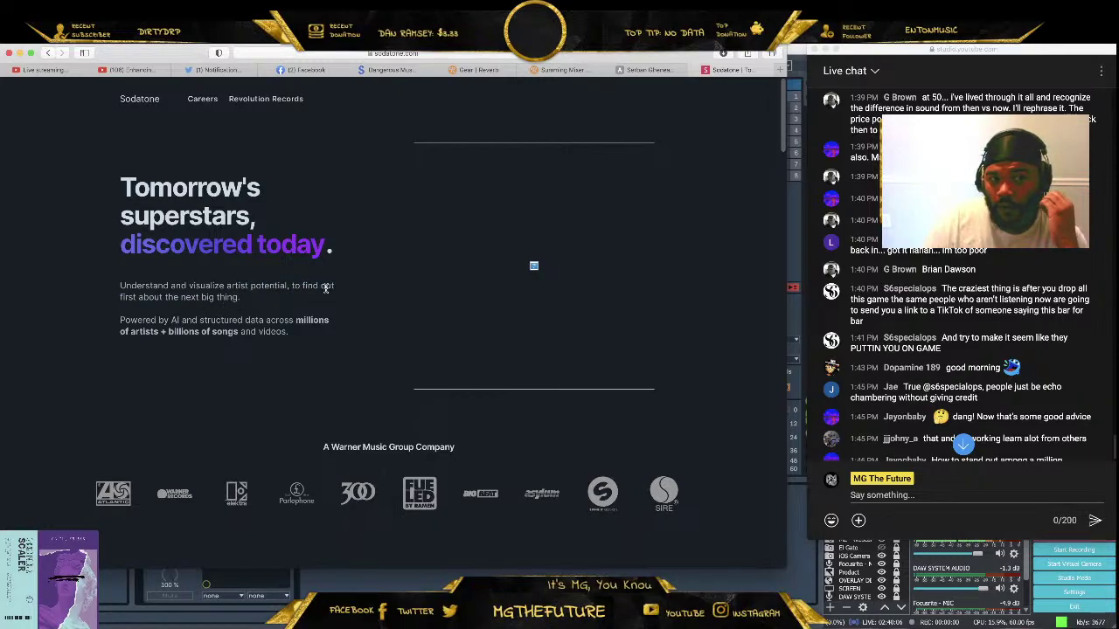
Highlight the Sodatone text about AI and structured data across millions of artists, and the 1:40 PM chat comment about TikTok
triple_click(226, 299)
click(236, 297)
drag(157, 319, 122, 322)
click(203, 316)
click(138, 329)
mouse_move(289, 333)
mouse_down()
mouse_move(253, 333)
mouse_move(295, 320)
mouse_up()
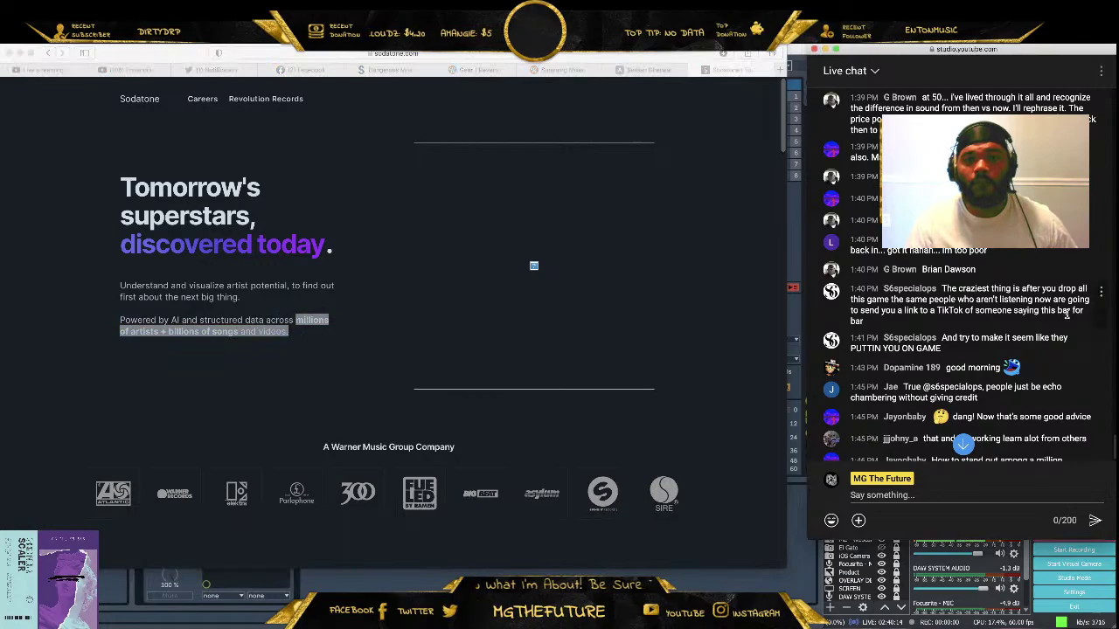
drag(1059, 311, 959, 261)
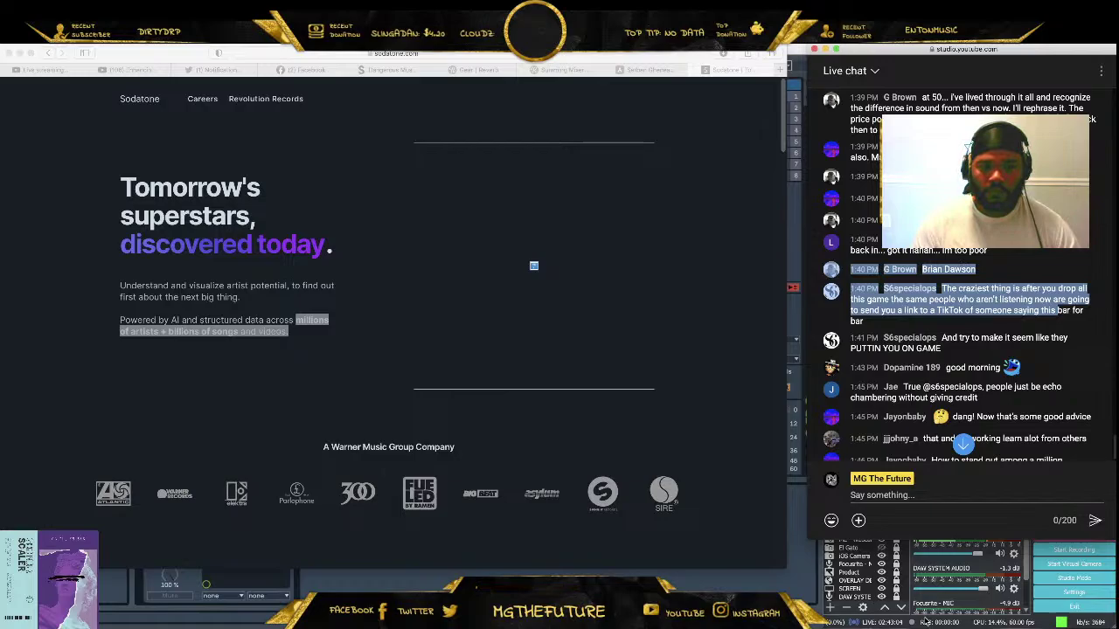
Look through the Sodatone page's coverage, marketing, insights and press sections, and minimize the browser window
scroll(406, 528, down, 6)
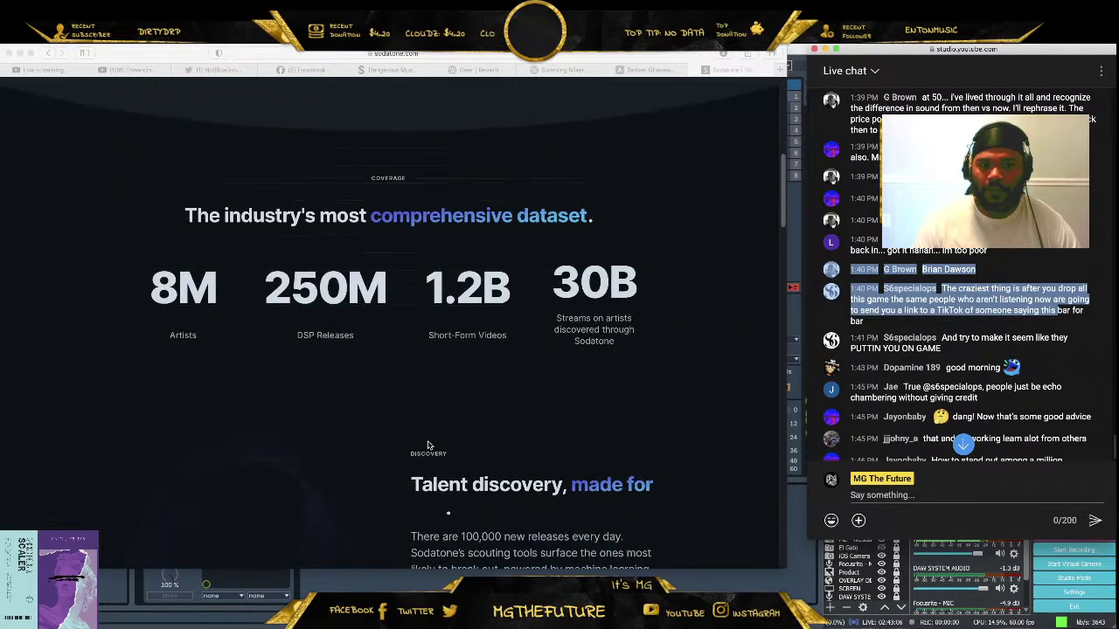
scroll(421, 422, down, 10)
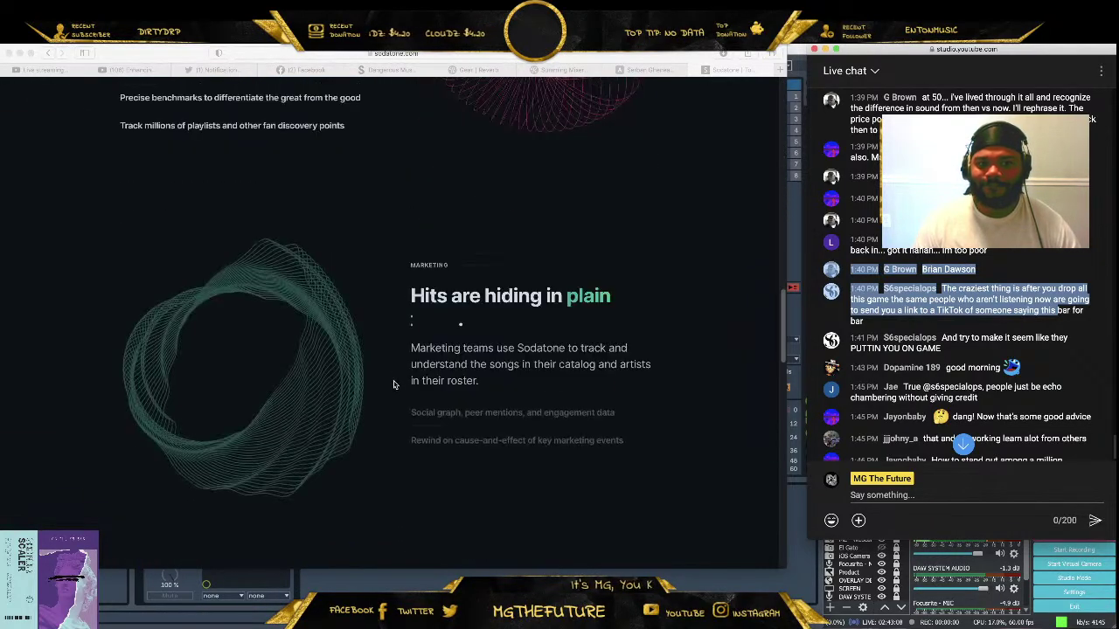
scroll(392, 379, down, 15)
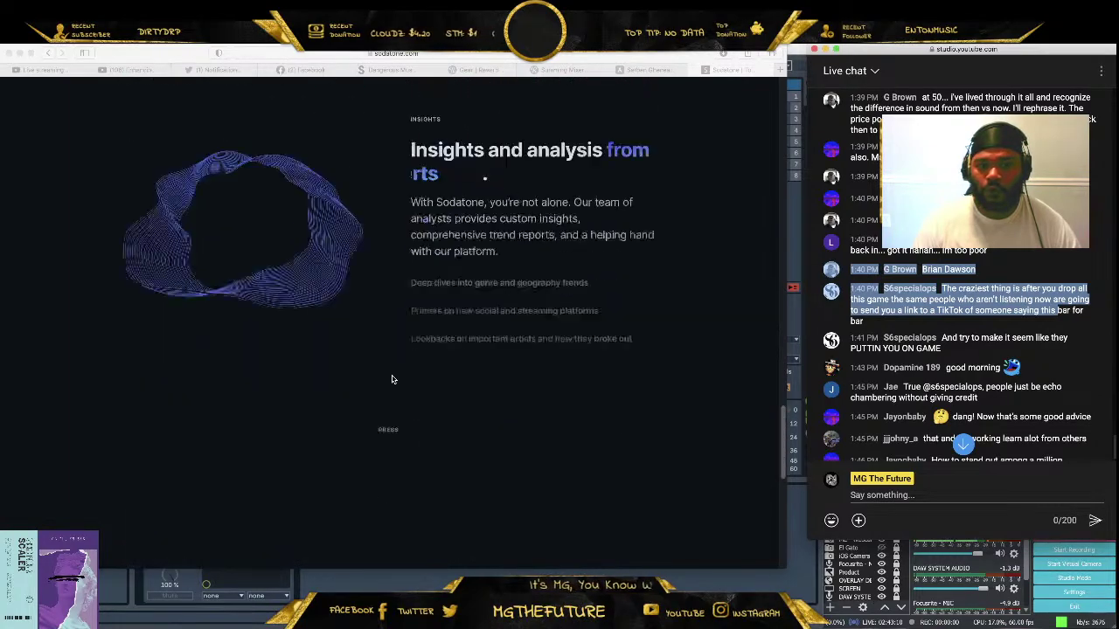
scroll(410, 367, down, 3)
scroll(411, 351, up, 5)
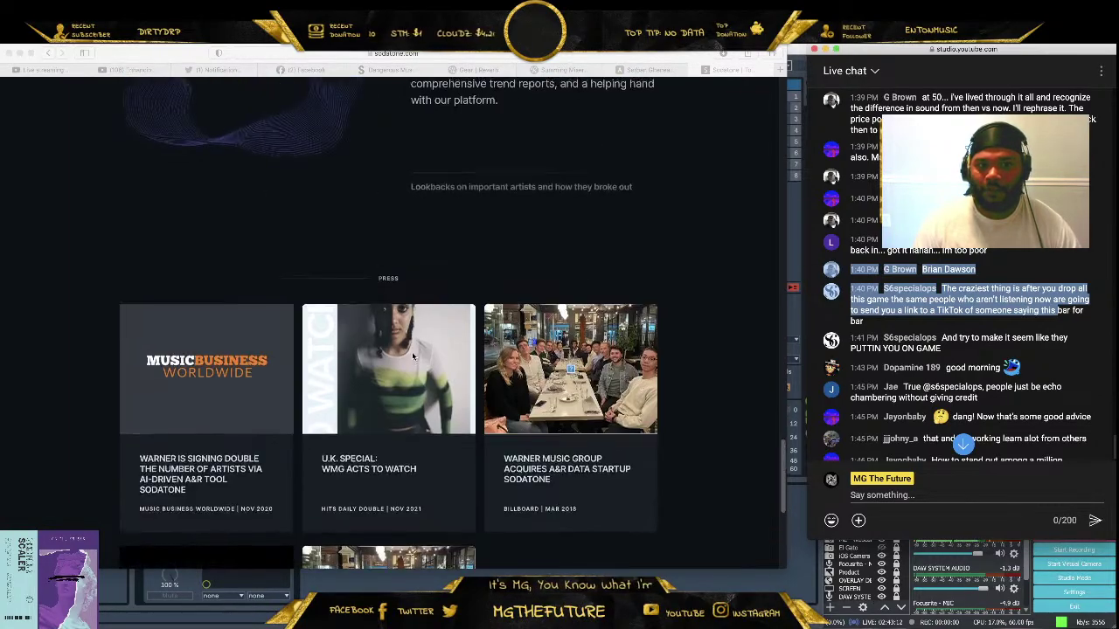
scroll(415, 349, up, 5)
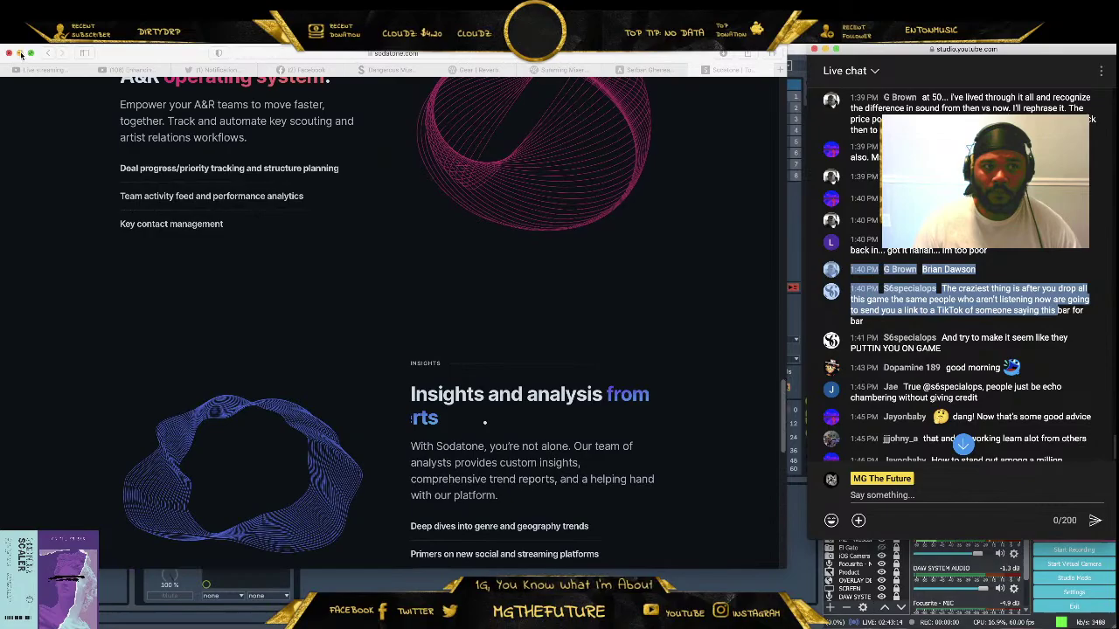
click(19, 54)
Read the chat comments from 1:41 PM to 1:50 PM, highlighting the one about slate being the only sub to consider
drag(980, 350, 933, 329)
scroll(961, 332, down, 5)
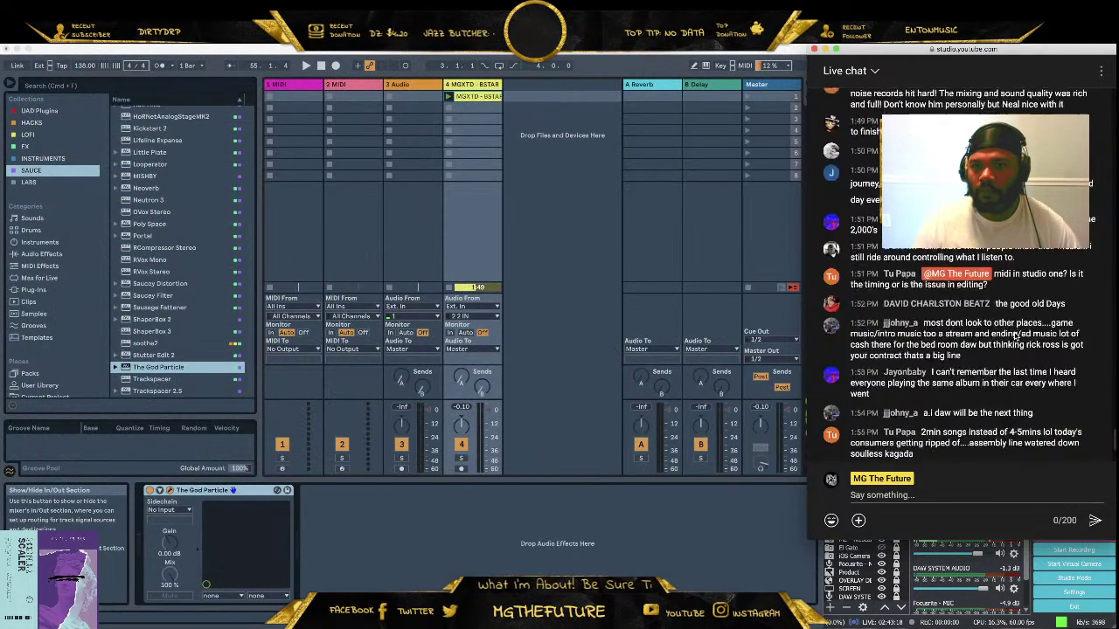
scroll(1011, 329, down, 7)
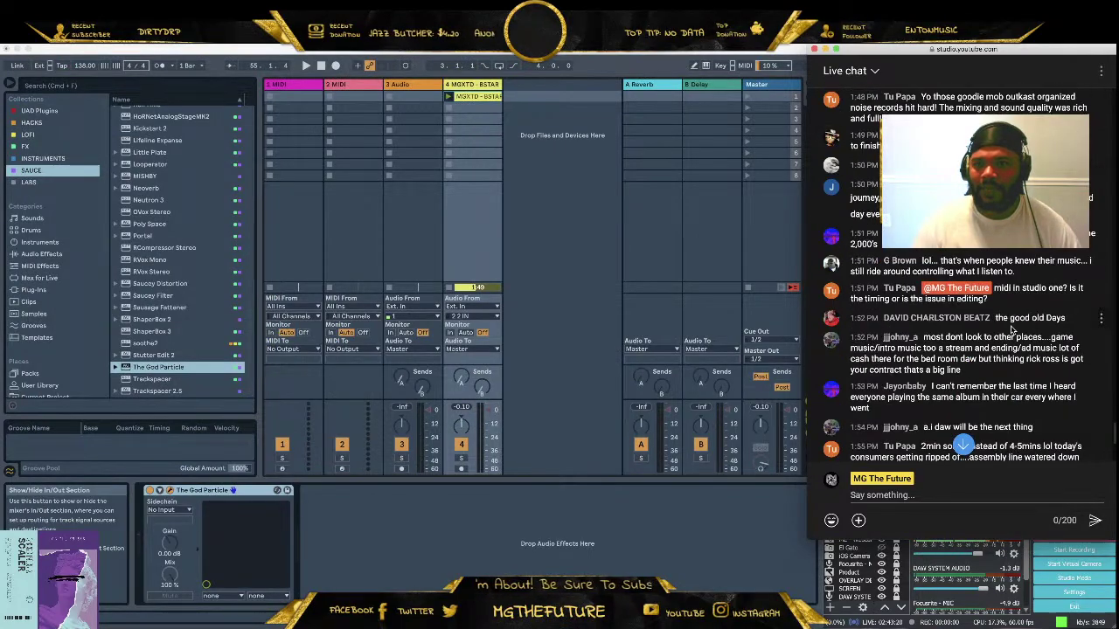
scroll(1011, 326, up, 6)
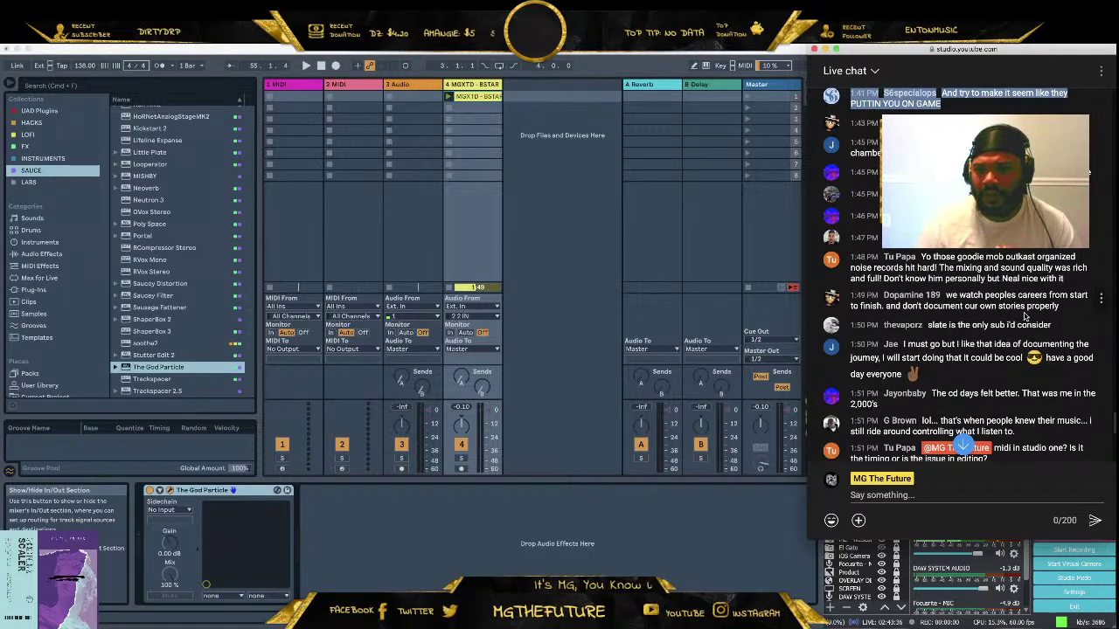
scroll(990, 304, down, 1)
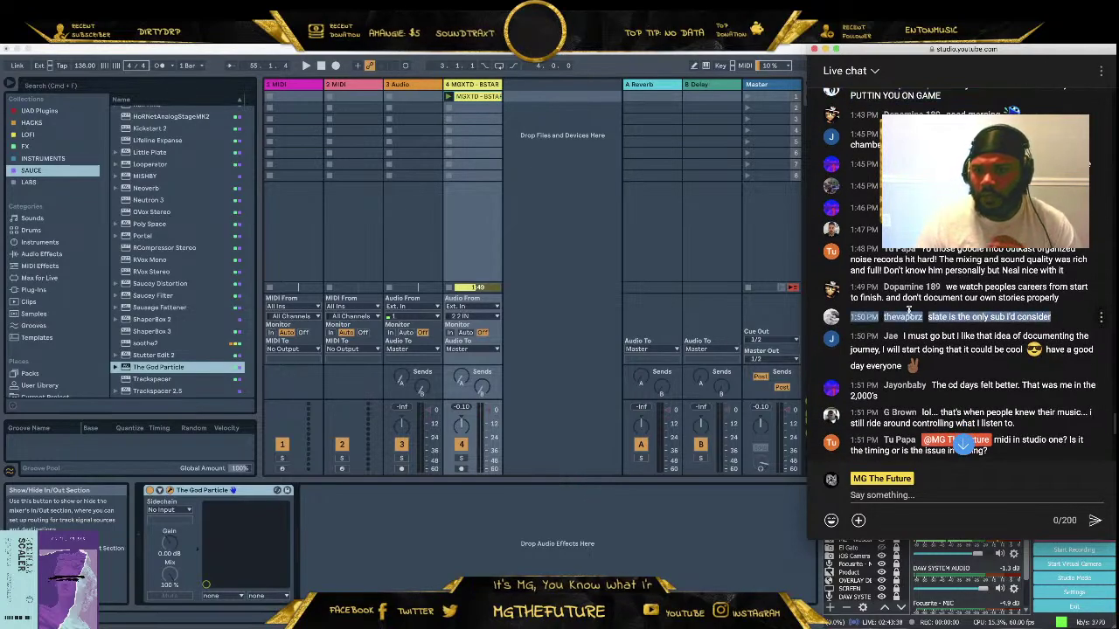
scroll(979, 302, down, 1)
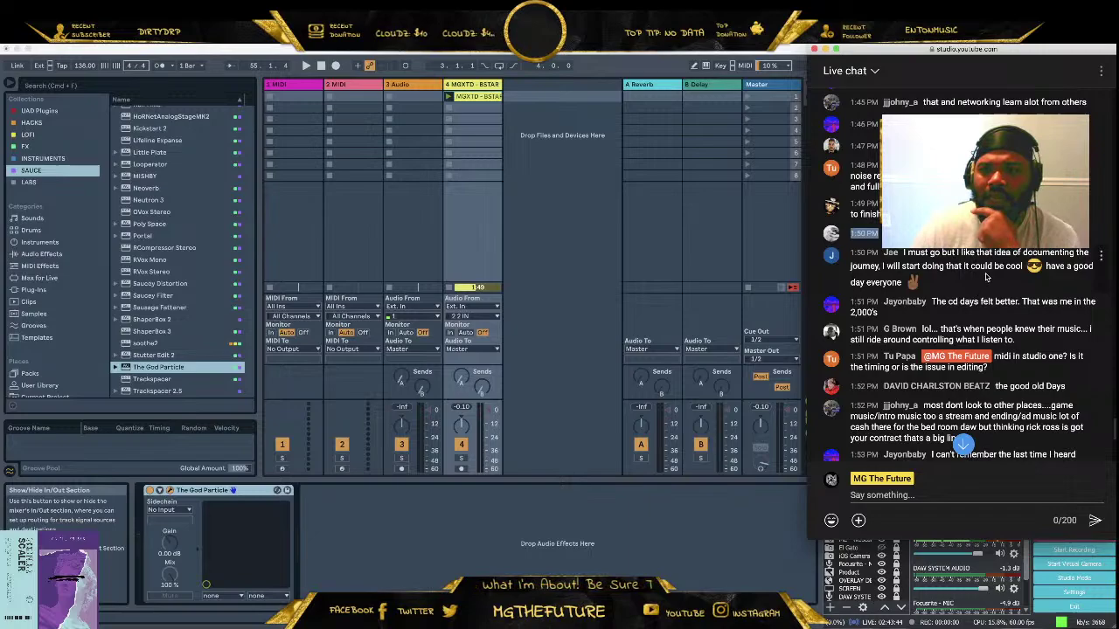
Read the chat through to the 1:59 PM comment and highlight the 1:52 PM message about looking to other places such as game music
scroll(979, 280, down, 3)
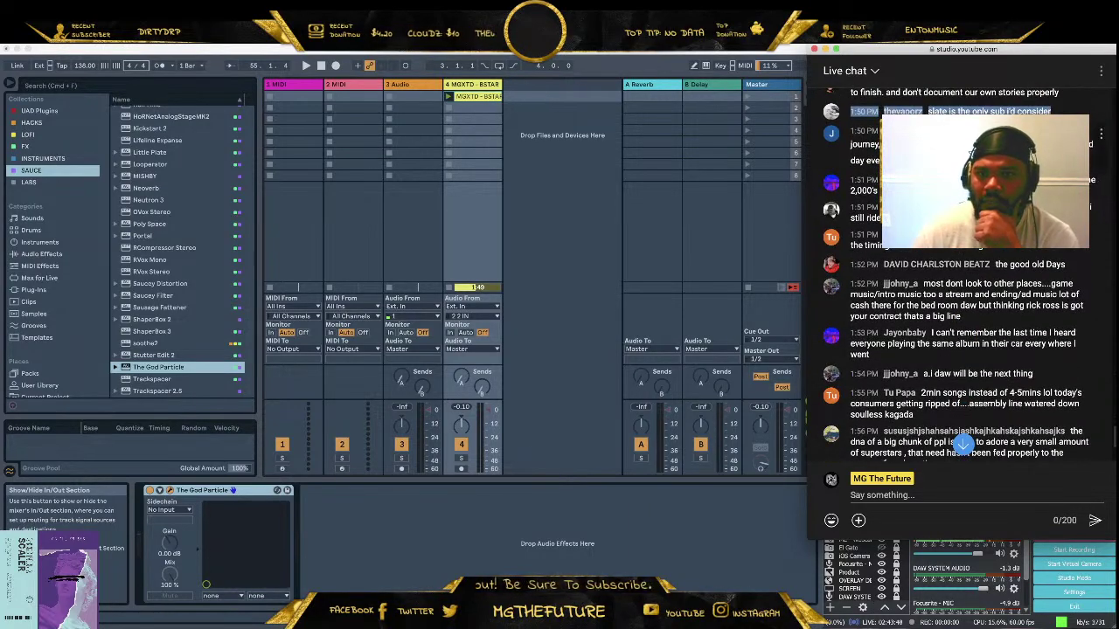
scroll(967, 350, down, 1)
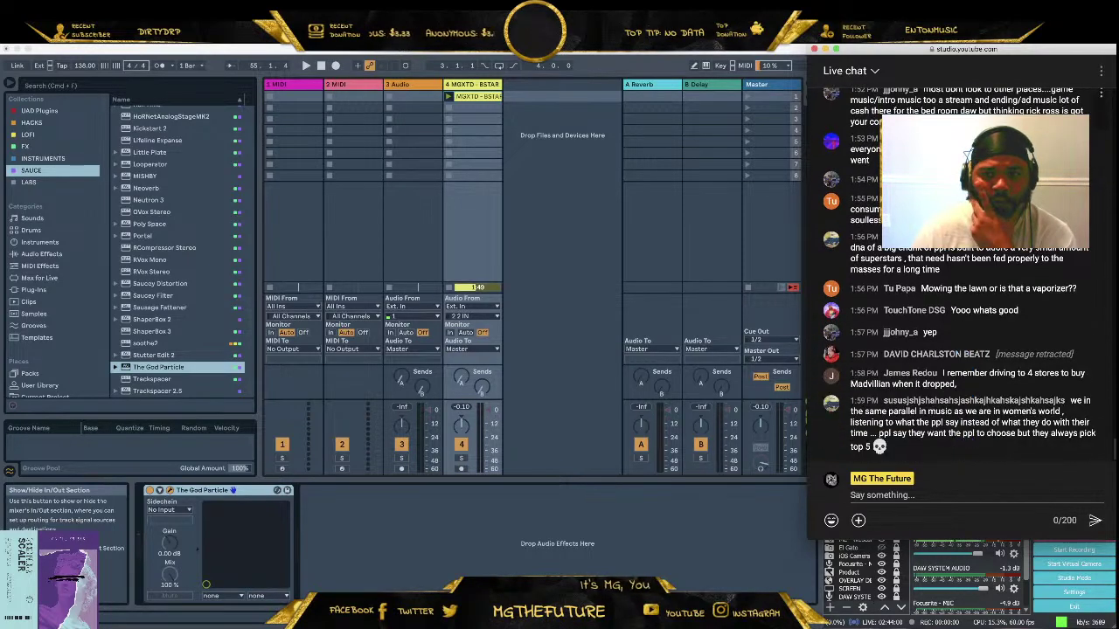
scroll(962, 271, up, 1)
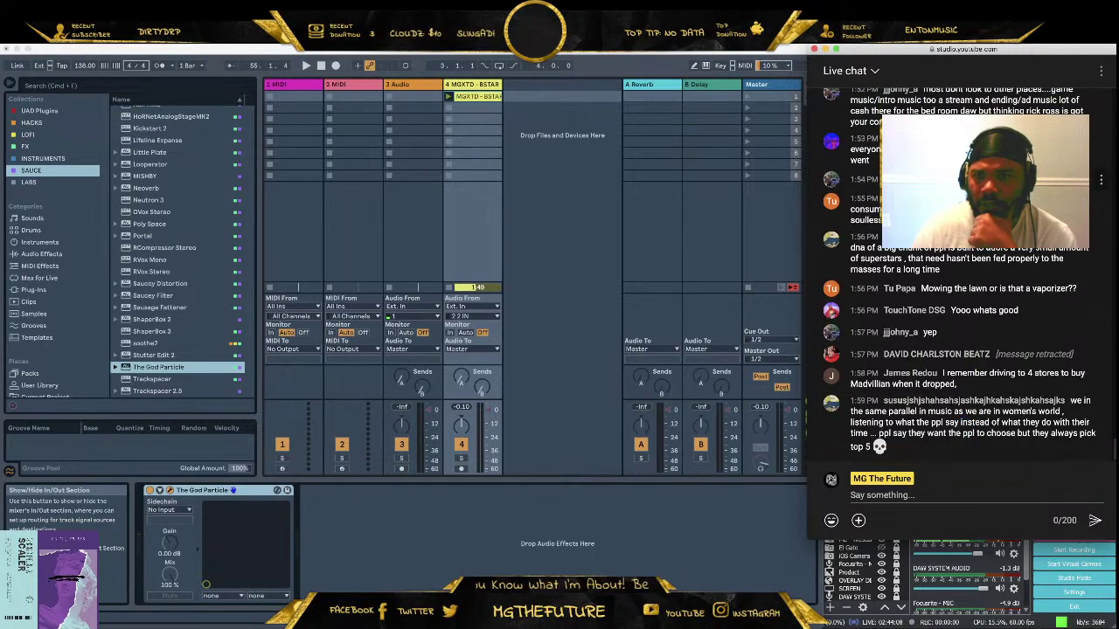
scroll(961, 271, up, 1)
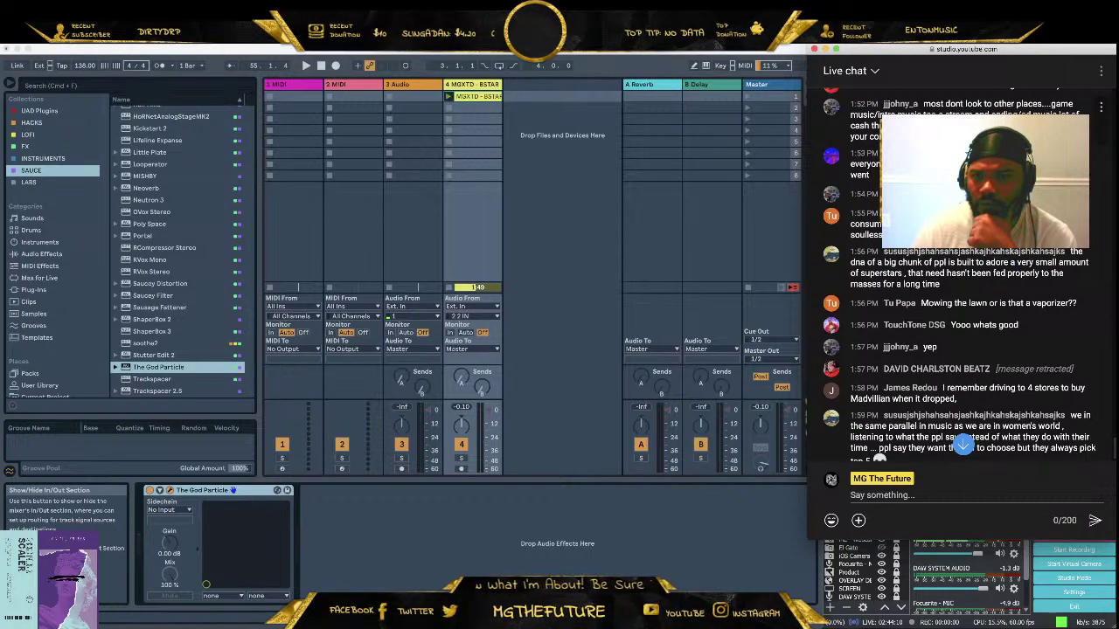
triple_click(909, 113)
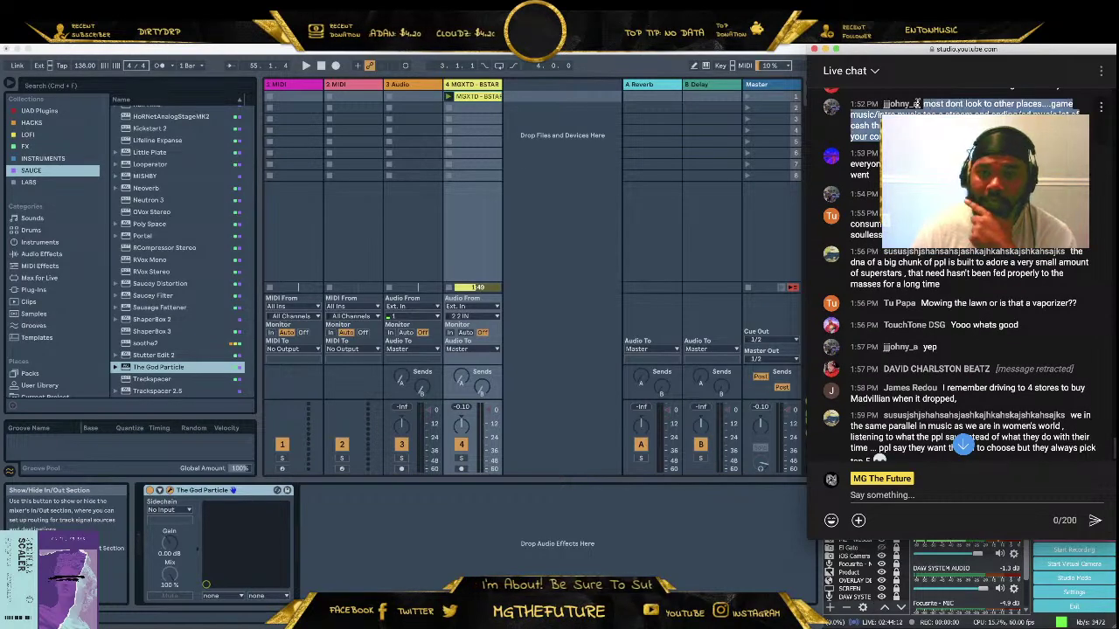
scroll(961, 263, down, 1)
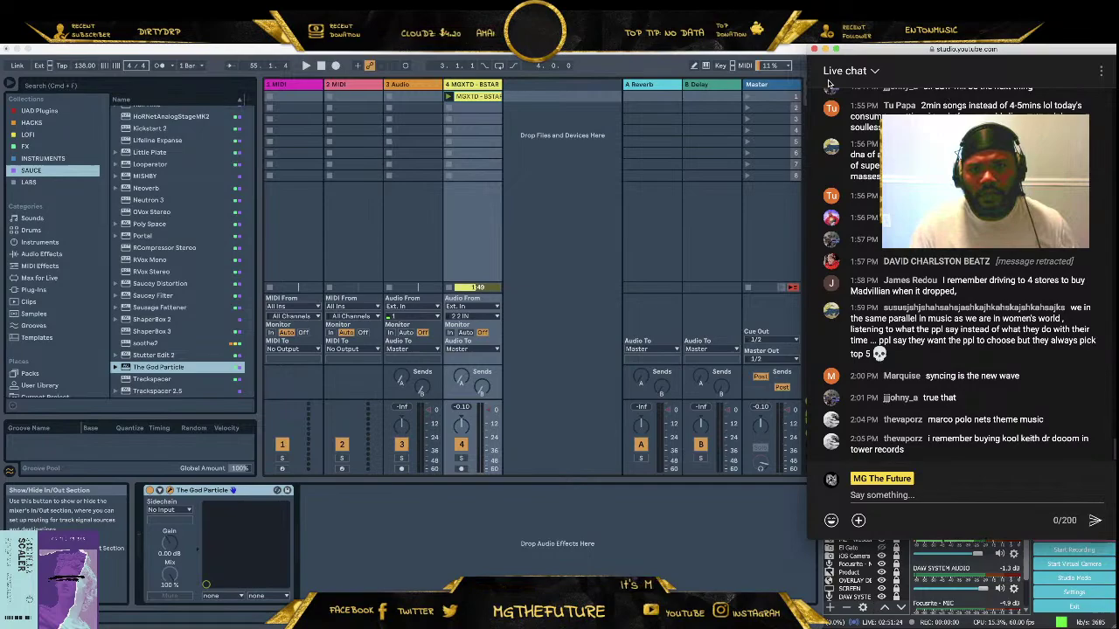
Switch to Ableton Live, recolour the Reverb and Delay return tracks white and close The God Particle plug-in window
click(714, 84)
click(664, 85)
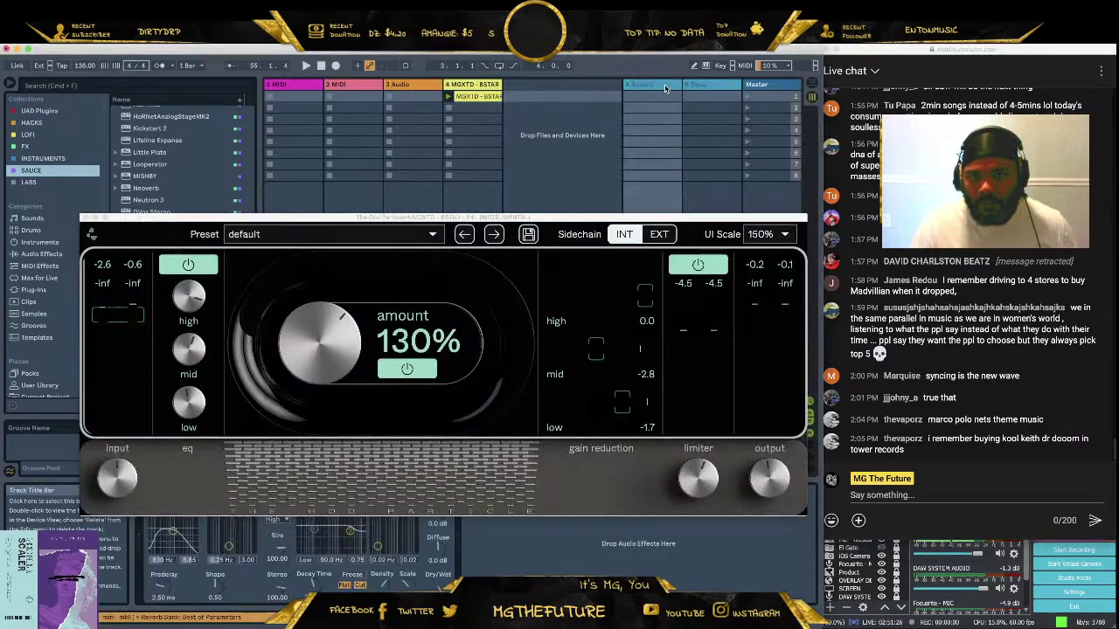
right_click(667, 87)
key(Escape)
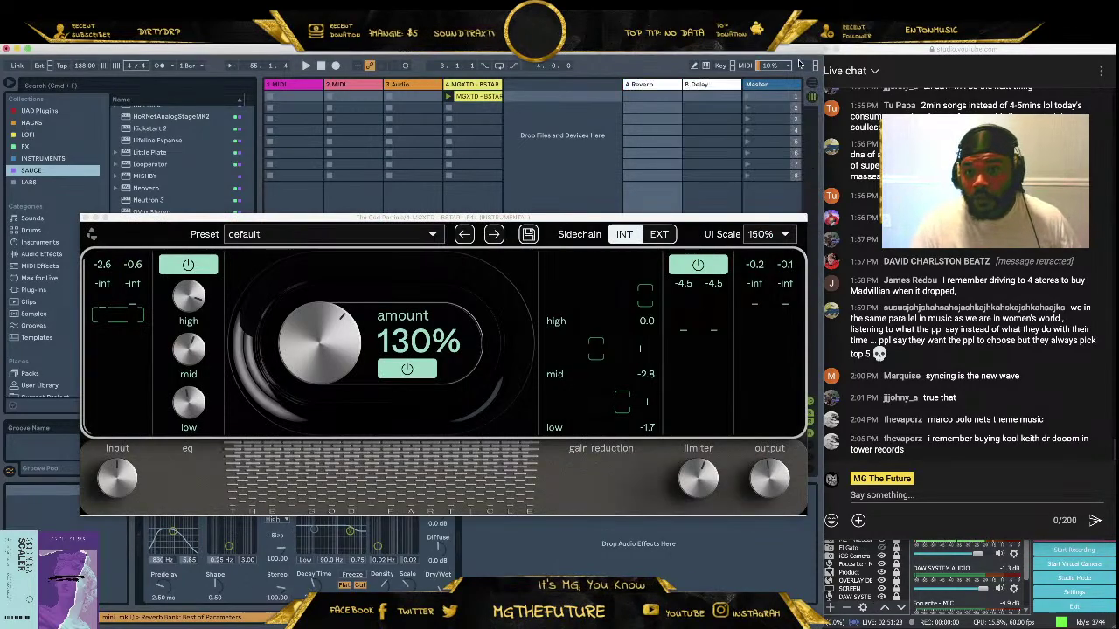
right_click(773, 86)
key(Escape)
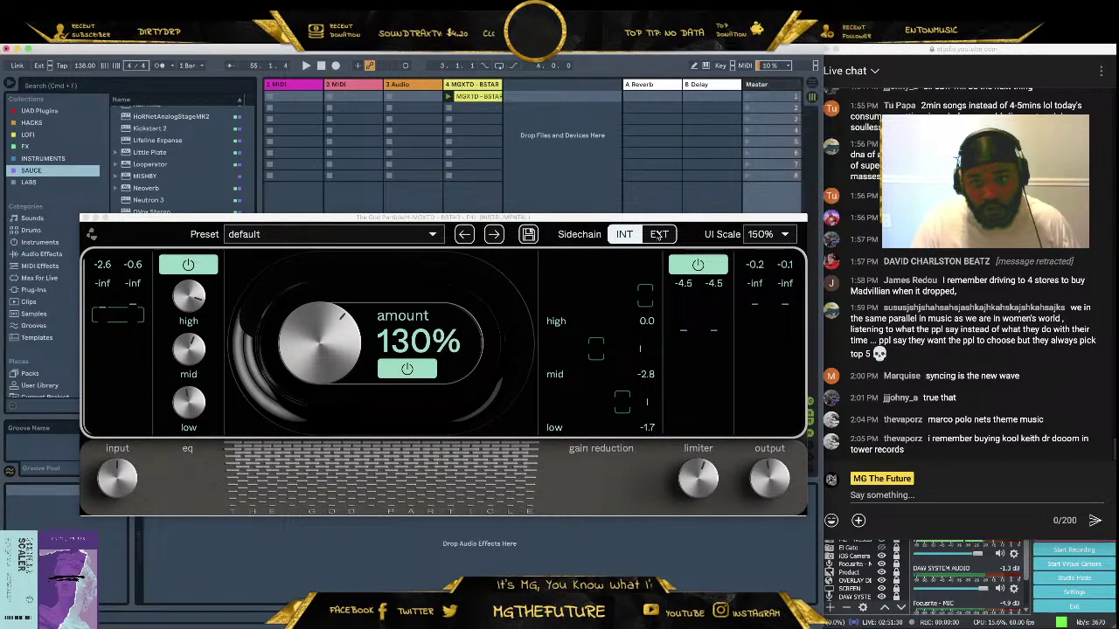
click(86, 218)
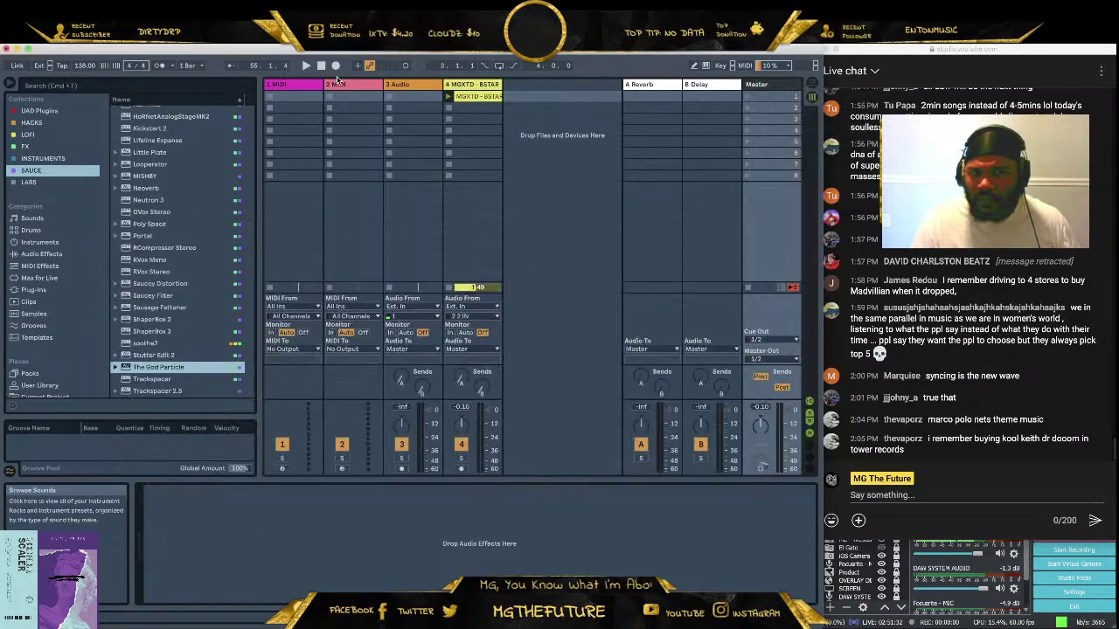
Recolour the two MIDI tracks purple
click(341, 86)
right_click(302, 86)
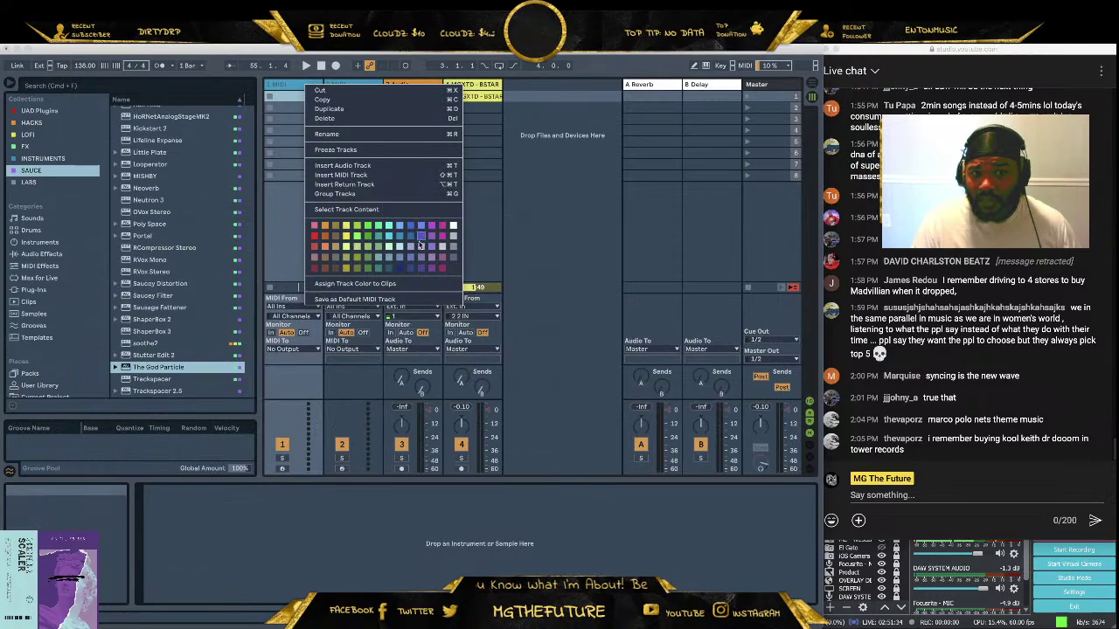
click(426, 229)
Recolour the two audio tracks green and assign the track color to the instrumental's clip
click(407, 85)
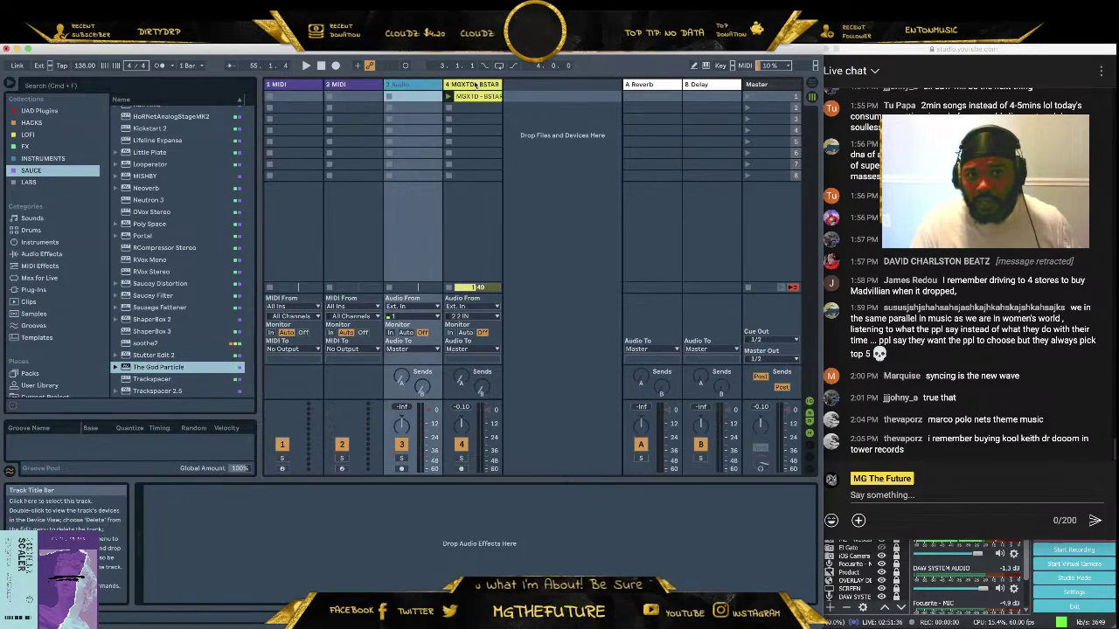
shift+click(472, 85)
right_click(479, 85)
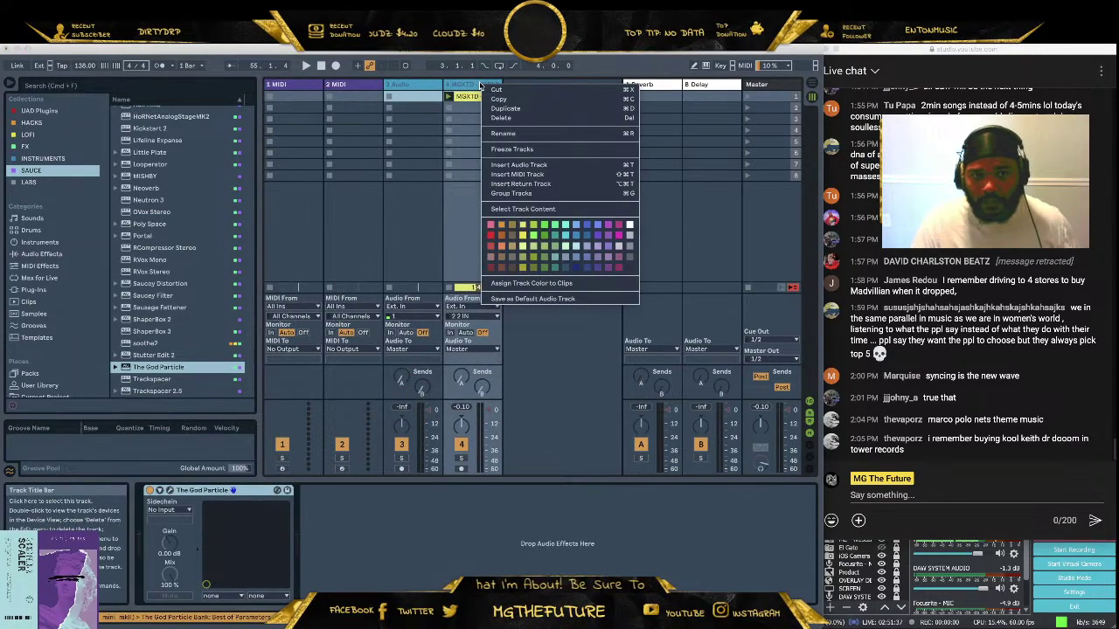
click(533, 234)
click(502, 109)
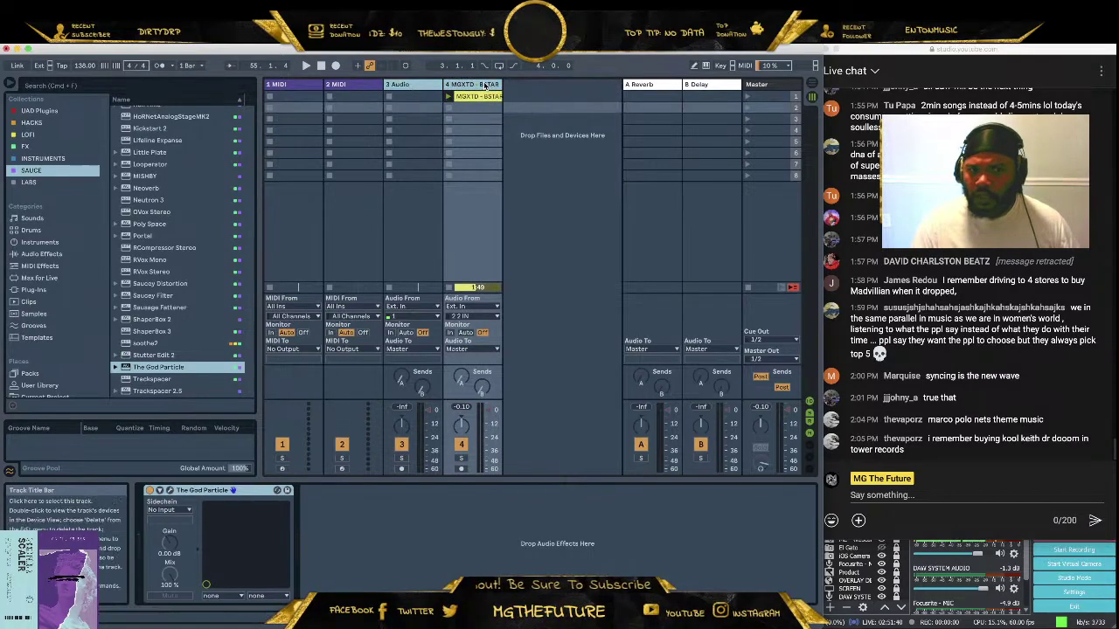
right_click(491, 85)
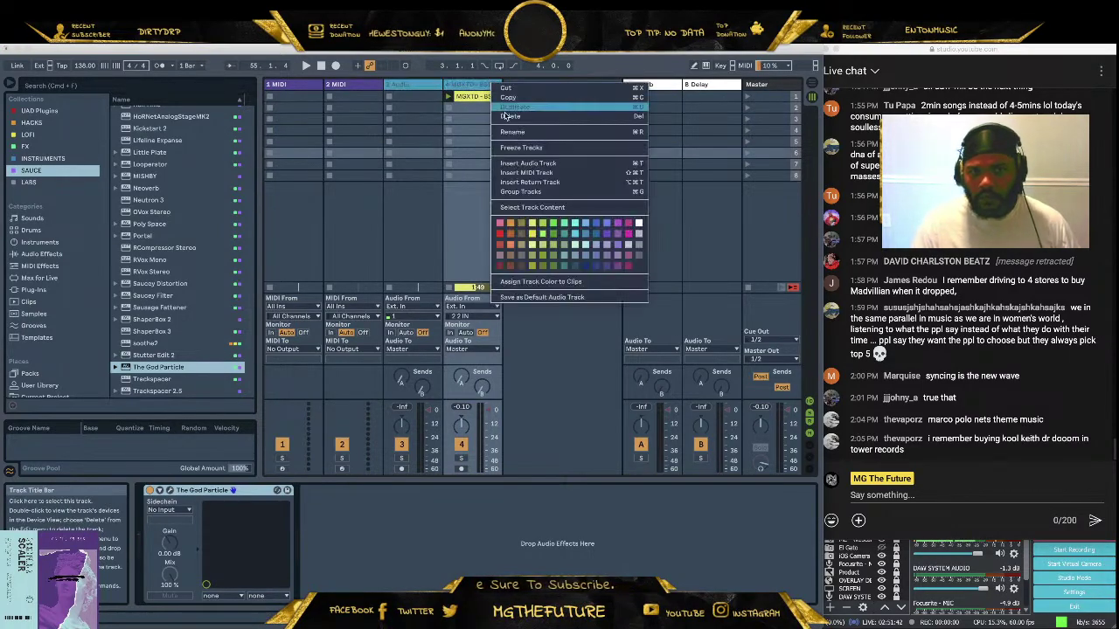
click(573, 296)
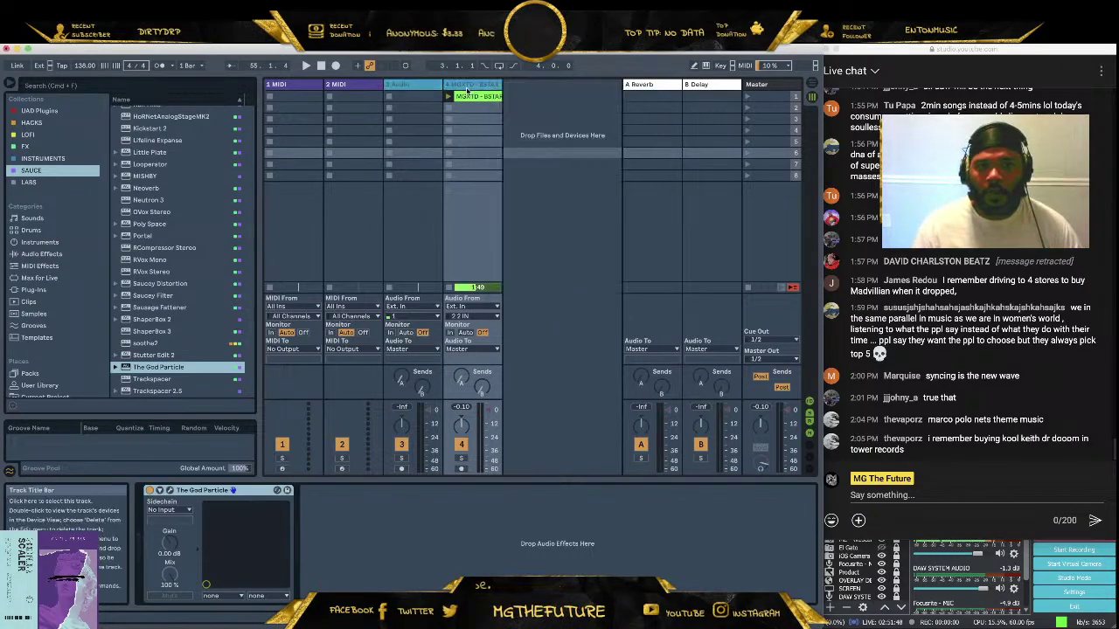
click(354, 153)
click(297, 89)
key(Right)
key(Right)
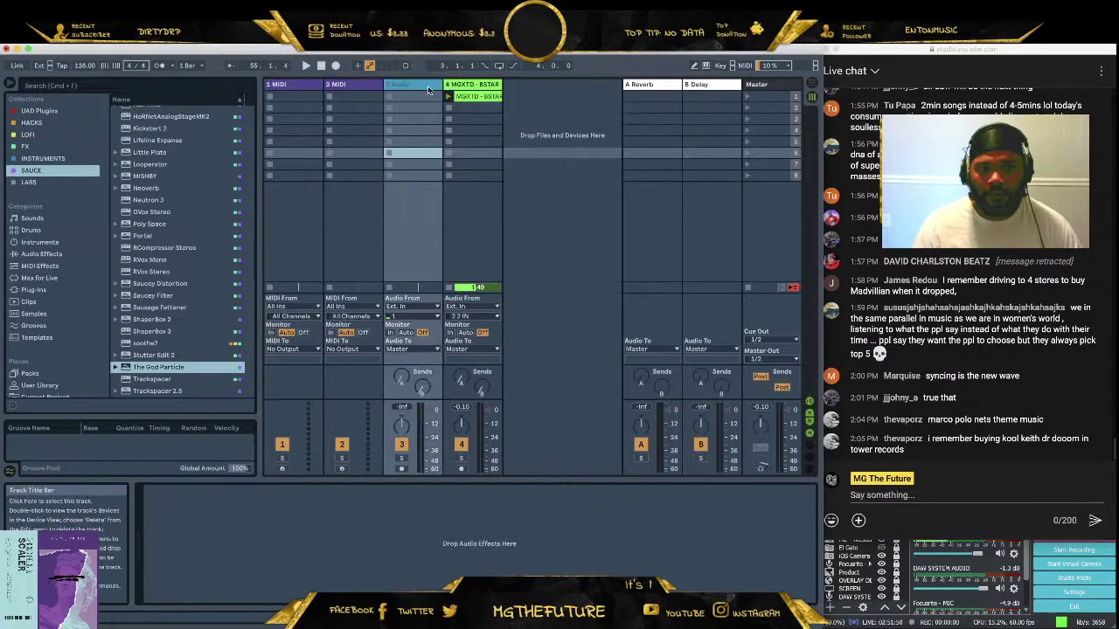
key(Right)
click(295, 88)
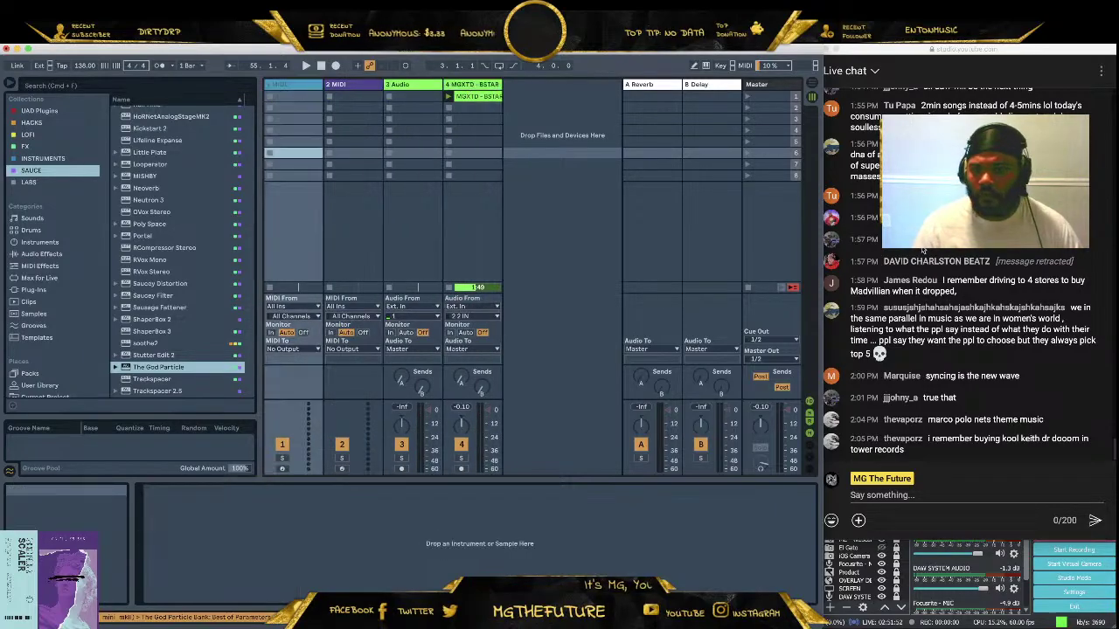
Reread the live chat from 1:53 PM to 2:05 PM, highlighting the comment about everyone playing the same album in their car
click(1005, 239)
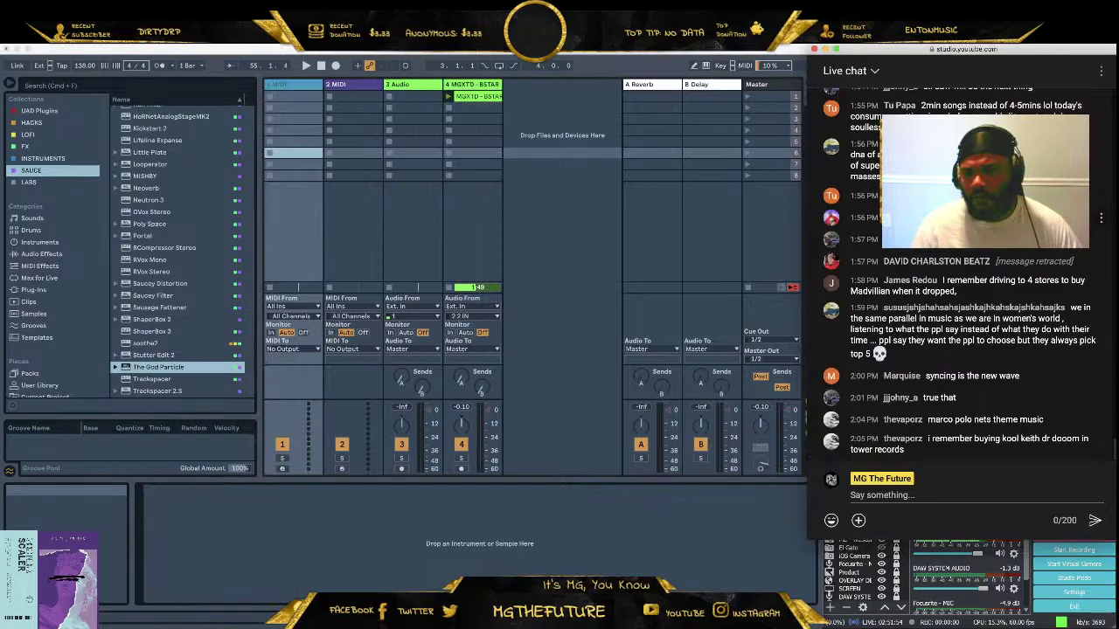
scroll(962, 288, up, 4)
scroll(961, 445, down, 4)
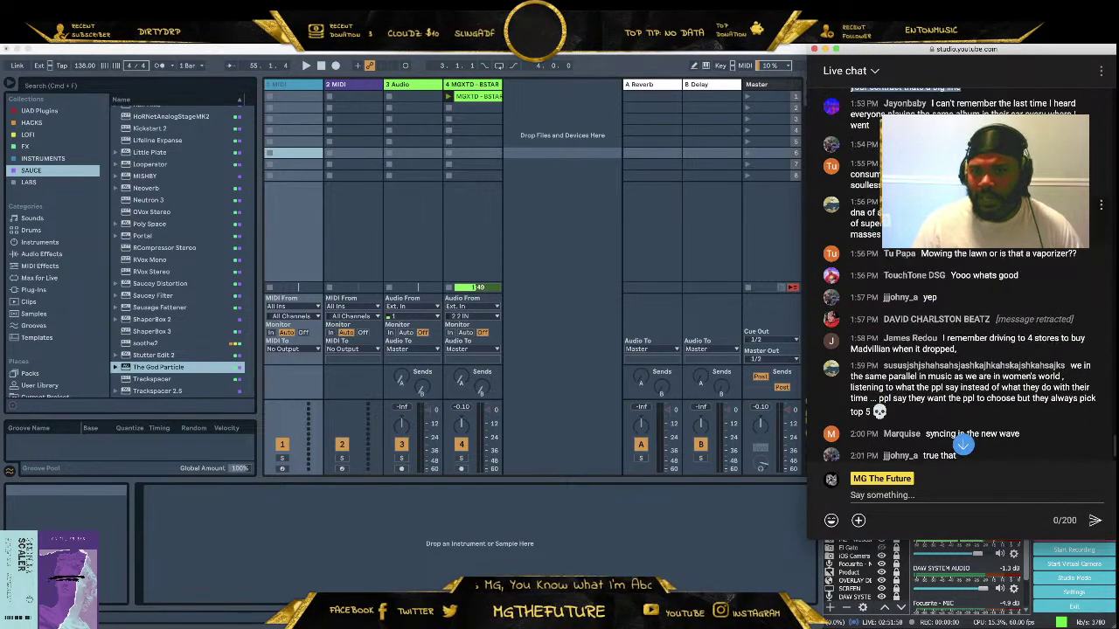
click(962, 445)
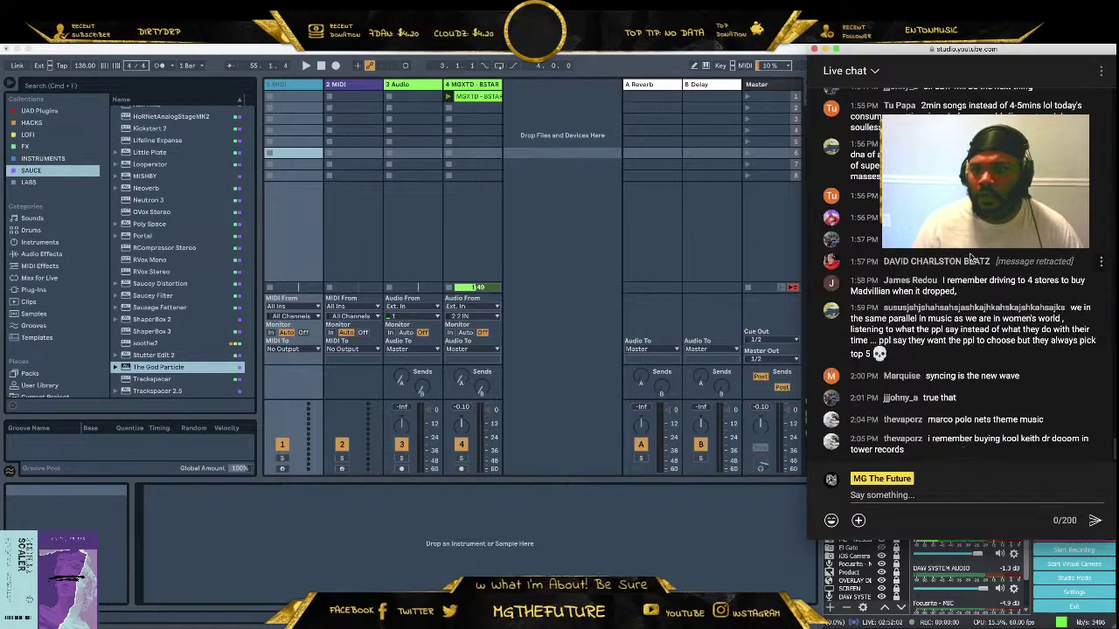
scroll(965, 252, up, 3)
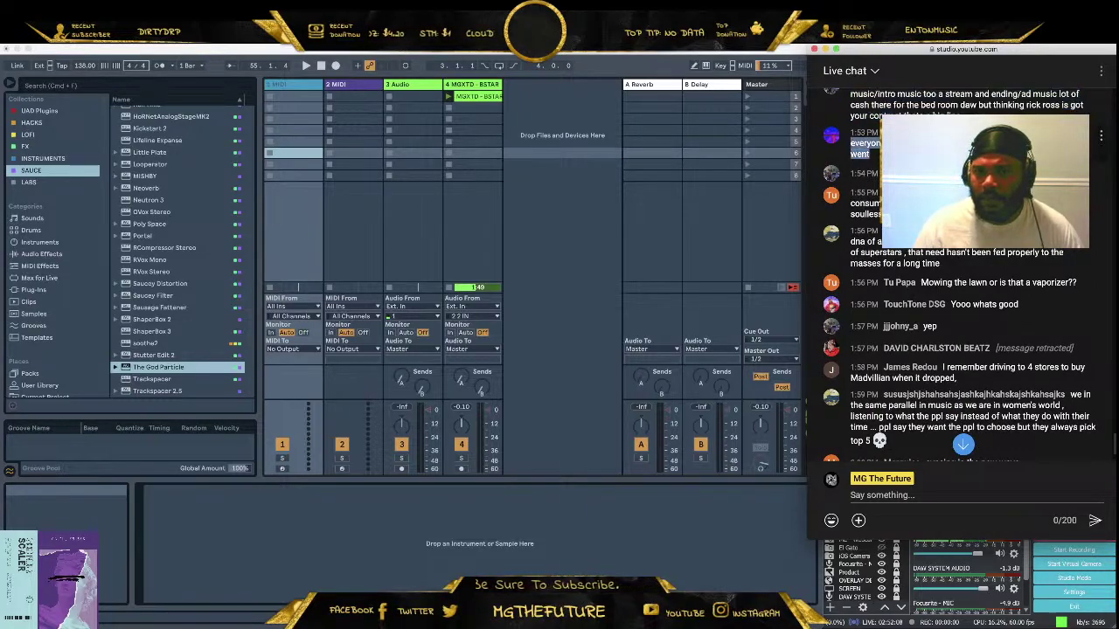
scroll(965, 274, down, 3)
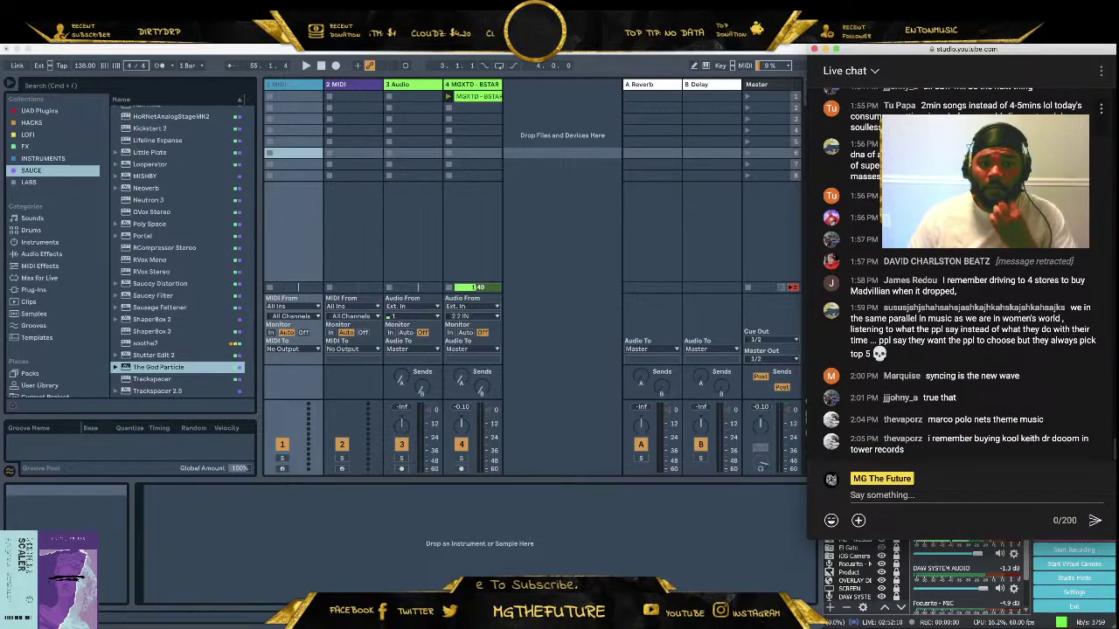
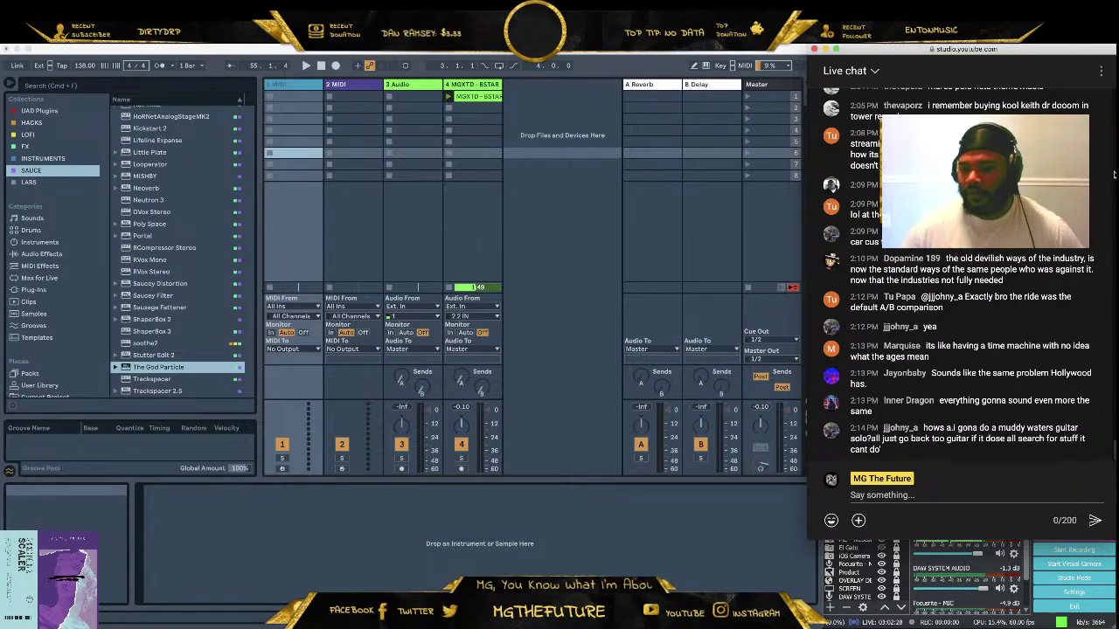
Switch to ChatGPT in the browser and submit the prompt "Can you help me create a cold call message to a music a&r for urban"
click(896, 623)
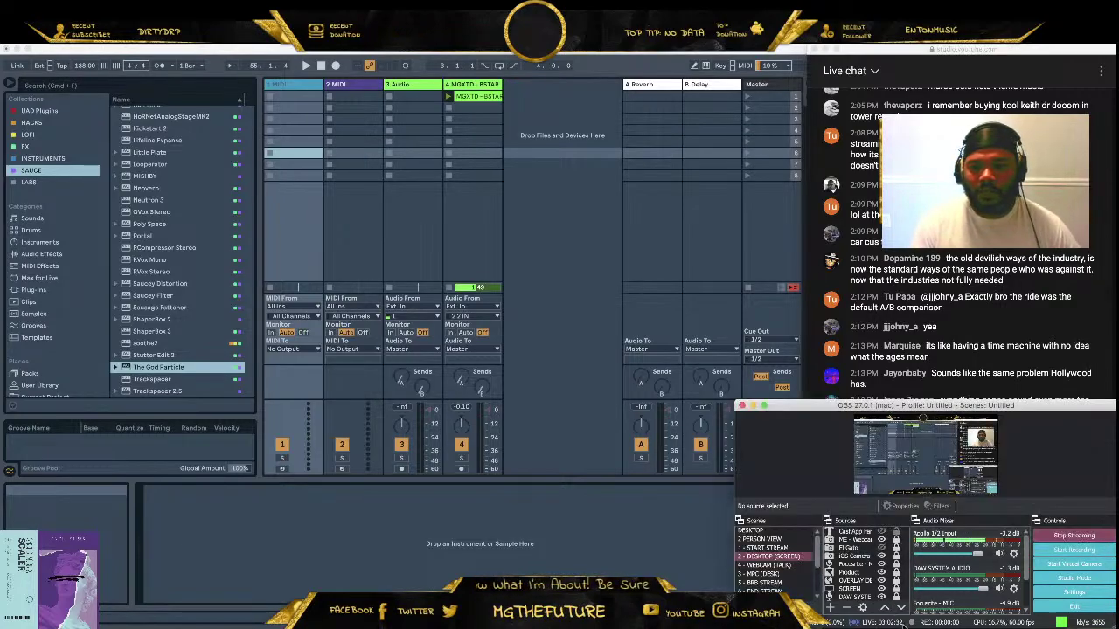
click(792, 583)
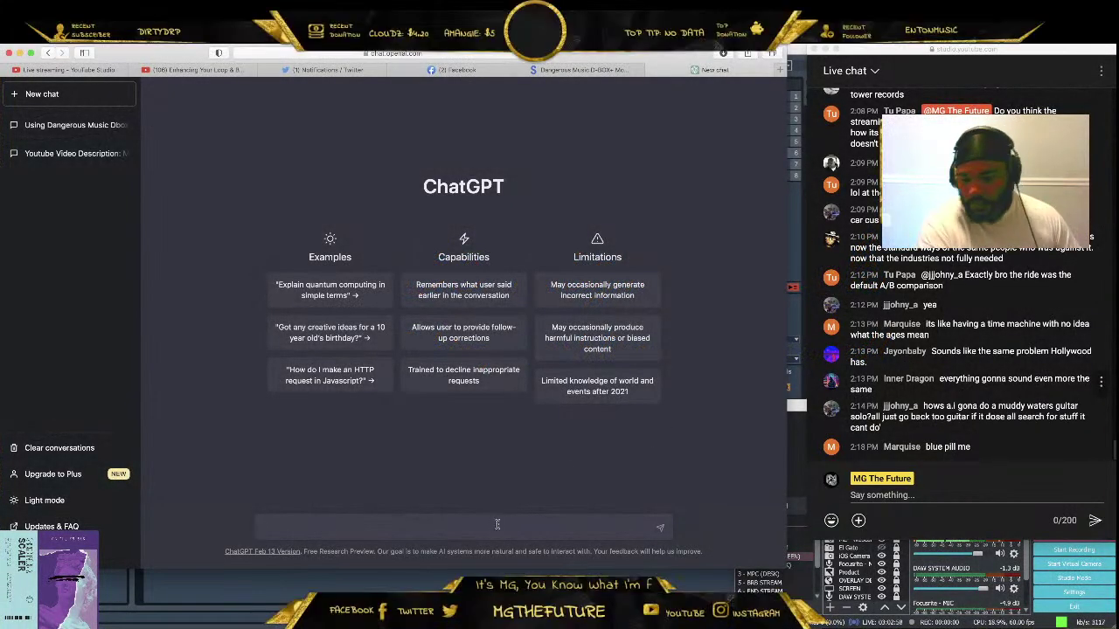
click(497, 523)
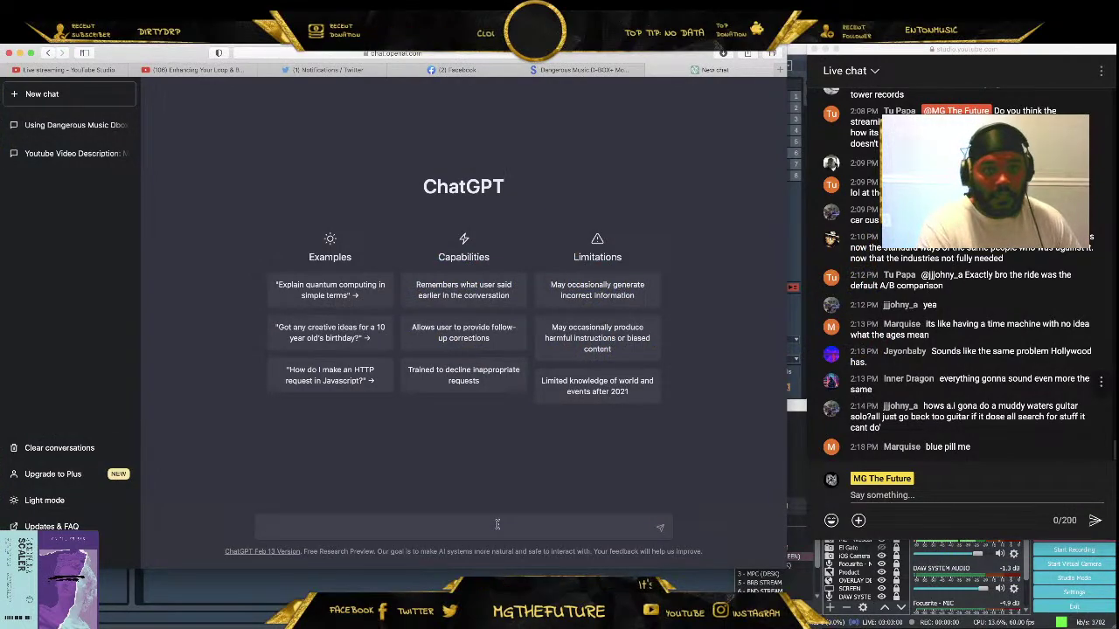
text(Can you help)
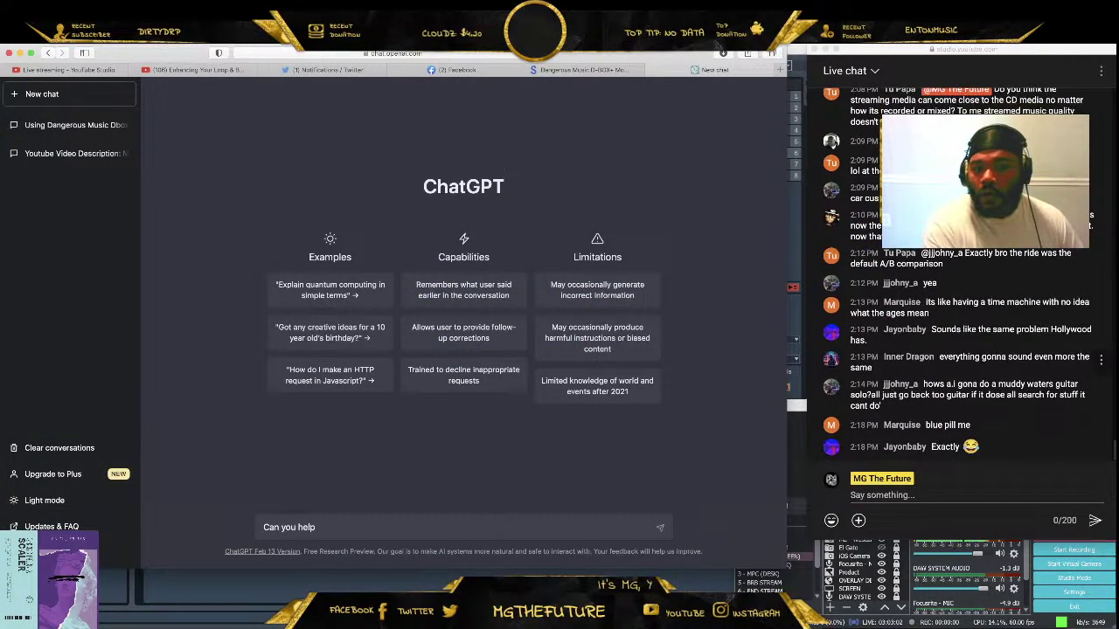
text( me create a co)
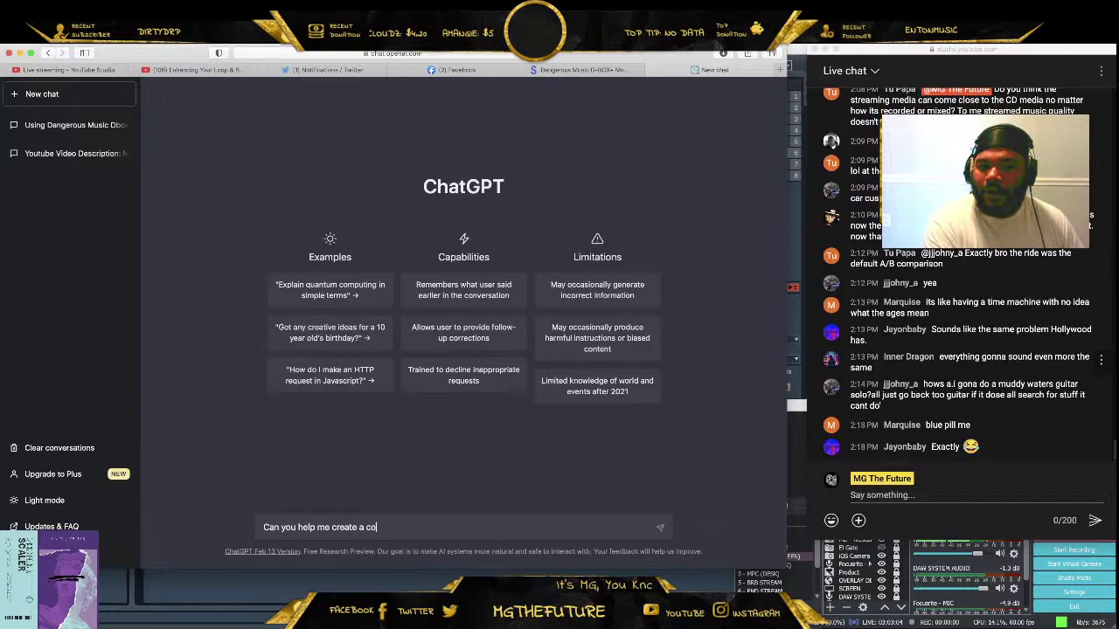
text(ld call)
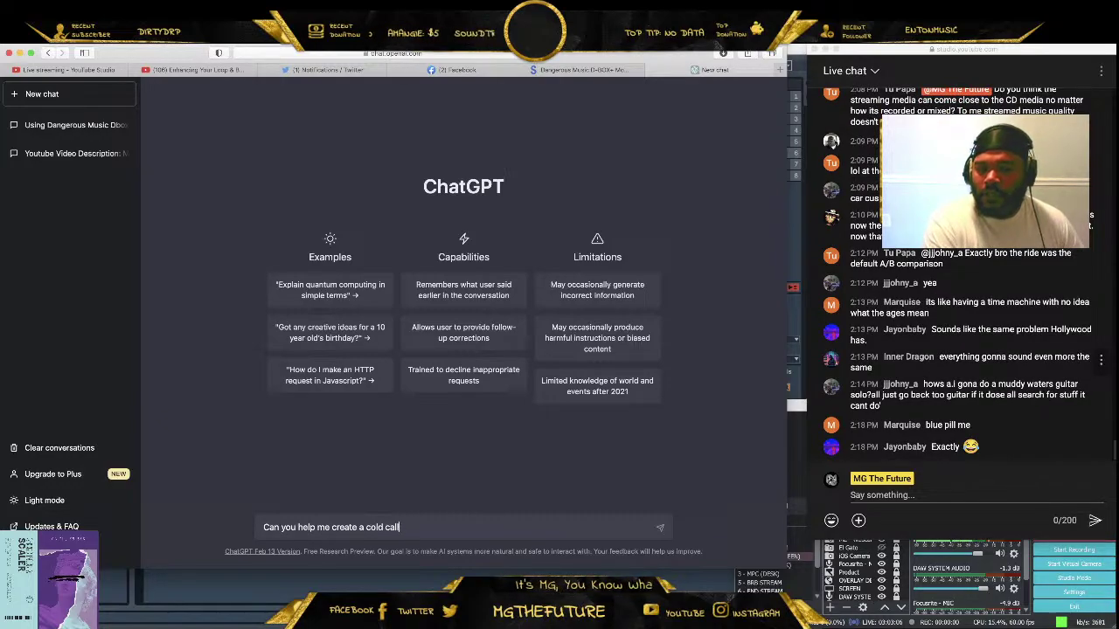
text( message to )
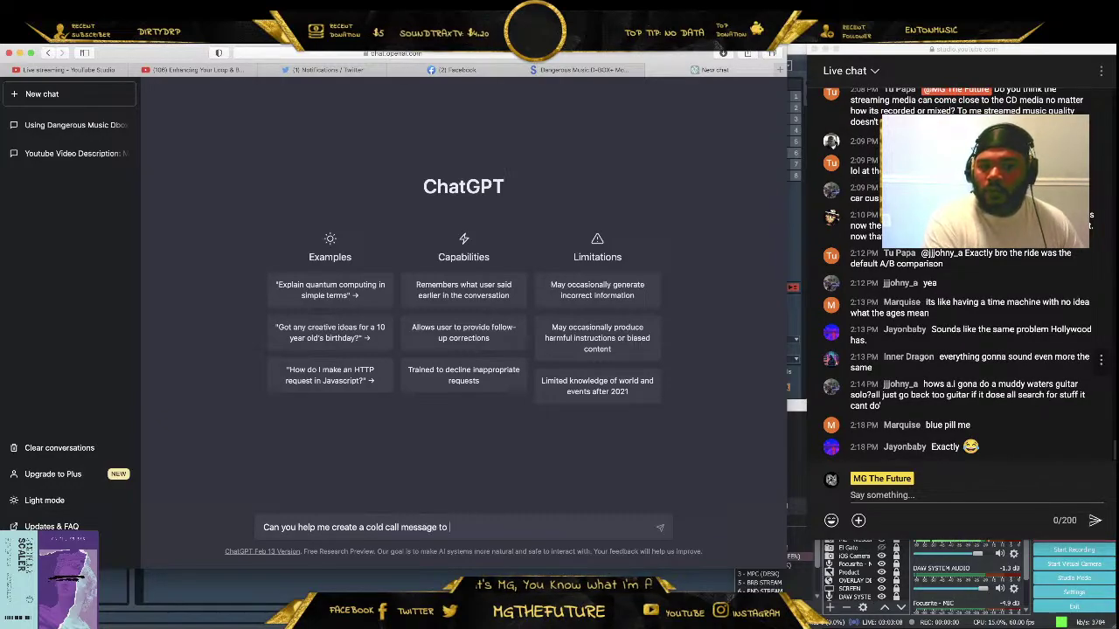
text(a music )
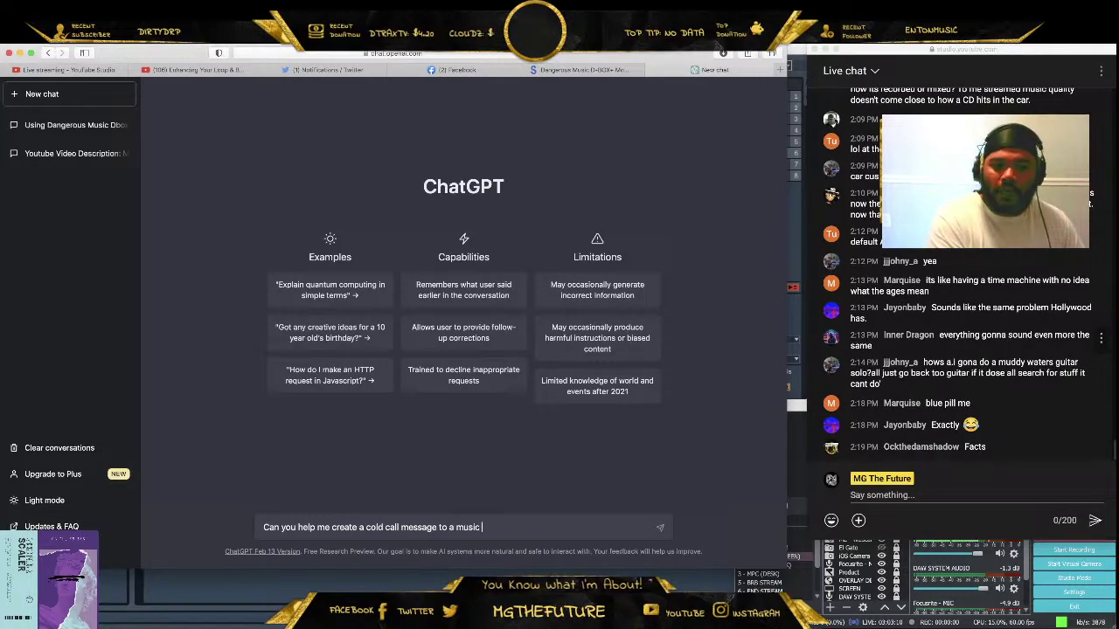
text(a&r for)
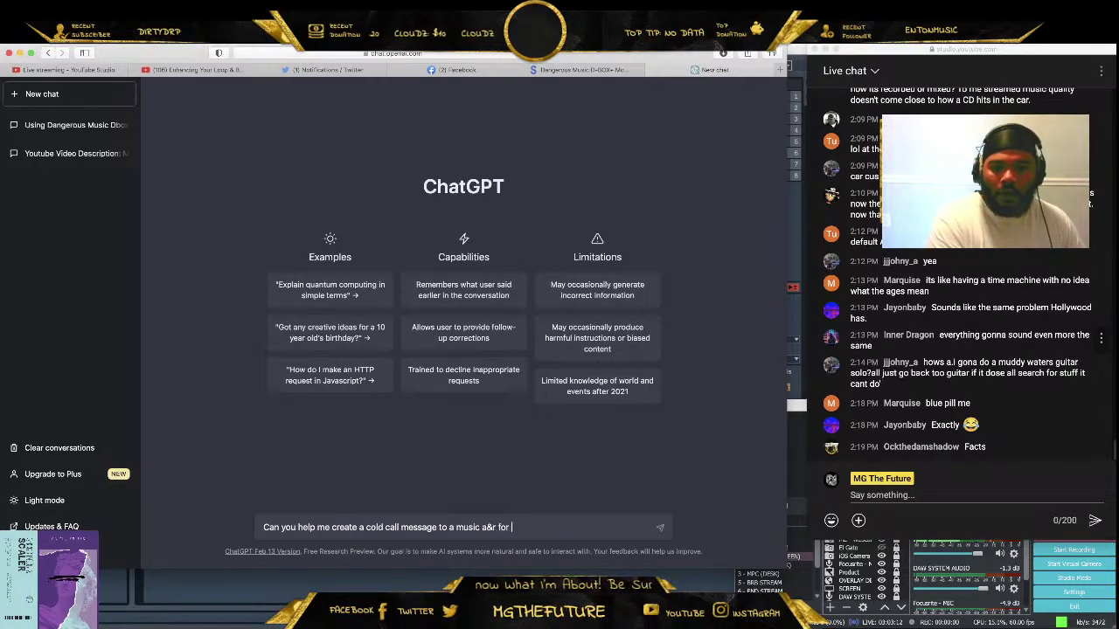
text( urban)
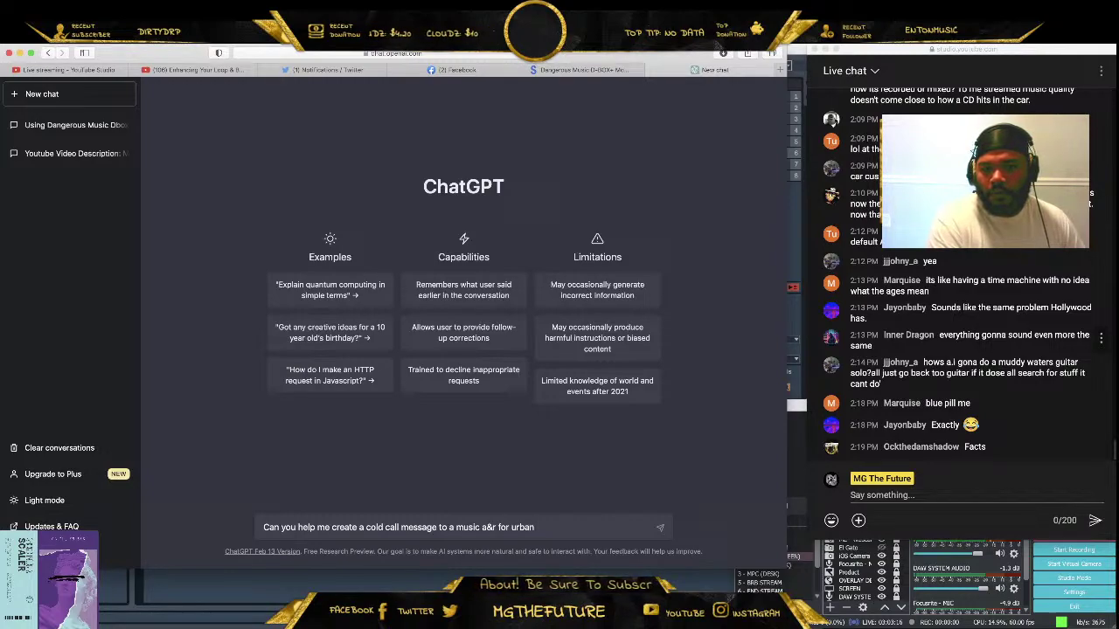
key(Return)
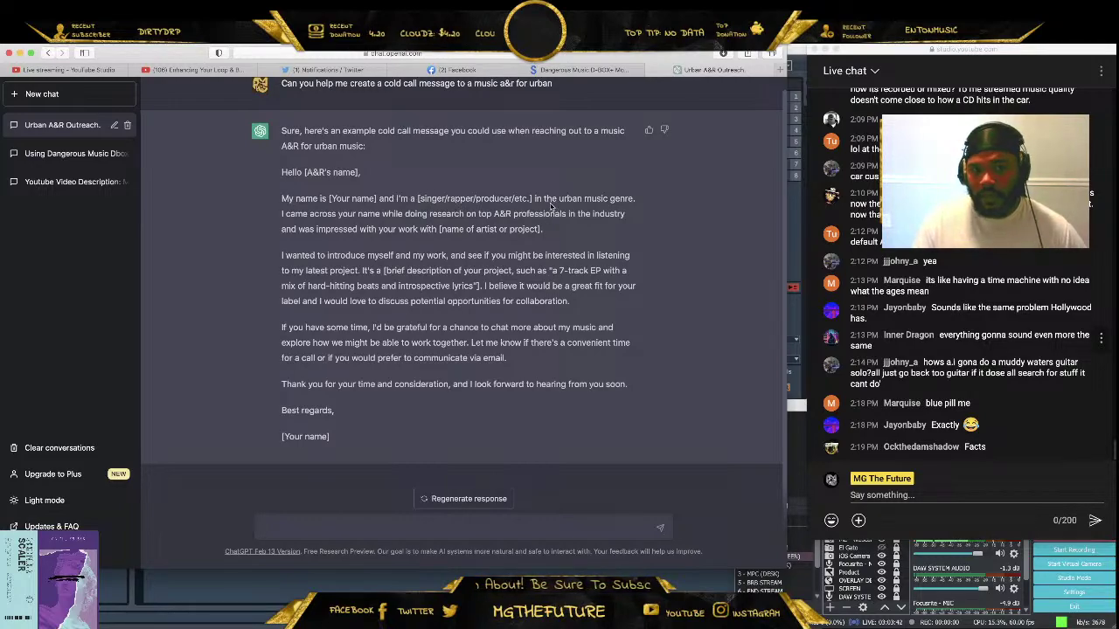
Read the generated message's opening paragraph, highlighting "urban music genre" and the "[name of artist or project]" placeholder
drag(634, 199, 555, 197)
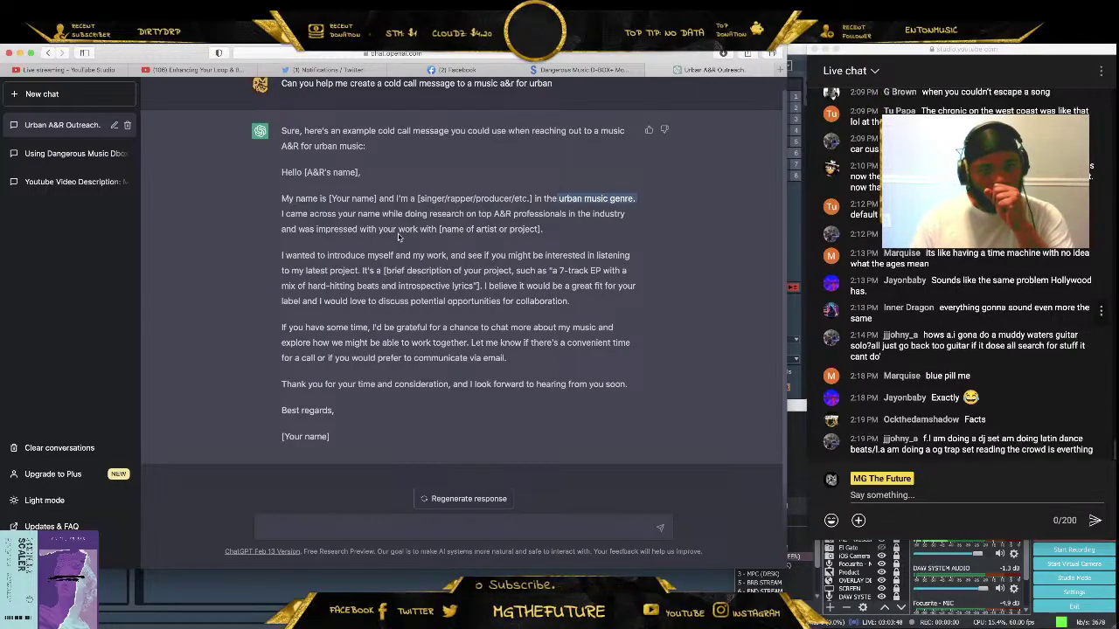
click(499, 214)
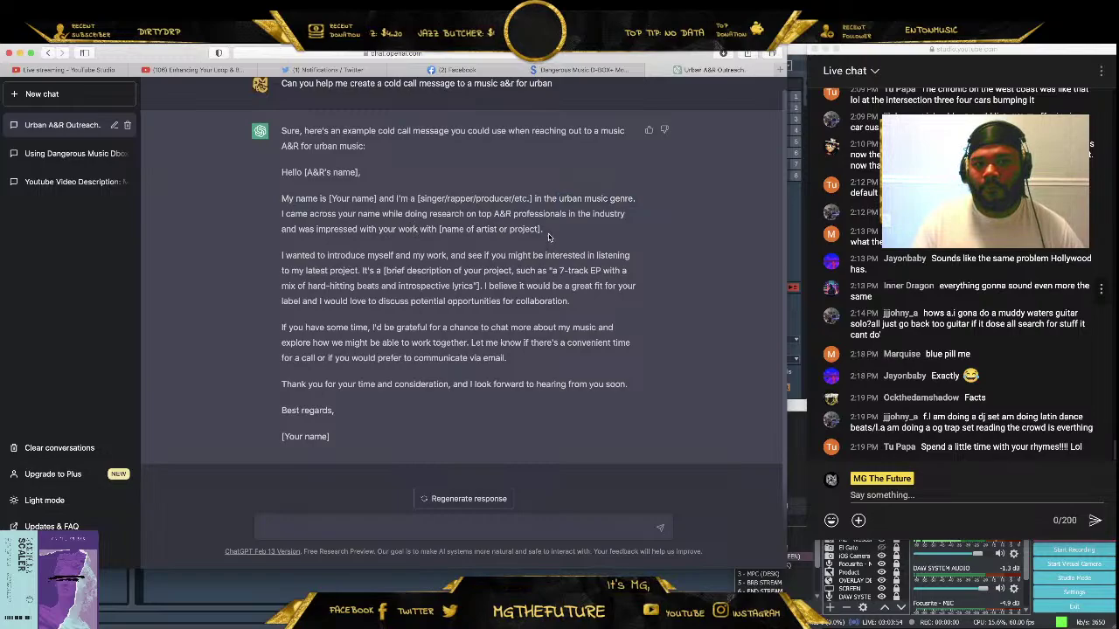
drag(543, 229, 443, 231)
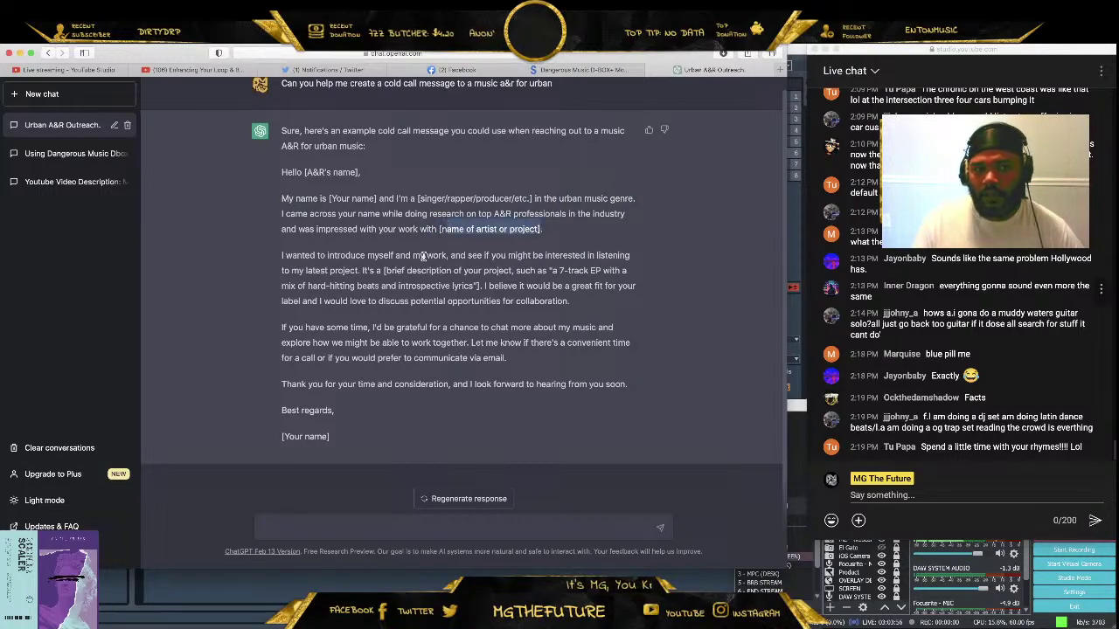
click(463, 231)
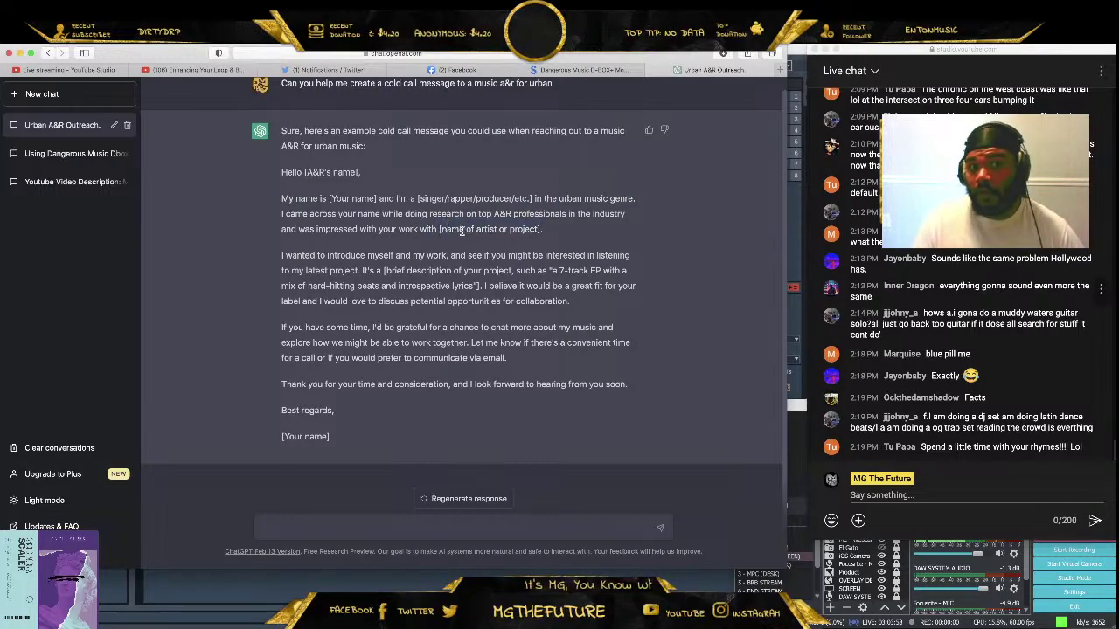
drag(441, 229, 538, 231)
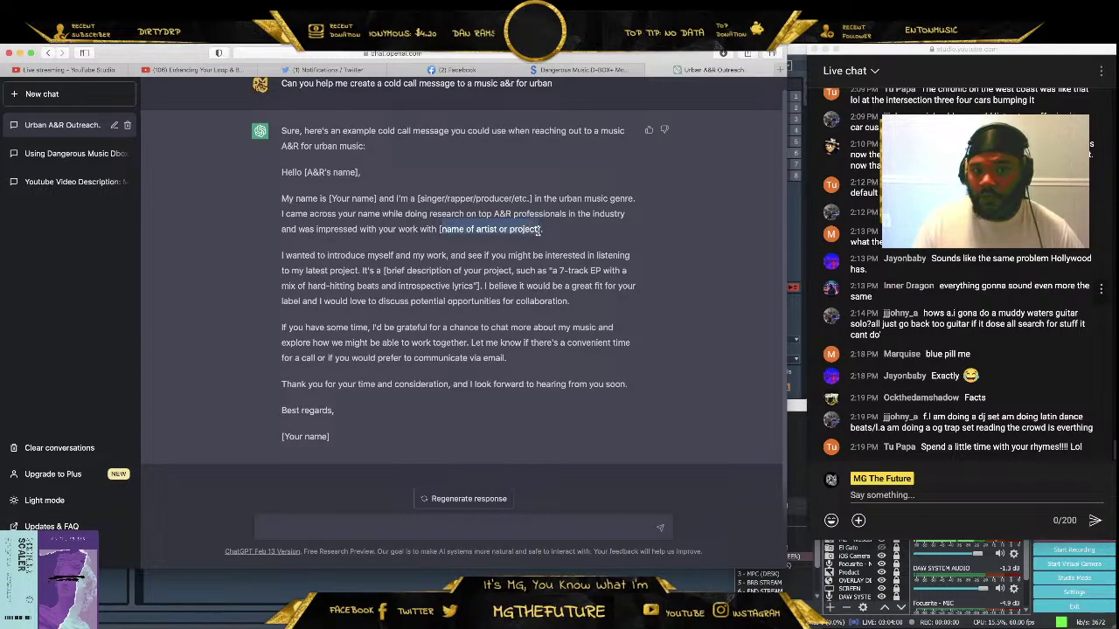
click(419, 324)
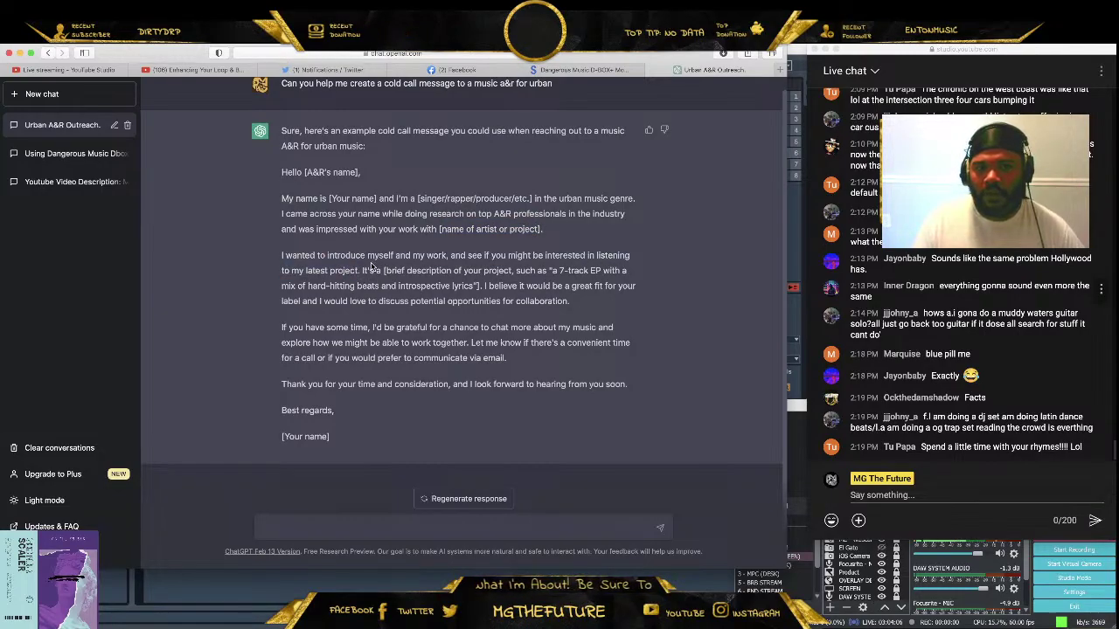
Read the rest of the cold call message, from the project description through the meeting request to the closing thanks, highlighting passages
drag(370, 269, 616, 269)
click(616, 269)
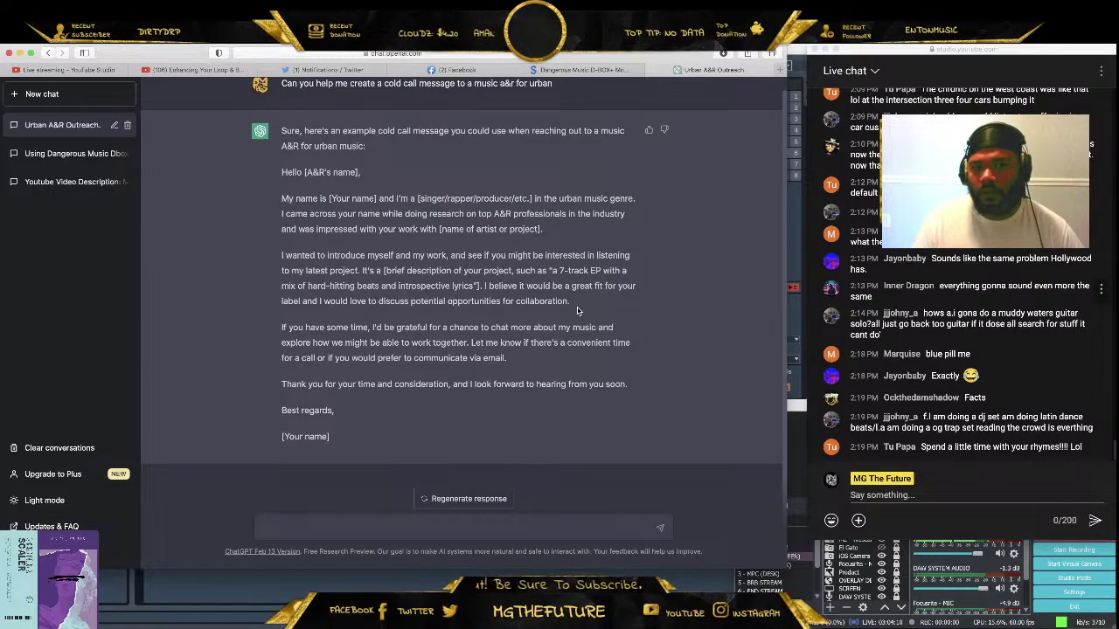
drag(581, 310, 297, 173)
click(350, 265)
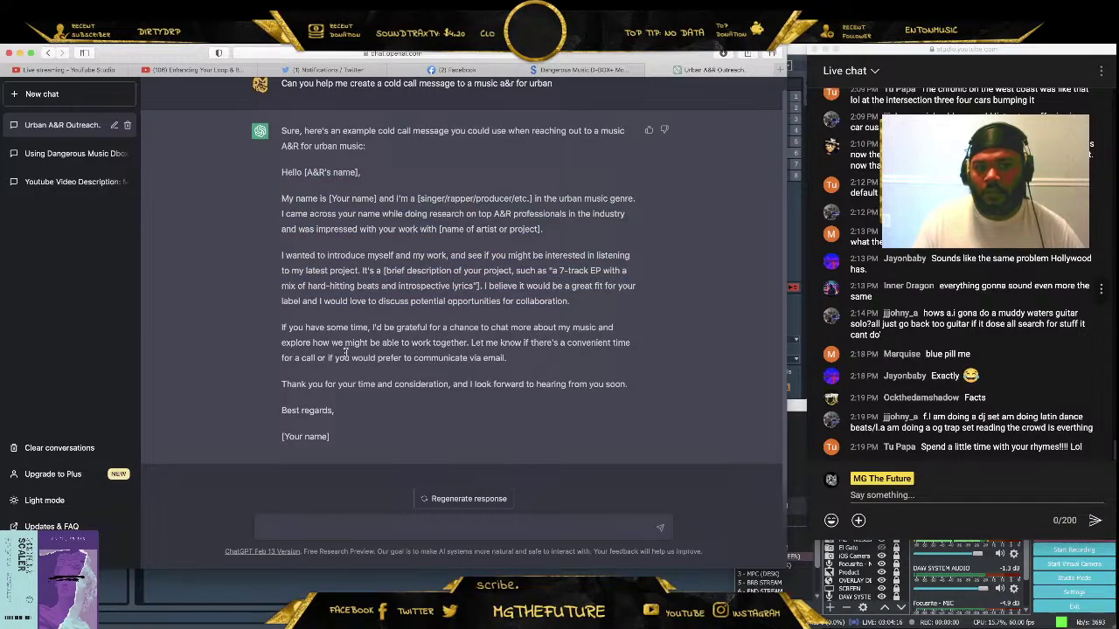
drag(464, 350, 393, 328)
click(451, 329)
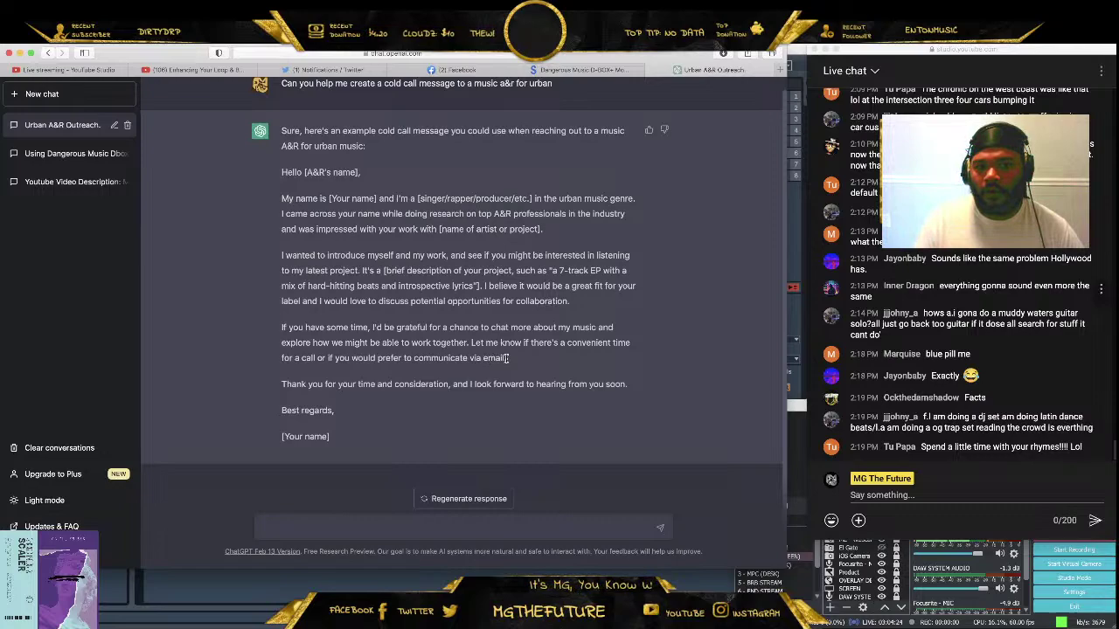
drag(508, 359, 297, 196)
click(401, 374)
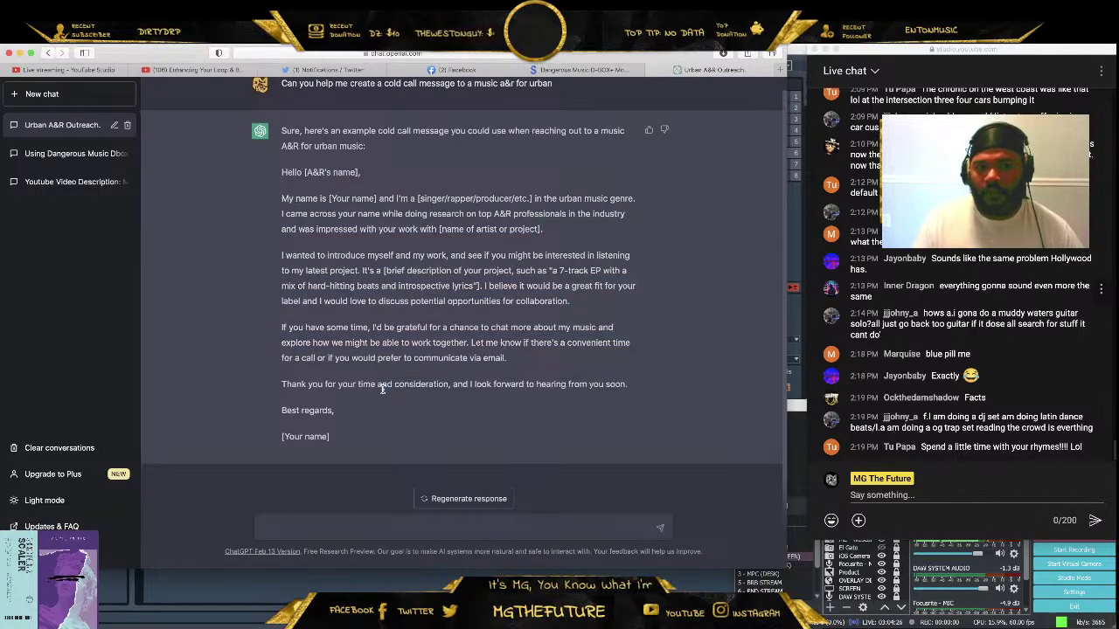
shift+click(403, 386)
click(515, 391)
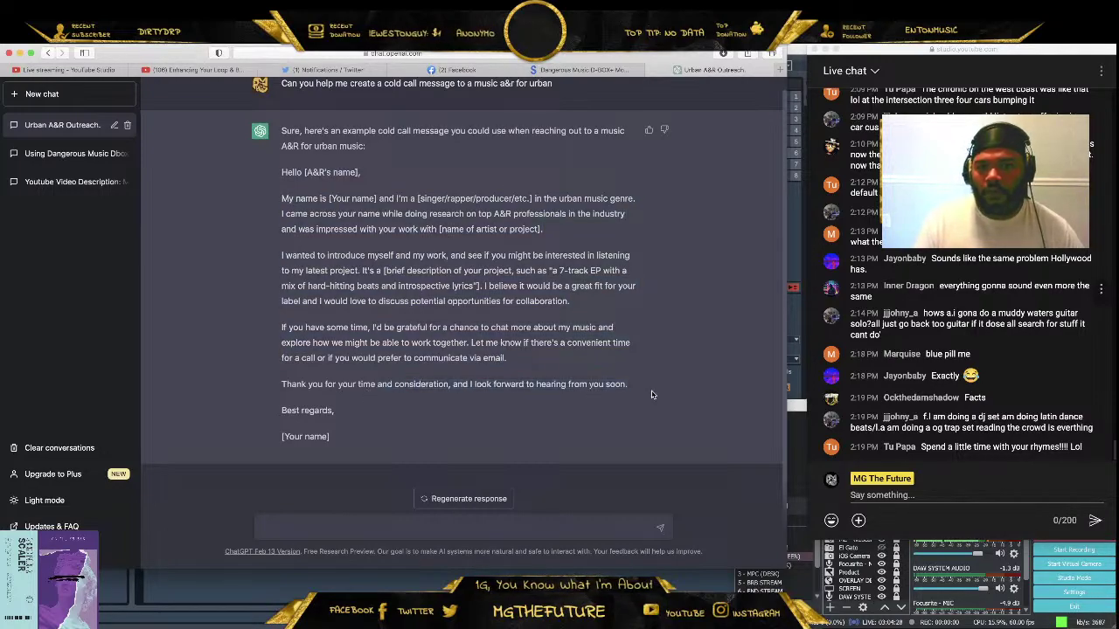
drag(651, 394, 352, 527)
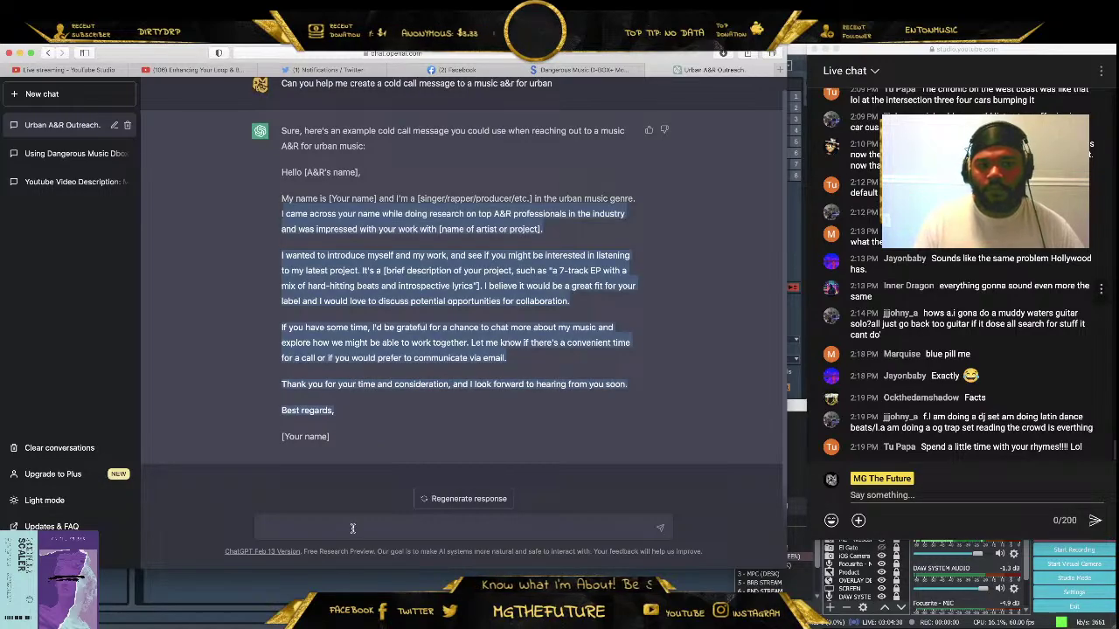
Submit the follow-up prompt "can you give me an email subject for this message"
click(354, 527)
text(can you )
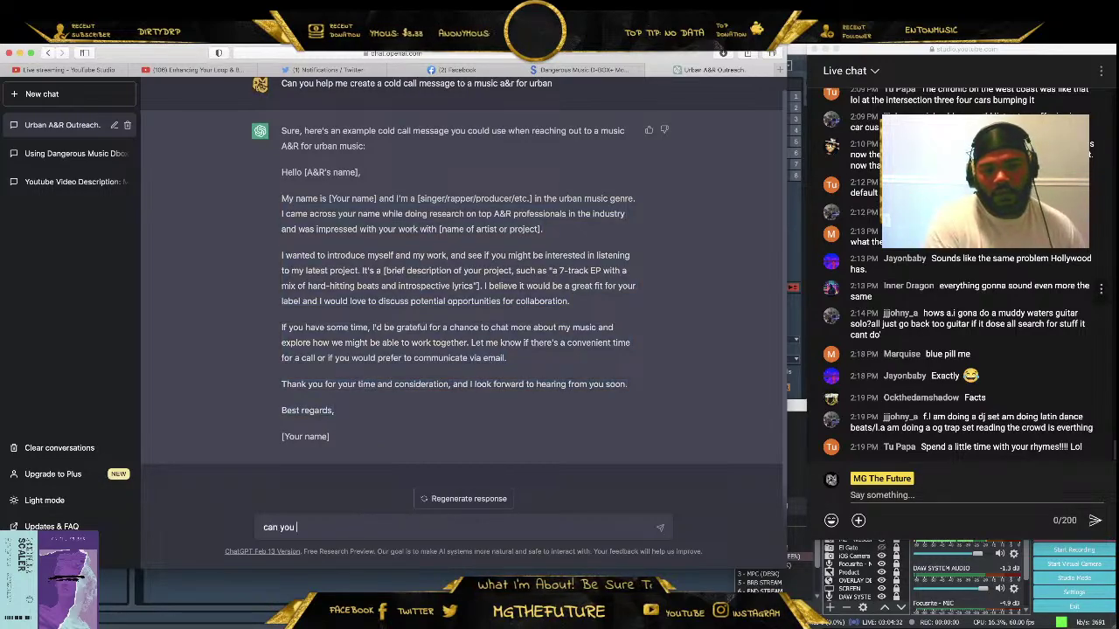
text(give me an email suit)
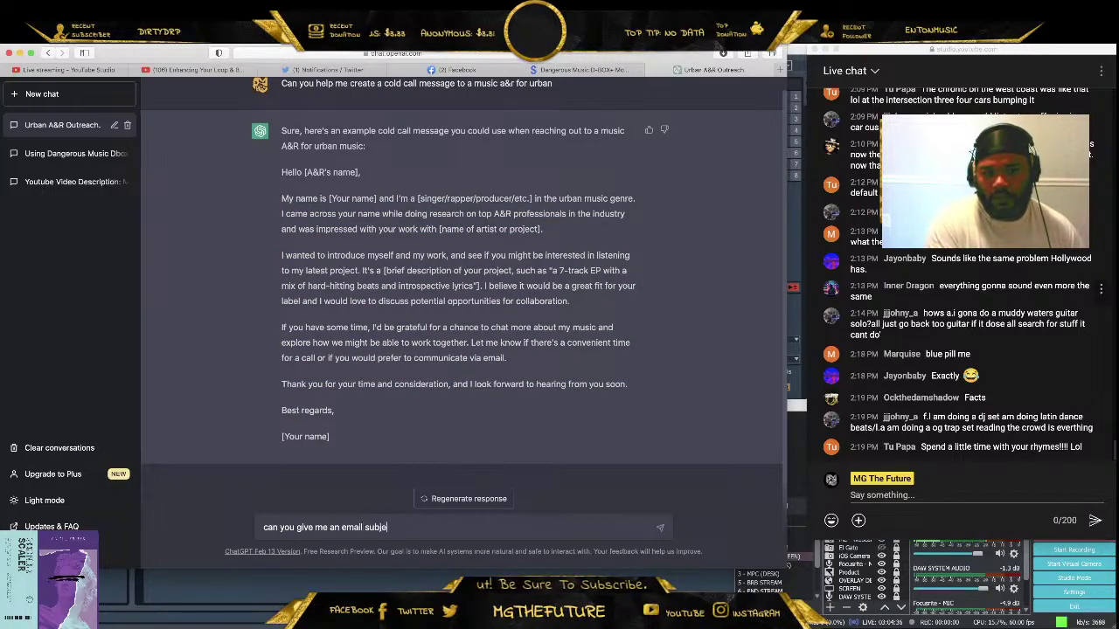
text(ect for this message)
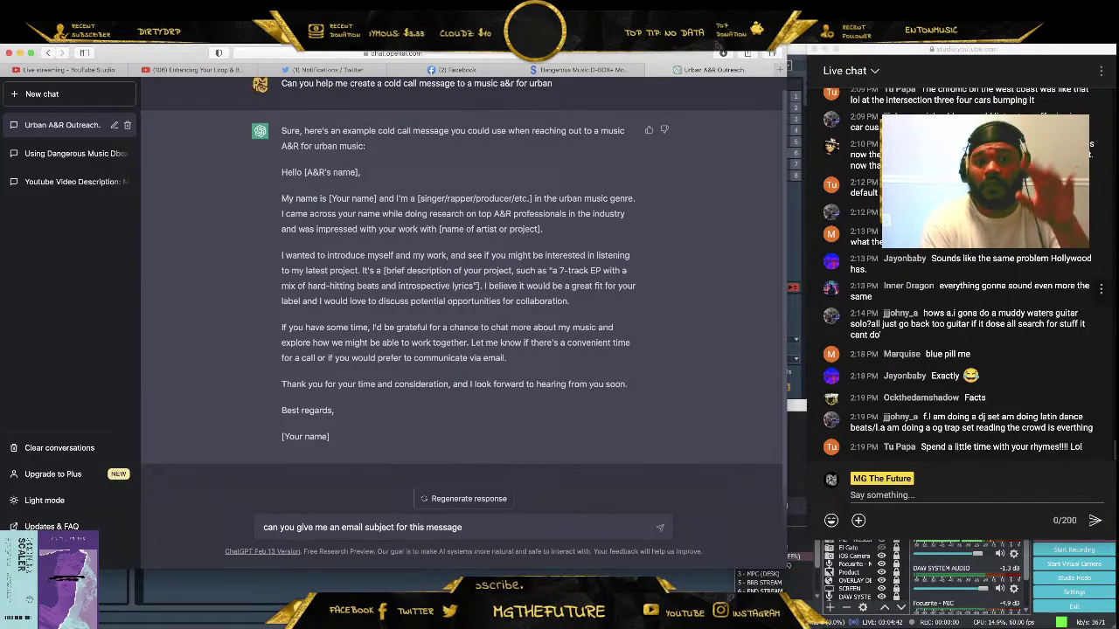
key(Return)
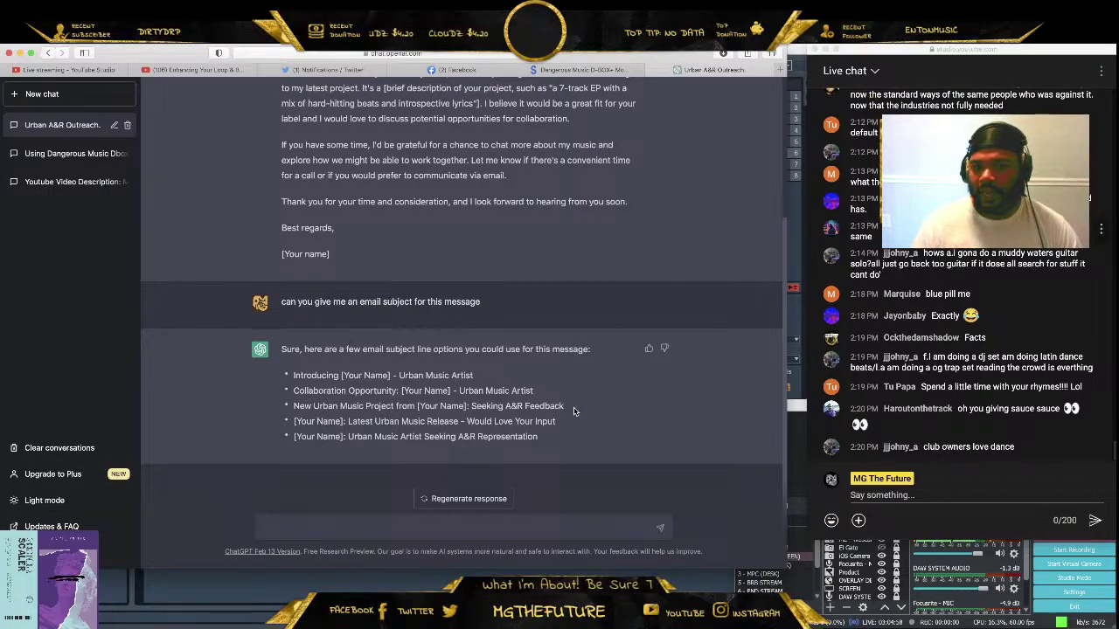
Review the suggested email subject lines, highlighting their urban music and A&R wording, and look back over the drafted message
drag(574, 410, 435, 394)
click(468, 419)
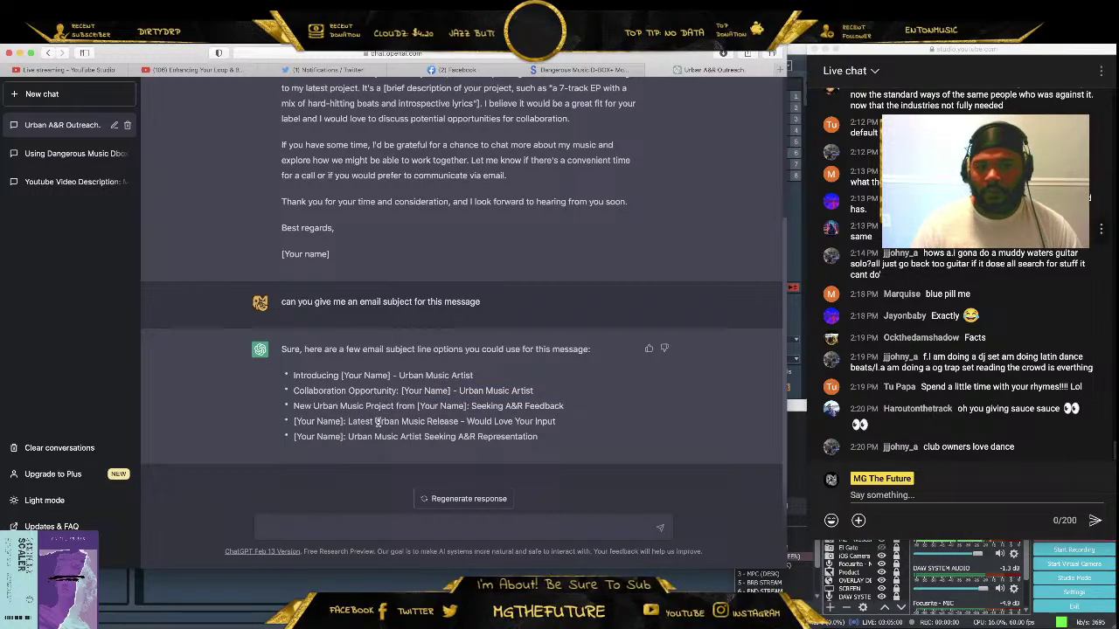
drag(377, 423, 435, 421)
click(490, 432)
drag(565, 425, 373, 423)
click(479, 417)
click(424, 423)
click(425, 422)
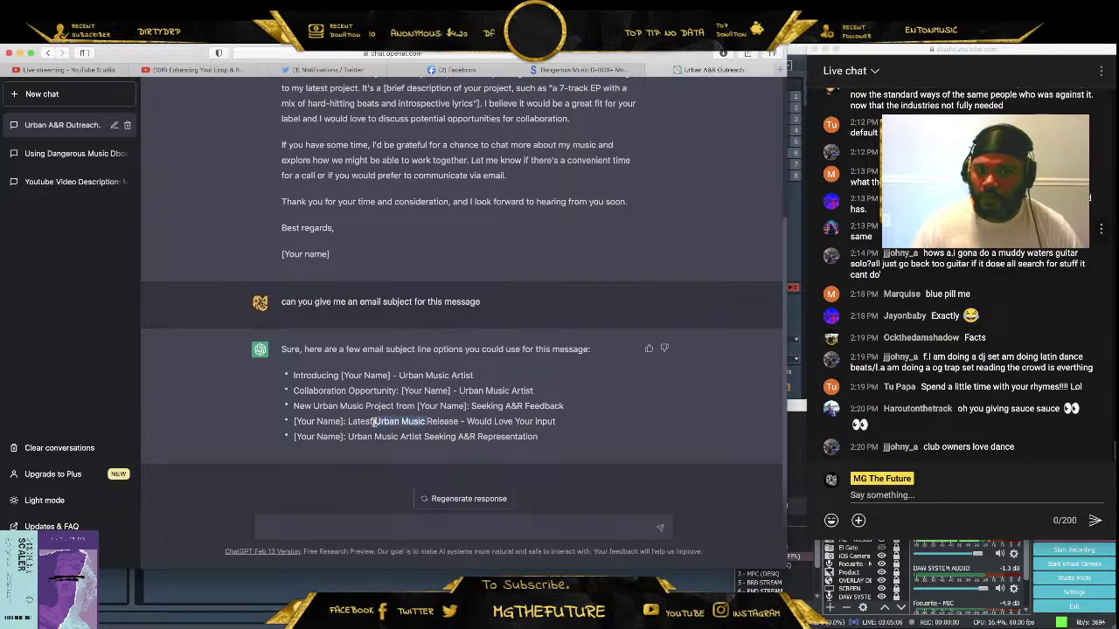
click(373, 423)
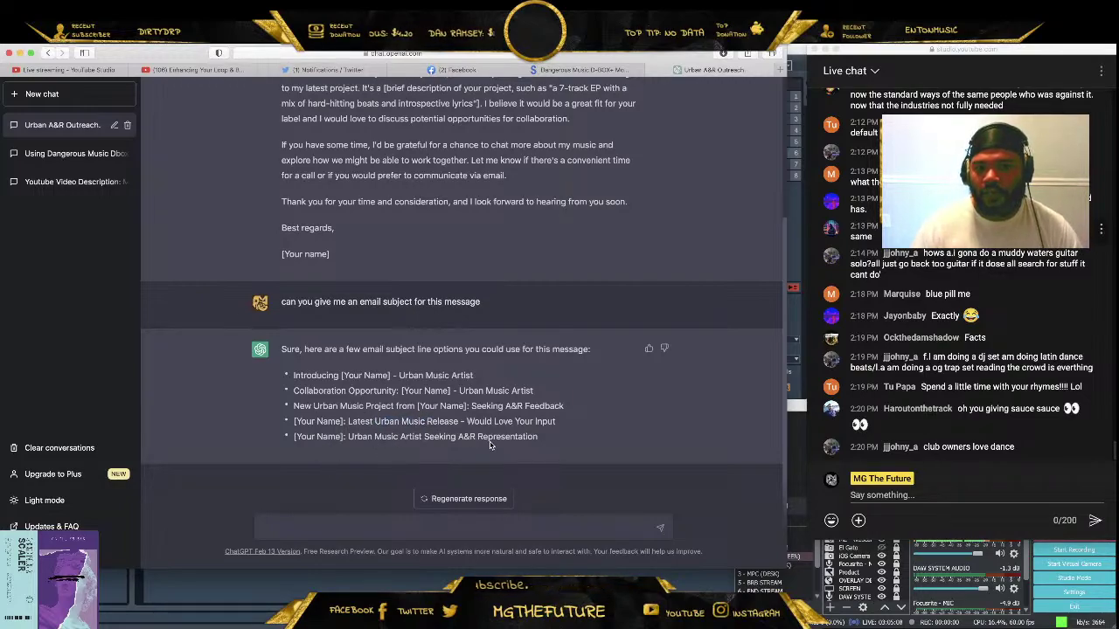
drag(561, 439, 346, 436)
click(549, 423)
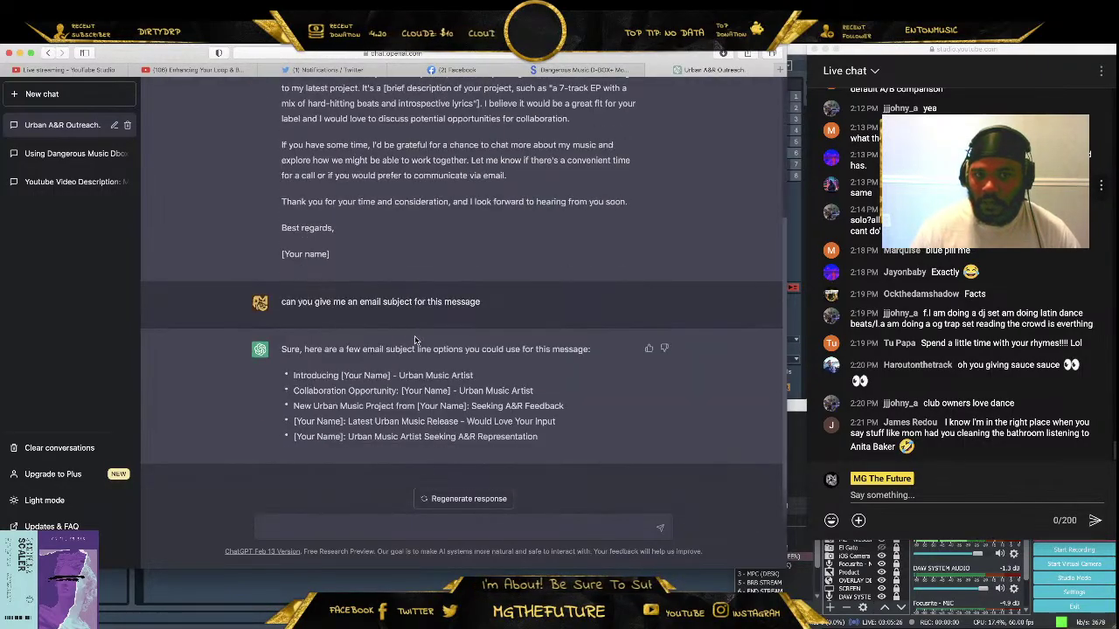
scroll(430, 312, up, 3)
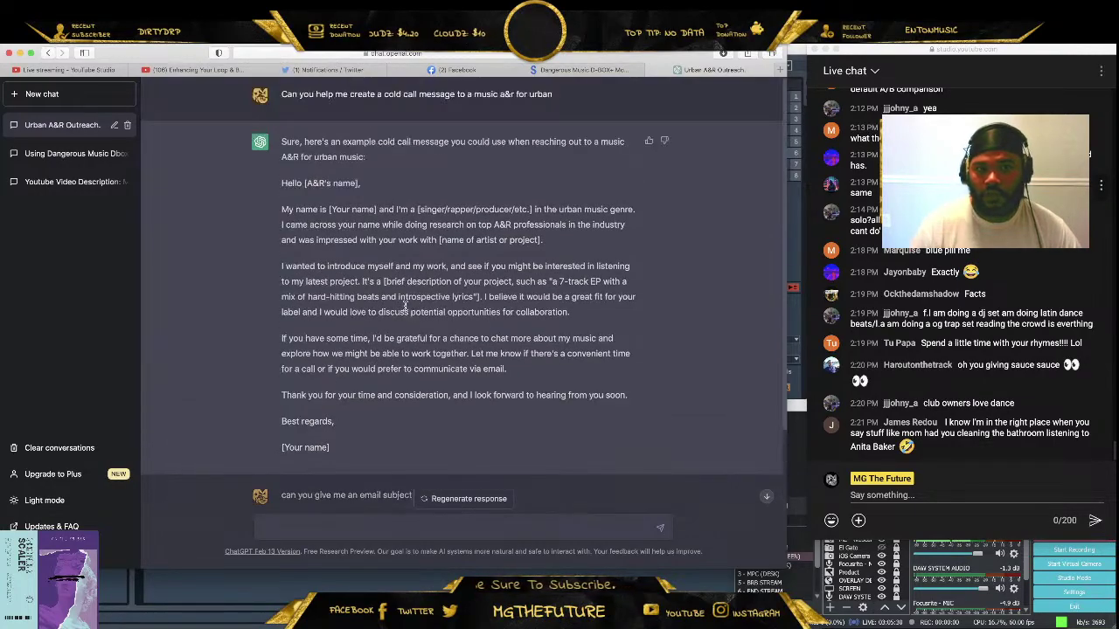
scroll(404, 314, down, 3)
scroll(450, 329, up, 3)
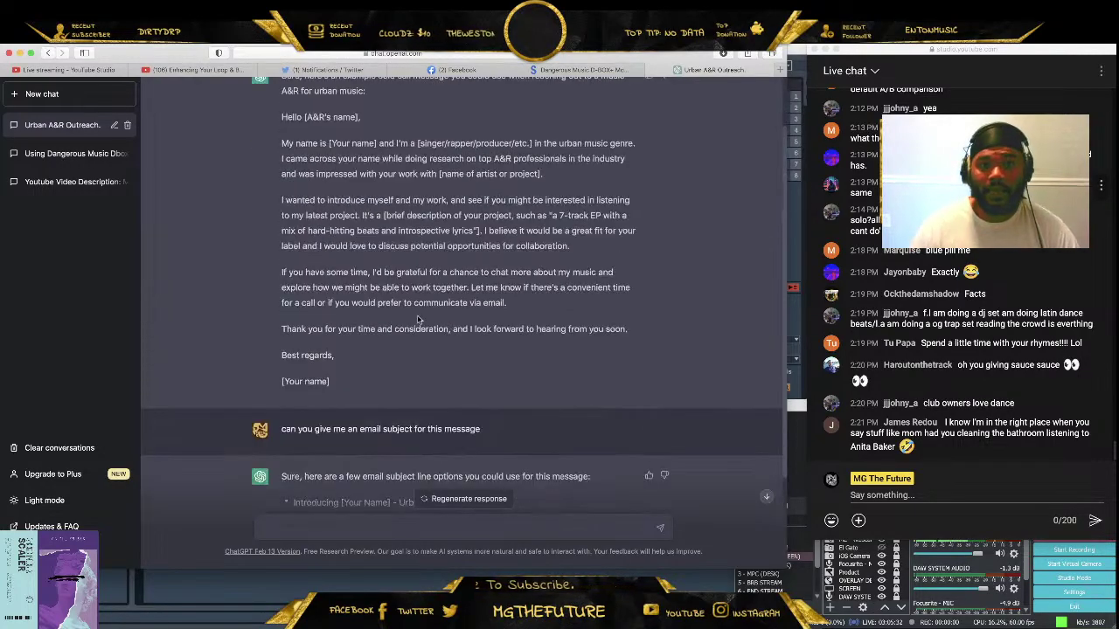
scroll(497, 235, down, 3)
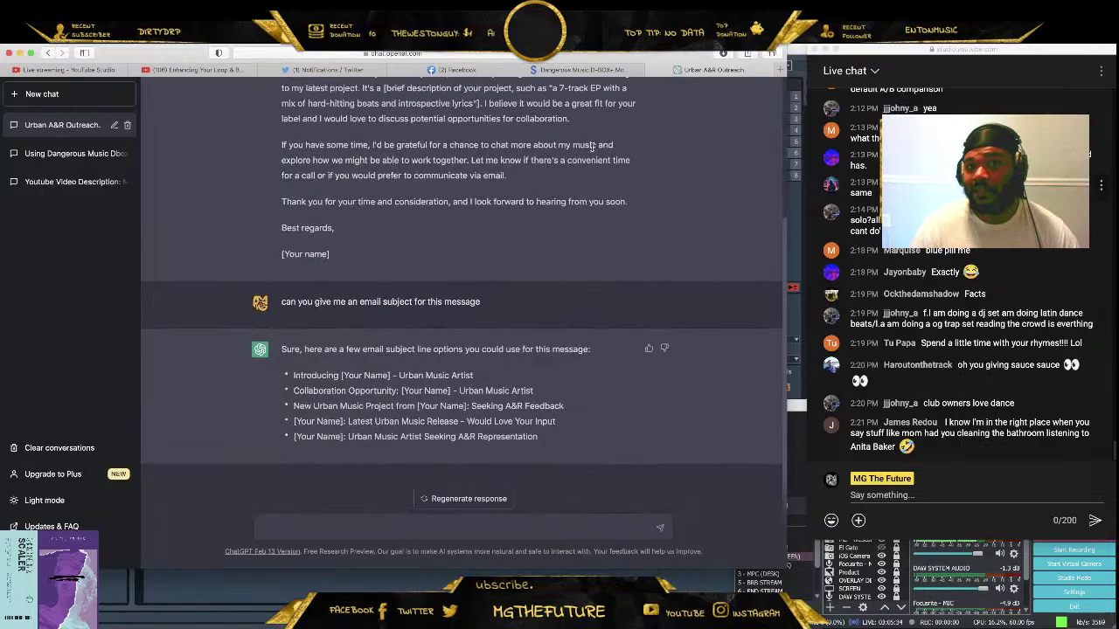
Look back and forth between the drafted A&R message and the suggested email subject lines, highlighting passages and the first two subject options
scroll(507, 341, up, 3)
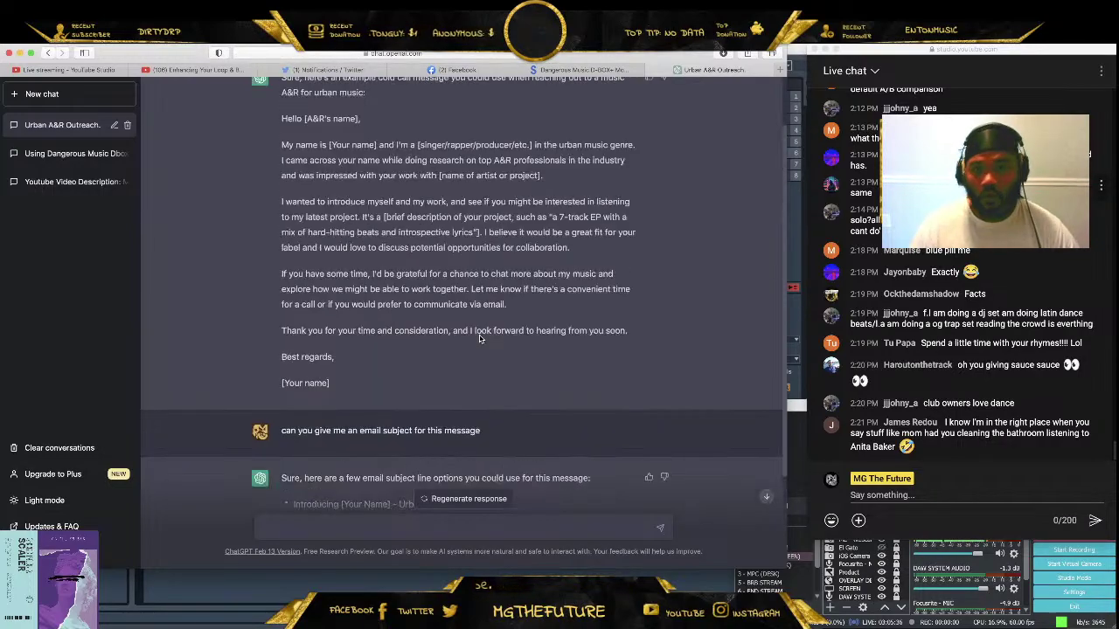
scroll(472, 340, down, 3)
scroll(480, 323, up, 4)
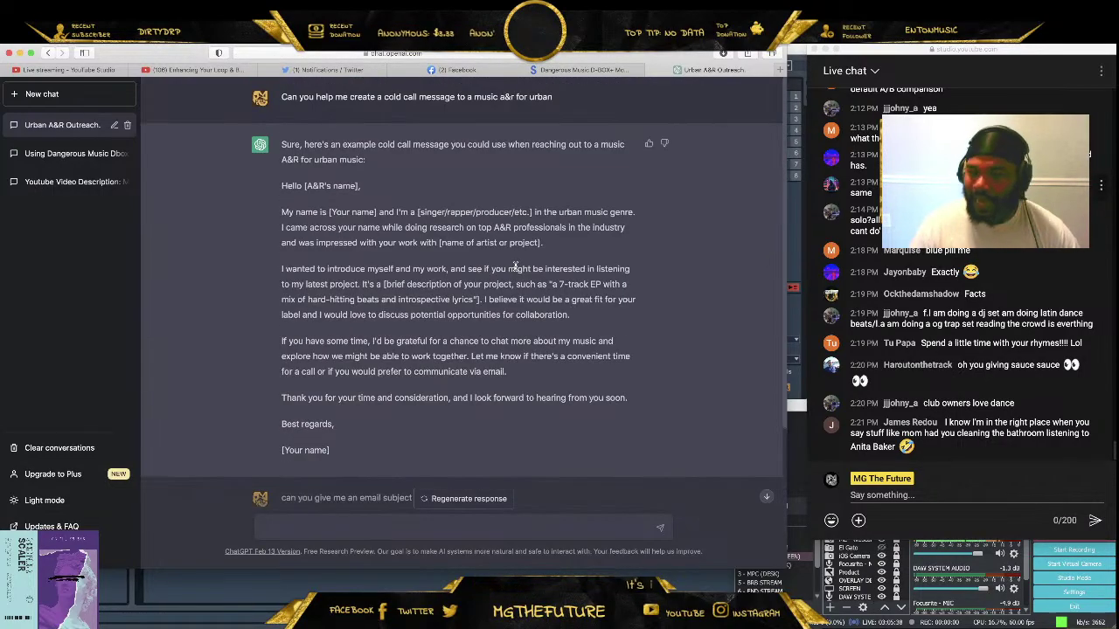
scroll(503, 275, down, 4)
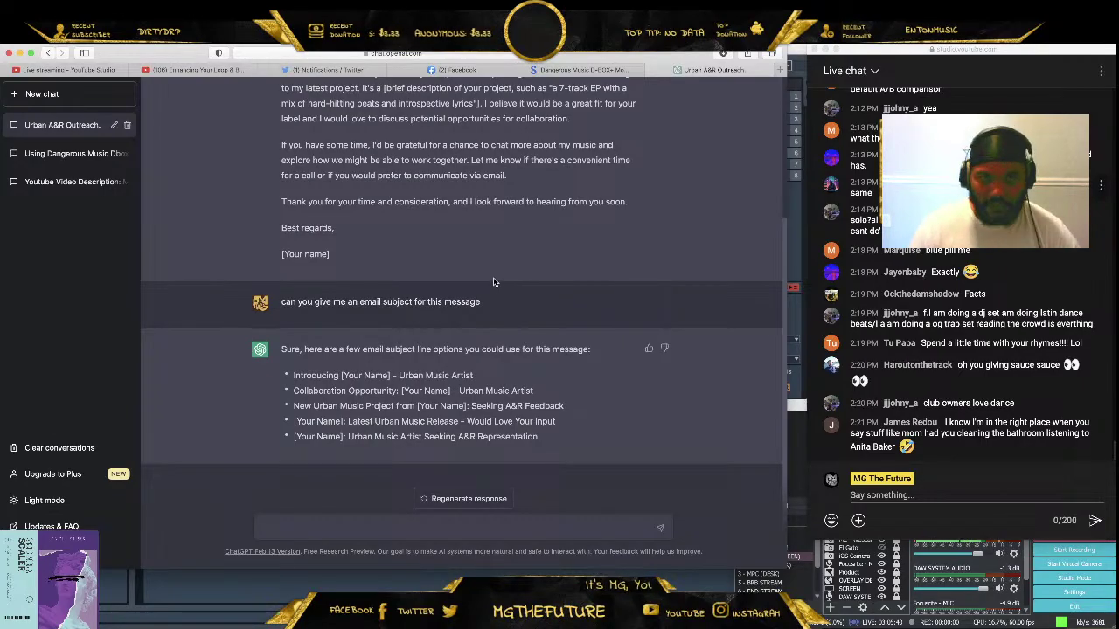
scroll(492, 286, up, 5)
scroll(428, 280, down, 7)
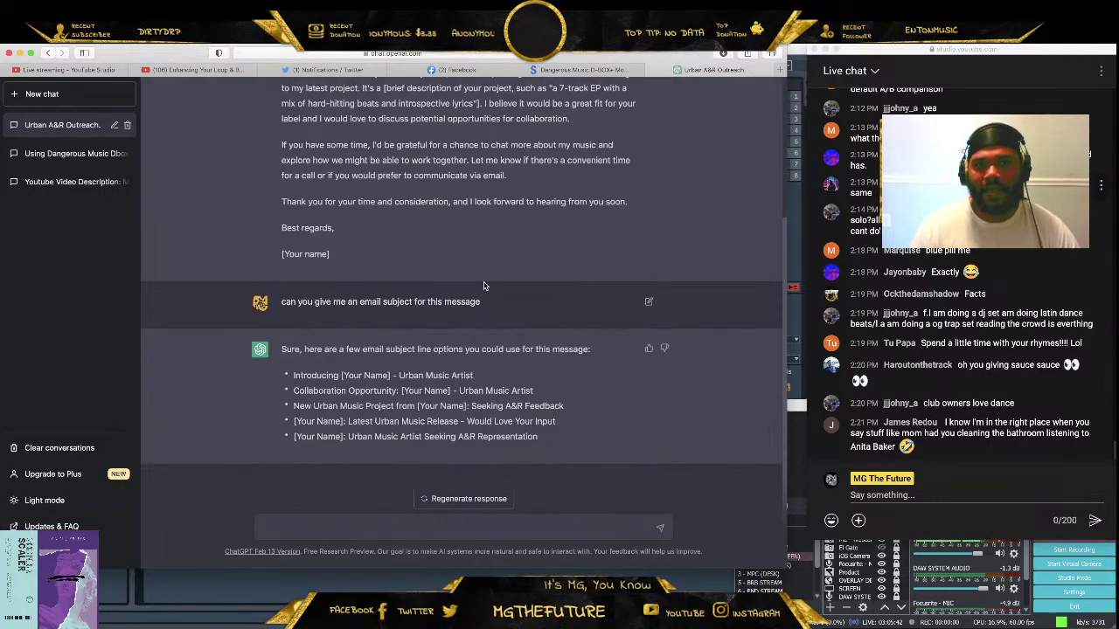
scroll(445, 243, up, 6)
scroll(434, 237, down, 4)
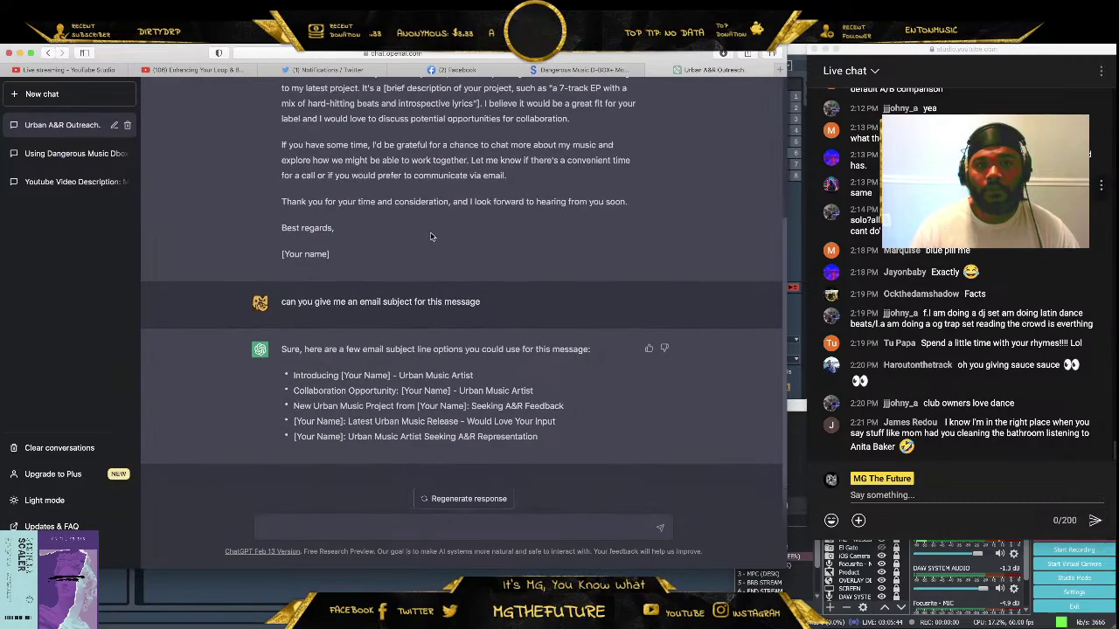
scroll(392, 200, up, 6)
drag(549, 317, 541, 265)
scroll(459, 452, down, 3)
drag(494, 445, 313, 428)
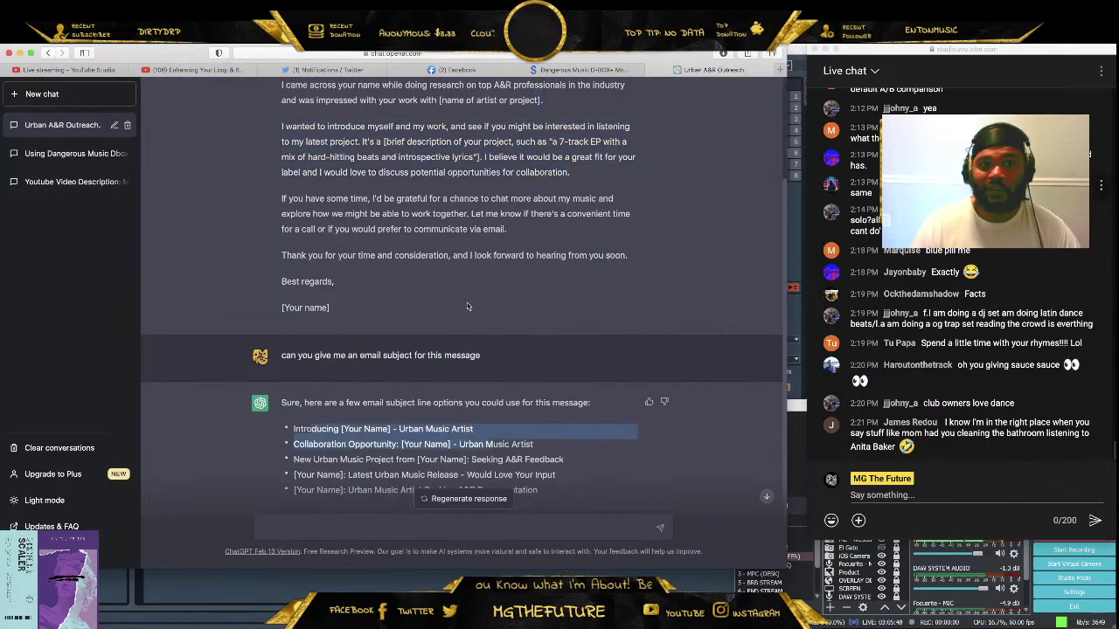
scroll(480, 286, down, 2)
scroll(469, 266, up, 3)
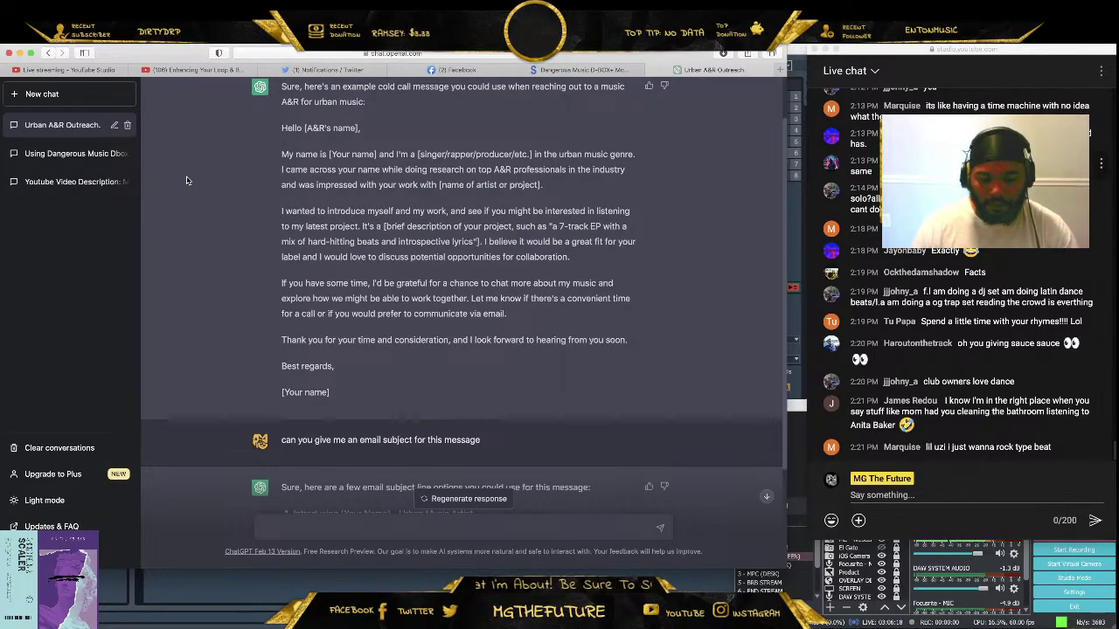
scroll(399, 305, down, 3)
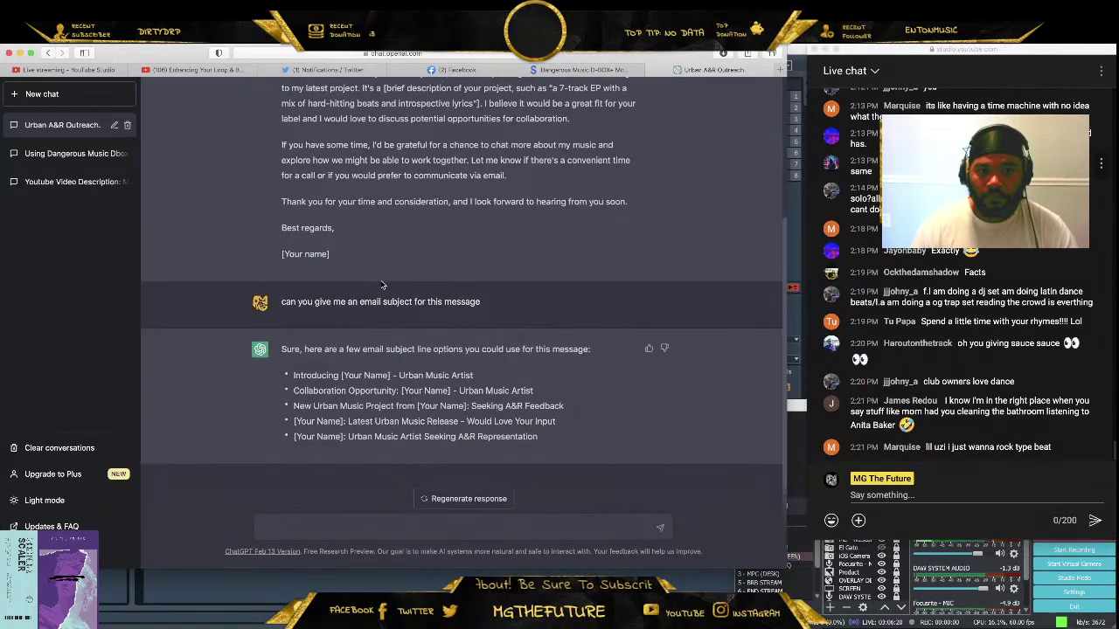
scroll(400, 305, up, 4)
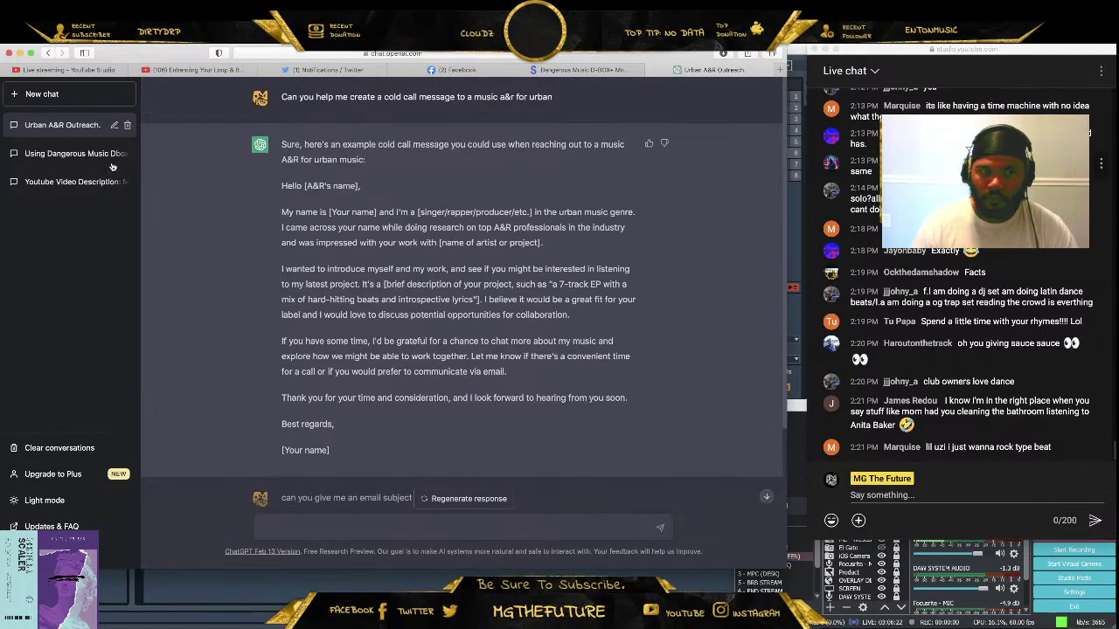
Minimise the ChatGPT browser window and read back through the recent live chat messages, highlighting one comment
click(20, 54)
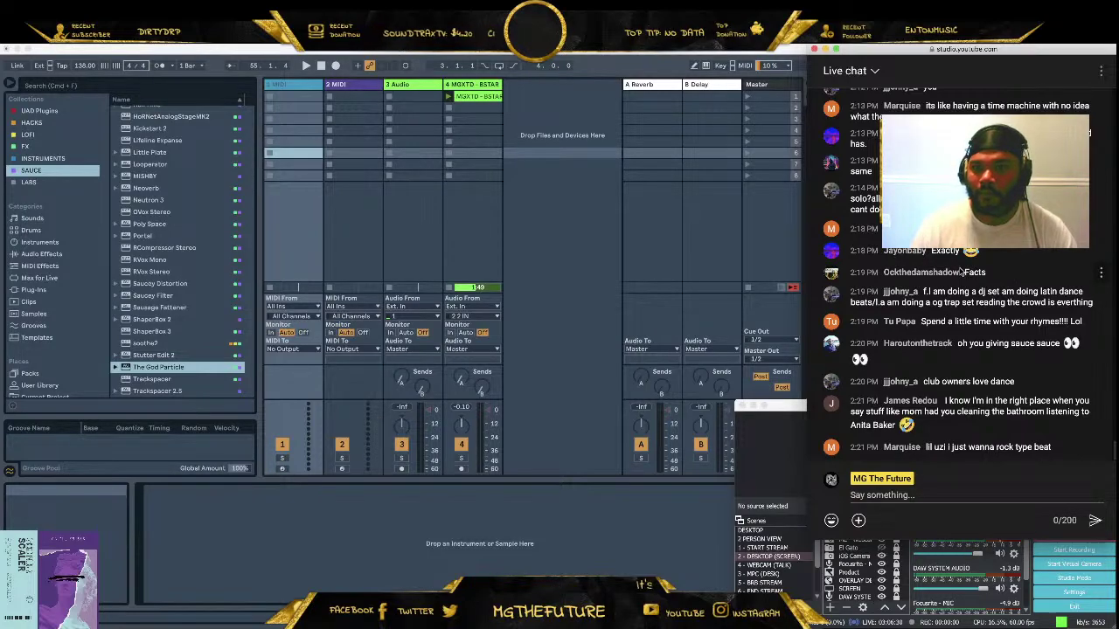
scroll(961, 272, up, 1)
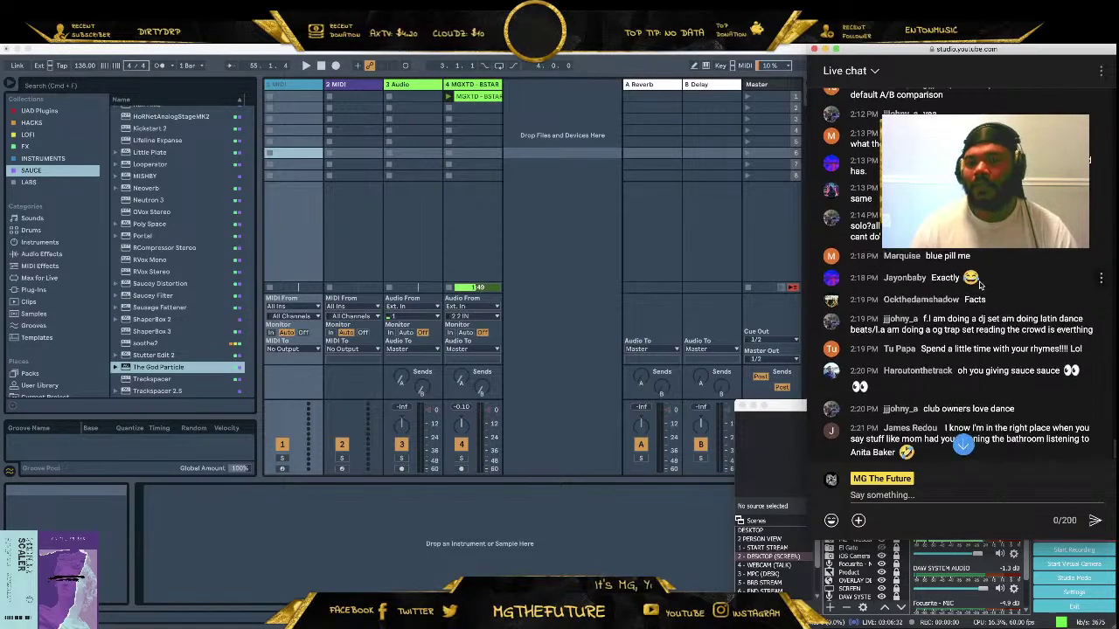
scroll(977, 285, up, 2)
click(962, 446)
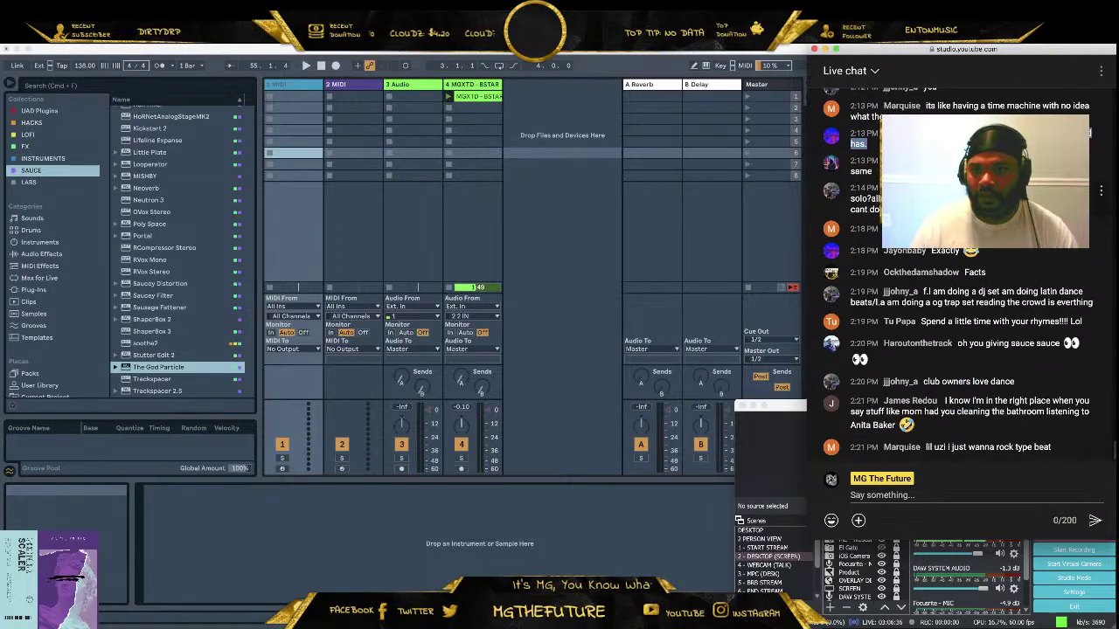
drag(872, 172, 832, 160)
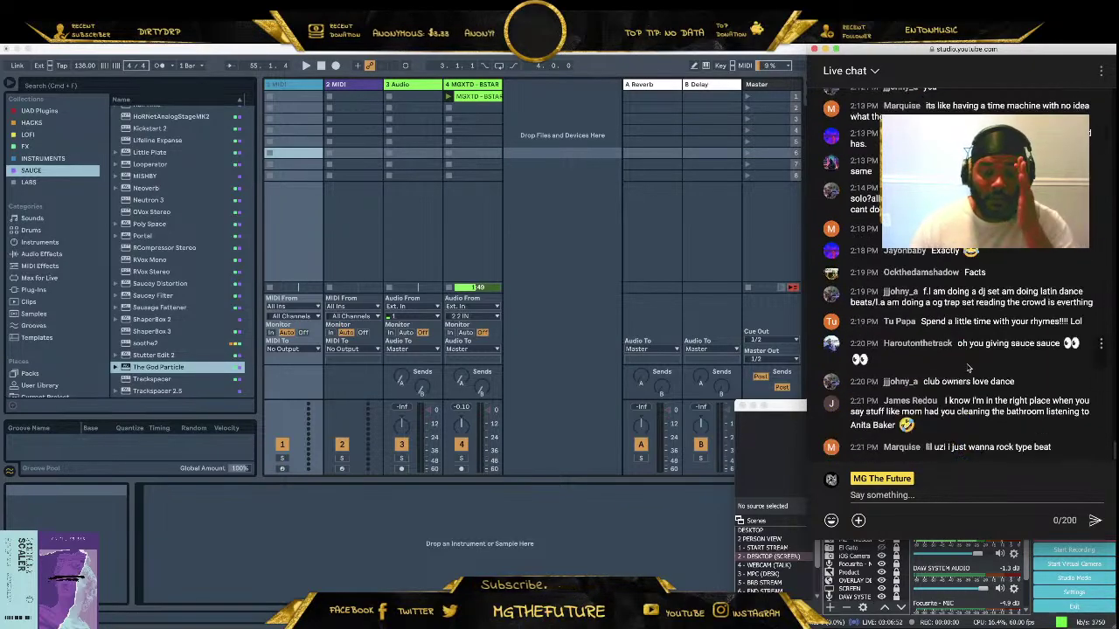
scroll(935, 354, up, 3)
scroll(903, 338, down, 3)
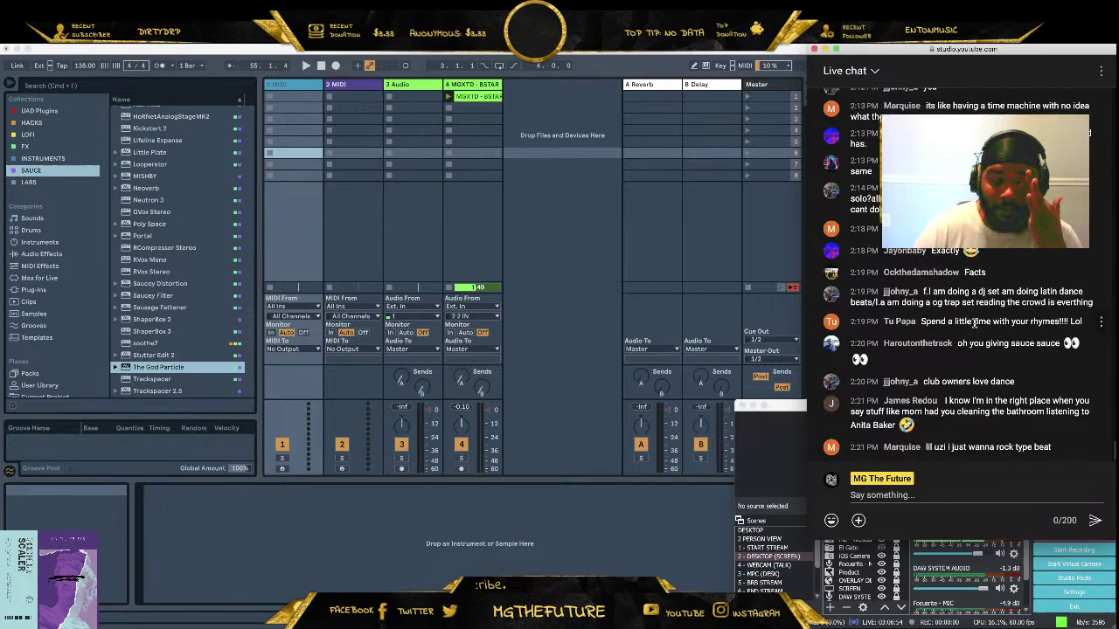
Close the untitled Live set and the untitled brush-stroke drawing, discarding the changes in both
click(470, 544)
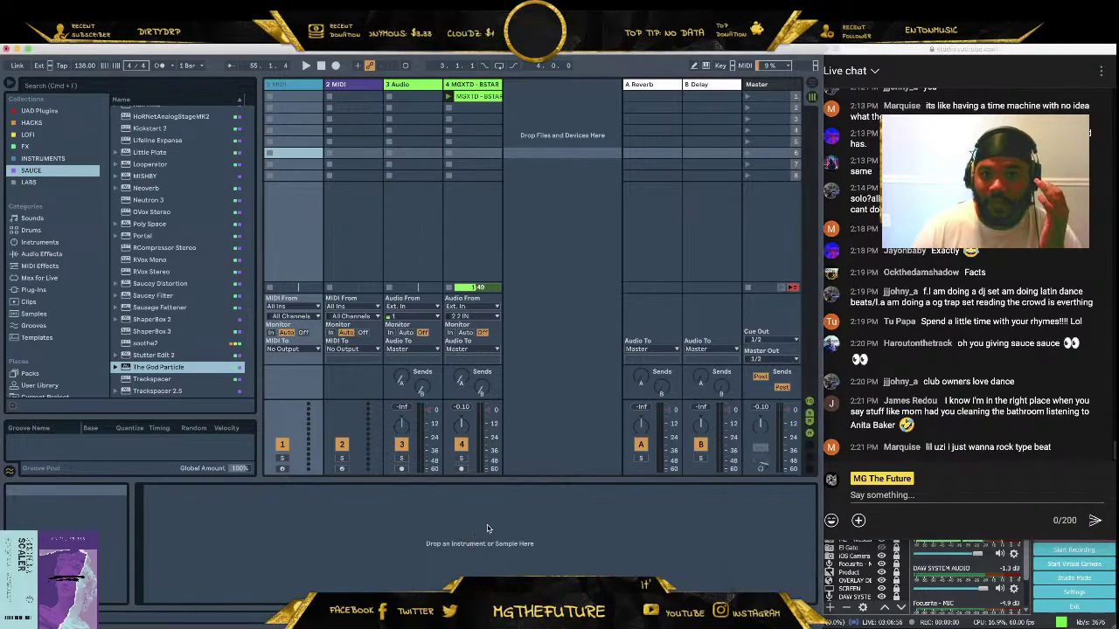
click(7, 49)
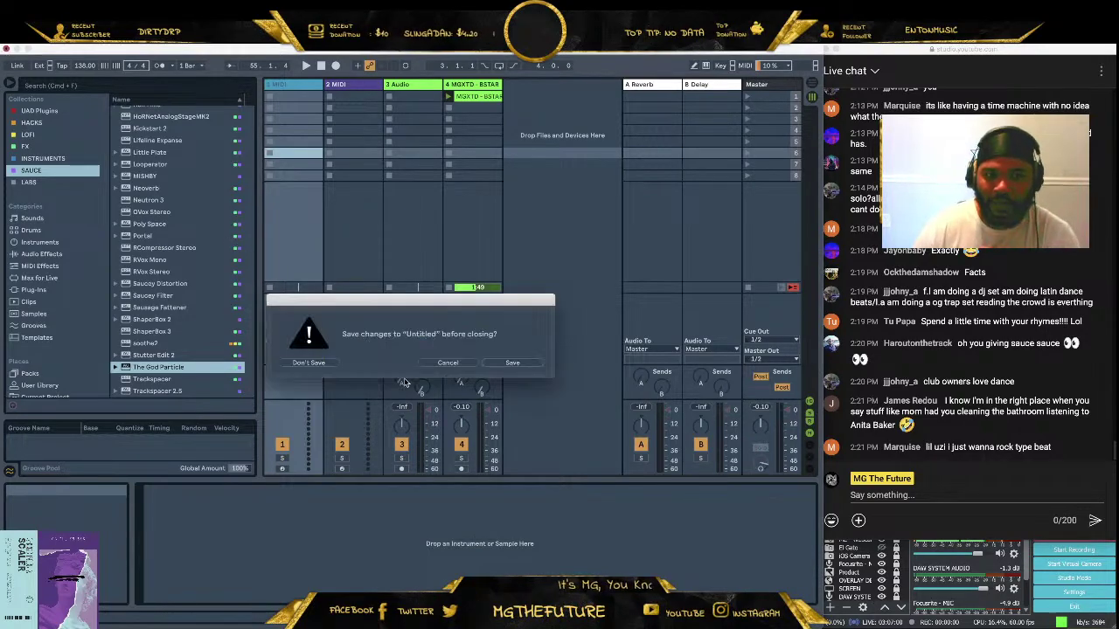
click(303, 367)
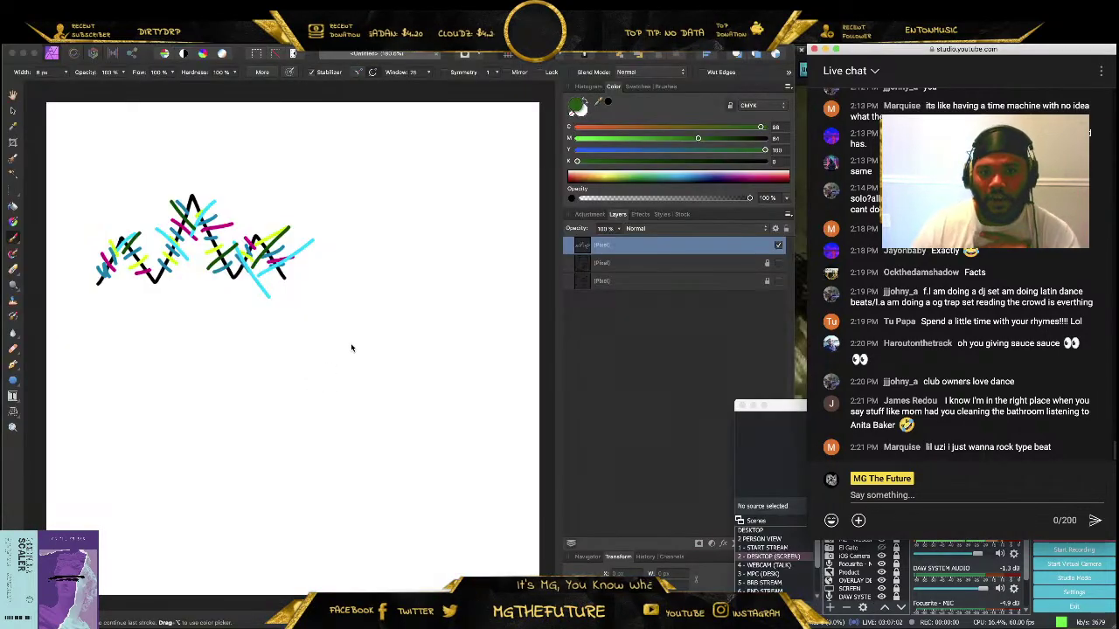
click(7, 54)
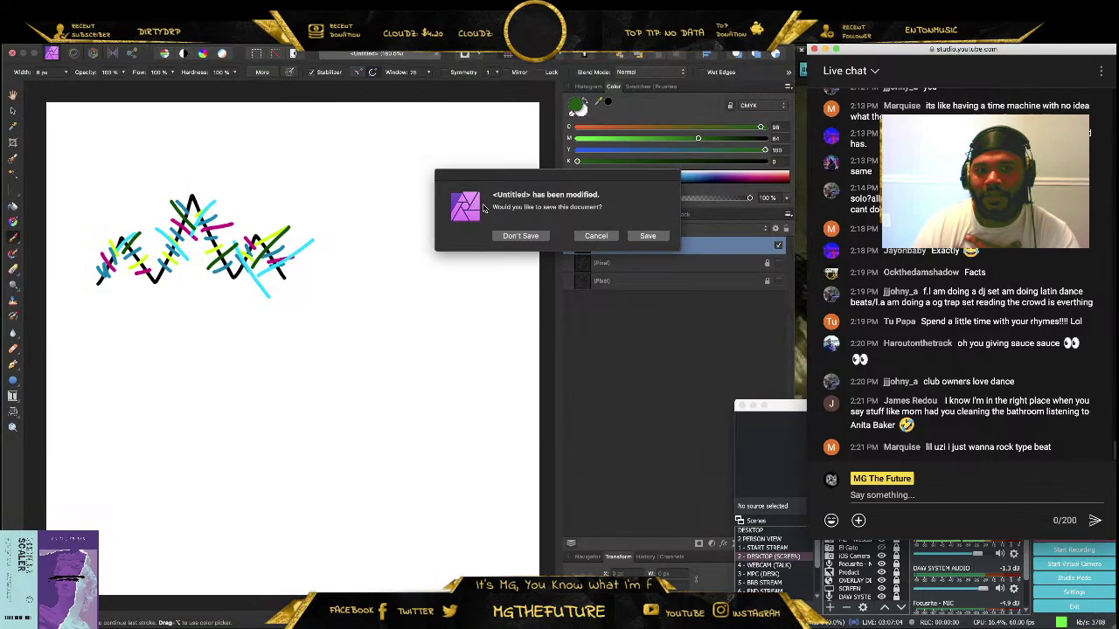
click(517, 232)
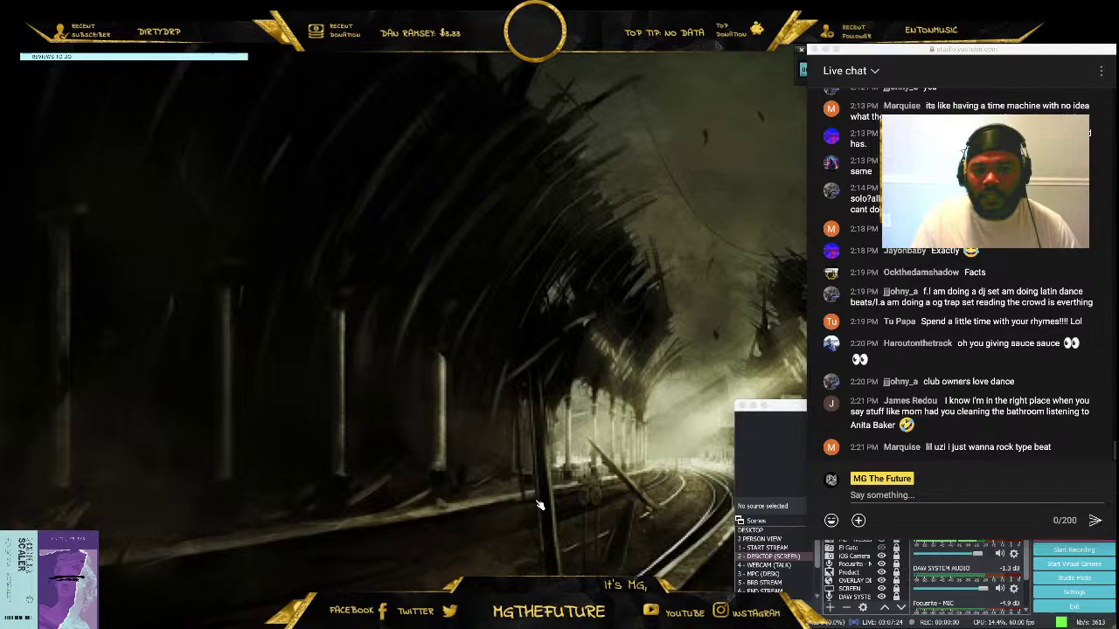
Switch to FL Studio and arrange its workspace, widening the window, narrowing the browser and repositioning the Channel rack
key(alt+Tab)
drag(620, 244, 573, 243)
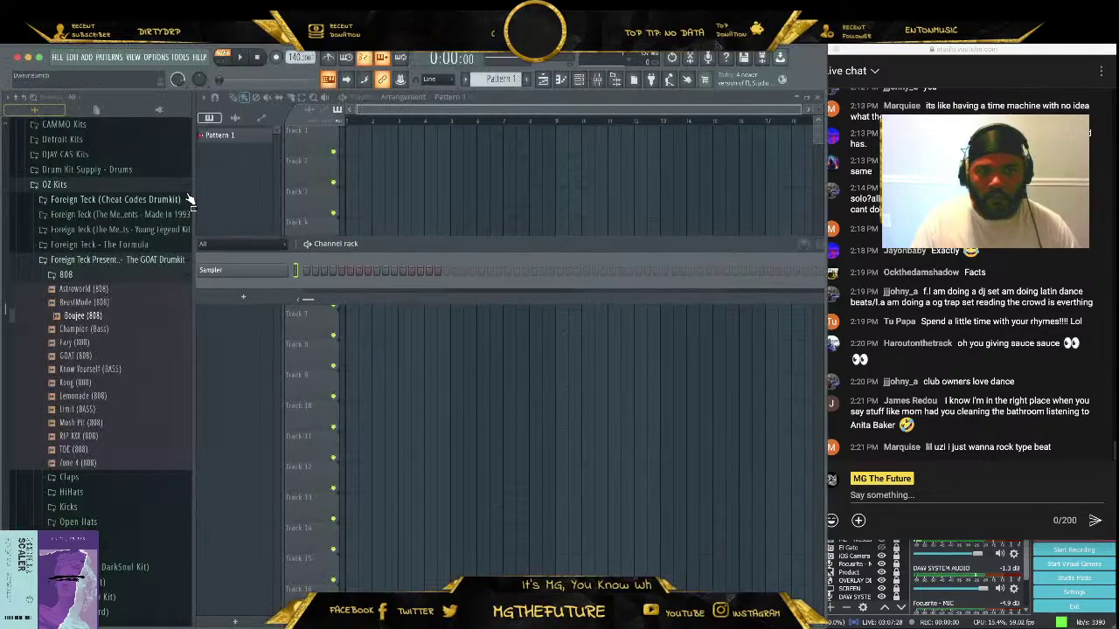
drag(194, 189, 168, 189)
drag(463, 248, 411, 273)
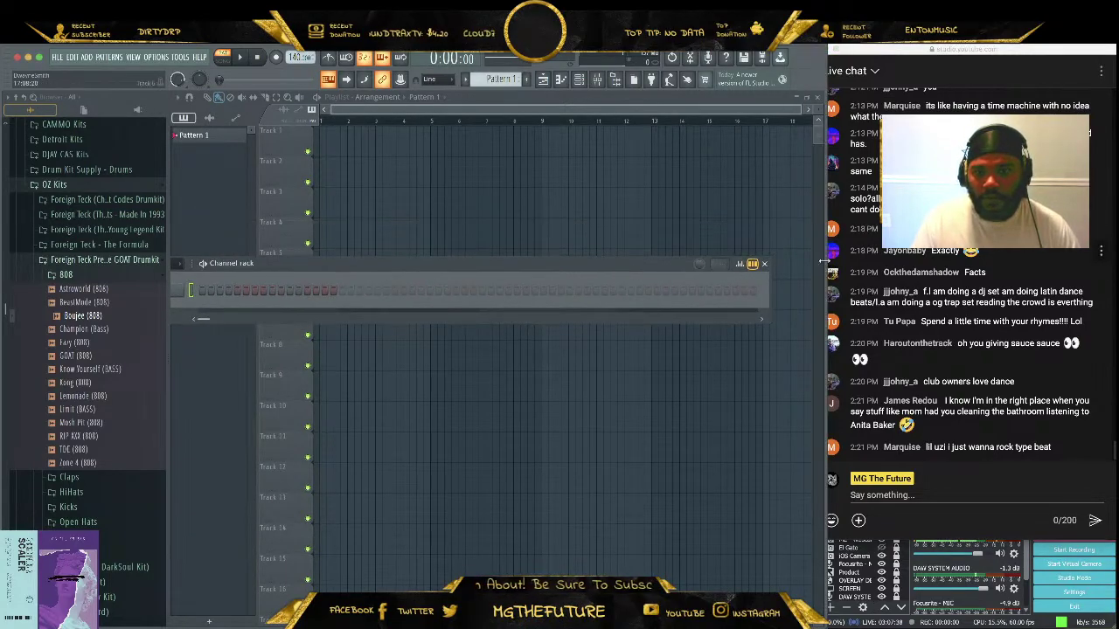
drag(586, 267, 640, 253)
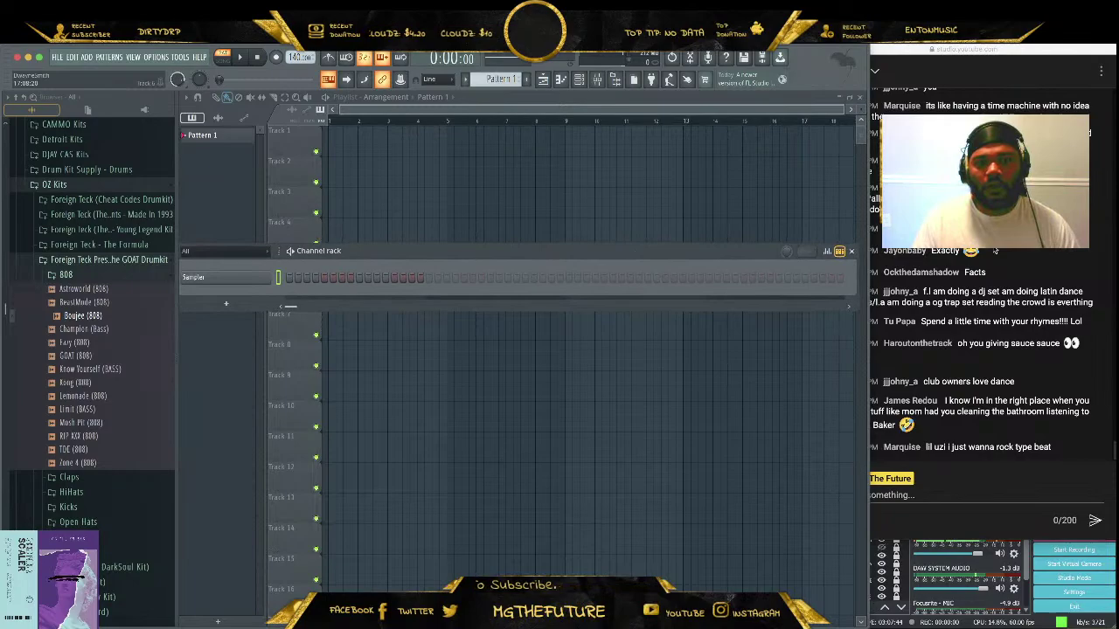
right_click(246, 278)
mouse_move(349, 364)
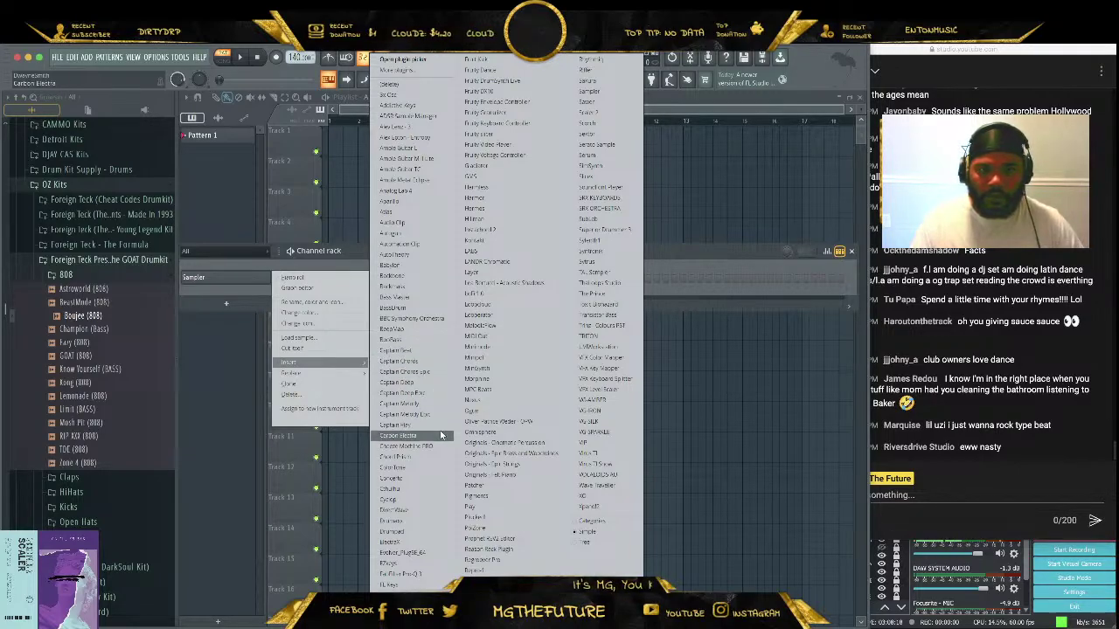
click(957, 341)
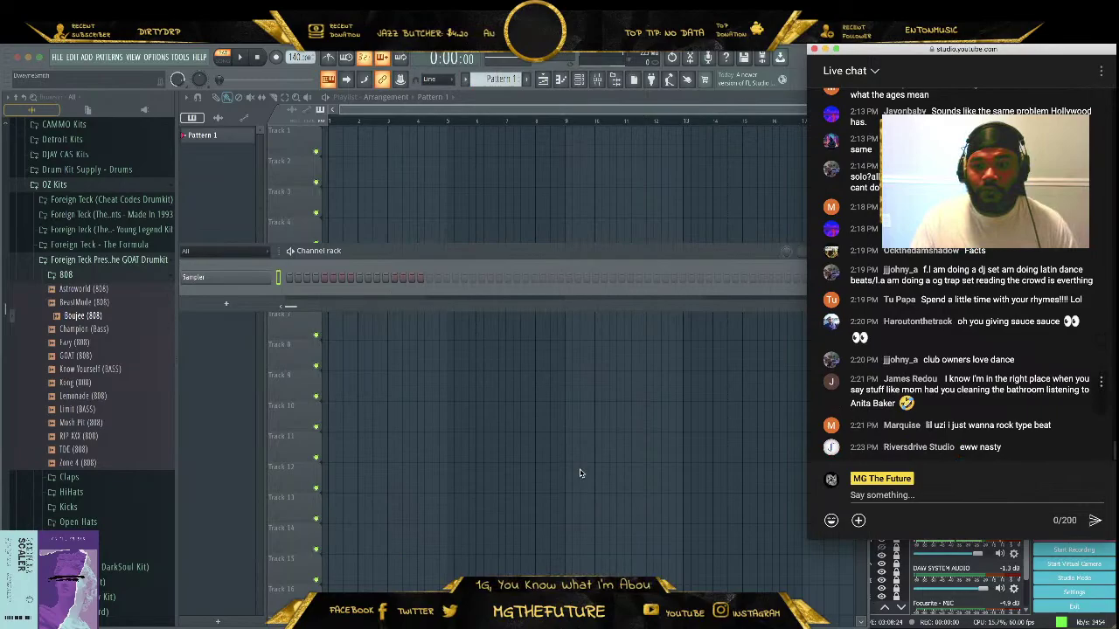
Return to ChatGPT and submit "What style of urban music is trending on Spotify lately?" in a new chat
click(1031, 609)
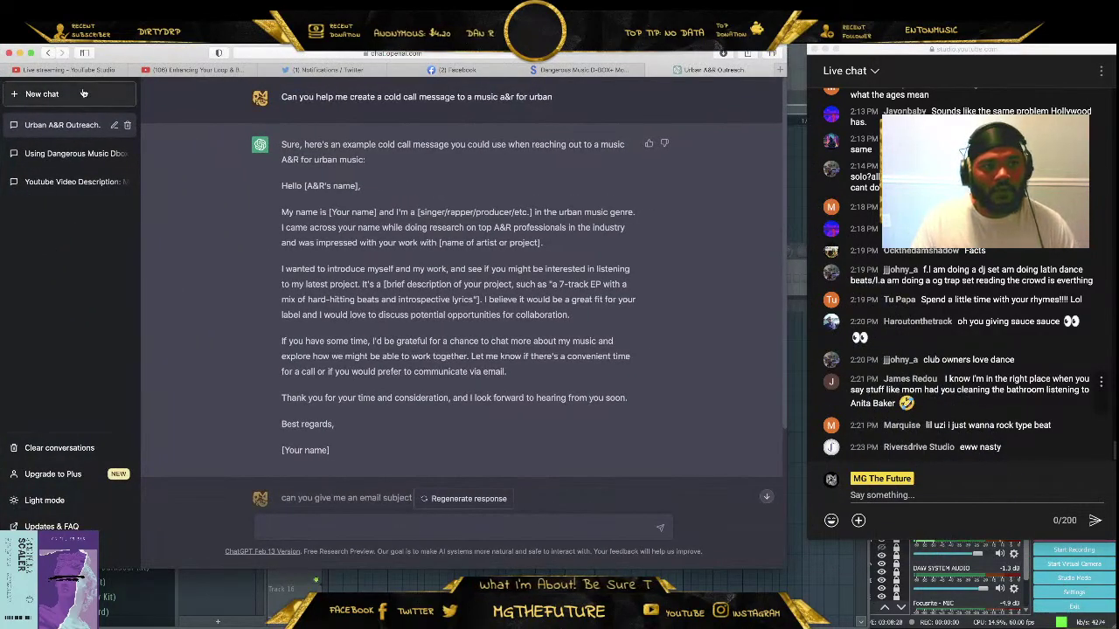
click(42, 94)
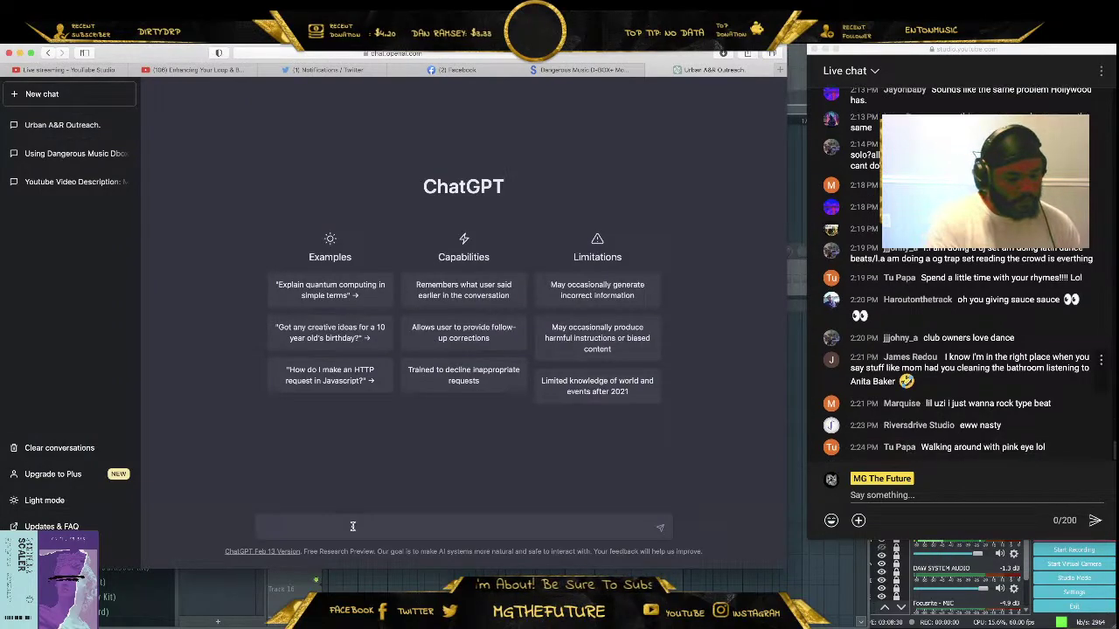
text(What )
text(style)
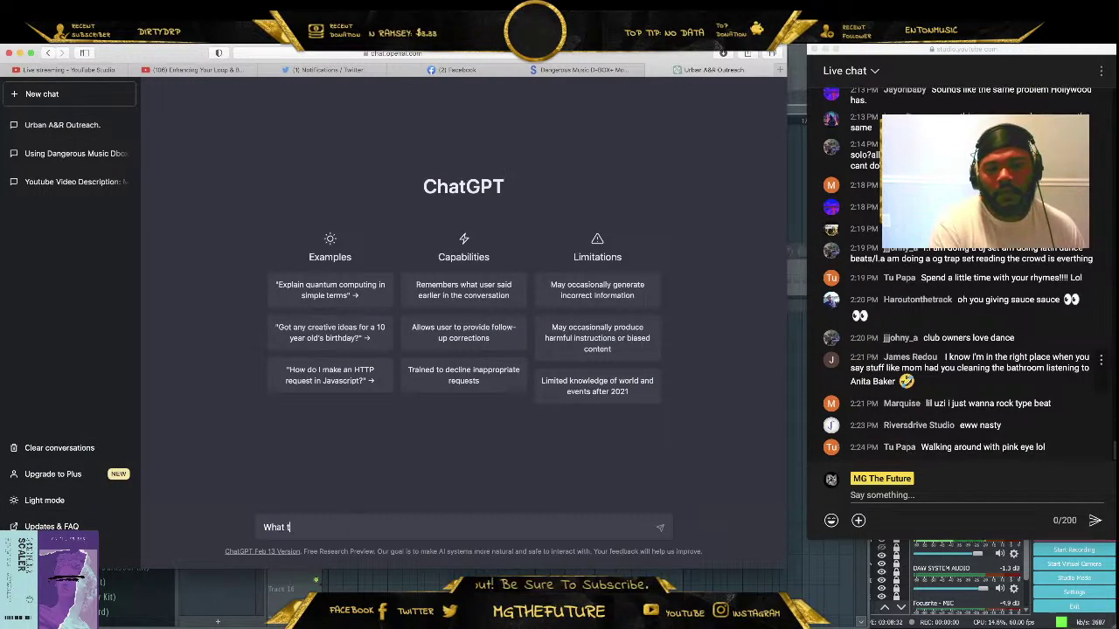
text( of u)
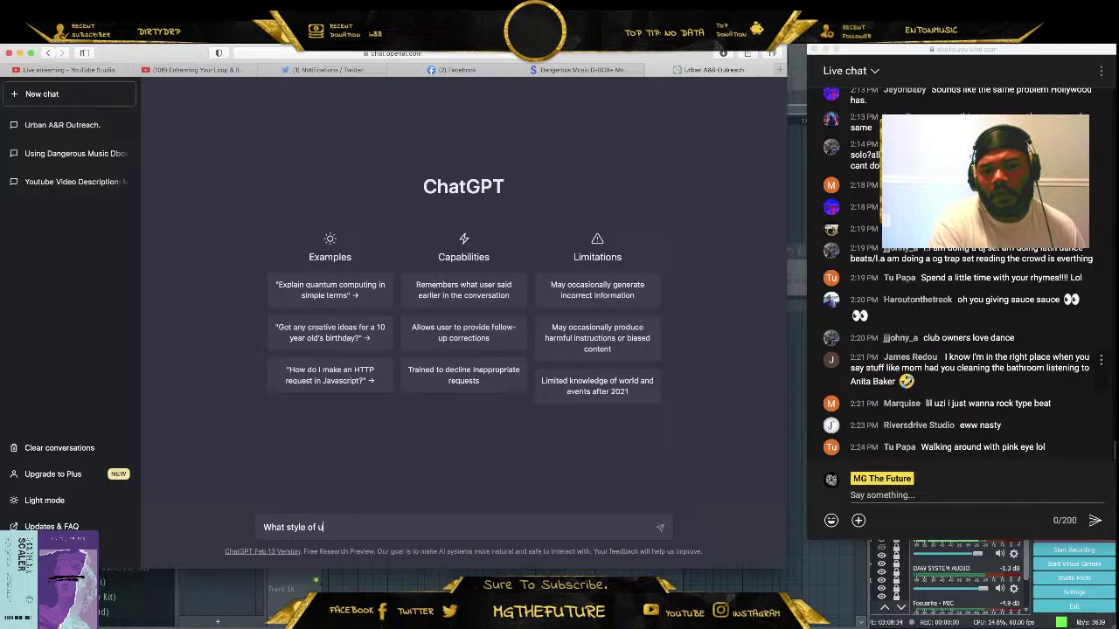
text(rban music is trending on spotify)
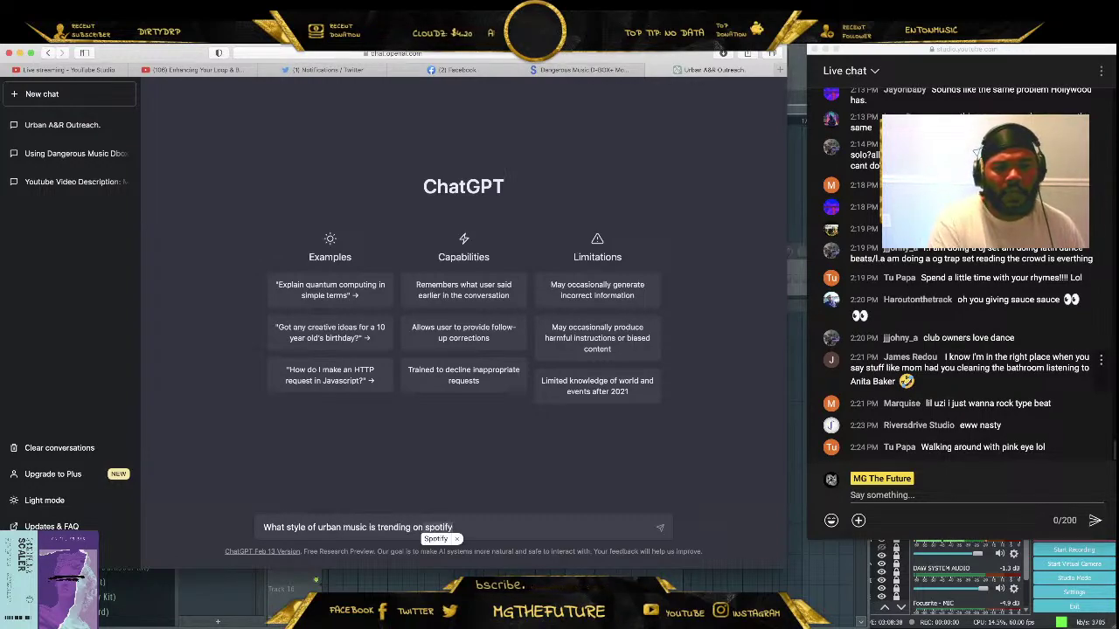
text( lately?)
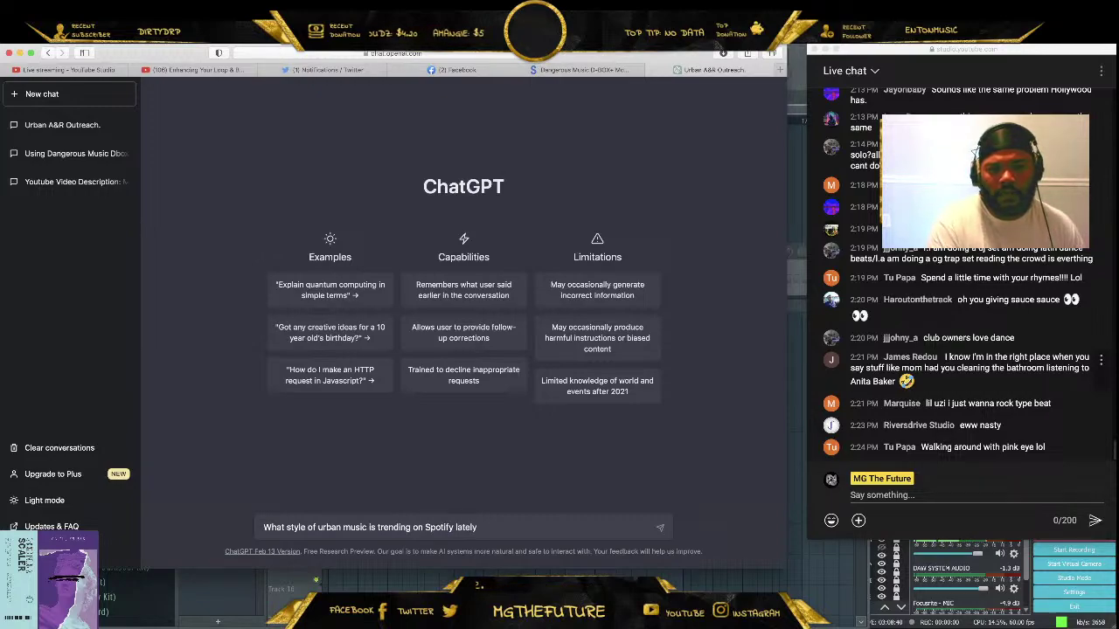
key(Return)
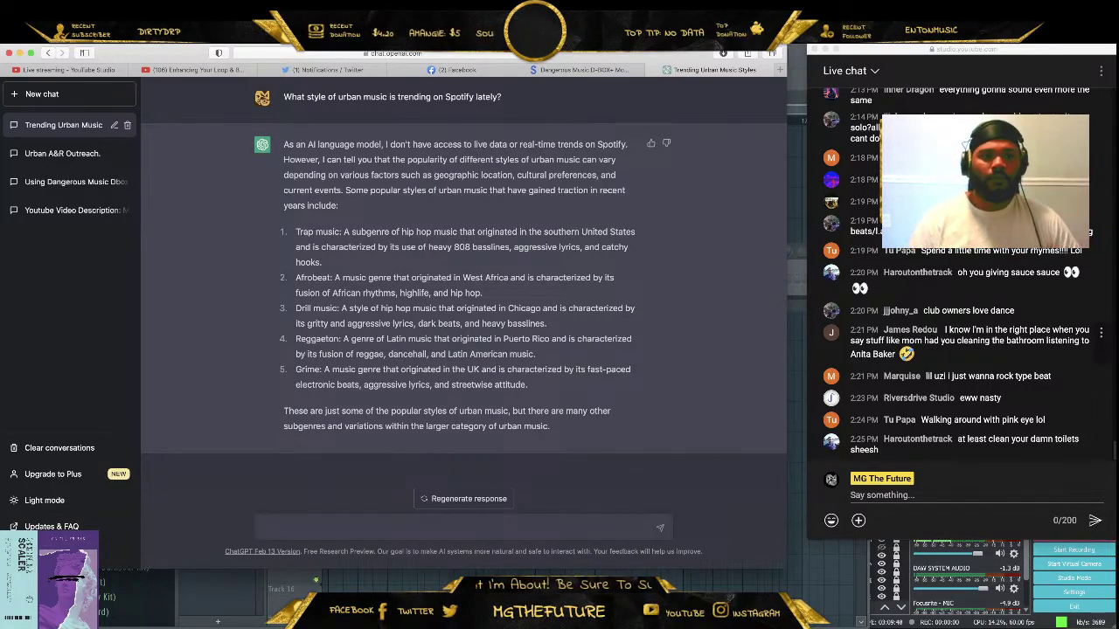
Switch back to FL Studio, close the OZ Kits folder and expand Beat Butcha under !USE THESE in a widened browser
click(20, 53)
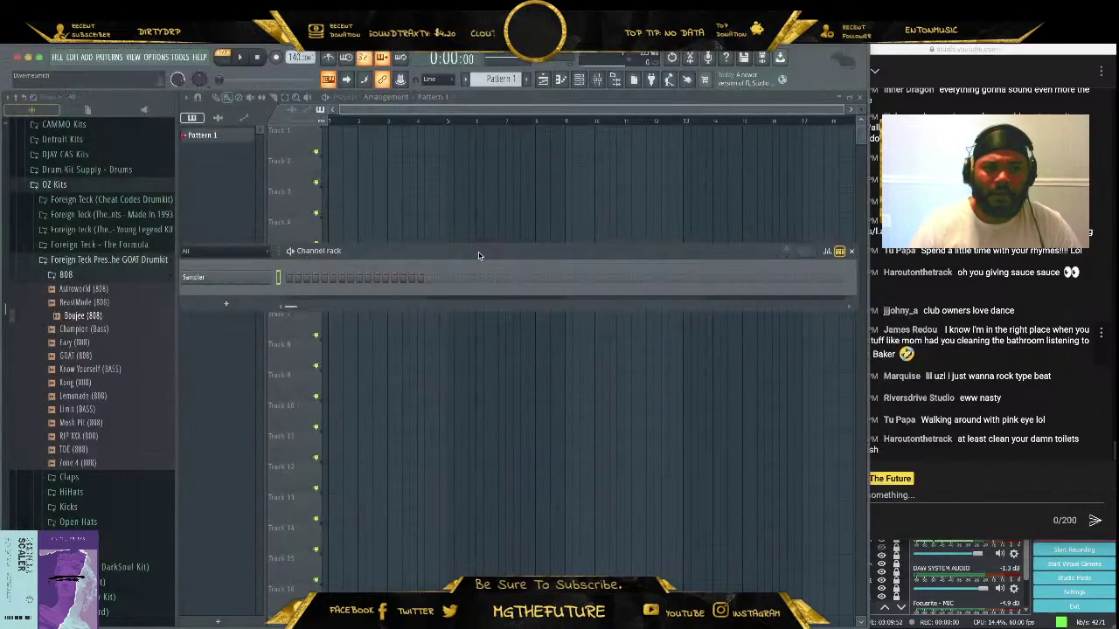
click(114, 259)
click(89, 186)
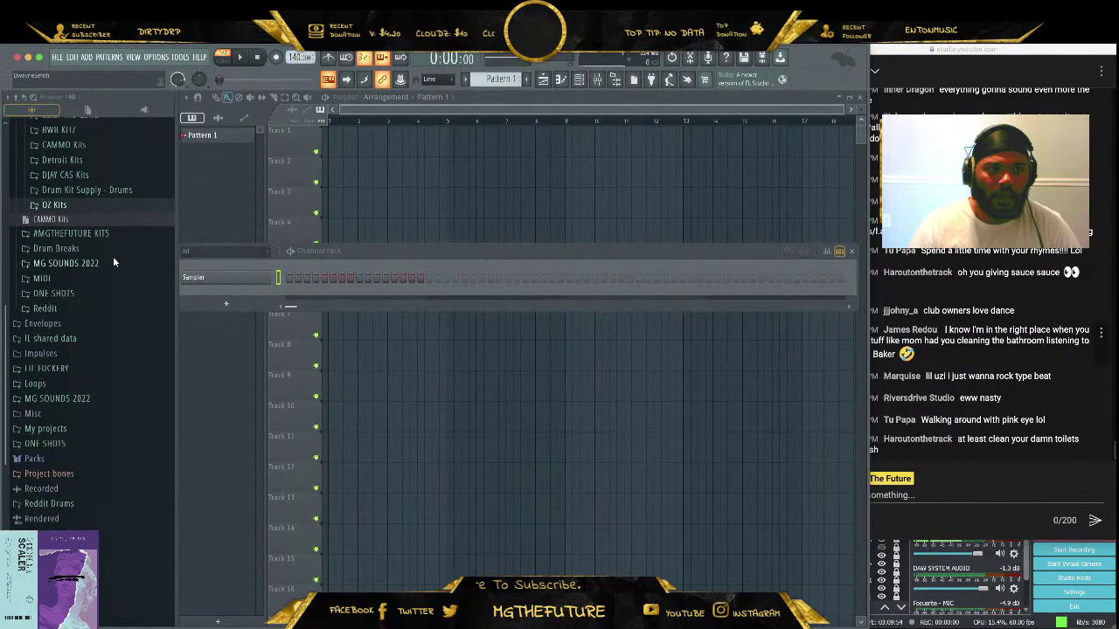
scroll(122, 297, up, 10)
click(131, 374)
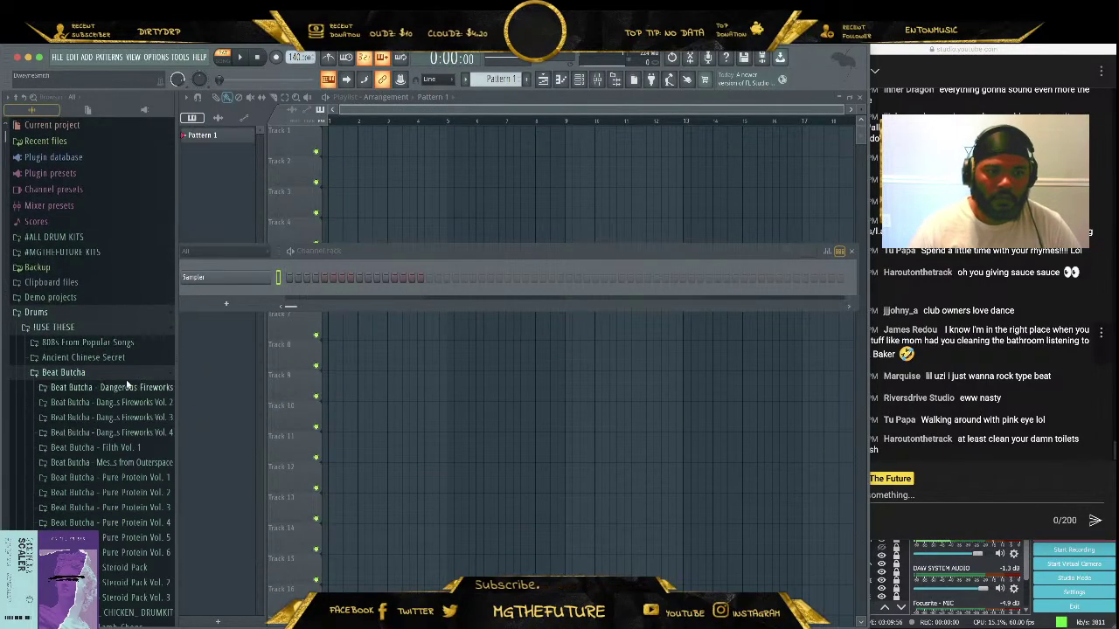
scroll(122, 376, down, 3)
drag(177, 363, 207, 362)
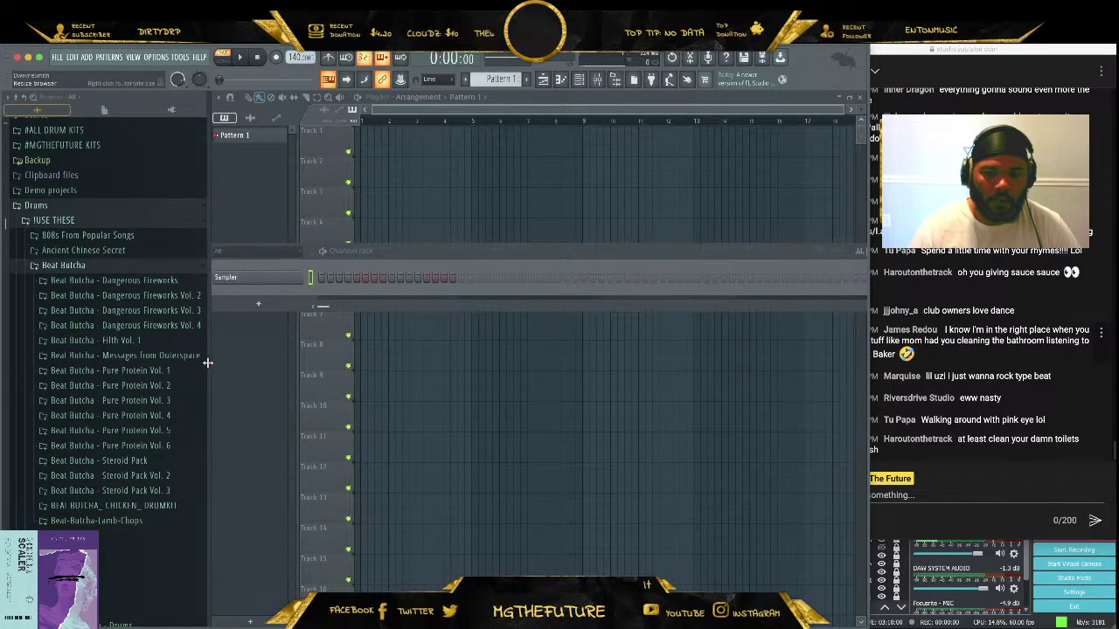
Expand Beat Butcha - Filth Vol. 1 and look through its Breaks folder
click(168, 341)
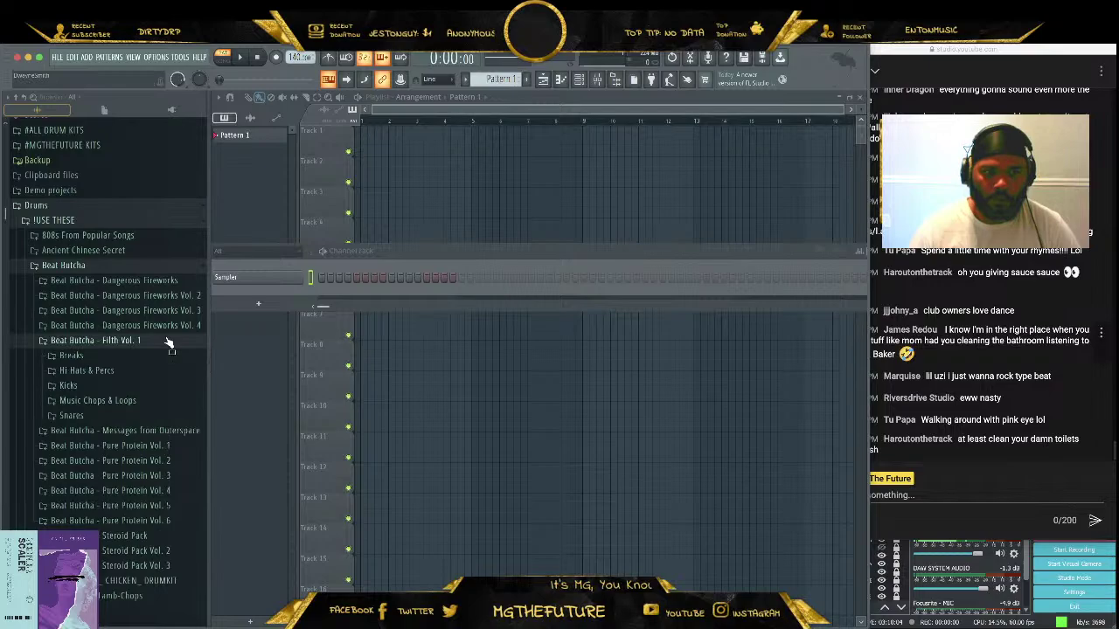
click(121, 361)
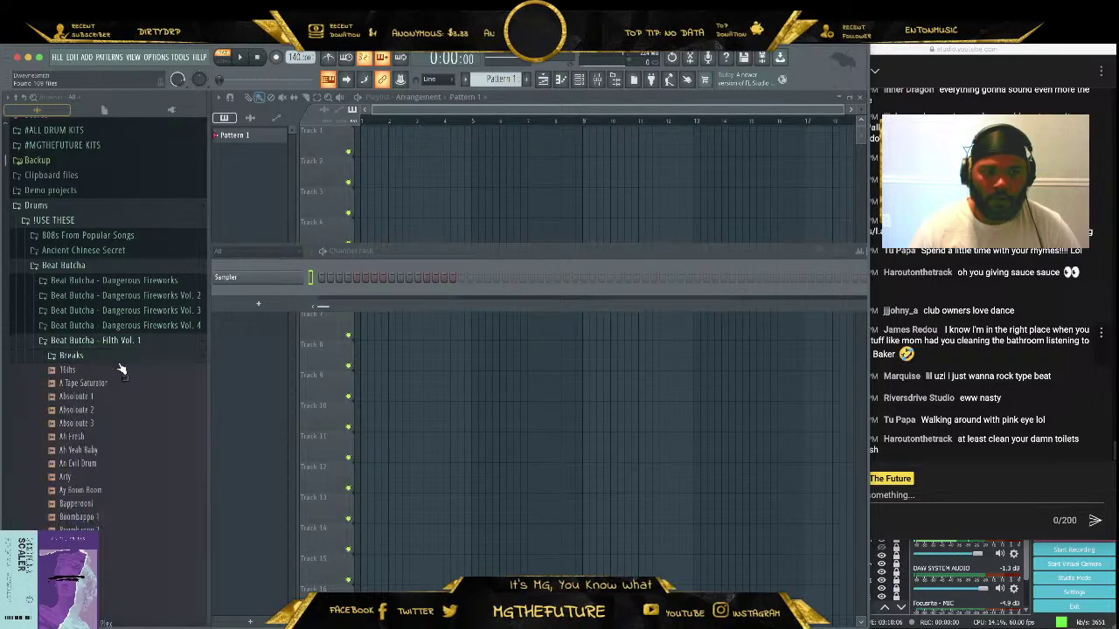
click(121, 363)
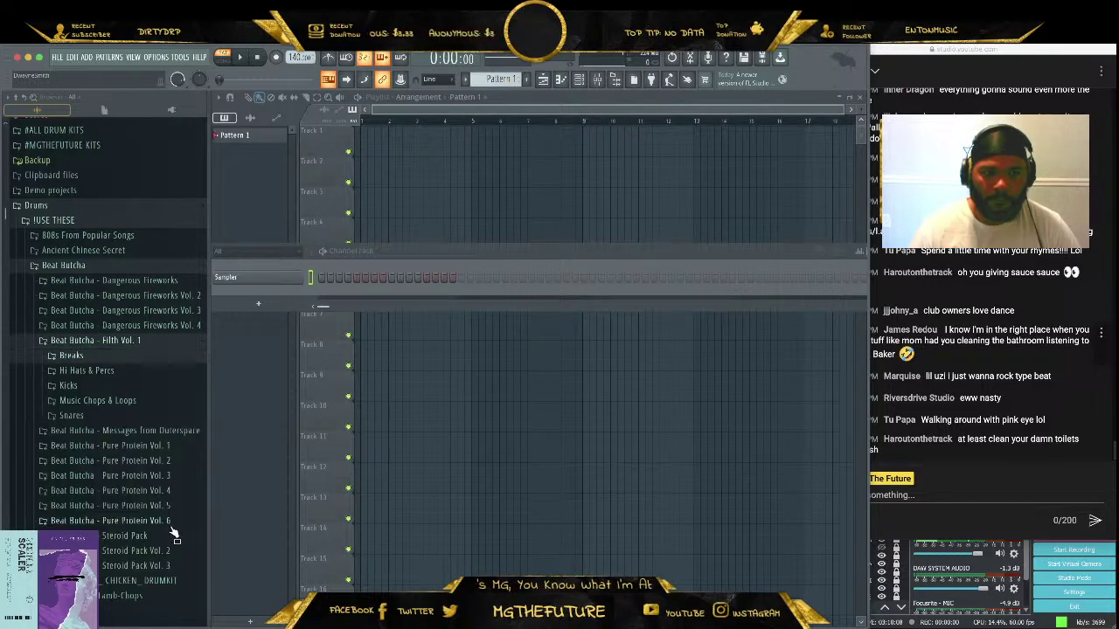
Browse the DRUM LOOPS folder of Beat Butcha - Steroid Pack Vol. 3 and load PERC_5 onto the Sampler channel
click(164, 566)
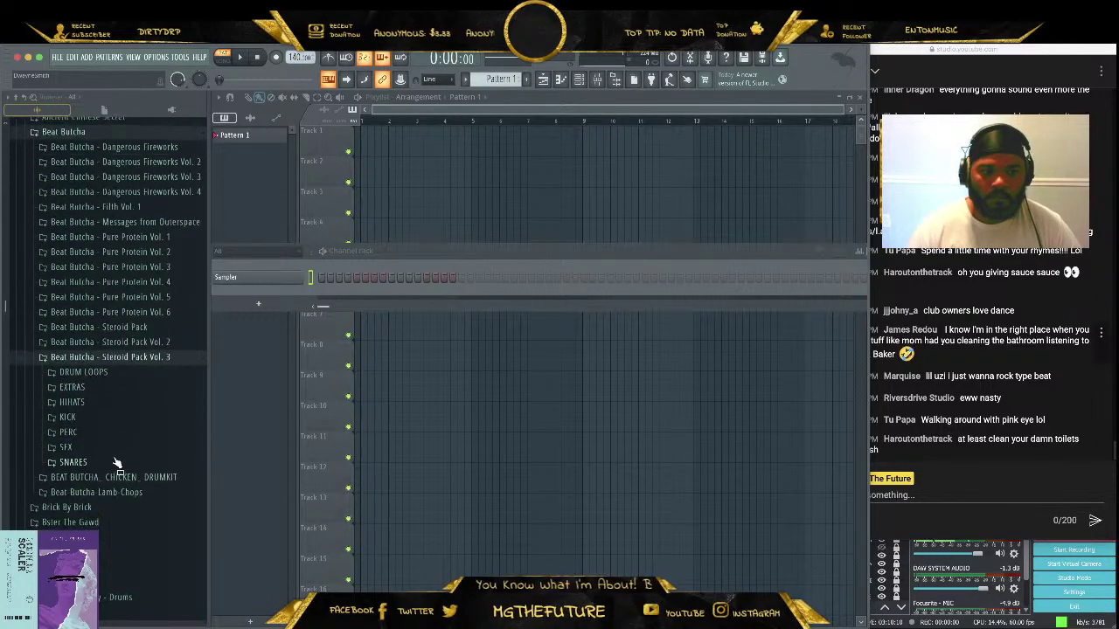
click(145, 368)
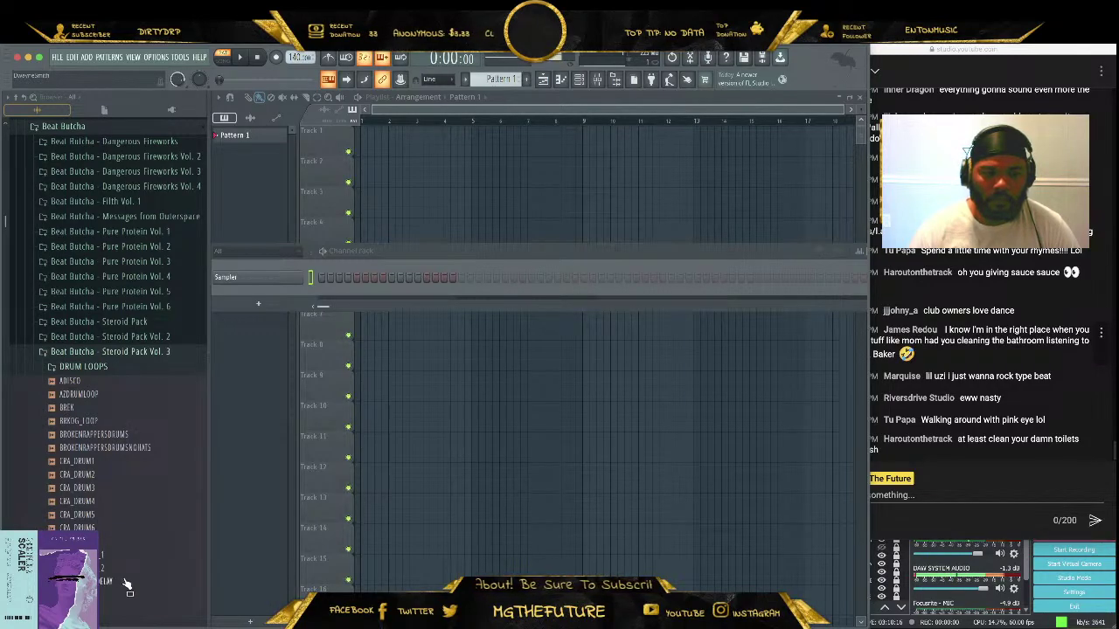
scroll(126, 584, down, 3)
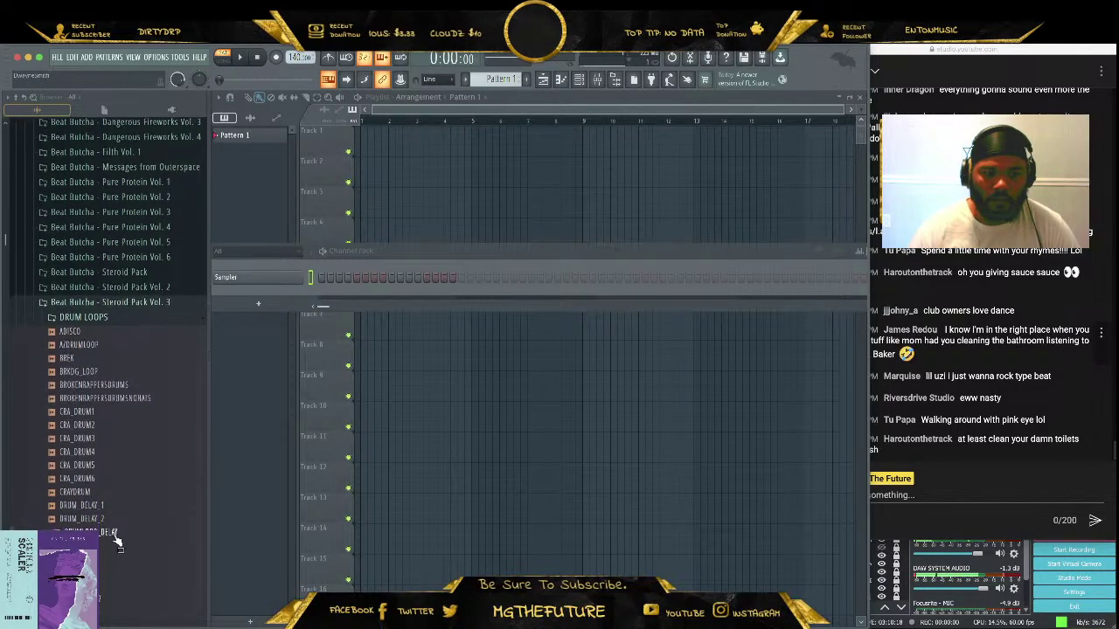
scroll(123, 527, down, 1)
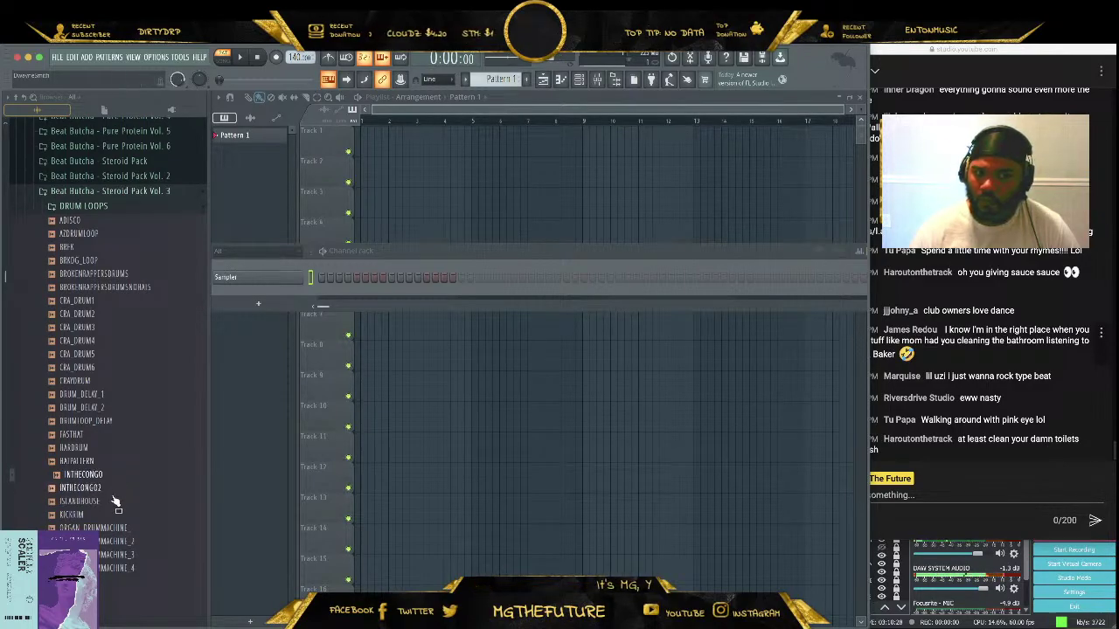
scroll(113, 509, down, 3)
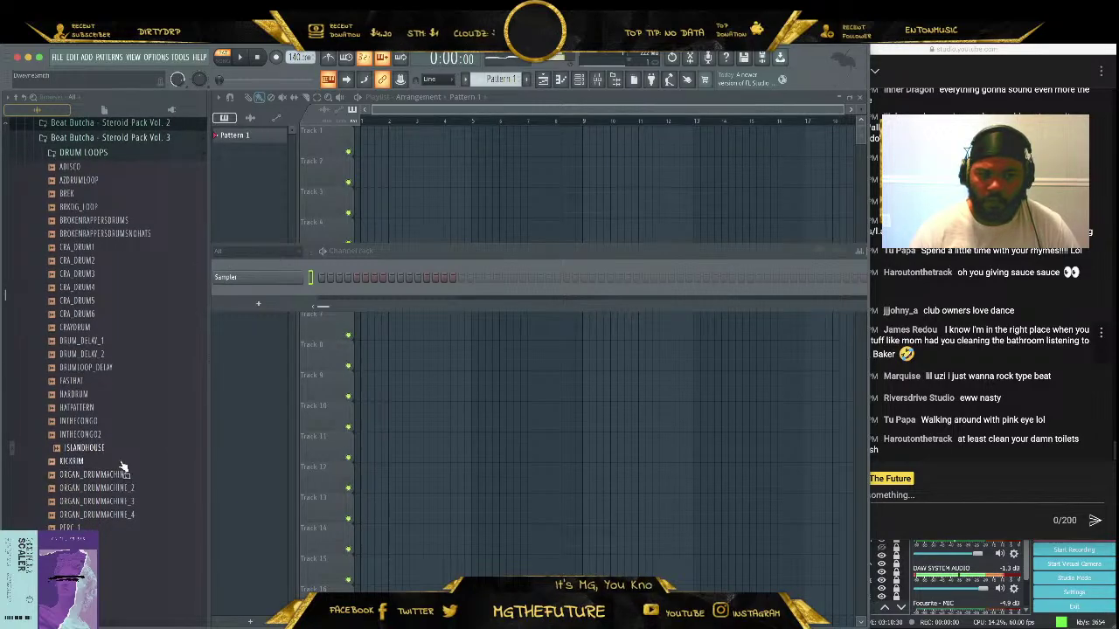
scroll(124, 472, down, 2)
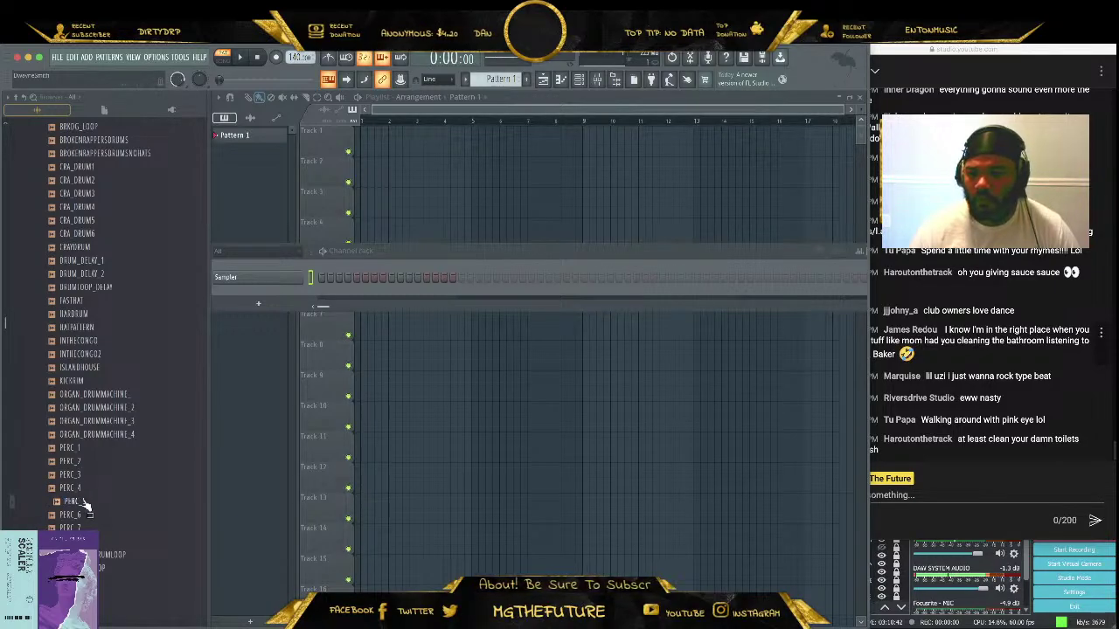
drag(86, 505, 293, 271)
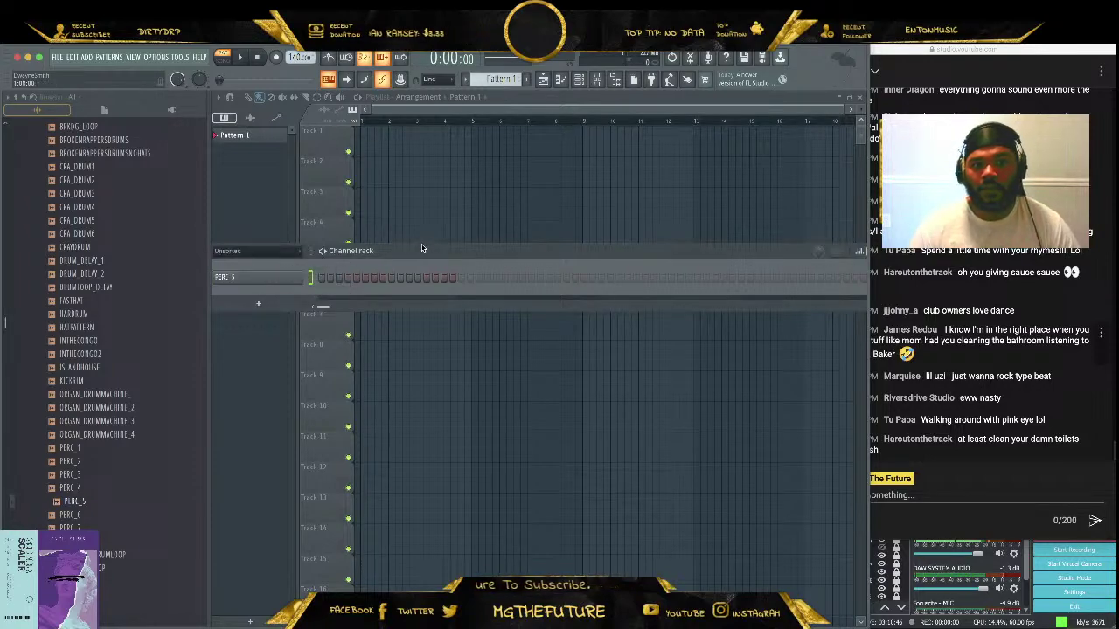
Reposition the Channel rack and set the time-stretching time of the PERC_5 channel to 2 bars
key(F6)
click(578, 78)
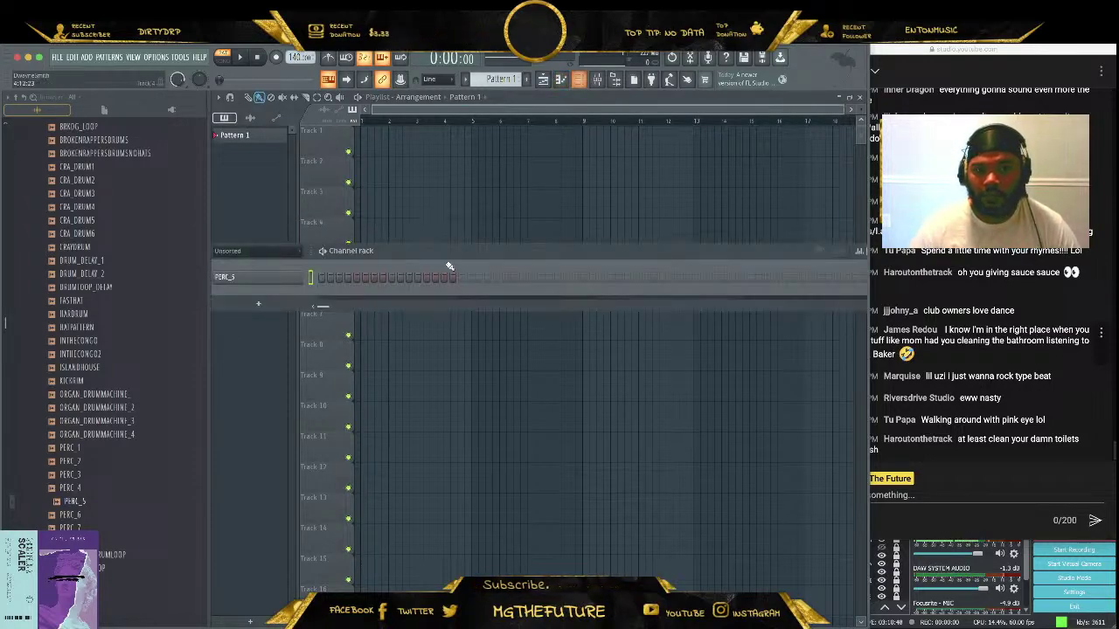
drag(448, 257, 474, 275)
click(333, 298)
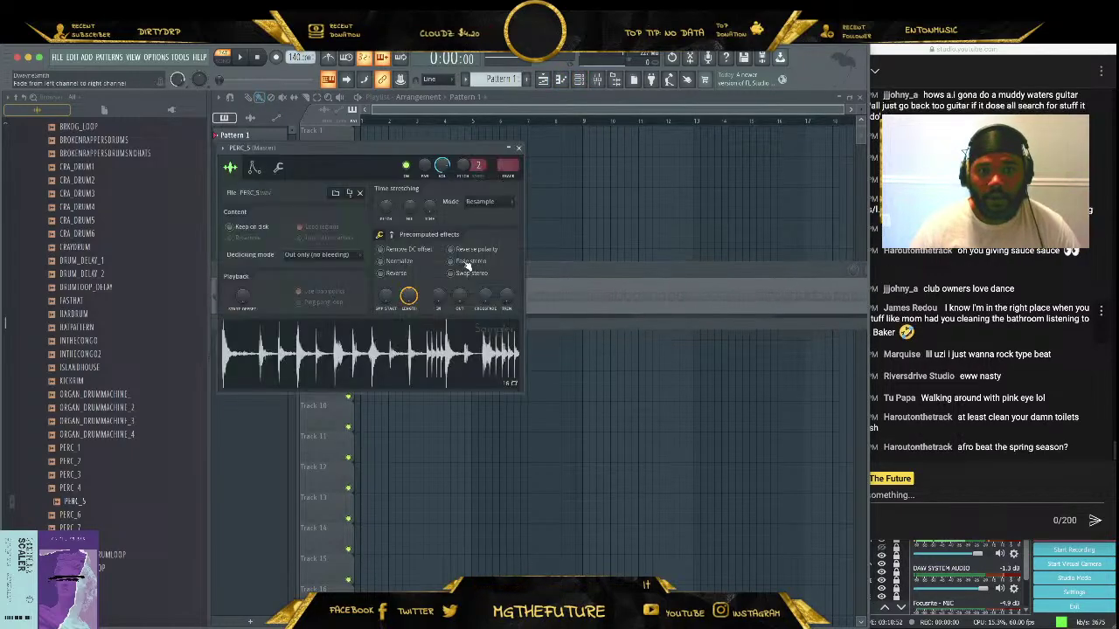
right_click(428, 215)
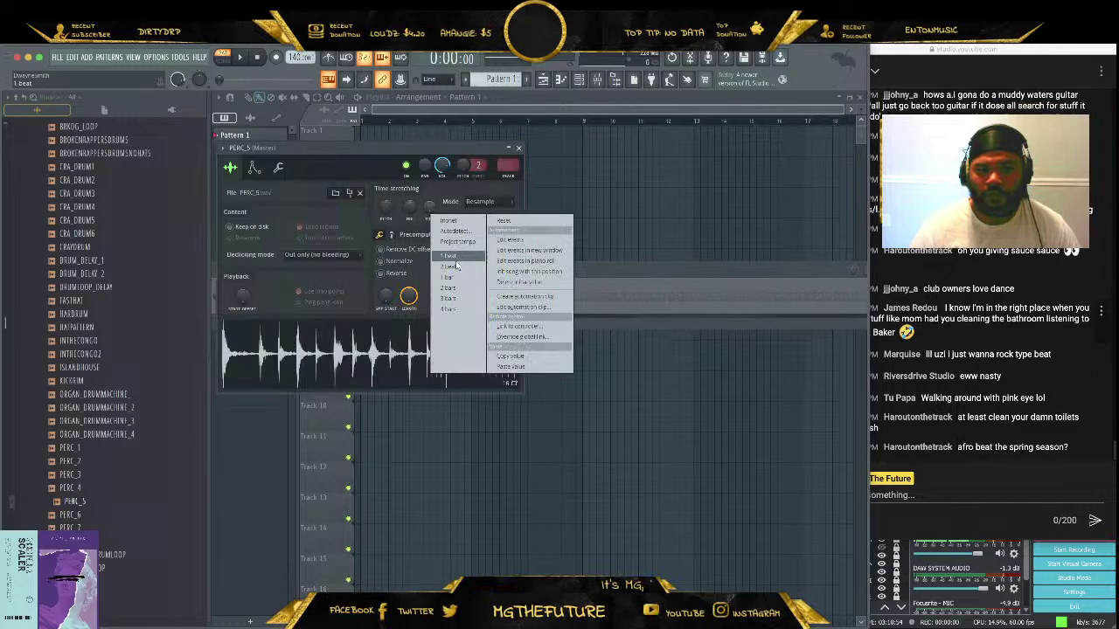
click(456, 293)
click(519, 148)
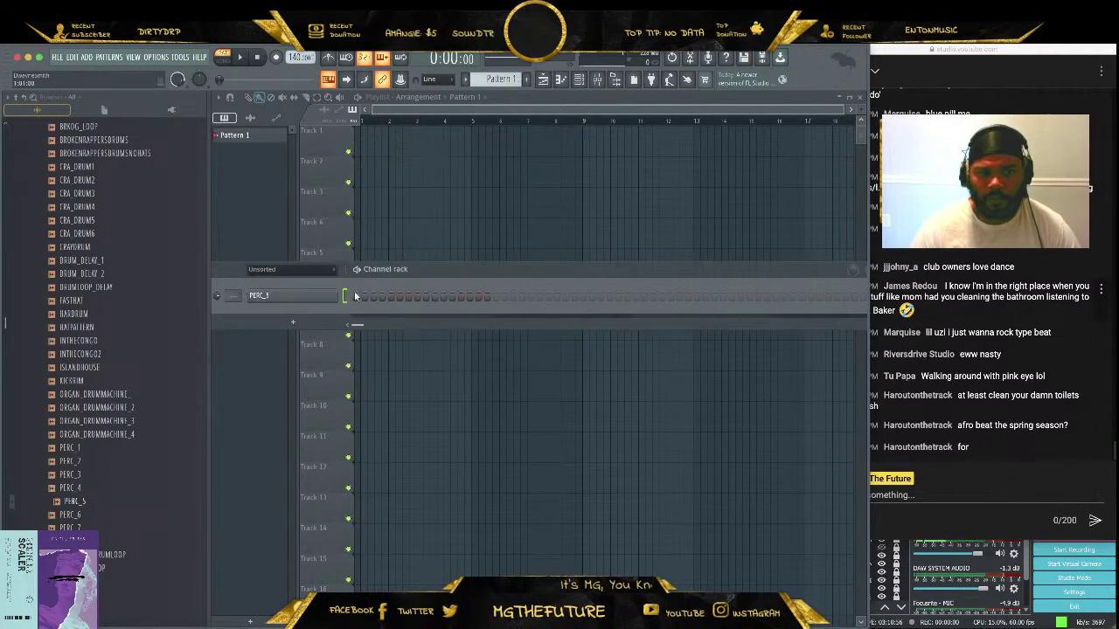
Place PERC_5 hits on steps 1 and 33 of Pattern 1 and play the loop
key(space)
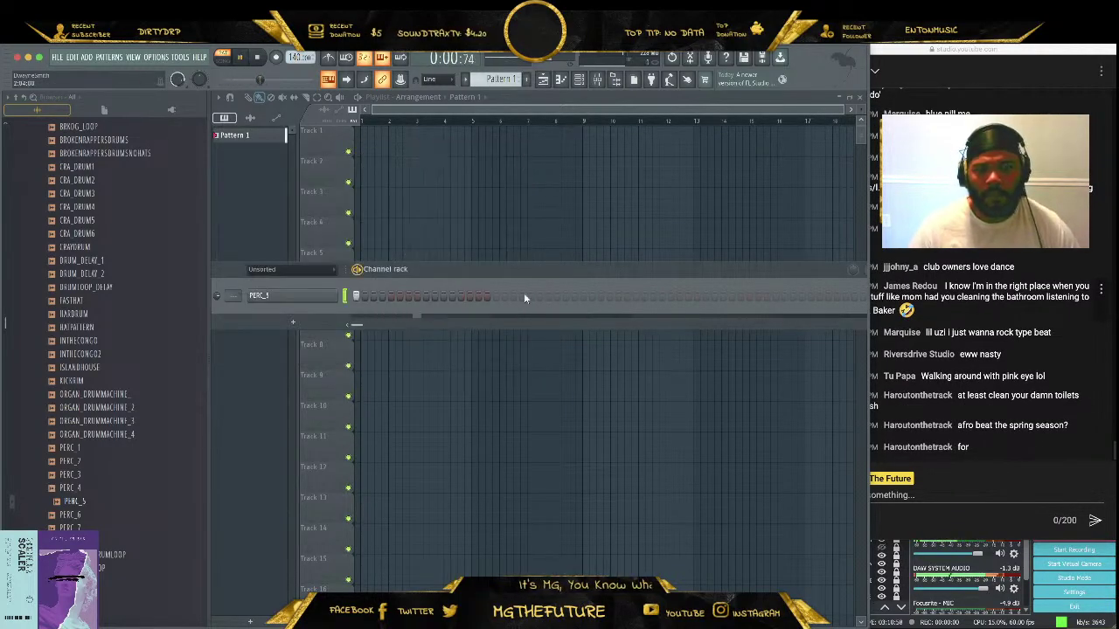
key(space)
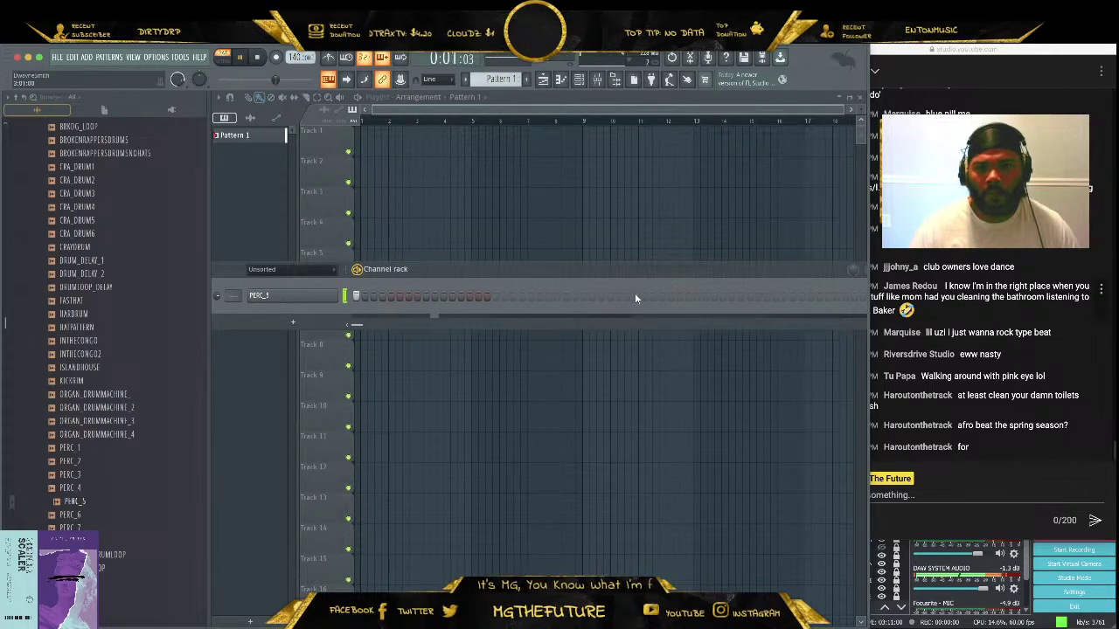
click(635, 295)
Inspect the miscellaneous channel settings of PERC_5 while playing the pattern from the start
click(259, 295)
click(279, 167)
key(space)
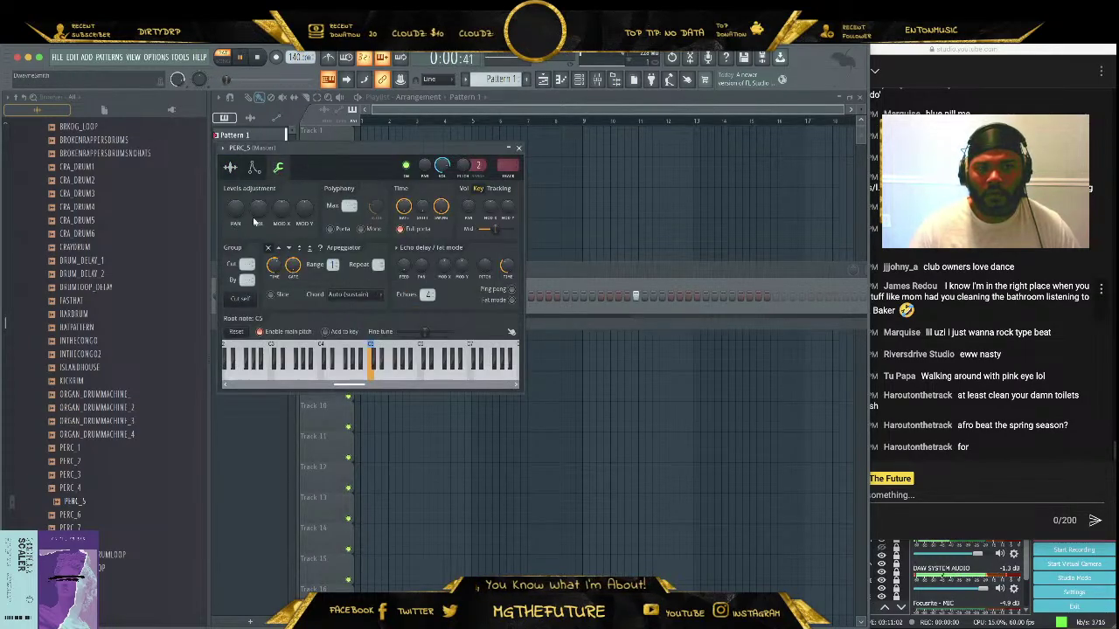
click(518, 148)
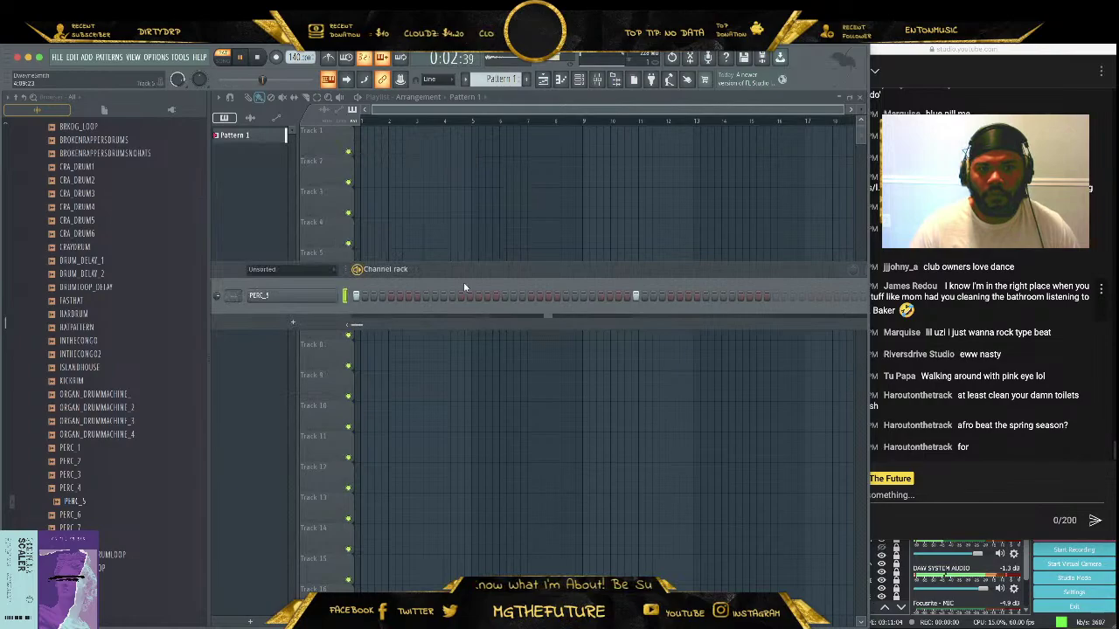
Move the Channel rack slightly lower over the playlist and stop the pattern playback
drag(602, 268, 565, 281)
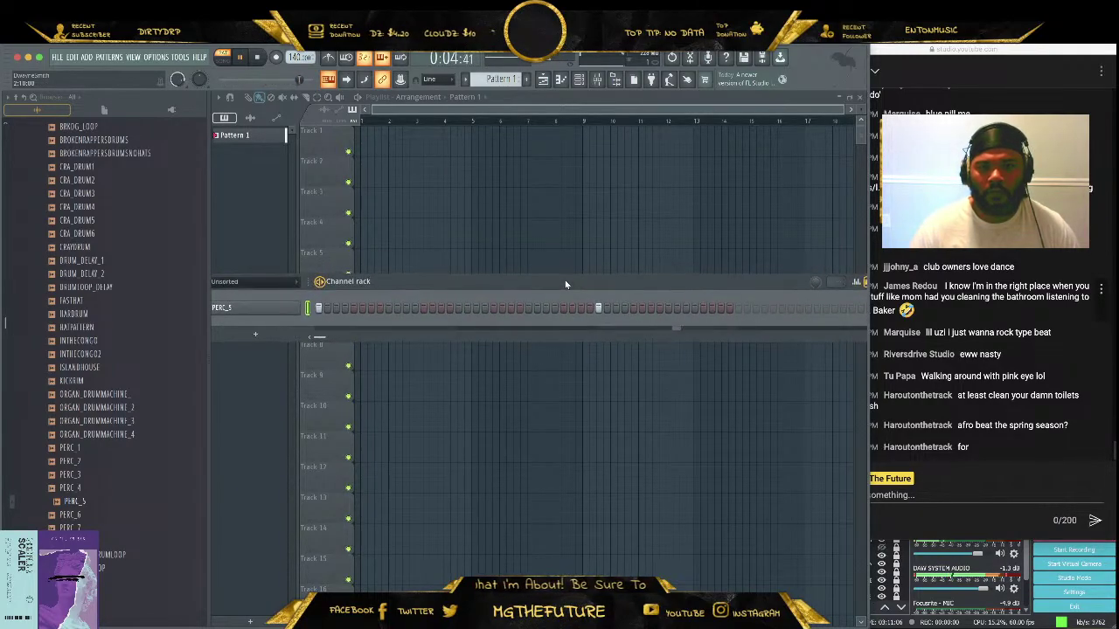
click(257, 58)
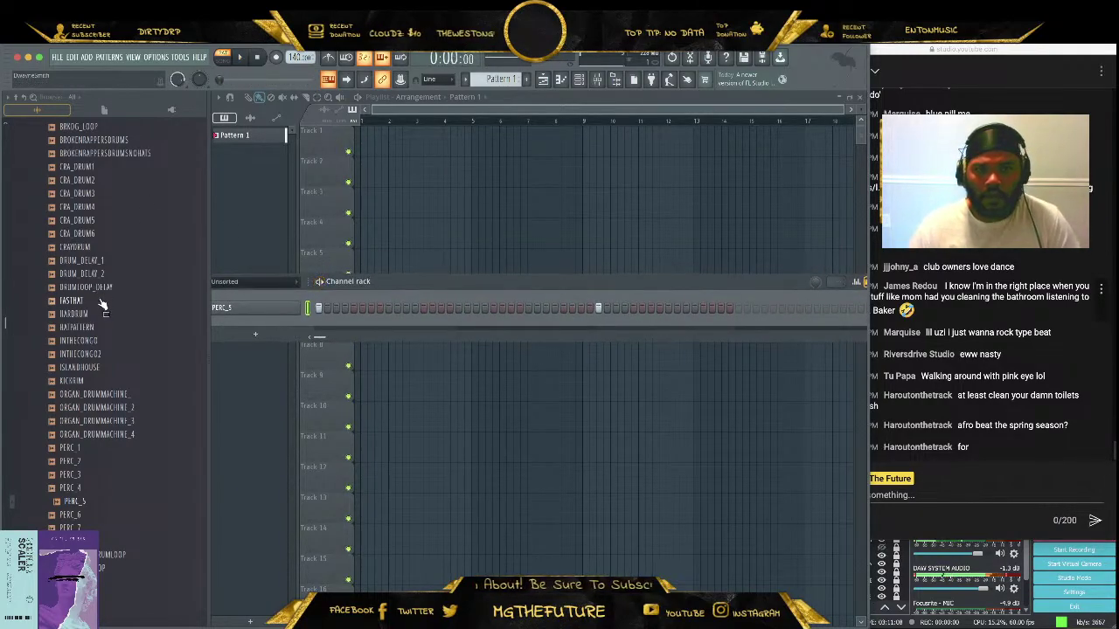
scroll(100, 310, up, 2)
drag(591, 290, 600, 287)
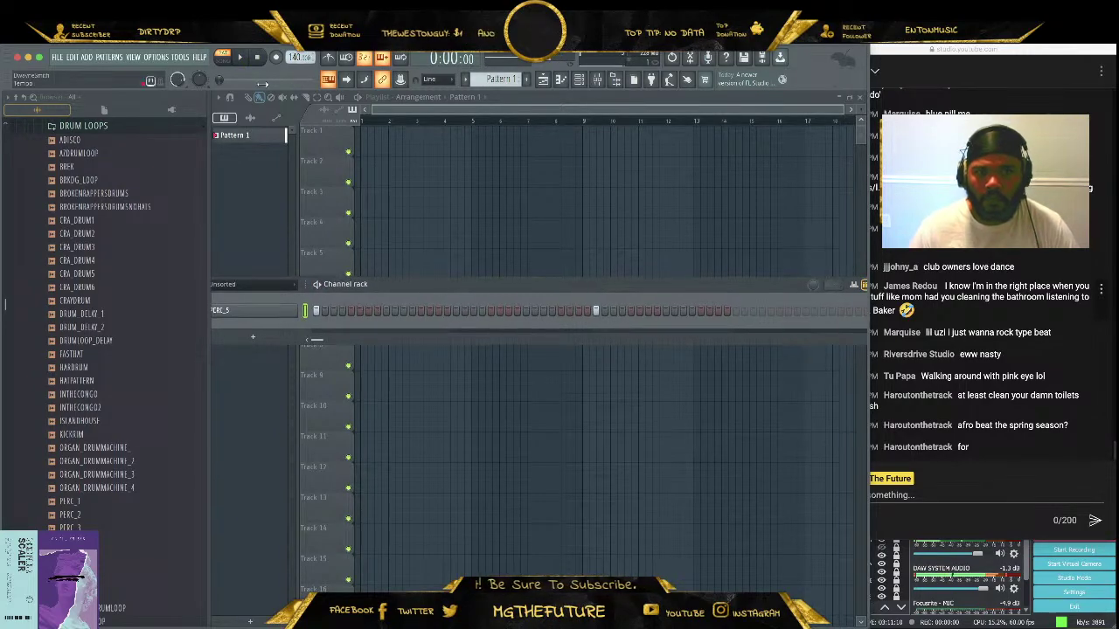
Look over the remaining kit folders, collapsing Beat Butcha, !USE THESE and Drums in the browser
scroll(120, 320, up, 10)
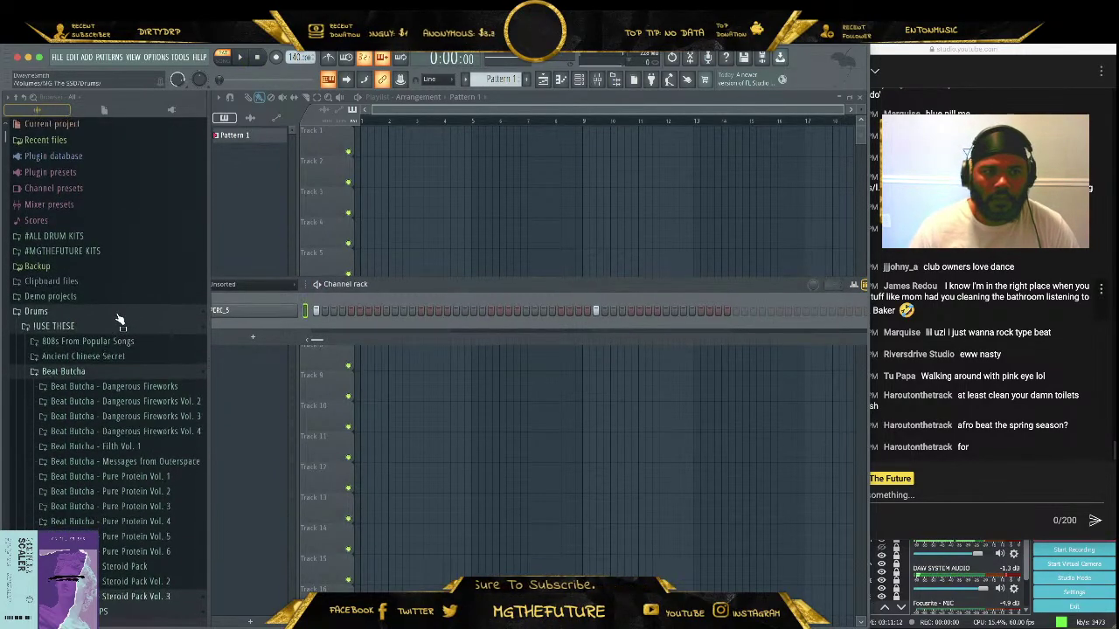
click(120, 373)
scroll(122, 382, down, 3)
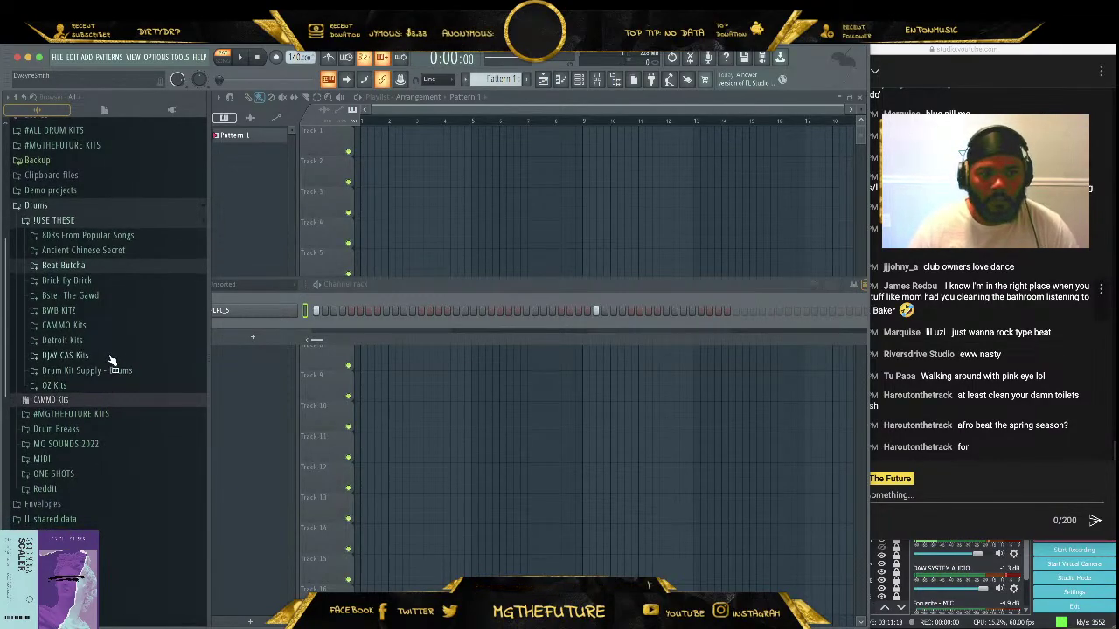
scroll(111, 362, down, 2)
scroll(111, 362, down, 4)
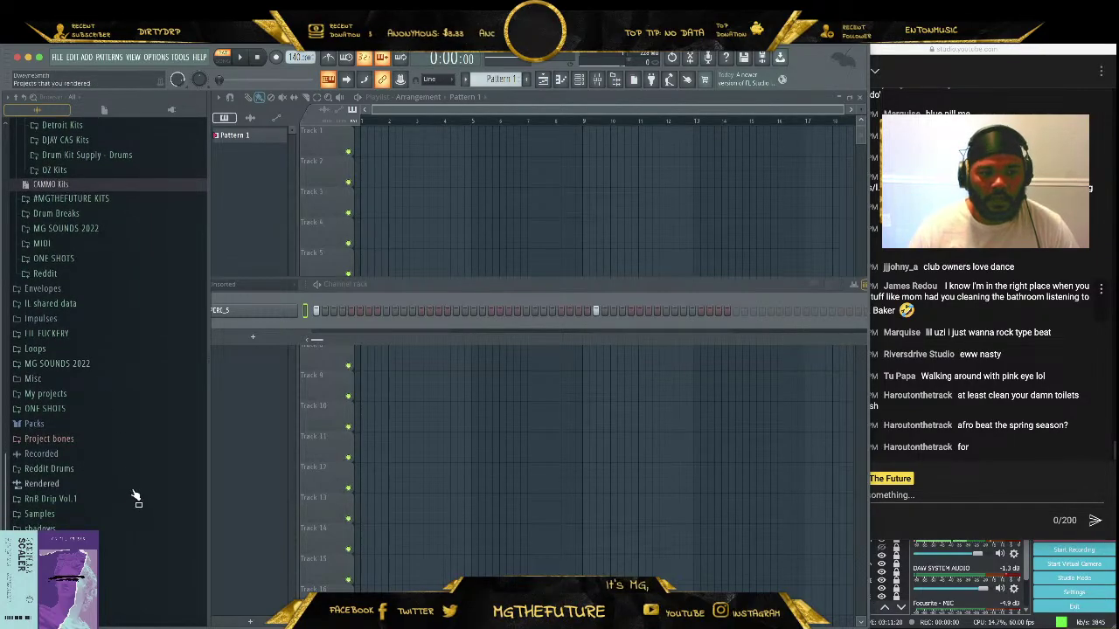
scroll(131, 481, up, 4)
scroll(129, 465, up, 5)
click(87, 327)
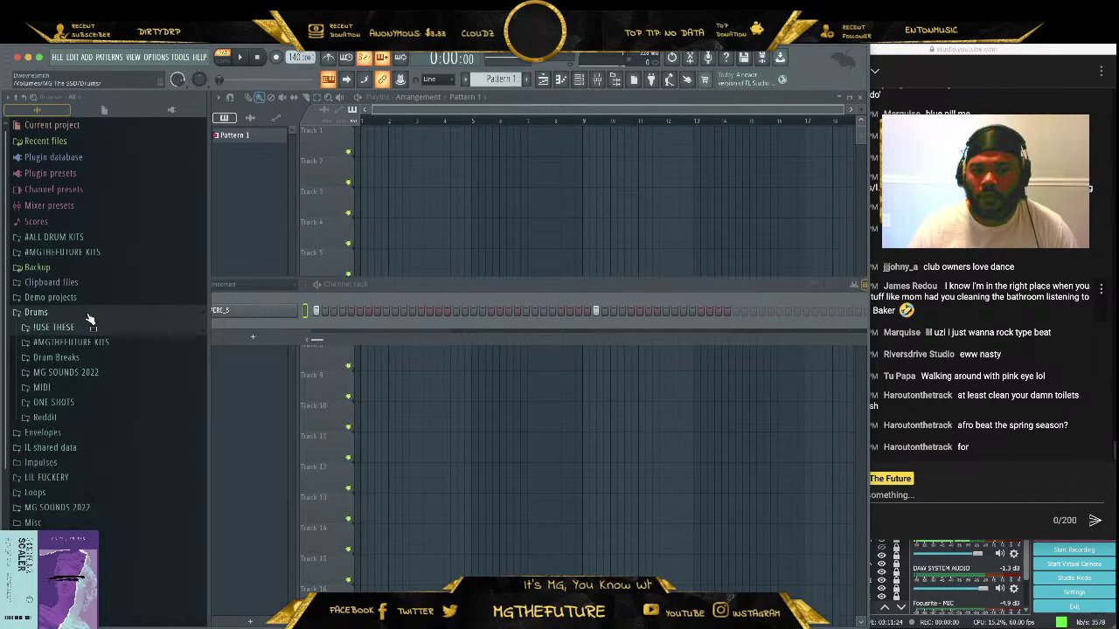
click(87, 315)
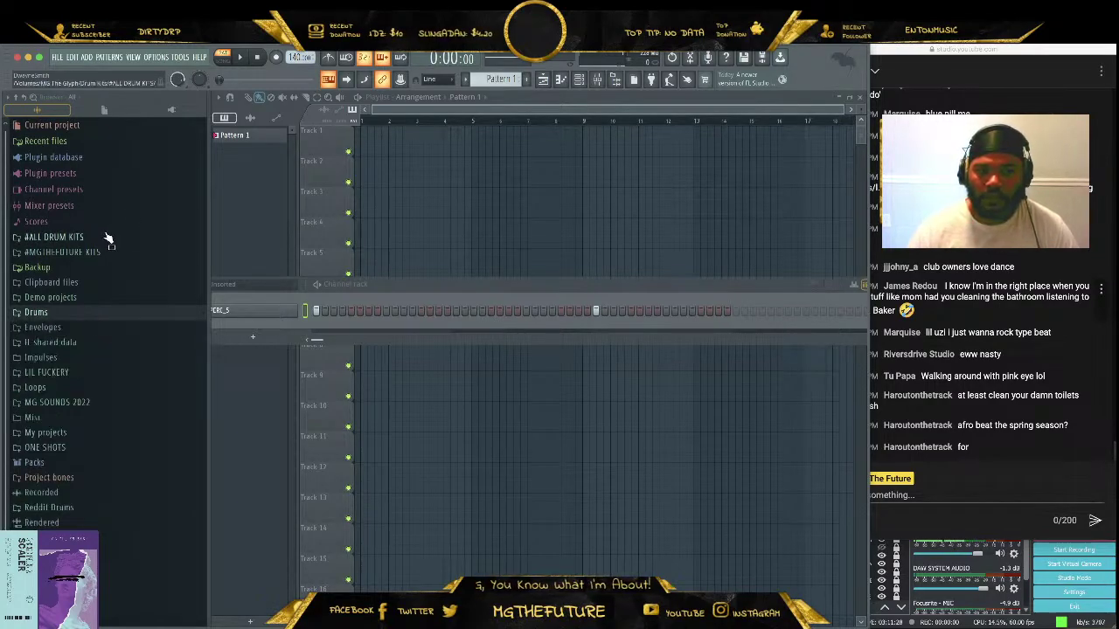
Expand #ALL DRUM KITS and look through its drum kit folders
click(101, 242)
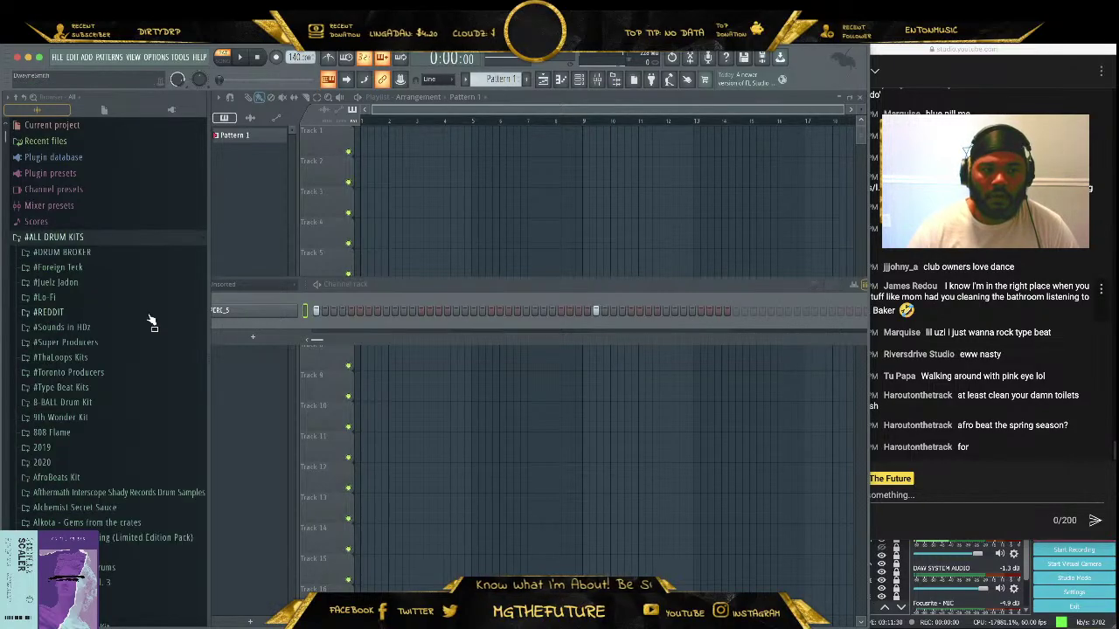
scroll(149, 322, down, 10)
scroll(128, 374, down, 8)
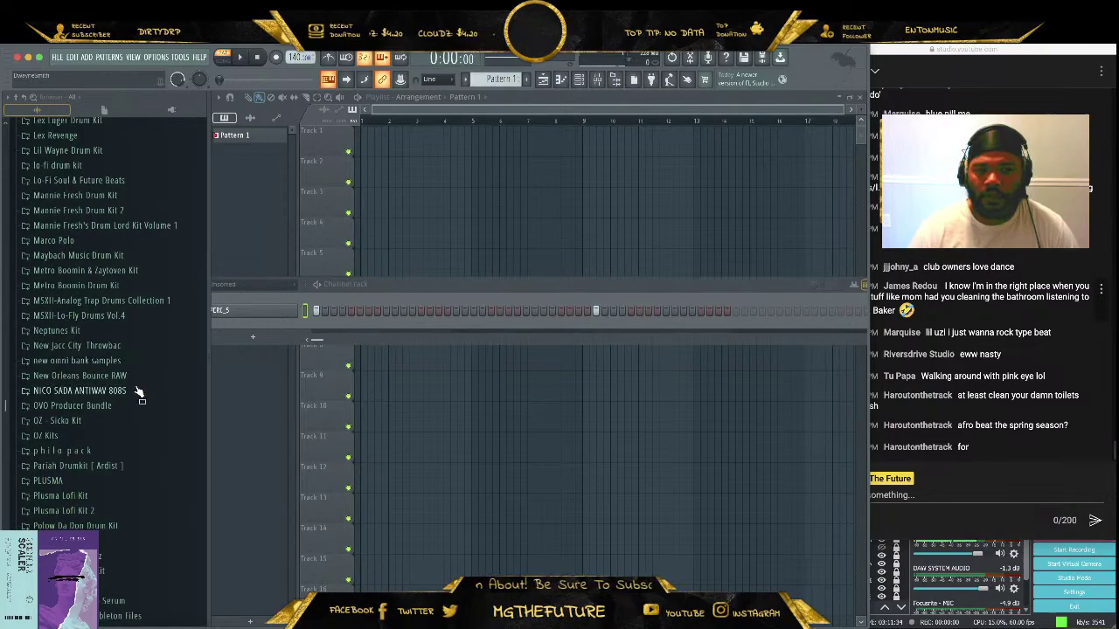
scroll(136, 402, down, 6)
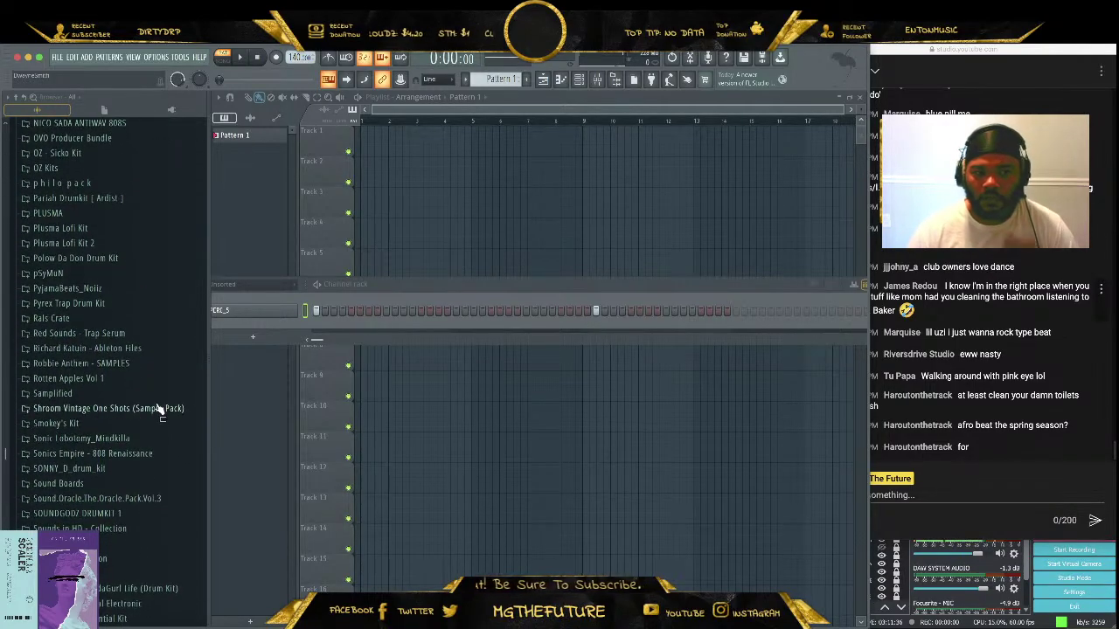
Open the Tha Loops - Collection folder and look into its Them Loops 2009-2019 PART I and PART II packs
scroll(131, 423, down, 8)
scroll(122, 428, down, 4)
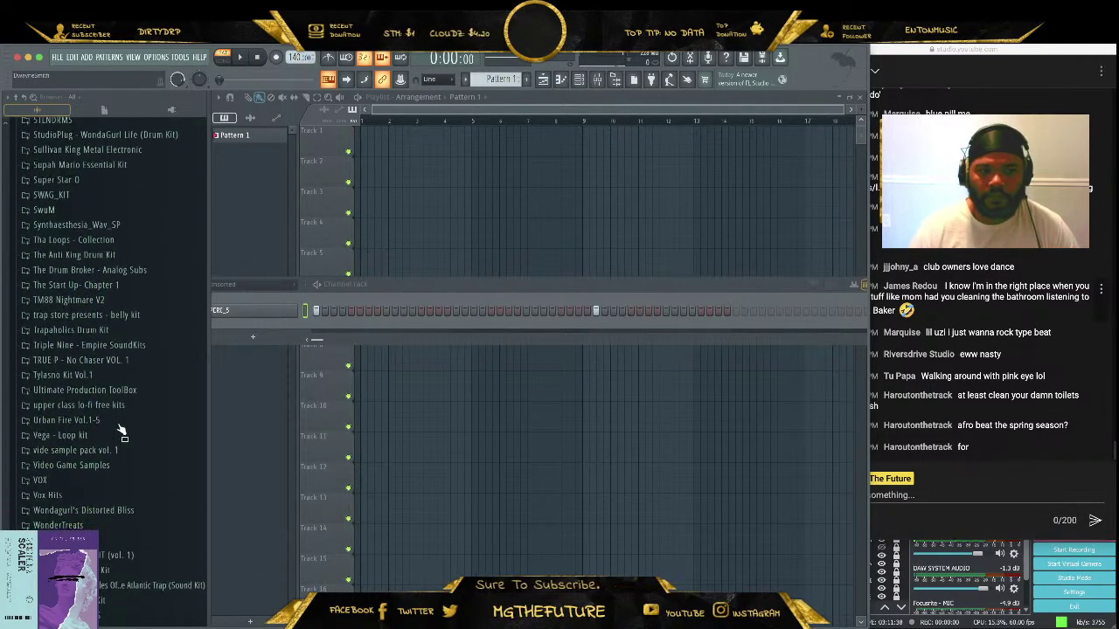
click(140, 239)
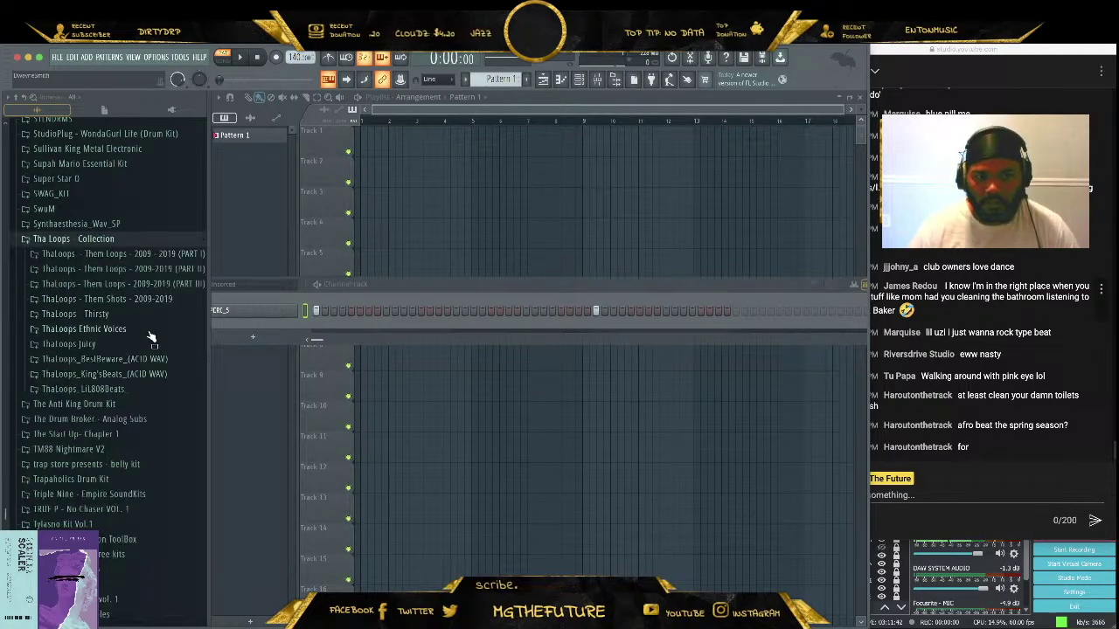
click(173, 259)
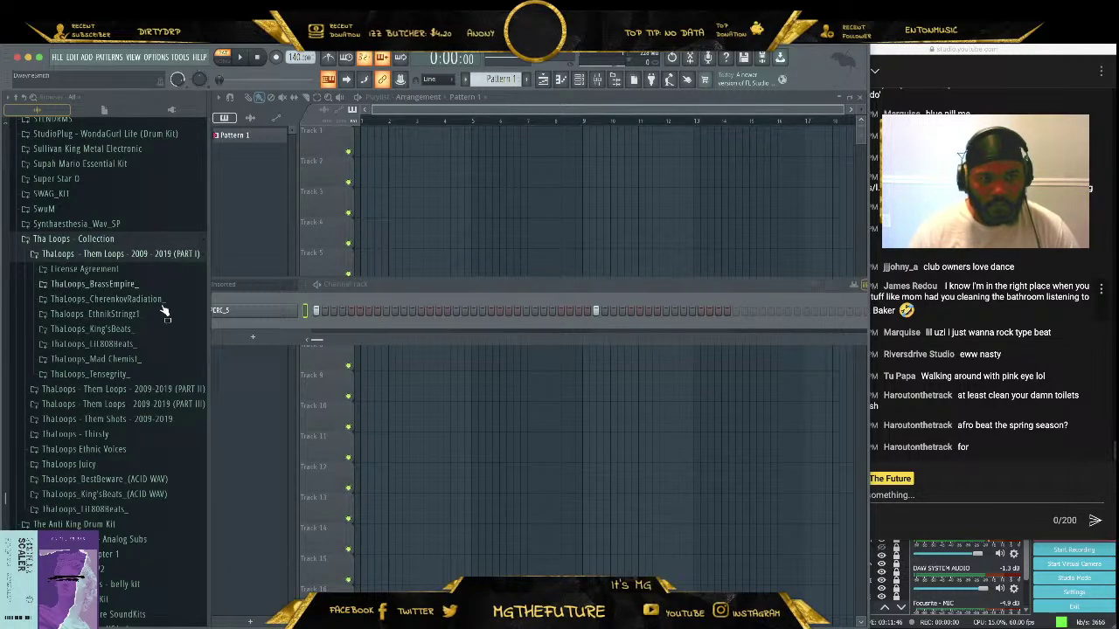
click(150, 389)
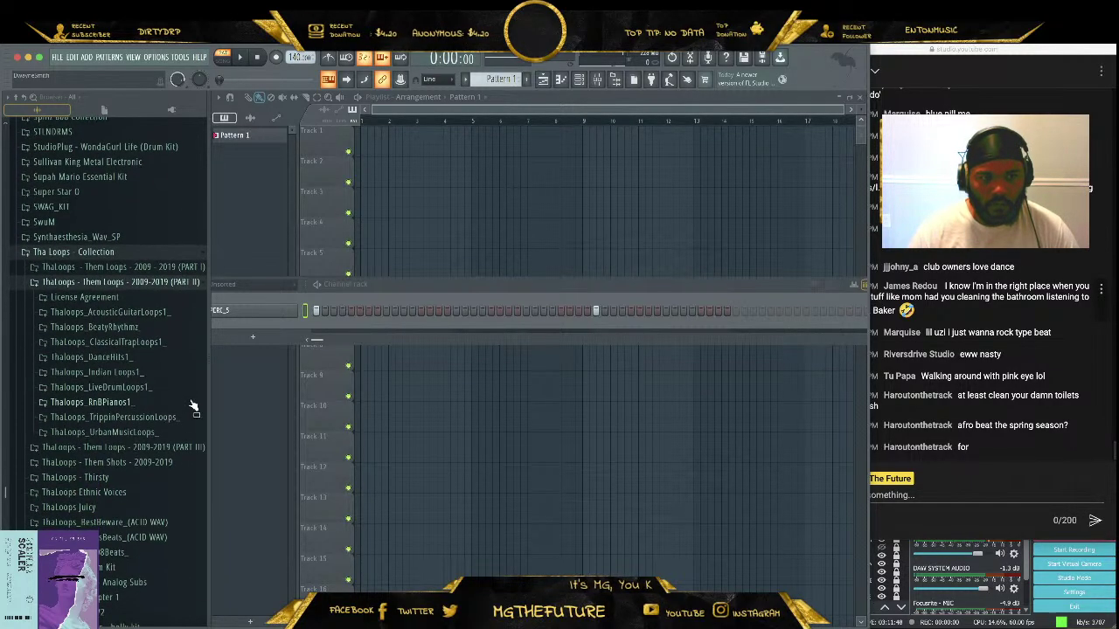
Audition loops from the 110bpm Breaks folder of Thaloops_LiveDrumLoops1_, including 03B-110_all, and collapse the pack
click(179, 389)
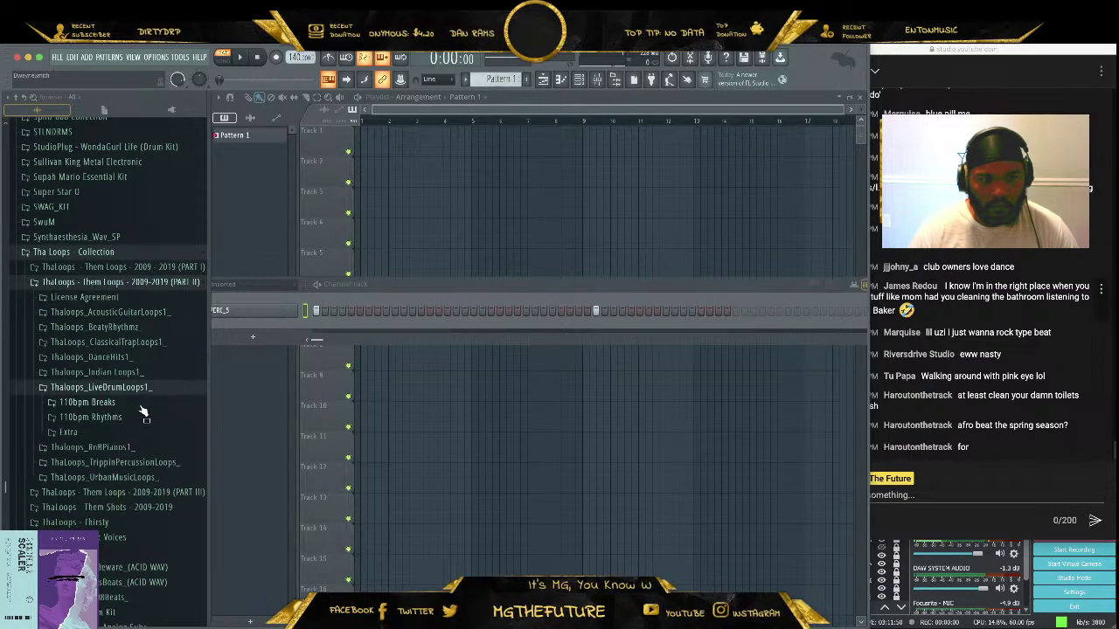
click(143, 405)
click(112, 481)
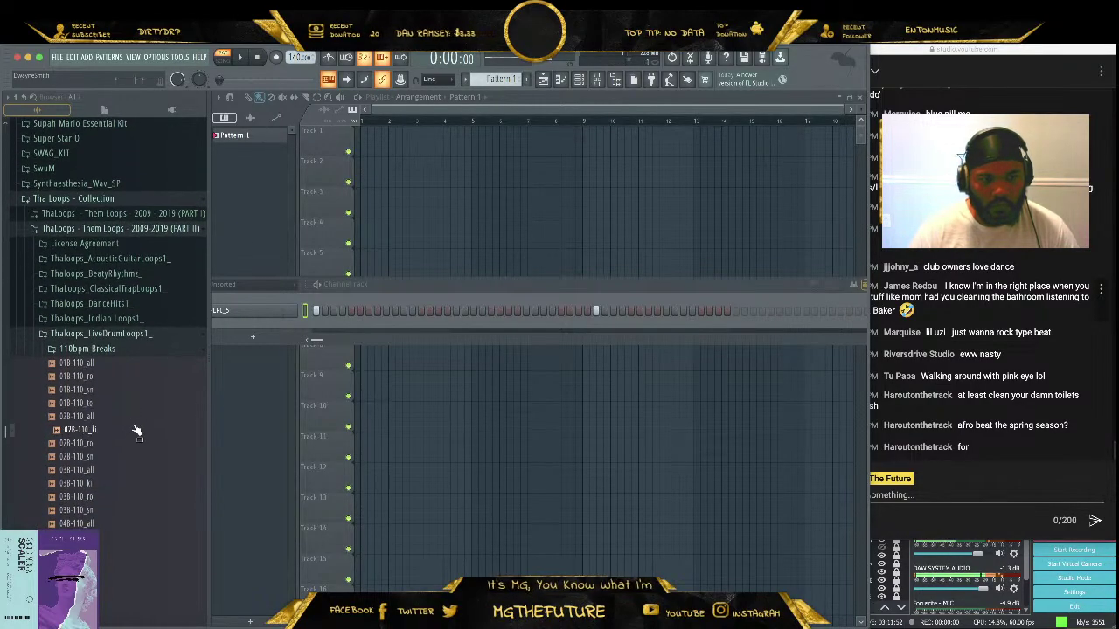
click(112, 476)
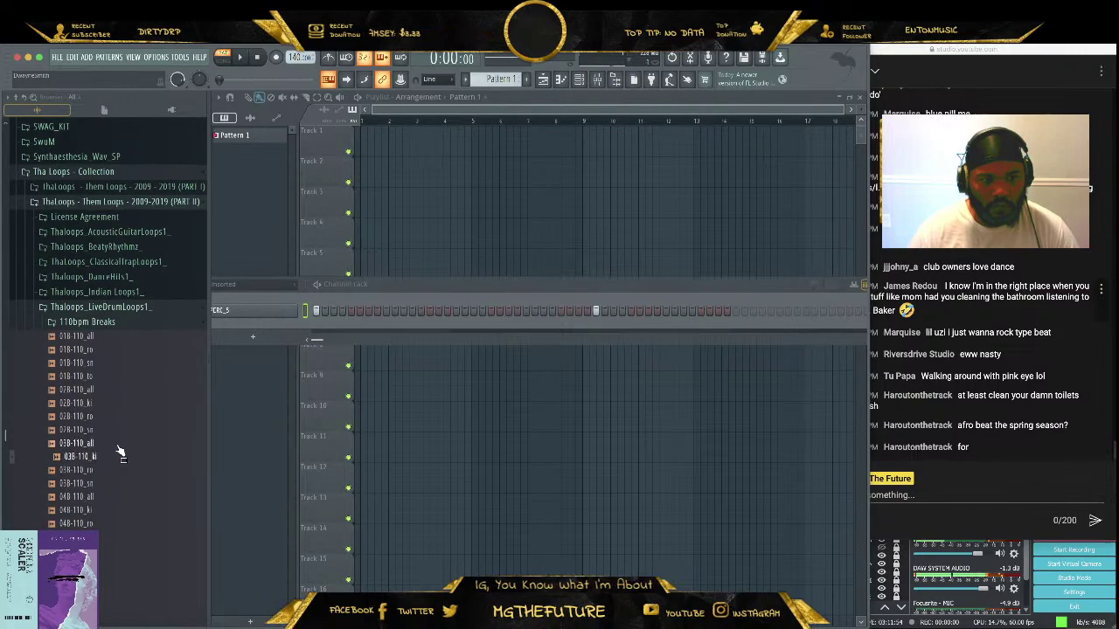
click(117, 444)
click(144, 307)
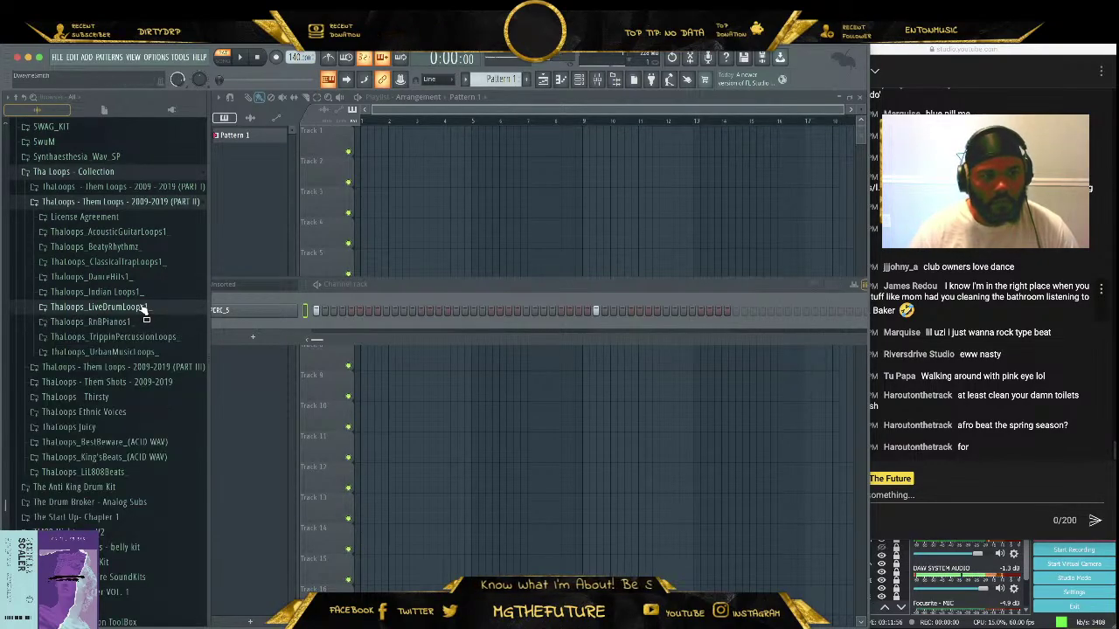
Browse and audition the 090 BPM loops in Thaloops_Indian Loops1_, and collapse that pack
click(149, 295)
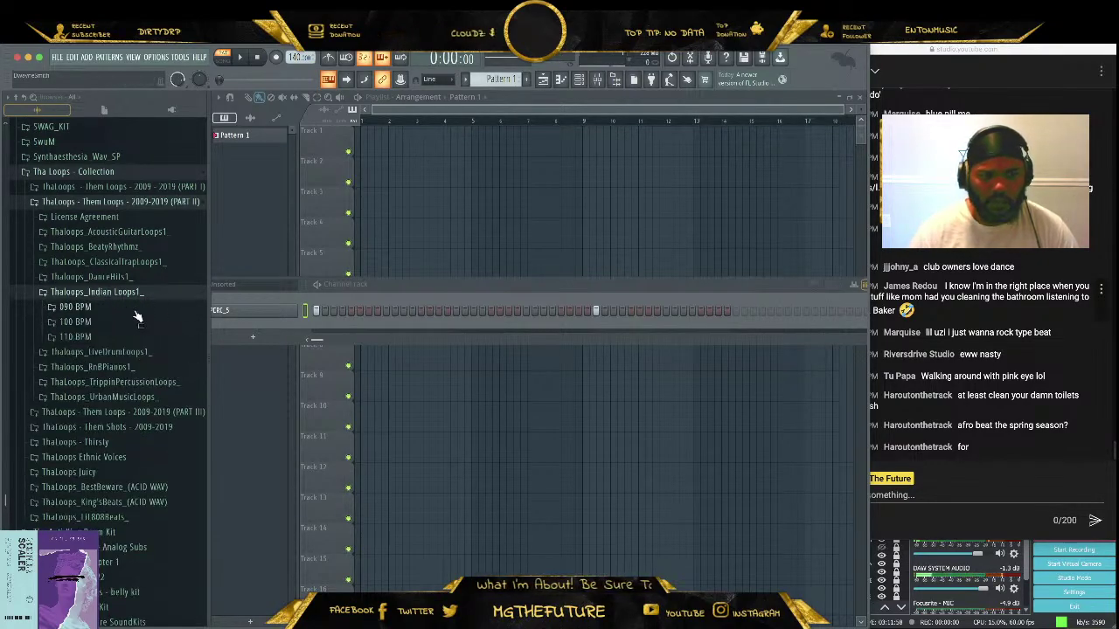
click(137, 308)
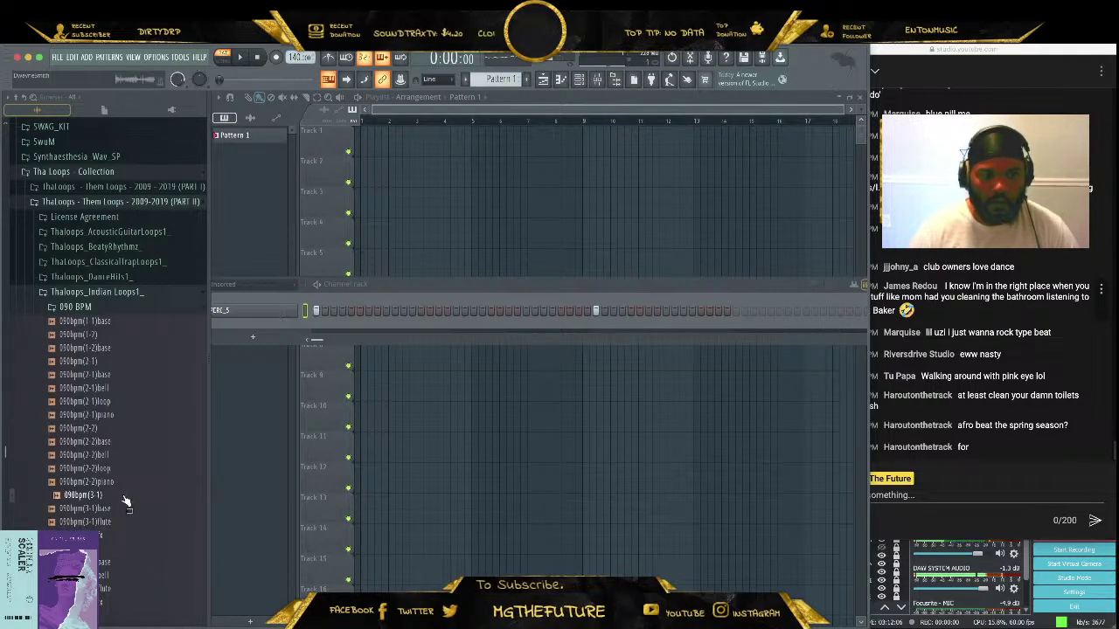
scroll(125, 502, down, 3)
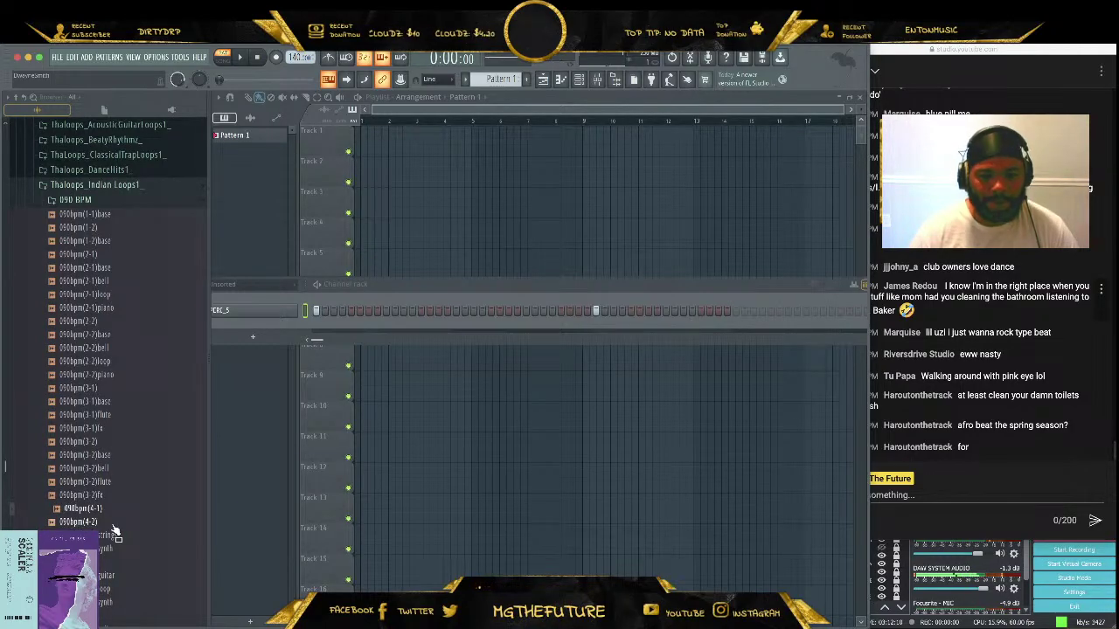
scroll(130, 471, up, 5)
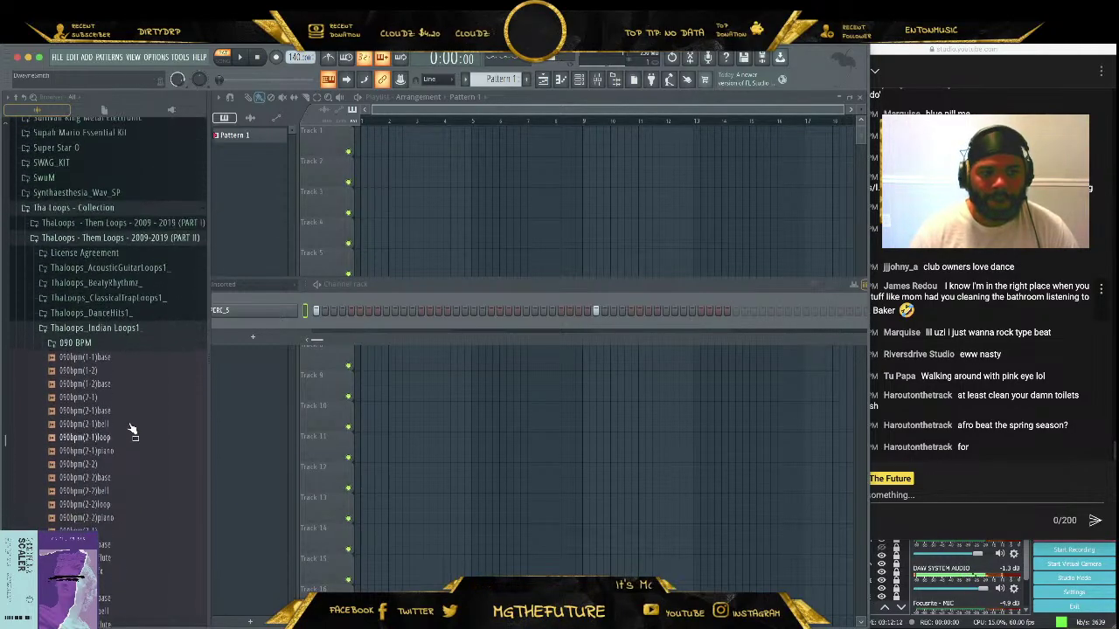
click(117, 387)
click(125, 373)
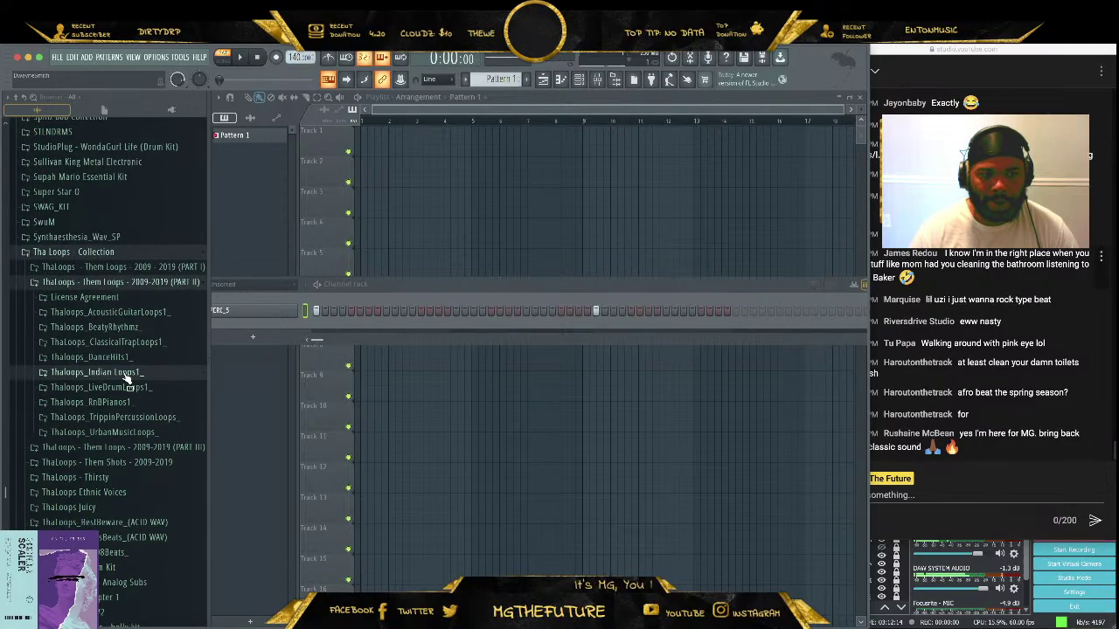
Open the 100 bpm folder of Thaloops_DanjarousPulse1_ inside Them Loops 2009-2019 (PART III)
click(140, 286)
click(149, 297)
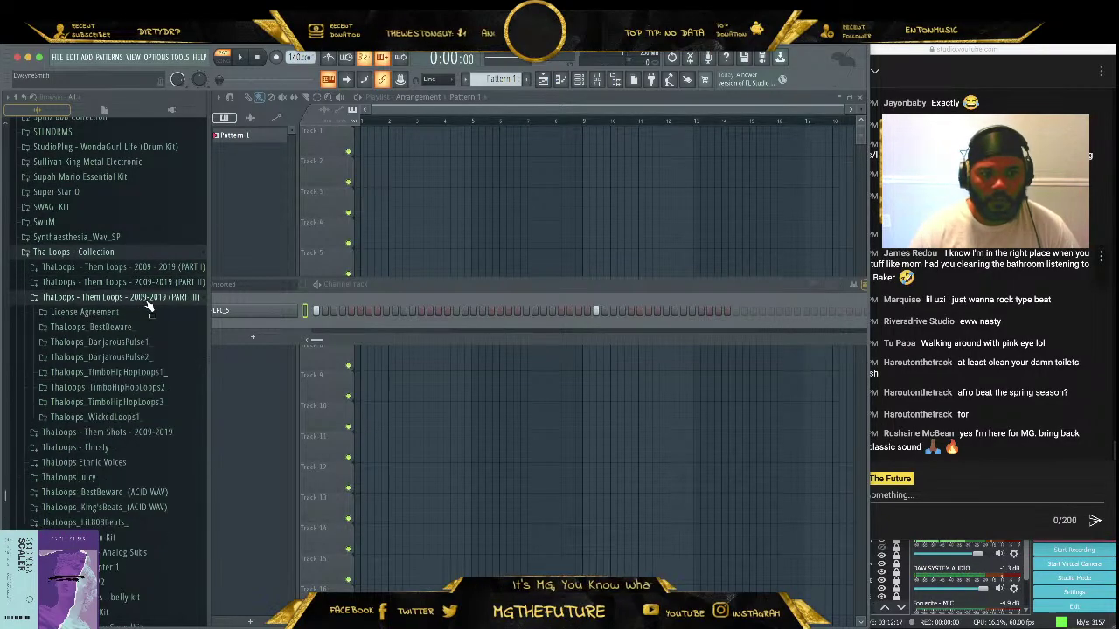
click(149, 342)
click(131, 358)
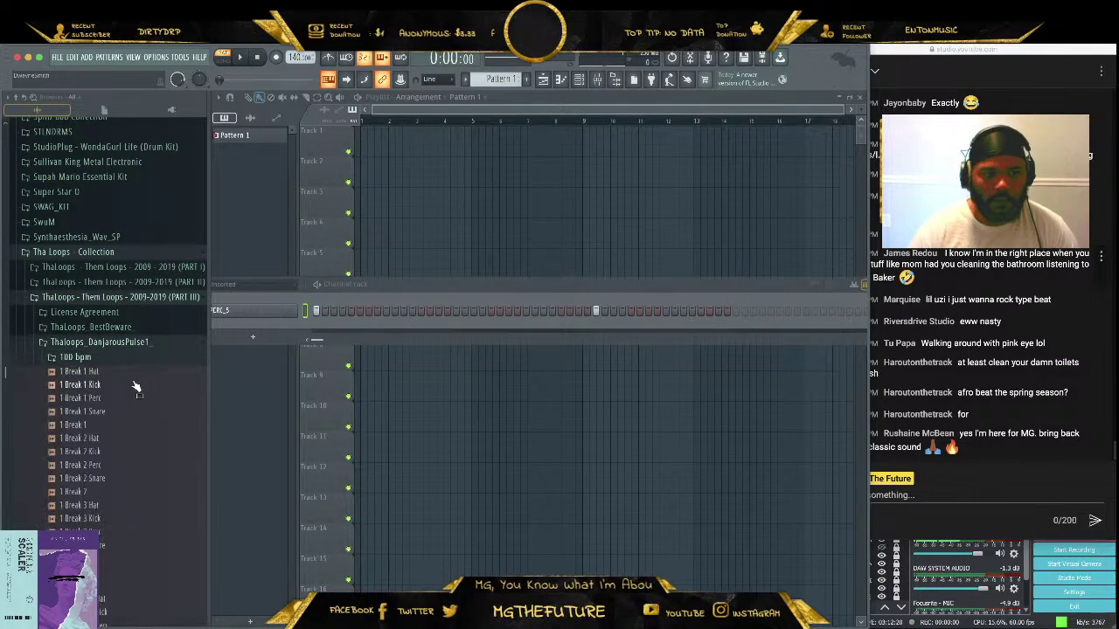
Audition the drum loops 1 Break 1, 1 Break 2 and 1 Break 3 in the 100 bpm folder
click(123, 425)
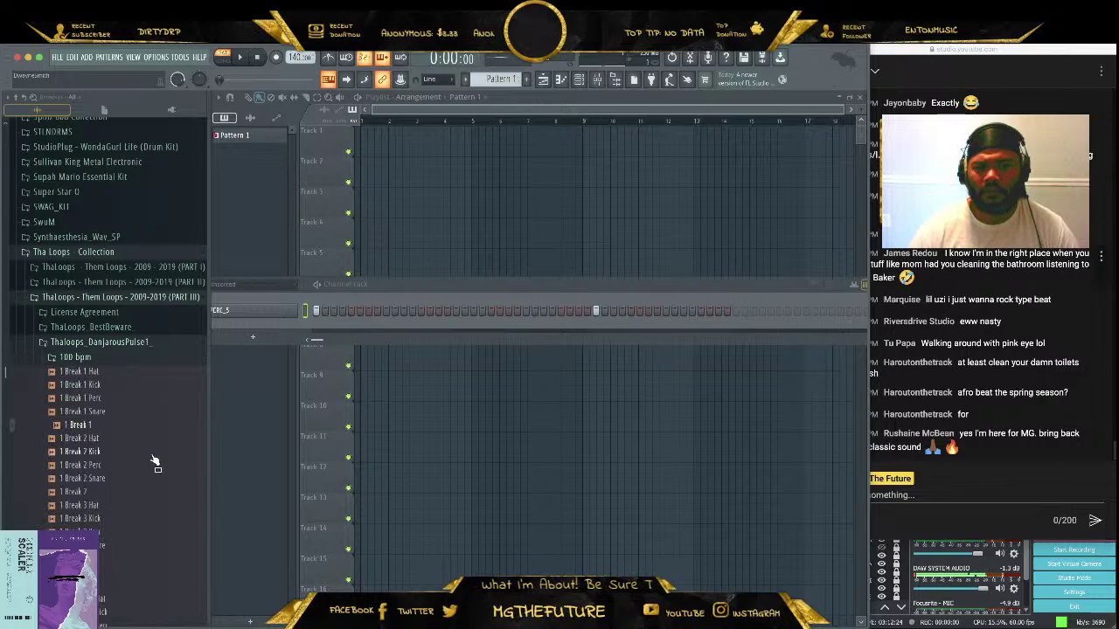
click(112, 492)
scroll(105, 507, down, 3)
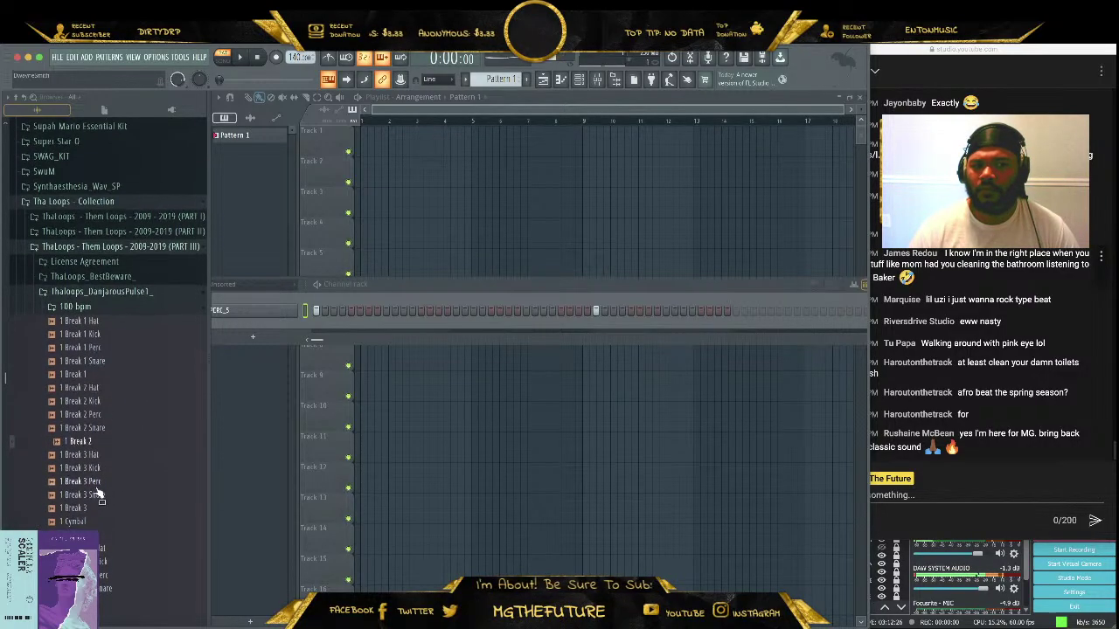
click(101, 507)
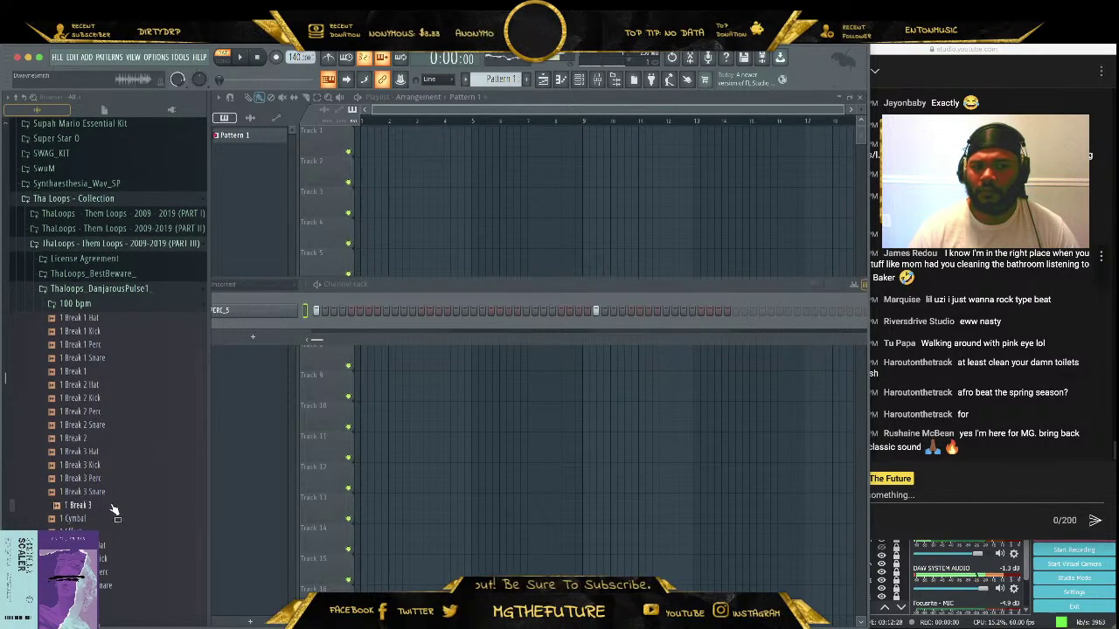
Audition the second set of break loops in the 100 bpm folder, including 2 Break 2 and 2 Break 3
scroll(109, 522, down, 4)
scroll(113, 530, down, 3)
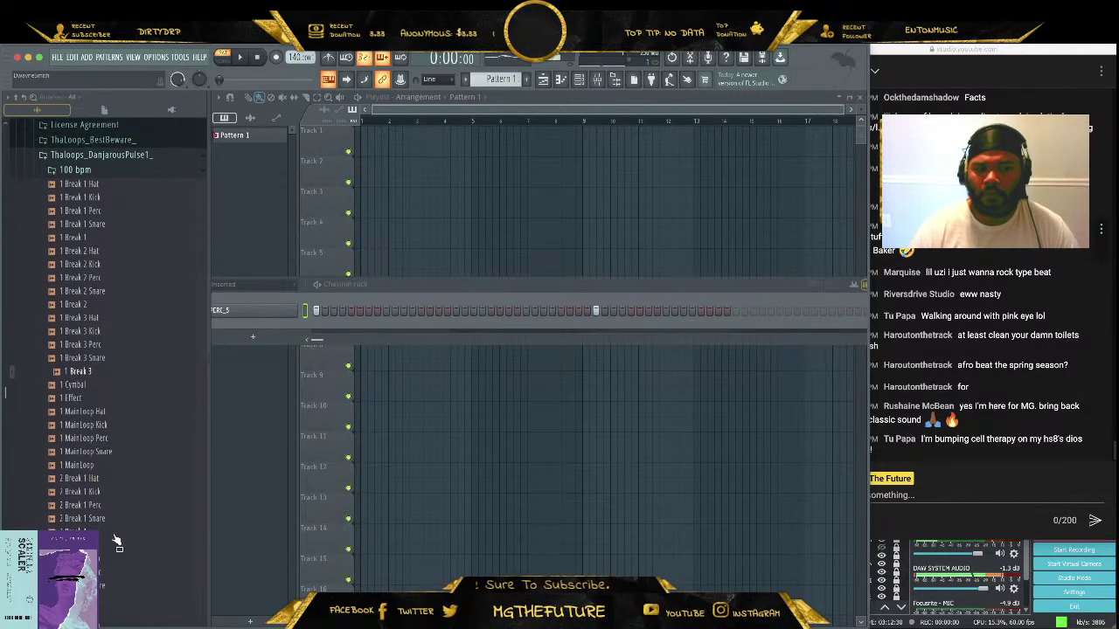
click(127, 519)
scroll(135, 498, down, 4)
click(131, 493)
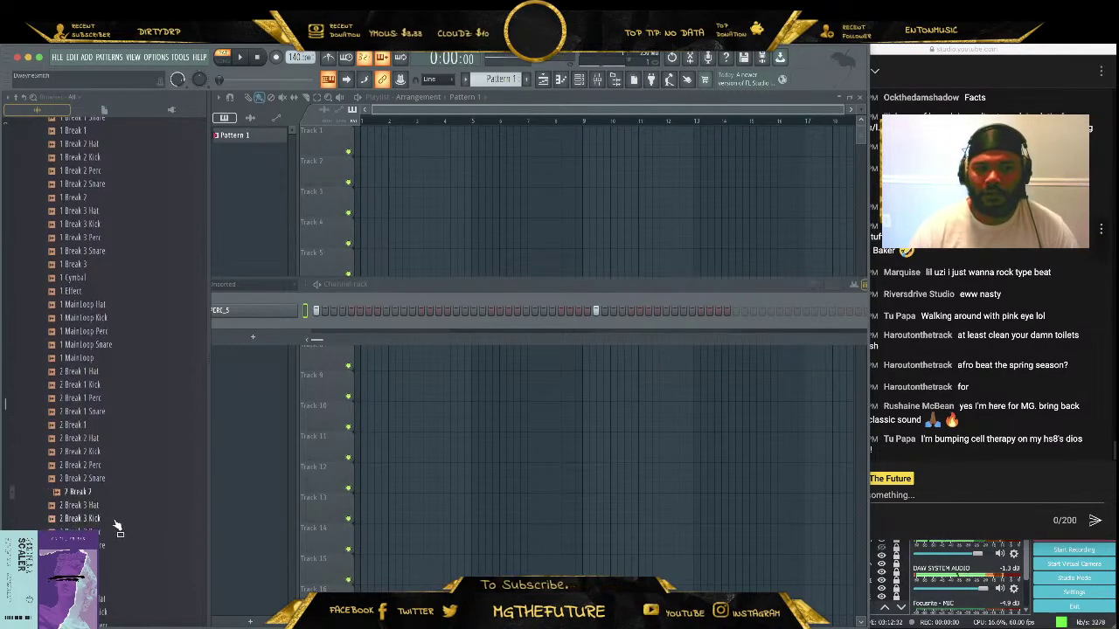
scroll(111, 472, down, 6)
click(114, 425)
scroll(117, 426, down, 5)
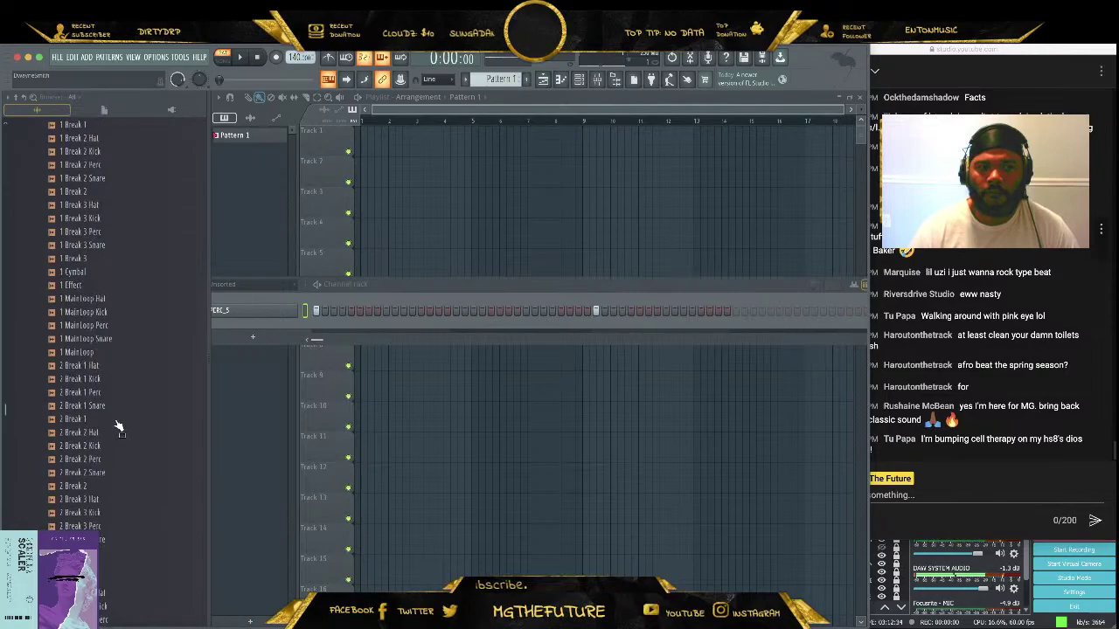
scroll(120, 426, down, 4)
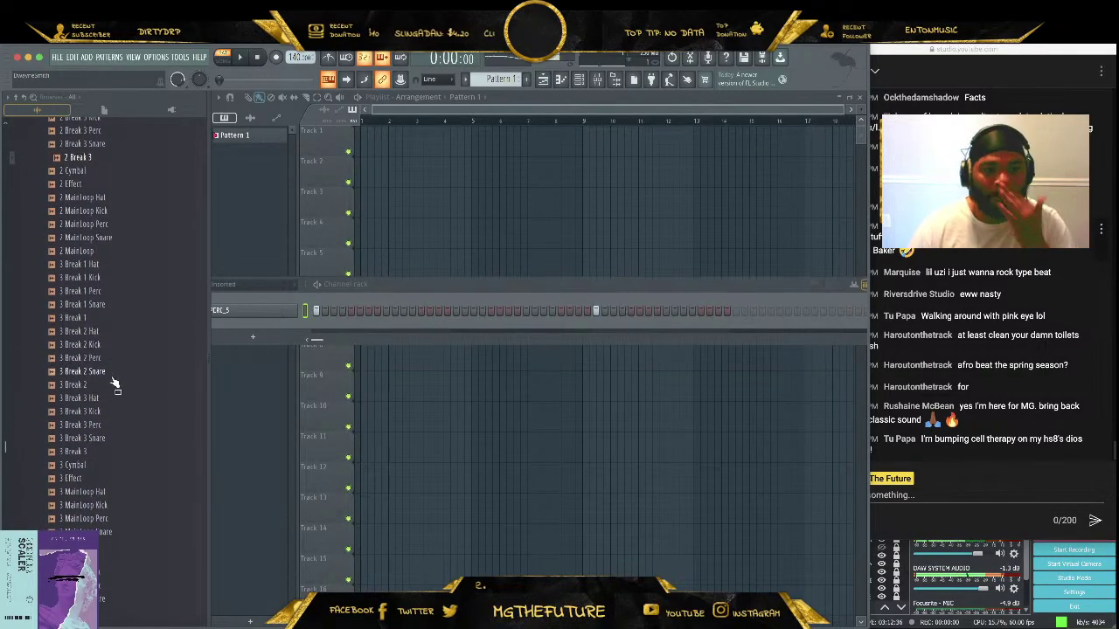
Browse the remaining 100 bpm samples and audition 5 Break 1 Hat and 4 Break 2
scroll(131, 429, down, 15)
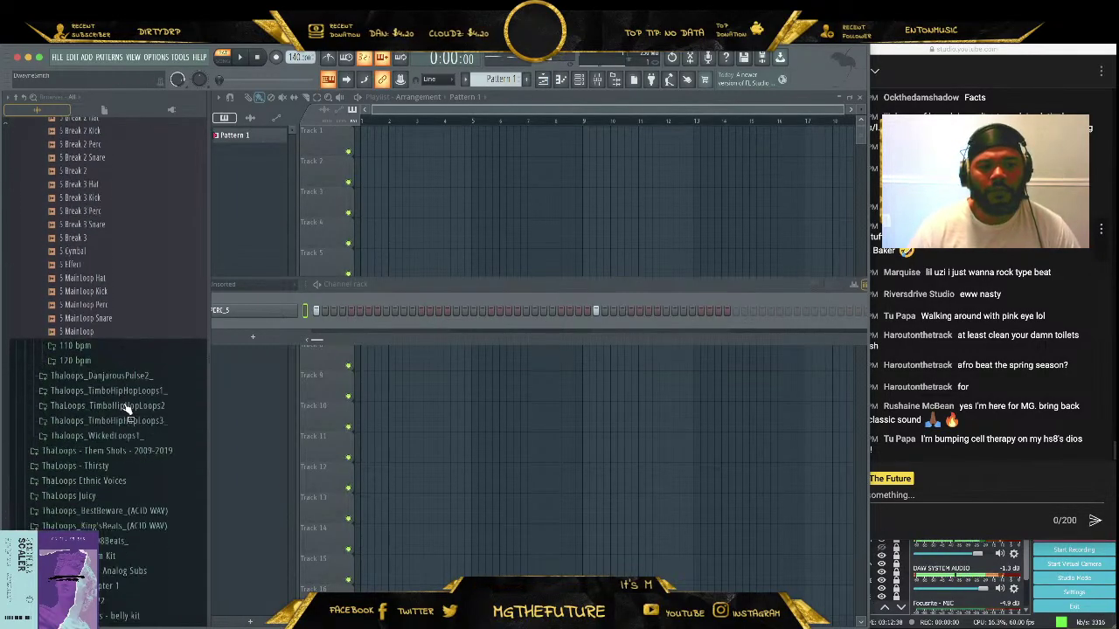
scroll(125, 406, up, 6)
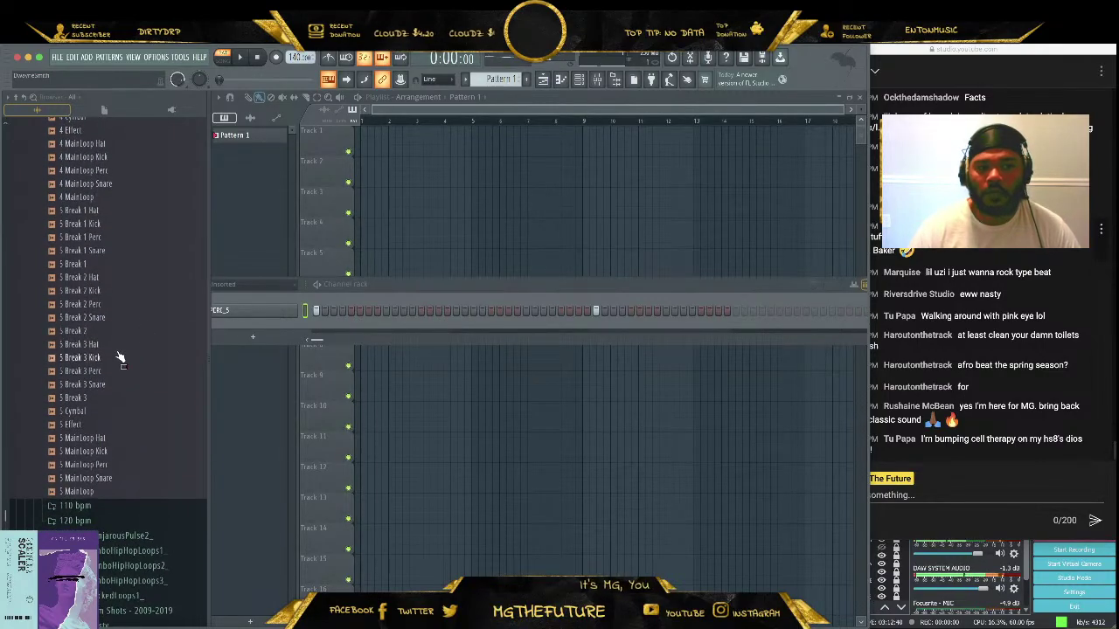
scroll(122, 341, up, 3)
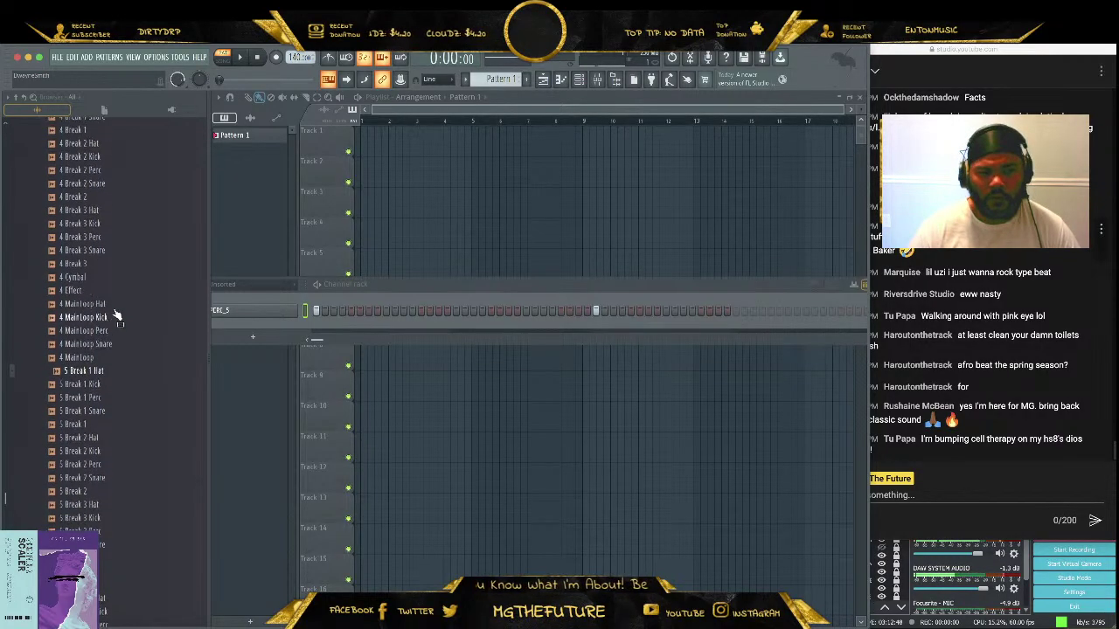
scroll(103, 278, up, 3)
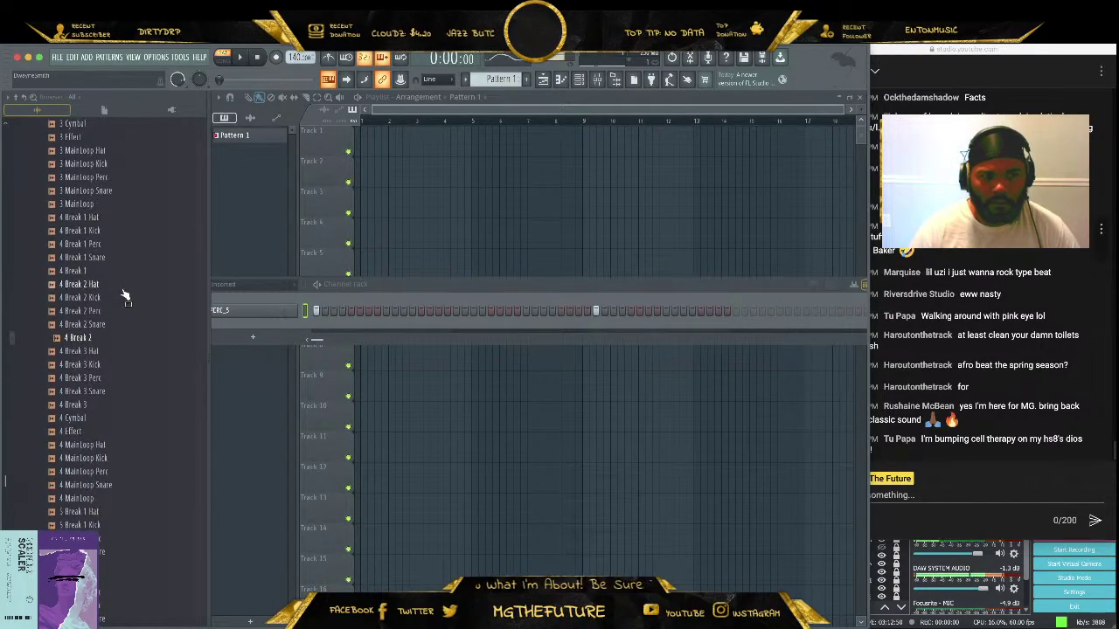
scroll(131, 350, up, 3)
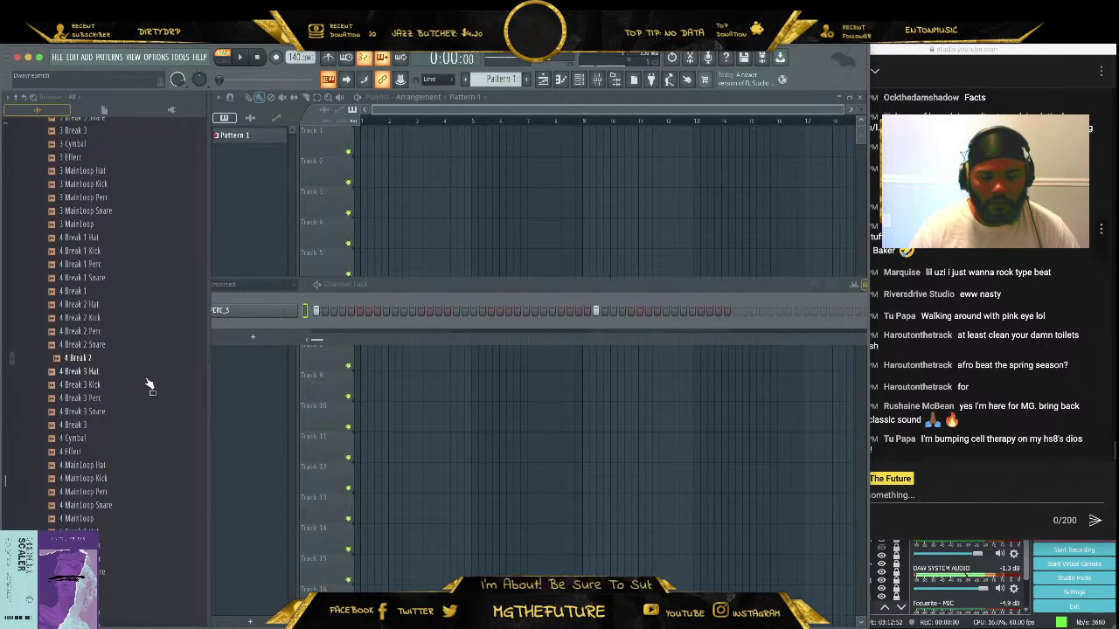
scroll(146, 384, up, 4)
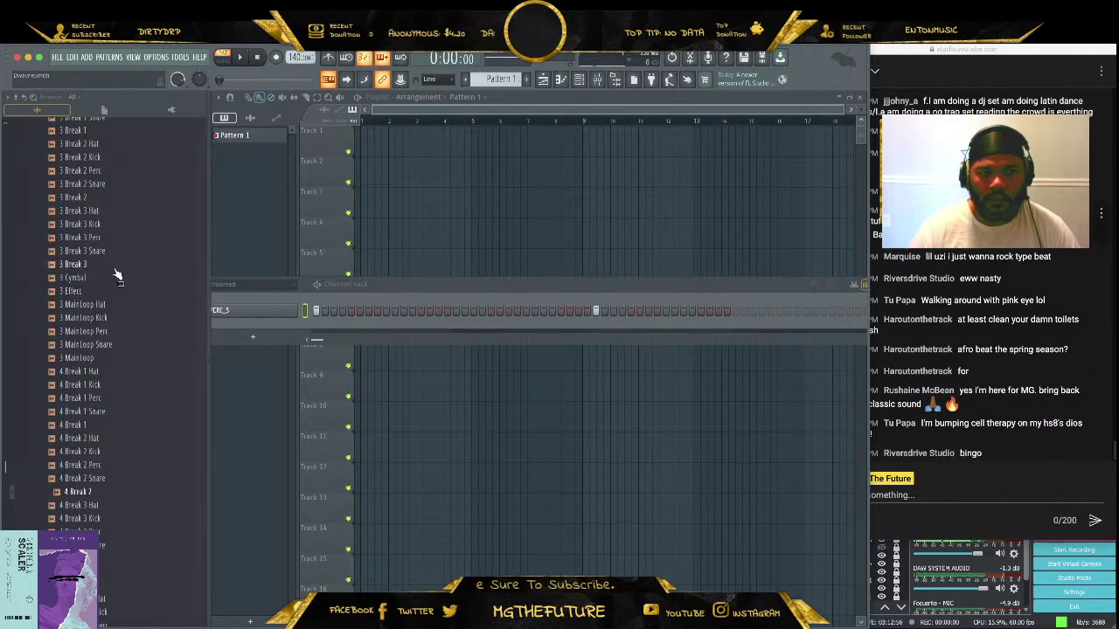
Audition 3 Break 3 and go back to 2 Break 2 to hear it again
click(114, 262)
scroll(127, 293, up, 3)
scroll(122, 332, up, 3)
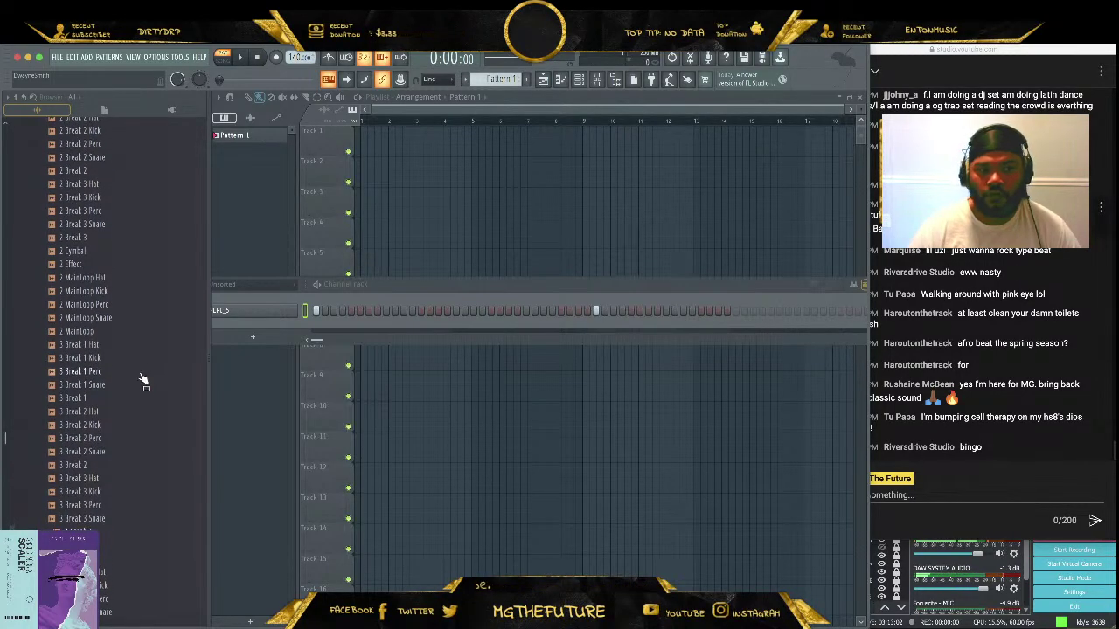
scroll(140, 372, up, 3)
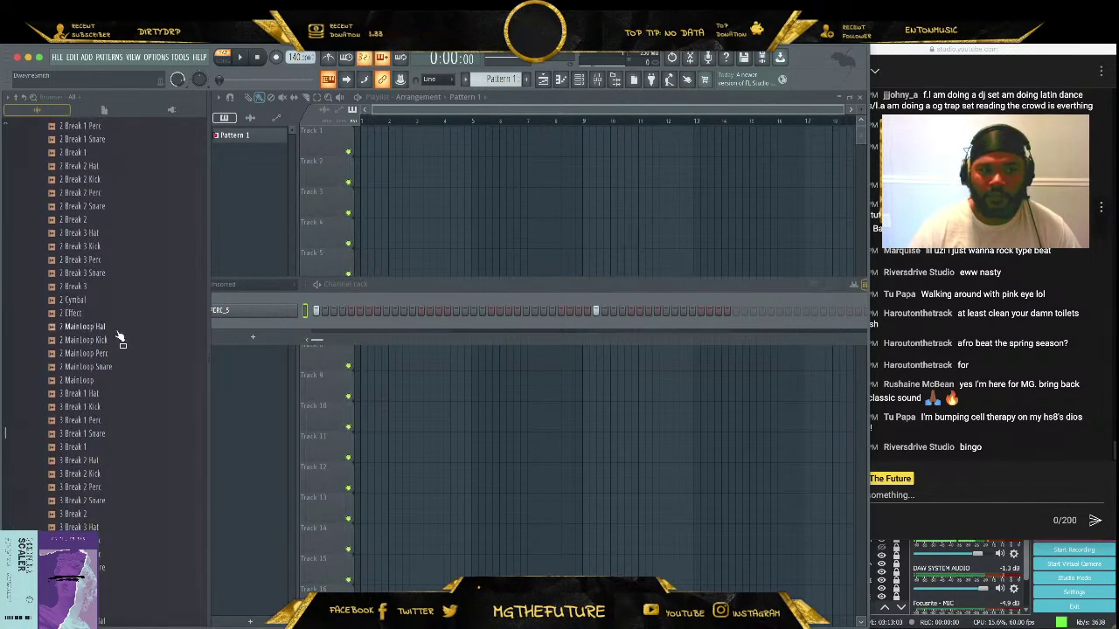
click(111, 230)
scroll(137, 330, up, 2)
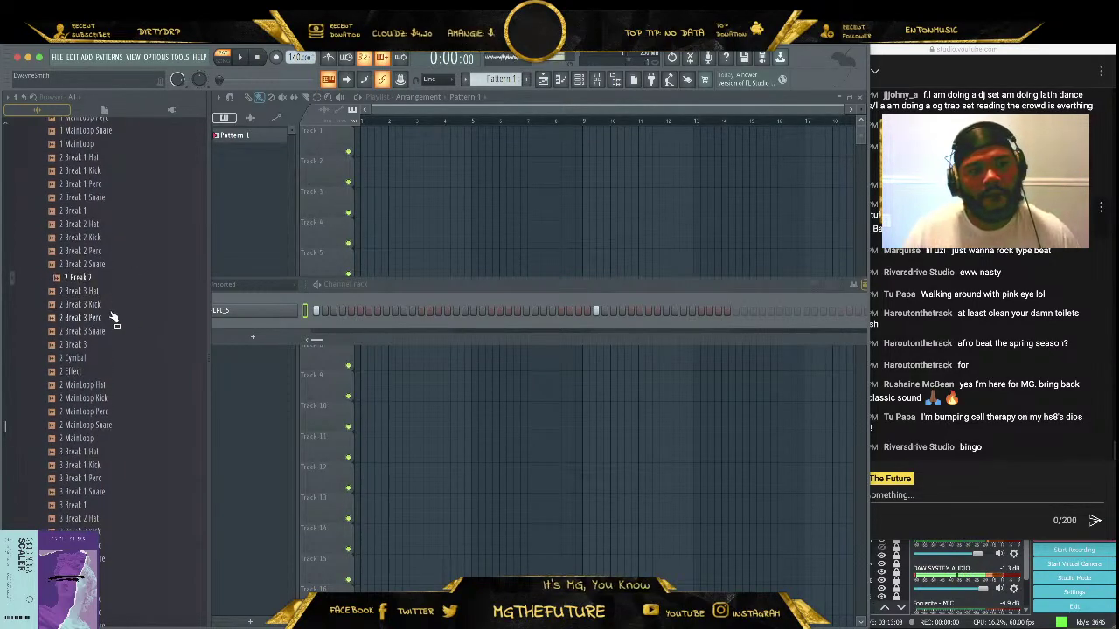
Preview the 2 Break 3 Kick sample and open it in the audio editor
key(space)
click(111, 306)
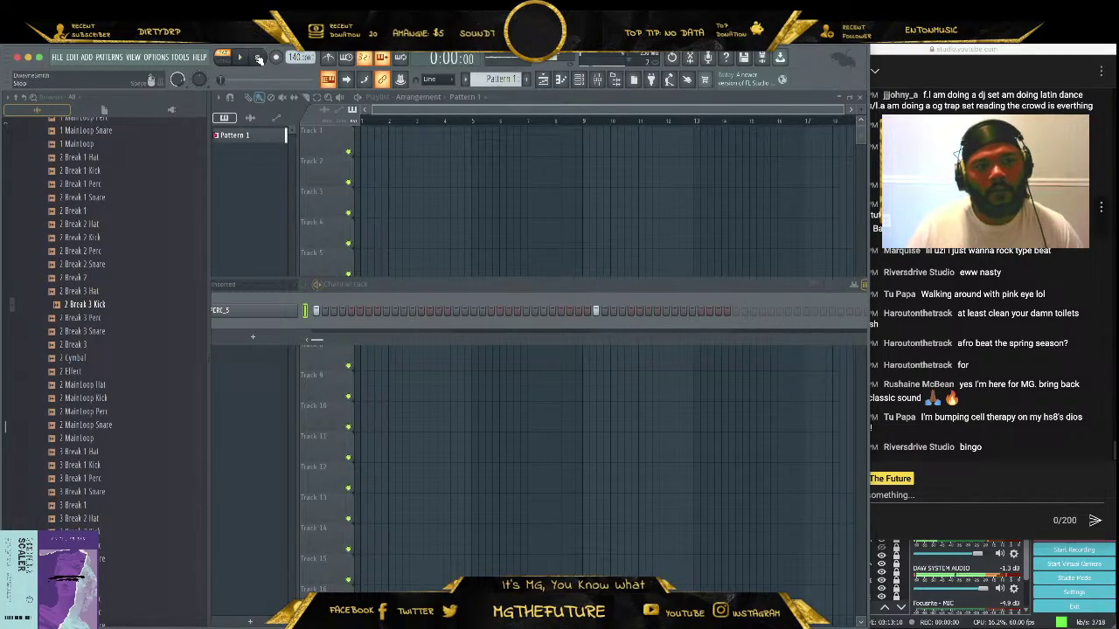
right_click(94, 304)
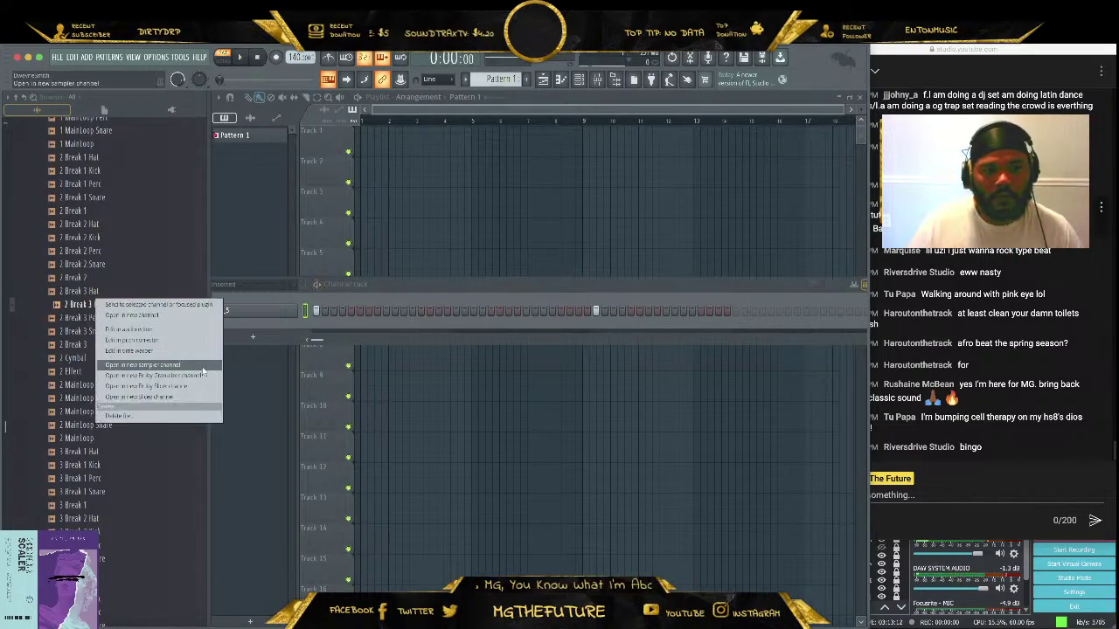
click(170, 329)
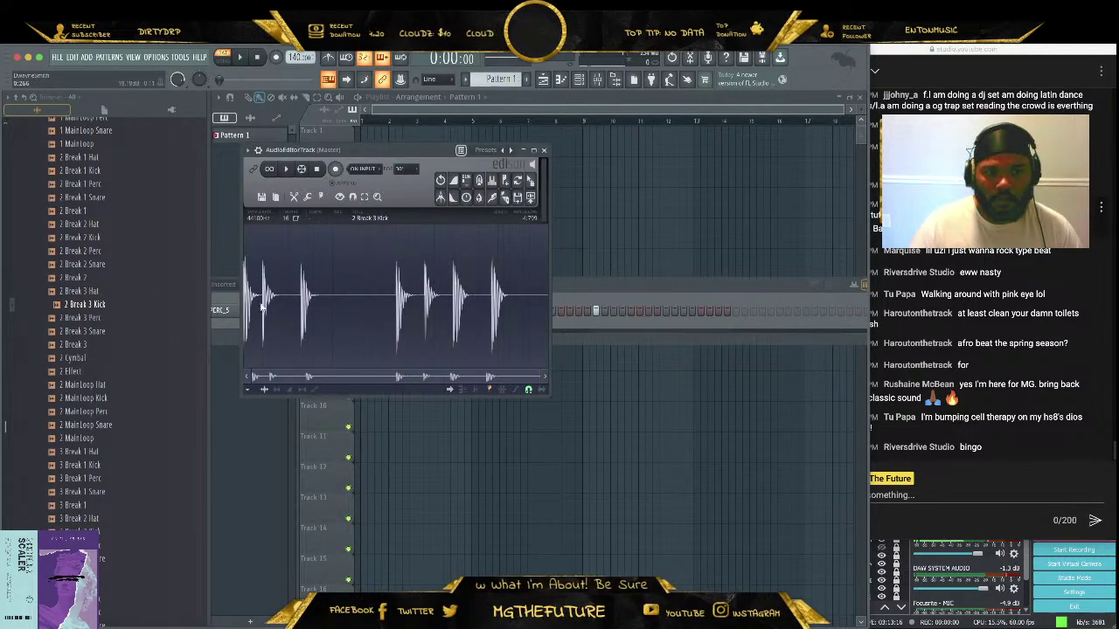
Select the first hit of the 2 Break 3 Kick sample and add it to the channel rack as a new sampler channel
drag(260, 304, 247, 304)
drag(350, 150, 498, 174)
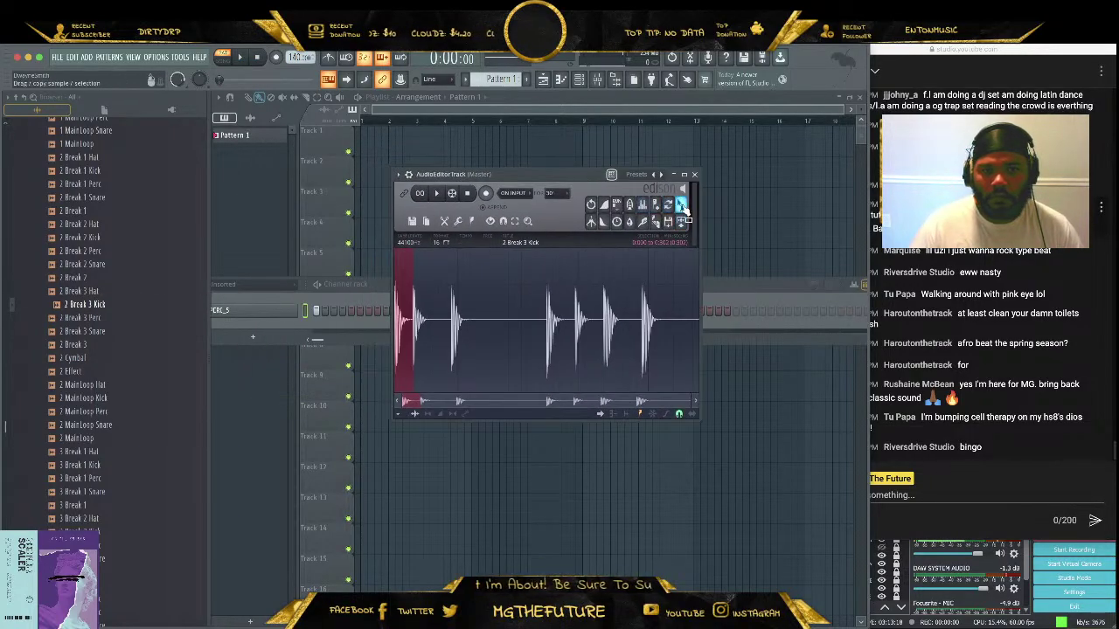
drag(682, 207, 317, 331)
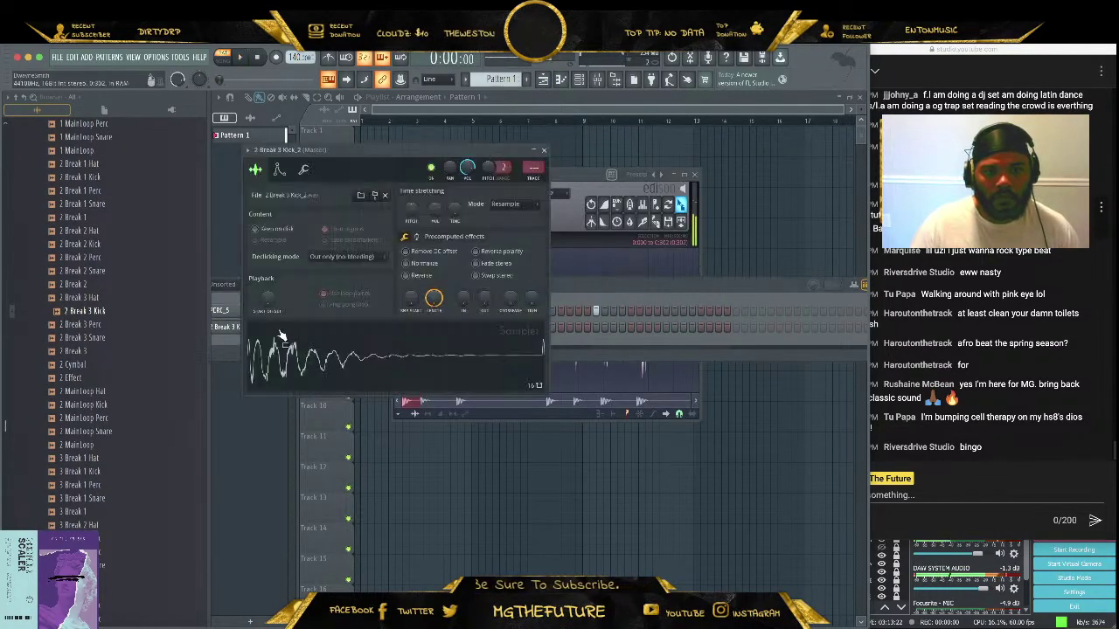
Process the kick sample with DC offset removal, normalization, trimming, a quick fade out of about 31% and some boost while previewing it
click(278, 329)
key(space)
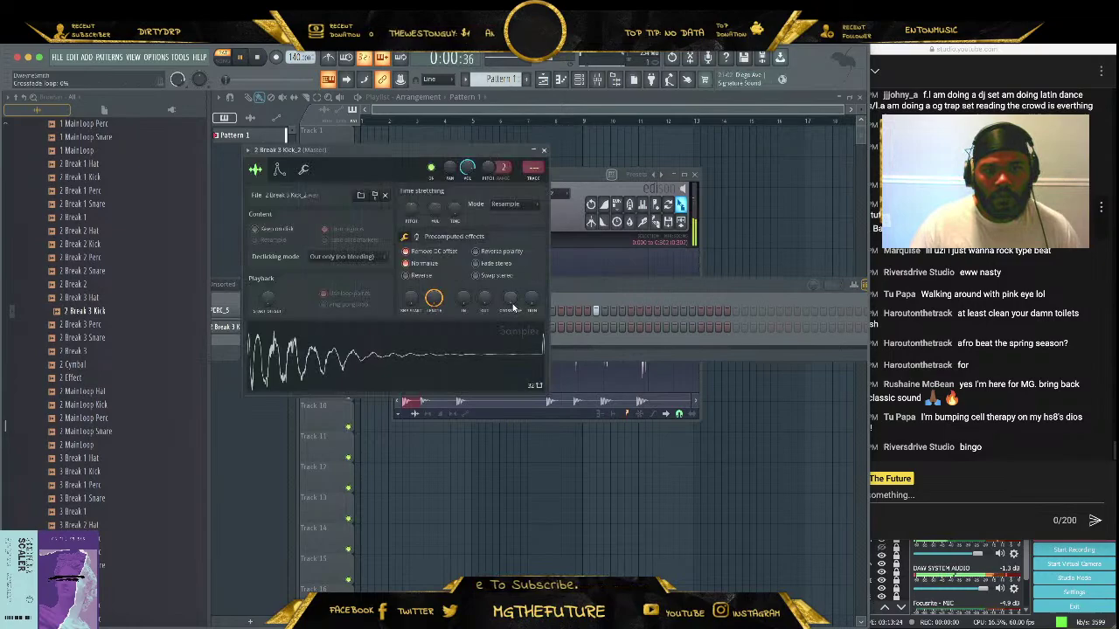
drag(483, 297, 484, 271)
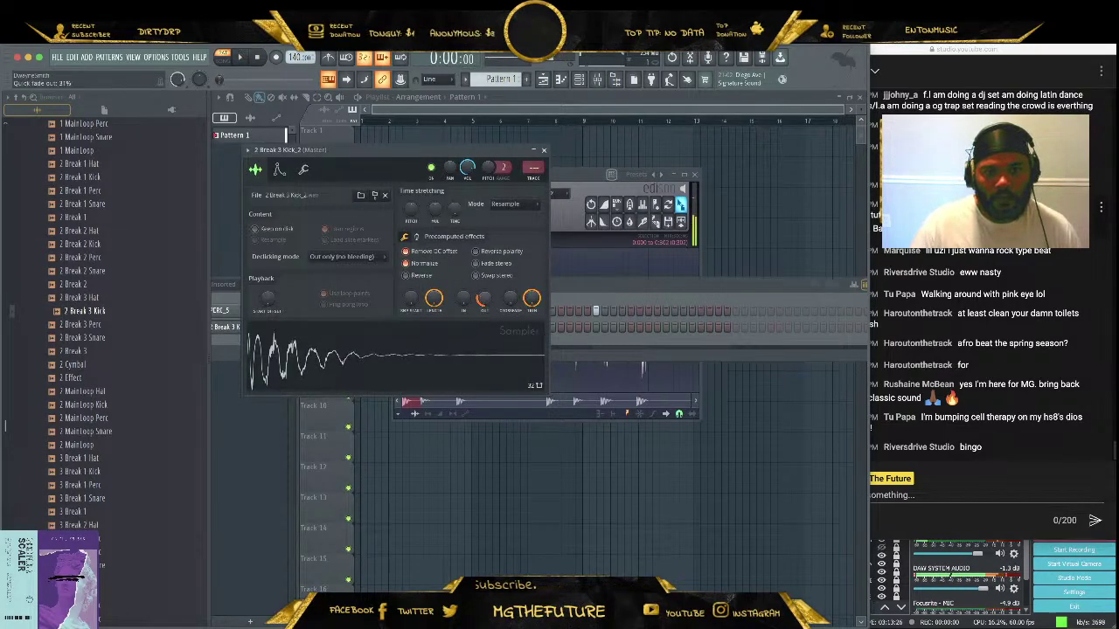
click(425, 236)
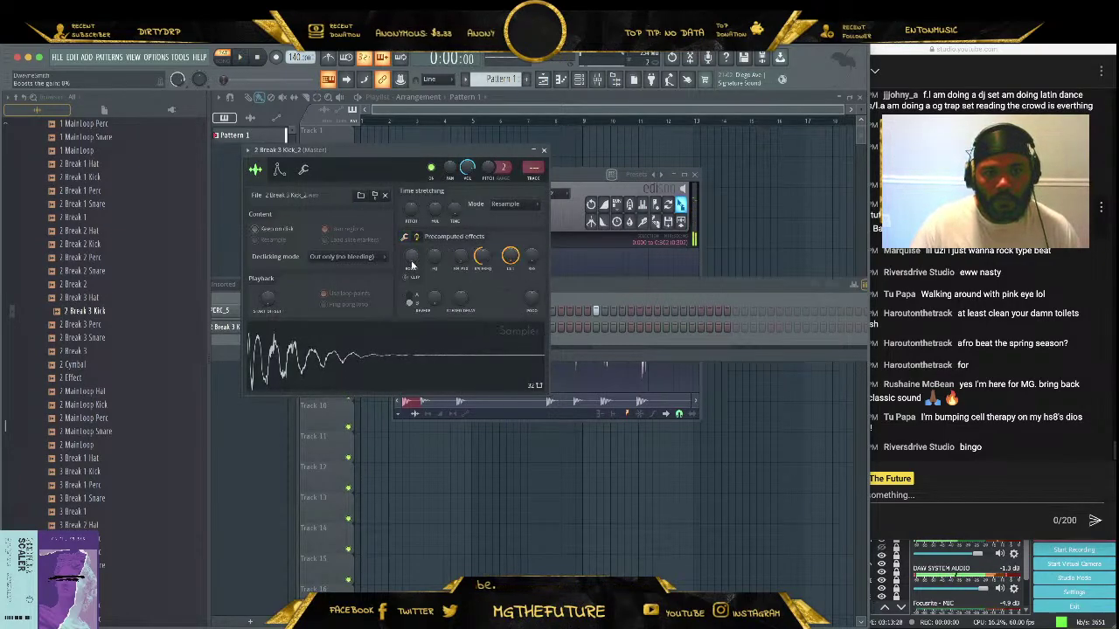
key(space)
drag(414, 269, 414, 247)
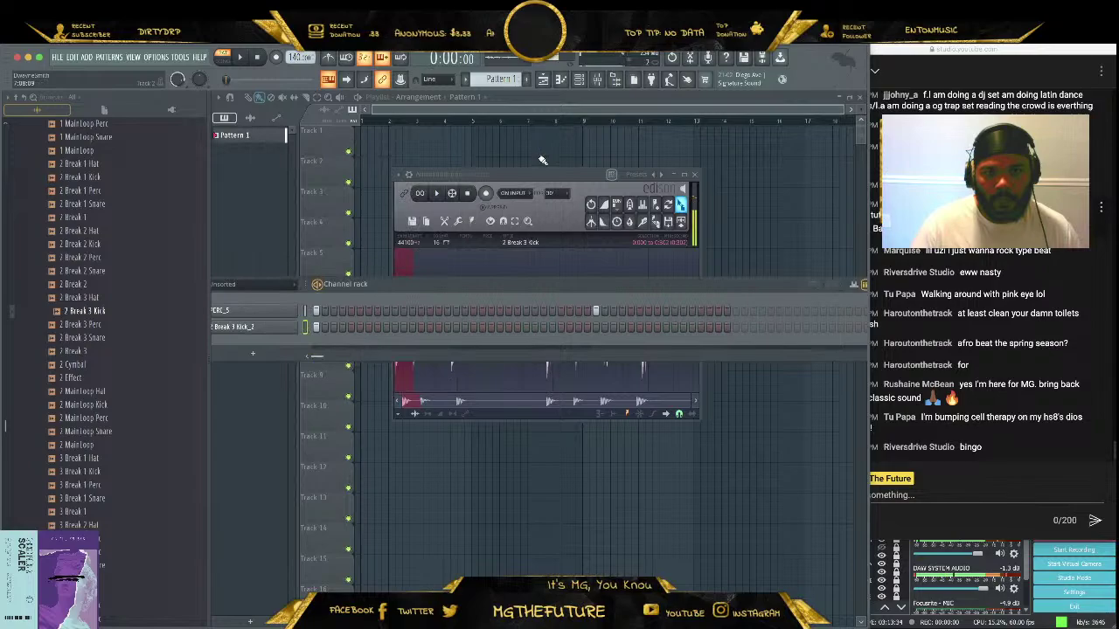
click(543, 149)
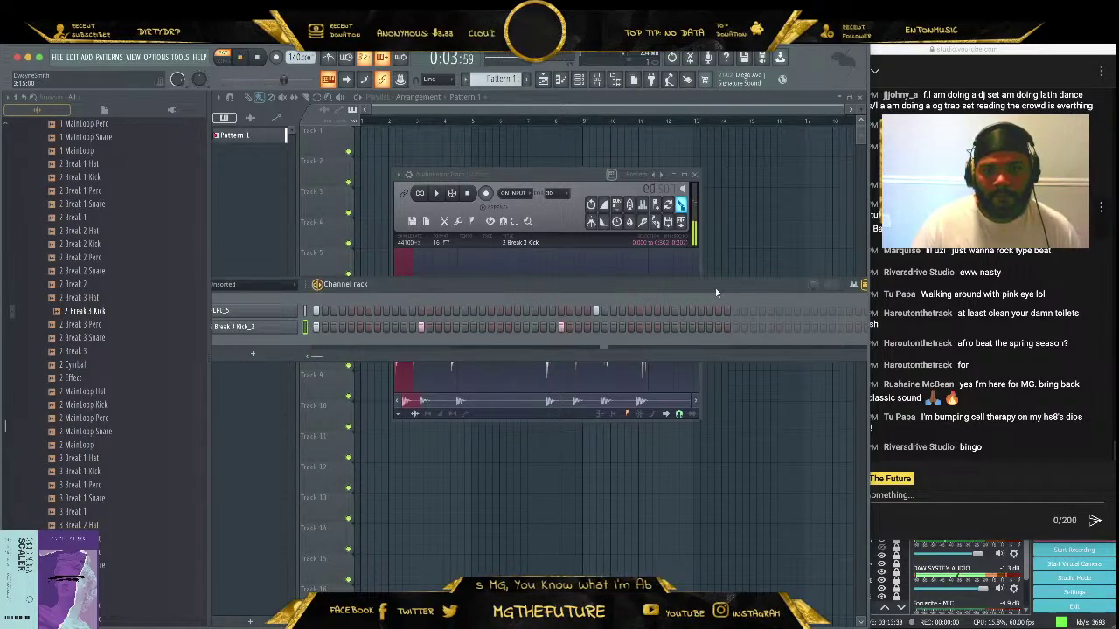
Sequence the kick on steps 11, 13, 23, 29, 33, 43, 45, 55, 57, 61 and 63 while the pattern plays
double_click(659, 281)
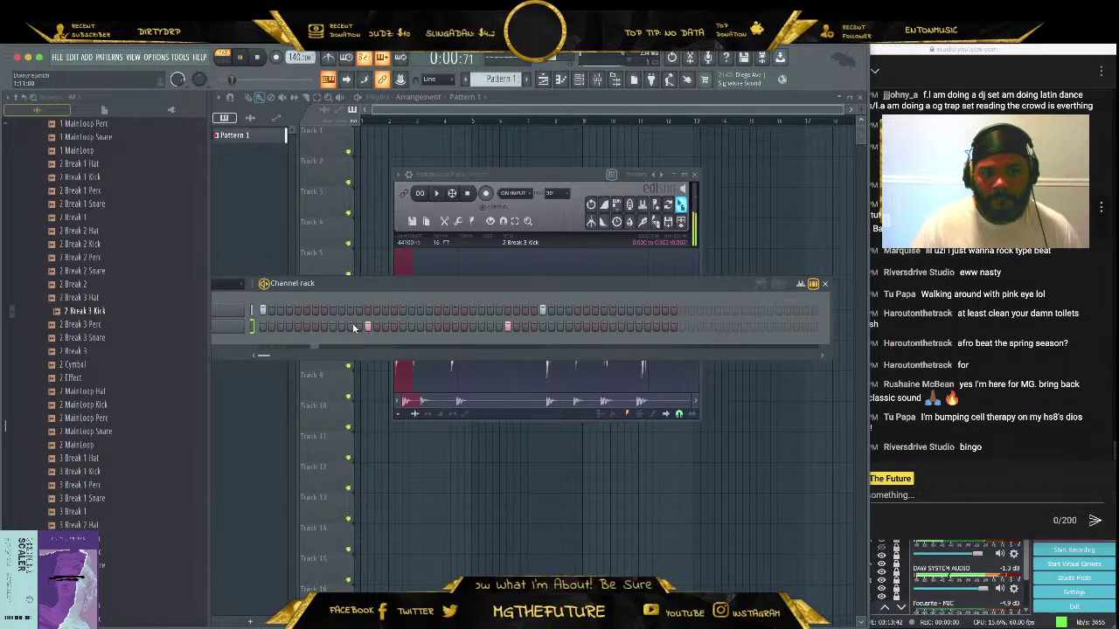
click(454, 326)
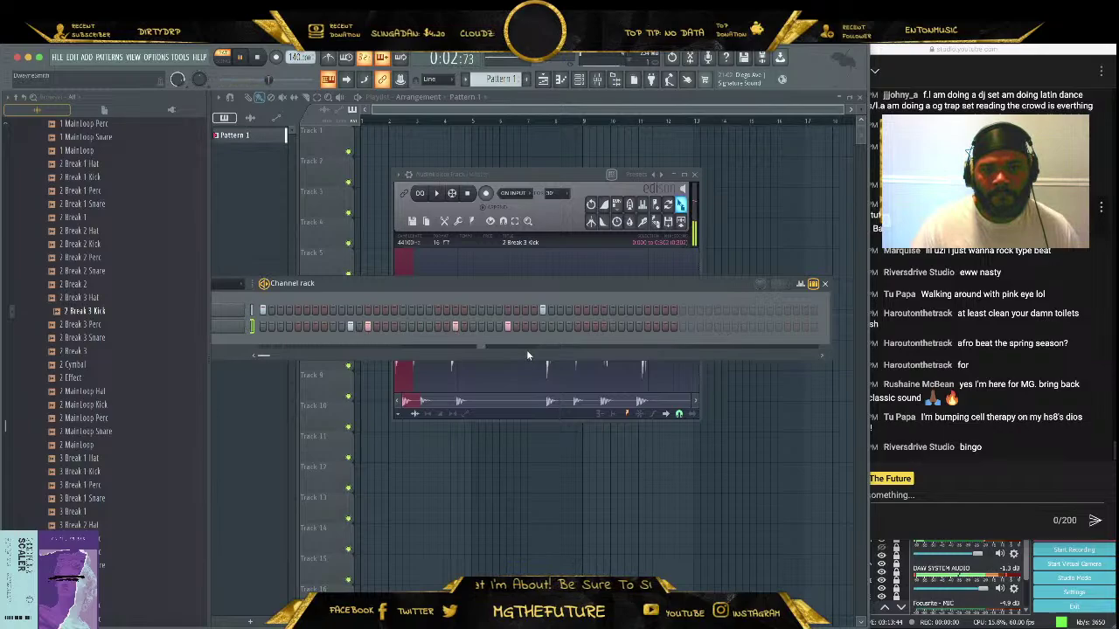
click(630, 325)
click(647, 326)
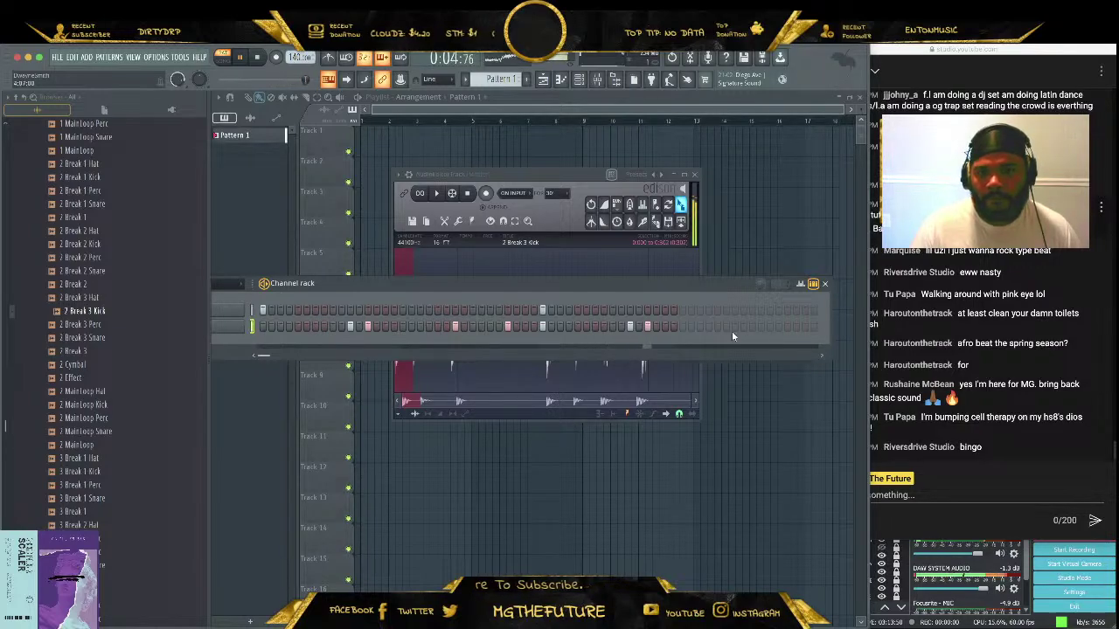
click(735, 326)
click(752, 326)
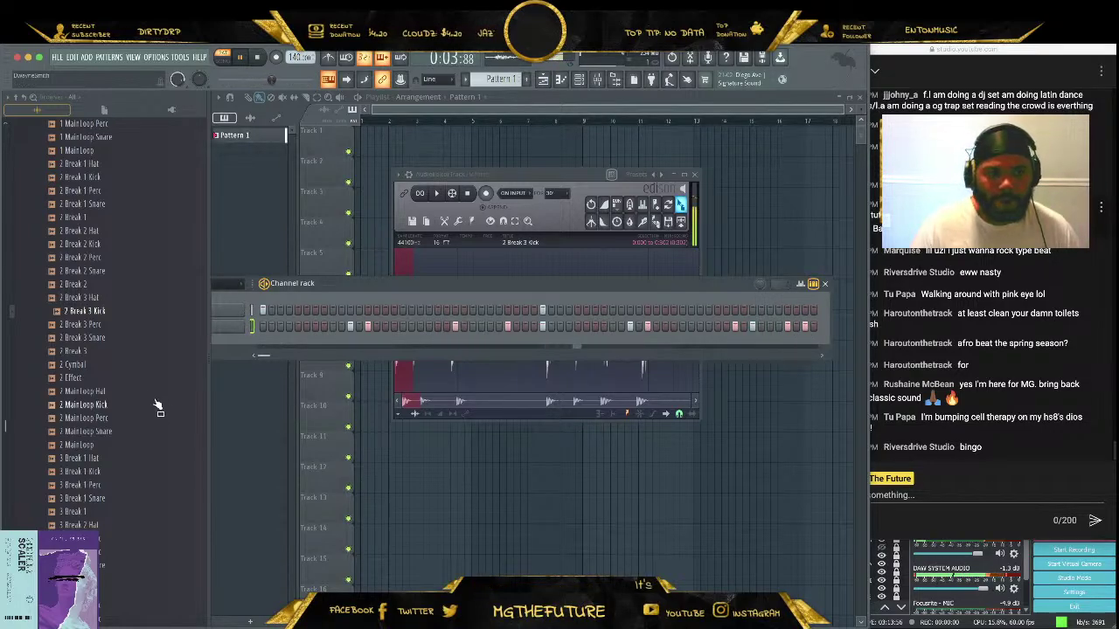
key(space)
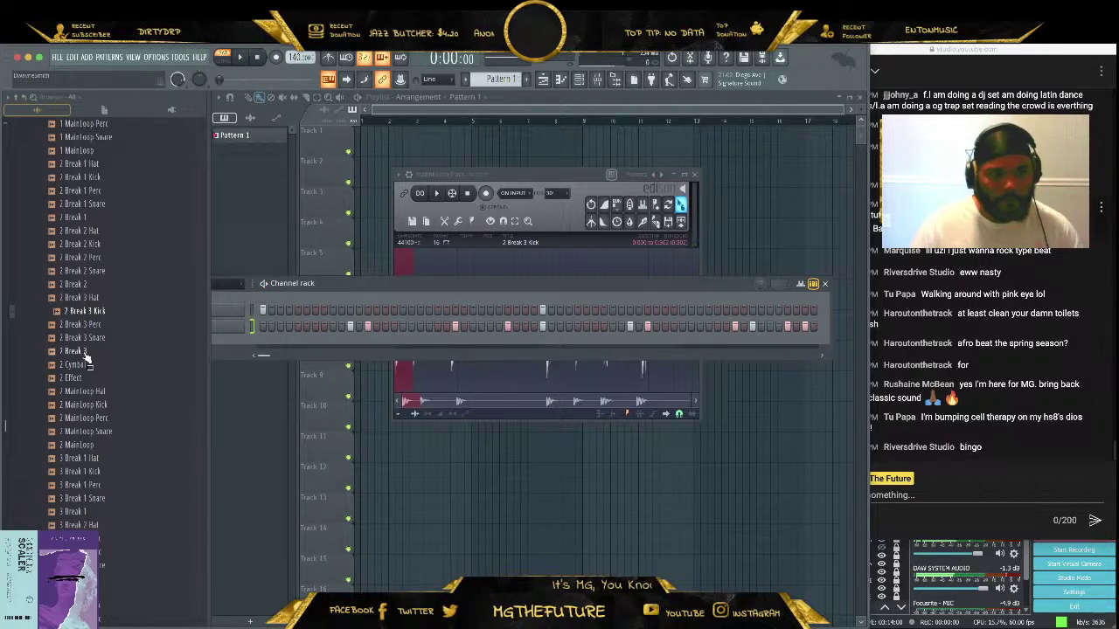
Audition 2 Break 3 Perc, 2 Break 3, 2 Break 2 and the snare samples of both breaks
click(92, 327)
click(114, 339)
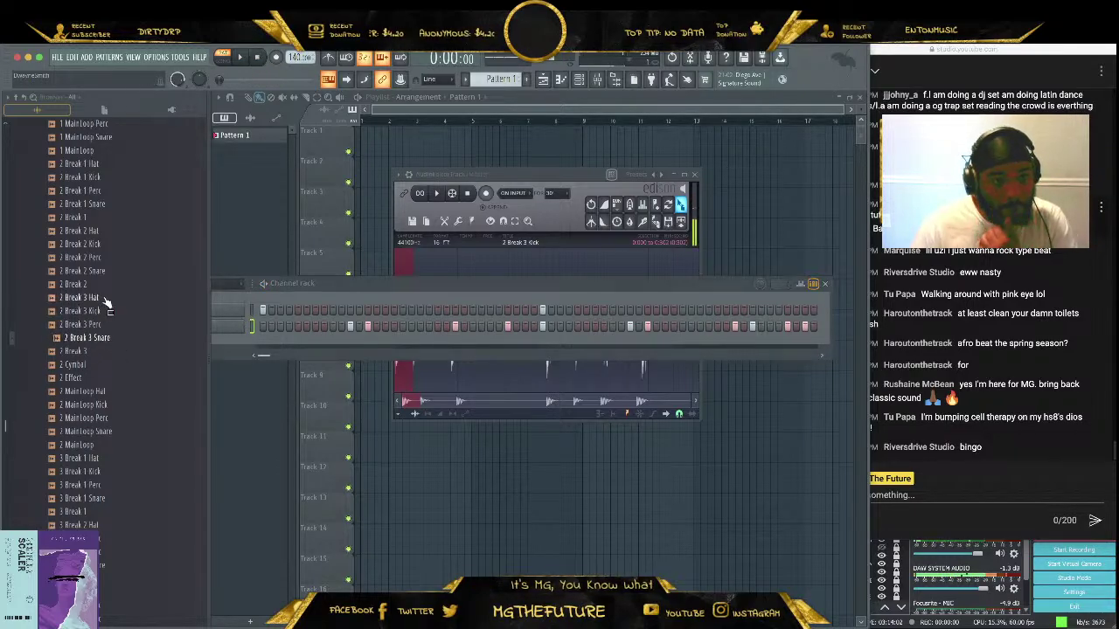
click(97, 351)
click(107, 287)
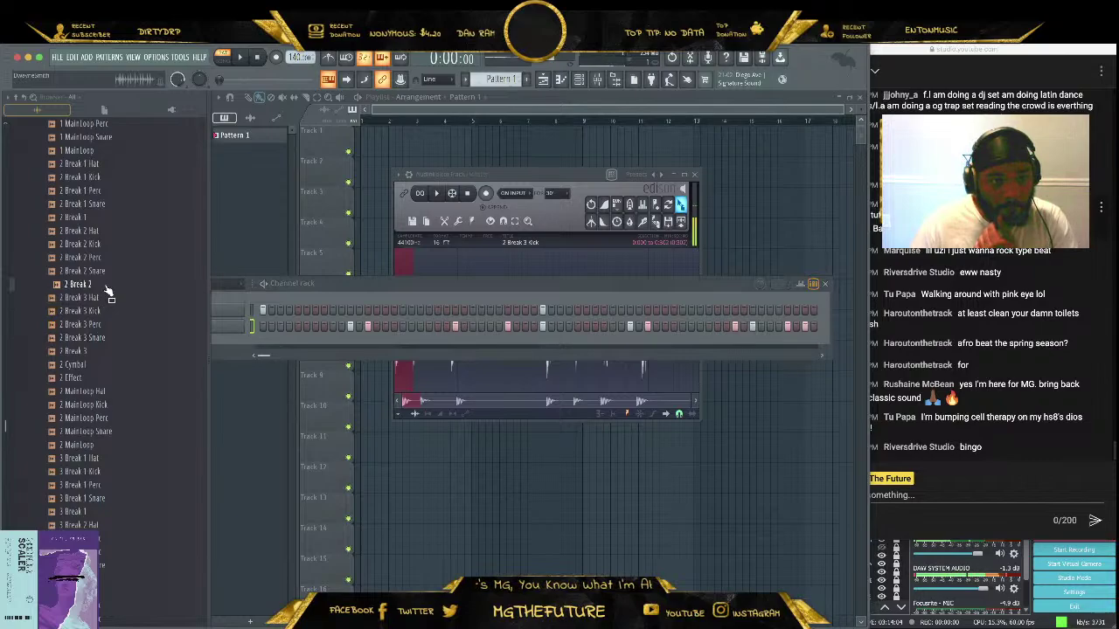
click(109, 272)
click(110, 340)
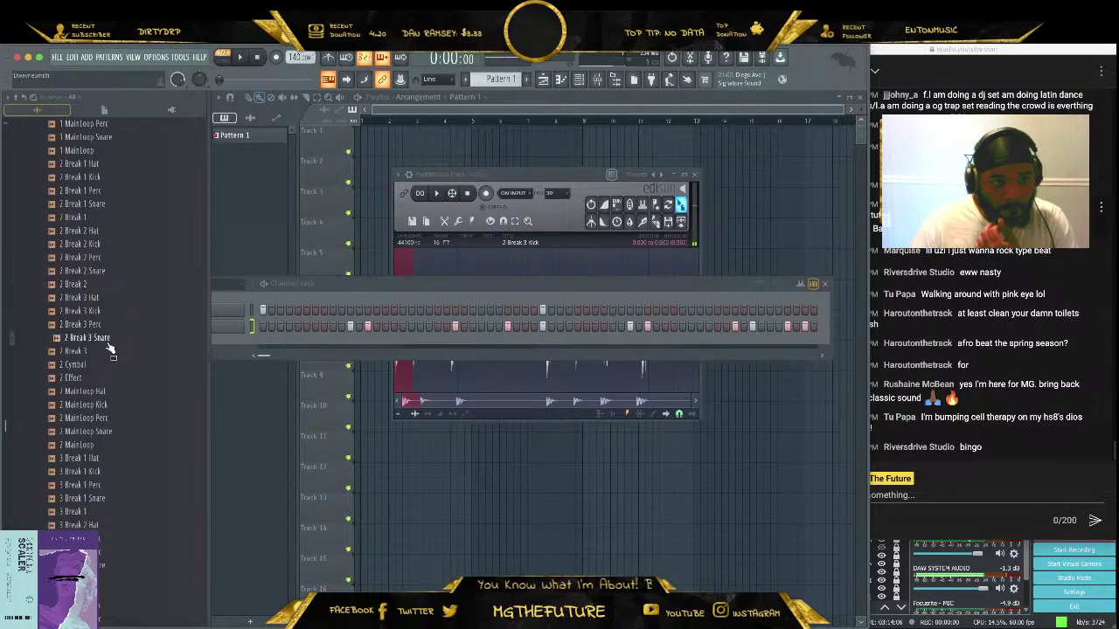
Open 2 Break 3 Snare in the audio editor and select its first snare hit
right_click(110, 343)
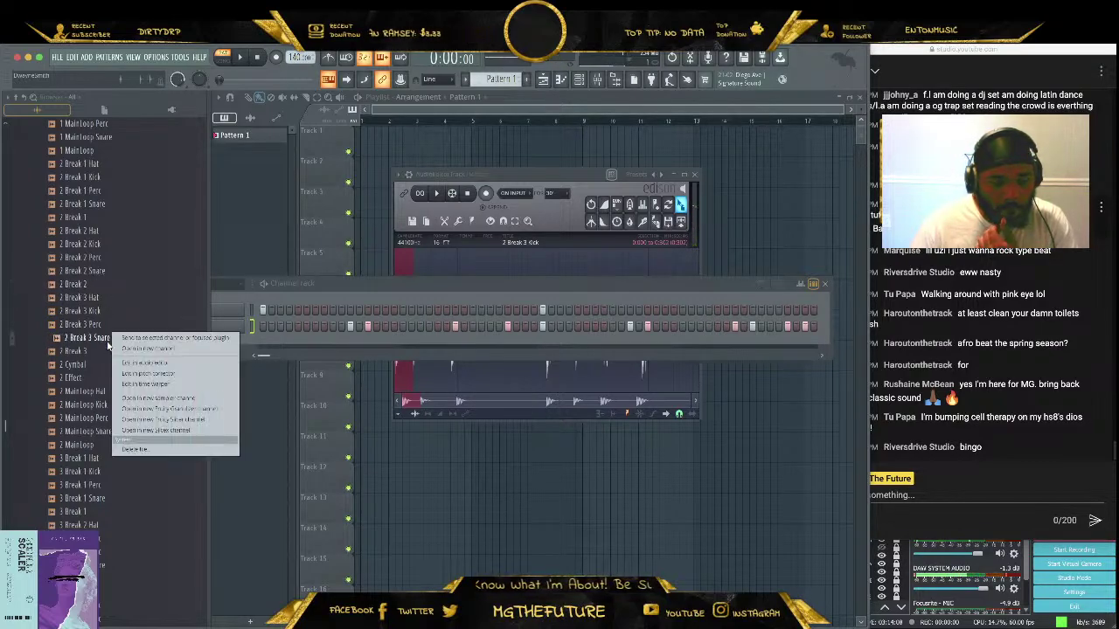
click(173, 366)
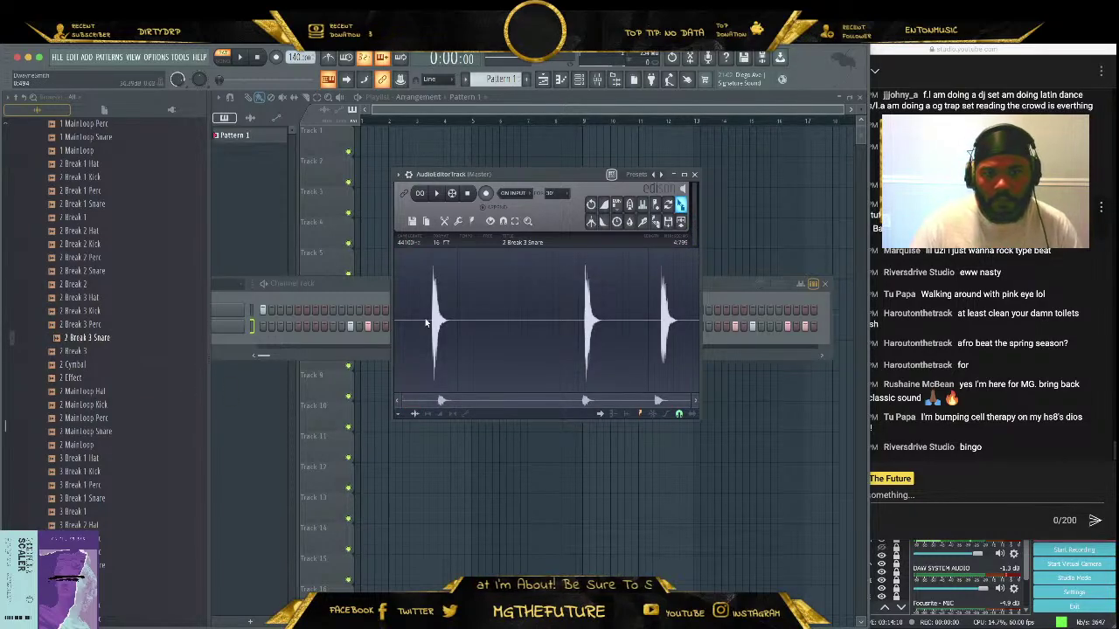
drag(434, 328, 448, 322)
scroll(433, 327, up, 3)
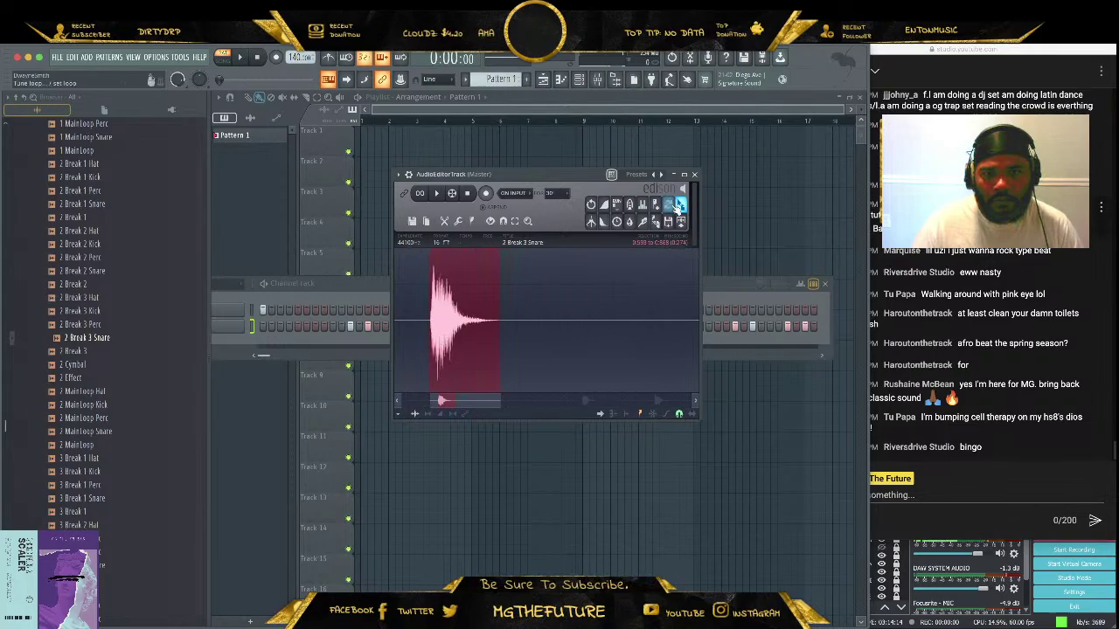
Add the selected snare hit as a new channel, sequence it on steps 9, 25, 41 and 57, and play the pattern
drag(680, 205, 295, 349)
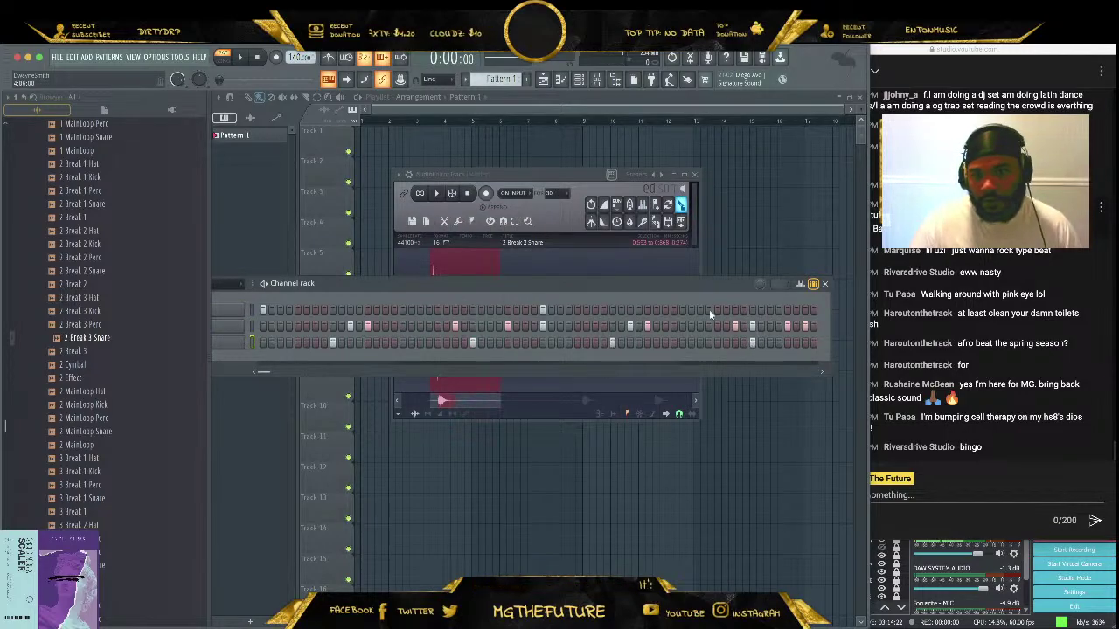
double_click(680, 282)
key(space)
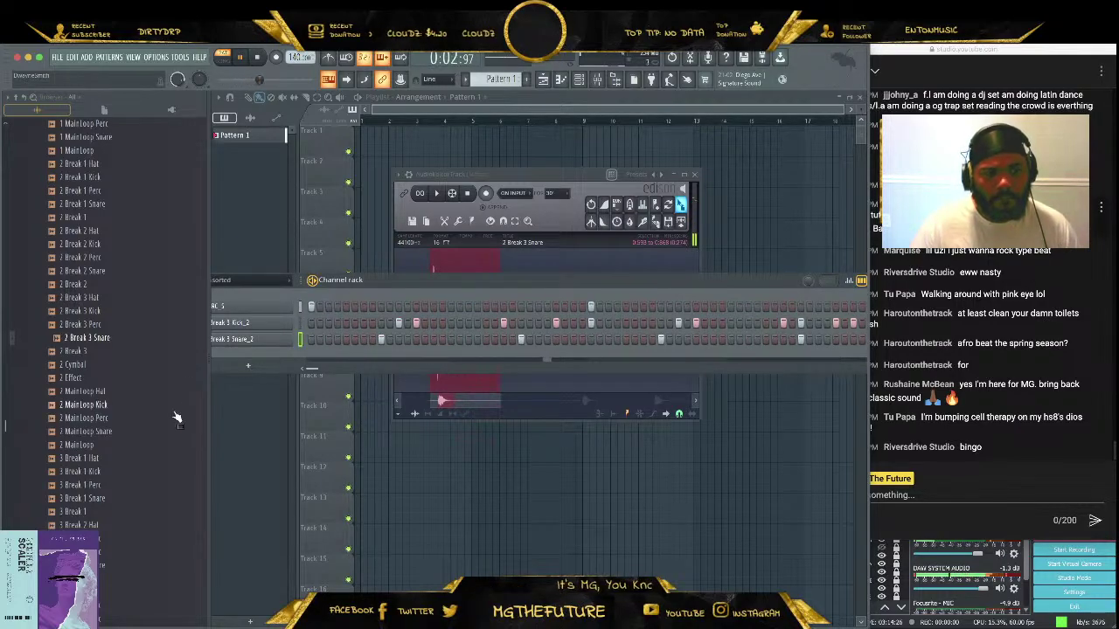
key(space)
Preview 2 Cymbal, add it to the channel rack as a new channel and place it on step 1
click(145, 367)
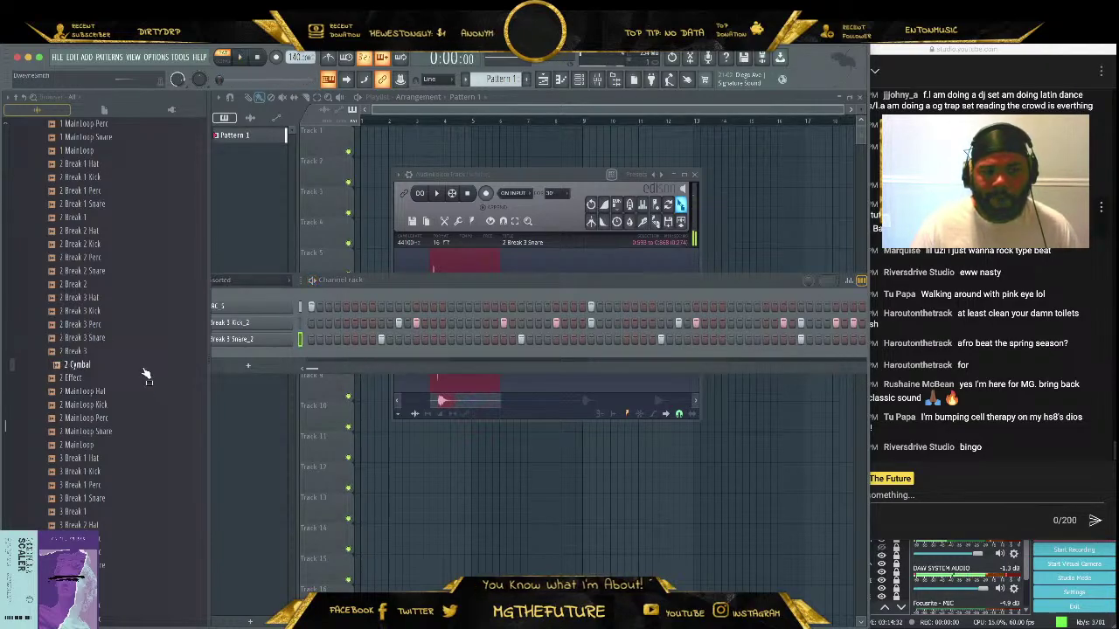
drag(143, 372, 99, 381)
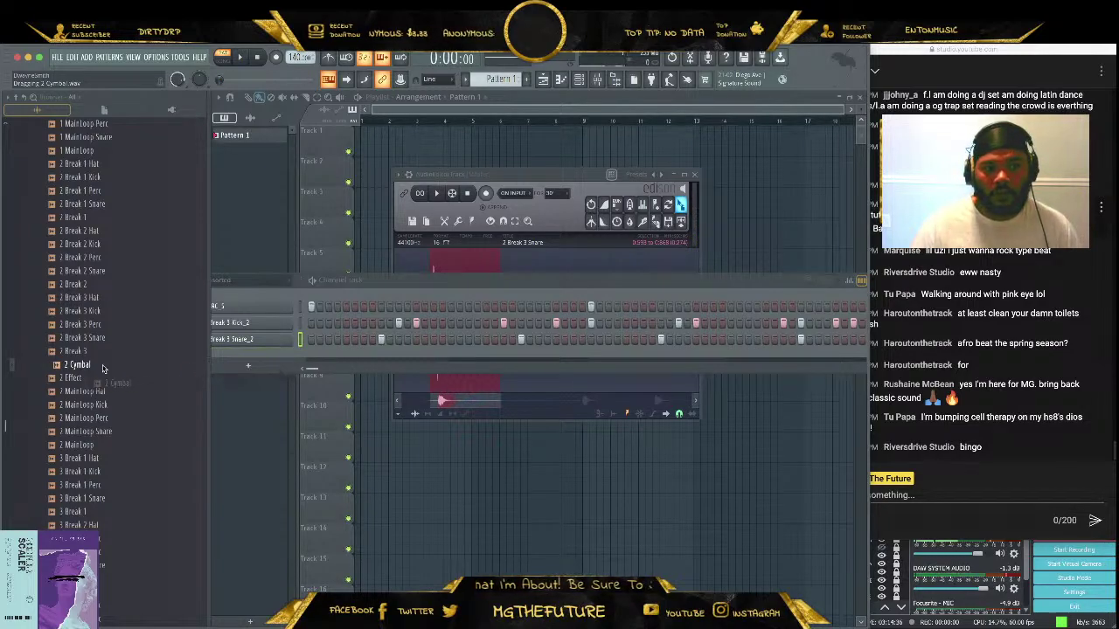
right_click(99, 362)
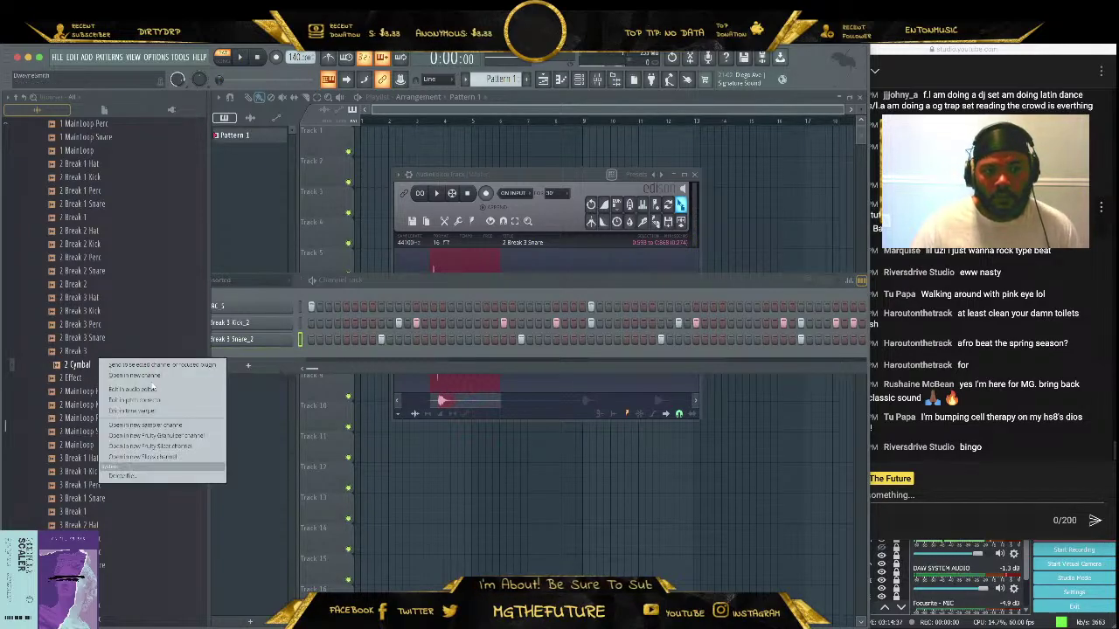
click(171, 390)
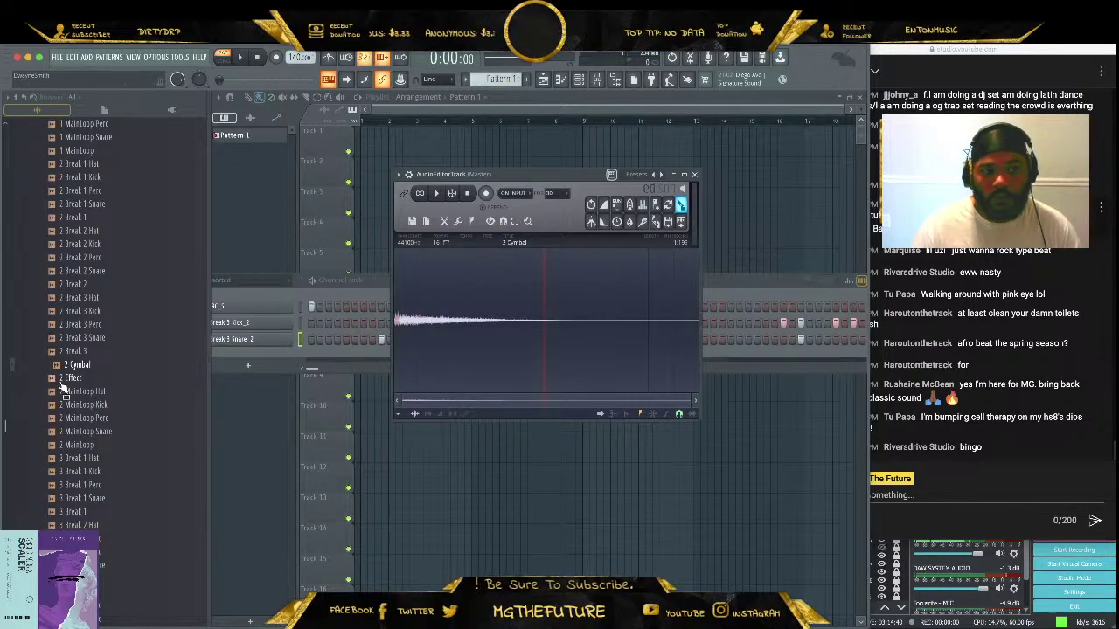
drag(87, 366, 297, 356)
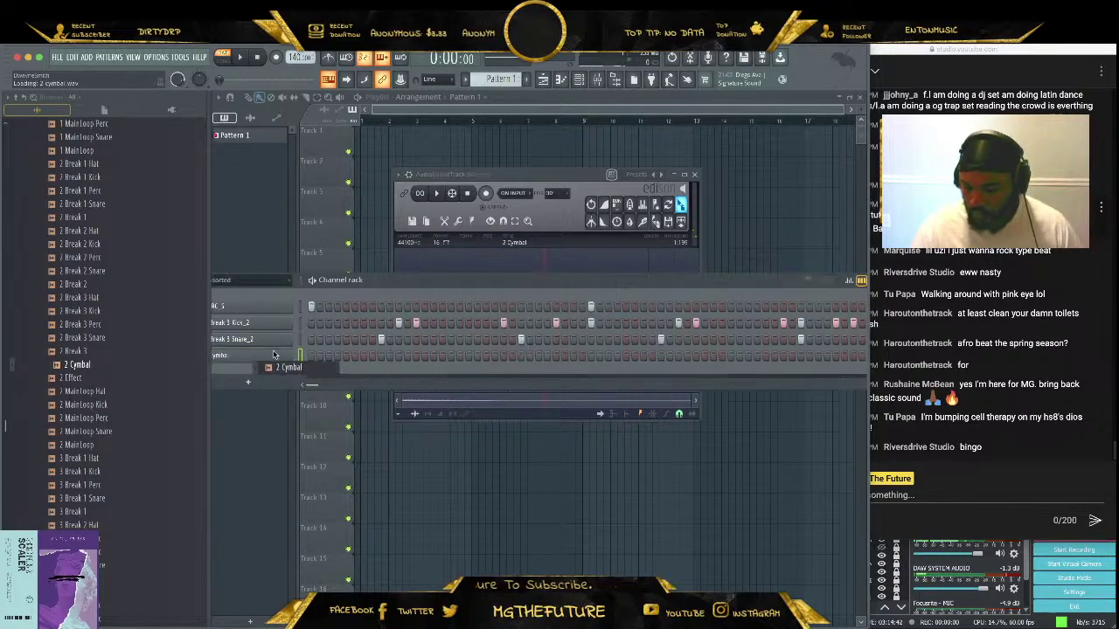
key(space)
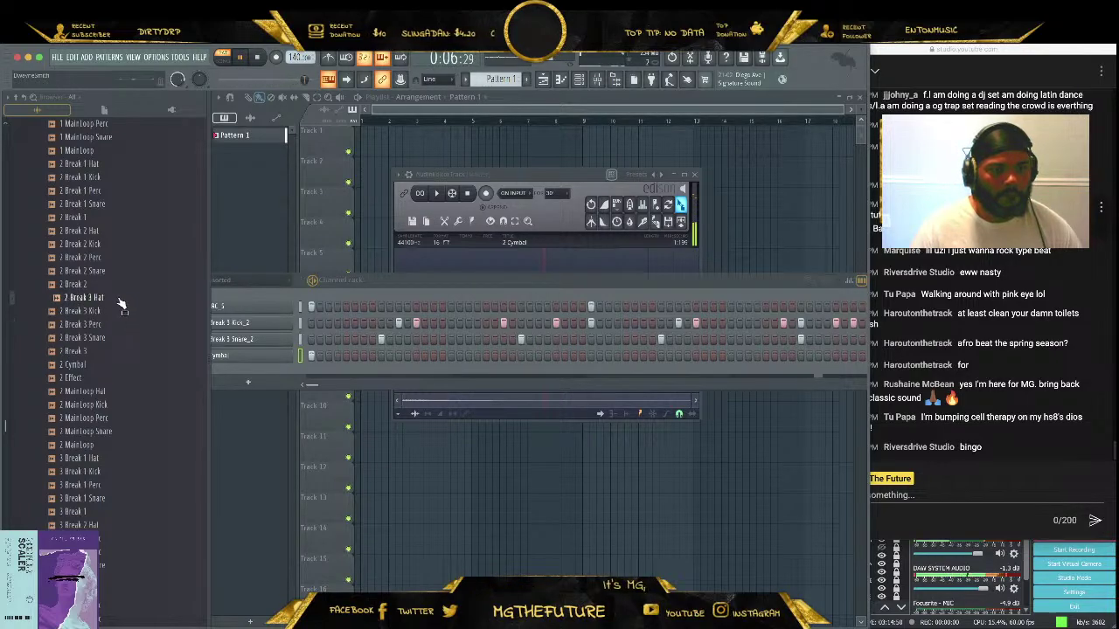
Open 2 Break 3 Hat in the audio editor and add its first hit to the channel rack as a new channel
right_click(121, 303)
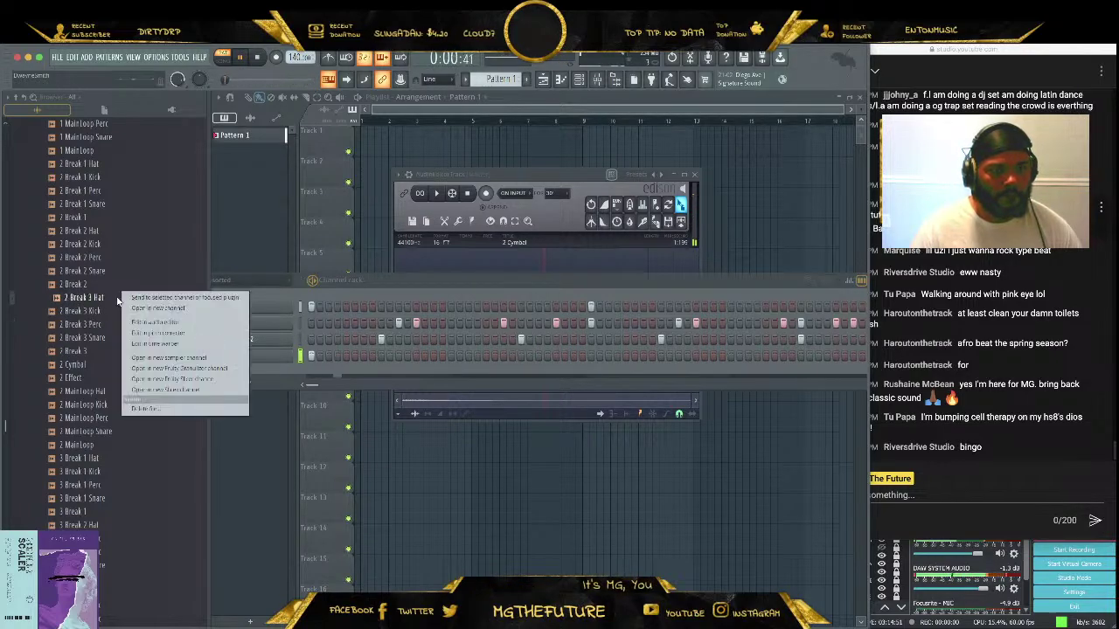
click(199, 322)
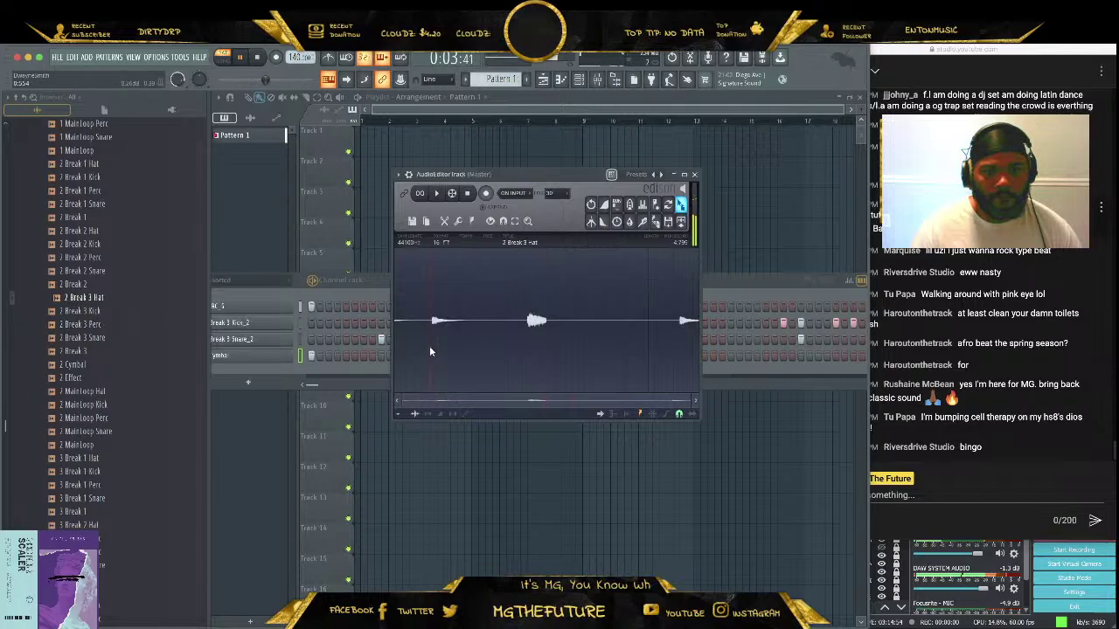
mouse_move(427, 328)
mouse_down()
mouse_move(466, 333)
mouse_move(431, 328)
mouse_up()
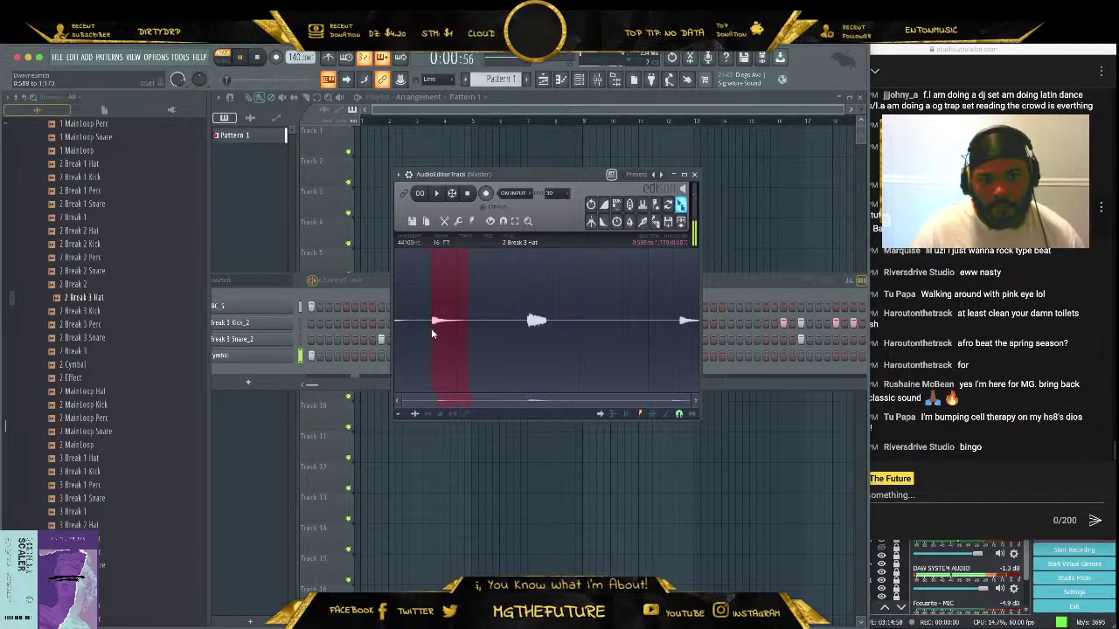
drag(404, 193, 260, 375)
Fill the hat channel on every 4 steps and play the pattern
right_click(289, 372)
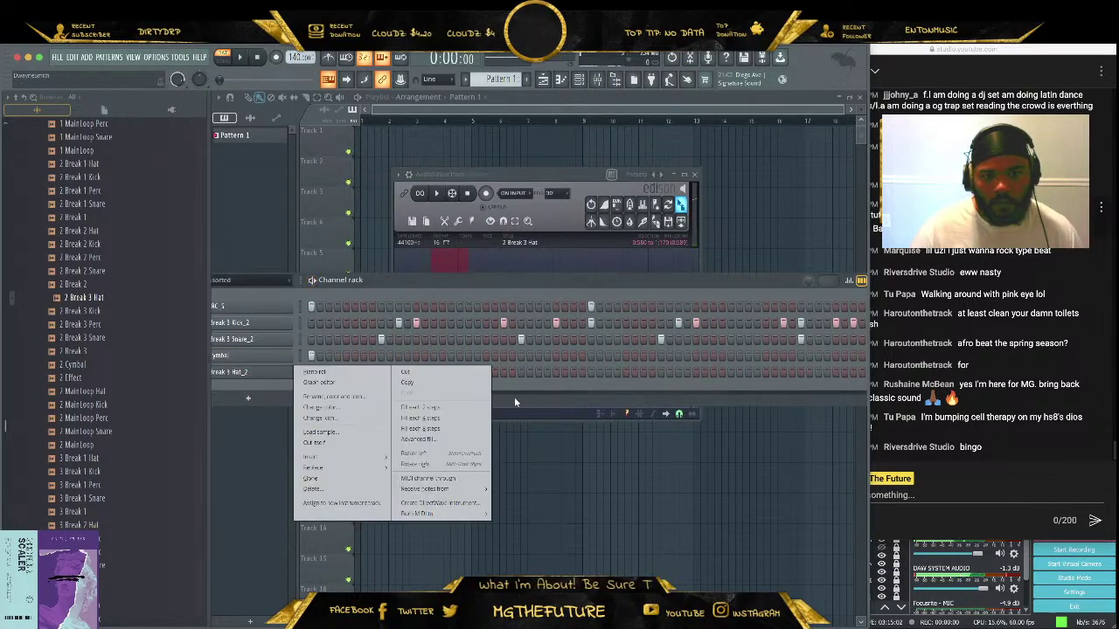
click(437, 422)
key(space)
Set the 2 Break 3 Hat channel to cut itself when retriggered
click(229, 372)
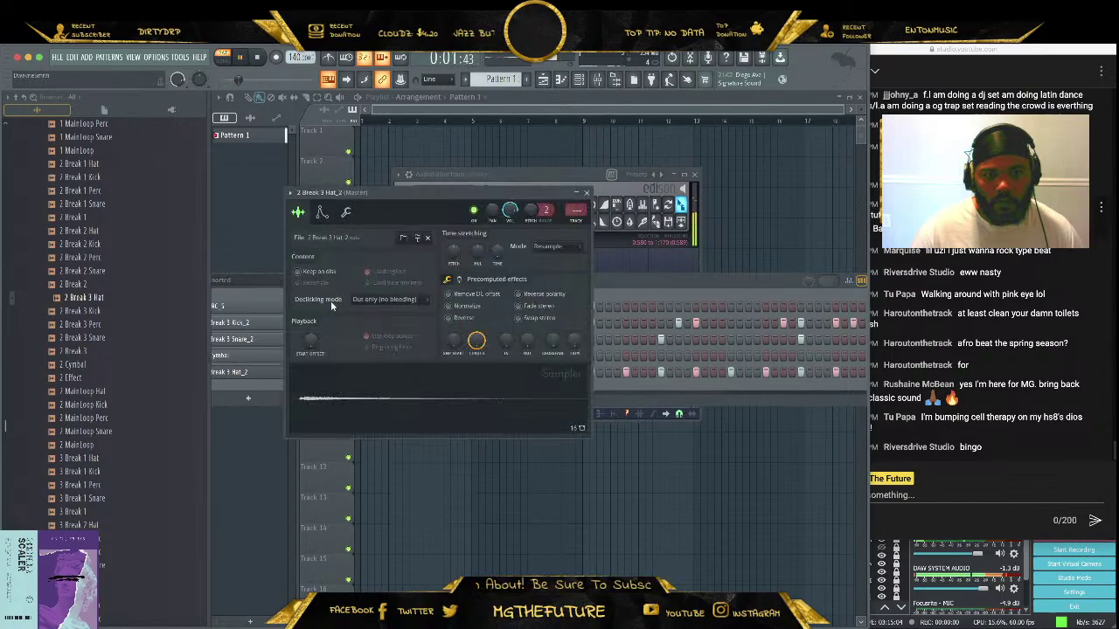
click(346, 212)
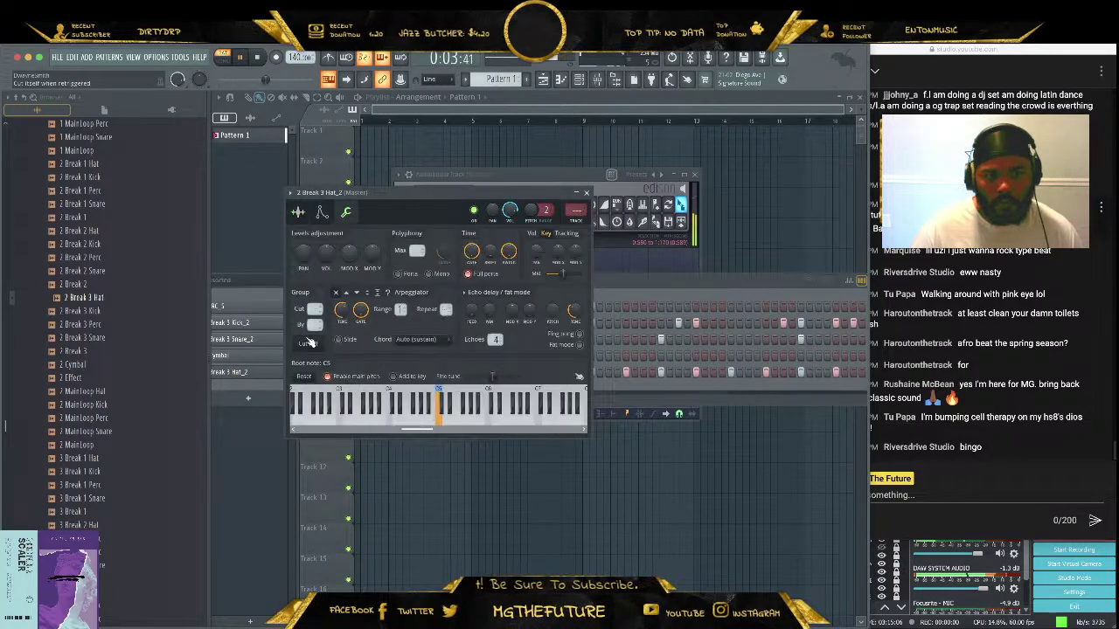
click(586, 191)
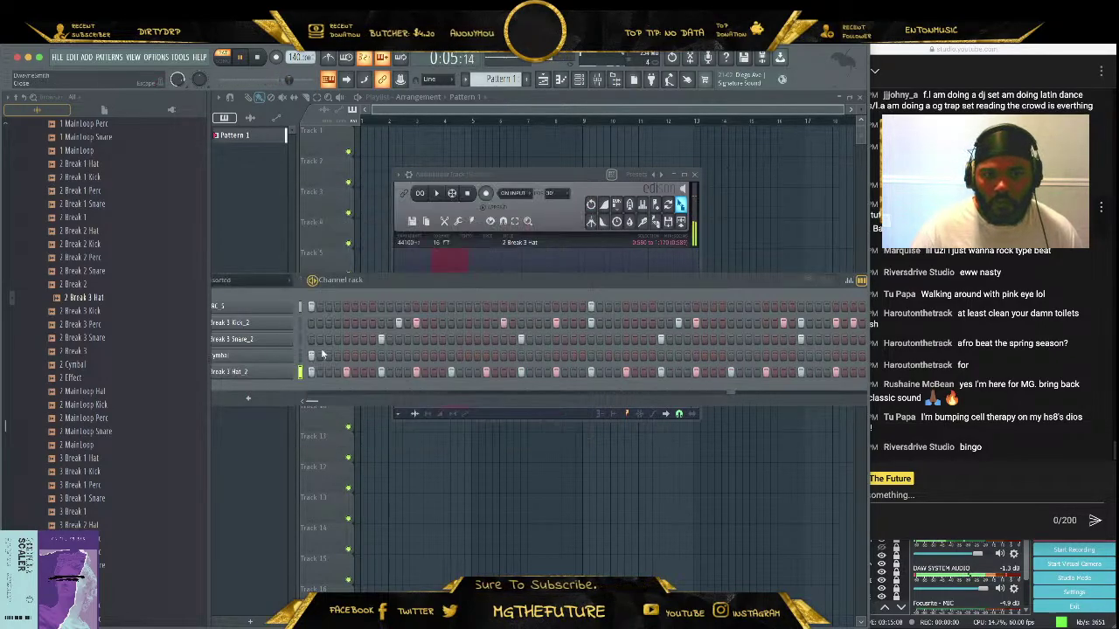
Clear all of the hat channel's steps from the pattern
drag(407, 276, 471, 271)
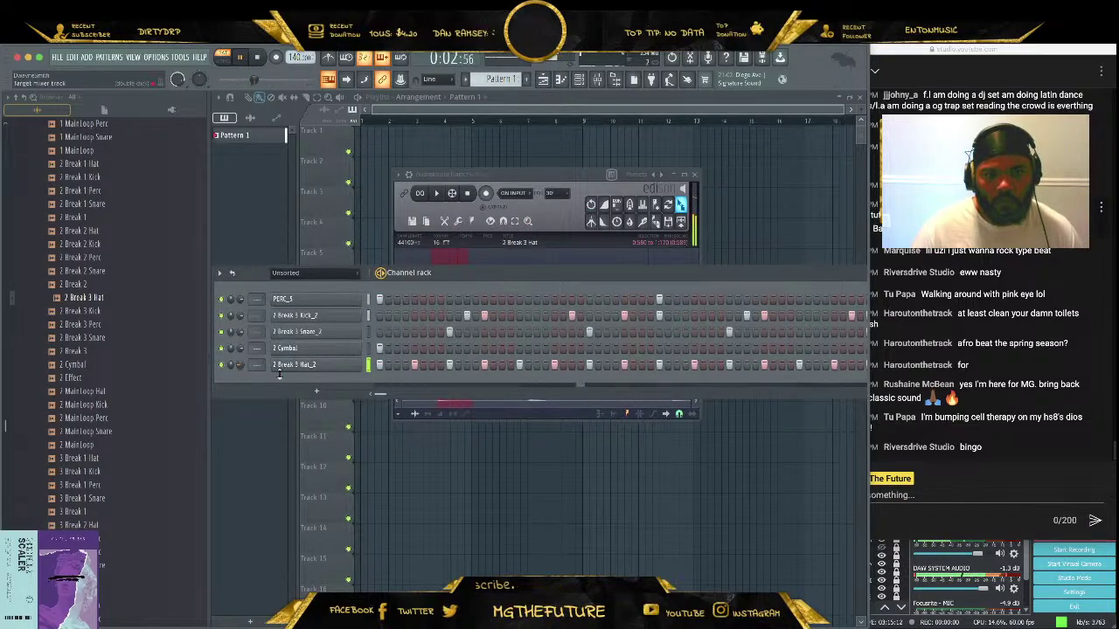
drag(379, 365, 865, 369)
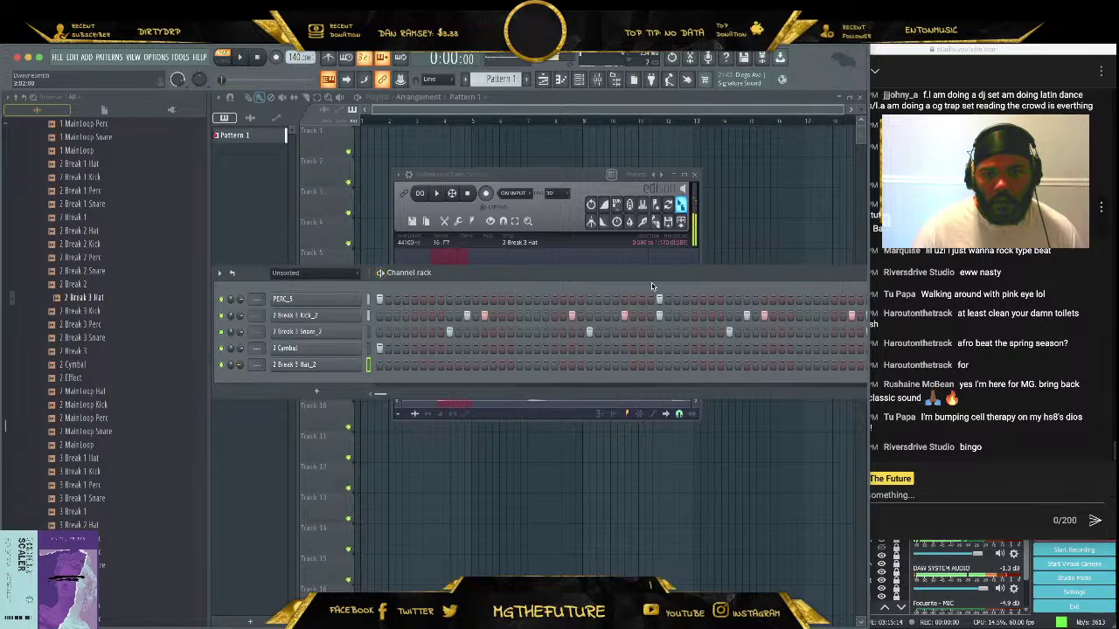
Isolate and audition the second hit of 2 Break 3 Hat in the audio editor and add it to the channel rack as a new channel
click(467, 194)
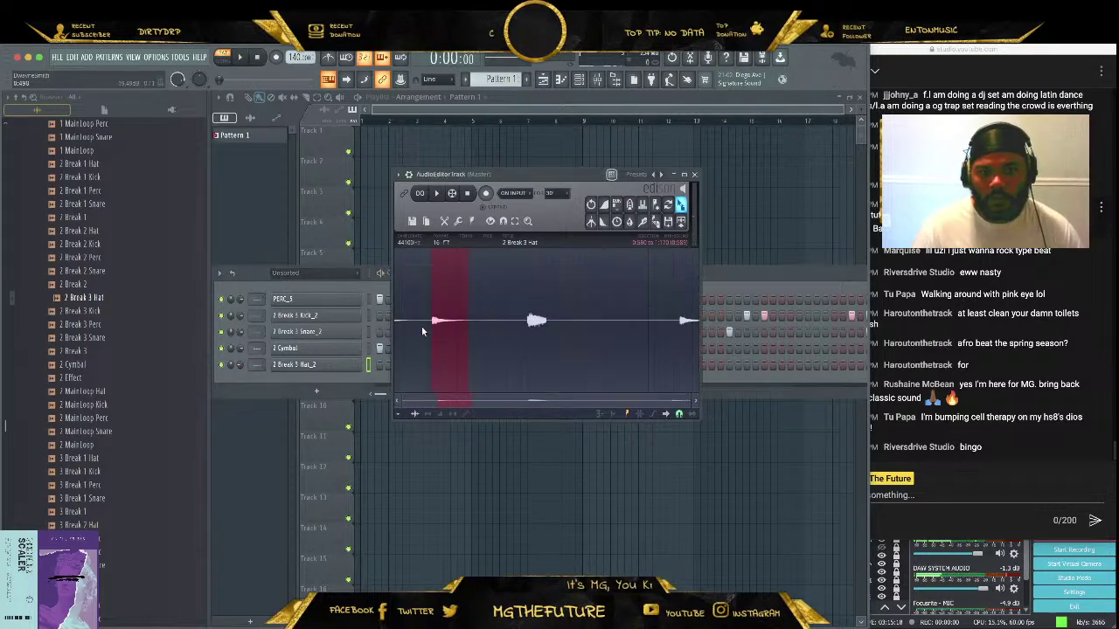
click(518, 331)
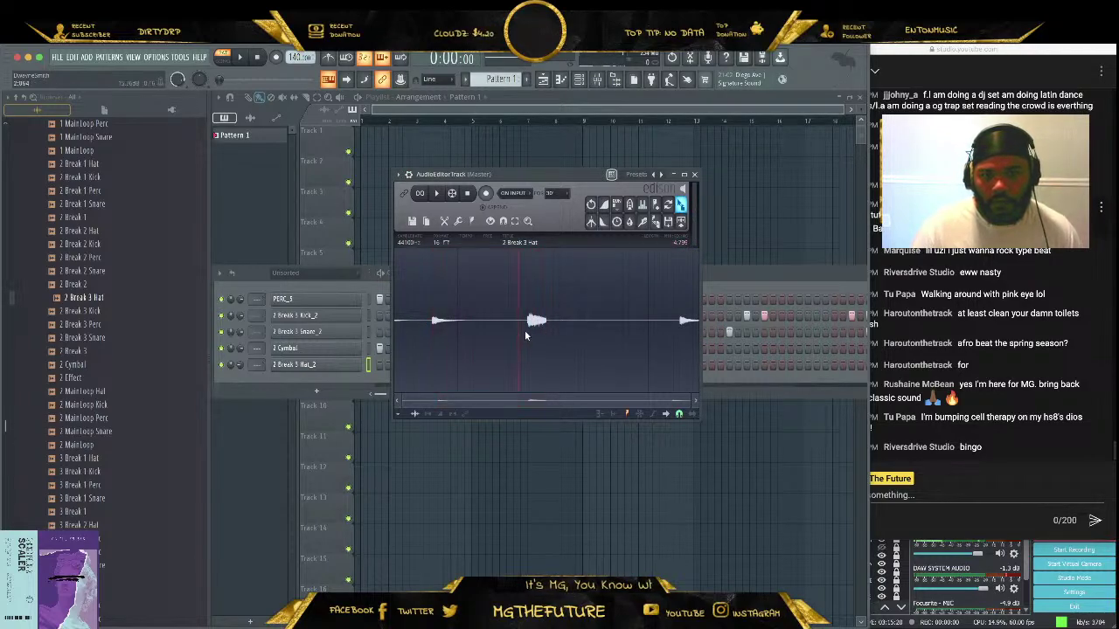
mouse_move(525, 329)
mouse_down()
mouse_move(547, 331)
mouse_move(397, 325)
mouse_move(556, 336)
mouse_move(521, 334)
mouse_up()
key(space)
key(space)
key(space)
key(space)
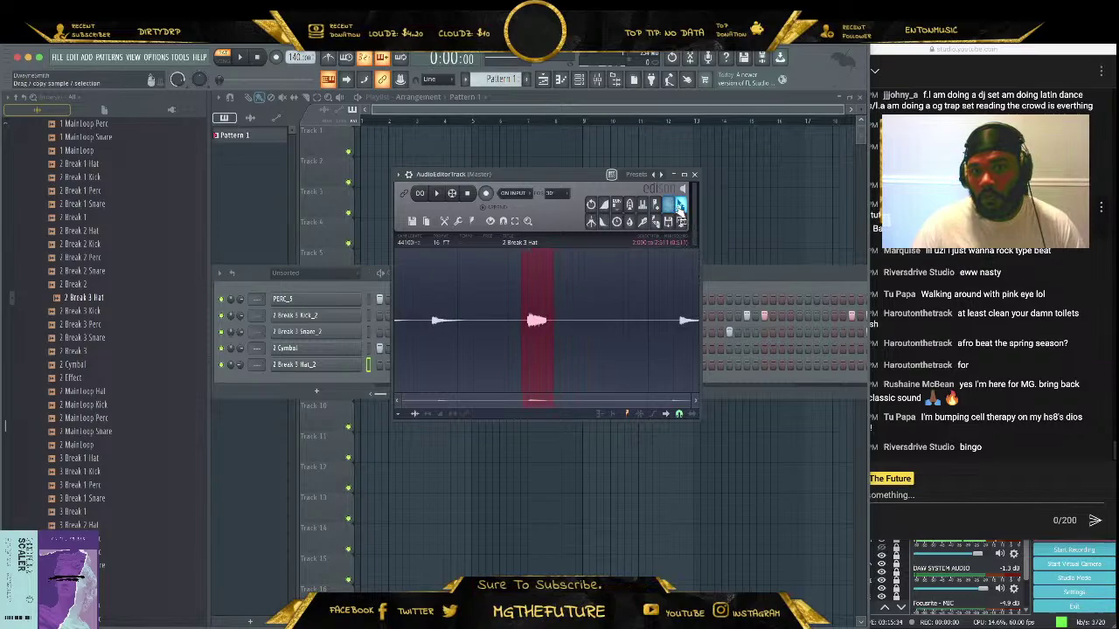
scroll(529, 332, up, 2)
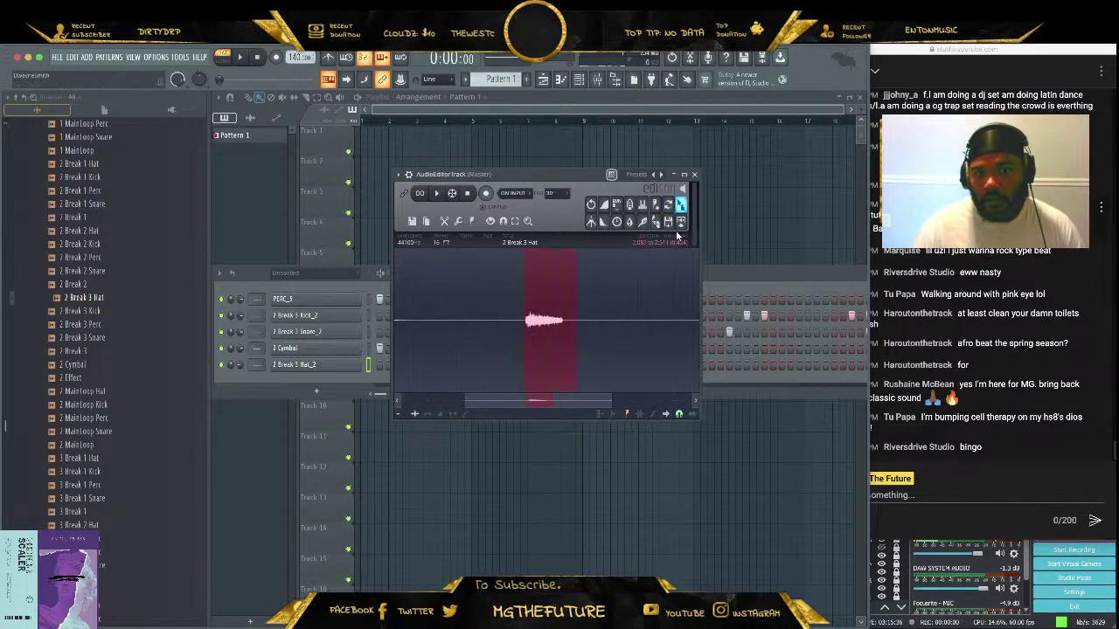
drag(680, 224, 330, 378)
click(706, 79)
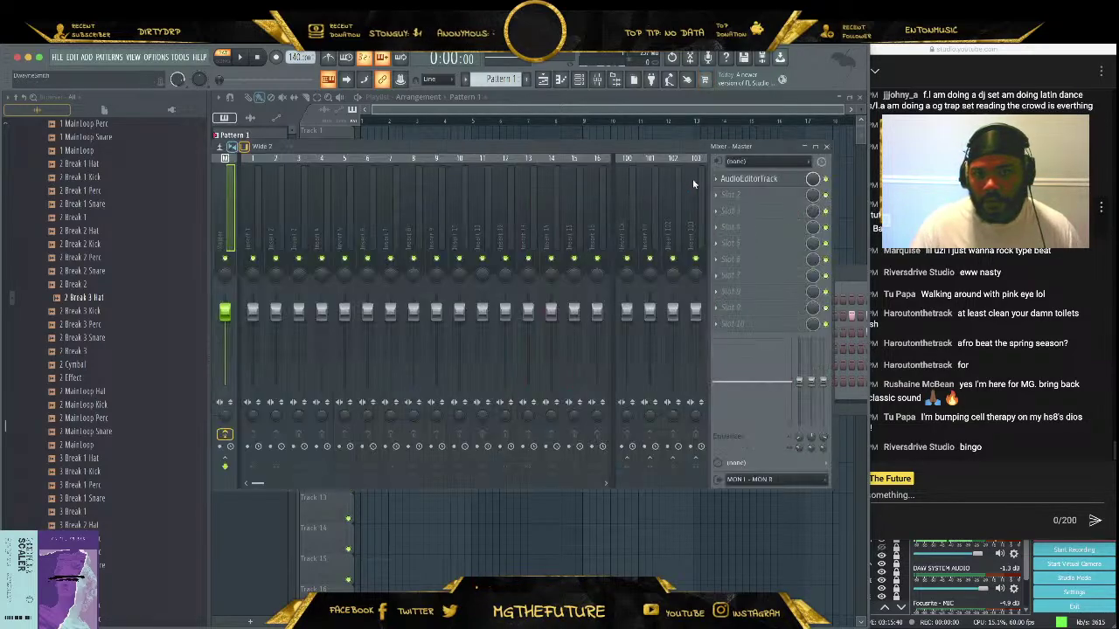
click(826, 147)
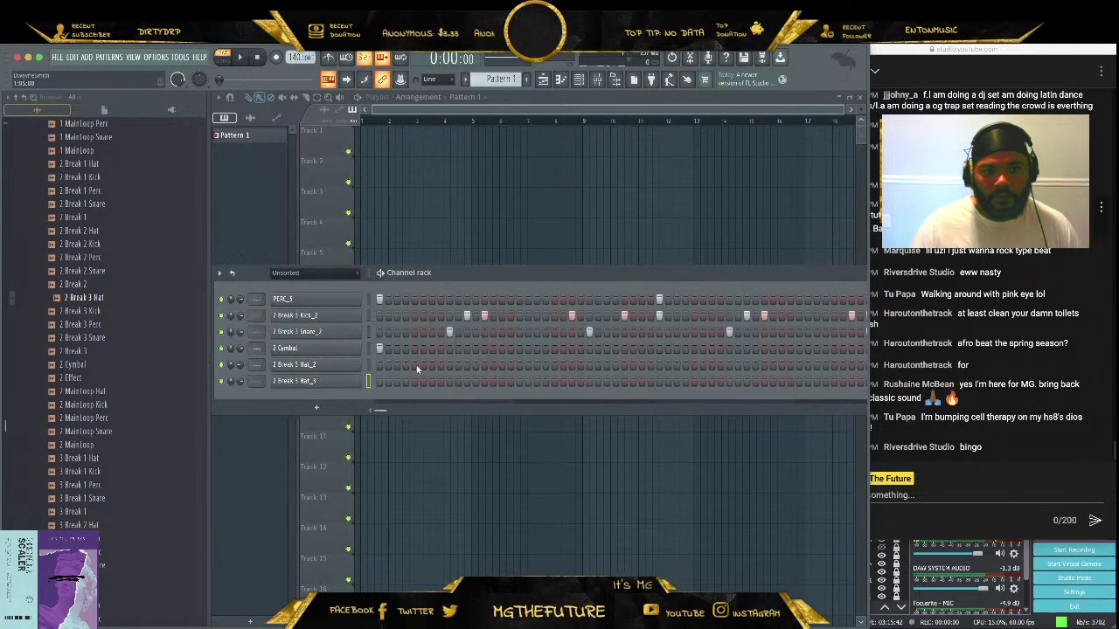
Sequence the first hat channel on steps 5, 13, 37 and 45 and the second hat channel on steps 21 and 53 during playback
click(415, 365)
key(space)
key(Down)
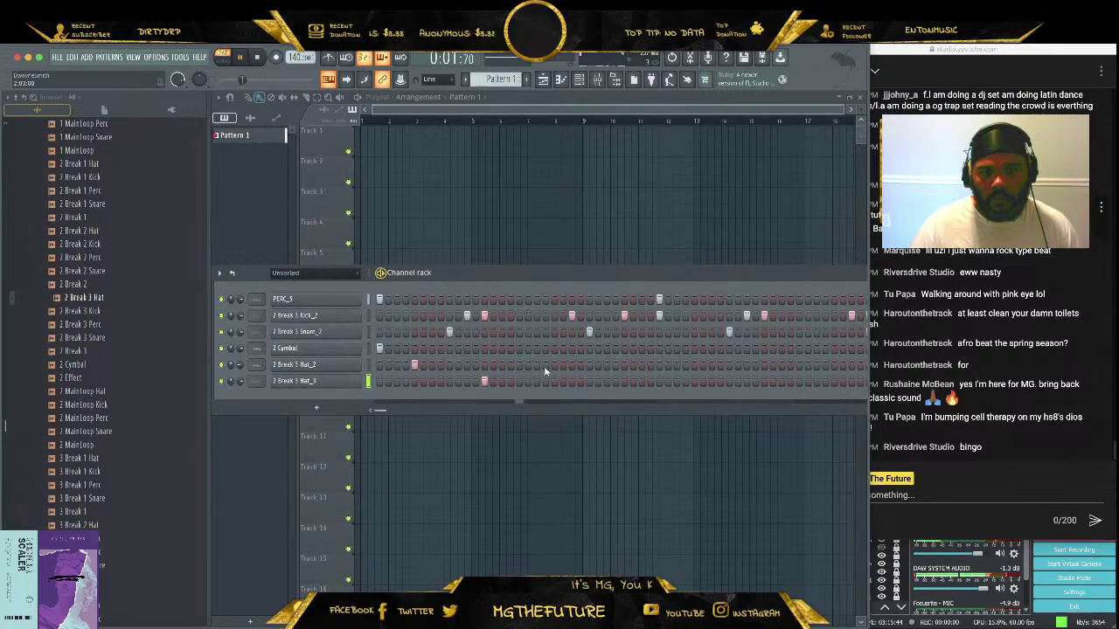
click(485, 364)
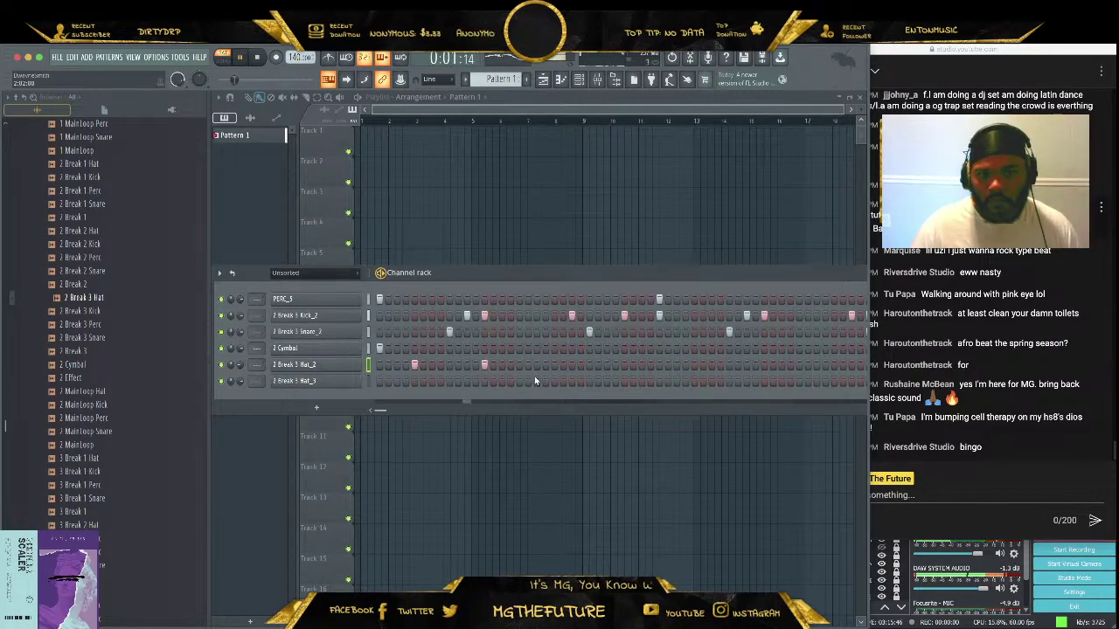
click(554, 381)
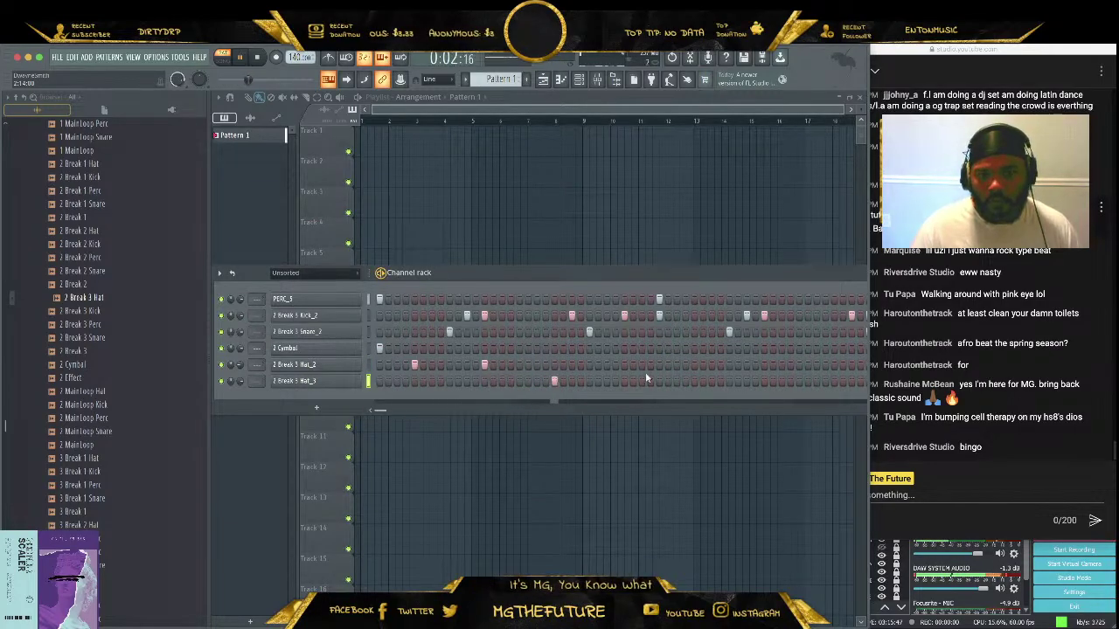
click(694, 365)
click(763, 364)
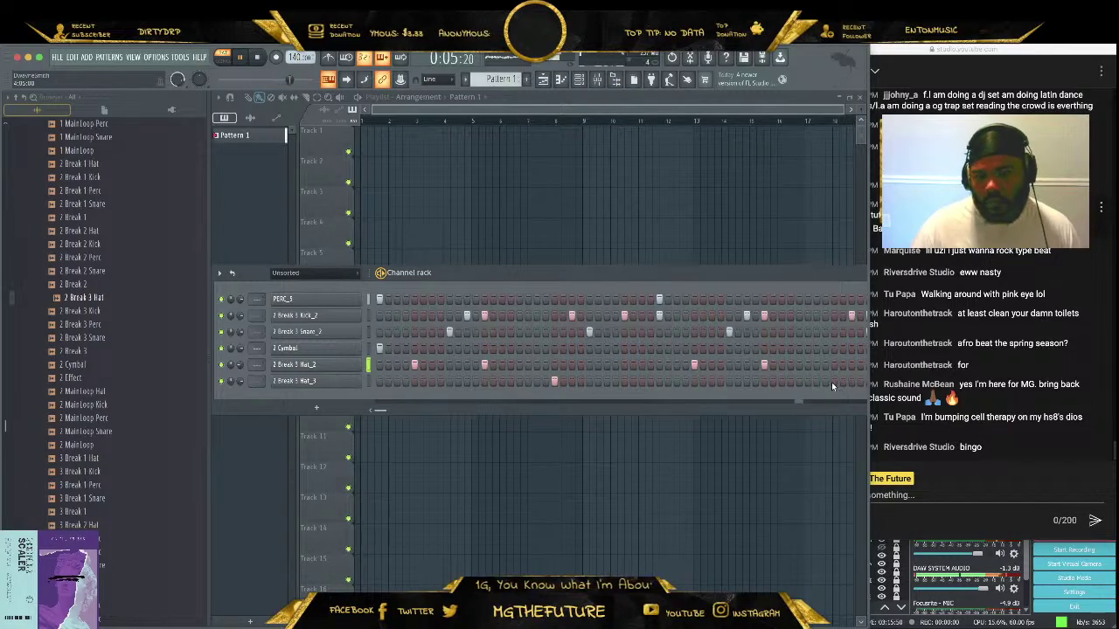
drag(691, 273, 658, 230)
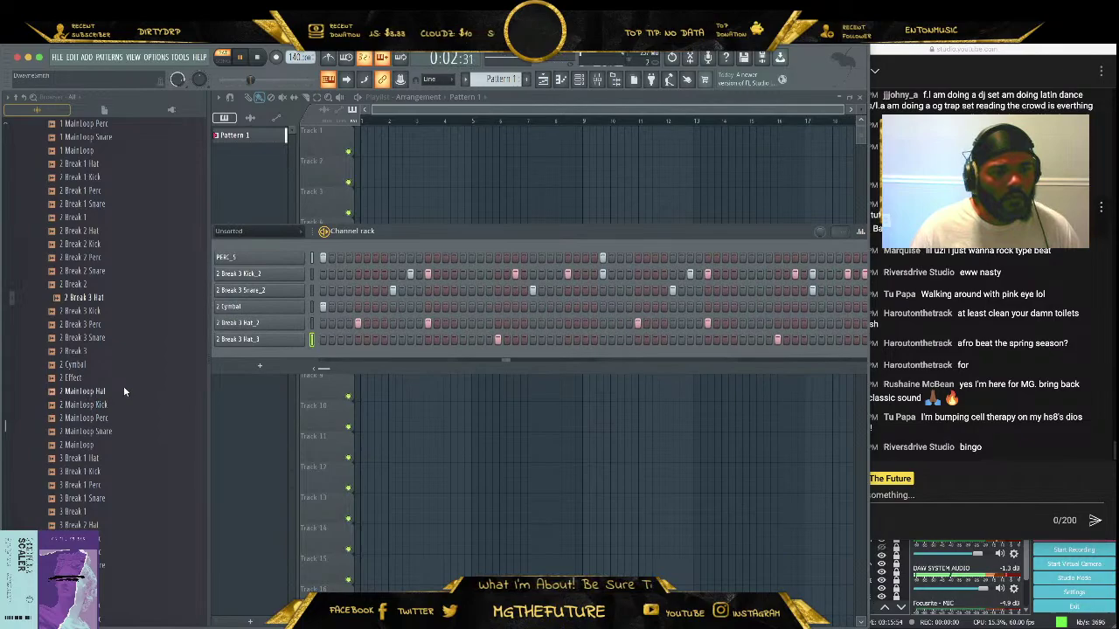
Set the 2 Break 3 Hat_3 and 2 Cymbal channels to cut group 2, cut by group 2, matching 2 Break 3 Hat_2
click(262, 323)
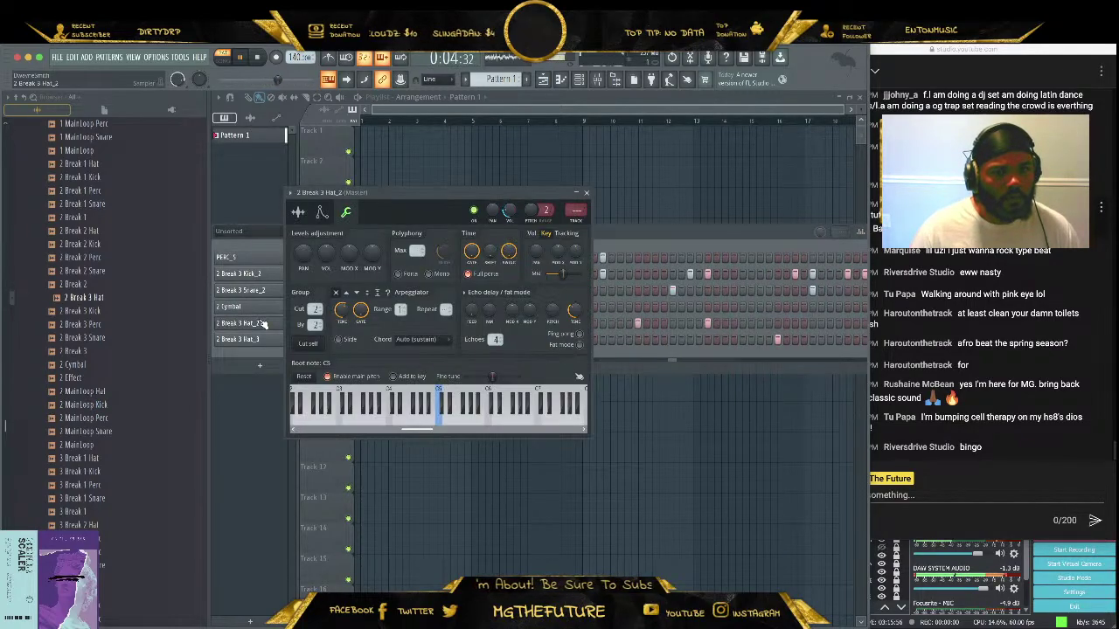
click(240, 339)
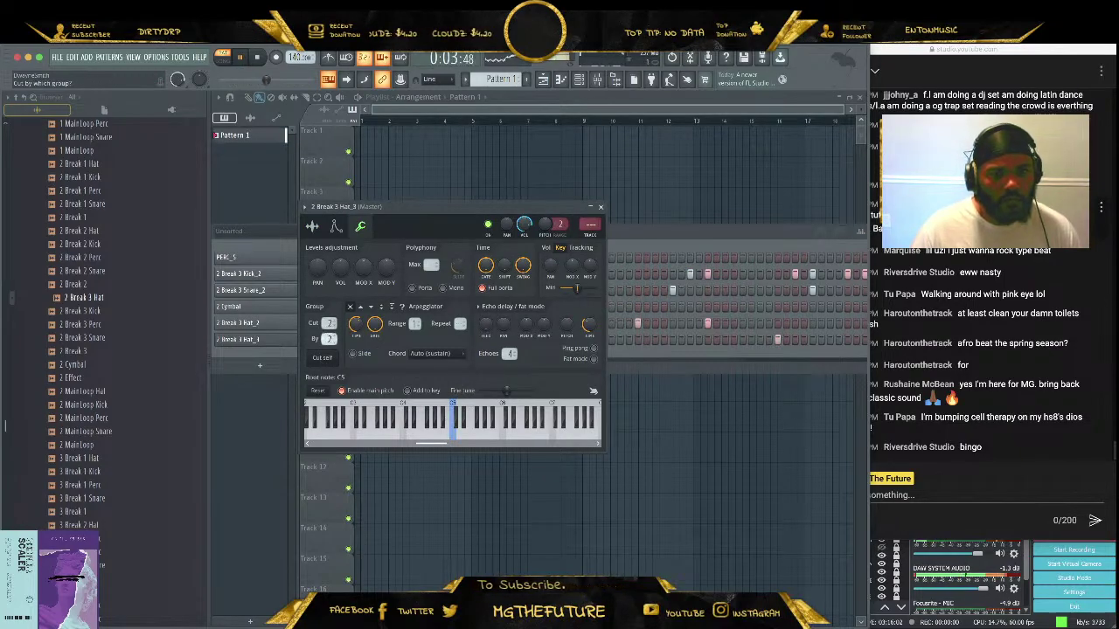
click(600, 206)
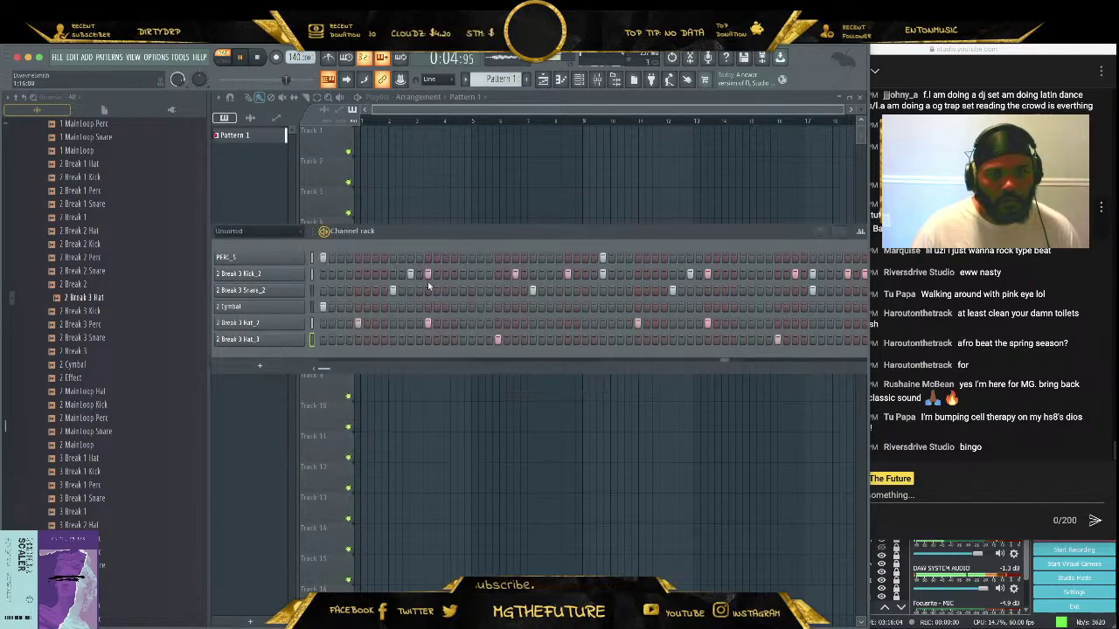
click(279, 307)
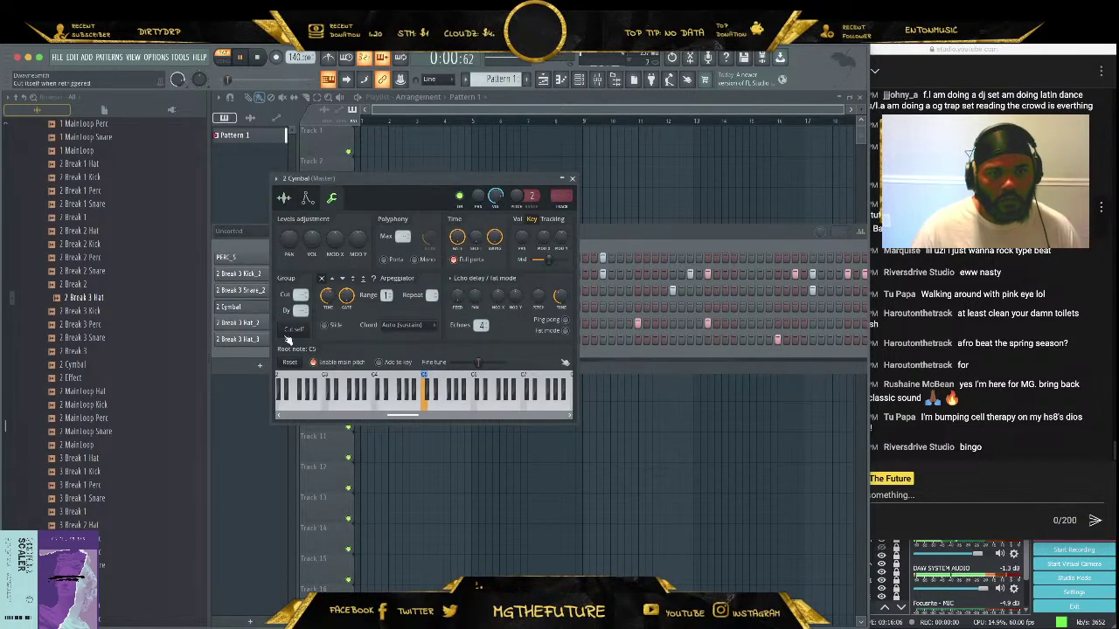
scroll(299, 295, down, 1)
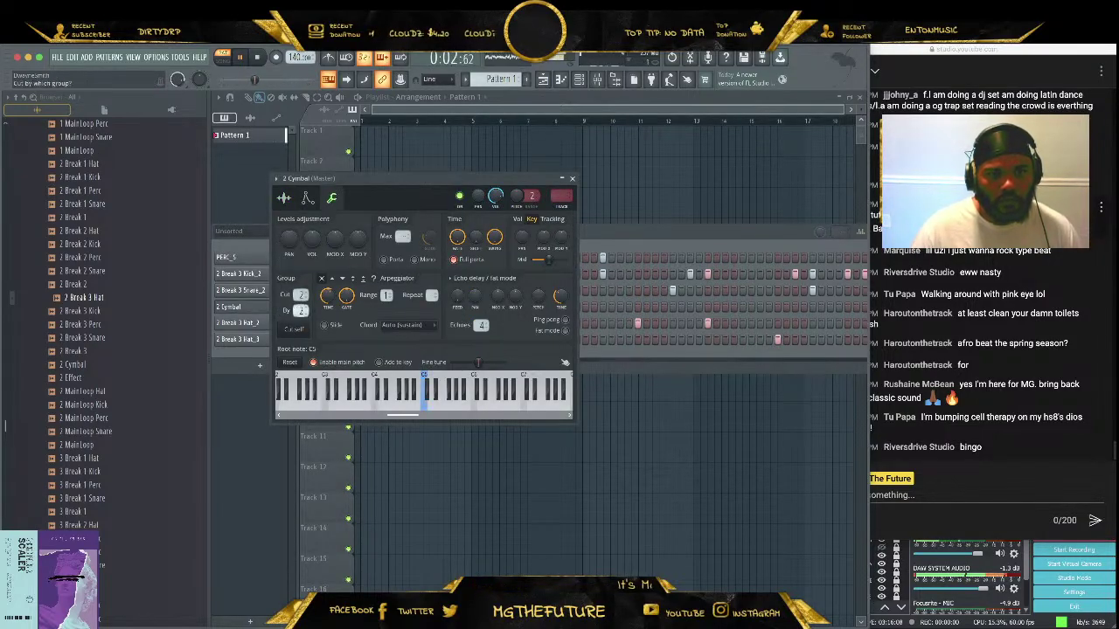
scroll(301, 310, down, 1)
click(572, 178)
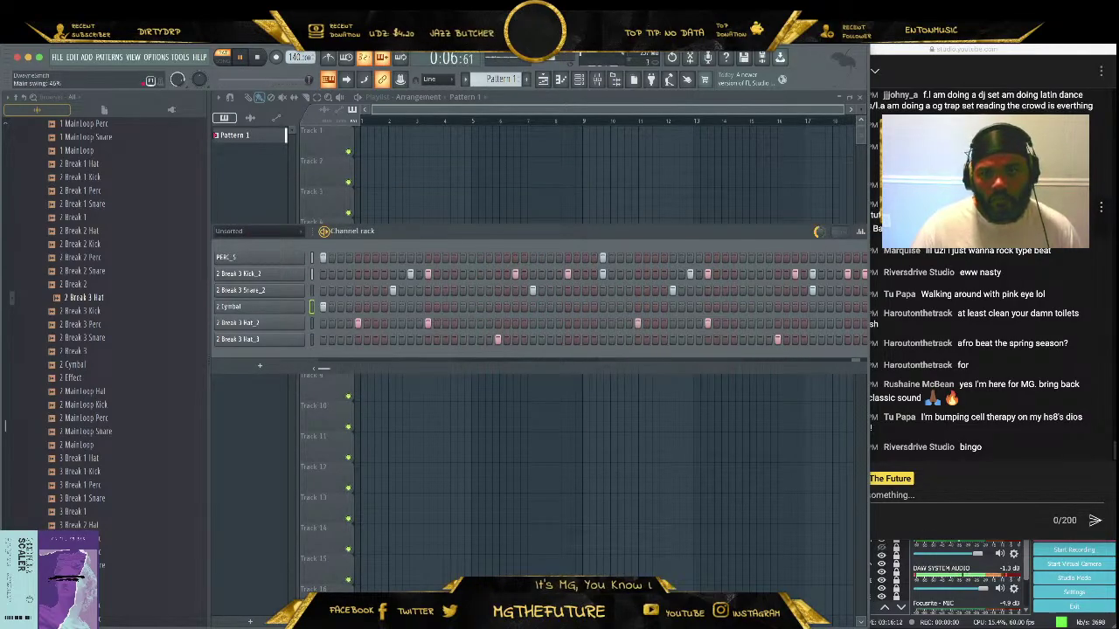
Audition the 3 Break 3 Hat sample, stop the pattern and collapse the Thaloops_DanjarousPulse1_ folder
scroll(162, 379, down, 3)
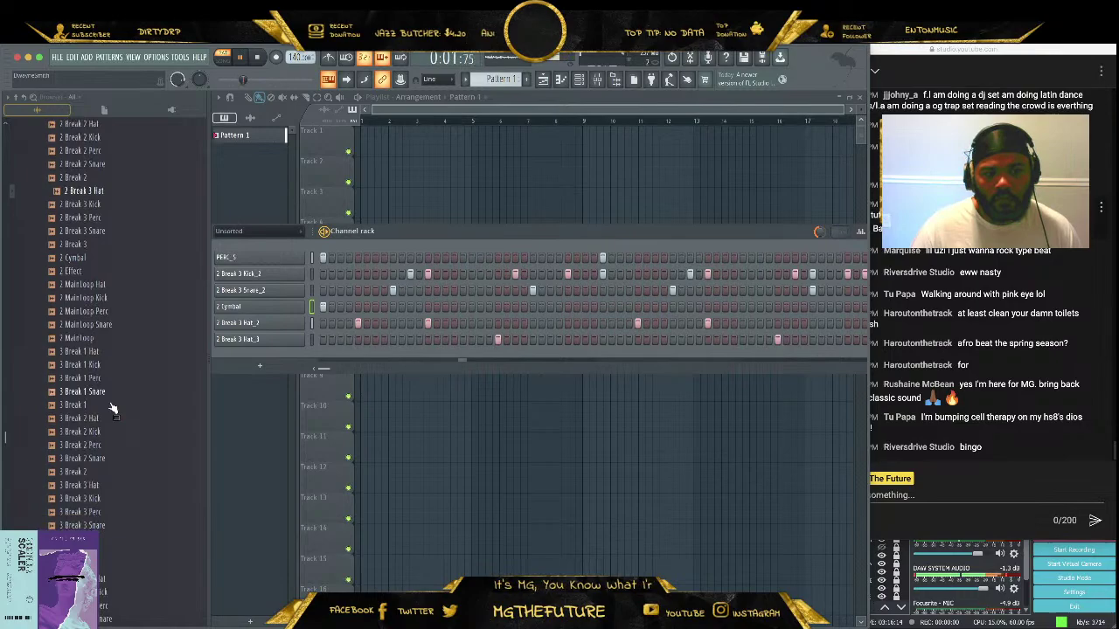
click(120, 486)
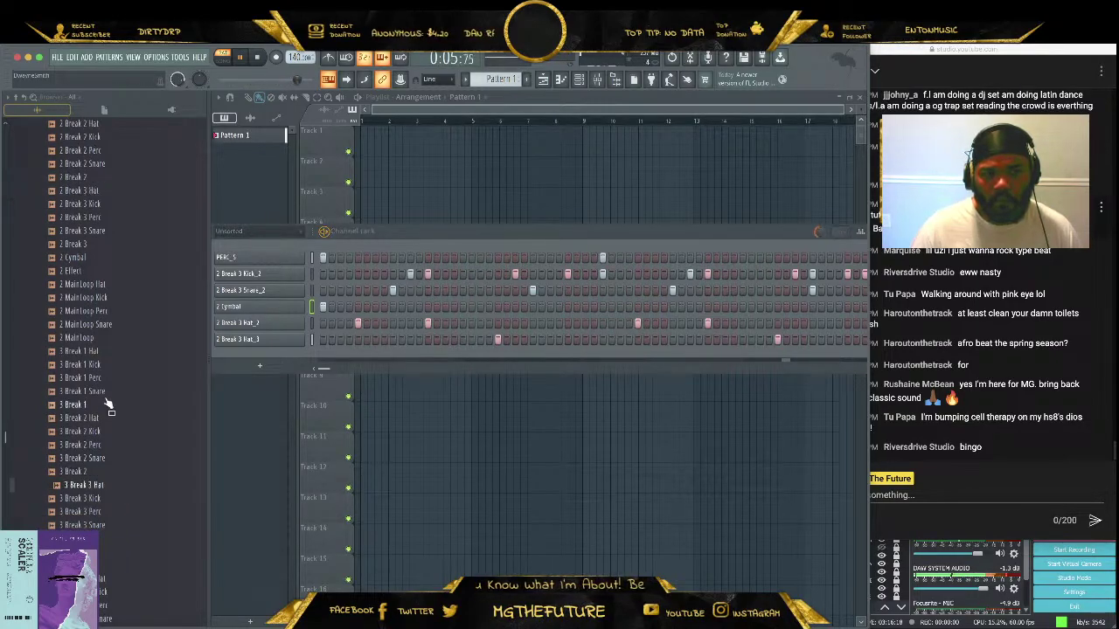
click(257, 57)
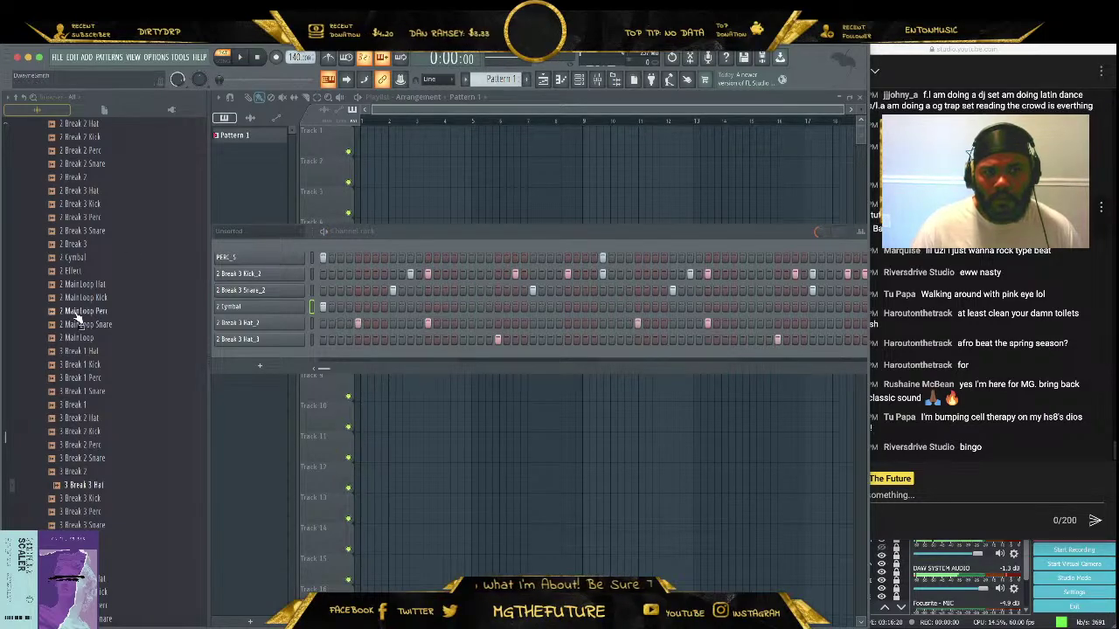
scroll(79, 317, up, 12)
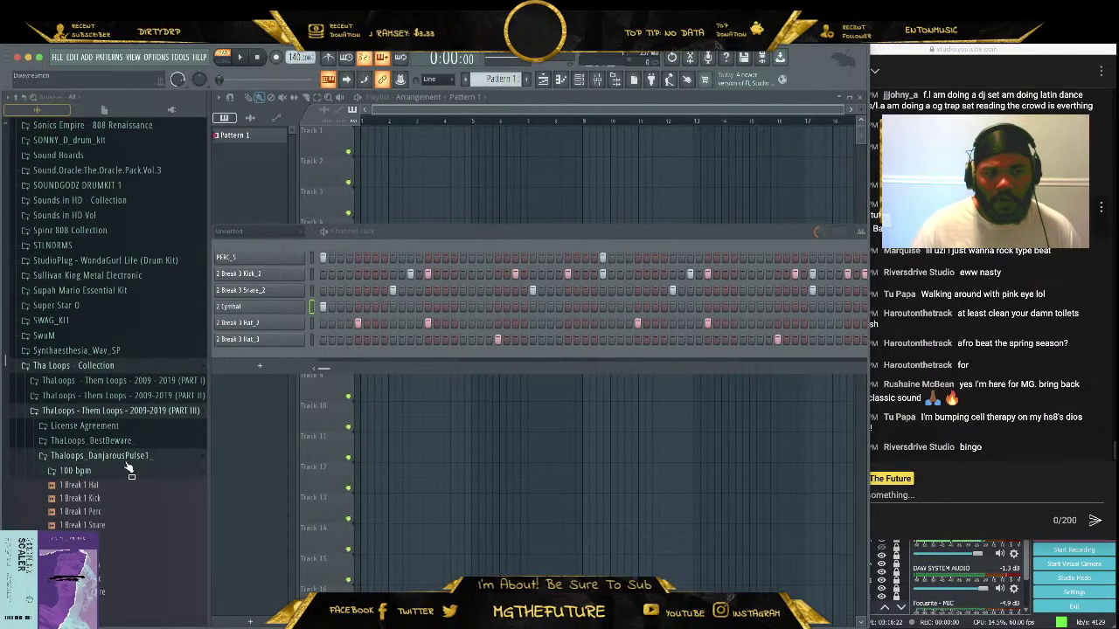
click(129, 456)
Audition percussion loops such as 12M1-94_perc and 12M2-94_perc in the 12_TIMBO_094BPM_Bm folder of Thaloops_TimboHipHopLoops2_
scroll(159, 471, down, 2)
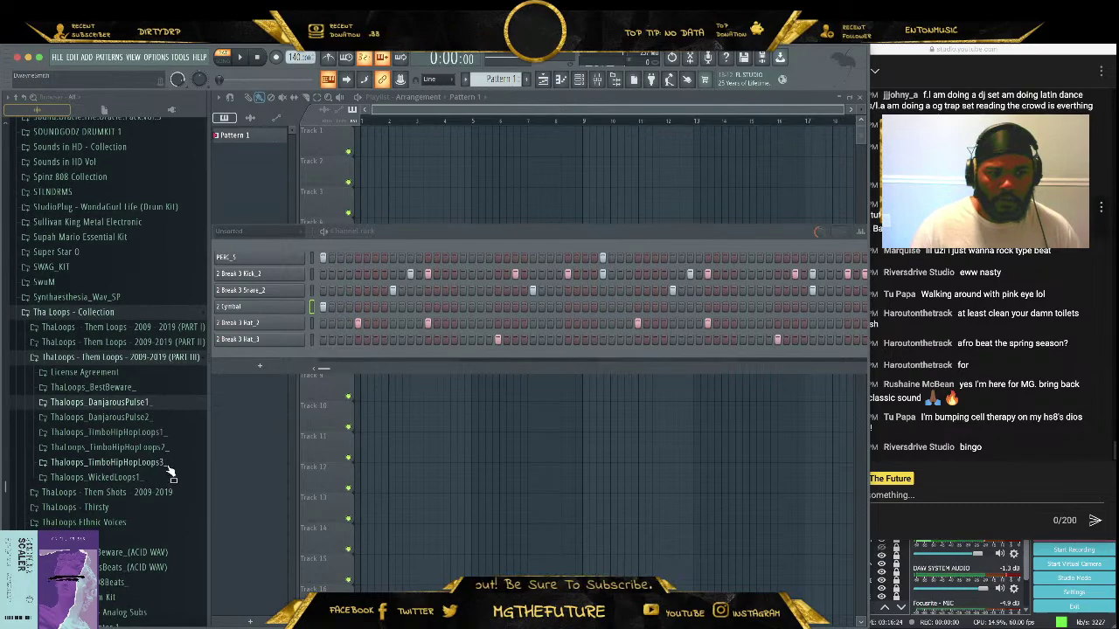
click(168, 448)
click(166, 479)
scroll(165, 474, down, 4)
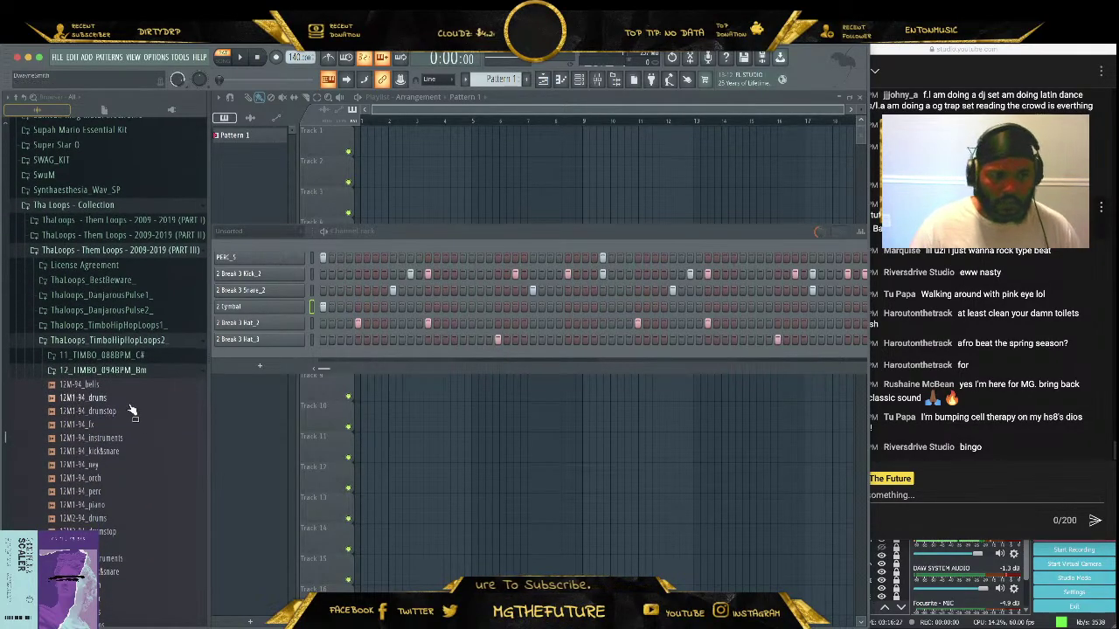
click(115, 493)
scroll(151, 474, down, 3)
click(131, 518)
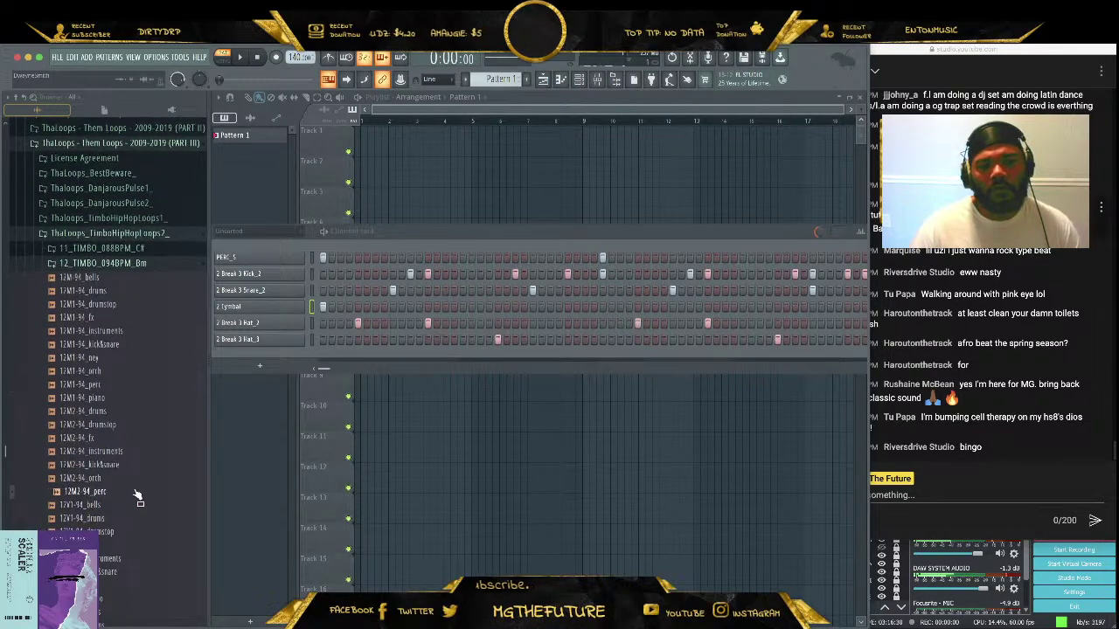
scroll(131, 502, down, 6)
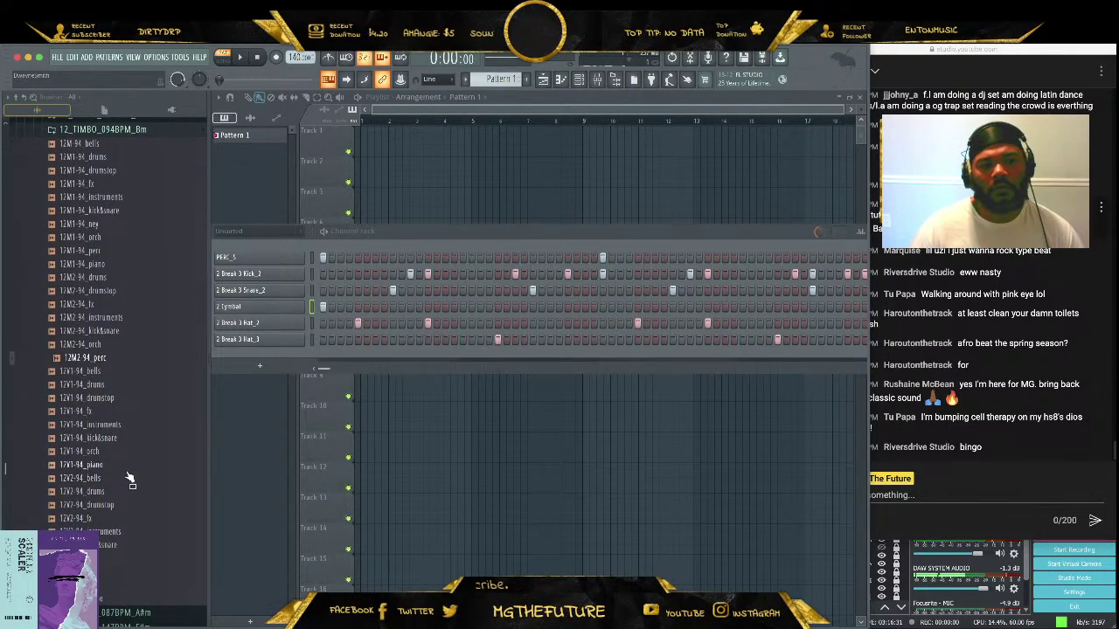
click(122, 520)
scroll(130, 420, up, 8)
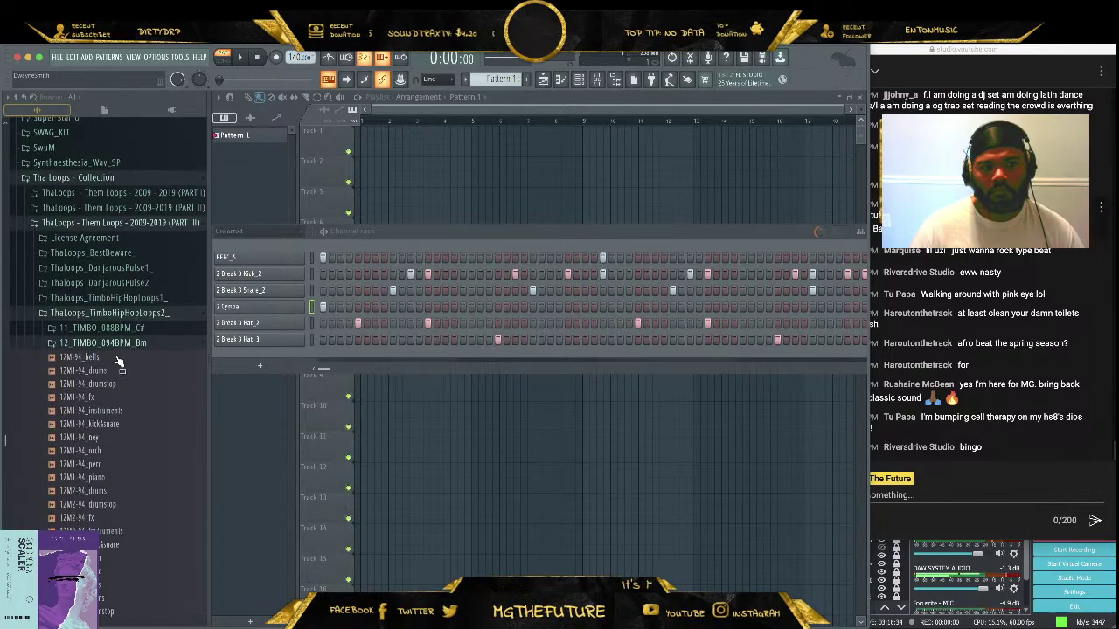
Browse the Shots folder of Thaloops_TimboHipHopLoops3_ and add 22_TM_shaker to the channel rack as a new channel
click(166, 316)
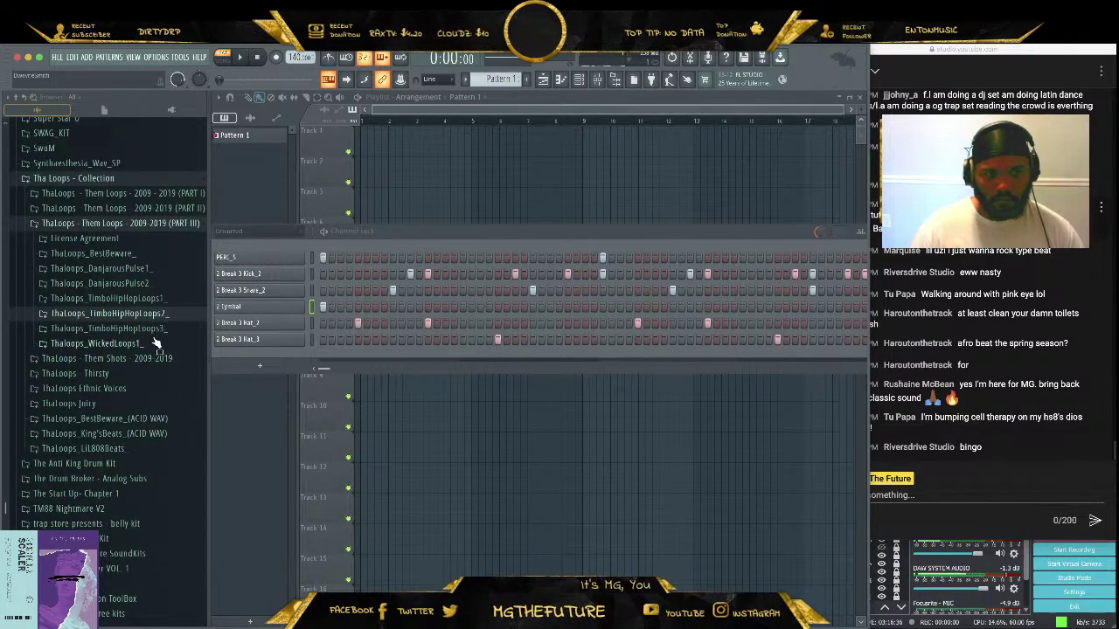
click(155, 329)
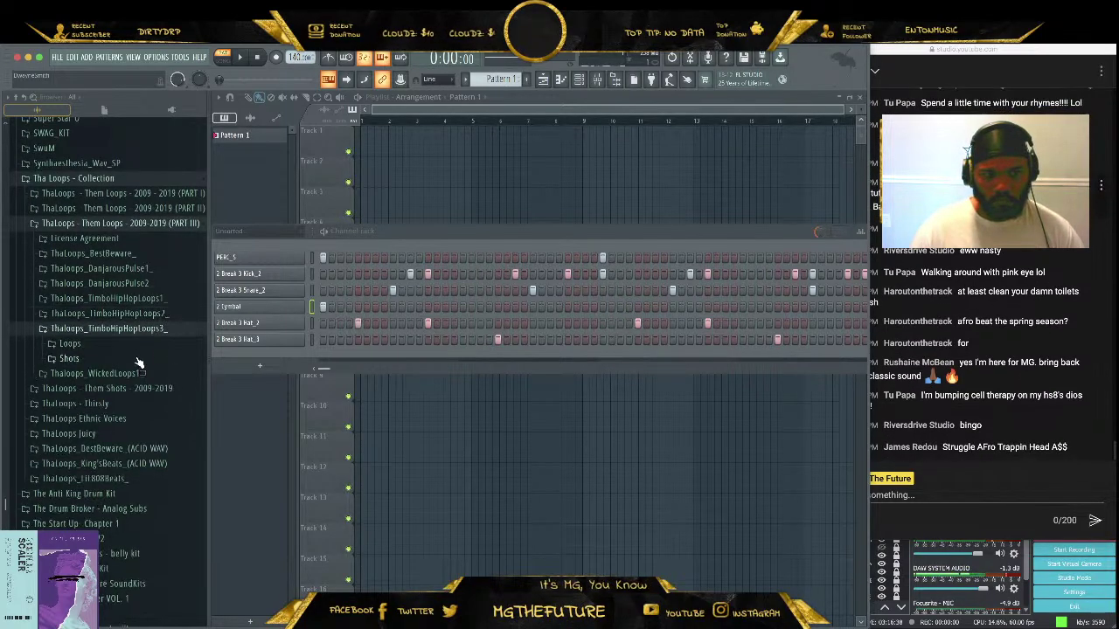
click(137, 359)
click(136, 359)
click(133, 359)
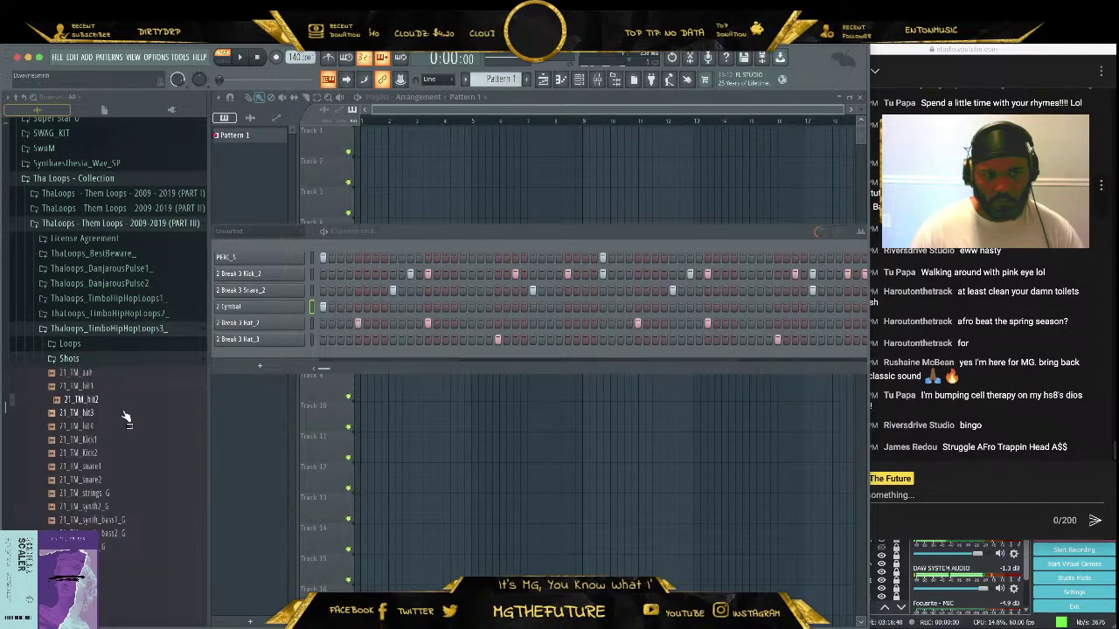
scroll(143, 452, down, 1)
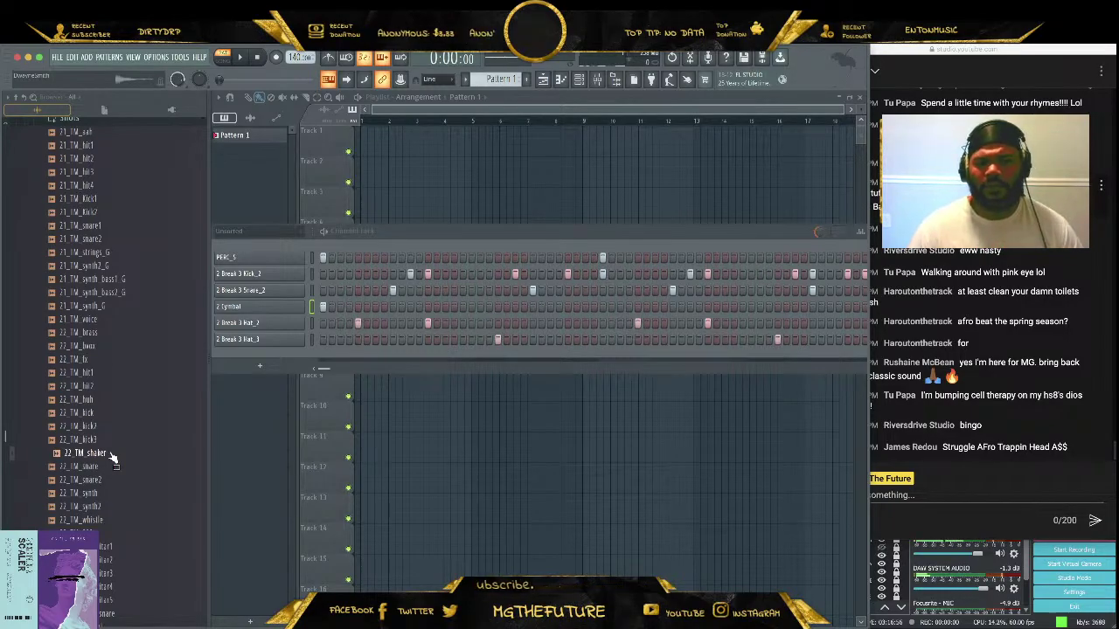
drag(112, 456, 288, 358)
Place shaker hits on steps 25 and 57 while the pattern plays, and adjust the shaker channel's volume
key(space)
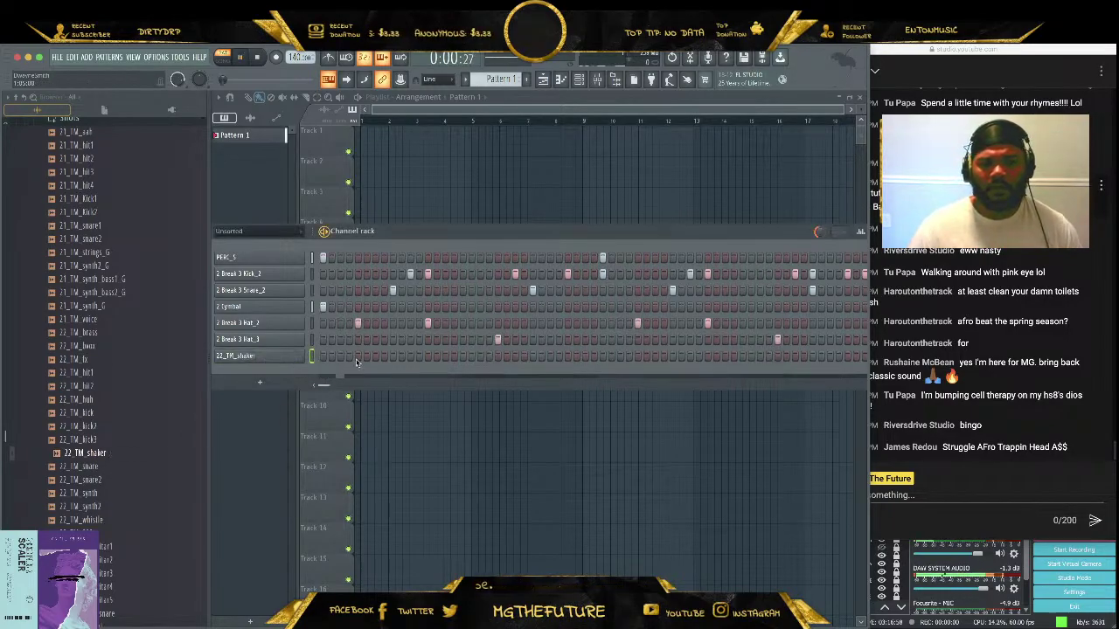
click(532, 355)
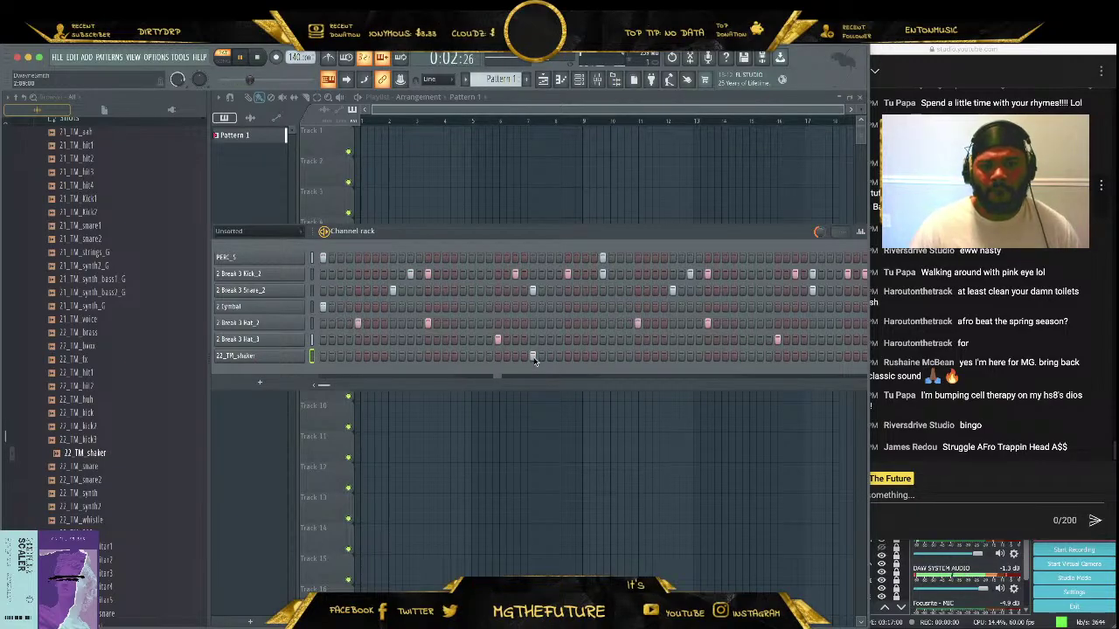
click(812, 356)
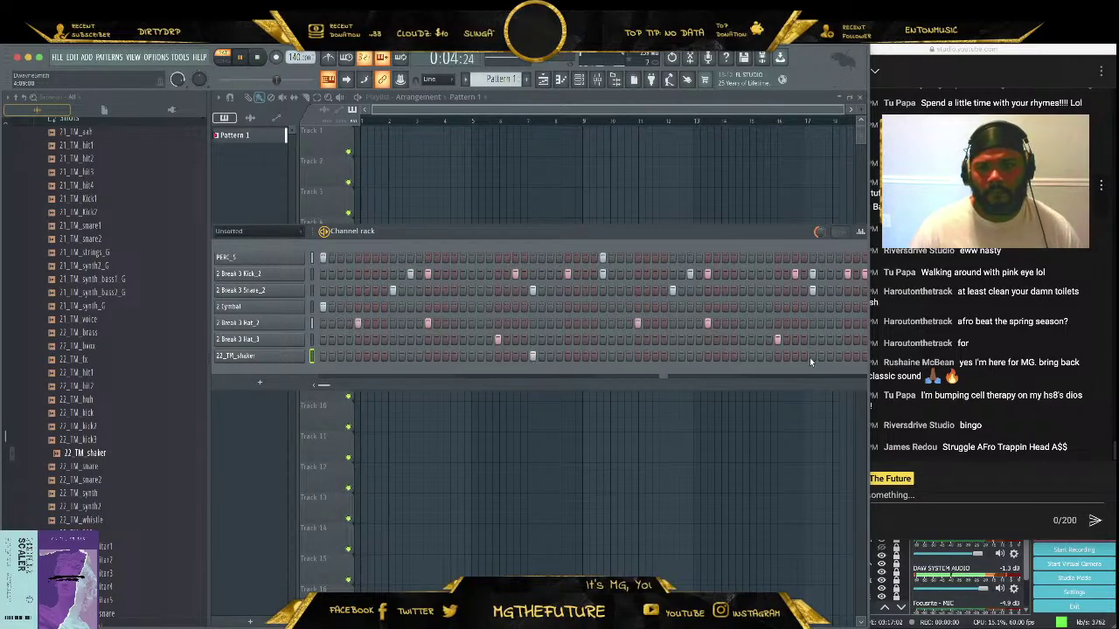
drag(482, 232, 521, 225)
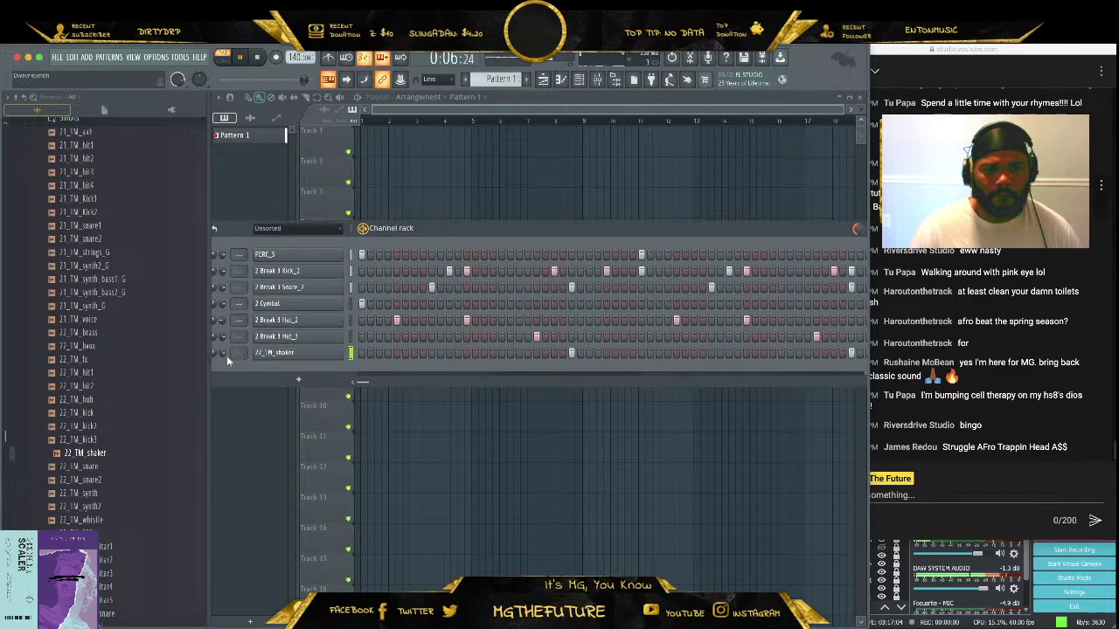
drag(222, 353, 222, 349)
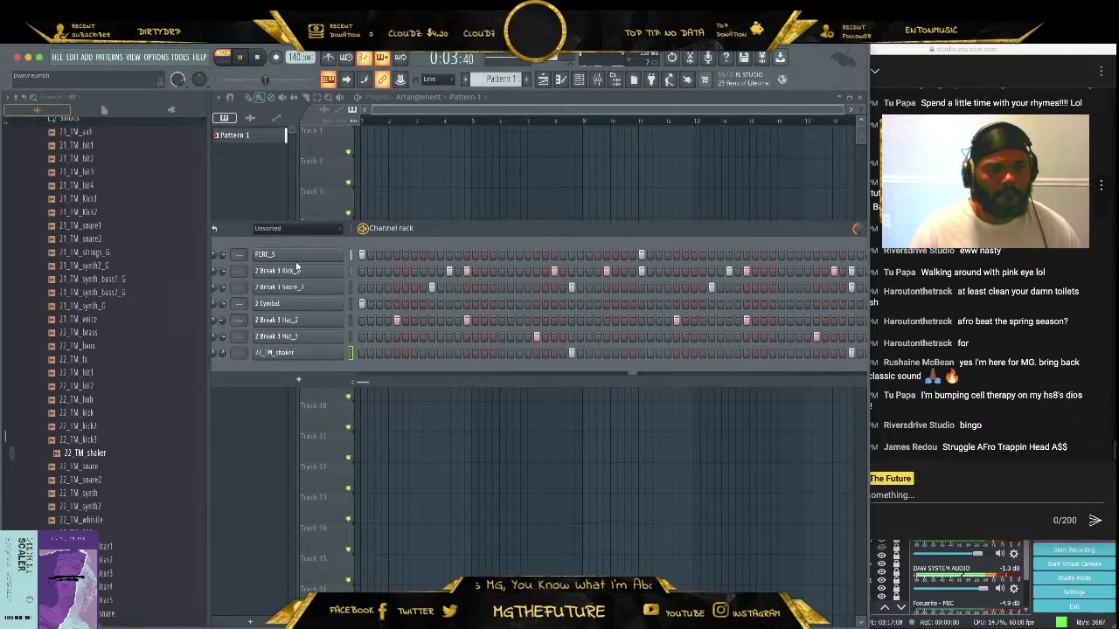
Audition the 23_TM hat, hit, signal and snare samples in the Shots folder while the pattern plays
scroll(150, 428, down, 5)
scroll(151, 428, down, 5)
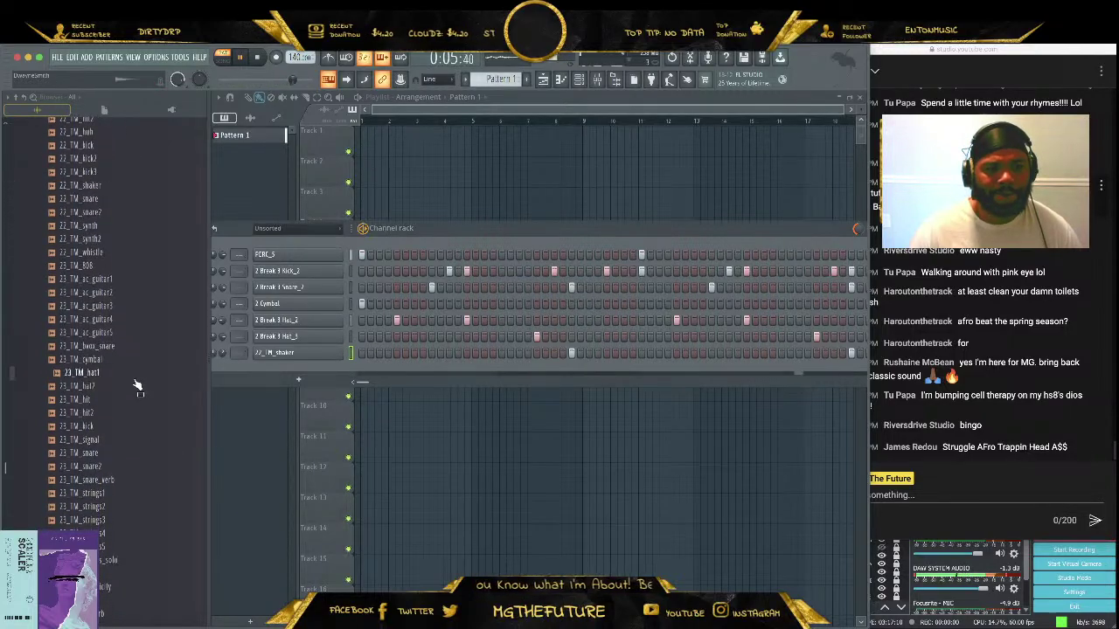
click(123, 389)
click(109, 400)
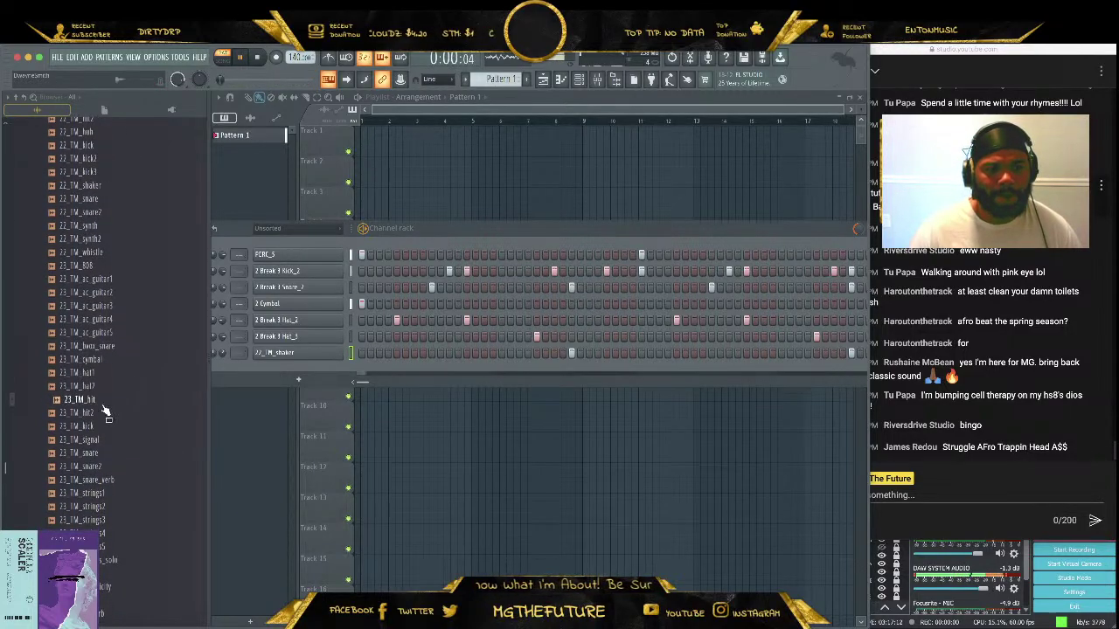
click(120, 453)
click(124, 442)
click(127, 466)
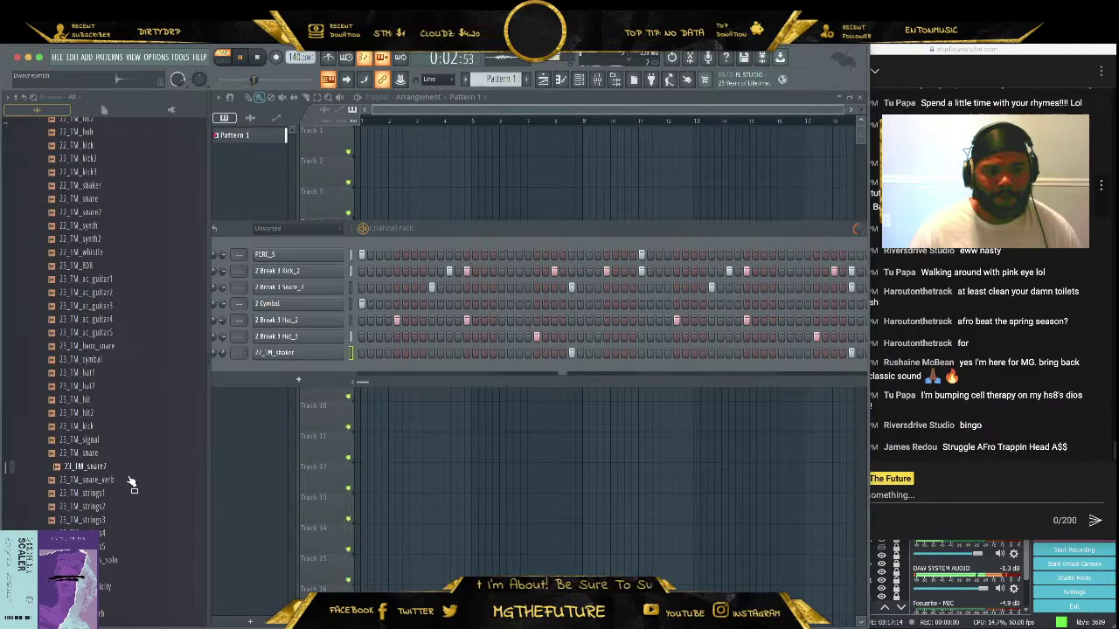
click(129, 480)
Audition 24_TM_hat in the Shots folder and add it to the channel rack as a new channel
scroll(130, 488, down, 4)
click(130, 496)
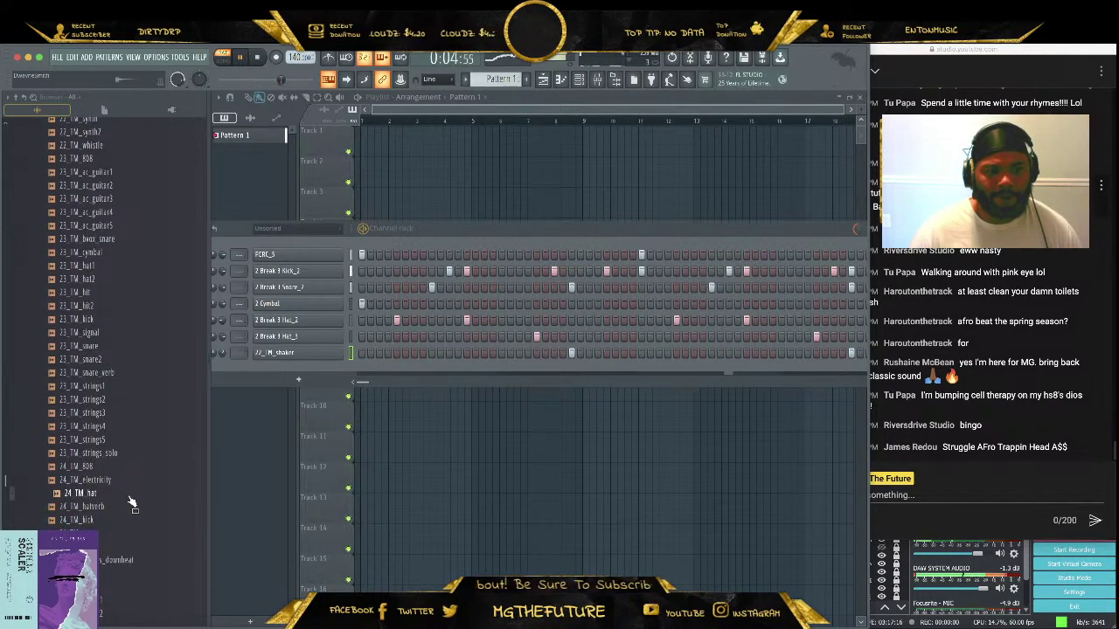
drag(130, 496, 349, 376)
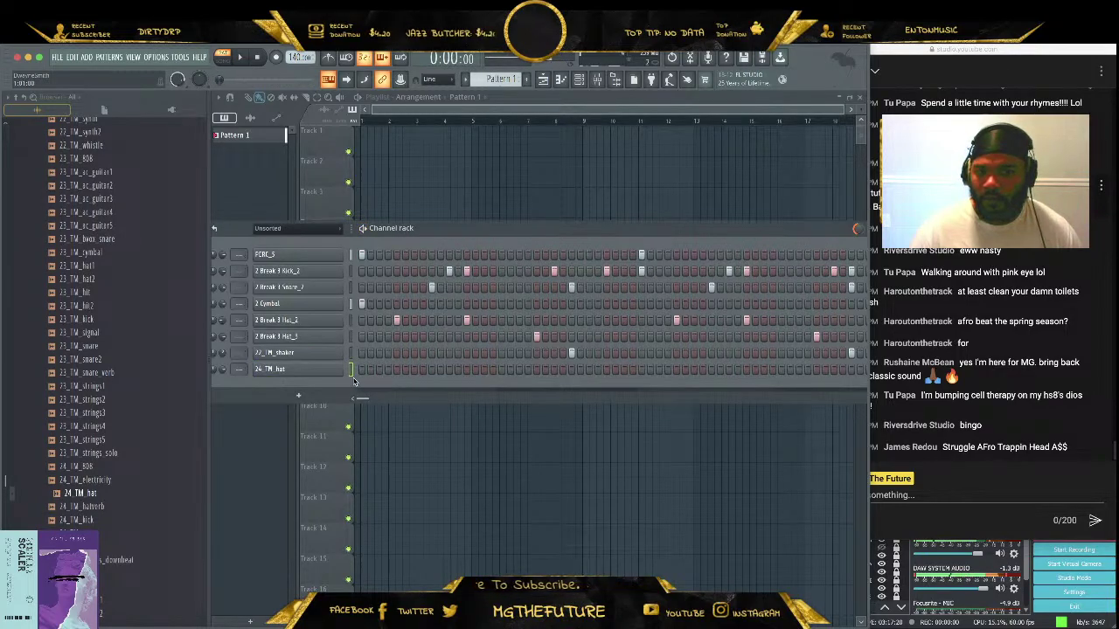
Place 24_TM_hat hits on every fourth step from step 3 through the whole 64-step pattern
click(379, 369)
click(405, 369)
click(413, 369)
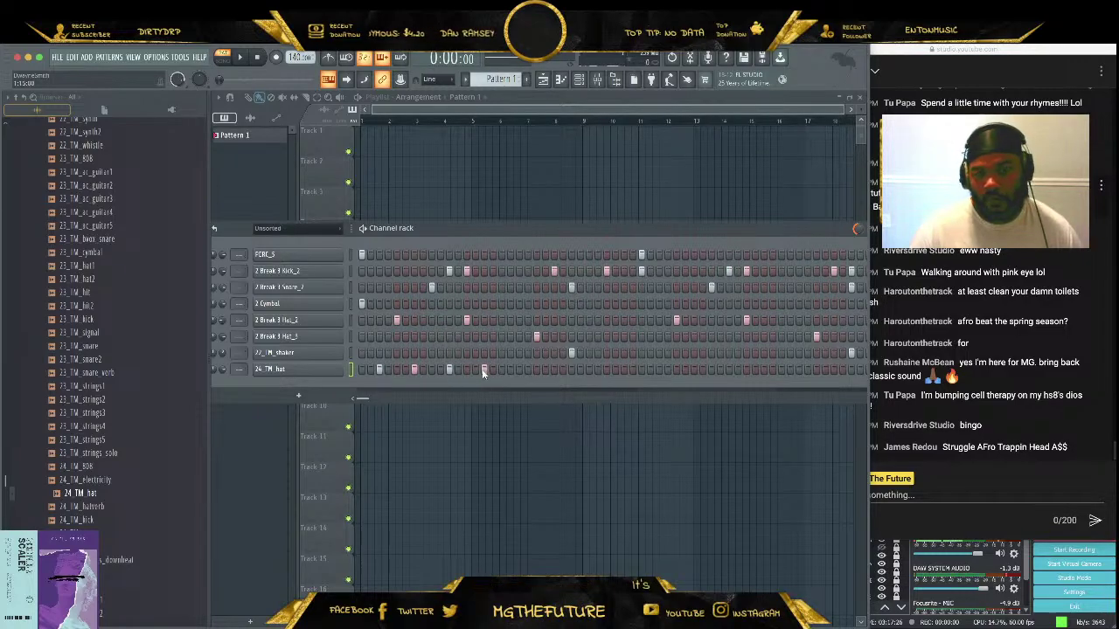
drag(585, 224, 508, 210)
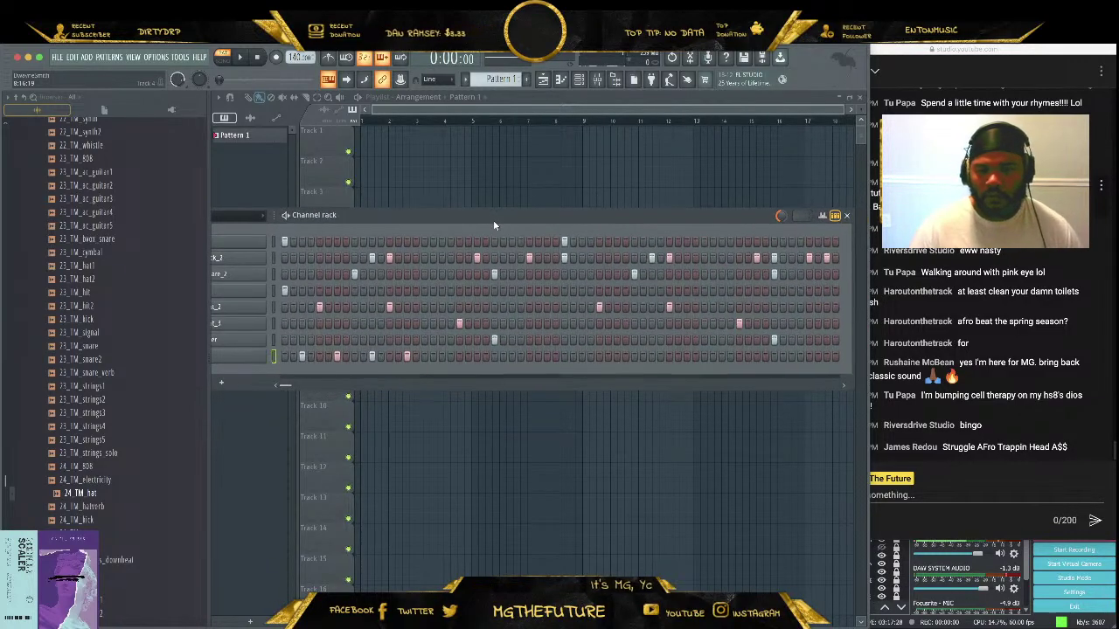
click(442, 356)
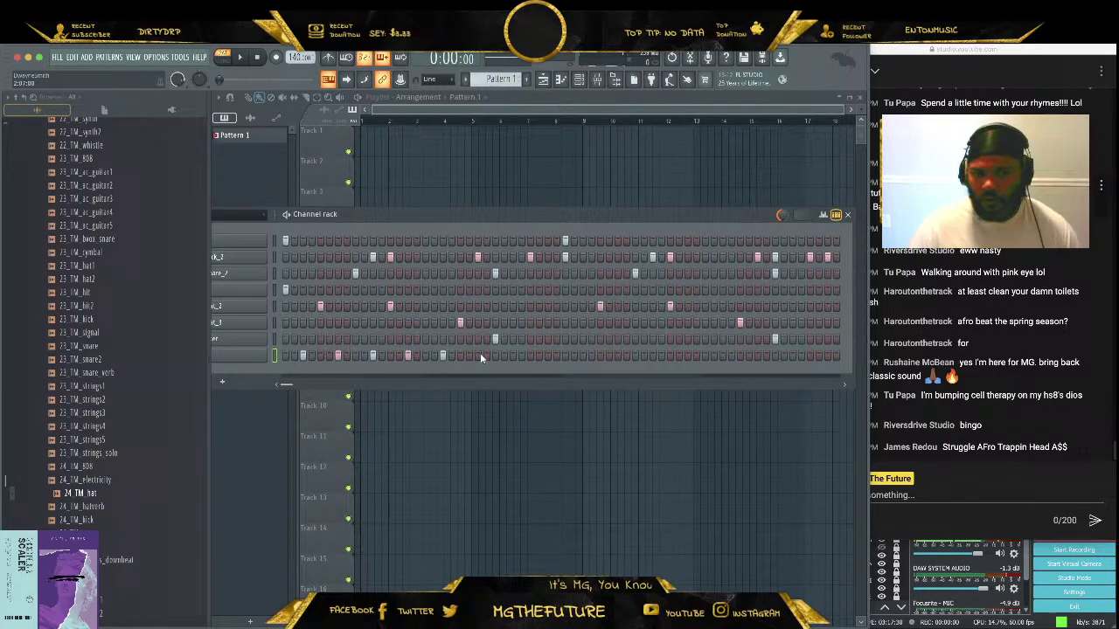
click(478, 356)
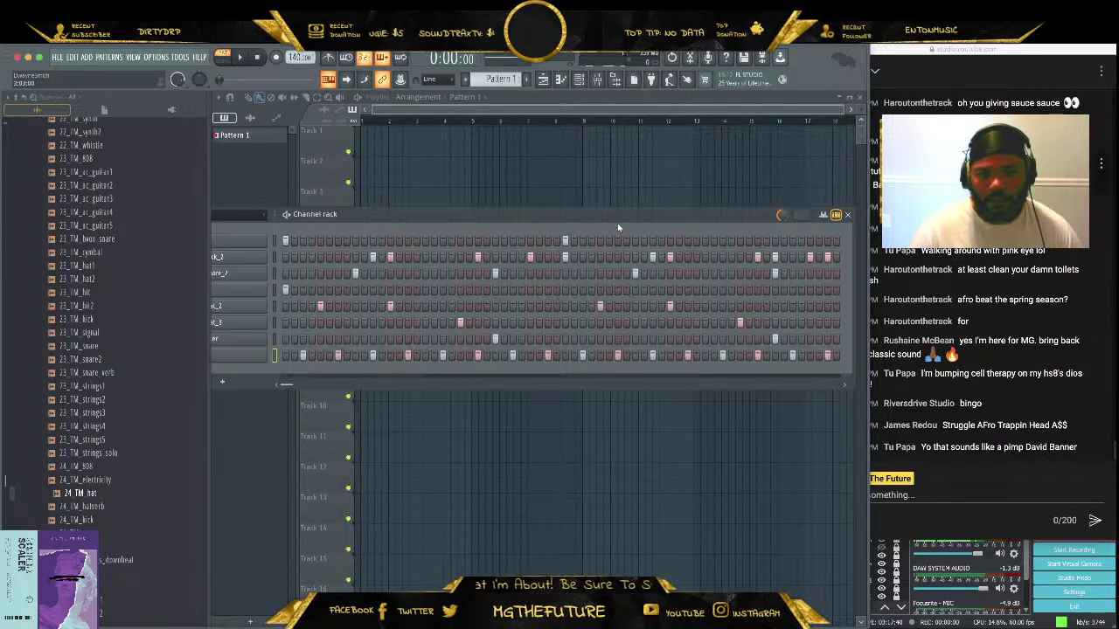
Play the pattern and set the 24_TM_hat channel's volume to about 42%
key(space)
double_click(536, 228)
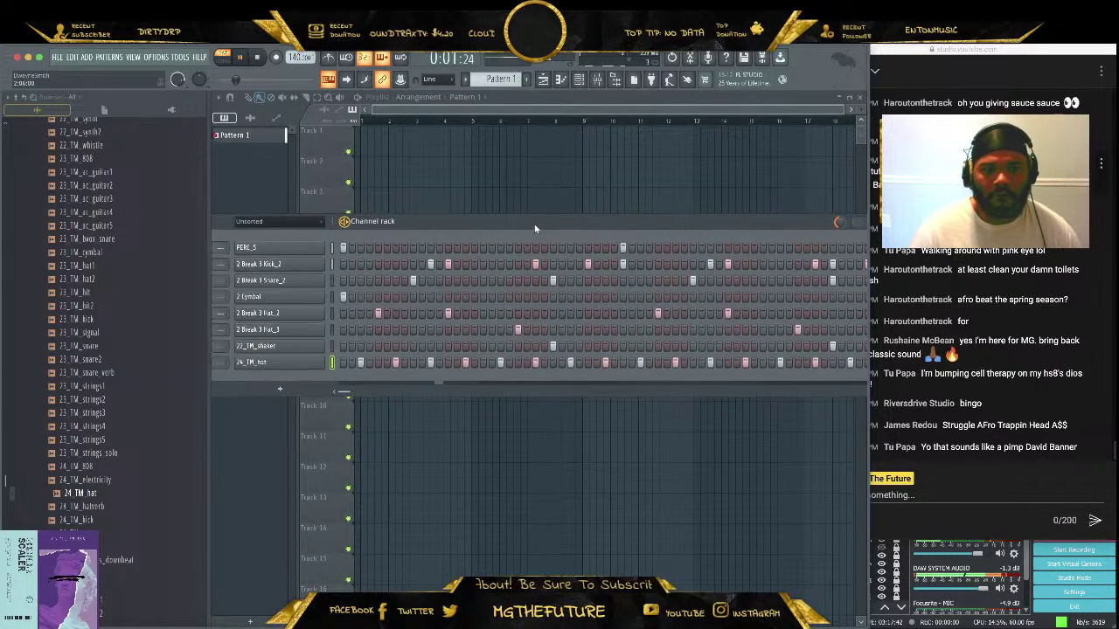
double_click(427, 228)
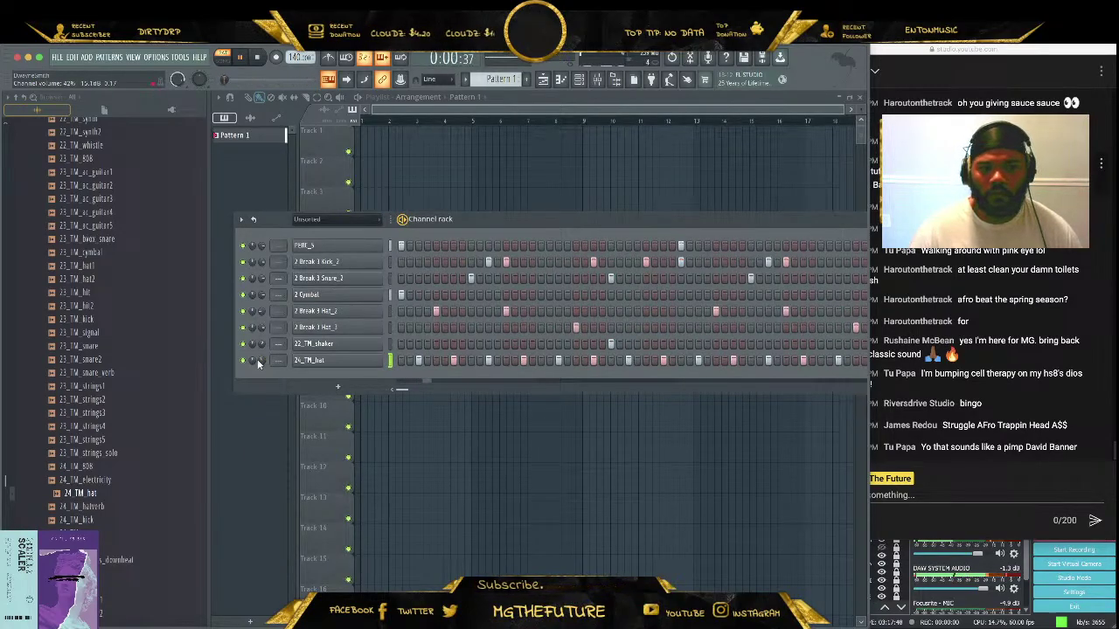
Audition the 24_TM_snaps sample, then stop the pattern and collapse the Tha Loops - Collection folder
scroll(105, 370, down, 4)
click(126, 373)
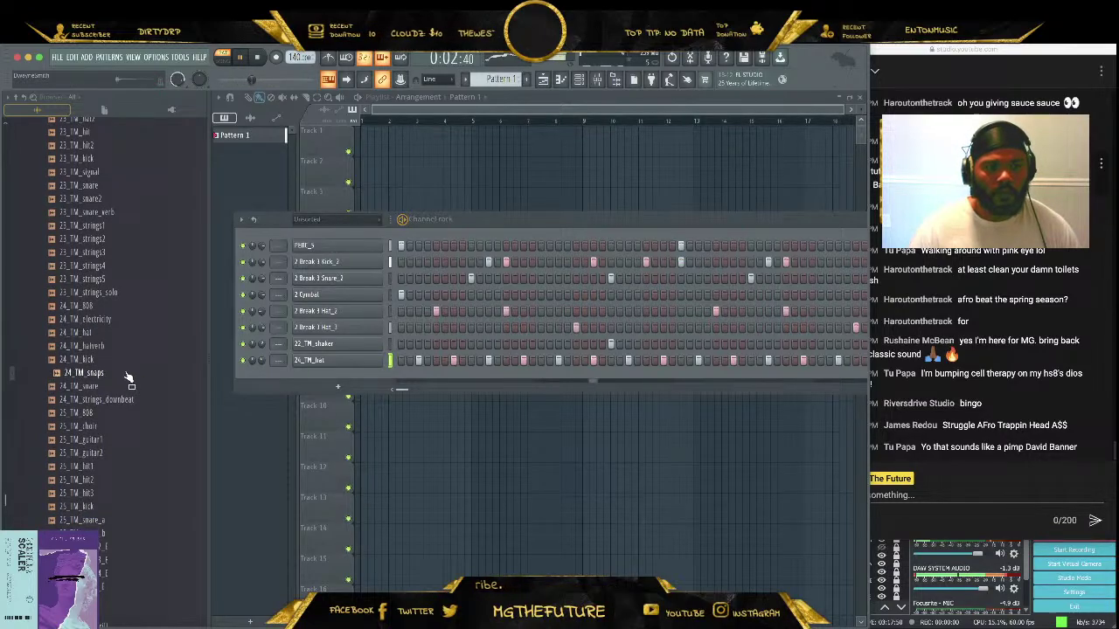
scroll(131, 402, up, 7)
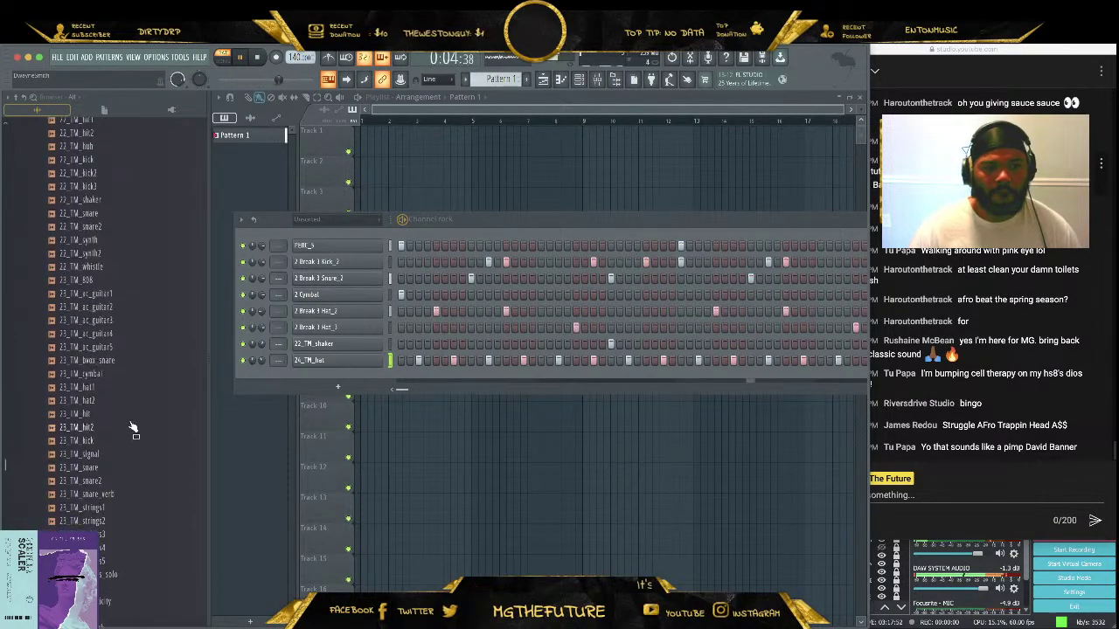
scroll(131, 427, up, 10)
click(153, 544)
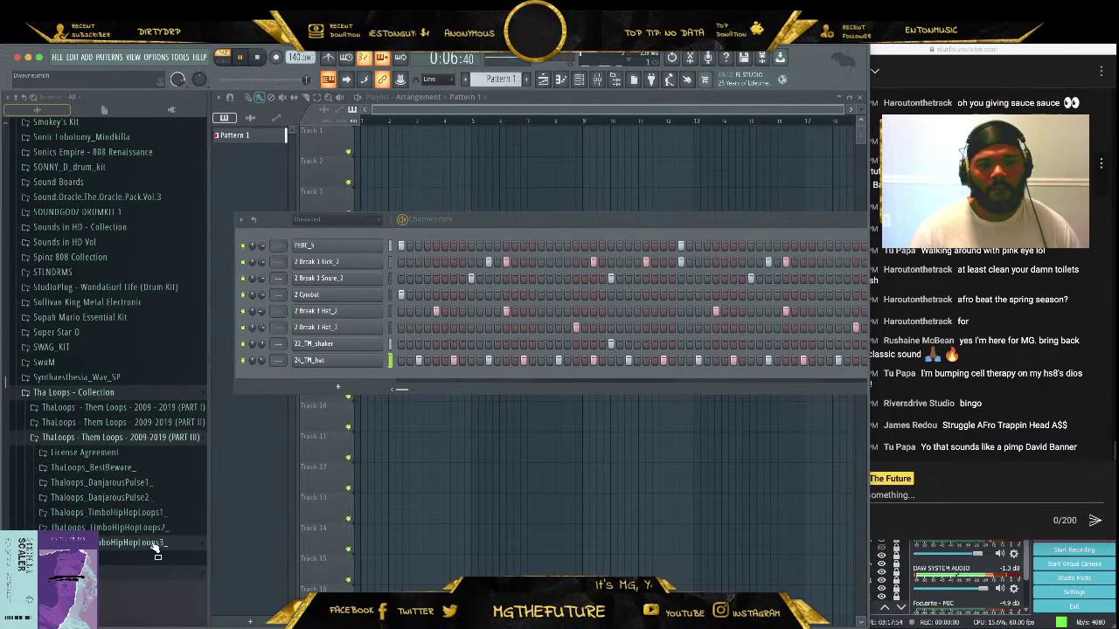
key(space)
click(140, 395)
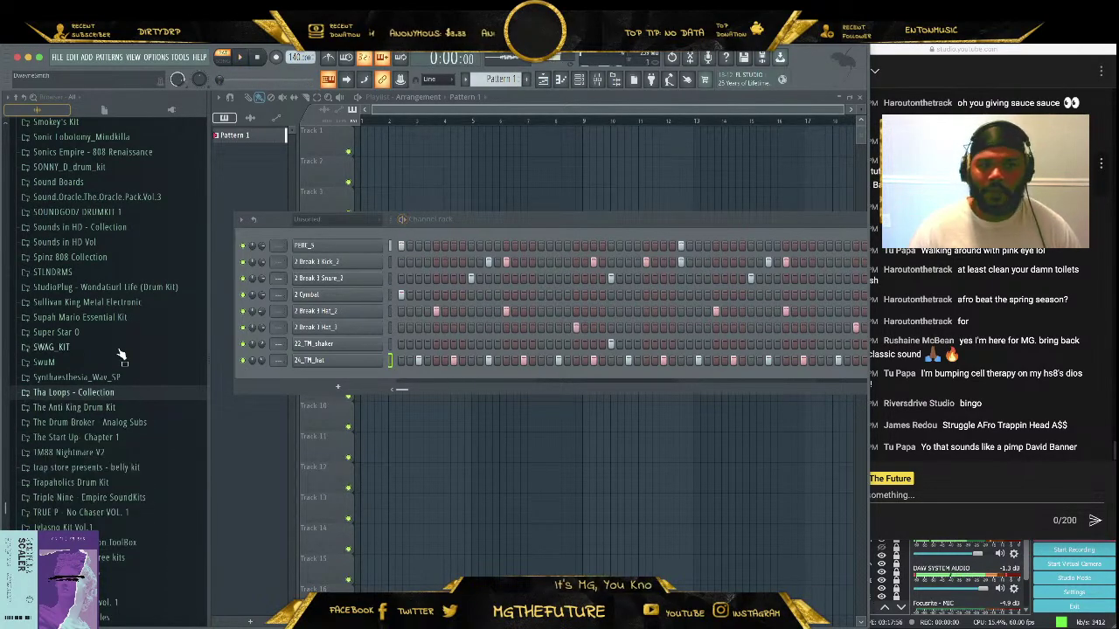
Collapse the #ALL DRUM KITS folder and check the contents of #MGTHEFUTURE KITS
scroll(105, 247, up, 15)
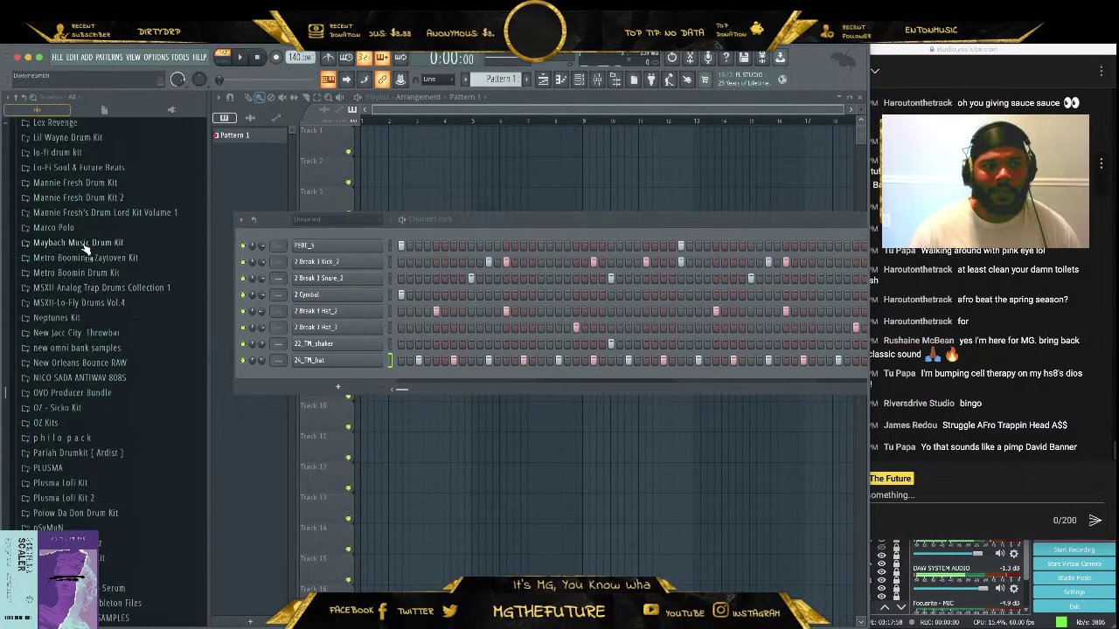
scroll(85, 248, up, 20)
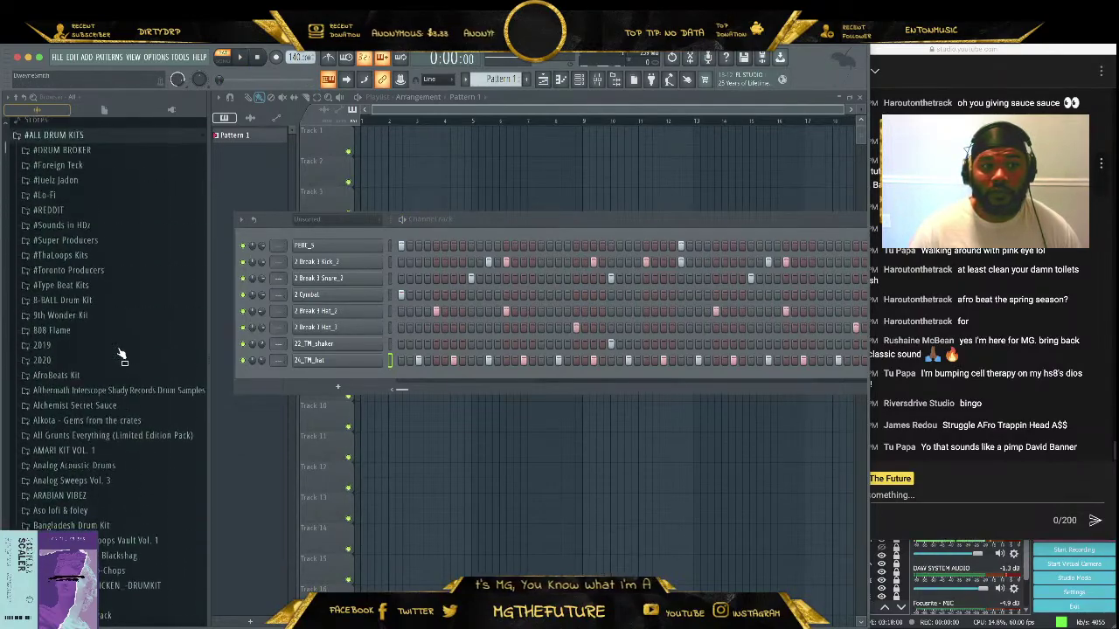
scroll(123, 354, up, 3)
click(103, 238)
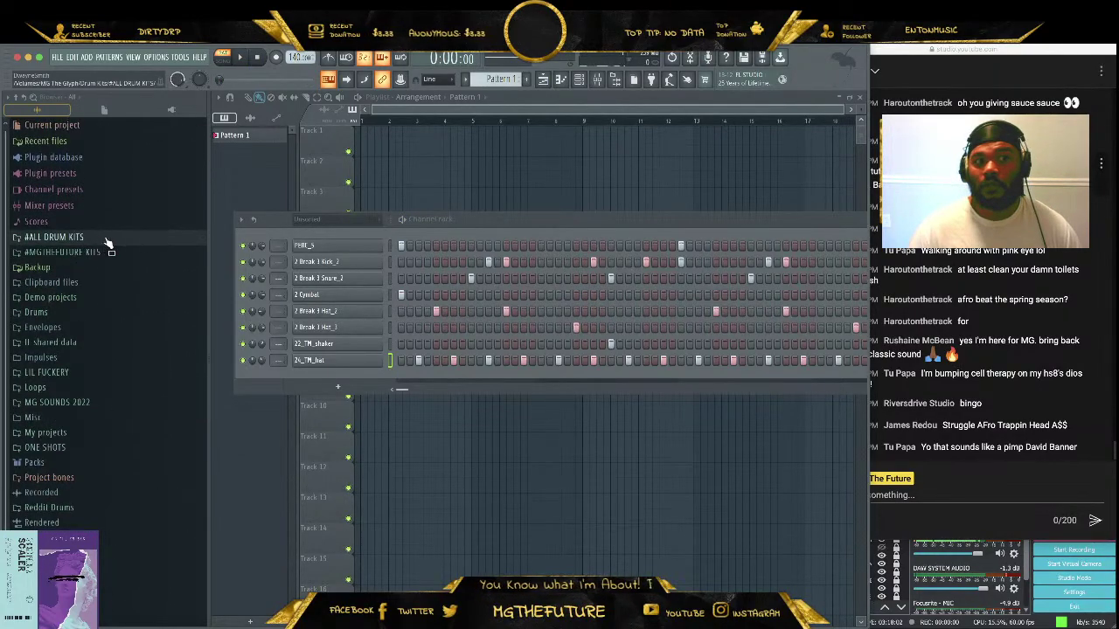
click(100, 252)
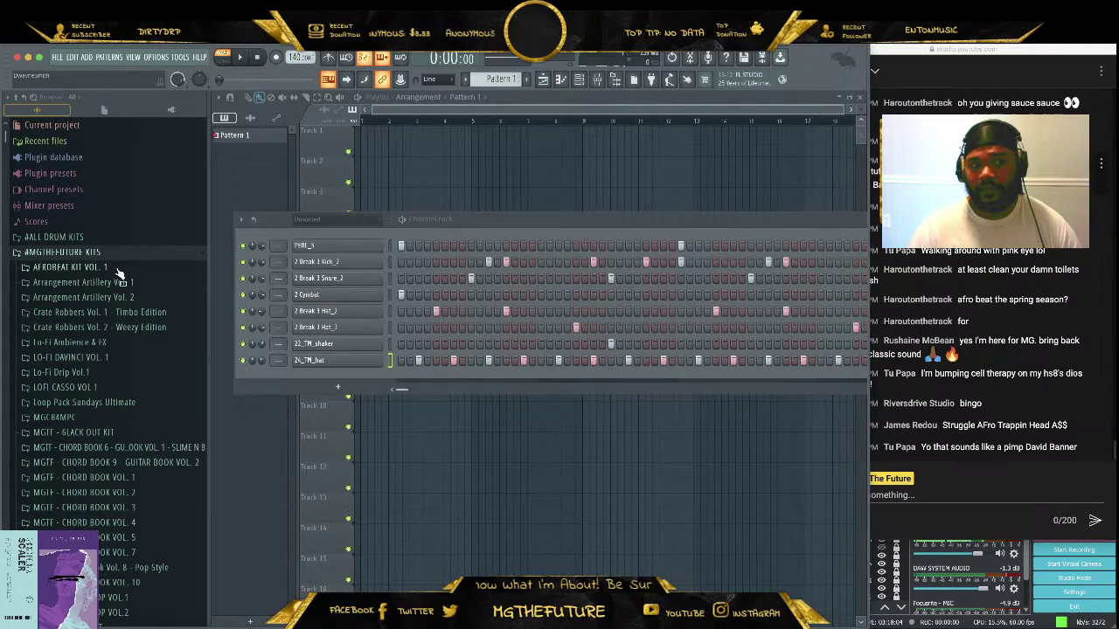
click(110, 255)
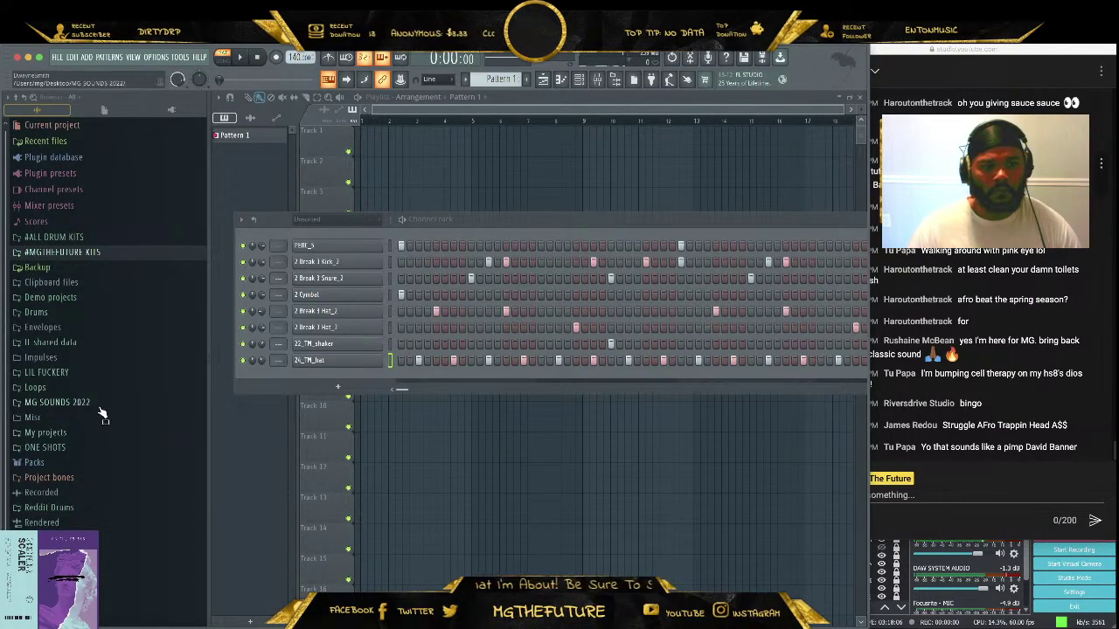
Find the Foul Ass 808s folder of Ancient Chinese Secret under Drums, !USE THESE, and audition Sample 7
click(127, 312)
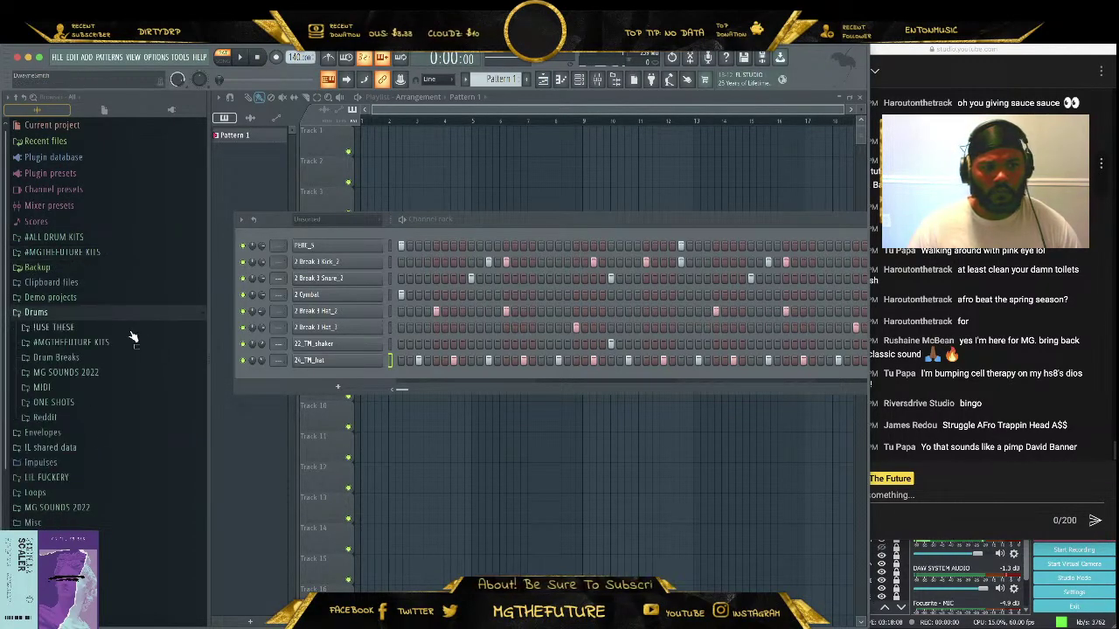
click(131, 328)
click(134, 358)
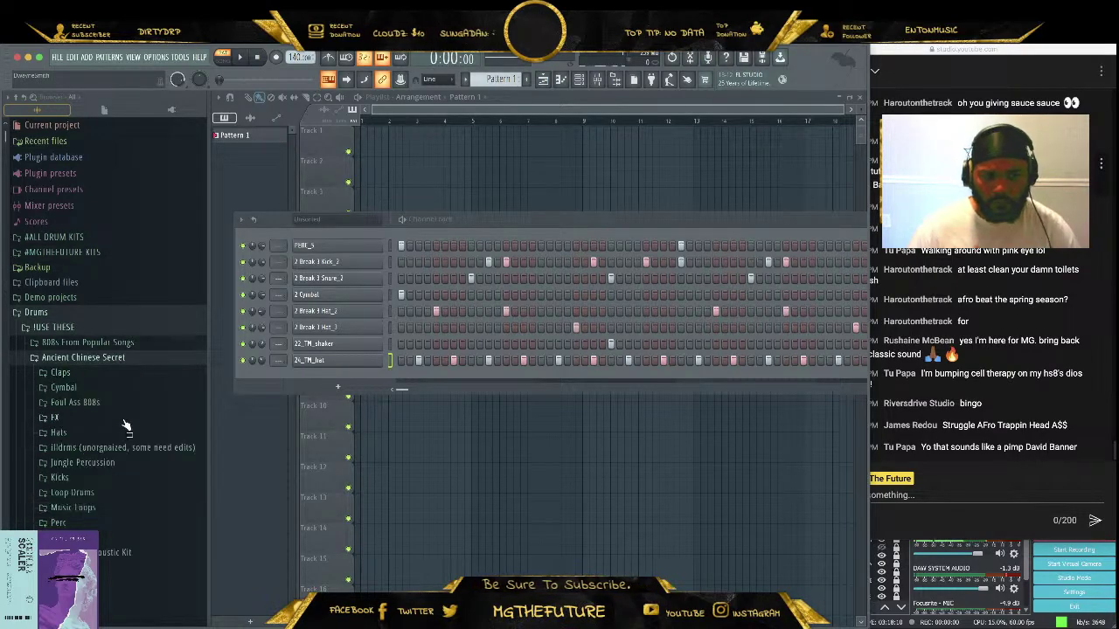
drag(518, 216, 423, 197)
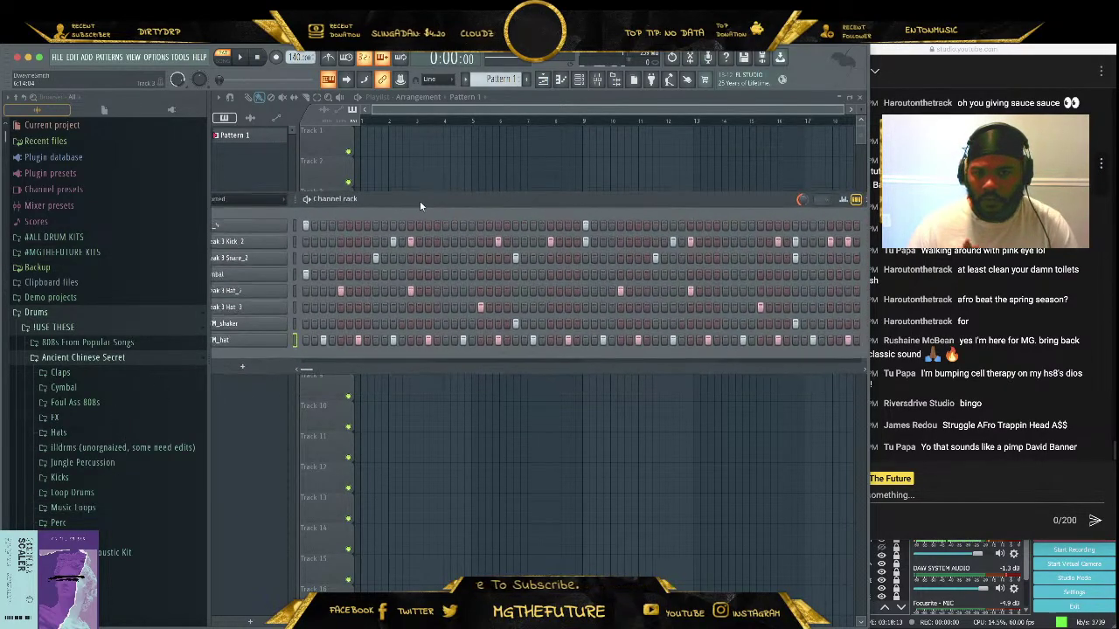
click(109, 403)
scroll(162, 458, down, 8)
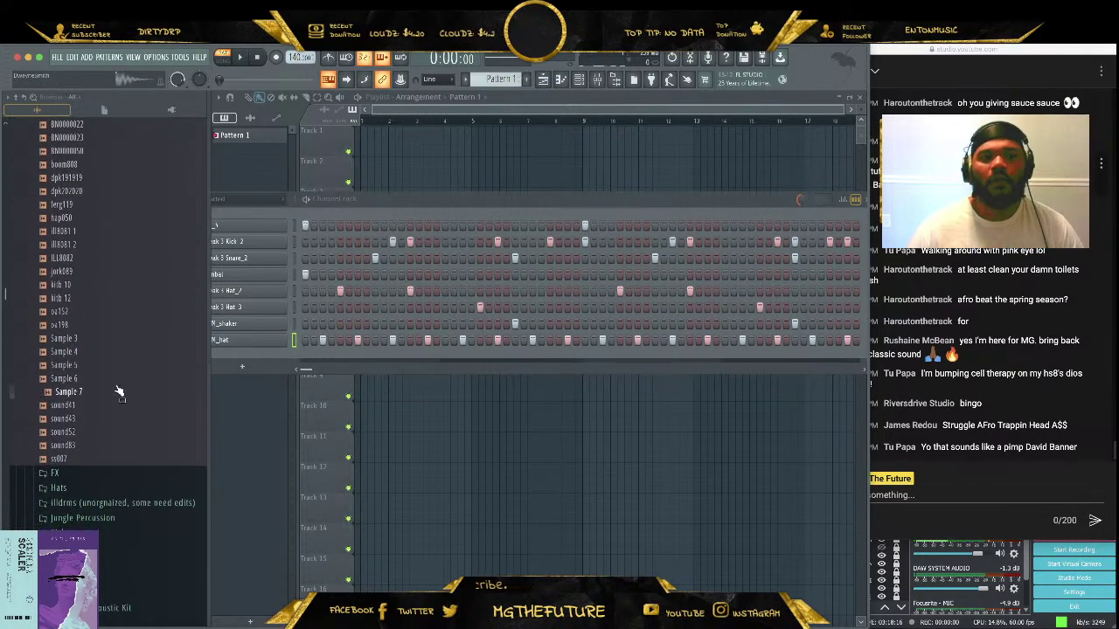
click(68, 391)
Analyze Sample 7 in the pitch corrector and close the NewTone editor
right_click(103, 389)
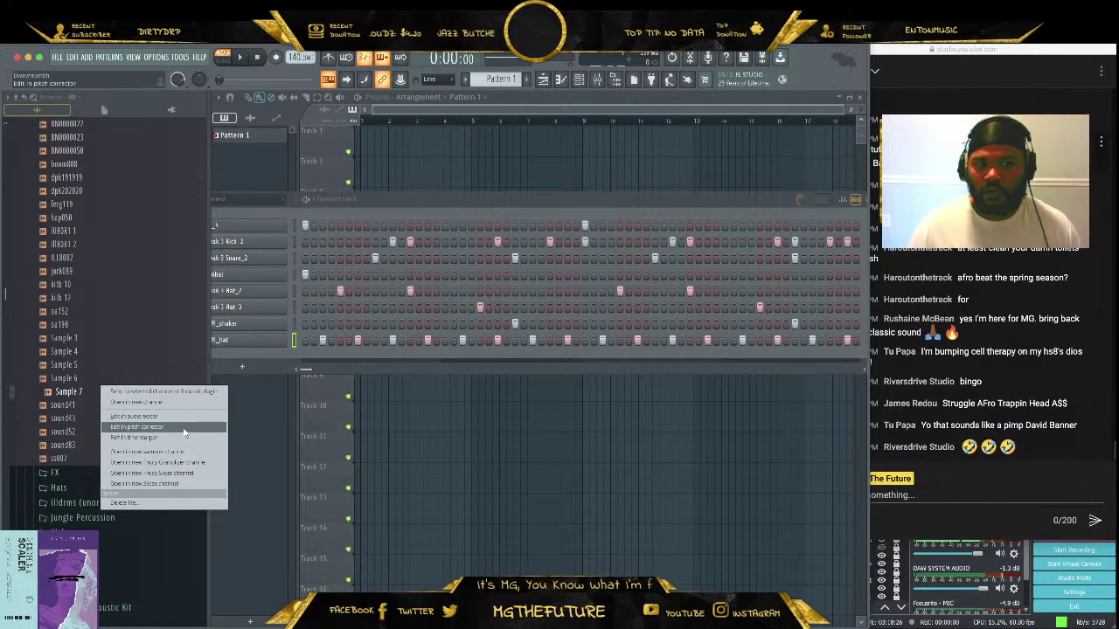
click(140, 427)
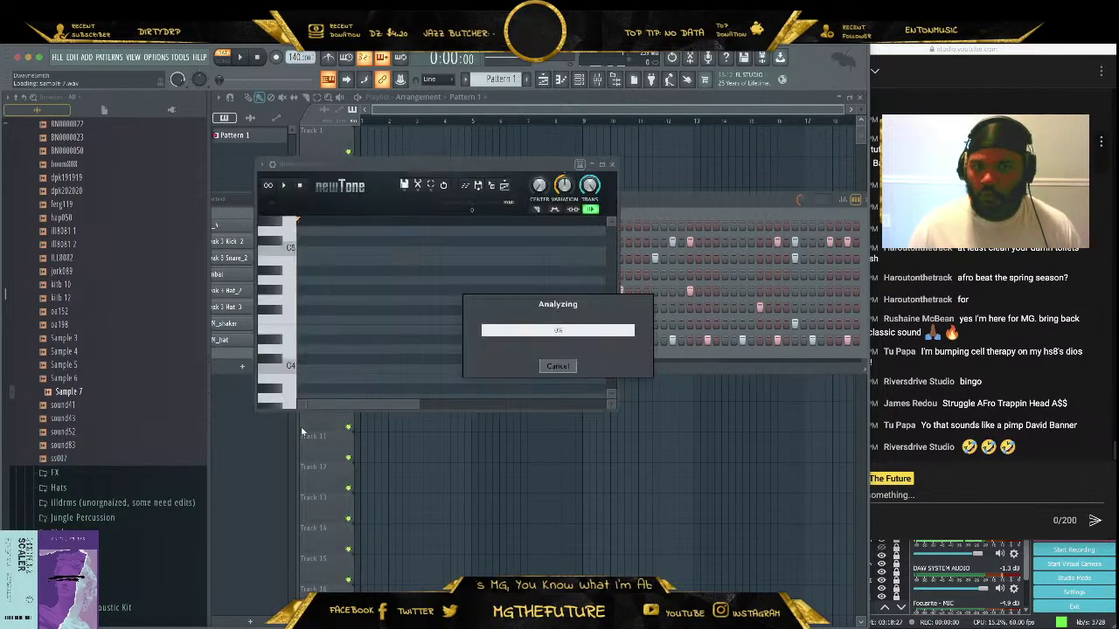
click(612, 164)
Add Sample 7 as a new channel and place its hits on steps 13, 23, 29, 45, 55 and 61 during playback
drag(118, 393, 243, 371)
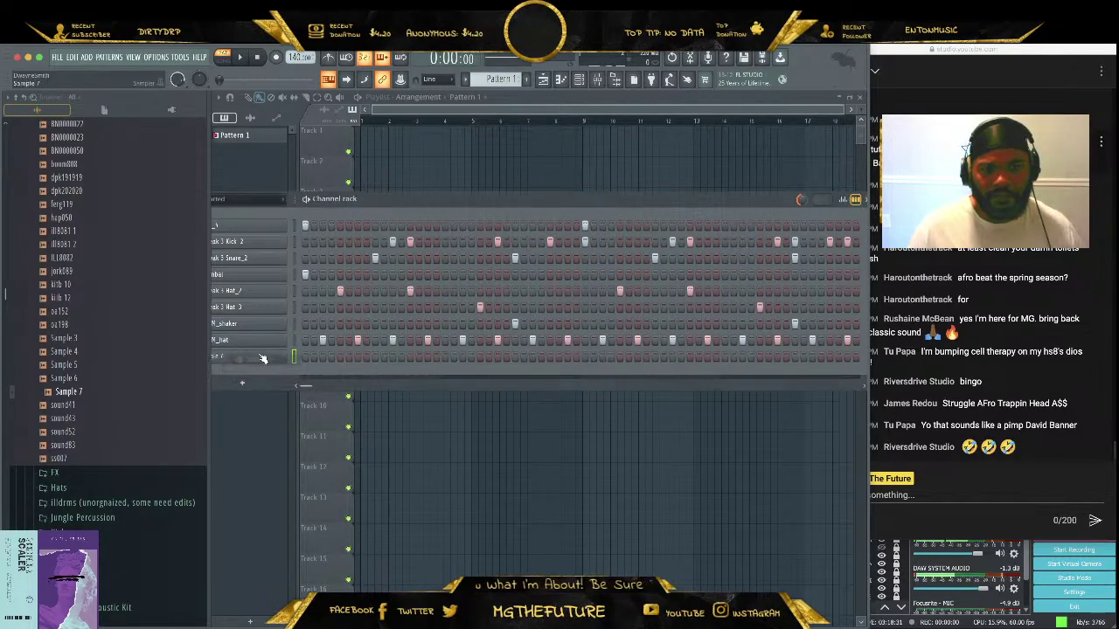
click(408, 357)
key(space)
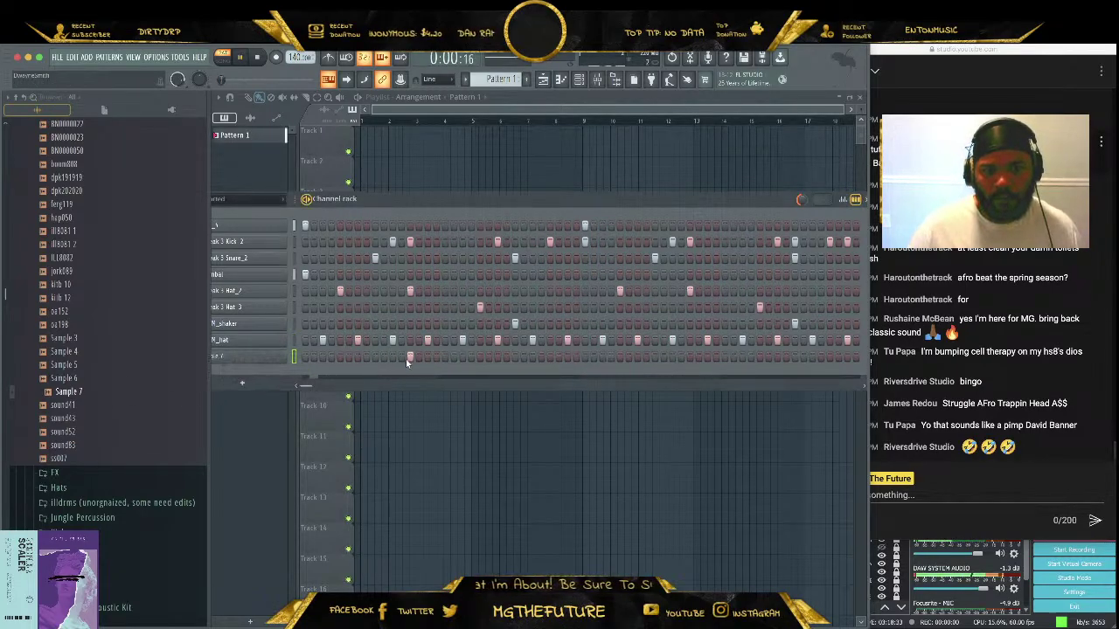
click(498, 357)
click(549, 357)
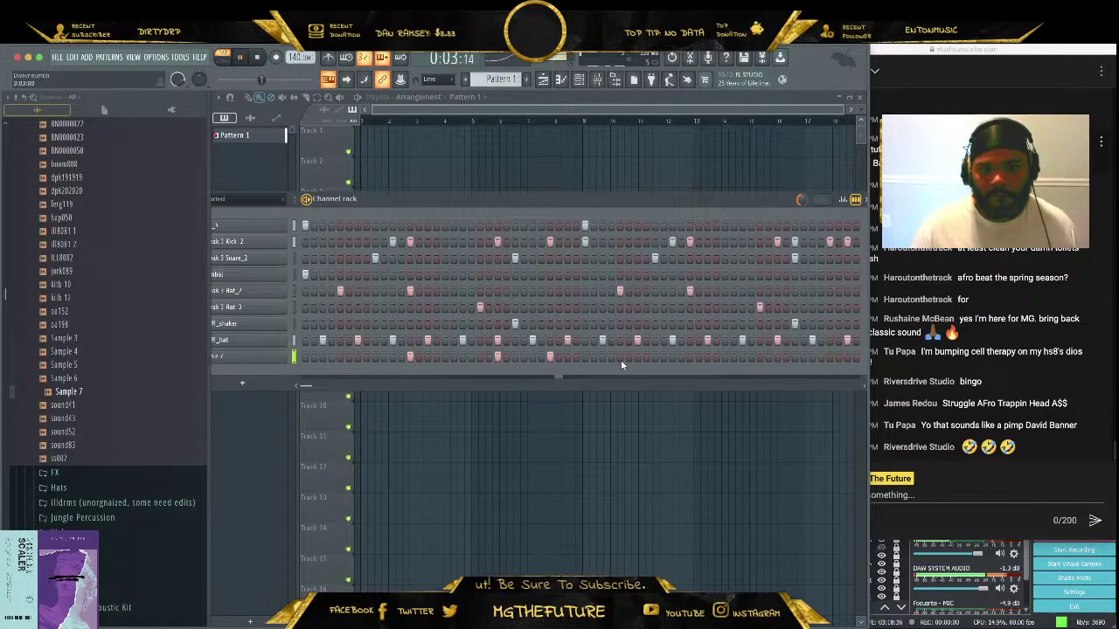
click(689, 357)
click(777, 357)
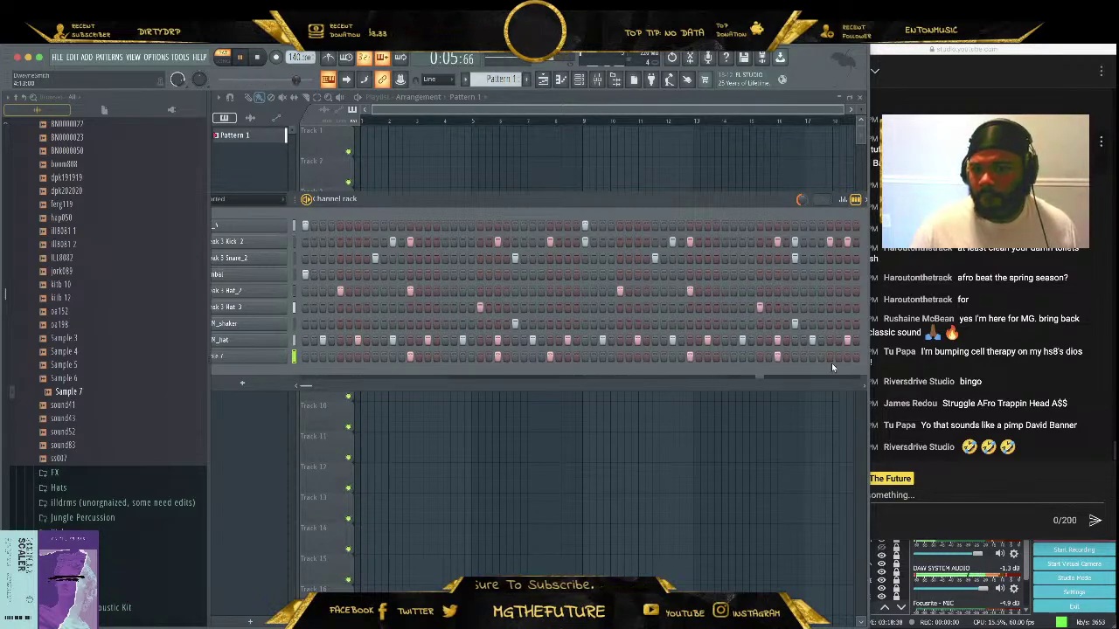
click(830, 357)
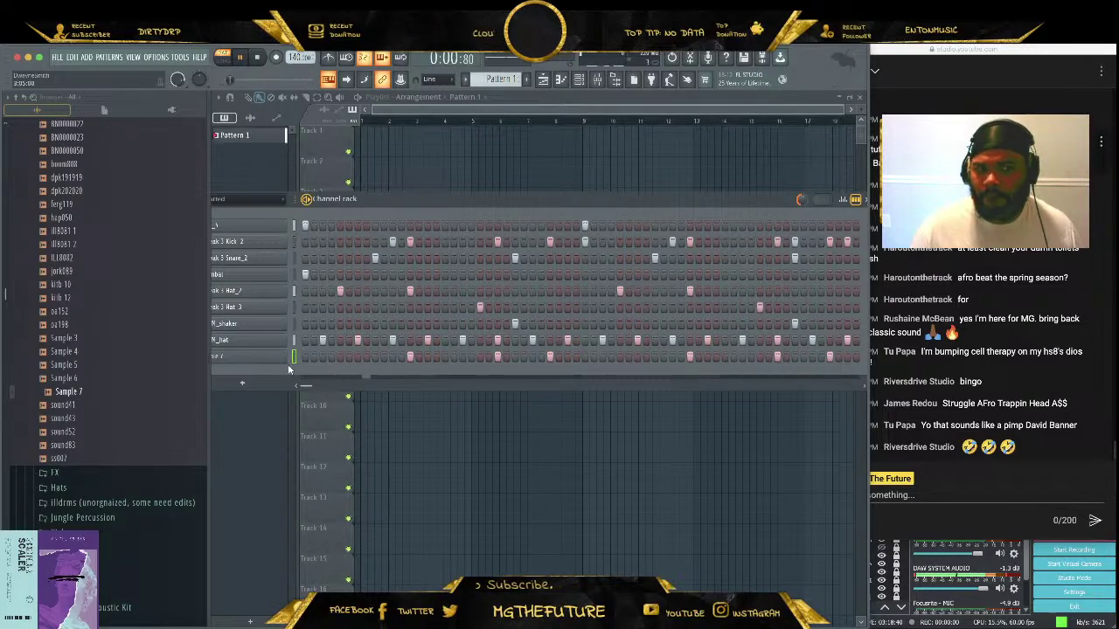
Set the Sample 7 channel to cut group 3, cut by 3, and add hits on steps 1 and 33
click(262, 356)
click(288, 154)
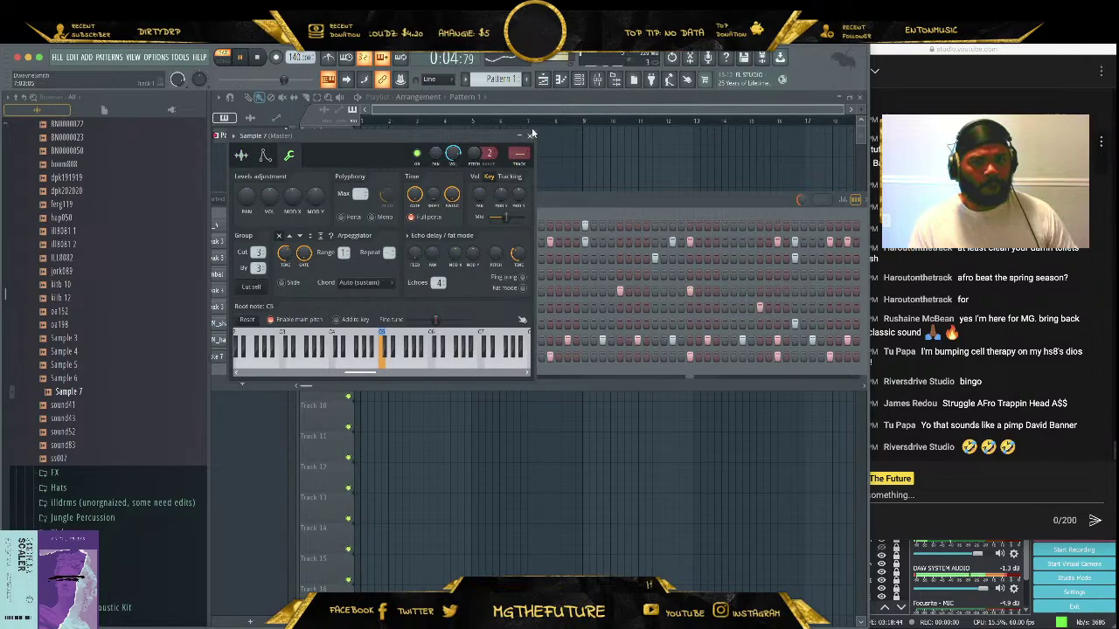
click(531, 134)
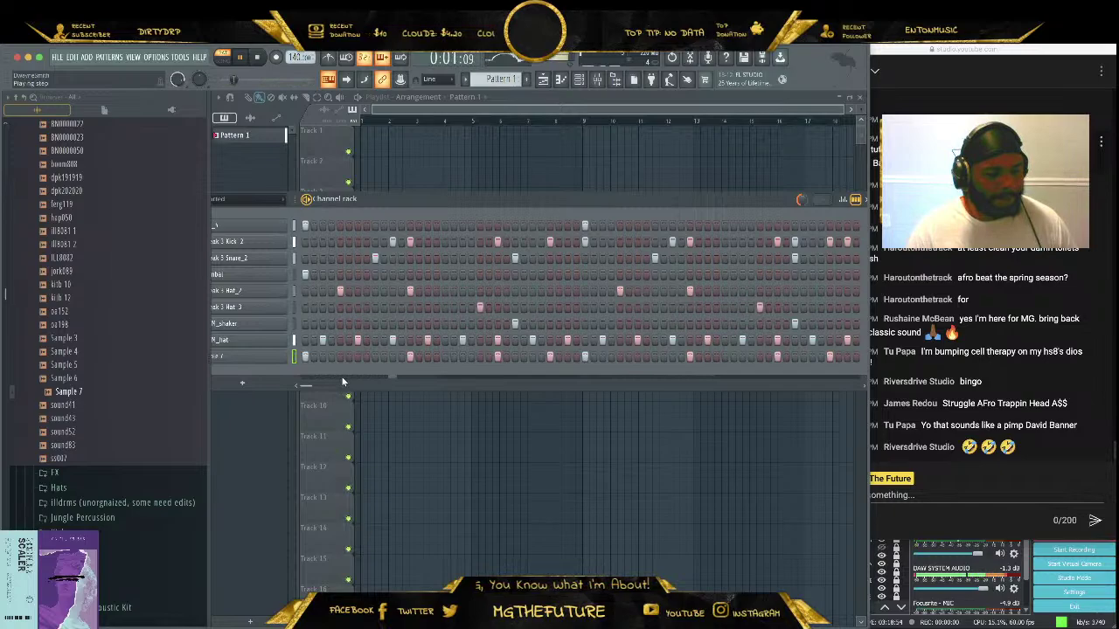
Reposition the channel rack, stop playback, and check the Sample 7 channel's volume envelope settings before closing its window
drag(537, 194, 589, 188)
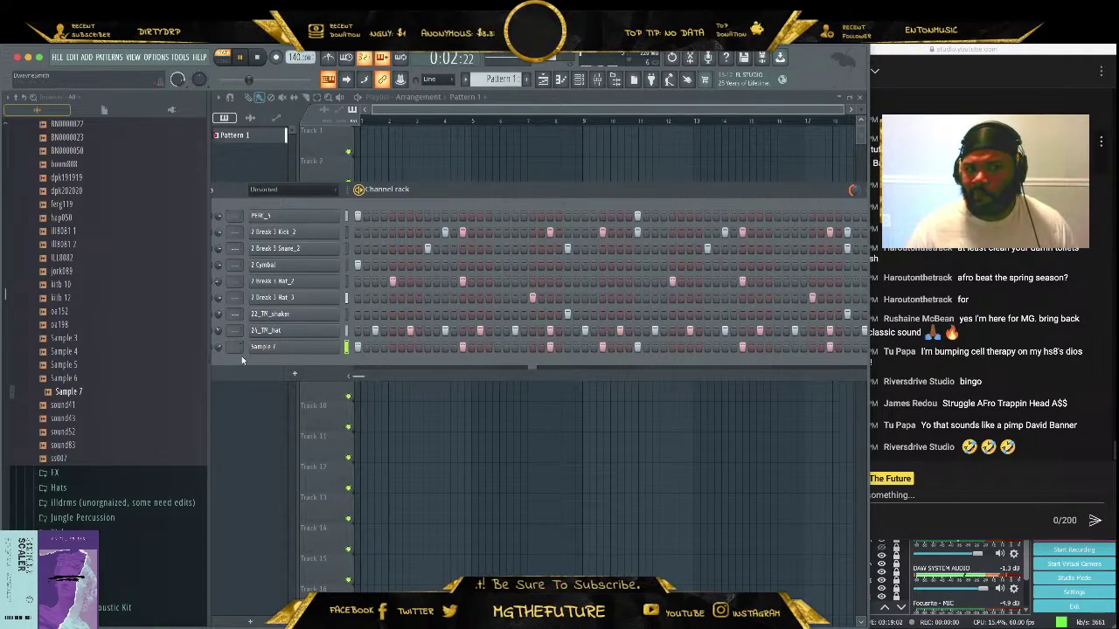
key(space)
click(267, 347)
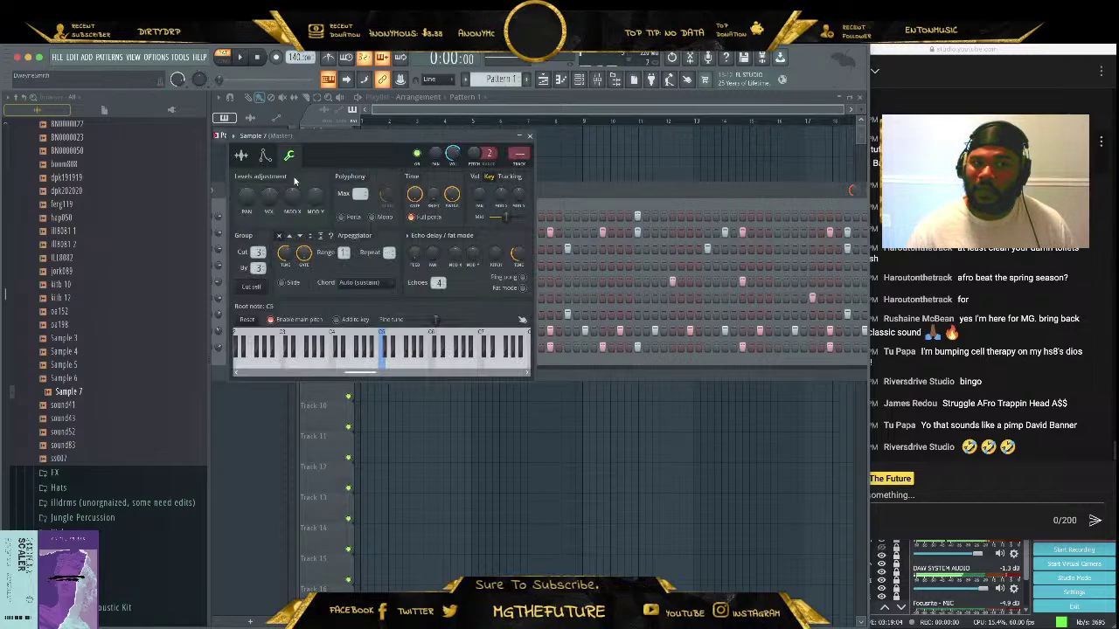
click(265, 156)
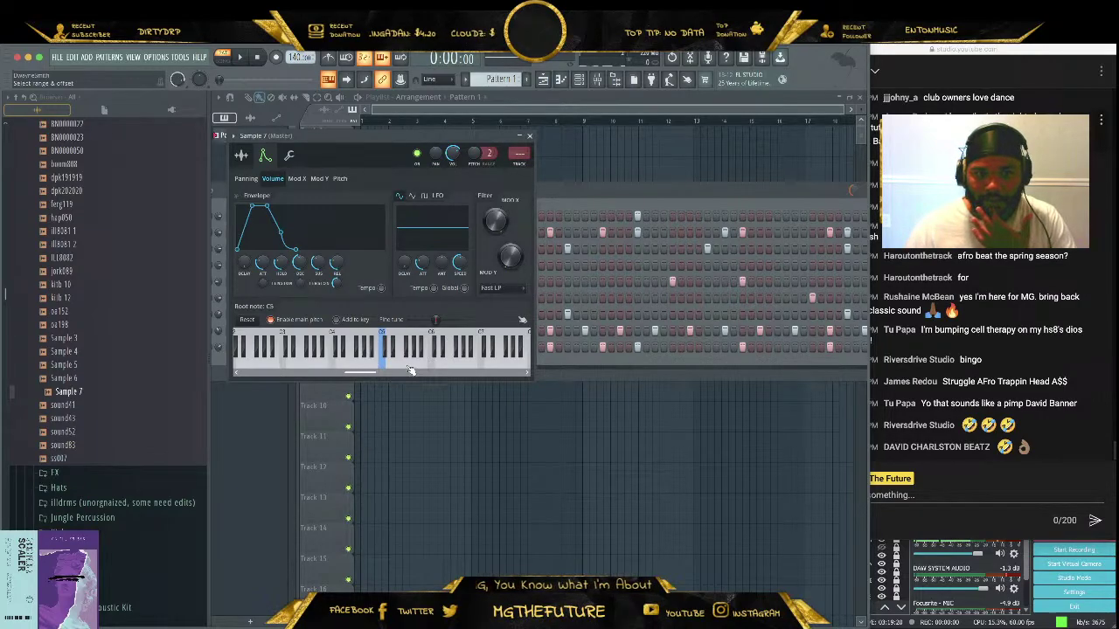
key(Escape)
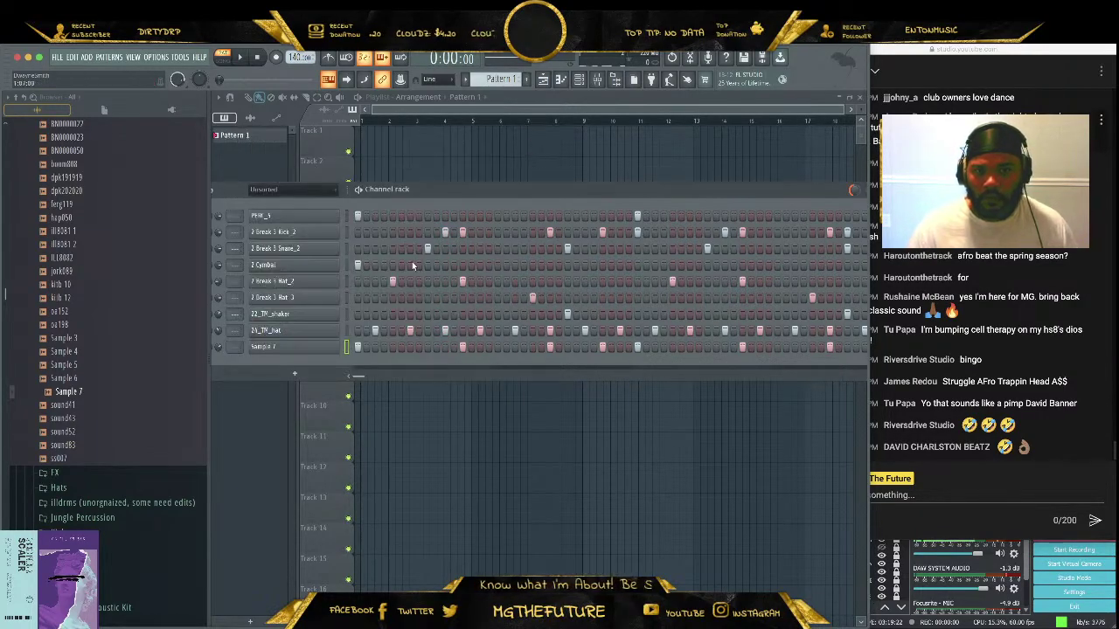
Play the beat, then select all Sample 7 notes in the piano roll, shift them slightly up in pitch and close the piano roll
key(space)
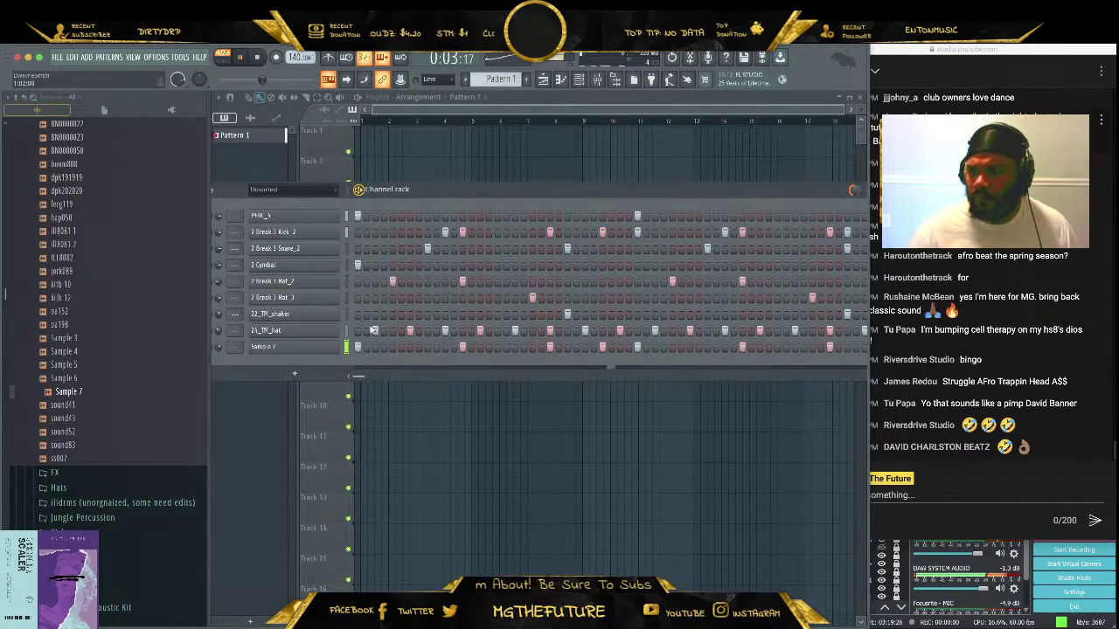
right_click(340, 345)
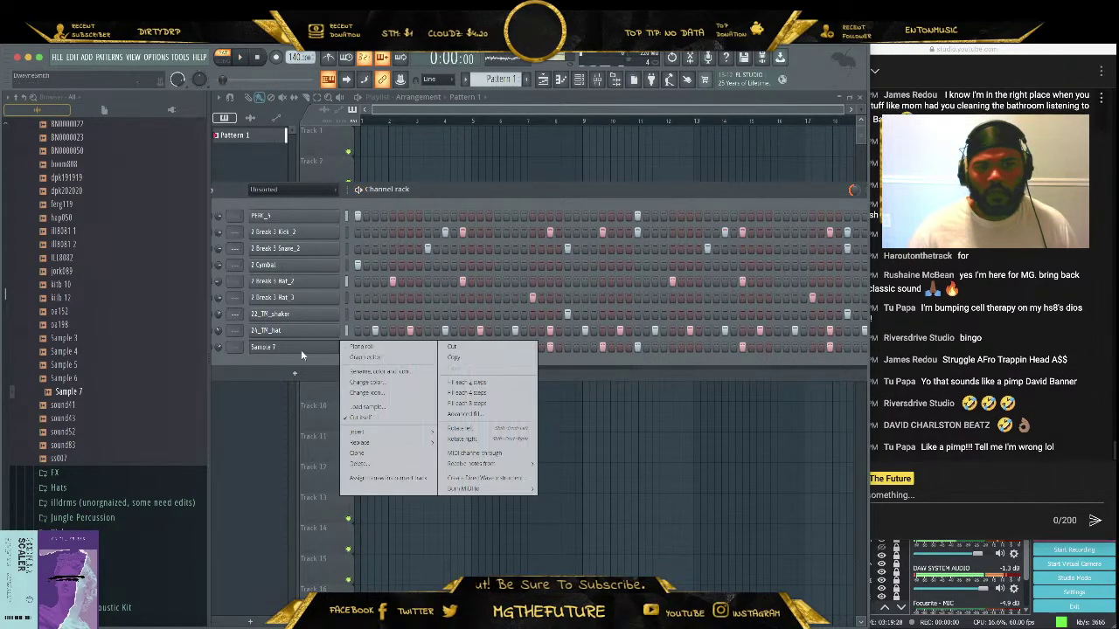
key(space)
click(369, 347)
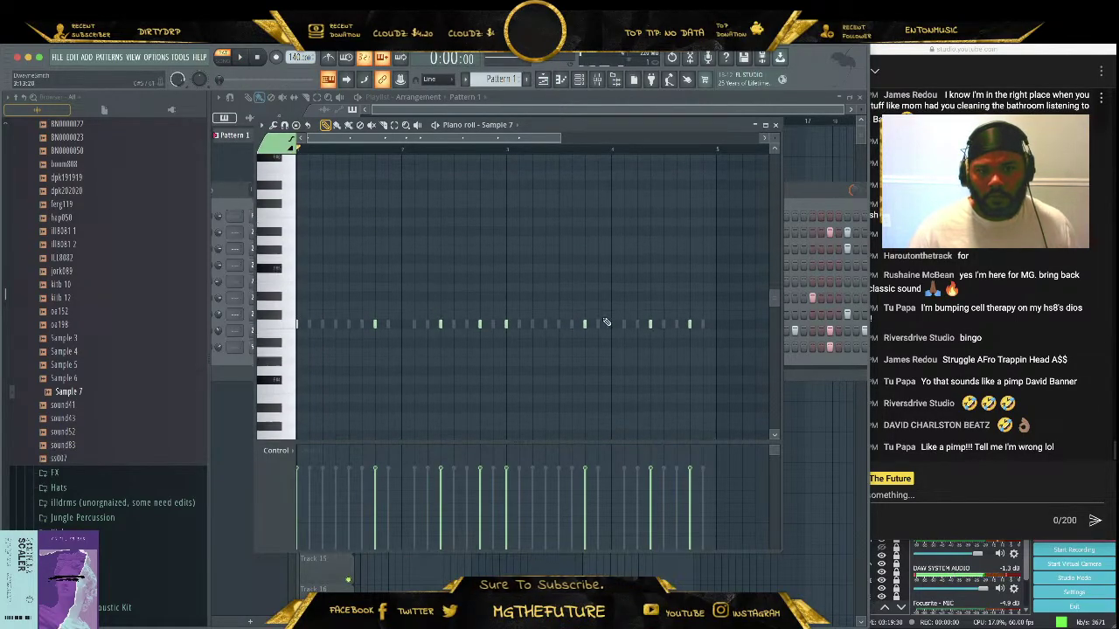
drag(710, 305, 297, 376)
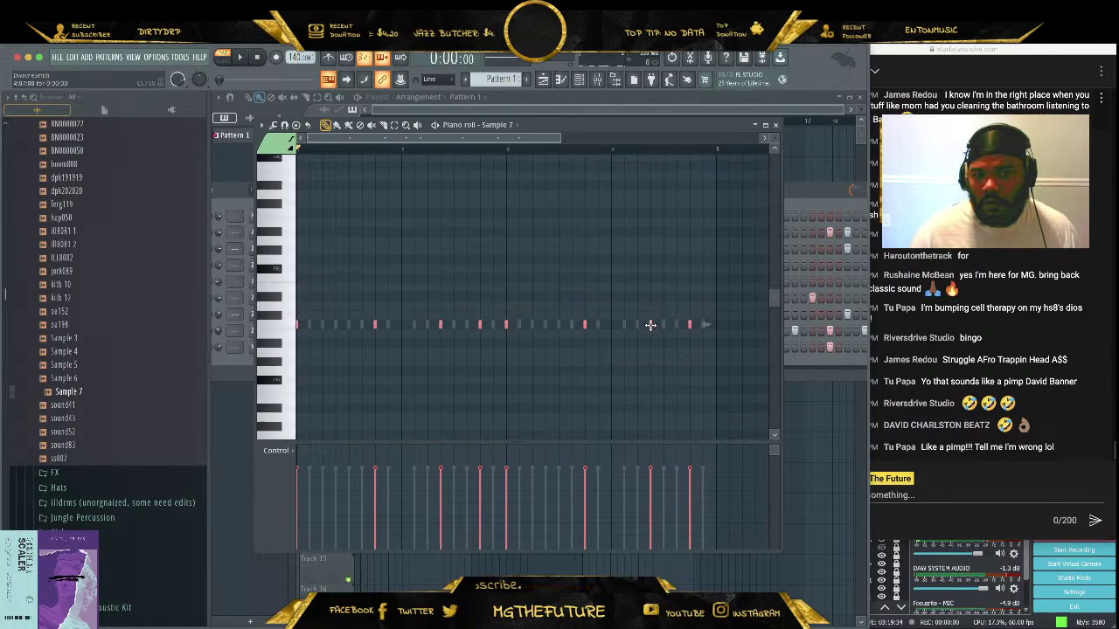
drag(650, 328, 650, 317)
click(776, 126)
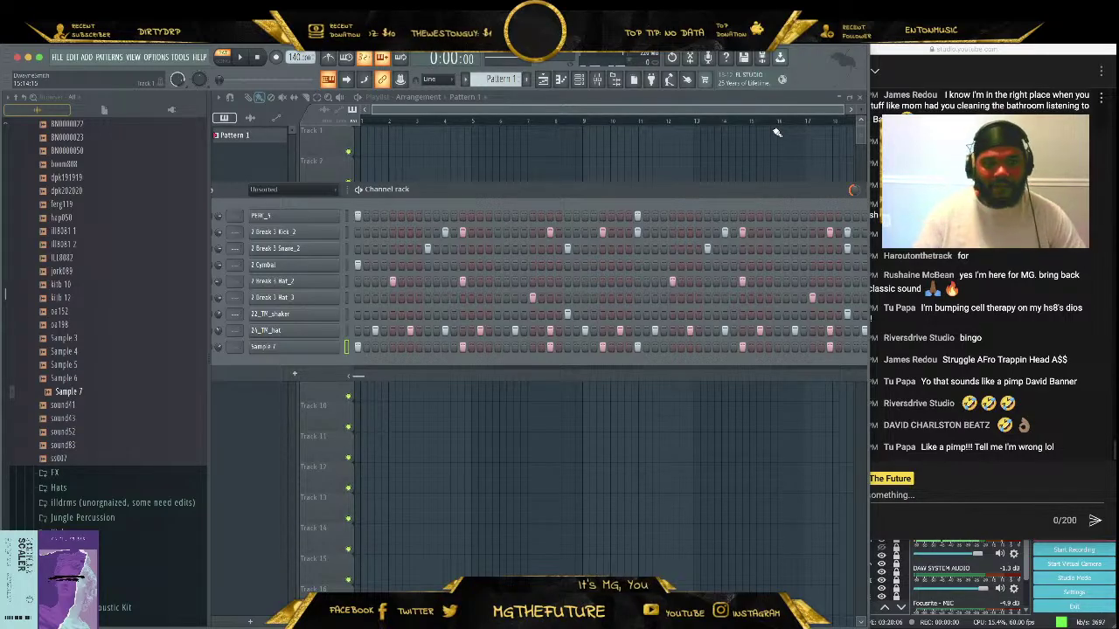
Enable the Komplete Kontrol DAW - 1 MIDI input in the MIDI settings and close them
click(155, 57)
click(173, 80)
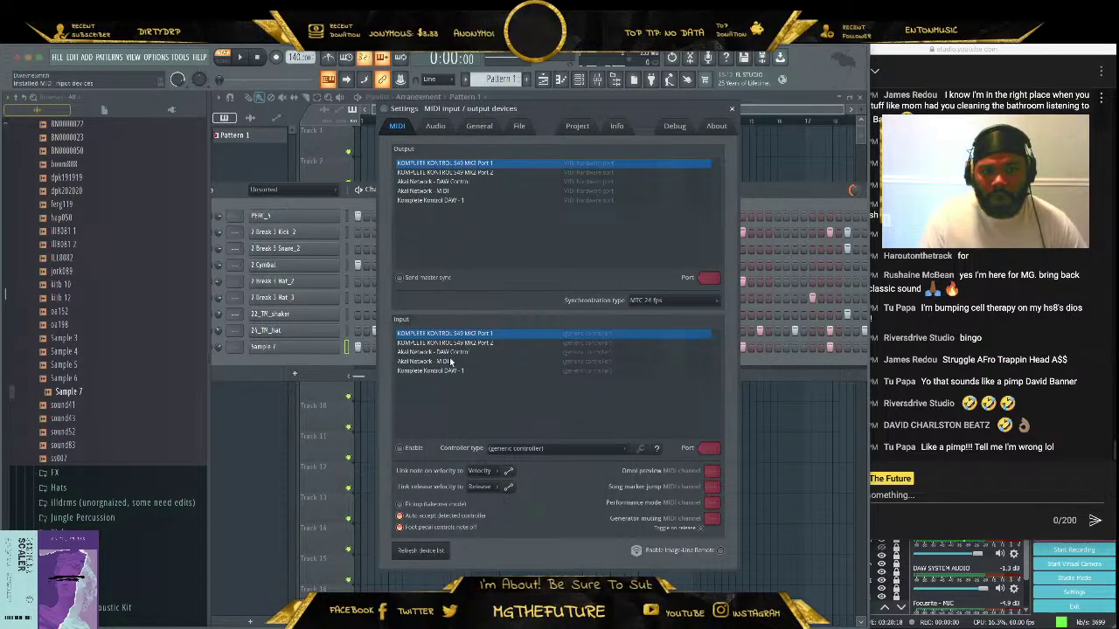
click(475, 372)
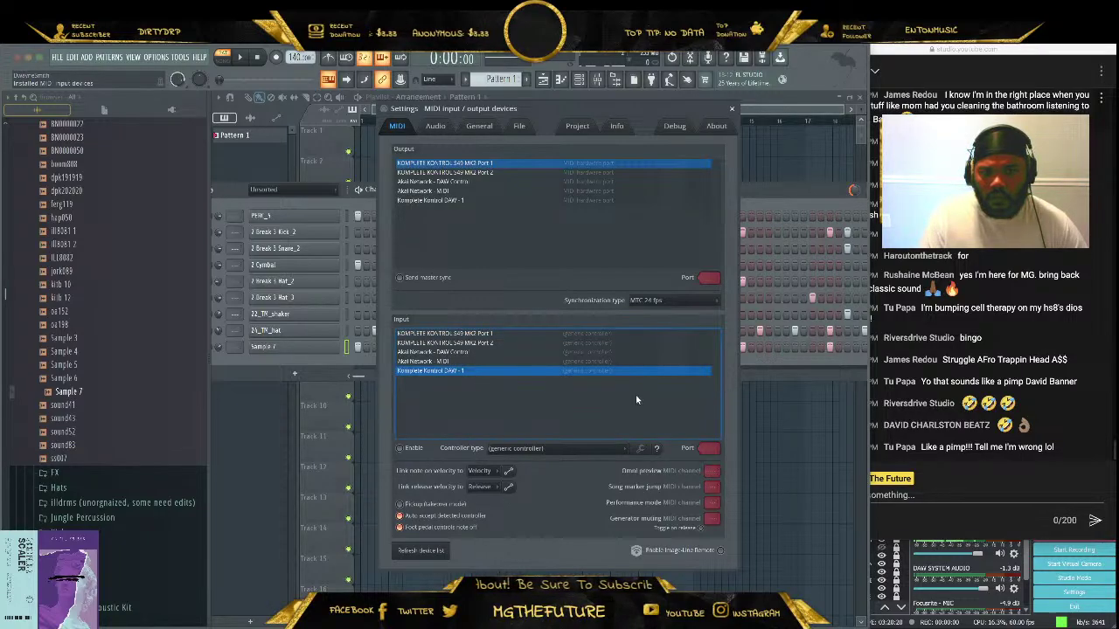
click(401, 449)
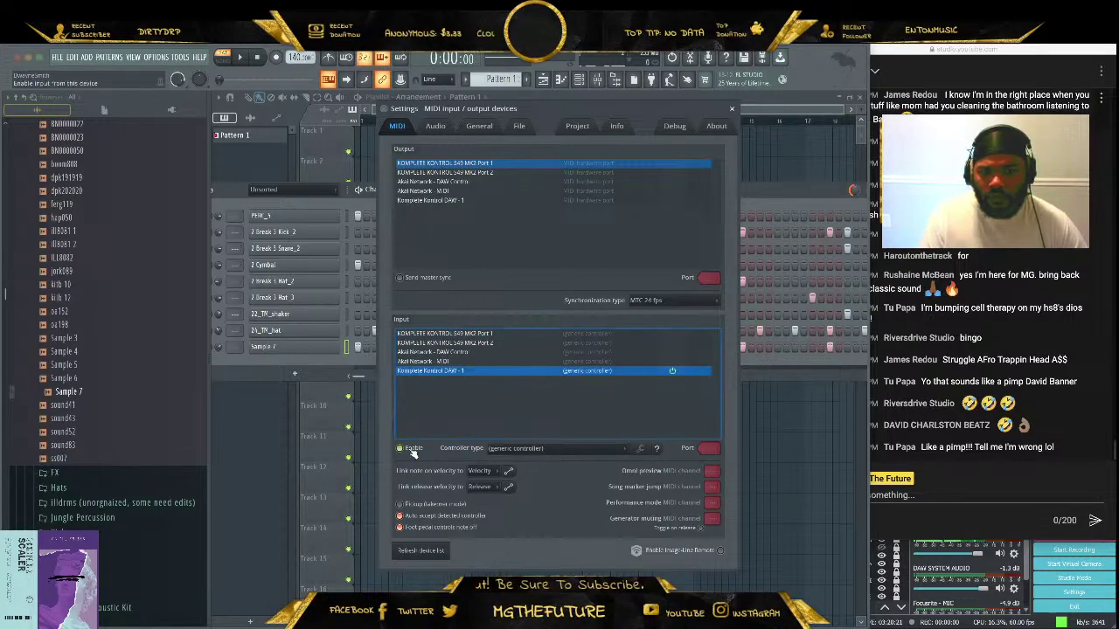
click(731, 108)
Reopen the MIDI settings and turn on master sync for the Komplete Kontrol DAW - 1 output, then close the settings
click(161, 57)
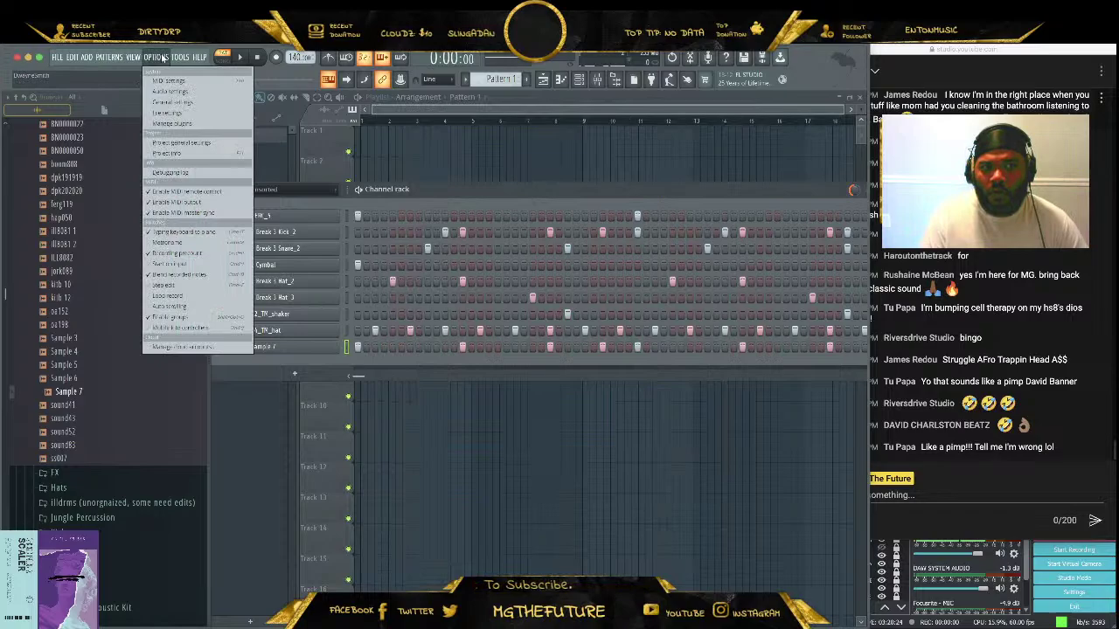
click(169, 81)
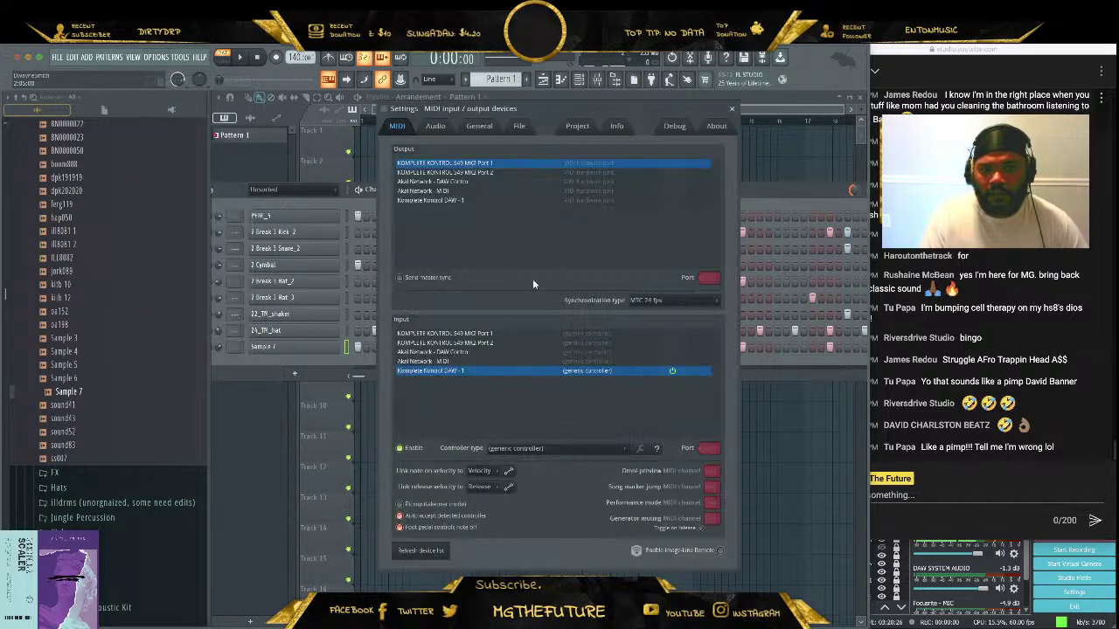
click(464, 202)
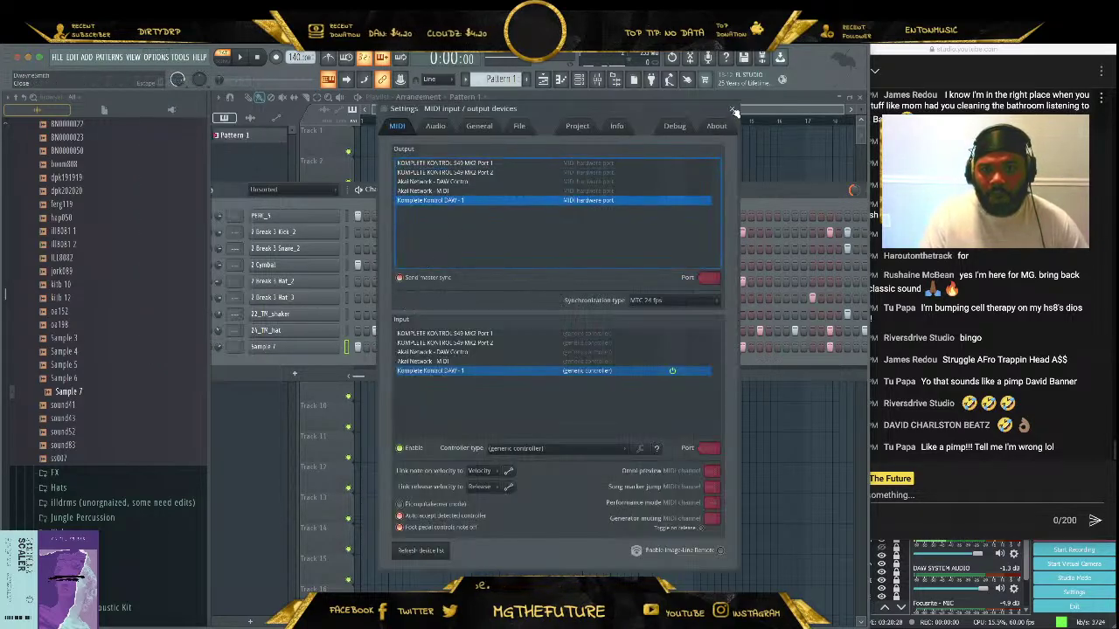
scroll(710, 277, up, 1)
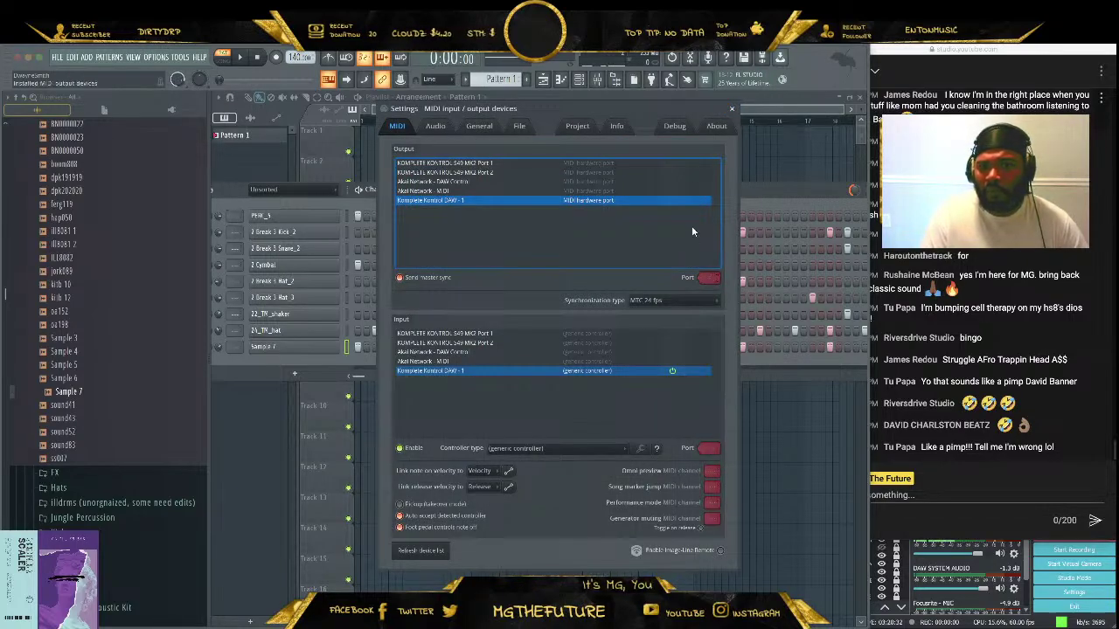
click(732, 109)
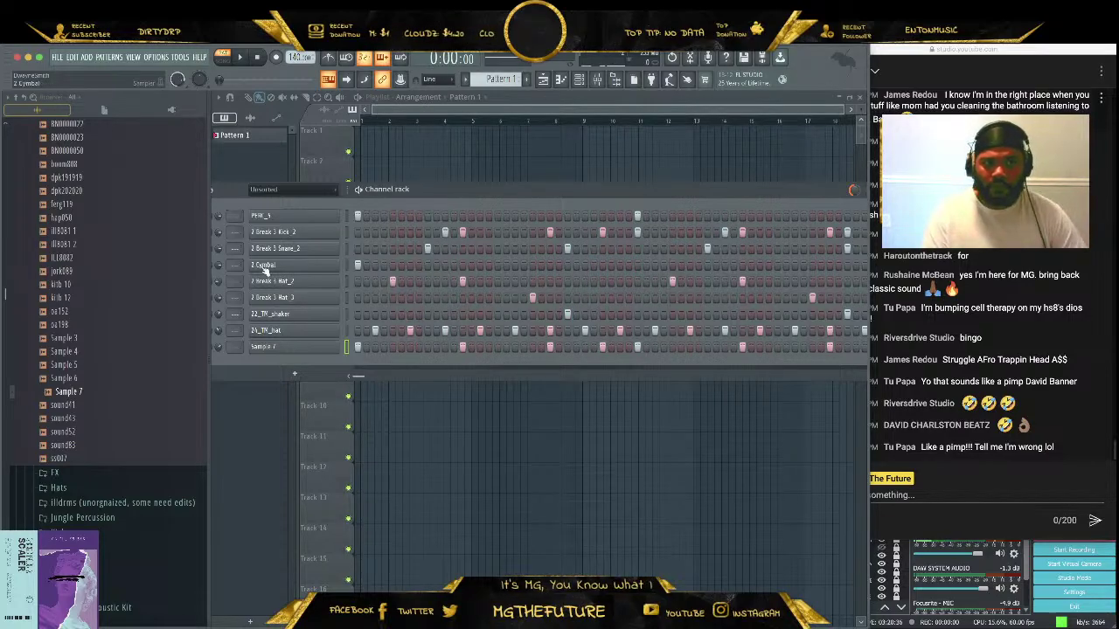
Turn on master sync for the KOMPLETE KONTROL S49 MK2 Port 1 and Port 2 outputs in the MIDI settings
click(155, 57)
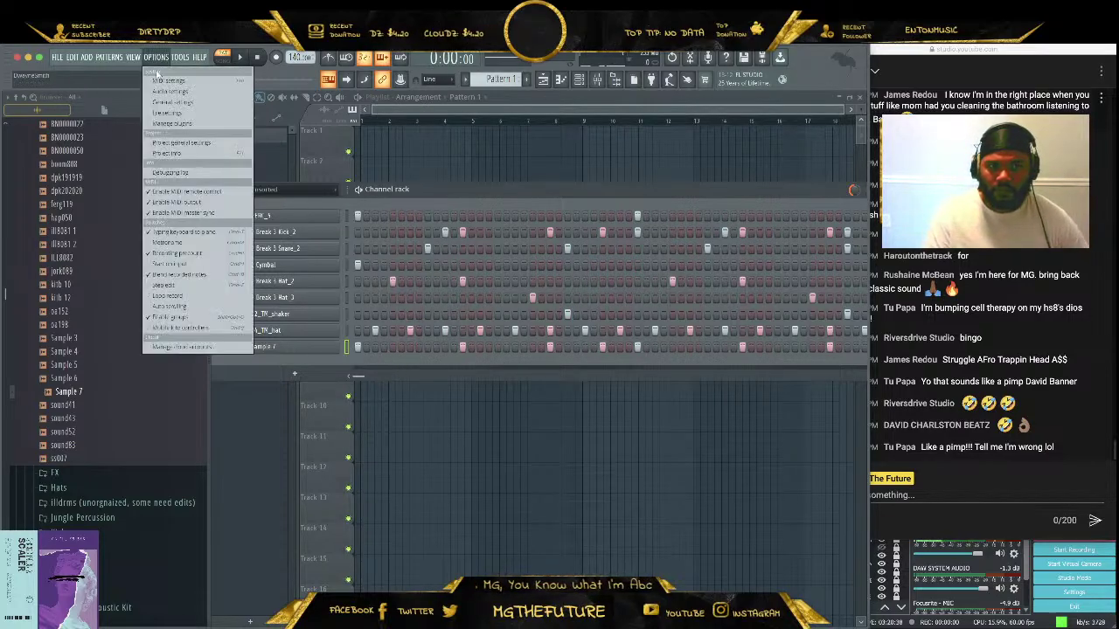
click(170, 82)
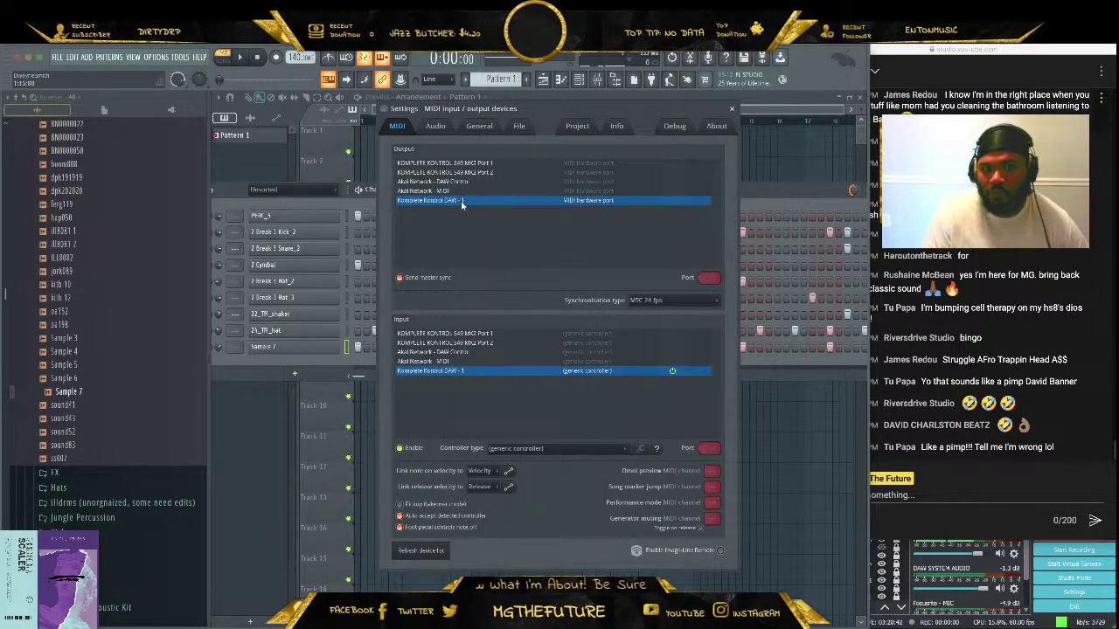
click(465, 173)
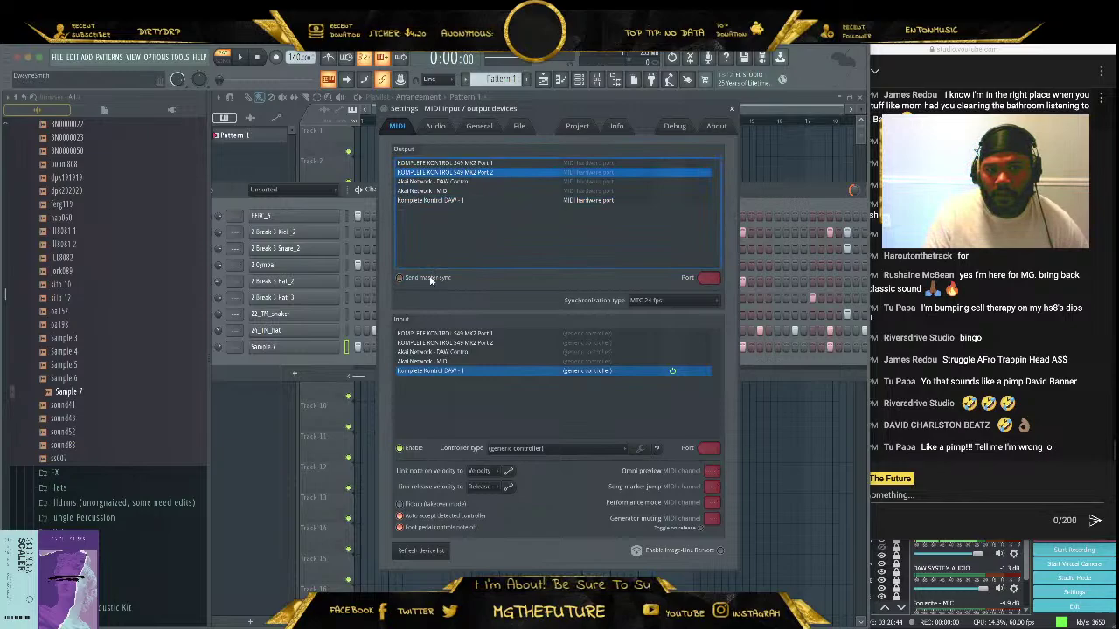
click(450, 164)
click(437, 278)
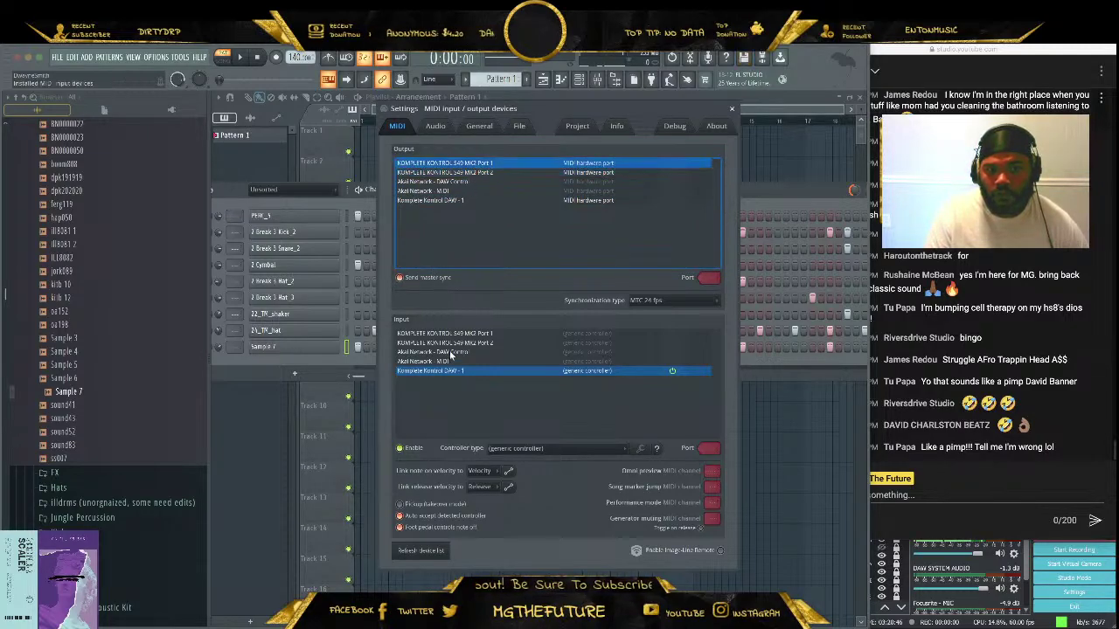
Enable the KOMPLETE KONTROL S49 MK2 Port 1 MIDI input, select the Port 2 input and close the settings
click(451, 336)
click(455, 343)
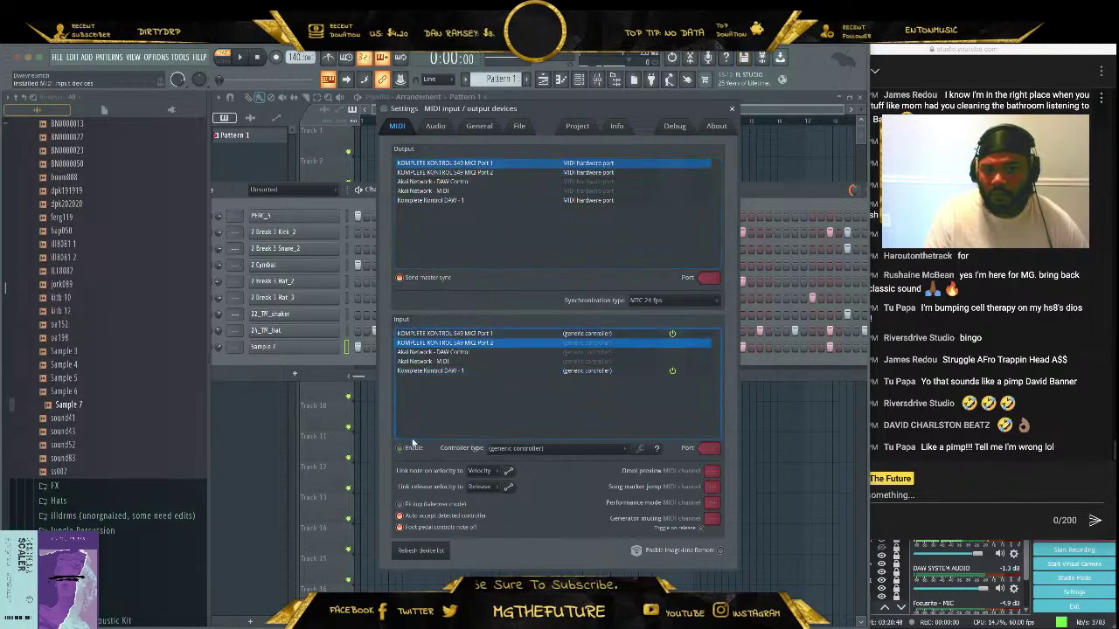
click(732, 109)
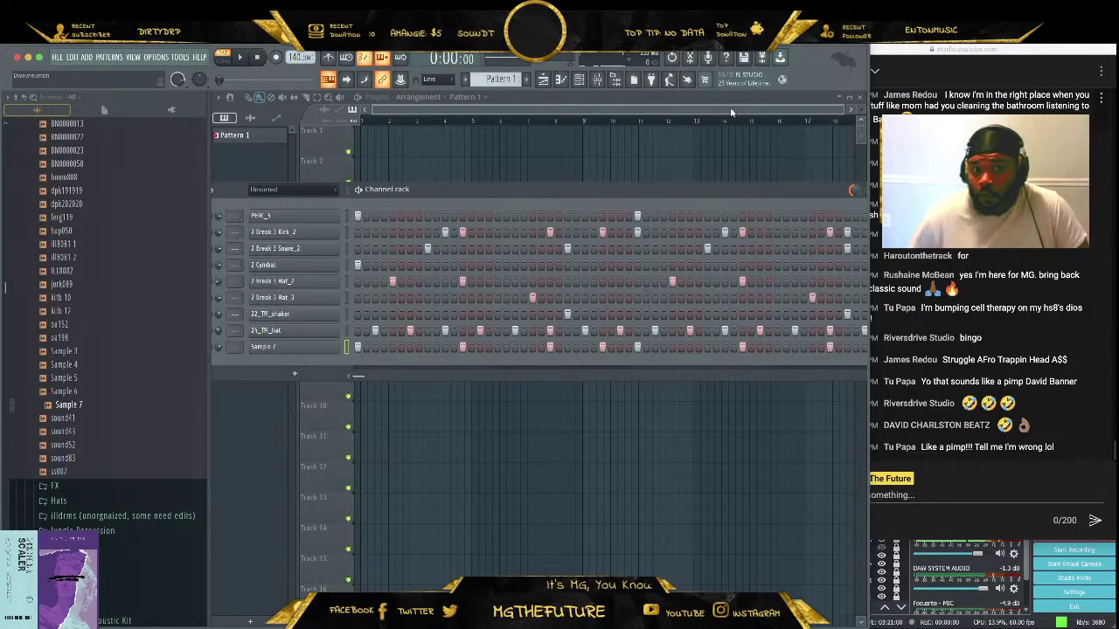
Insert a LABS instrument channel above PERC_5 in the channel rack
click(973, 260)
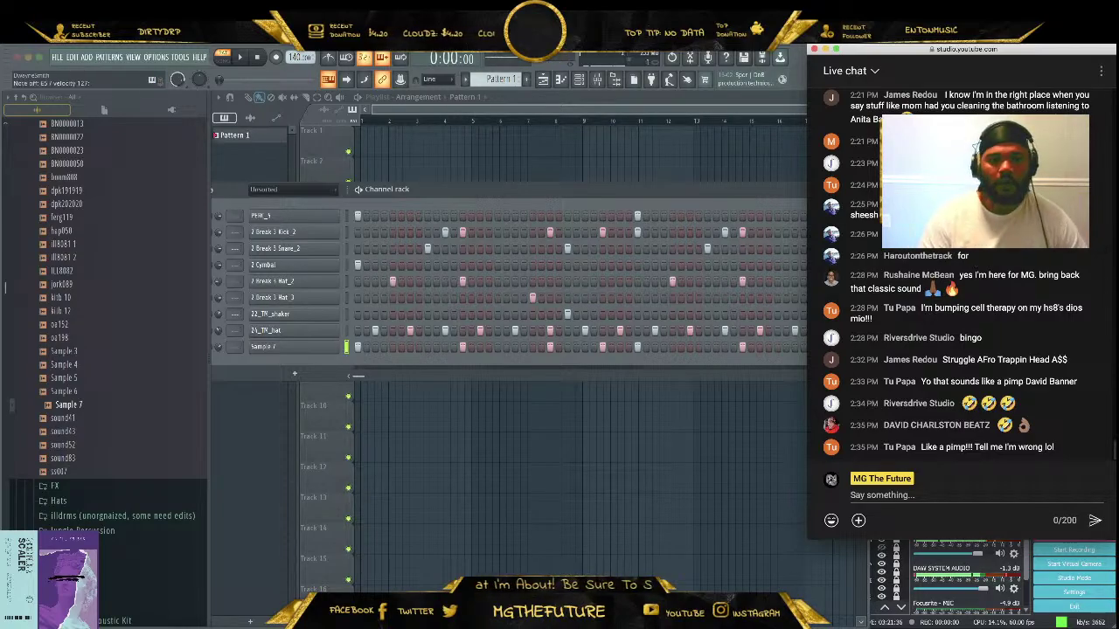
right_click(326, 216)
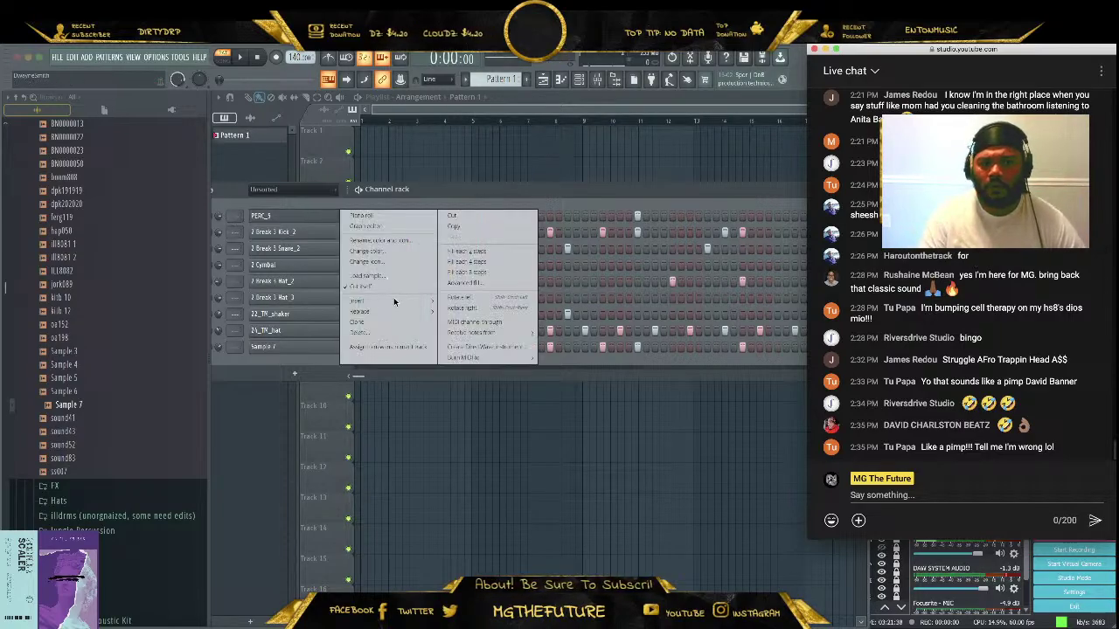
mouse_move(400, 304)
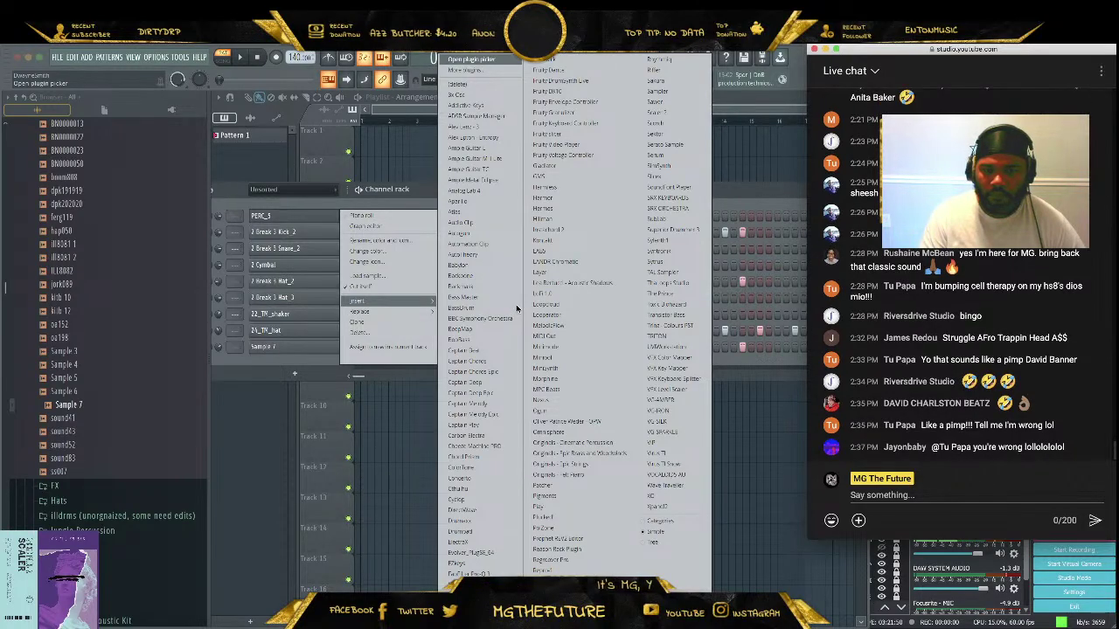
click(539, 252)
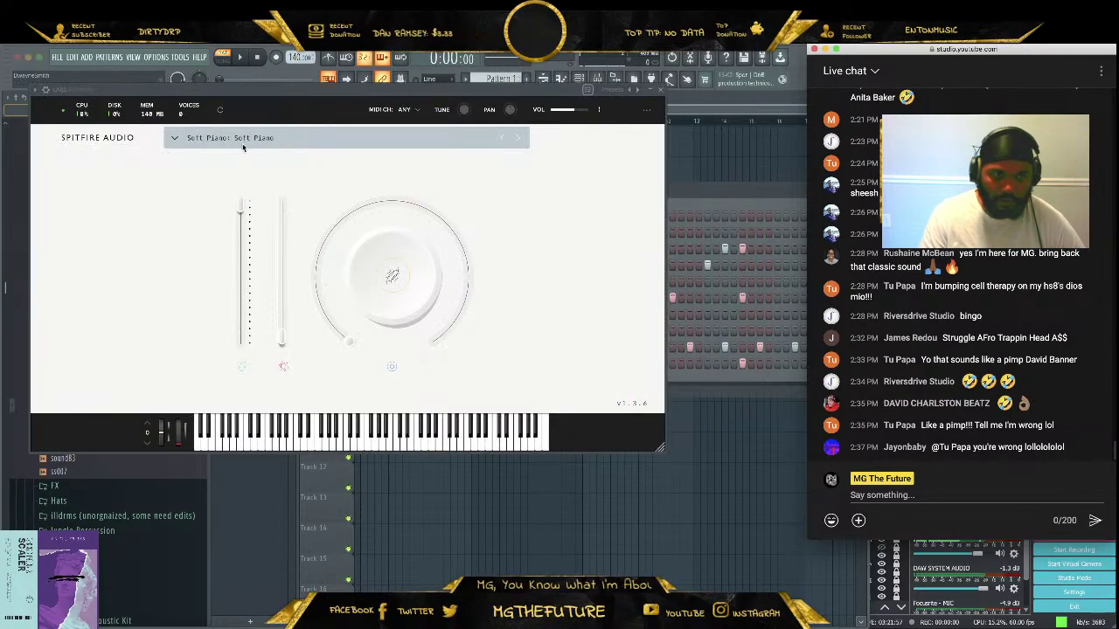
Browse the LABS presets, load Frozen Strings: Cello and close the plugin window
click(223, 137)
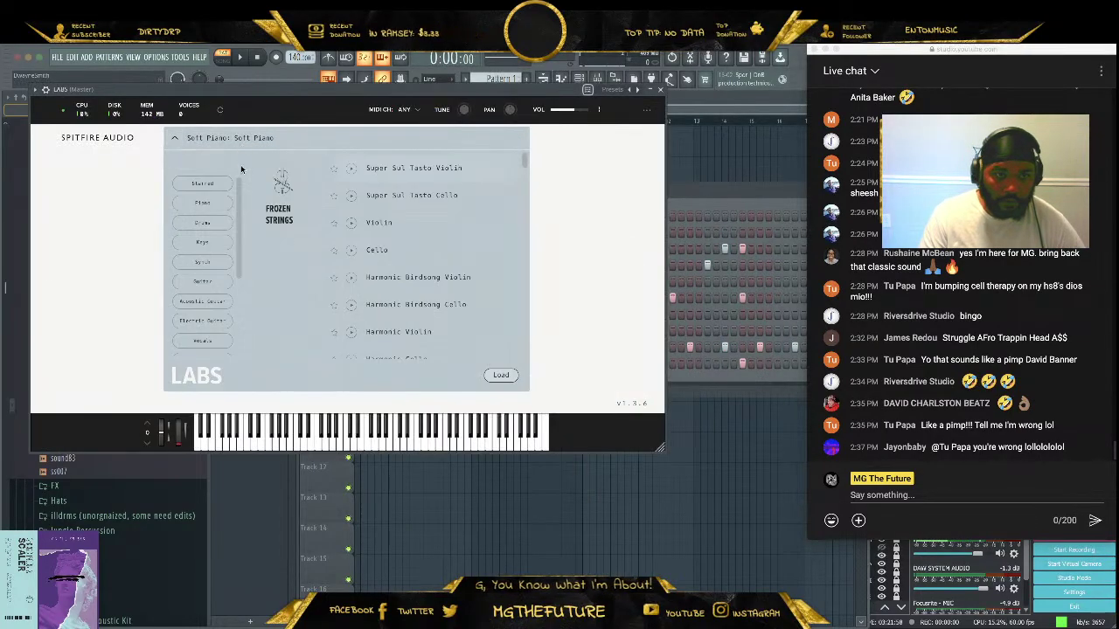
scroll(209, 240, down, 1)
click(203, 218)
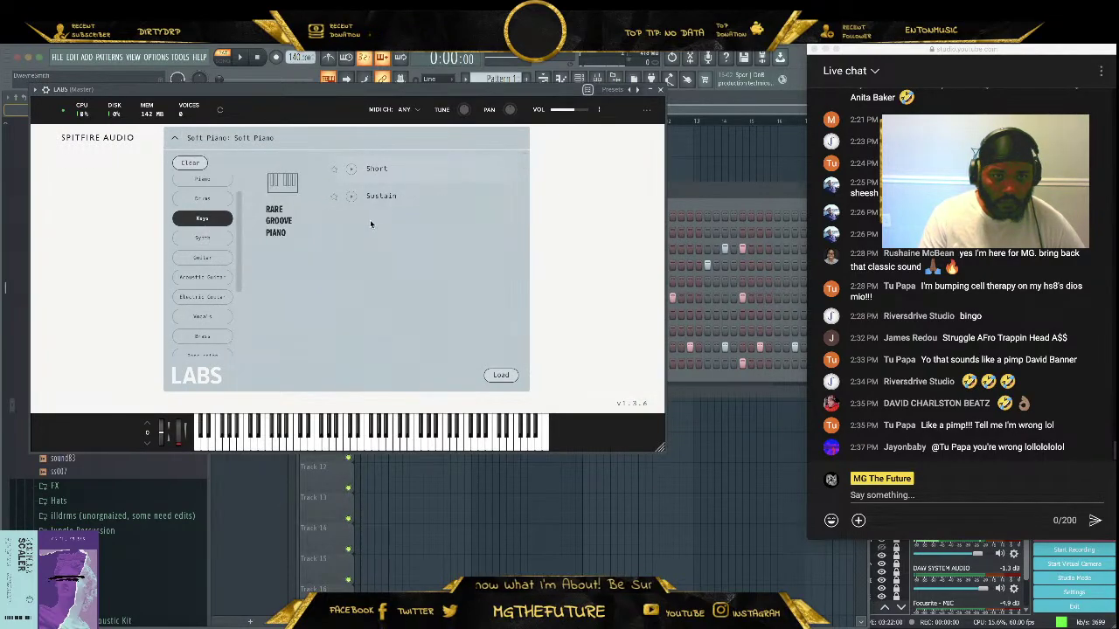
click(210, 218)
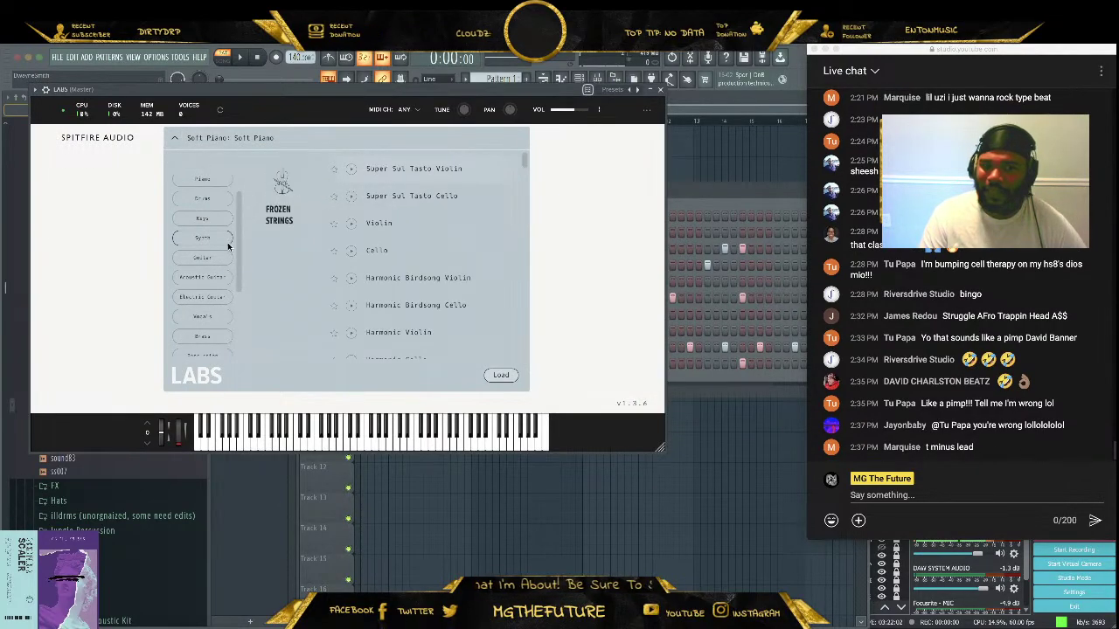
drag(240, 233, 250, 317)
scroll(394, 279, down, 6)
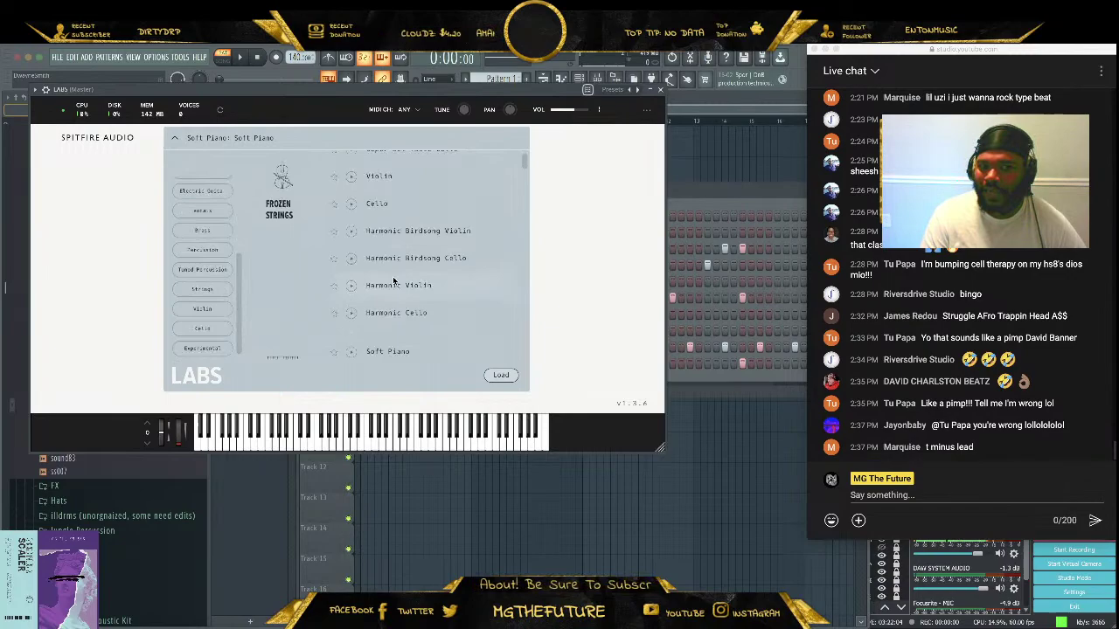
scroll(393, 280, up, 3)
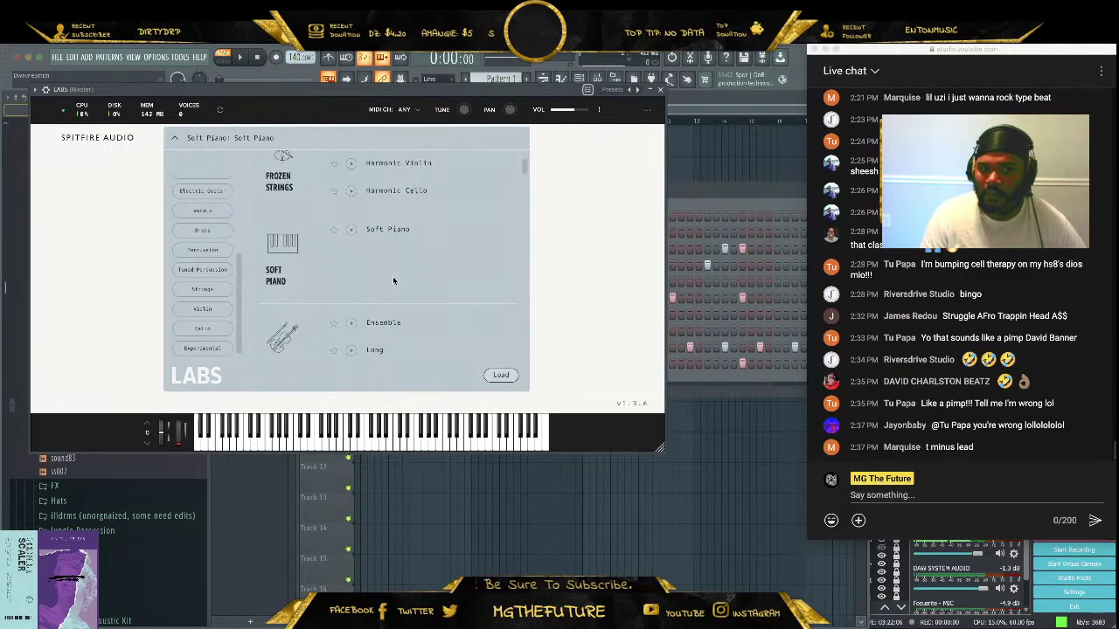
scroll(394, 280, up, 3)
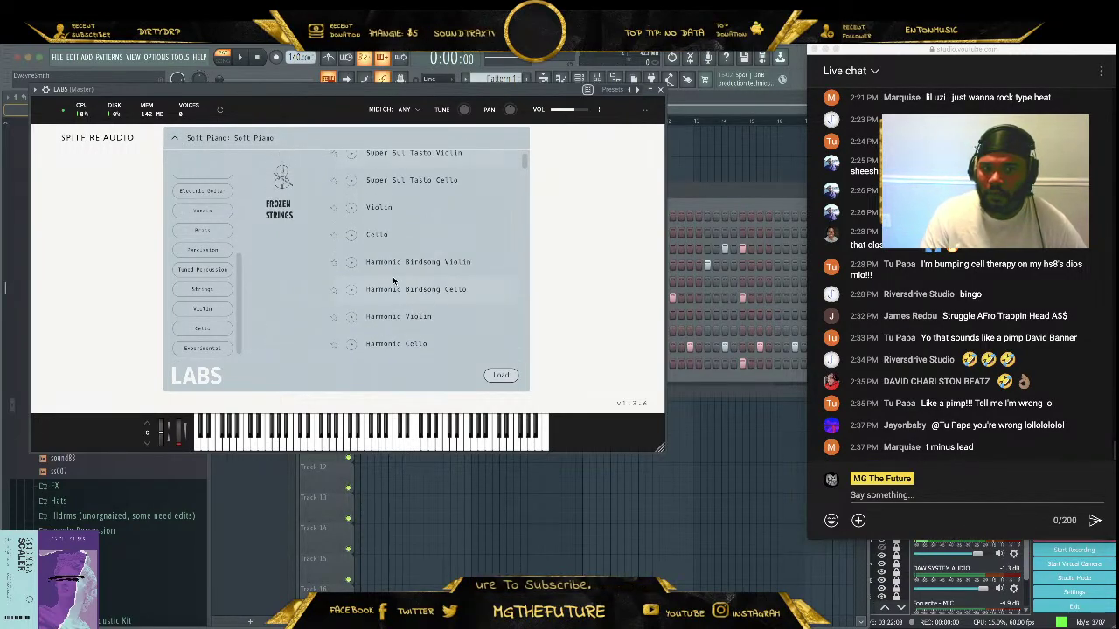
click(404, 246)
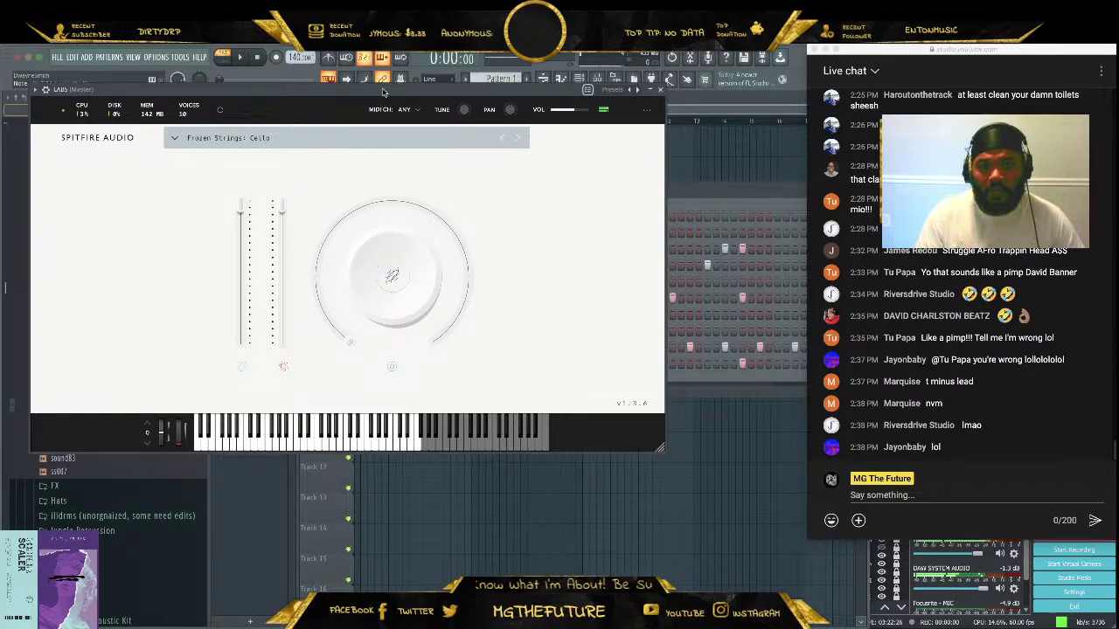
click(667, 91)
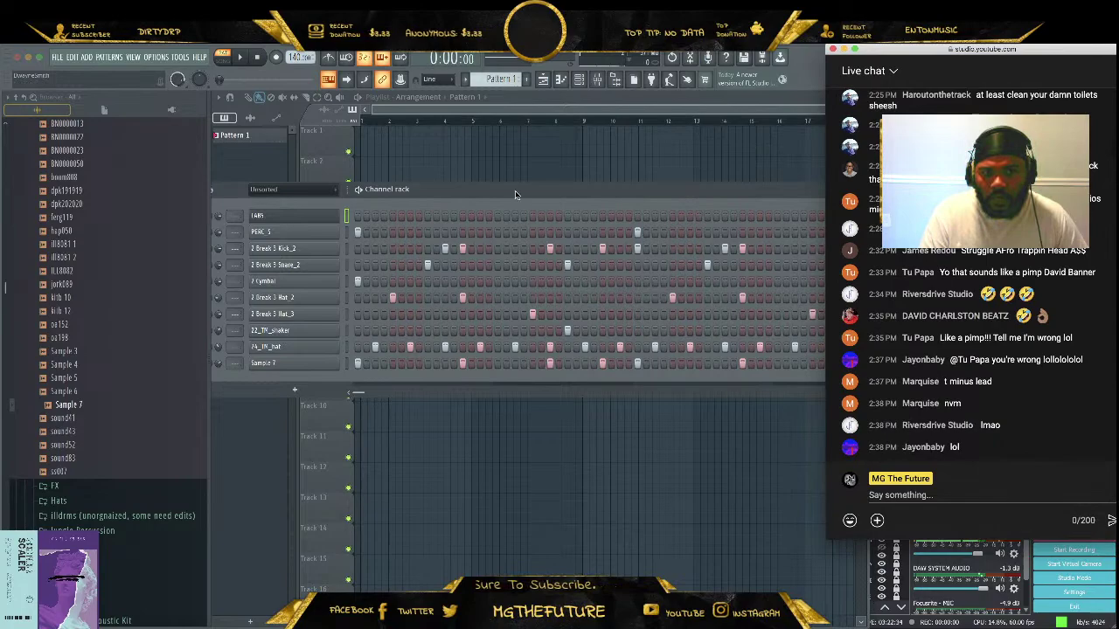
Play the pattern once, arm recording and record a chord part onto the LABS channel of Pattern 1
drag(510, 190, 449, 179)
click(242, 58)
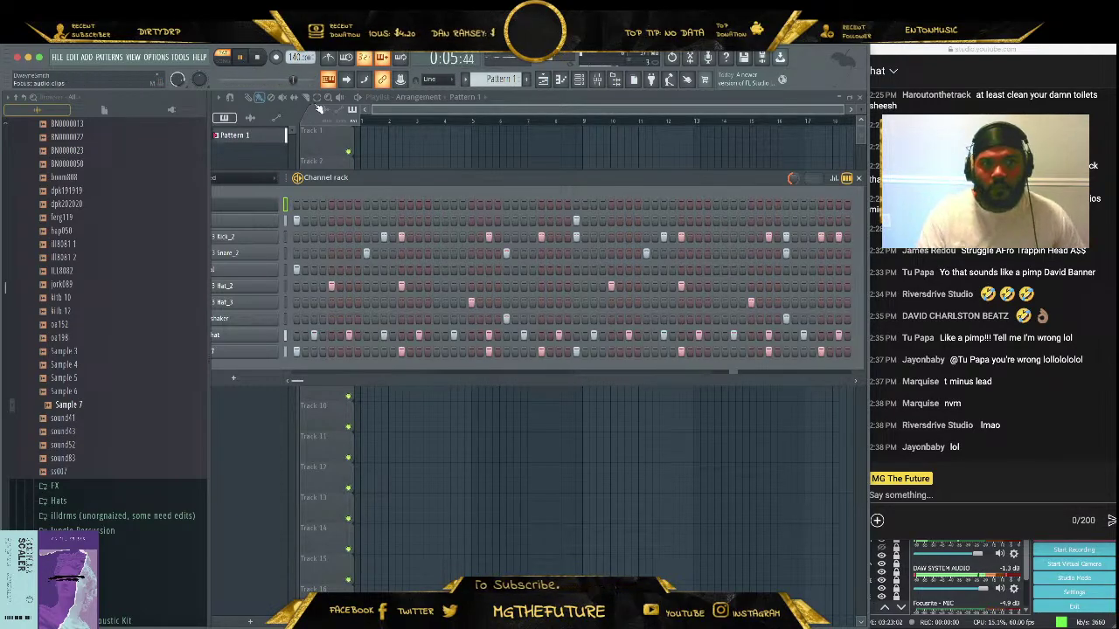
click(256, 57)
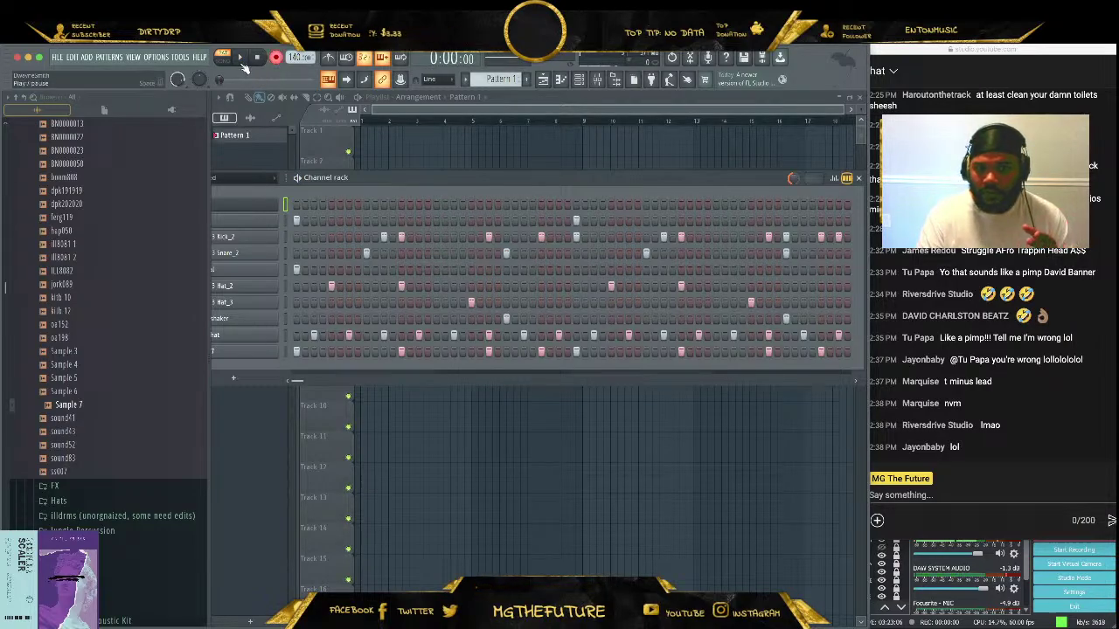
click(244, 62)
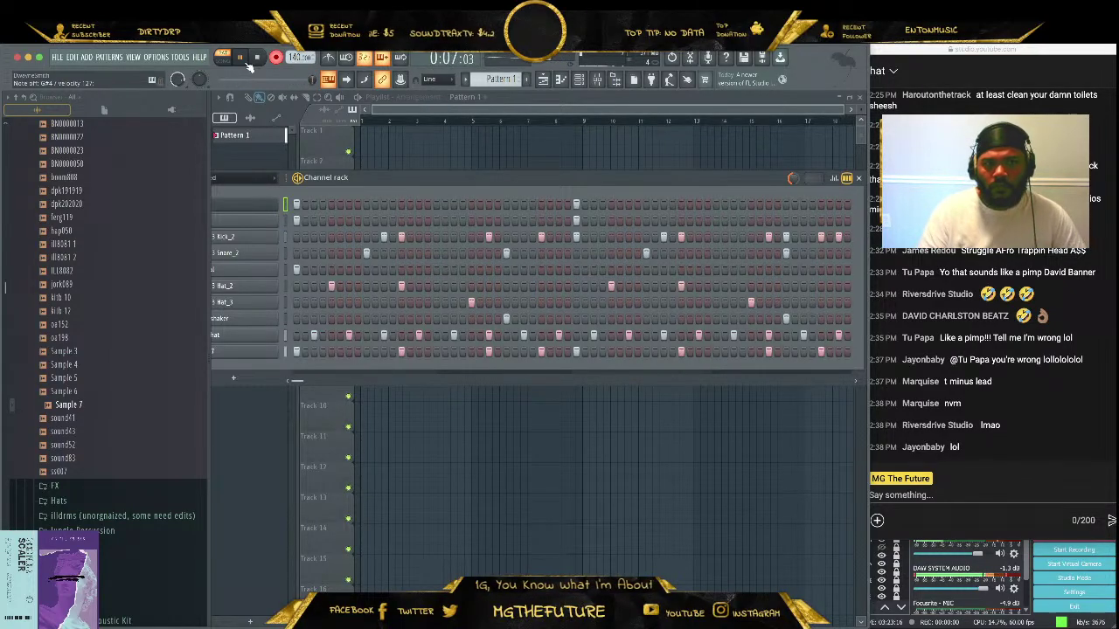
click(258, 58)
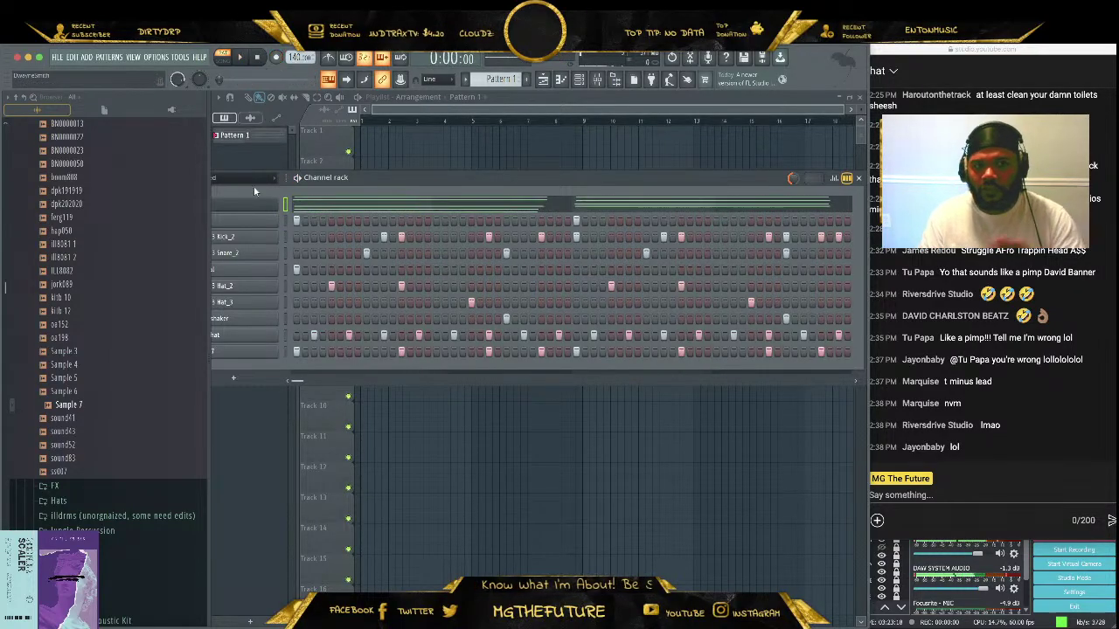
drag(388, 181, 479, 191)
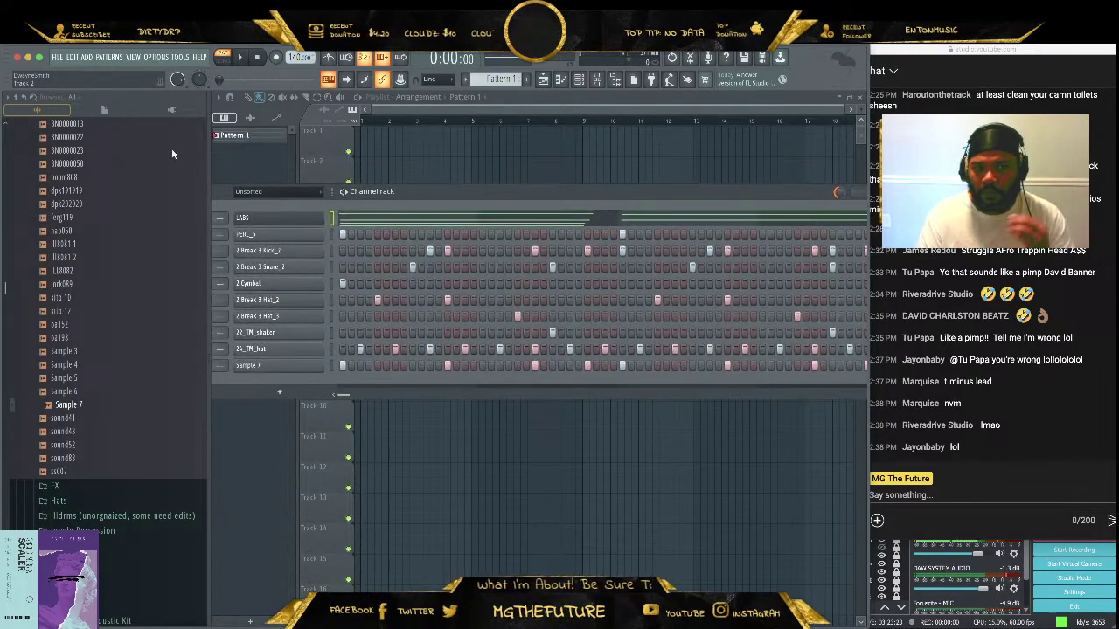
Save the project in the FEBRUARY 2023 folder under the name MGLIVE - TIMBO DBOX
click(58, 58)
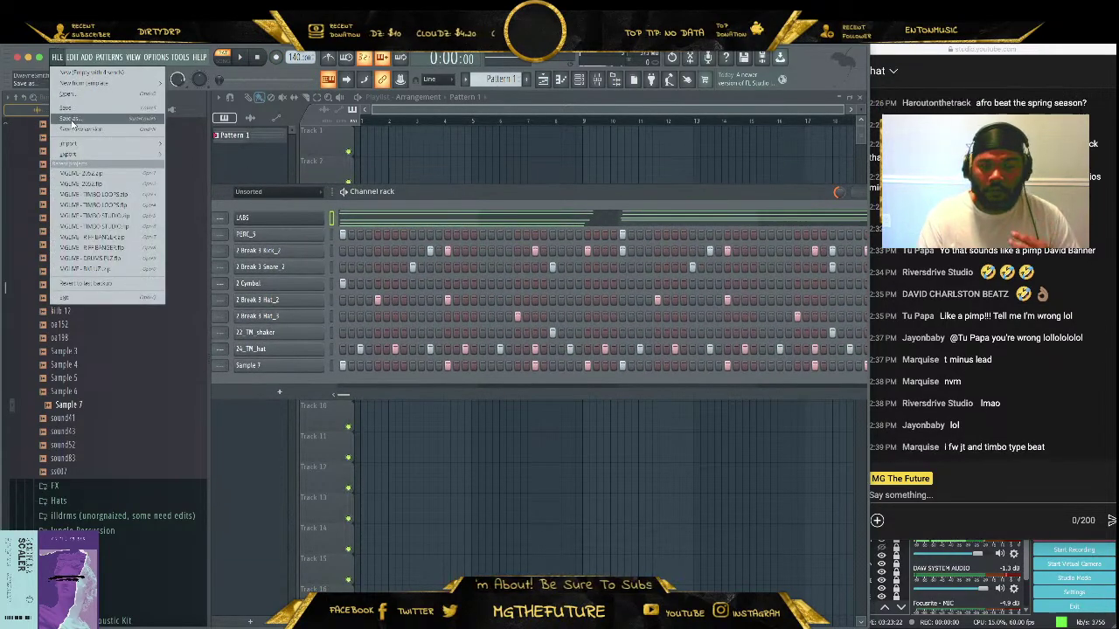
click(72, 118)
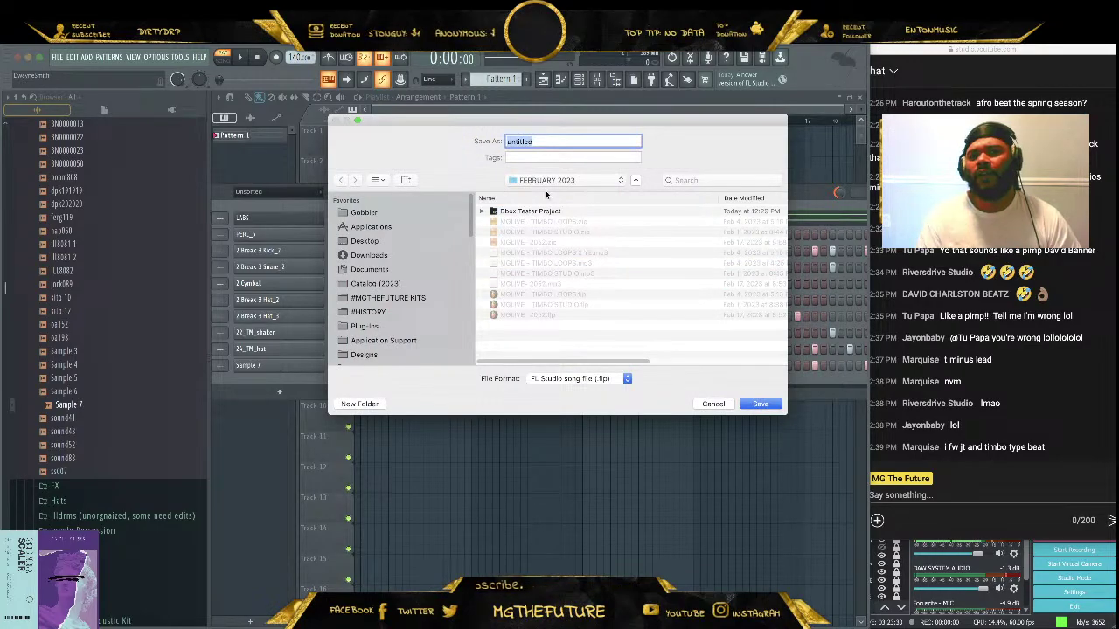
text(MGLIVE -)
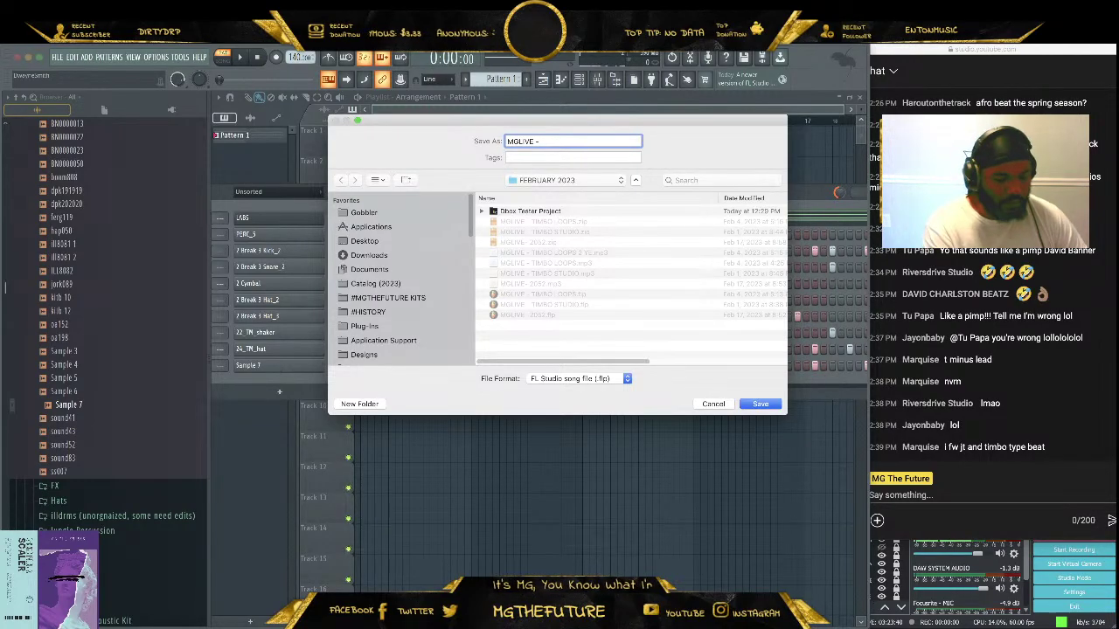
text(OX)
key(Return)
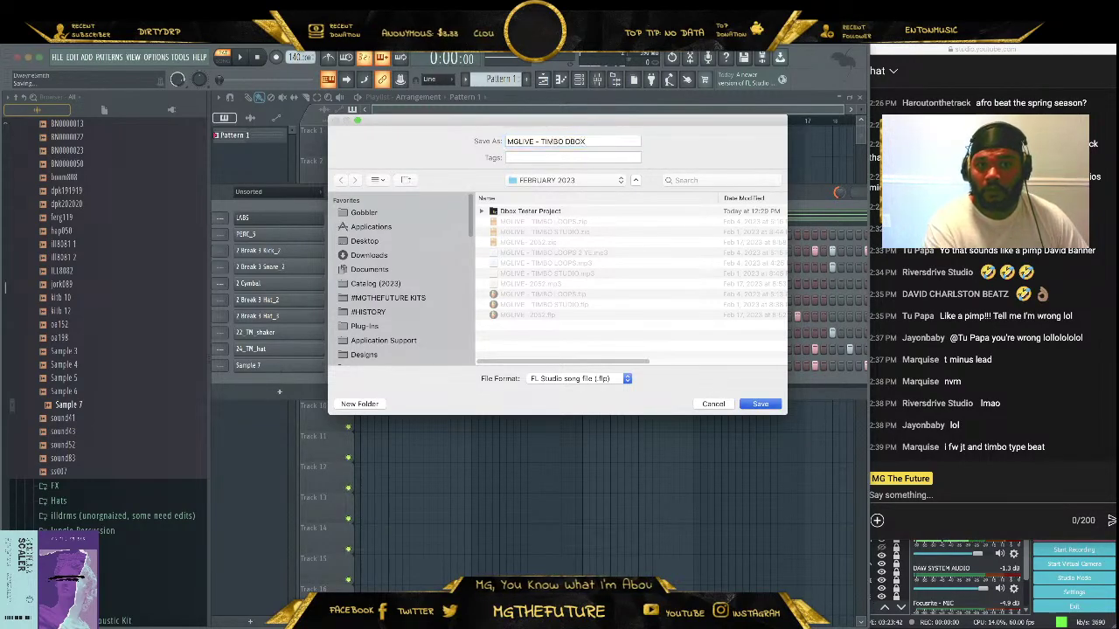
Start pattern playback and insert a Gladiator instrument from the LABS channel, keeping the live chat window clear of the plugin
key(space)
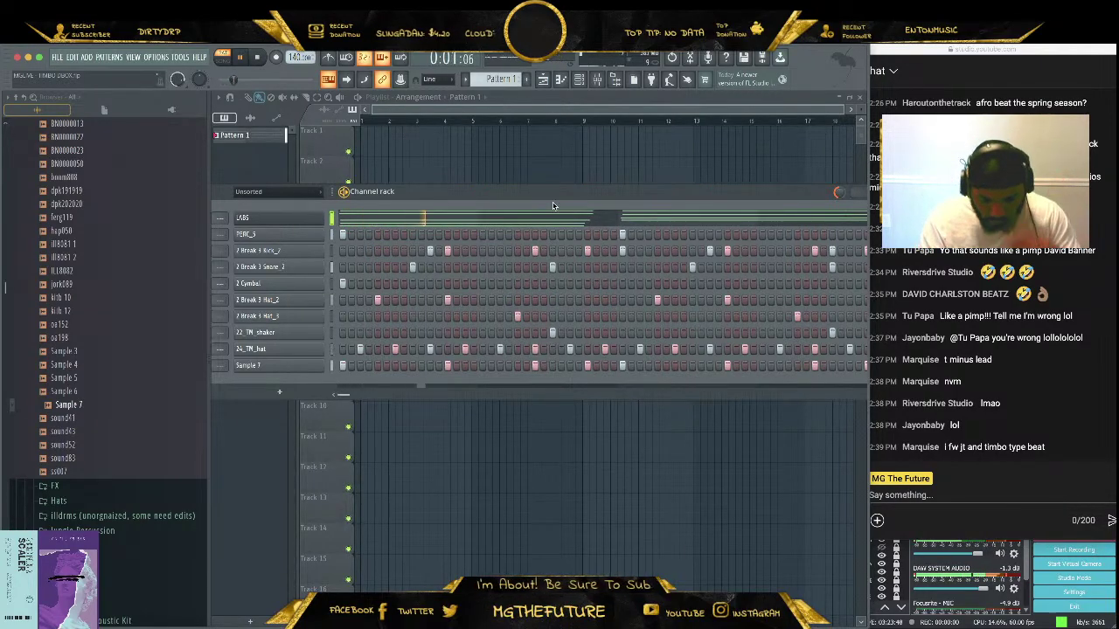
right_click(324, 215)
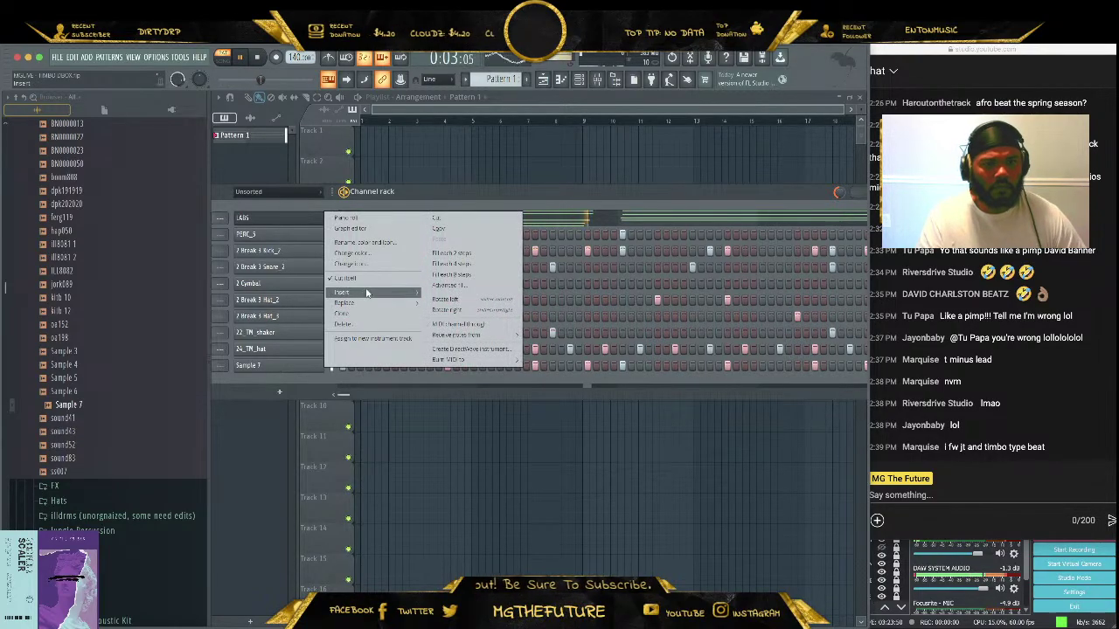
mouse_move(358, 293)
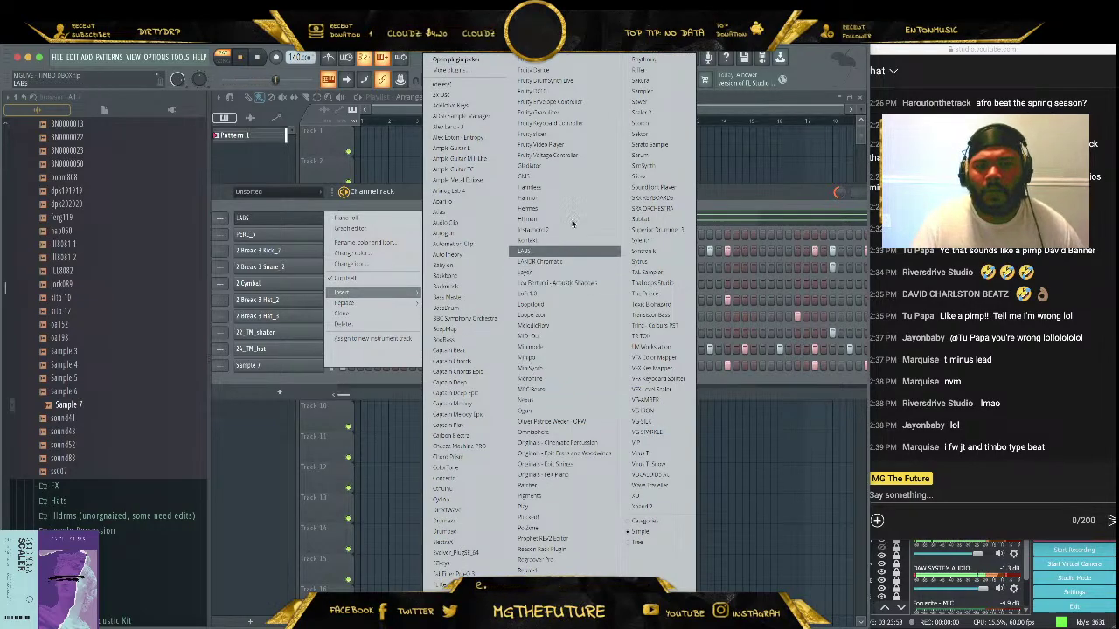
click(560, 166)
drag(995, 57, 1015, 58)
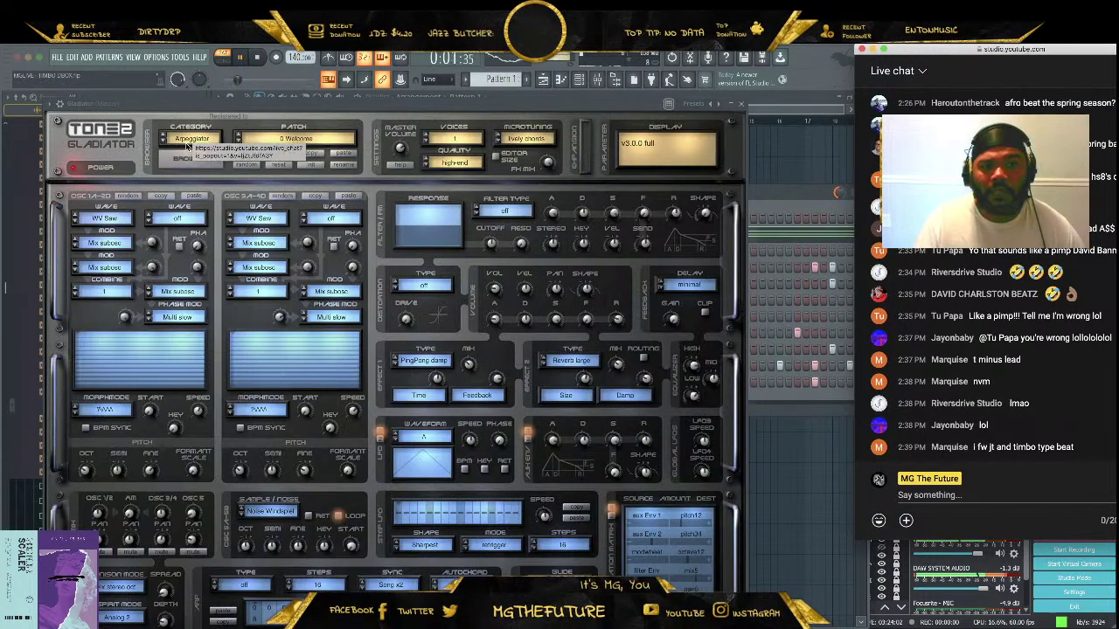
Set Gladiator's category to Lead Keys and load the LD Flutlicht AVB patch
click(185, 142)
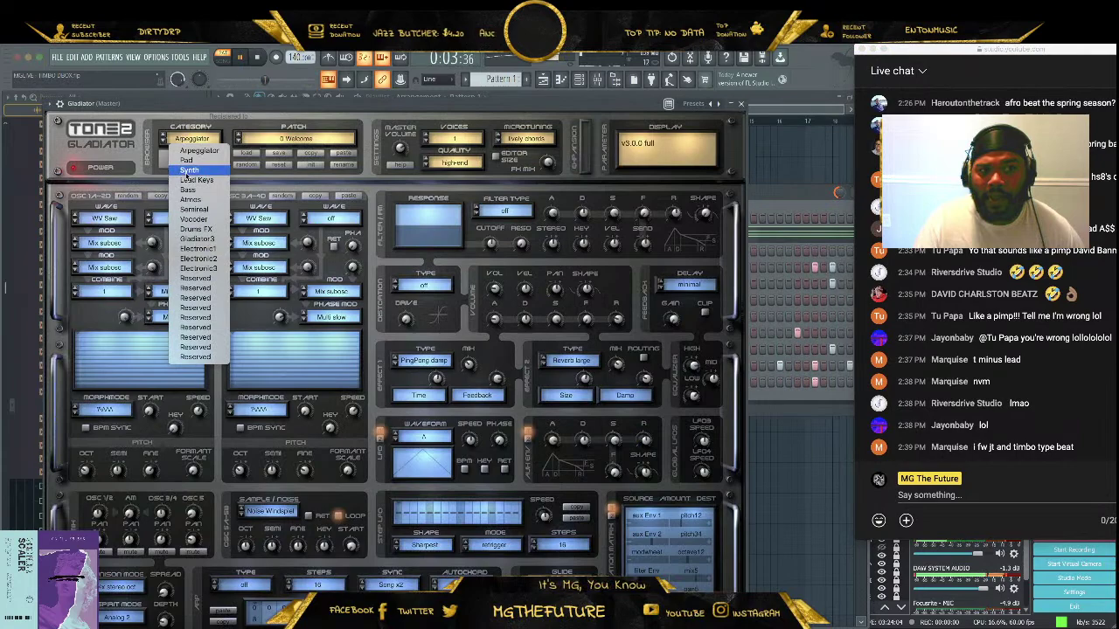
click(193, 180)
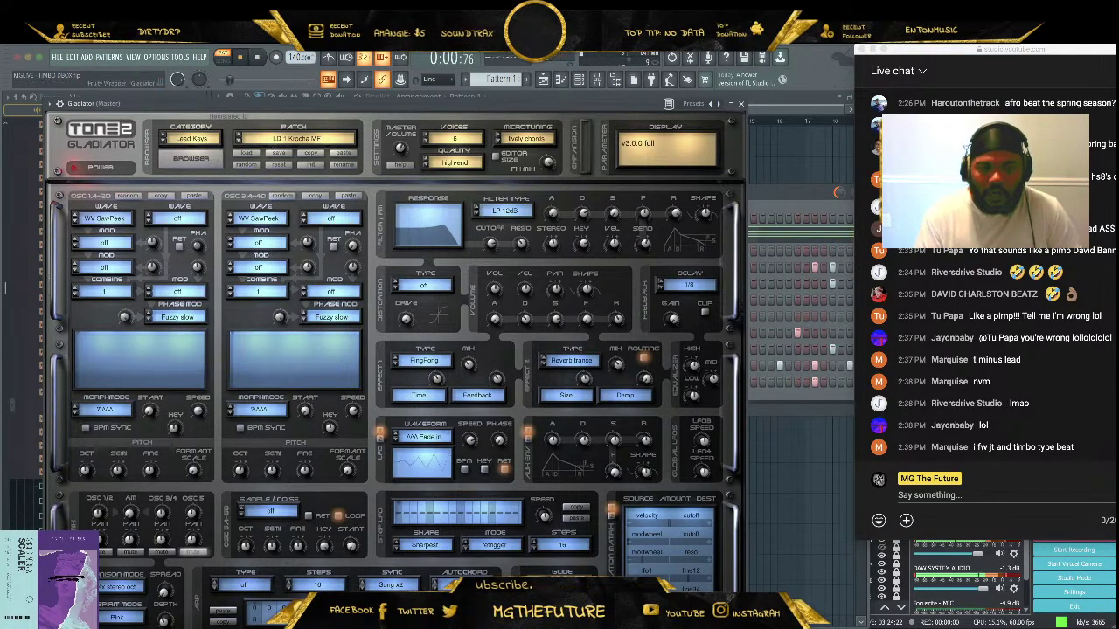
click(313, 138)
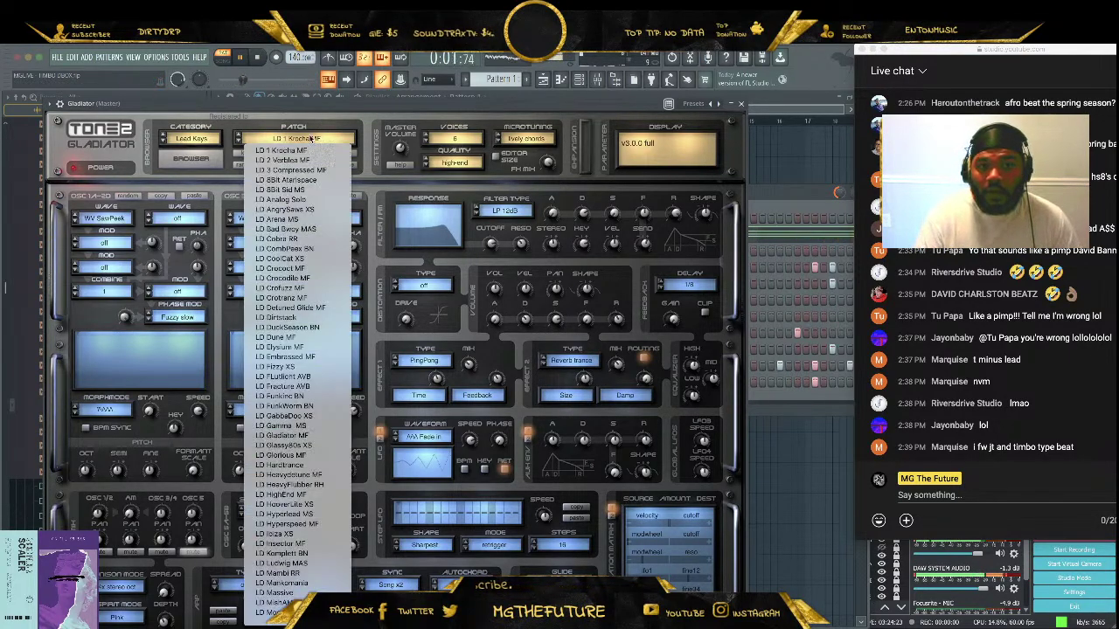
click(326, 376)
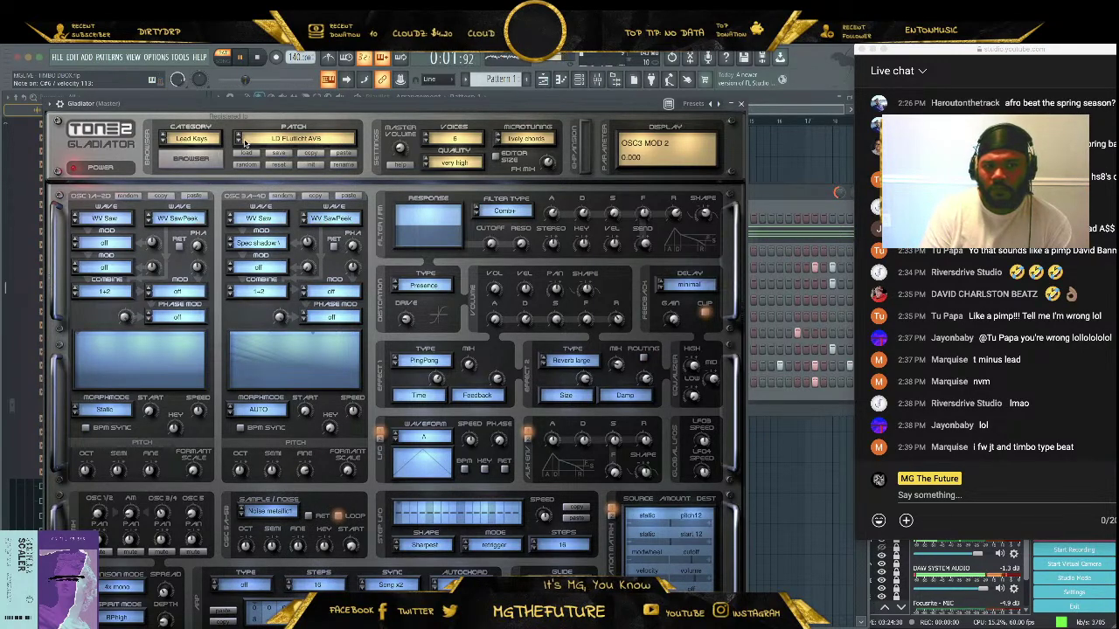
Audition the following Lead Keys patches up to LD FunkWorm BN, and load LD 8Bit Sid MS
click(239, 141)
click(240, 141)
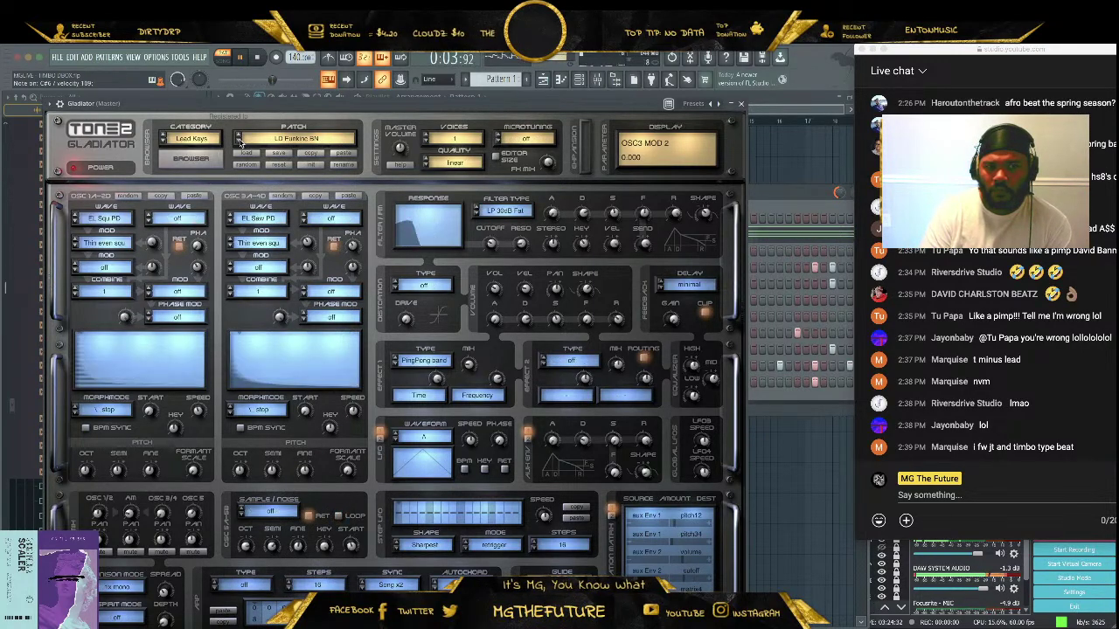
click(239, 140)
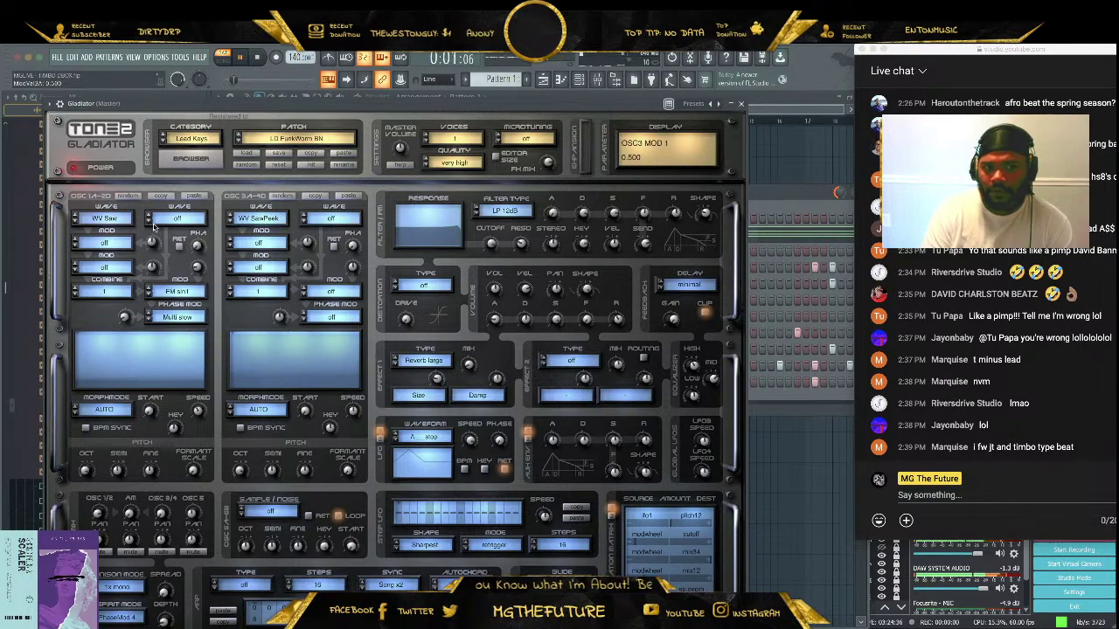
click(292, 138)
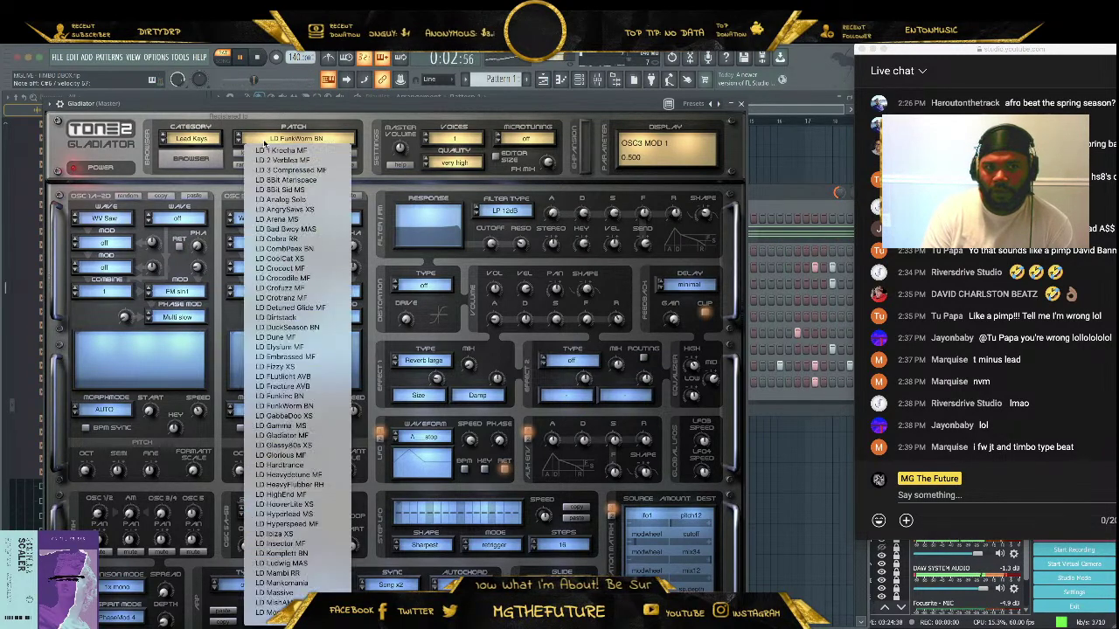
click(323, 188)
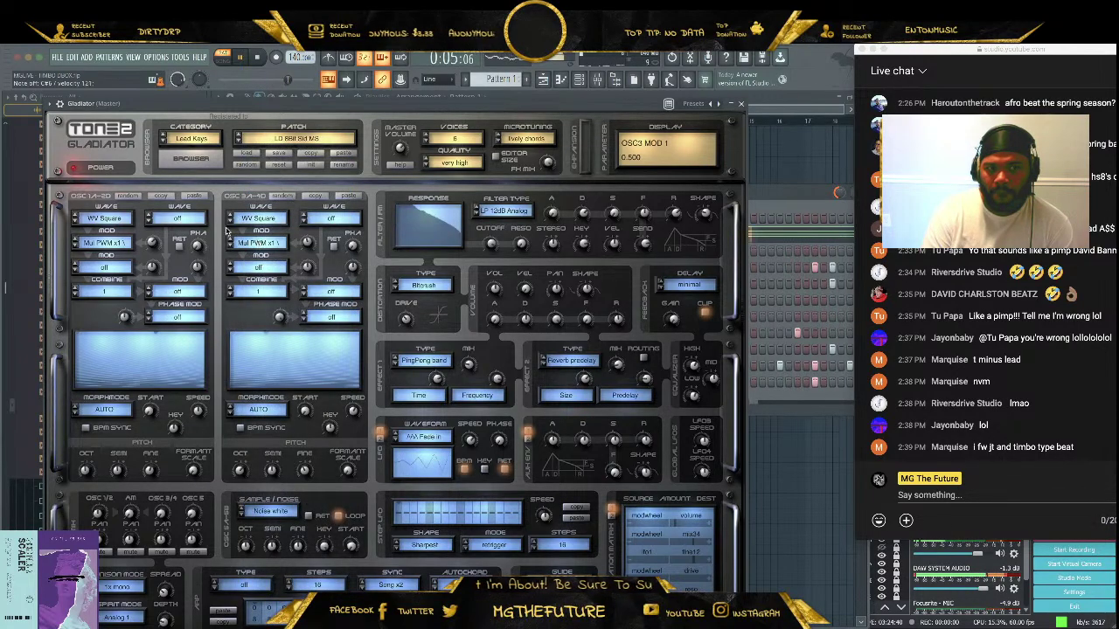
Set the first oscillator's wave to WV Triangle and the third oscillator's wave to WV Sine
click(122, 221)
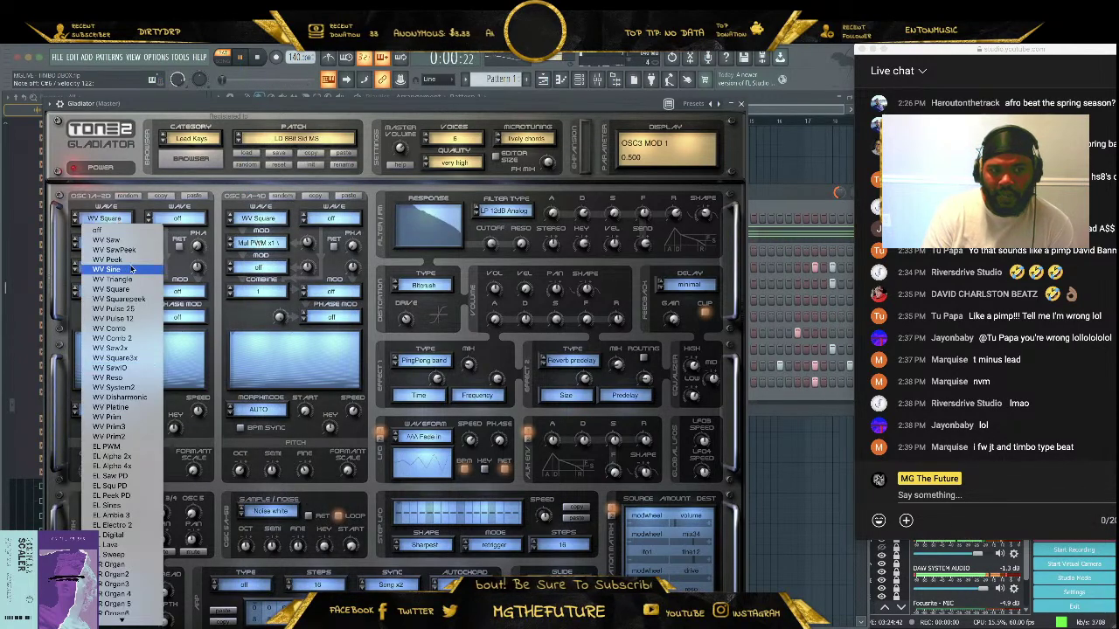
scroll(149, 393, down, 10)
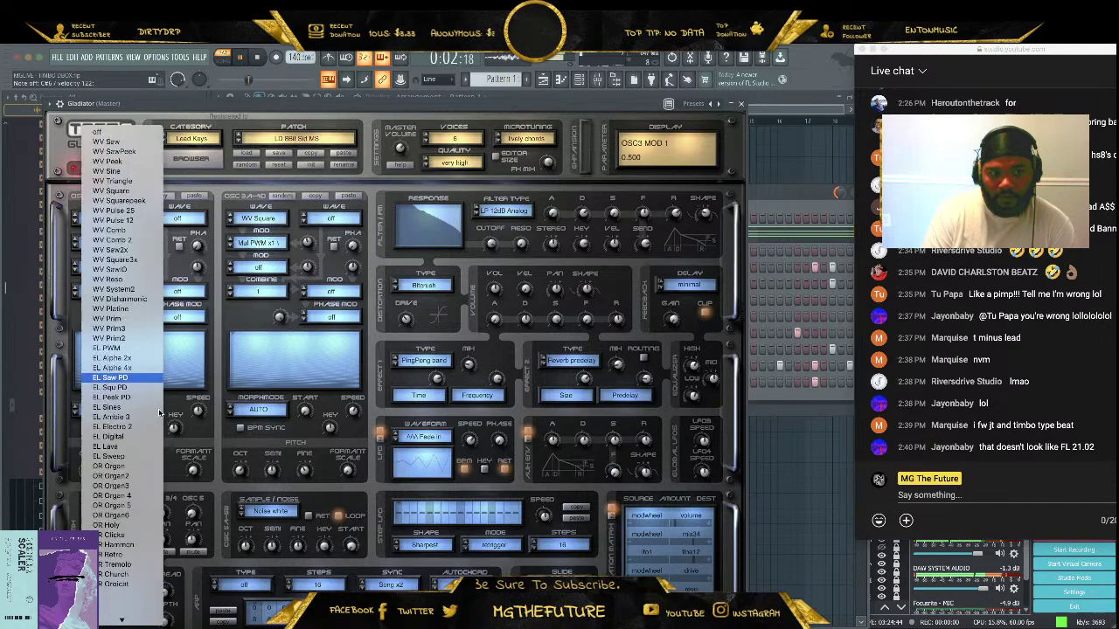
scroll(157, 407, down, 8)
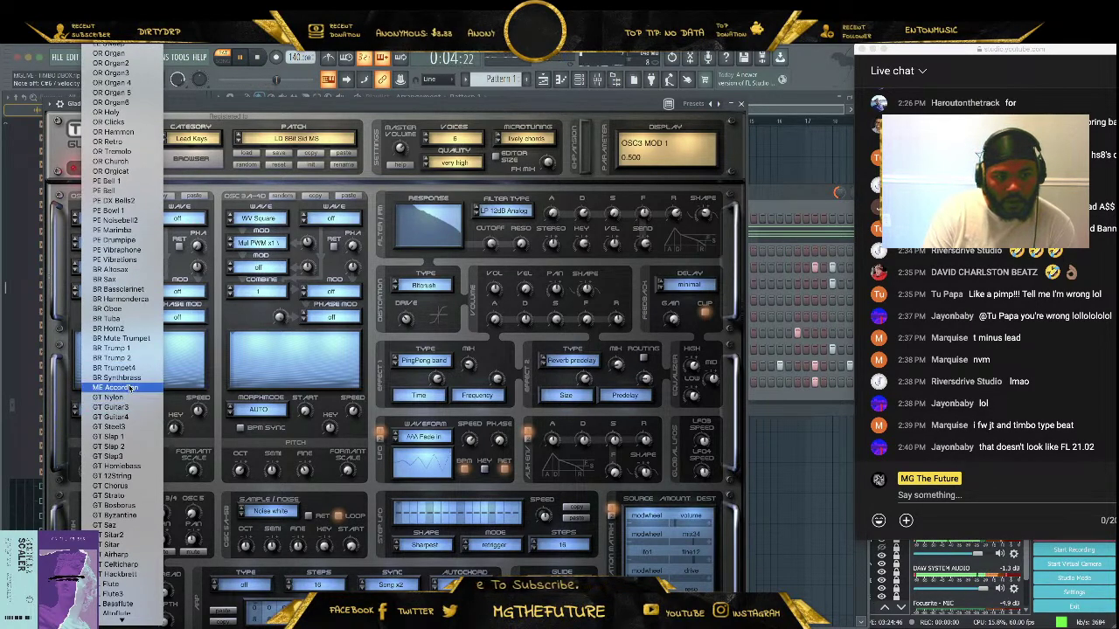
scroll(134, 363, down, 3)
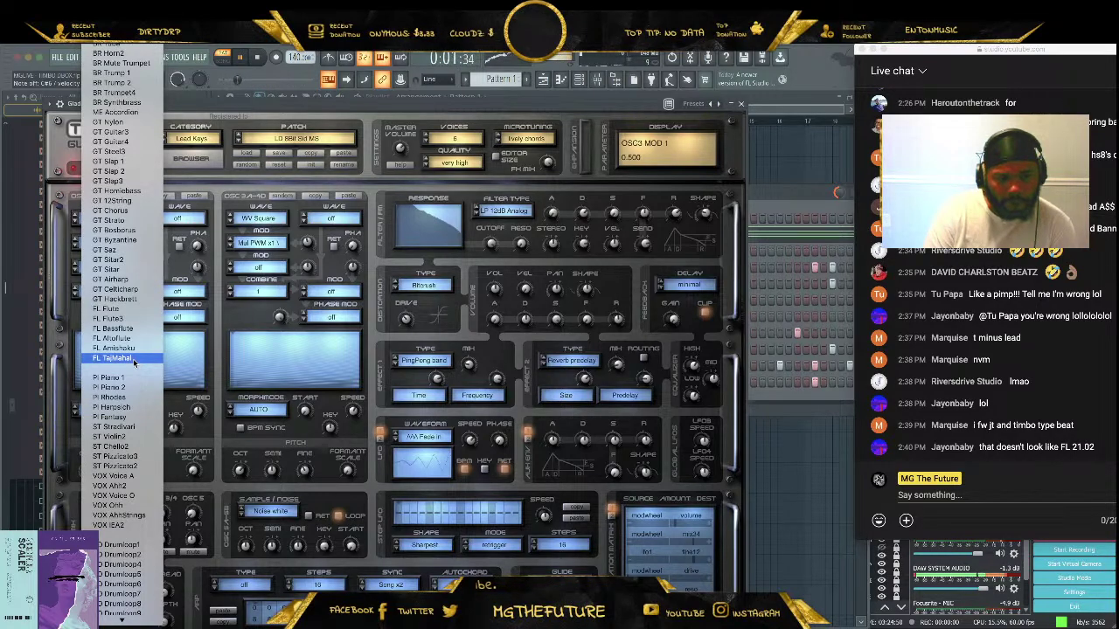
scroll(133, 362, up, 15)
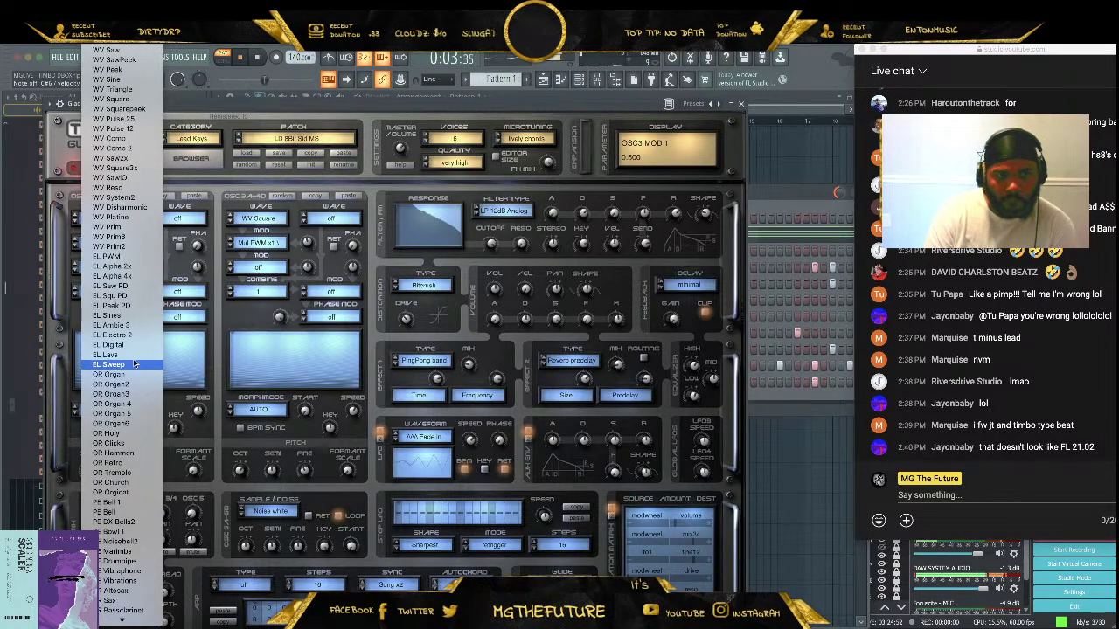
click(103, 90)
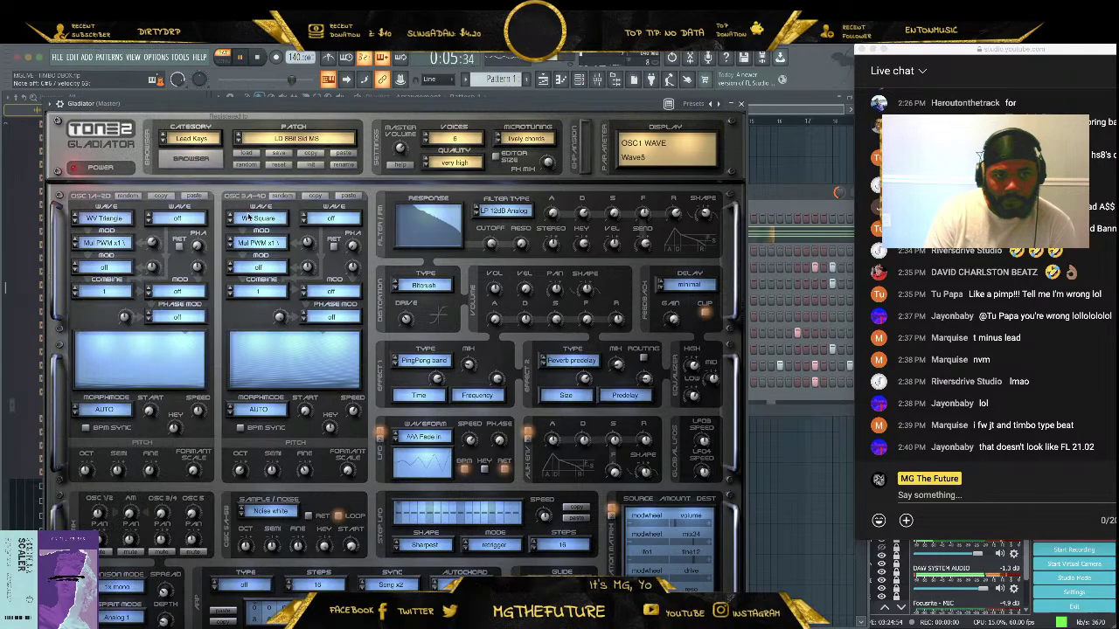
click(258, 217)
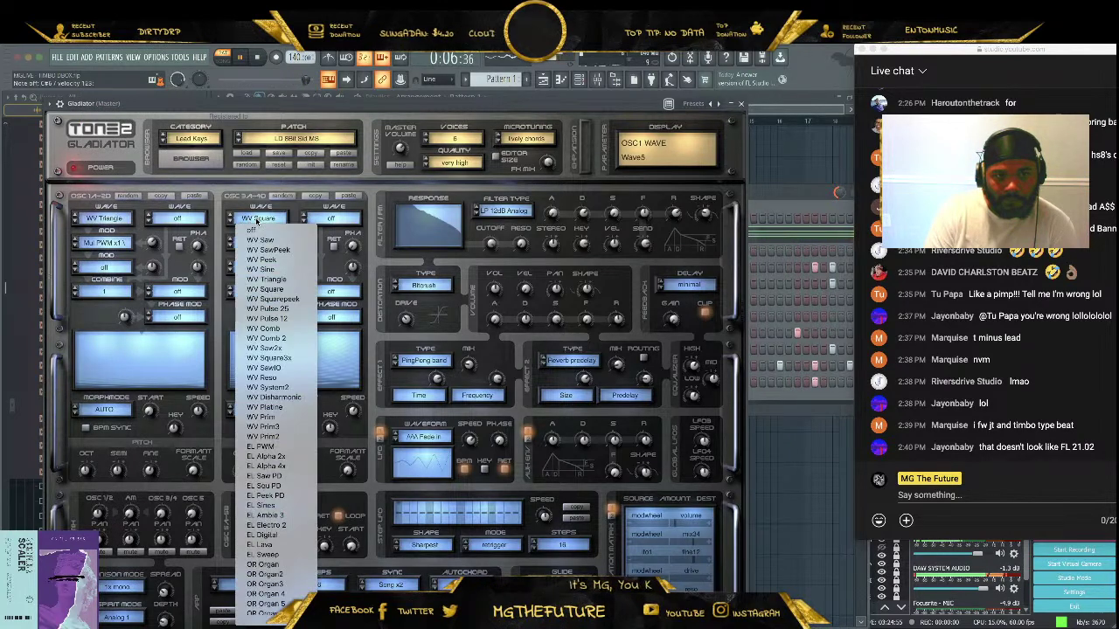
click(283, 269)
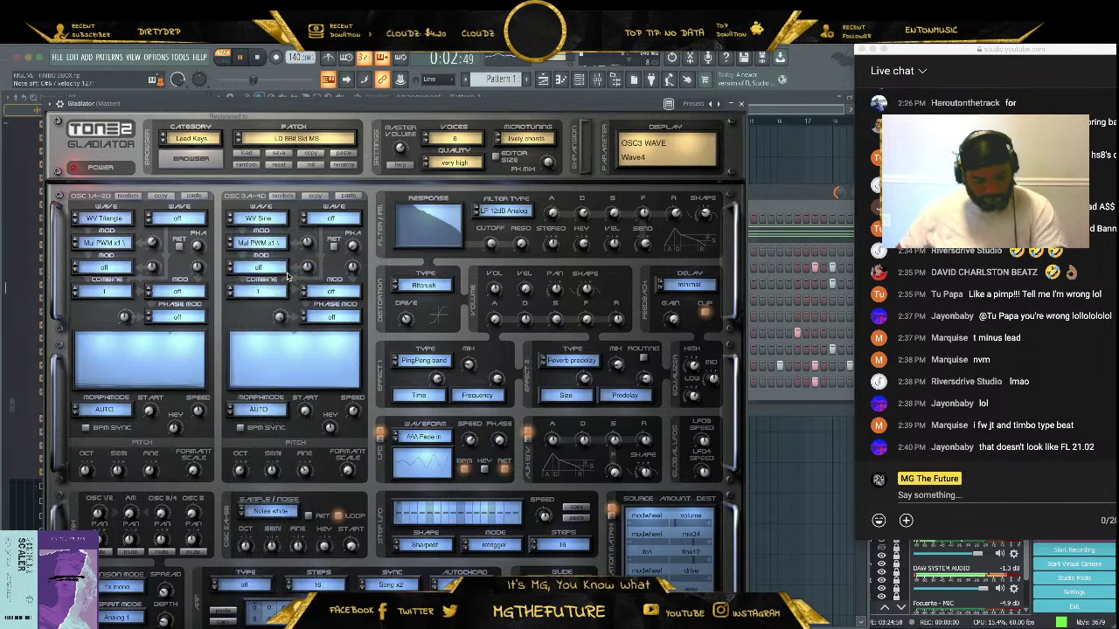
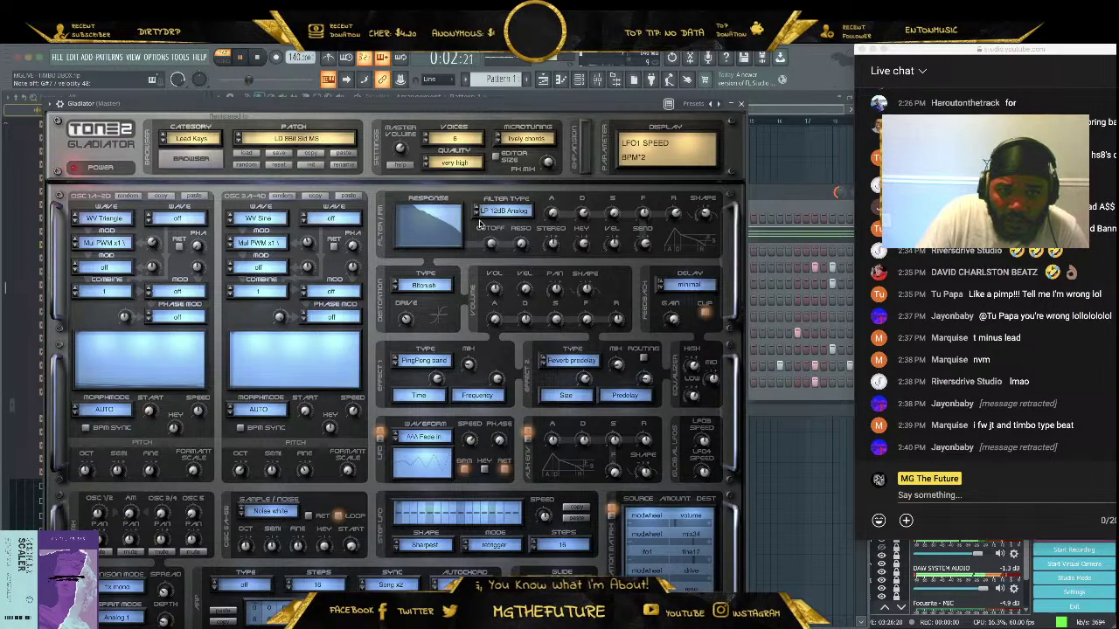
Set the filter type to LP 40dB Elliptic and lower its cutoff to 302.5 Hz
drag(490, 243, 487, 349)
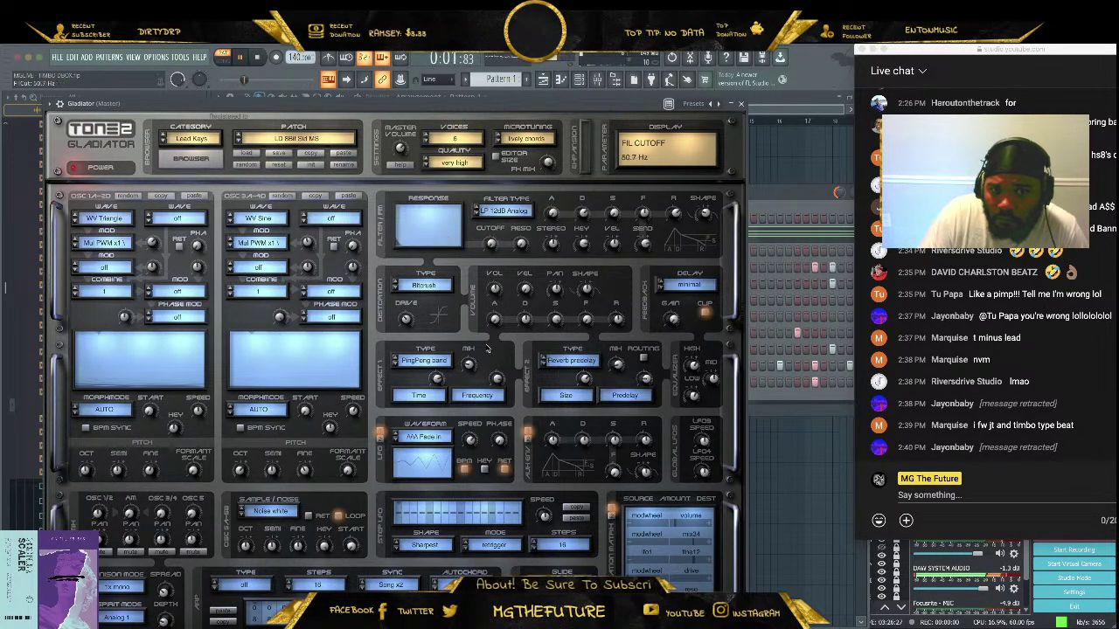
click(477, 215)
click(503, 211)
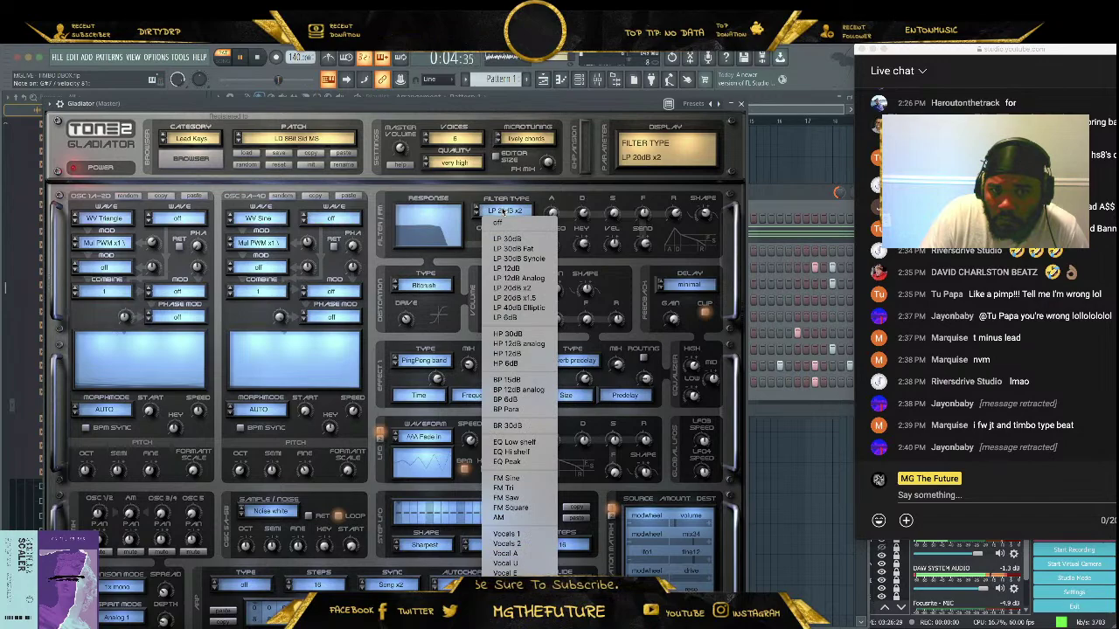
click(519, 307)
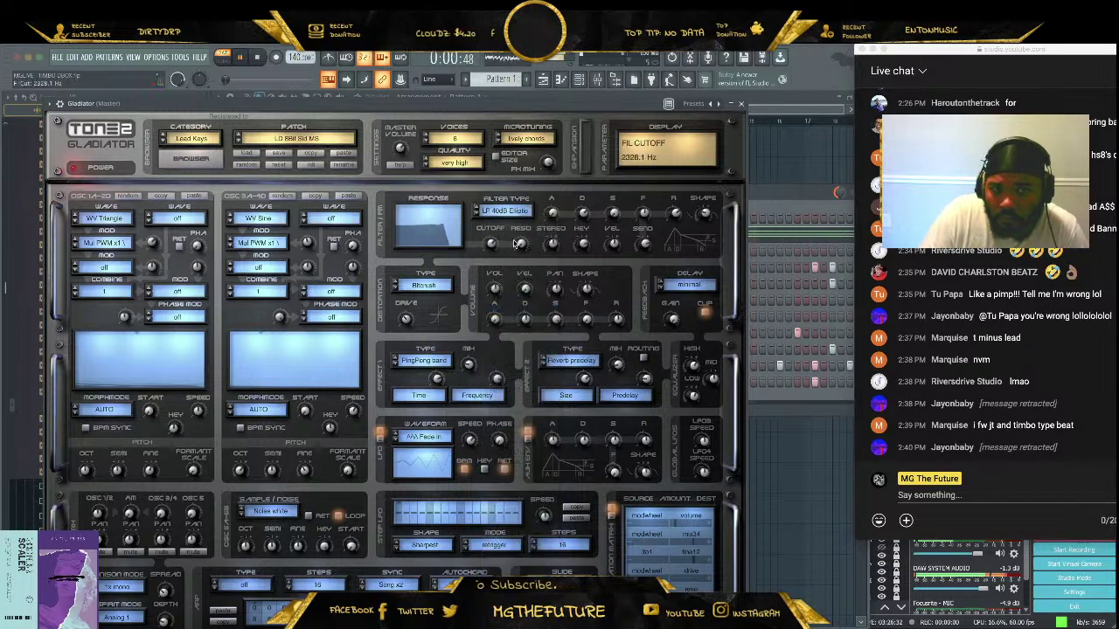
drag(490, 243, 488, 280)
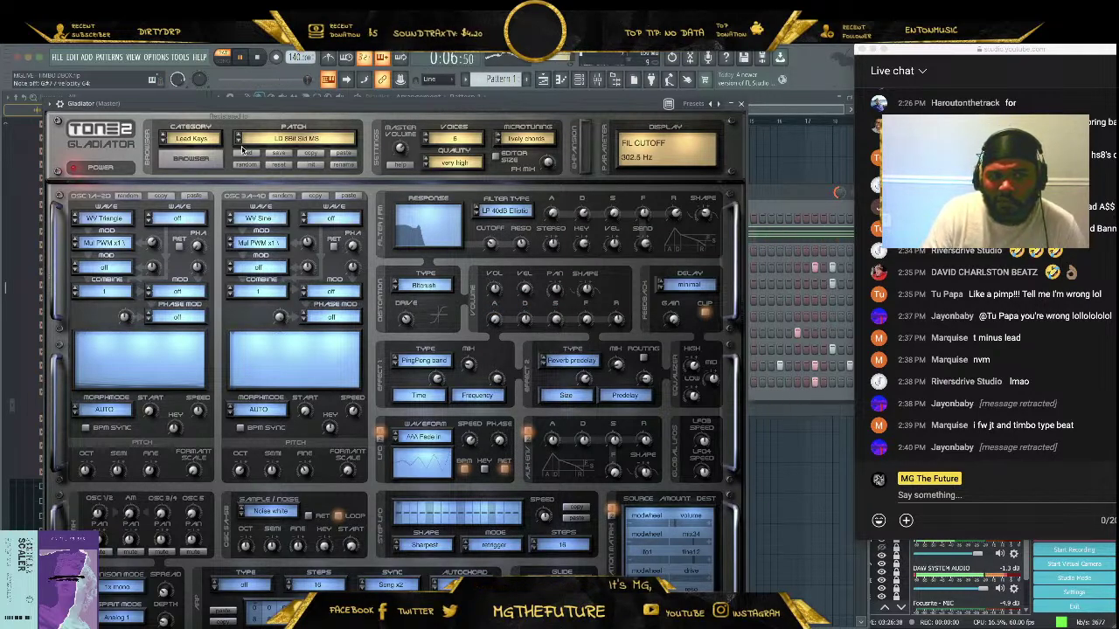
Load the LD Analog Solo patch and set the first oscillator's wave to WV Triangle and the third's to WV Sine
click(239, 142)
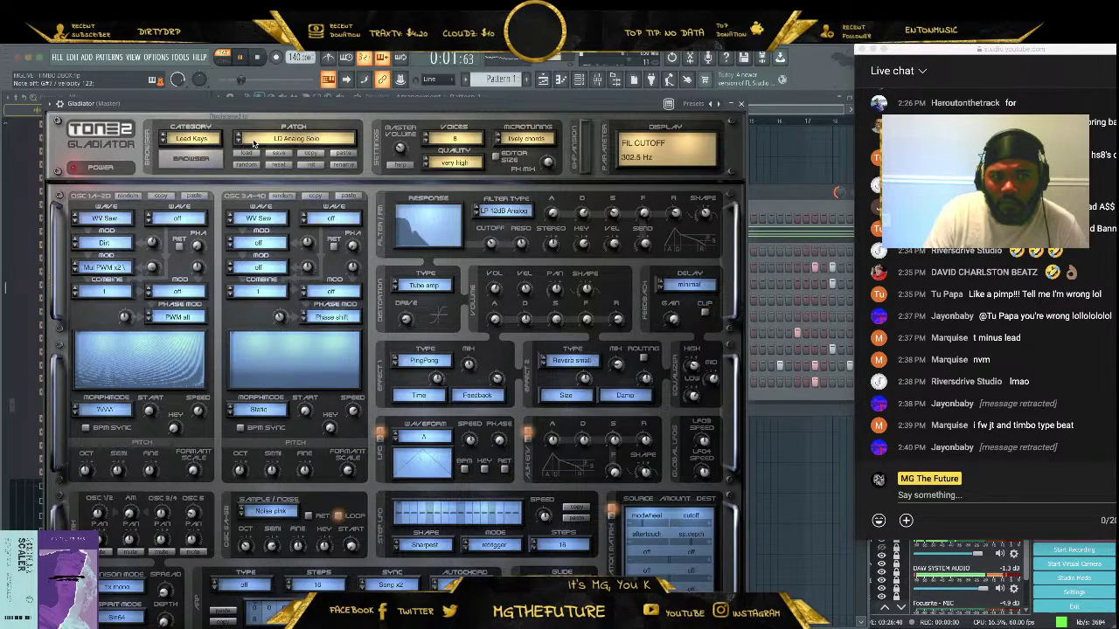
click(112, 227)
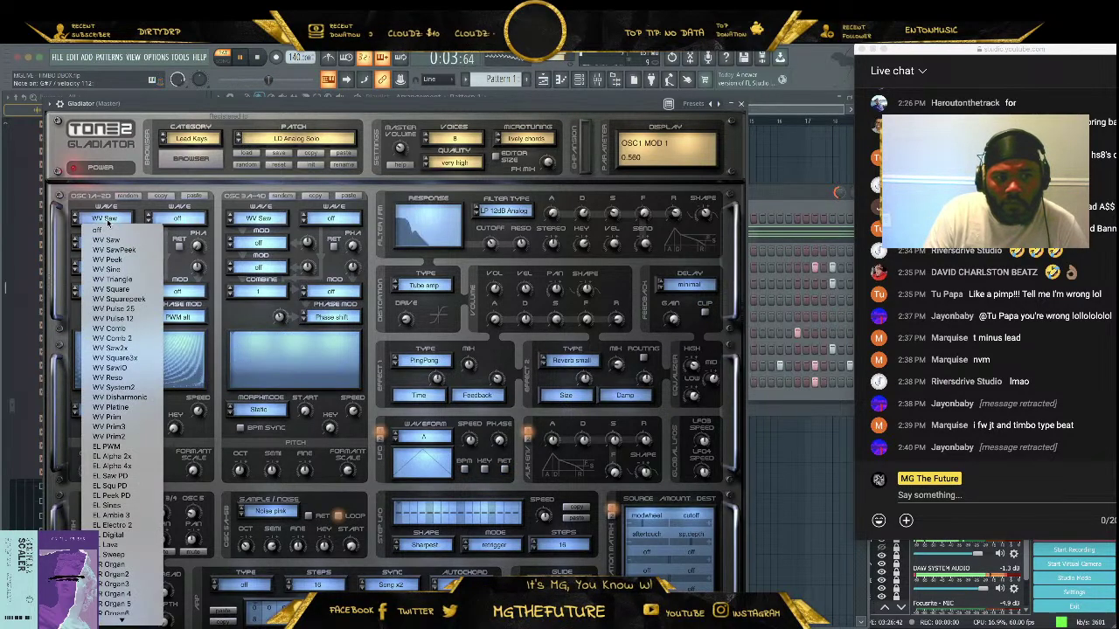
click(261, 217)
click(278, 270)
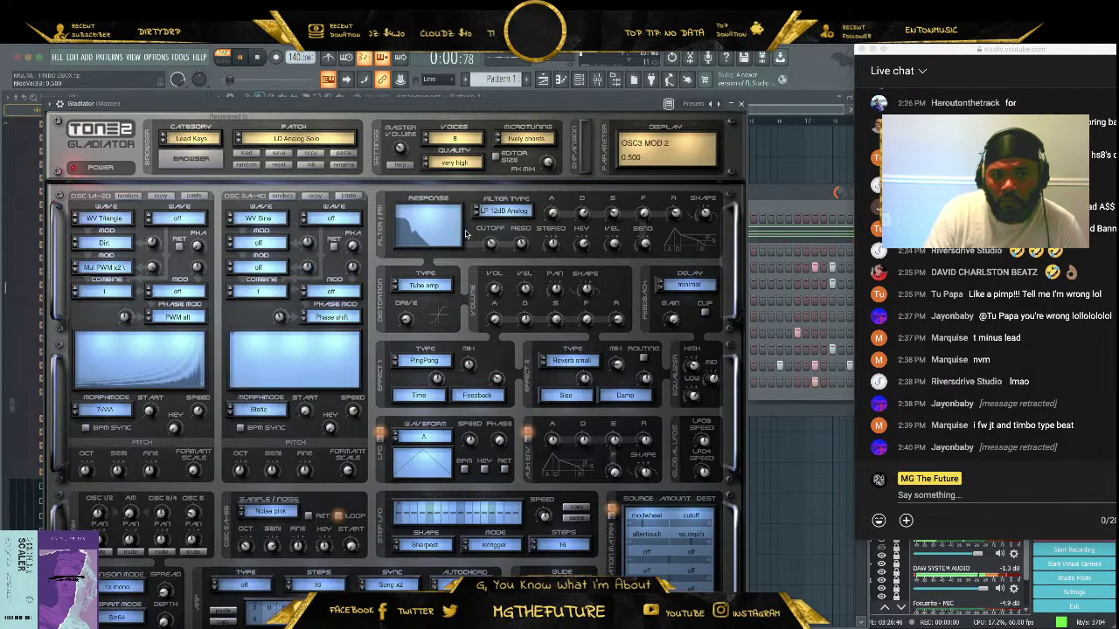
Set the filter cutoff to 956.5 Hz and change the filter type to LP 30dB Fat
scroll(496, 234, down, 3)
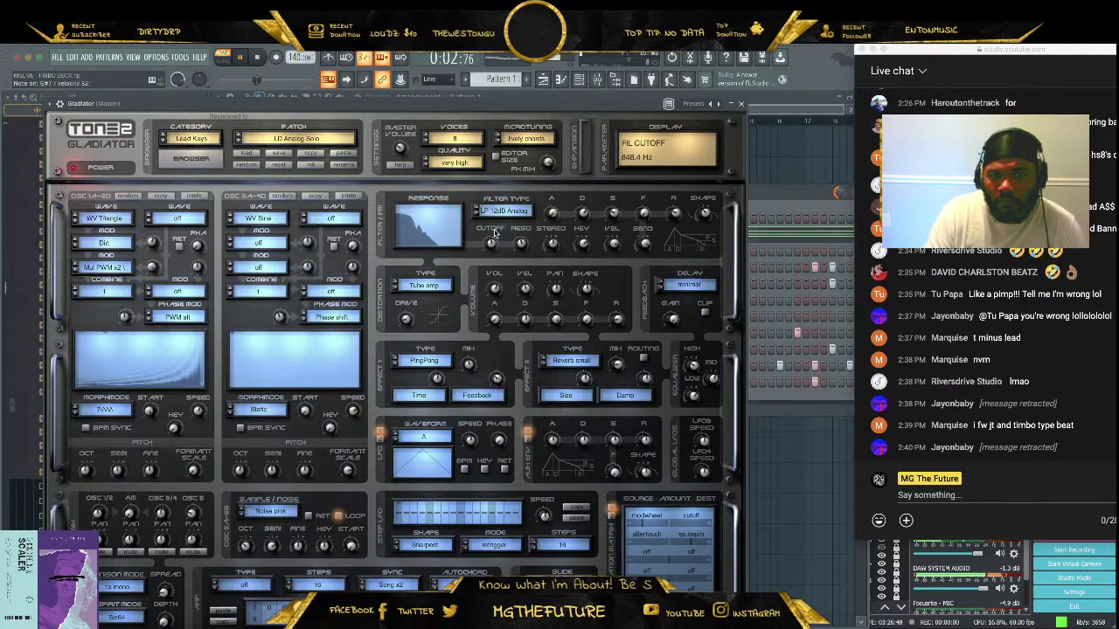
scroll(495, 233, up, 2)
click(483, 211)
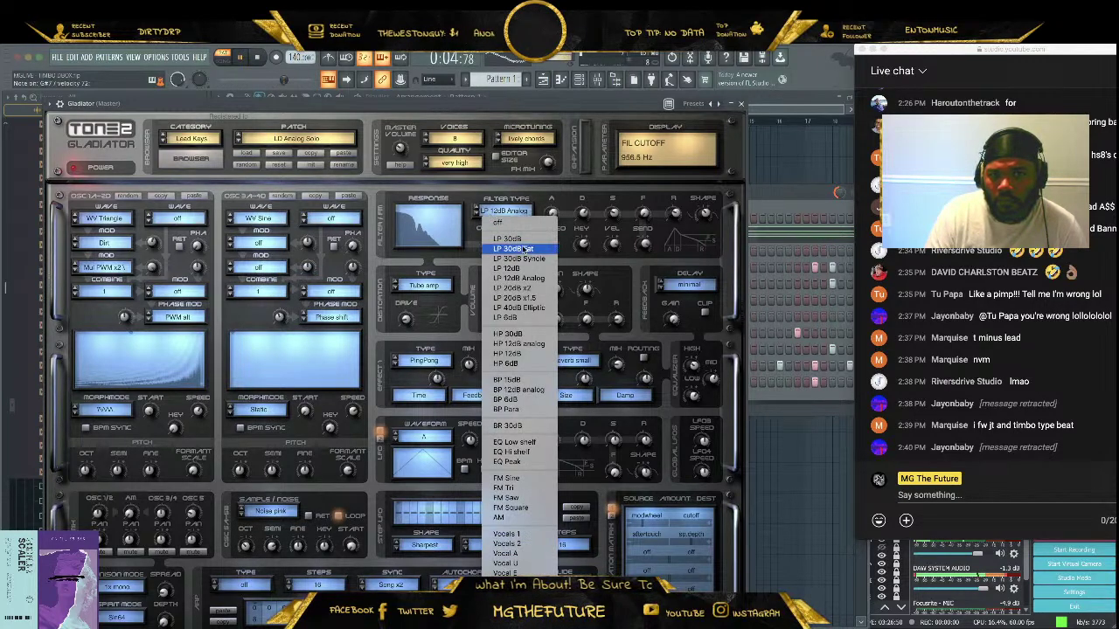
click(488, 225)
click(477, 216)
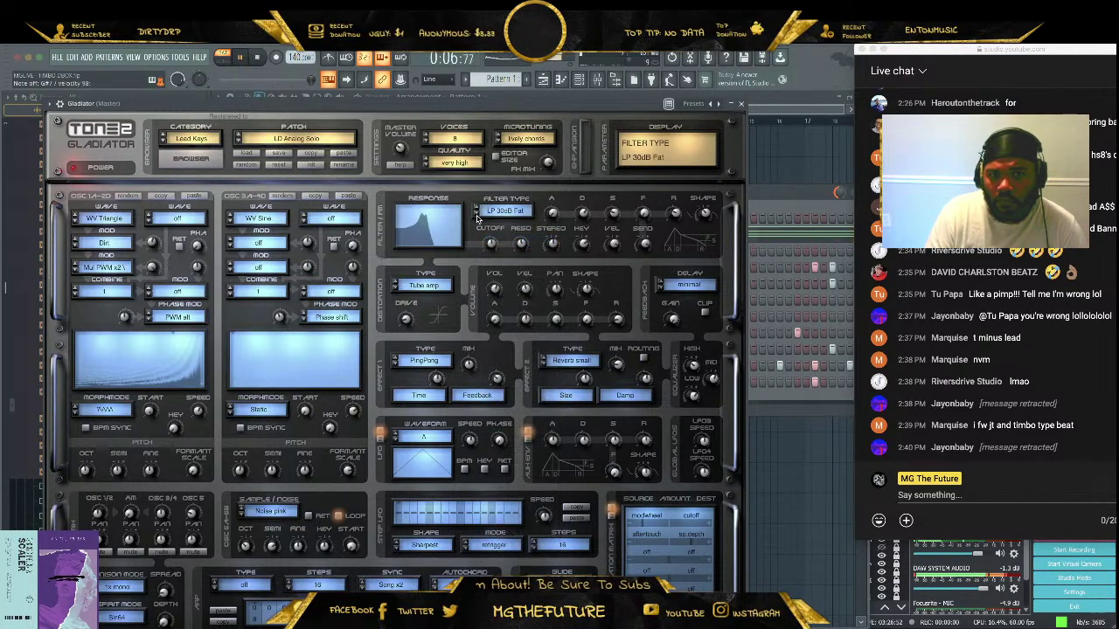
Change the first oscillator's wave to WV Saw and the third oscillator's wave to WV Triangle
click(107, 218)
click(147, 240)
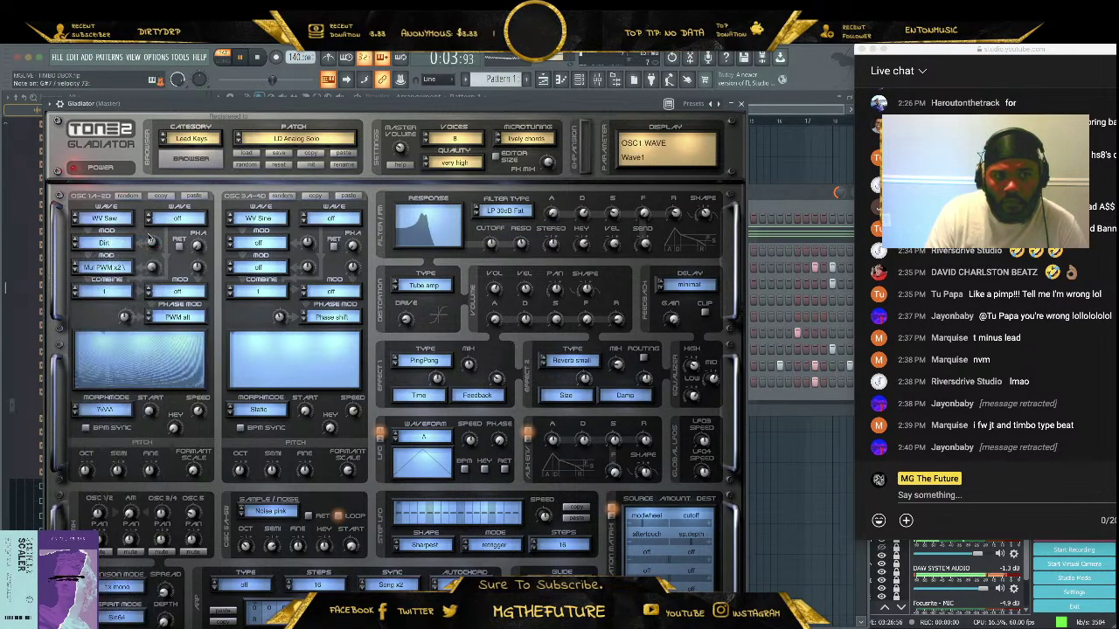
click(261, 220)
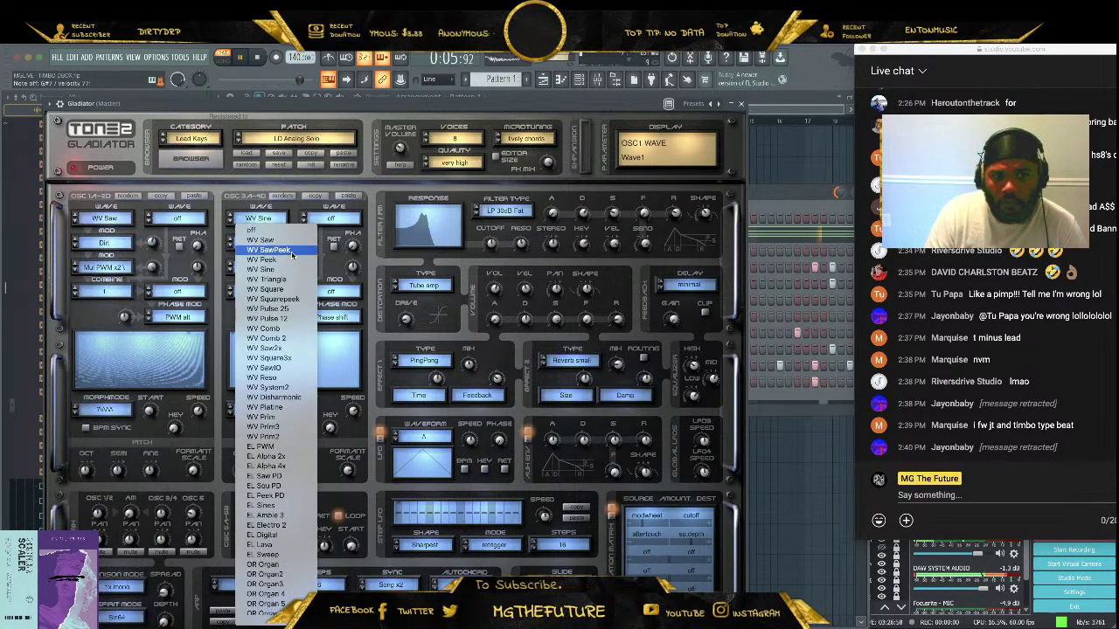
click(292, 280)
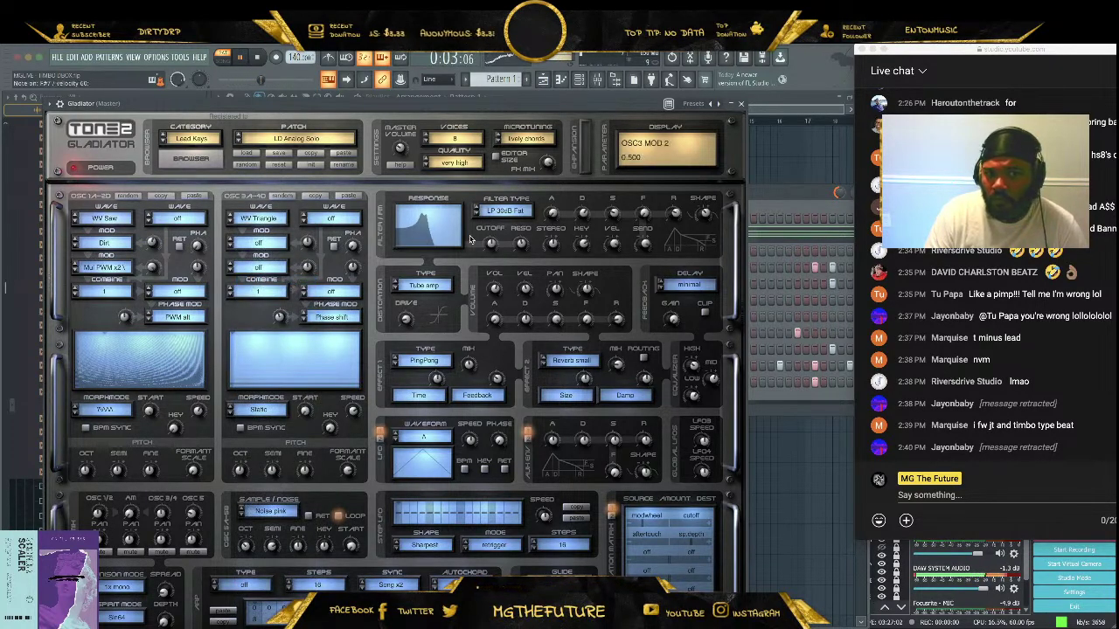
Lower the filter cutoff, reduce Gladiator's master volume to 0.110, and close the synth window
drag(490, 243, 490, 263)
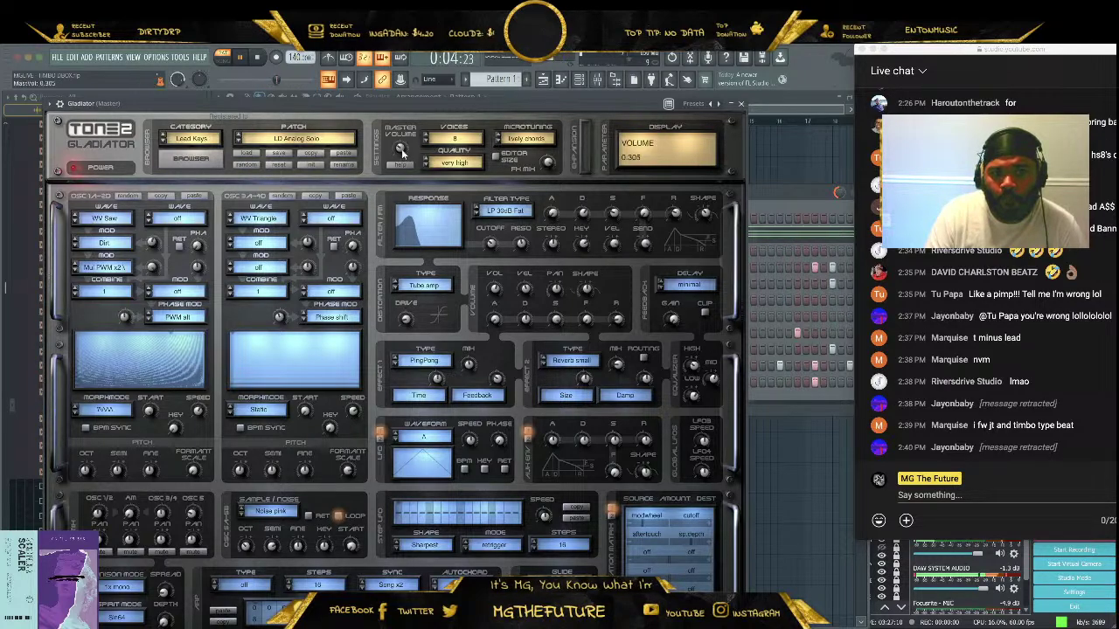
scroll(395, 169, down, 1)
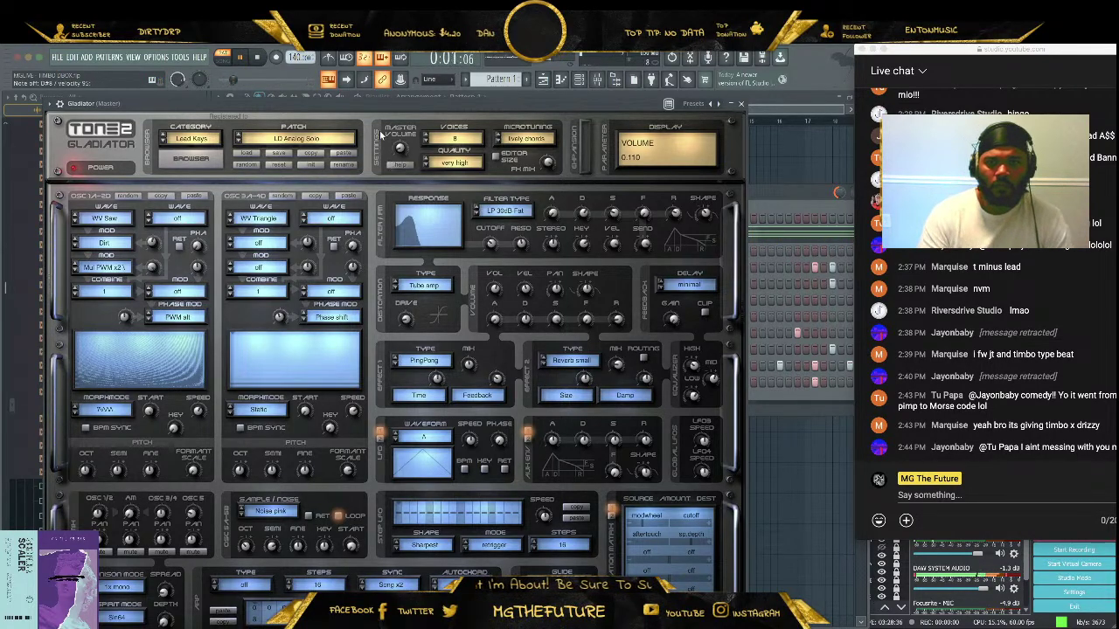
key(Escape)
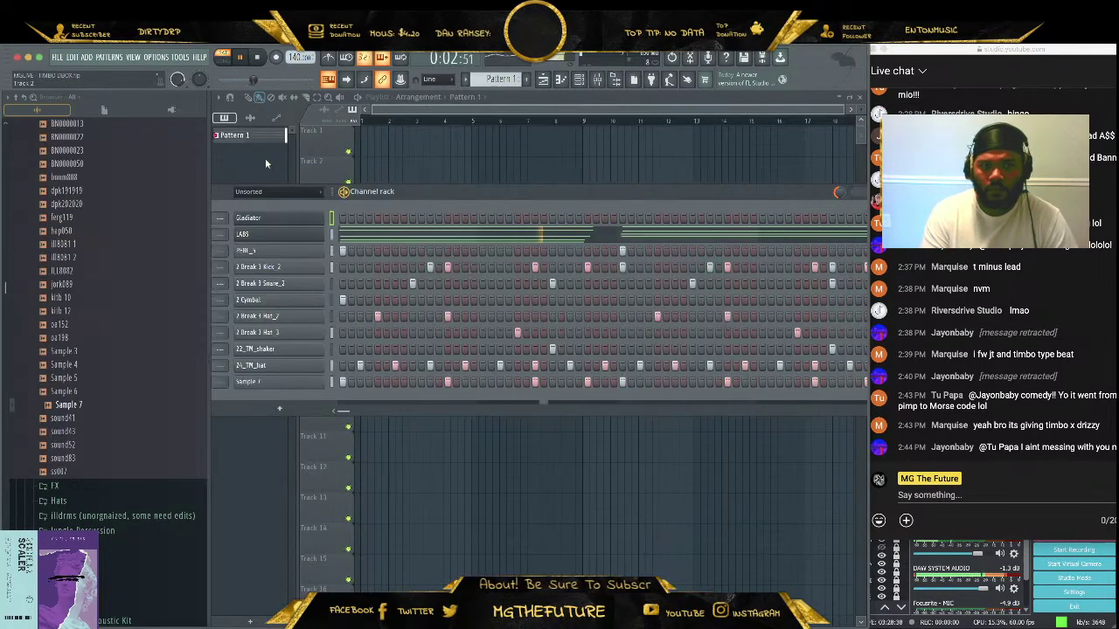
Restart Pattern 1 from the beginning with recording armed, record a Gladiator lead melody, and disarm recording
click(258, 58)
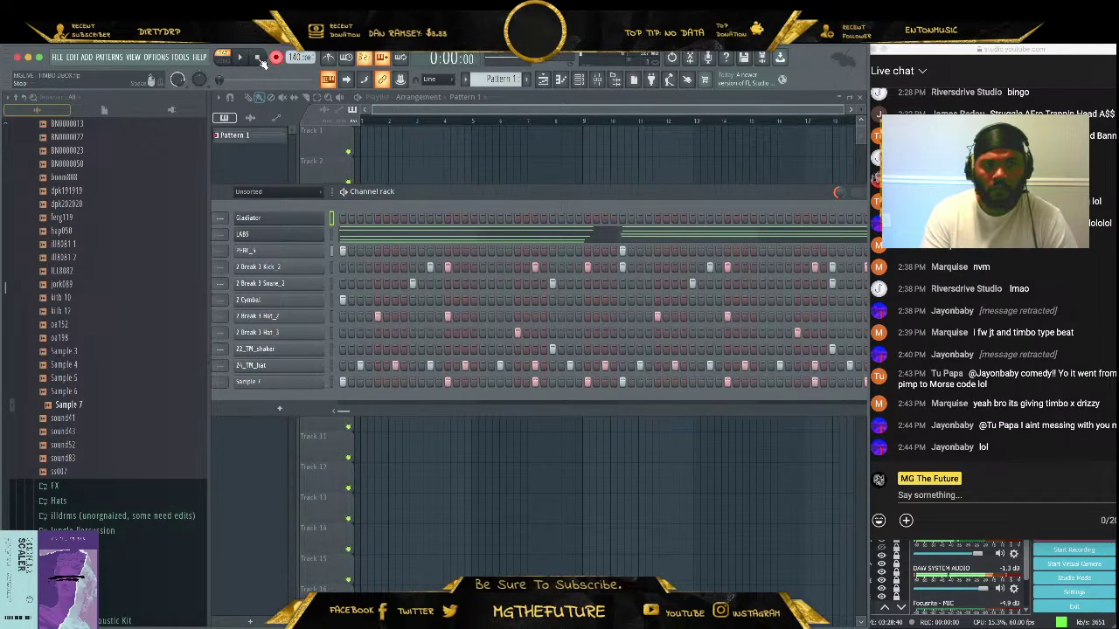
click(239, 59)
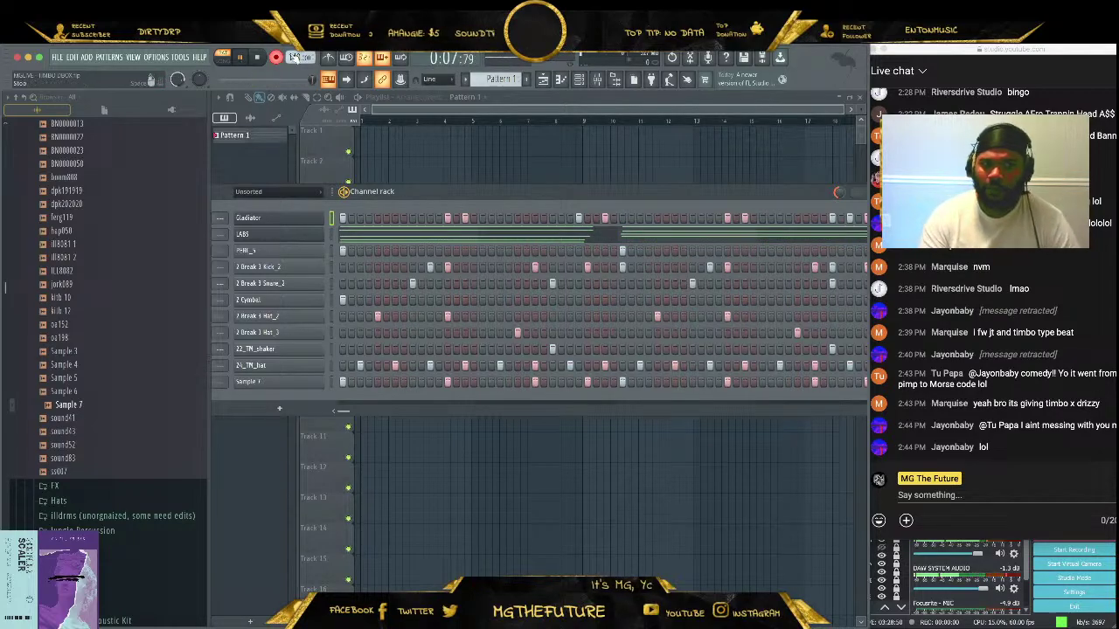
click(282, 59)
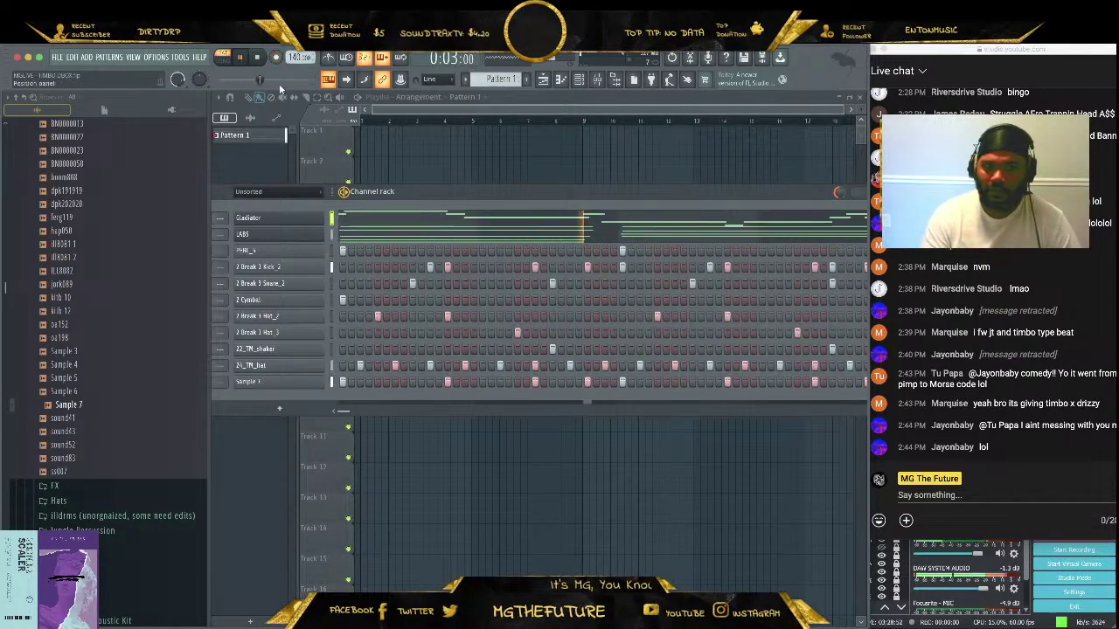
In the Gladiator piano roll, delete the three short notes ending the melody and lengthen the last long note into their place
drag(465, 201, 489, 197)
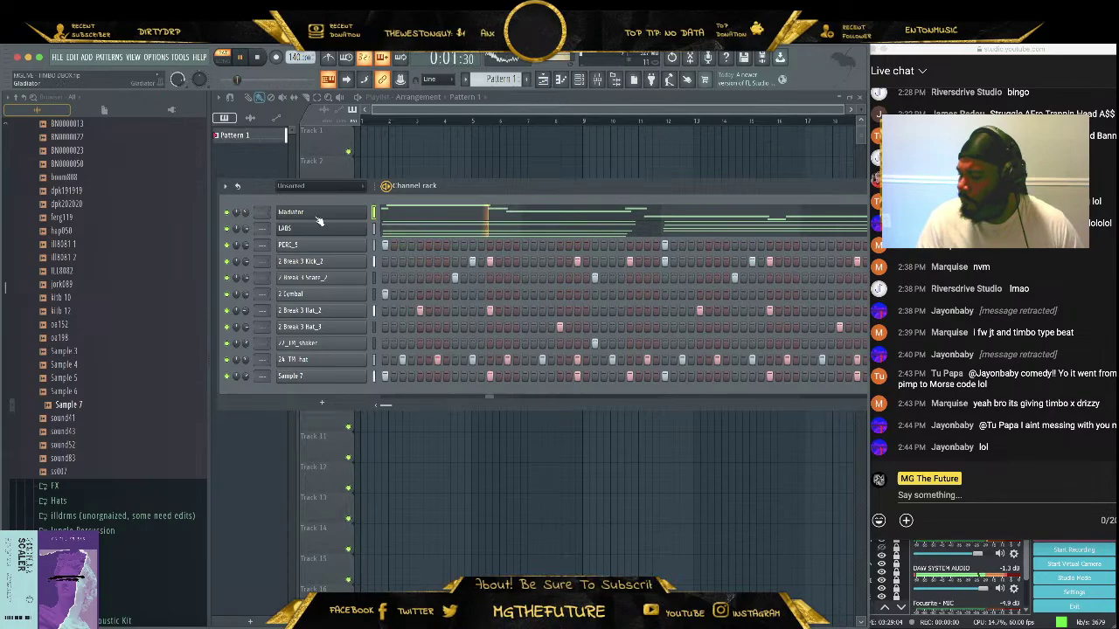
click(458, 212)
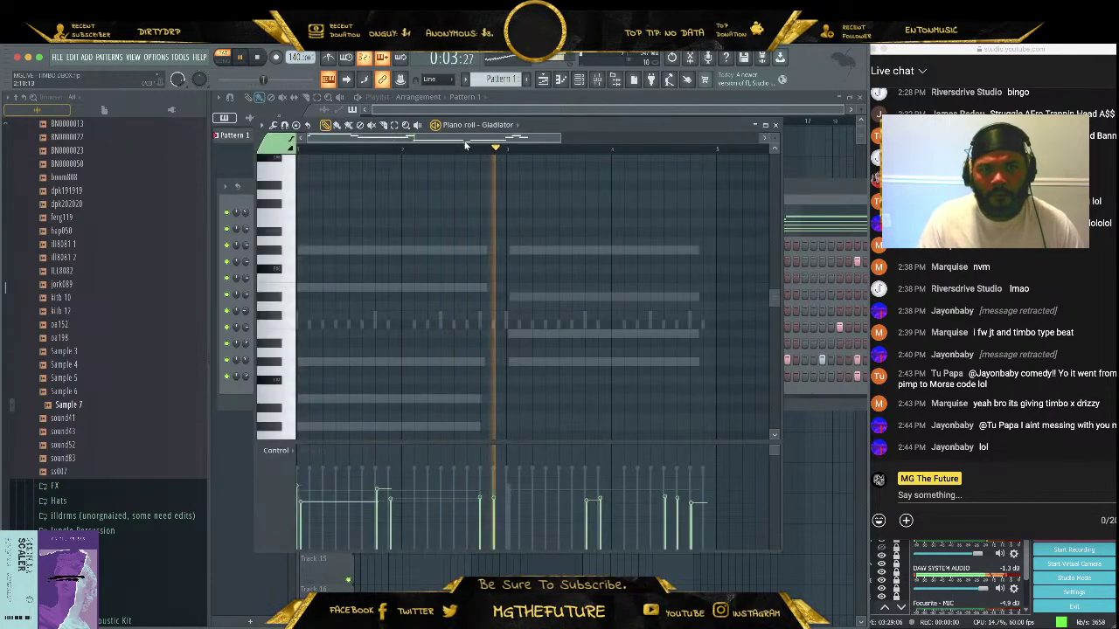
scroll(516, 227, up, 5)
scroll(541, 253, up, 5)
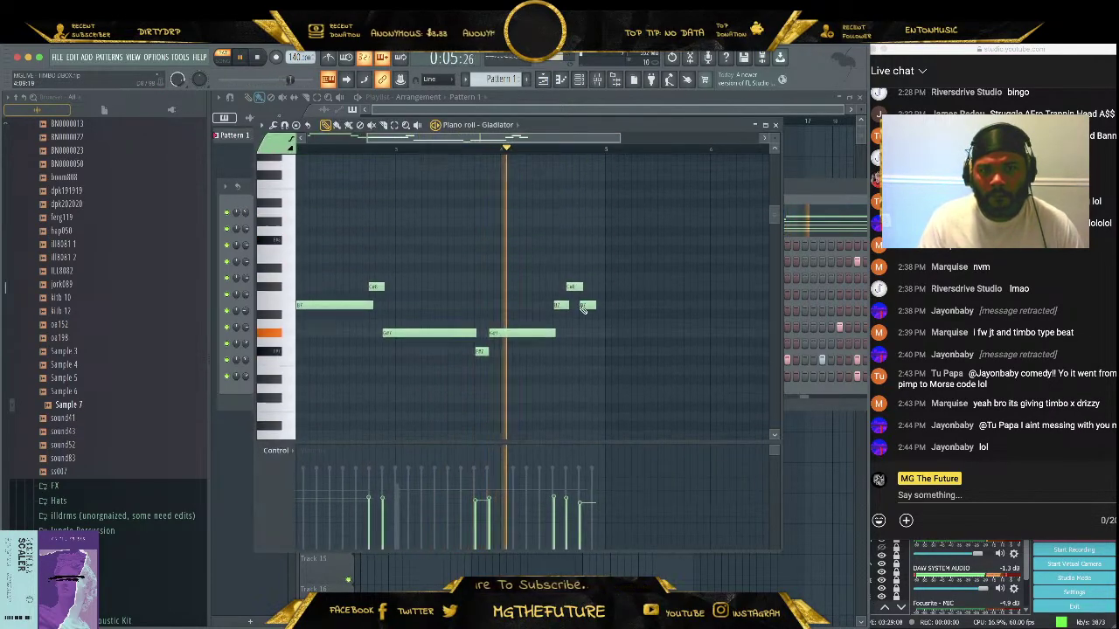
drag(588, 303, 570, 335)
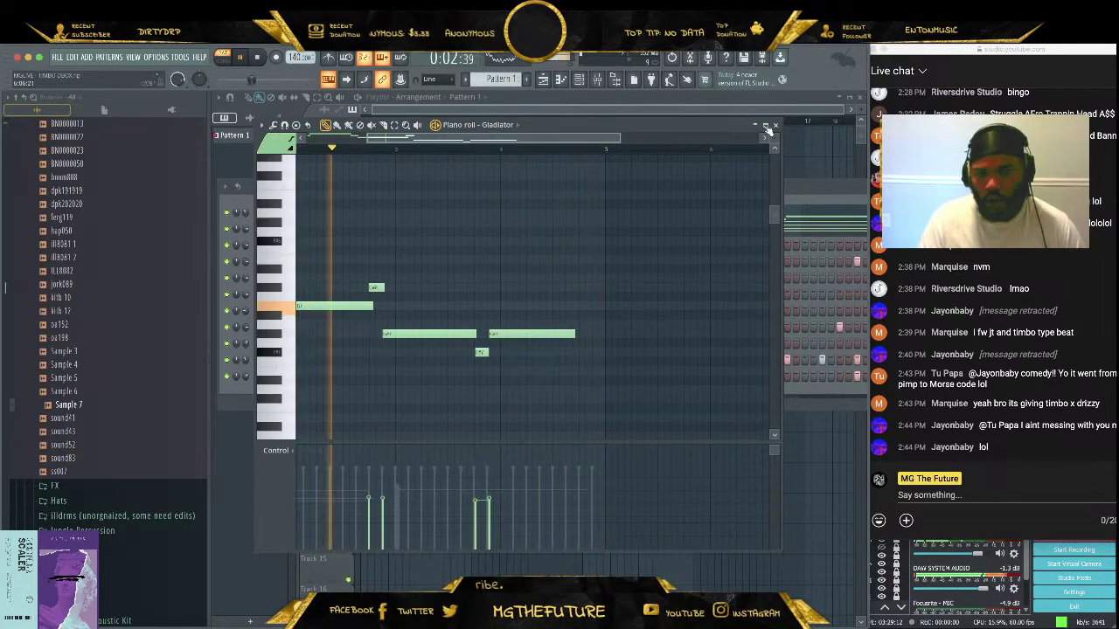
drag(572, 335, 582, 335)
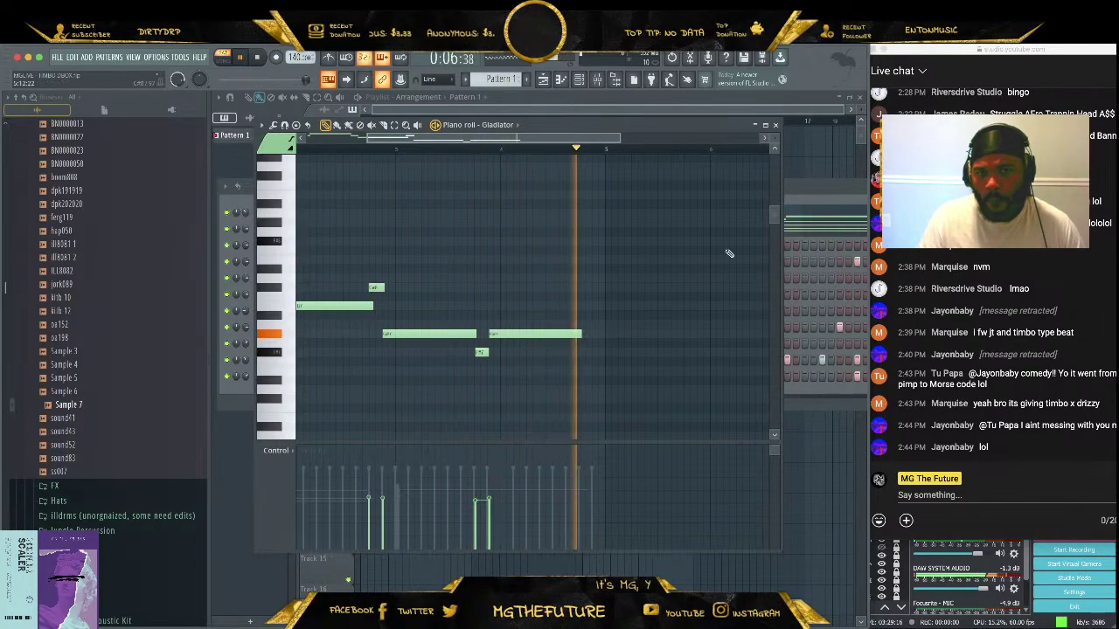
click(774, 125)
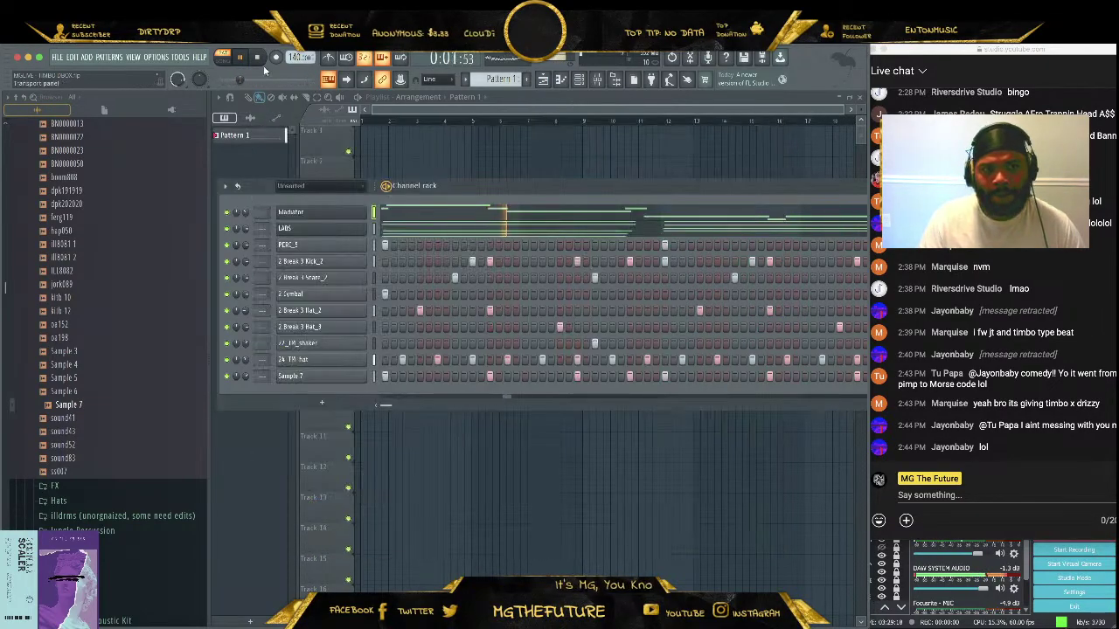
Stop playback, insert a second LABS instrument above Gladiator, and load its Moon Guitar 02 preset
key(space)
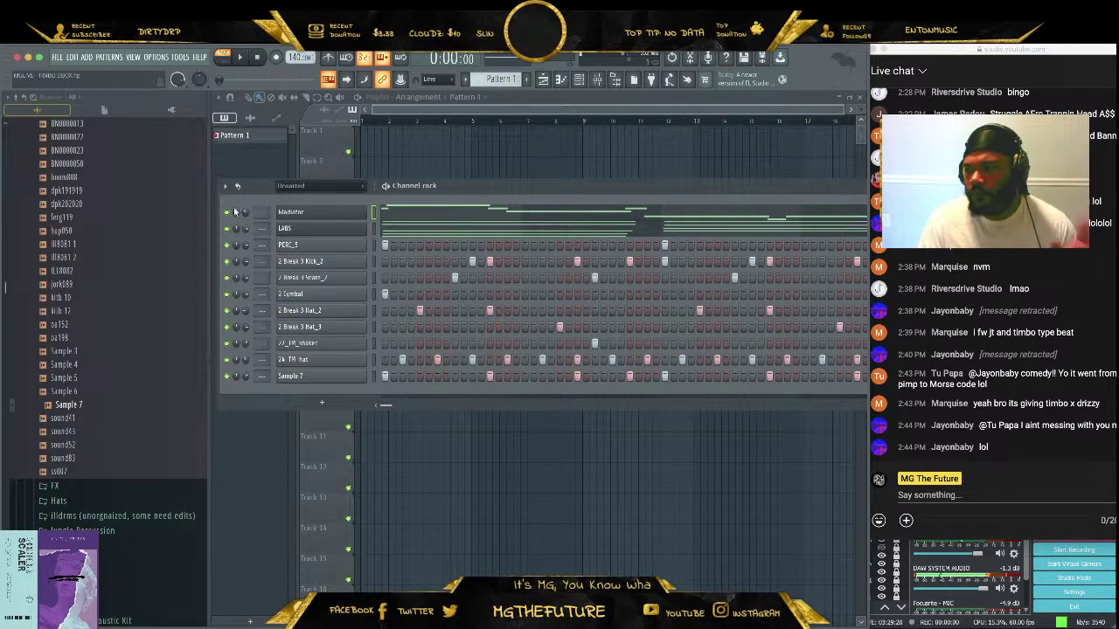
right_click(365, 212)
mouse_move(424, 288)
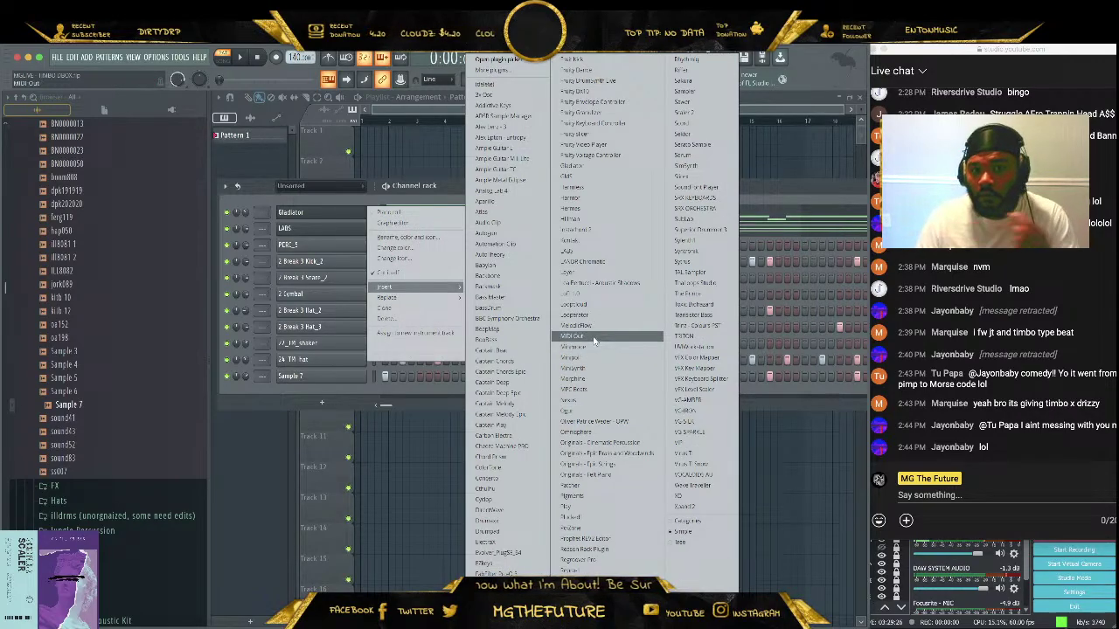
click(609, 252)
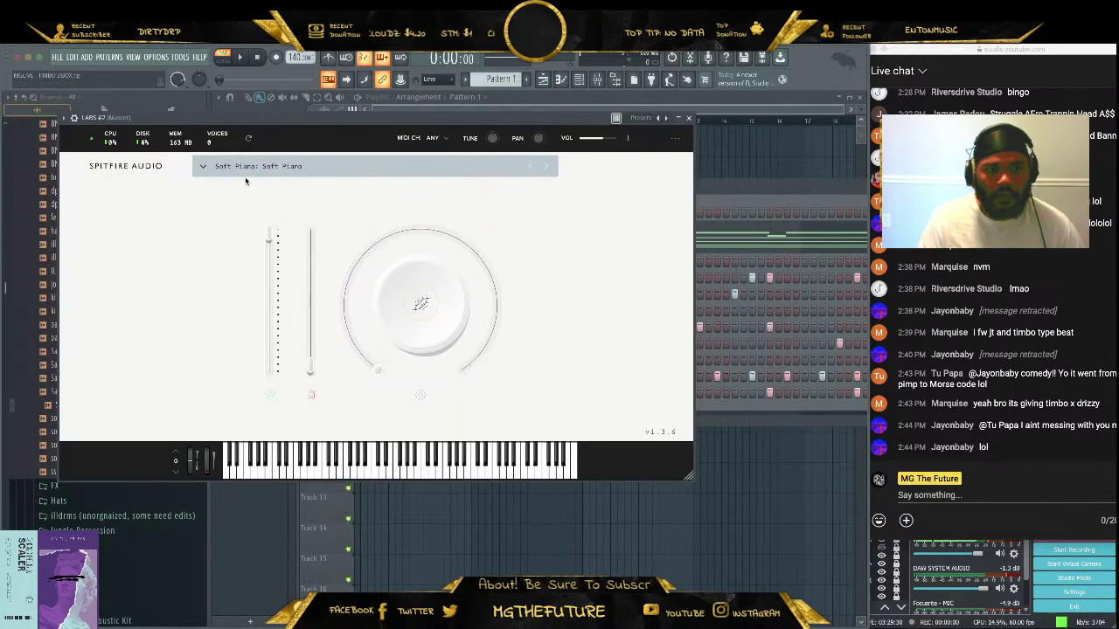
click(210, 166)
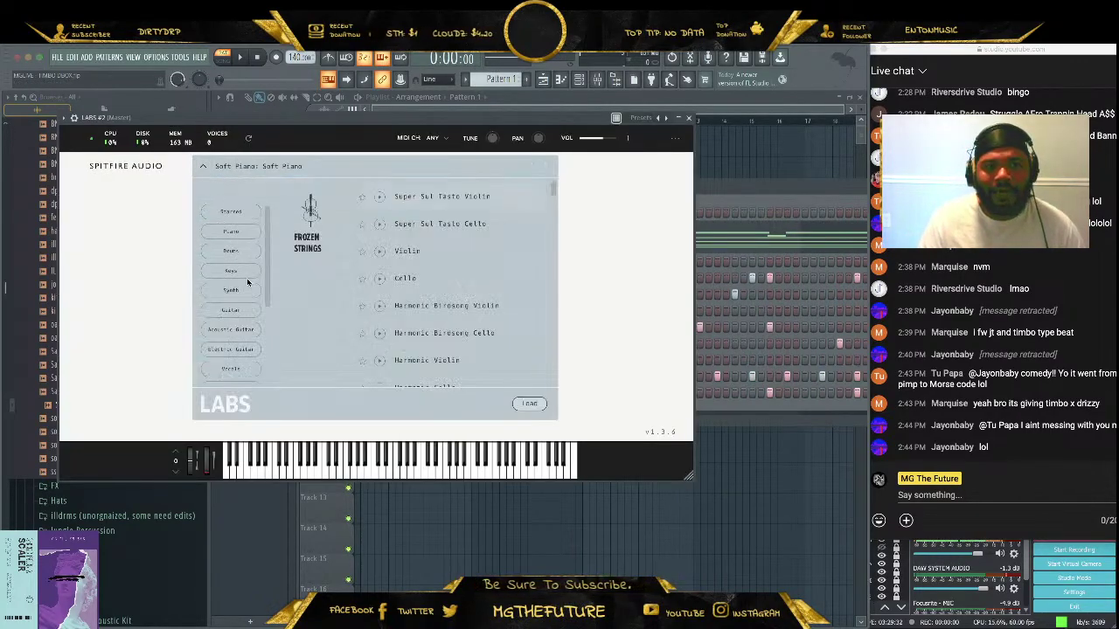
click(231, 308)
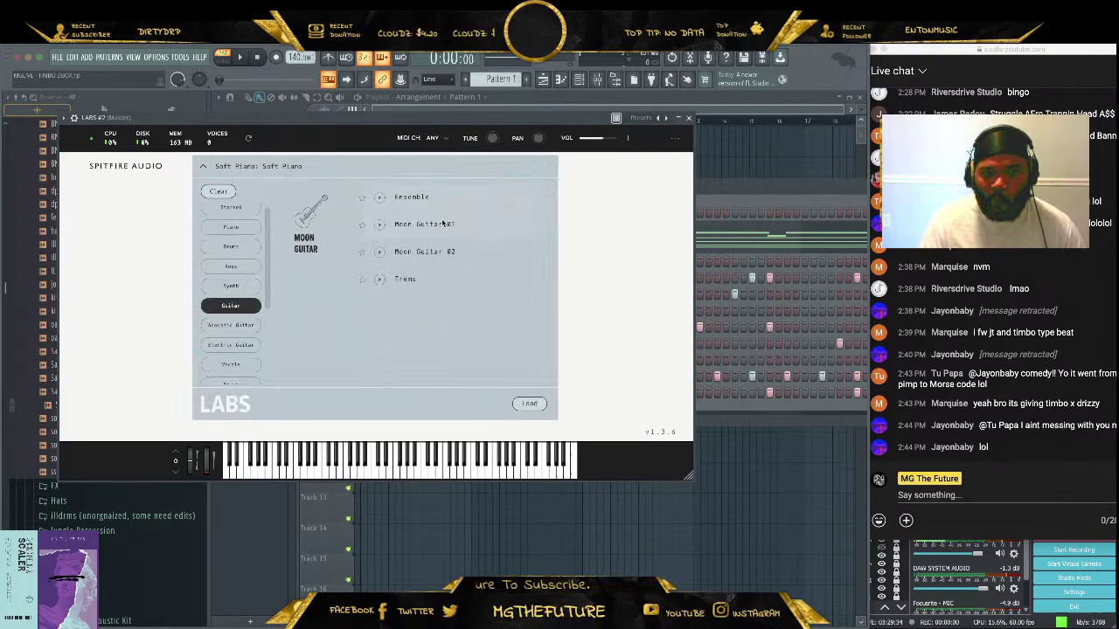
click(421, 252)
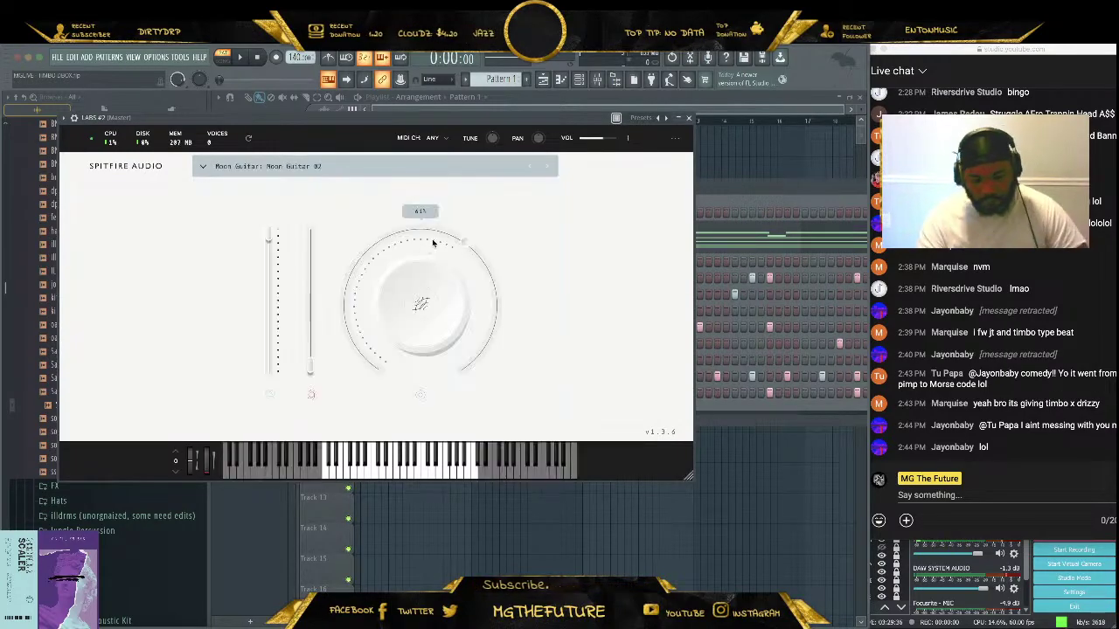
Reopen the Moon Guitar instrument from the channel rack and raise its volume to 313%
click(689, 117)
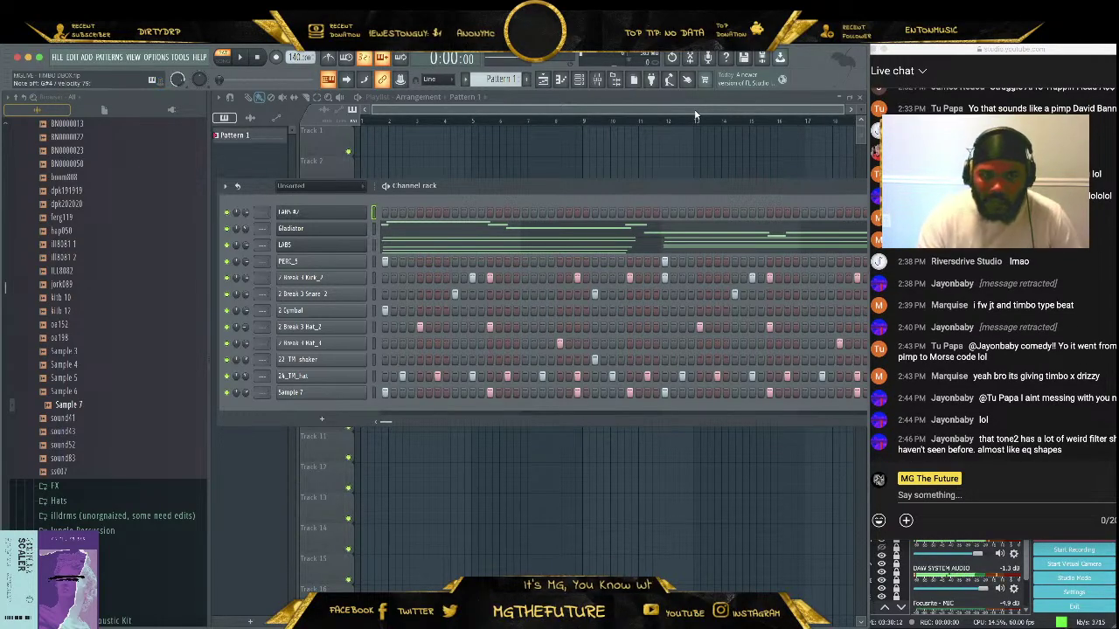
click(339, 211)
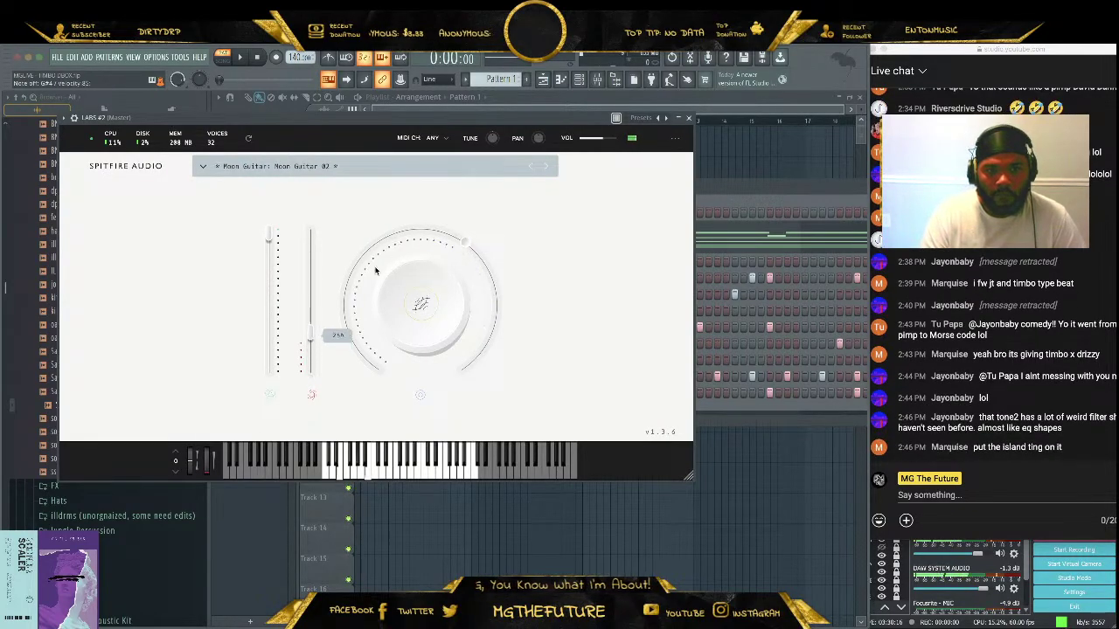
mouse_move(608, 143)
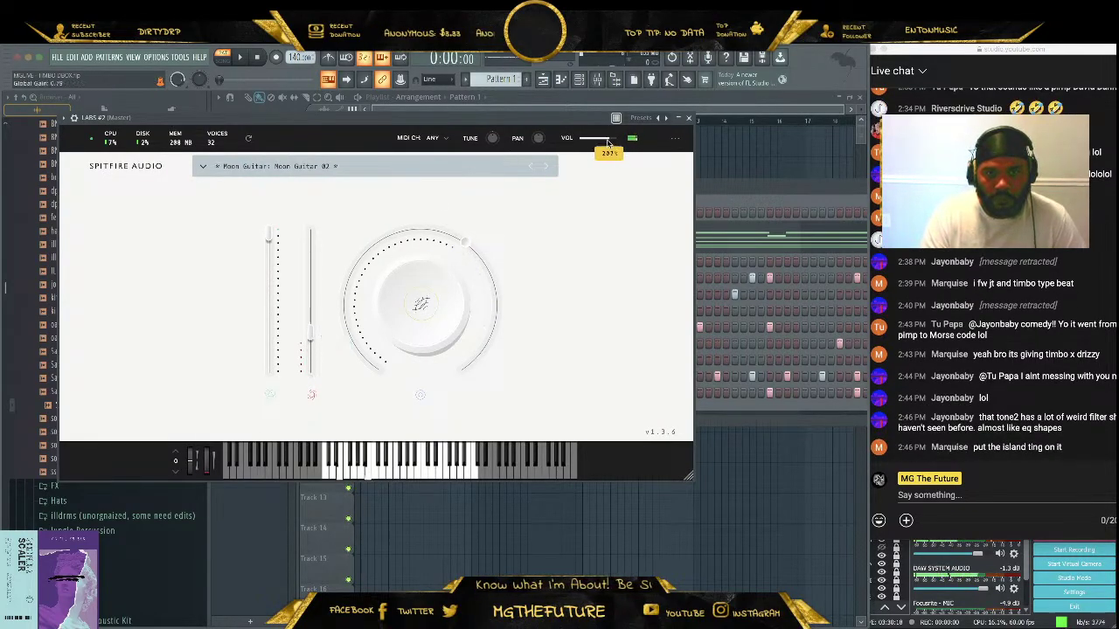
scroll(607, 143, up, 5)
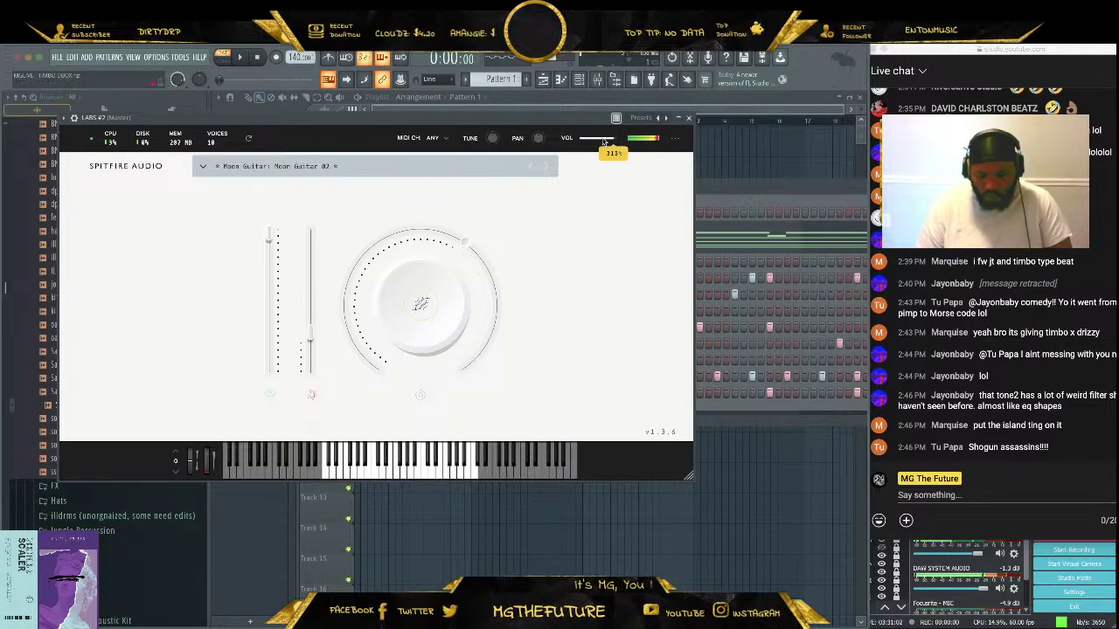
Play Pattern 1 to rehearse the guitar over it, close the LABS window, and return to the channel rack with playback stopped
key(space)
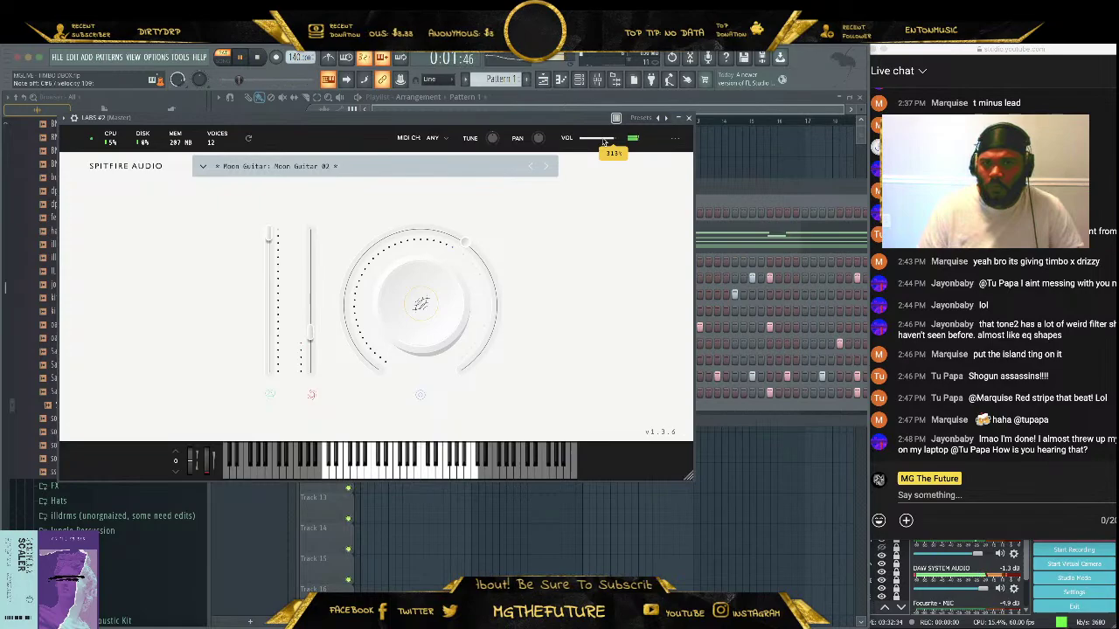
click(696, 123)
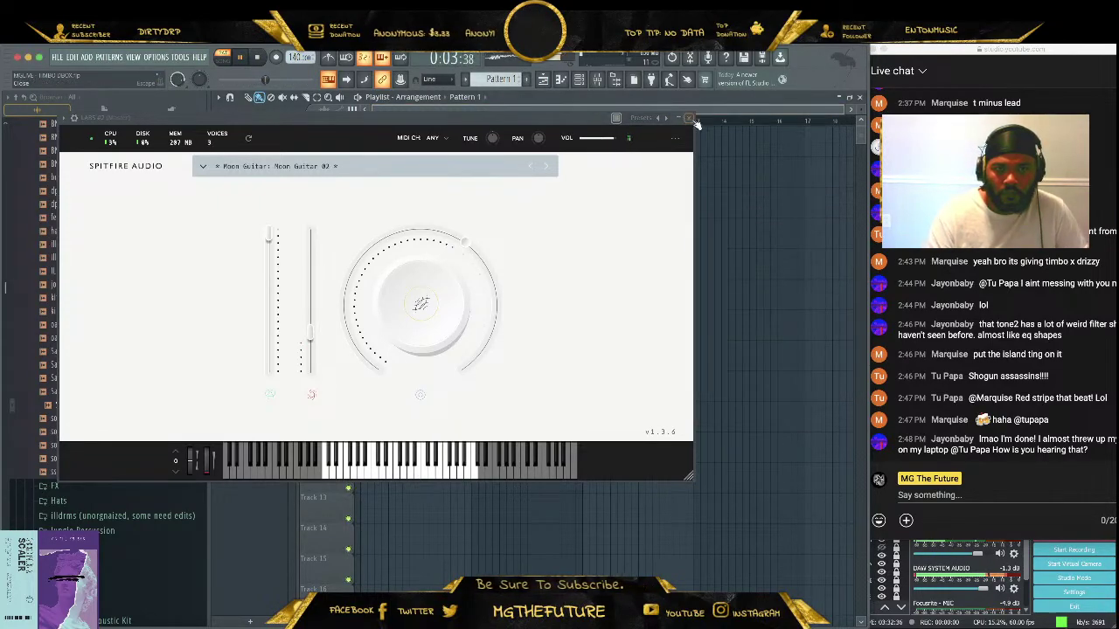
click(688, 118)
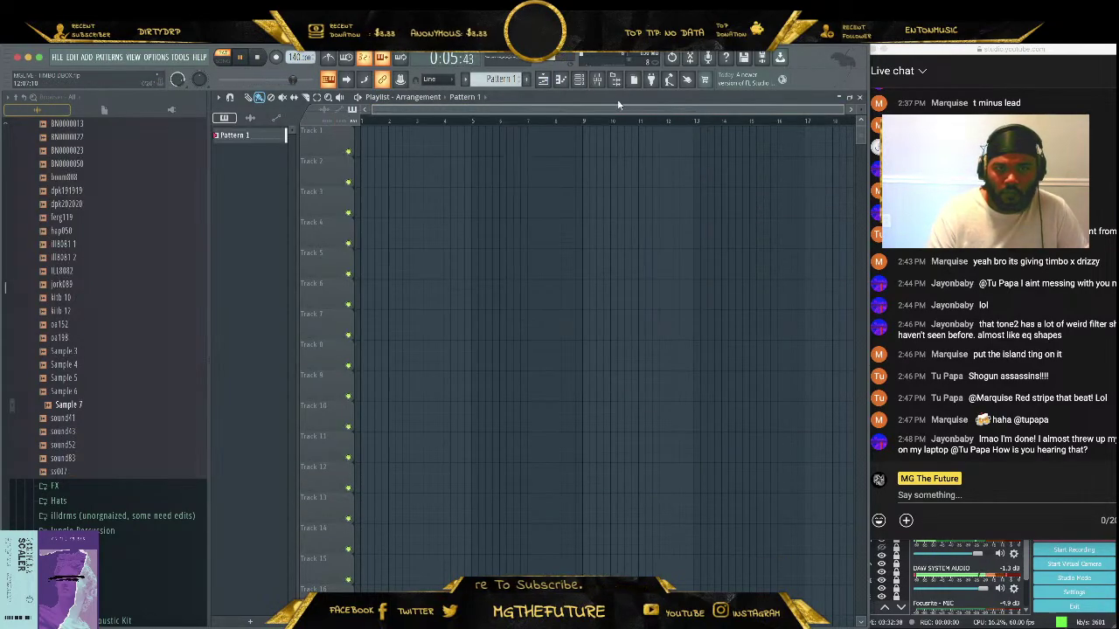
click(591, 79)
click(256, 57)
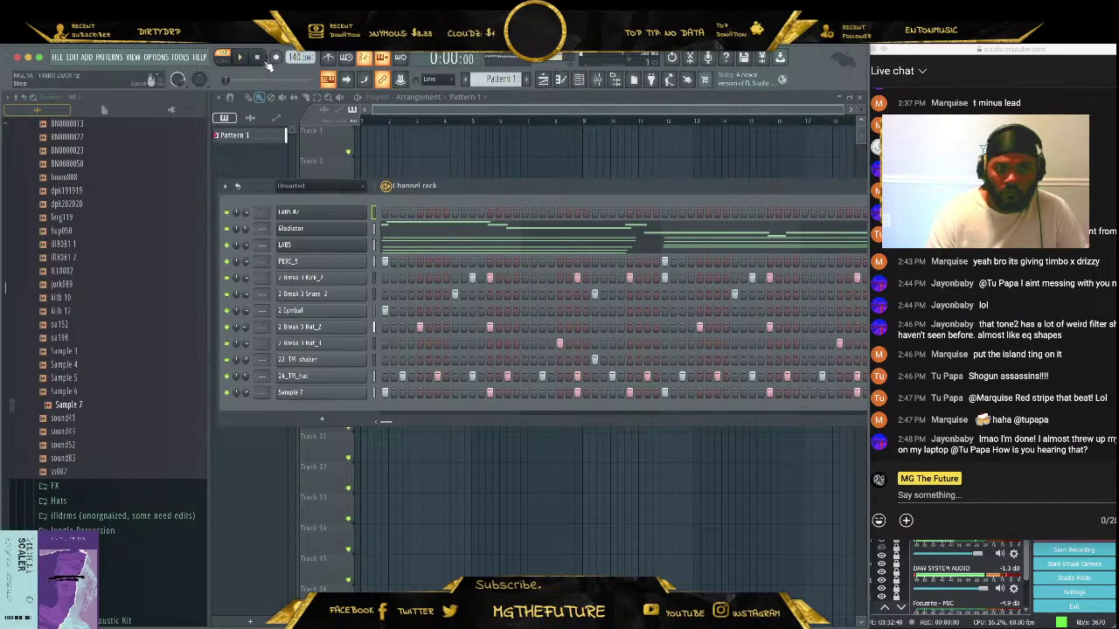
Record the high Moon Guitar riff into Pattern 1, and select all its recorded notes in the piano roll
click(275, 58)
click(245, 60)
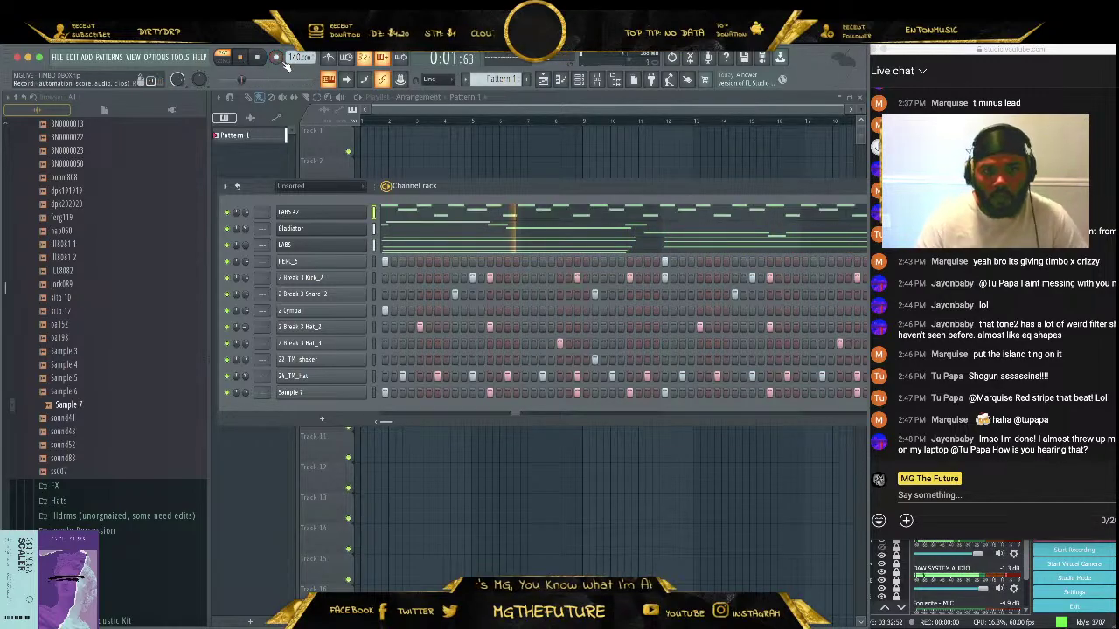
click(402, 214)
key(ctrl+a)
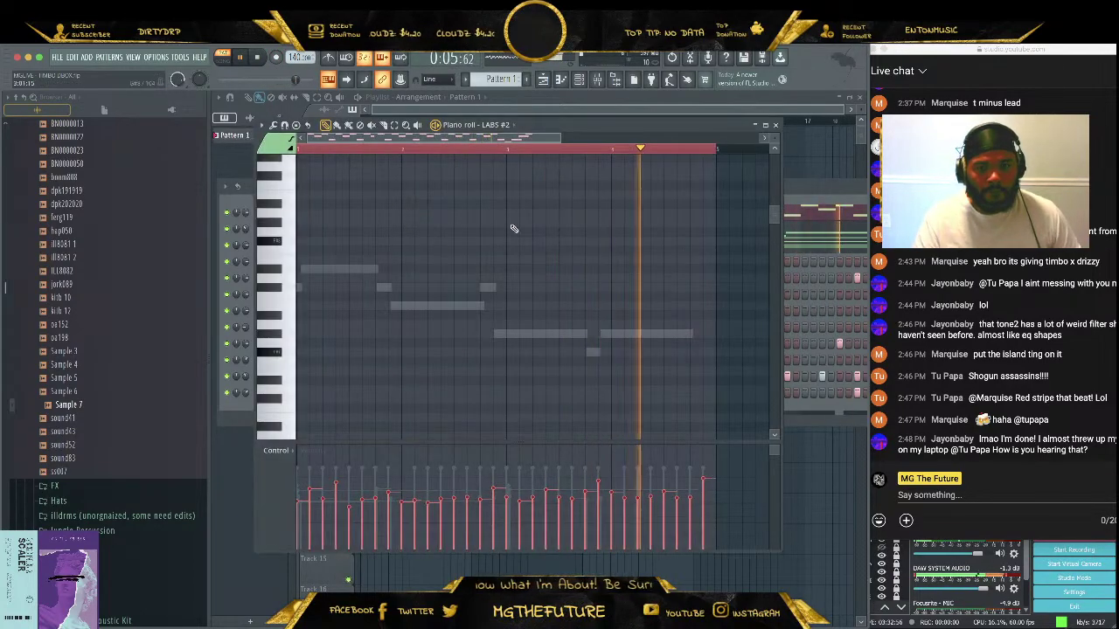
click(775, 125)
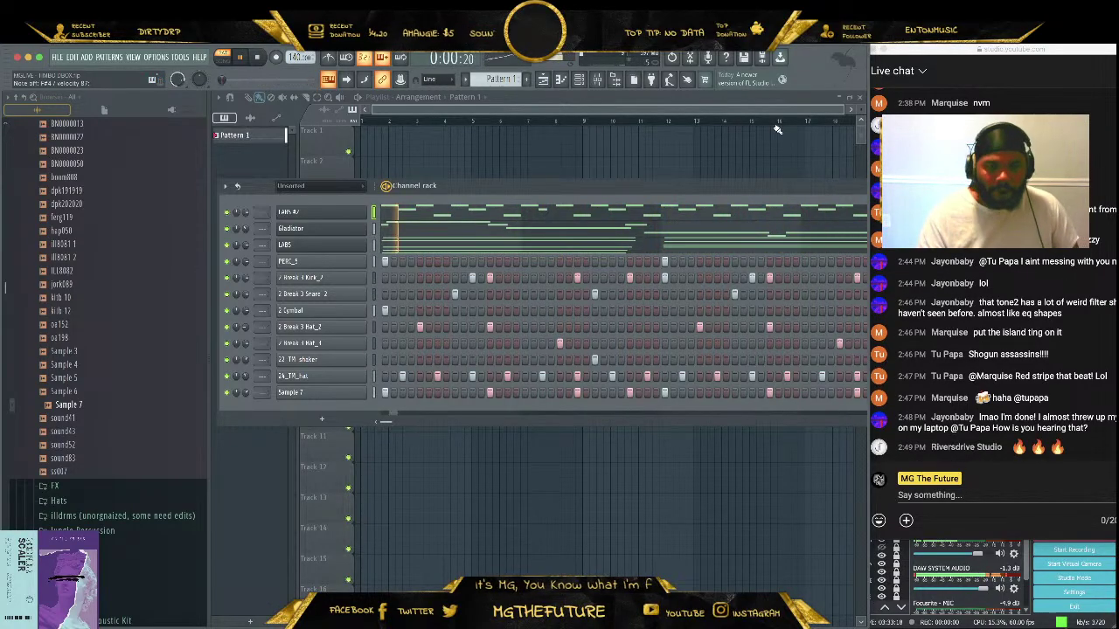
Stop the Moon Guitar overdub and tidy its lower notes in the piano roll, nudging the last two bars earlier and removing surplus short repeats
click(257, 57)
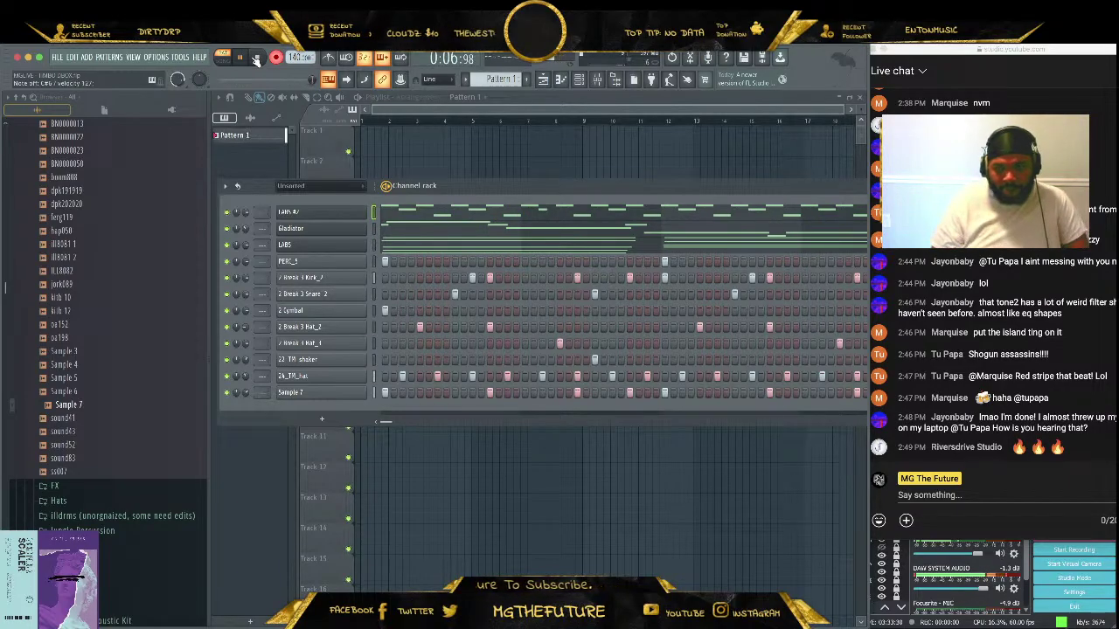
click(437, 210)
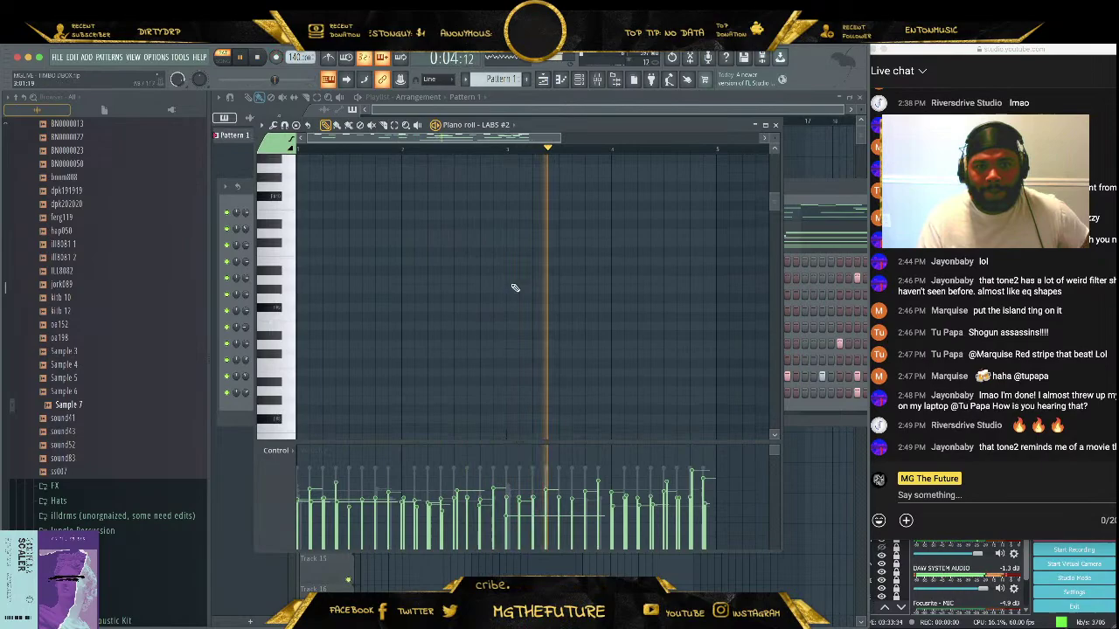
scroll(511, 284, up, 2)
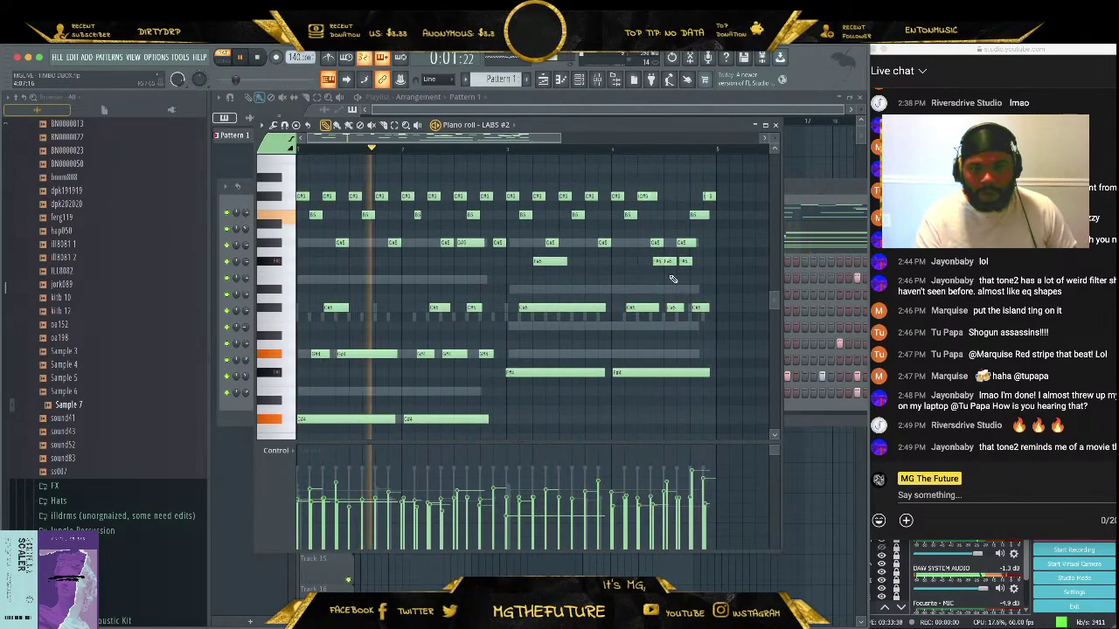
drag(661, 236, 382, 422)
drag(464, 411, 503, 408)
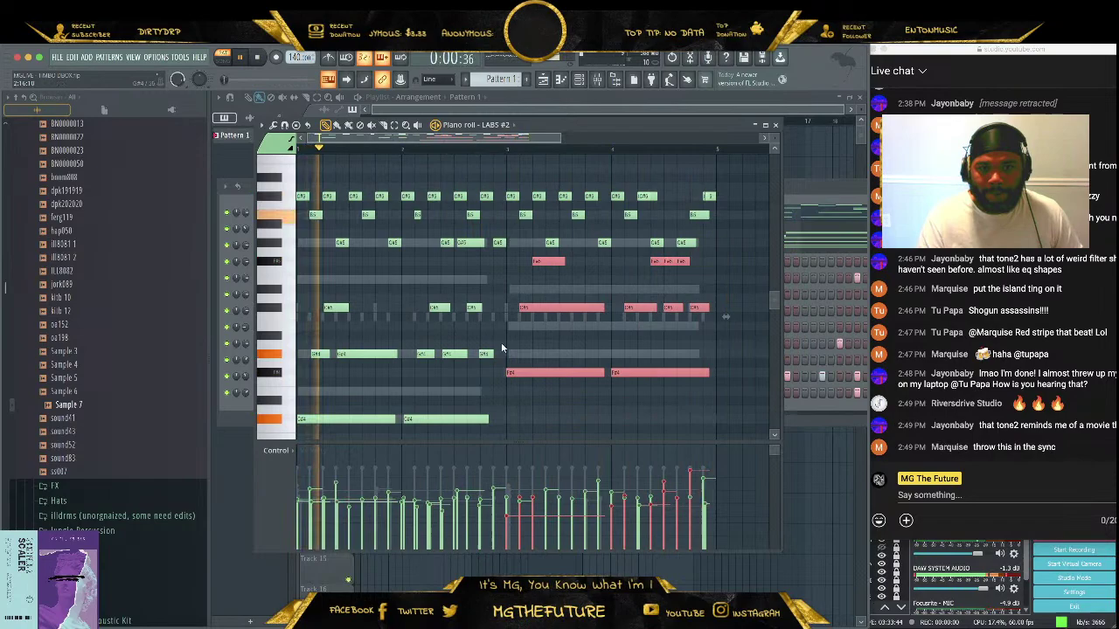
key(ctrl+z)
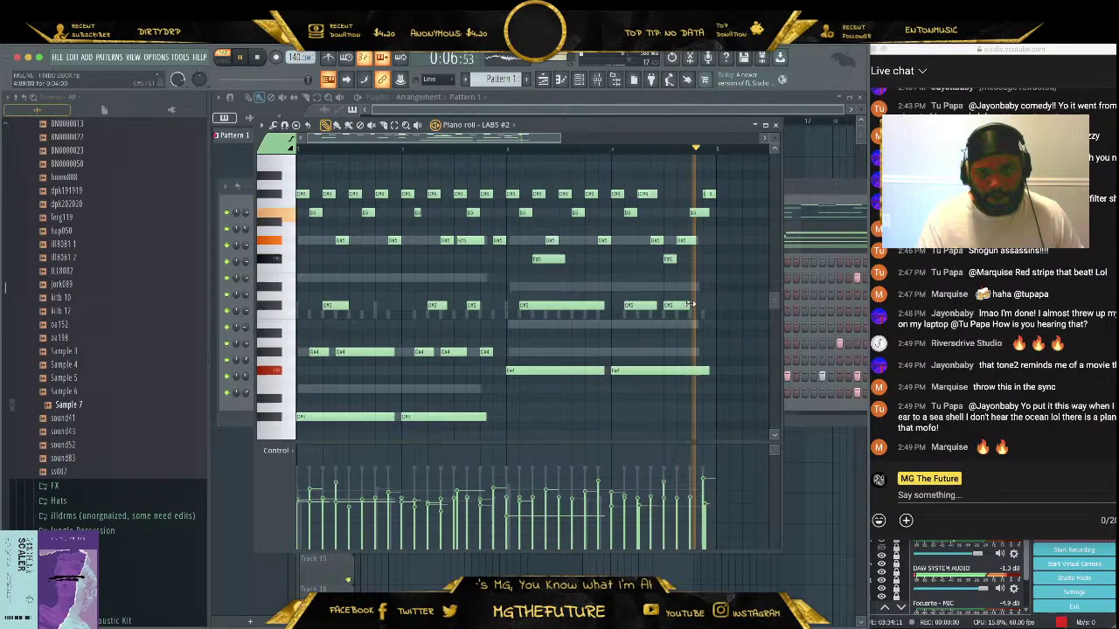
key(F7)
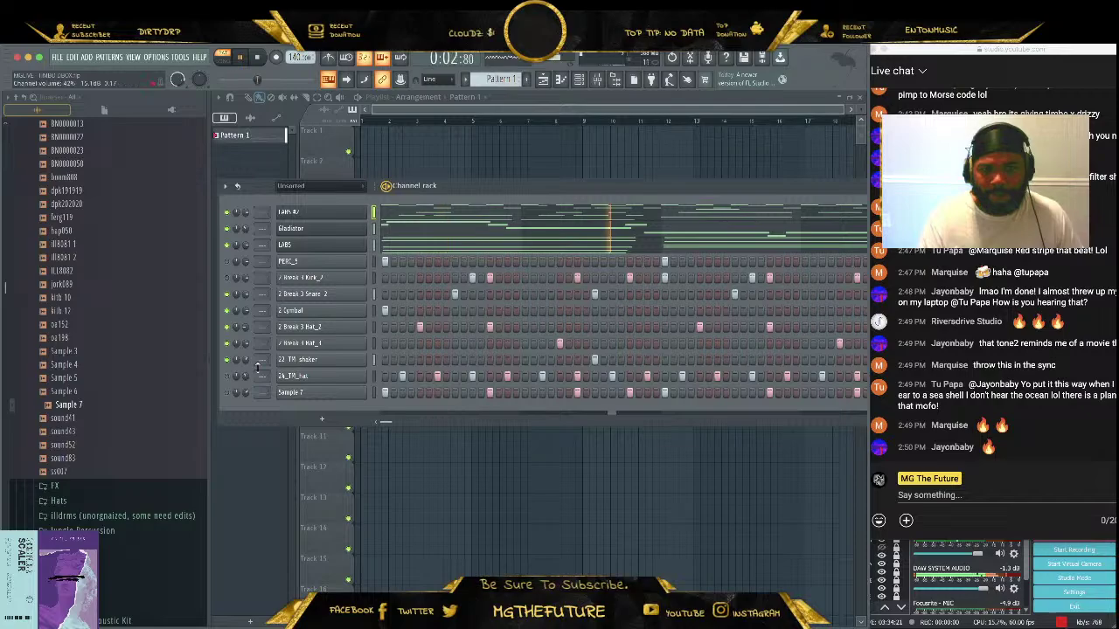
Raise the velocity of all four 2 Break 3 Snare_2 hits to maximum in the channel rack's velocity graph
click(302, 293)
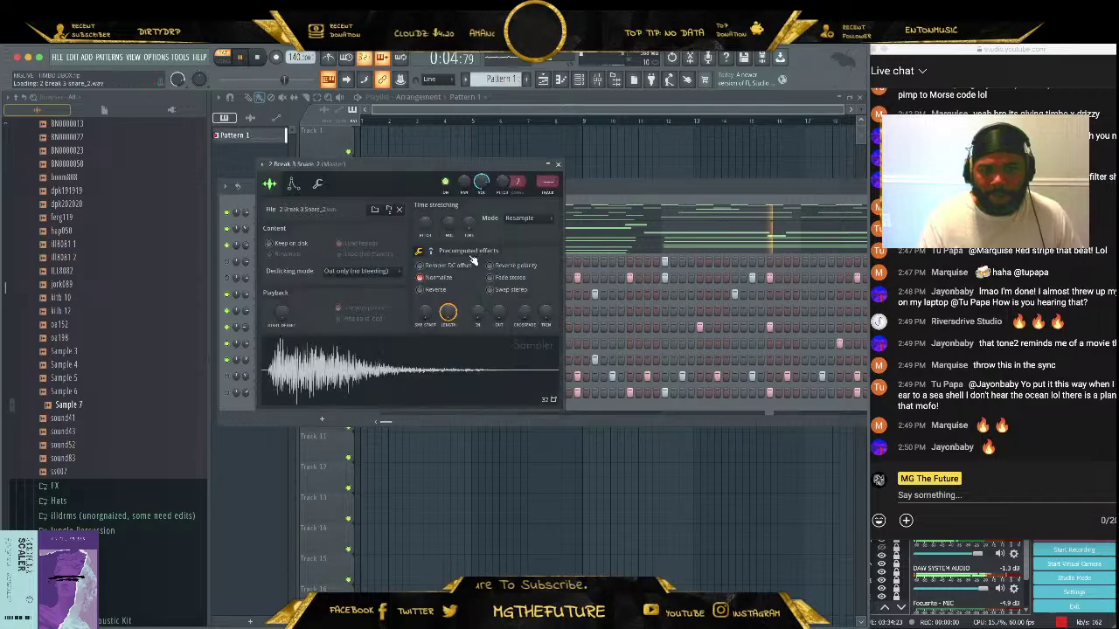
click(511, 179)
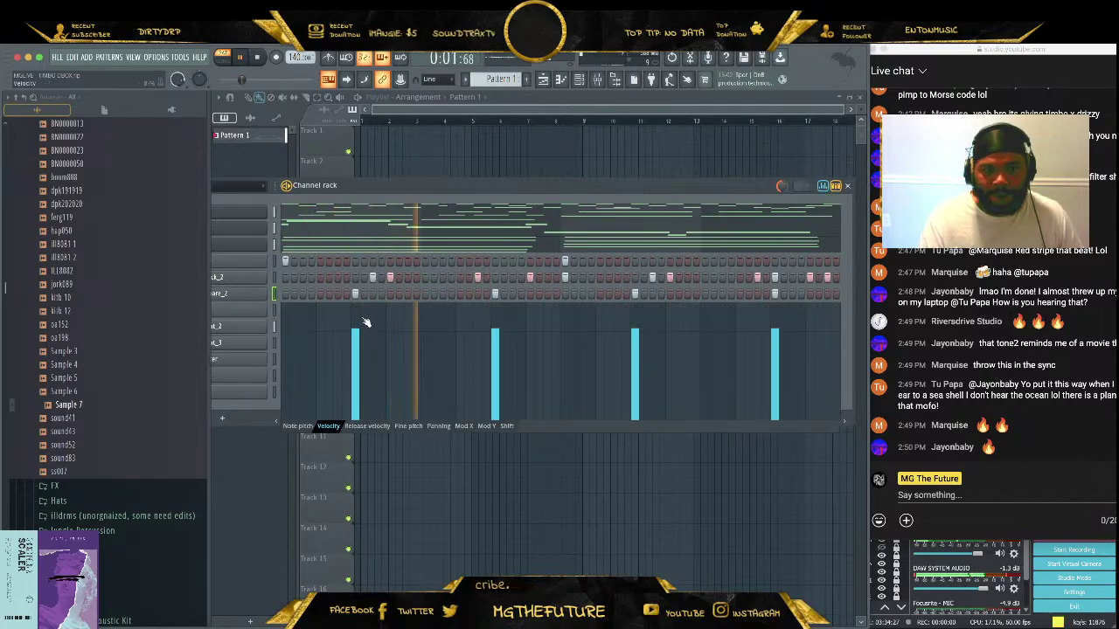
mouse_move(365, 322)
mouse_down()
mouse_move(499, 327)
mouse_move(495, 300)
mouse_move(639, 317)
mouse_move(720, 276)
mouse_up()
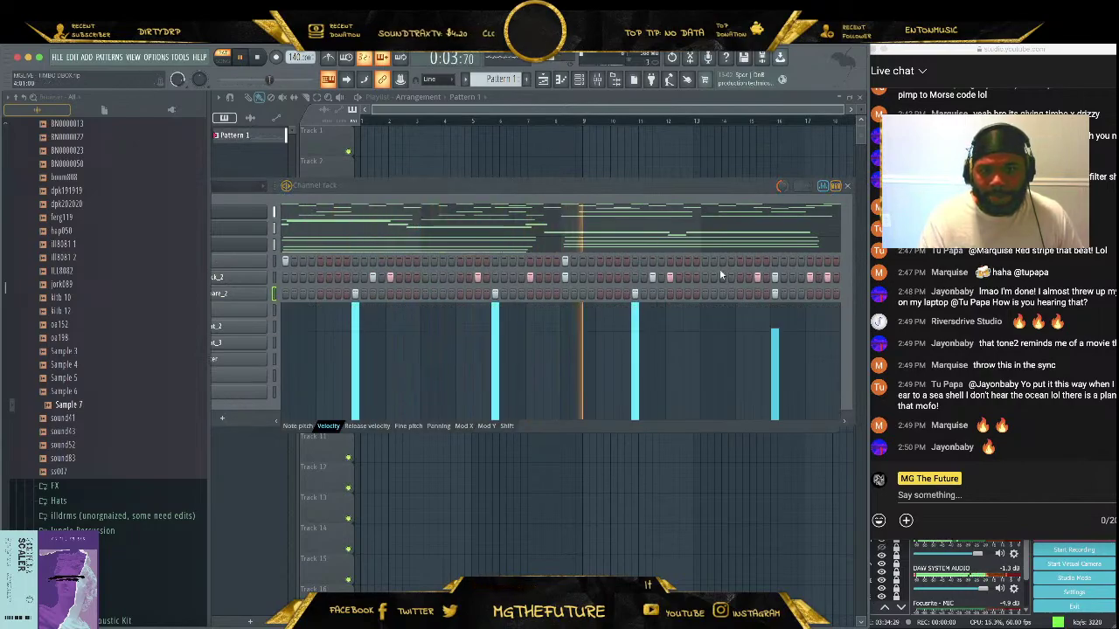
drag(683, 178, 731, 177)
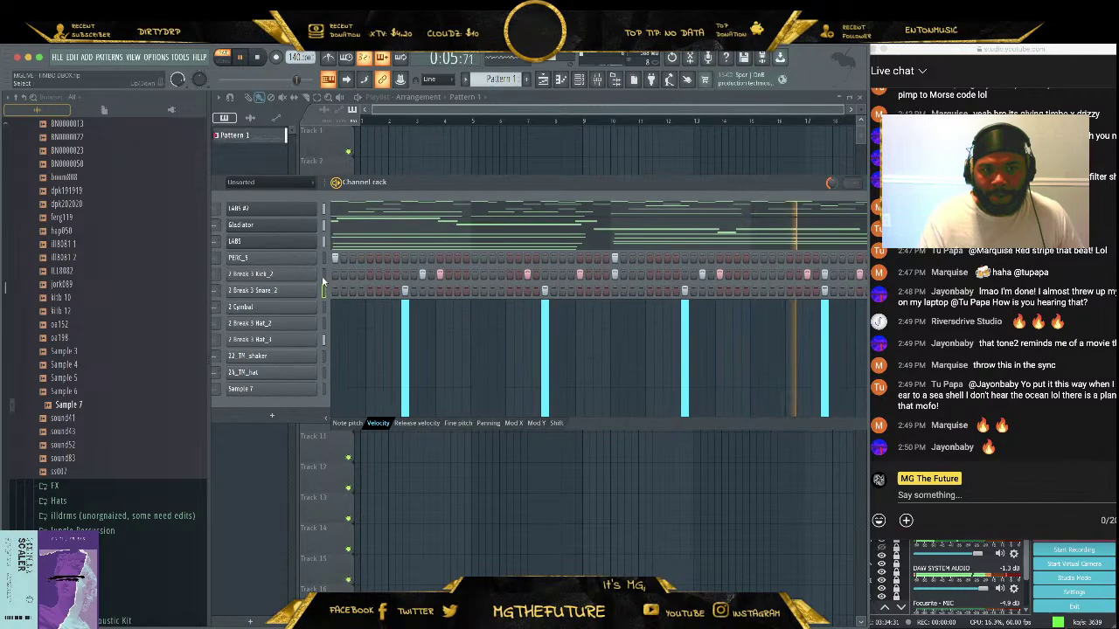
Raise the first nine 2 Break 3 Kick_2 velocities, setting the main hits to maximum and the accompanying hits slightly lower
click(323, 274)
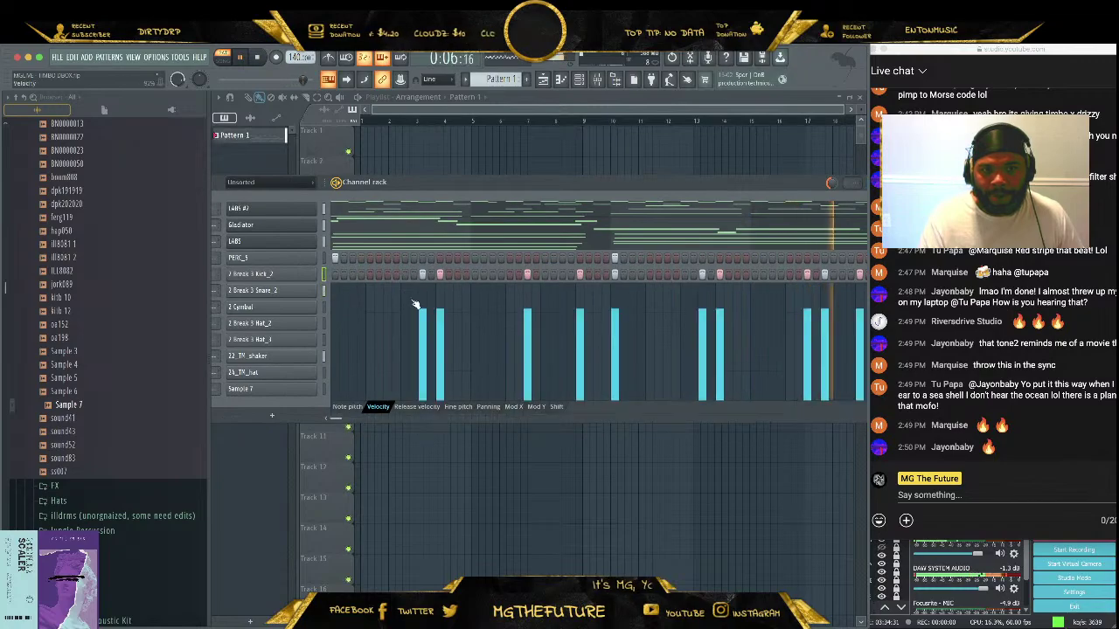
click(527, 289)
click(580, 289)
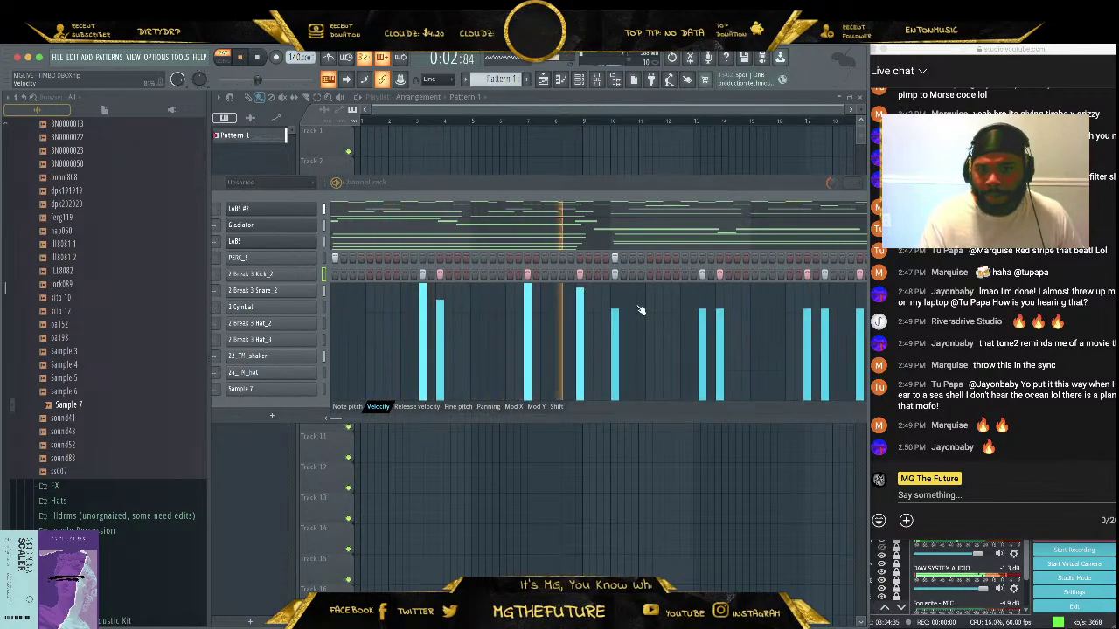
click(615, 286)
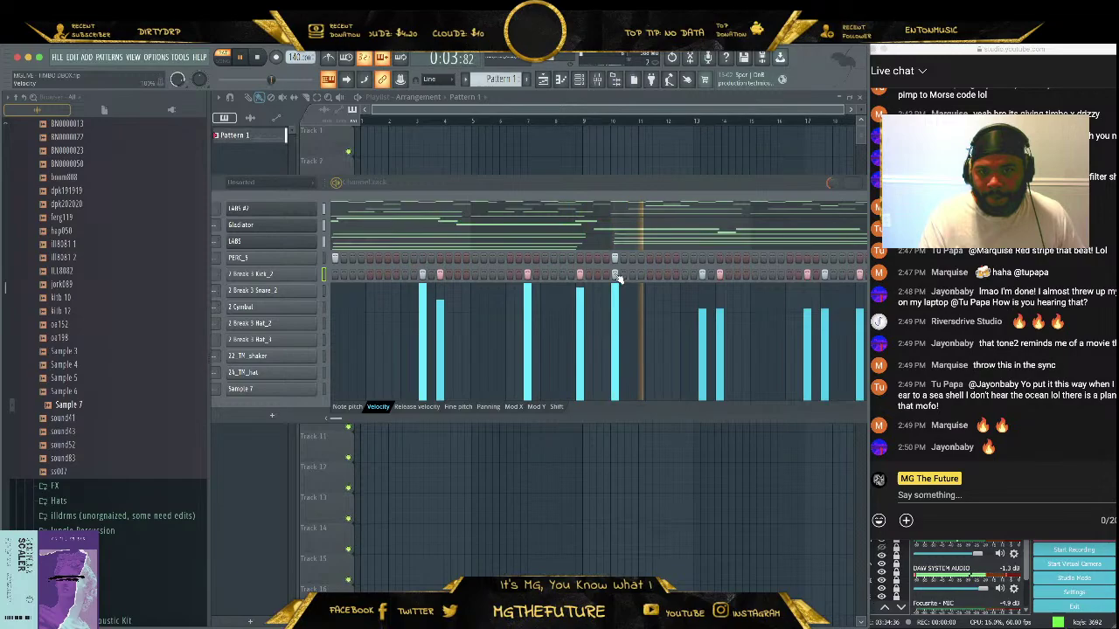
click(719, 297)
click(702, 285)
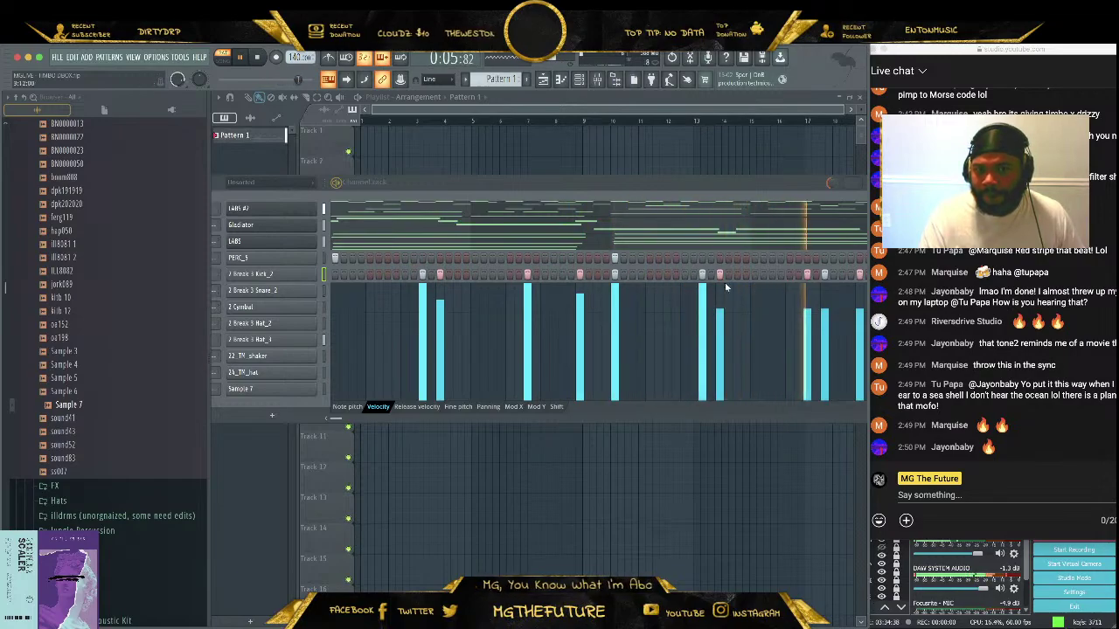
click(824, 285)
click(807, 298)
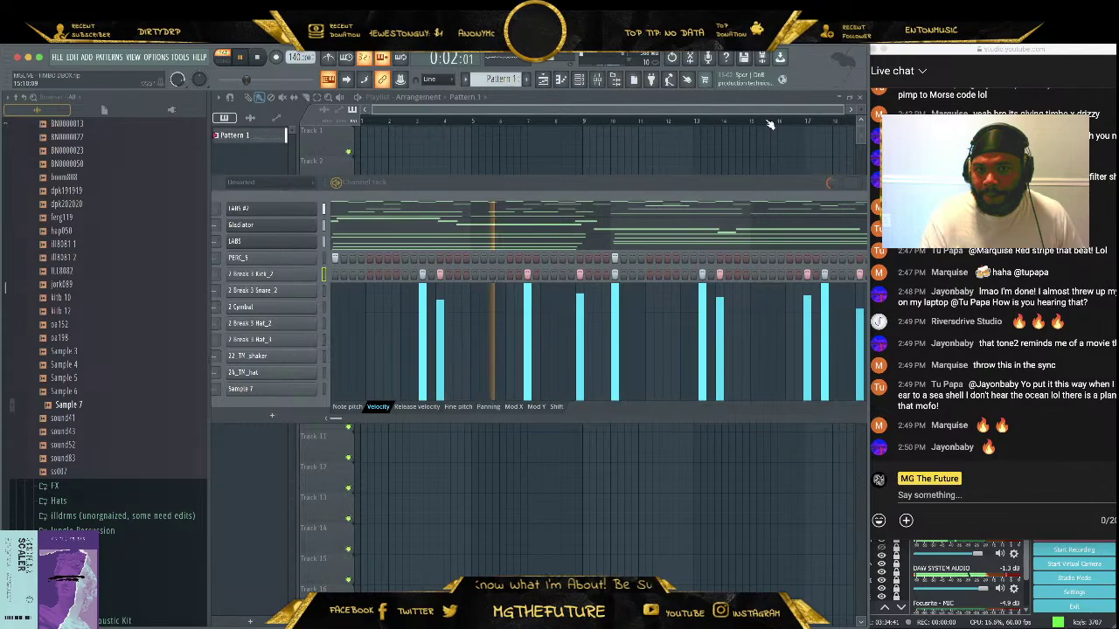
Set the final kick hit to full velocity and the hit before it slightly lower, and bring the channel names back into view
drag(735, 183, 676, 181)
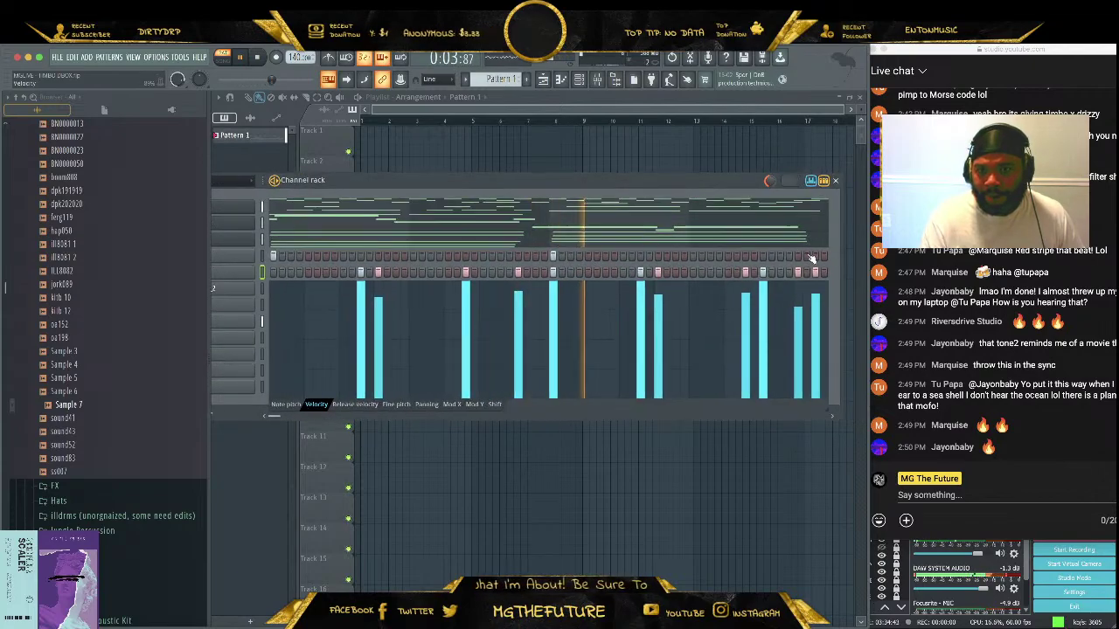
click(815, 282)
click(797, 293)
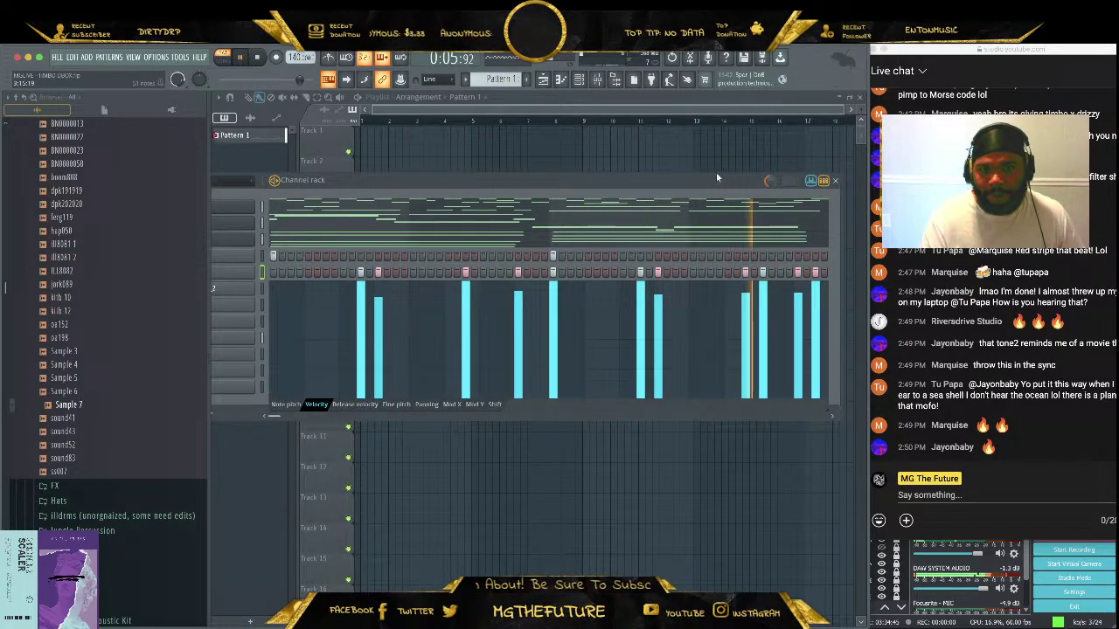
drag(716, 178, 808, 166)
drag(518, 166, 612, 154)
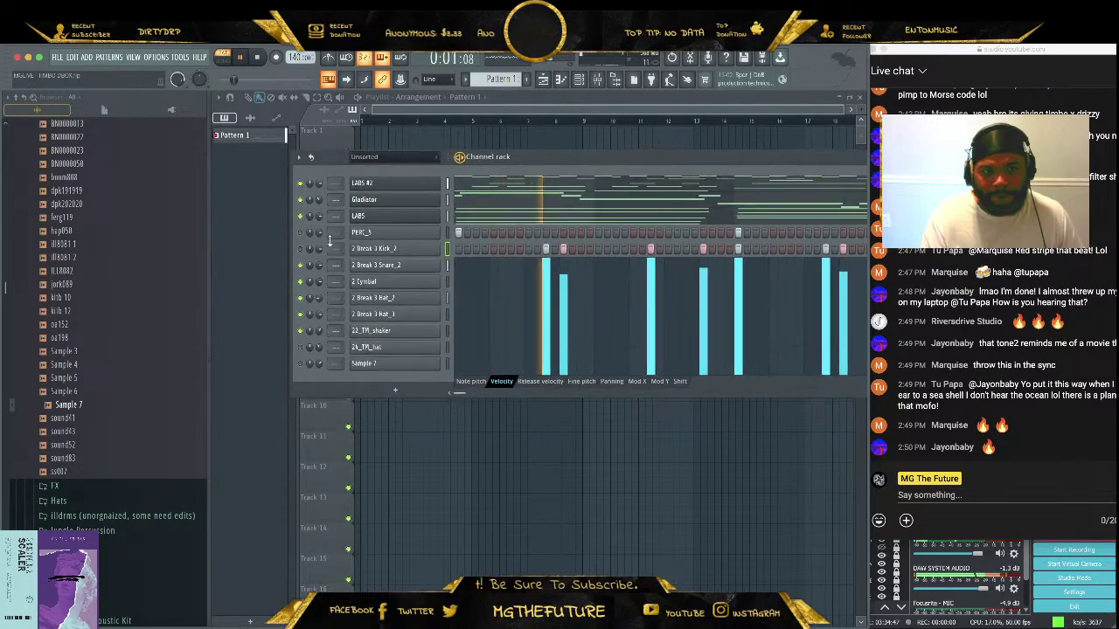
Examine the 2 Break 3 Kick_2 sample, precomputed effects, envelope and miscellaneous settings, and close its channel window
click(411, 250)
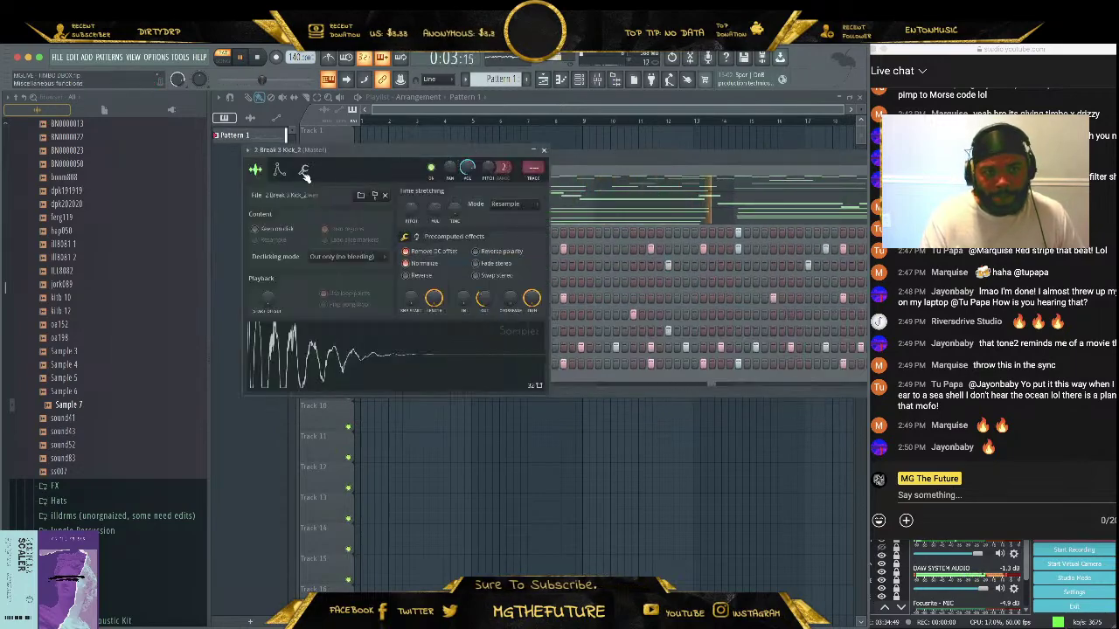
click(304, 171)
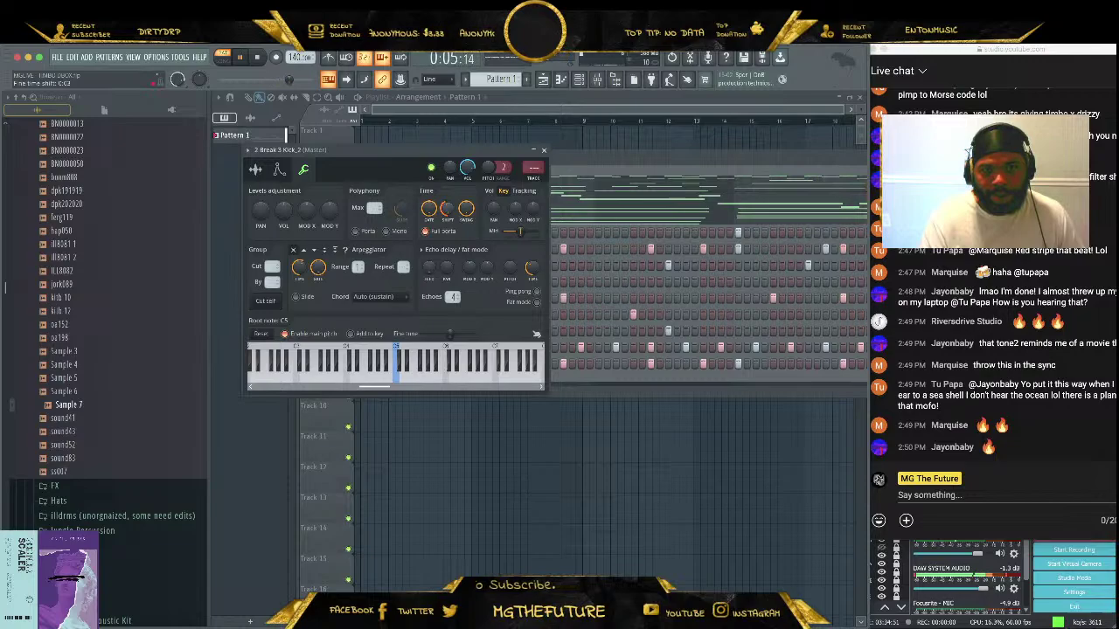
click(257, 171)
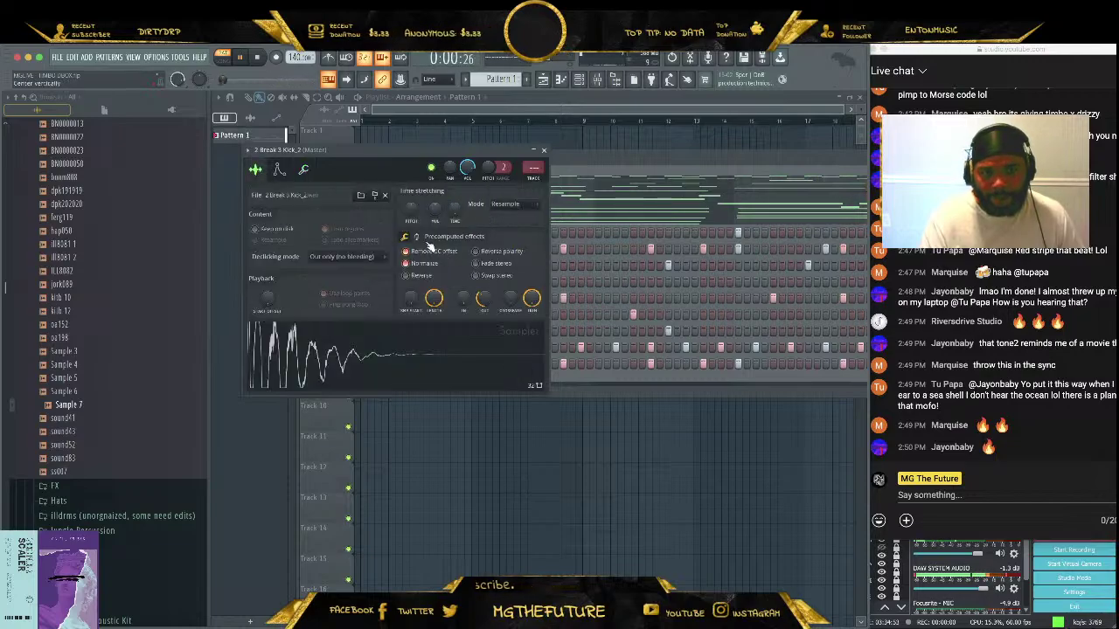
click(417, 238)
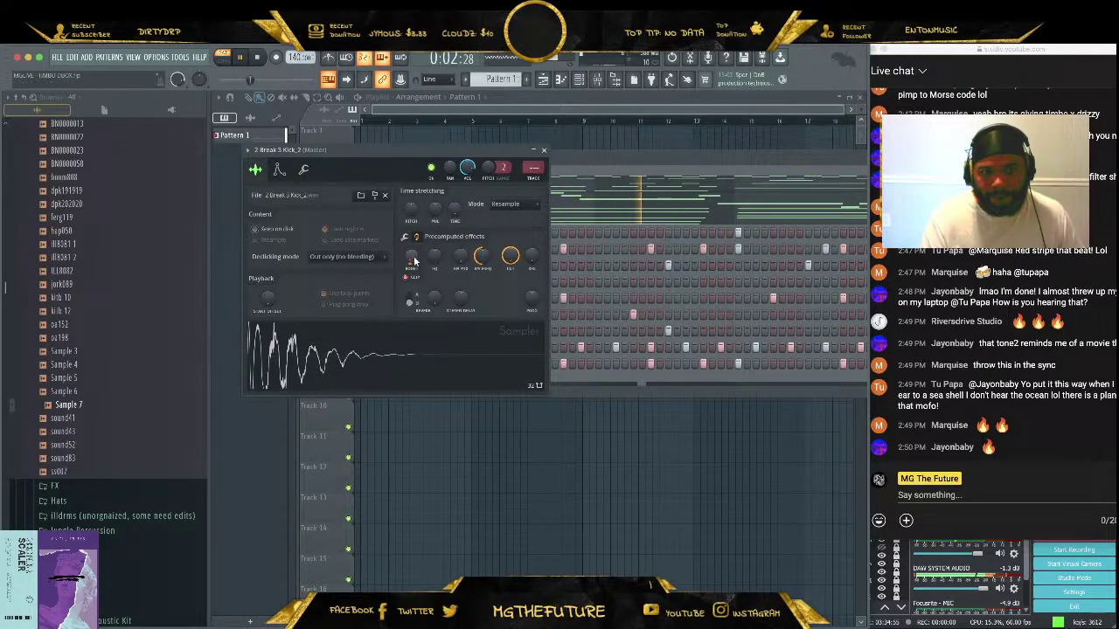
click(304, 170)
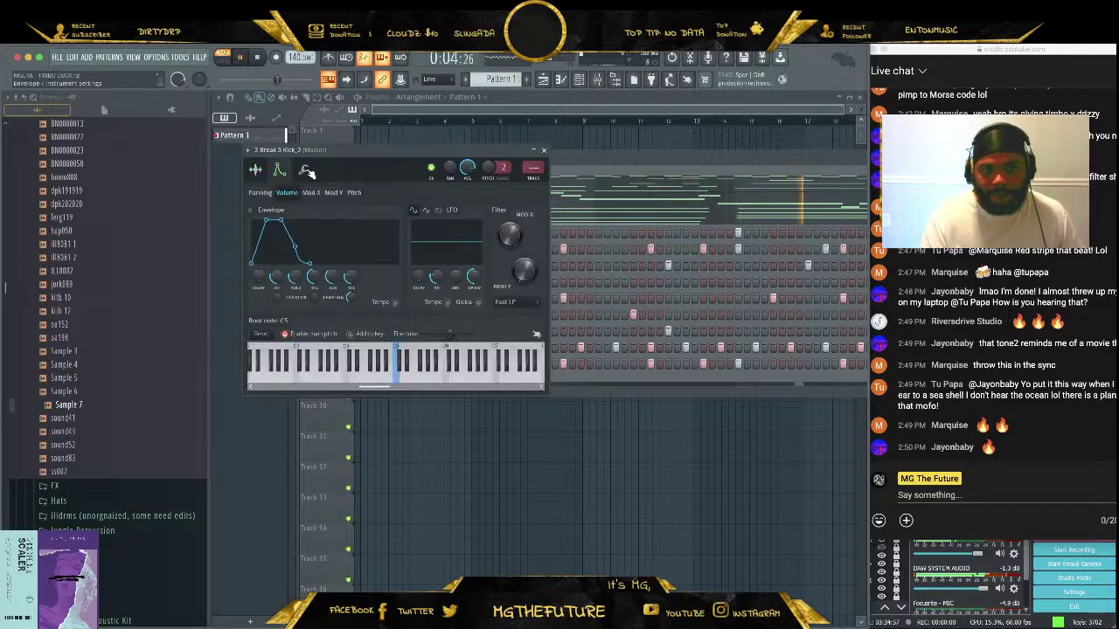
click(543, 150)
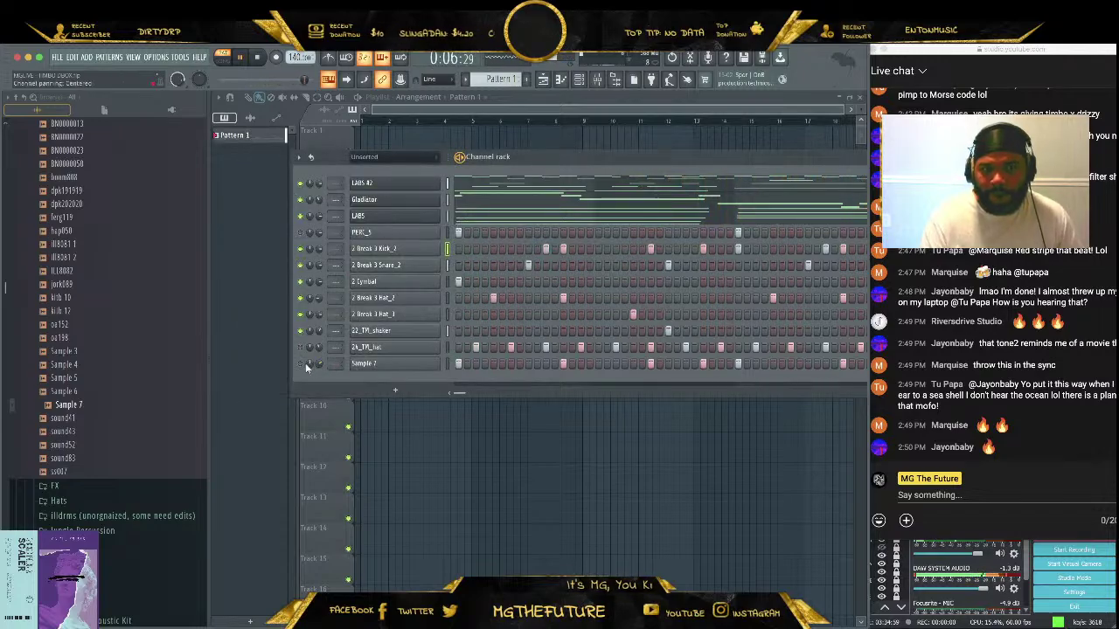
Raise every Sample 7 hit to maximum velocity, close the velocity graph, and reposition the channel rack
drag(543, 156, 381, 151)
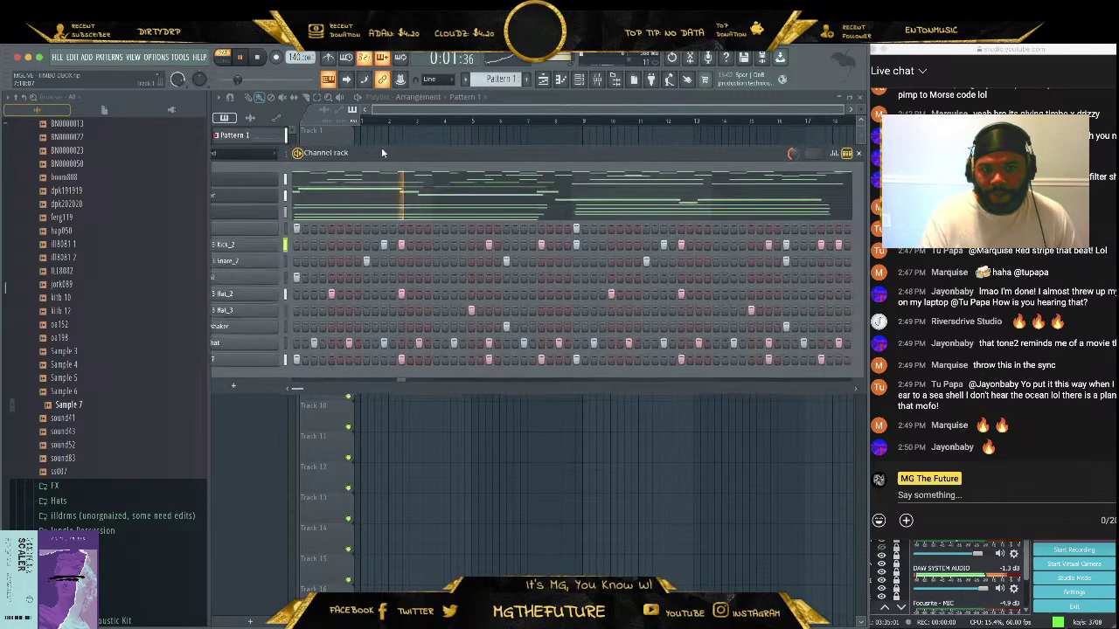
click(833, 152)
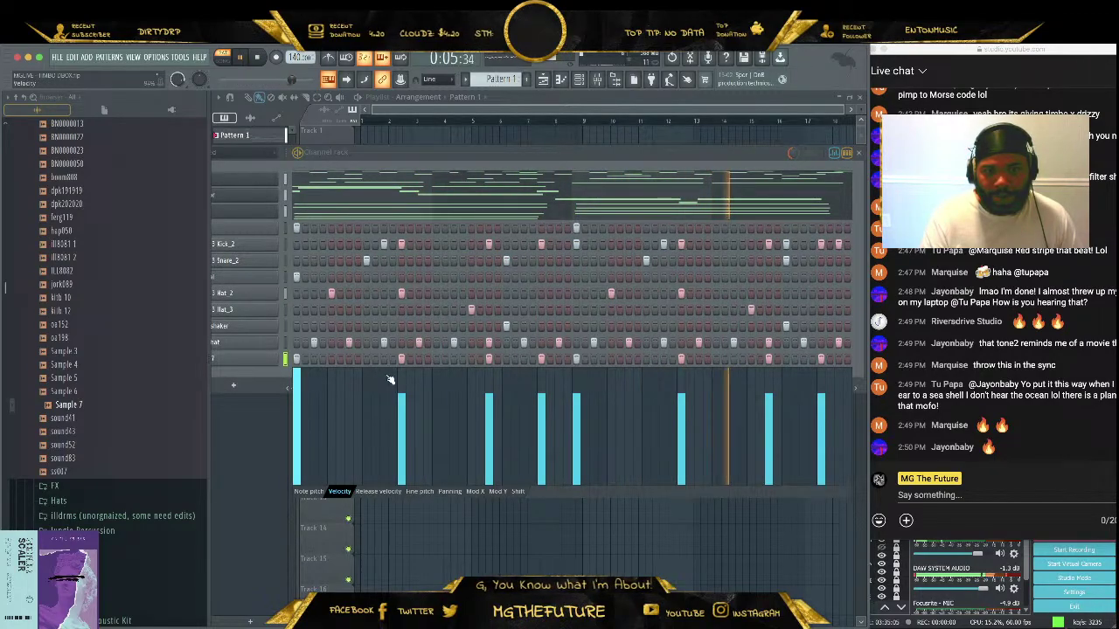
drag(487, 387, 581, 354)
click(681, 369)
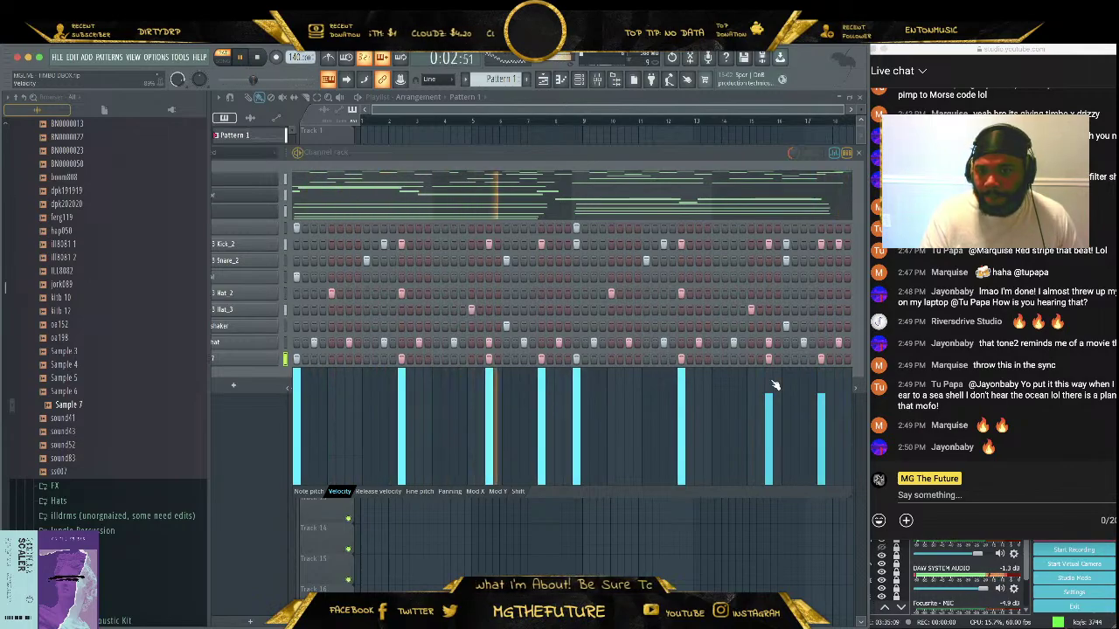
click(769, 370)
click(820, 372)
click(790, 152)
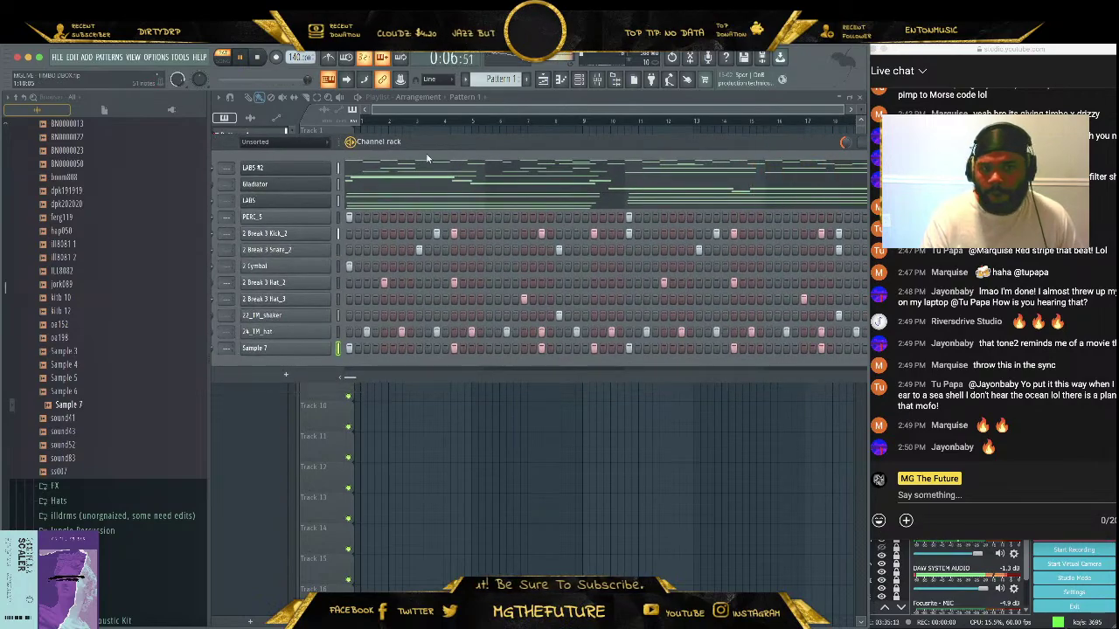
drag(446, 147, 536, 163)
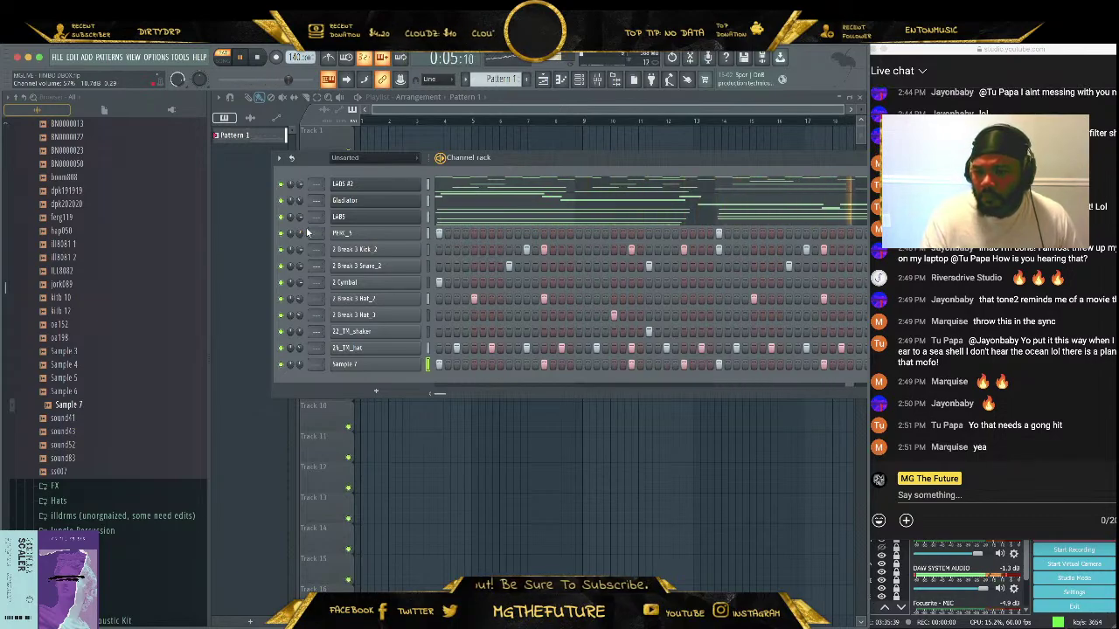
drag(576, 163, 506, 179)
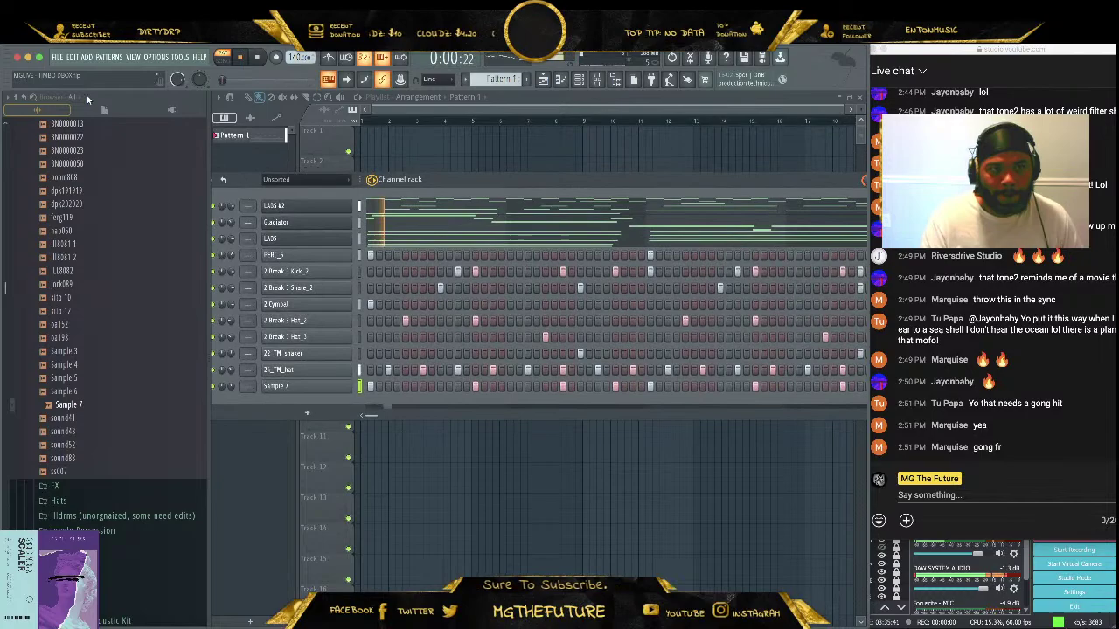
Save the project and go to the Drums folder in the sample browser
click(57, 57)
click(88, 111)
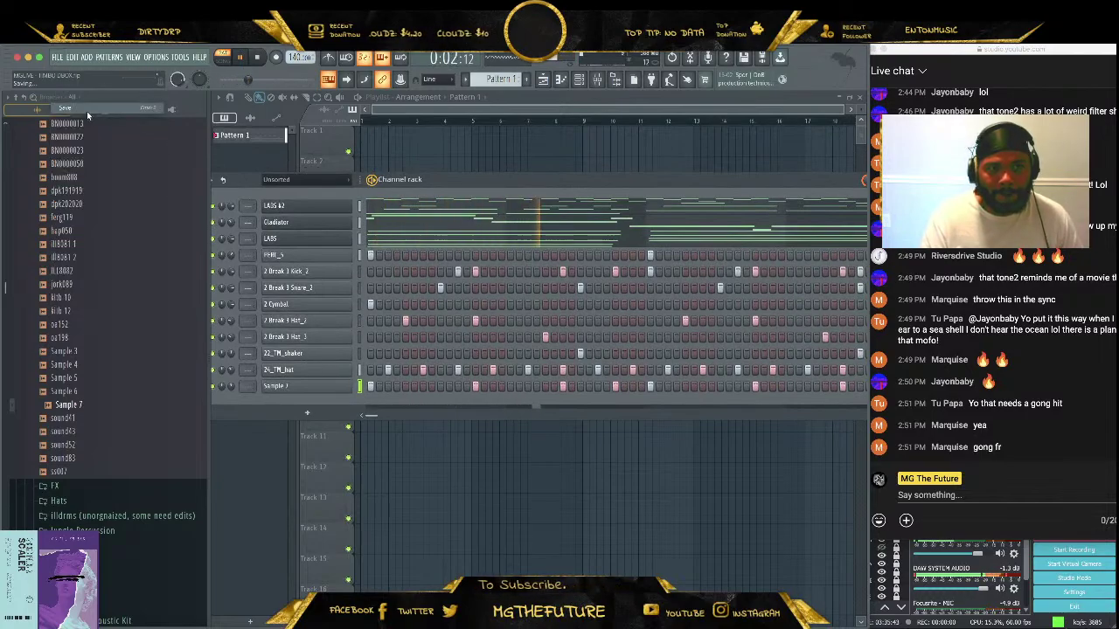
scroll(90, 233, up, 10)
click(72, 315)
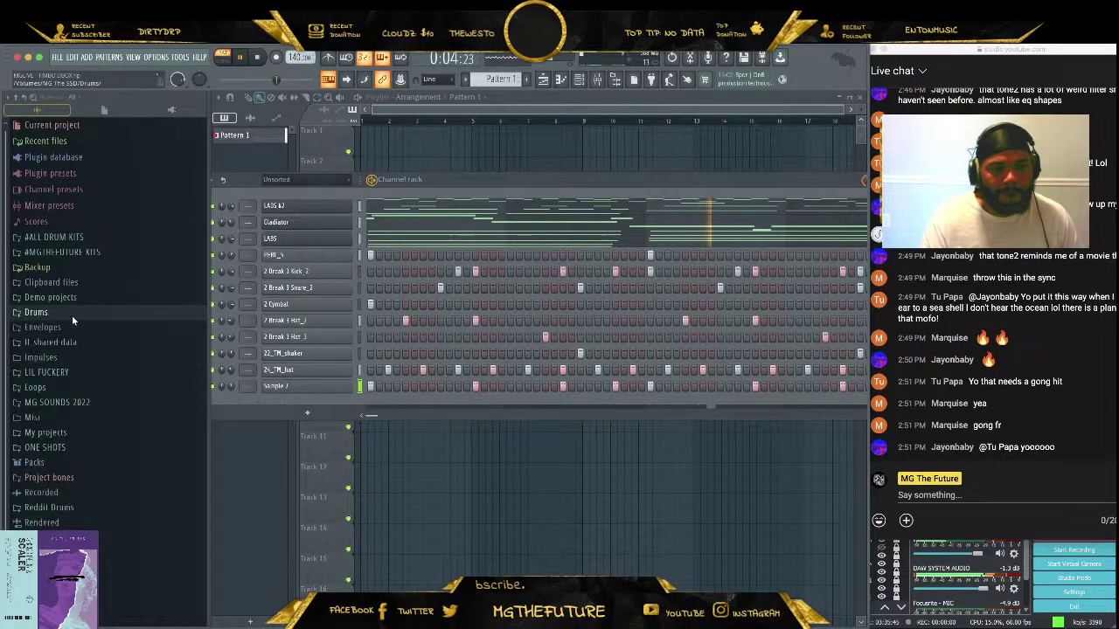
Add the BULL SHIT folder from the Desktop to the browser's extra search folders and close the settings
scroll(126, 316, down, 2)
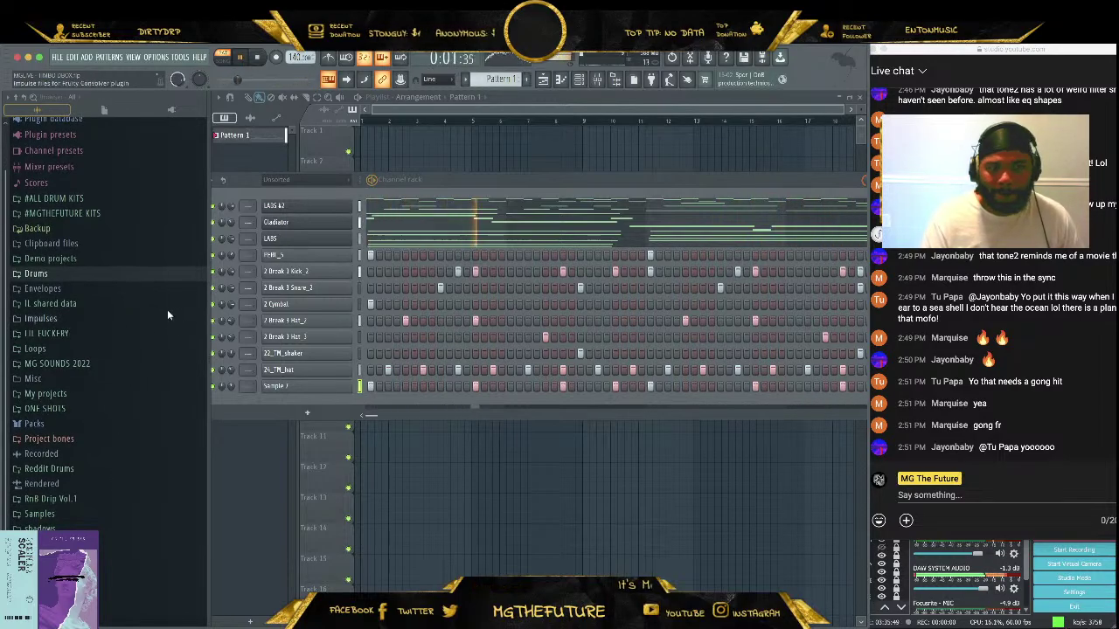
click(157, 58)
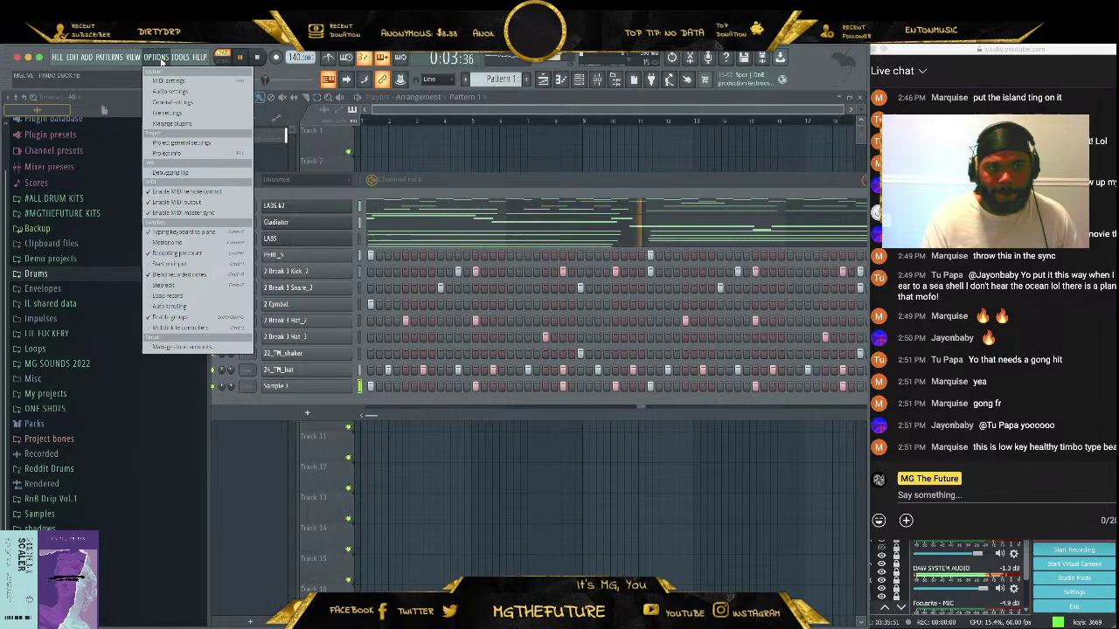
click(166, 112)
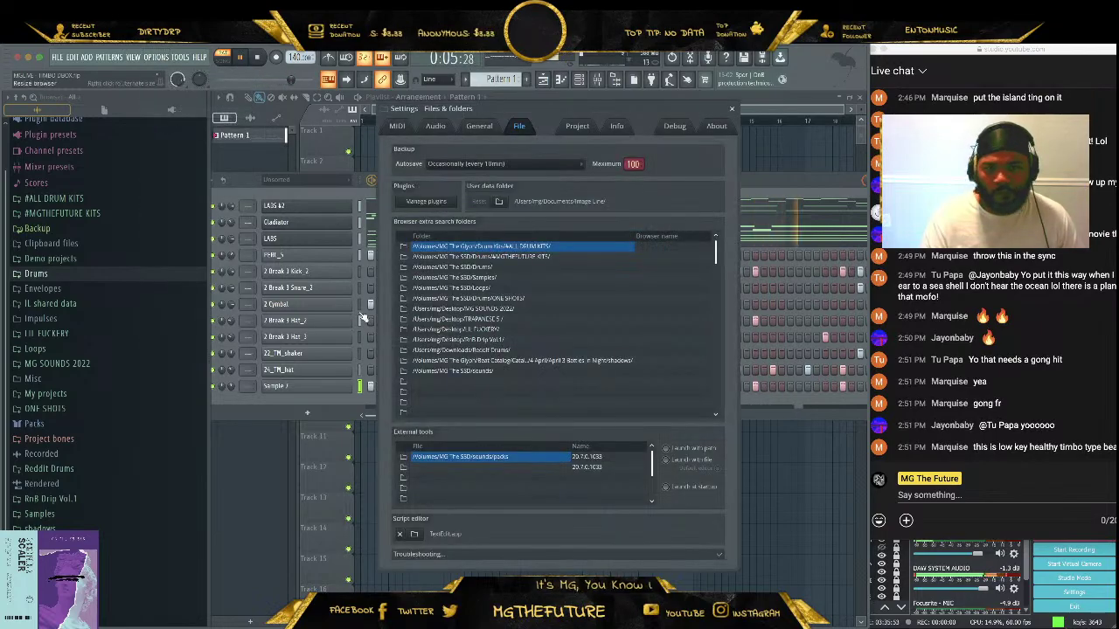
click(405, 382)
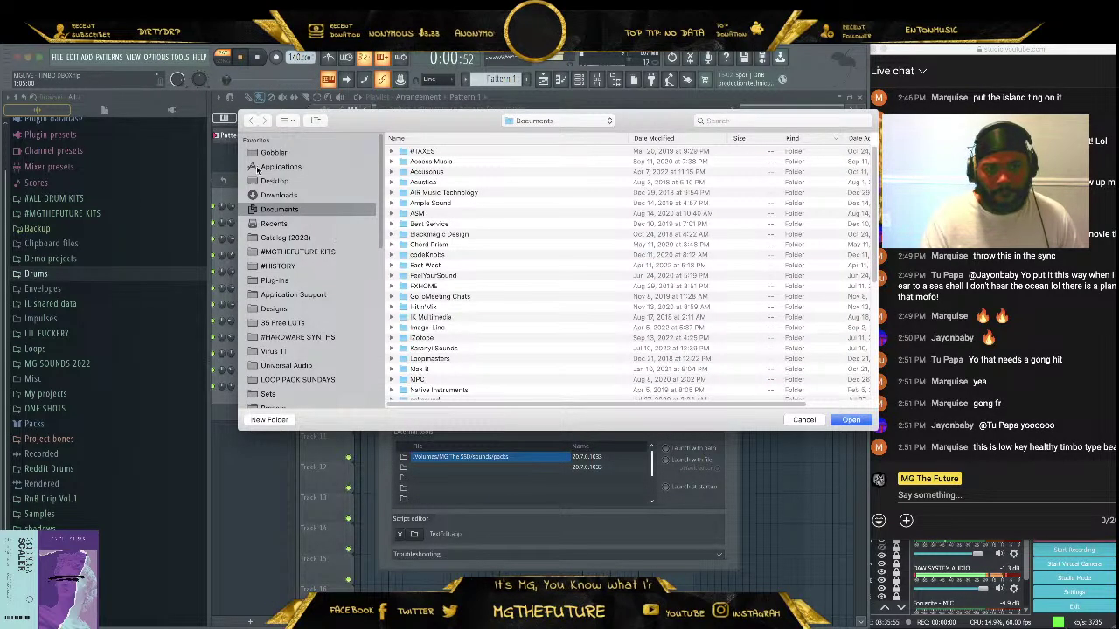
click(264, 180)
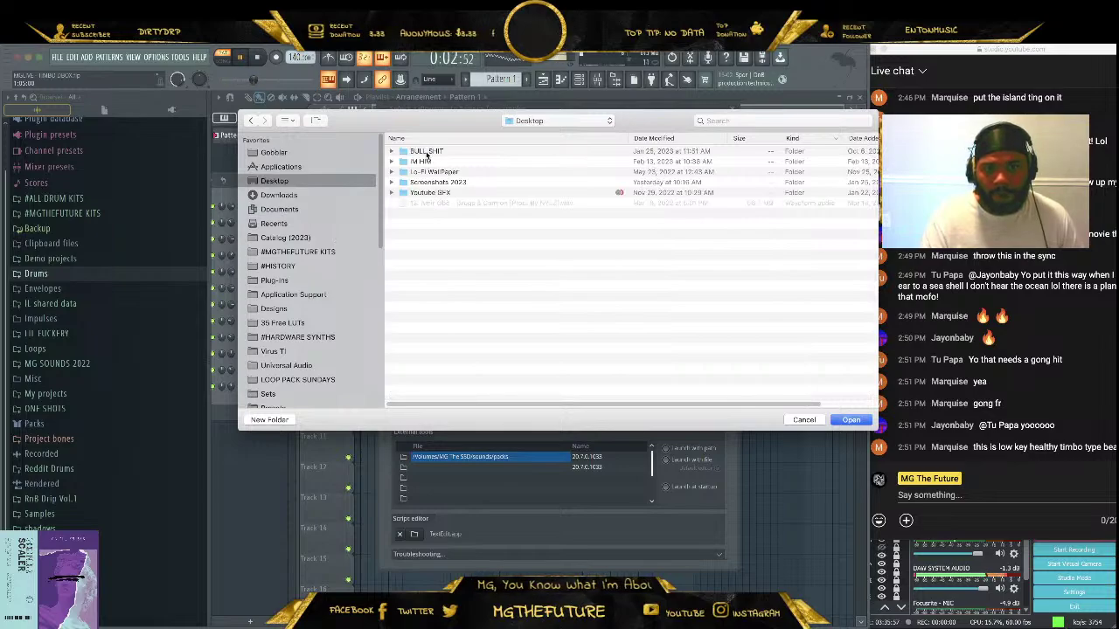
click(427, 152)
click(851, 420)
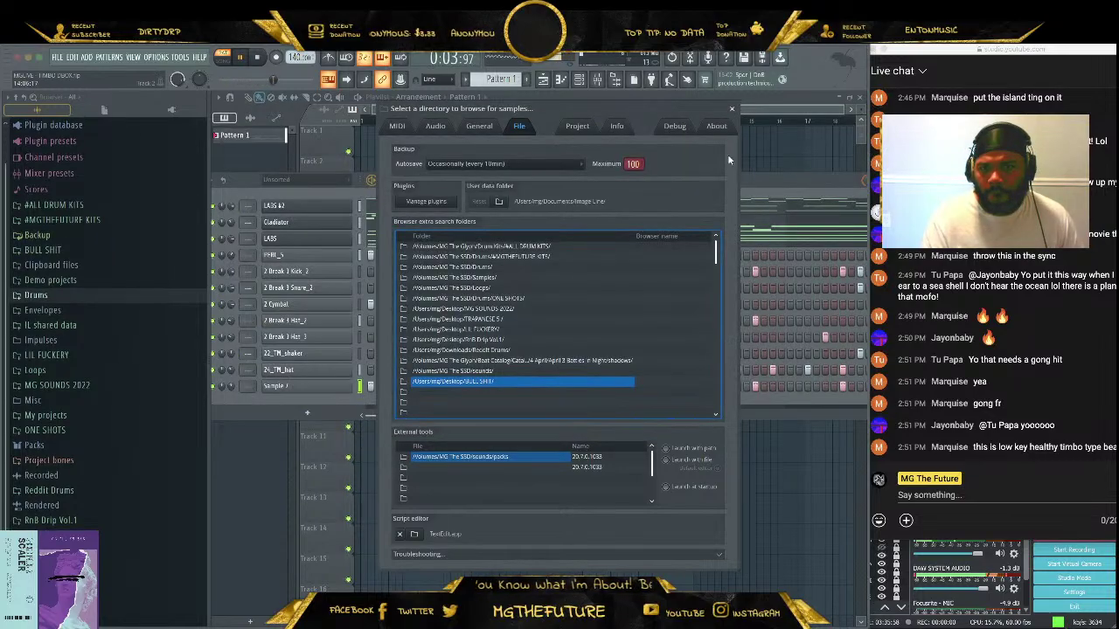
click(733, 111)
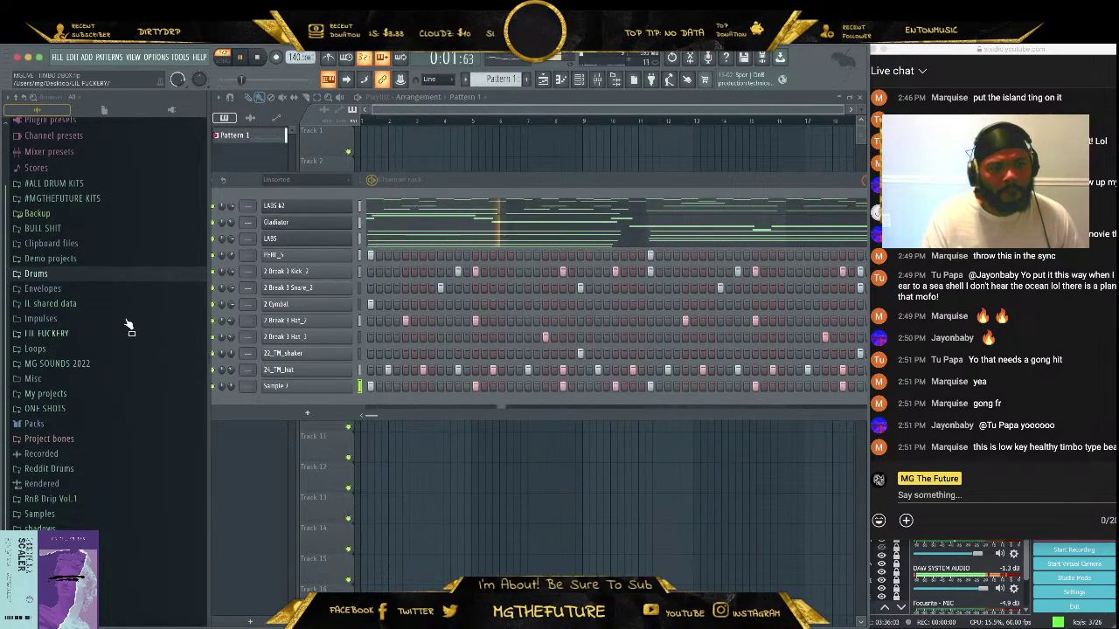
Look through the BULL SHIT folder and its XO subfolder, collapse it, and stop playback
click(129, 228)
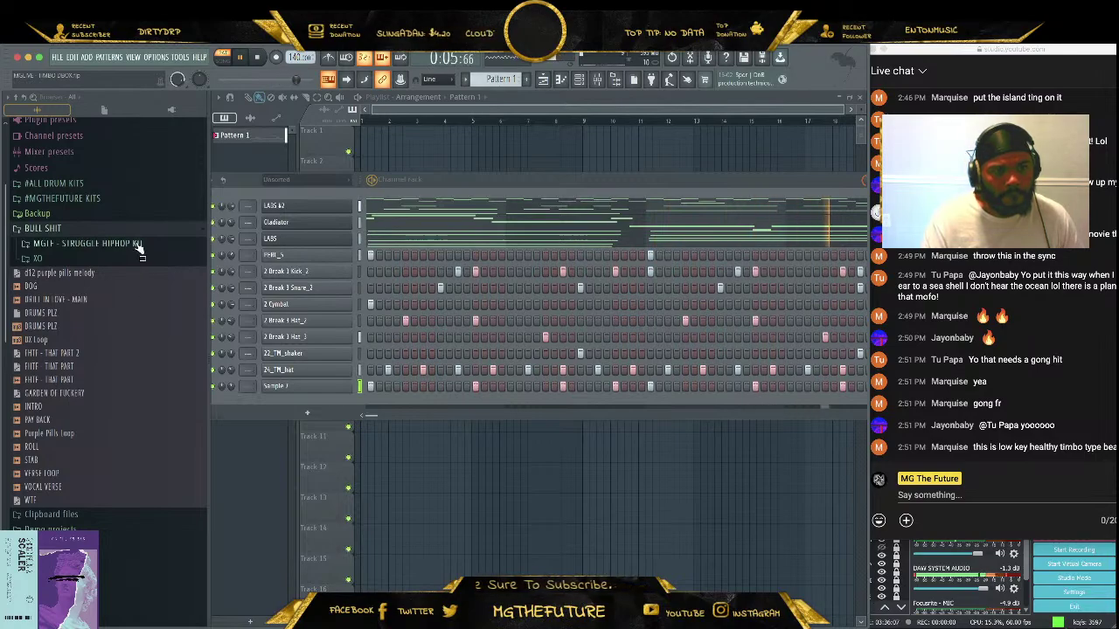
click(132, 259)
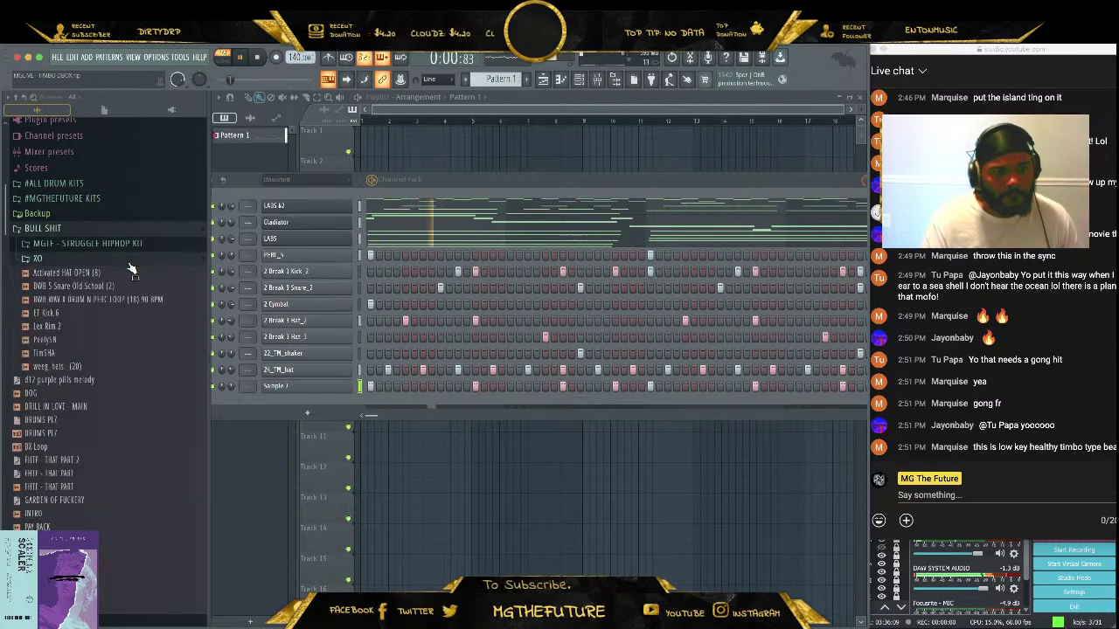
scroll(132, 271, down, 2)
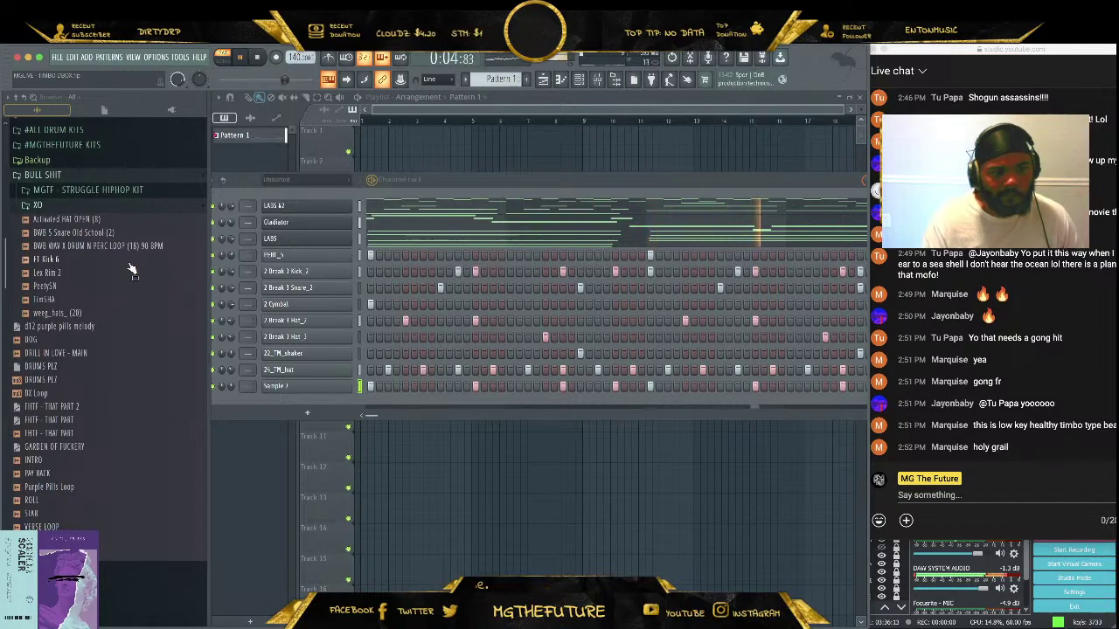
click(75, 178)
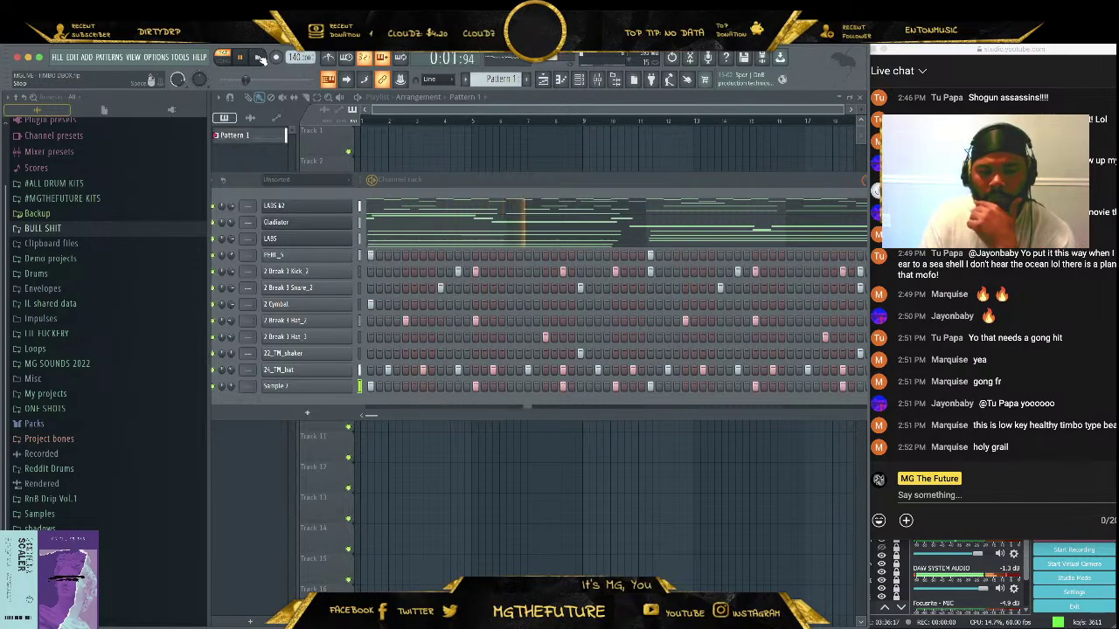
scroll(203, 169, up, 1)
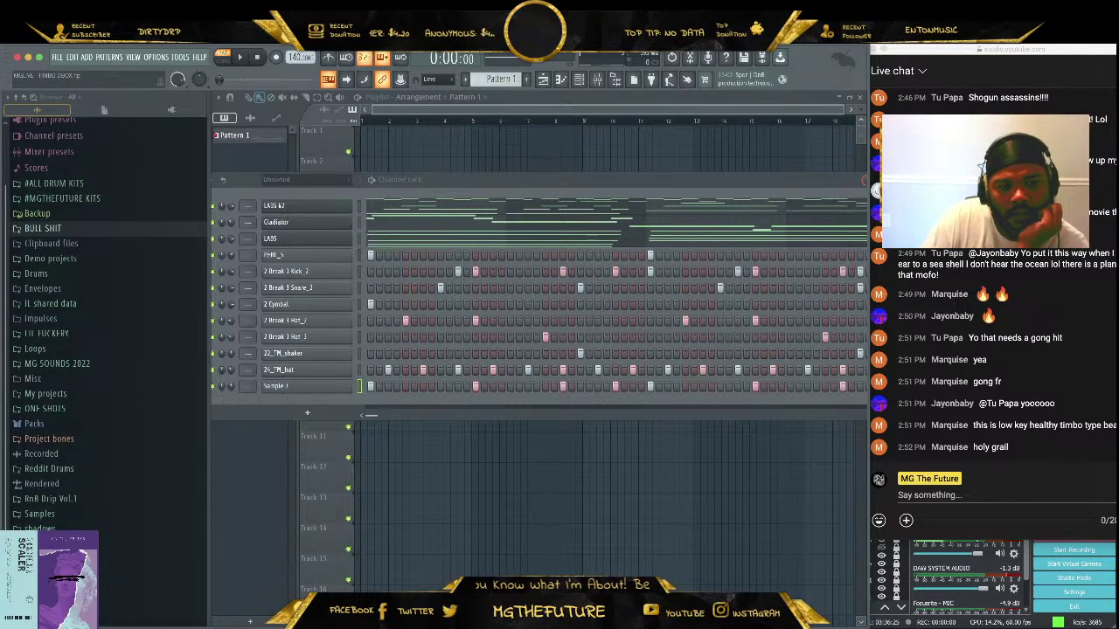
scroll(139, 402, down, 1)
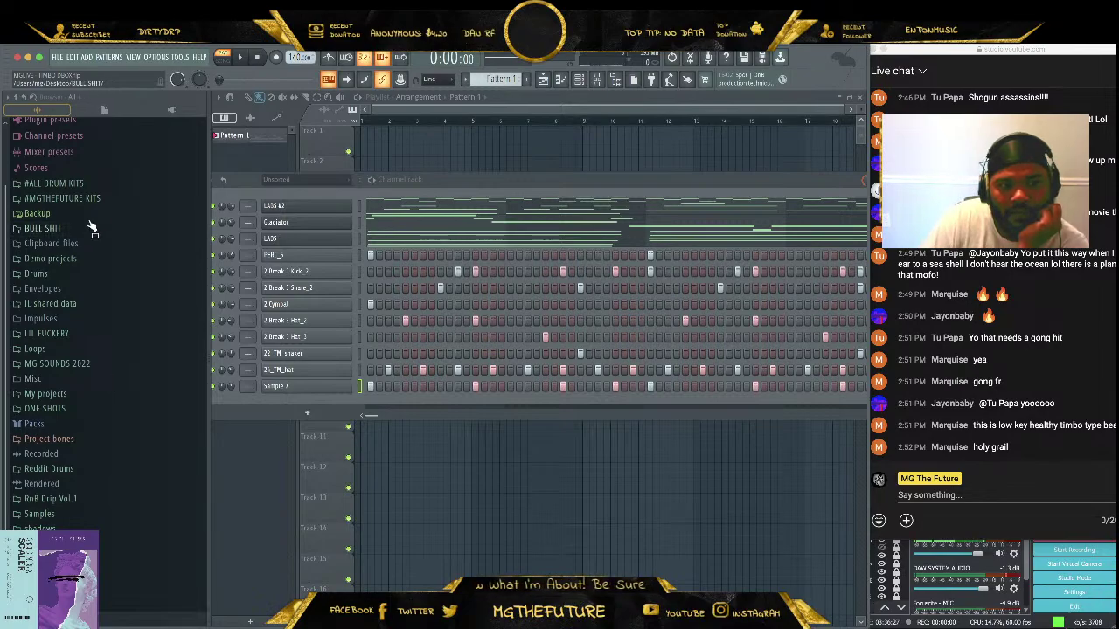
Find FX SAMURAI YELL in the DRUM KIT folder of TRAPANESE VOL. 5 under #MGTHEFUTURE KITS and preview it
click(63, 199)
scroll(140, 262, down, 6)
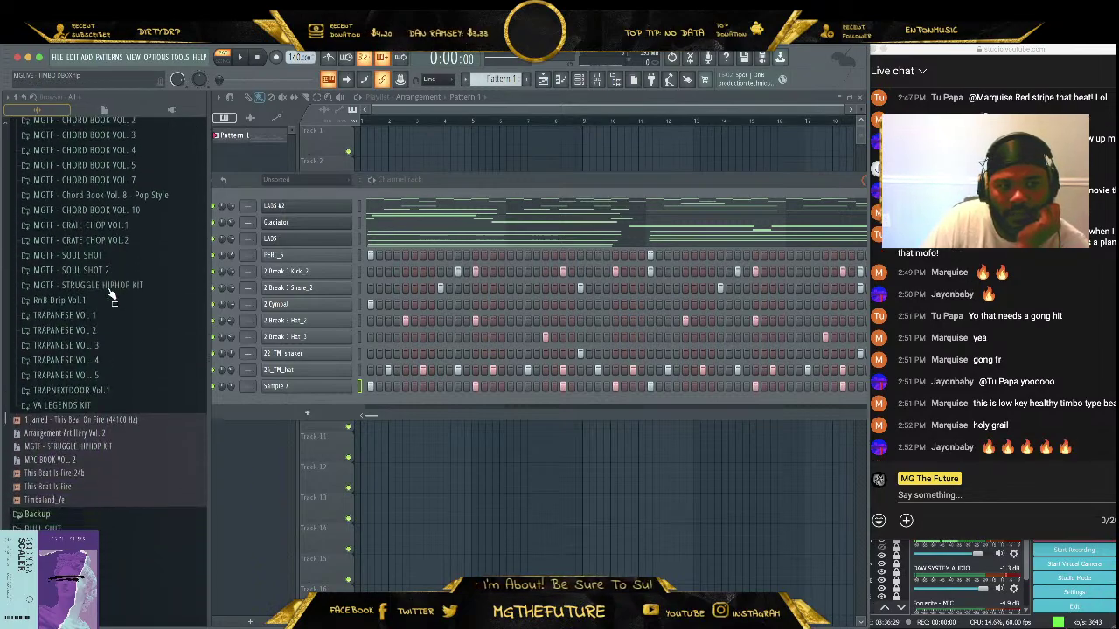
click(131, 358)
scroll(133, 358, down, 3)
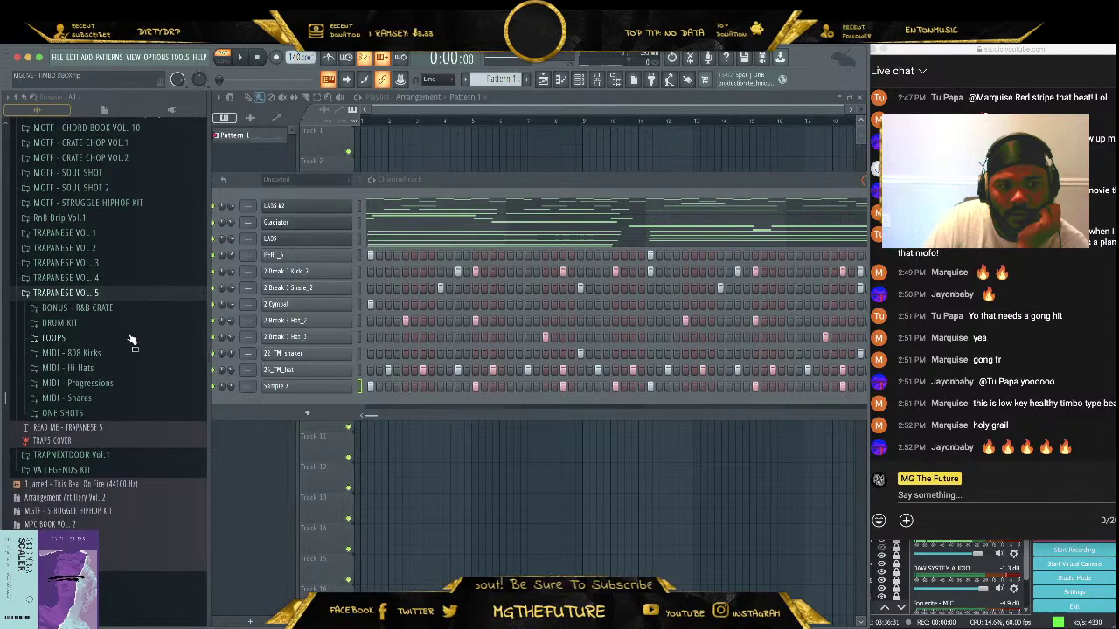
click(137, 327)
scroll(140, 349, down, 3)
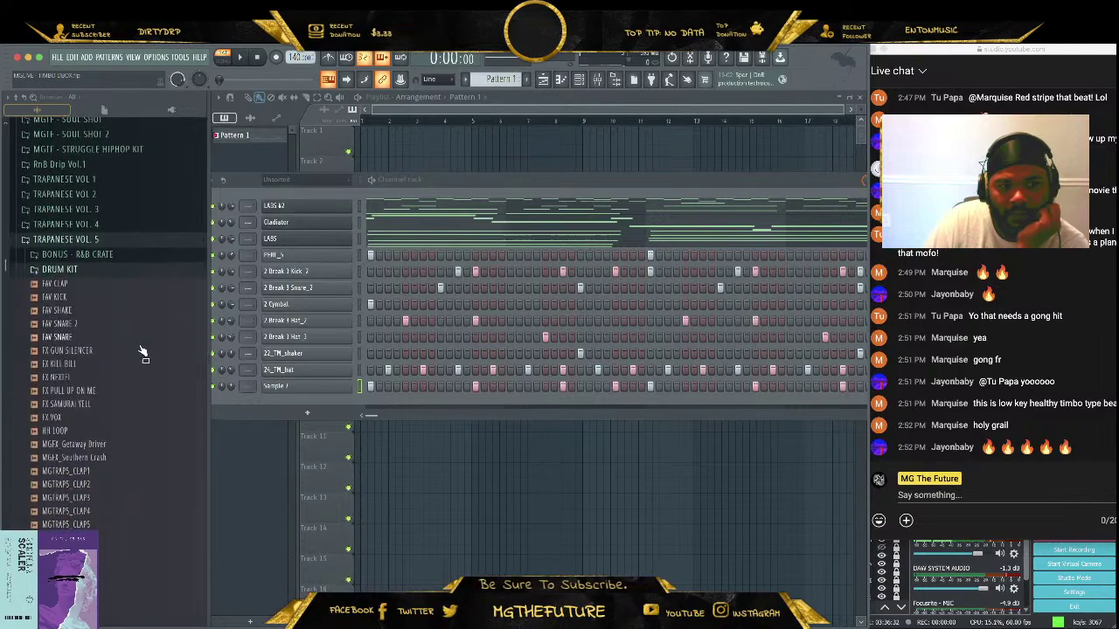
click(133, 406)
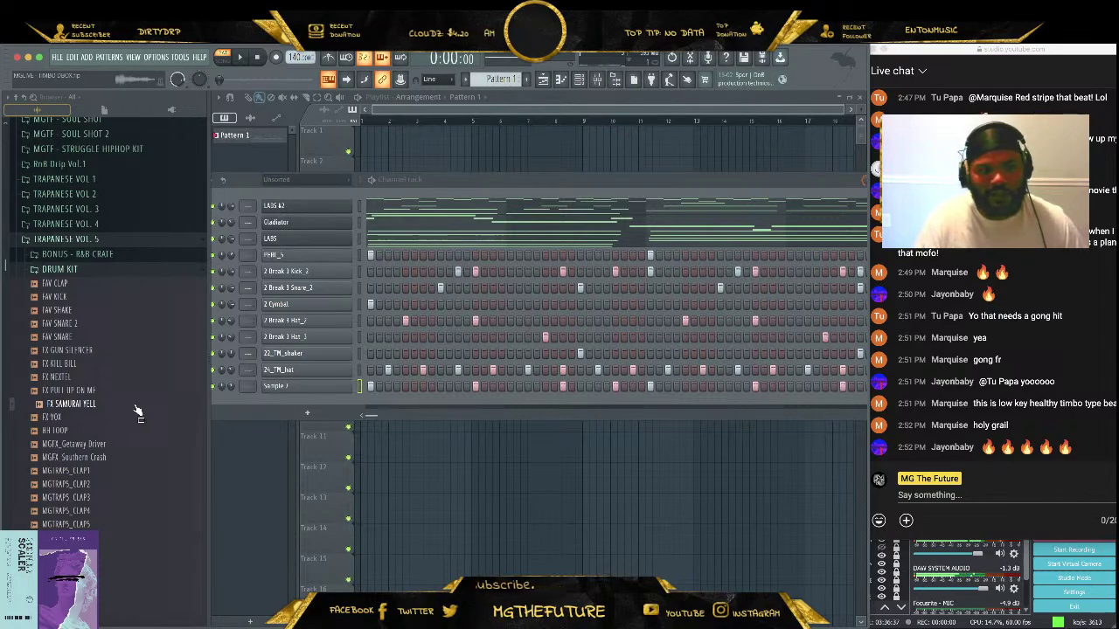
Add FX SAMURAI YELL as a new channel with a hit on the first step, and lower its volume to 39% during playback
drag(122, 408, 202, 409)
drag(322, 412, 323, 413)
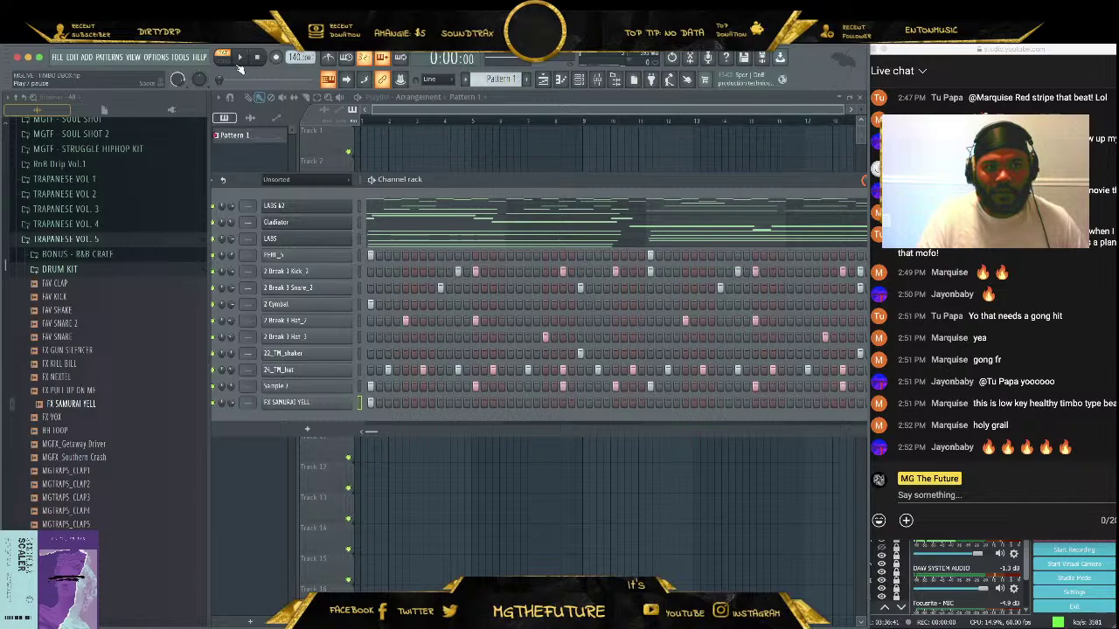
key(space)
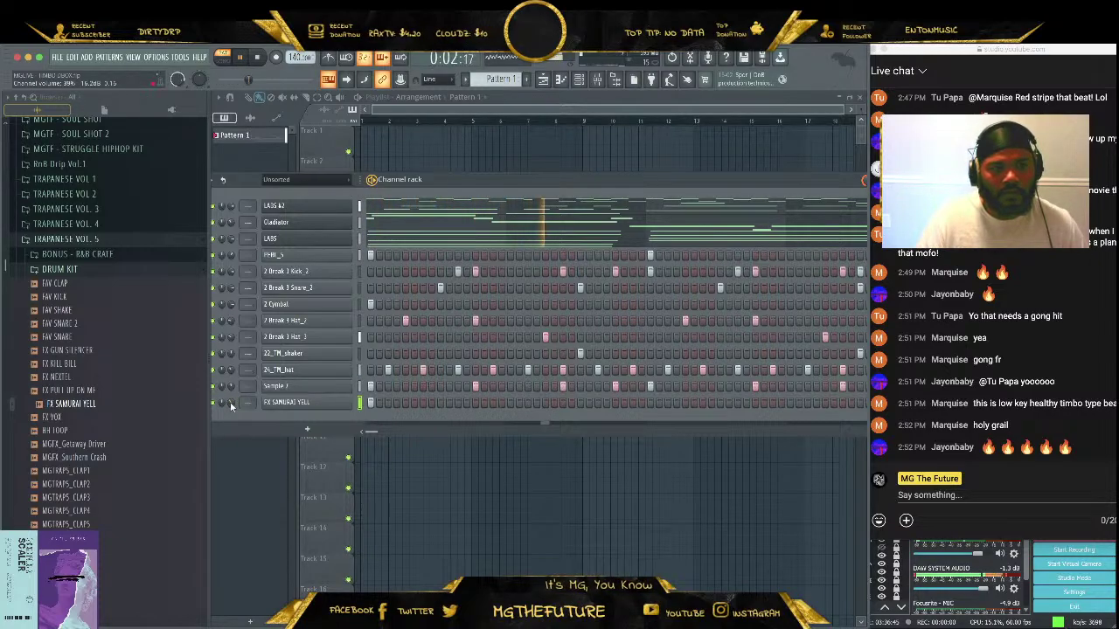
Collapse the TRAPANESE VOL. 5 and #MGTHEFUTURE KITS folders and check the subfolders of Drums
scroll(149, 343, down, 3)
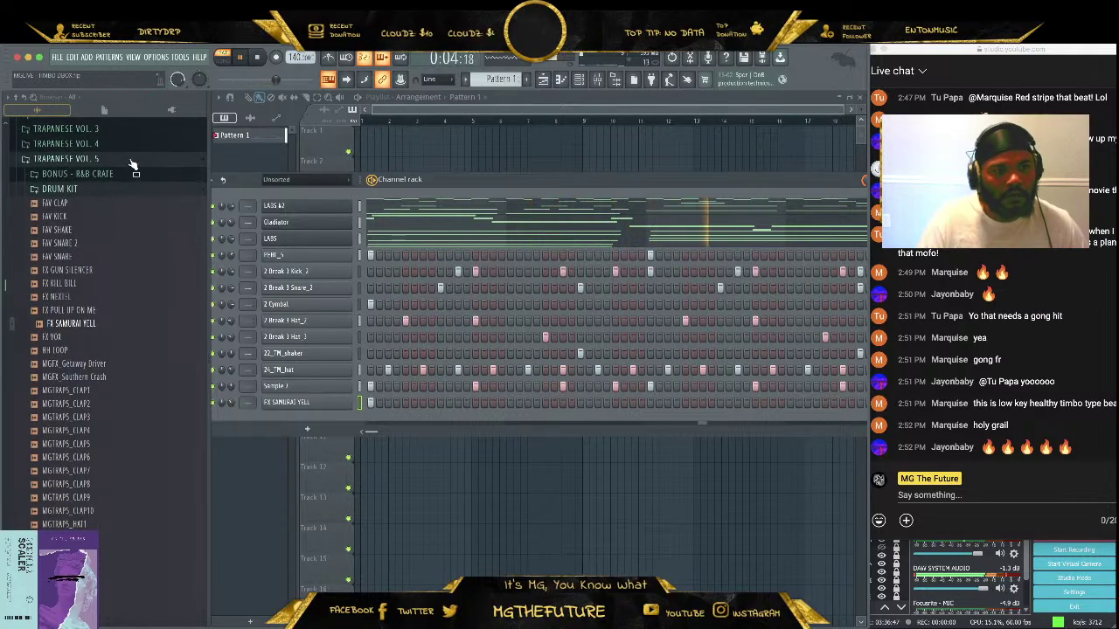
click(131, 162)
scroll(142, 236, down, 10)
scroll(131, 359, up, 2)
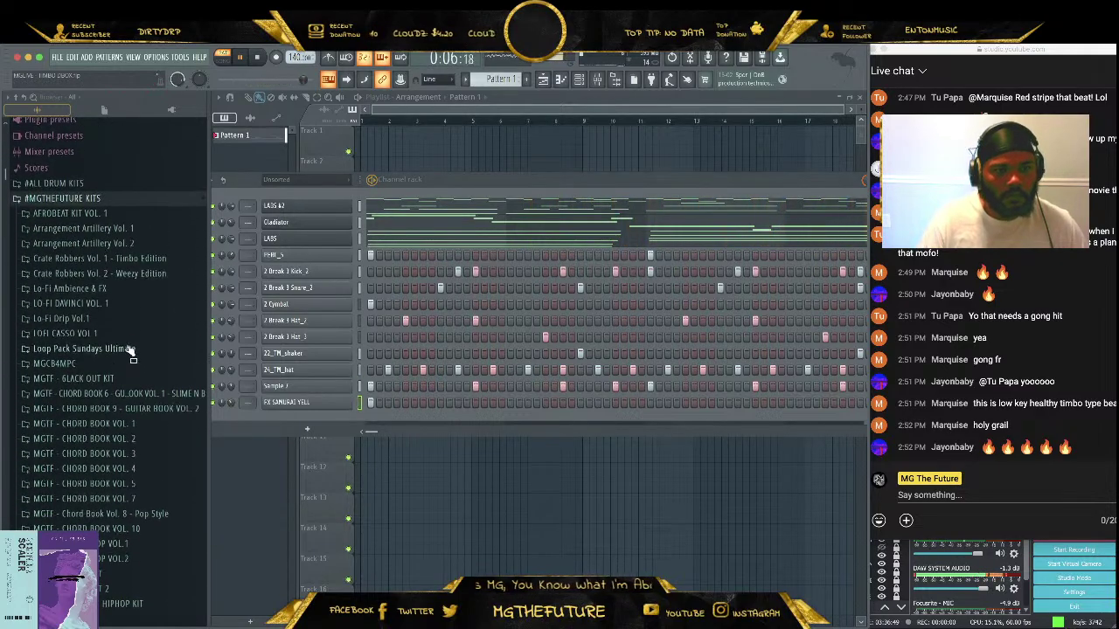
click(121, 199)
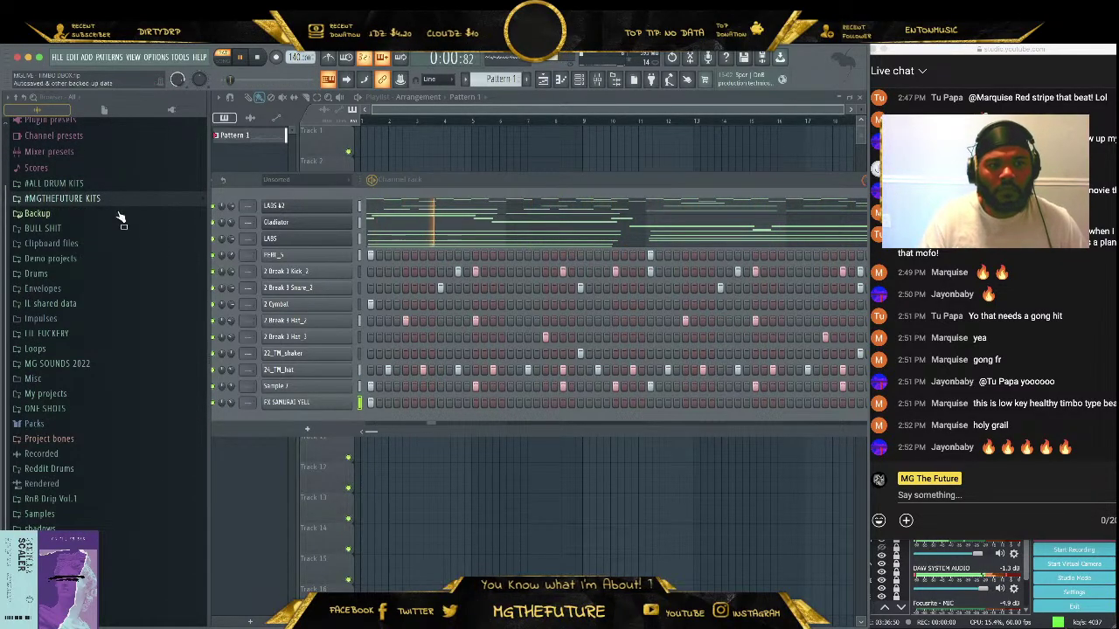
click(116, 279)
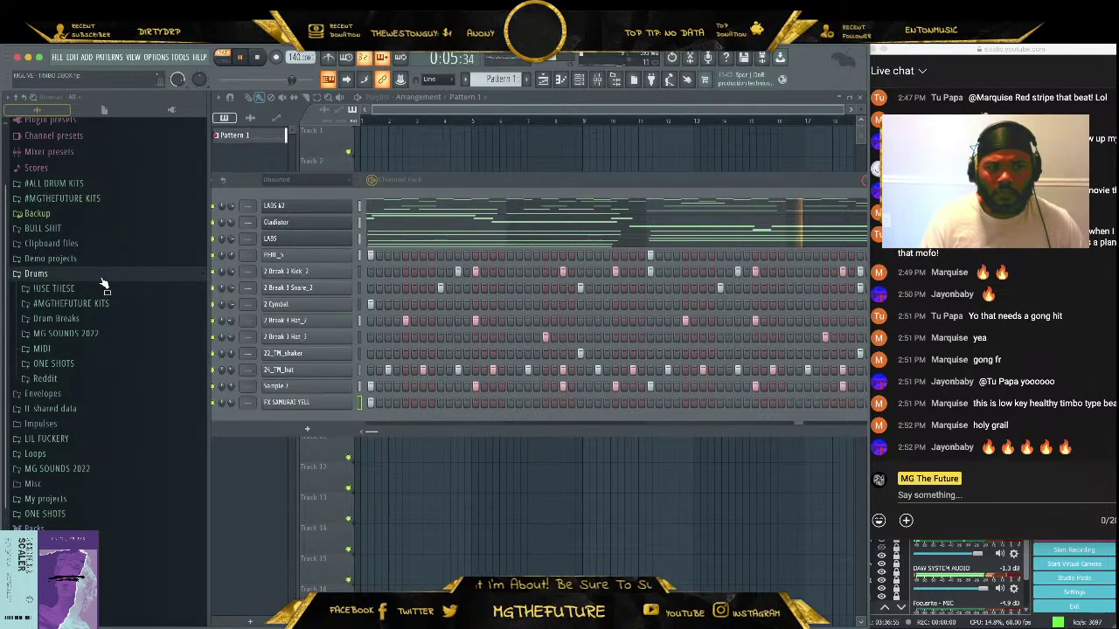
click(72, 275)
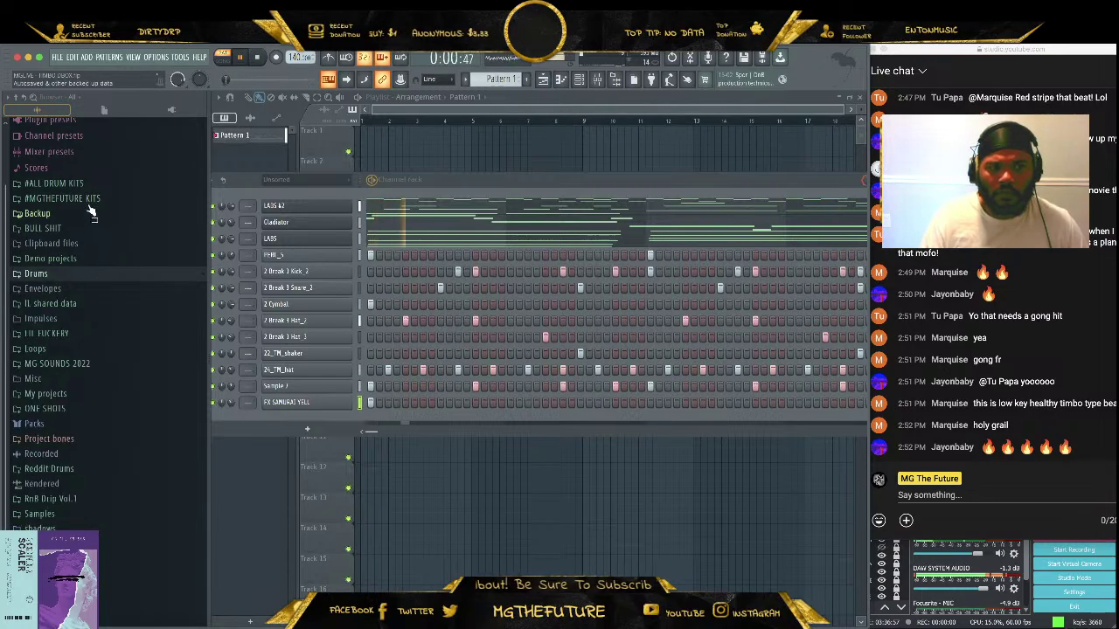
Run a smart find for "gong" in #ALL DRUM KITS, look over the HATS_&_PERC samples, and stop playback
right_click(91, 183)
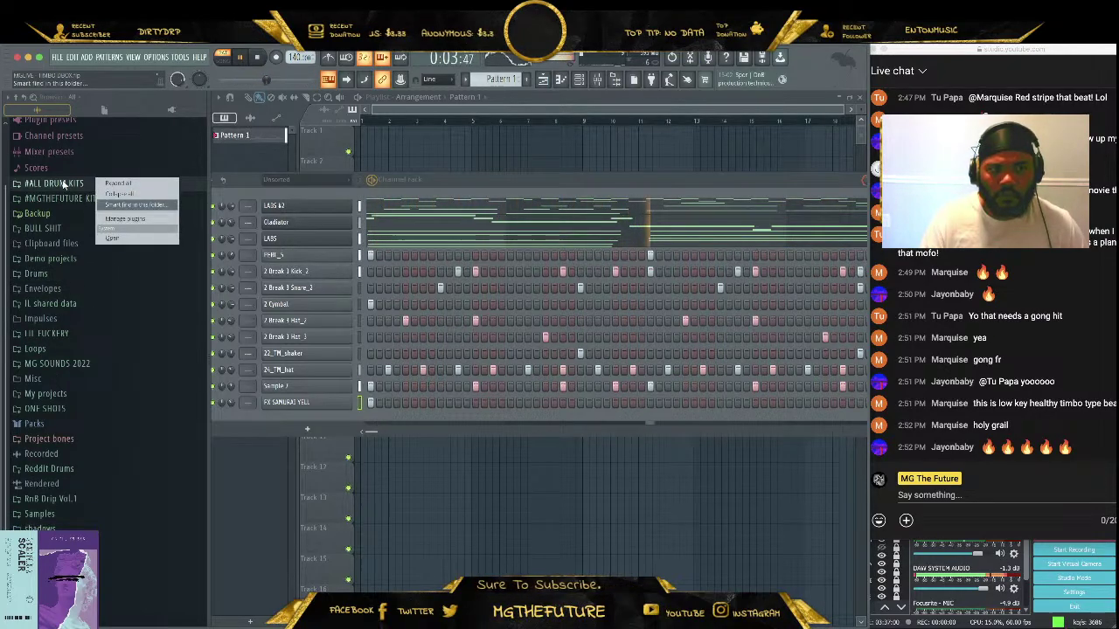
click(126, 204)
text(gong)
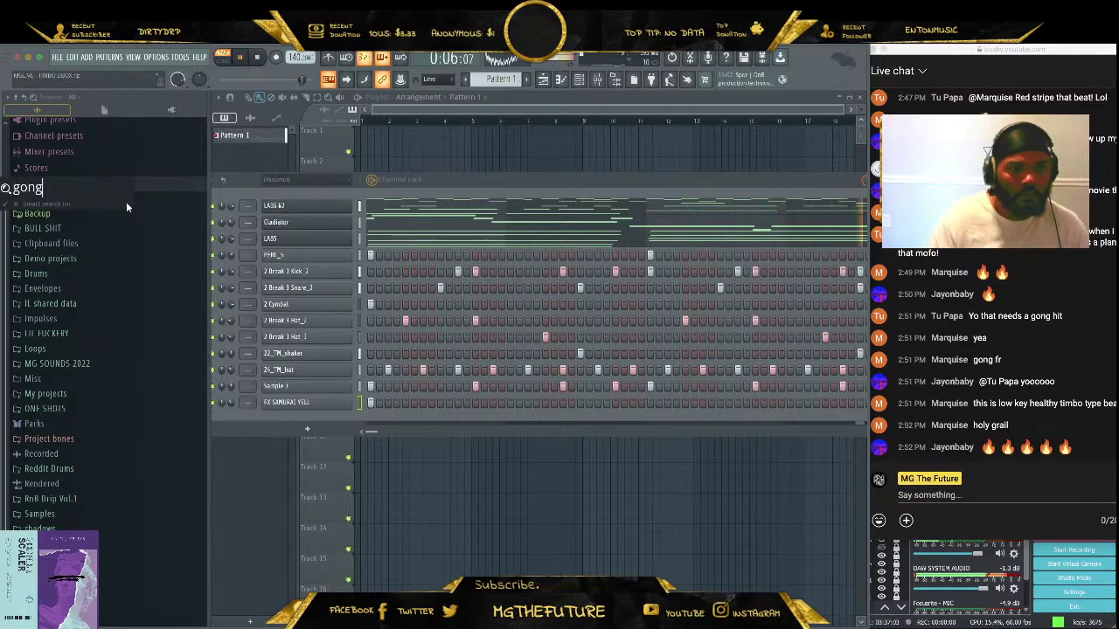
key(Return)
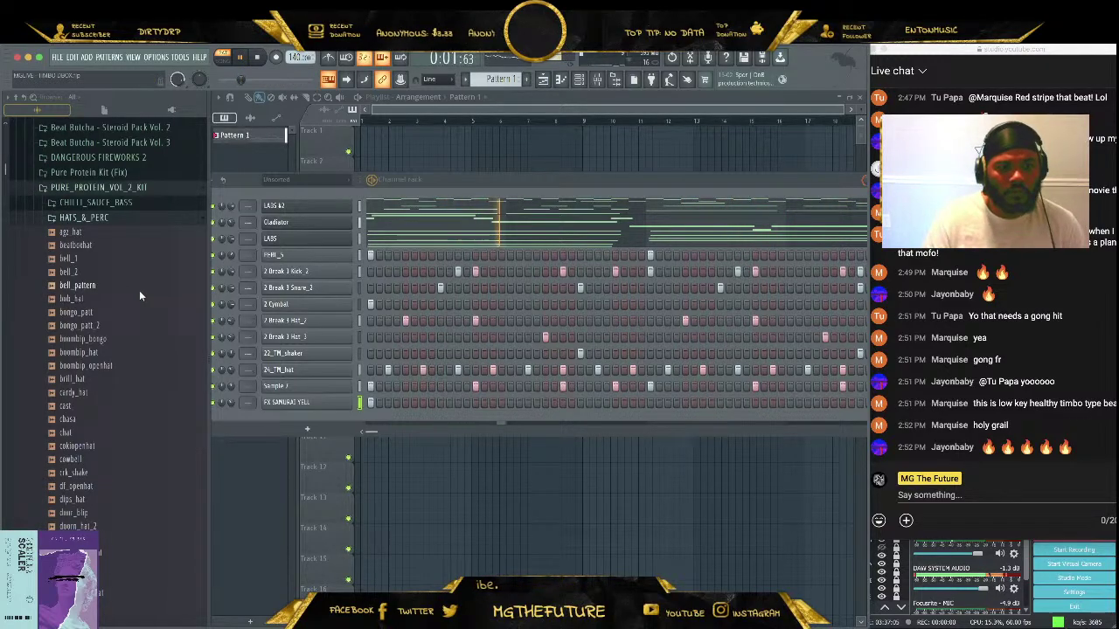
scroll(191, 538, down, 3)
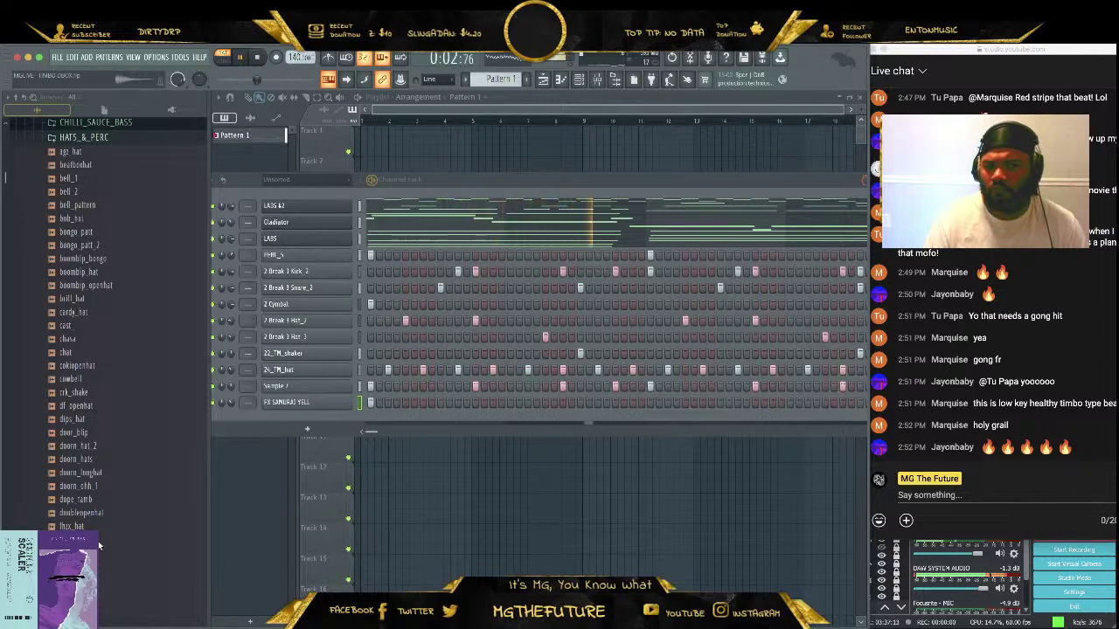
click(258, 58)
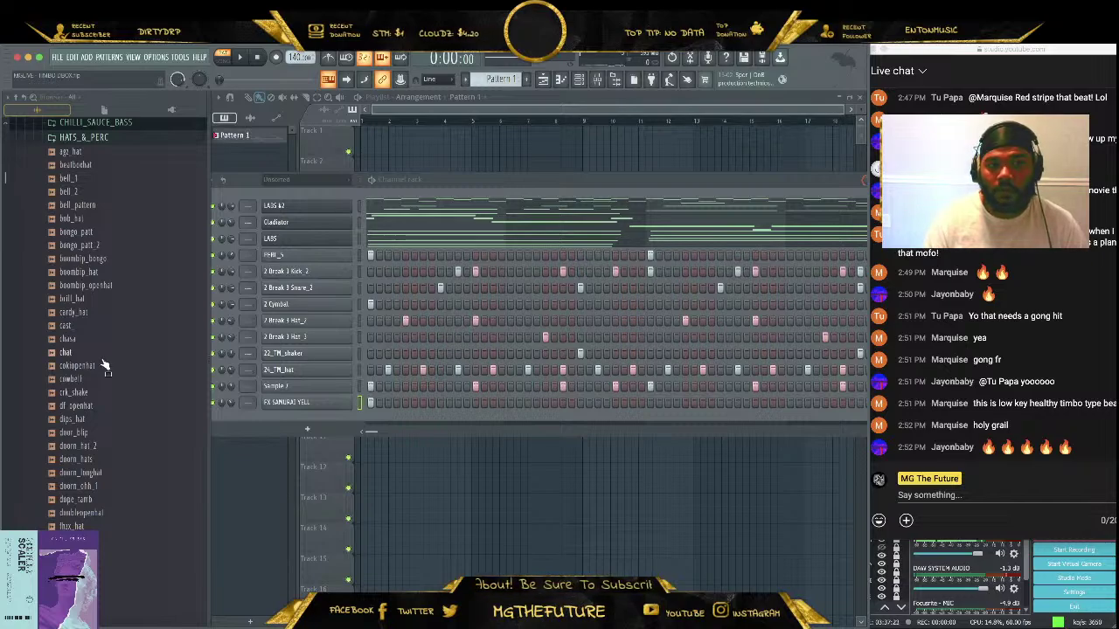
Return to the kit list, look through #DRUM BROKER and the other #ALL DRUM KITS folders, and collapse them
scroll(105, 368, up, 10)
click(87, 260)
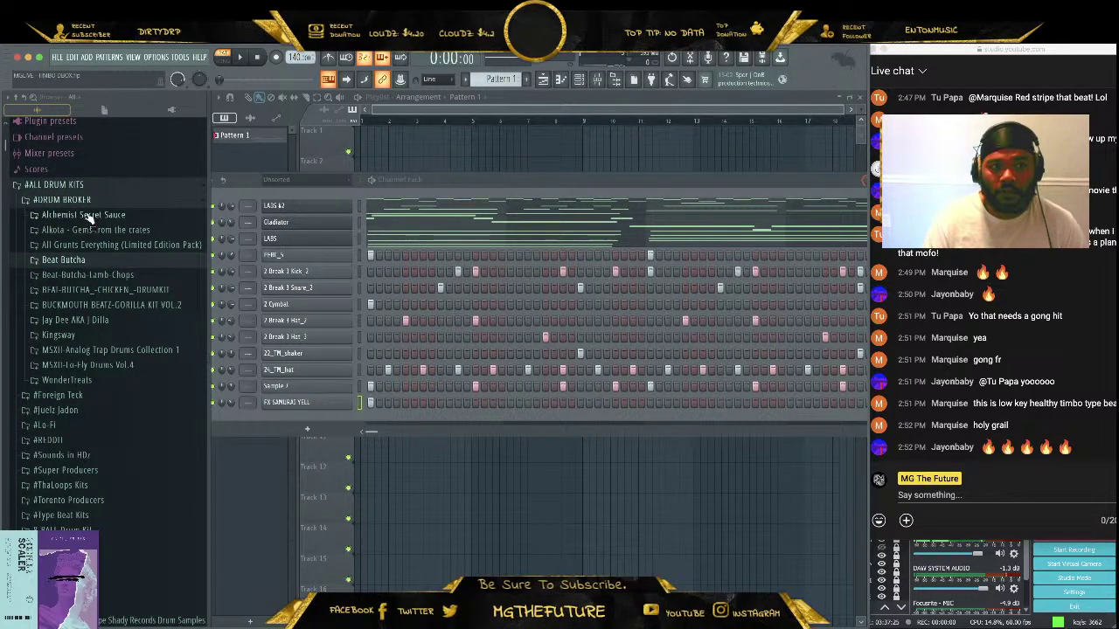
click(92, 201)
scroll(135, 242, down, 3)
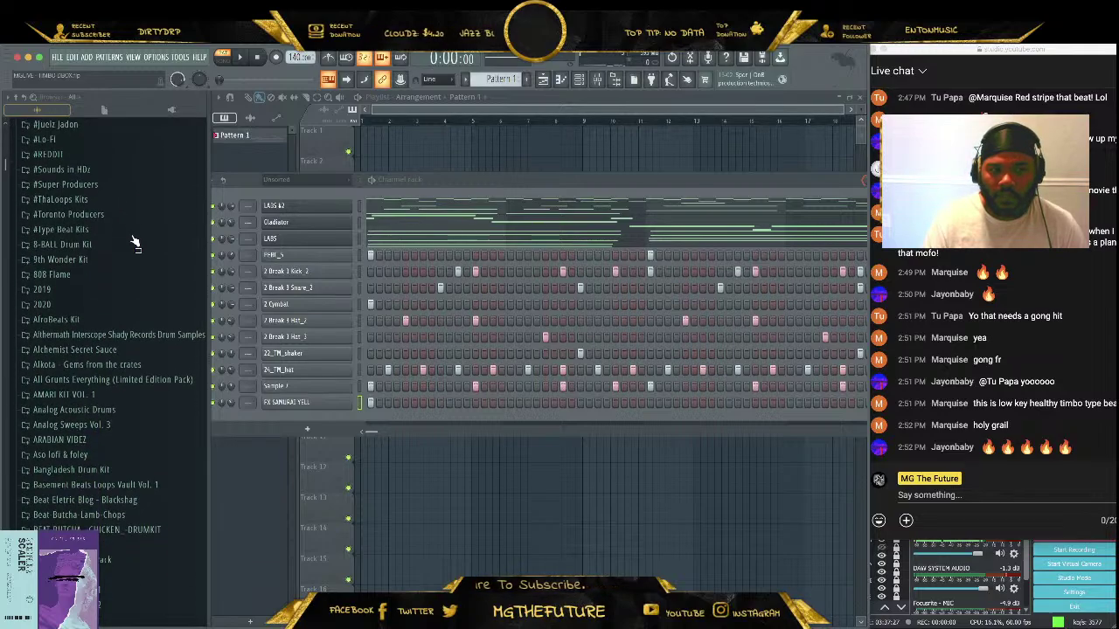
scroll(153, 279, up, 3)
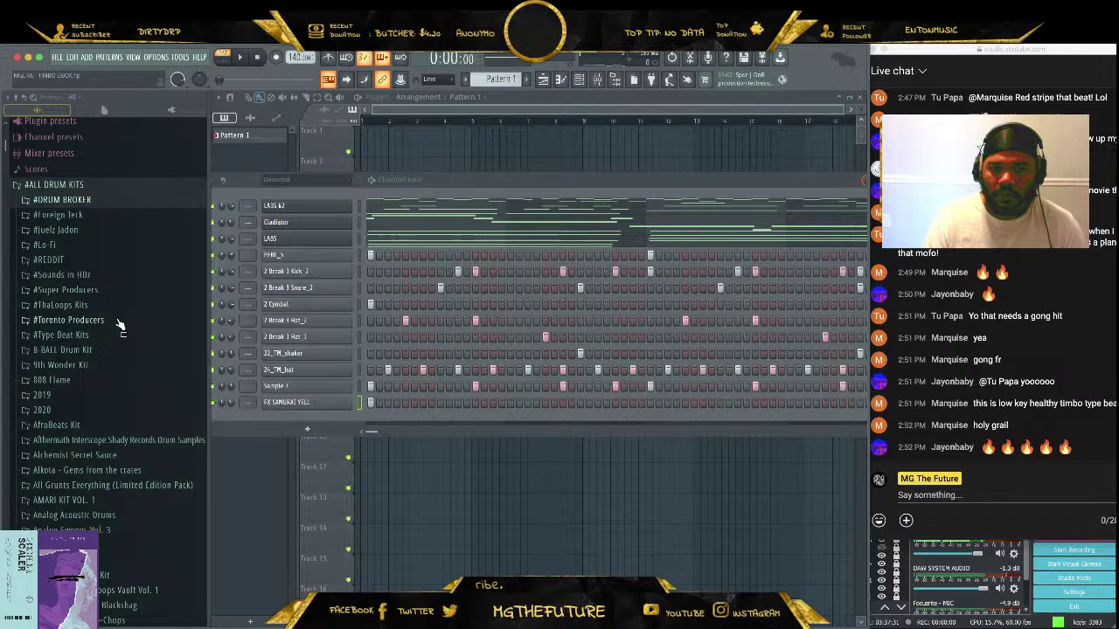
click(87, 199)
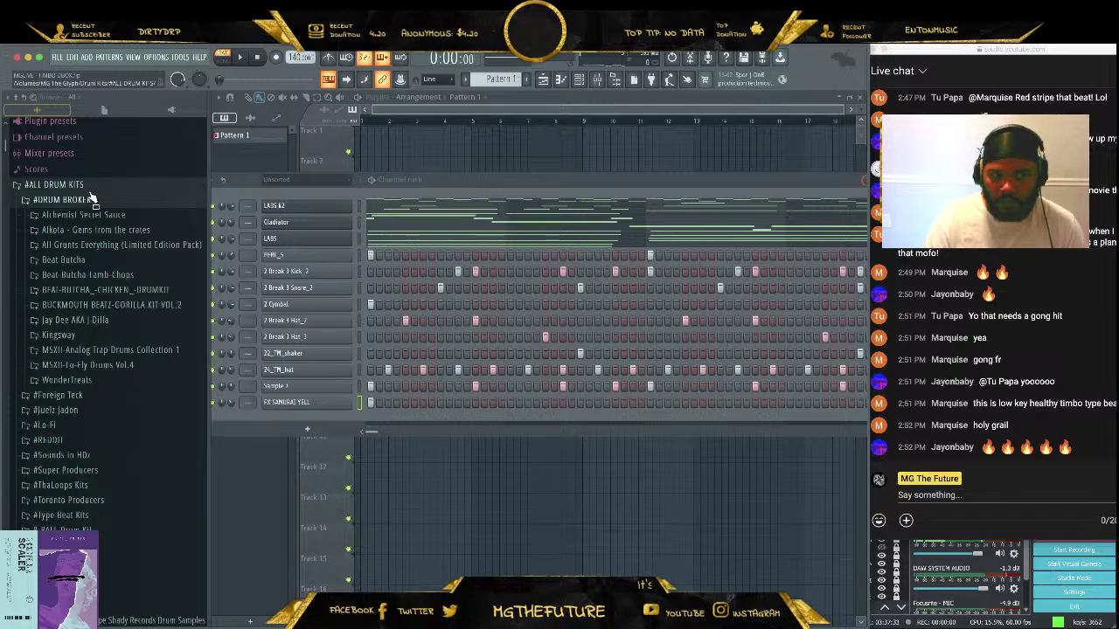
click(99, 199)
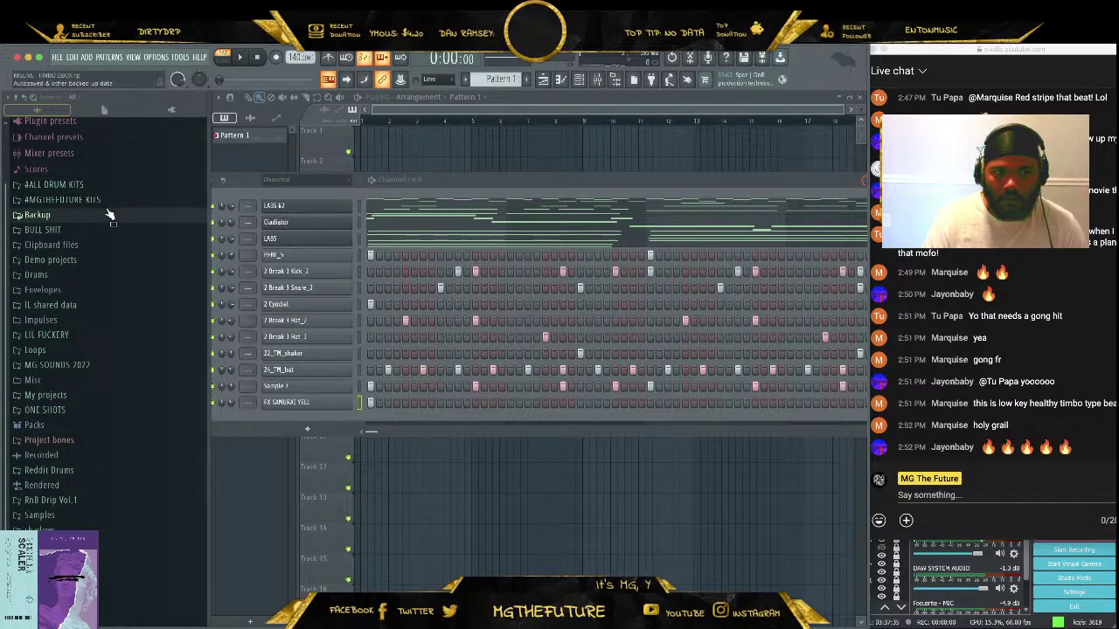
Expand the #MGTHEFUTURE KITS folder to list its kits
click(109, 214)
click(118, 213)
click(114, 199)
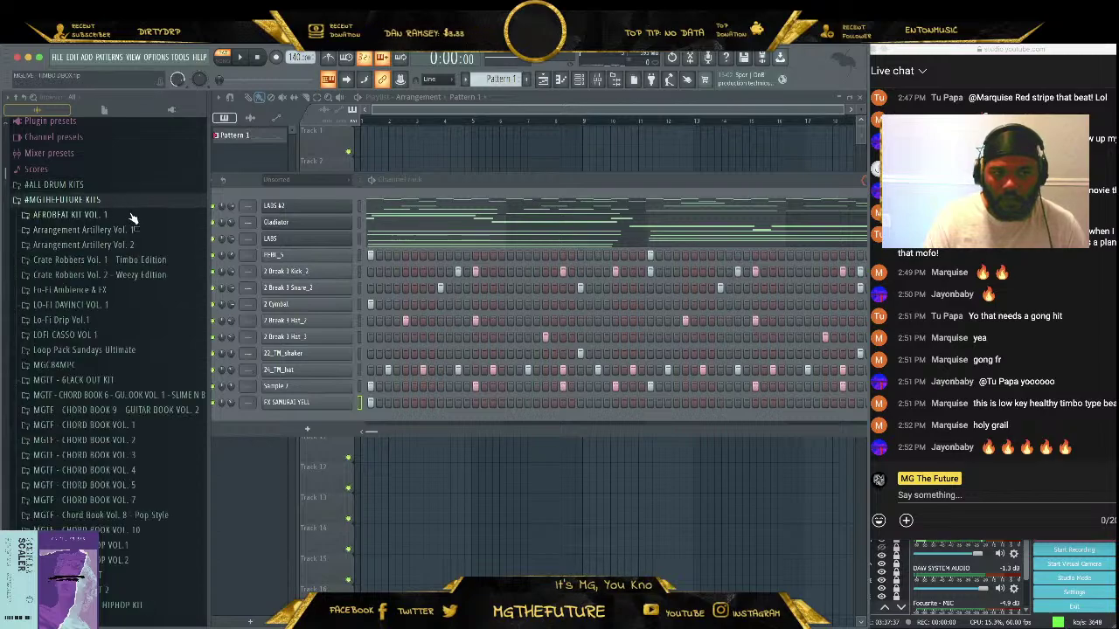
Collapse #MGTHEFUTURE KITS, expand Drums and its !USE THESE folder, and look over the kits listed there
click(121, 200)
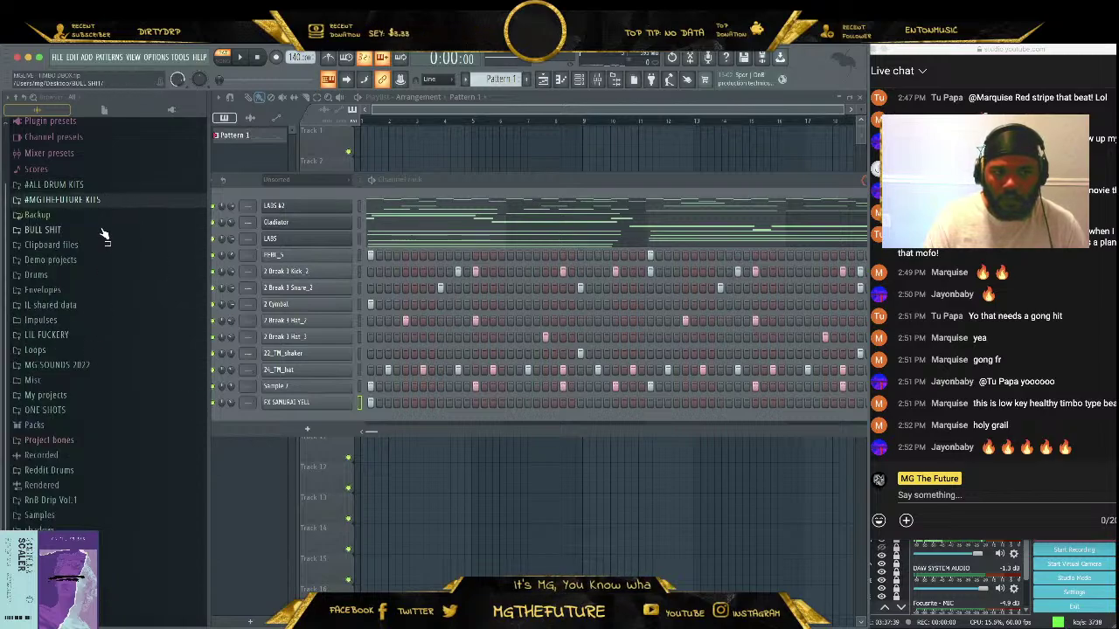
click(88, 275)
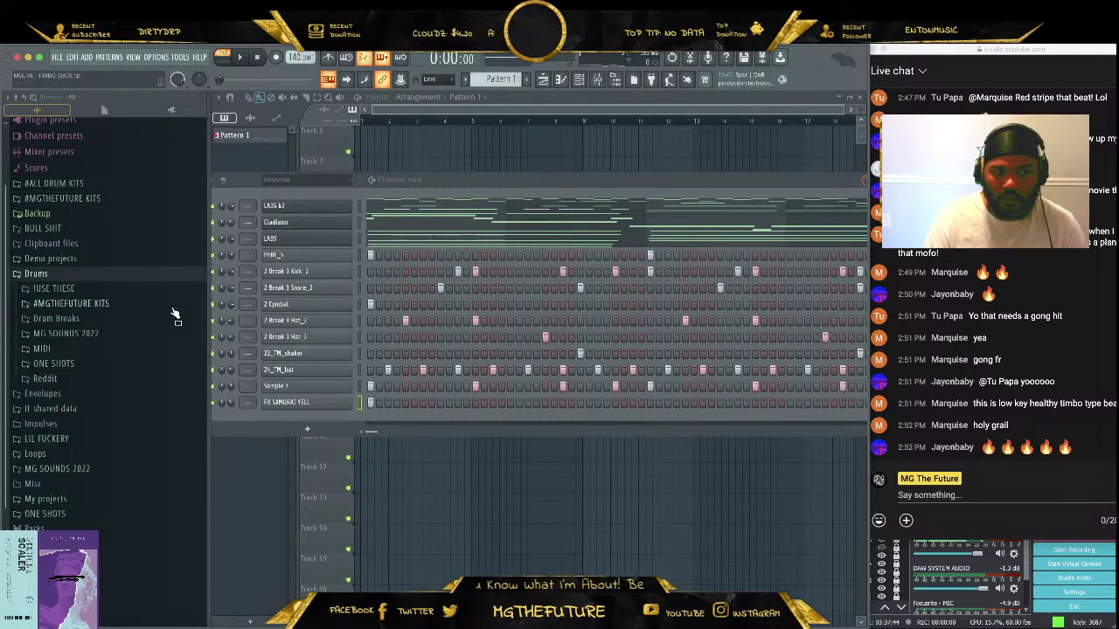
click(130, 295)
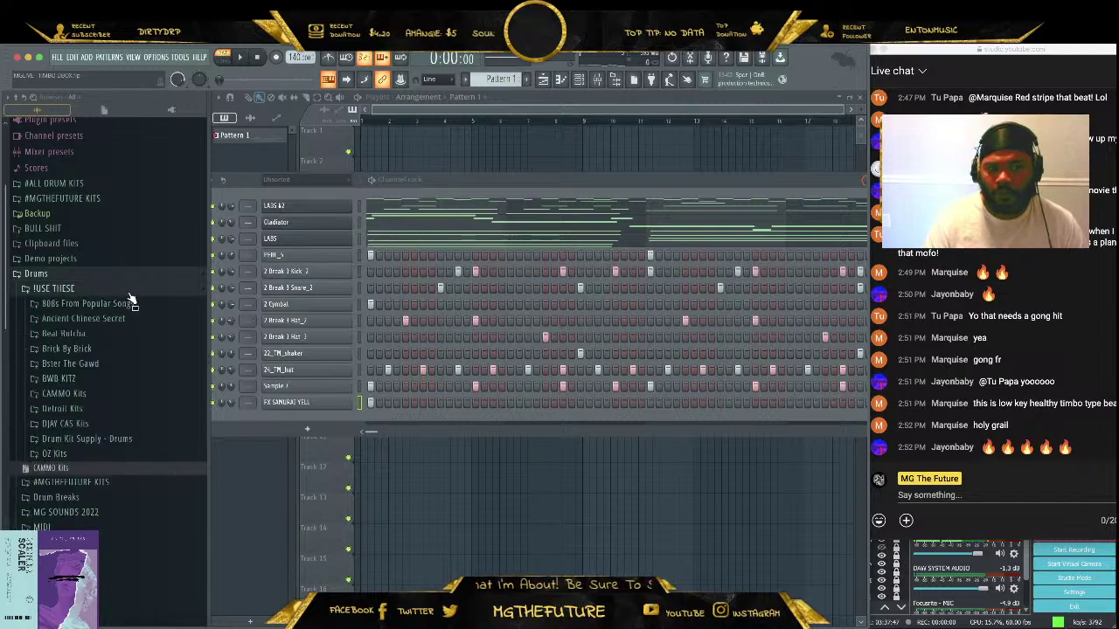
scroll(165, 347, down, 3)
scroll(134, 385, up, 5)
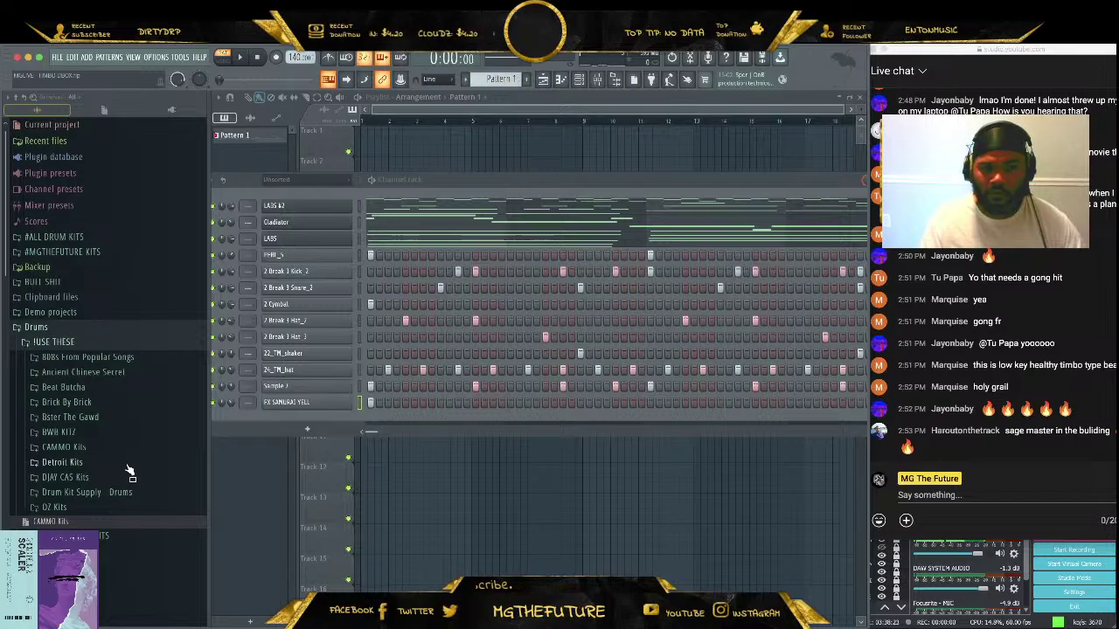
Expand the Ancient Chinese Secret kit and its Jungle Percussion folder, and look over the subfolders
click(138, 373)
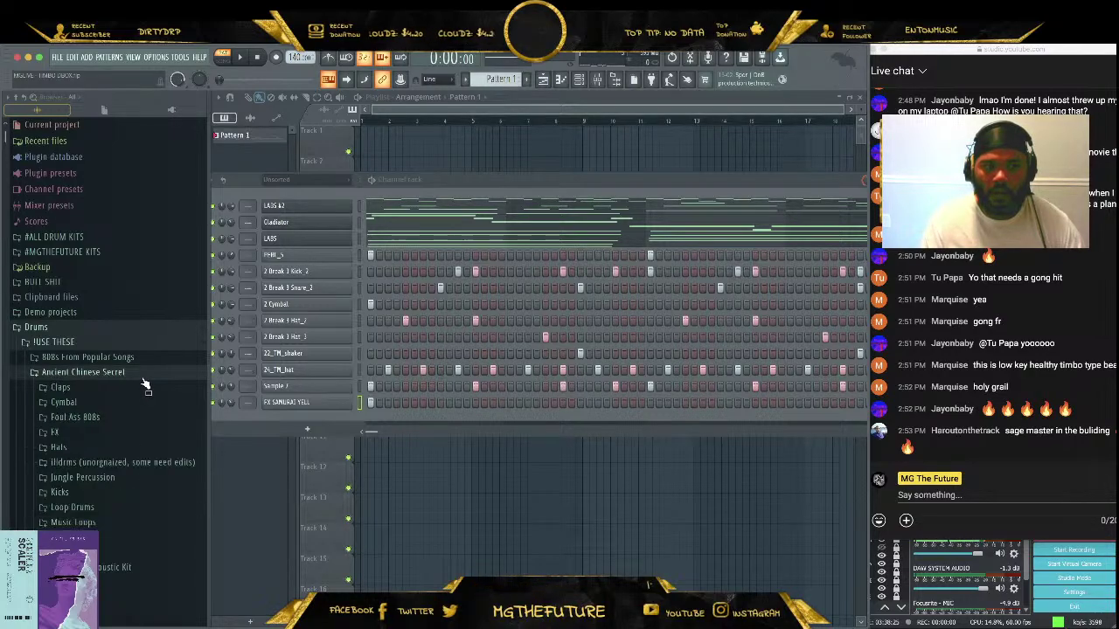
scroll(125, 464, down, 1)
click(112, 437)
scroll(112, 411, down, 6)
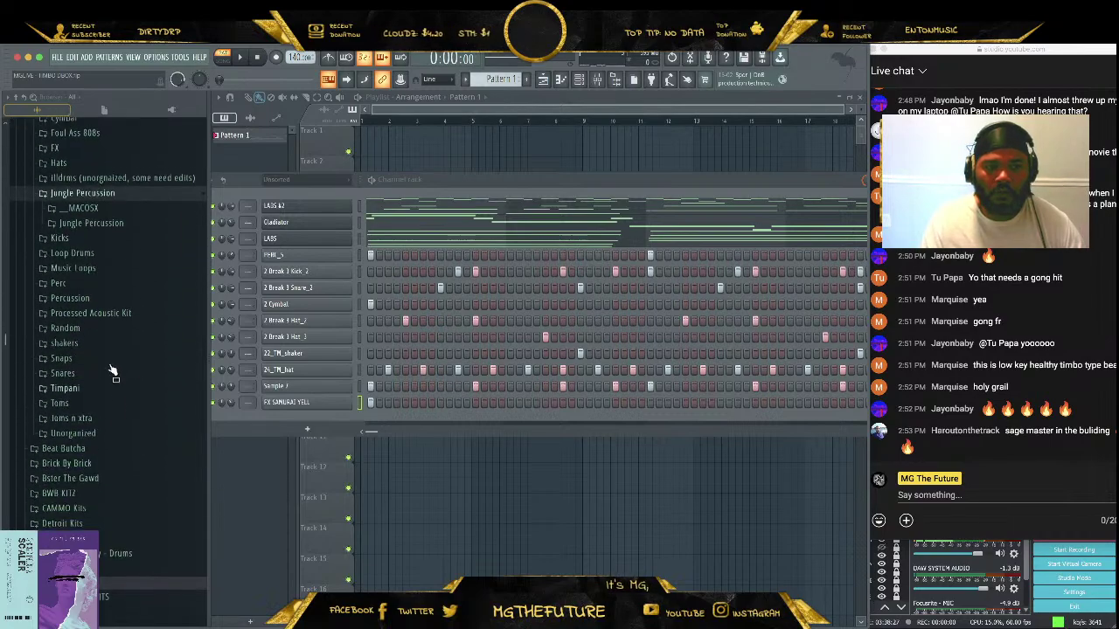
Check __MACOSX, audition samples in the inner Jungle Percussion folder, and collapse that folder
click(125, 200)
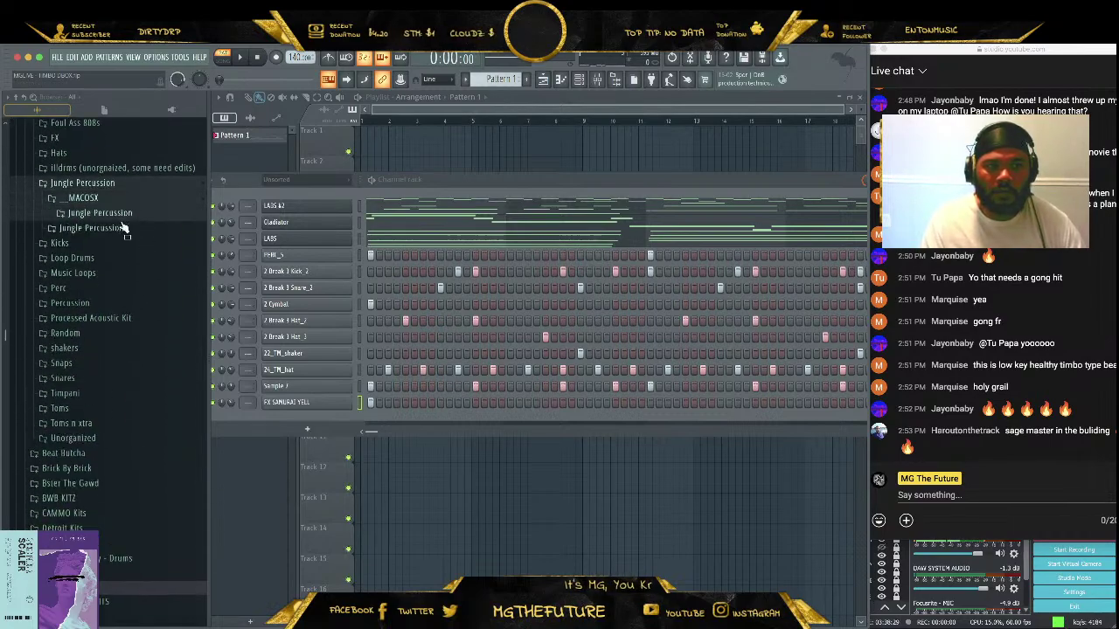
click(125, 228)
scroll(117, 463, down, 5)
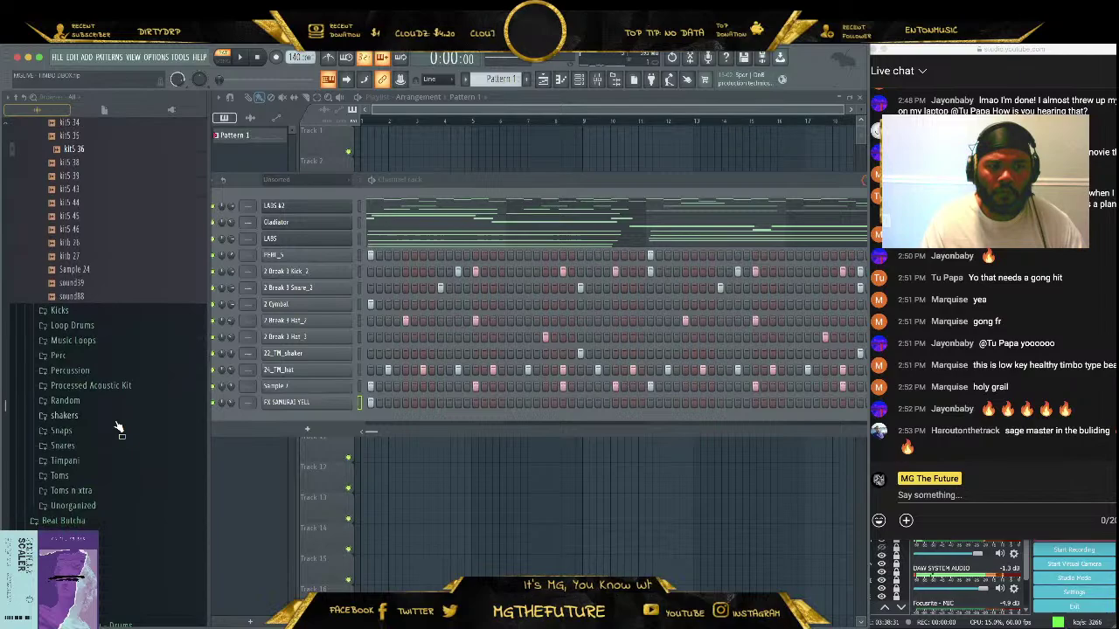
scroll(121, 433, up, 4)
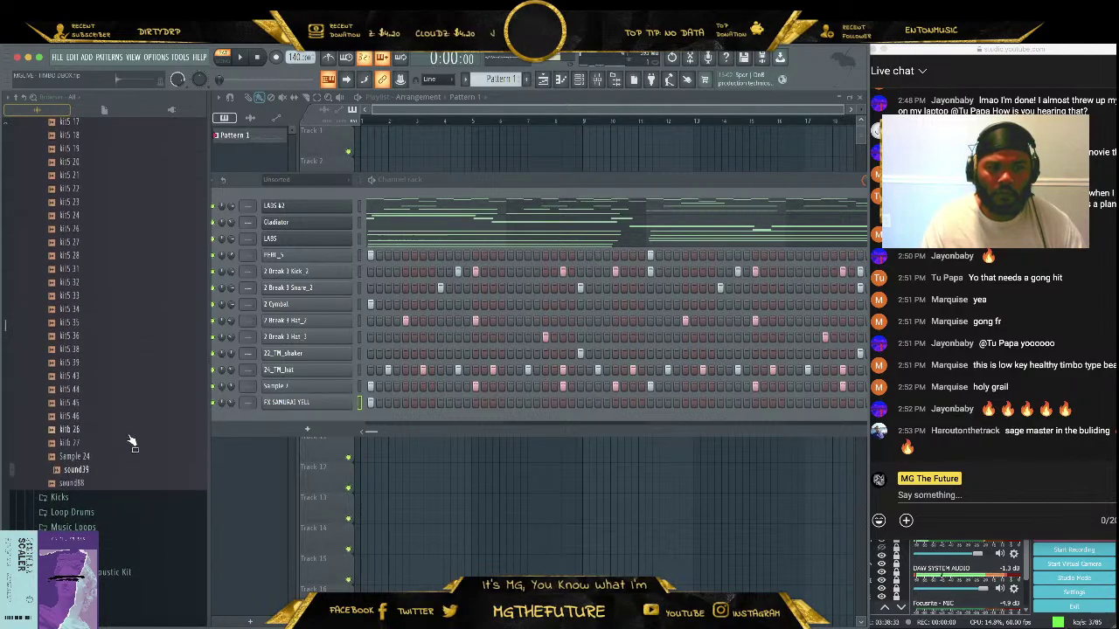
scroll(120, 267, up, 5)
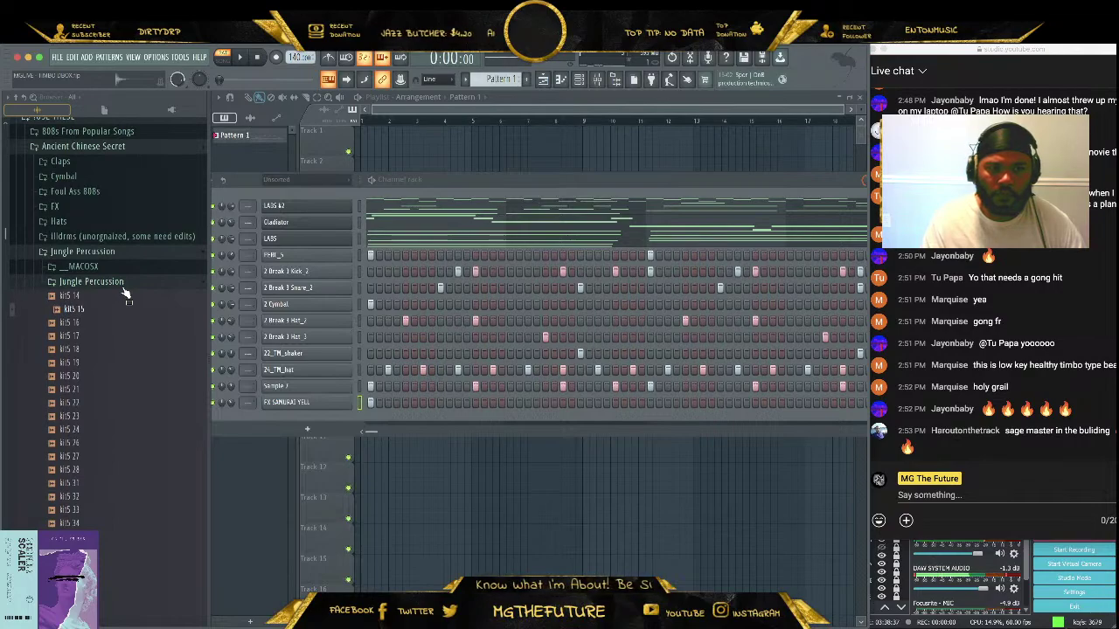
key(Down)
key(Up)
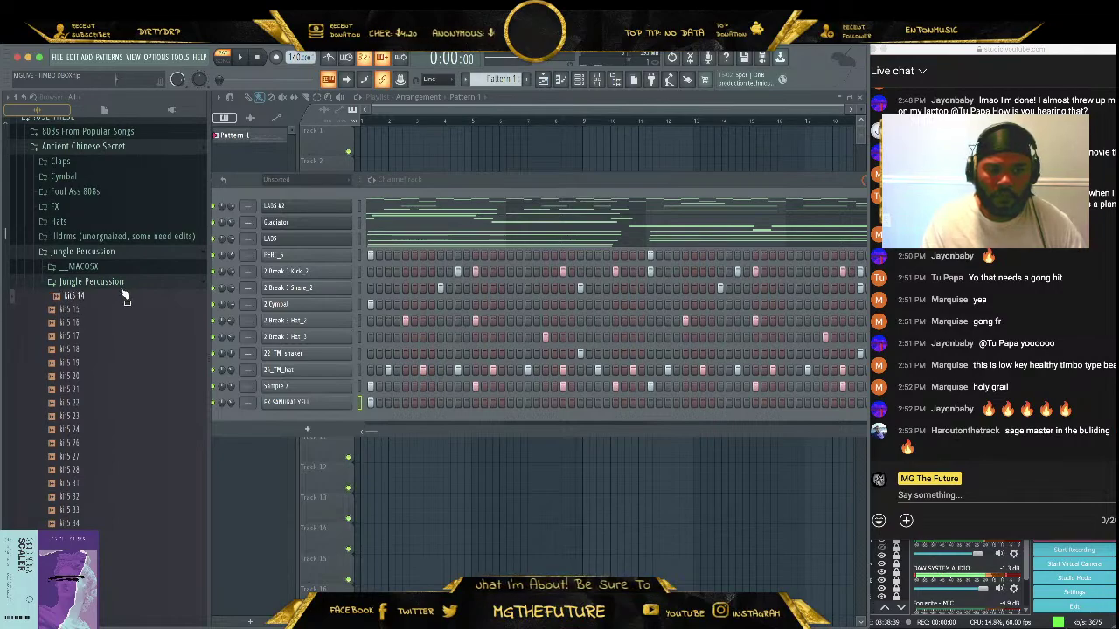
click(125, 281)
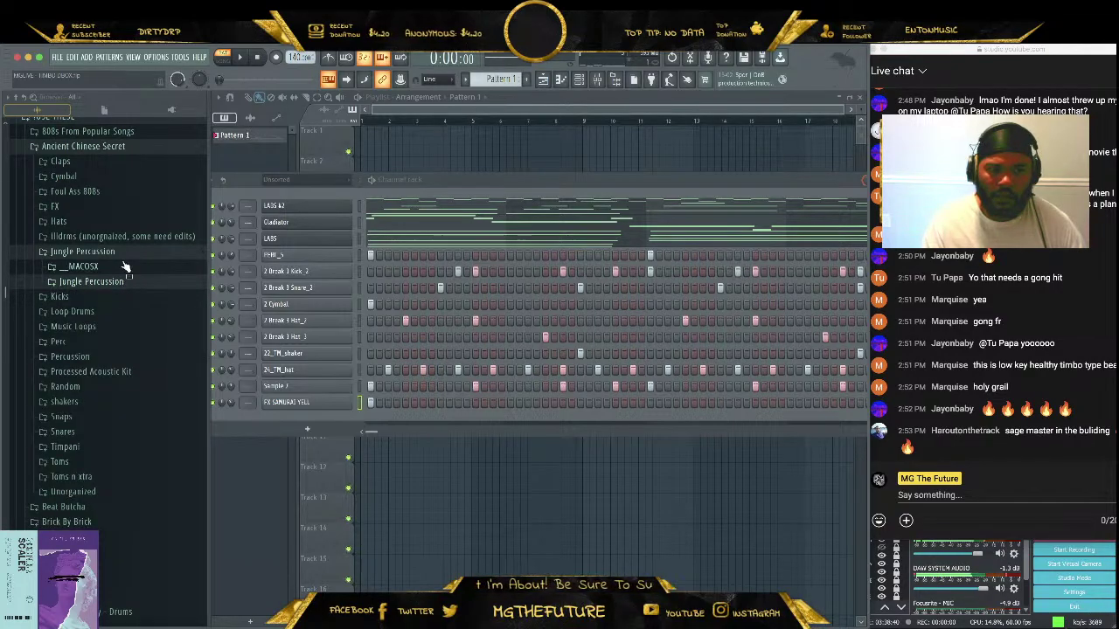
Expand the kit's Percussion folder and audition its illperc samples
click(96, 357)
scroll(136, 393, down, 4)
scroll(138, 395, down, 3)
key(Down)
key(Down)
key(Down)
key(Down)
key(Down)
key(Down)
key(Down)
key(Down)
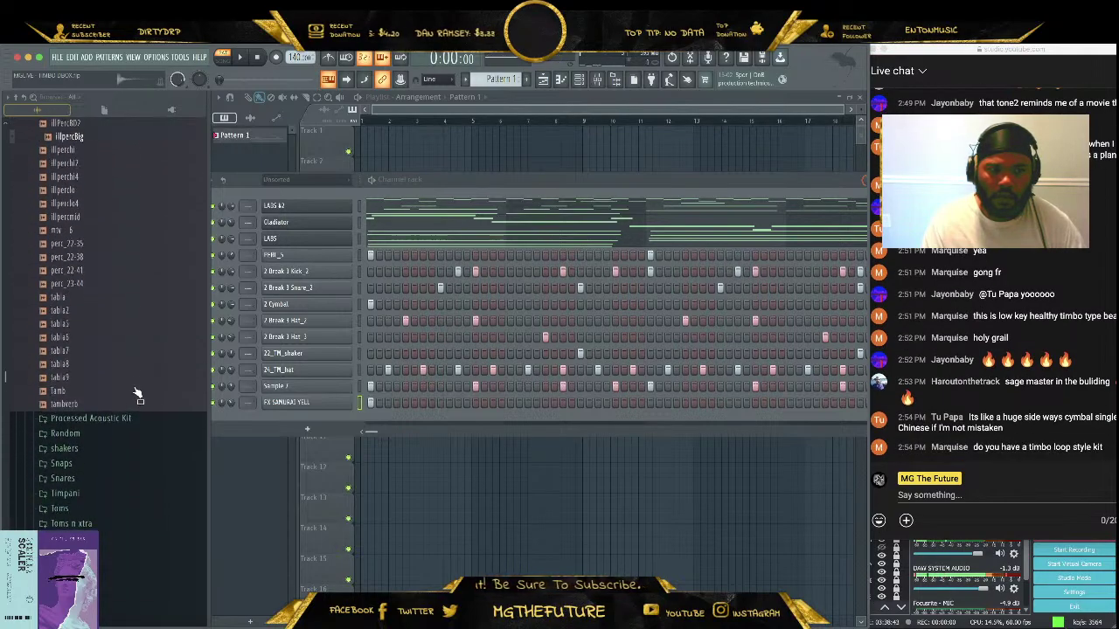
key(Down)
key(Down)
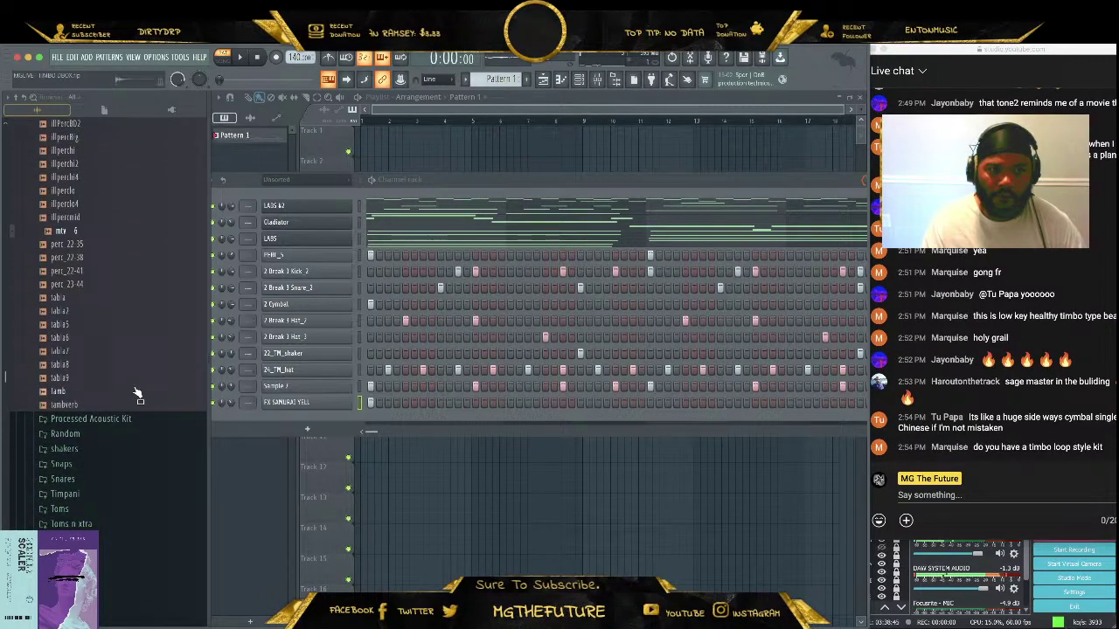
key(Up)
key(Up)
key(Up)
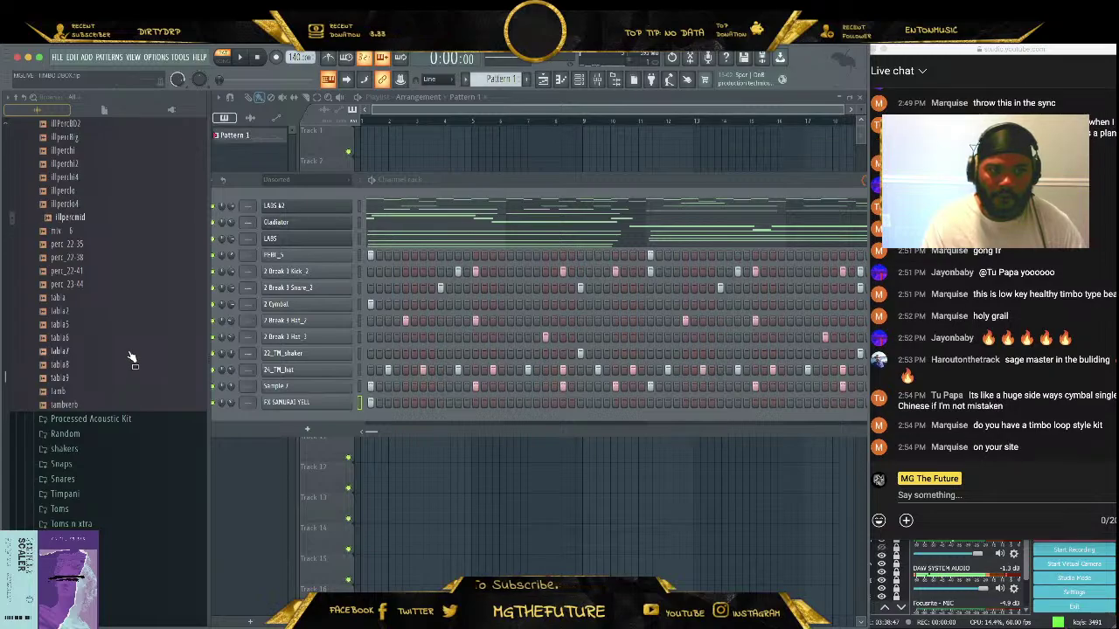
Audition the remaining perc and tabla samples up to tabla9, and collapse the Percussion folder
key(Down)
key(Down)
key(Down)
key(Down)
key(Down)
key(Down)
key(Down)
key(Down)
key(Down)
key(Down)
key(Down)
key(Down)
key(Down)
key(Down)
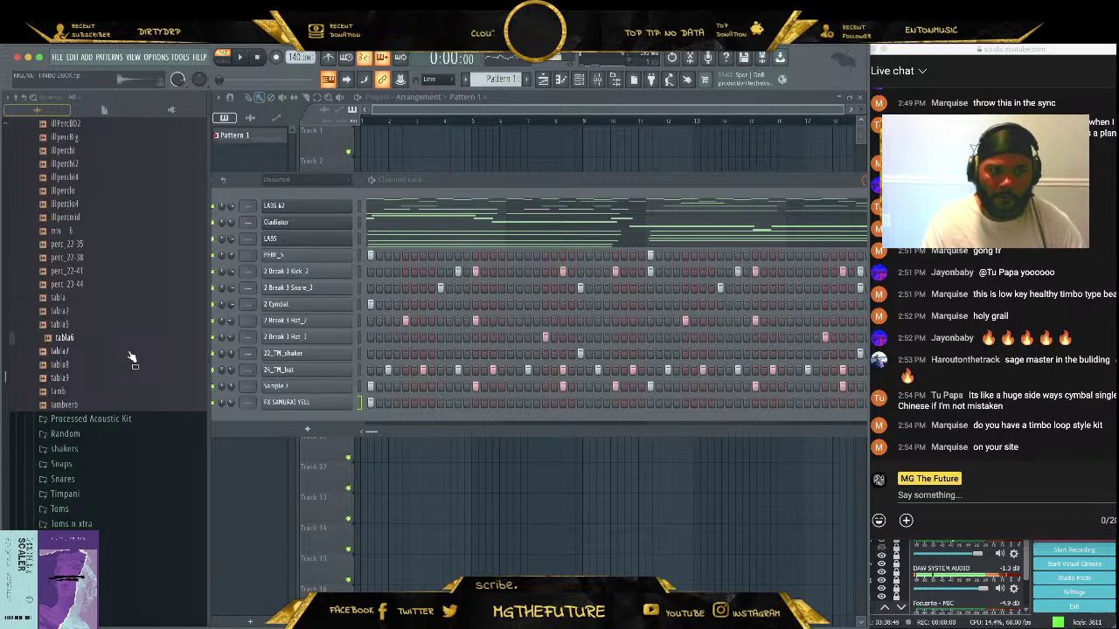
key(Up)
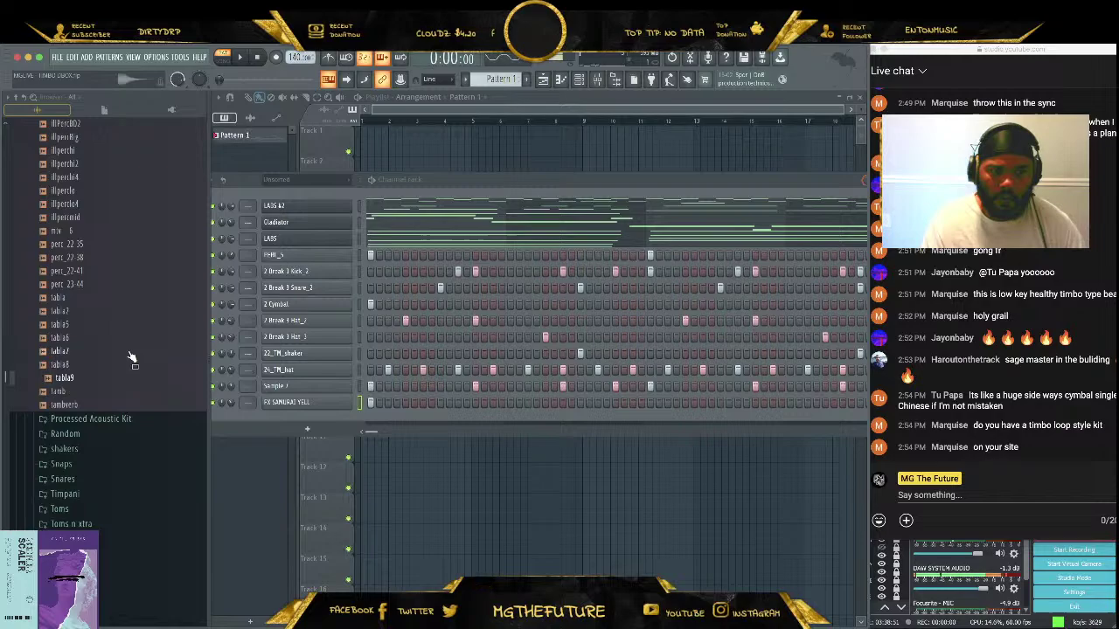
scroll(131, 358, up, 3)
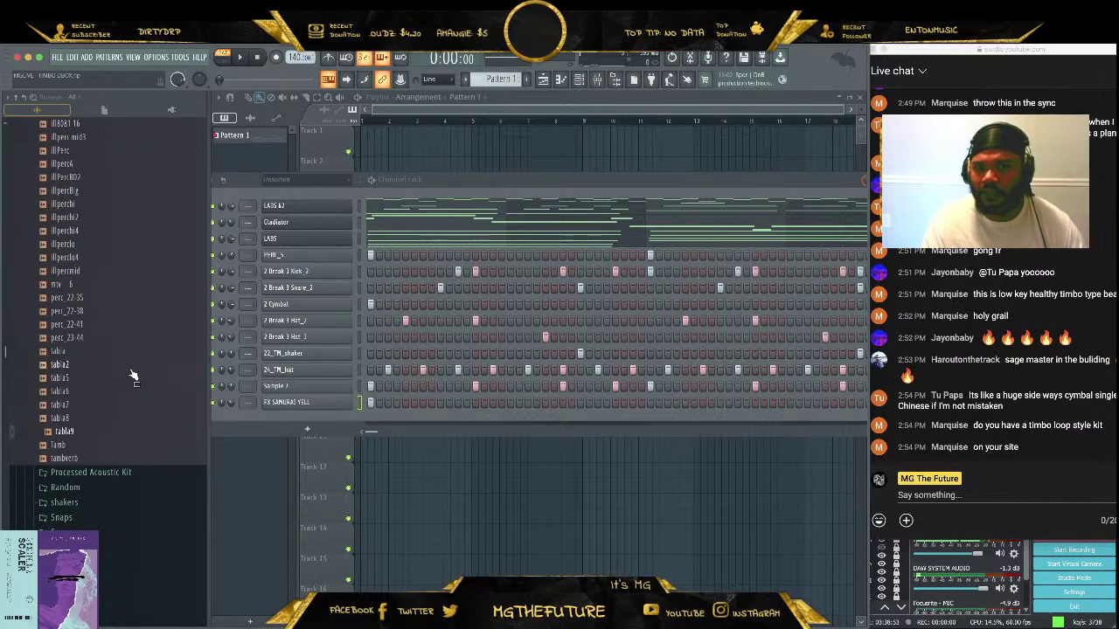
scroll(115, 376, up, 5)
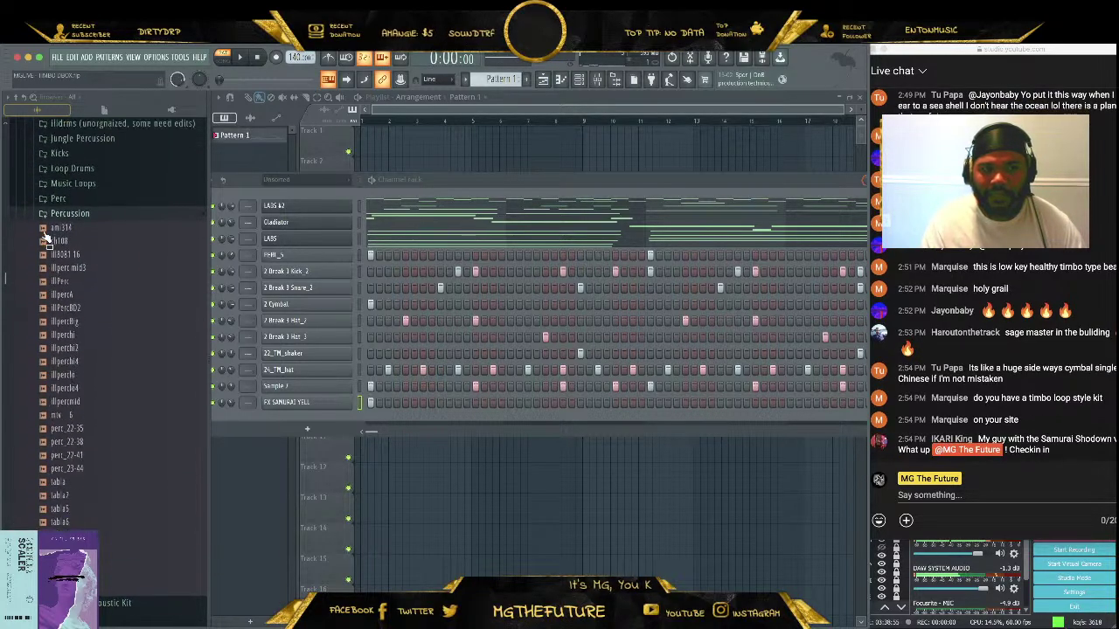
click(83, 243)
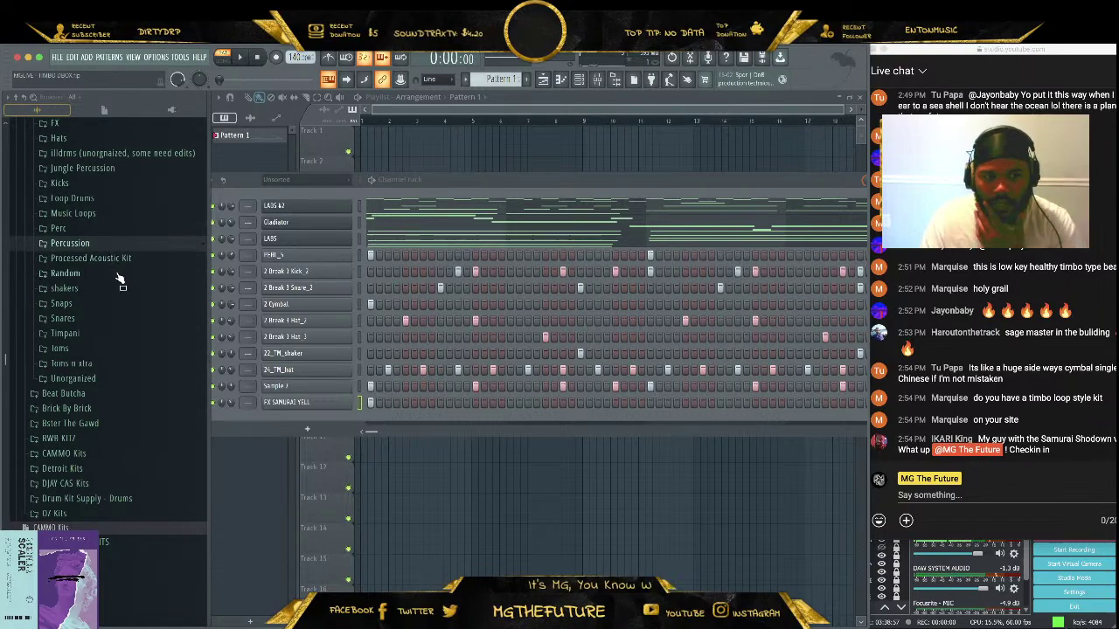
Add timp c from the Timpani folder as a new channel and keep only a hit on the pattern's first step during playback
click(101, 337)
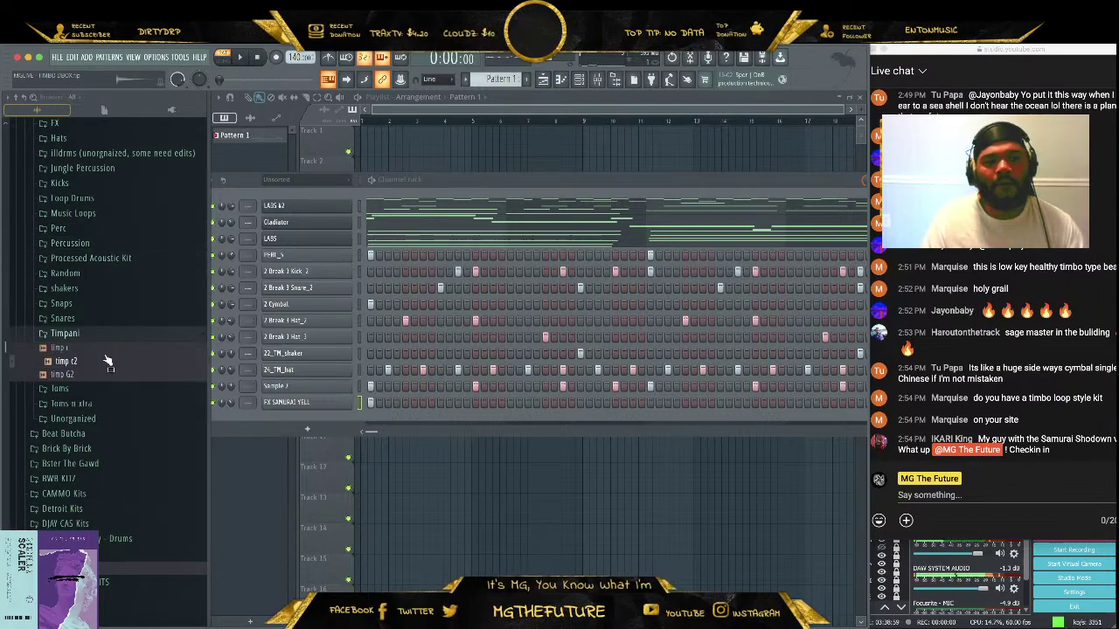
drag(102, 354, 332, 424)
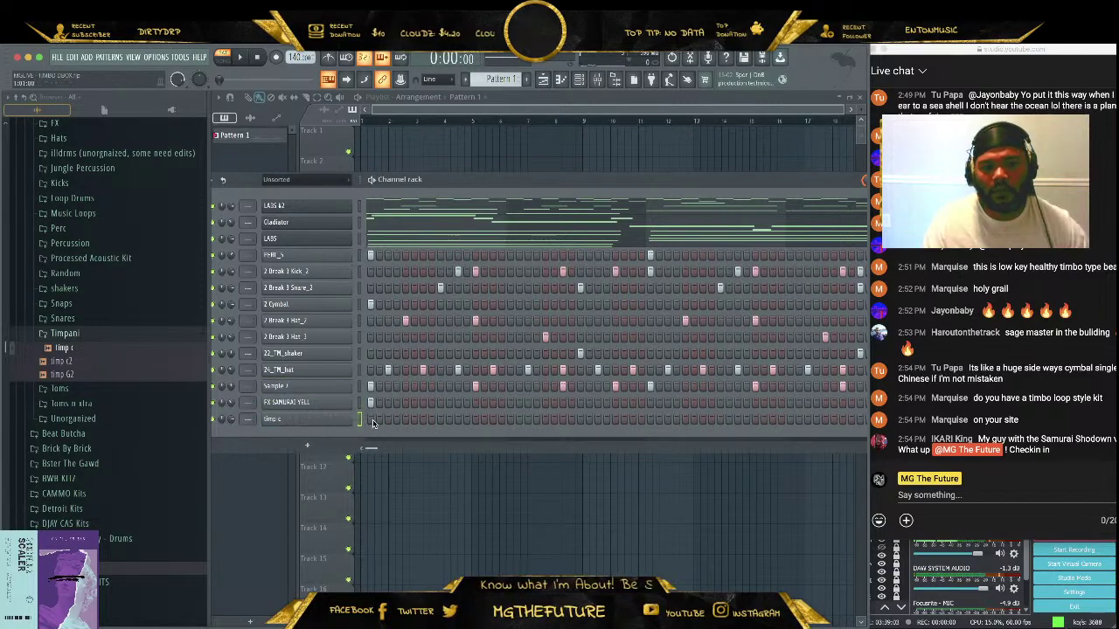
key(space)
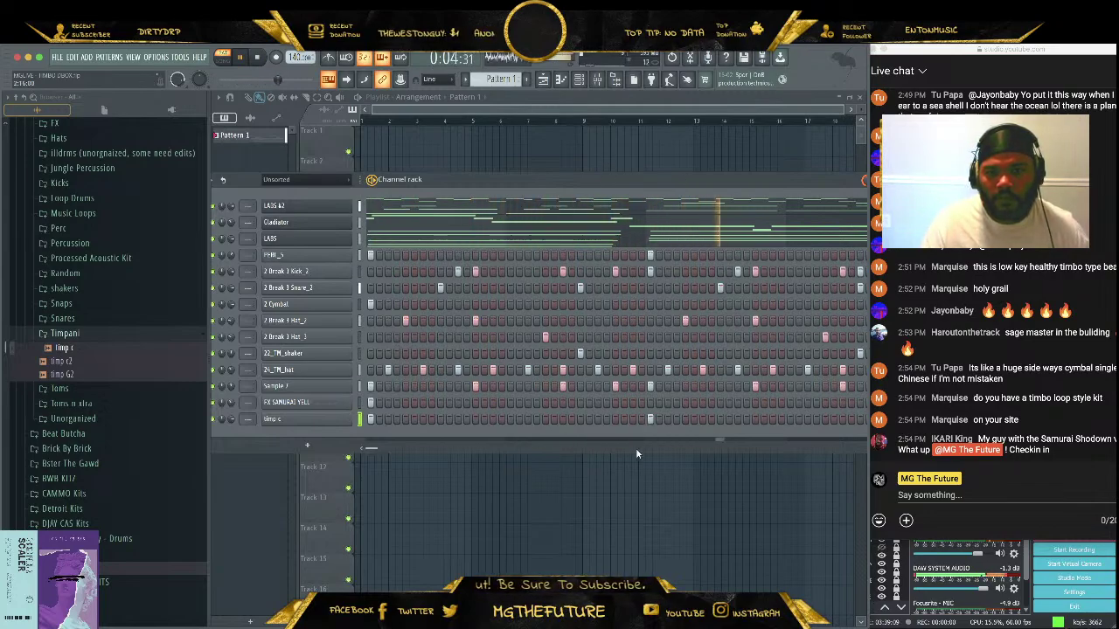
click(651, 418)
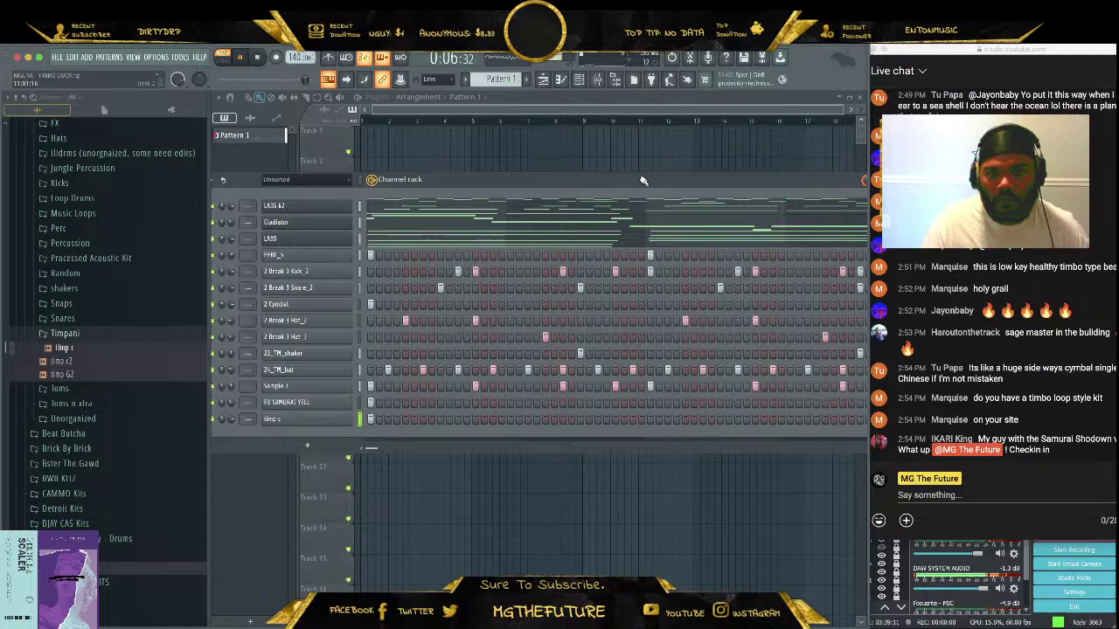
Open the timp c channel's sampler settings, check its time-stretching pitch control, and close them
drag(643, 179, 574, 164)
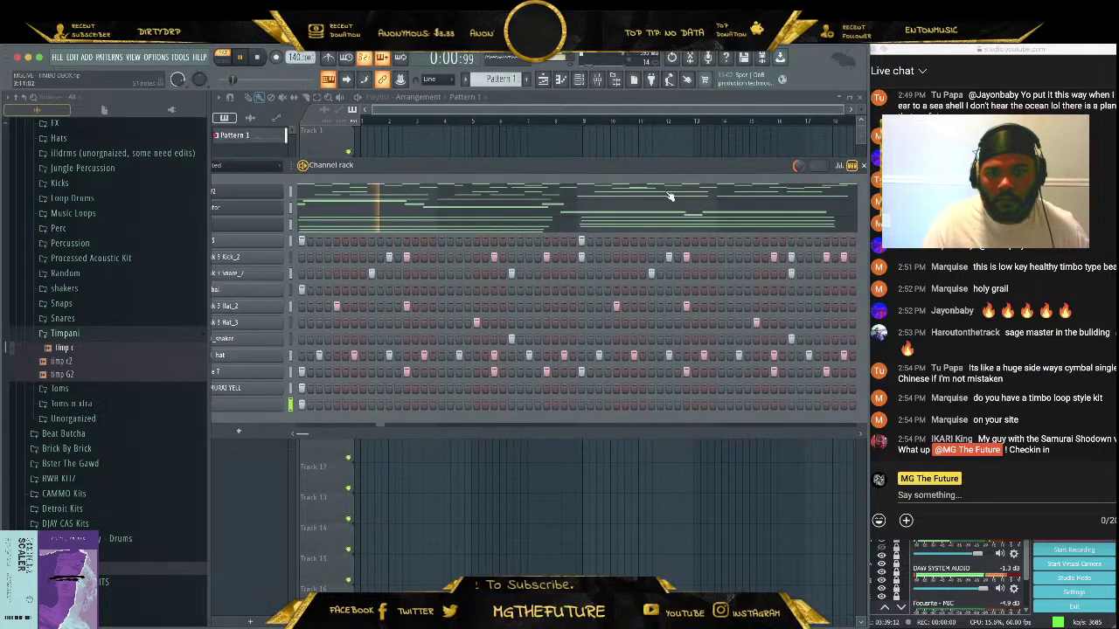
click(250, 404)
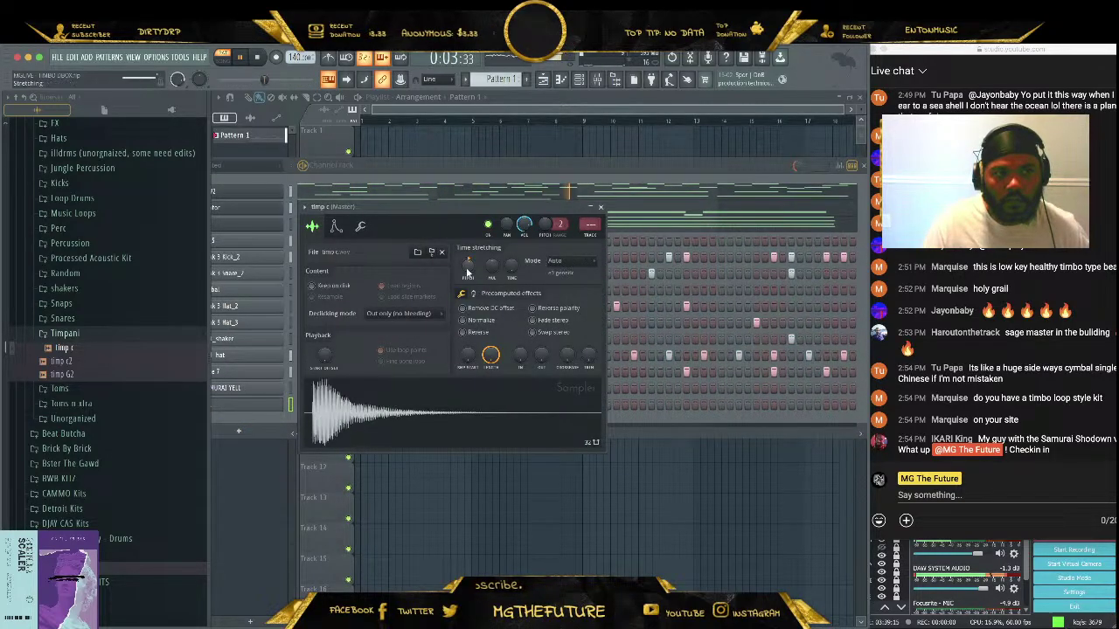
click(599, 207)
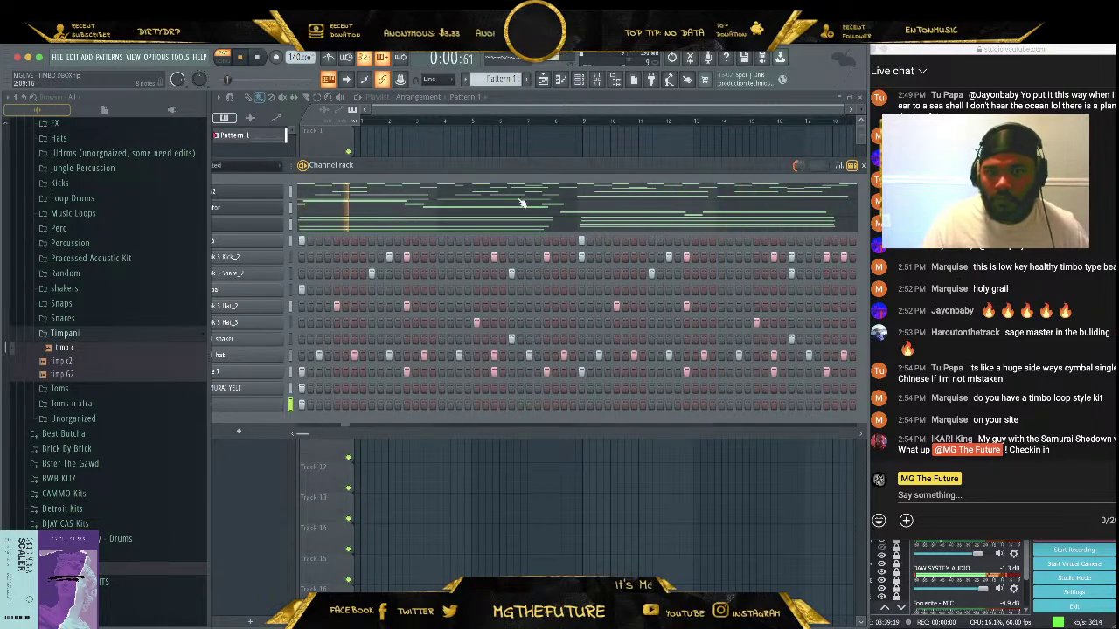
Try an extra timp c hit near the pattern's end and check the channel's Cut self option
drag(560, 167, 574, 167)
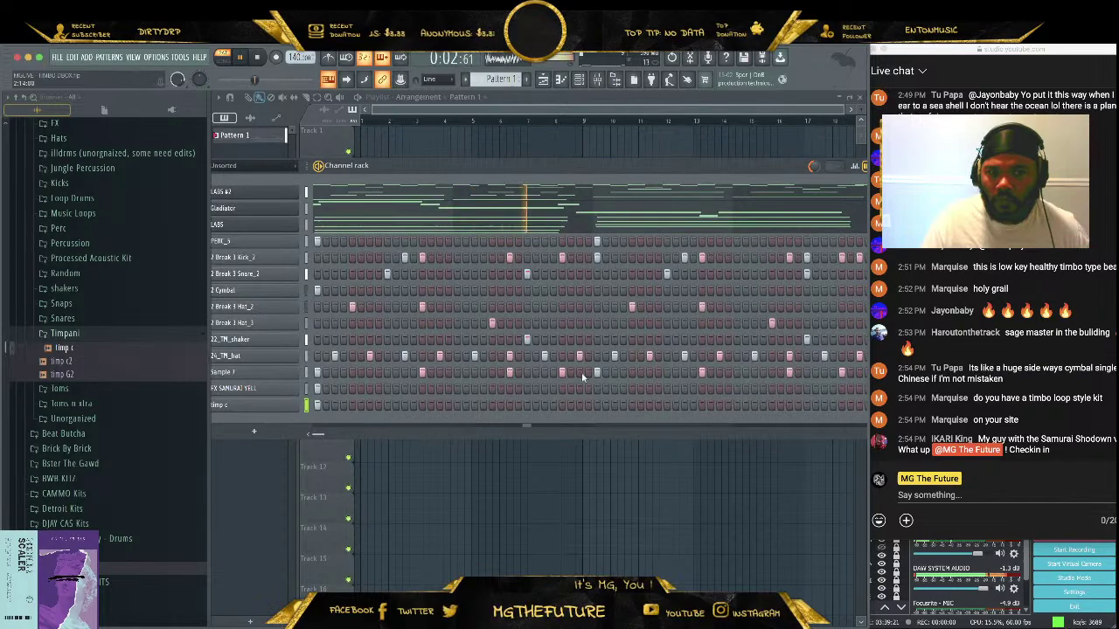
click(804, 404)
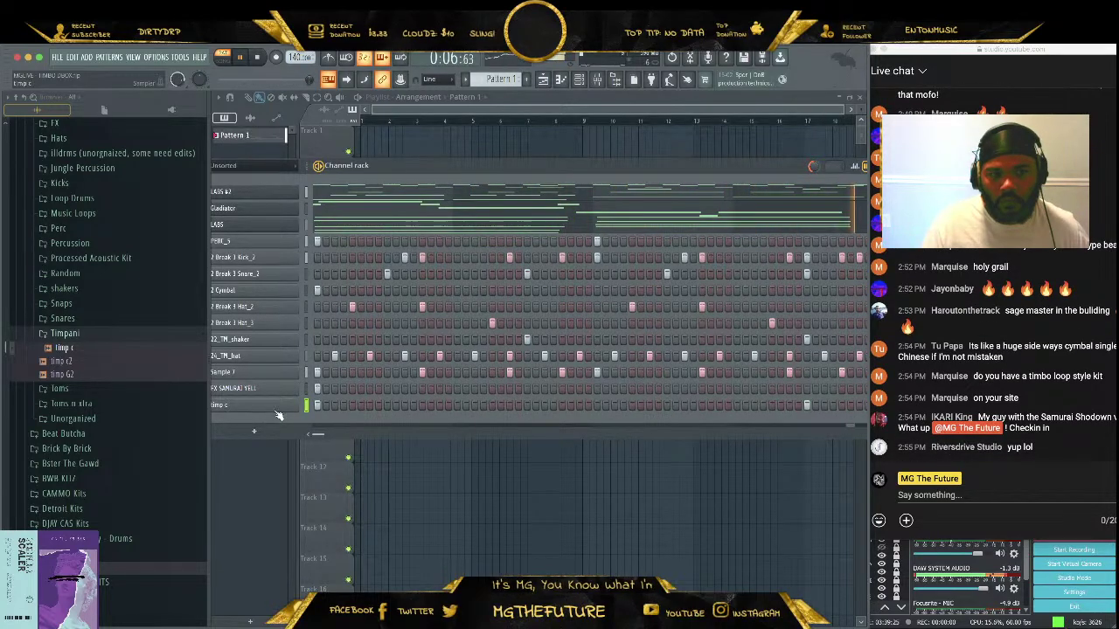
click(231, 405)
click(361, 227)
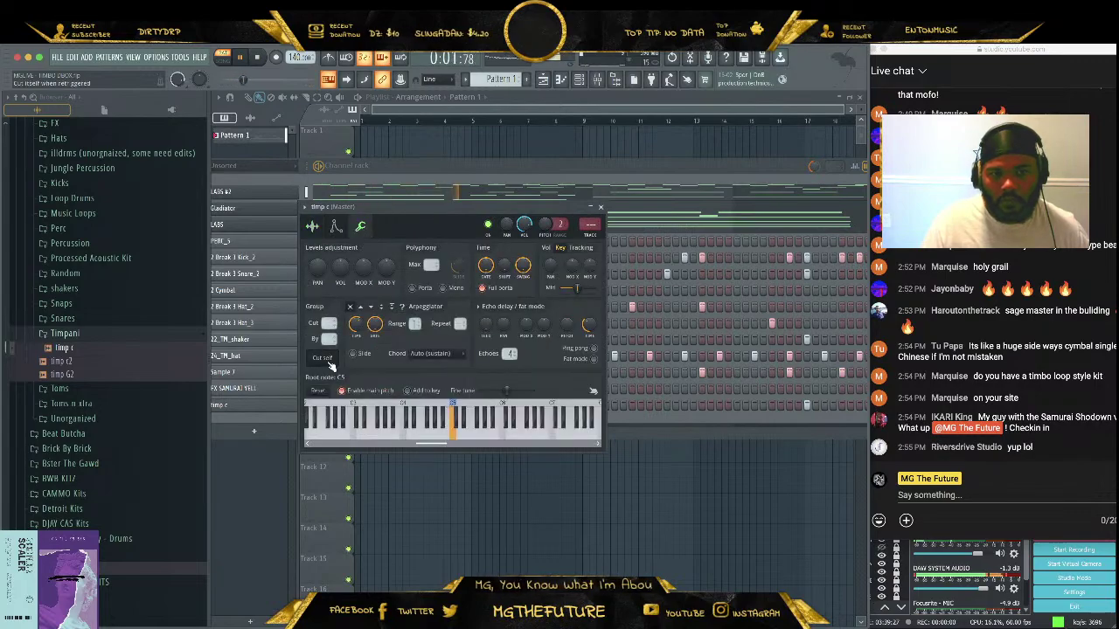
click(600, 208)
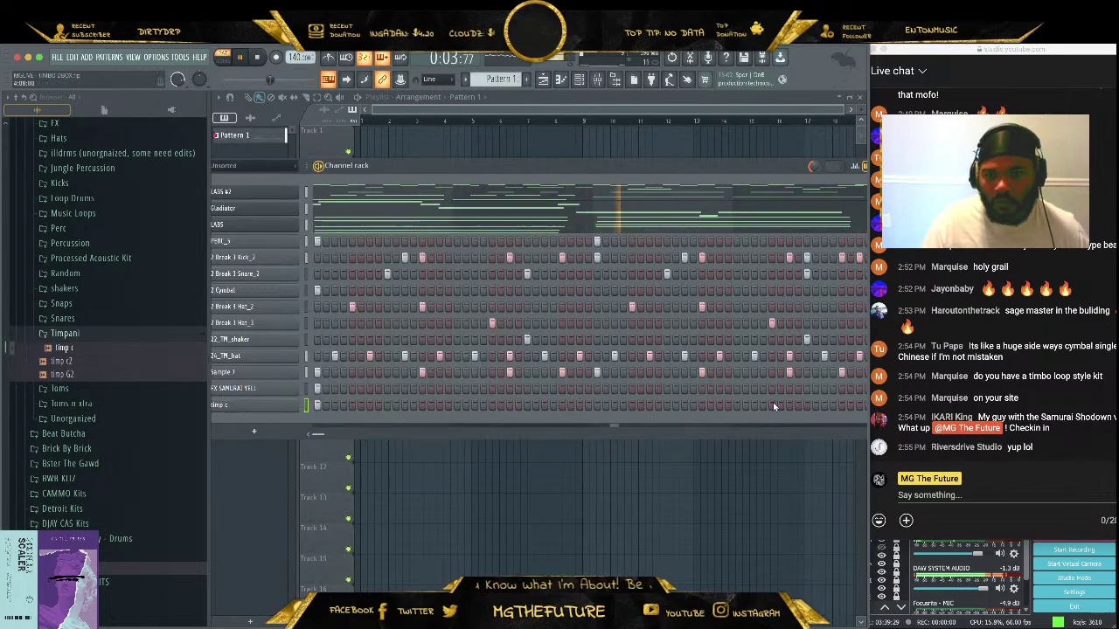
Check the time controls in the Sample 7 channel's miscellaneous settings and close them
click(229, 371)
click(289, 155)
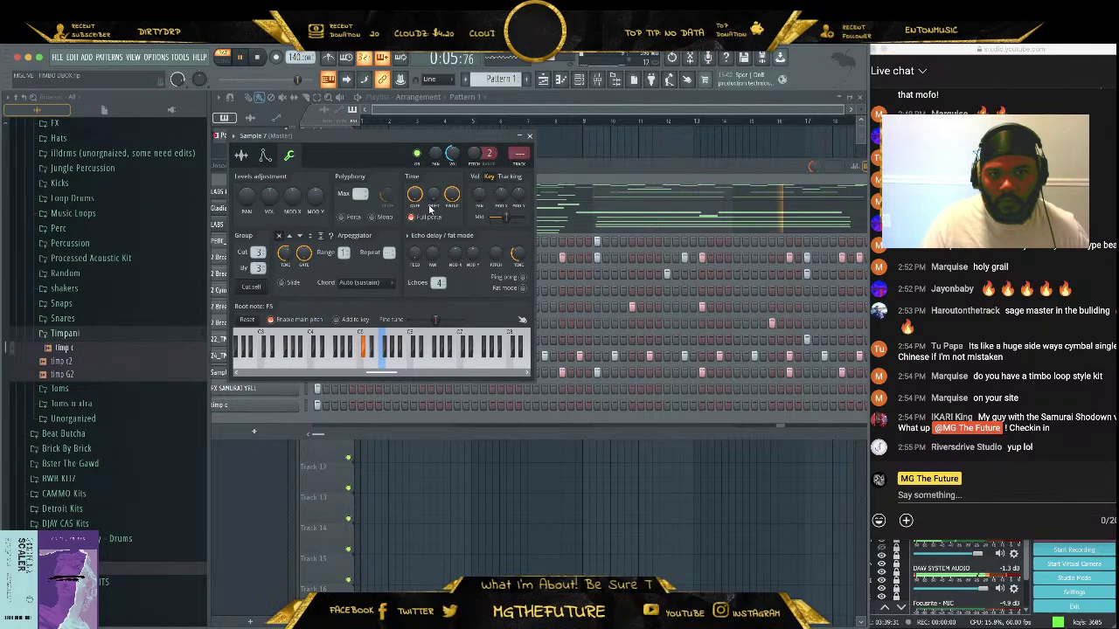
click(529, 137)
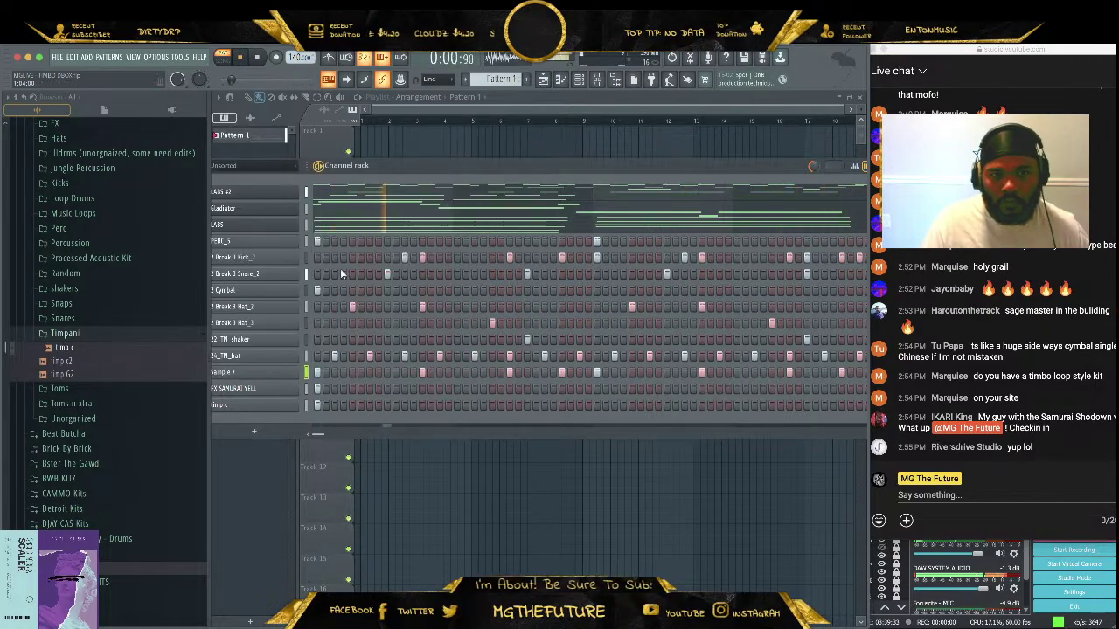
Set the 24_TM_hat channel to cut itself when retriggered, recheck its miscellaneous settings, and close them
drag(455, 171, 513, 166)
click(288, 360)
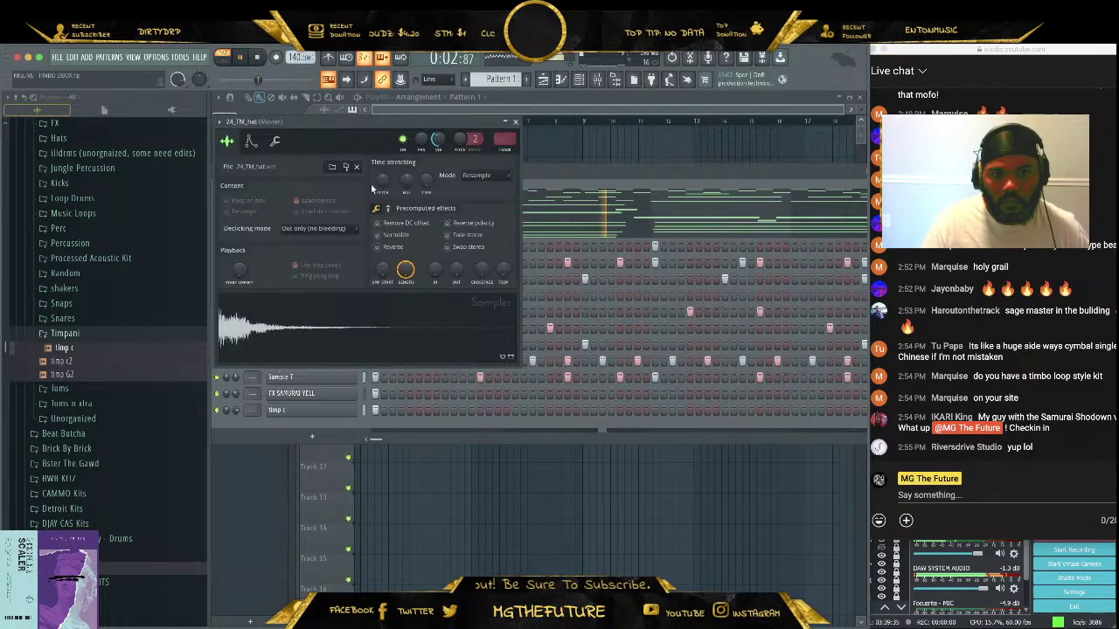
click(274, 141)
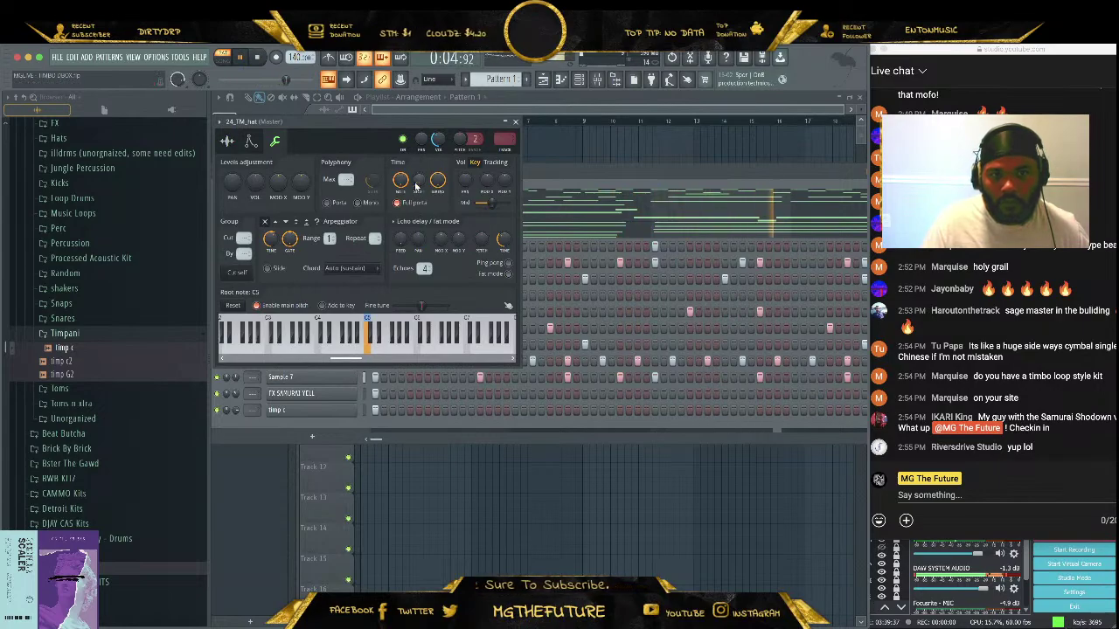
click(516, 124)
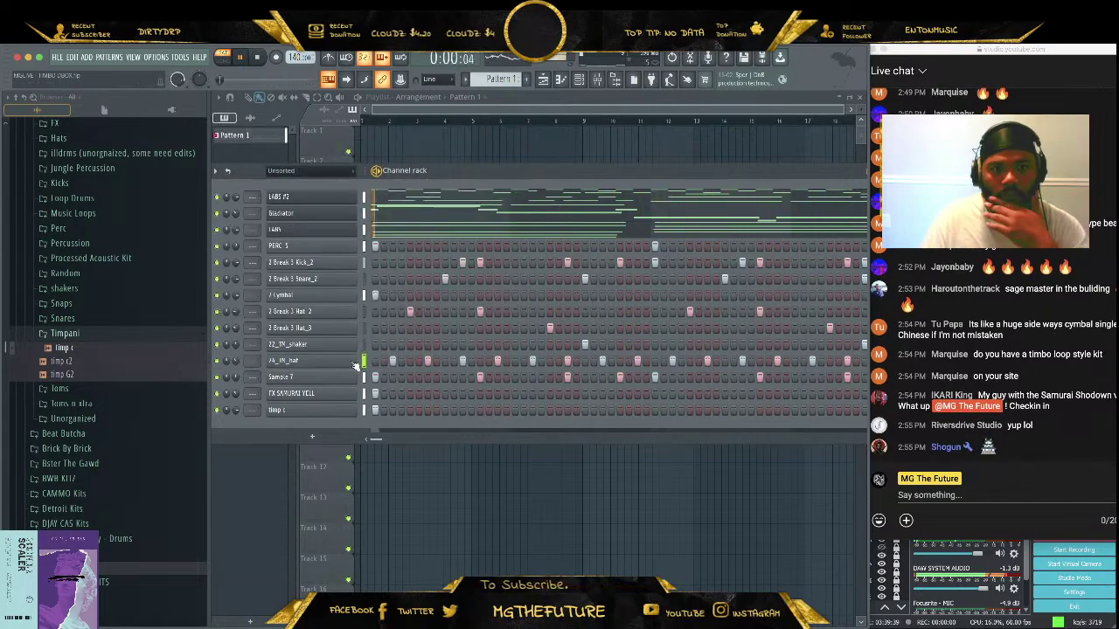
click(288, 238)
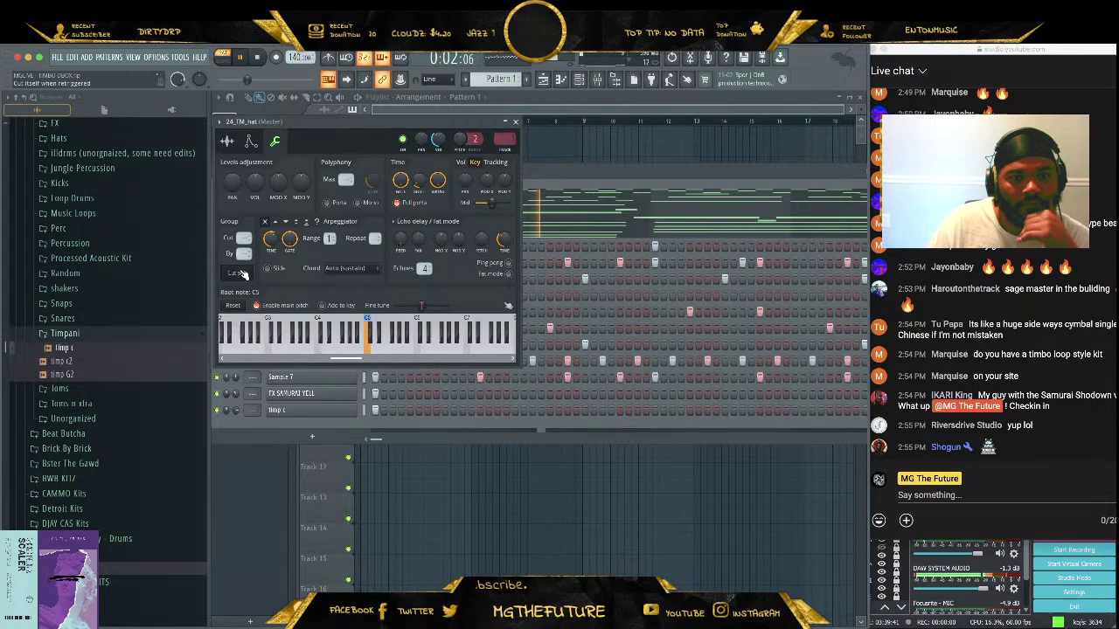
click(516, 123)
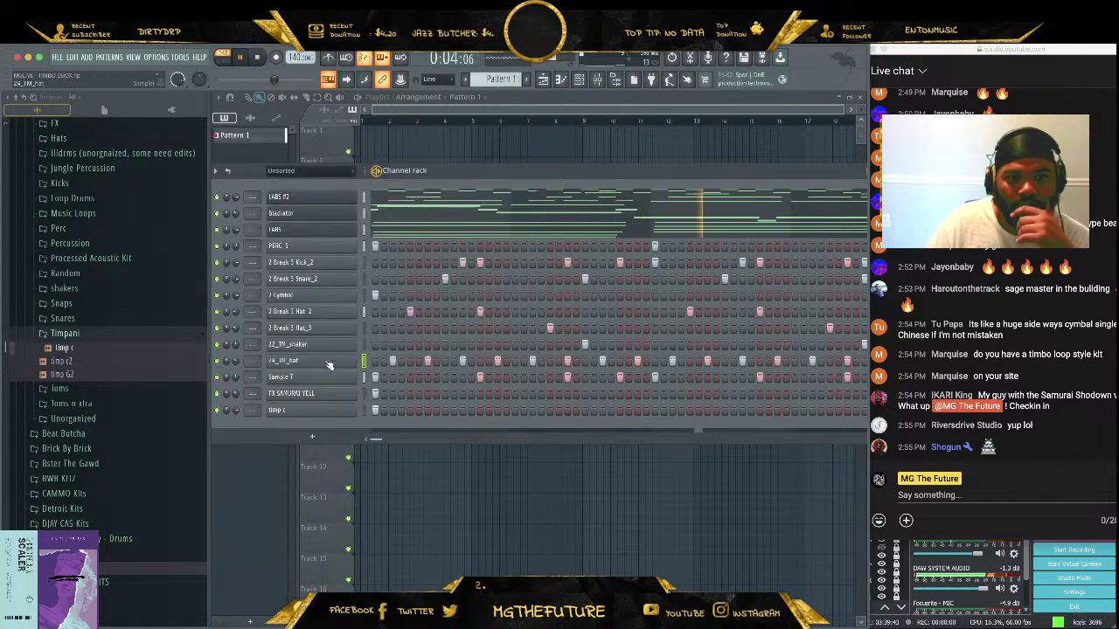
click(288, 360)
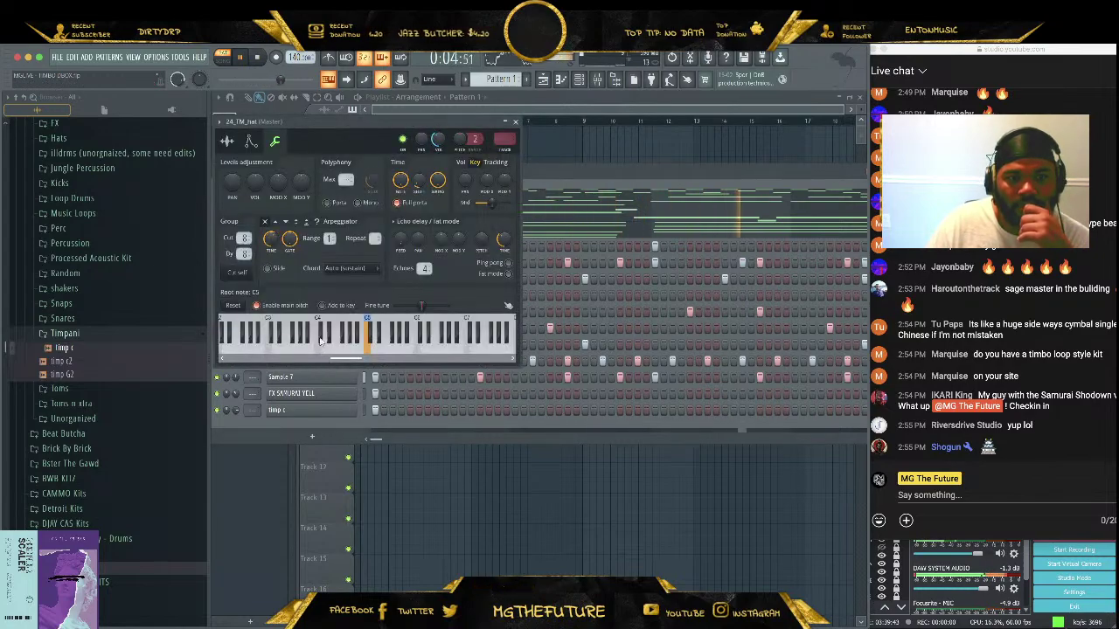
click(516, 123)
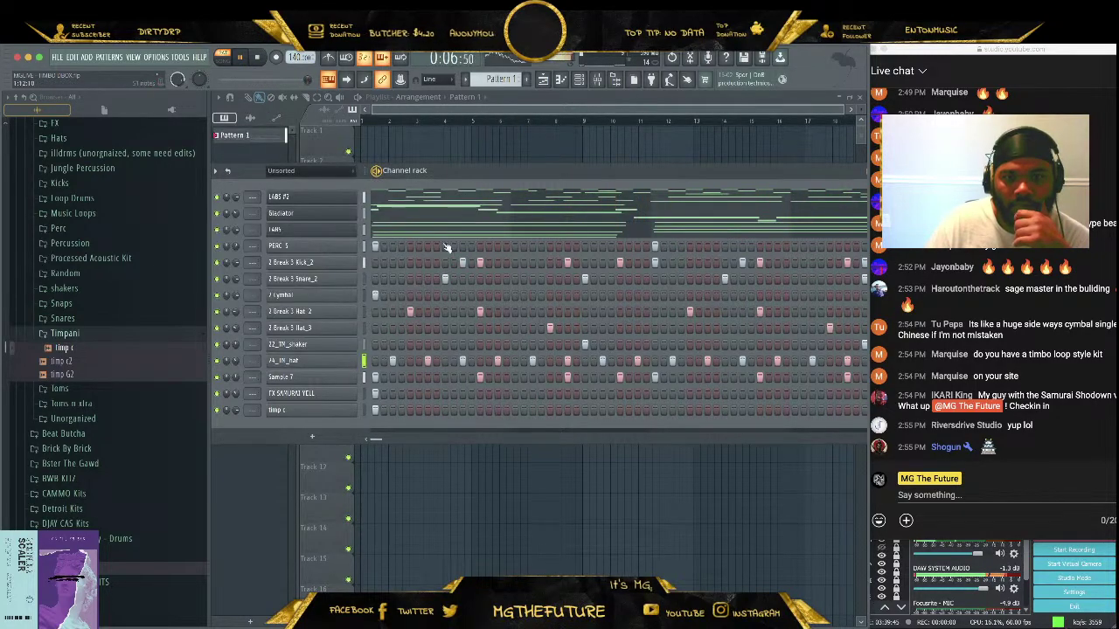
Set the 22_TM_shaker, 2 Break 3 Hat_3 and 2 Break 3 Hat_2 channels to cut themselves when retriggered
click(322, 345)
click(374, 240)
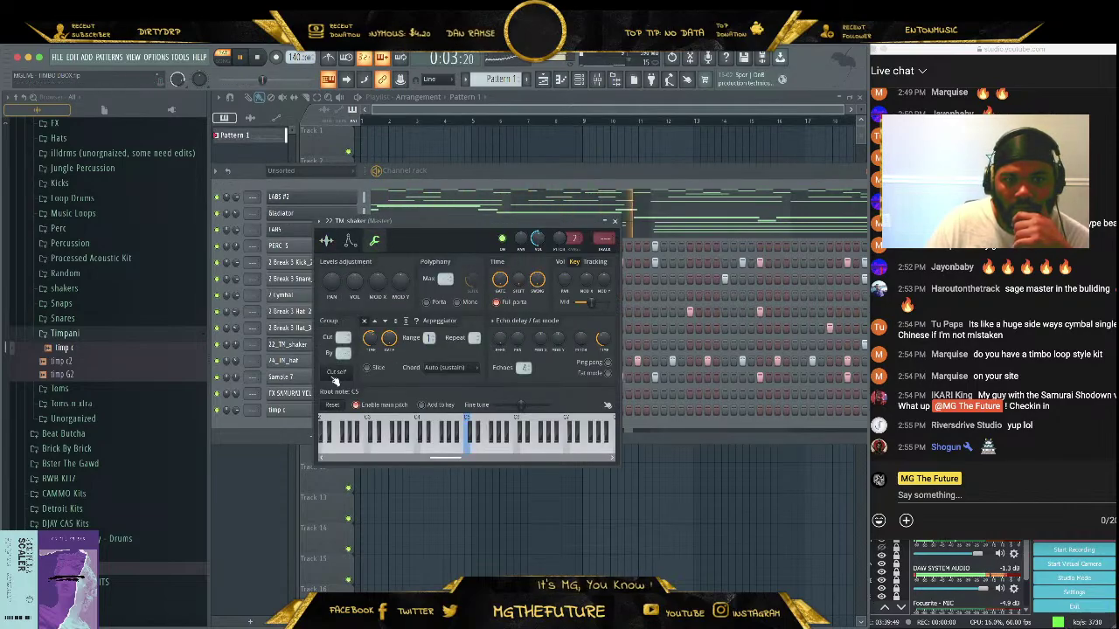
click(614, 224)
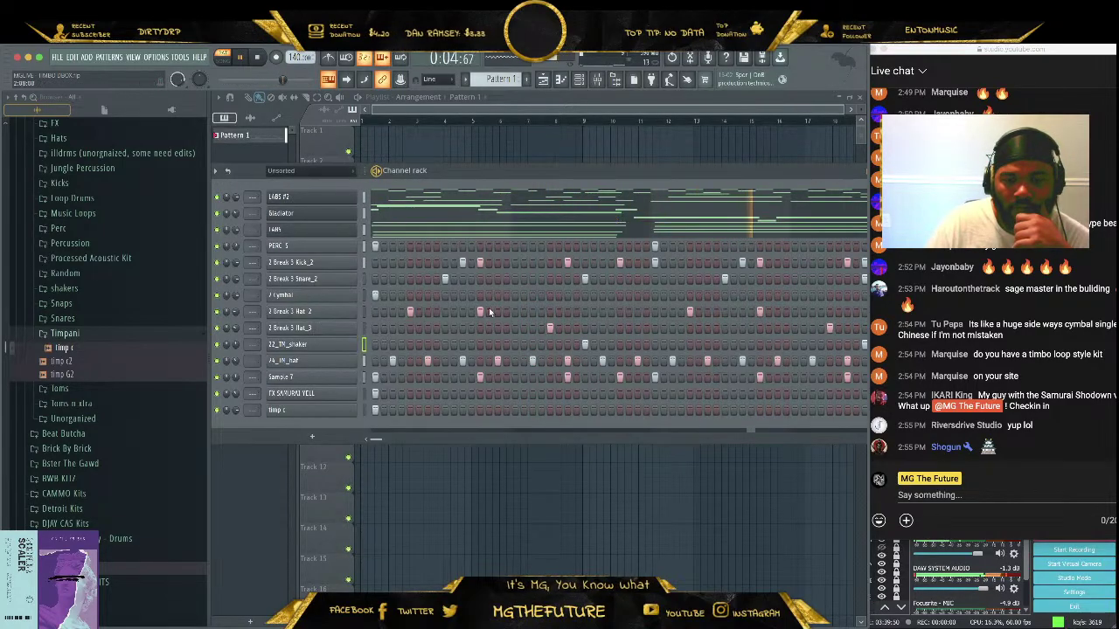
click(321, 328)
click(286, 311)
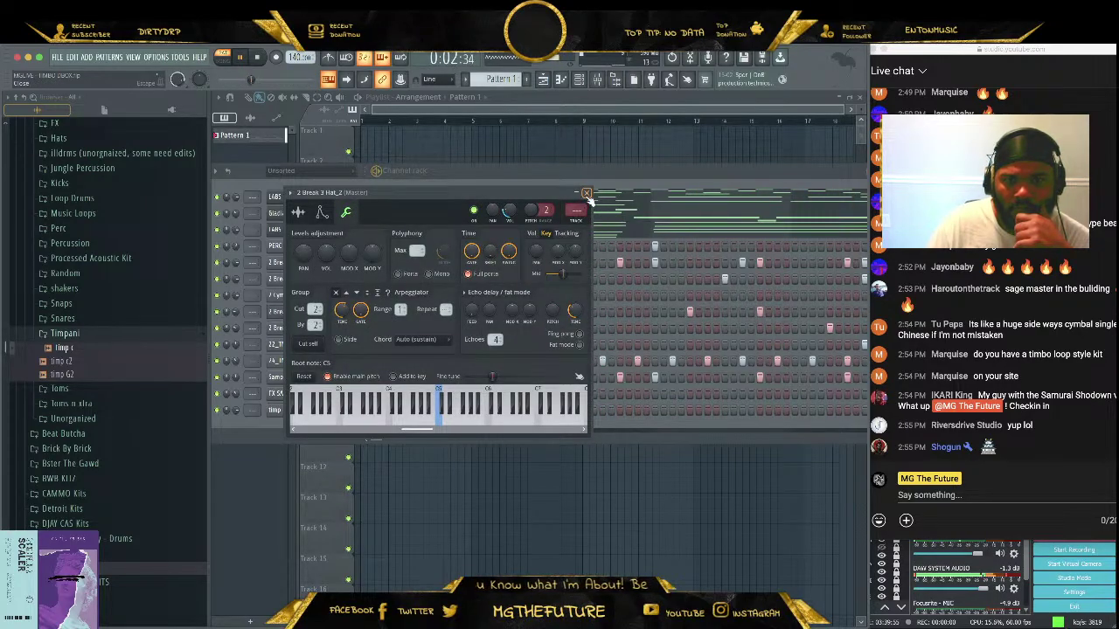
click(585, 193)
Set the 2 Break 3 Snare_2, 2 Break 3 Kick_2 and PERC_5 channels to cut themselves when retriggered
click(302, 280)
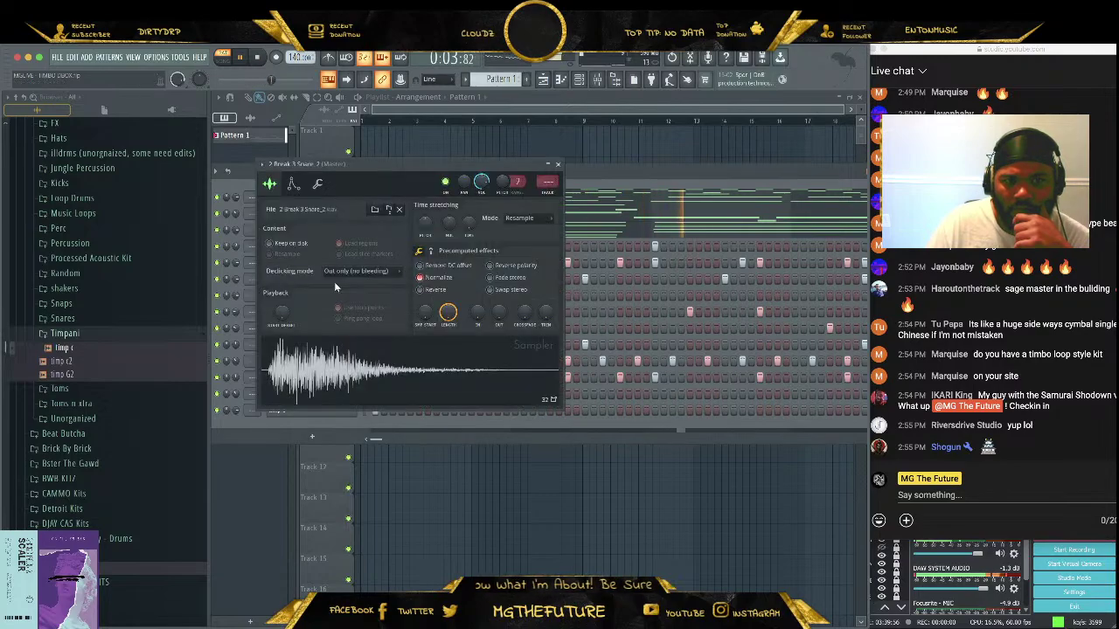
click(317, 184)
click(557, 164)
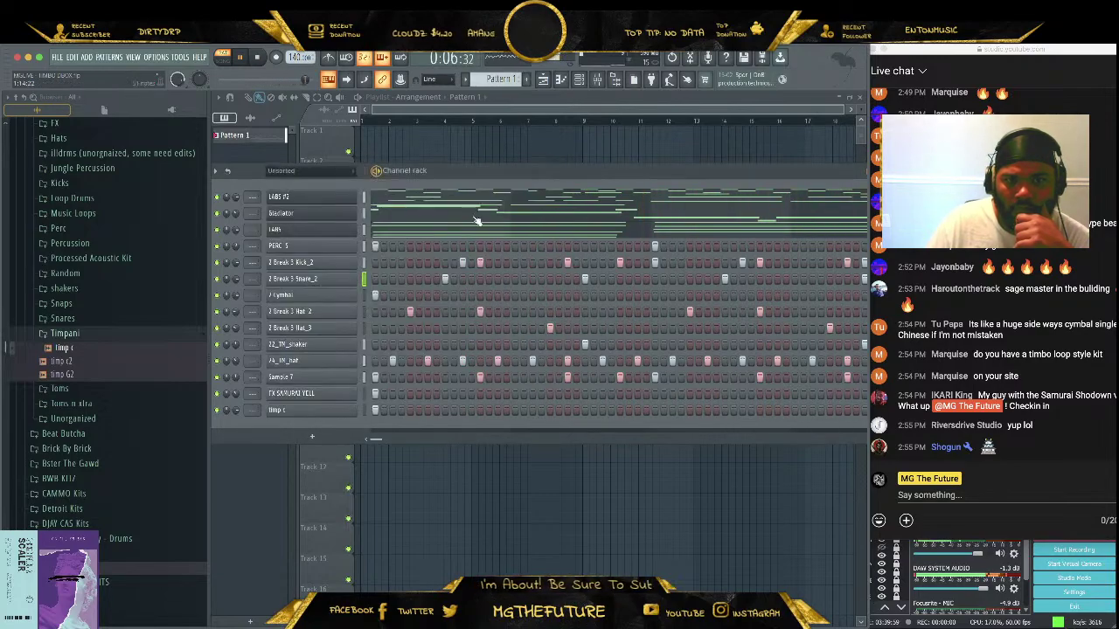
click(325, 259)
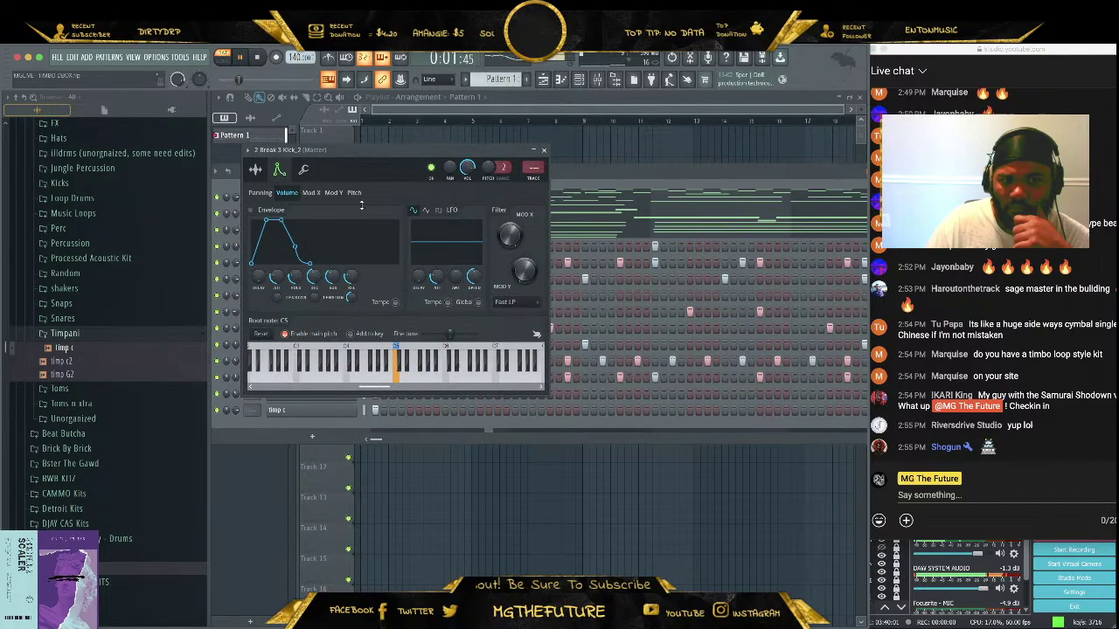
click(306, 172)
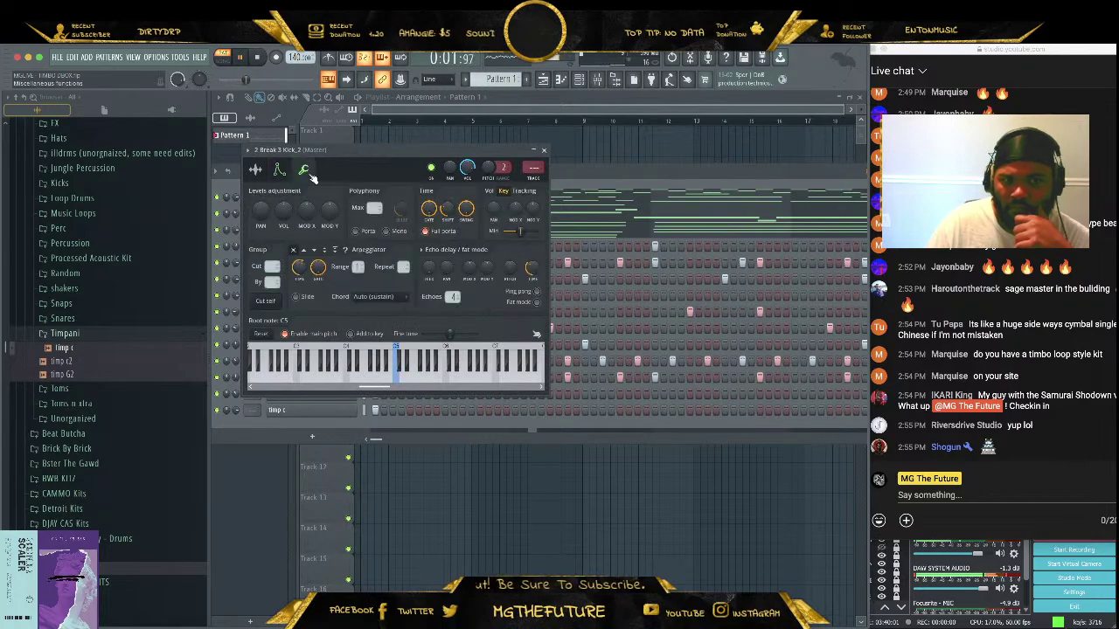
click(543, 150)
click(312, 249)
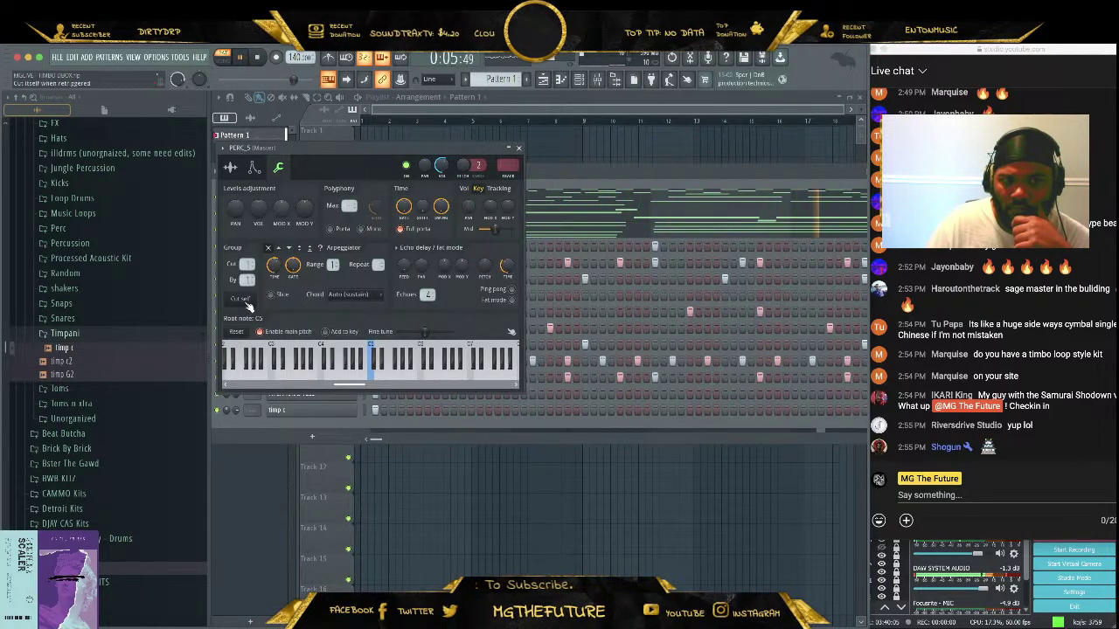
click(519, 149)
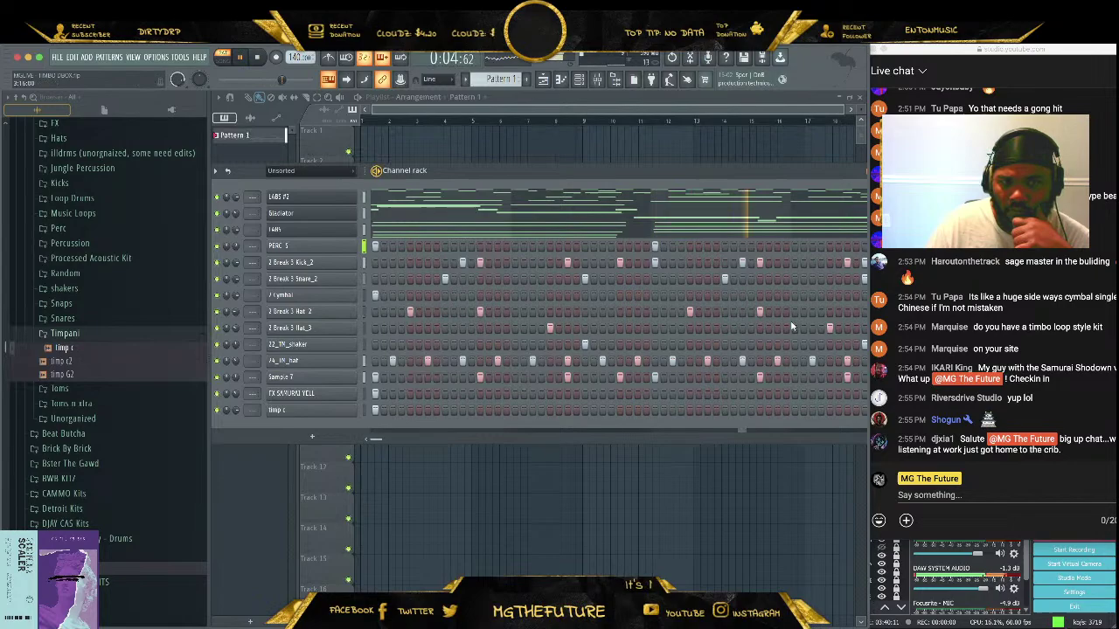
Normalize the 2 Break 3 Hat_3 sample in its sampler settings and close them
click(301, 329)
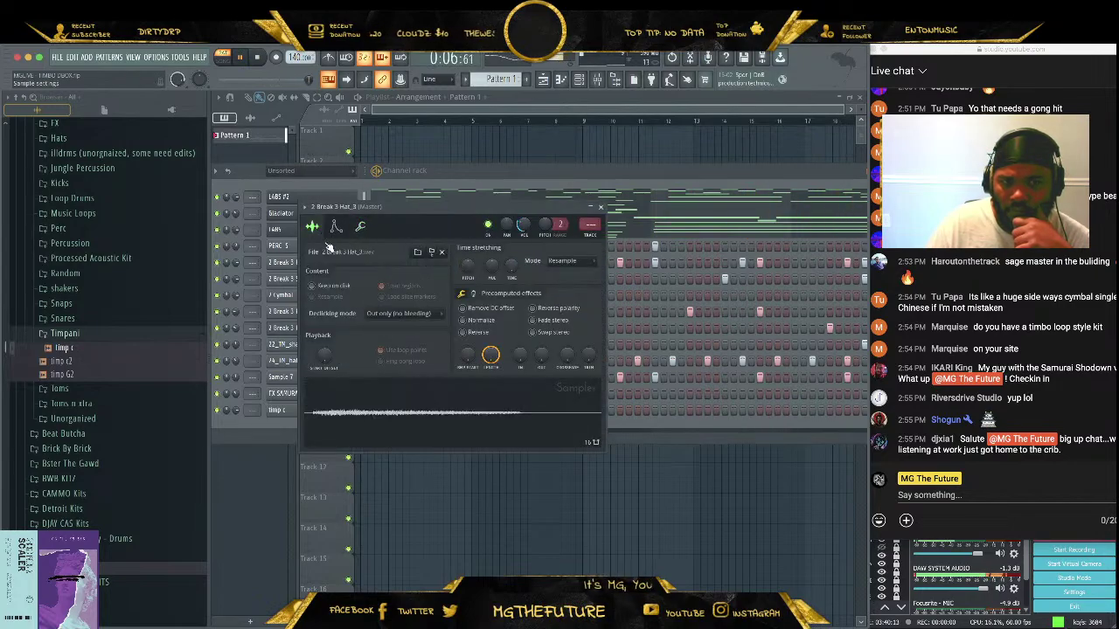
click(484, 320)
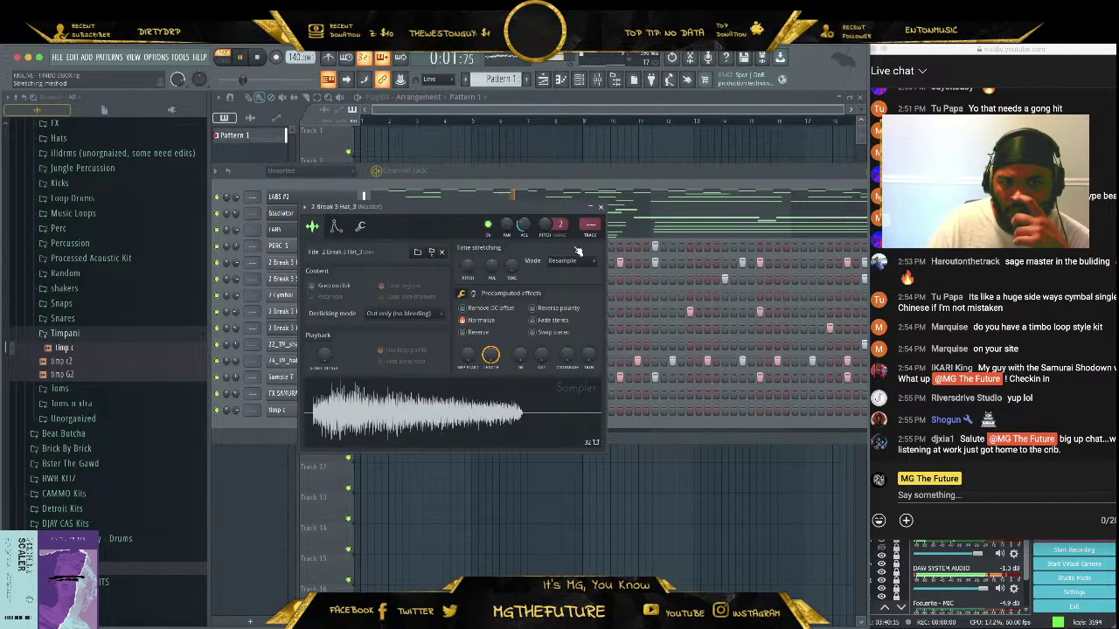
click(600, 208)
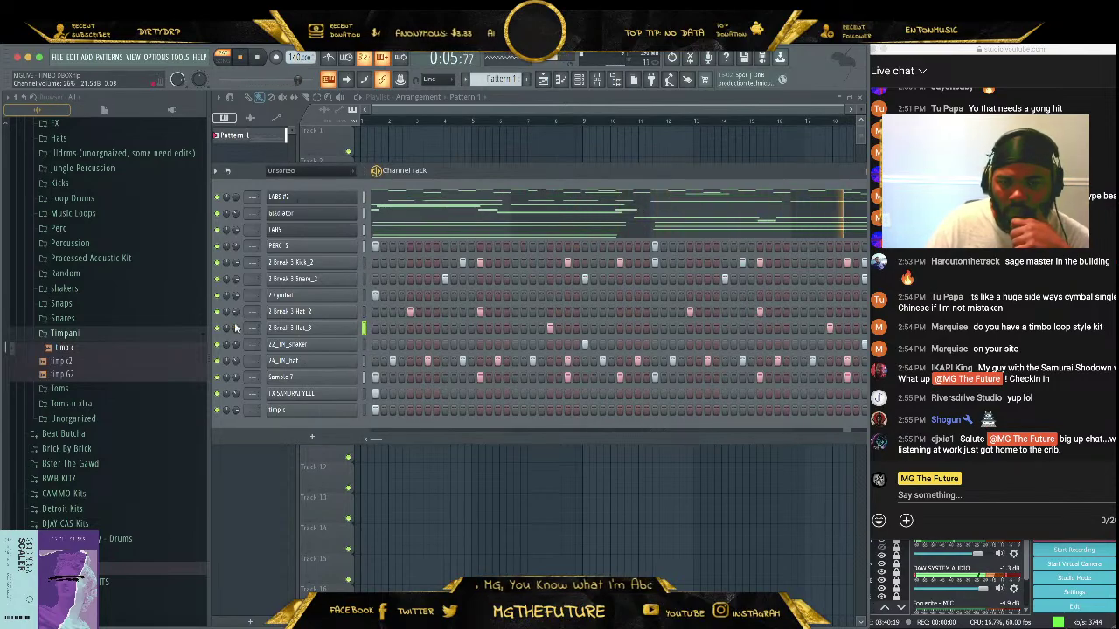
Raise the silence trimming threshold and add a quick fade out to the 22_TM_shaker sample
click(289, 343)
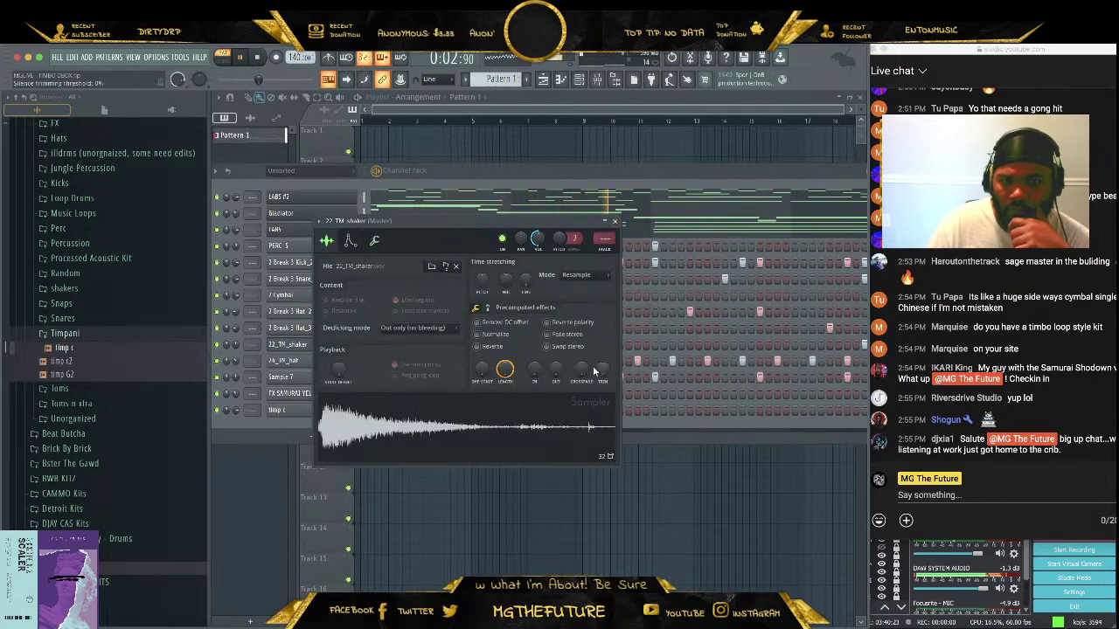
drag(556, 370, 560, 333)
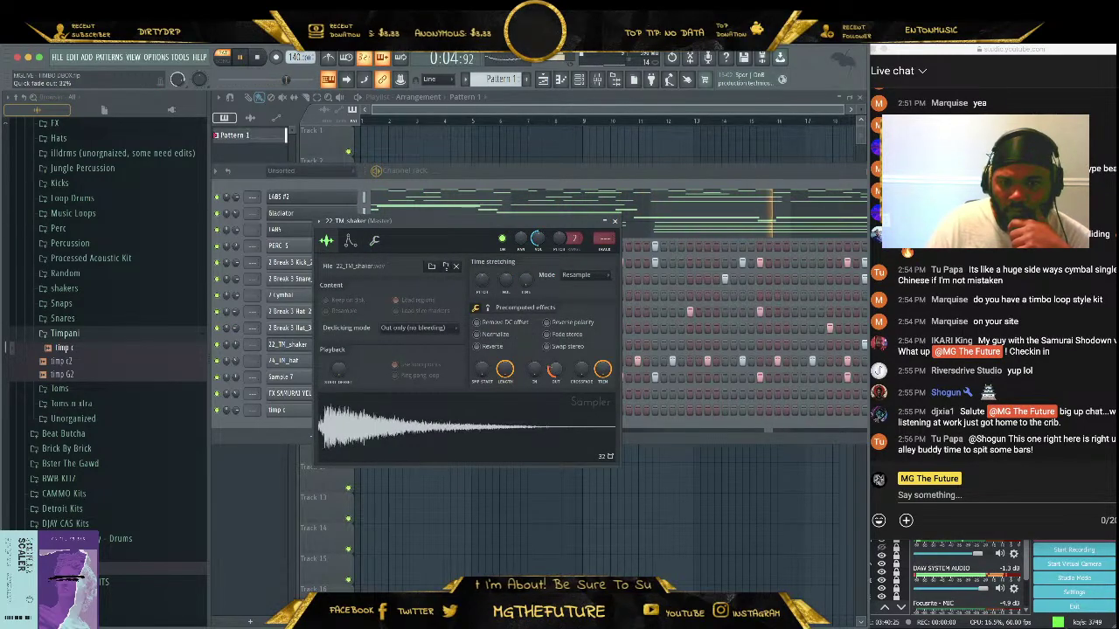
click(611, 222)
click(616, 222)
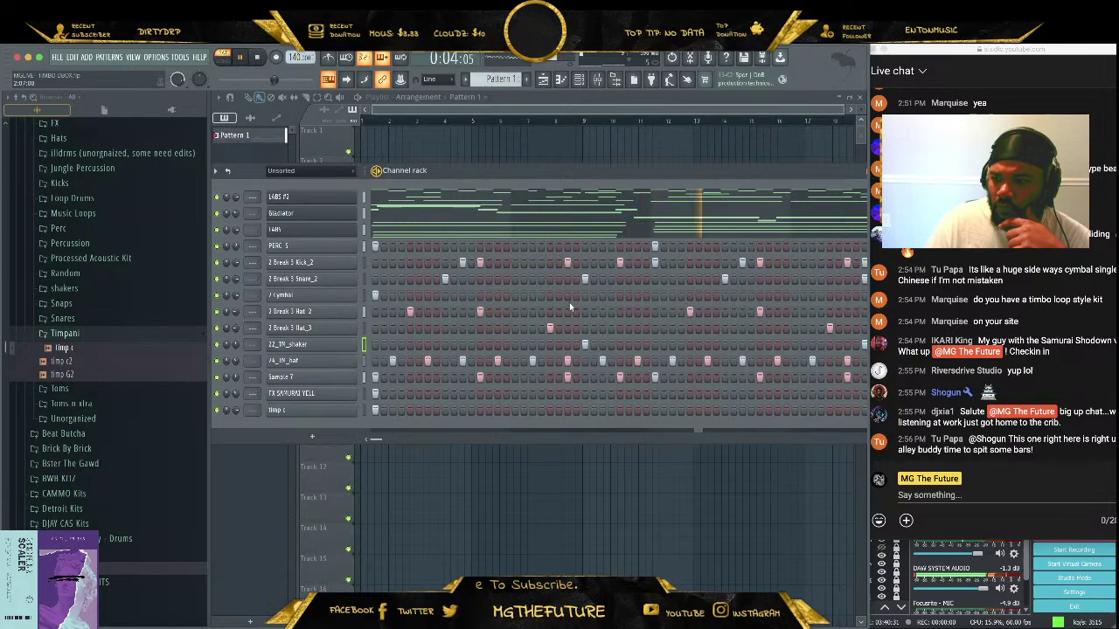
Stop playback and move the live chat window into view to read its messages
key(space)
click(1059, 322)
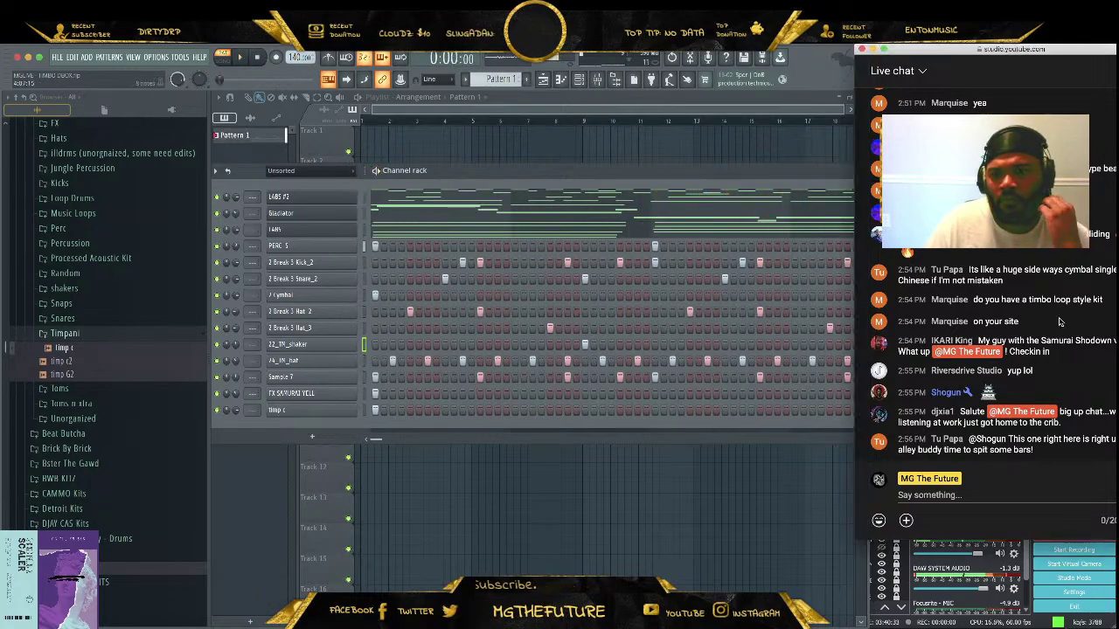
drag(1017, 50, 964, 50)
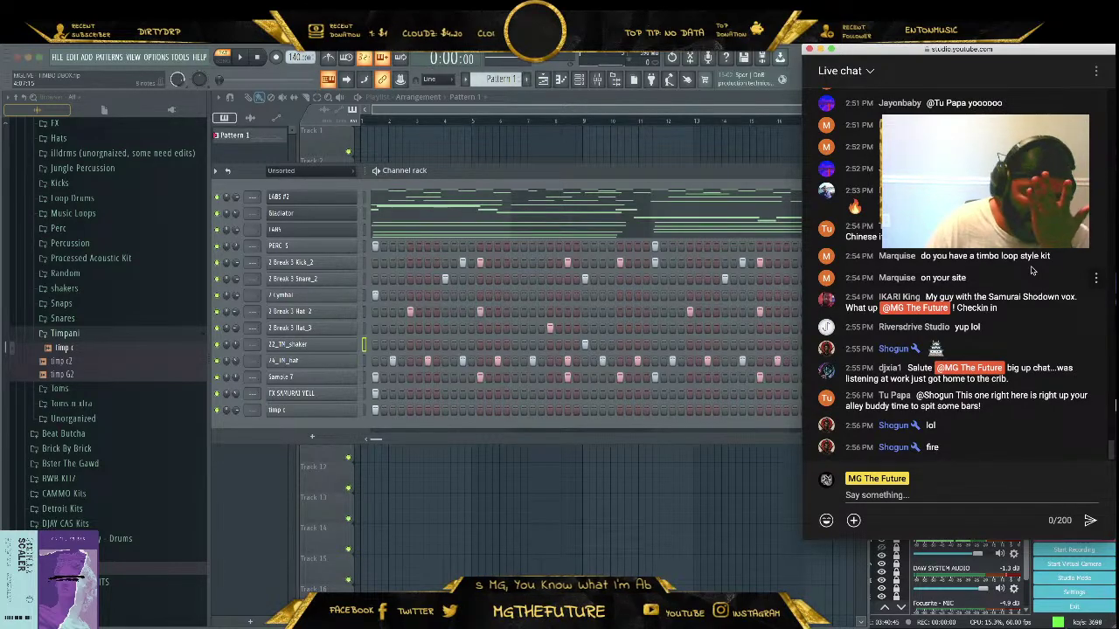
click(708, 180)
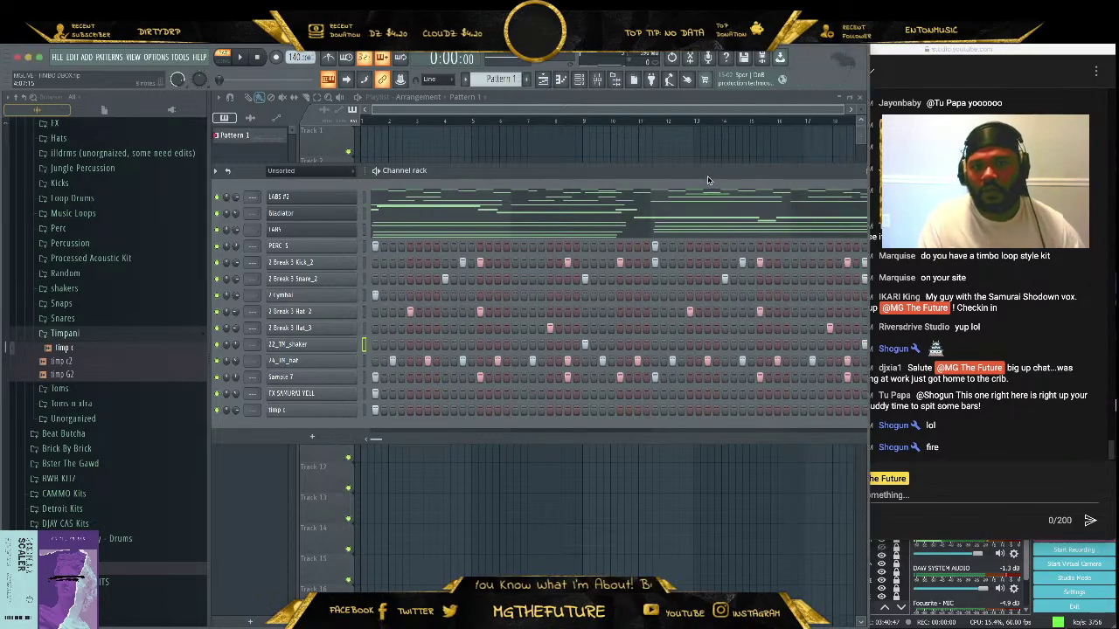
drag(708, 180, 660, 188)
click(1017, 318)
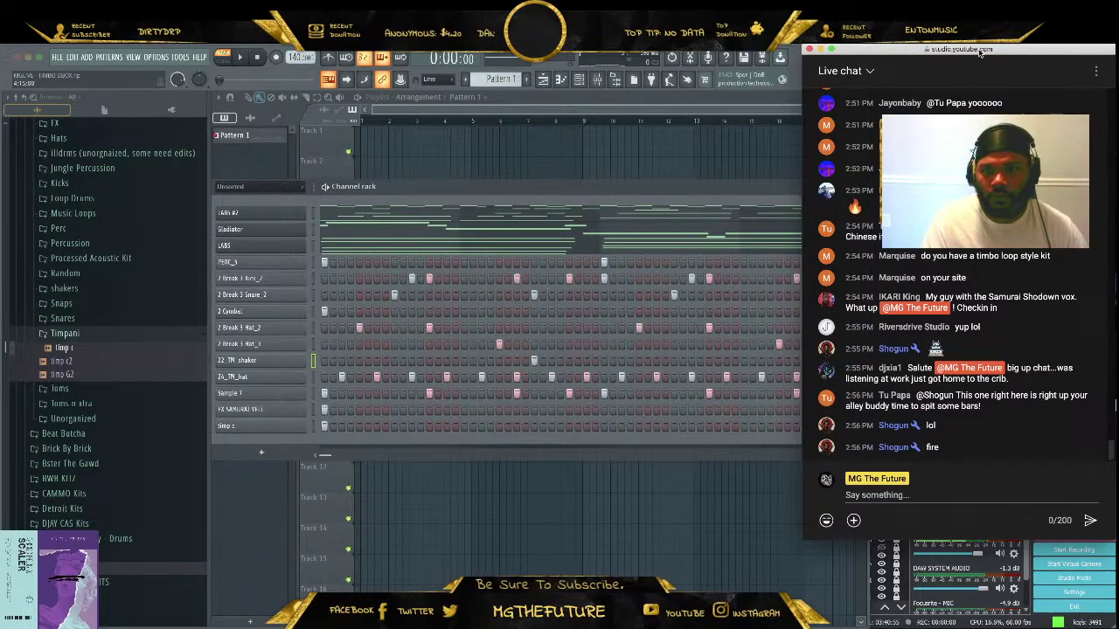
drag(979, 50, 1008, 50)
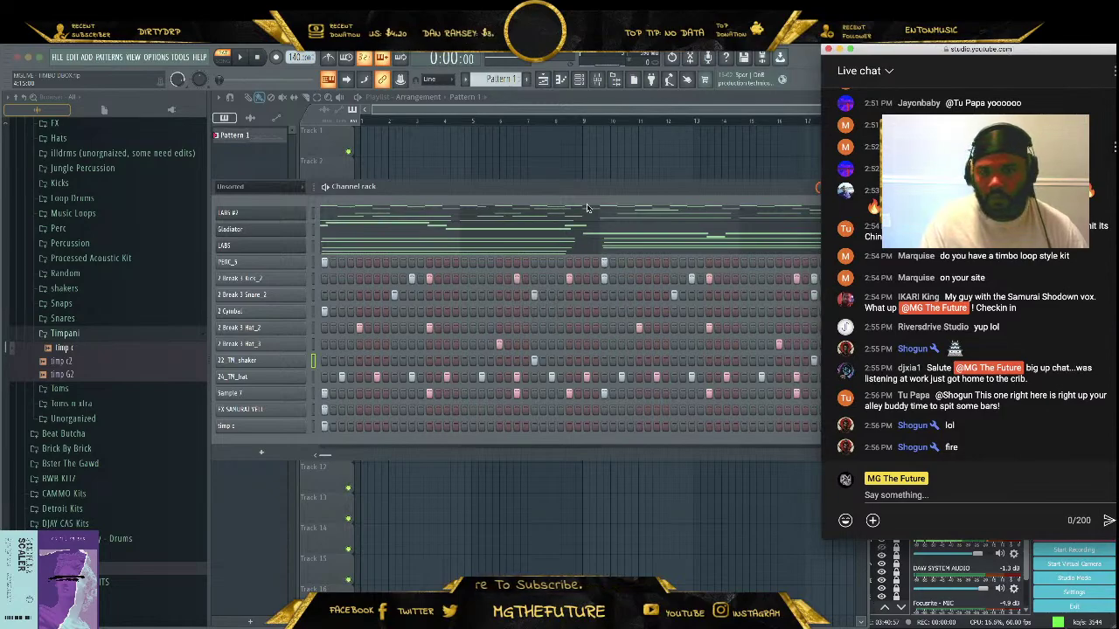
Trim the silence from the timp c sample in its sampler settings, restart playback, and close the settings
drag(588, 193, 565, 181)
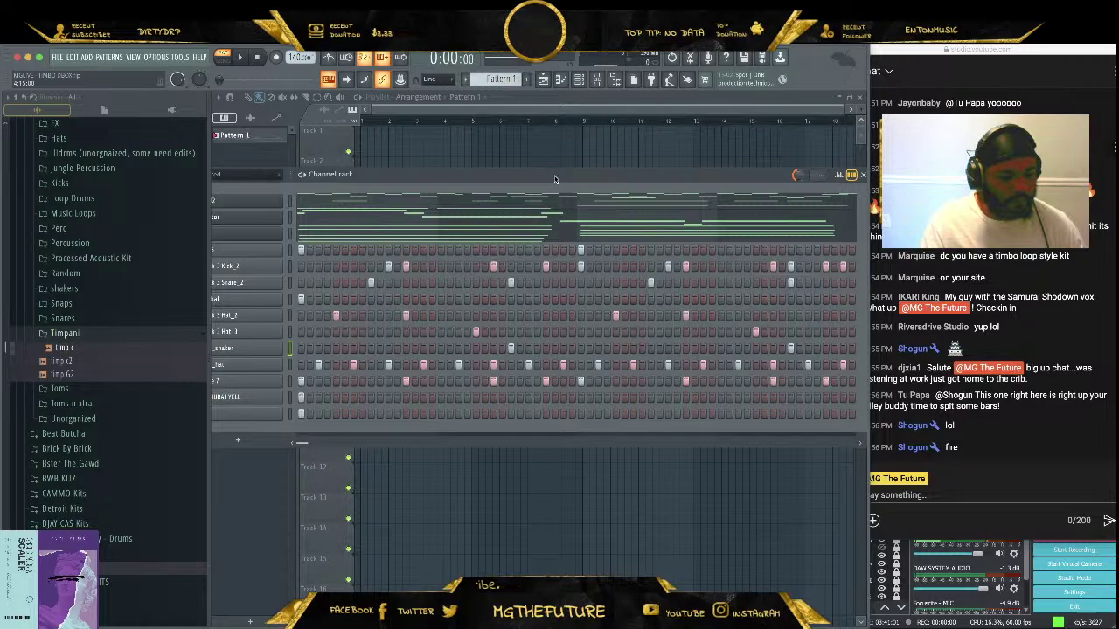
drag(554, 178, 548, 180)
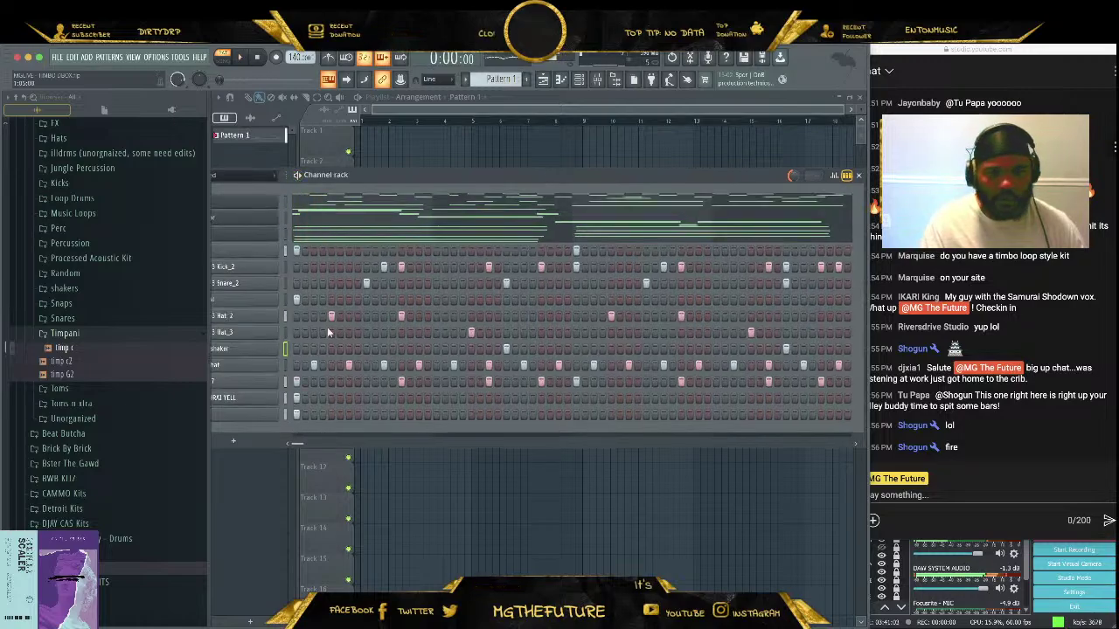
click(283, 415)
click(312, 227)
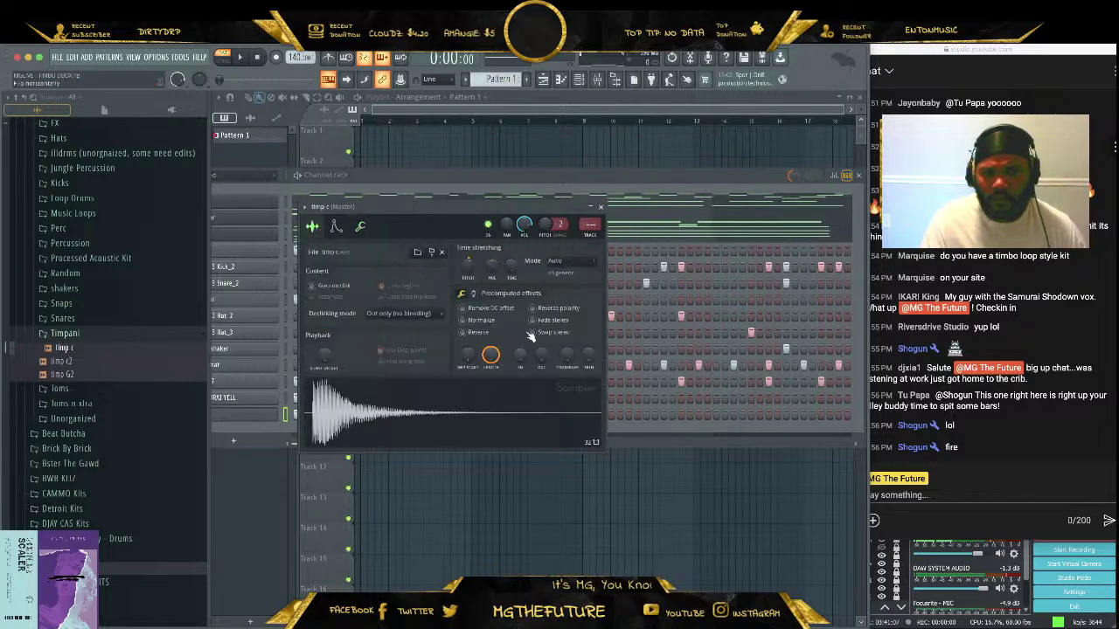
drag(586, 354, 587, 335)
key(space)
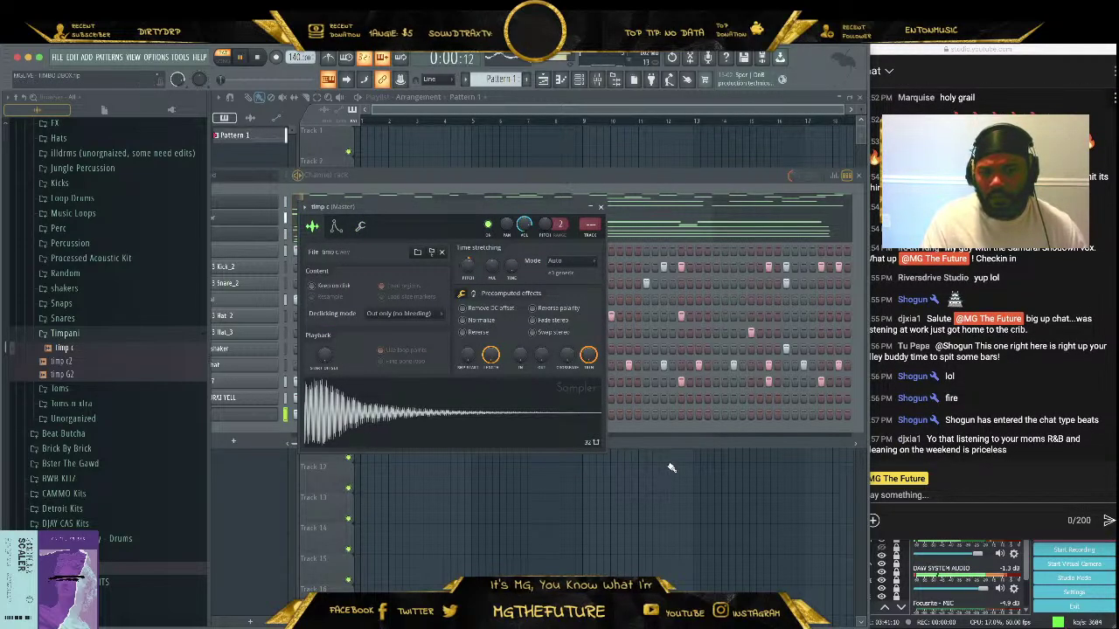
click(600, 208)
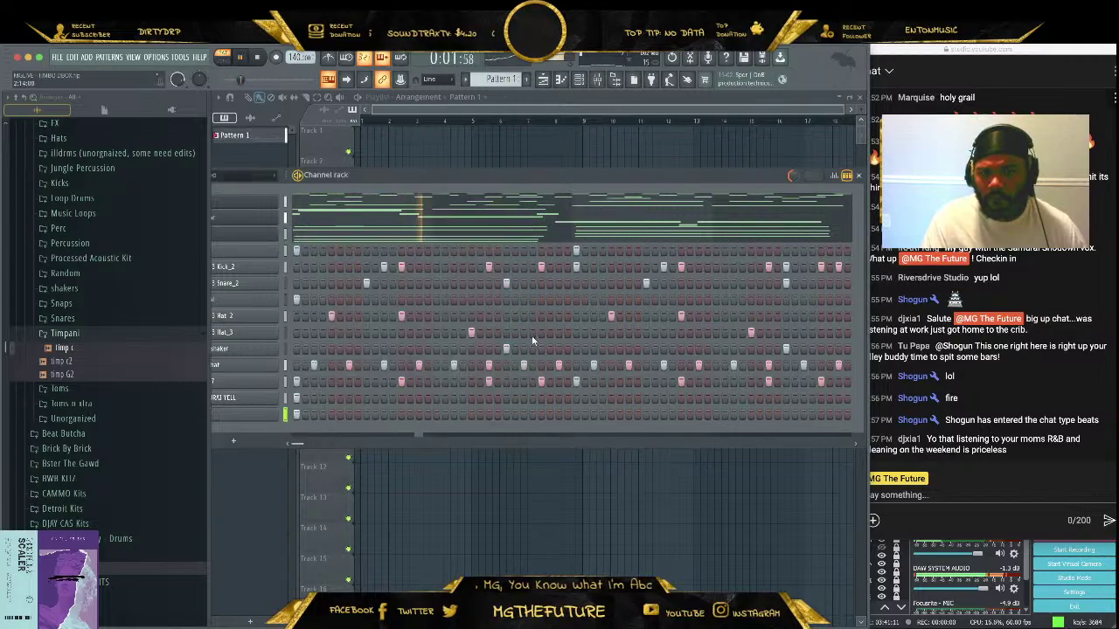
Try a second timp c hit on step 33 and lower its note pitch in the graph editor
click(574, 415)
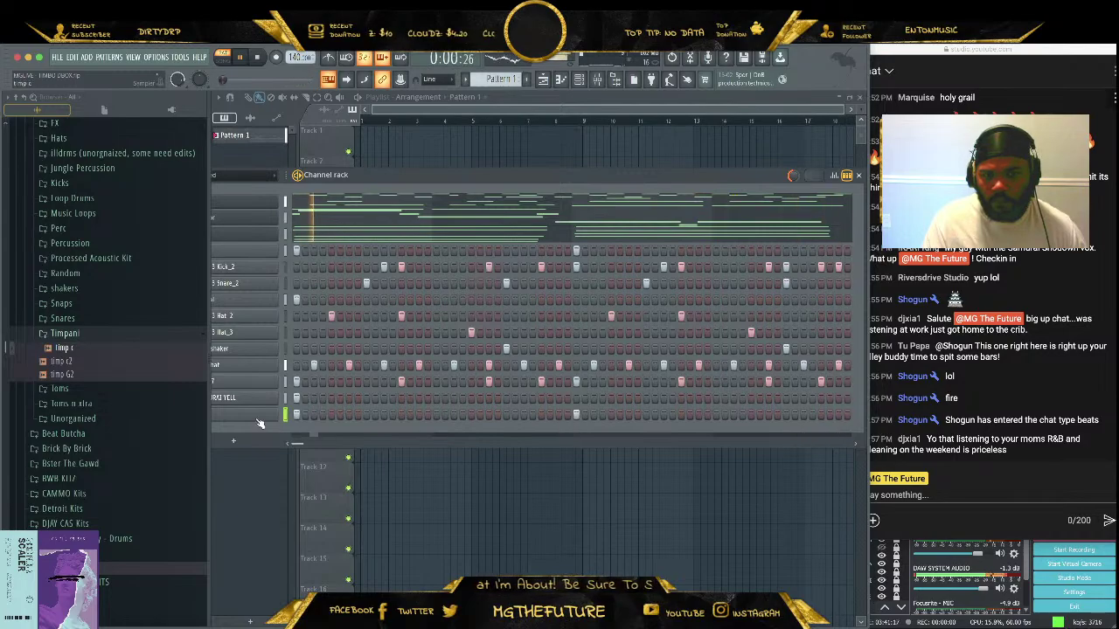
click(834, 178)
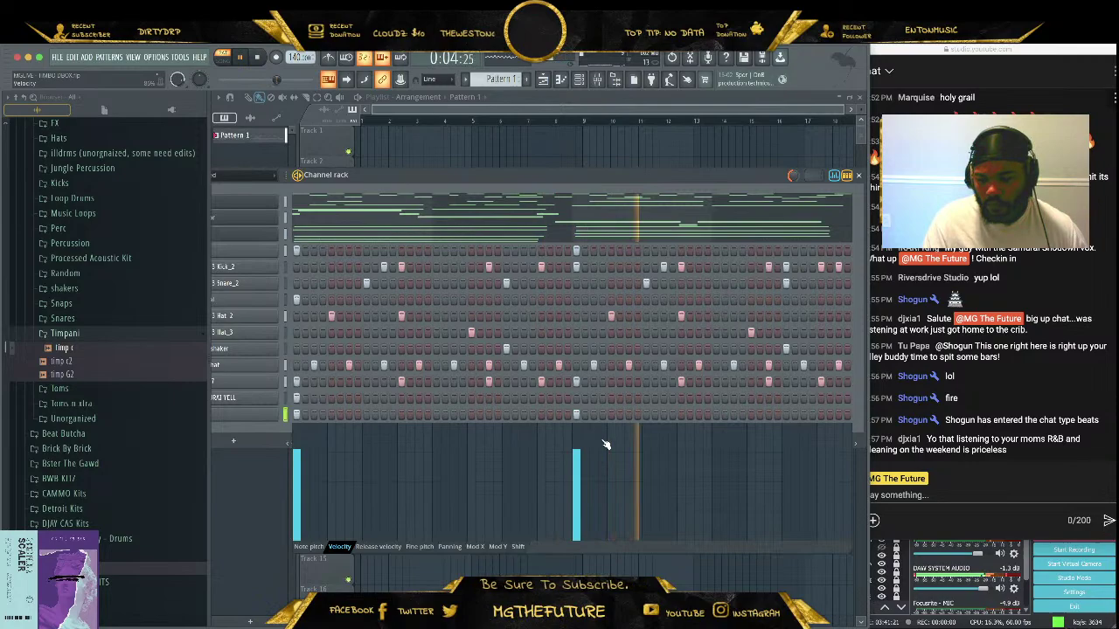
click(311, 546)
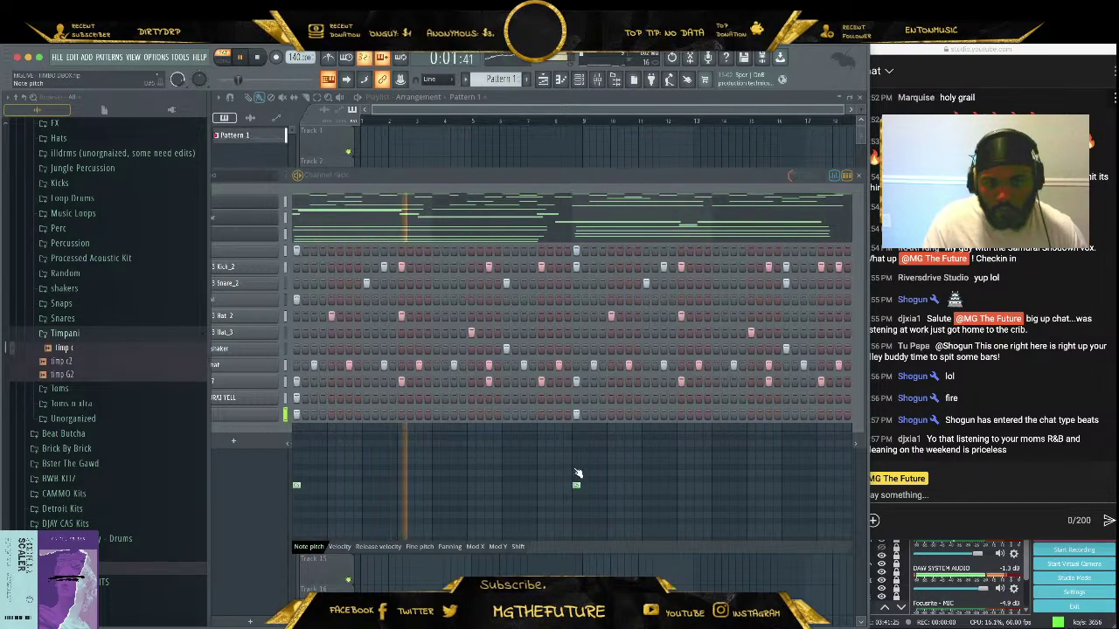
mouse_move(576, 473)
mouse_down()
mouse_move(578, 446)
mouse_move(577, 517)
mouse_up()
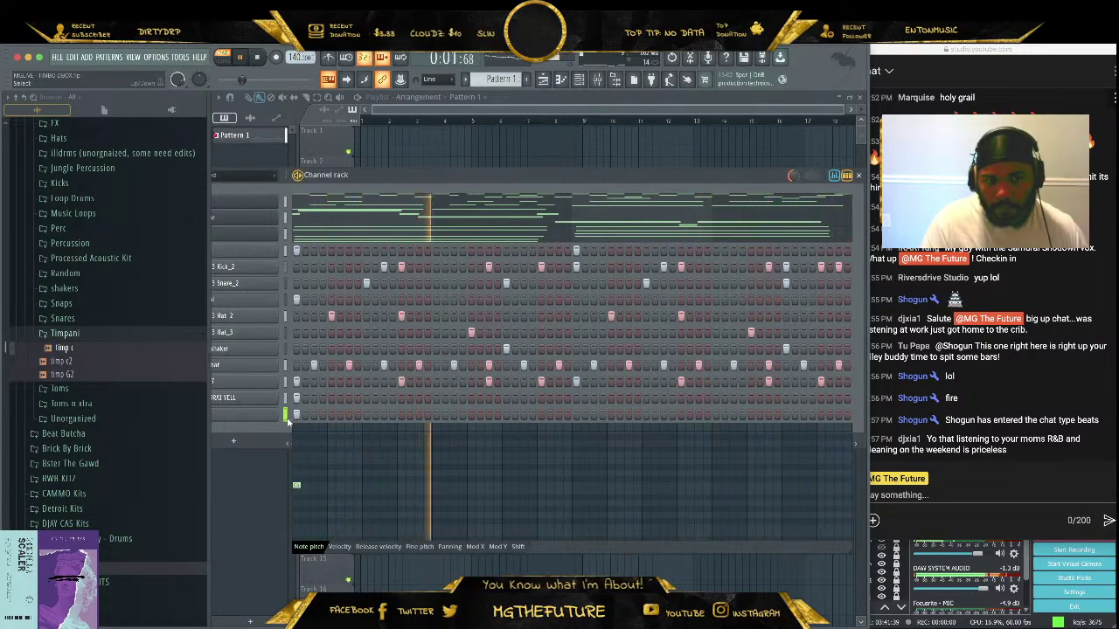
Move the timp c channel up the channel rack until it sits directly below PERC_5
key(alt+Up)
key(alt+Up)
key(alt+Up)
key(alt+Up)
key(alt+Up)
key(alt+Up)
key(alt+Up)
key(alt+Up)
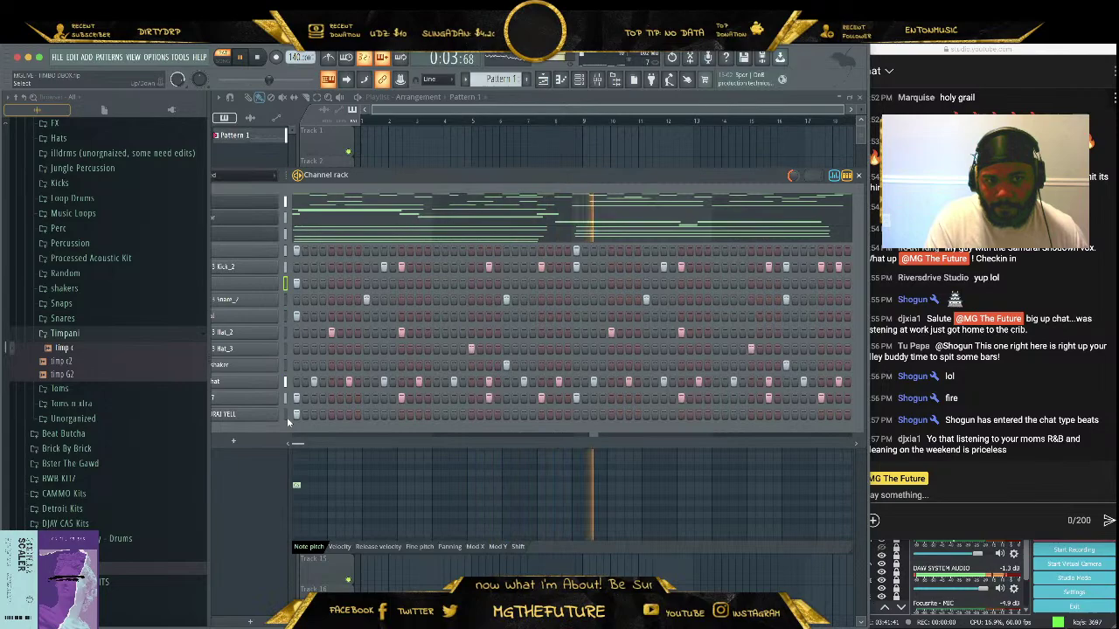
key(alt+Up)
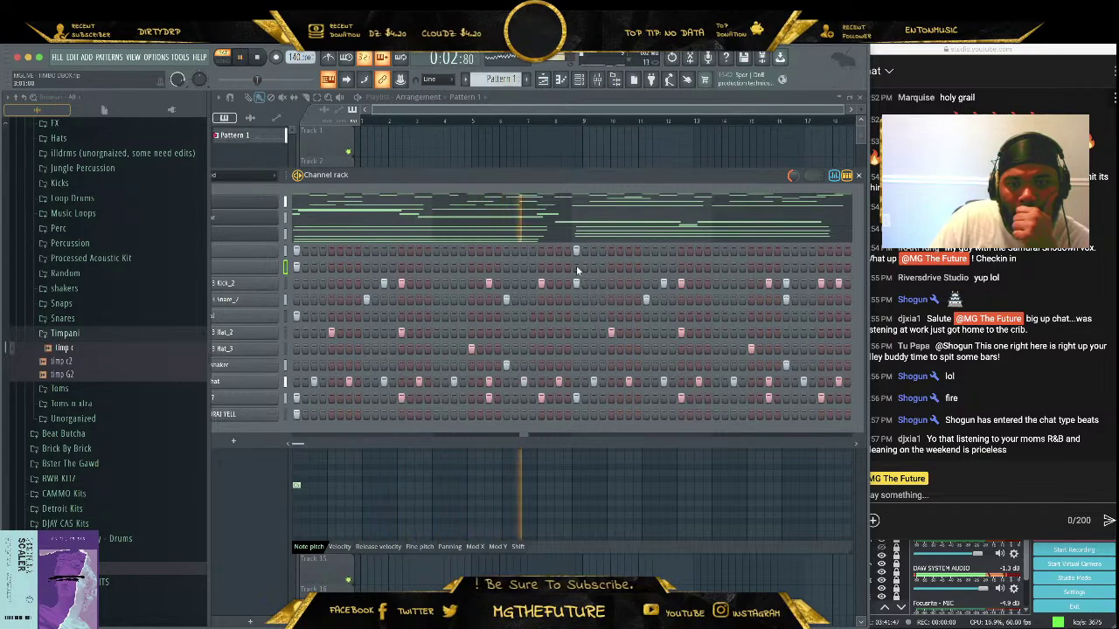
Add a second timp c hit on step 33 and hide the graph editor
click(289, 267)
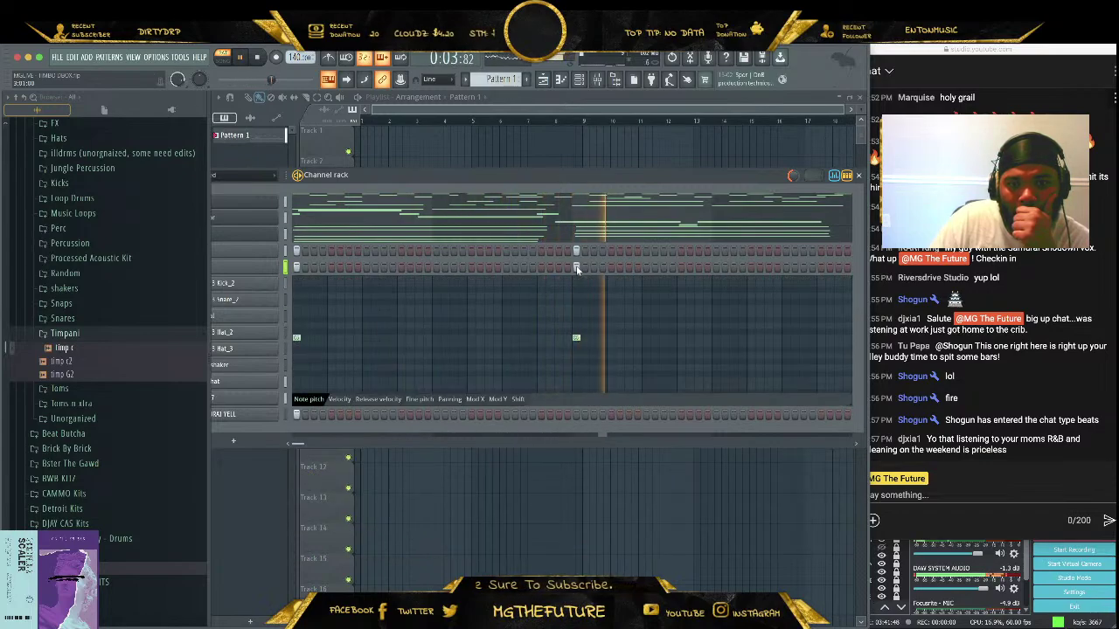
click(288, 266)
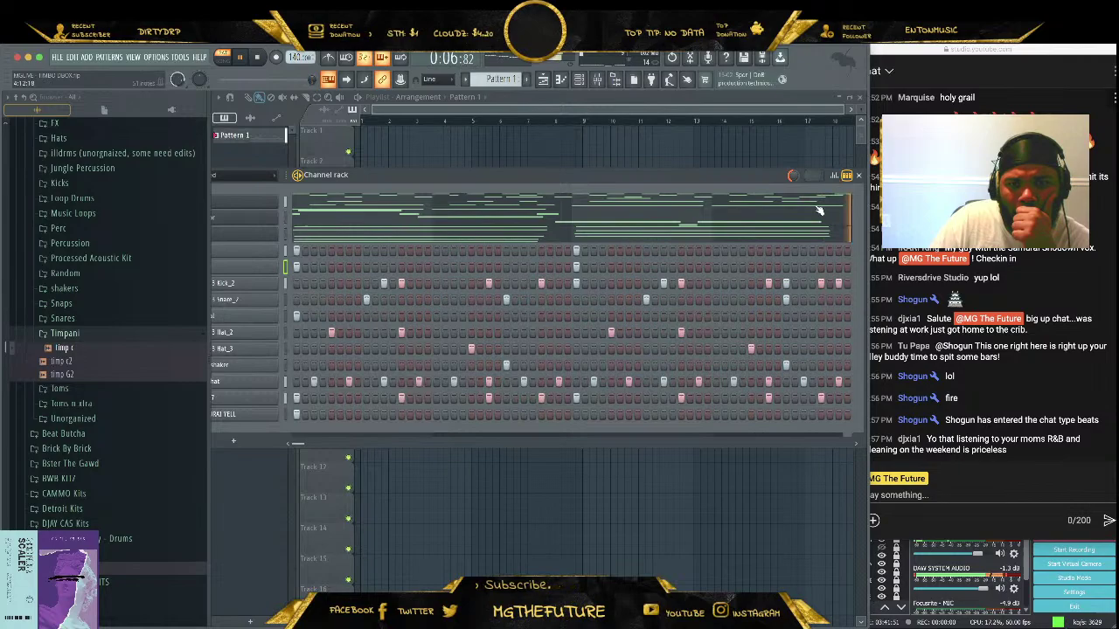
click(1035, 249)
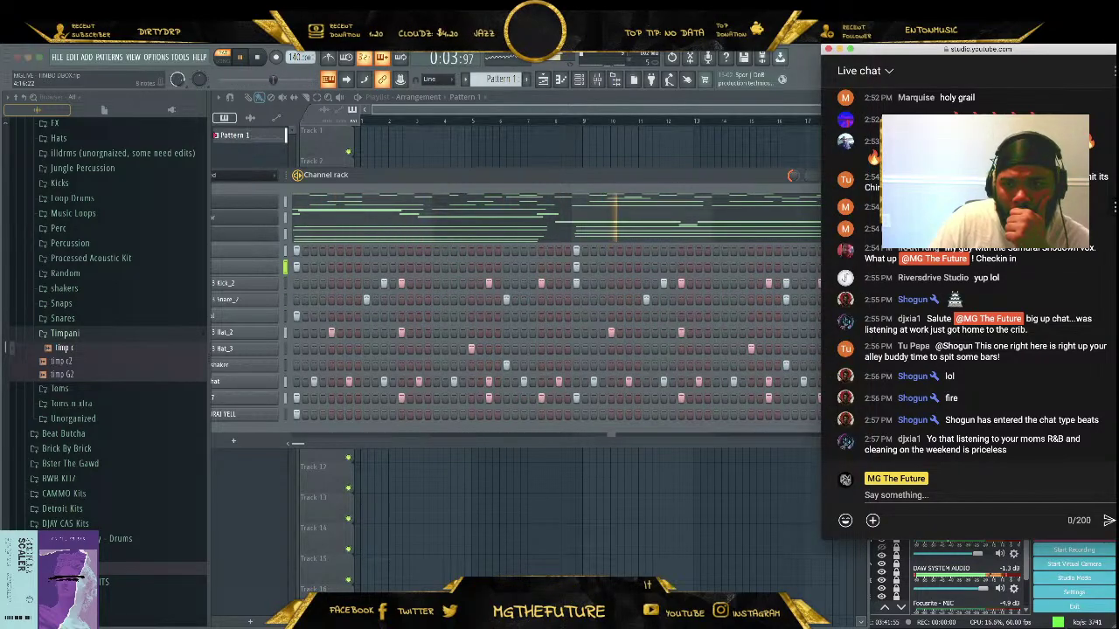
Inspect the sampler settings of the PERC_5 channel and the timp c channel, closing each window
click(244, 201)
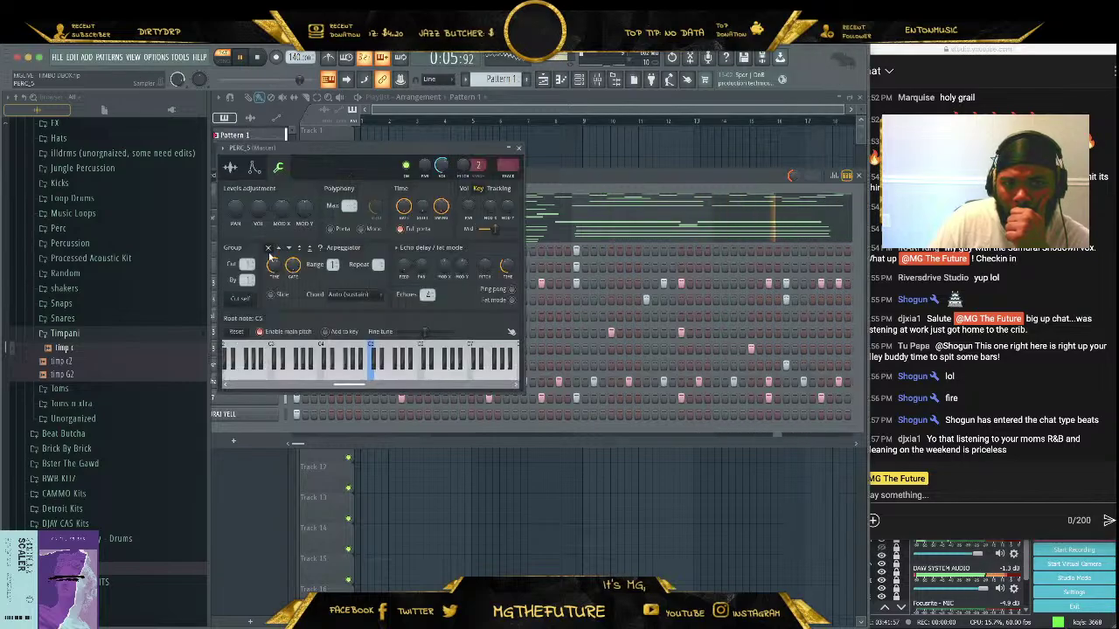
click(256, 171)
click(231, 167)
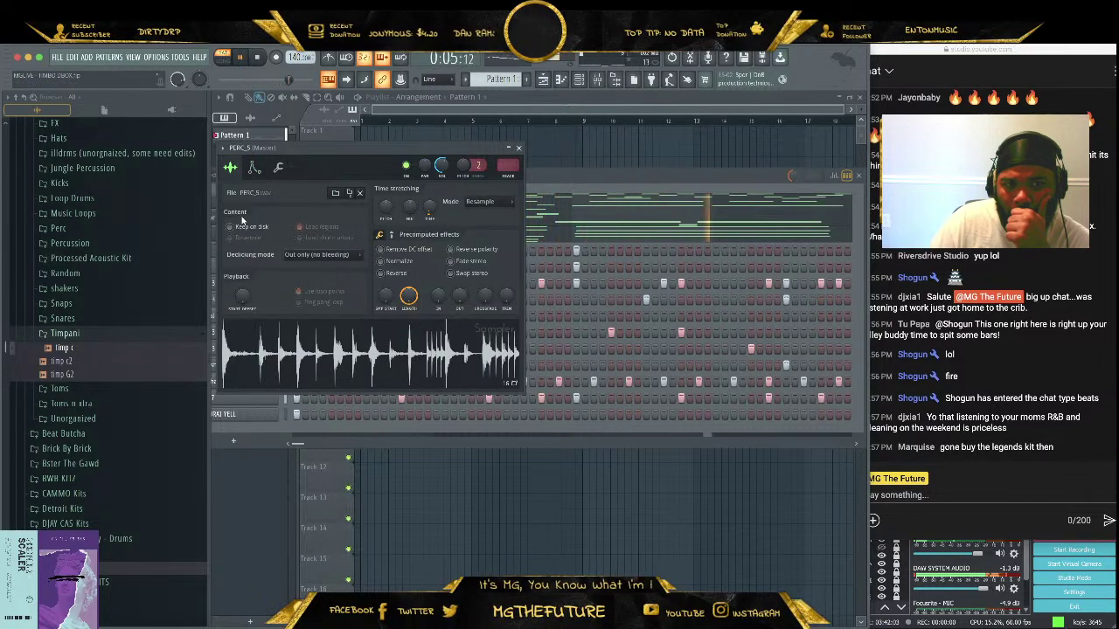
click(254, 168)
click(230, 168)
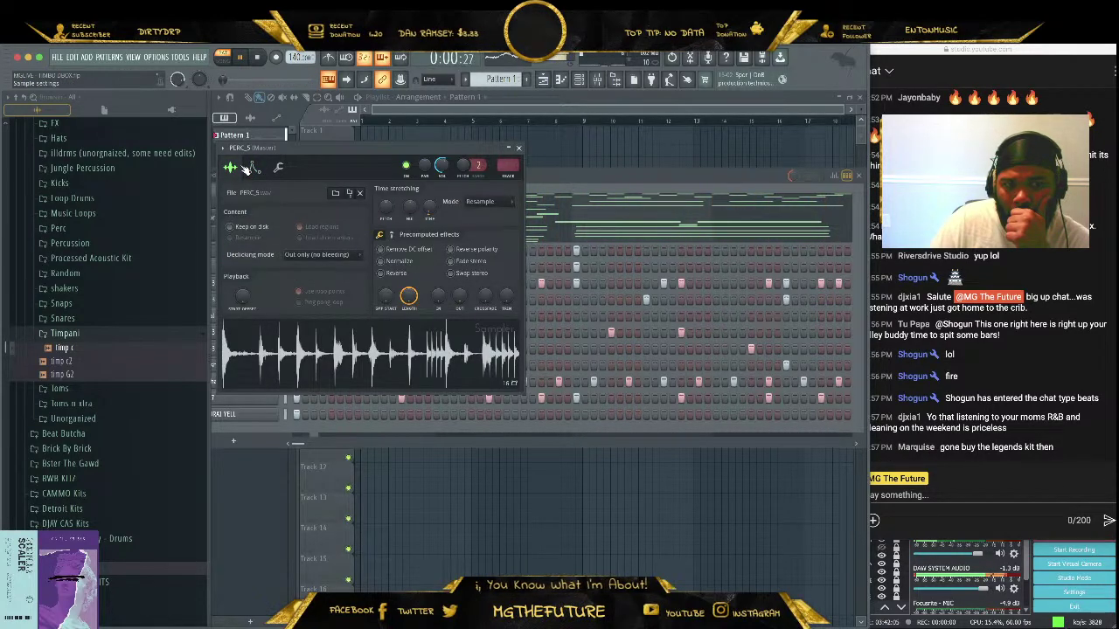
click(521, 149)
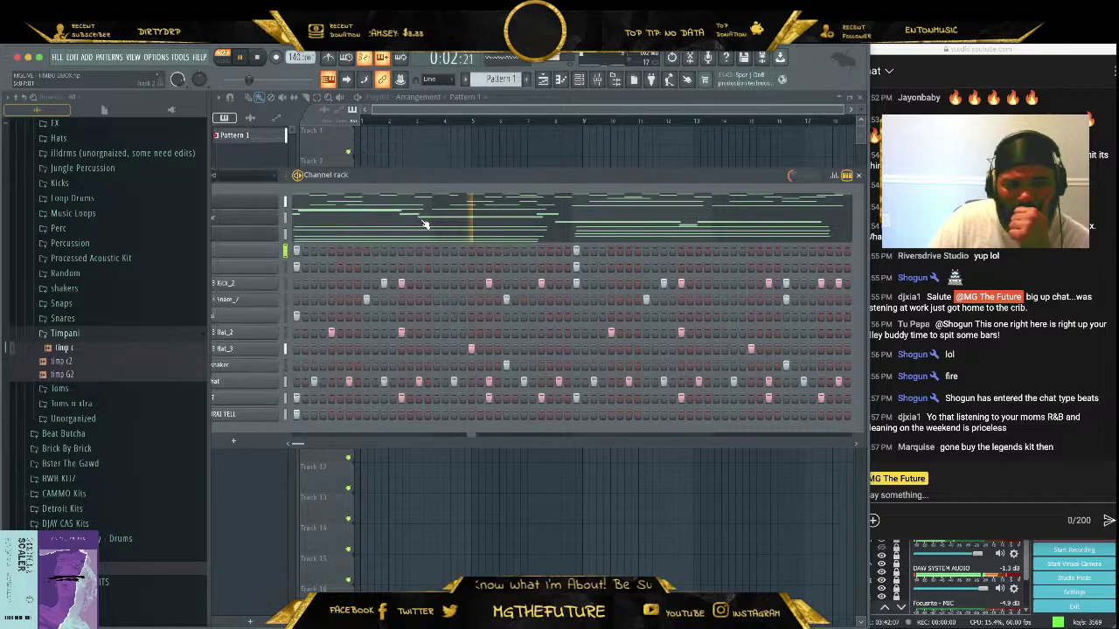
click(271, 269)
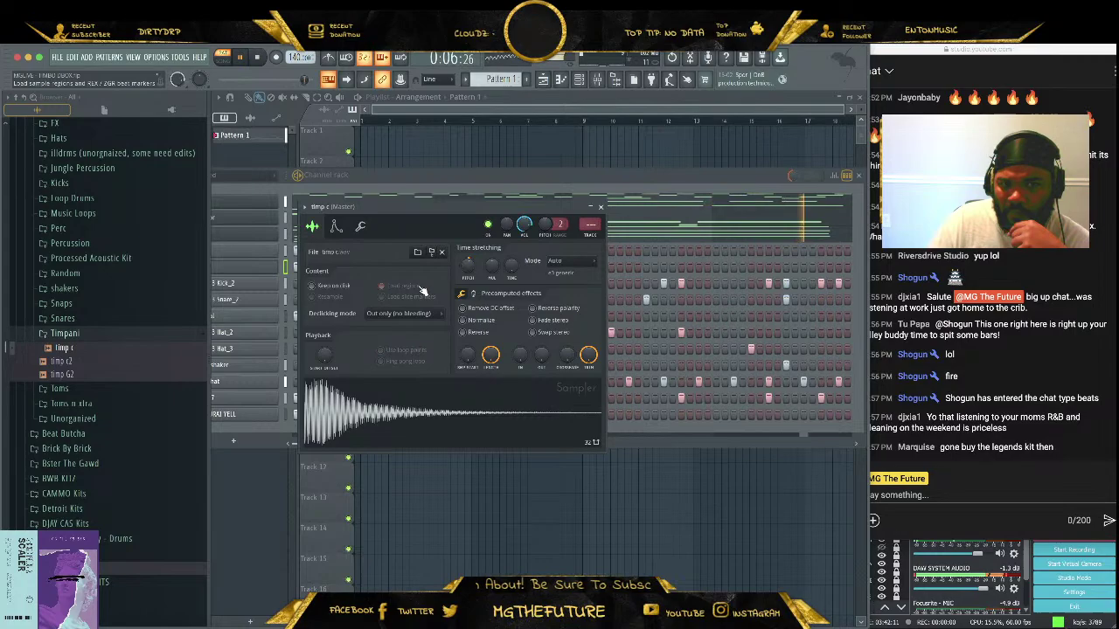
click(600, 207)
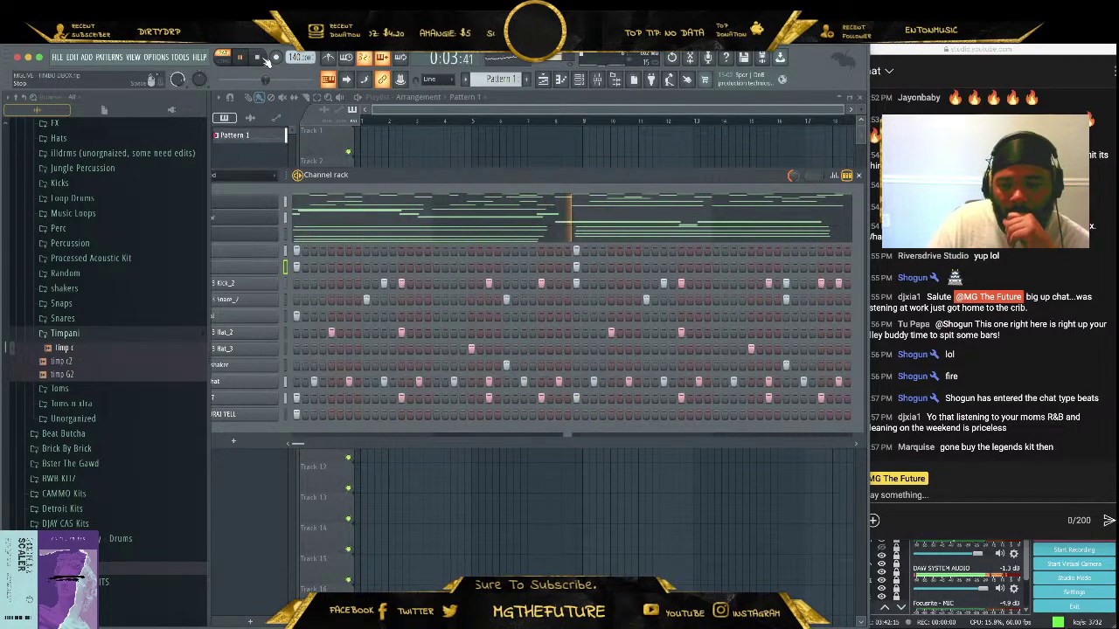
Reposition the channel rack window so that the channel names are readable
drag(457, 173, 543, 190)
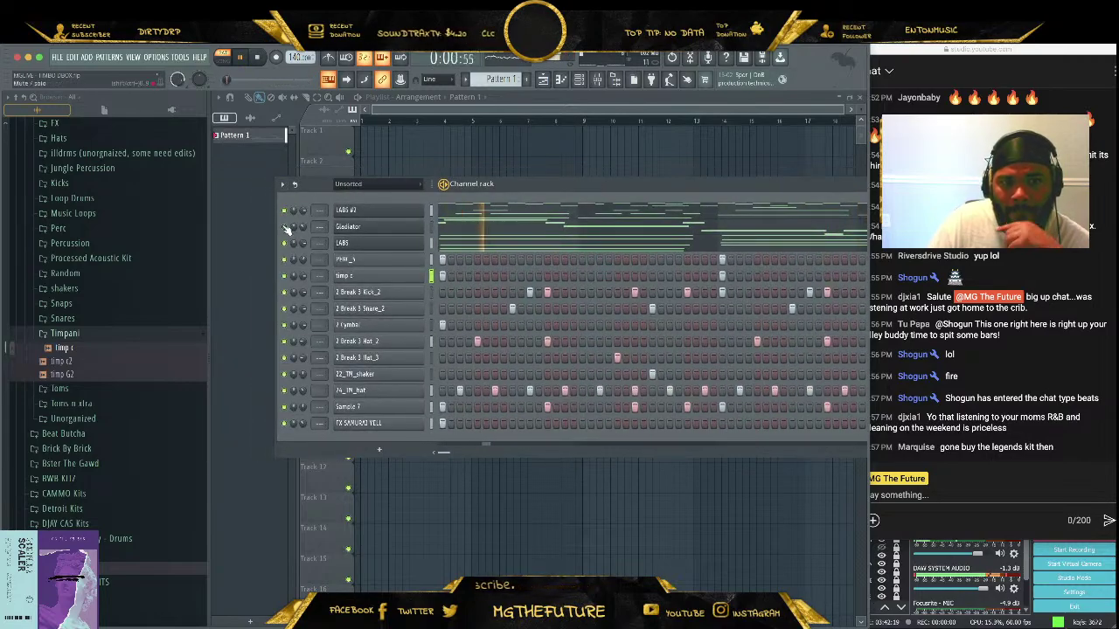
drag(636, 189, 540, 201)
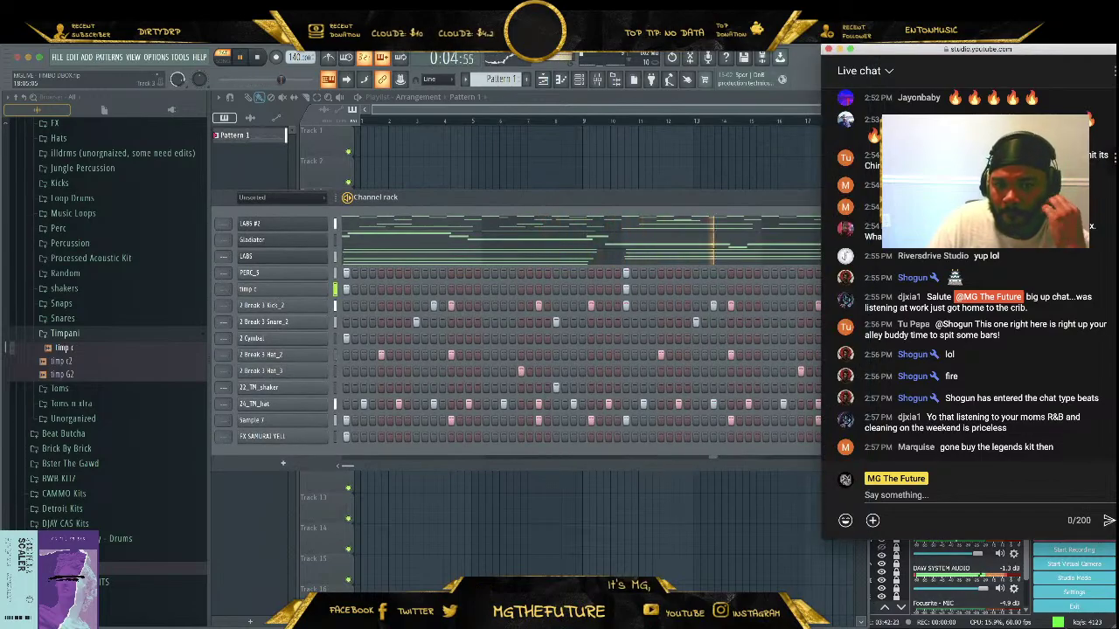
Try to insert an Aparillo instrument above the LABS #2 channel and dismiss its licensing dialogs
right_click(268, 224)
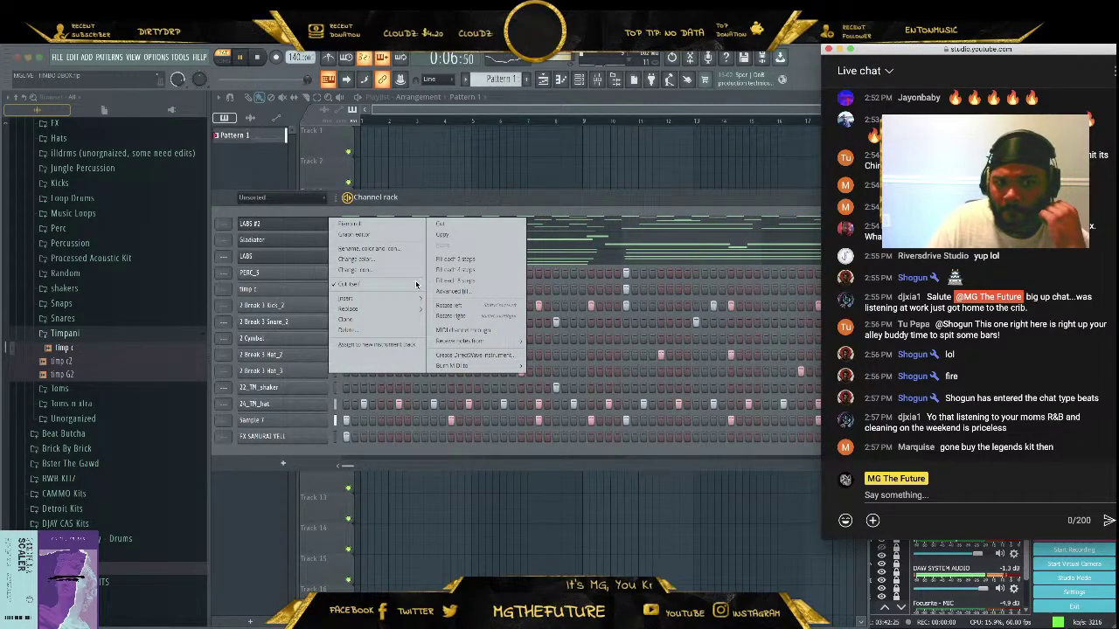
mouse_move(411, 300)
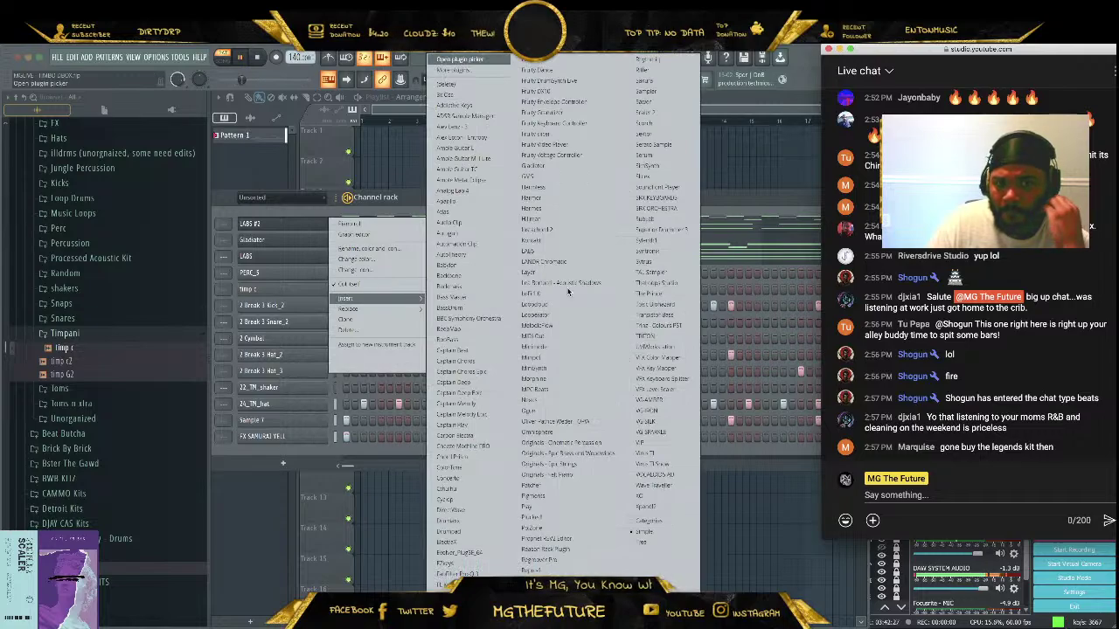
click(444, 202)
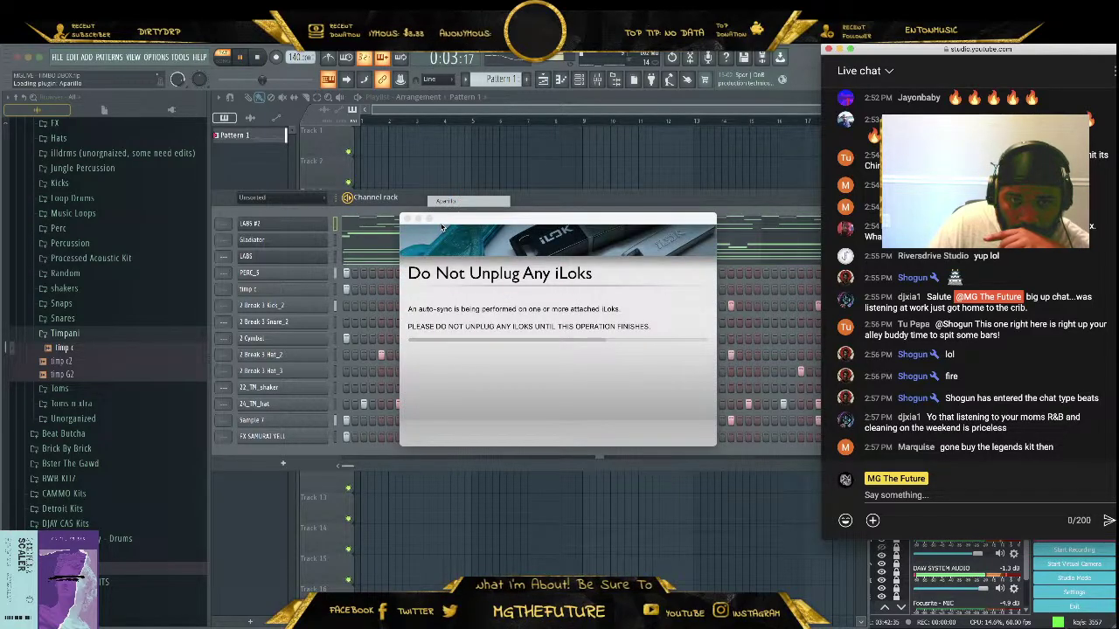
click(407, 219)
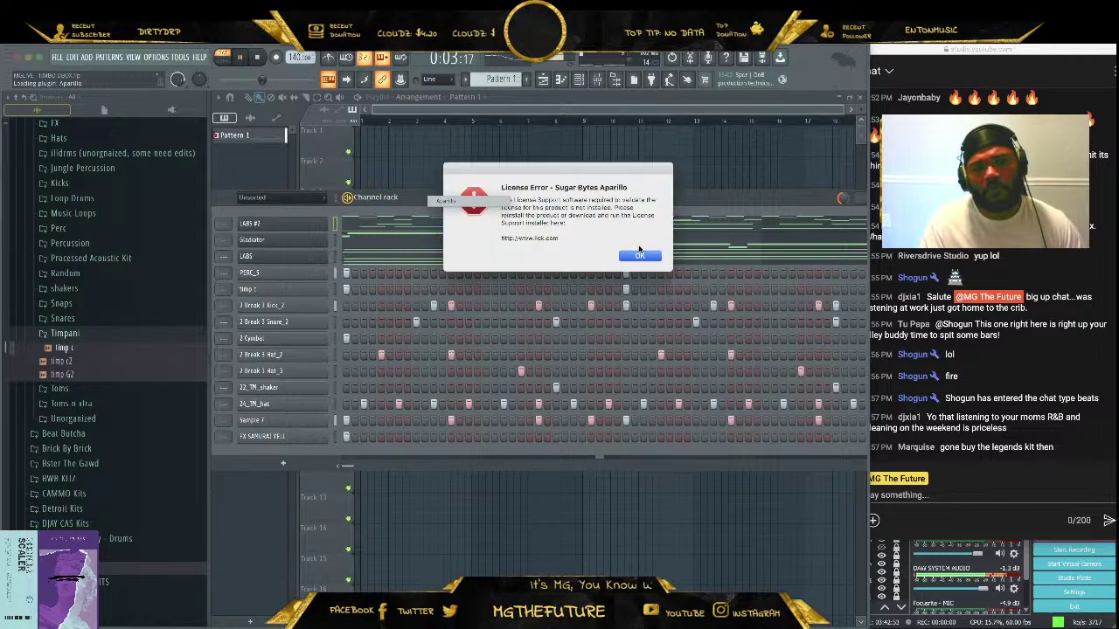
click(638, 256)
click(404, 161)
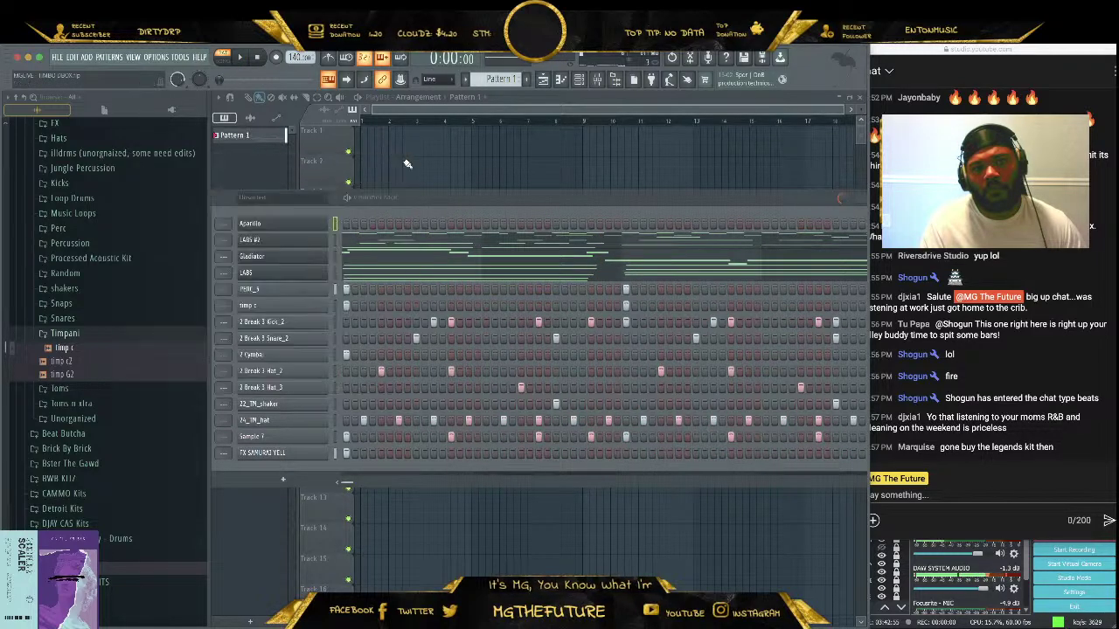
Delete the Aparillo channel from the channel rack and confirm the deletion
click(61, 54)
click(61, 54)
right_click(278, 224)
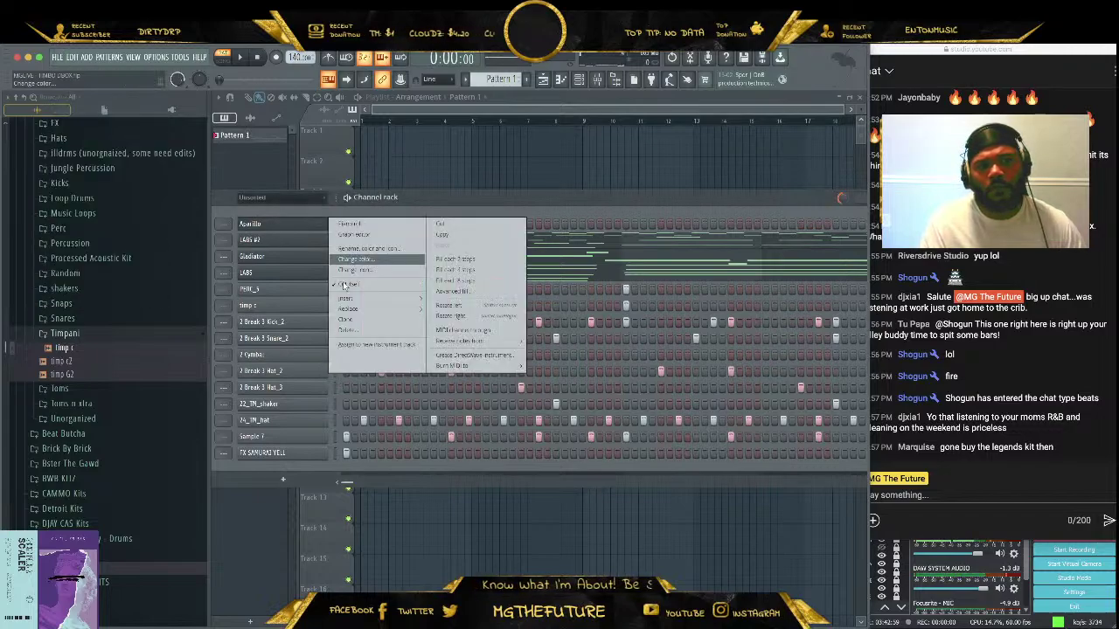
click(348, 329)
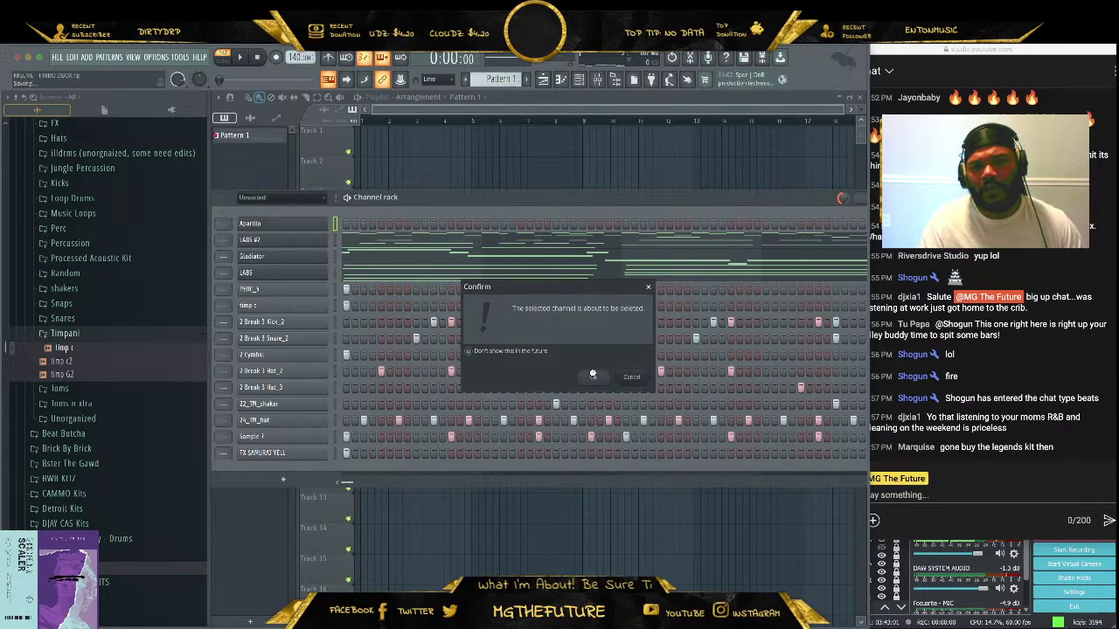
click(592, 374)
right_click(331, 221)
mouse_move(384, 299)
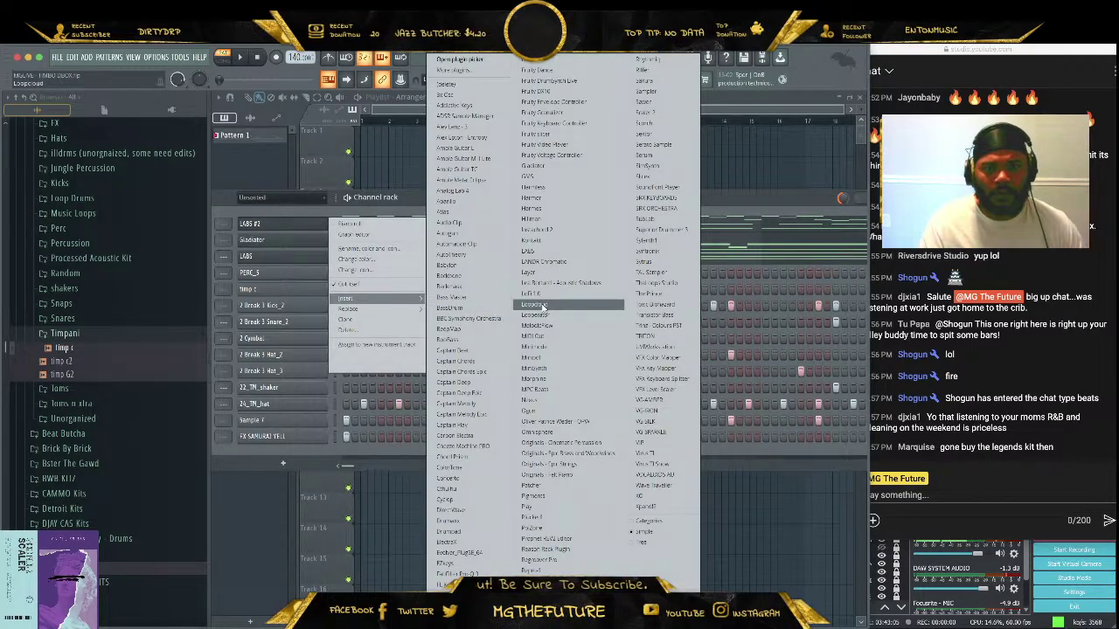
click(1096, 320)
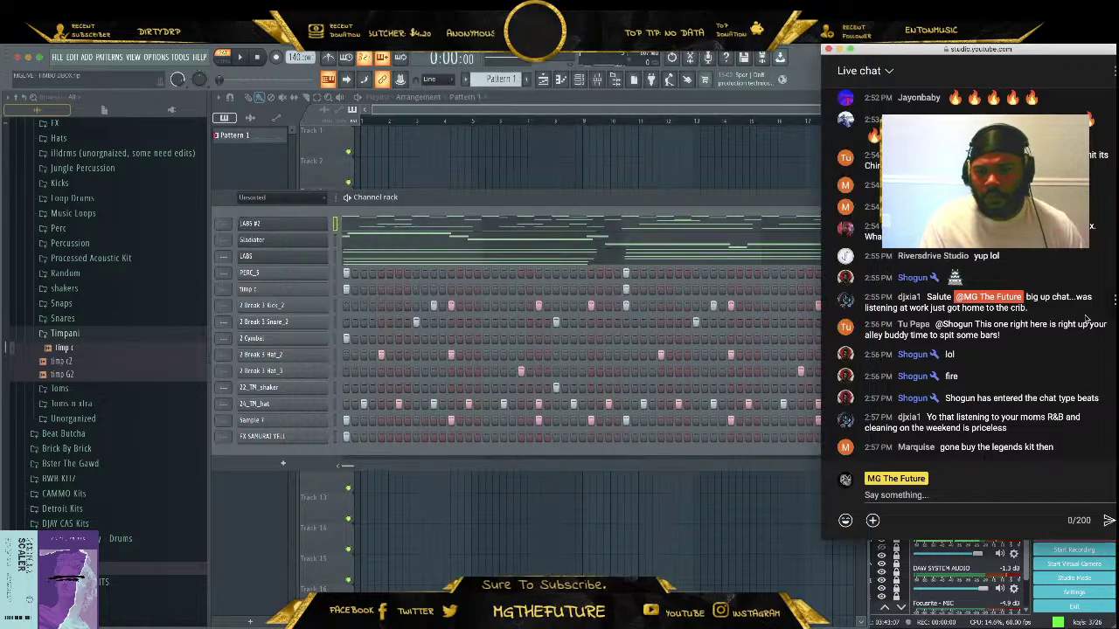
click(483, 202)
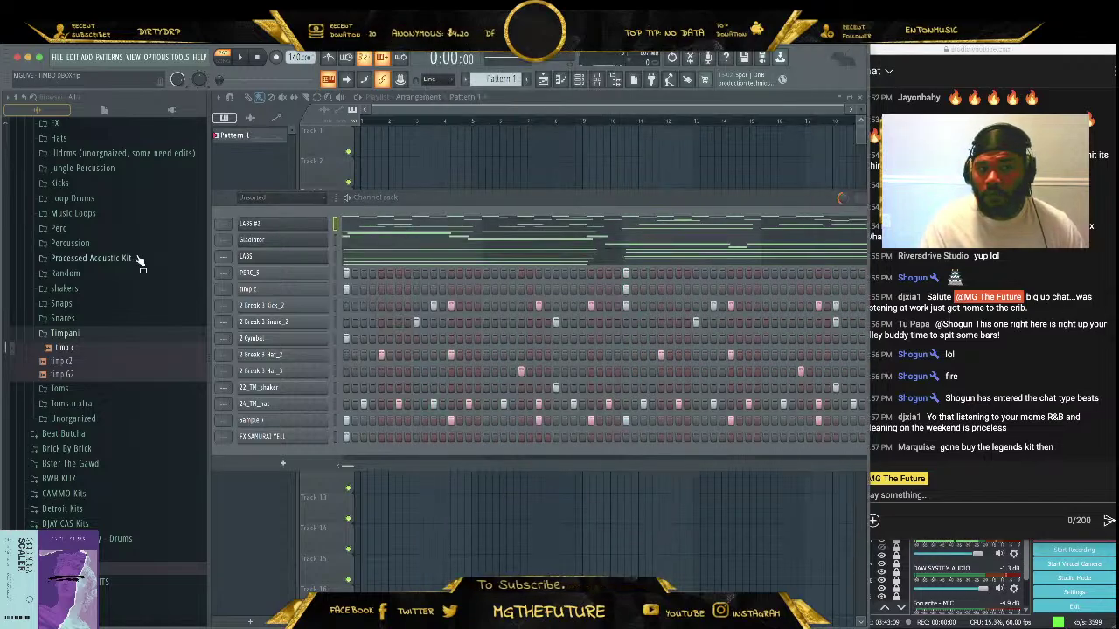
Collapse the !USE THESE folder in the sample browser and open the VOX folder of the VA LEGENDS KIT
scroll(131, 262, up, 10)
click(125, 345)
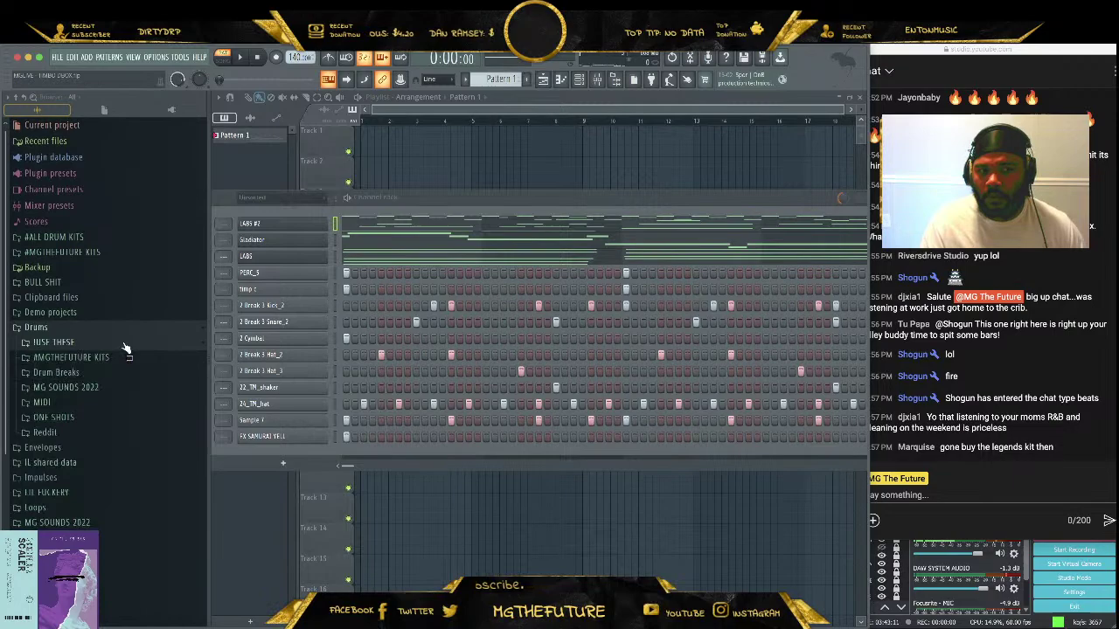
scroll(125, 348, down, 3)
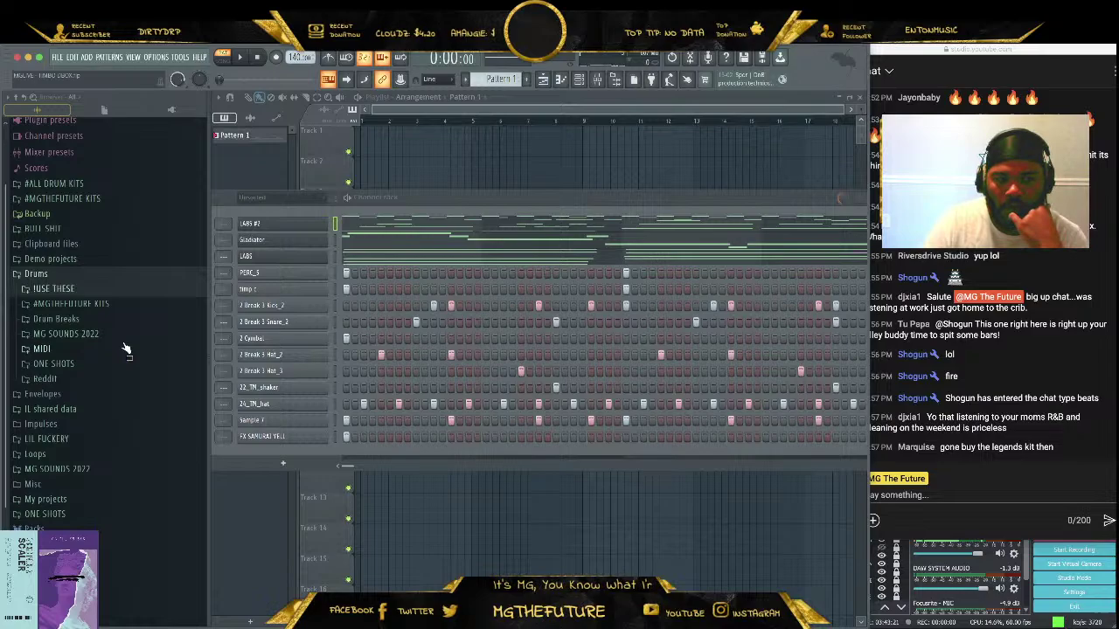
scroll(125, 344, down, 3)
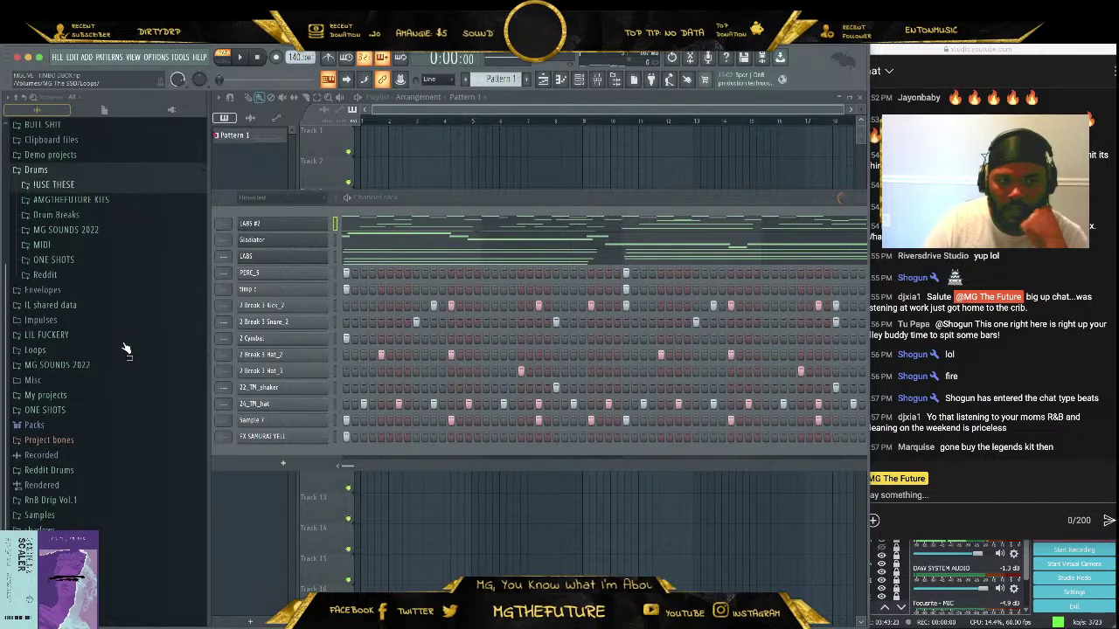
click(147, 255)
scroll(147, 260, down, 10)
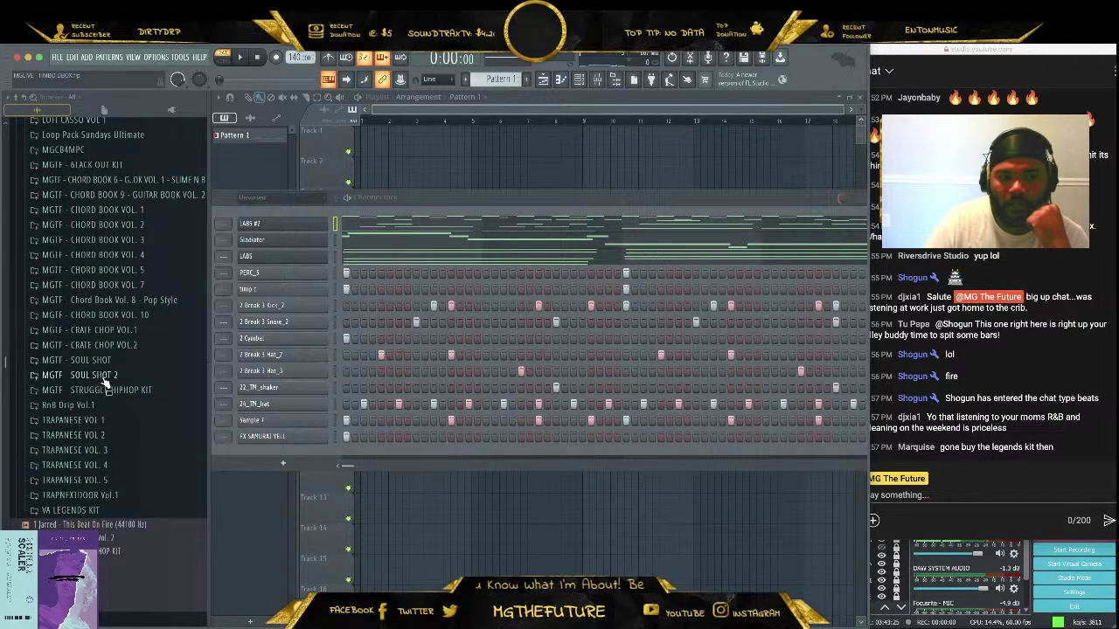
click(137, 512)
scroll(134, 469, down, 8)
click(127, 432)
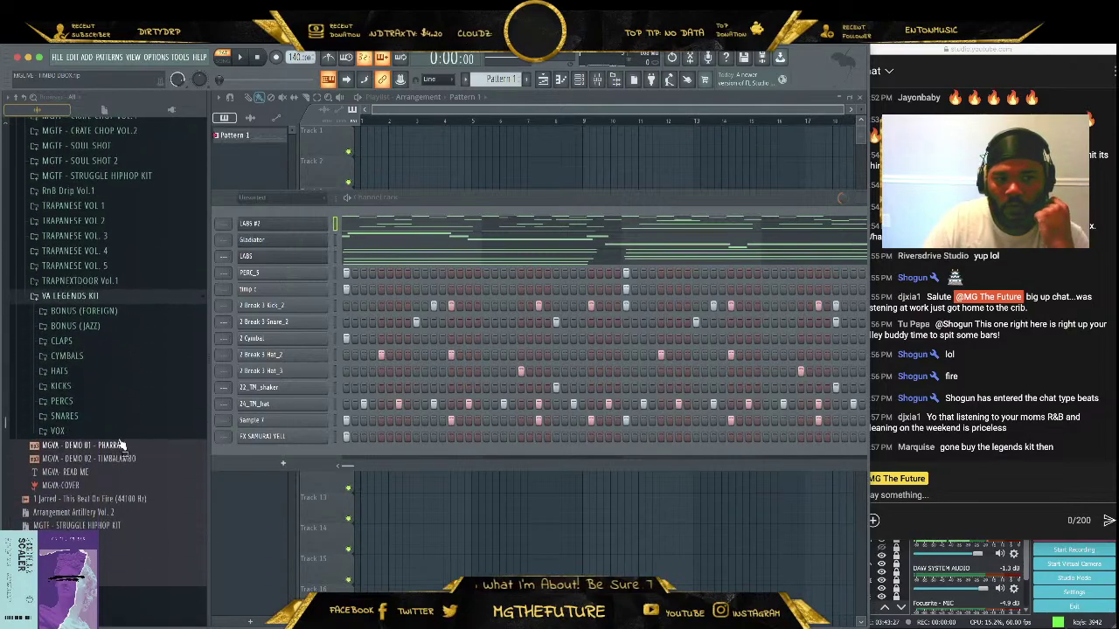
Add the MGVA_VOX - 12 sample as a new channel below FX SAMURAI YELL and start playback
scroll(129, 476, down, 2)
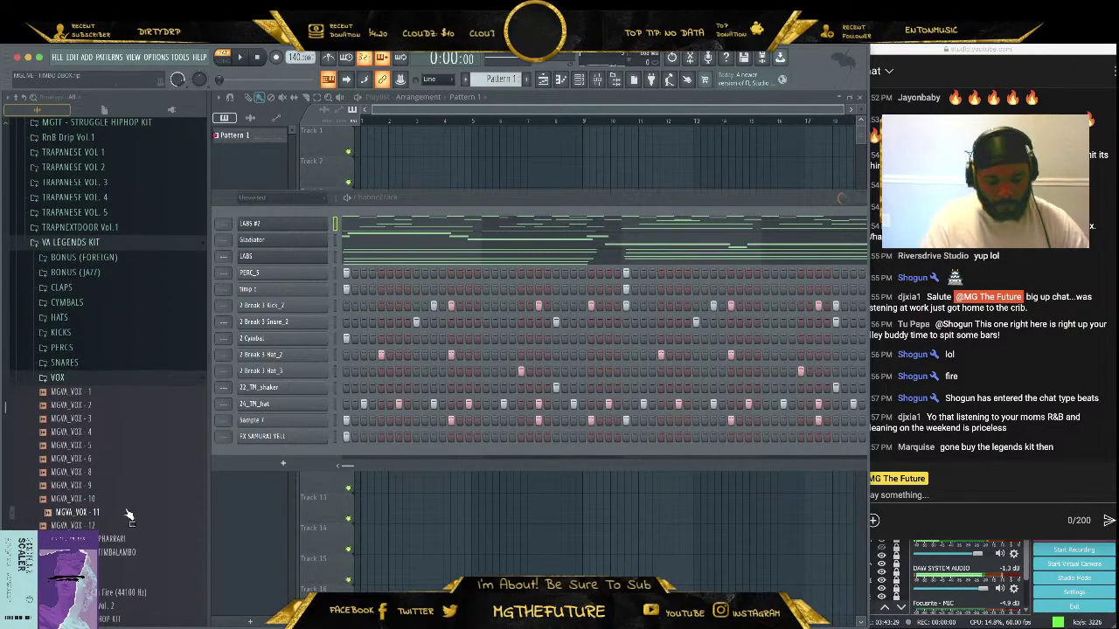
click(130, 522)
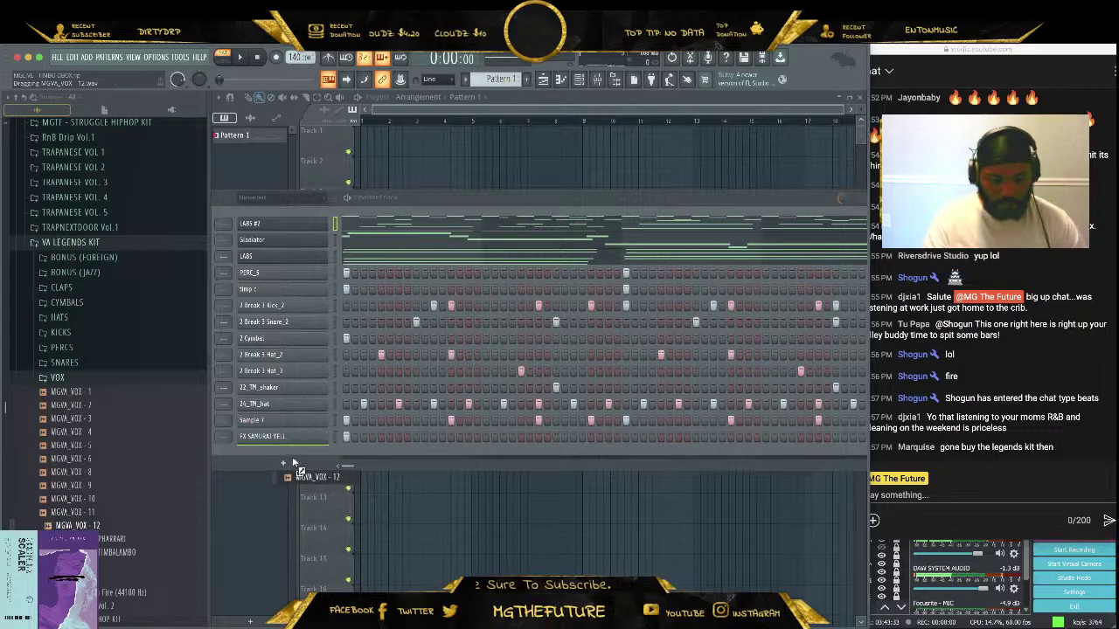
drag(296, 463, 297, 453)
key(space)
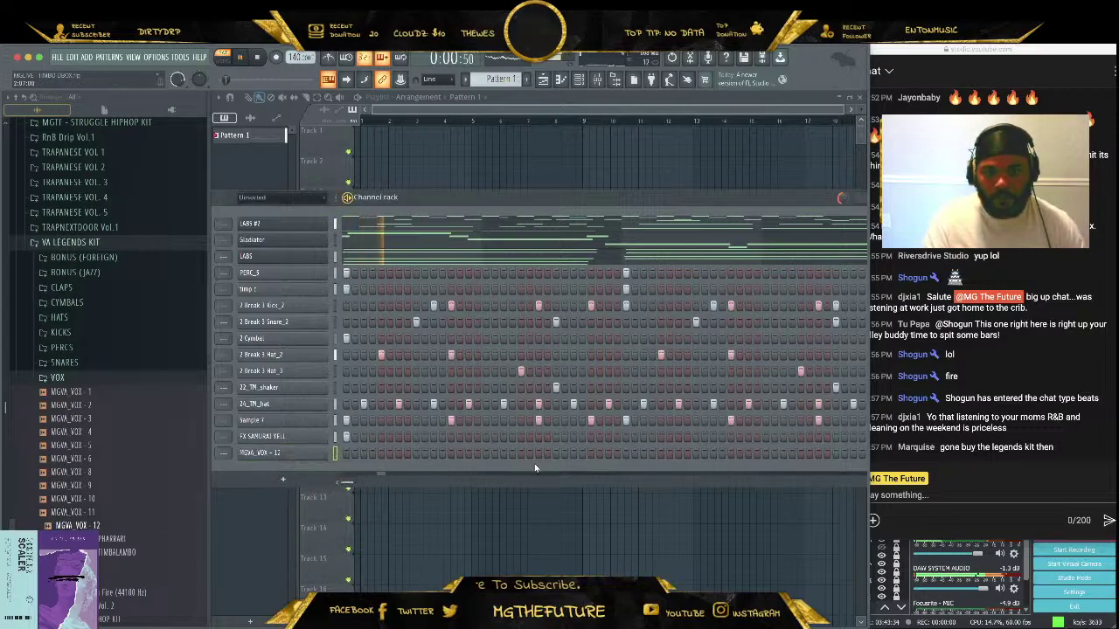
Place MGVA_VOX - 12 hits on steps 29 and 61 of Pattern 1 and lower the channel's volume to about 42%
click(591, 452)
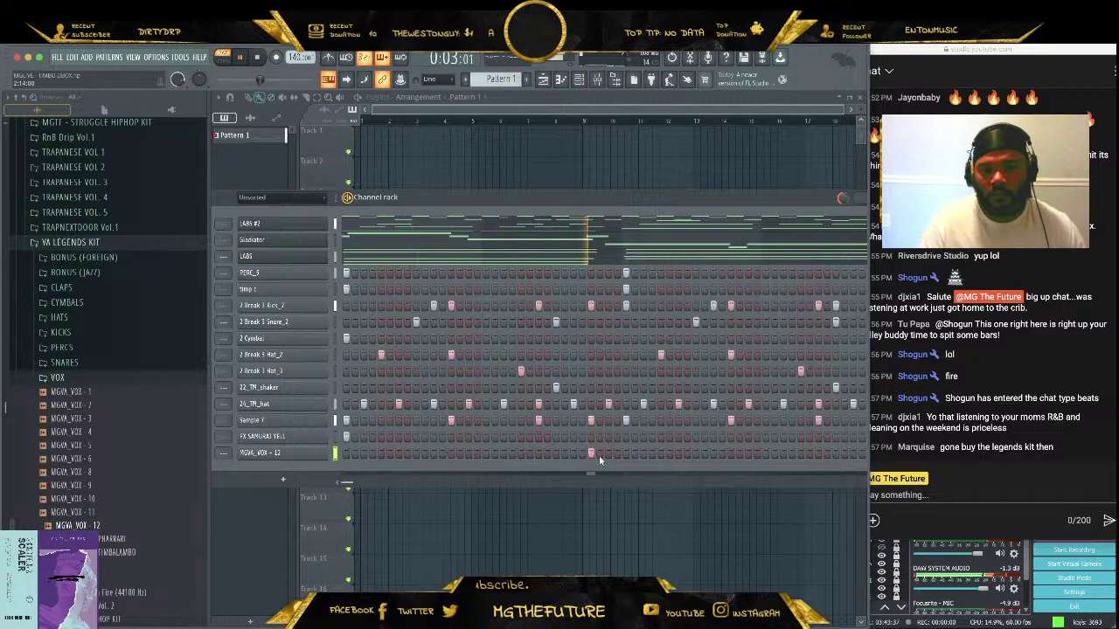
drag(725, 199, 674, 185)
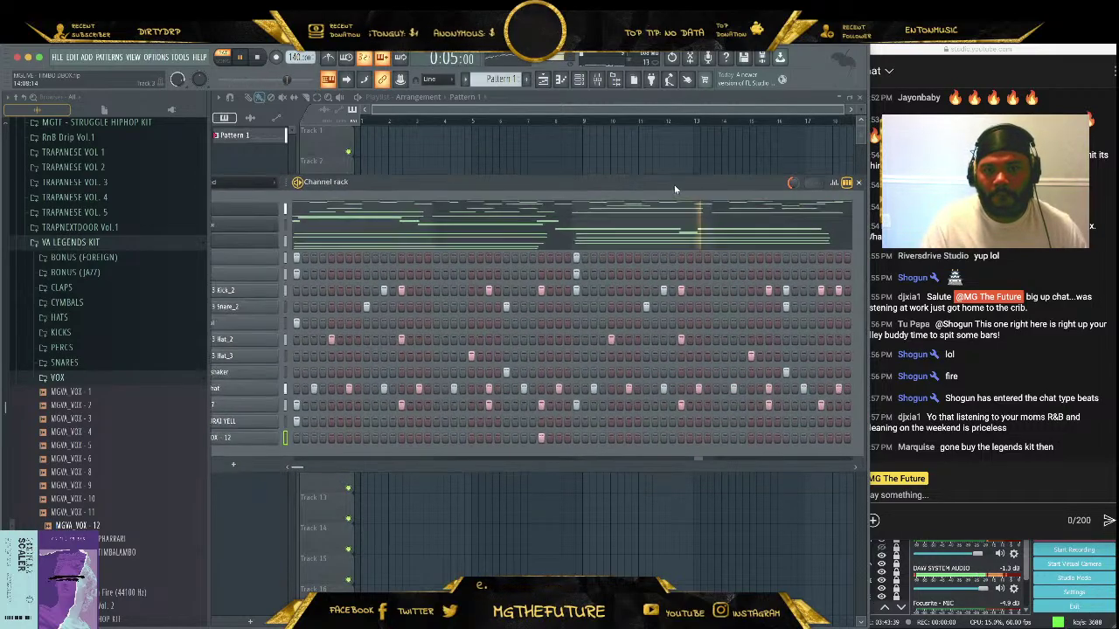
click(821, 437)
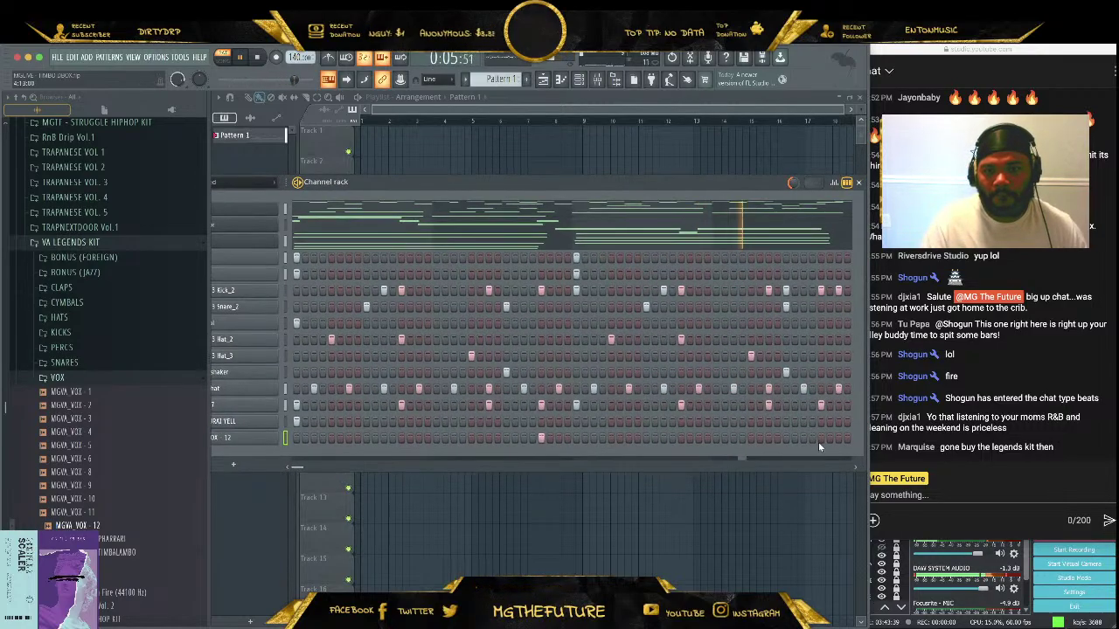
click(237, 436)
click(515, 122)
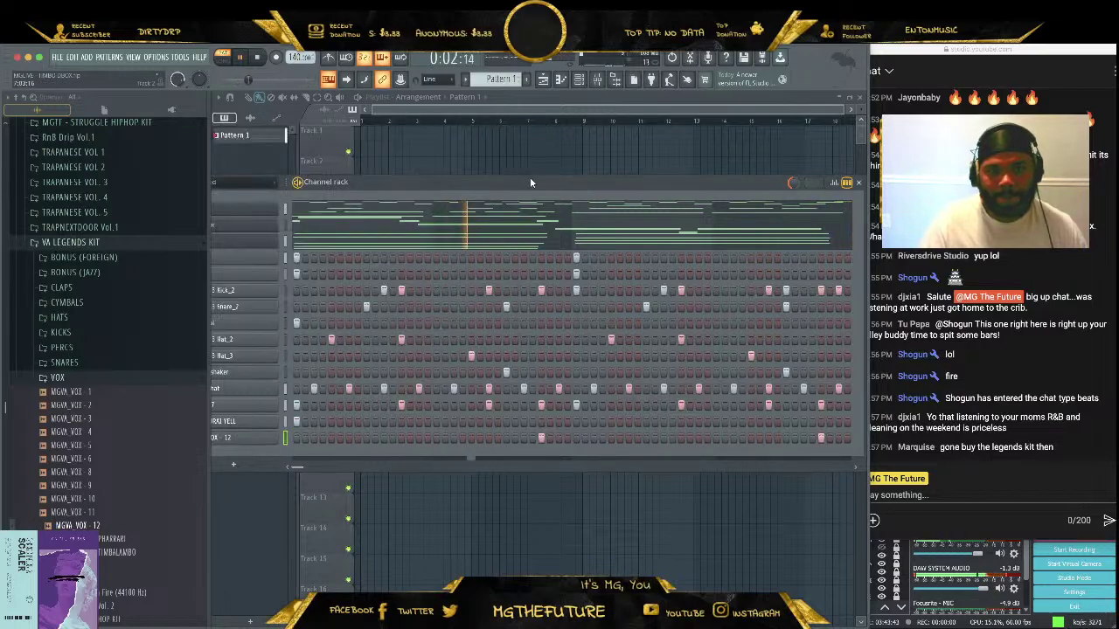
drag(530, 176, 616, 165)
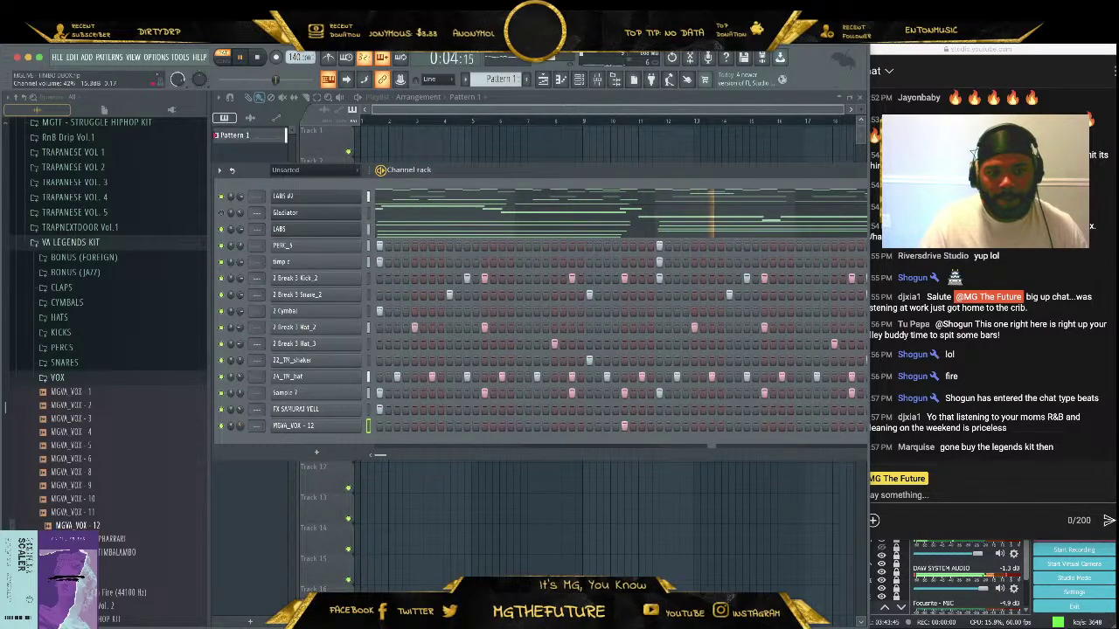
Stop playback, inspect the MGVA_VOX - 12 sample in the NewTone pitch corrector, and close the corrector
key(space)
click(291, 428)
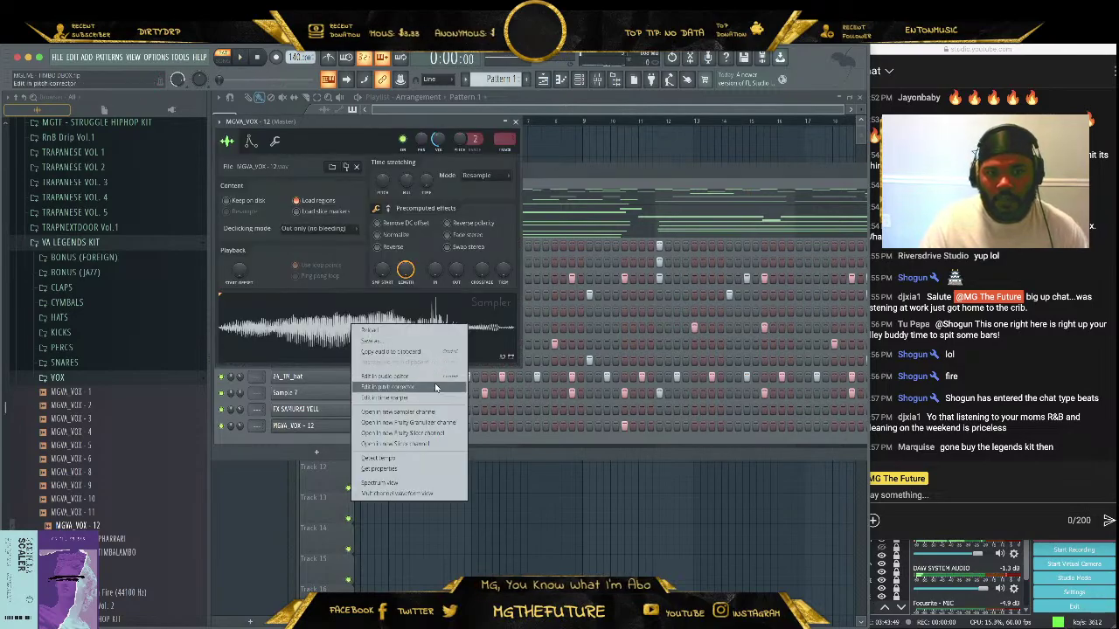
click(434, 386)
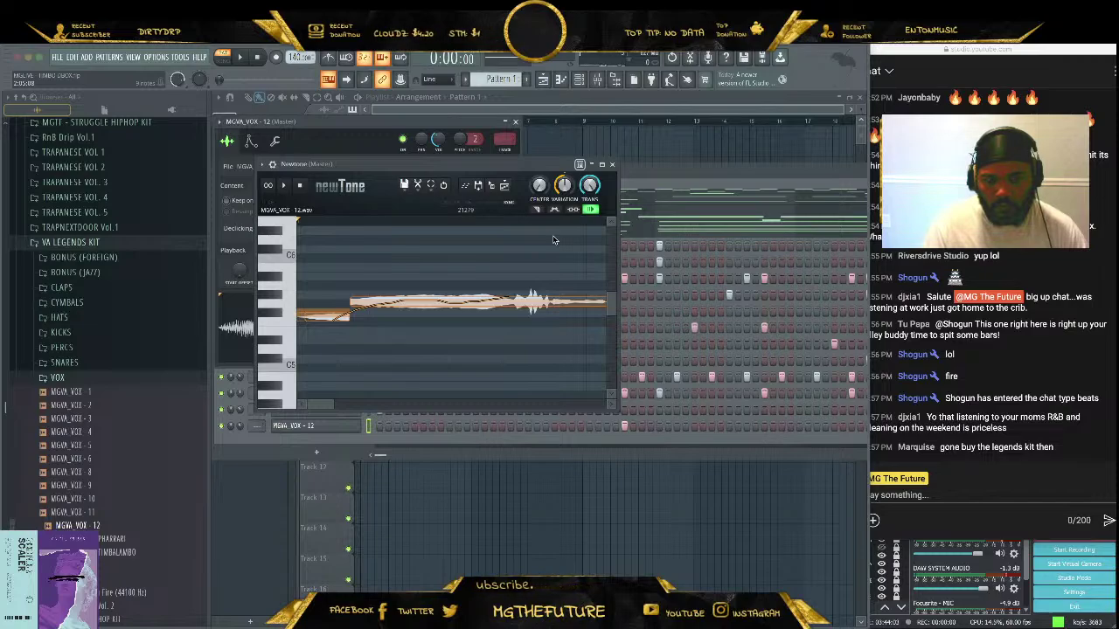
click(612, 164)
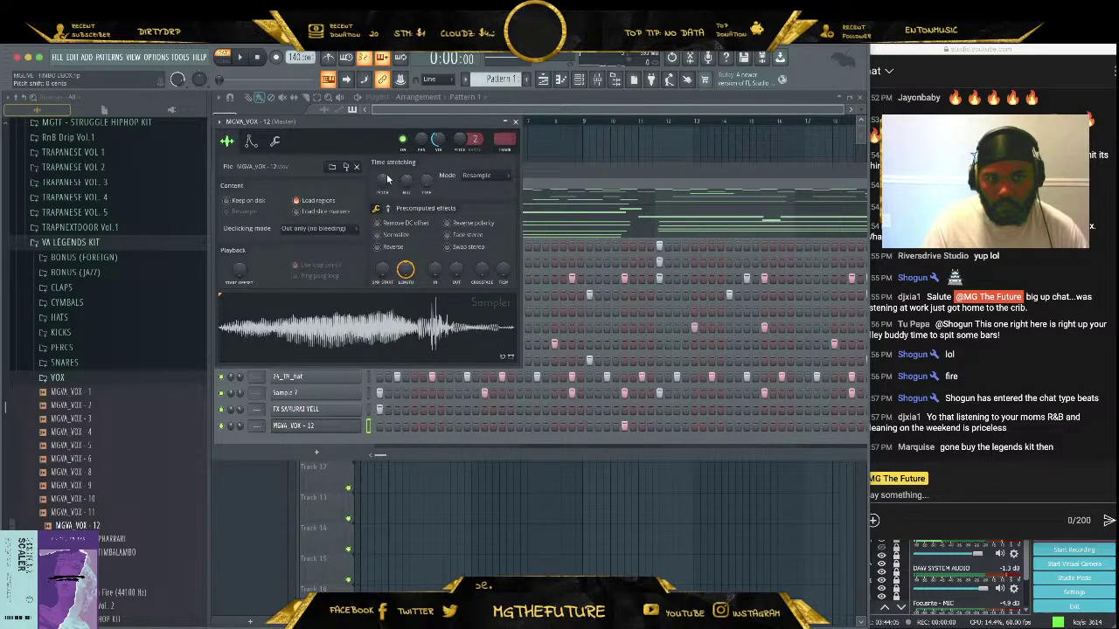
Set the time stretching mode of MGVA_VOX - 12 to Auto, and close its settings with the pattern playing
scroll(485, 175, up, 1)
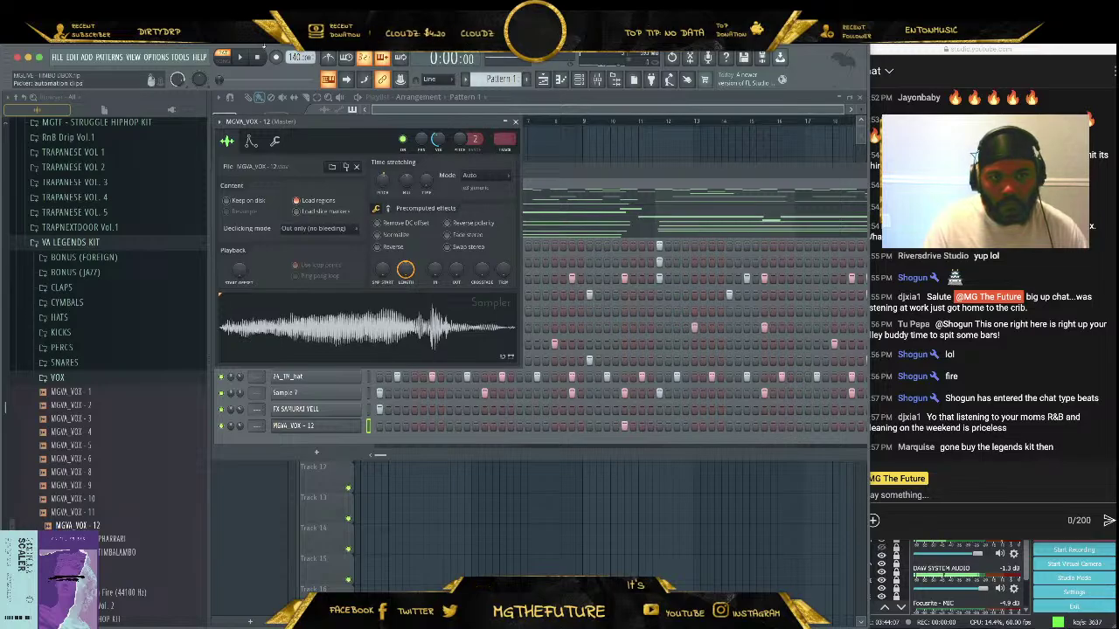
key(space)
click(514, 122)
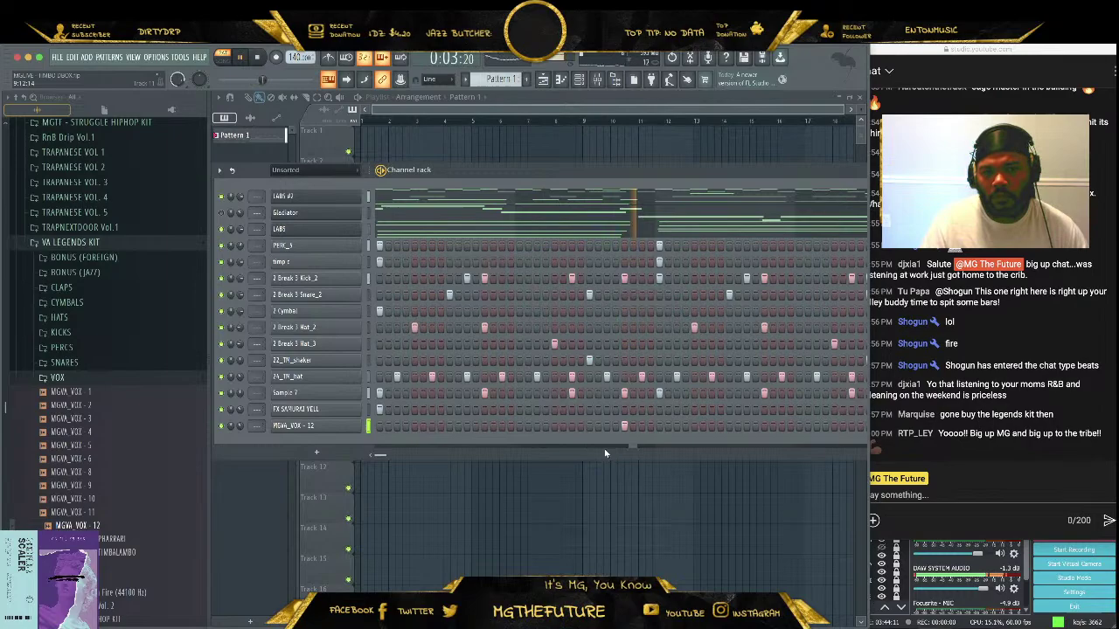
Remove the step 29 hit from MGVA_VOX - 12 and add MGVA_VOX - 8 as a new channel below with a hit on that step
drag(701, 171, 611, 159)
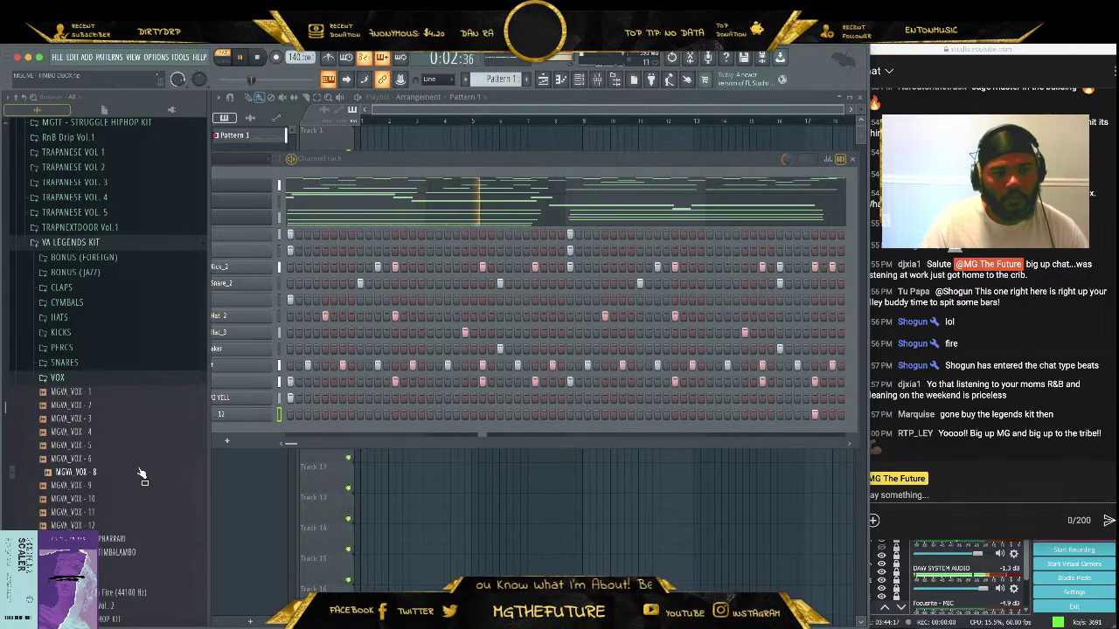
drag(143, 477, 267, 432)
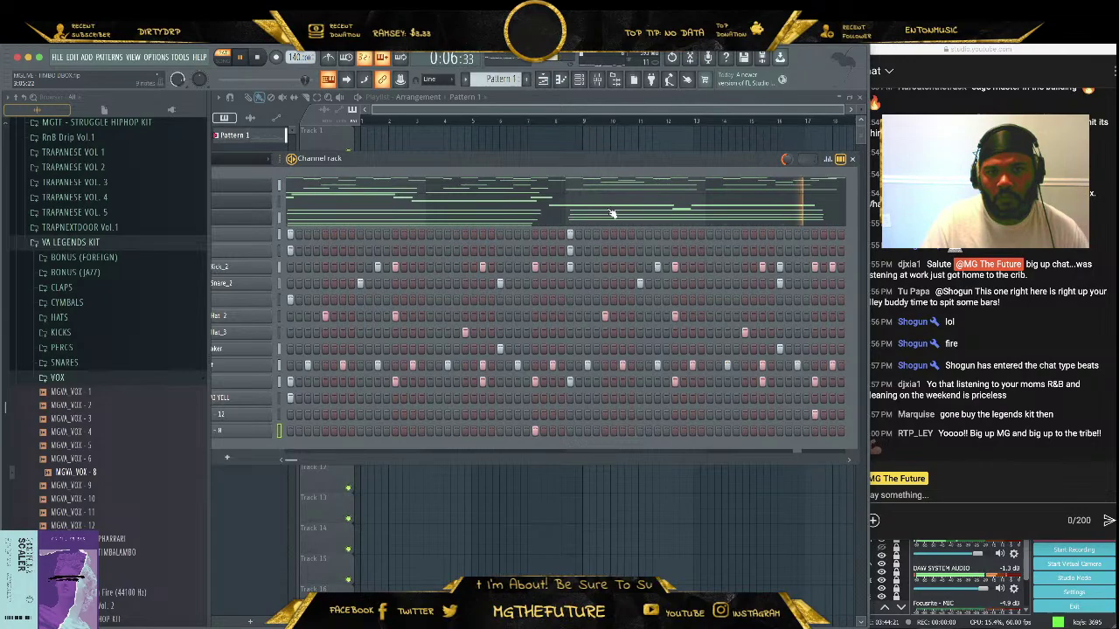
drag(606, 166, 666, 149)
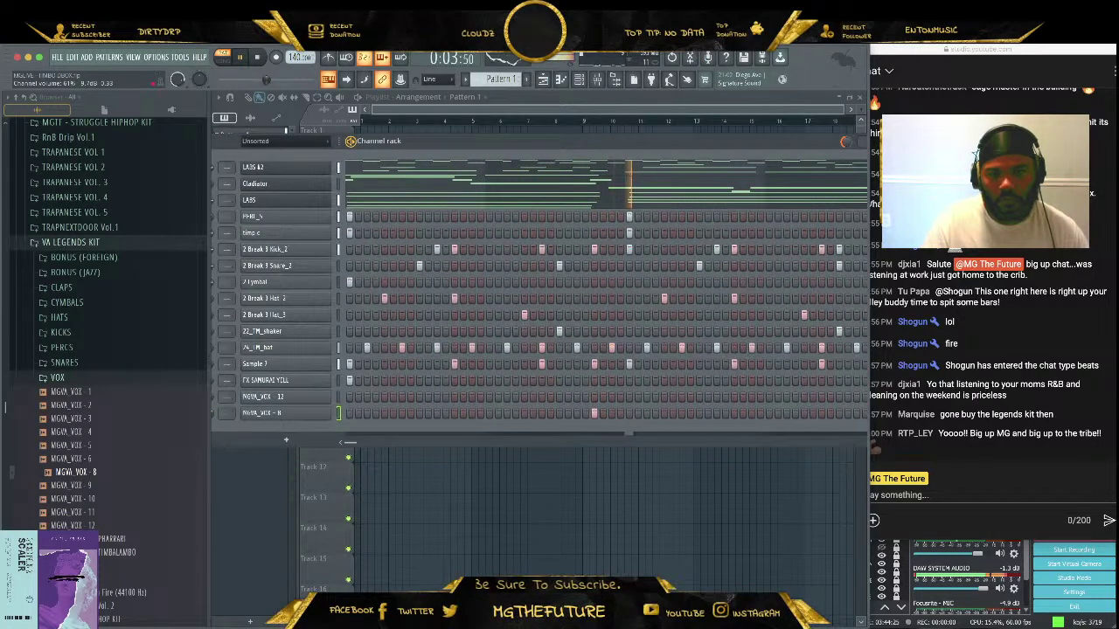
drag(538, 135, 512, 145)
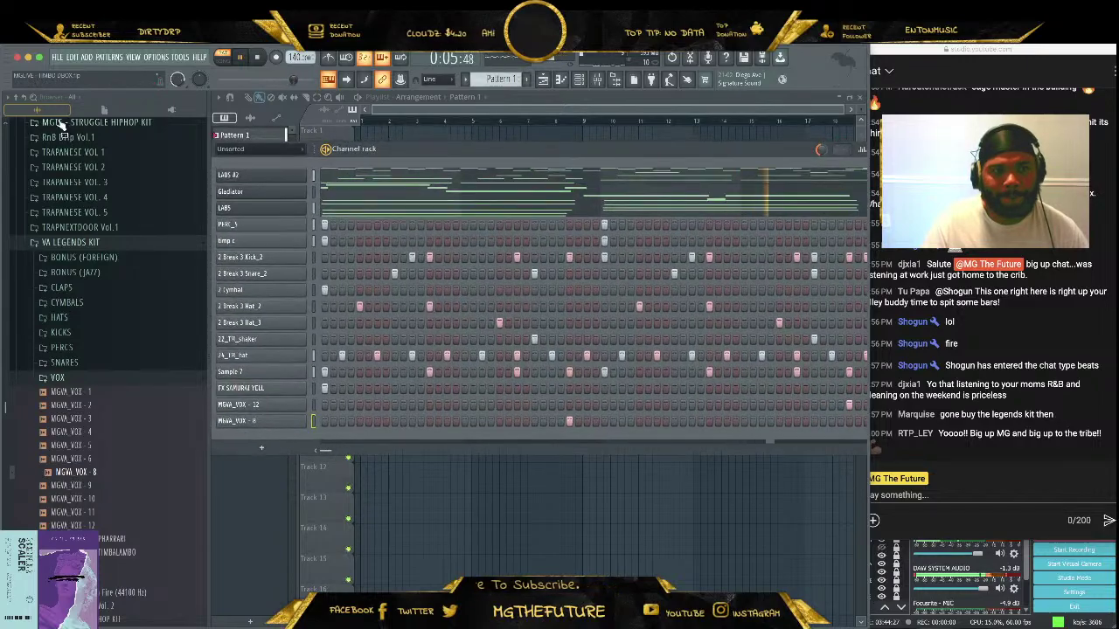
Collapse the VA LEGENDS KIT and #MGTHEFUTURE KITS folders in the sample browser
click(92, 245)
scroll(104, 250, up, 10)
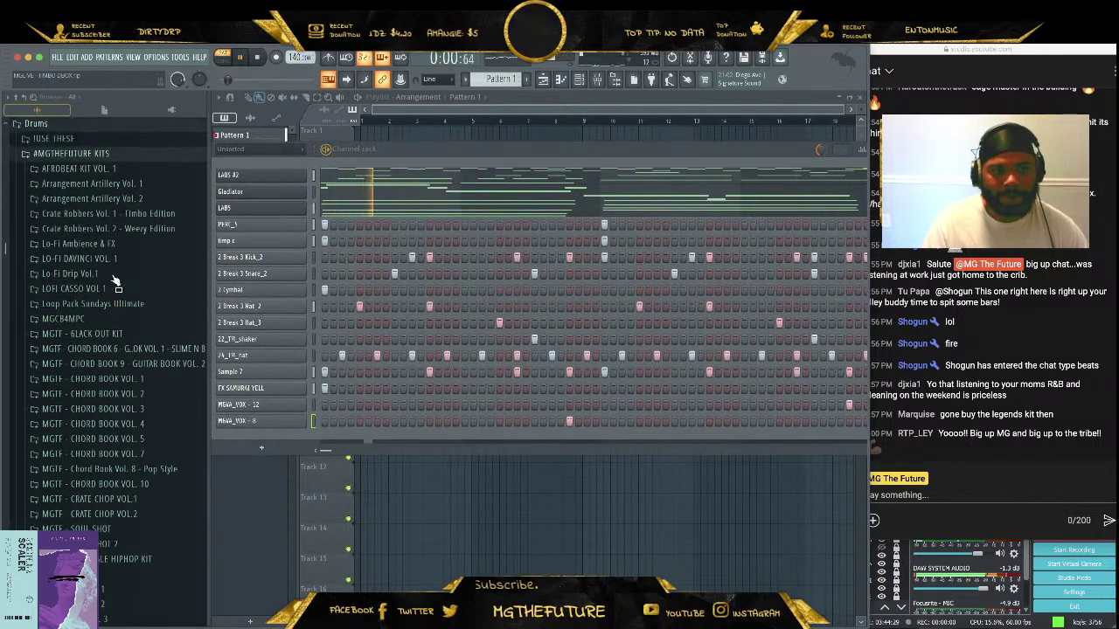
click(119, 227)
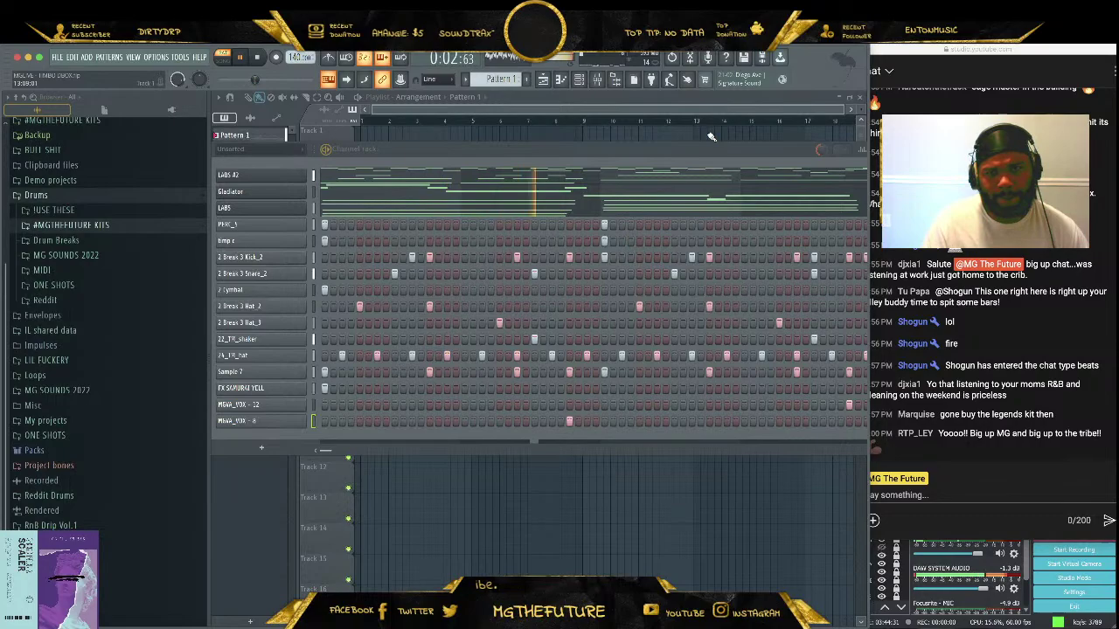
Lower the MGVA_VOX - 8 channel's volume to about 36%
drag(689, 153, 714, 148)
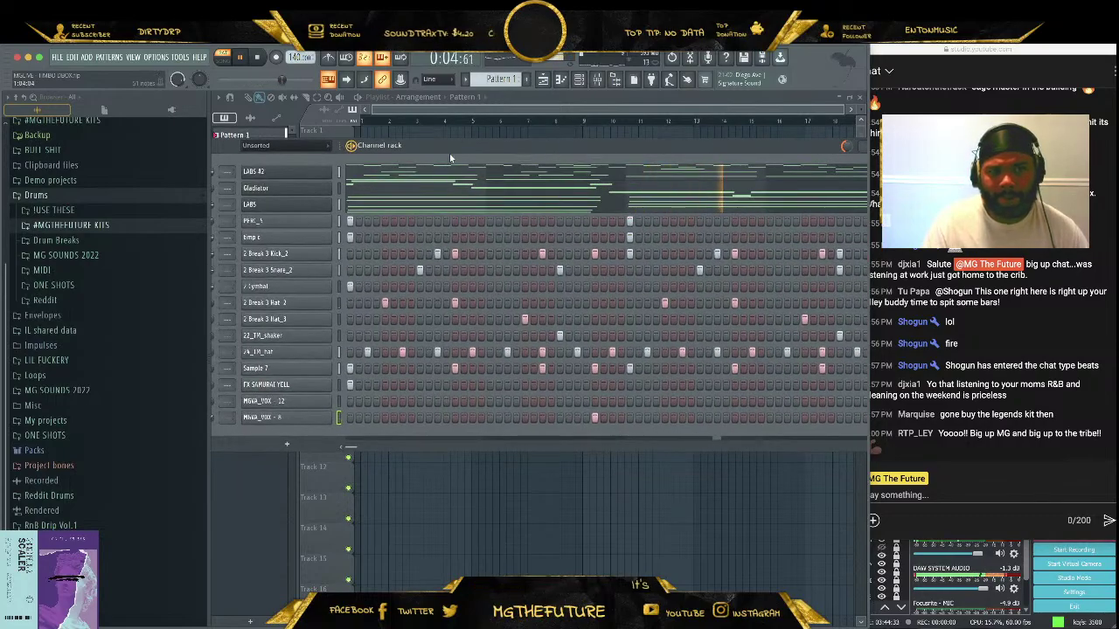
drag(457, 144, 508, 139)
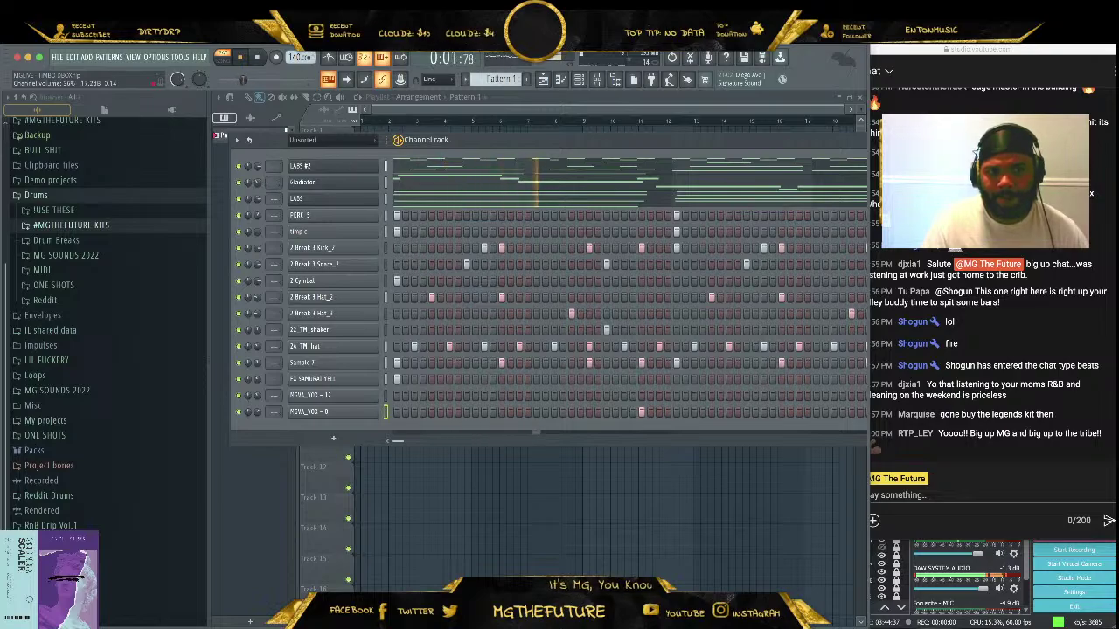
Switch to the YouTube live chat window and read back through the earlier viewer messages
key(super+Tab)
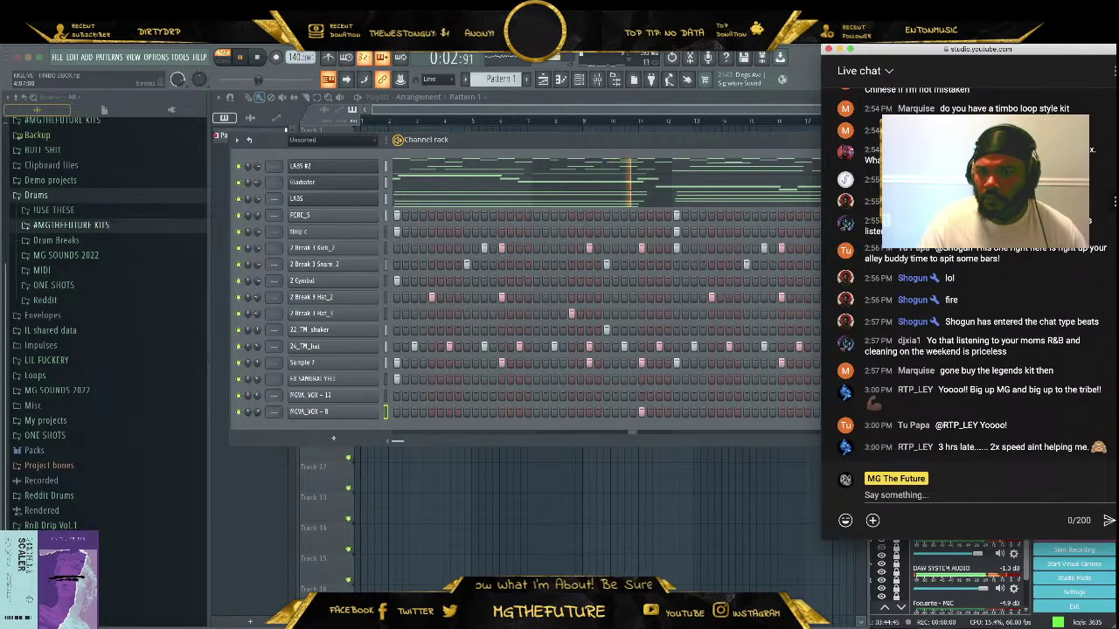
scroll(970, 271, up, 4)
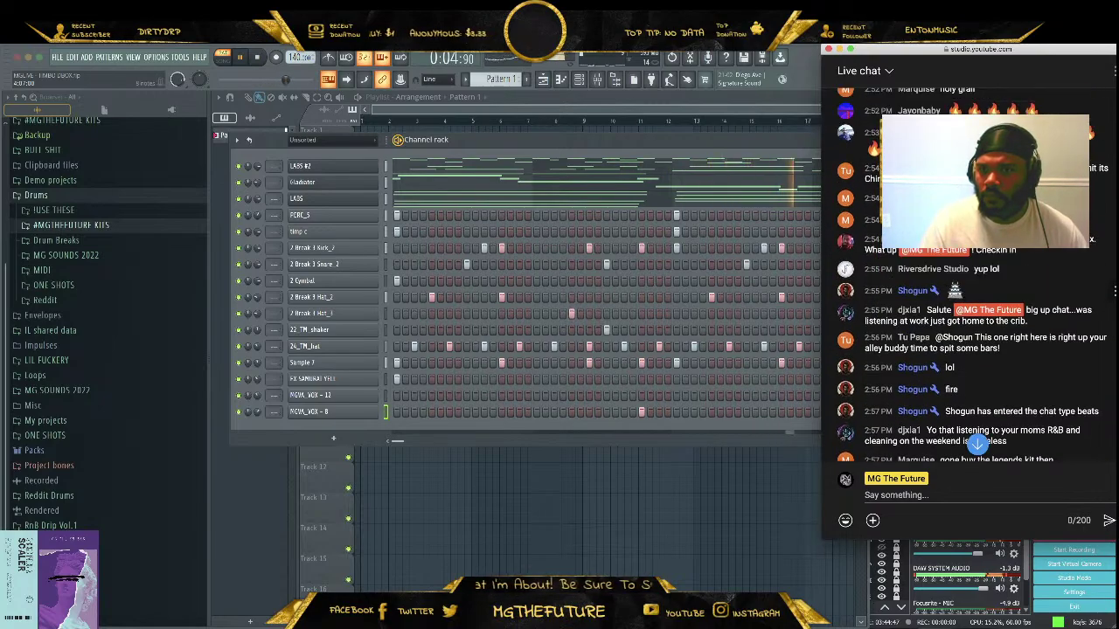
scroll(970, 349, up, 1)
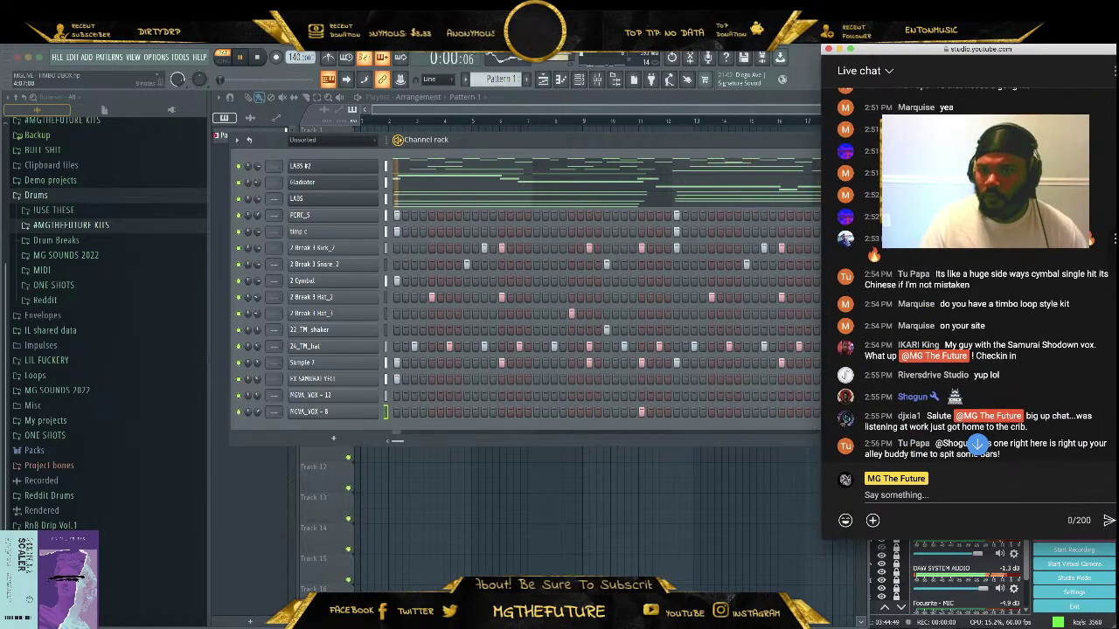
Return to FL Studio and insert a Sylenth1 instrument channel above LABS #2
click(495, 169)
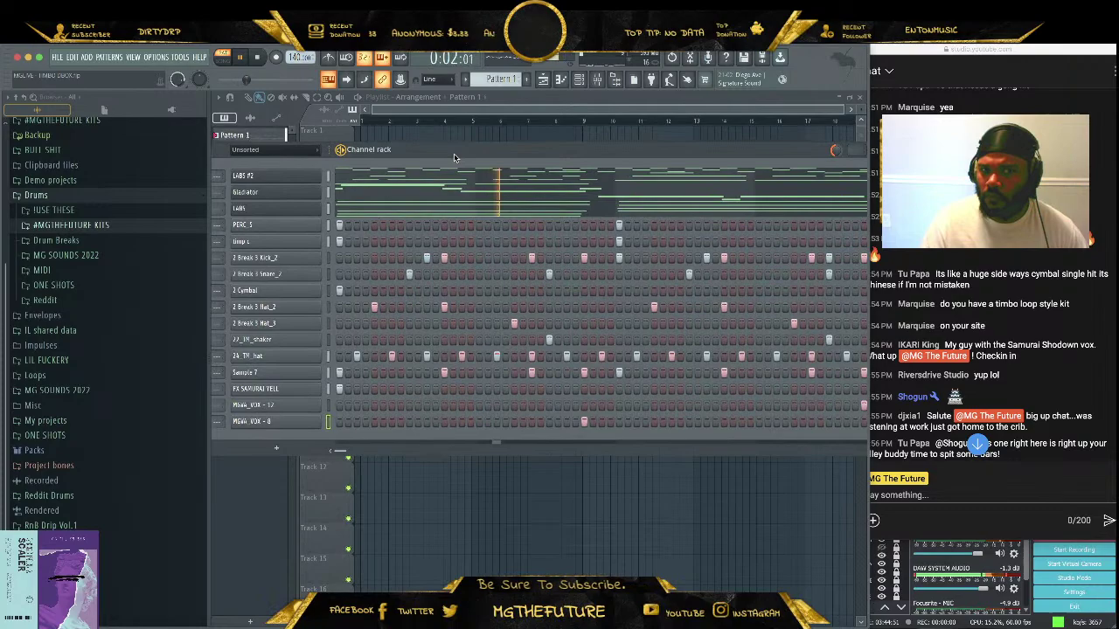
right_click(342, 177)
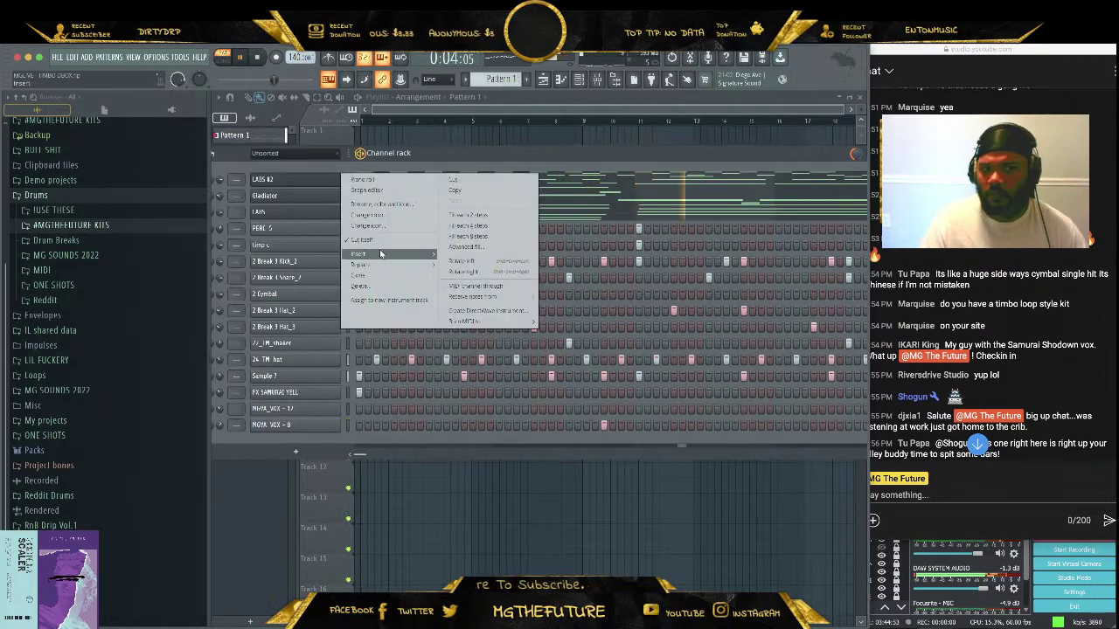
mouse_move(379, 252)
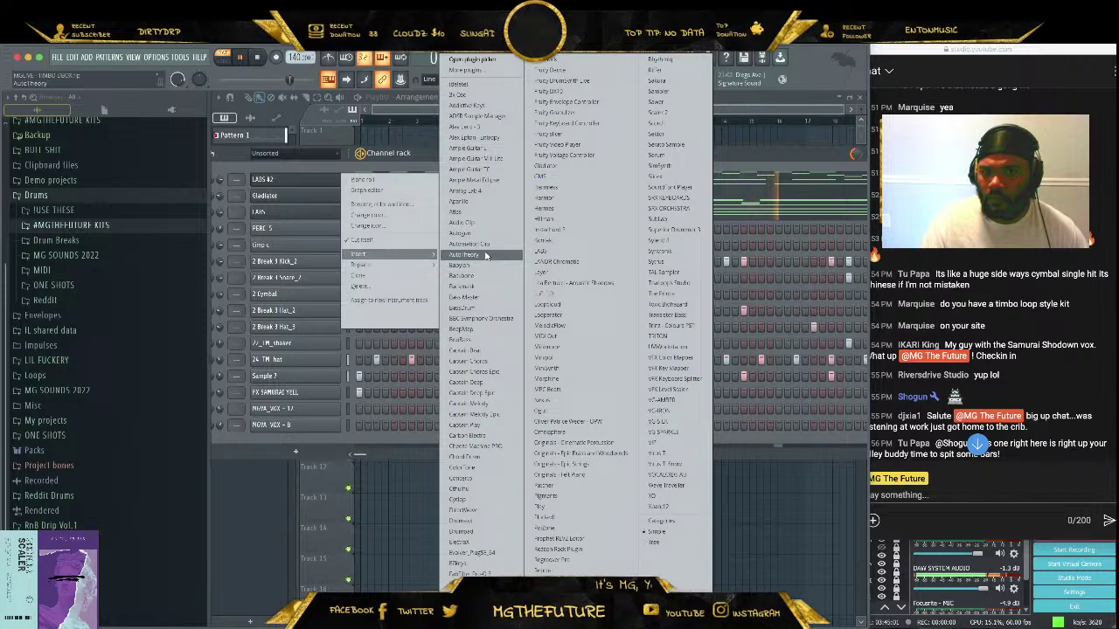
click(692, 244)
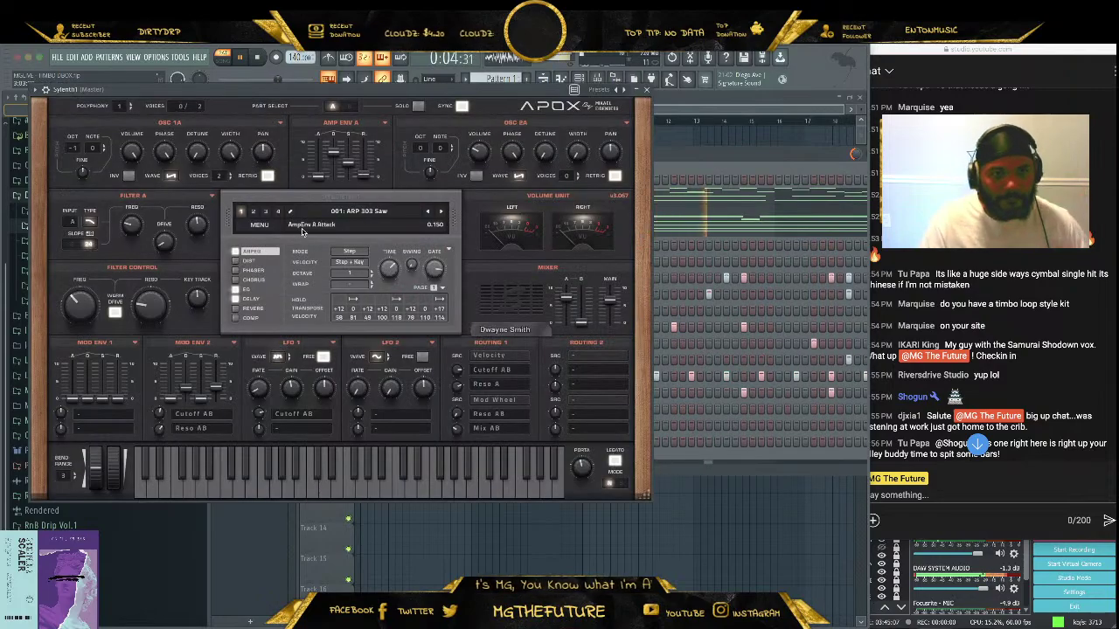
Load the Flowdeezy Bank from the factory OVO Banks into Sylenth1 and dismiss the pop-up dialog
click(260, 224)
mouse_move(262, 250)
mouse_move(415, 254)
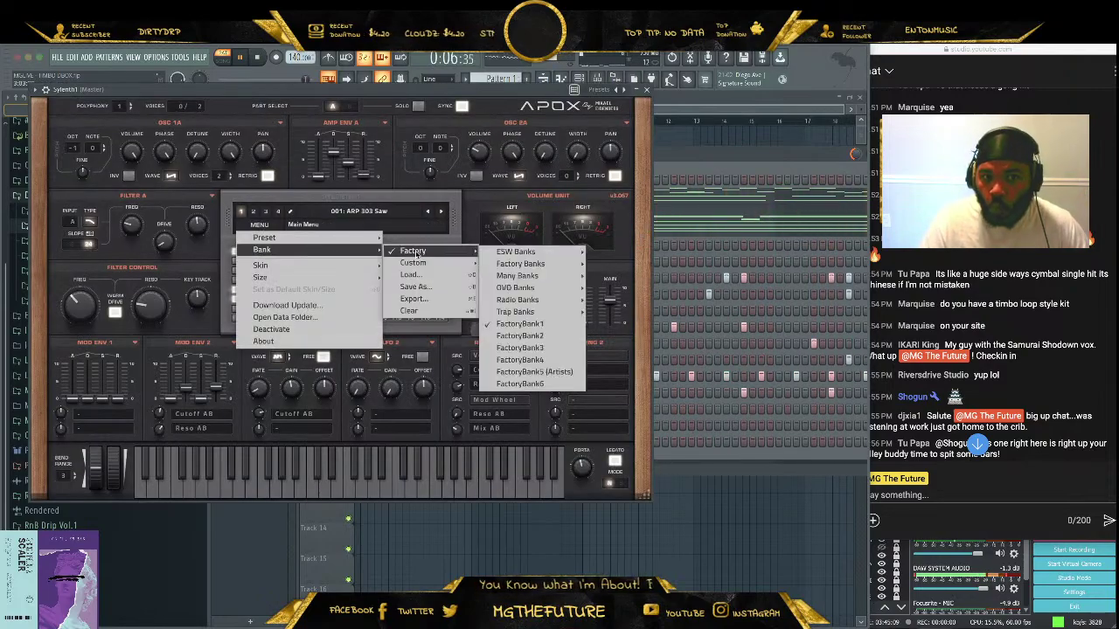
mouse_move(546, 310)
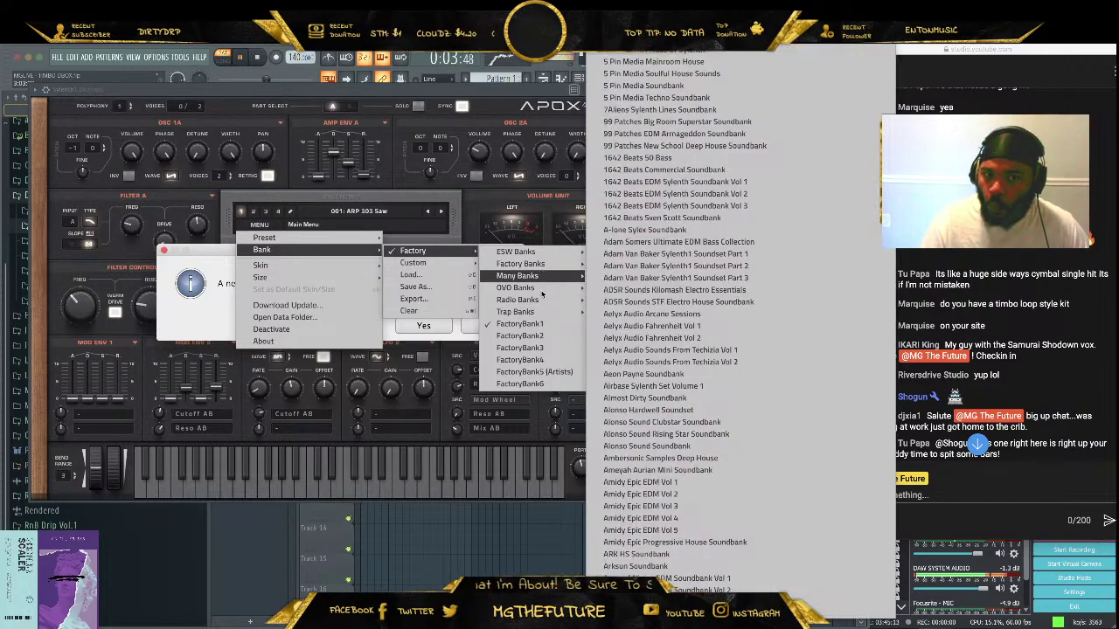
mouse_move(520, 287)
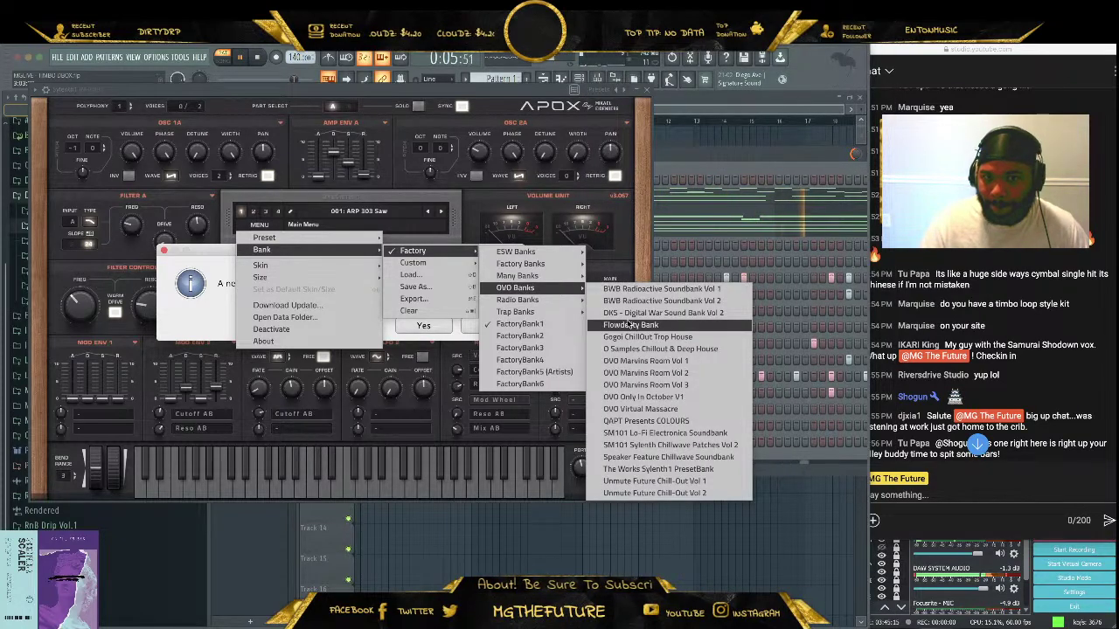
click(606, 312)
click(489, 326)
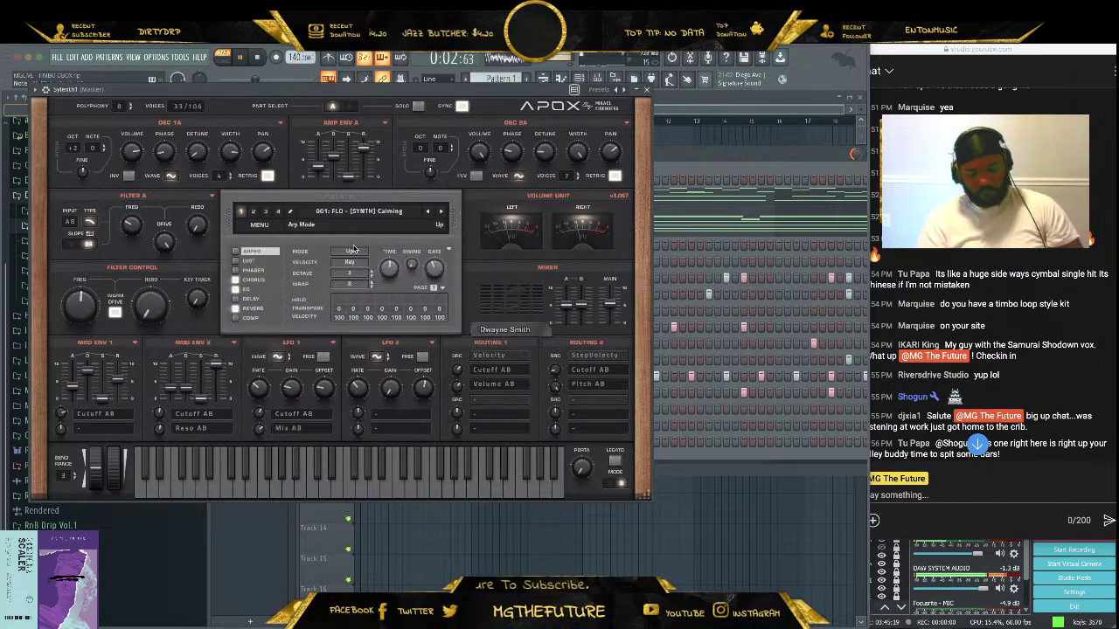
Choose the FLO - [SYNTH] SpaceCase preset, close the Sylenth1 window and stop playback
click(442, 211)
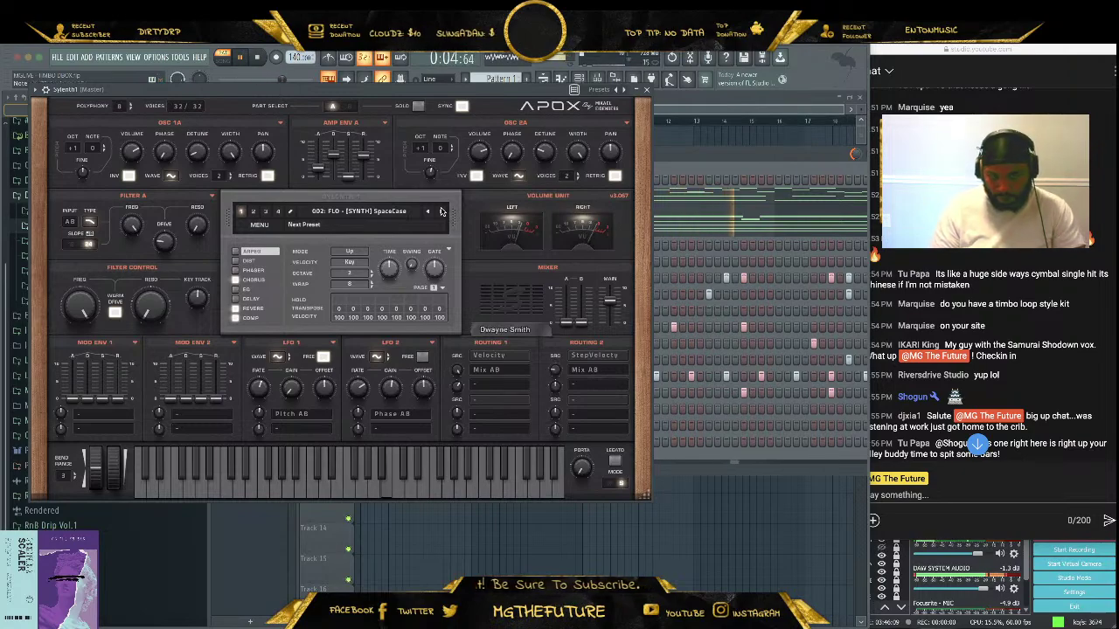
click(646, 90)
key(space)
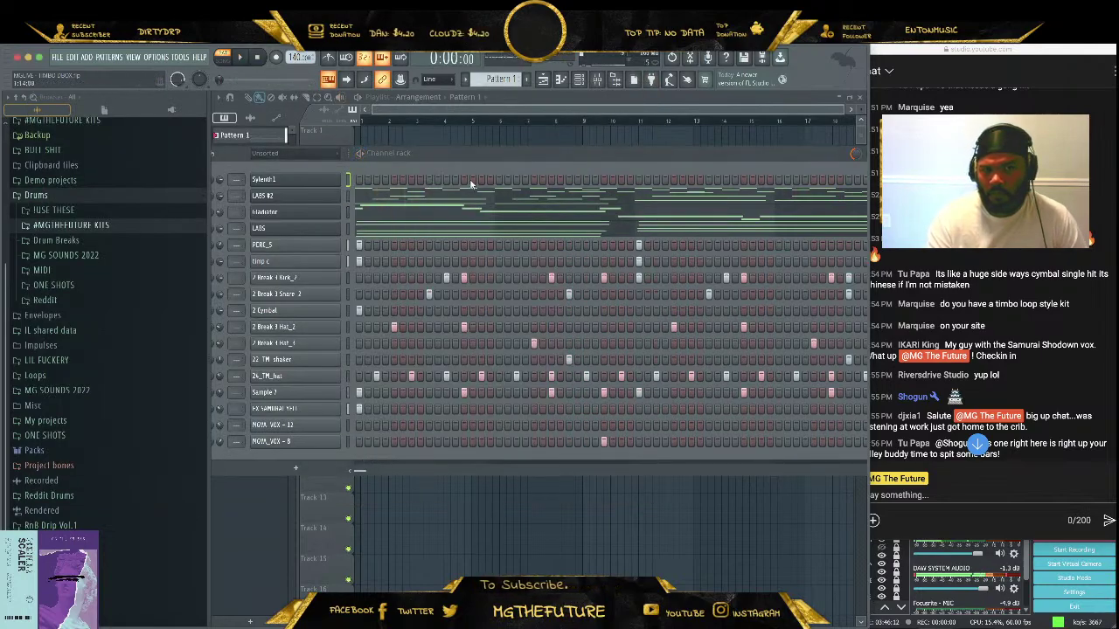
Examine the LABS channel's chord notes in the piano roll and close it
click(451, 227)
scroll(462, 270, down, 1)
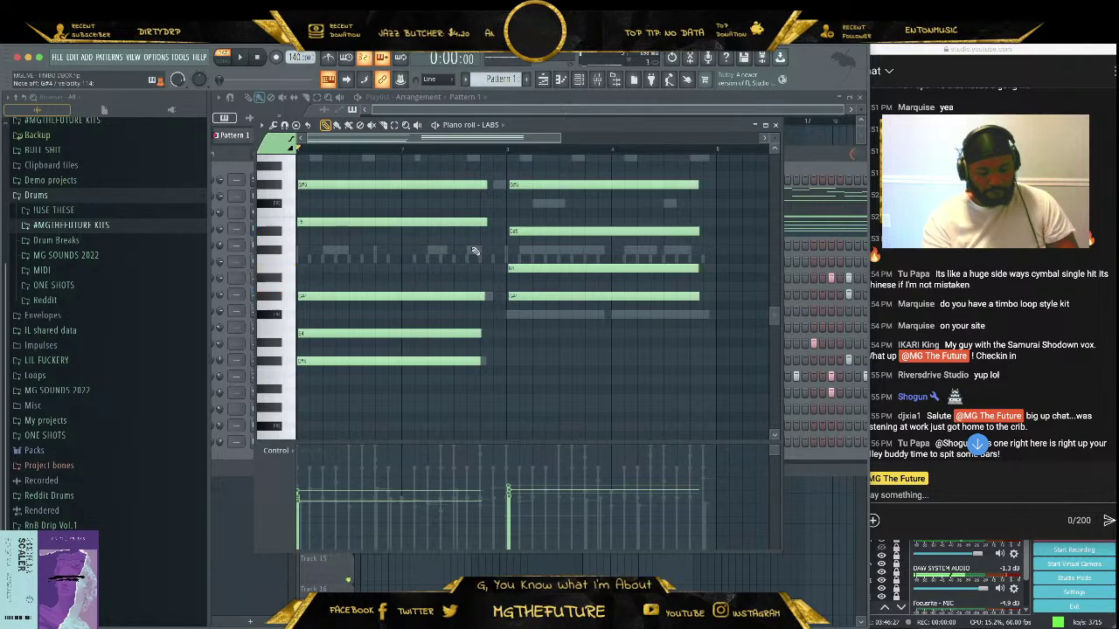
click(774, 124)
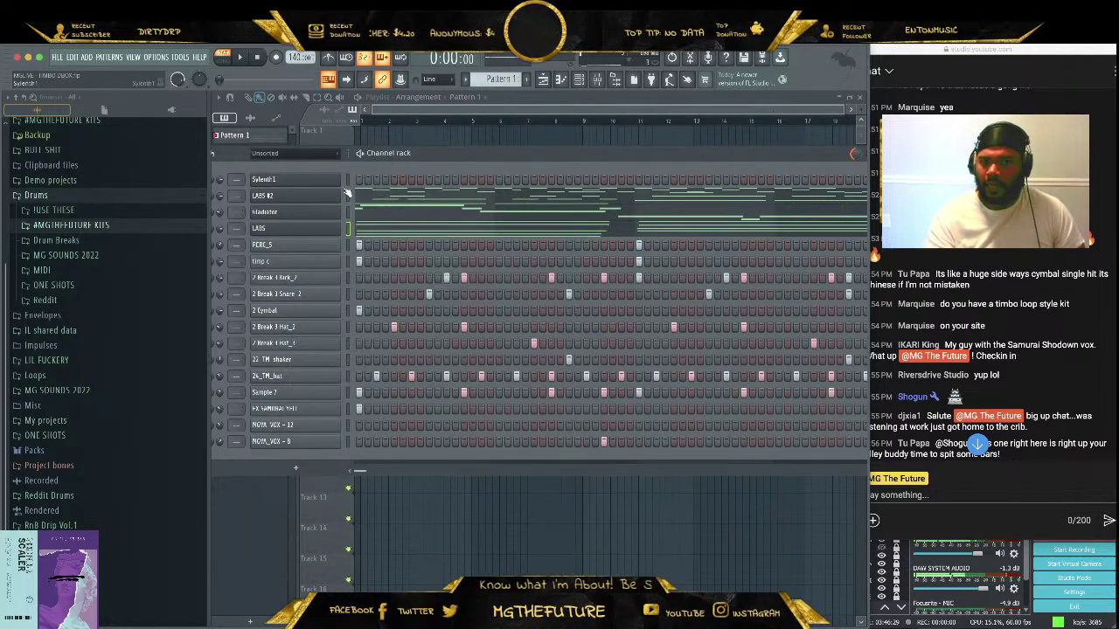
Switch to the YouTube live chat window to read the latest viewer messages
click(1053, 268)
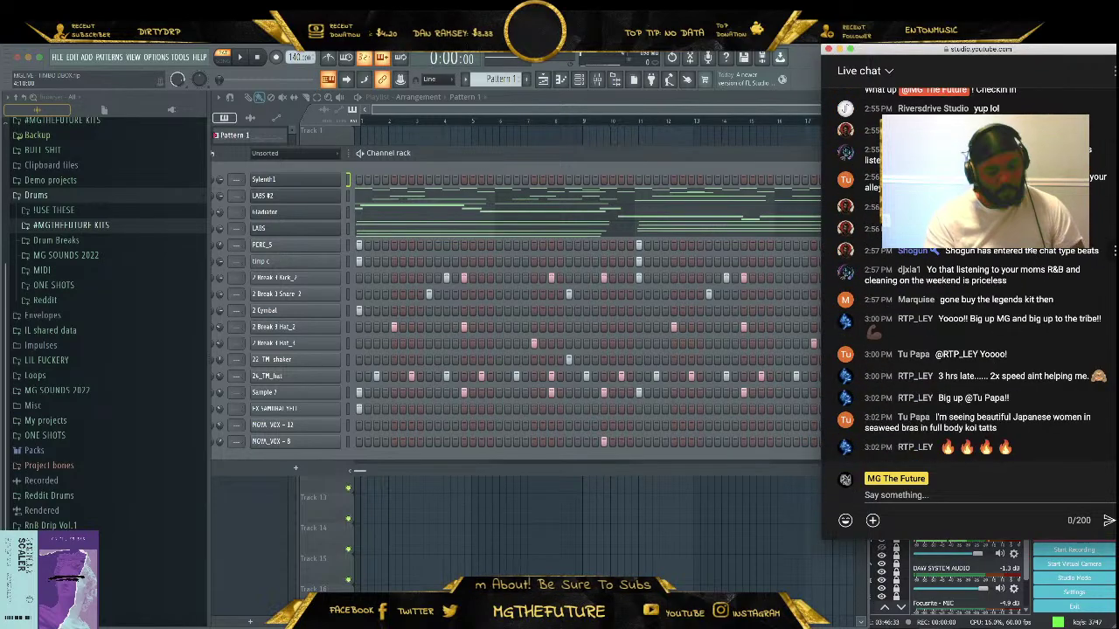
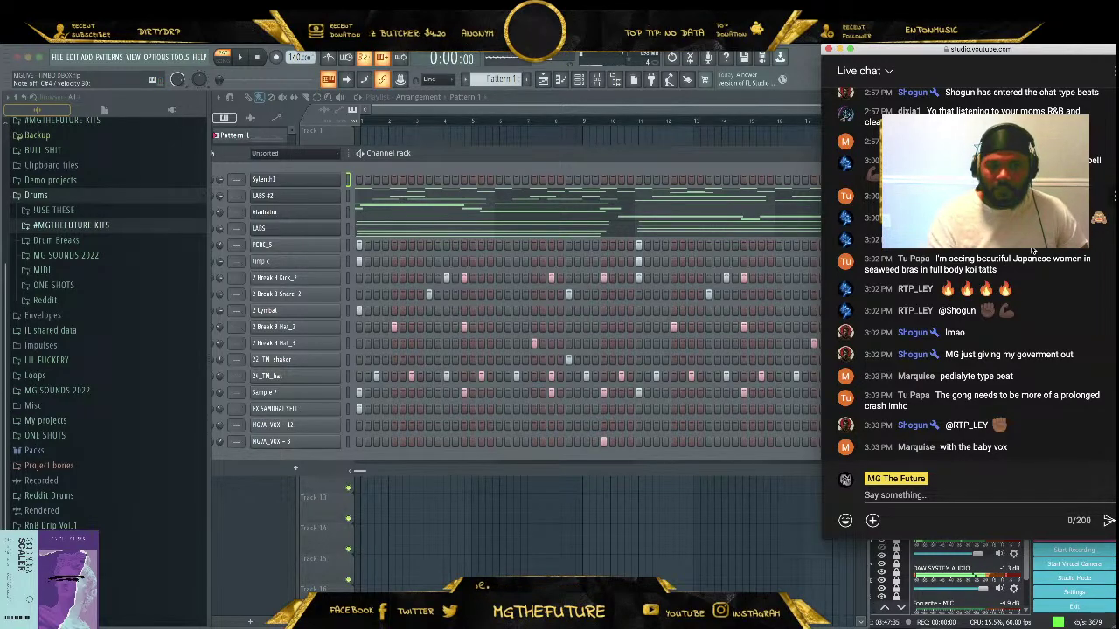
Audition the Sylenth1 Flowdeezy presets over the playing pattern up to FLO - [SYNTH] Soulmate, then stop playback and close the plugin
click(239, 58)
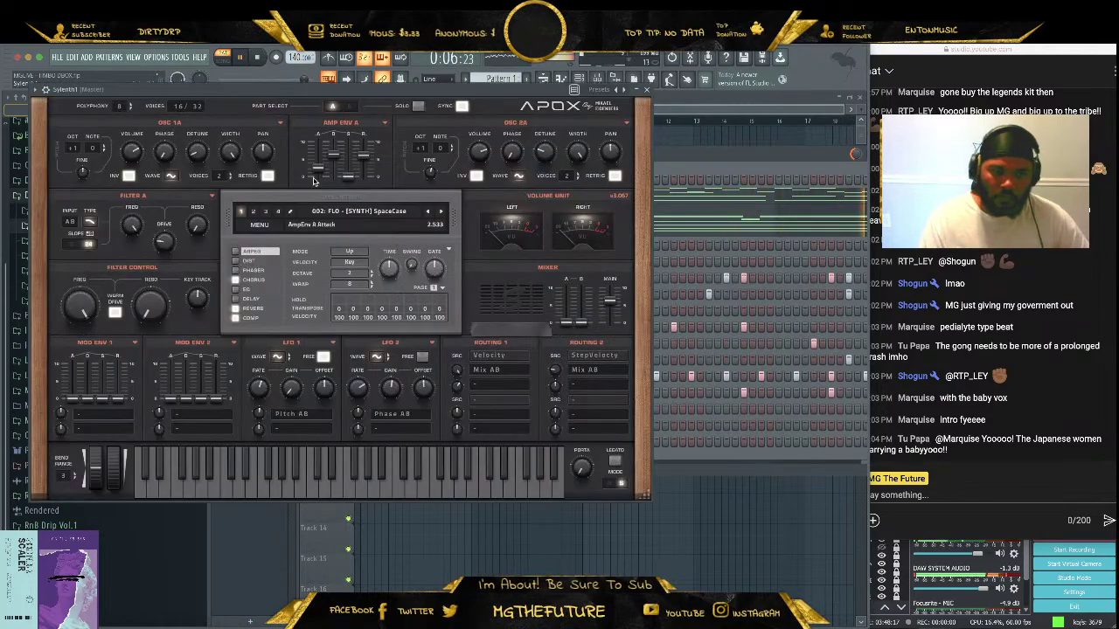
click(263, 179)
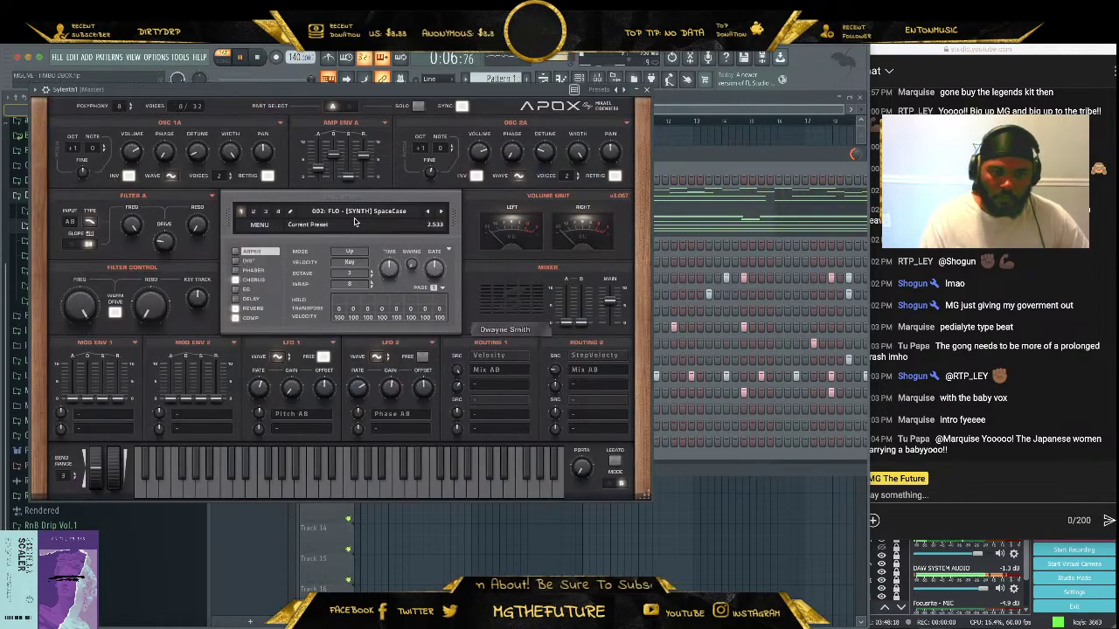
click(442, 213)
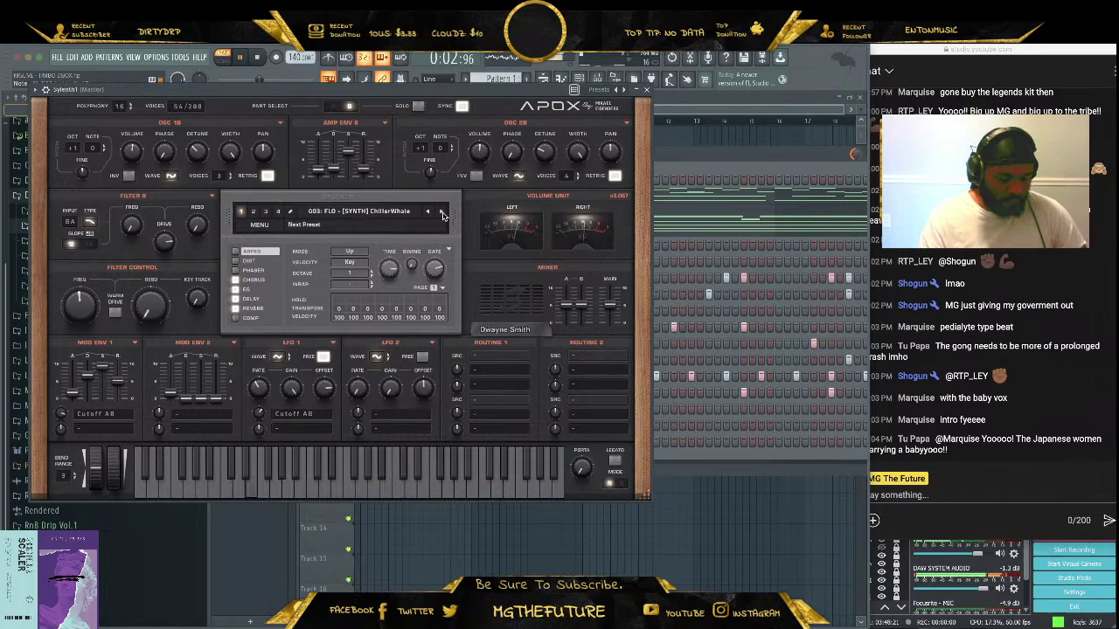
click(442, 213)
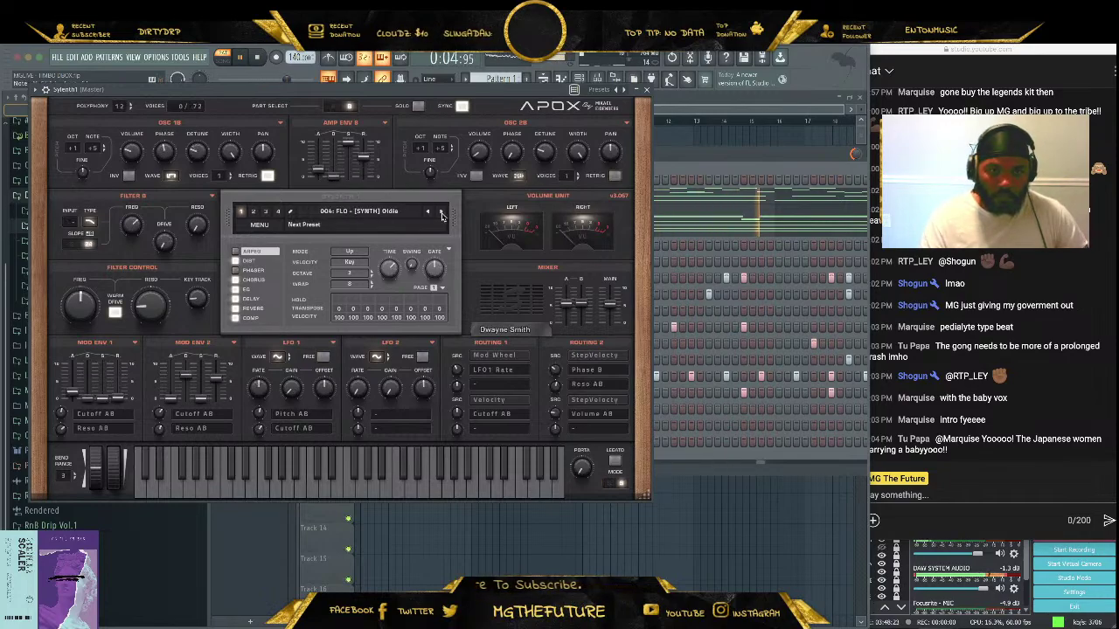
click(442, 213)
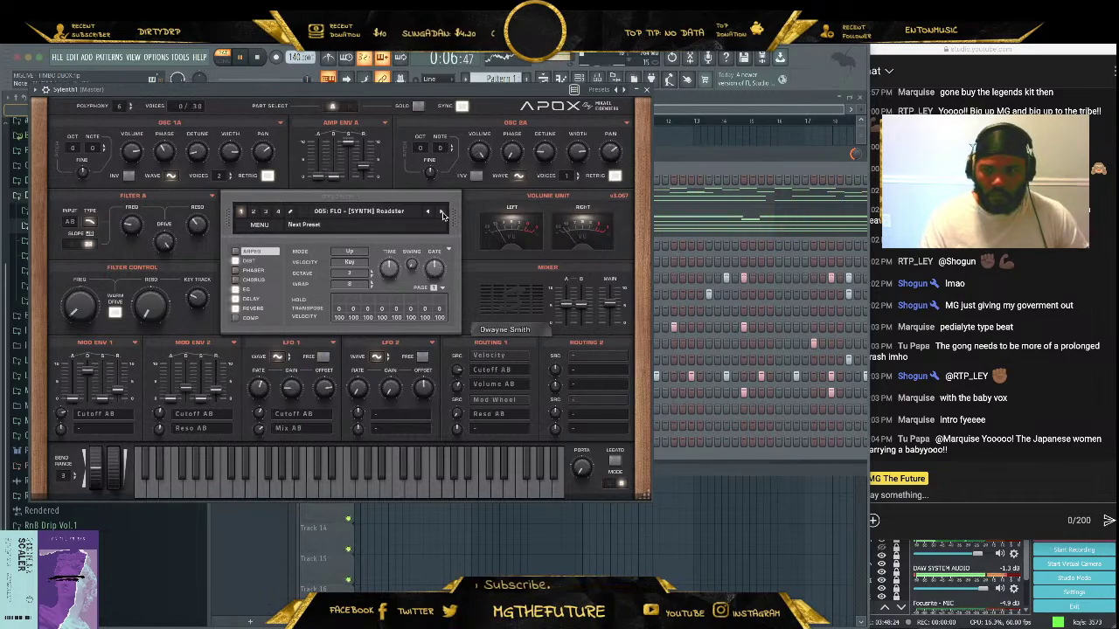
click(442, 213)
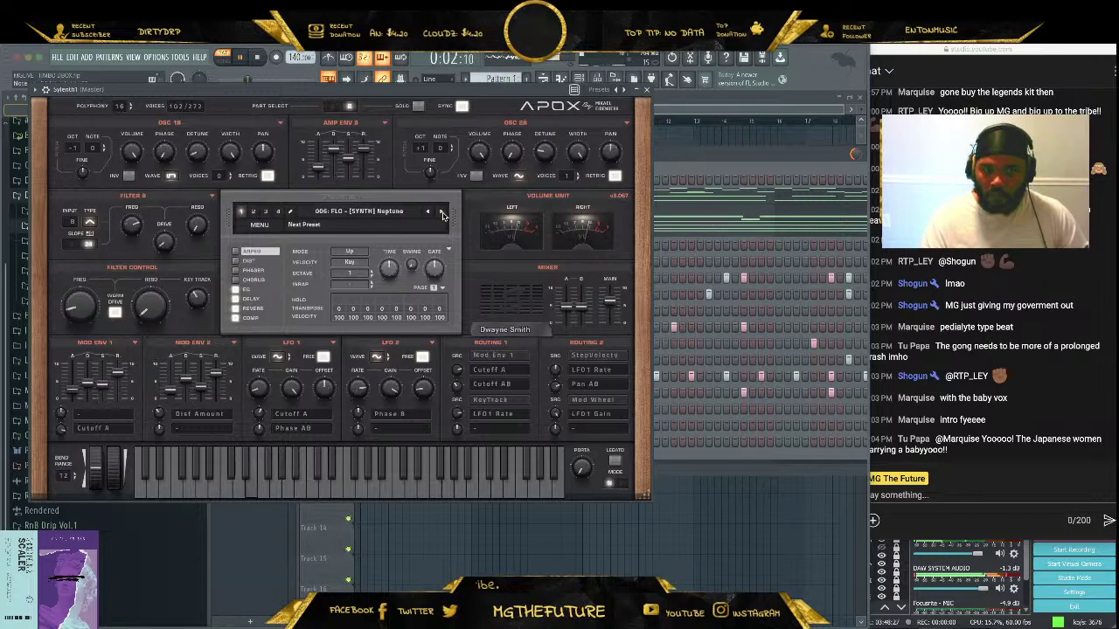
click(442, 213)
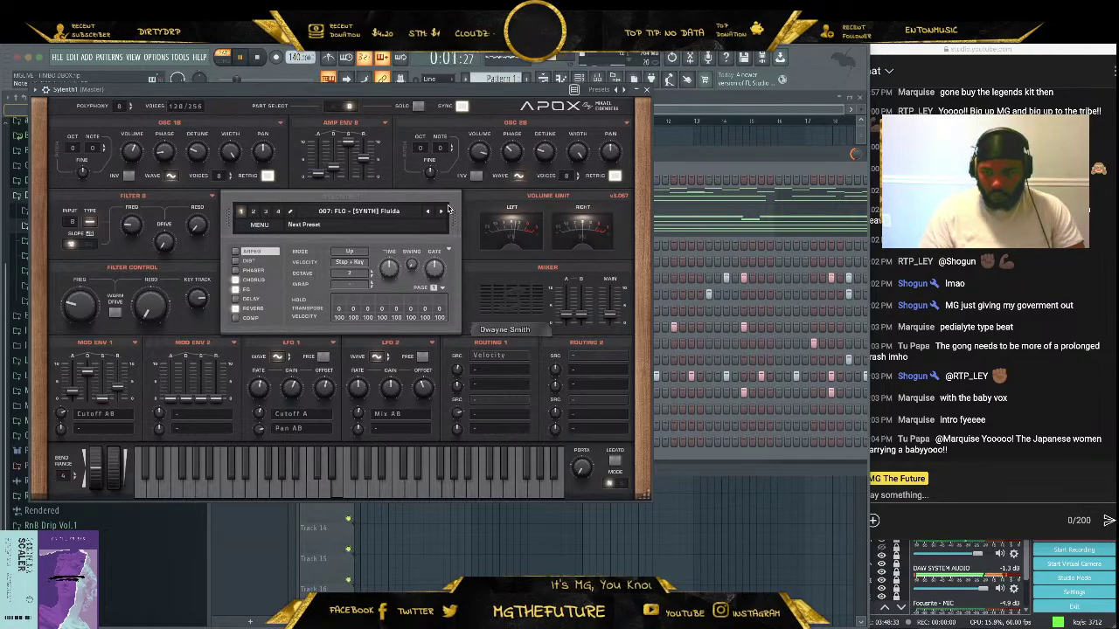
click(442, 214)
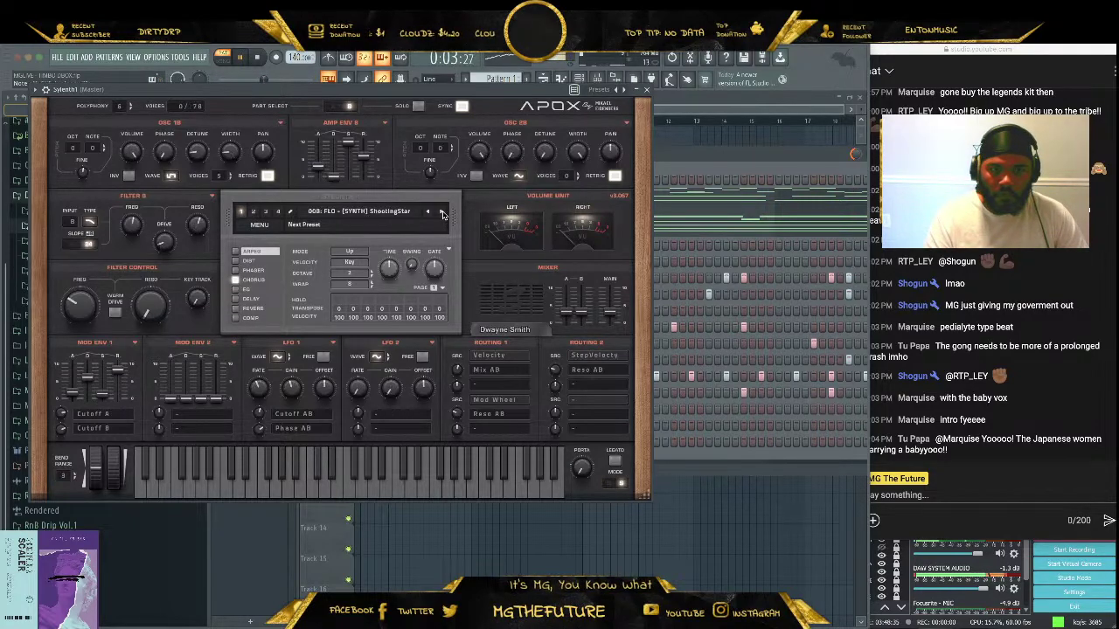
click(442, 214)
click(442, 214)
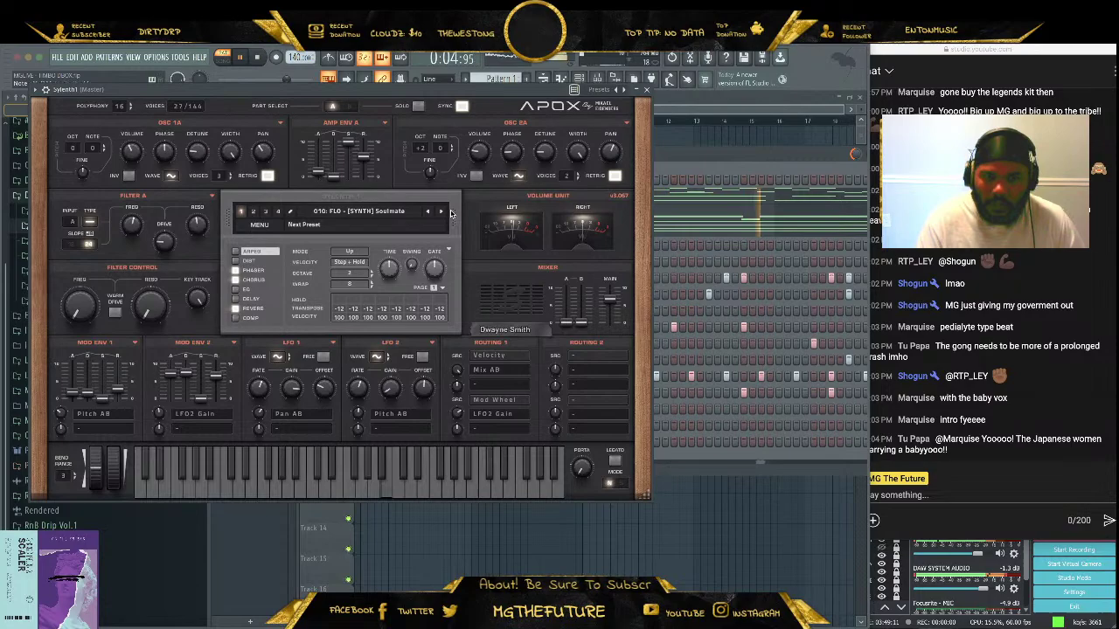
click(257, 57)
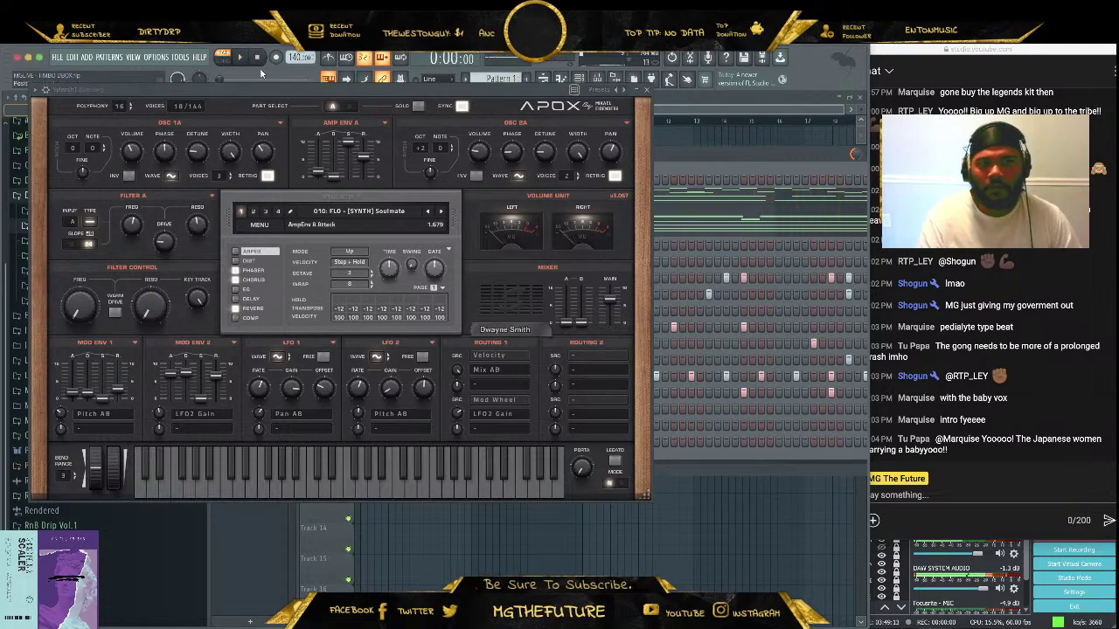
click(646, 91)
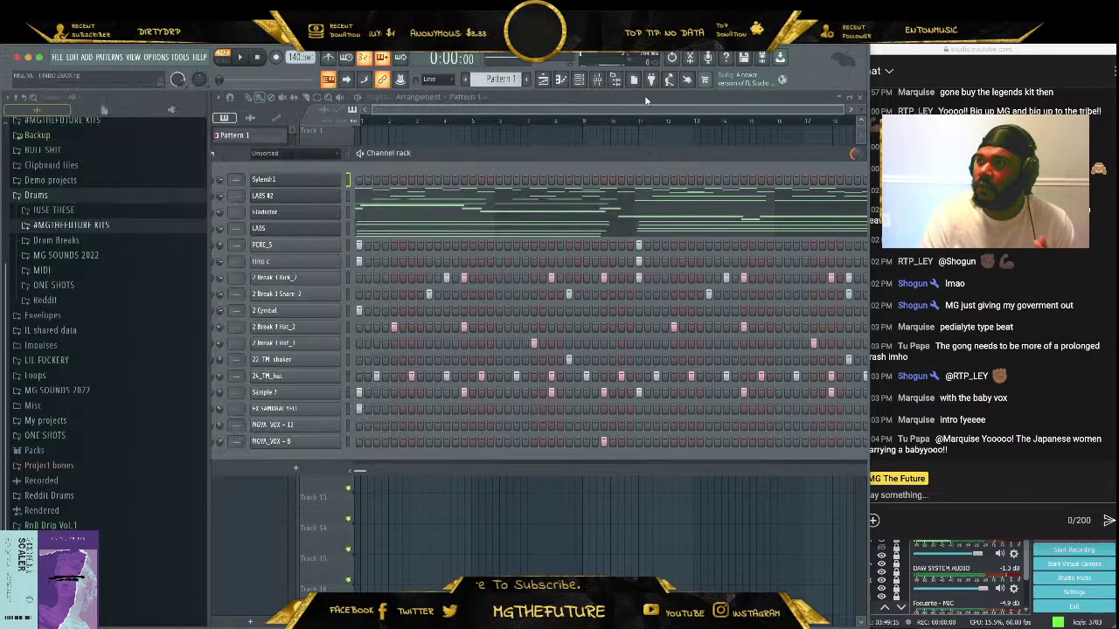
Insert a ThaLoops Studio channel above Sylenth1 and load its Ritual AH | Multi vox preset
right_click(335, 179)
mouse_move(420, 255)
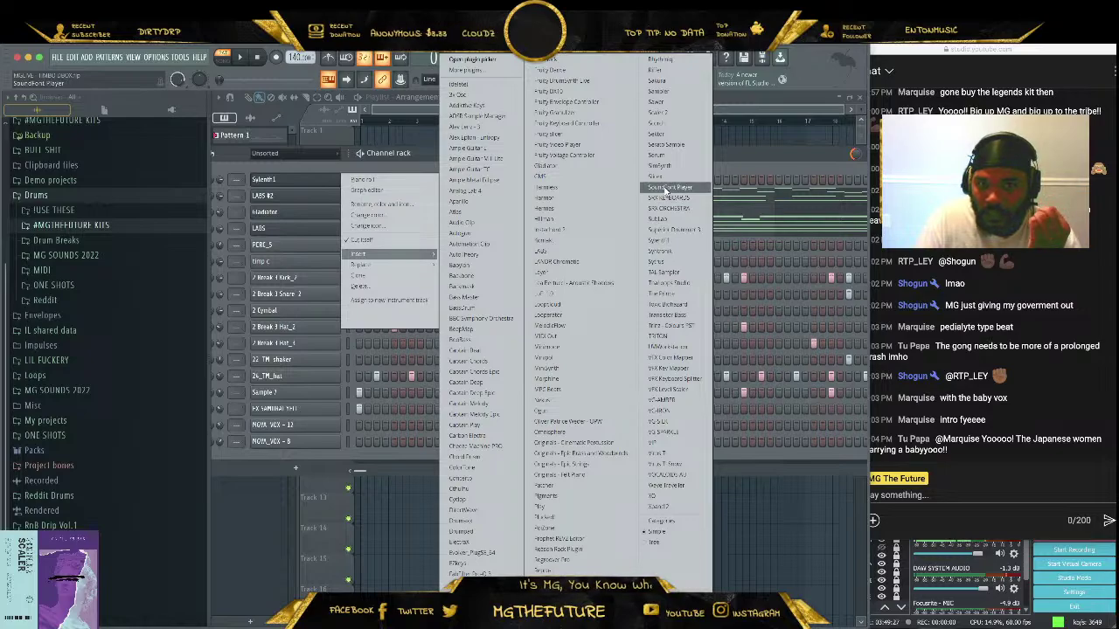
click(685, 293)
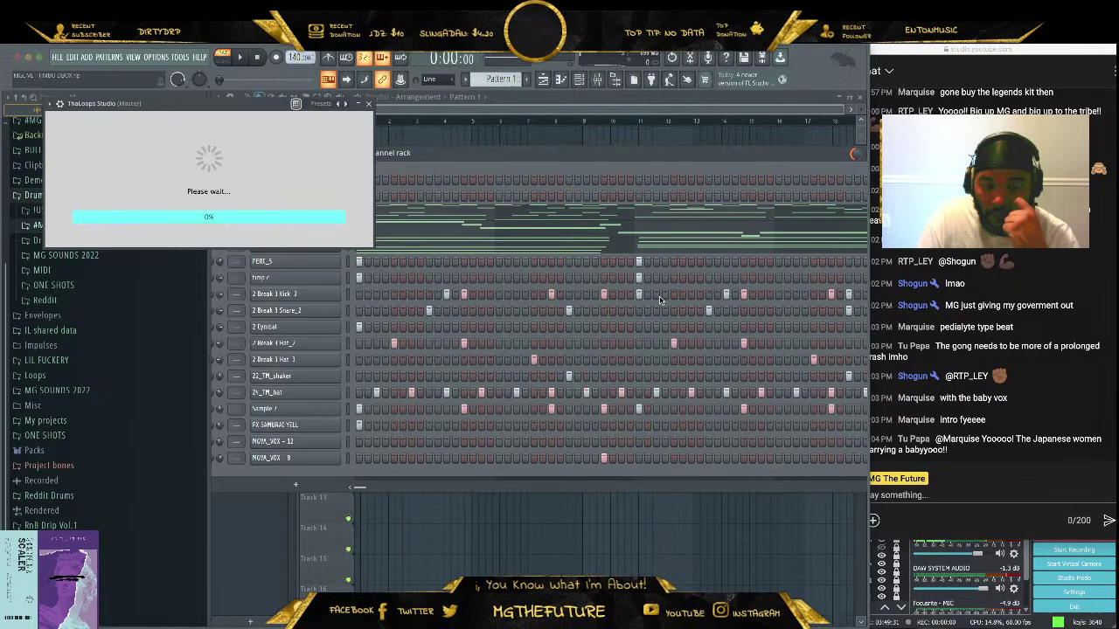
click(311, 145)
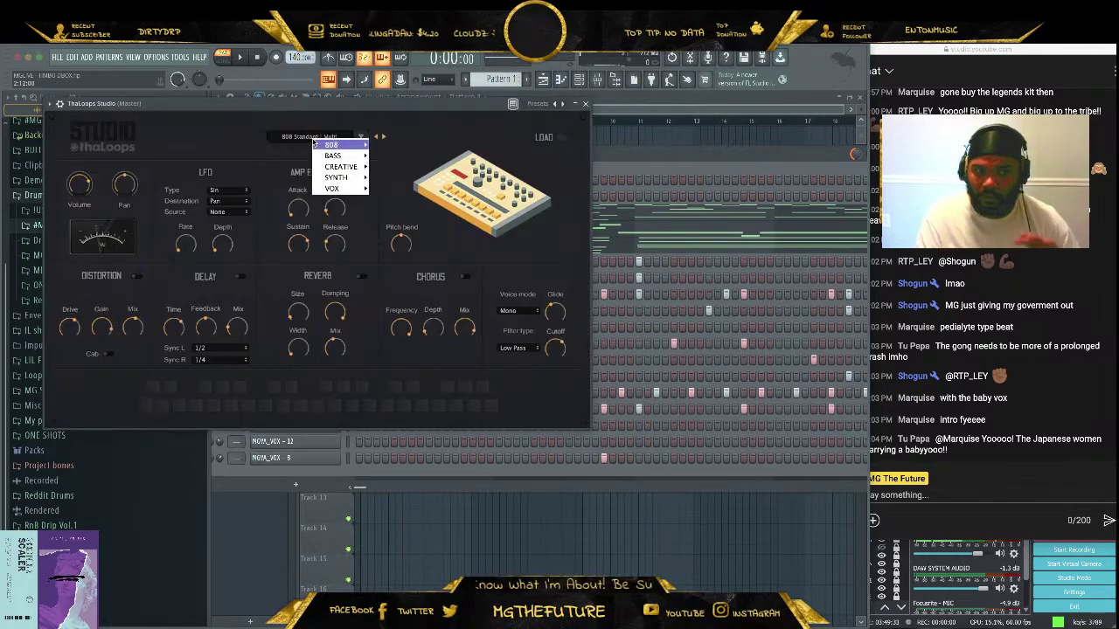
mouse_move(344, 190)
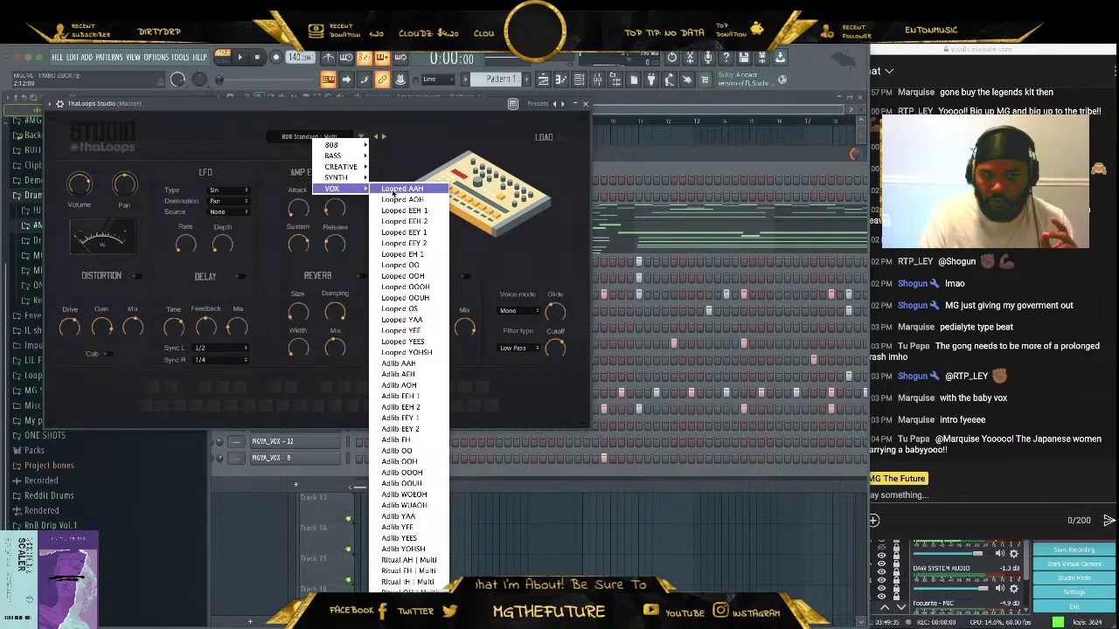
click(408, 559)
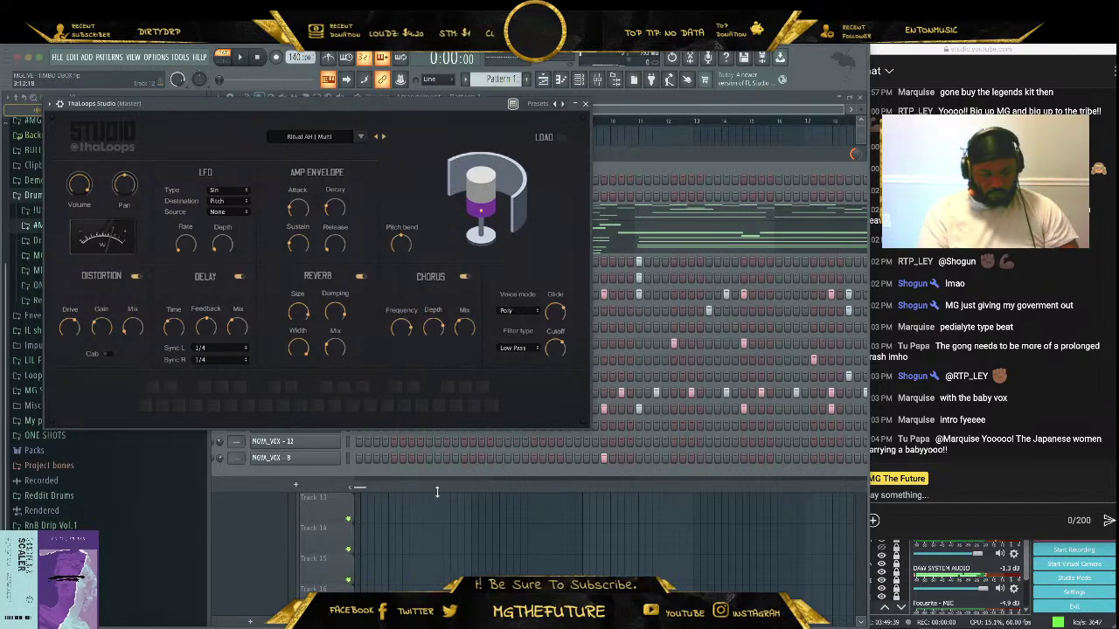
Audition the ThaLoops Studio adlib presets from YEES back to Adlib OO over the pattern, close the plugin and stop playback
click(378, 138)
click(379, 138)
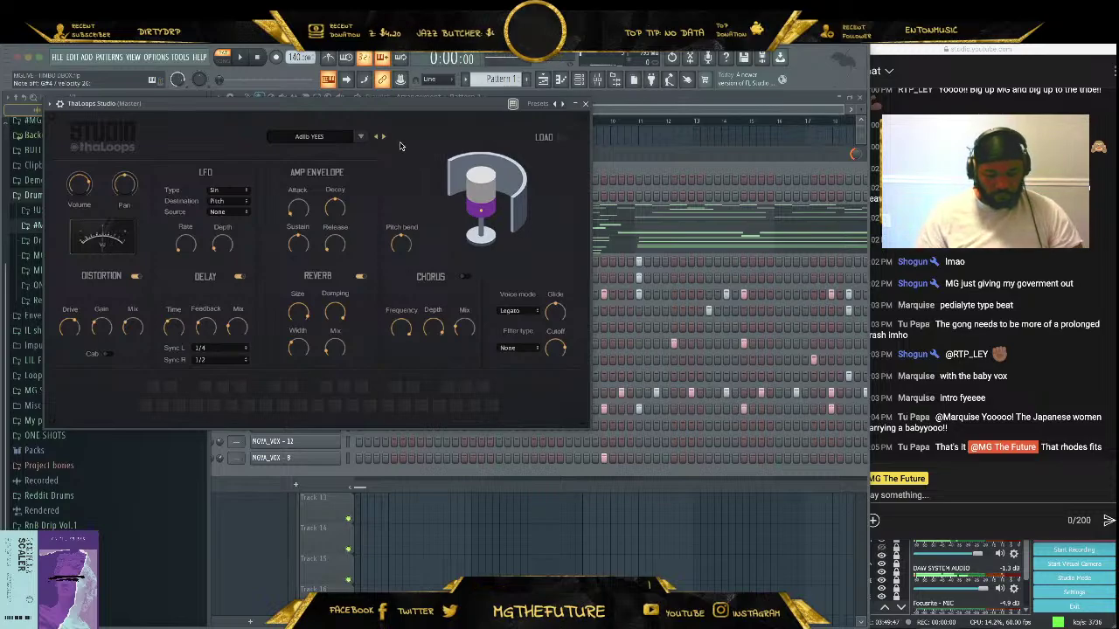
key(space)
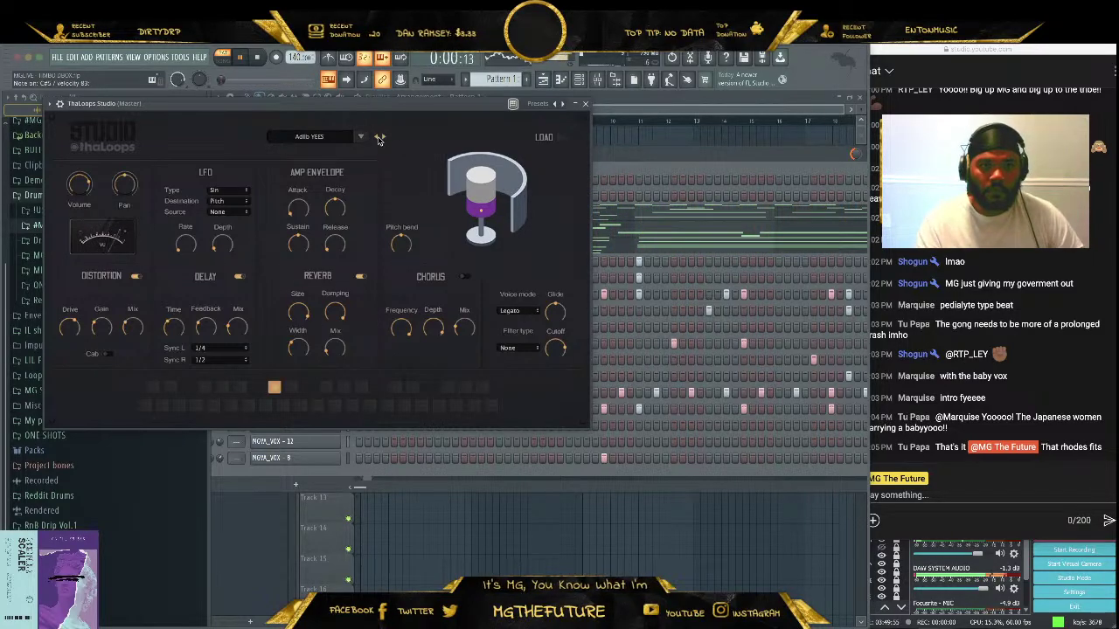
click(379, 137)
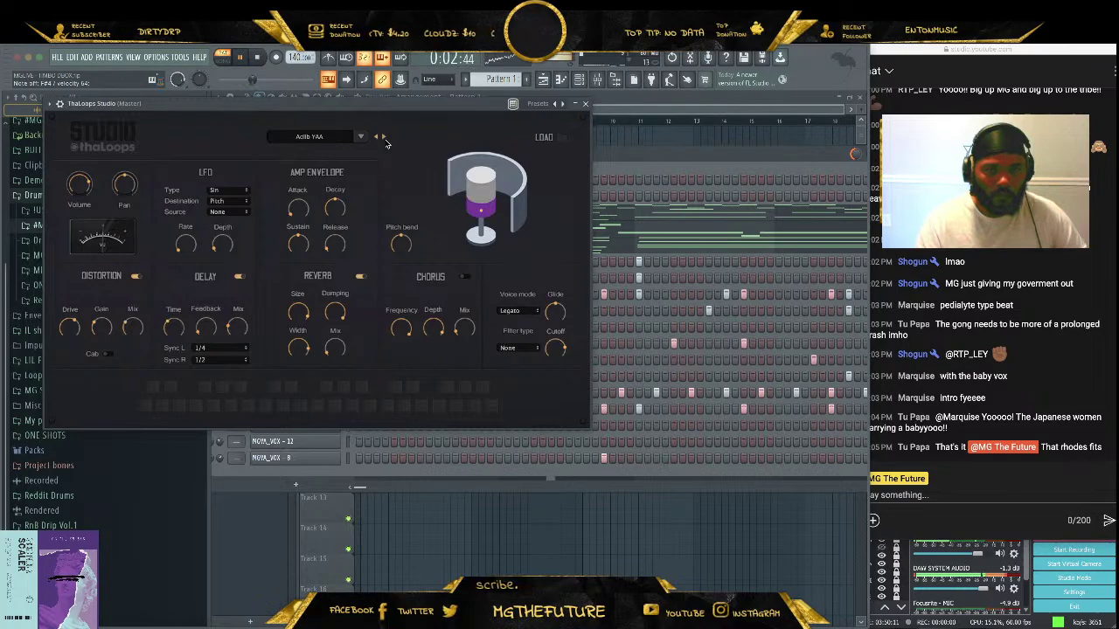
click(382, 137)
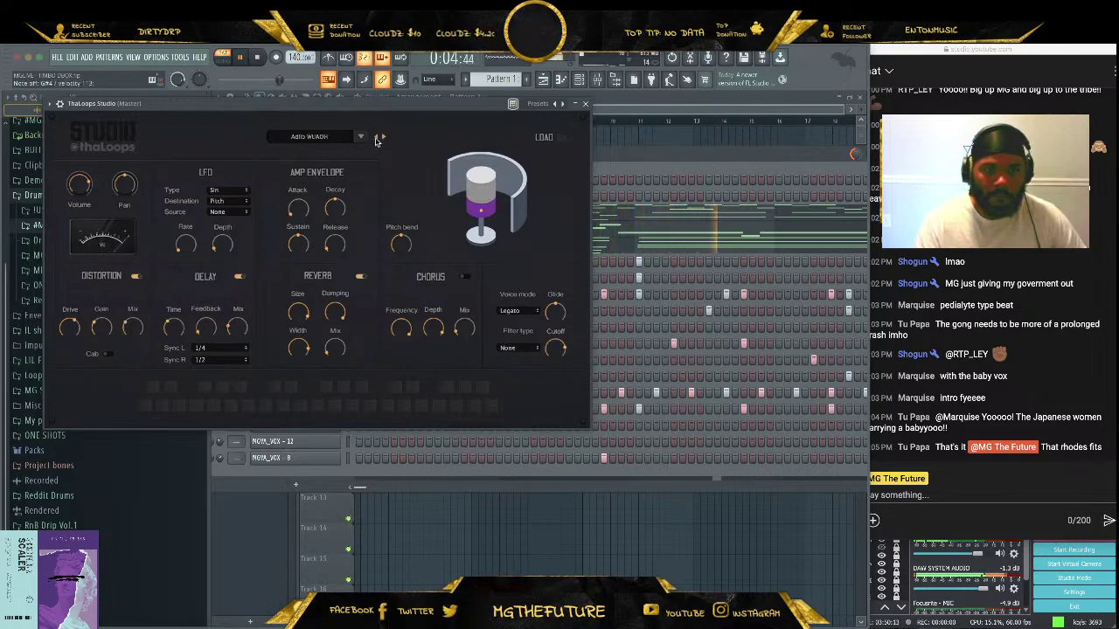
click(379, 138)
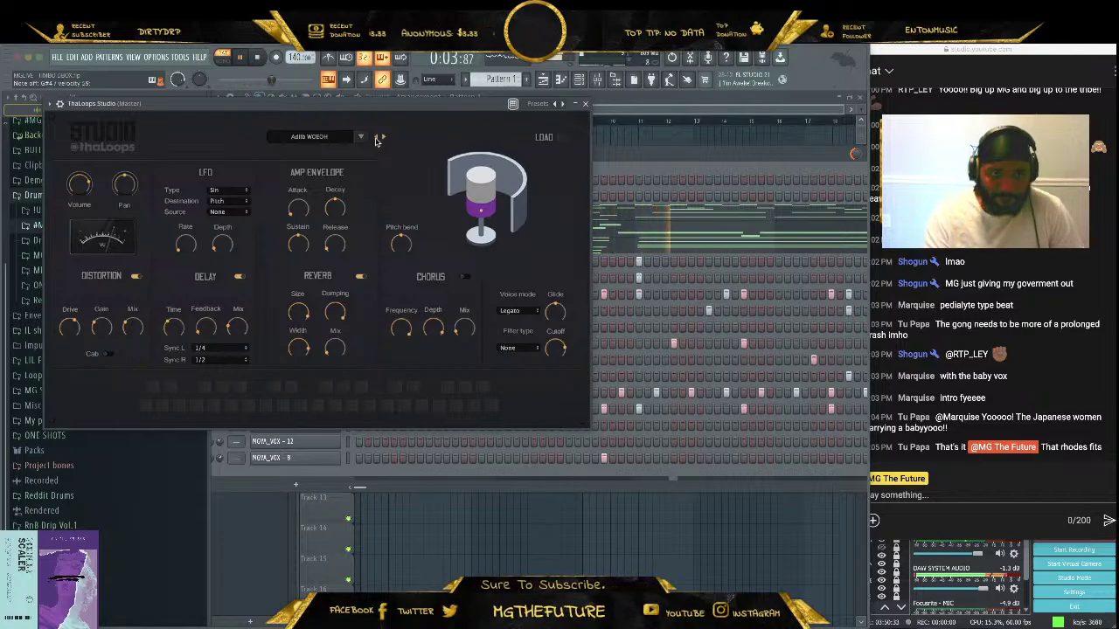
click(378, 138)
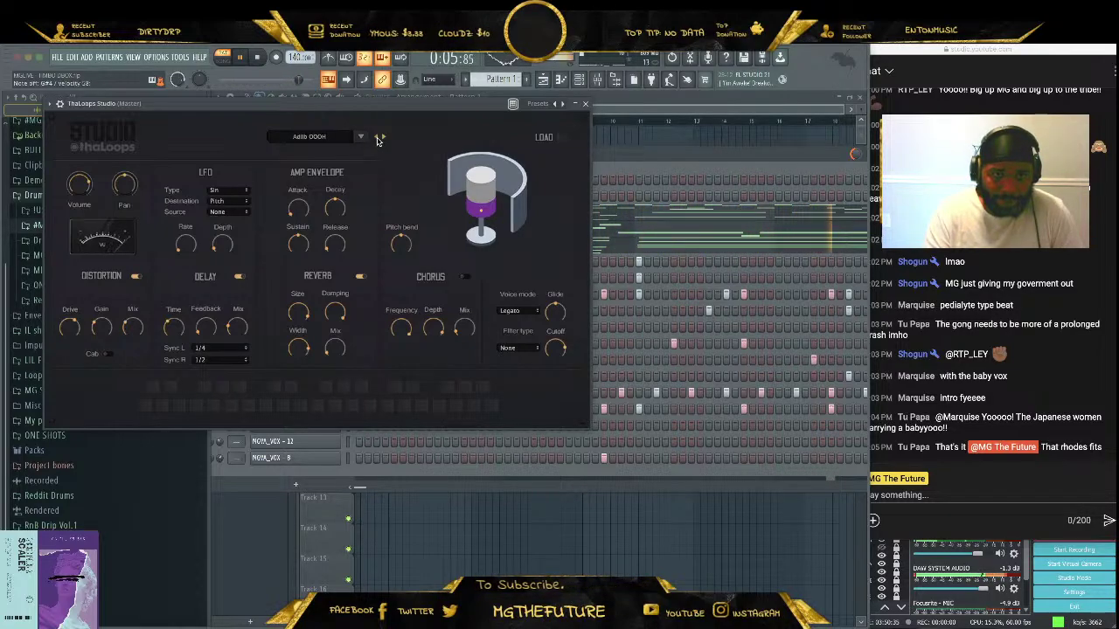
click(378, 138)
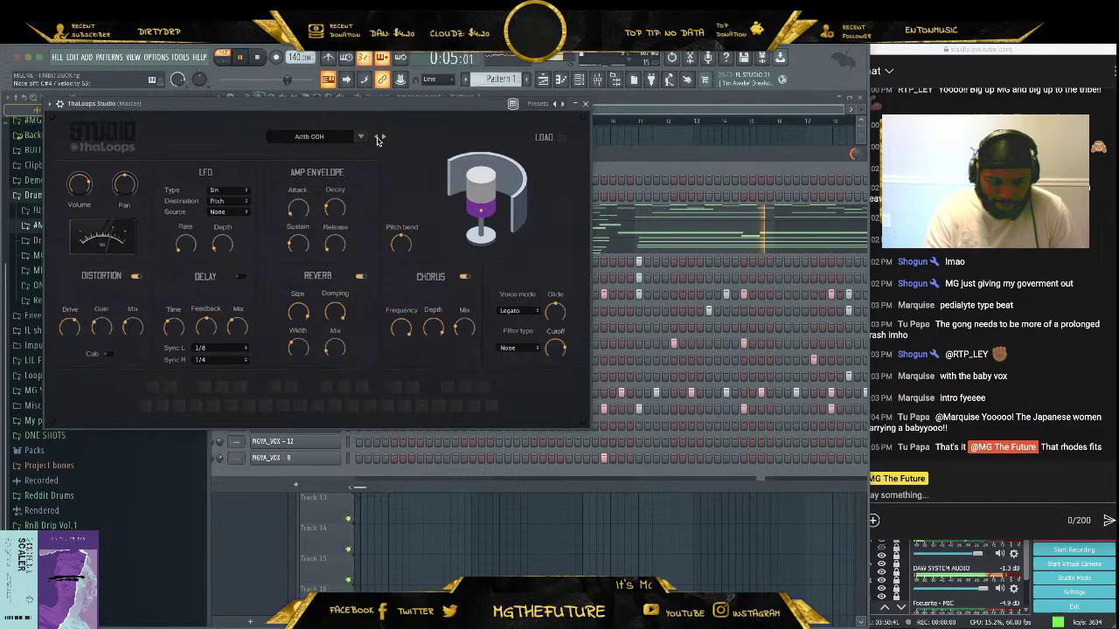
click(378, 138)
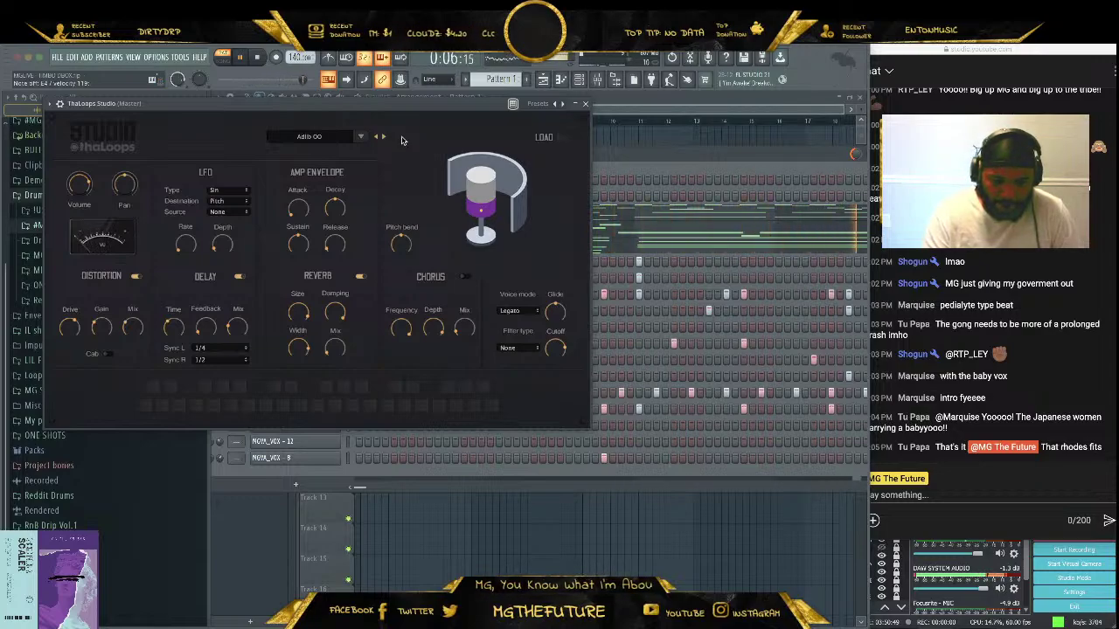
click(585, 104)
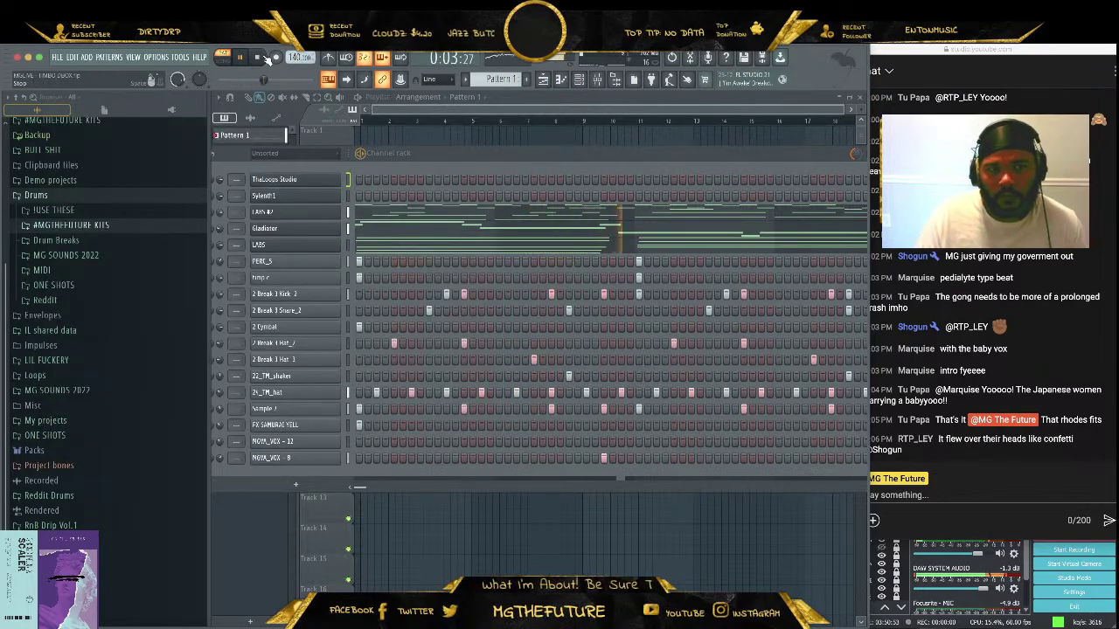
click(257, 57)
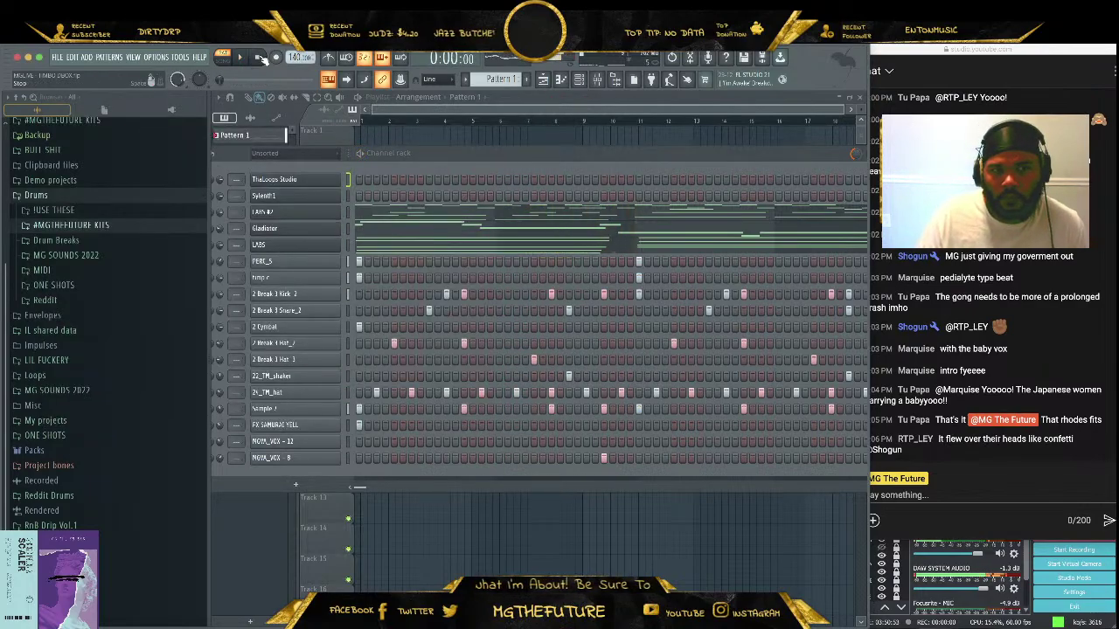
right_click(318, 196)
mouse_move(367, 270)
click(287, 185)
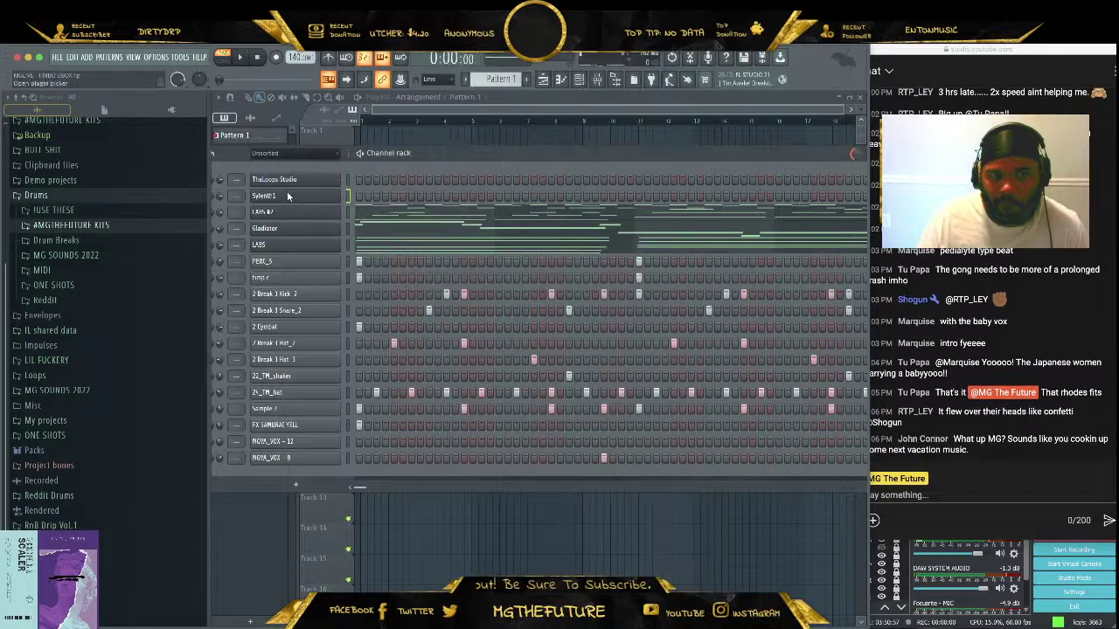
Load the D Samples Chillout & Deep House bank from the factory OVO Banks into Sylenth1
click(288, 197)
click(274, 224)
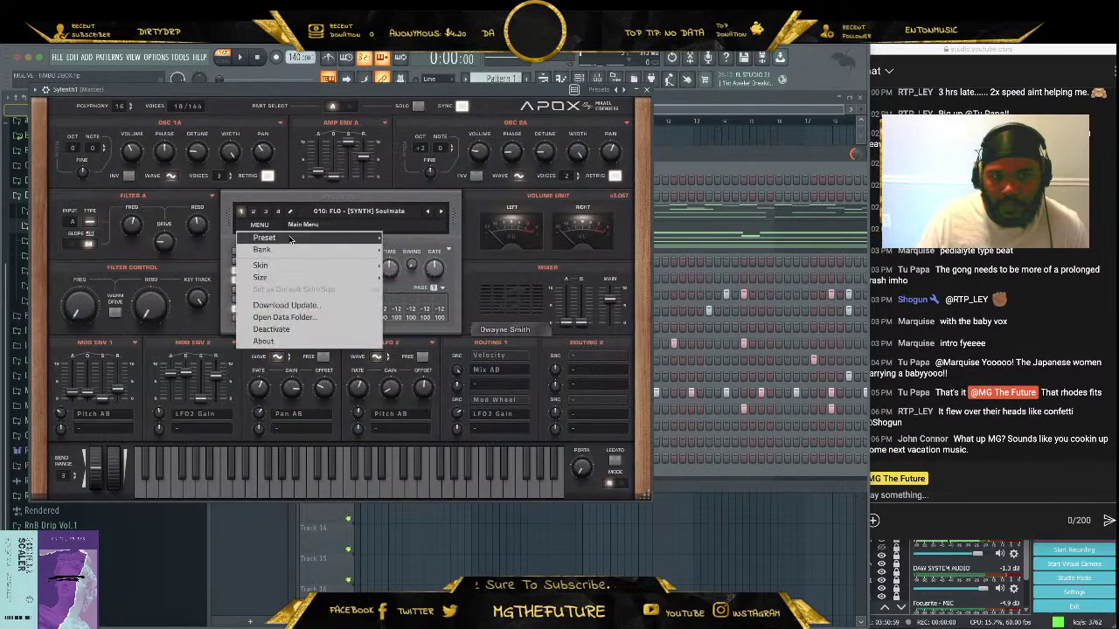
mouse_move(317, 250)
mouse_move(441, 253)
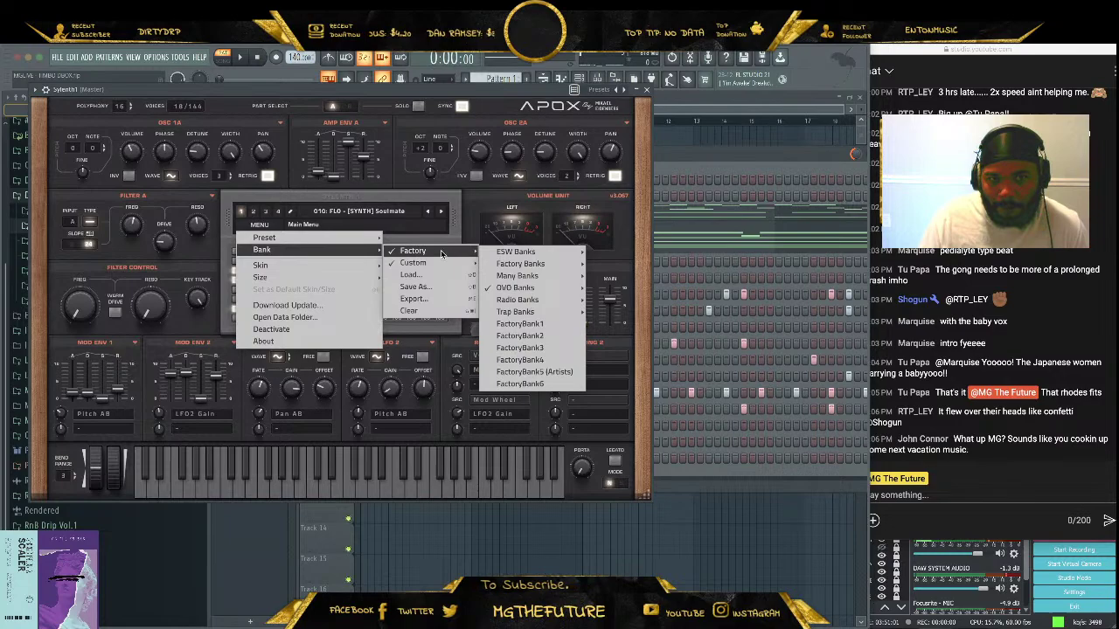
mouse_move(524, 288)
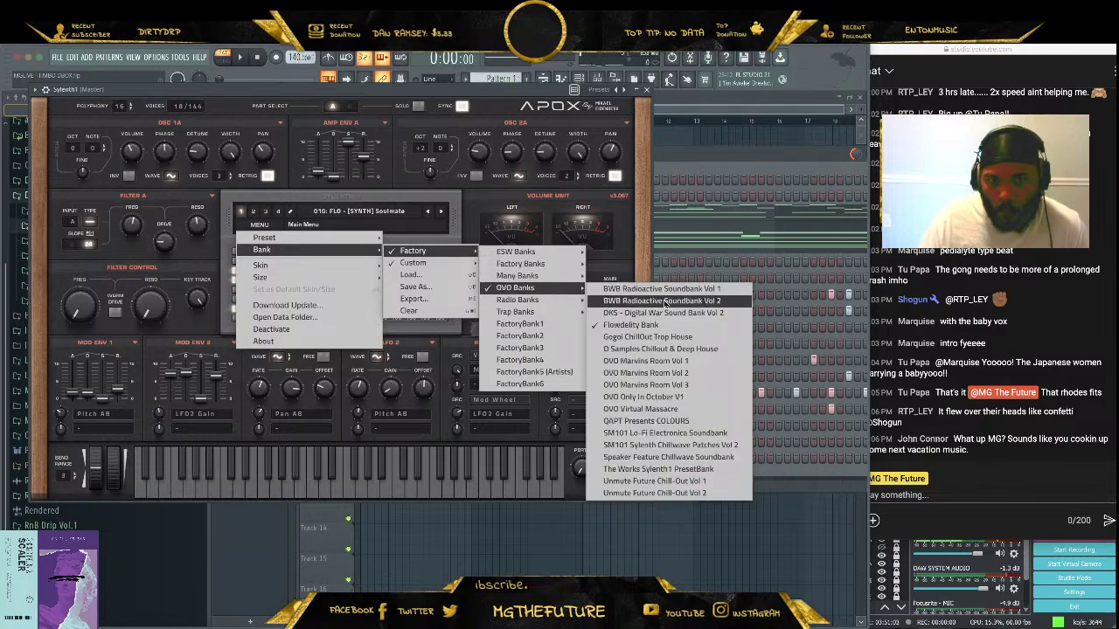
click(676, 349)
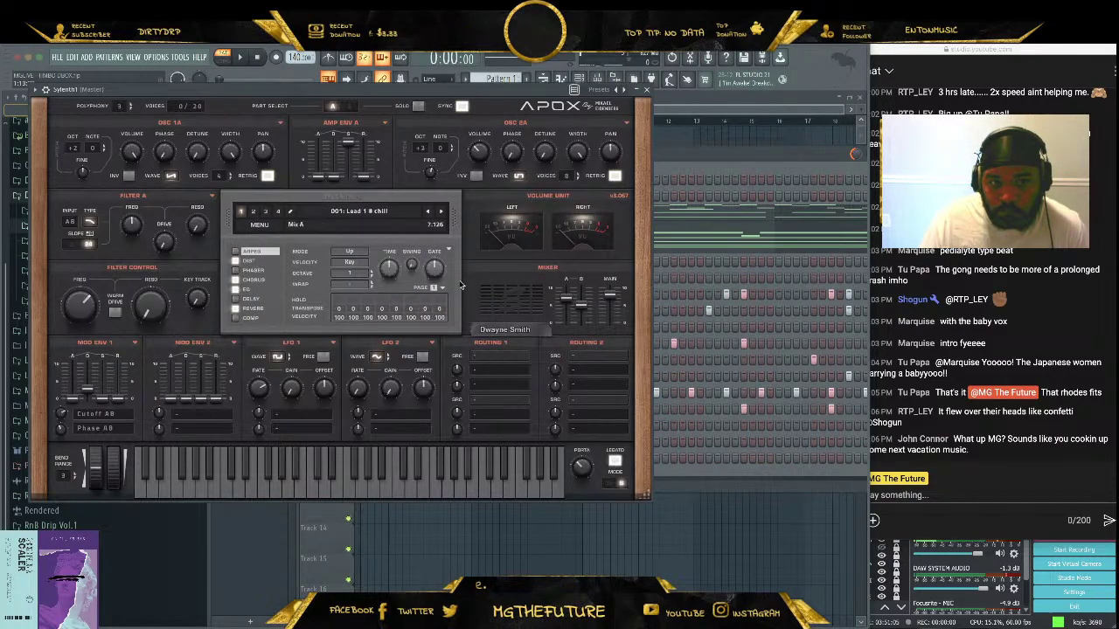
Audition the Sylenth1 lead presets from Lead 2 # filtred through Lead 8 # late attack
click(374, 215)
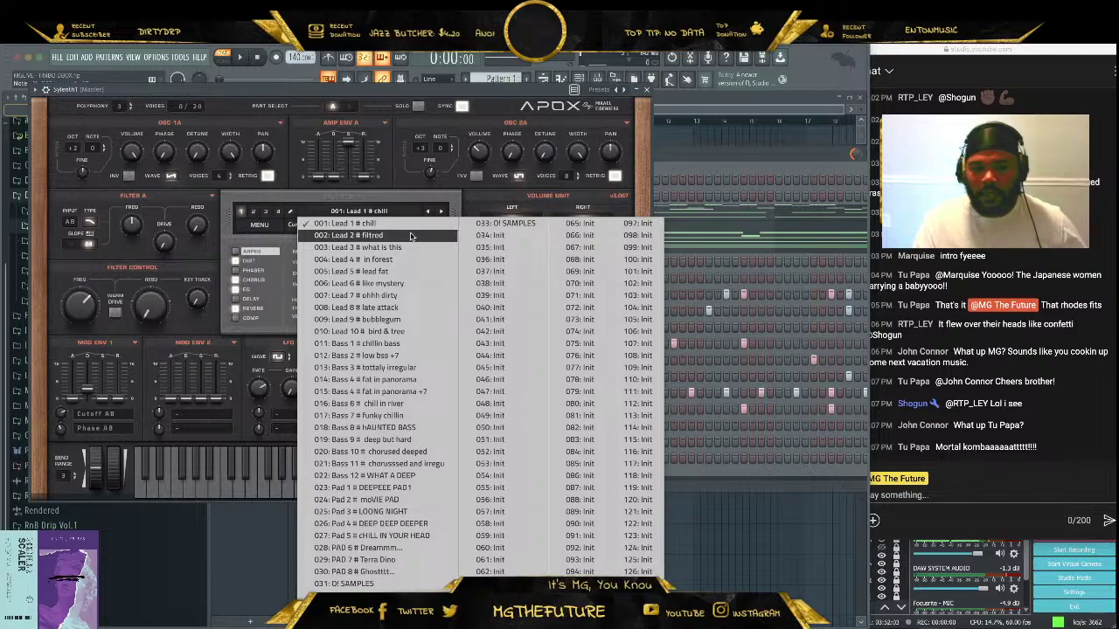
click(411, 236)
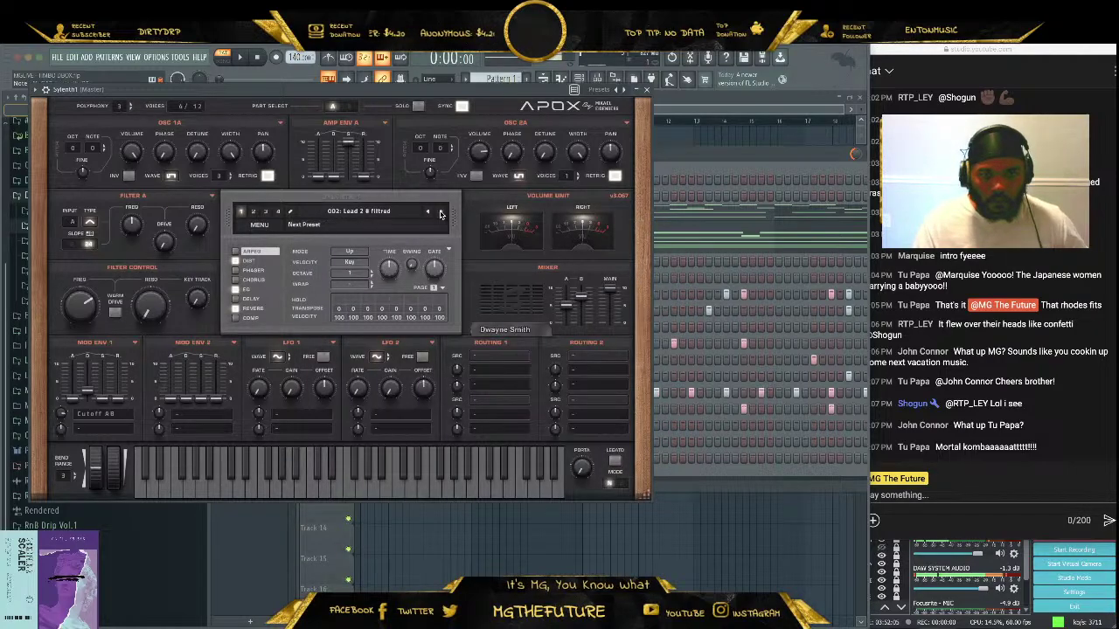
click(440, 213)
click(440, 214)
click(441, 213)
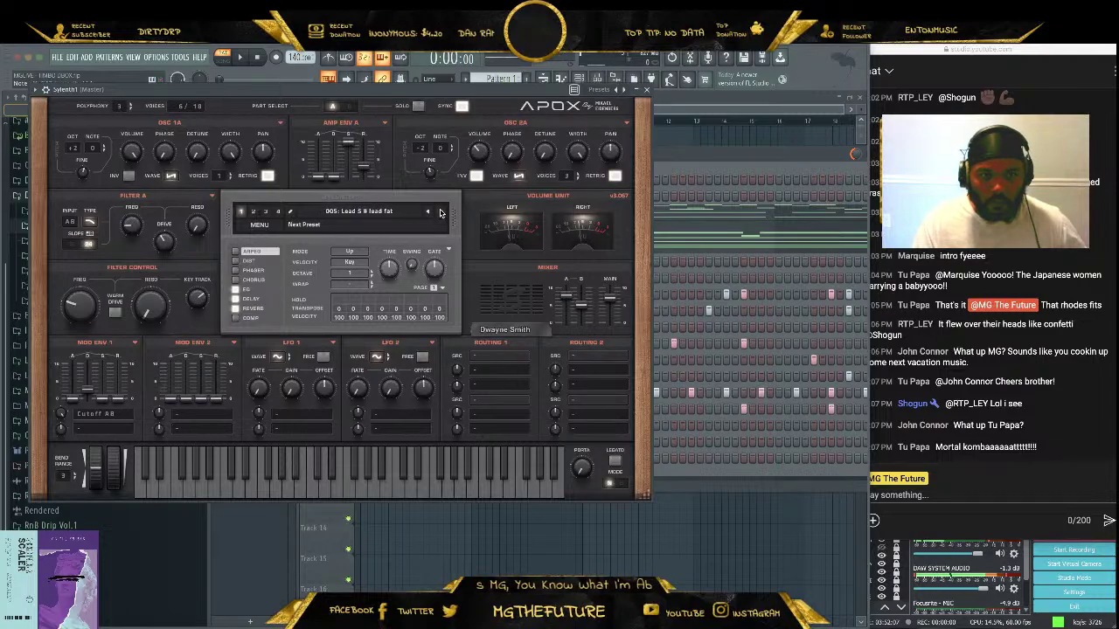
click(440, 213)
click(441, 213)
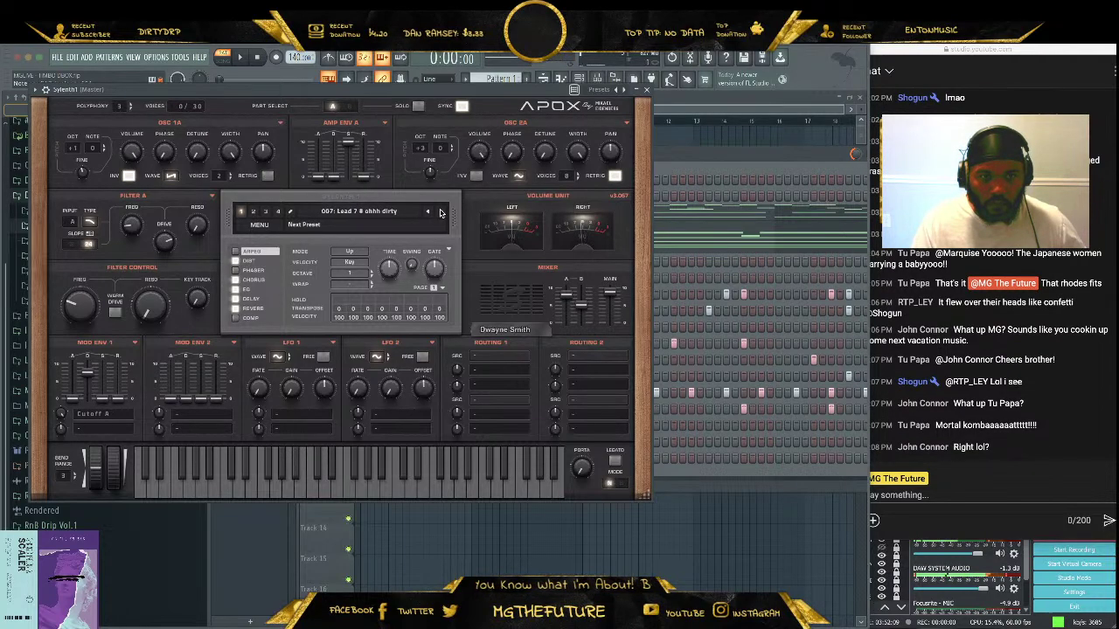
click(441, 214)
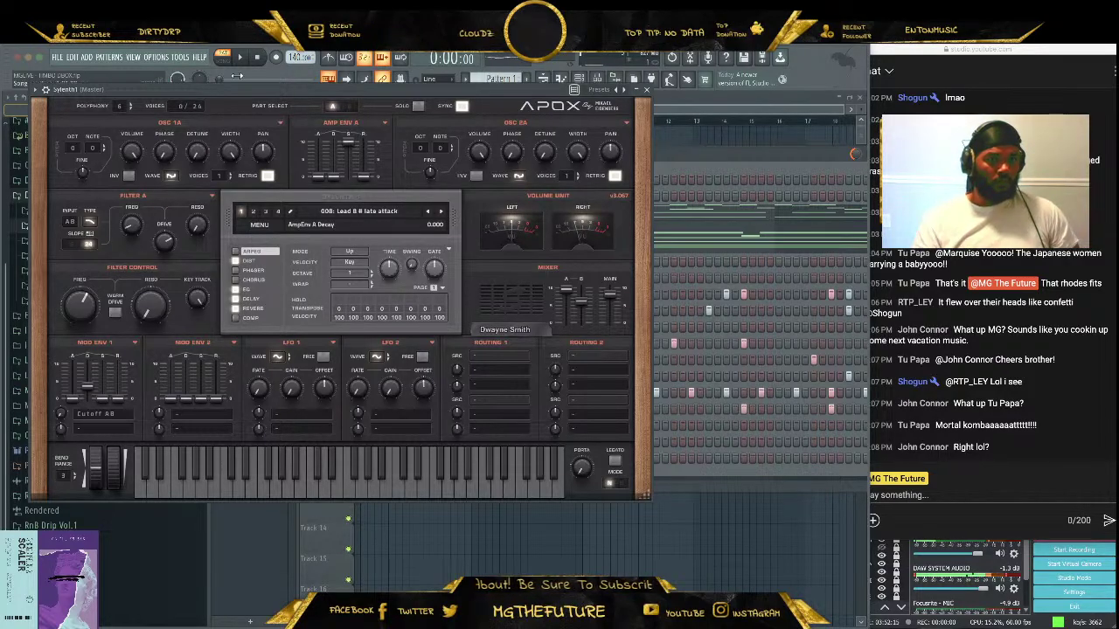
Play the pattern and audition the Sylenth1 presets from Lead 9 # bubblegum through Bass 3 # tottaly irregular
click(243, 59)
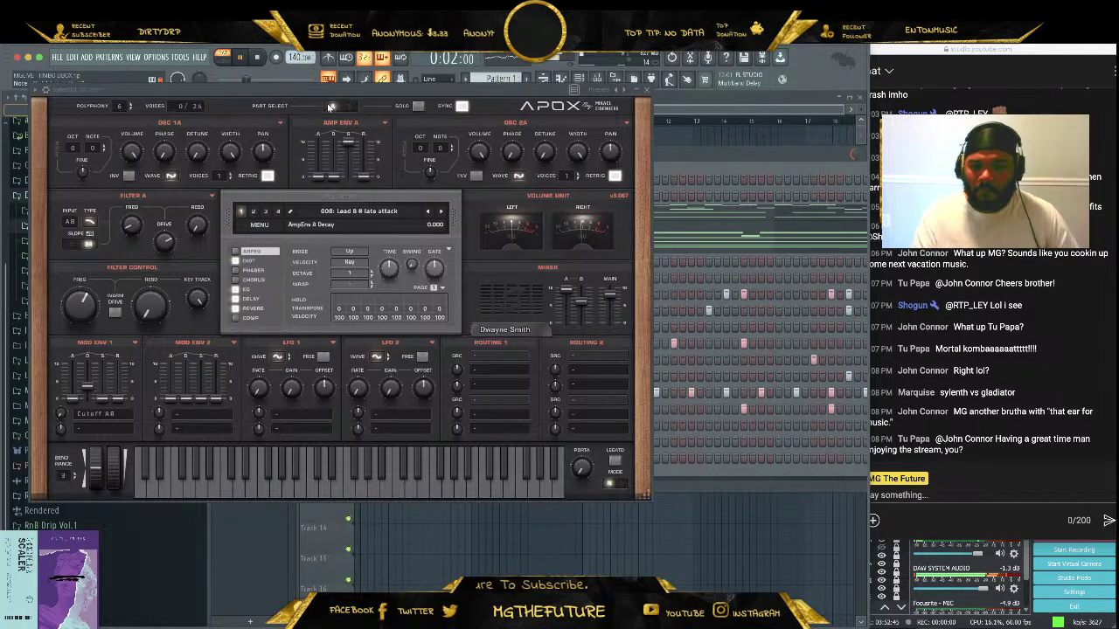
click(440, 212)
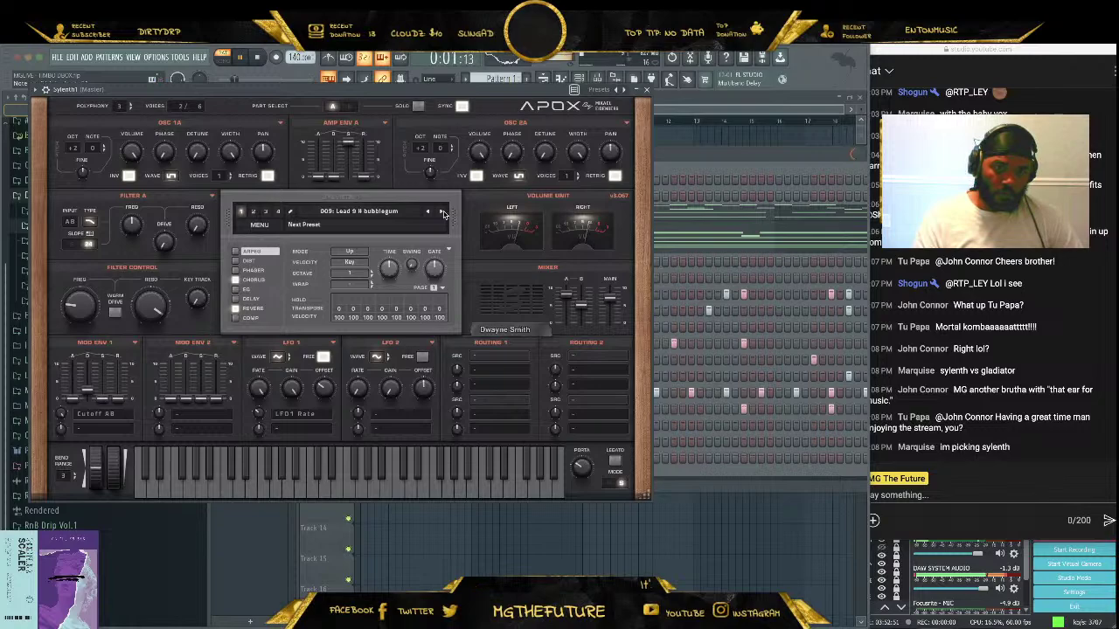
click(441, 212)
click(442, 212)
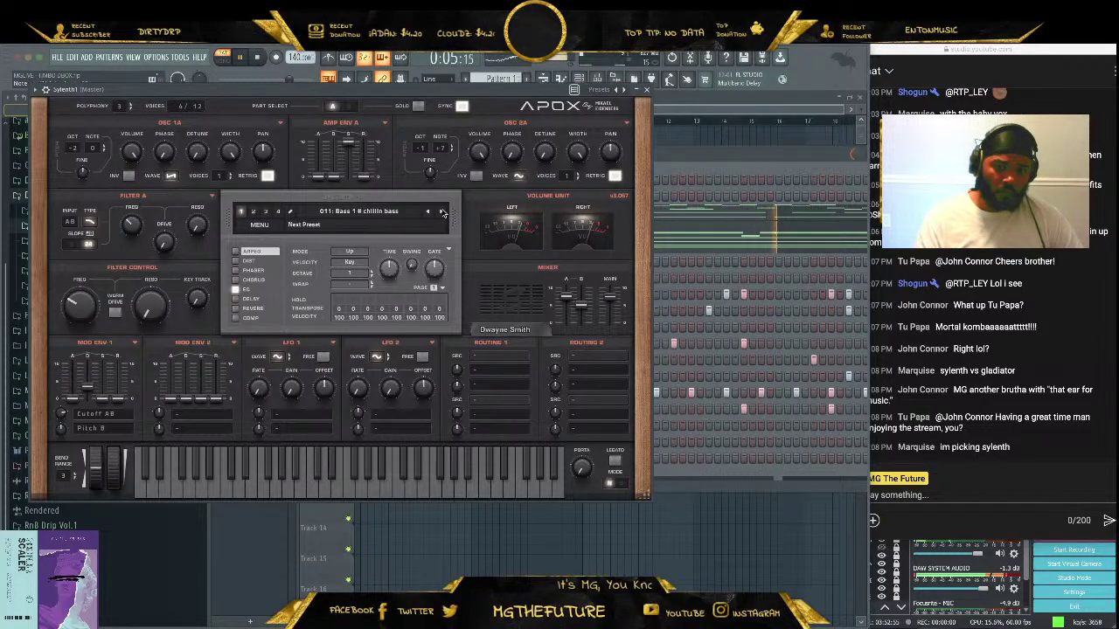
click(442, 212)
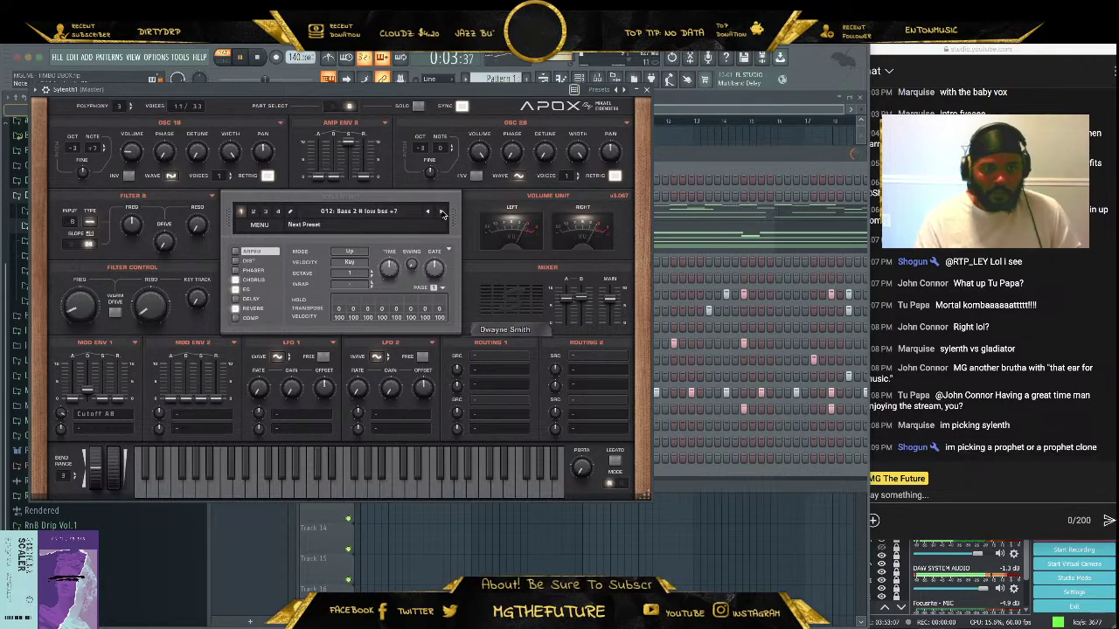
click(441, 211)
Audition the Sylenth1 pads from Pad 1 # DEEPEEE PAD1 to Pad 3 # LOONG NIGHT over the pattern, then close the plugin
click(367, 211)
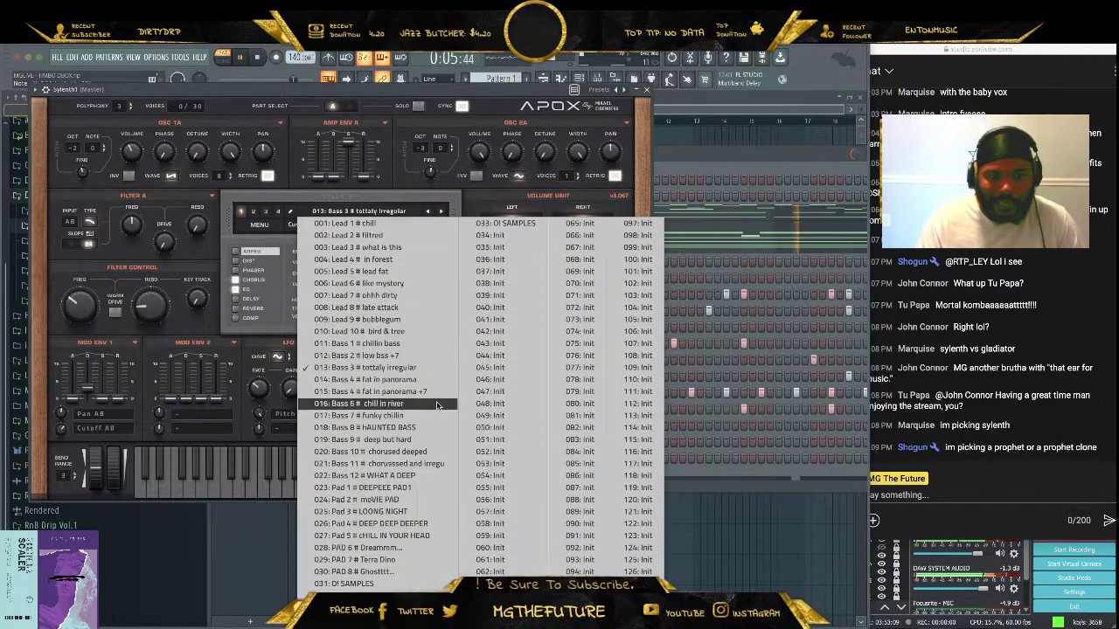
click(410, 487)
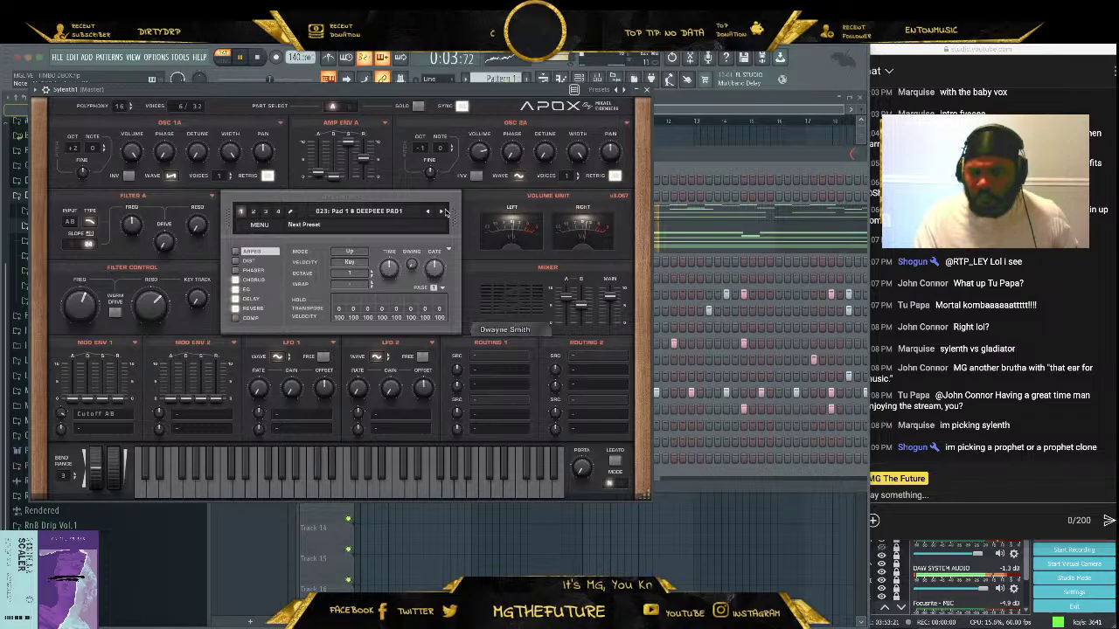
click(444, 213)
click(444, 214)
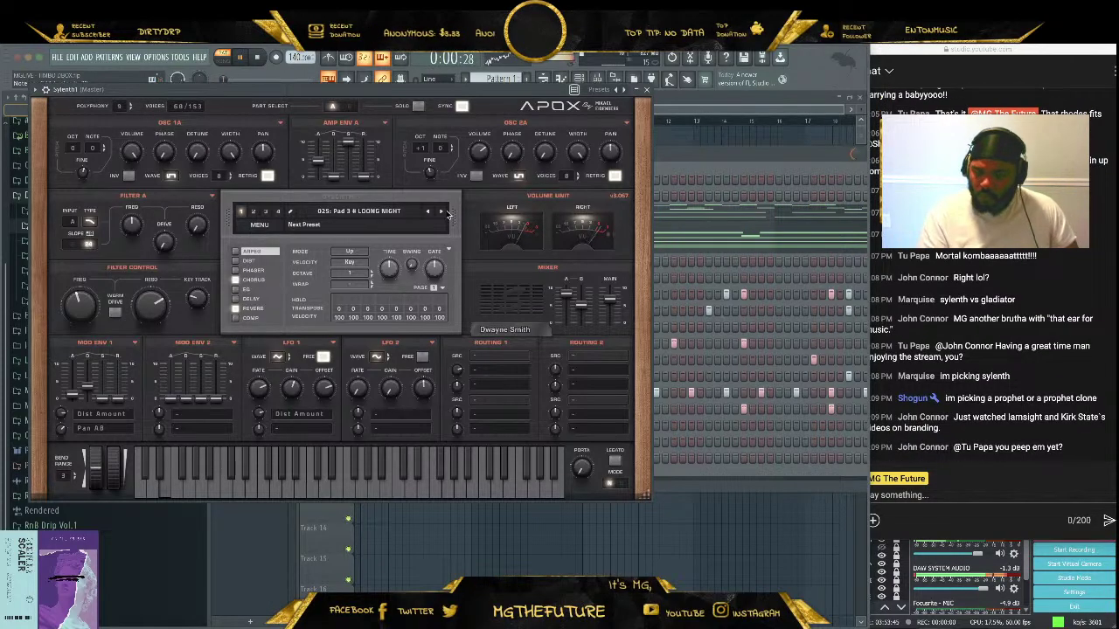
click(645, 91)
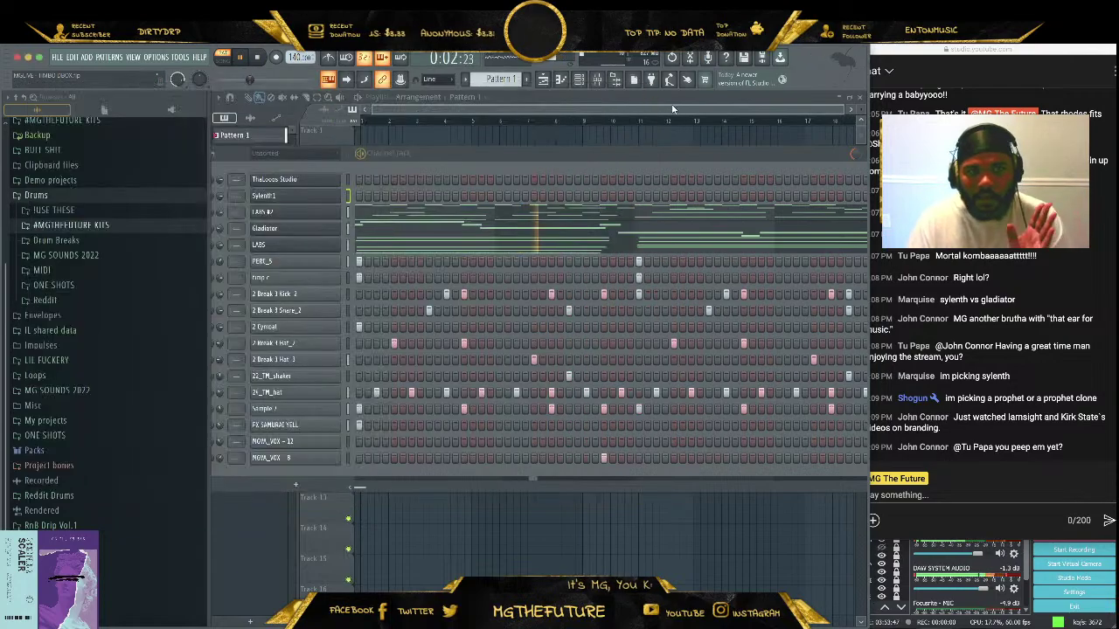
Insert a Trinz - Colours PST channel above Sylenth1 in the channel rack
right_click(308, 196)
mouse_move(409, 272)
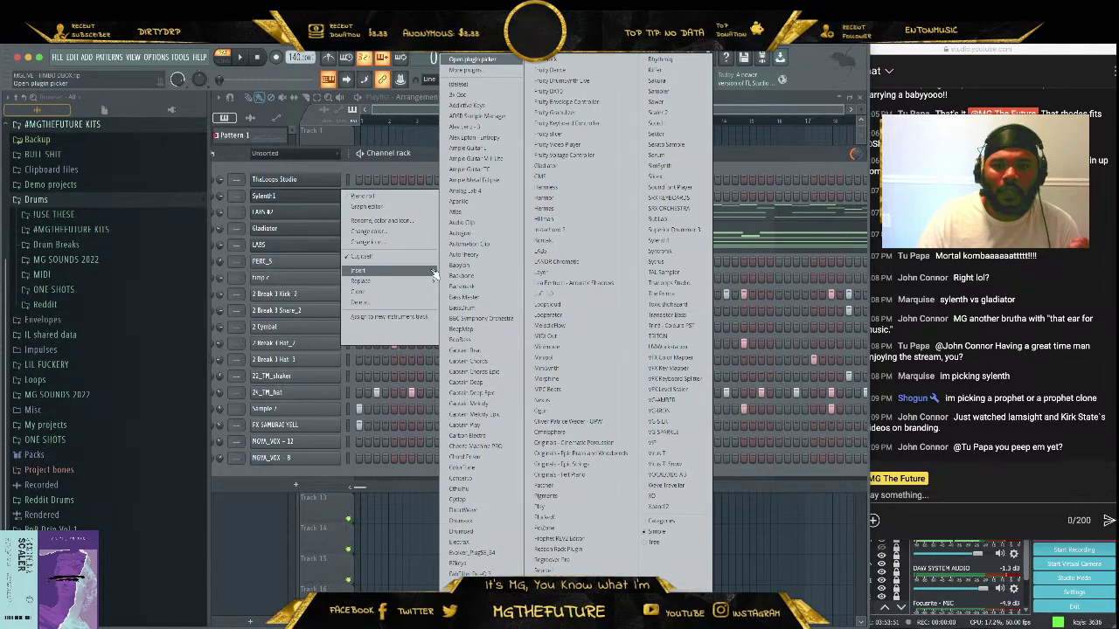
click(691, 325)
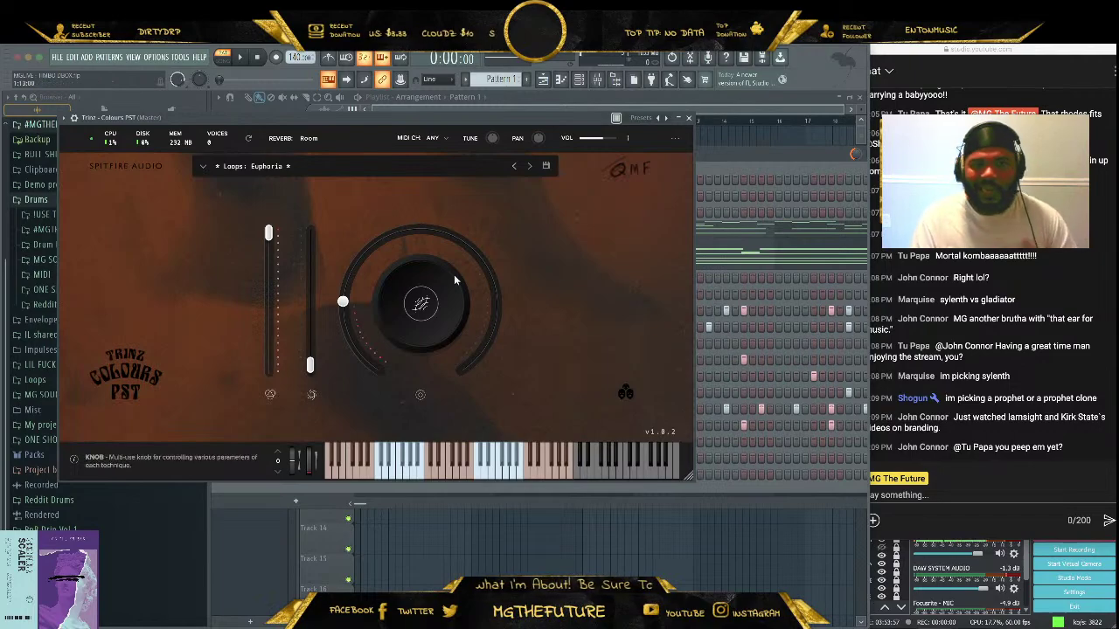
Filter the Trinz - Colours PST presets by Keys and Synth and load the October preset
click(273, 170)
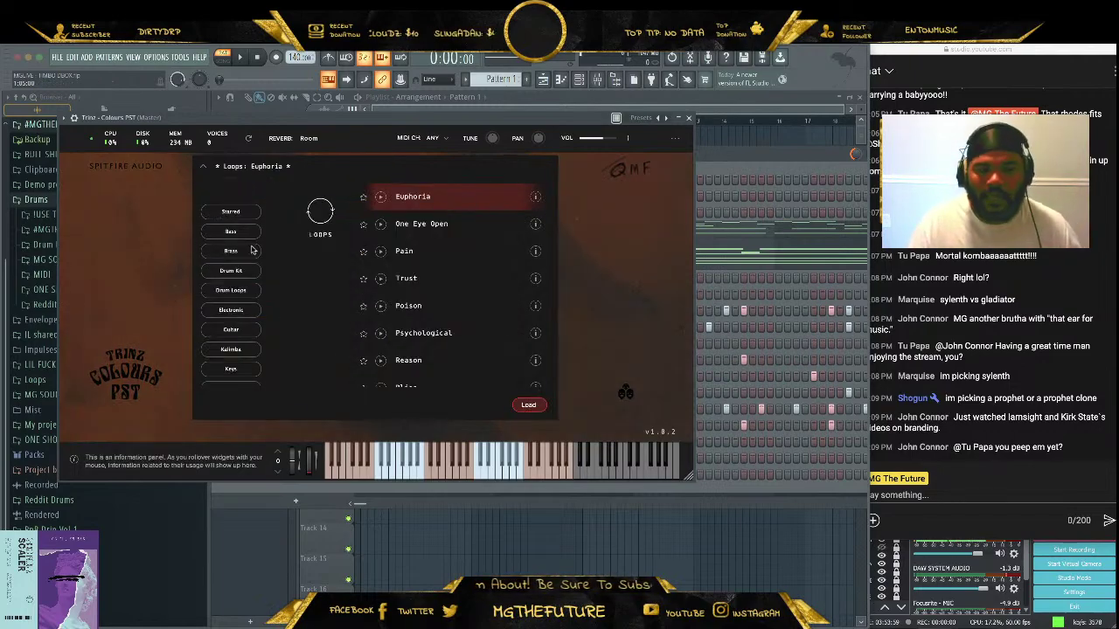
scroll(246, 336, down, 1)
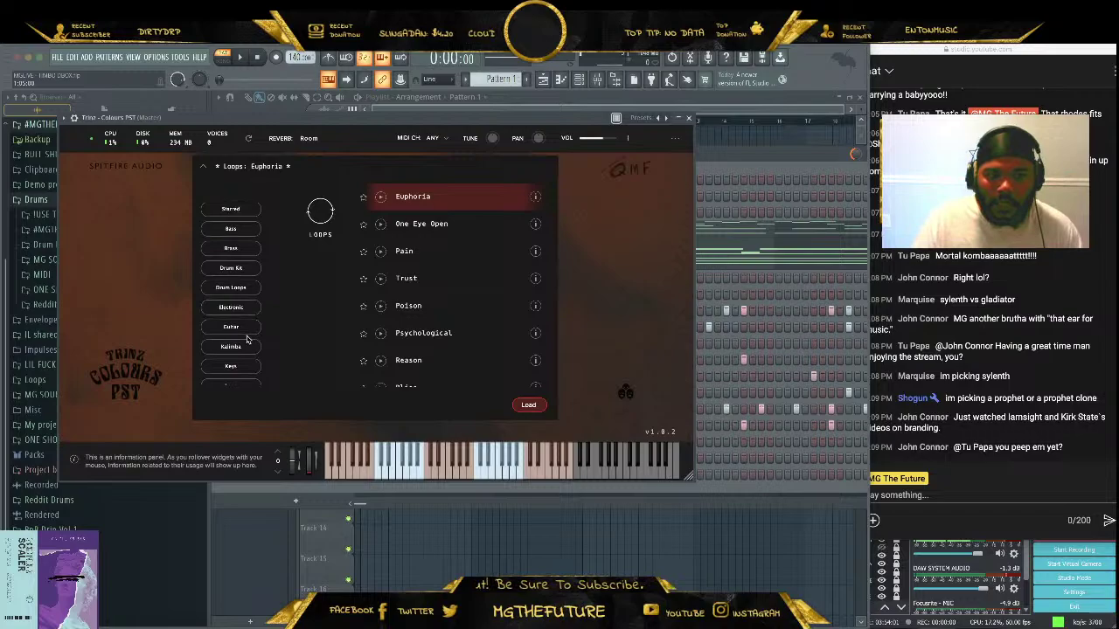
click(238, 366)
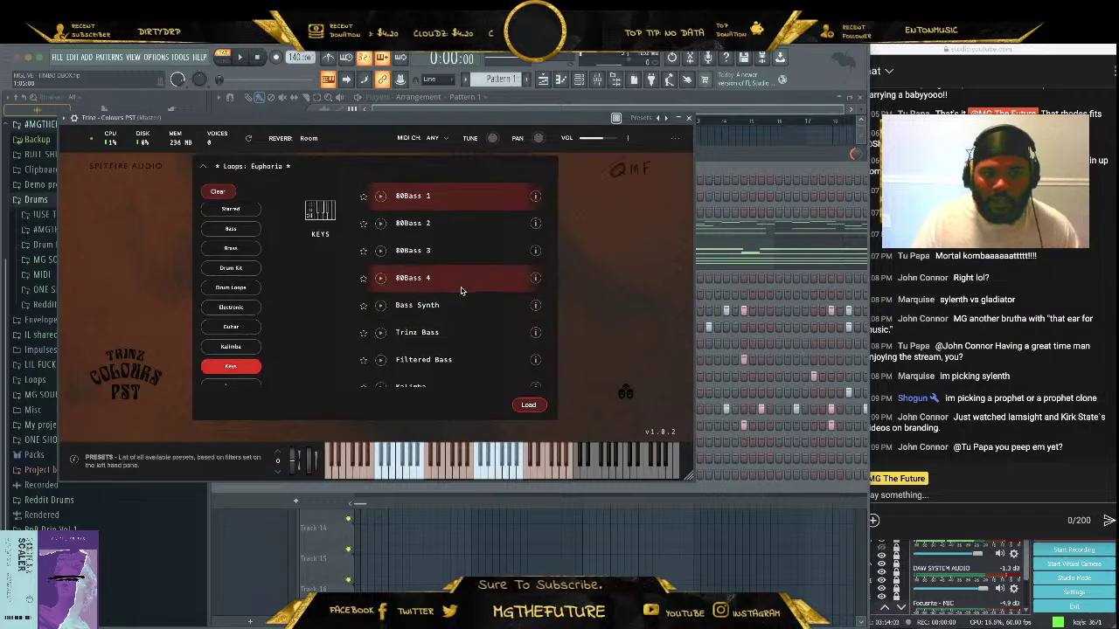
scroll(461, 290, down, 1)
scroll(461, 290, down, 3)
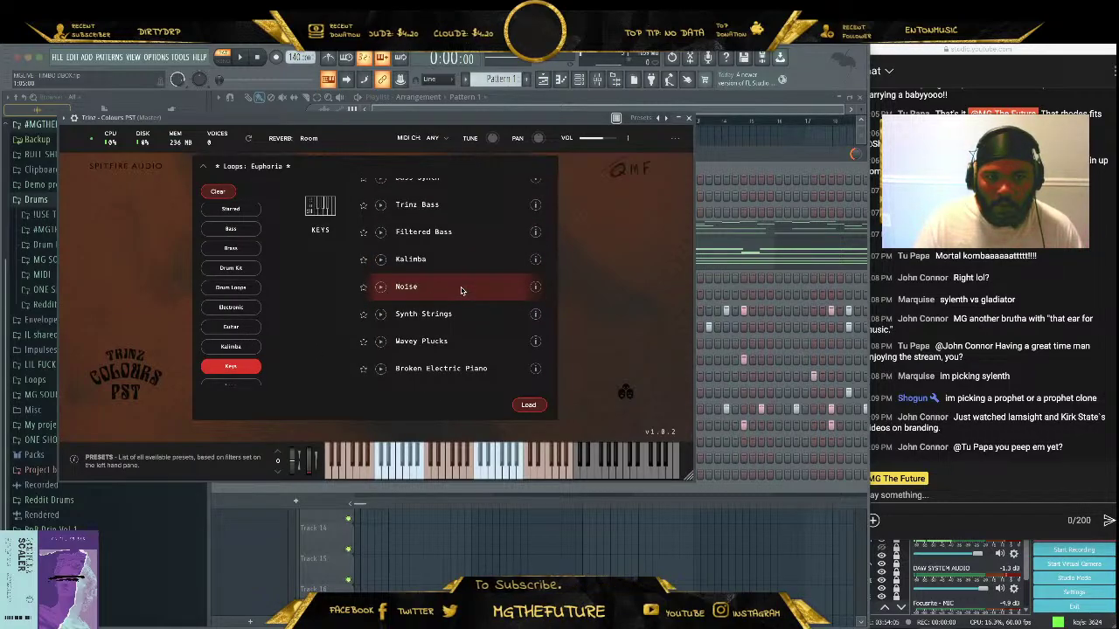
scroll(462, 290, down, 3)
scroll(226, 304, down, 3)
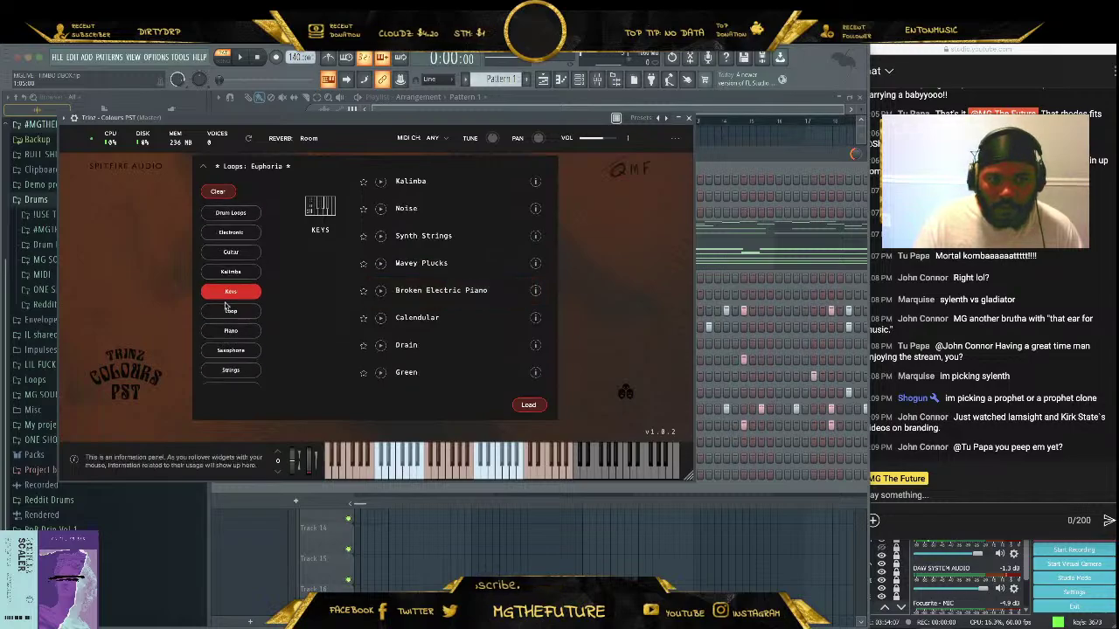
scroll(225, 304, down, 1)
click(230, 377)
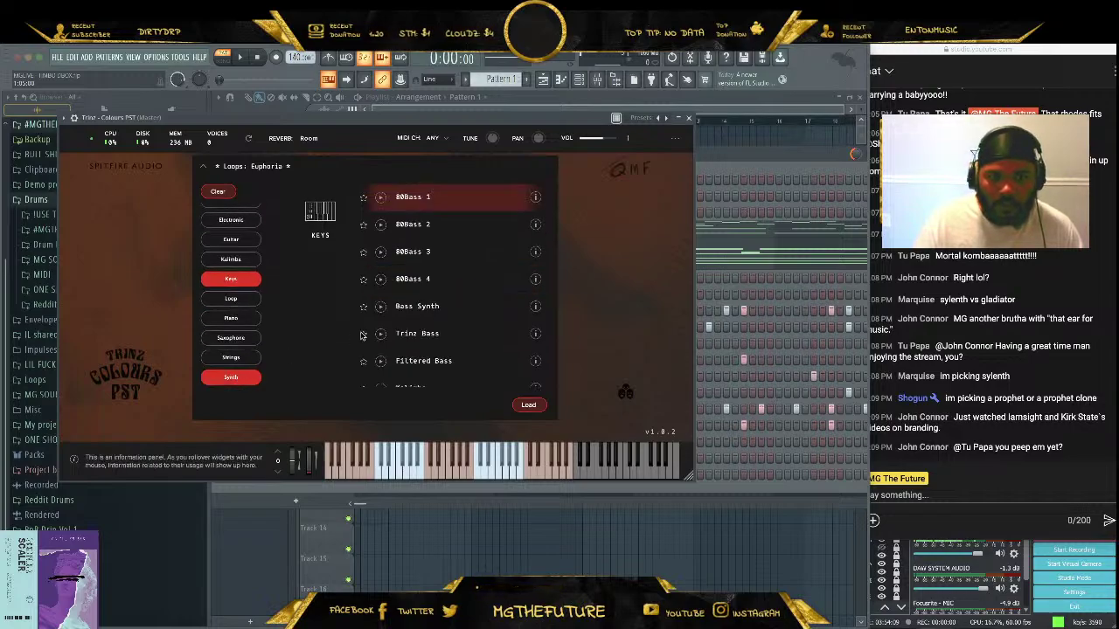
scroll(441, 301, down, 8)
scroll(442, 301, down, 5)
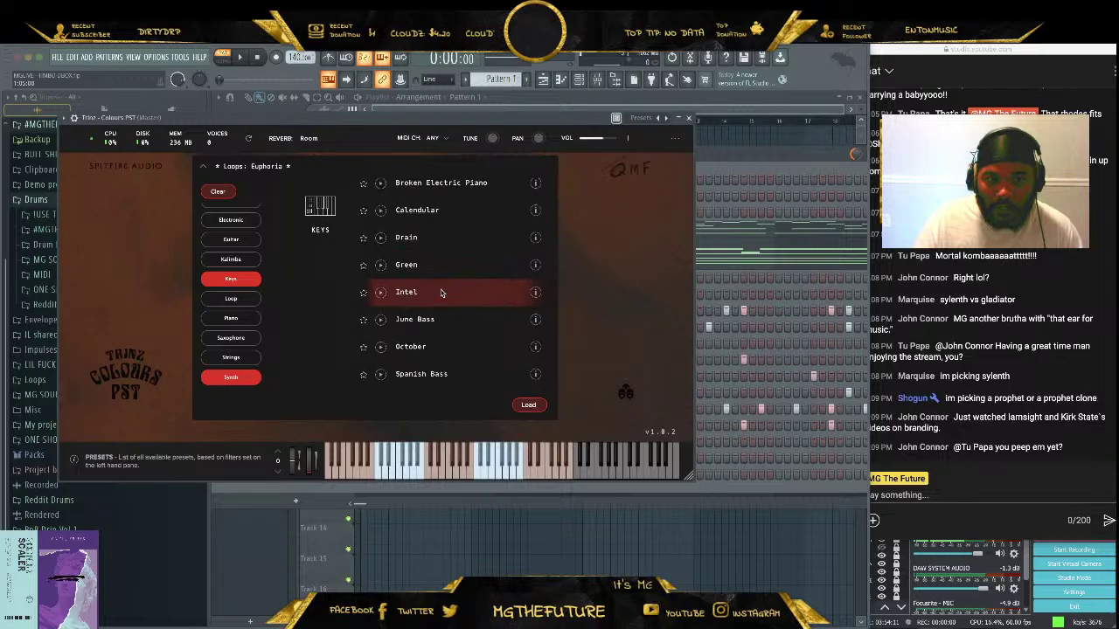
double_click(429, 320)
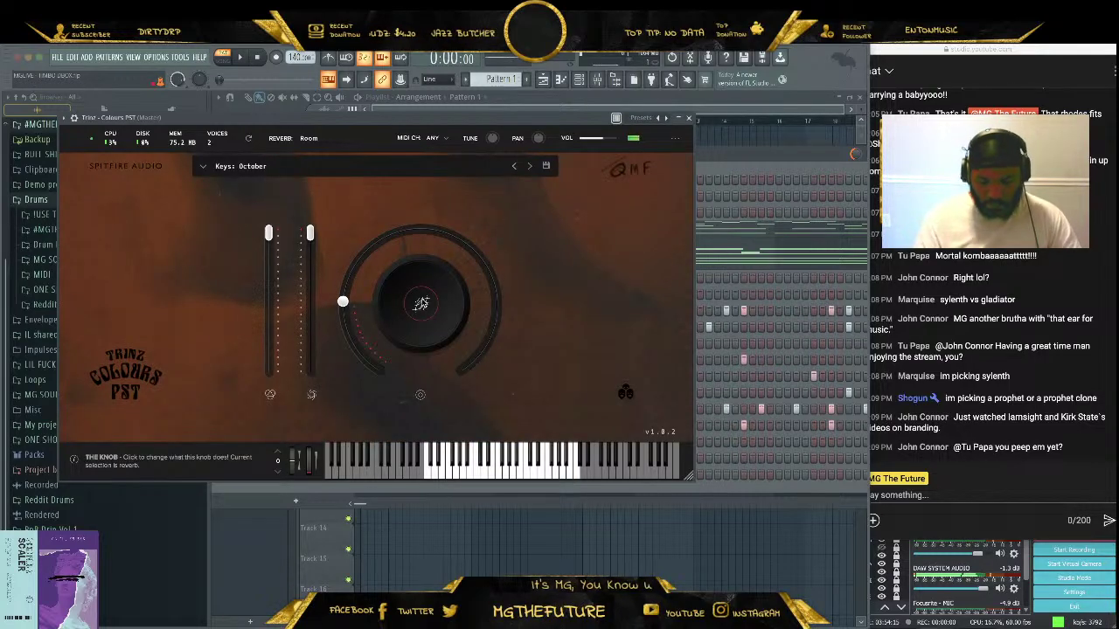
Audition the Trinz Keys presets from Spanish Bass to Kalimba, go back to Trinz Bass, and close the plugin
click(528, 167)
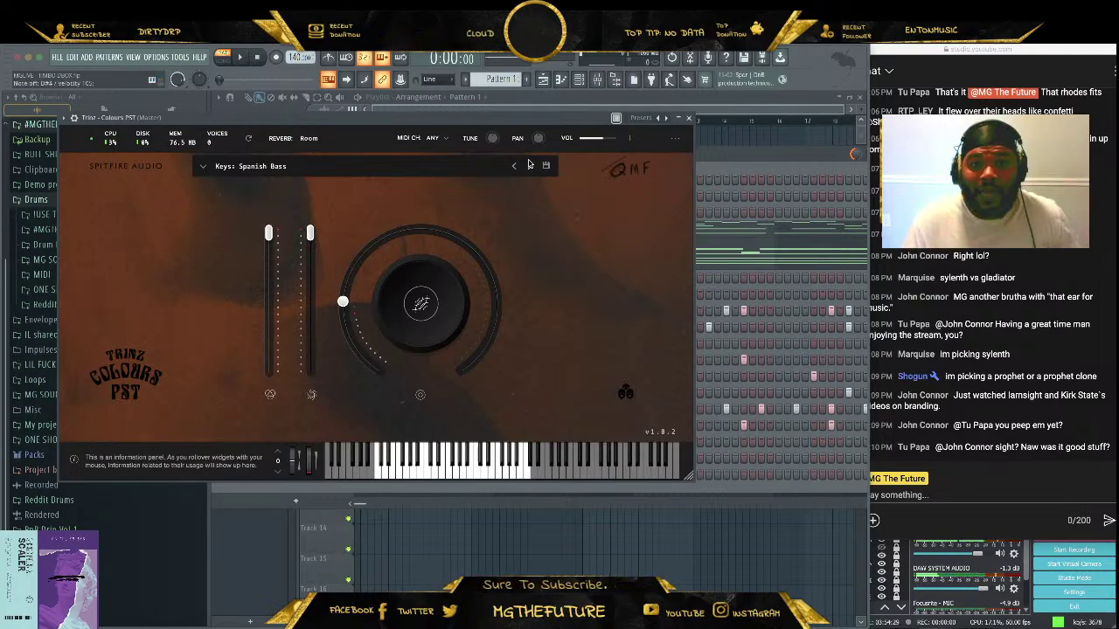
click(530, 167)
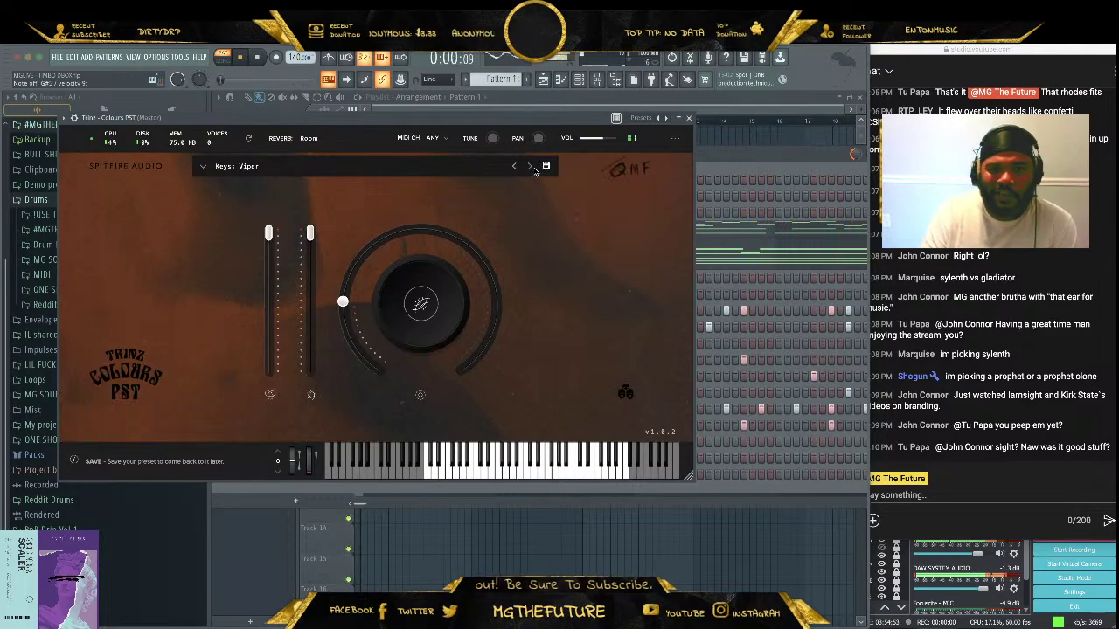
click(529, 166)
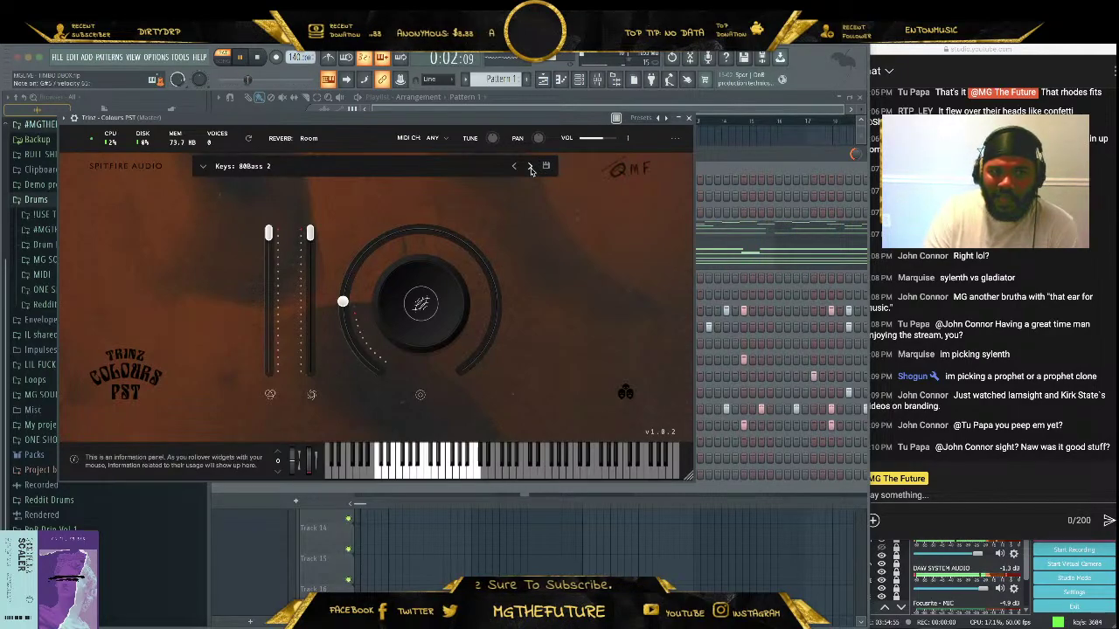
click(530, 167)
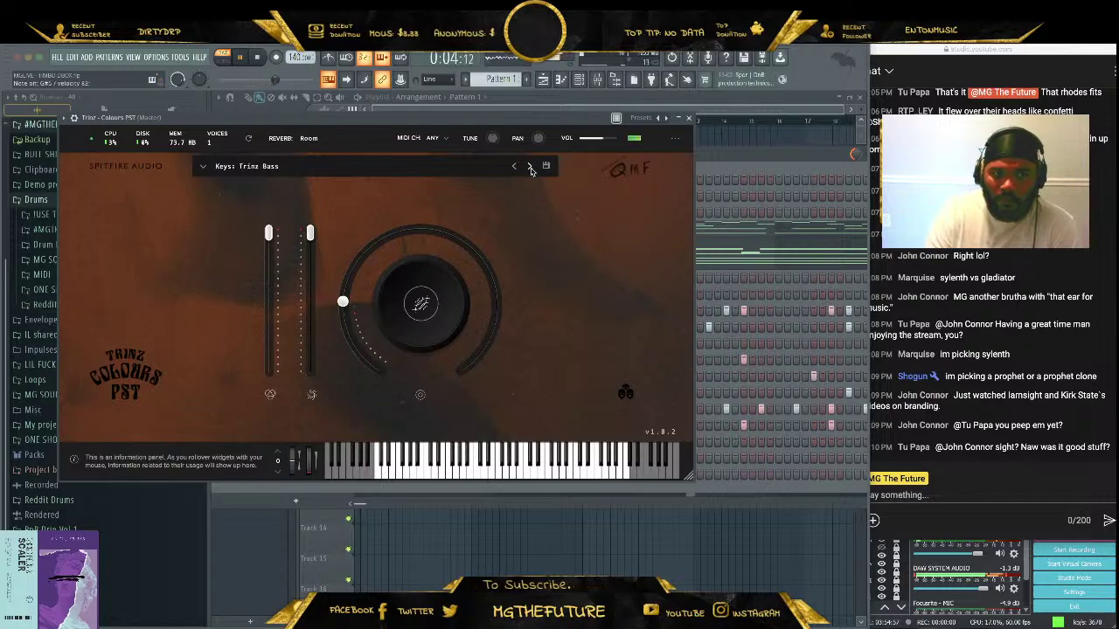
click(530, 167)
click(530, 167)
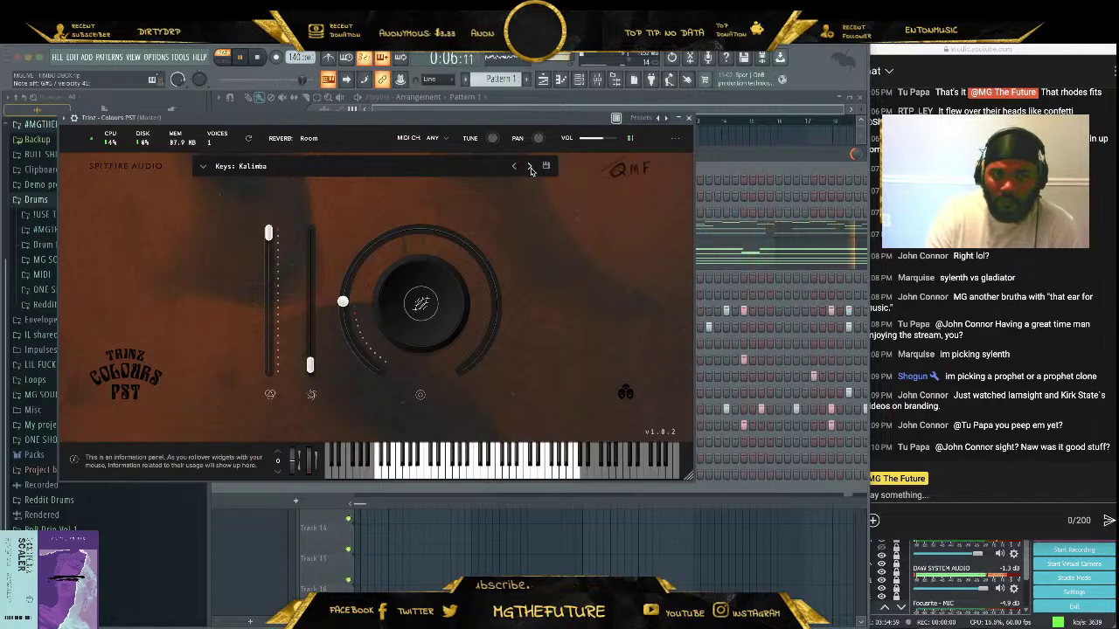
click(514, 167)
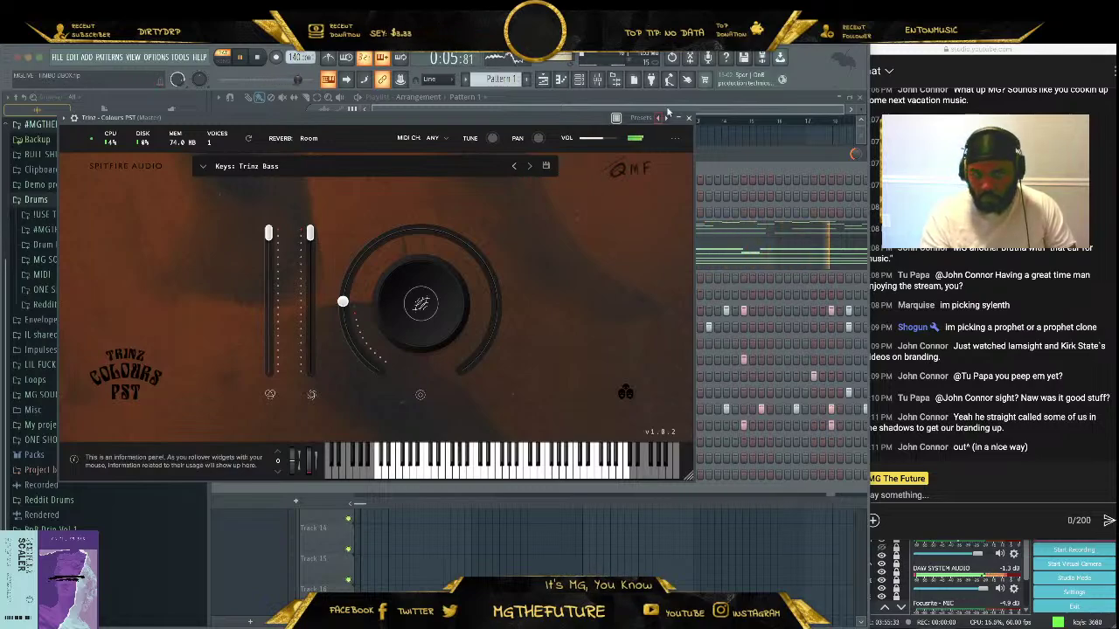
click(688, 119)
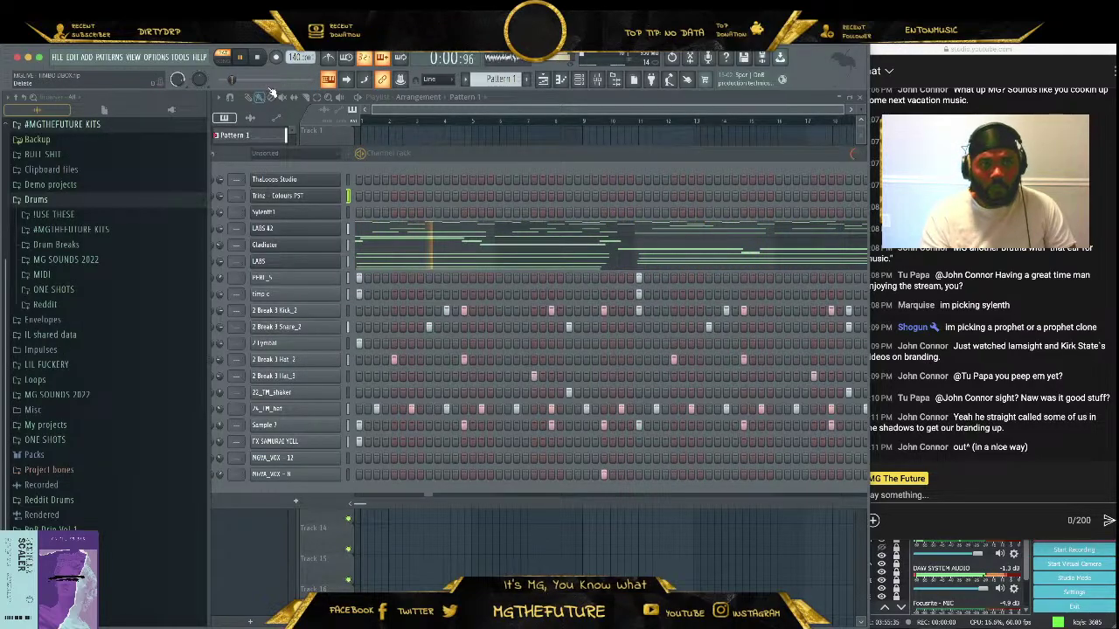
Stop playback, record a Trinz Bass line of long notes into Pattern 1, and turn recording off
click(258, 57)
click(276, 58)
click(242, 58)
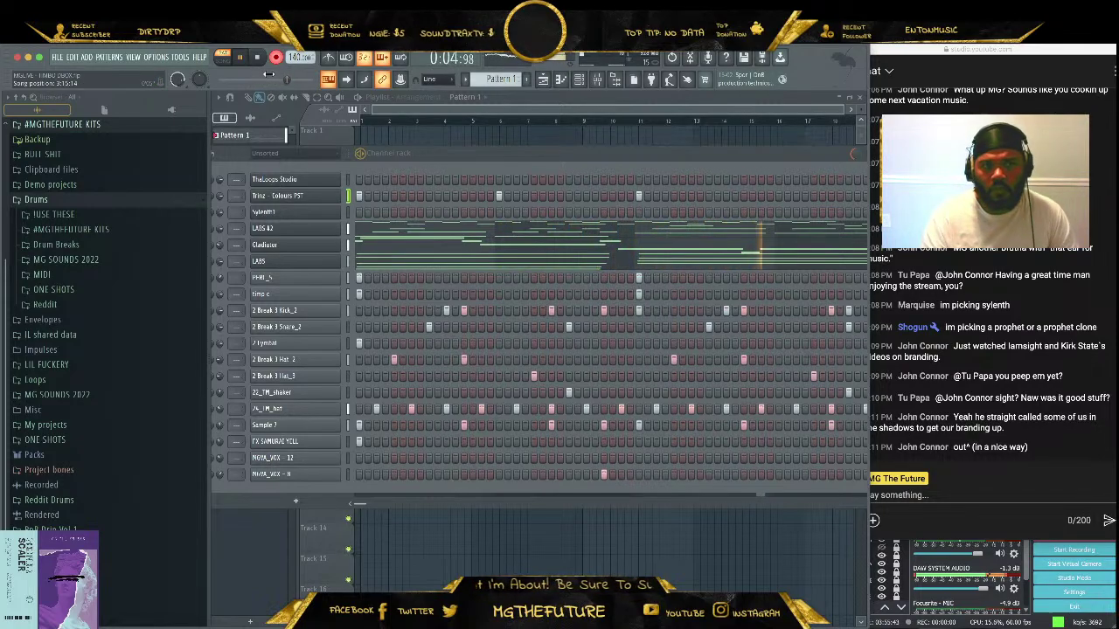
click(276, 58)
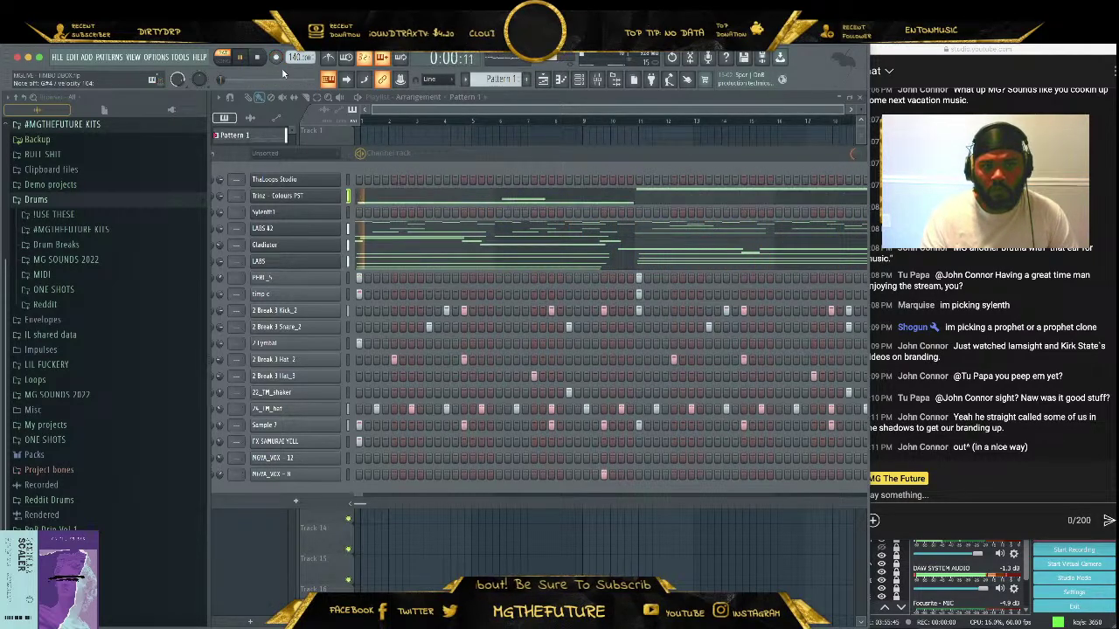
Delete the short note from the Trinz - Colours PST line and snap the two remaining long notes to the grid
click(381, 200)
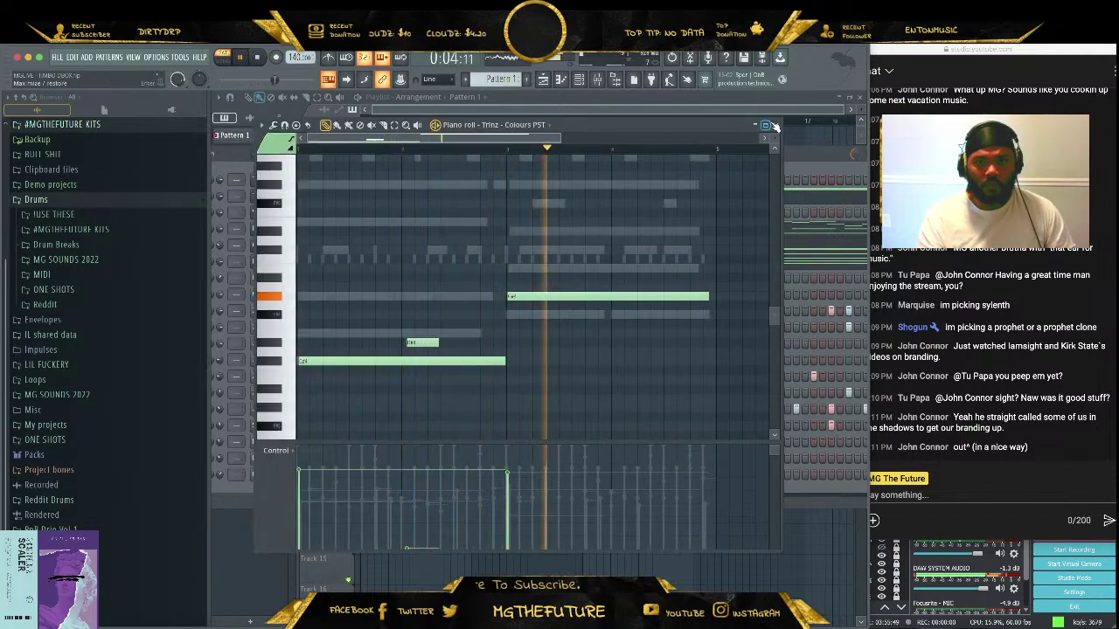
key(F7)
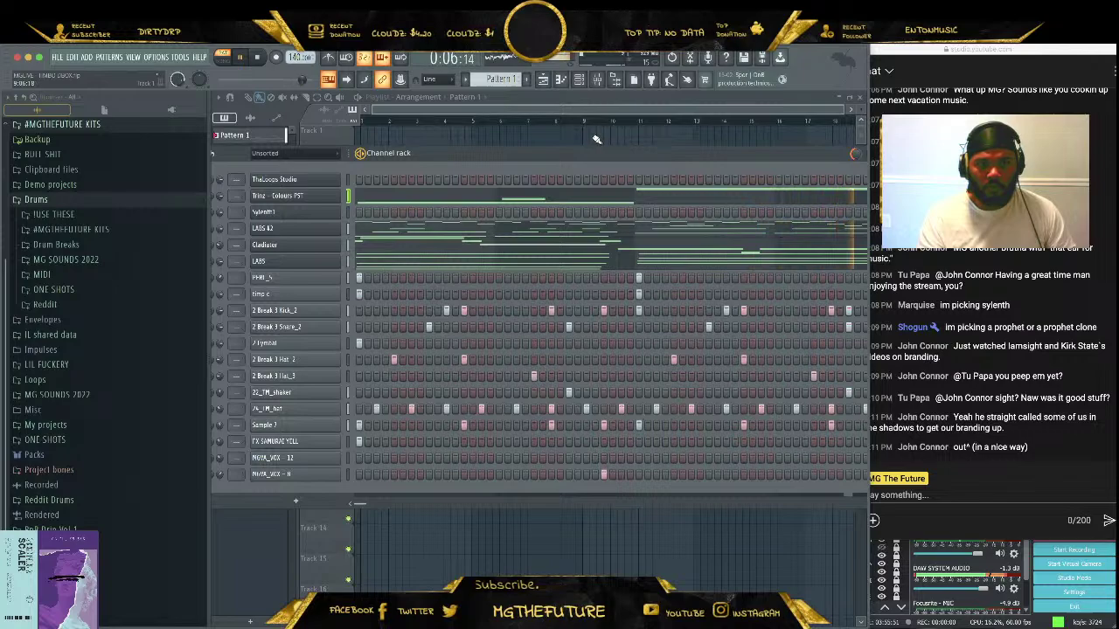
click(429, 199)
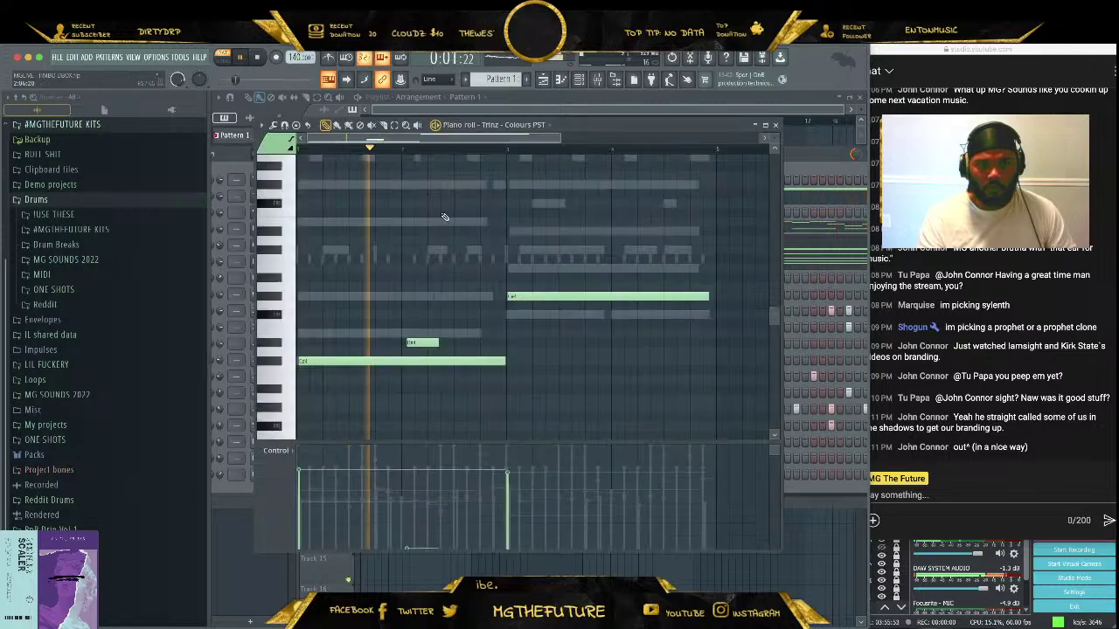
key(ctrl+a)
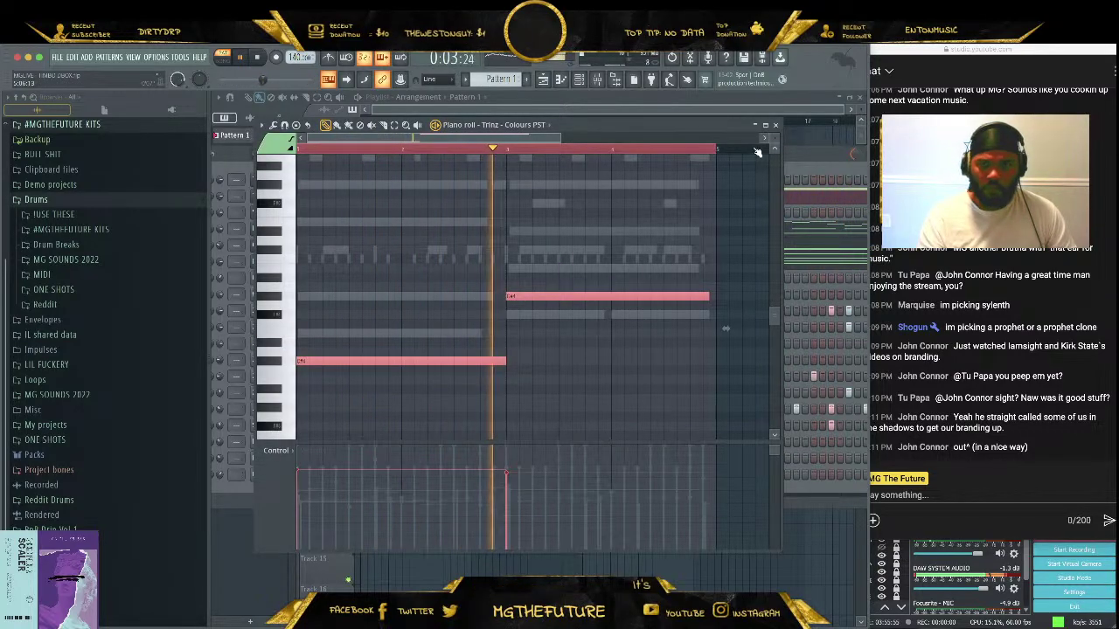
key(F7)
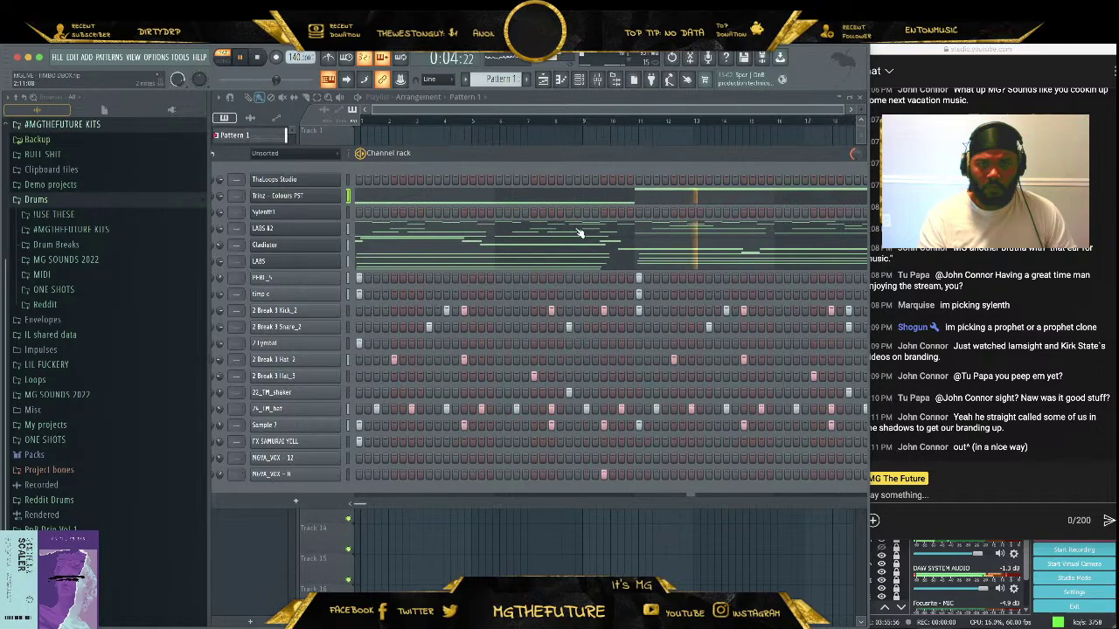
Clone the Trinz - Colours PST channel and open the clone's preset browser
right_click(308, 196)
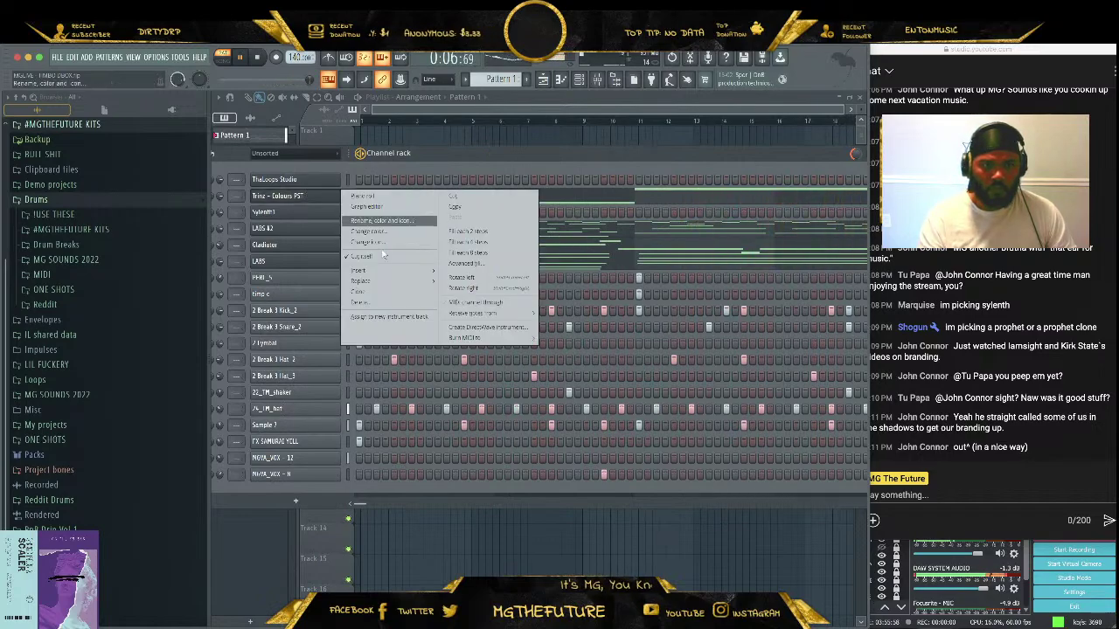
click(406, 293)
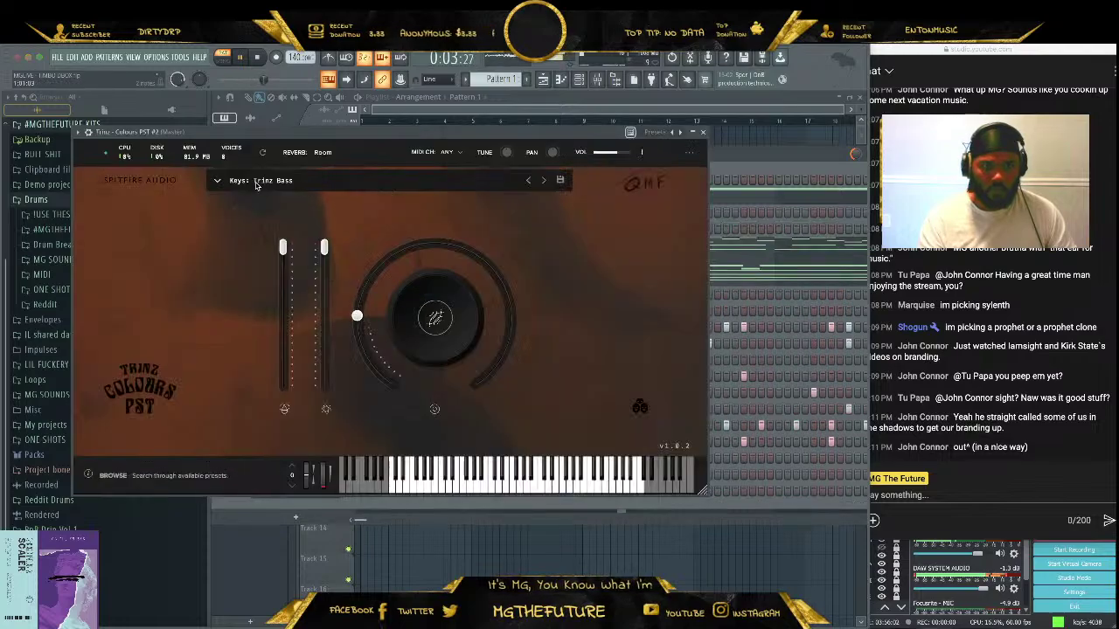
click(298, 186)
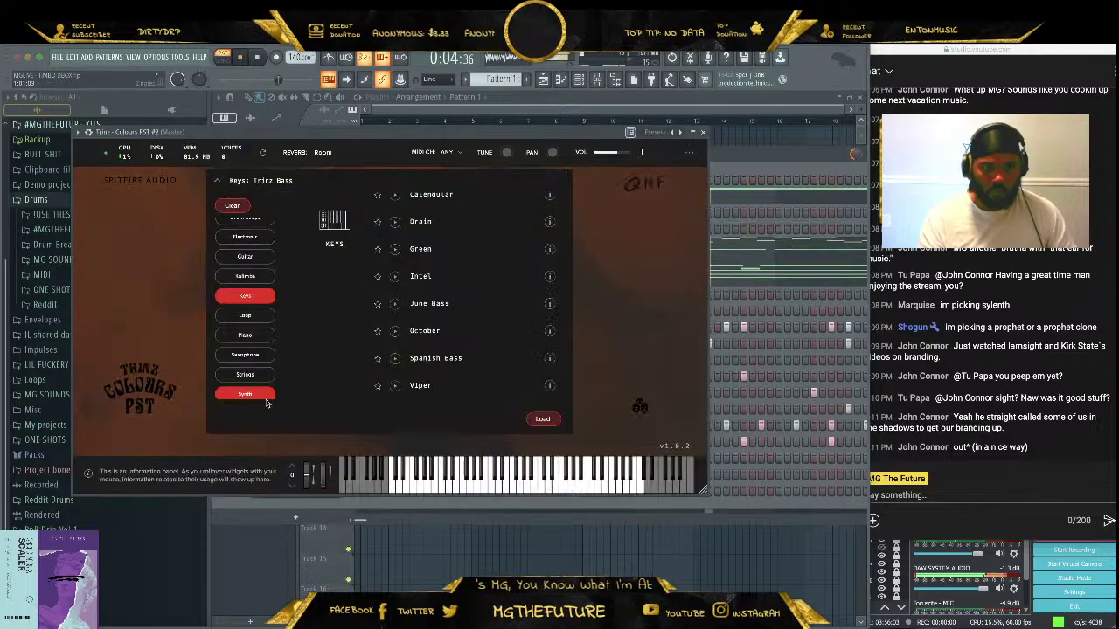
Filter the clone's presets by Strings, try the Provocation loop, and remove the Strings filter
click(245, 293)
click(245, 372)
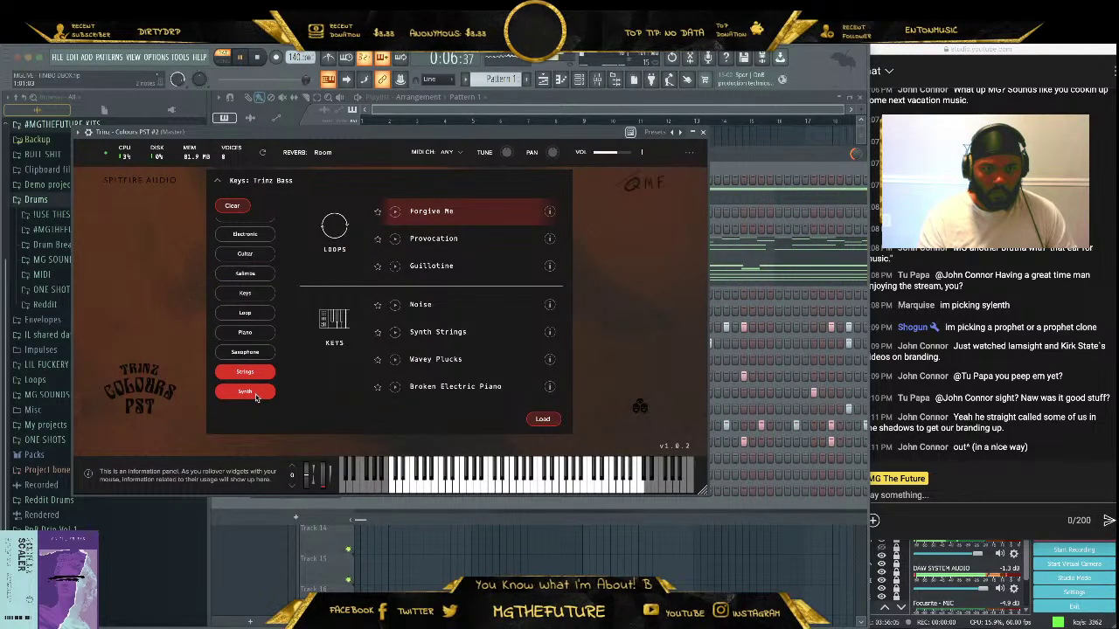
click(256, 394)
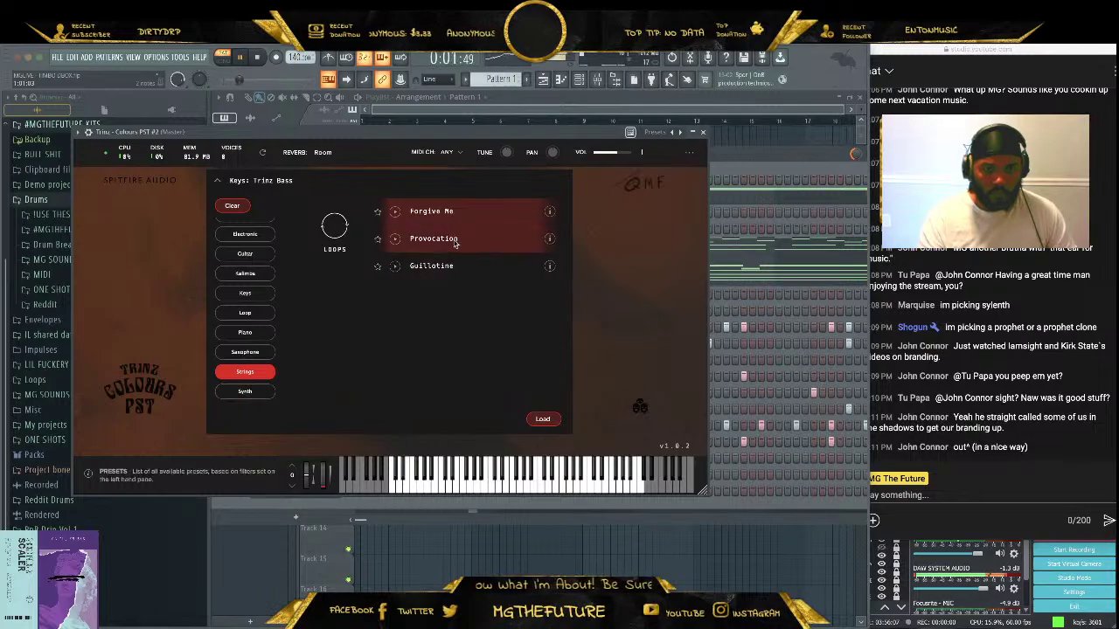
scroll(300, 257, up, 1)
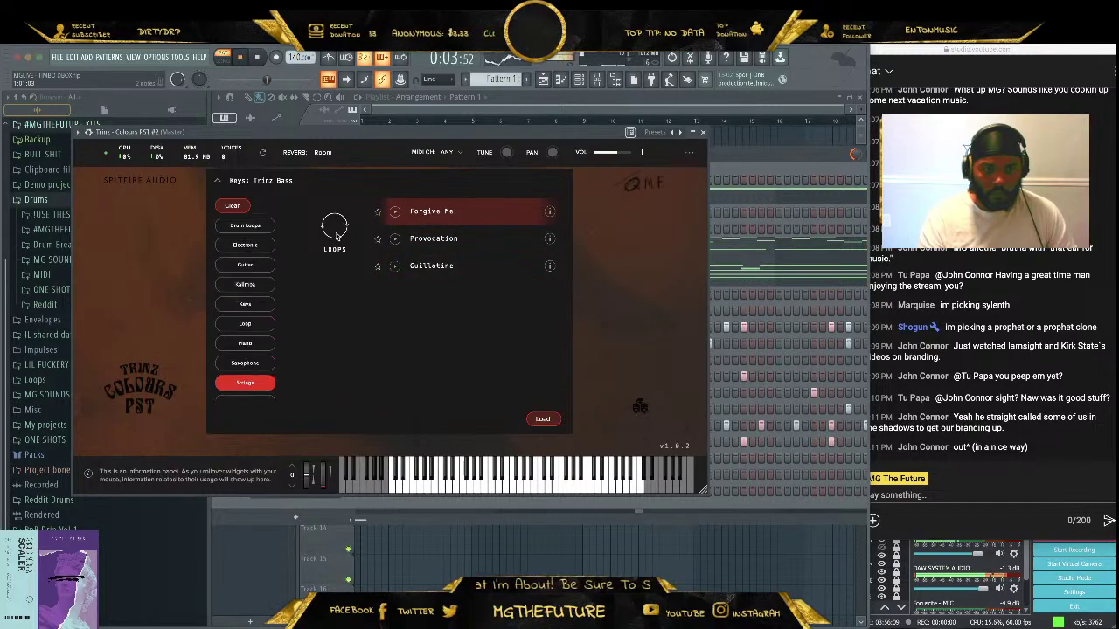
double_click(429, 238)
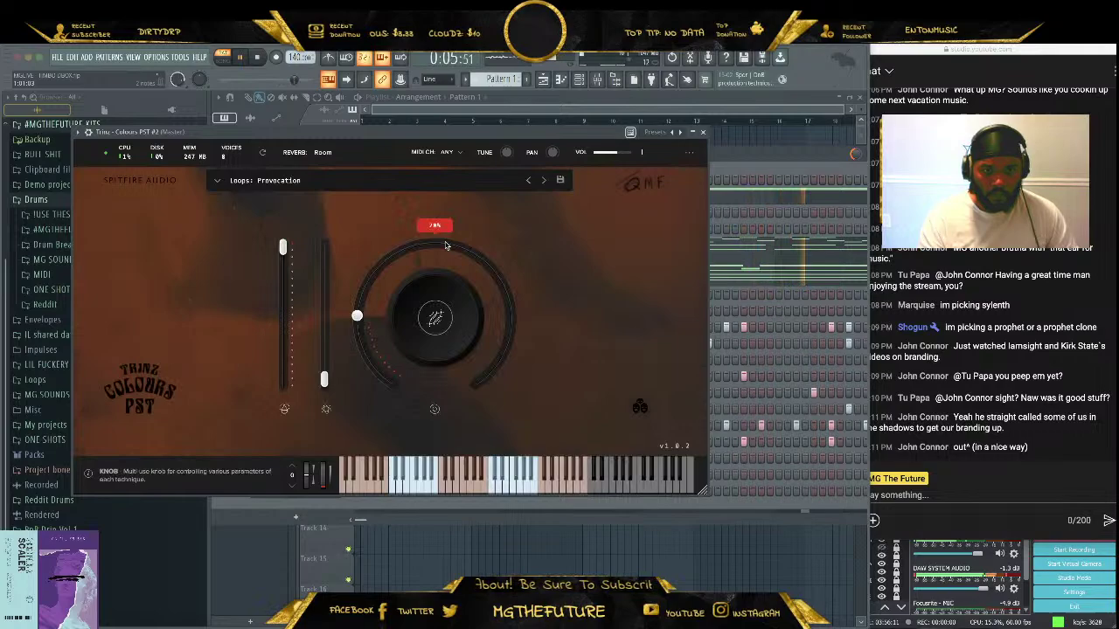
click(254, 181)
scroll(254, 350, down, 2)
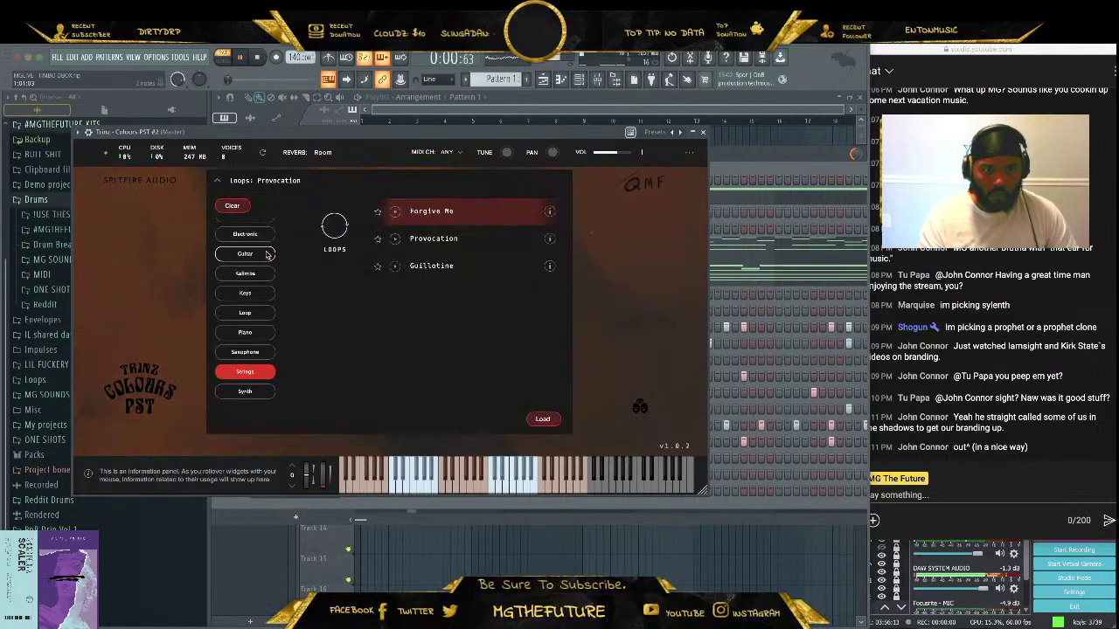
click(251, 372)
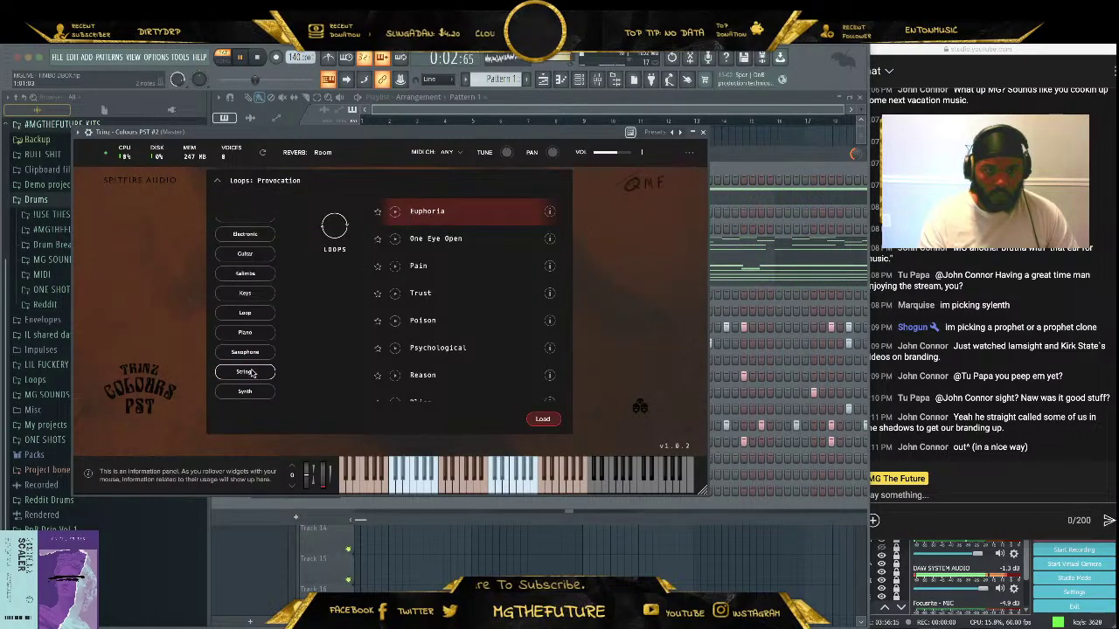
scroll(245, 332, up, 4)
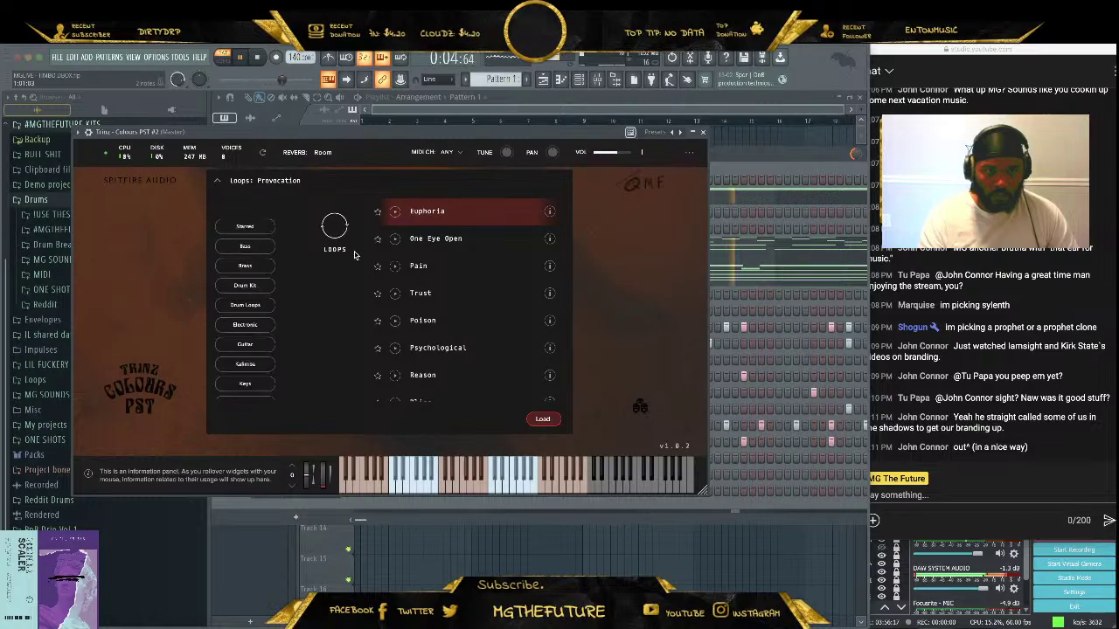
click(242, 180)
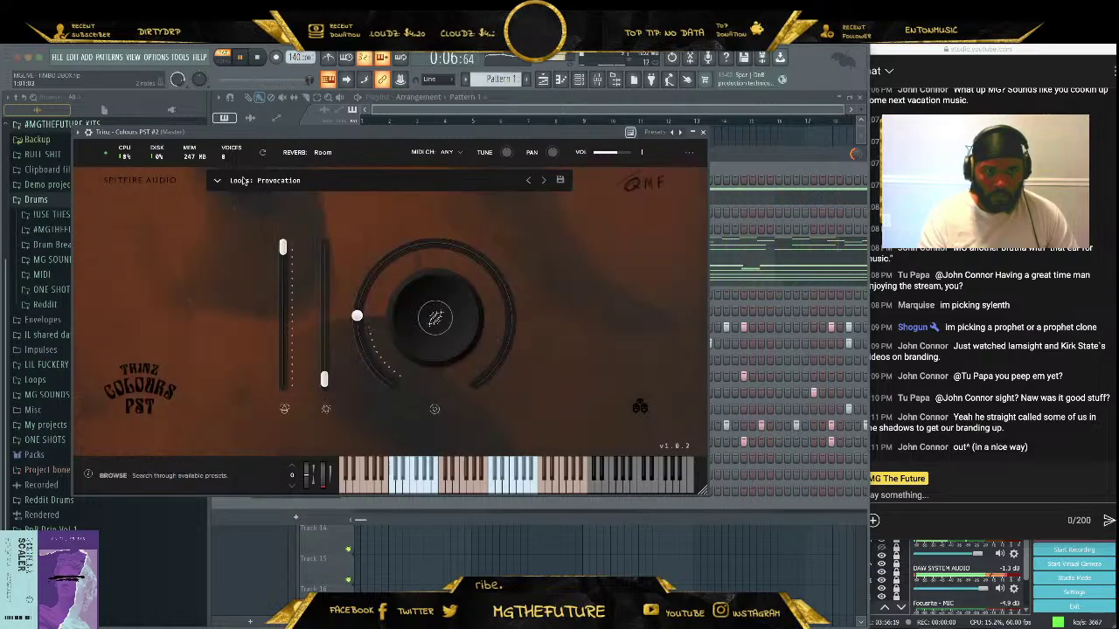
Filter the Trinz - Colours PST #2 presets by Synth only and load the Green preset
click(220, 181)
scroll(248, 350, down, 4)
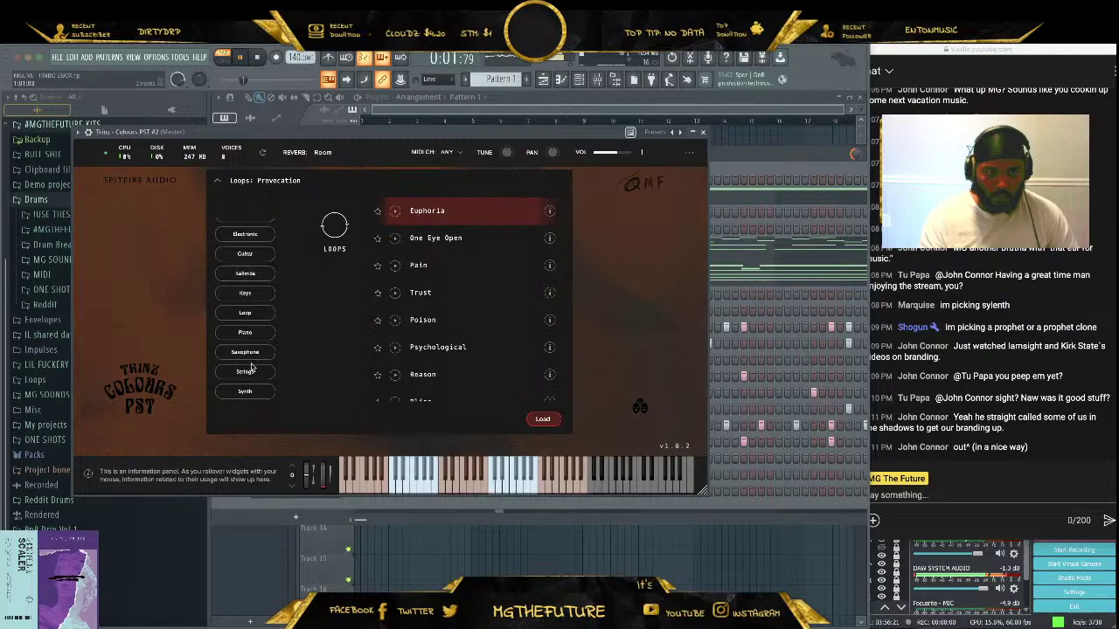
click(250, 390)
click(256, 373)
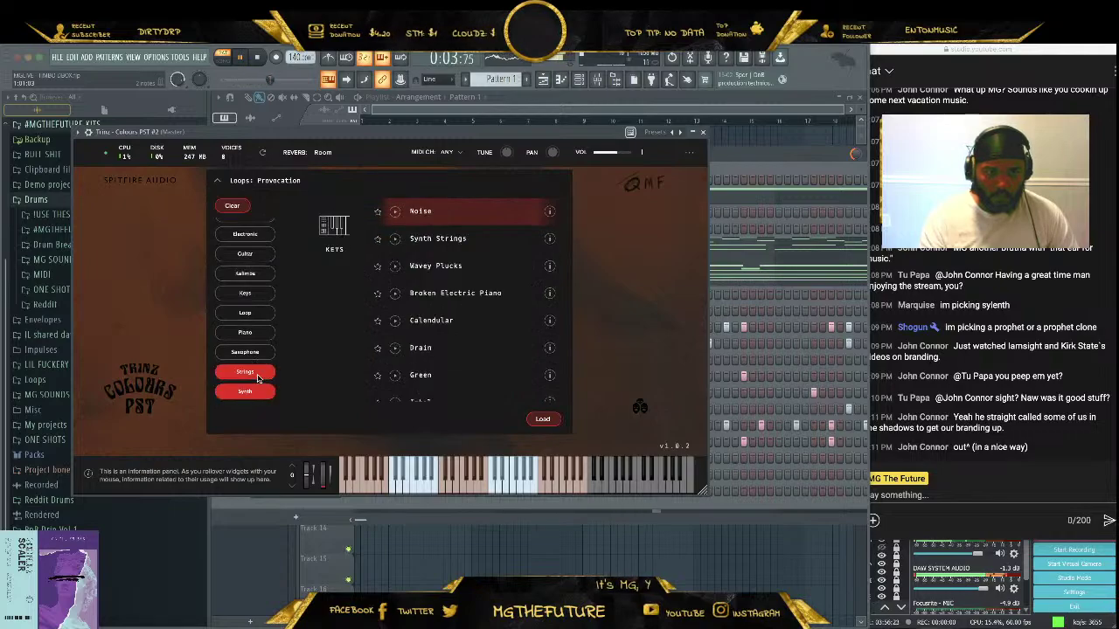
click(257, 377)
scroll(352, 315, down, 4)
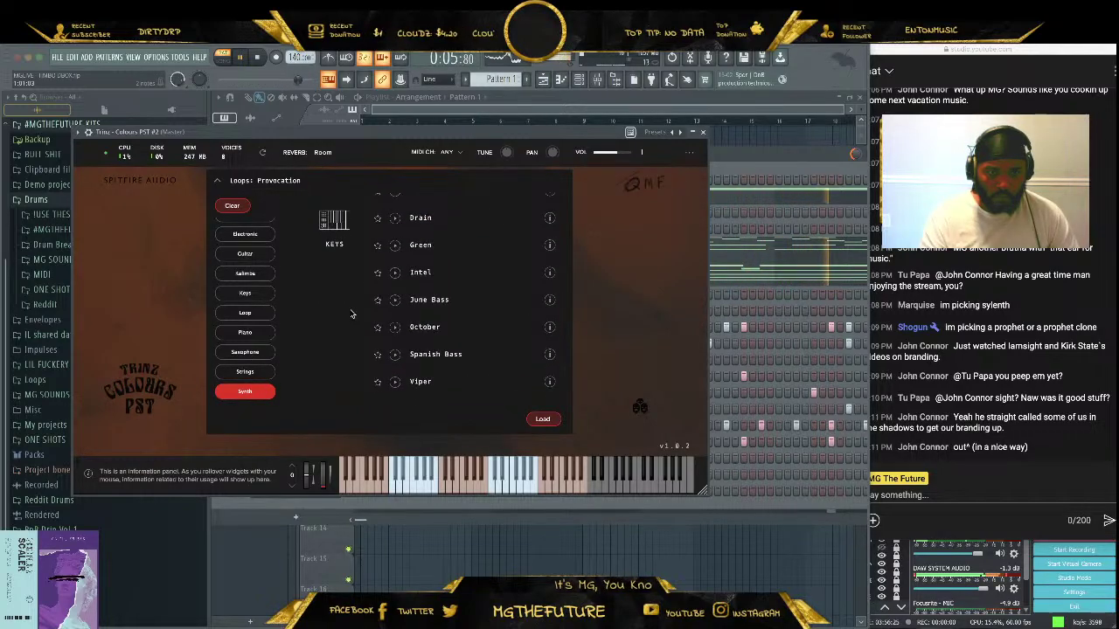
double_click(465, 250)
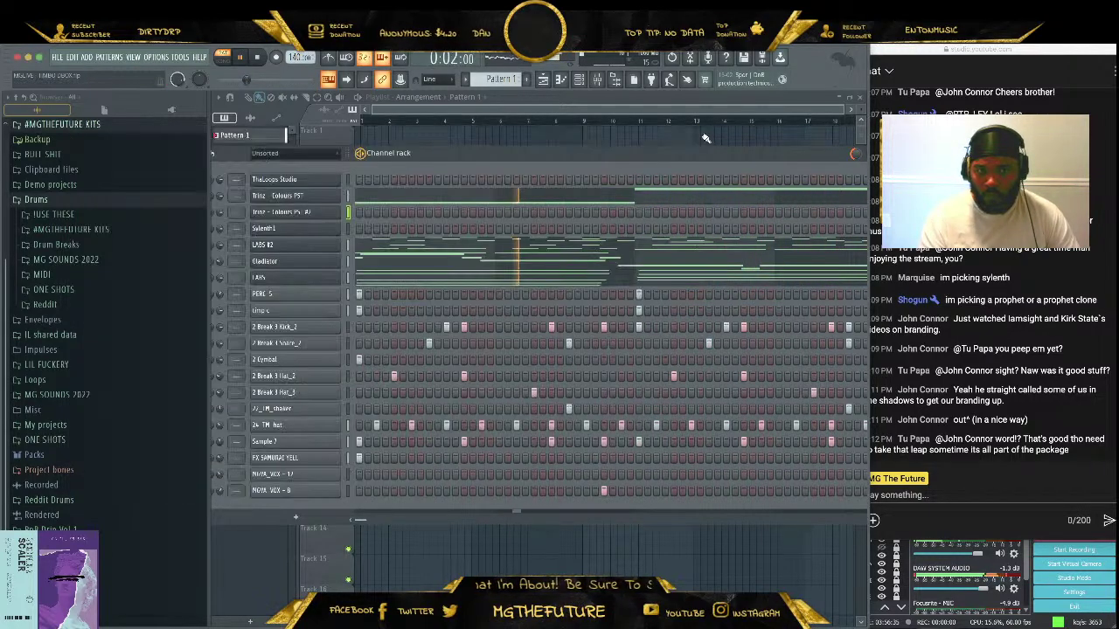
Record a part of long held notes into Pattern 1 with Trinz - Colours PST #2, and turn recording off
click(703, 133)
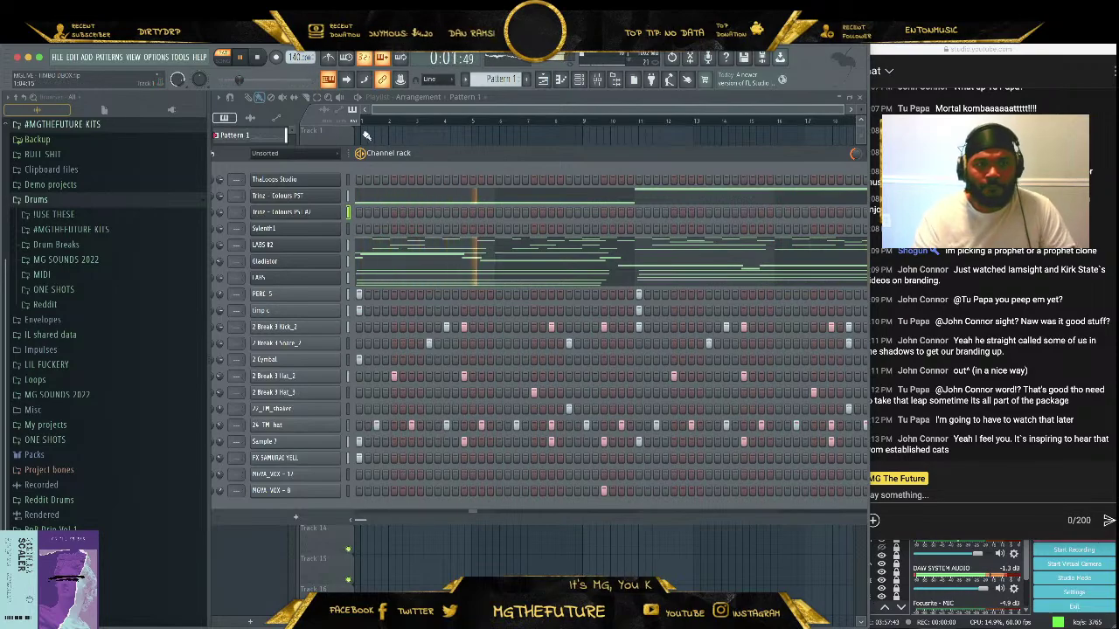
key(space)
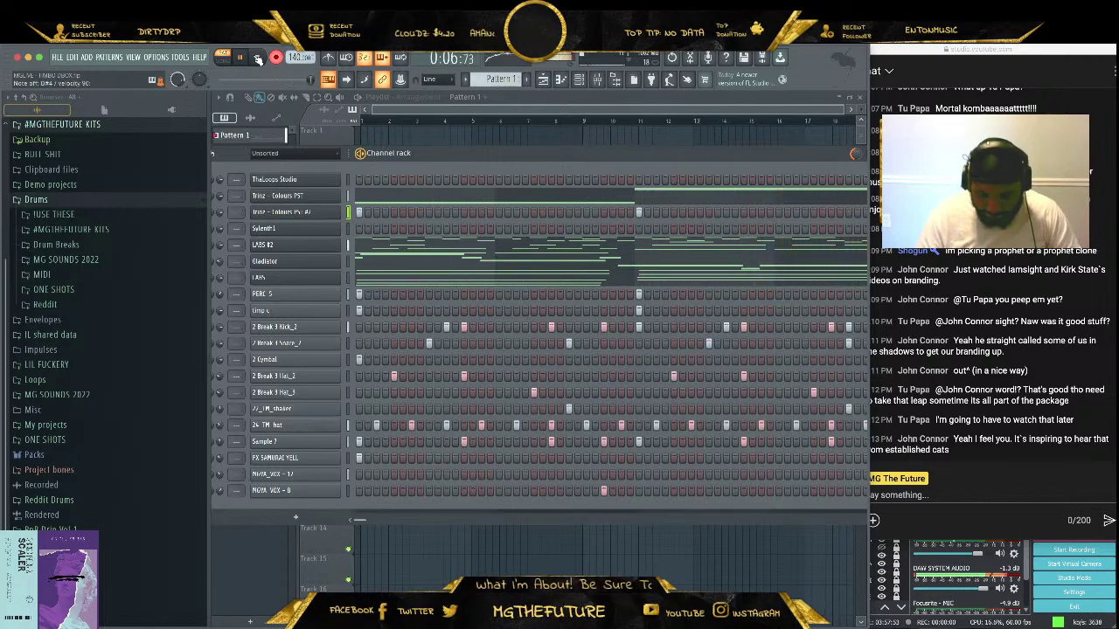
click(276, 59)
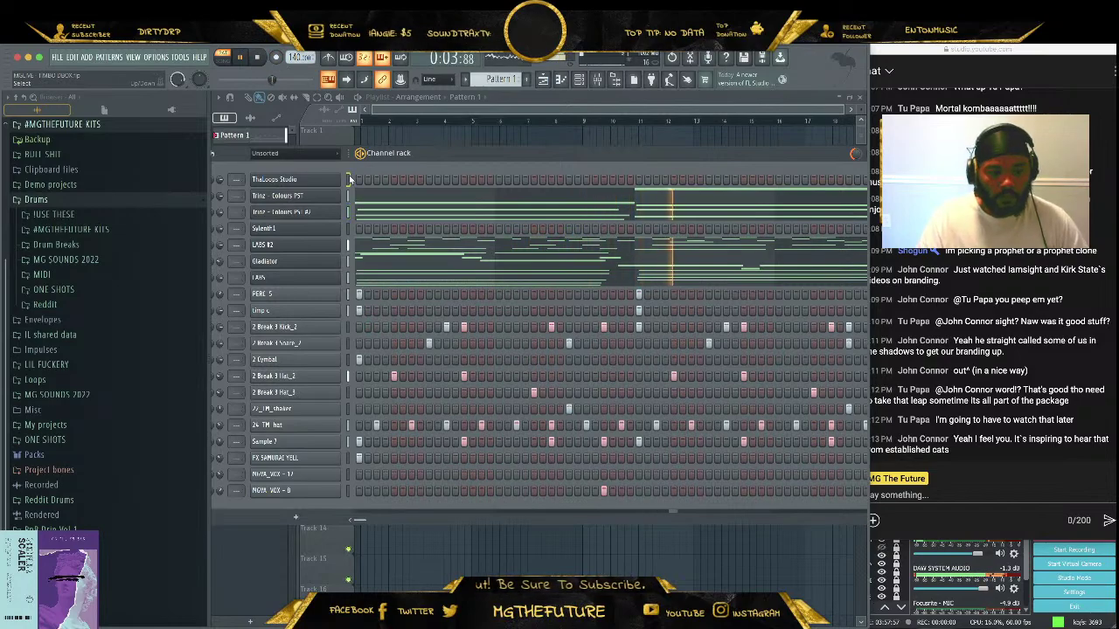
Delete the unused ThaLoops Studio and Sylenth1 channels from the channel rack
key(alt+Delete)
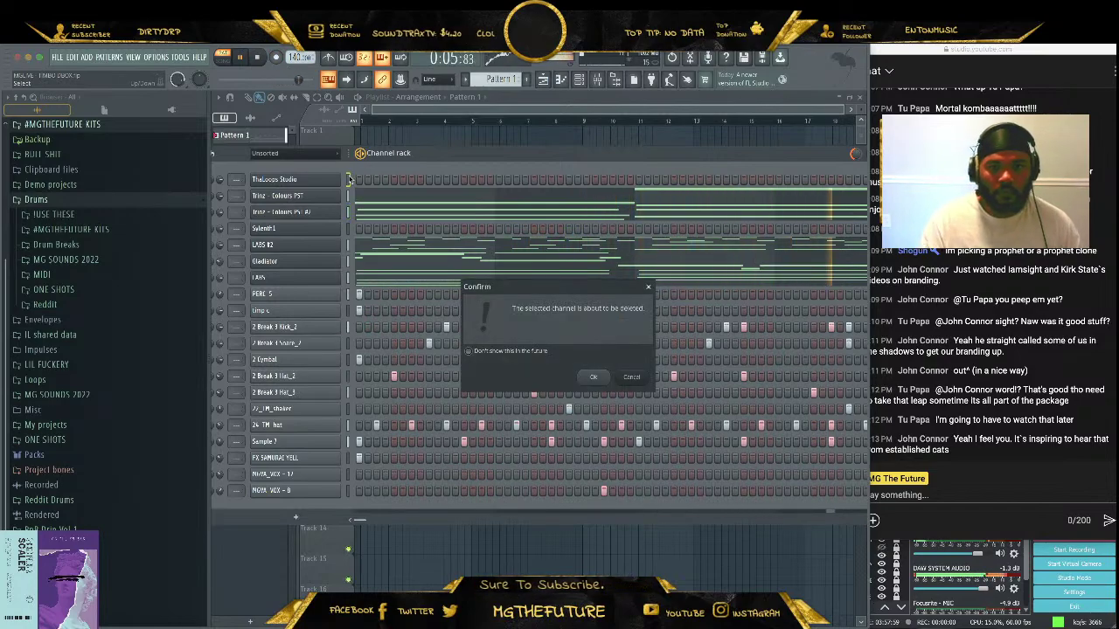
key(Return)
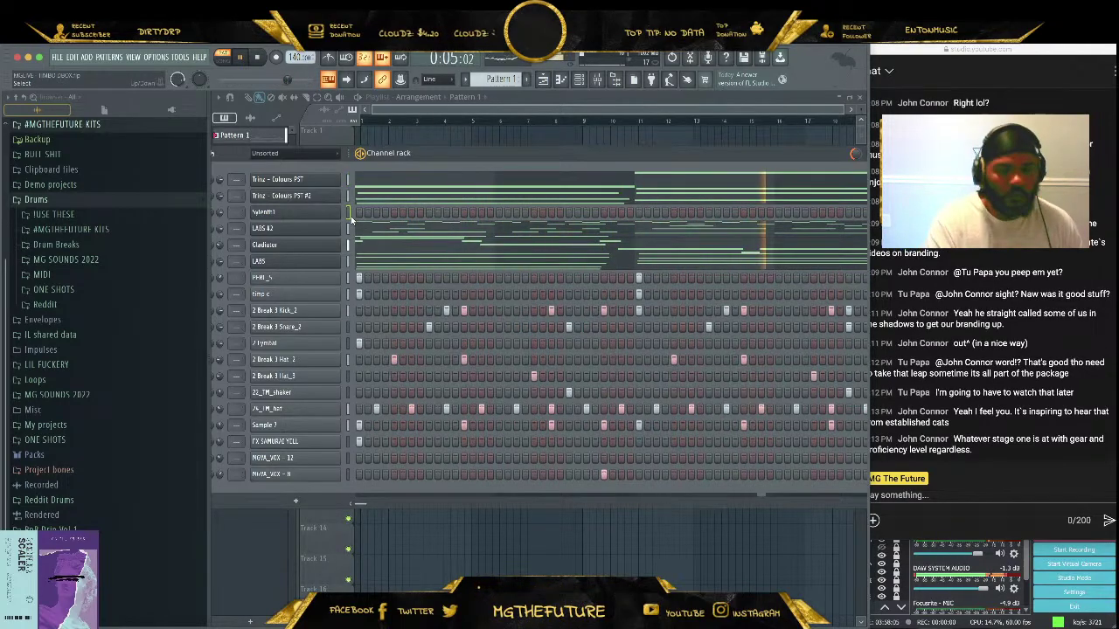
key(alt+Delete)
key(Return)
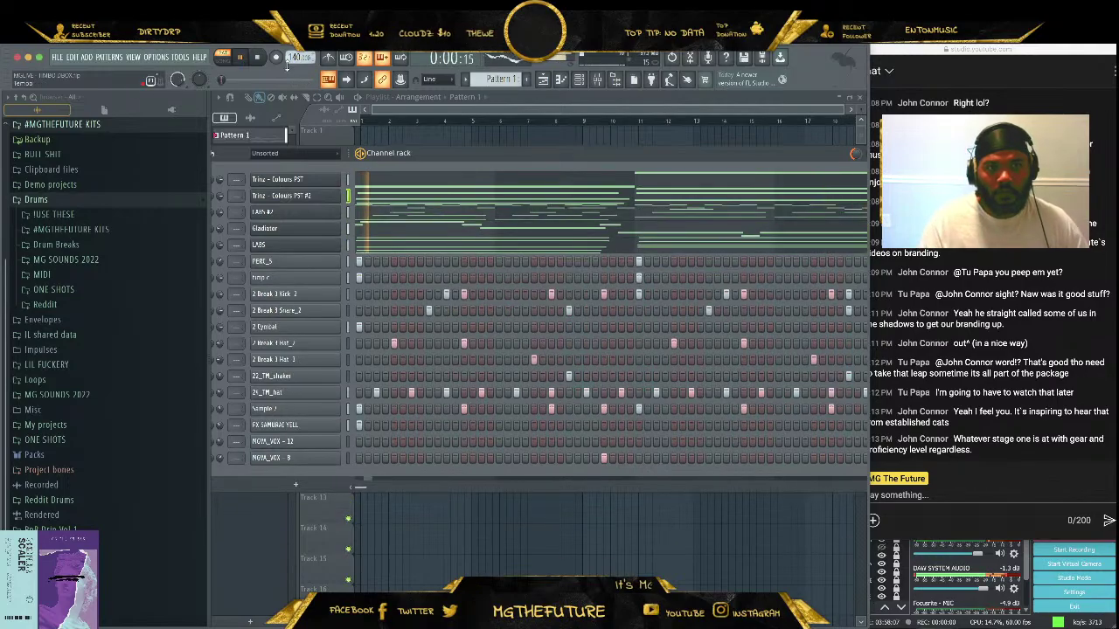
Move the channel rack clear of the playlist edge, solo the Trinz - Colours PST channel, and play Pattern 1
drag(364, 159, 500, 206)
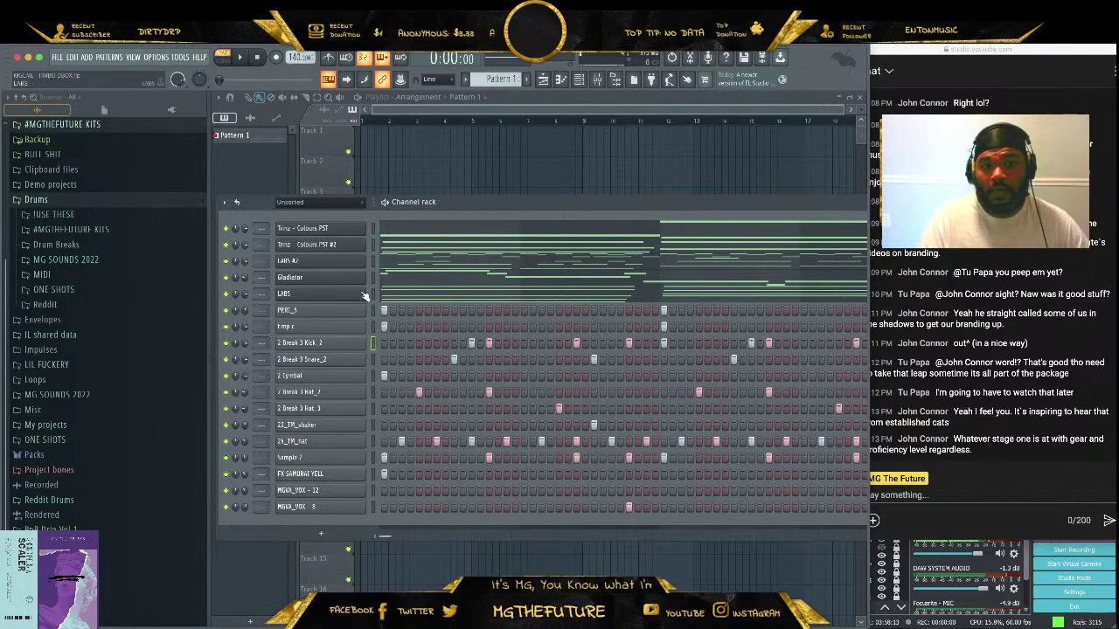
right_click(227, 229)
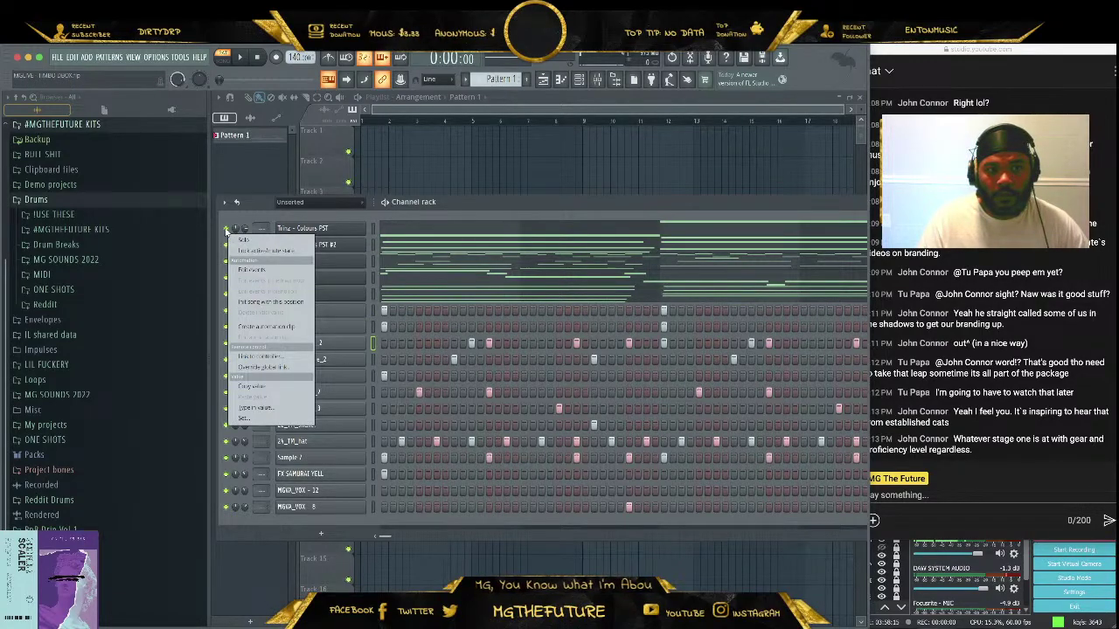
click(378, 229)
right_click(229, 236)
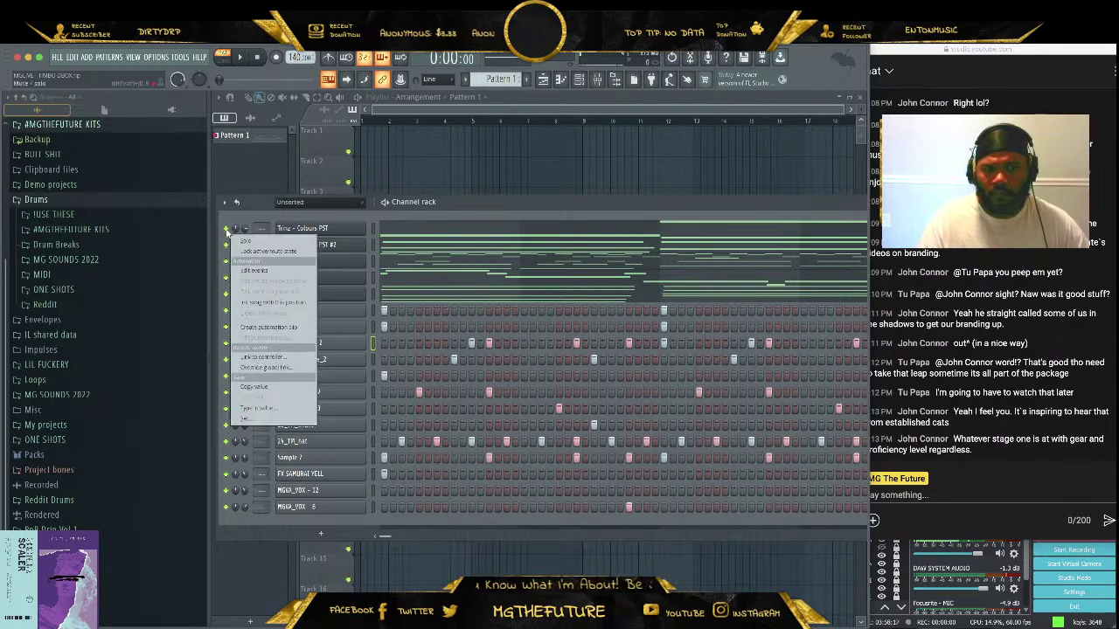
click(235, 239)
key(space)
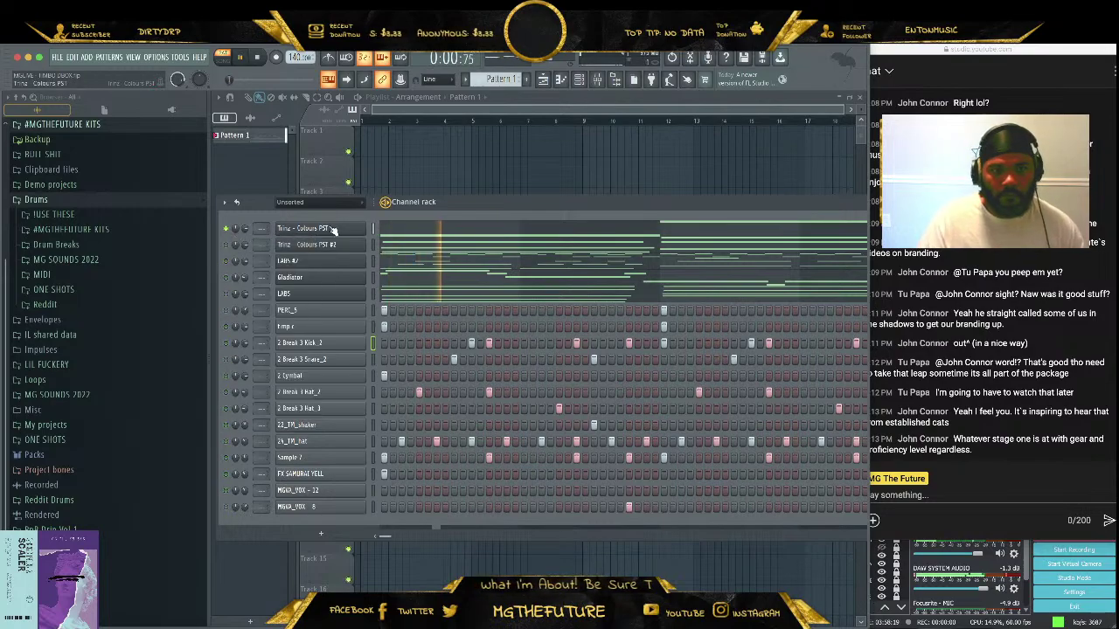
right_click(363, 231)
click(396, 262)
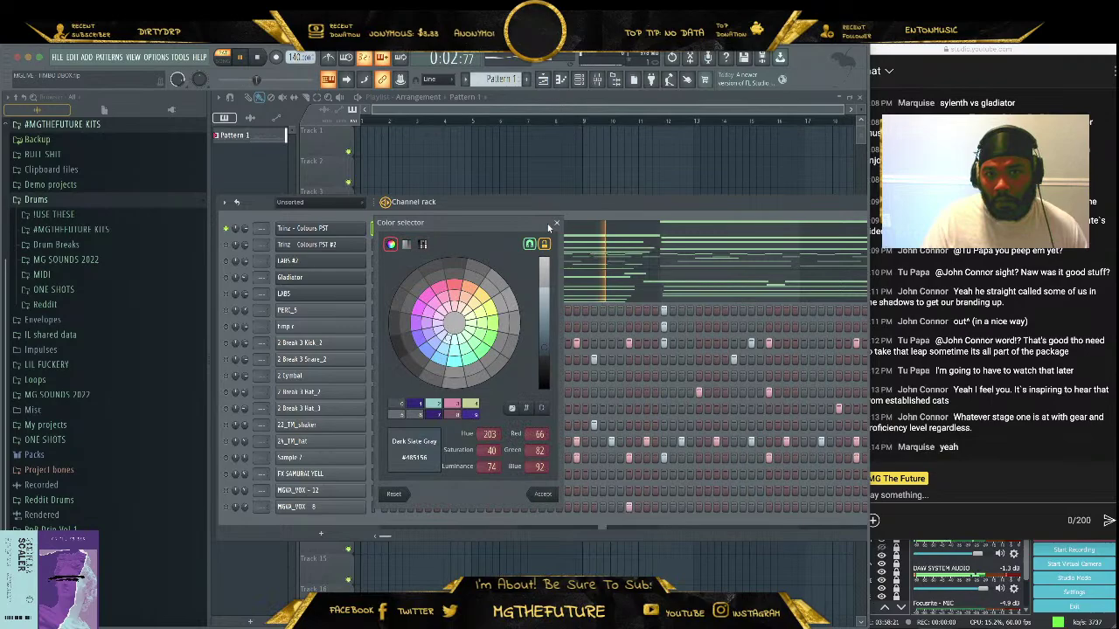
click(555, 223)
Rename the Trinz - Colours PST channel as BASS - DRONE
right_click(320, 229)
click(406, 252)
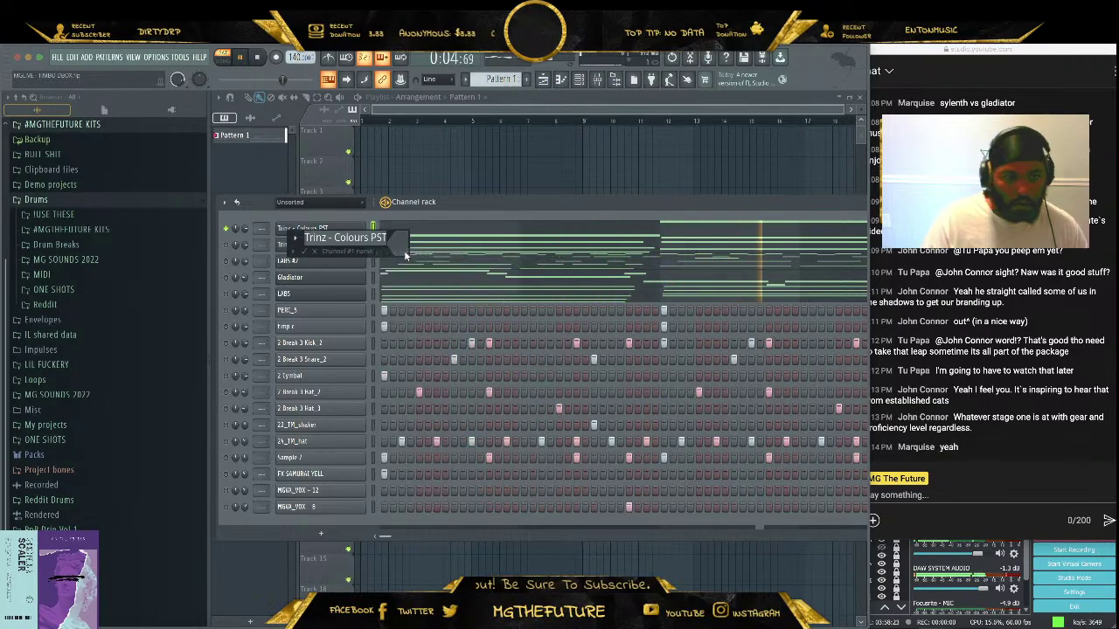
text(BASS -)
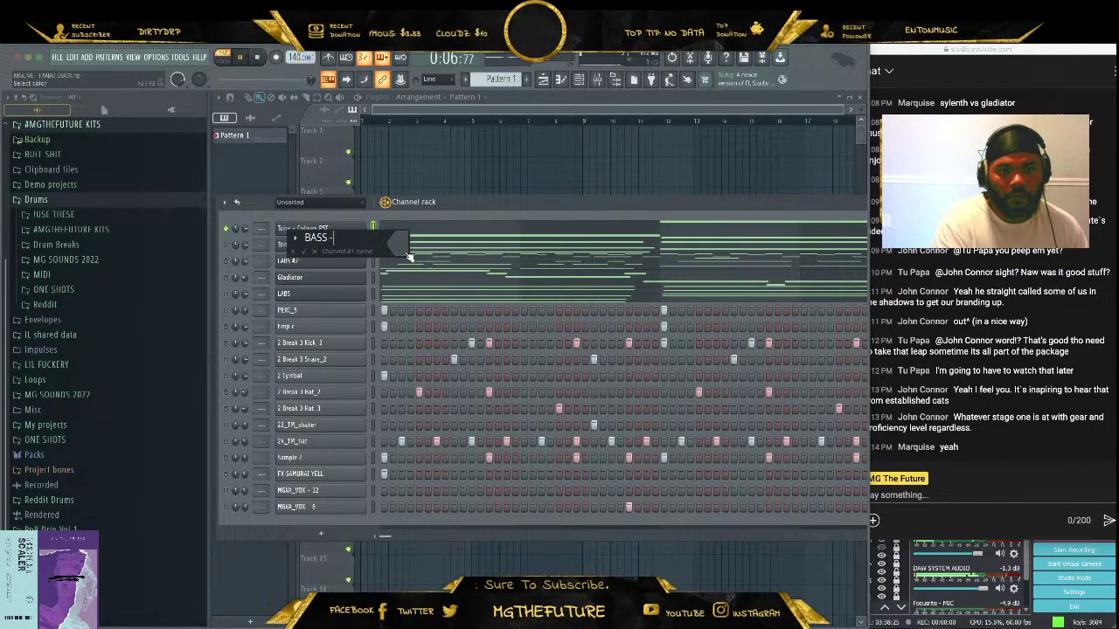
text( DRONE)
key(Return)
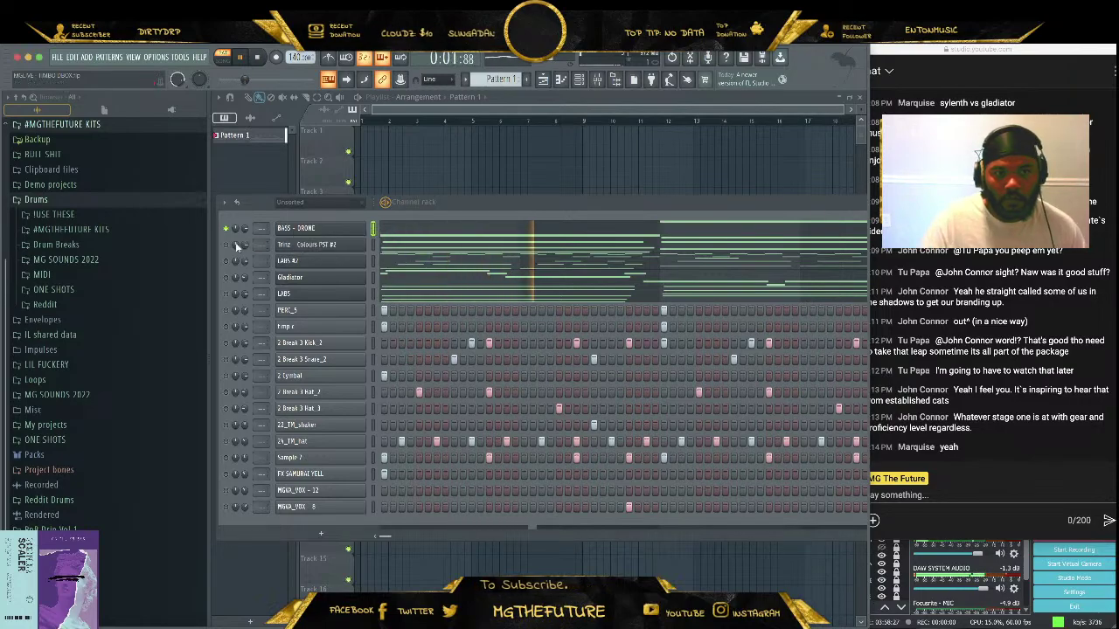
Rename the Trinz - Colours PST #2 channel as PAD - SYNTH
right_click(349, 245)
click(430, 266)
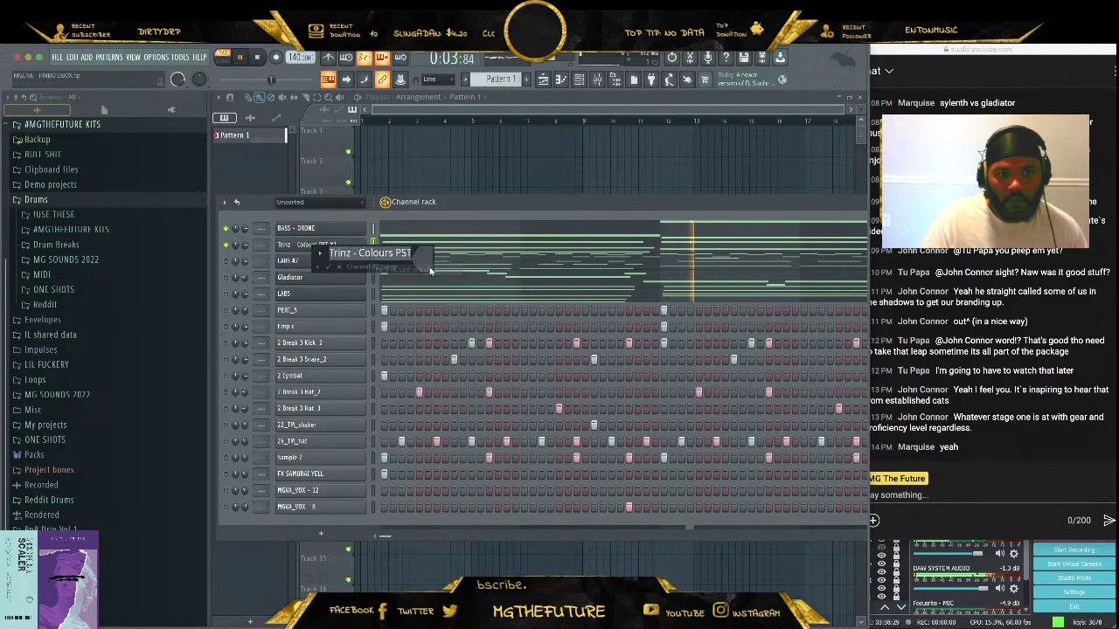
text(PAD - )
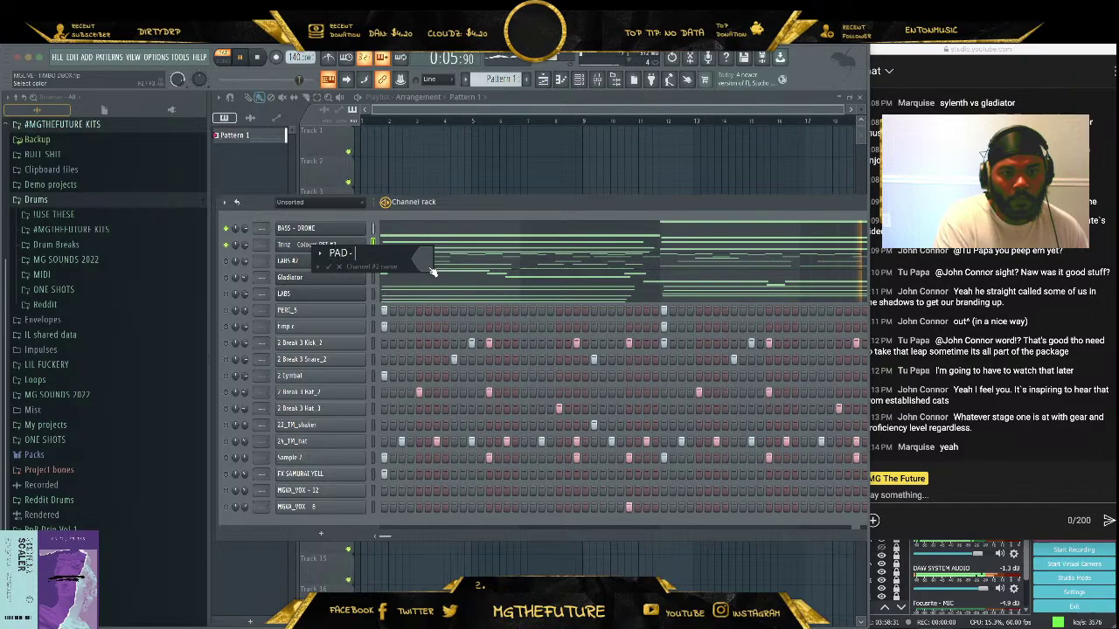
text(SYNTH)
key(Return)
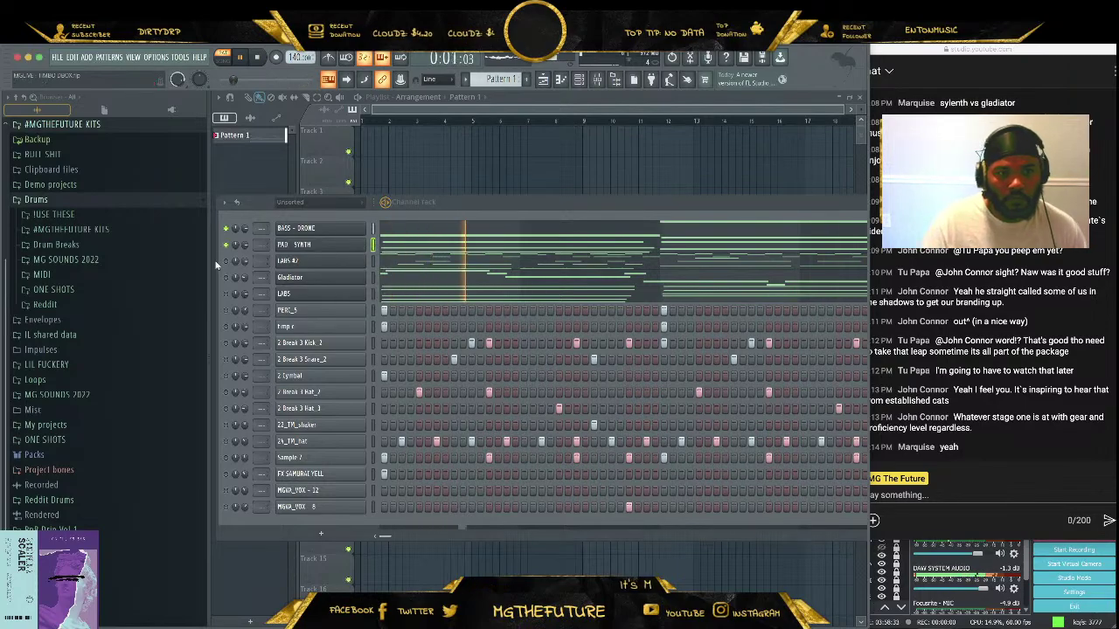
Unmute the LABS #2 channel and rename it as GTR - ETHNIC
right_click(349, 260)
click(433, 281)
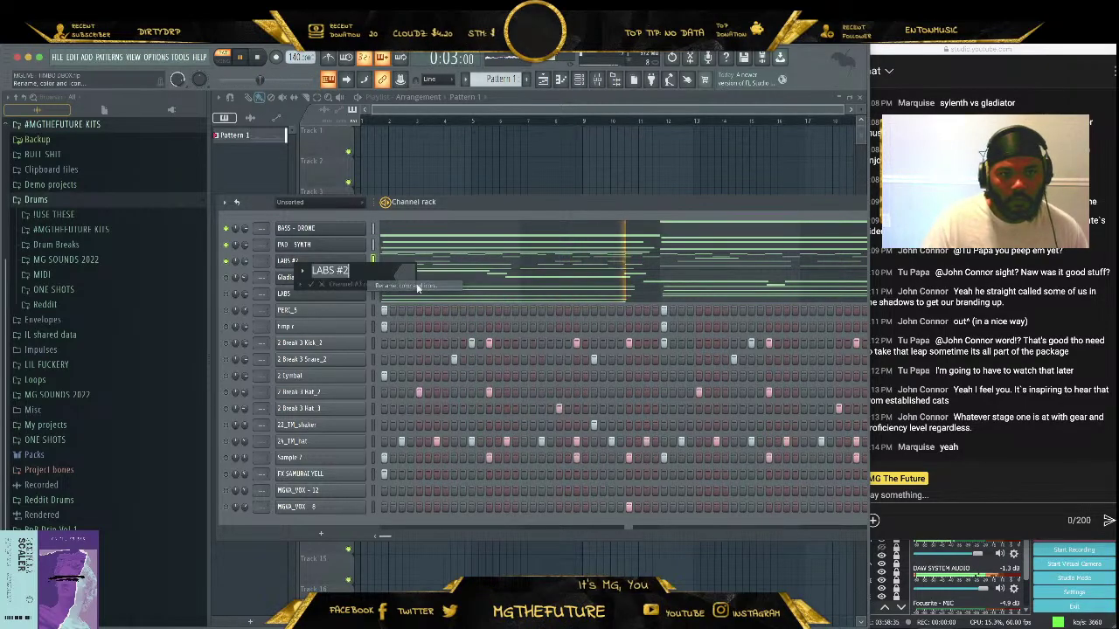
text(GTR - ETH)
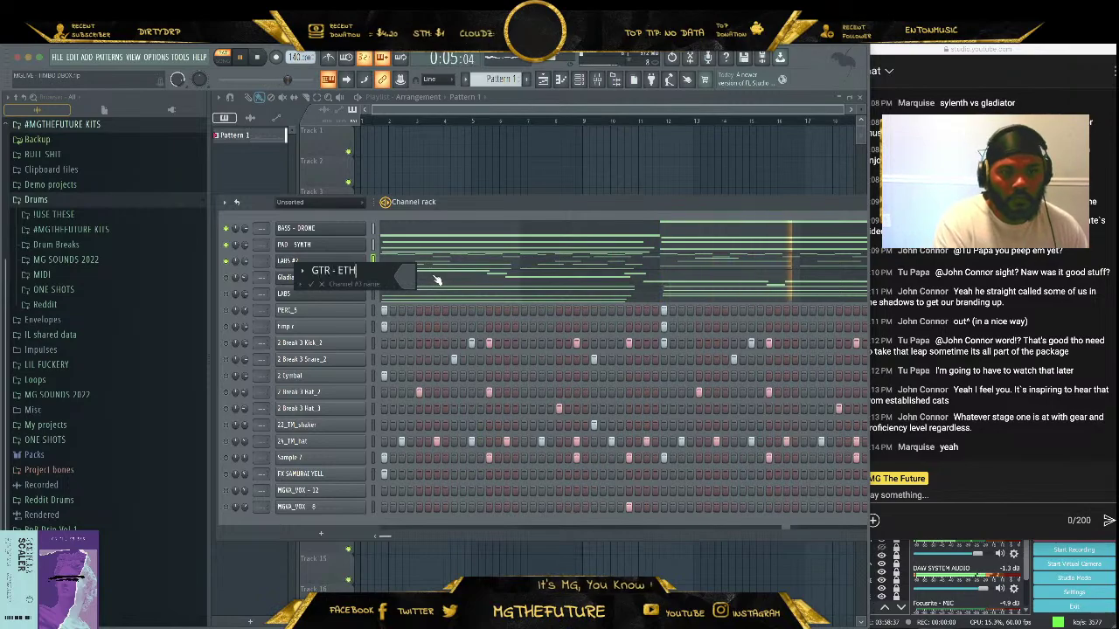
text(NIC)
key(Return)
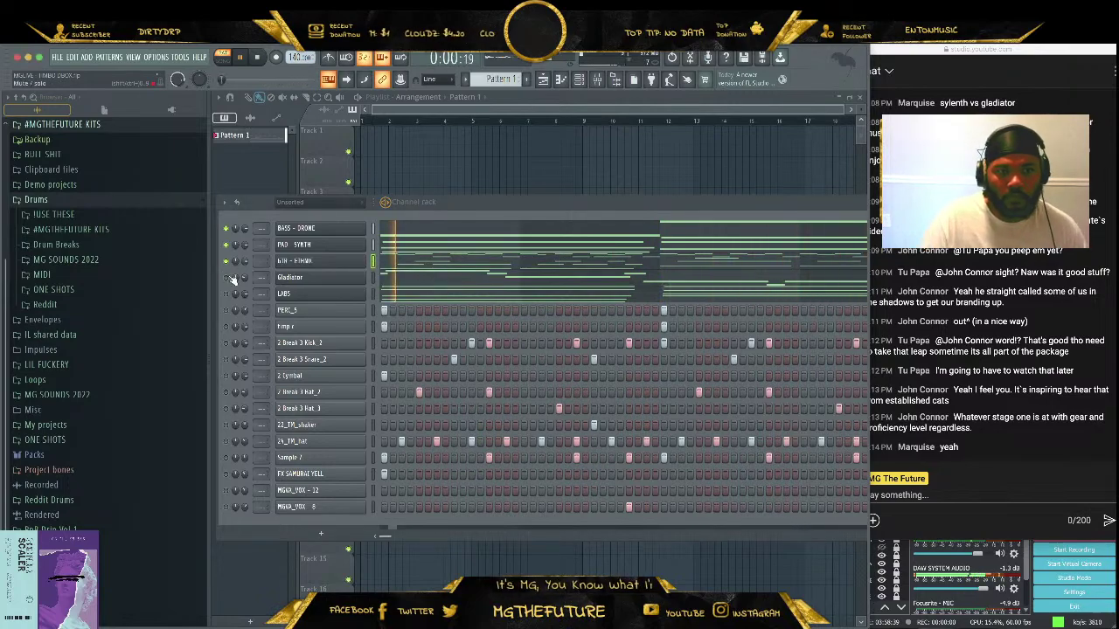
Unmute the Gladiator channel and rename it as LEAD - TRI
right_click(345, 277)
click(428, 298)
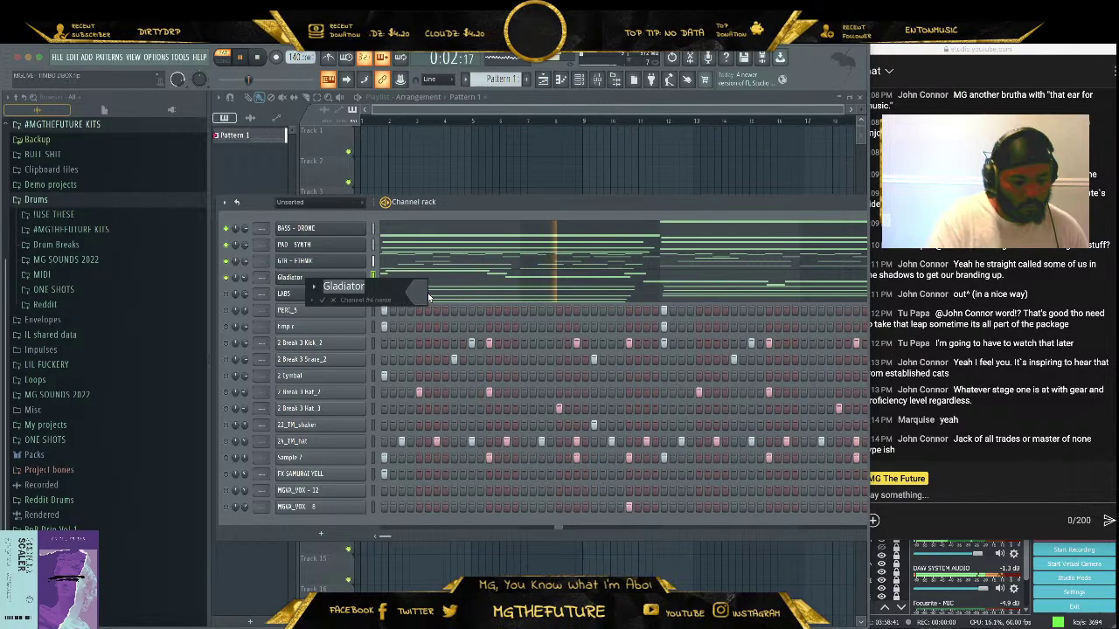
text(LEAD -)
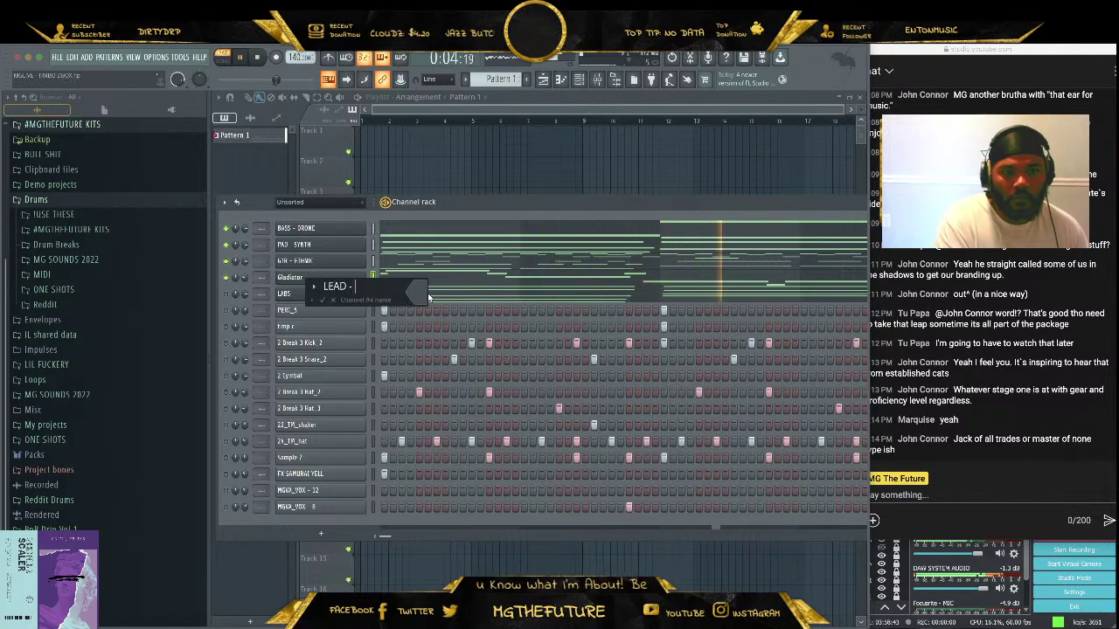
text( TRI)
key(Return)
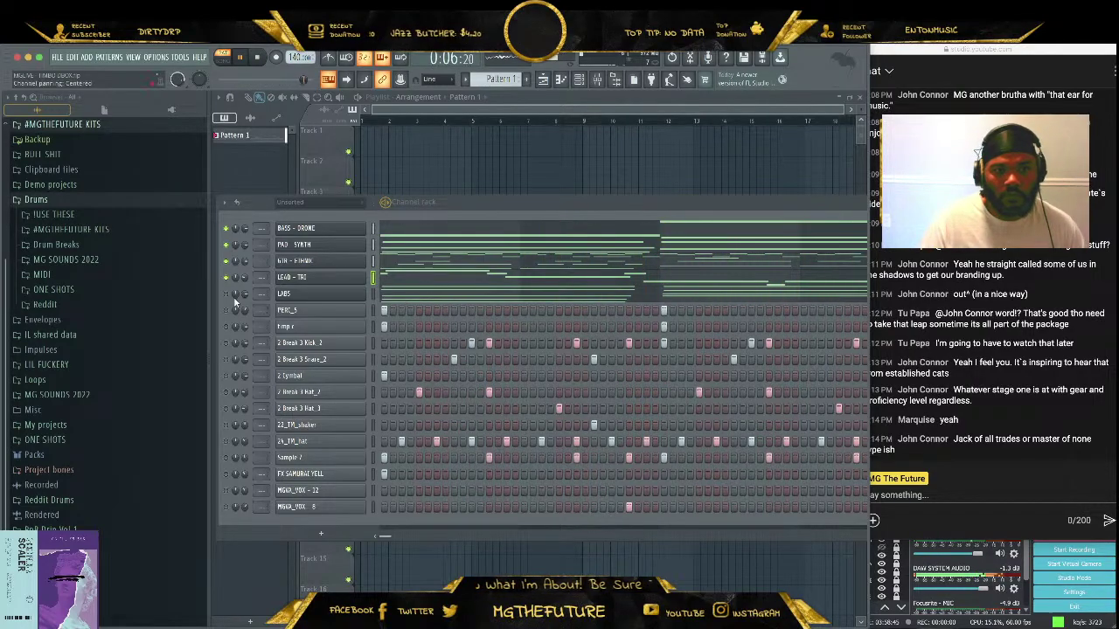
Unmute the LABS channel and rename it as STR - CELLO
right_click(358, 293)
click(420, 320)
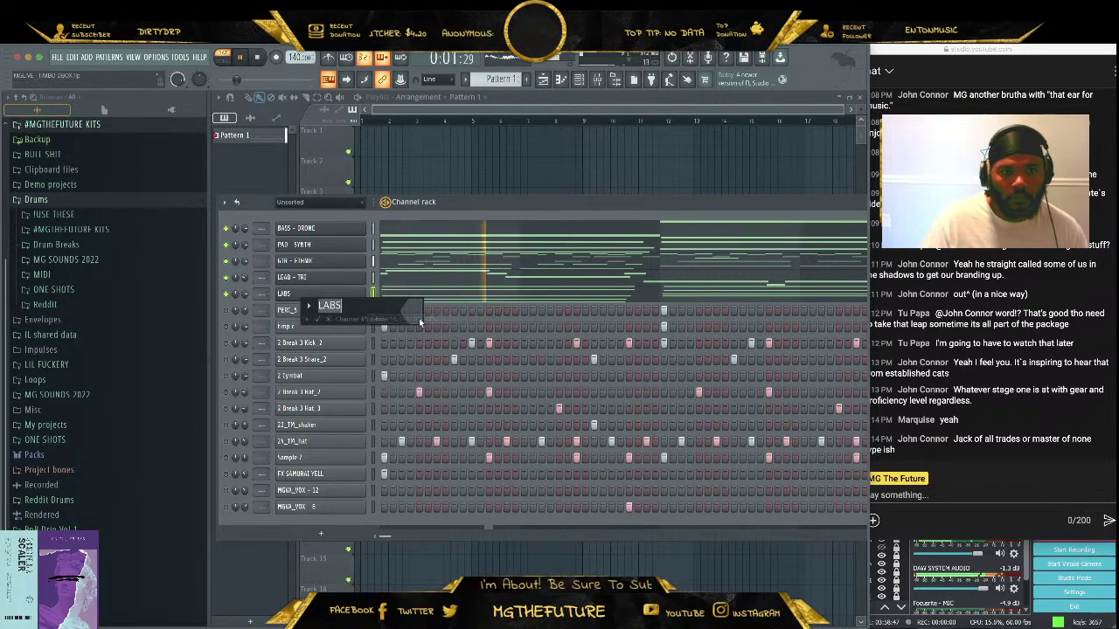
text(STR)
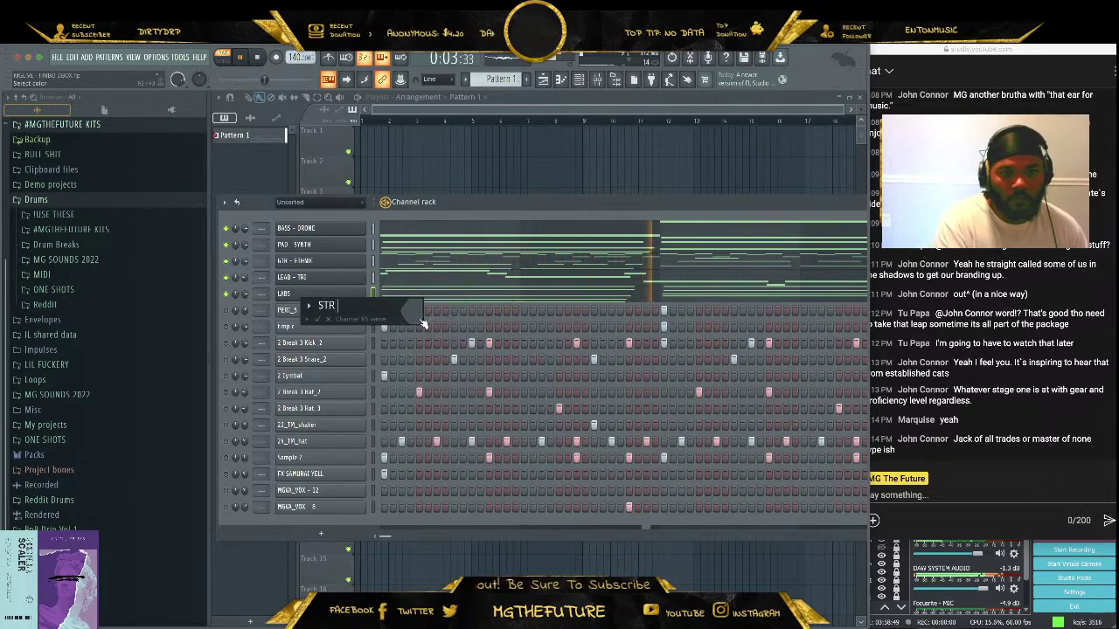
text( - CELLO)
key(Return)
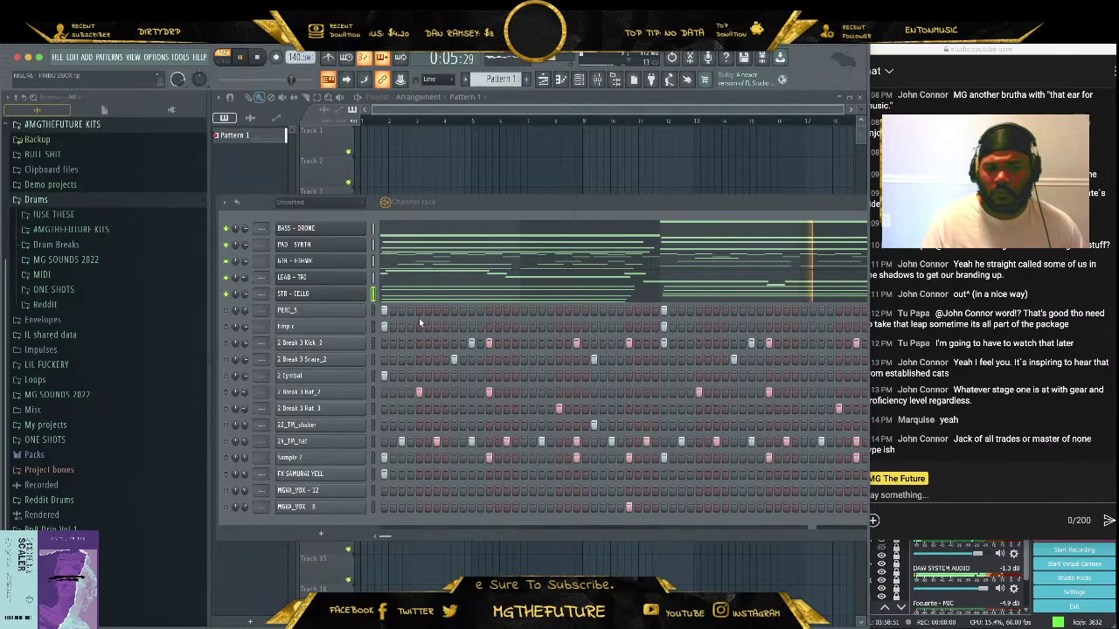
Move the STR - CELLO channel up two places so it sits directly below PAD - SYNTH
click(377, 298)
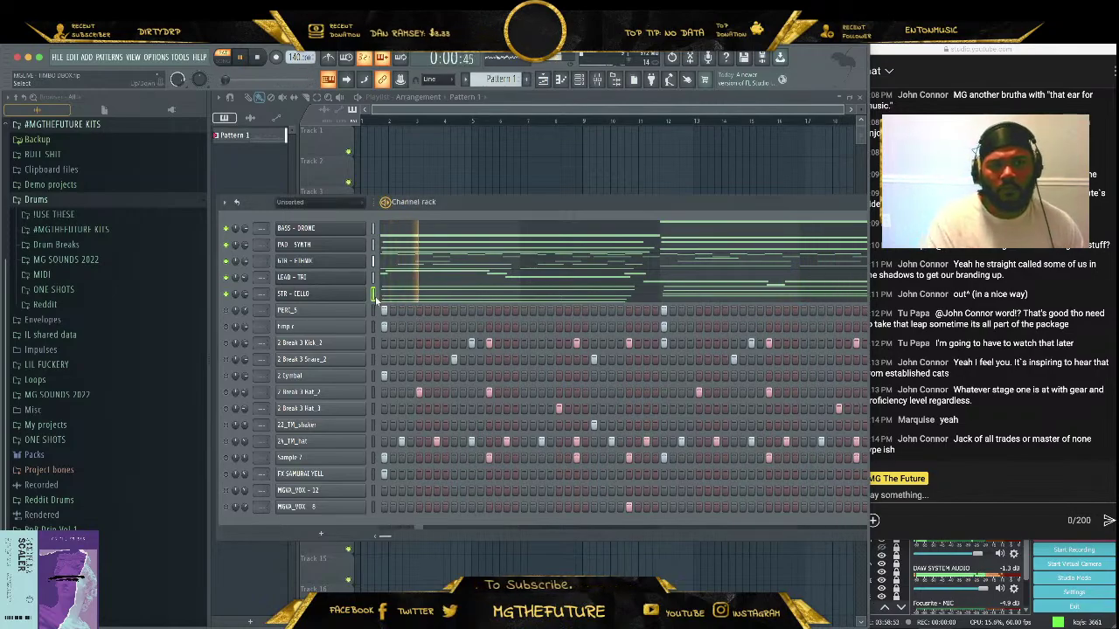
key(alt+Up)
key(alt+Up)
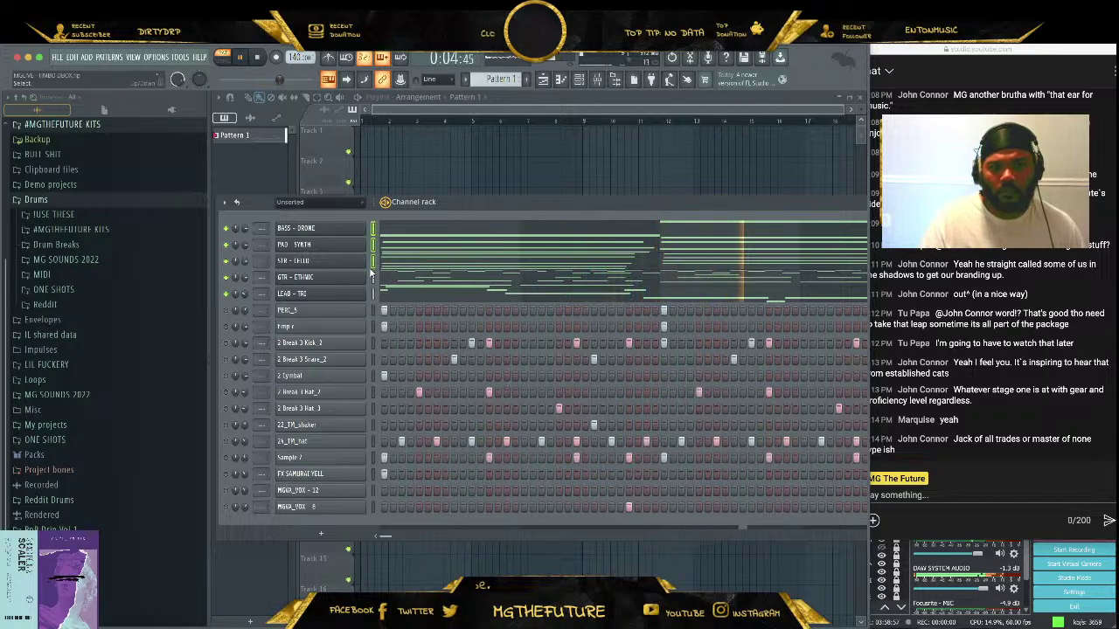
Solo the PERC_5 channel and unmute the timp c and 2 Break 3 Kick_2 channels beneath it
right_click(243, 309)
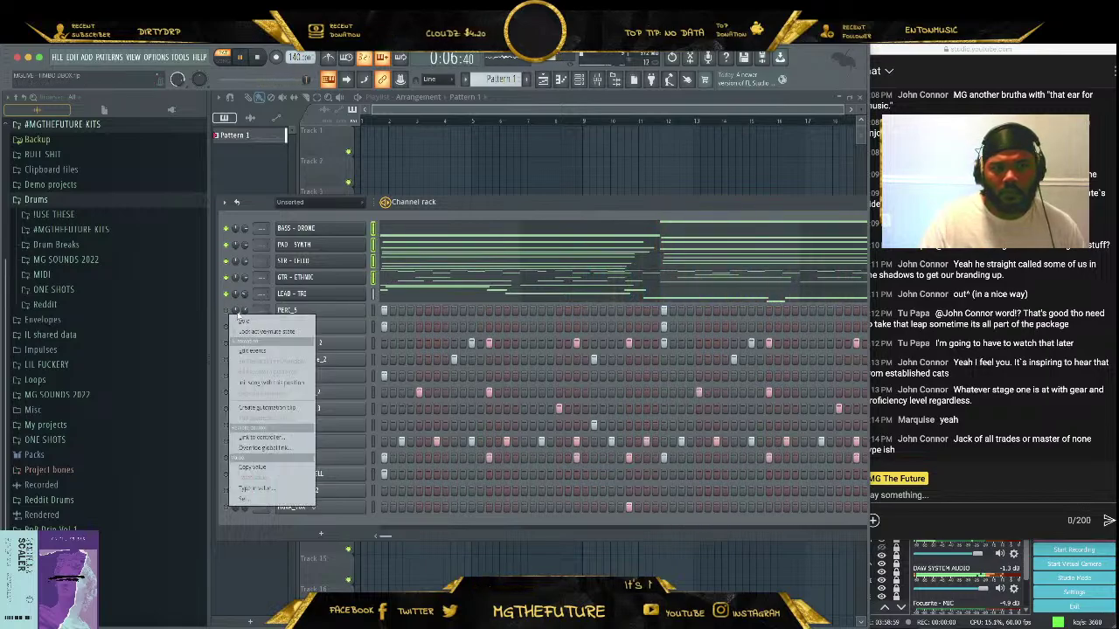
click(256, 320)
click(227, 326)
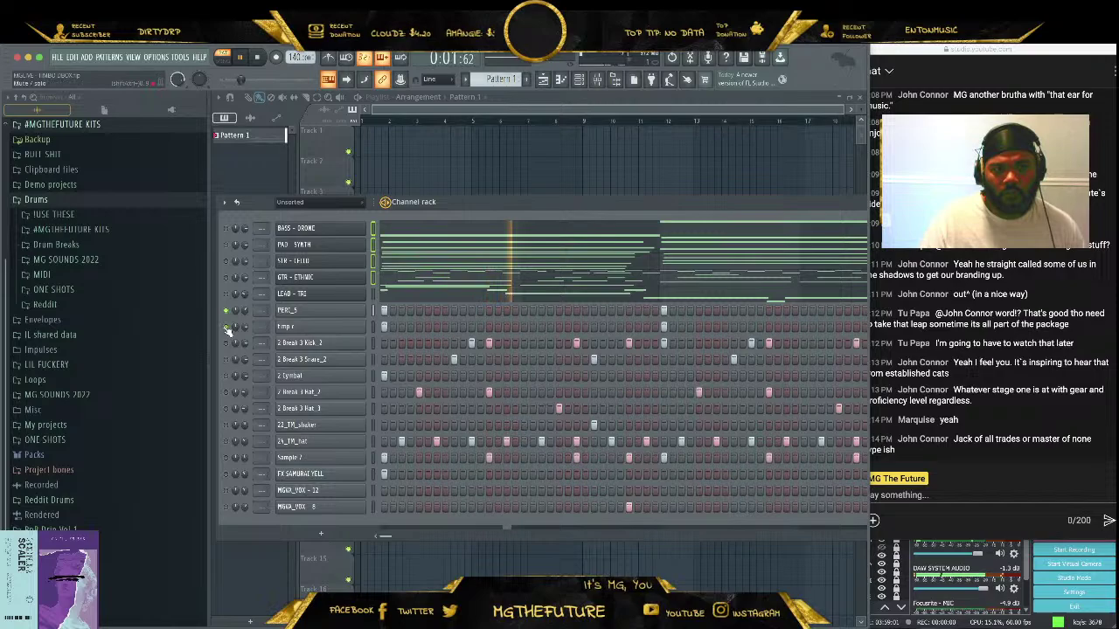
click(227, 343)
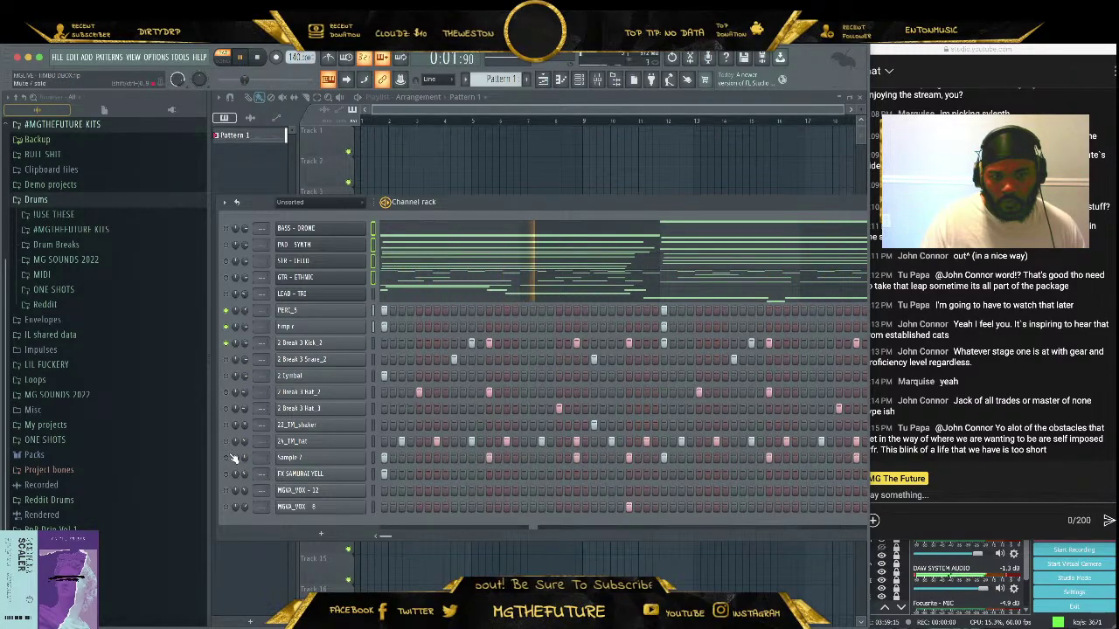
Move the Sample 7 channel up eight places to the top of the drum channels, just below LEAD - TRI
click(373, 457)
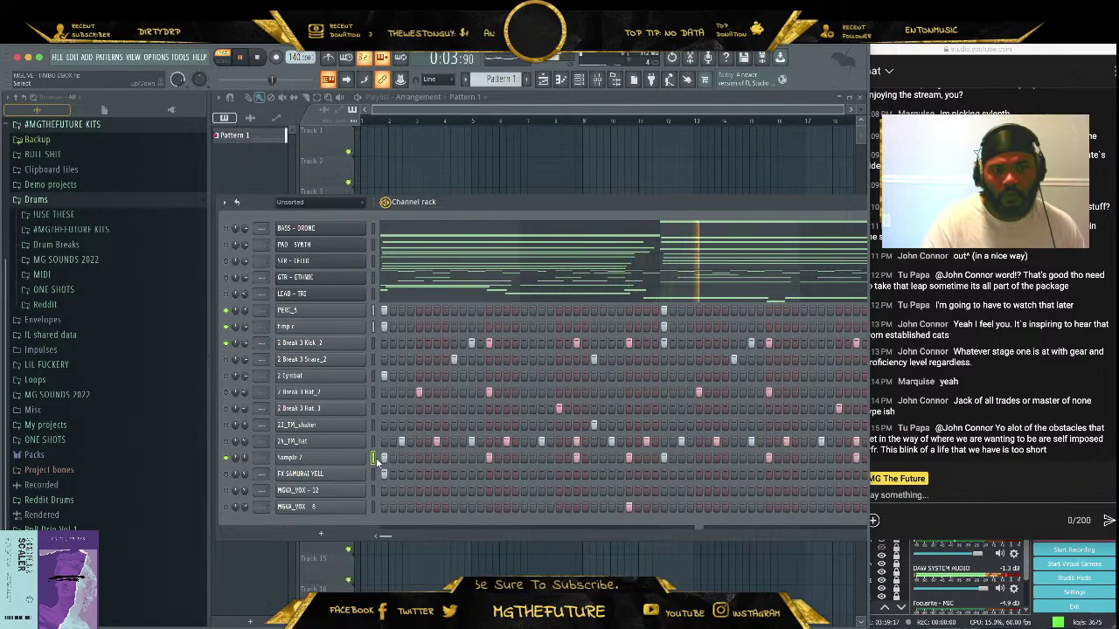
key(alt+Up)
key(alt+Up)
key(alt+Up)
key(alt+Up)
key(alt+Up)
key(alt+Up)
key(alt+Up)
key(alt+Up)
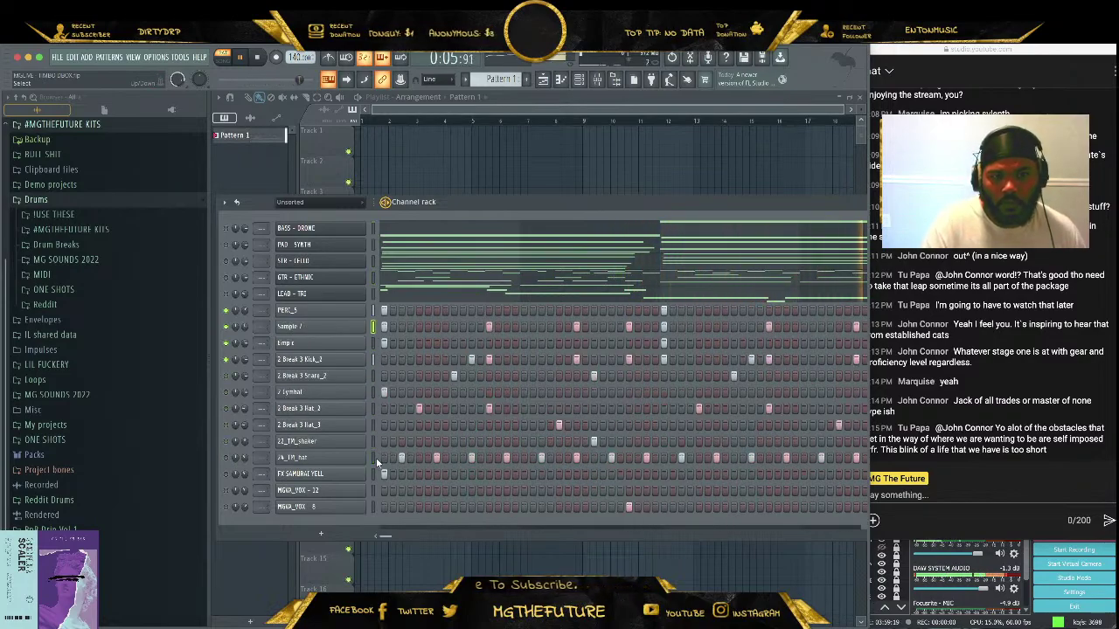
Move the PERC_5 channel down four places to below 2 Break 3 Snare_2, and unmute the snare channel
click(373, 315)
key(alt+Down)
key(alt+Down)
key(alt+Down)
key(alt+Down)
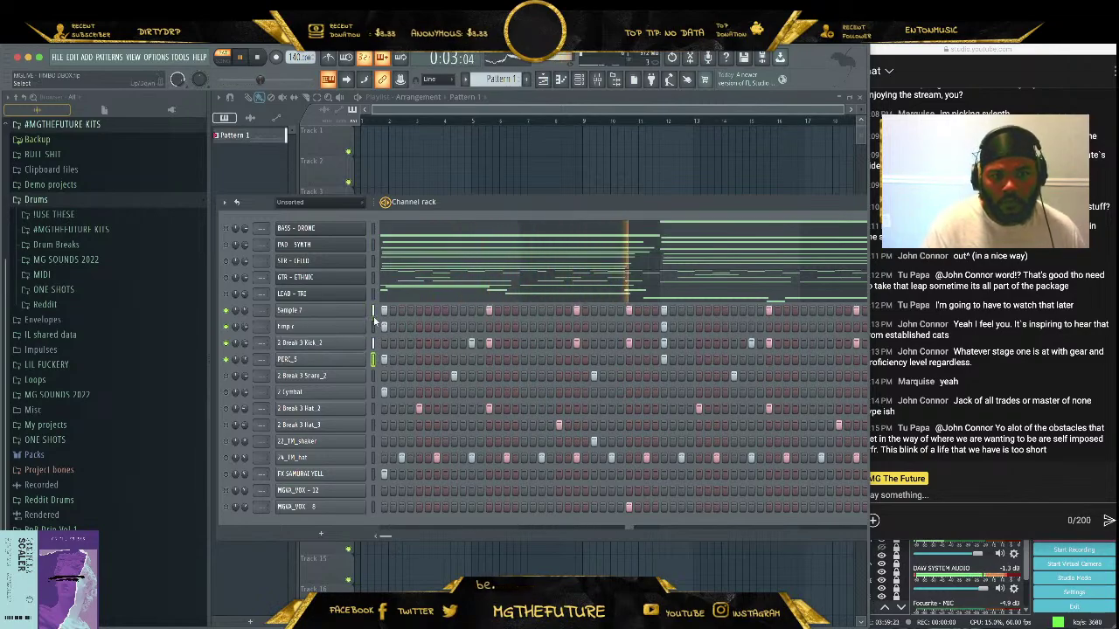
click(225, 360)
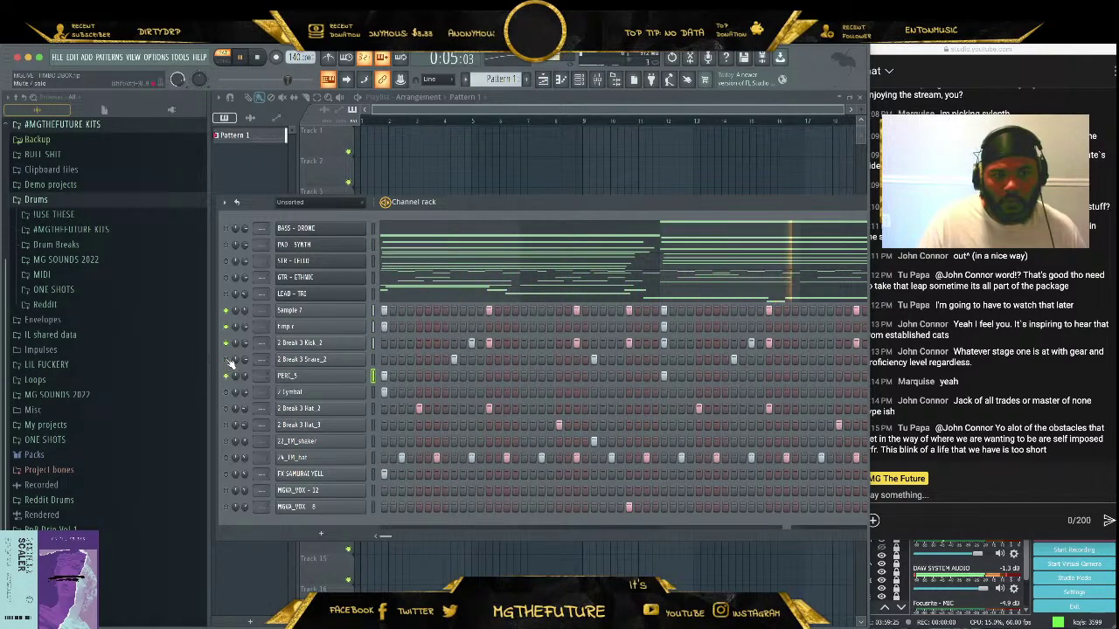
click(229, 376)
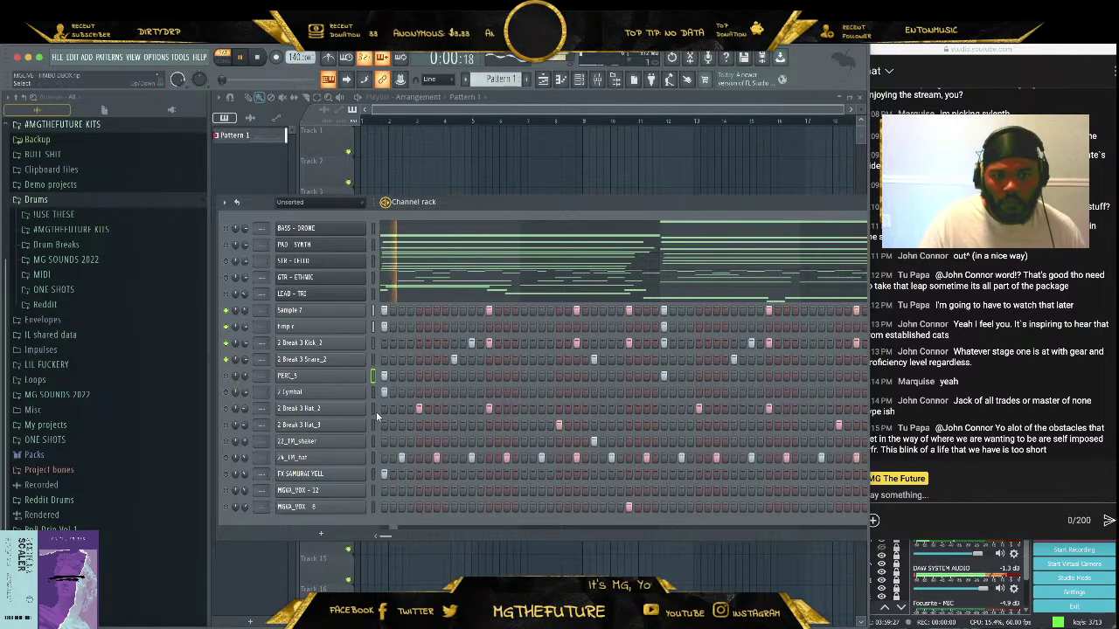
Move the 24_TM_hat channel up four places so it sits between PERC_5 and 2 Cymbal
click(376, 457)
key(alt+Up)
key(alt+Up)
key(alt+Up)
key(alt+Up)
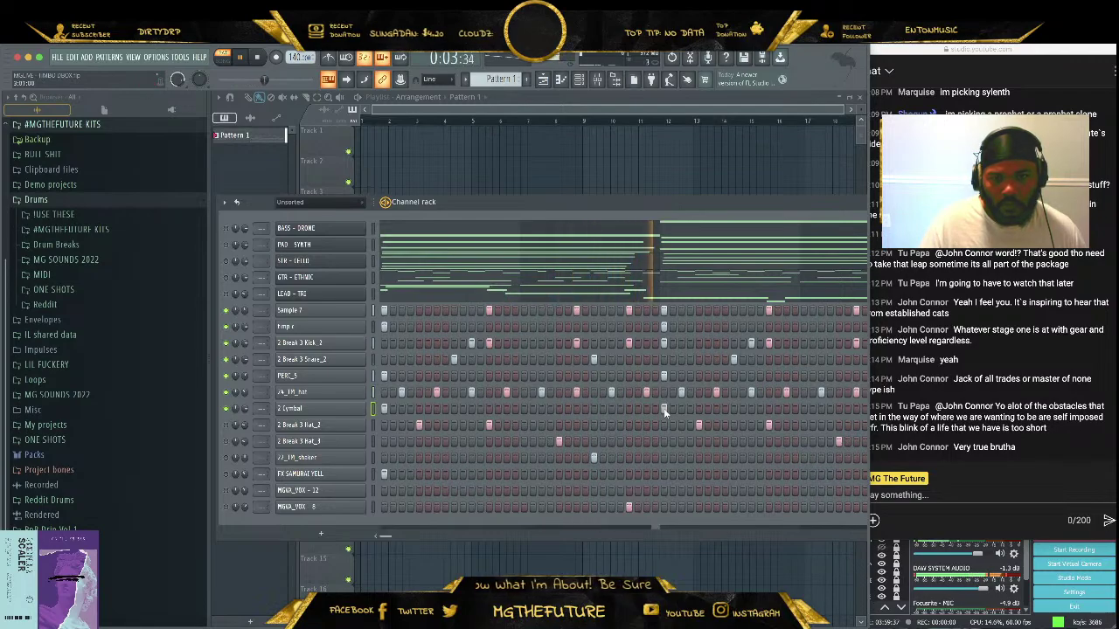
key(Down)
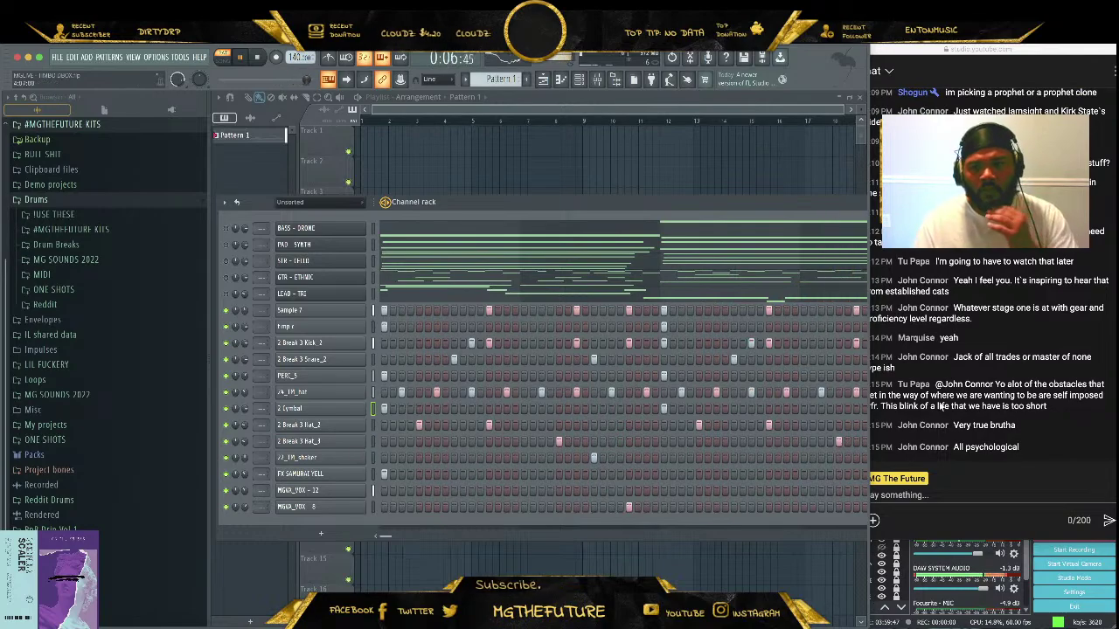
Stop playback, switch to the YouTube Studio live chat window, and read back through the recent viewer messages
click(1049, 326)
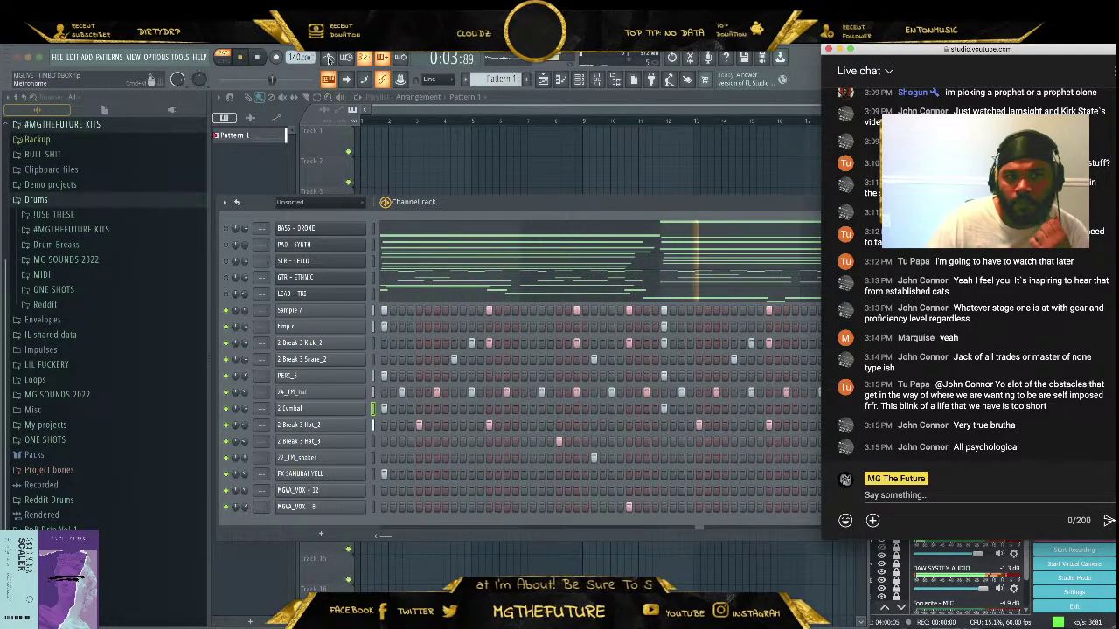
click(258, 59)
click(970, 393)
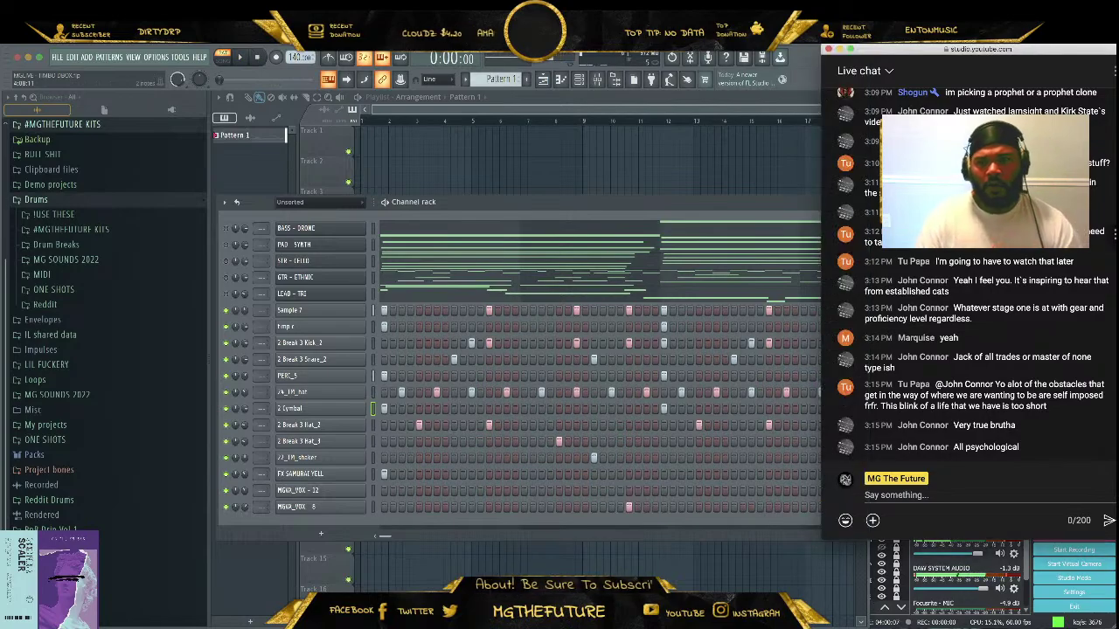
scroll(971, 279, up, 2)
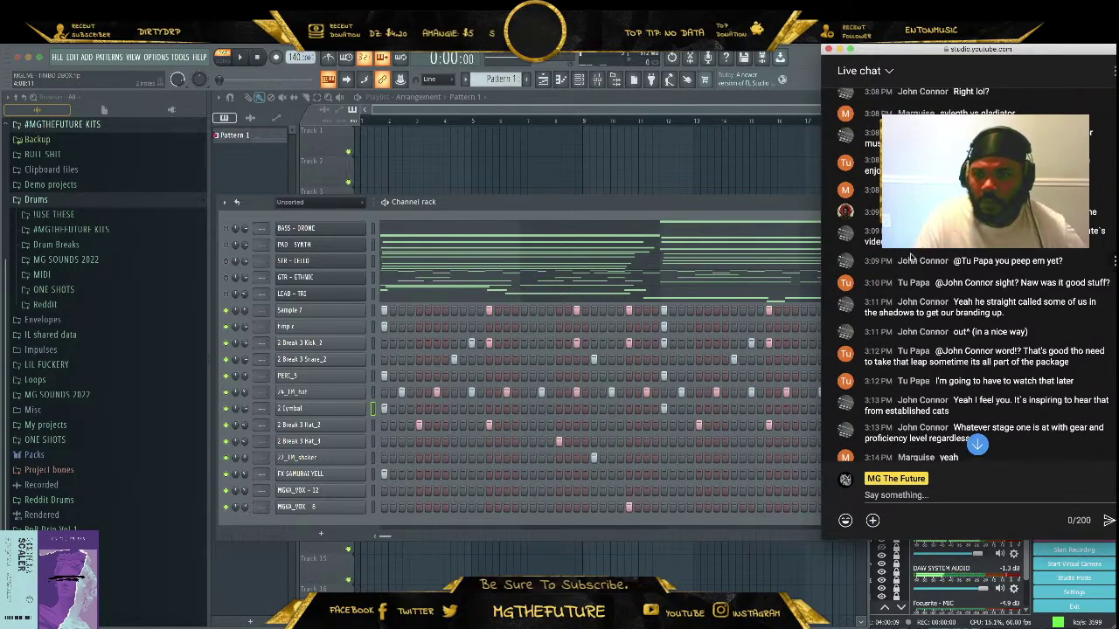
drag(1023, 52, 1008, 52)
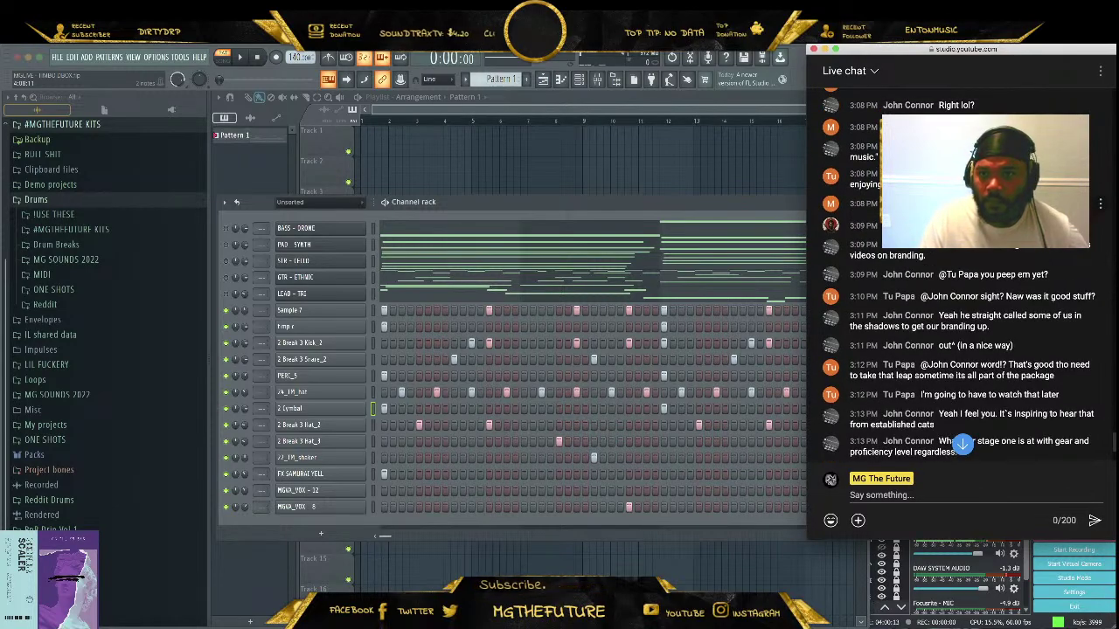
scroll(970, 280, up, 3)
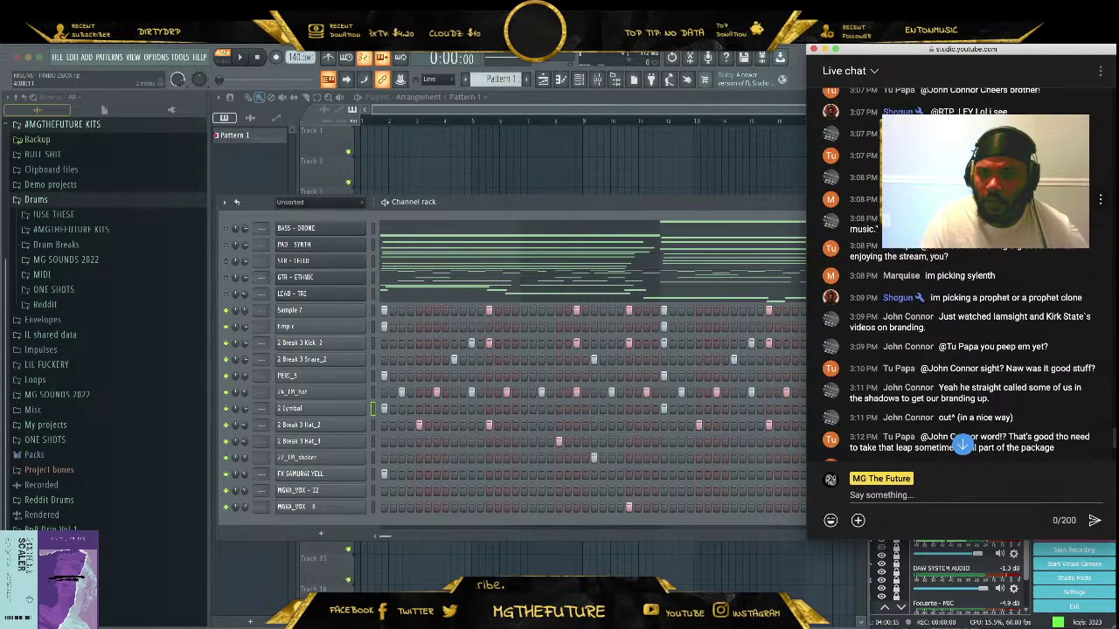
scroll(962, 279, down, 5)
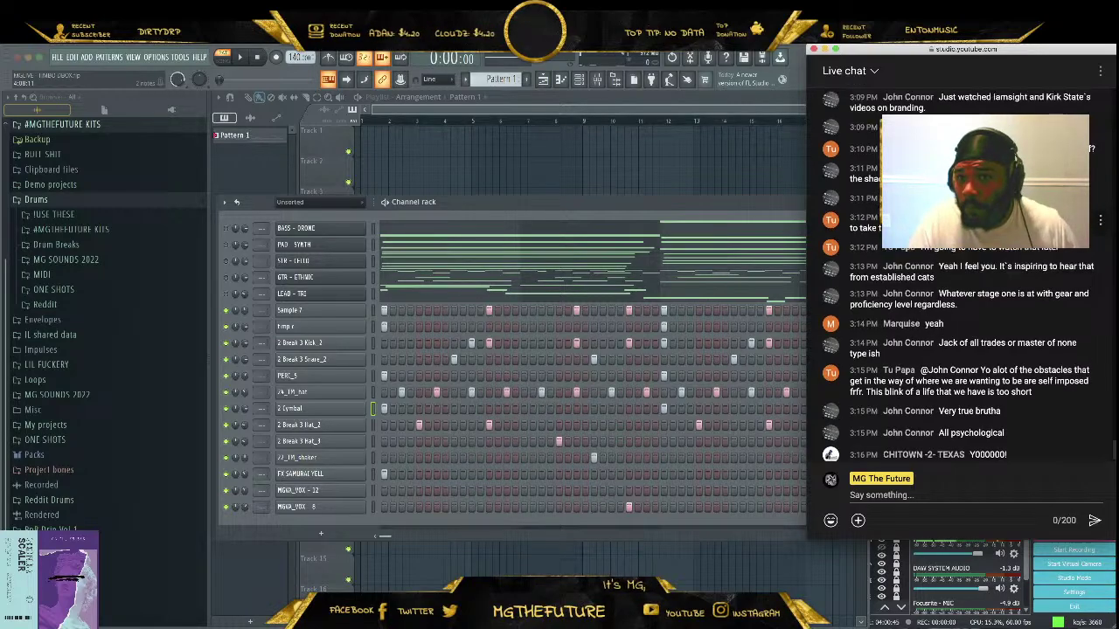
scroll(962, 271, up, 1)
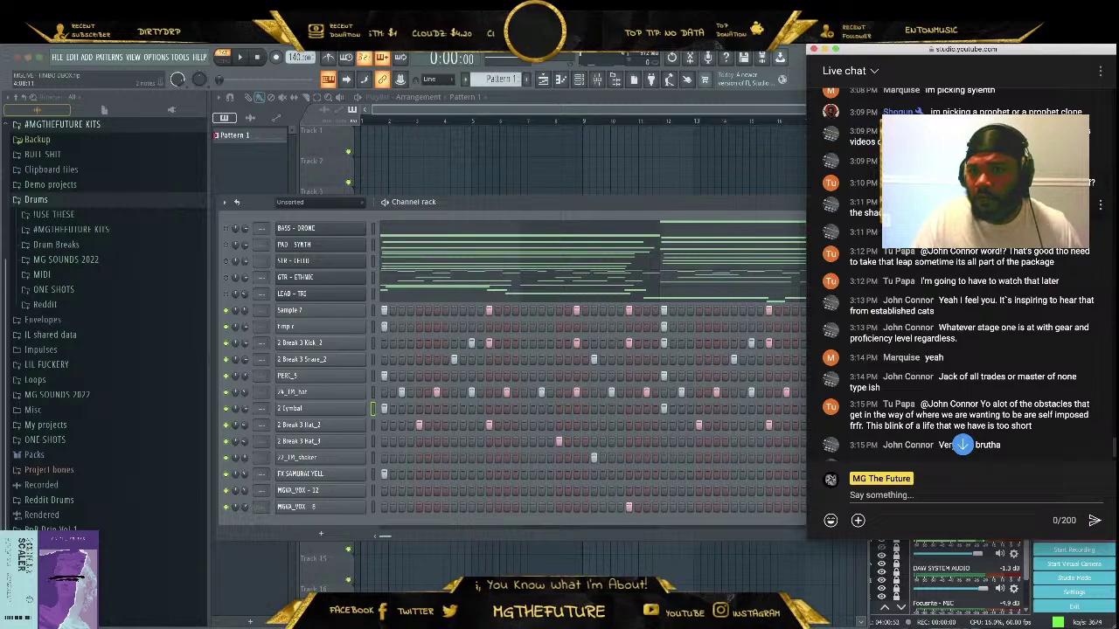
scroll(961, 271, down, 1)
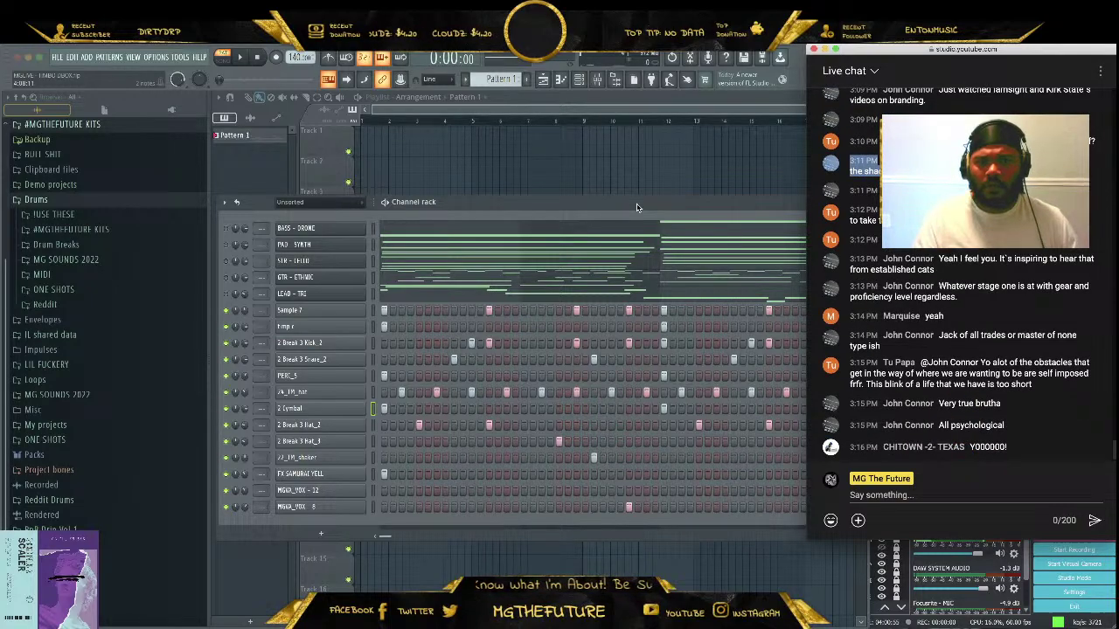
Narrow the file browser and move the channel rack higher over the playlist
mouse_move(636, 207)
mouse_down()
mouse_move(624, 204)
mouse_move(643, 224)
mouse_move(637, 199)
mouse_up()
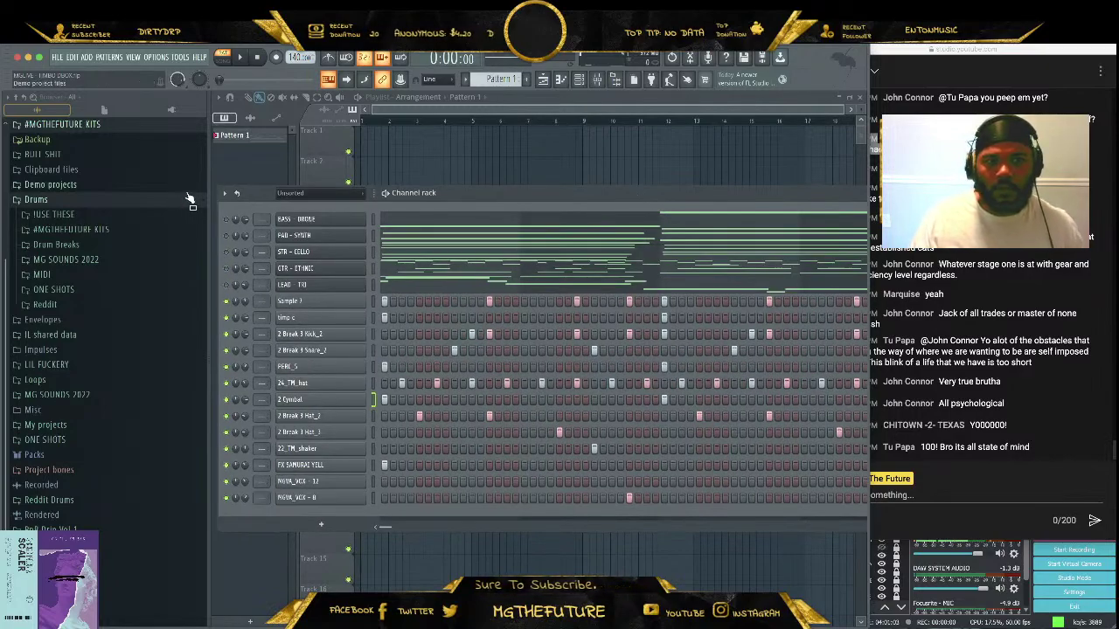
drag(211, 182, 166, 181)
drag(427, 195, 473, 172)
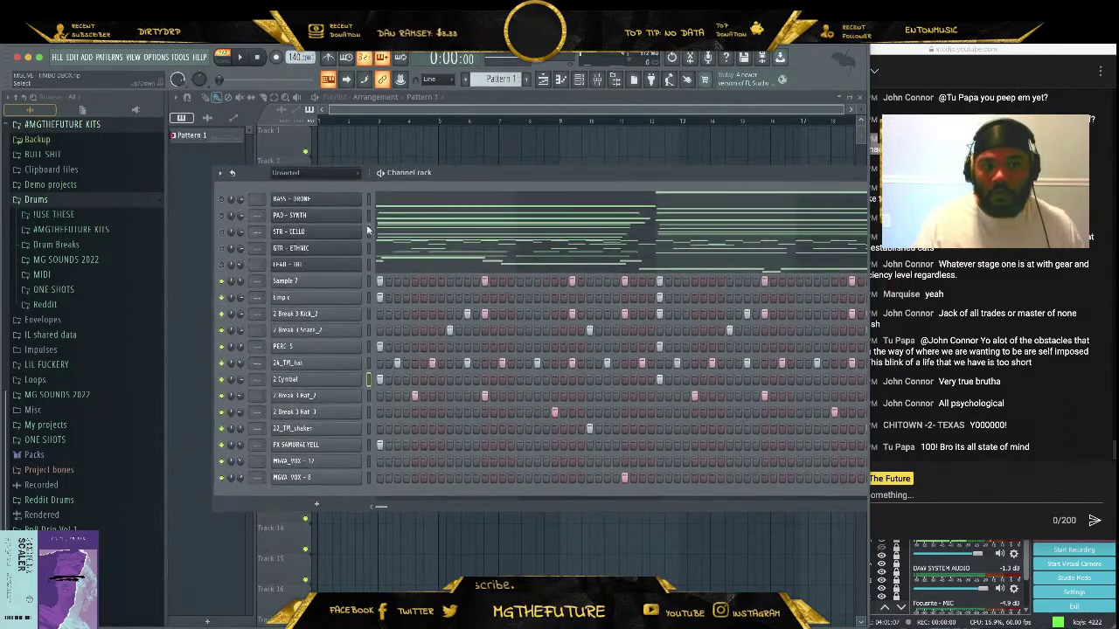
Colour all channels in the channel rack with a gradient from dark slate blue #332876 to powder blue #94C8CA
click(220, 173)
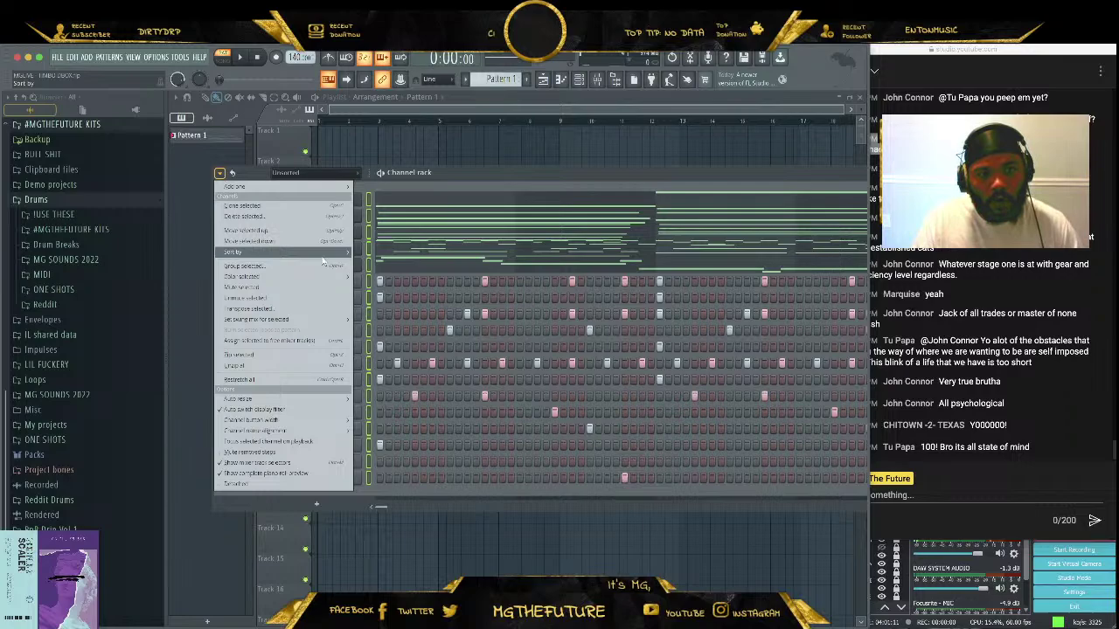
click(384, 278)
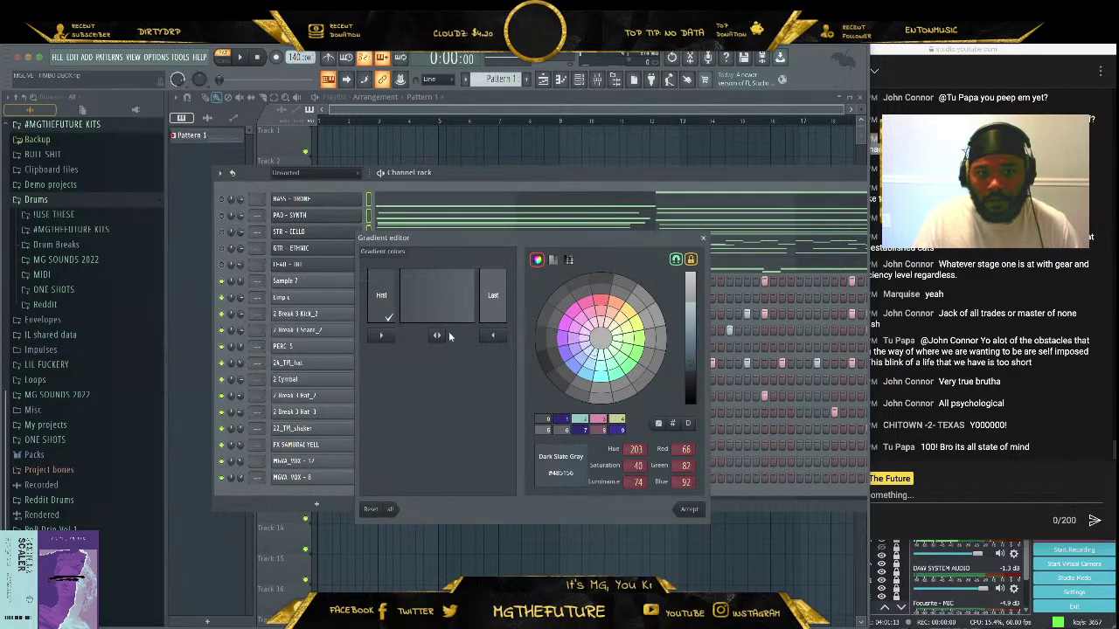
click(557, 420)
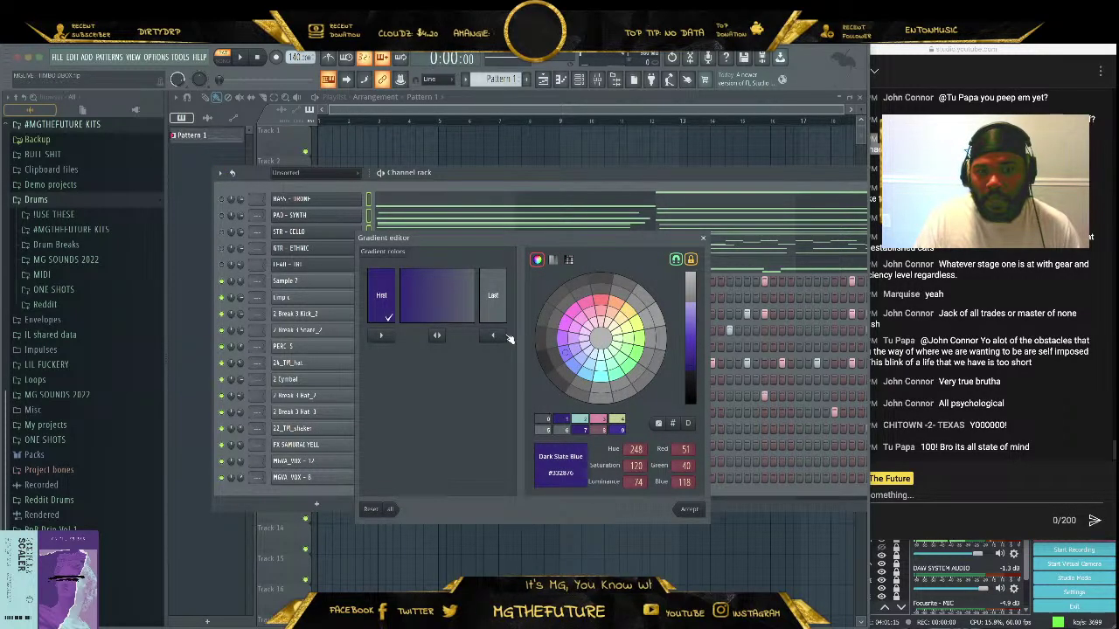
click(584, 420)
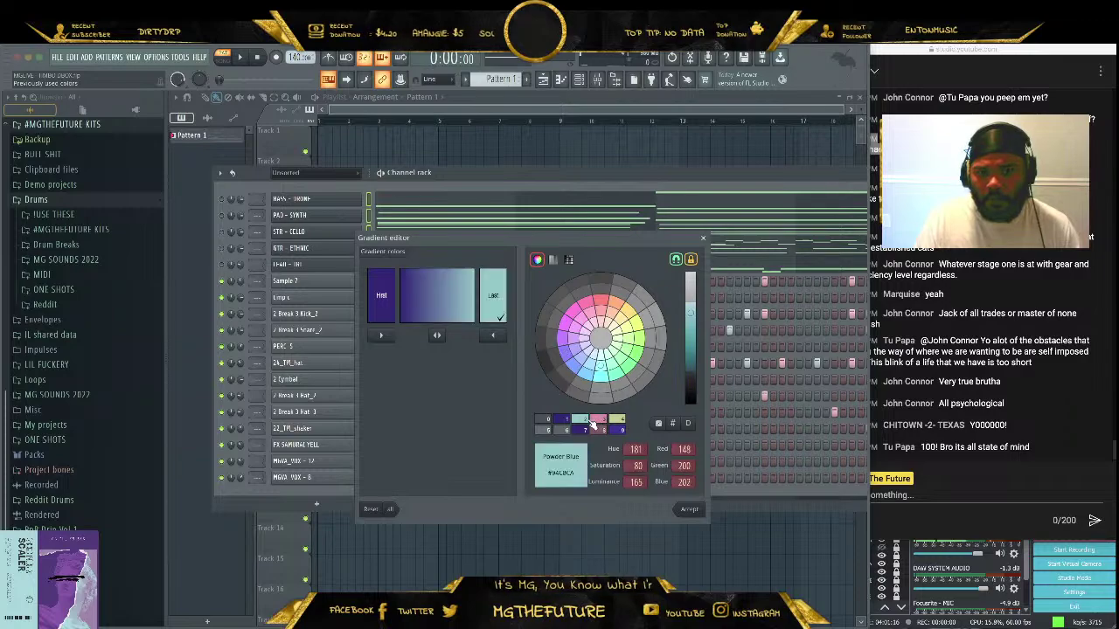
click(686, 510)
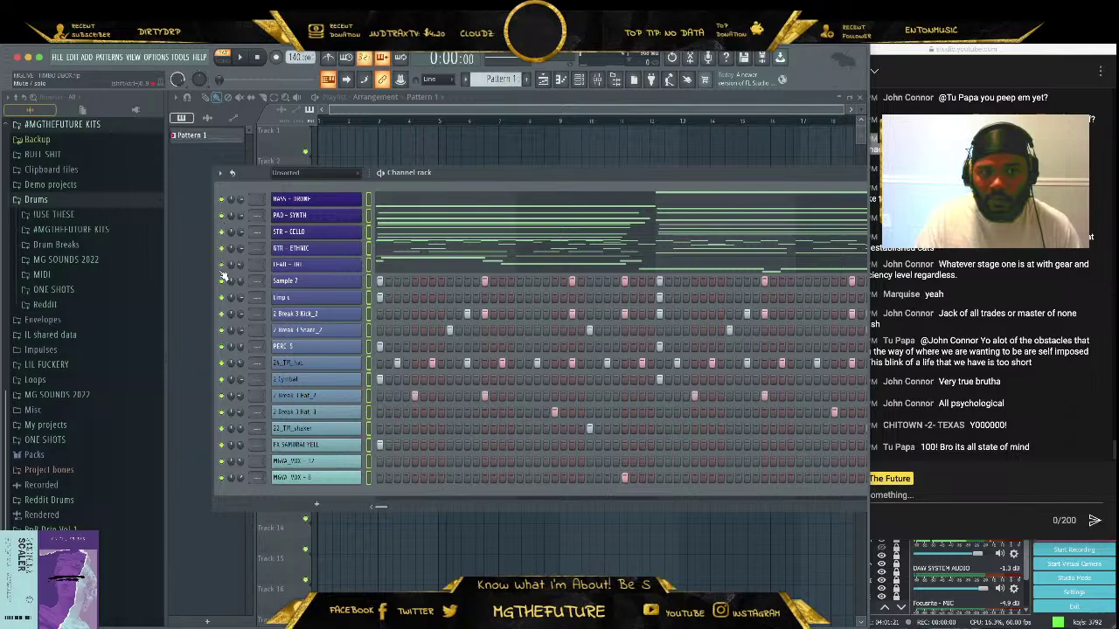
Play the pattern, place Pattern 1 at the start of Track 1 in the playlist, and split it by channel
key(space)
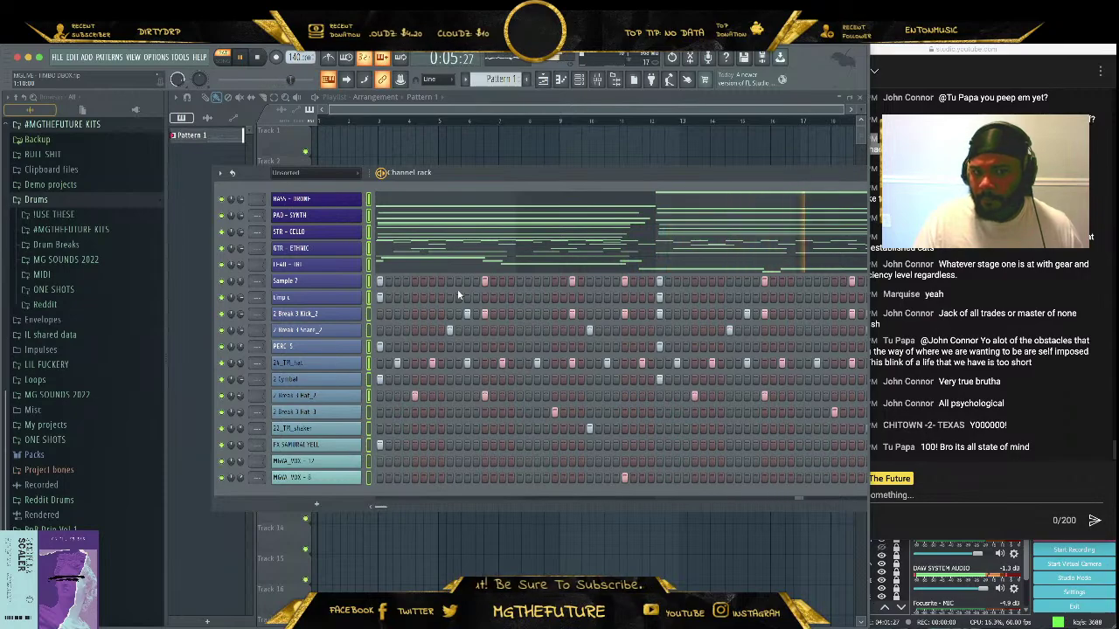
key(F6)
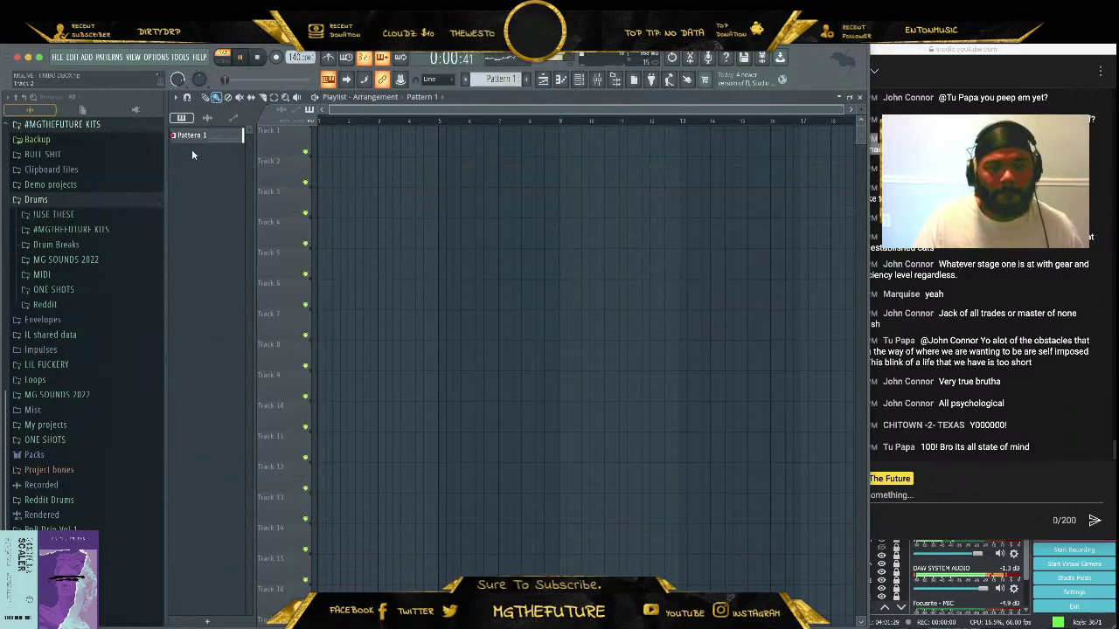
drag(212, 138, 275, 152)
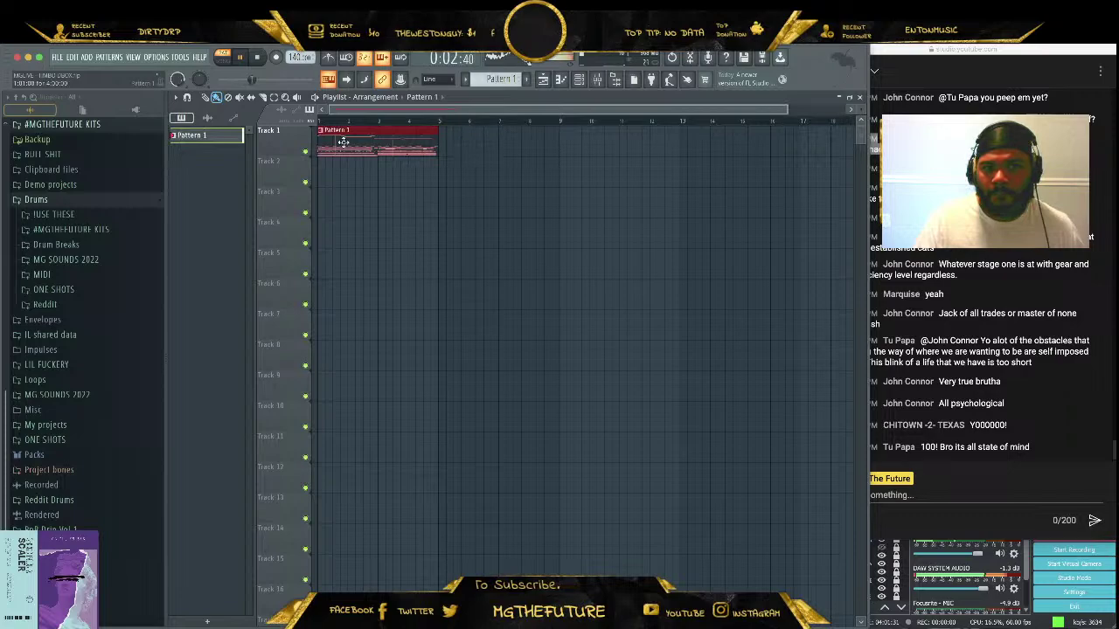
right_click(214, 137)
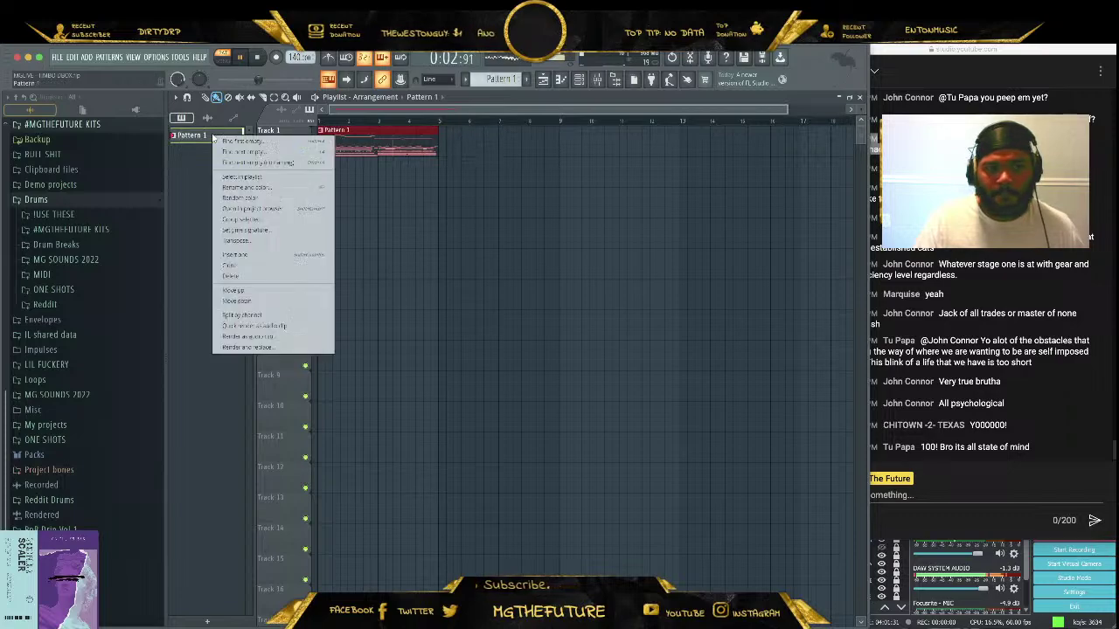
click(304, 317)
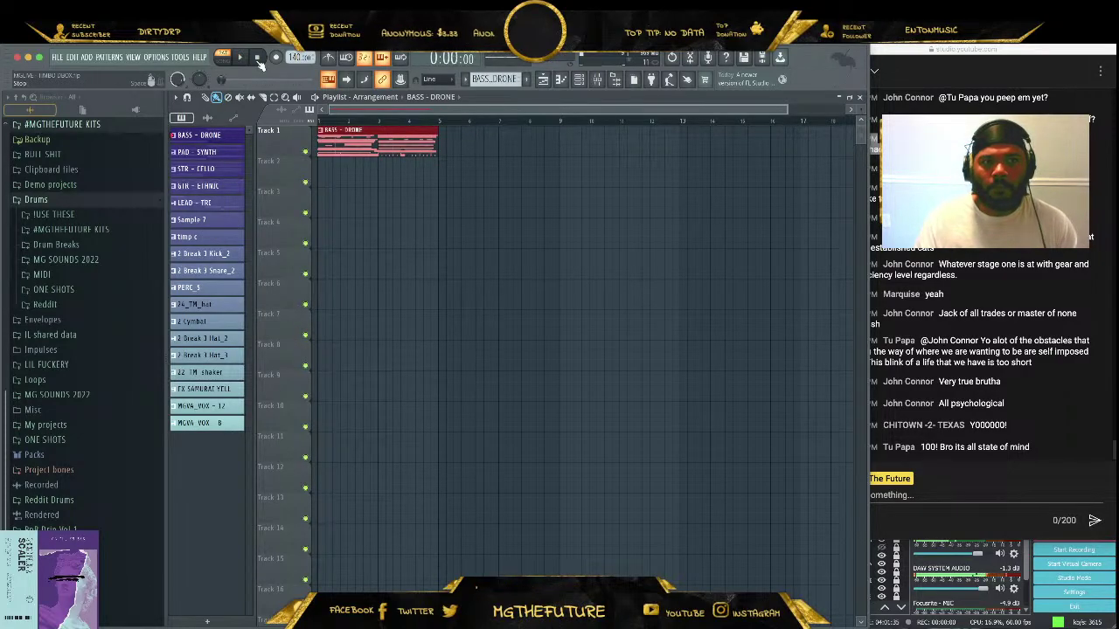
Move the BASS - DRONE, PAD - SYNTH, STR - CELLO, GTR - ETHNIC and LEAD clips from Track 1 onto Tracks 3 to 7 in that order
drag(395, 158, 354, 212)
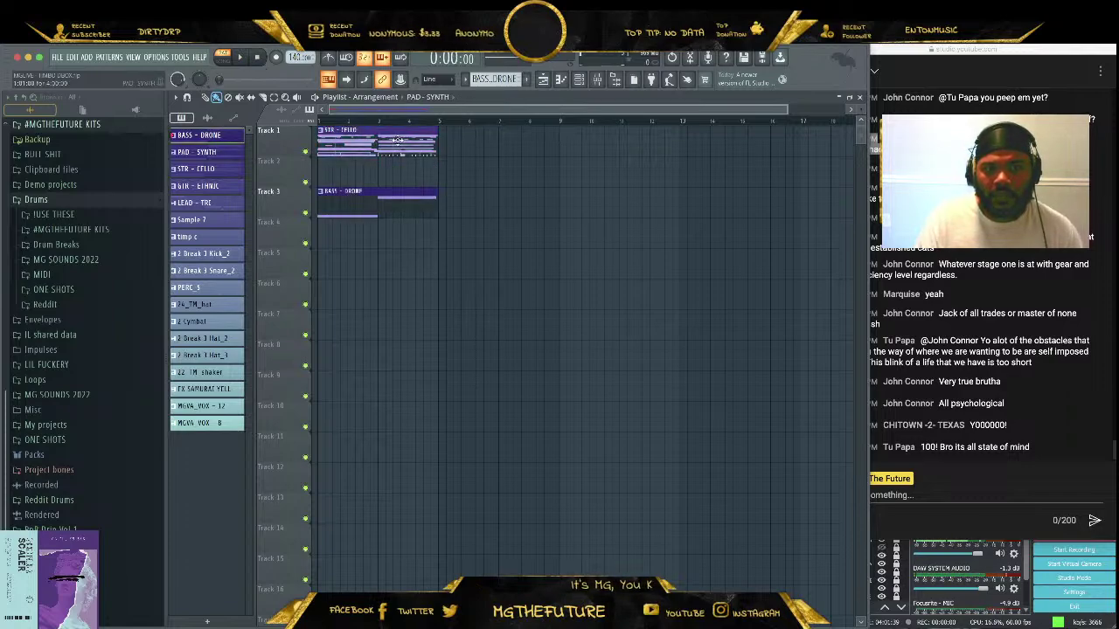
drag(396, 140, 366, 251)
drag(374, 142, 342, 264)
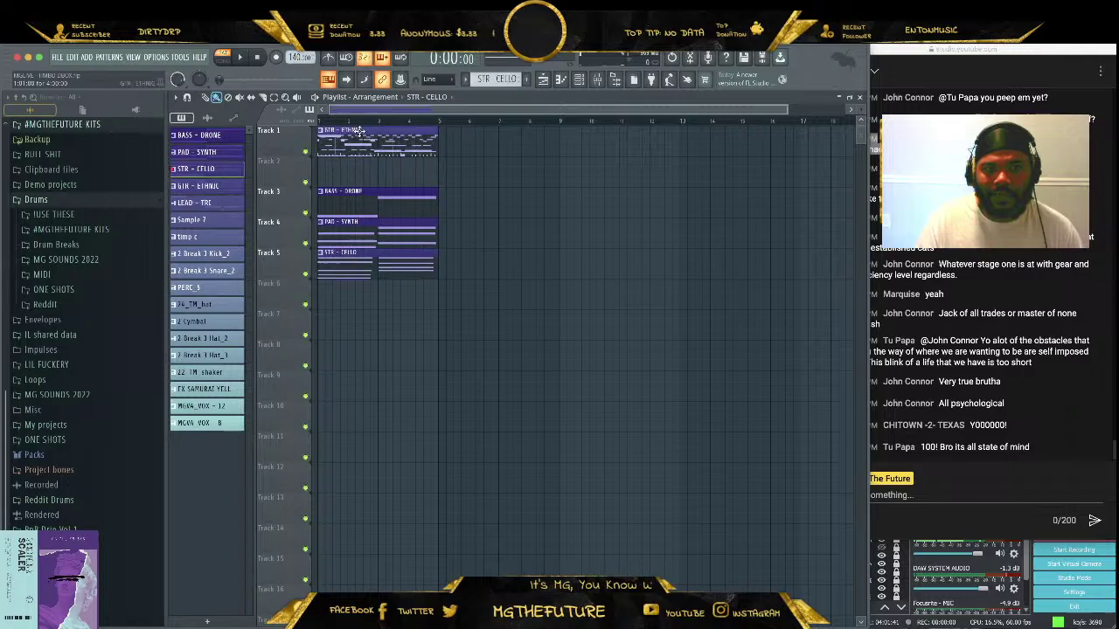
drag(361, 133, 318, 310)
drag(354, 151, 354, 332)
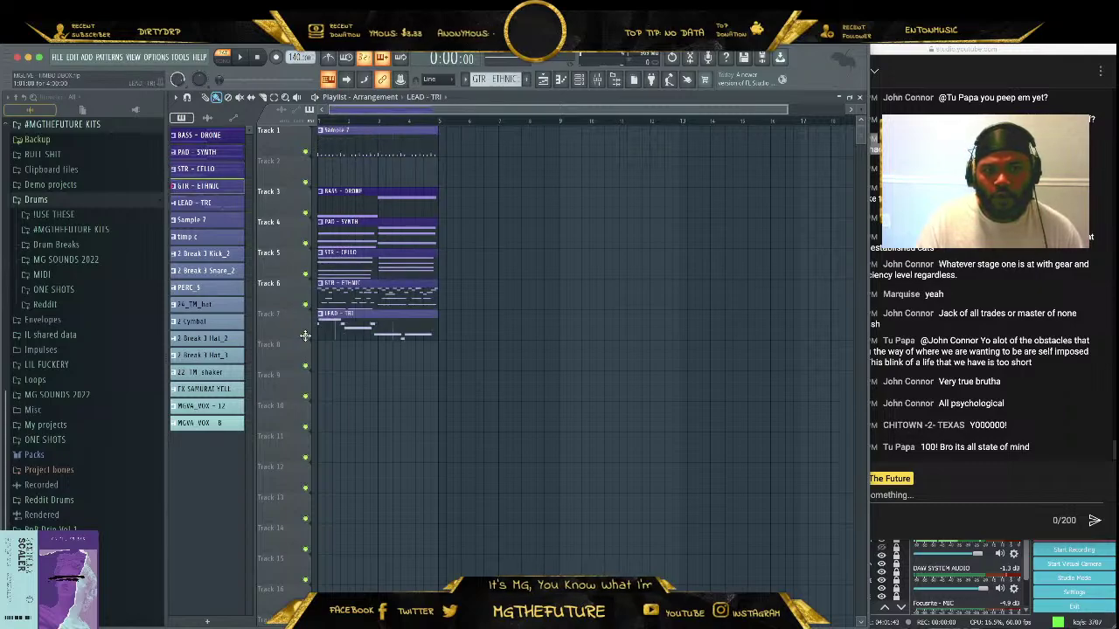
Move the Sample 7, timp c, 2 Break 3 Kick_2, 2 Break 3 Snare_2, PERC_5 and 24_TM_hat clips onto Tracks 9 to 14
drag(350, 131, 352, 385)
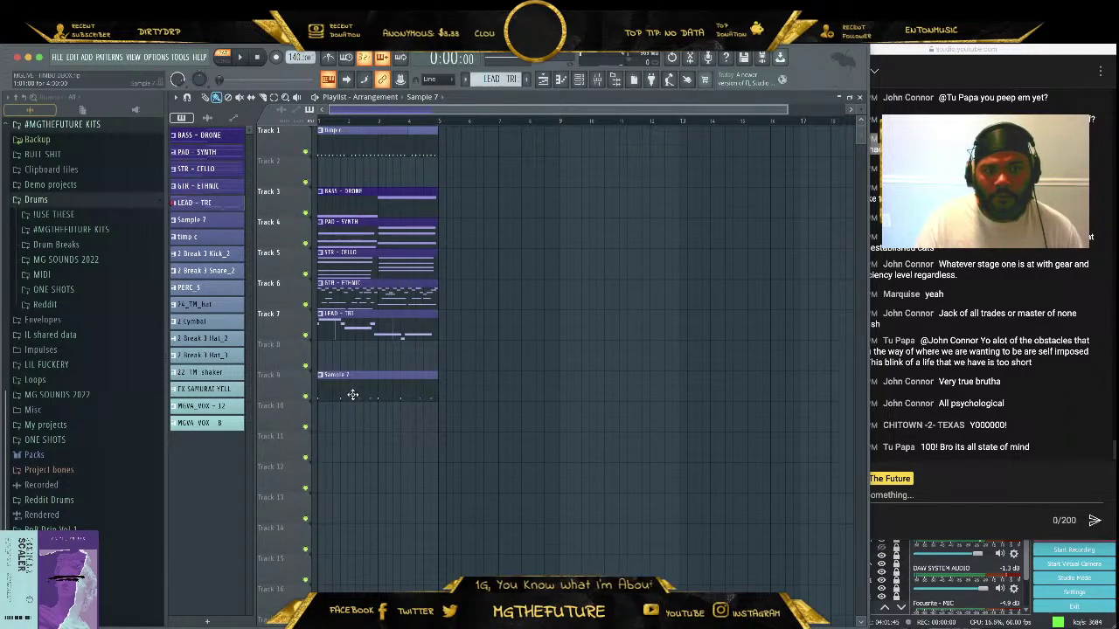
click(332, 408)
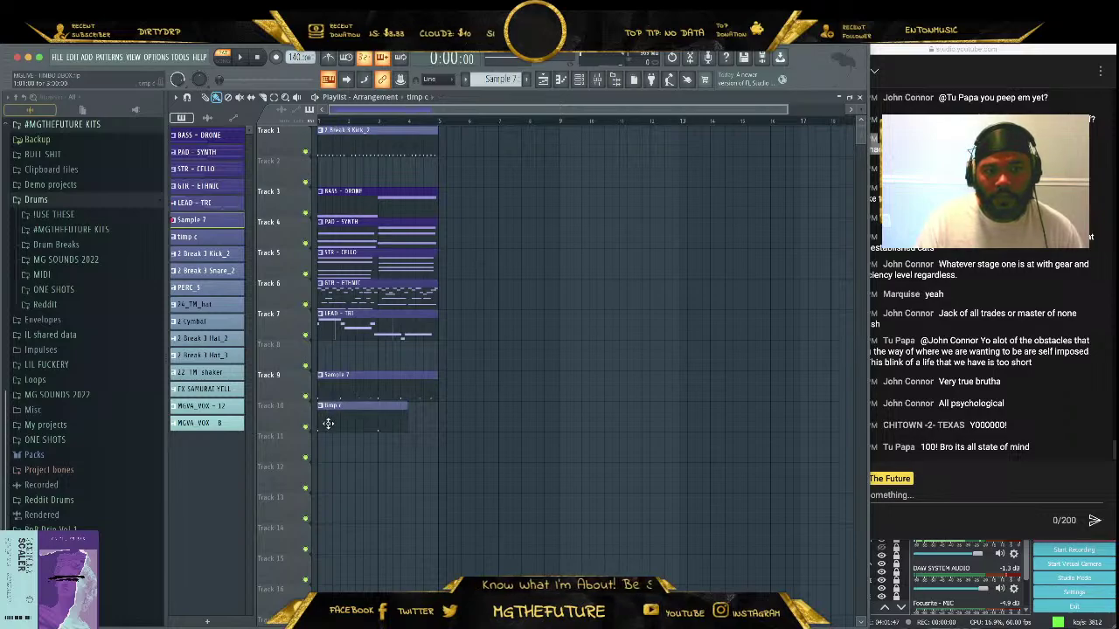
click(341, 441)
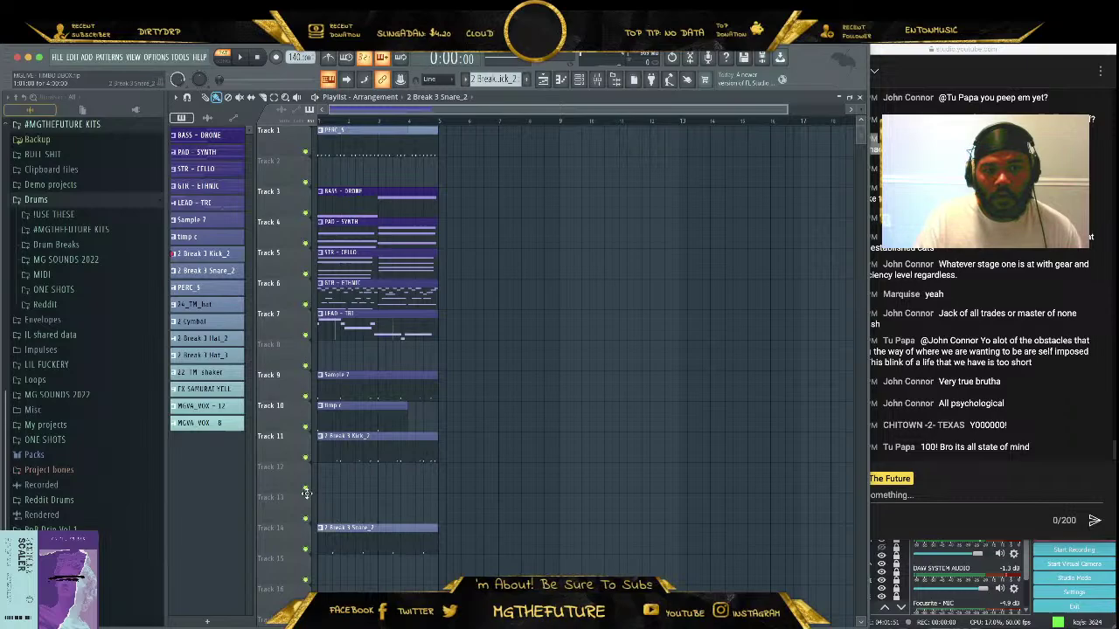
click(332, 472)
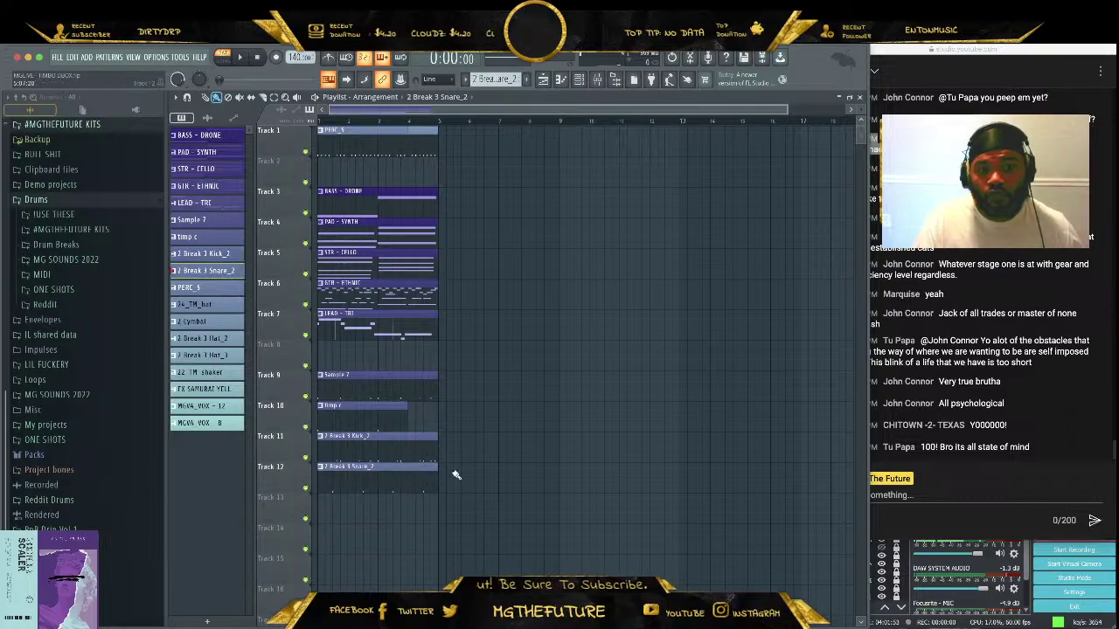
click(332, 499)
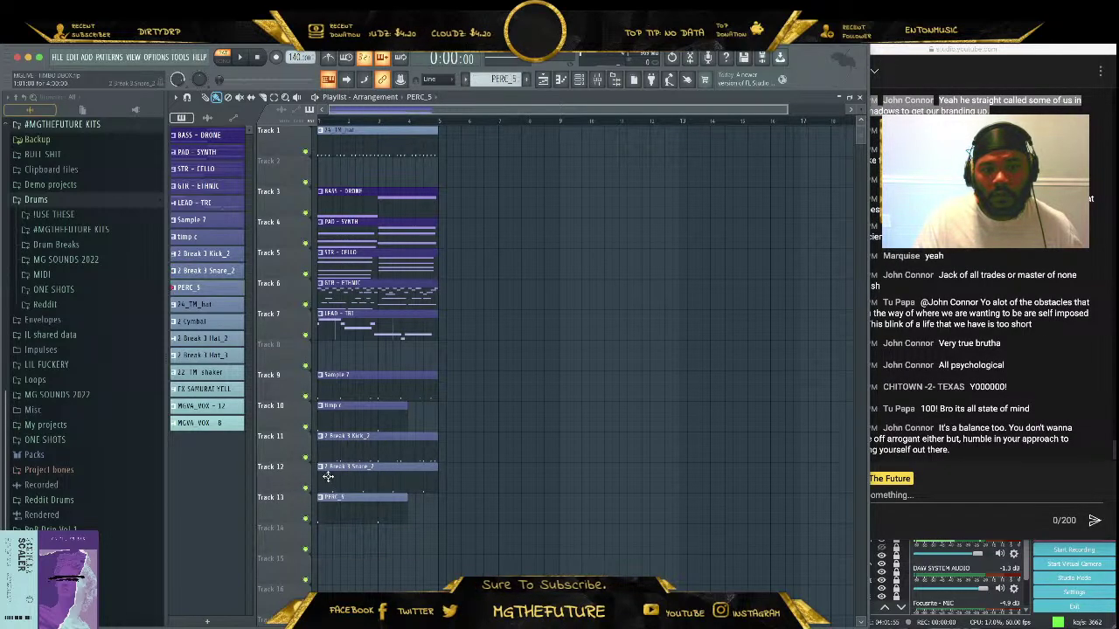
click(194, 304)
click(332, 529)
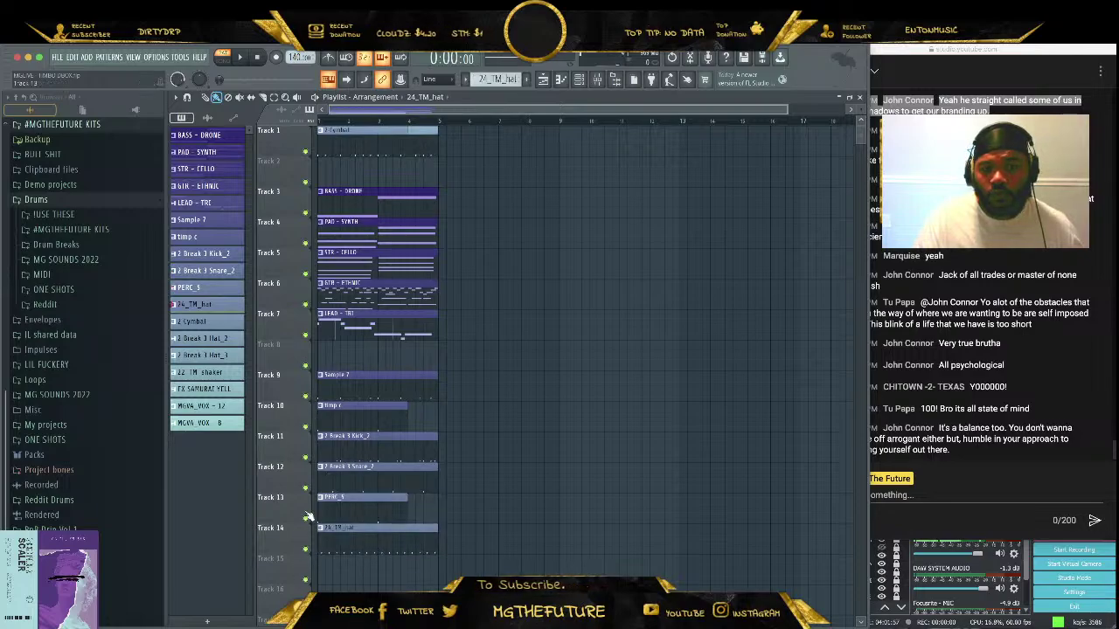
Reduce the playlist track height and move the 2 Break 3 Hat_2, 2 Break 3 Hat_3 and 22_TM_shaker clips onto Tracks 15 to 17
scroll(359, 262, down, 1)
scroll(358, 228, up, 1)
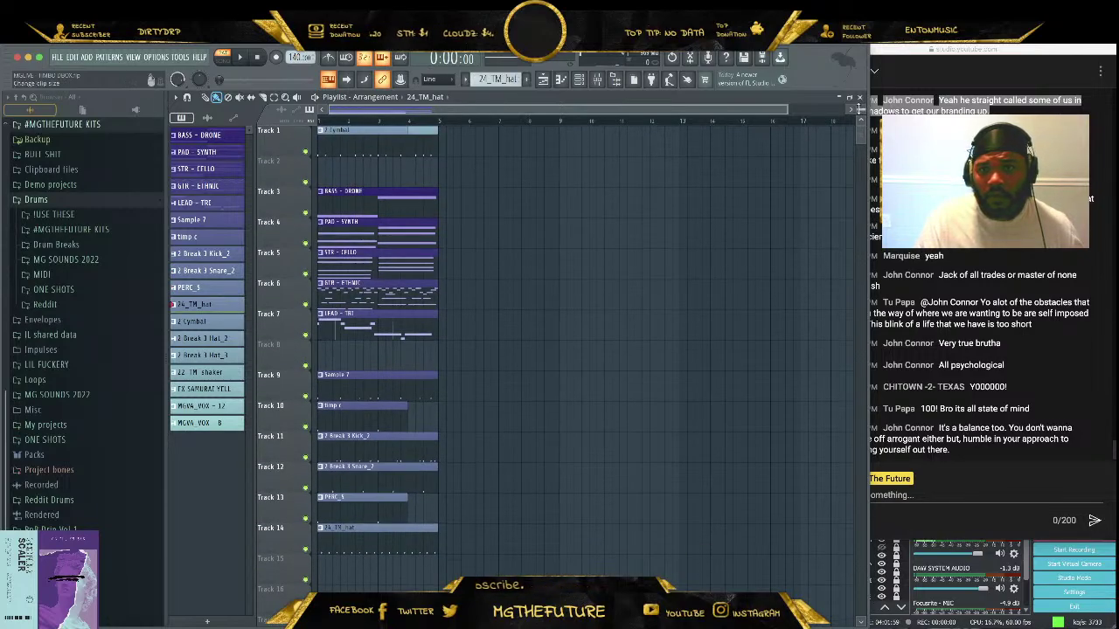
drag(859, 108, 822, 129)
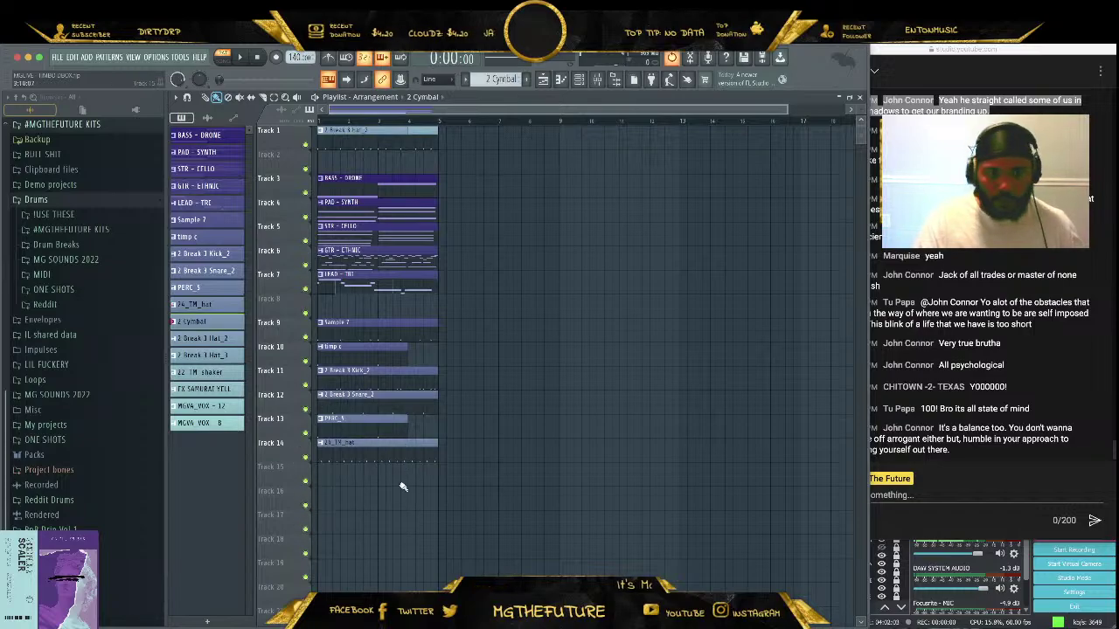
click(354, 463)
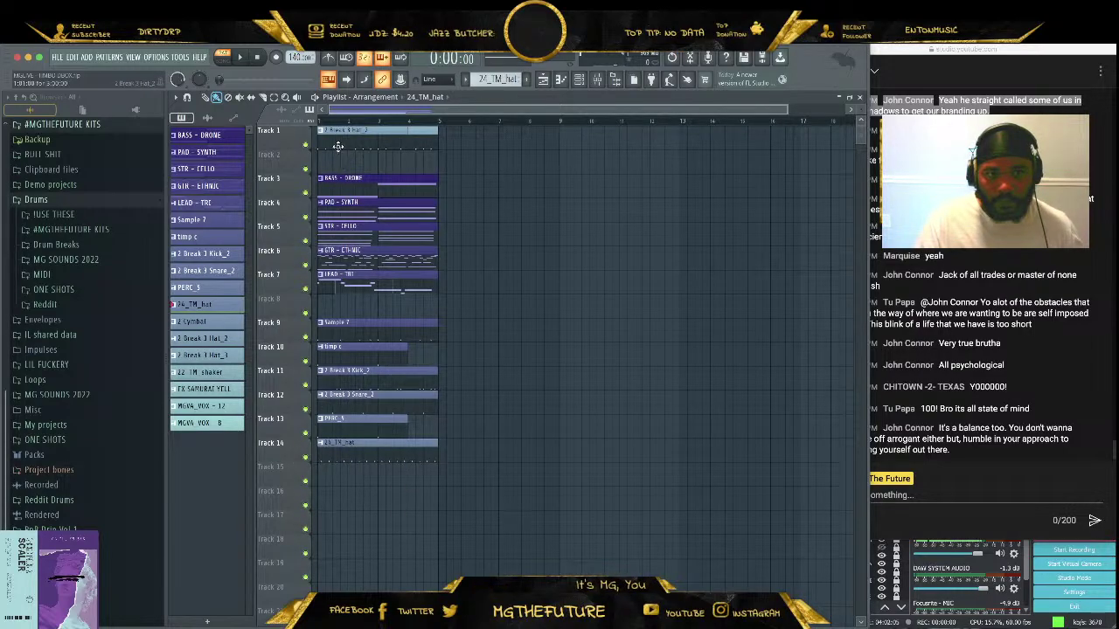
drag(337, 146, 297, 507)
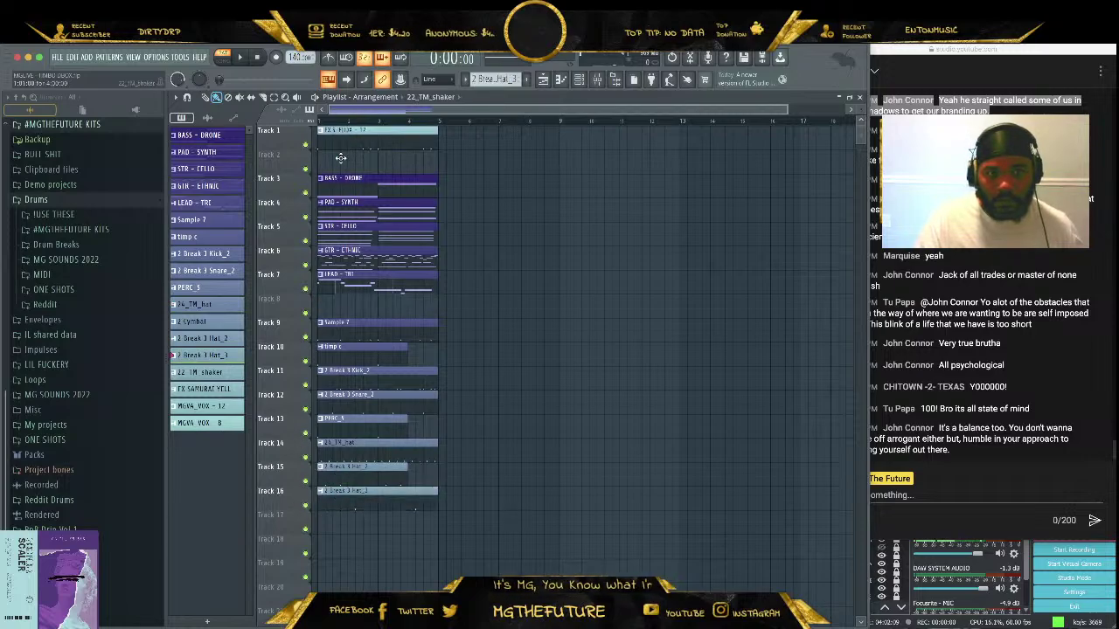
click(323, 516)
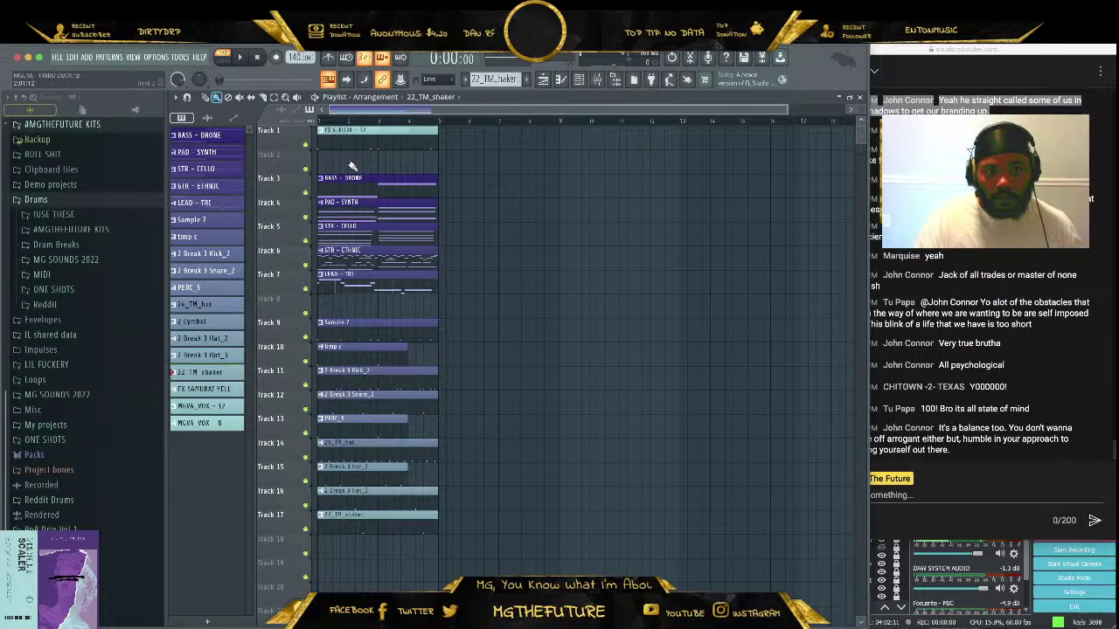
Move the FX SAMURAI YELL, MGVA_VOX - 12, MGVA_VOX - 8 and 2 Cymbal clips onto Tracks 18 to 21
drag(345, 133, 355, 455)
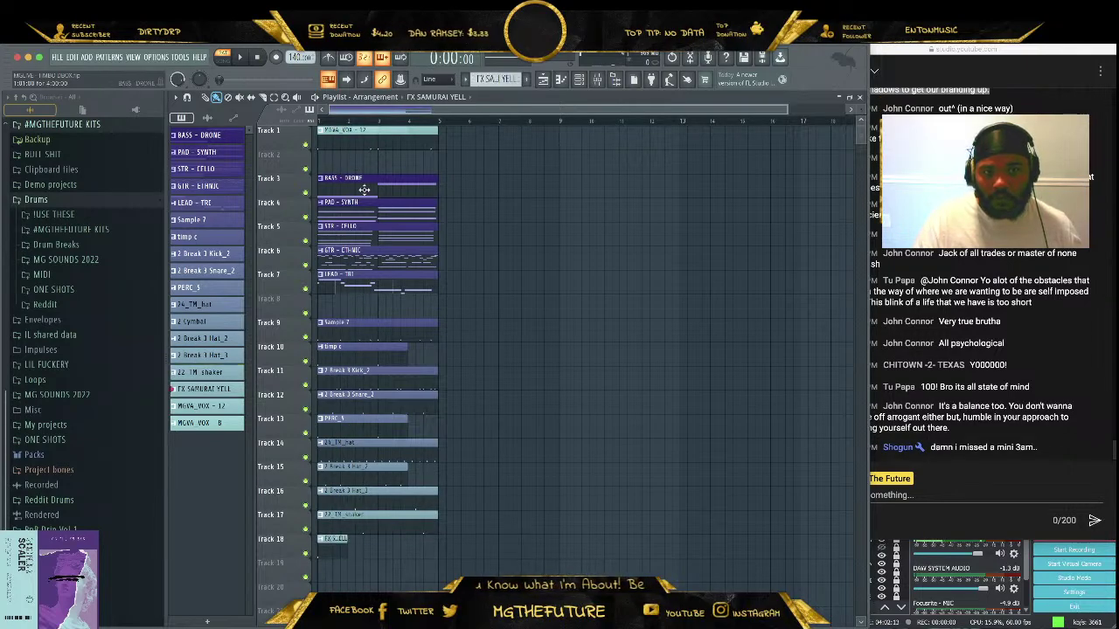
drag(347, 165, 350, 562)
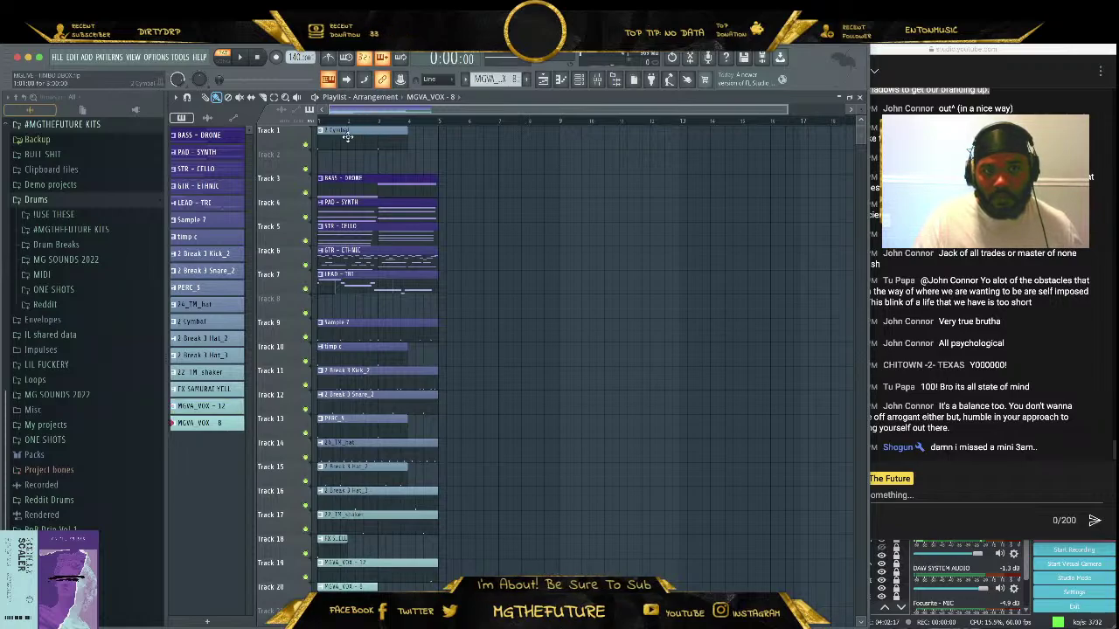
drag(347, 136, 343, 526)
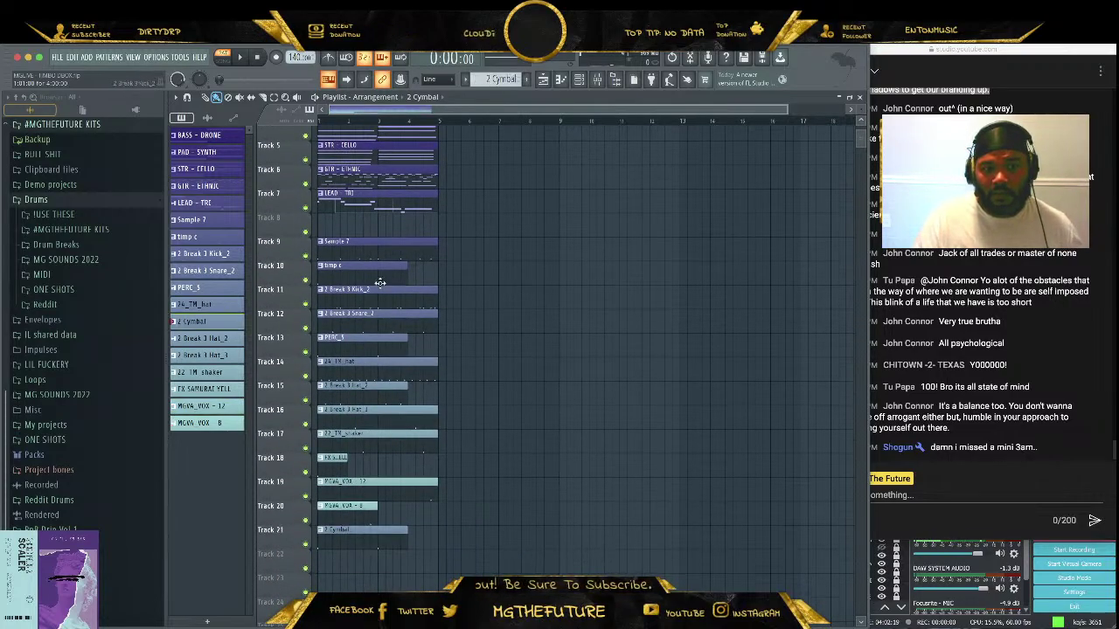
Play the arrangement with the instrument tracks muted, solo the Sample 7 track, and turn all tracks back on
scroll(367, 262, up, 3)
key(space)
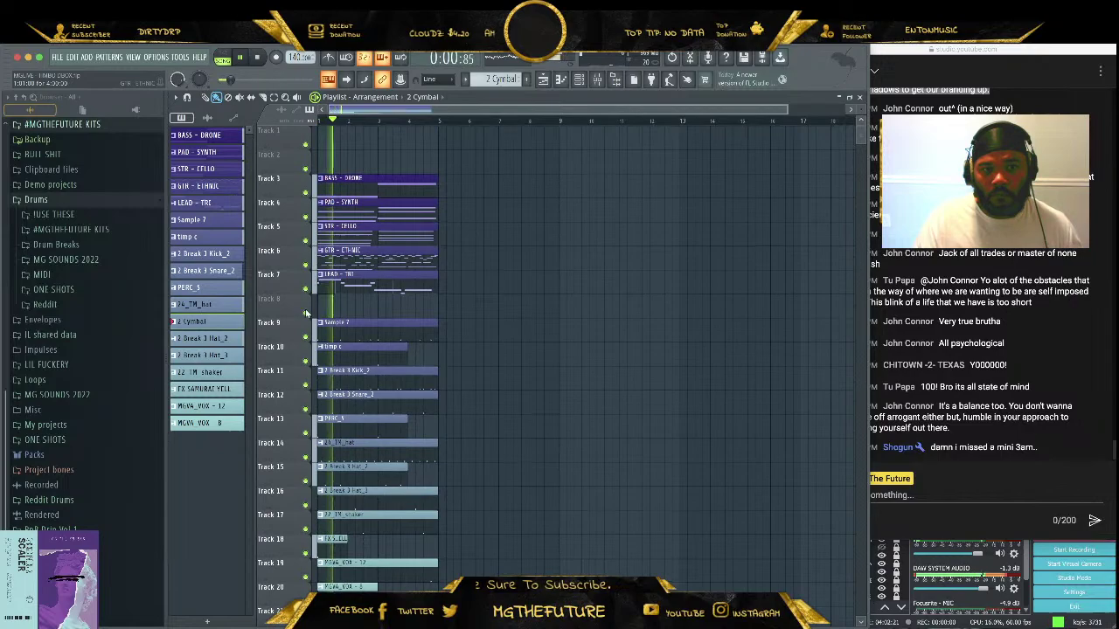
click(306, 265)
drag(306, 264, 308, 201)
scroll(480, 279, down, 2)
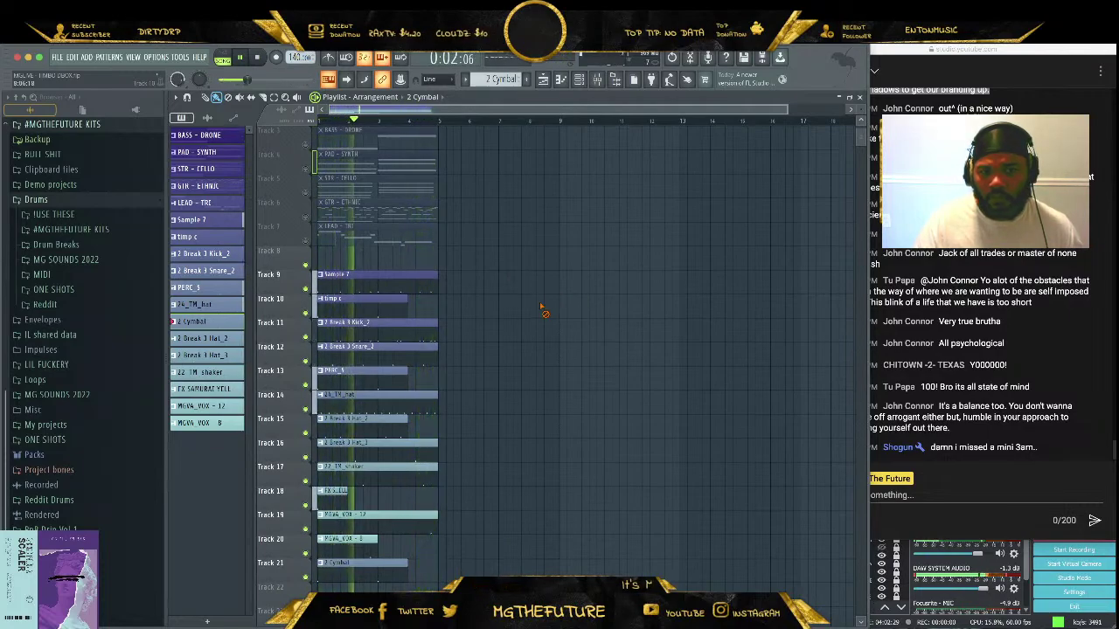
right_click(306, 291)
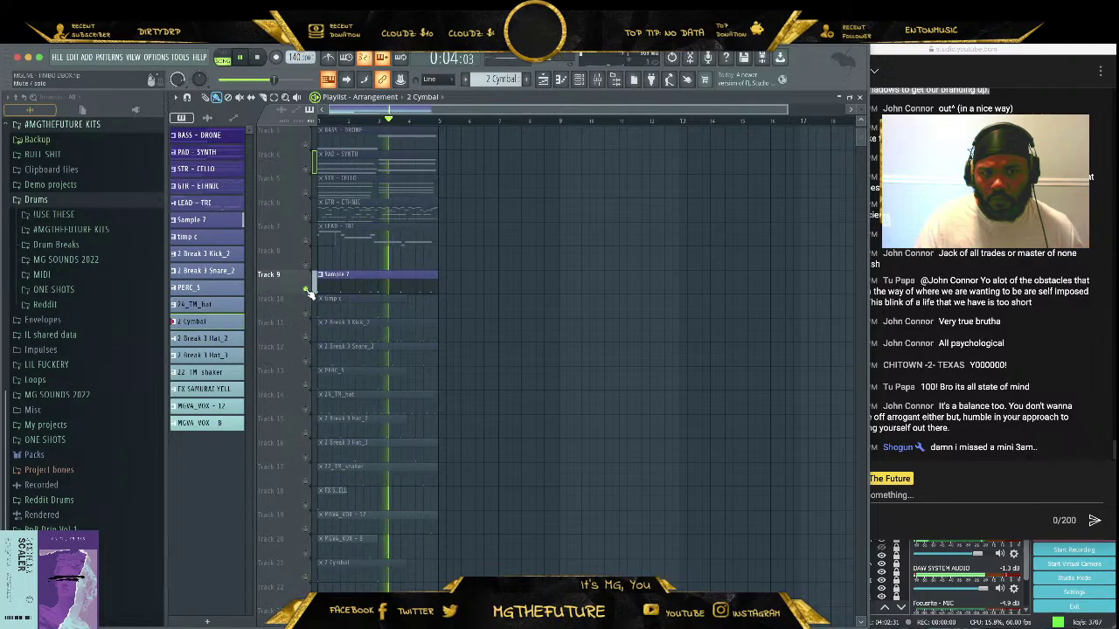
right_click(306, 291)
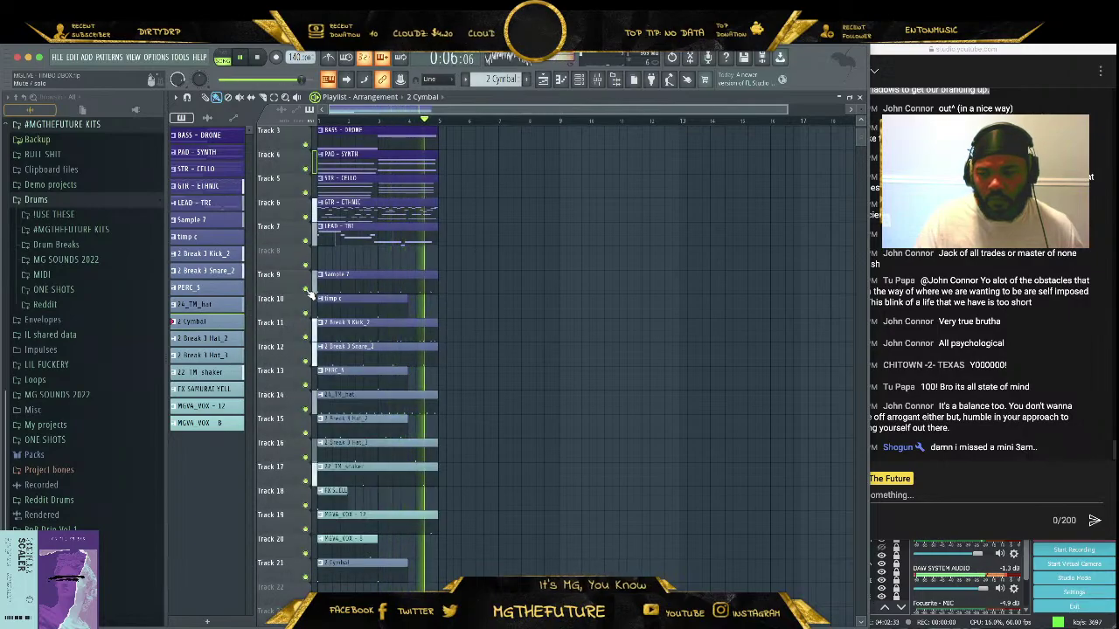
Select all clips from 2 Break 3 Kick_2 down to 2 Cymbal and move them down three tracks, starting on Track 14
scroll(402, 297, down, 2)
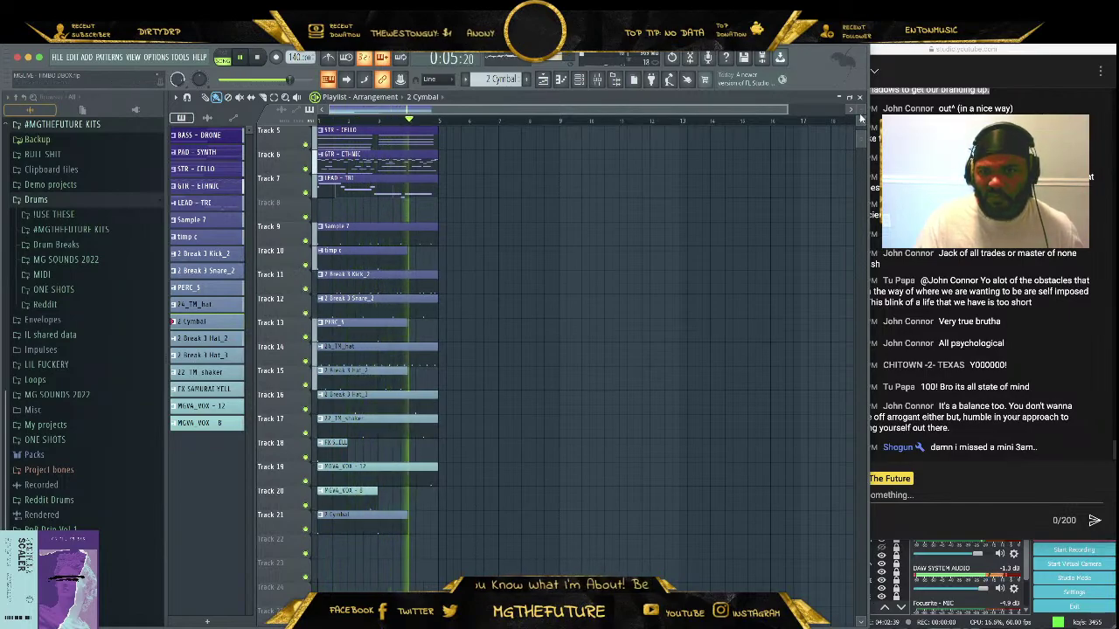
scroll(459, 262, down, 2)
drag(498, 234, 376, 490)
drag(401, 263, 365, 250)
click(366, 315)
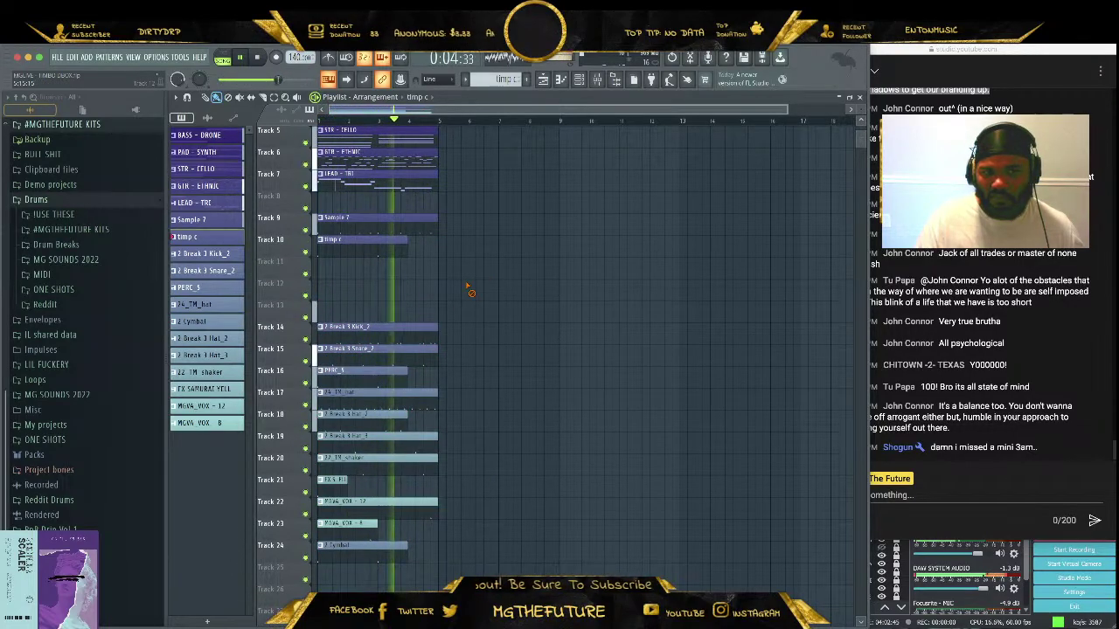
Move the 2 Break 3 Kick_2 clip up to Track 12 and the 2 Break 3 Snare_2 clip up to Track 14
drag(352, 328, 345, 274)
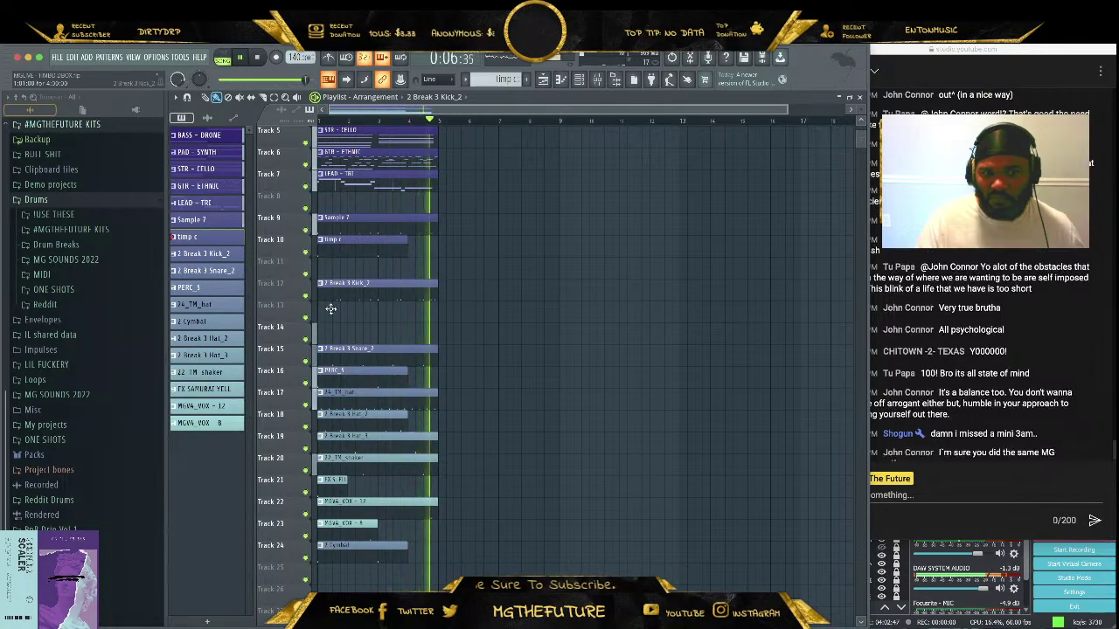
drag(350, 344, 348, 322)
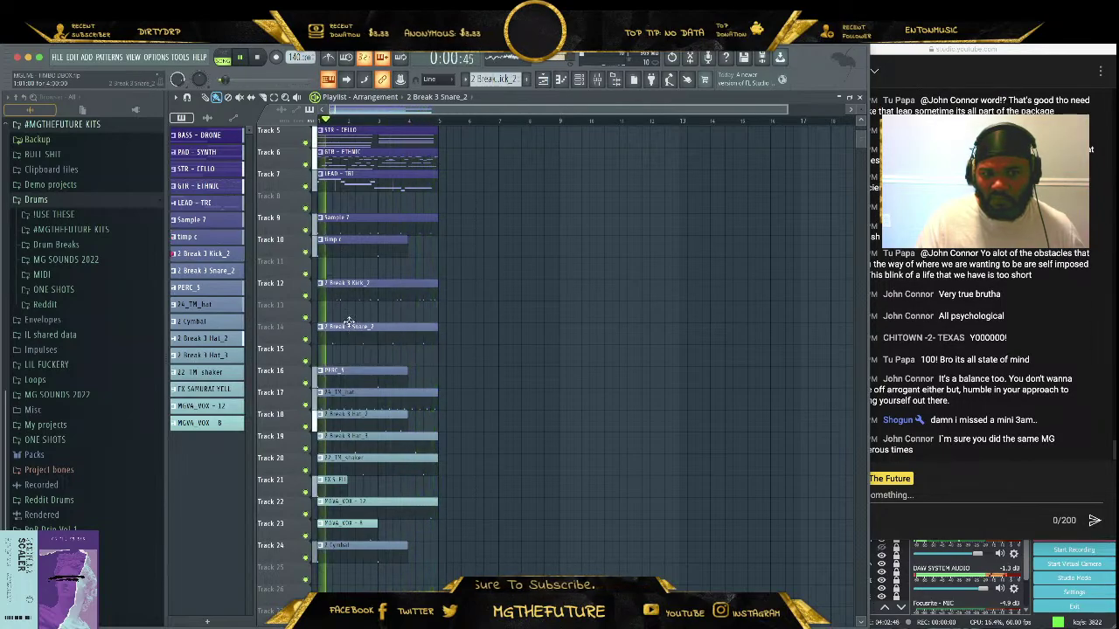
Solo and play the PERC_5 track to check its sound, and move the PERC_5 clip up to Track 8
right_click(305, 383)
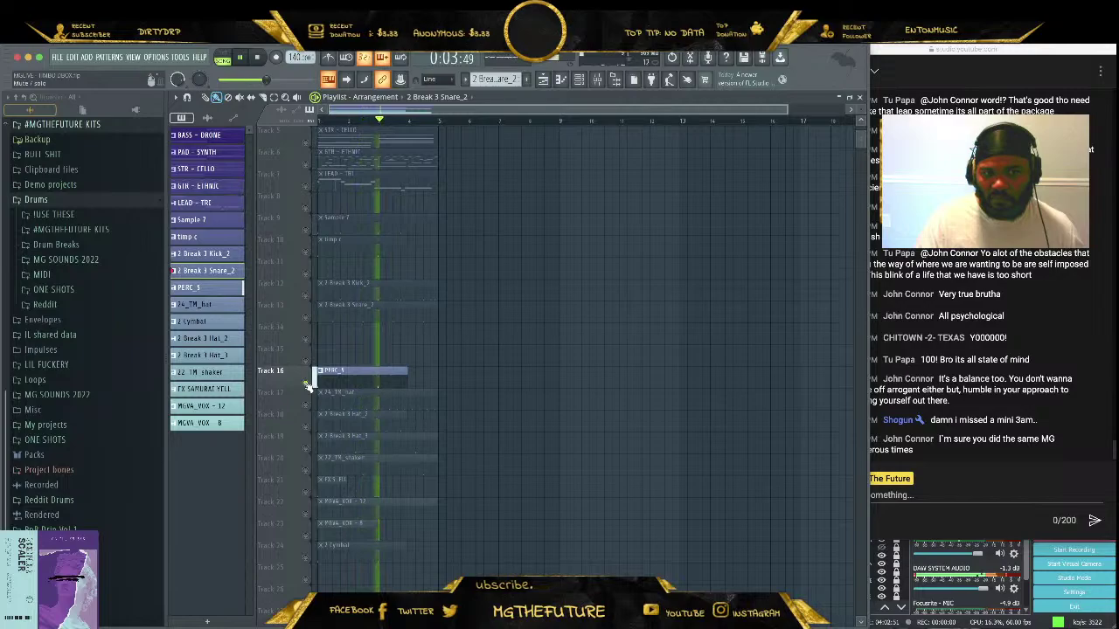
key(space)
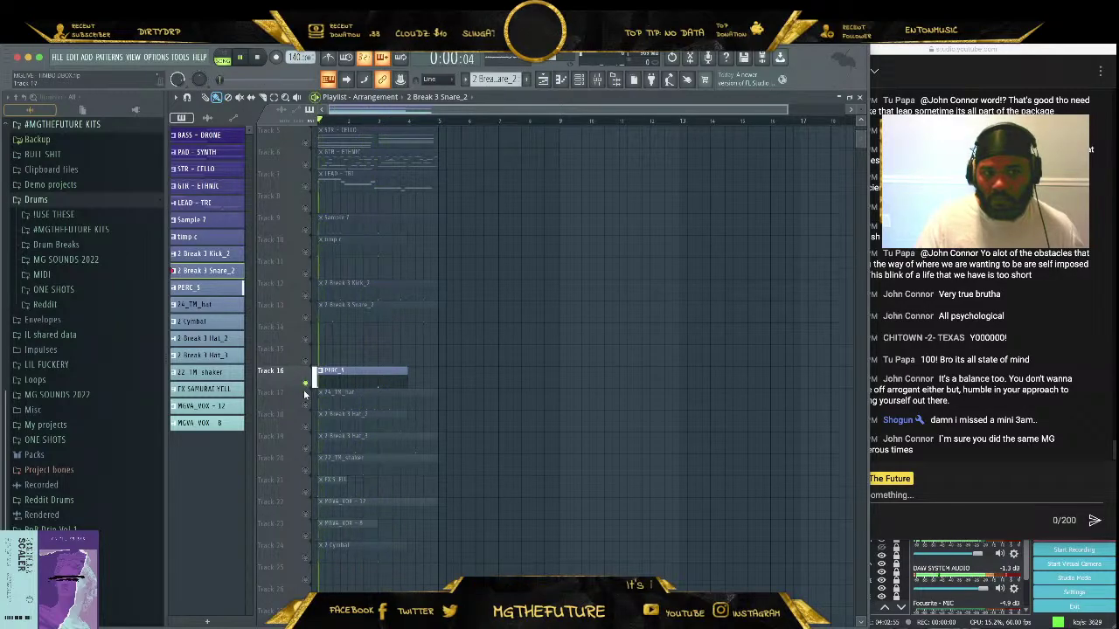
click(305, 383)
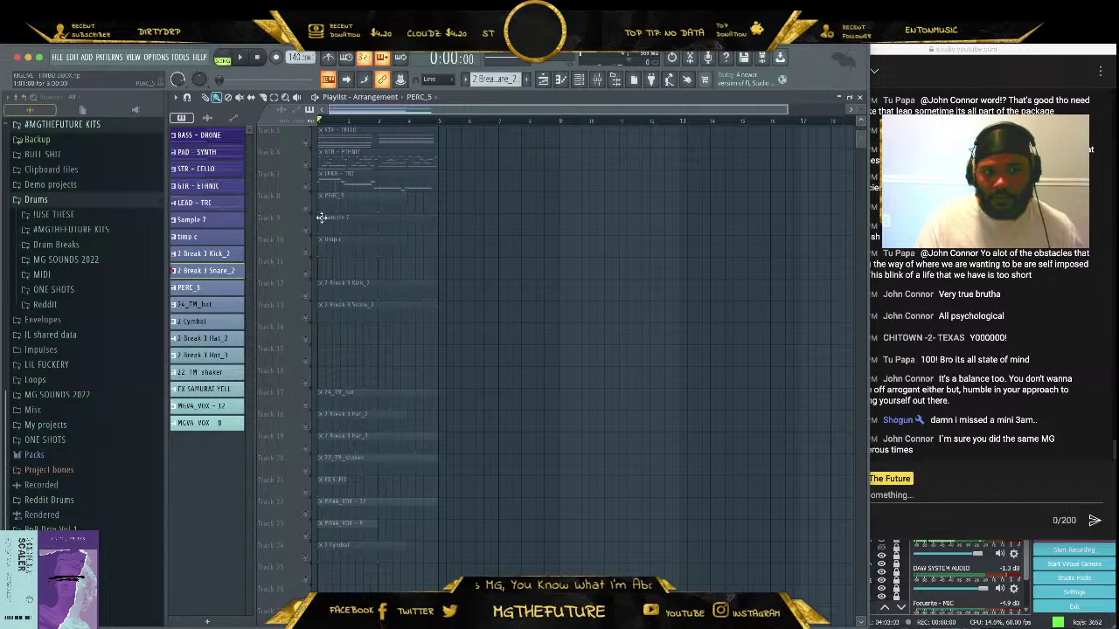
Shift the clips from PERC_5 down to 2 Cymbal two tracks lower, and place the PERC_5 clip on Track 9
drag(505, 189, 316, 565)
drag(348, 204, 343, 260)
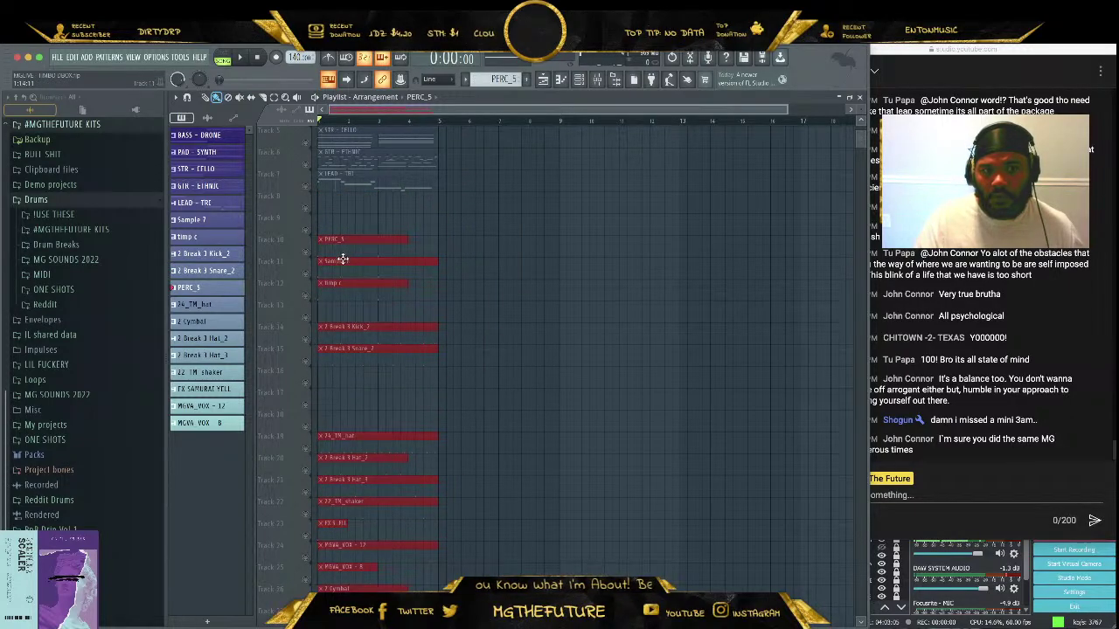
click(390, 248)
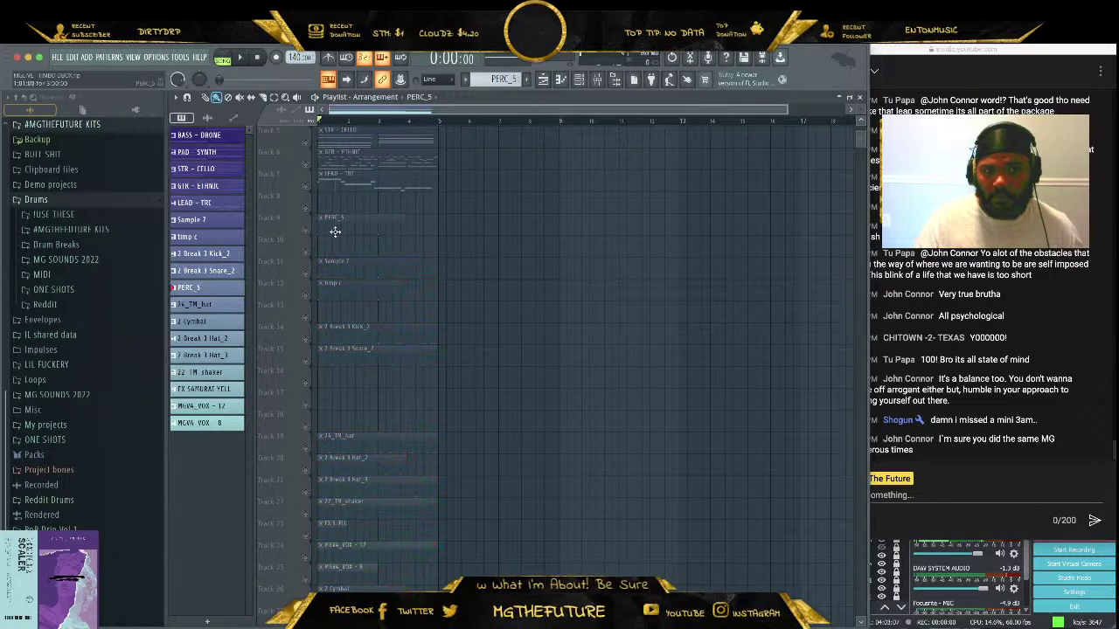
Solo the 24_TM_hat track during playback and unmute the 2 Break 3 Hat_2, 2 Break 3 Hat_3 and 22_TM_shaker tracks
click(308, 232)
right_click(305, 448)
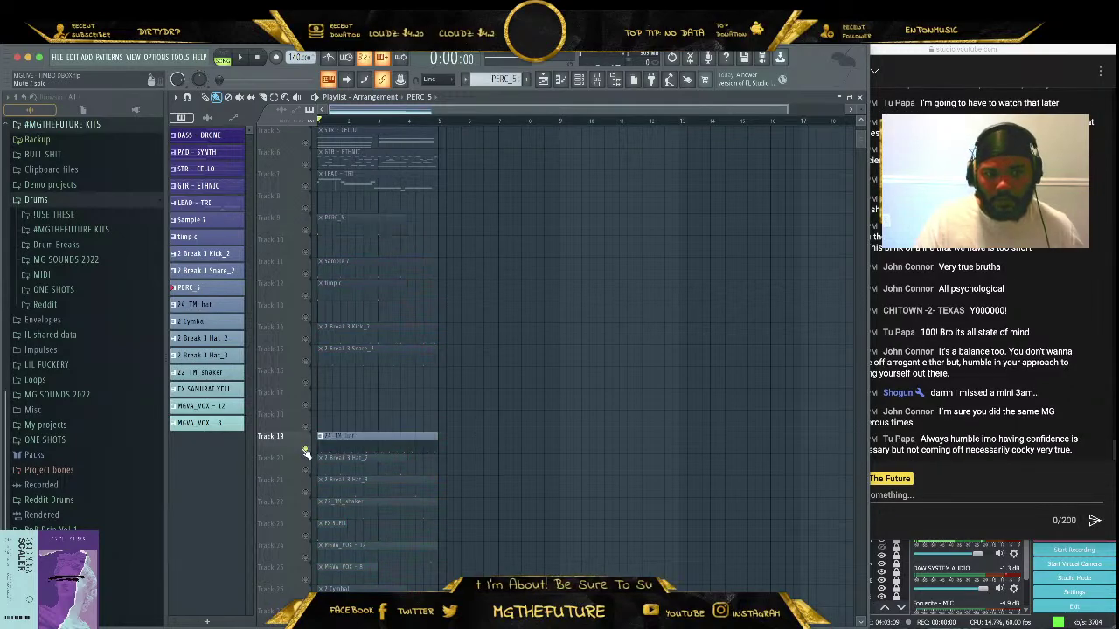
key(space)
click(306, 470)
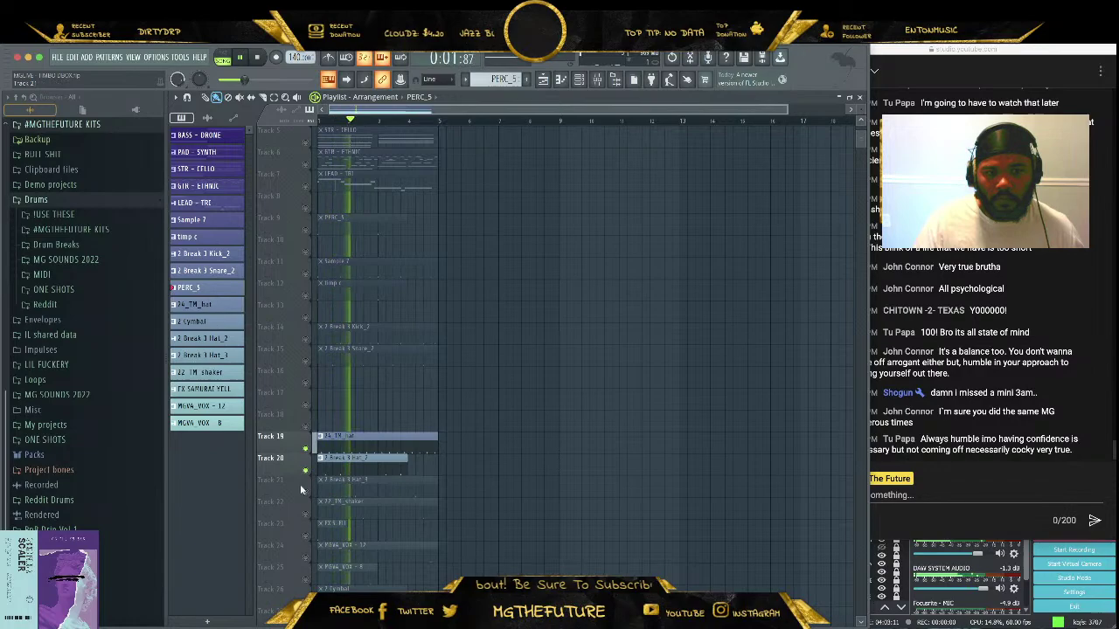
click(306, 492)
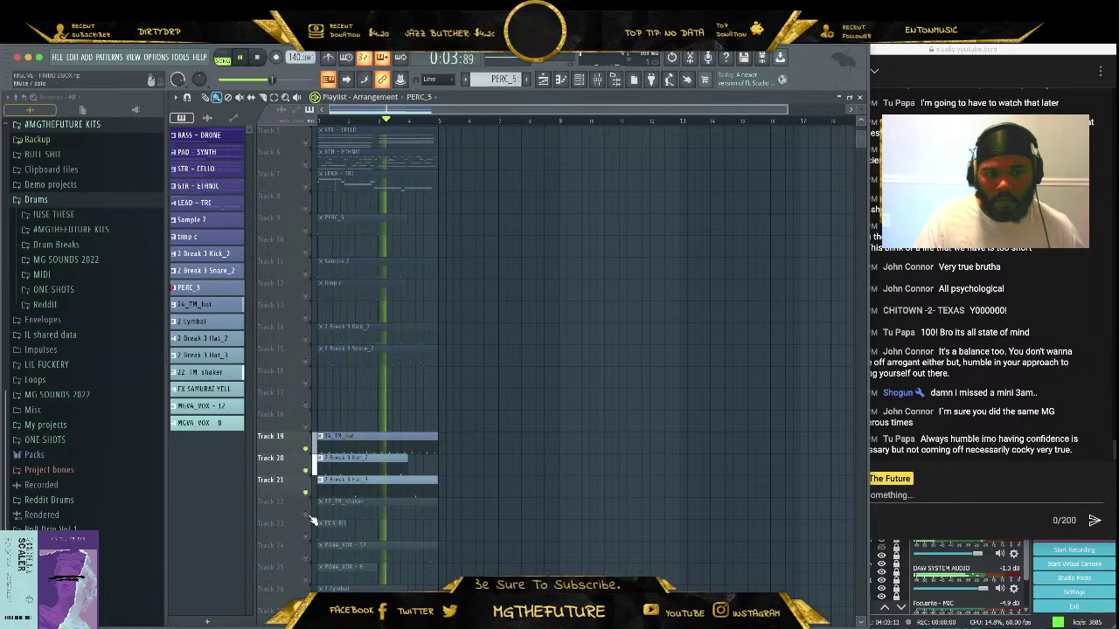
click(308, 514)
Move the FX SAMURAI YELL, MGVA_VOX - 12, MGVA_VOX - 8 and 2 Cymbal clips to Tracks 24 to 27 and unmute those tracks
scroll(315, 489, down, 3)
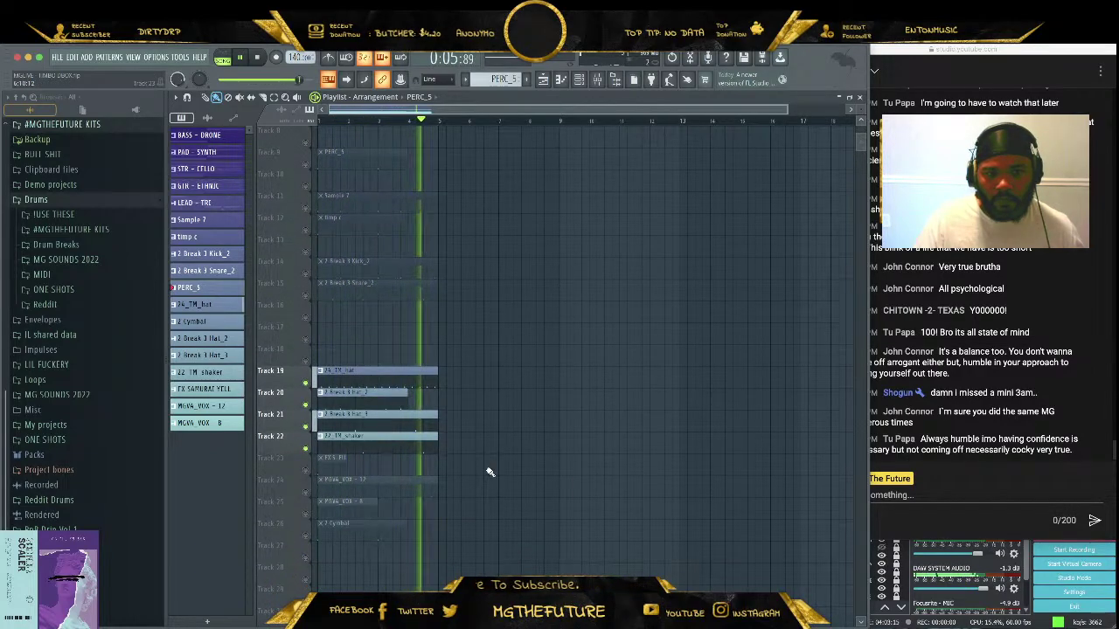
drag(313, 442, 320, 481)
click(306, 493)
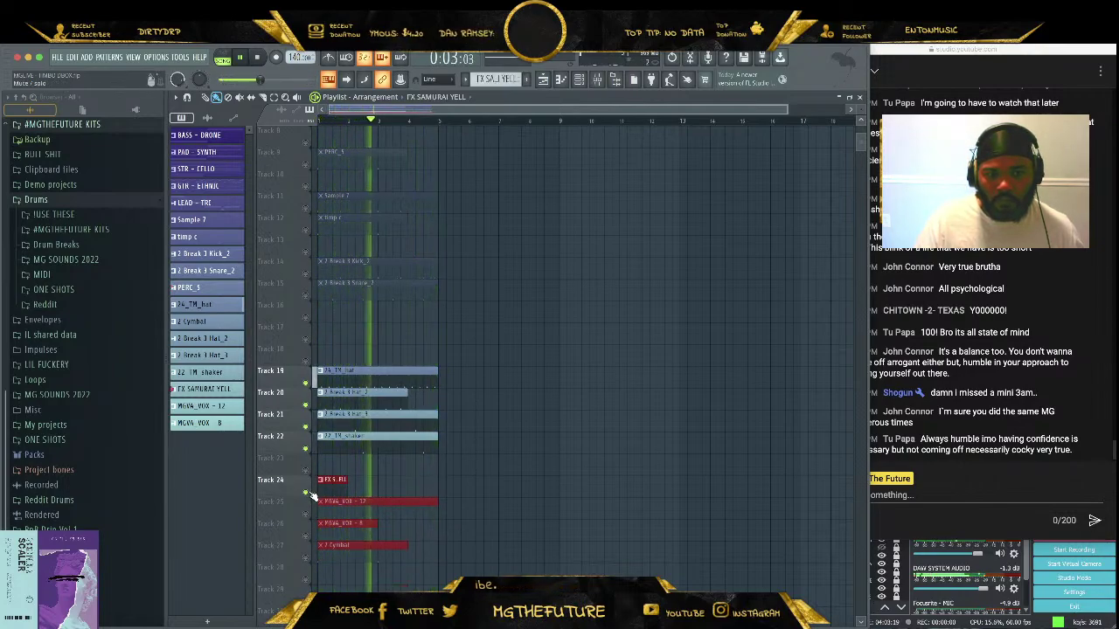
click(306, 514)
click(307, 536)
click(306, 558)
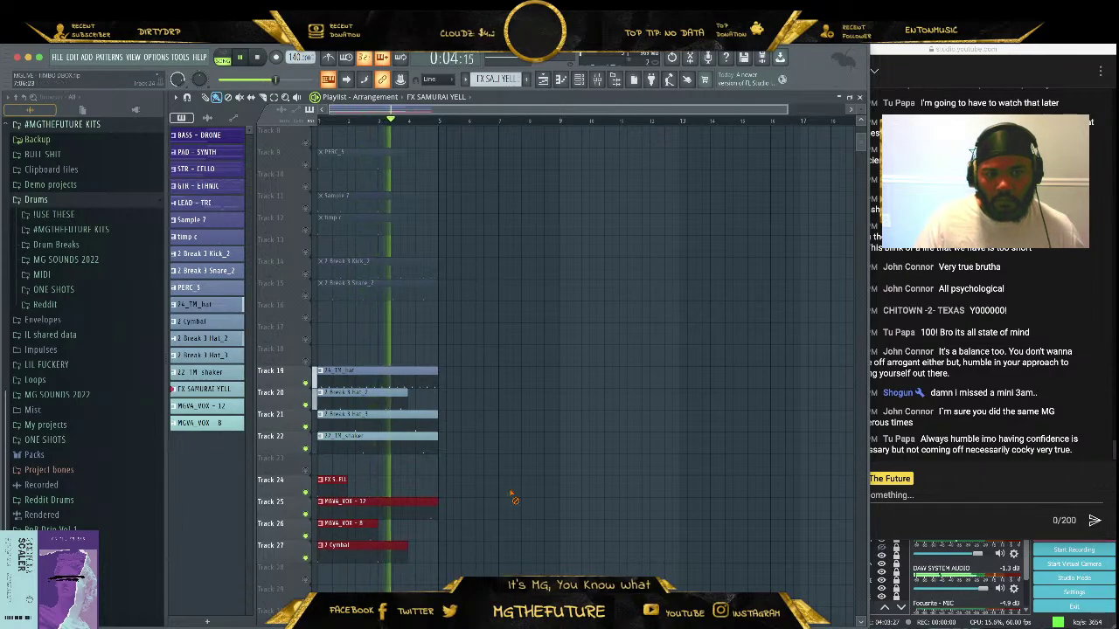
click(411, 537)
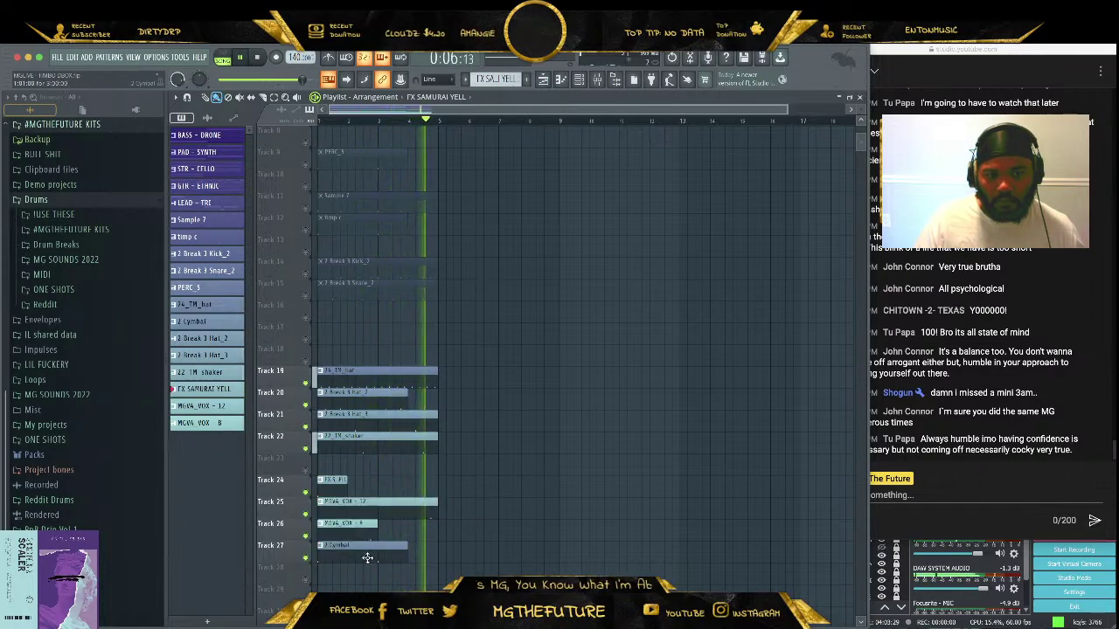
Put the 2 Cymbal clip on Track 24 and shift FX SAMURAI YELL, MGVA_VOX - 12 and MGVA_VOX - 8 to Tracks 25 to 27
drag(362, 543, 451, 594)
mouse_move(325, 468)
mouse_down()
mouse_move(325, 512)
mouse_move(337, 479)
mouse_up()
click(367, 322)
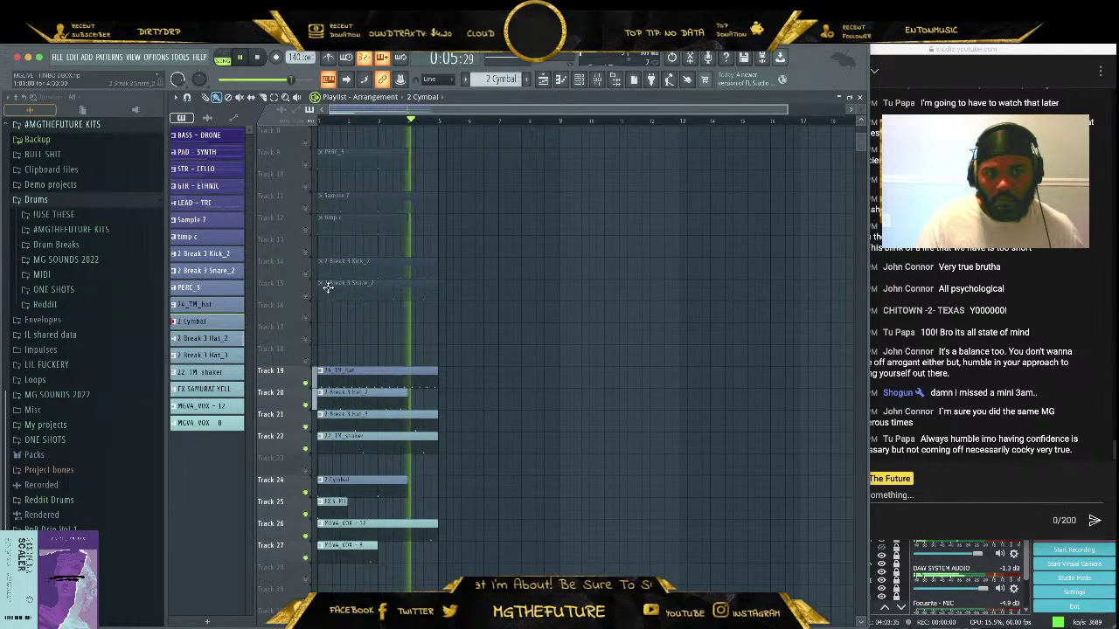
Move the timp c clip to Track 24 and the 2 Cymbal, FX SAMURAI YELL and two MGVA_VOX clips to Tracks 26 to 29
click(305, 231)
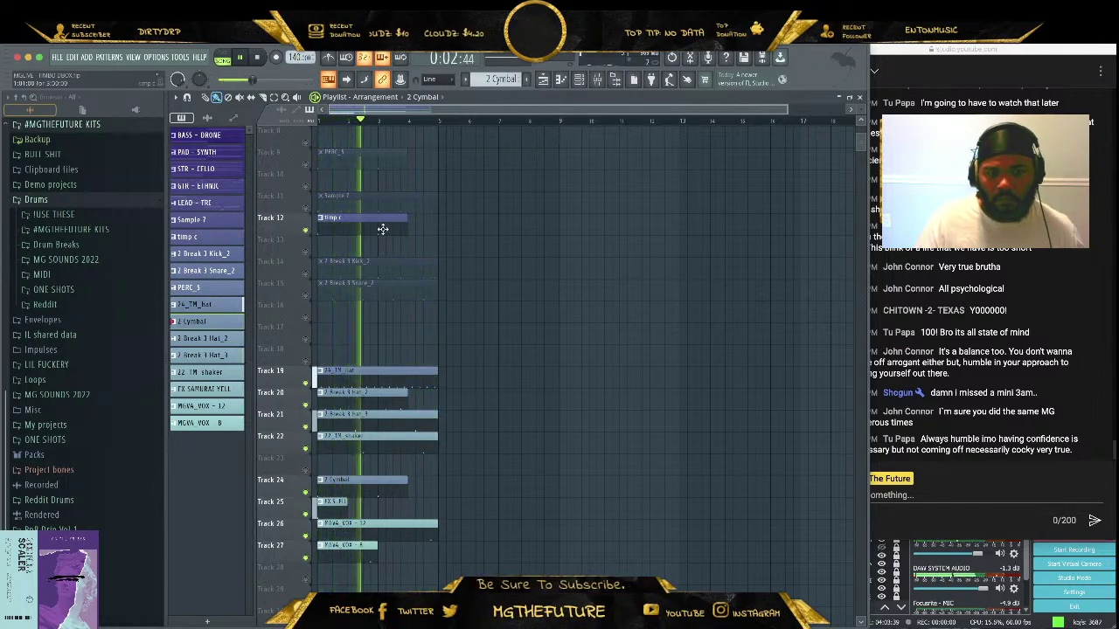
mouse_move(382, 229)
mouse_down()
mouse_move(347, 464)
mouse_move(474, 587)
mouse_up()
drag(357, 464, 320, 481)
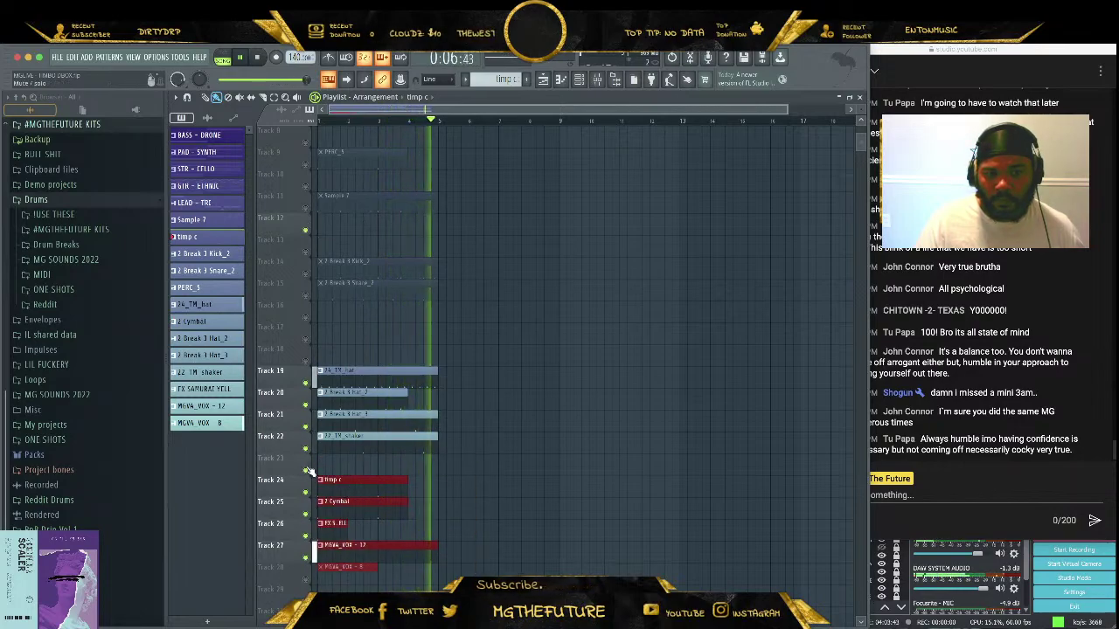
drag(444, 520, 306, 584)
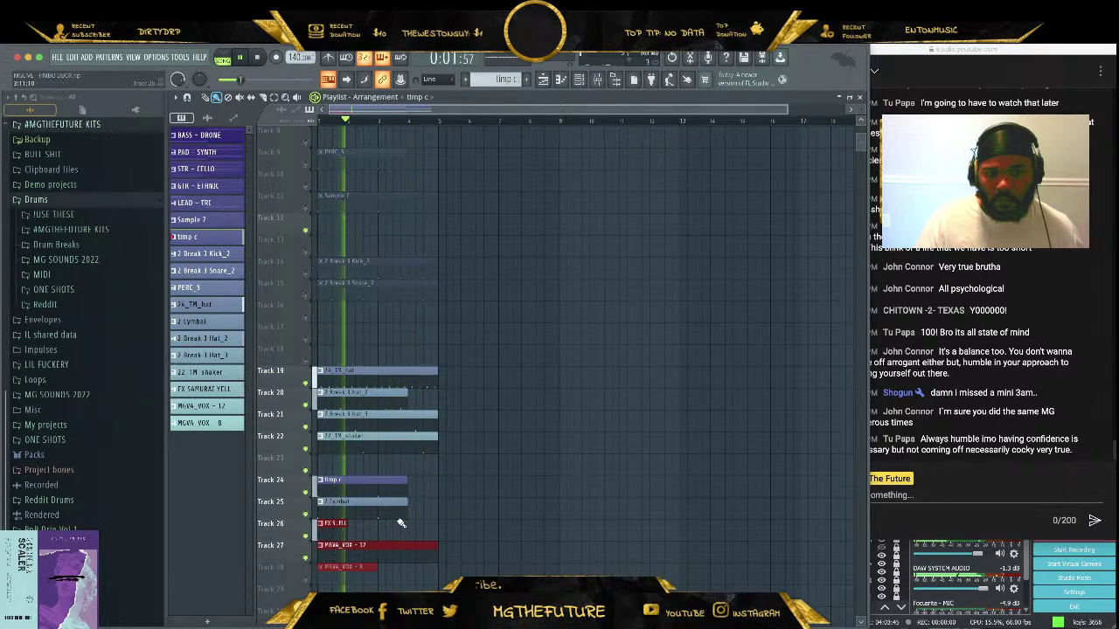
drag(450, 589, 341, 529)
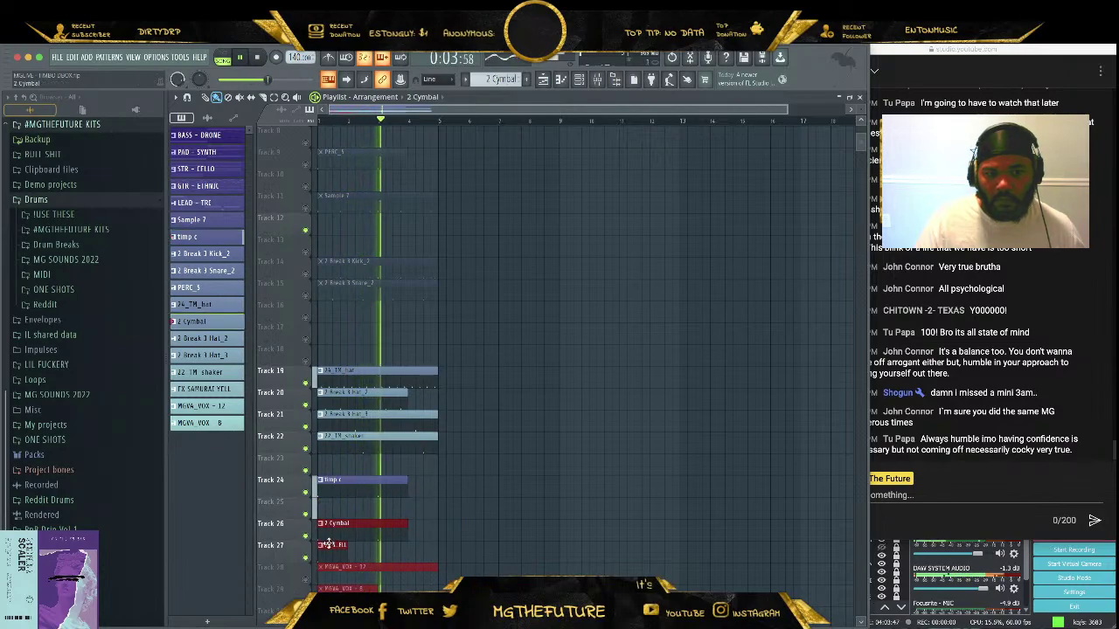
Unmute the Sample 7 track and move all clips from 24_TM_hat down to MGVA_VOX - 8 up two tracks, starting on Track 17
scroll(474, 358, up, 2)
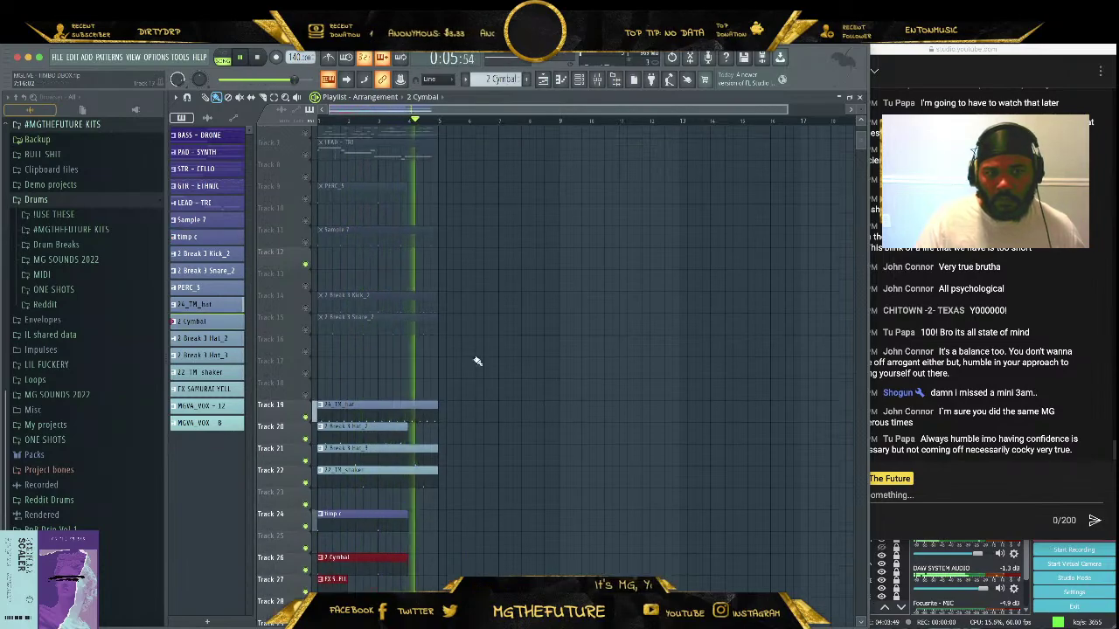
click(306, 254)
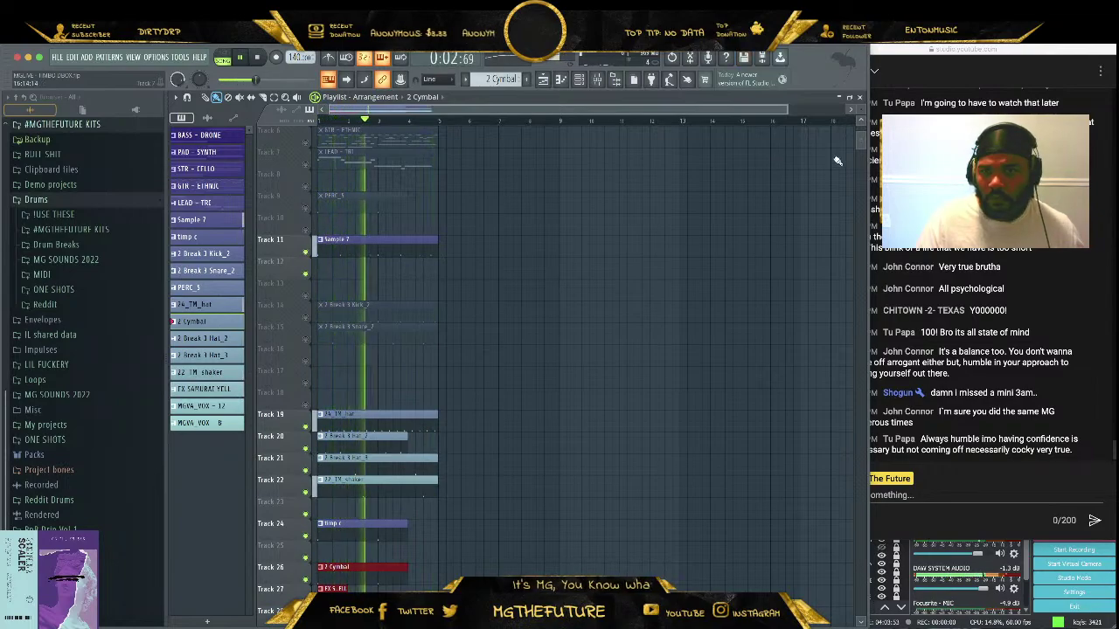
scroll(559, 349, down, 2)
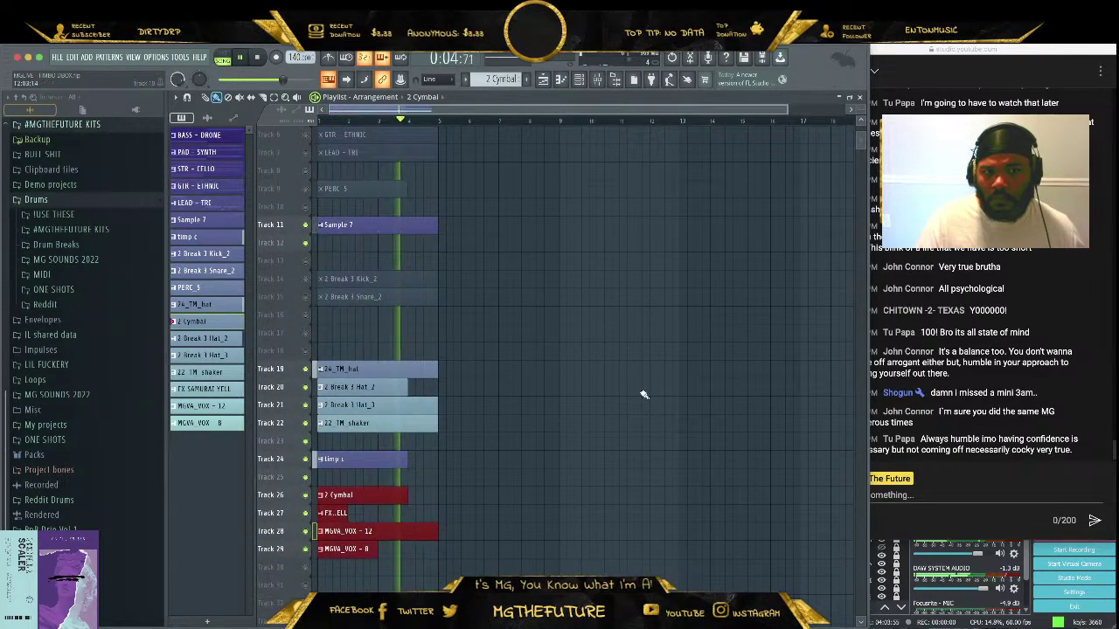
drag(546, 400, 339, 525)
scroll(339, 395, up, 3)
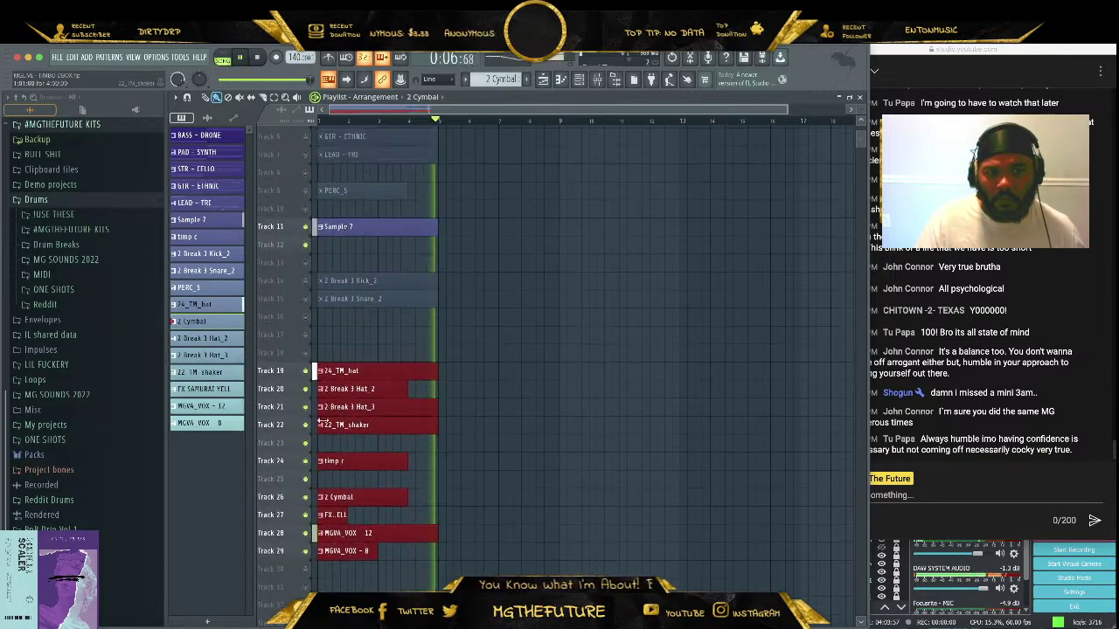
drag(339, 395, 339, 358)
click(498, 337)
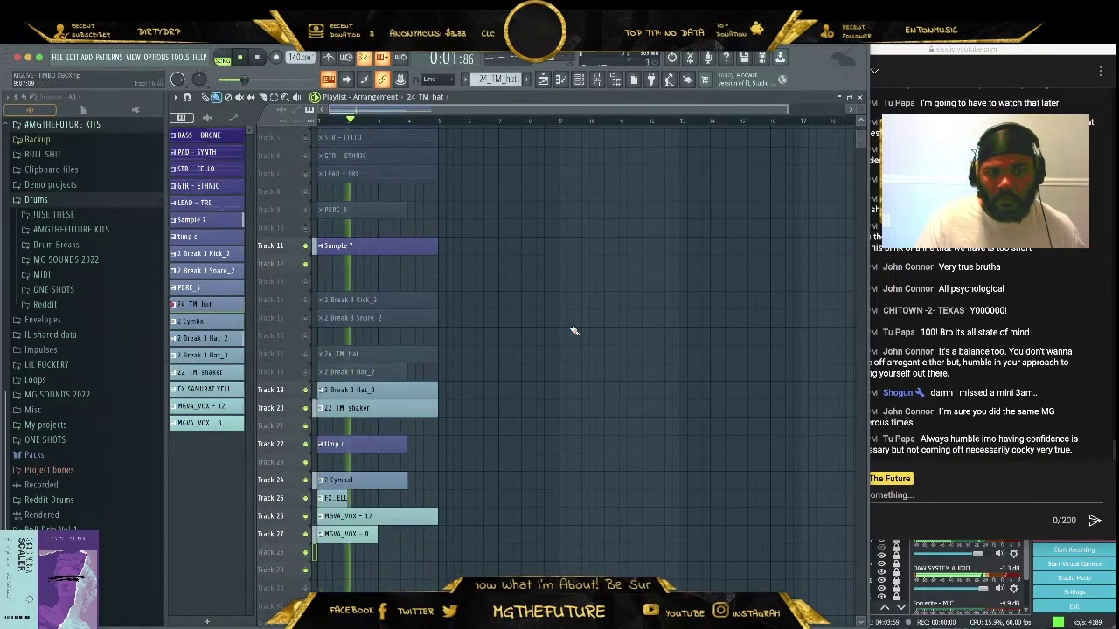
Starting from the soloed 2 Break 3 Kick_2 and Snare_2 tracks, move PERC_5 to Track 12 and Sample 7 to Track 10 and unmute them
scroll(553, 343, up, 2)
scroll(552, 342, up, 1)
right_click(305, 353)
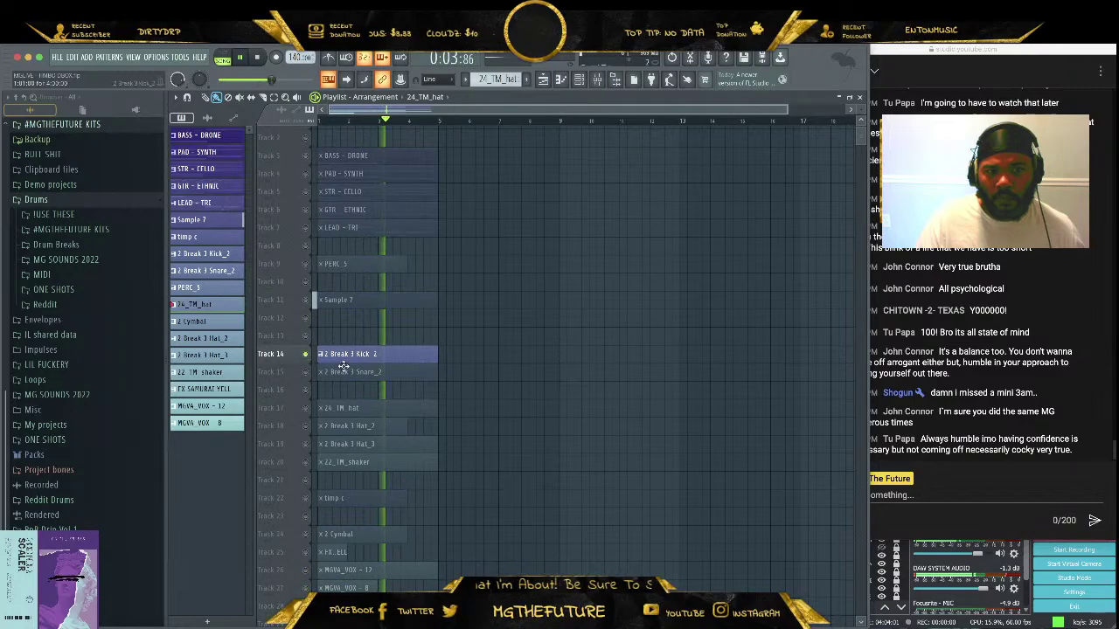
click(305, 372)
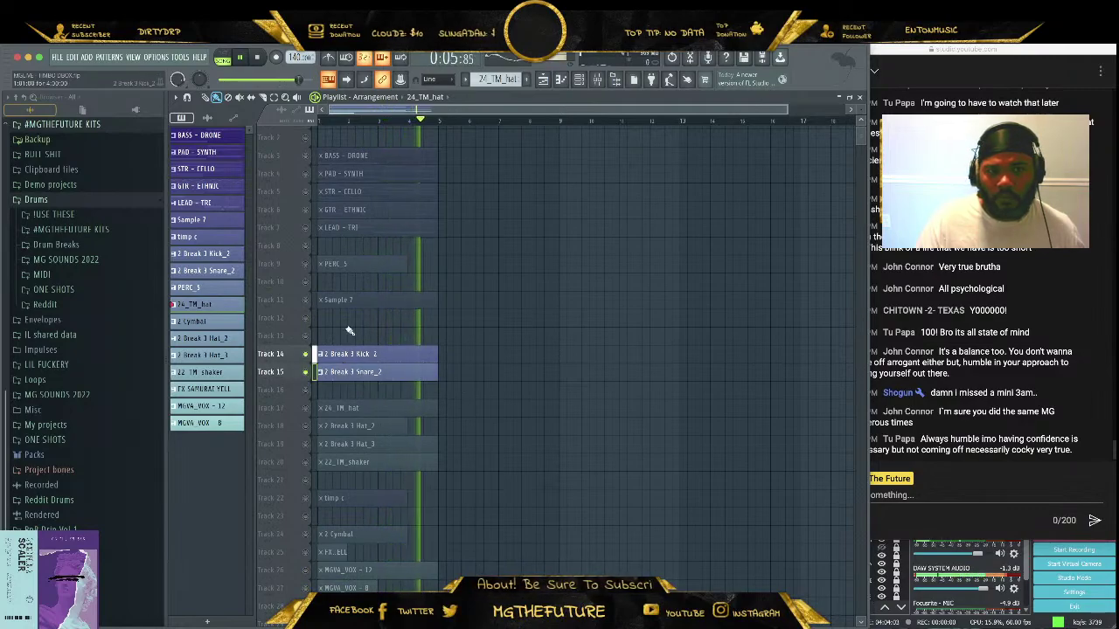
click(306, 265)
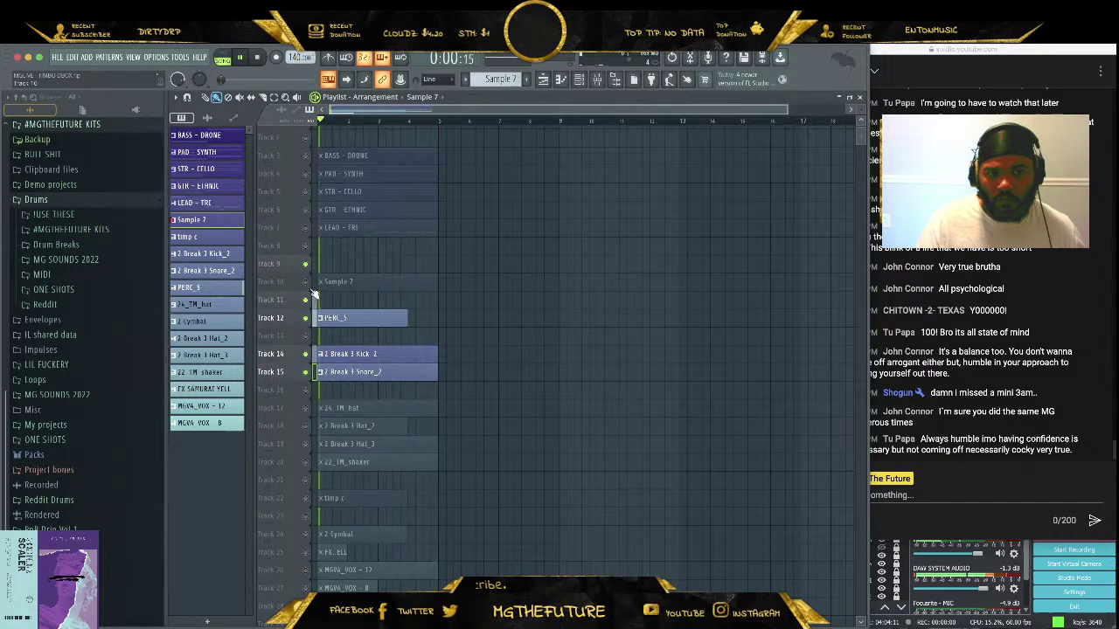
scroll(507, 318, up, 1)
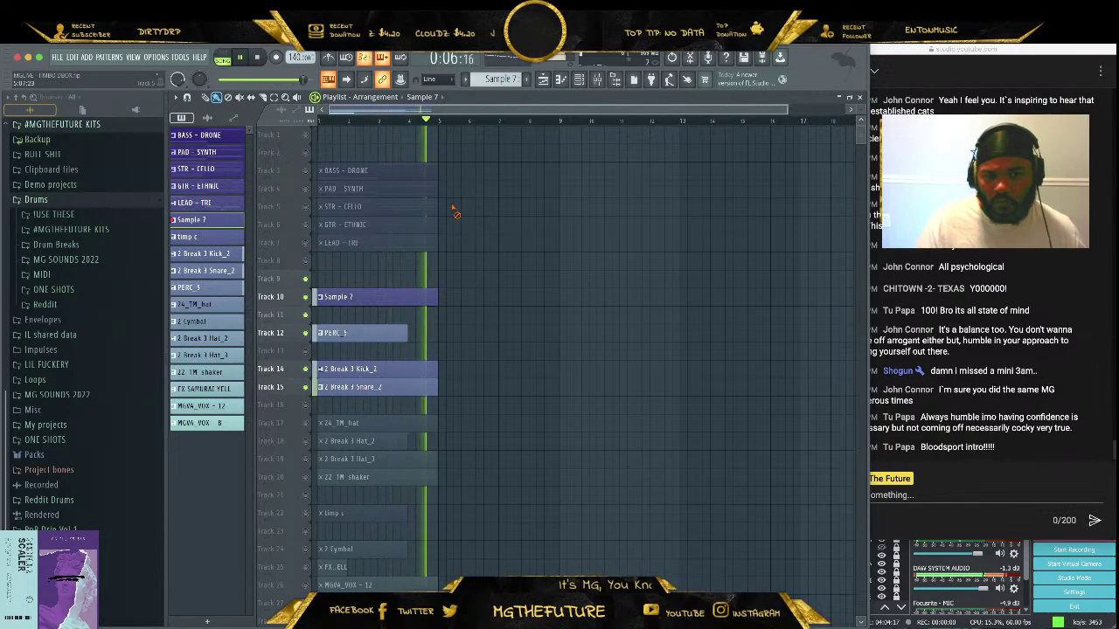
Turn all playlist tracks back on and check the full track layout during playback
right_click(308, 386)
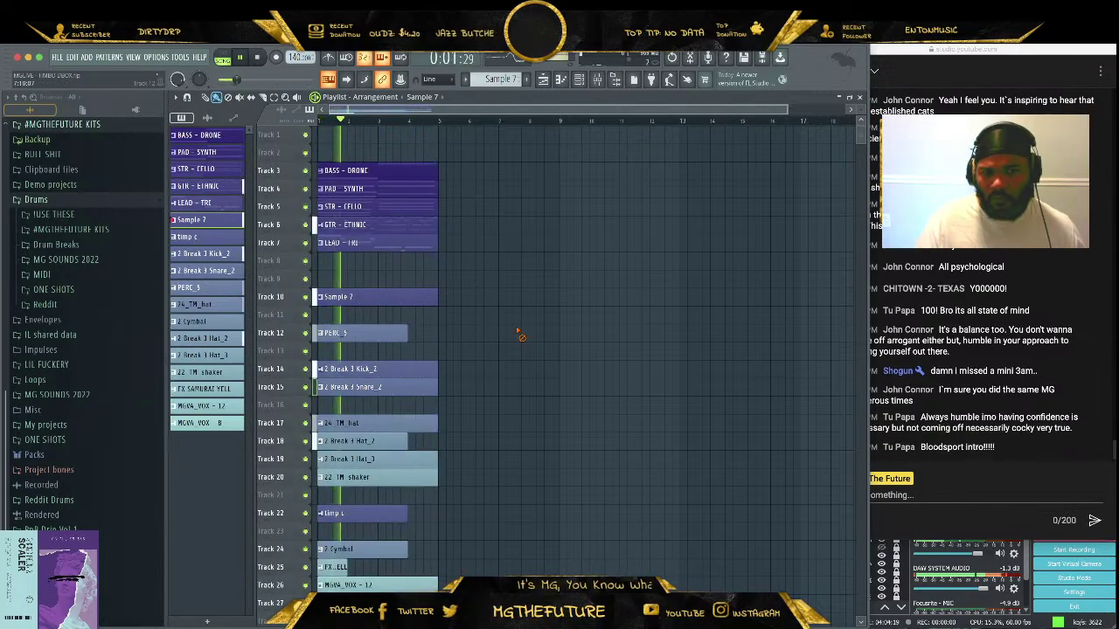
scroll(528, 325, down, 3)
scroll(527, 325, up, 3)
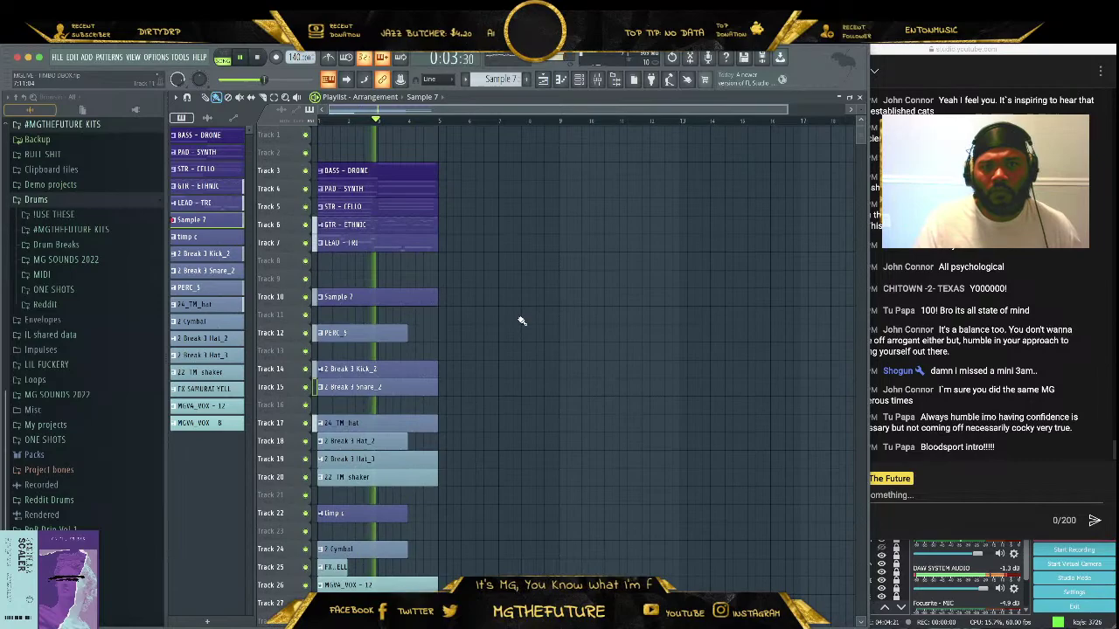
scroll(452, 274, down, 4)
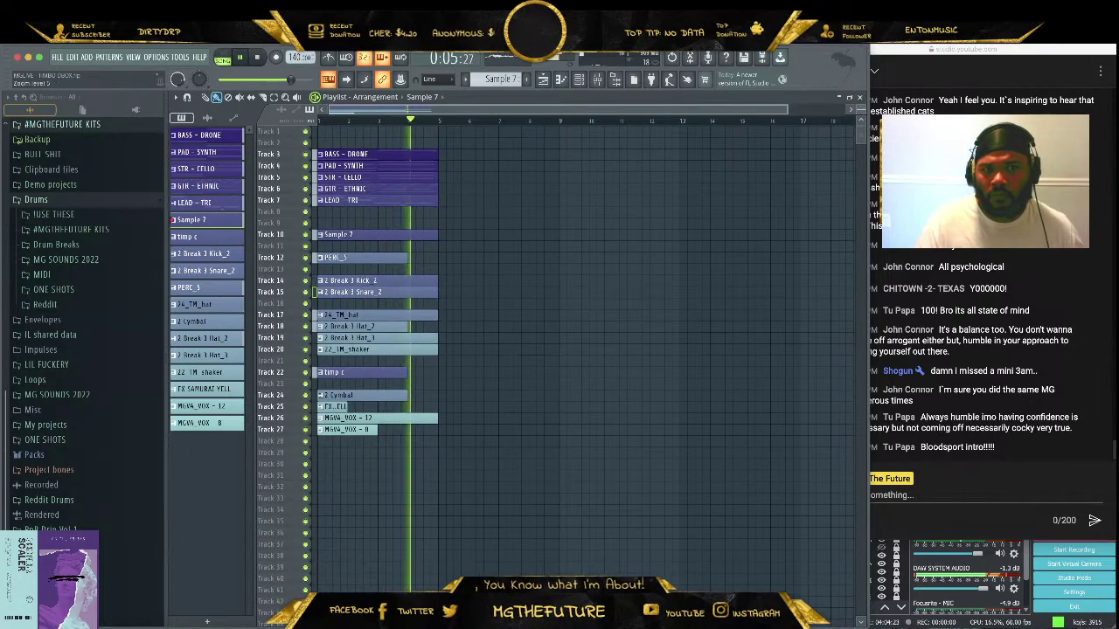
Move all clips on Tracks 3 to 27 to start at bar 5, and duplicate the whole block at bar 9
drag(490, 153, 314, 480)
drag(341, 157, 464, 159)
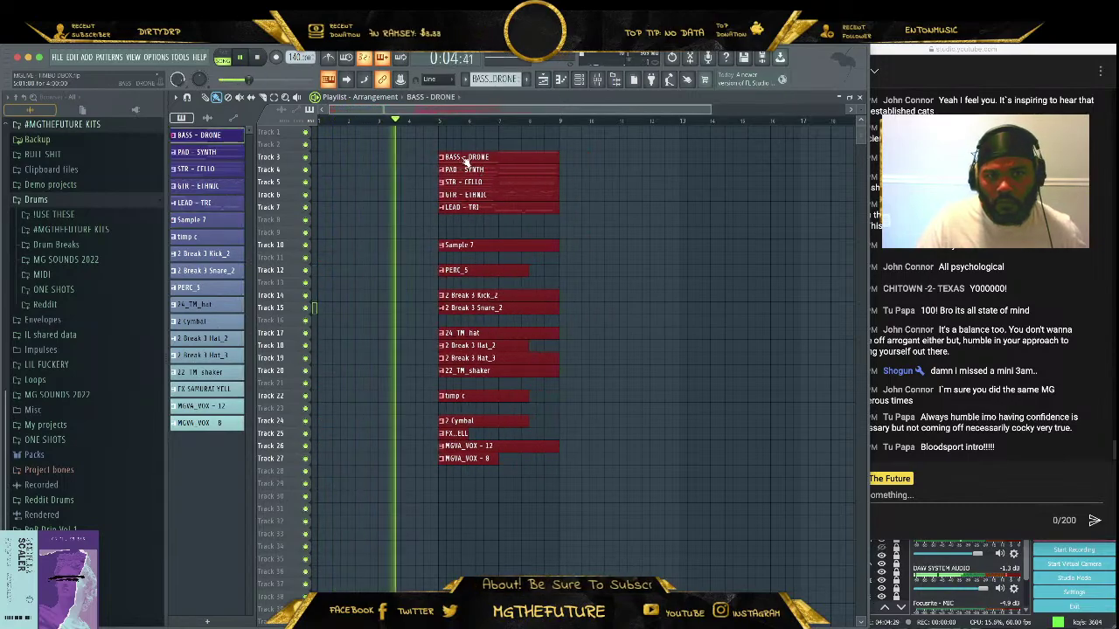
drag(464, 171, 602, 175)
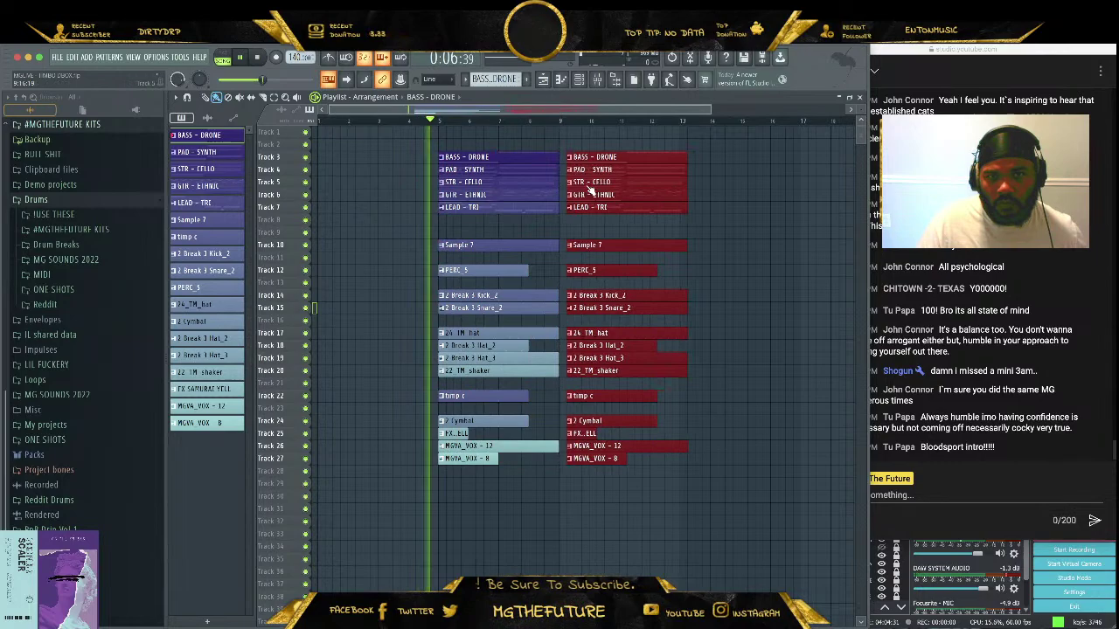
click(740, 236)
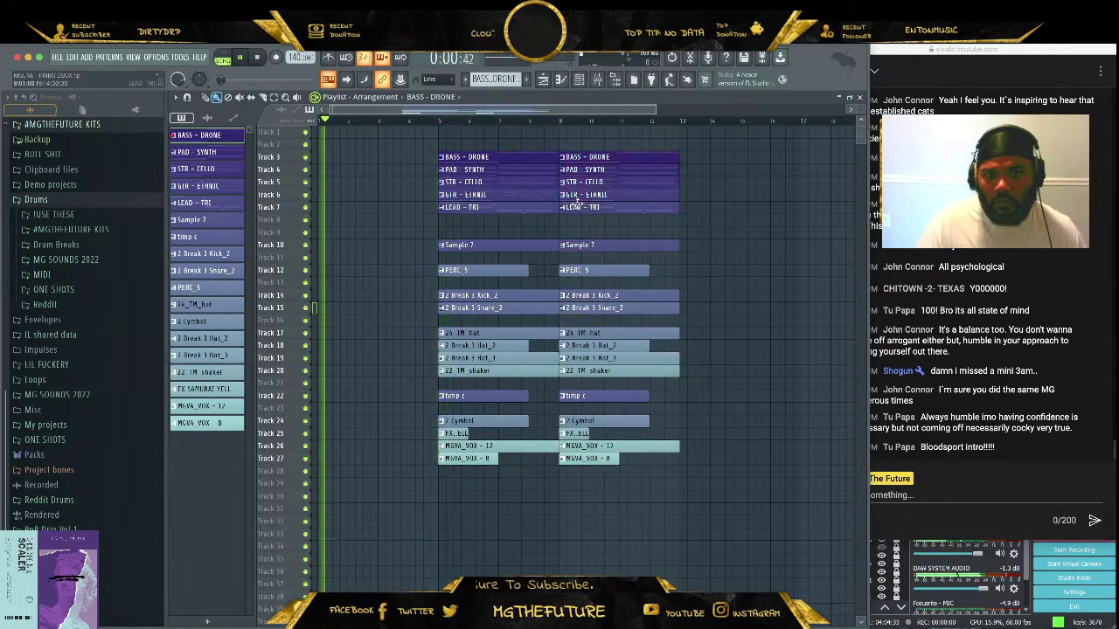
Place a GTR - ETHNIC clip at bar 1 on Track 6 and move both BASS - DRONE clips up to Track 1
key(space)
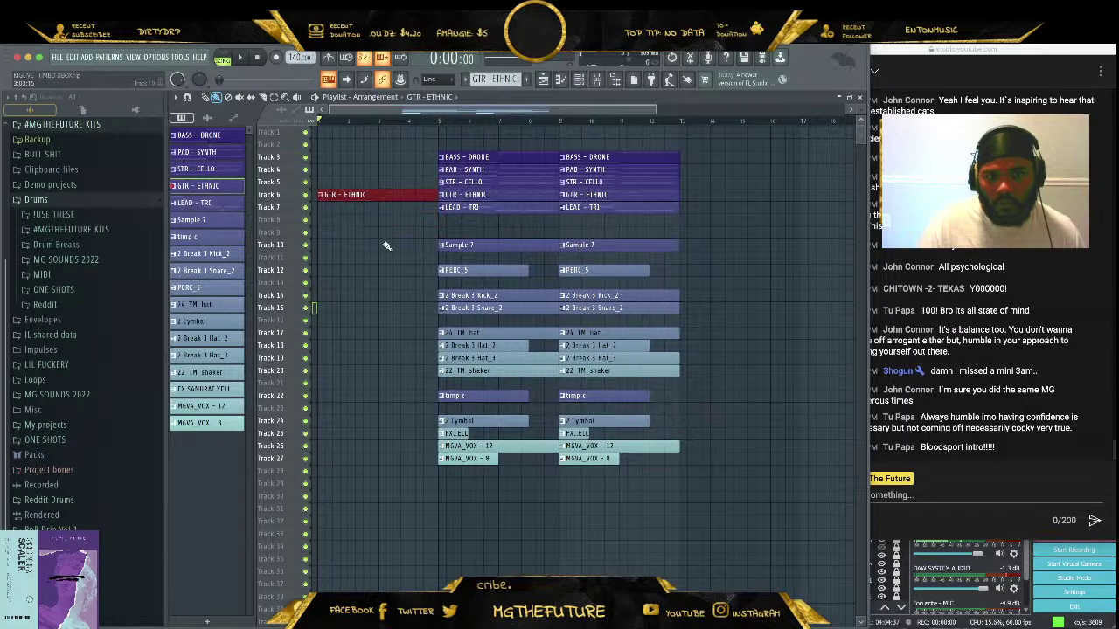
drag(734, 139, 470, 129)
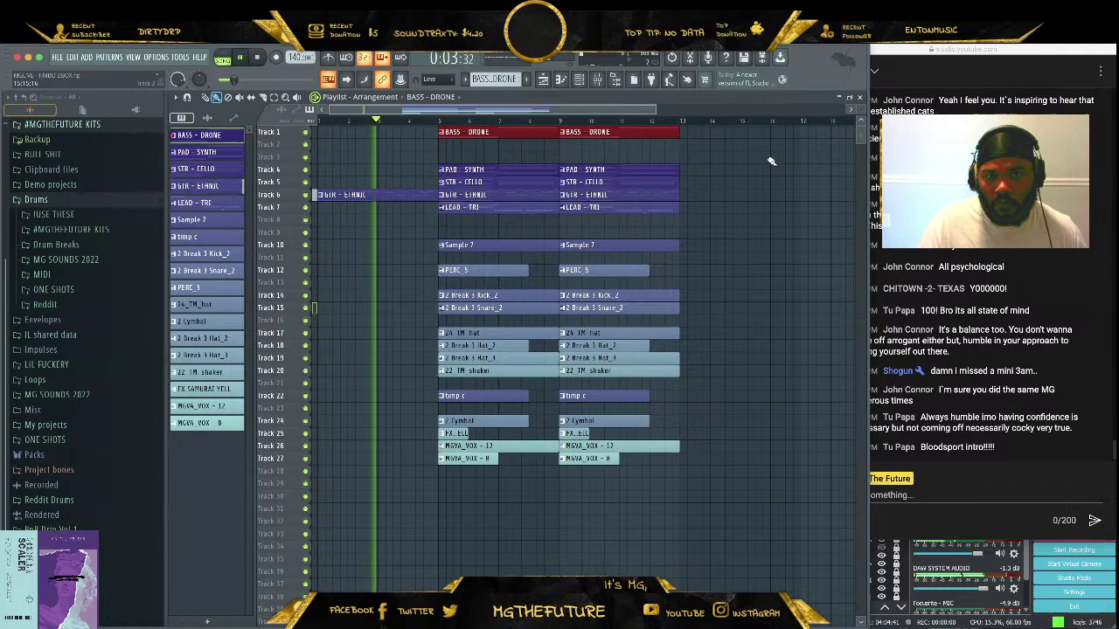
Move both LEAD - TRI clips from Track 7 down to Track 8
drag(723, 163, 480, 170)
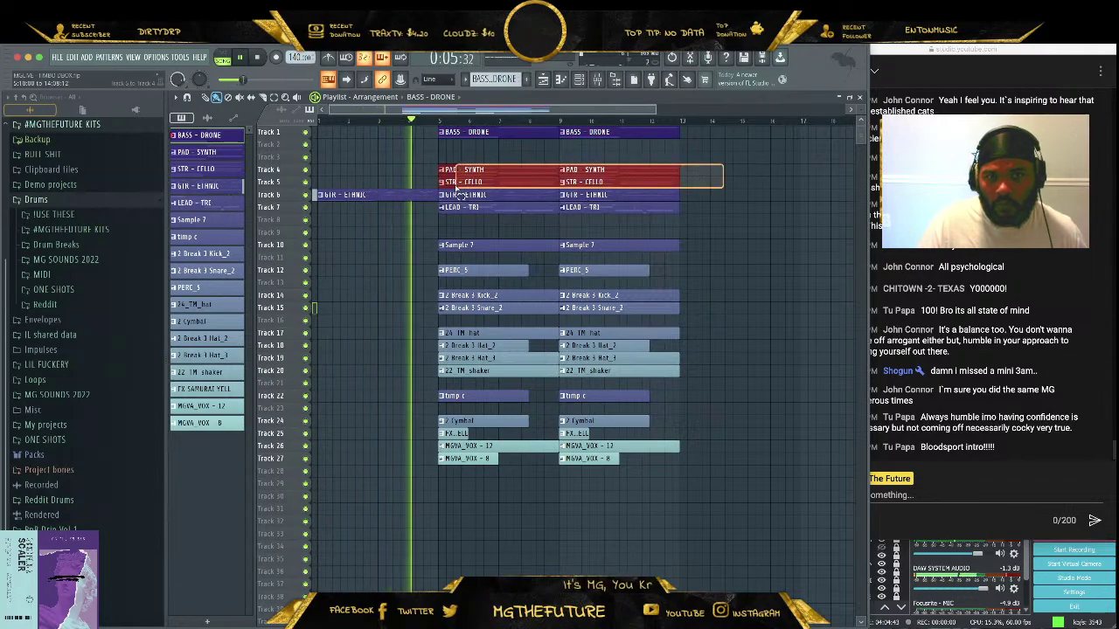
drag(723, 202, 476, 220)
click(743, 211)
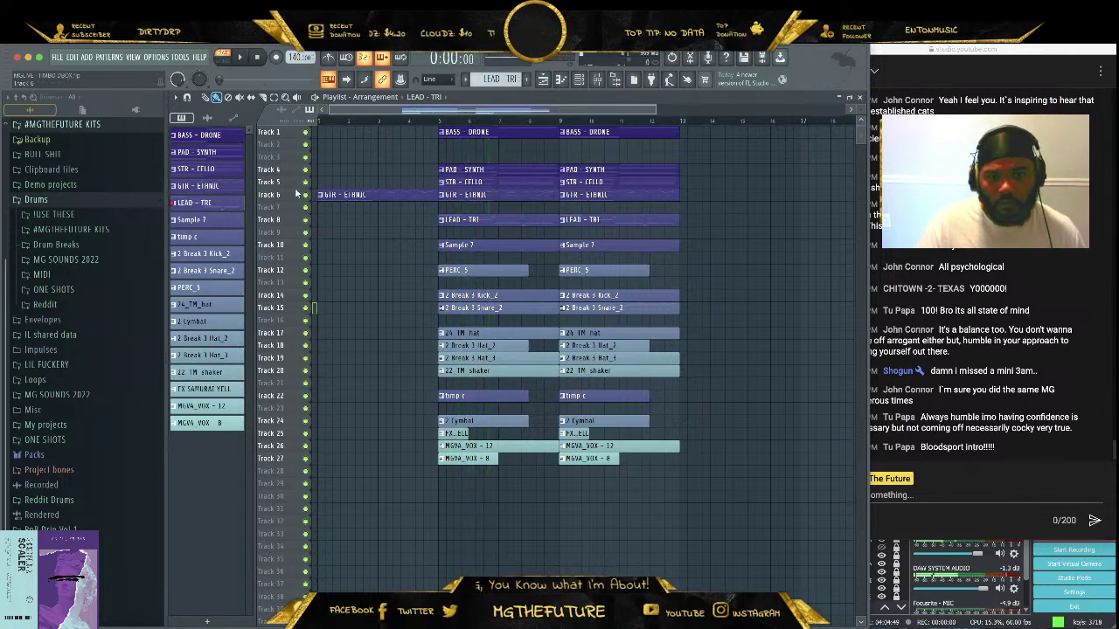
Copy the clips on Tracks 22 to 27 to bar 1 and place a PAD - SYNTH clip at bar 1 on Track 4
drag(535, 503, 237, 384)
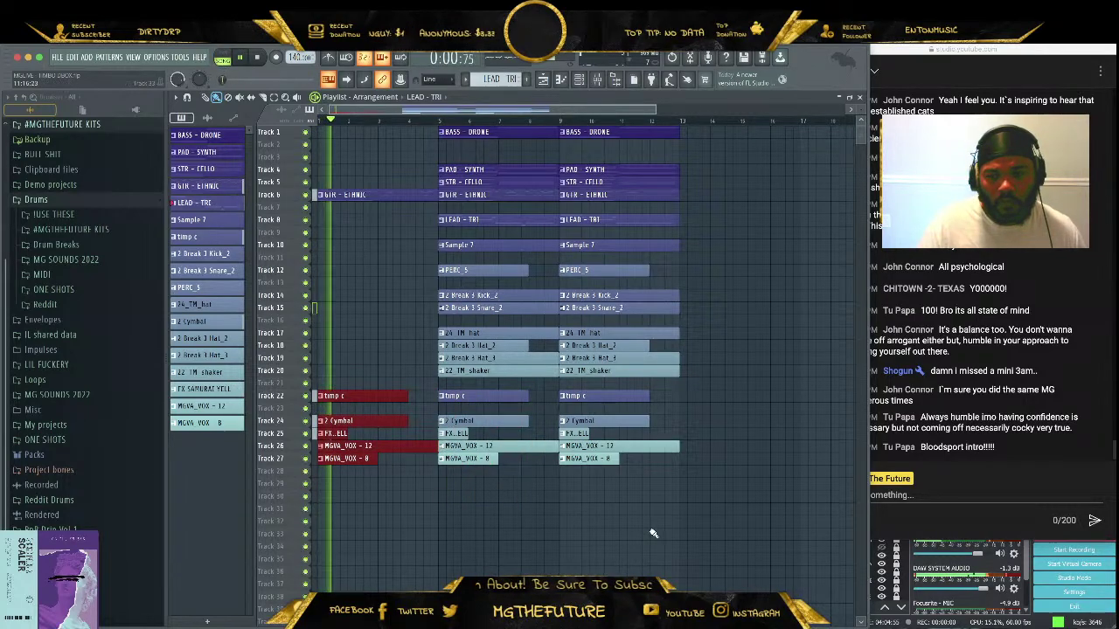
click(993, 387)
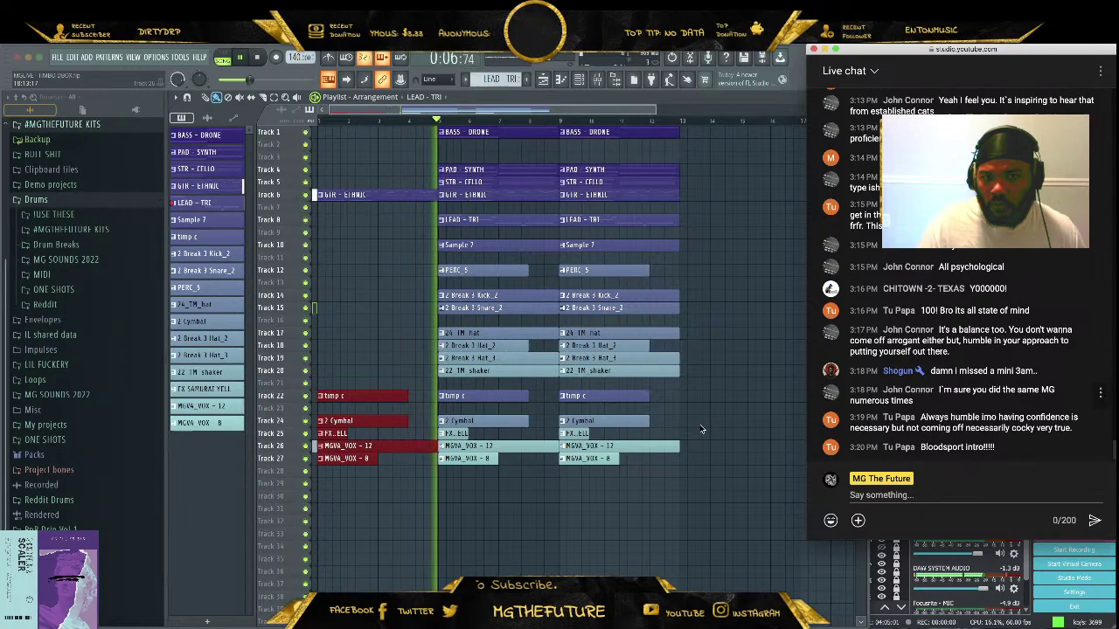
click(651, 111)
drag(668, 109, 979, 101)
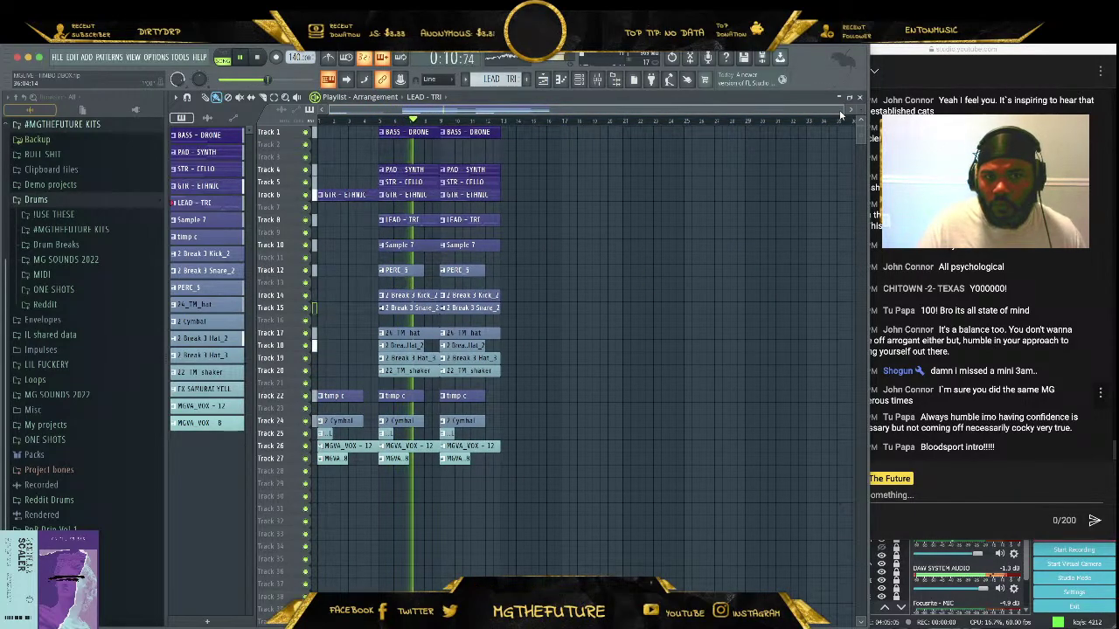
drag(841, 115, 743, 111)
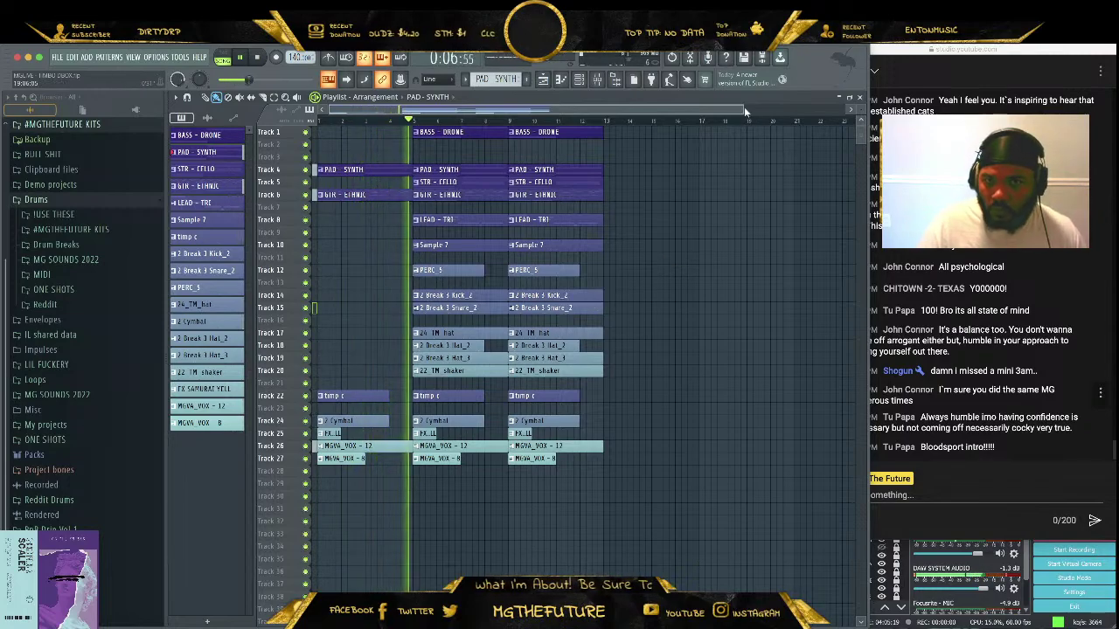
drag(743, 106, 542, 112)
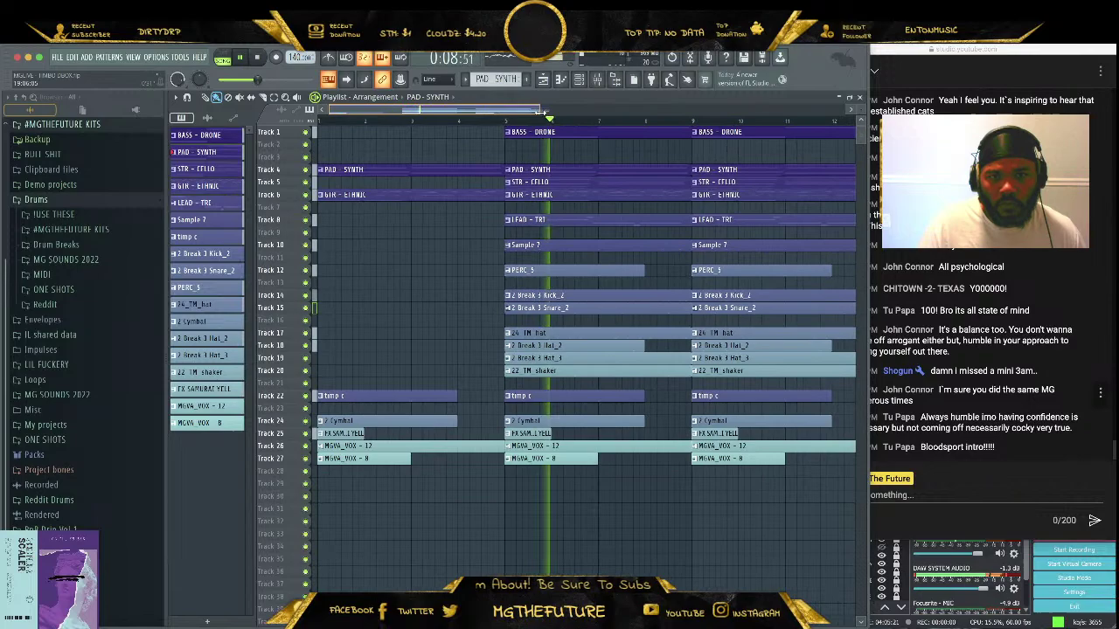
Add the This Beat Is Fire sample from the Packs folder to Track 30, enlarge that track, and shift the clip slightly earlier around bar 4
click(79, 216)
scroll(114, 354, down, 5)
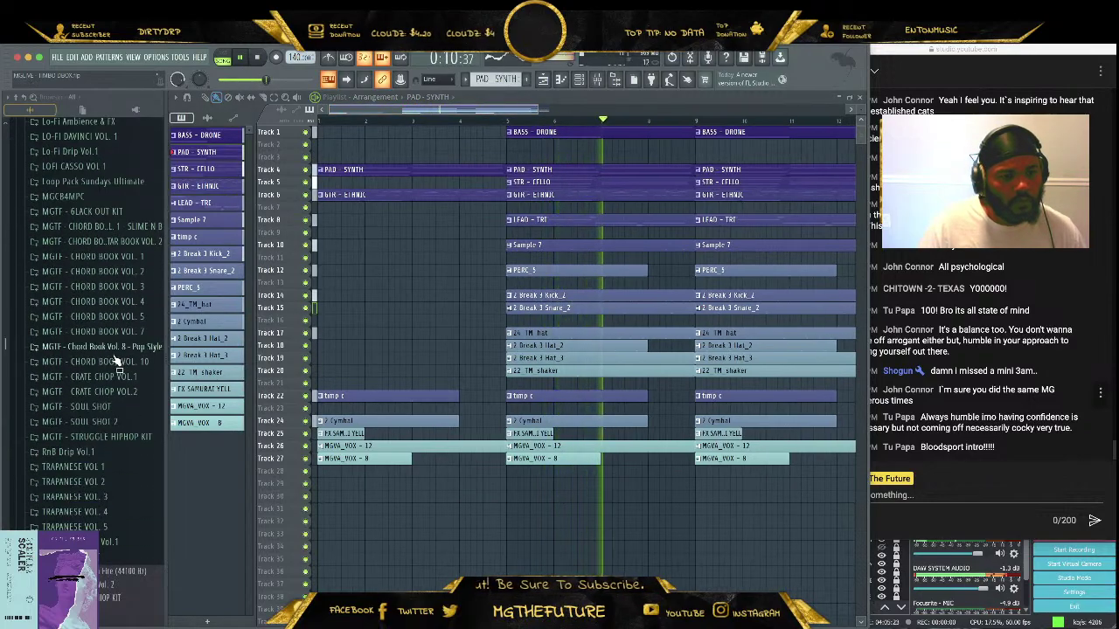
scroll(114, 375, down, 8)
drag(66, 274, 473, 500)
drag(282, 502, 282, 557)
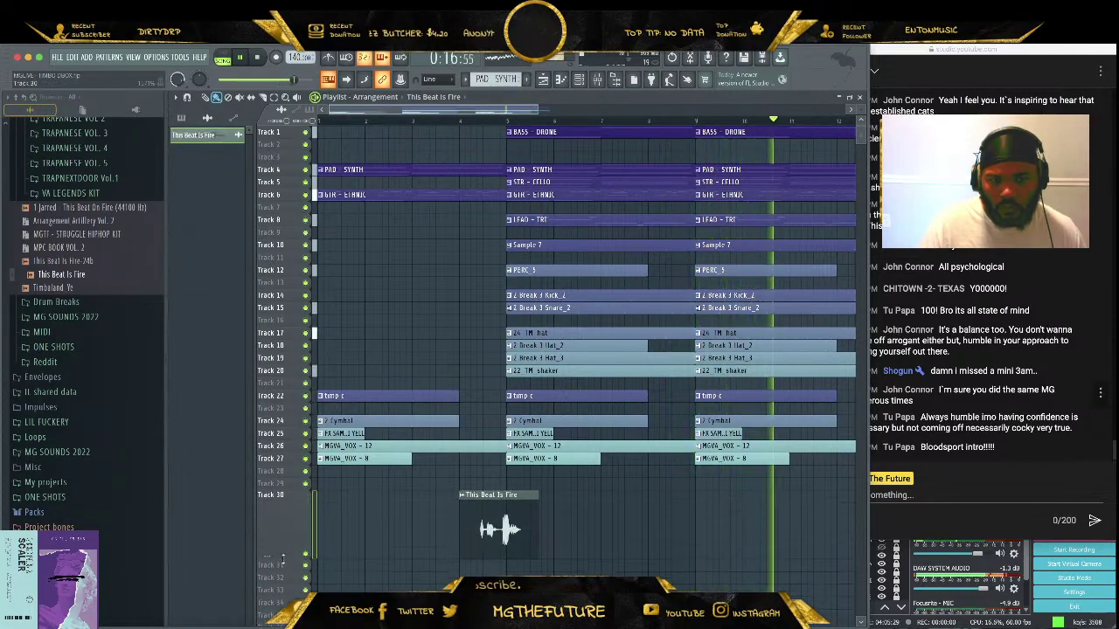
drag(496, 519, 477, 517)
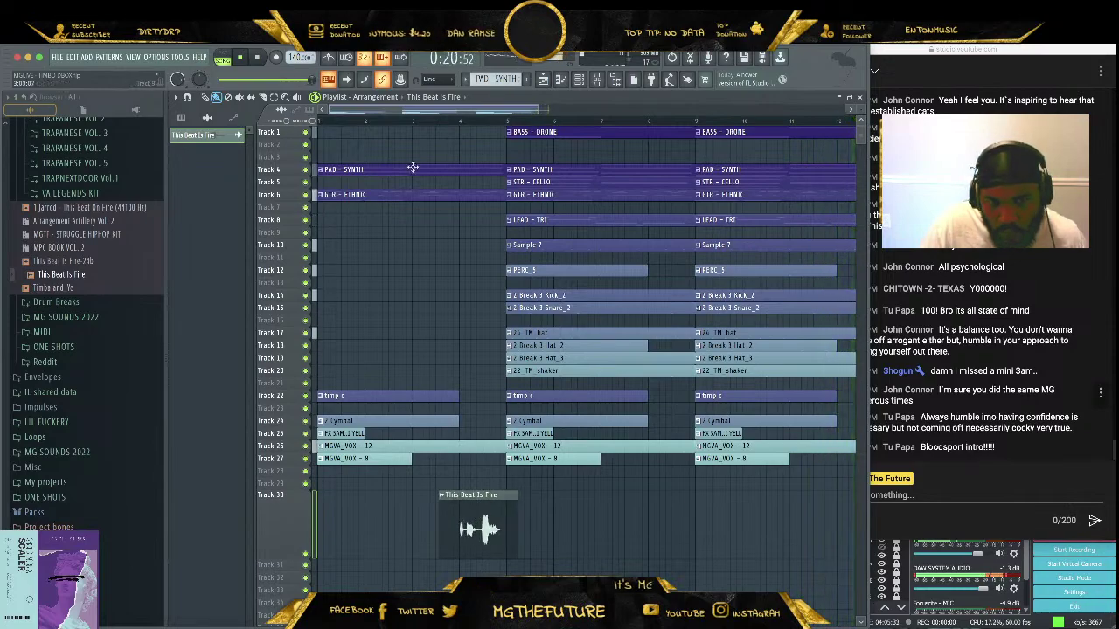
Toggle Fade stereo in the This Beat Is Fire channel settings and return to the playlist
key(F6)
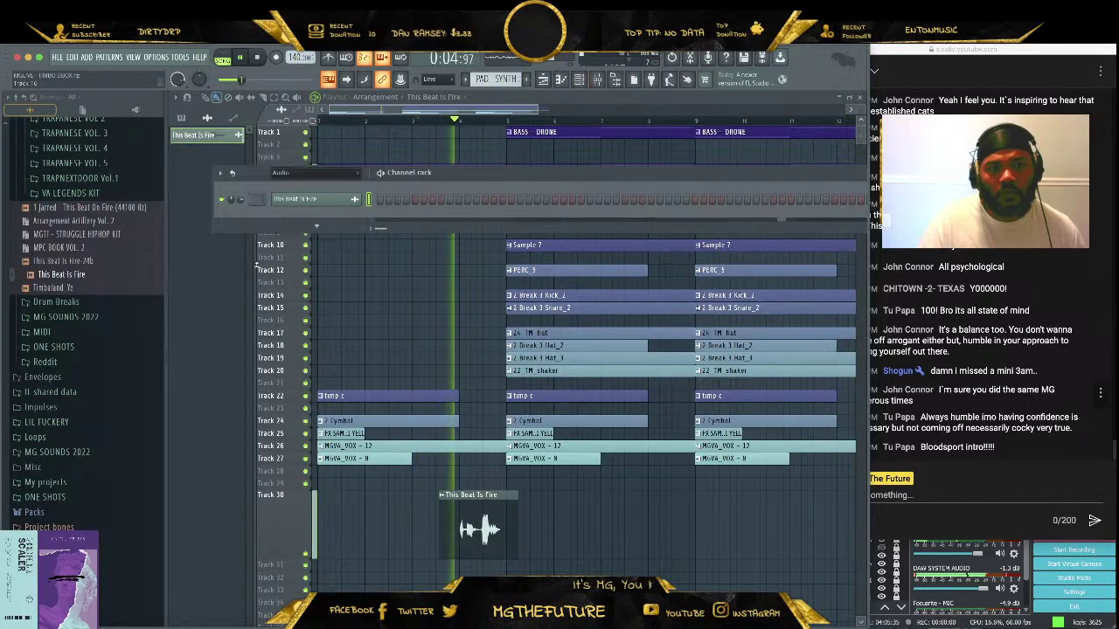
click(308, 198)
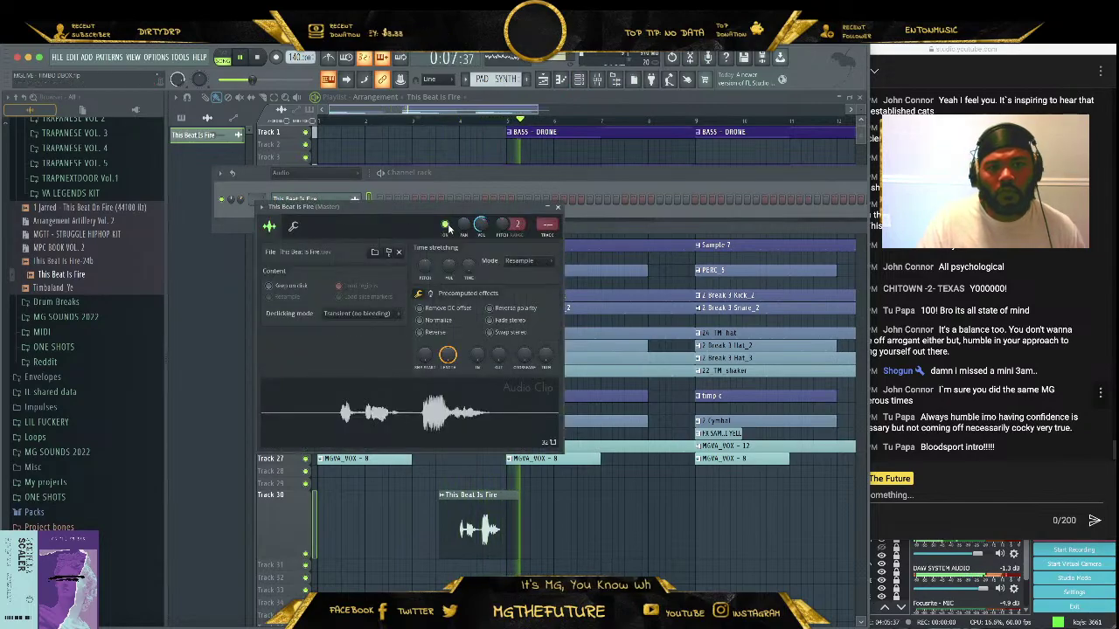
click(512, 322)
click(558, 208)
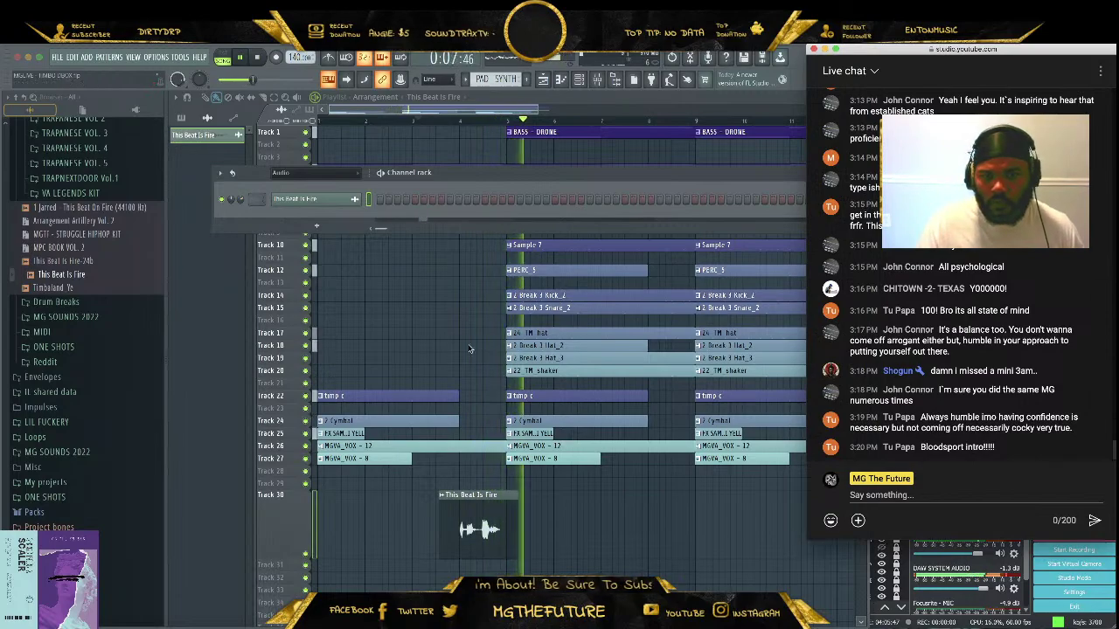
key(F6)
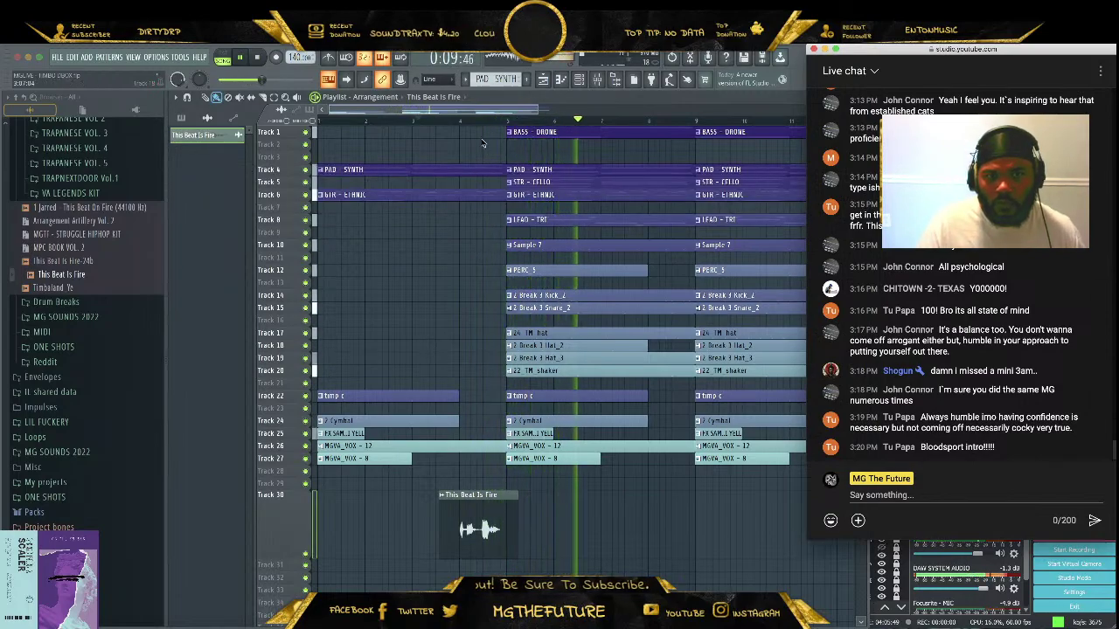
Shorten the bar 1 PAD - SYNTH and GTR - ETHNIC clips to end half a bar before bar 5, and play back the transition
drag(481, 142, 488, 218)
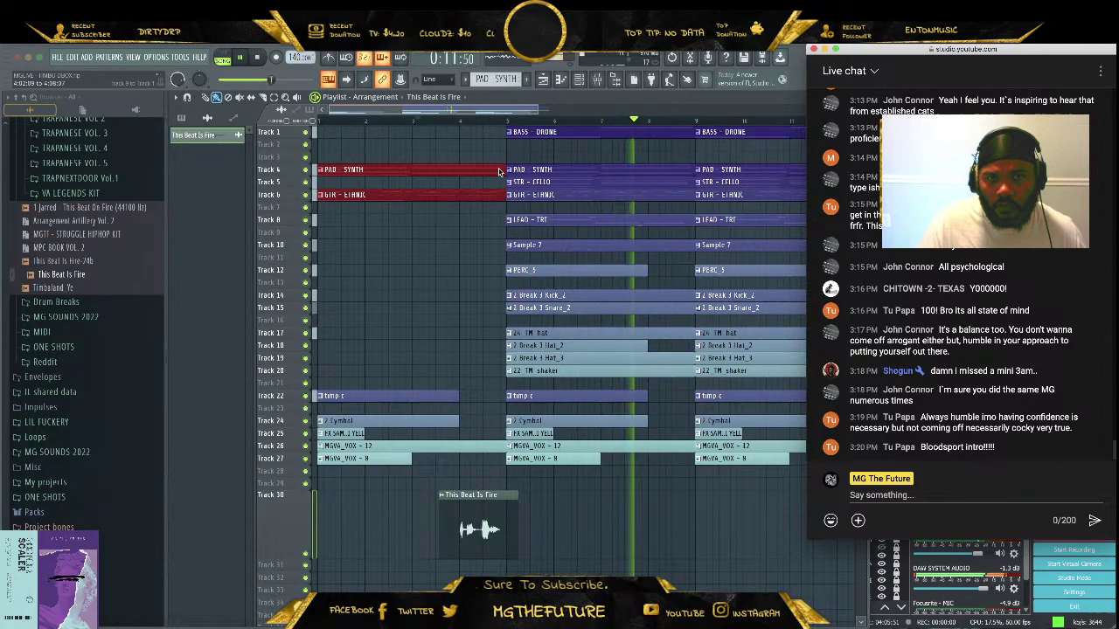
drag(499, 172, 481, 174)
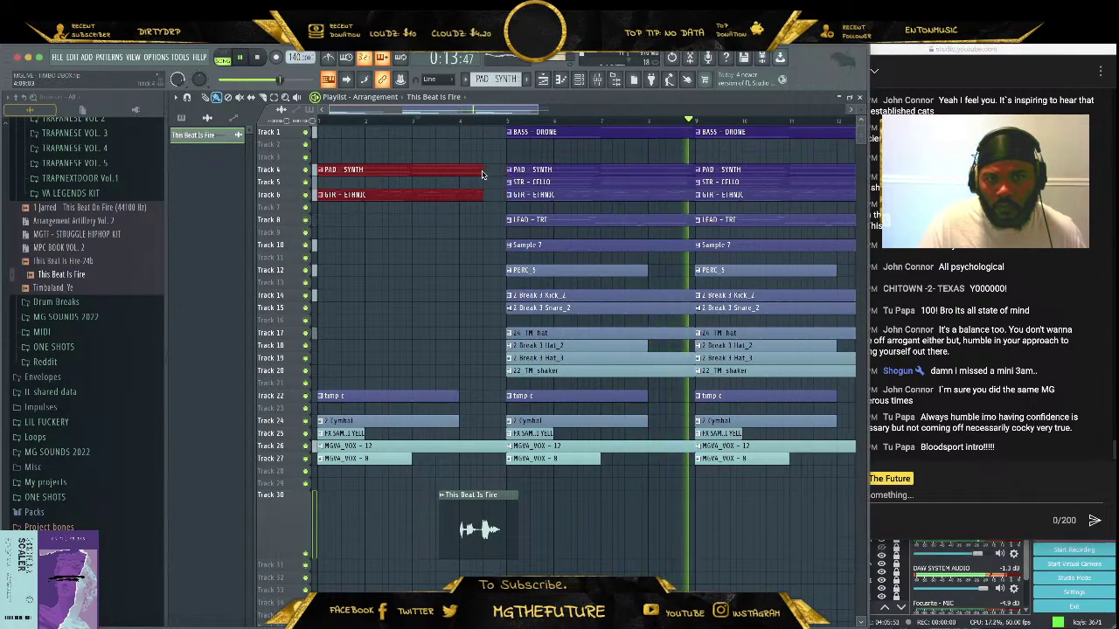
click(424, 120)
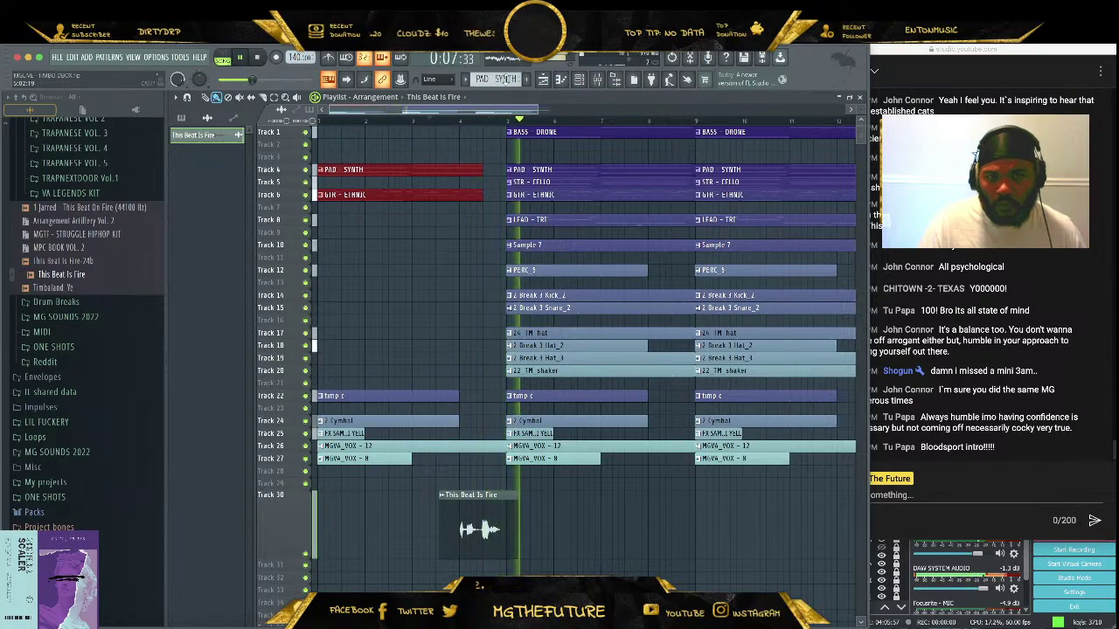
Place STR - CELLO clips back to back at bars 13, 17, 21 and 25 on Track 5
drag(535, 110, 768, 110)
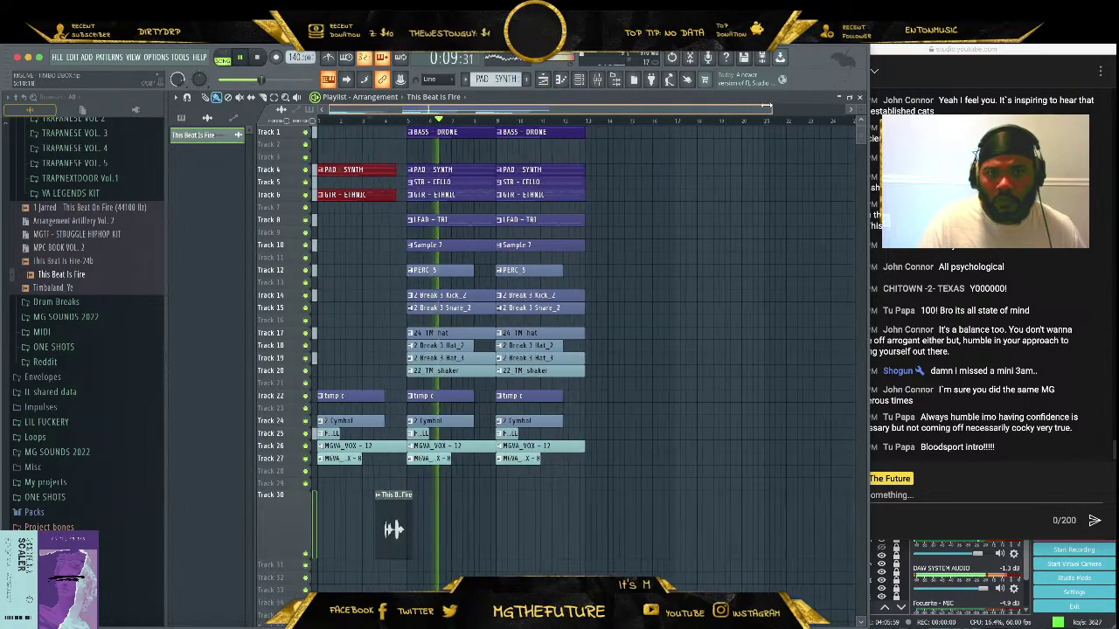
drag(663, 111, 760, 110)
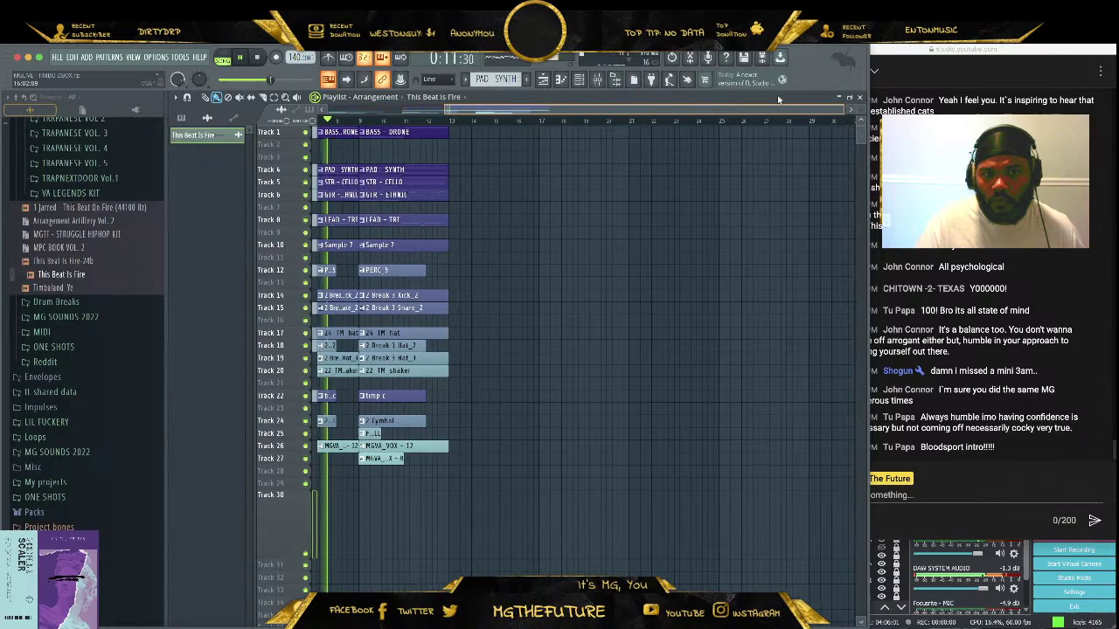
click(441, 186)
mouse_move(463, 183)
mouse_down()
mouse_move(477, 184)
mouse_move(462, 183)
mouse_up()
click(574, 186)
click(605, 170)
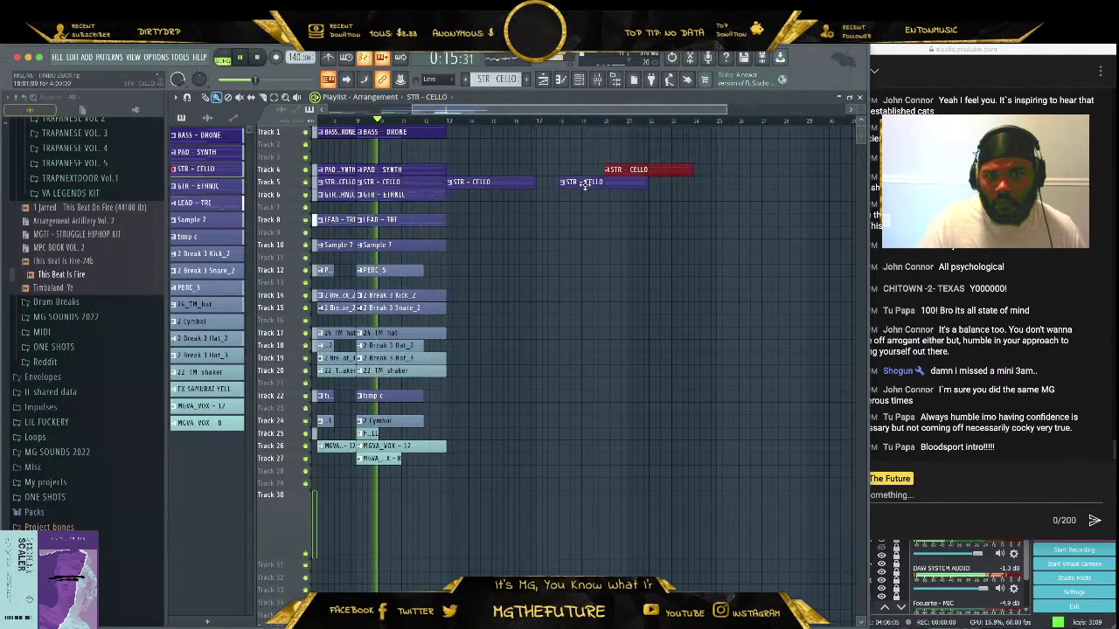
drag(583, 185, 561, 183)
right_click(639, 174)
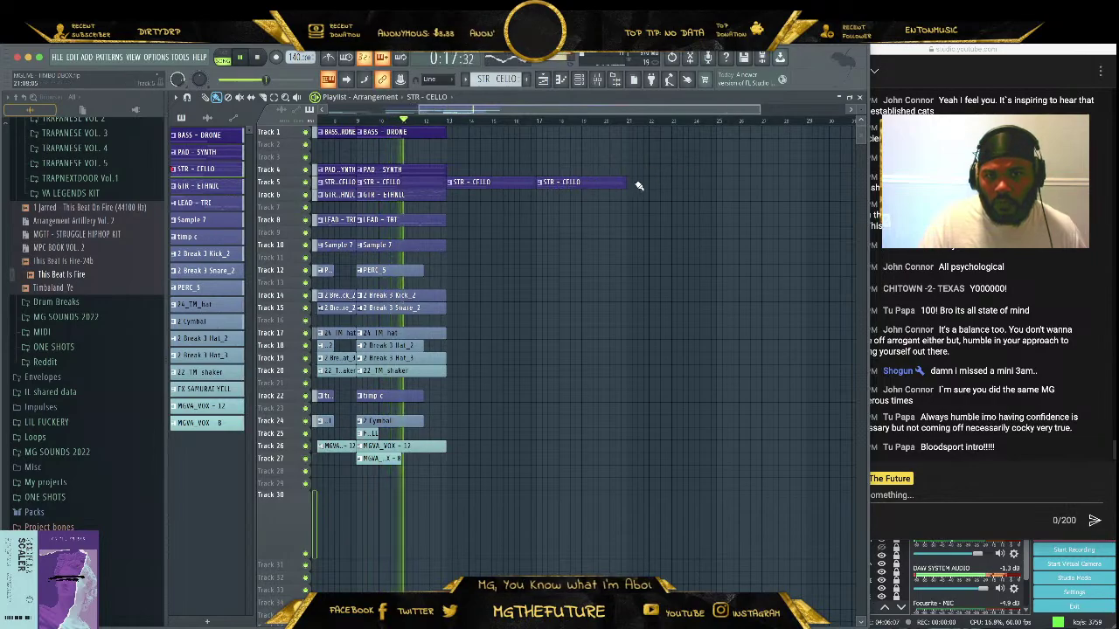
click(657, 184)
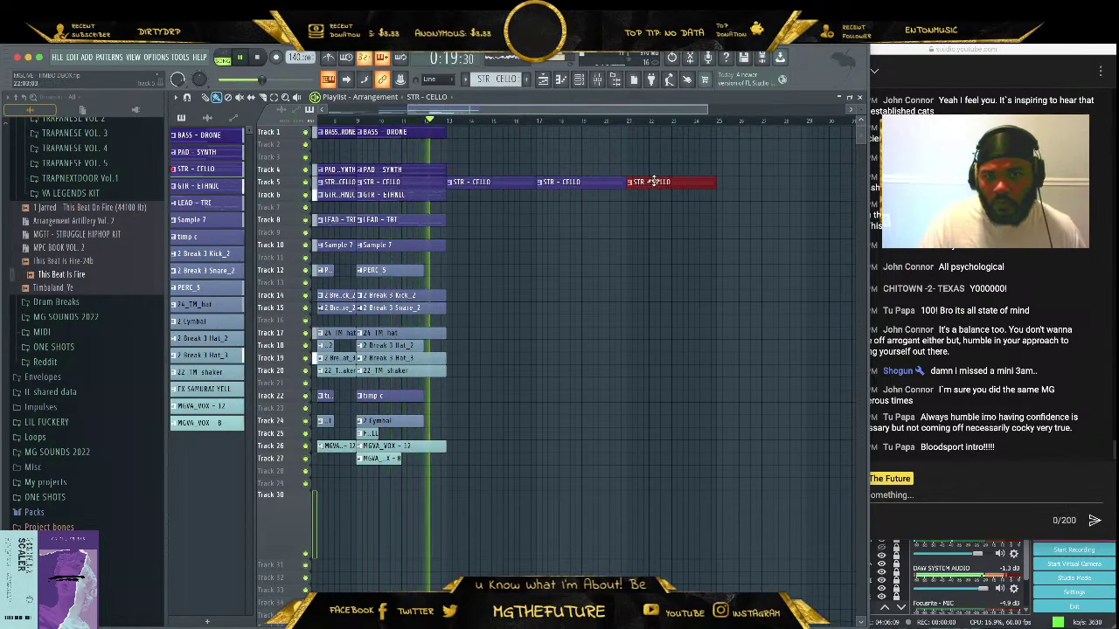
click(763, 180)
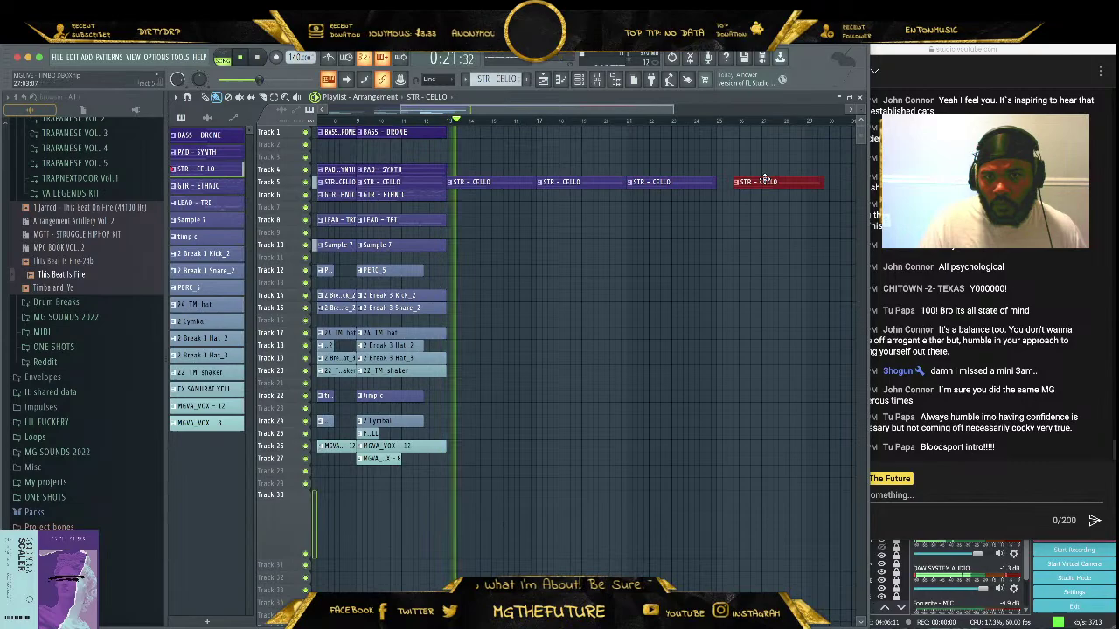
drag(764, 181, 747, 182)
Place GTR - ETHNIC clips at bars 17 and 21 on Track 6, and a BASS - DRONE clip at bar 25 on Track 1
click(424, 198)
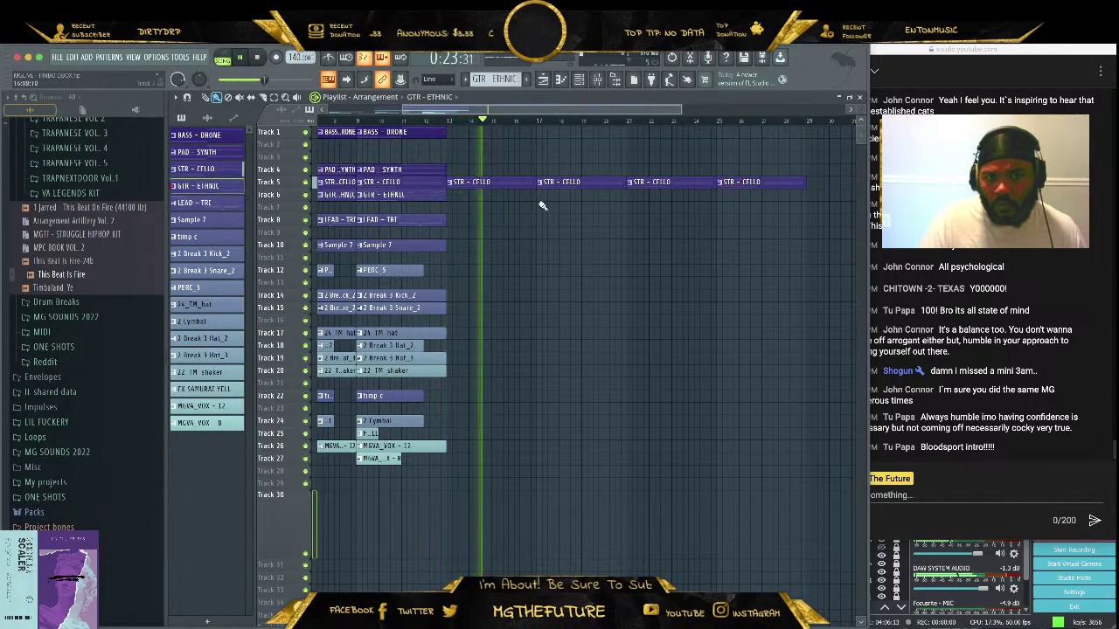
click(551, 196)
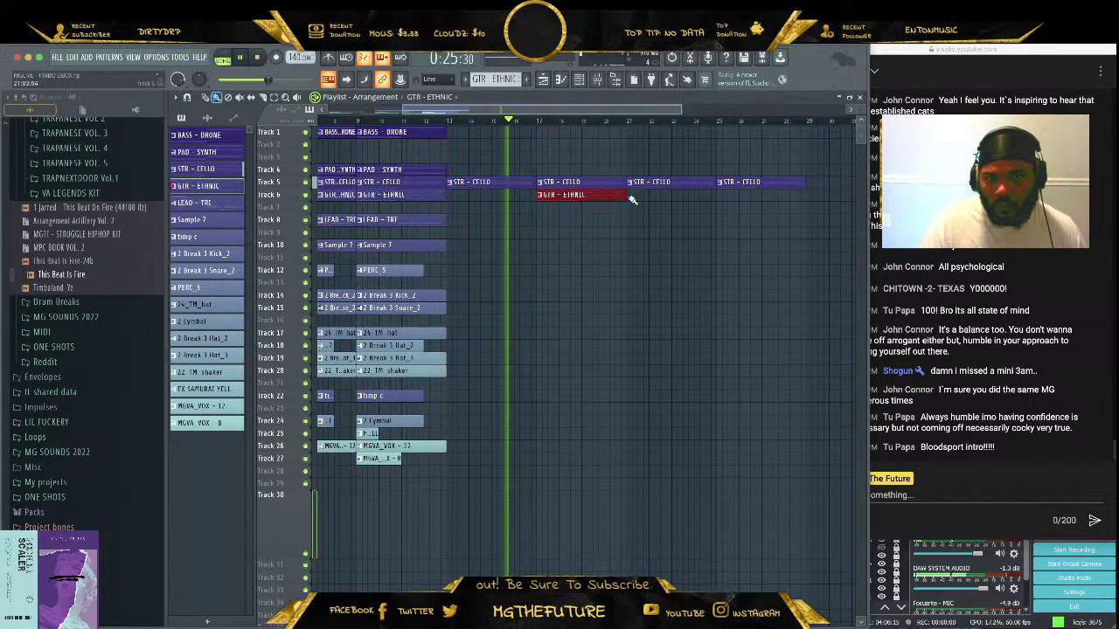
click(632, 195)
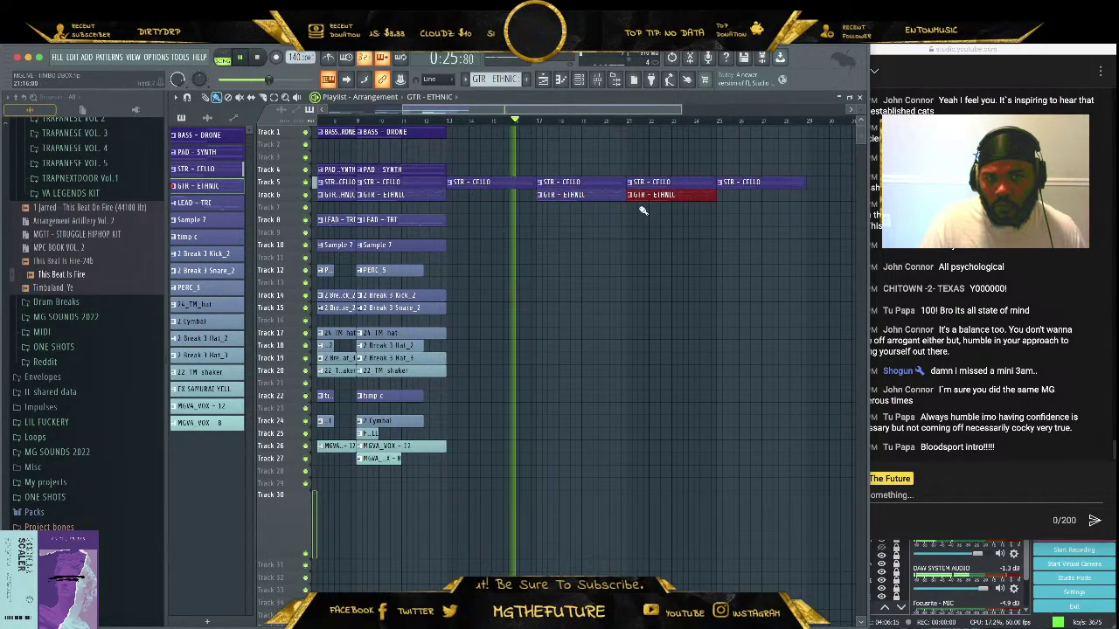
click(719, 135)
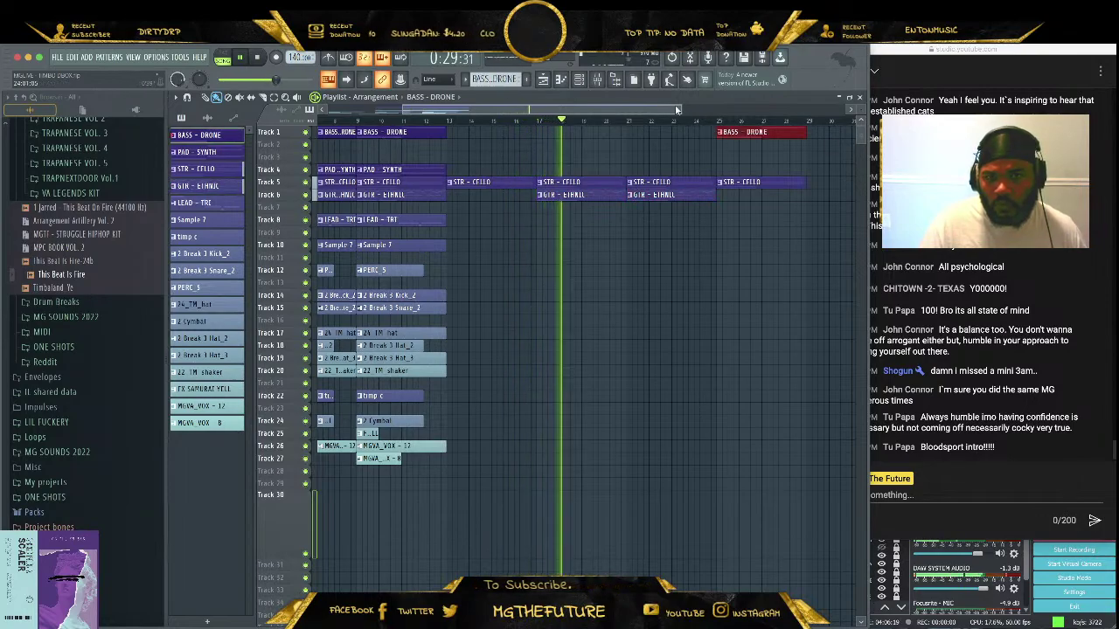
Duplicate the 2 Break 3 Kick_2 and Snare_2 clips to bars 13, 17 and 21 on Tracks 14 and 15, and play back from bar 11
drag(679, 108, 749, 103)
drag(61, 273, 355, 529)
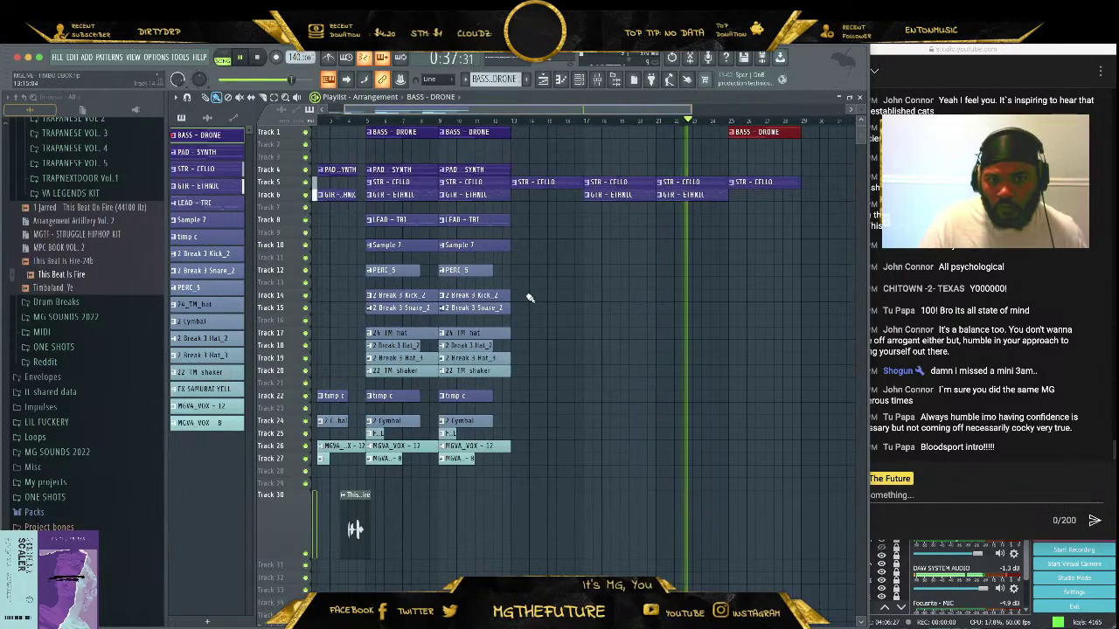
drag(528, 298, 446, 313)
drag(535, 304, 454, 299)
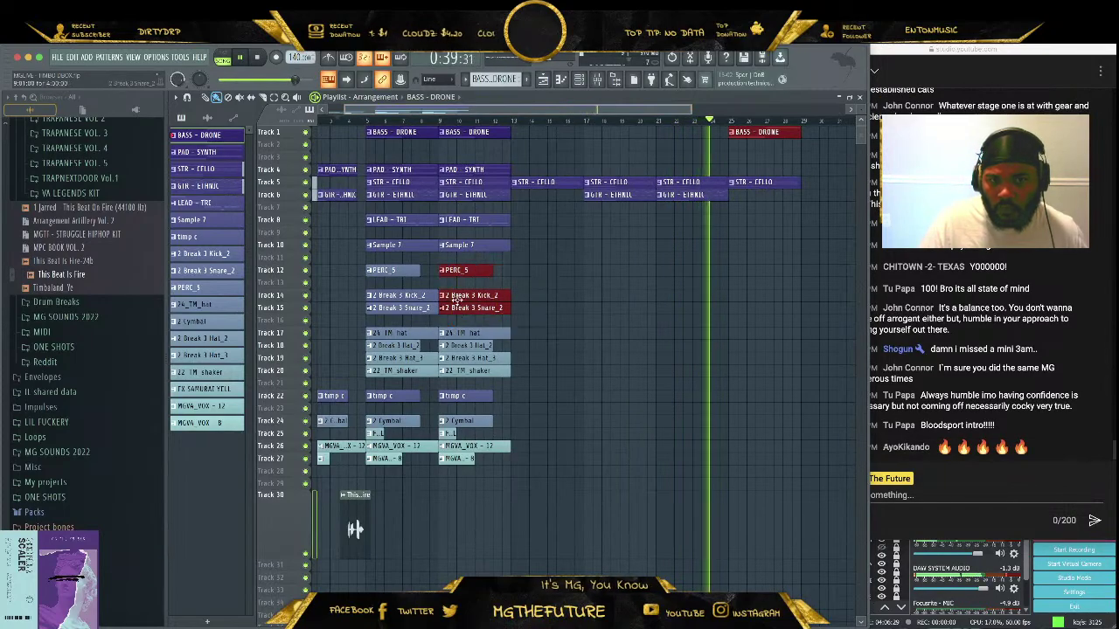
drag(533, 290, 672, 302)
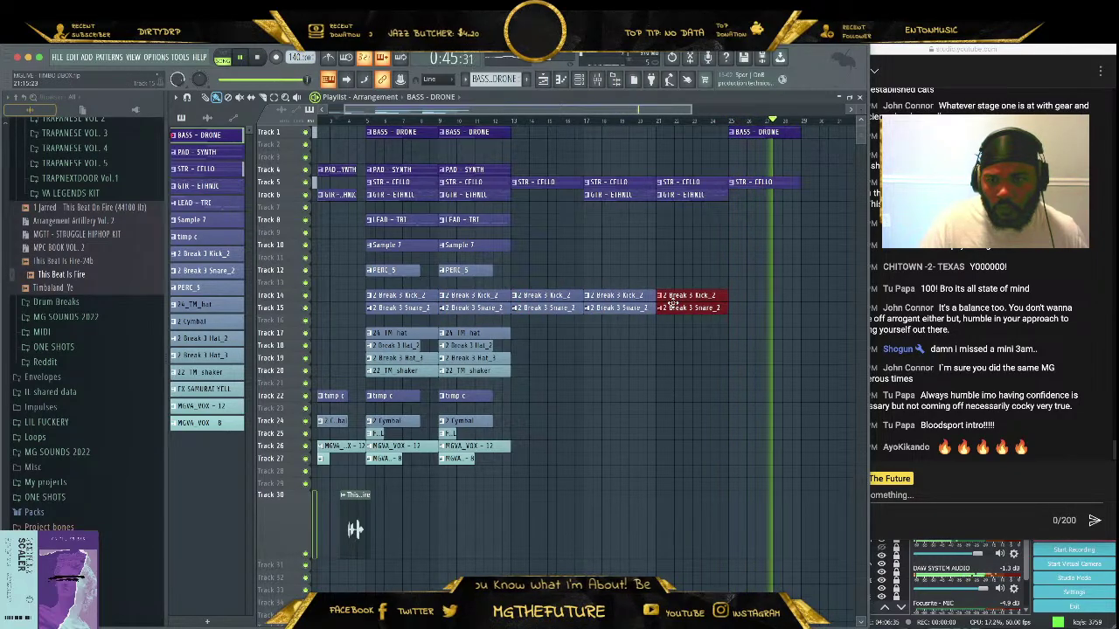
click(486, 121)
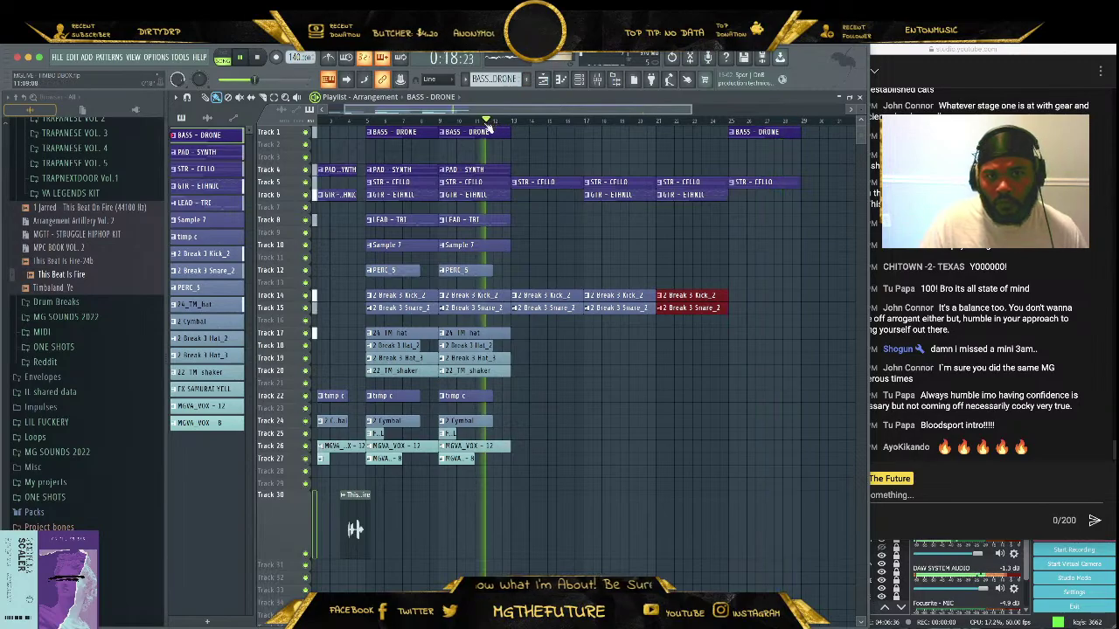
click(637, 407)
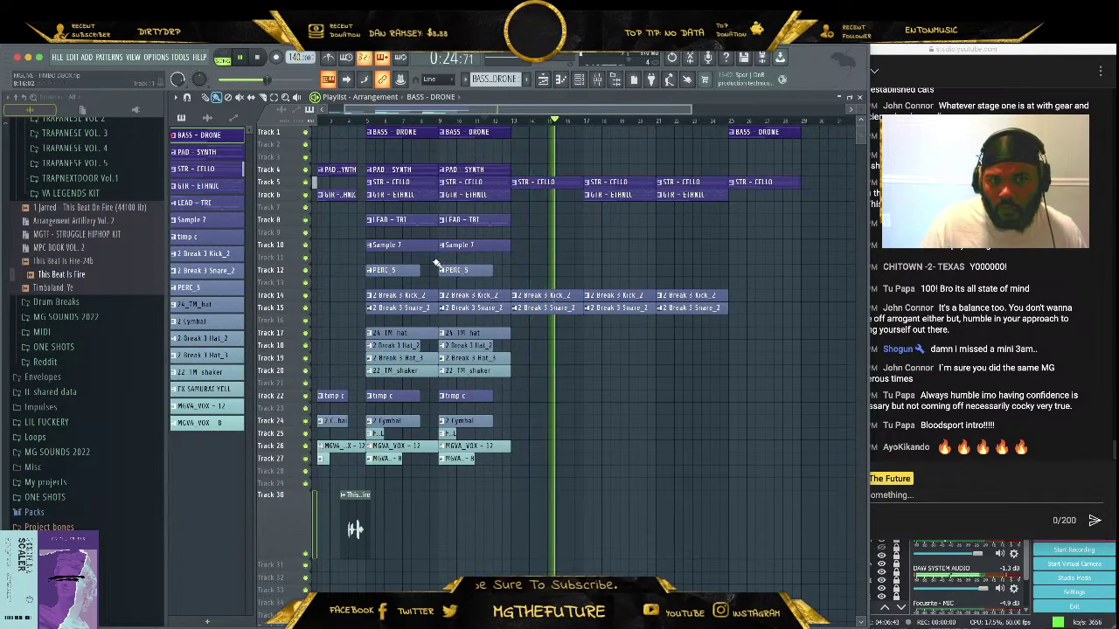
Place Sample 7 clips at bars 17 and 21 on Track 10, and choose 2 Break 3 Snare_2 as the active clip
click(467, 244)
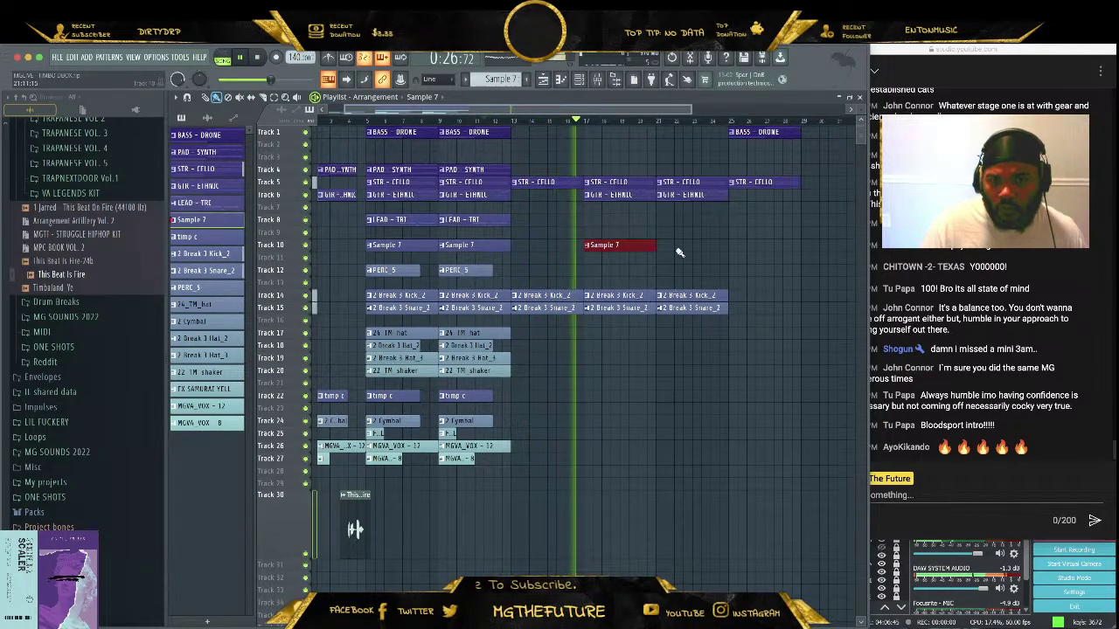
key(ctrl+b)
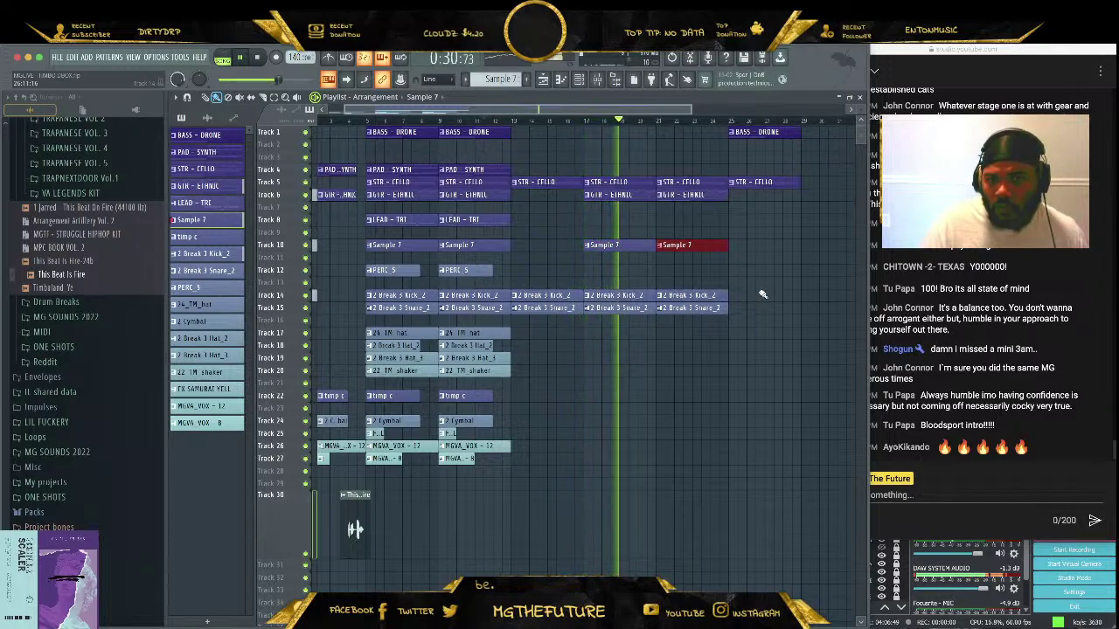
click(734, 308)
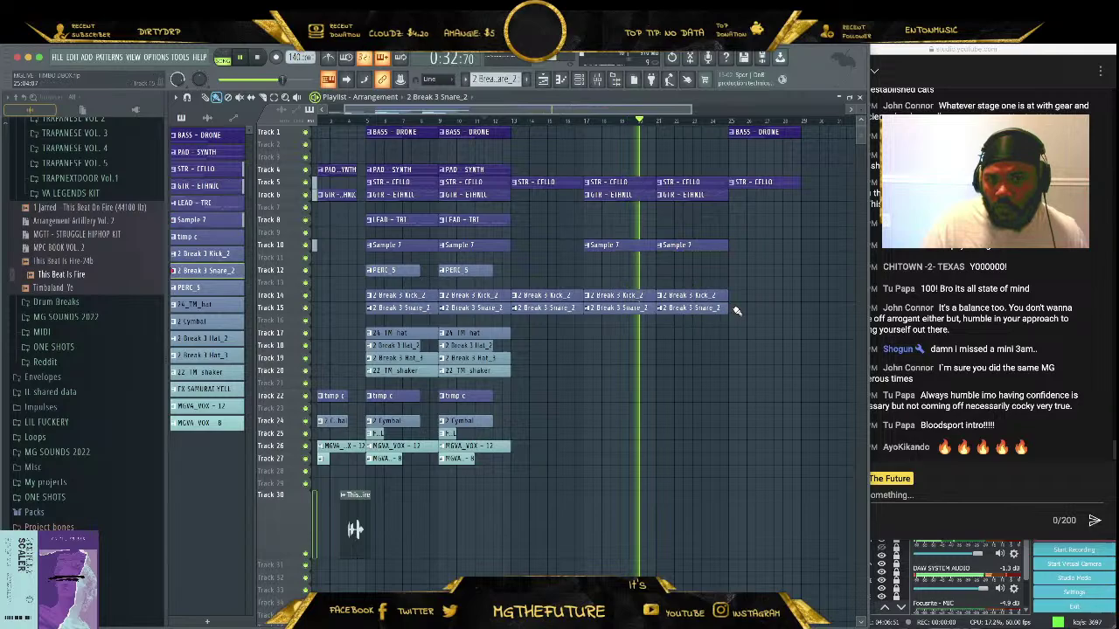
Place a 2 Break 3 Snare_2 clip at bar 25 on Track 15, and duplicate the hat and shaker clips to bars 21 and 25 on Tracks 17–20
click(734, 308)
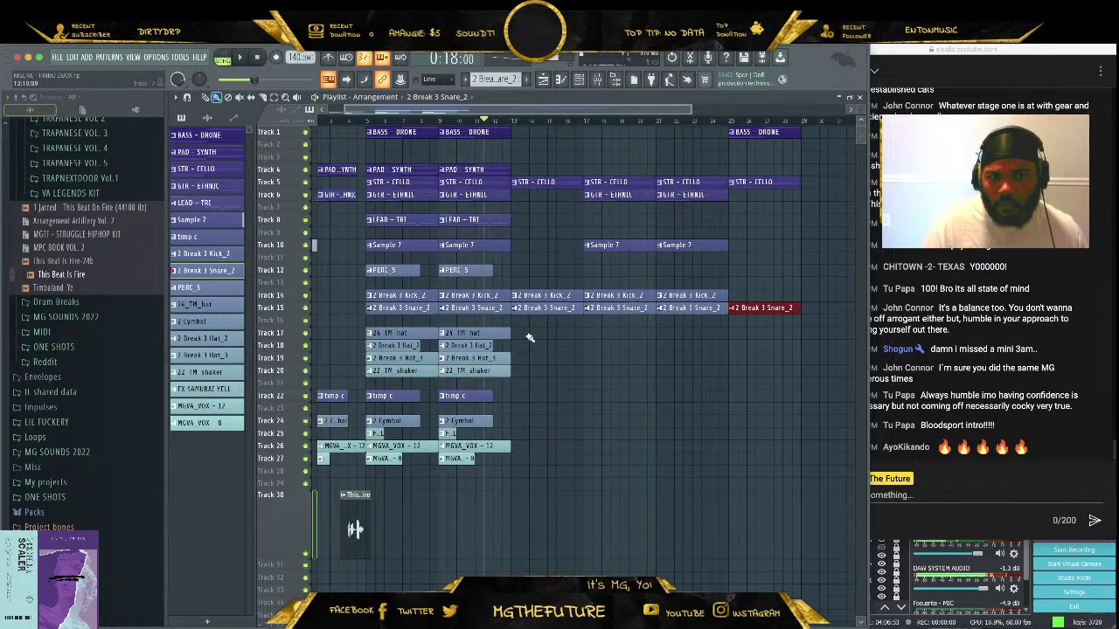
drag(529, 338, 690, 369)
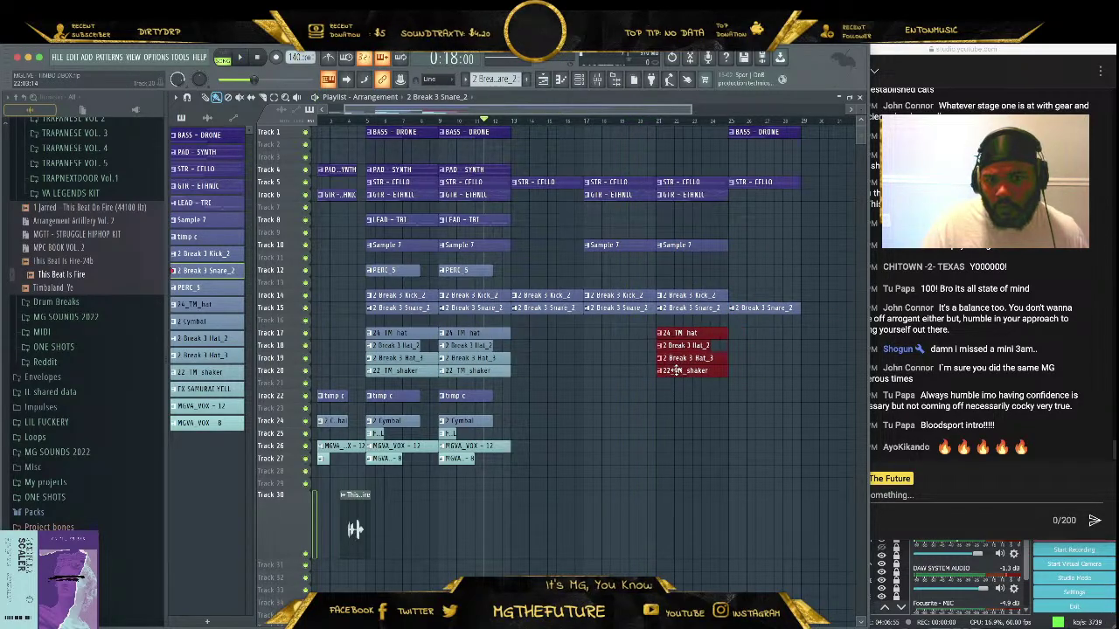
click(650, 125)
drag(569, 106, 769, 112)
drag(617, 110, 488, 125)
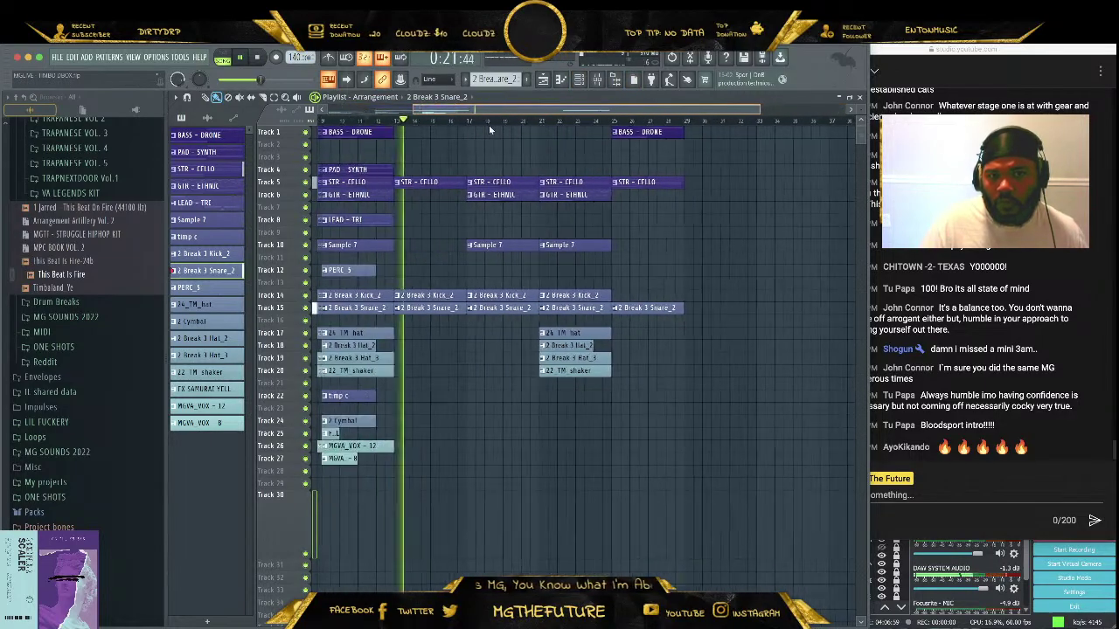
drag(651, 325, 640, 373)
drag(577, 108, 495, 109)
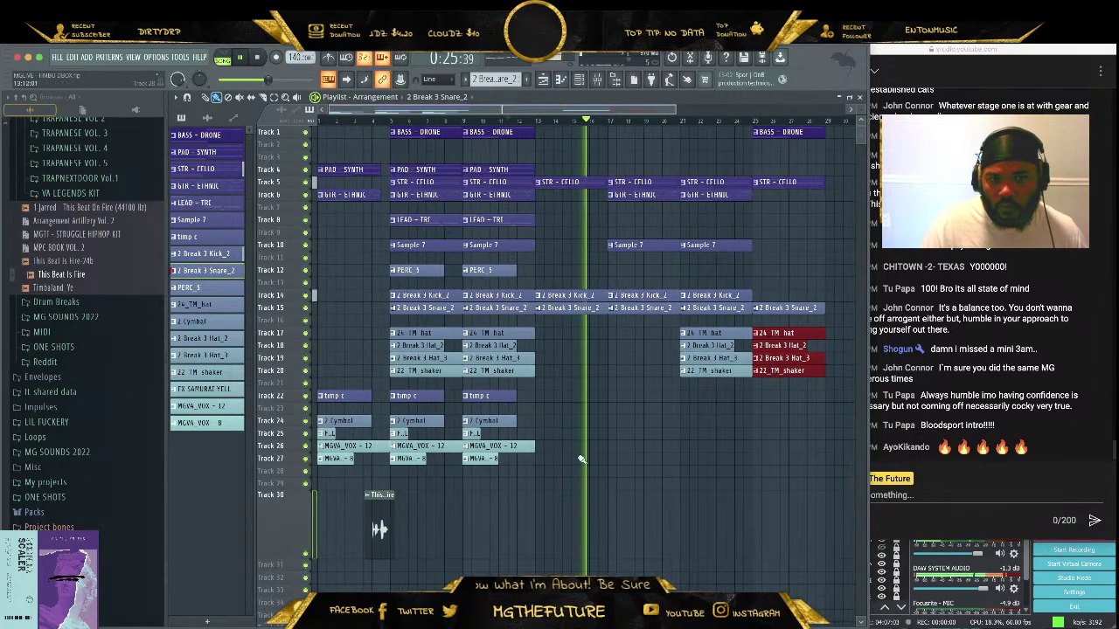
Place 2 Cymbal clips at bars 13, 17, 21 and 25 on Track 24, and MGVA_VOX - 8 clips at bars 13 and 21 on Track 27
key(space)
click(523, 426)
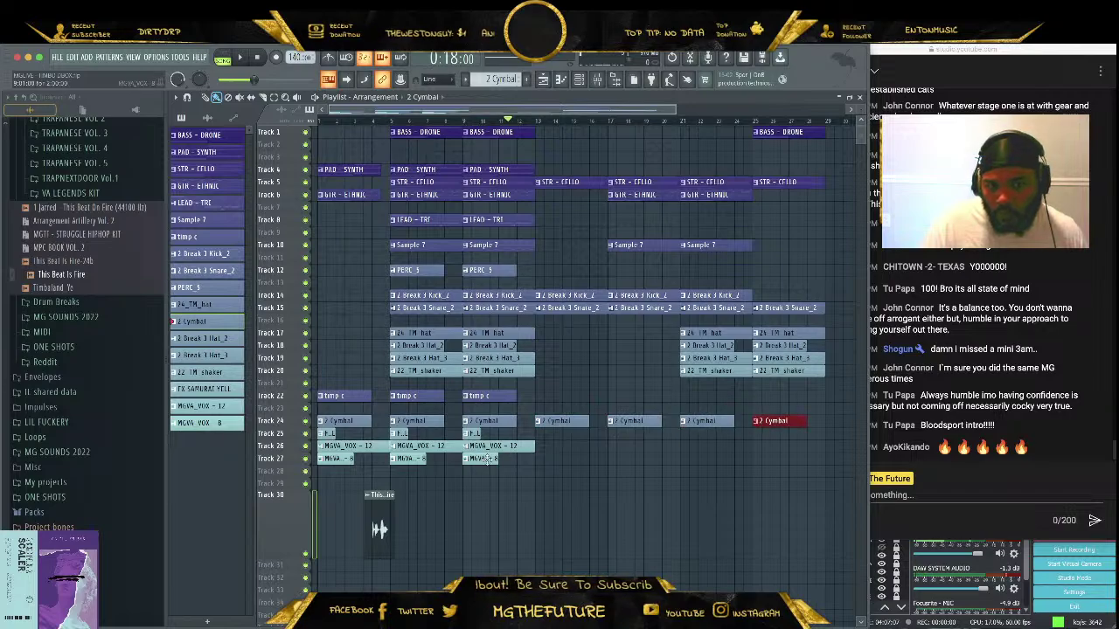
click(684, 464)
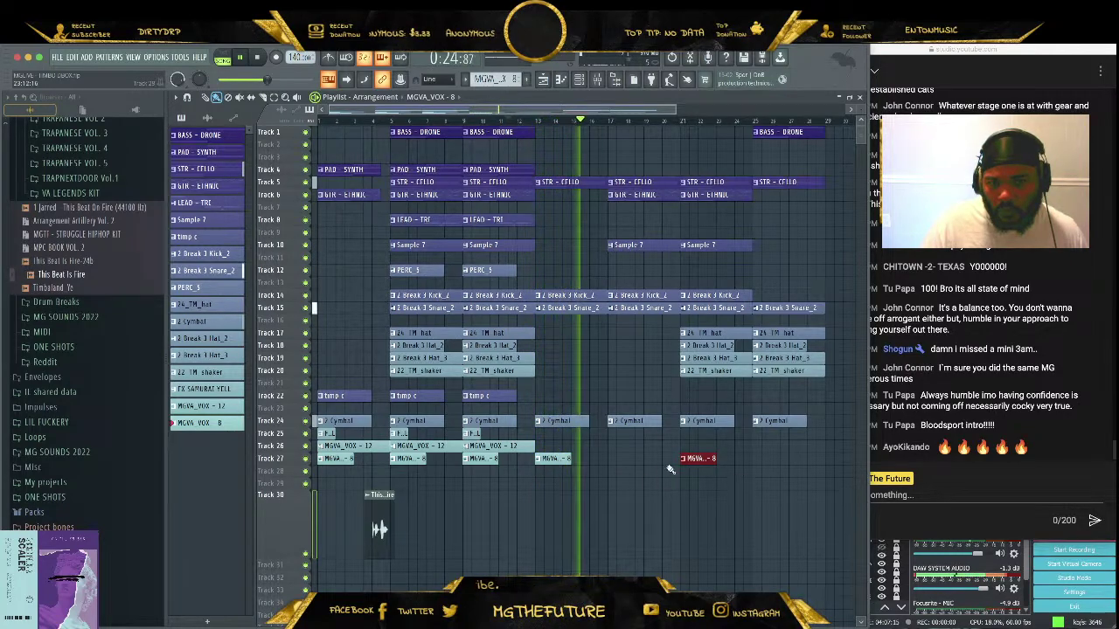
Place an MGVA_VOX - 12 clip at bar 13 on Track 26, and MGVA_VOX - 8 clips at bars 17 and 25 on Track 27
click(538, 447)
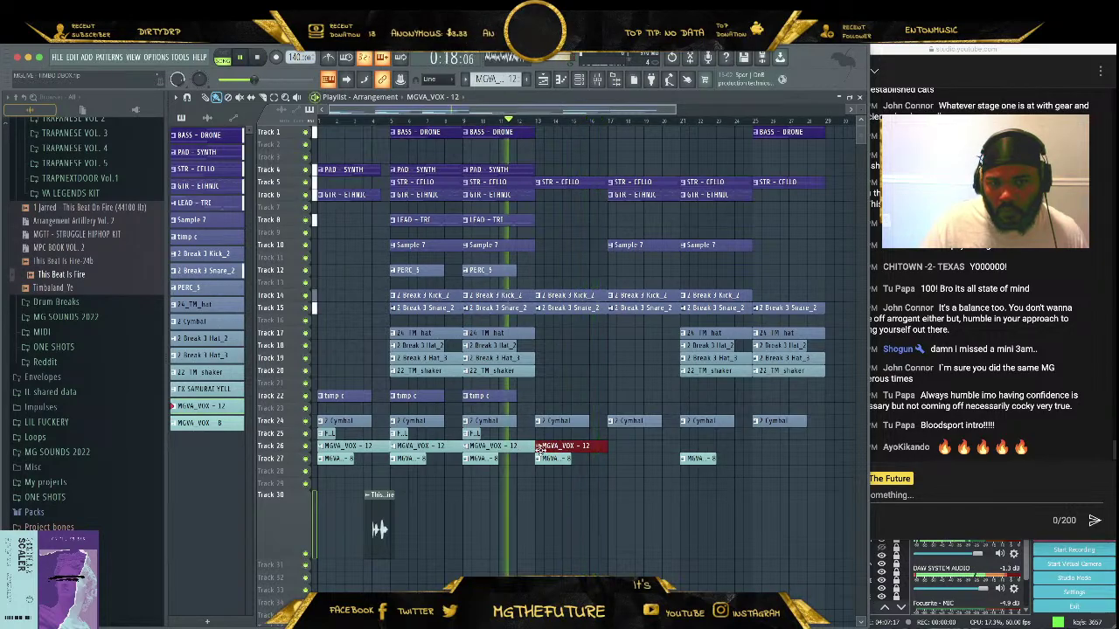
click(559, 459)
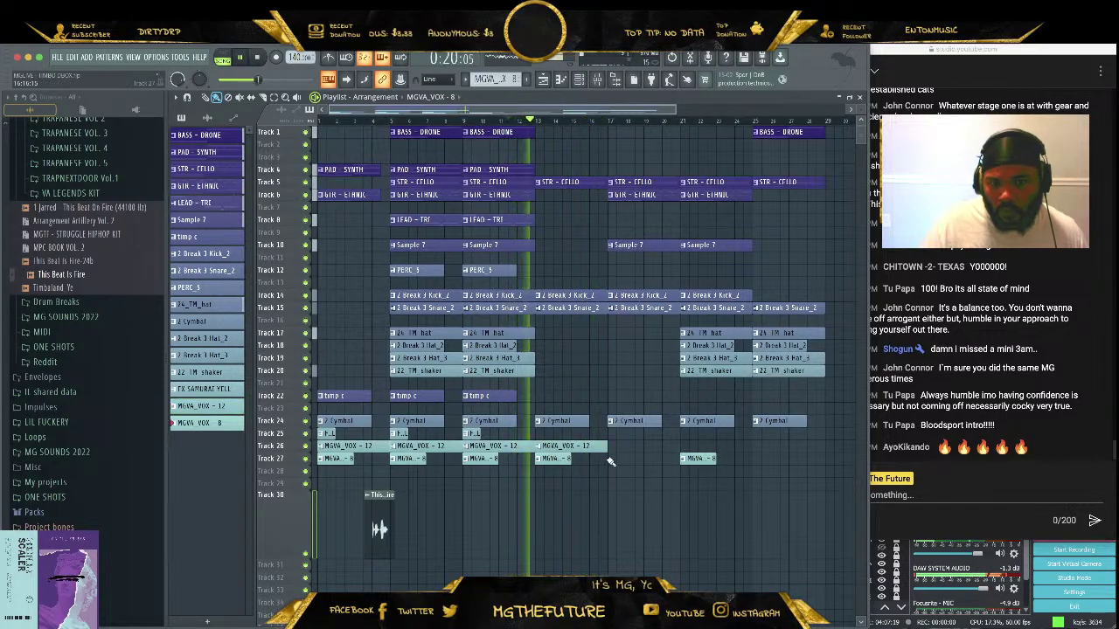
click(622, 459)
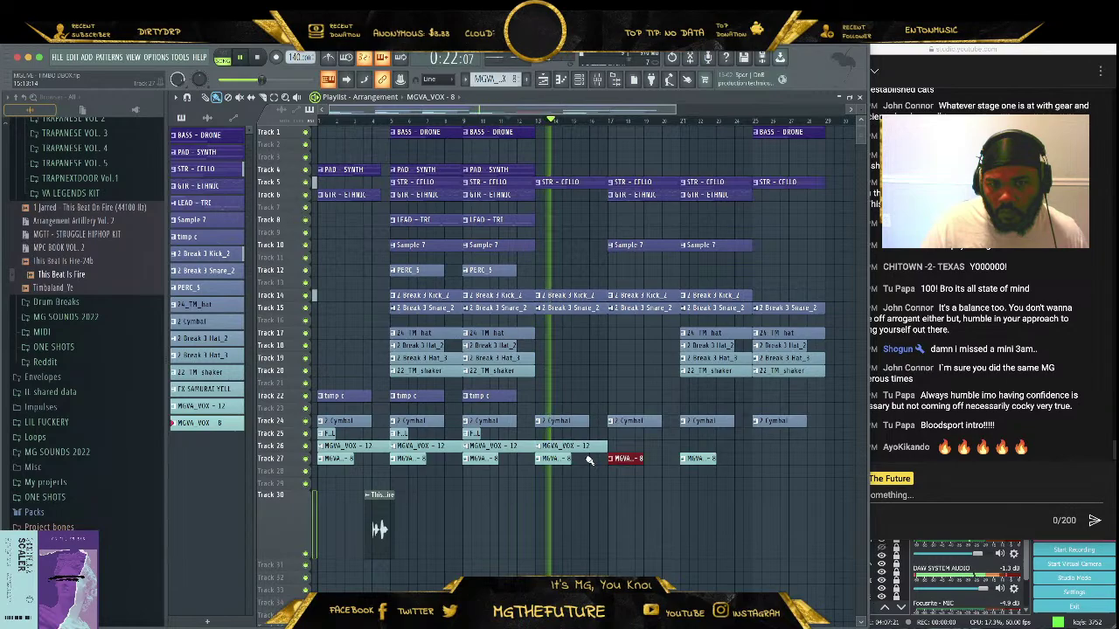
click(755, 458)
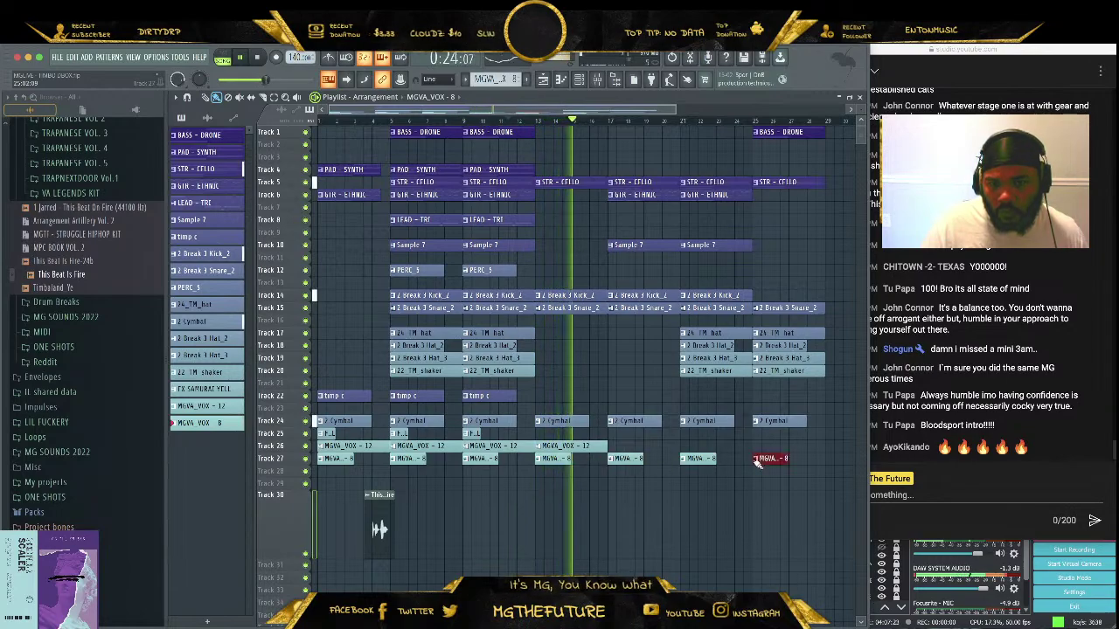
Place FX SAMURAI YELL clips at bars 13 and 21 on Track 25
click(473, 435)
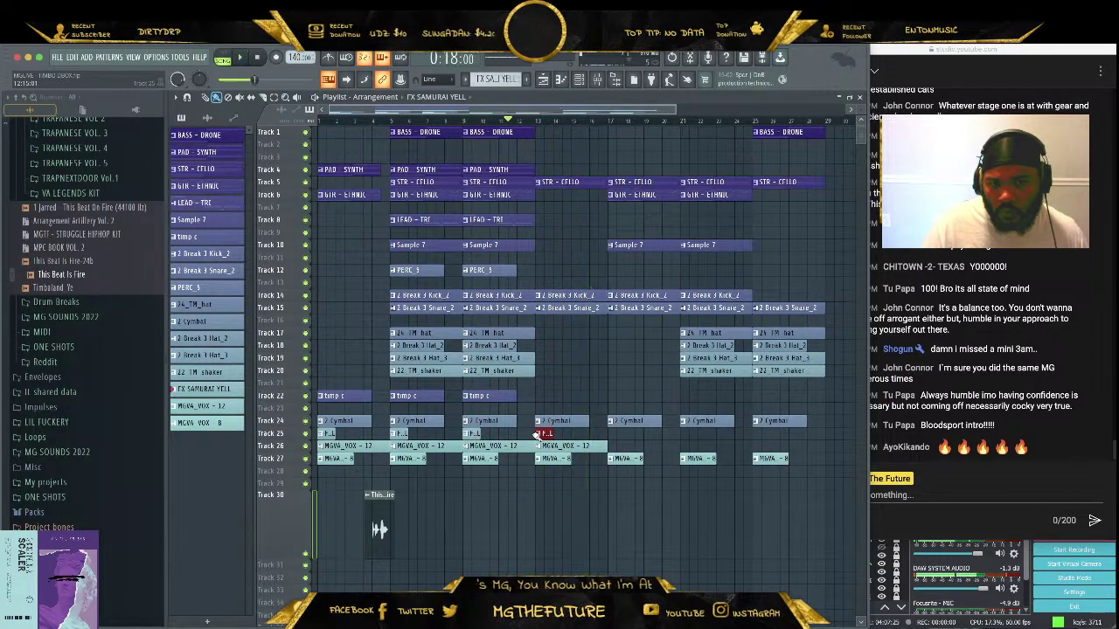
click(542, 435)
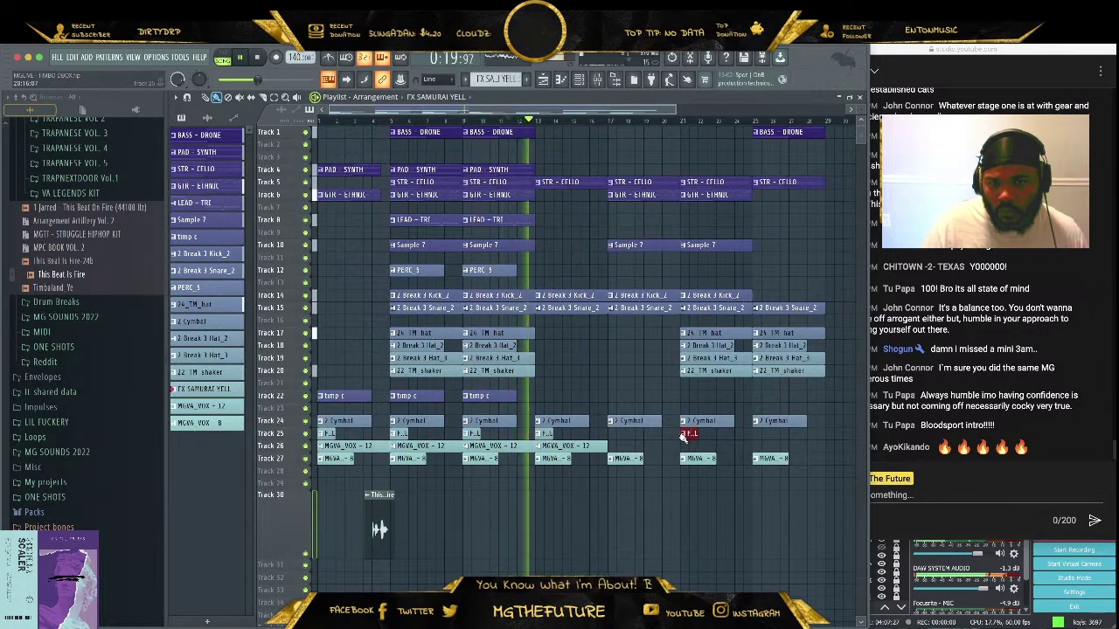
click(686, 435)
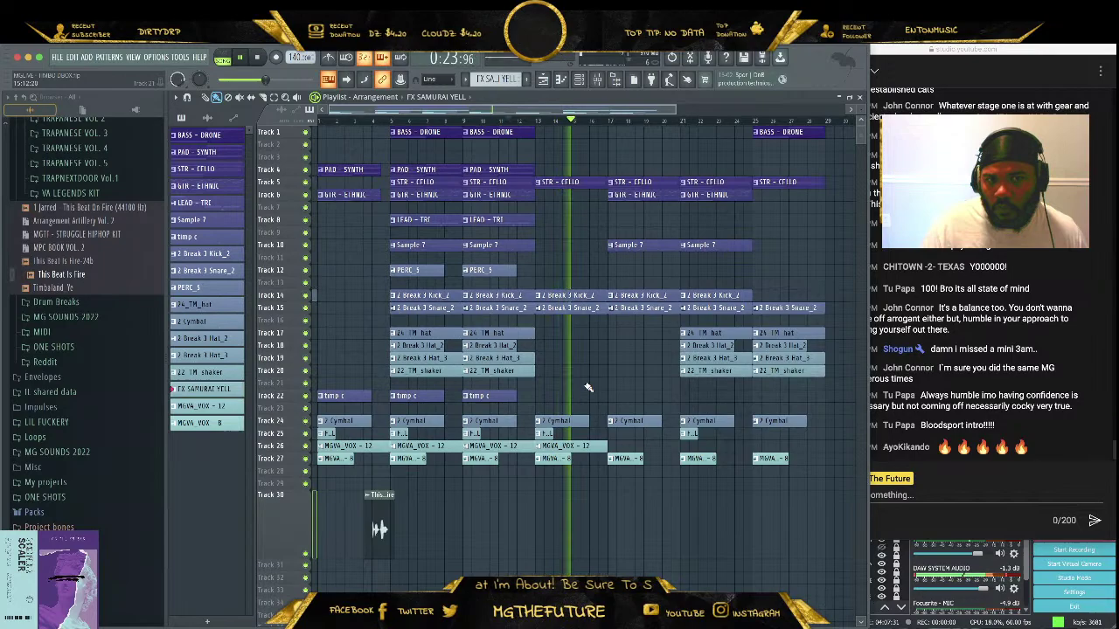
Place PERC_5 clips at bars 17, 21 and 25 on Track 12
click(493, 269)
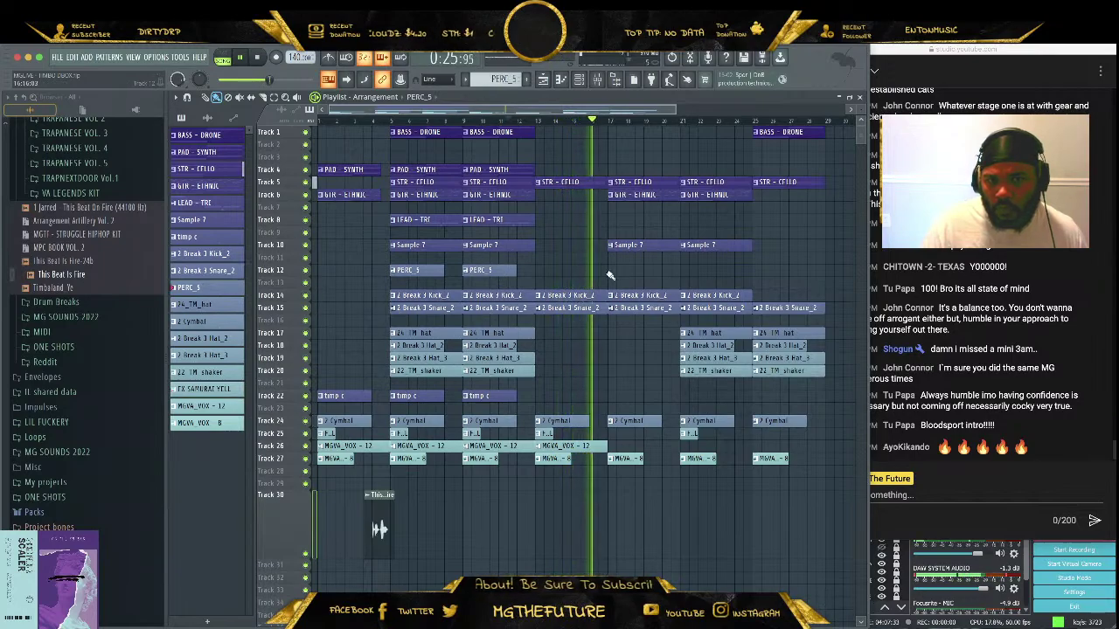
click(612, 270)
click(683, 270)
click(771, 270)
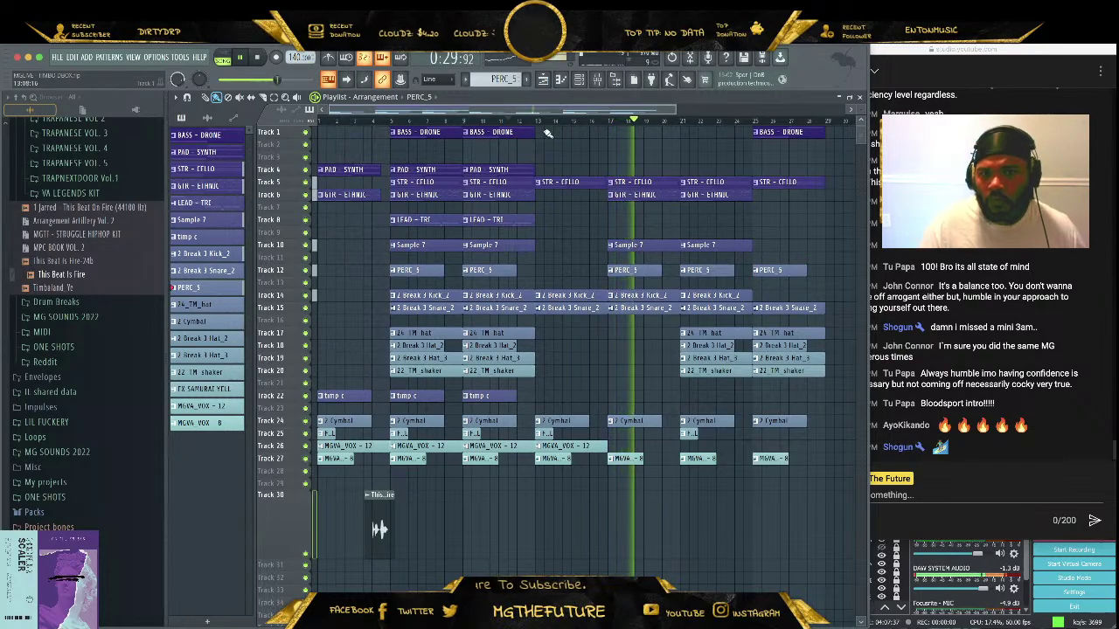
Move all clips of the bar 25 section to bar 29, and duplicate that section to bar 33
drag(637, 110, 748, 110)
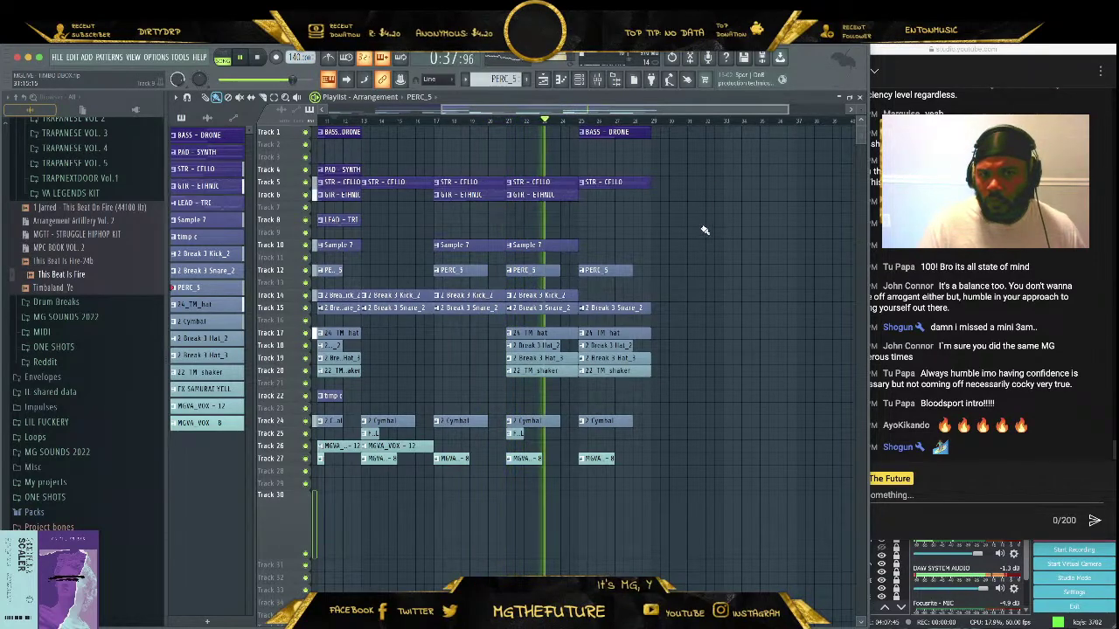
drag(646, 110, 444, 230)
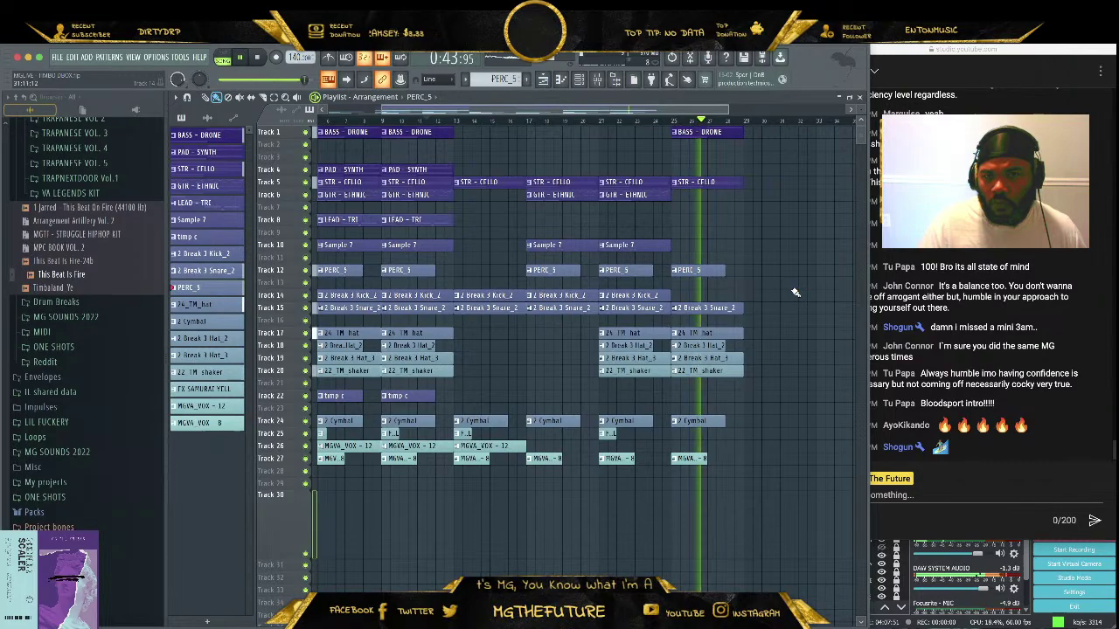
key(space)
drag(759, 127, 683, 475)
drag(683, 424, 758, 419)
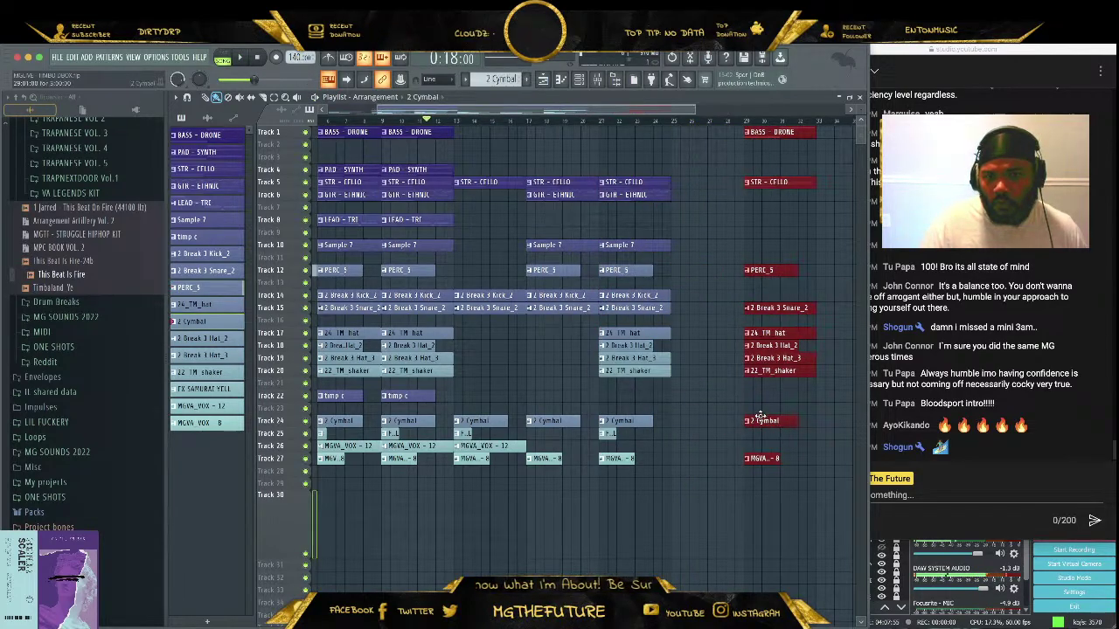
drag(755, 272, 837, 265)
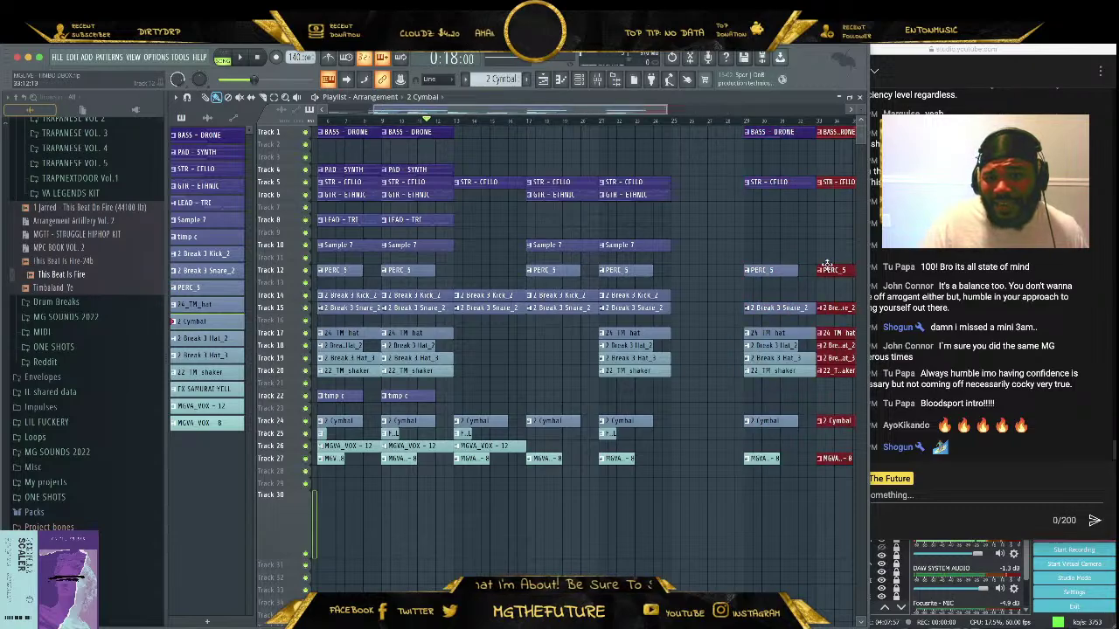
Duplicate all clips of the bar 21 section into the empty section at bar 25
drag(692, 164, 605, 461)
drag(612, 422, 686, 421)
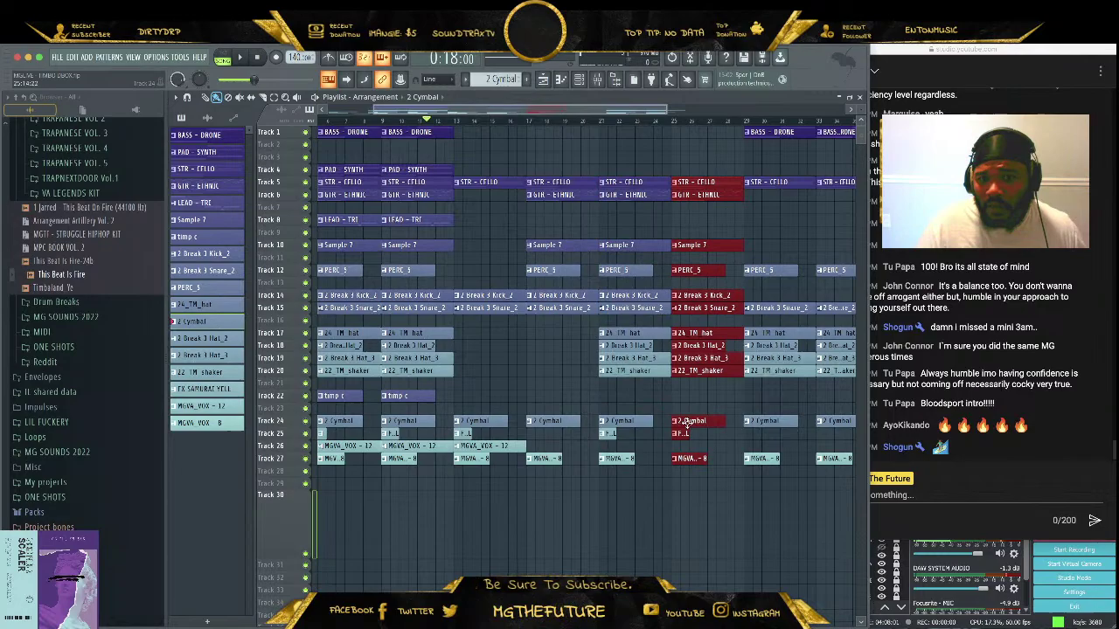
click(690, 404)
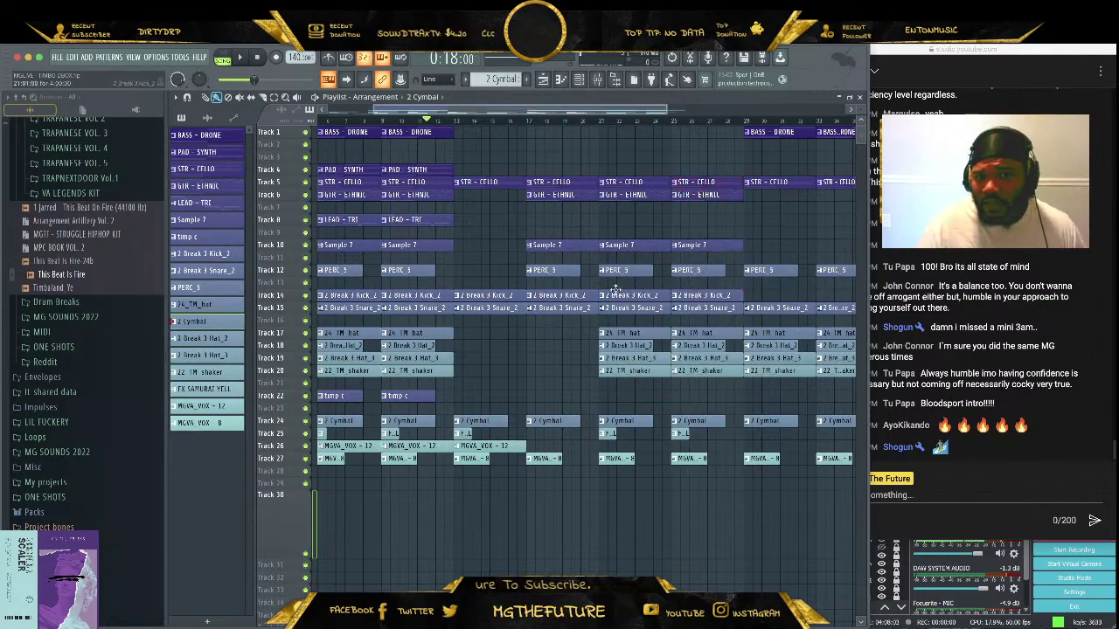
Arrange timp c clips at bars 13, 21 and 29 on Track 22
mouse_move(556, 109)
mouse_down()
mouse_move(577, 109)
mouse_move(524, 110)
mouse_move(565, 111)
mouse_move(546, 111)
mouse_up()
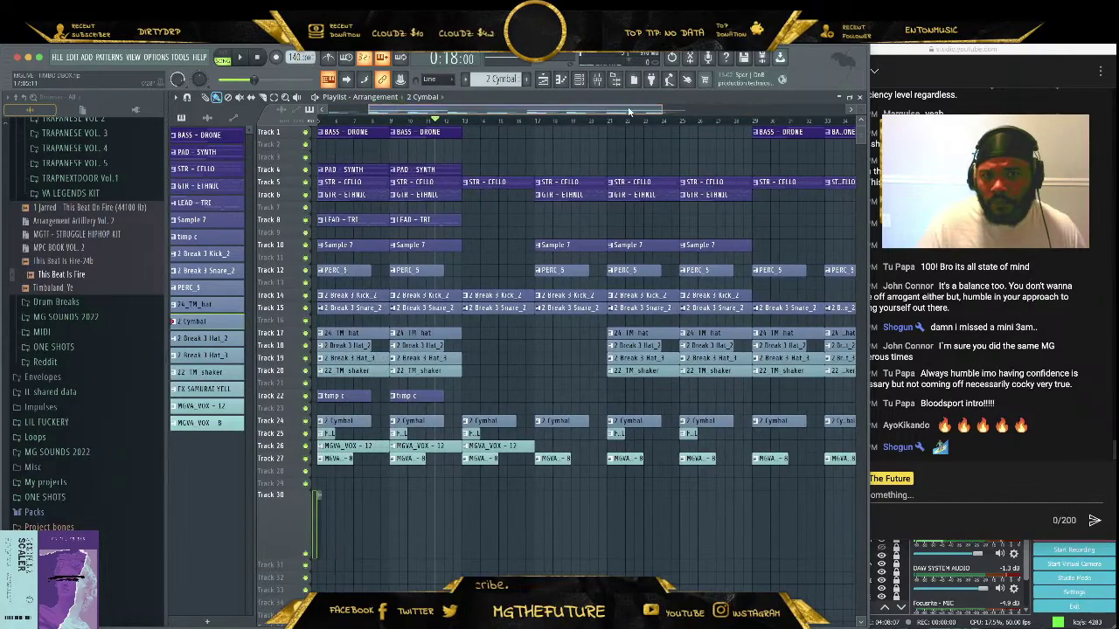
drag(660, 109, 699, 109)
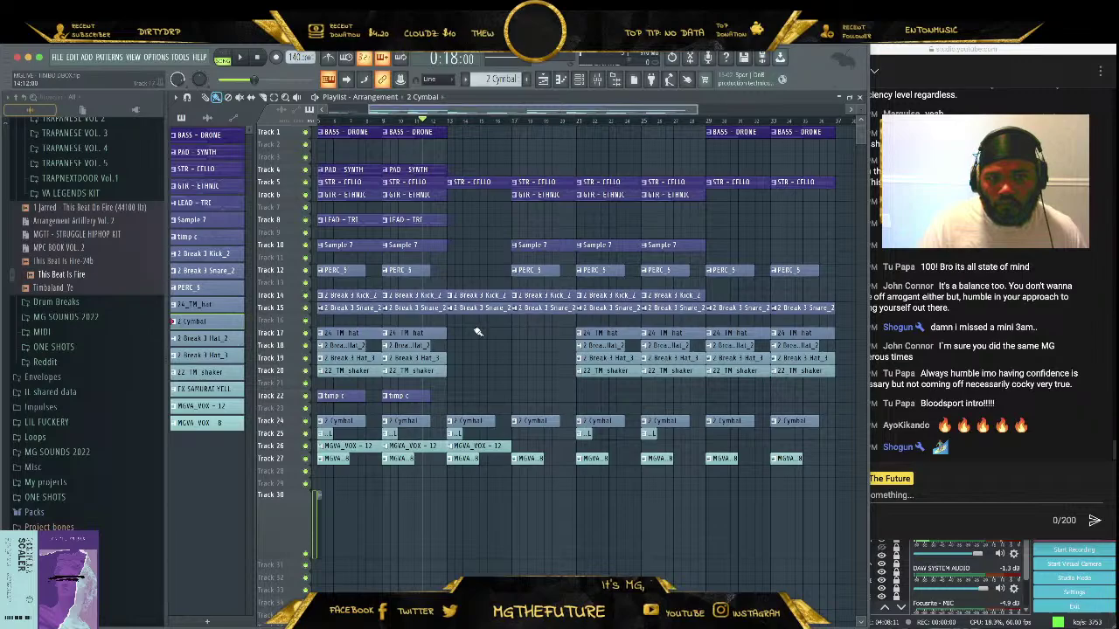
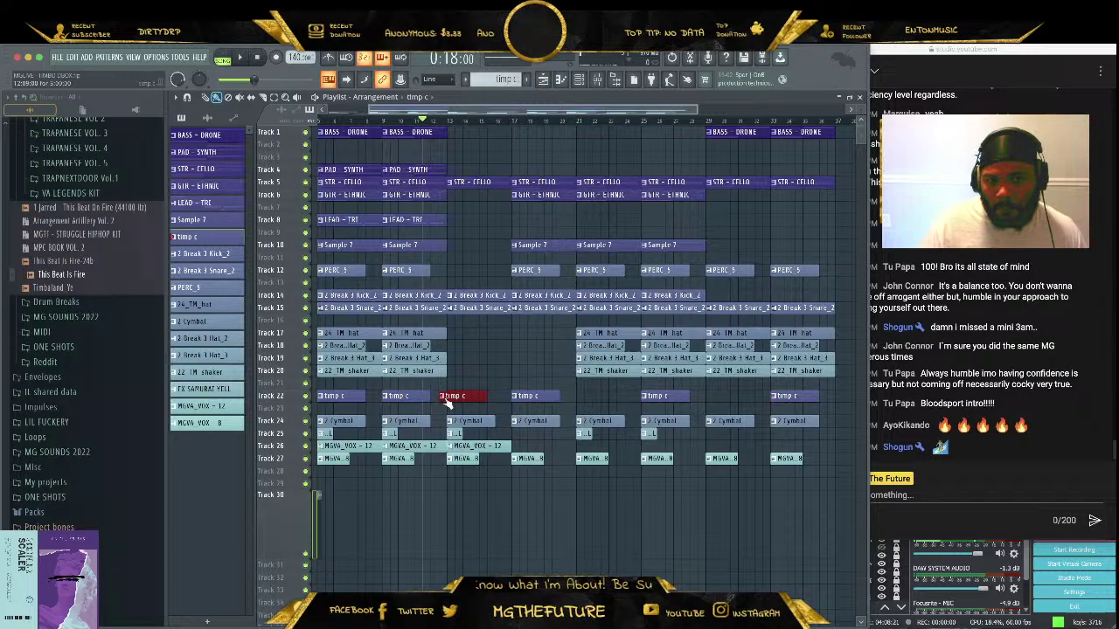
click(444, 396)
key(Escape)
key(space)
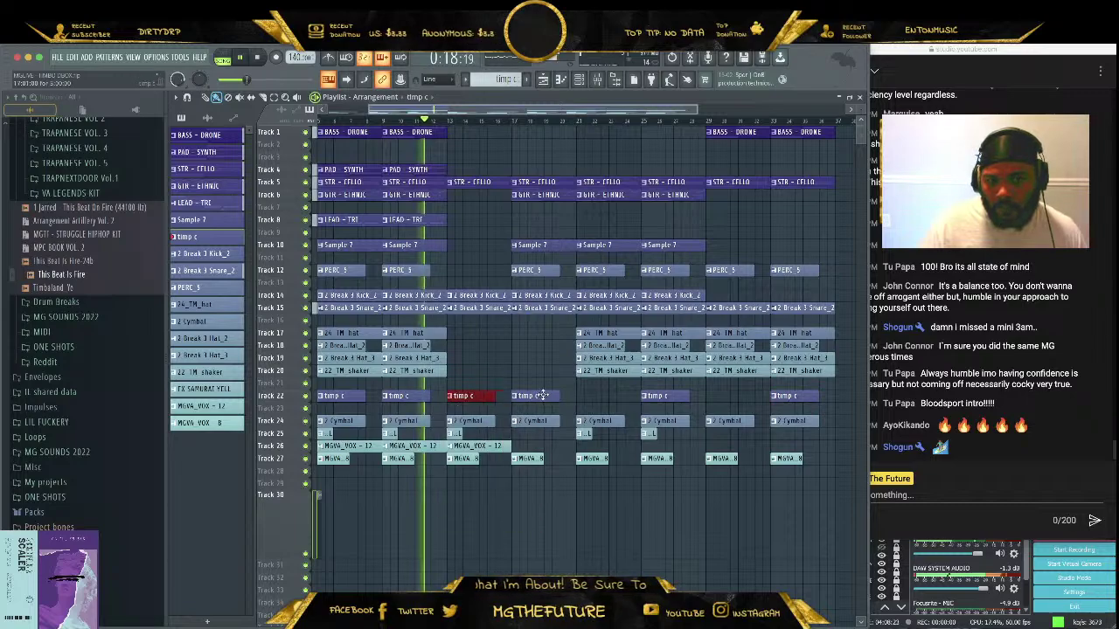
drag(528, 396, 594, 395)
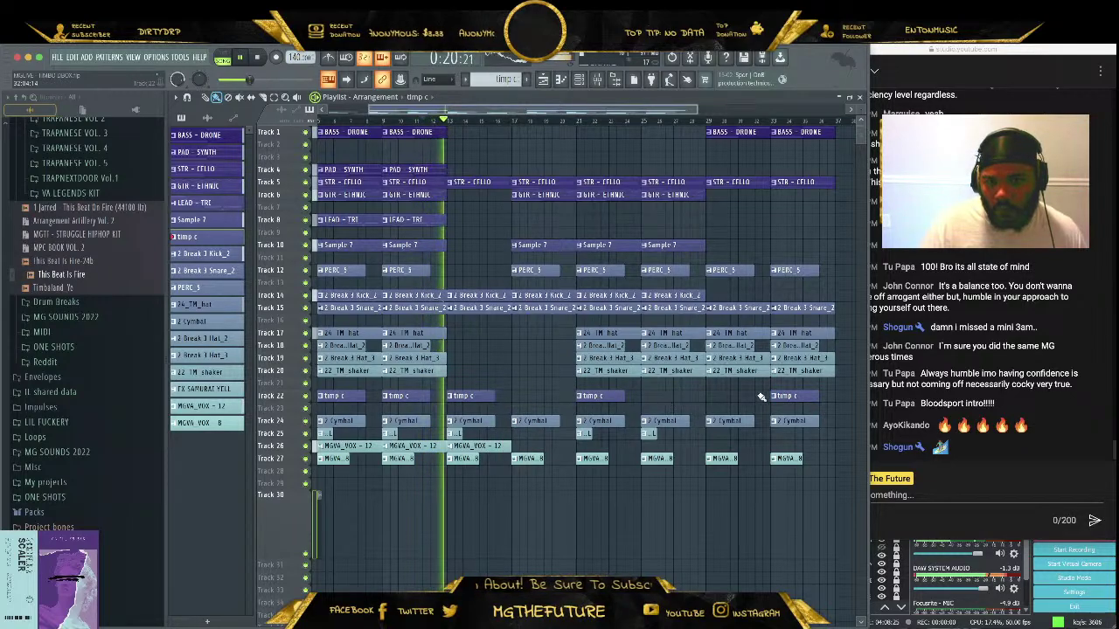
drag(673, 405, 720, 402)
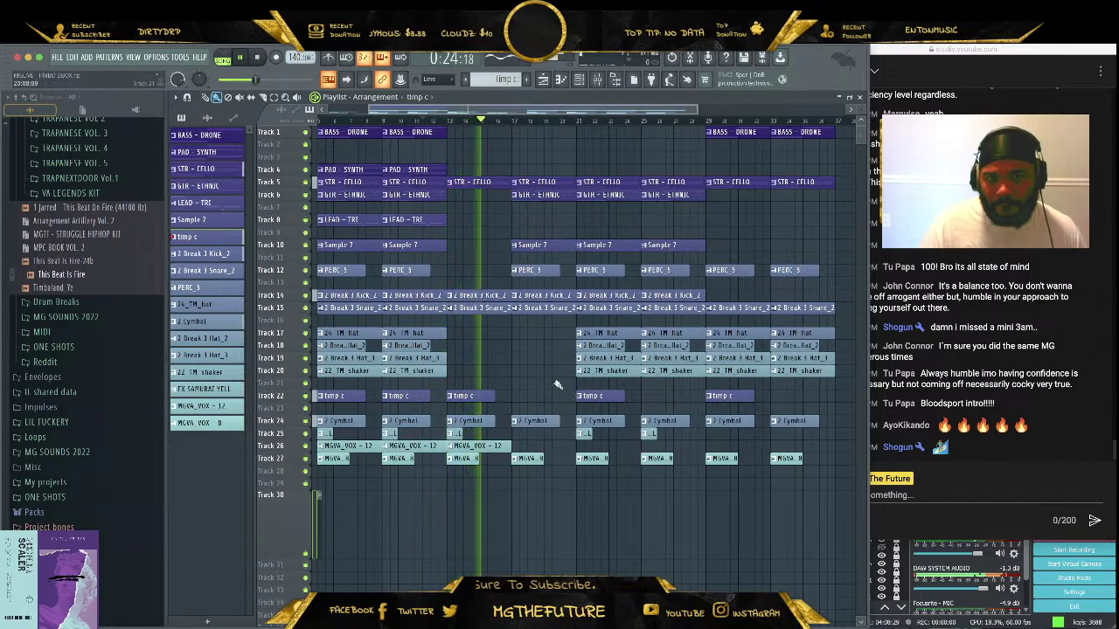
Try a PAD - SYNTH clip at bar 25 on Track 4 while the arrangement plays
scroll(595, 109, left, 2)
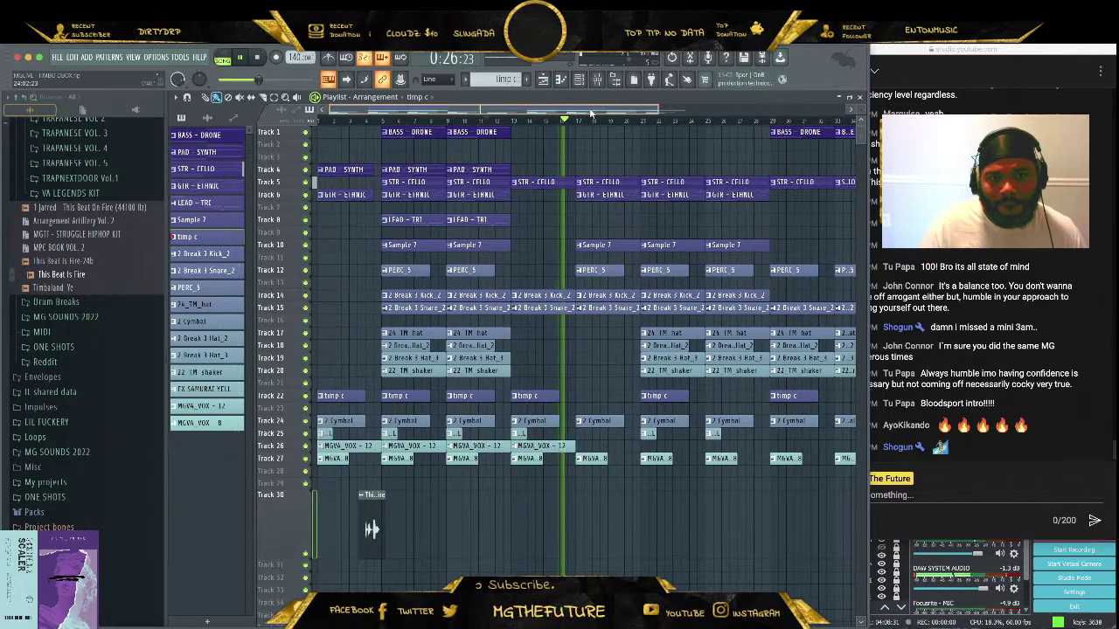
drag(589, 114, 603, 108)
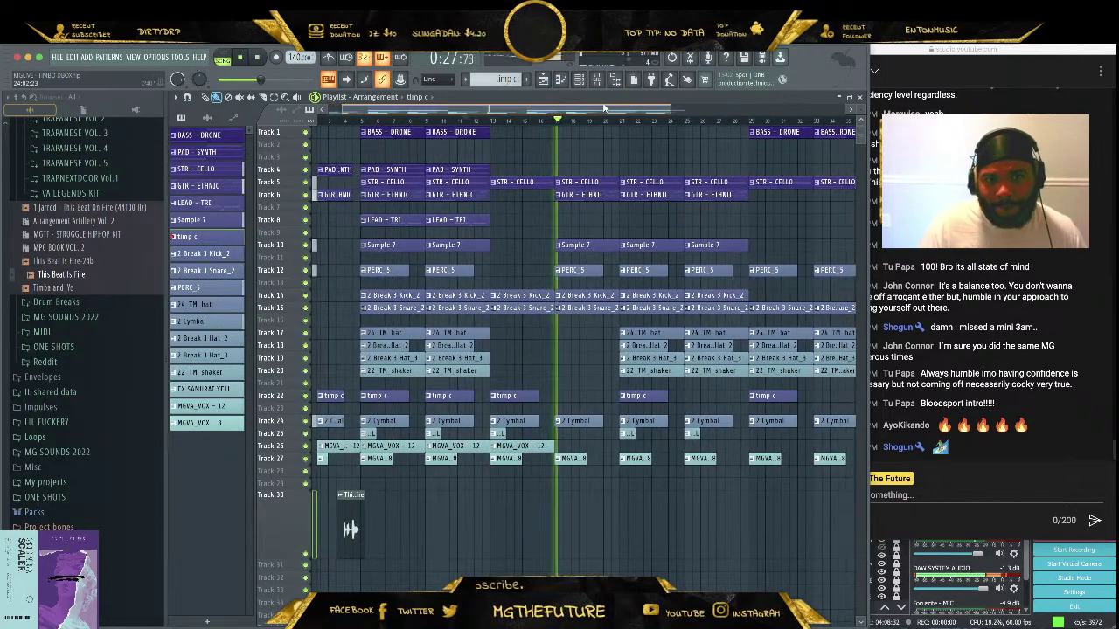
click(454, 169)
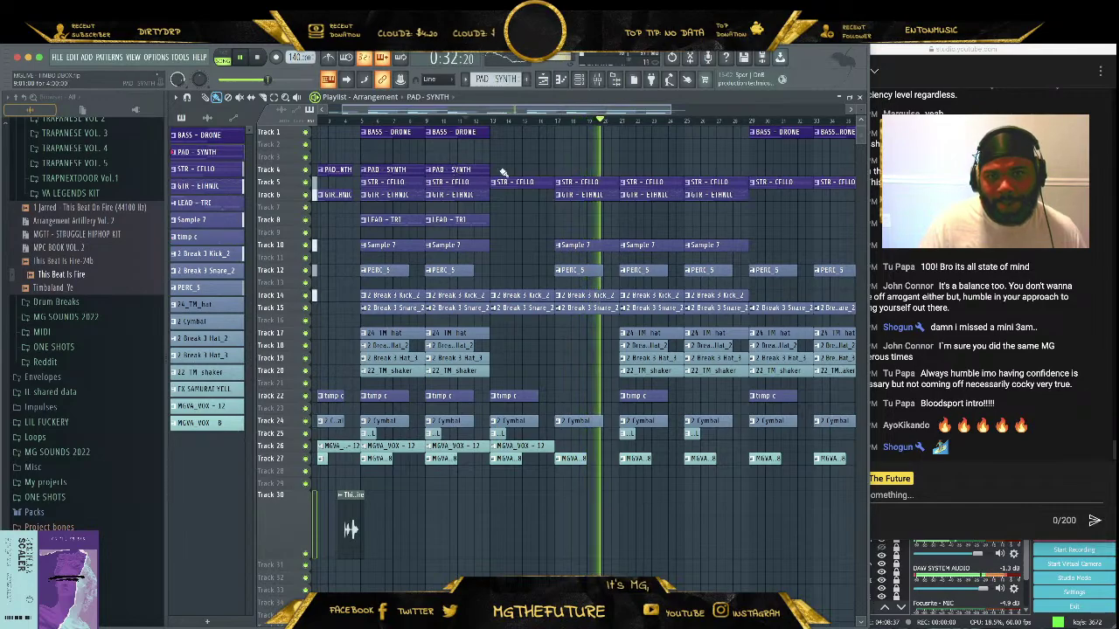
click(689, 169)
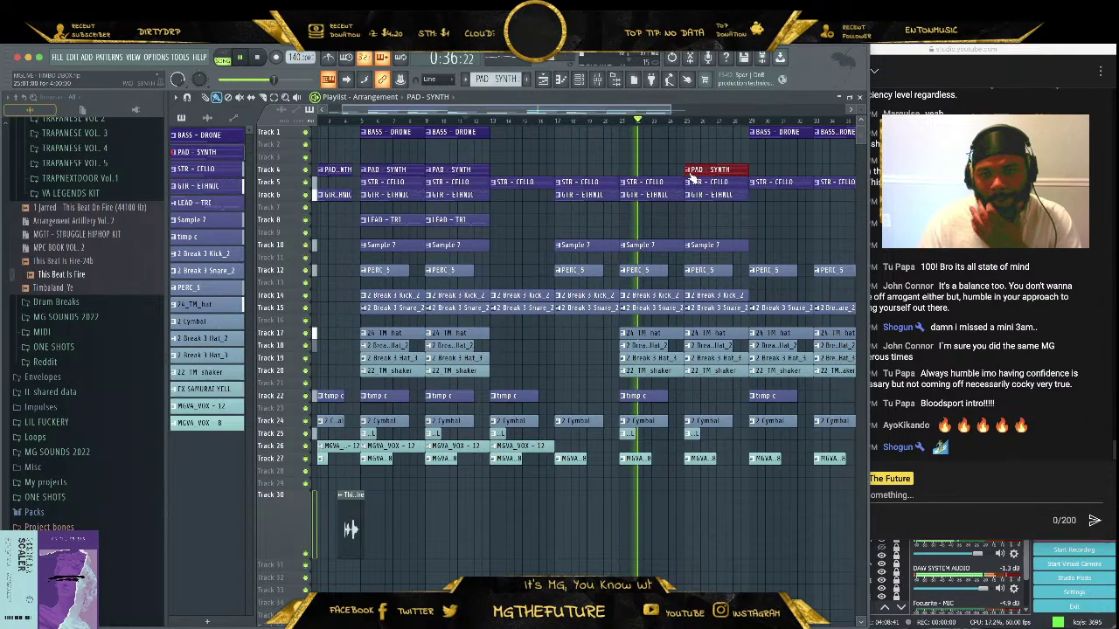
Delete the 24_TM_hat clips at bars 29 and 33 on Track 17, and place an MGVA_VOX - 12 clip at bar 33 on Track 26
drag(672, 111, 747, 108)
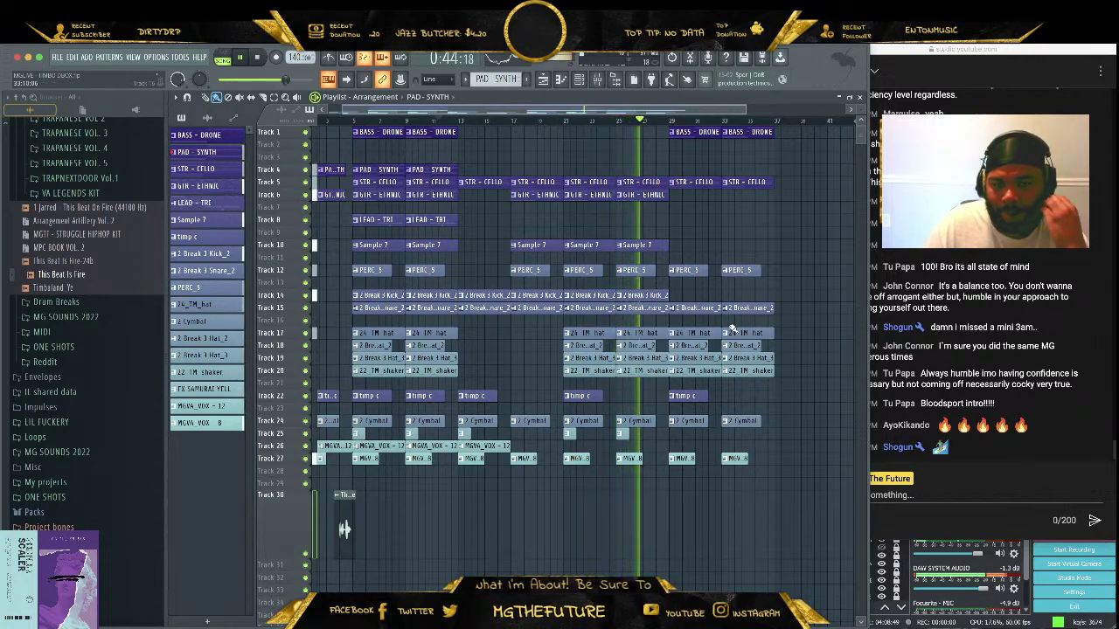
right_click(684, 333)
right_click(744, 332)
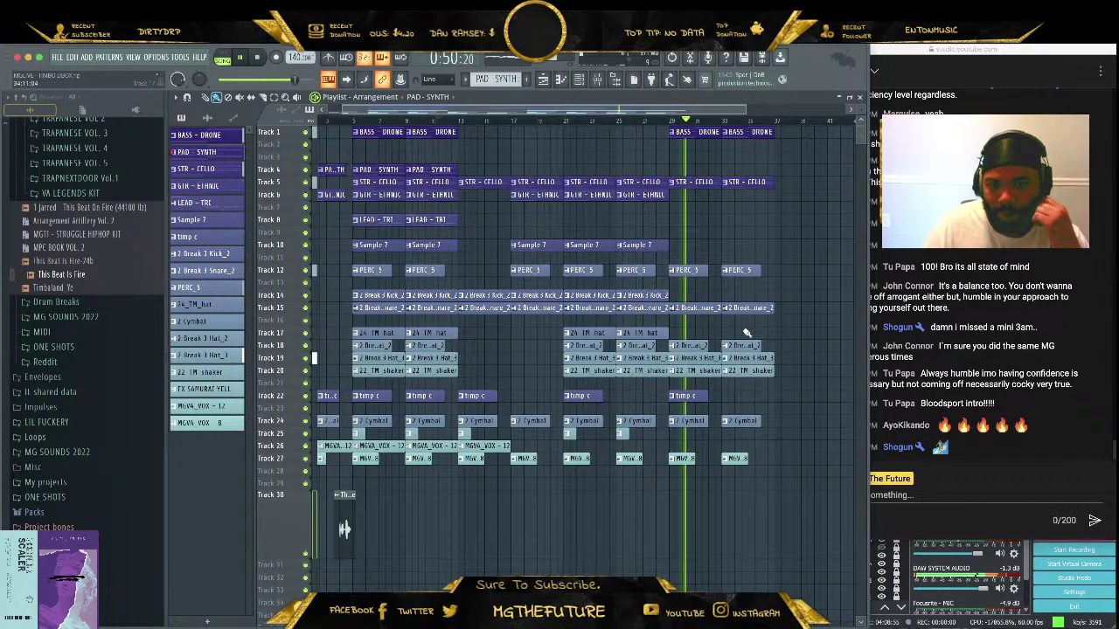
click(464, 433)
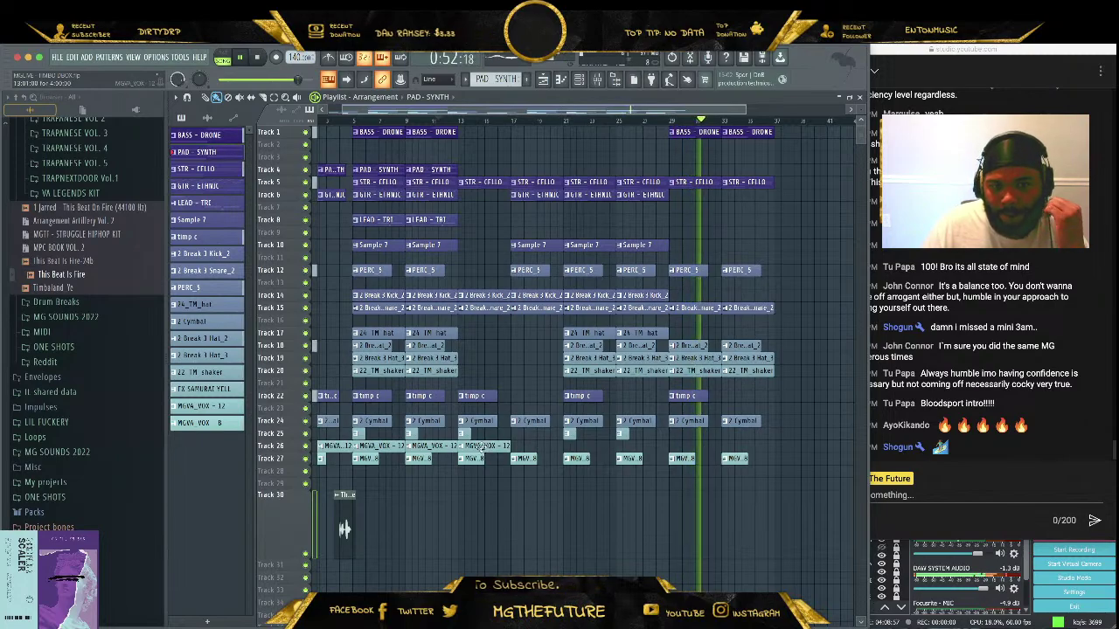
click(732, 446)
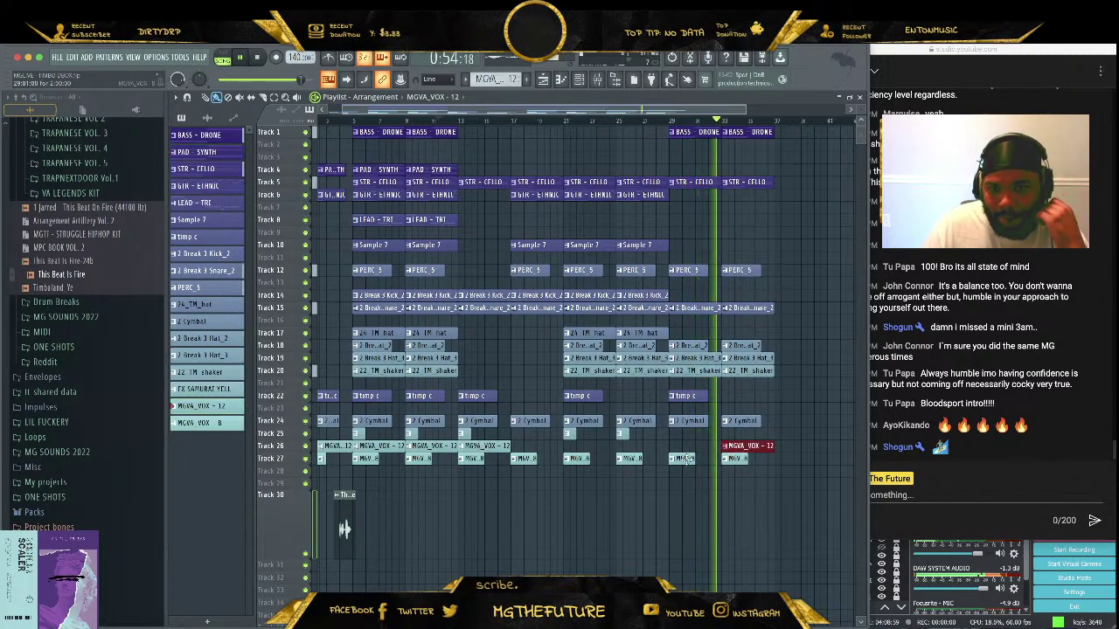
Arrange MGVA_VOX - 12 clips at bars 17 and 25 on Track 26, and copy the bars 5–12 section to bar 37
click(624, 445)
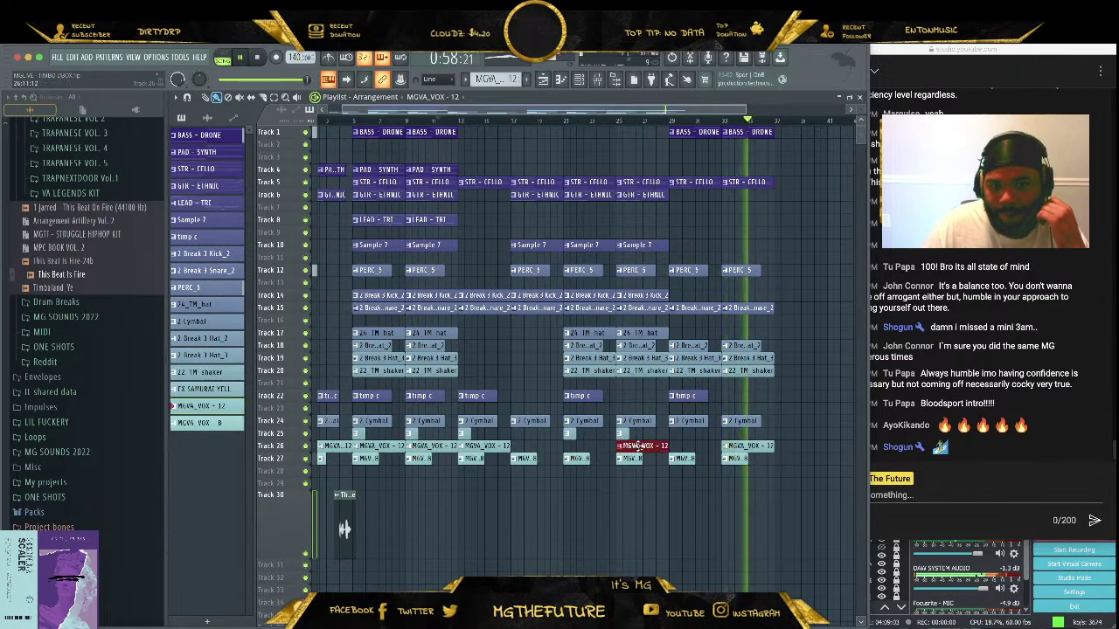
click(529, 446)
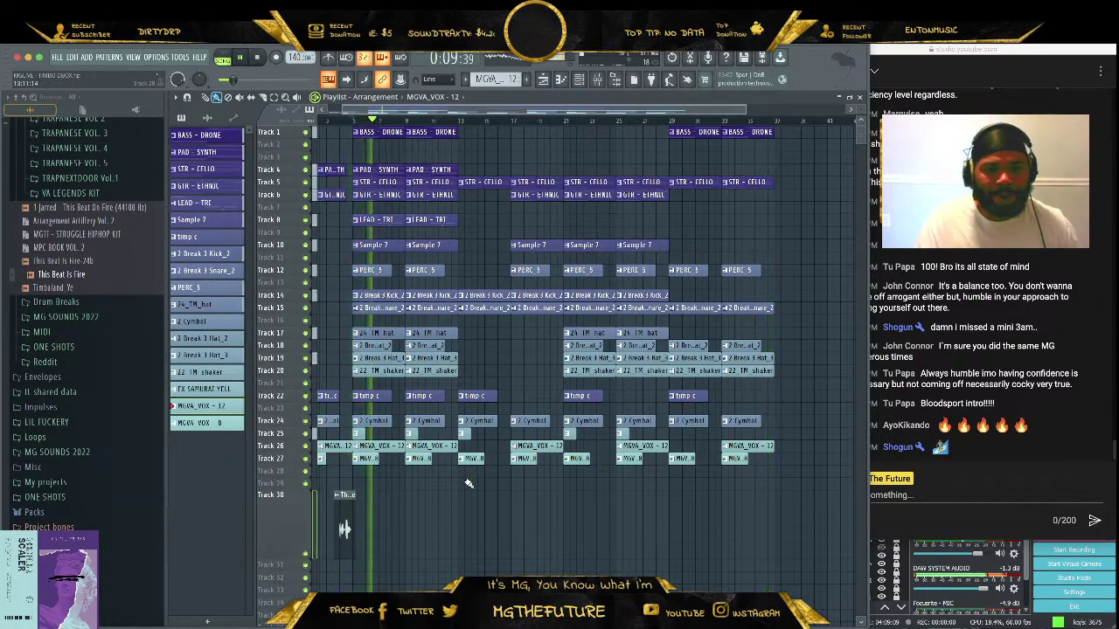
drag(455, 476, 789, 133)
click(654, 241)
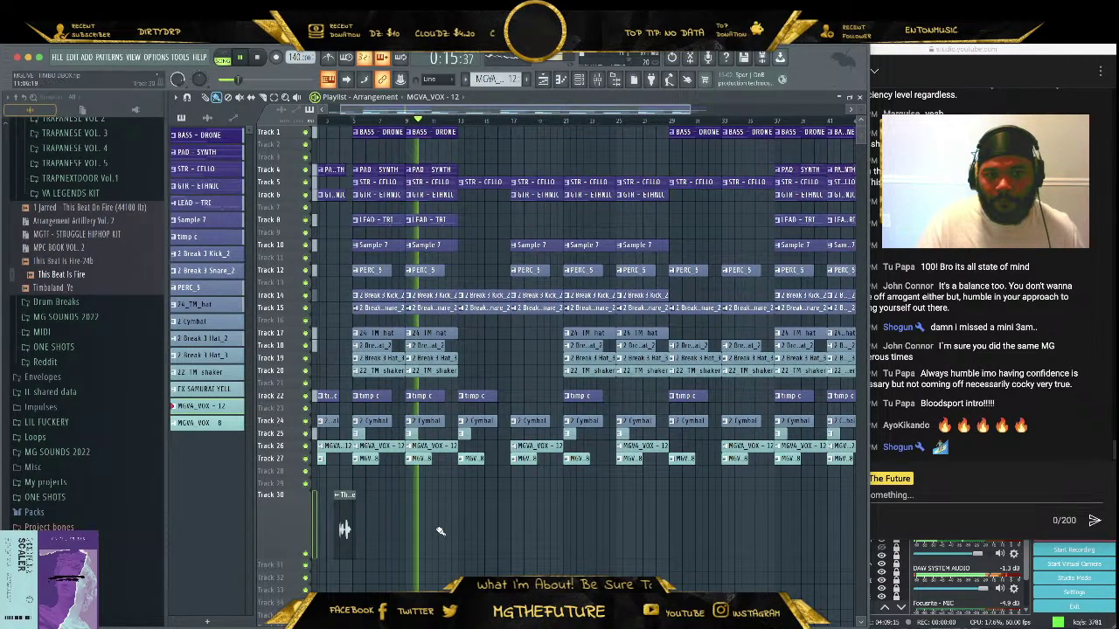
Shorten the long clips of the bar 9 section by about half a bar before bar 13, and play the transition
drag(404, 560, 450, 133)
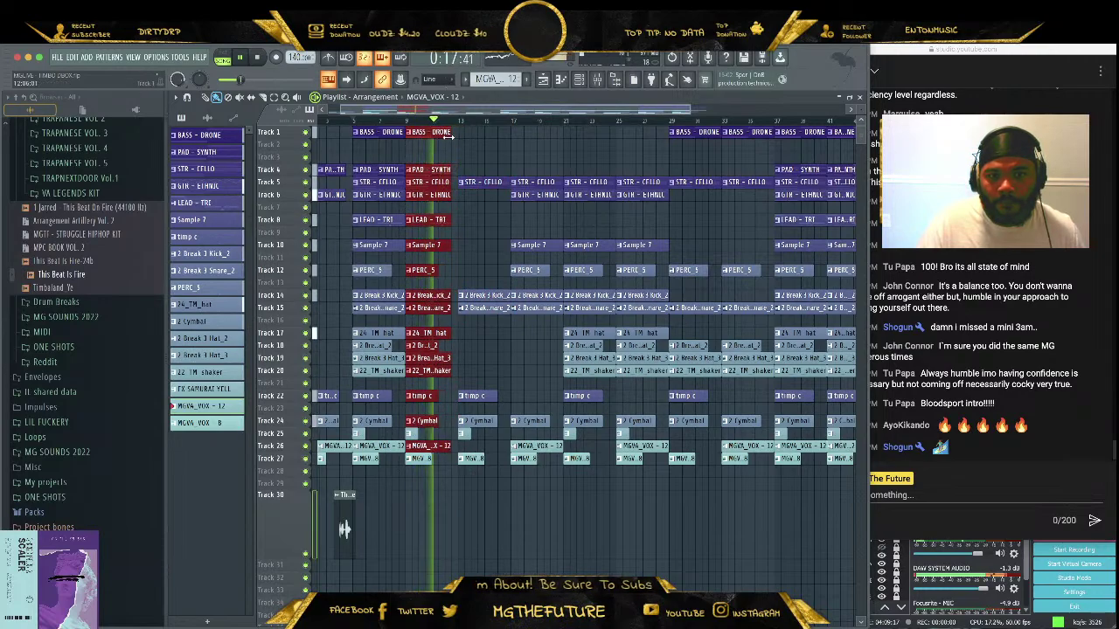
drag(500, 110, 516, 110)
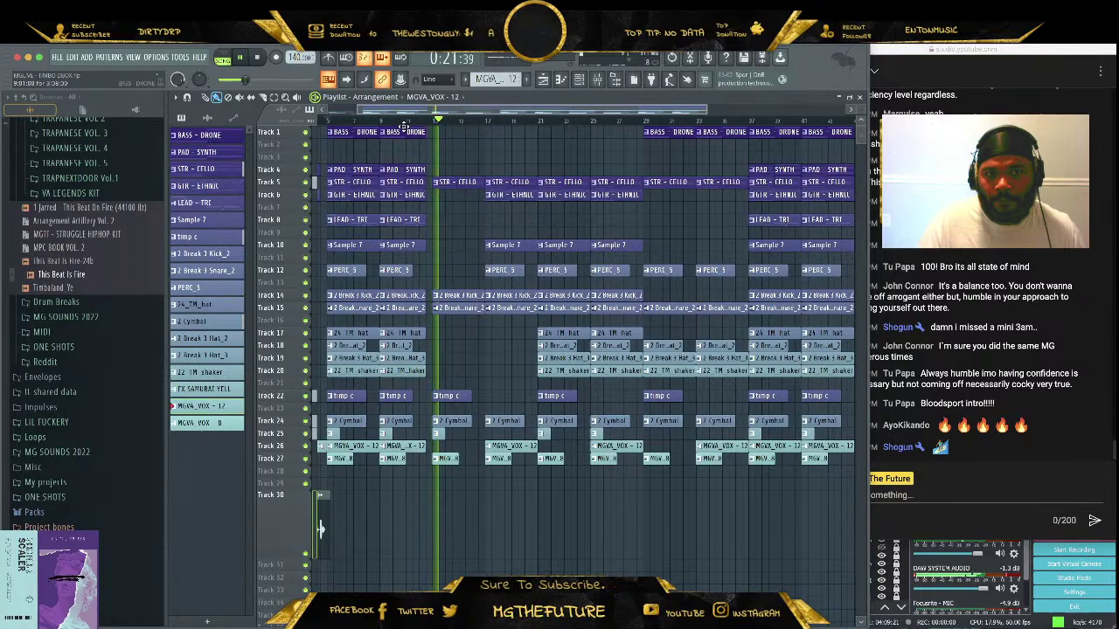
click(404, 122)
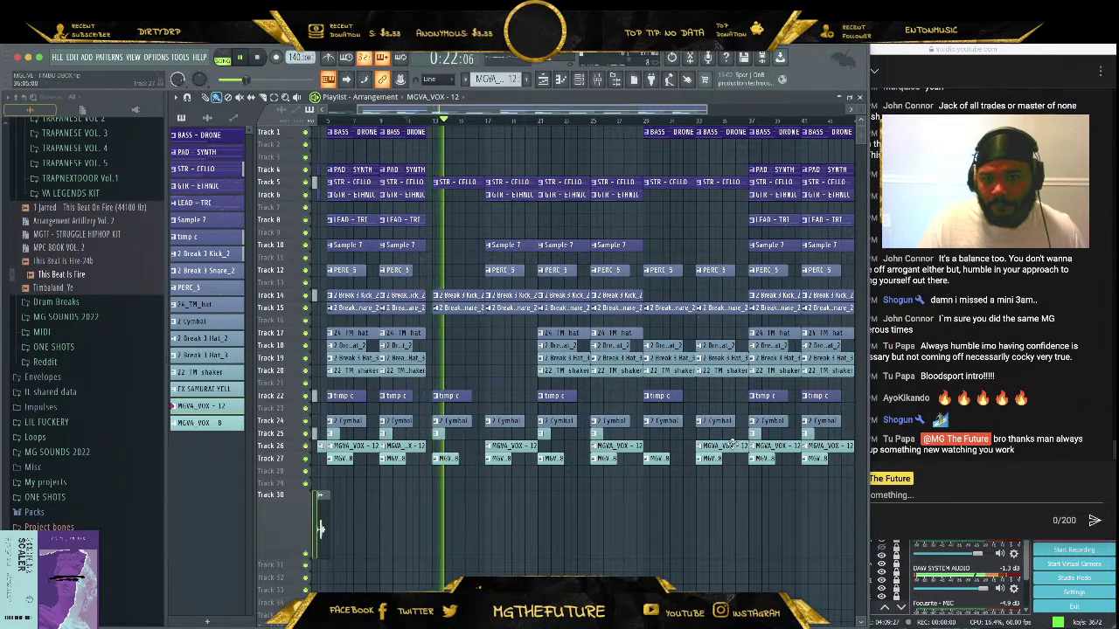
click(1027, 326)
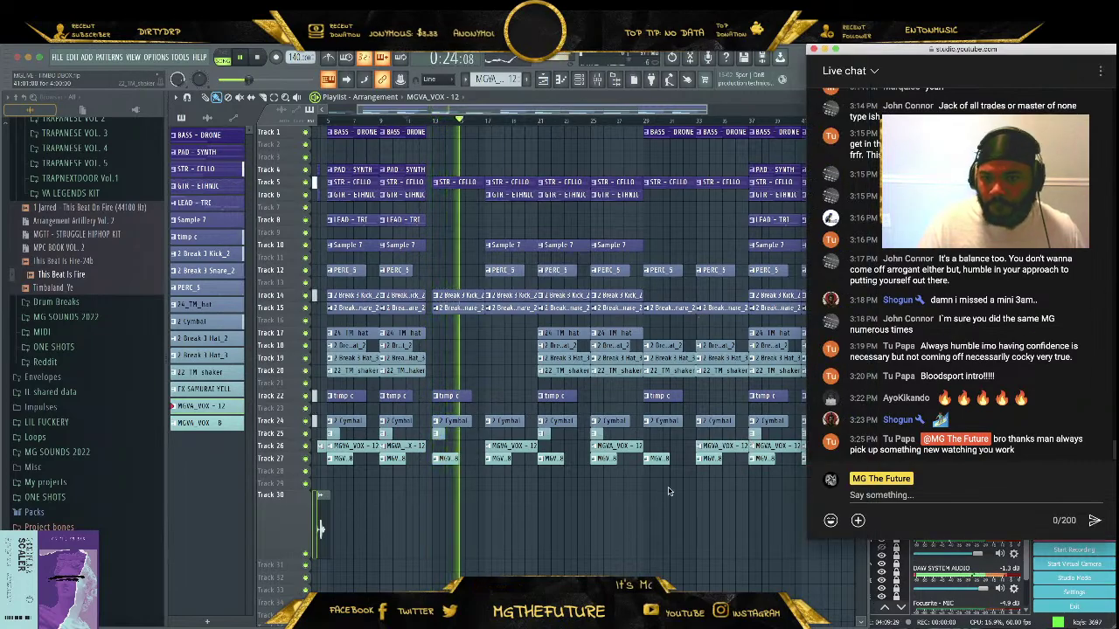
click(620, 381)
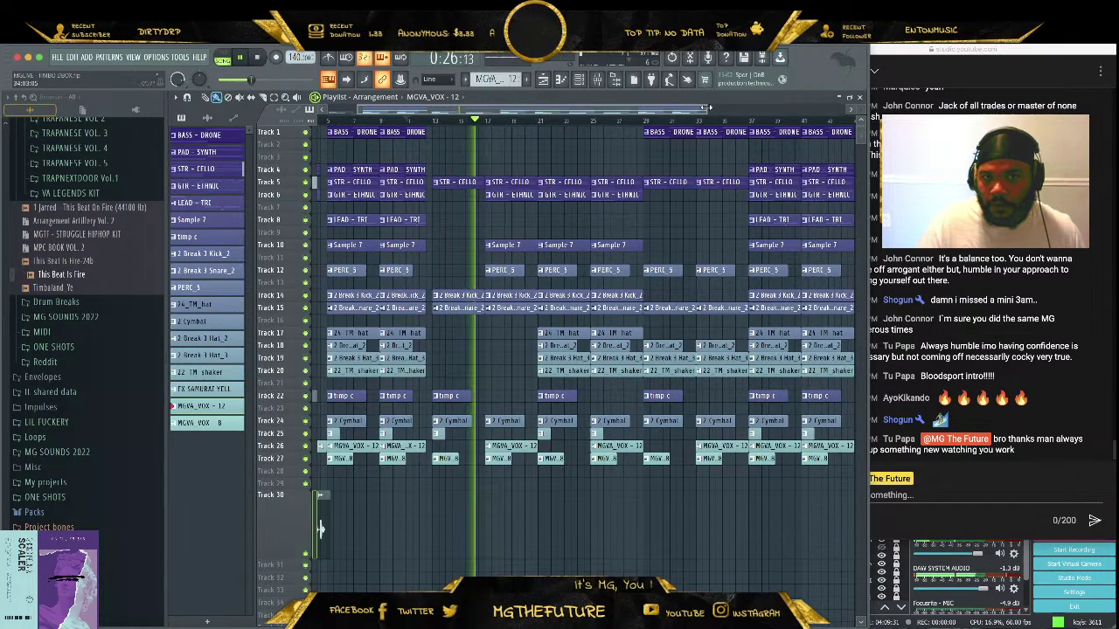
Build an outro at bar 45 with one GTR - ETHNIC clip on Track 6 and duplicates of the bar 41 clips on Tracks 22–27, and play it
scroll(621, 381, down, 2)
scroll(470, 210, left, 1)
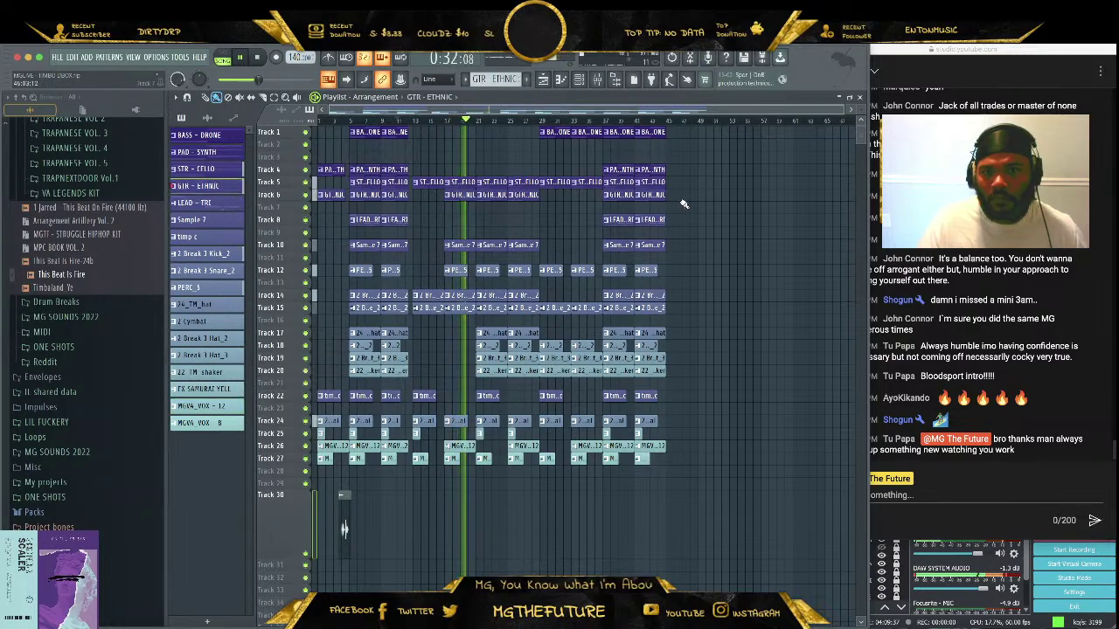
click(669, 196)
drag(637, 390, 679, 487)
key(ctrl+b)
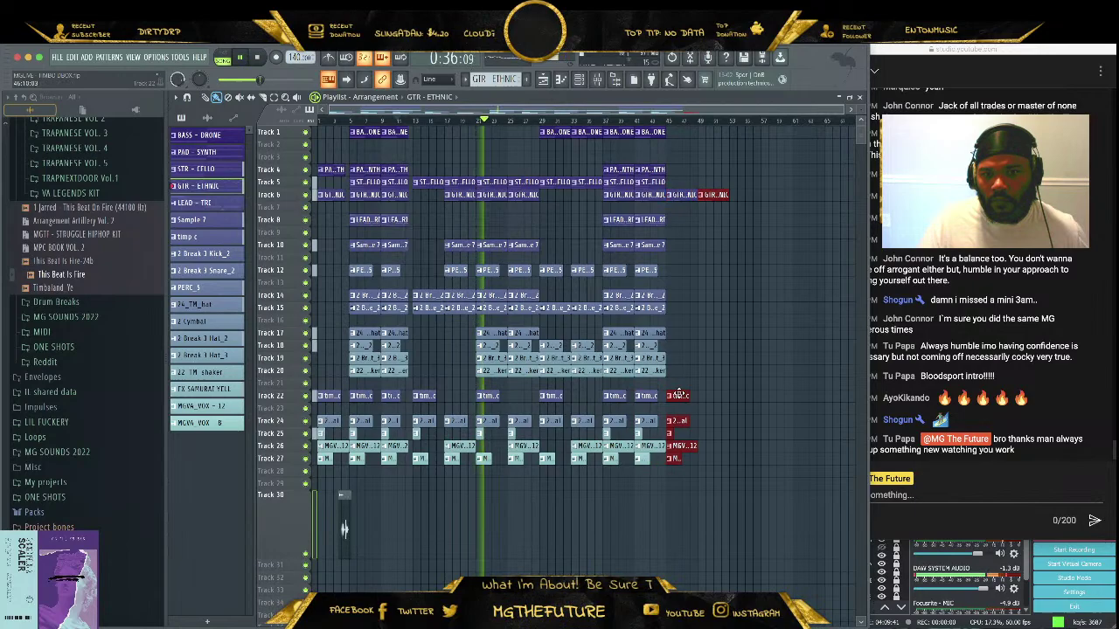
click(718, 219)
right_click(712, 194)
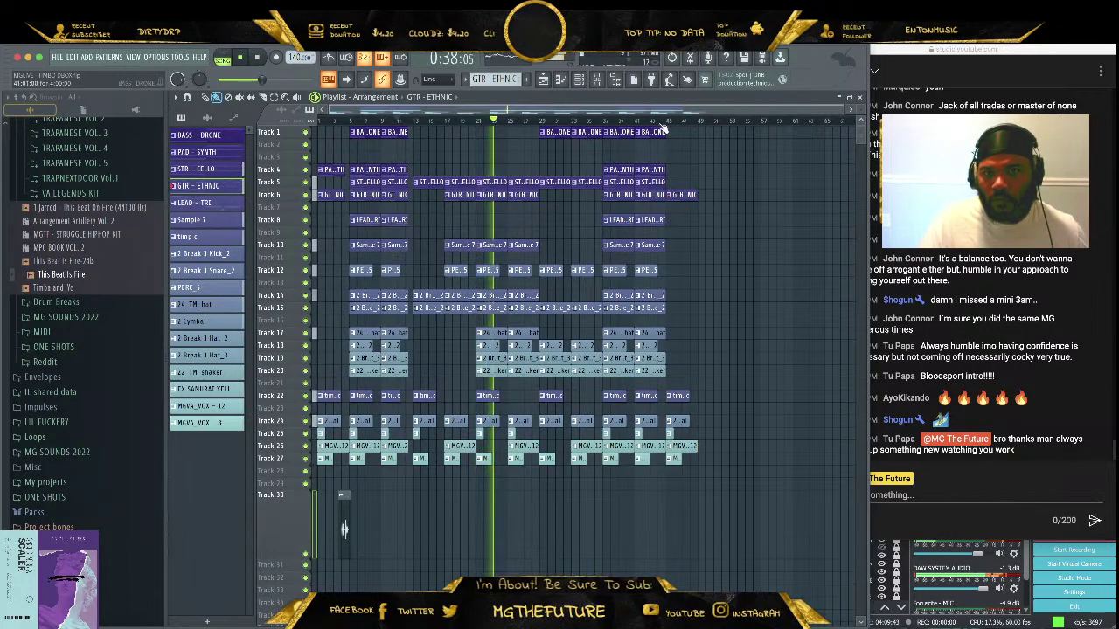
click(658, 115)
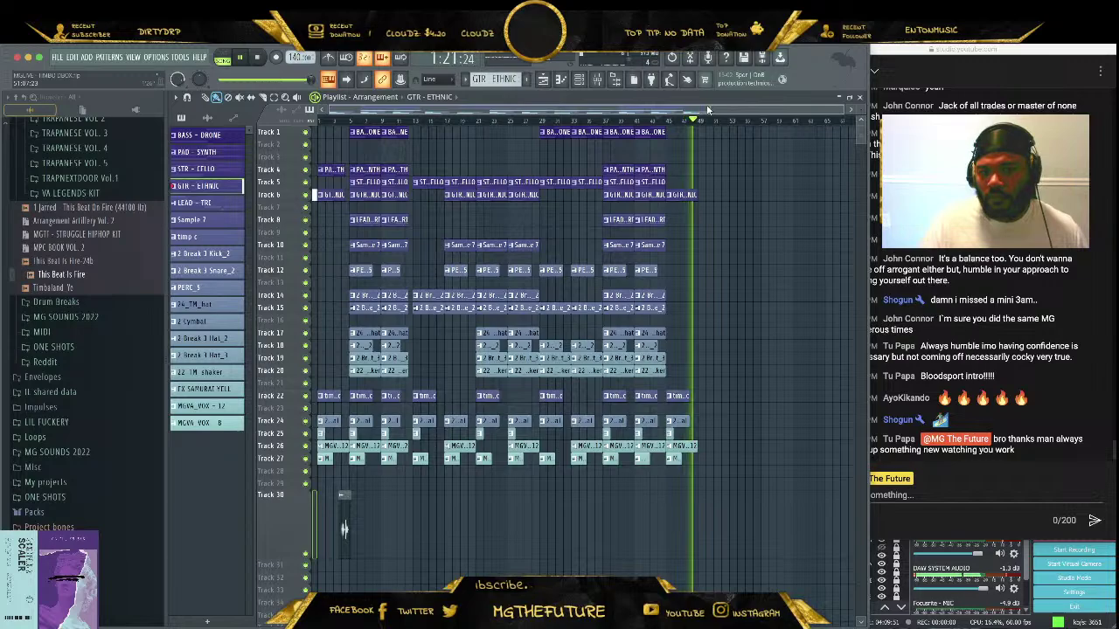
key(space)
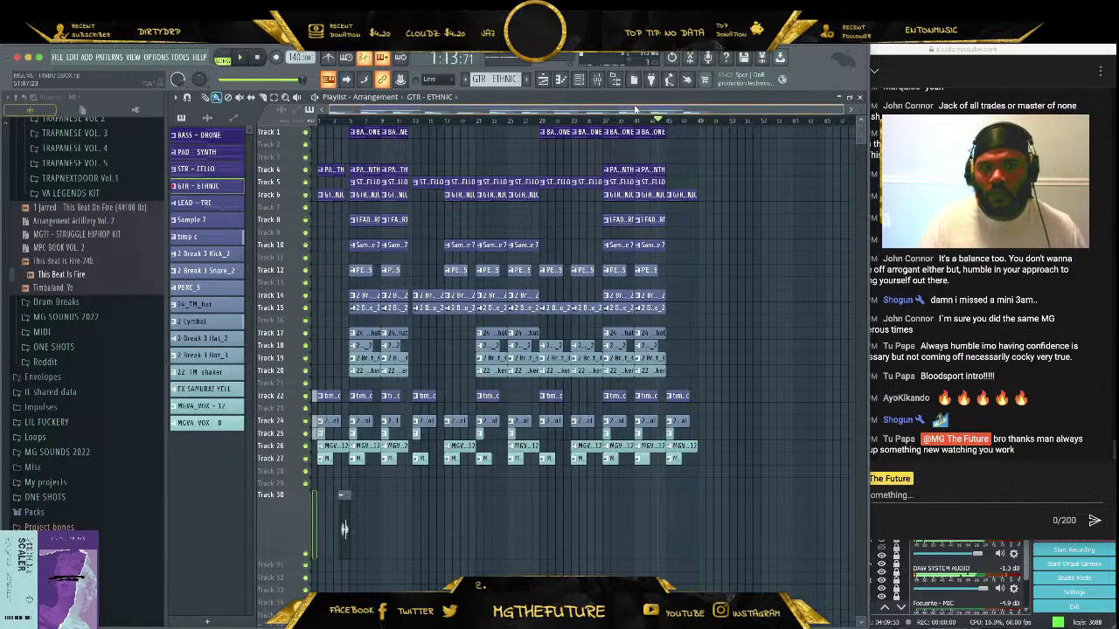
Route all channels to consecutive mixer tracks starting from Insert 1, and widen the mixer to show them all
click(578, 80)
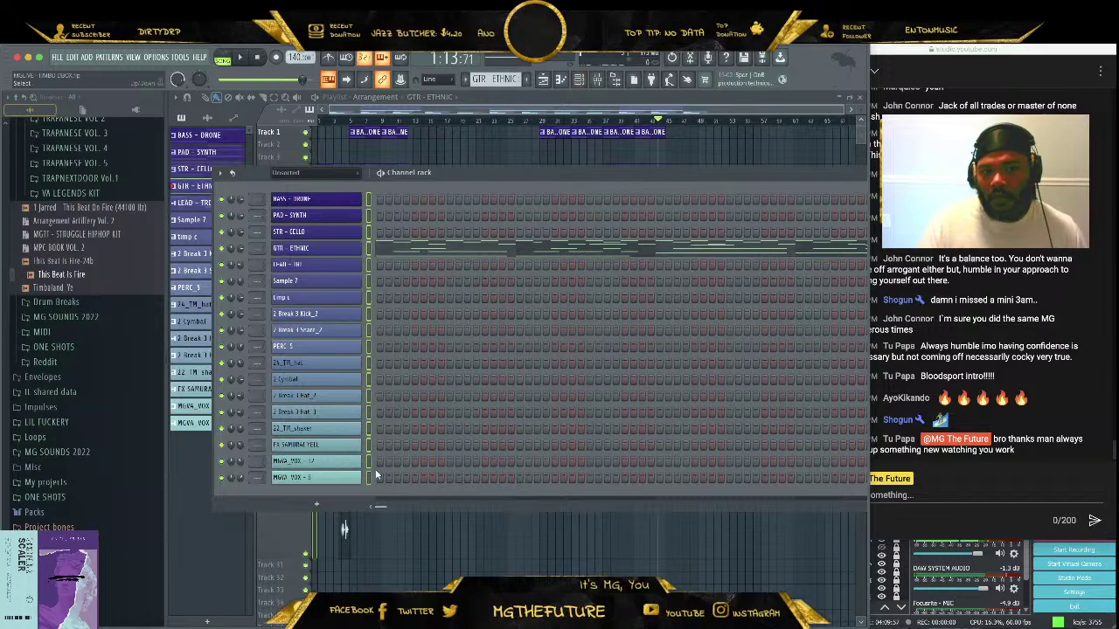
click(600, 80)
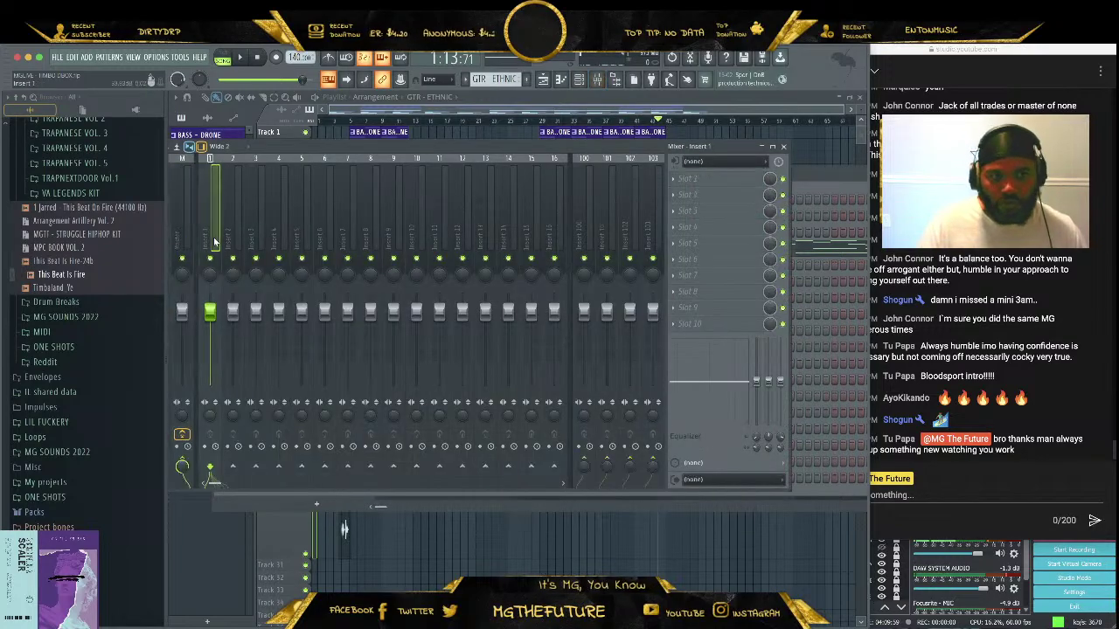
right_click(215, 159)
mouse_move(292, 282)
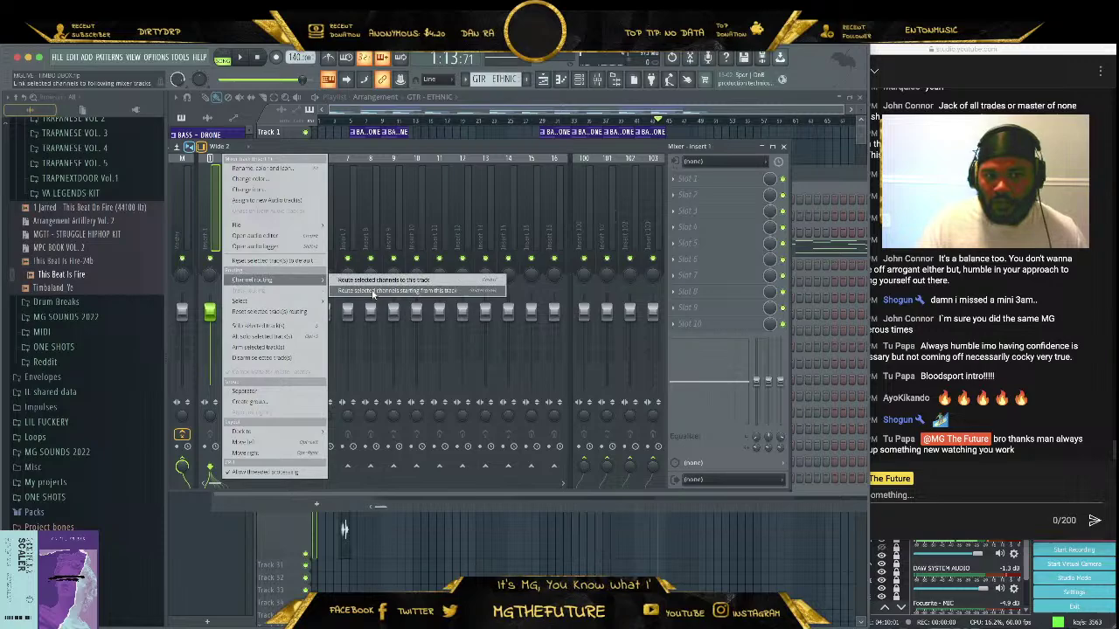
click(372, 292)
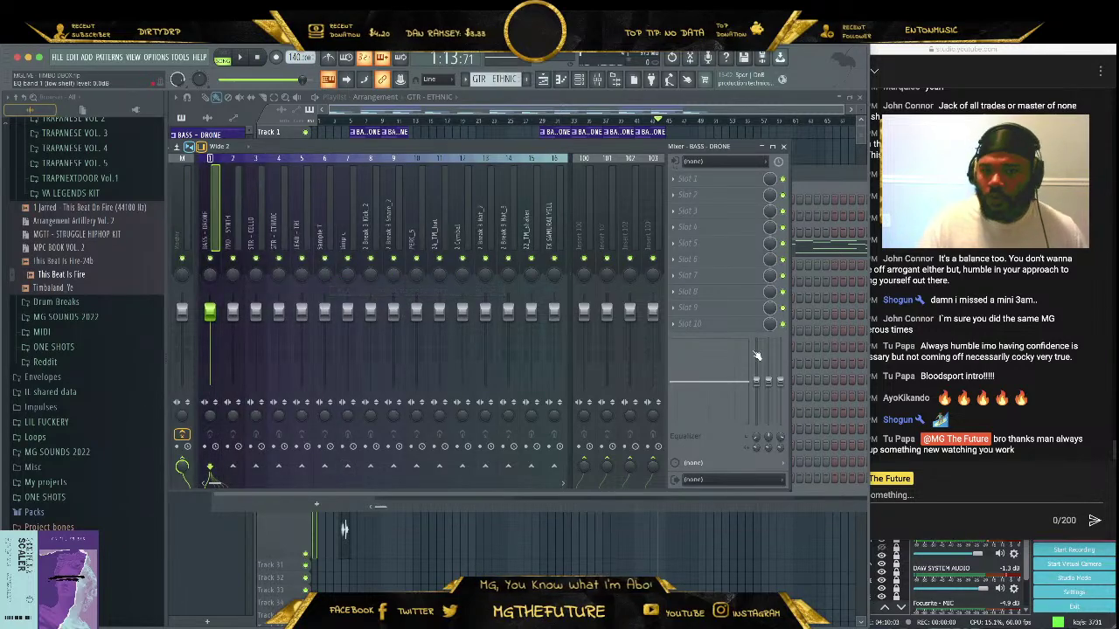
drag(789, 332, 867, 332)
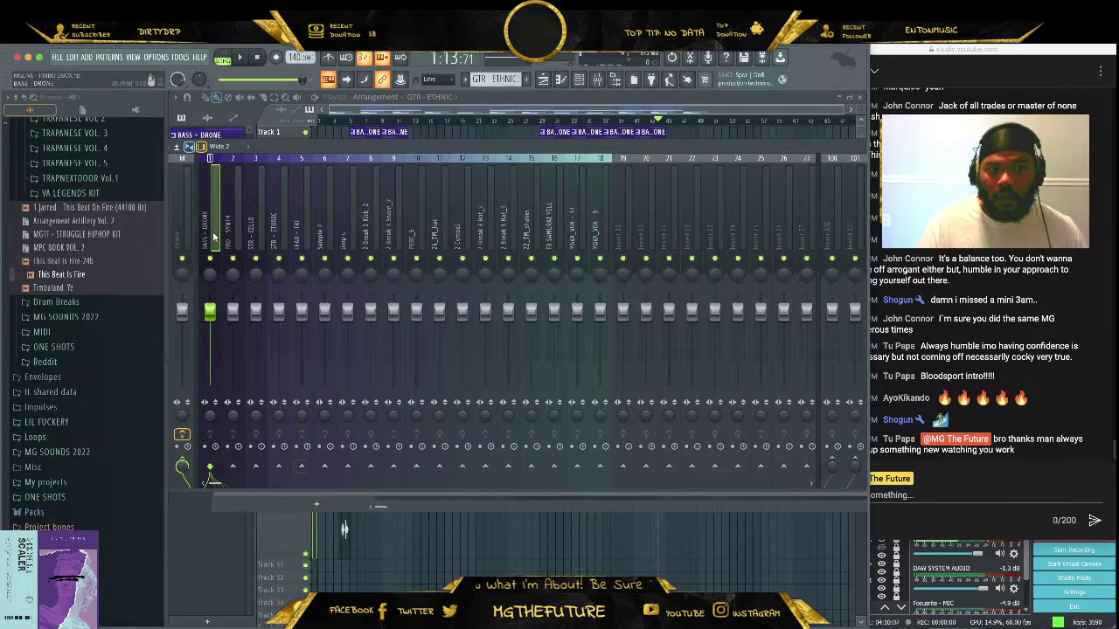
Select bars 5–12 in the playlist and play them while checking the channel levels in the mixer
click(577, 108)
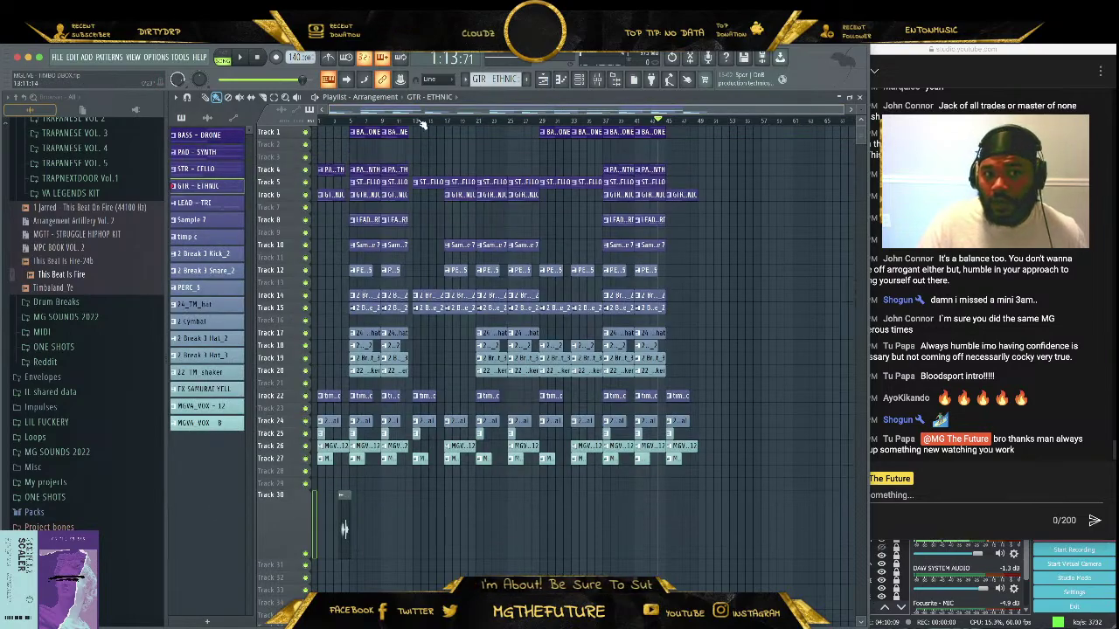
drag(414, 121, 359, 122)
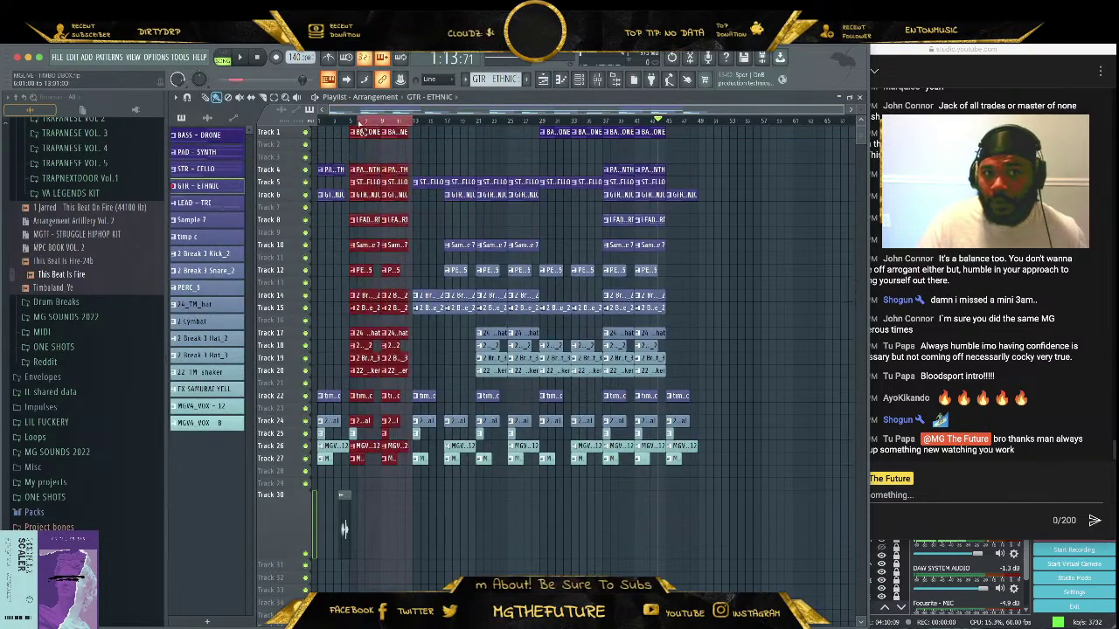
key(space)
click(600, 81)
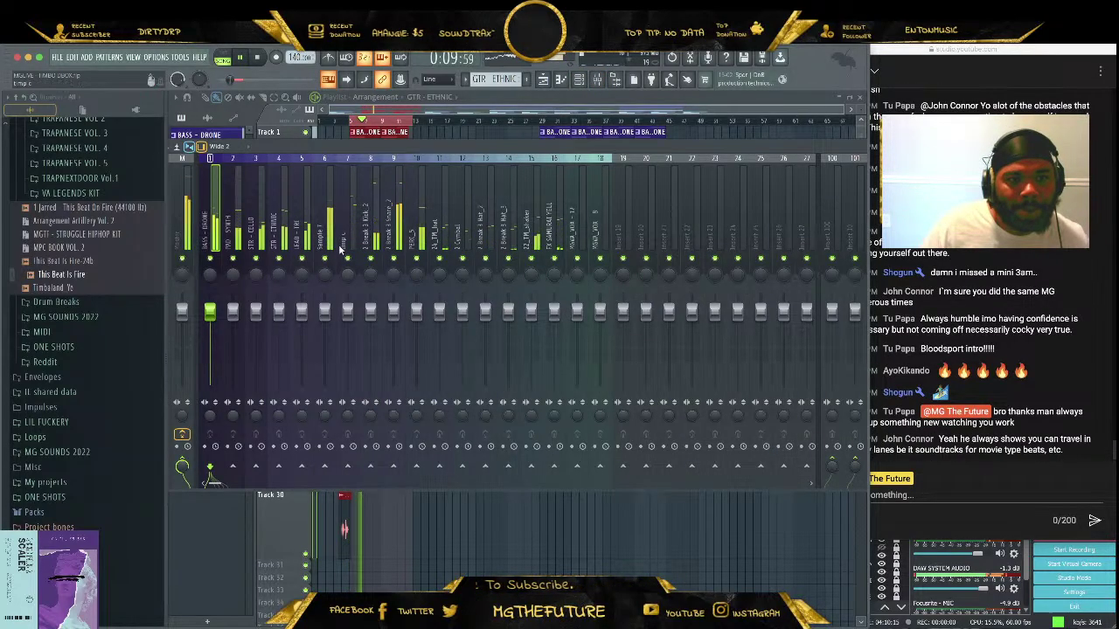
key(space)
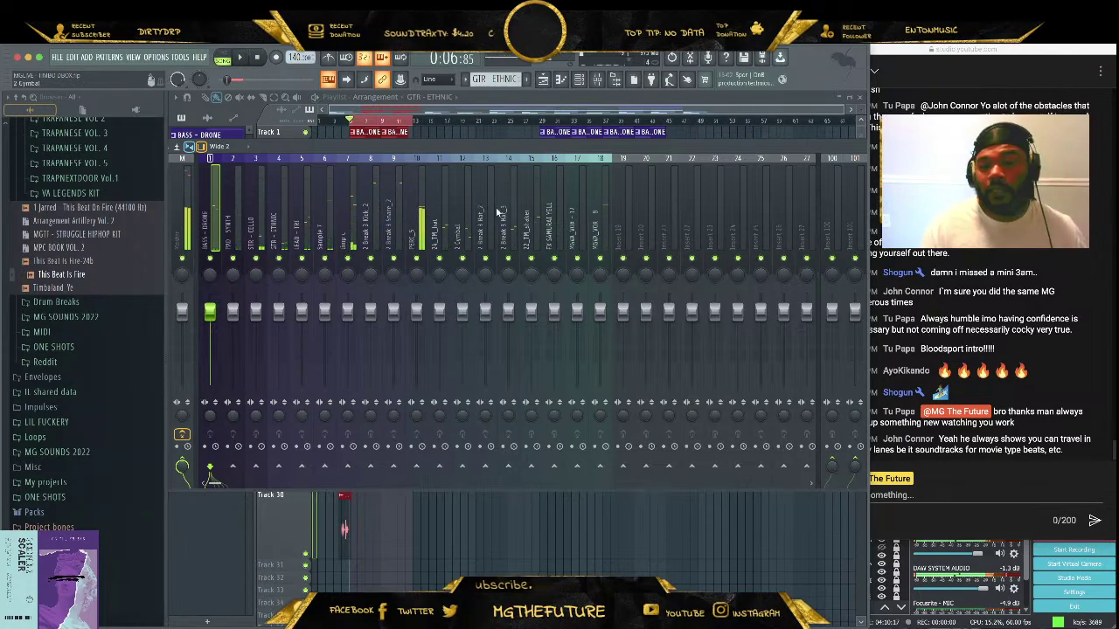
Rename mixer Insert 22 as BUS 1 and colour it Sienna
click(709, 228)
click(691, 227)
right_click(699, 157)
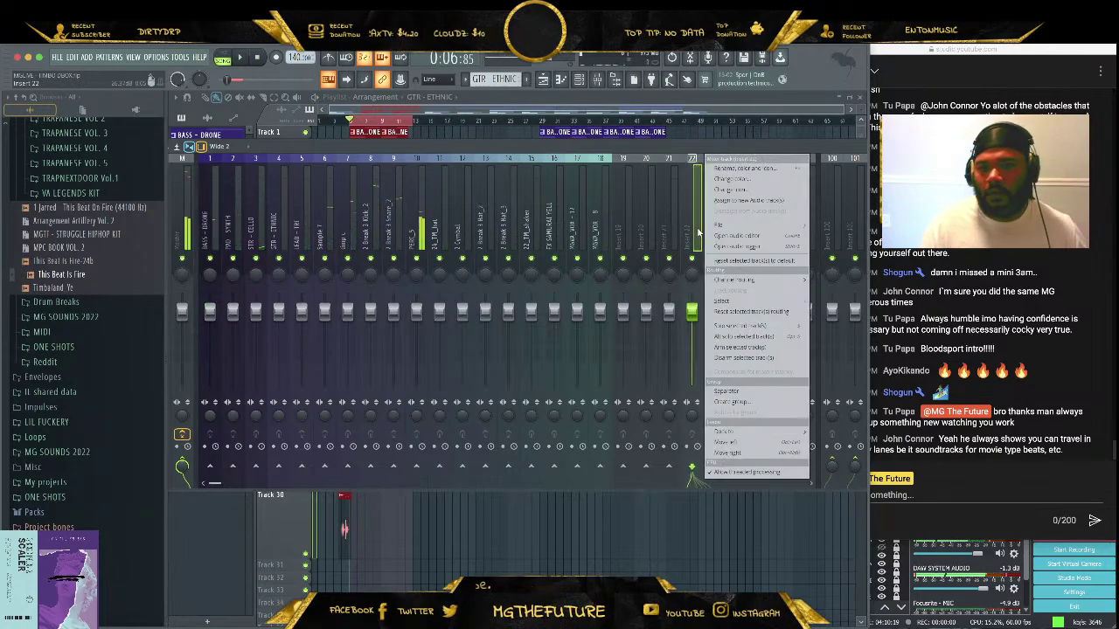
mouse_move(712, 226)
right_click(701, 158)
right_click(702, 158)
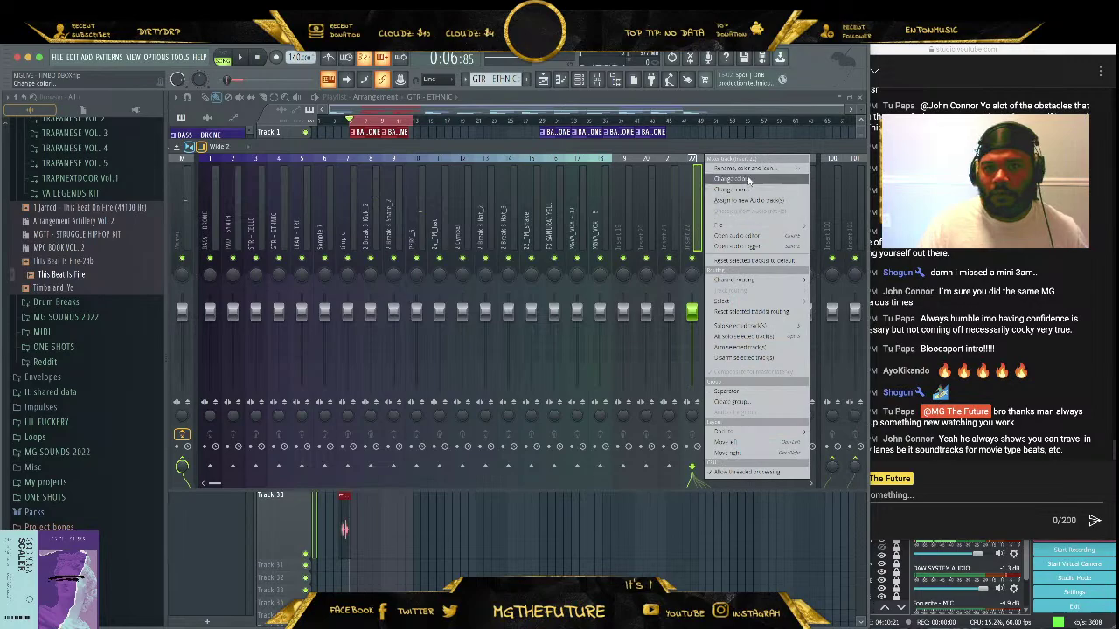
click(749, 168)
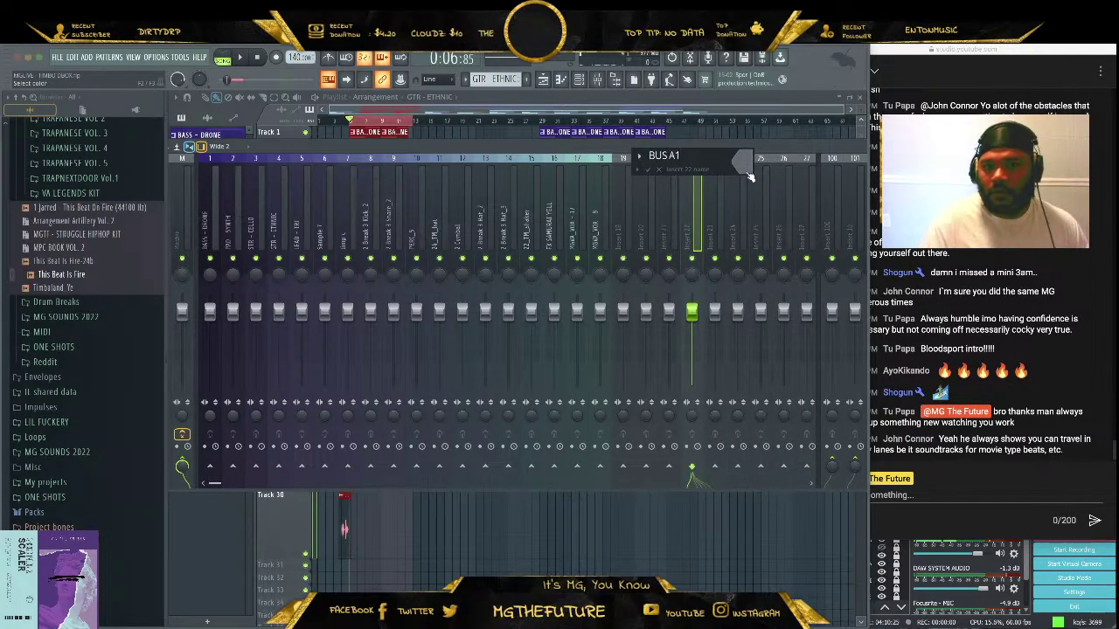
click(748, 173)
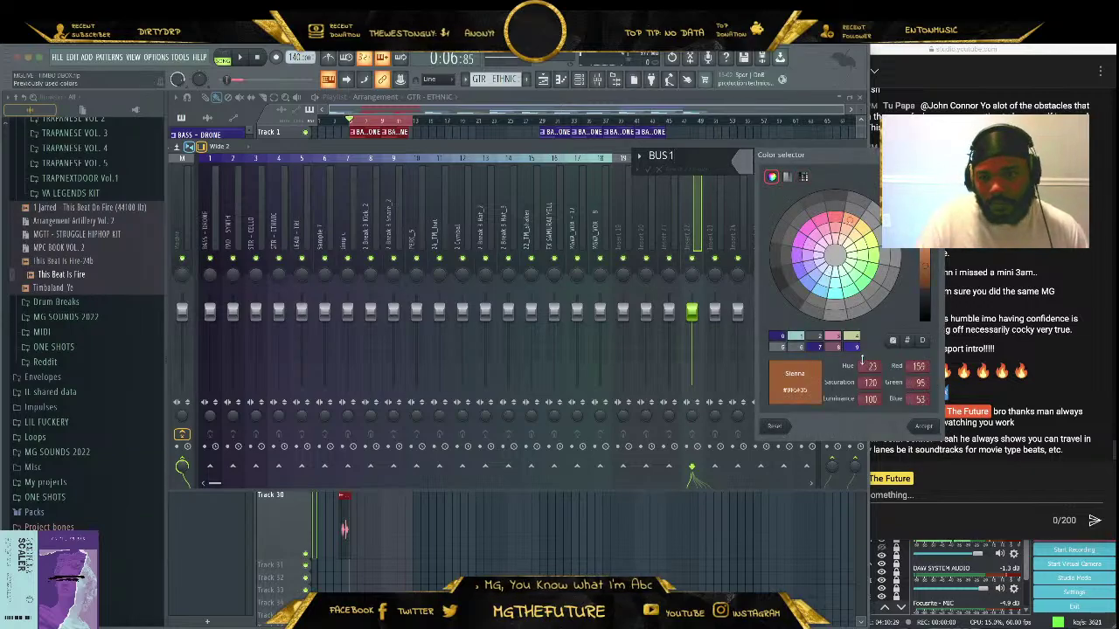
click(923, 426)
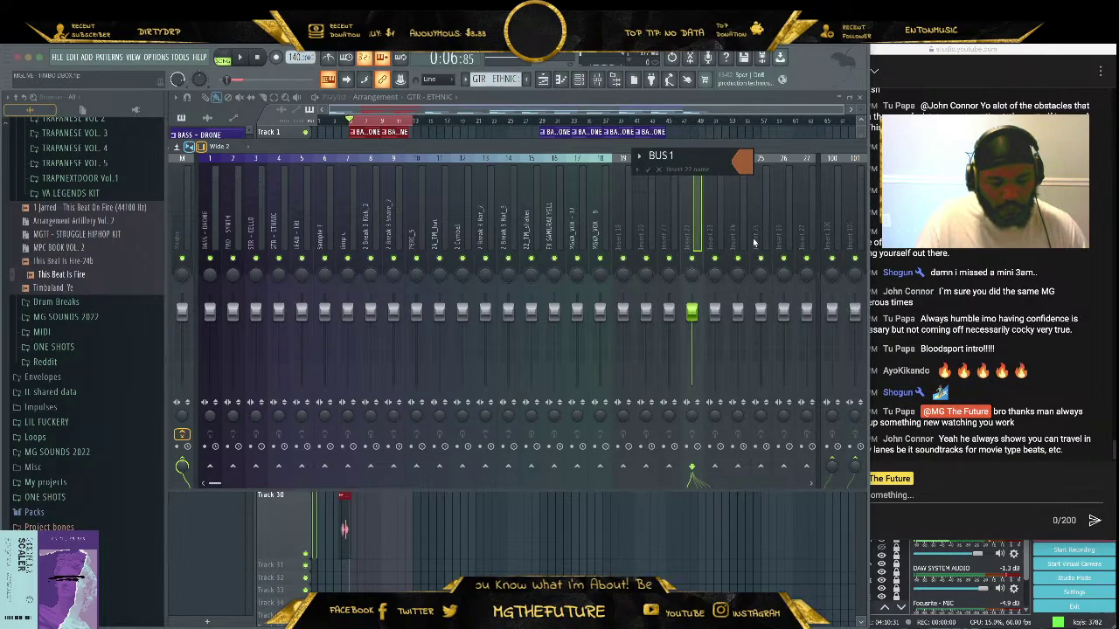
key(Return)
Rename mixer Insert 23 as BUS 2 and give it an orange-brown colour
right_click(709, 156)
click(761, 171)
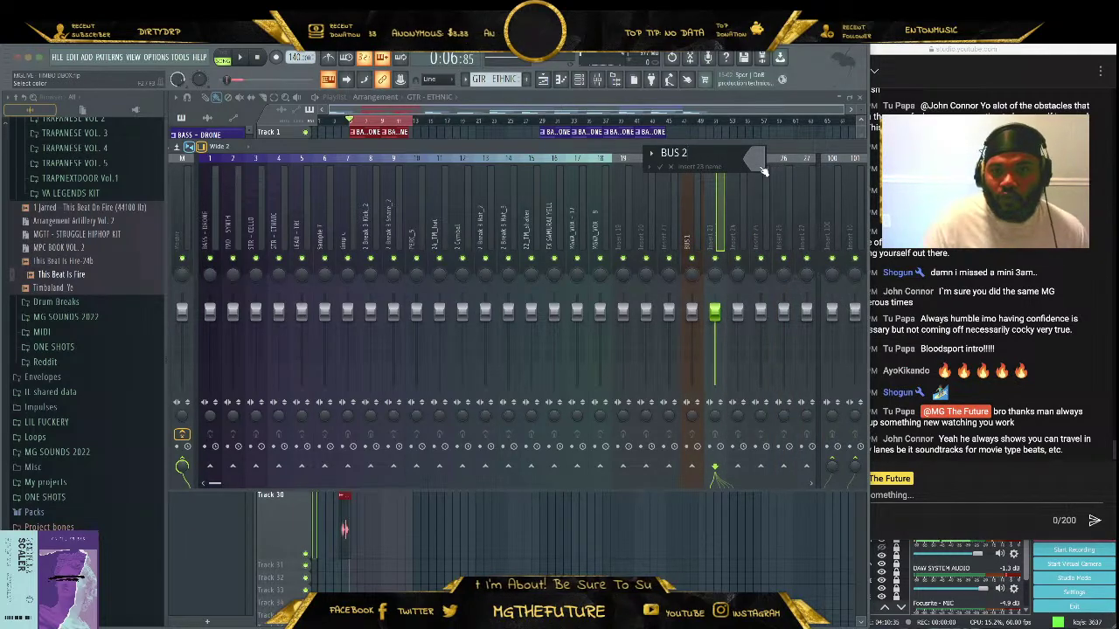
click(762, 171)
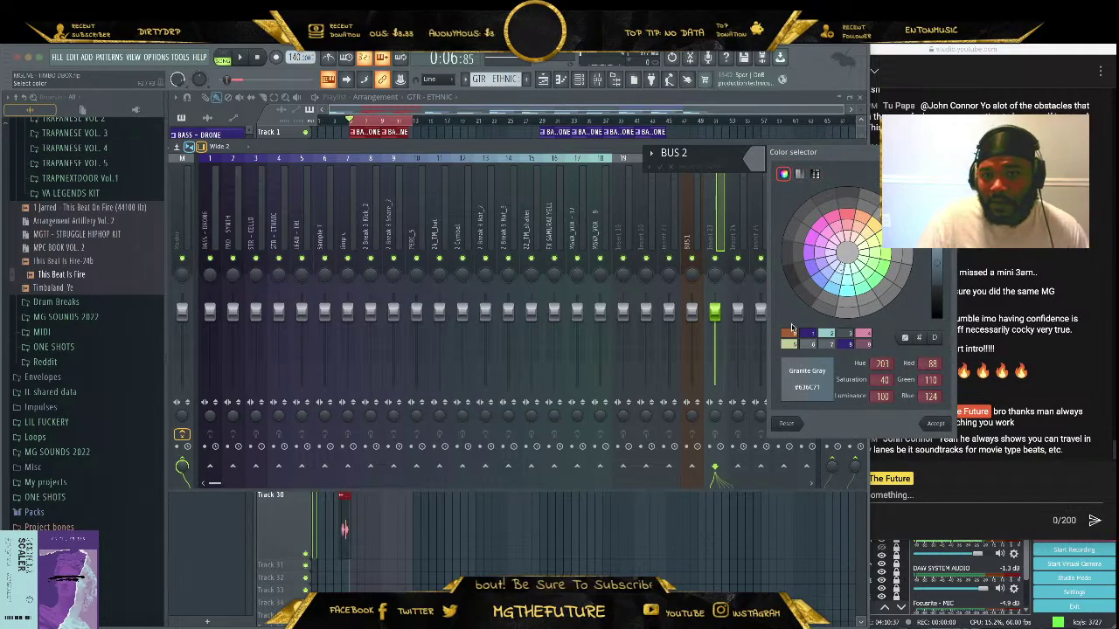
drag(940, 256, 941, 264)
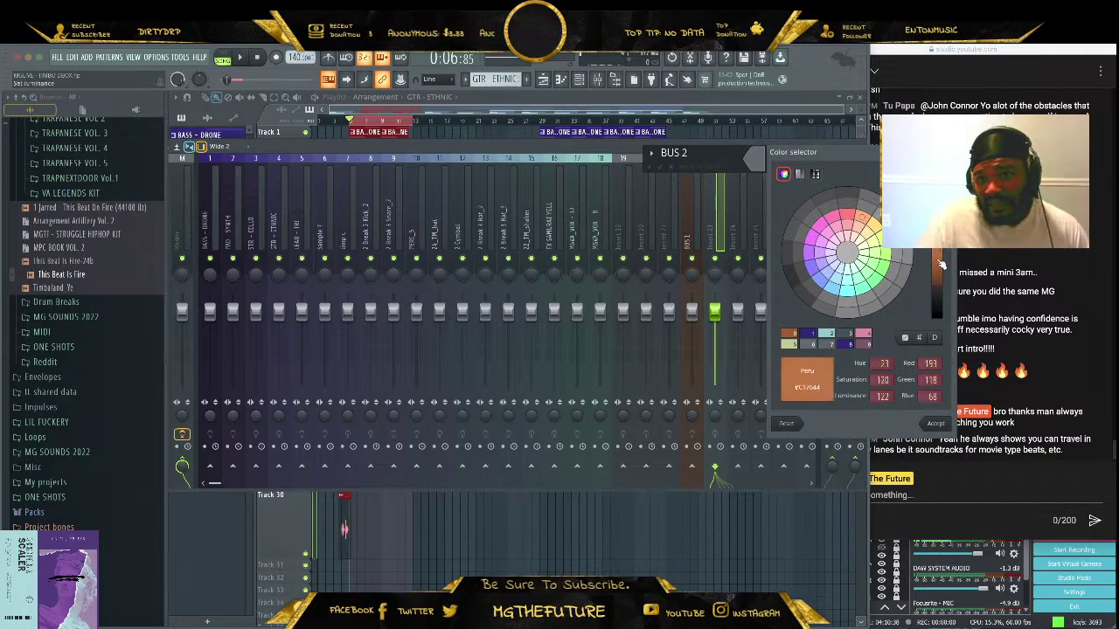
click(932, 423)
key(Return)
Rename mixer Insert 24 as BUS 3 and give it a golden yellow colour
right_click(750, 160)
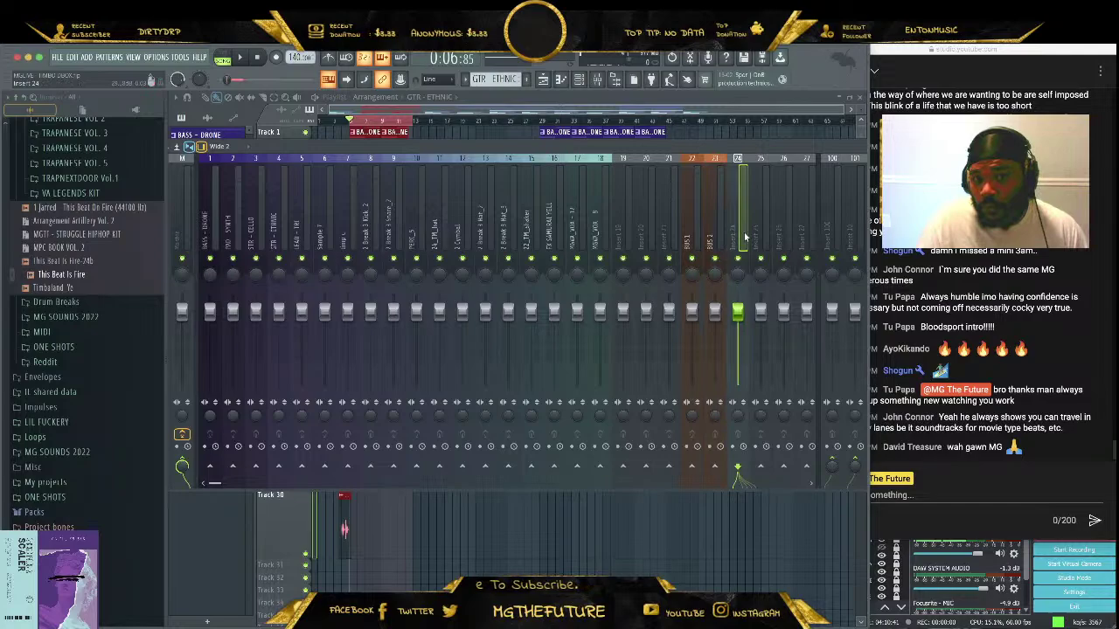
click(795, 170)
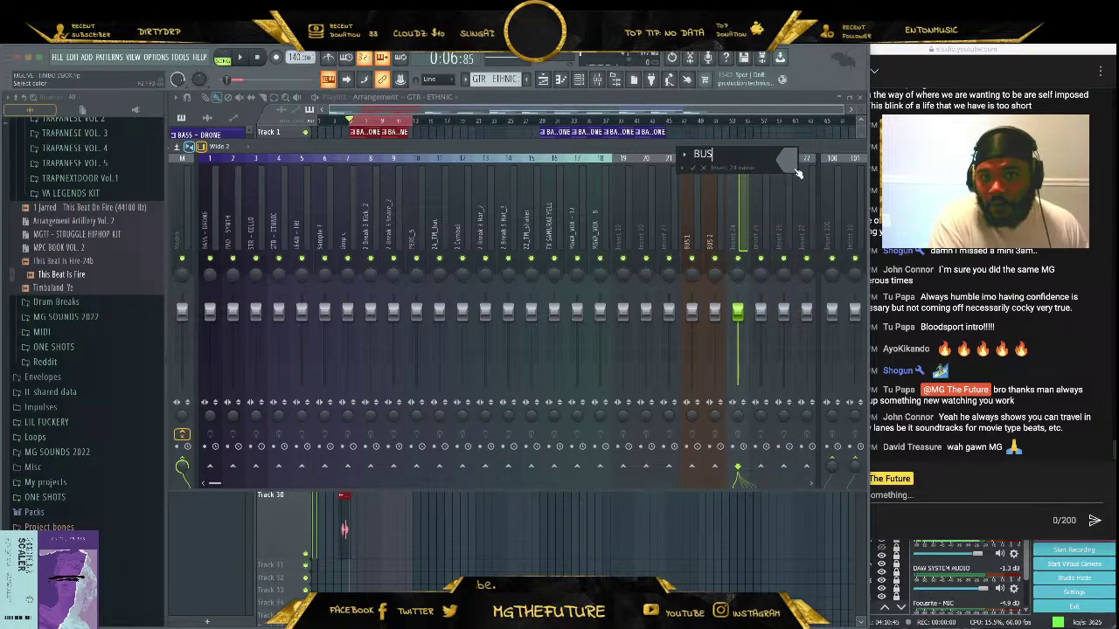
click(795, 173)
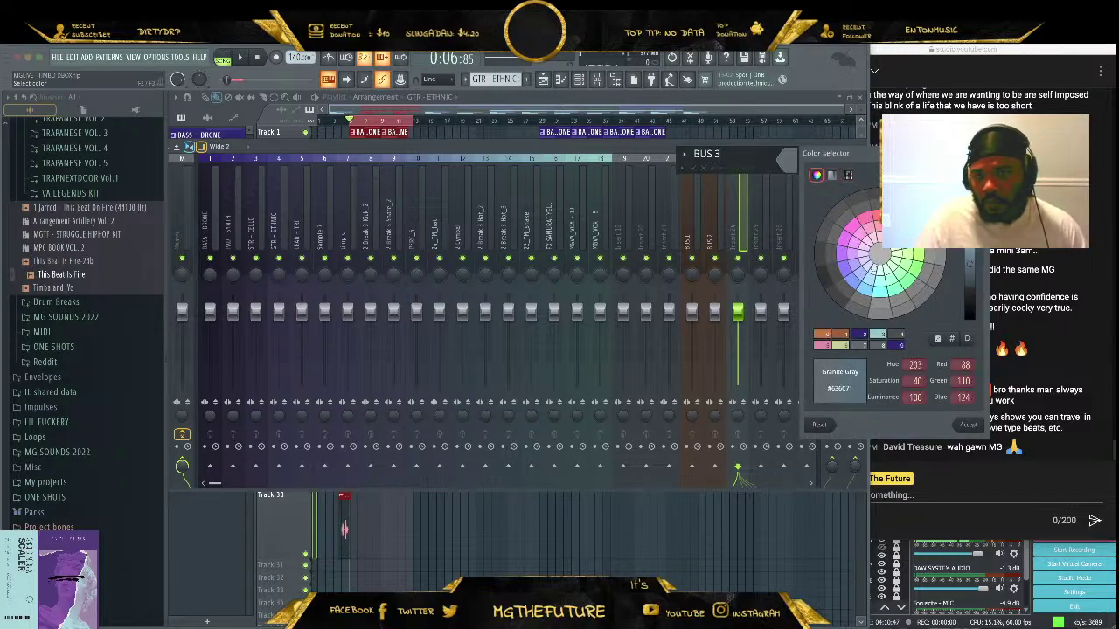
click(900, 229)
click(968, 425)
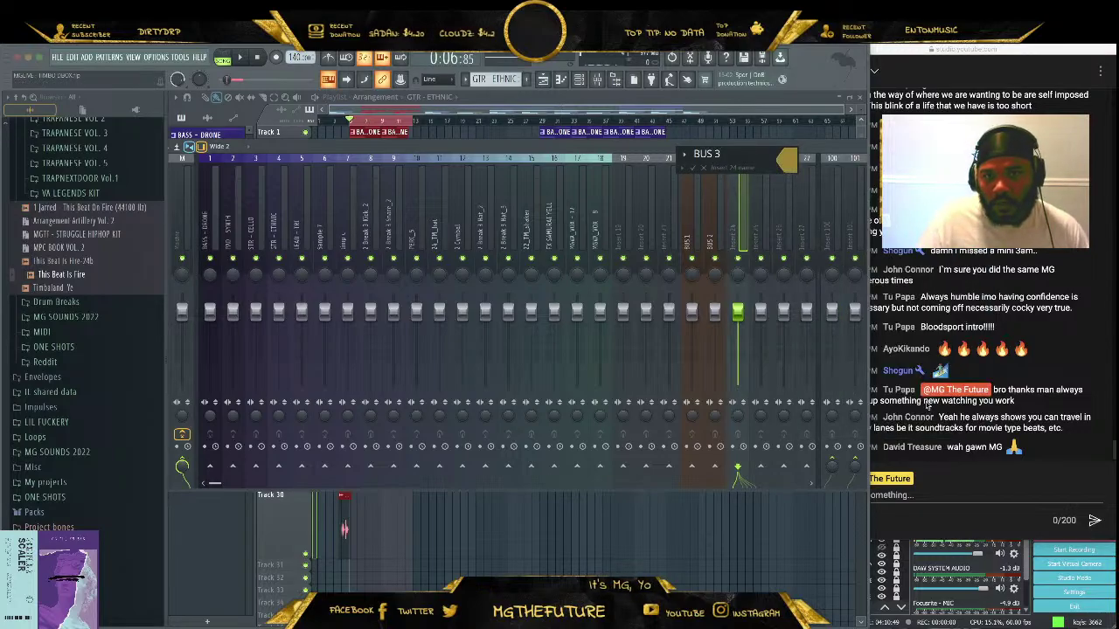
key(Return)
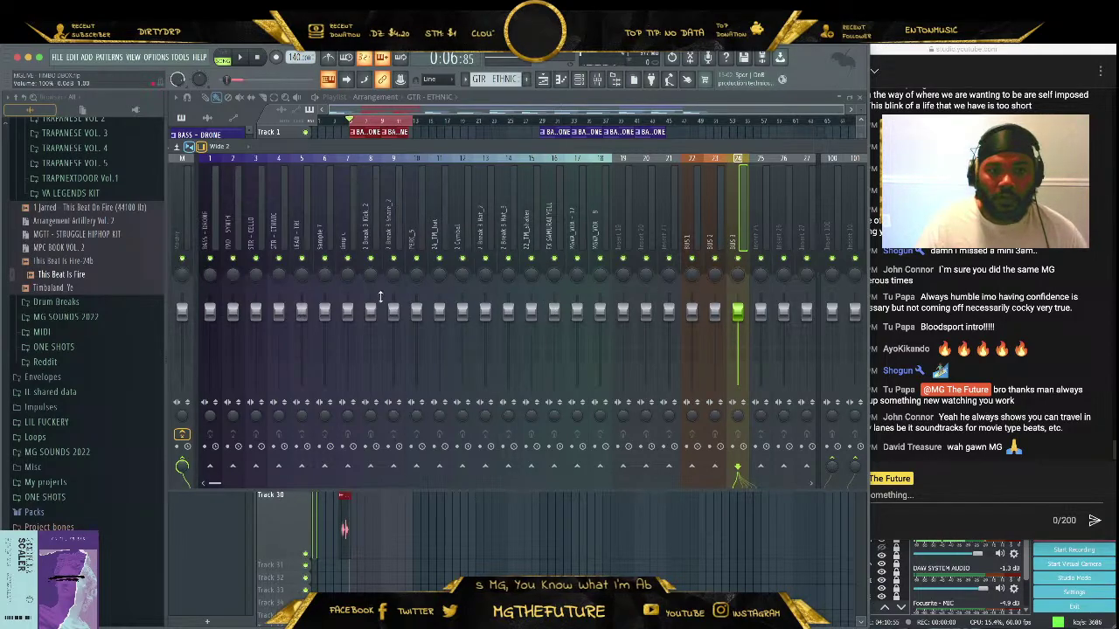
Select mixer tracks 1 to 3 (bass drone, synth and cello) and route them only to BUS 3
click(201, 248)
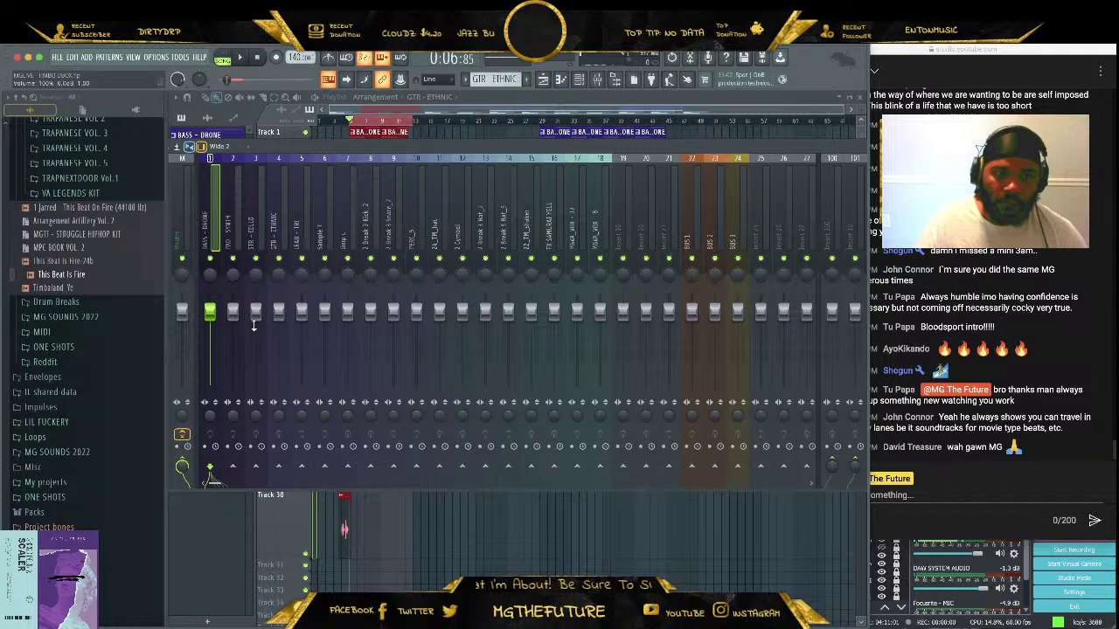
click(228, 243)
drag(251, 240, 215, 245)
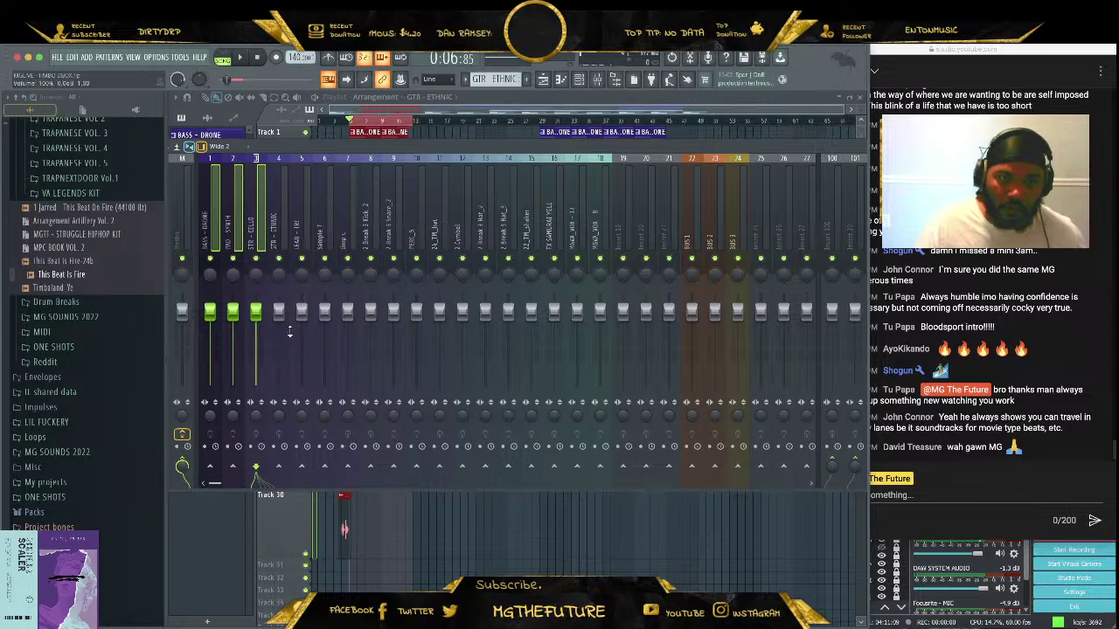
click(739, 469)
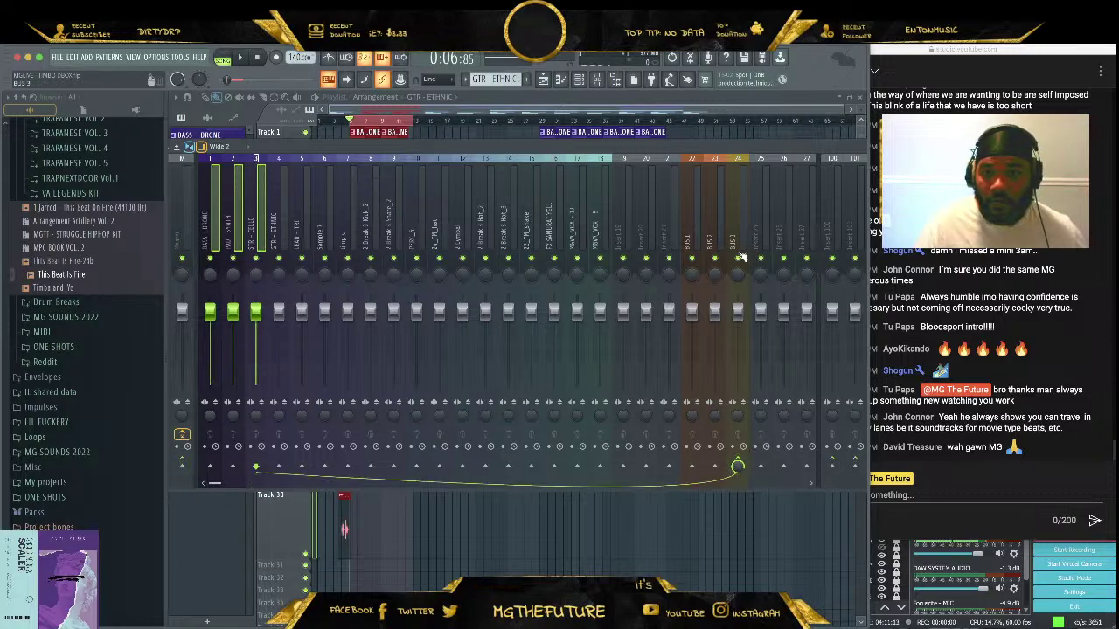
Select mixer tracks 4 and 5 (ethnic guitar and lead) and route them only to BUS 2
click(280, 243)
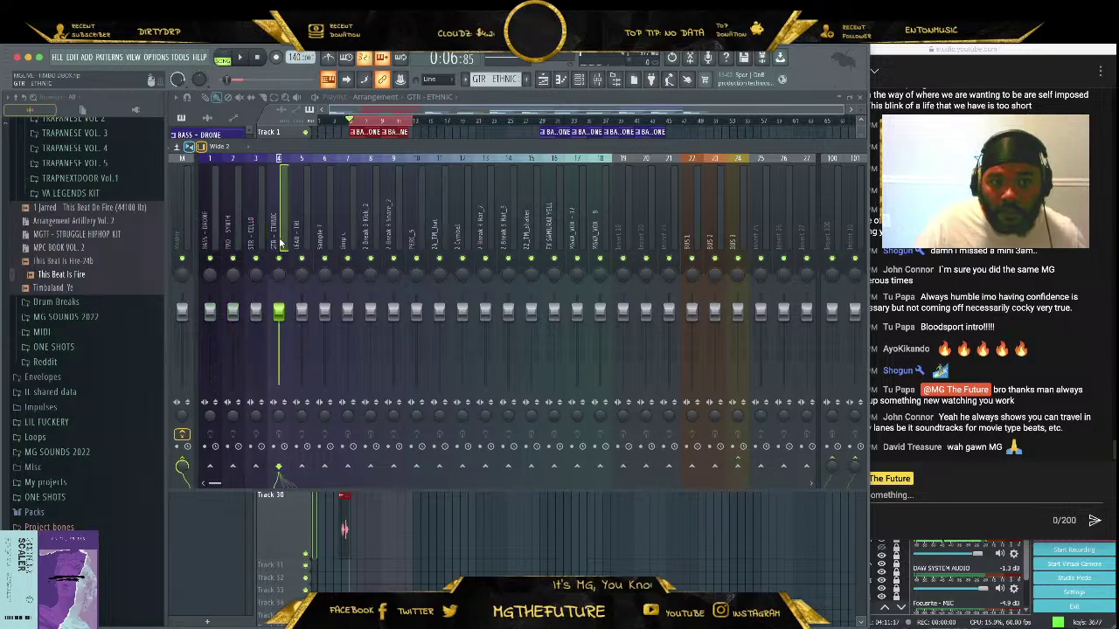
ctrl+click(299, 243)
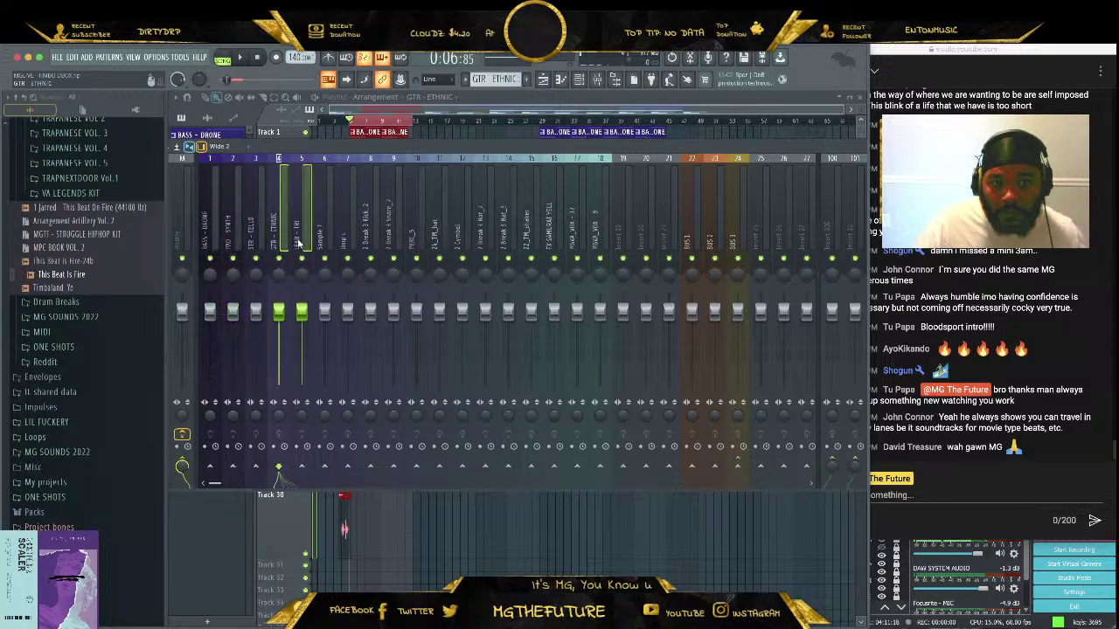
click(715, 465)
Start song playback and mute BUS 2 and BUS 3 to isolate the other tracks
key(space)
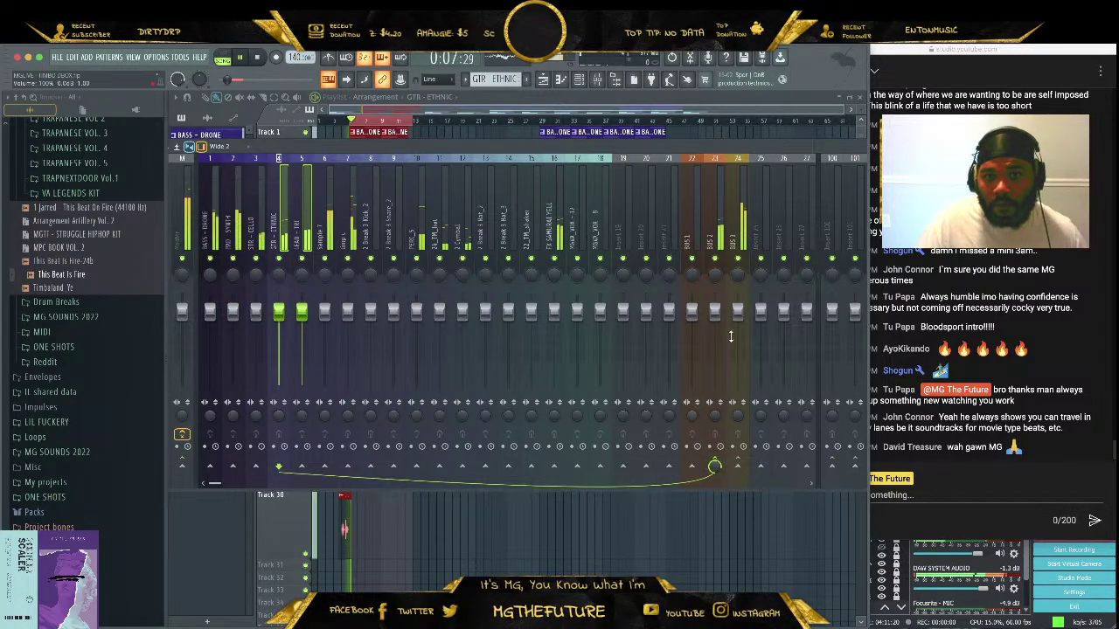
click(714, 258)
click(737, 258)
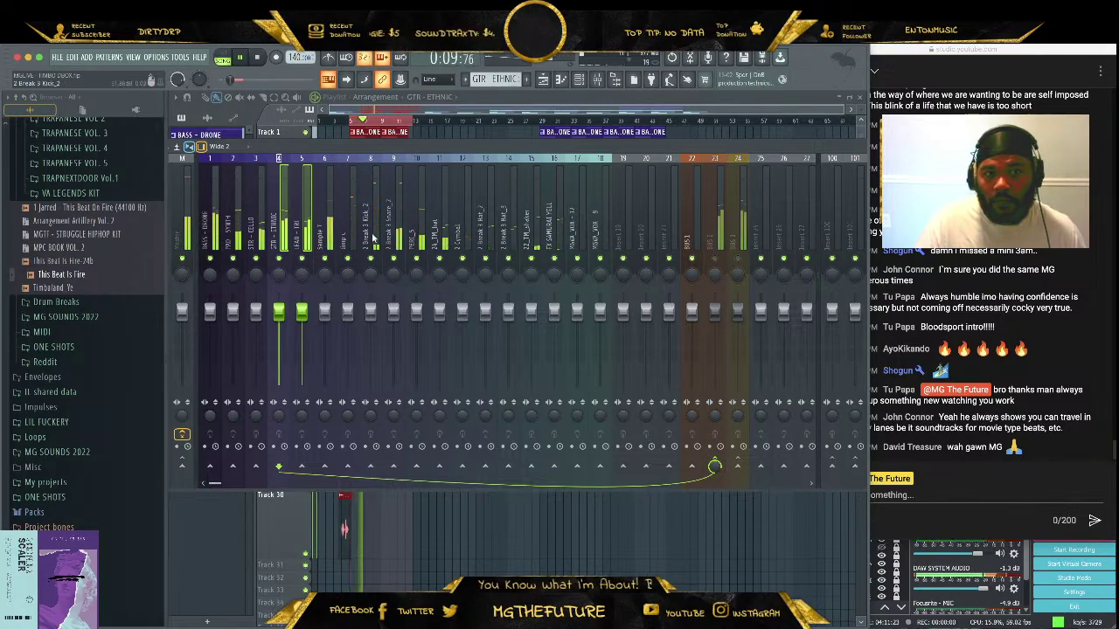
Audition mixer tracks 6 and 7 in solo and route Sample 1 on track 6 only to BUS 1
click(329, 253)
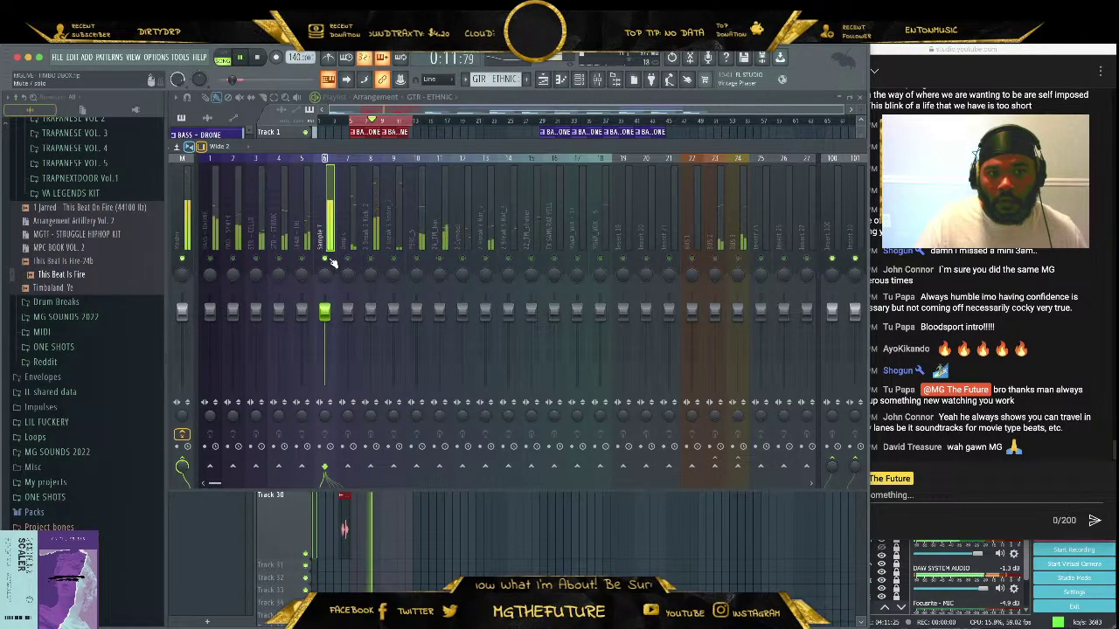
click(738, 466)
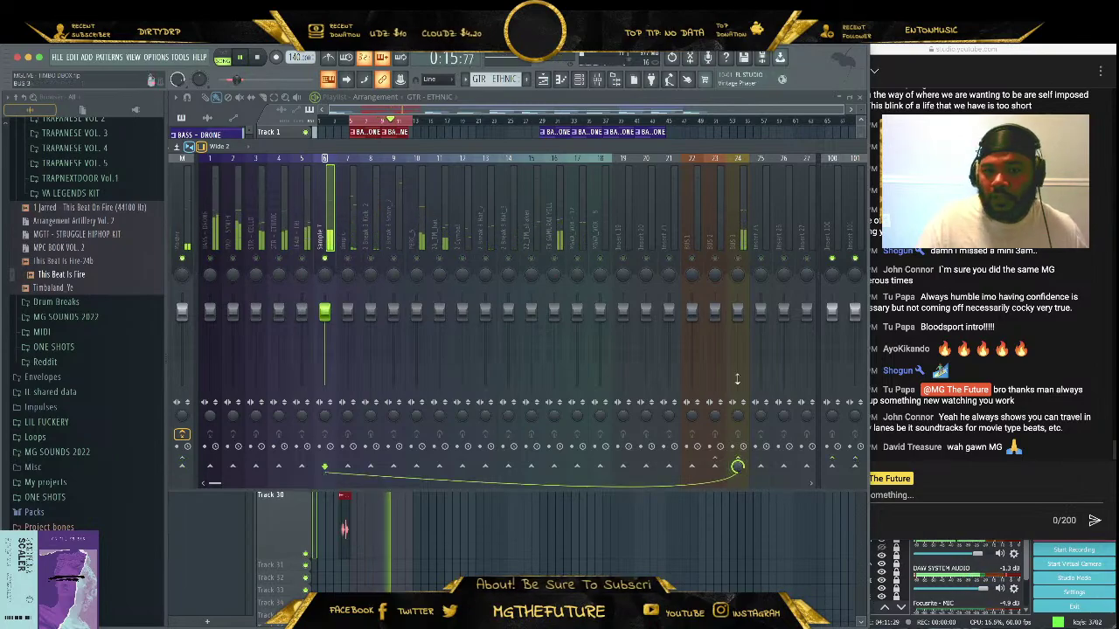
click(348, 259)
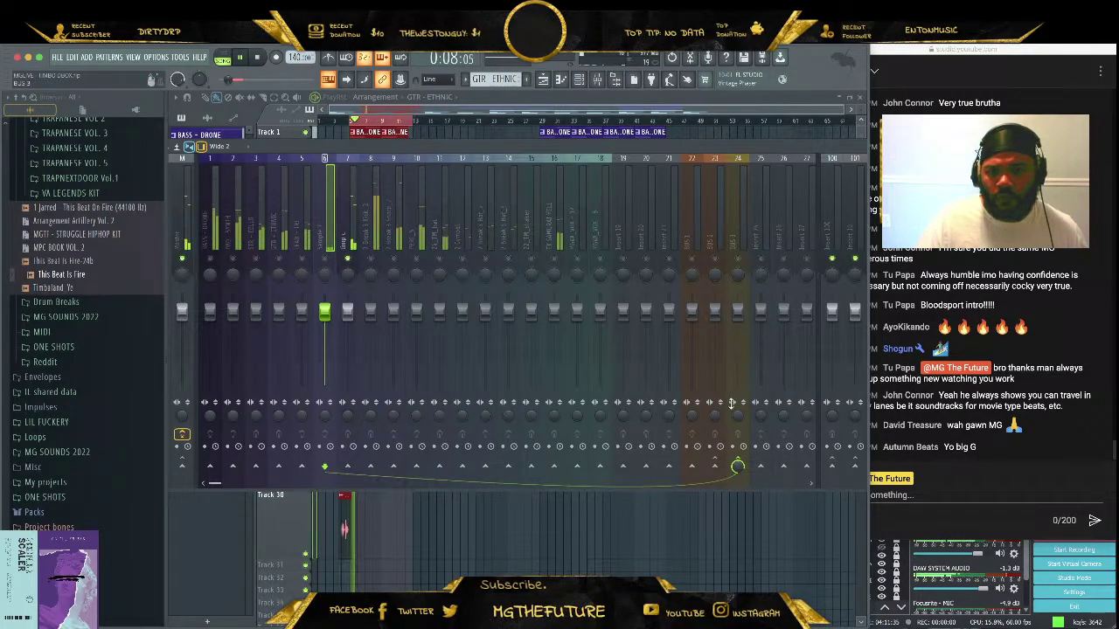
click(692, 469)
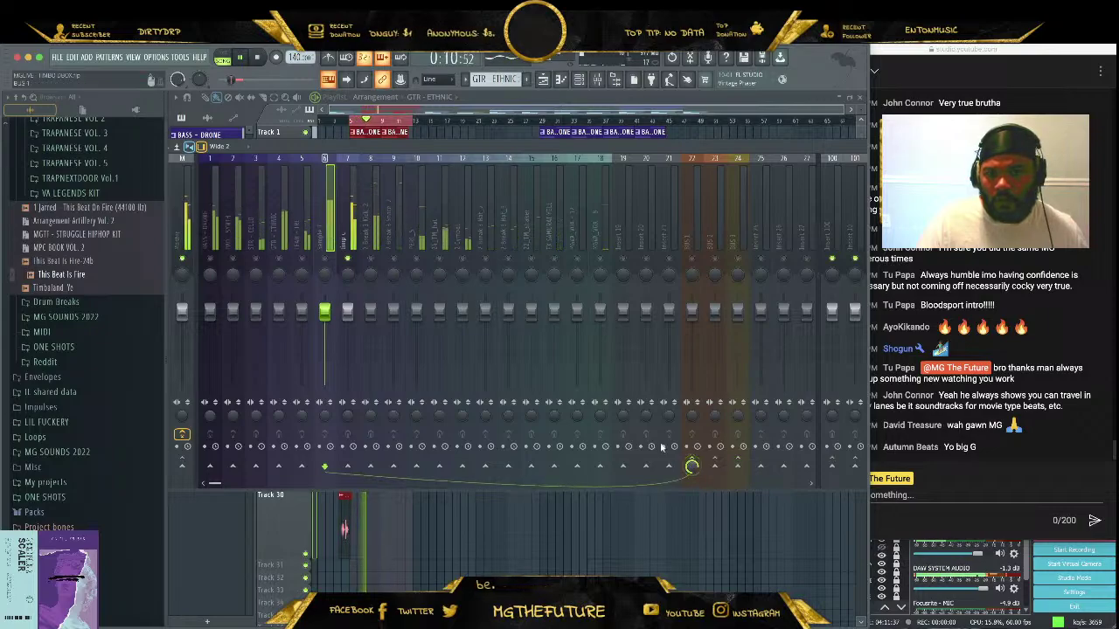
Route the 2 Break 3 Kick_2 mixer track only to BUS 1 and restart playback with all source tracks audible
click(372, 256)
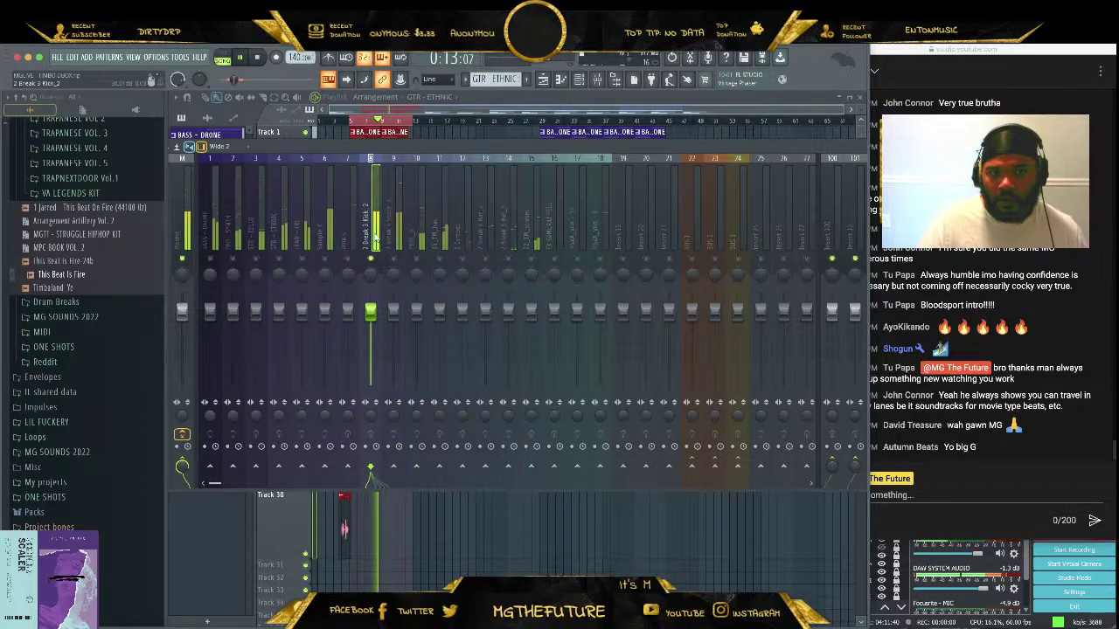
click(691, 469)
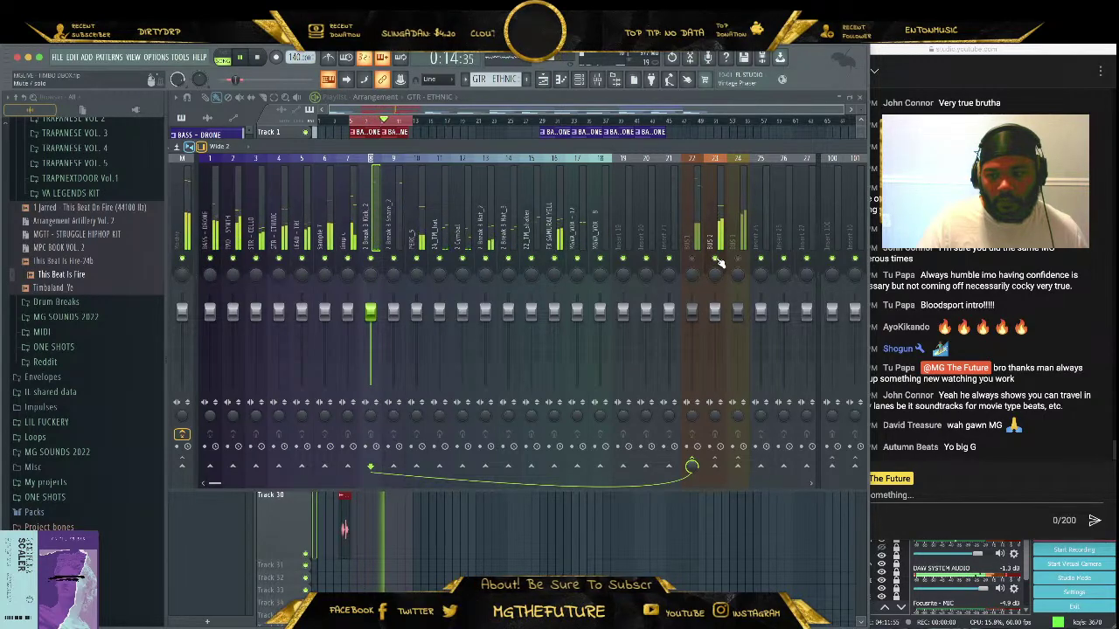
key(space)
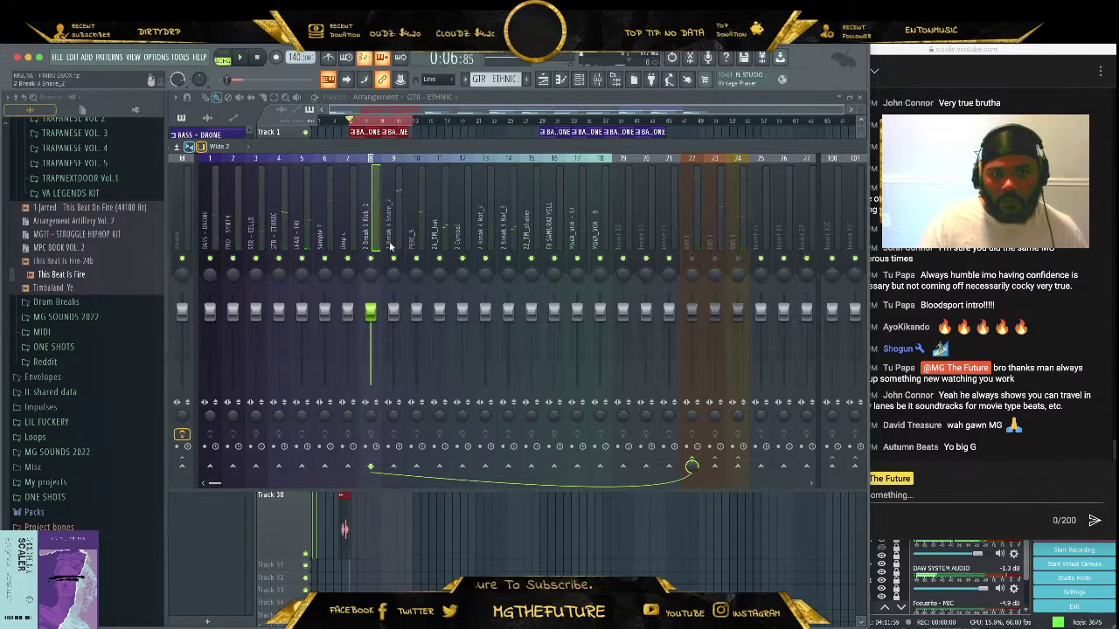
key(space)
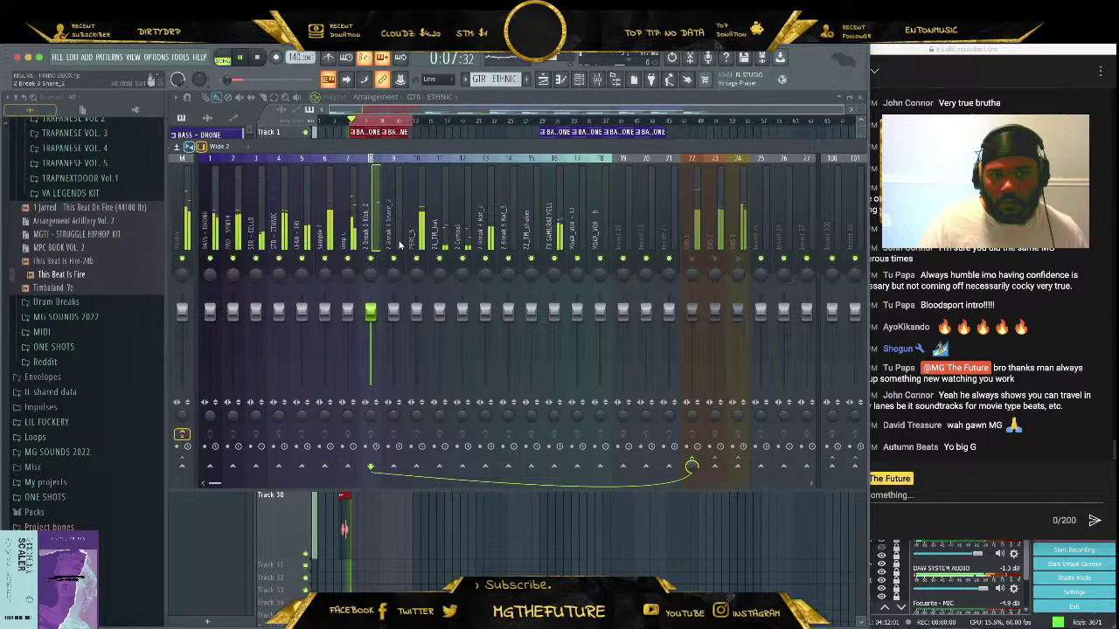
Check the kick track's routing and route the snare on mixer track 9 only to BUS 1
click(400, 243)
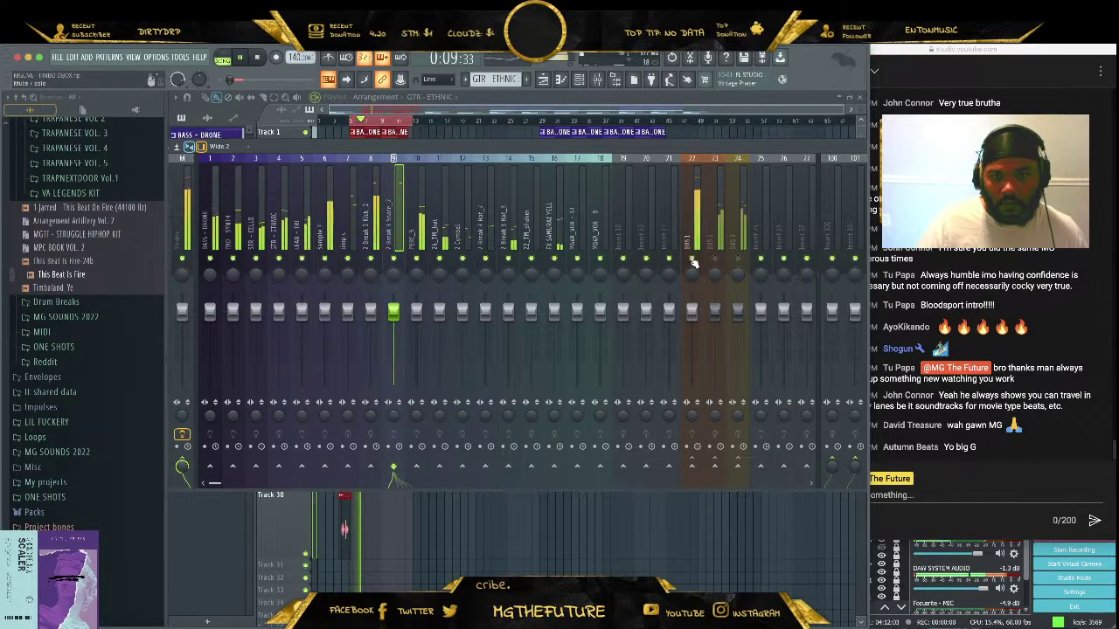
click(373, 231)
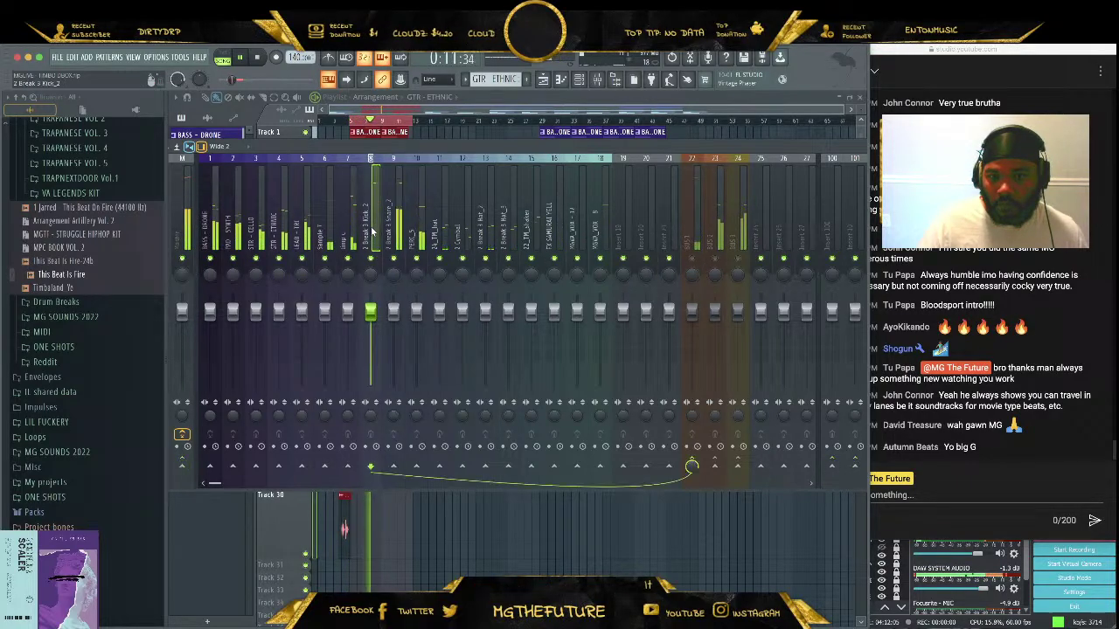
click(390, 238)
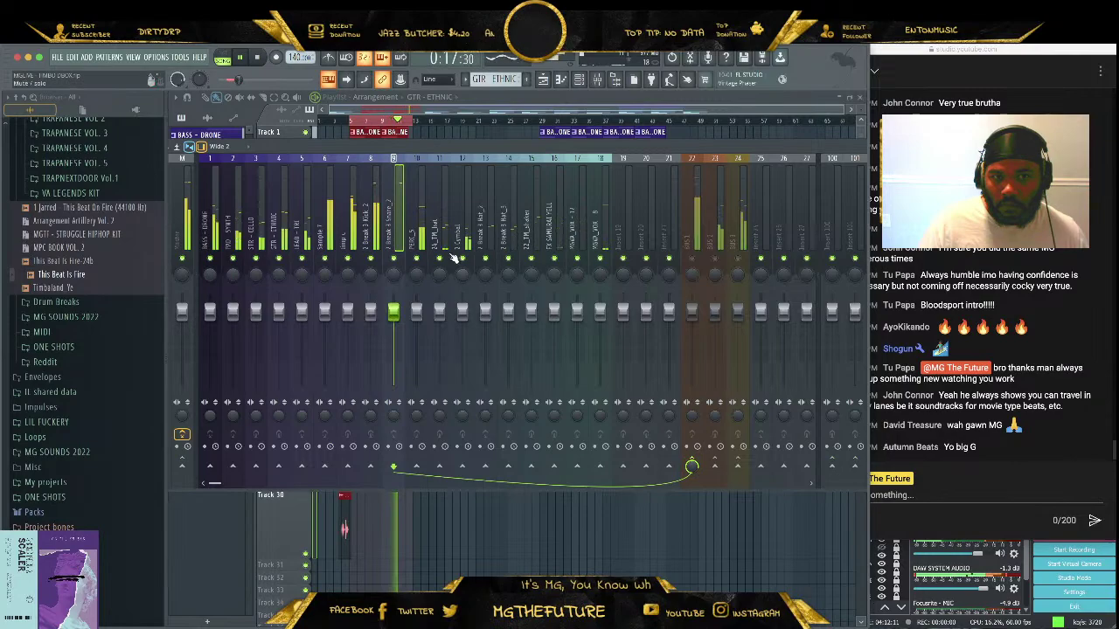
Route the percussion on mixer track 10 only to BUS 1 while auditioning the hat on track 11 in solo
click(419, 262)
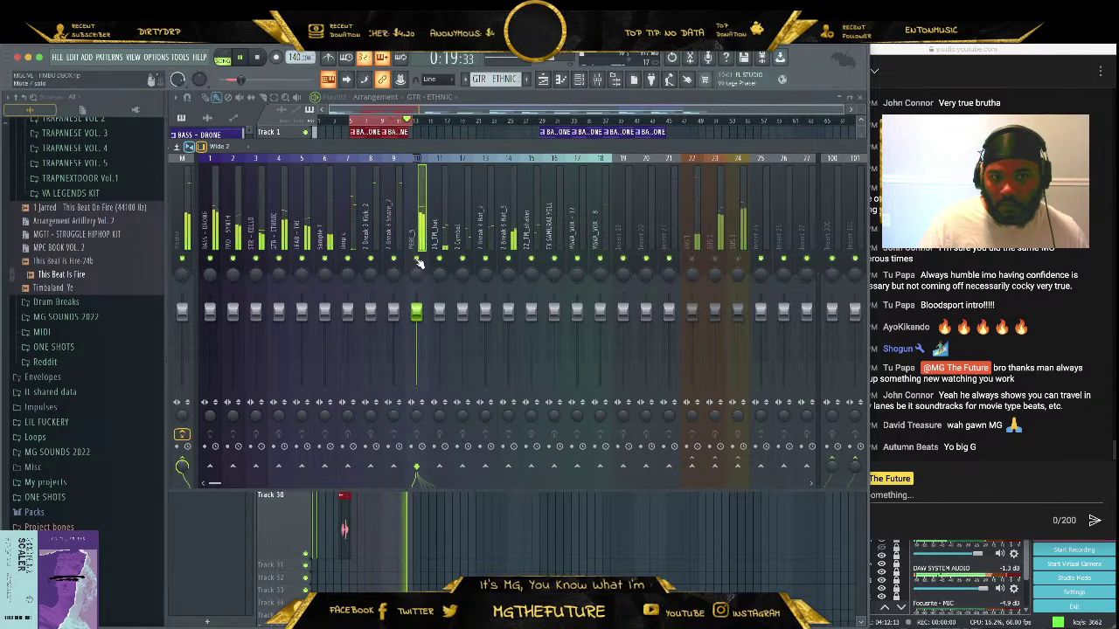
click(738, 468)
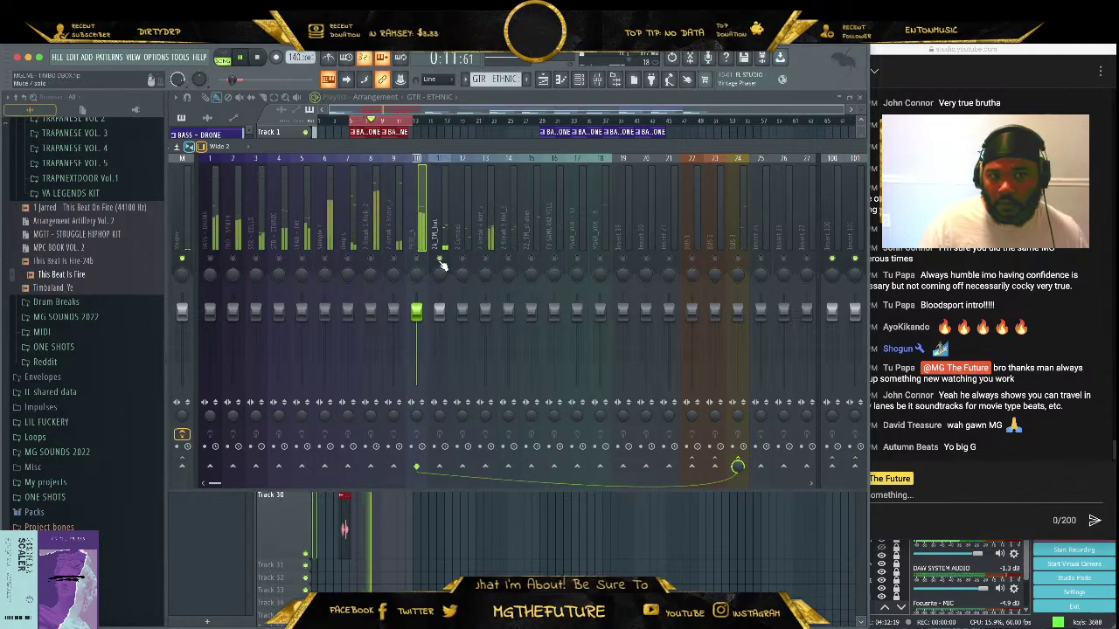
click(691, 468)
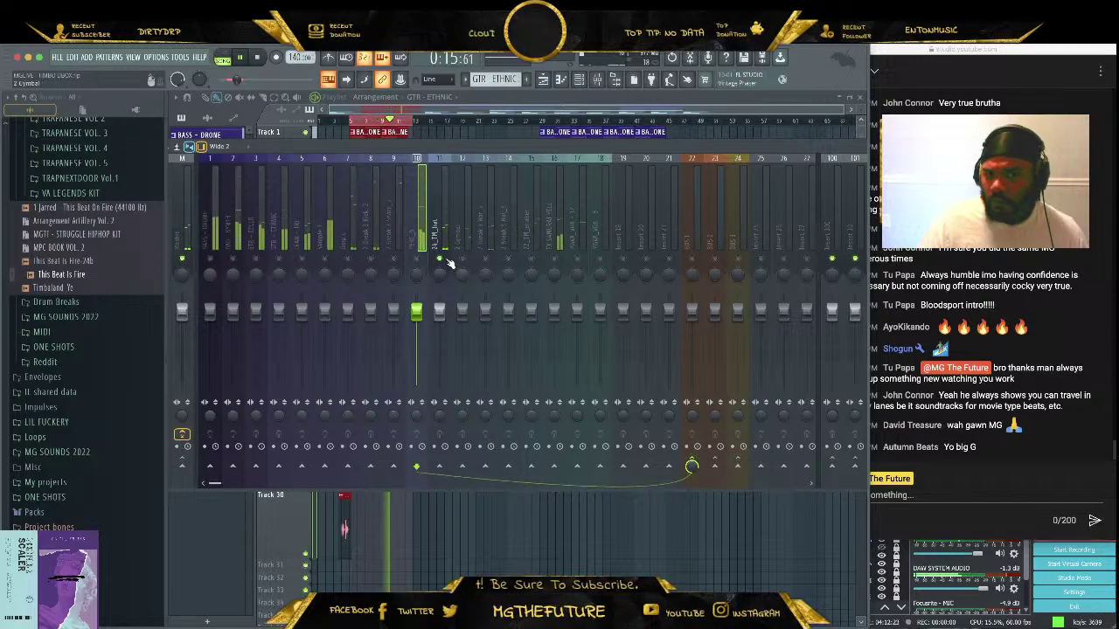
Route the 2 Cymbal track and mixer tracks 13 to 15 (hats and shaker) only to BUS 2
click(466, 245)
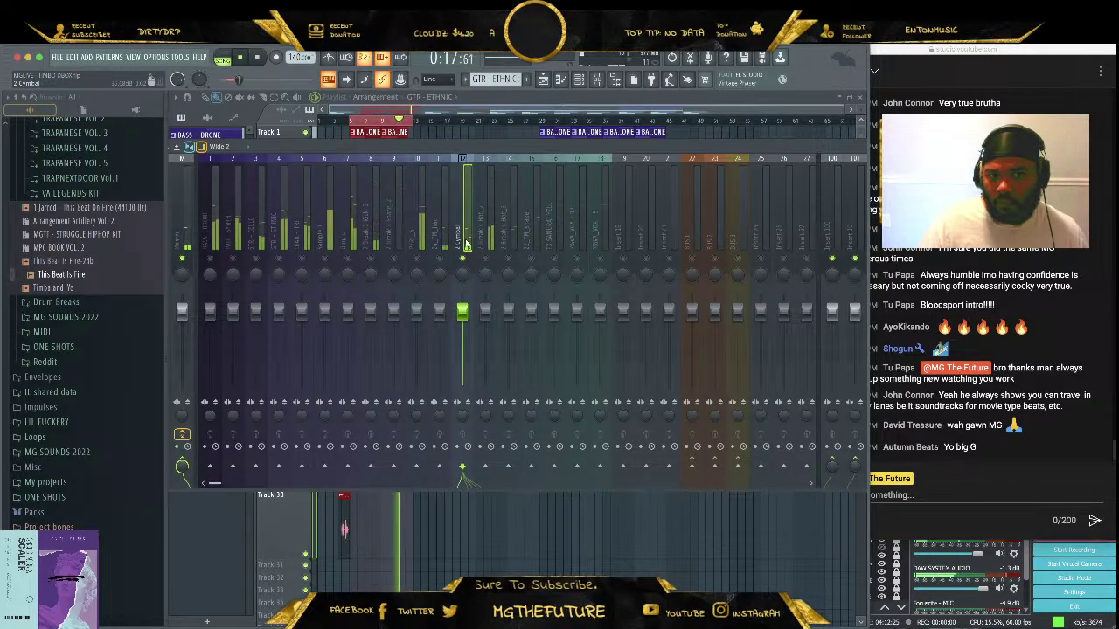
click(714, 466)
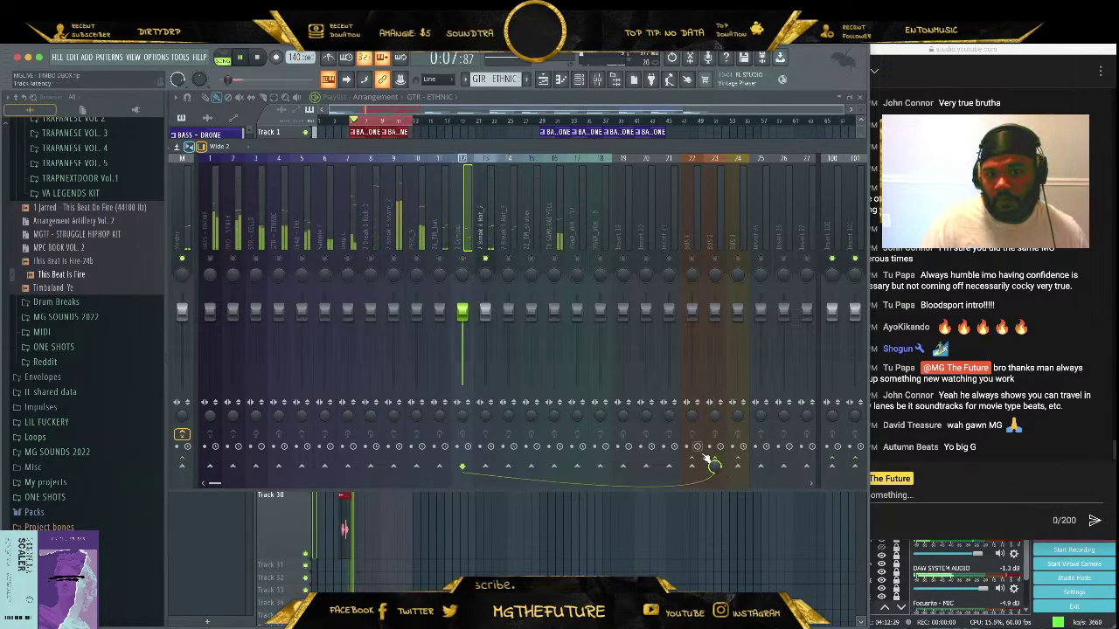
click(480, 238)
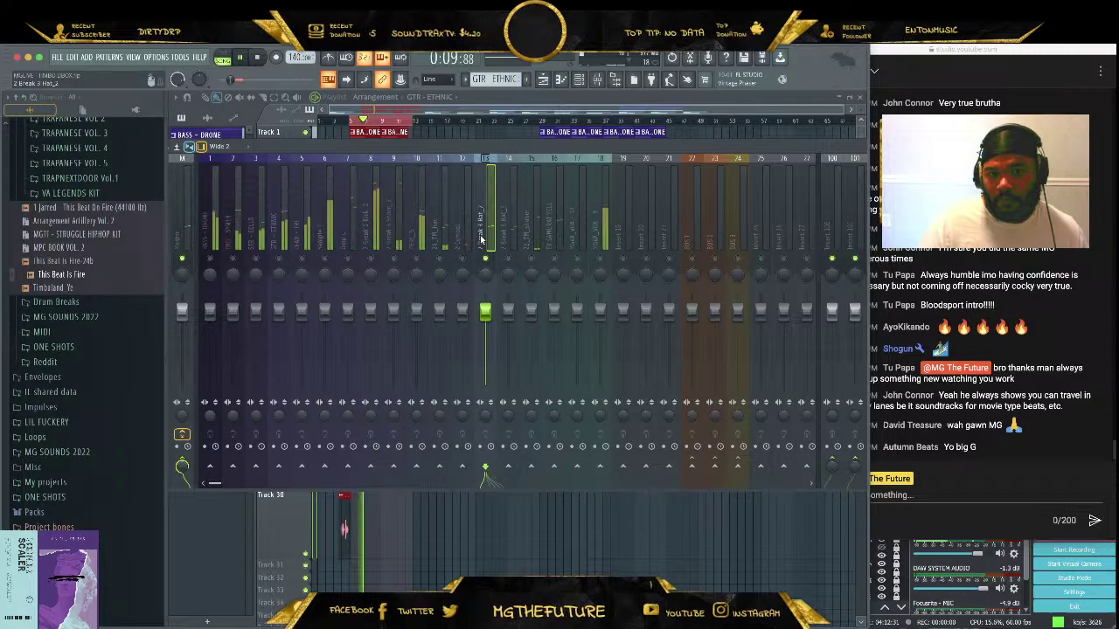
shift+click(529, 247)
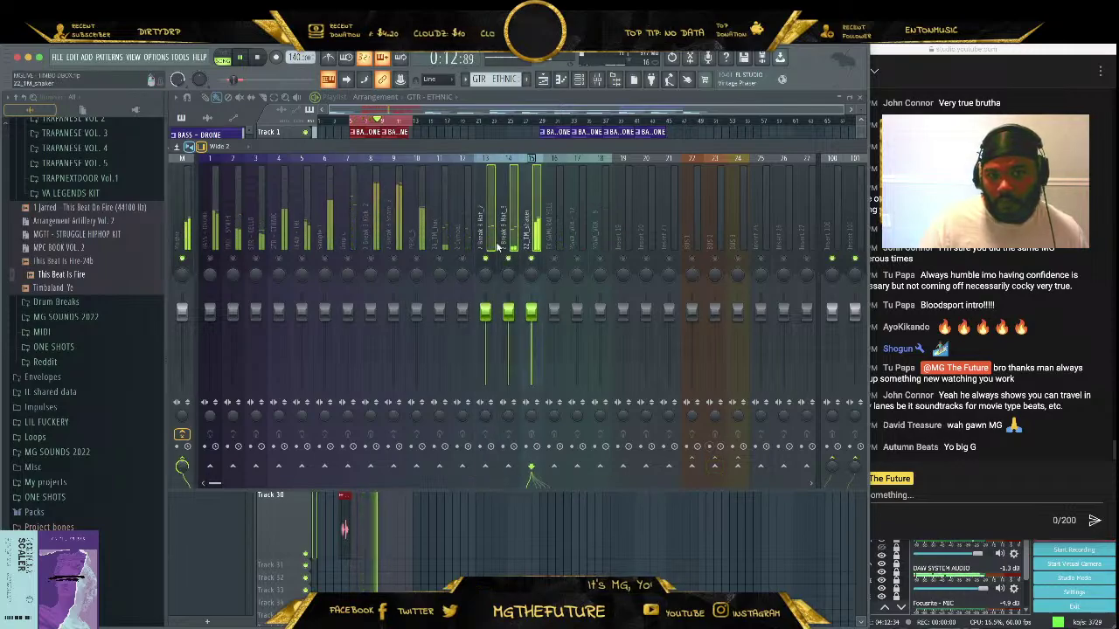
click(715, 468)
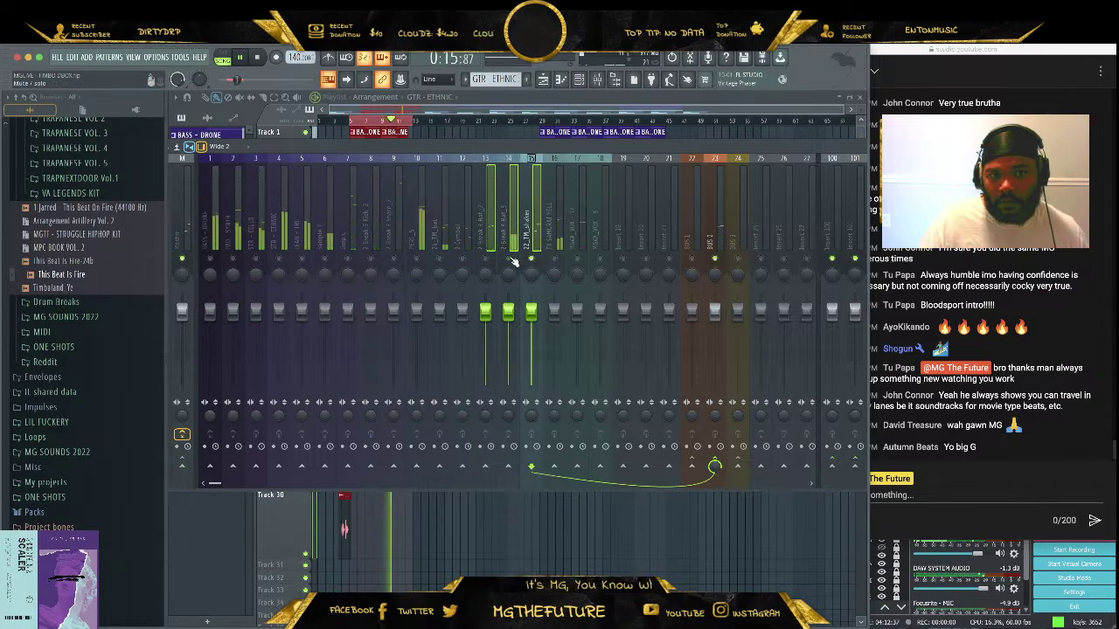
Select mixer tracks 16 to 18 (samurai yell and vox sounds) and route them only to BUS 3
click(556, 249)
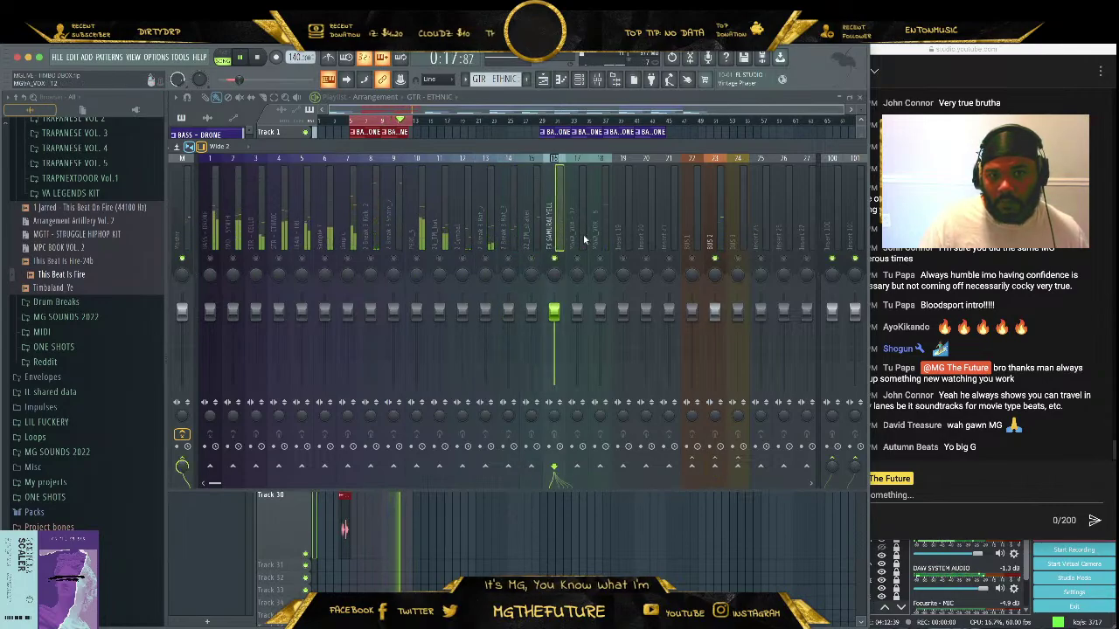
click(578, 240)
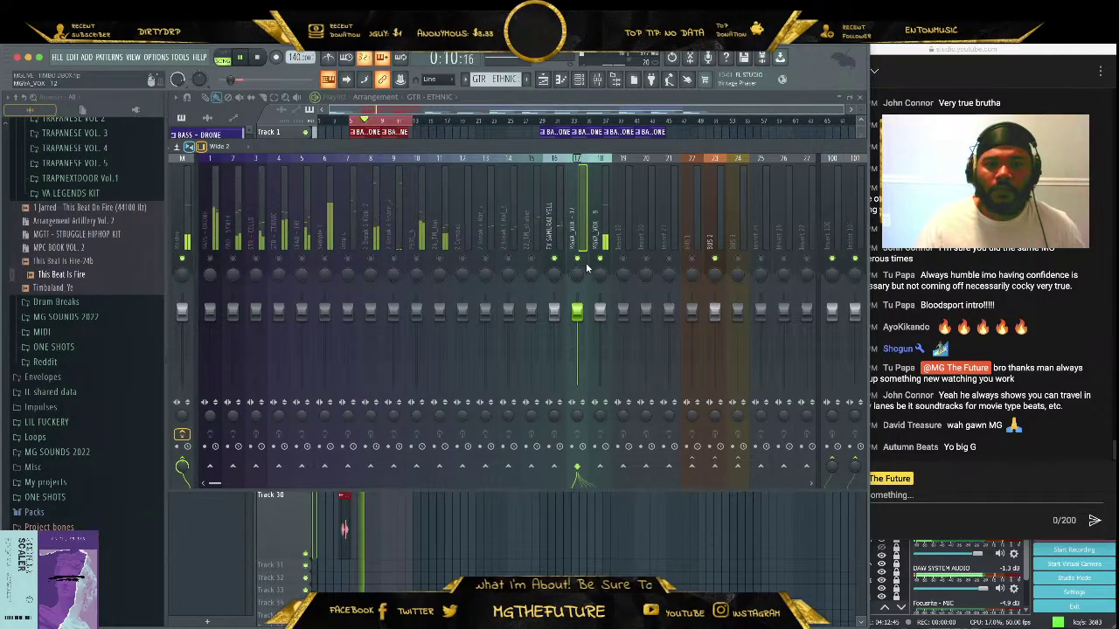
drag(600, 244, 551, 245)
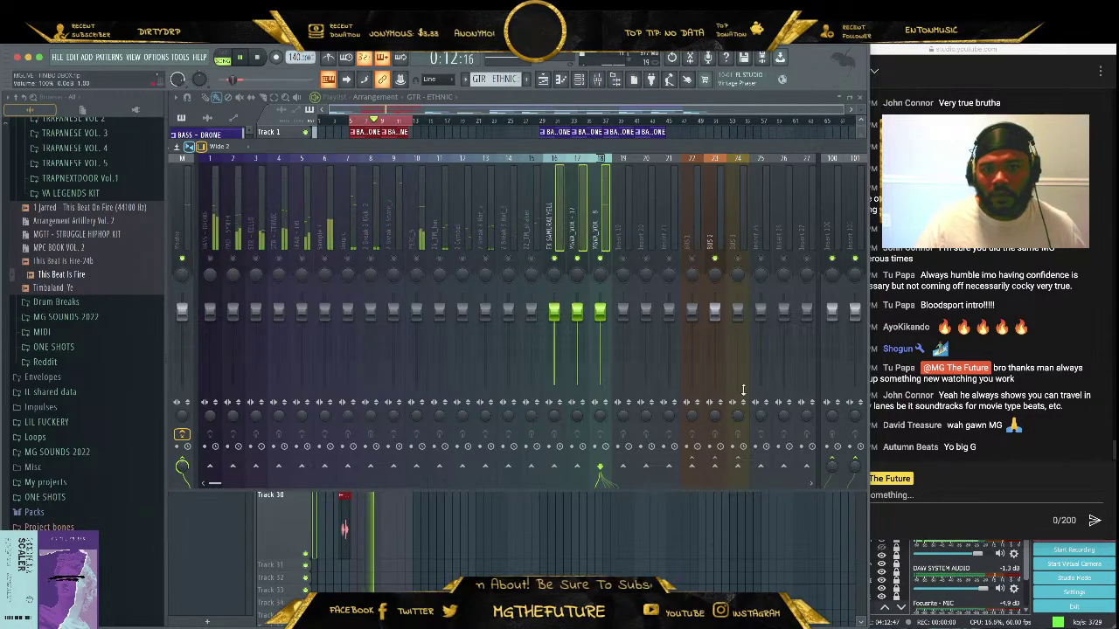
click(737, 464)
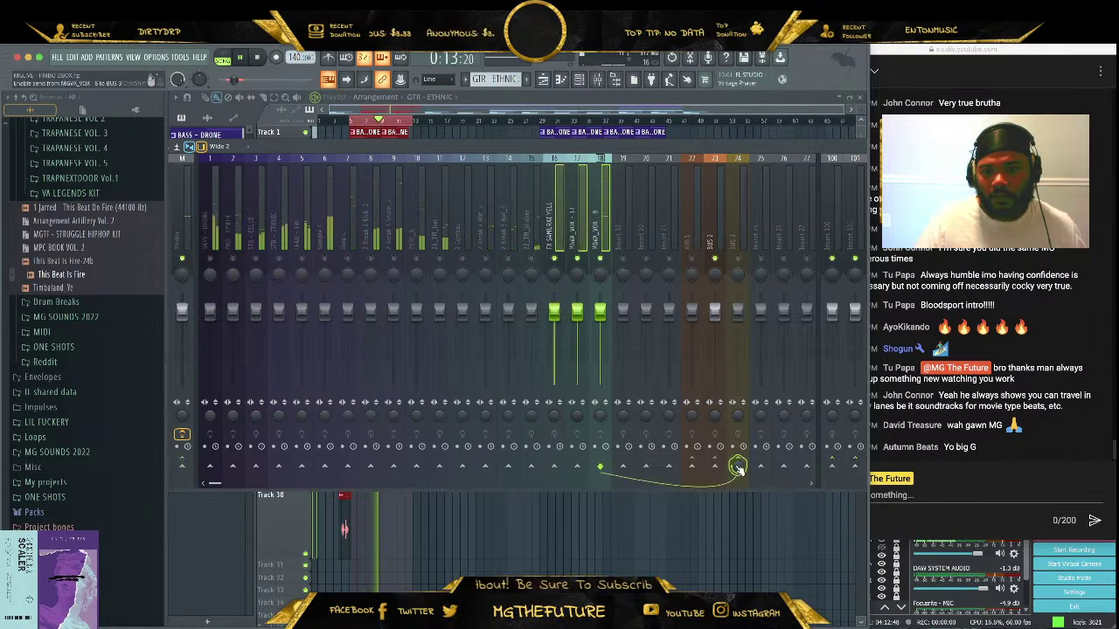
Unmute BUS 1 and BUS 2 and end the solo so that every mixer track plays
click(715, 261)
click(692, 259)
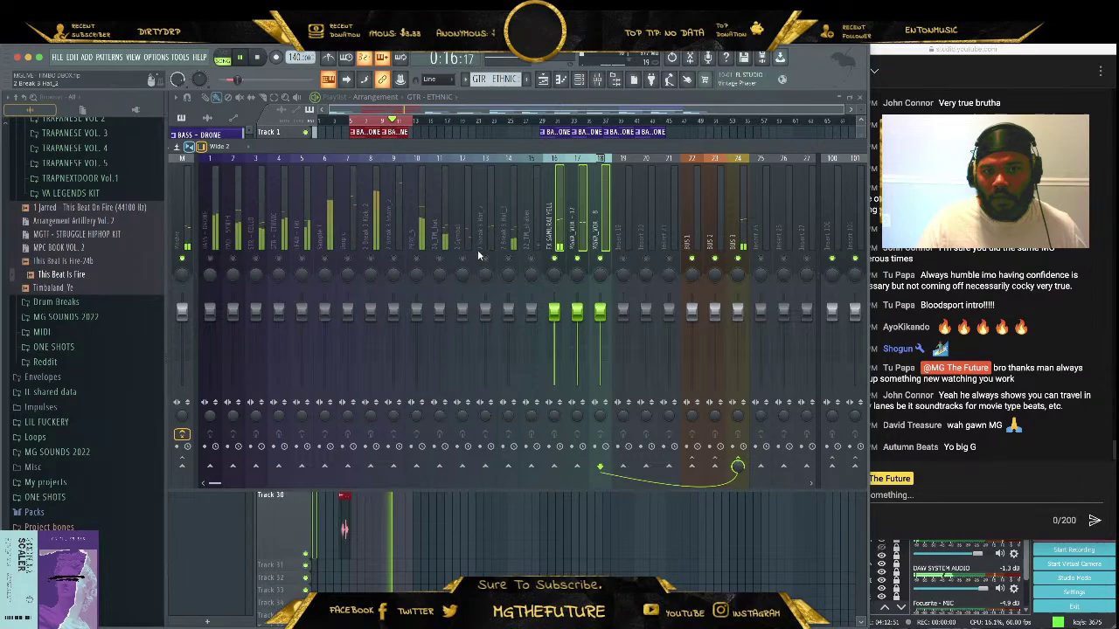
right_click(556, 263)
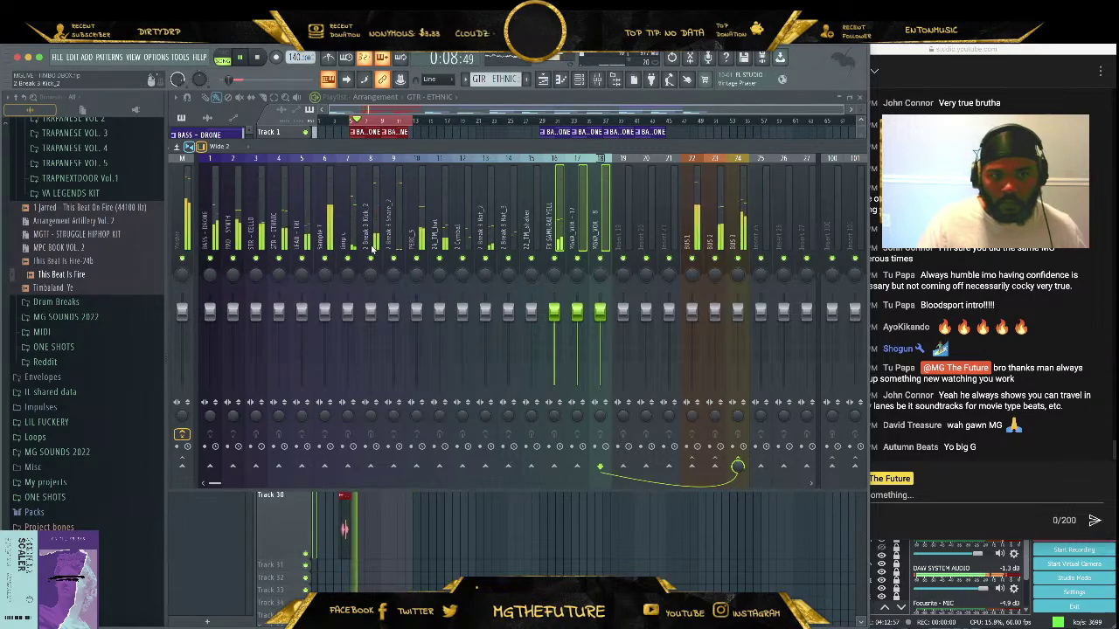
Lower the faders of mixer tracks 1 to 5 together to about -41.5 dB and stop playback
drag(302, 229, 209, 229)
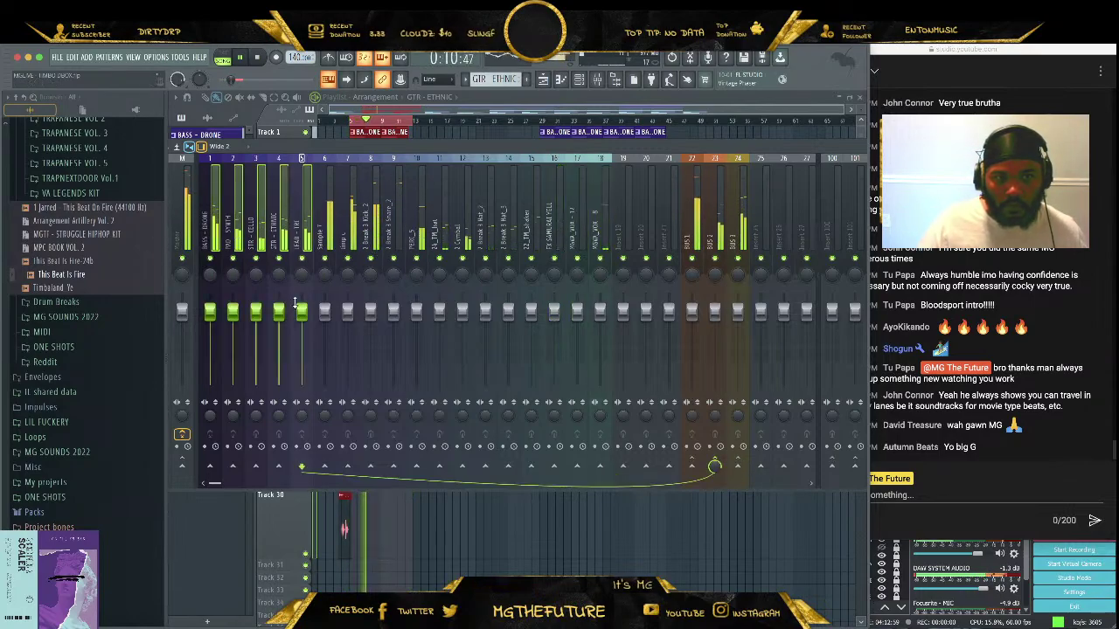
drag(255, 311, 255, 382)
click(259, 57)
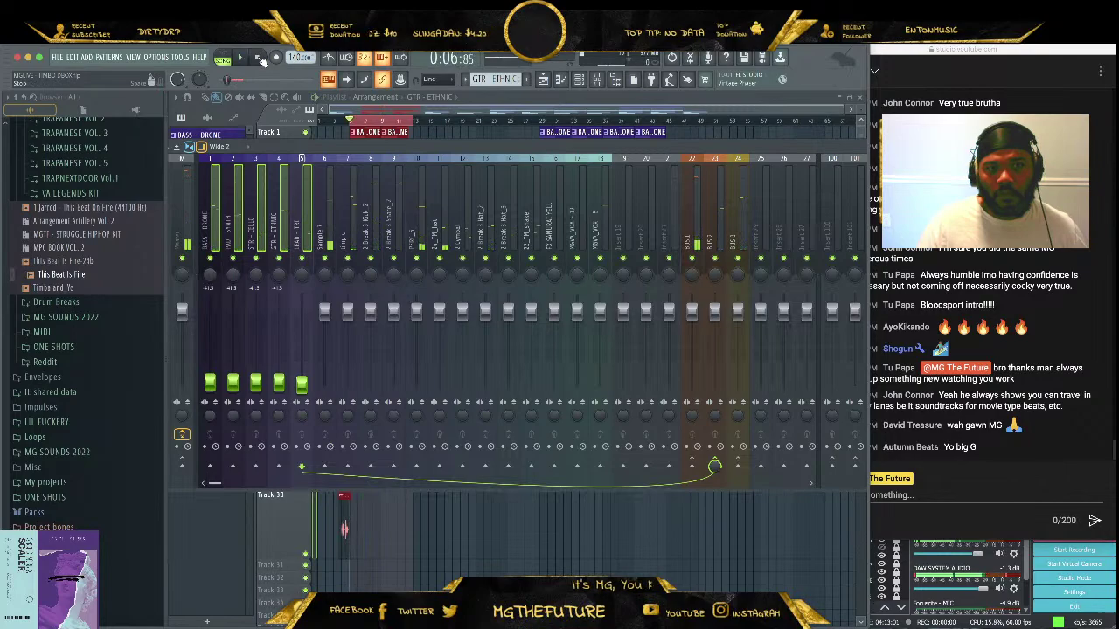
Lower the faders of mixer tracks 1 to 5 together further, to about -60.7 dB
click(335, 238)
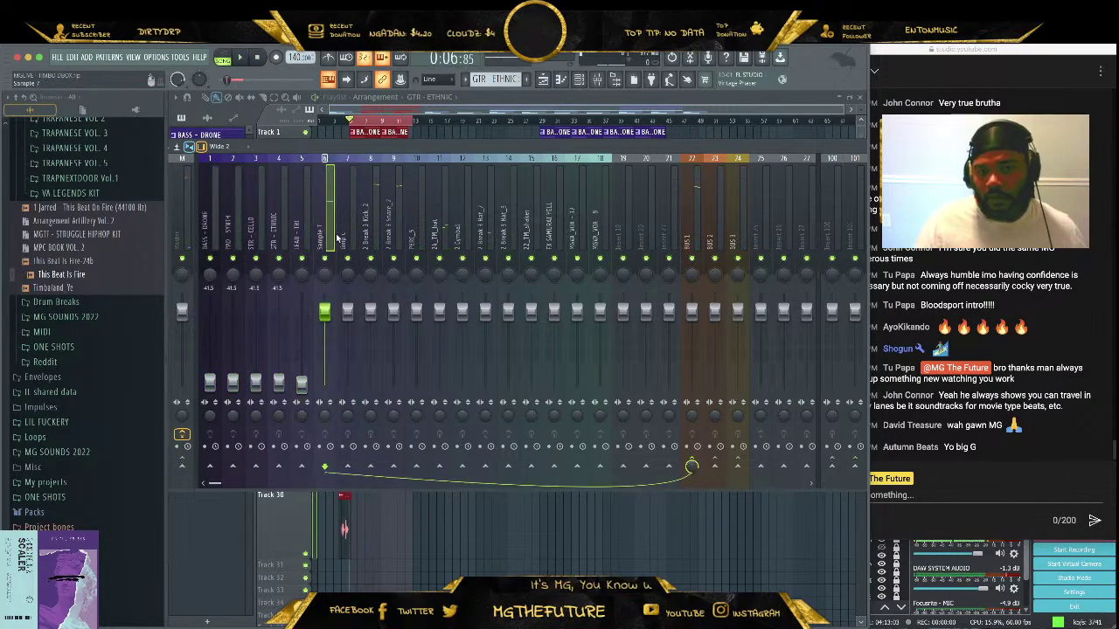
drag(306, 249, 70, 232)
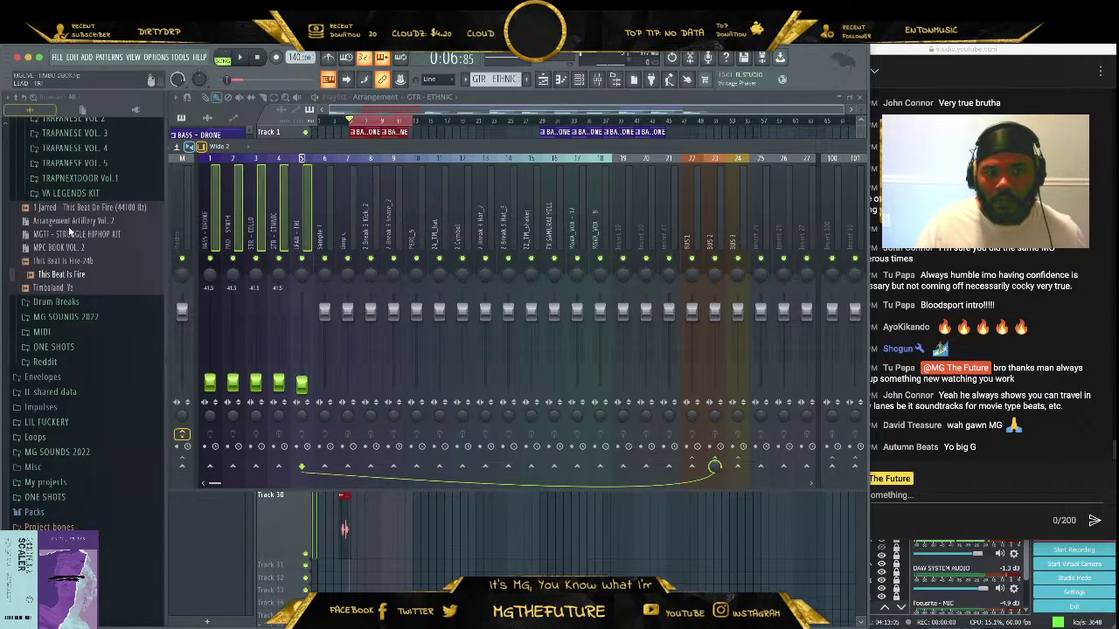
click(329, 238)
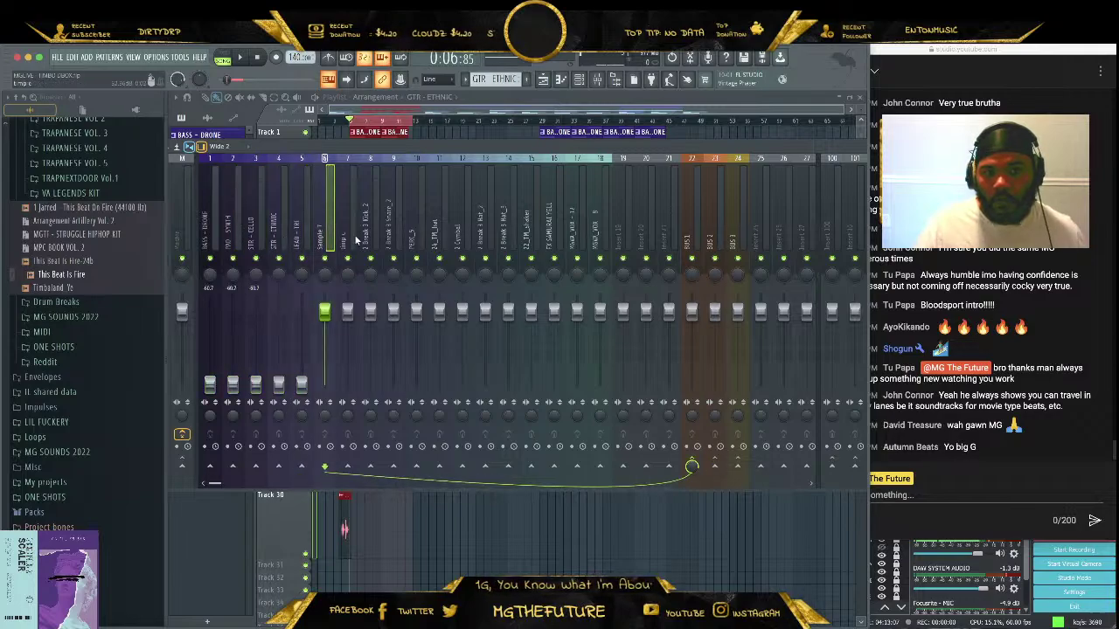
Select mixer tracks 7 to 18 and lower their faders together to about -88.5 dB, leaving out Sample 7
click(349, 237)
click(605, 243)
drag(605, 243, 339, 236)
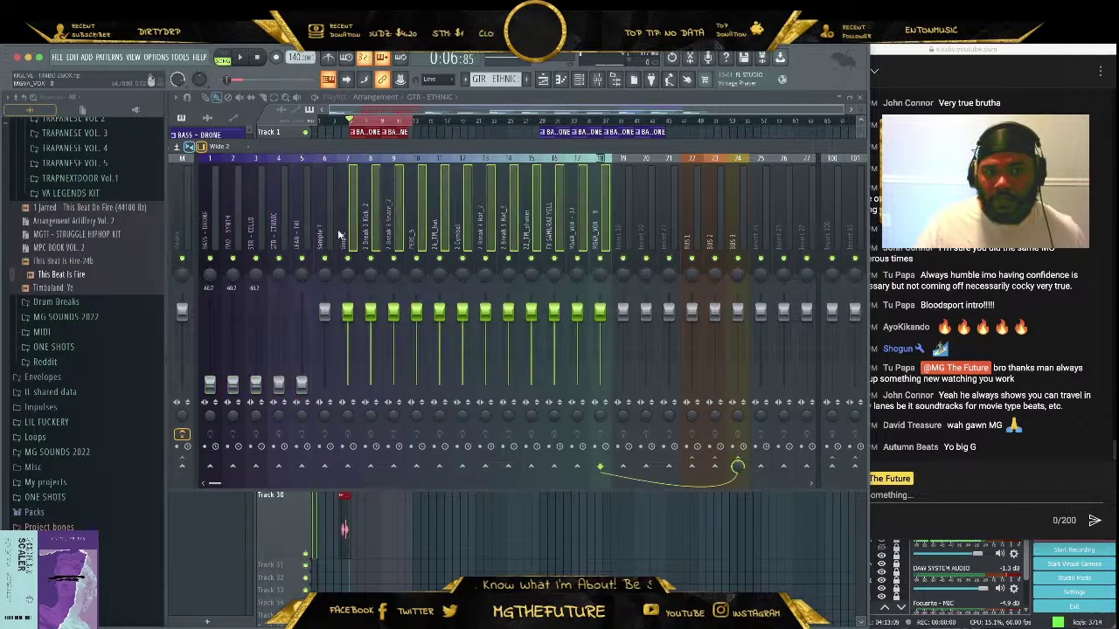
drag(348, 322, 348, 384)
Start playback and lower the Sample 7 mixer track's fader to about -1.6 dB
click(320, 229)
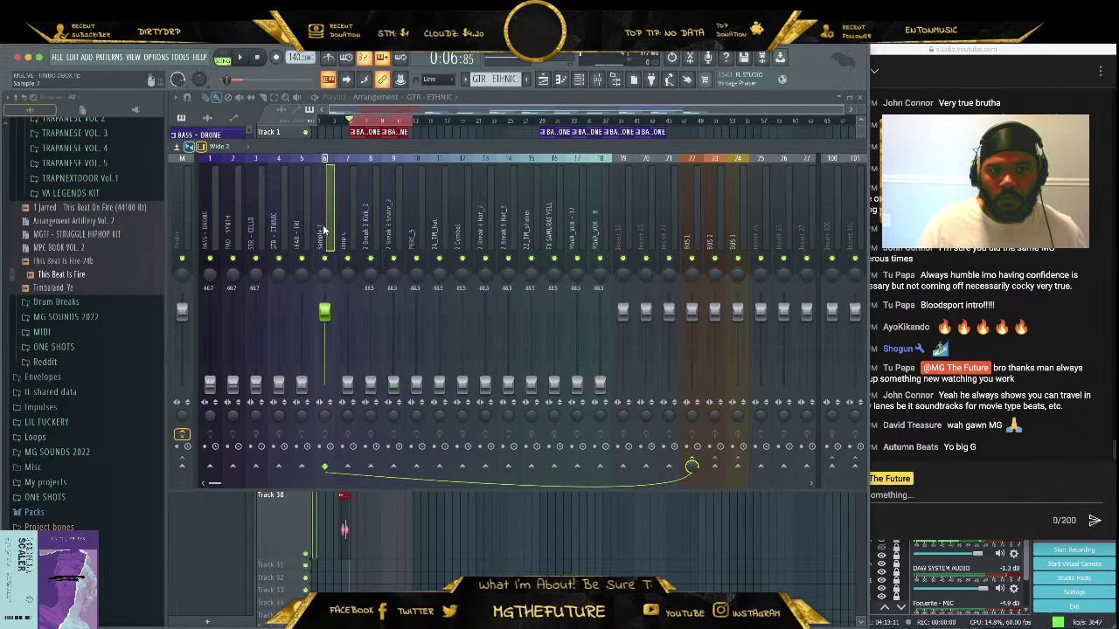
key(space)
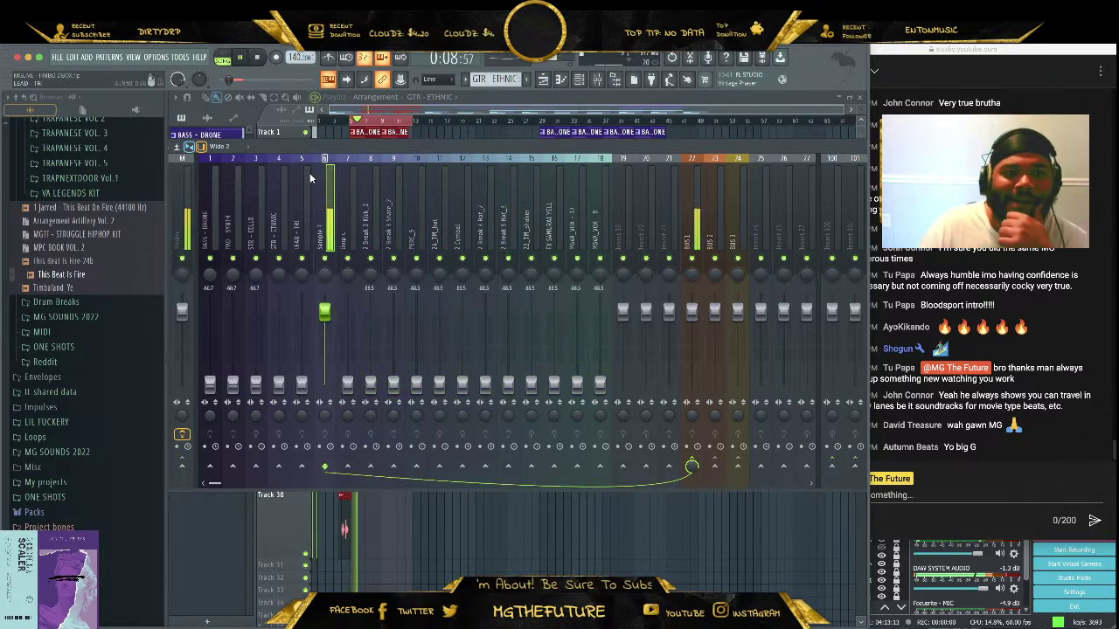
drag(401, 155, 470, 172)
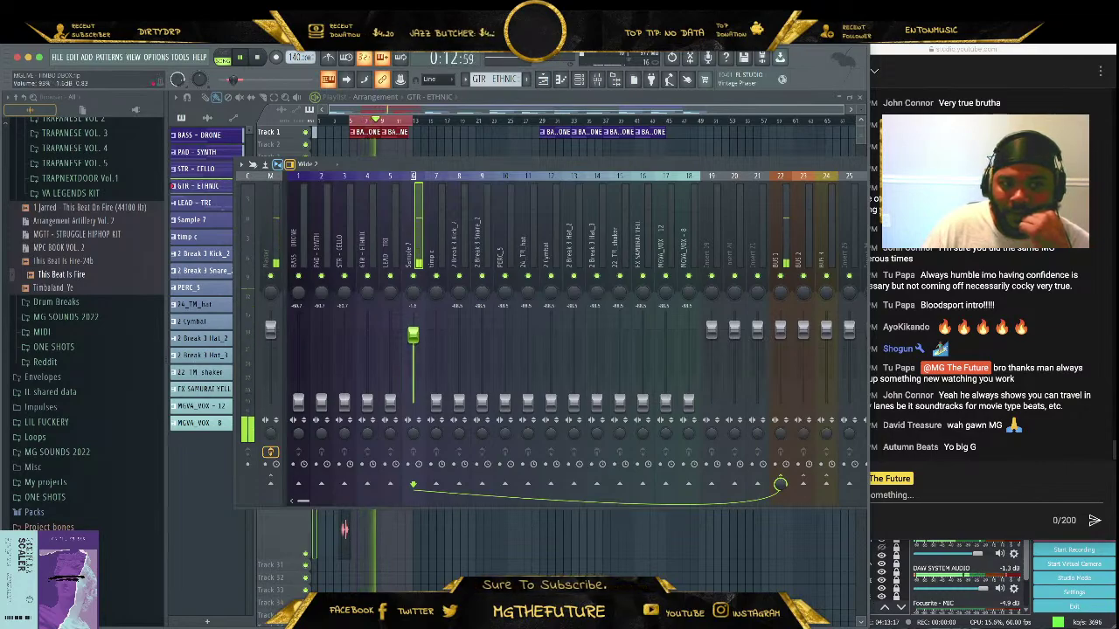
click(245, 303)
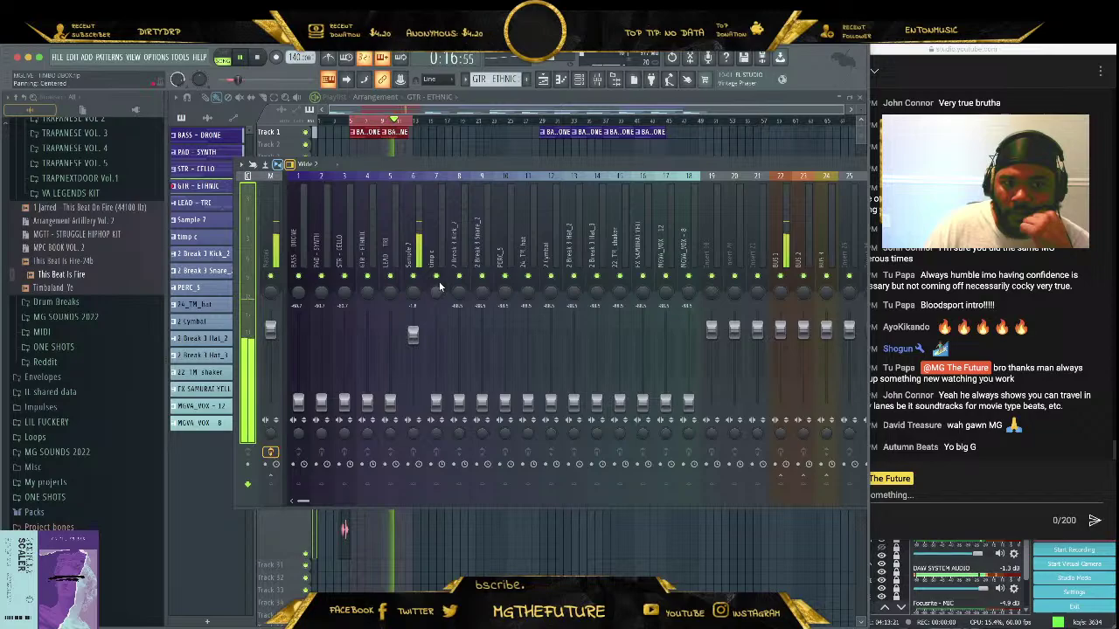
Raise the timp c fader to about -11.6 dB and the 2 Break 3 Kick_2 fader to about -4.8 dB
drag(435, 402, 435, 362)
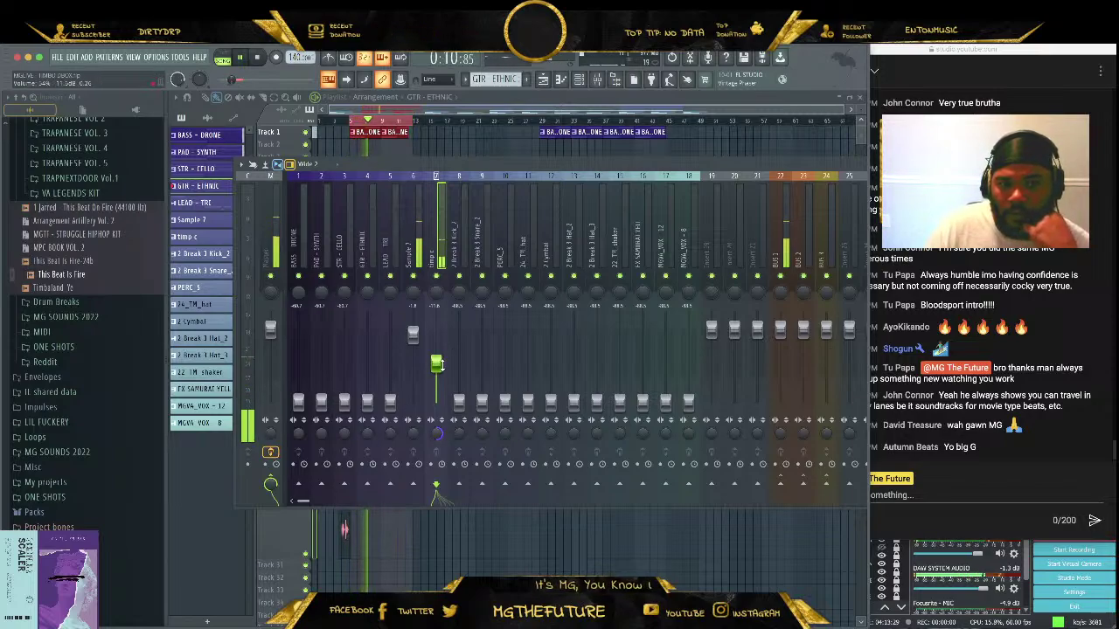
click(456, 245)
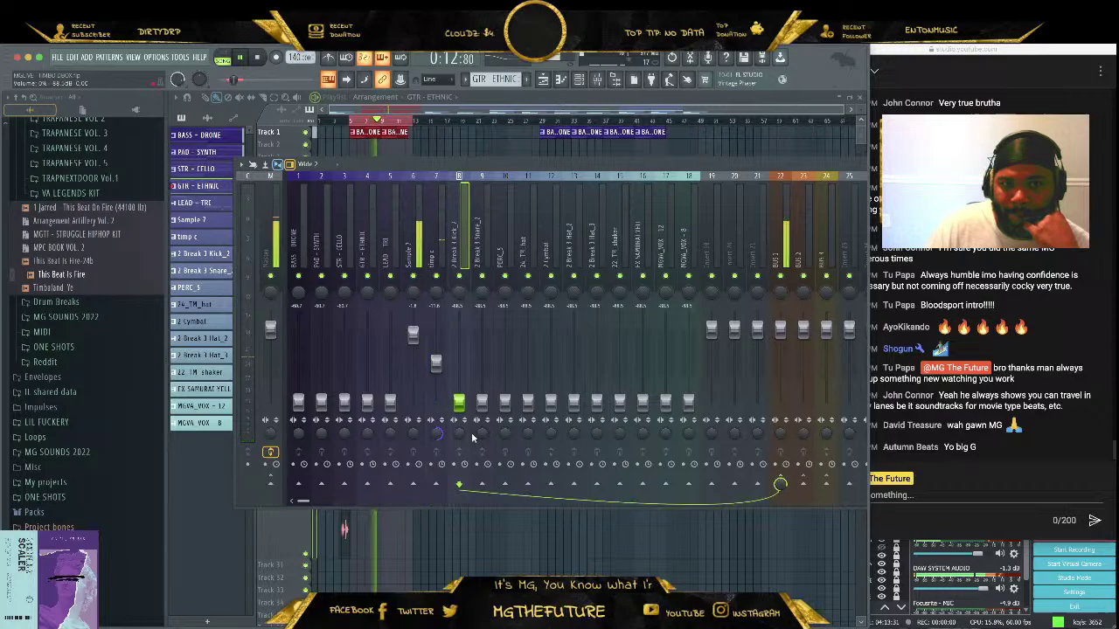
drag(459, 402, 458, 344)
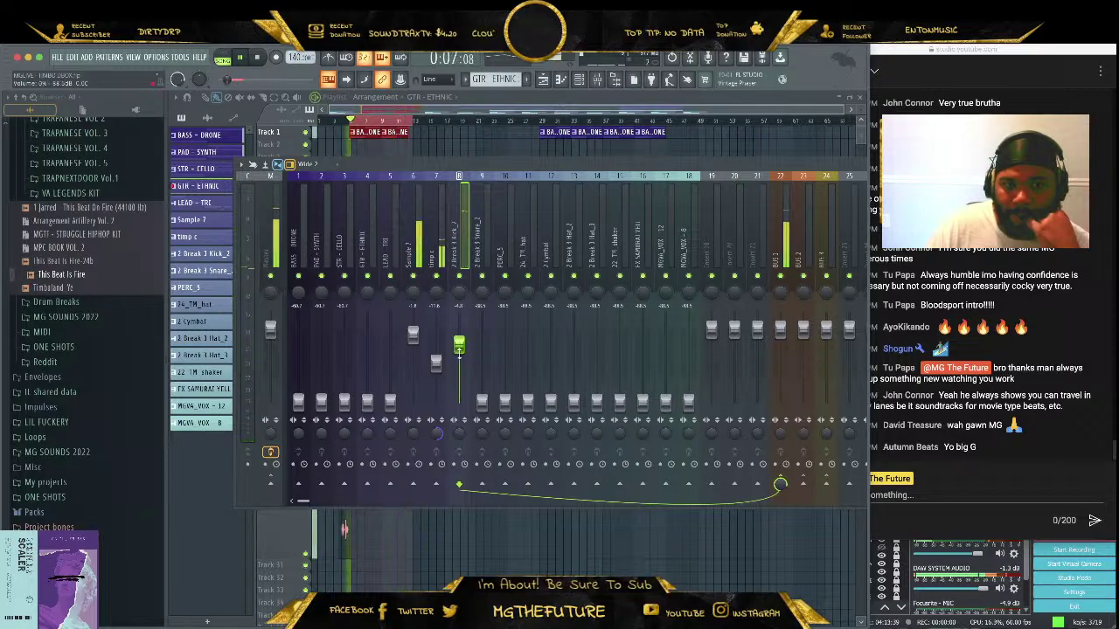
Lower the Sample 7 fader to about -4.3 dB and raise the 2 Break 3 Snare_2 fader to about -11.1 dB
drag(413, 335, 414, 343)
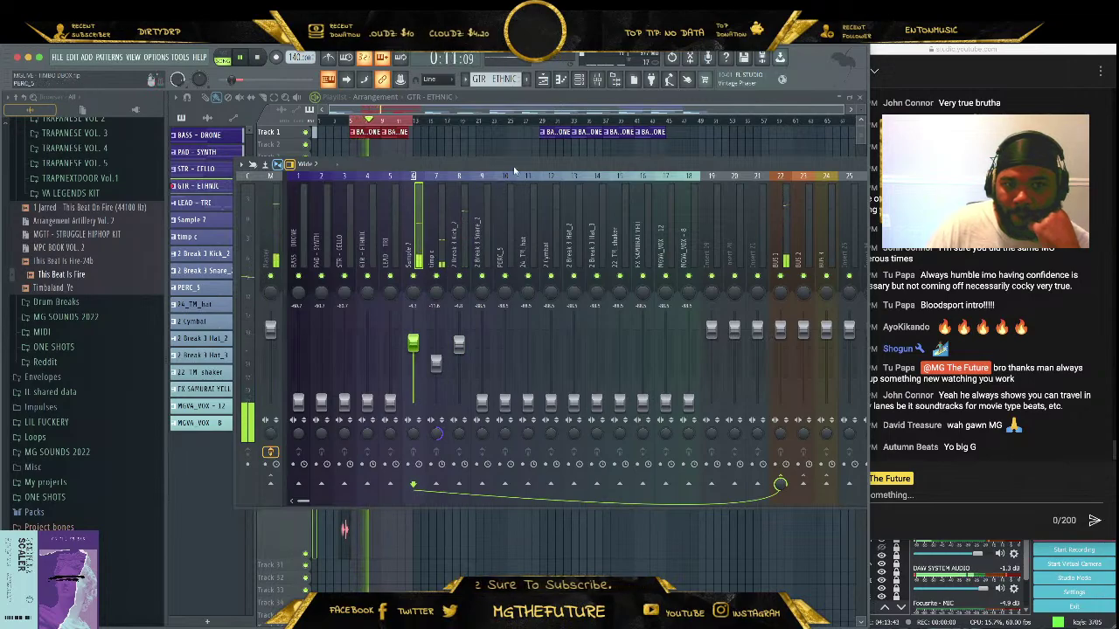
drag(514, 160, 414, 154)
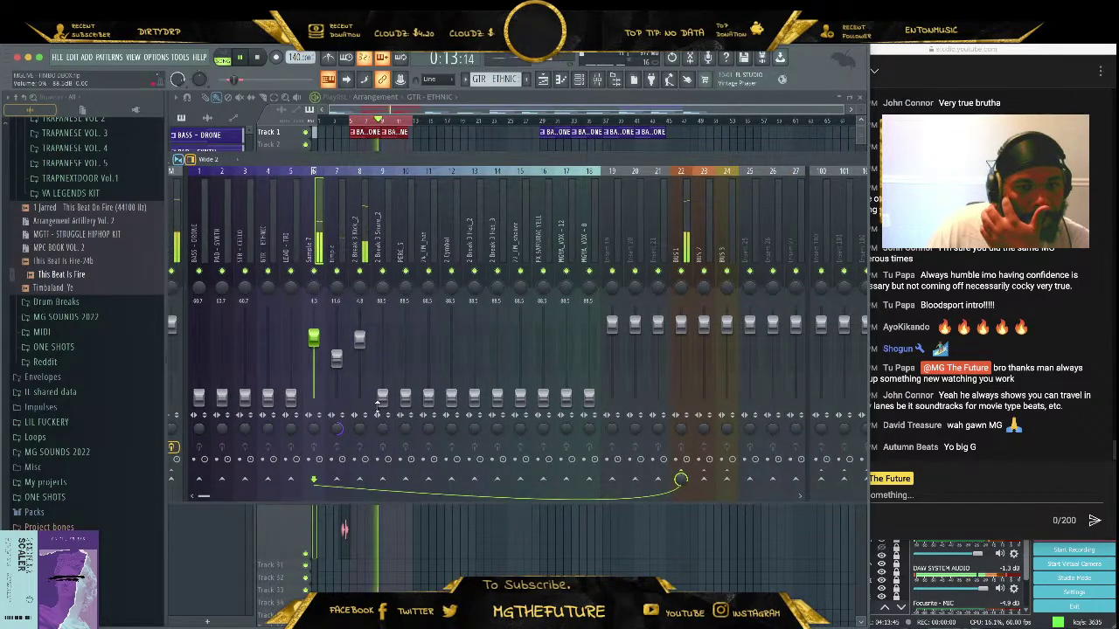
drag(382, 397, 382, 357)
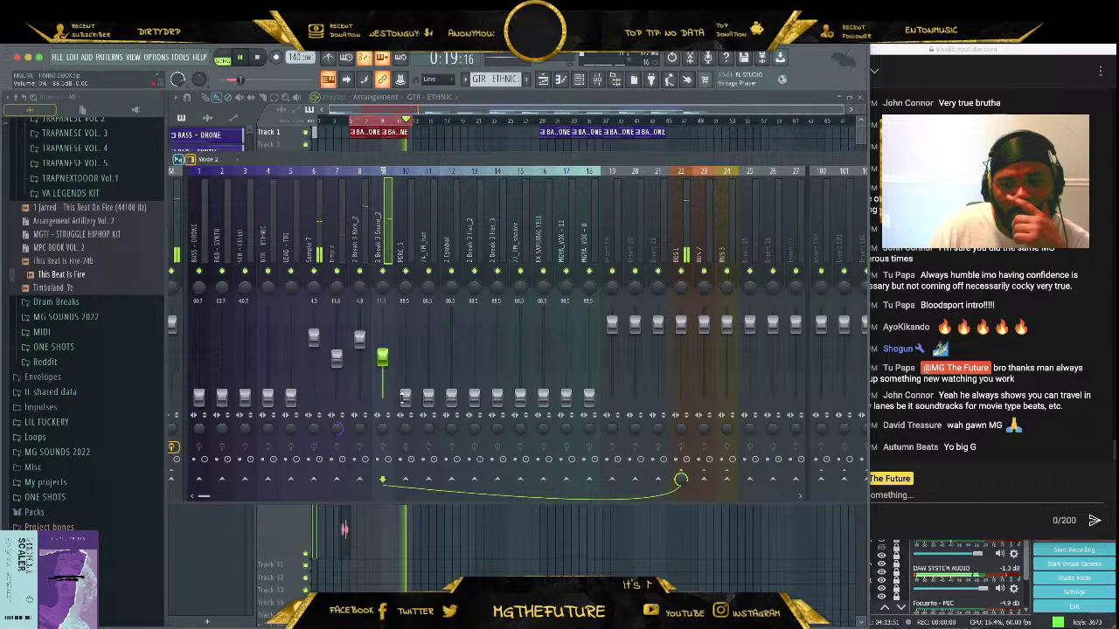
Raise the PERC_5 fader to about -9.1 dB and route that track to BUS 3
drag(403, 396, 404, 369)
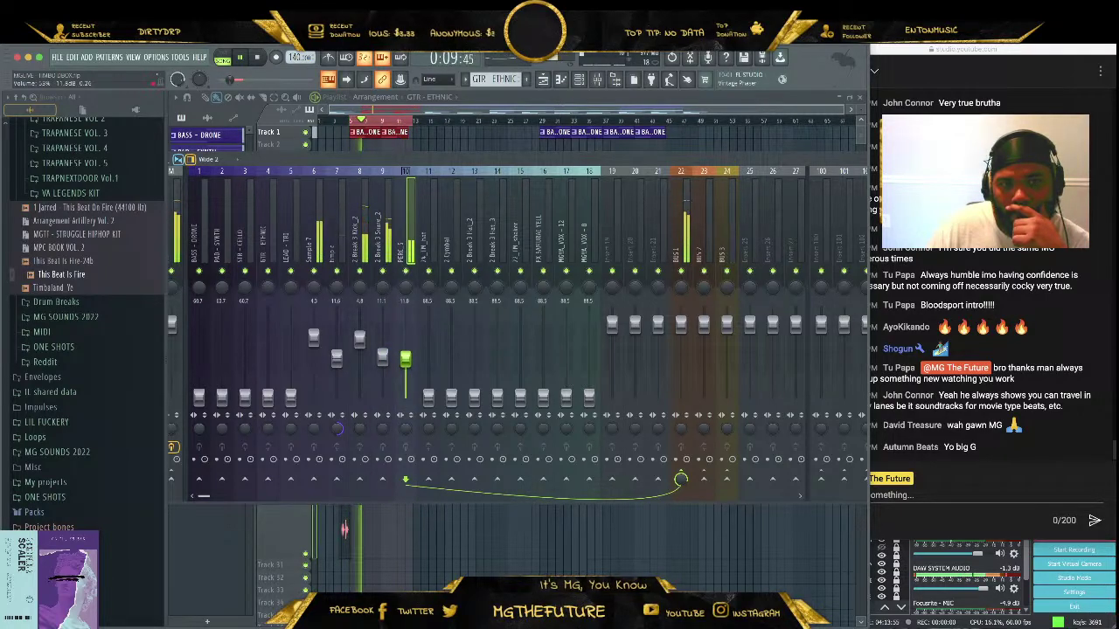
drag(405, 359, 405, 357)
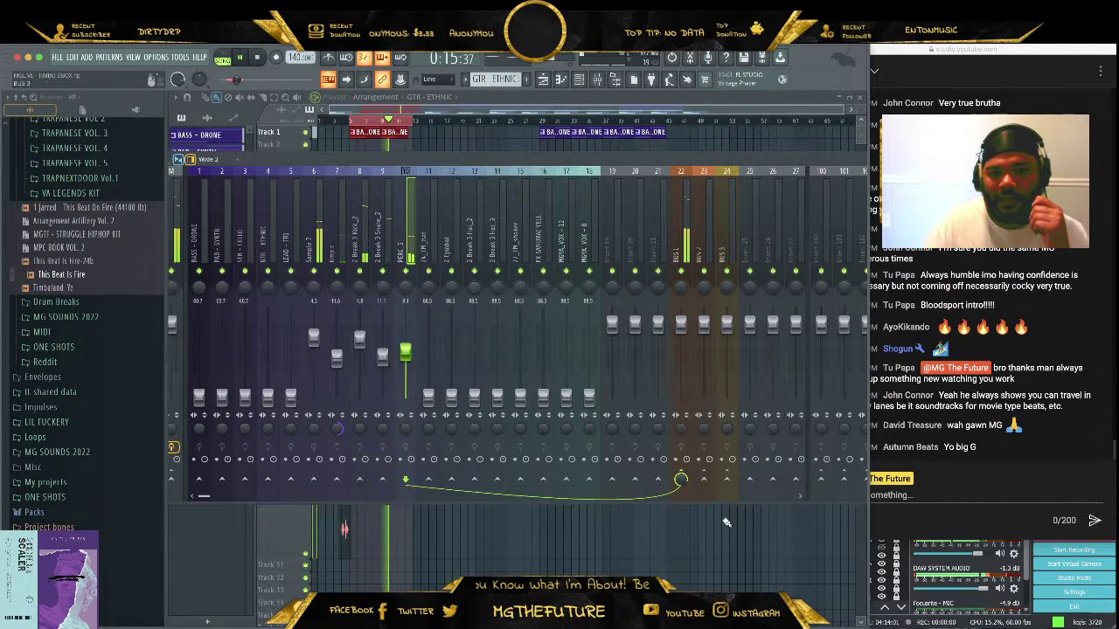
click(726, 479)
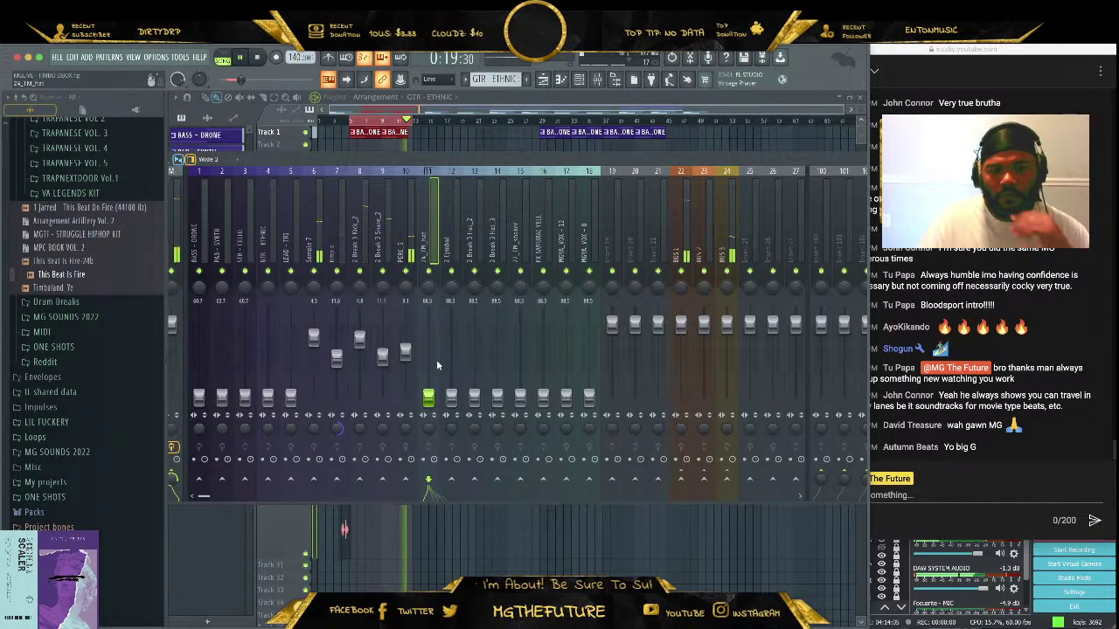
Set 24_TM_hat to about -7.7 dB panned left and 2 Cymbal to about -4.4 dB panned about 55% right
click(435, 235)
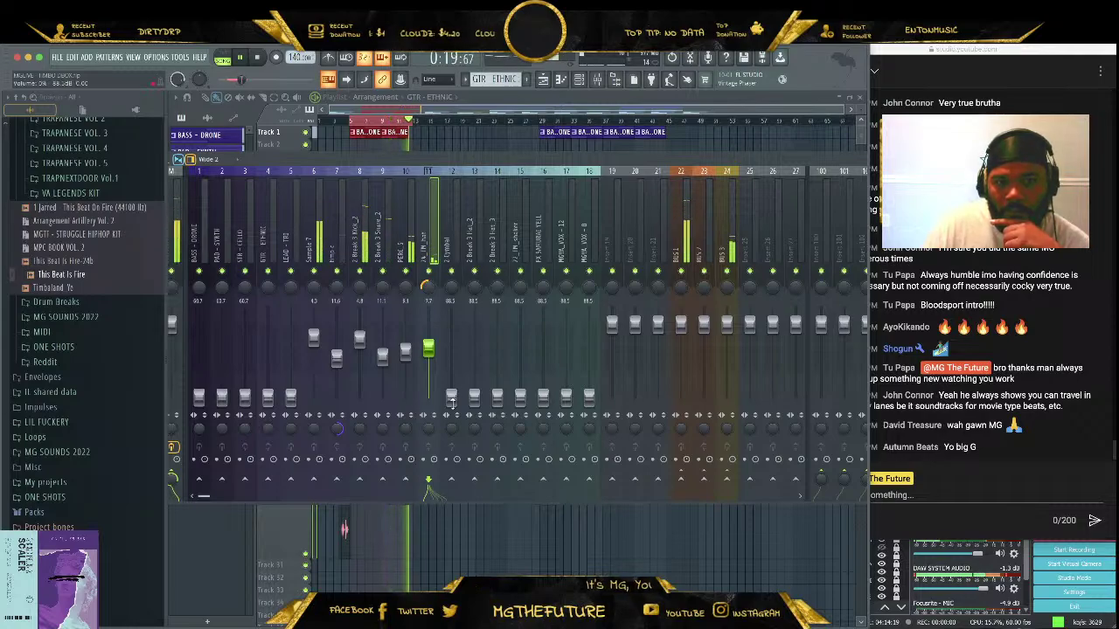
drag(452, 400, 450, 337)
drag(451, 286, 451, 272)
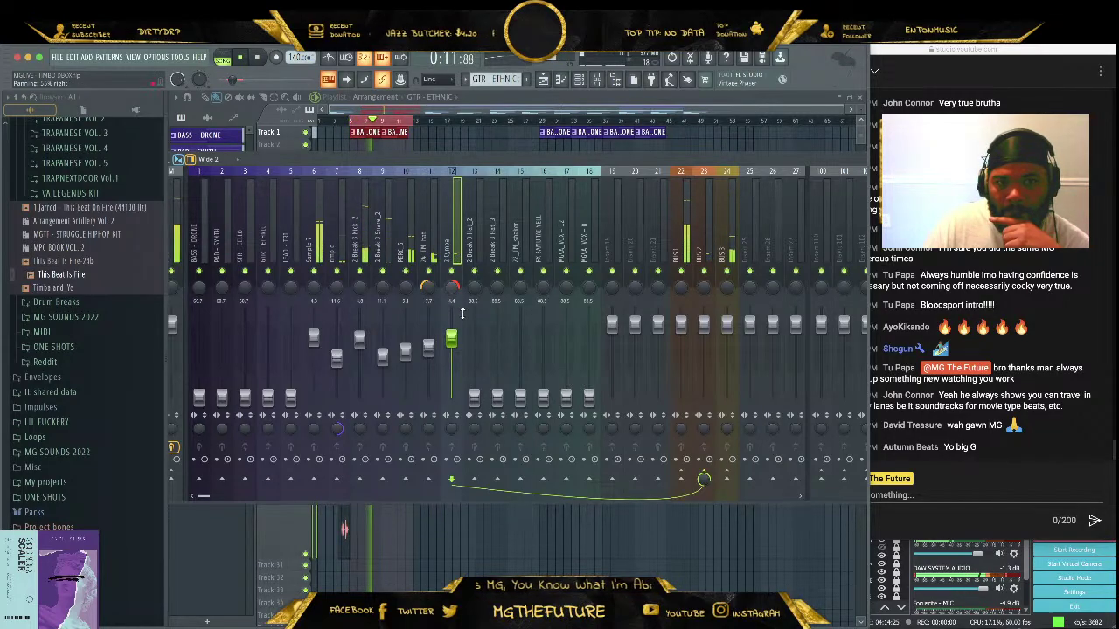
Set 2 Break 3 Hat_2 to about -7 dB panned slightly right and 2 Break 3 Hat_3 to about -8.5 dB panned slightly left
click(474, 398)
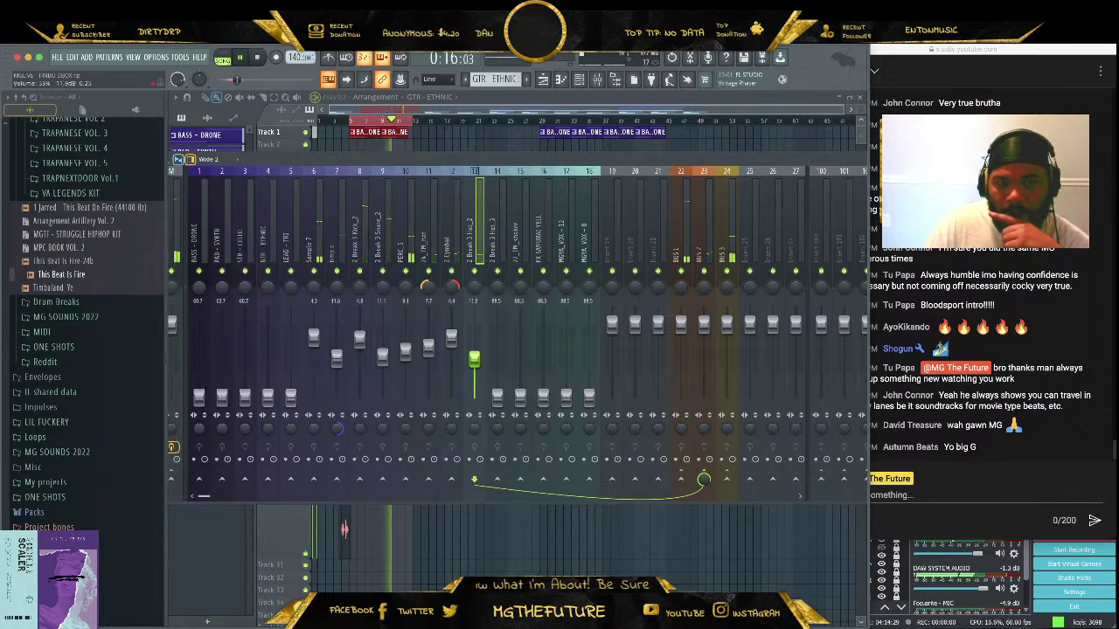
drag(474, 357, 474, 350)
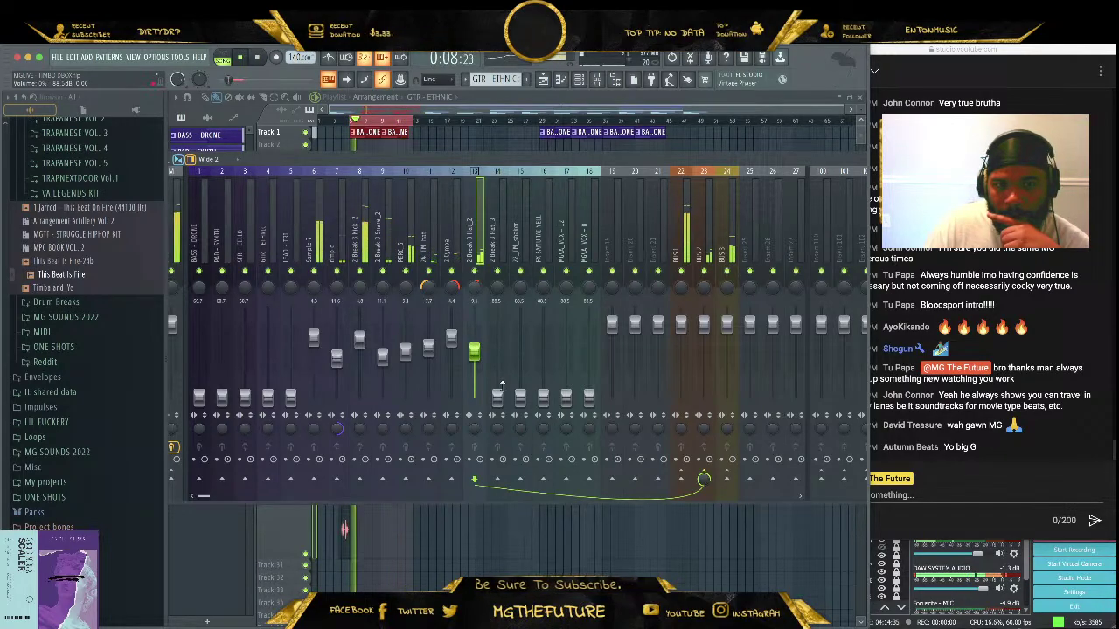
click(497, 397)
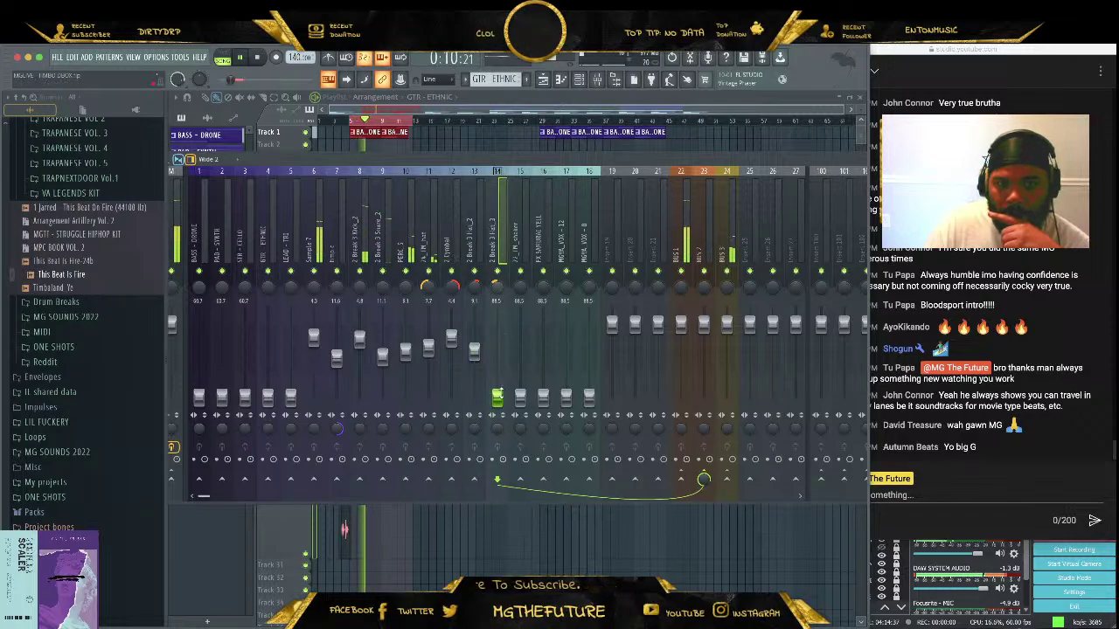
drag(496, 398, 497, 364)
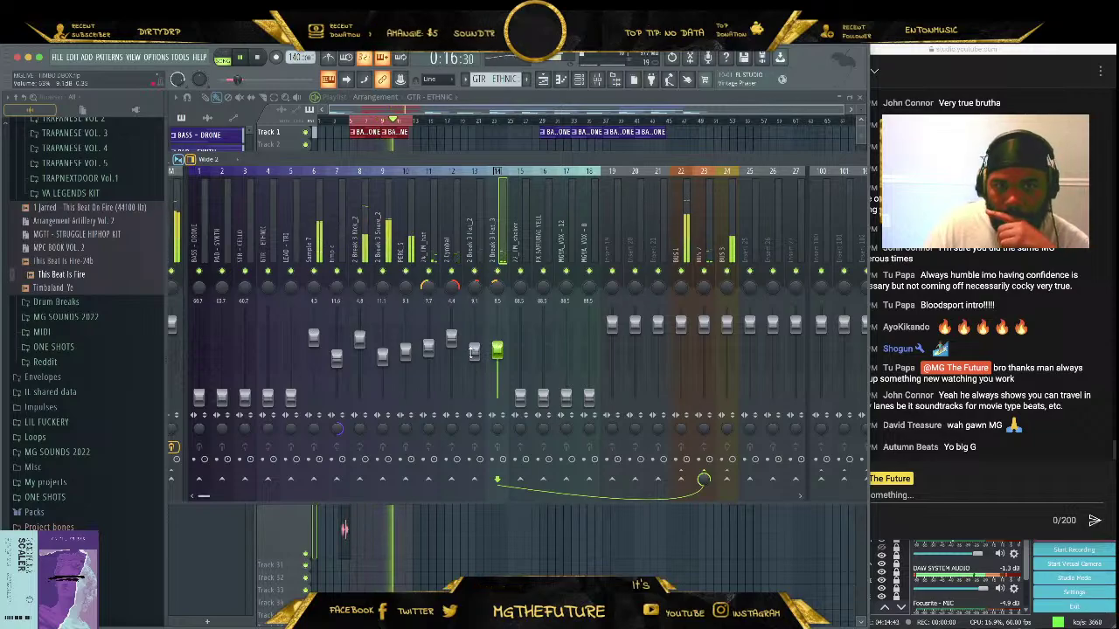
drag(473, 351, 473, 347)
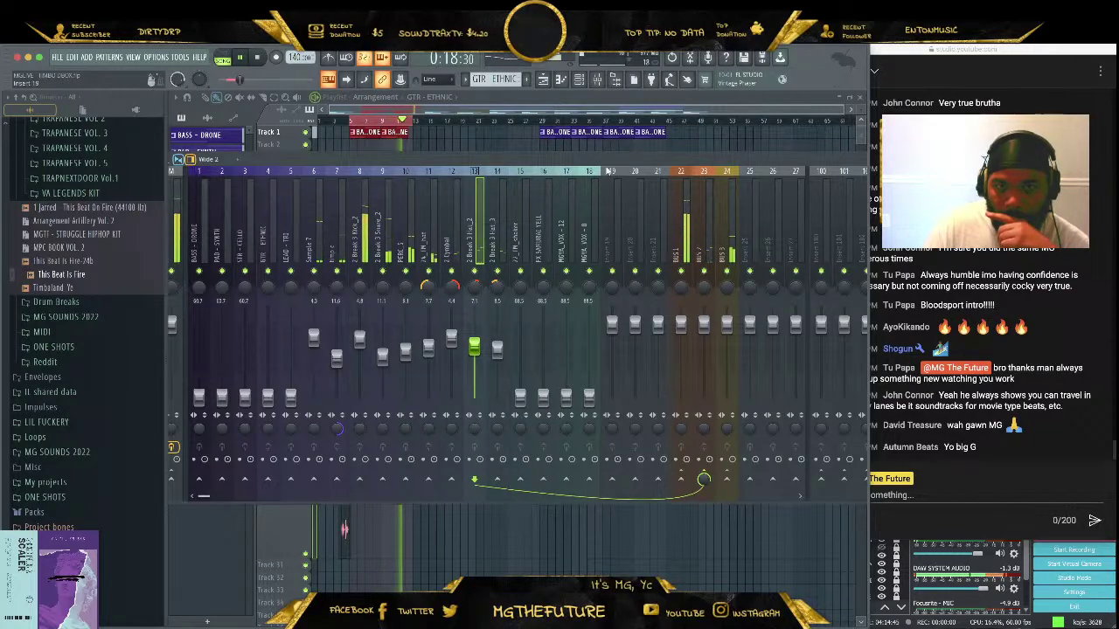
Set 22_TM_shaker to about -14.6 dB panned left and FX SAMURAI YELL to about -10.6 dB panned right
click(606, 170)
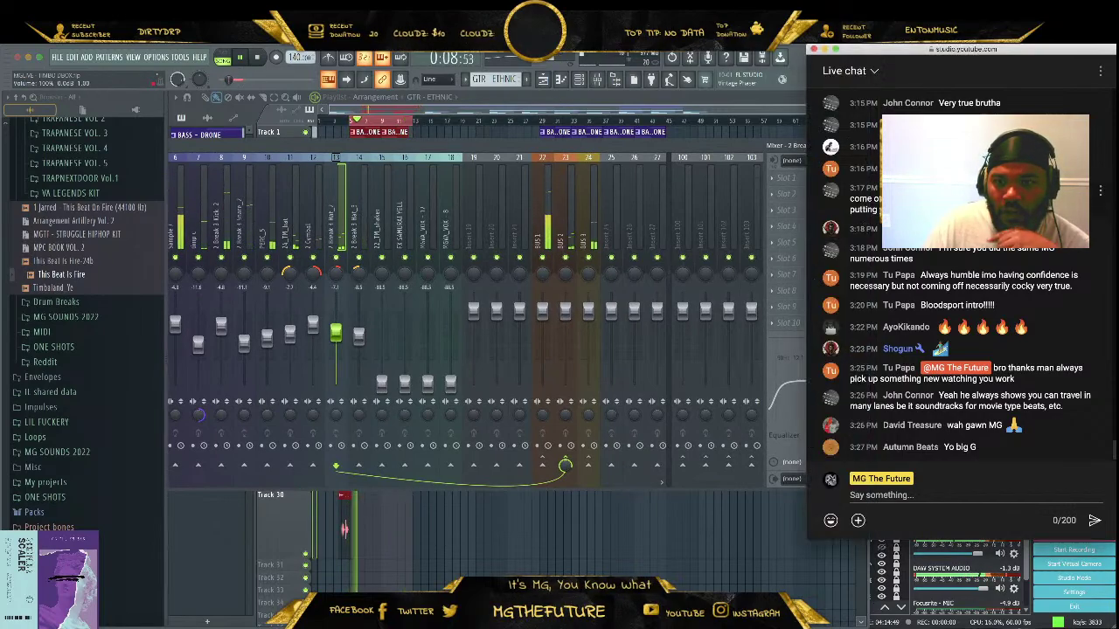
click(381, 227)
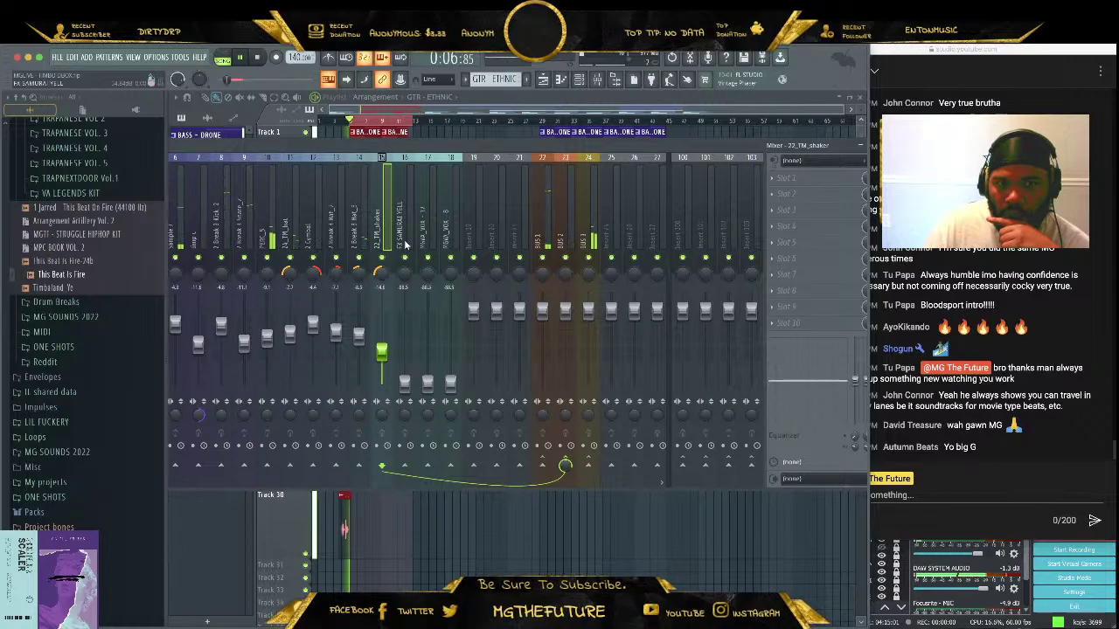
drag(405, 382, 405, 342)
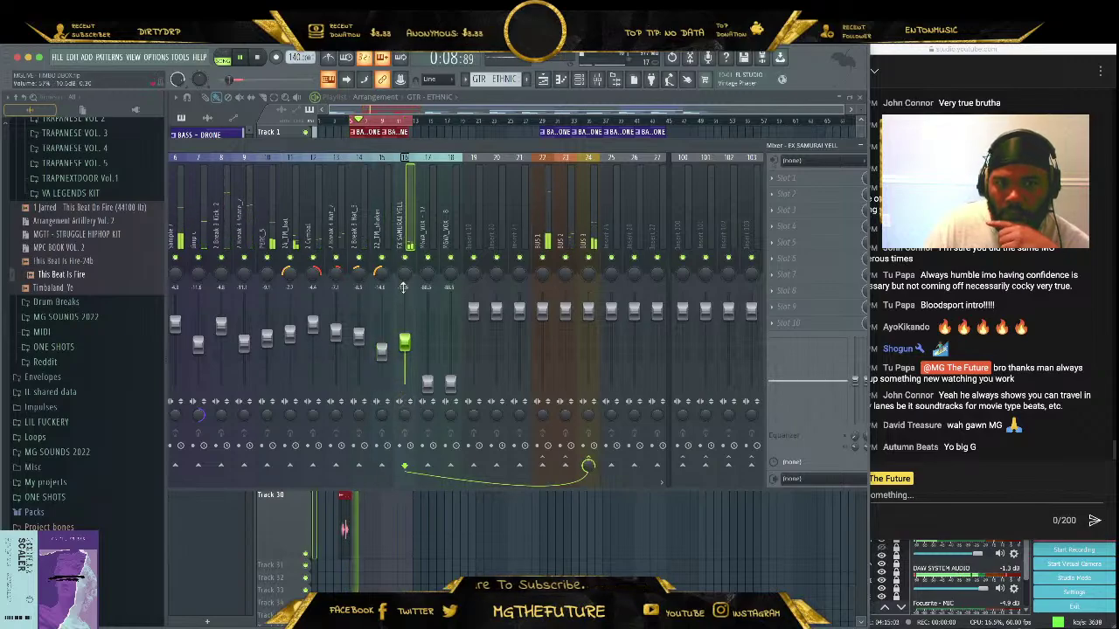
drag(405, 271, 404, 263)
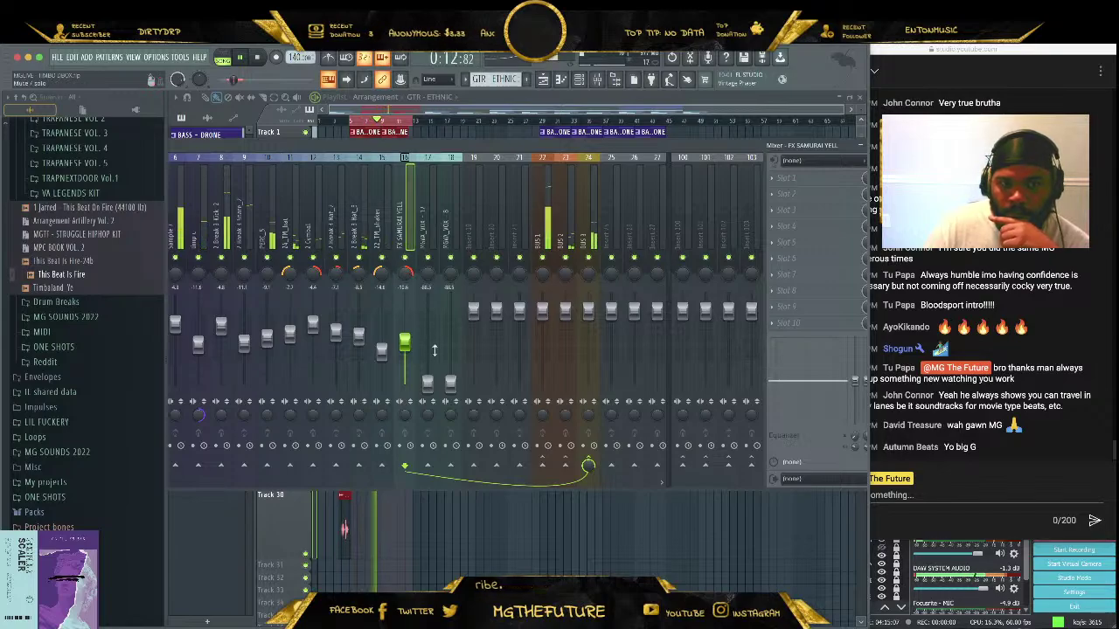
Raise MGVA_VOX - 12 and MGVA_VOX - 8 to about -9 dB, panning the first about 41% left and the second right
drag(428, 387, 450, 339)
click(427, 272)
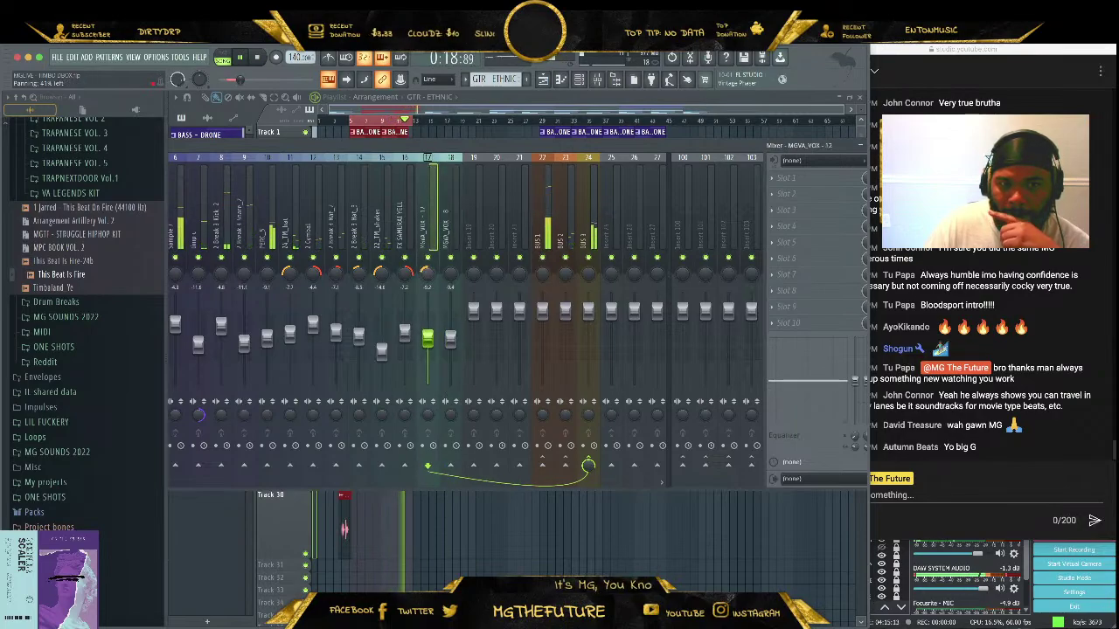
click(448, 274)
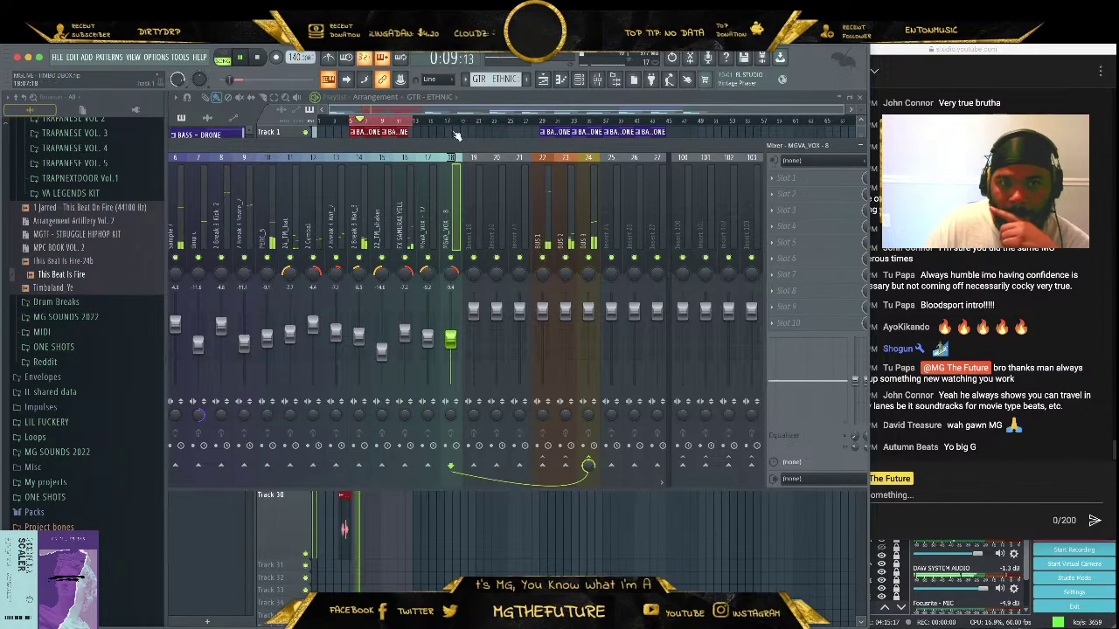
Rebalance FX SAMURAI YELL to about -9.2 dB, MGVA_VOX - 12 to about -7.6 dB and MGVA_VOX - 8 to about -11.9 dB
drag(494, 154, 646, 167)
drag(687, 351, 639, 361)
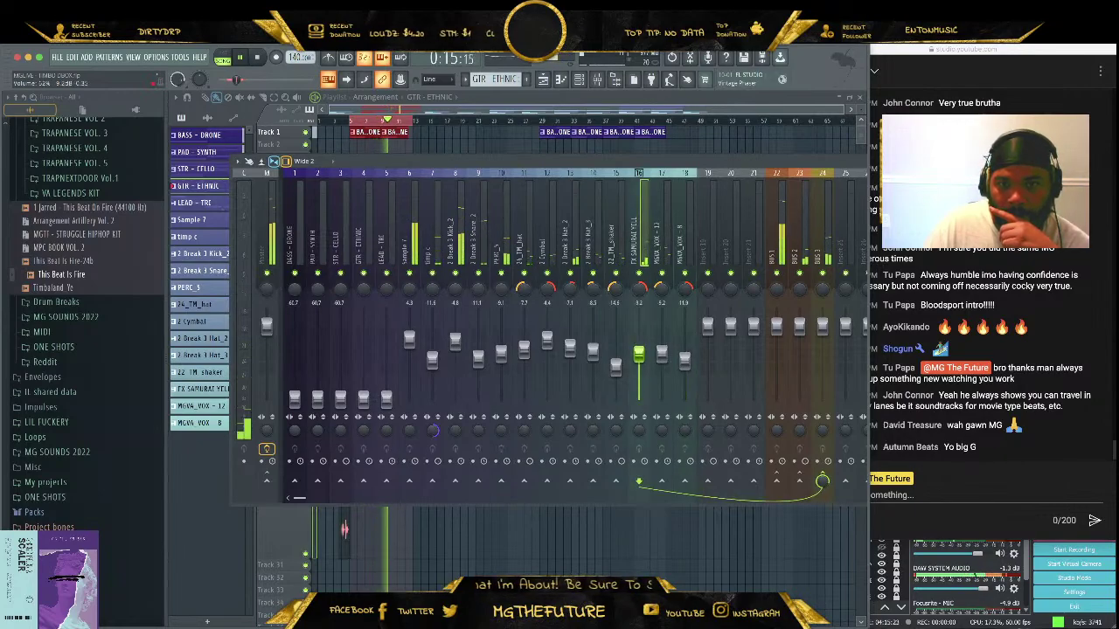
click(657, 354)
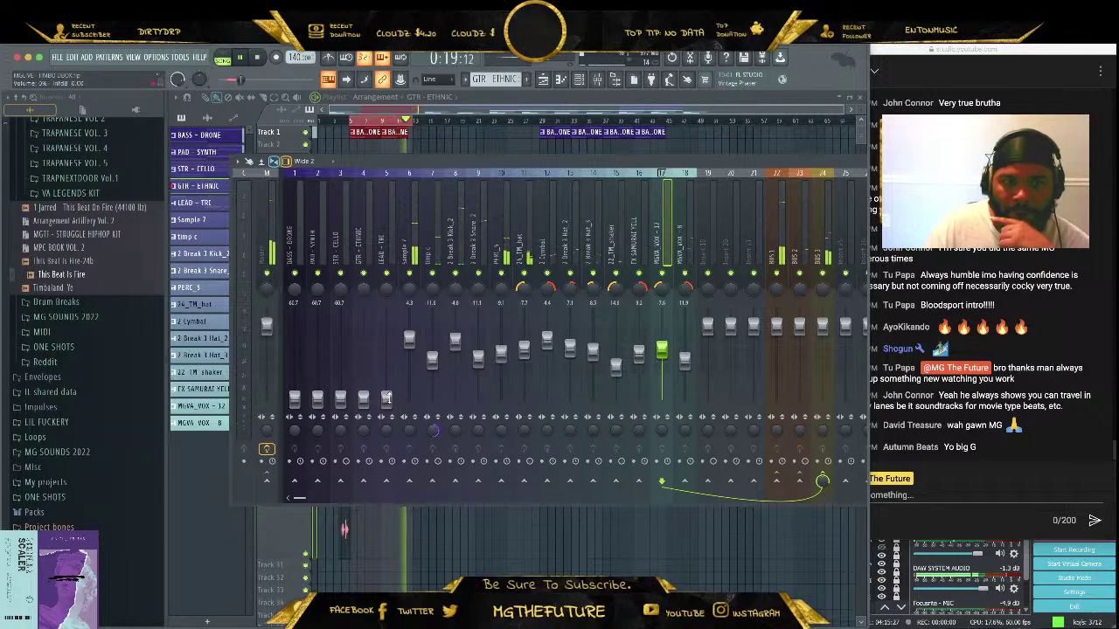
Raise the LEAD fader on mixer track 5 to about -7.6 dB and the GTR - ETHNIC fader to about -8.7 dB
click(387, 400)
drag(387, 400, 386, 351)
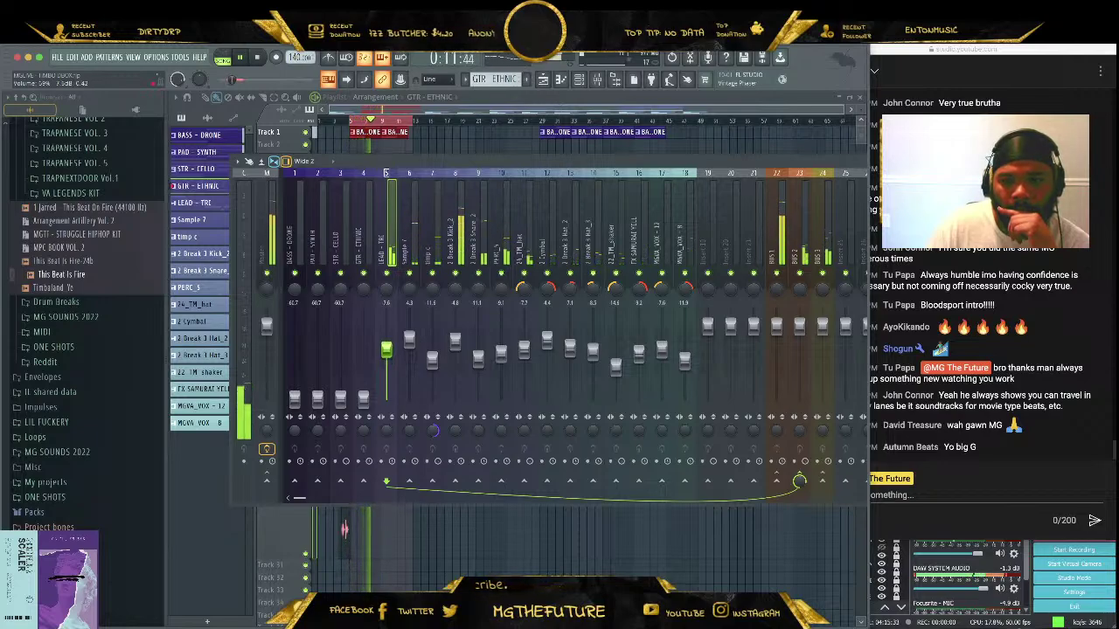
drag(362, 398, 363, 352)
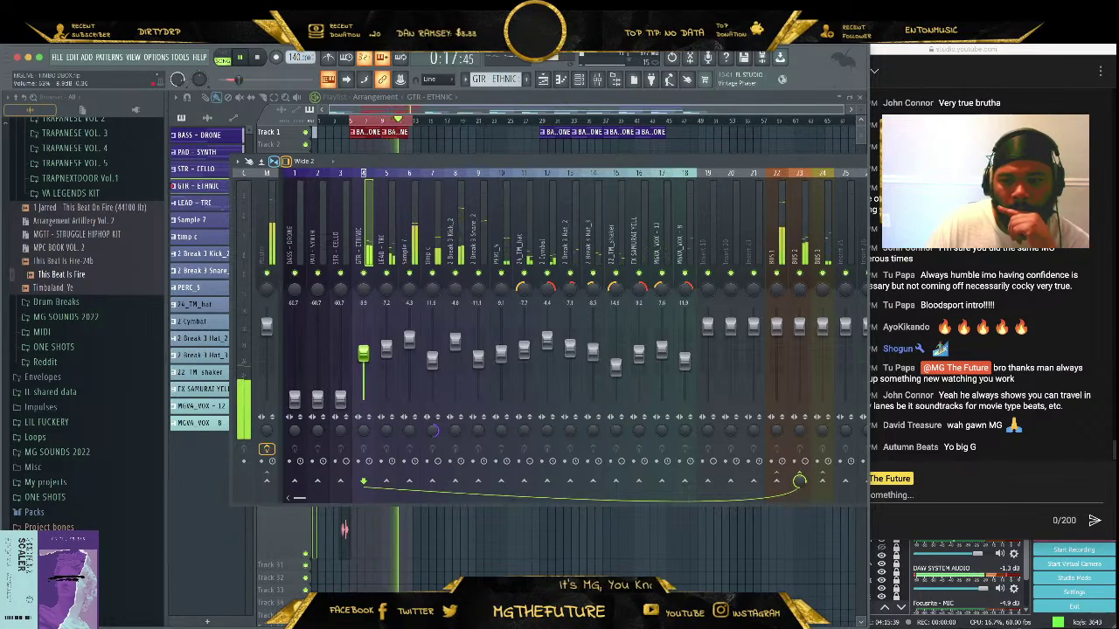
Save the project with the current mixer levels
click(57, 57)
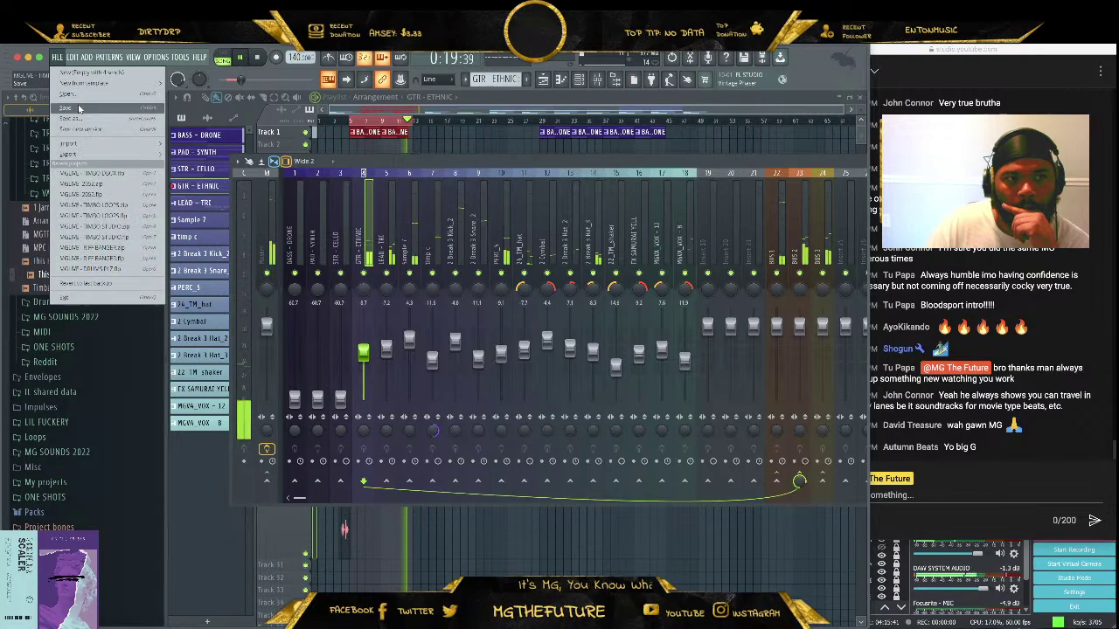
click(66, 108)
Load RC-20 Retro Color into the first effect slot of the GTR - ETHNIC mixer track
double_click(466, 159)
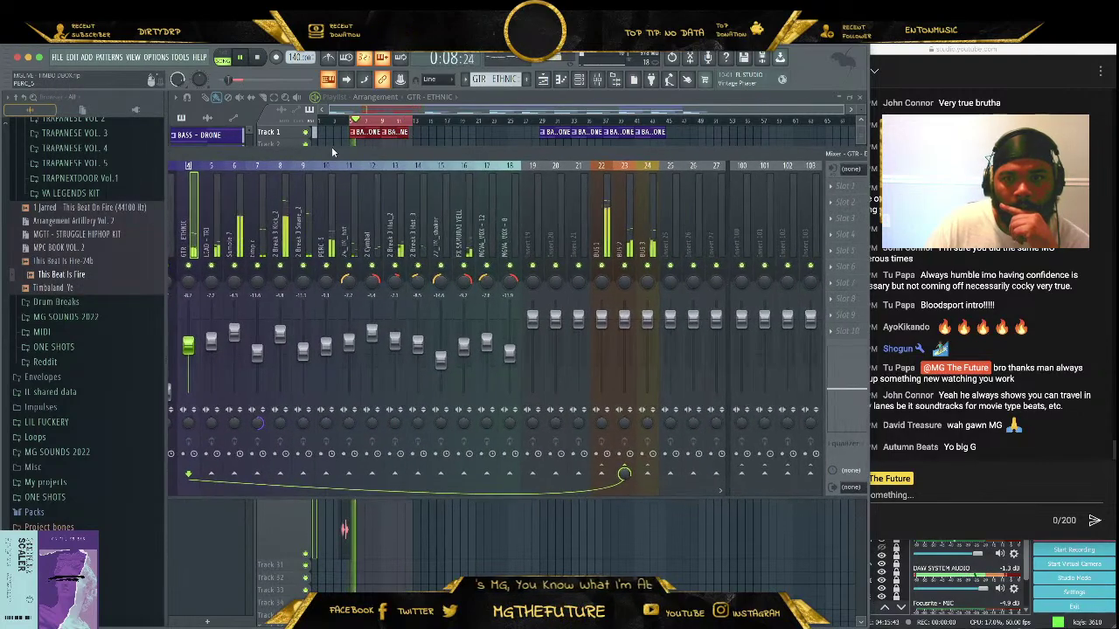
click(829, 210)
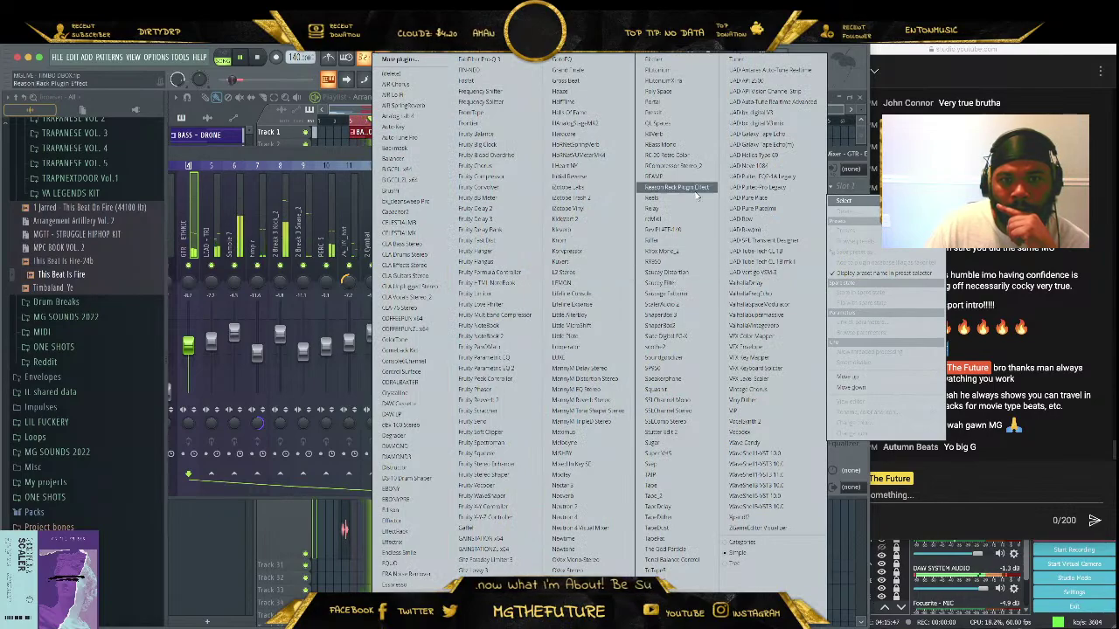
click(699, 155)
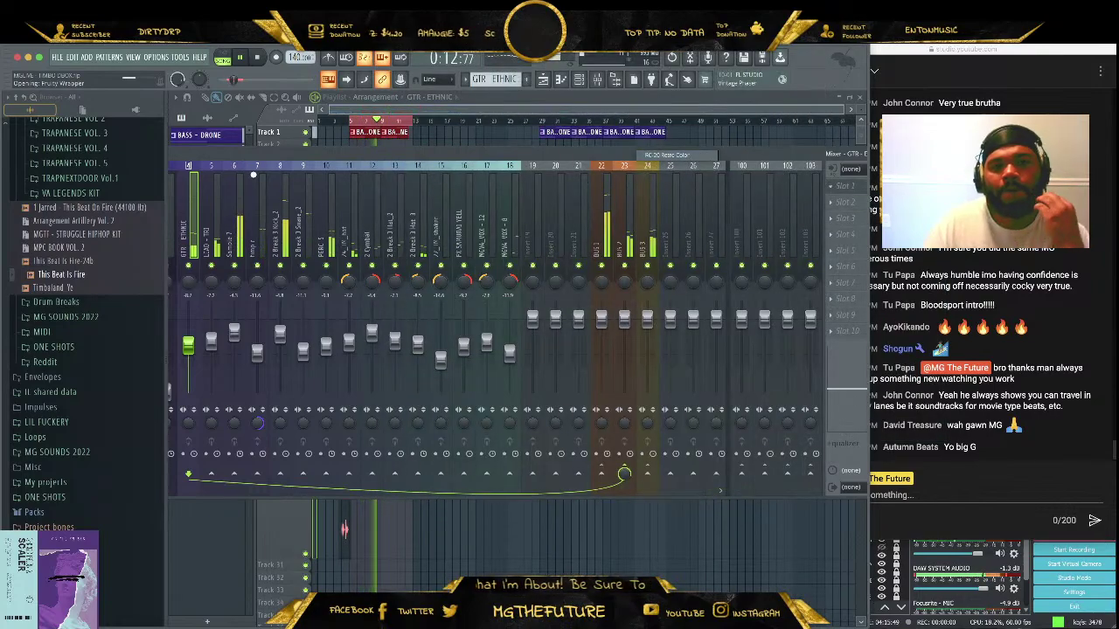
Audition the RC-20 user presets Fiori - Tasty, Fiori - Liquified and Fiori - Keytar on the GTR - ETHNIC track
click(226, 121)
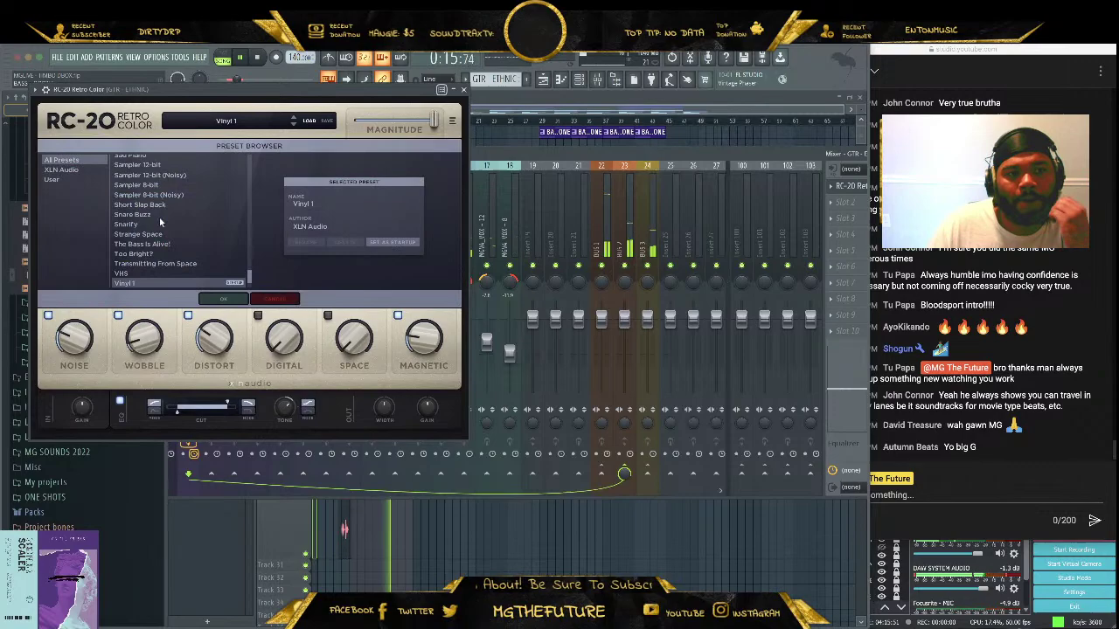
click(60, 180)
click(175, 243)
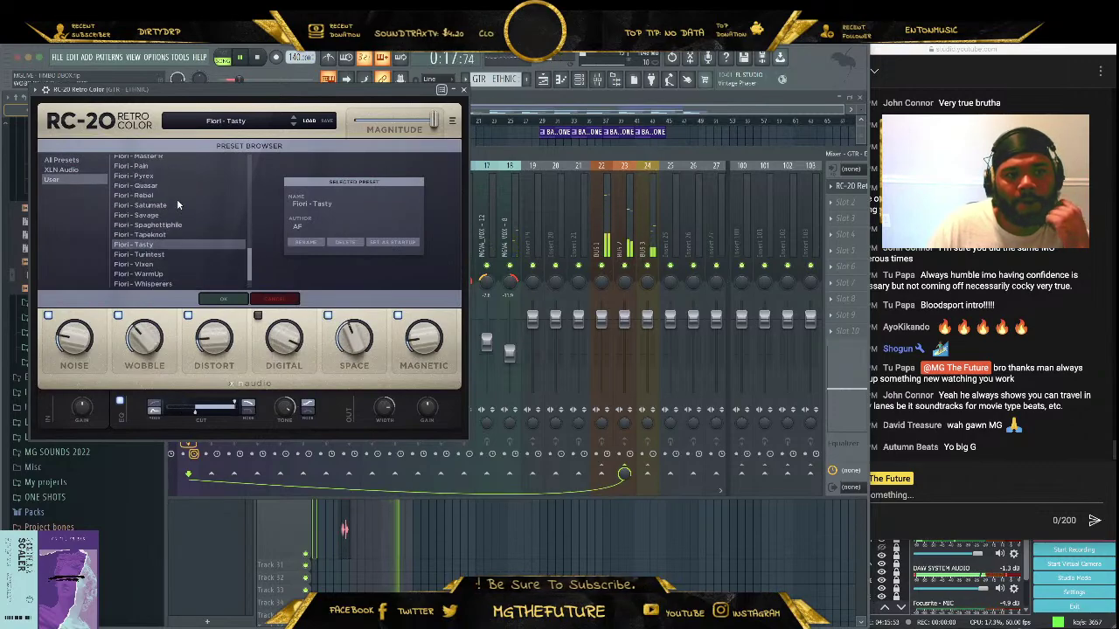
click(189, 185)
scroll(188, 179, up, 3)
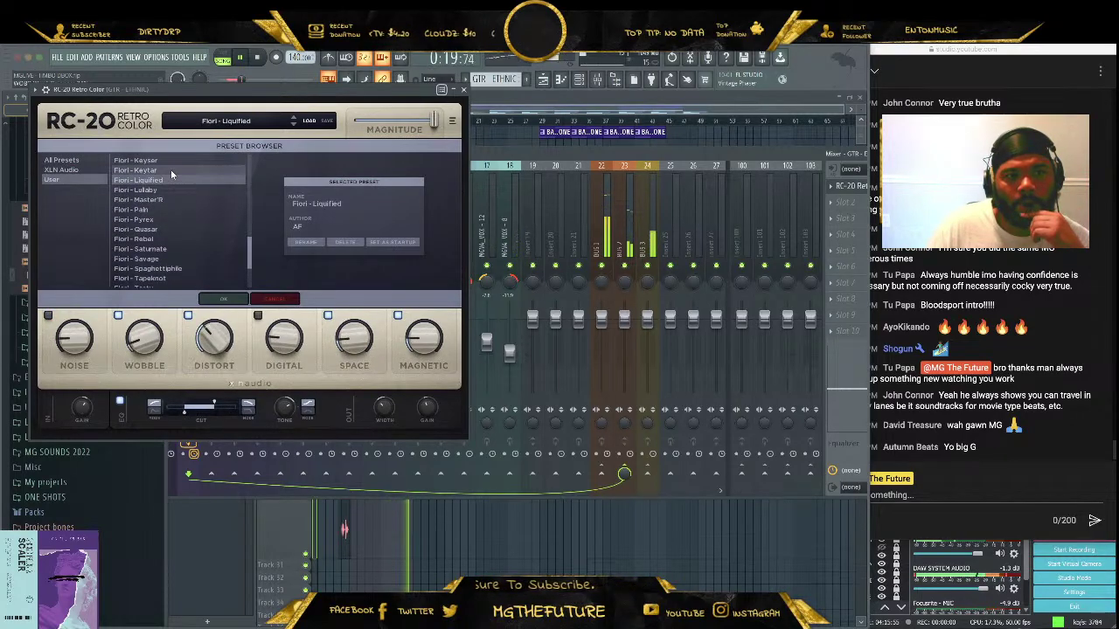
click(171, 169)
scroll(175, 185, up, 2)
scroll(175, 184, up, 3)
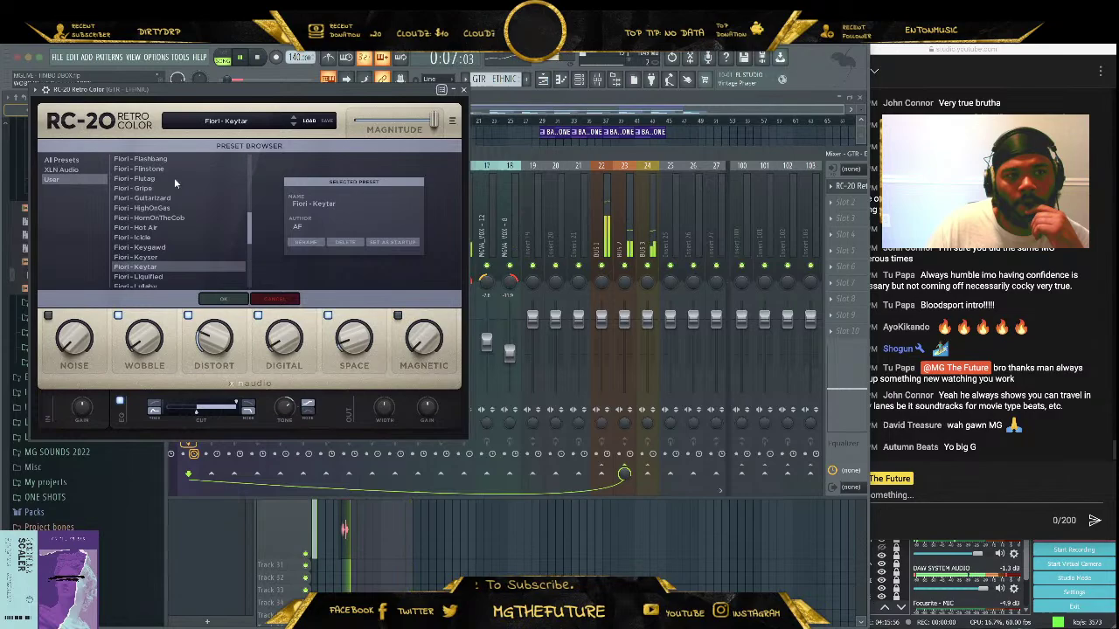
Compare the Fiori - Keyser and Fiori - Keytar presets, apply Fiori - Keyser and close RC-20
click(171, 248)
click(164, 258)
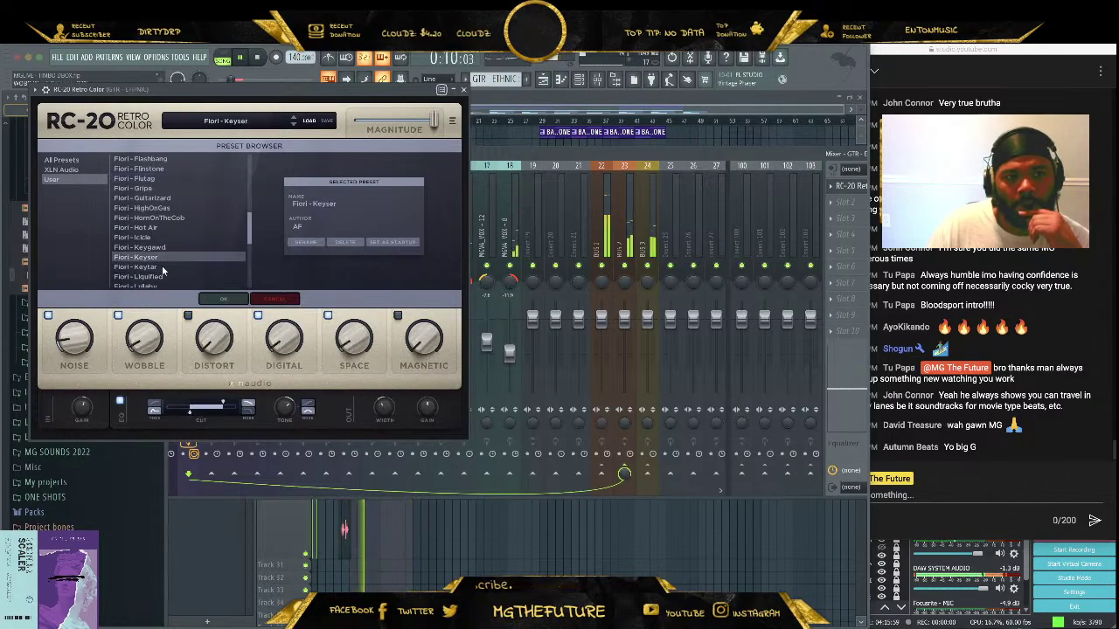
click(149, 267)
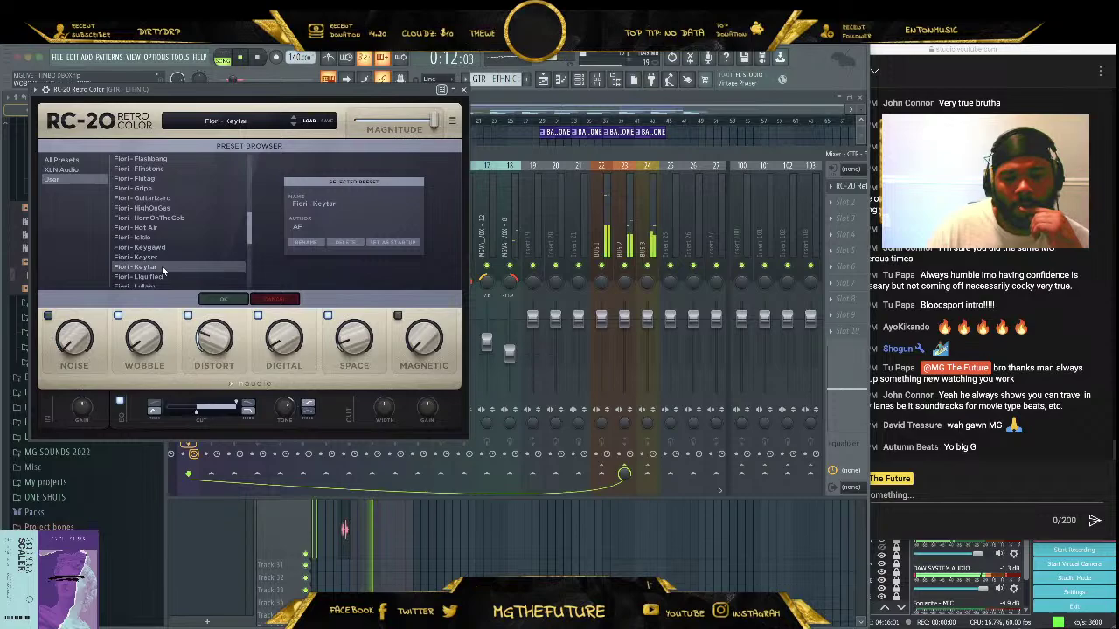
click(173, 258)
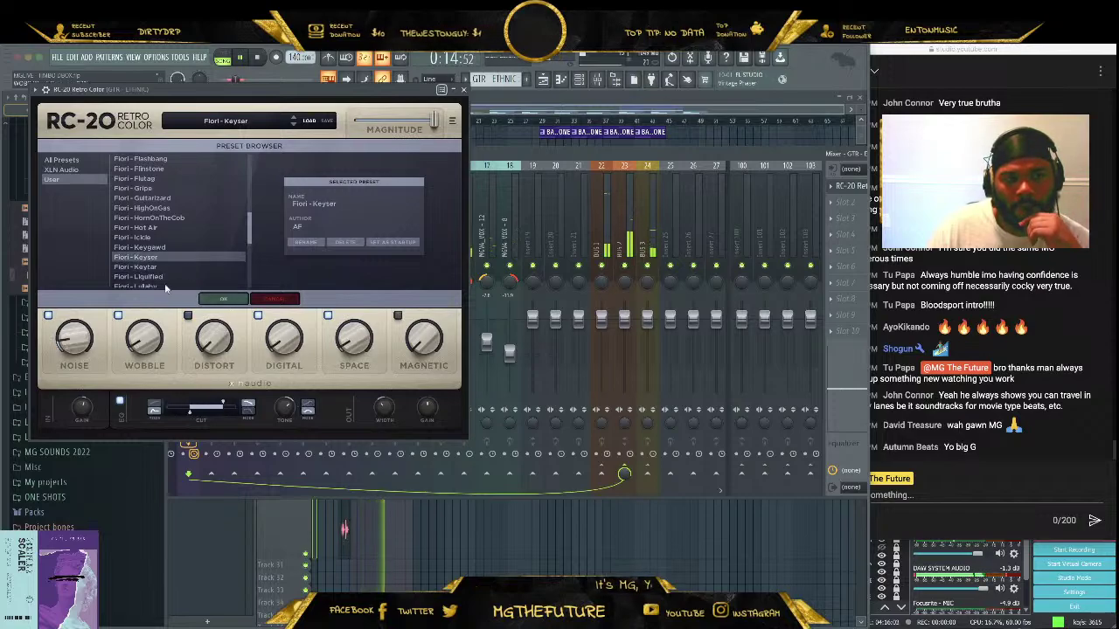
click(216, 300)
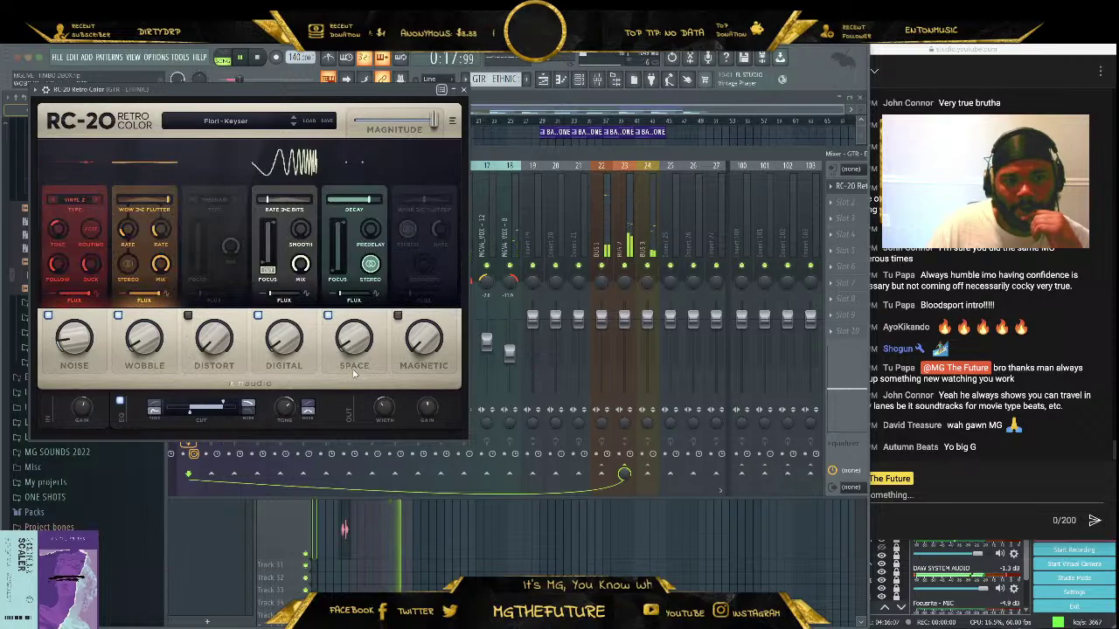
key(Escape)
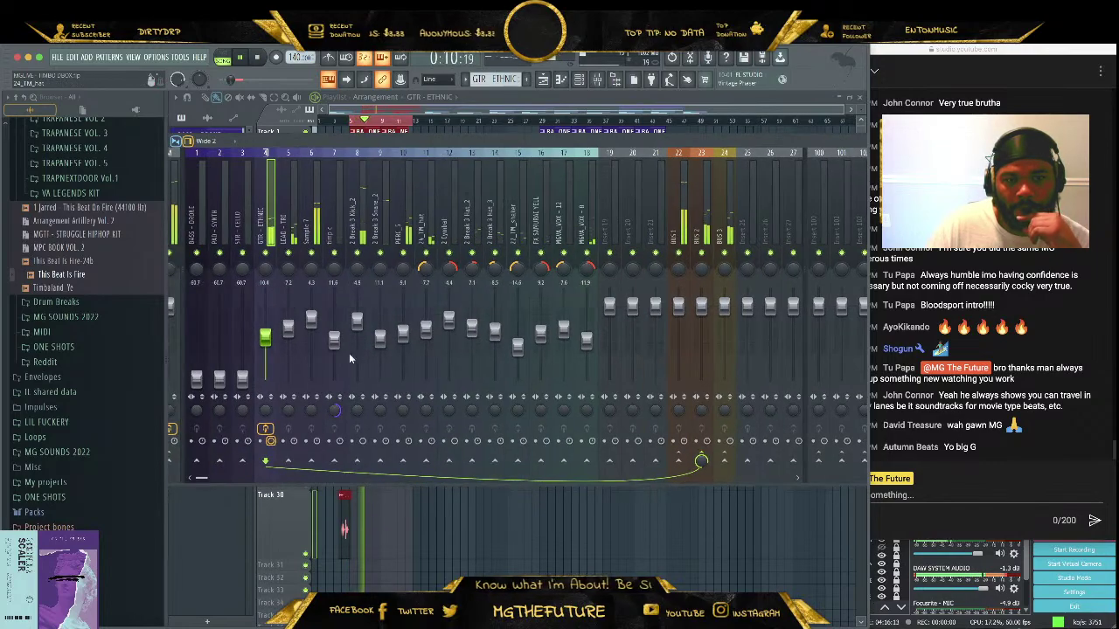
Raise the STR - CELLO fader to about -3.9 dB and slightly cut the track's high EQ band
click(242, 377)
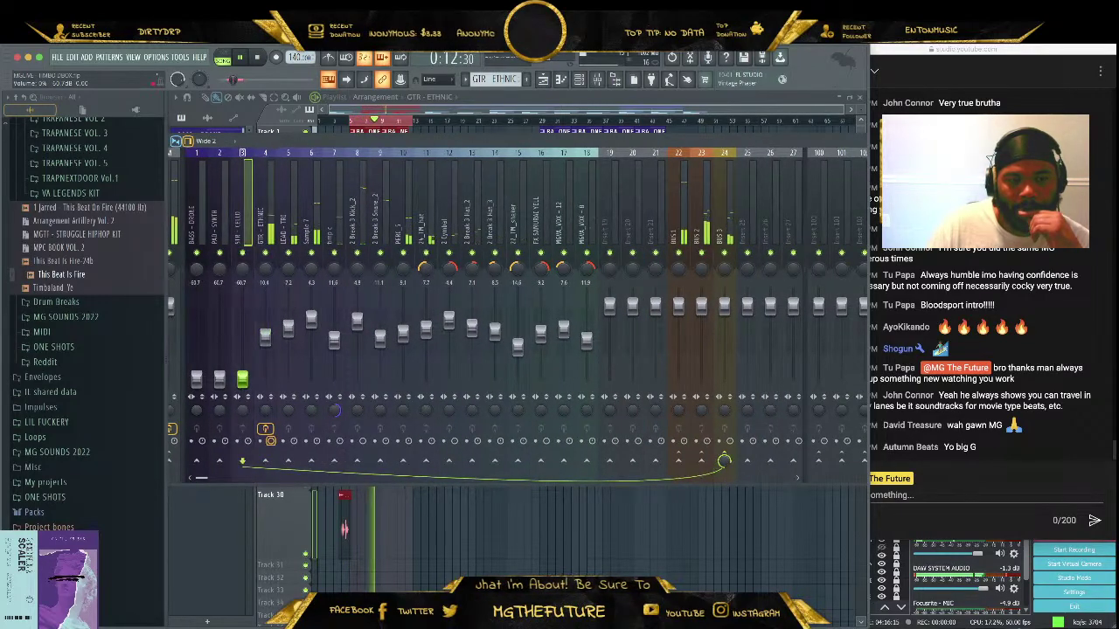
drag(387, 144, 382, 141)
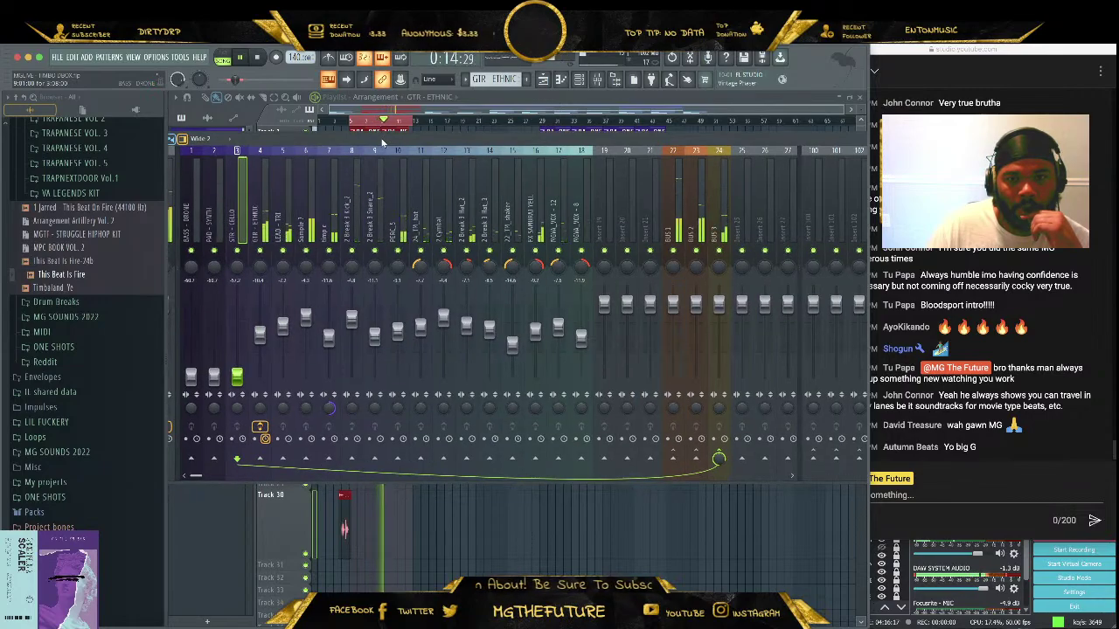
drag(867, 316, 748, 327)
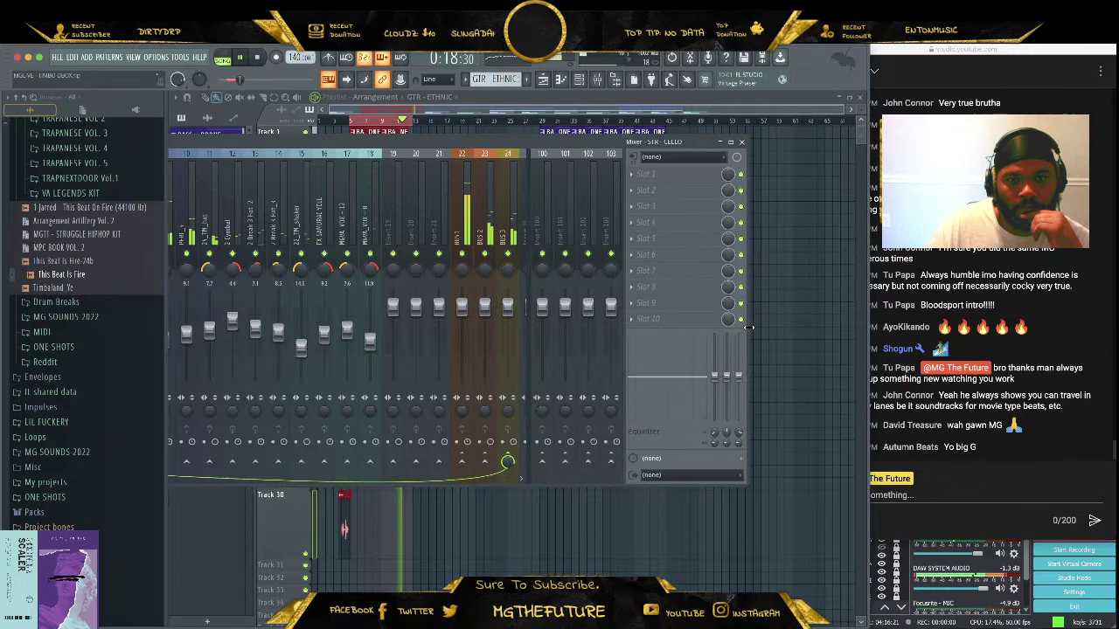
double_click(703, 142)
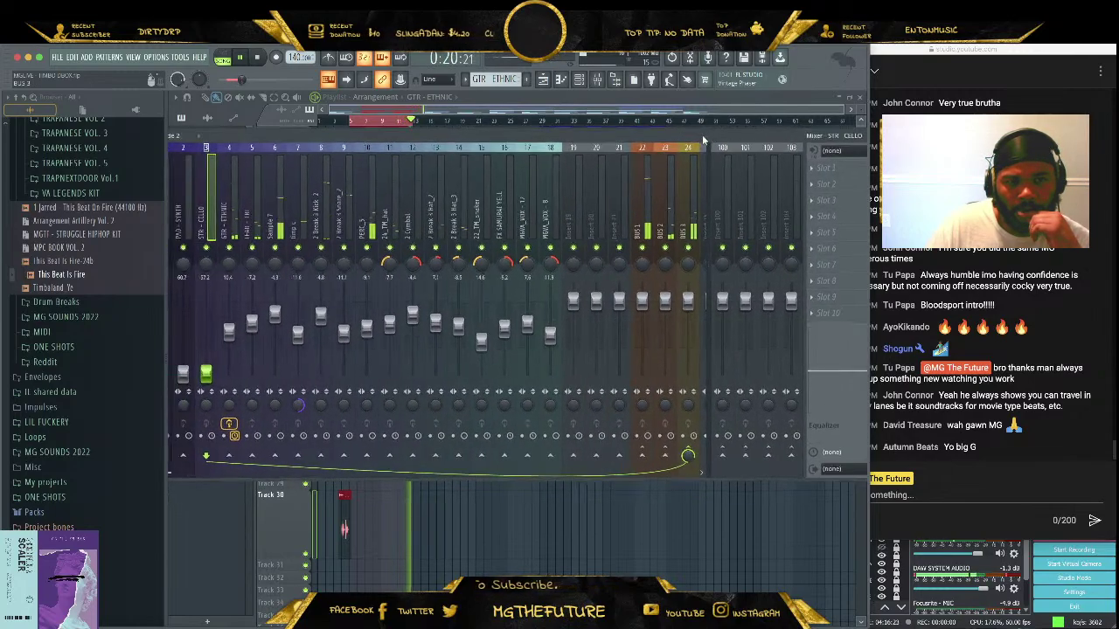
drag(704, 142, 724, 166)
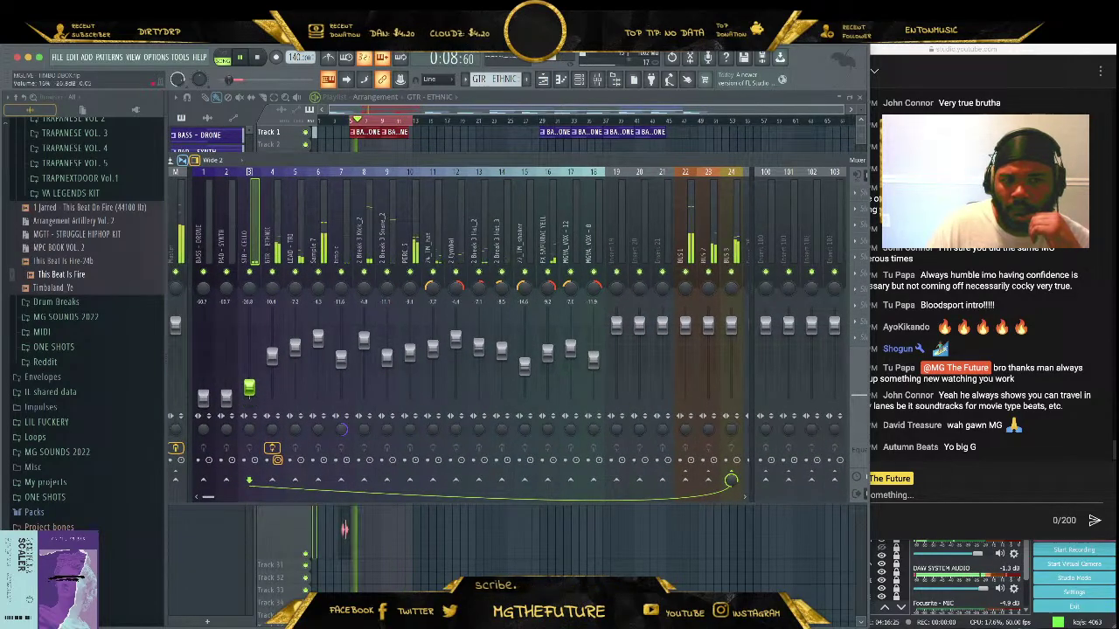
drag(249, 388, 249, 361)
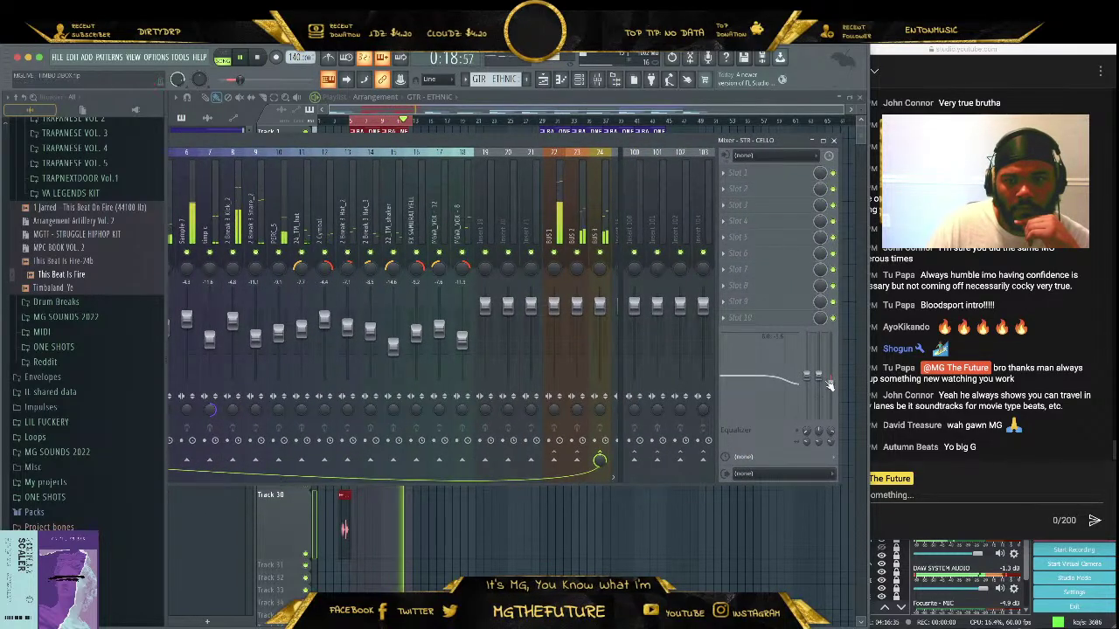
Raise the PAD - SYNTH fader to about -10.6 dB and cut the track's high and low EQ bands
double_click(574, 137)
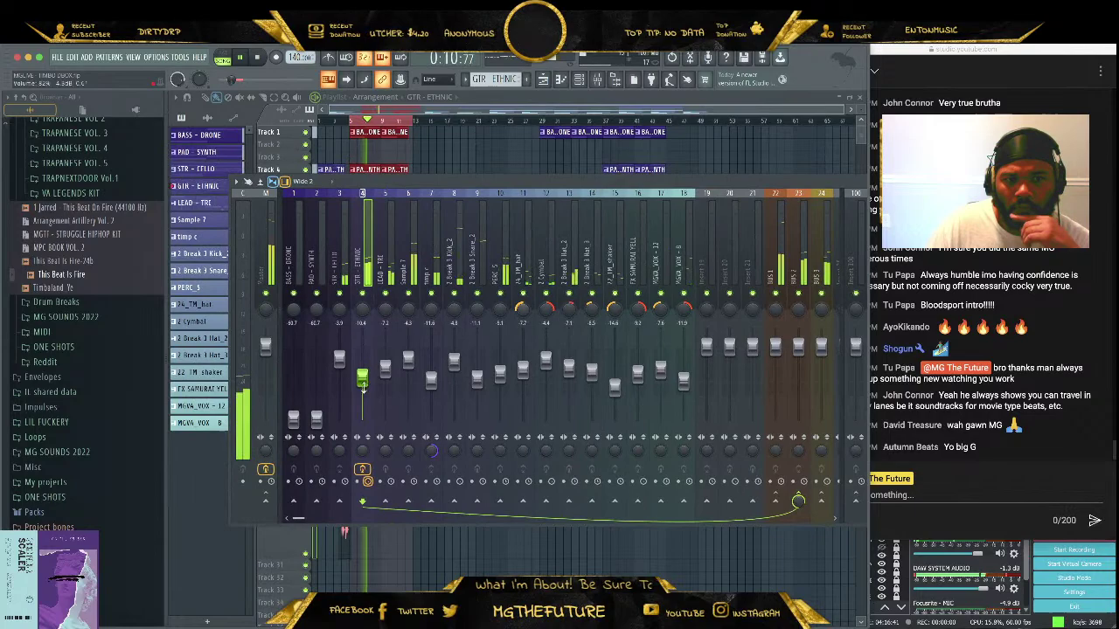
drag(317, 404, 316, 374)
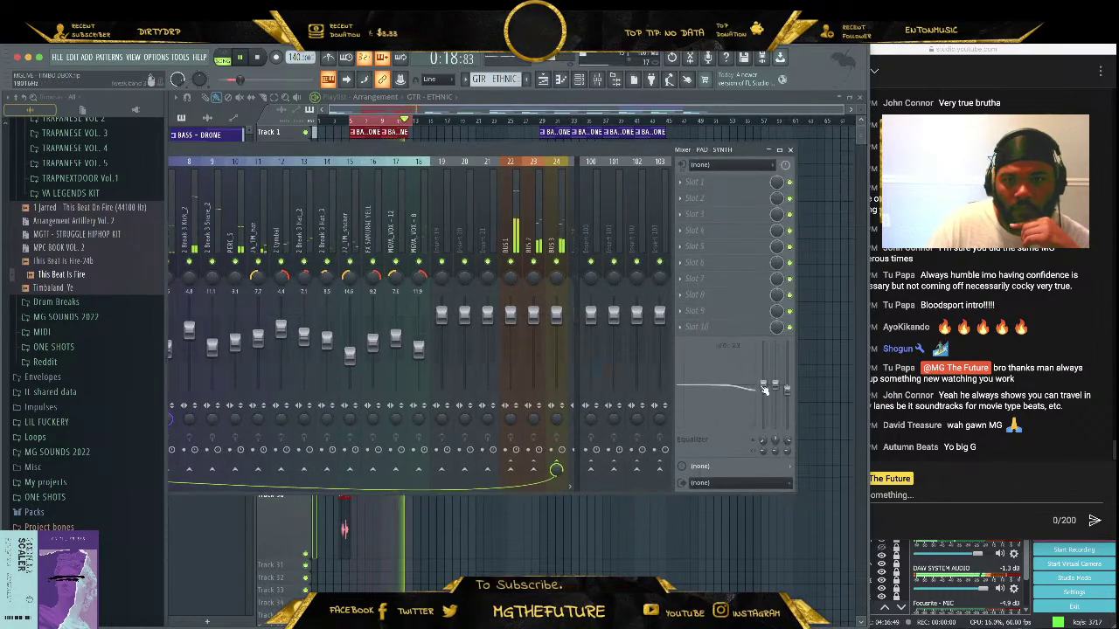
drag(762, 383, 762, 426)
double_click(542, 148)
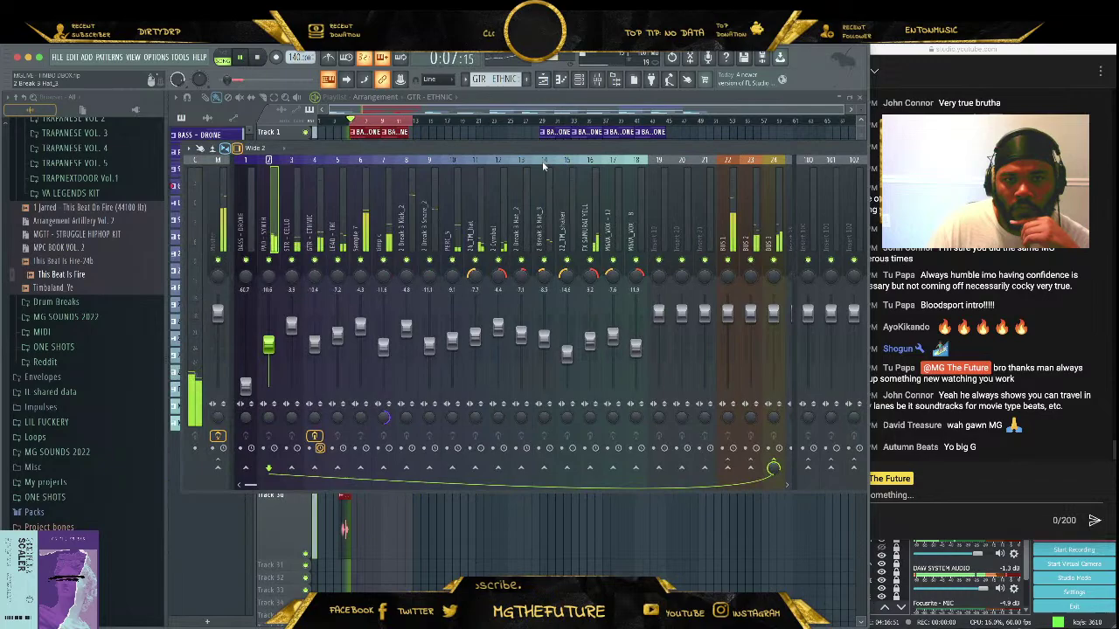
drag(542, 148, 542, 177)
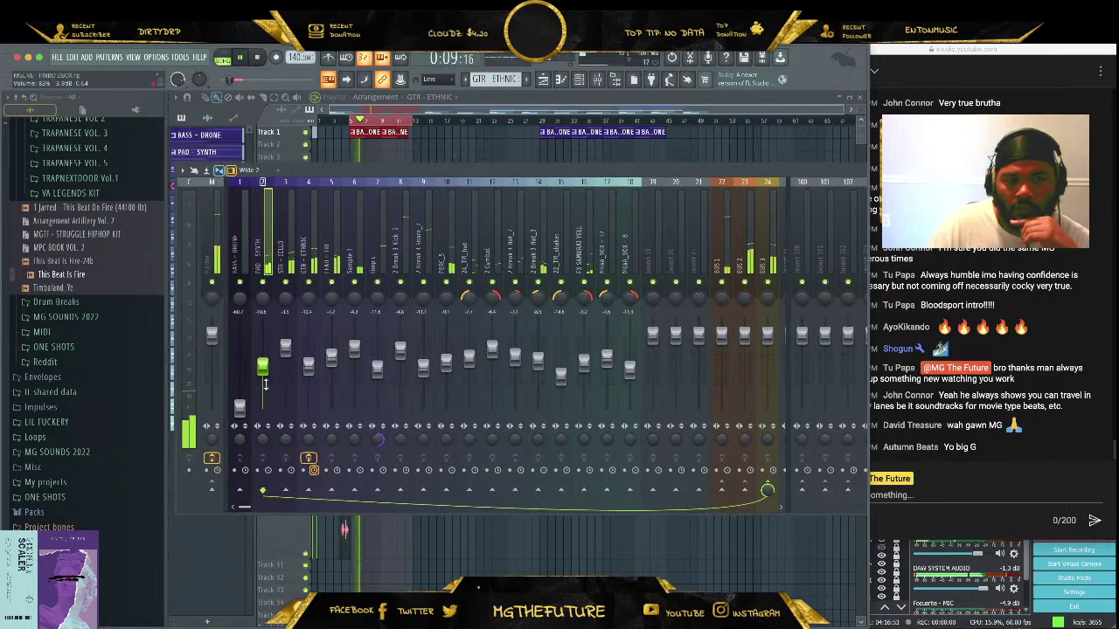
Bring up the BASS - DRONE fader on mixer track 1, check the track's EQ and close the mixer
click(239, 236)
drag(240, 396, 239, 353)
click(510, 163)
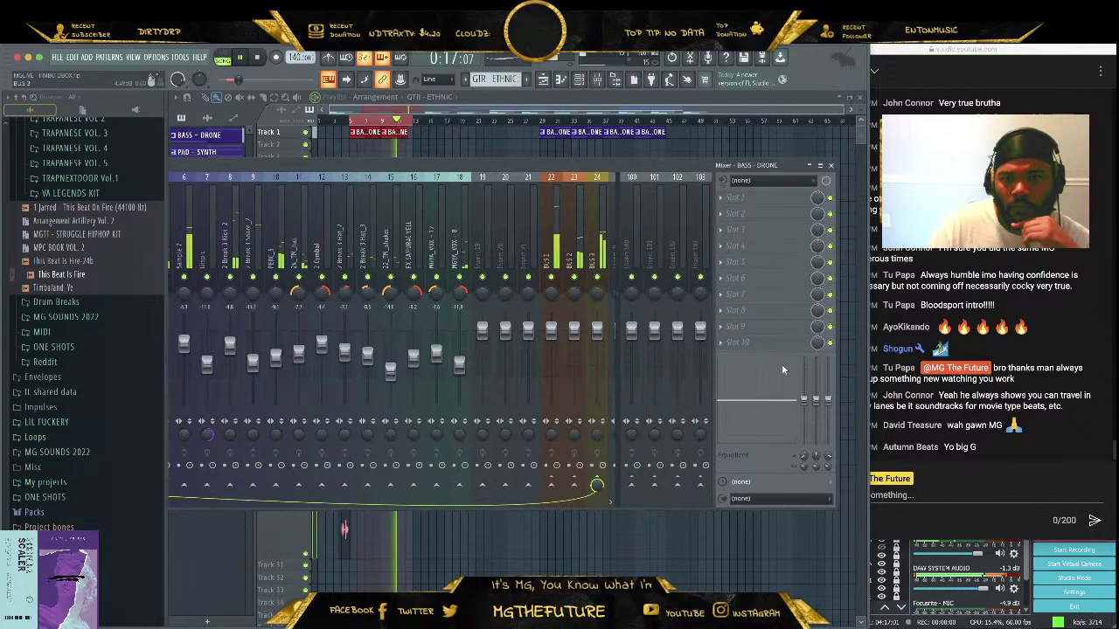
click(832, 164)
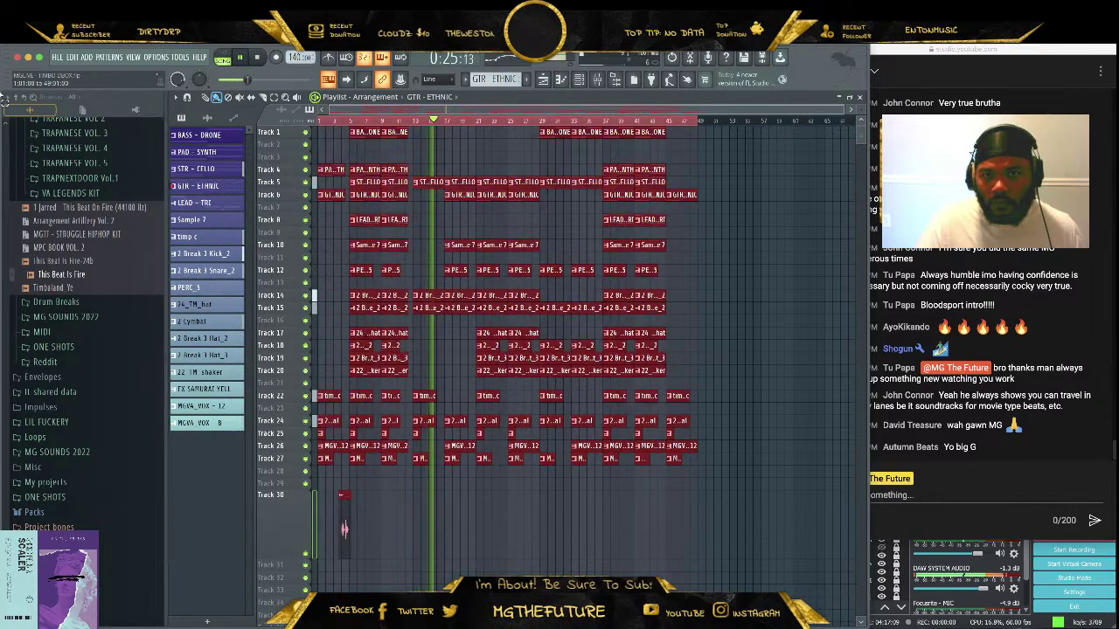
Select all playlist clips, stop playback and start a wave file export of the song
key(ctrl+a)
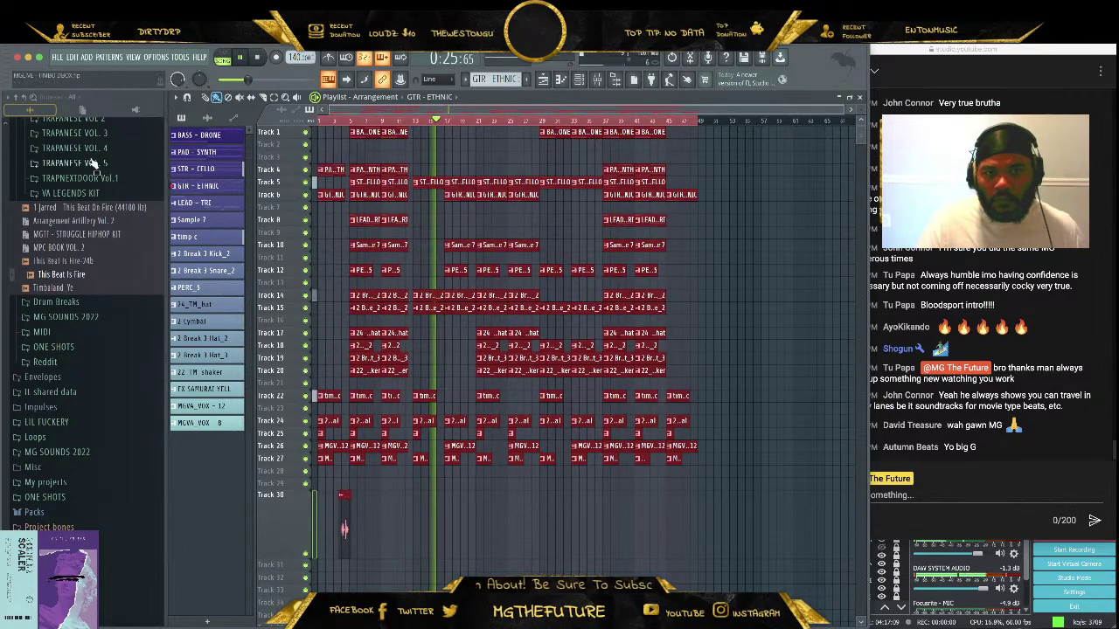
click(258, 58)
click(57, 57)
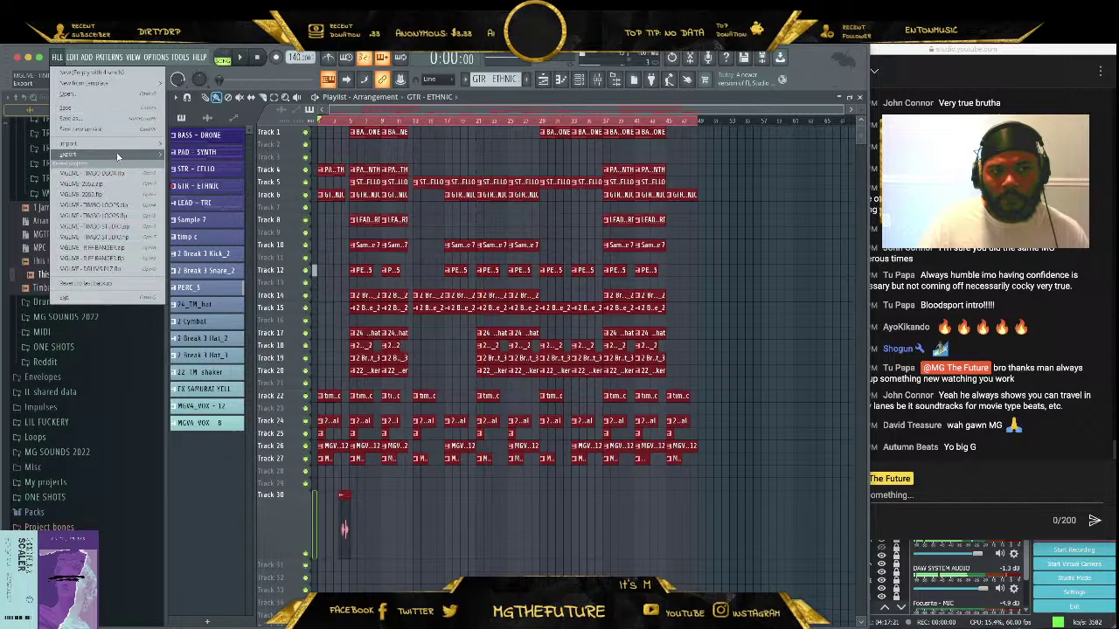
click(186, 163)
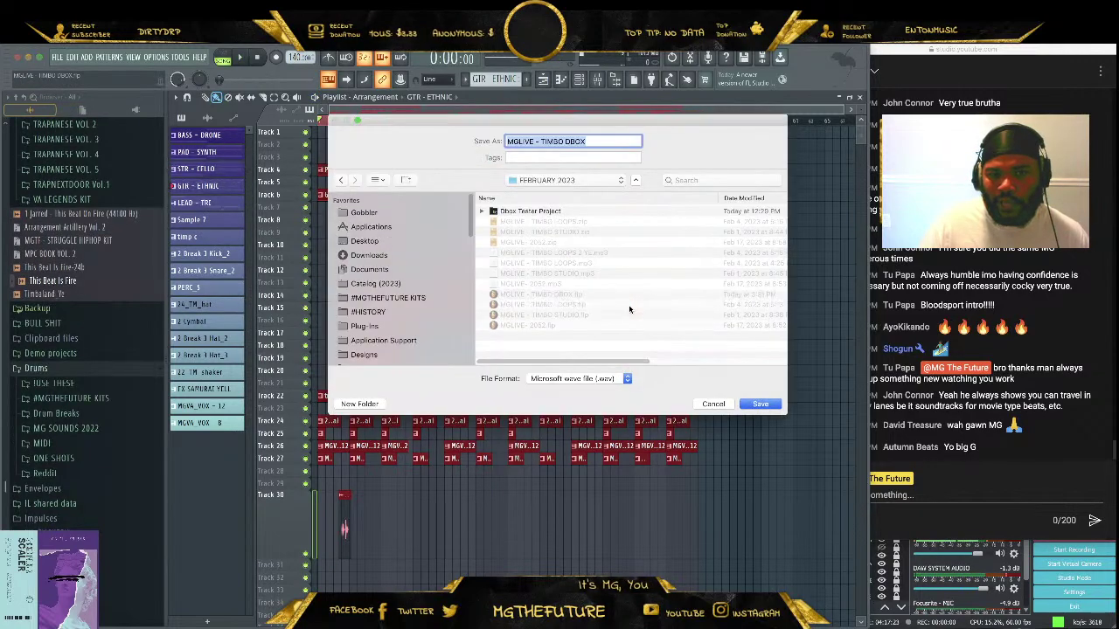
Create a folder named DBOX 140 C#m on the Desktop as the export location
click(366, 241)
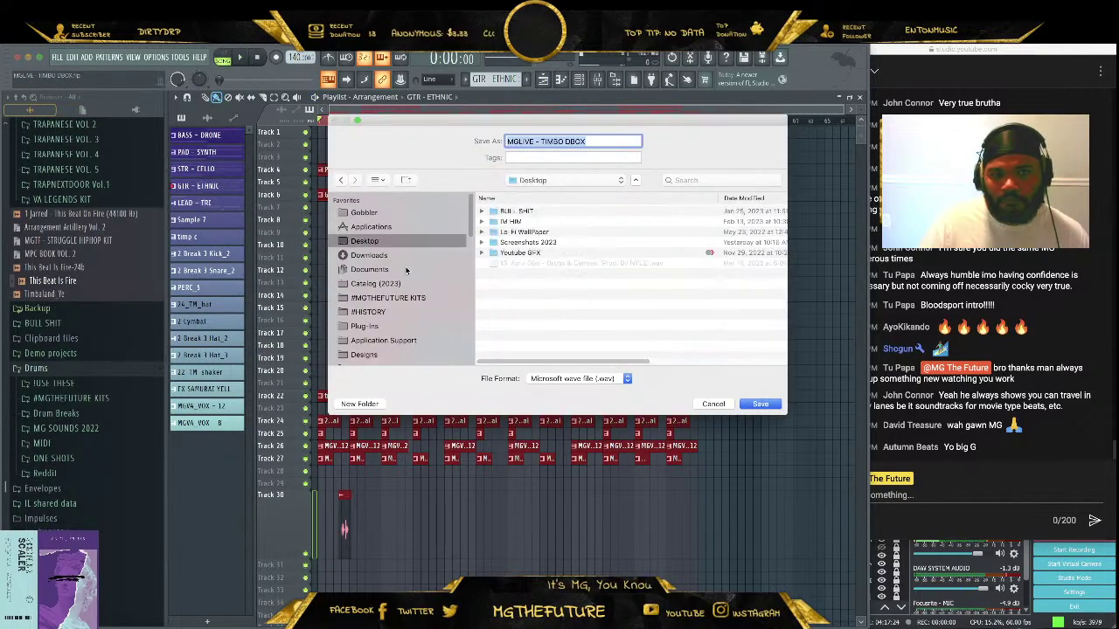
click(360, 404)
text(BOX 140 C#)
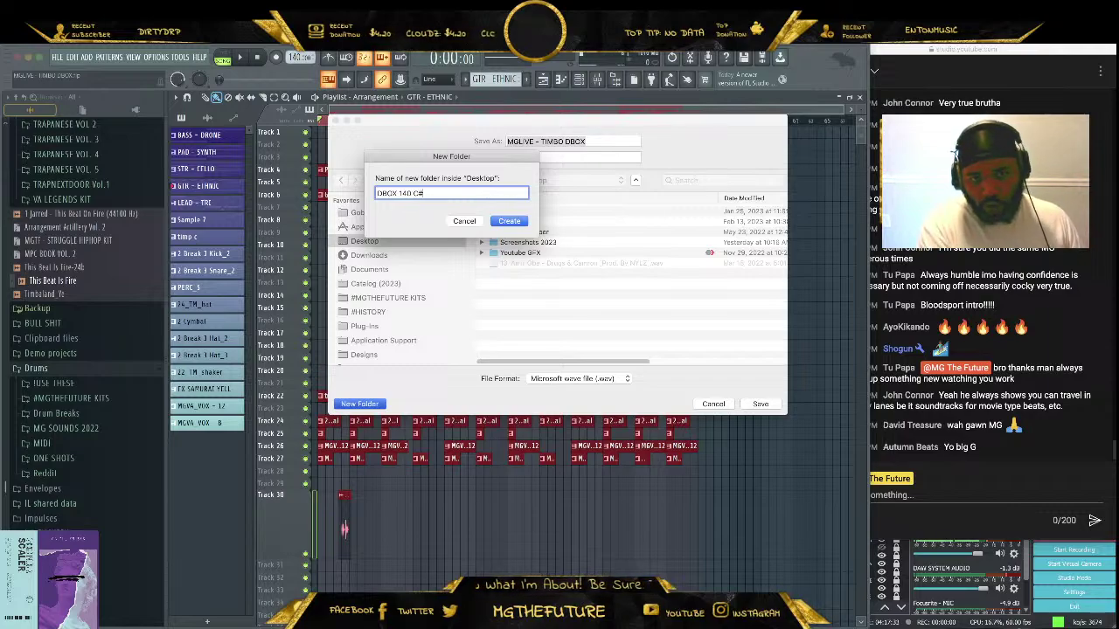
text(BOX 140 C#m)
key(Return)
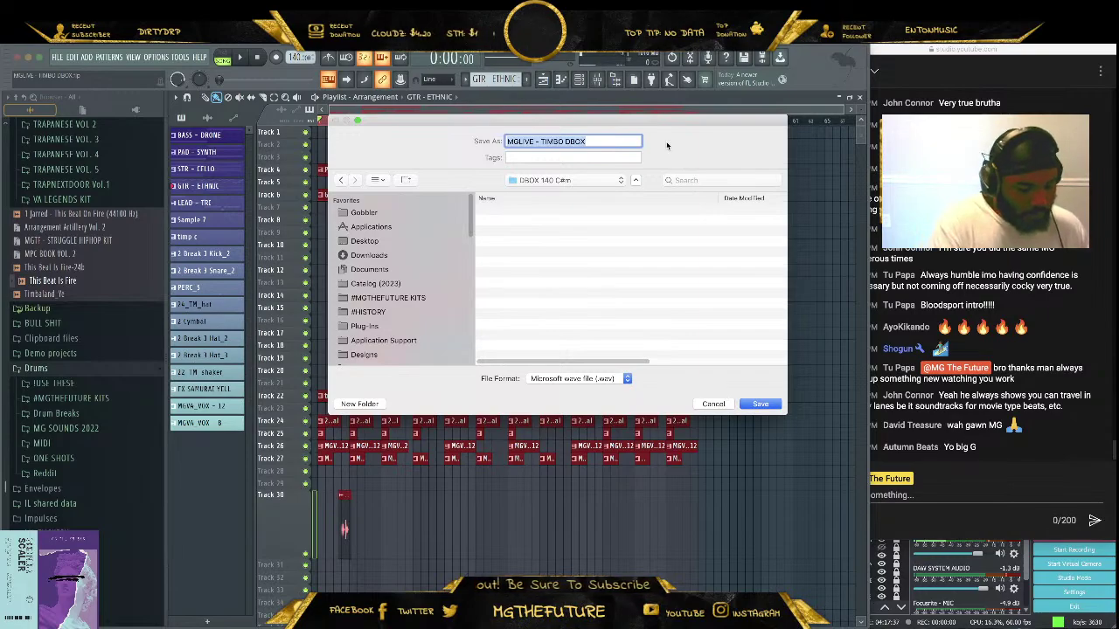
Render the song selection as BOUNCE.wav with split mixer tracks enabled
text(BOU)
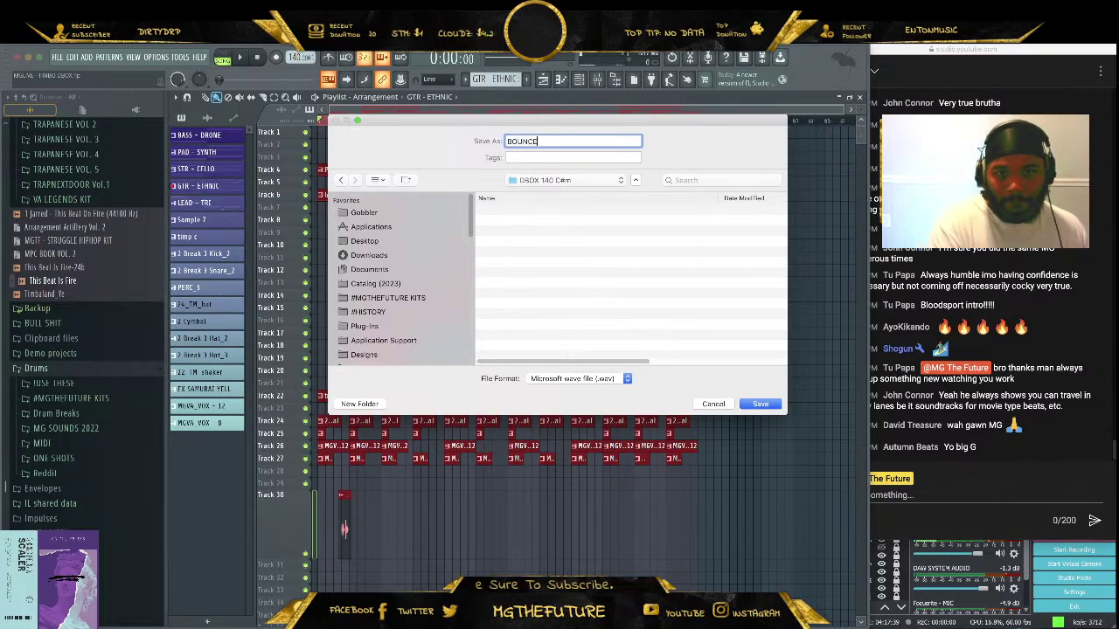
text(NCE)
key(Return)
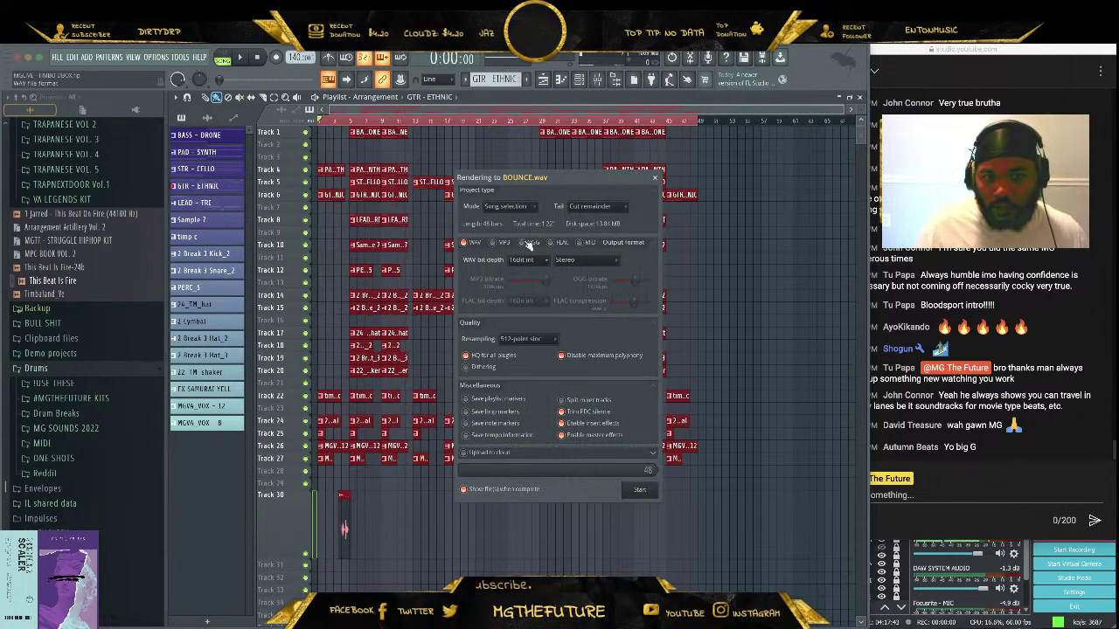
click(572, 400)
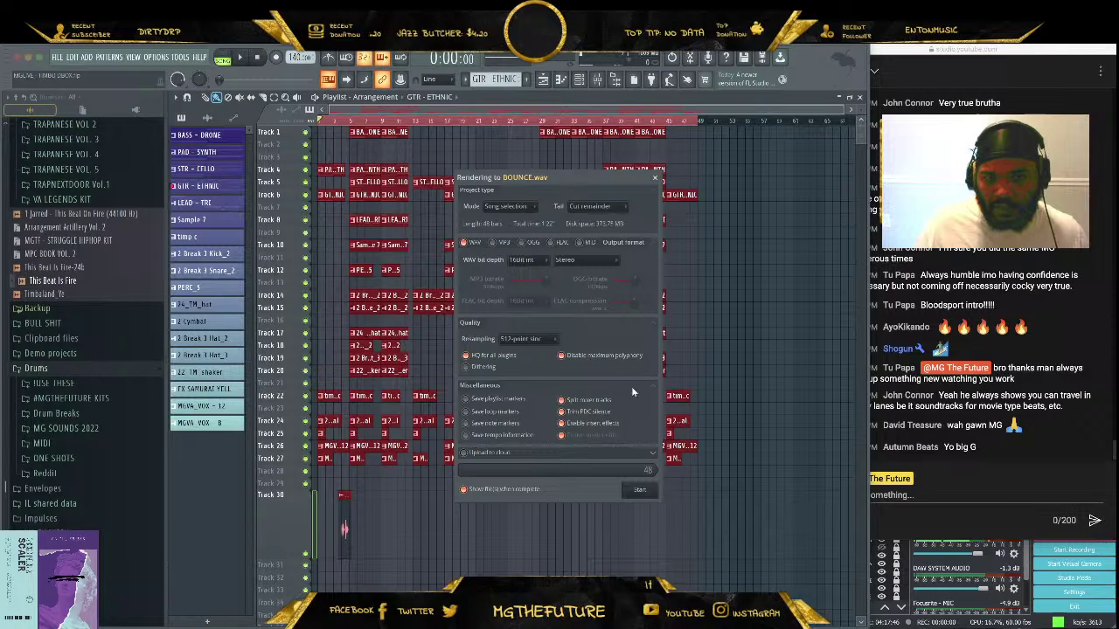
click(640, 490)
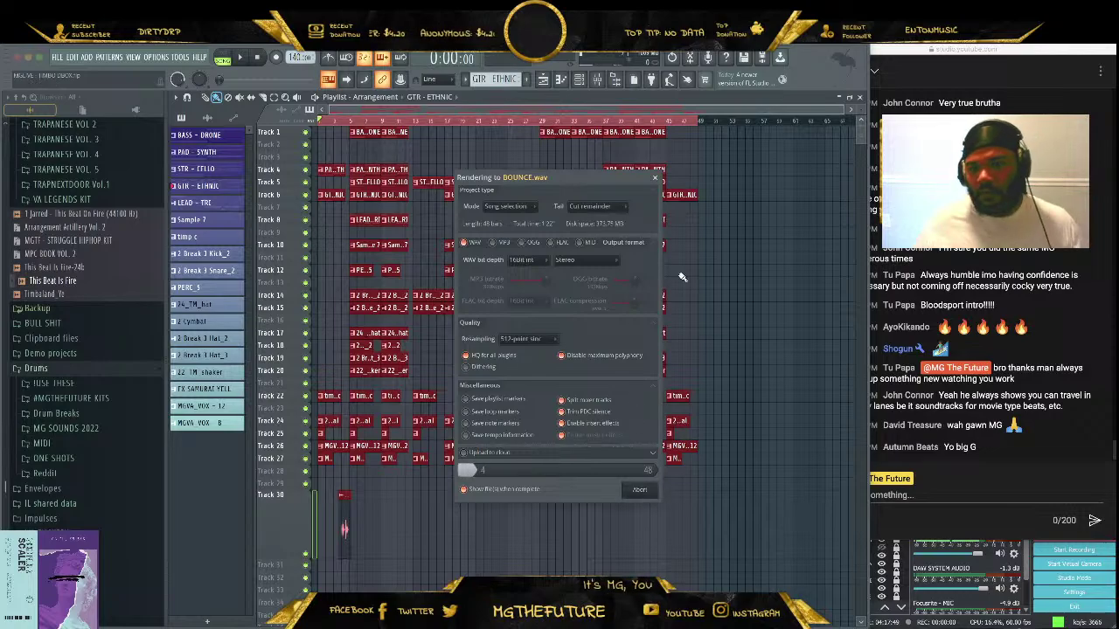
Export the project as a zipped song file named MGLIVE - TIMBO DBOX in the FEBRUARY 2023 folder, and close the project window
click(874, 218)
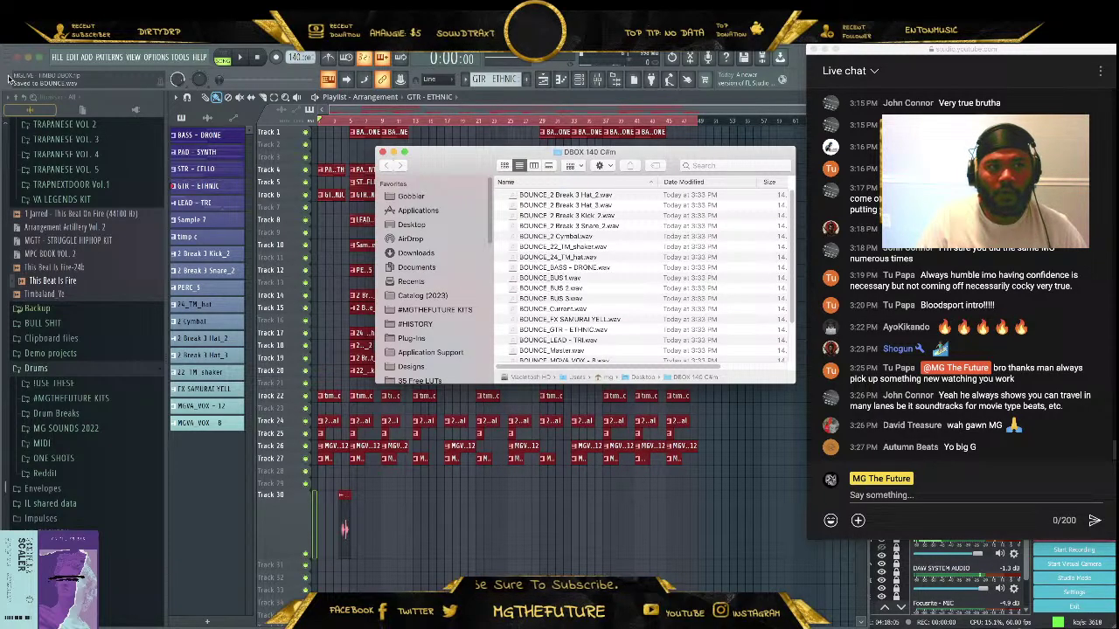
click(56, 57)
mouse_move(126, 155)
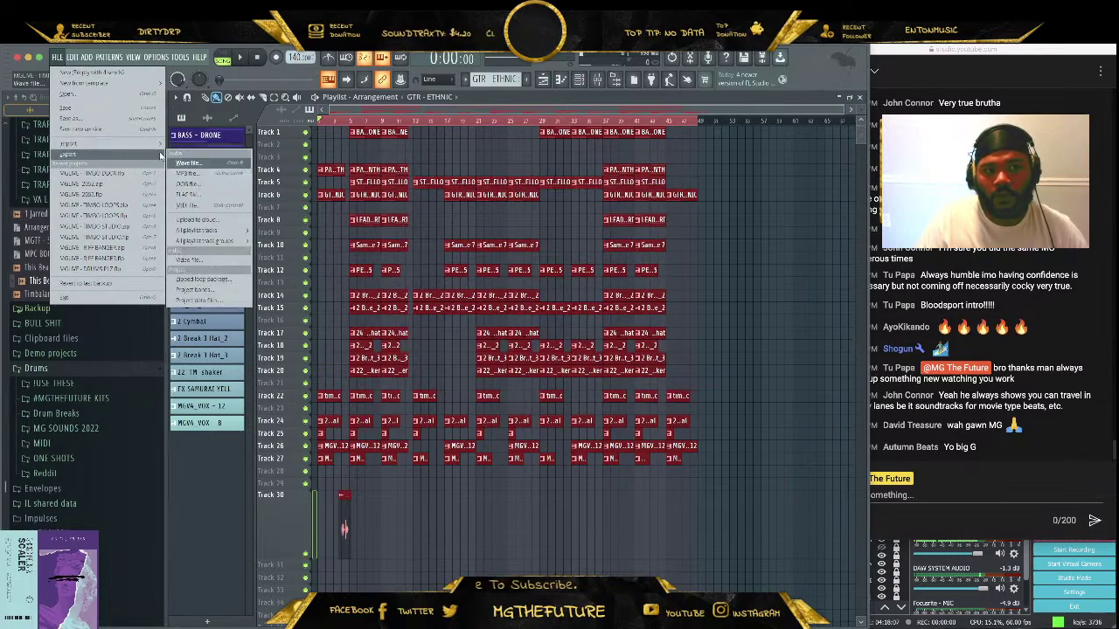
click(234, 279)
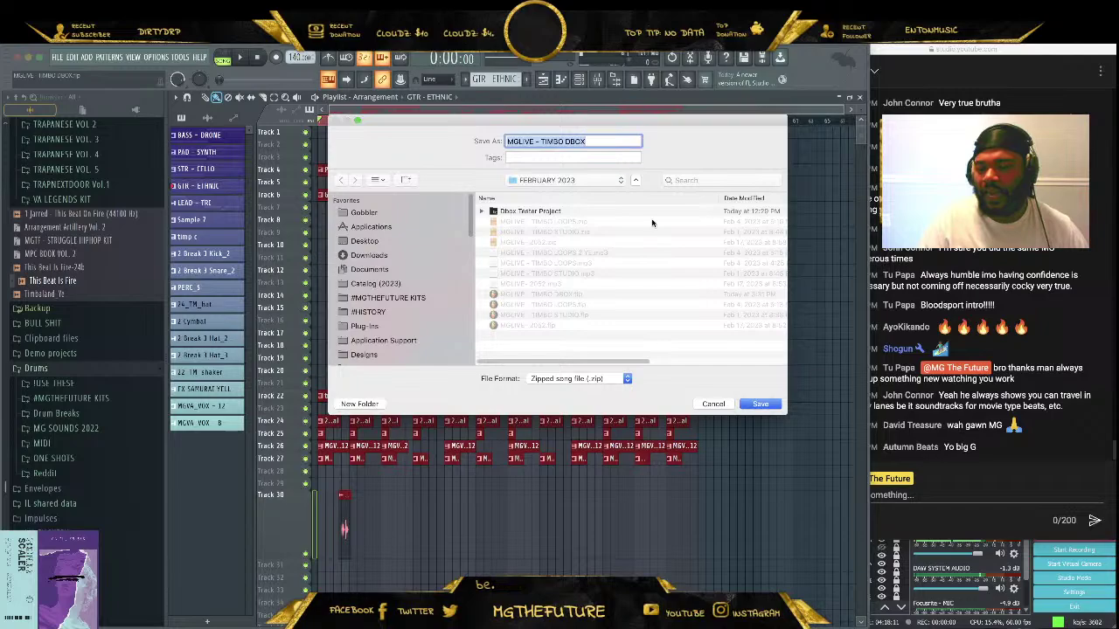
drag(680, 129, 561, 165)
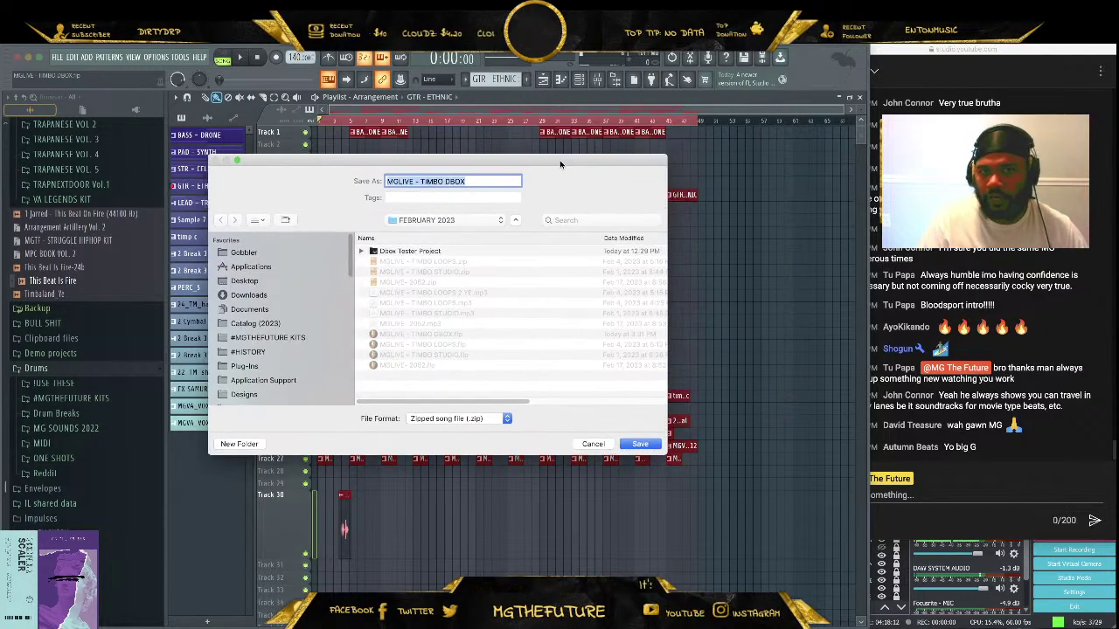
click(641, 444)
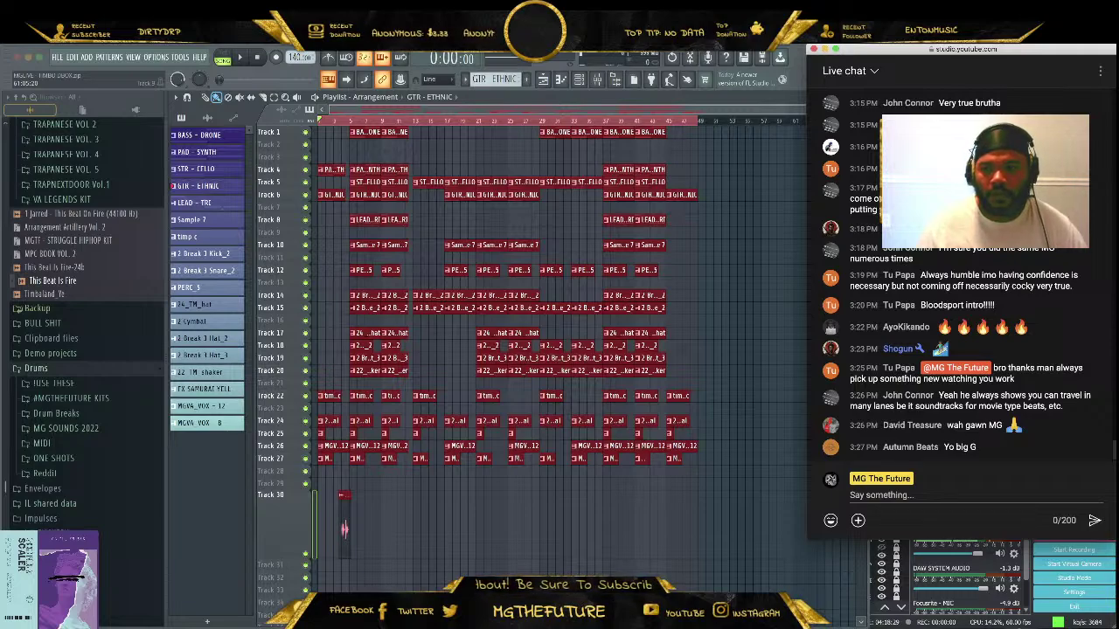
click(19, 61)
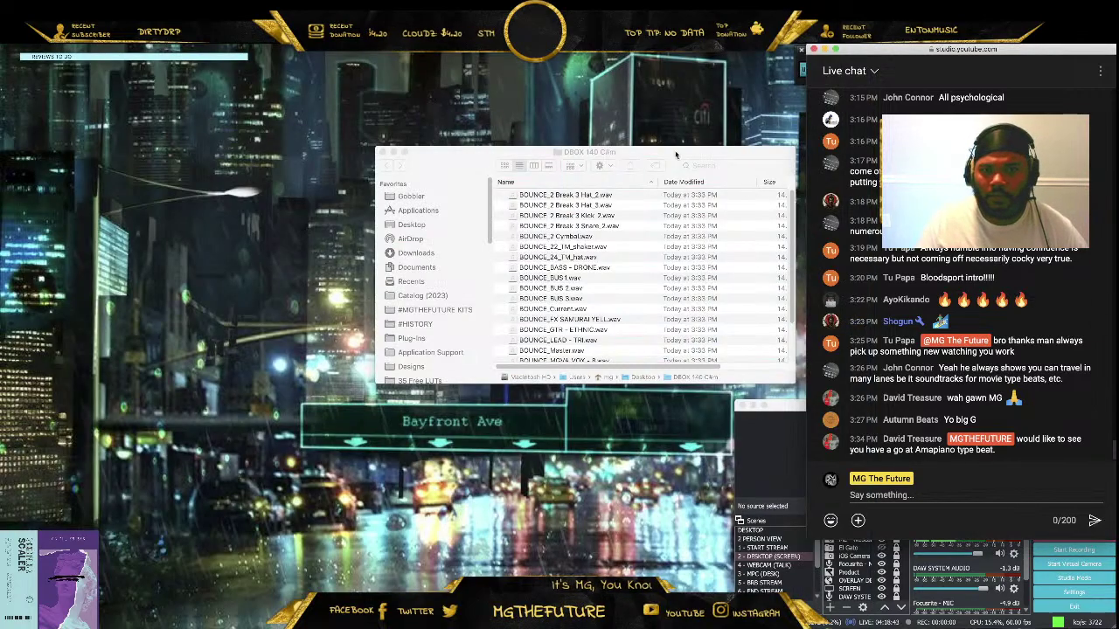
Enlarge the DBOX 140 C#m folder window and move the files from BOUNCE_Current.wav through BOUNCE_timp c.wav to the Trash
drag(670, 153, 356, 98)
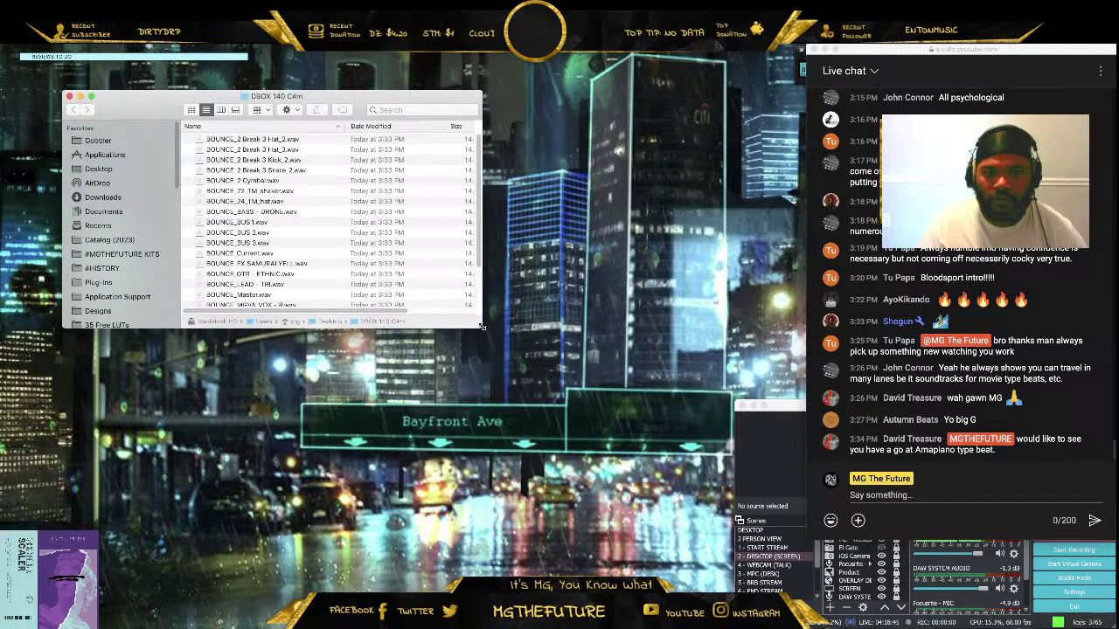
drag(480, 326, 636, 498)
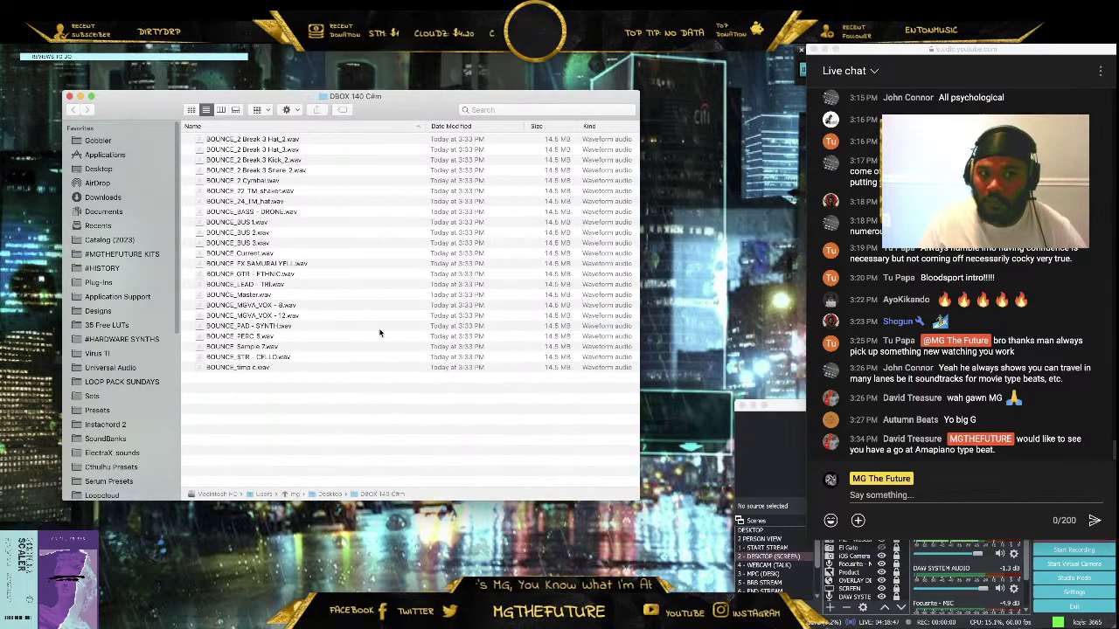
click(262, 212)
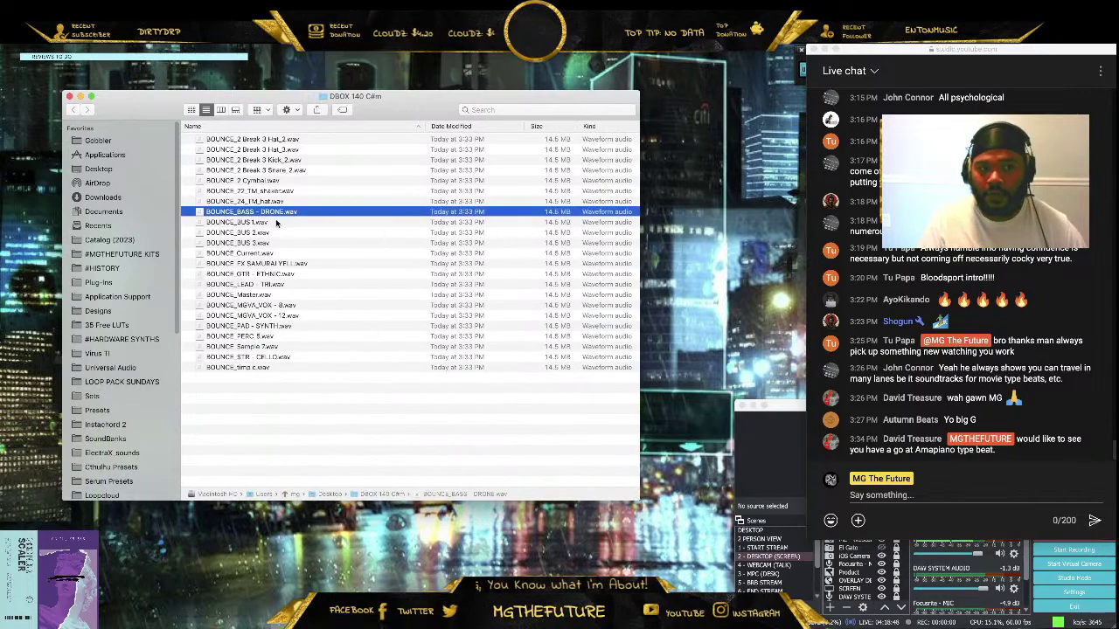
shift+click(280, 140)
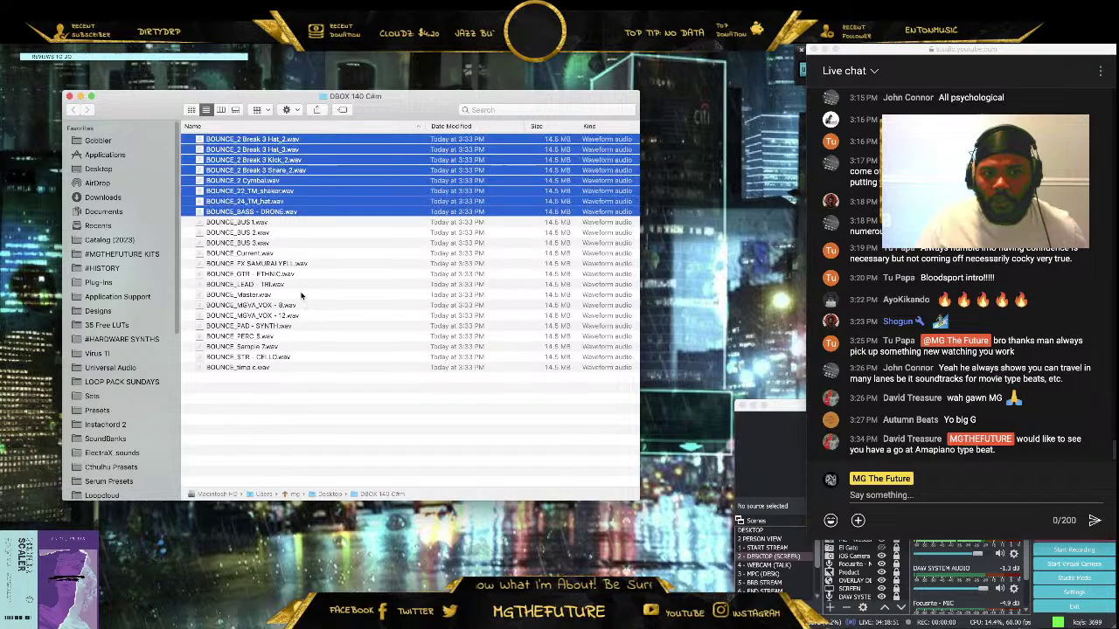
click(262, 255)
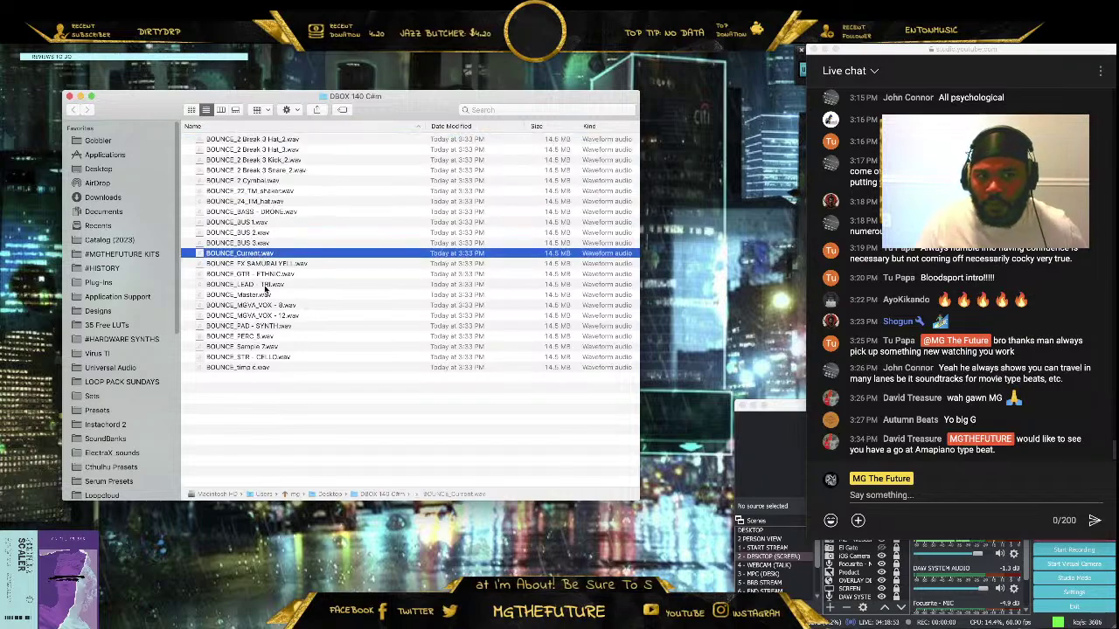
shift+click(258, 368)
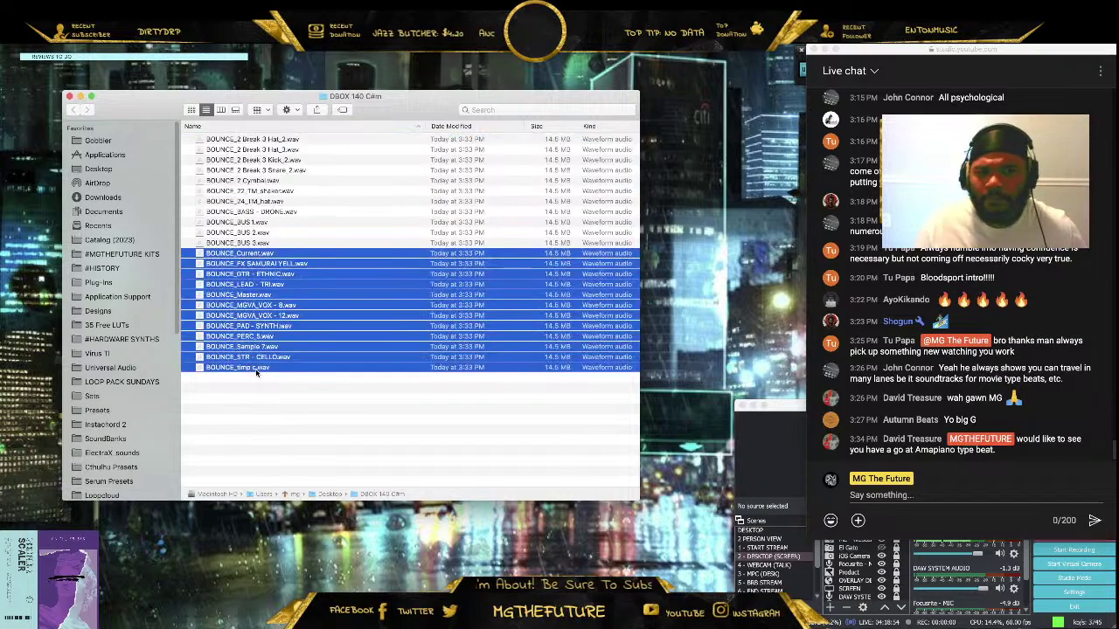
right_click(248, 325)
mouse_move(247, 353)
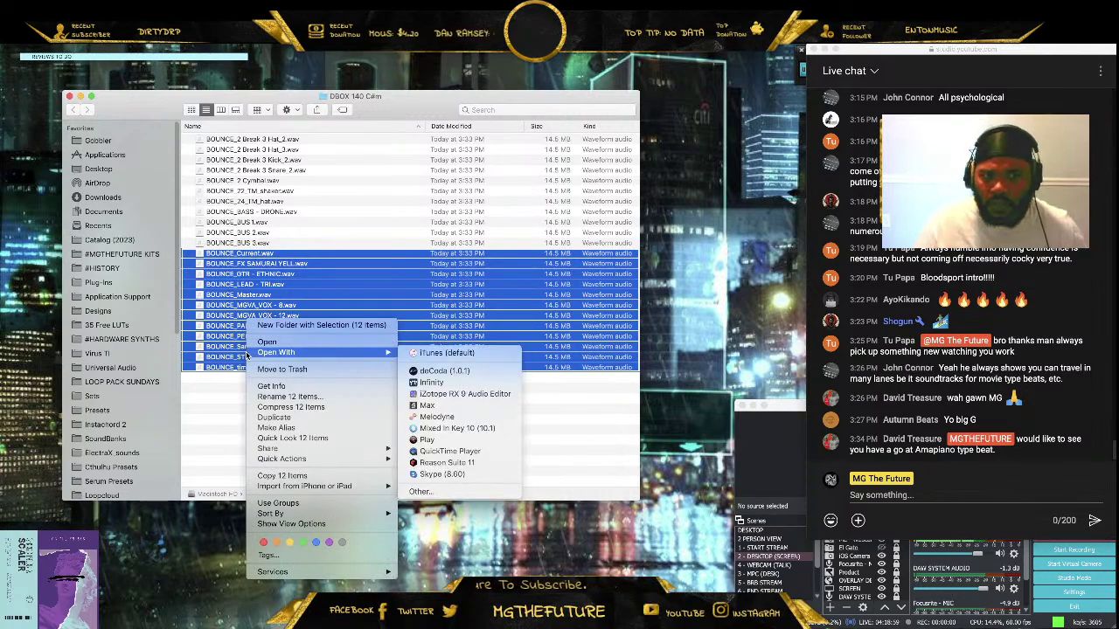
click(261, 370)
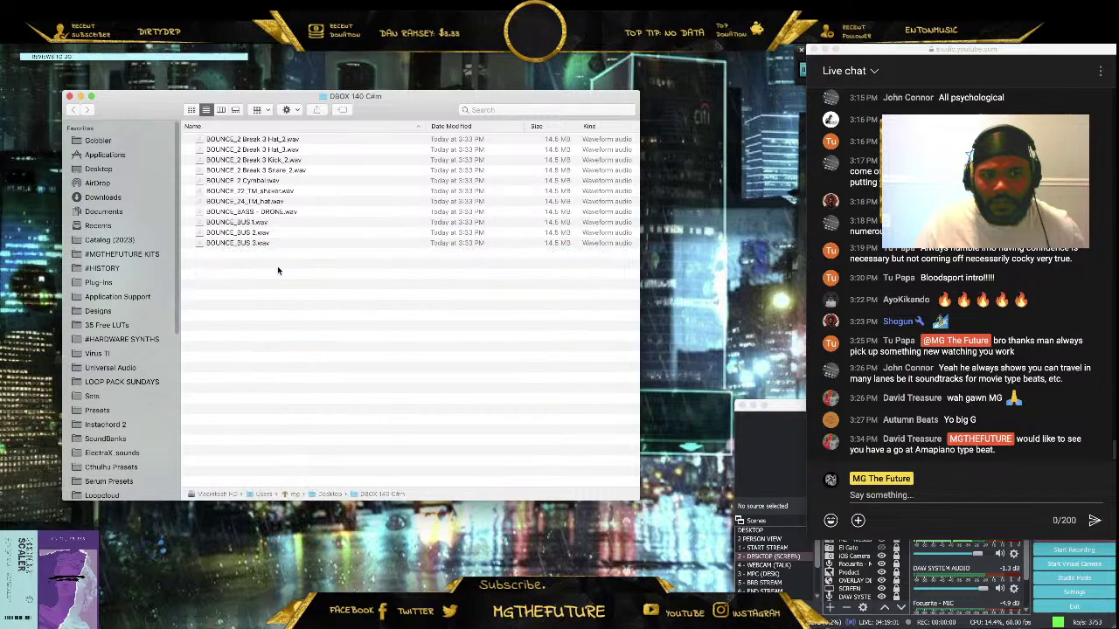
Move the files from BOUNCE_2 Break 3 Hat_2.wav through BOUNCE_BASS - DRONE.wav to the Trash, keeping only the three BUS stems
click(275, 215)
shift+click(285, 140)
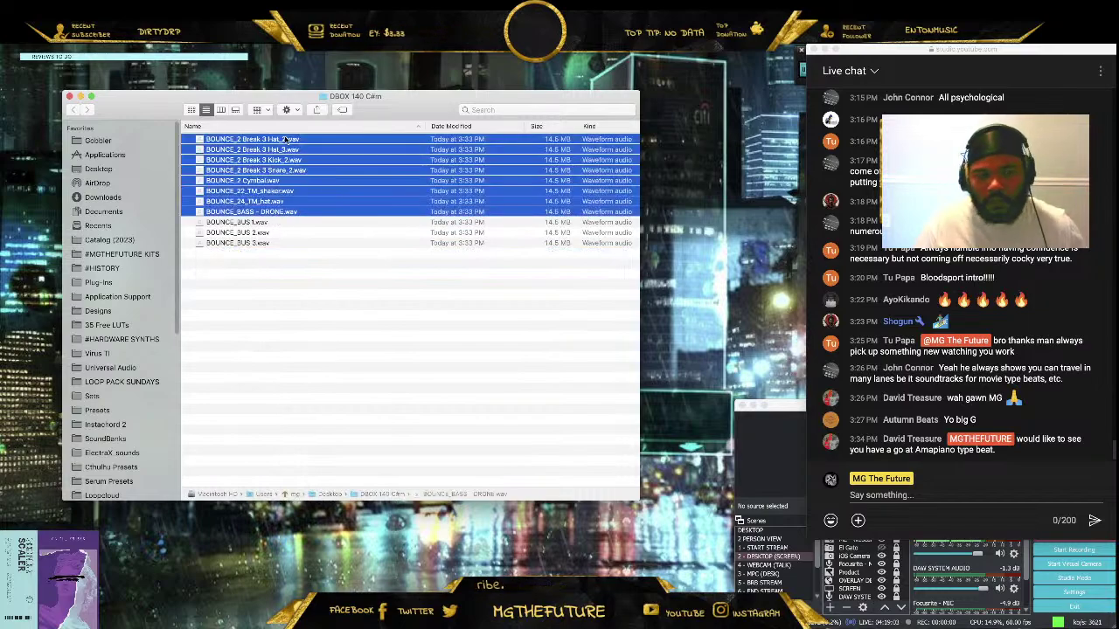
right_click(285, 142)
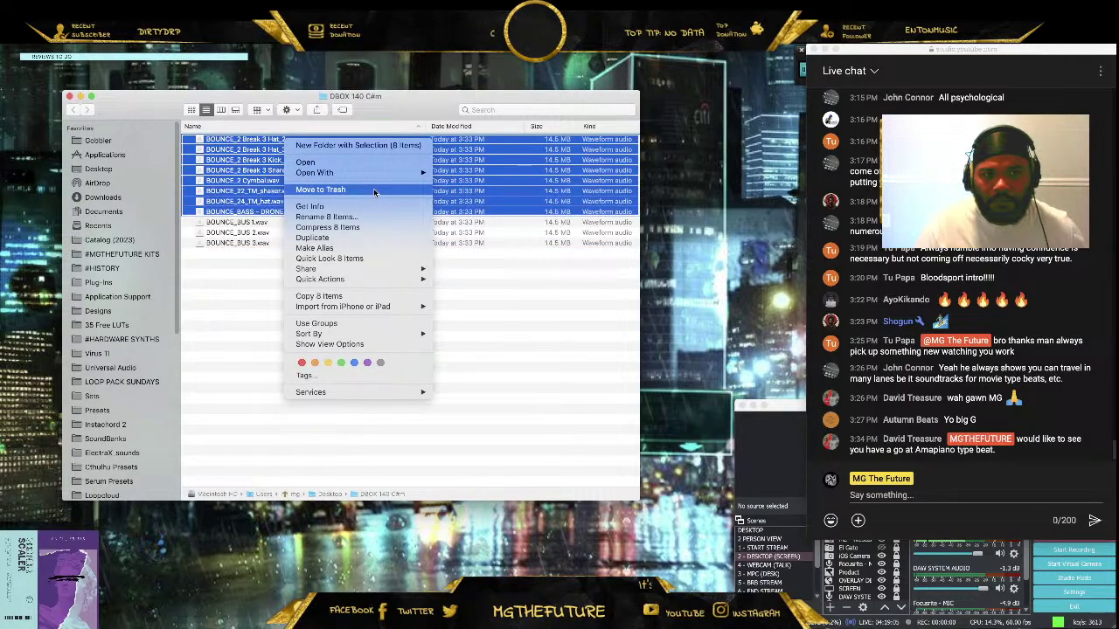
click(373, 188)
drag(292, 184, 296, 138)
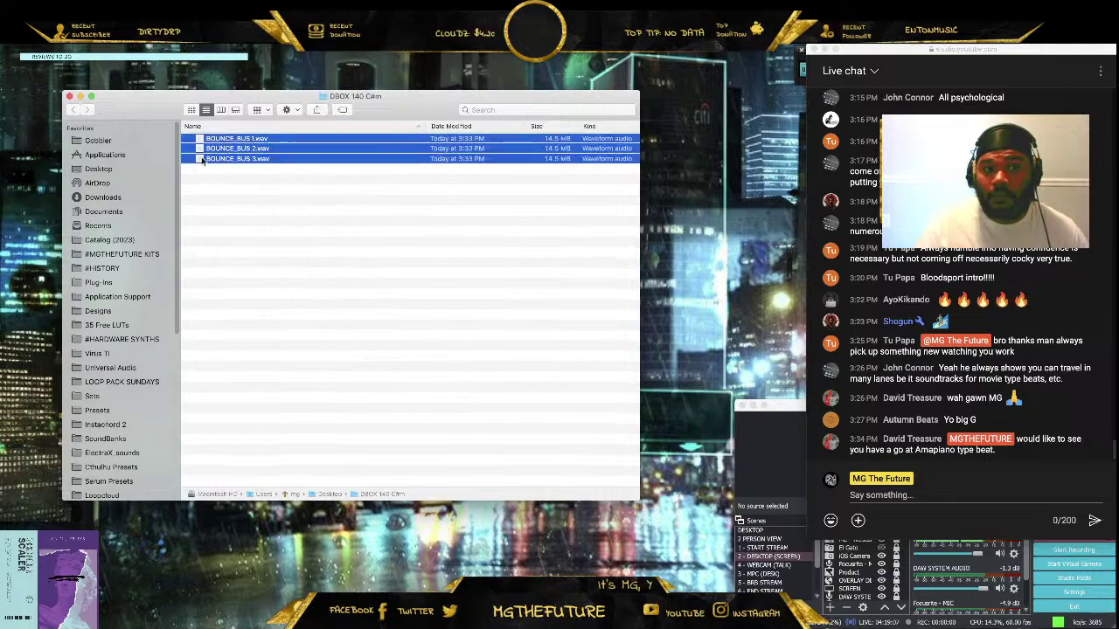
click(329, 288)
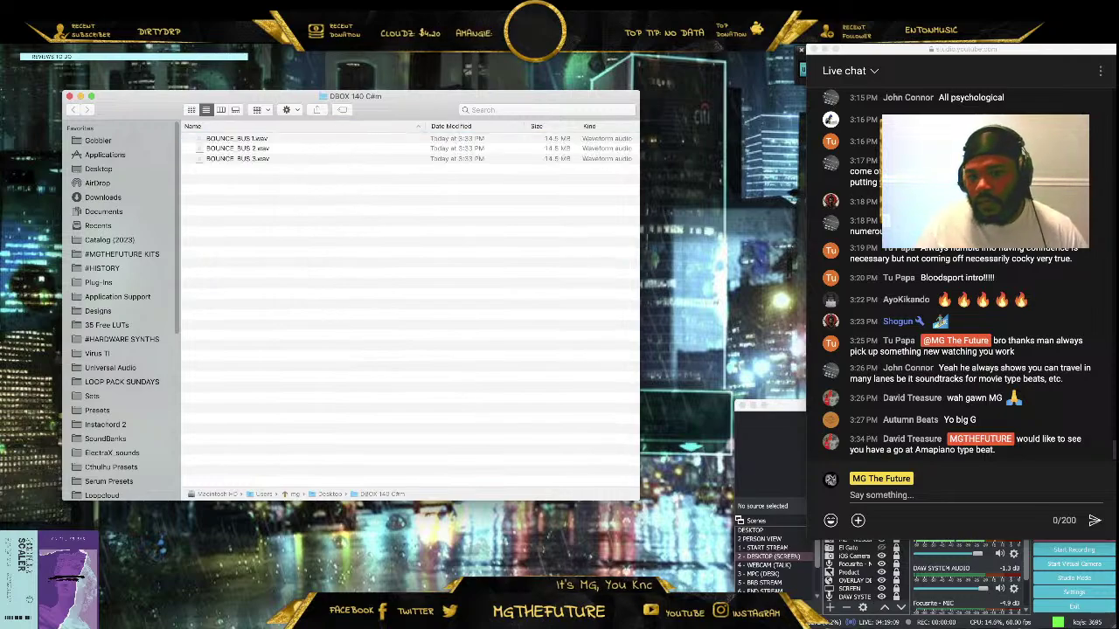
Switch to Ableton Live and recolour the Reverb and Delay return tracks bright green and the Master track grey
key(super+Tab)
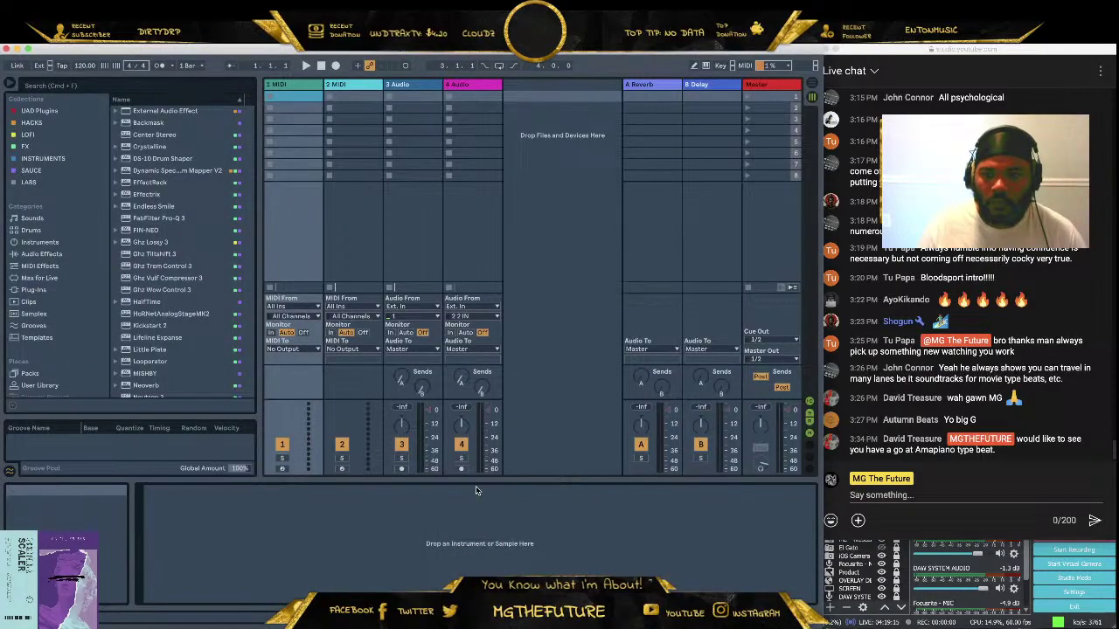
click(812, 88)
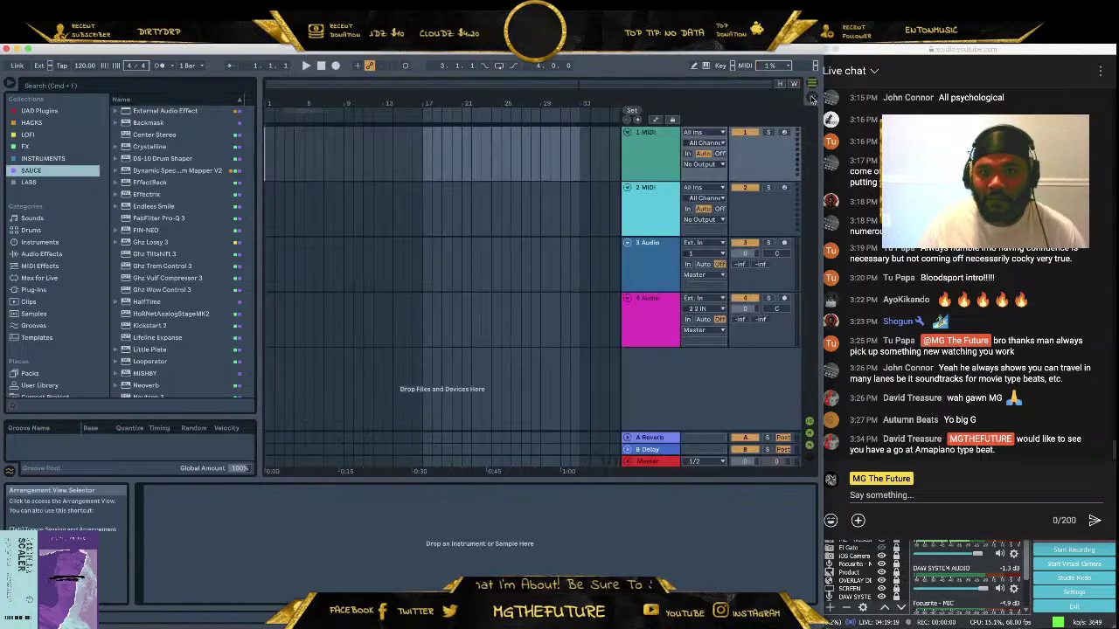
click(812, 94)
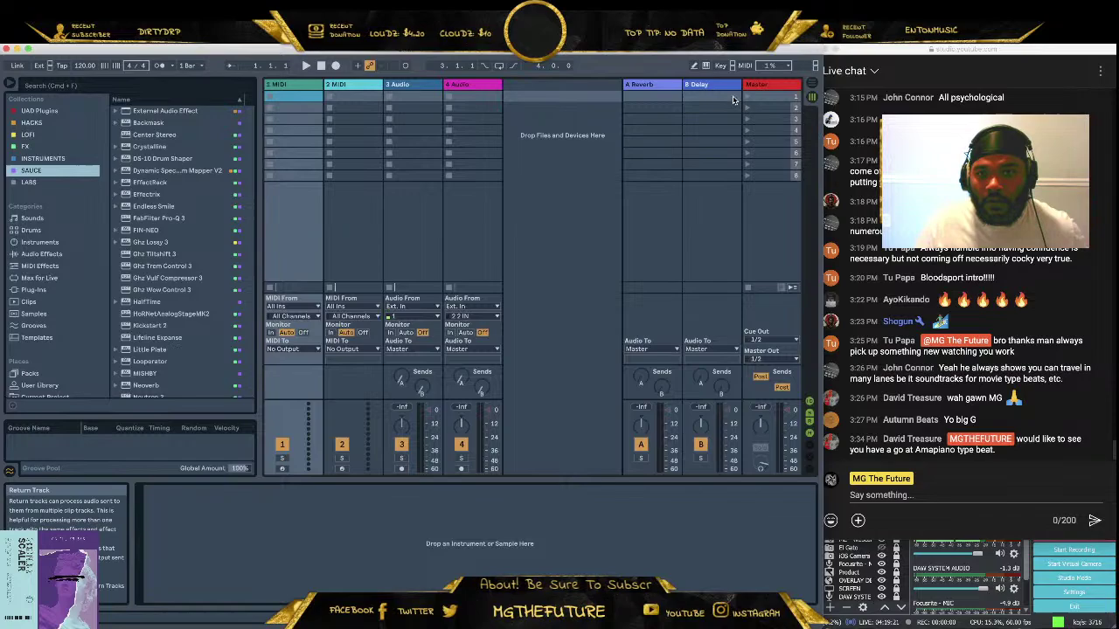
click(699, 88)
click(654, 84)
right_click(658, 85)
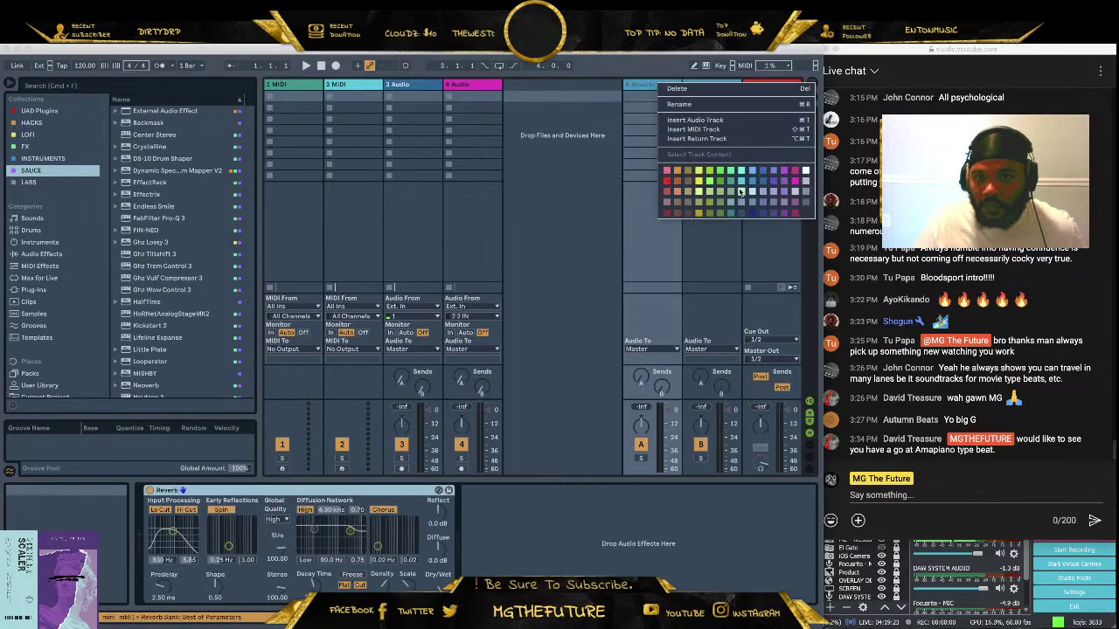
click(715, 184)
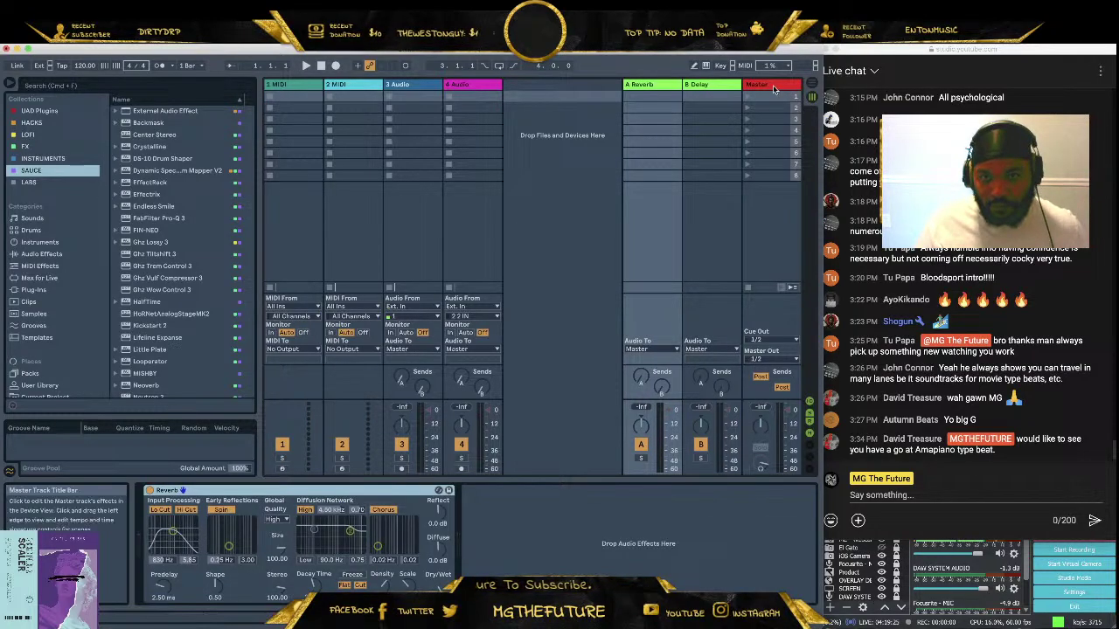
click(769, 85)
right_click(774, 86)
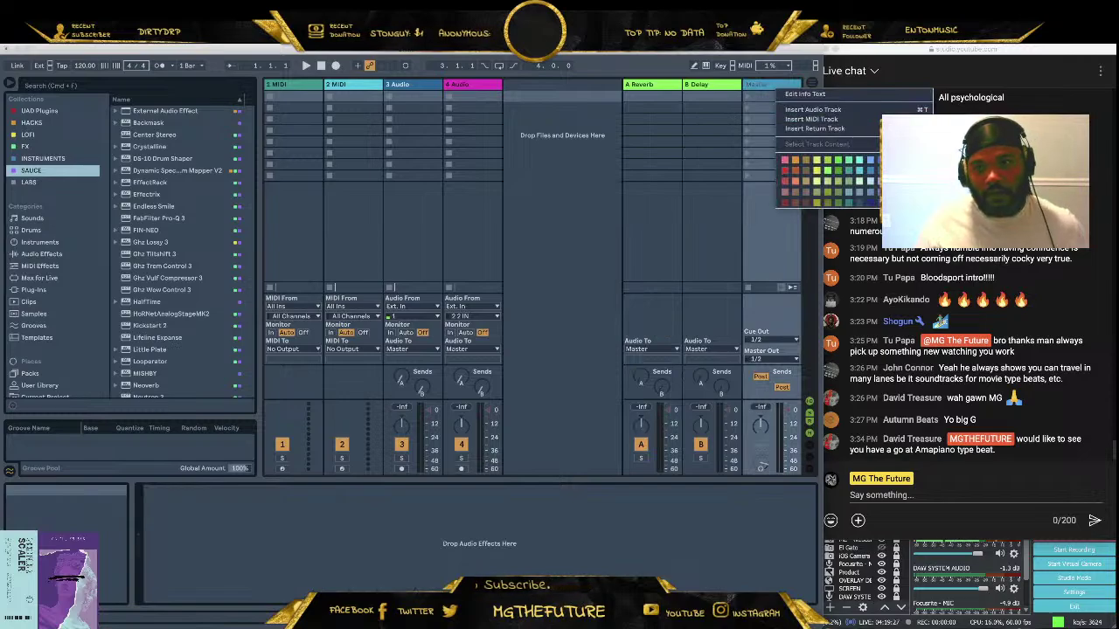
key(Escape)
Recolour the two audio tracks purple and the two MIDI tracks light green
click(459, 85)
right_click(425, 86)
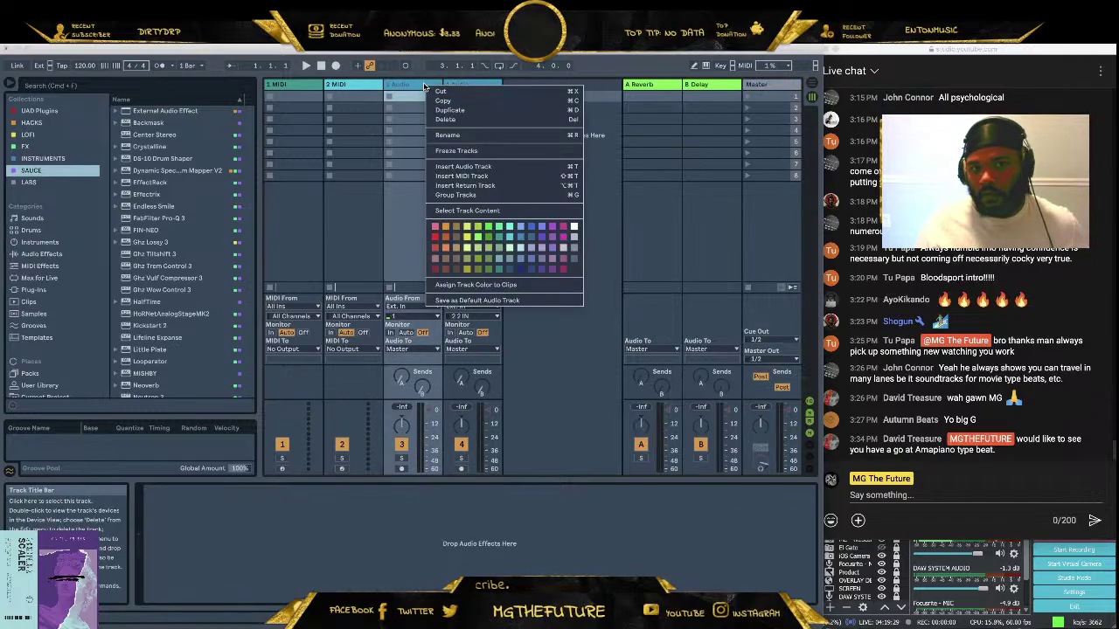
click(511, 223)
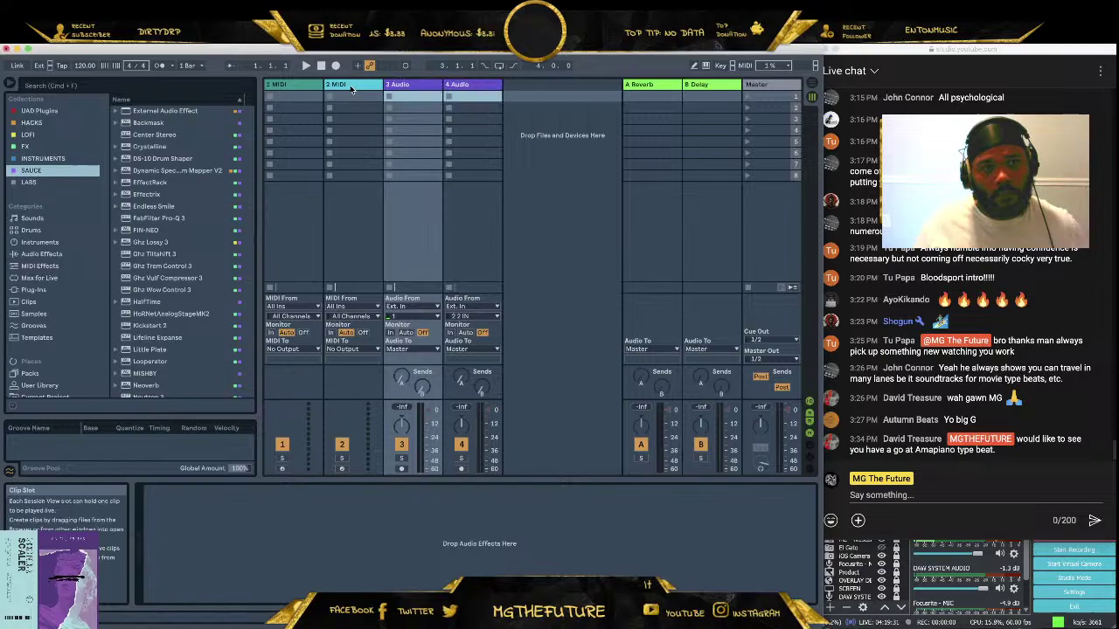
shift+click(298, 85)
right_click(298, 85)
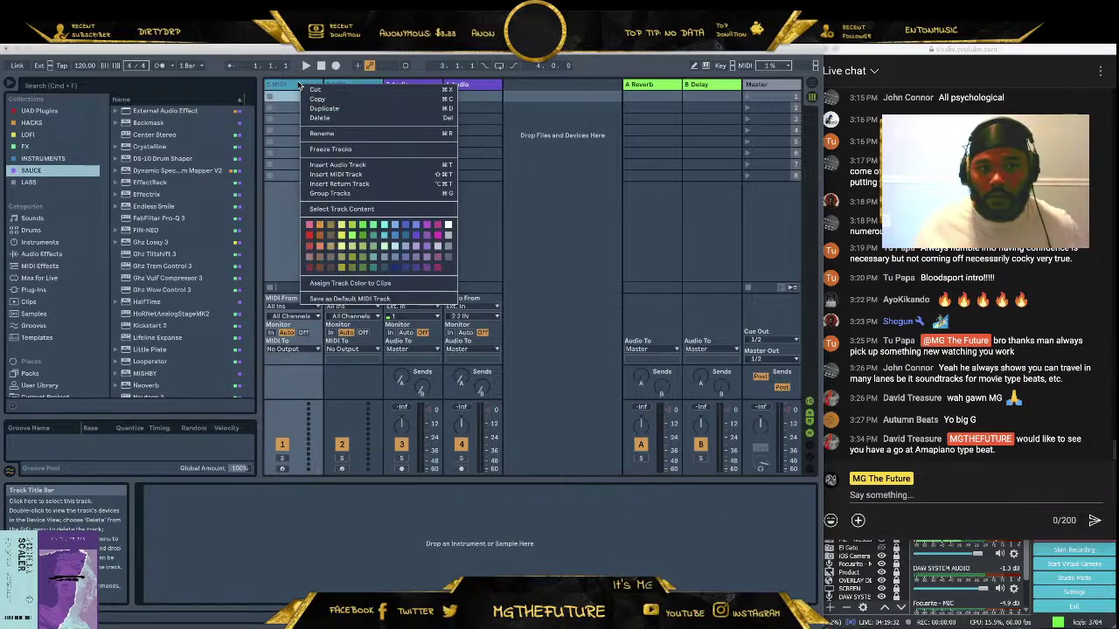
click(379, 226)
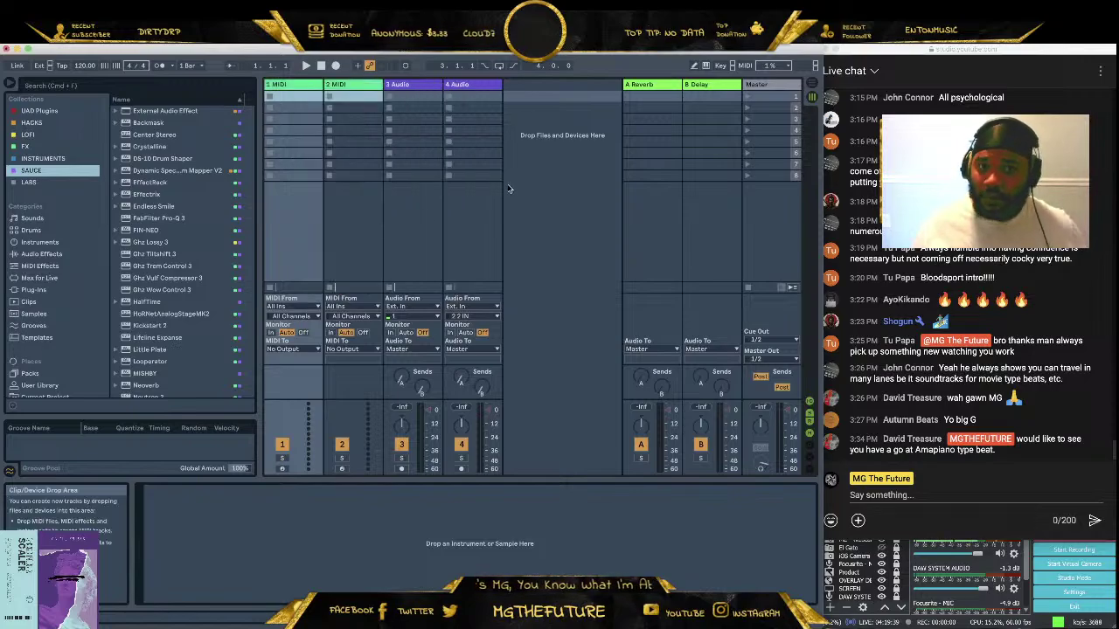
Duplicate the 4 Audio track to get a third audio track and show the Arrangement View
click(477, 88)
right_click(477, 88)
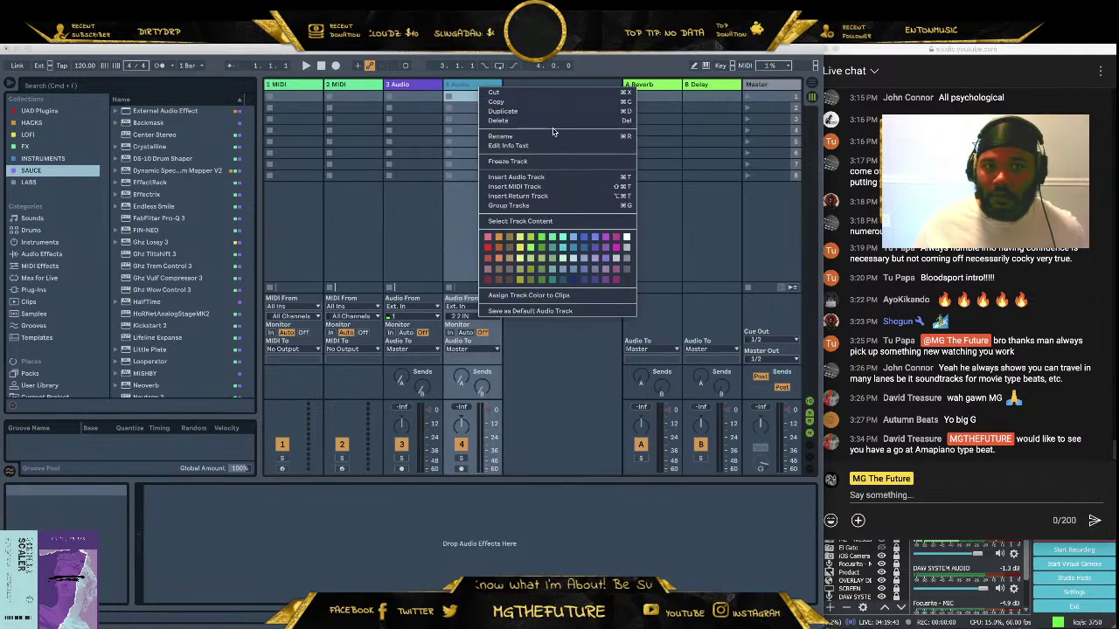
click(502, 118)
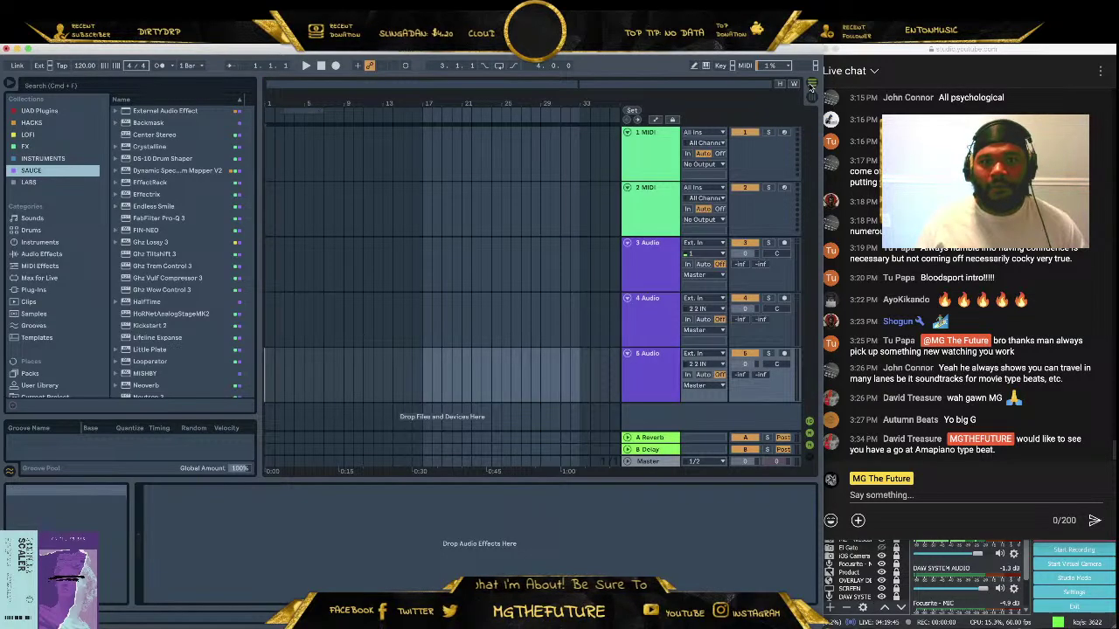
click(814, 83)
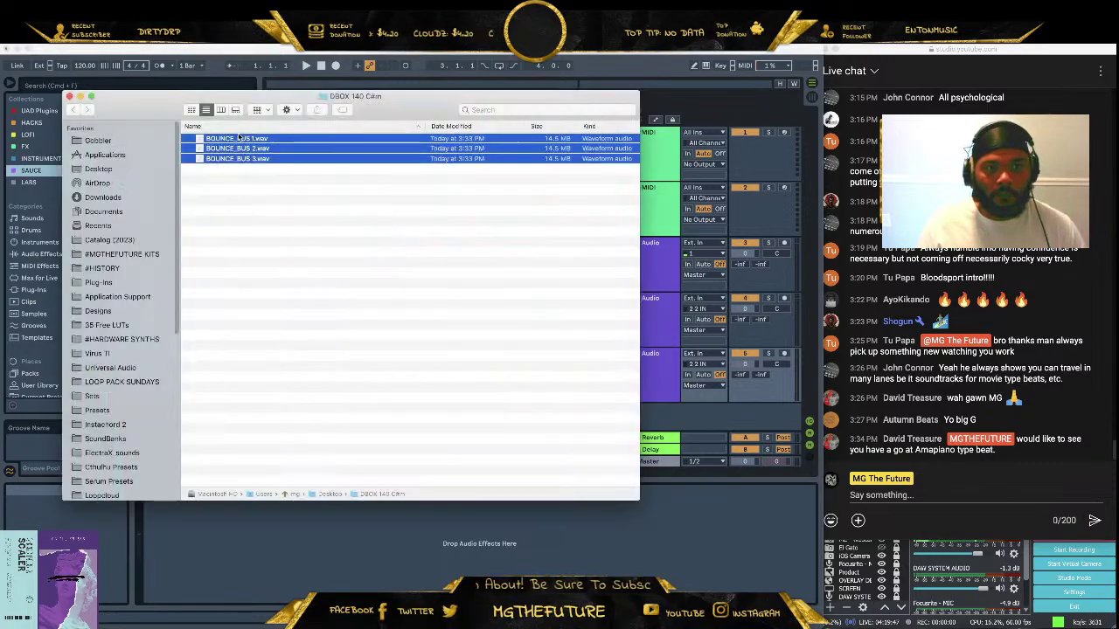
Import the three BOUNCE_BUS WAV files onto the 3 Audio track and move the BOUNCE_BUS 1 clip to the start of the timeline
drag(299, 233, 295, 278)
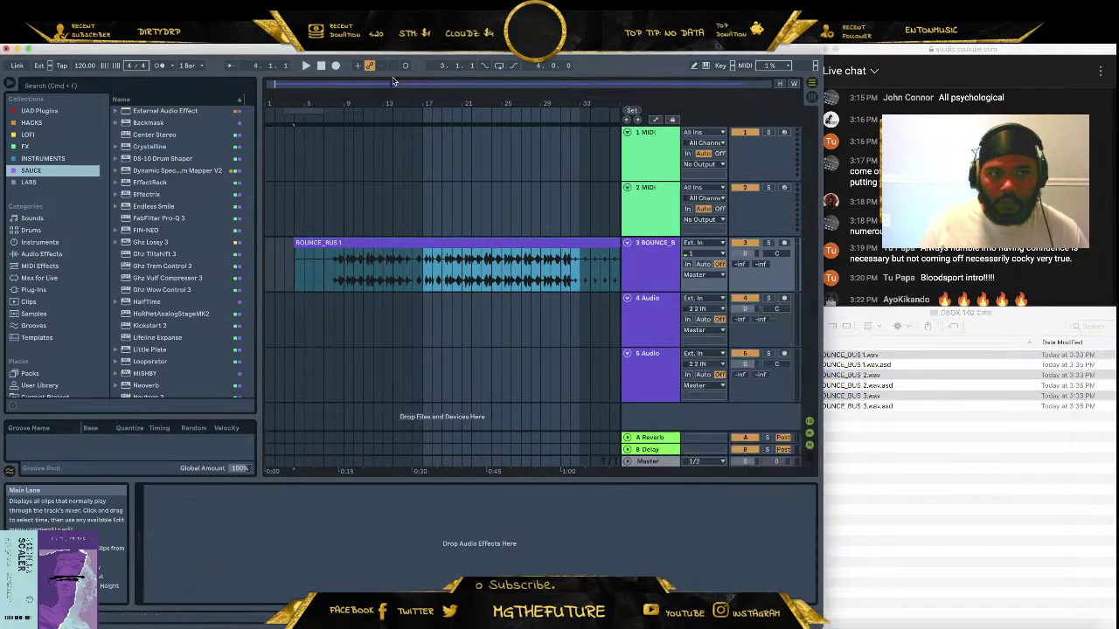
click(378, 85)
drag(379, 86, 378, 72)
click(410, 323)
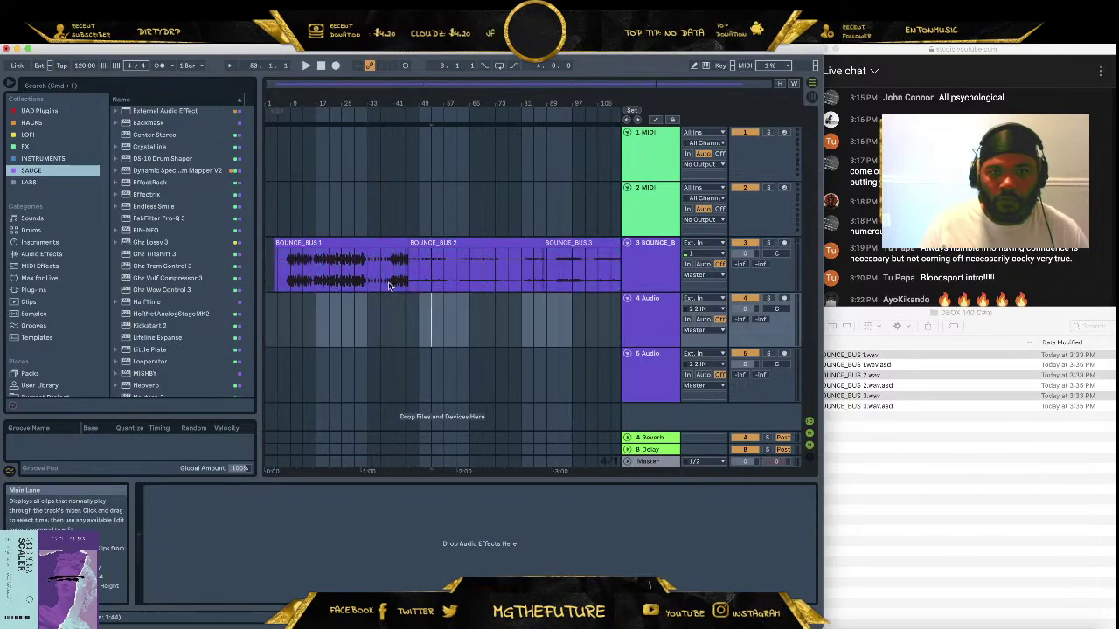
drag(370, 242, 300, 242)
click(422, 342)
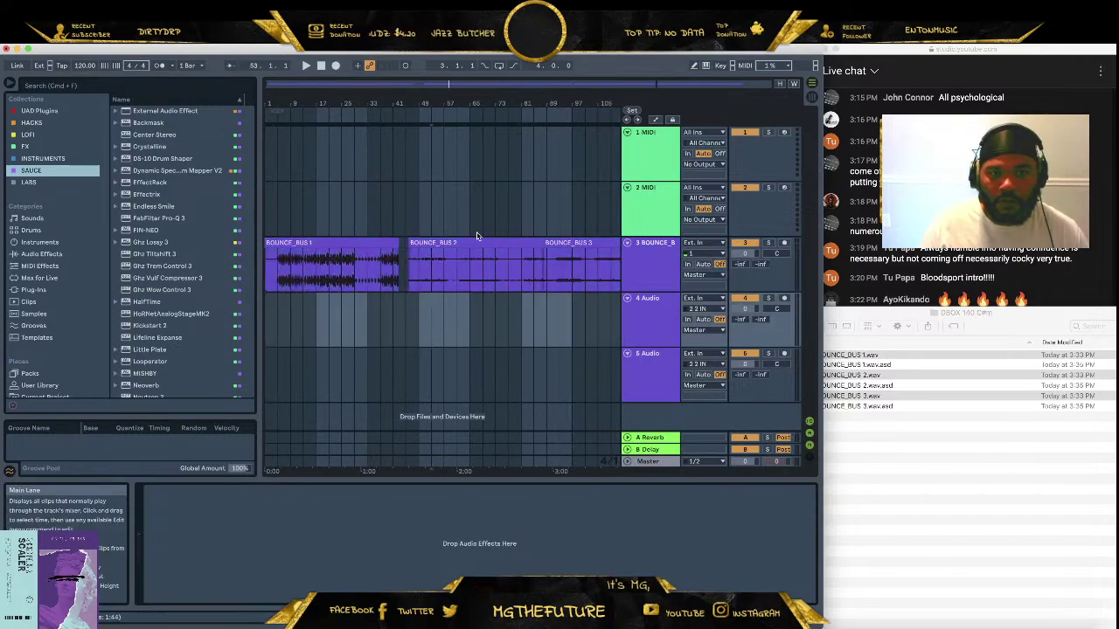
Move the BOUNCE_BUS 2 clip to track 4 and the BOUNCE_BUS 3 clip to track 5, both at the start of the timeline
click(476, 242)
drag(477, 241, 334, 297)
mouse_move(565, 280)
mouse_down()
mouse_move(260, 372)
mouse_move(515, 266)
mouse_move(175, 393)
mouse_move(286, 387)
mouse_up()
click(432, 315)
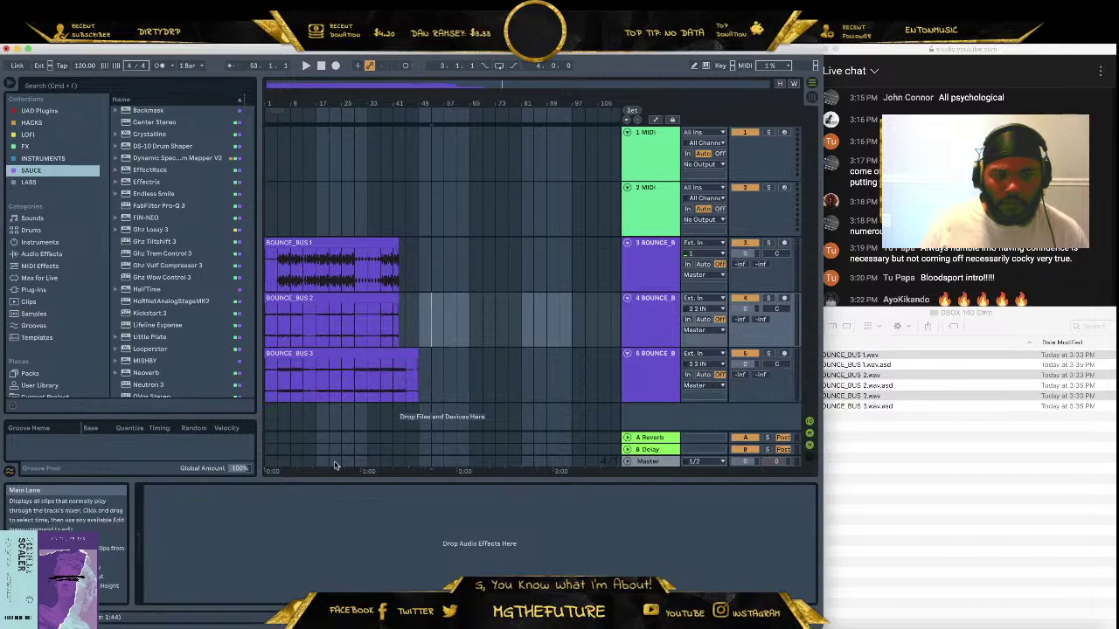
Extend the BOUNCE_BUS 2 and BOUNCE_BUS 1 clips so they end level with the BOUNCE_BUS 3 clip
click(320, 298)
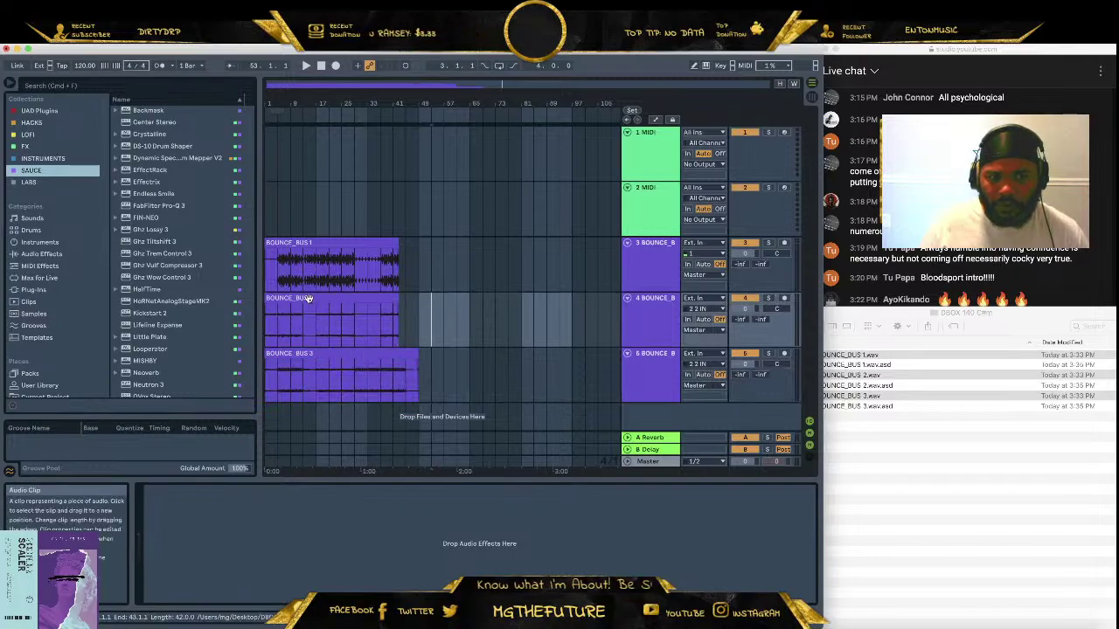
drag(399, 298, 431, 295)
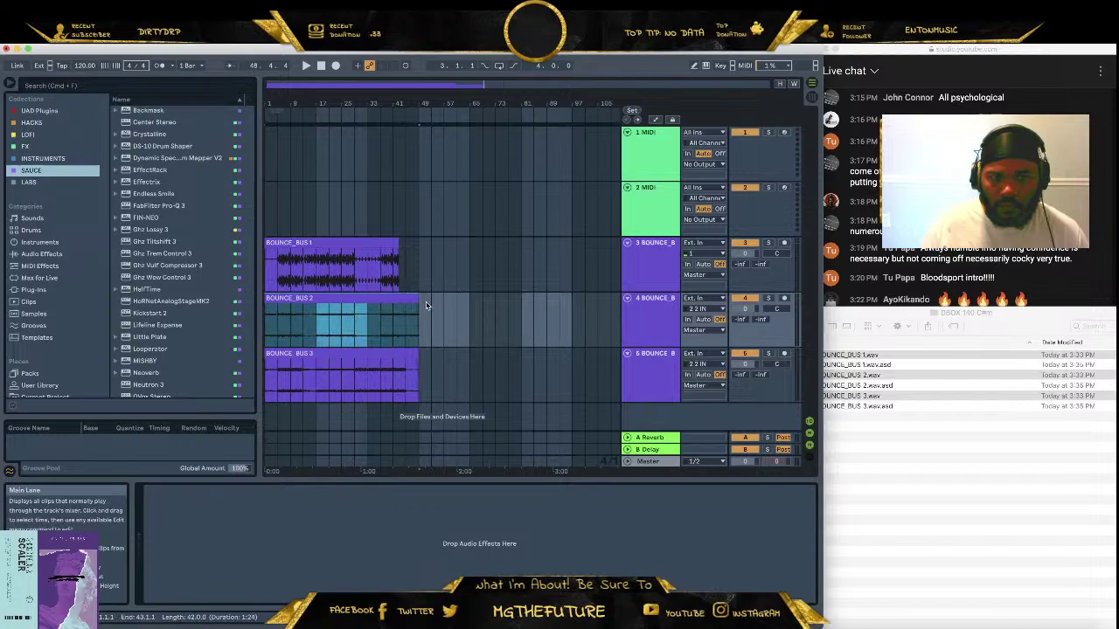
click(397, 242)
drag(397, 242, 418, 243)
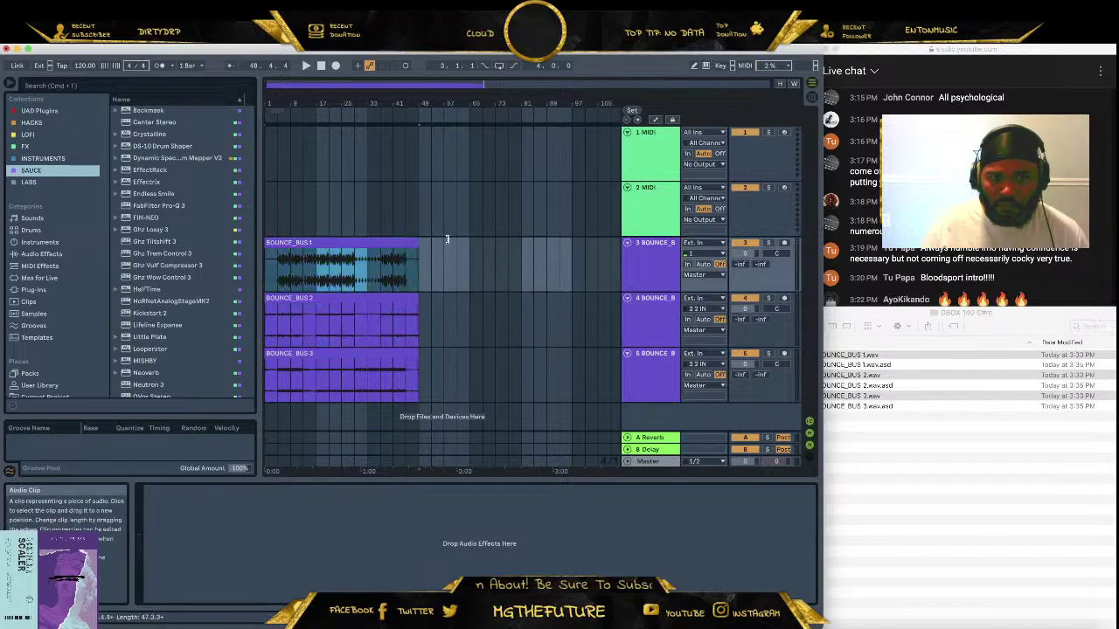
Play the arrangement from the start and close the Finder window holding the stem files
click(321, 65)
click(305, 67)
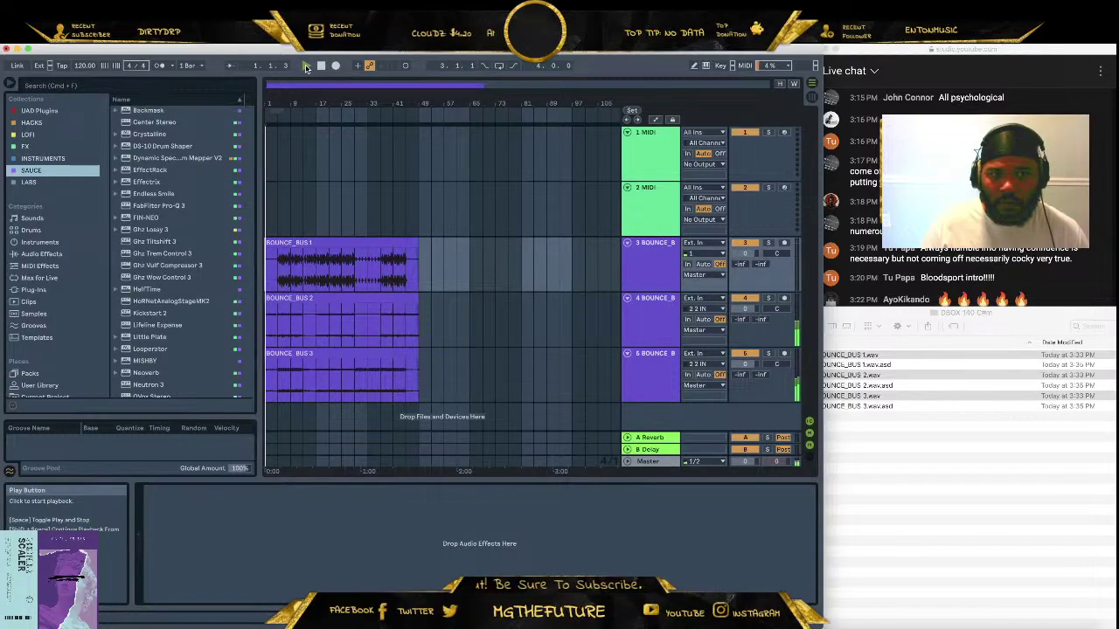
click(839, 313)
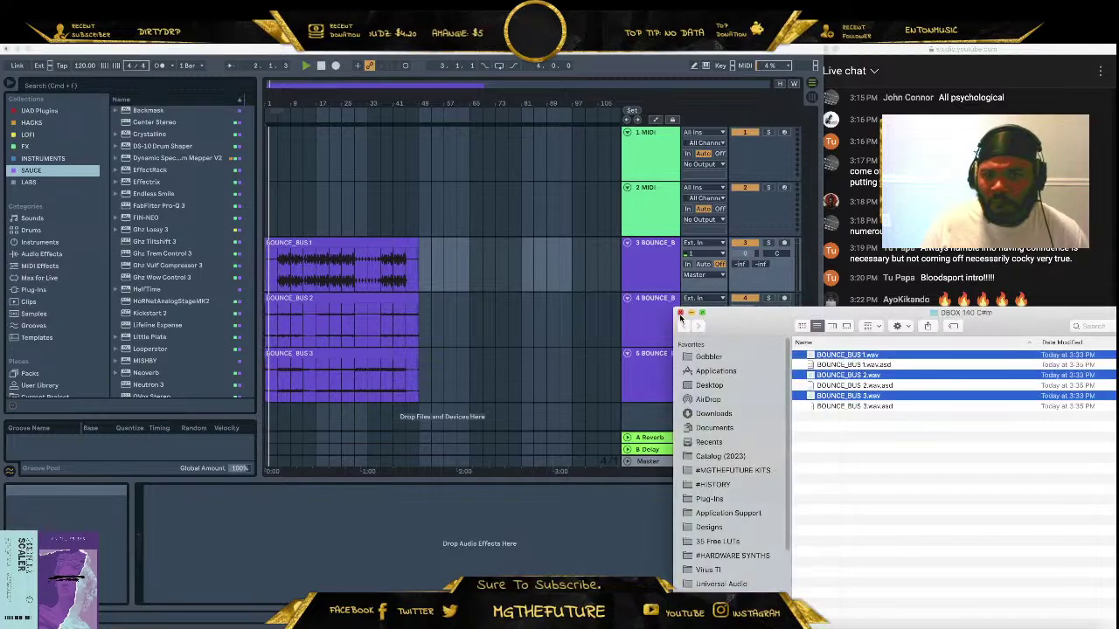
click(811, 326)
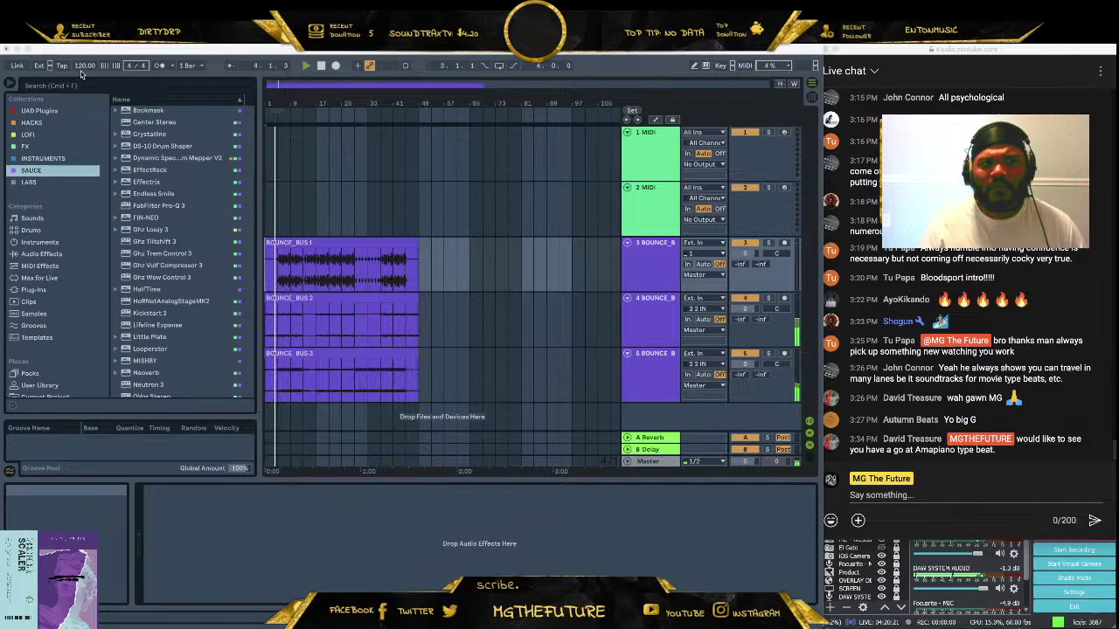
Set the project tempo to 144 BPM during playback
drag(85, 72, 85, 46)
click(585, 367)
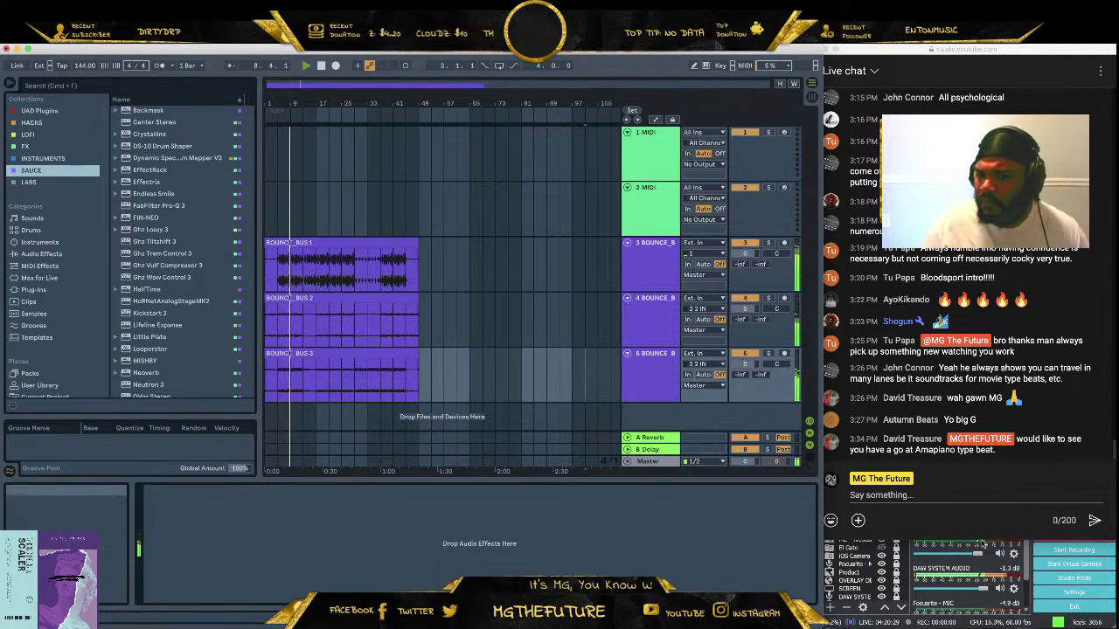
Lower the DAW SYSTEM AUDIO level to -4.0 dB in OBS, return to Ableton Live and stop playback
click(977, 590)
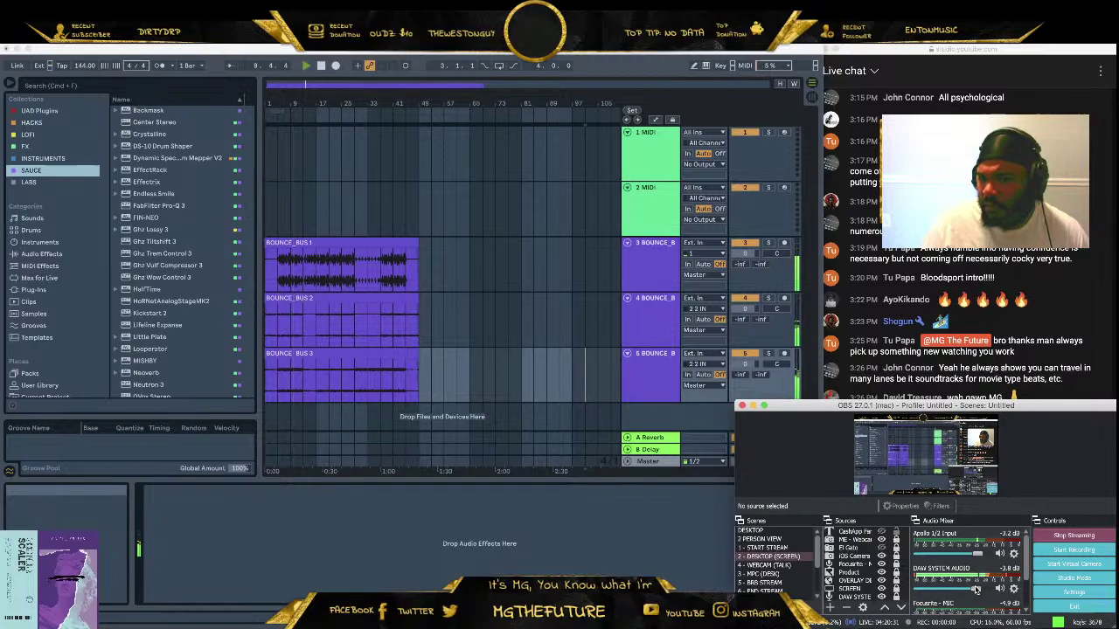
key(super+Tab)
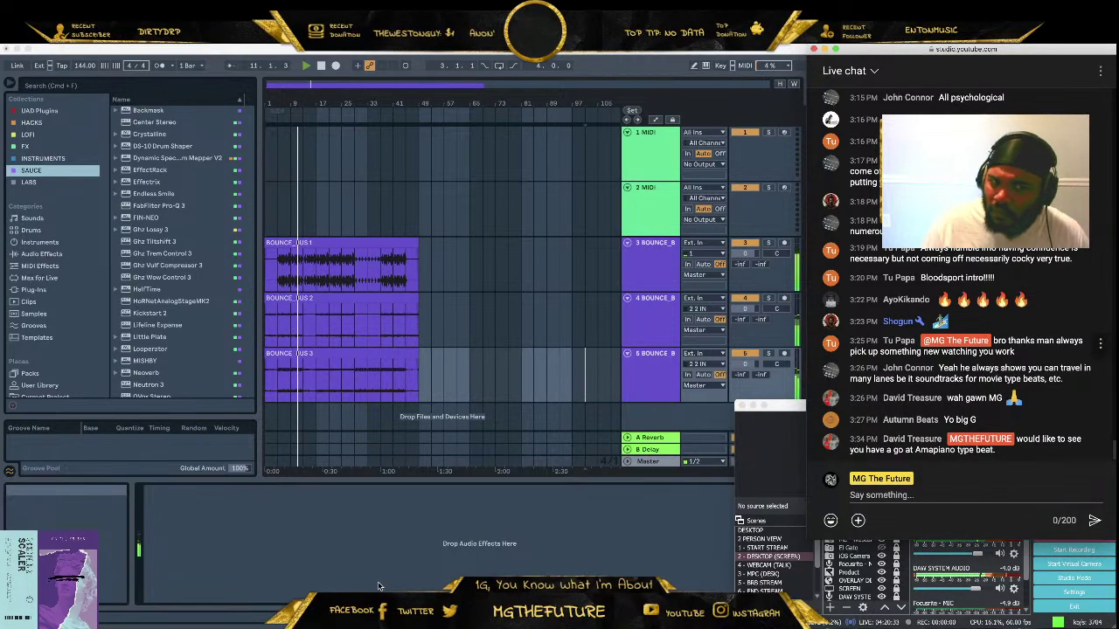
click(661, 278)
key(space)
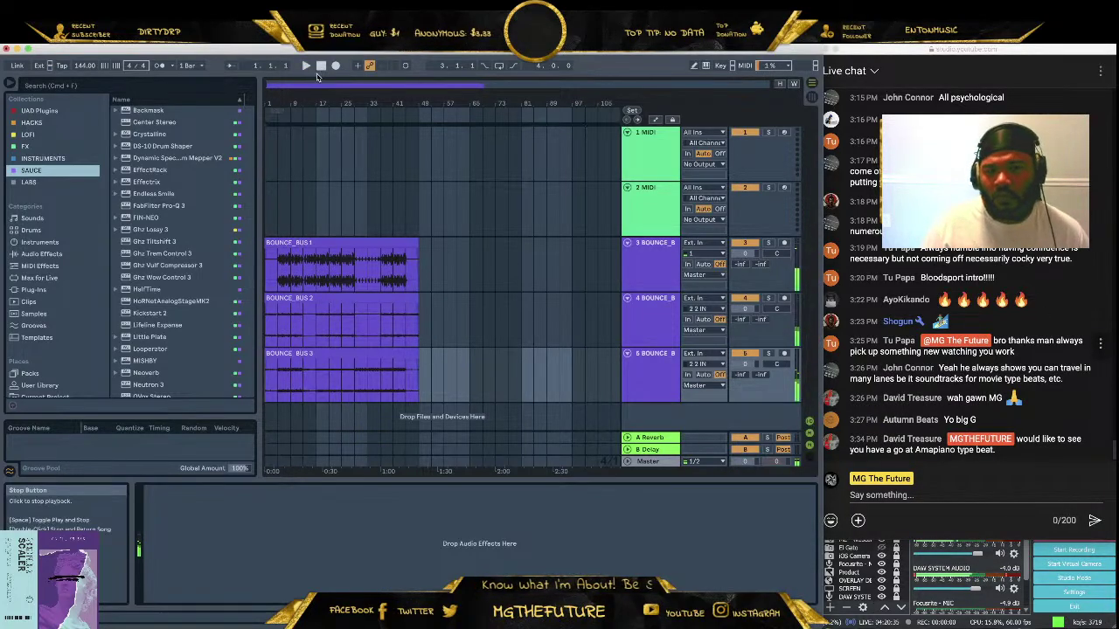
Insert a new audio track after BOUNCE_BUS 3 in the Session View and set its input channel to 3/4 IN 34
click(811, 98)
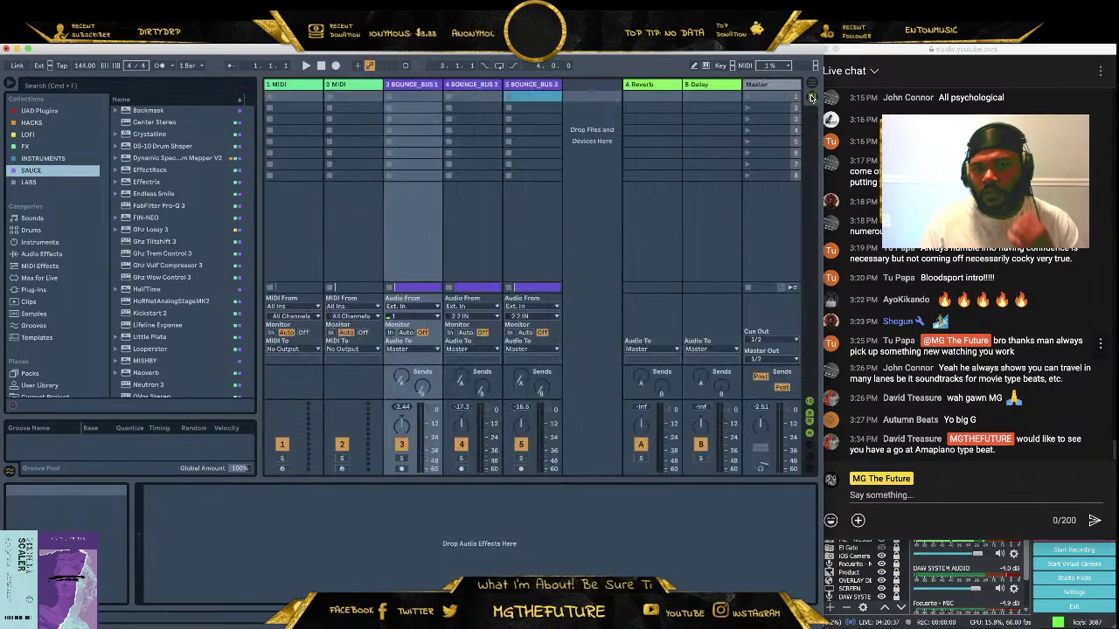
right_click(593, 85)
click(627, 88)
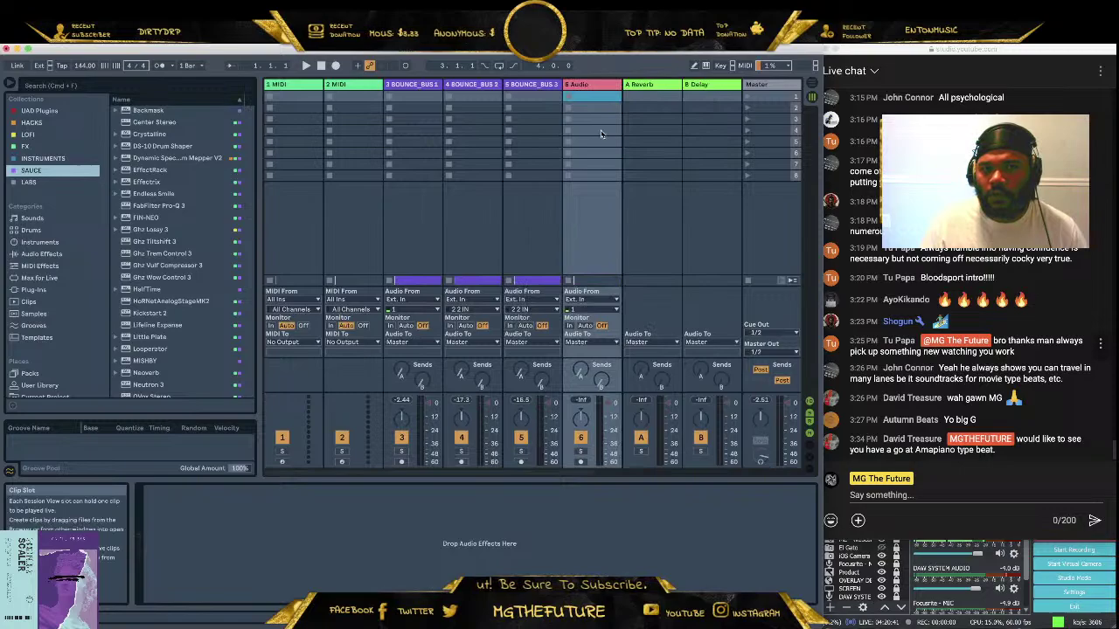
click(601, 311)
click(586, 354)
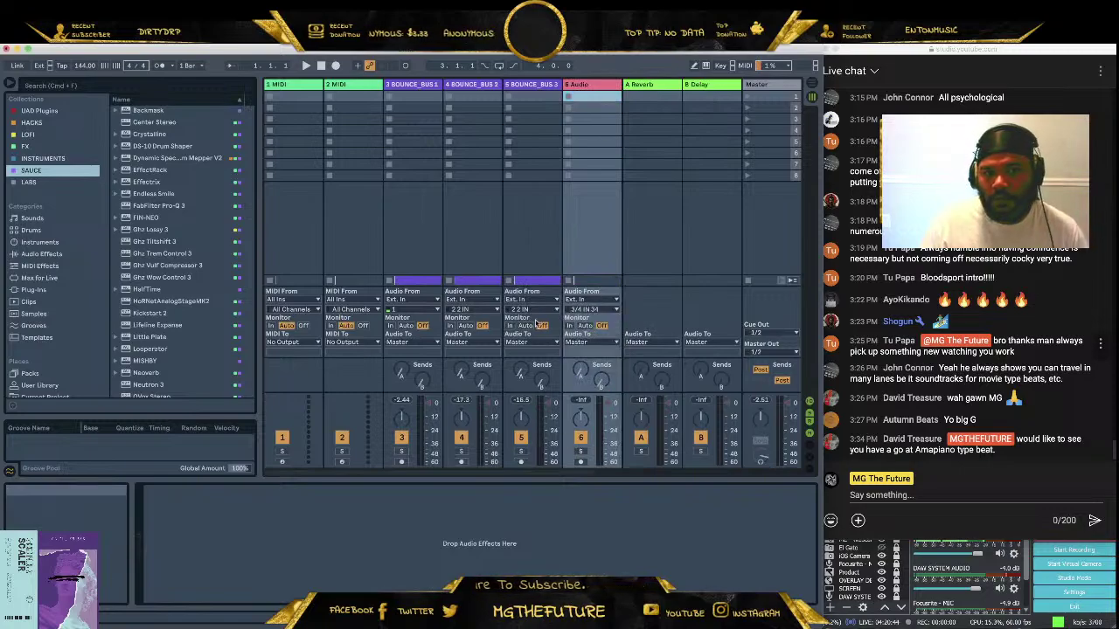
Route the BOUNCE_BUS 1 track's output to Ext. Out channels 3/4
click(419, 342)
click(418, 352)
click(419, 353)
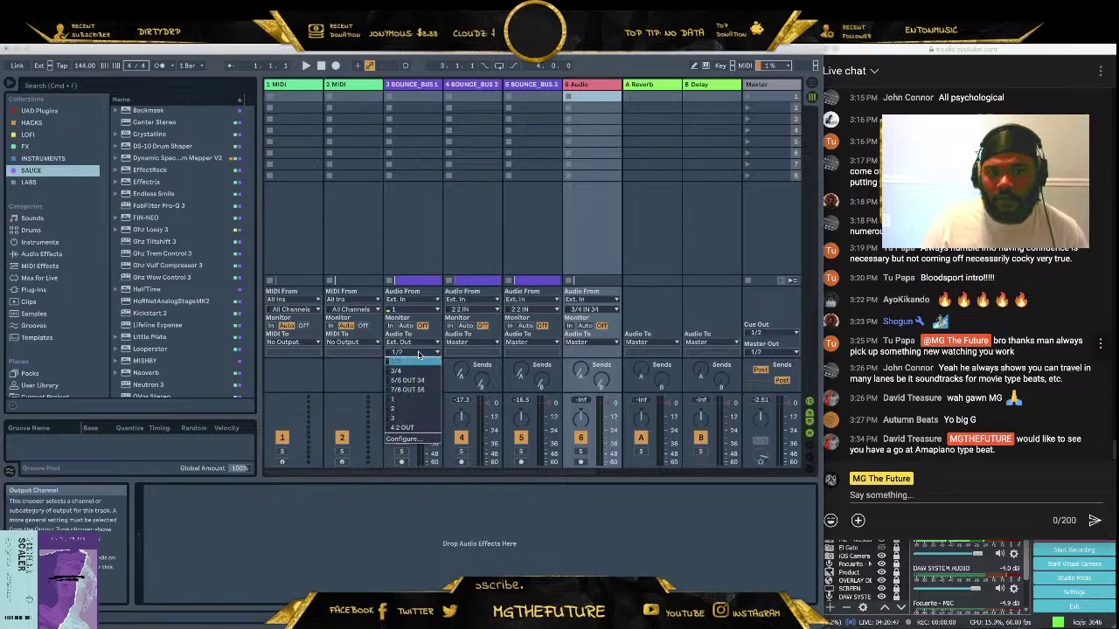
click(424, 371)
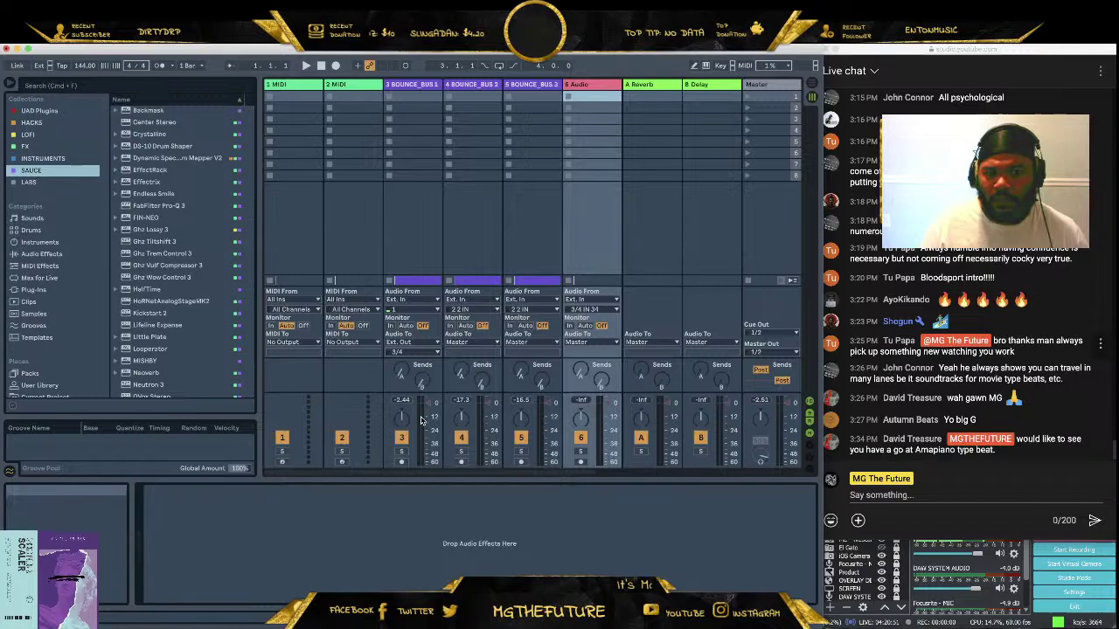
Play the song while muting and unmuting the bus tracks to check the external output of BOUNCE_BUS 1
click(462, 437)
key(space)
click(521, 437)
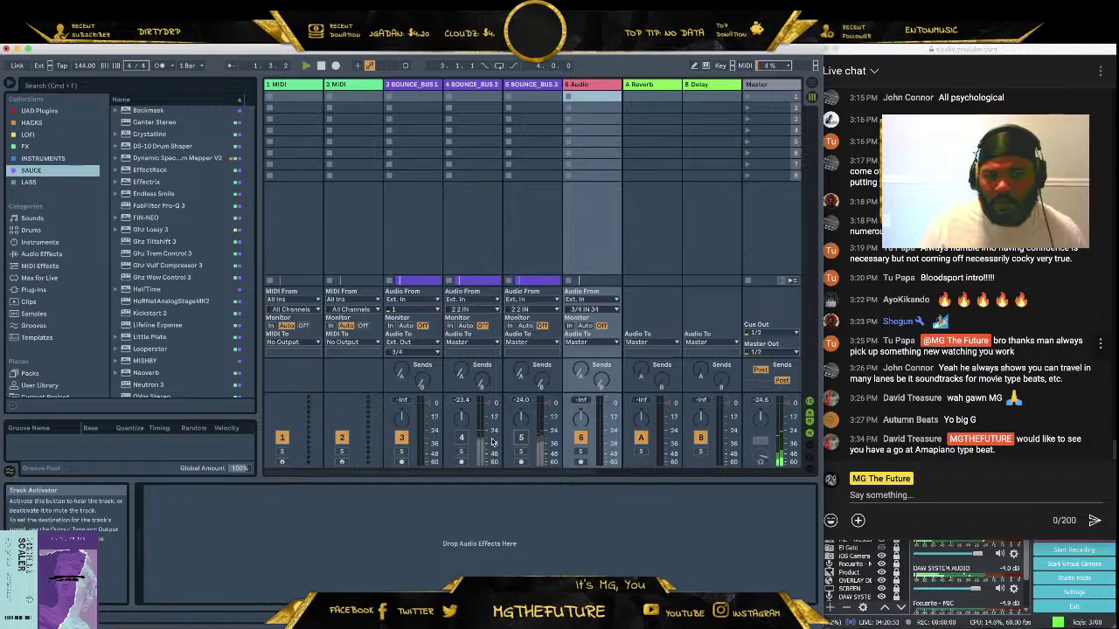
click(463, 438)
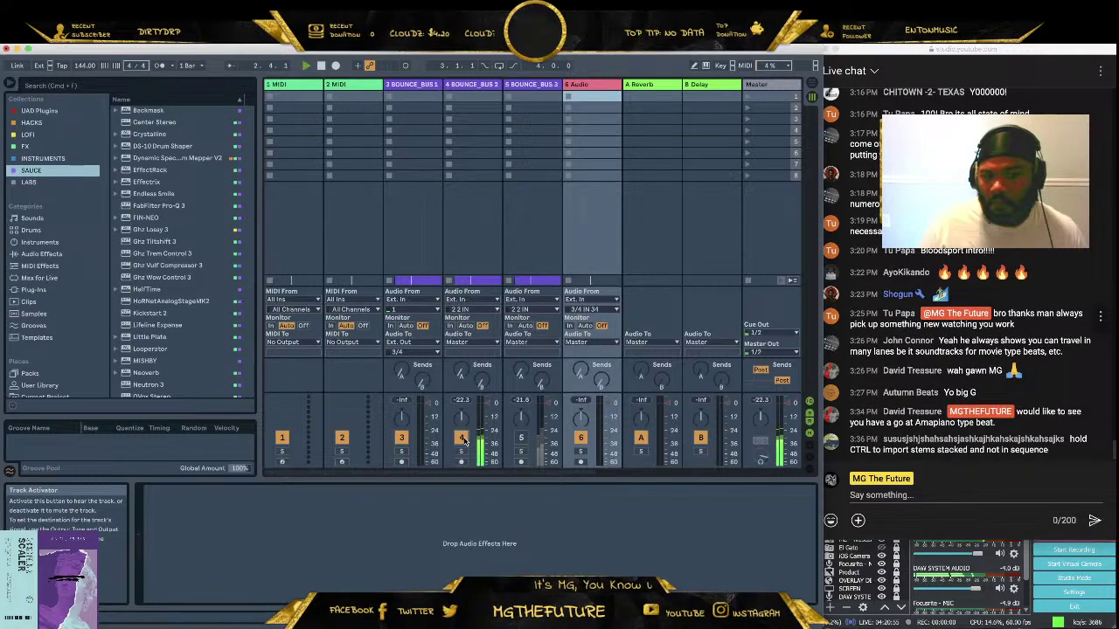
click(402, 438)
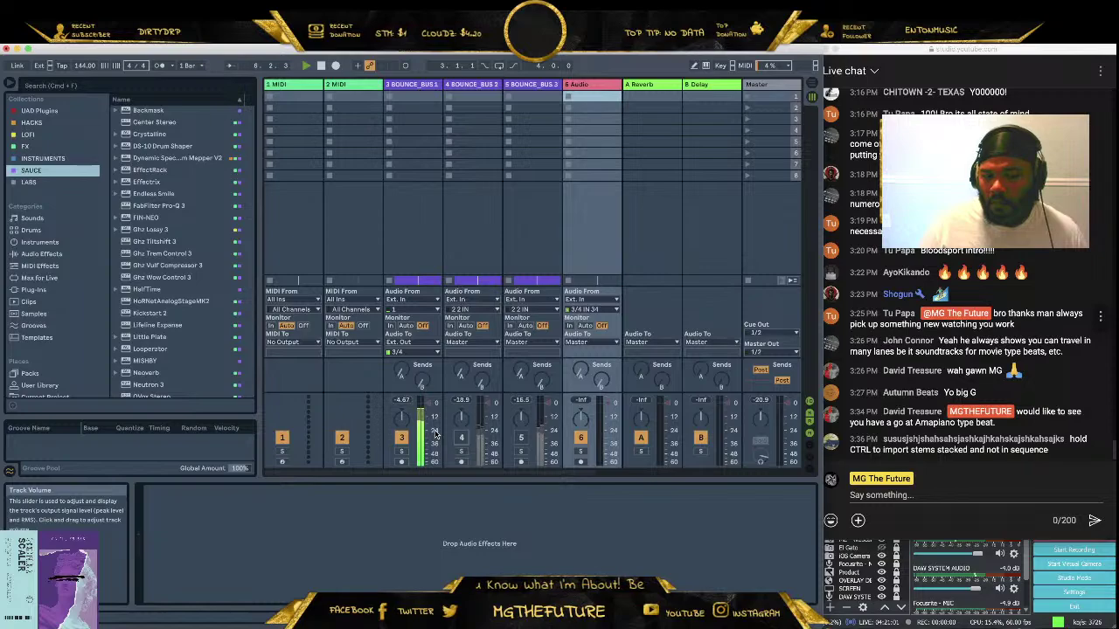
Change the BOUNCE_BUS 1 output to 7/8 OUT 56 and route BOUNCE_BUS 2 to Ext. Out 5/6 OUT 34
click(411, 352)
click(422, 392)
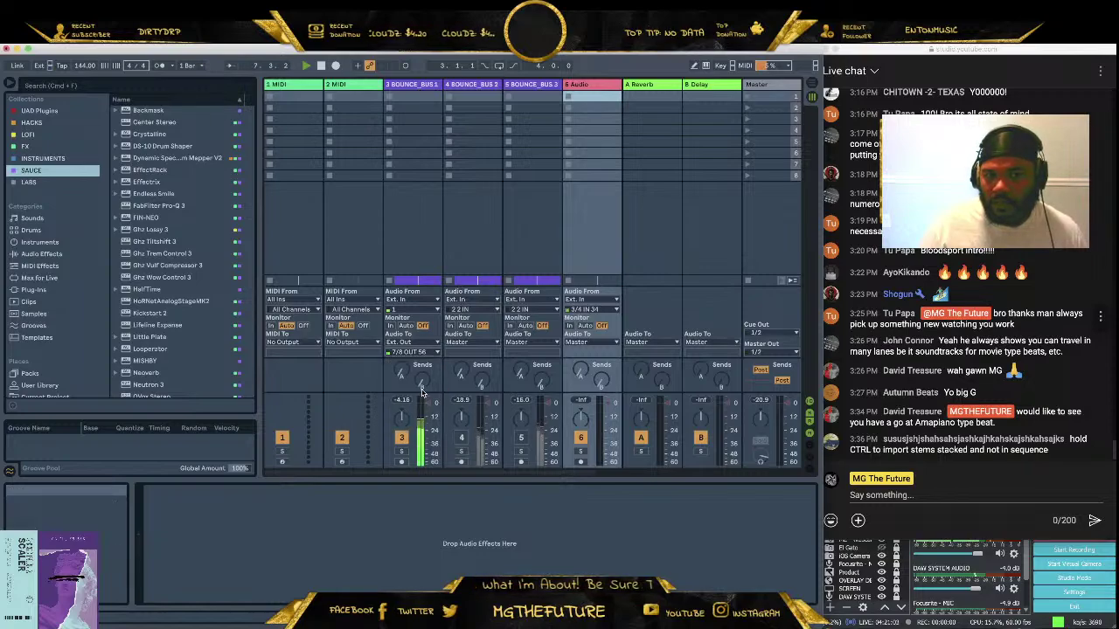
click(476, 341)
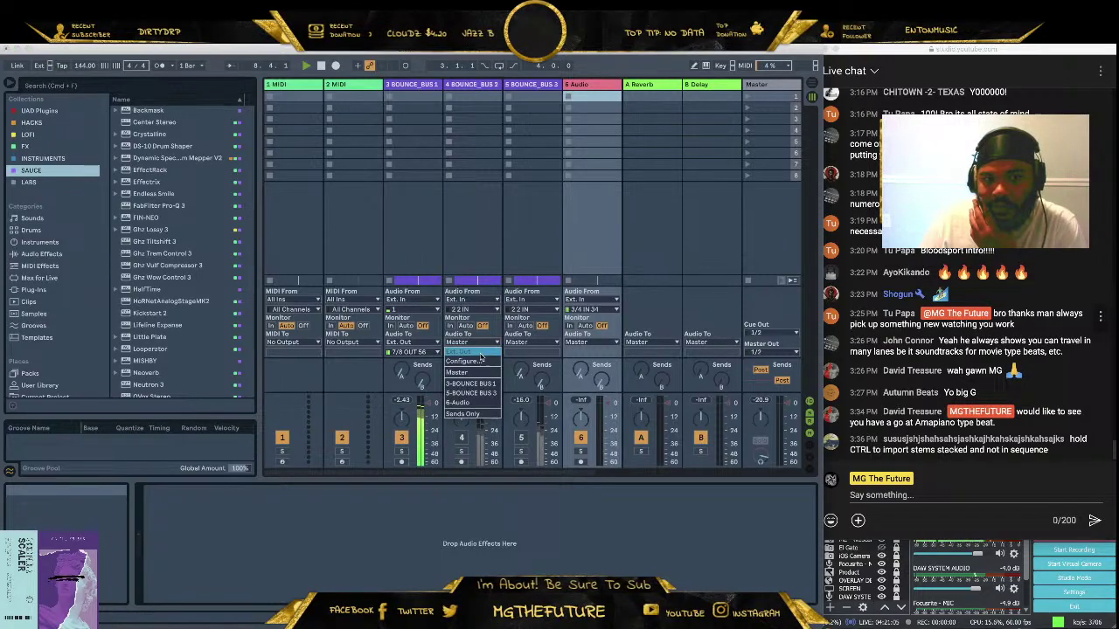
click(480, 353)
click(472, 352)
click(473, 382)
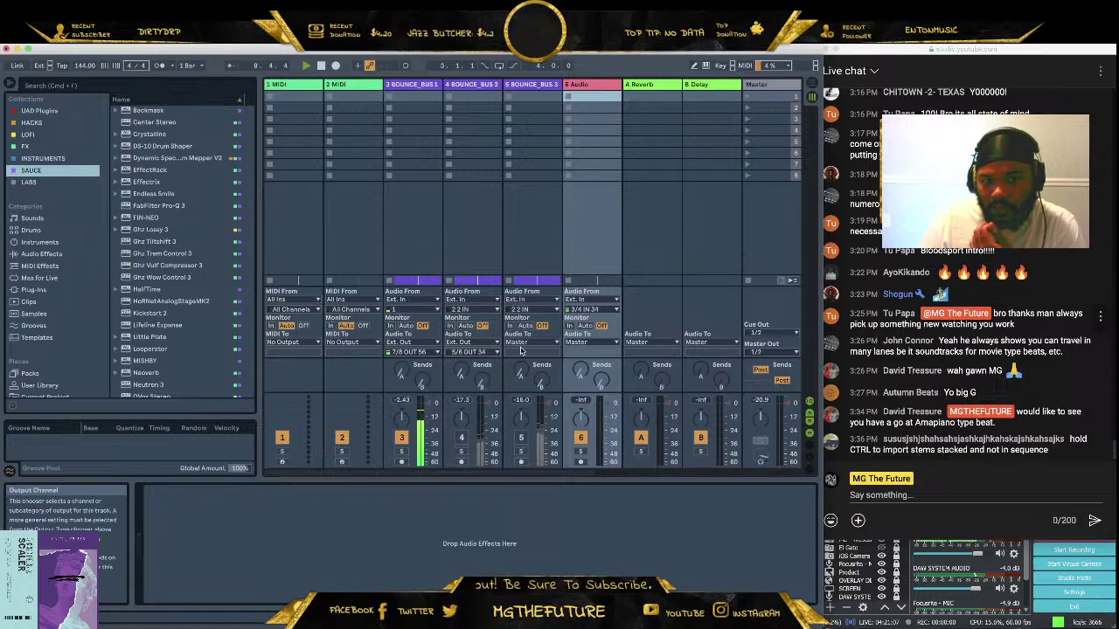
Route the BOUNCE_BUS 3 track to Ext. Out 3/4 and unmute tracks 4 and 5
click(520, 341)
click(523, 352)
click(529, 352)
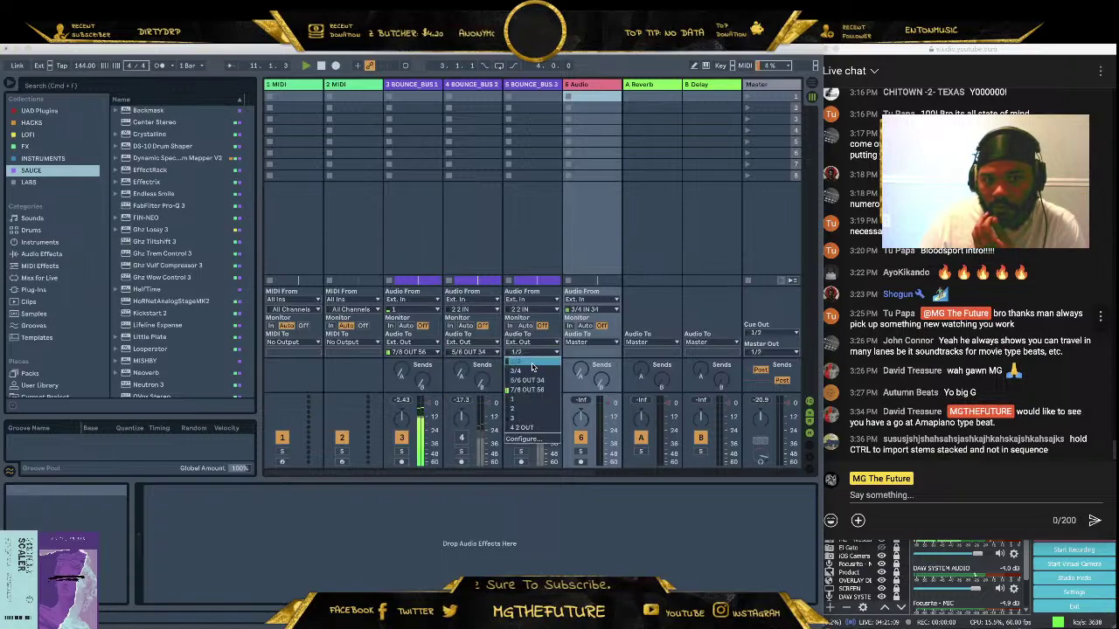
click(530, 370)
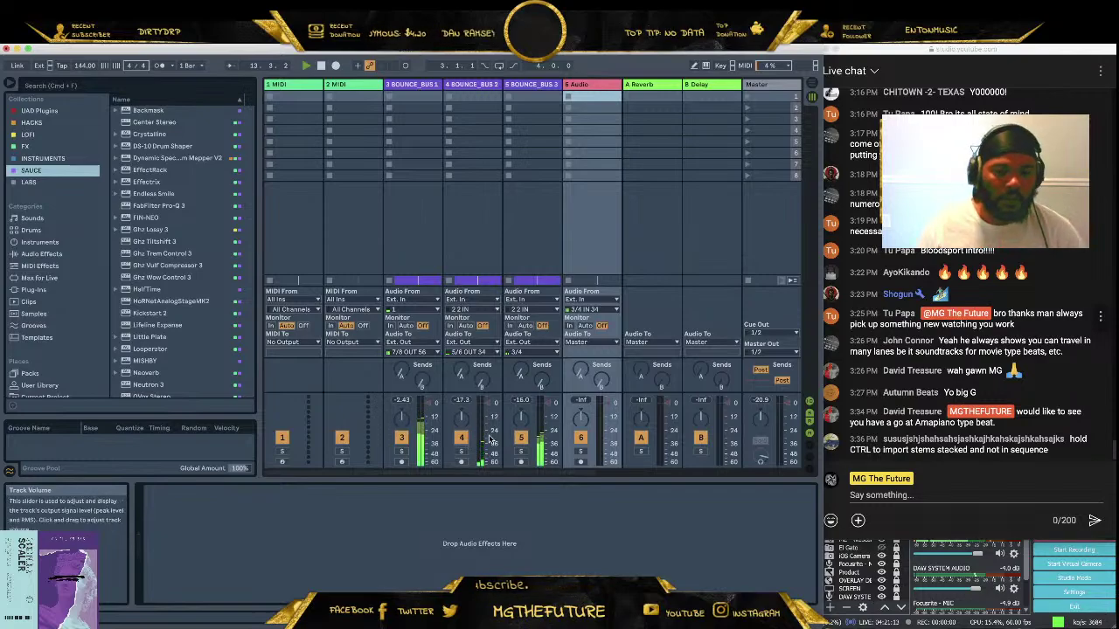
Switch to OBS and show the desk camera source in the desktop scene
click(846, 614)
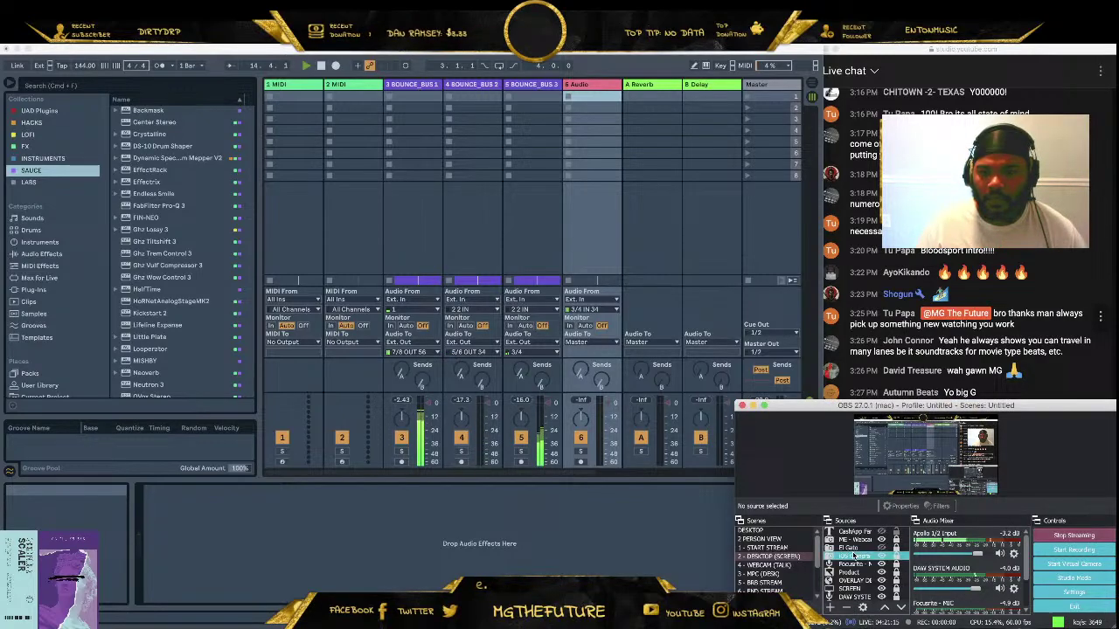
click(881, 549)
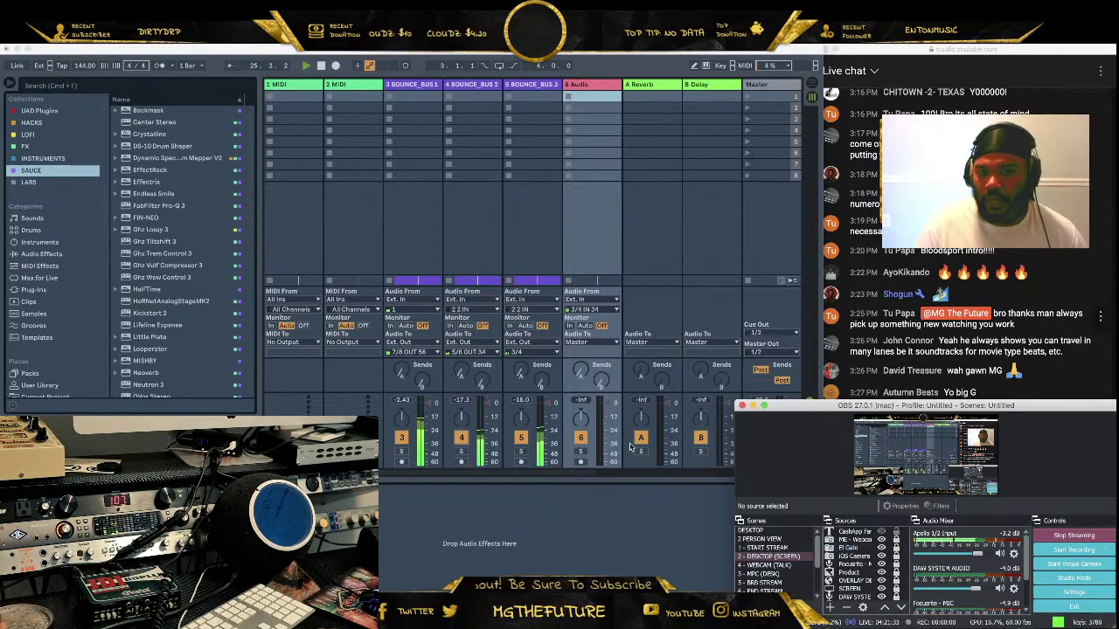
Set the 6 Audio track's monitoring to In in Live and show the Arrangement View zoomed to the first 29 bars
click(570, 324)
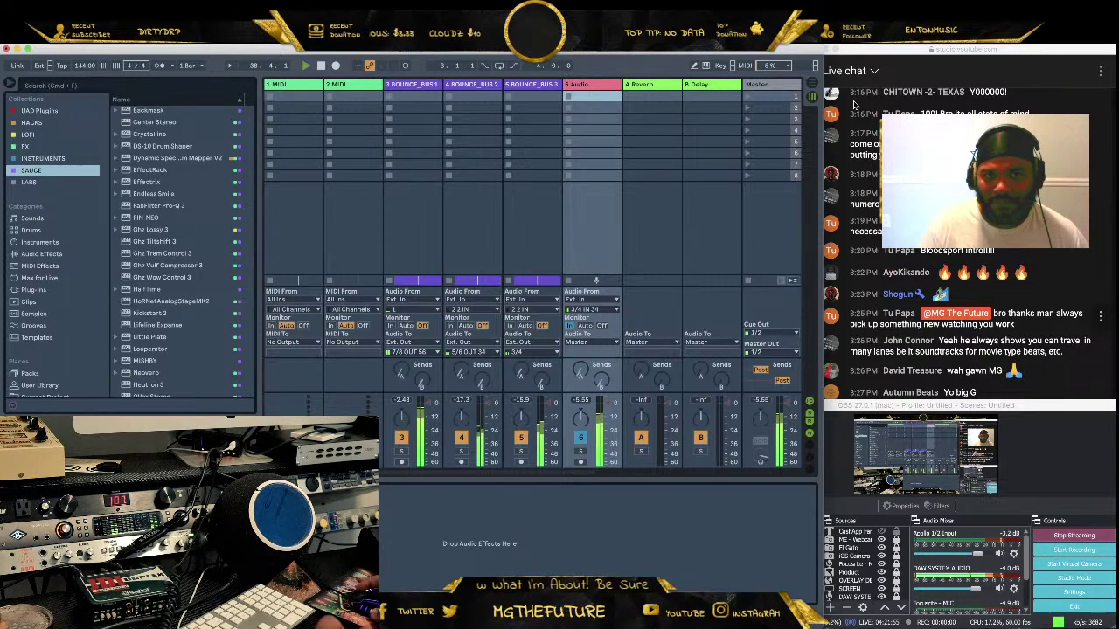
click(811, 84)
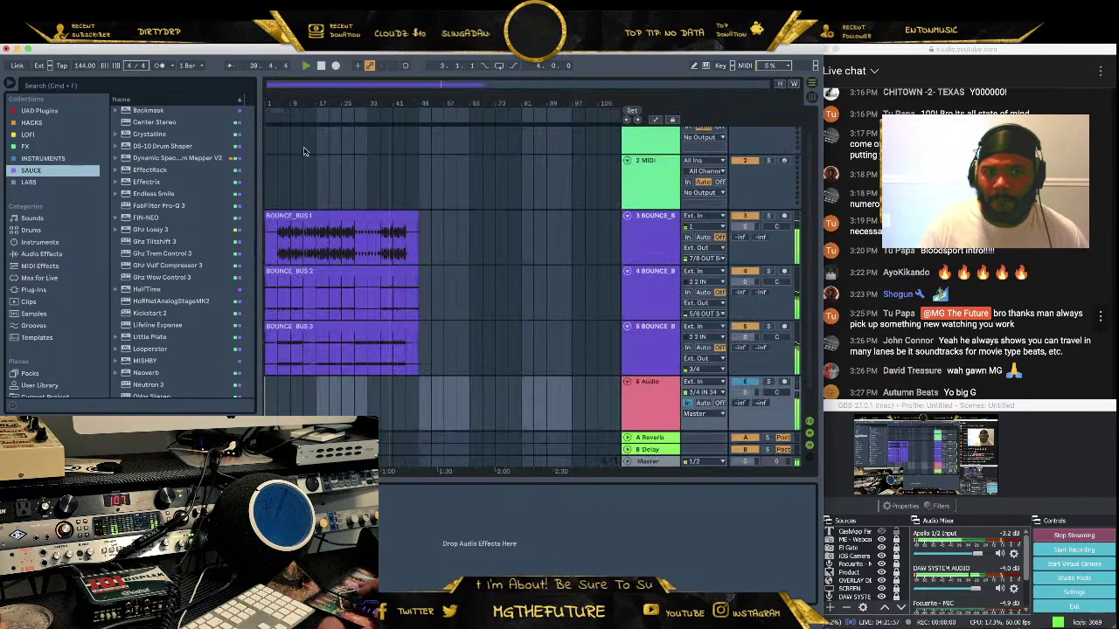
drag(297, 90, 297, 123)
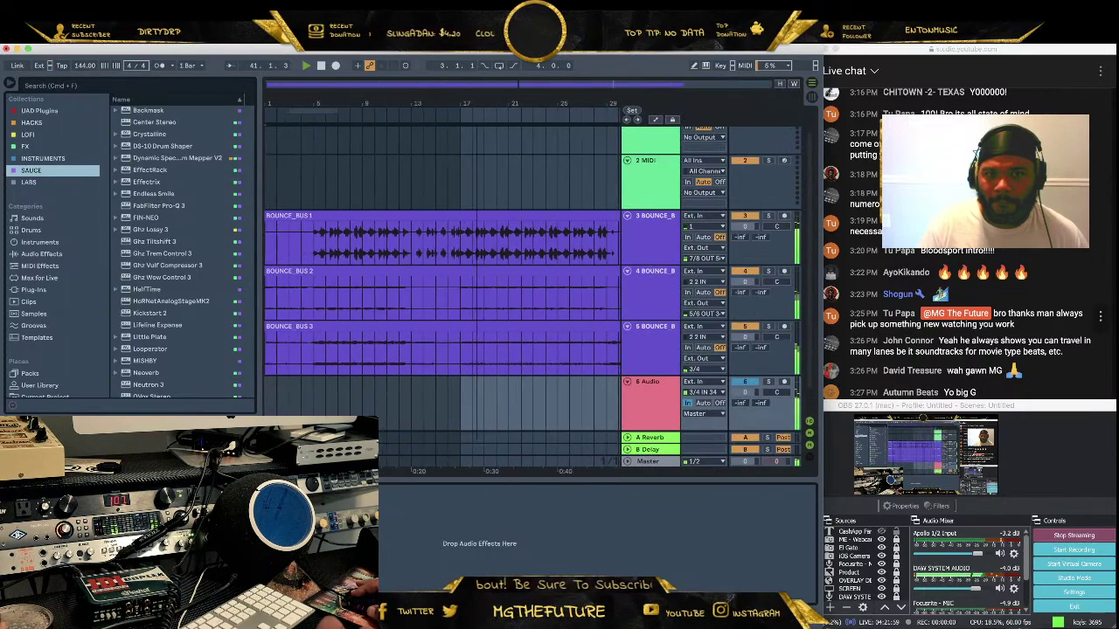
Try moving the BOUNCE_BUS 1 clip about three bars later on its track, and undo the move
drag(513, 215, 355, 226)
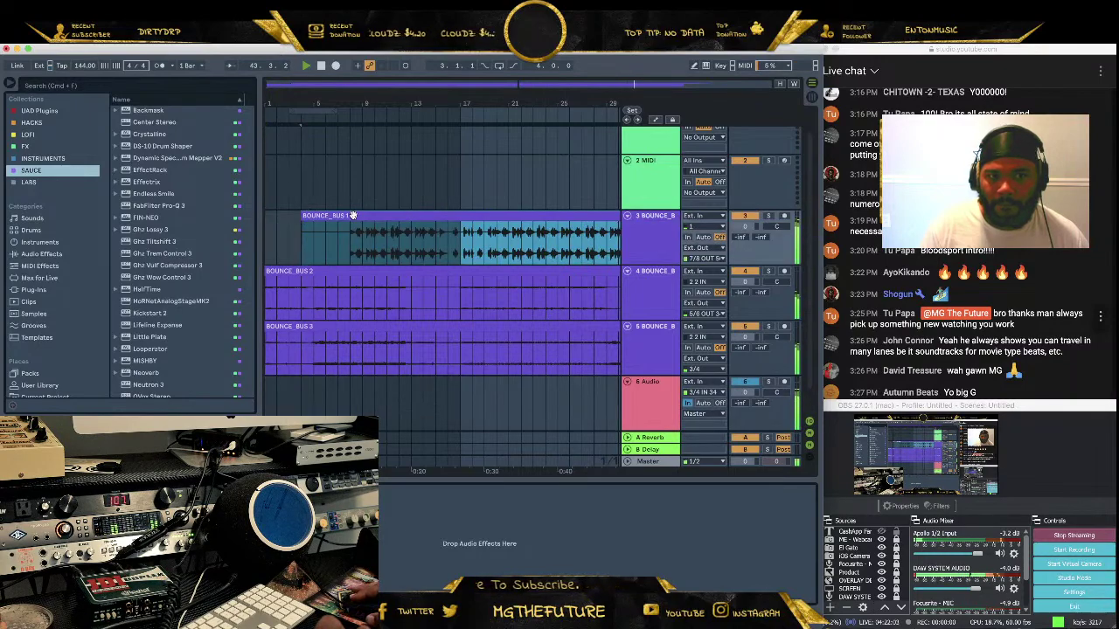
key(ctrl+z)
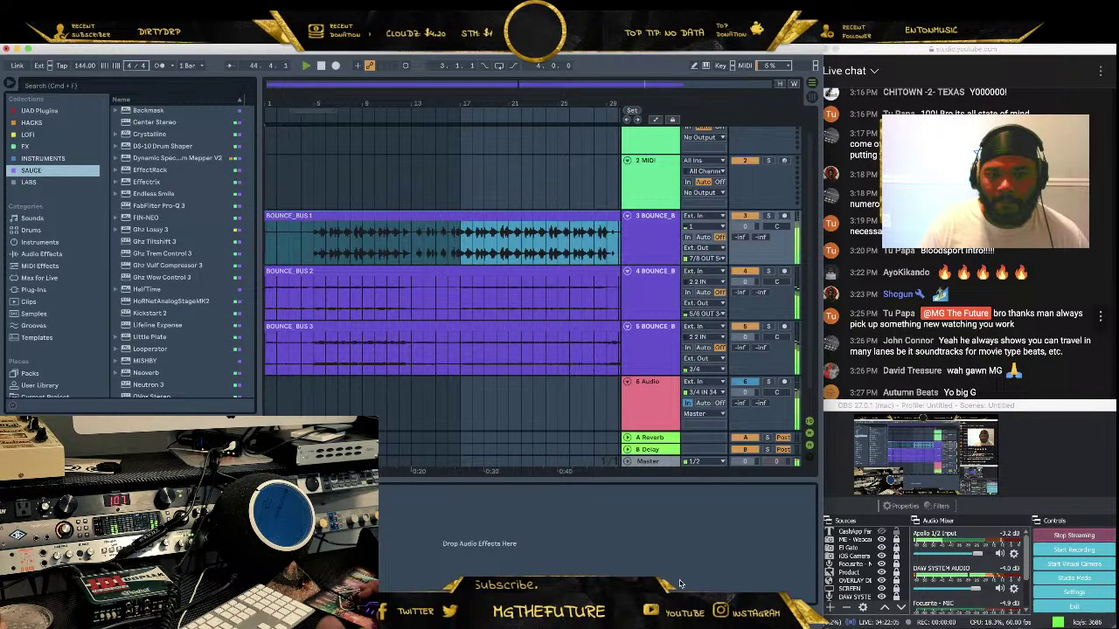
Open the clip details of the three BOUNCE_BUS clips in turn and turn off Warp for each
key(shift+Tab)
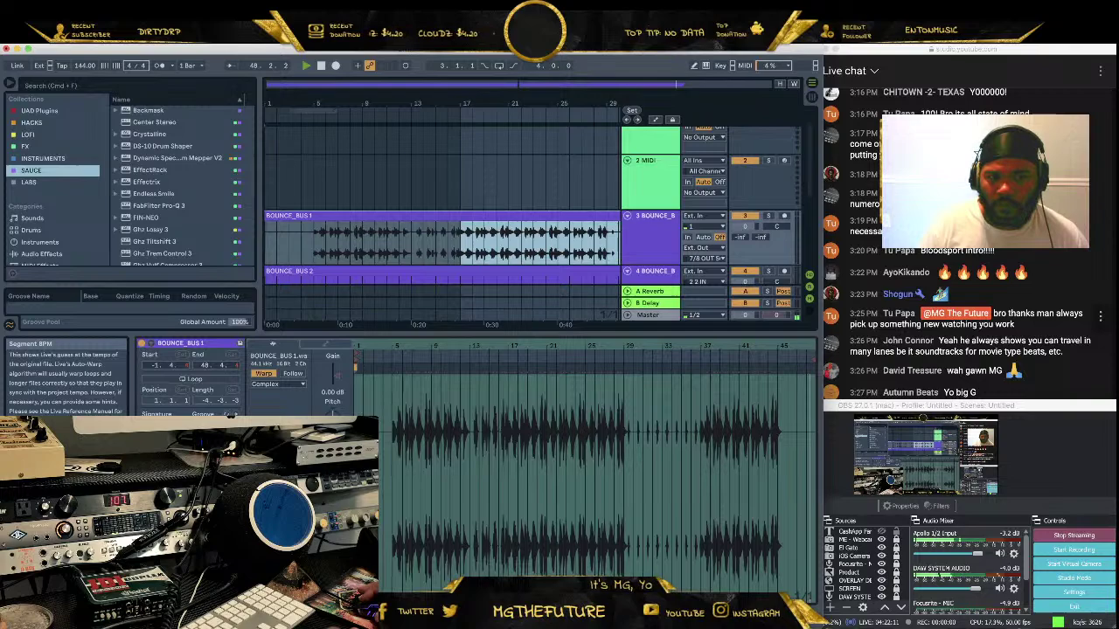
click(263, 373)
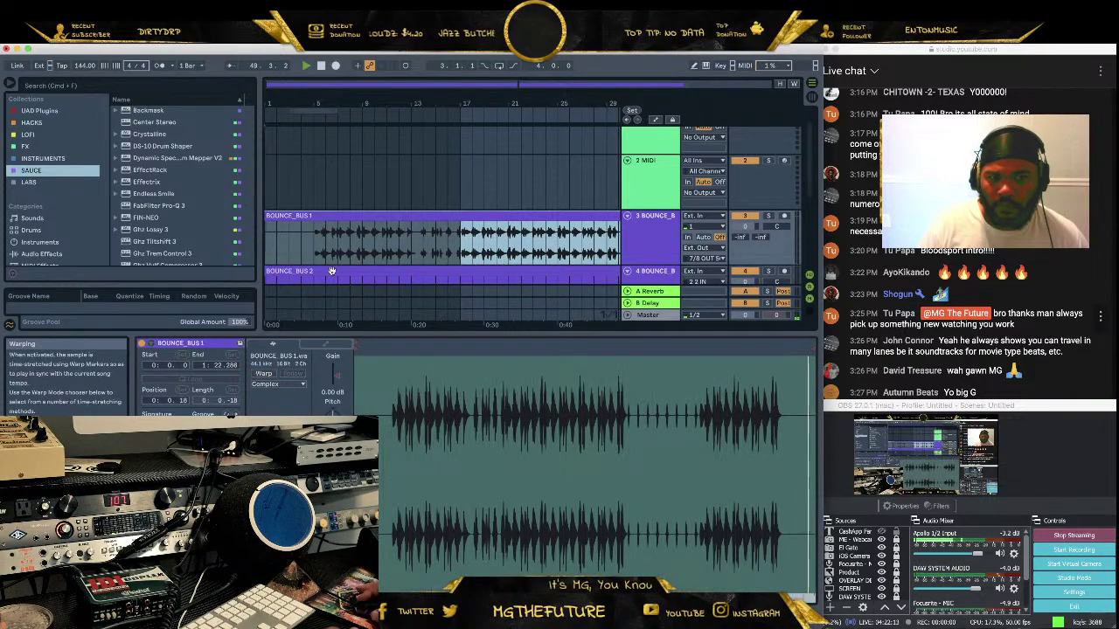
scroll(332, 266, down, 1)
click(338, 255)
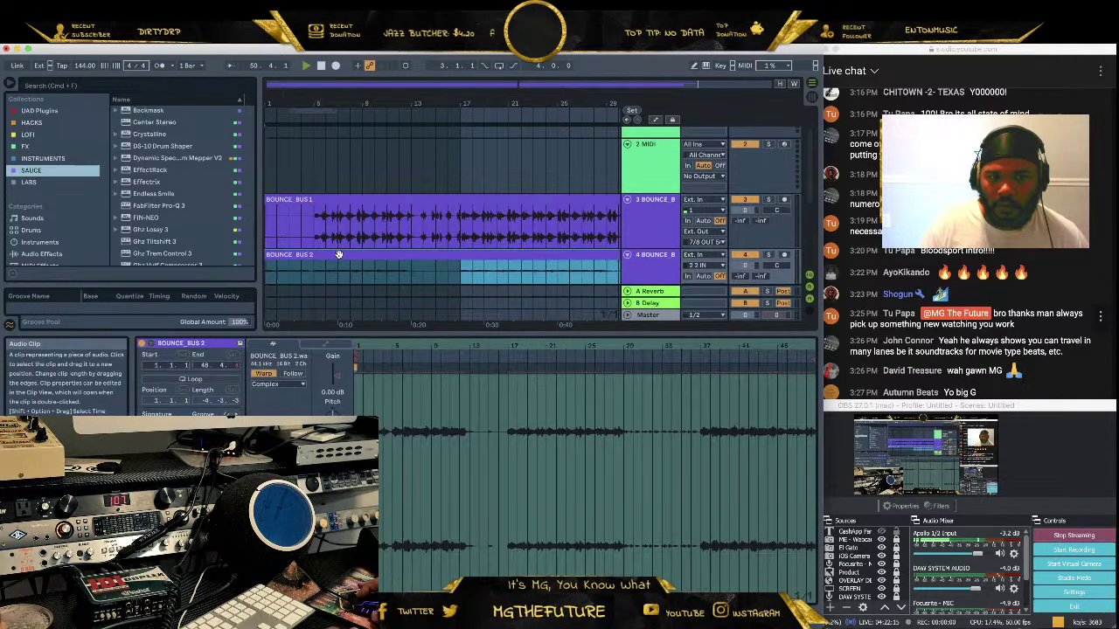
scroll(338, 254, down, 2)
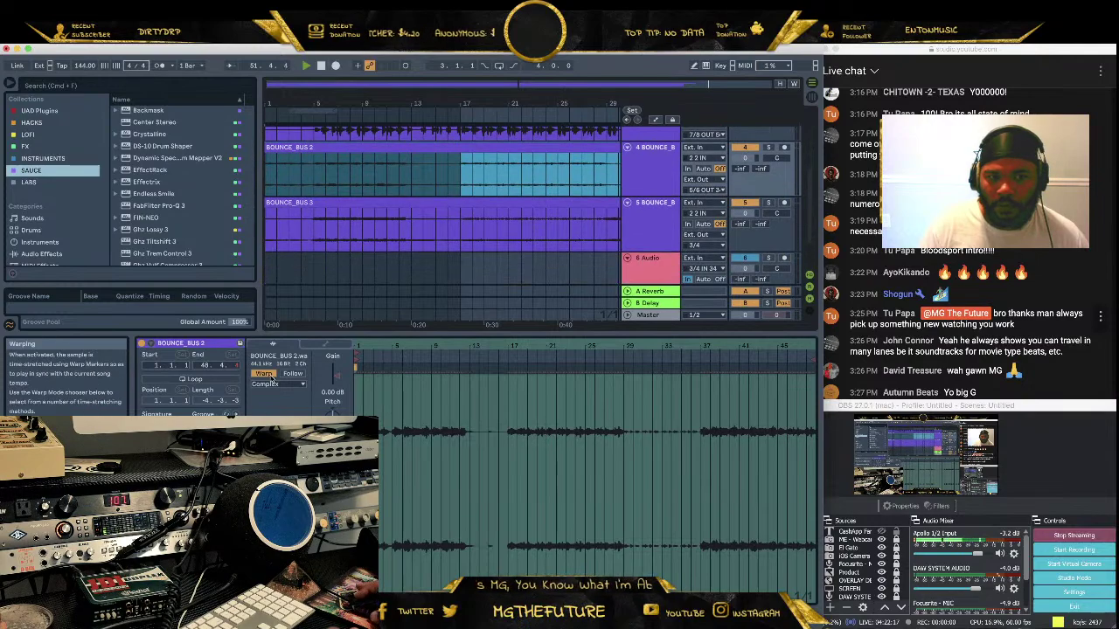
key(Down)
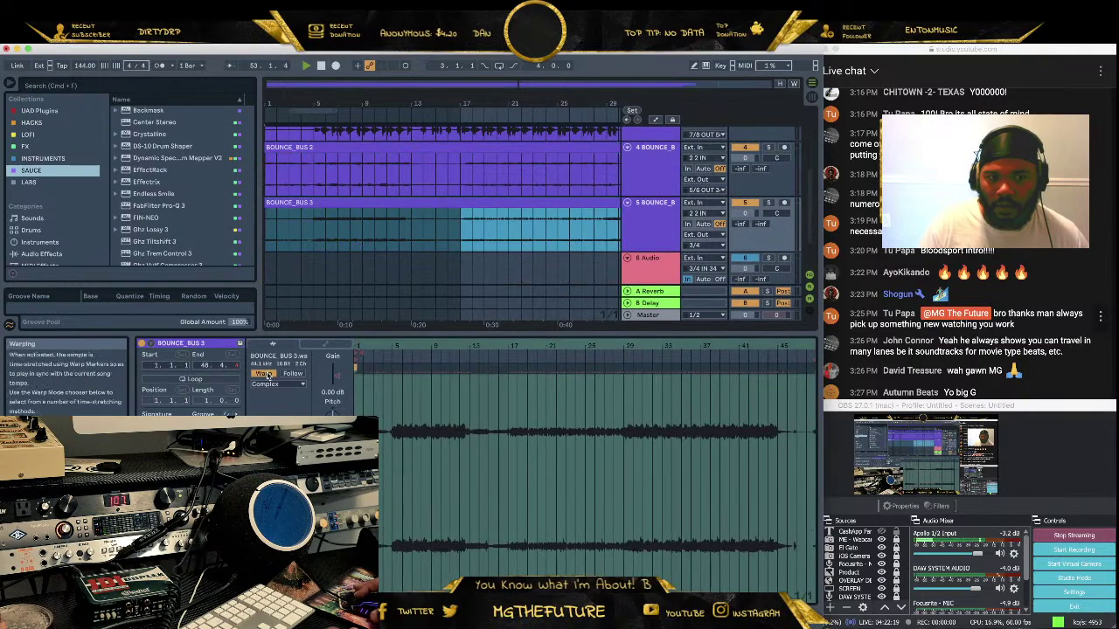
click(265, 374)
scroll(381, 251, up, 1)
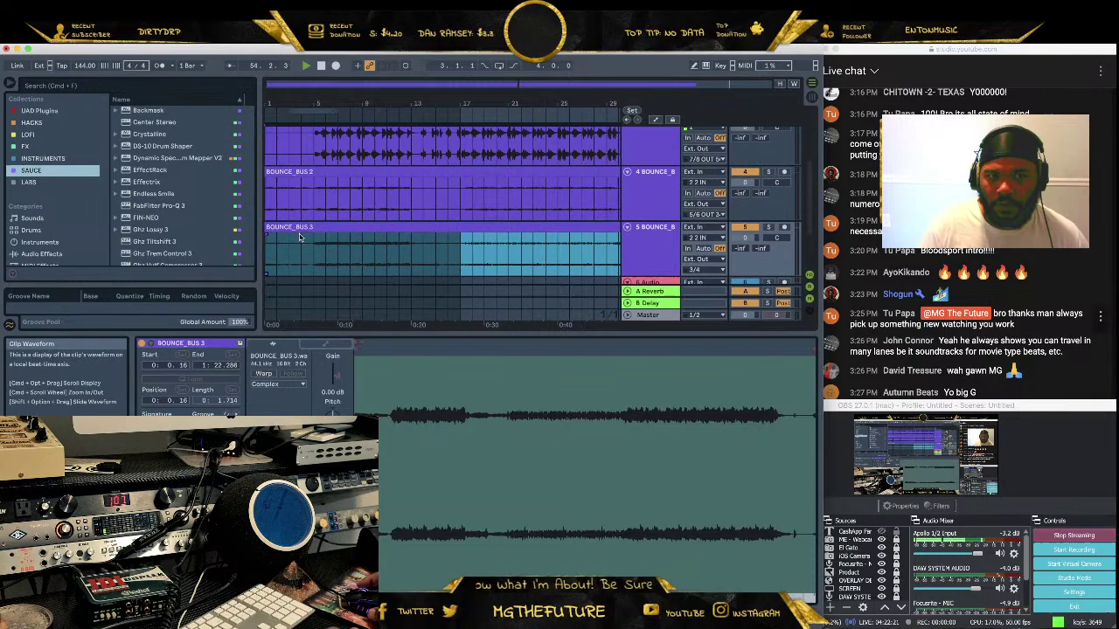
Turn Warp back on for the three BOUNCE_BUS clips and add an empty one-bar clip at bar 5 on the 2 MIDI track
click(263, 373)
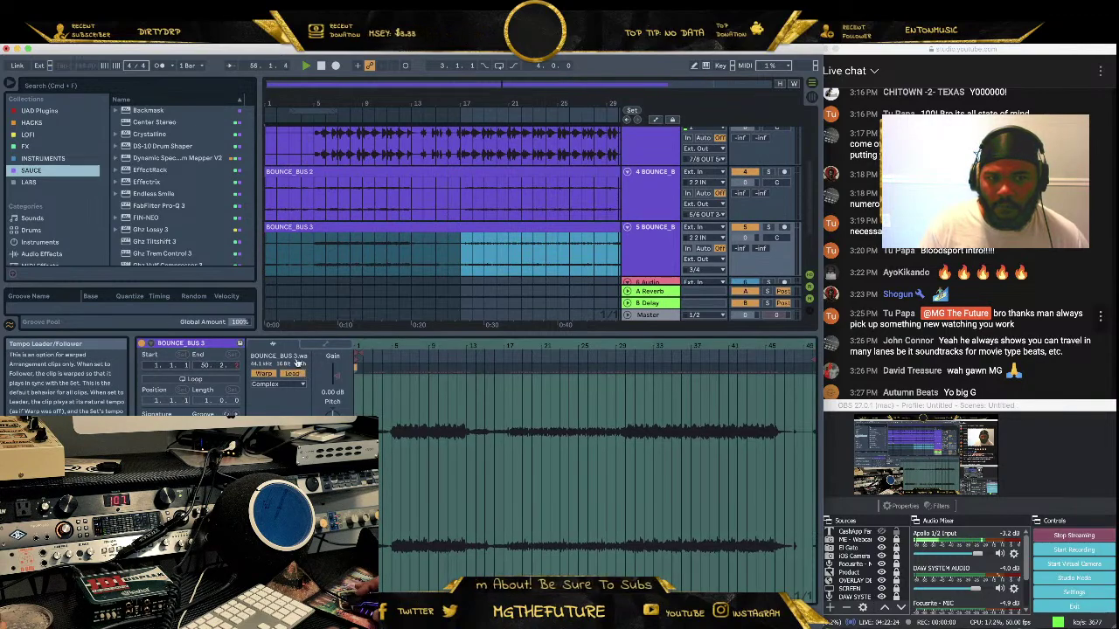
click(295, 185)
click(261, 373)
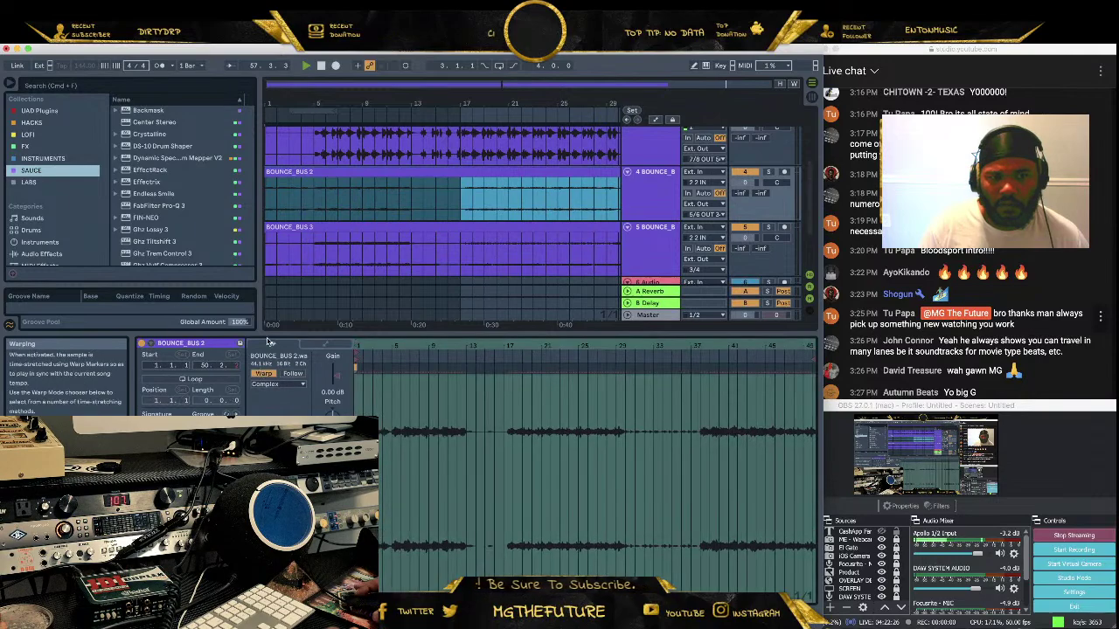
scroll(297, 155, up, 2)
click(293, 160)
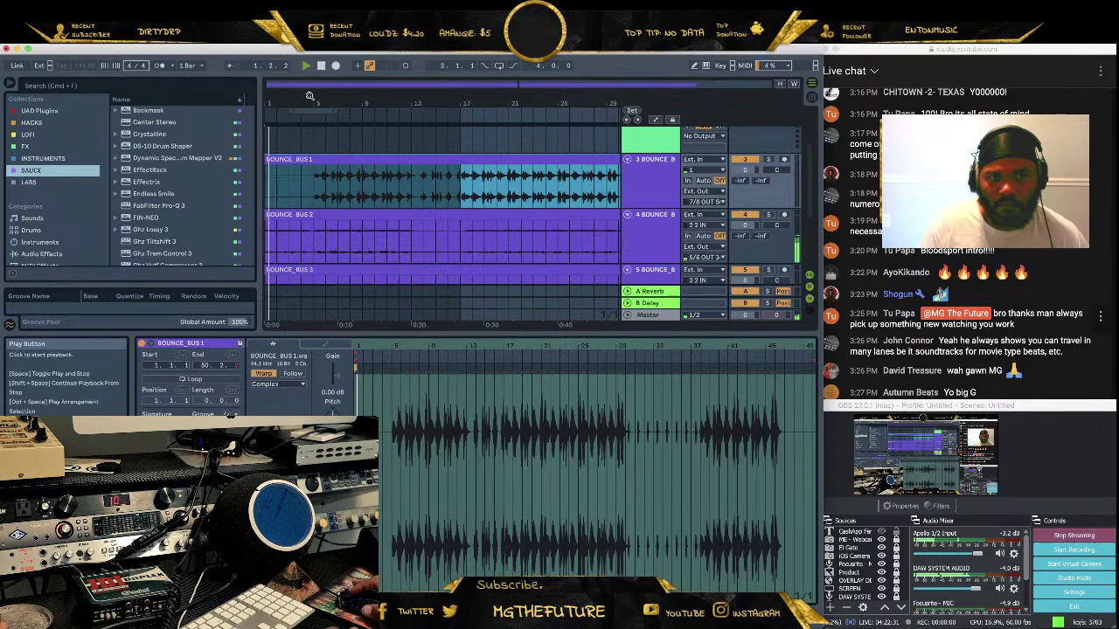
double_click(316, 146)
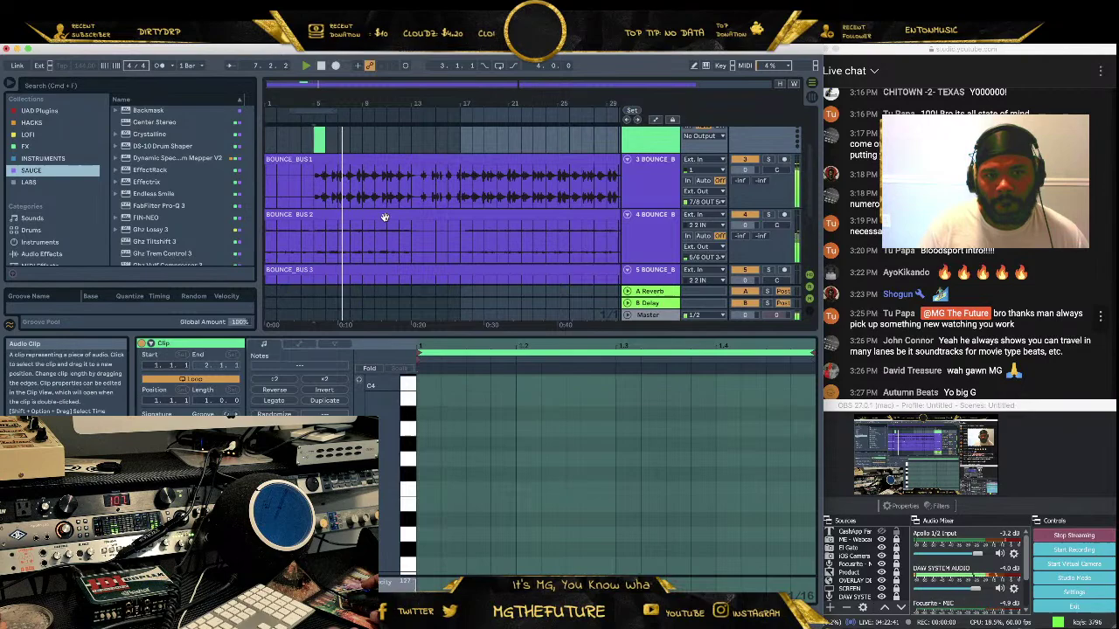
Set the warp mode of the BOUNCE_BUS 1, BOUNCE_BUS 2 and BOUNCE_BUS 3 clips to Re-Pitch
click(364, 155)
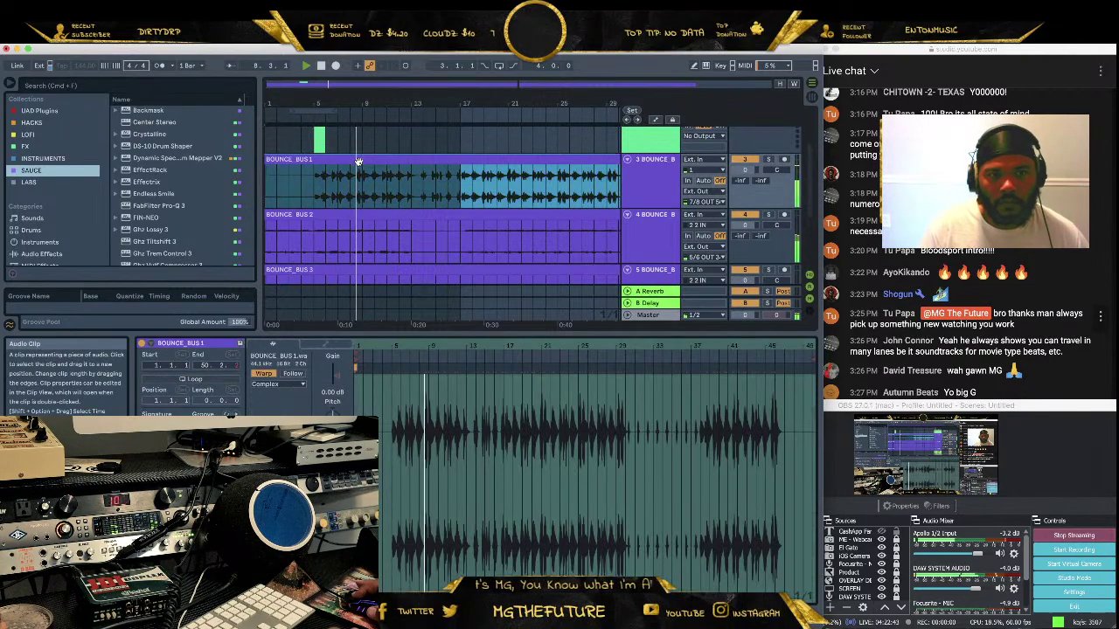
click(278, 384)
click(286, 393)
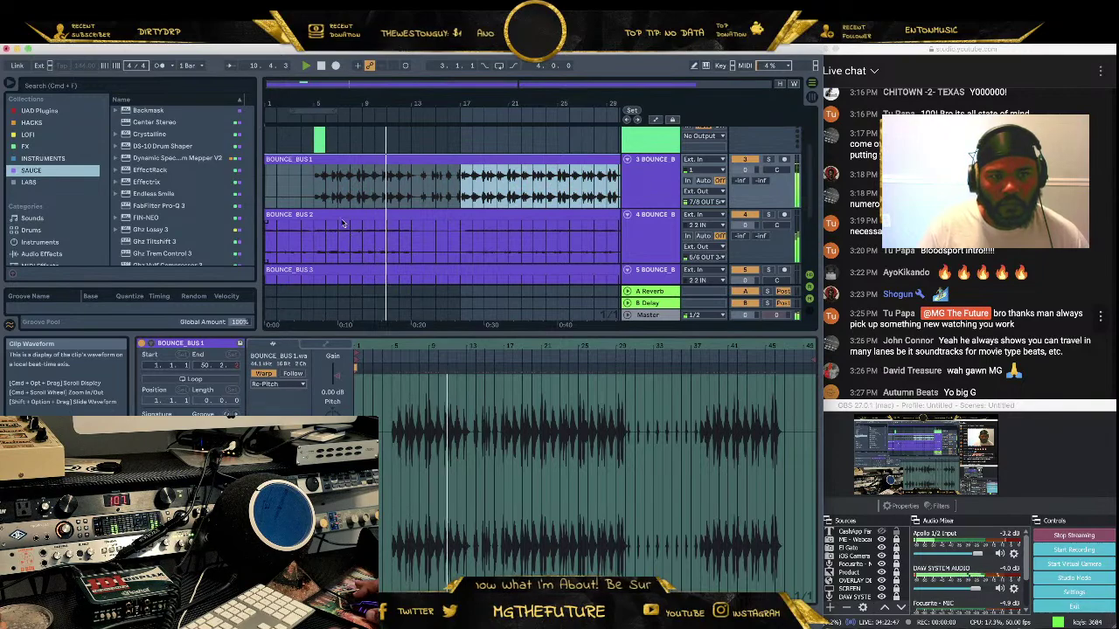
key(Down)
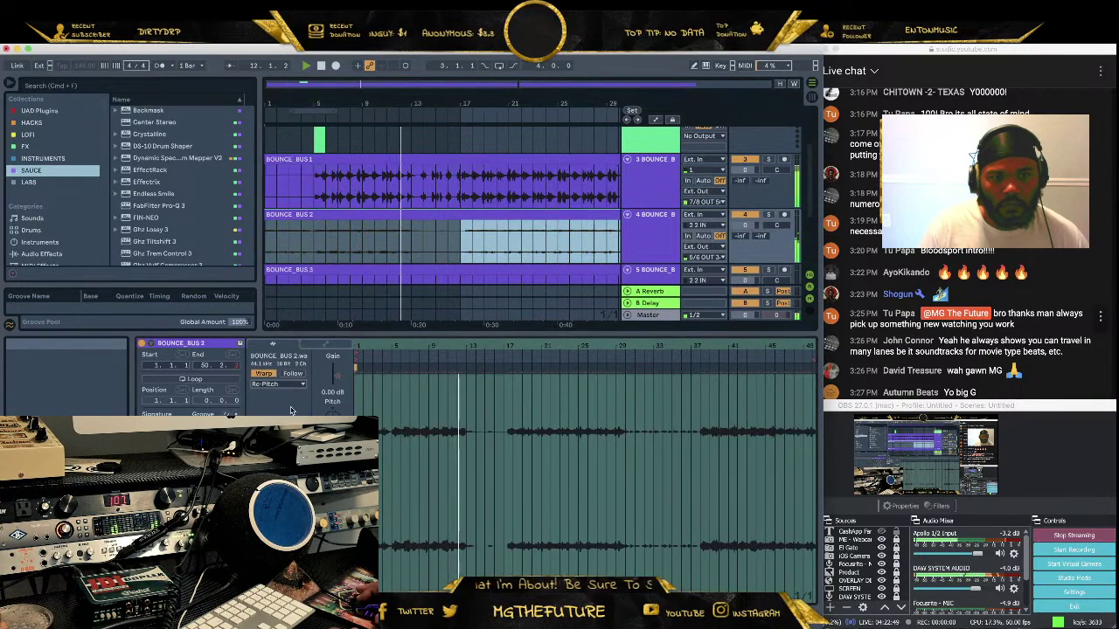
key(Down)
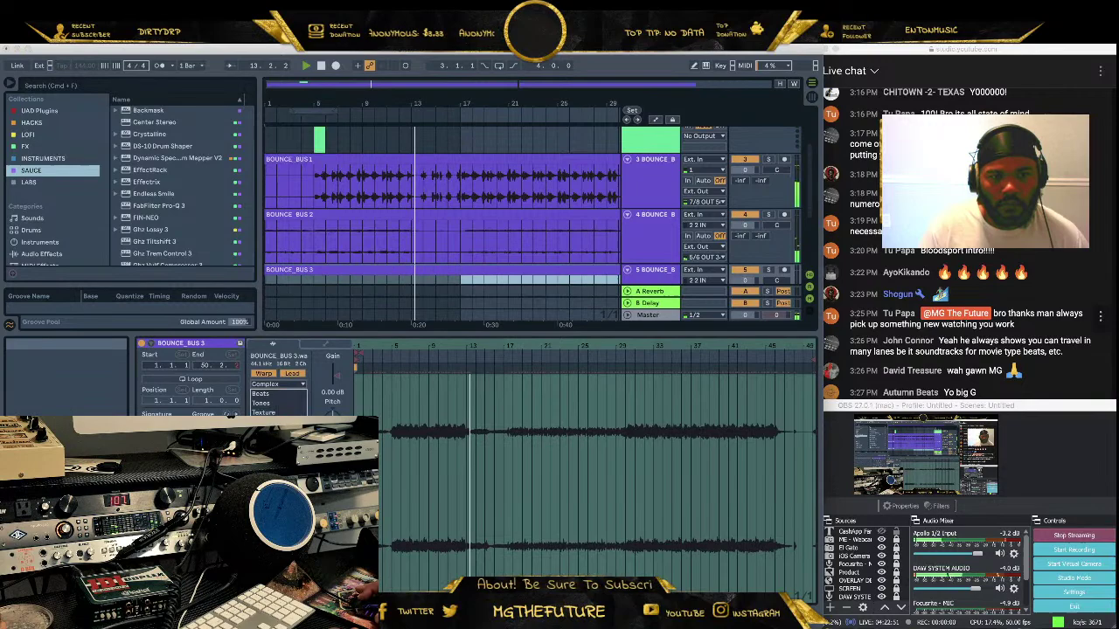
scroll(278, 384, up, 1)
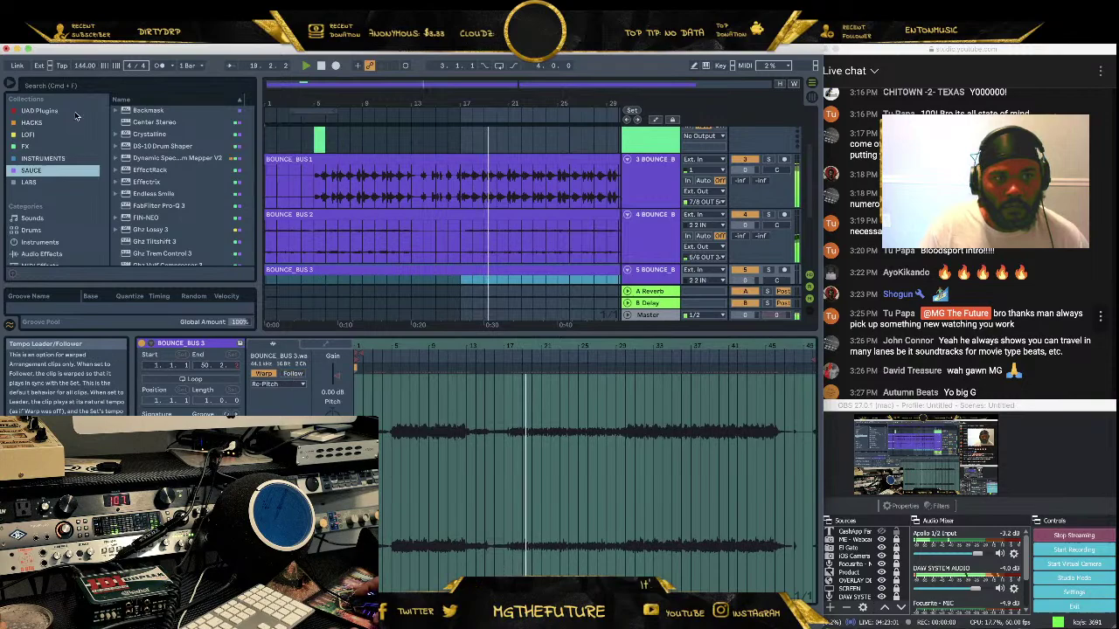
Set the project tempo to 129 BPM and show the Session View
click(84, 65)
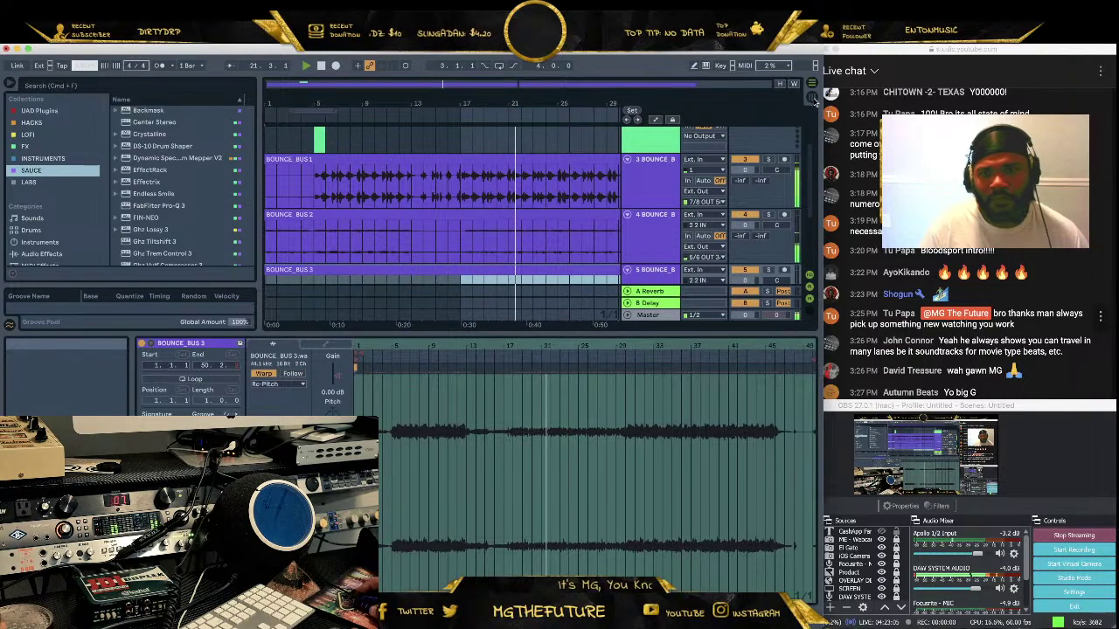
click(777, 106)
key(Tab)
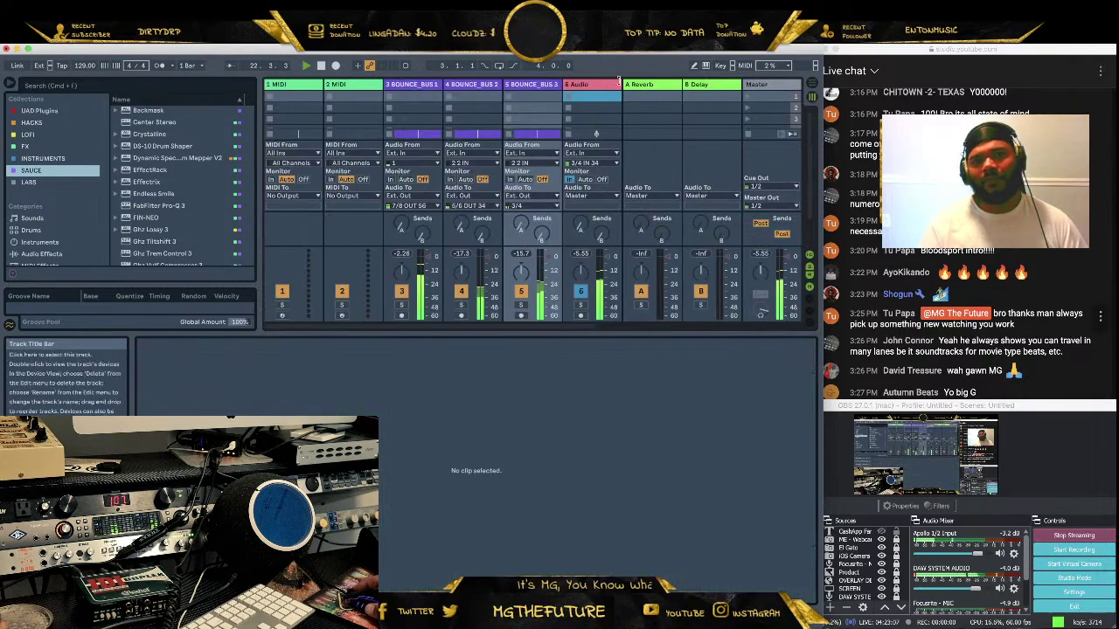
Load The God Particle from the SAUCE collection onto the Master track and move its window below the track titles
click(589, 88)
click(757, 84)
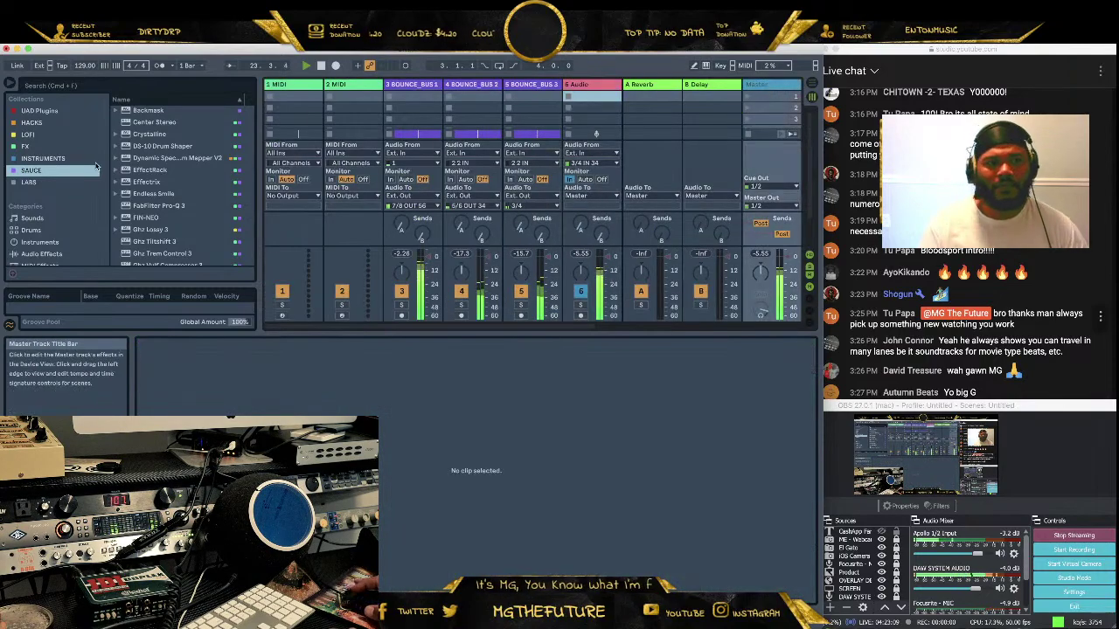
click(37, 159)
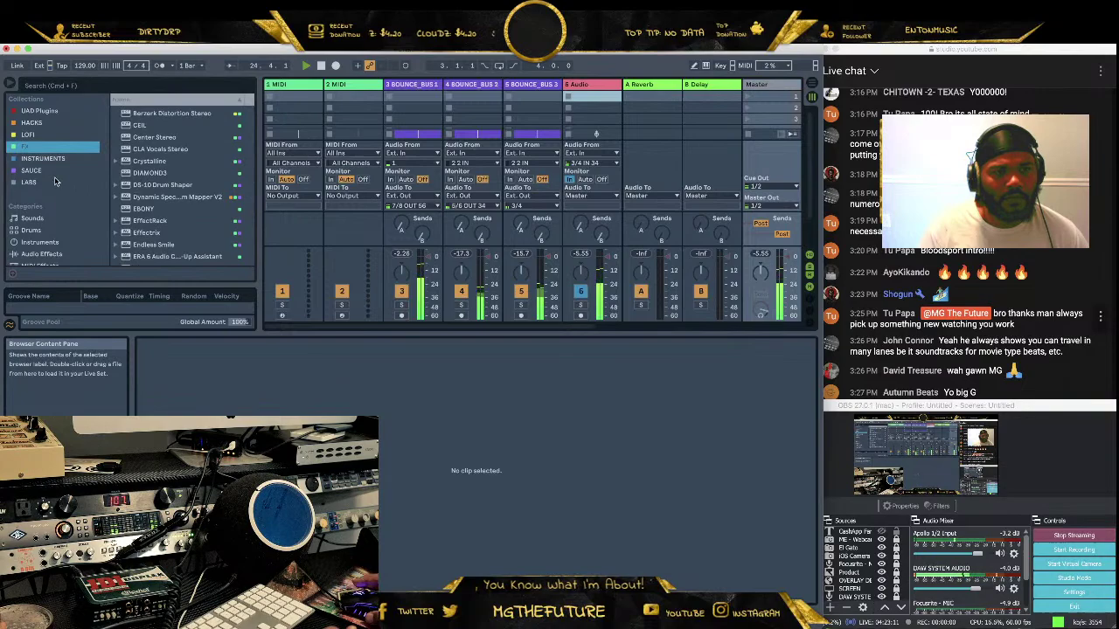
click(35, 170)
scroll(175, 219, down, 15)
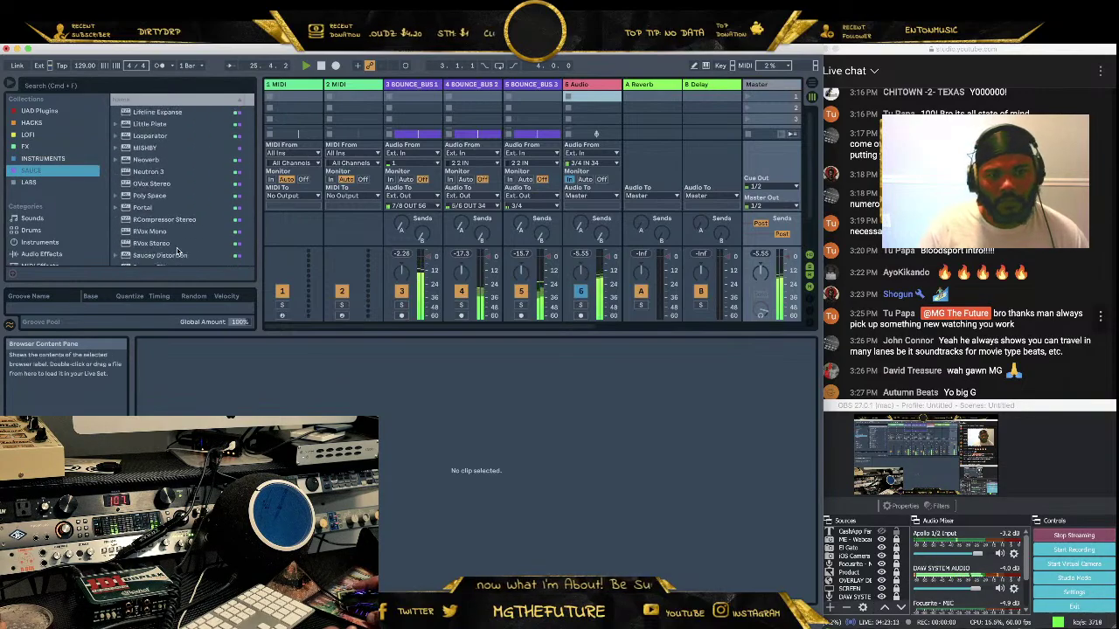
scroll(181, 248, down, 4)
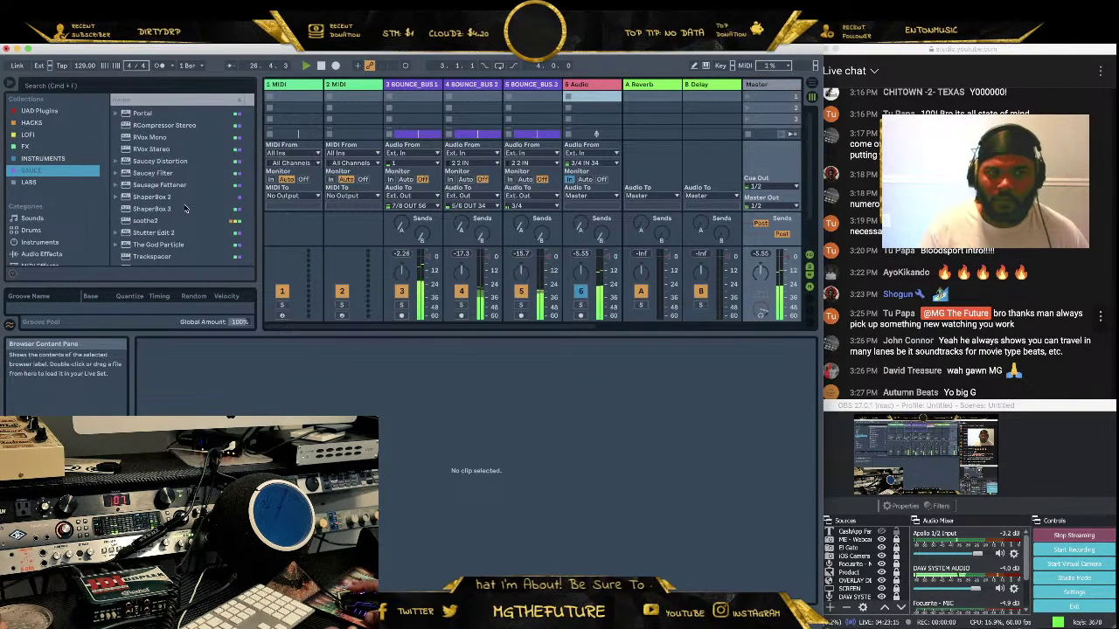
click(174, 237)
click(780, 88)
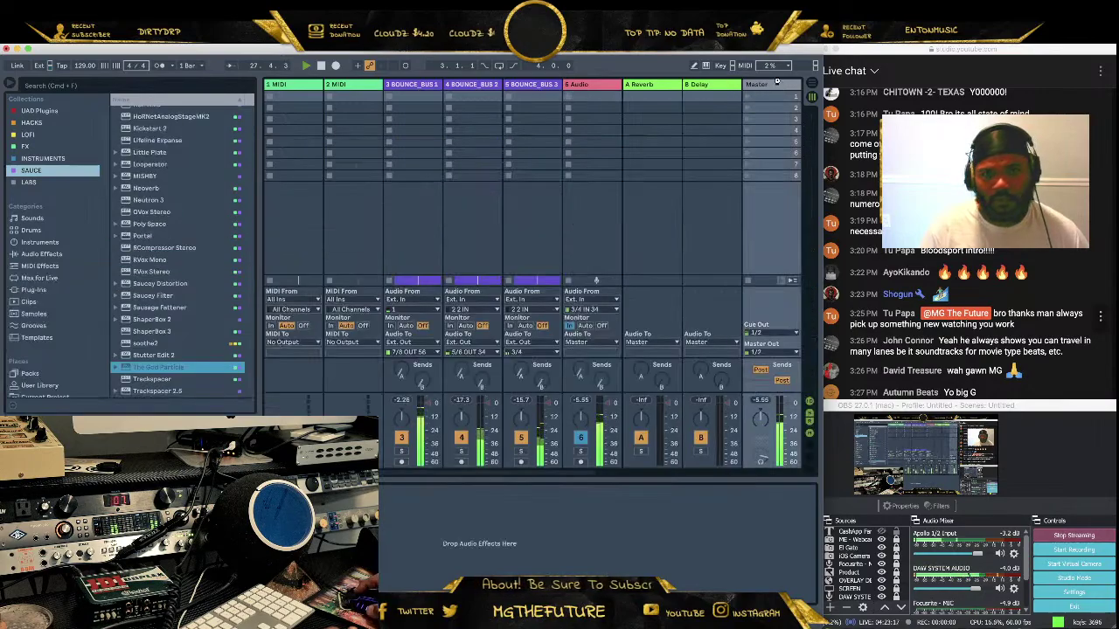
key(Return)
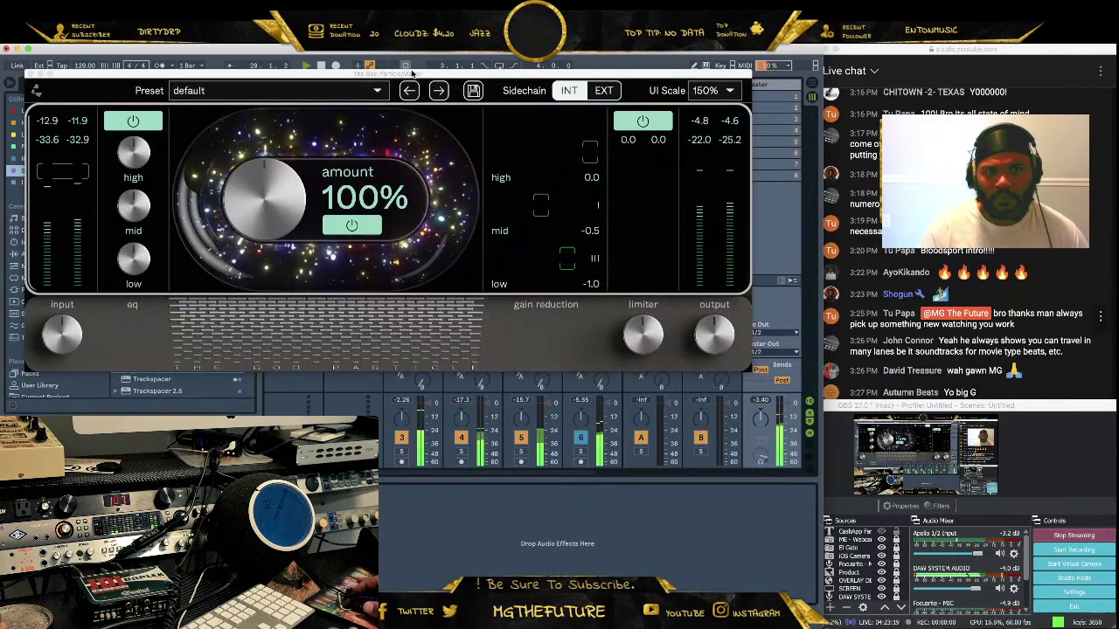
drag(412, 73, 495, 258)
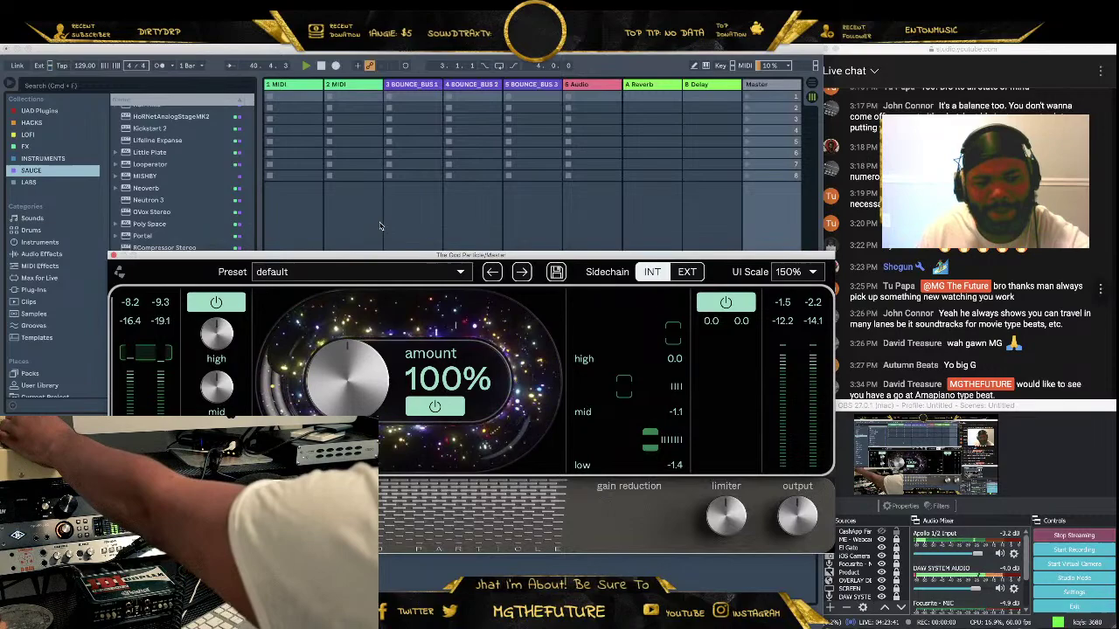
Set the project tempo to 158 BPM, restart playback from the beginning, and show the Arrangement View
click(839, 194)
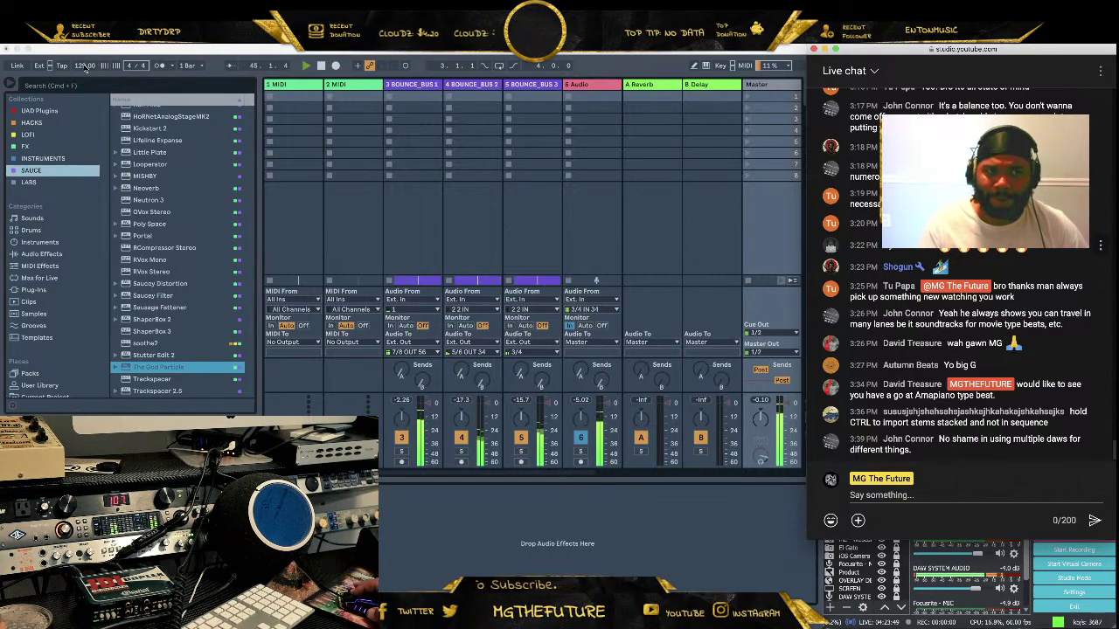
key(Return)
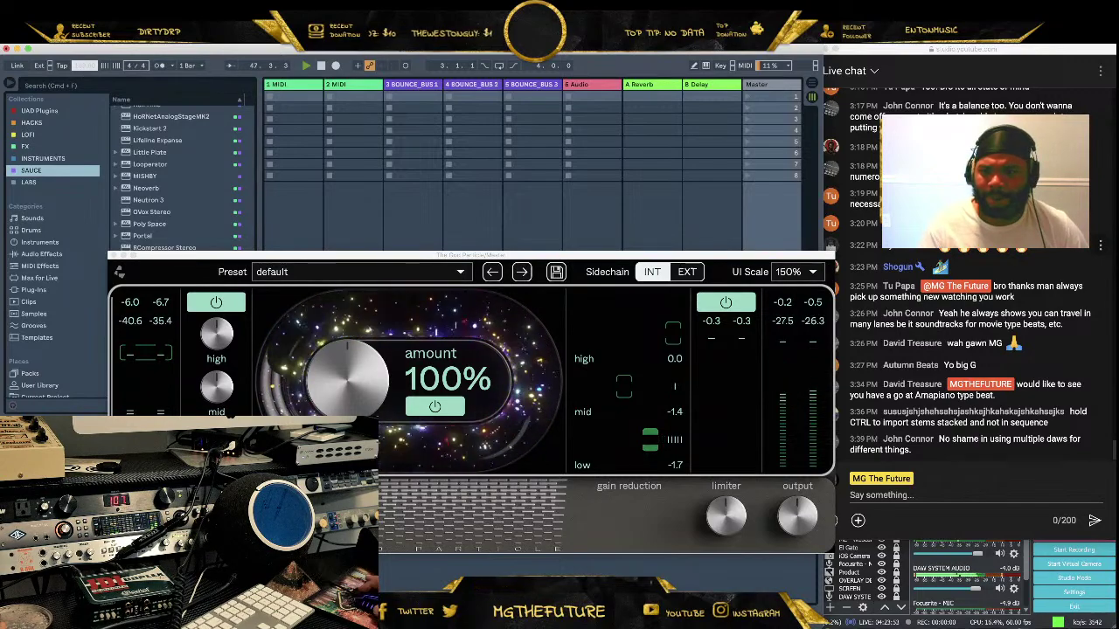
key(super+alt+p)
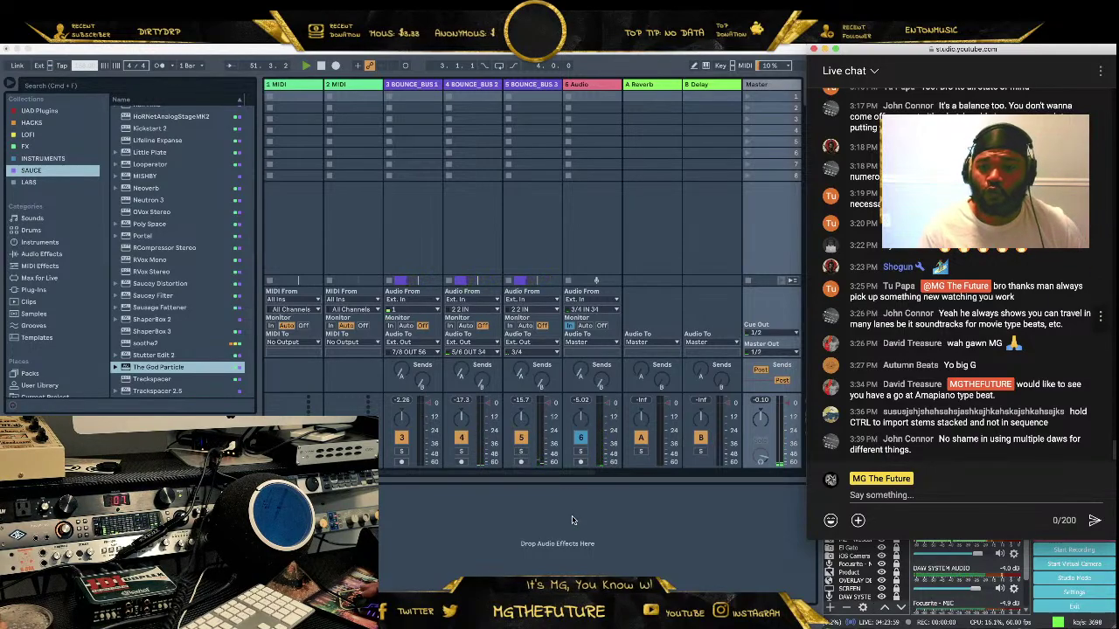
drag(540, 525, 538, 524)
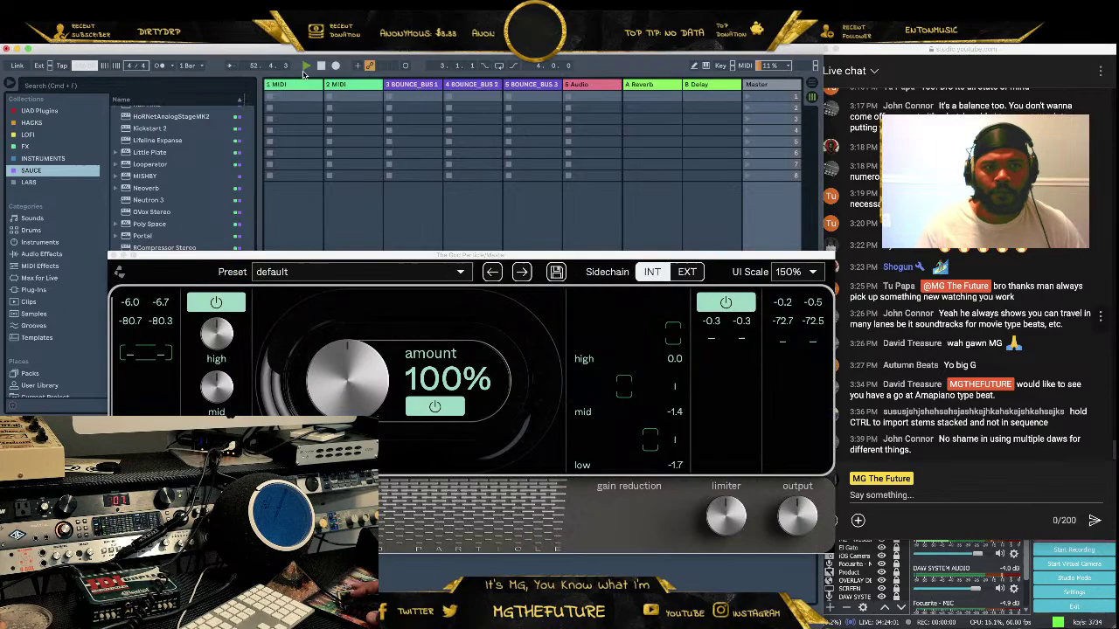
key(Tab)
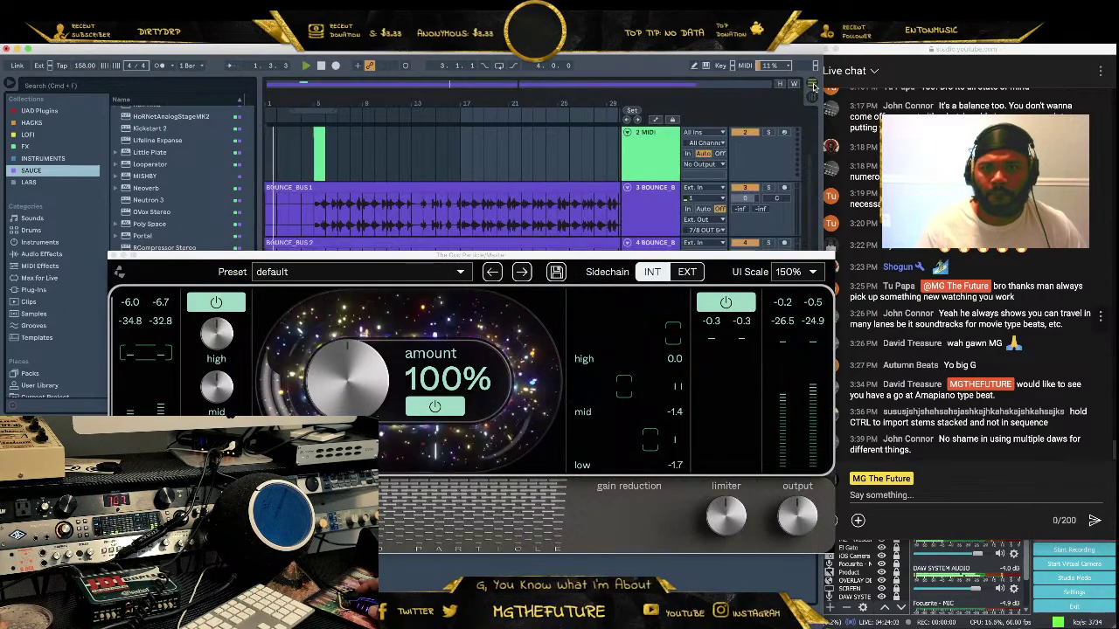
Set the loop region to start at bar 1 and span 50 bars, and close The God Particle window
drag(329, 113, 265, 112)
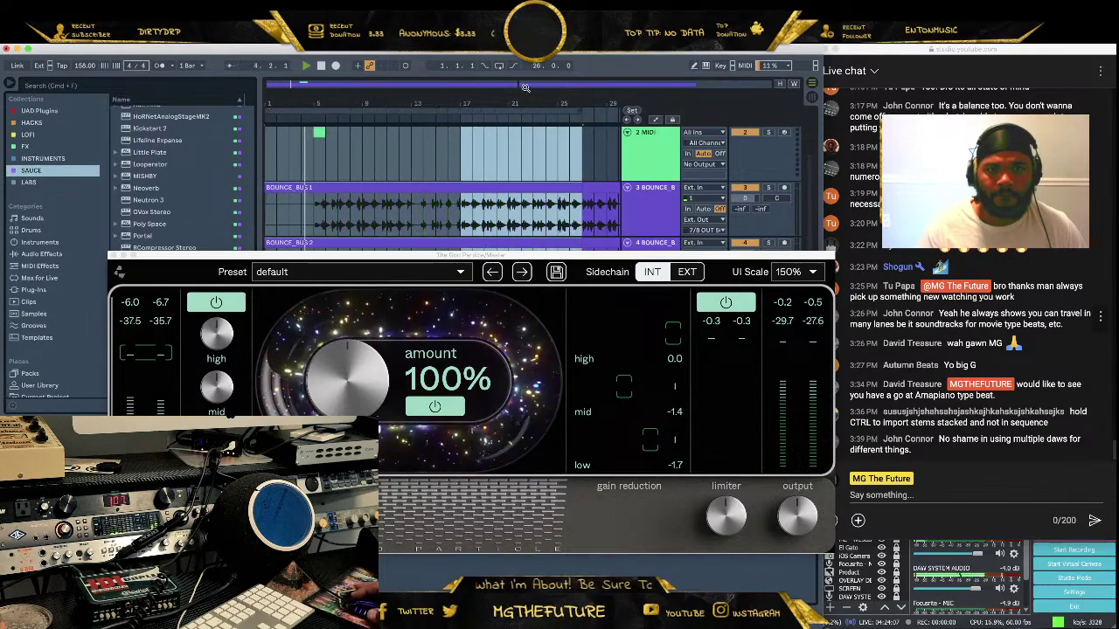
scroll(350, 118, down, 3)
drag(362, 131, 571, 121)
shift+click(474, 116)
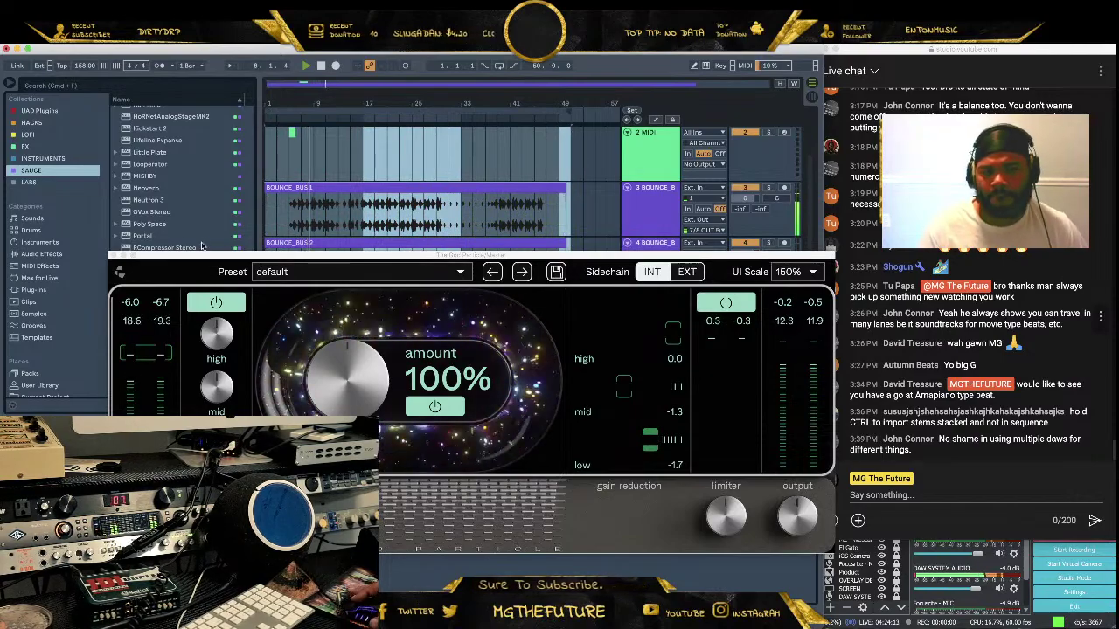
click(113, 257)
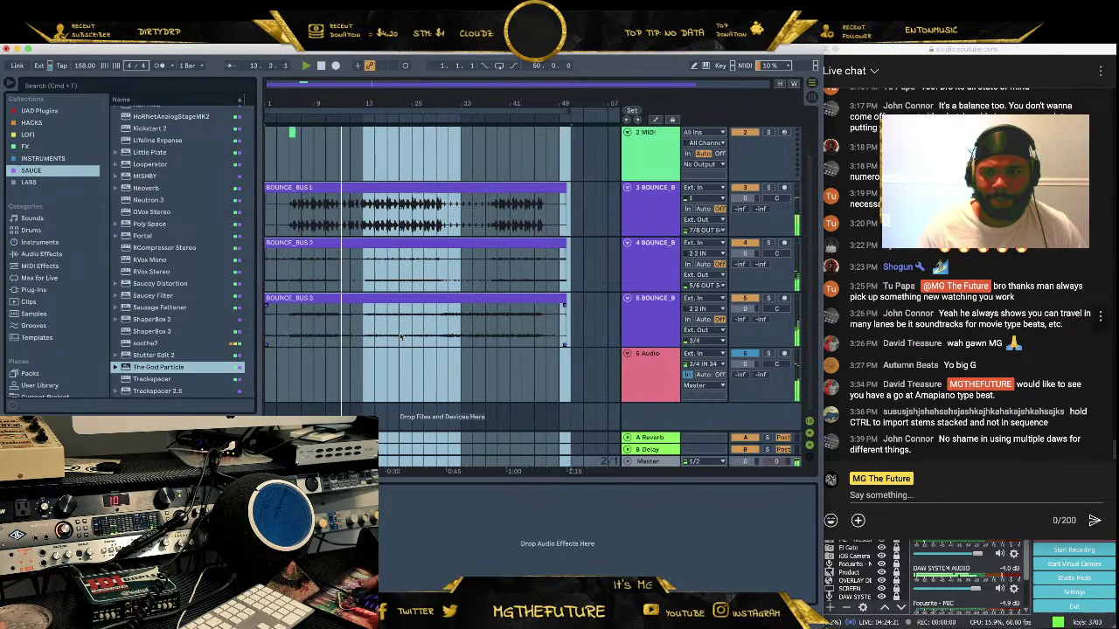
Show the Session View and mute the BOUNCE_BUS 2 and BOUNCE_BUS 3 tracks
click(810, 97)
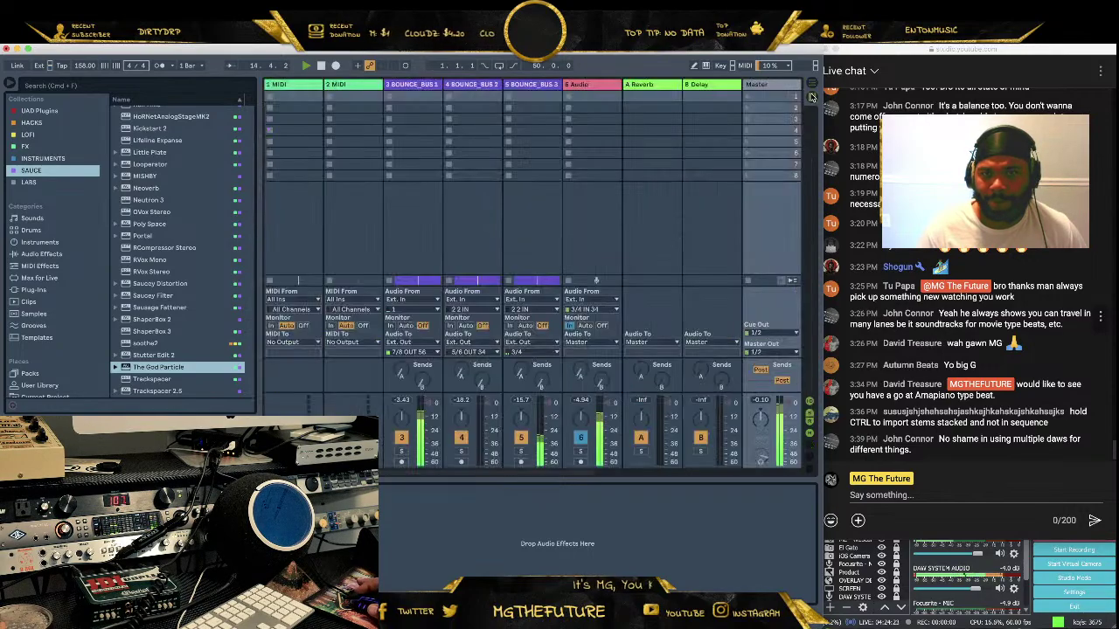
scroll(428, 446, right, 3)
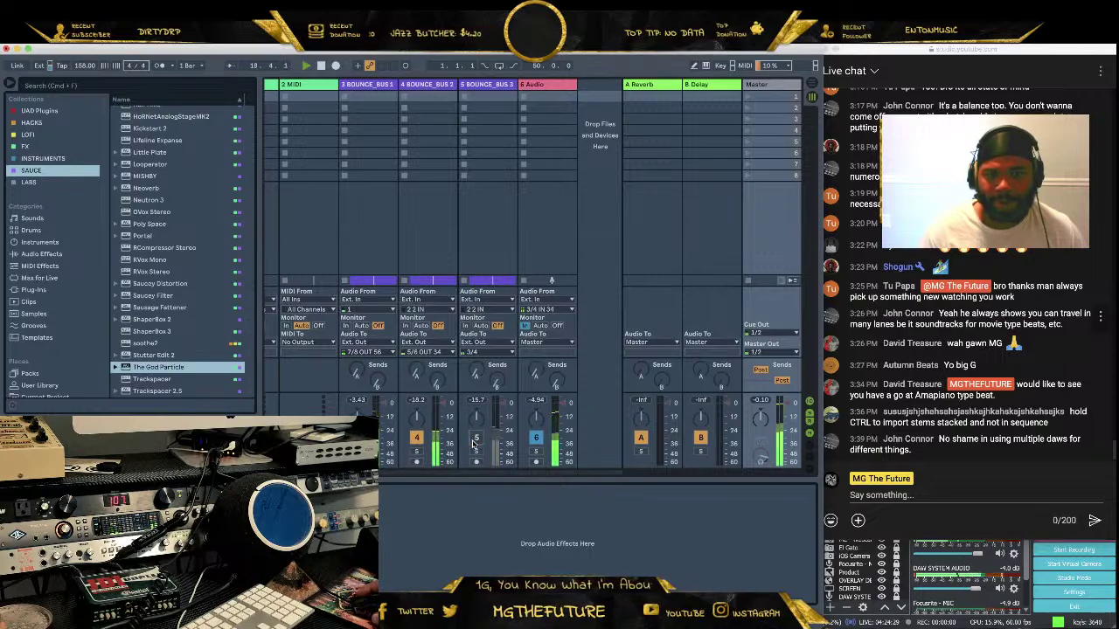
click(415, 437)
click(473, 438)
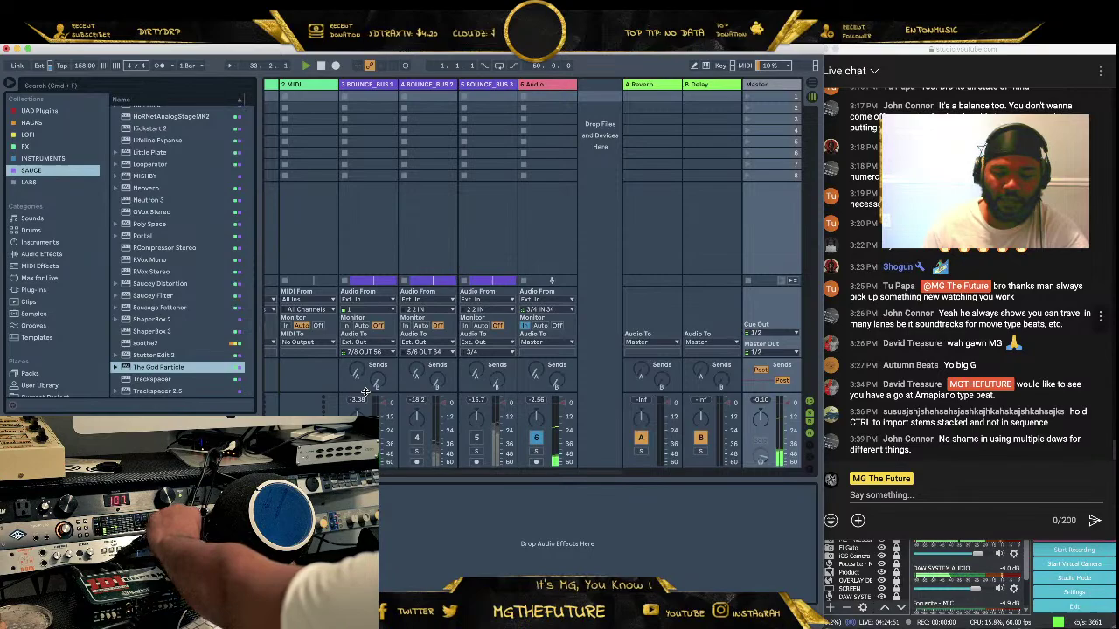
Unmute the BOUNCE_BUS 2 and BOUNCE_BUS 3 tracks
click(416, 437)
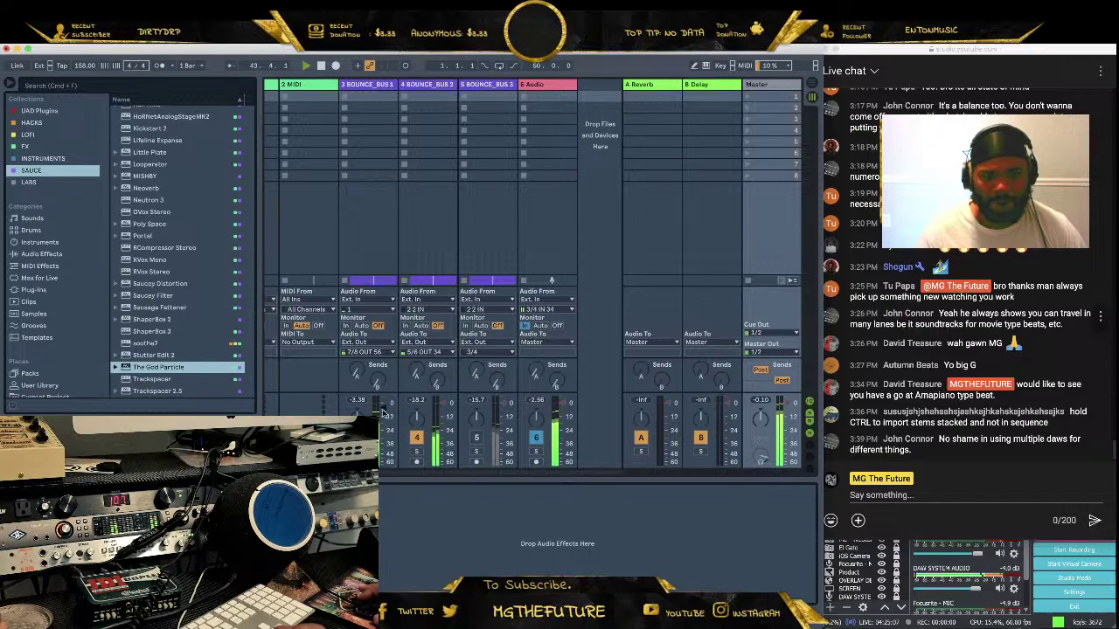
click(478, 439)
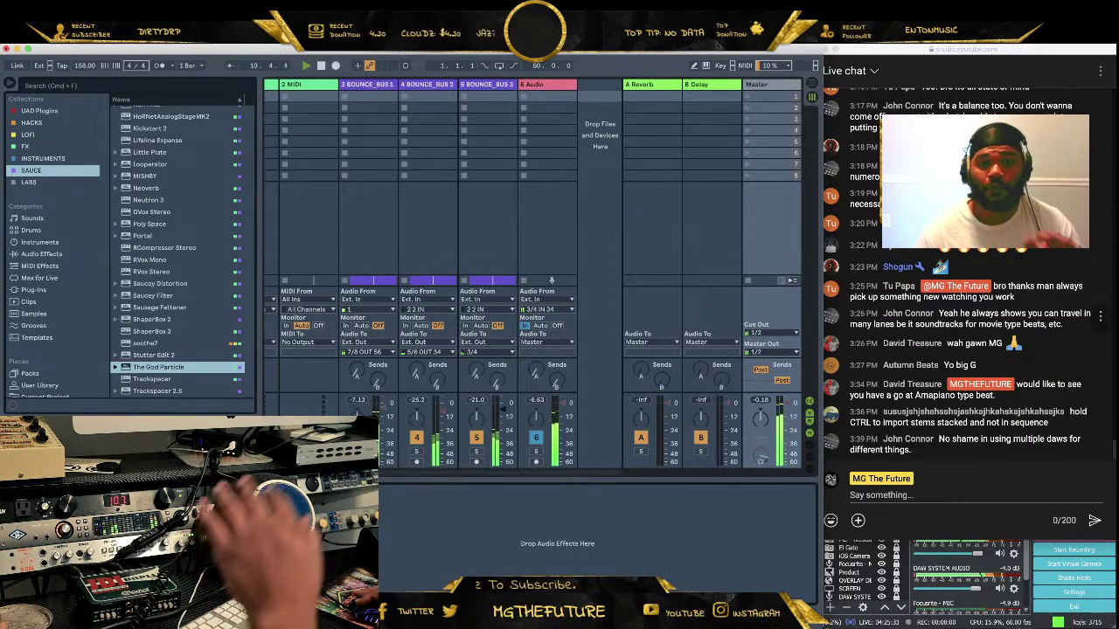
Open The God Particle on Master, raise its high EQ band, and set the mid band to 2.0 dB
key(super+alt+p)
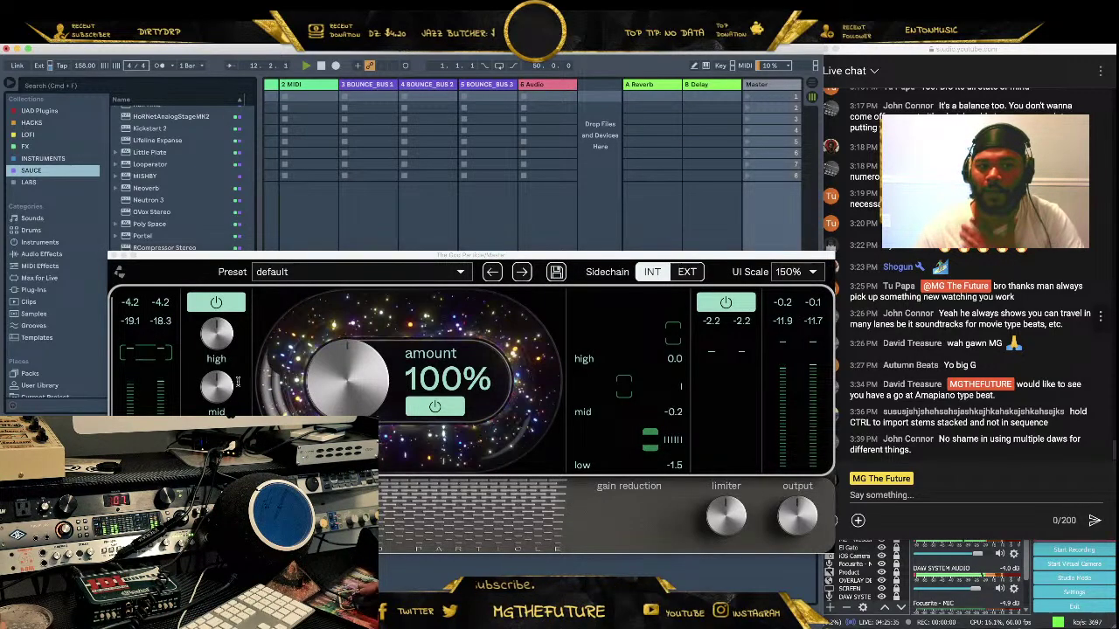
scroll(216, 341, up, 5)
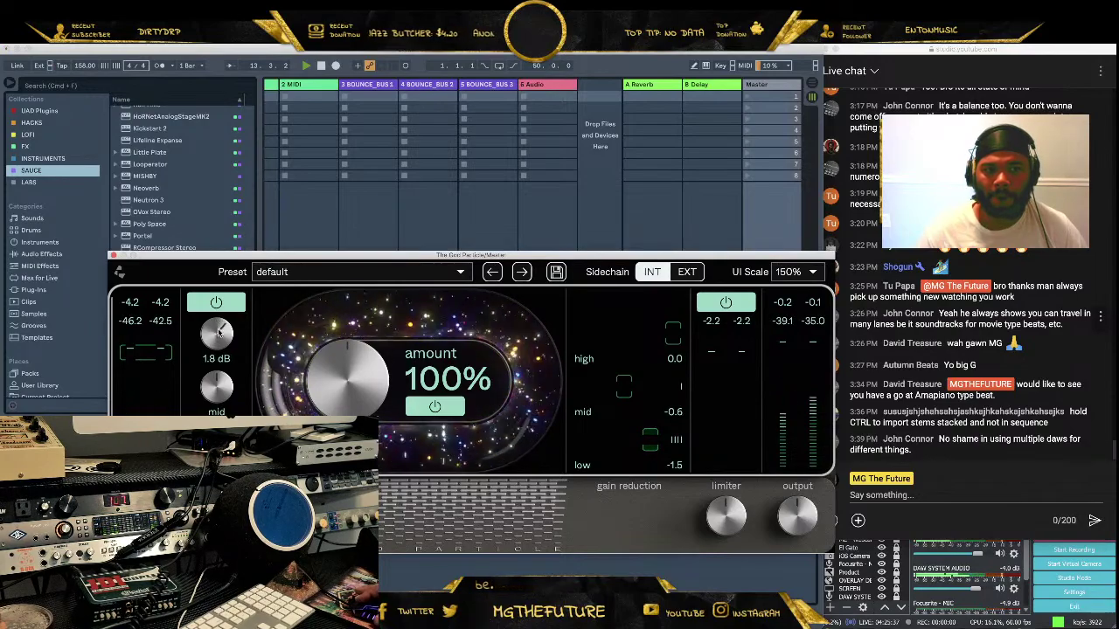
scroll(216, 337, up, 5)
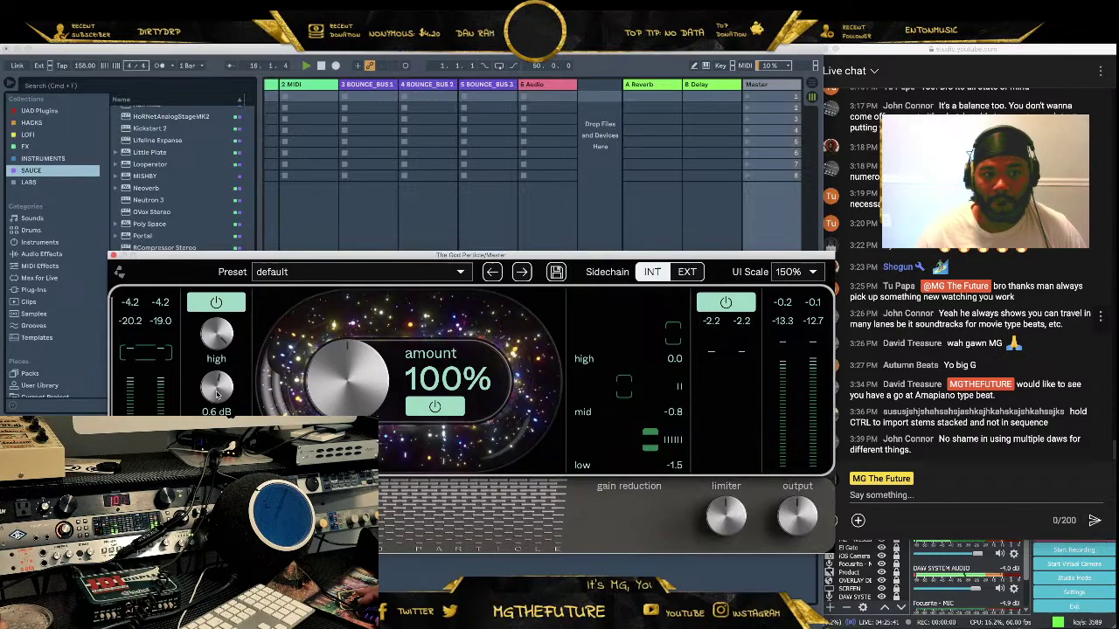
scroll(220, 389, up, 3)
scroll(223, 393, up, 1)
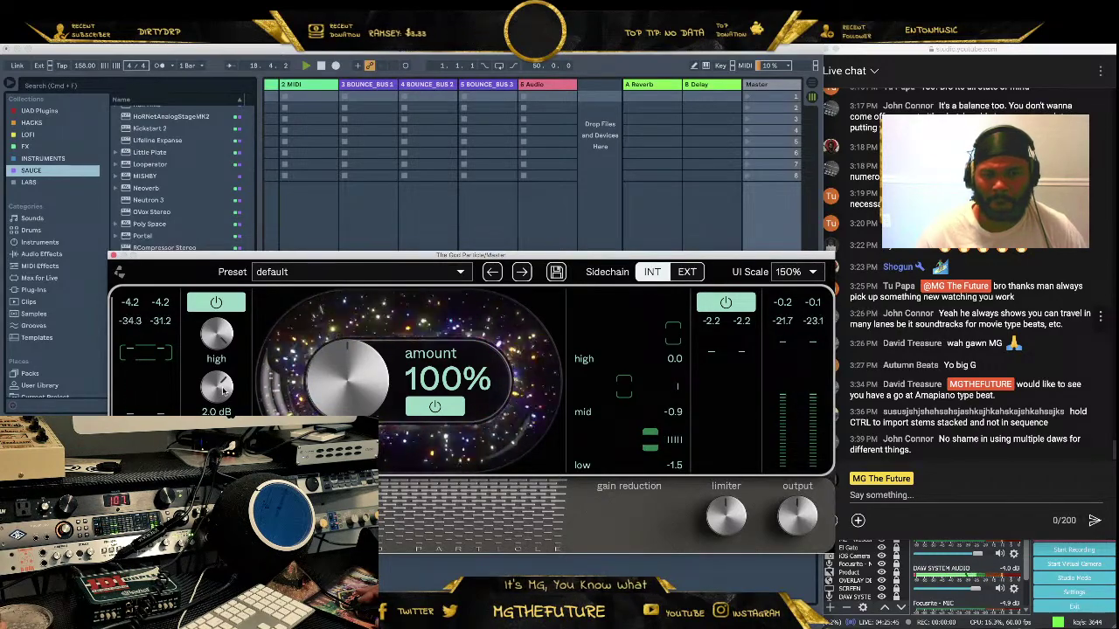
Set The God Particle's limiter to 7.0 dB and its amount to 150%, and close the plug-in window
mouse_move(713, 508)
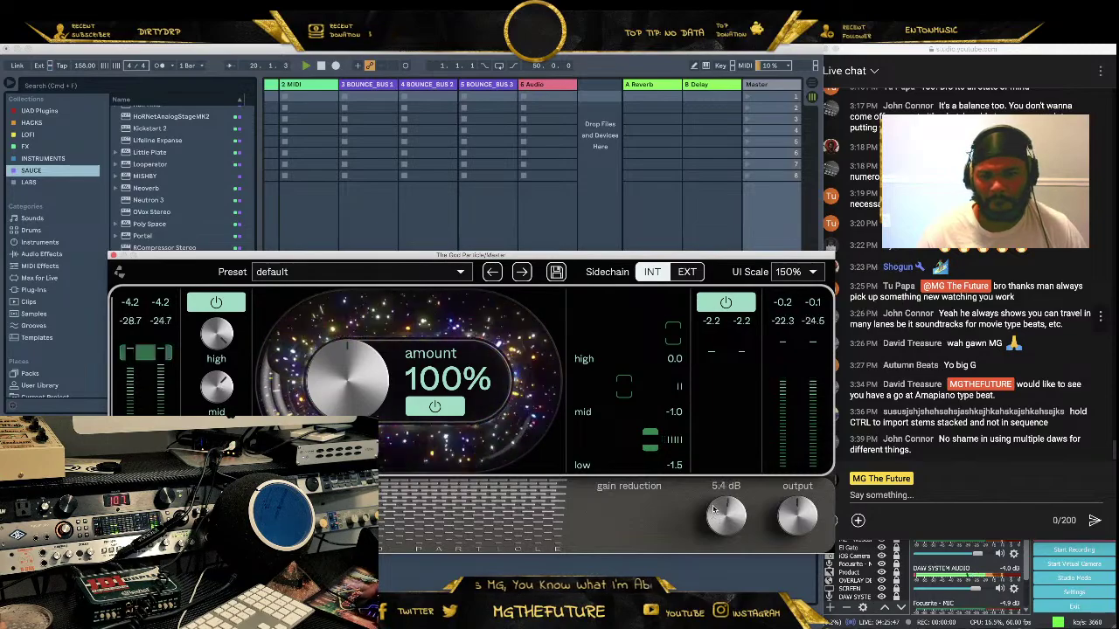
scroll(715, 510, up, 6)
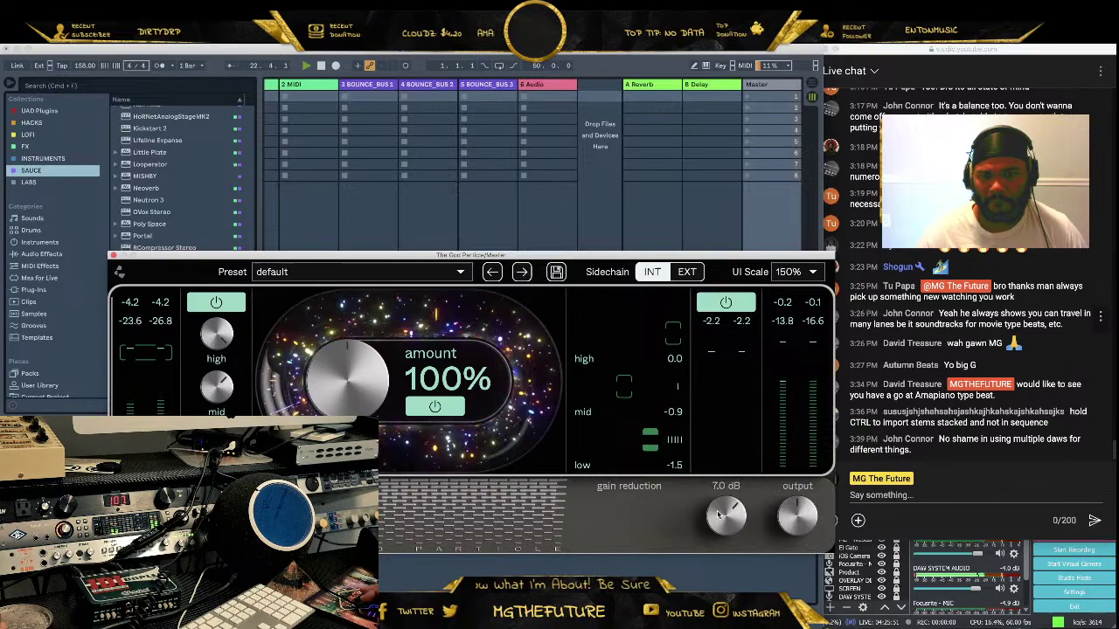
scroll(348, 378, up, 5)
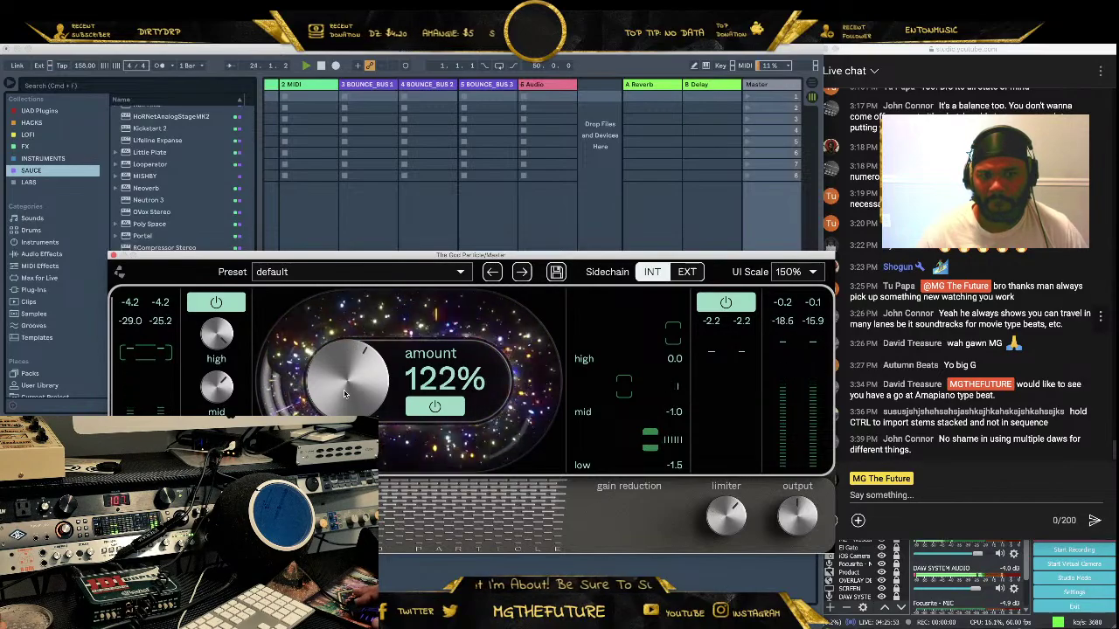
scroll(345, 389, up, 10)
scroll(344, 390, up, 4)
scroll(346, 393, down, 3)
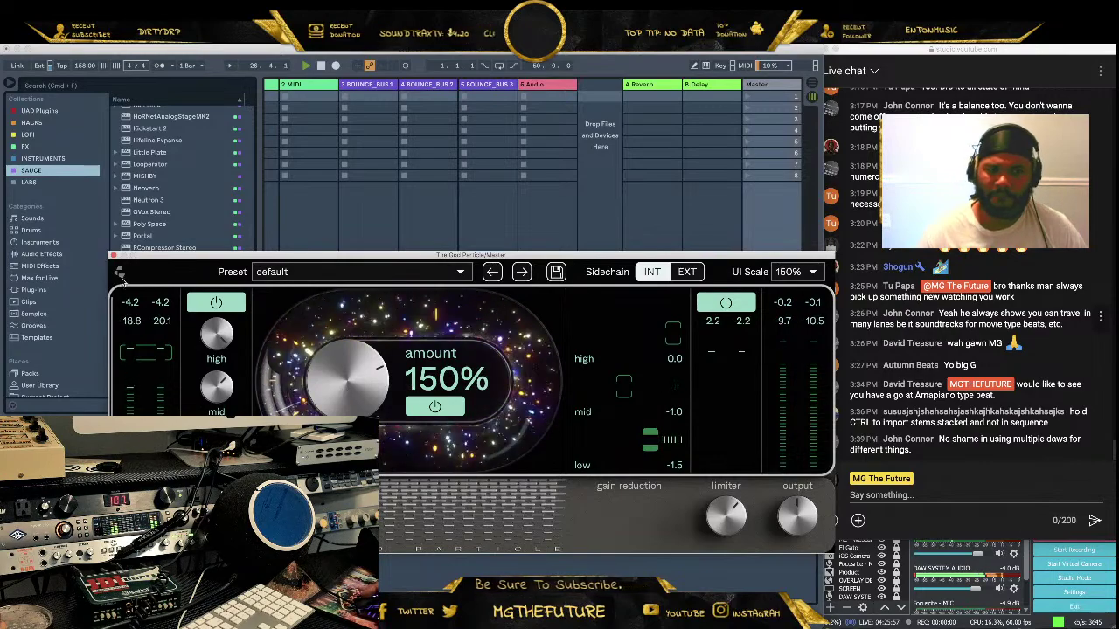
click(114, 255)
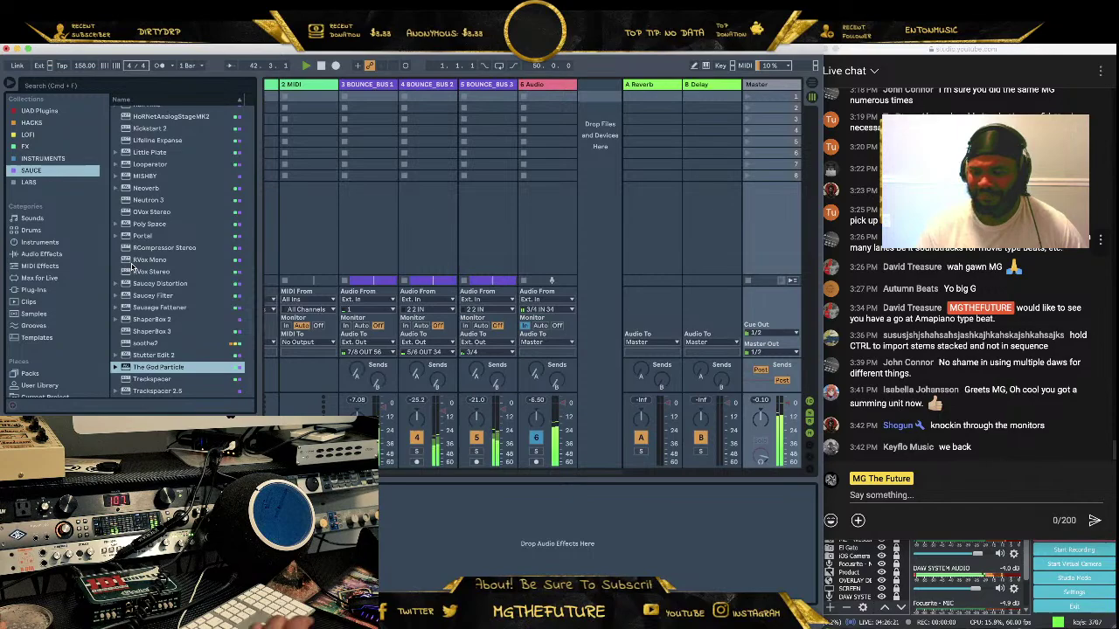
Stop playback, show the Arrangement View, and return the playhead to the beginning
click(1057, 350)
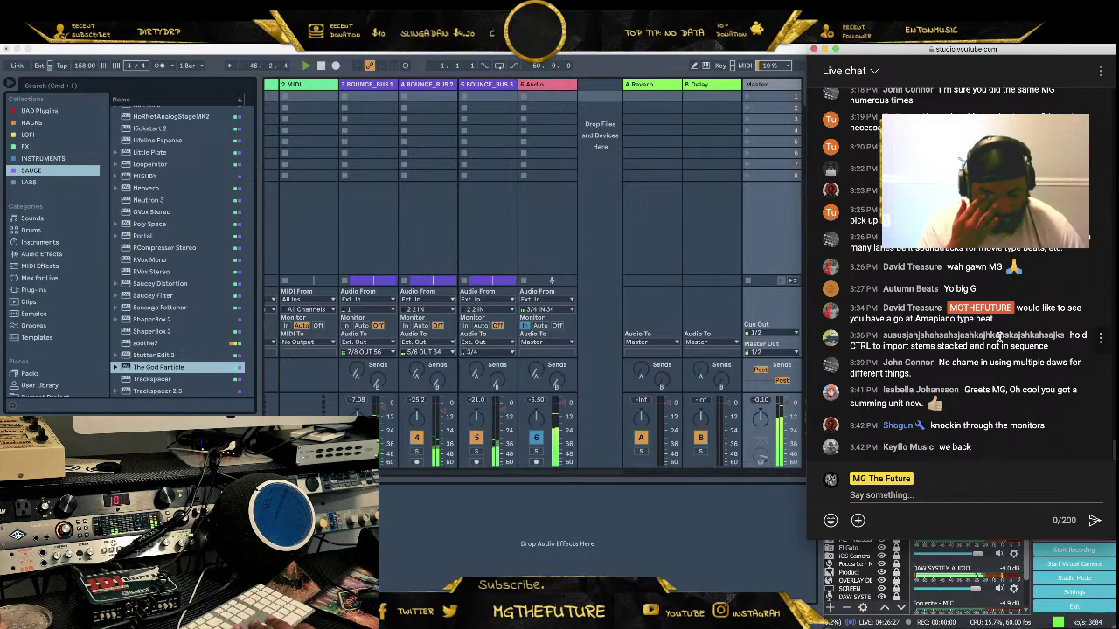
click(511, 566)
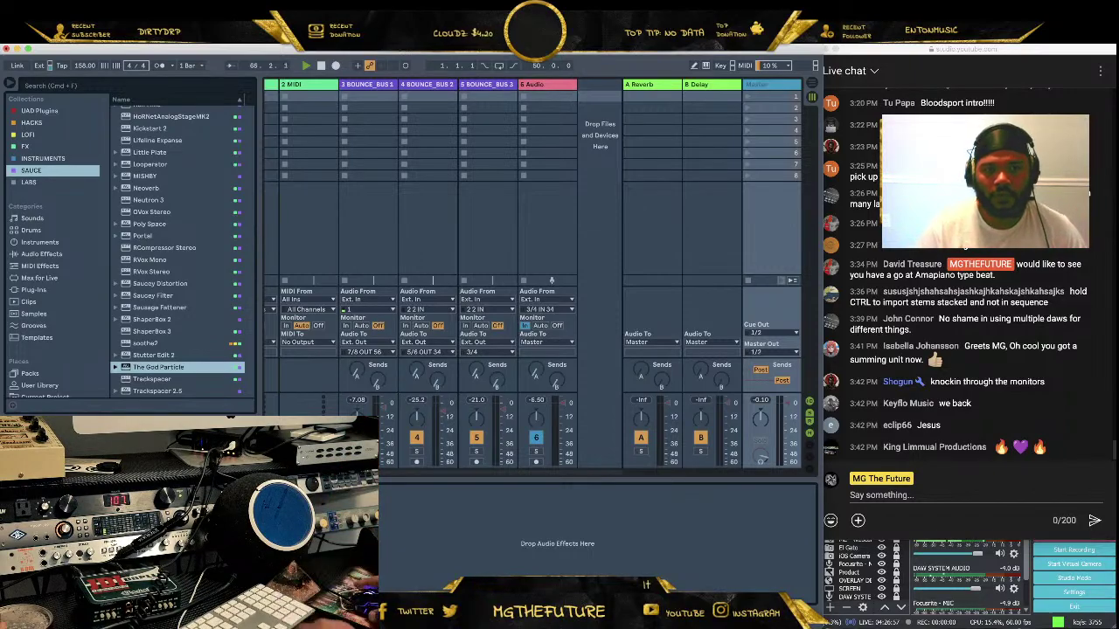
key(space)
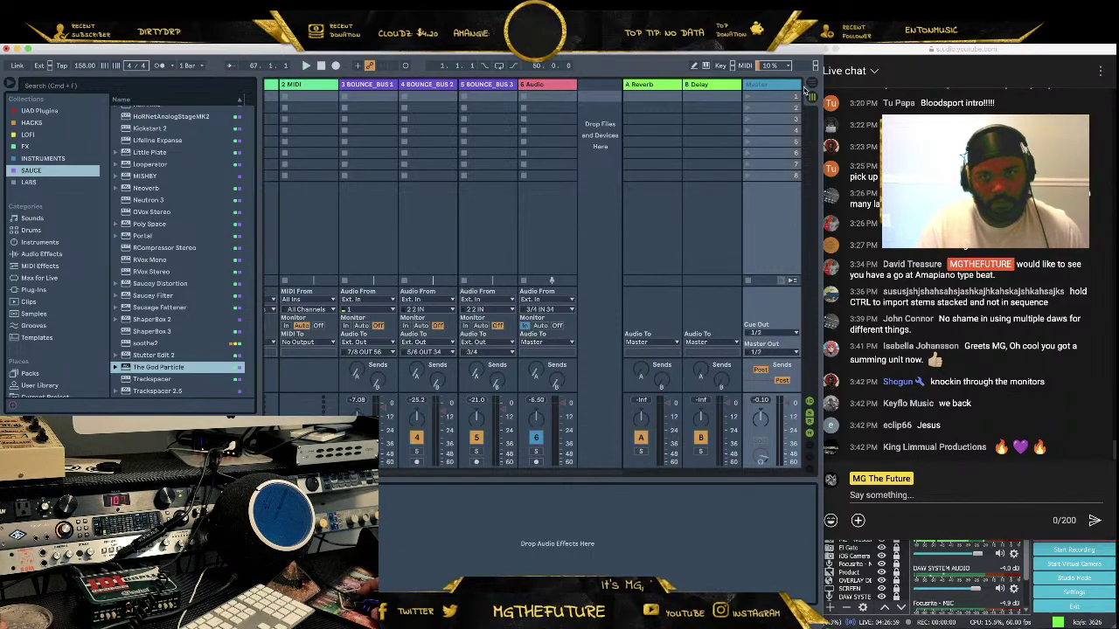
key(Tab)
click(321, 65)
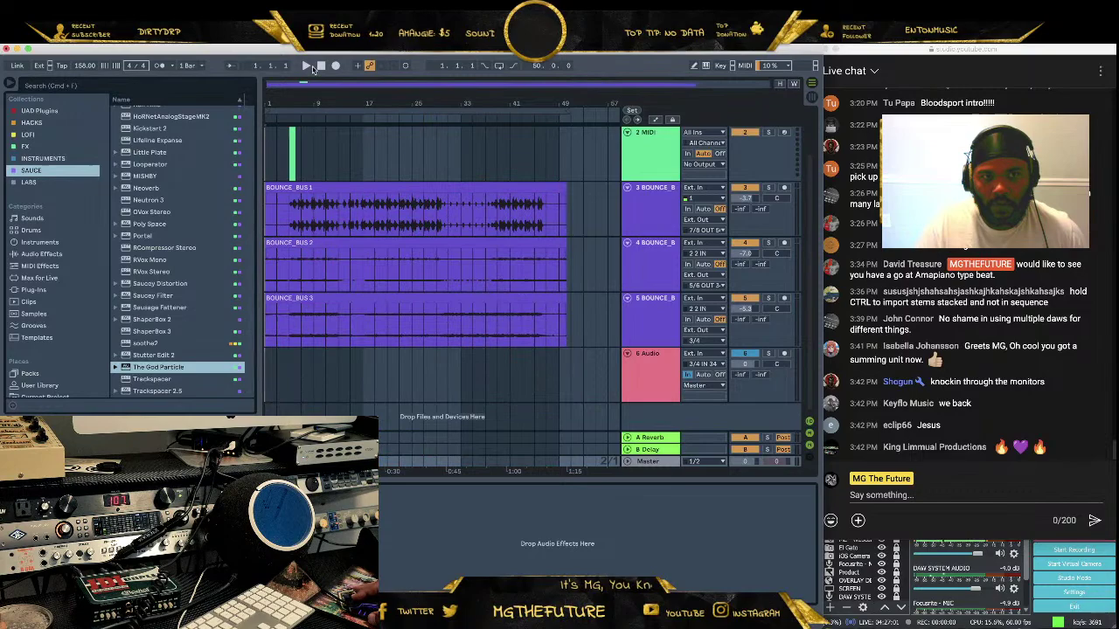
Play the bounced bus stems from the beginning, stopping and restarting playback to check the sound through the hardware
key(space)
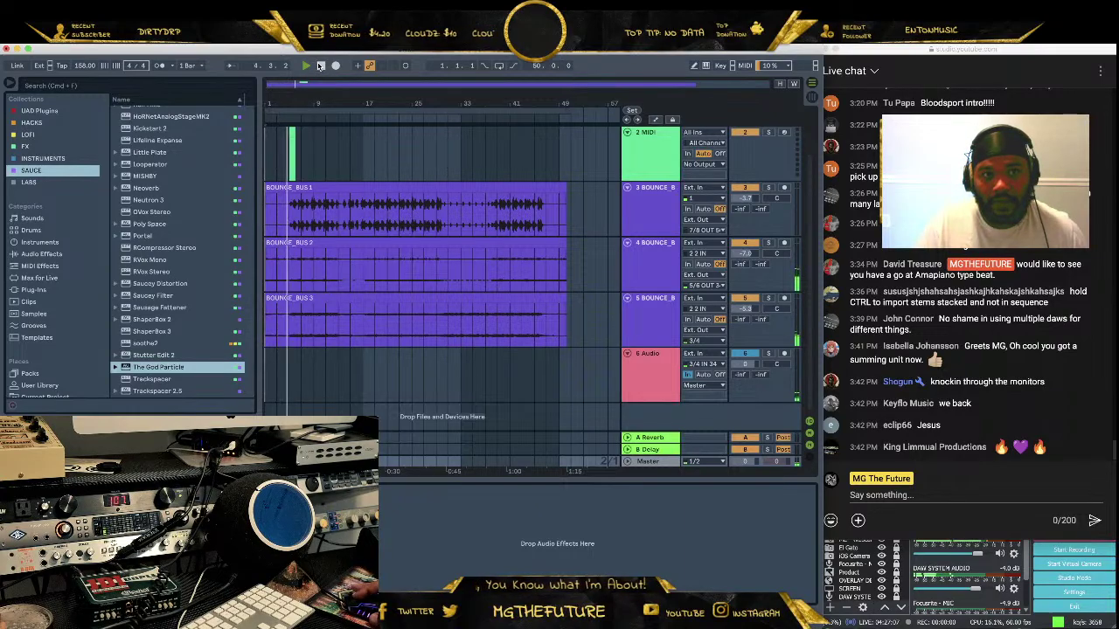
click(322, 64)
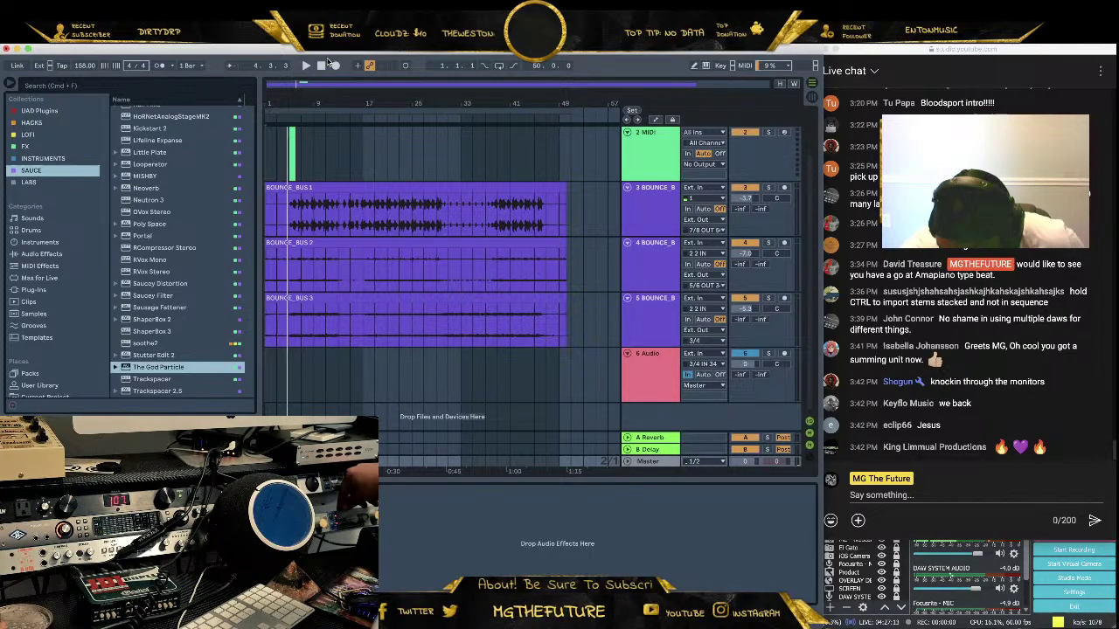
key(space)
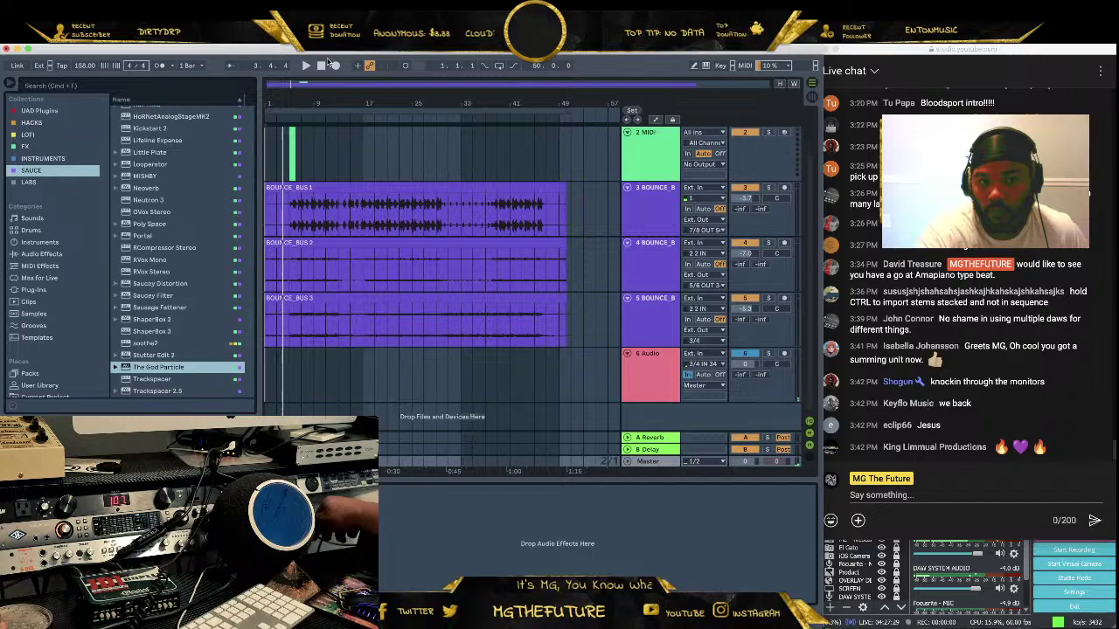
key(space)
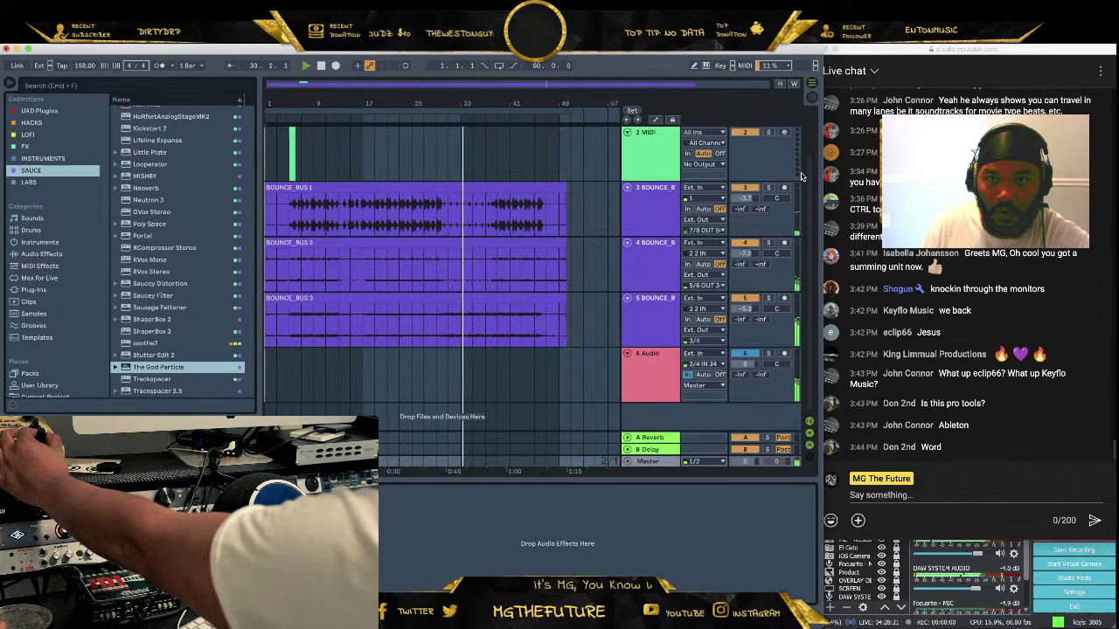
Show the Session View, reopen The God Particle with its window moved higher, and raise its input level slightly
click(811, 98)
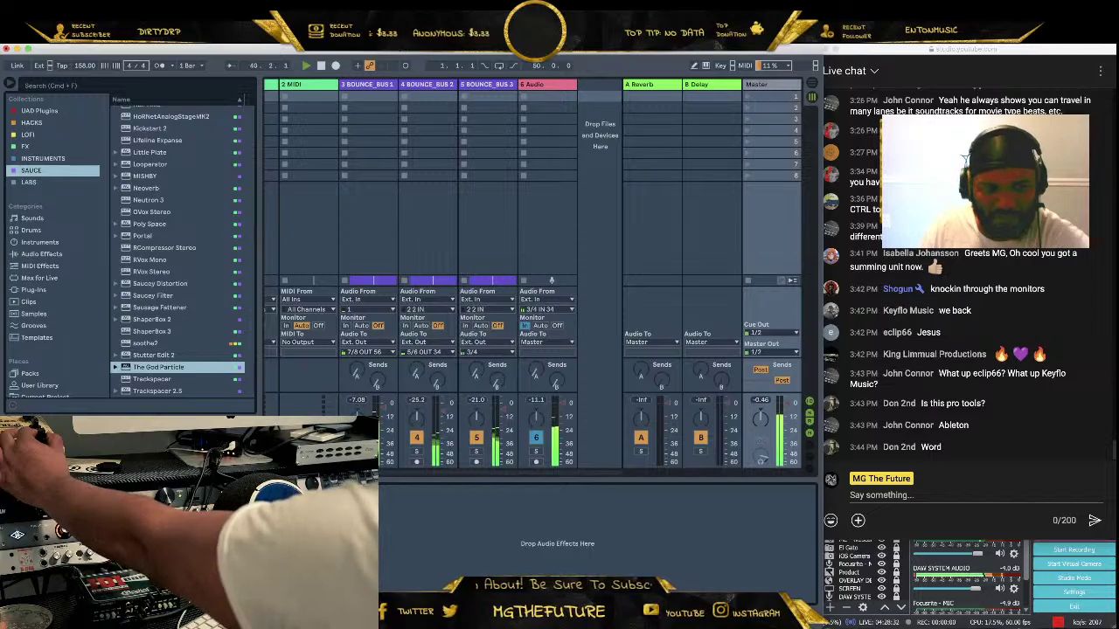
key(Return)
drag(397, 258, 323, 165)
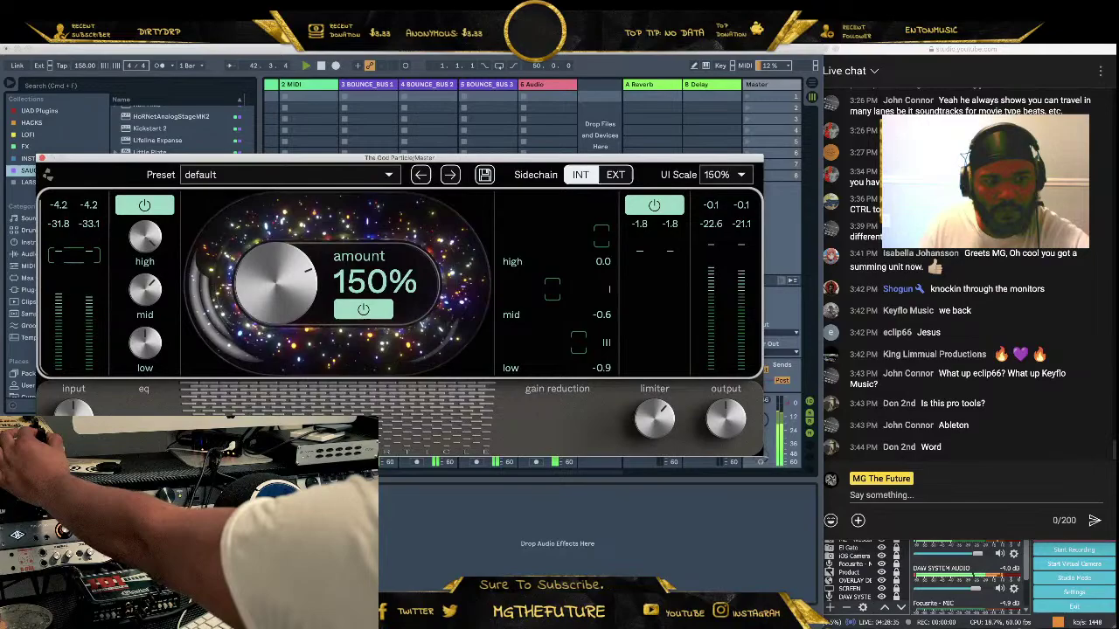
mouse_move(70, 387)
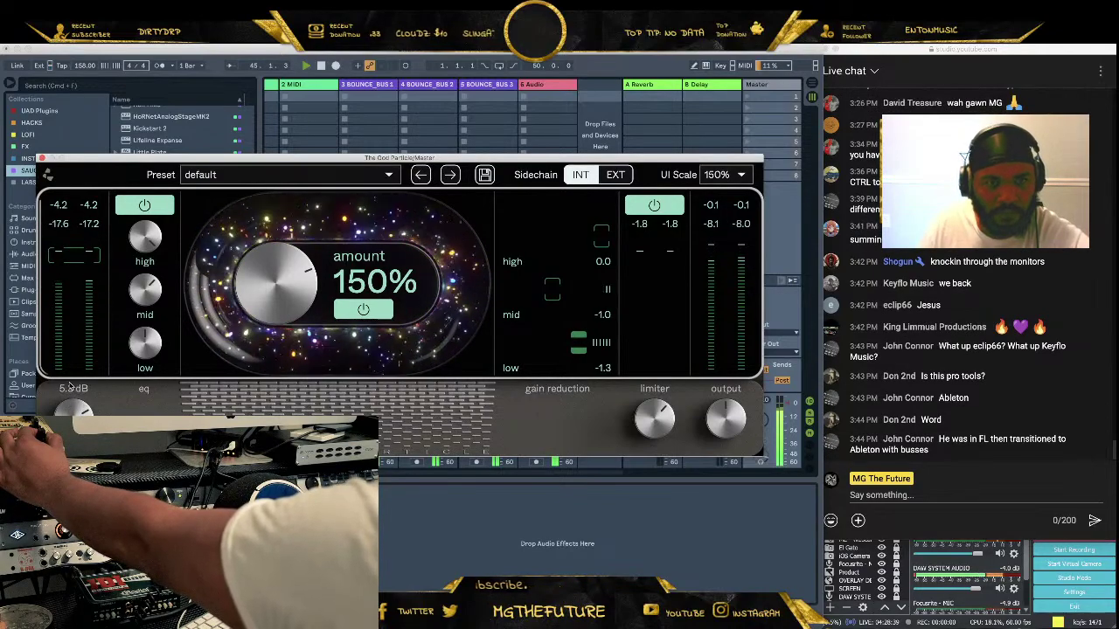
scroll(70, 407, up, 2)
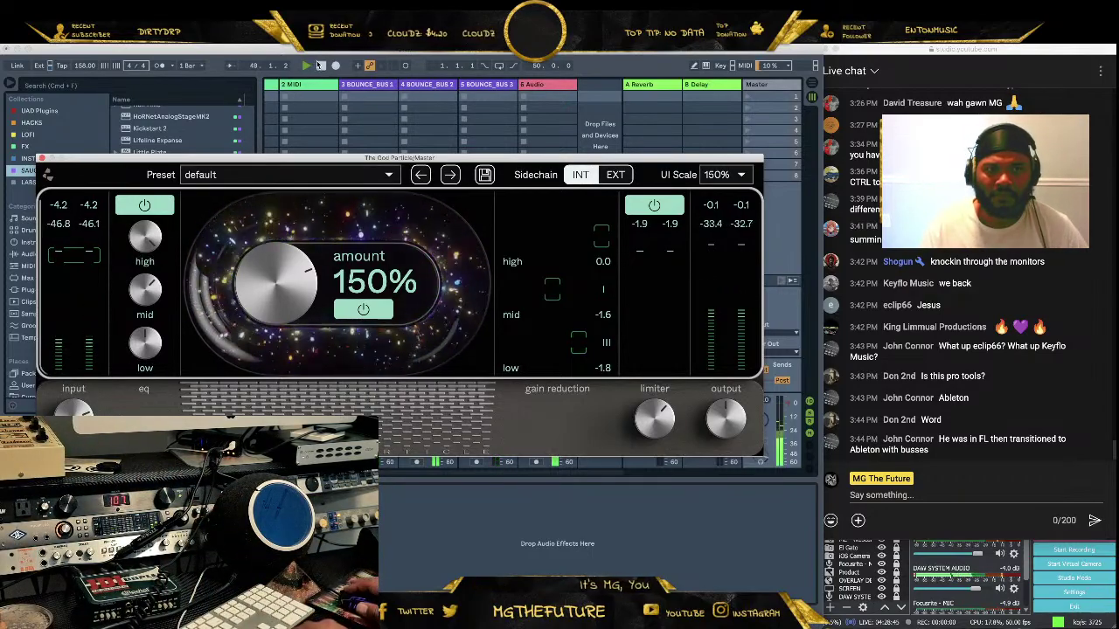
Stop playback, switch off The God Particle's limiter, and play the song from the beginning
click(320, 65)
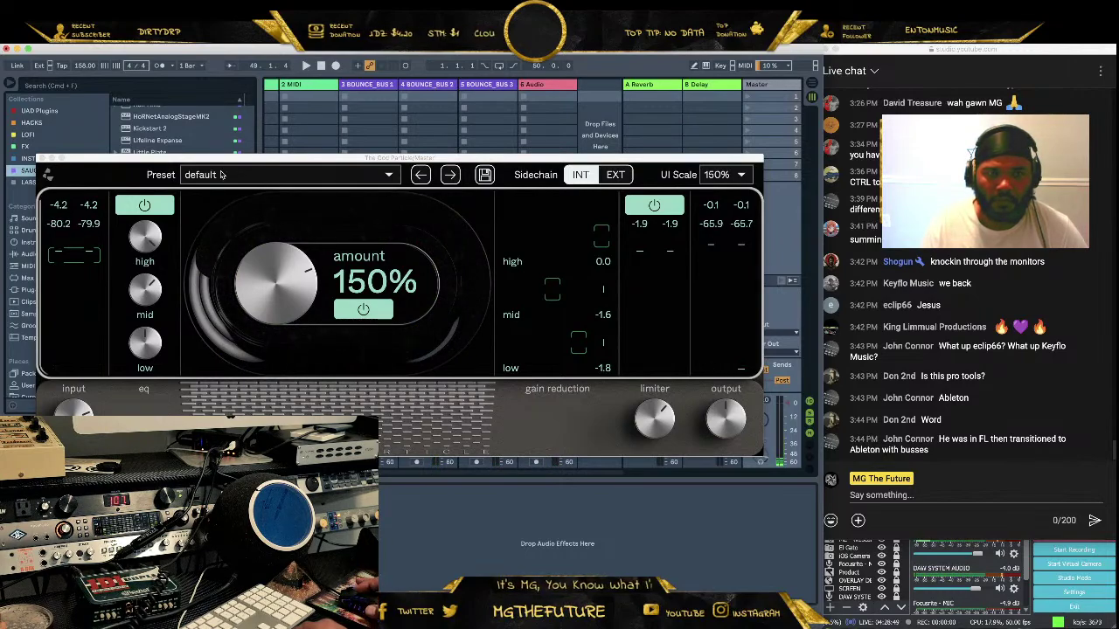
click(647, 206)
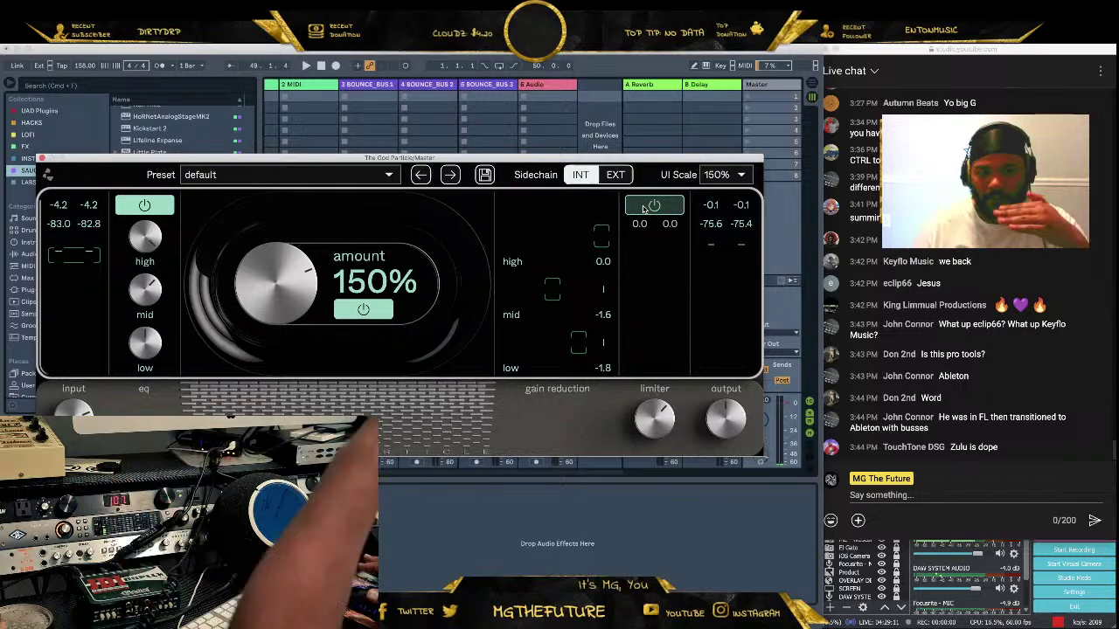
click(305, 67)
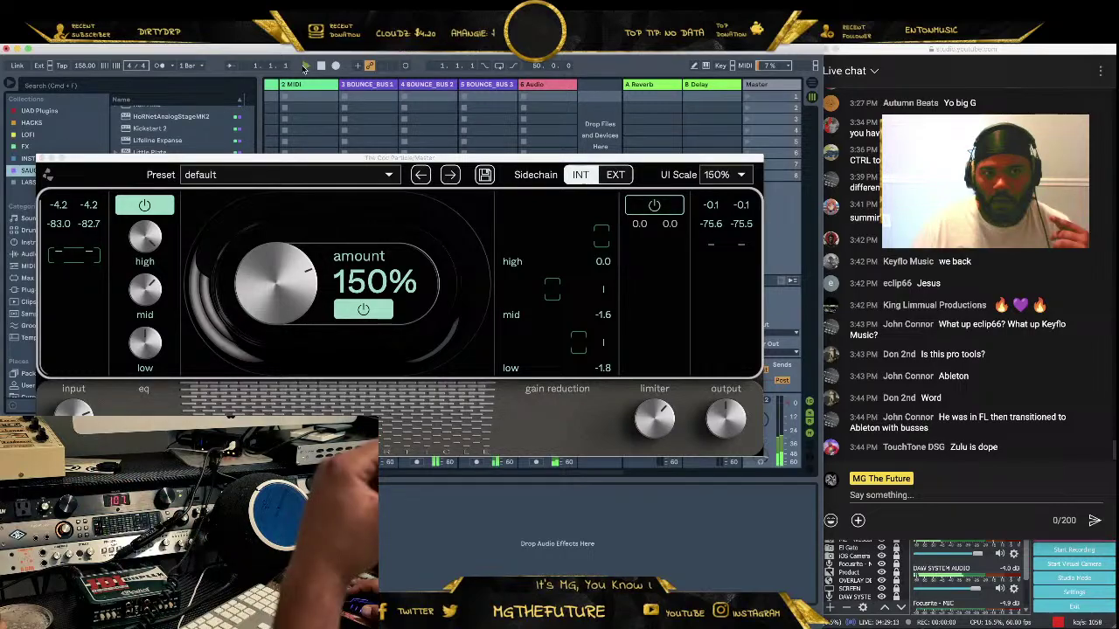
click(305, 66)
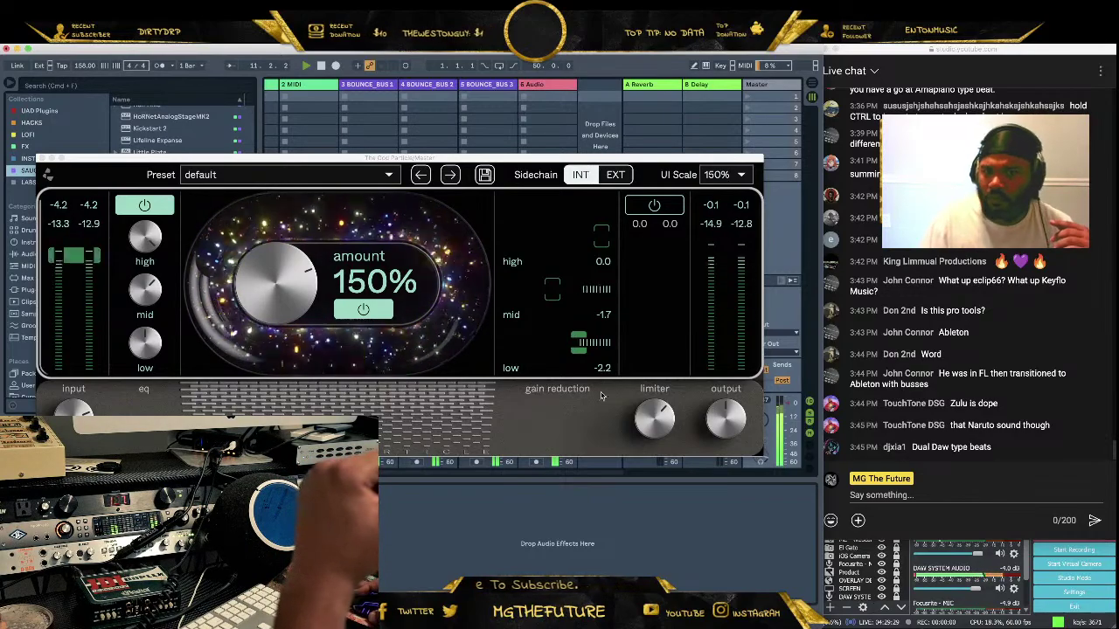
Try the limiter at 9.0 dB, switch it back on and lower its setting, and close The God Particle window
mouse_move(640, 419)
drag(641, 418, 647, 420)
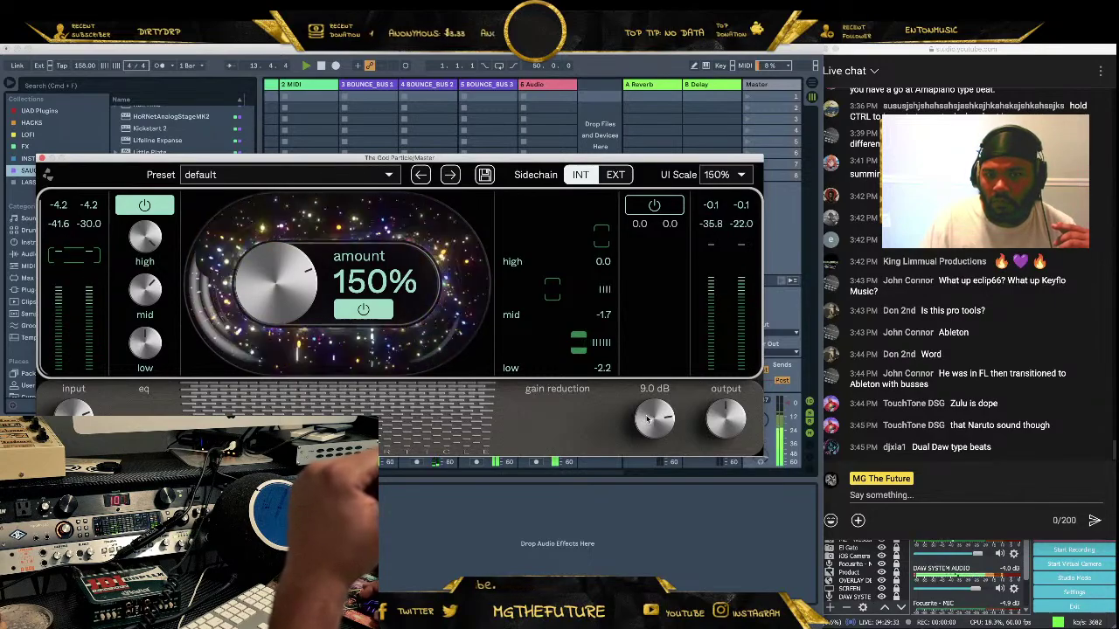
click(664, 211)
mouse_move(634, 418)
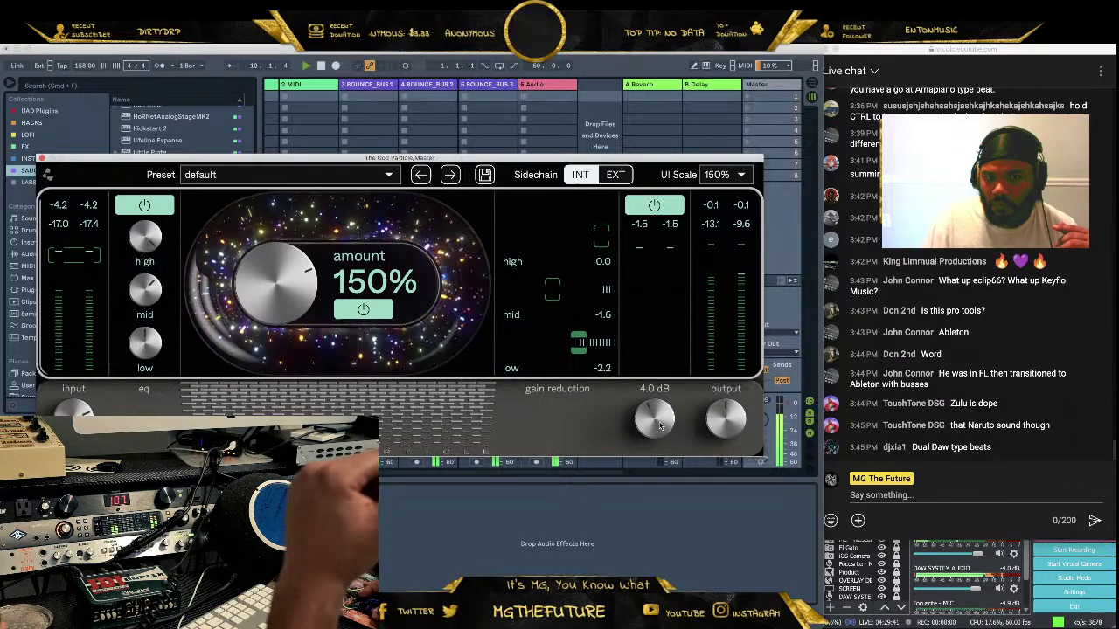
drag(643, 414, 642, 413)
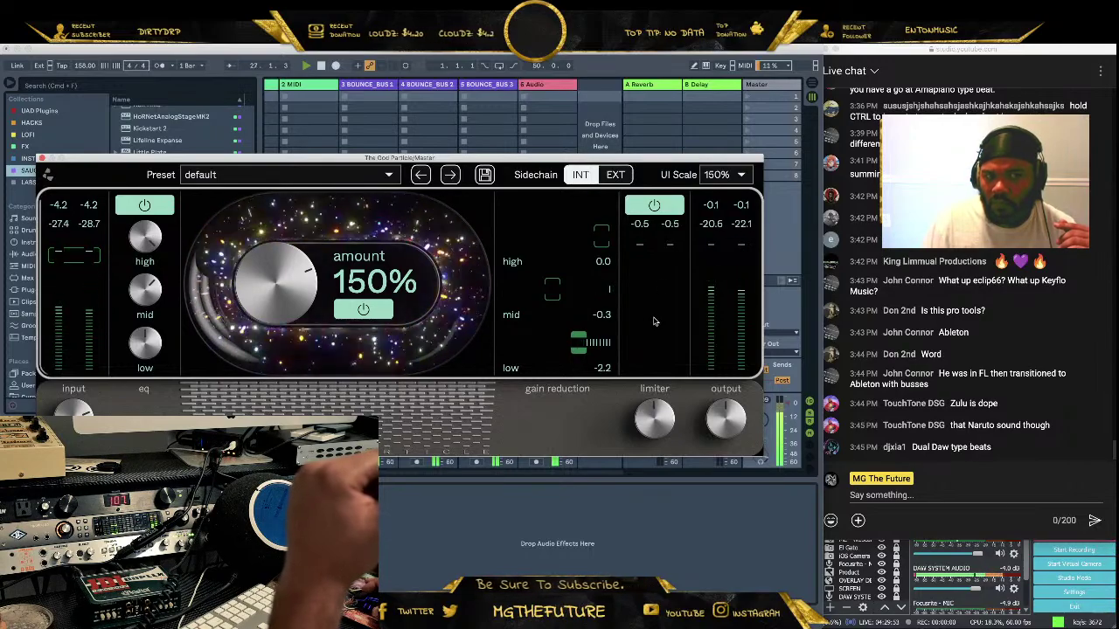
mouse_move(166, 246)
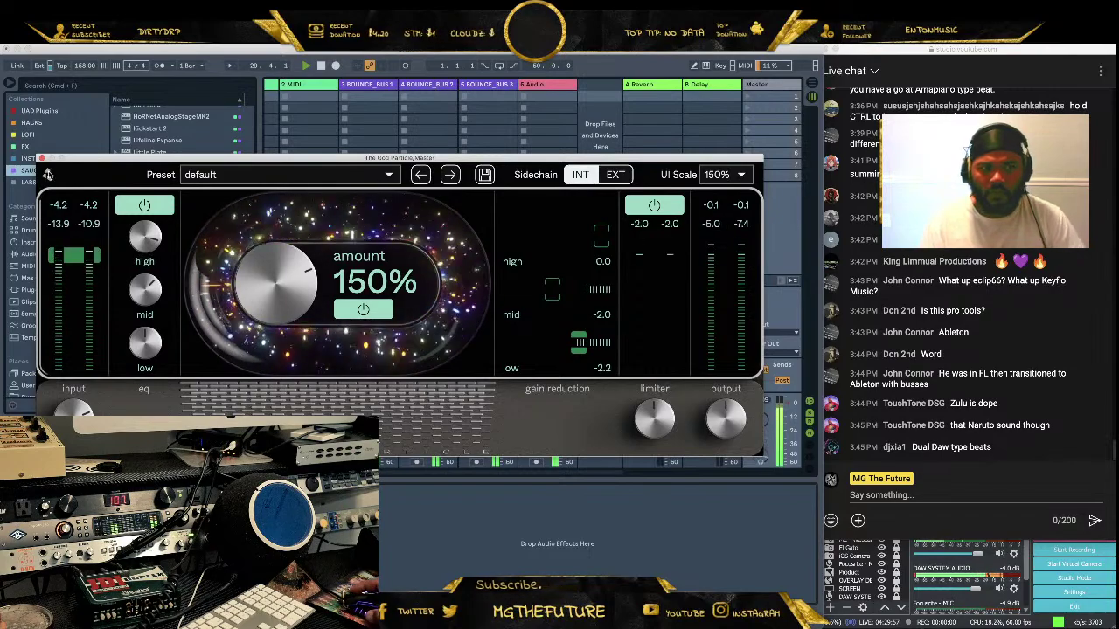
click(43, 158)
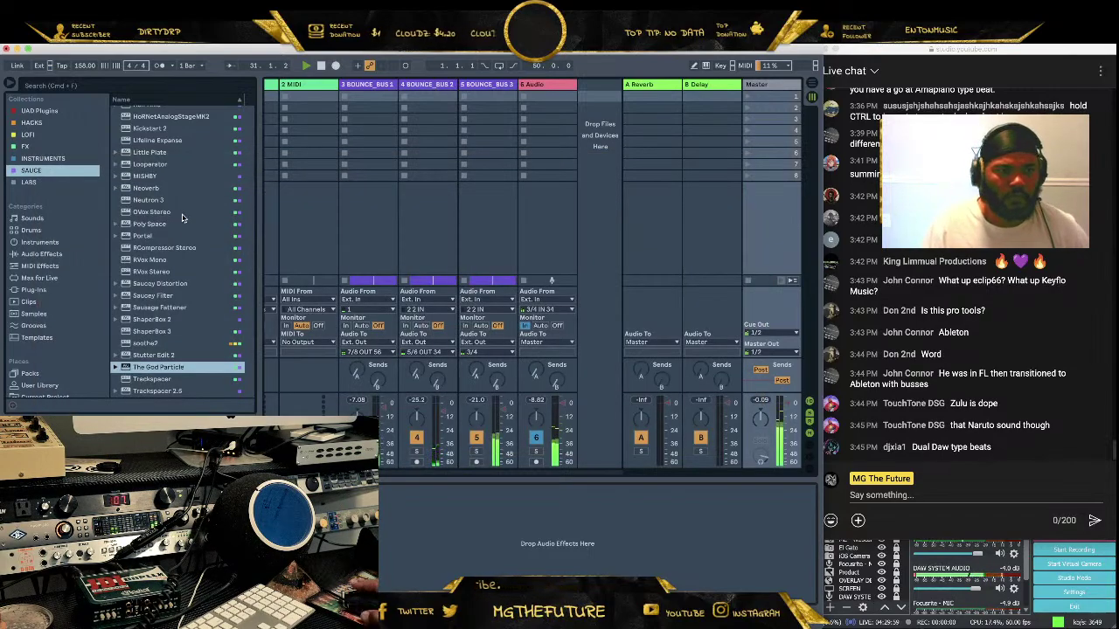
Load soothe2 onto the Master track and apply its "Balance to the grammy awards" preset
click(159, 343)
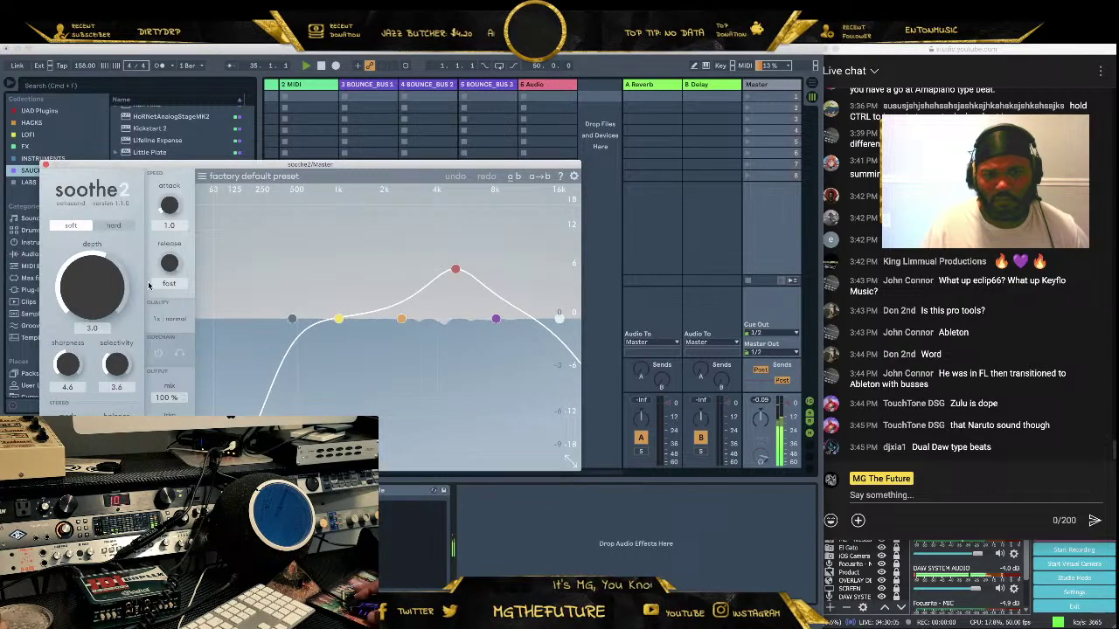
click(202, 175)
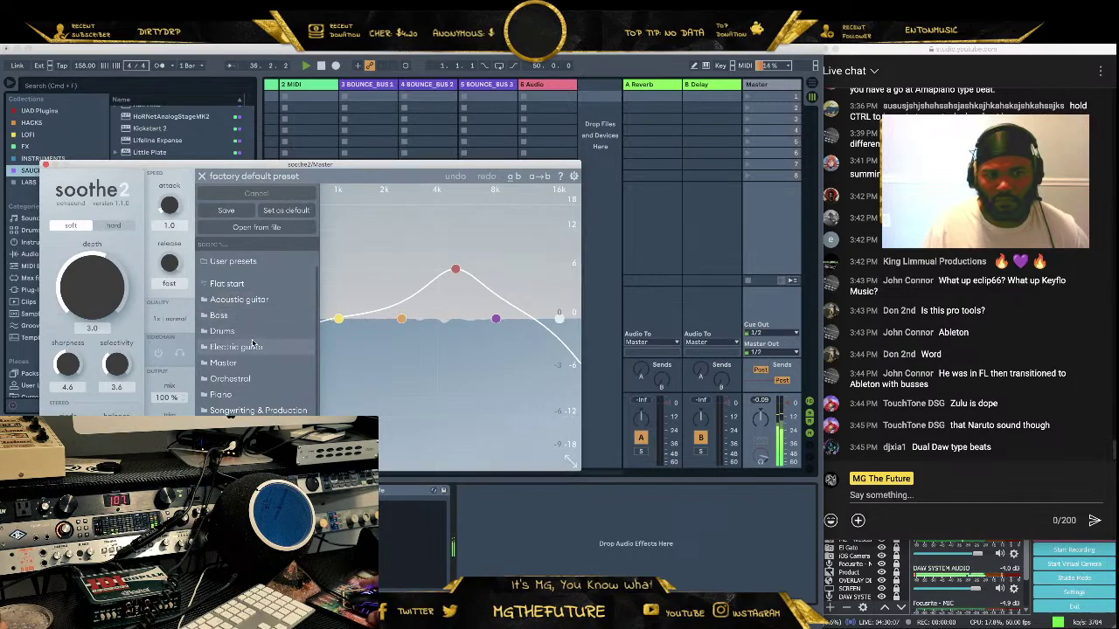
click(253, 343)
click(413, 213)
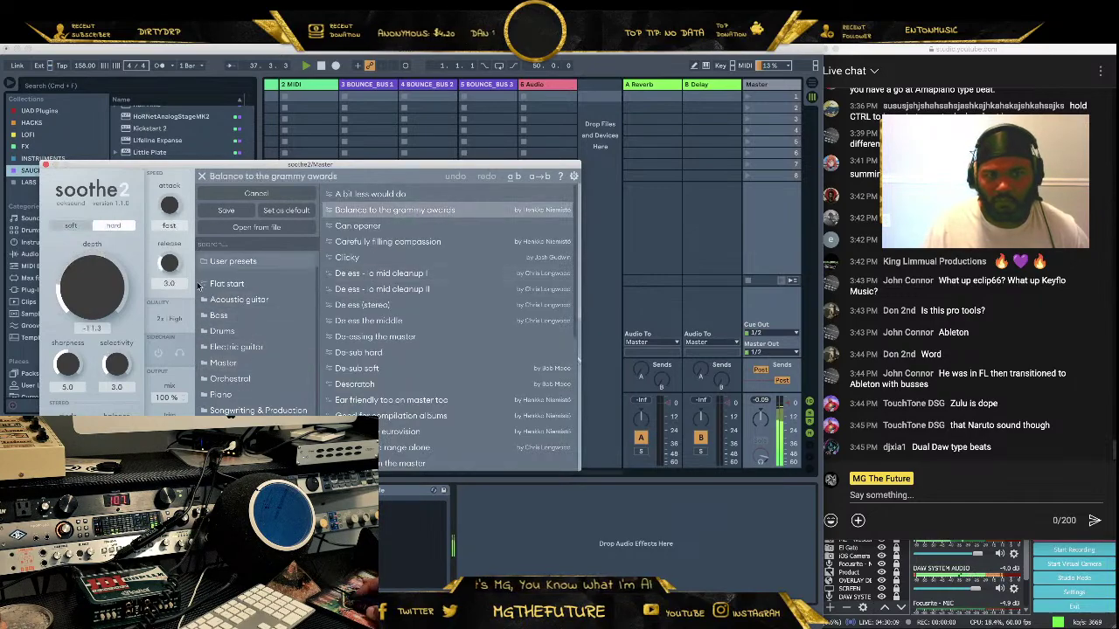
Set soothe2's depth to -1.1, close its window, and add another soothe2 instance to the Master track
click(135, 236)
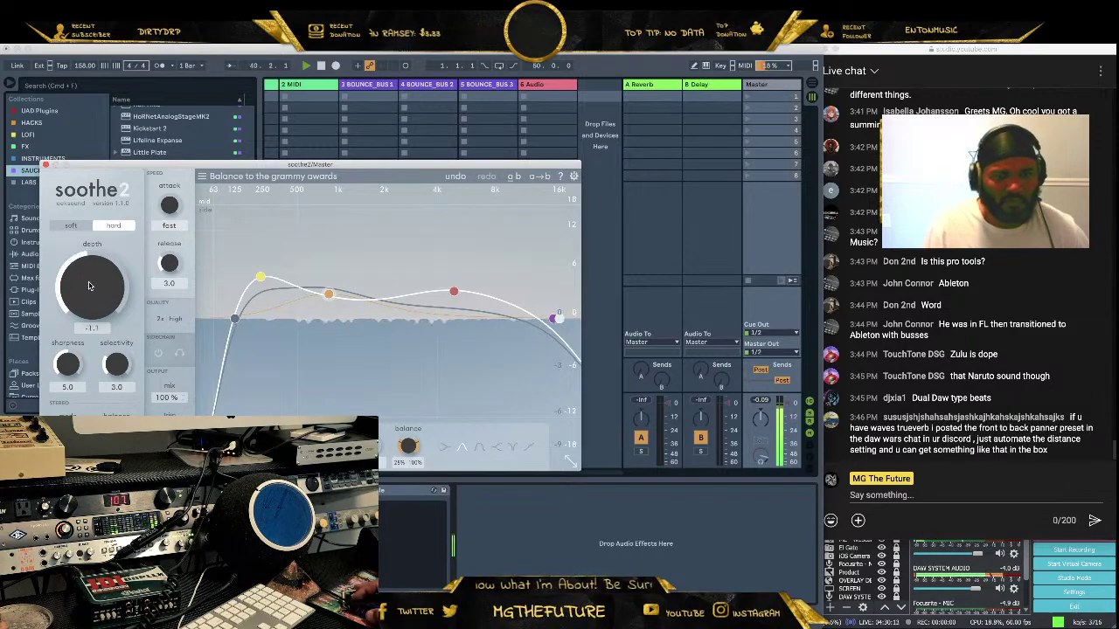
click(45, 165)
drag(142, 346, 482, 507)
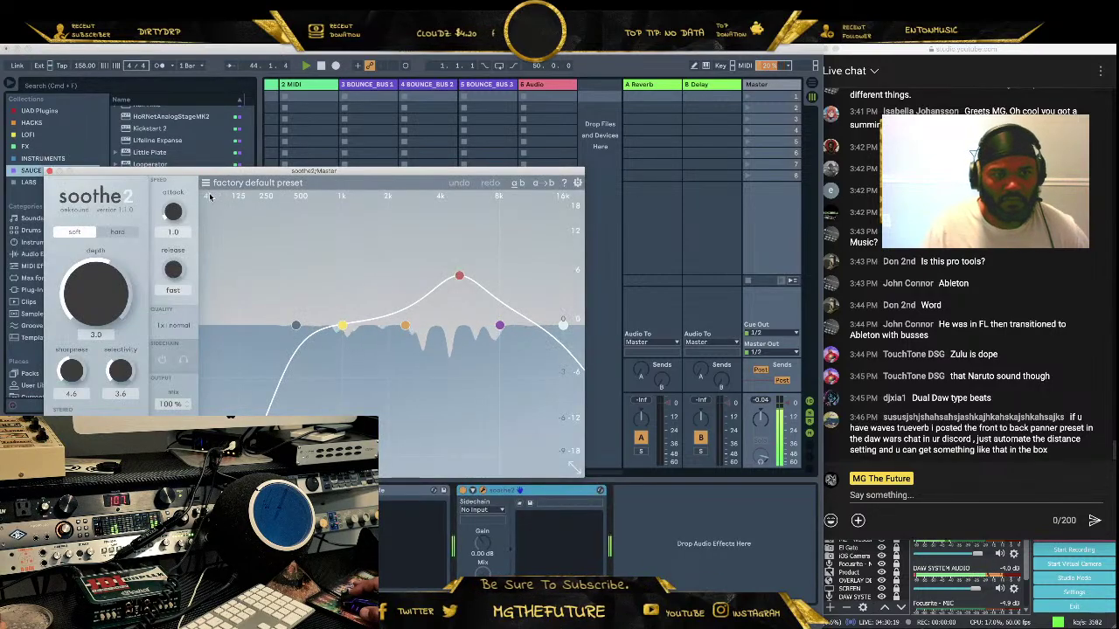
Apply the "So long and thanks for all the ns10" preset from the Master folder to the new soothe2 instance
click(206, 184)
click(293, 367)
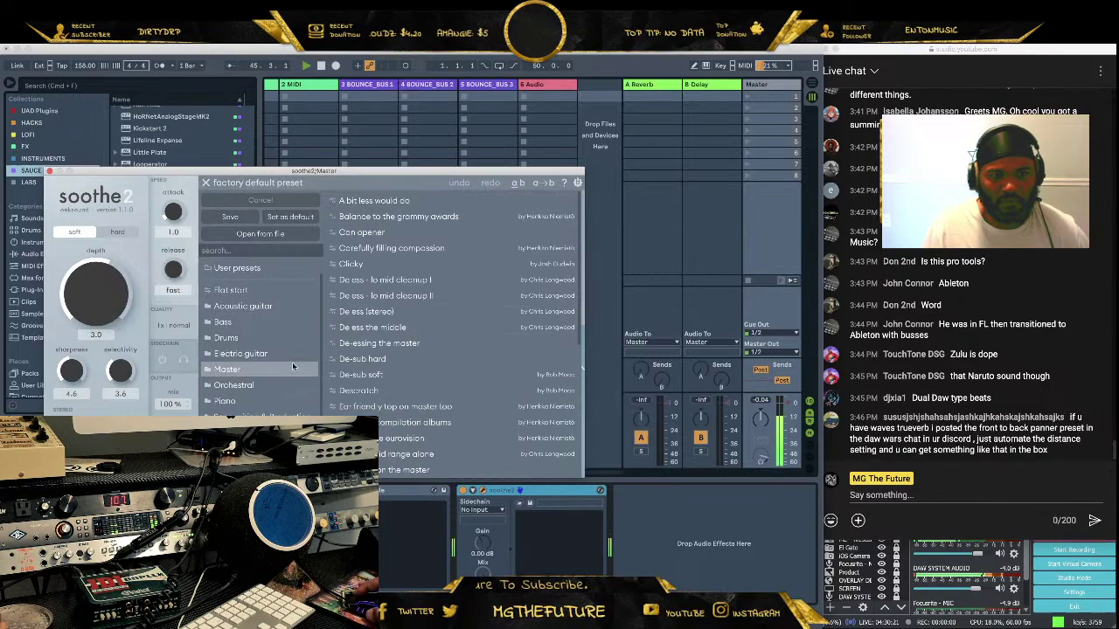
scroll(392, 313, down, 5)
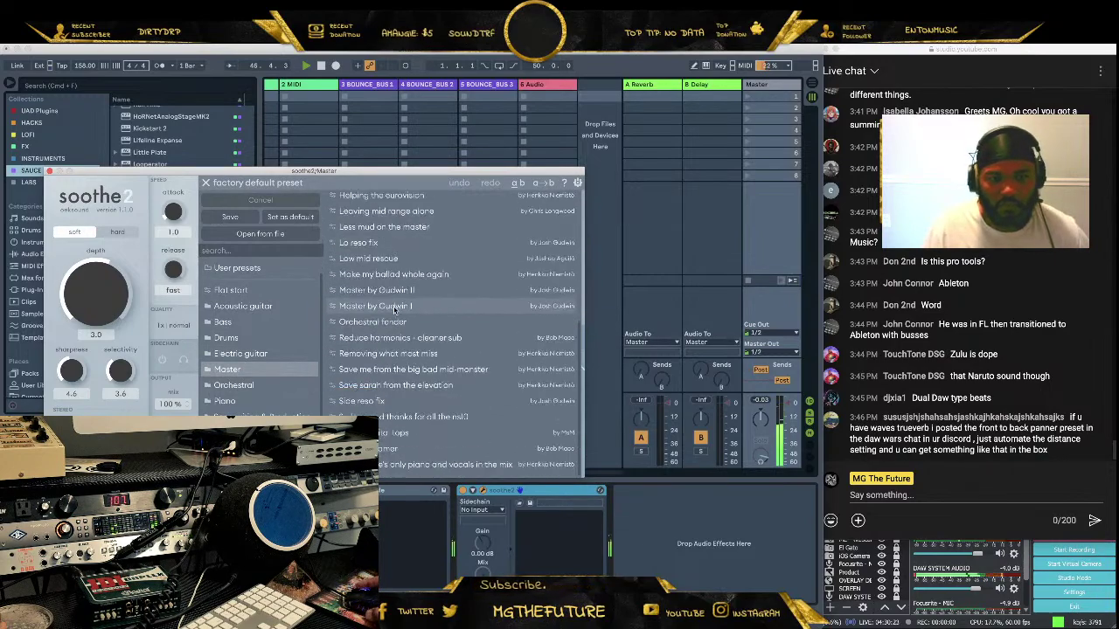
click(442, 420)
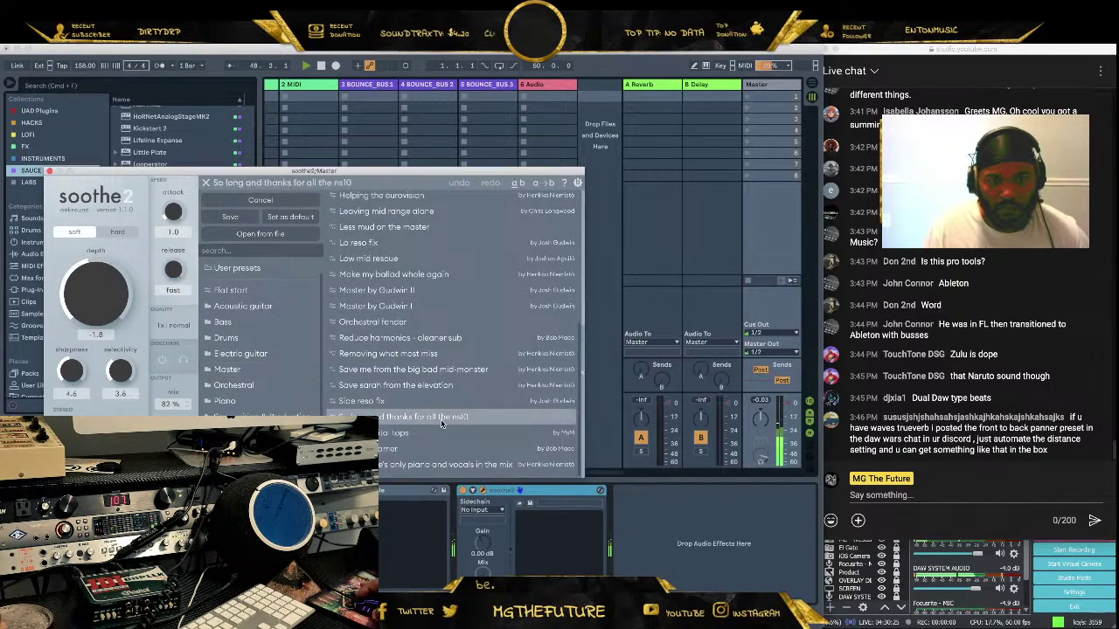
click(206, 183)
Set the new soothe2's depth to 0.8, play the song from the beginning, and close the plugin window
drag(109, 299, 108, 297)
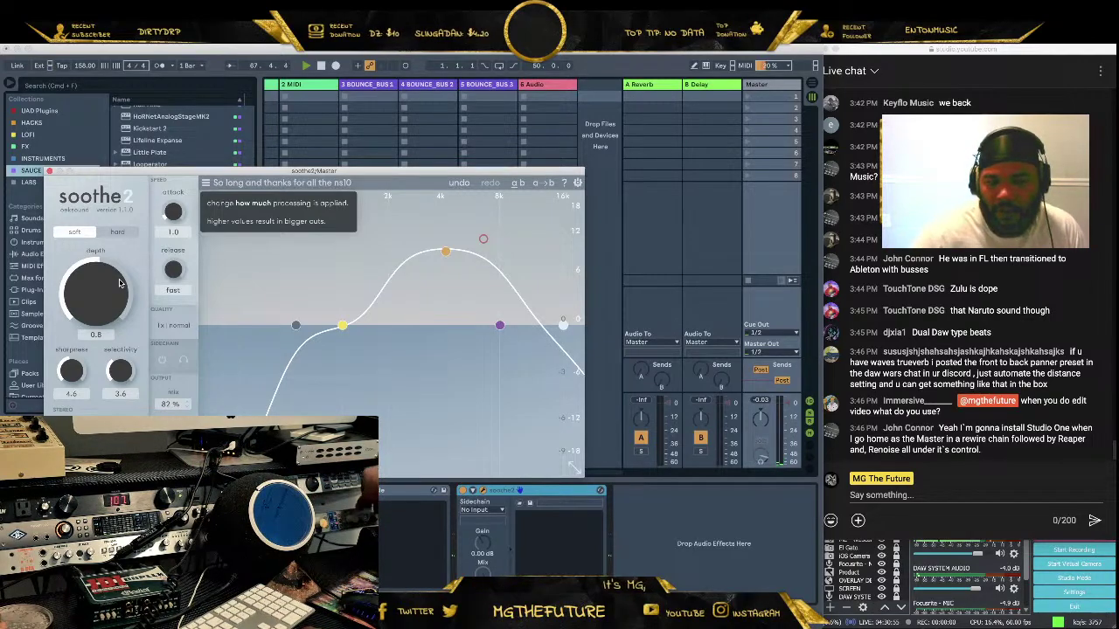
click(305, 67)
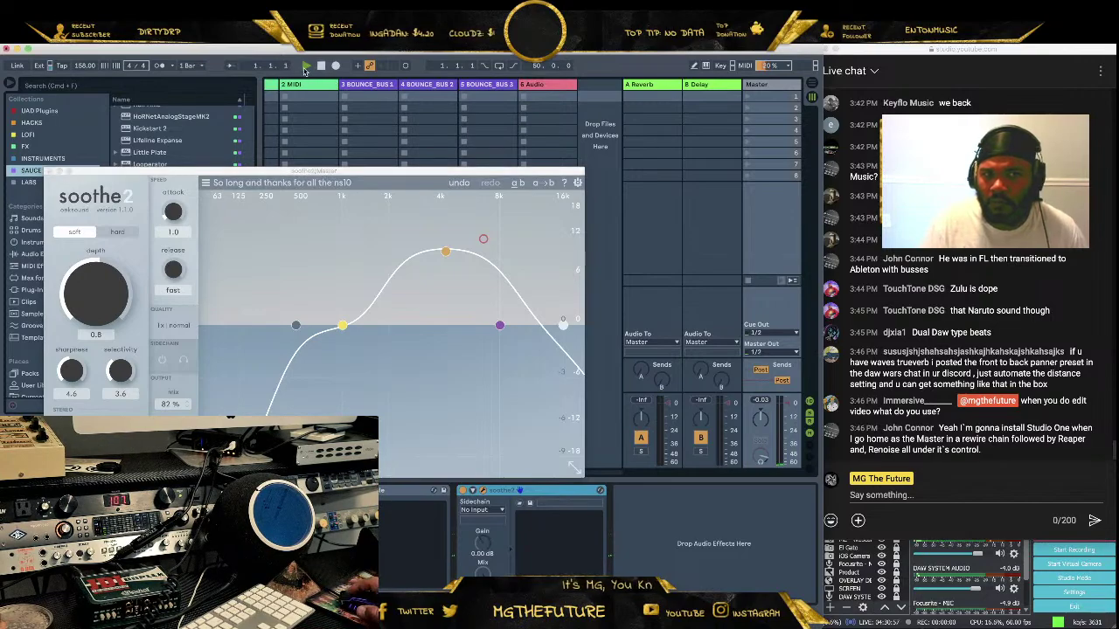
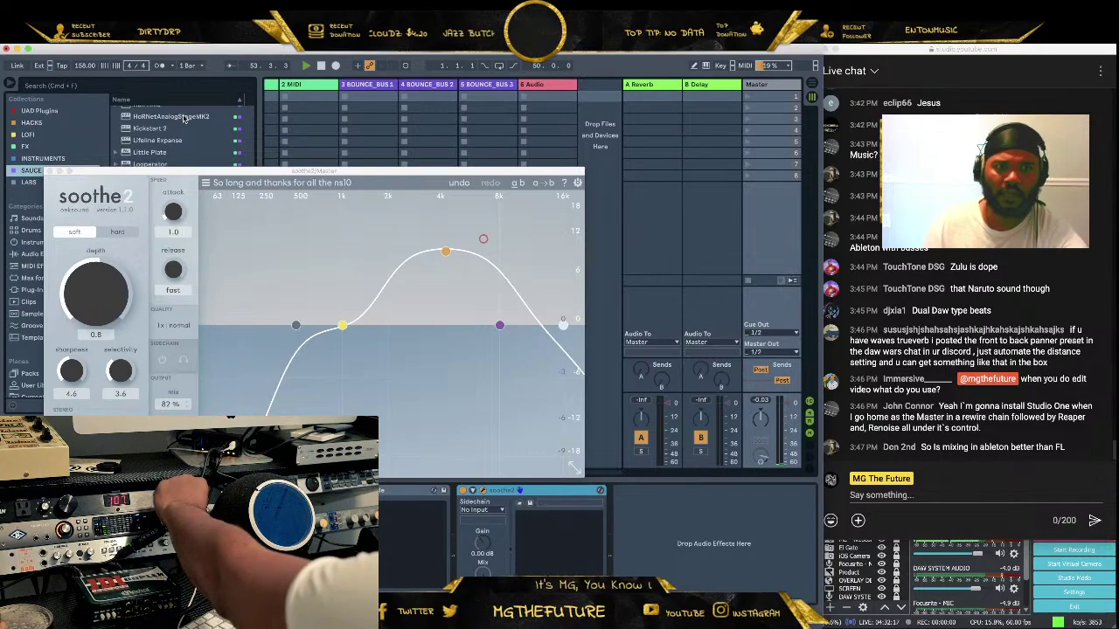
click(50, 172)
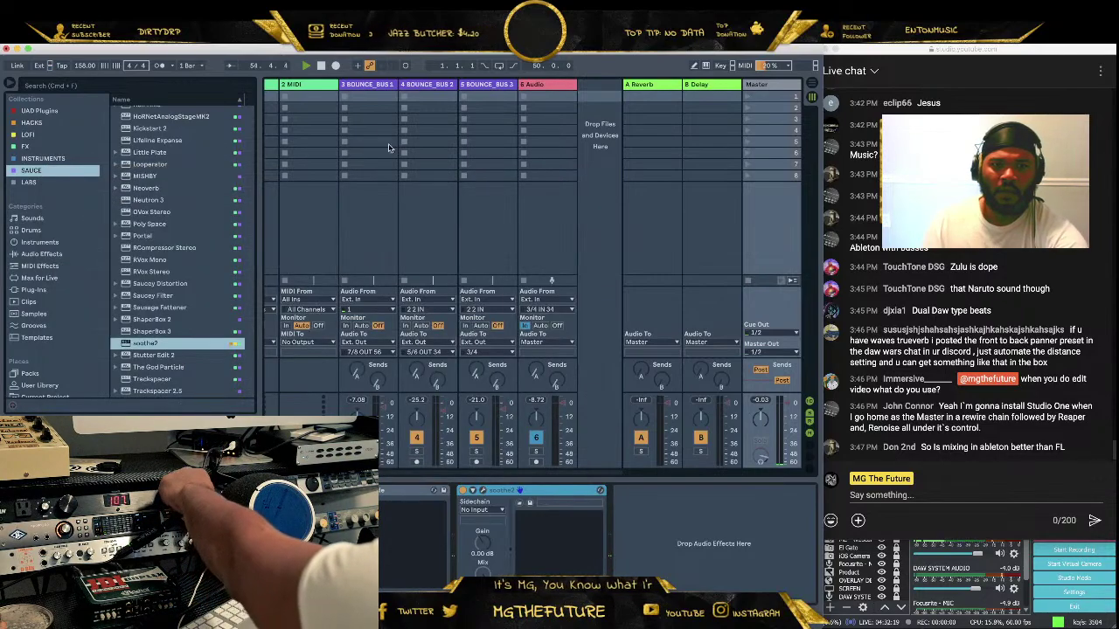
Load ERA 6 Noise Remover from the LOFI collection onto the 6 Audio track
click(372, 85)
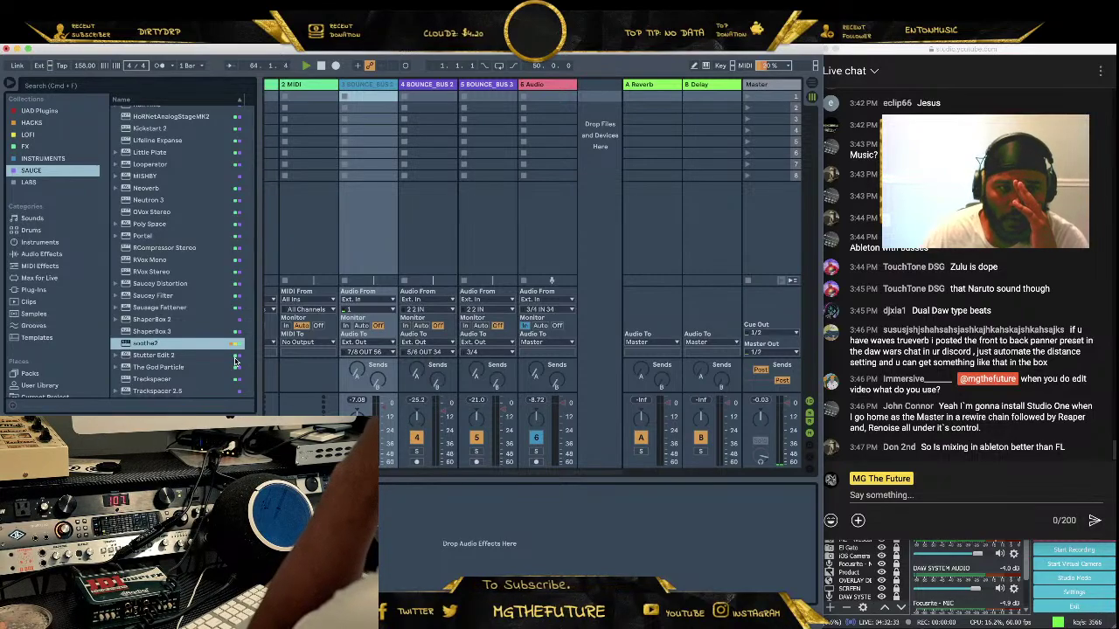
scroll(236, 262, up, 5)
click(35, 134)
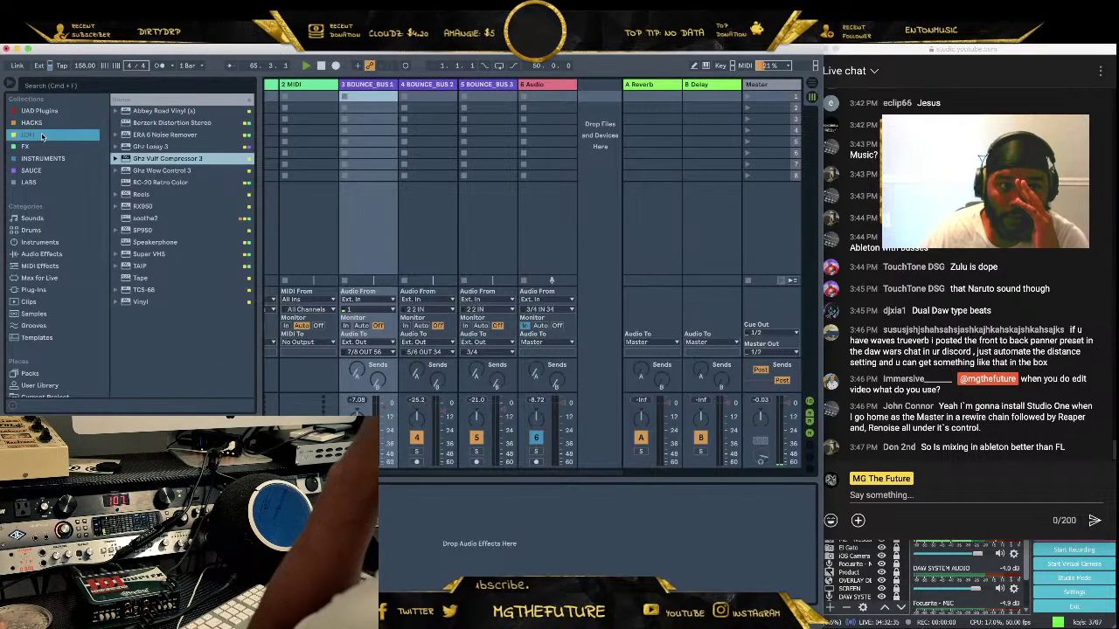
click(183, 140)
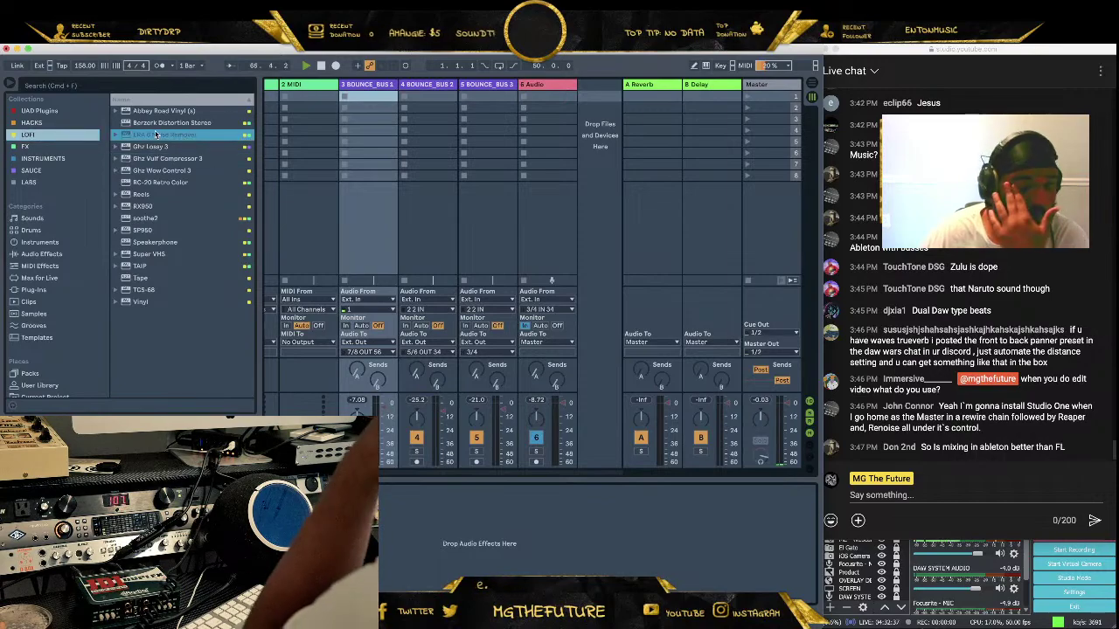
drag(162, 137, 525, 94)
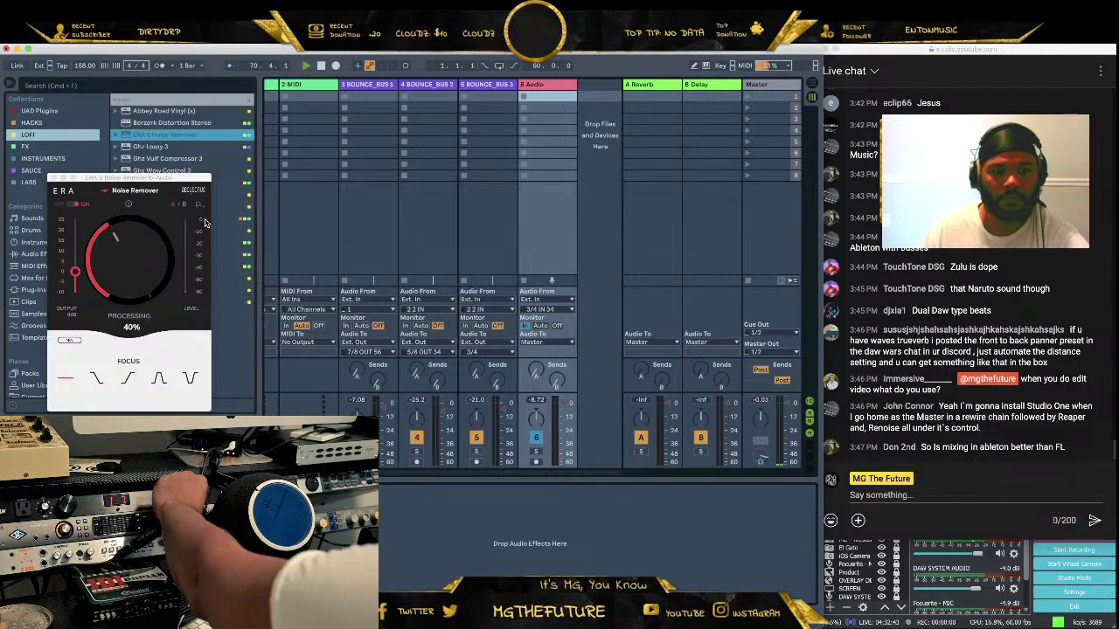
Set the Noise Remover's processing to 100%, close its window, and switch the 6 Audio track off and on again to compare
drag(125, 254, 129, 229)
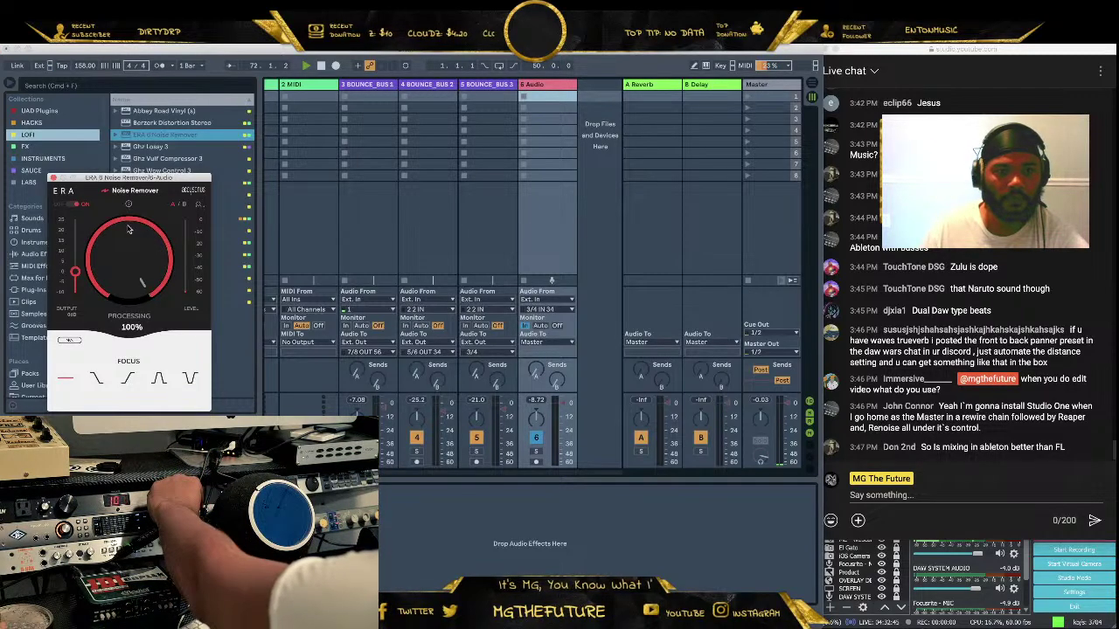
click(52, 178)
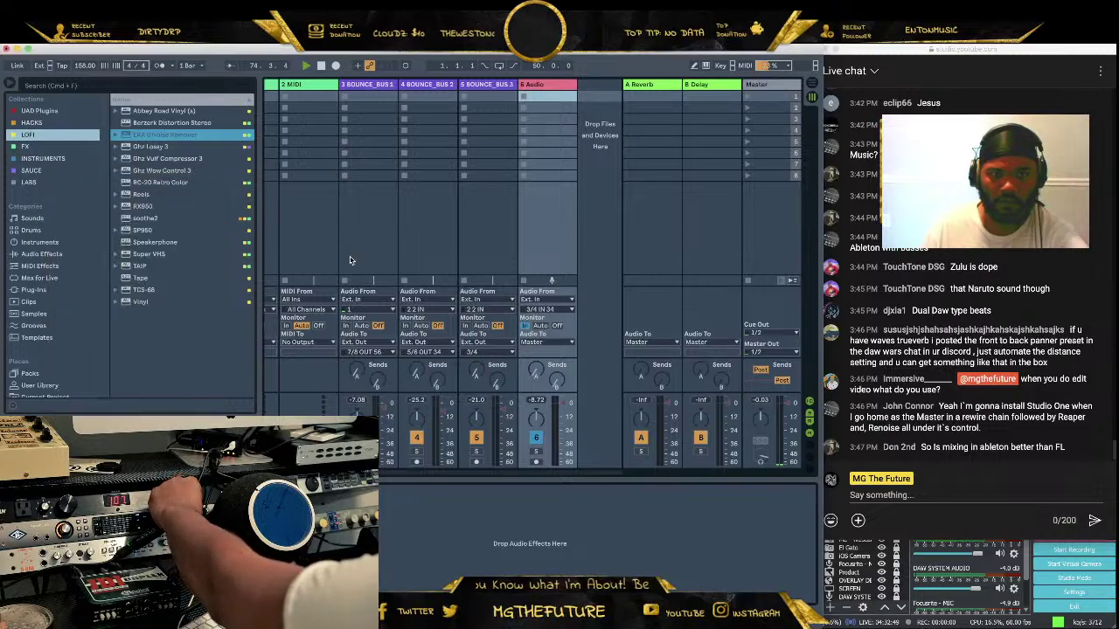
scroll(445, 164, left, 2)
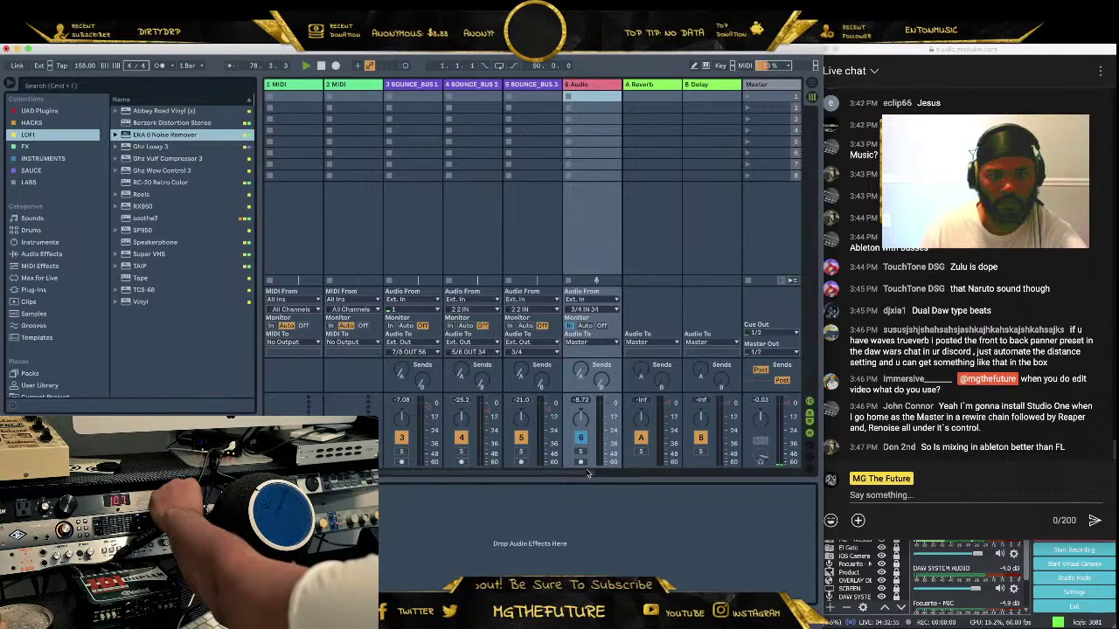
click(581, 436)
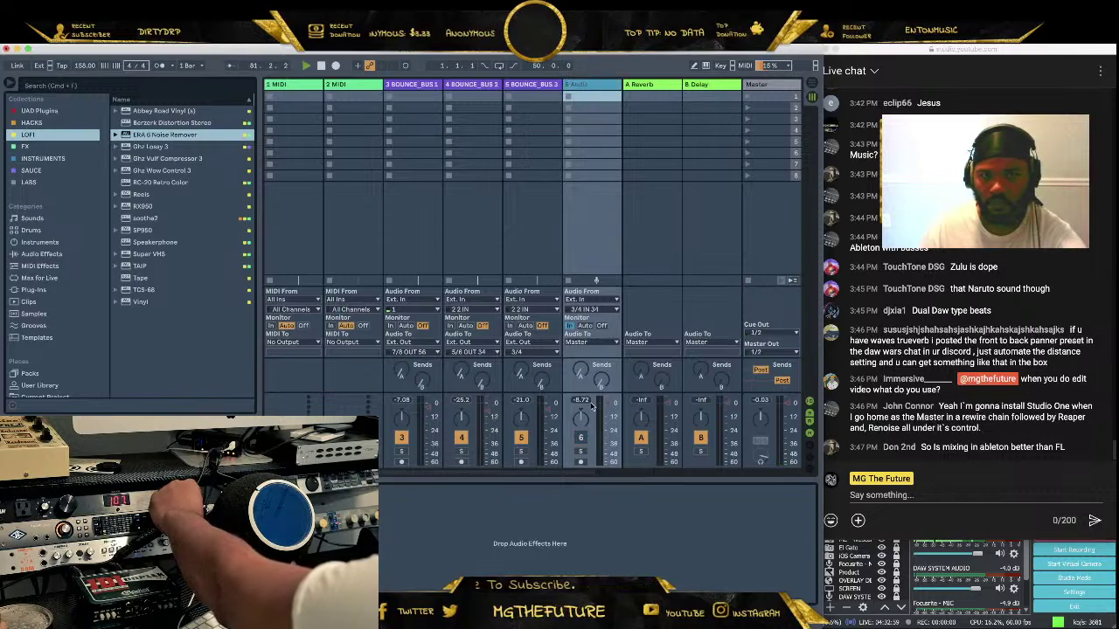
click(581, 437)
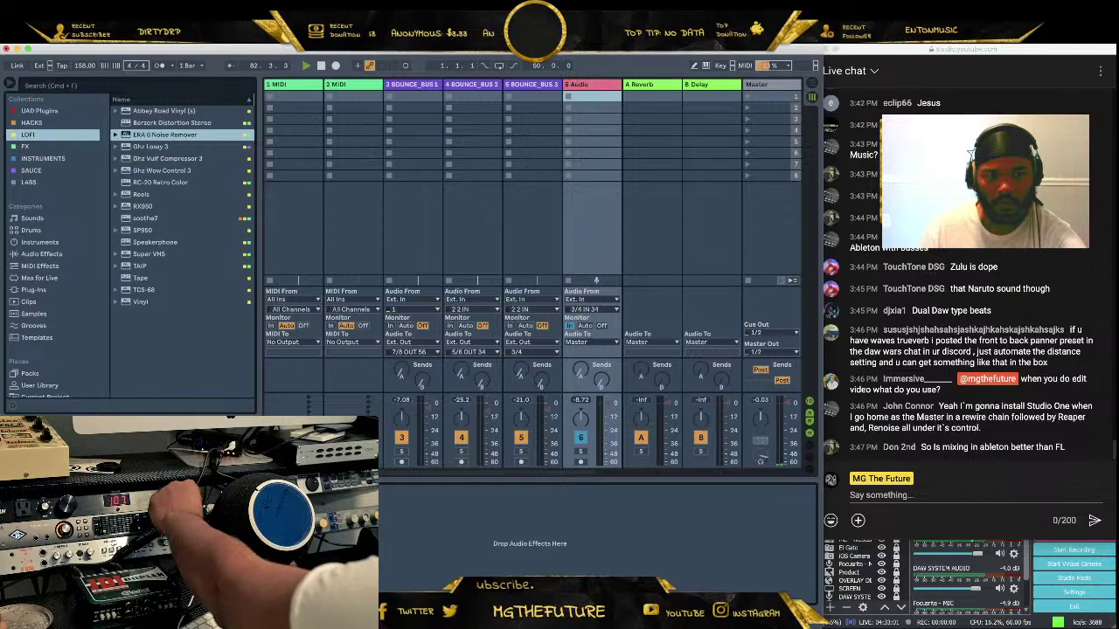
Try the Noise Remover's third focus curve, and delete the device from the 6 Audio track
key(ctrl+alt+p)
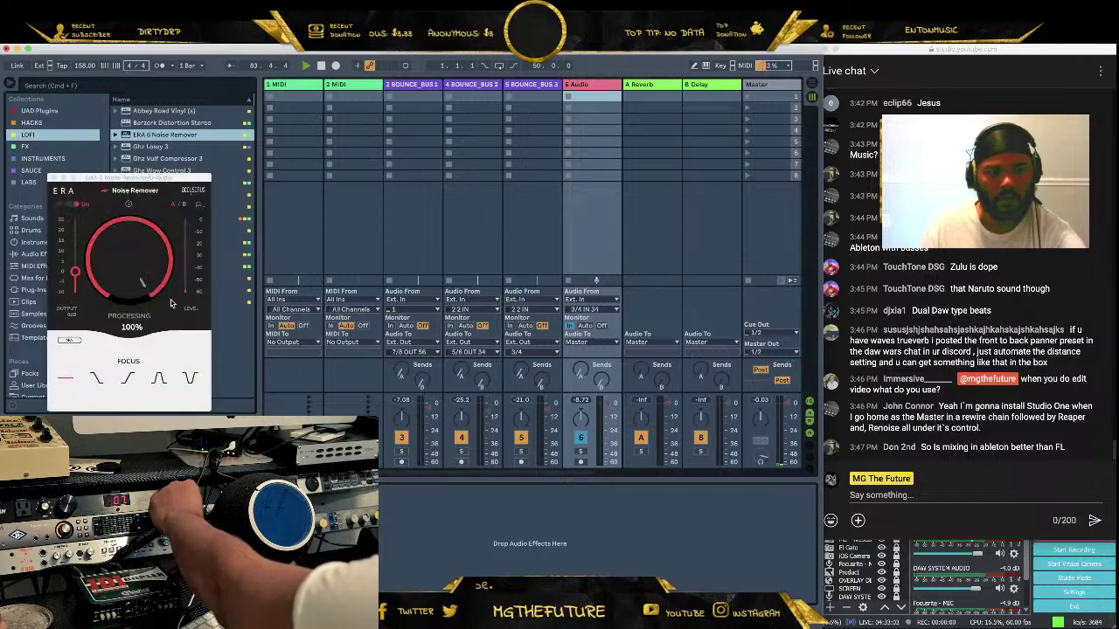
click(125, 379)
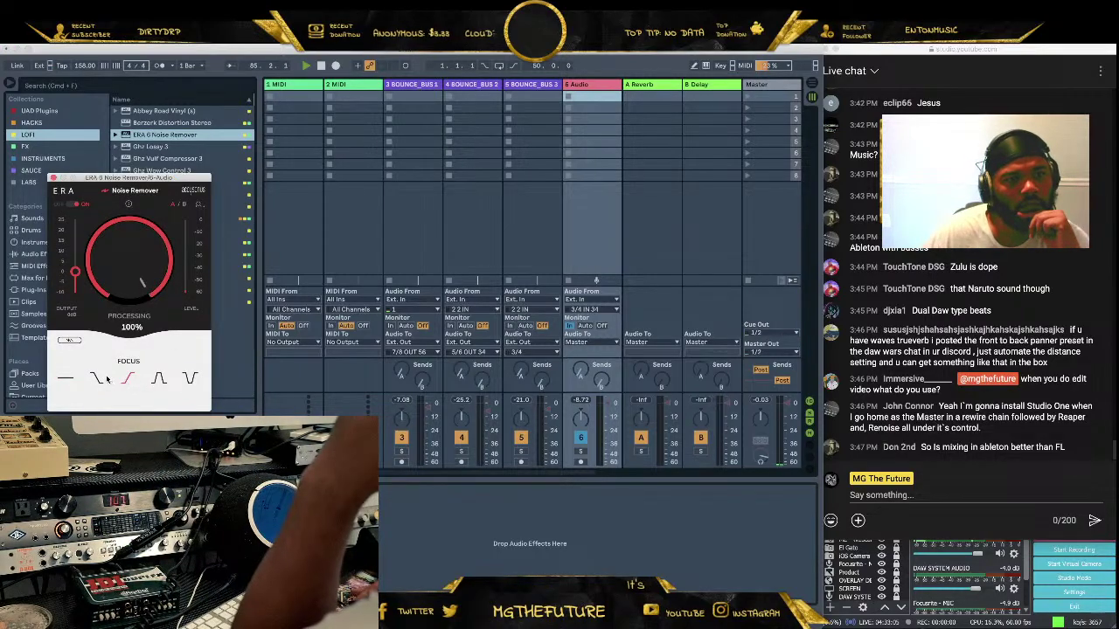
click(54, 178)
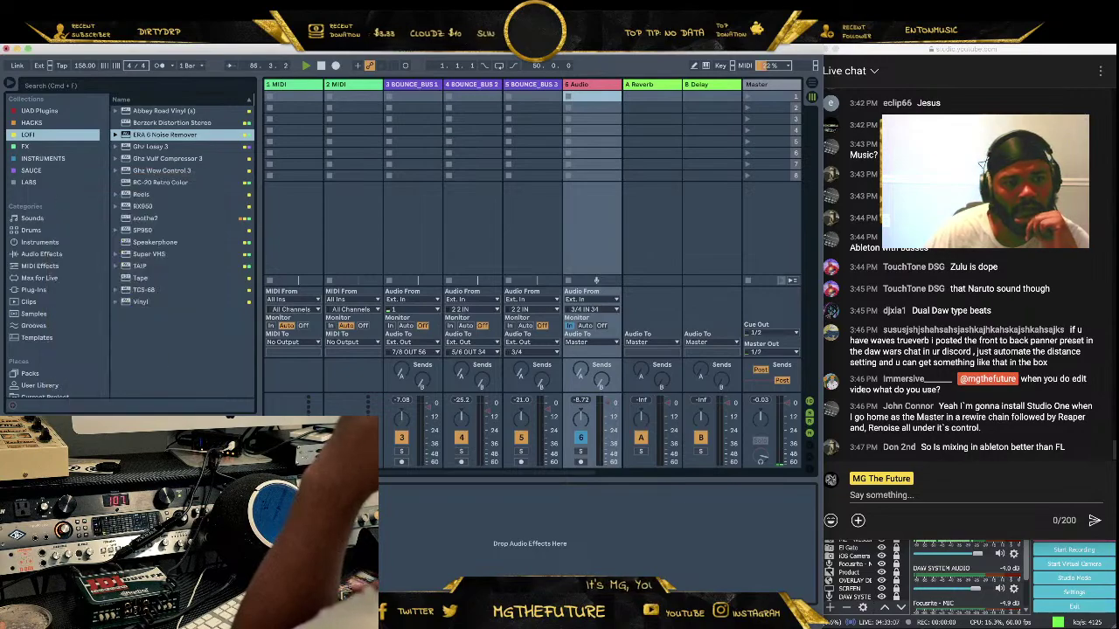
right_click(225, 413)
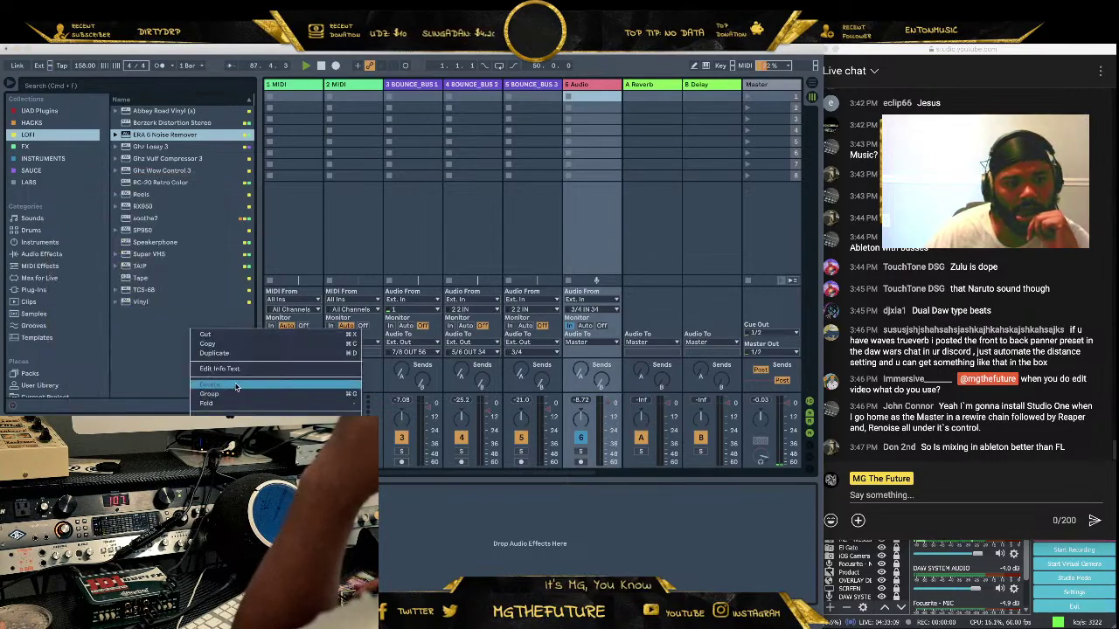
click(210, 384)
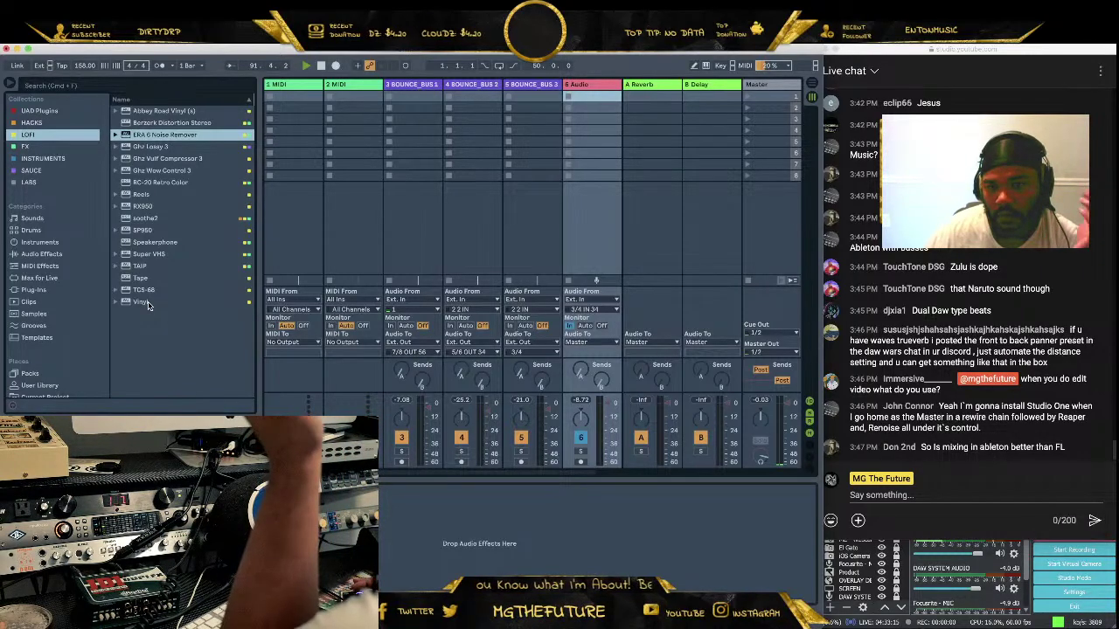
Find Gate among the Dynamics audio effects, add a new audio track, and select the Soft Reducer gate preset
click(41, 253)
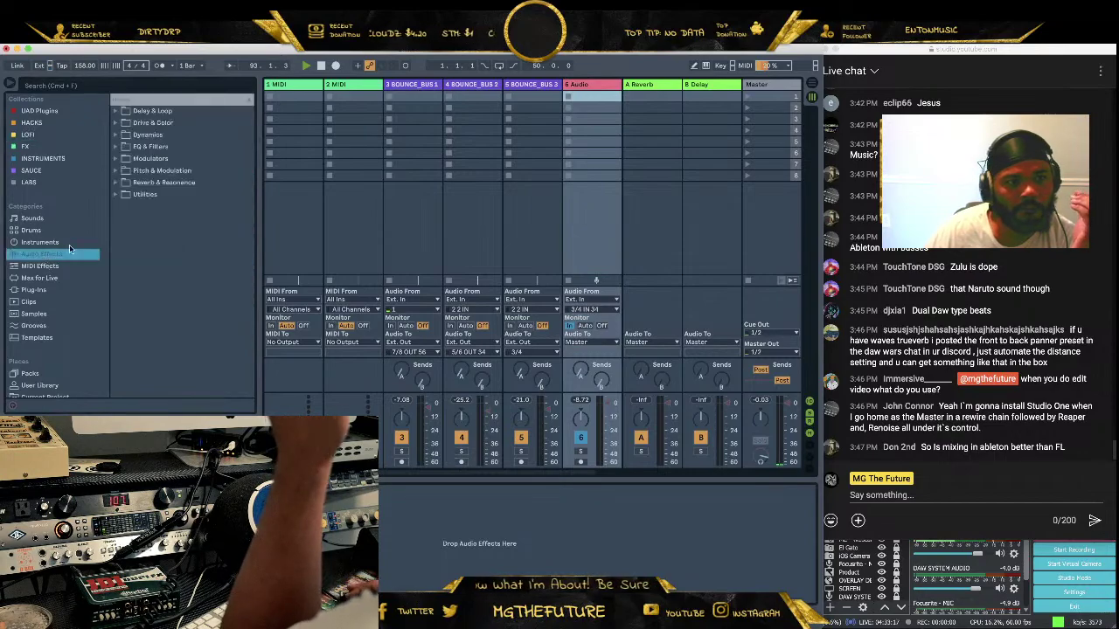
click(112, 136)
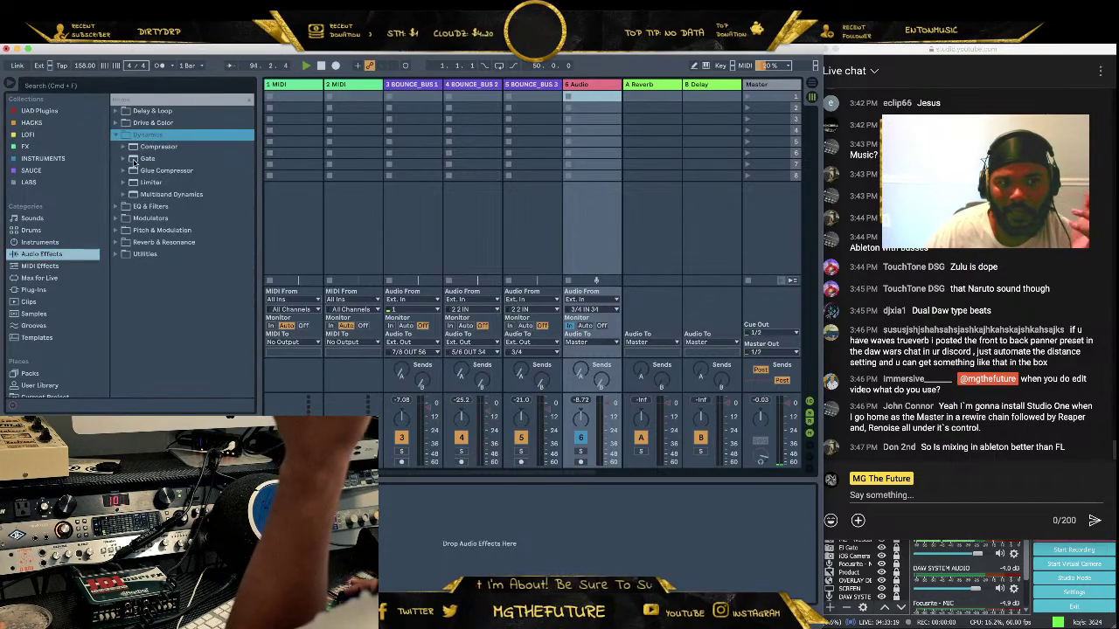
click(133, 160)
key(ctrl+t)
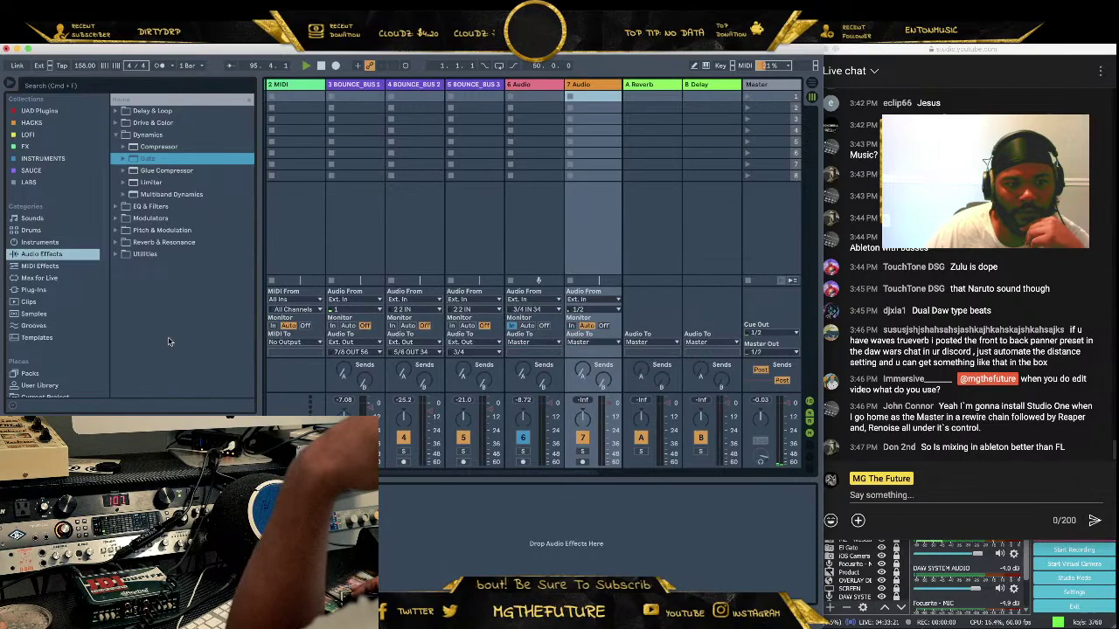
click(123, 160)
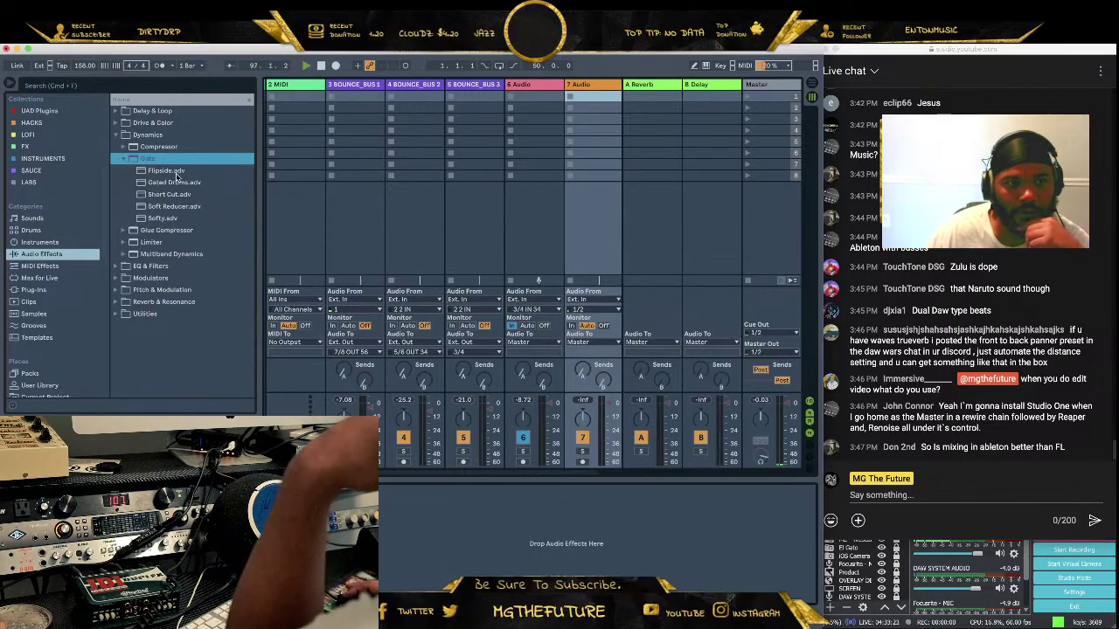
click(179, 207)
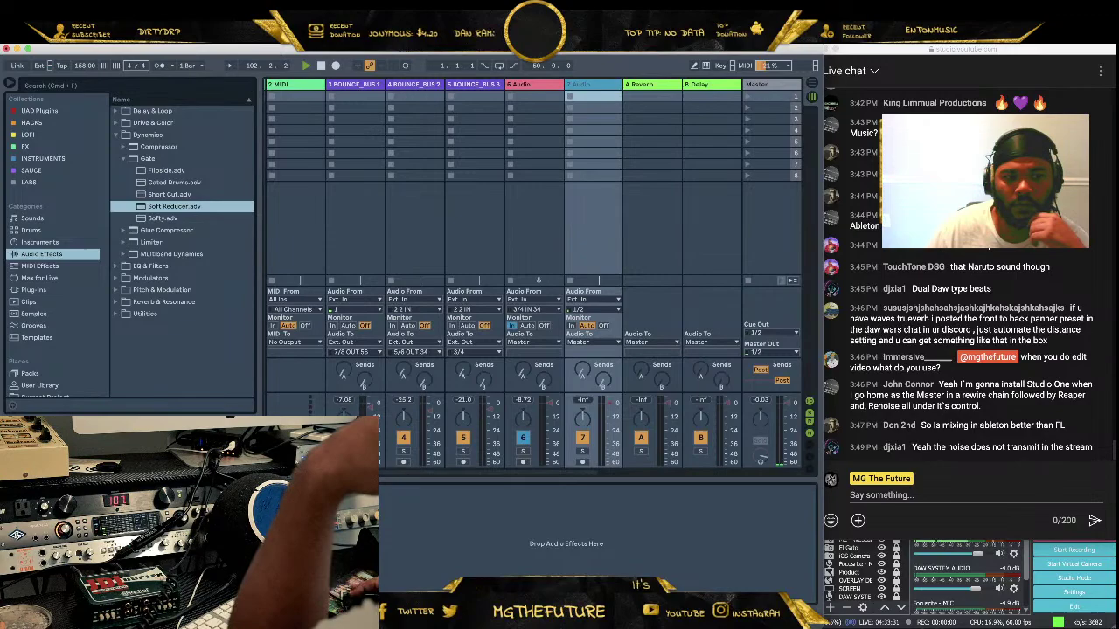
Delete the 7 Audio track
click(539, 84)
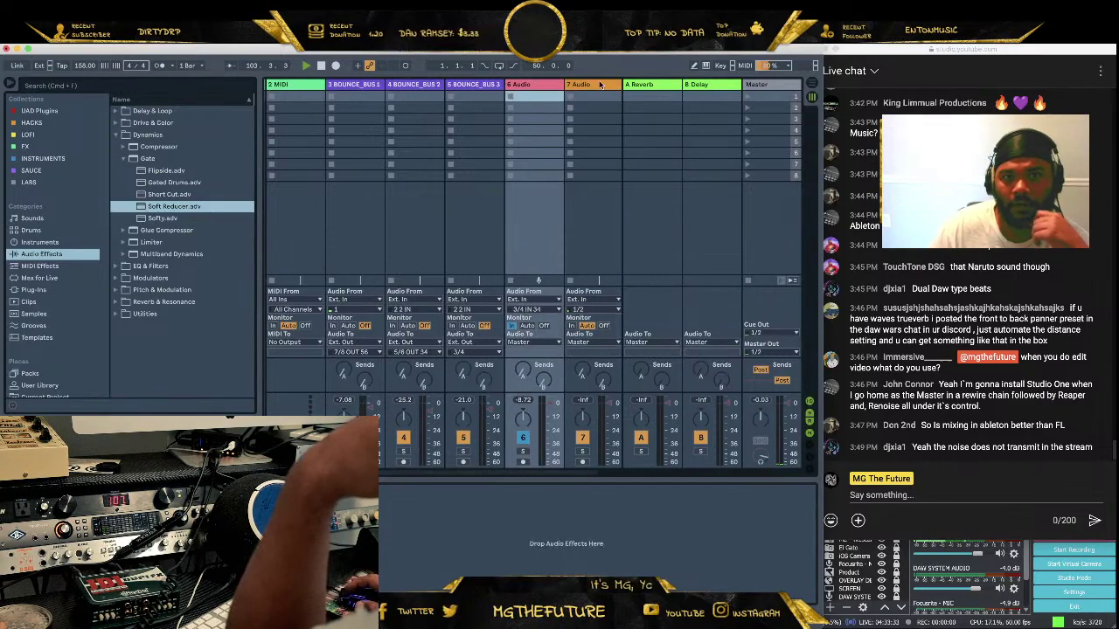
right_click(602, 85)
click(621, 116)
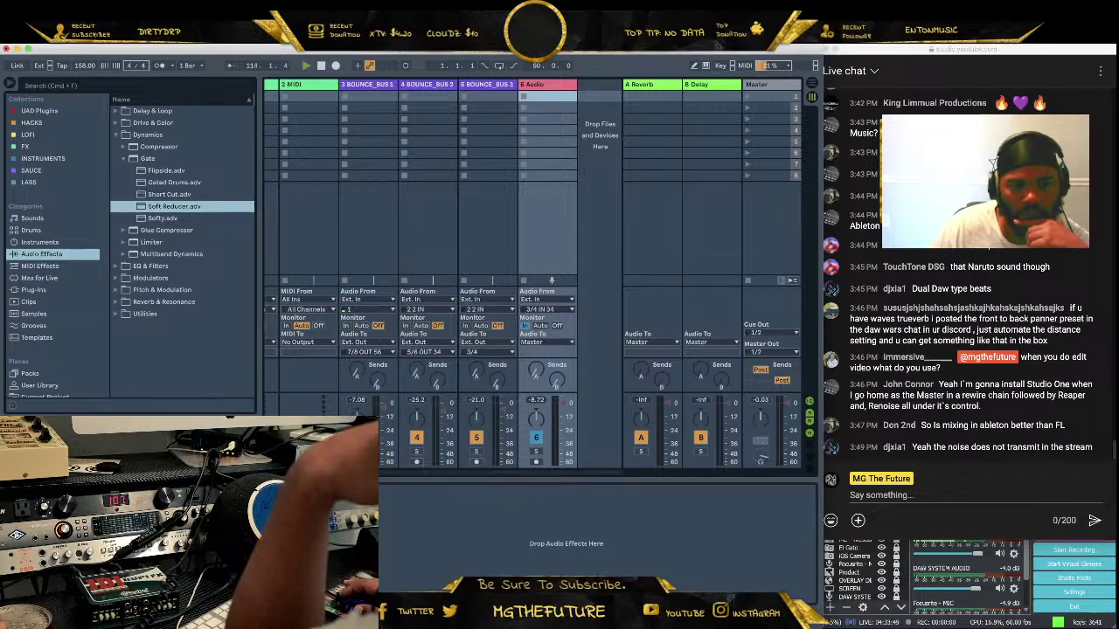
Select the Short Cut gate preset and restart playback of the song
key(Up)
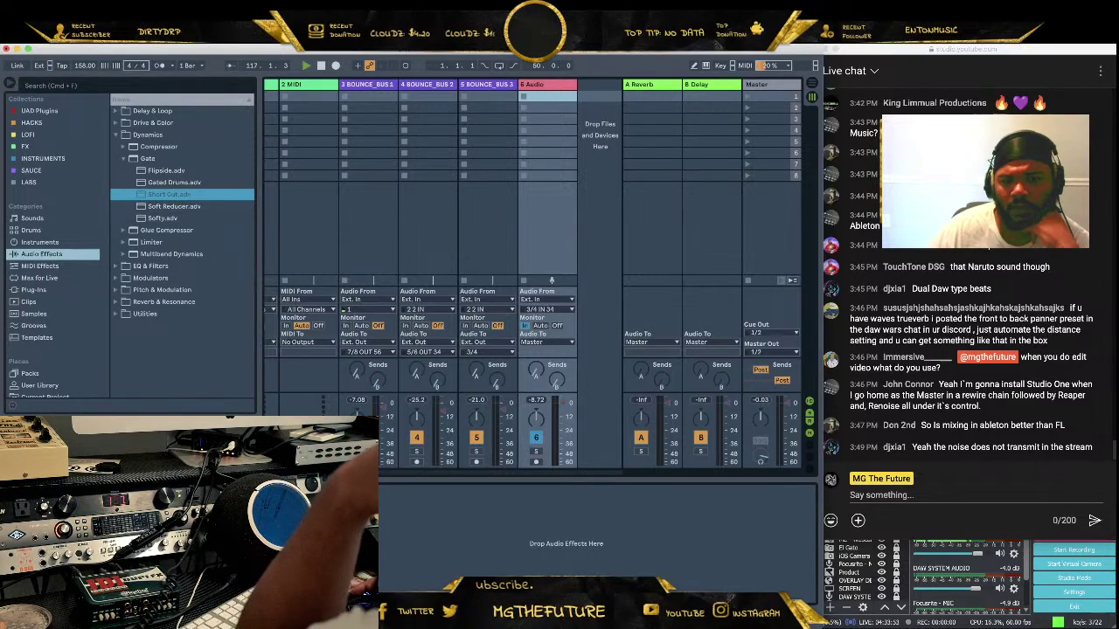
click(313, 67)
click(306, 67)
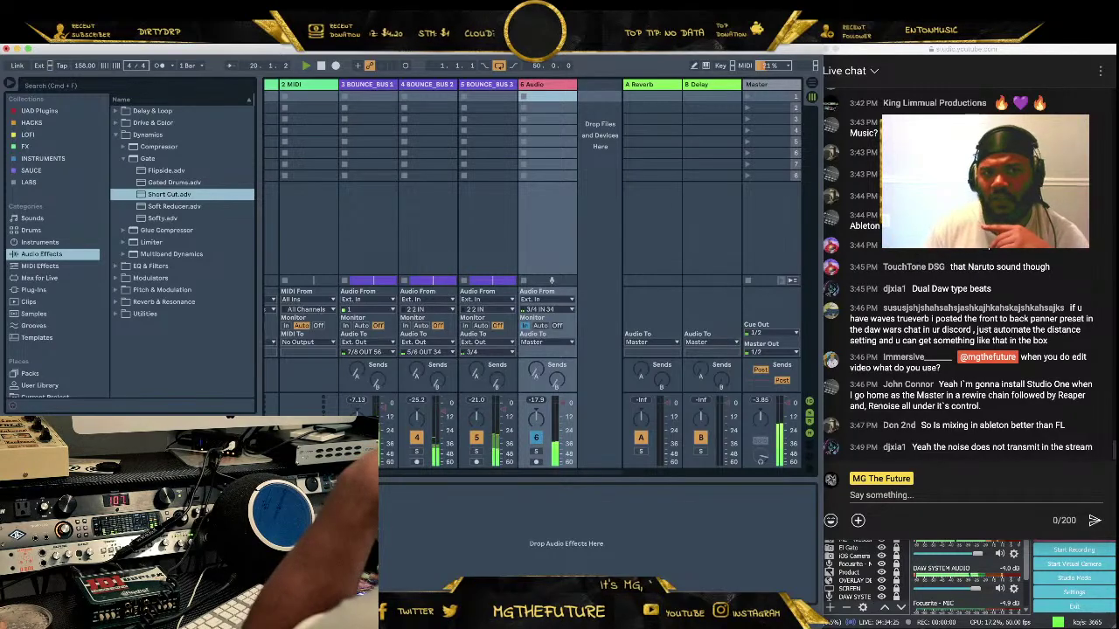
click(1081, 312)
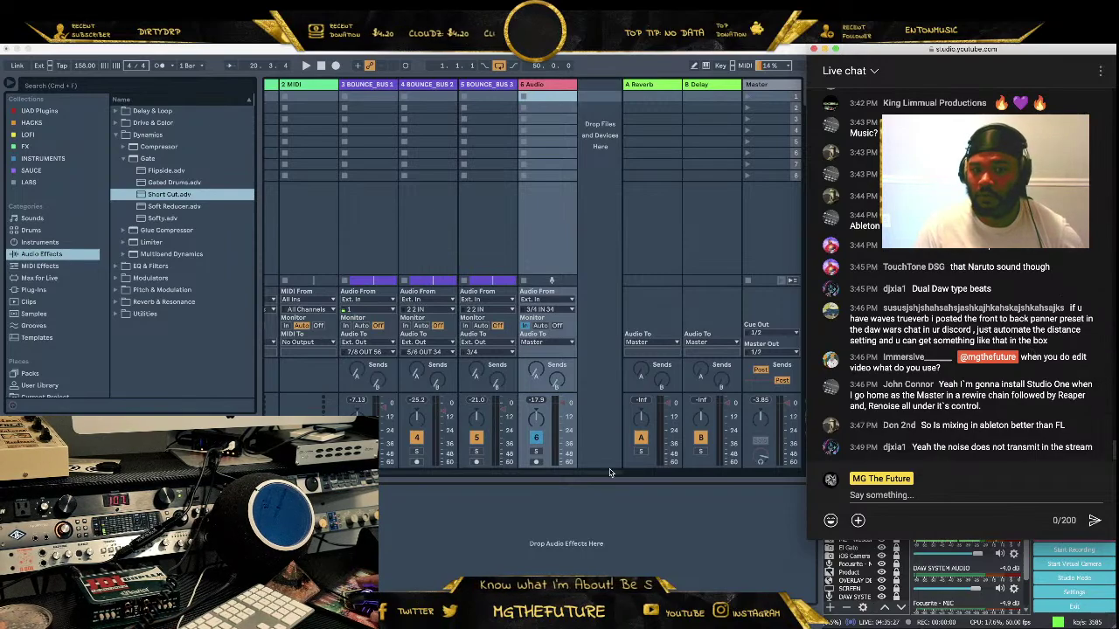
click(536, 511)
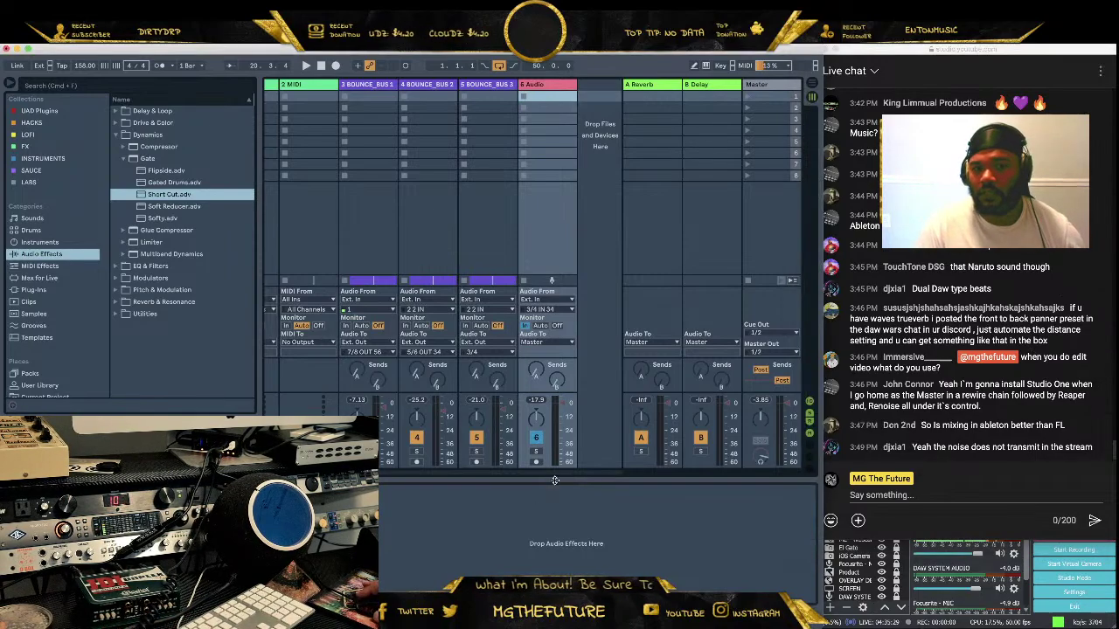
scroll(538, 472, left, 2)
scroll(540, 468, right, 2)
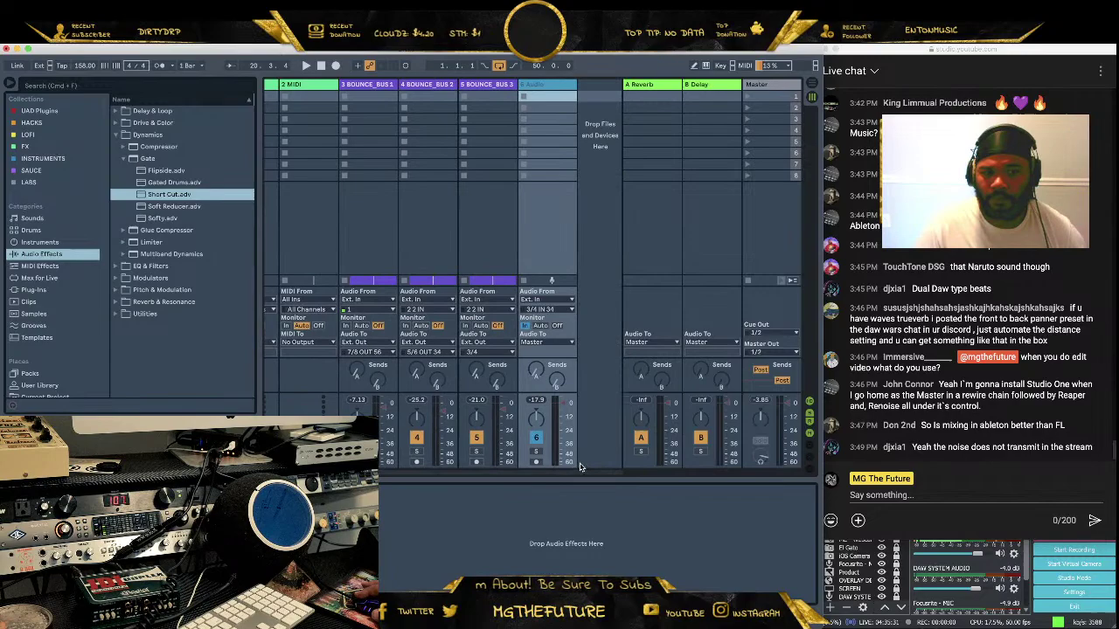
Restart playback of the song and set The God Particle's input on Master to 3.1 dB
key(space)
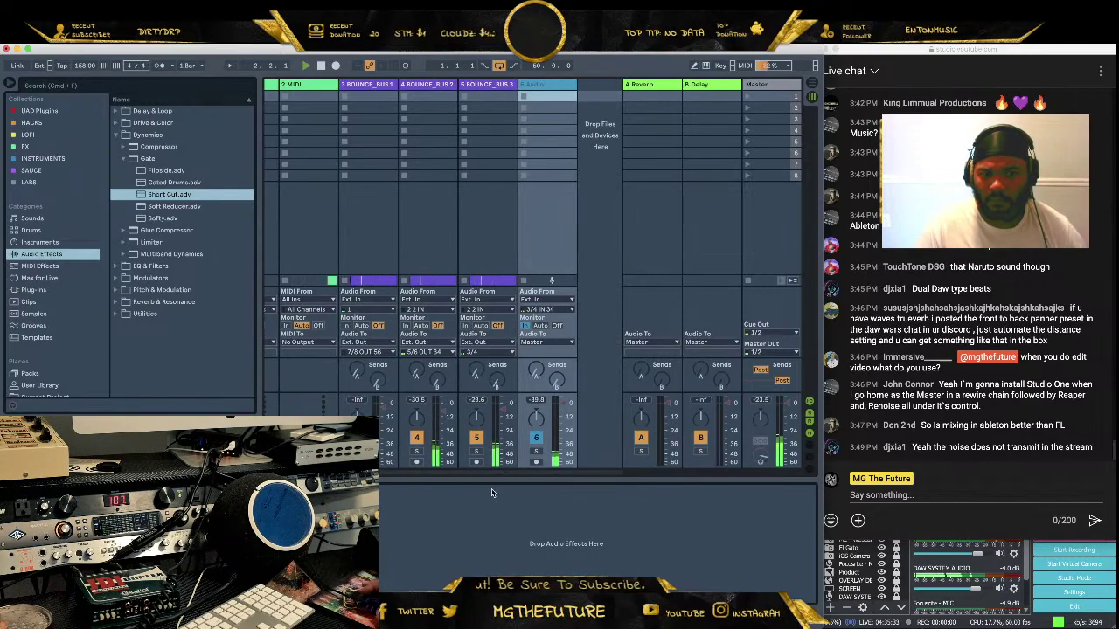
click(778, 84)
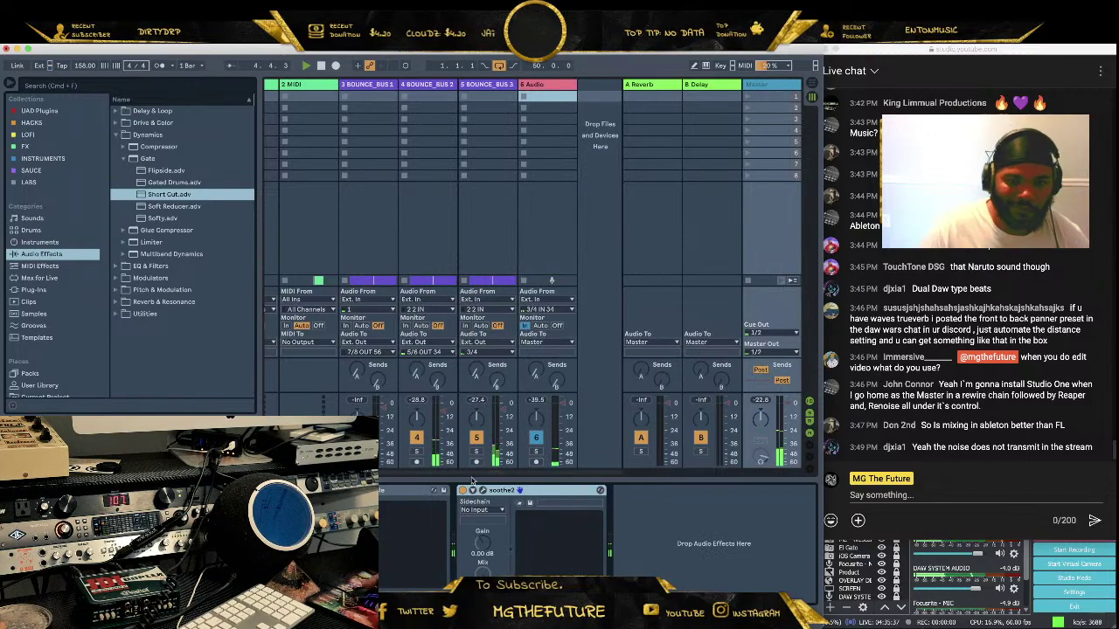
key(super+alt+p)
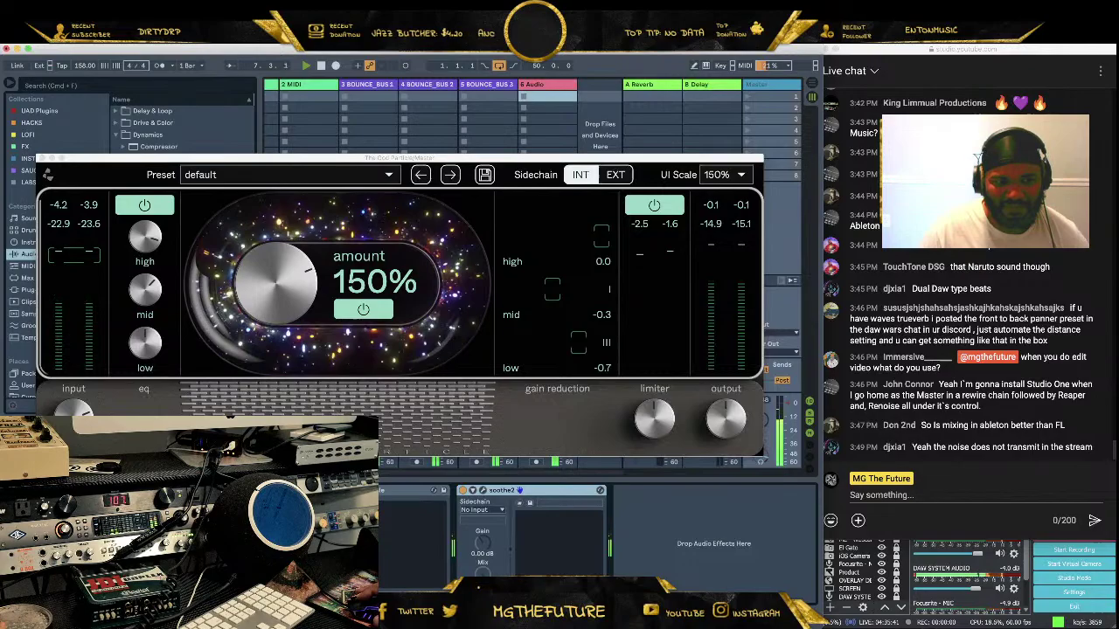
mouse_move(74, 407)
drag(73, 407, 73, 414)
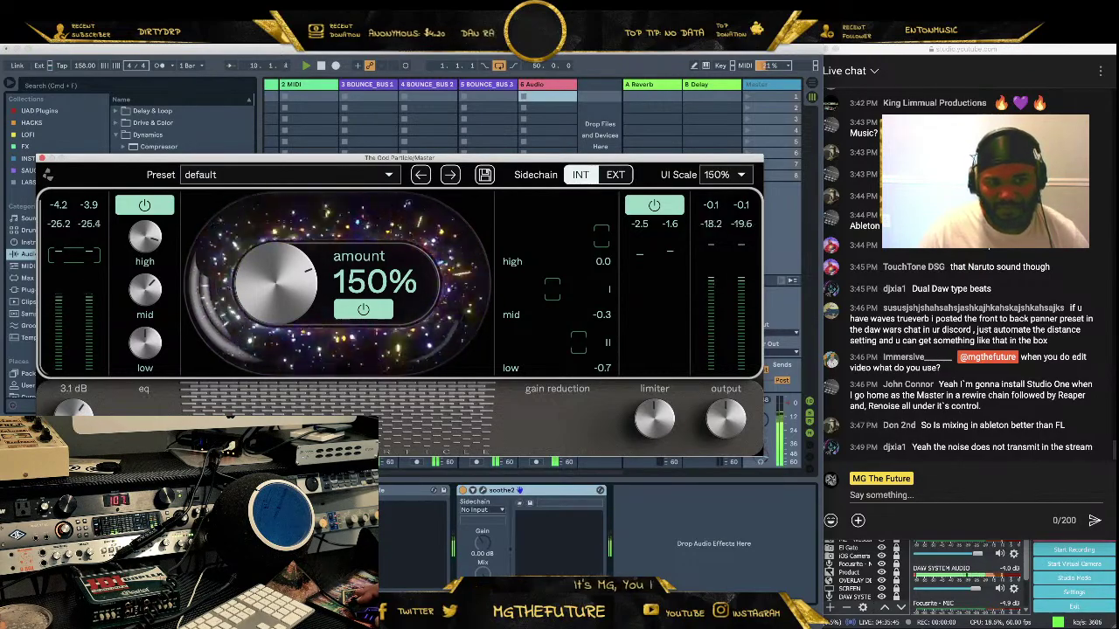
click(41, 158)
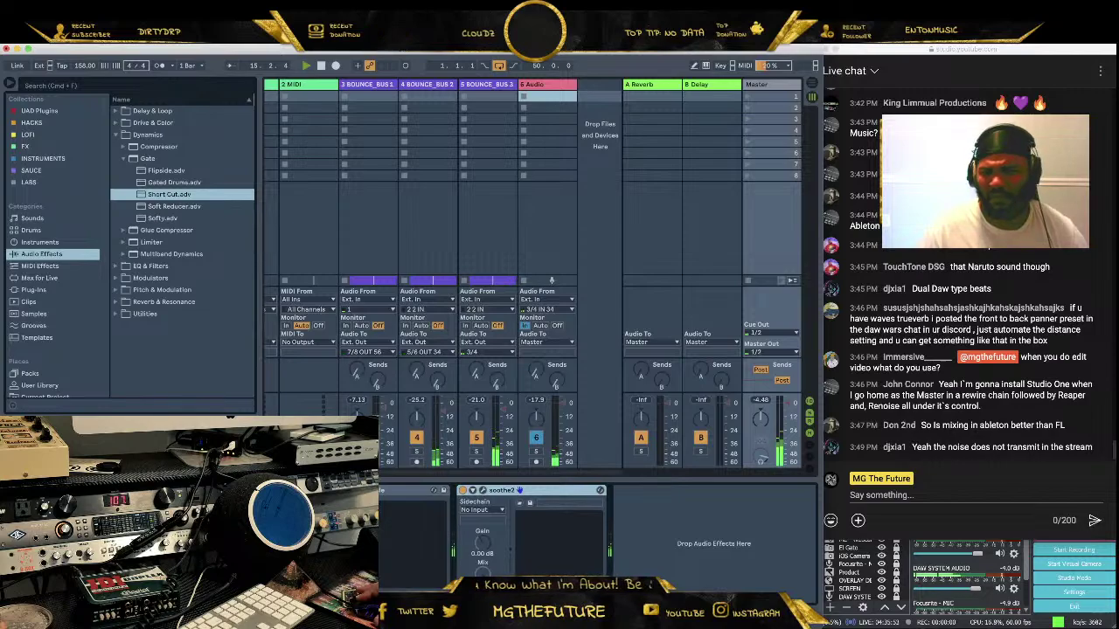
Enlarge the mixer section and lower the volume of track 5 BOUNCE_BUS 3 to -10.5 dB
click(545, 99)
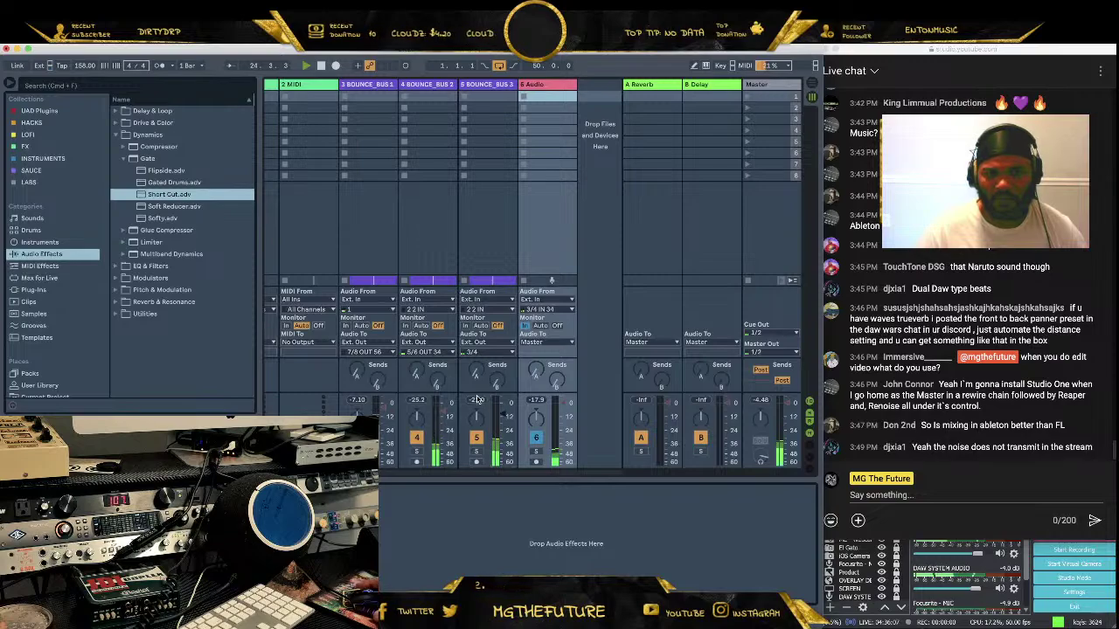
drag(475, 285, 474, 183)
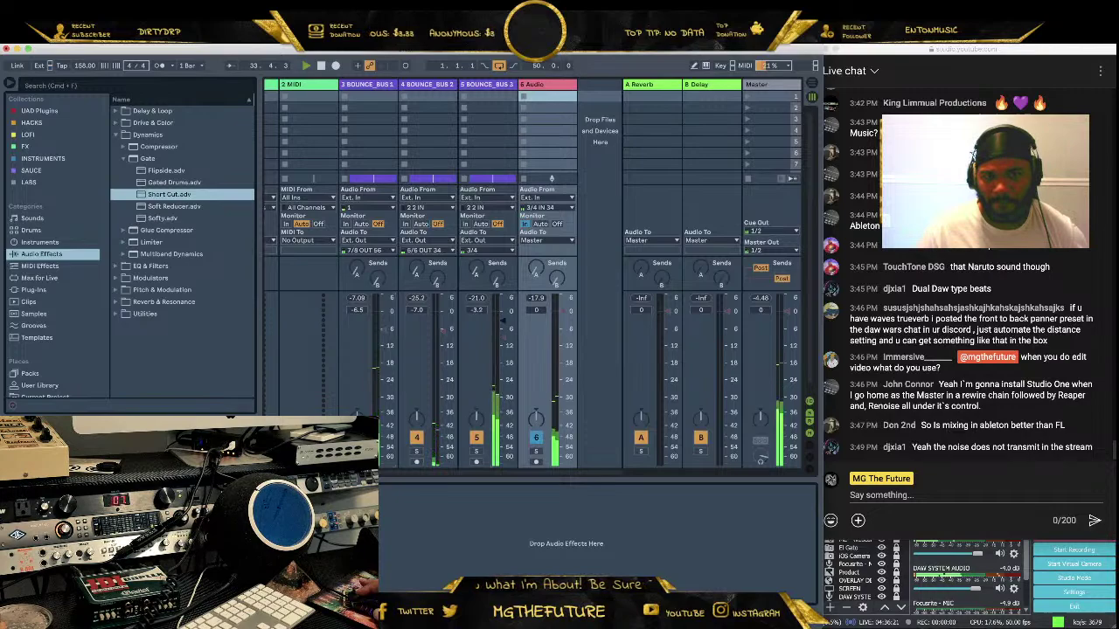
drag(513, 339, 504, 336)
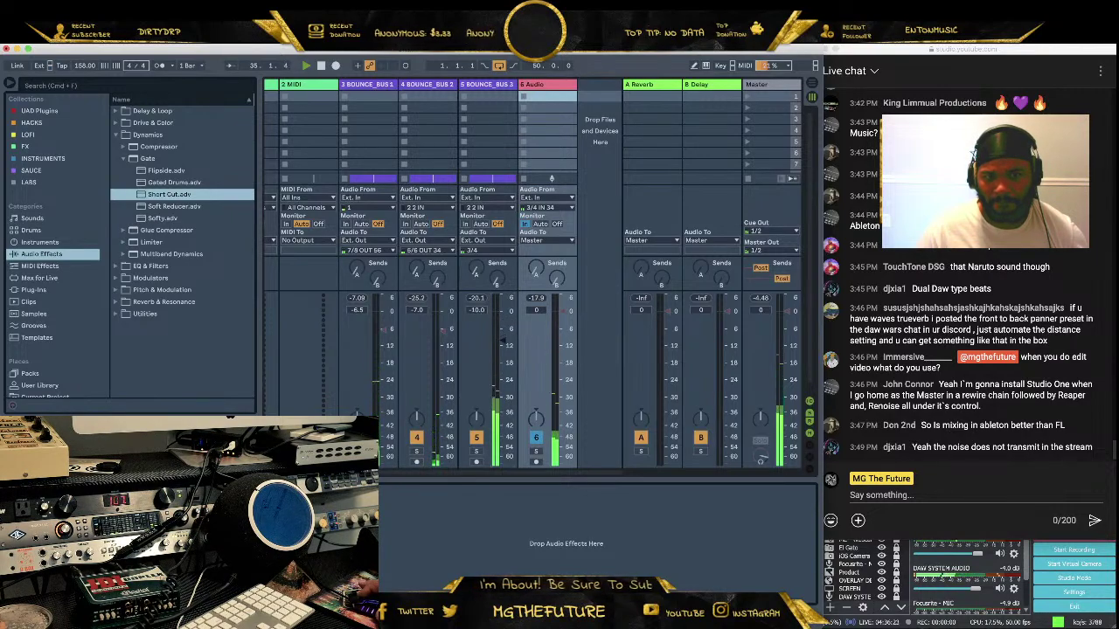
Select the three BOUNCE_BUS tracks and raise their volumes together to -4.3, -4.8 and -8.3 dB
click(486, 92)
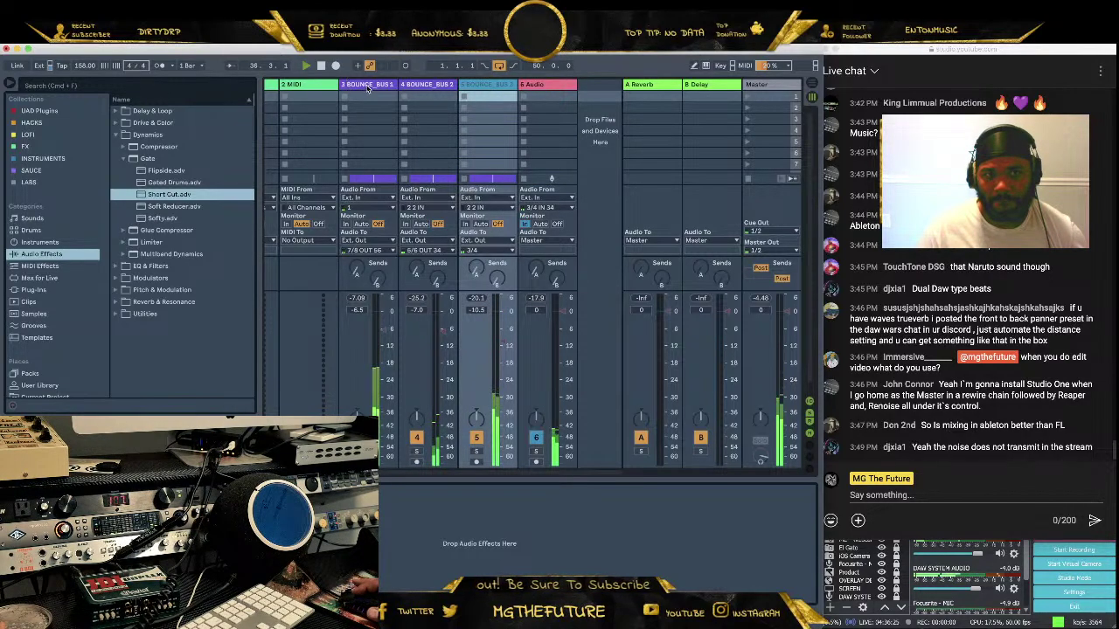
click(371, 96)
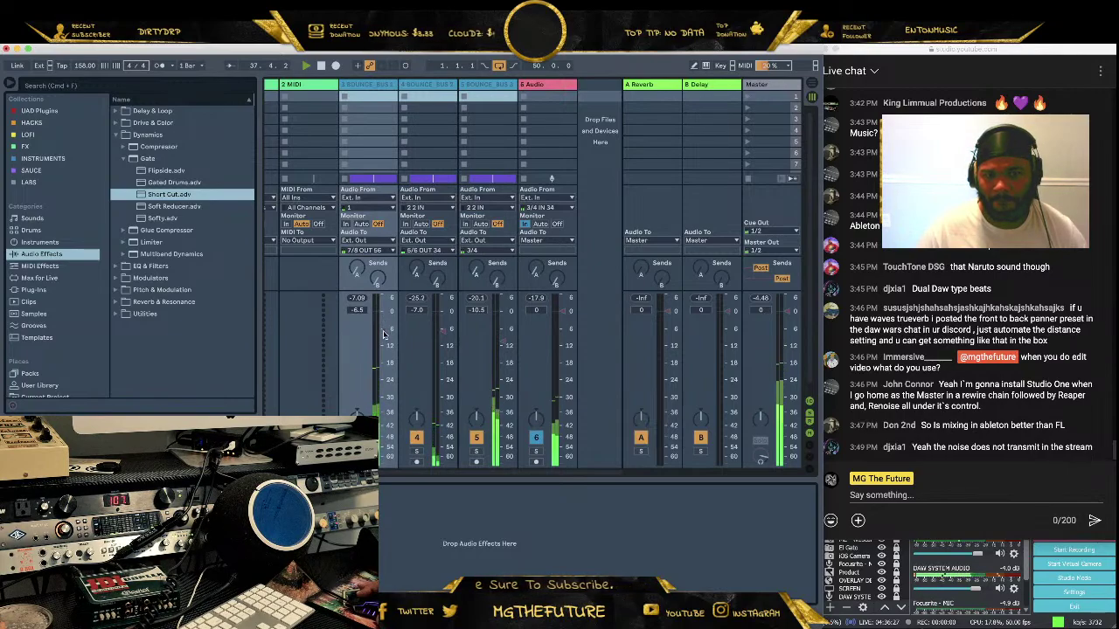
drag(383, 335, 383, 325)
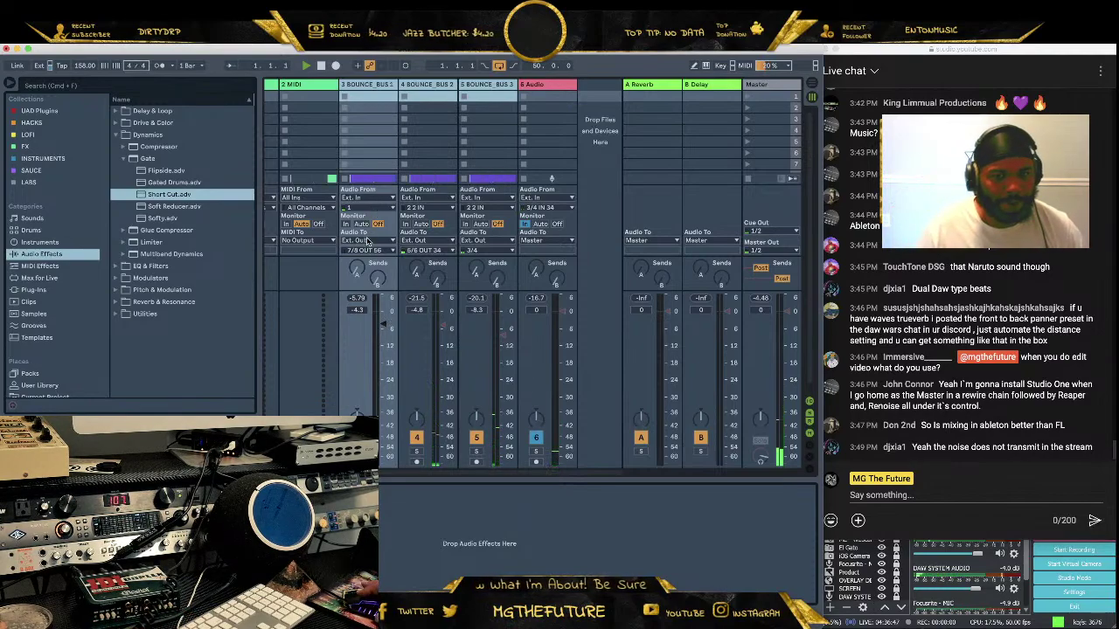
Stop playback, switch off the soothe2 device on Master, and play the song without it
click(322, 65)
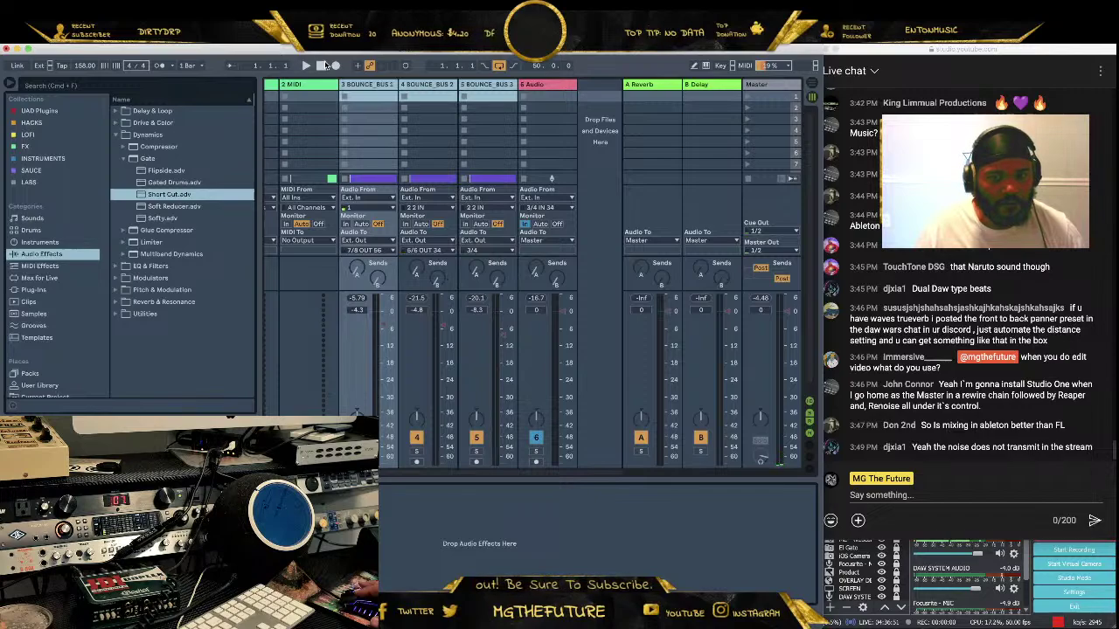
click(773, 85)
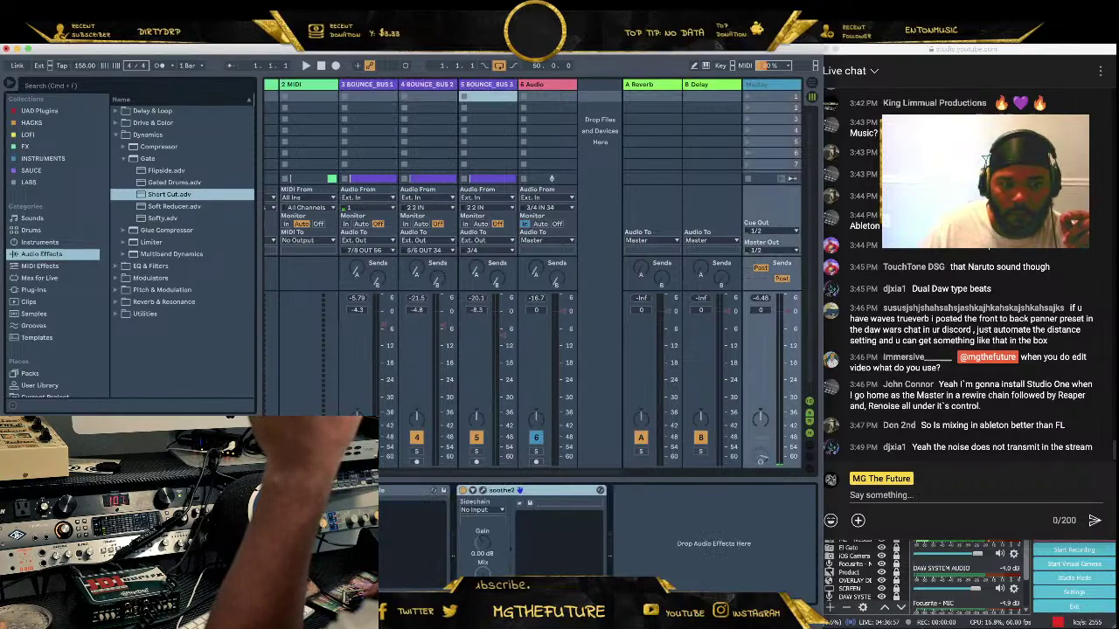
click(466, 495)
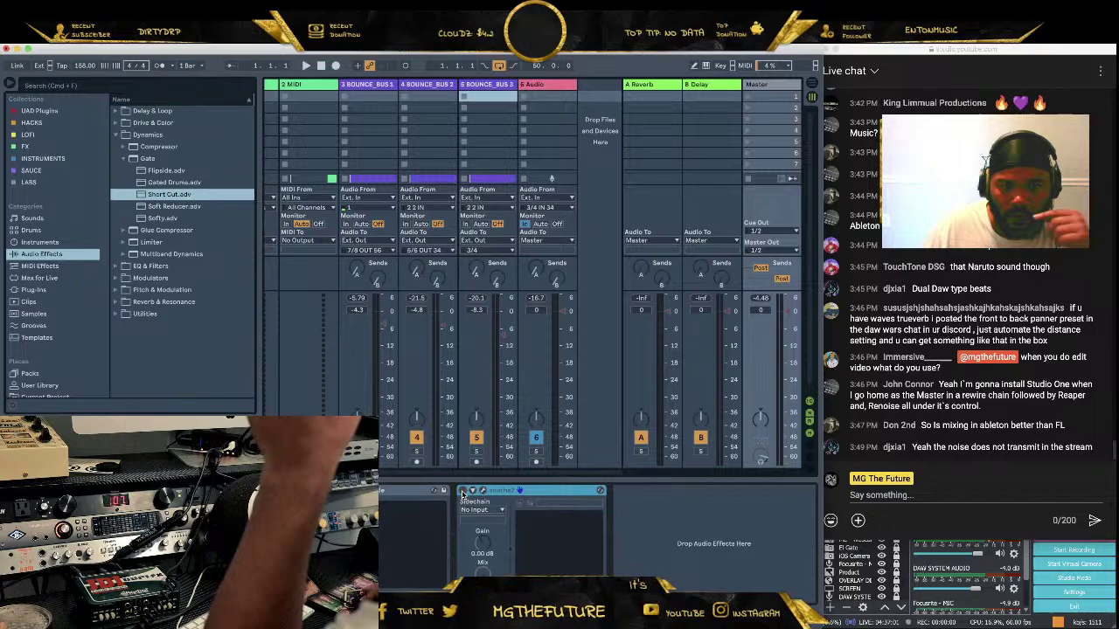
click(305, 66)
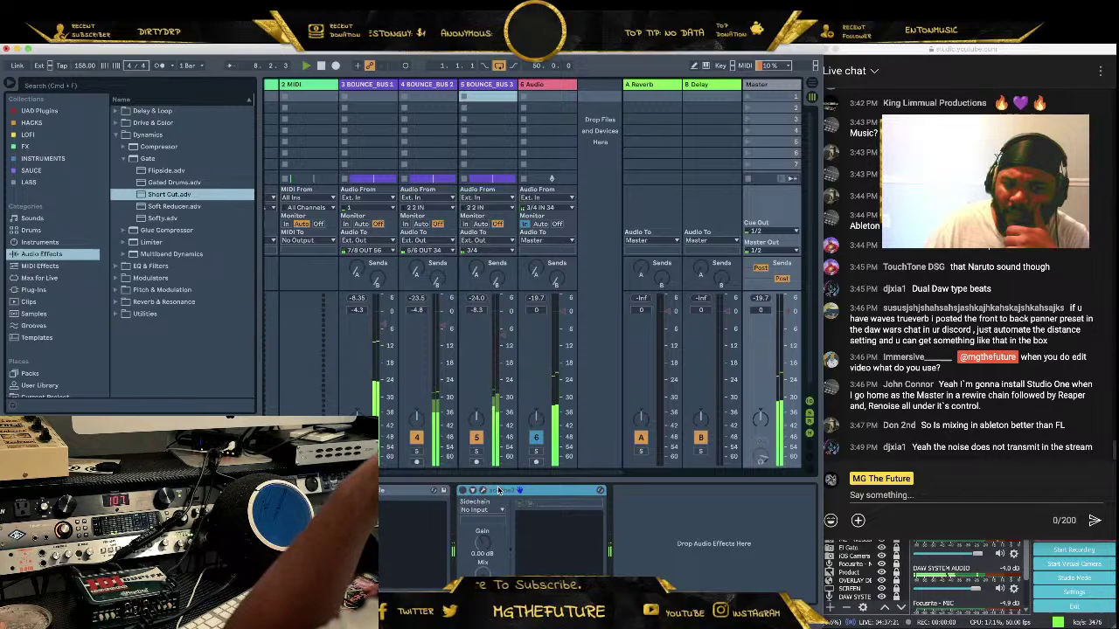
click(324, 65)
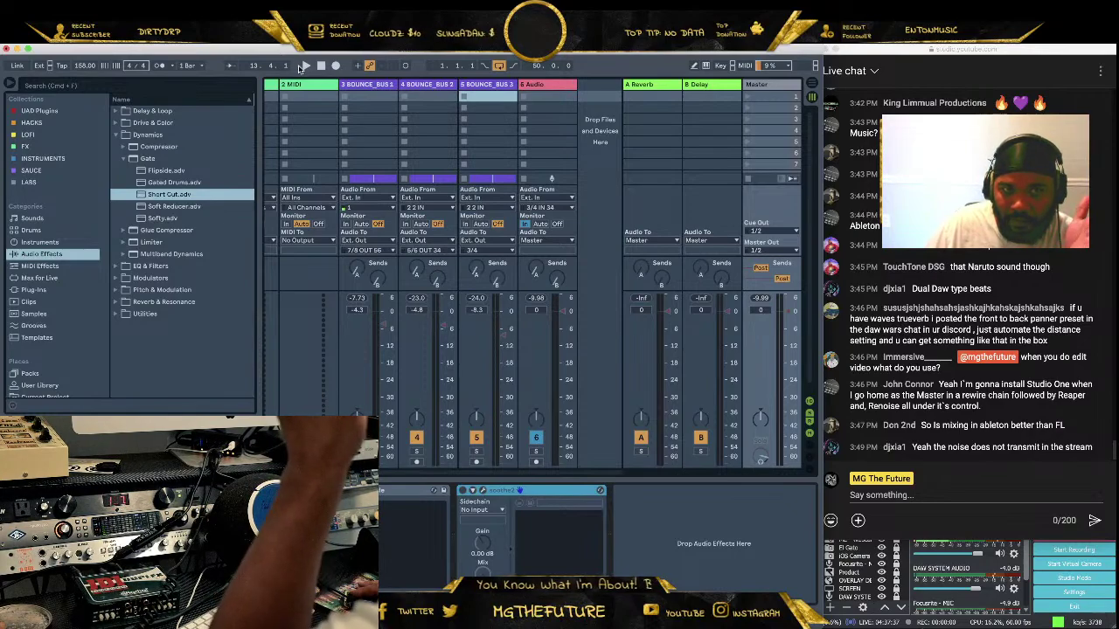
click(303, 67)
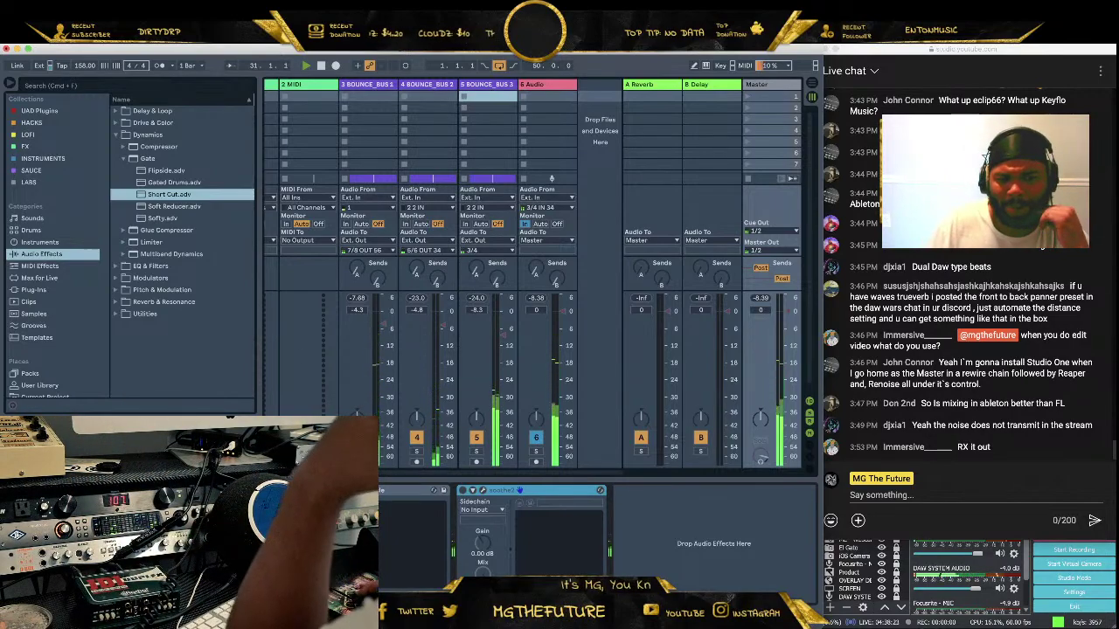
Raise The God Particle's input on Master to 3.0 dB, restart playback, and close the plug-in window
key(super+alt+p)
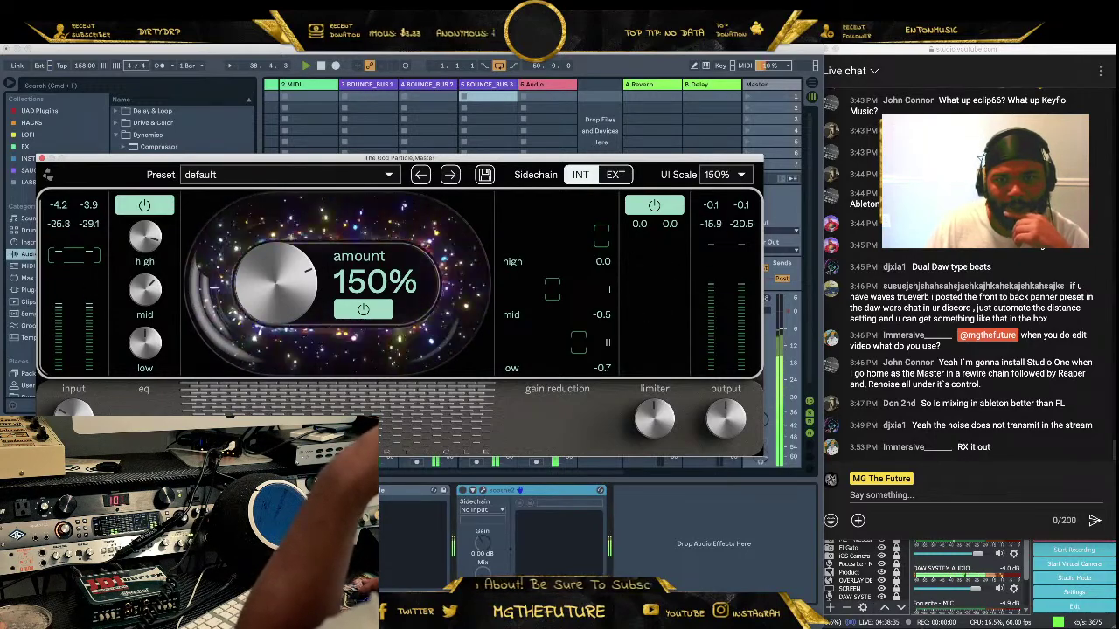
mouse_move(66, 412)
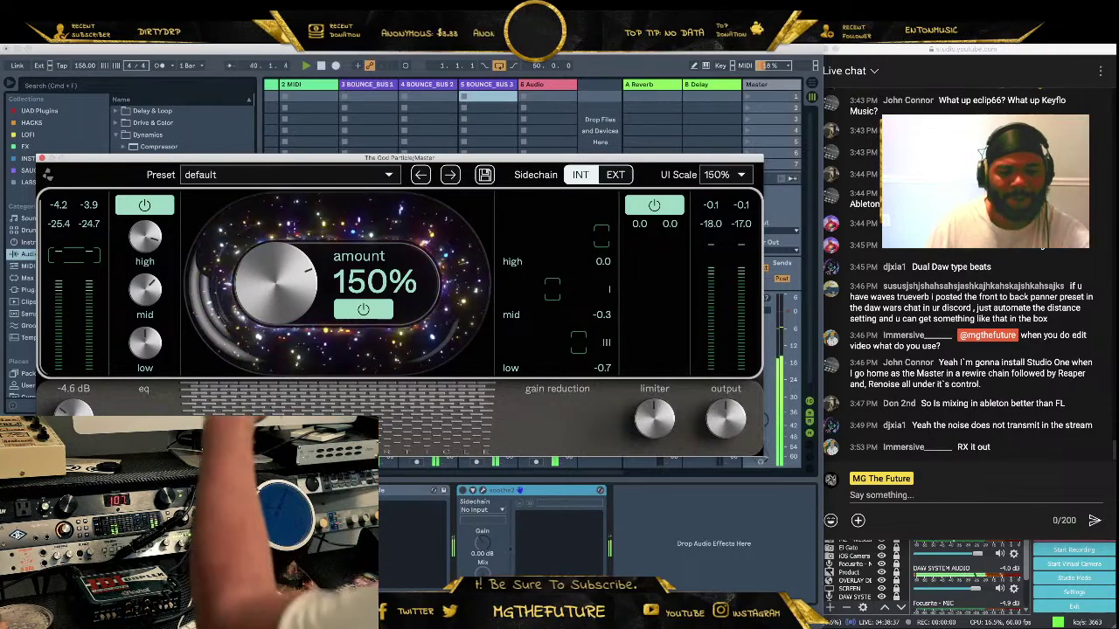
scroll(66, 413, up, 1)
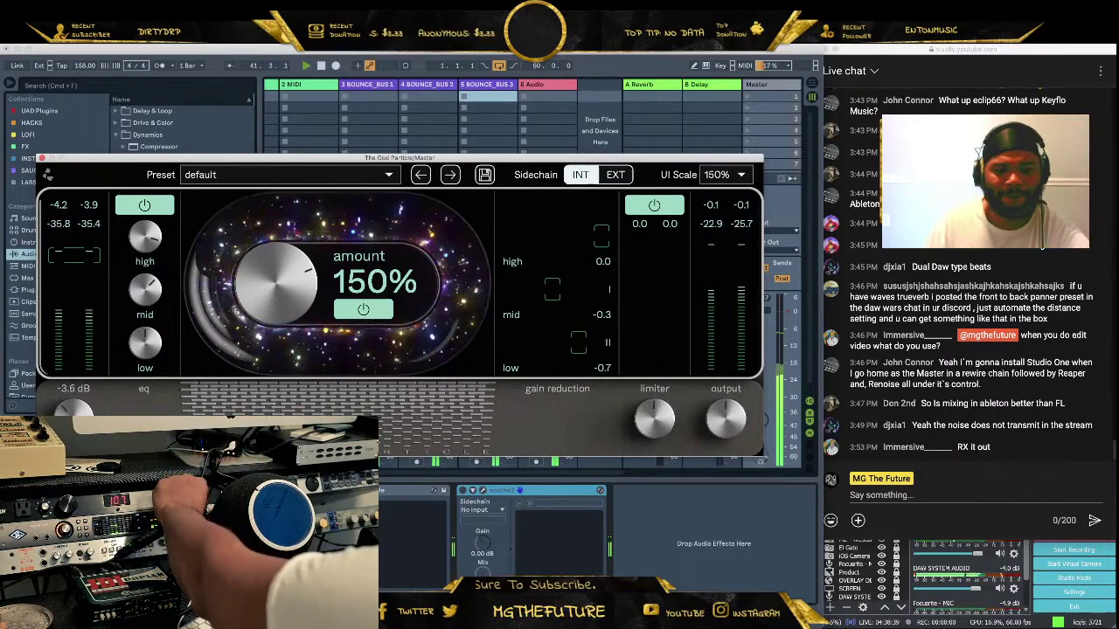
scroll(66, 407, up, 2)
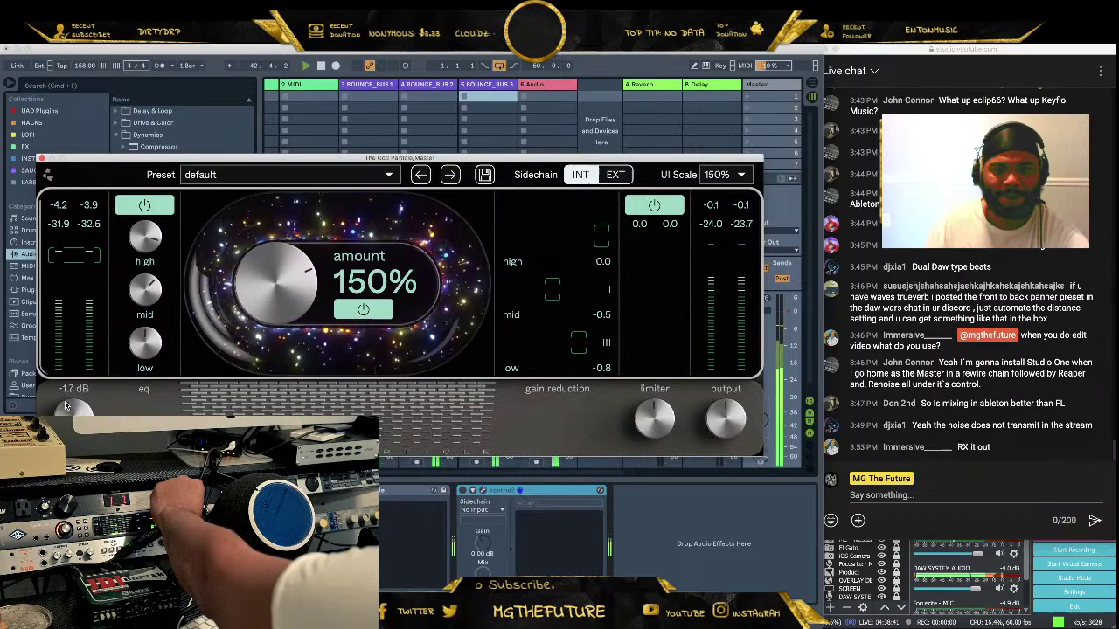
scroll(66, 405, up, 2)
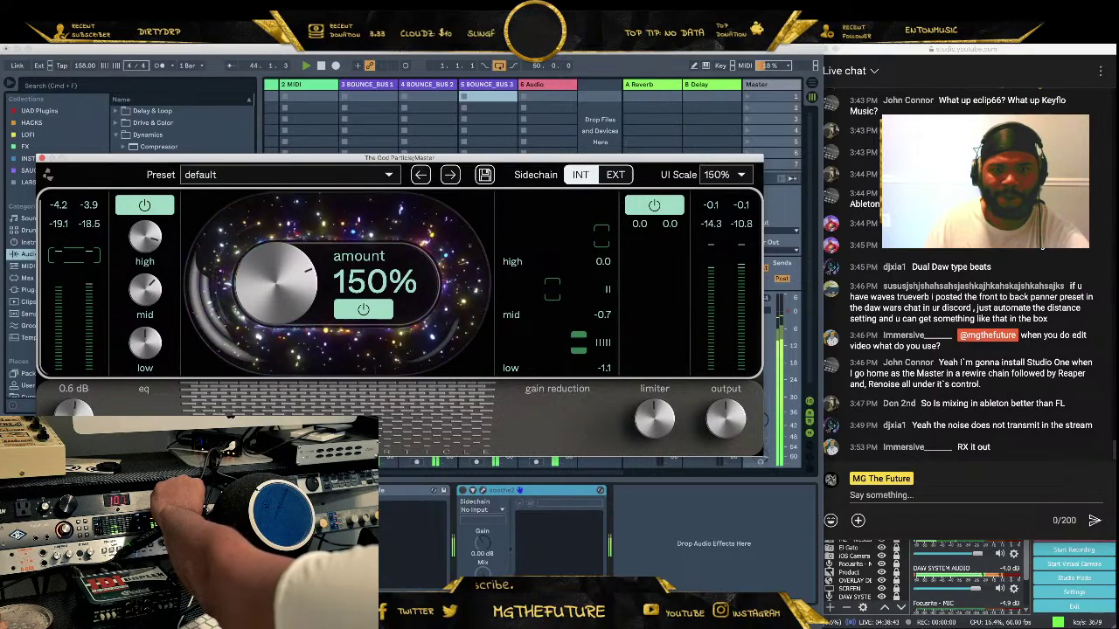
scroll(66, 404, up, 2)
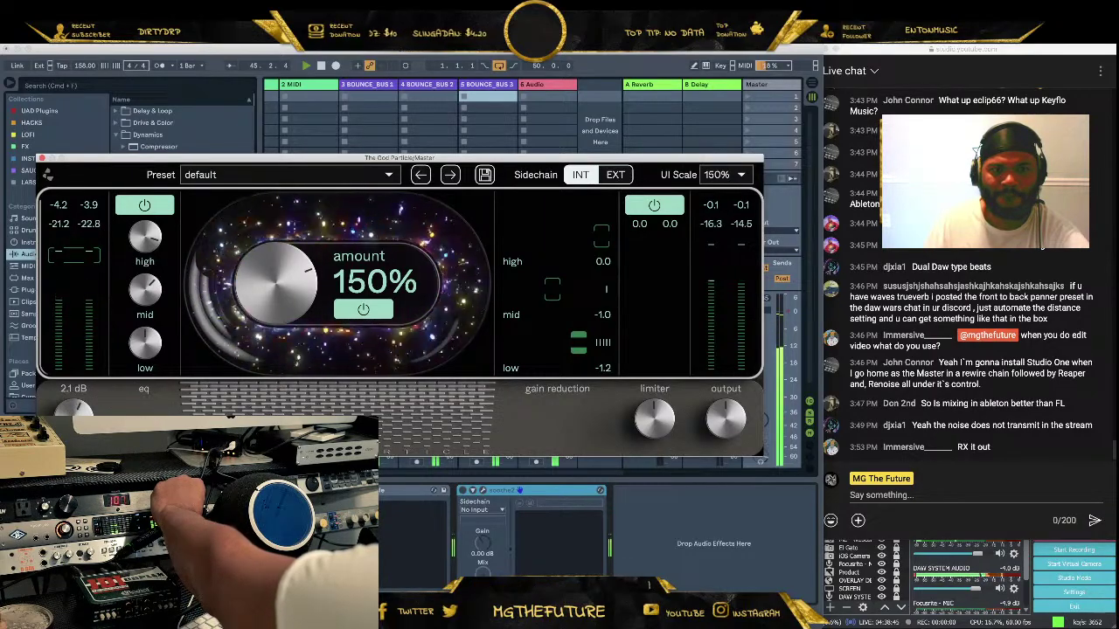
scroll(67, 405, up, 1)
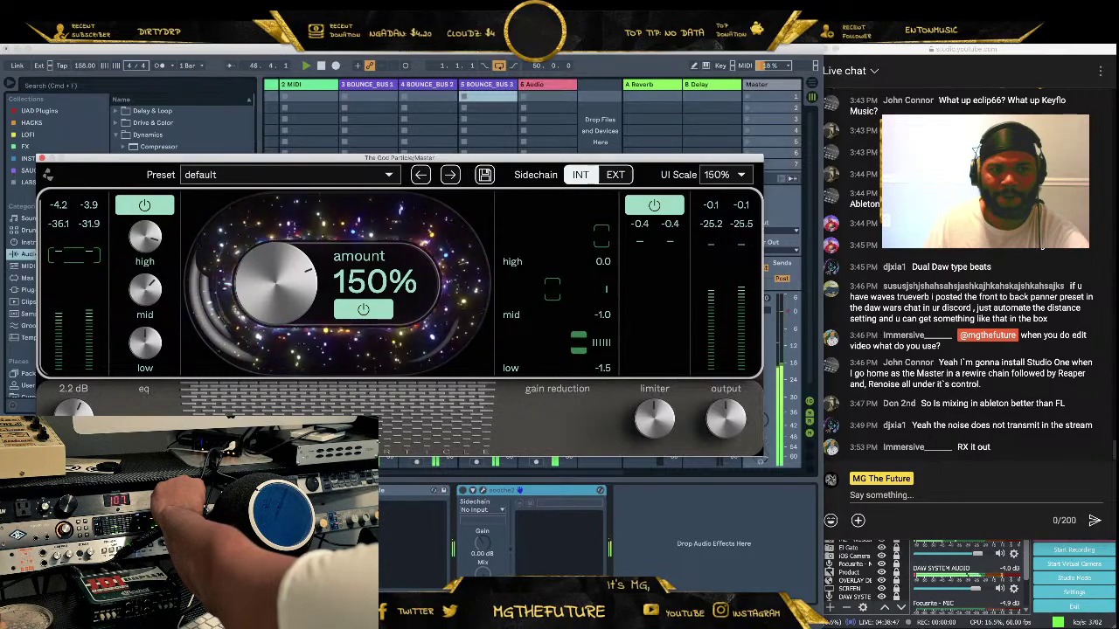
scroll(66, 404, up, 1)
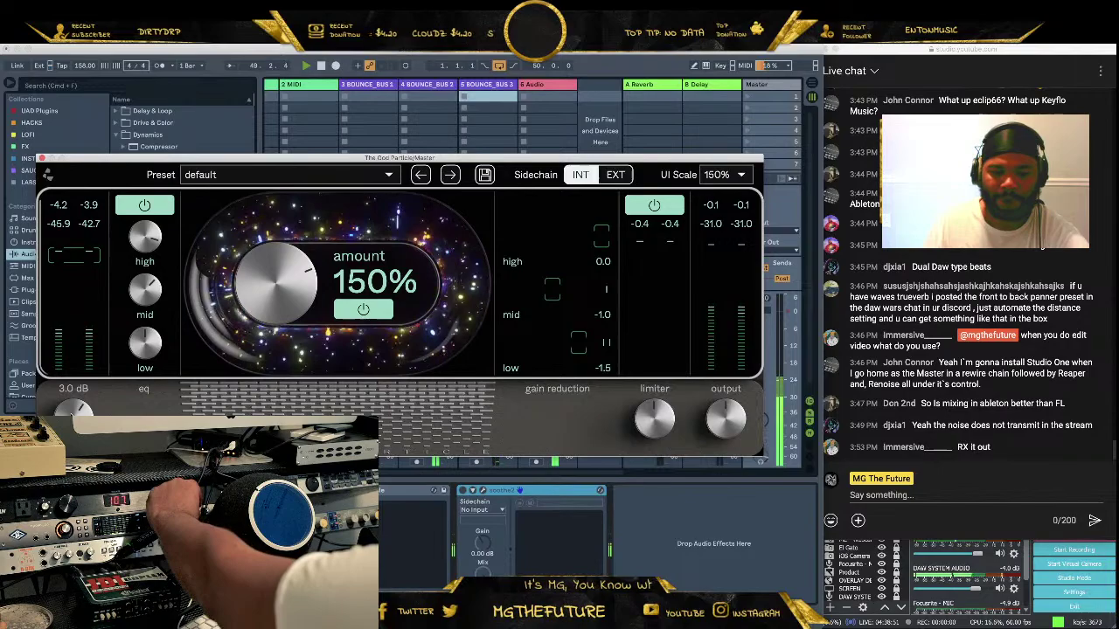
key(space)
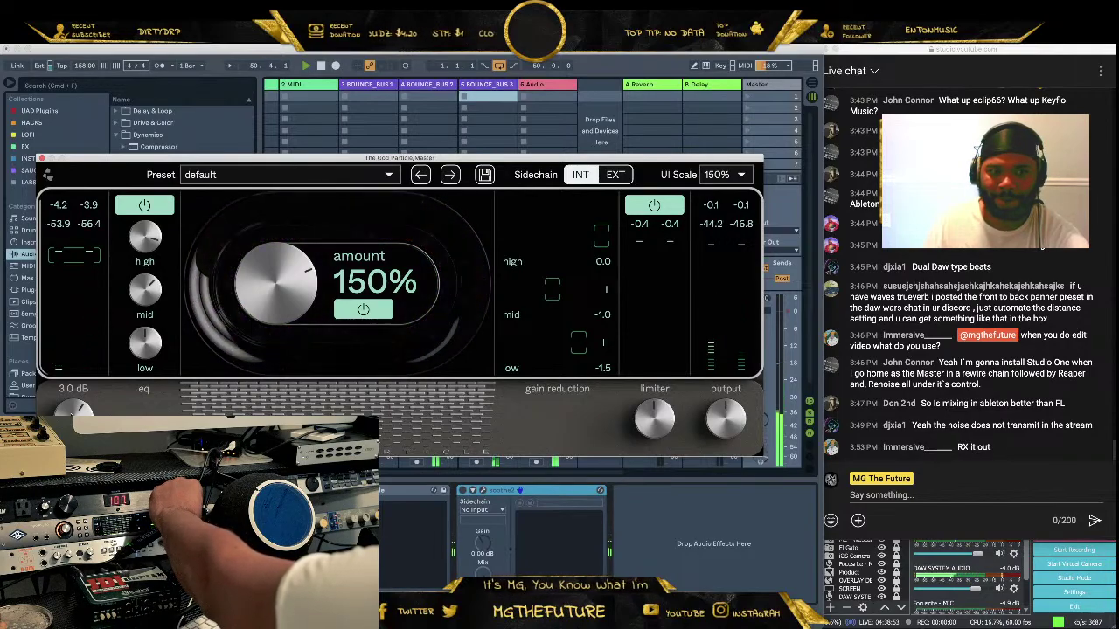
key(space)
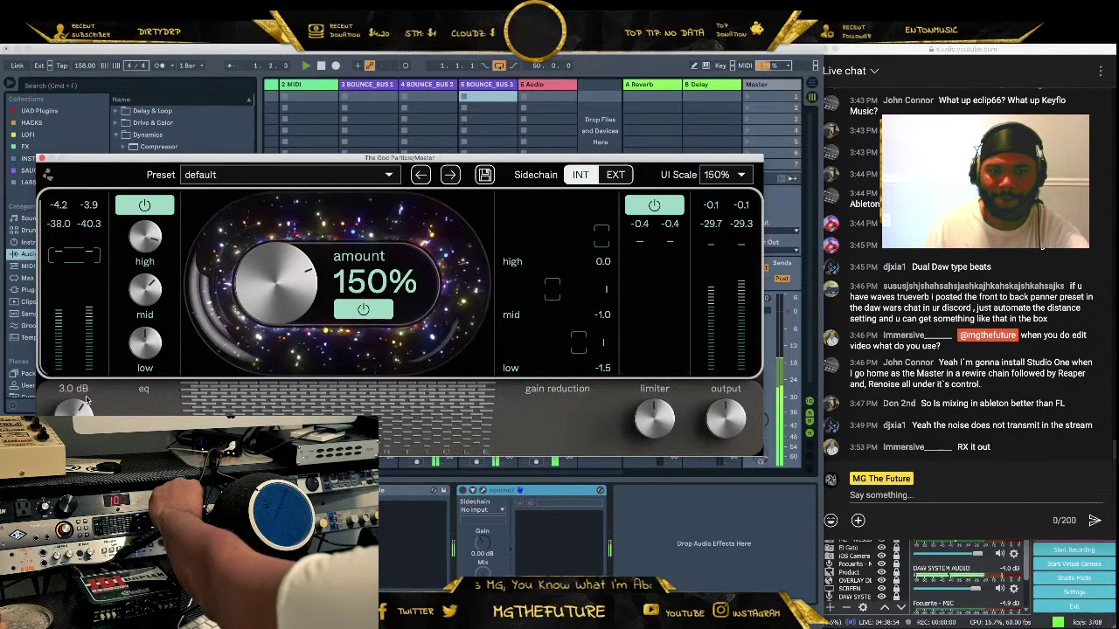
click(42, 159)
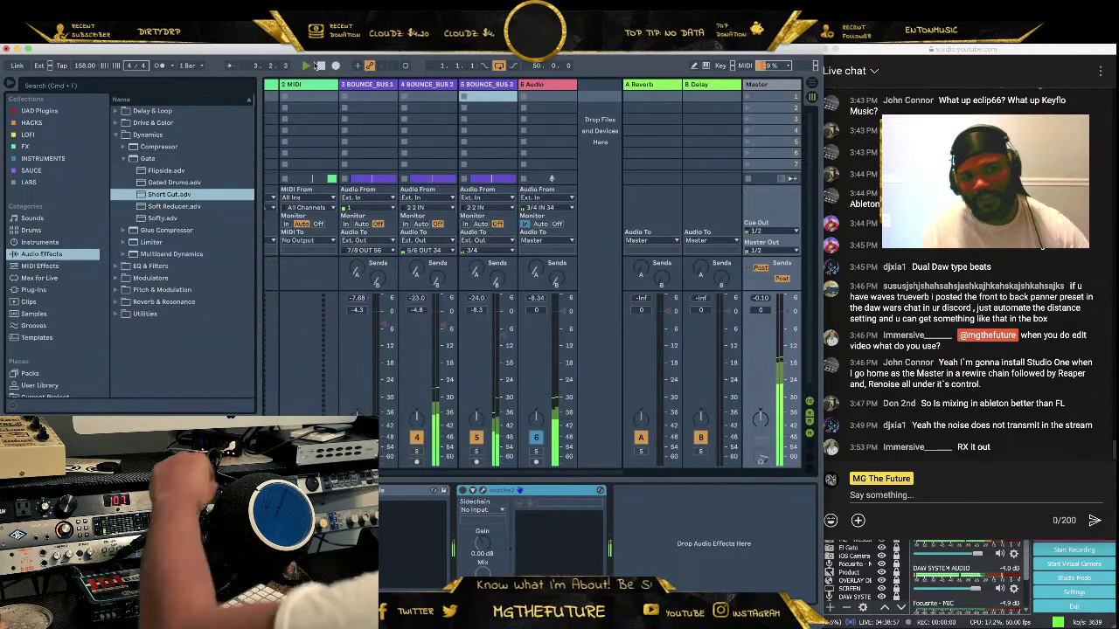
Look over the three bounced bus clips in Arrangement View, check the live chat, and return to Session View
key(Tab)
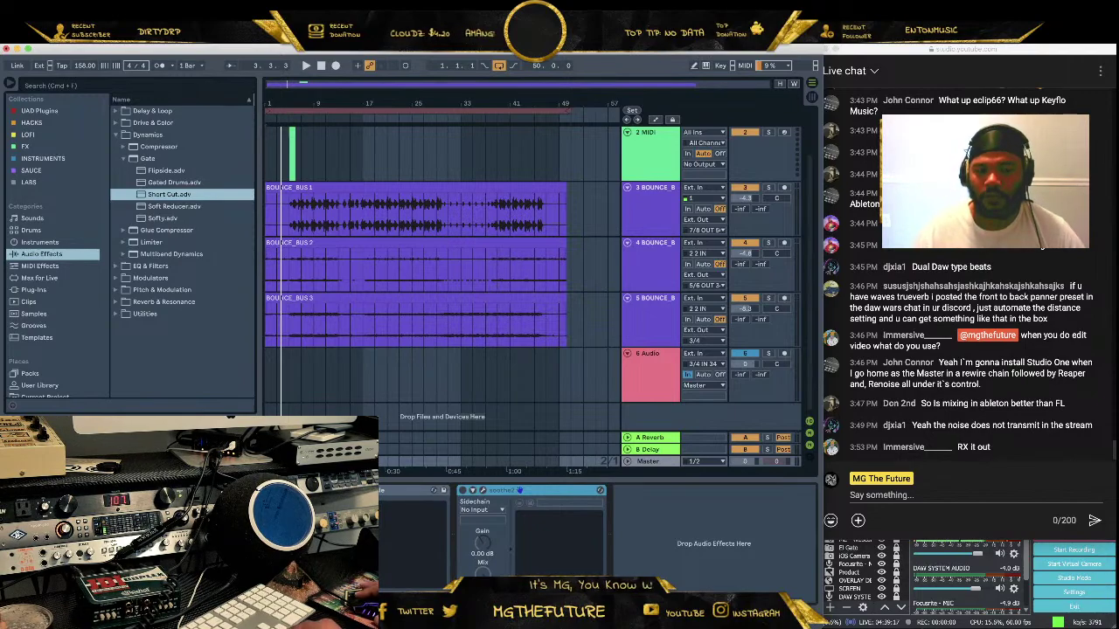
click(1009, 454)
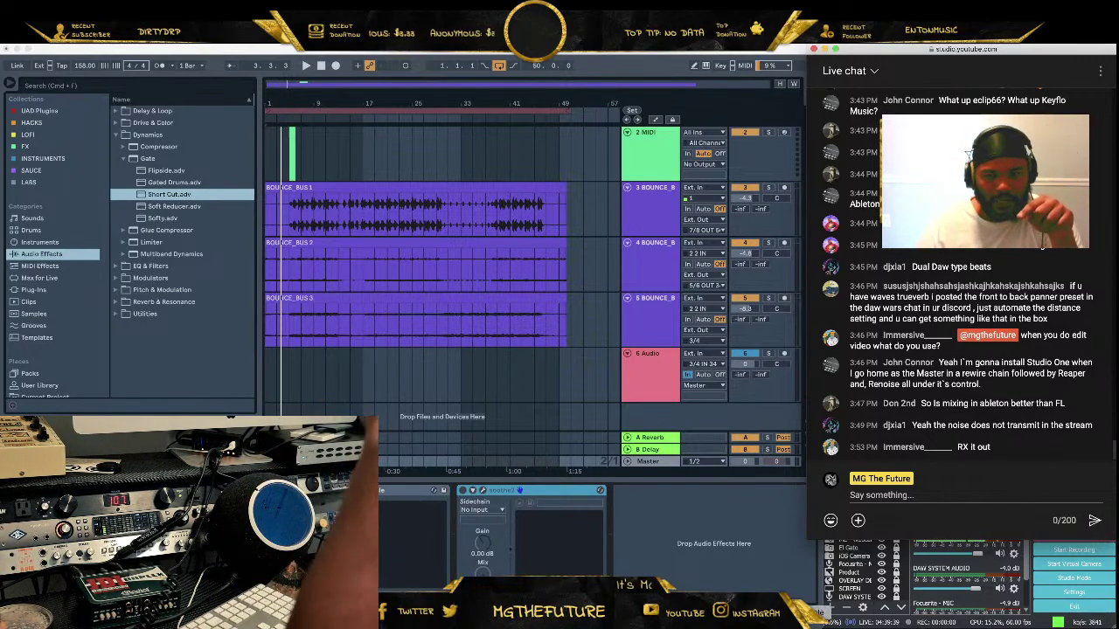
click(821, 613)
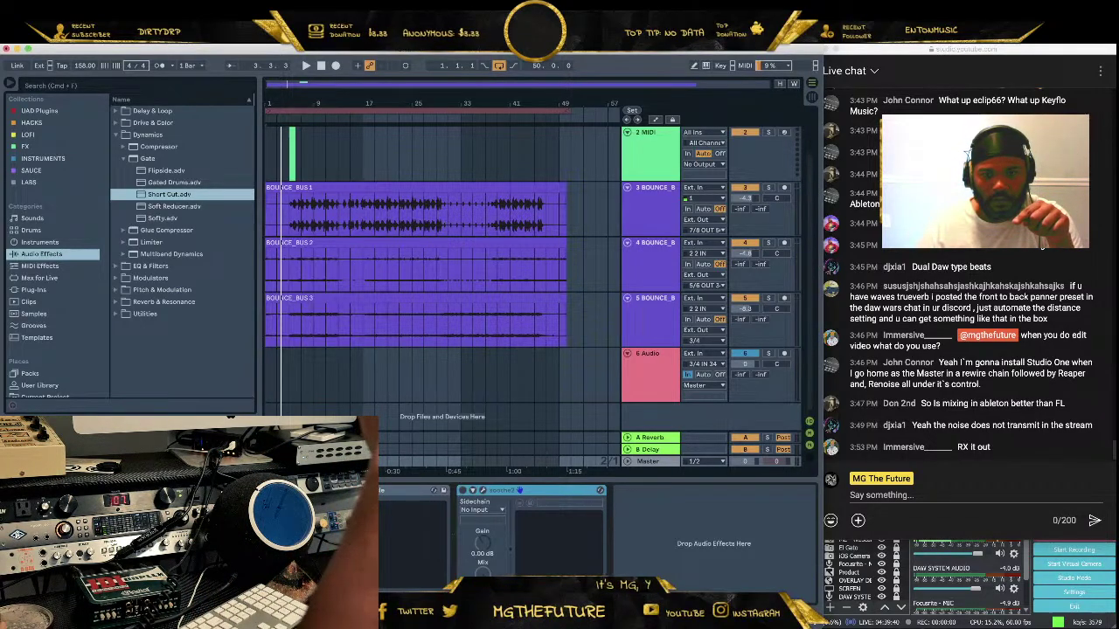
click(811, 98)
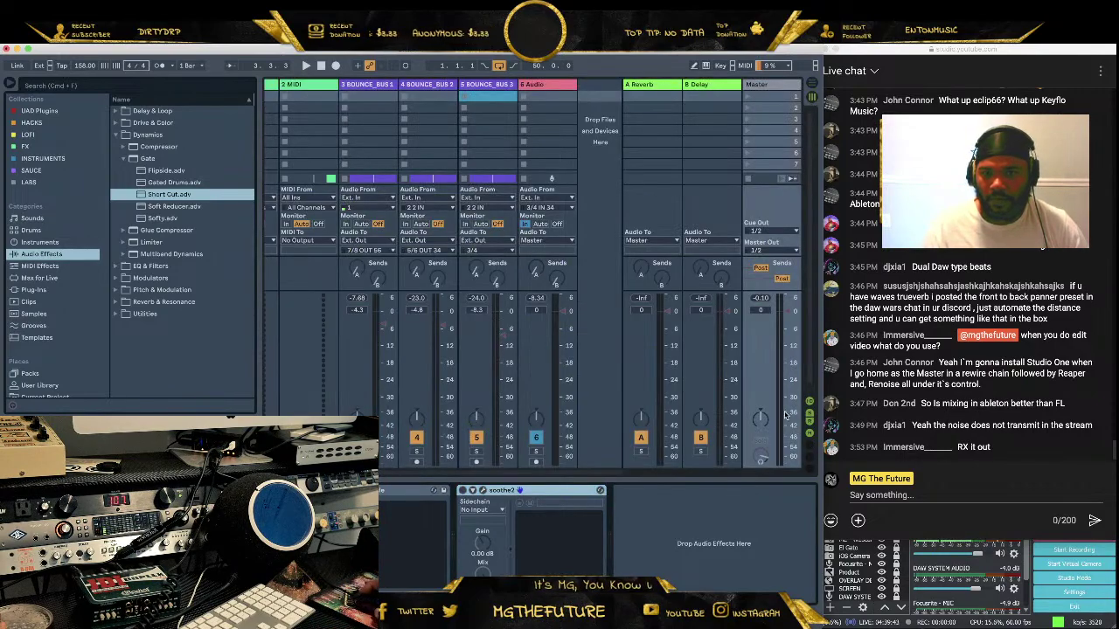
Move the mixer's window aside to uncover the windows behind it and start playback of the song
drag(678, 54, 563, 54)
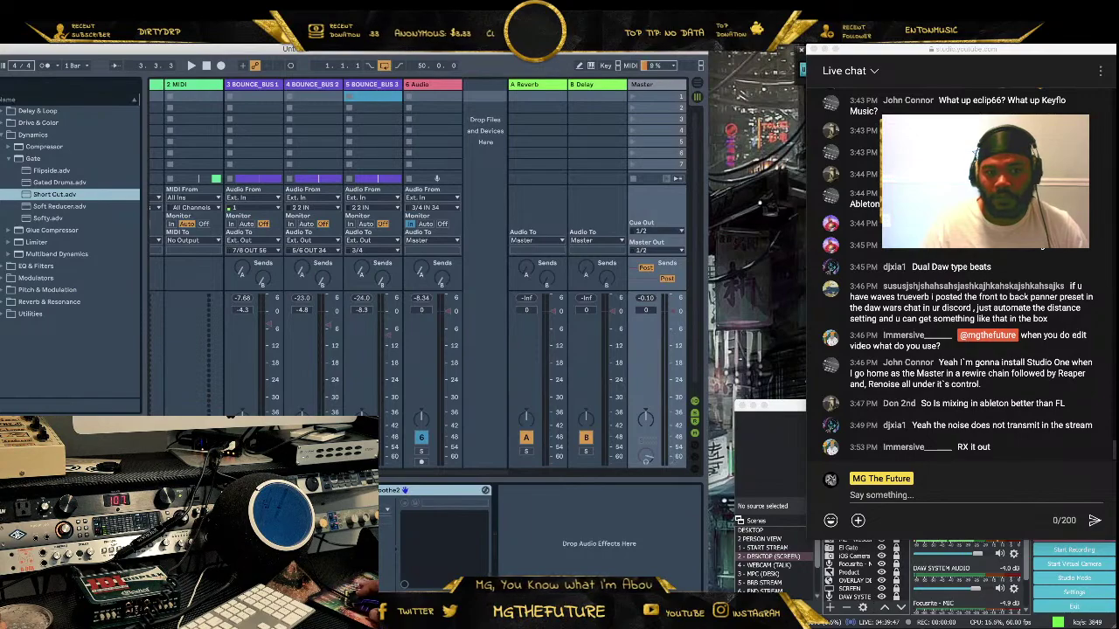
click(615, 470)
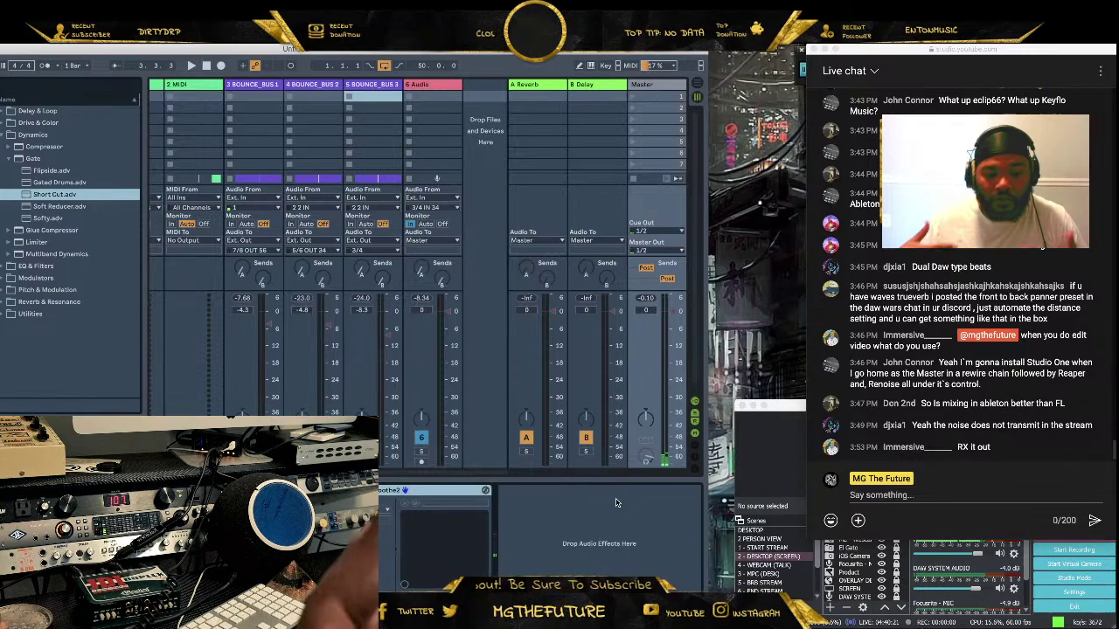
click(193, 67)
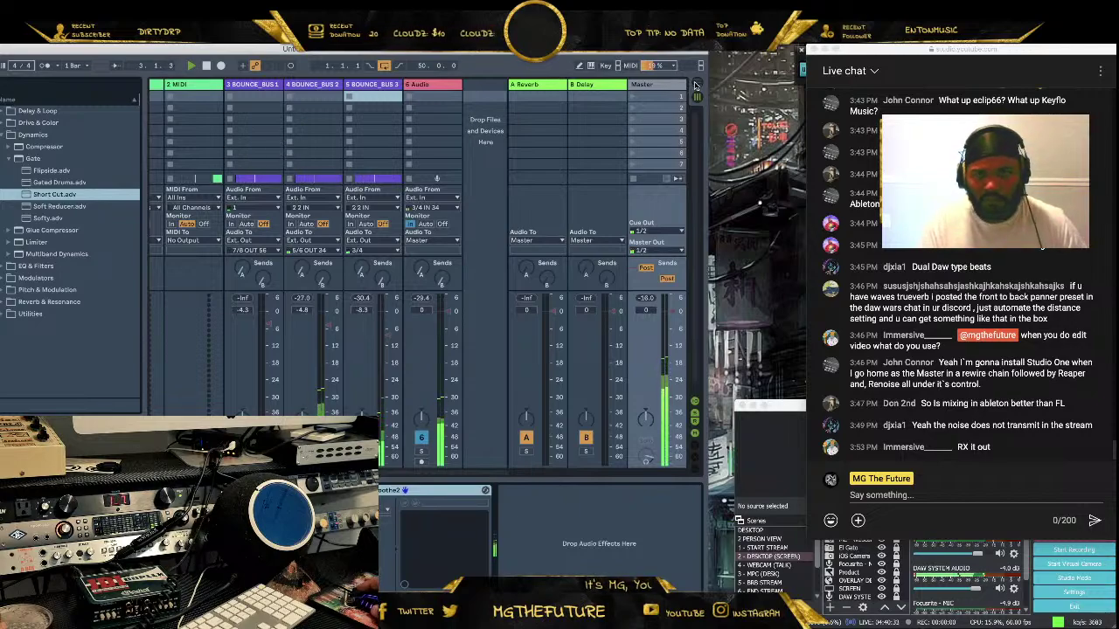
Play the song from the beginning and raise BOUNCE_BUS 1 to -2.8 dB and BOUNCE_BUS 3 to -6.0 dB
click(695, 85)
double_click(398, 51)
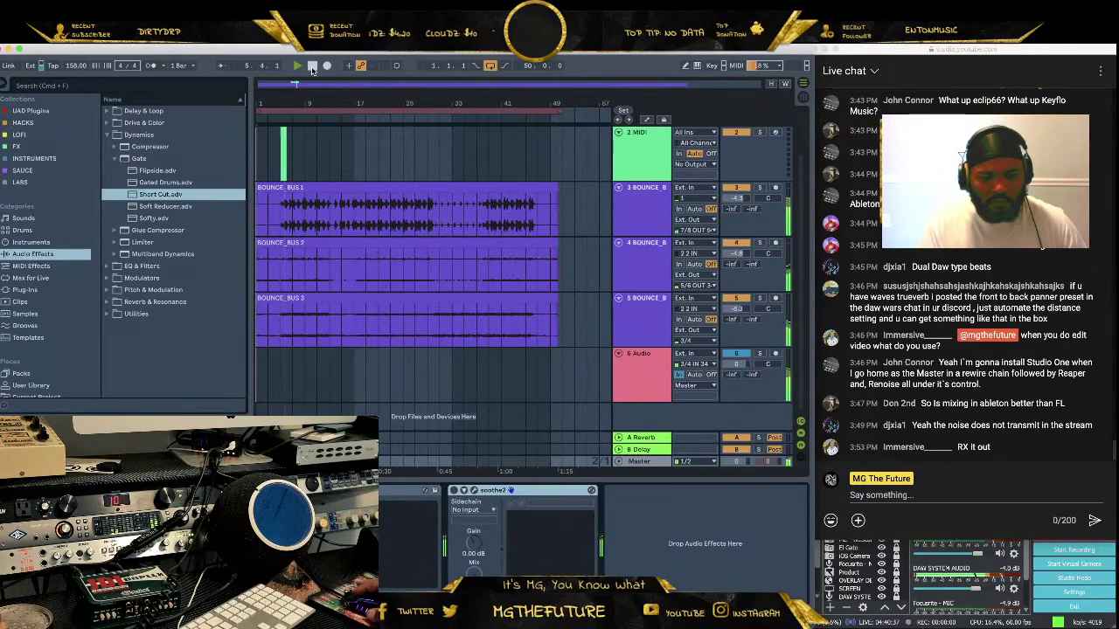
key(Tab)
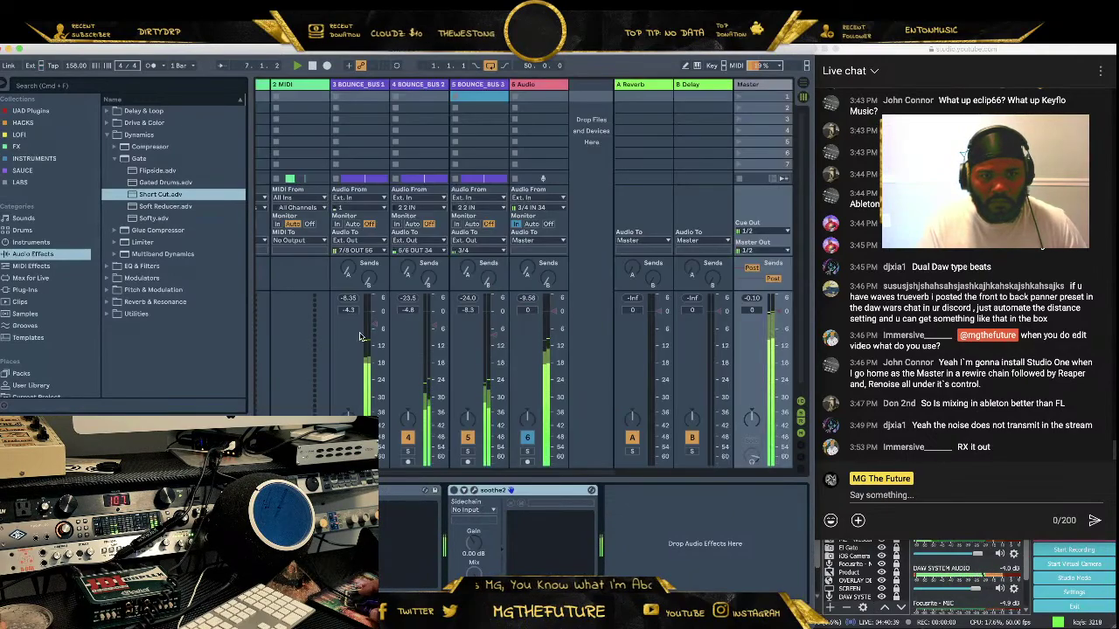
drag(378, 327, 378, 324)
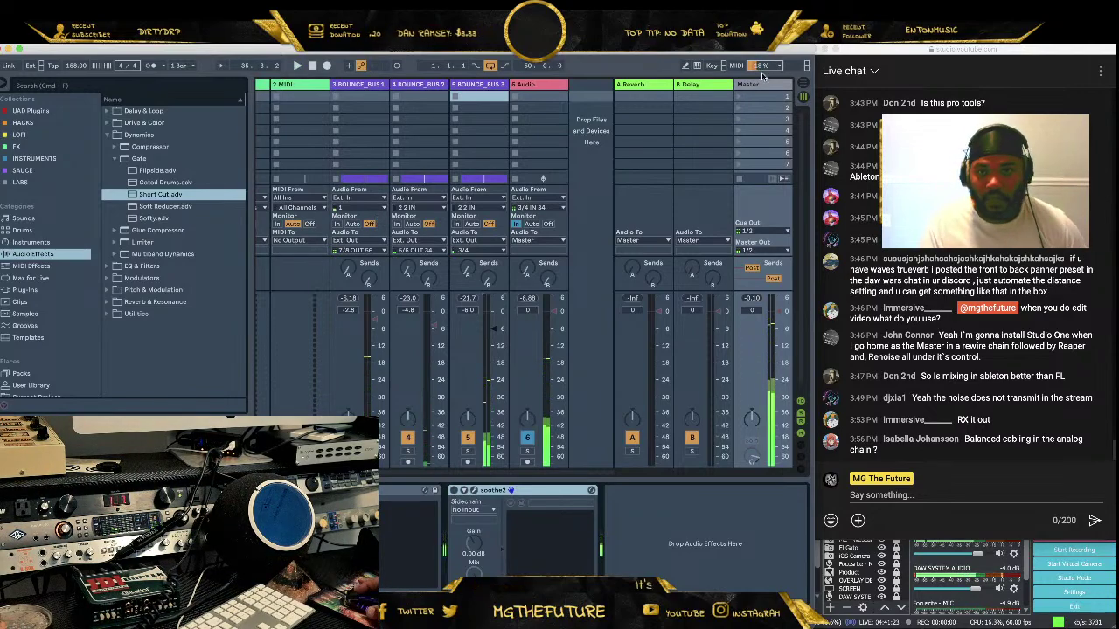
Open the audio export settings for the Master track from the arrangement, leaving PCM encoding off and MP3 encoding on
key(Tab)
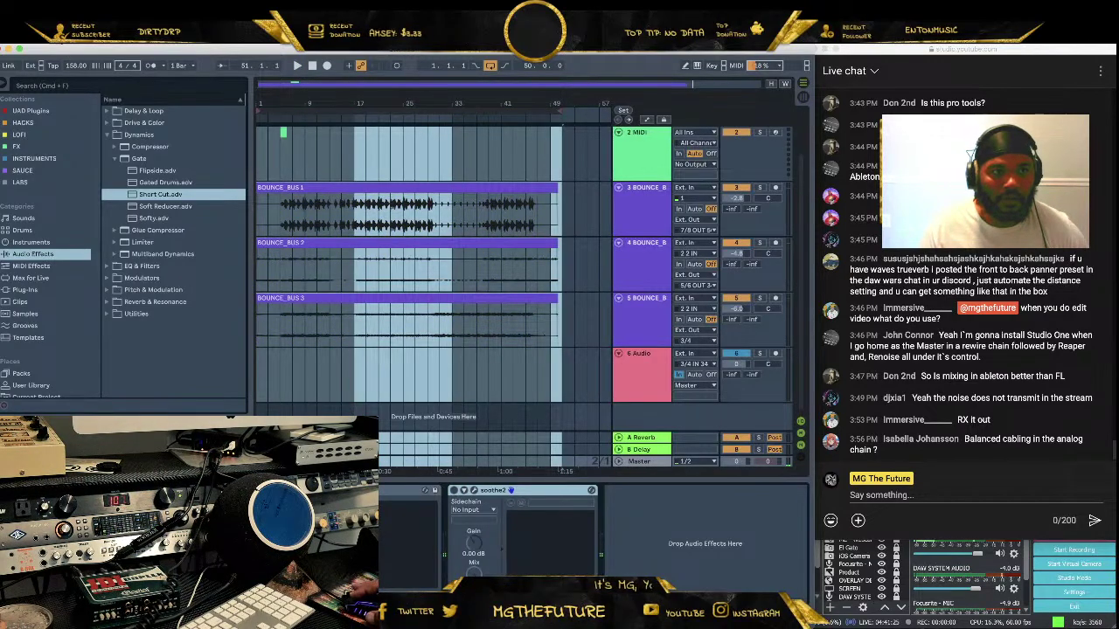
click(70, 35)
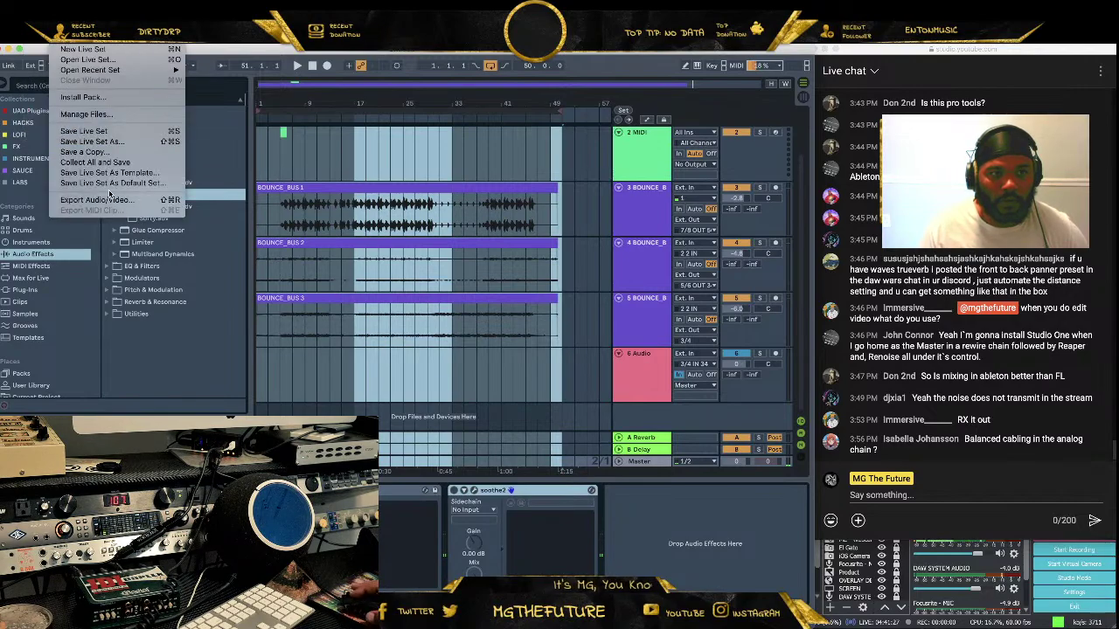
click(98, 200)
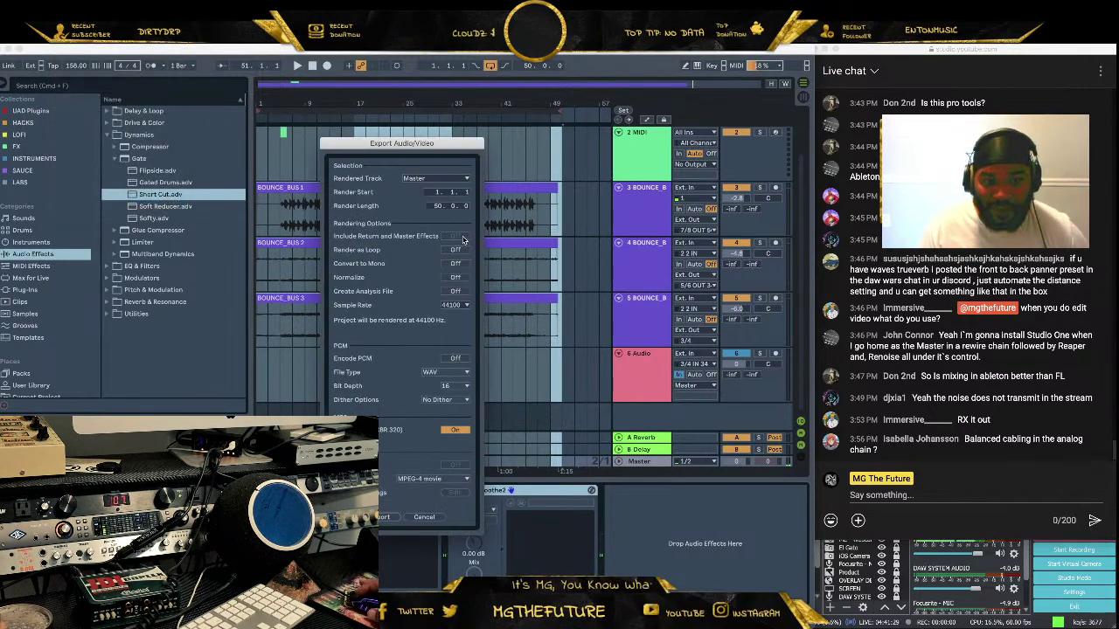
click(464, 372)
click(464, 373)
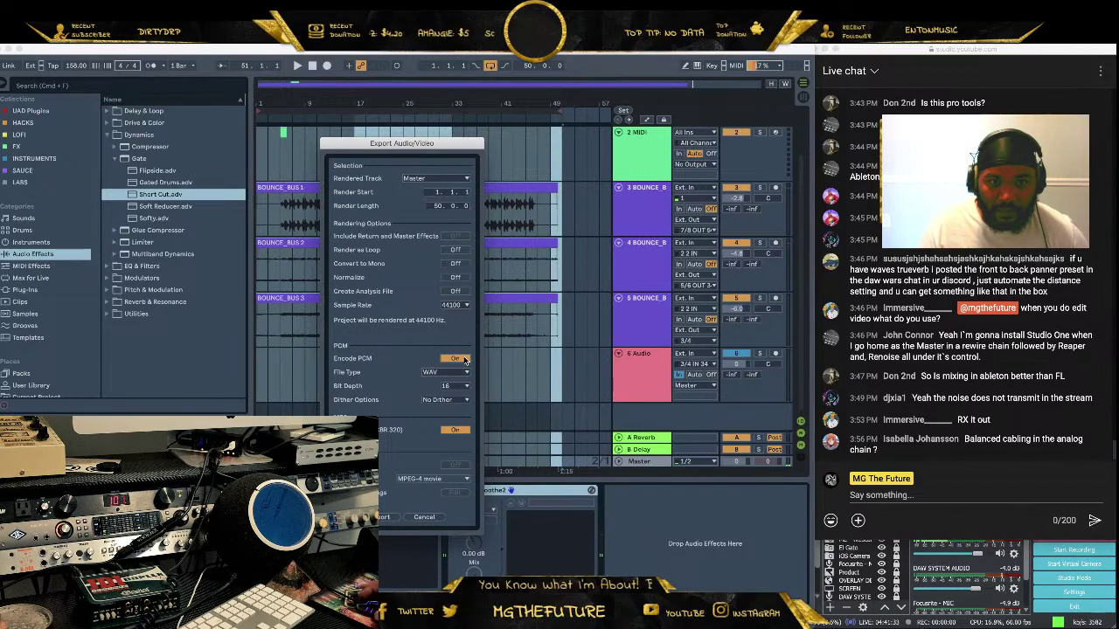
click(454, 358)
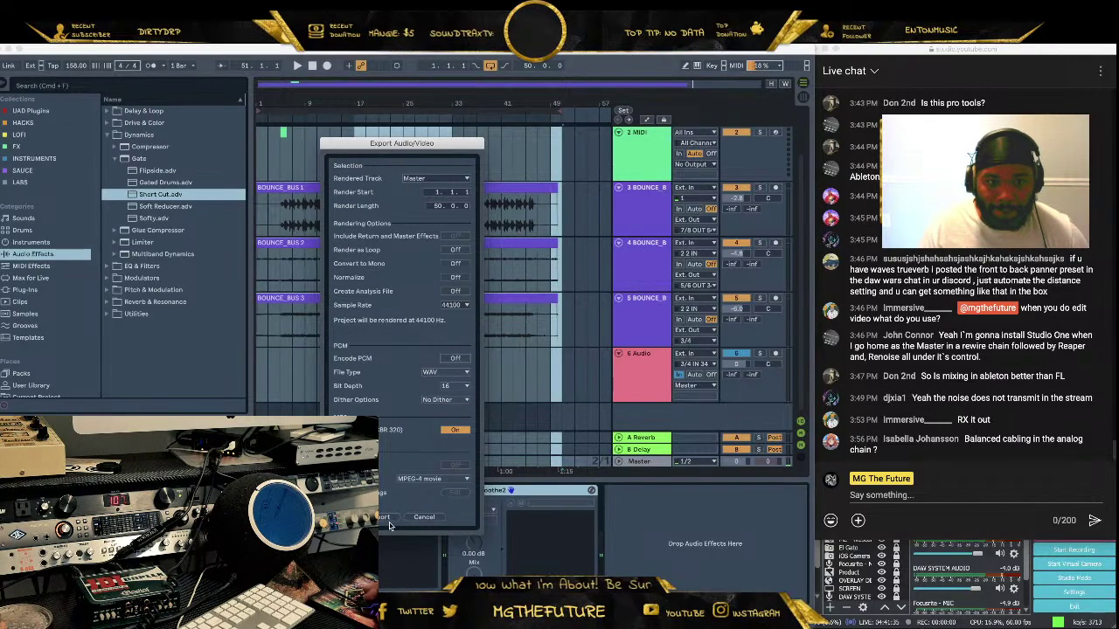
Try exporting the mix to the FEBRUARY 2023 folder as "MGLIVE - TIMBO BOX", and cancel the rendering
key(Return)
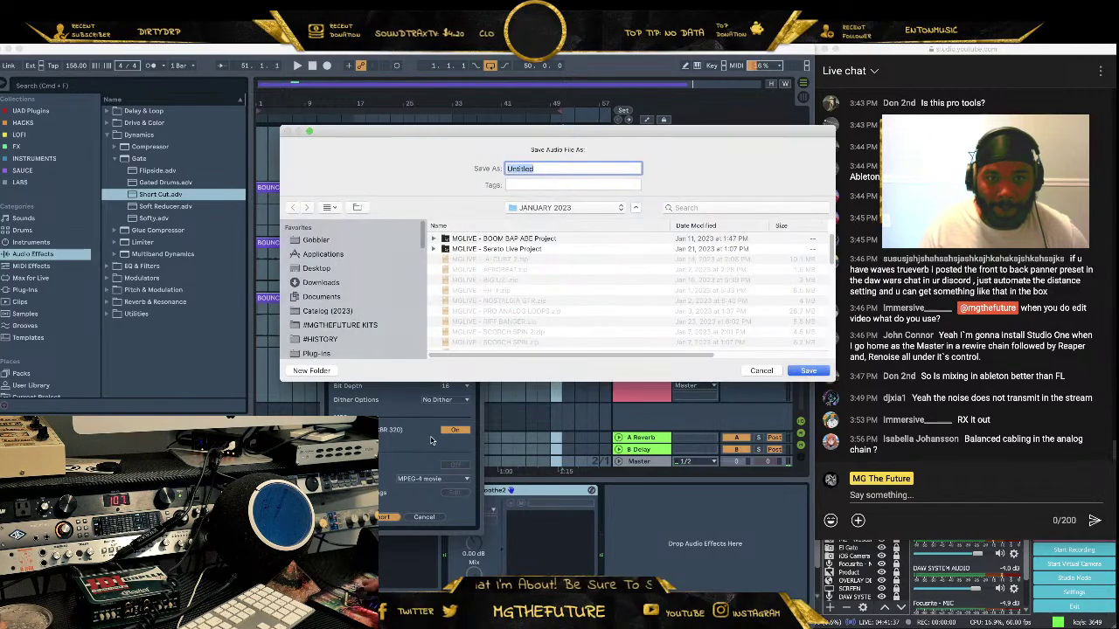
click(542, 209)
click(536, 221)
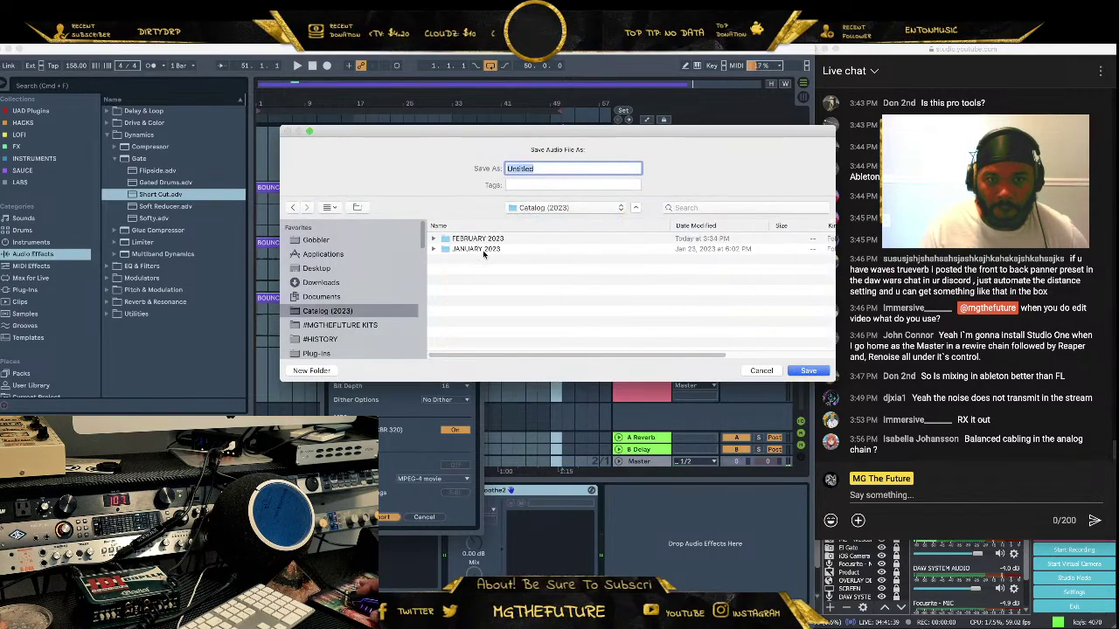
double_click(479, 239)
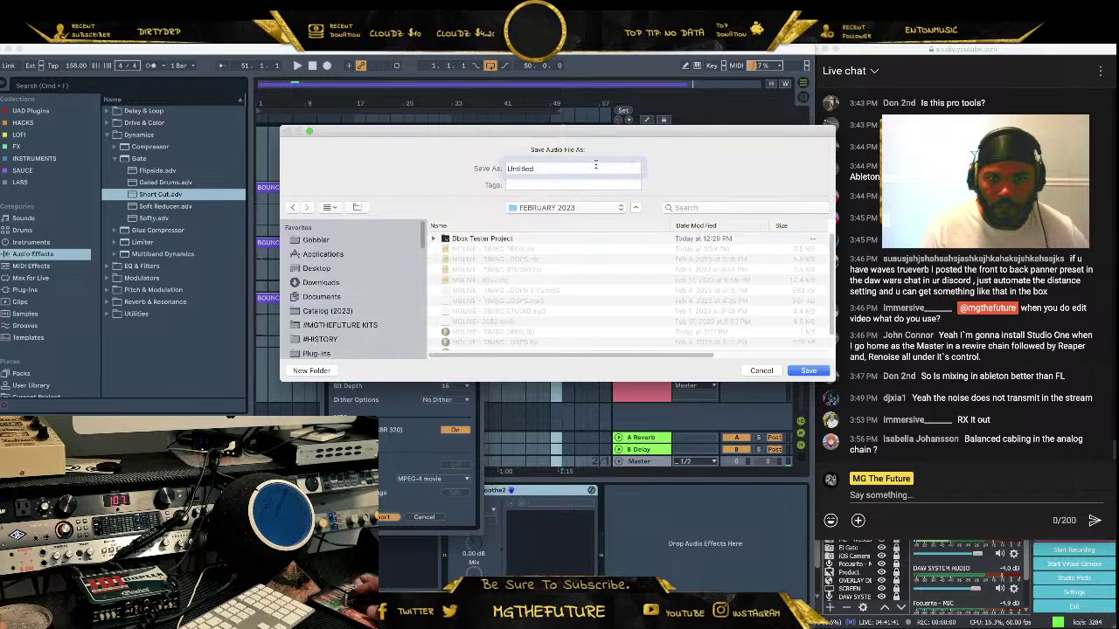
double_click(603, 167)
text(MGLIVE)
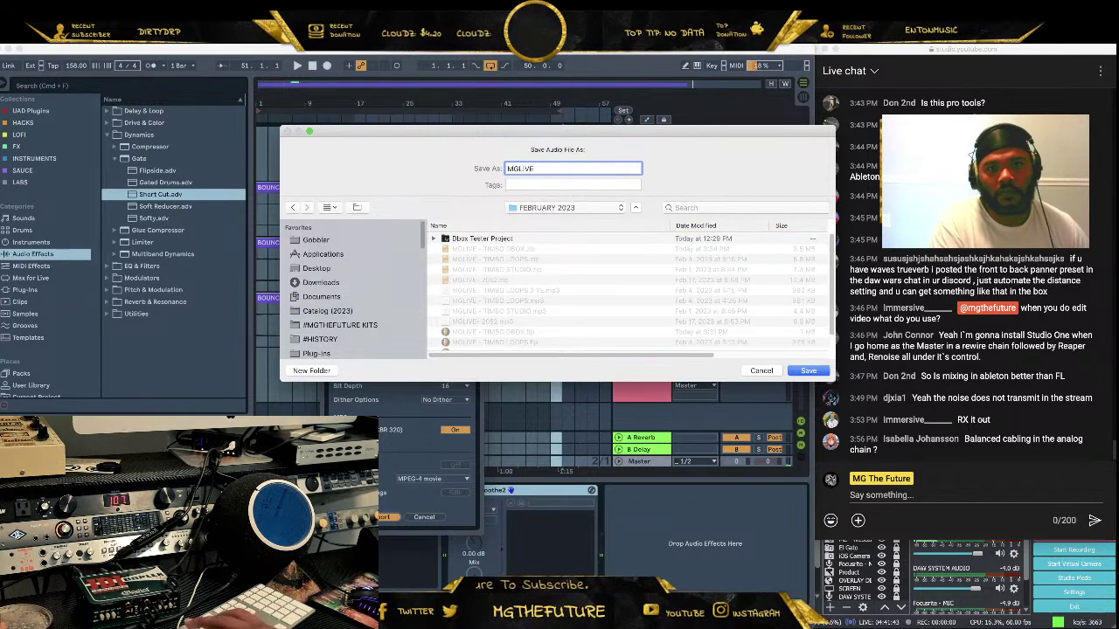
text( - TIMBO BOX)
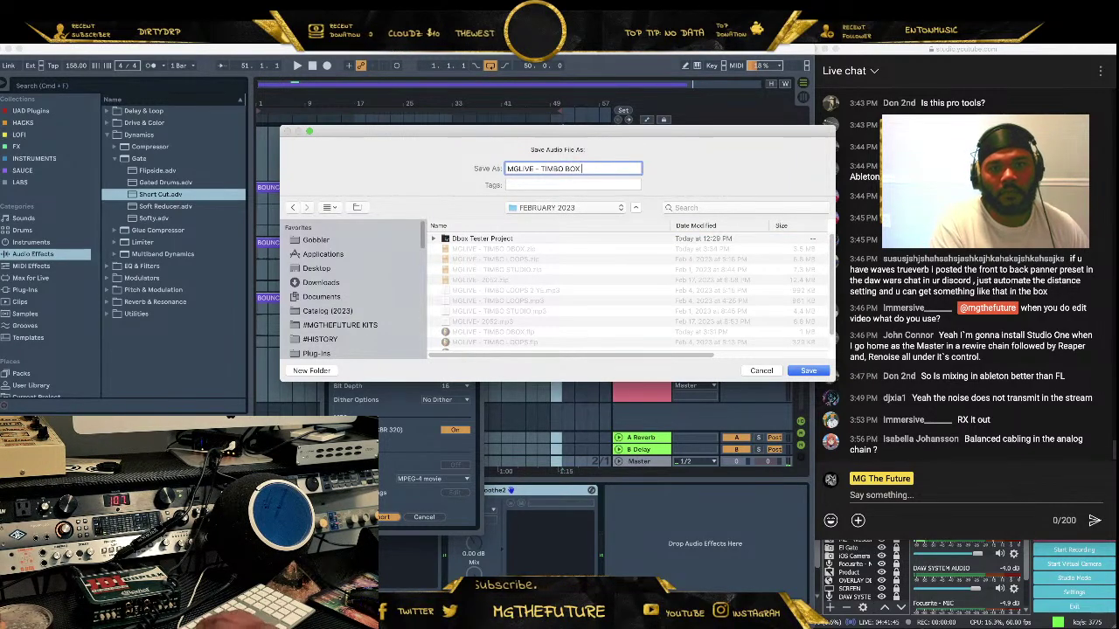
key(Return)
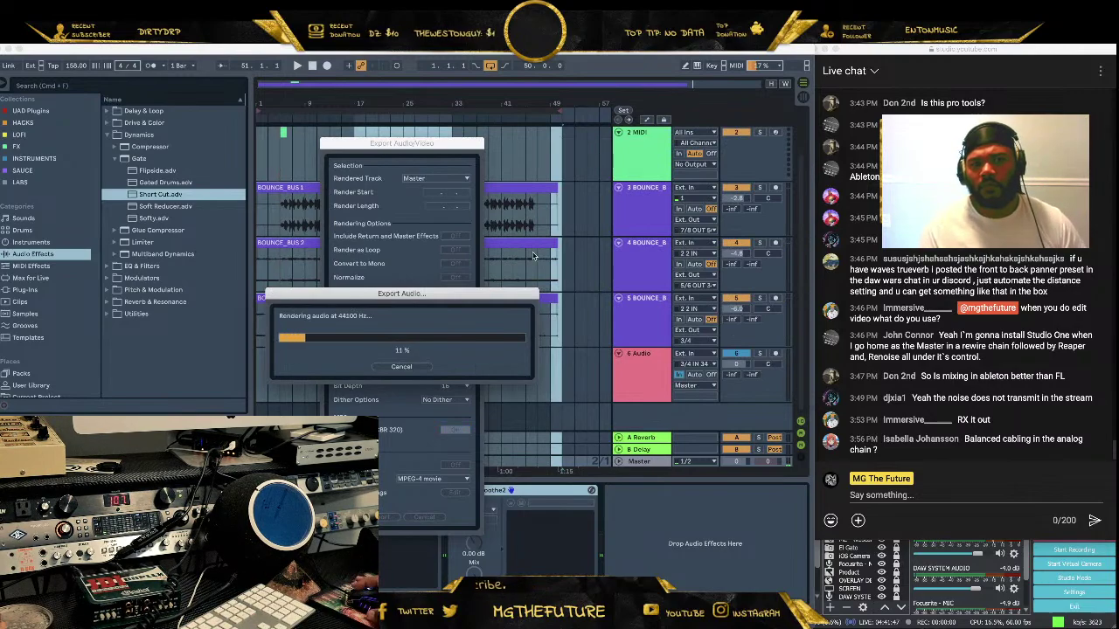
click(402, 368)
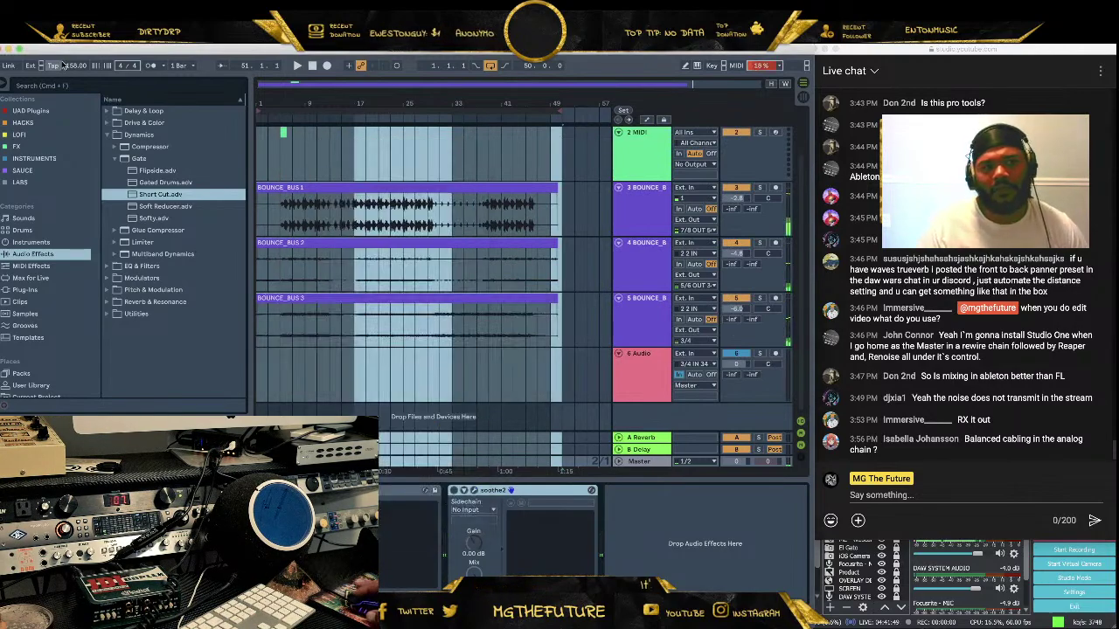
click(44, 38)
mouse_move(66, 39)
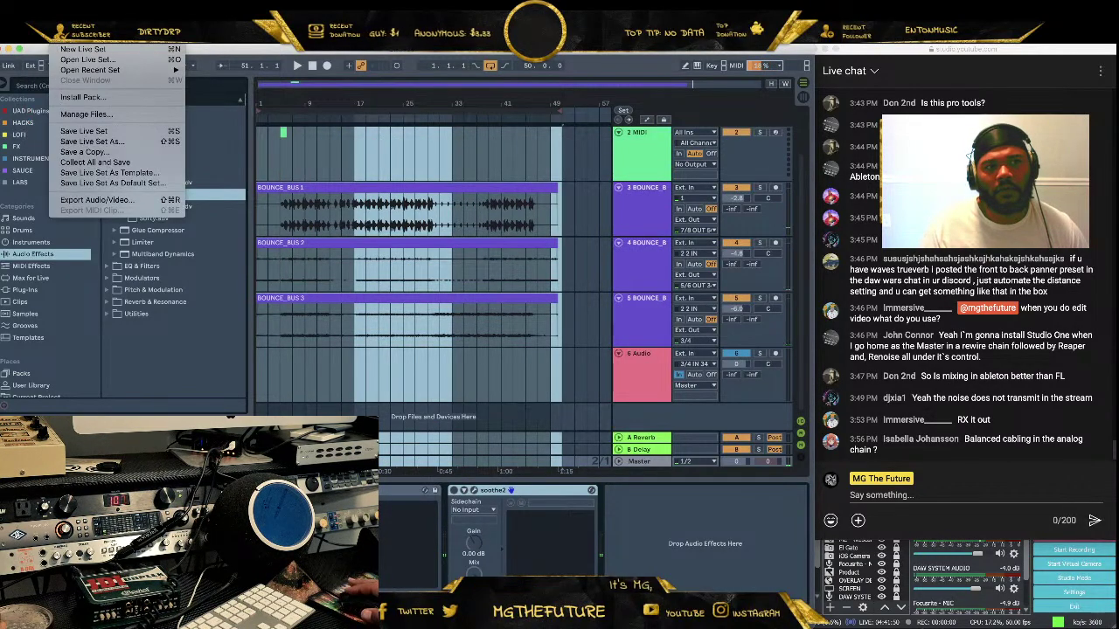
click(103, 197)
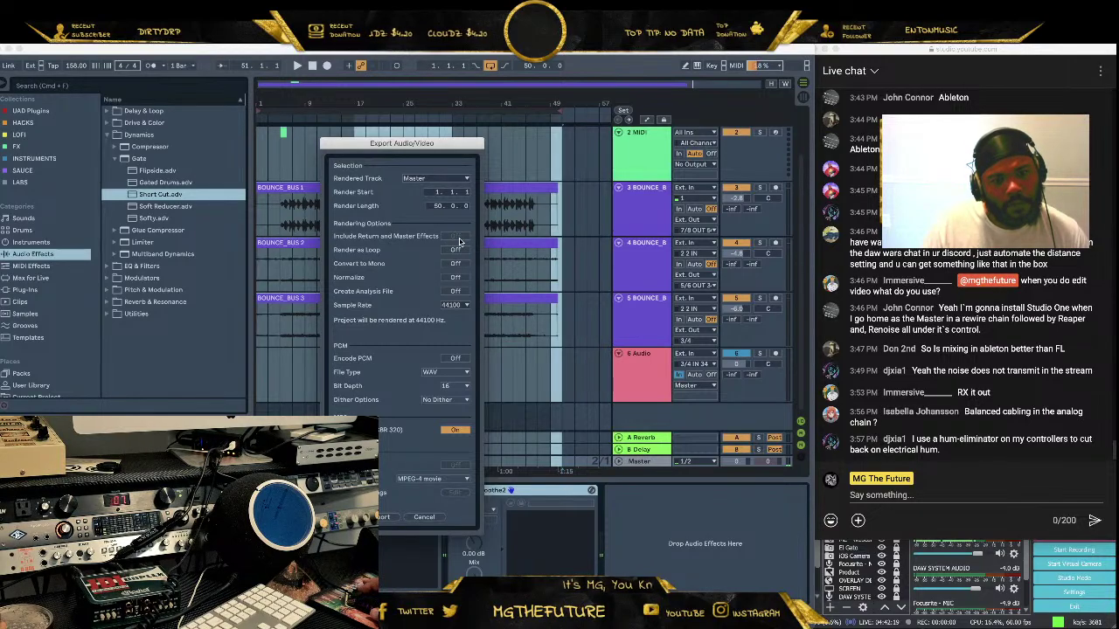
click(423, 518)
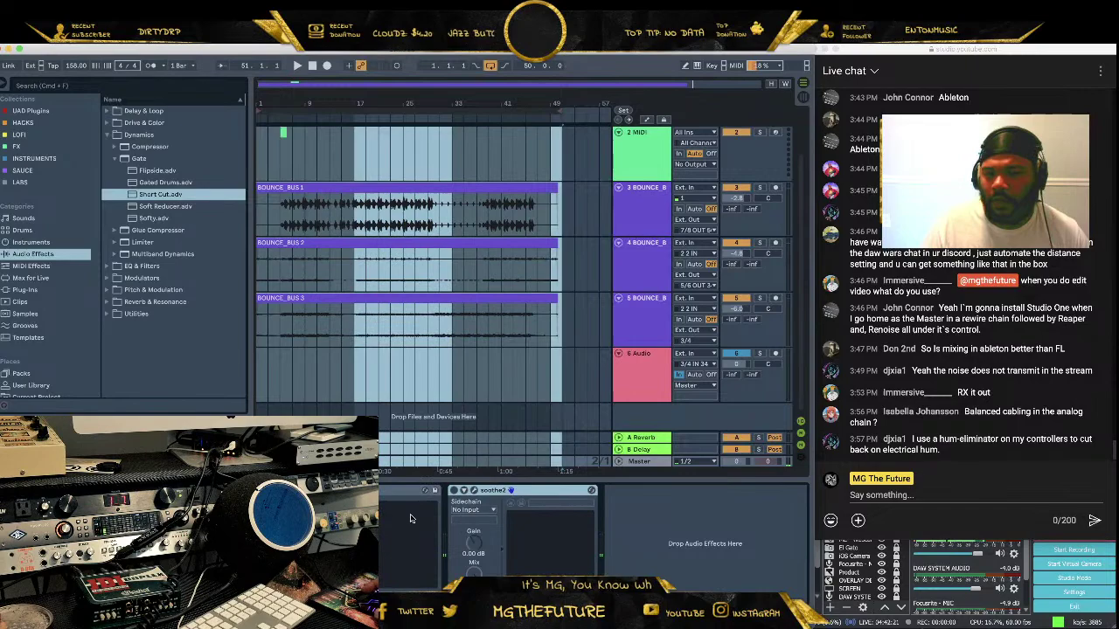
Rename the 6 Audio track in Session View to BOUNCE and arm it for recording
click(805, 99)
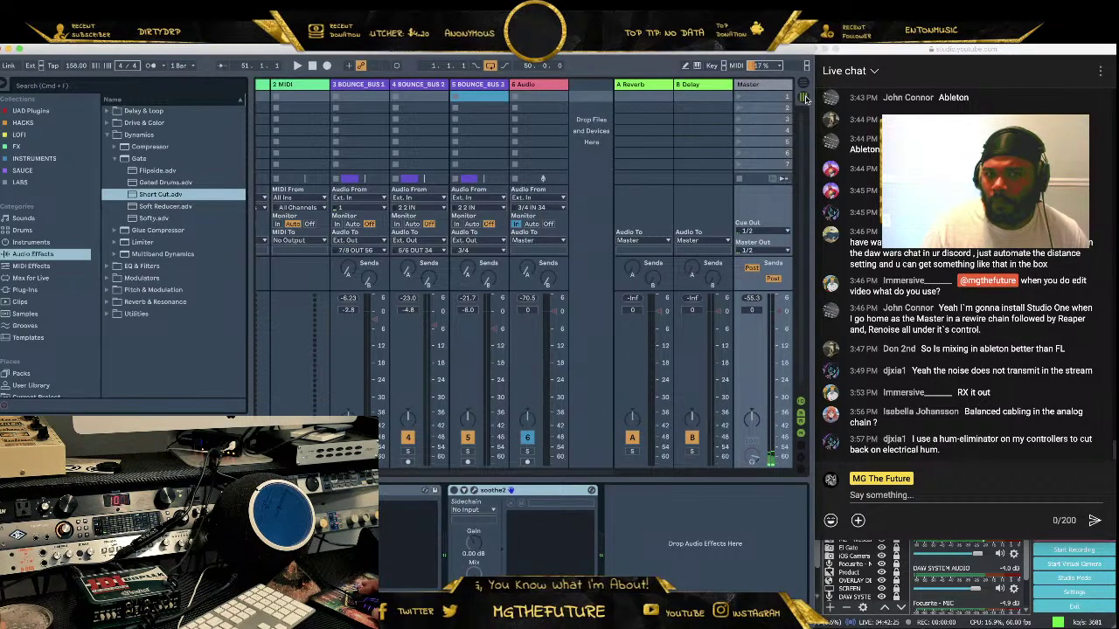
click(541, 92)
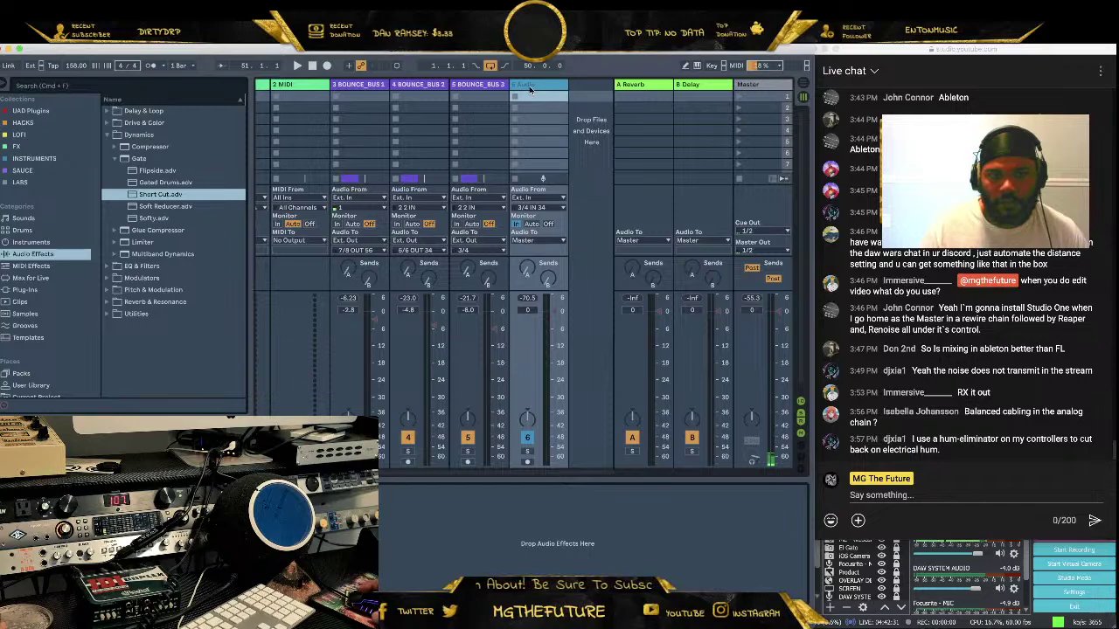
right_click(528, 88)
click(573, 142)
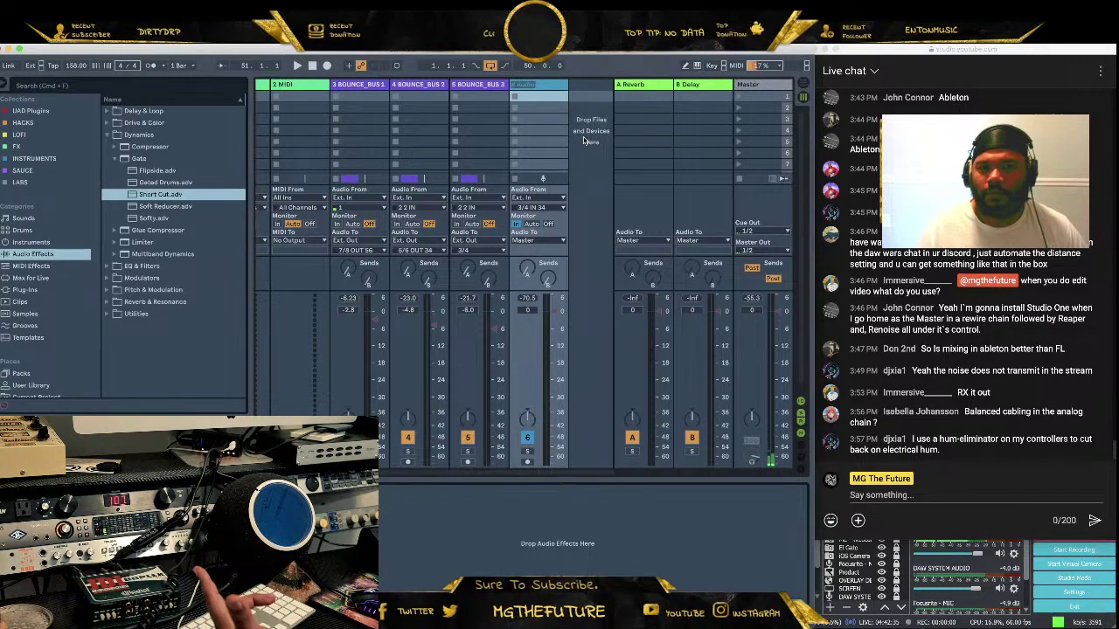
text(BOUNCE)
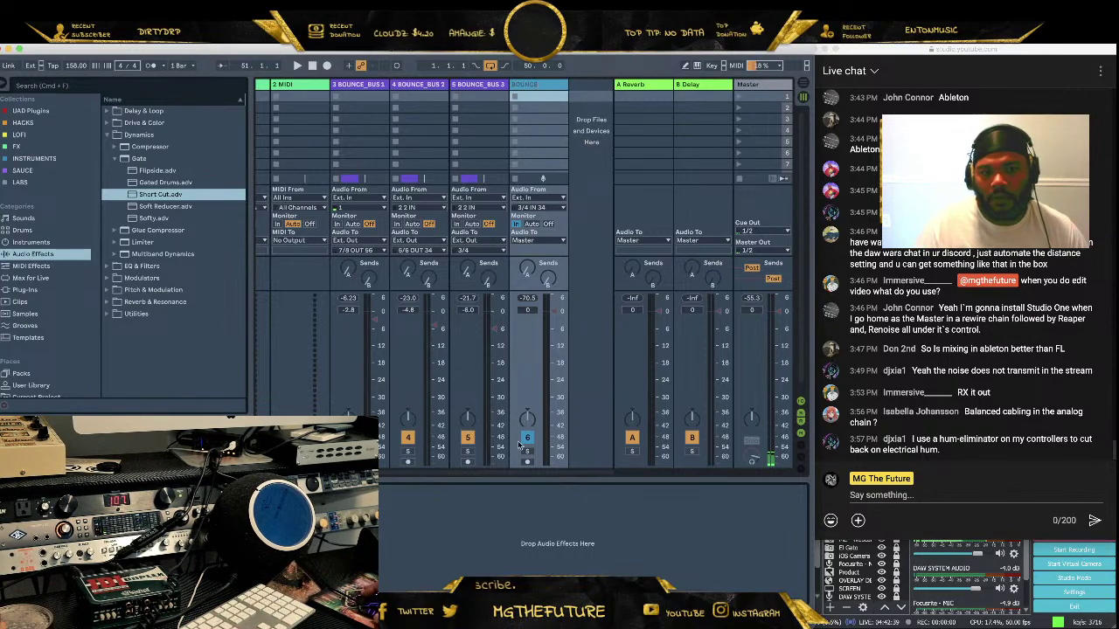
key(Return)
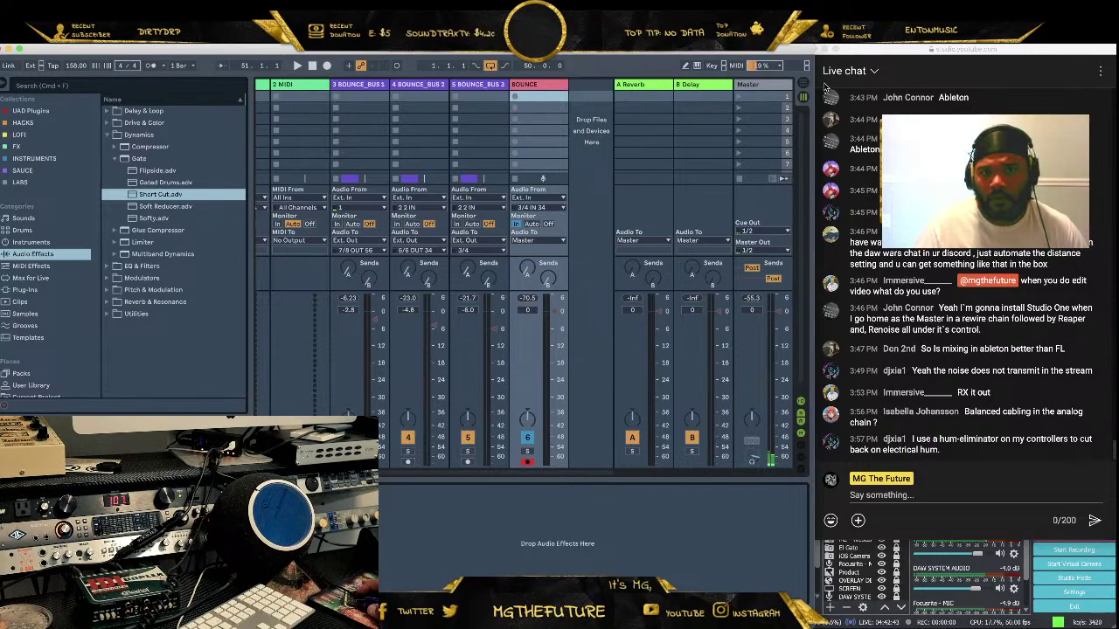
Record the whole song from bar 1 onto the BOUNCE track in the arrangement, stop, and mute the three bus tracks
click(803, 84)
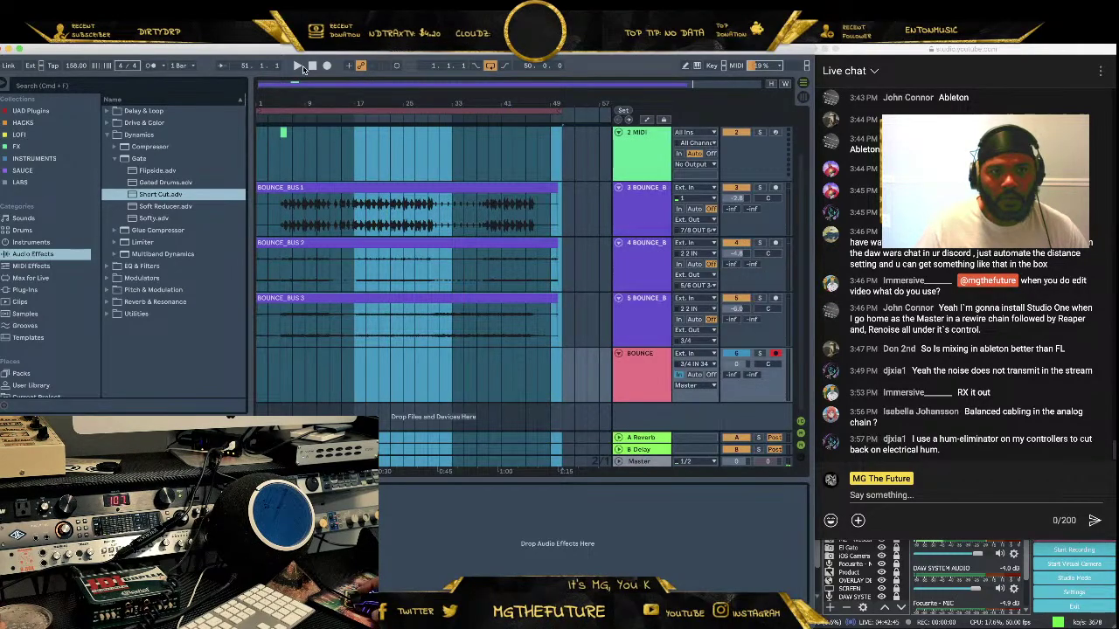
click(311, 67)
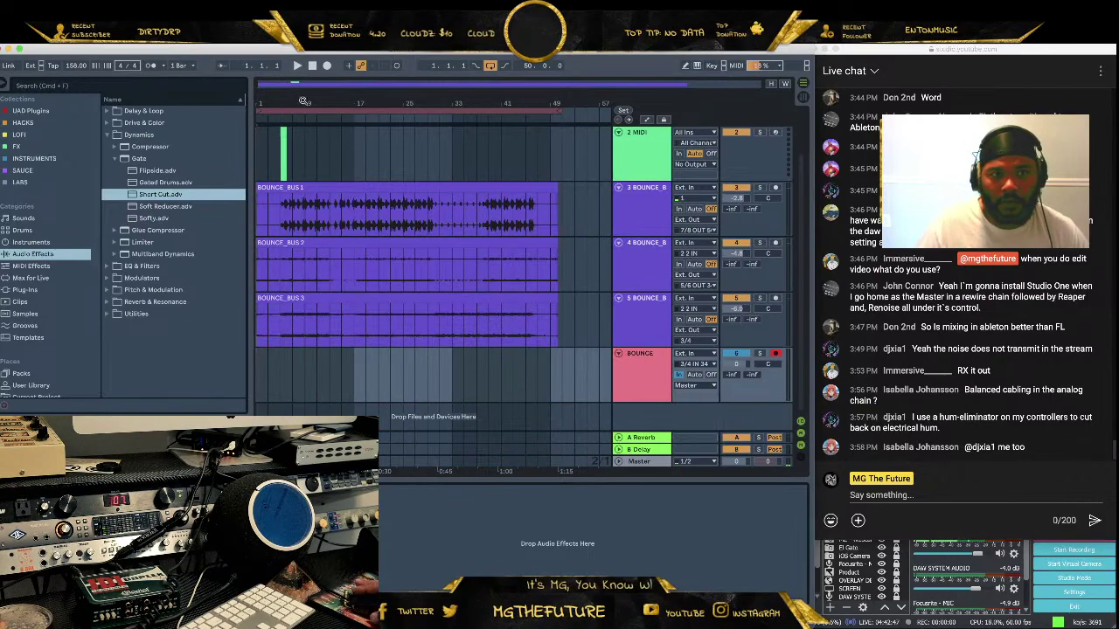
click(298, 66)
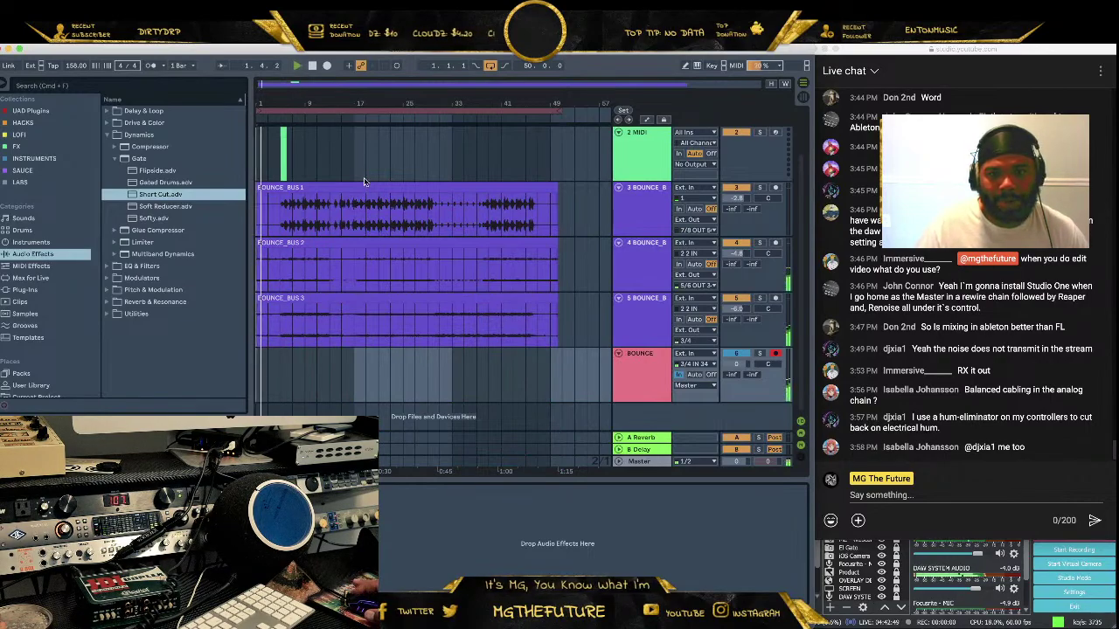
click(312, 66)
click(326, 67)
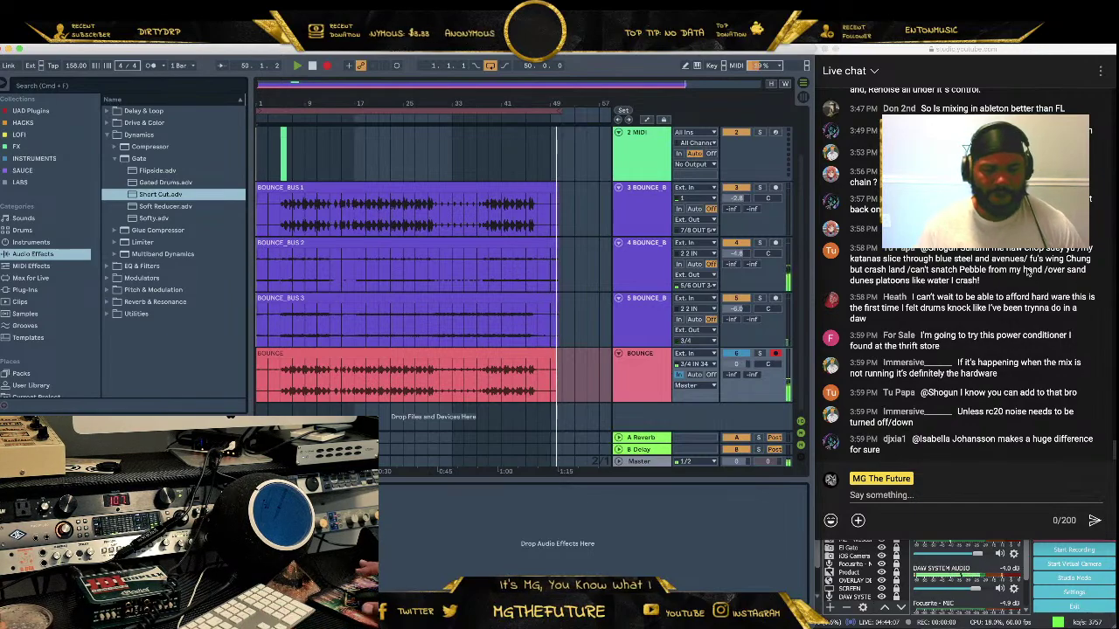
click(312, 65)
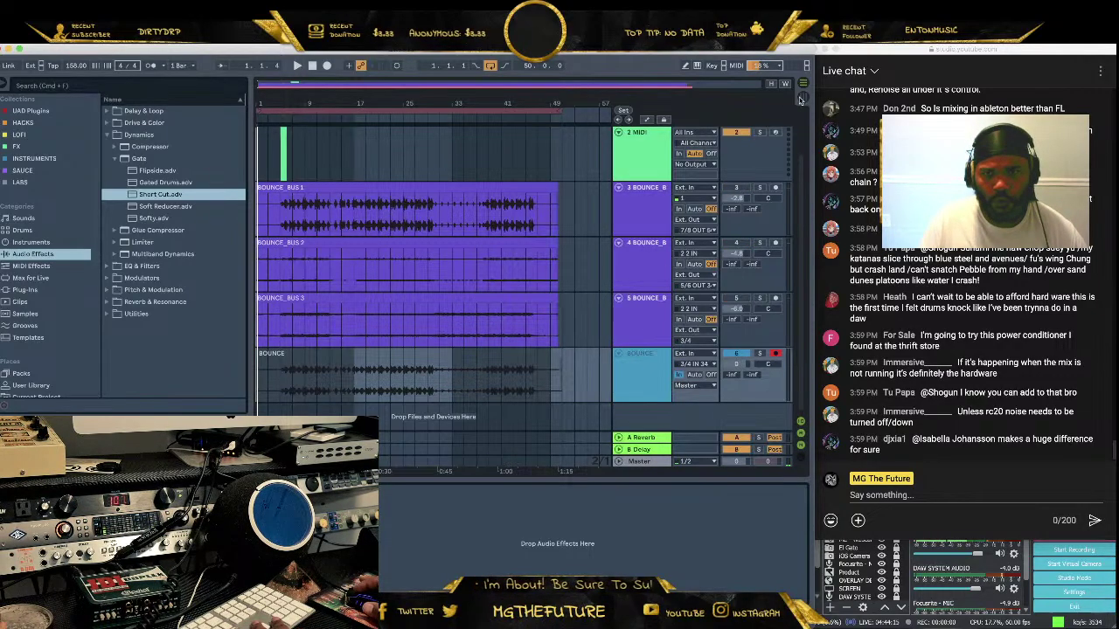
Disarm the BOUNCE track in Session View and set its audio source to No Input
key(Tab)
click(526, 464)
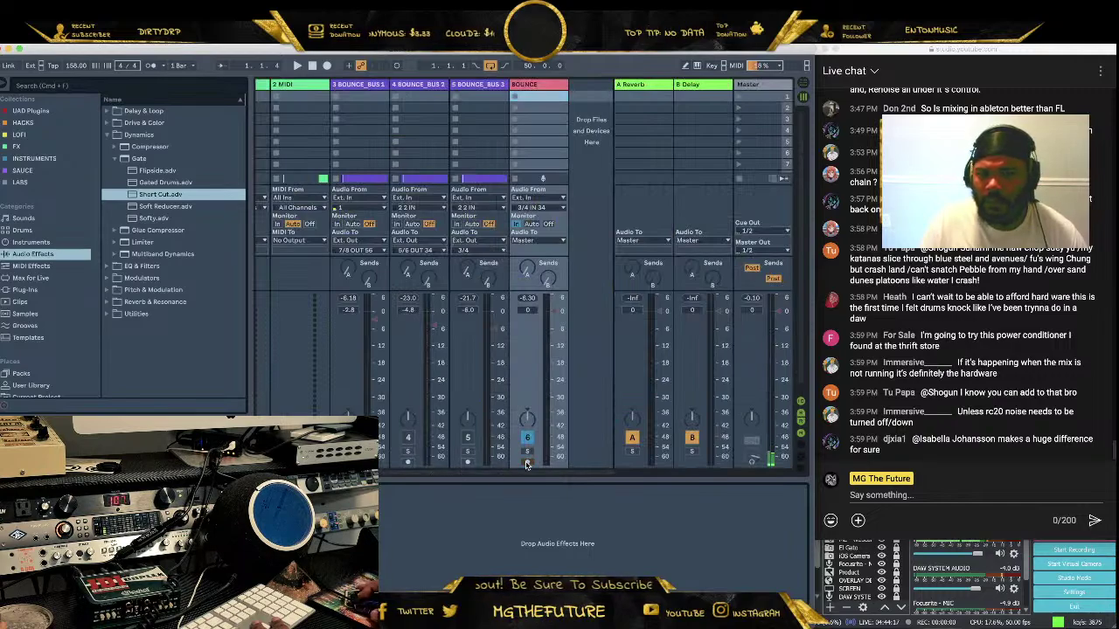
click(542, 86)
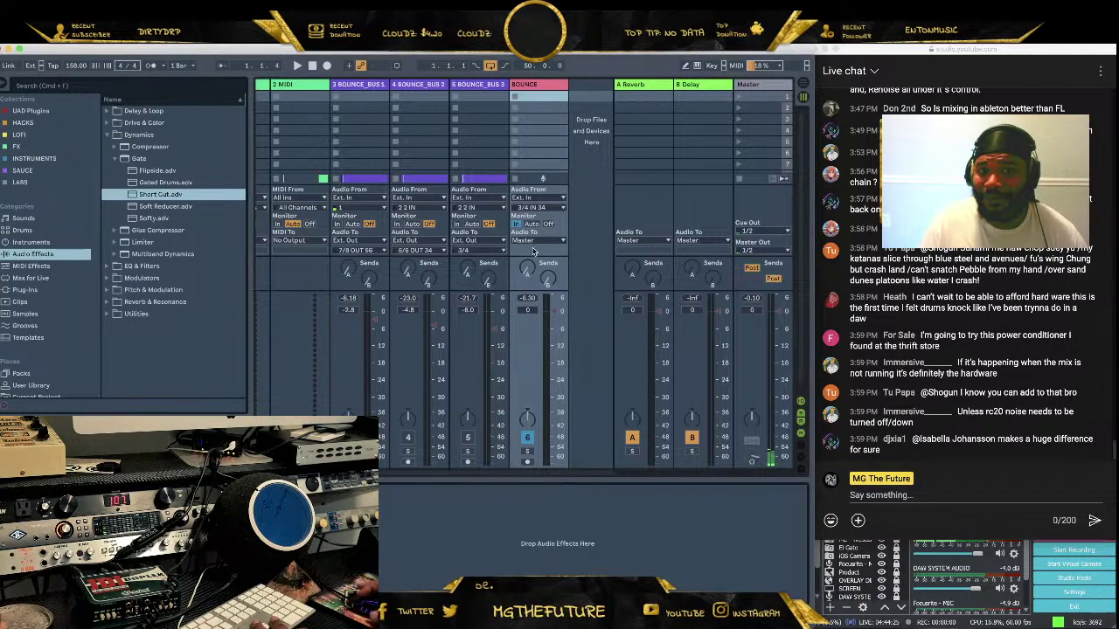
click(533, 198)
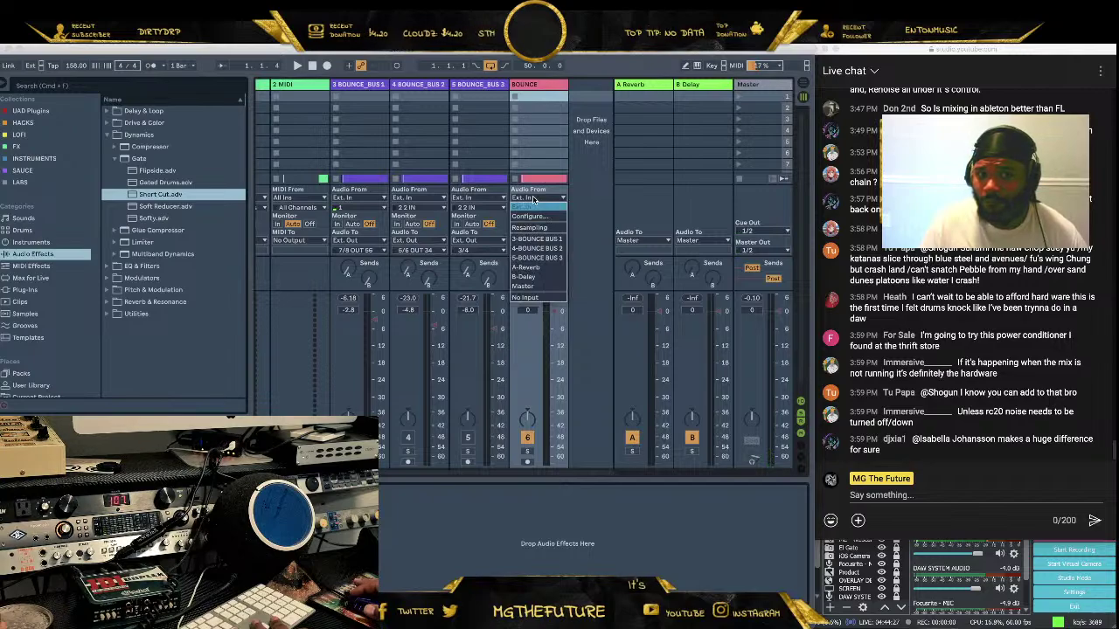
click(537, 298)
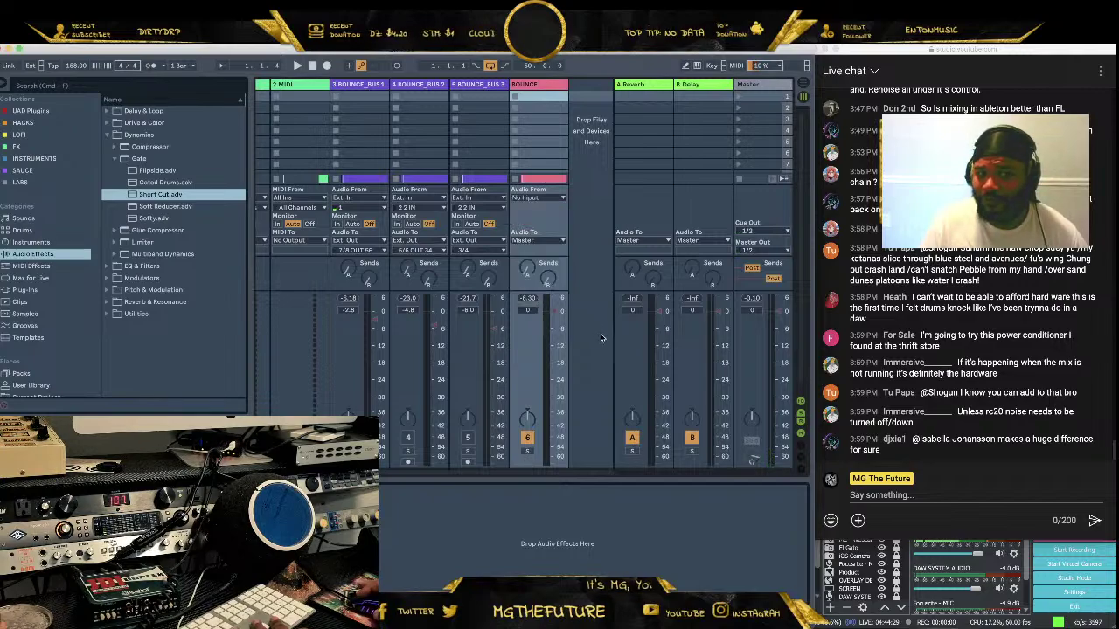
Delete the audio effect from the BOUNCE track and narrow the browser to reveal more of the mixer
right_click(249, 322)
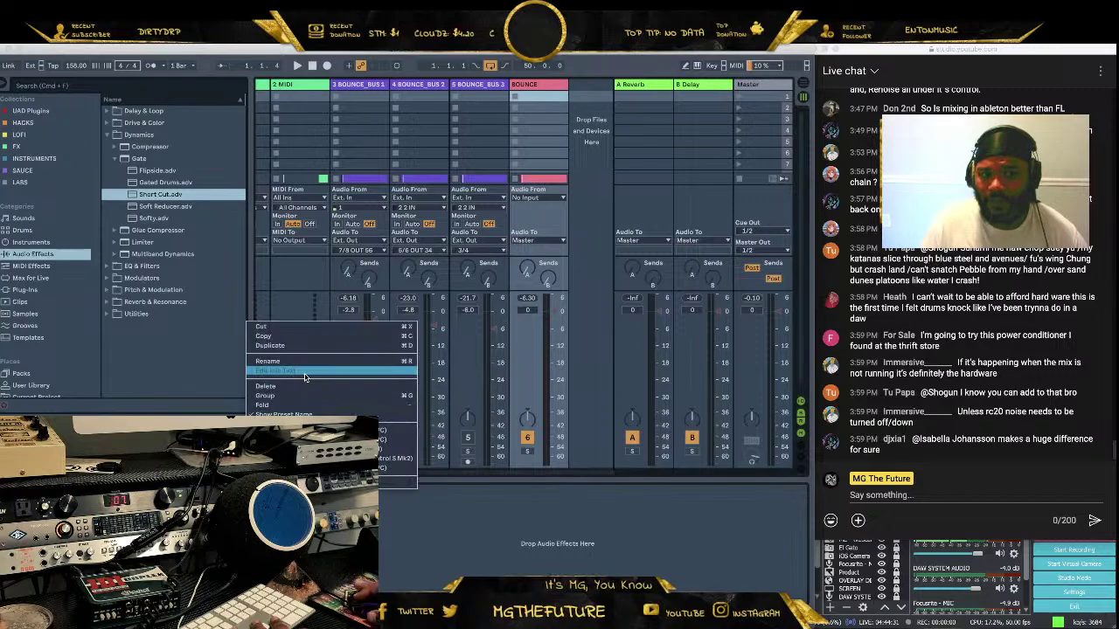
click(279, 386)
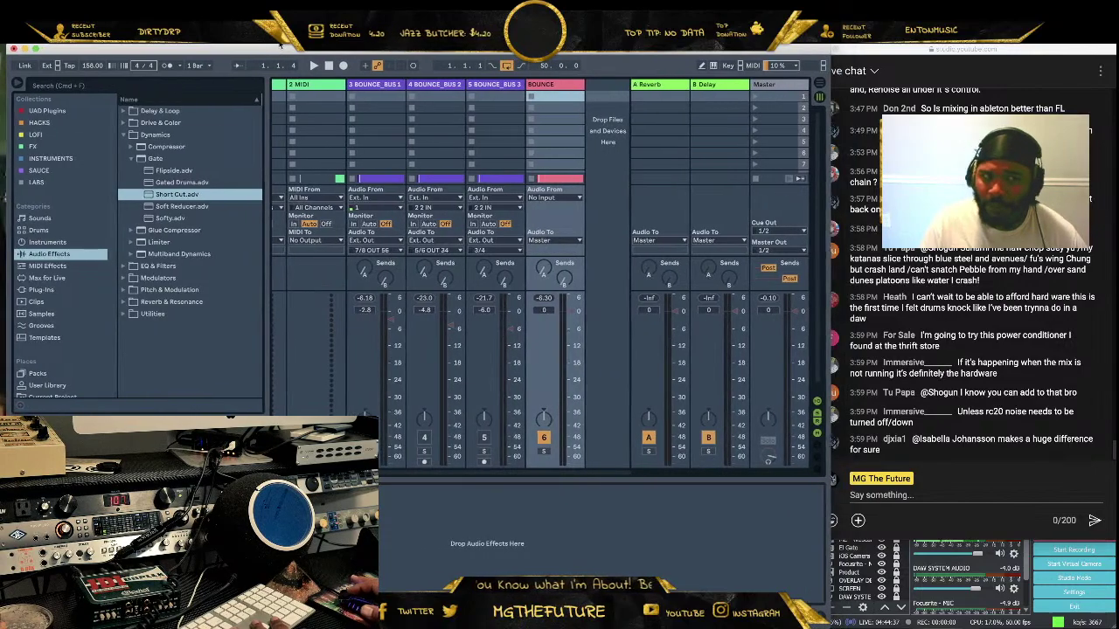
drag(258, 282, 185, 282)
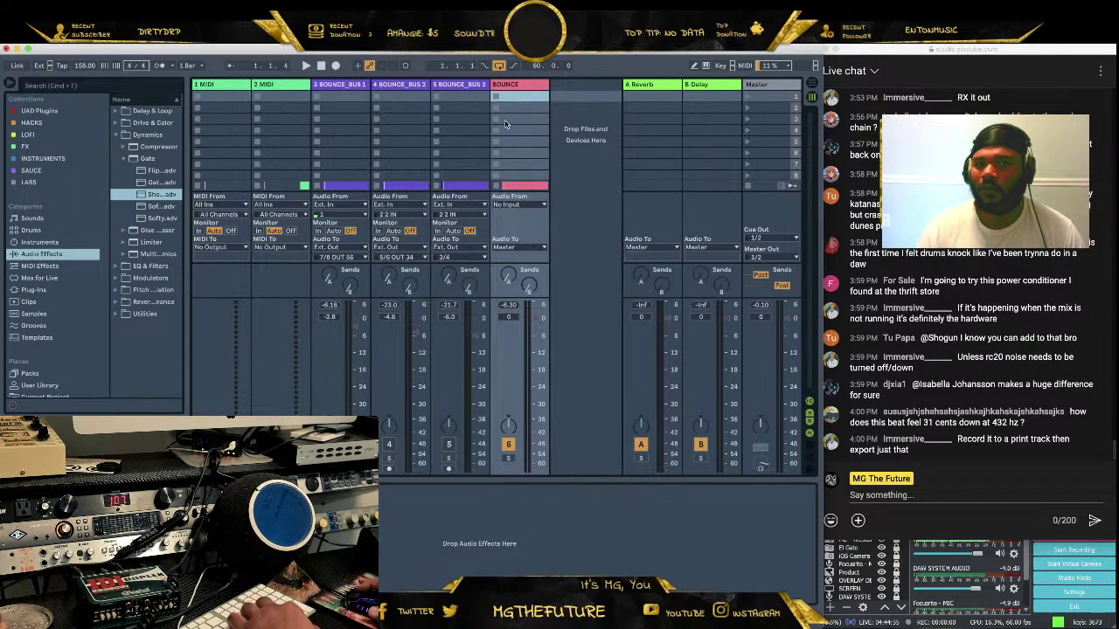
Play the recorded bounce and open the God Particle plugin on the Master track in Session View
click(306, 65)
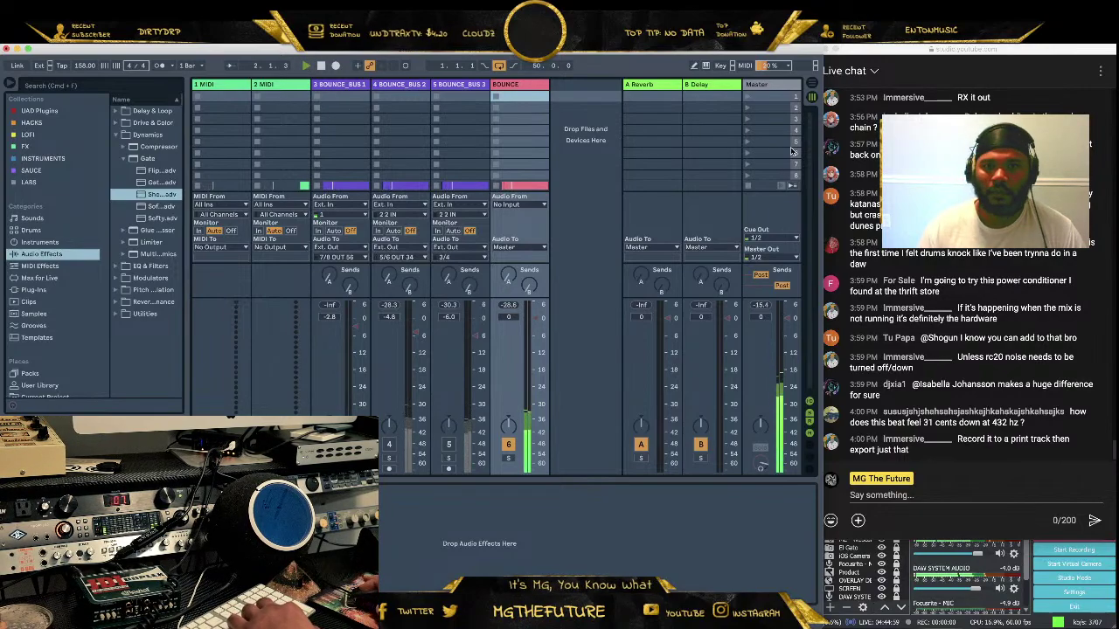
key(Tab)
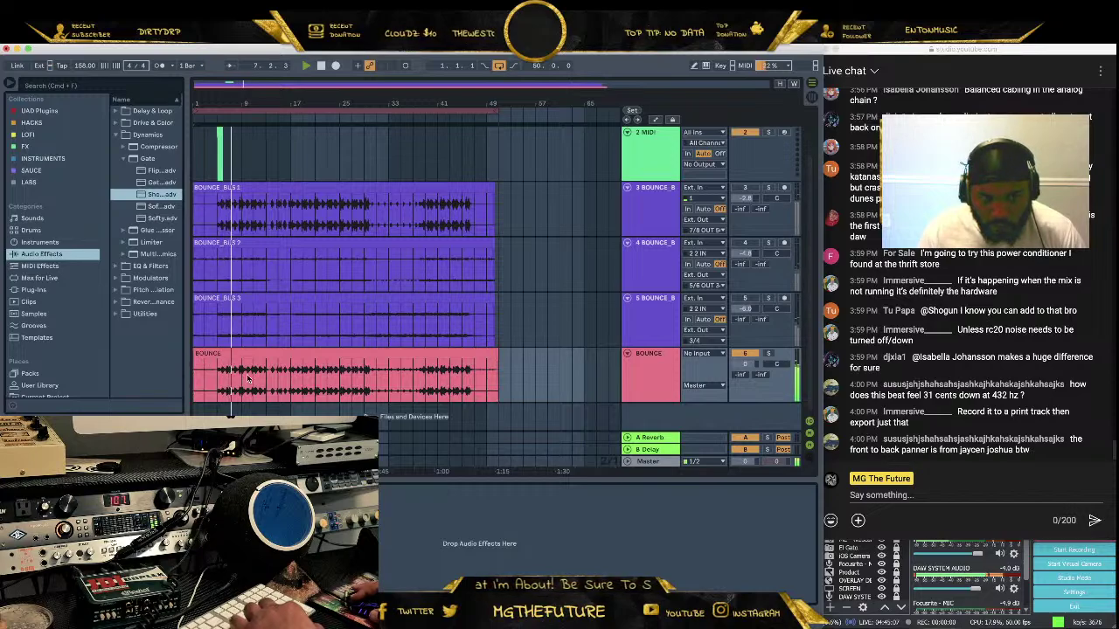
click(811, 88)
click(760, 466)
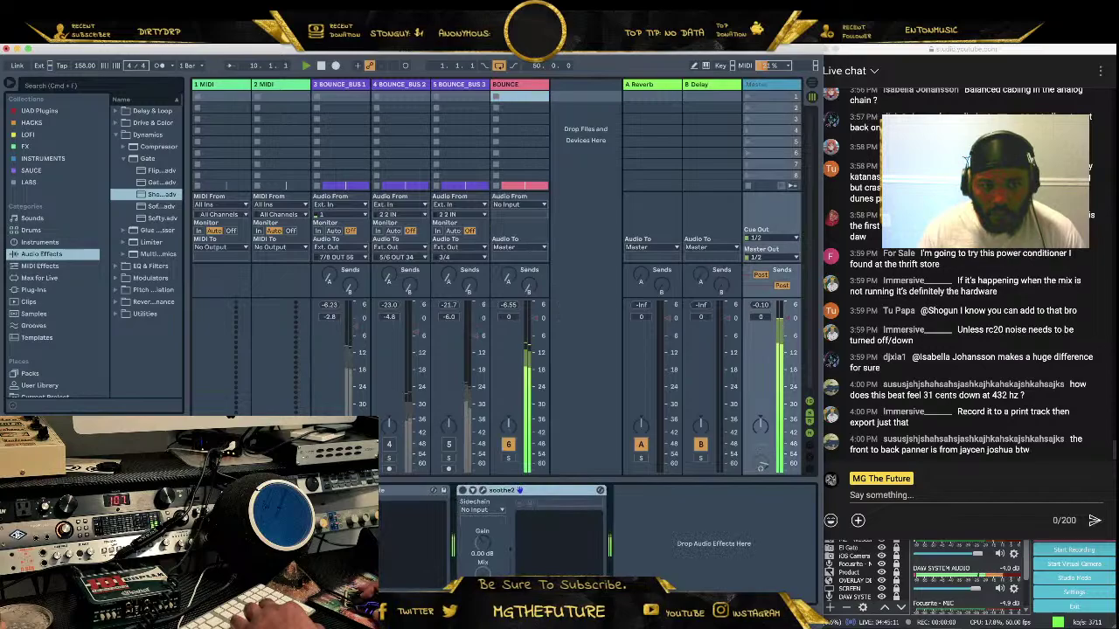
click(432, 491)
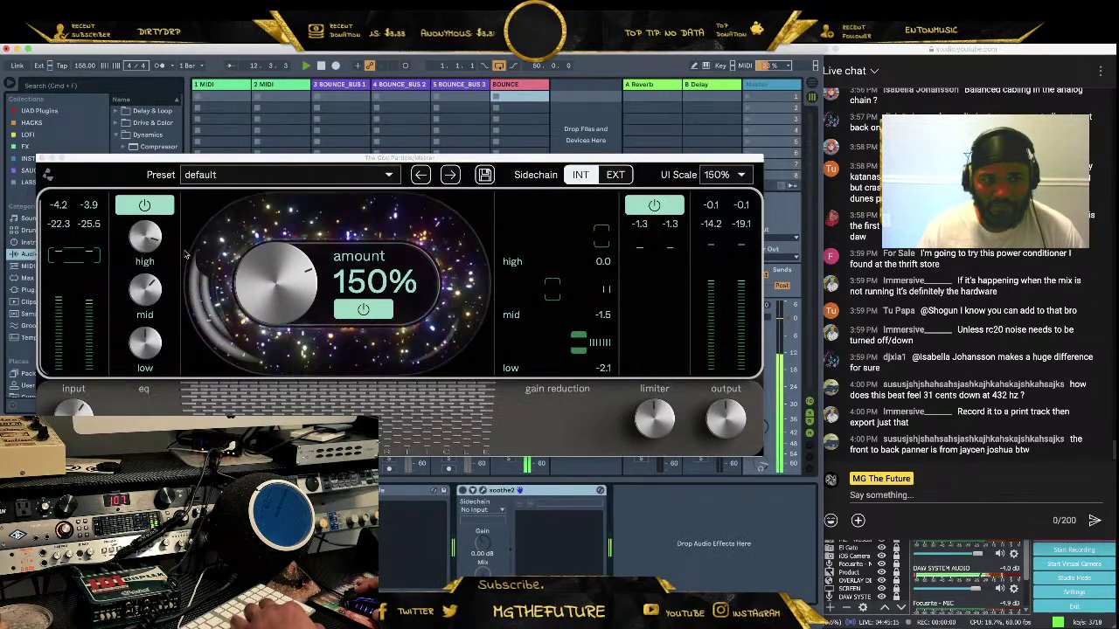
Set the God Particle's amount to 138% and its mid EQ to 2.8 dB, close the plugin and stop playback
mouse_move(262, 293)
mouse_down()
mouse_move(262, 314)
mouse_move(222, 314)
mouse_move(260, 291)
mouse_up()
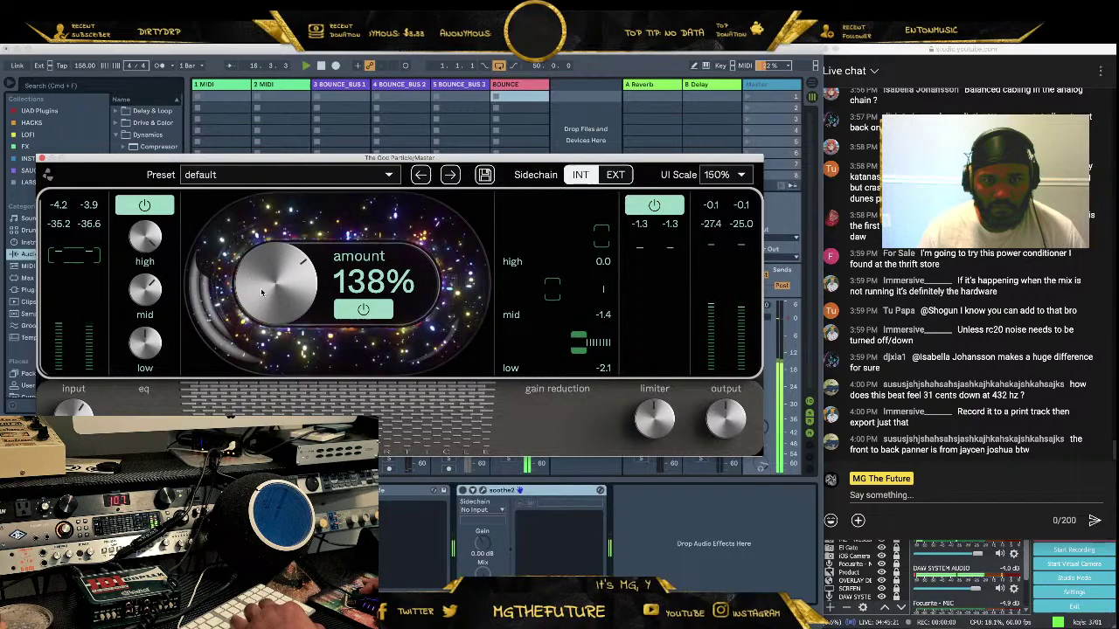
mouse_move(144, 297)
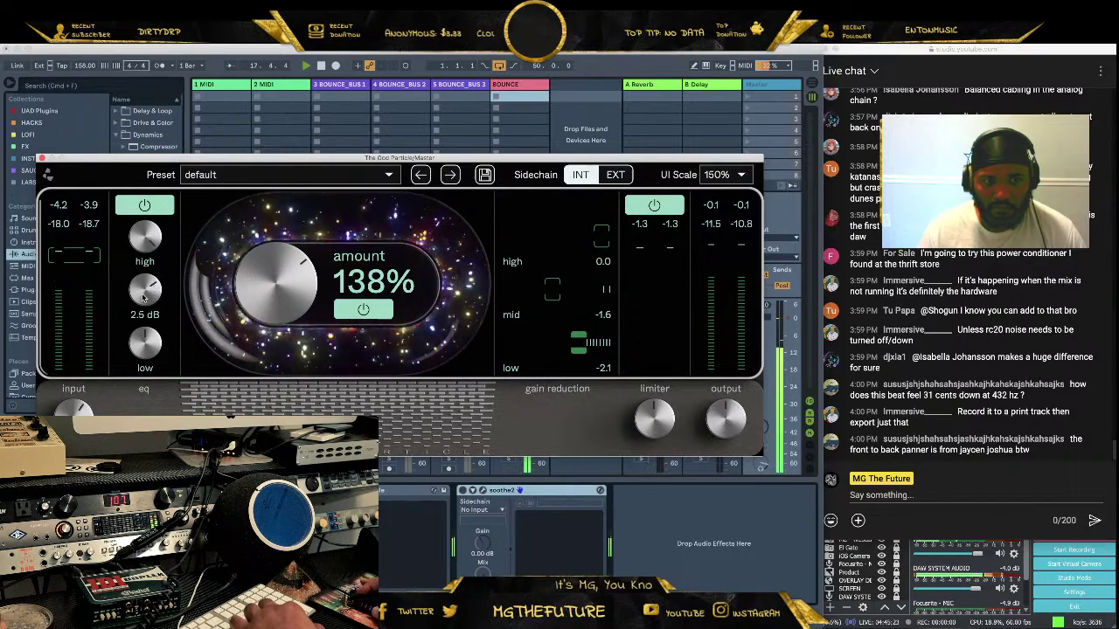
drag(144, 297, 147, 295)
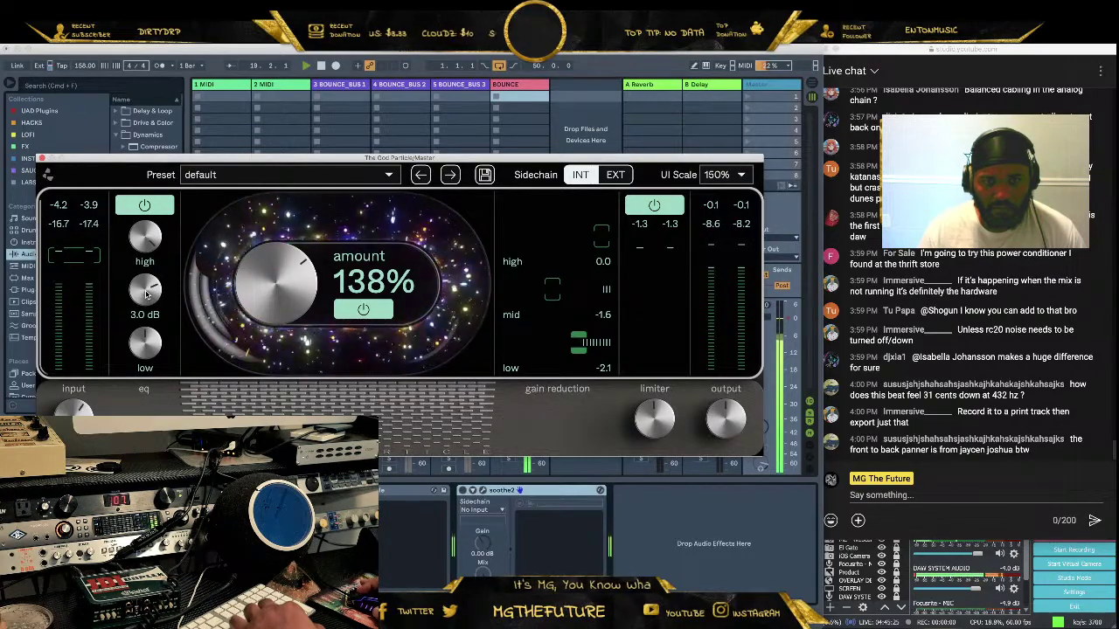
mouse_move(149, 354)
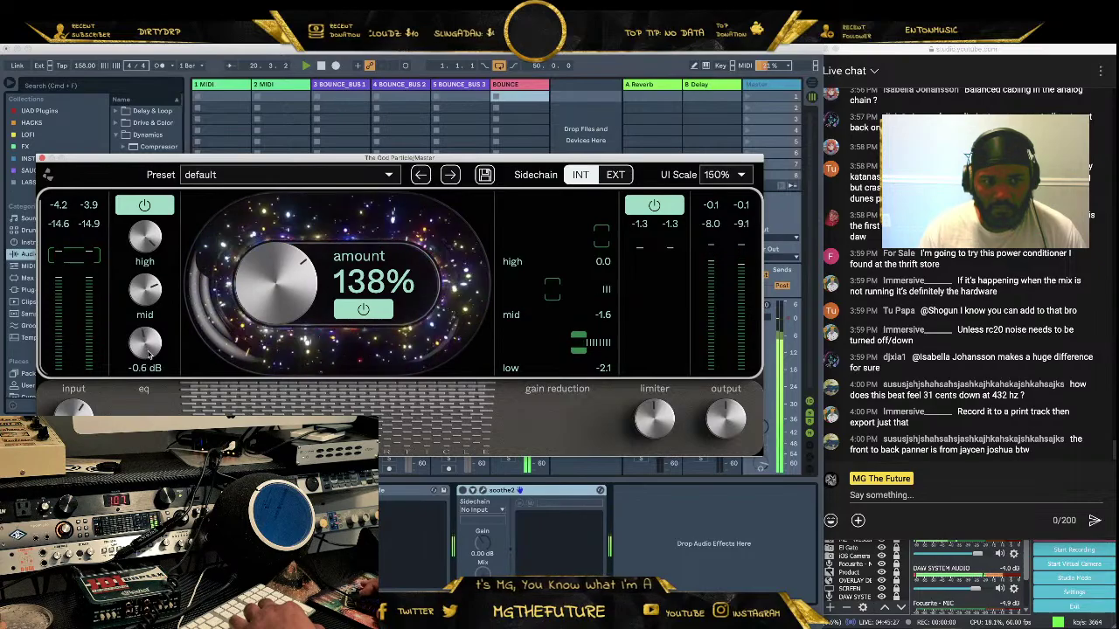
mouse_move(159, 301)
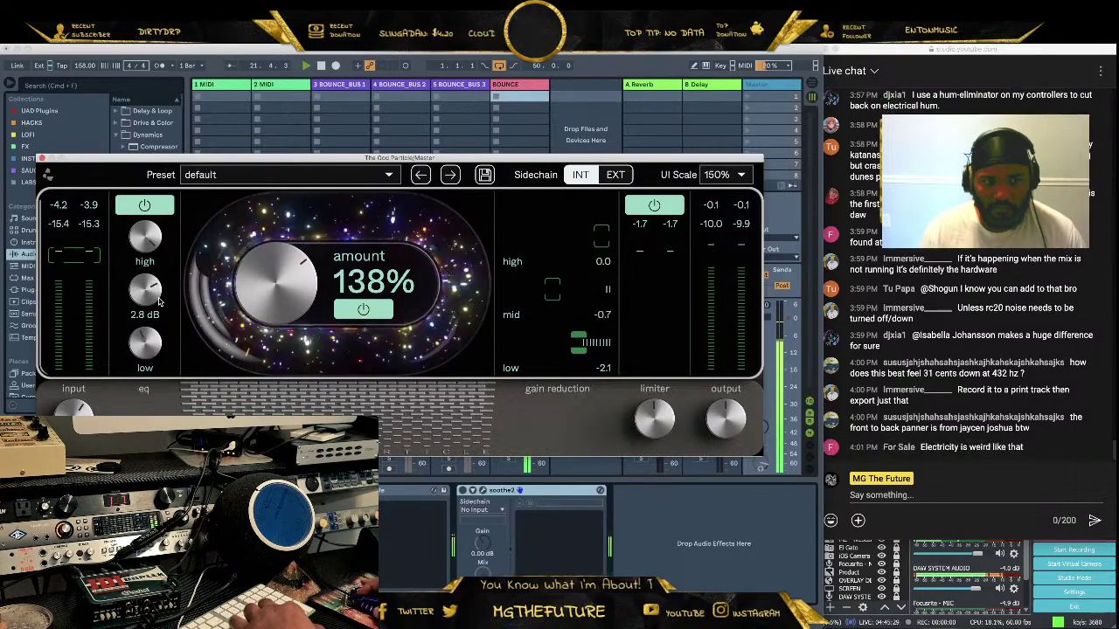
mouse_move(155, 249)
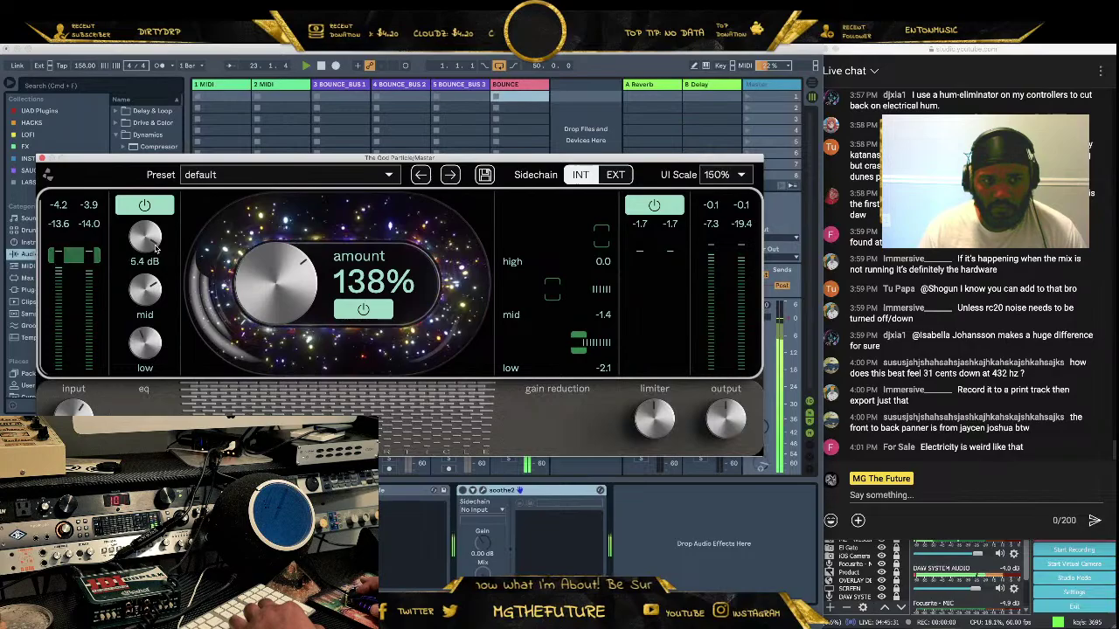
mouse_move(655, 419)
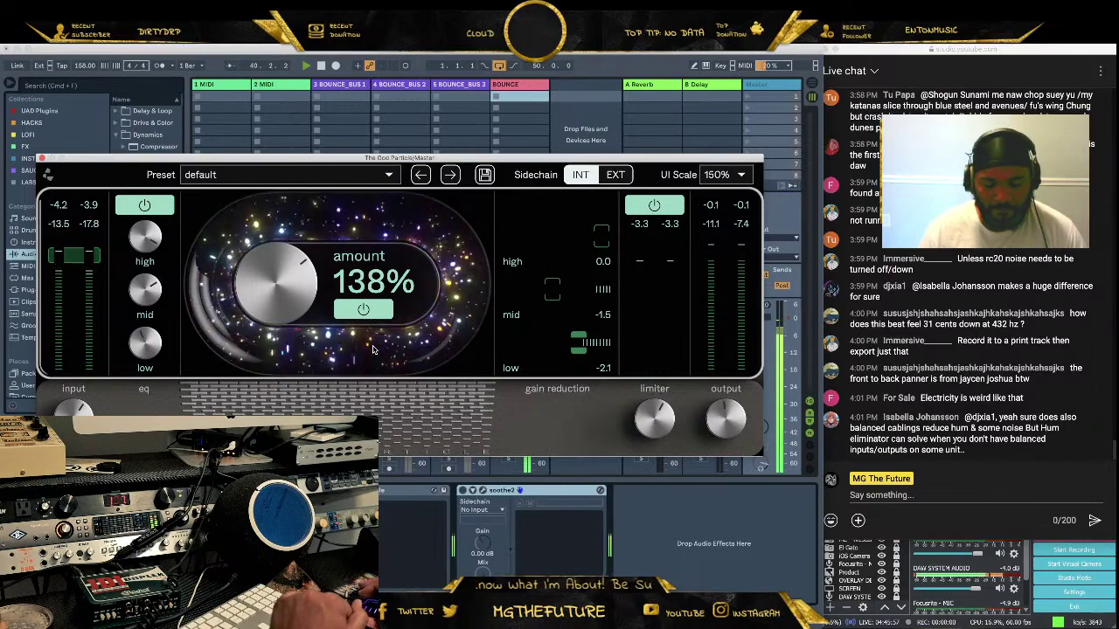
click(44, 159)
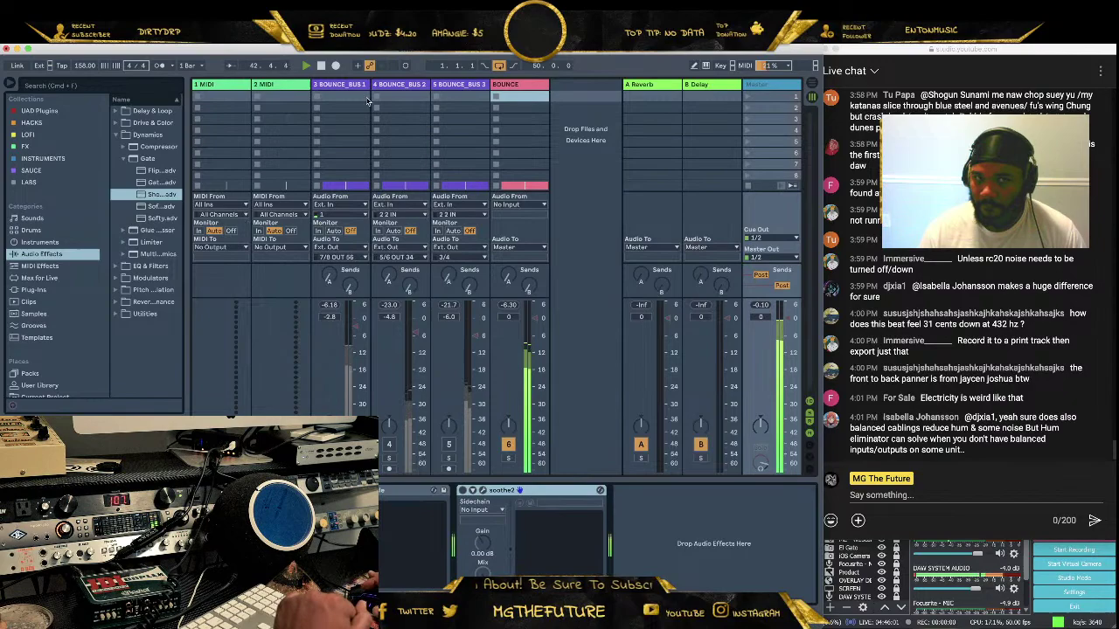
click(322, 67)
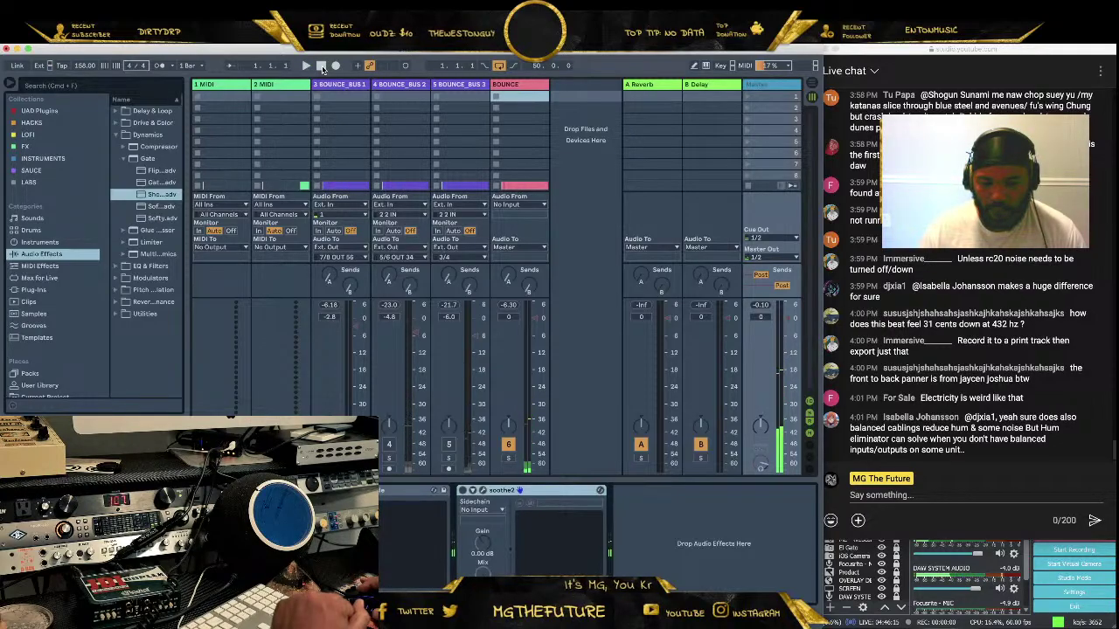
Export the Master as a 320 kbps MP3 named MGLIVE - TIMBO BOX into the FEBRUARY 2023 folder
click(32, 46)
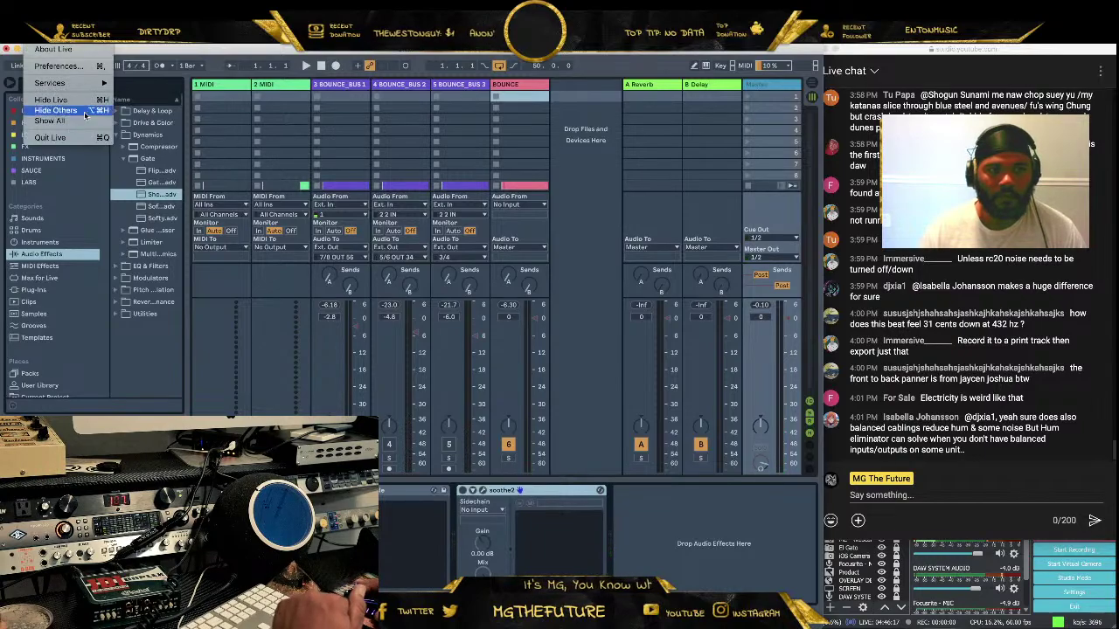
mouse_move(61, 45)
click(101, 200)
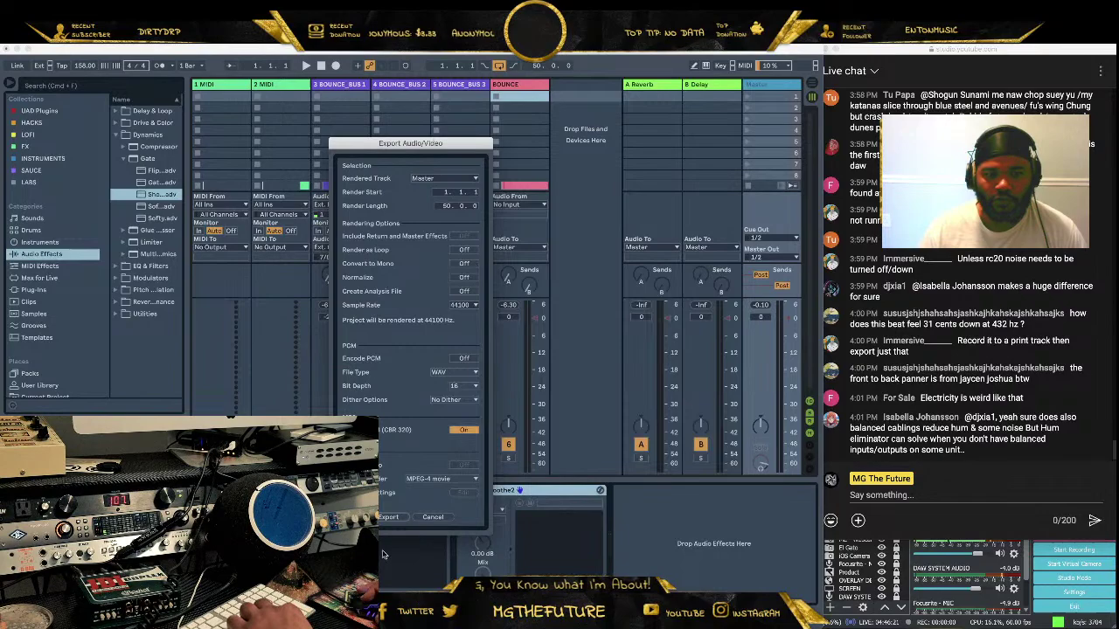
click(388, 521)
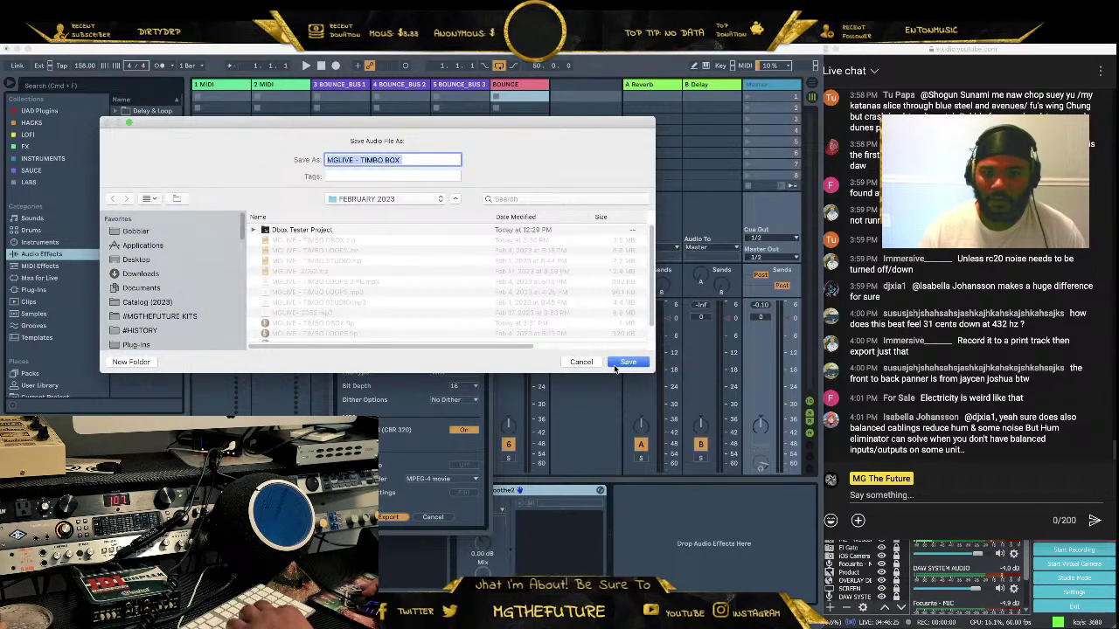
click(622, 362)
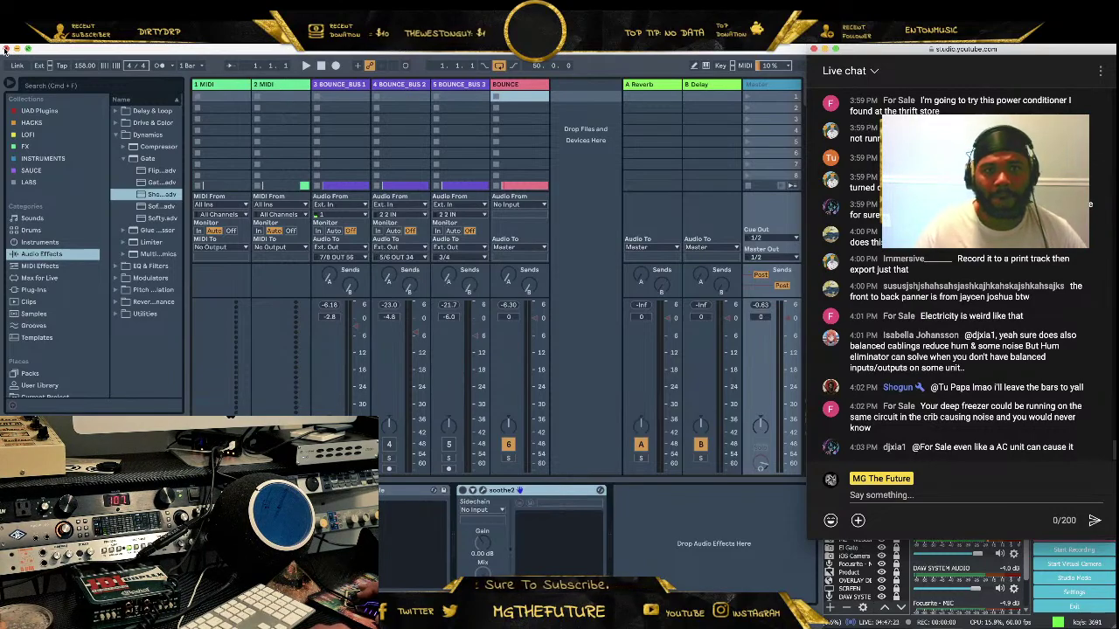
Start closing the Live set, and play the exported MGLIVE - TIMBO BOX .mp3 from the FEBRUARY 2023 folder in Finder
click(5, 49)
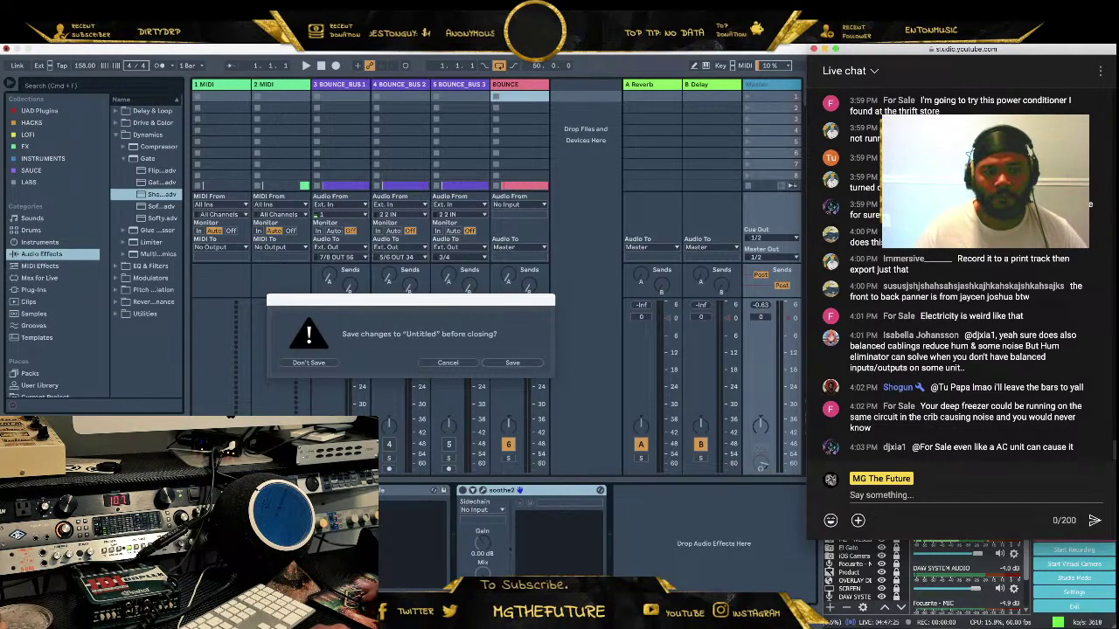
key(super+Tab)
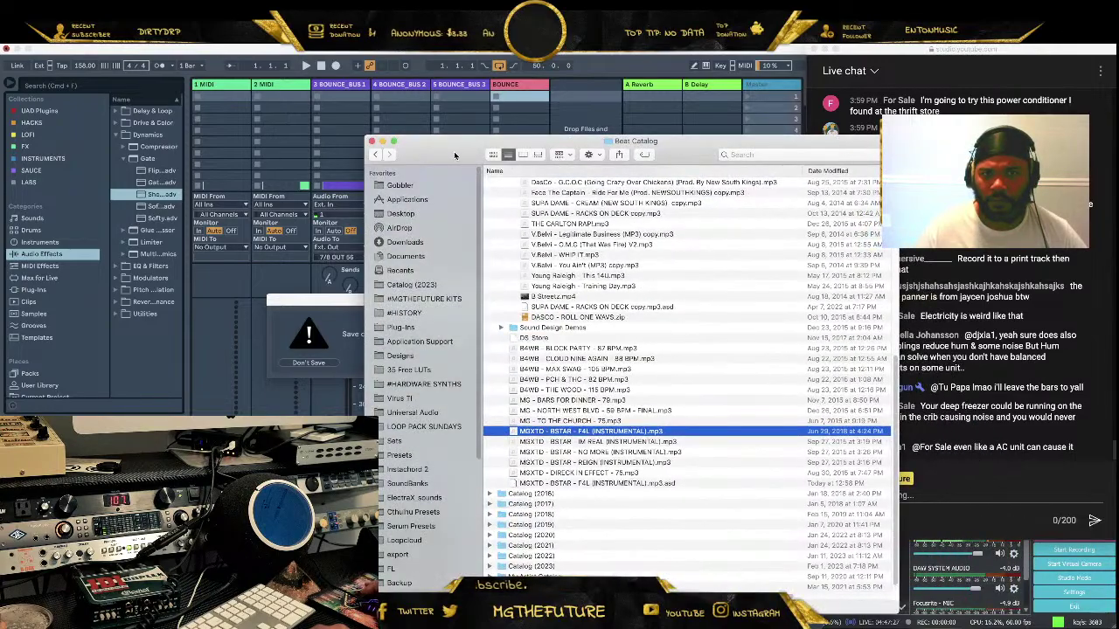
scroll(350, 325, down, 1)
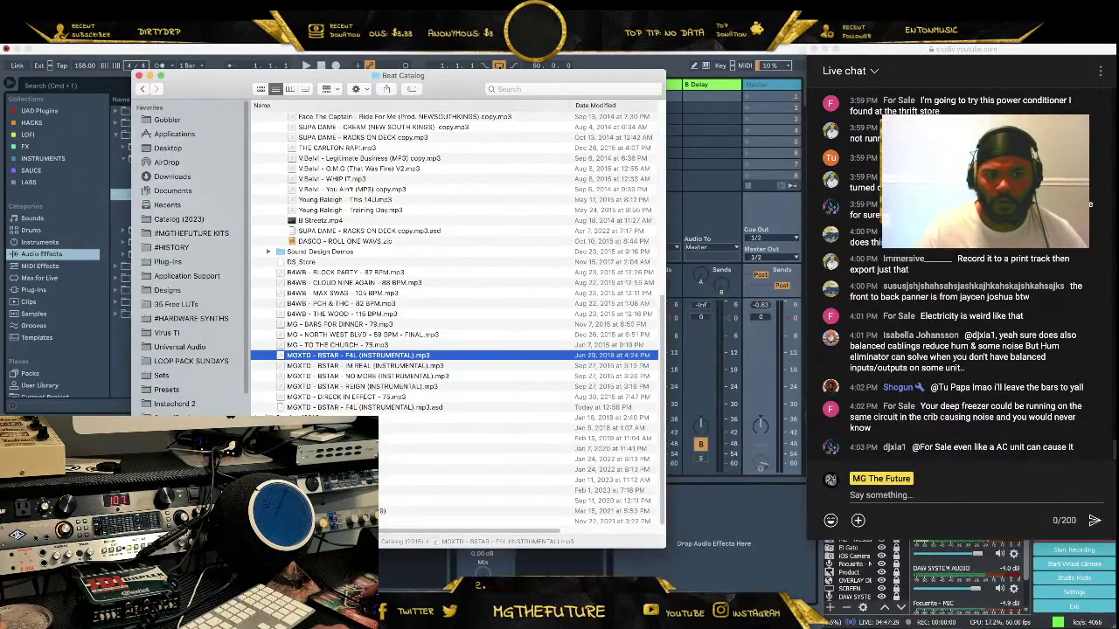
key(super+bracketleft)
double_click(303, 130)
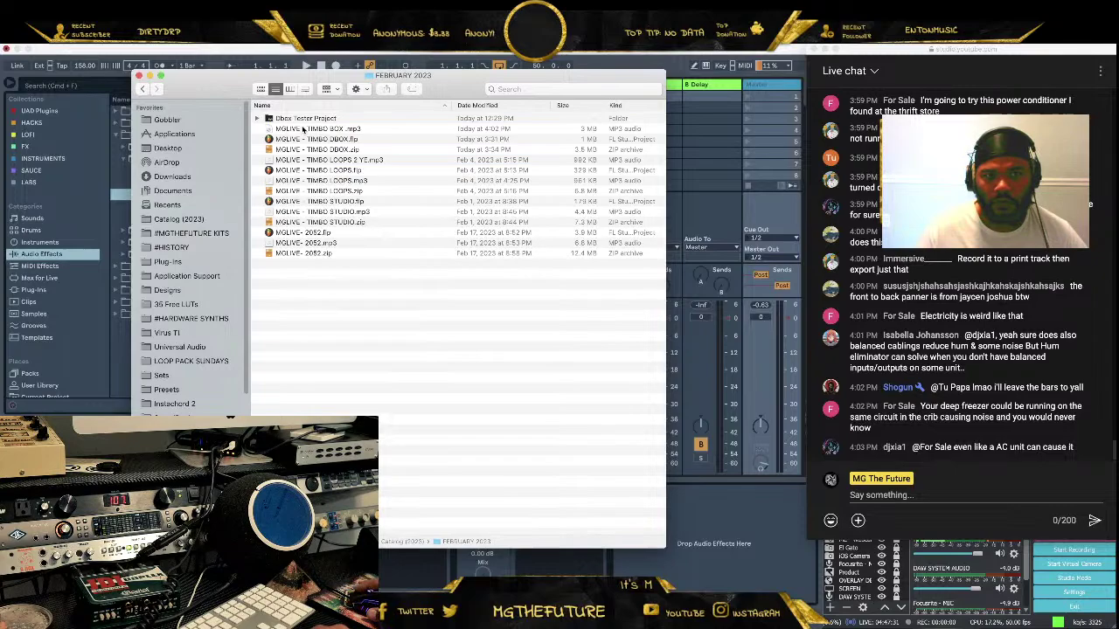
drag(346, 129, 348, 131)
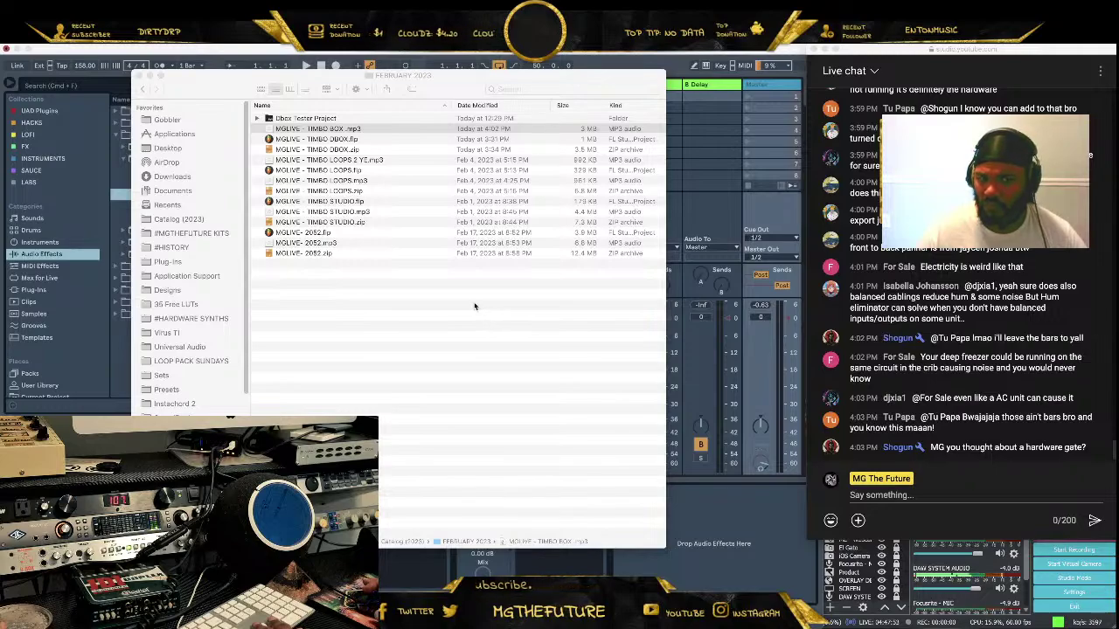
Finish closing the untitled Live set without saving and delete its temporary recording files
key(super+q)
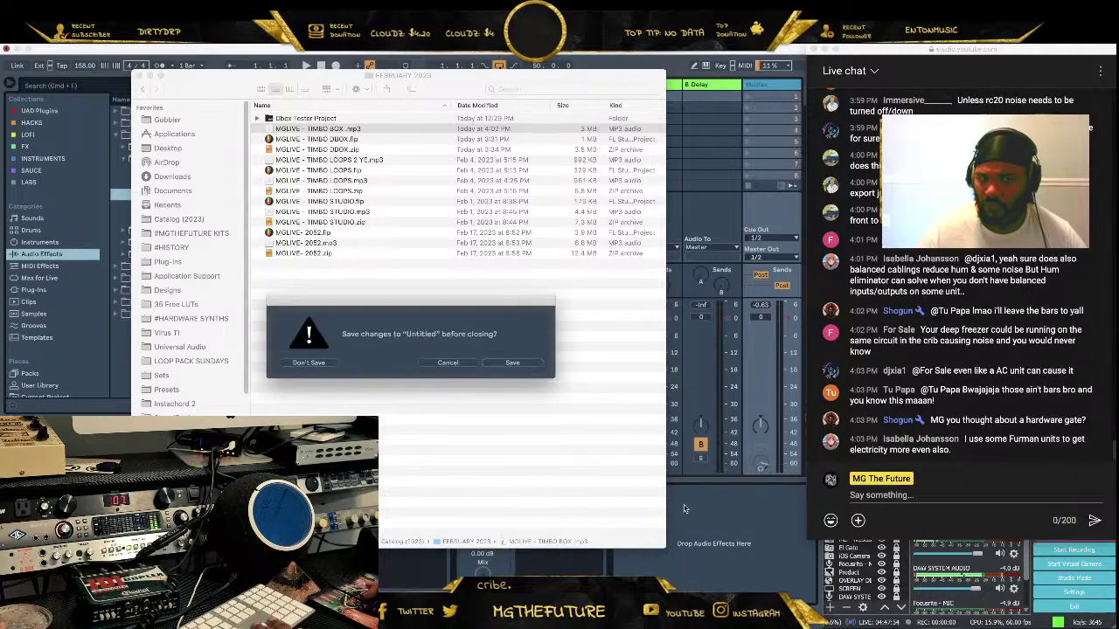
click(311, 362)
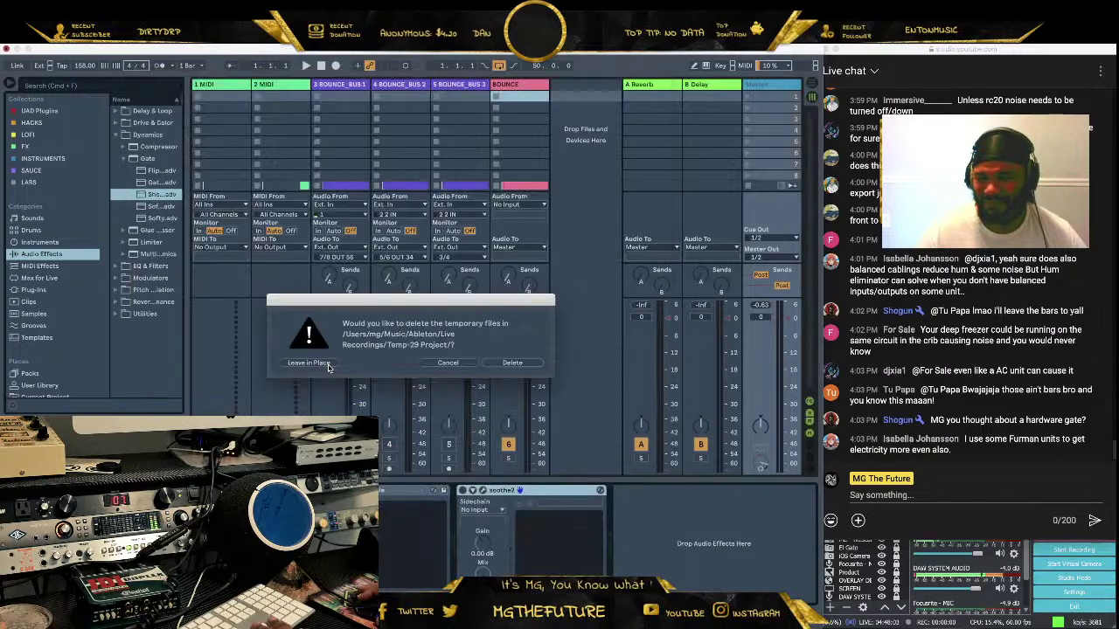
click(513, 362)
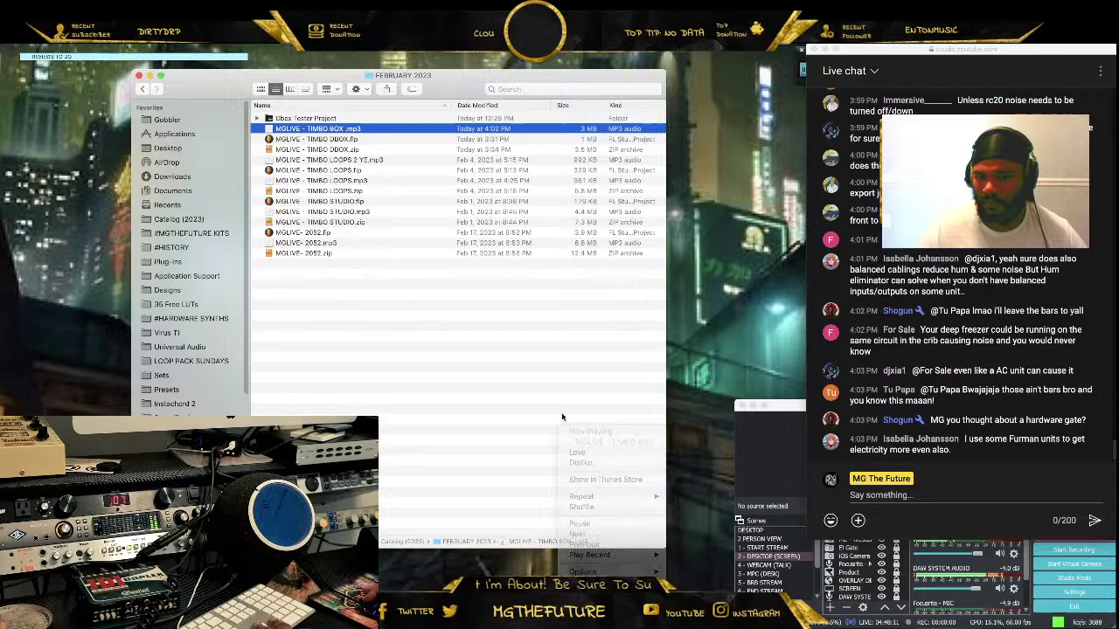
click(539, 358)
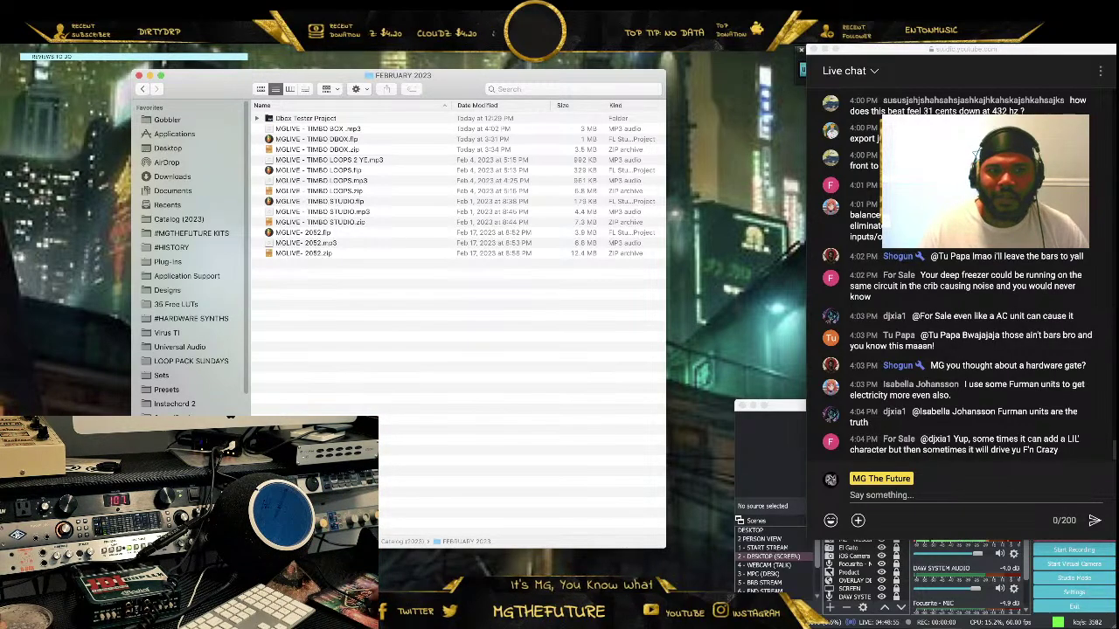
Switch to Discord, post MGLIVE - TIMBO BOX .mp3 from Finder to the streams-tutorials channel, and close the Finder window
key(super+Tab)
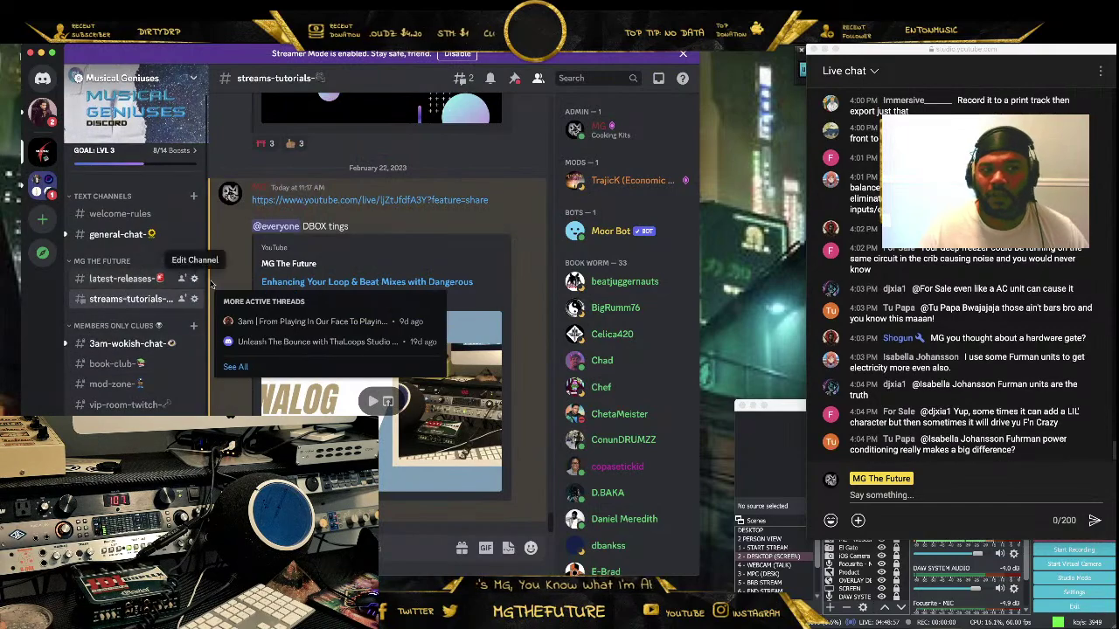
scroll(140, 262, down, 1)
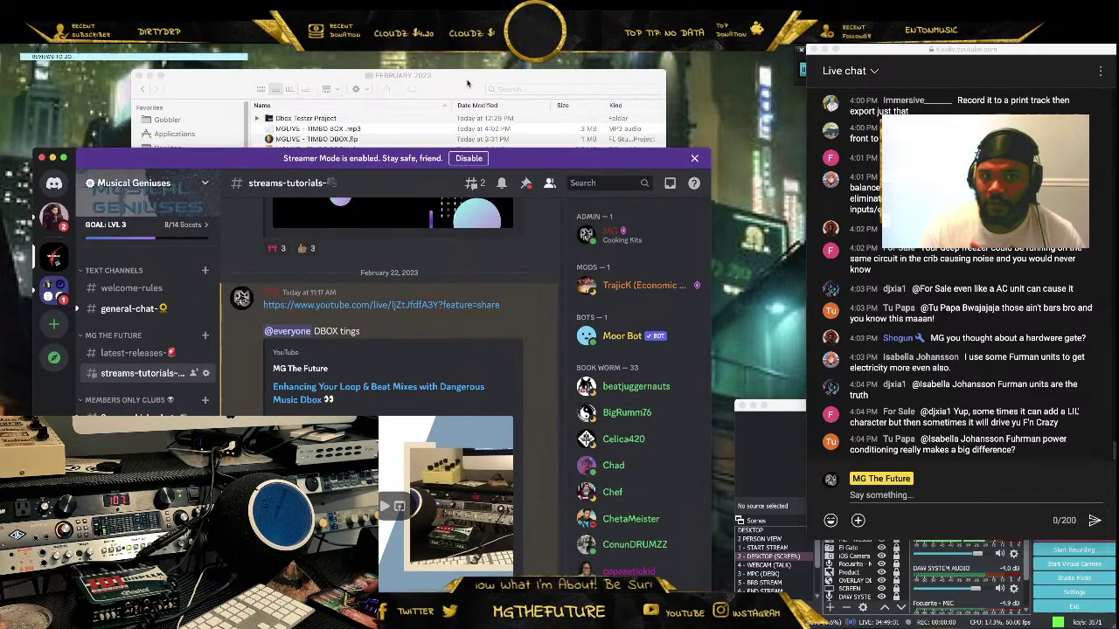
click(468, 83)
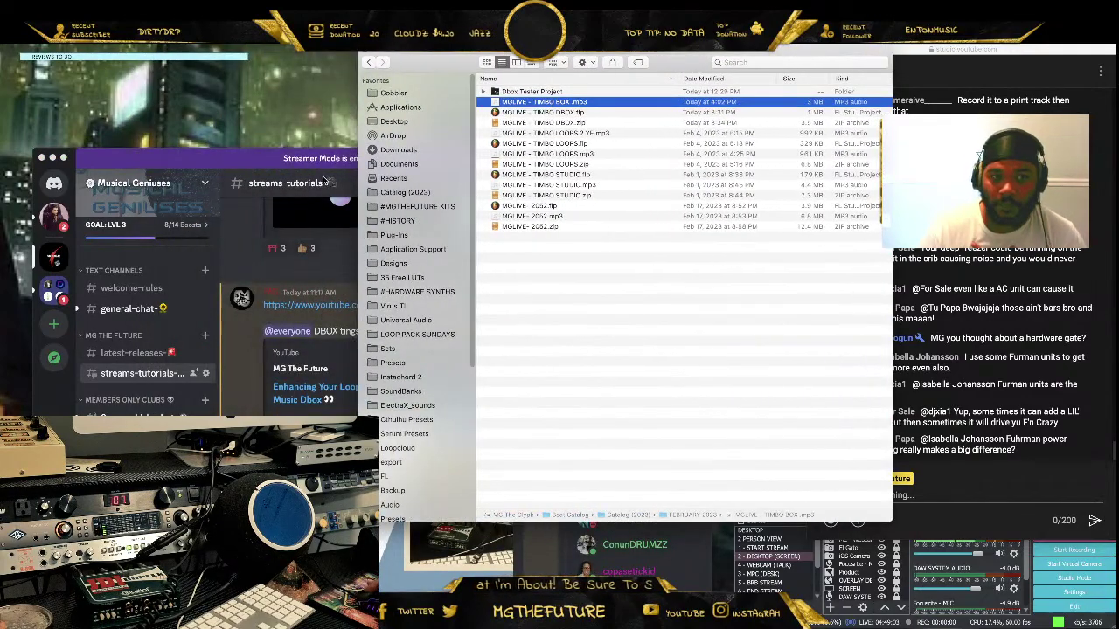
drag(324, 179, 294, 84)
click(566, 105)
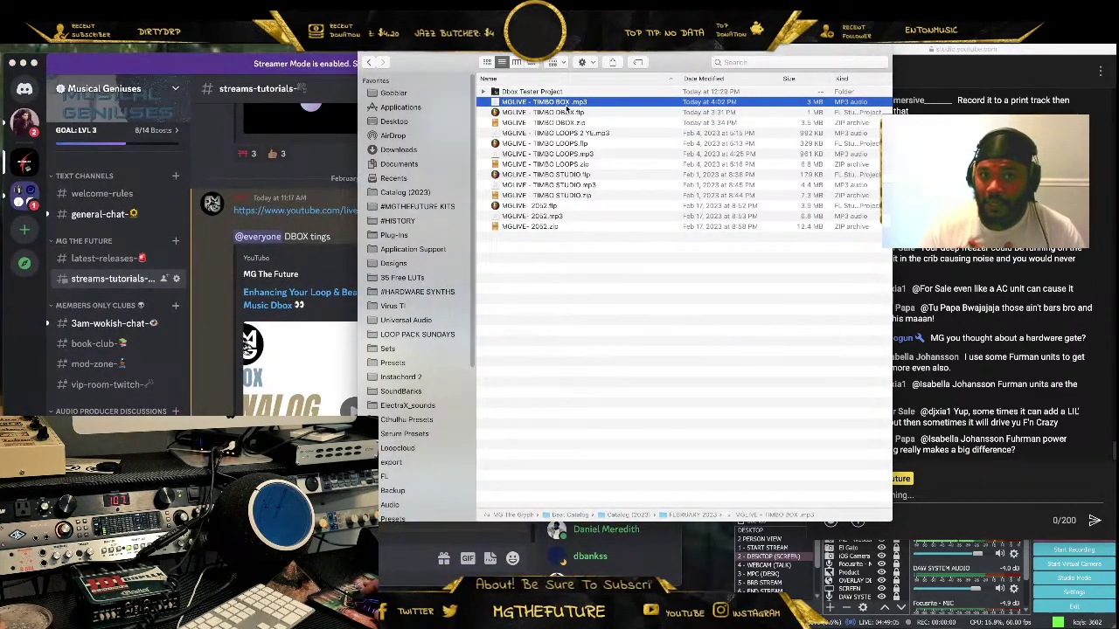
drag(566, 105, 309, 503)
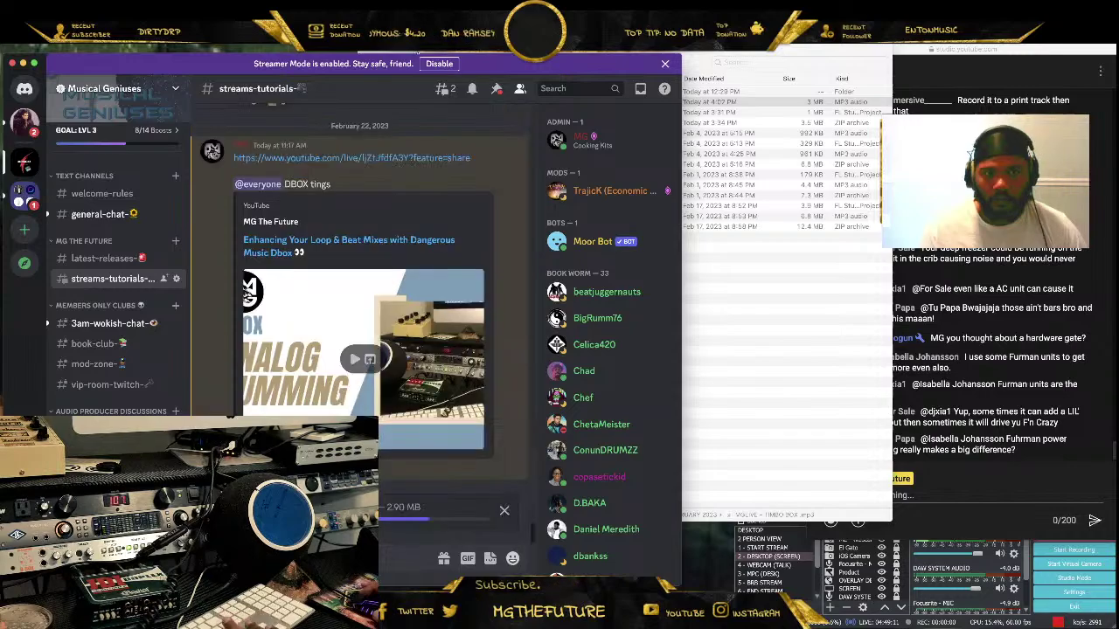
key(super+w)
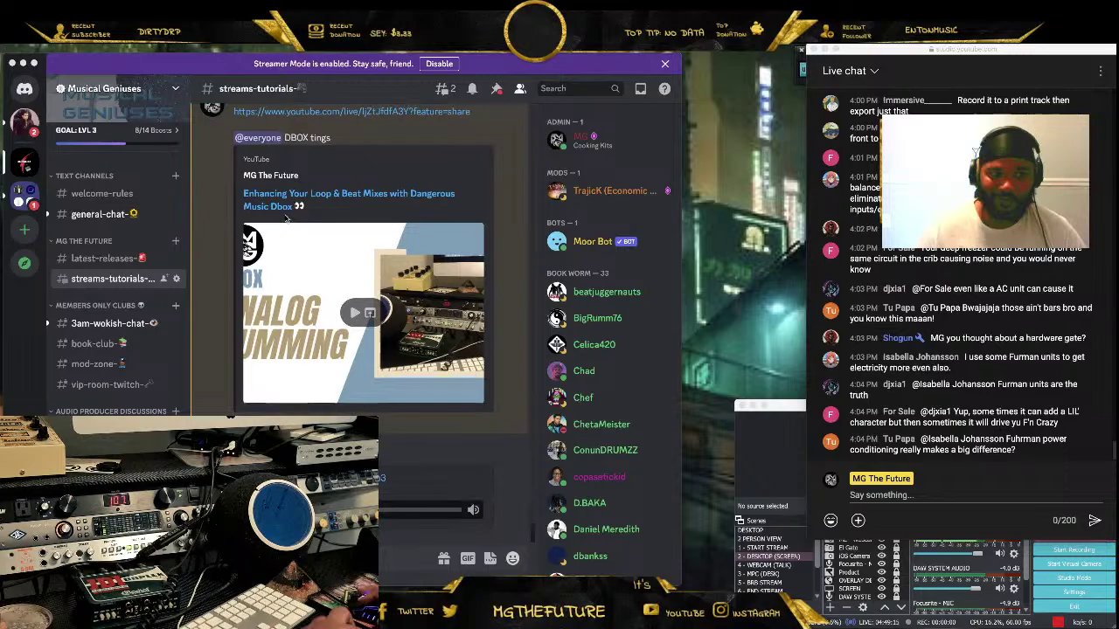
click(1048, 258)
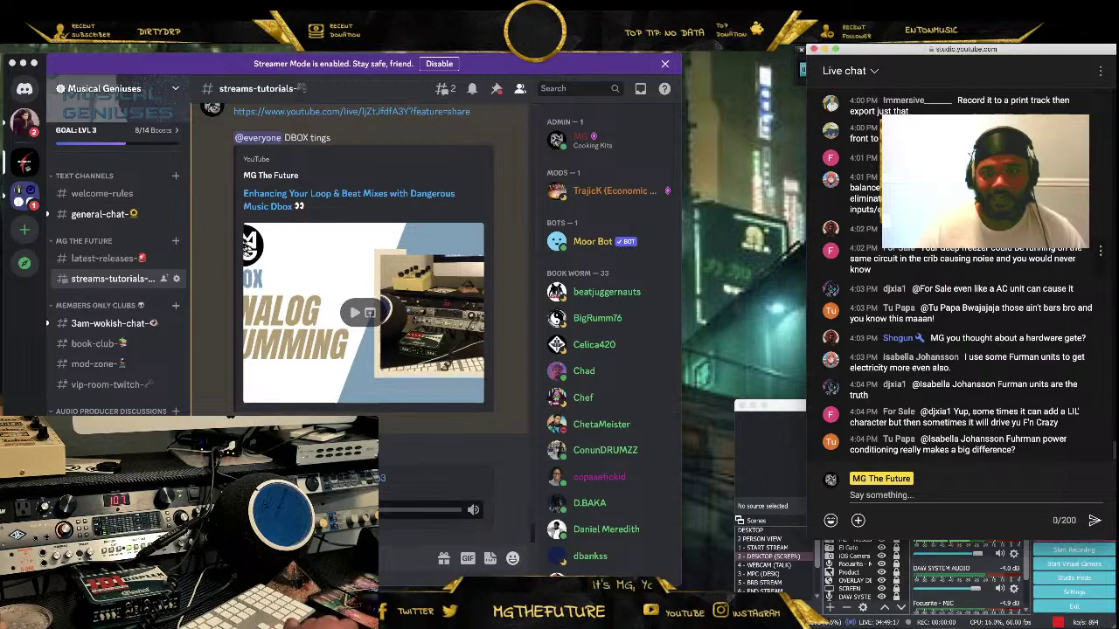